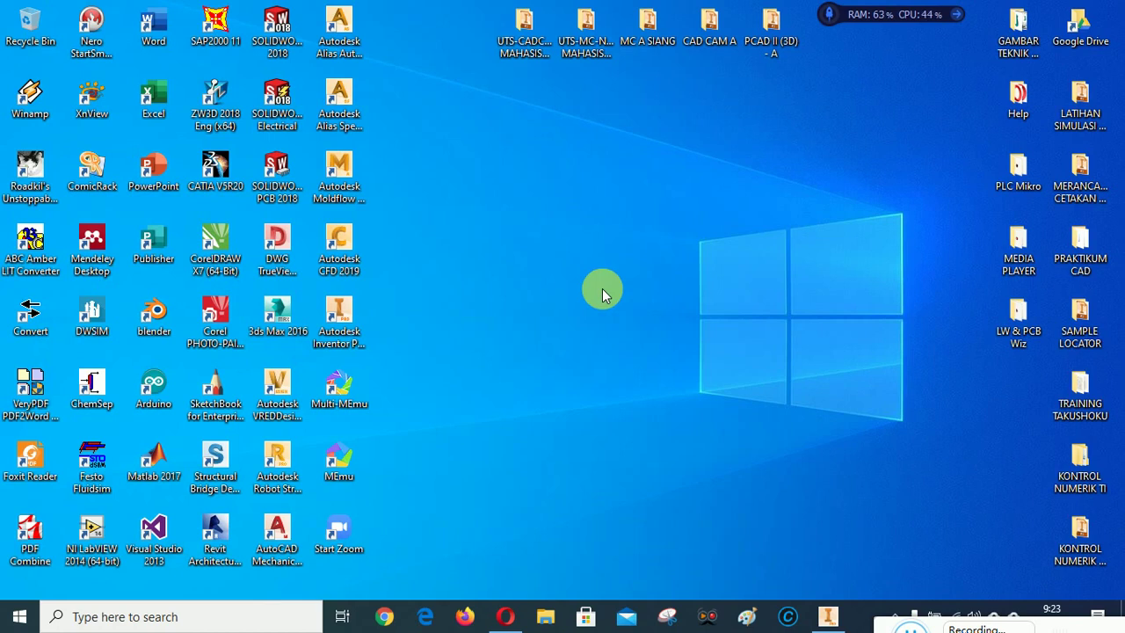
Switch to the Opera browser, expand the Tugas Merancang Cetakan Pertemuan ke-8 assignment and preview its UDP DRAWING.dwg attachment.
{"action": "left_click", "coordinate": [514, 616]}
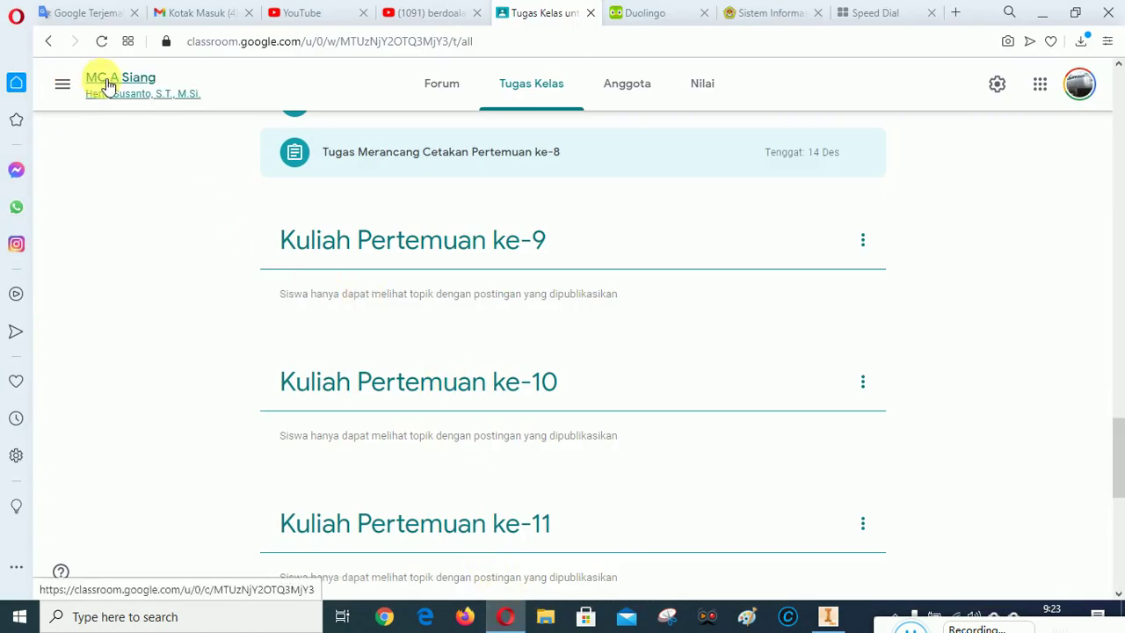
{"action": "scroll", "coordinate": [743, 286], "scroll_direction": "up", "scroll_amount": 4}
{"action": "scroll", "coordinate": [743, 289], "scroll_direction": "down", "scroll_amount": 2}
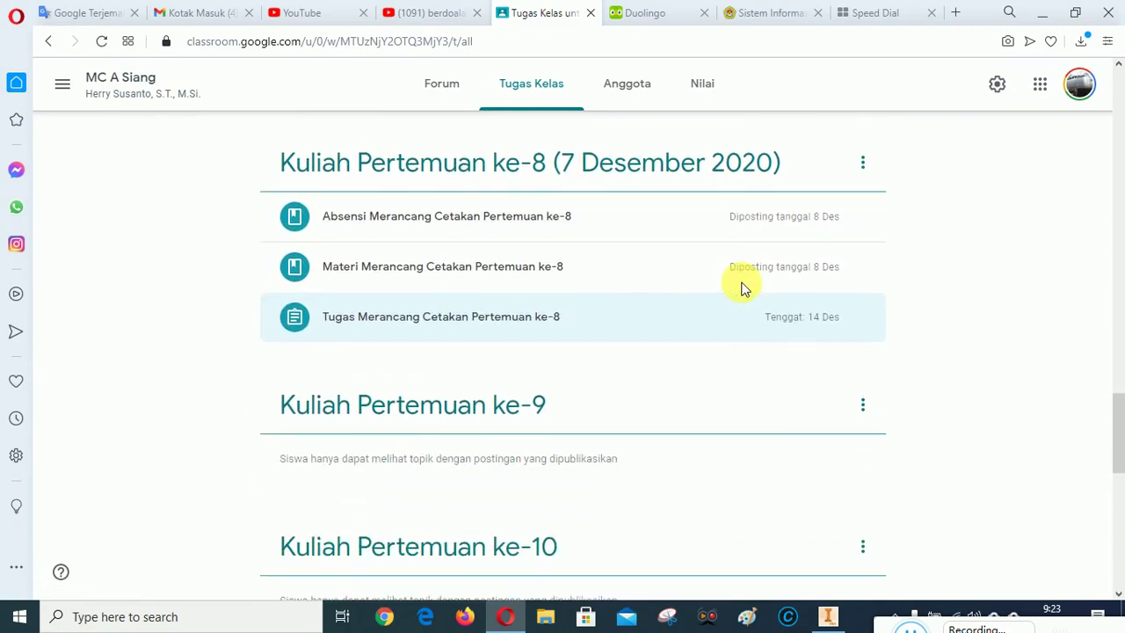
{"action": "left_click", "coordinate": [301, 317]}
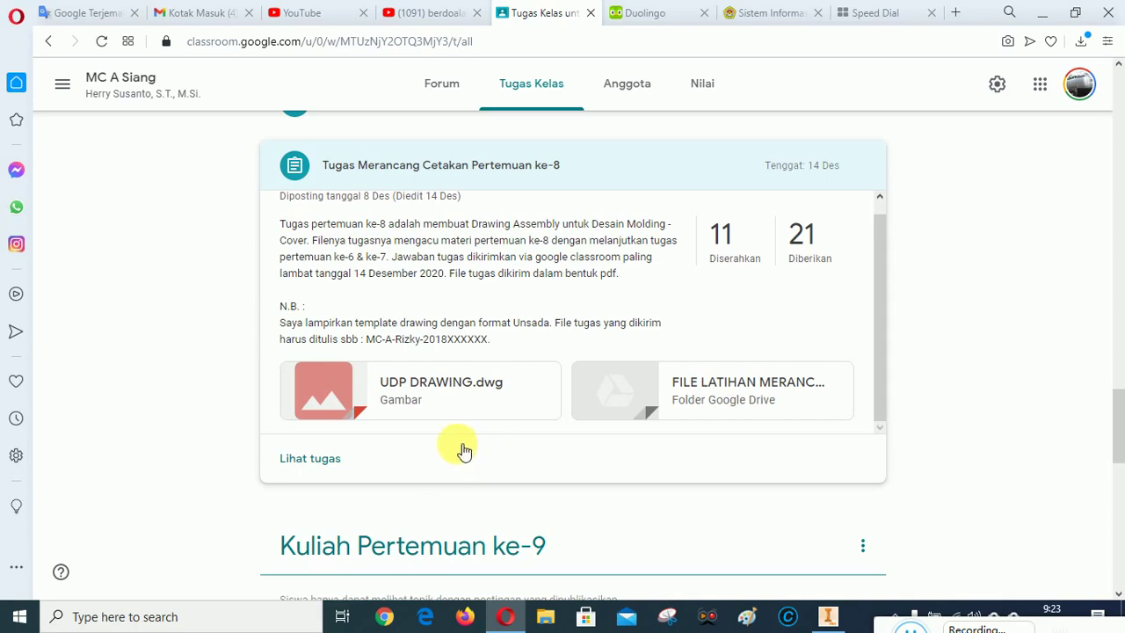
{"action": "left_click", "coordinate": [415, 385]}
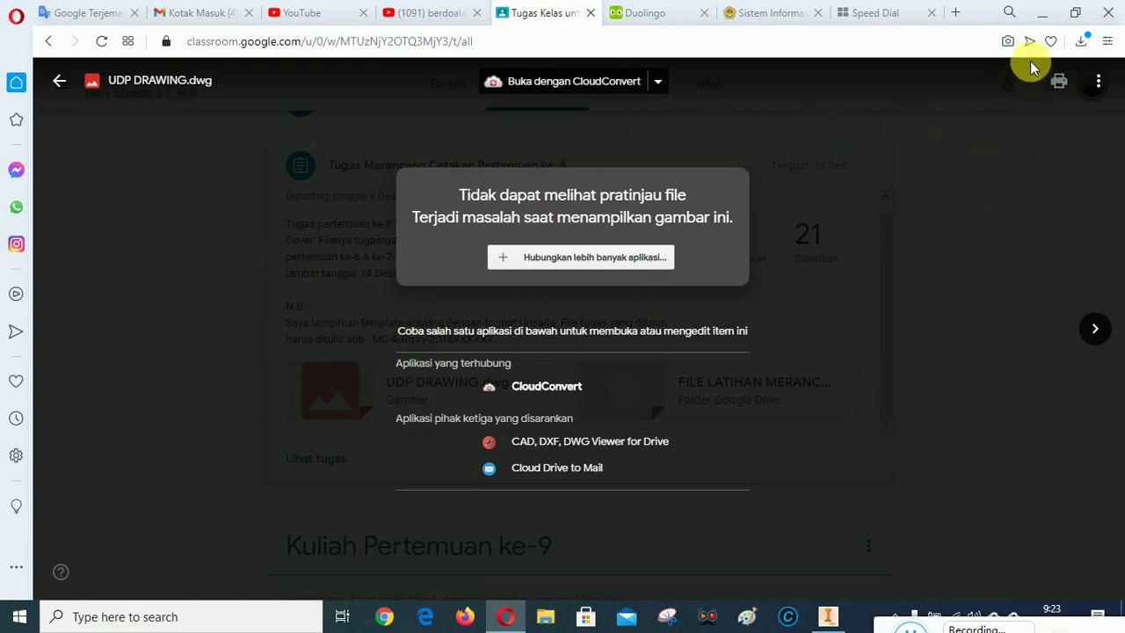
{"action": "left_click", "coordinate": [60, 84]}
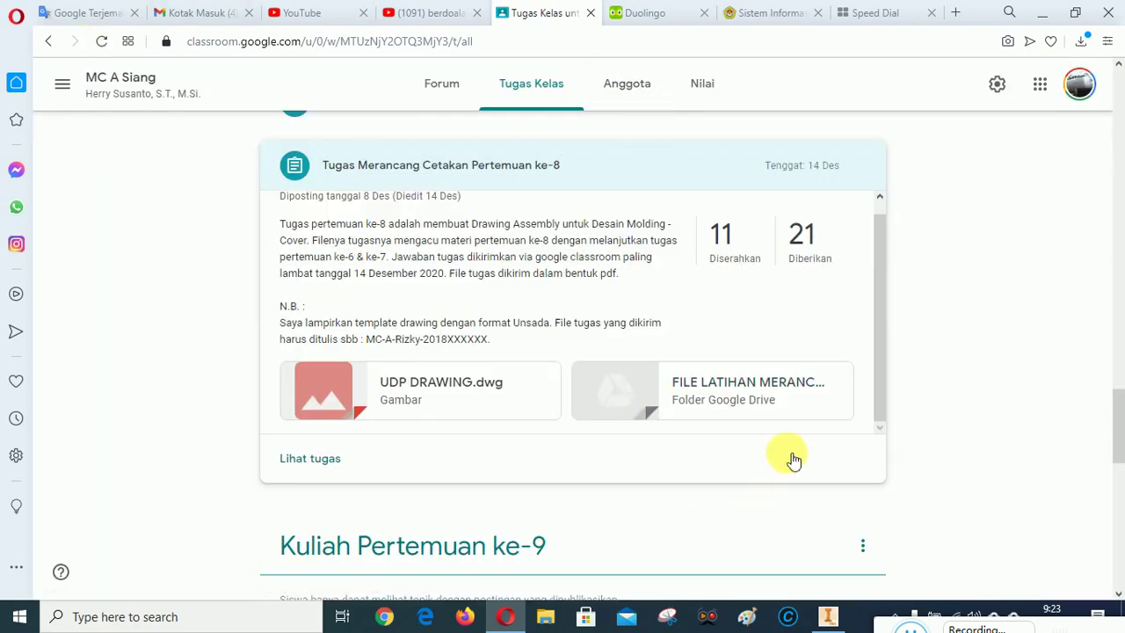
Download UDP DRAWING.dwg from the assignment's linked FILE LATIHAN MERANCANG CETAKAN Drive folder and check it in the Downloads folder.
{"action": "left_click", "coordinate": [707, 383]}
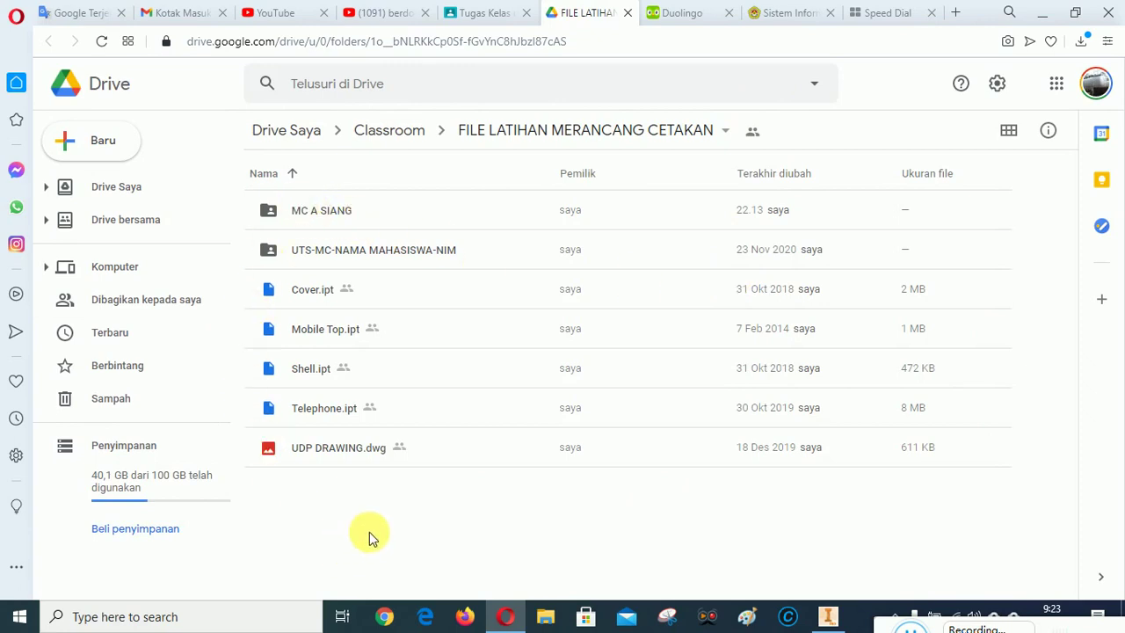
{"action": "right_click", "coordinate": [335, 452]}
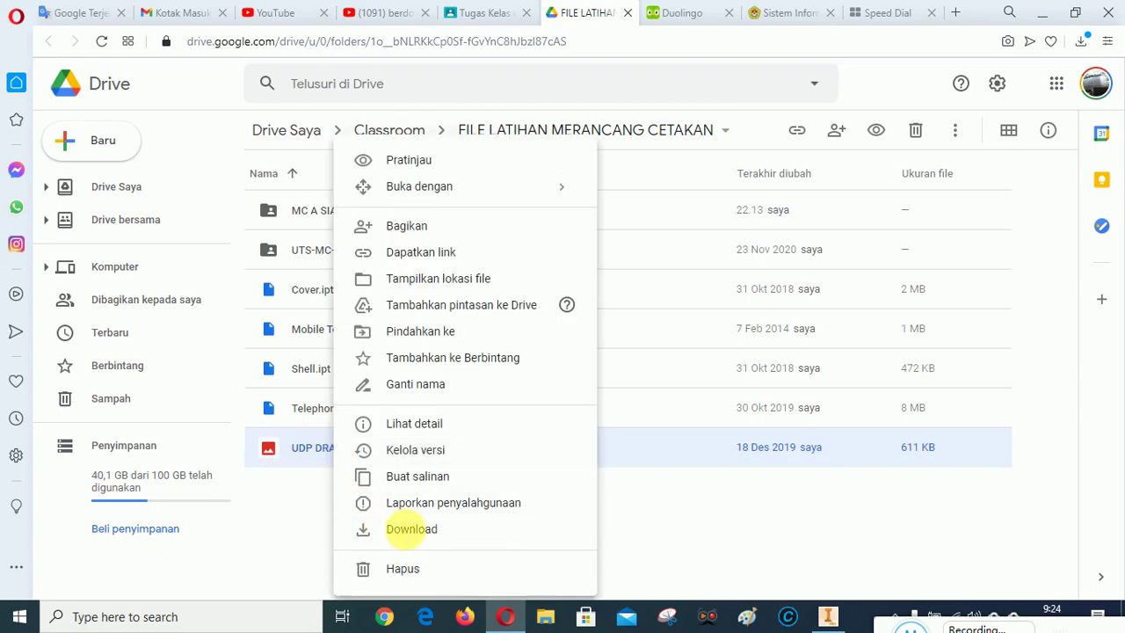
{"action": "left_click", "coordinate": [410, 531]}
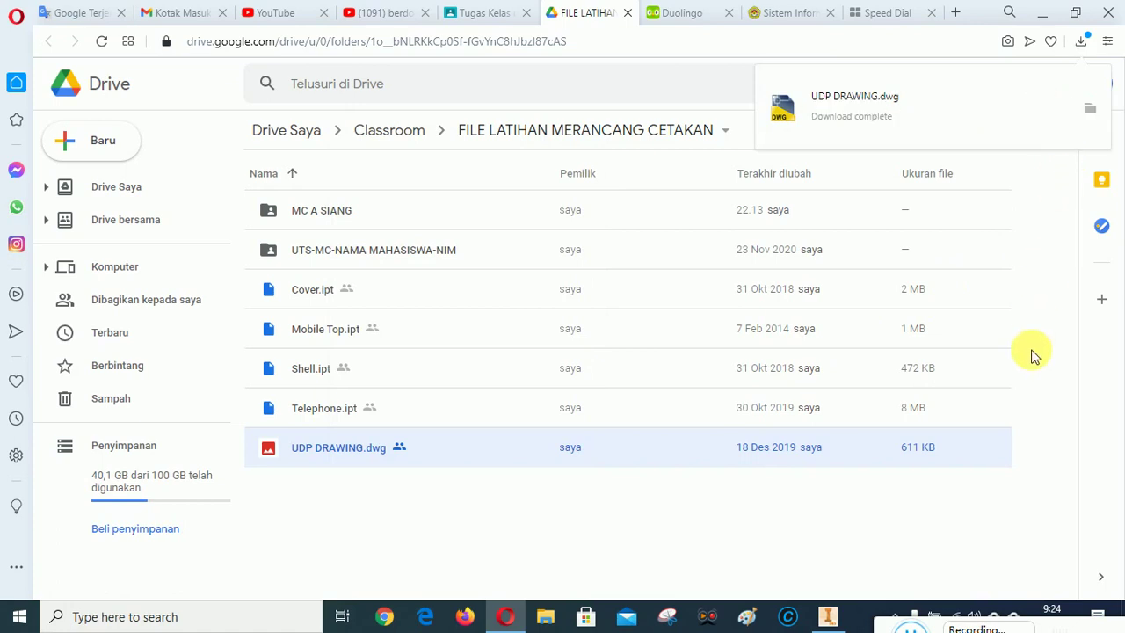
{"action": "left_click", "coordinate": [1090, 112]}
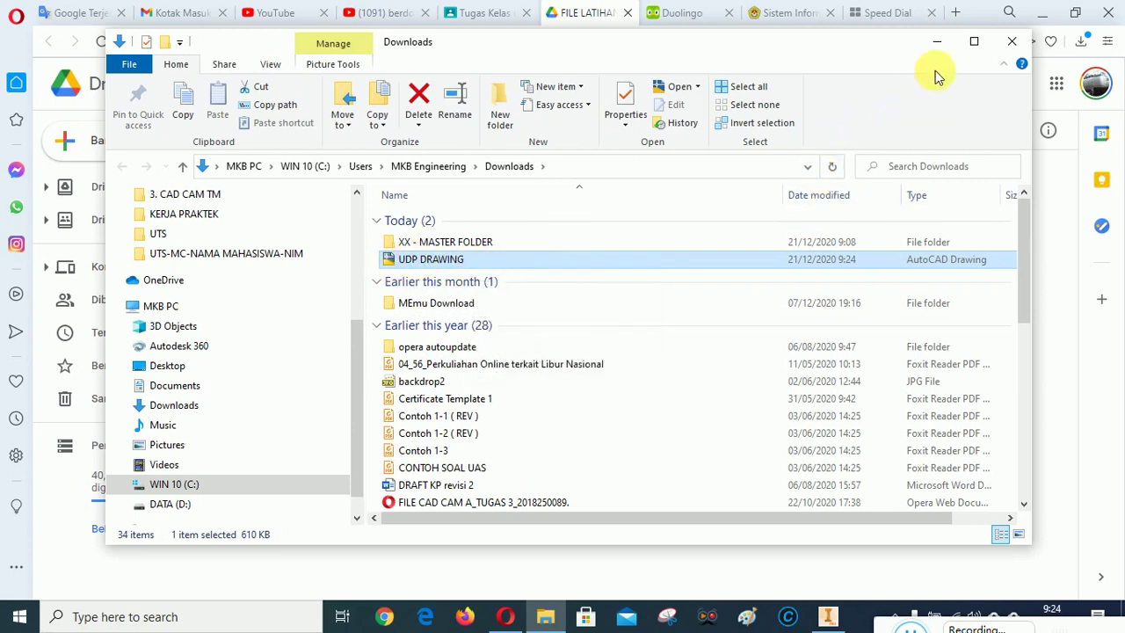
{"action": "left_click", "coordinate": [938, 43]}
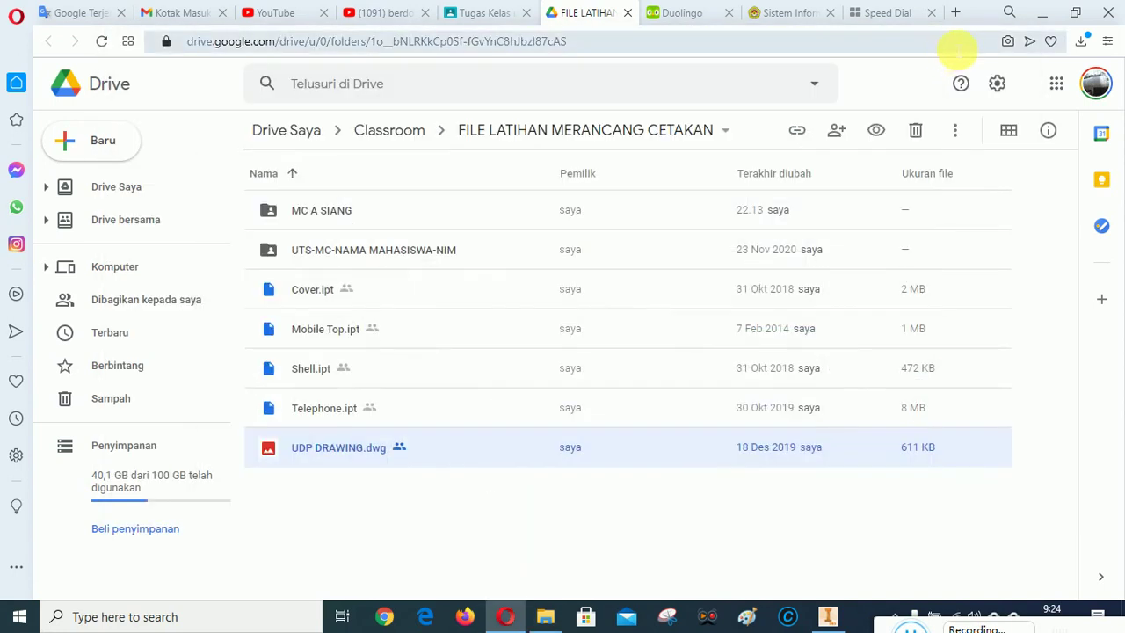
{"action": "left_click", "coordinate": [1043, 13]}
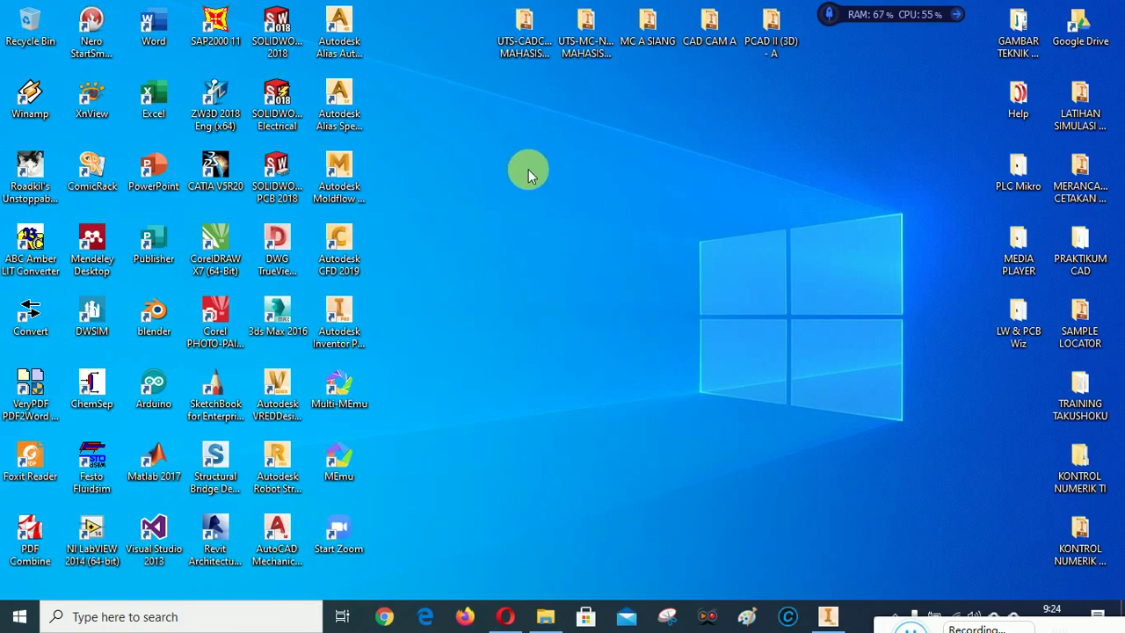
Switch to Autodesk Inventor and open UDP DRAWING from the Downloads folder, accepting its location outside the active project.
{"action": "left_click", "coordinate": [829, 616]}
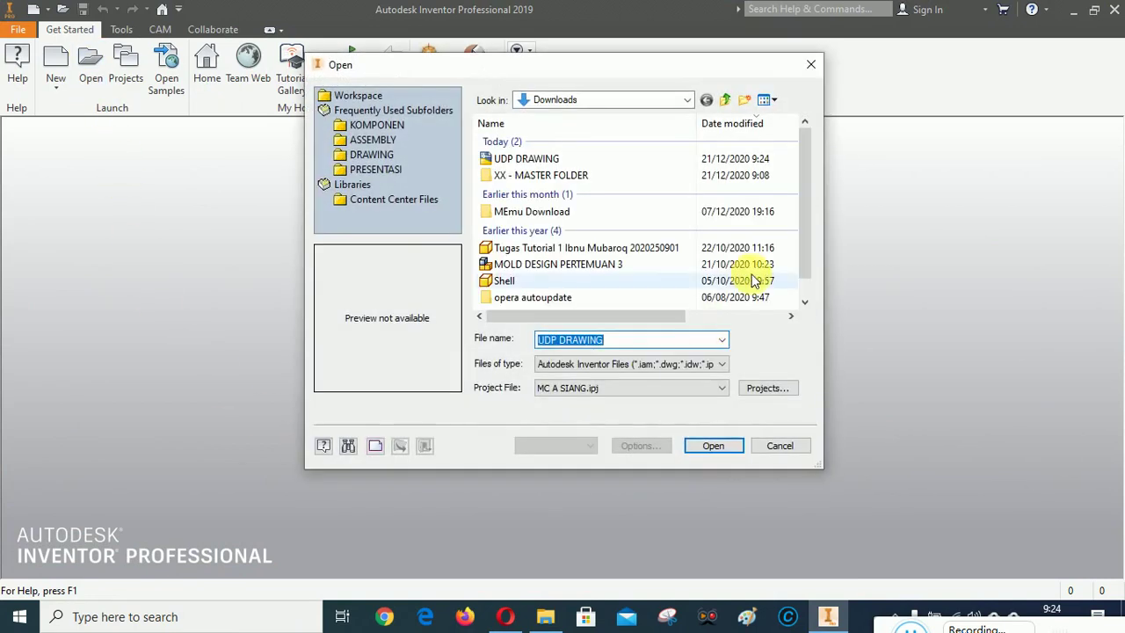
{"action": "left_click", "coordinate": [689, 101]}
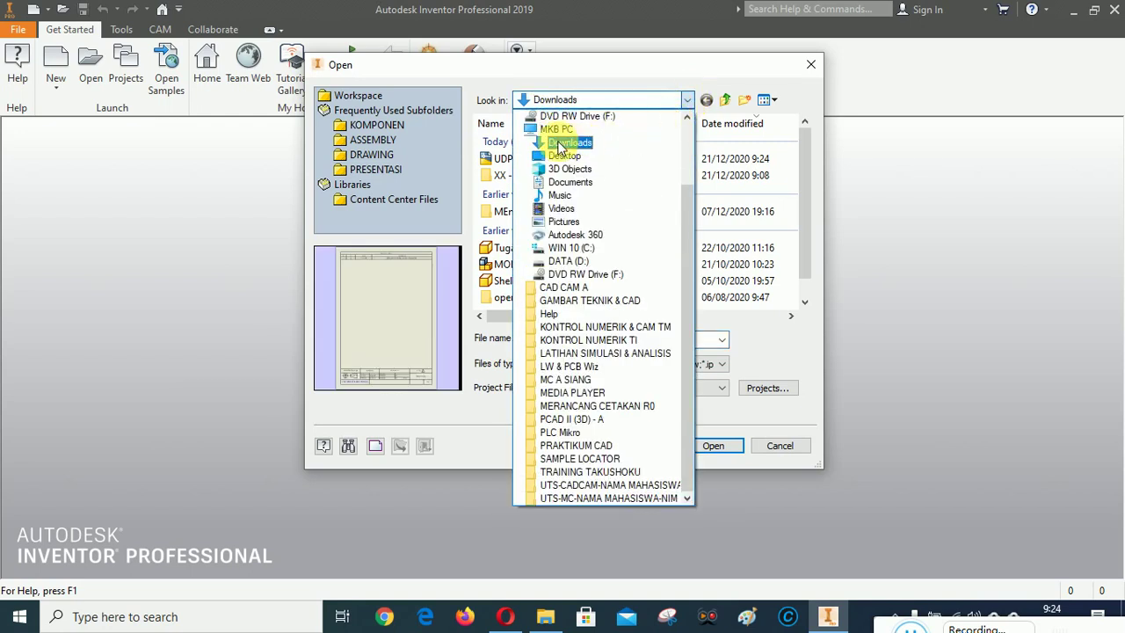
{"action": "left_click", "coordinate": [559, 145]}
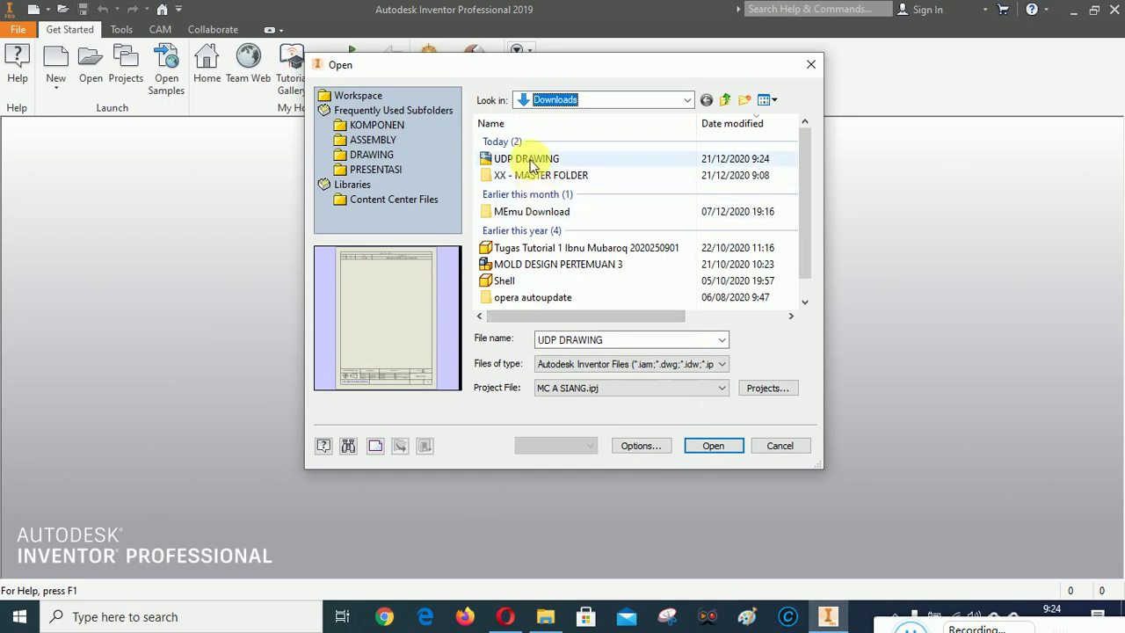
{"action": "left_click", "coordinate": [531, 163]}
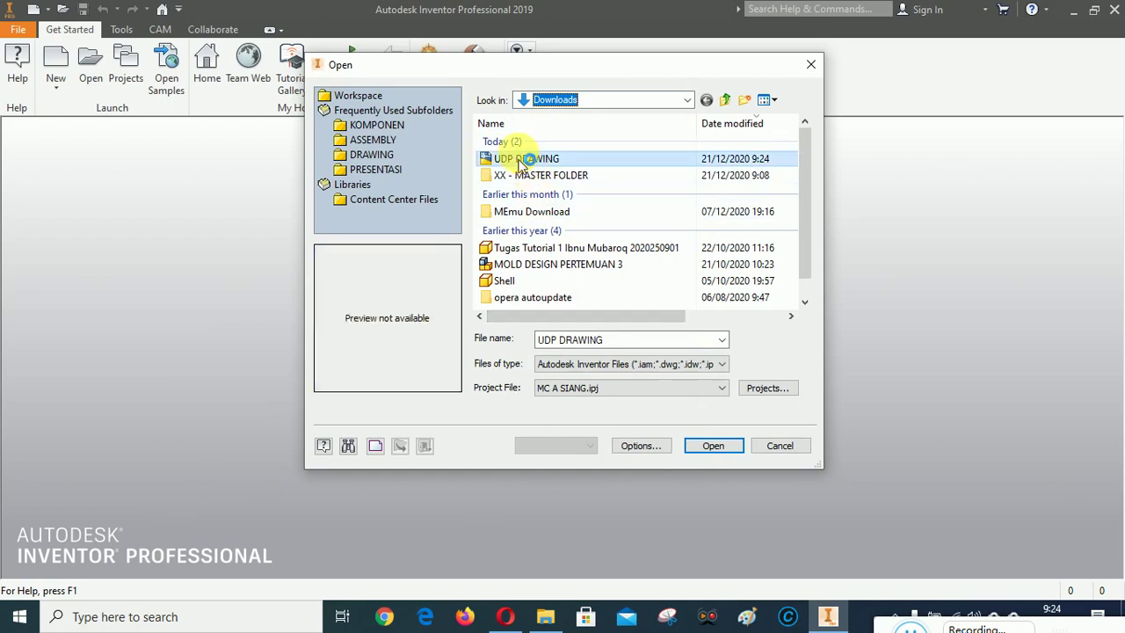
{"action": "left_click", "coordinate": [722, 449]}
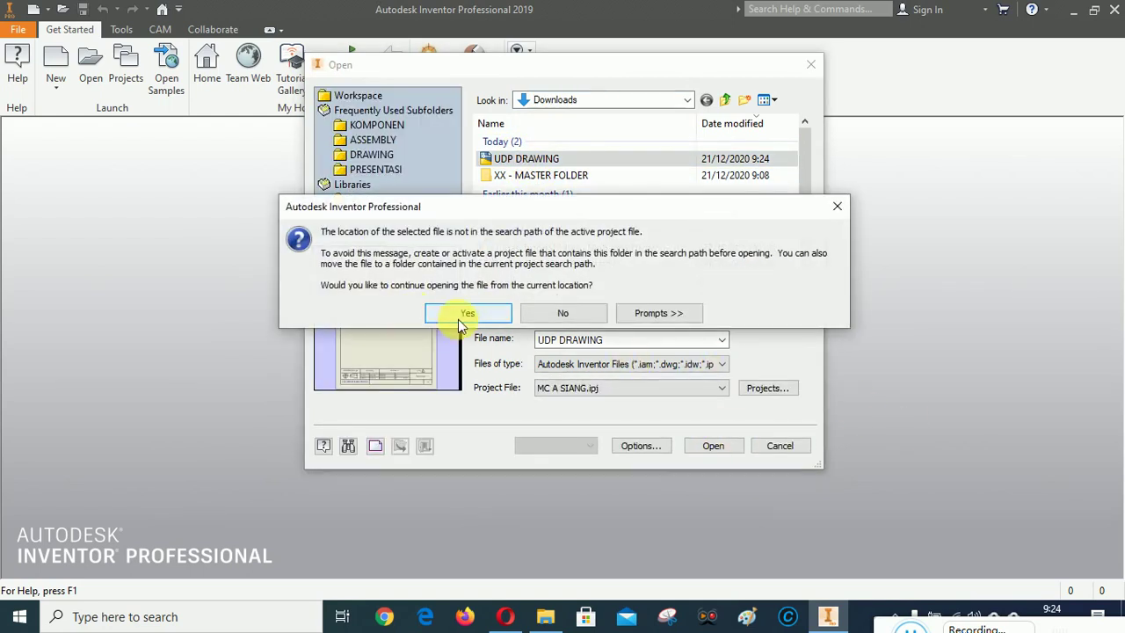
{"action": "left_click", "coordinate": [461, 314]}
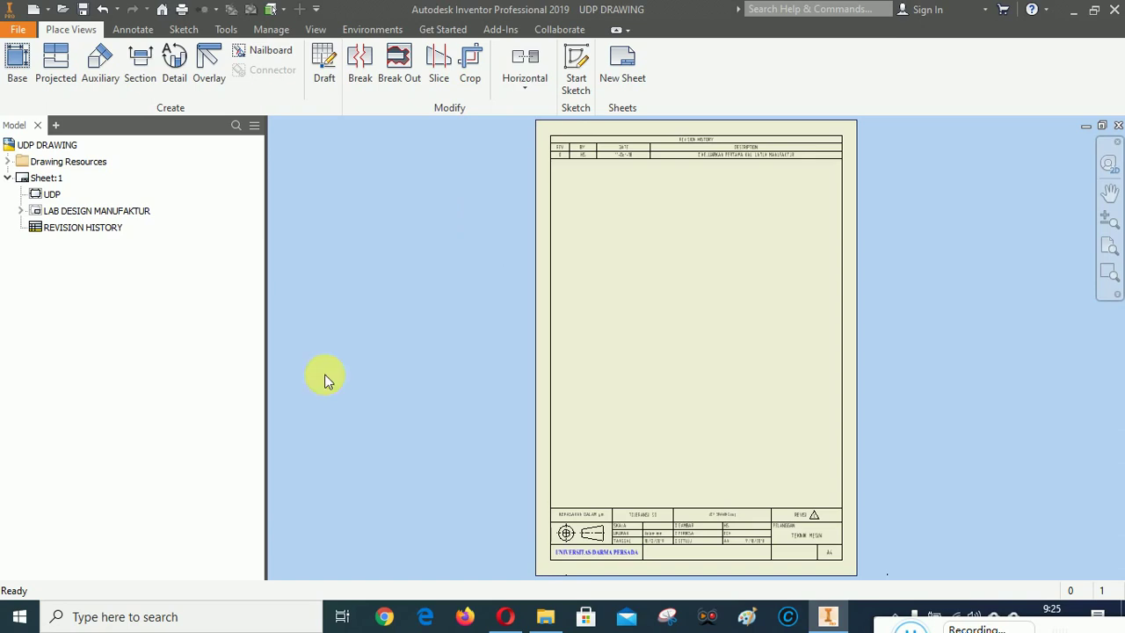
Save a copy of the drawing as a template named UDP DRAWING in the Templates folder.
{"action": "left_click", "coordinate": [20, 30]}
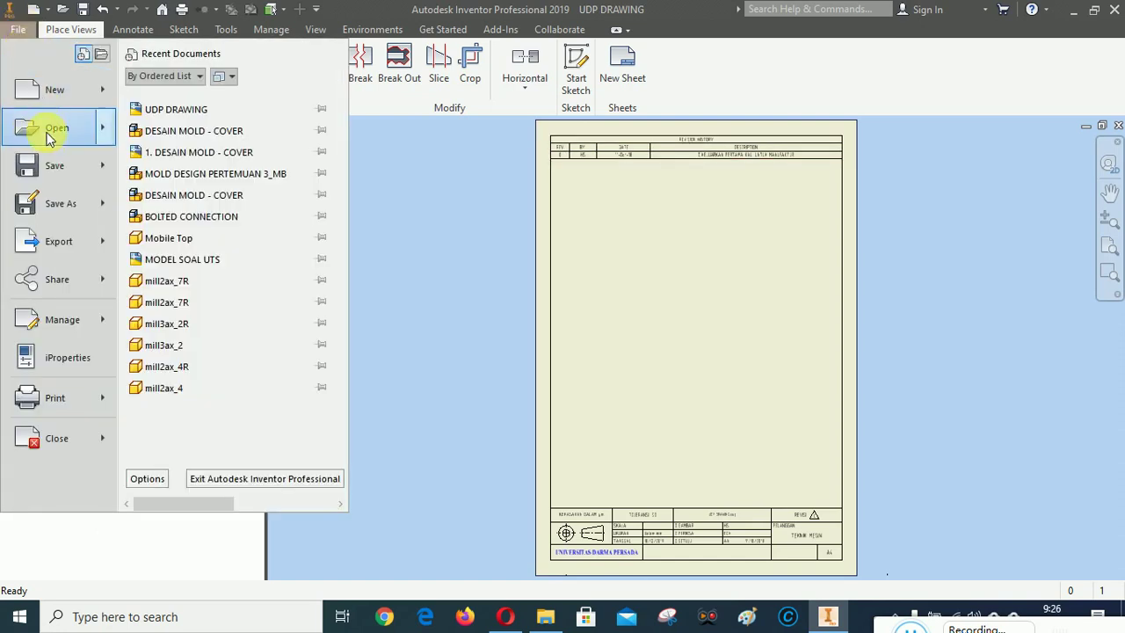
{"action": "mouse_move", "coordinate": [59, 213]}
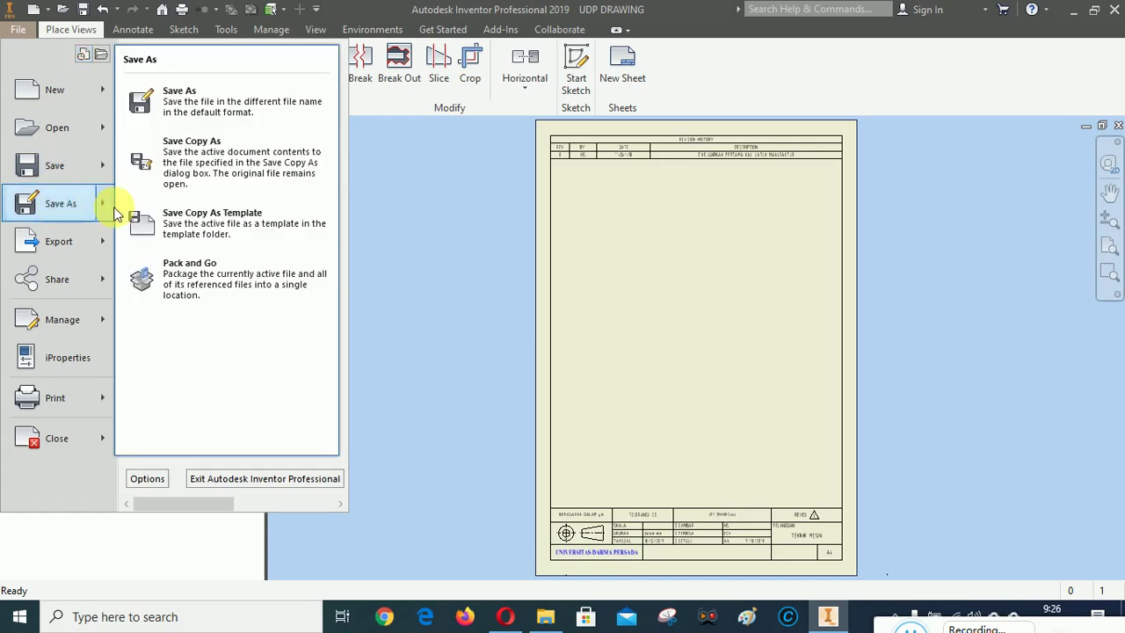
{"action": "left_click", "coordinate": [200, 222]}
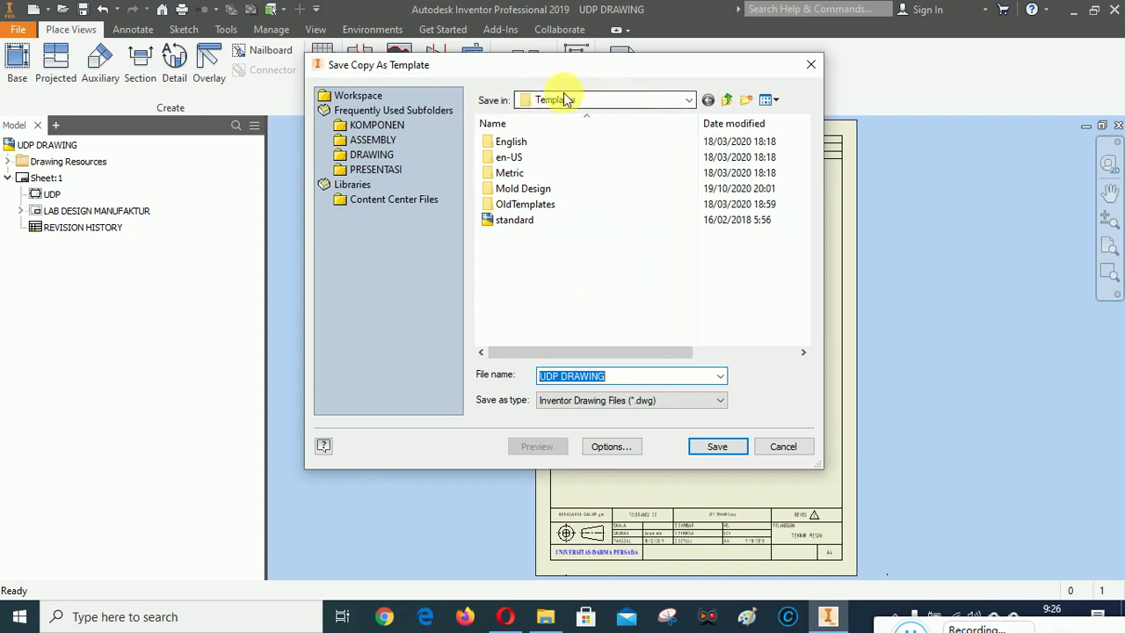
{"action": "left_click", "coordinate": [723, 448]}
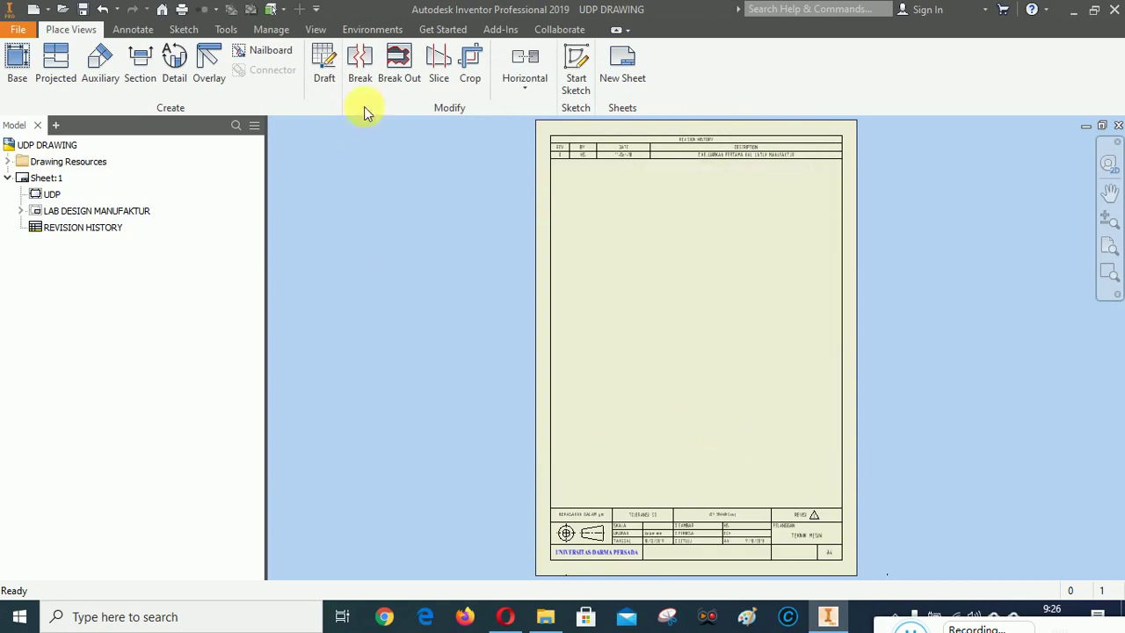
Close the UDP DRAWING document.
{"action": "left_click", "coordinate": [1118, 126]}
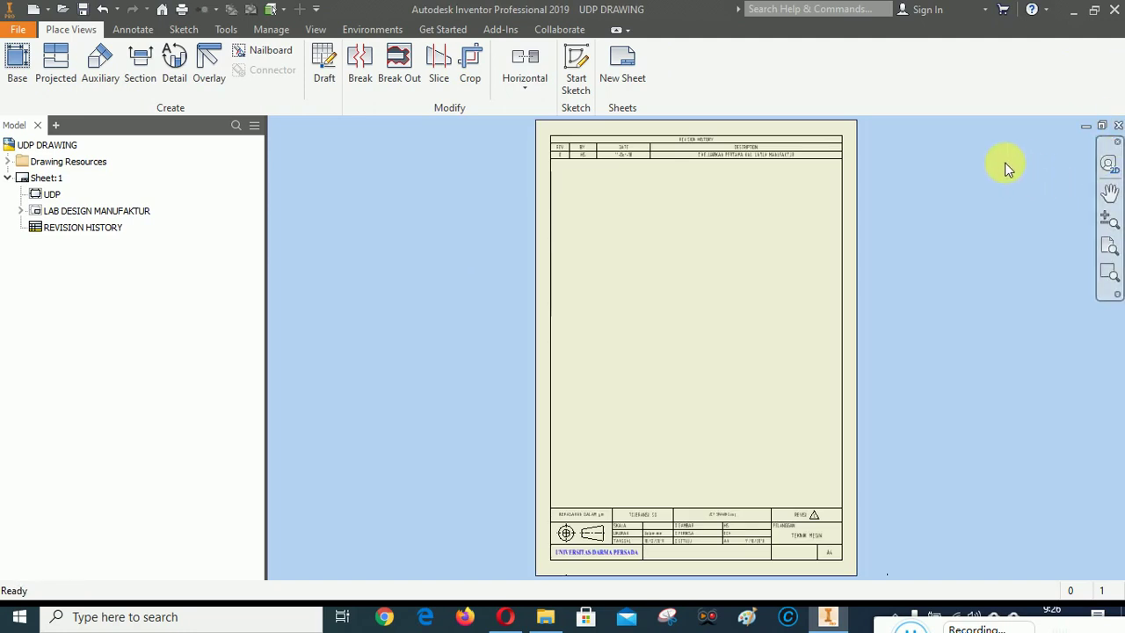
{"action": "left_click", "coordinate": [799, 162]}
{"action": "left_click", "coordinate": [636, 258]}
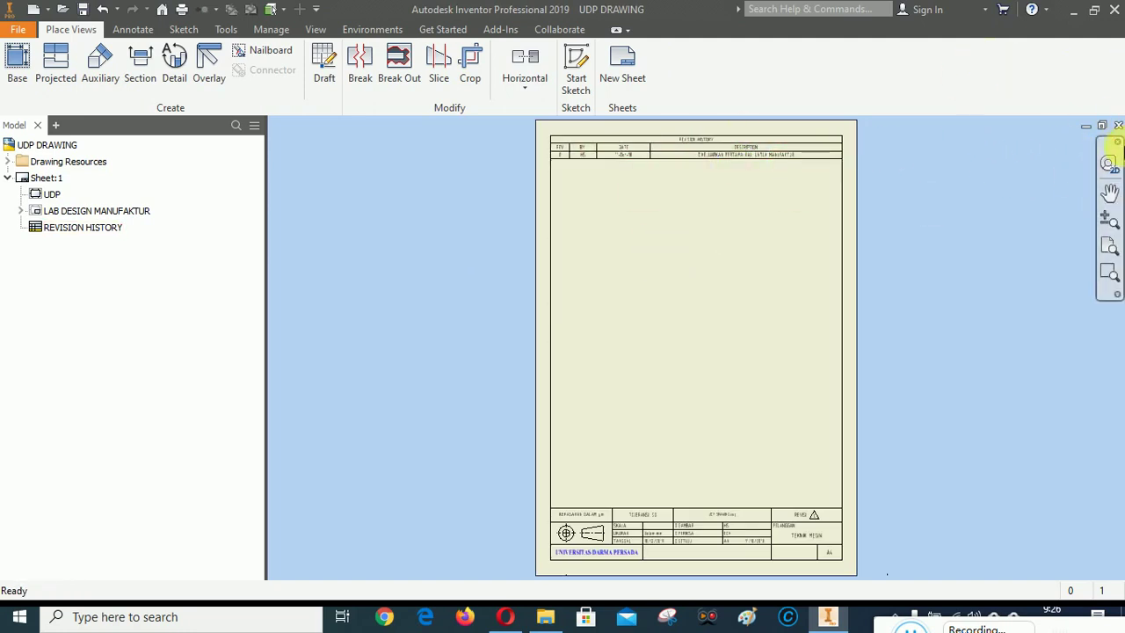
{"action": "left_click", "coordinate": [1117, 125]}
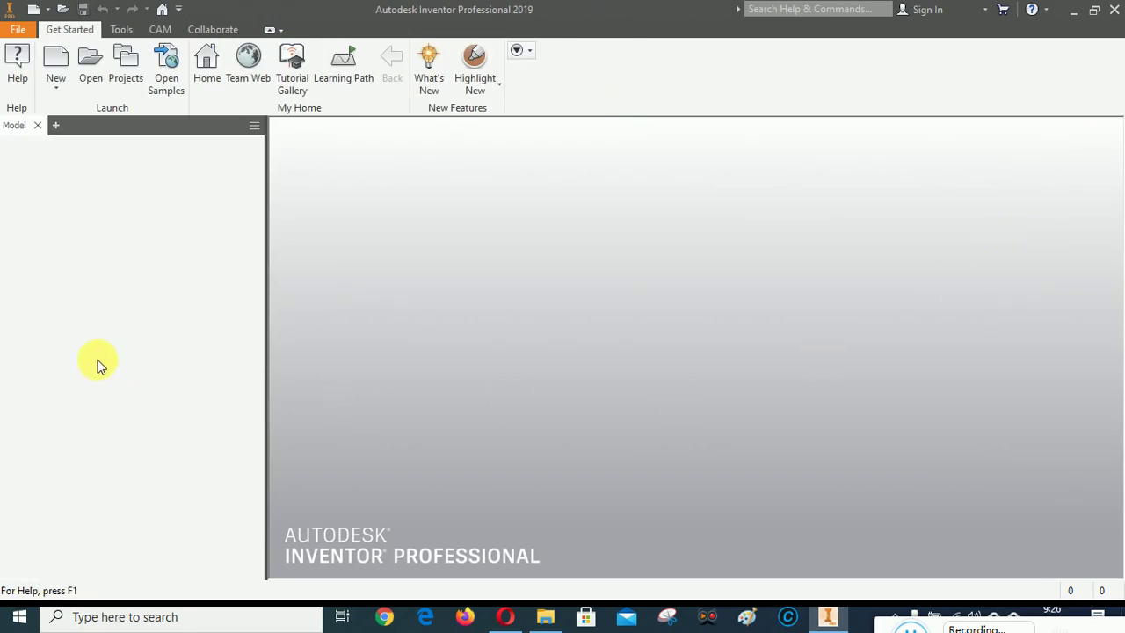
Create a new drawing from the UDP DRAWING.dwg template, leaving the SKALA, NAMA GAMBAR and NOMOR GAMBAR fields blank.
{"action": "left_click", "coordinate": [58, 62]}
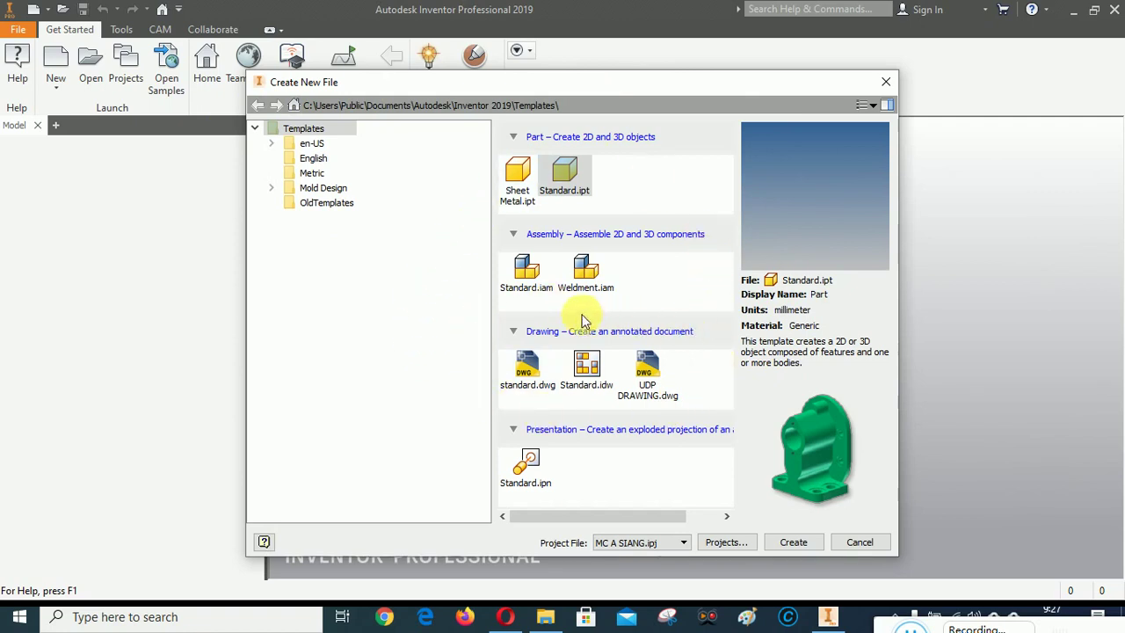
{"action": "left_click", "coordinate": [652, 373]}
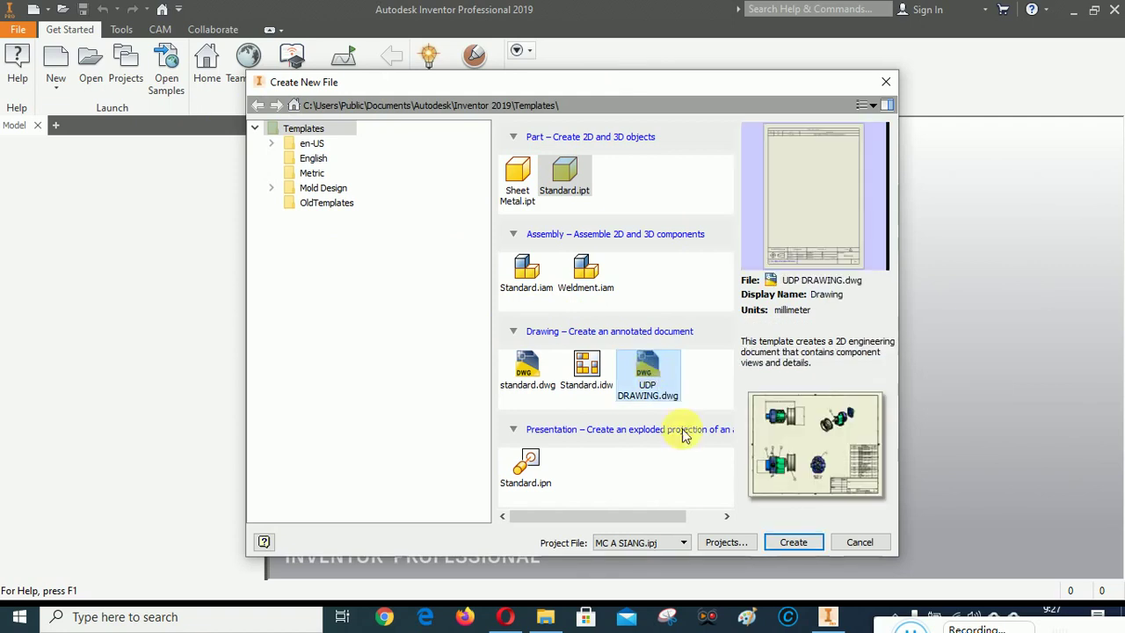
{"action": "left_click", "coordinate": [804, 544]}
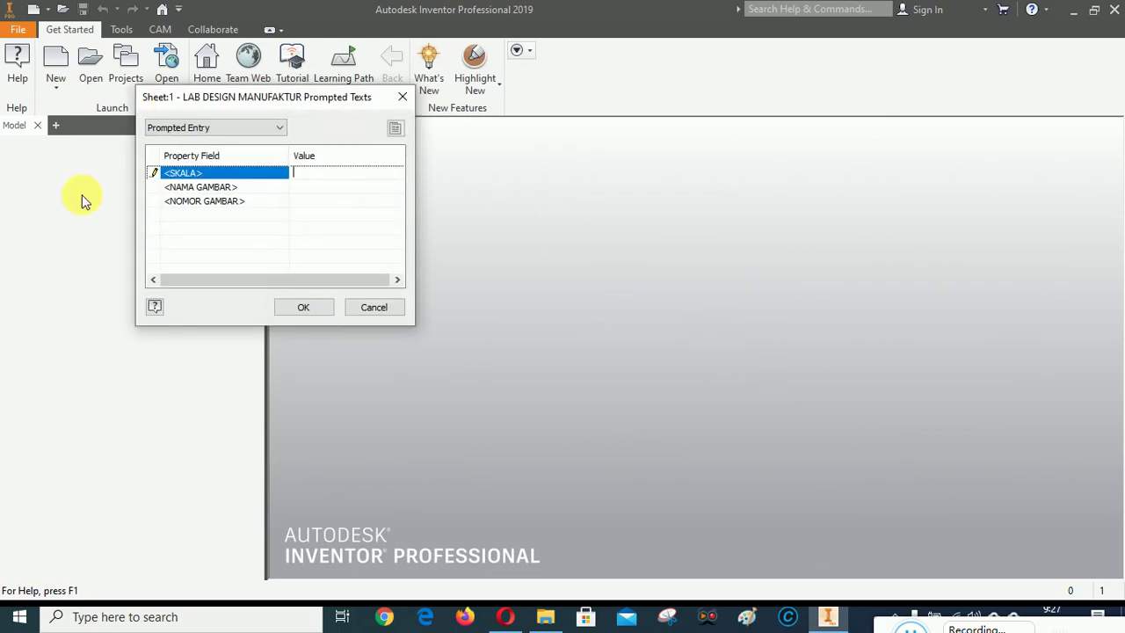
{"action": "left_click", "coordinate": [313, 313]}
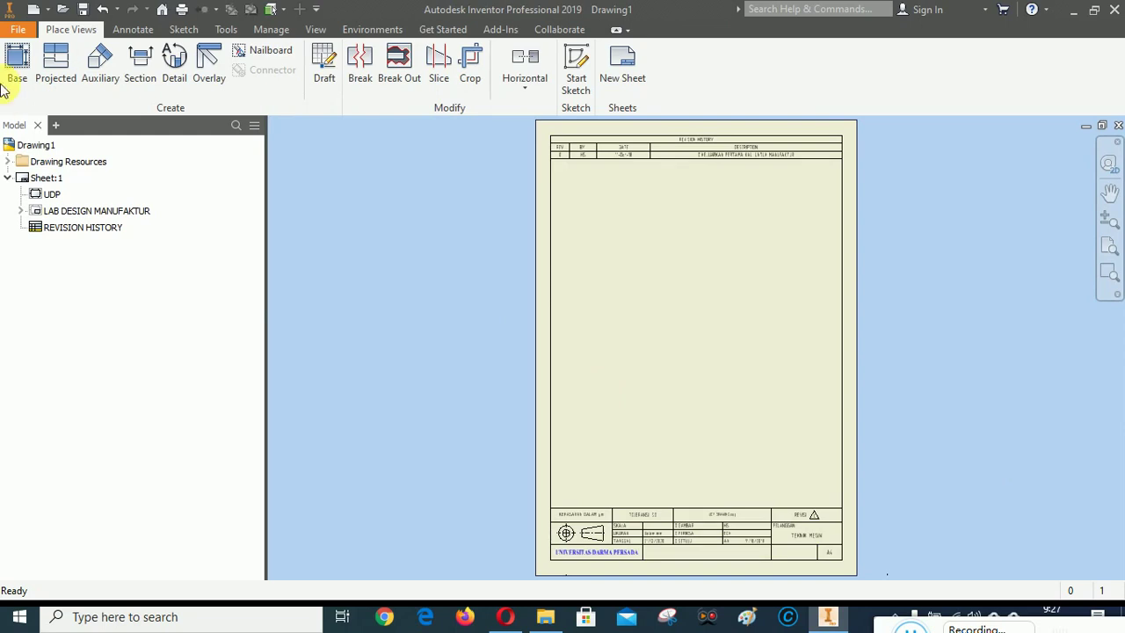
View the list of templates for new files again, and close the blank drawing without saving it.
{"action": "left_click", "coordinate": [33, 9]}
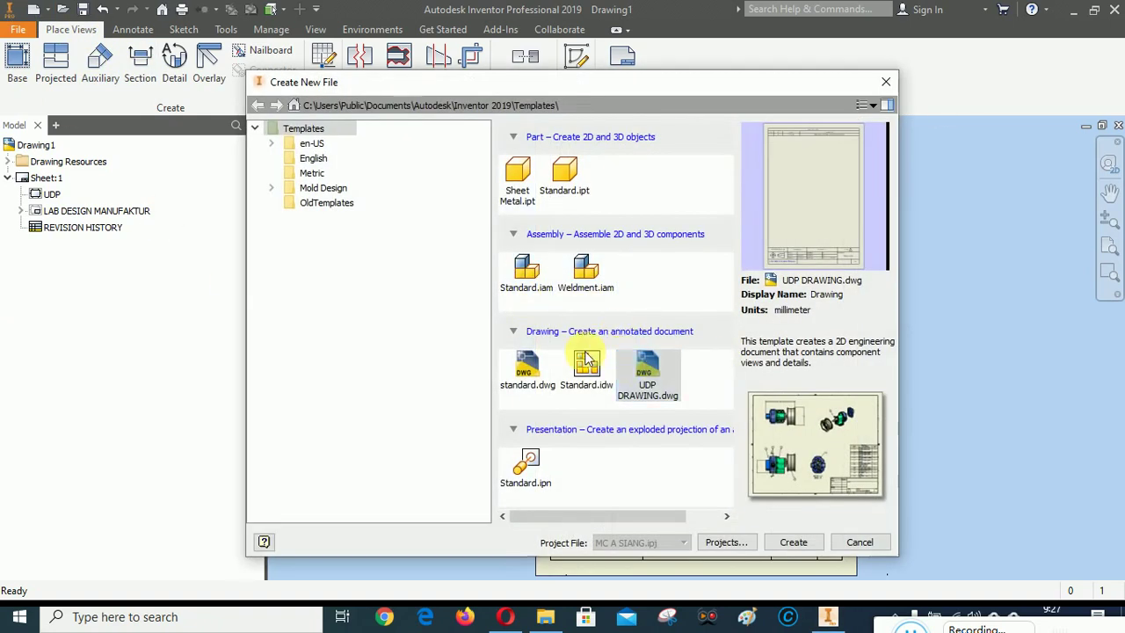
{"action": "left_click", "coordinate": [863, 541]}
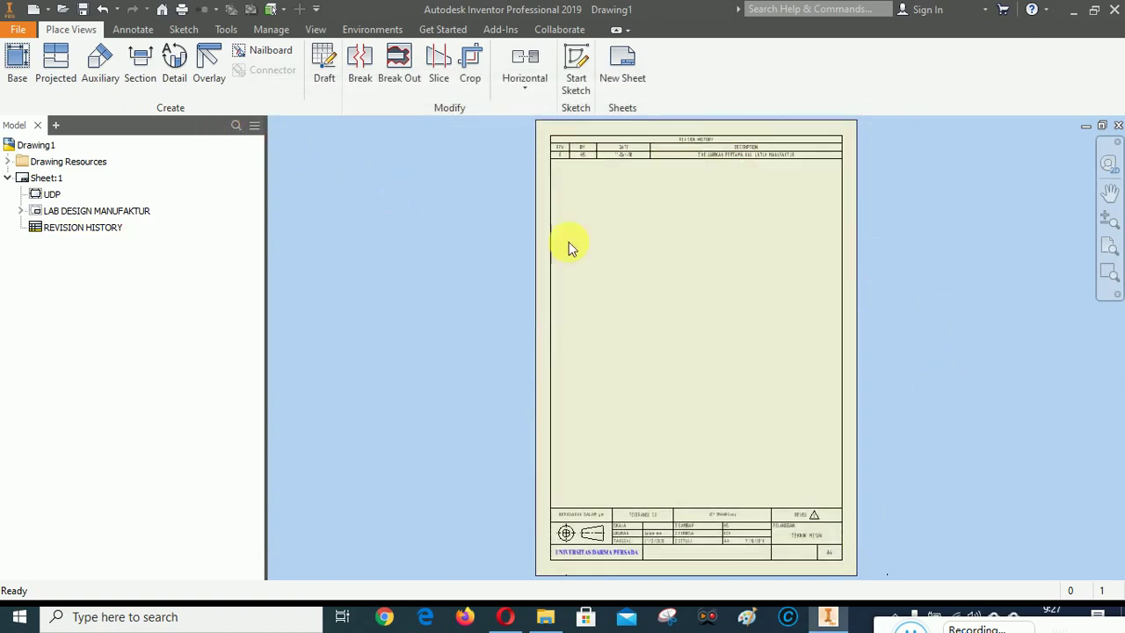
{"action": "left_click", "coordinate": [1118, 126]}
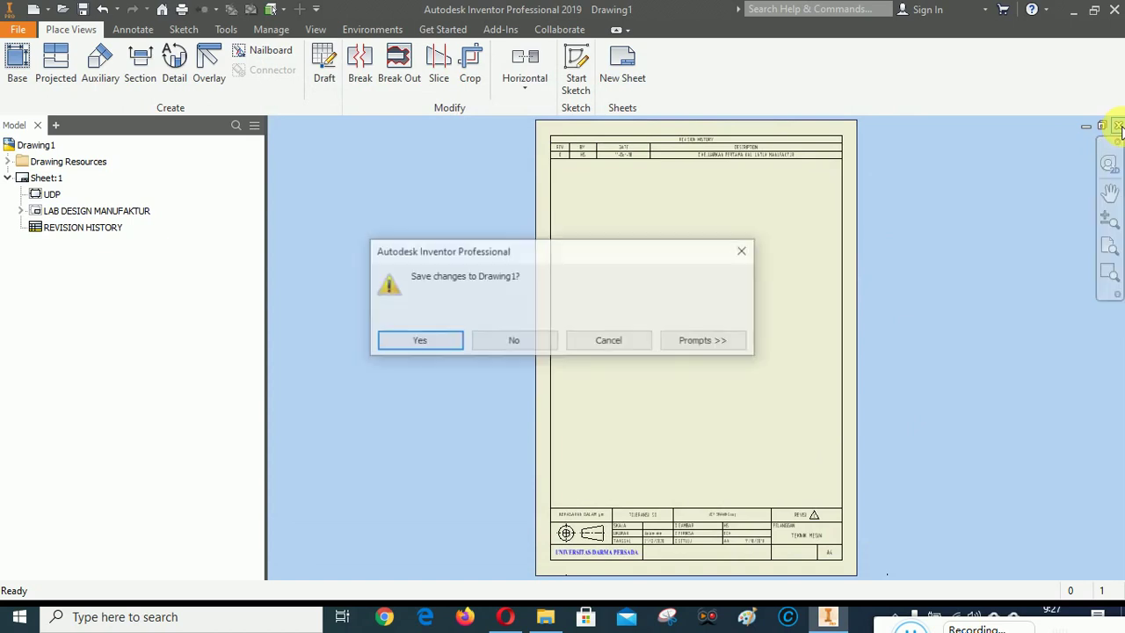
{"action": "left_click", "coordinate": [516, 342]}
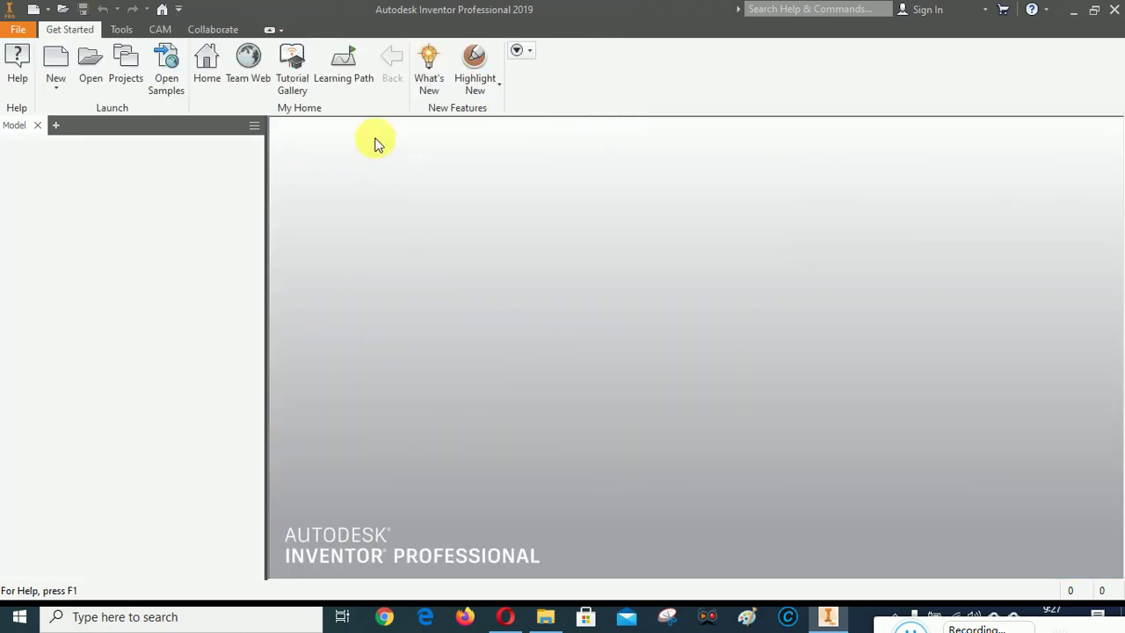
Open the DESAIN MOLD - COVER assembly from the DESAIN MOLD - COVER folder inside the project's ASSEMBLY folder.
{"action": "left_click", "coordinate": [91, 60]}
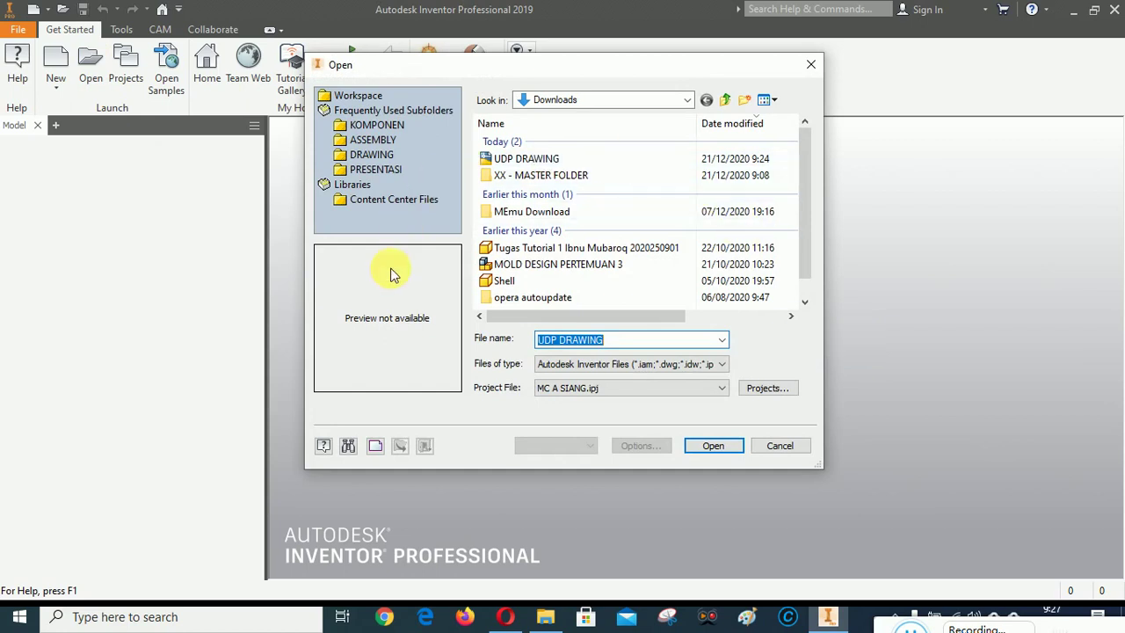
{"action": "left_click", "coordinate": [360, 142]}
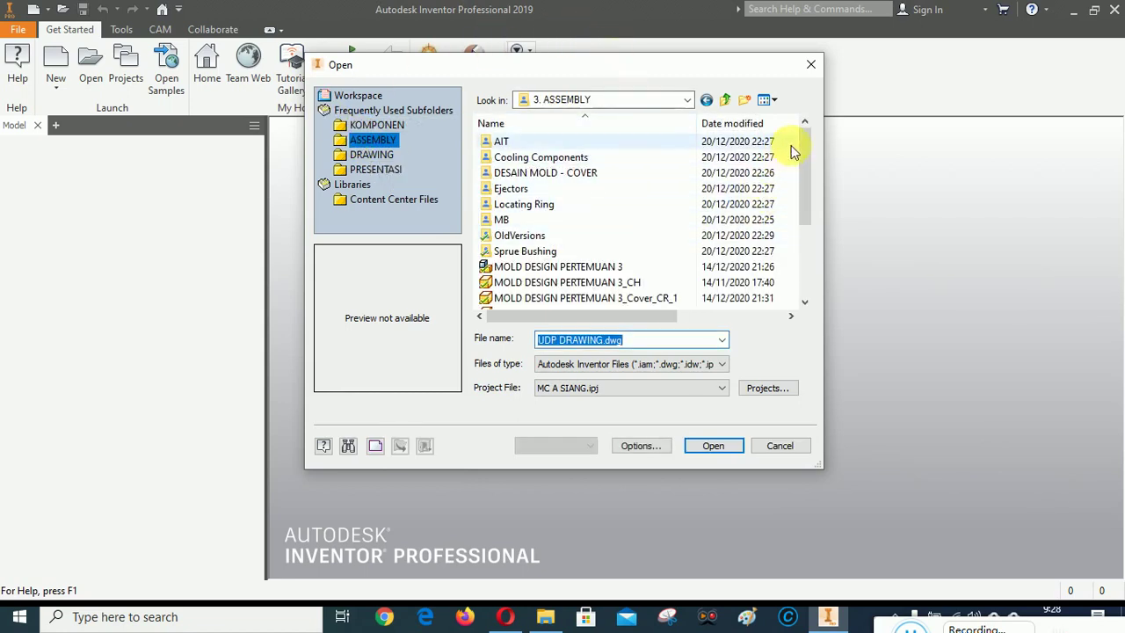
{"action": "mouse_move", "coordinate": [808, 146]}
{"action": "left_mouse_down"}
{"action": "mouse_move", "coordinate": [814, 243]}
{"action": "mouse_move", "coordinate": [810, 140]}
{"action": "left_mouse_up"}
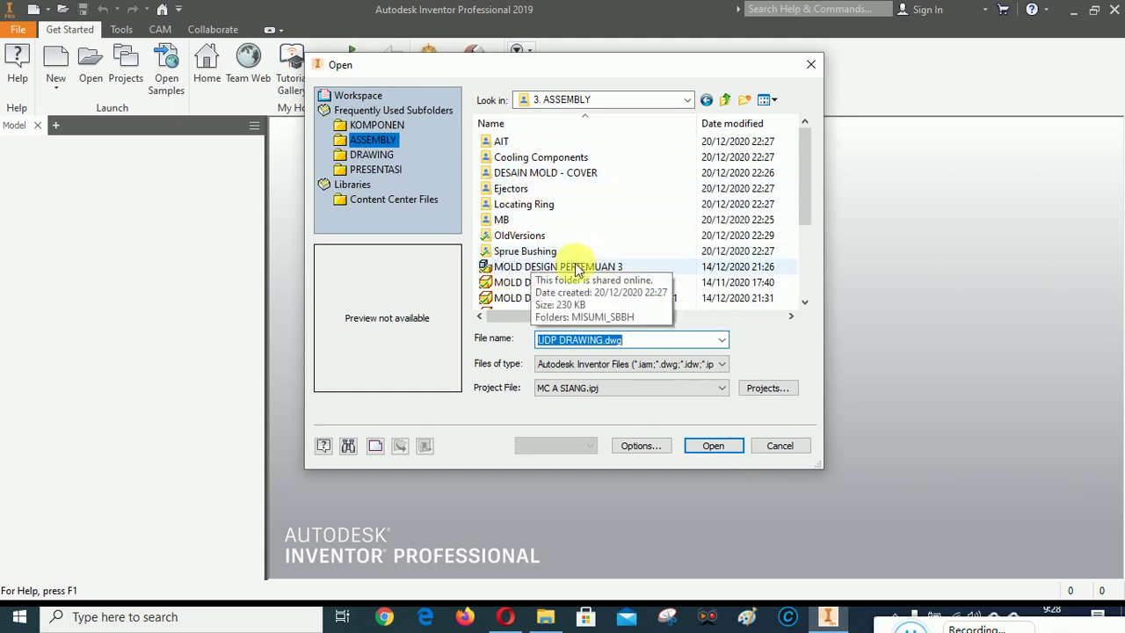
{"action": "left_click", "coordinate": [540, 267]}
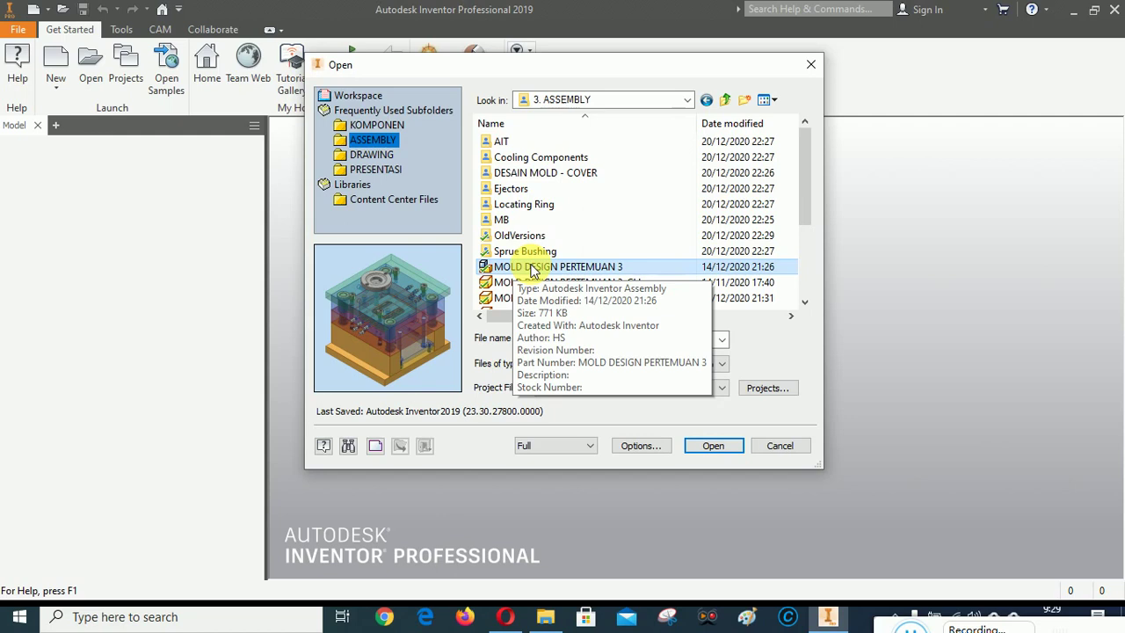
{"action": "double_click", "coordinate": [521, 176]}
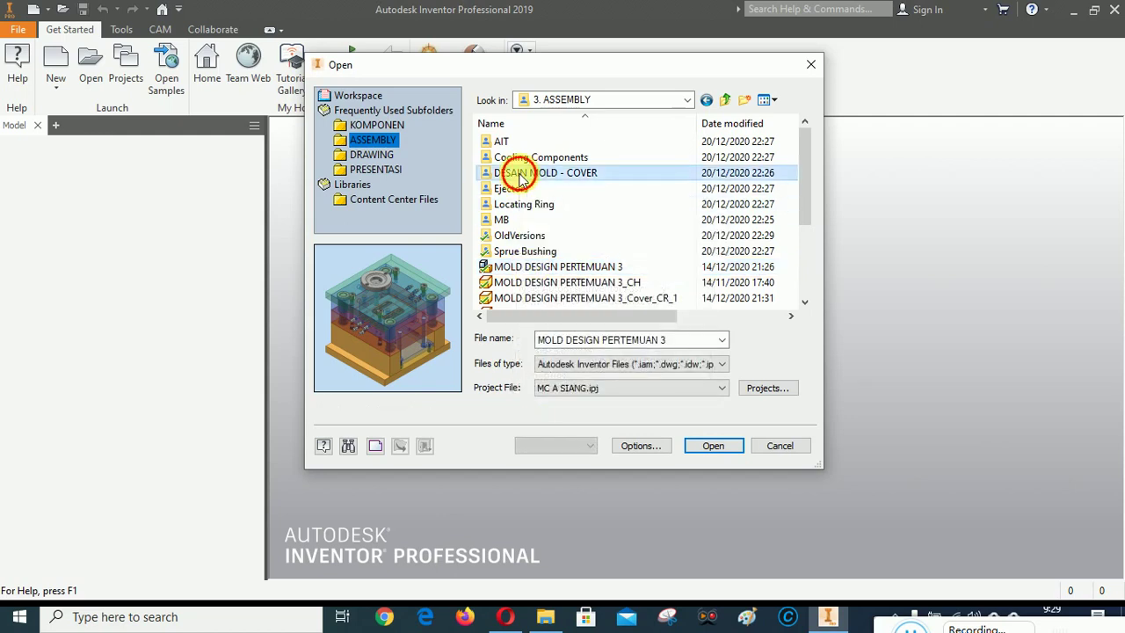
{"action": "left_click", "coordinate": [531, 175]}
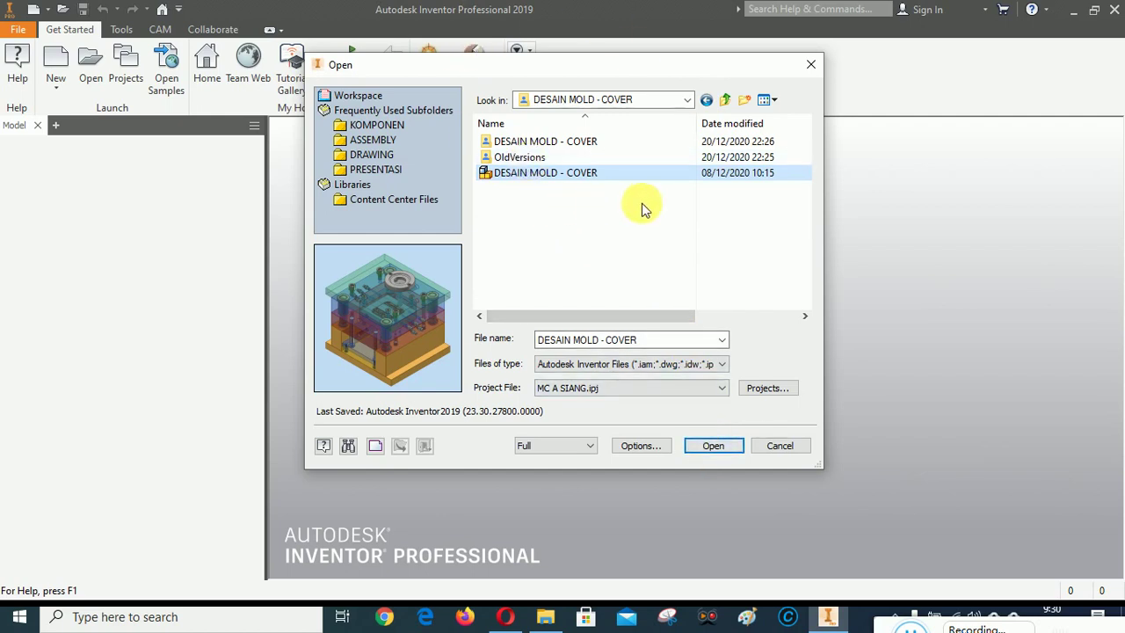
{"action": "left_click", "coordinate": [713, 445]}
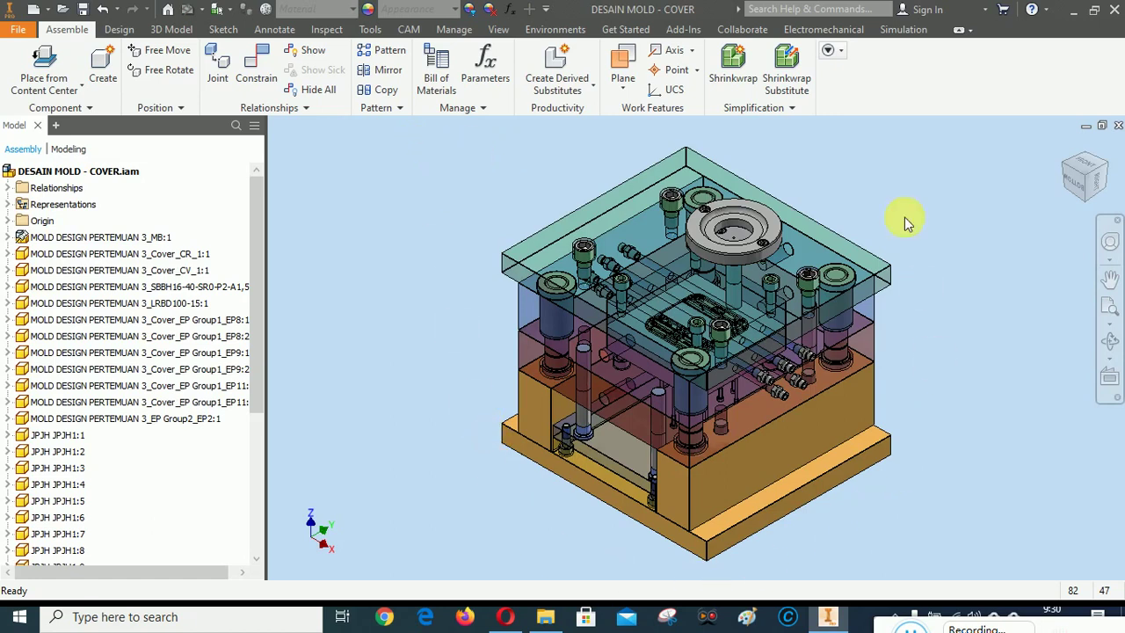
View the project information in the iProperties of the DESAIN MOLD - COVER assembly, and close the dialog.
{"action": "left_click", "coordinate": [748, 419]}
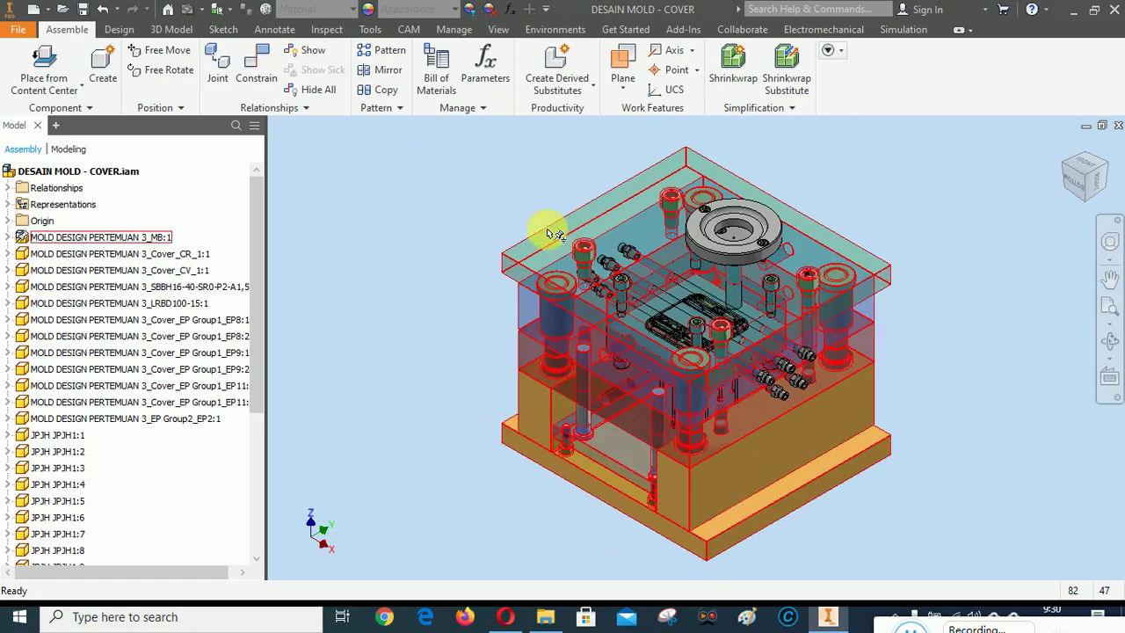
{"action": "left_click", "coordinate": [519, 231]}
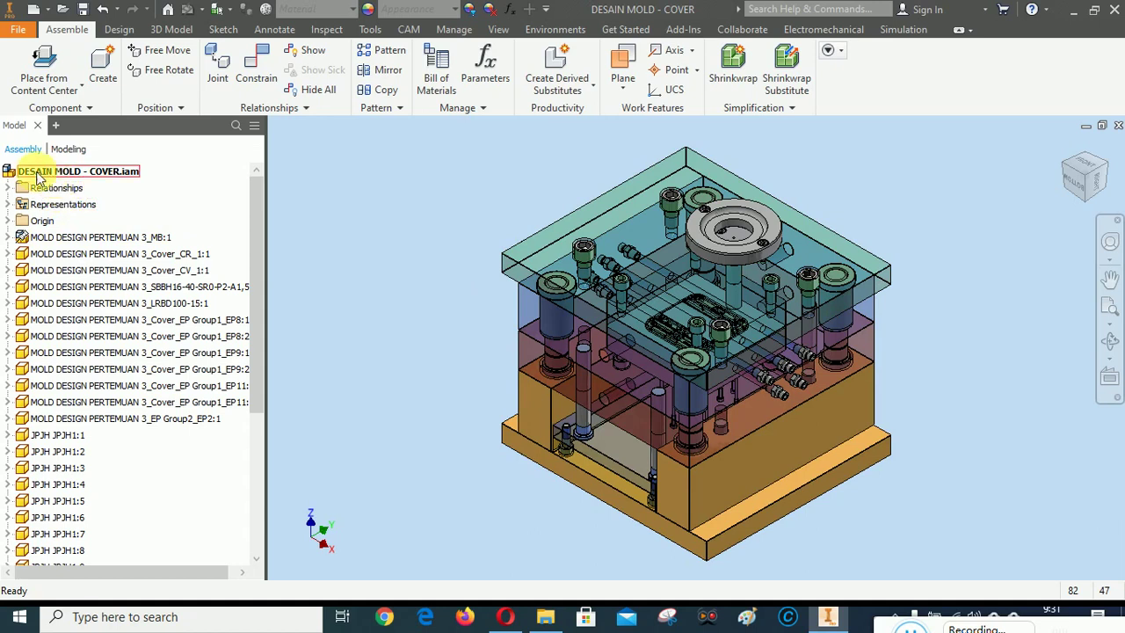
{"action": "right_click", "coordinate": [85, 173]}
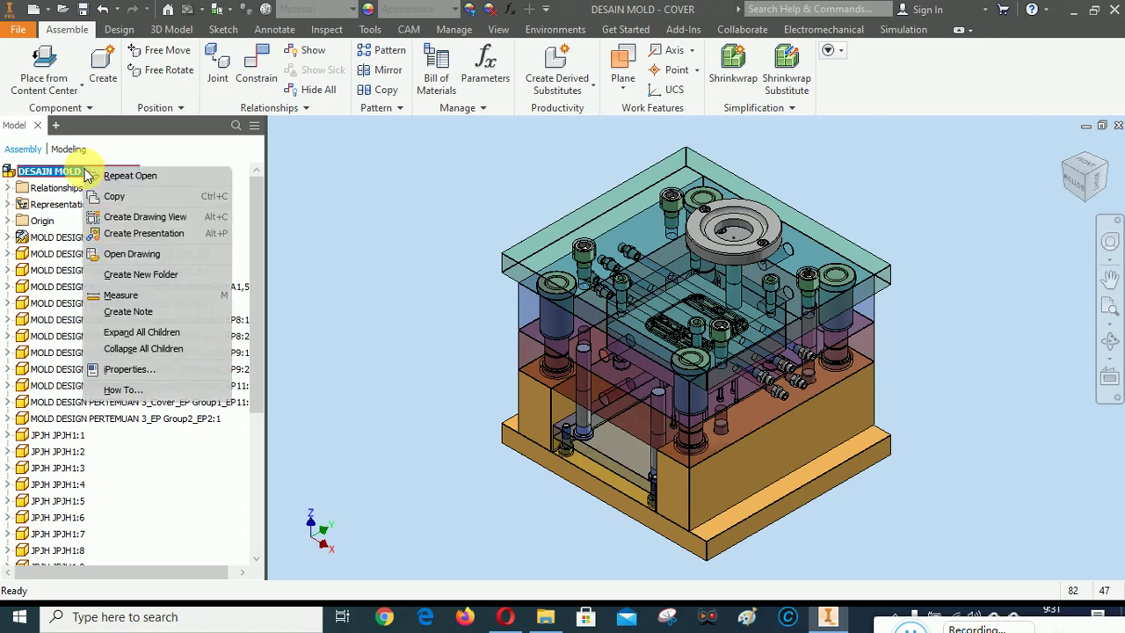
{"action": "left_click", "coordinate": [124, 371]}
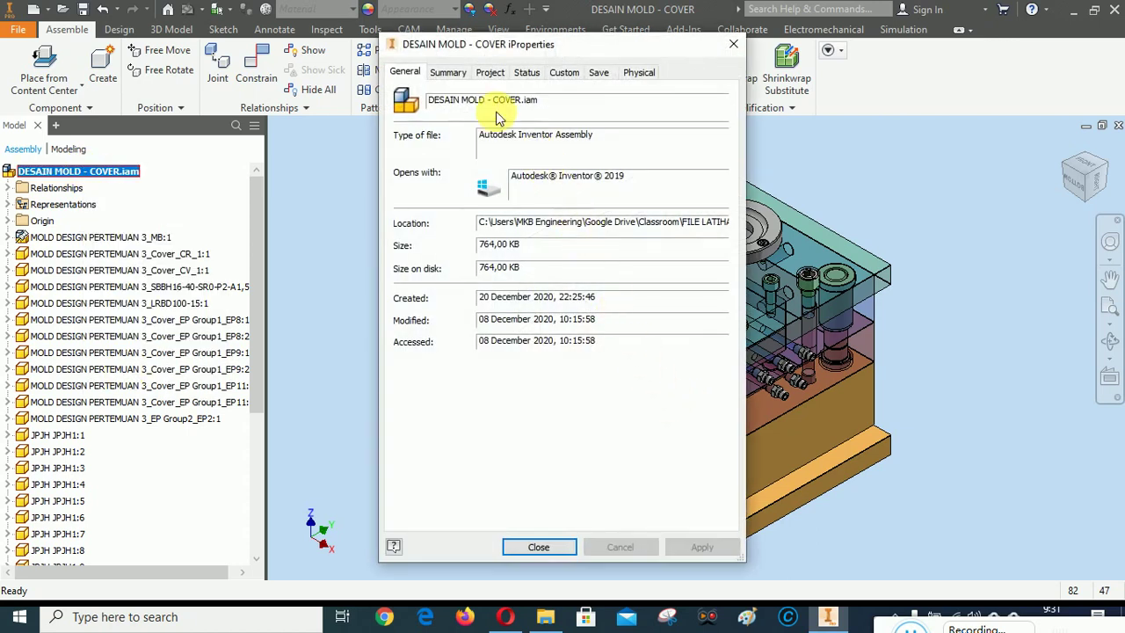
{"action": "left_click", "coordinate": [491, 72]}
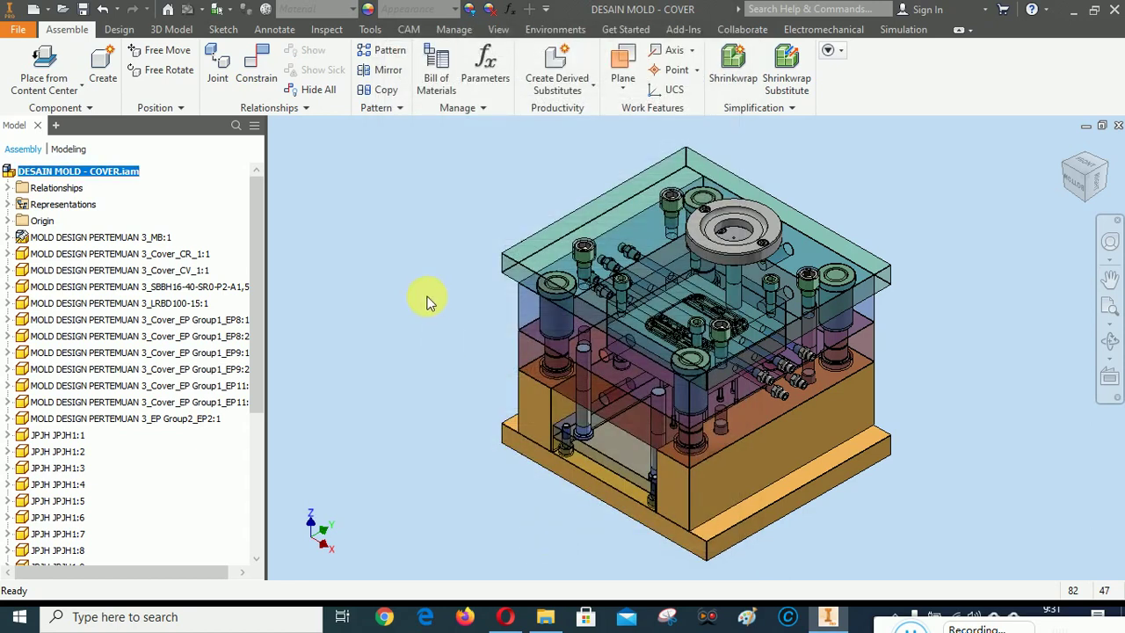
Create a new drawing from the UDP DRAWING.dwg template, accepting the title-block prompts with all values blank.
{"action": "left_click", "coordinate": [33, 10]}
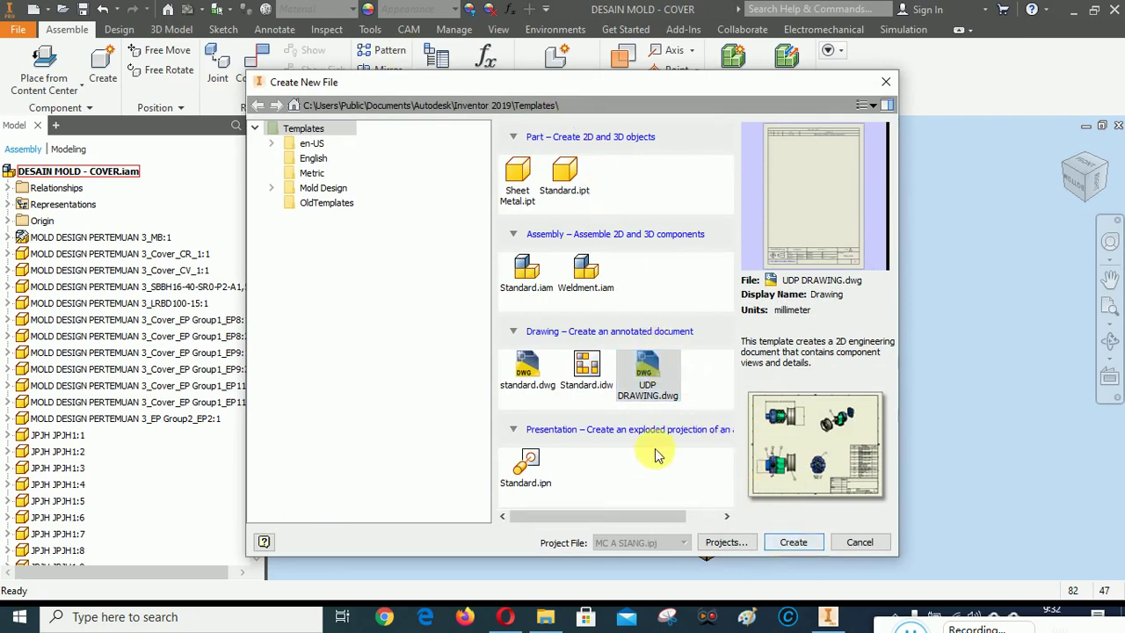
{"action": "double_click", "coordinate": [651, 370]}
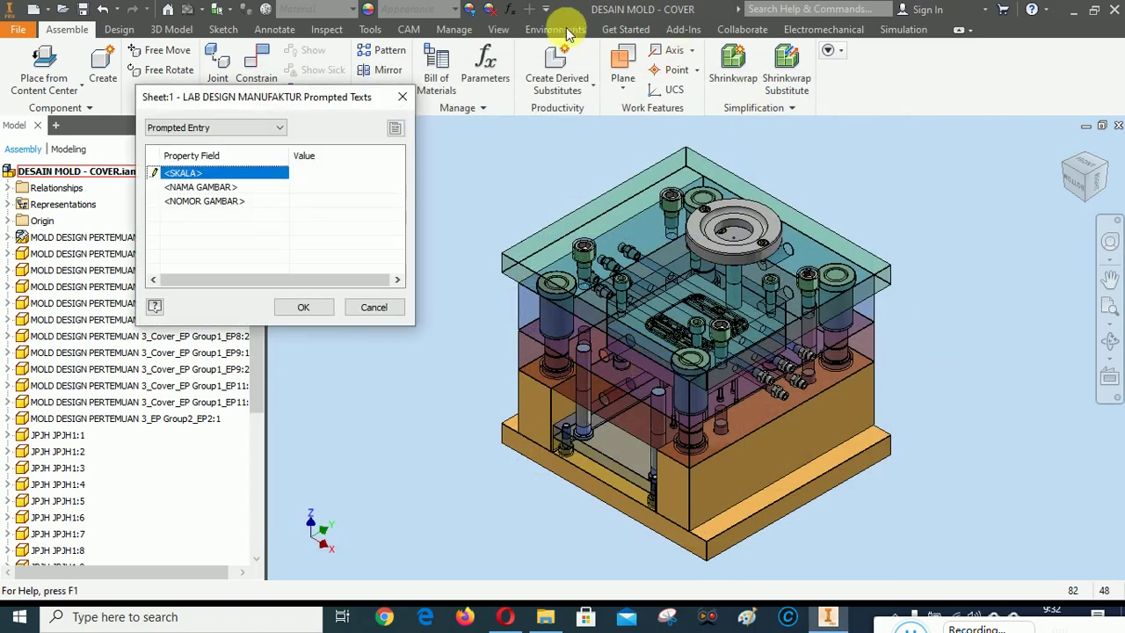
{"action": "left_click", "coordinate": [316, 311]}
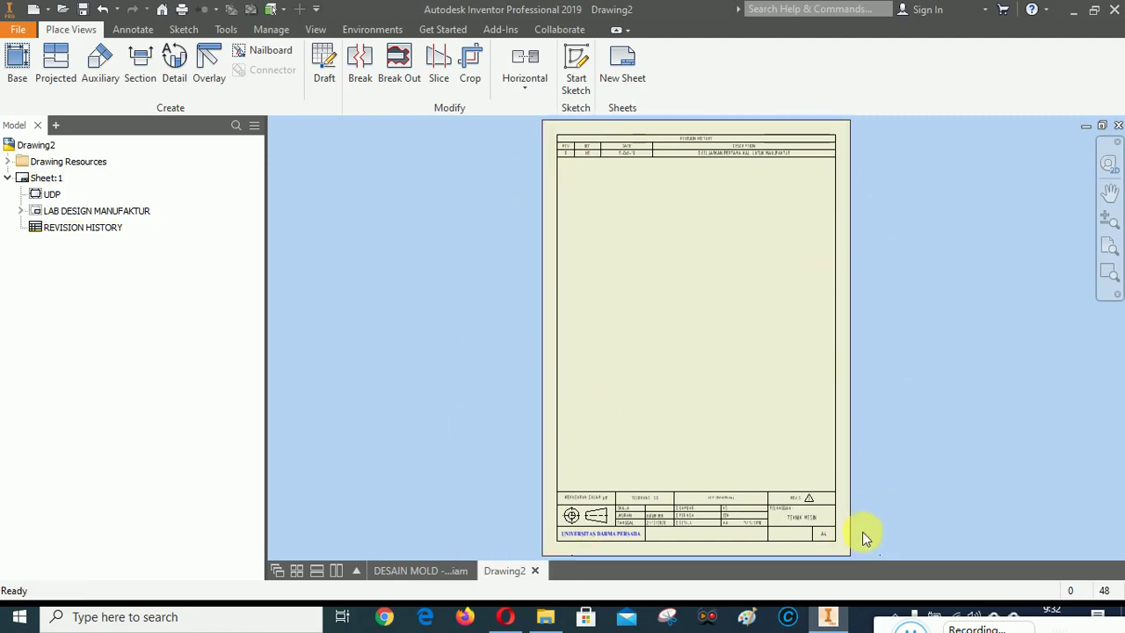
Add a new sheet from the UDP TITLE BLOCK A3 sheet format, leaving SKALA, NAMA GAMBAR and NOMOR GAMBAR blank.
{"action": "left_click", "coordinate": [7, 163]}
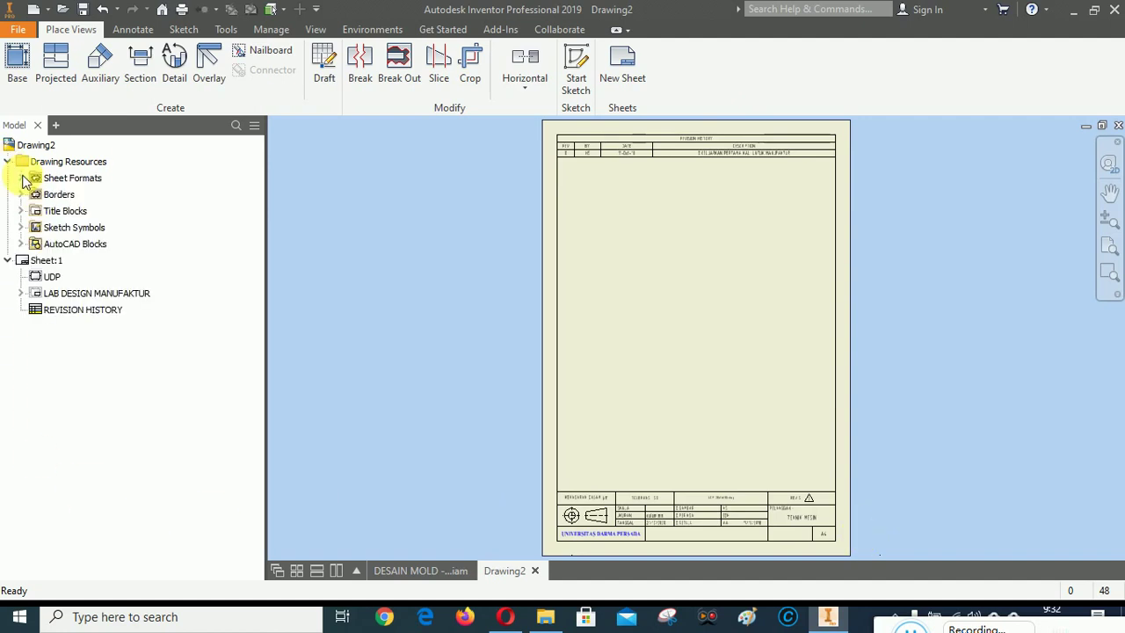
{"action": "left_click", "coordinate": [23, 177]}
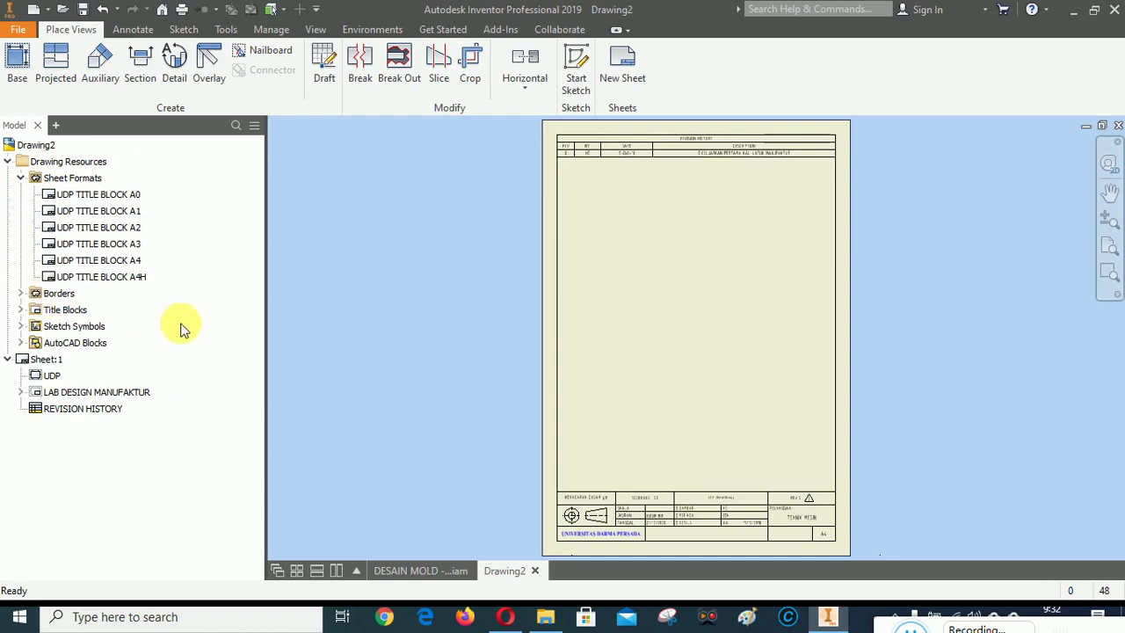
{"action": "left_click", "coordinate": [95, 248]}
{"action": "right_click", "coordinate": [94, 246]}
{"action": "key", "text": "Escape"}
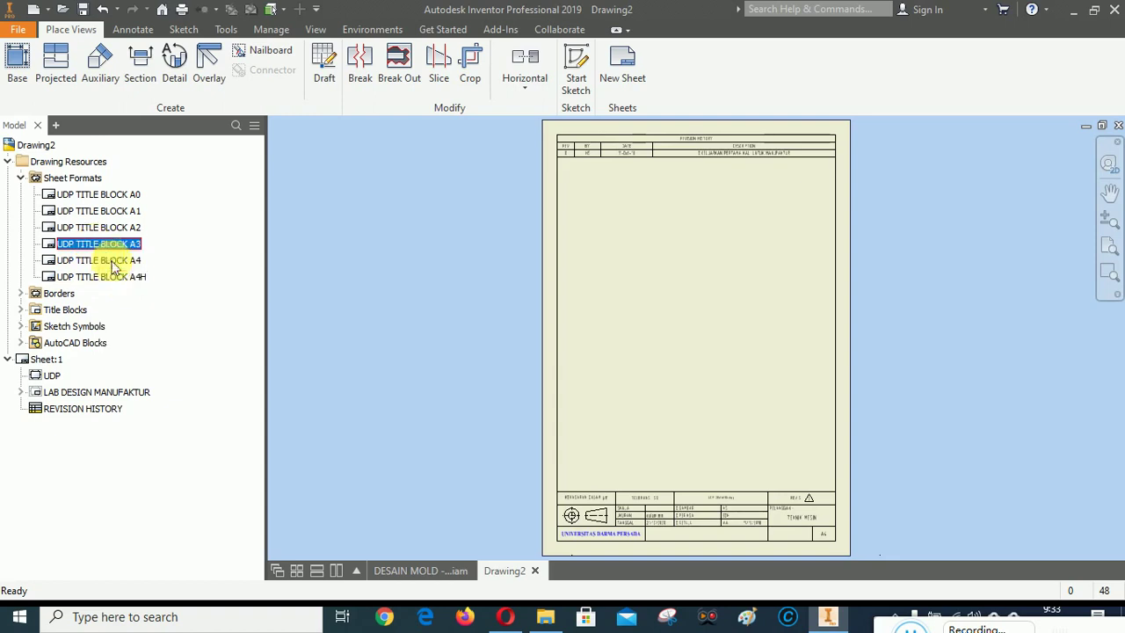
{"action": "right_click", "coordinate": [96, 245]}
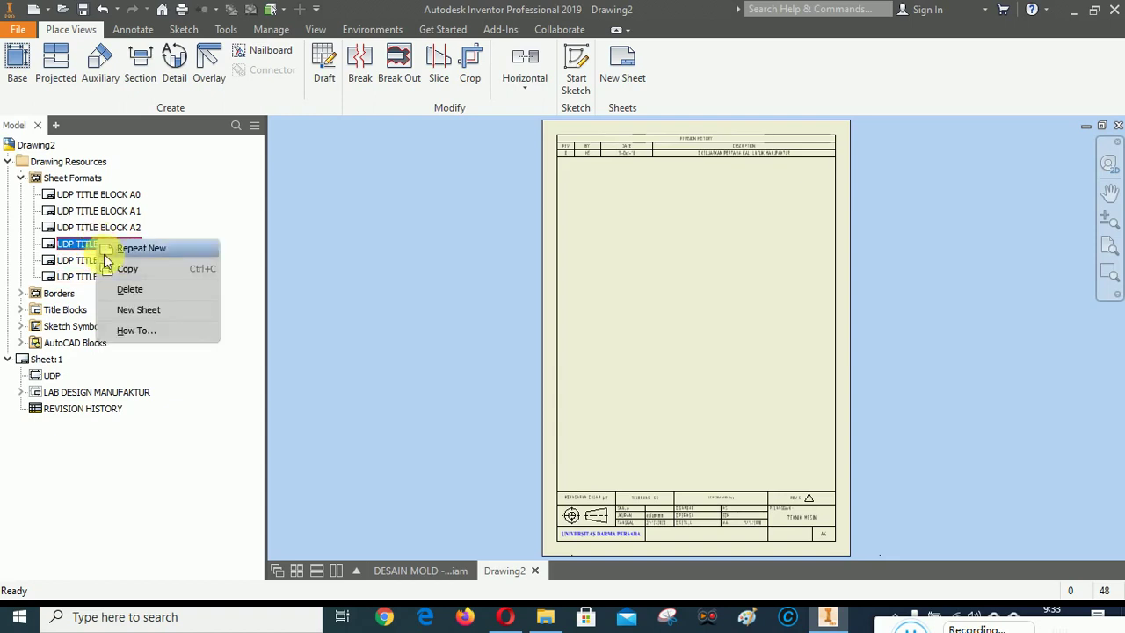
{"action": "left_click", "coordinate": [132, 309]}
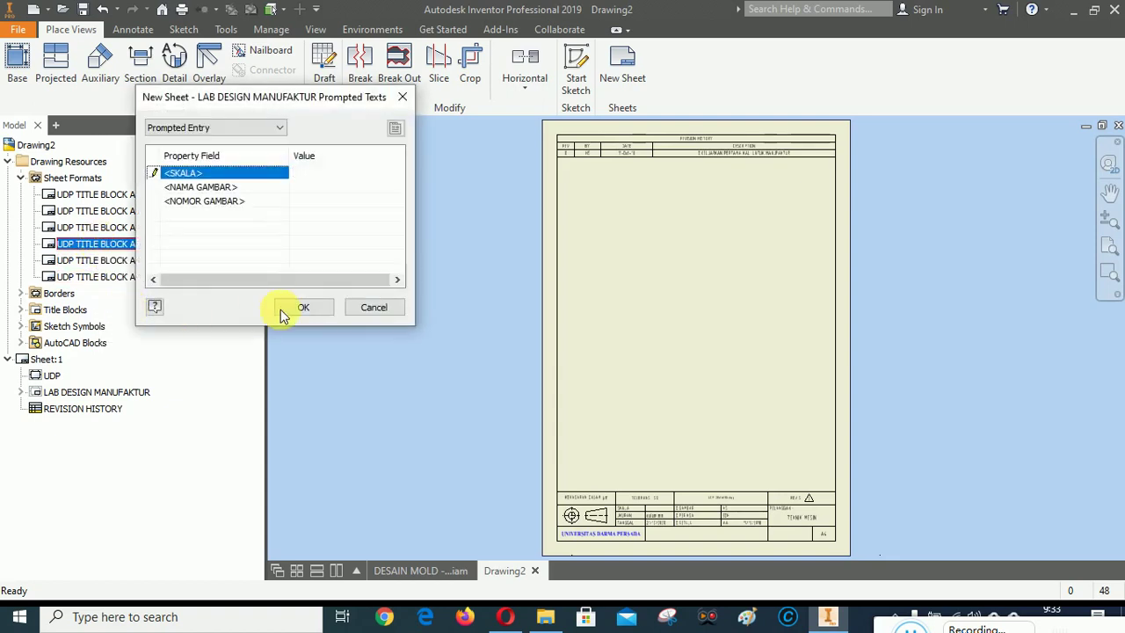
{"action": "left_click", "coordinate": [335, 317]}
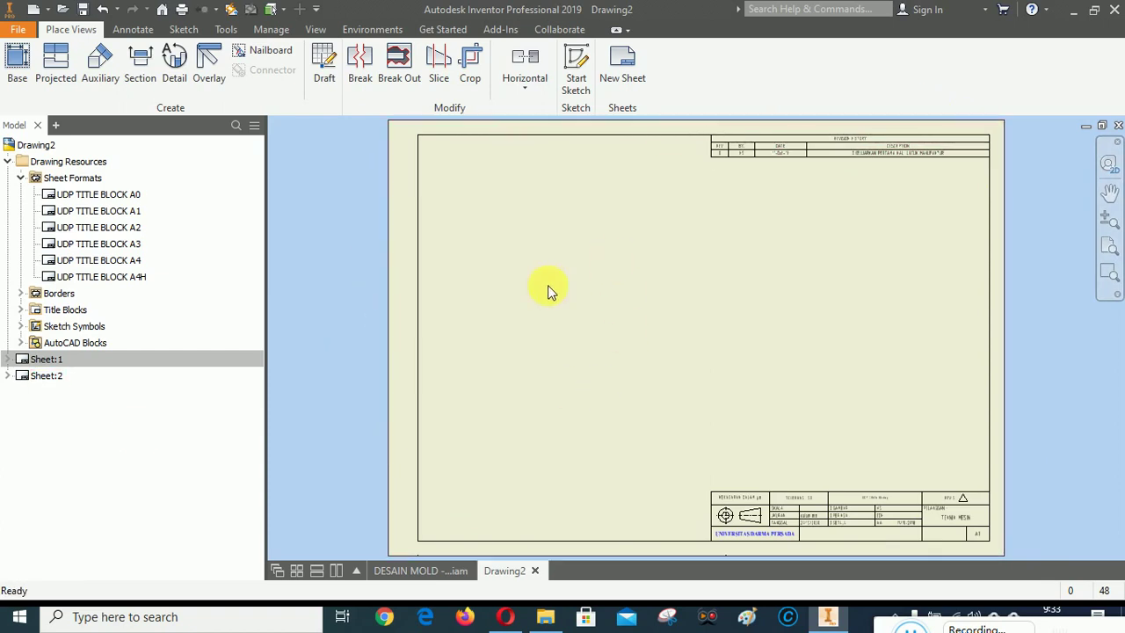
Activate the original A4 sheet and delete it from the drawing.
{"action": "double_click", "coordinate": [49, 373]}
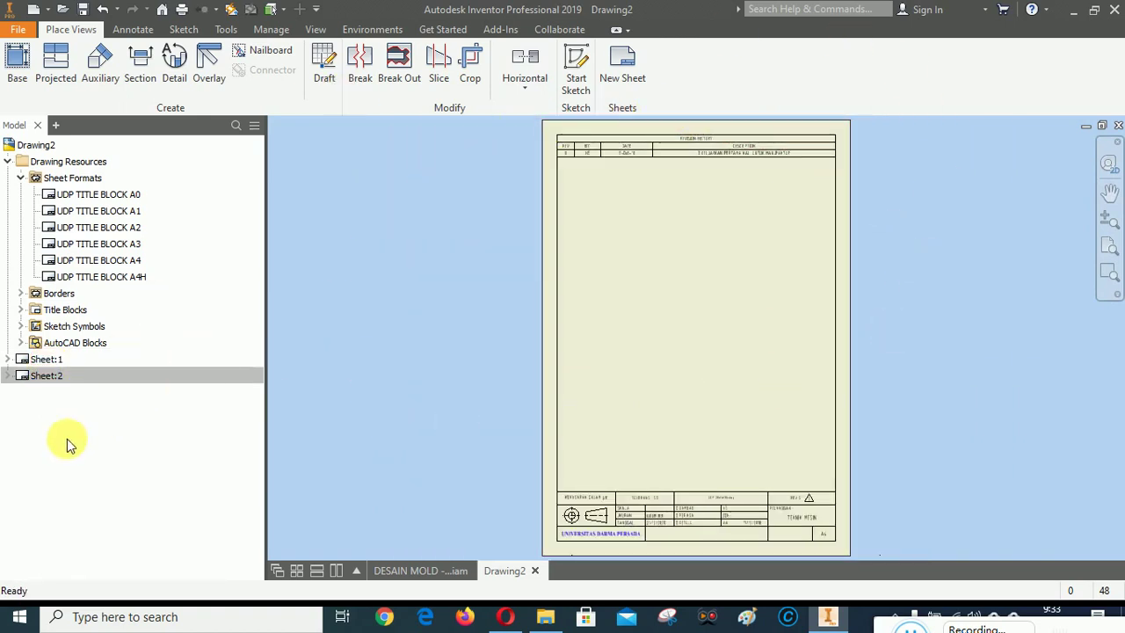
{"action": "right_click", "coordinate": [44, 359]}
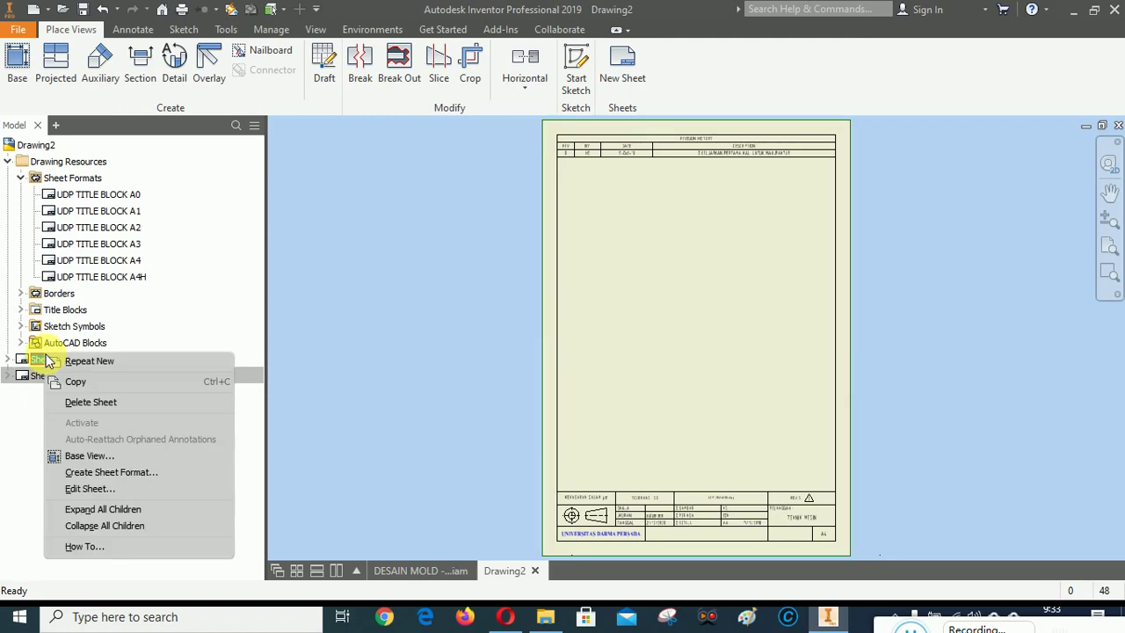
{"action": "left_click", "coordinate": [90, 402]}
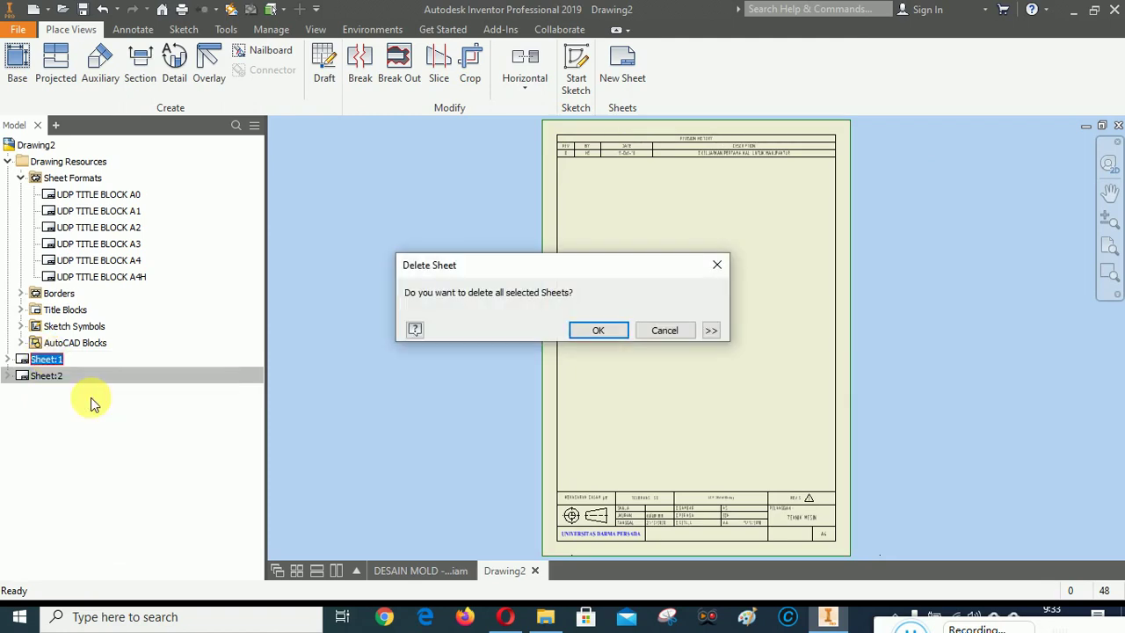
{"action": "left_click", "coordinate": [593, 331]}
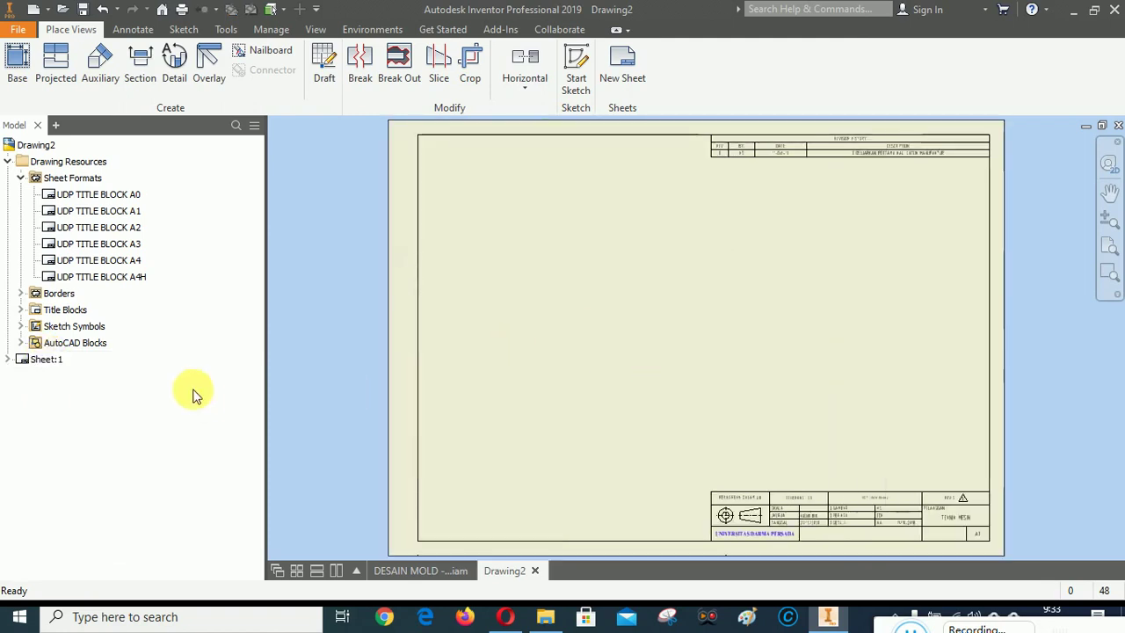
{"action": "left_click", "coordinate": [44, 359]}
{"action": "left_click", "coordinate": [714, 342]}
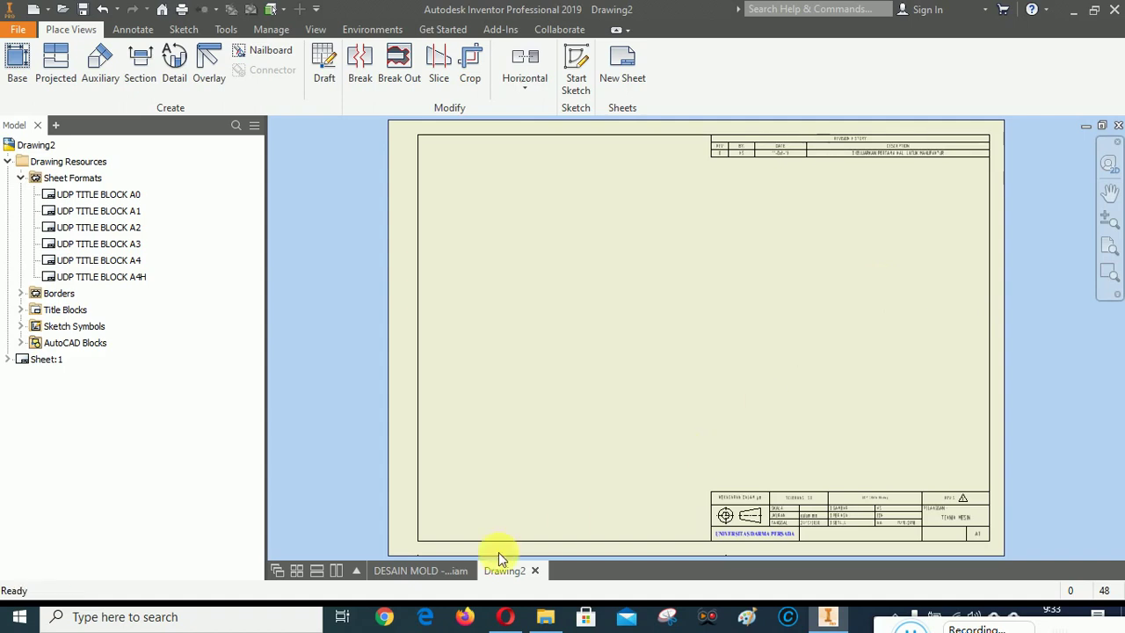
Look at the mold assembly model, and examine the A3 sheet's title-block fields and the contents of its LAB DESIGN MANUFAKTUR block.
{"action": "left_click", "coordinate": [422, 571]}
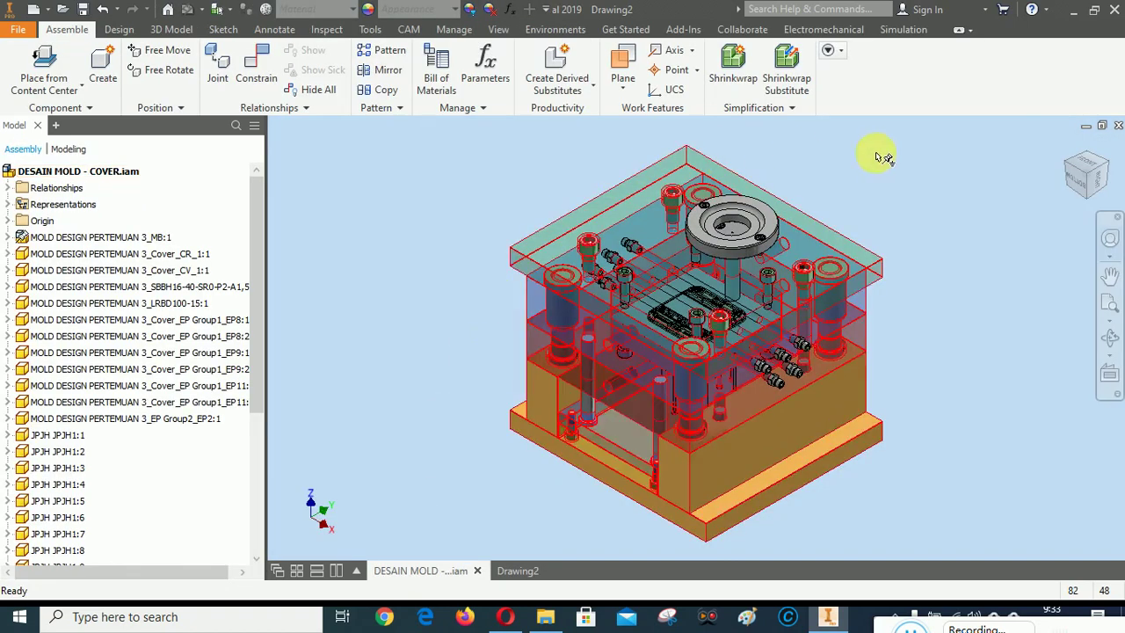
{"action": "left_click", "coordinate": [517, 572]}
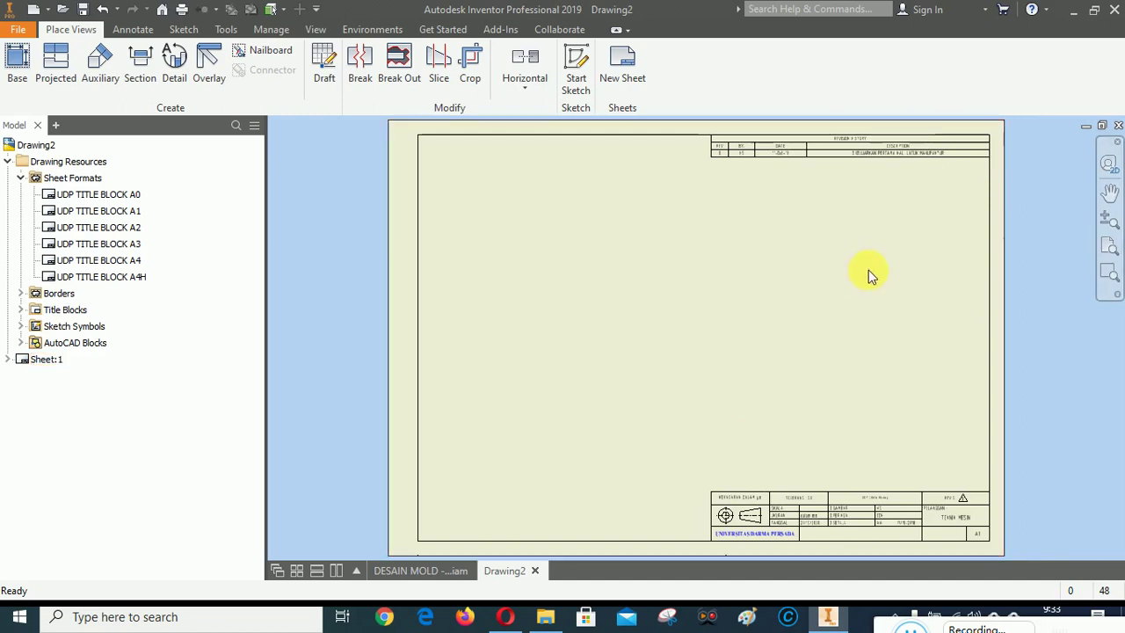
{"action": "left_click", "coordinate": [1108, 275]}
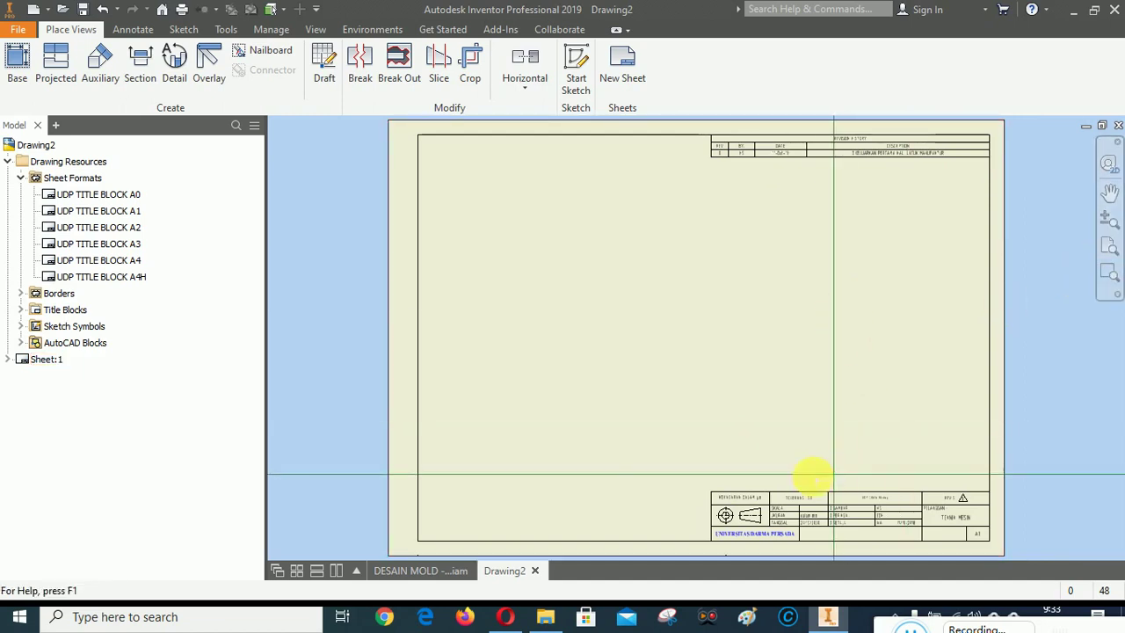
{"action": "left_click", "coordinate": [697, 479]}
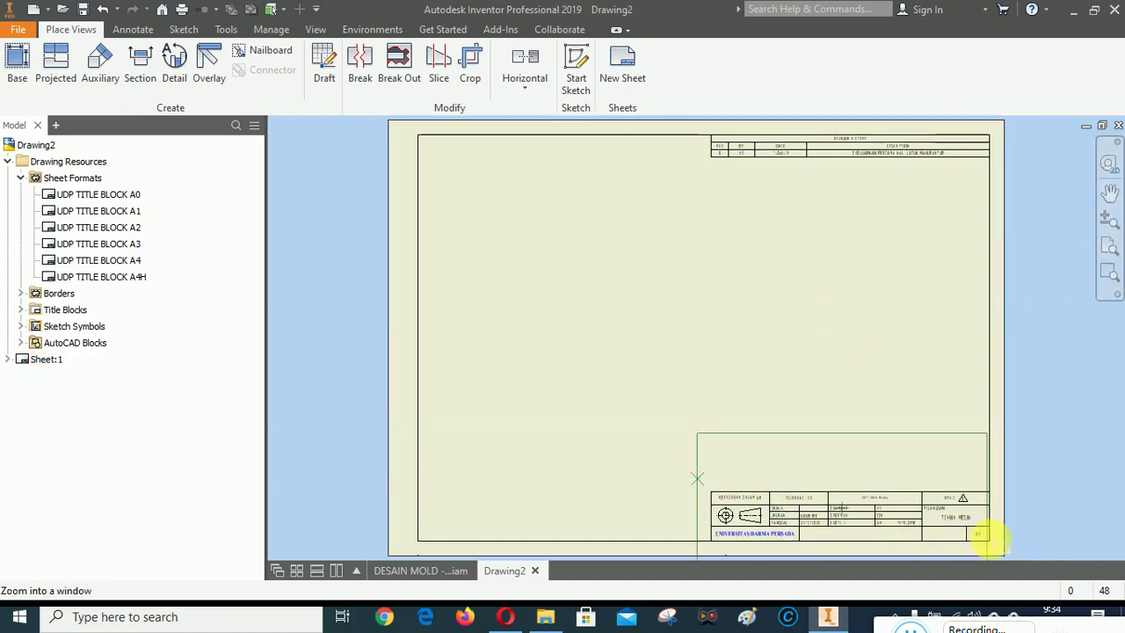
{"action": "left_click", "coordinate": [1004, 528]}
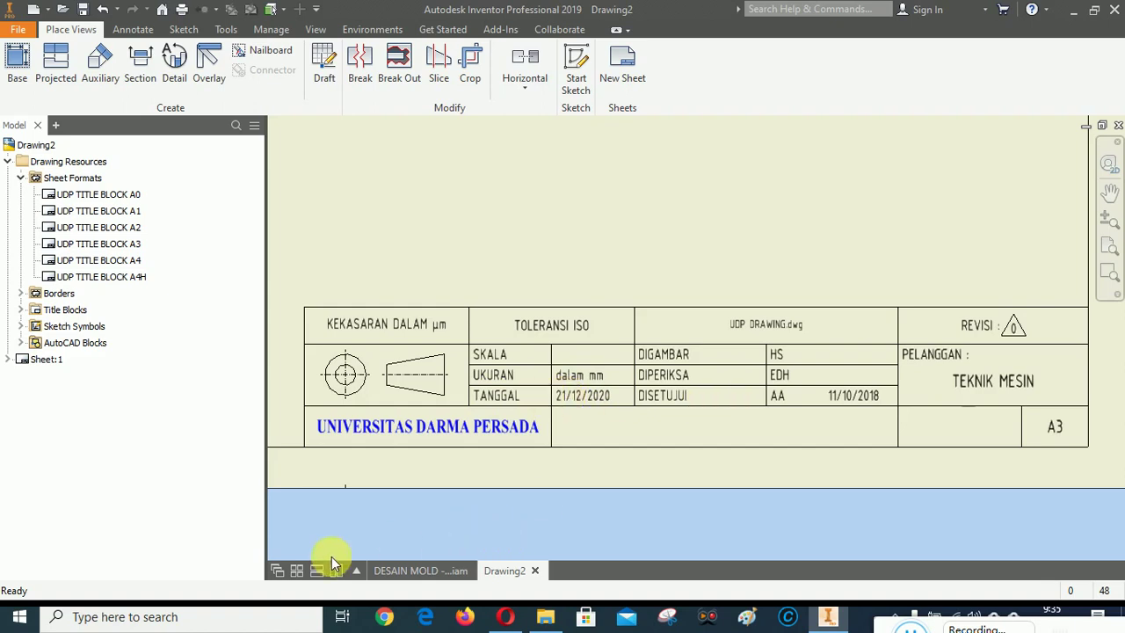
{"action": "left_click", "coordinate": [8, 359]}
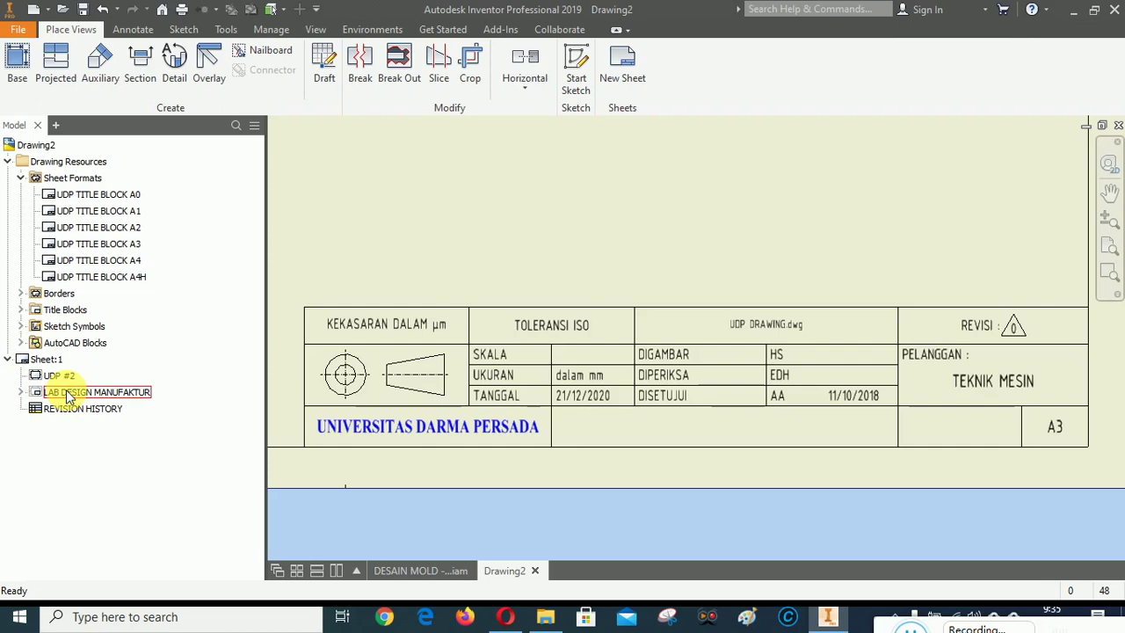
{"action": "left_click", "coordinate": [22, 392]}
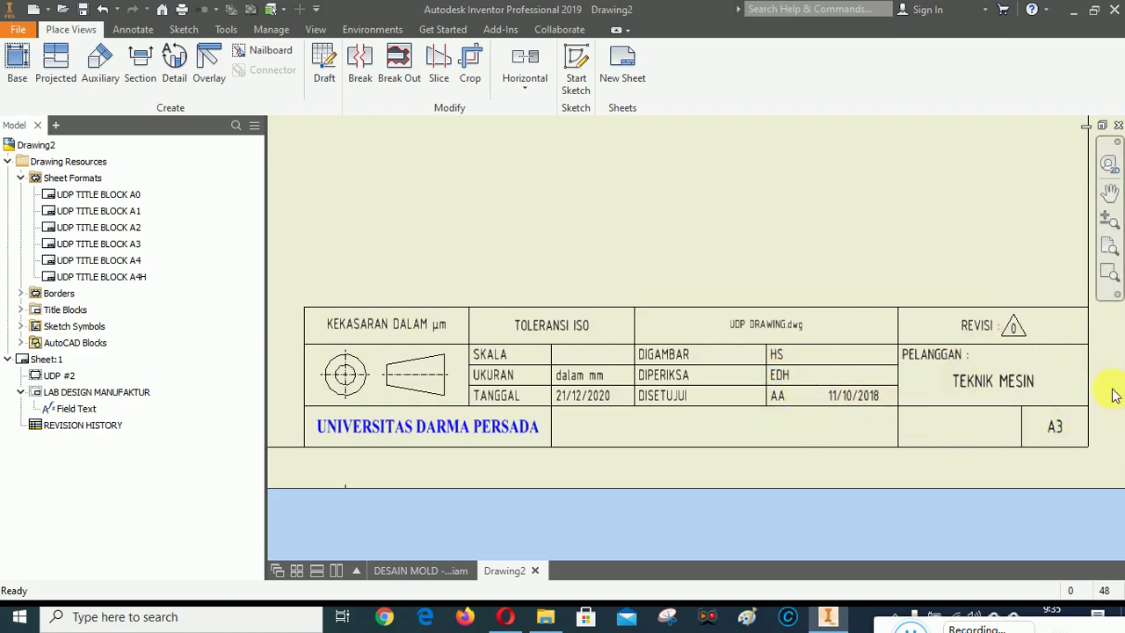
Open the drawing's iProperties and examine which Summary, Project and Status properties feed the title-block fields.
{"action": "right_click", "coordinate": [37, 146]}
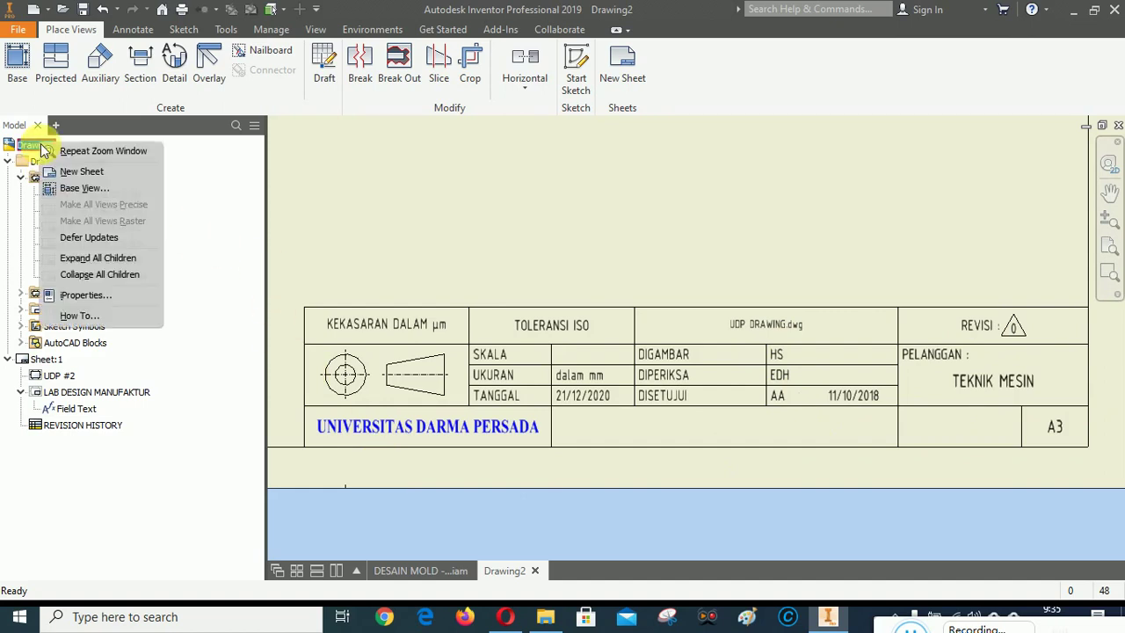
{"action": "left_click", "coordinate": [76, 299]}
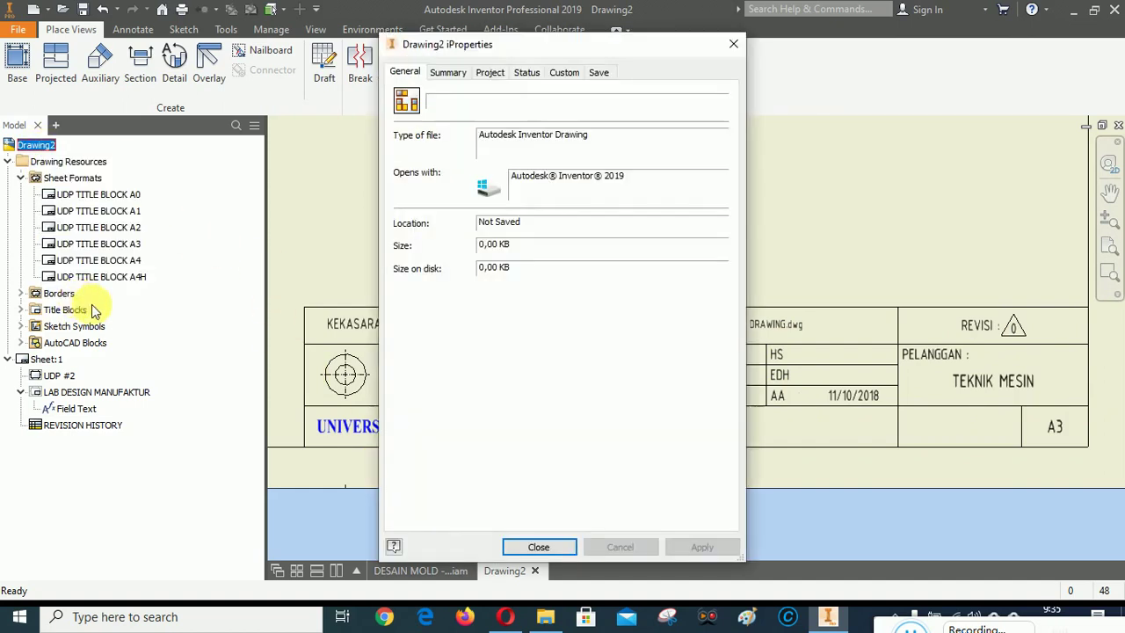
{"action": "left_click", "coordinate": [443, 74]}
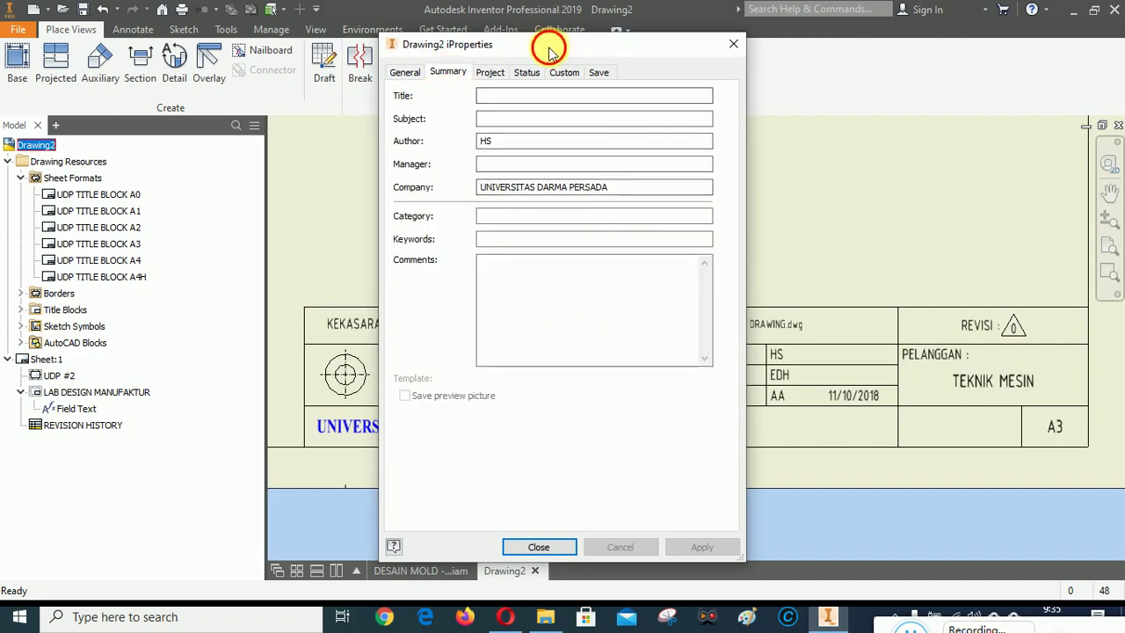
{"action": "left_click_drag", "start_coordinate": [548, 45], "coordinate": [234, 54]}
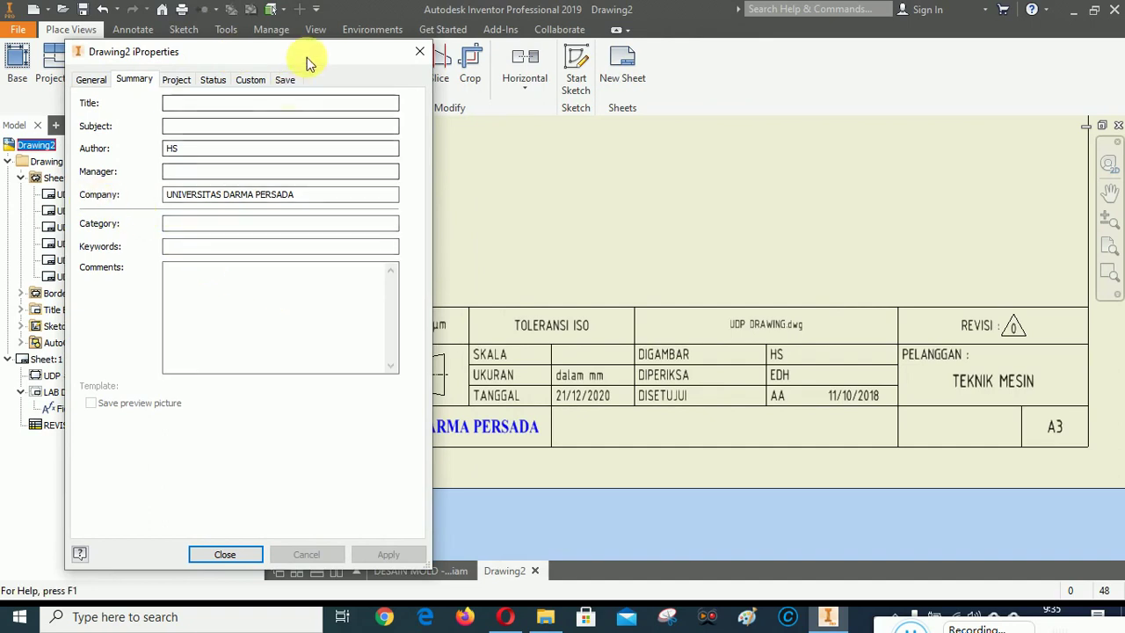
{"action": "mouse_move", "coordinate": [307, 54]}
{"action": "left_mouse_down"}
{"action": "mouse_move", "coordinate": [603, 77]}
{"action": "mouse_move", "coordinate": [1068, 7]}
{"action": "mouse_move", "coordinate": [979, 36]}
{"action": "left_mouse_up"}
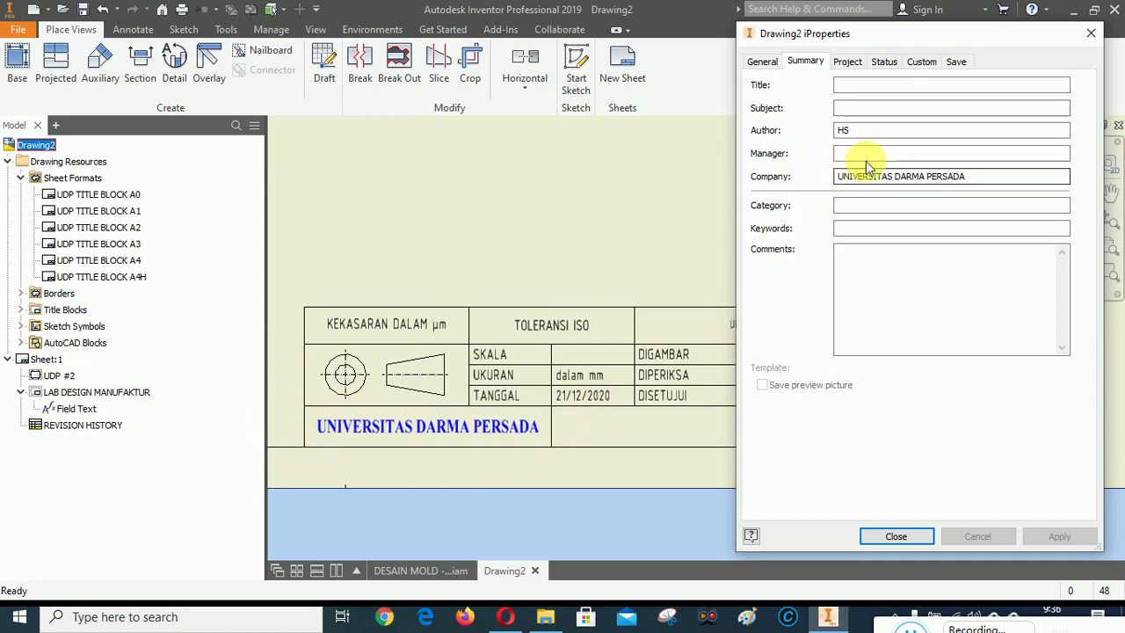
{"action": "left_click", "coordinate": [978, 178]}
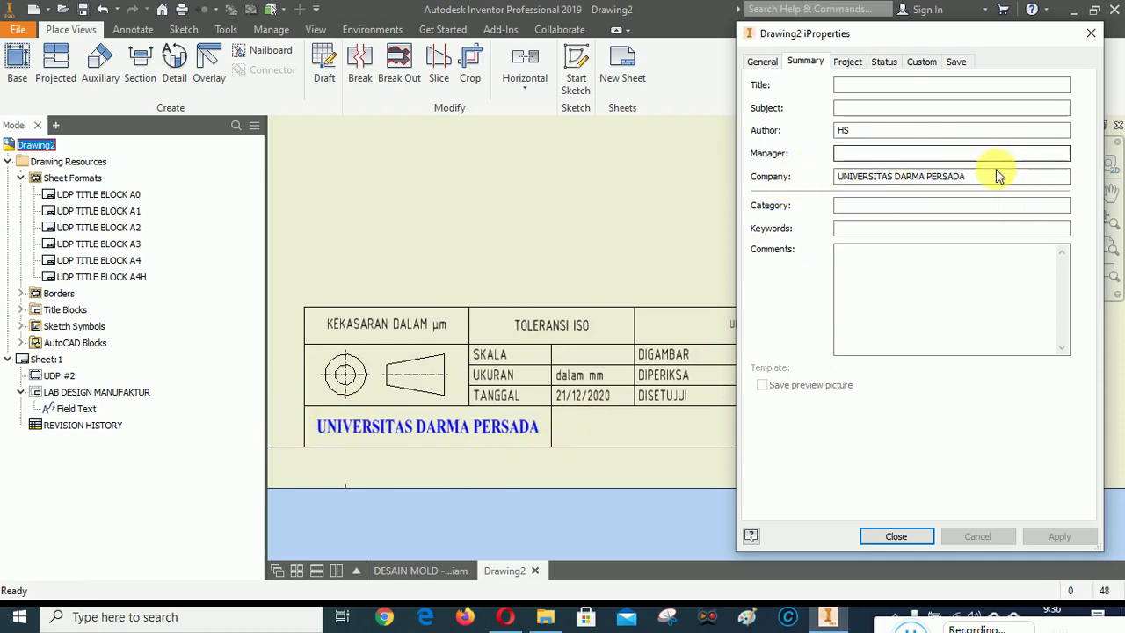
{"action": "left_click", "coordinate": [848, 63]}
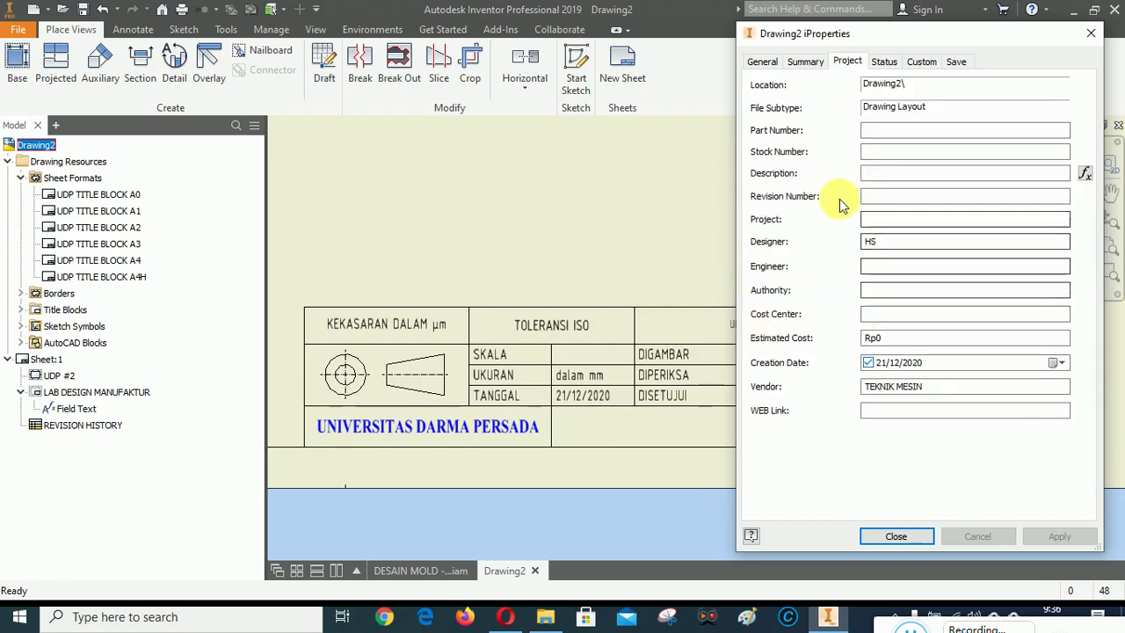
{"action": "left_click_drag", "start_coordinate": [919, 34], "coordinate": [170, 46]}
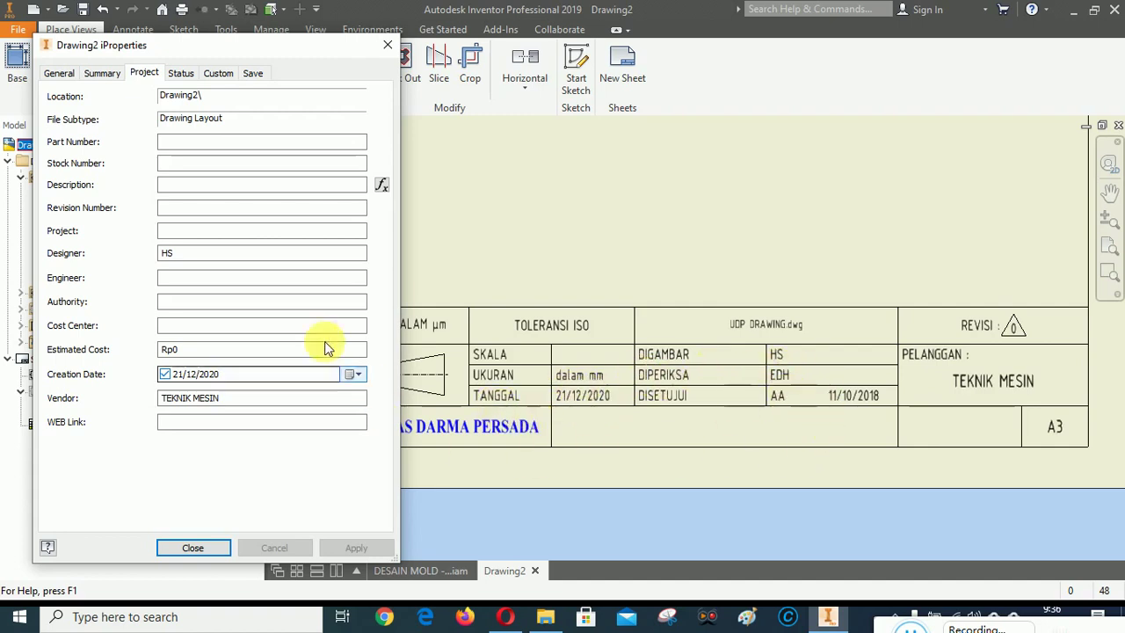
{"action": "left_click", "coordinate": [181, 73]}
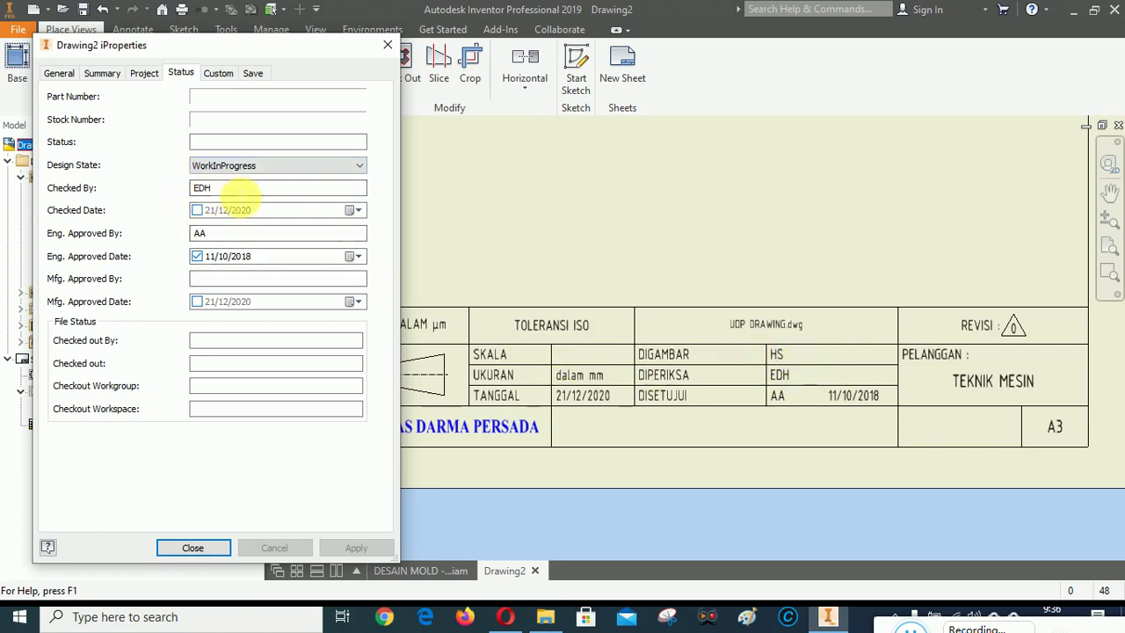
{"action": "double_click", "coordinate": [201, 187]}
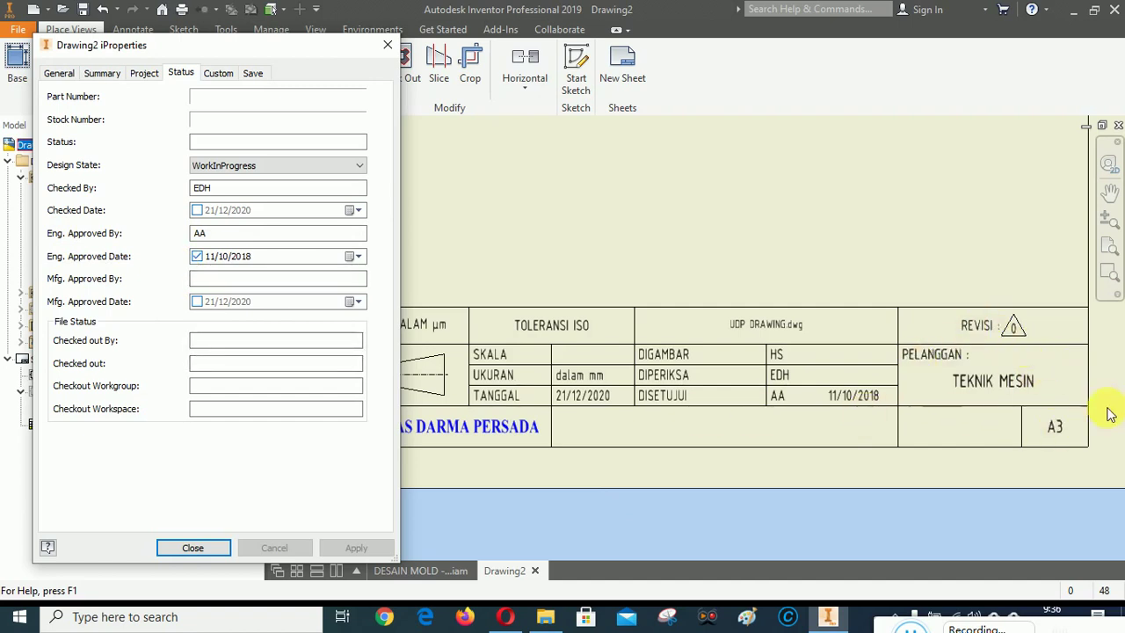
{"action": "left_click", "coordinate": [145, 74]}
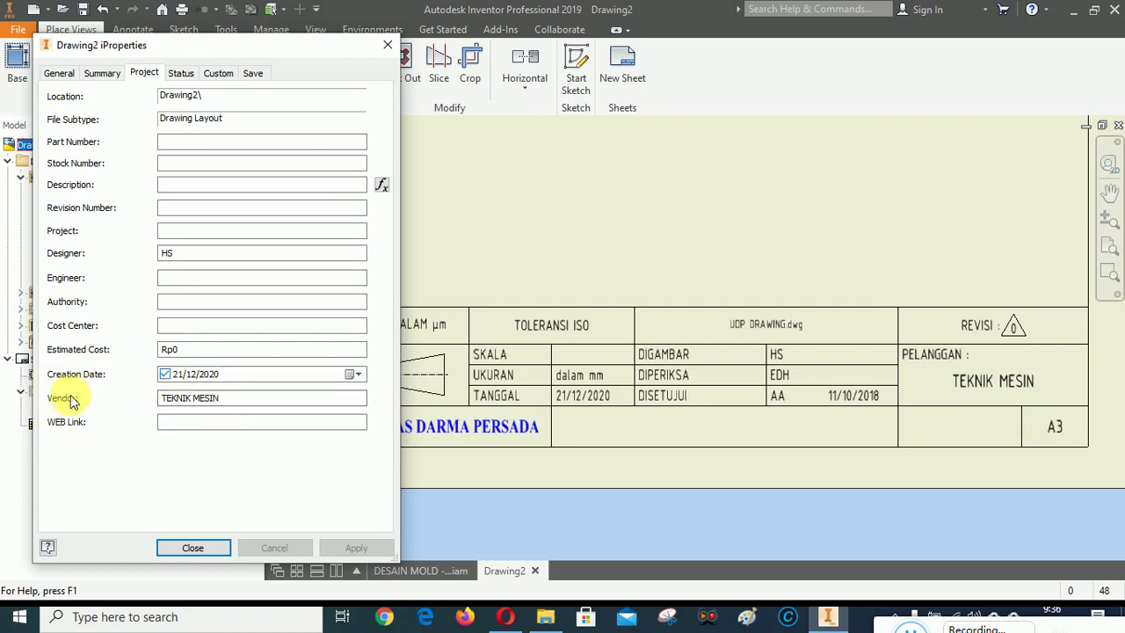
{"action": "left_click", "coordinate": [285, 425]}
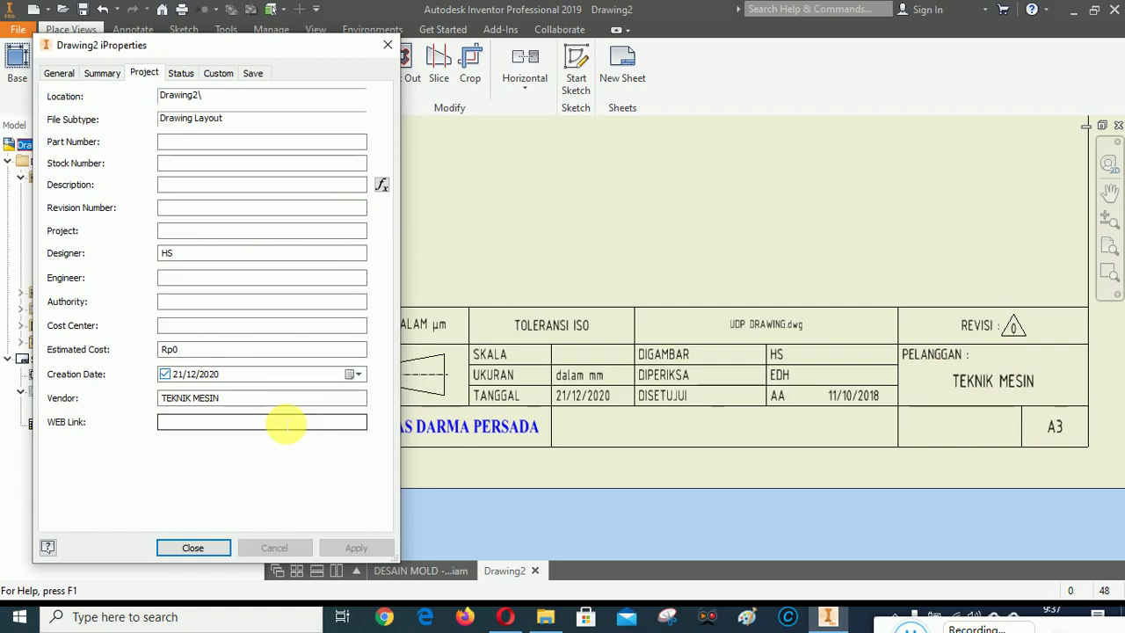
{"action": "left_click", "coordinate": [185, 401]}
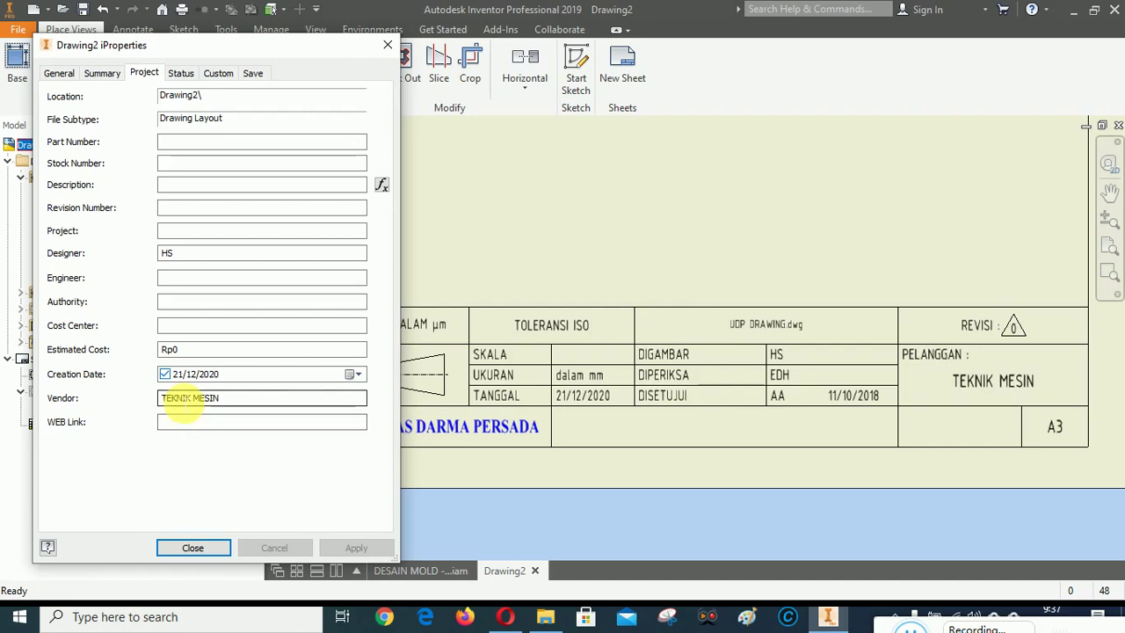
{"action": "left_click", "coordinate": [206, 230]}
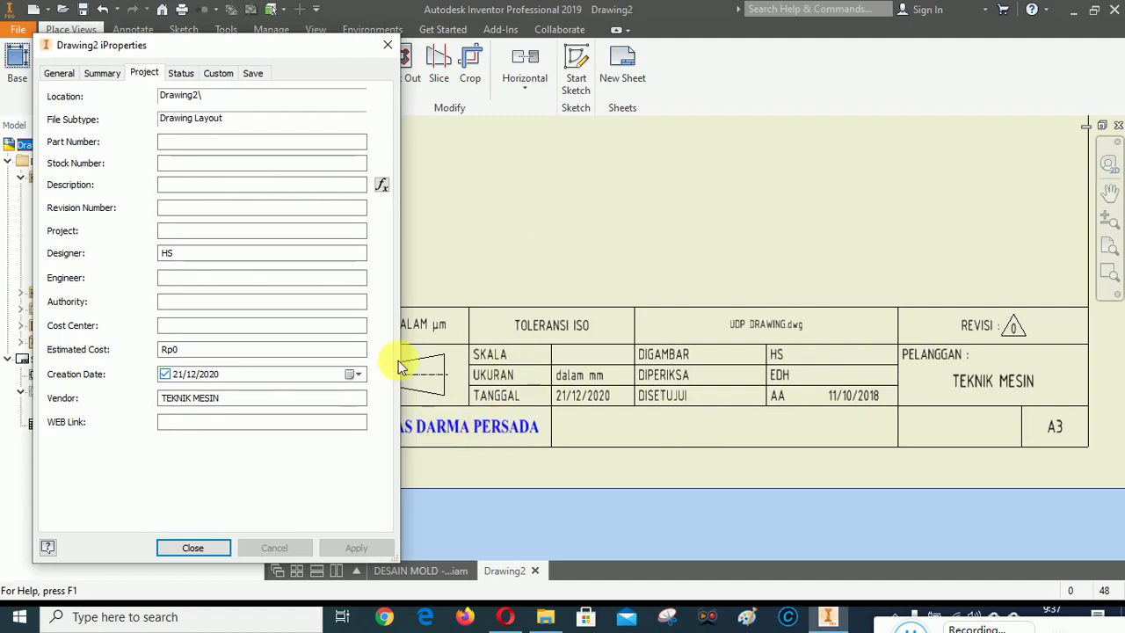
{"action": "mouse_move", "coordinate": [234, 46]}
{"action": "left_mouse_down"}
{"action": "mouse_move", "coordinate": [462, 242]}
{"action": "mouse_move", "coordinate": [949, 502]}
{"action": "mouse_move", "coordinate": [603, 419]}
{"action": "mouse_move", "coordinate": [238, 126]}
{"action": "mouse_move", "coordinate": [246, 32]}
{"action": "mouse_move", "coordinate": [263, 33]}
{"action": "left_mouse_up"}
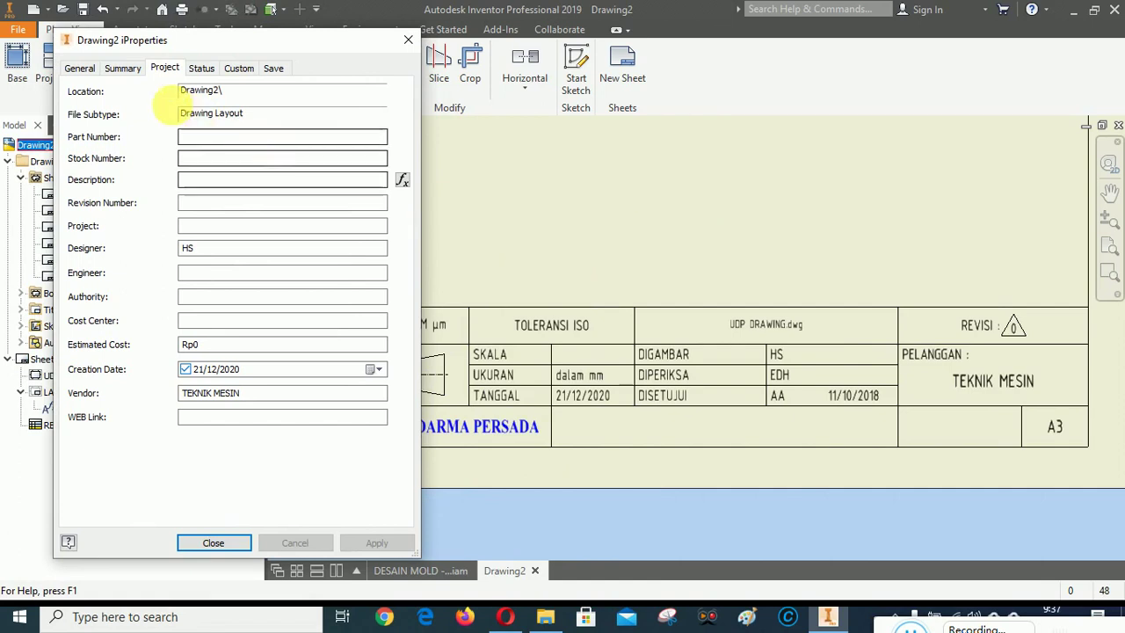
Set the Company property to LAB DESAIN MANUFAKTUR, apply the change and close the drawing's iProperties.
{"action": "left_click", "coordinate": [123, 70]}
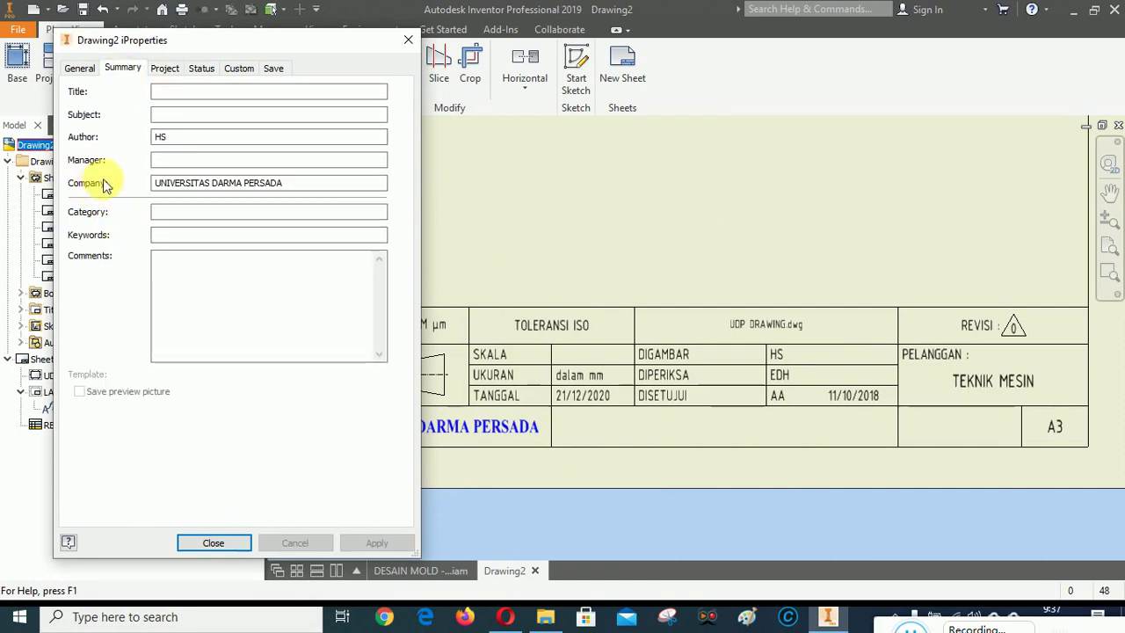
{"action": "left_click_drag", "start_coordinate": [314, 182], "coordinate": [136, 167]}
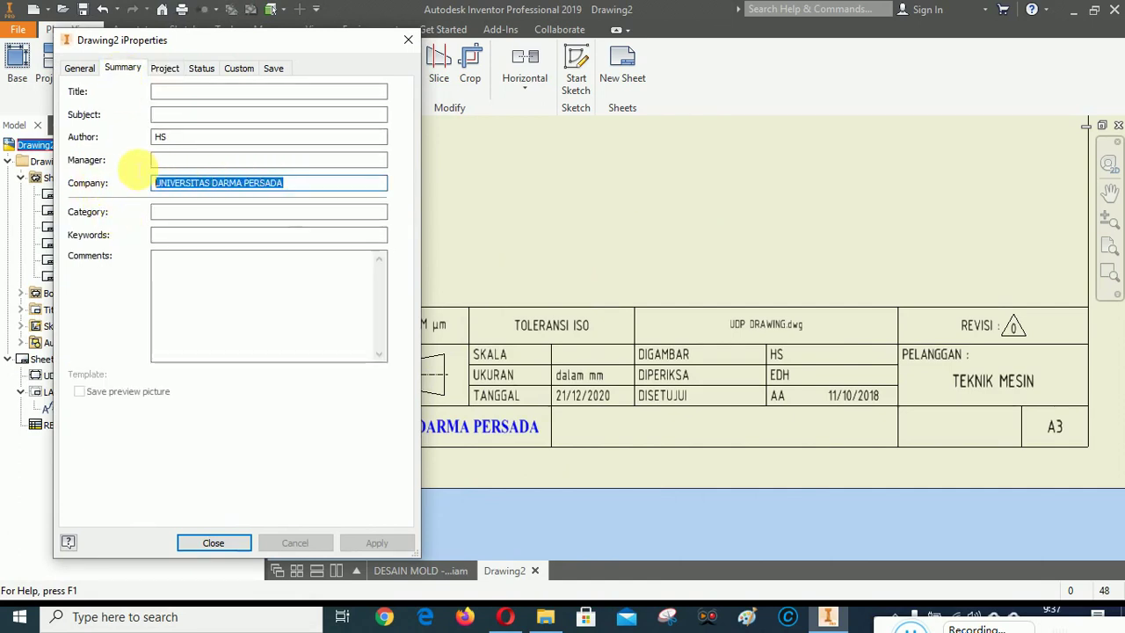
{"action": "left_click", "coordinate": [316, 186]}
{"action": "left_click_drag", "start_coordinate": [318, 184], "coordinate": [134, 182]}
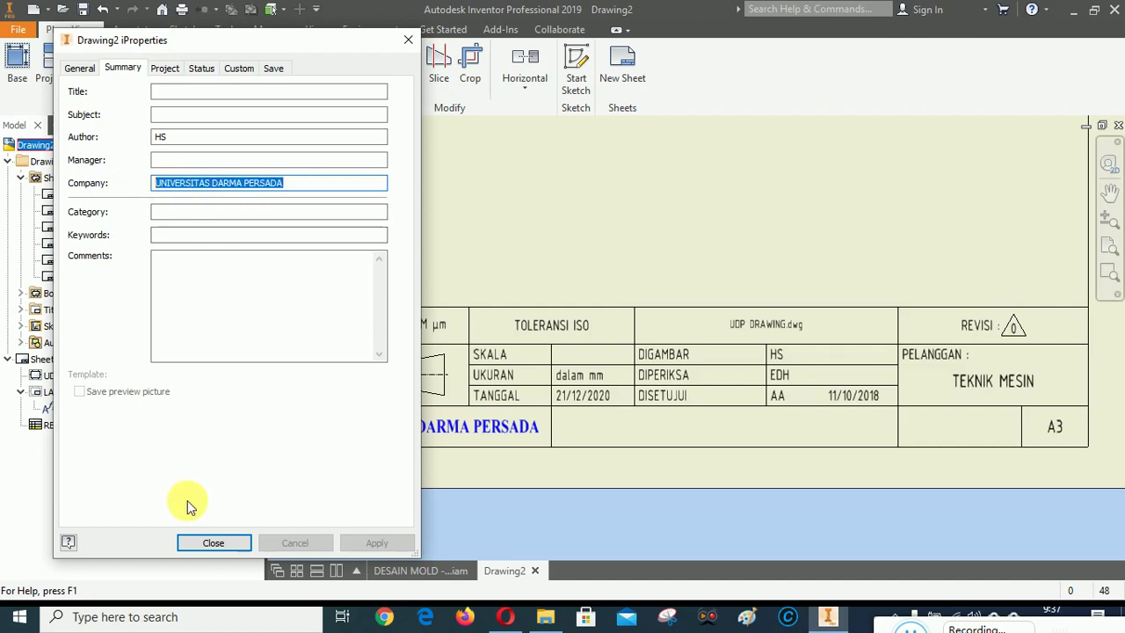
{"action": "type", "text": "LAB DESAIN MANUFAKTUR"}
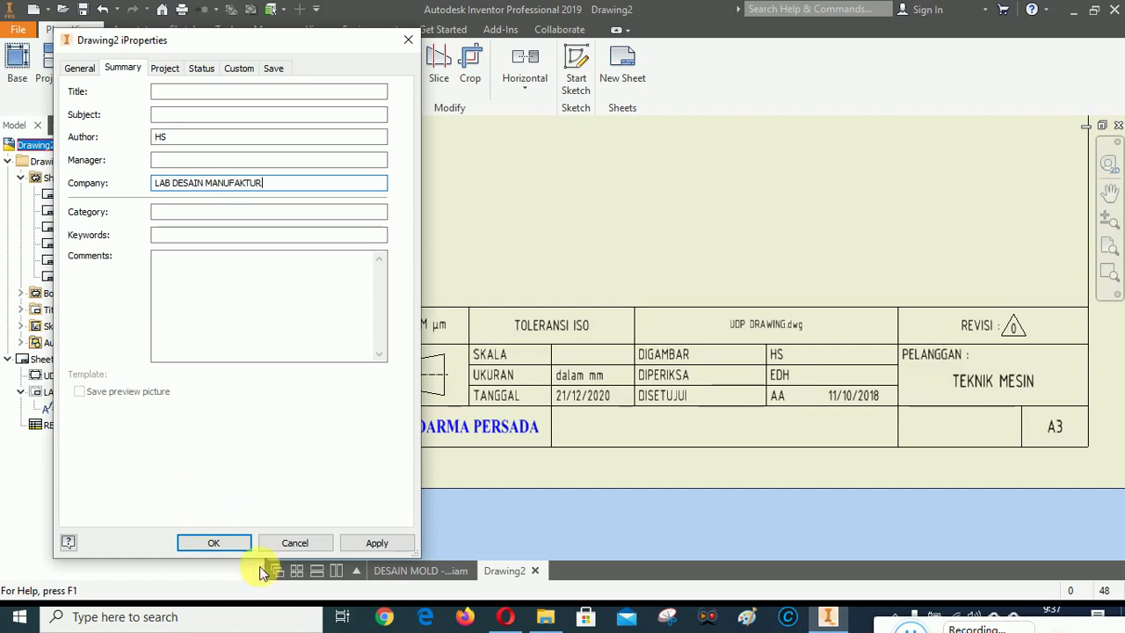
{"action": "left_click", "coordinate": [374, 543]}
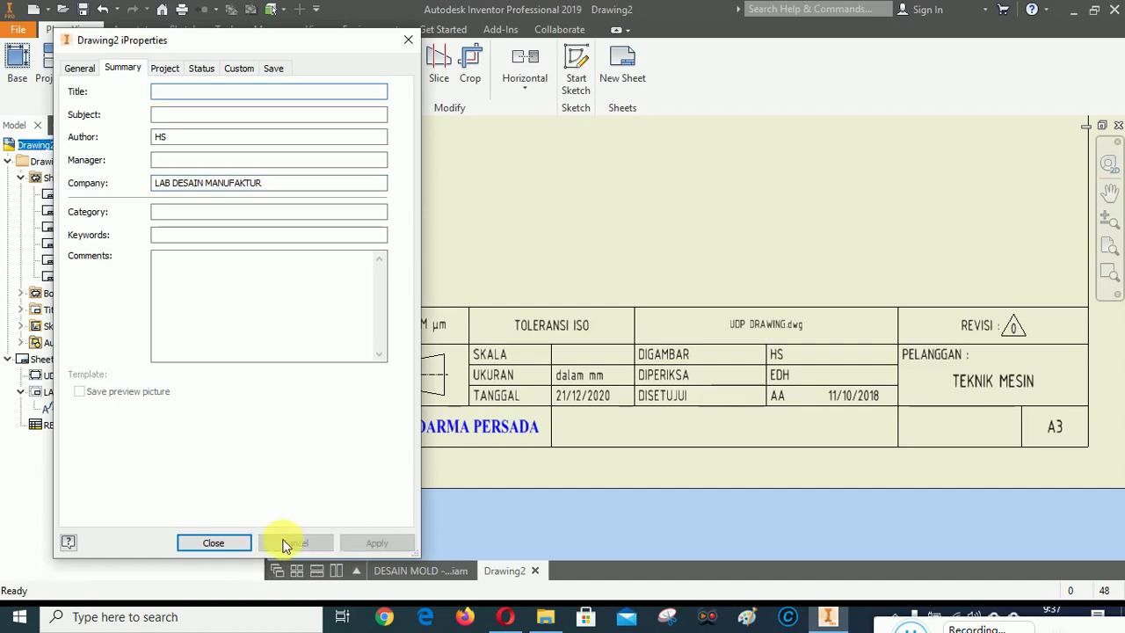
{"action": "left_click", "coordinate": [221, 539]}
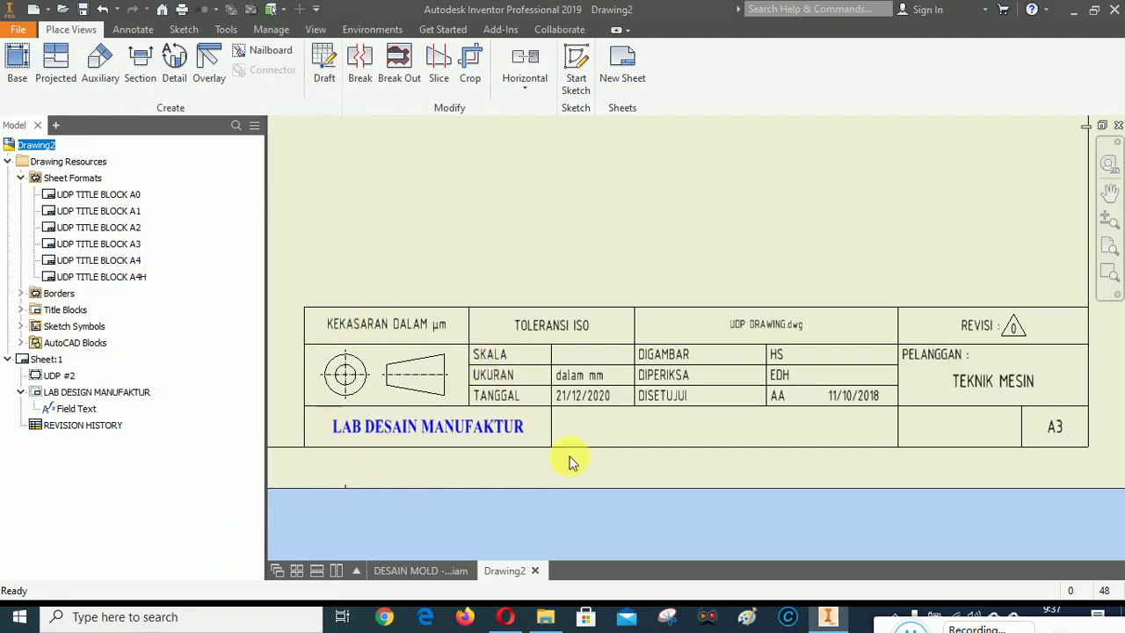
Reopen the drawing's iProperties, enter the designer's name in the Designer property and apply the change.
{"action": "right_click", "coordinate": [44, 145]}
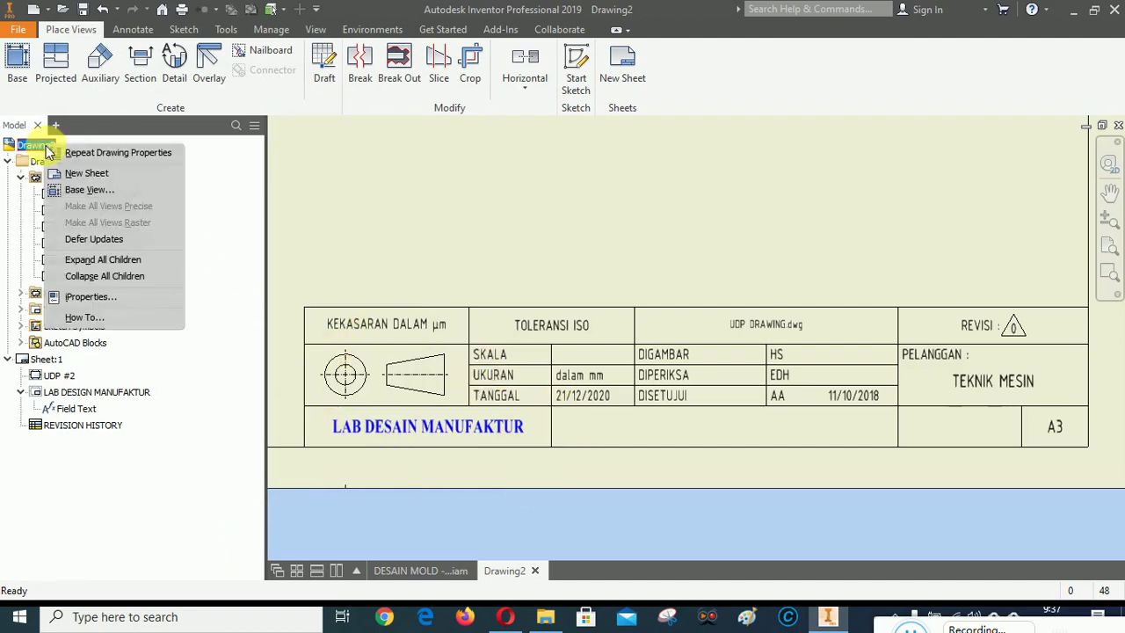
{"action": "left_click", "coordinate": [87, 298]}
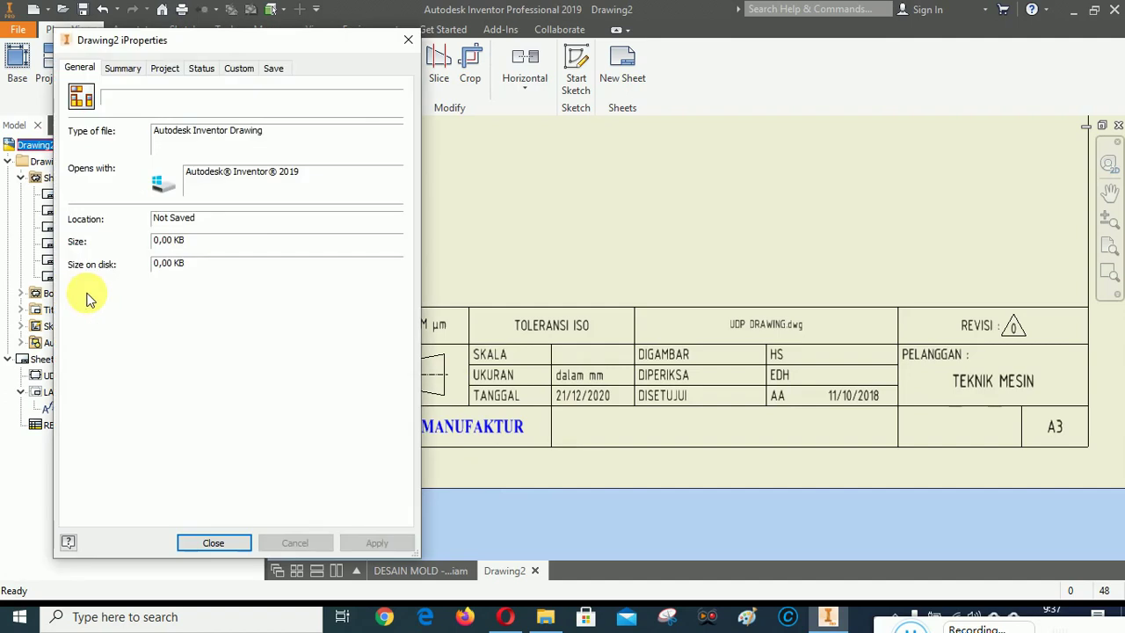
{"action": "left_click", "coordinate": [122, 68]}
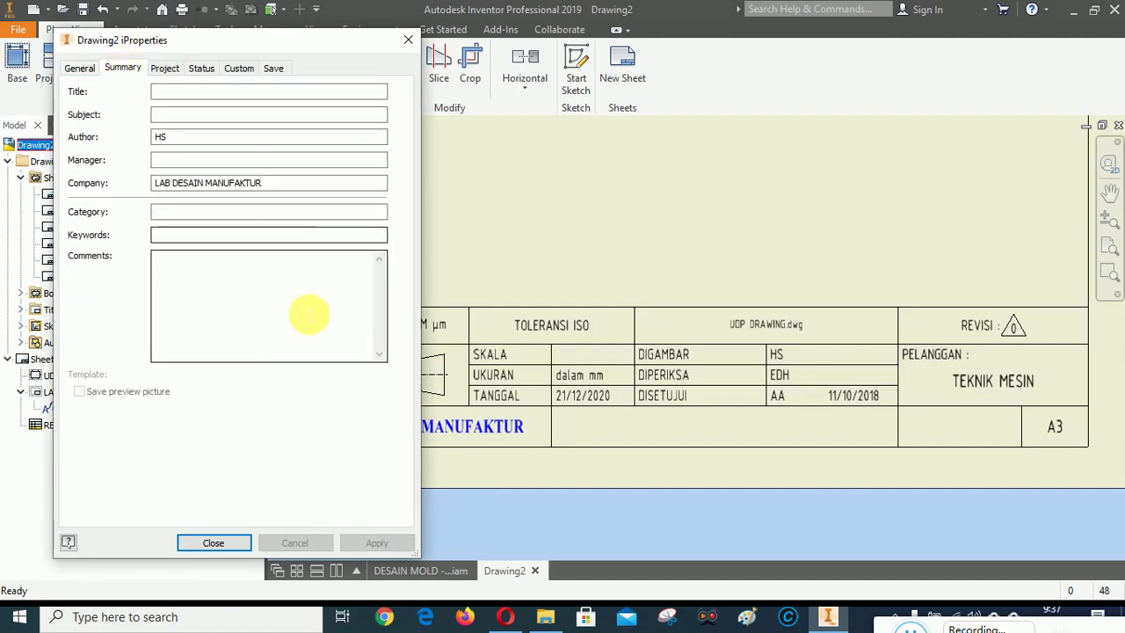
{"action": "left_click", "coordinate": [163, 69]}
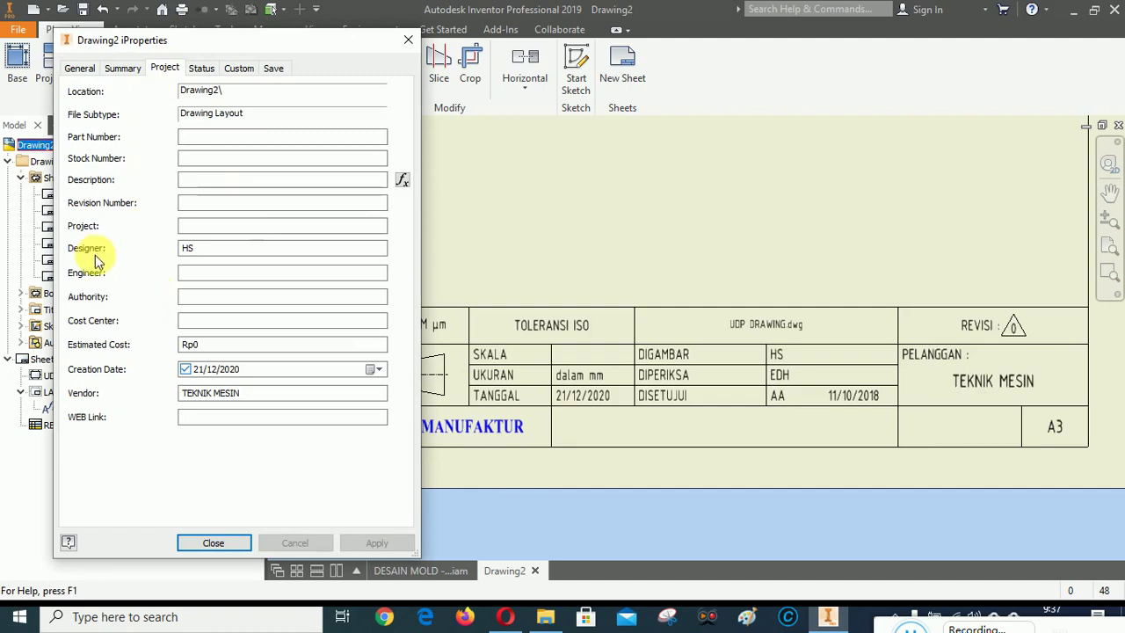
{"action": "double_click", "coordinate": [216, 252]}
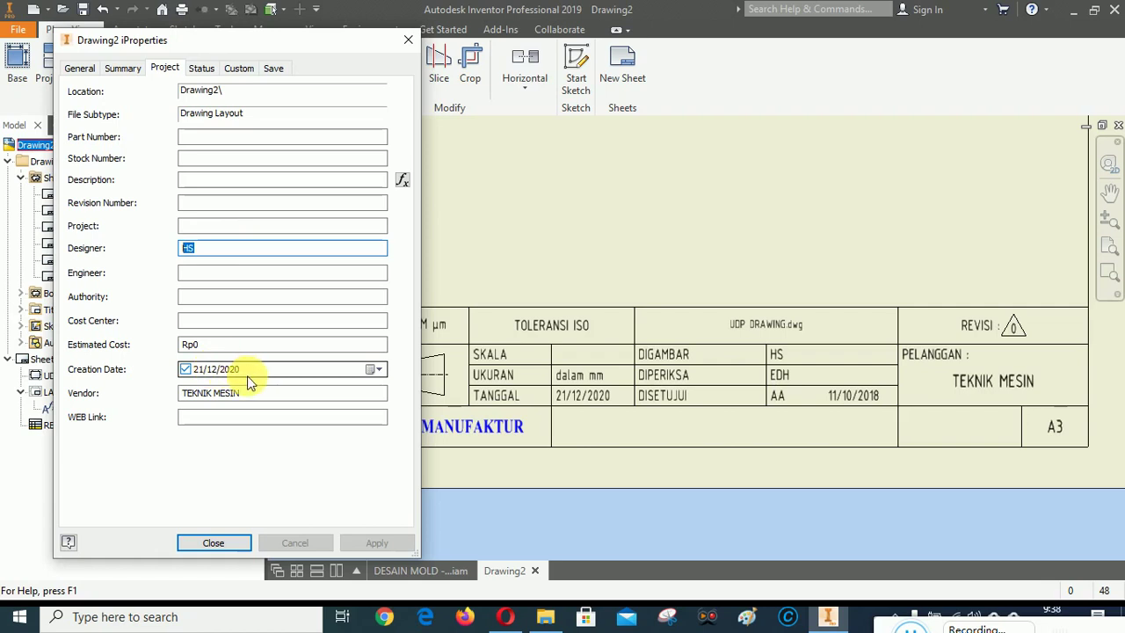
{"action": "type", "text": "YUDI S."}
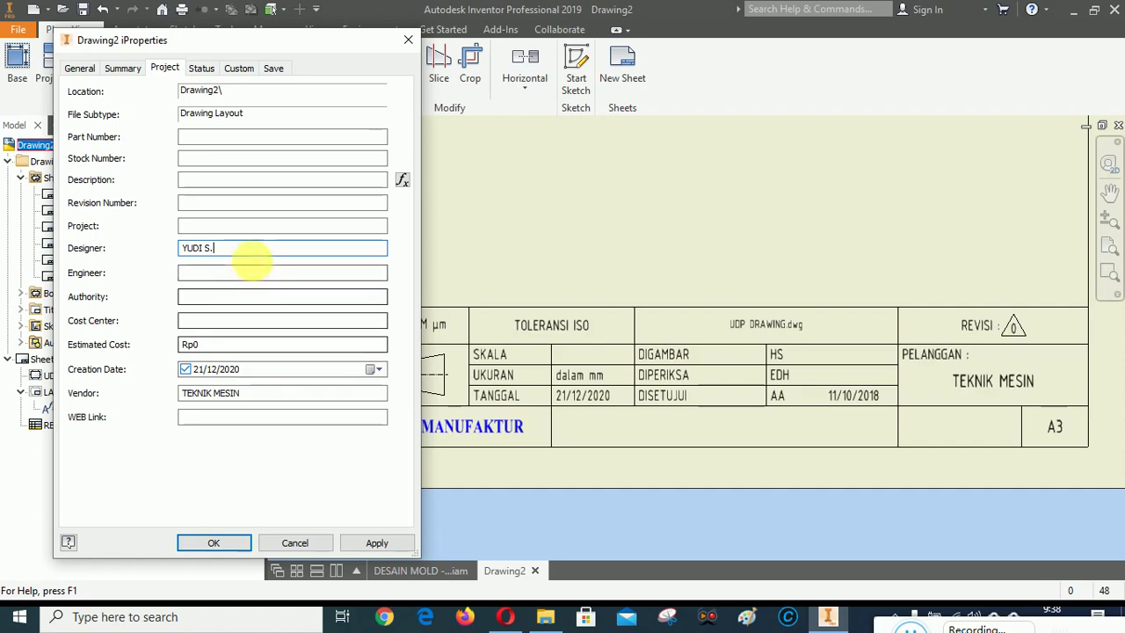
{"action": "left_click_drag", "start_coordinate": [226, 247], "coordinate": [162, 249]}
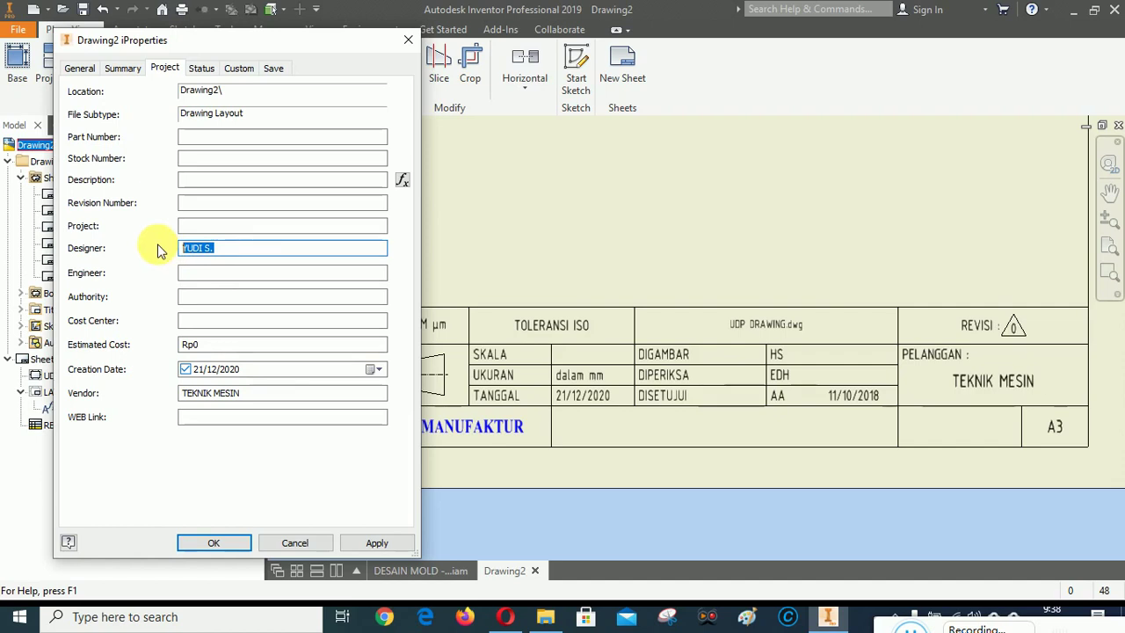
{"action": "type", "text": "YS"}
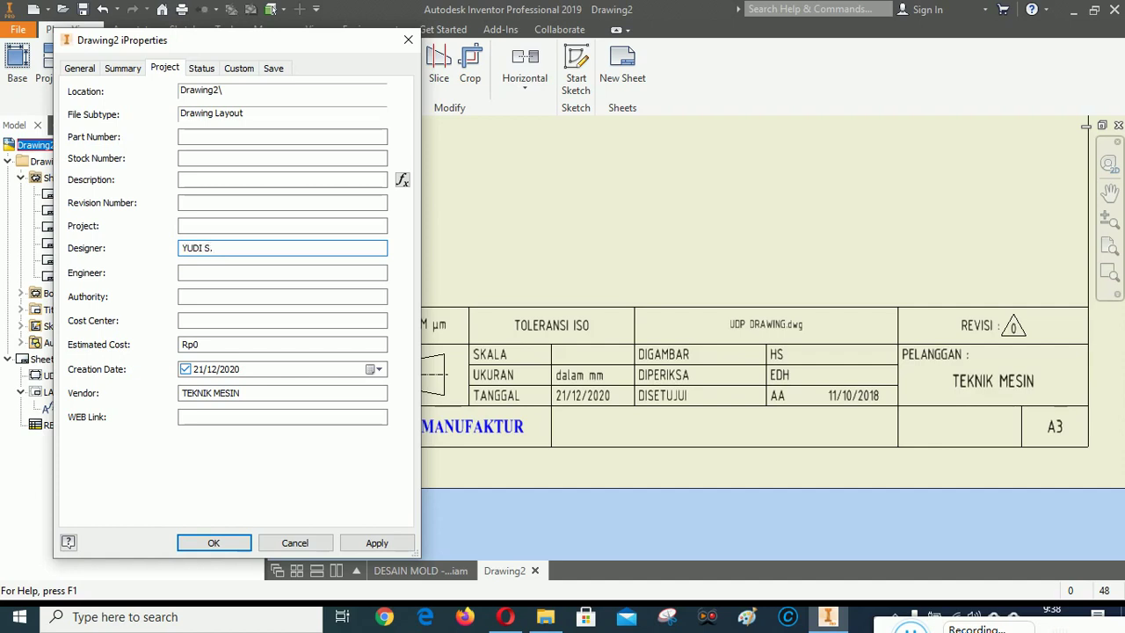
{"action": "left_click", "coordinate": [377, 542]}
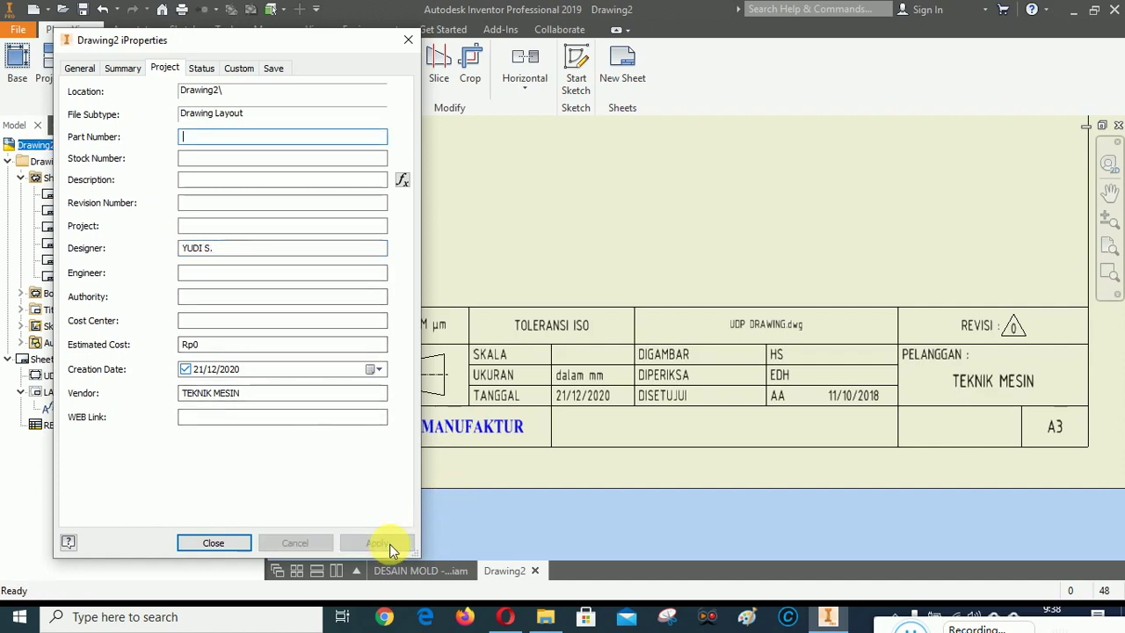
{"action": "left_click", "coordinate": [199, 133]}
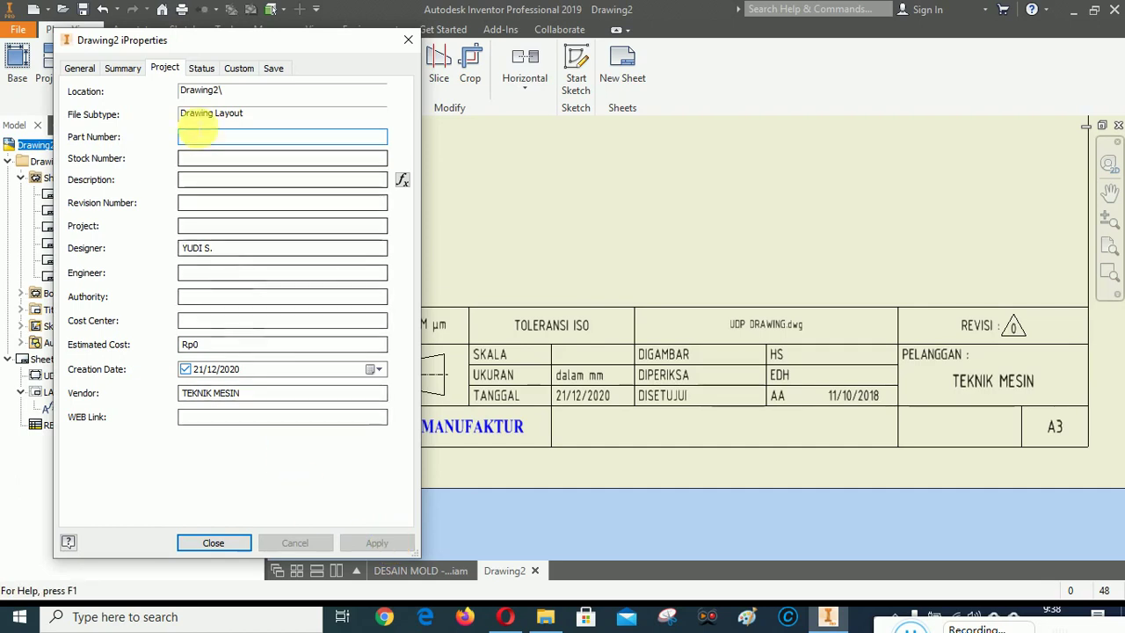
Enter the checker's name in the Checked By property and the approver's name in Eng. Approved By.
{"action": "left_click", "coordinate": [204, 70]}
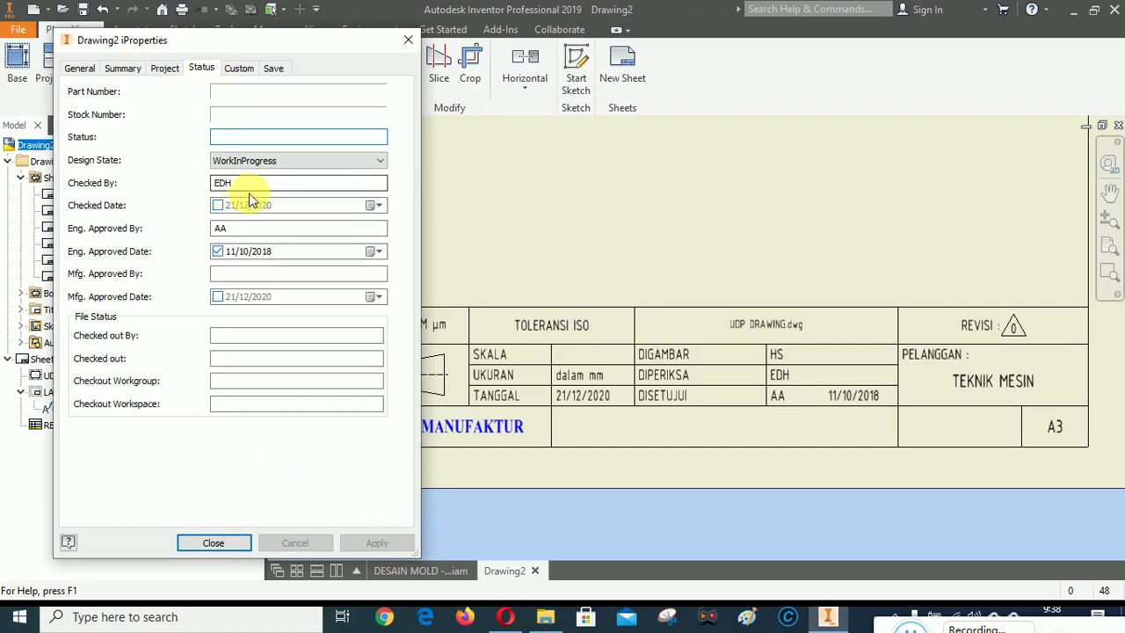
{"action": "double_click", "coordinate": [222, 182]}
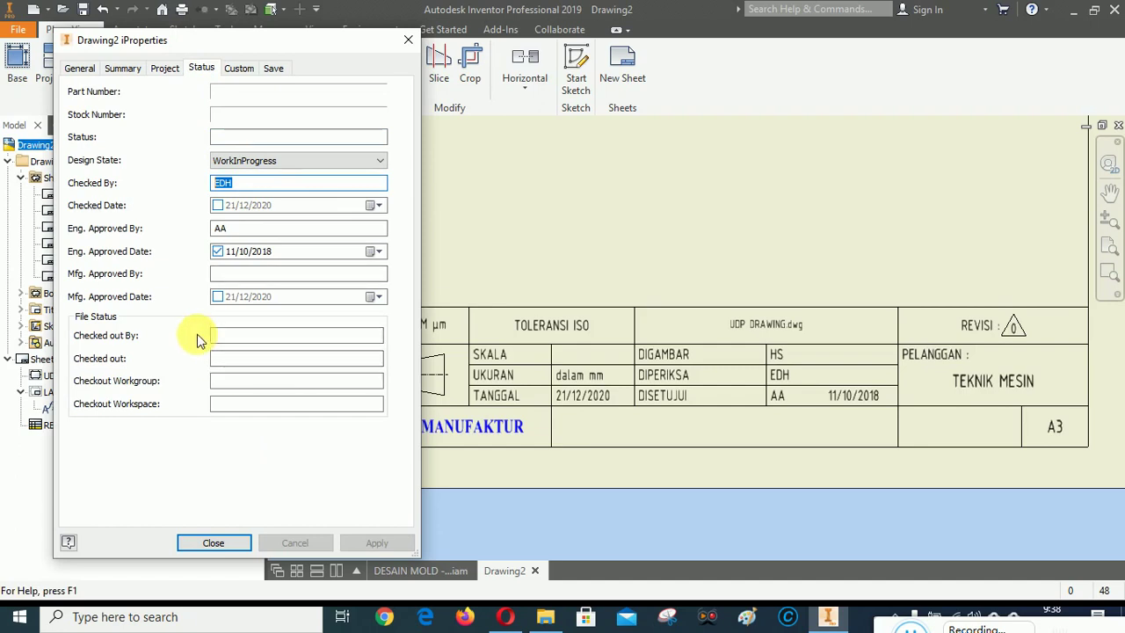
{"action": "type", "text": "ROLA"}
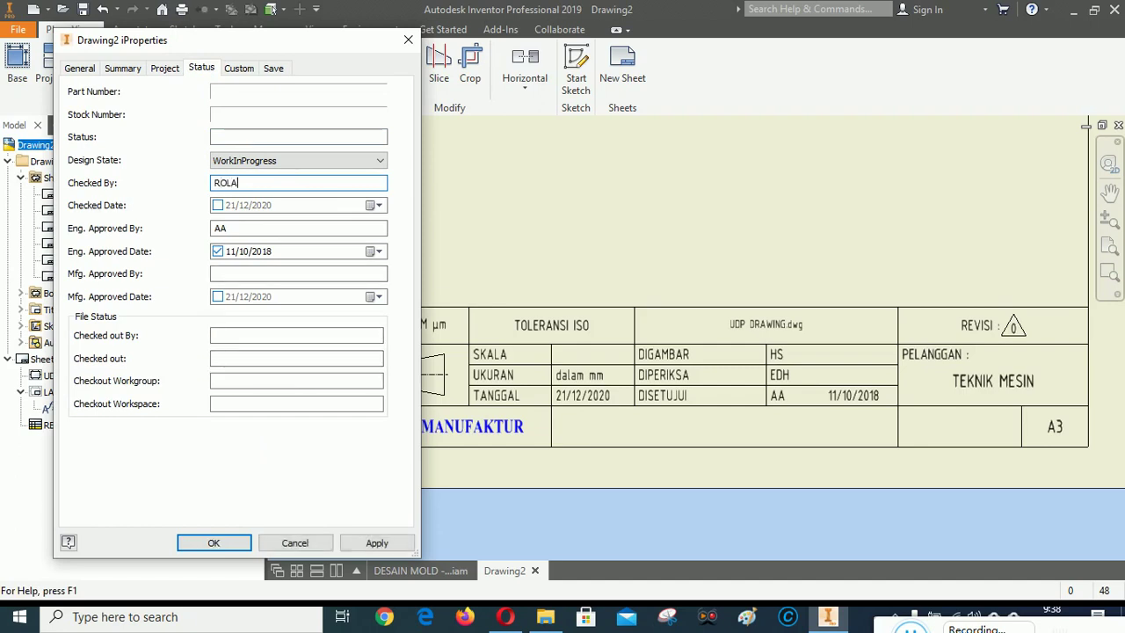
{"action": "type", "text": "N S."}
{"action": "left_click_drag", "start_coordinate": [289, 227], "coordinate": [193, 235]}
{"action": "type", "text": "YEFRI "}
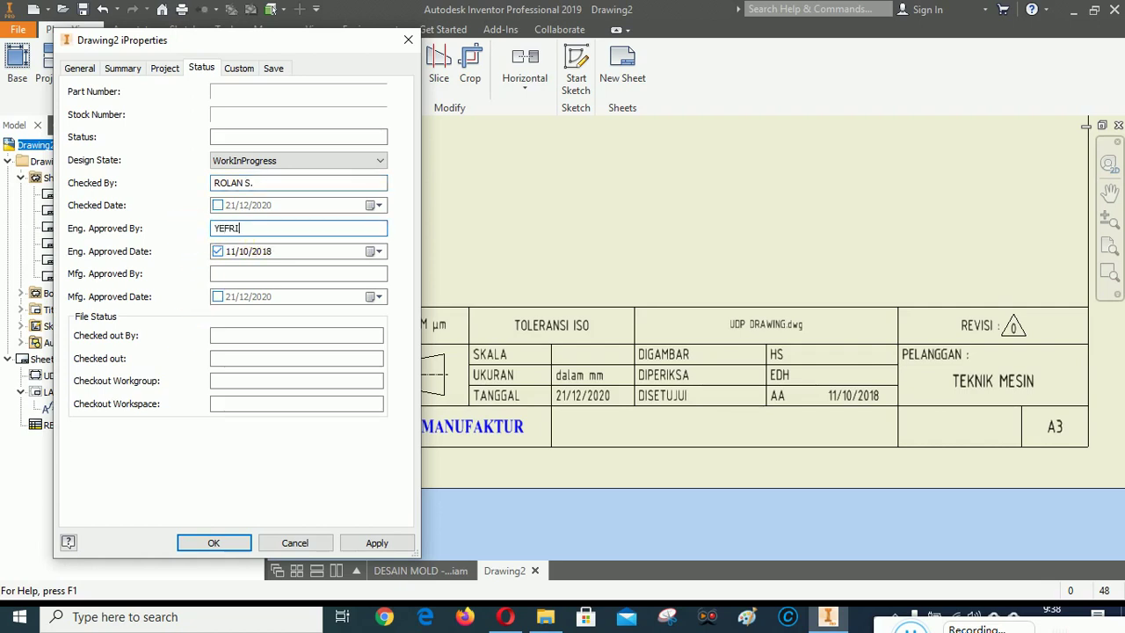
{"action": "type", "text": "C."}
Set the Eng. Approved Date to 24/12/2020 and apply the status changes.
{"action": "left_click", "coordinate": [375, 252]}
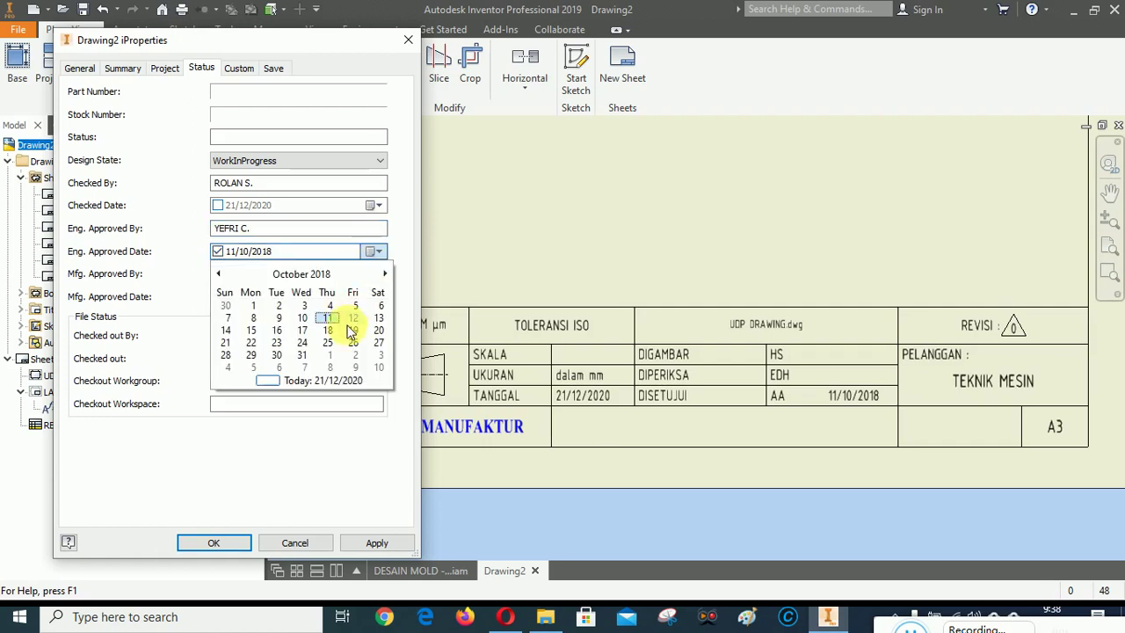
{"action": "left_click", "coordinate": [325, 382]}
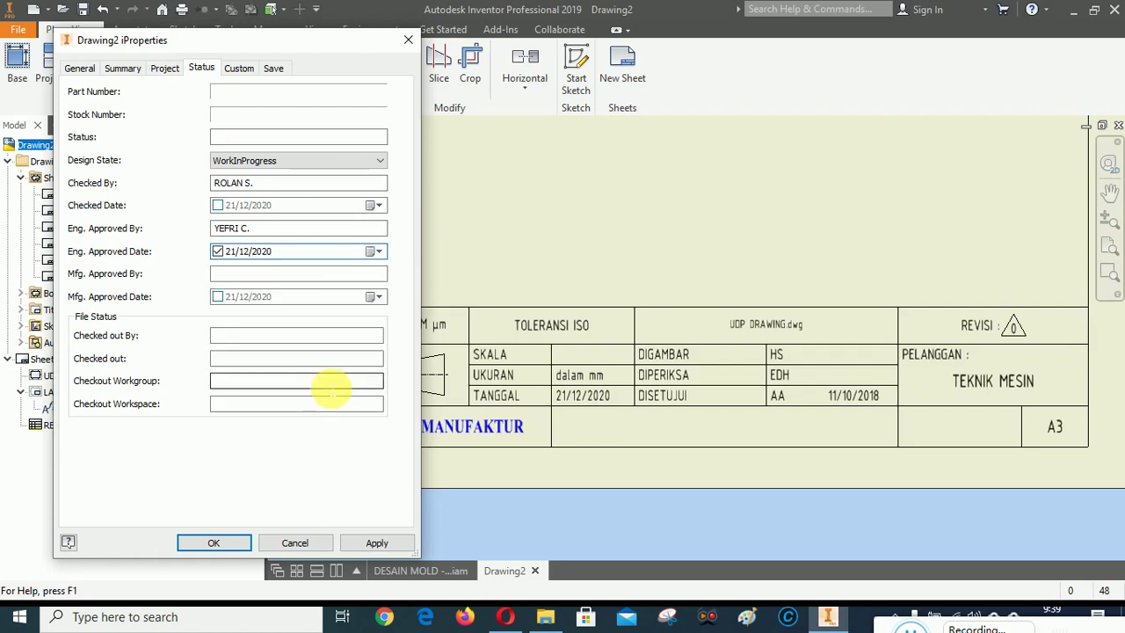
{"action": "left_click", "coordinate": [370, 251]}
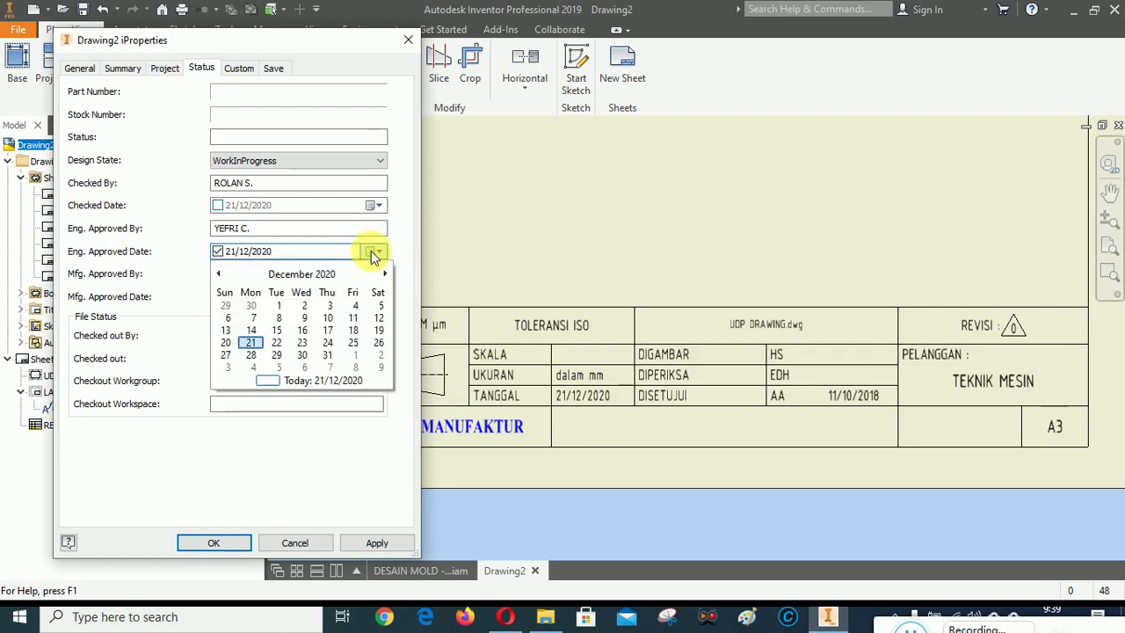
{"action": "left_click", "coordinate": [327, 342]}
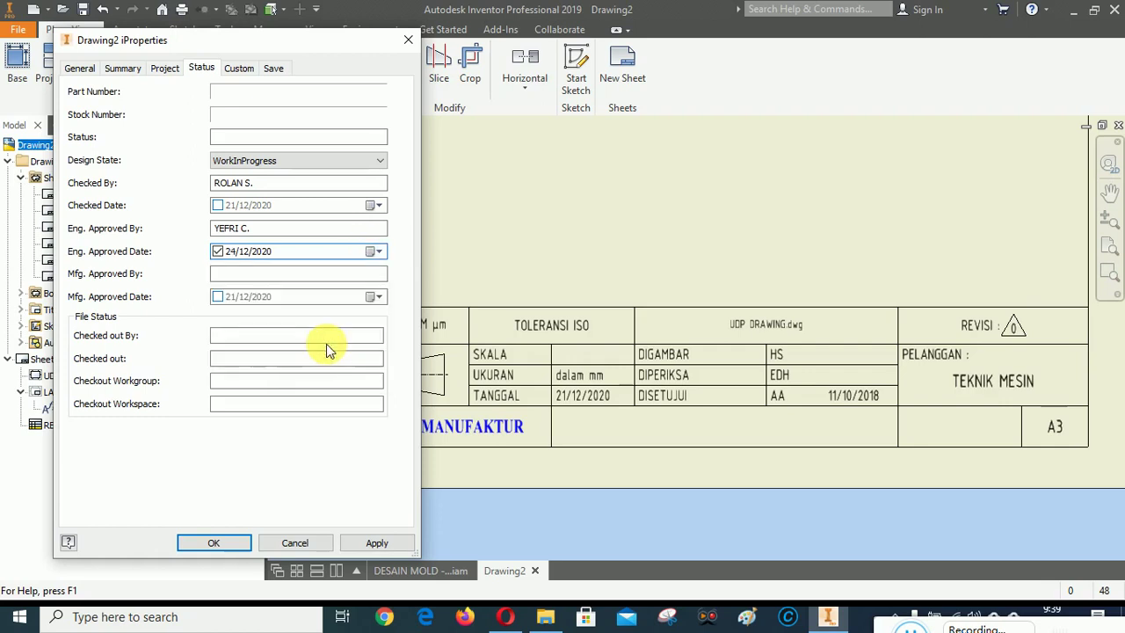
{"action": "left_click", "coordinate": [375, 543]}
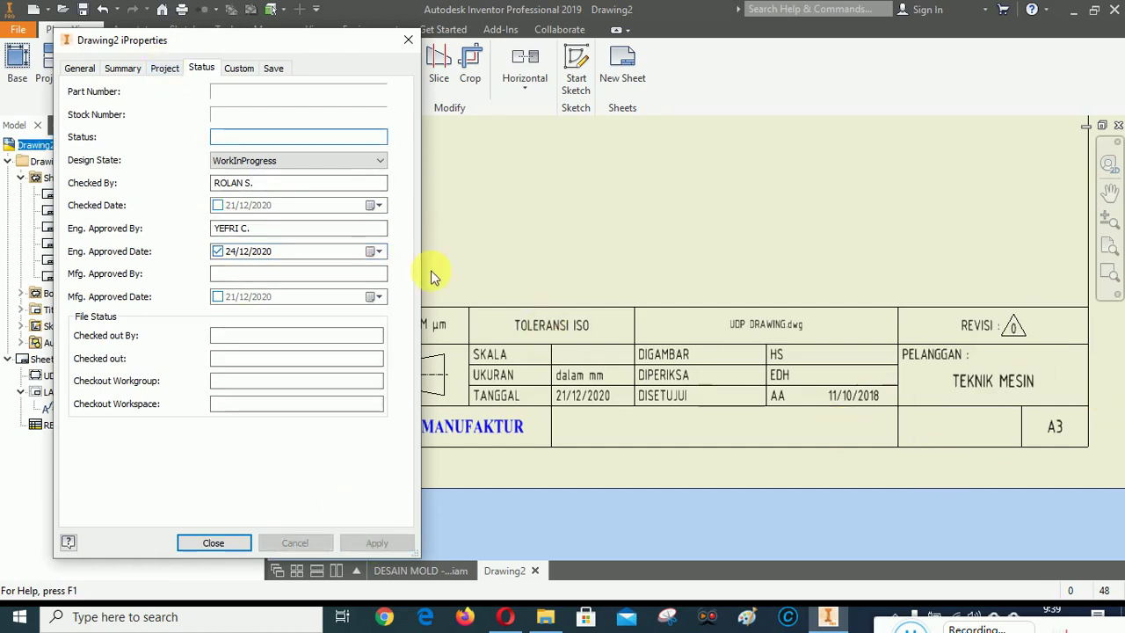
Set the Vendor property to TEKNIK INDUSTRI, apply the change and close the drawing's iProperties.
{"action": "left_click", "coordinate": [168, 69]}
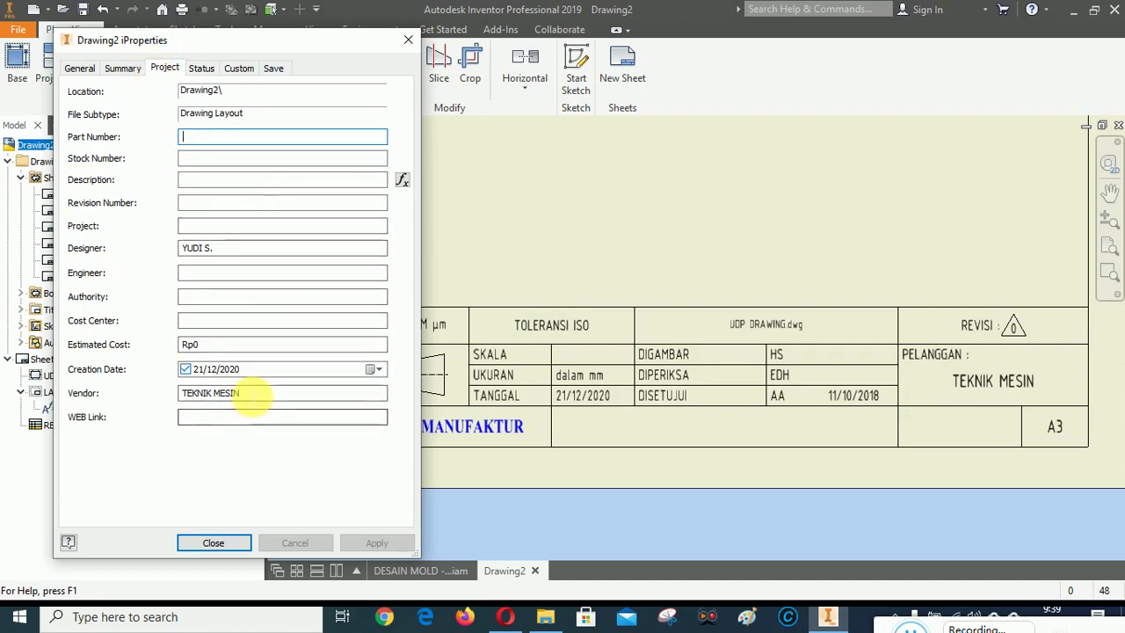
{"action": "double_click", "coordinate": [225, 393]}
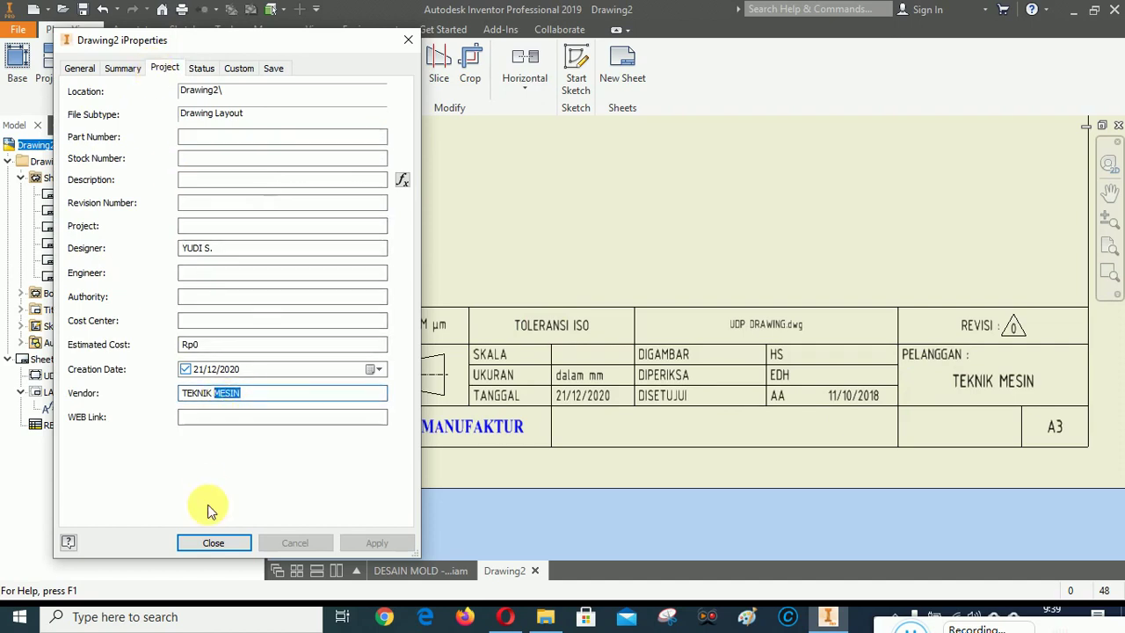
{"action": "type", "text": "INDUSTRI"}
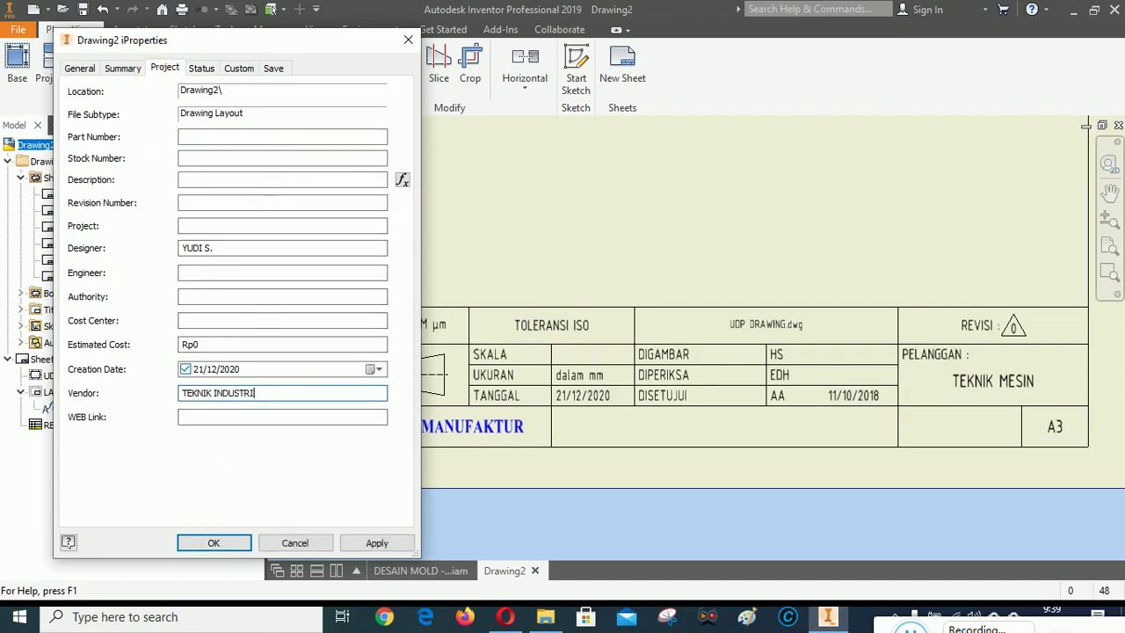
{"action": "left_click", "coordinate": [386, 543]}
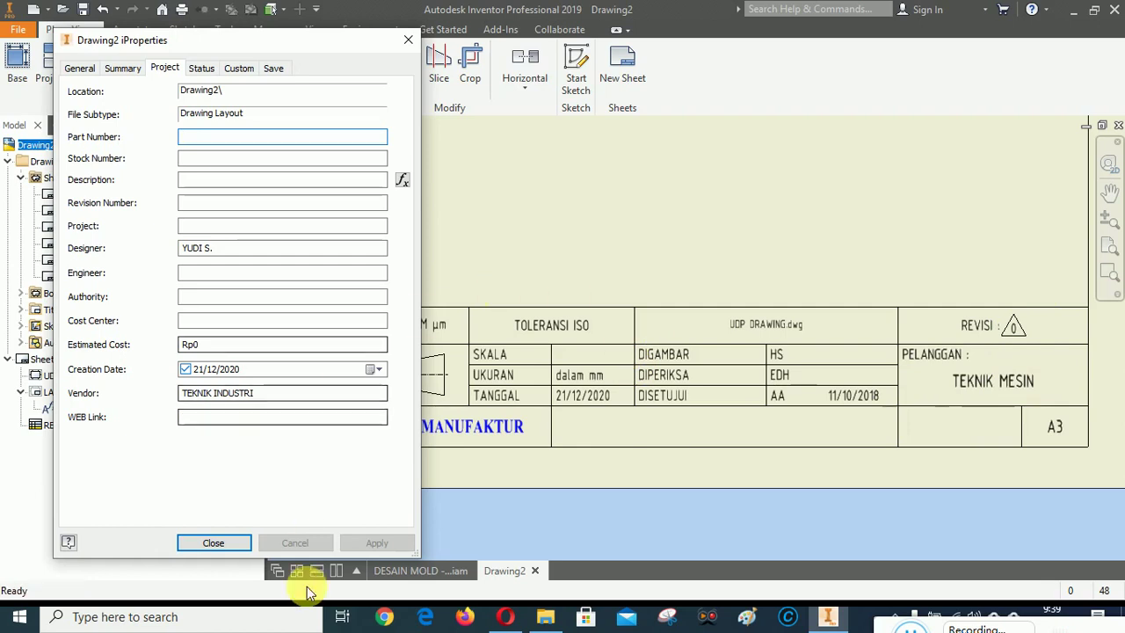
{"action": "left_click", "coordinate": [214, 543]}
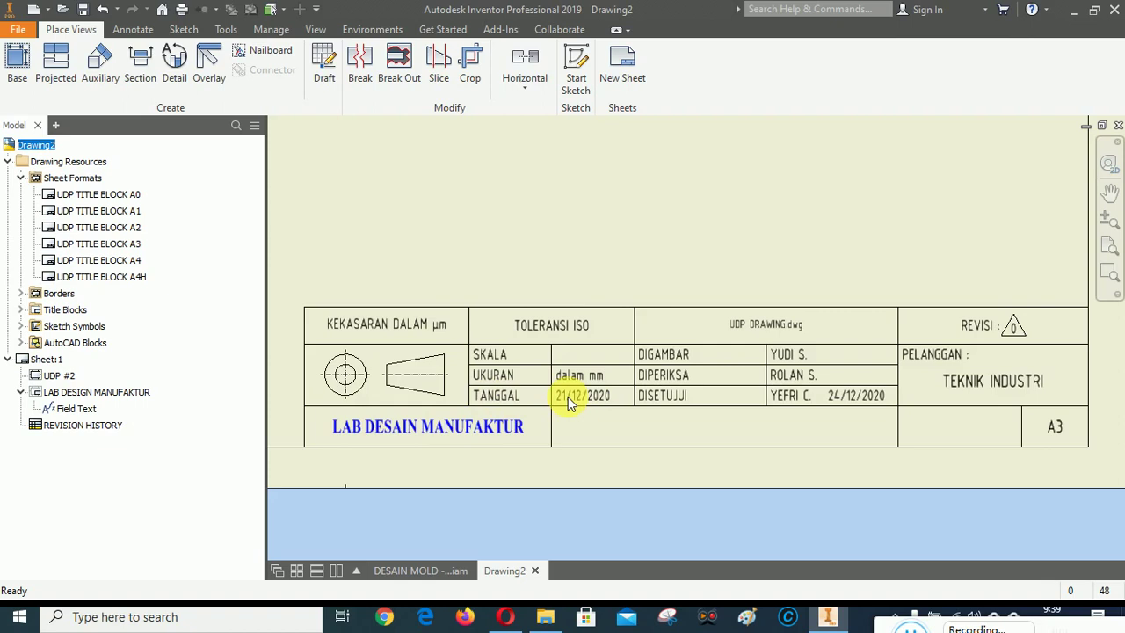
Reopen the drawing's iProperties, set the Creation Date to 22/12/2020, apply it and close the dialog.
{"action": "right_click", "coordinate": [35, 148]}
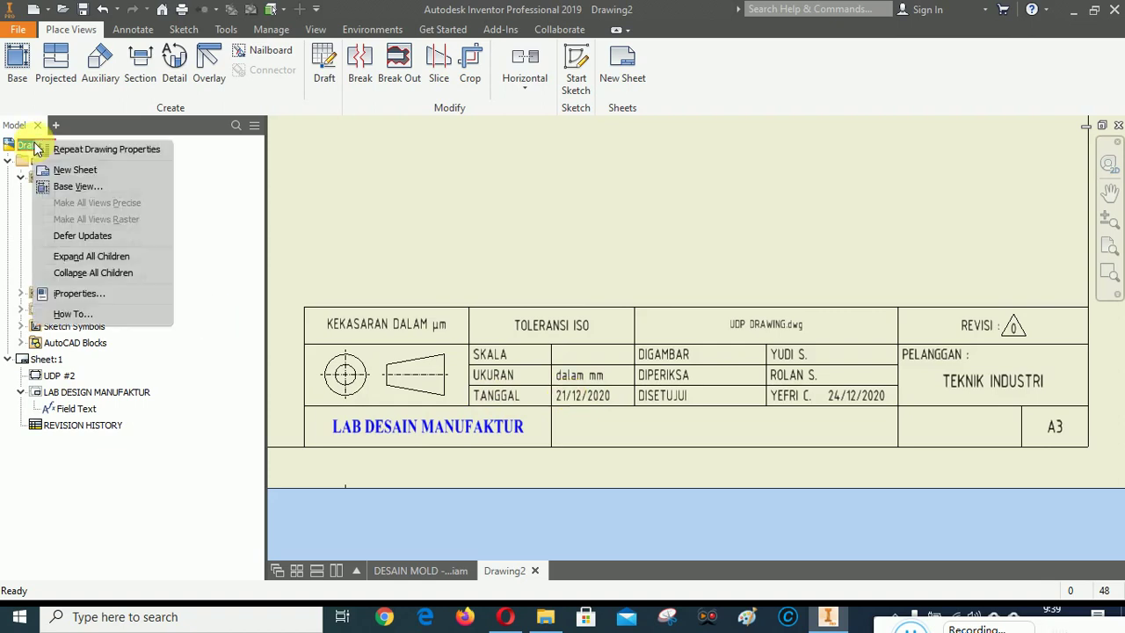
{"action": "left_click", "coordinate": [72, 293]}
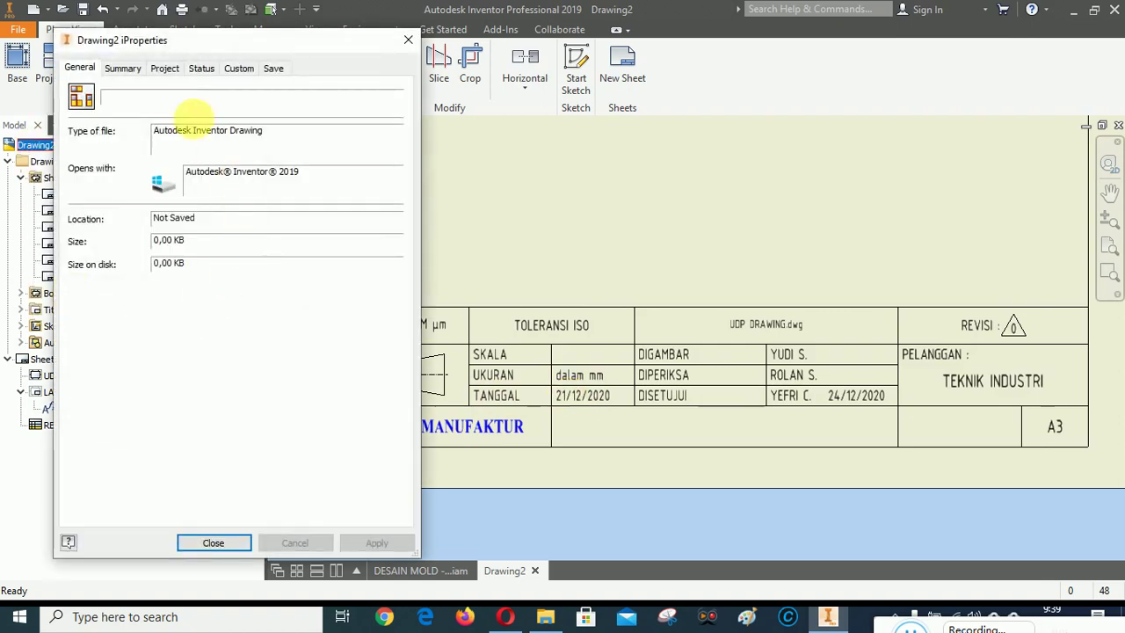
{"action": "left_click", "coordinate": [163, 67]}
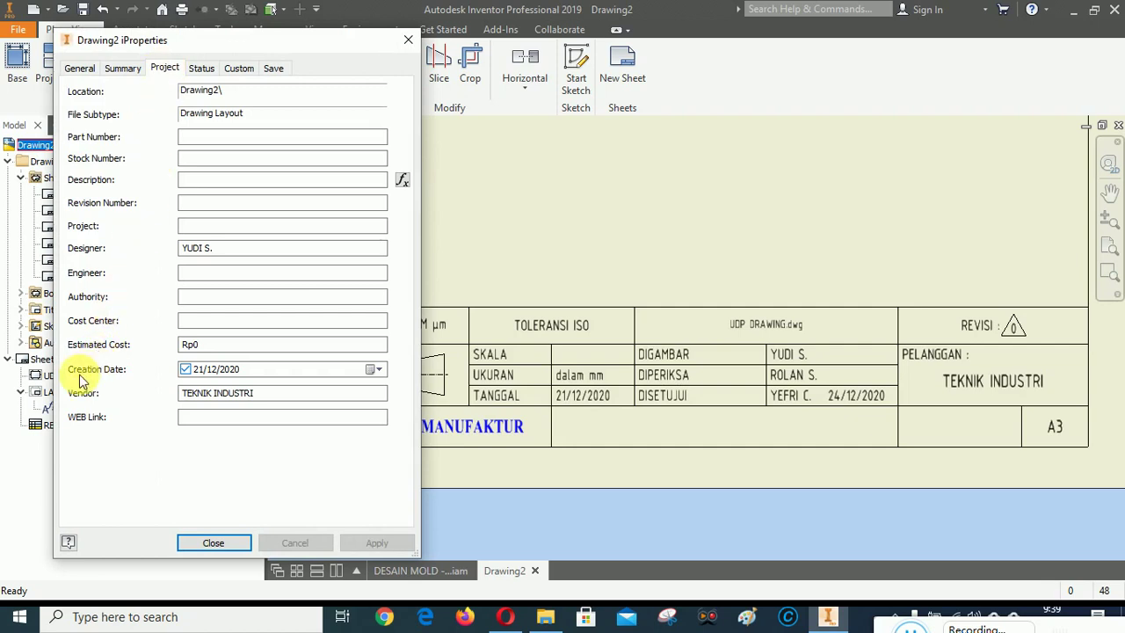
{"action": "left_click", "coordinate": [376, 370]}
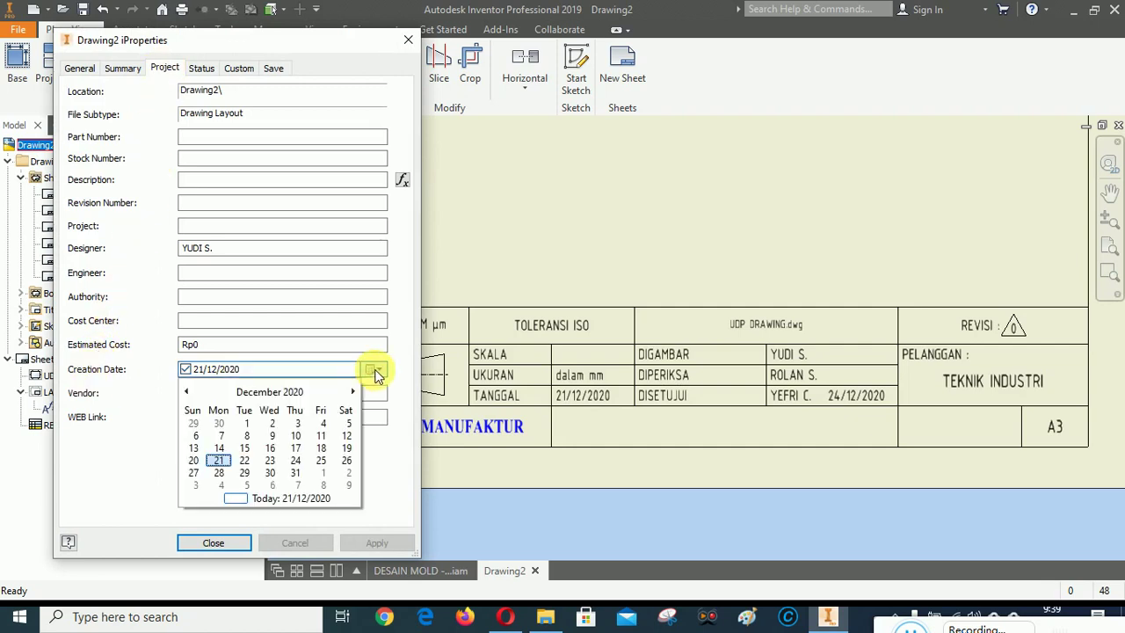
{"action": "left_click", "coordinate": [246, 461]}
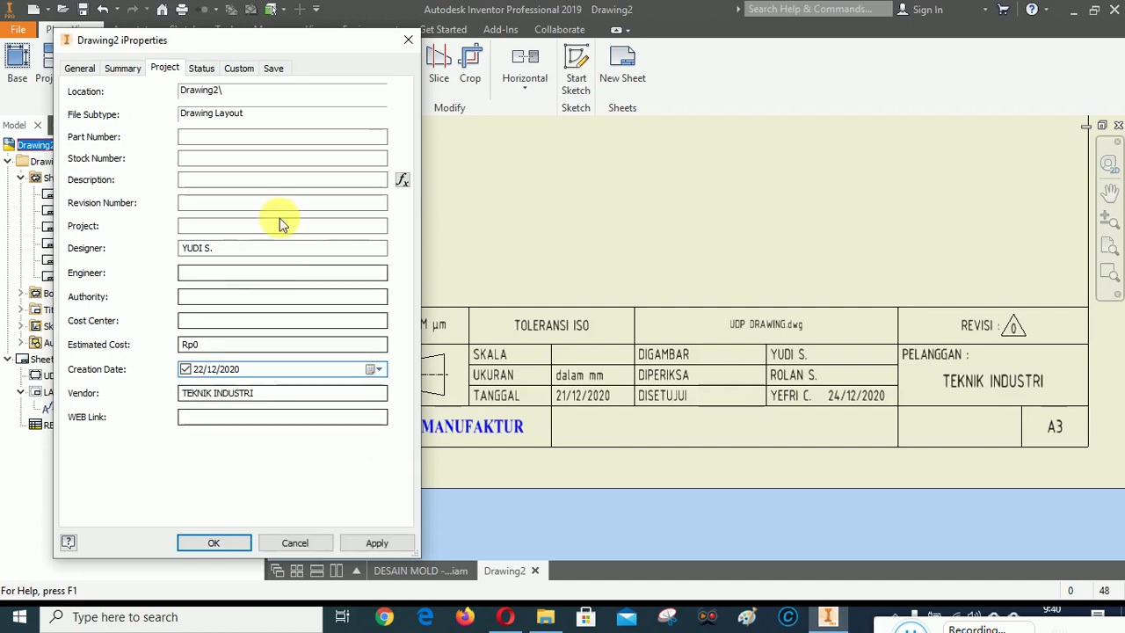
{"action": "left_click", "coordinate": [377, 543]}
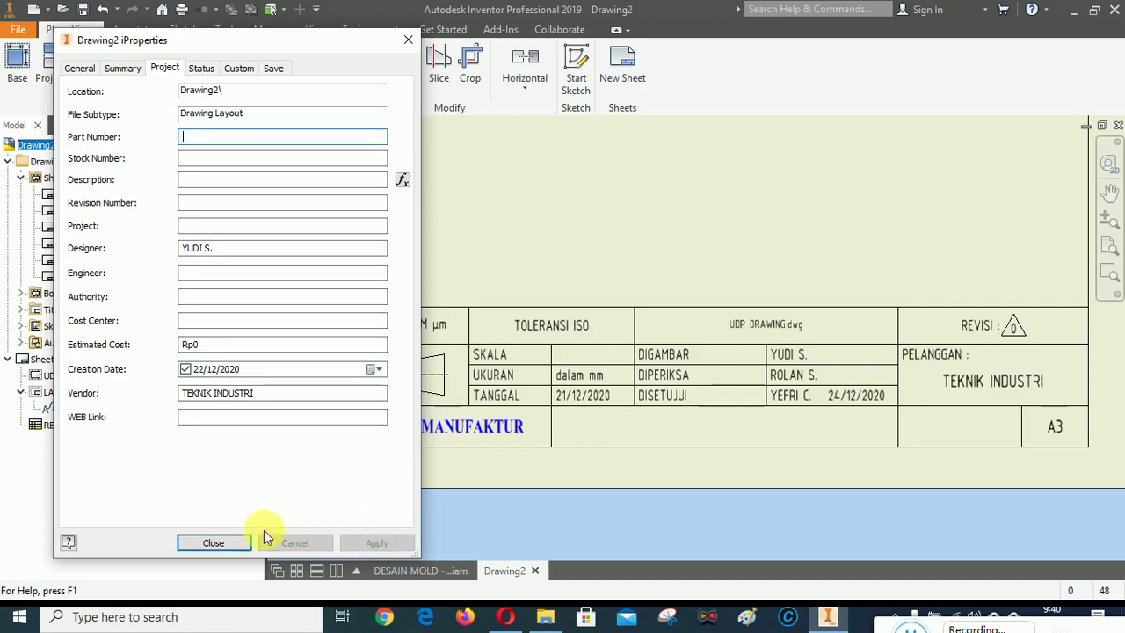
{"action": "left_click", "coordinate": [215, 551]}
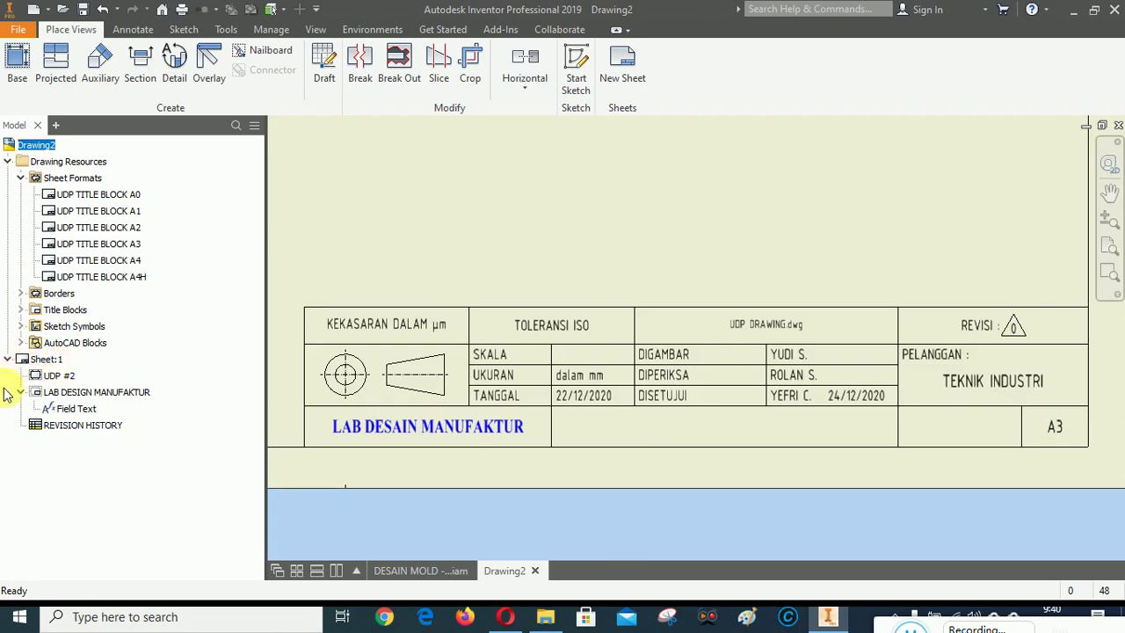
Open the LAB DESIGN MANUFAKTUR title block's field text for editing and set NAMA GAMBAR to ASSEMBLY DRAWING.
{"action": "left_click", "coordinate": [119, 395]}
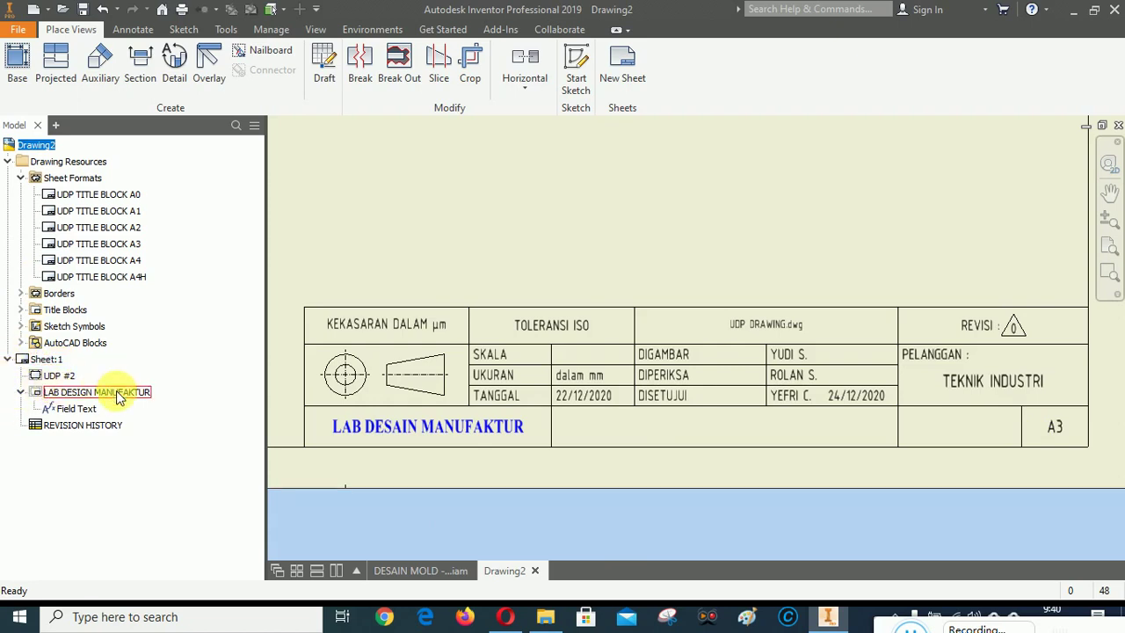
{"action": "right_click", "coordinate": [66, 413]}
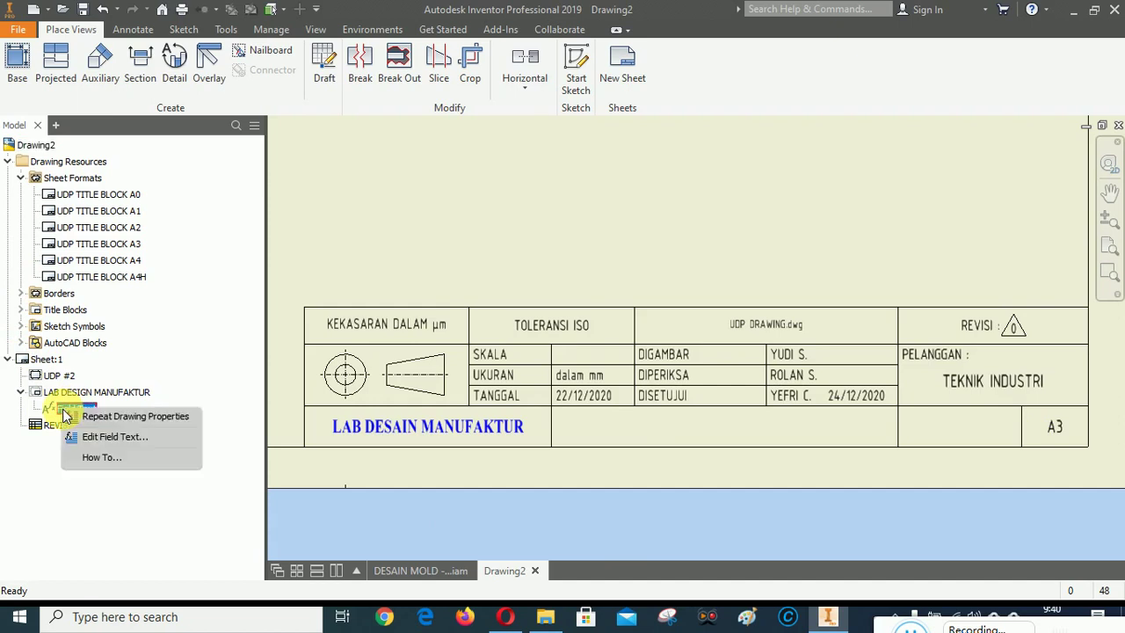
{"action": "left_click", "coordinate": [112, 437]}
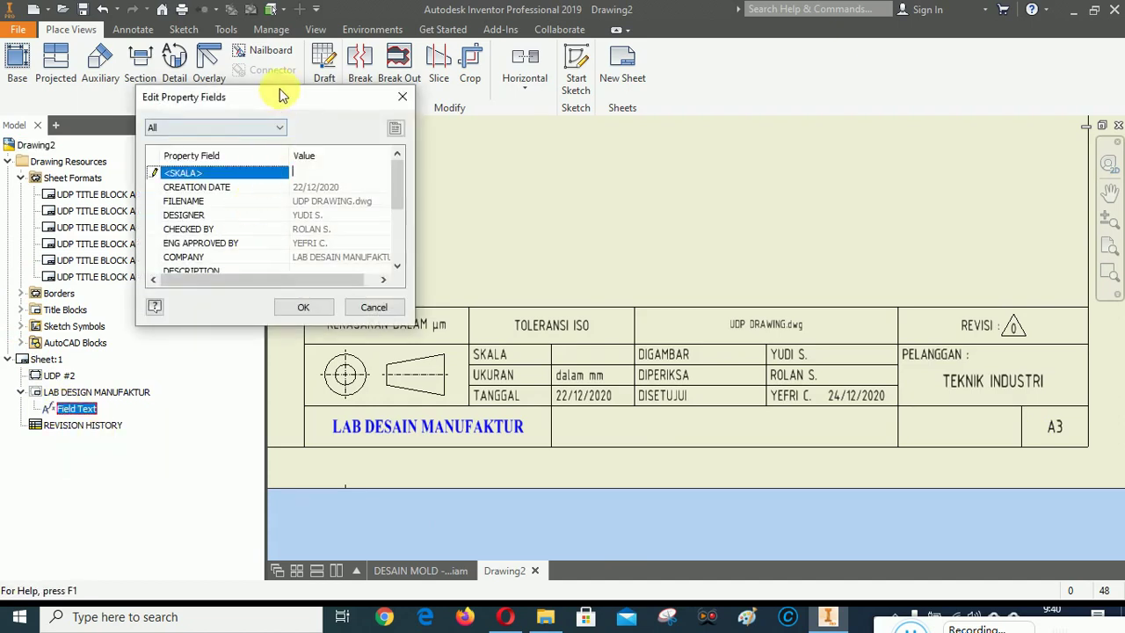
{"action": "left_click_drag", "start_coordinate": [272, 93], "coordinate": [216, 43]}
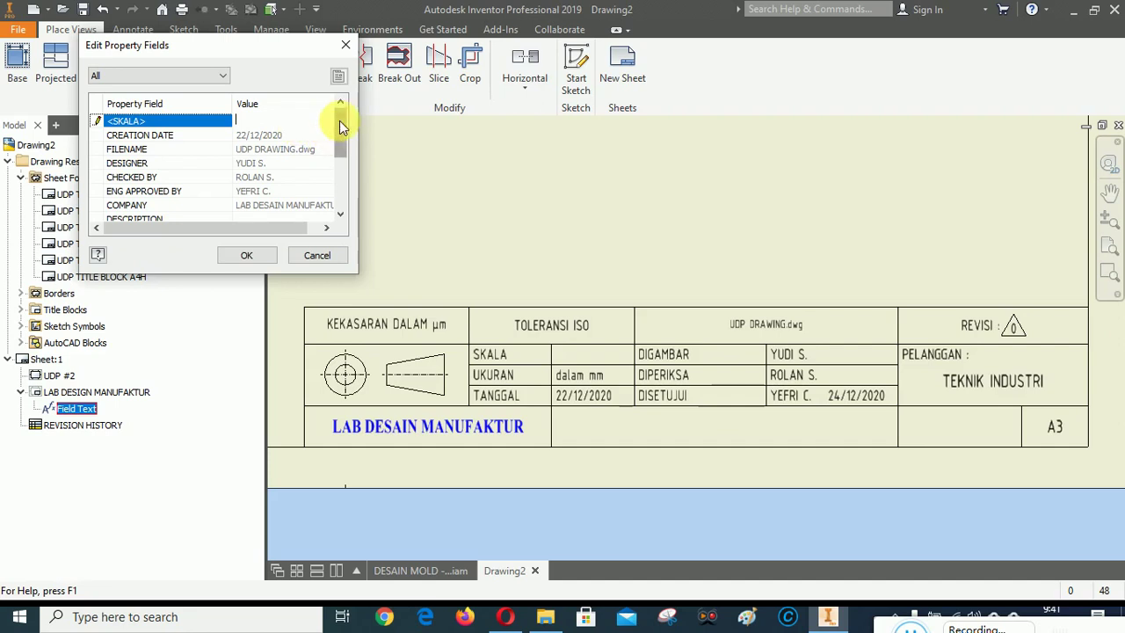
{"action": "left_click_drag", "start_coordinate": [340, 116], "coordinate": [349, 156]}
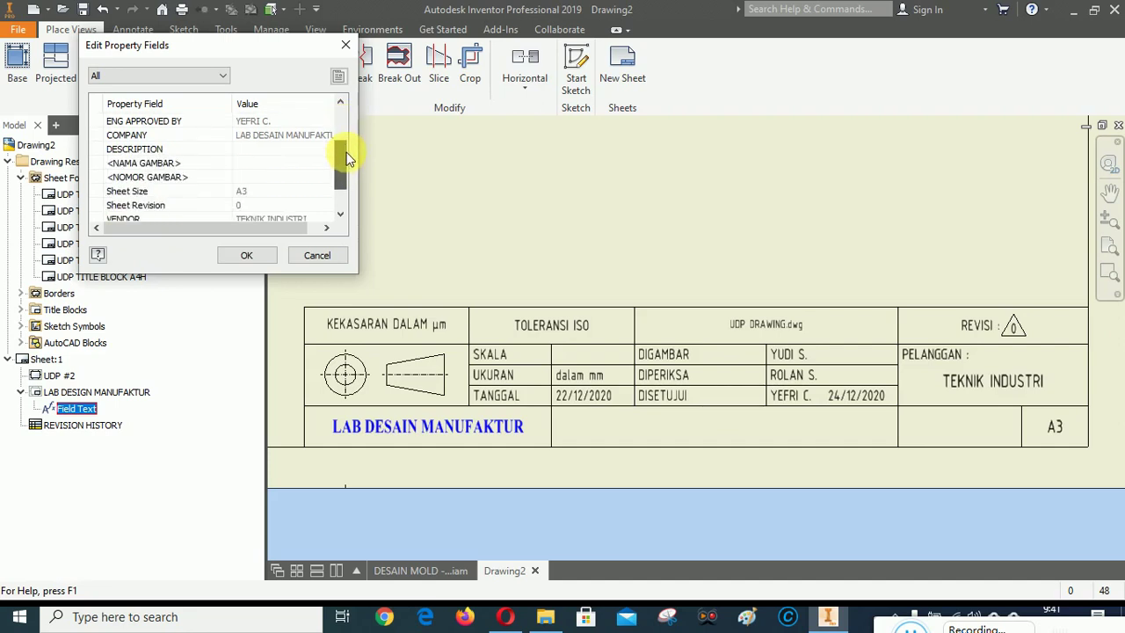
{"action": "left_click", "coordinate": [261, 164]}
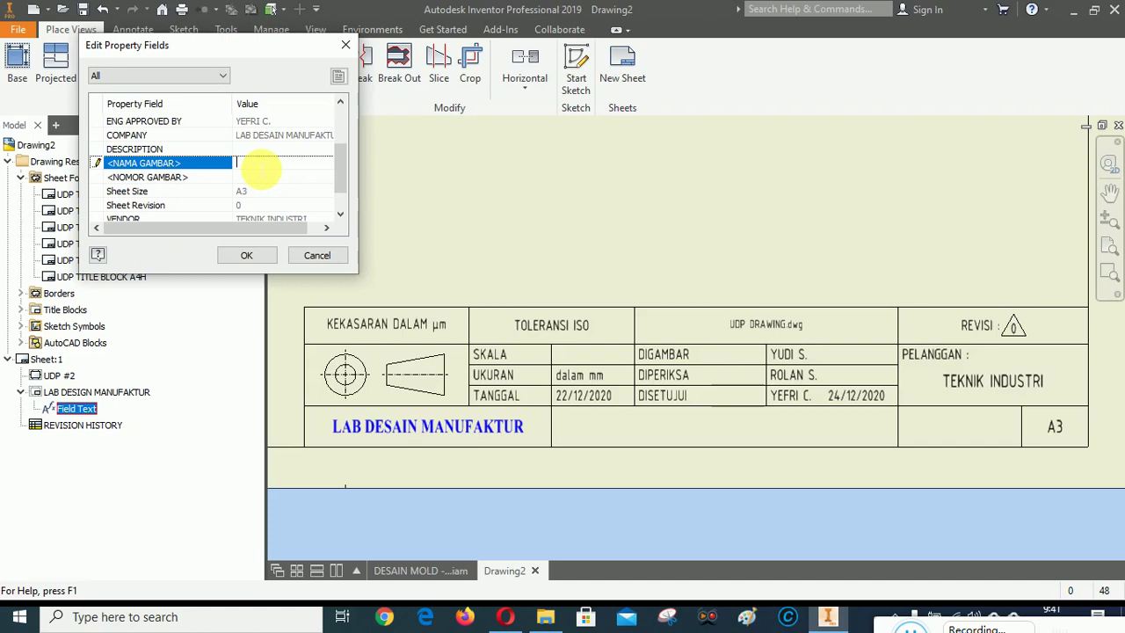
{"action": "type", "text": "ASS"}
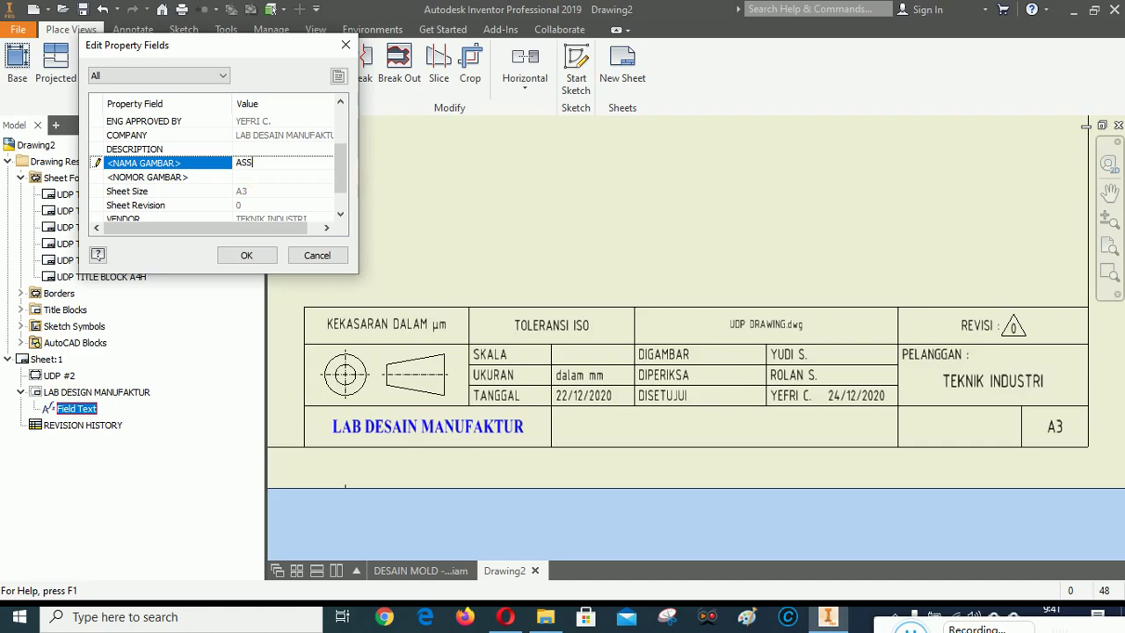
{"action": "type", "text": "EMBLY DRAWING"}
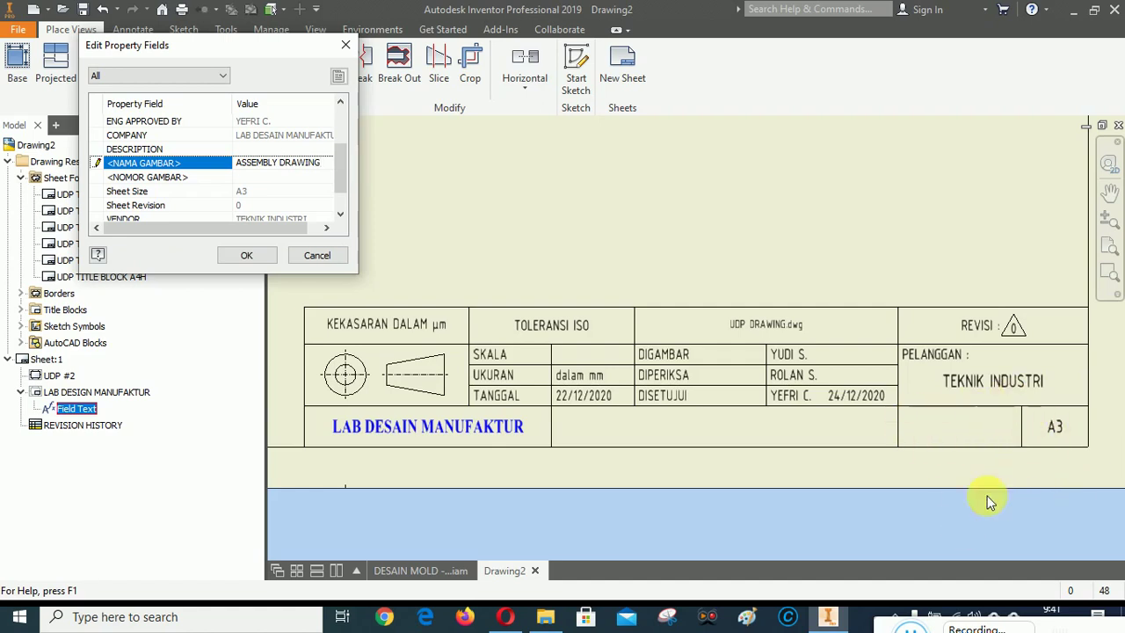
Set the NOMOR GAMBAR field to UDP-20-DMC-00 and confirm the title-block field values.
{"action": "left_click", "coordinate": [253, 178]}
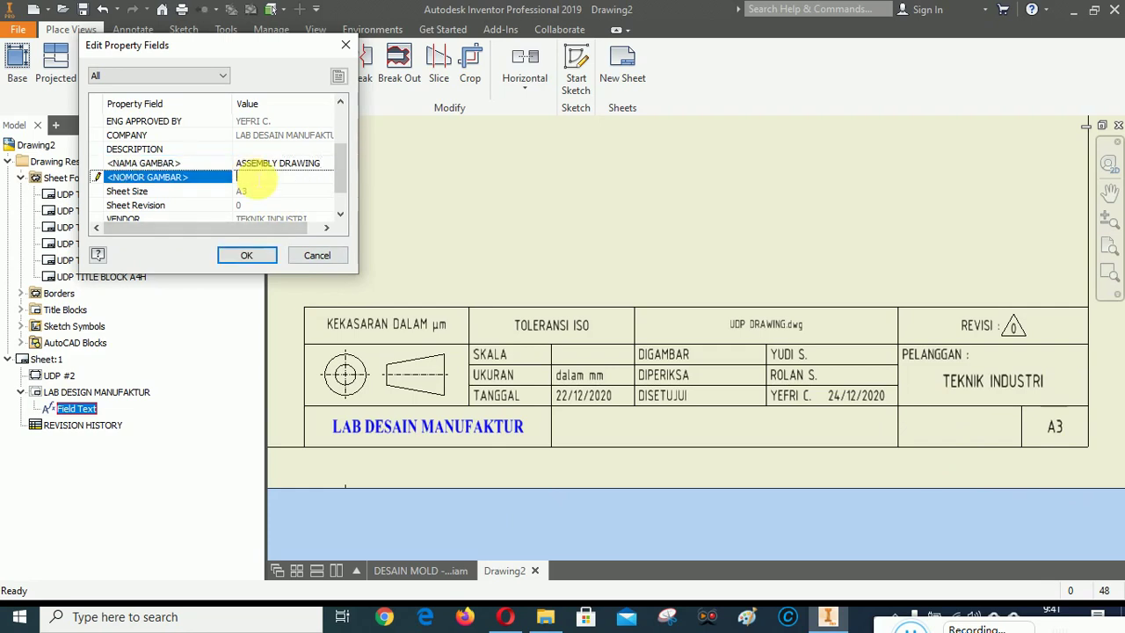
{"action": "type", "text": "UD"}
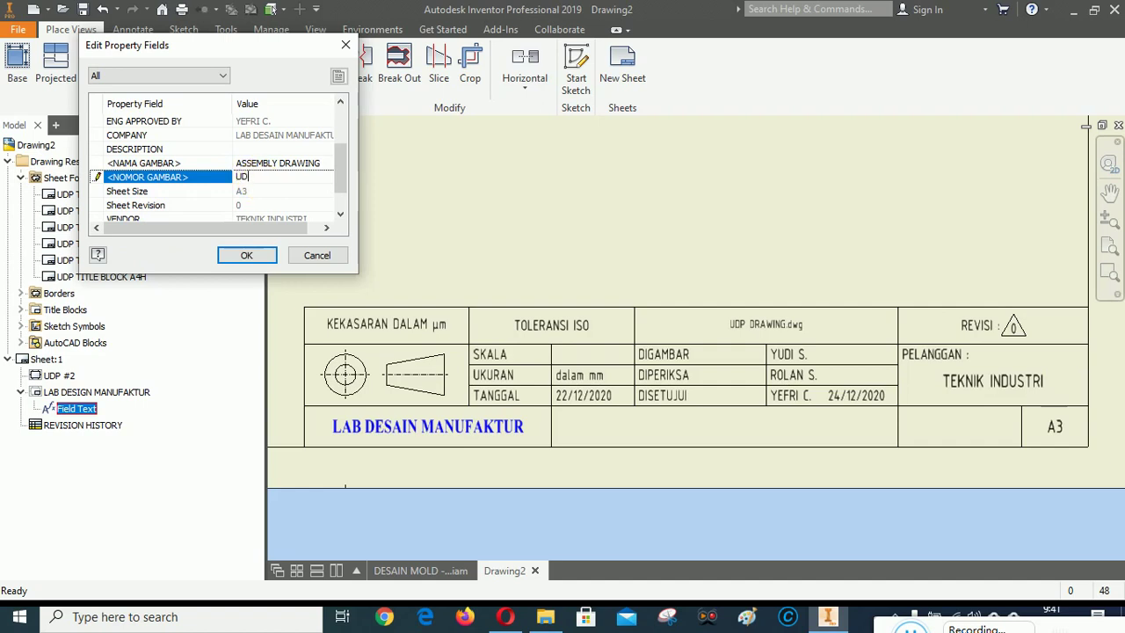
{"action": "type", "text": "P-20-DMC-00"}
{"action": "left_click", "coordinate": [250, 256]}
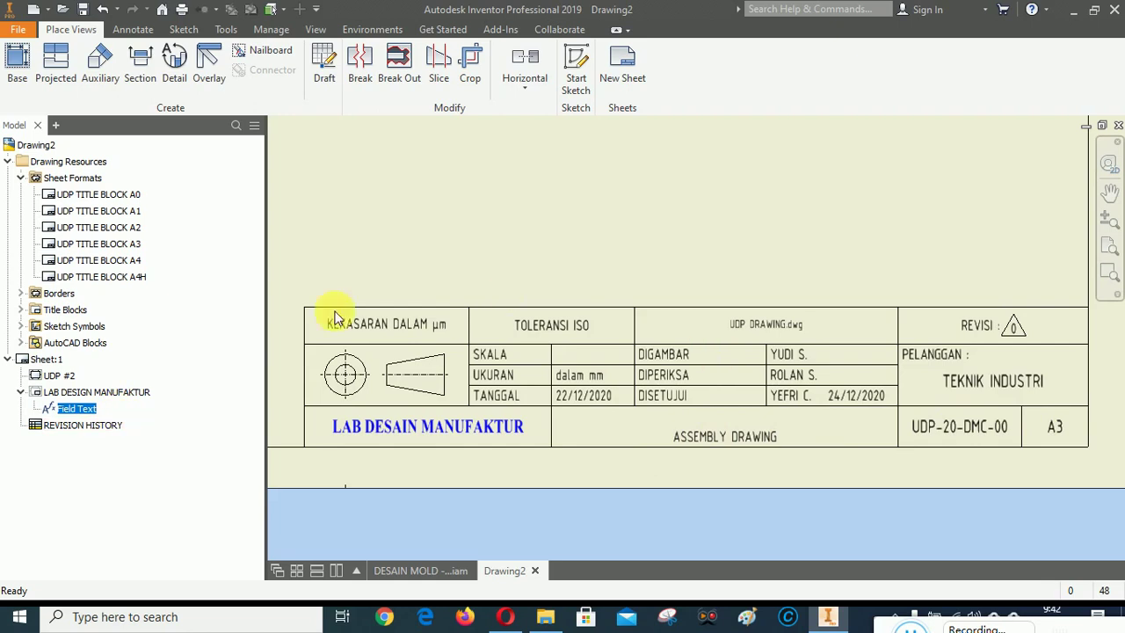
Edit the title block's field text, setting SKALA to 1 : 1, and confirm the property fields.
{"action": "right_click", "coordinate": [74, 414]}
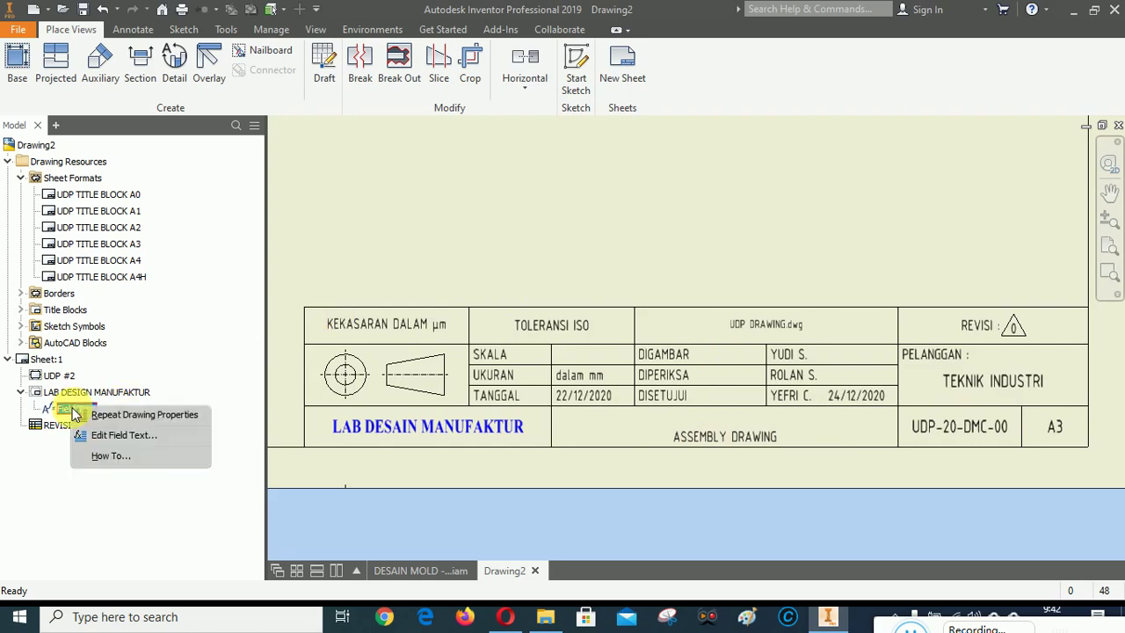
{"action": "left_click", "coordinate": [114, 436]}
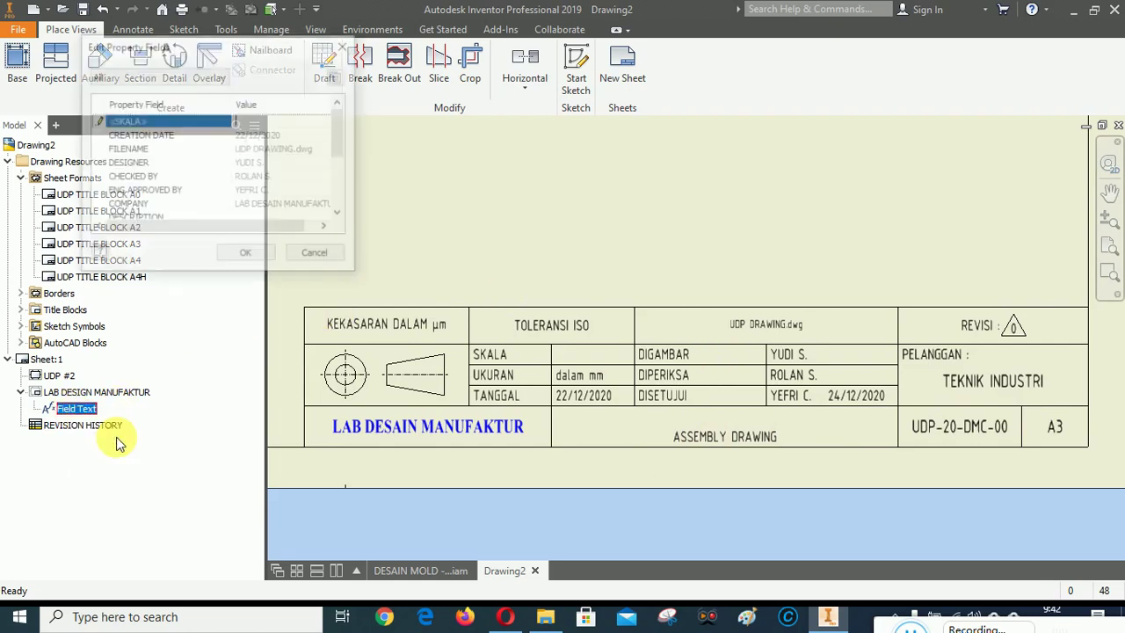
{"action": "left_click", "coordinate": [259, 121]}
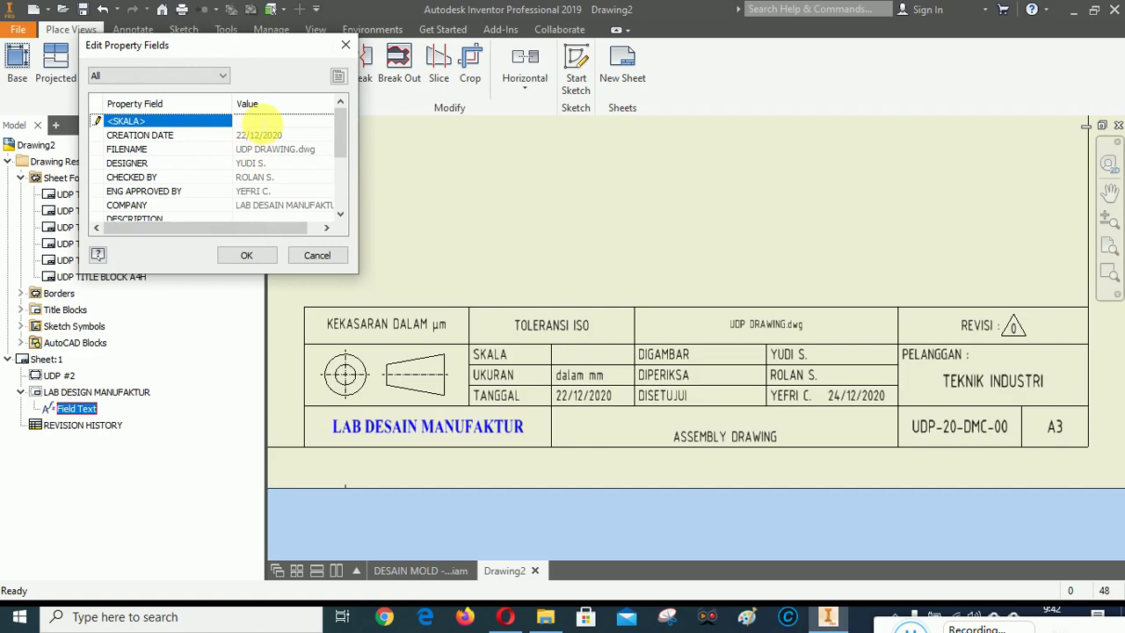
{"action": "type", "text": "1 : 1"}
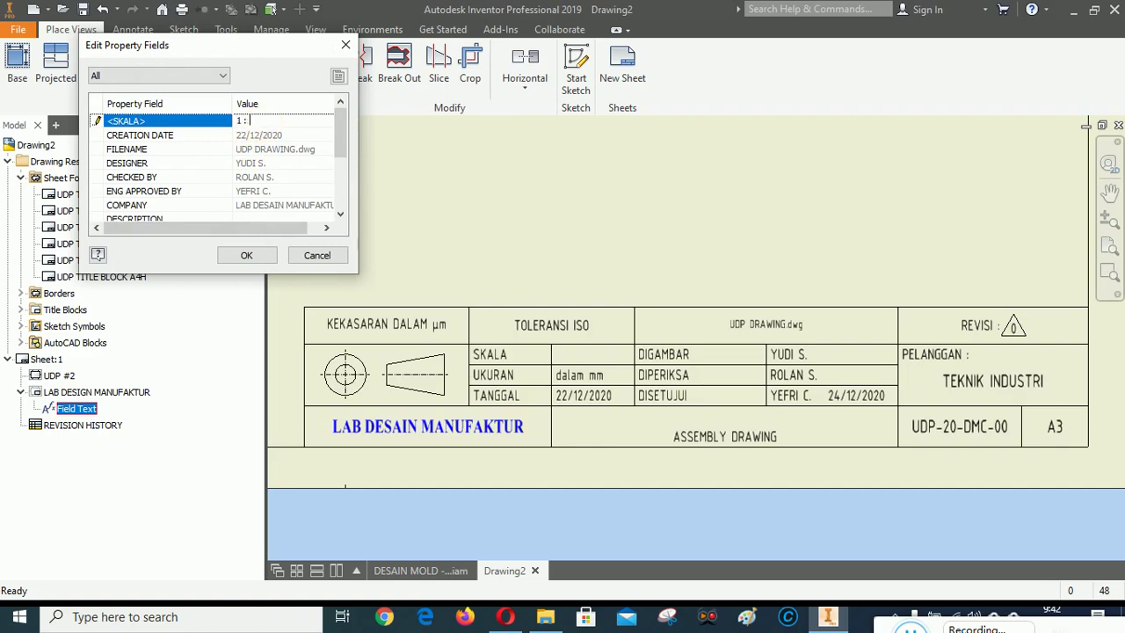
{"action": "left_click", "coordinate": [255, 256]}
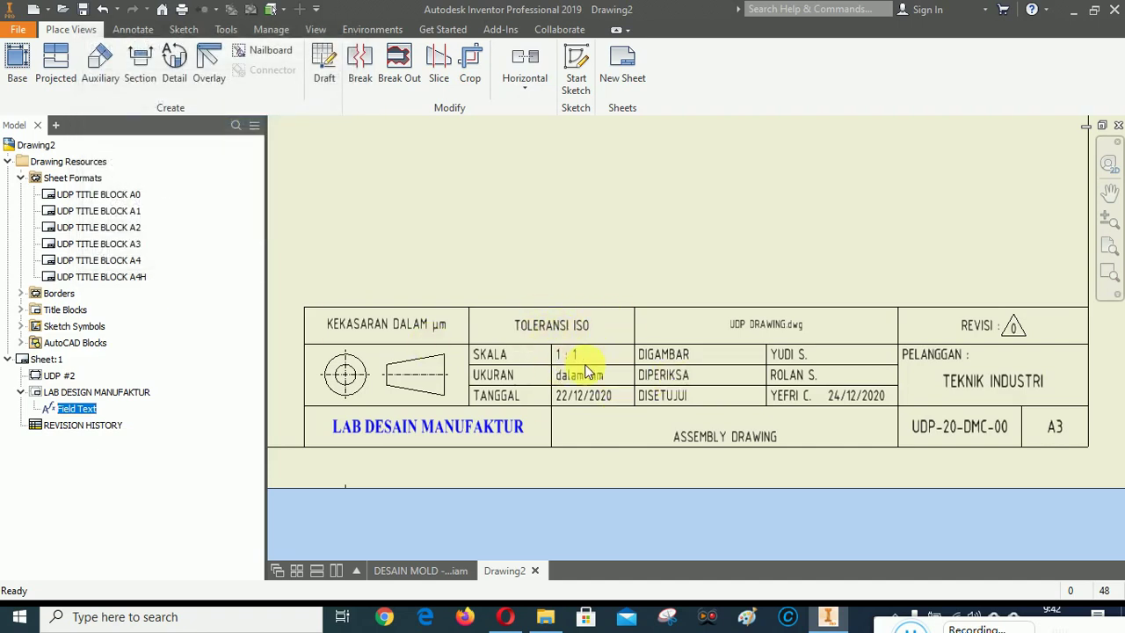
Examine the filled-in title block on the sheet, including its scale, dates, approval entries and drawing name.
{"action": "scroll", "coordinate": [770, 414], "scroll_direction": "down", "scroll_amount": 5}
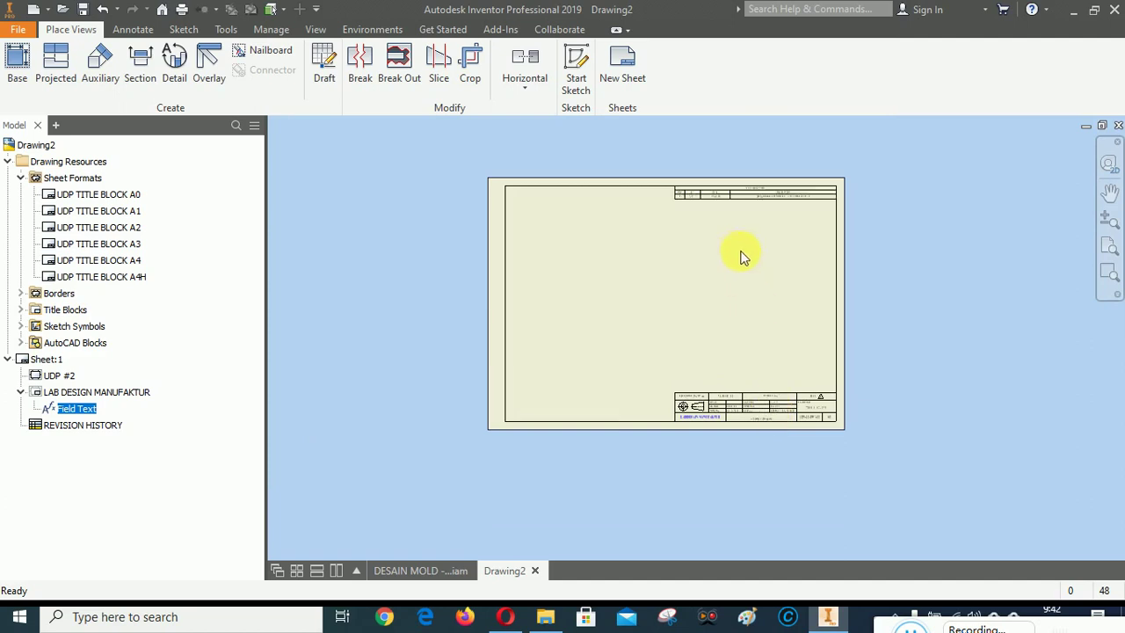
{"action": "scroll", "coordinate": [733, 251], "scroll_direction": "up", "scroll_amount": 2}
{"action": "scroll", "coordinate": [729, 352], "scroll_direction": "down", "scroll_amount": 3}
{"action": "scroll", "coordinate": [721, 329], "scroll_direction": "up", "scroll_amount": 6}
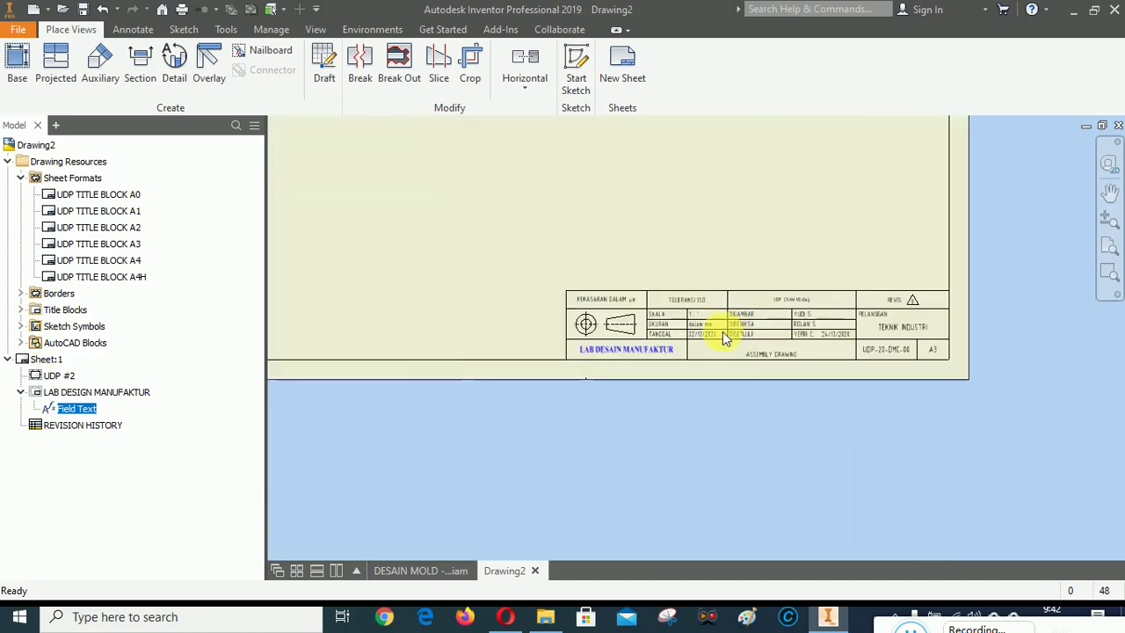
{"action": "scroll", "coordinate": [728, 314], "scroll_direction": "up", "scroll_amount": 2}
{"action": "scroll", "coordinate": [616, 349], "scroll_direction": "down", "scroll_amount": 5}
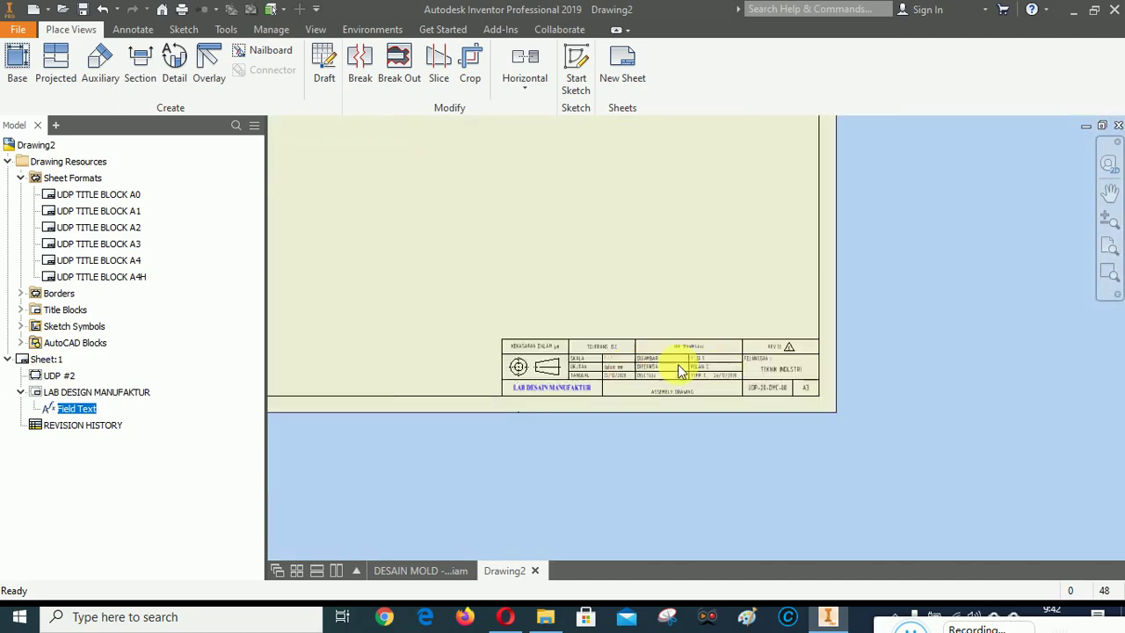
{"action": "scroll", "coordinate": [677, 364], "scroll_direction": "up", "scroll_amount": 4}
{"action": "scroll", "coordinate": [654, 398], "scroll_direction": "down", "scroll_amount": 2}
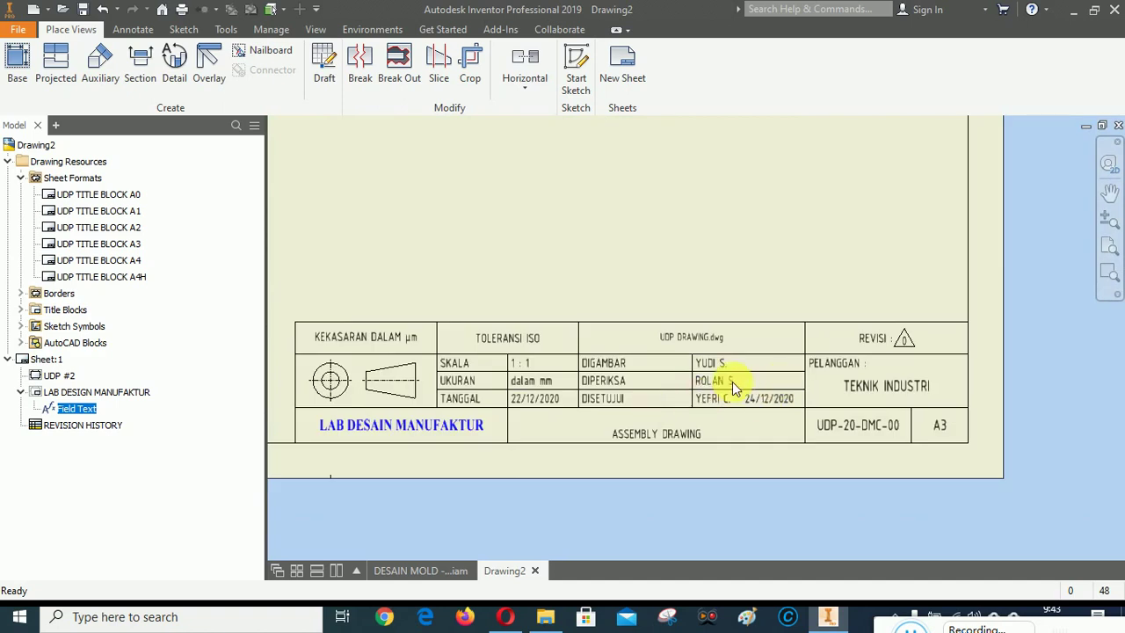
{"action": "scroll", "coordinate": [732, 381], "scroll_direction": "up", "scroll_amount": 3}
{"action": "scroll", "coordinate": [628, 389], "scroll_direction": "down", "scroll_amount": 5}
{"action": "scroll", "coordinate": [668, 404], "scroll_direction": "up", "scroll_amount": 5}
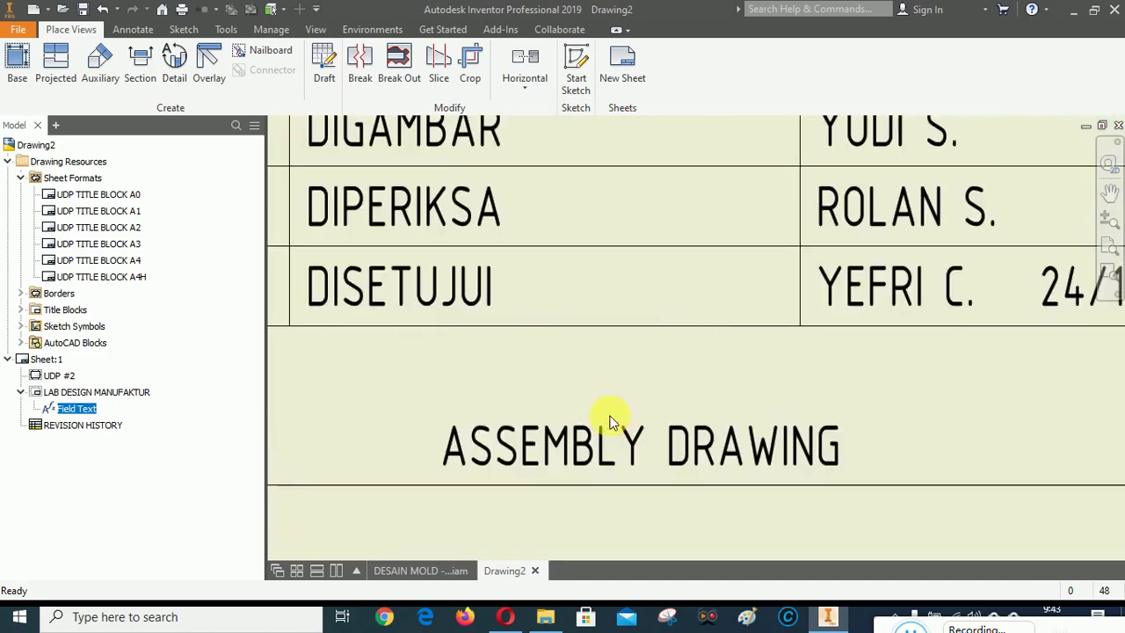
{"action": "scroll", "coordinate": [791, 352], "scroll_direction": "down", "scroll_amount": 3}
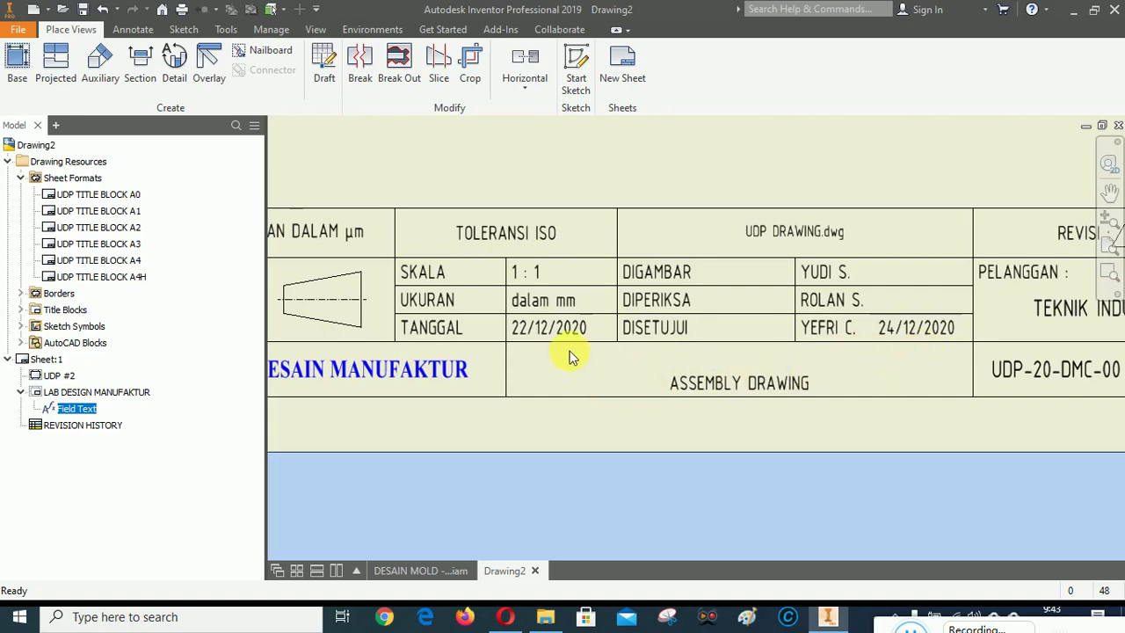
Review the Project properties in the DESAIN MOLD - COVER assembly's iProperties, close them and return to the drawing.
{"action": "left_click", "coordinate": [417, 571]}
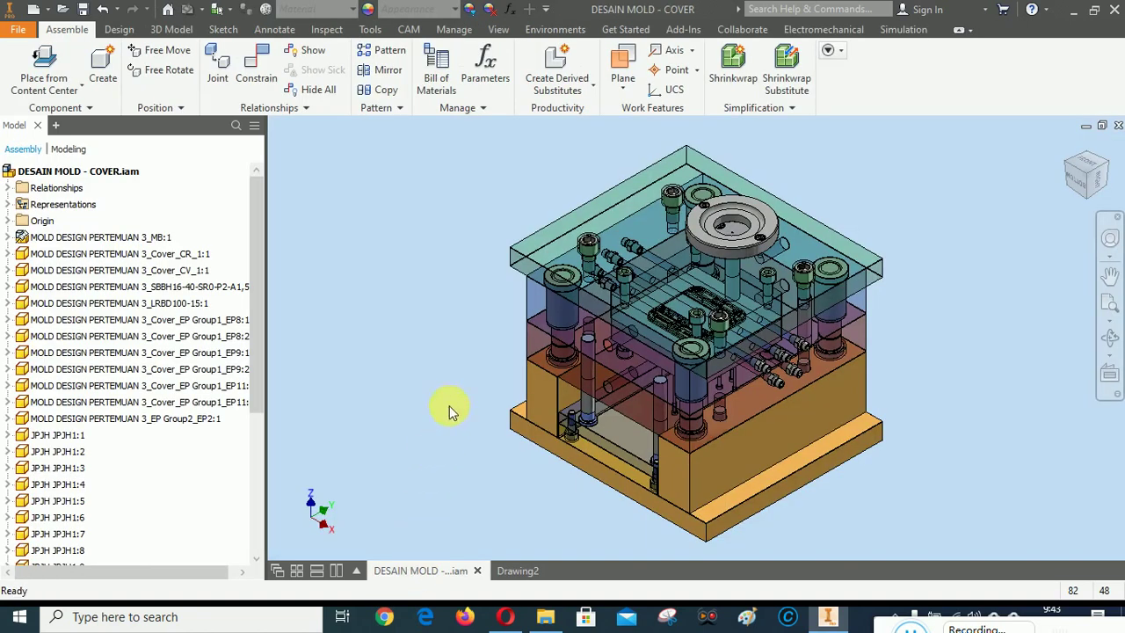
{"action": "right_click", "coordinate": [74, 172]}
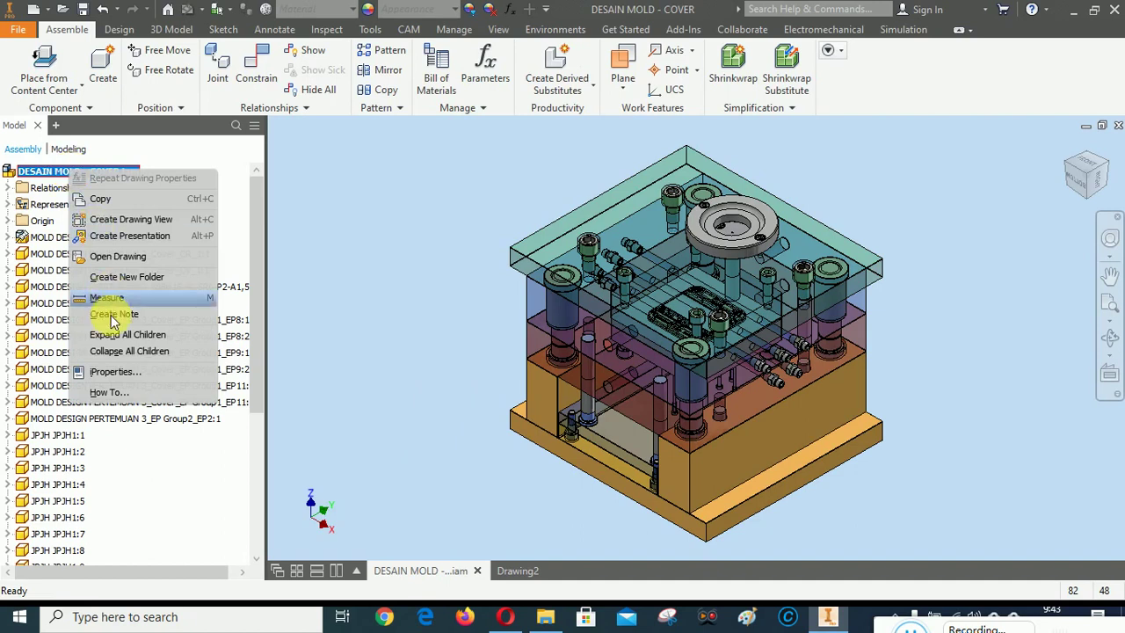
{"action": "left_click", "coordinate": [111, 372]}
{"action": "left_click", "coordinate": [164, 69]}
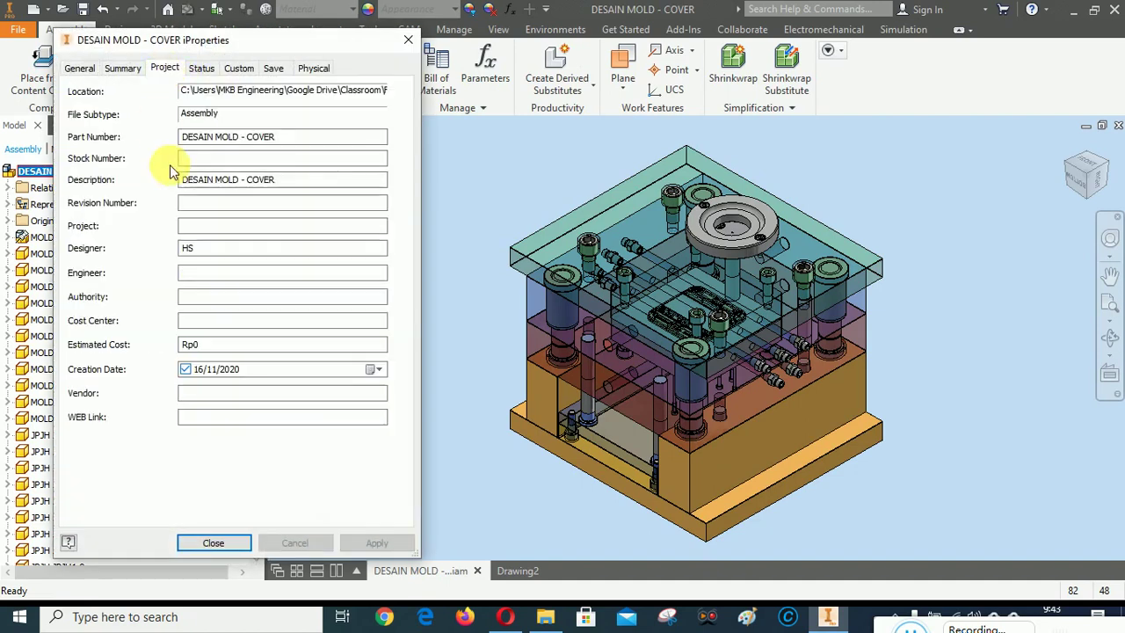
{"action": "left_click", "coordinate": [216, 543]}
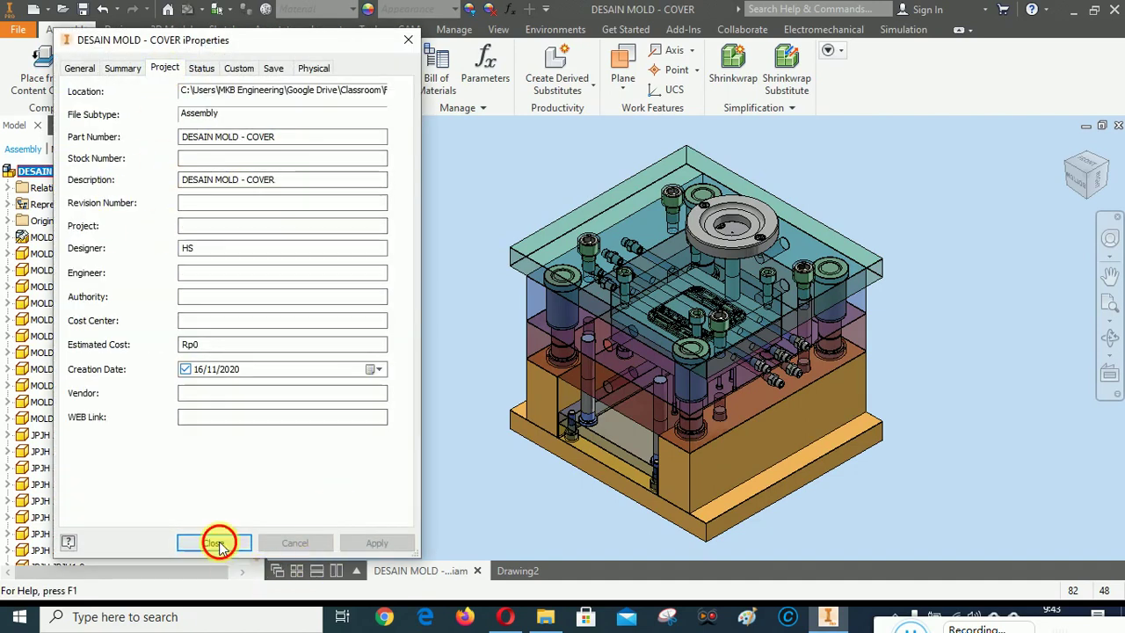
{"action": "left_click", "coordinate": [540, 569]}
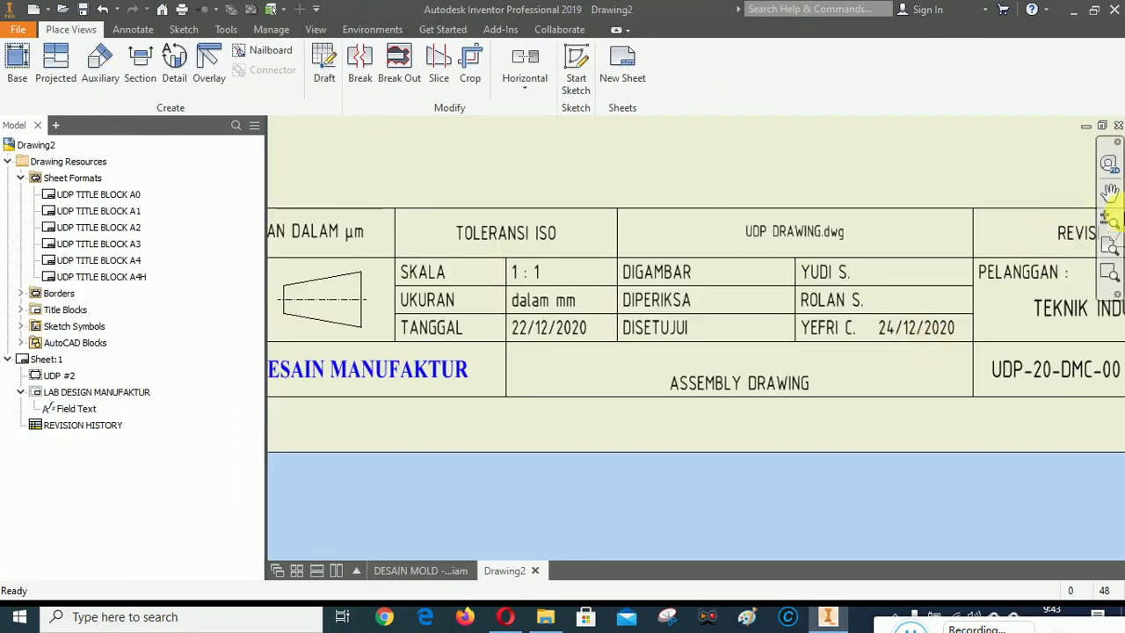
Place a shaded isometric base view of the DESAIN MOLD - COVER assembly at scale 1 : 4 in the sheet's upper-right area.
{"action": "left_click", "coordinate": [1109, 247]}
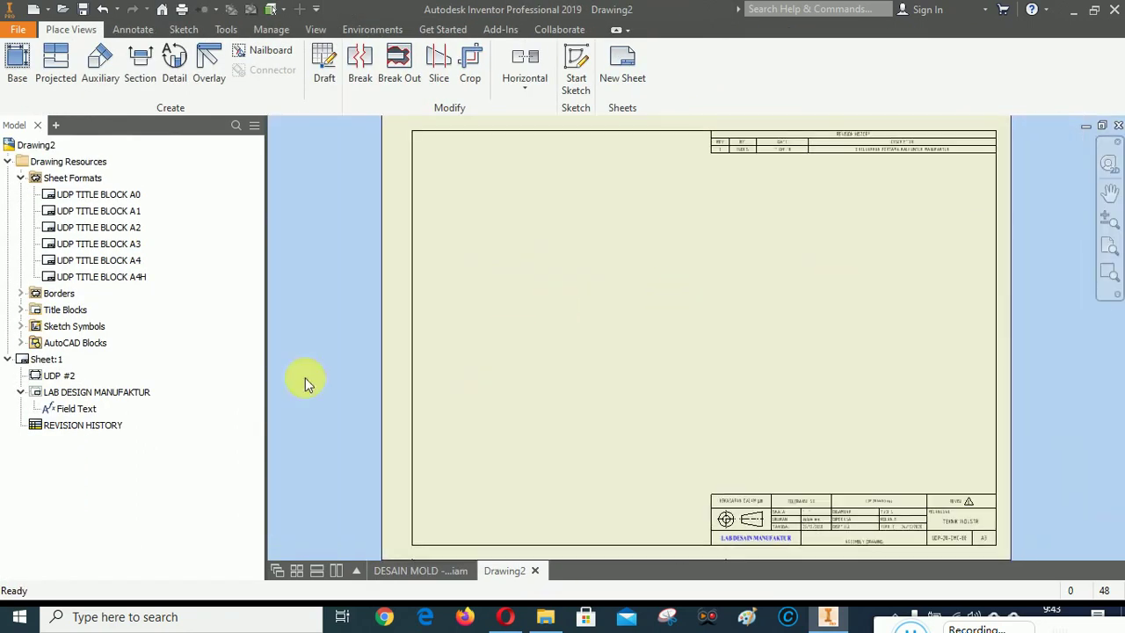
{"action": "left_click", "coordinate": [21, 67]}
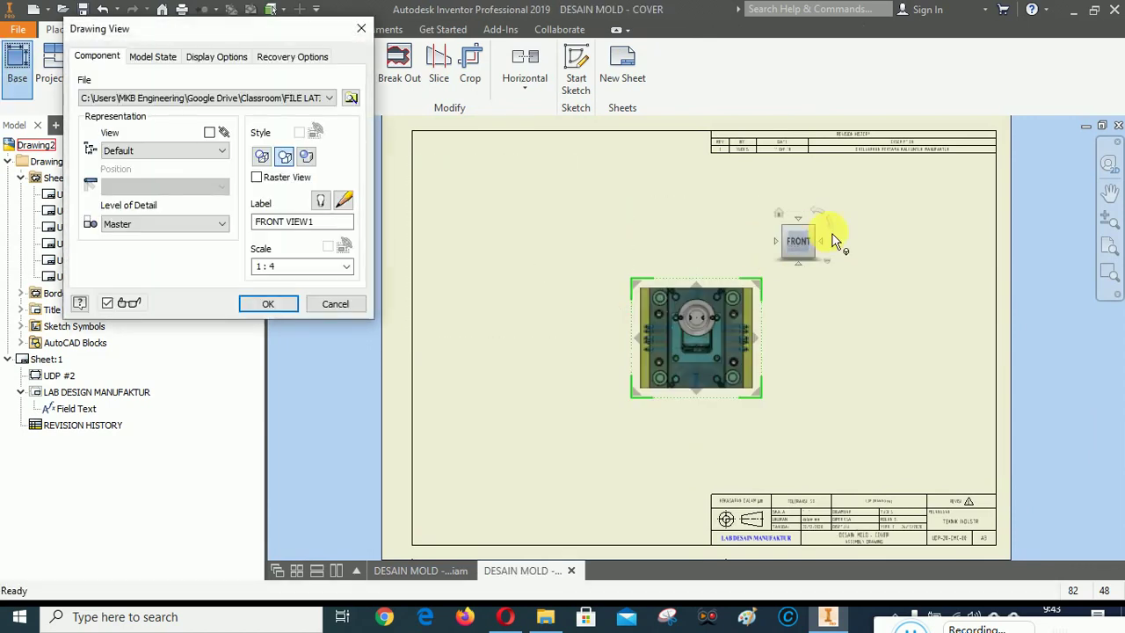
{"action": "left_click", "coordinate": [779, 214]}
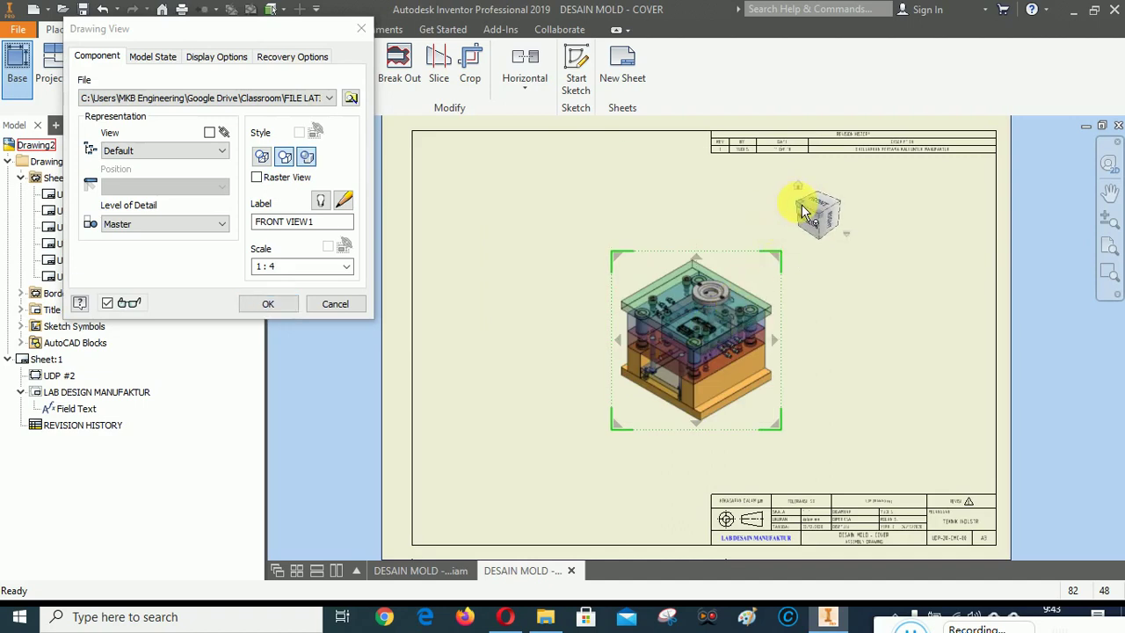
{"action": "left_click", "coordinate": [802, 214]}
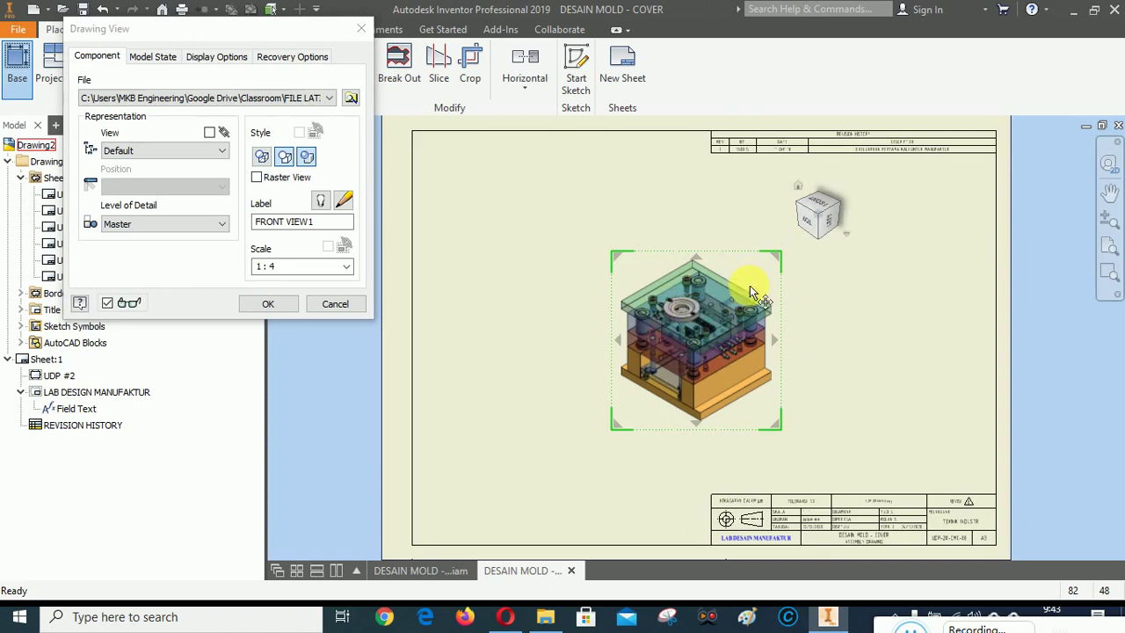
{"action": "mouse_move", "coordinate": [764, 282]}
{"action": "left_mouse_down"}
{"action": "mouse_move", "coordinate": [920, 222]}
{"action": "mouse_move", "coordinate": [937, 198]}
{"action": "left_mouse_up"}
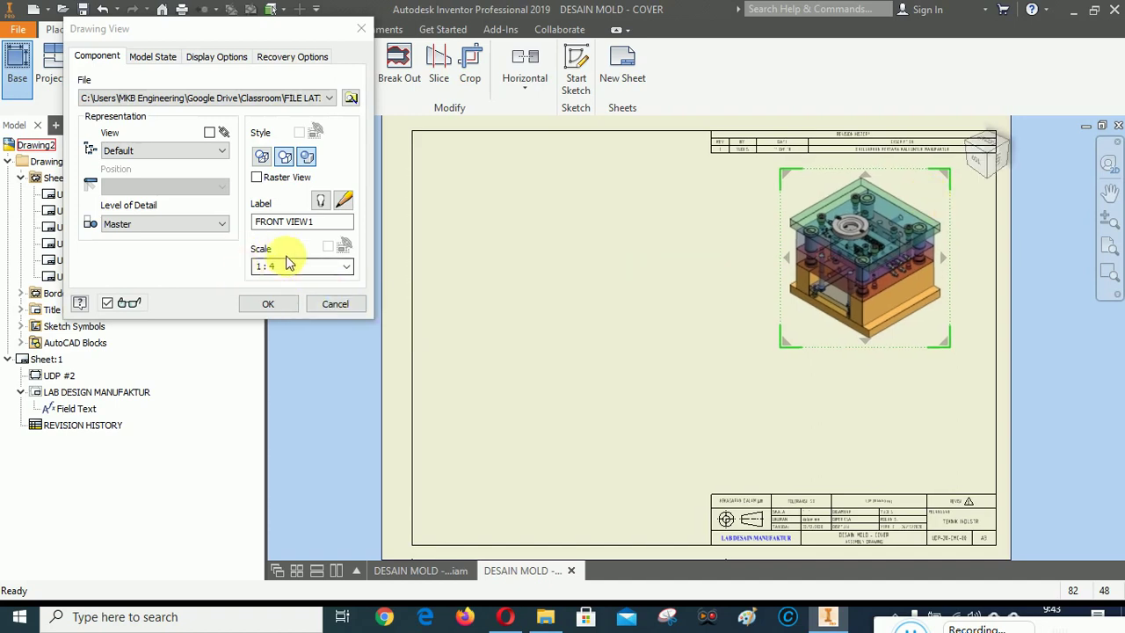
{"action": "left_click", "coordinate": [268, 304]}
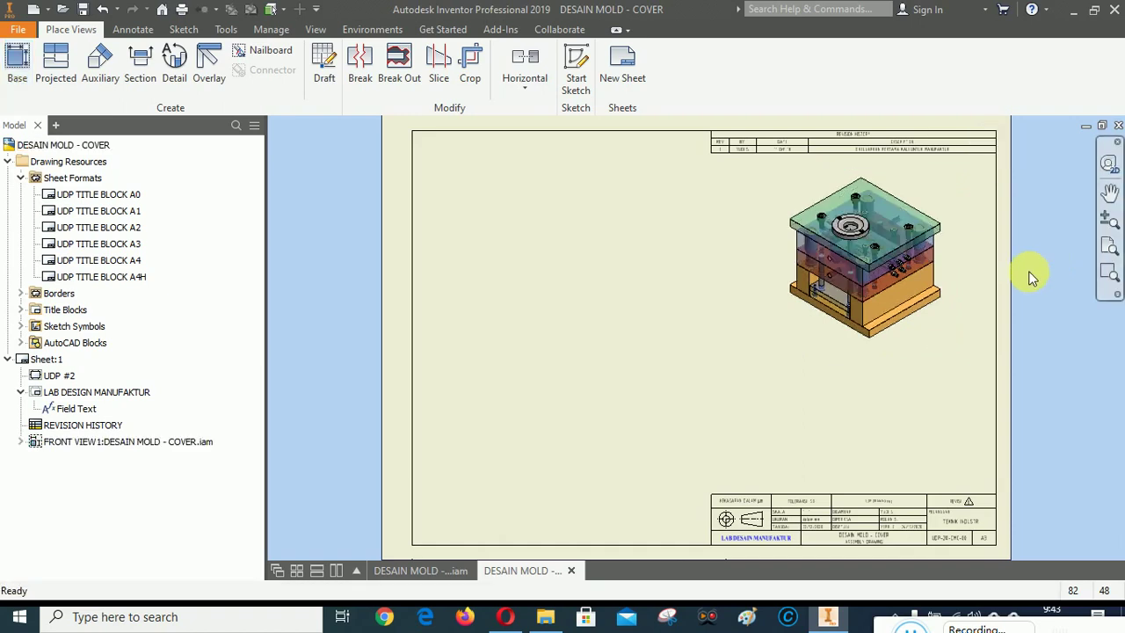
Edit the LAB DESIGN MANUFAKTUR title block's field text, setting SKALA to 1 : 4, and confirm the property fields.
{"action": "scroll", "coordinate": [871, 387], "scroll_direction": "down", "scroll_amount": 3}
{"action": "scroll", "coordinate": [829, 439], "scroll_direction": "up", "scroll_amount": 6}
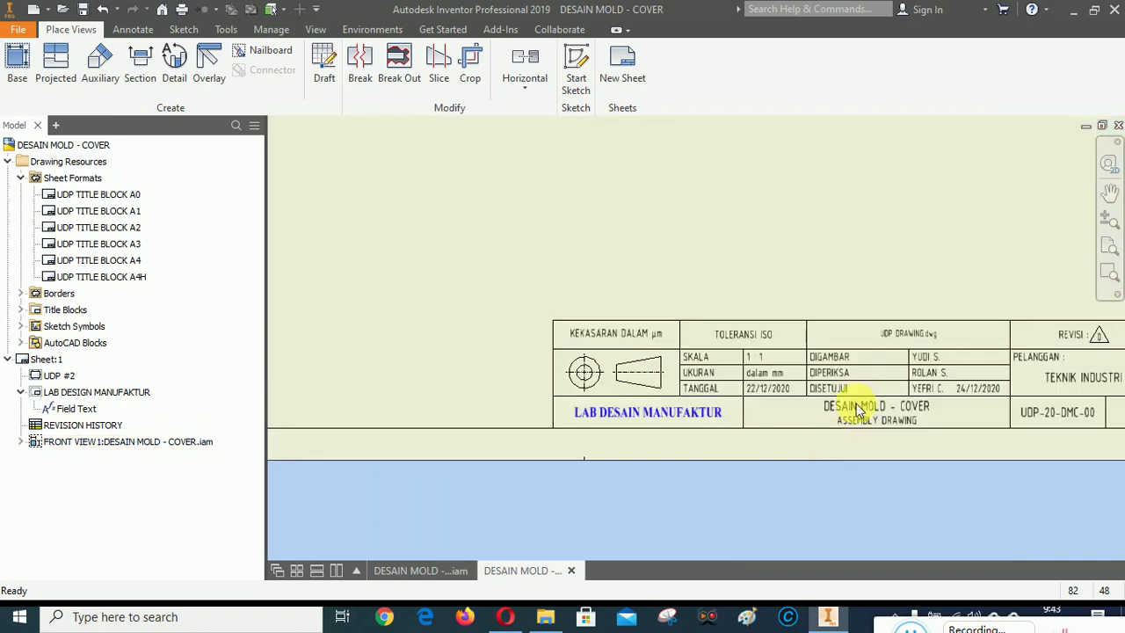
{"action": "scroll", "coordinate": [906, 377], "scroll_direction": "up", "scroll_amount": 2}
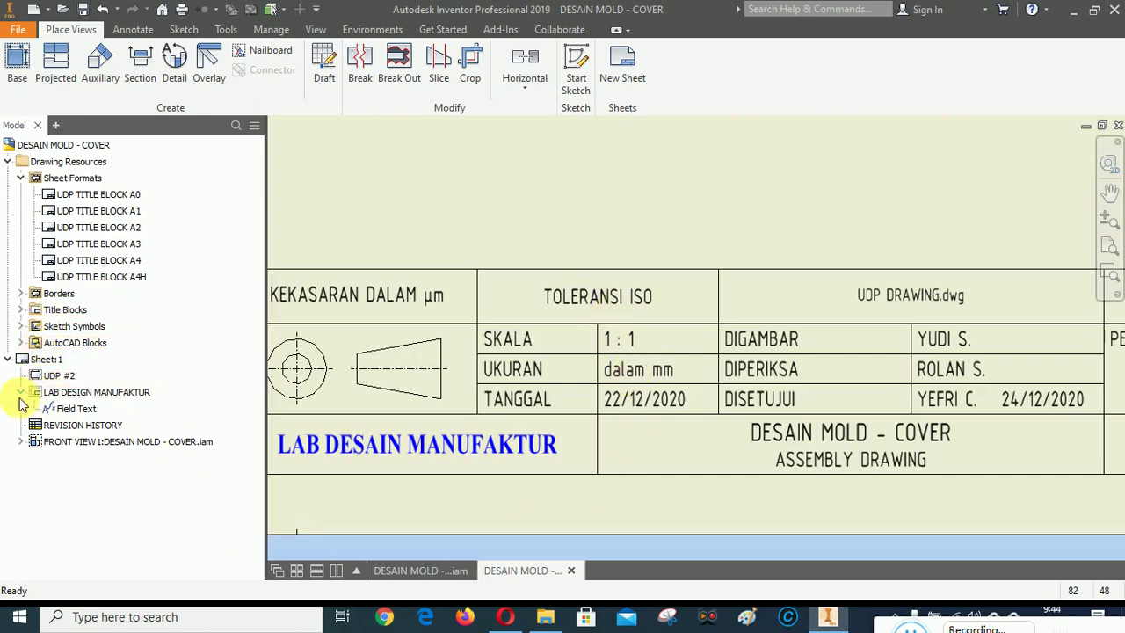
{"action": "left_click", "coordinate": [52, 392]}
{"action": "left_click", "coordinate": [75, 410]}
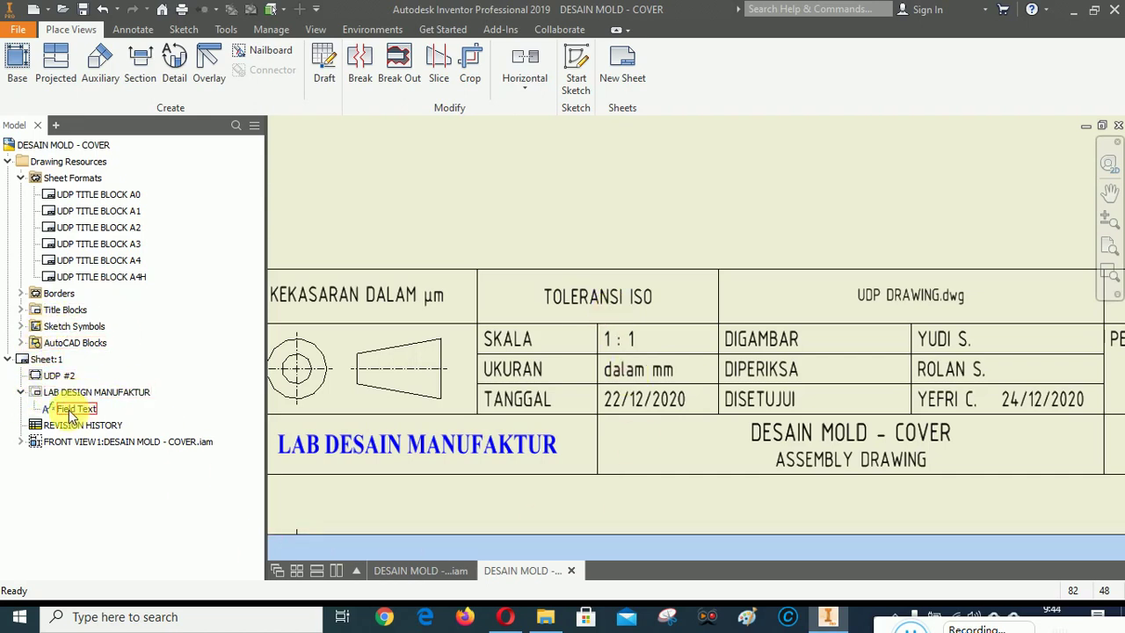
{"action": "right_click", "coordinate": [72, 412]}
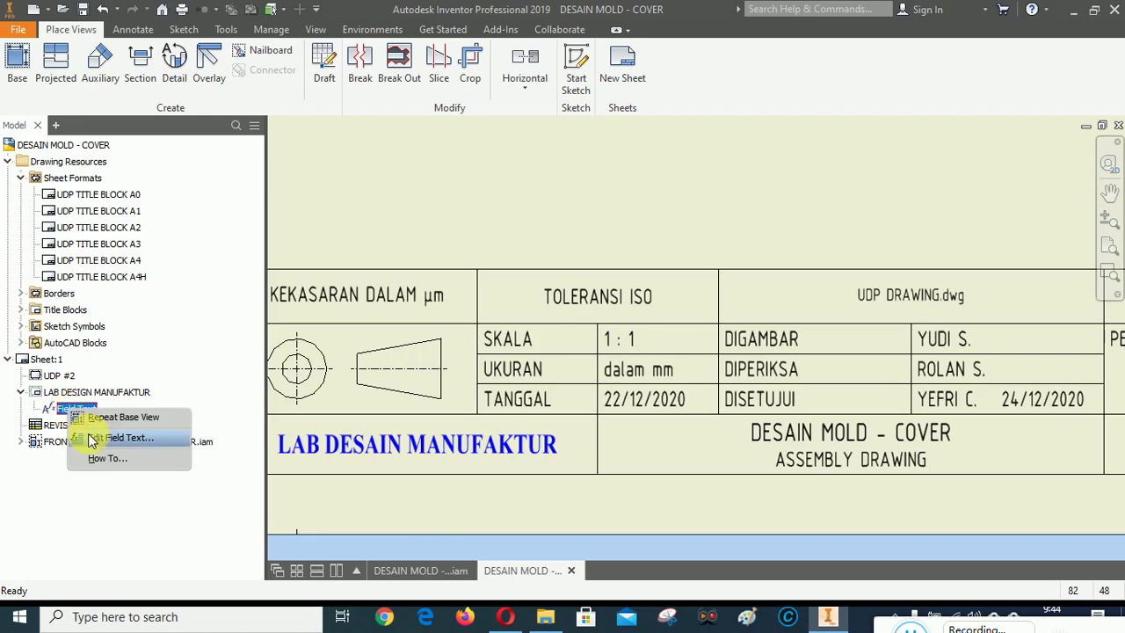
{"action": "left_click", "coordinate": [107, 436]}
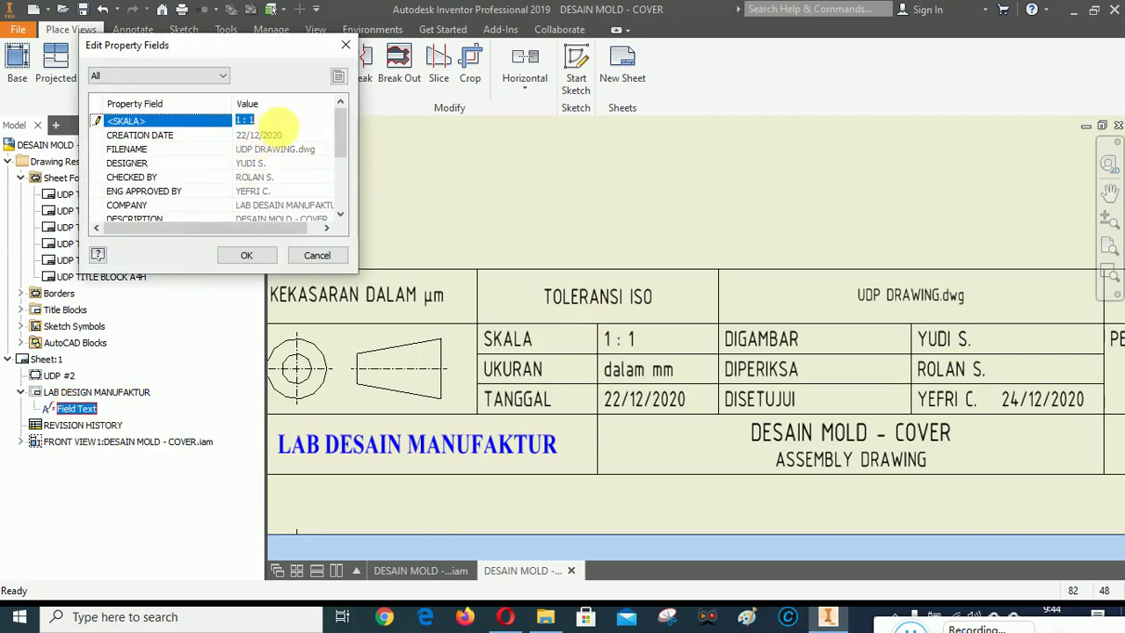
{"action": "left_click", "coordinate": [260, 120]}
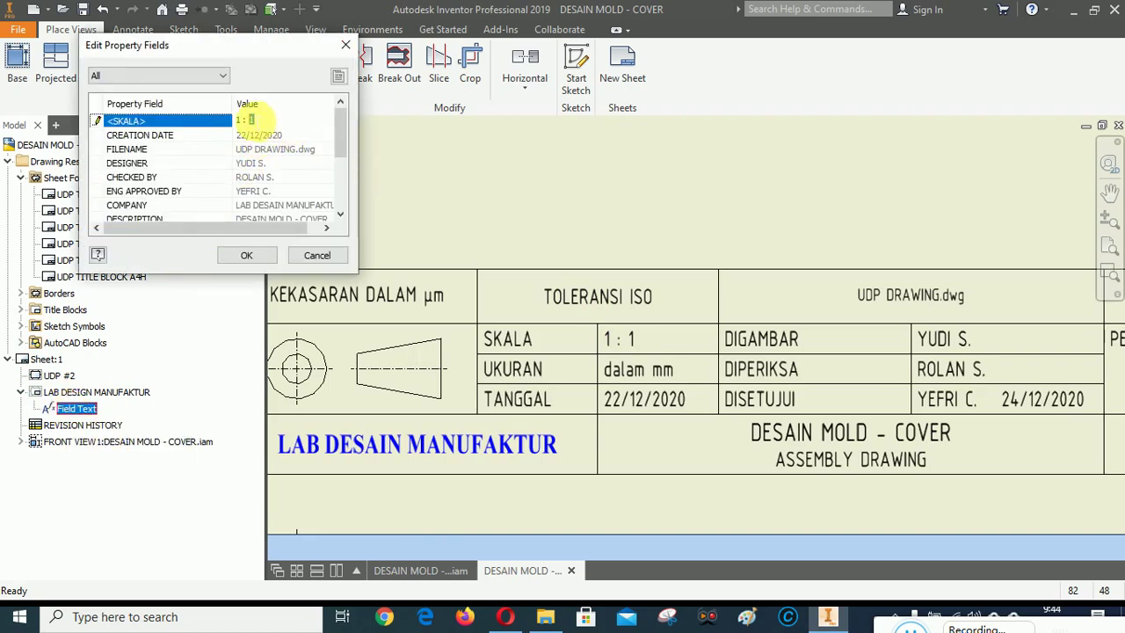
{"action": "type", "text": "4"}
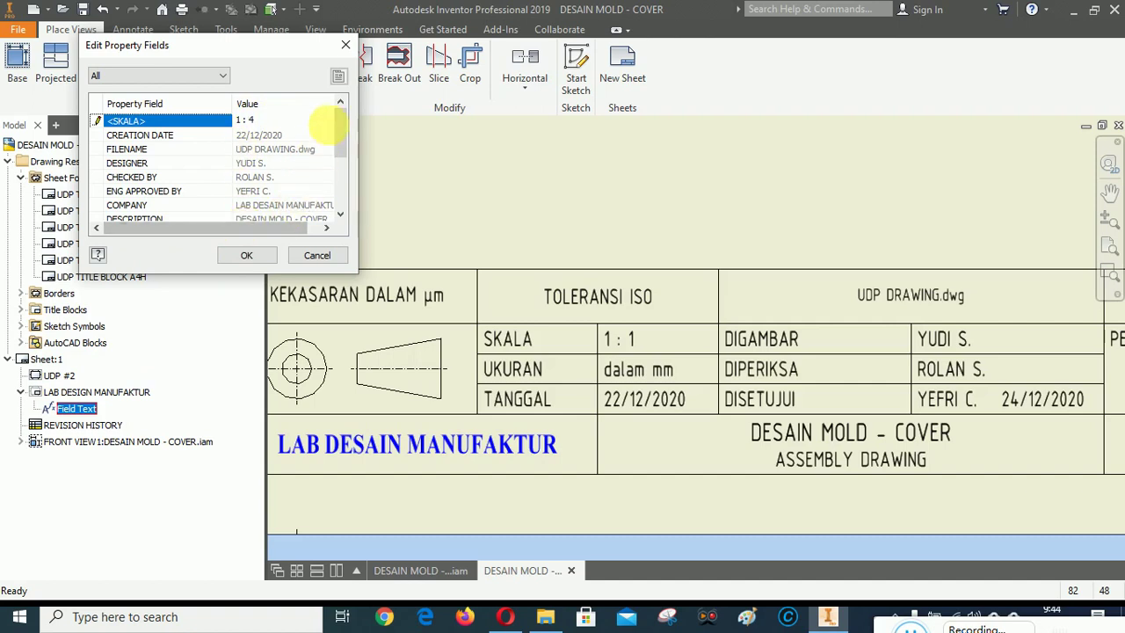
{"action": "left_click", "coordinate": [246, 255]}
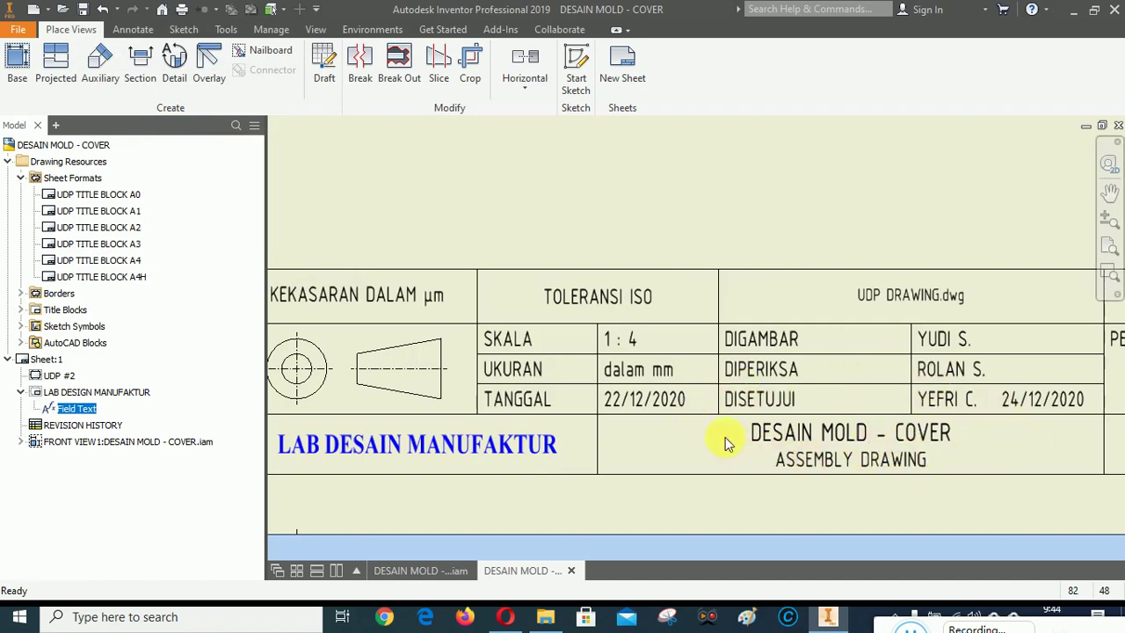
Examine the isometric mold view and the updated title block, ending with the whole sheet in view.
{"action": "scroll", "coordinate": [668, 422], "scroll_direction": "up", "scroll_amount": 5}
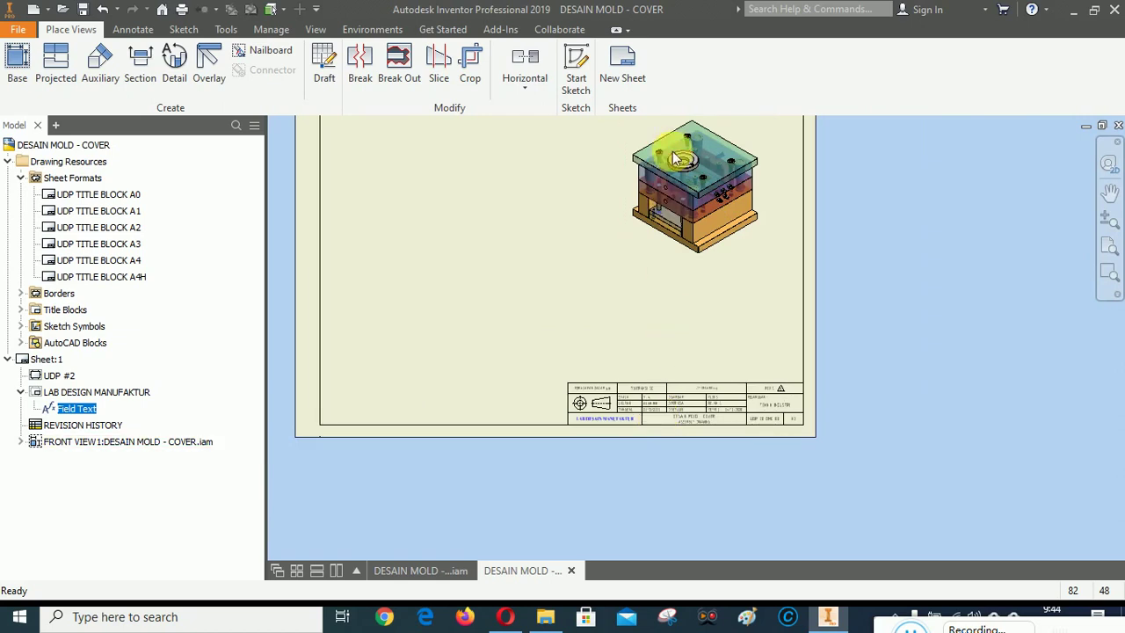
{"action": "scroll", "coordinate": [672, 163], "scroll_direction": "down", "scroll_amount": 4}
{"action": "scroll", "coordinate": [666, 253], "scroll_direction": "up", "scroll_amount": 3}
{"action": "scroll", "coordinate": [668, 230], "scroll_direction": "down", "scroll_amount": 3}
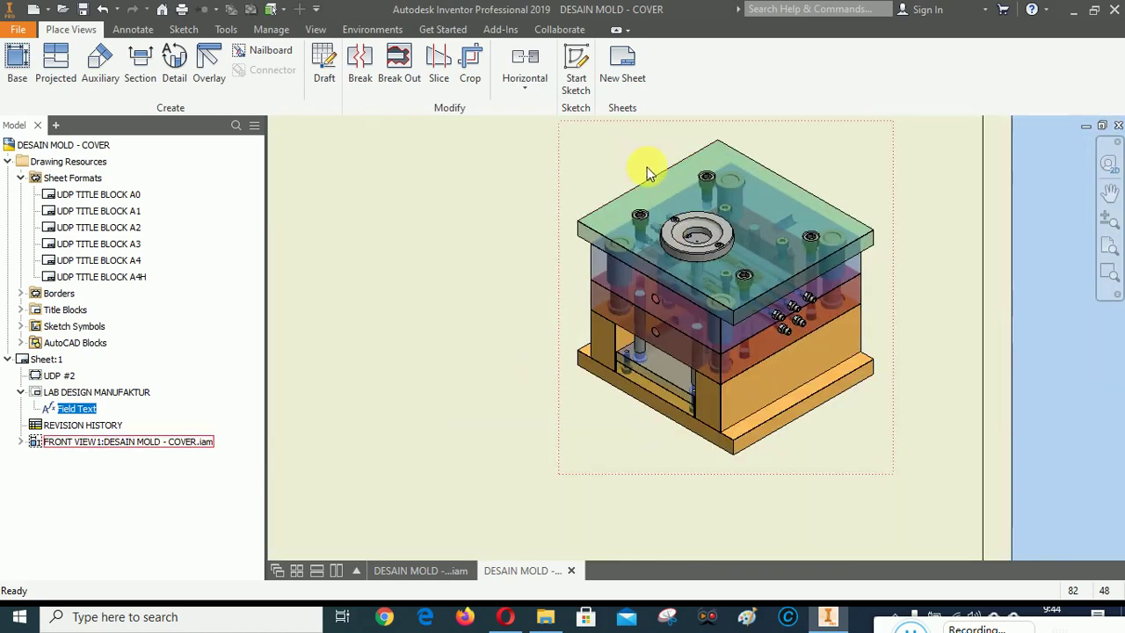
{"action": "scroll", "coordinate": [655, 176], "scroll_direction": "up", "scroll_amount": 4}
{"action": "scroll", "coordinate": [681, 369], "scroll_direction": "down", "scroll_amount": 3}
{"action": "scroll", "coordinate": [708, 453], "scroll_direction": "down", "scroll_amount": 3}
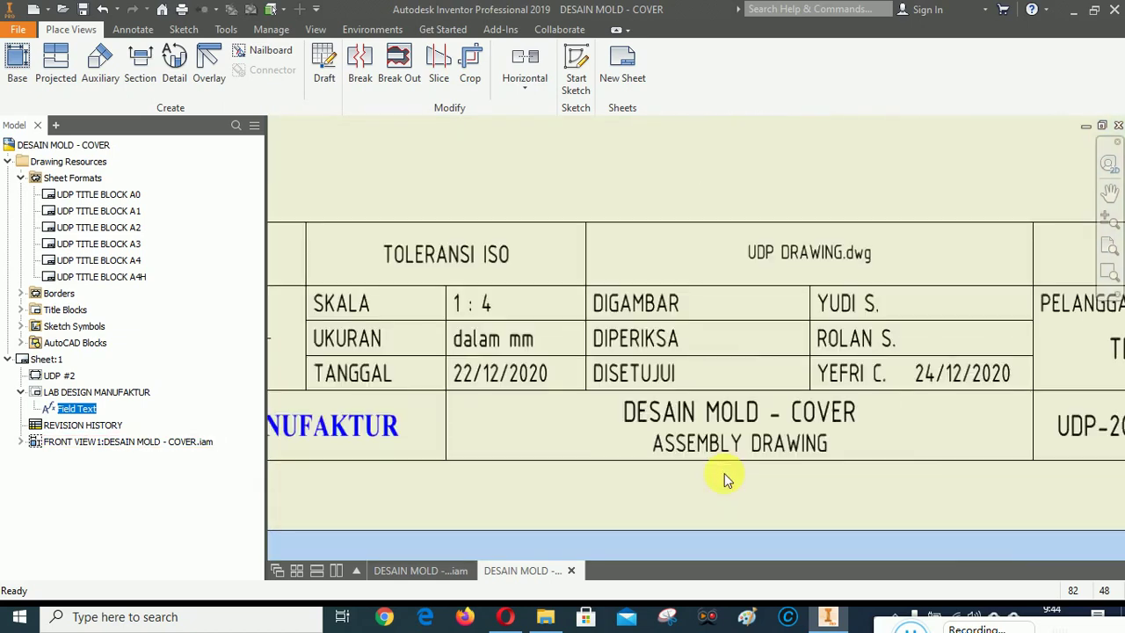
{"action": "scroll", "coordinate": [726, 473], "scroll_direction": "up", "scroll_amount": 4}
{"action": "scroll", "coordinate": [703, 444], "scroll_direction": "down", "scroll_amount": 1}
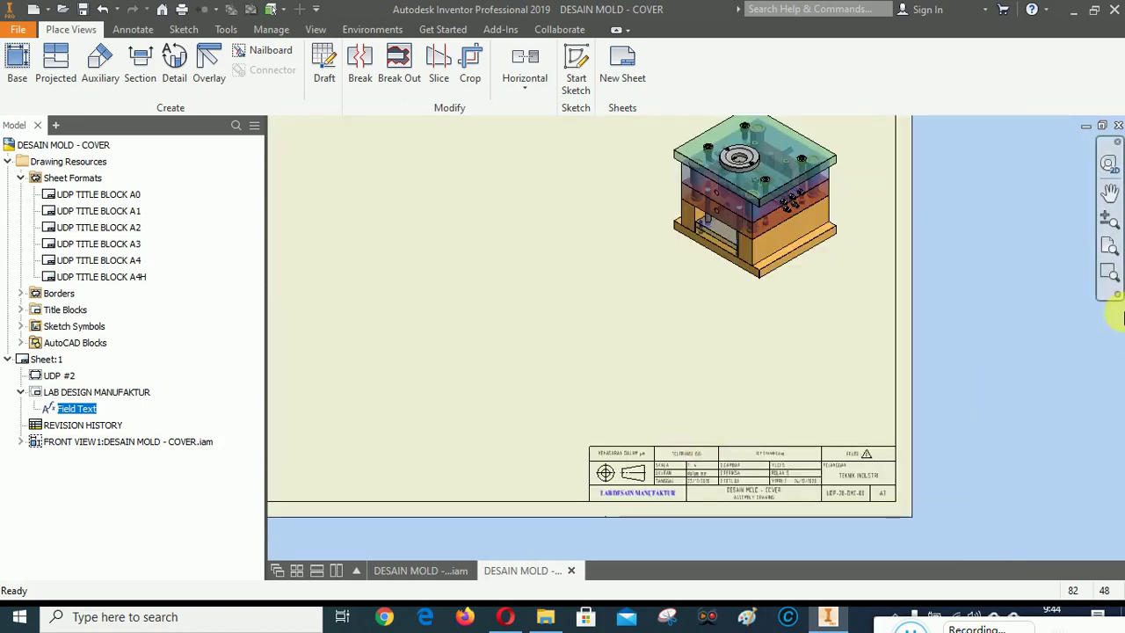
{"action": "left_click", "coordinate": [1108, 246]}
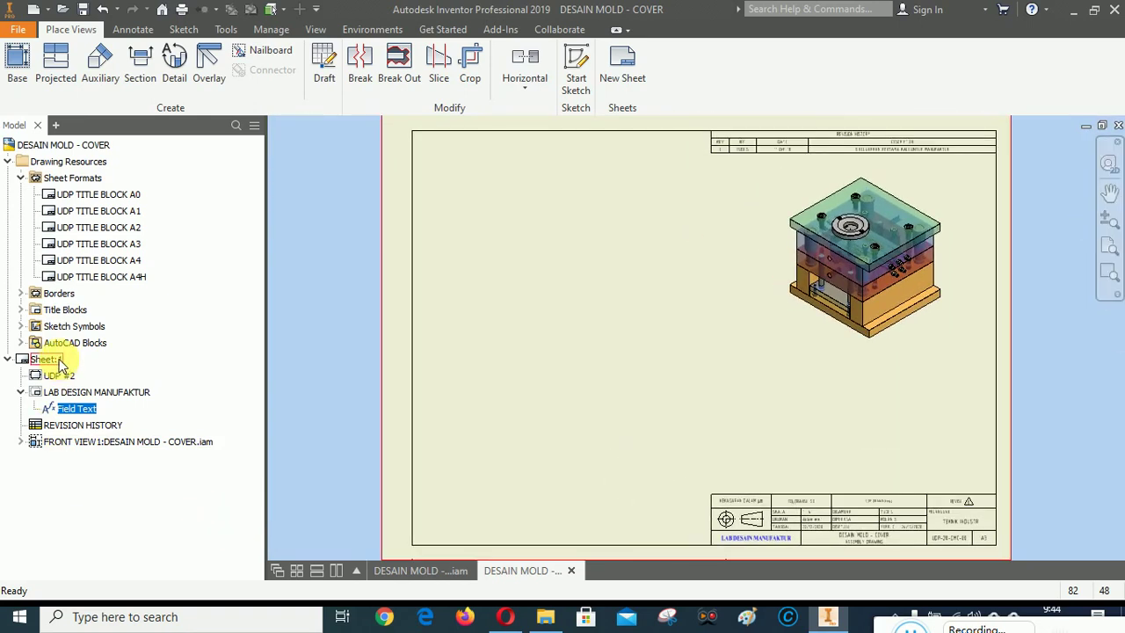
Inspect the title block's filled-in entries and the isometric mold view on the first sheet up close.
{"action": "scroll", "coordinate": [825, 348], "scroll_direction": "up", "scroll_amount": 3}
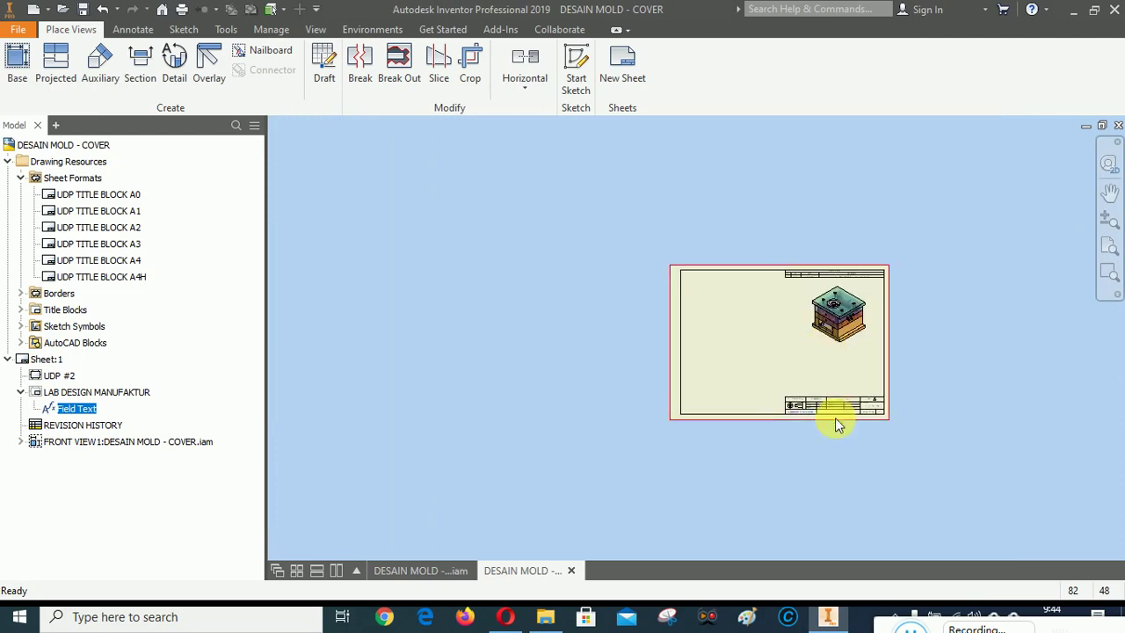
{"action": "scroll", "coordinate": [879, 396], "scroll_direction": "down", "scroll_amount": 5}
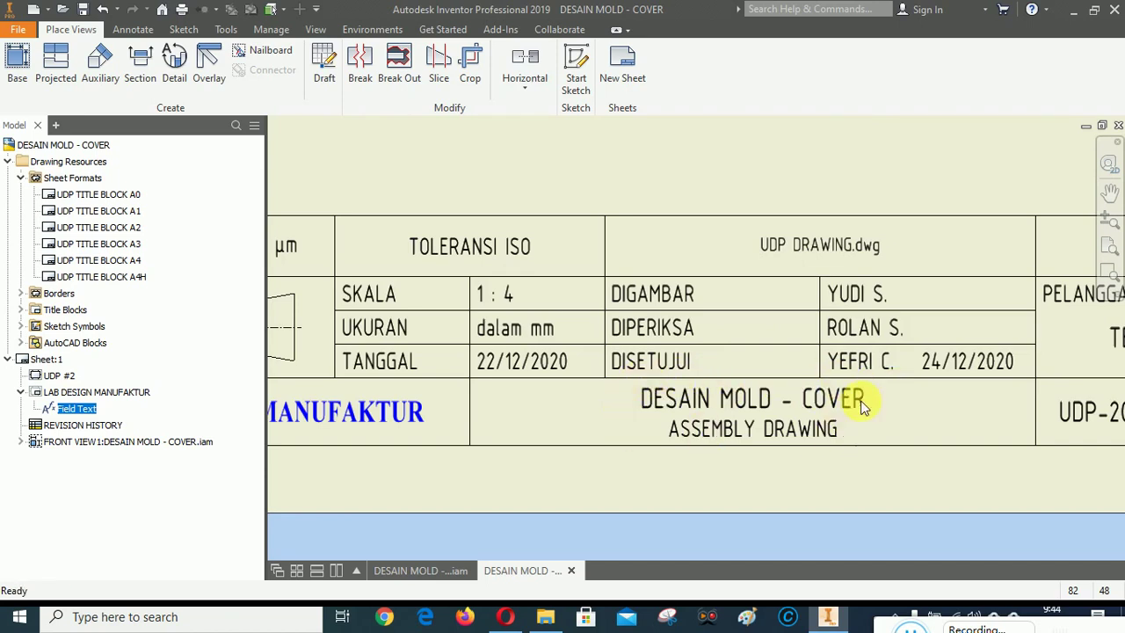
{"action": "scroll", "coordinate": [764, 403], "scroll_direction": "down", "scroll_amount": 5}
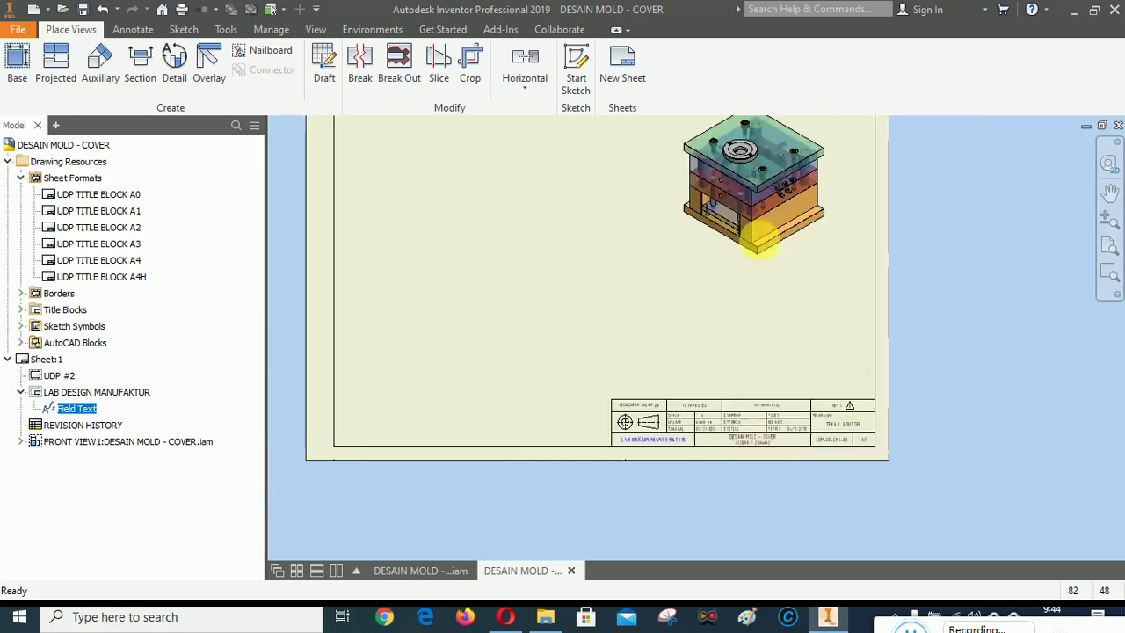
{"action": "scroll", "coordinate": [688, 331], "scroll_direction": "down", "scroll_amount": 5}
{"action": "scroll", "coordinate": [711, 377], "scroll_direction": "up", "scroll_amount": 3}
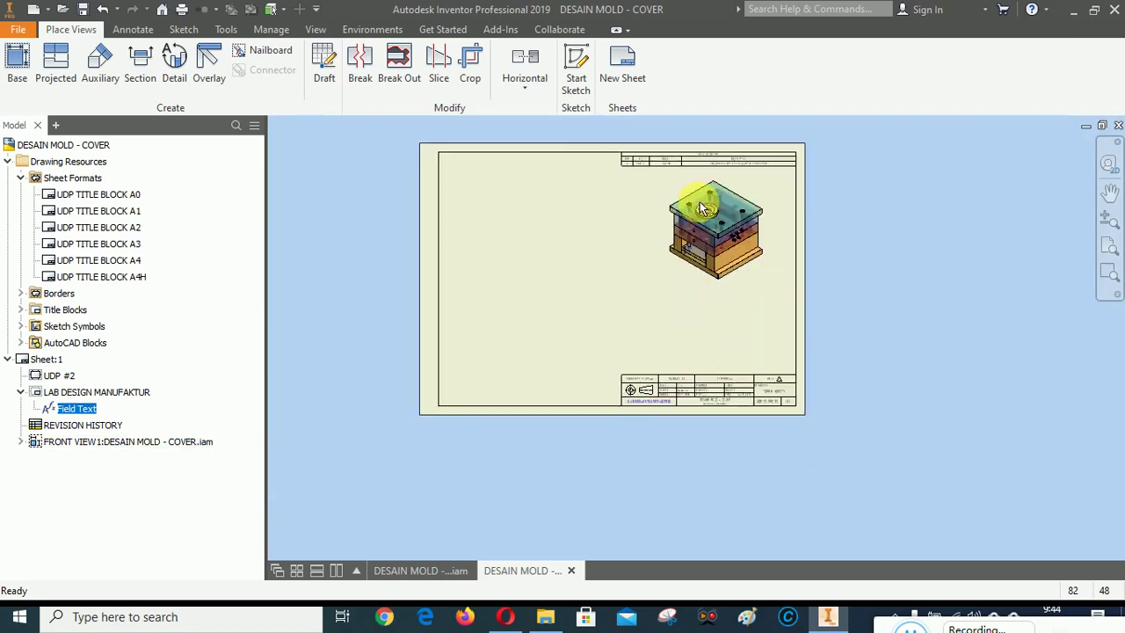
{"action": "scroll", "coordinate": [703, 208], "scroll_direction": "up", "scroll_amount": 5}
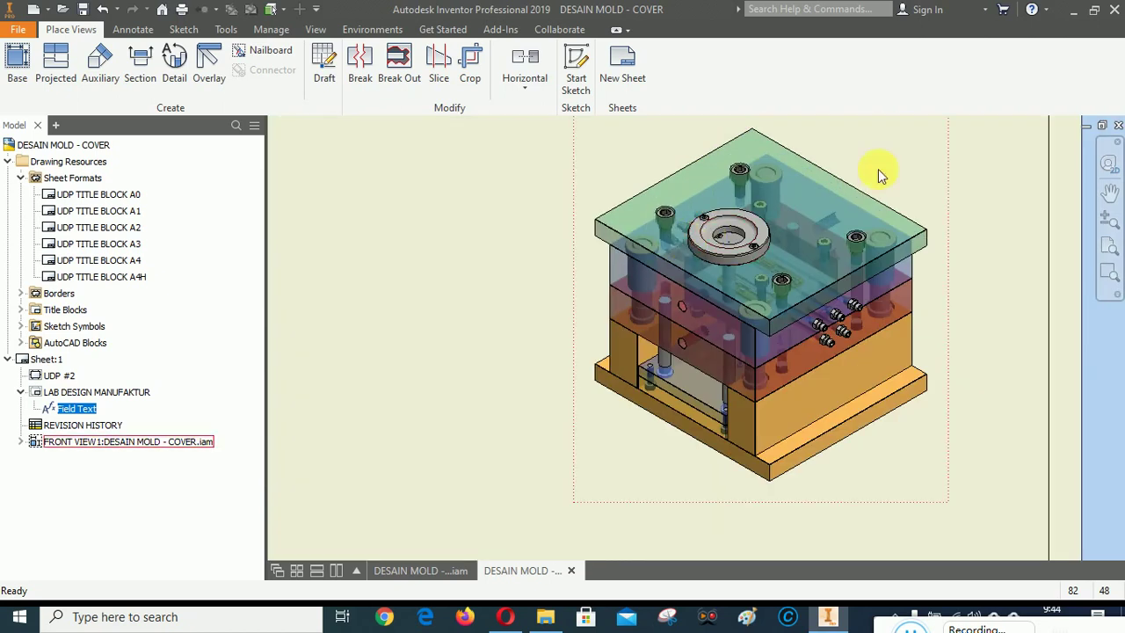
{"action": "scroll", "coordinate": [881, 176], "scroll_direction": "down", "scroll_amount": 2}
{"action": "left_click", "coordinate": [1110, 244]}
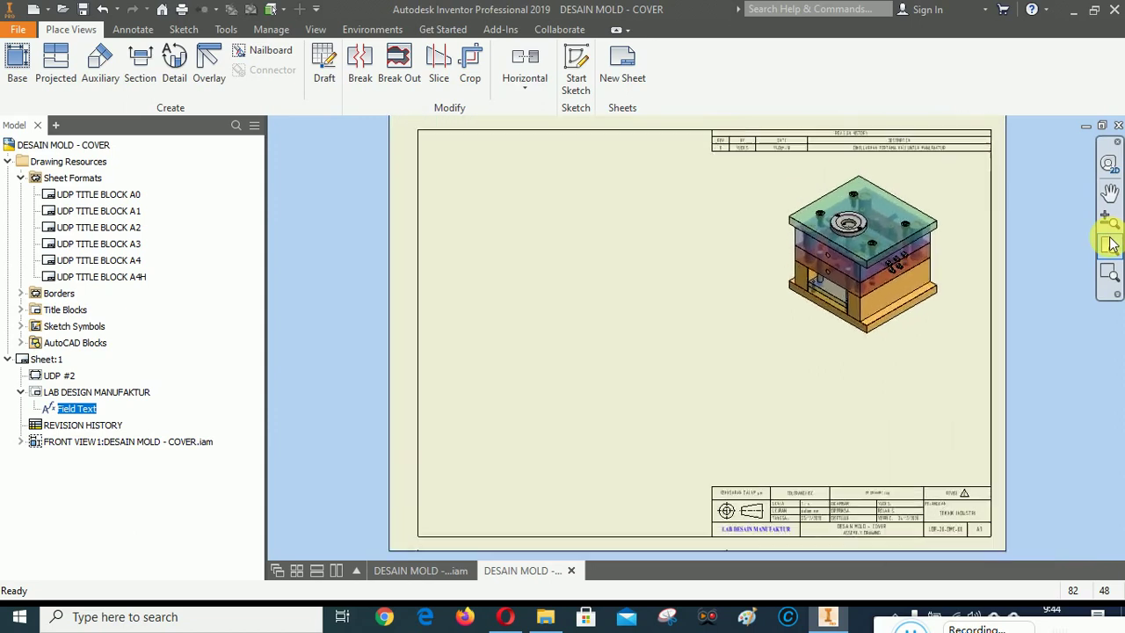
{"action": "scroll", "coordinate": [786, 302], "scroll_direction": "down", "scroll_amount": 3}
{"action": "scroll", "coordinate": [812, 398], "scroll_direction": "up", "scroll_amount": 4}
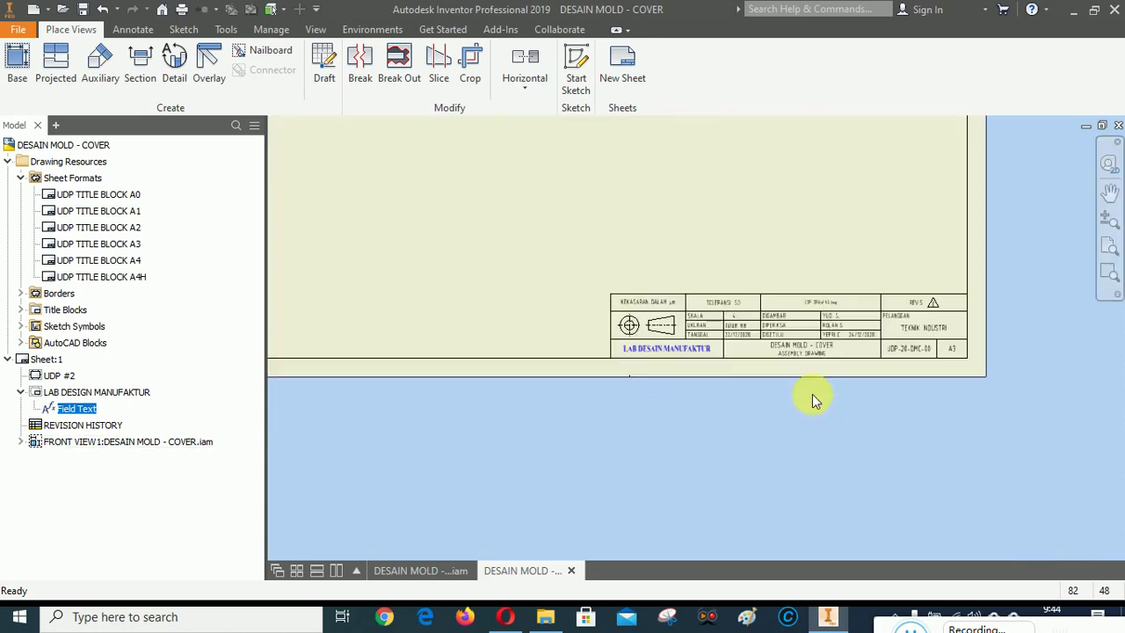
{"action": "scroll", "coordinate": [807, 384], "scroll_direction": "up", "scroll_amount": 2}
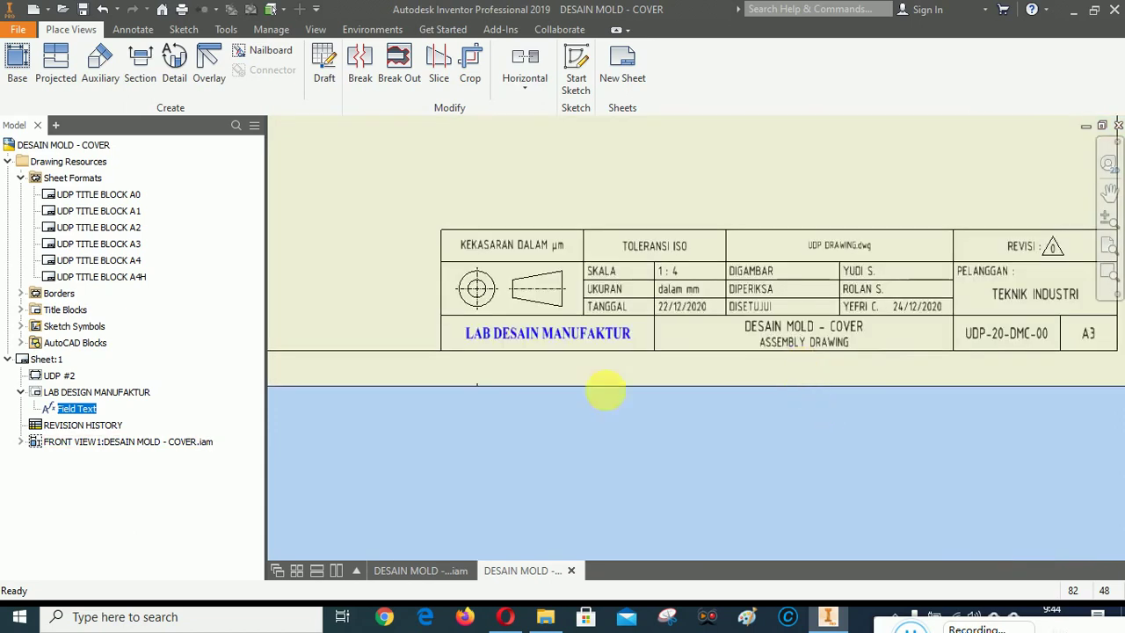
Add a new sheet from the UDP TITLE BLOCK A3 sheet format, leaving its prompted SKALA, NAMA GAMBAR and NOMOR GAMBAR entries blank.
{"action": "left_click", "coordinate": [8, 360]}
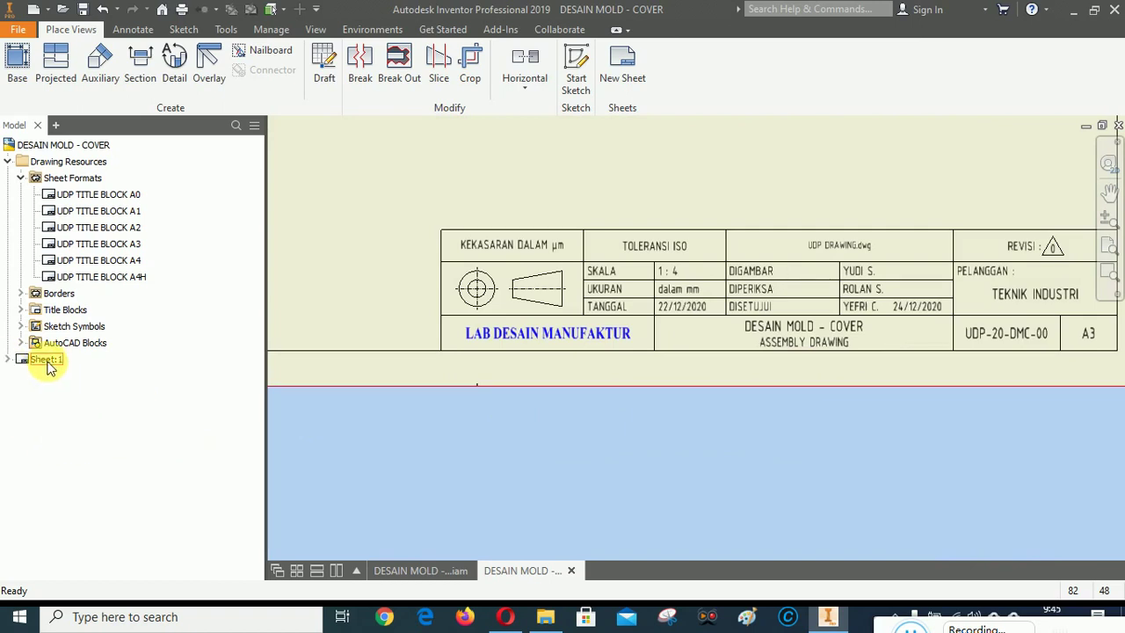
{"action": "right_click", "coordinate": [48, 360]}
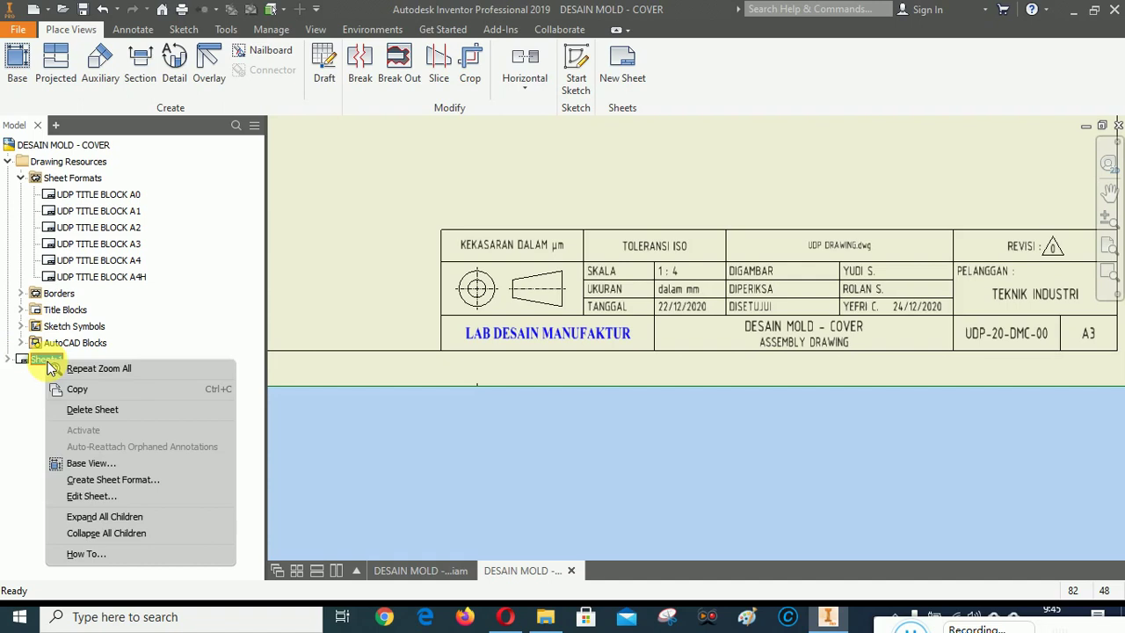
{"action": "left_click", "coordinate": [25, 411]}
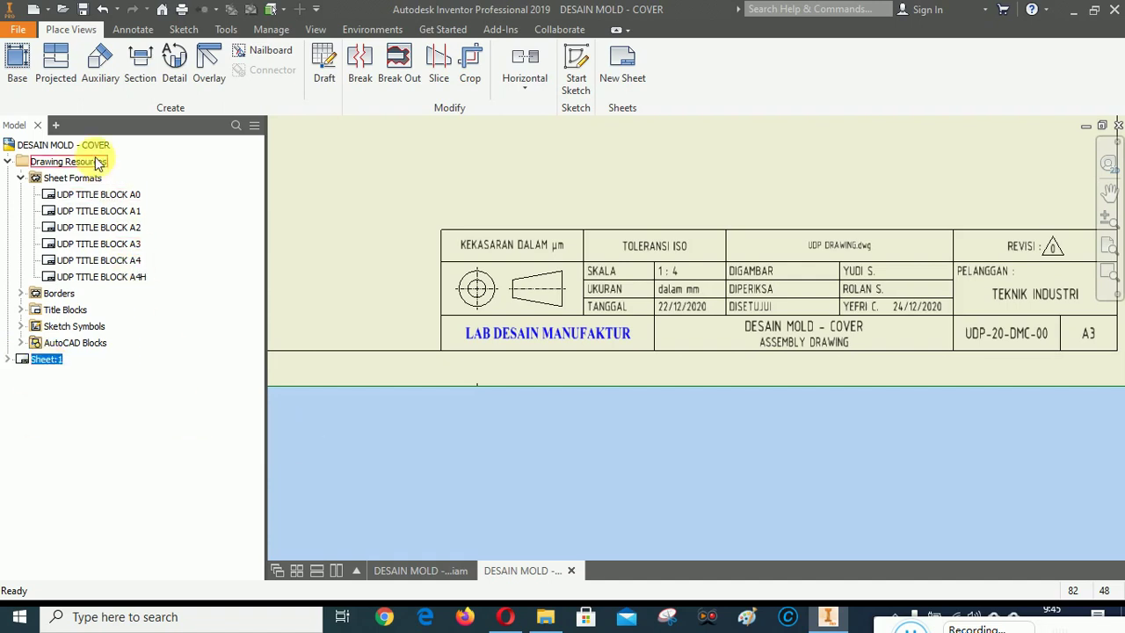
{"action": "right_click", "coordinate": [104, 245]}
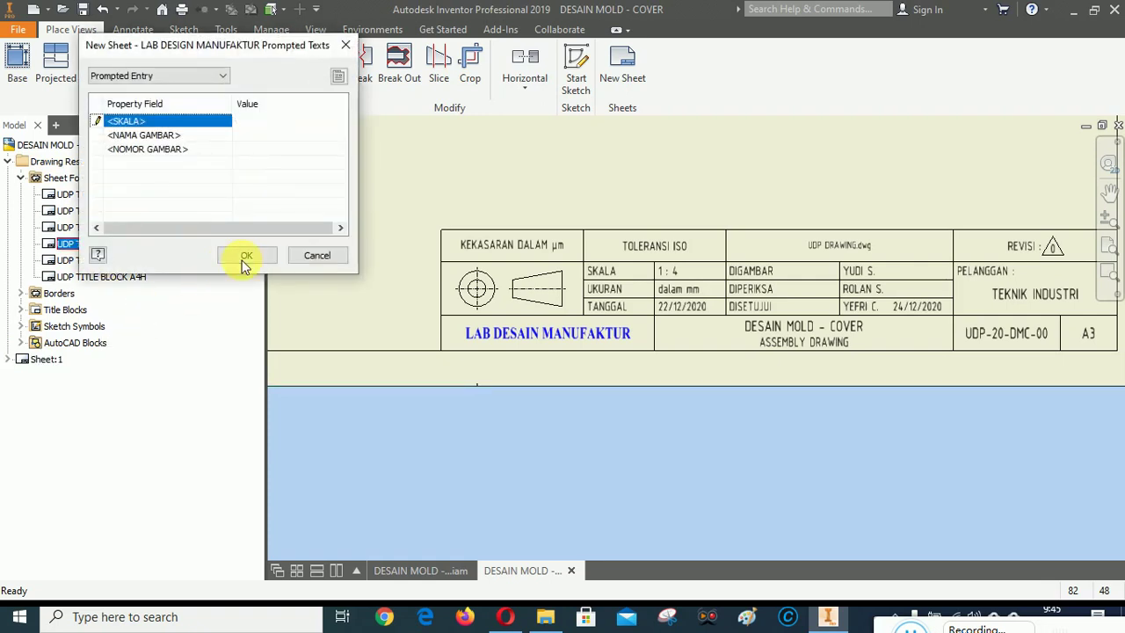
{"action": "left_click", "coordinate": [246, 256]}
Examine the new A3 sheet's title block fields and the contents of the first sheet's title block in the model tree.
{"action": "scroll", "coordinate": [870, 407], "scroll_direction": "up", "scroll_amount": 3}
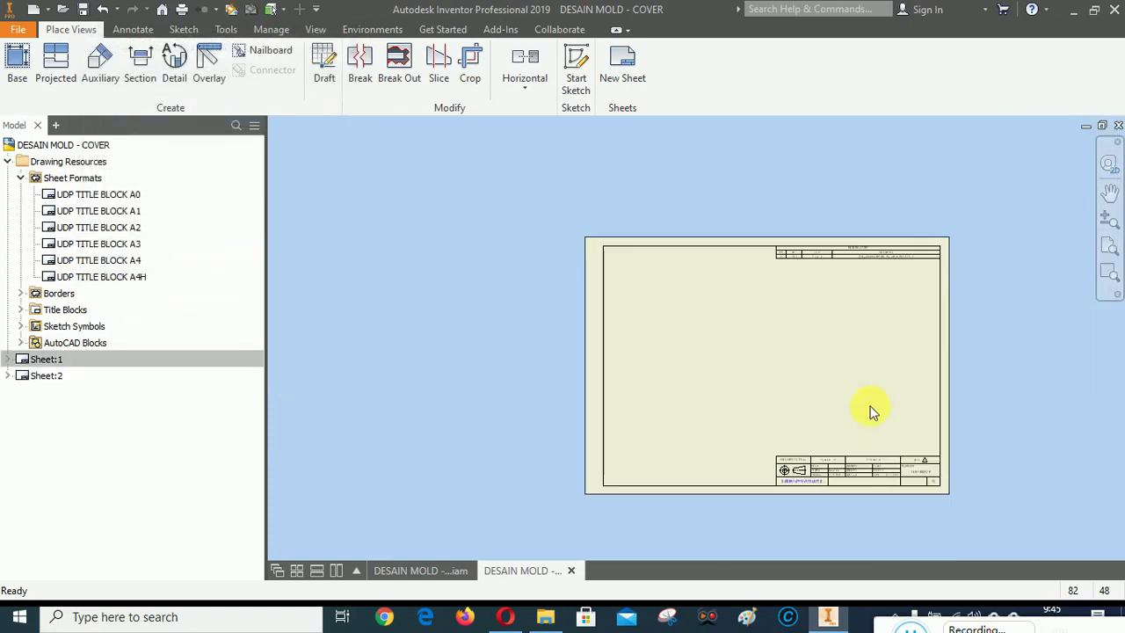
{"action": "scroll", "coordinate": [913, 502], "scroll_direction": "down", "scroll_amount": 3}
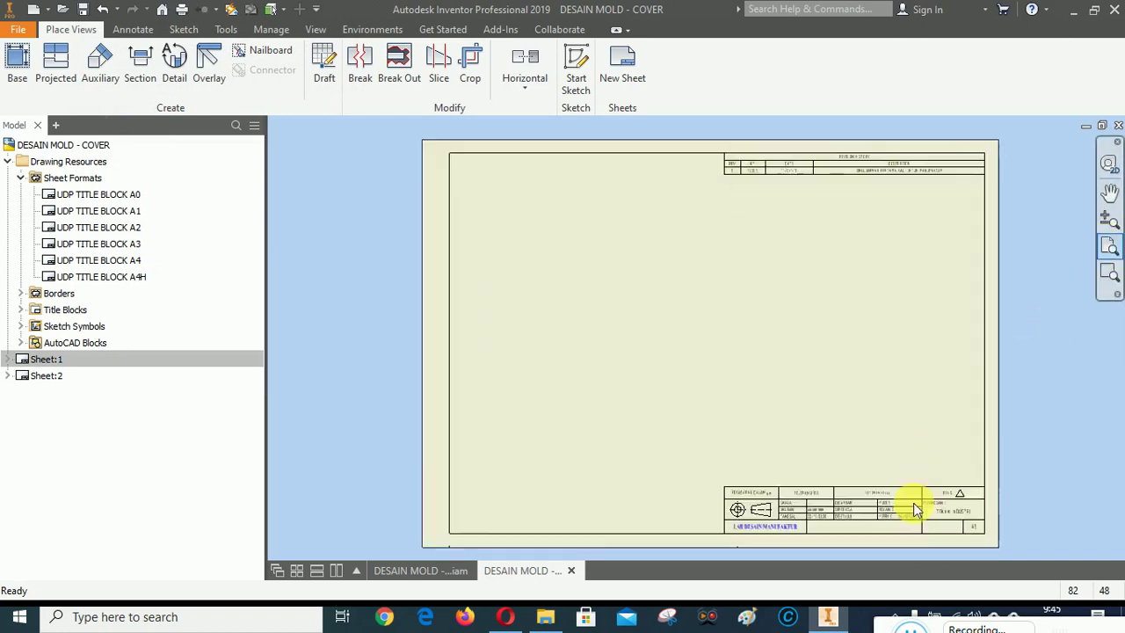
{"action": "scroll", "coordinate": [817, 430], "scroll_direction": "up", "scroll_amount": 2}
{"action": "scroll", "coordinate": [844, 479], "scroll_direction": "down", "scroll_amount": 4}
{"action": "scroll", "coordinate": [846, 497], "scroll_direction": "down", "scroll_amount": 2}
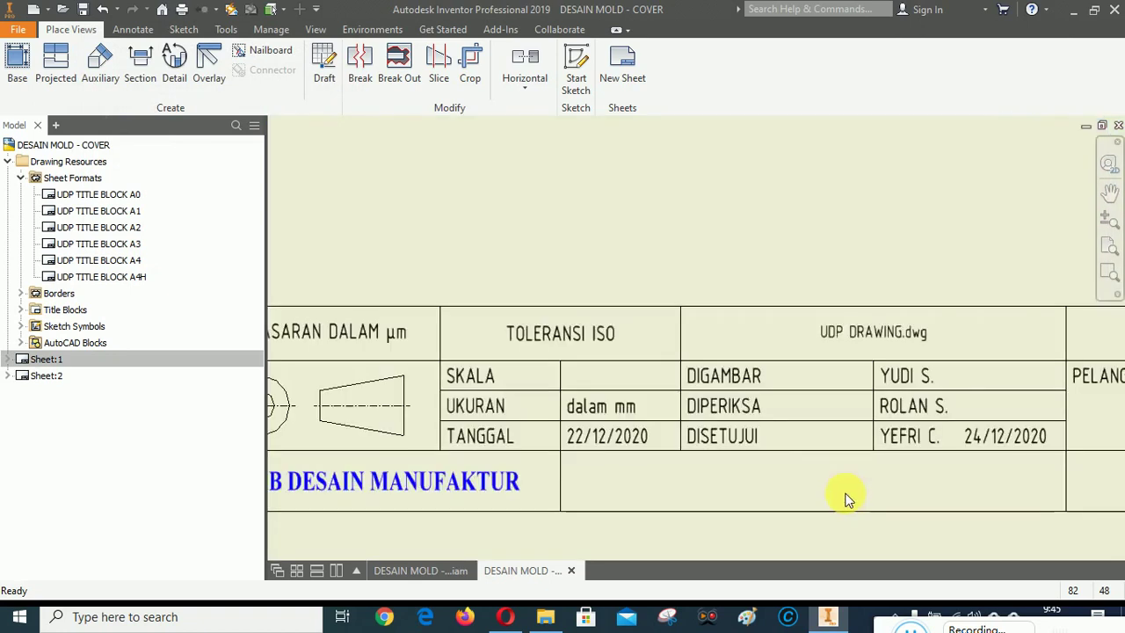
{"action": "scroll", "coordinate": [836, 442], "scroll_direction": "up", "scroll_amount": 3}
{"action": "left_click", "coordinate": [1110, 245]}
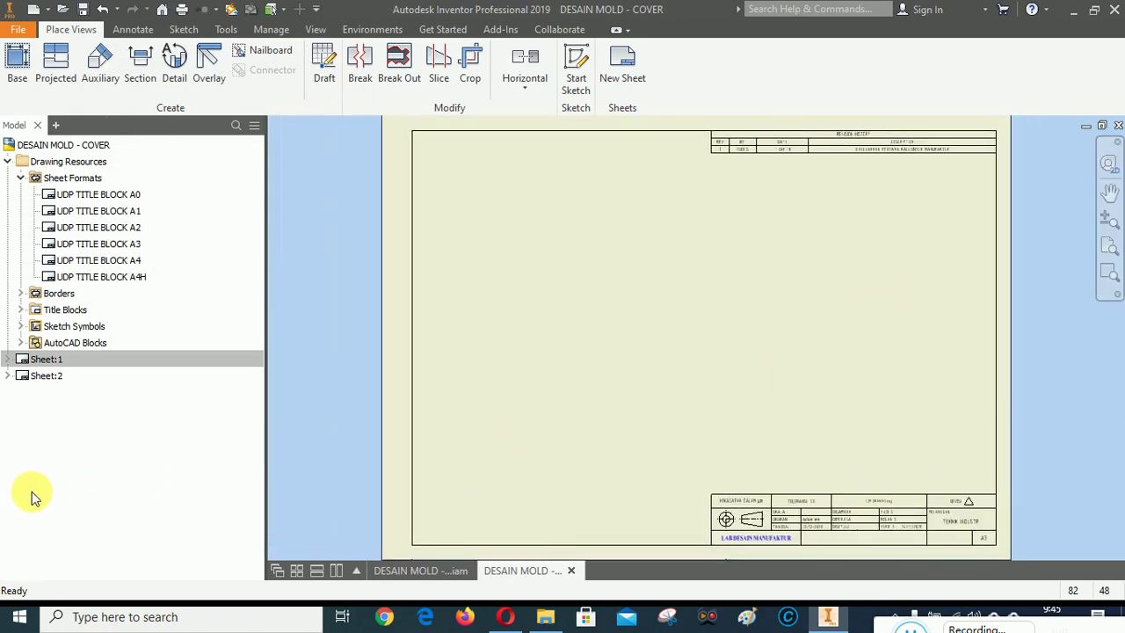
{"action": "scroll", "coordinate": [856, 420], "scroll_direction": "up", "scroll_amount": 1}
{"action": "scroll", "coordinate": [878, 462], "scroll_direction": "down", "scroll_amount": 5}
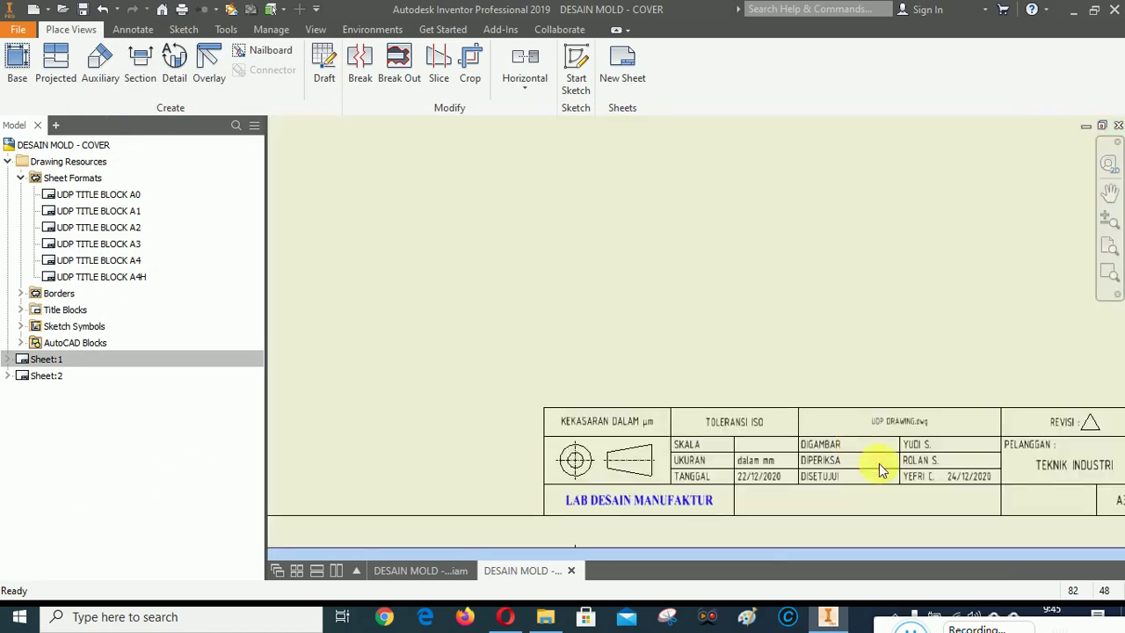
{"action": "scroll", "coordinate": [763, 488], "scroll_direction": "down", "scroll_amount": 2}
{"action": "scroll", "coordinate": [507, 364], "scroll_direction": "up", "scroll_amount": 4}
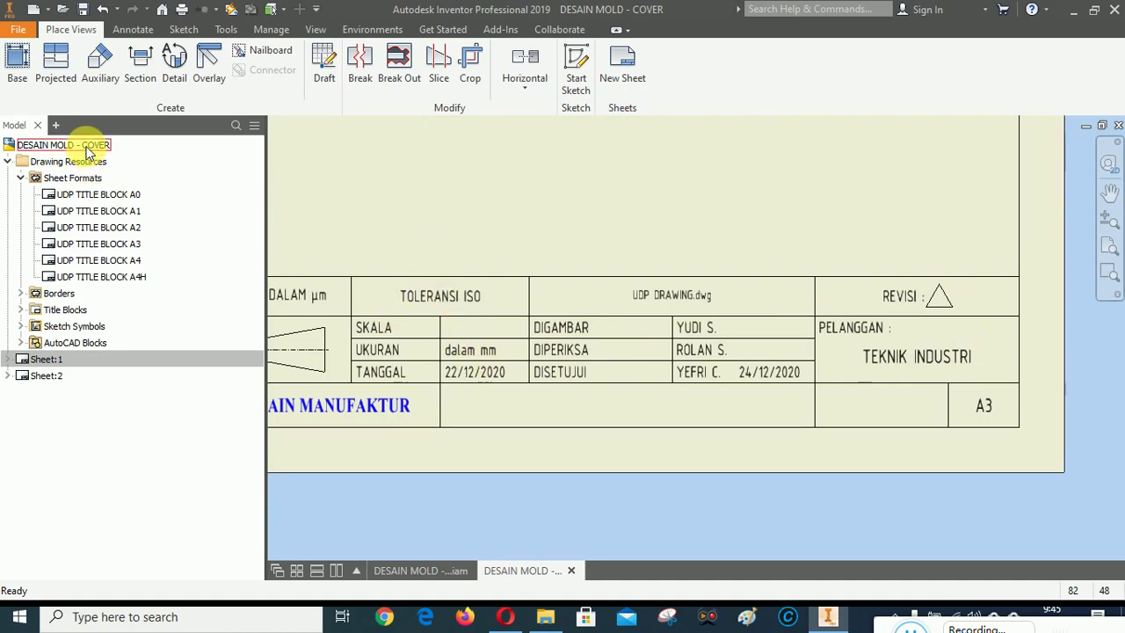
{"action": "left_click", "coordinate": [8, 359]}
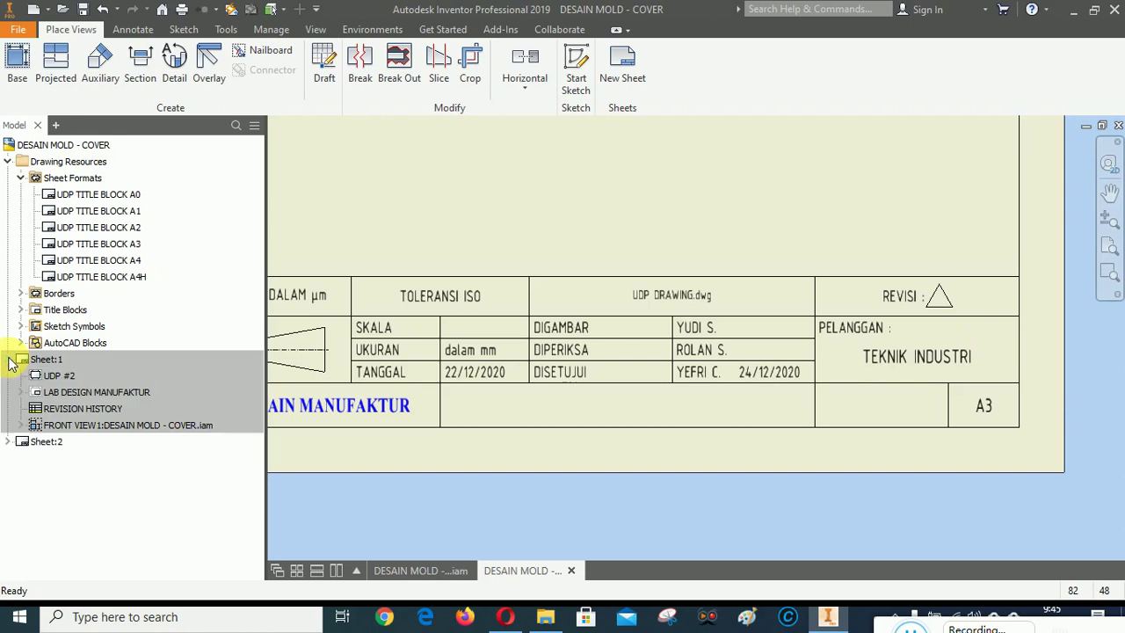
{"action": "left_click", "coordinate": [21, 392]}
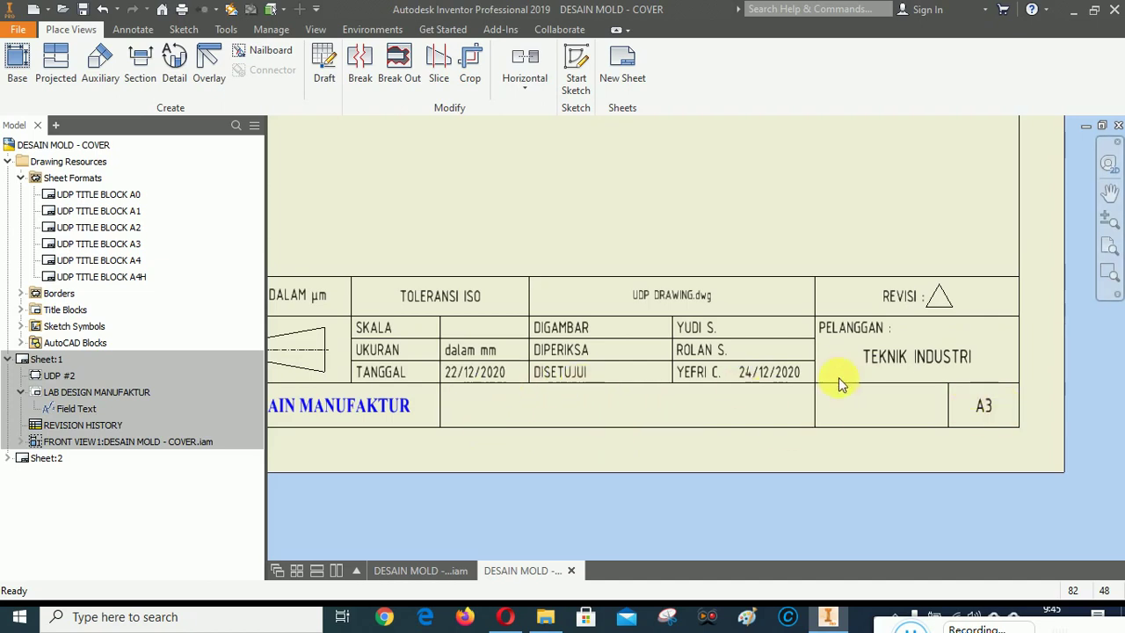
{"action": "scroll", "coordinate": [813, 360], "scroll_direction": "down", "scroll_amount": 2}
{"action": "scroll", "coordinate": [727, 408], "scroll_direction": "up", "scroll_amount": 2}
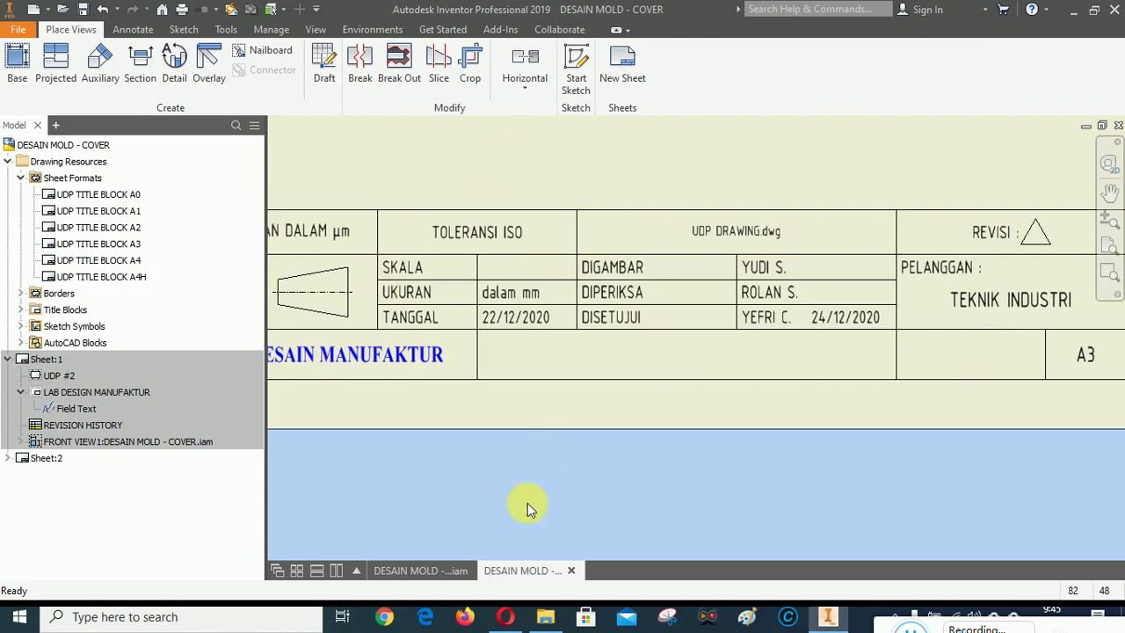
Edit the field text of Sheet:2's LAB DESIGN MANUFAKTUR title block, entering DETAIL DRAWING as NAMA GAMBAR.
{"action": "left_click", "coordinate": [9, 459]}
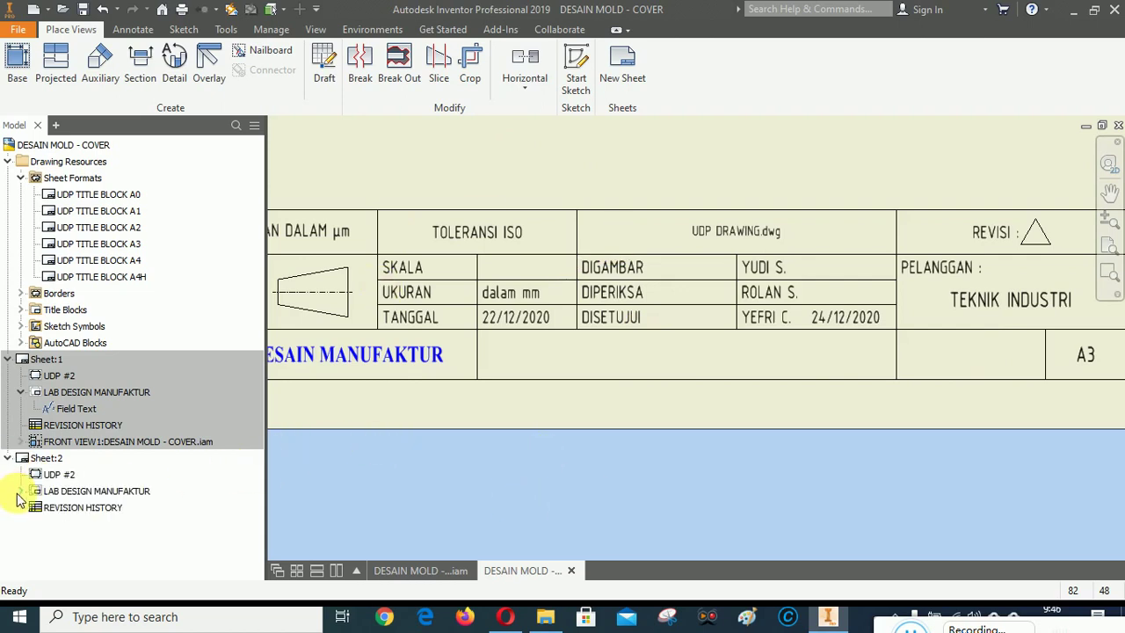
{"action": "left_click", "coordinate": [21, 491]}
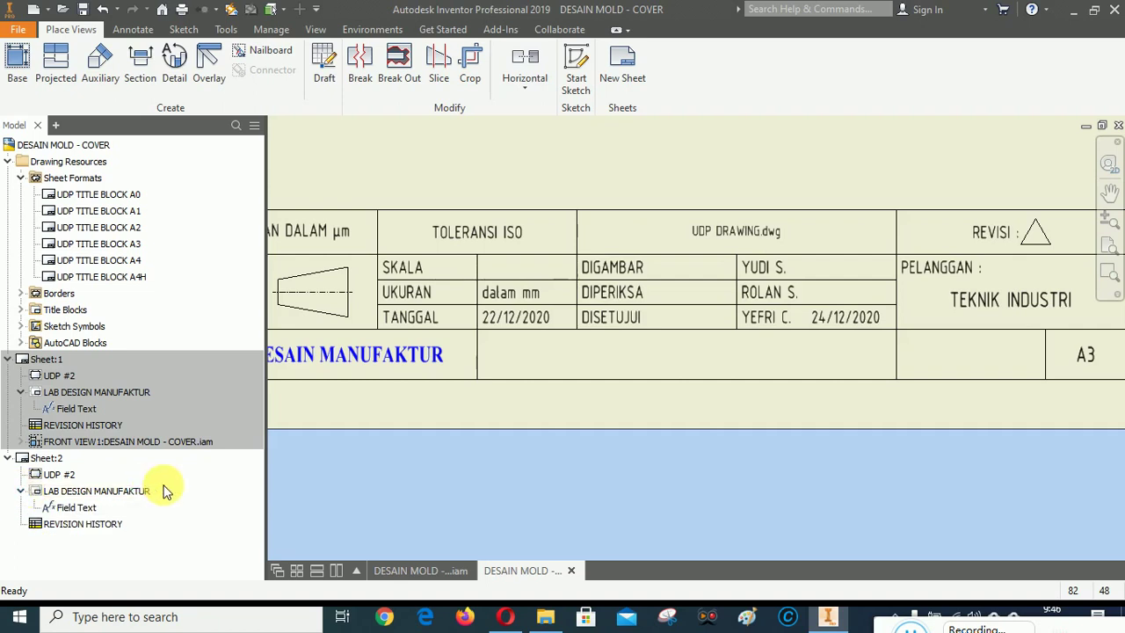
{"action": "right_click", "coordinate": [67, 511]}
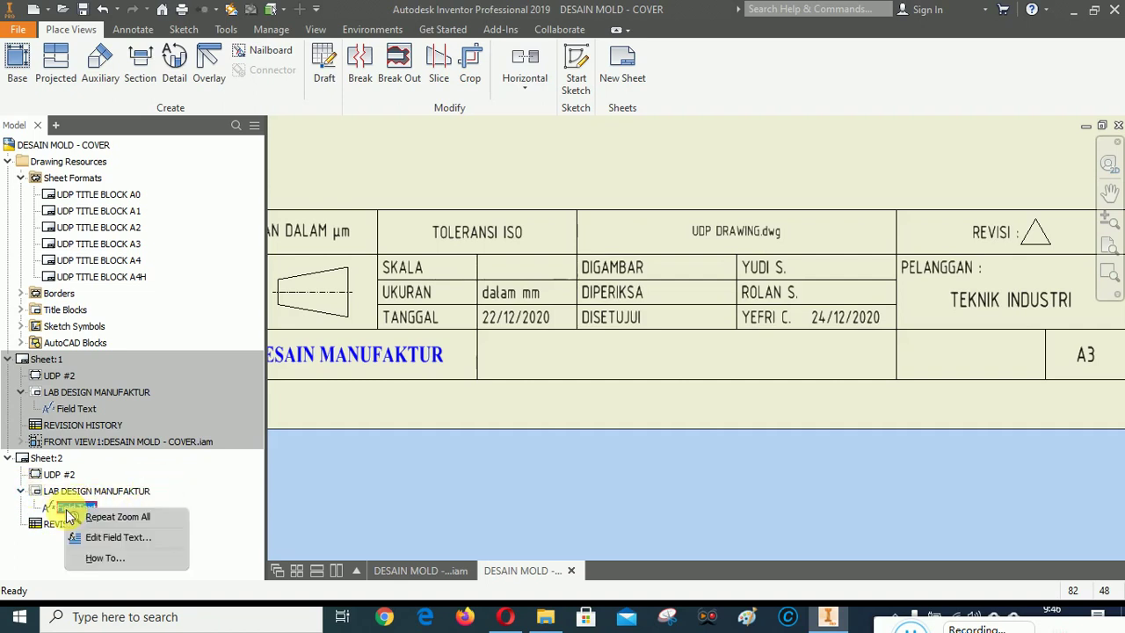
{"action": "left_click", "coordinate": [117, 539]}
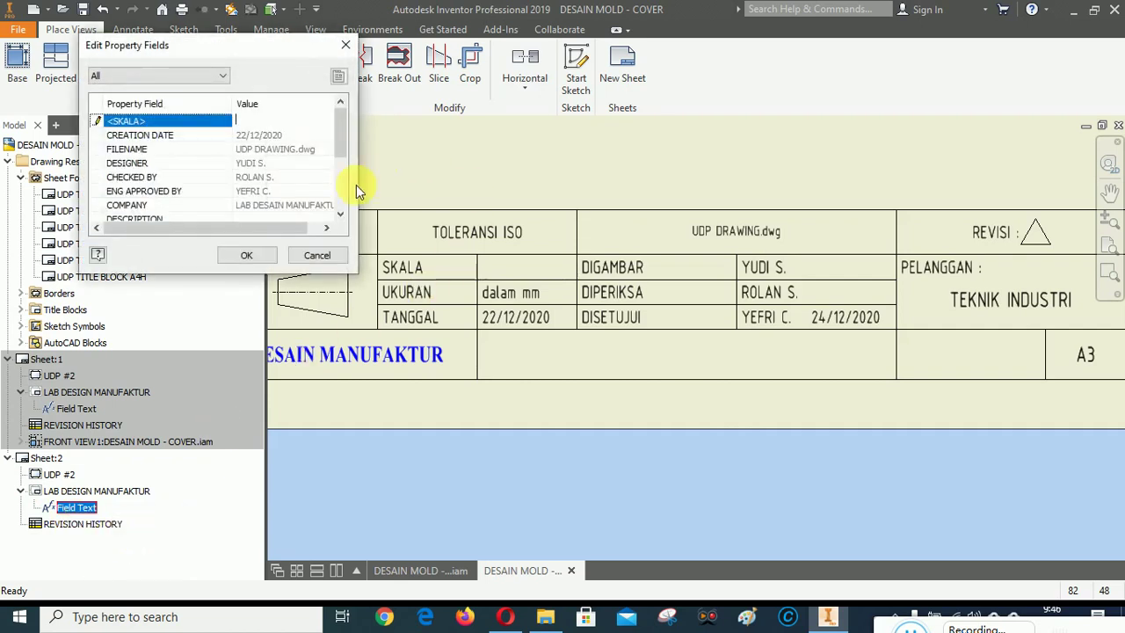
{"action": "left_click_drag", "start_coordinate": [337, 141], "coordinate": [340, 206]}
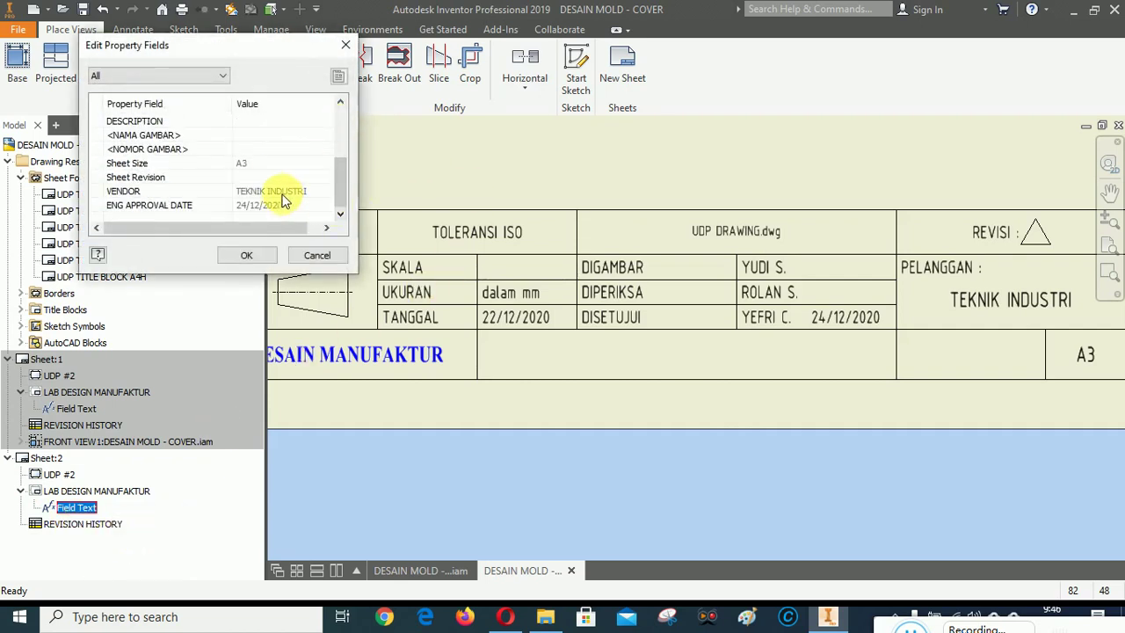
{"action": "left_click", "coordinate": [274, 135]}
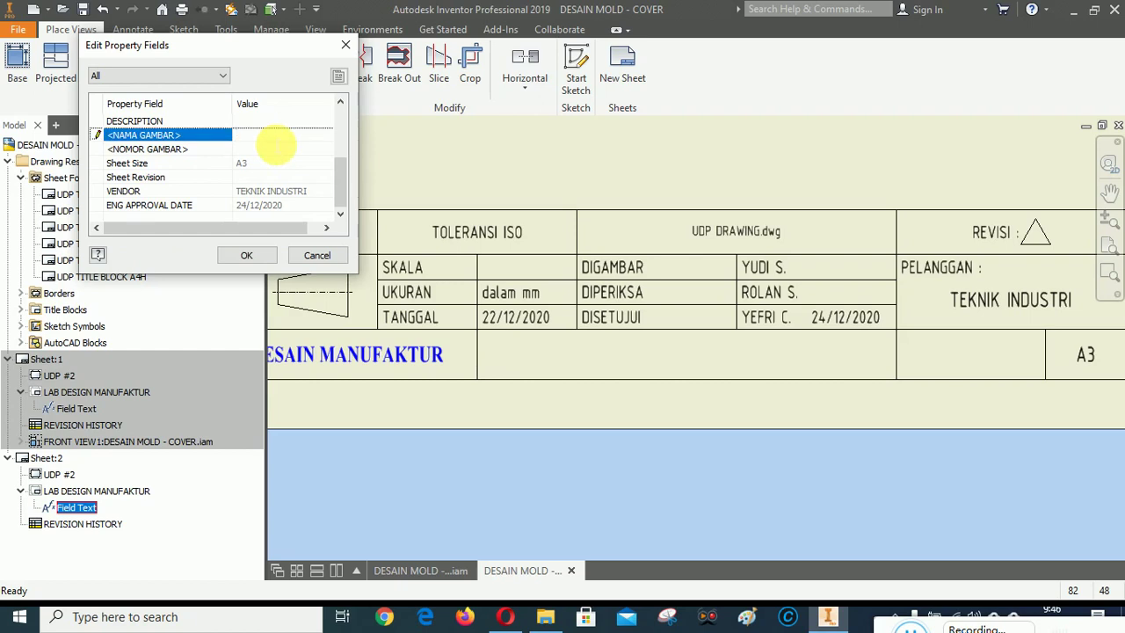
{"action": "type", "text": "DETAIL"}
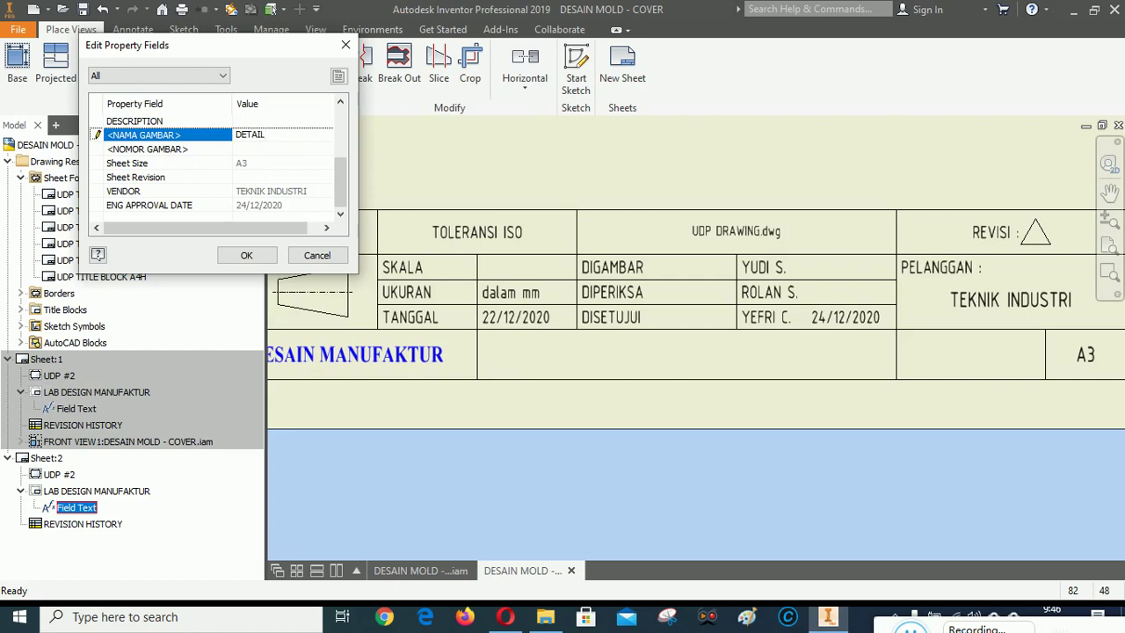
{"action": "type", "text": " DRAWING"}
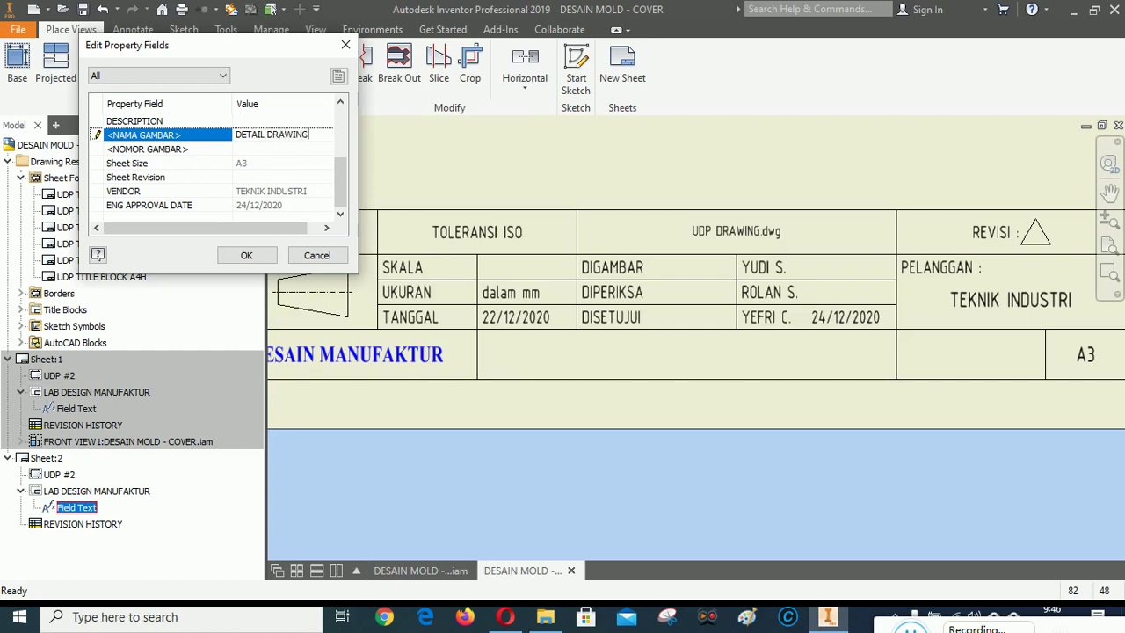
Set NOMOR GAMBAR to UDP-20-DMC-01 for the second sheet's title block and confirm the property fields.
{"action": "left_click", "coordinate": [260, 150]}
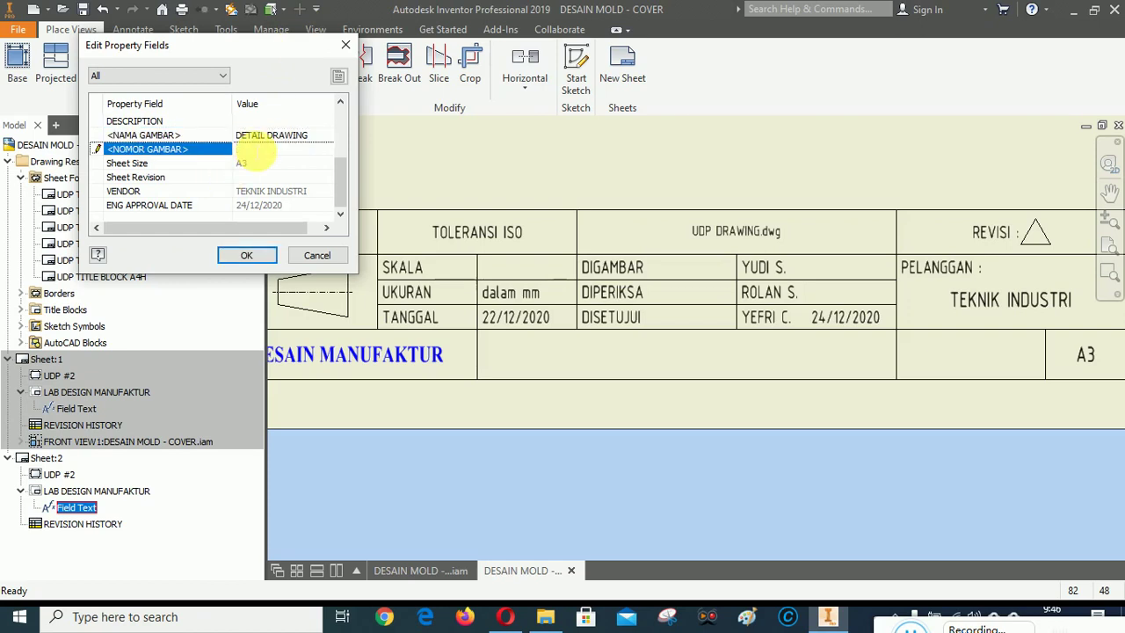
{"action": "type", "text": "UDP-20-"}
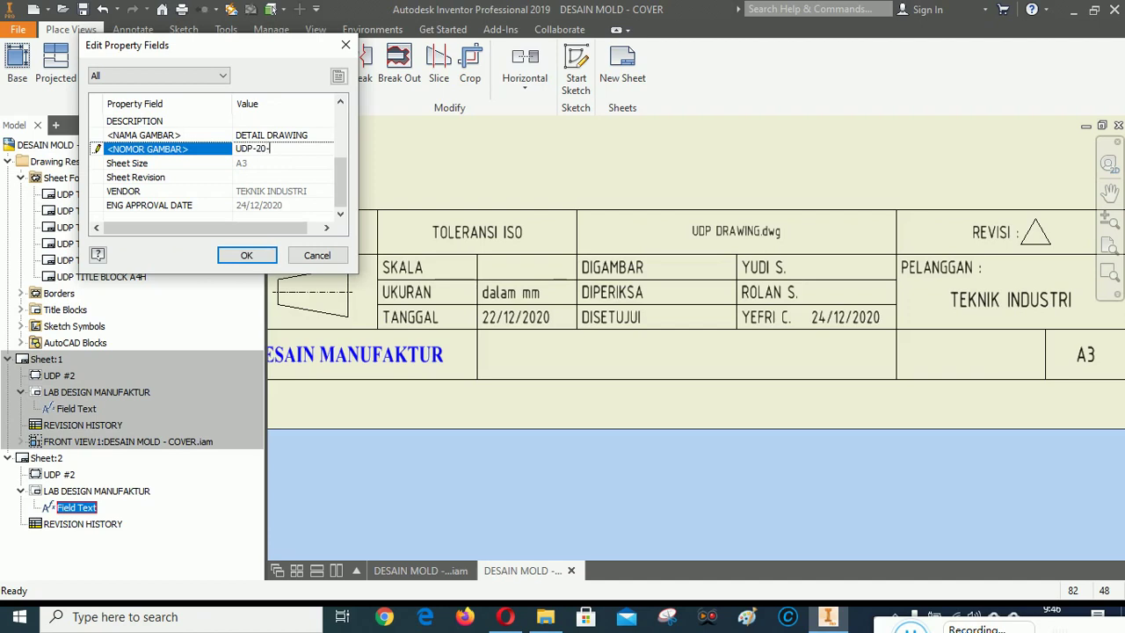
{"action": "type", "text": "DMC"}
{"action": "type", "text": "-01"}
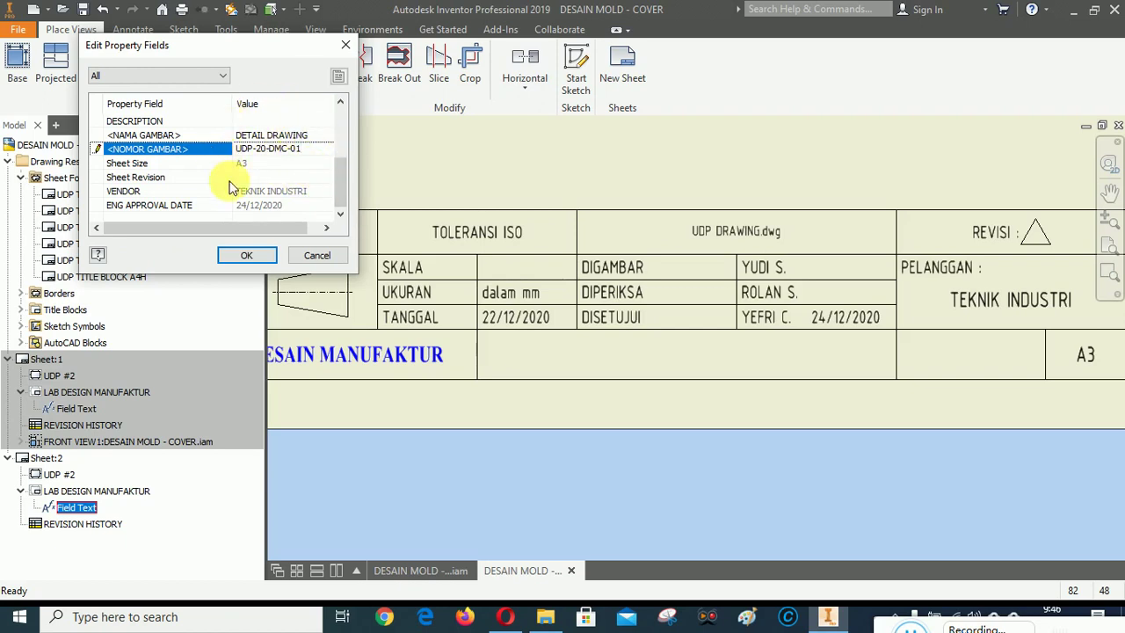
{"action": "left_click", "coordinate": [248, 255]}
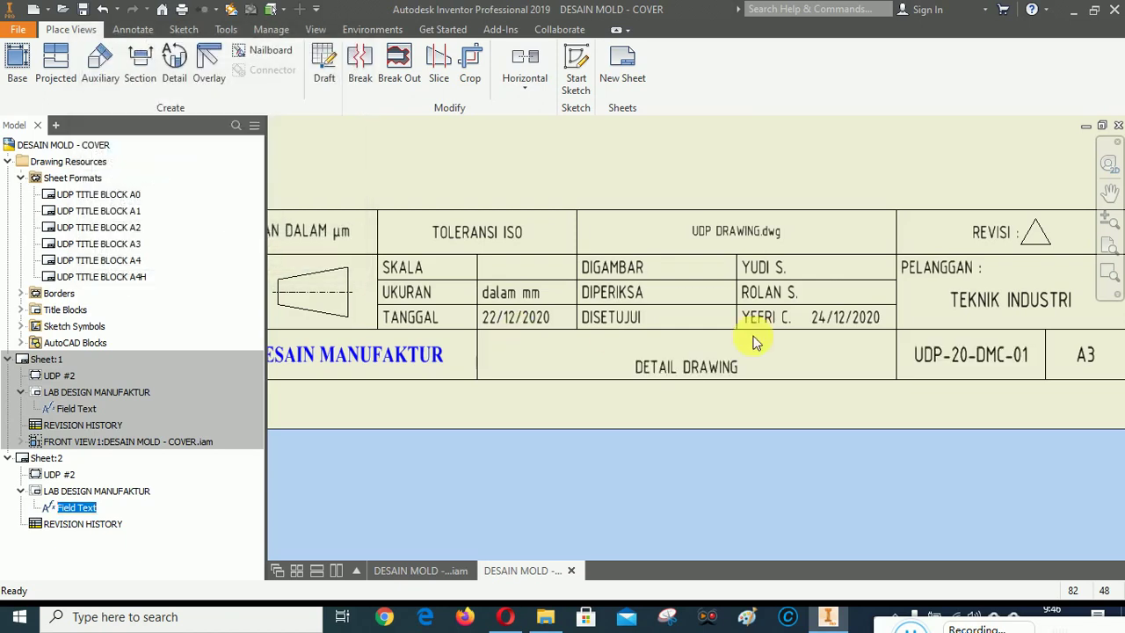
{"action": "scroll", "coordinate": [804, 408], "scroll_direction": "down", "scroll_amount": 2}
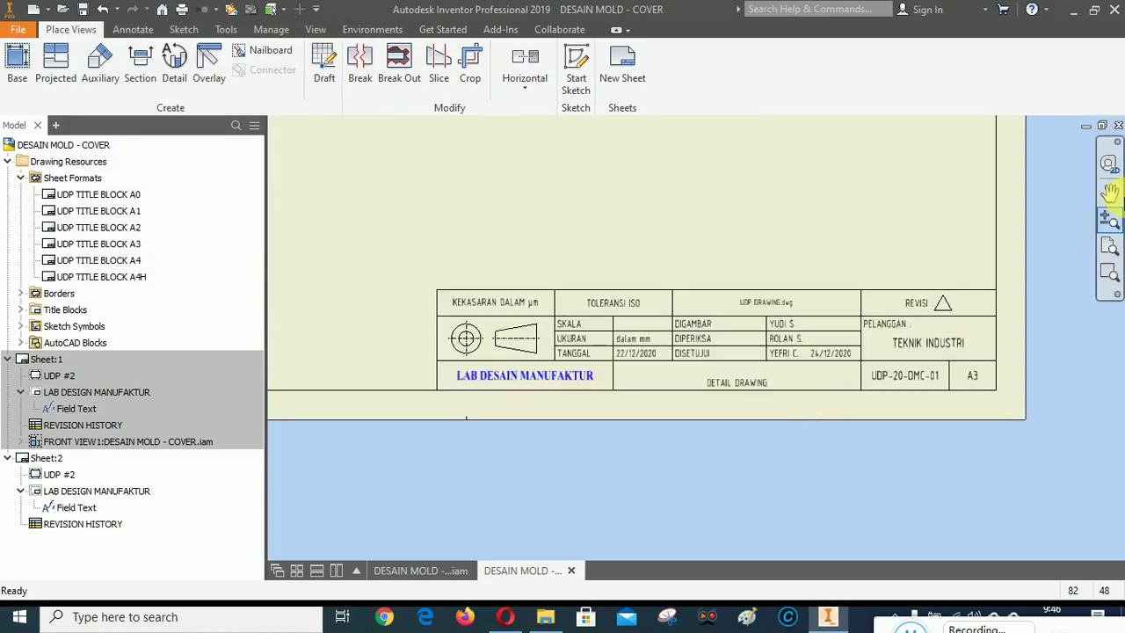
{"action": "left_click", "coordinate": [1108, 246]}
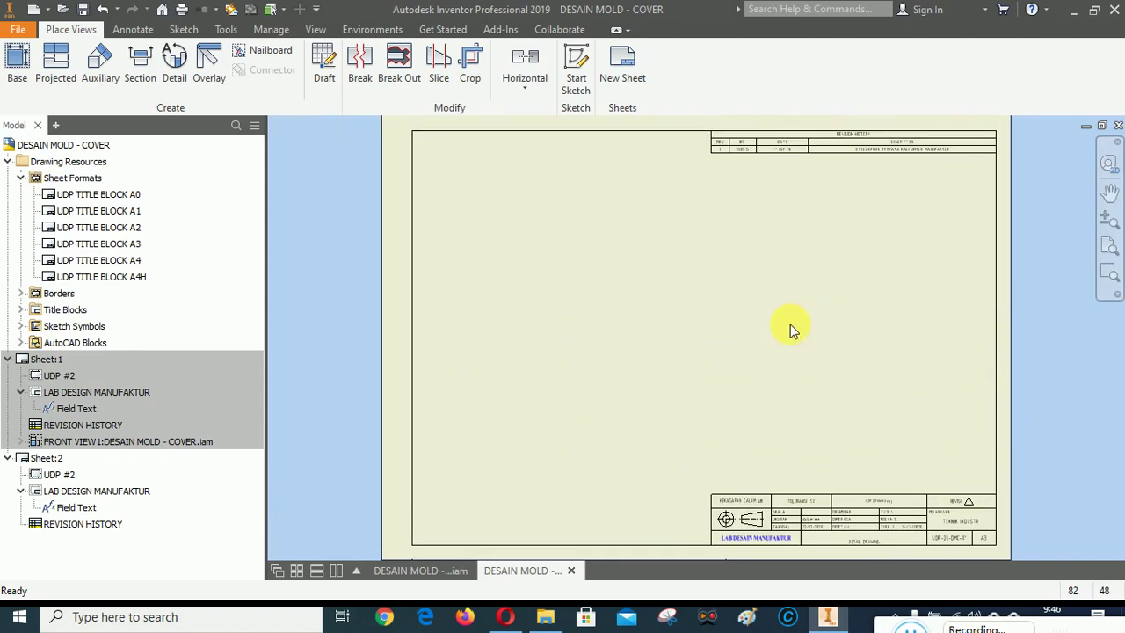
Open the MOLD DESIGN PERTEMUAN 3_MB subassembly from the DESAIN MOLD - COVER assembly in its own window, and return to the drawing.
{"action": "left_click", "coordinate": [425, 572]}
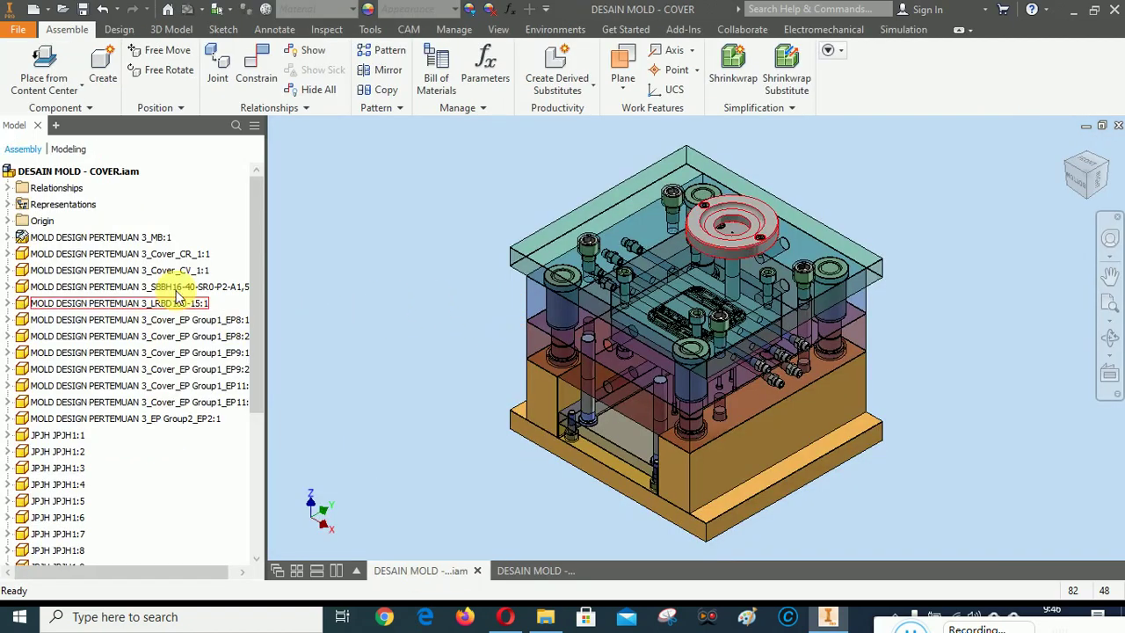
{"action": "left_click", "coordinate": [91, 239]}
{"action": "right_click", "coordinate": [91, 239]}
{"action": "left_click", "coordinate": [129, 288]}
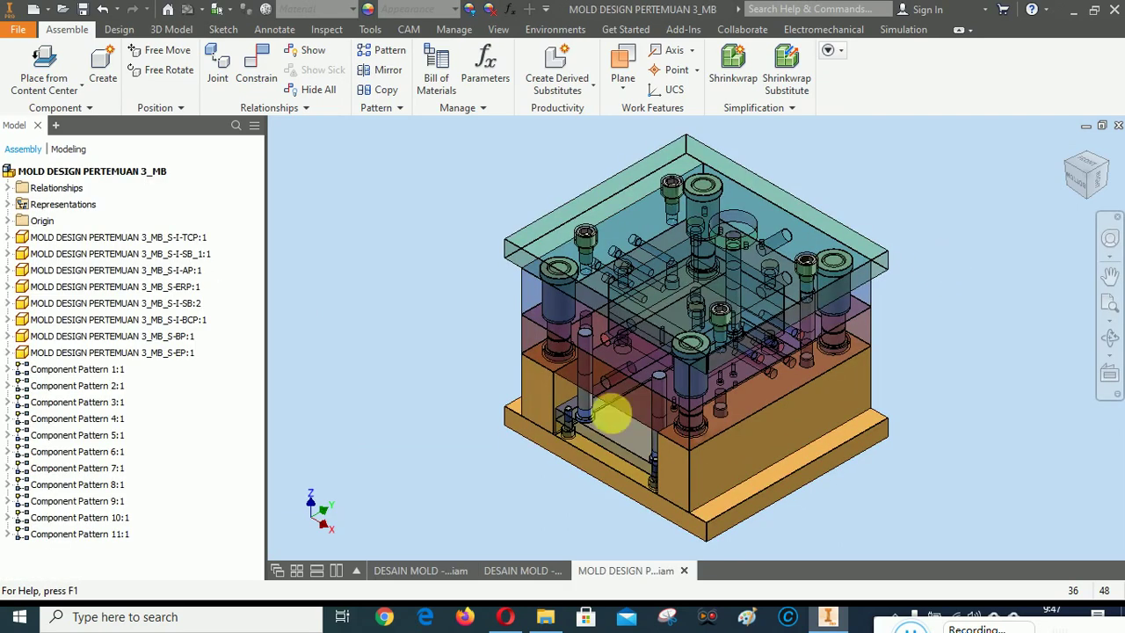
{"action": "left_click", "coordinate": [524, 571]}
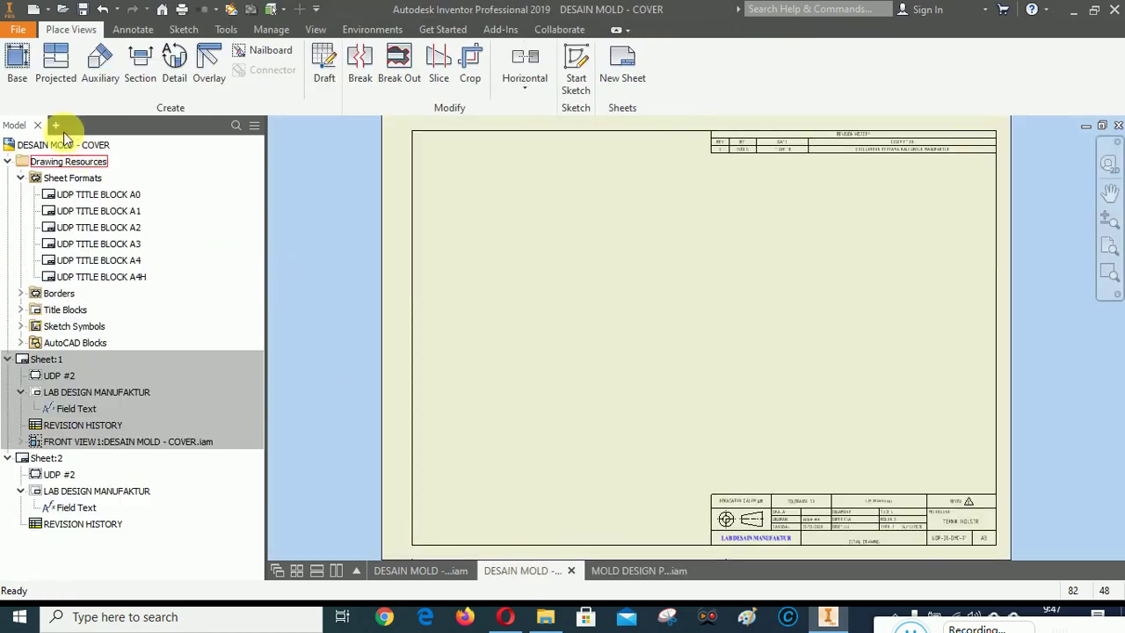
Place a shaded isometric base view of the MOLD DESIGN PERTEMUAN 3_MB assembly at 1 : 4 in the upper right area of Sheet:2.
{"action": "left_click", "coordinate": [16, 67]}
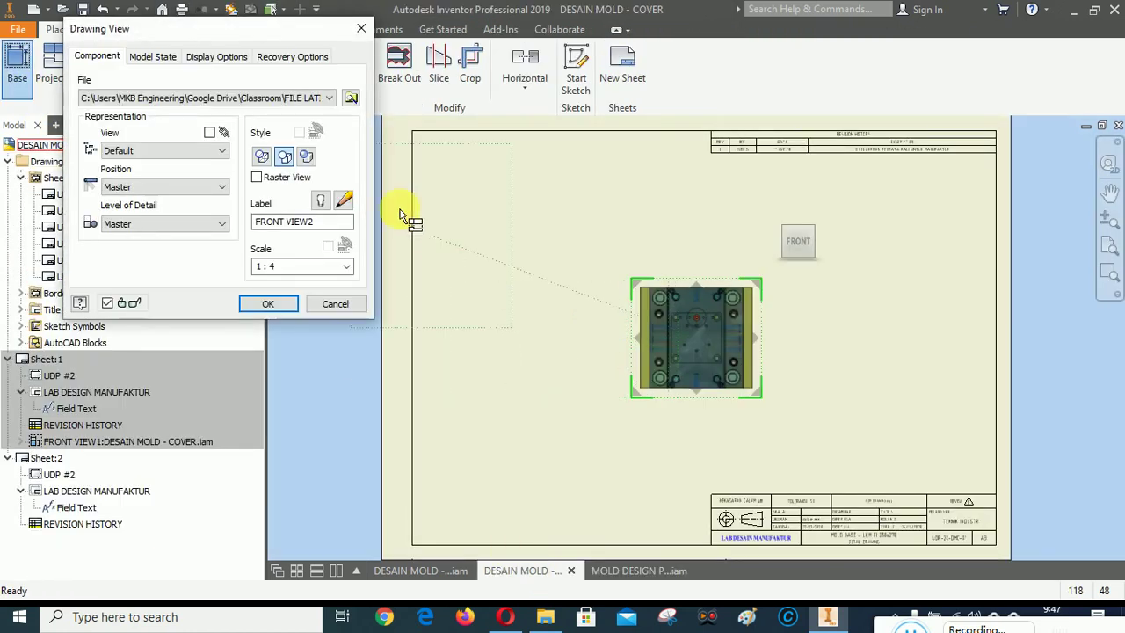
{"action": "left_click", "coordinate": [296, 97]}
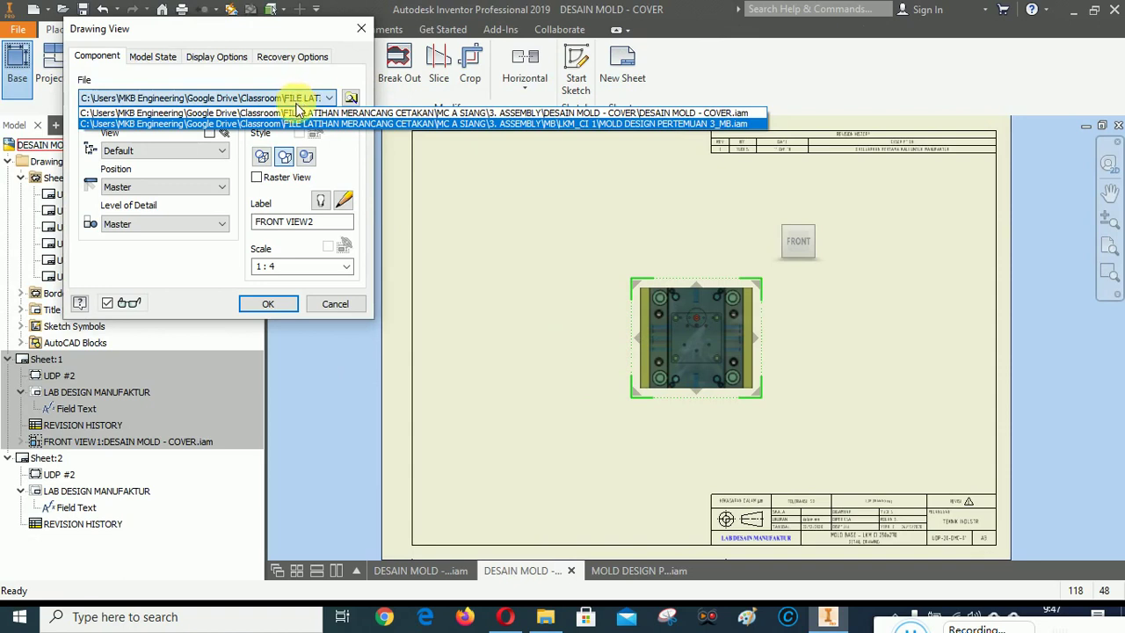
{"action": "left_click", "coordinate": [296, 113]}
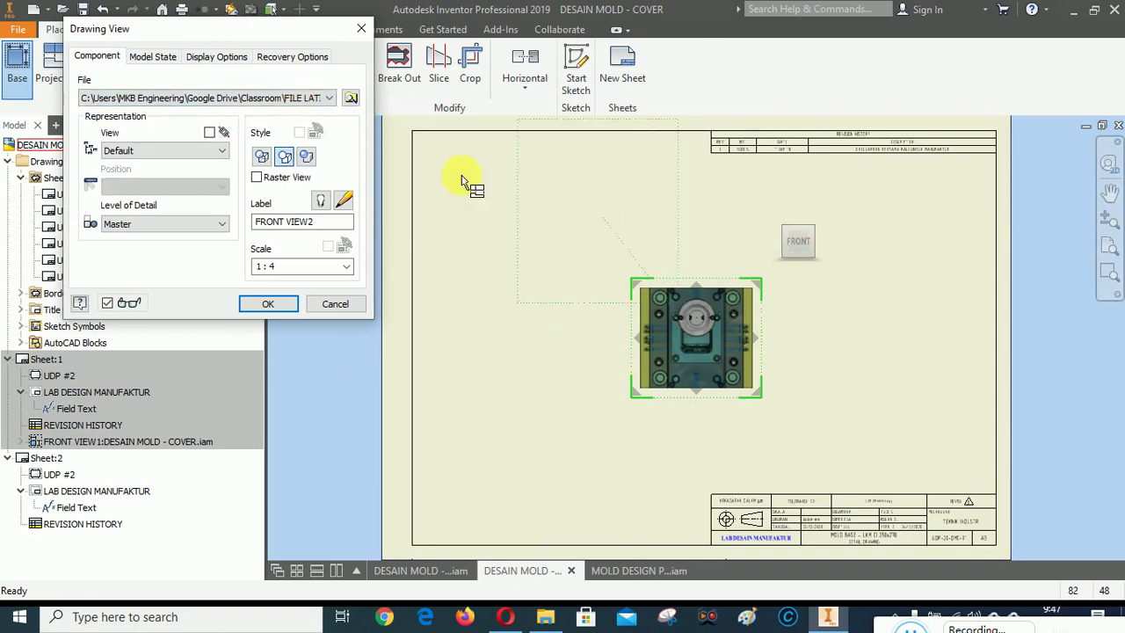
{"action": "left_click", "coordinate": [285, 97]}
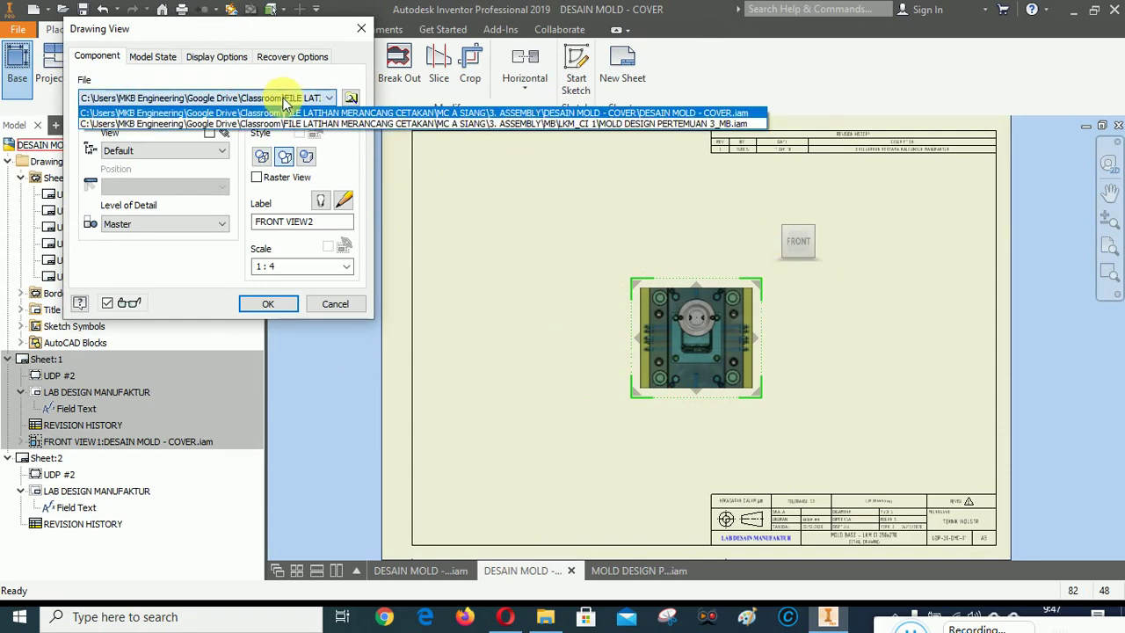
{"action": "left_click", "coordinate": [279, 112]}
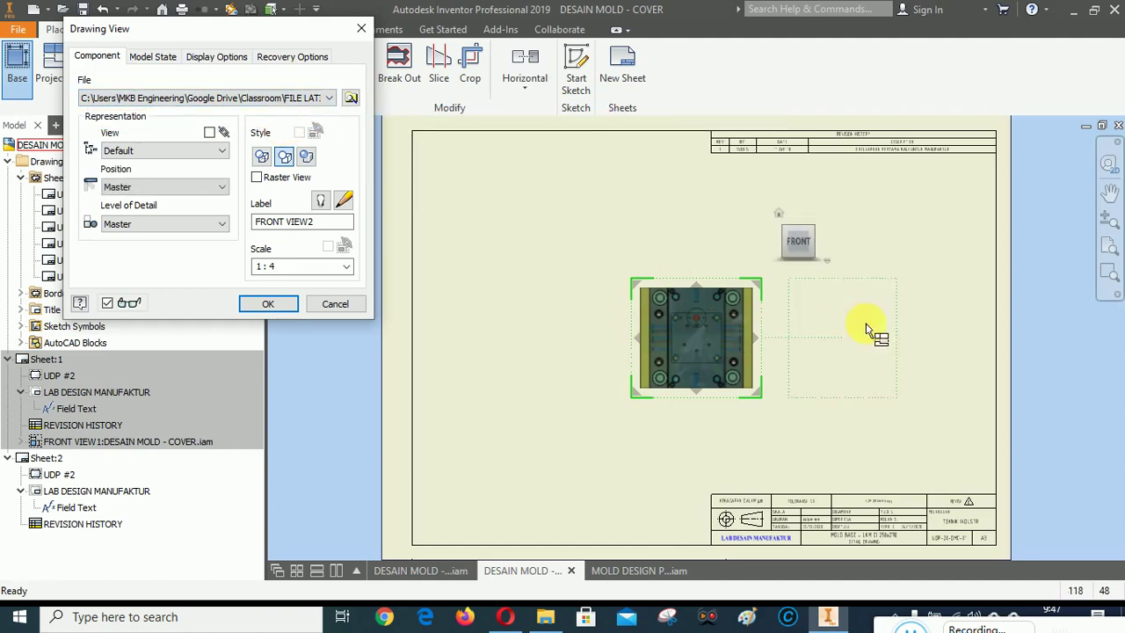
{"action": "left_click", "coordinate": [778, 213]}
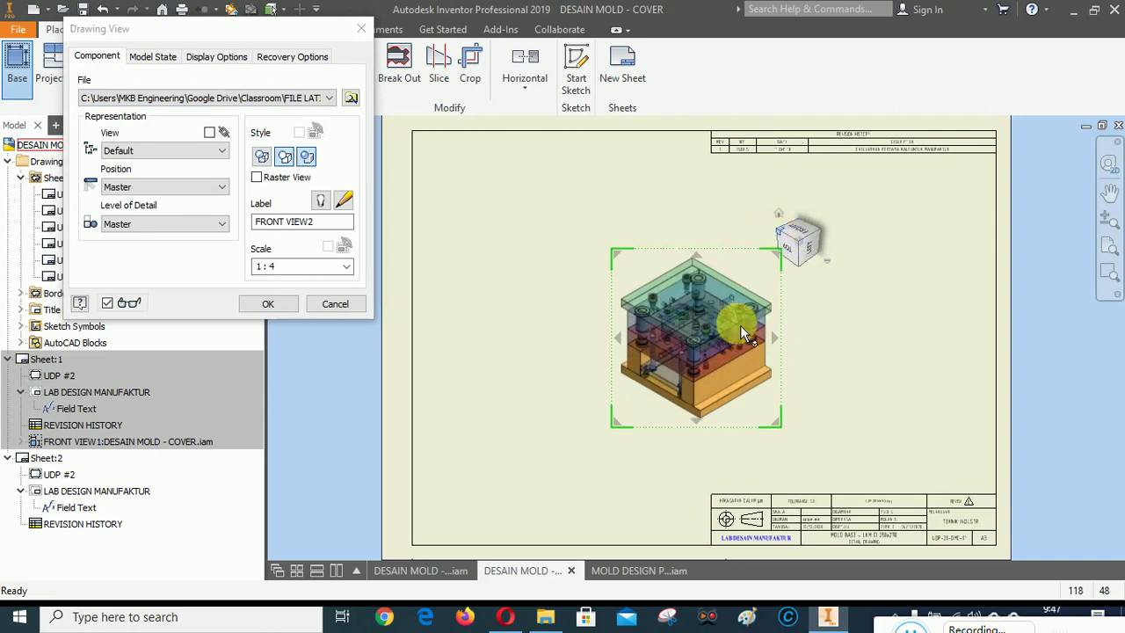
{"action": "mouse_move", "coordinate": [740, 334]}
{"action": "left_mouse_down"}
{"action": "mouse_move", "coordinate": [891, 244]}
{"action": "mouse_move", "coordinate": [881, 245]}
{"action": "left_mouse_up"}
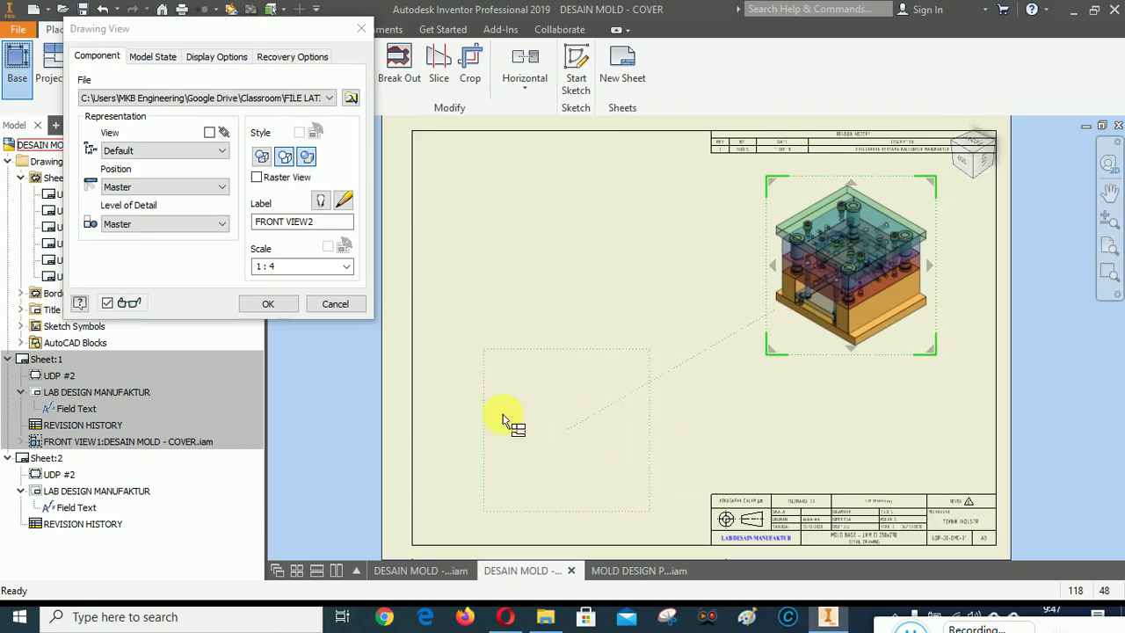
{"action": "left_click", "coordinate": [287, 303]}
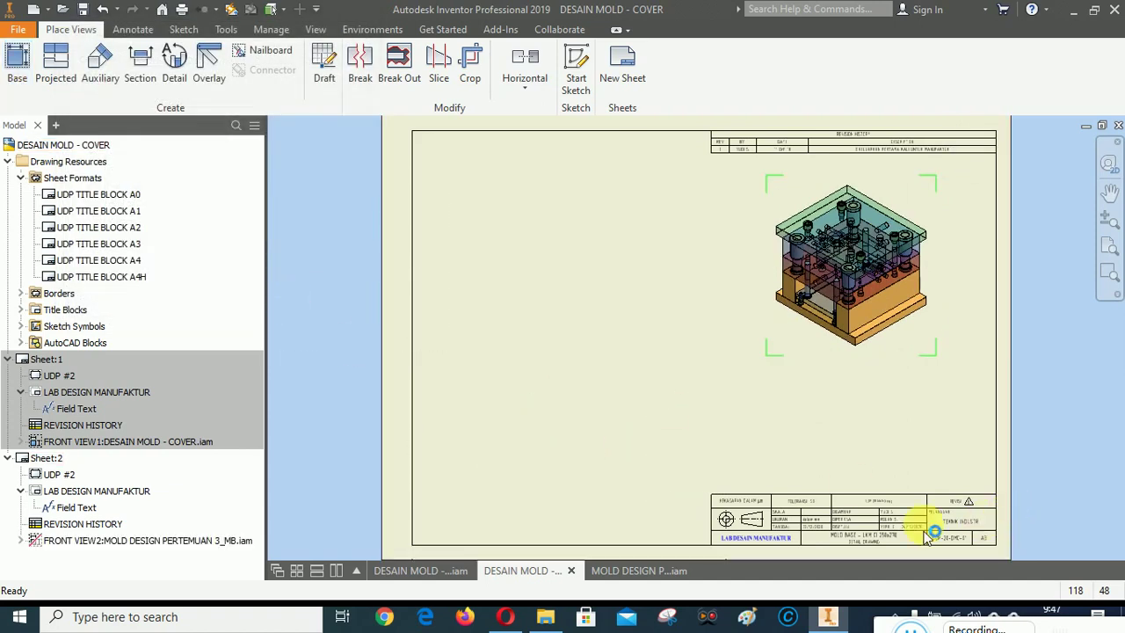
Examine the second sheet's title block entries, including the drawing name, scale and drawing number.
{"action": "scroll", "coordinate": [862, 450], "scroll_direction": "down", "scroll_amount": 2}
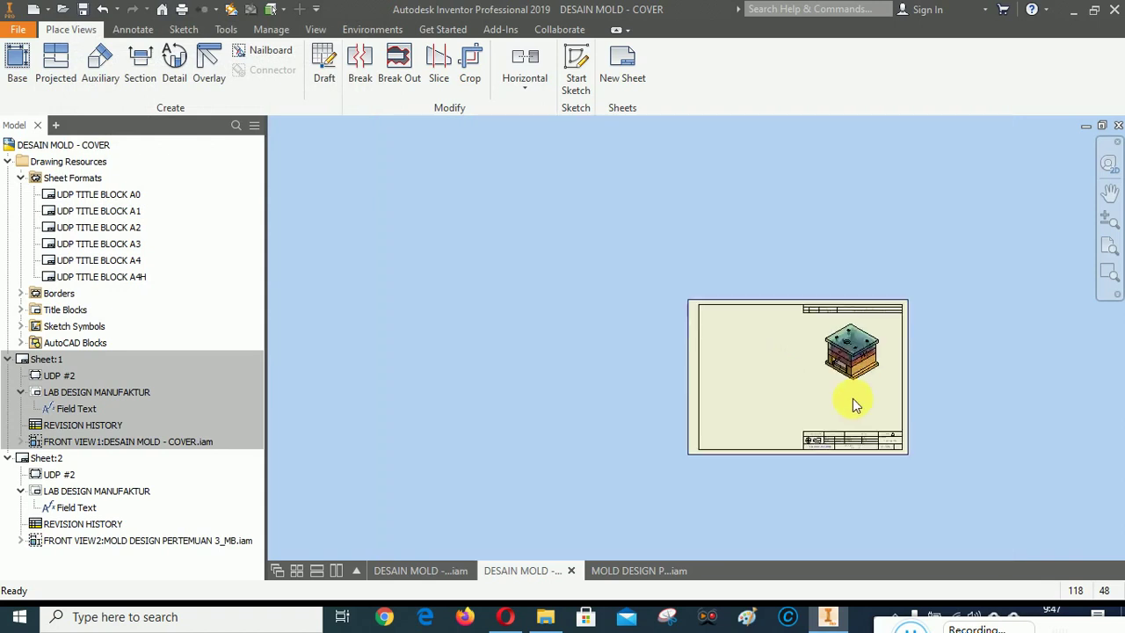
{"action": "scroll", "coordinate": [804, 426], "scroll_direction": "up", "scroll_amount": 5}
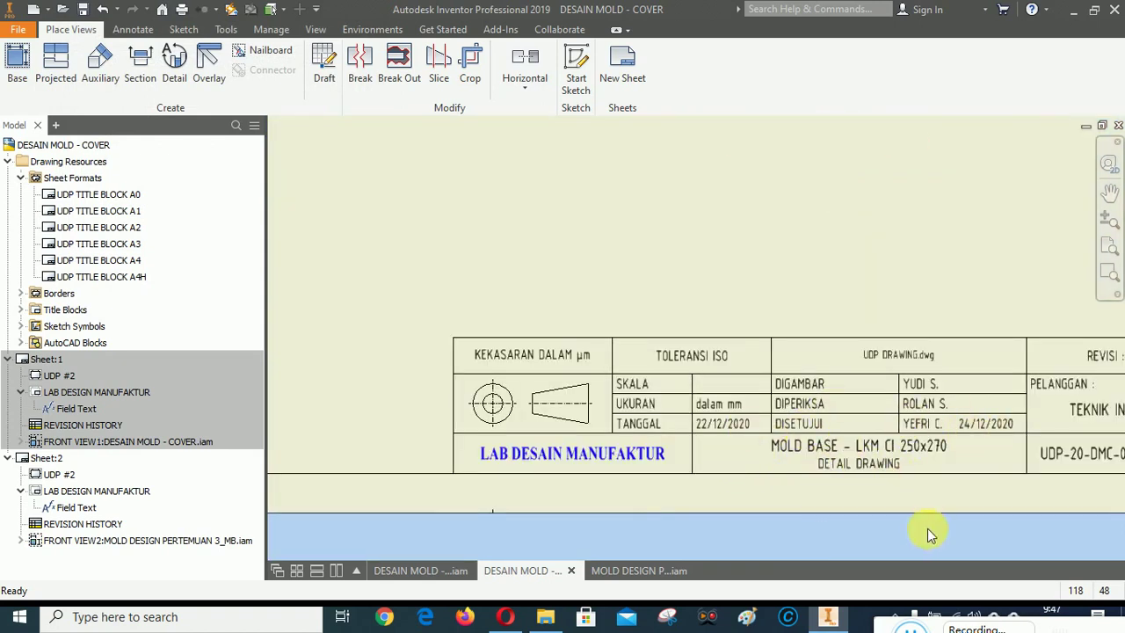
{"action": "scroll", "coordinate": [928, 518], "scroll_direction": "down", "scroll_amount": 5}
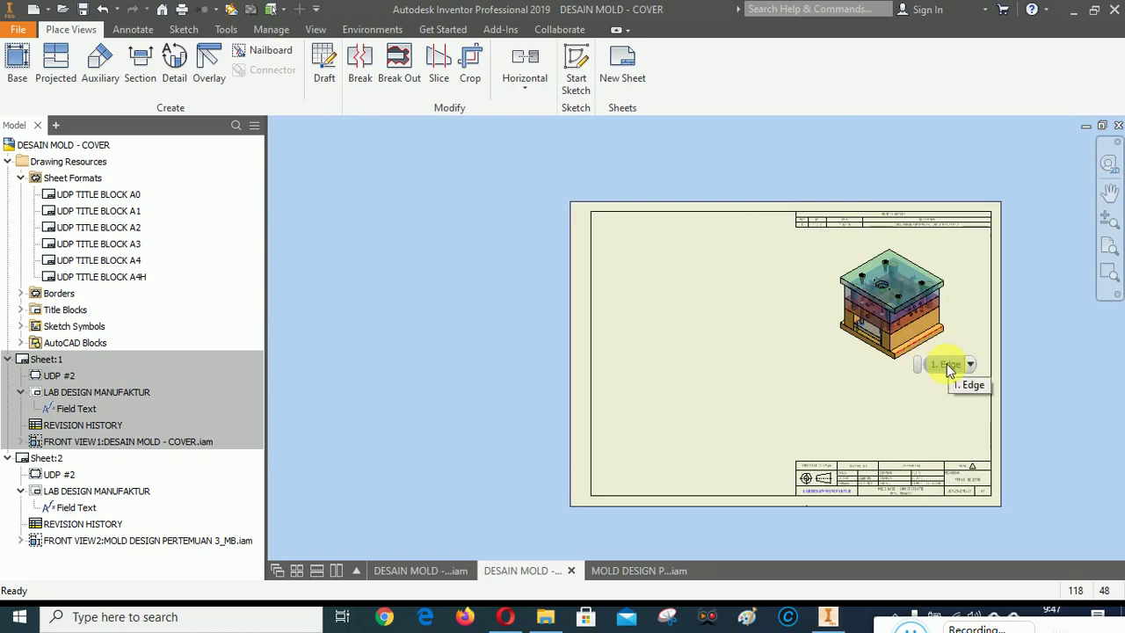
{"action": "scroll", "coordinate": [890, 553], "scroll_direction": "up", "scroll_amount": 5}
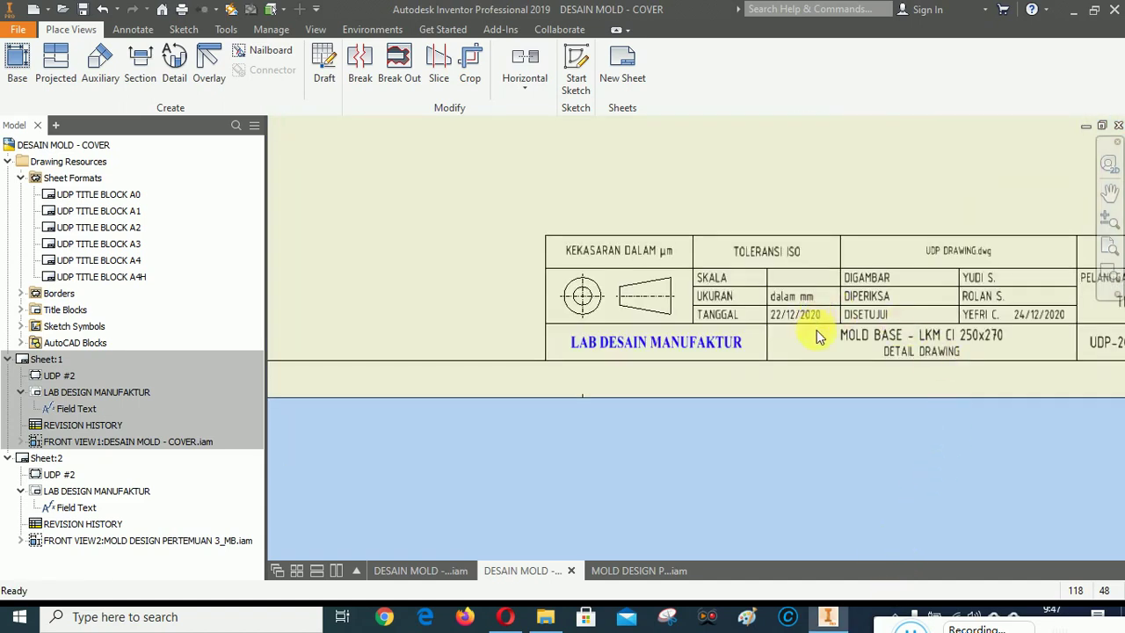
{"action": "scroll", "coordinate": [846, 451], "scroll_direction": "down", "scroll_amount": 2}
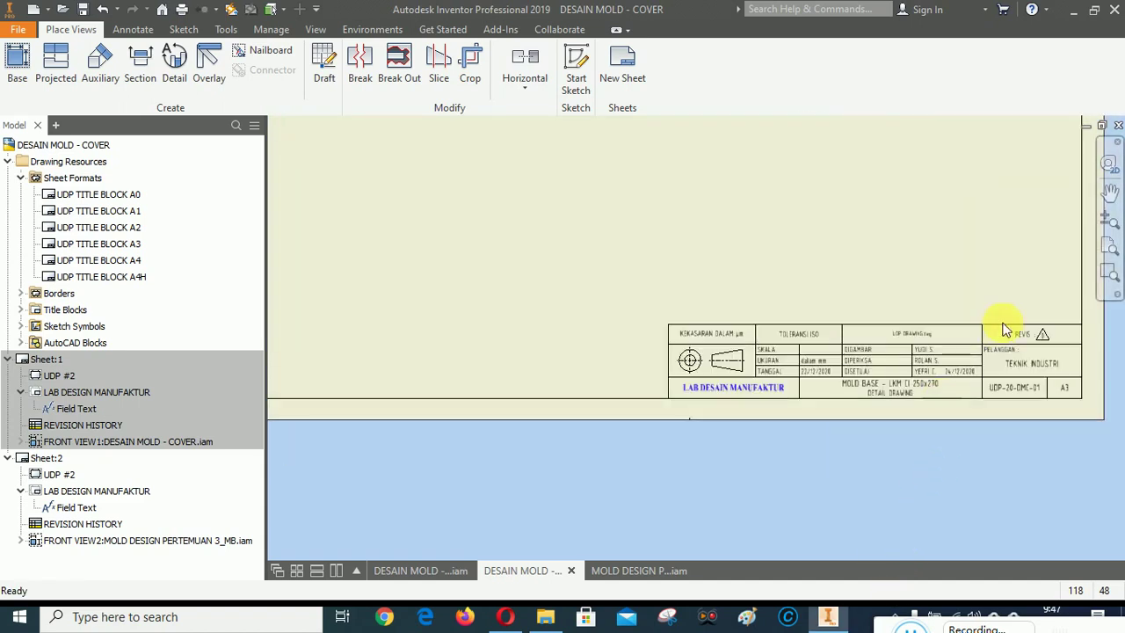
{"action": "left_click", "coordinate": [1108, 246]}
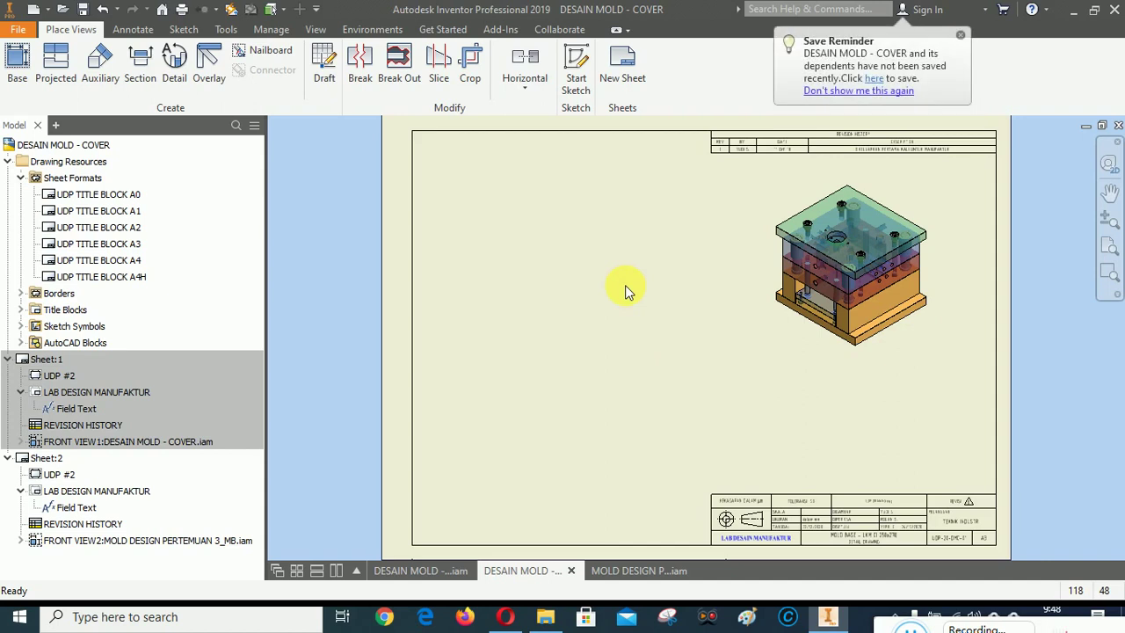
{"action": "scroll", "coordinate": [919, 460], "scroll_direction": "down", "scroll_amount": 2}
{"action": "scroll", "coordinate": [905, 475], "scroll_direction": "up", "scroll_amount": 10}
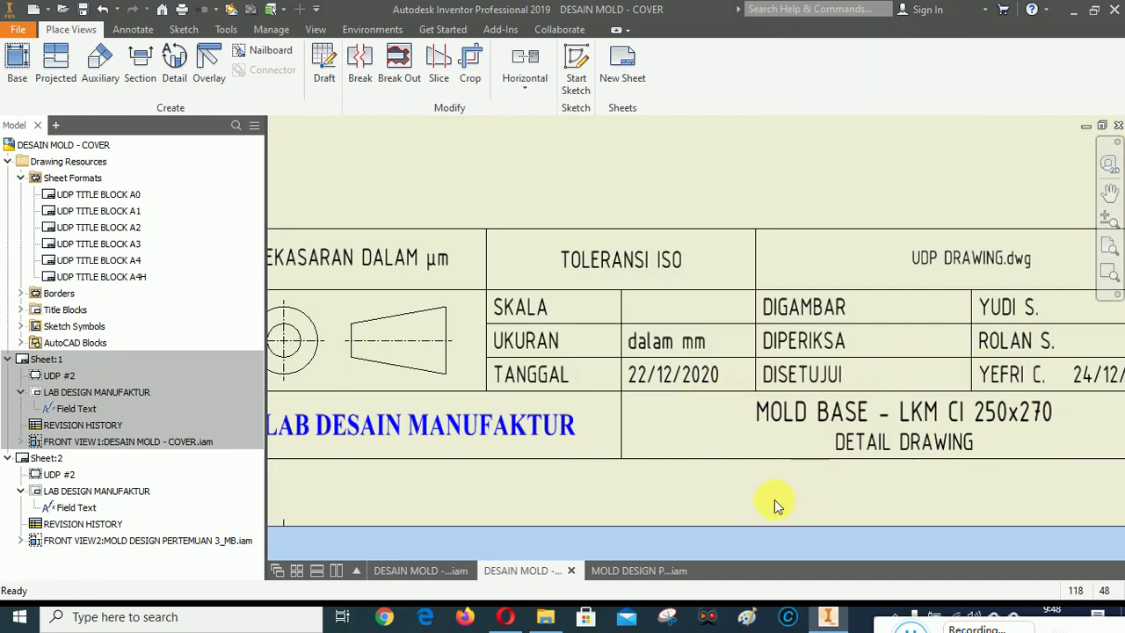
{"action": "scroll", "coordinate": [774, 499], "scroll_direction": "down", "scroll_amount": 3}
{"action": "scroll", "coordinate": [774, 499], "scroll_direction": "down", "scroll_amount": 4}
{"action": "scroll", "coordinate": [774, 499], "scroll_direction": "up", "scroll_amount": 1}
{"action": "scroll", "coordinate": [774, 499], "scroll_direction": "down", "scroll_amount": 1}
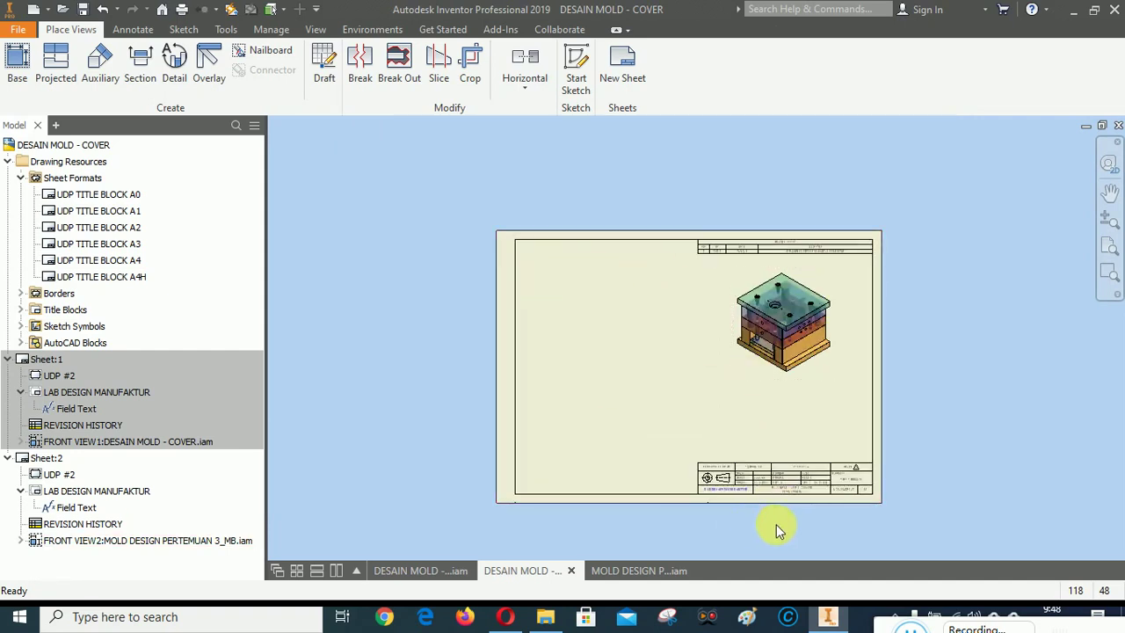
{"action": "scroll", "coordinate": [792, 520], "scroll_direction": "up", "scroll_amount": 5}
{"action": "scroll", "coordinate": [792, 520], "scroll_direction": "up", "scroll_amount": 3}
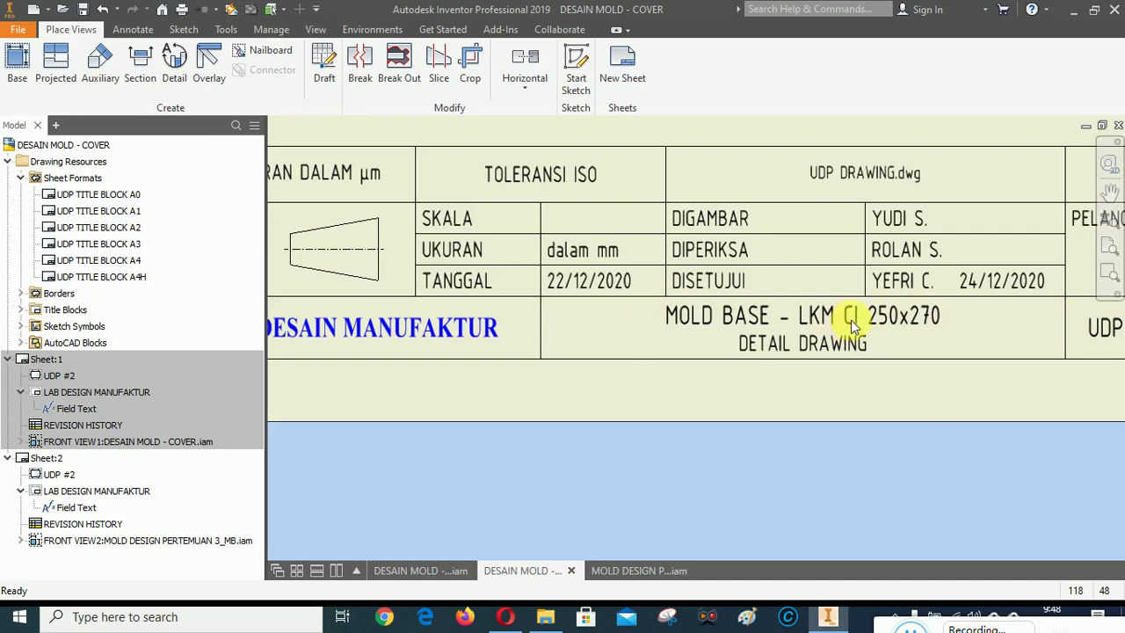
{"action": "scroll", "coordinate": [776, 456], "scroll_direction": "down", "scroll_amount": 5}
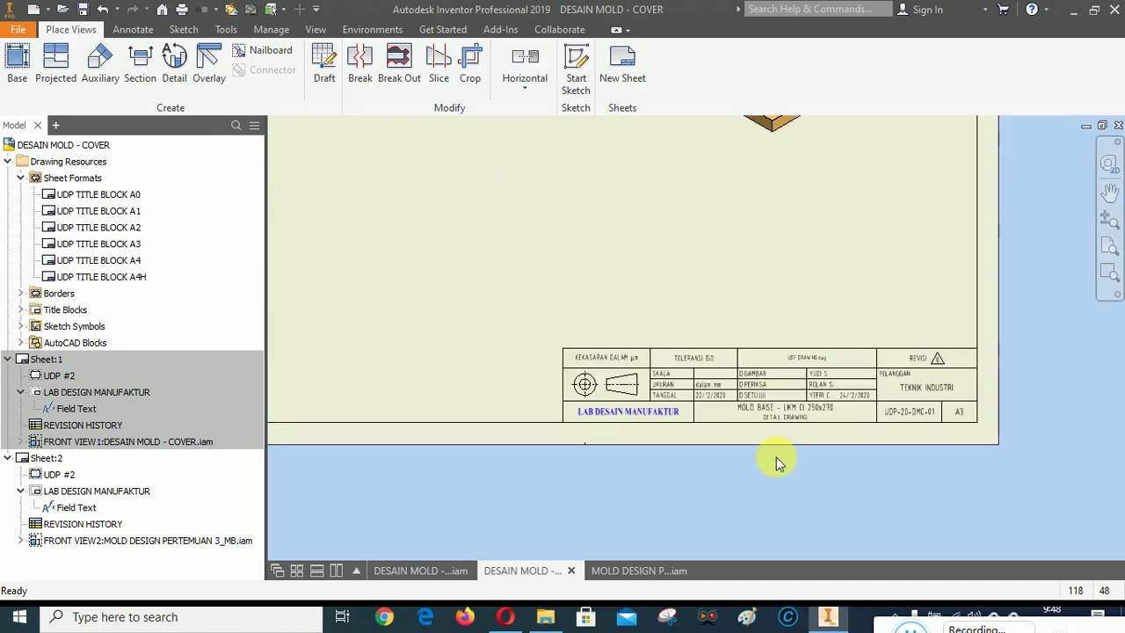
{"action": "left_click", "coordinate": [1108, 250]}
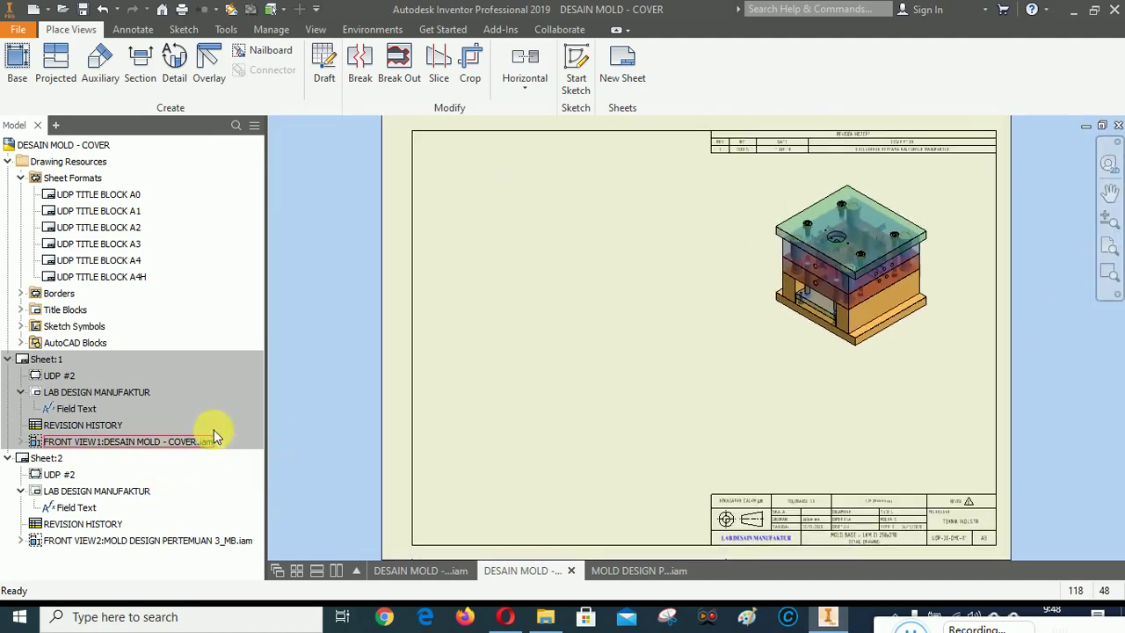
Delete Sheet:2 together with its mold base view, returning to the assembly drawing sheet.
{"action": "right_click", "coordinate": [50, 459]}
{"action": "left_click", "coordinate": [90, 438]}
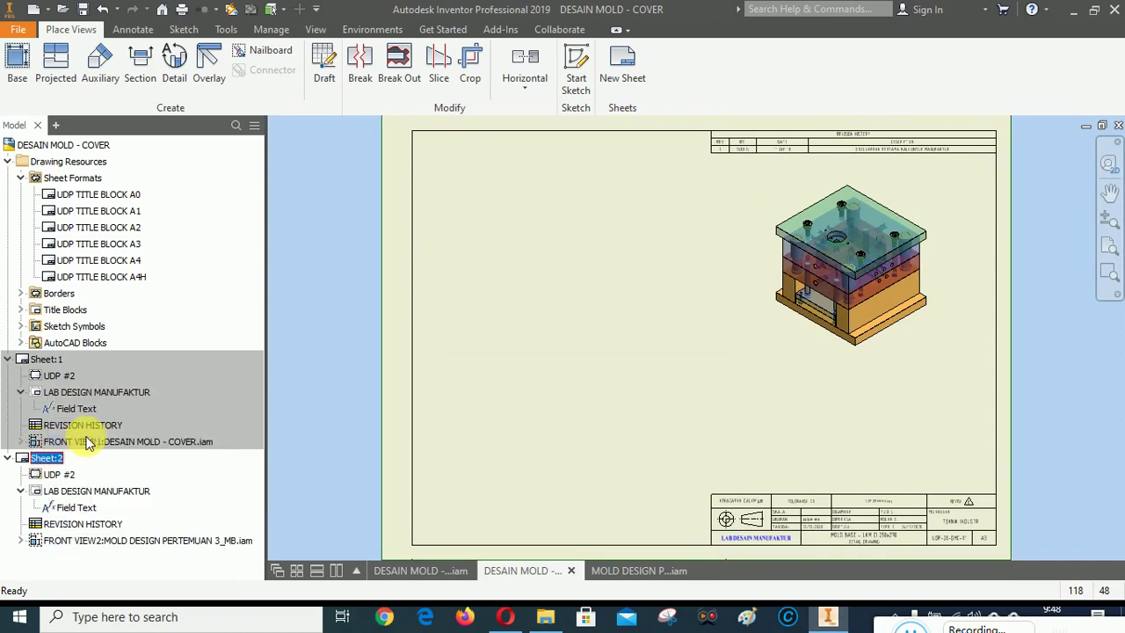
{"action": "left_click", "coordinate": [598, 331]}
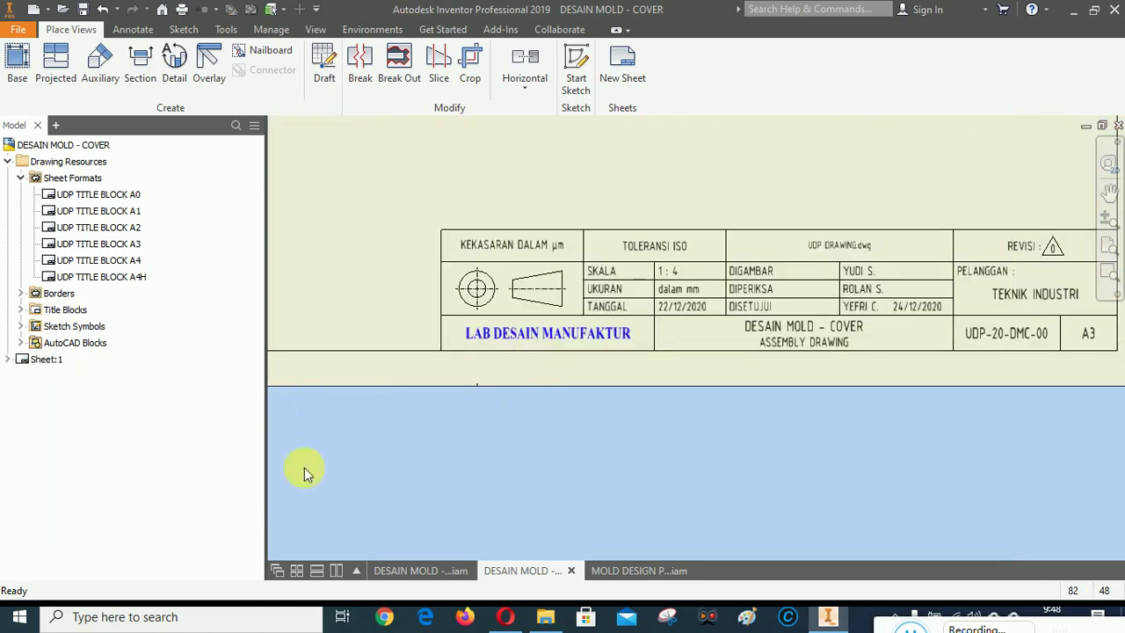
{"action": "left_click", "coordinate": [1106, 245]}
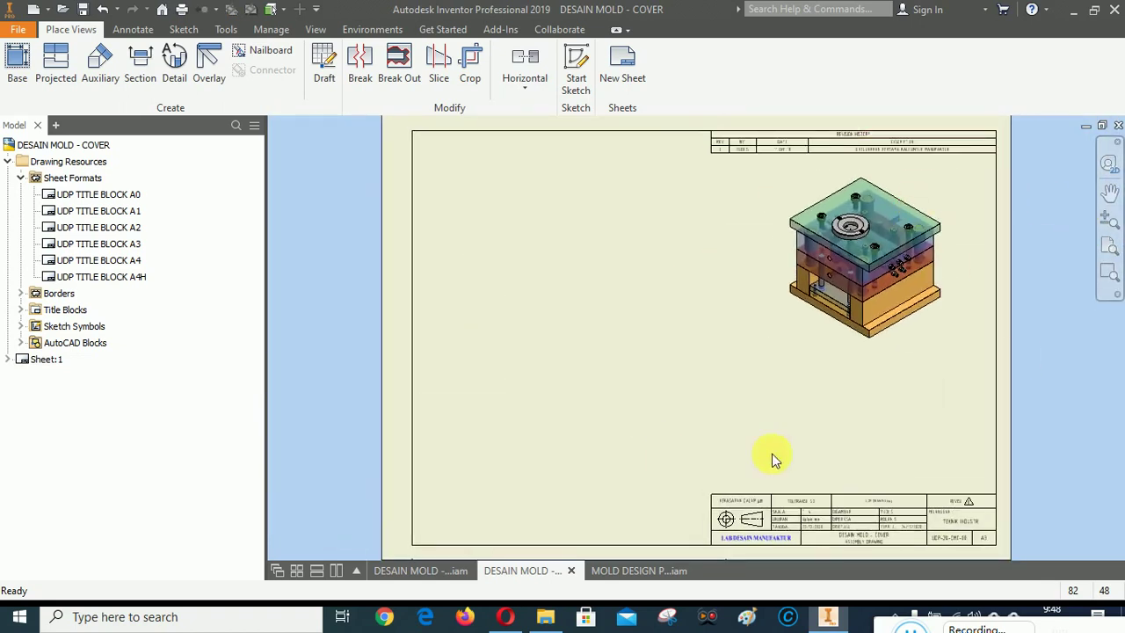
Set the Company in the drawing's iProperties summary to UNIVERSITAS DARMA PERSADA and apply it to the title block.
{"action": "scroll", "coordinate": [777, 545], "scroll_direction": "up", "scroll_amount": 10}
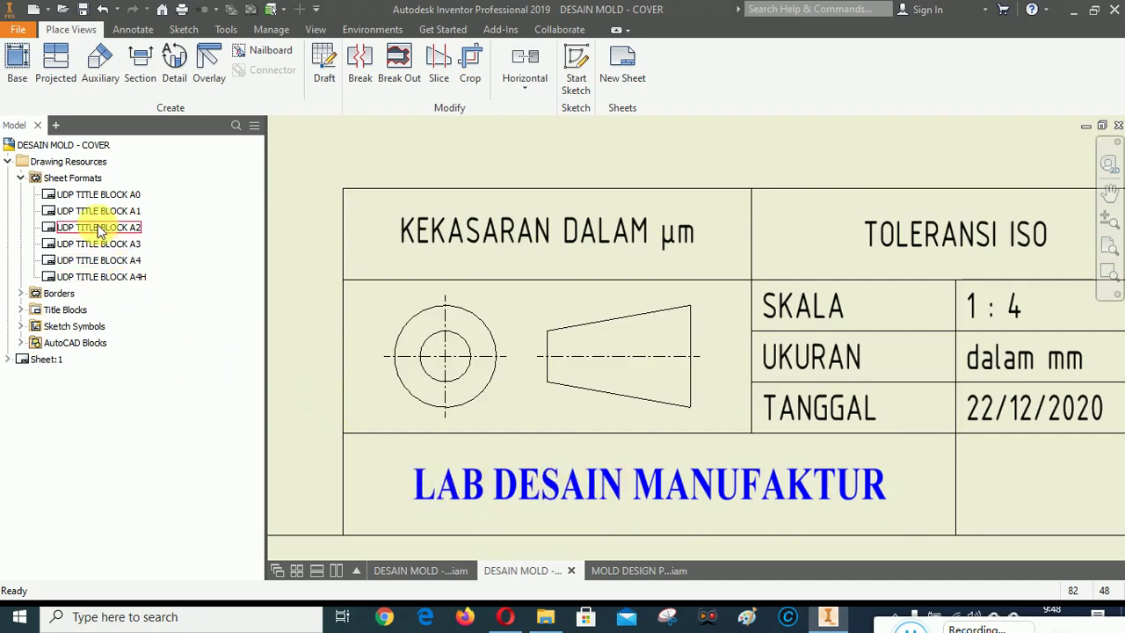
{"action": "right_click", "coordinate": [54, 148]}
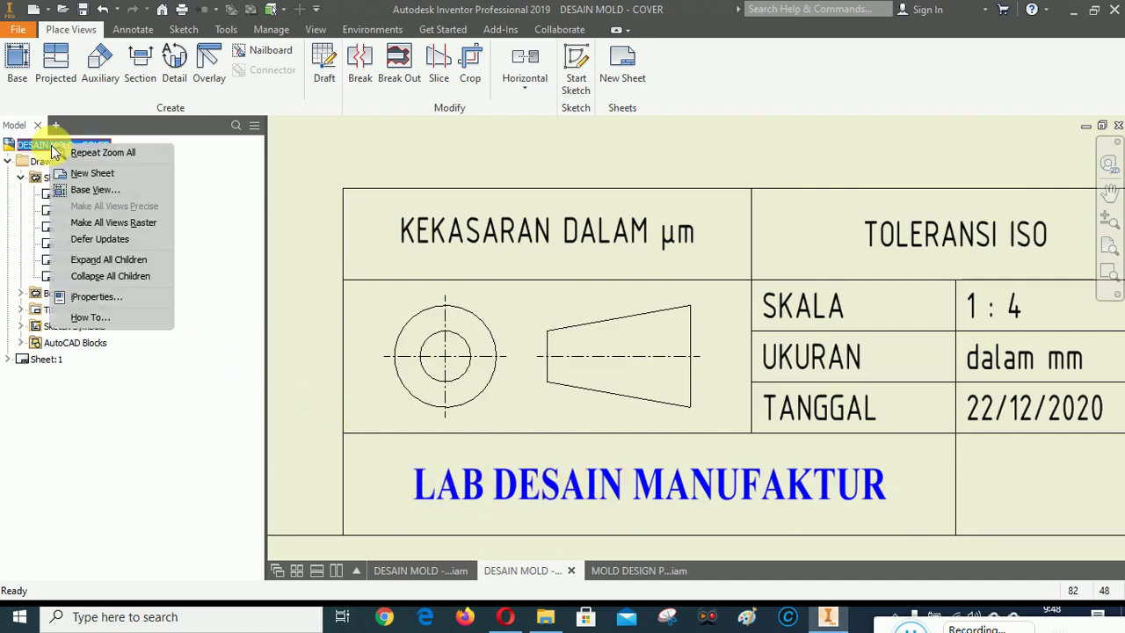
{"action": "left_click", "coordinate": [82, 296]}
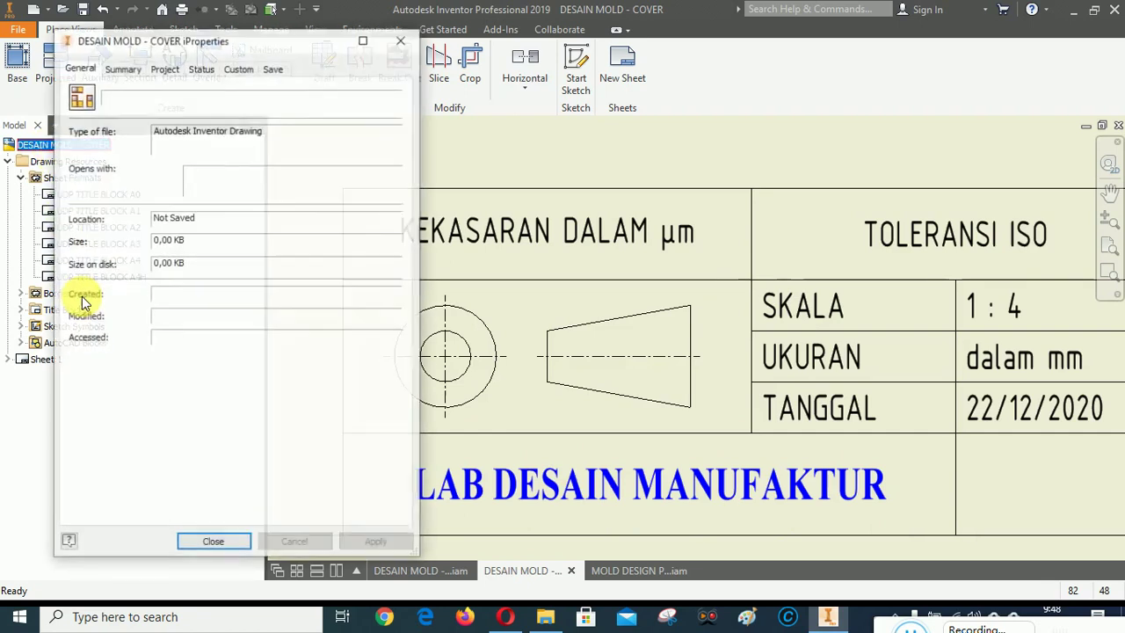
{"action": "left_click", "coordinate": [122, 68]}
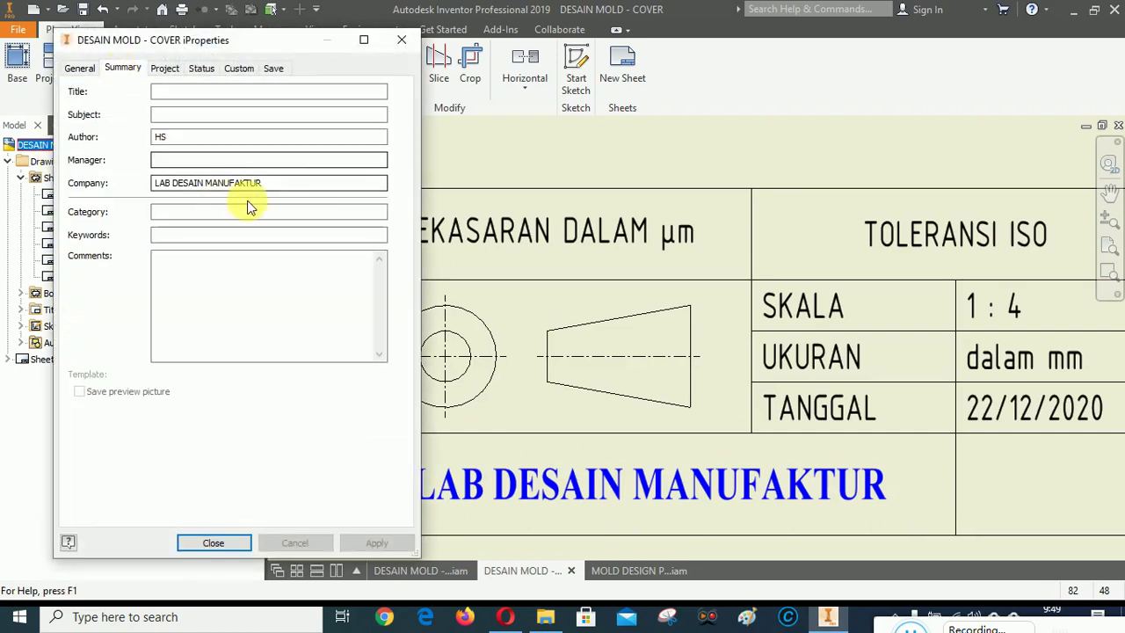
{"action": "double_click", "coordinate": [225, 181]}
{"action": "left_click_drag", "start_coordinate": [224, 171], "coordinate": [82, 156]}
{"action": "type", "text": "UNIVERSITAS DAR"}
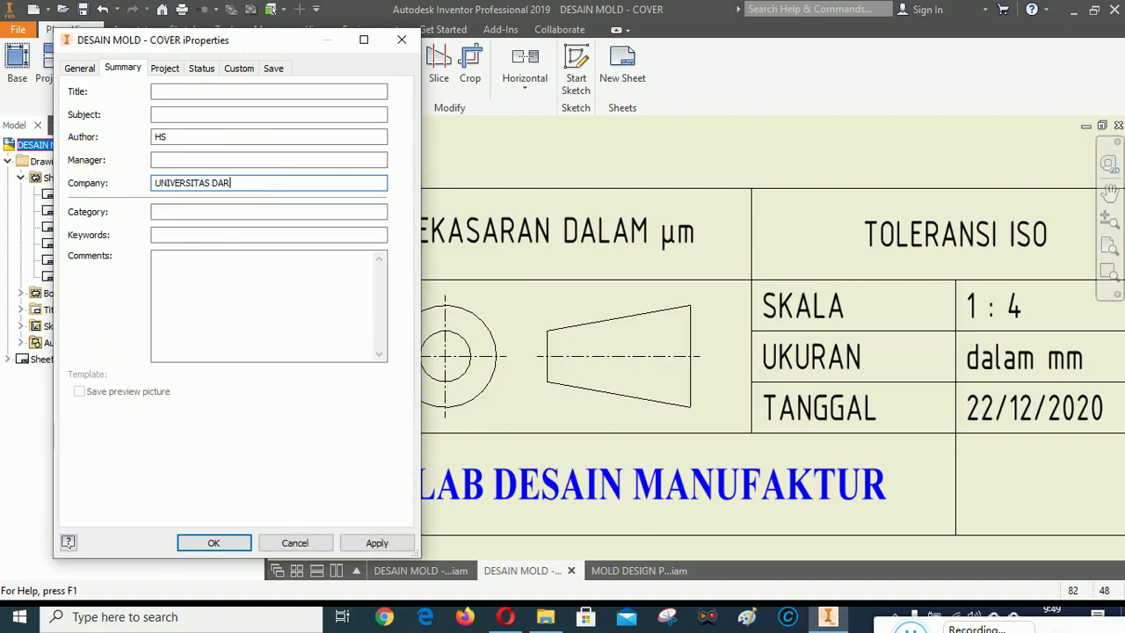
{"action": "type", "text": "MA PERSADA"}
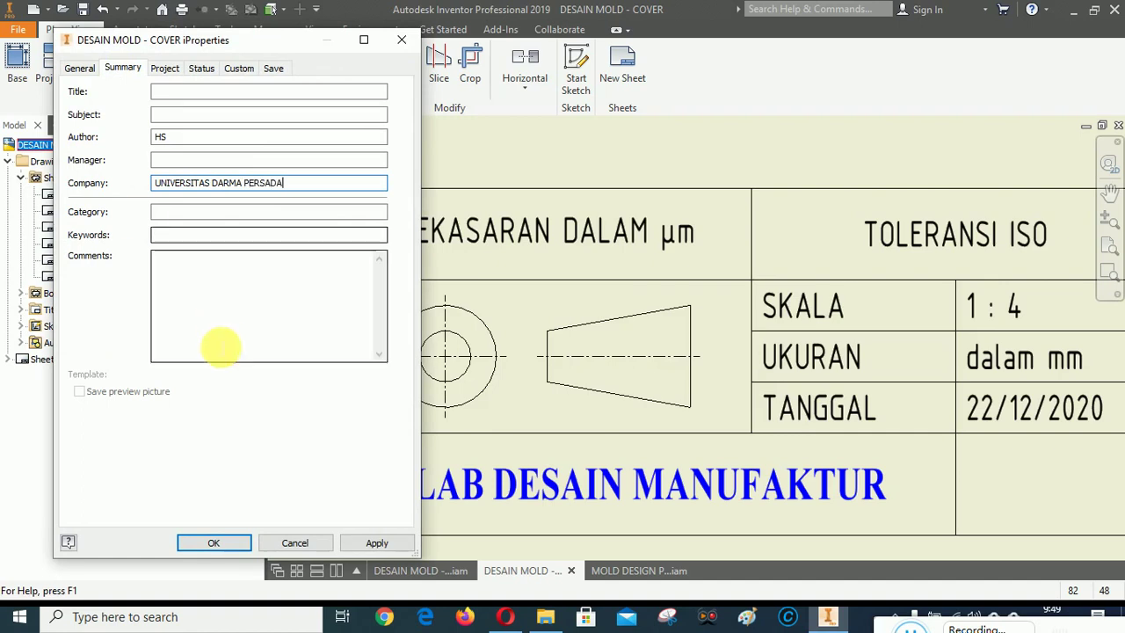
{"action": "left_click", "coordinate": [378, 542]}
{"action": "left_click", "coordinate": [225, 544]}
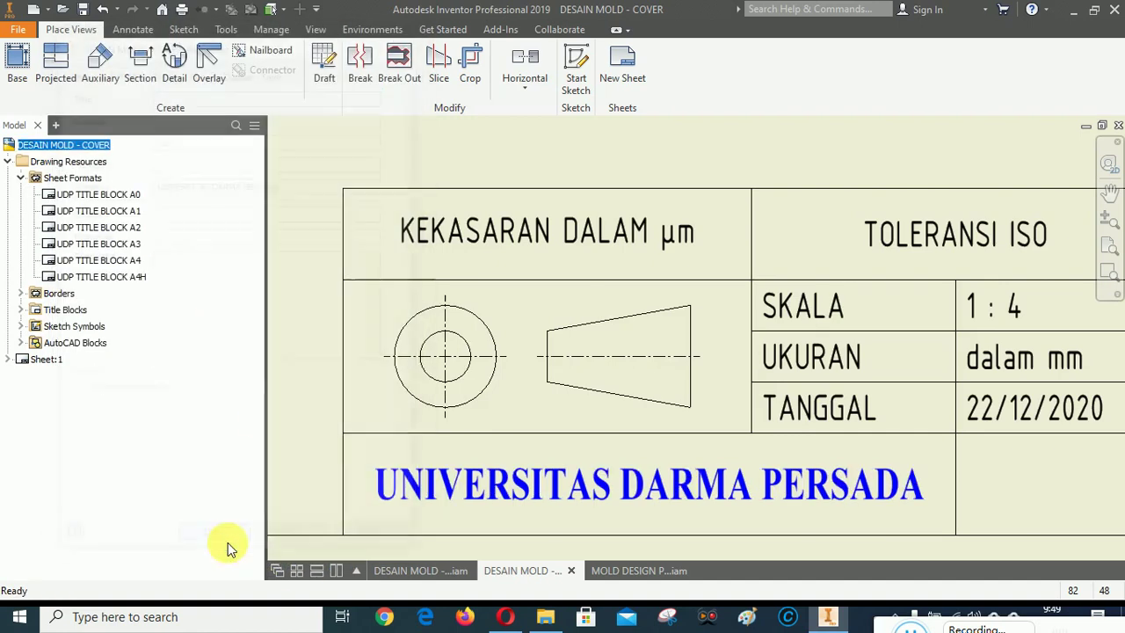
{"action": "scroll", "coordinate": [607, 477], "scroll_direction": "down", "scroll_amount": 3}
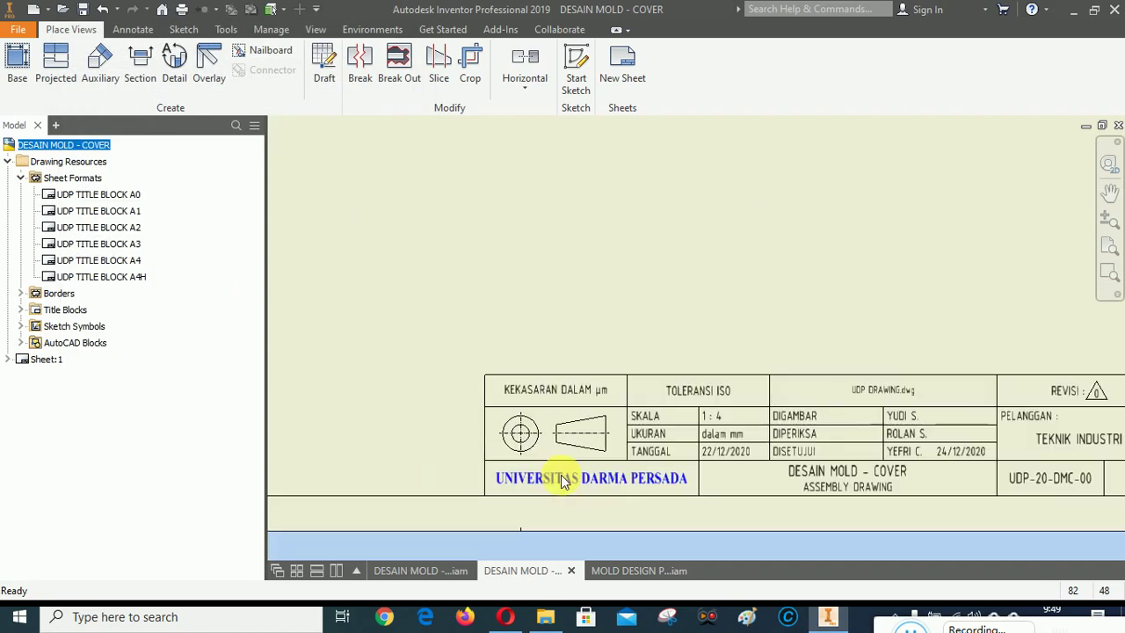
{"action": "left_click", "coordinate": [1108, 245]}
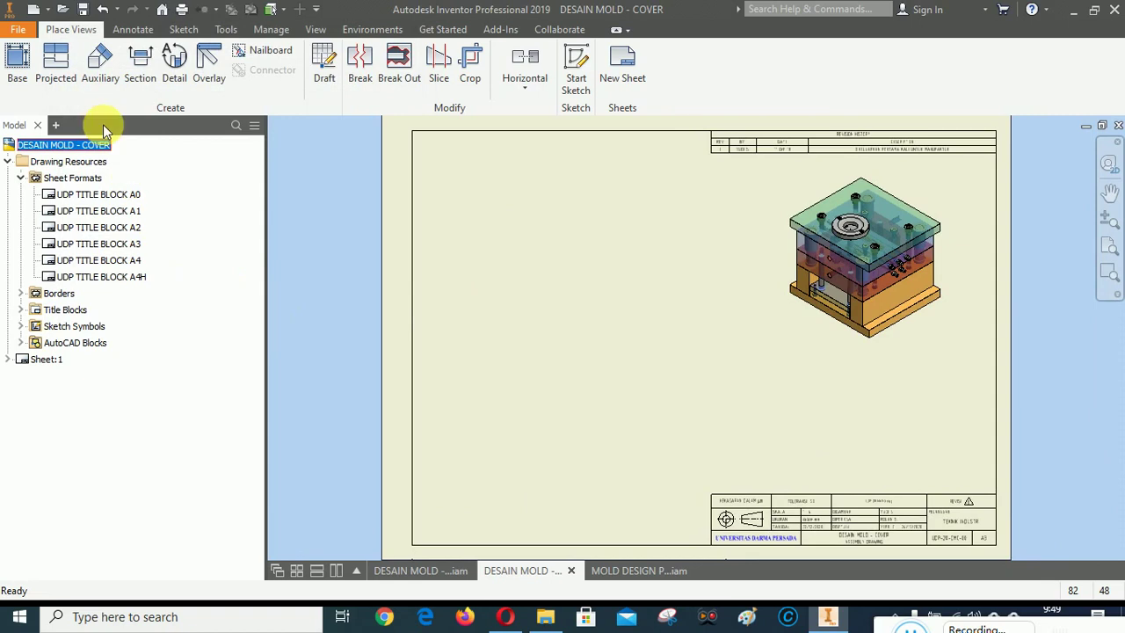
Save the drawing in the 4. DRAWING folder as 1. DESAIN MOLD - COVER R0, replacing the existing file.
{"action": "left_click", "coordinate": [85, 9]}
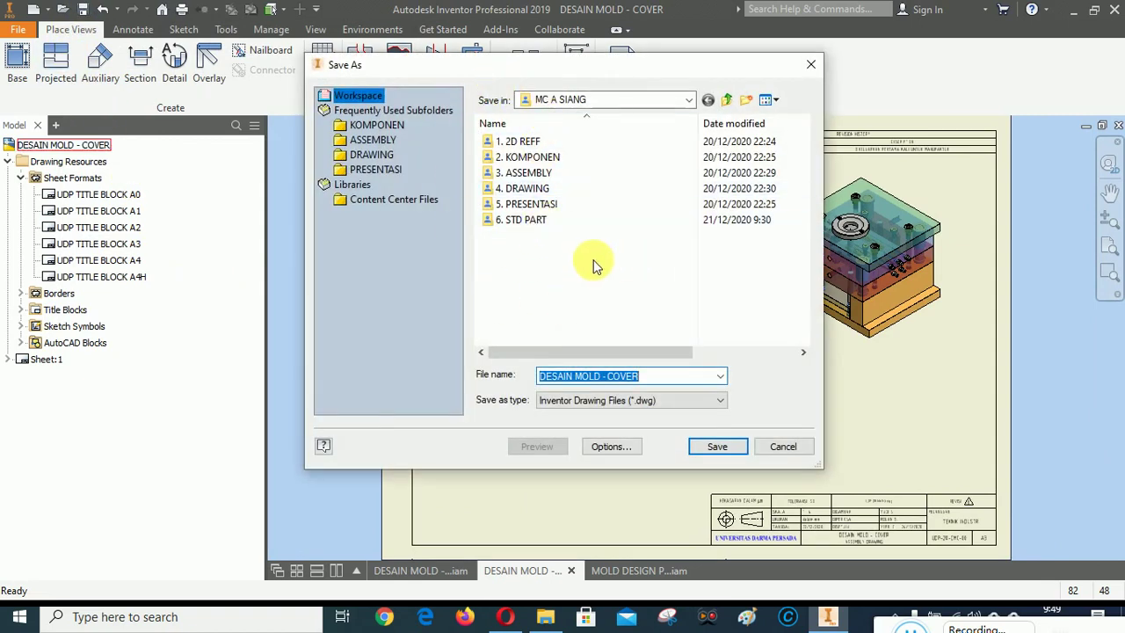
{"action": "left_click", "coordinate": [525, 192]}
{"action": "double_click", "coordinate": [526, 192]}
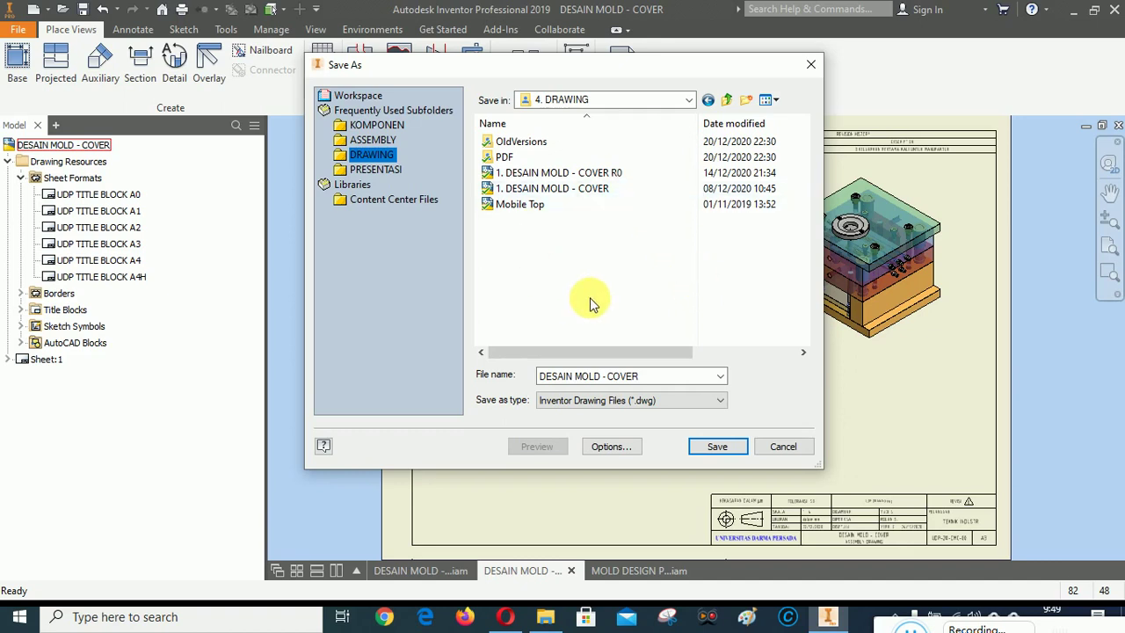
{"action": "left_click", "coordinate": [528, 177]}
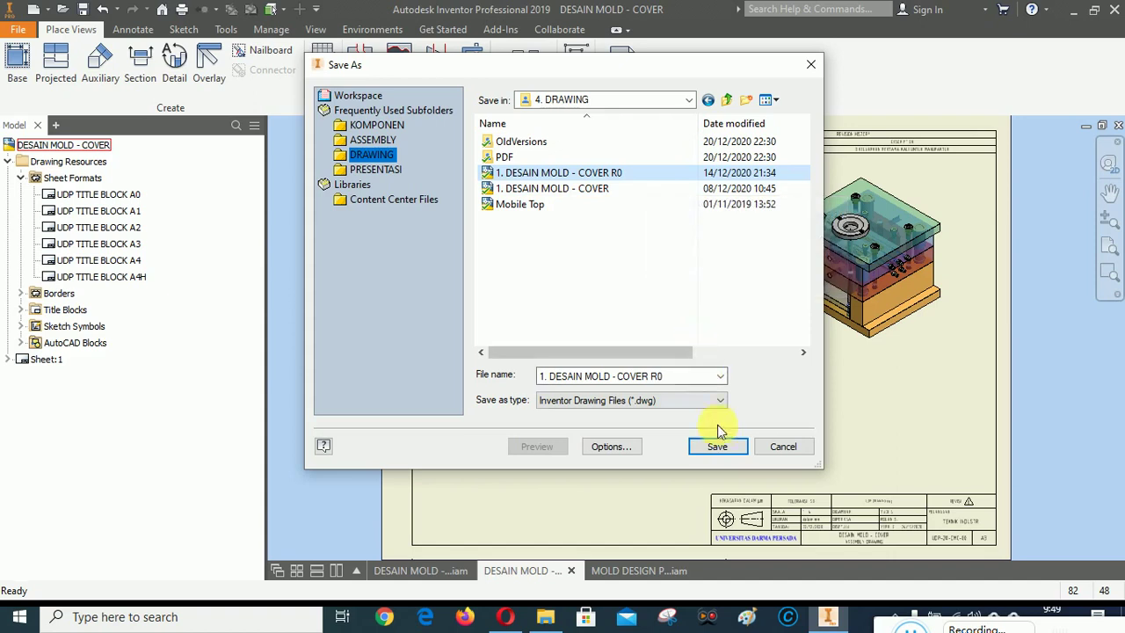
{"action": "left_click", "coordinate": [721, 448]}
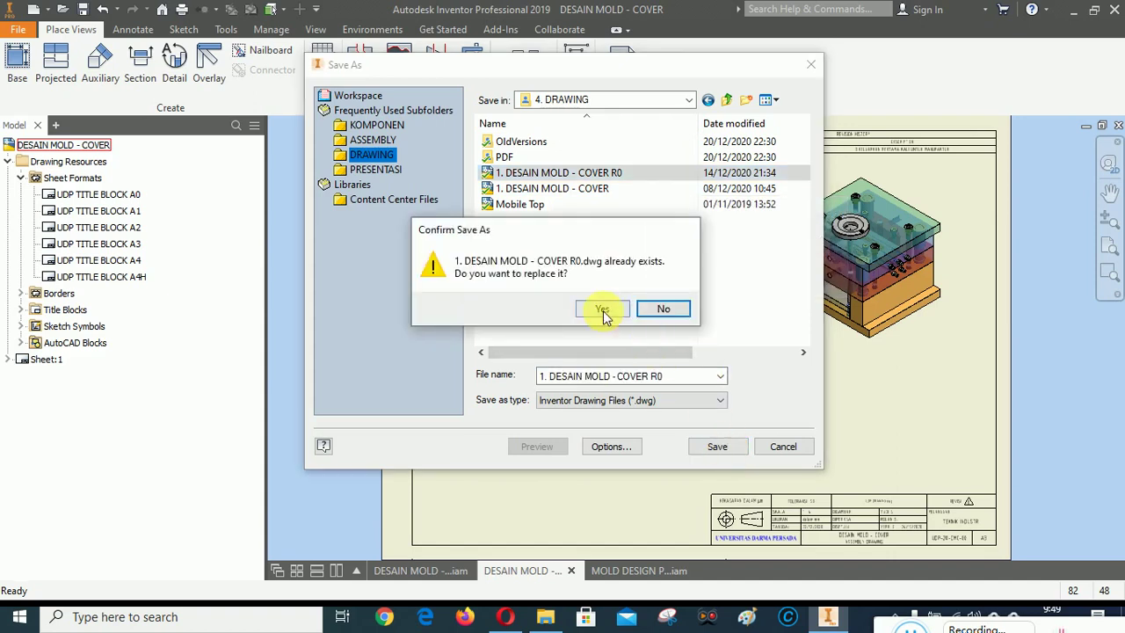
{"action": "left_click", "coordinate": [601, 306]}
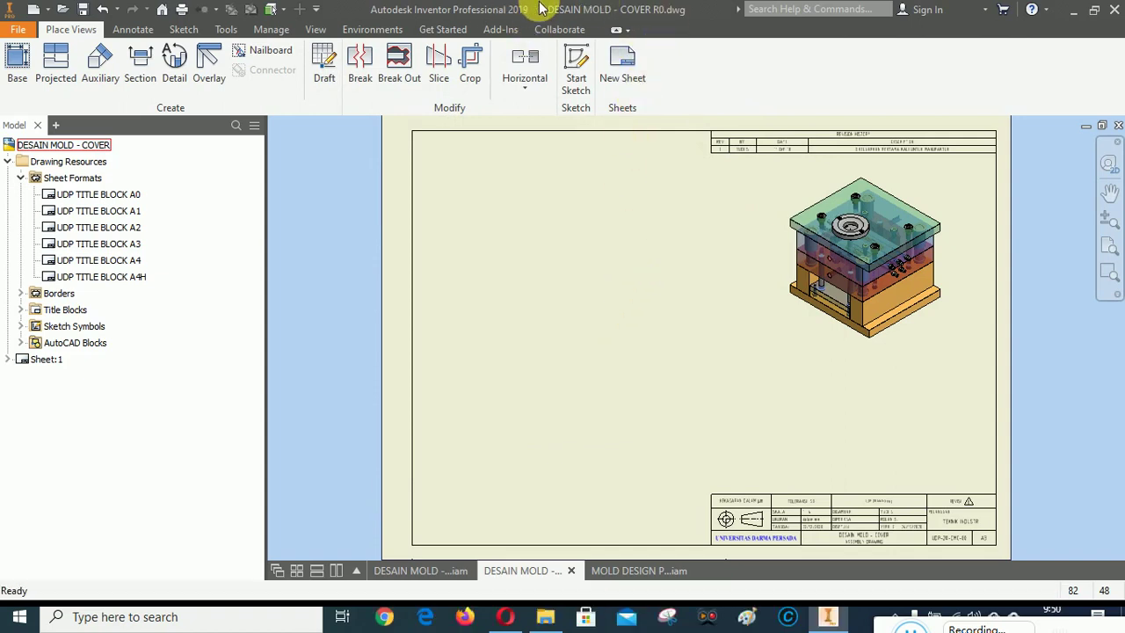
Examine the revision history table above the isometric mold view, including its revision, author, date and description columns.
{"action": "left_click", "coordinate": [853, 141]}
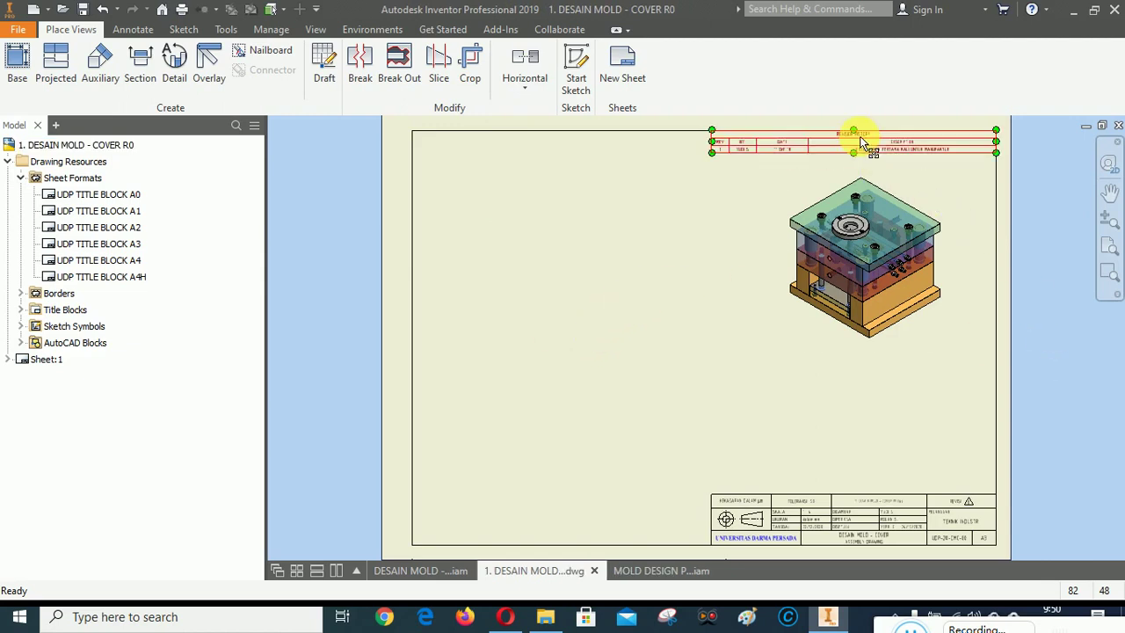
{"action": "scroll", "coordinate": [828, 150], "scroll_direction": "up", "scroll_amount": 3}
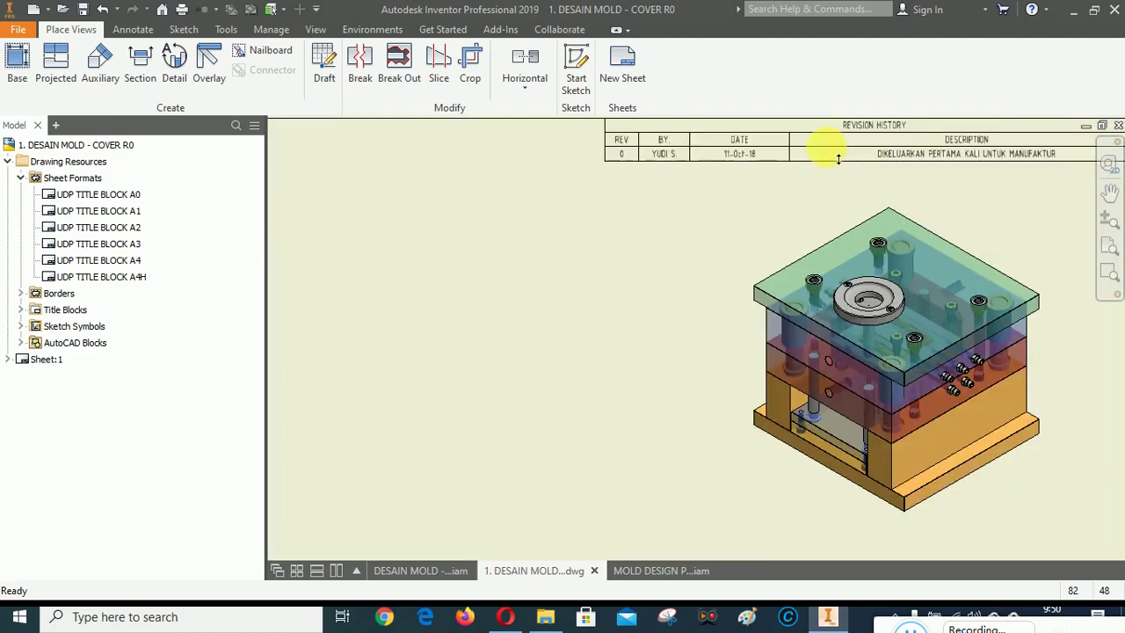
{"action": "scroll", "coordinate": [633, 381], "scroll_direction": "down", "scroll_amount": 5}
{"action": "scroll", "coordinate": [659, 351], "scroll_direction": "up", "scroll_amount": 5}
{"action": "scroll", "coordinate": [744, 234], "scroll_direction": "down", "scroll_amount": 3}
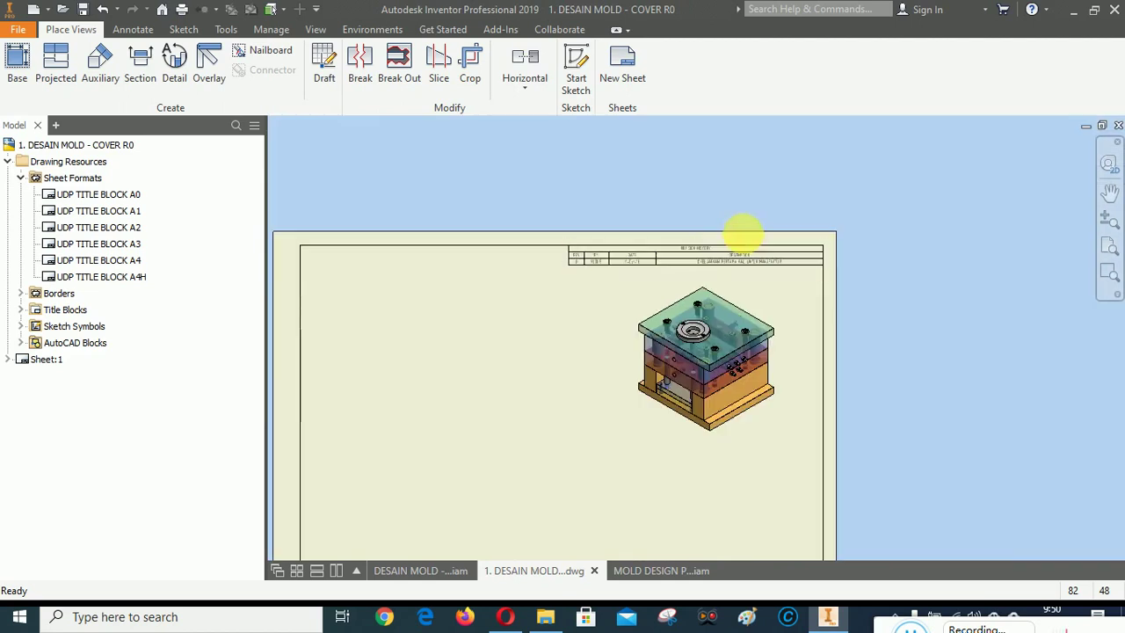
{"action": "scroll", "coordinate": [743, 228], "scroll_direction": "up", "scroll_amount": 2}
{"action": "left_click", "coordinate": [716, 263]}
{"action": "left_click", "coordinate": [470, 250]}
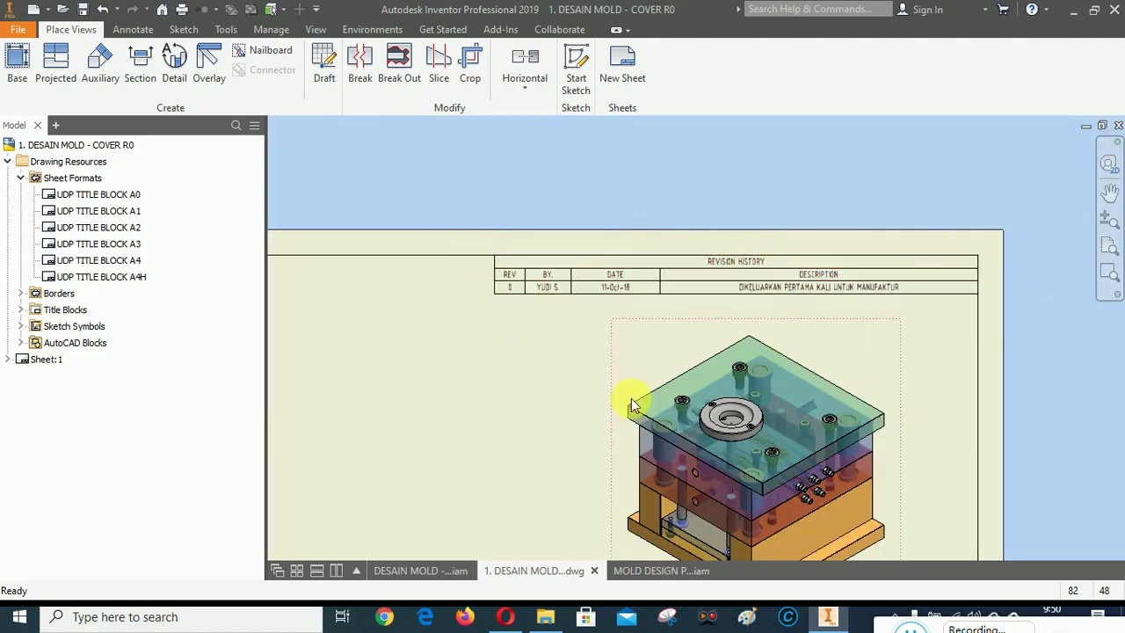
{"action": "scroll", "coordinate": [654, 348], "scroll_direction": "up", "scroll_amount": 2}
{"action": "scroll", "coordinate": [470, 351], "scroll_direction": "down", "scroll_amount": 2}
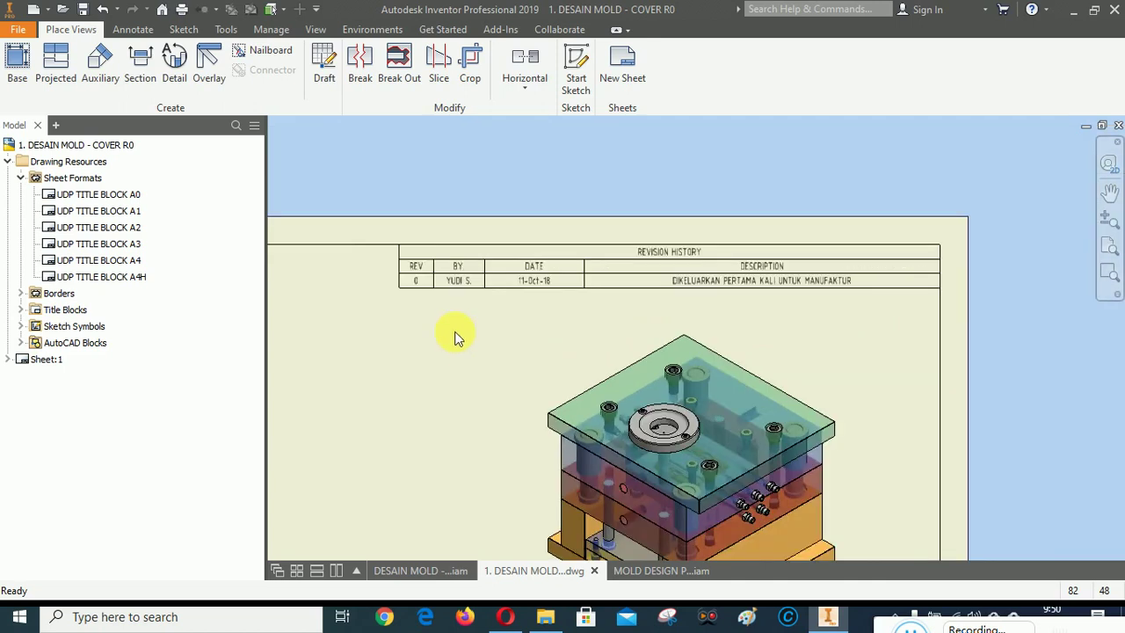
{"action": "scroll", "coordinate": [456, 339], "scroll_direction": "up", "scroll_amount": 3}
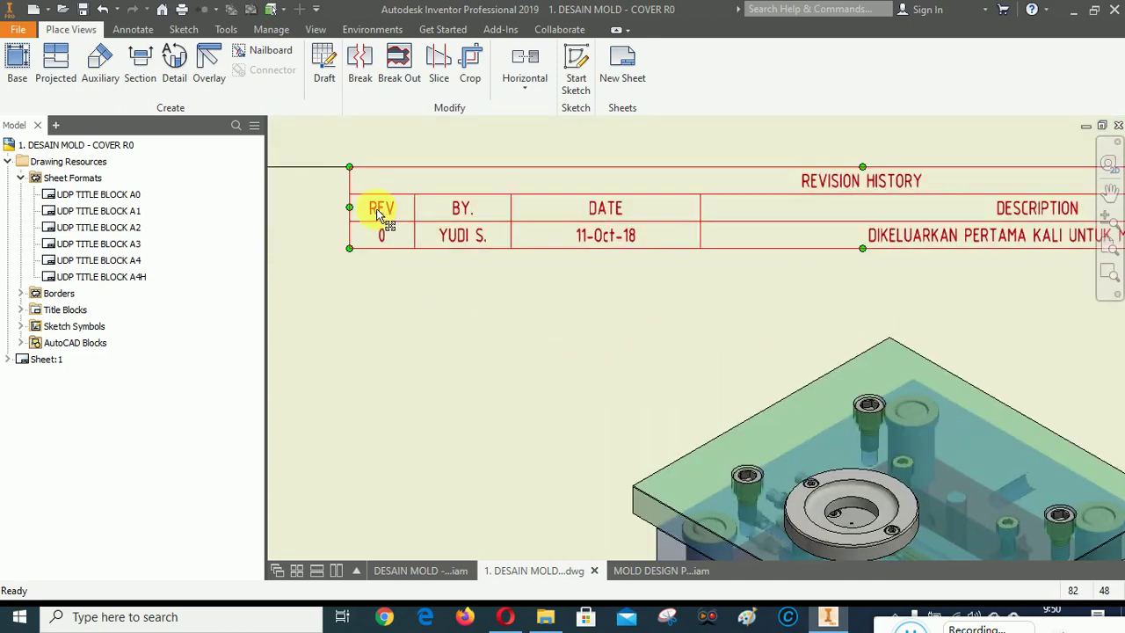
Compare the title block's revision mark, file name, drafter and date with the entries in the revision history table.
{"action": "scroll", "coordinate": [400, 216], "scroll_direction": "down", "scroll_amount": 5}
{"action": "scroll", "coordinate": [563, 470], "scroll_direction": "up", "scroll_amount": 7}
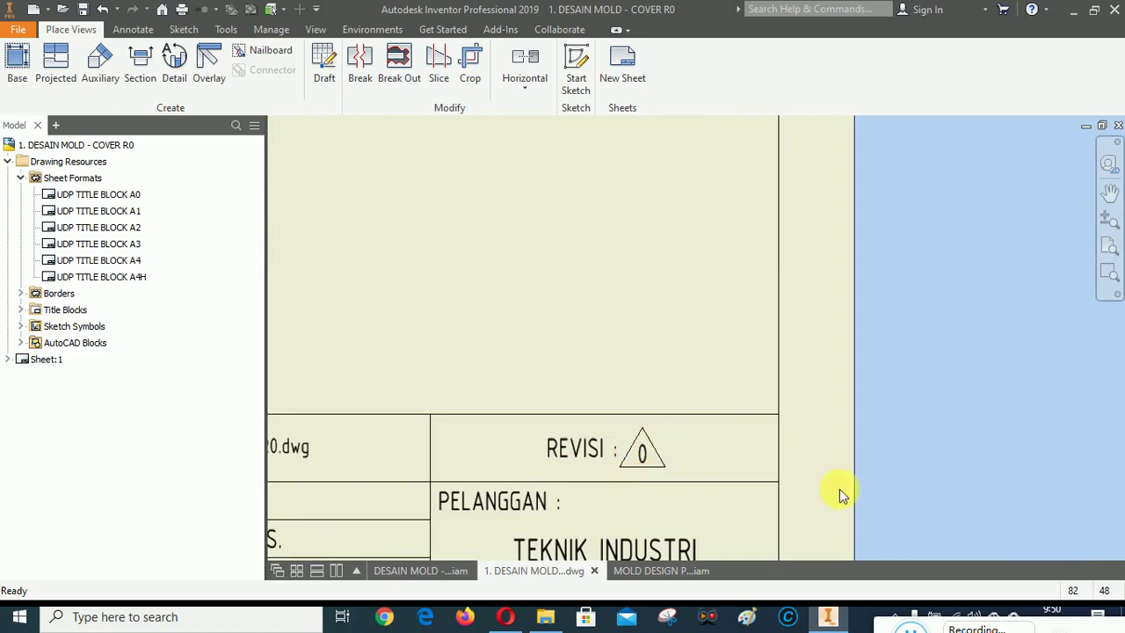
{"action": "scroll", "coordinate": [914, 484], "scroll_direction": "down", "scroll_amount": 8}
{"action": "scroll", "coordinate": [729, 302], "scroll_direction": "up", "scroll_amount": 6}
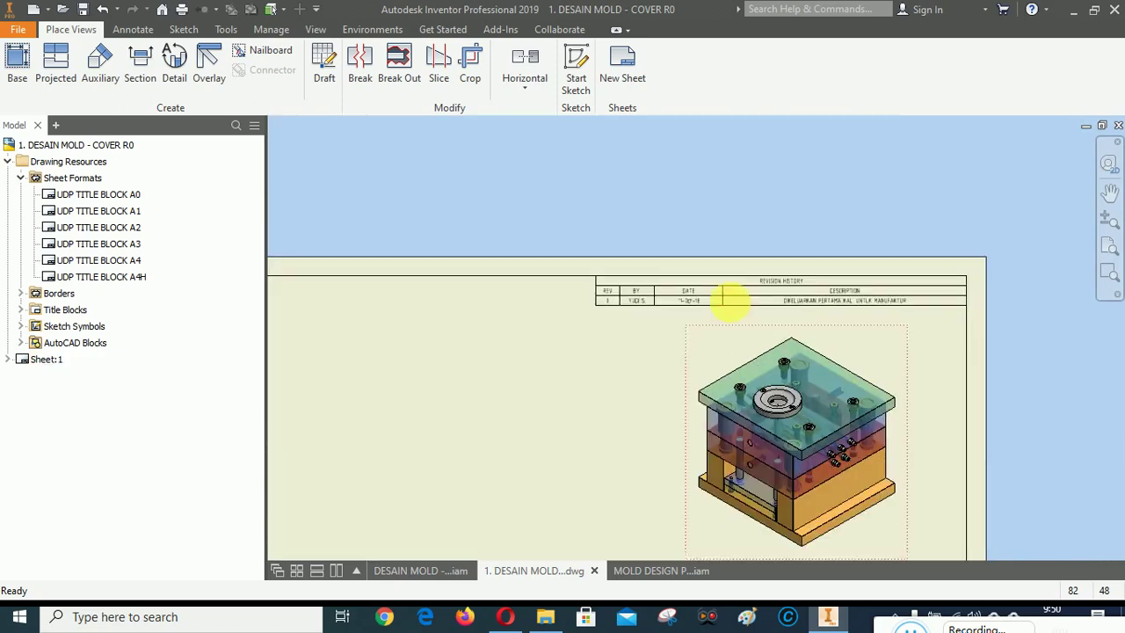
{"action": "scroll", "coordinate": [457, 304], "scroll_direction": "down", "scroll_amount": 2}
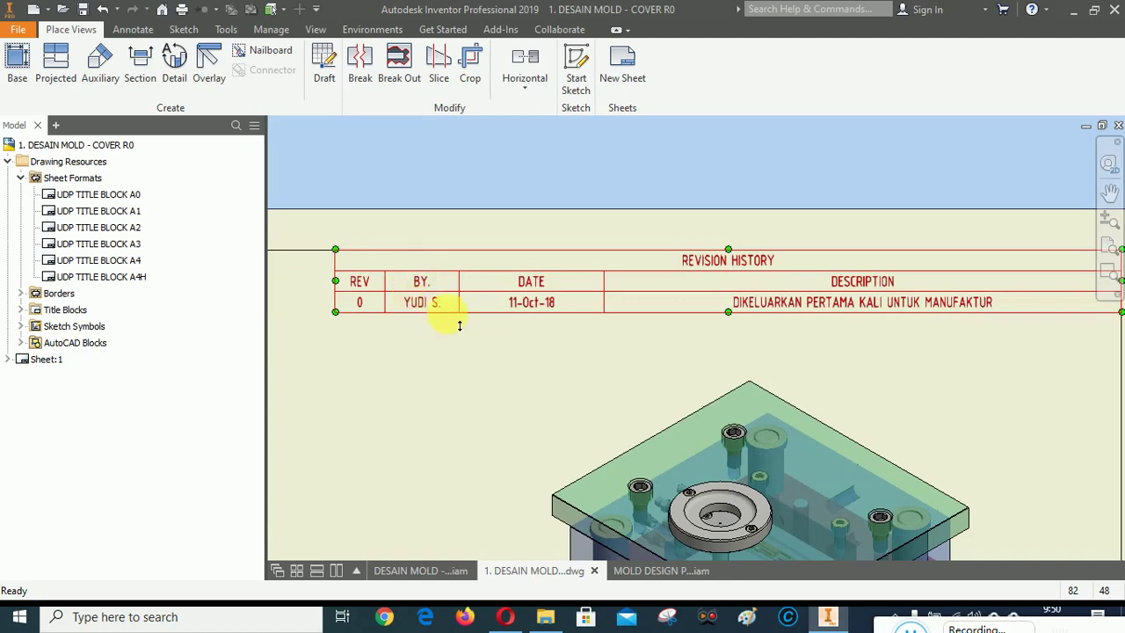
{"action": "scroll", "coordinate": [574, 211], "scroll_direction": "down", "scroll_amount": 5}
{"action": "scroll", "coordinate": [584, 440], "scroll_direction": "up", "scroll_amount": 6}
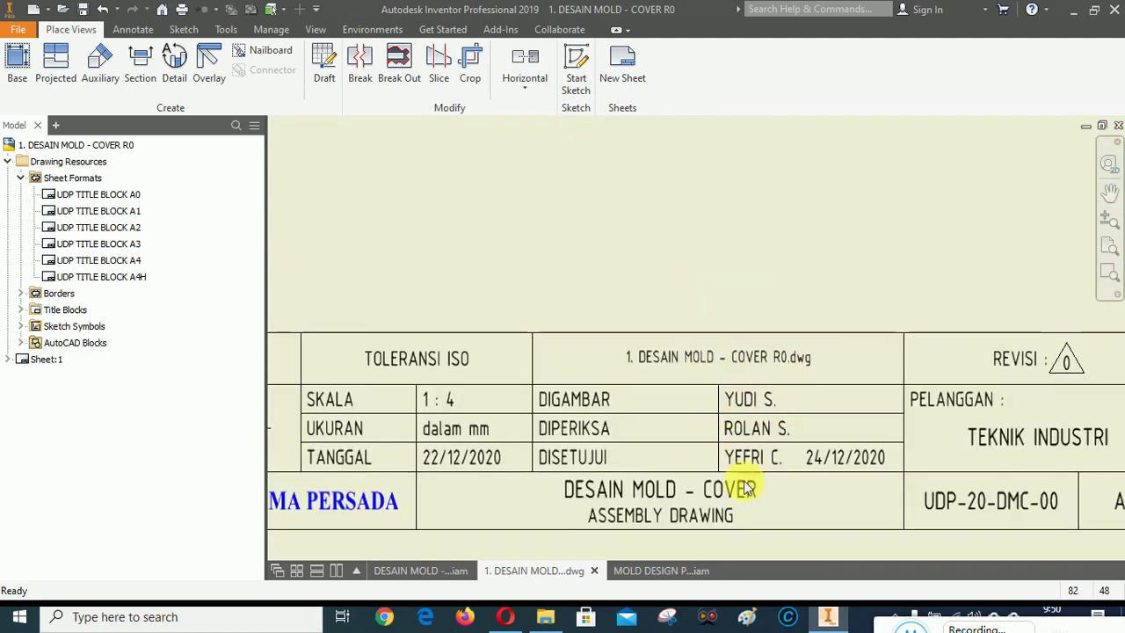
{"action": "scroll", "coordinate": [748, 485], "scroll_direction": "down", "scroll_amount": 6}
{"action": "scroll", "coordinate": [716, 364], "scroll_direction": "up", "scroll_amount": 3}
{"action": "scroll", "coordinate": [779, 334], "scroll_direction": "up", "scroll_amount": 3}
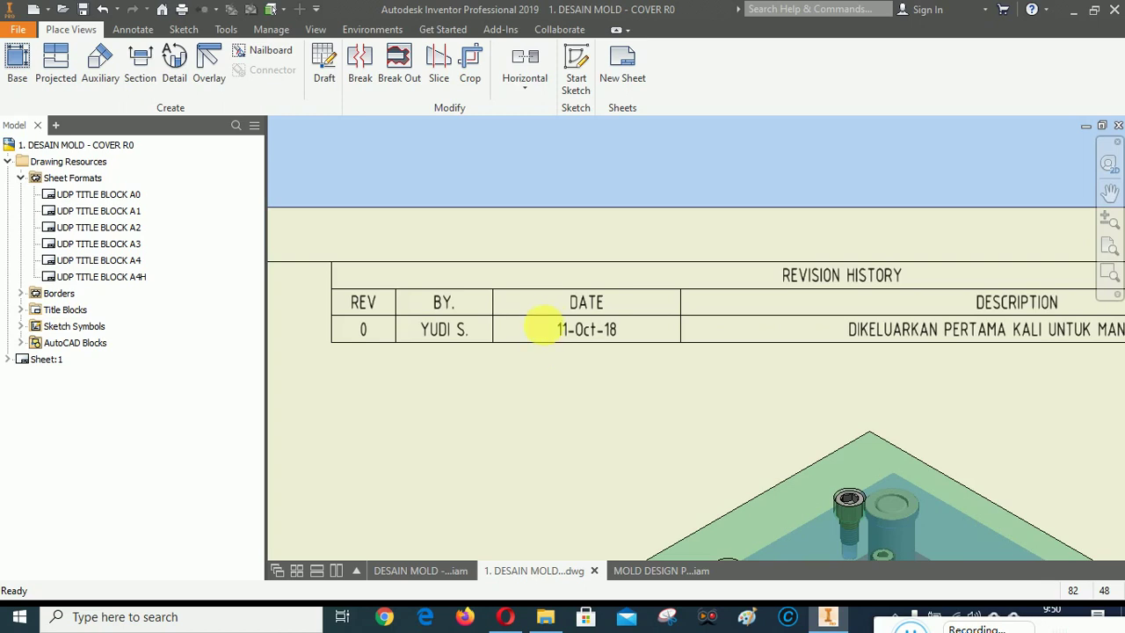
{"action": "scroll", "coordinate": [603, 252], "scroll_direction": "down", "scroll_amount": 5}
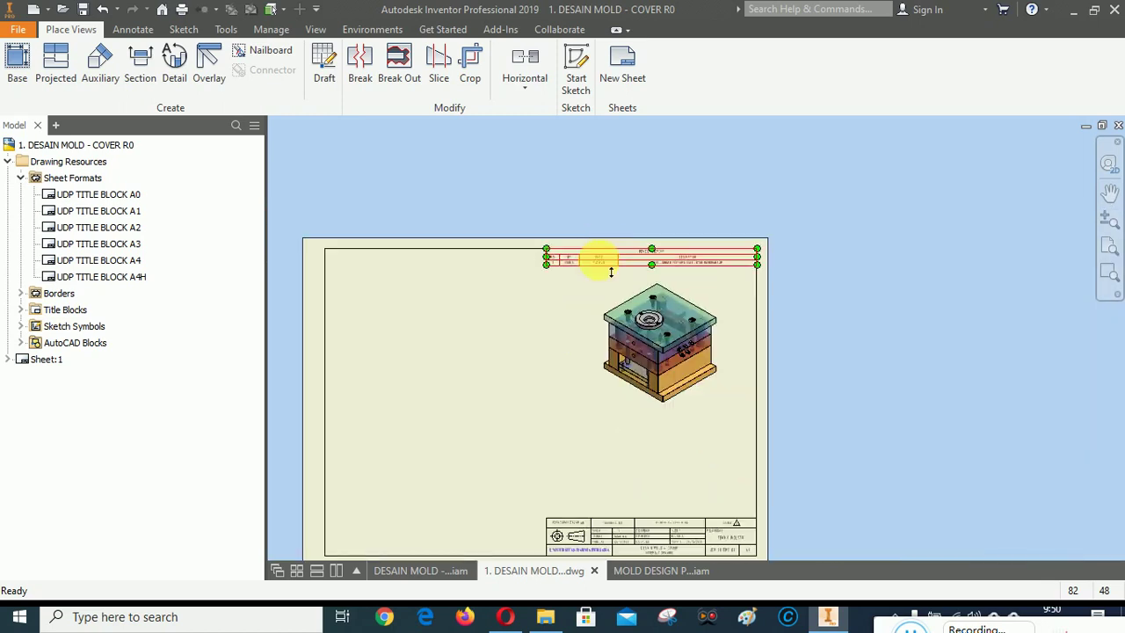
{"action": "scroll", "coordinate": [602, 264], "scroll_direction": "up", "scroll_amount": 3}
{"action": "scroll", "coordinate": [625, 449], "scroll_direction": "down", "scroll_amount": 4}
{"action": "scroll", "coordinate": [624, 447], "scroll_direction": "up", "scroll_amount": 6}
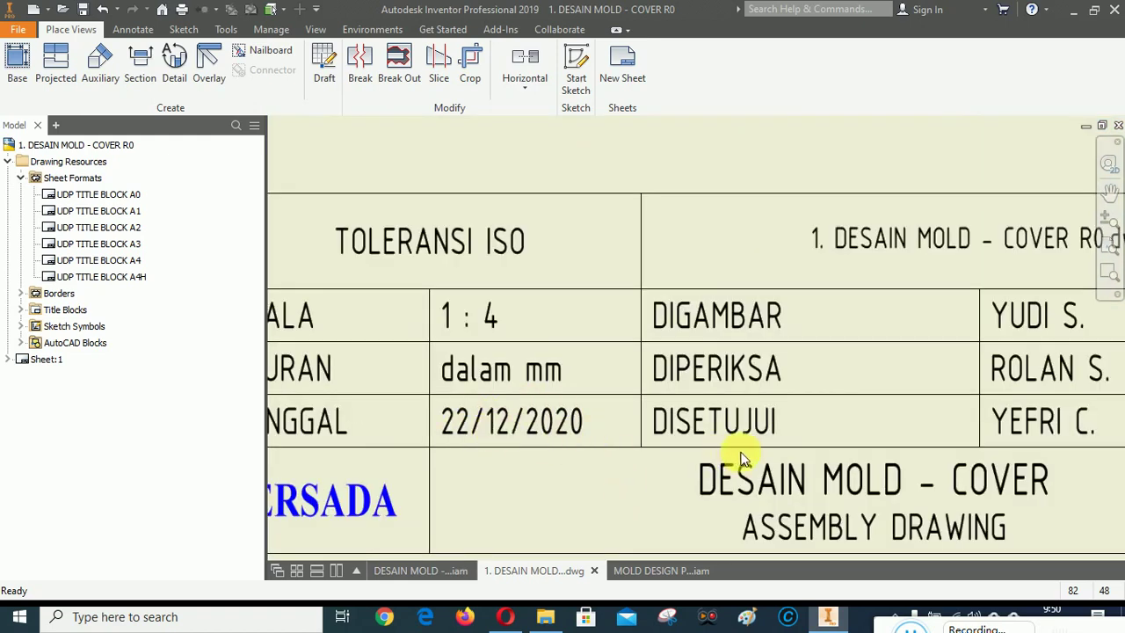
{"action": "scroll", "coordinate": [742, 452], "scroll_direction": "down", "scroll_amount": 6}
{"action": "scroll", "coordinate": [721, 413], "scroll_direction": "up", "scroll_amount": 4}
{"action": "scroll", "coordinate": [719, 378], "scroll_direction": "down", "scroll_amount": 3}
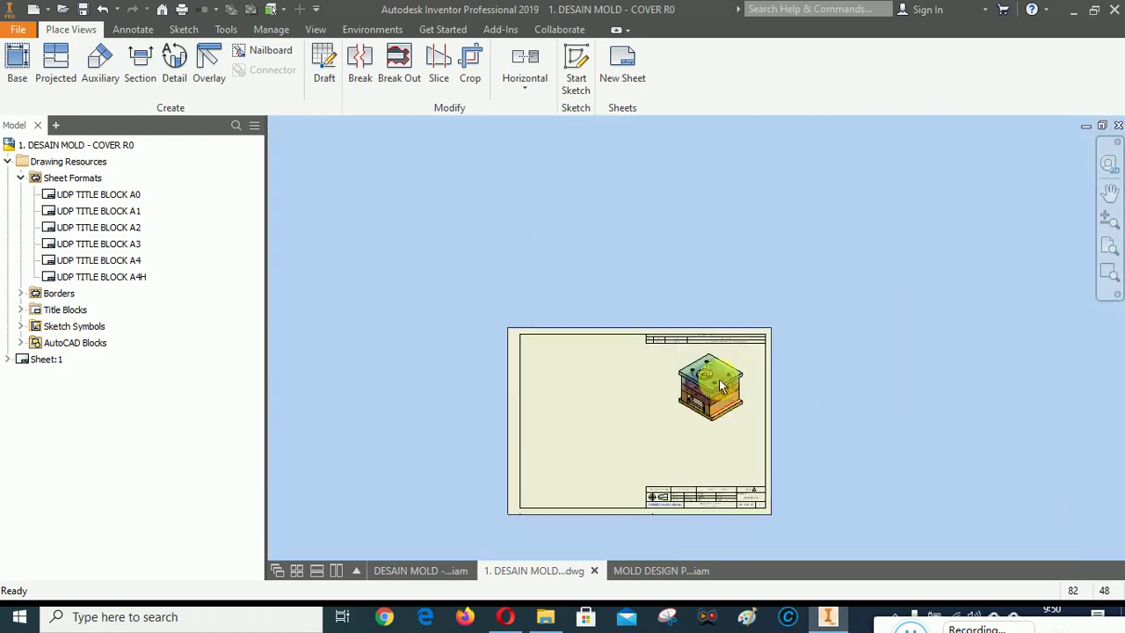
Set the date of revision 0 in the revision history table to 22/12/2020 and apply the change.
{"action": "scroll", "coordinate": [682, 307], "scroll_direction": "up", "scroll_amount": 5}
{"action": "scroll", "coordinate": [608, 309], "scroll_direction": "down", "scroll_amount": 3}
{"action": "scroll", "coordinate": [607, 309], "scroll_direction": "up", "scroll_amount": 4}
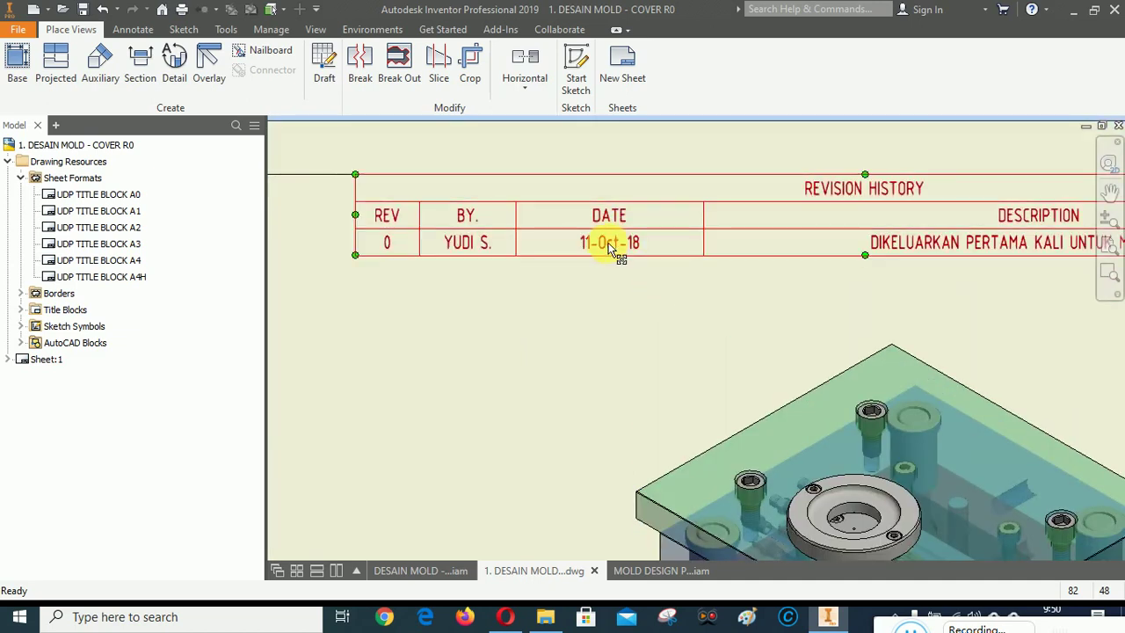
{"action": "scroll", "coordinate": [598, 261], "scroll_direction": "down", "scroll_amount": 2}
{"action": "scroll", "coordinate": [607, 257], "scroll_direction": "up", "scroll_amount": 3}
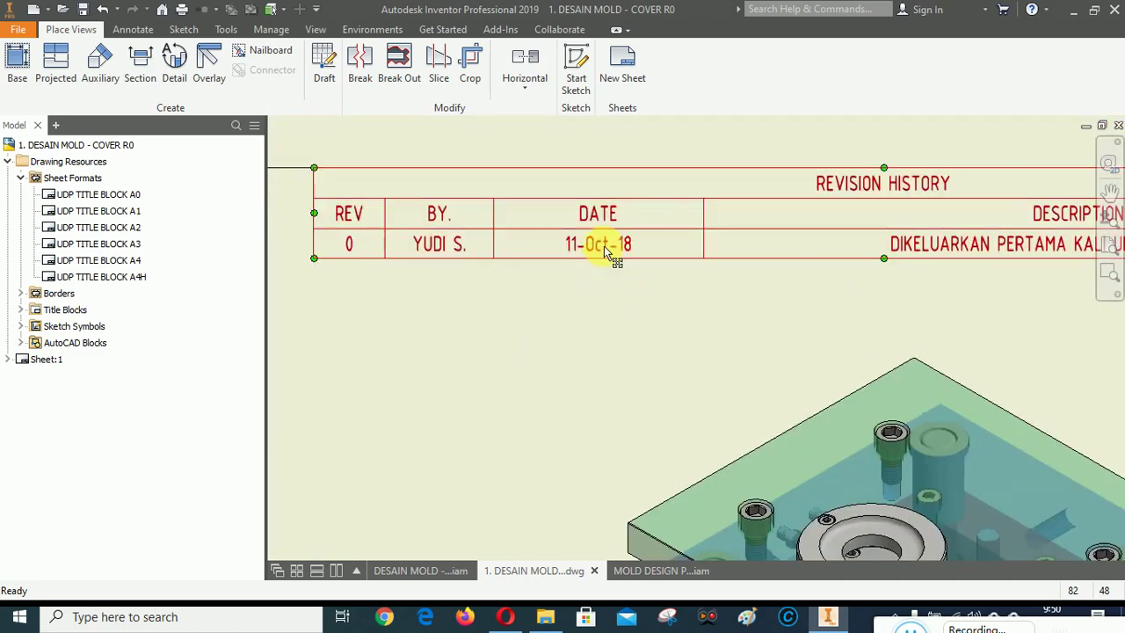
{"action": "right_click", "coordinate": [603, 247]}
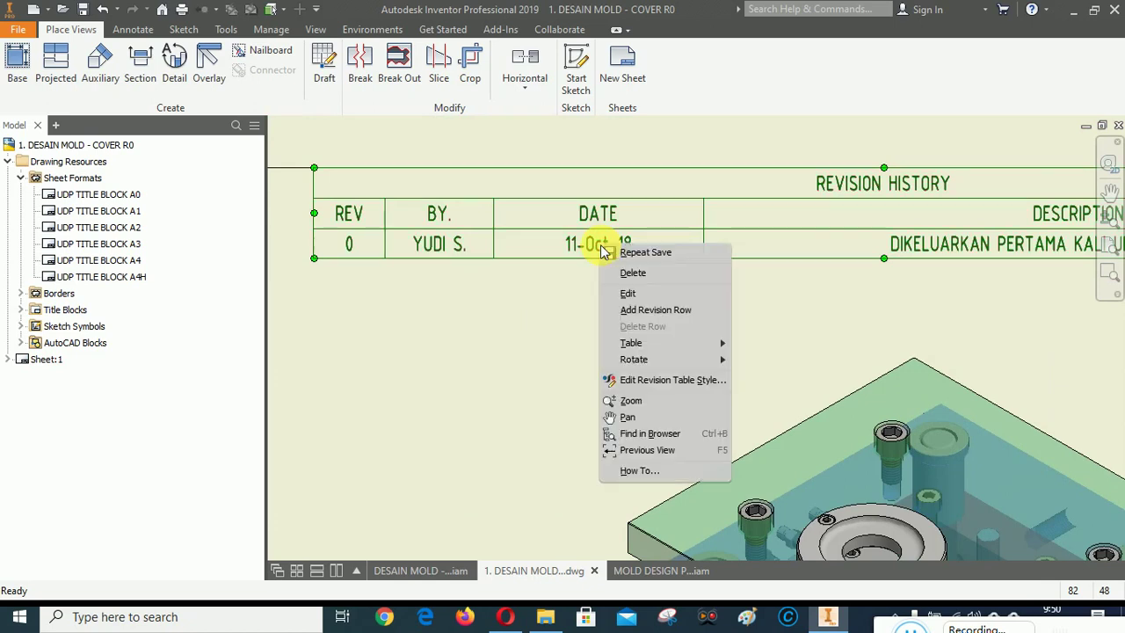
{"action": "left_click", "coordinate": [625, 295]}
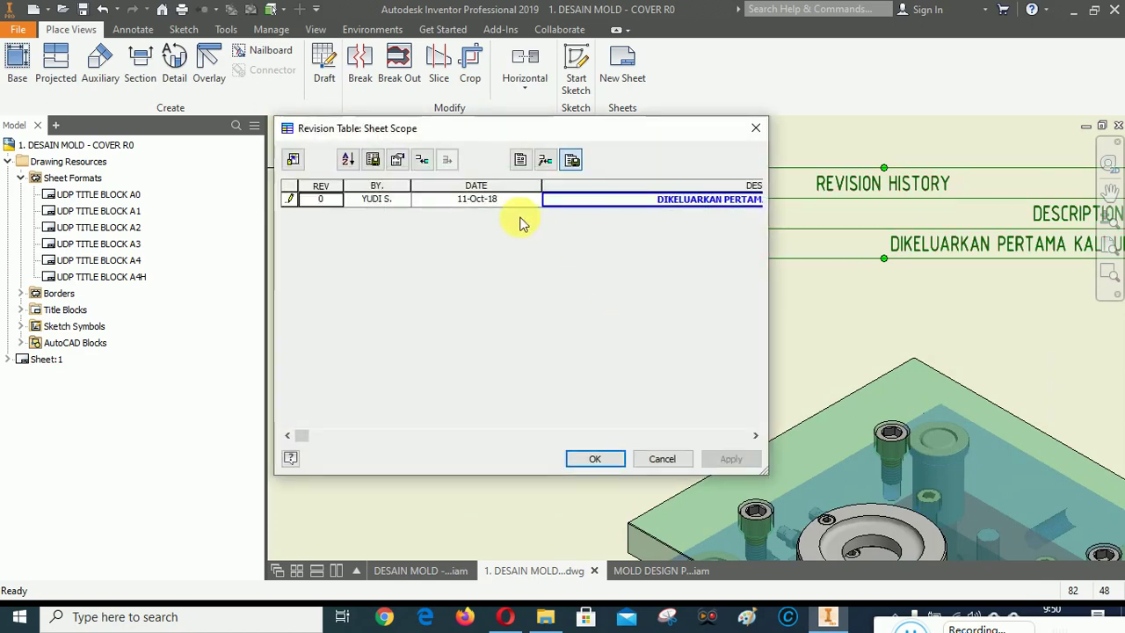
{"action": "left_click", "coordinate": [506, 201]}
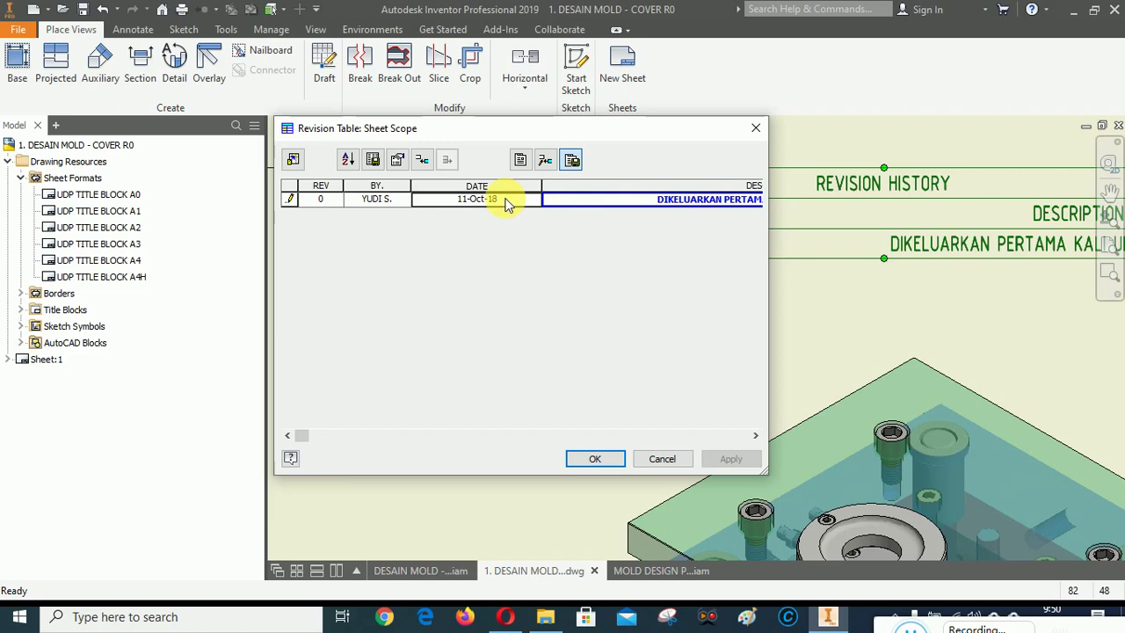
{"action": "type", "text": "22"}
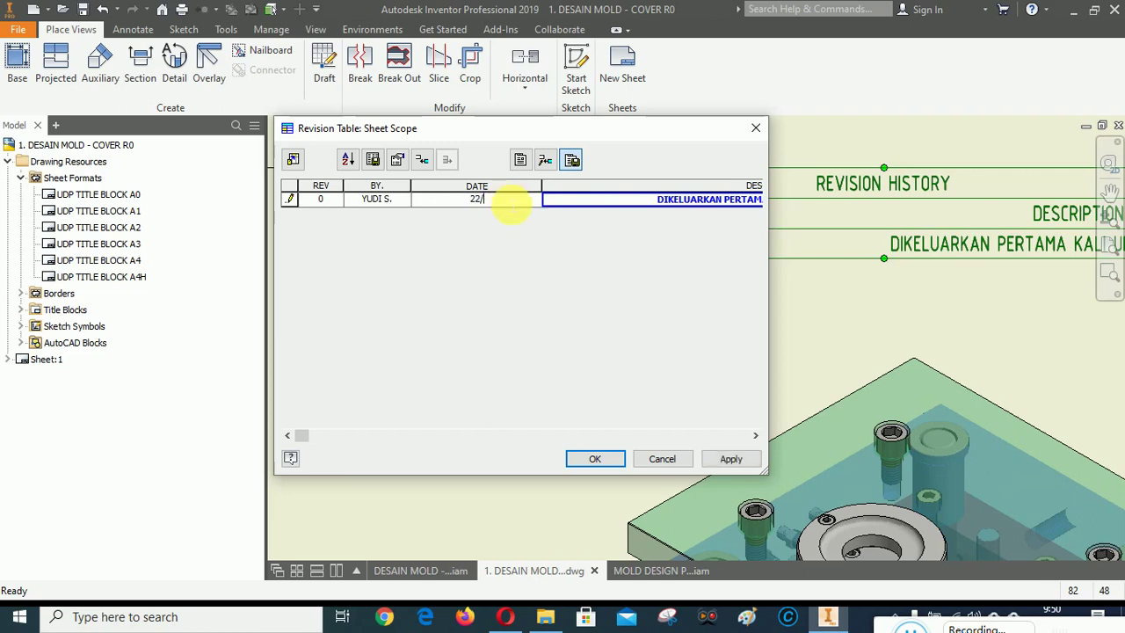
{"action": "type", "text": "/12/2020"}
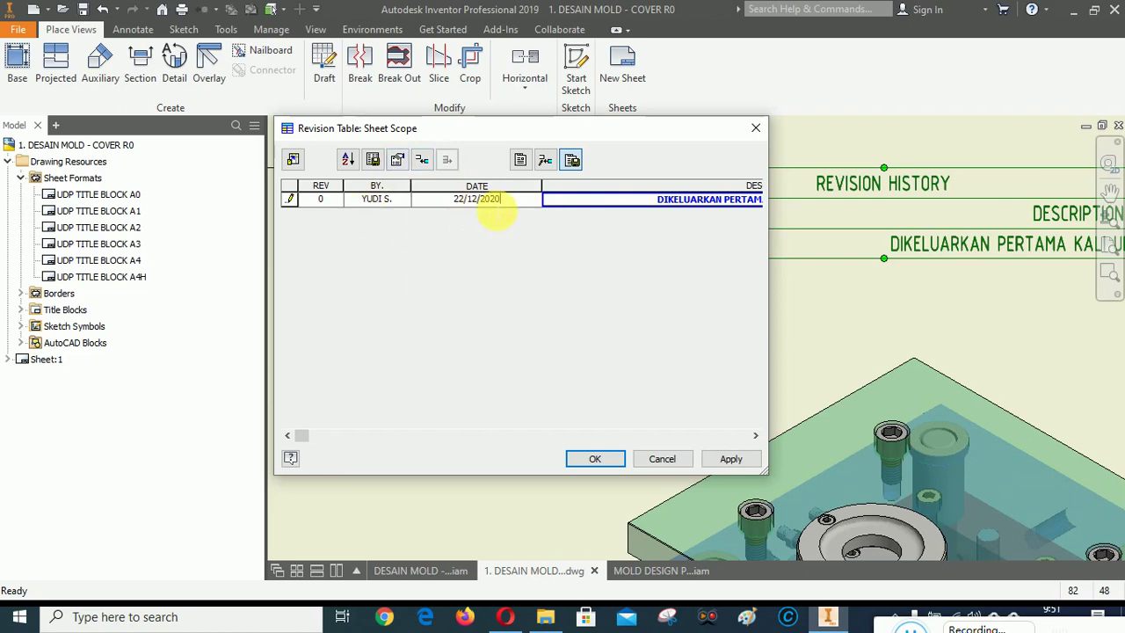
{"action": "left_click", "coordinate": [849, 326]}
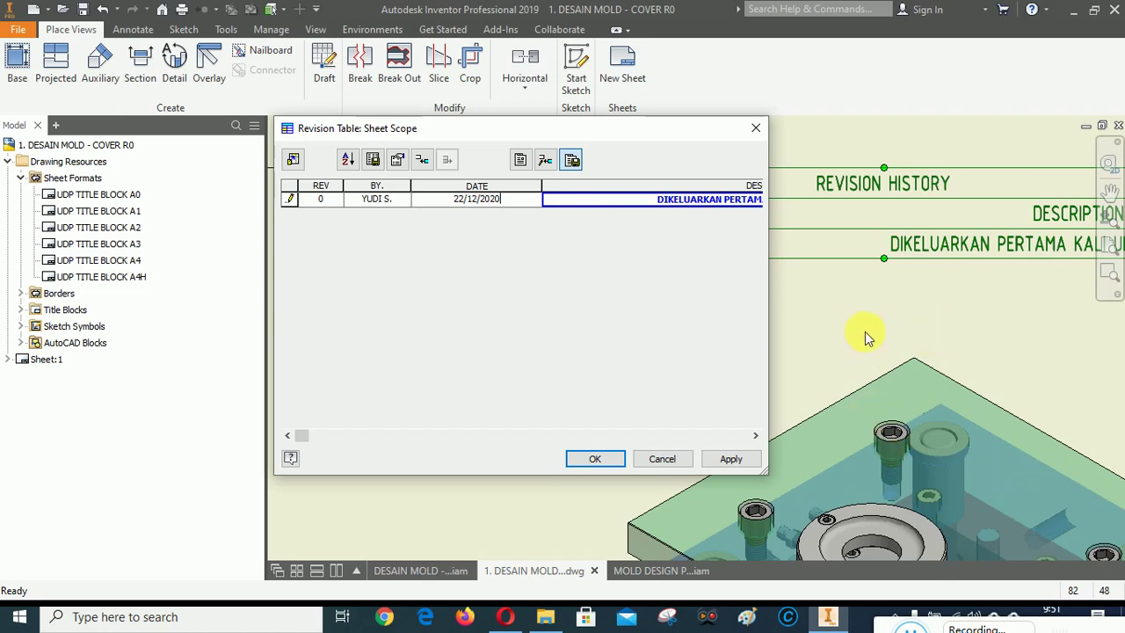
{"action": "left_click_drag", "start_coordinate": [767, 366], "coordinate": [1058, 414]}
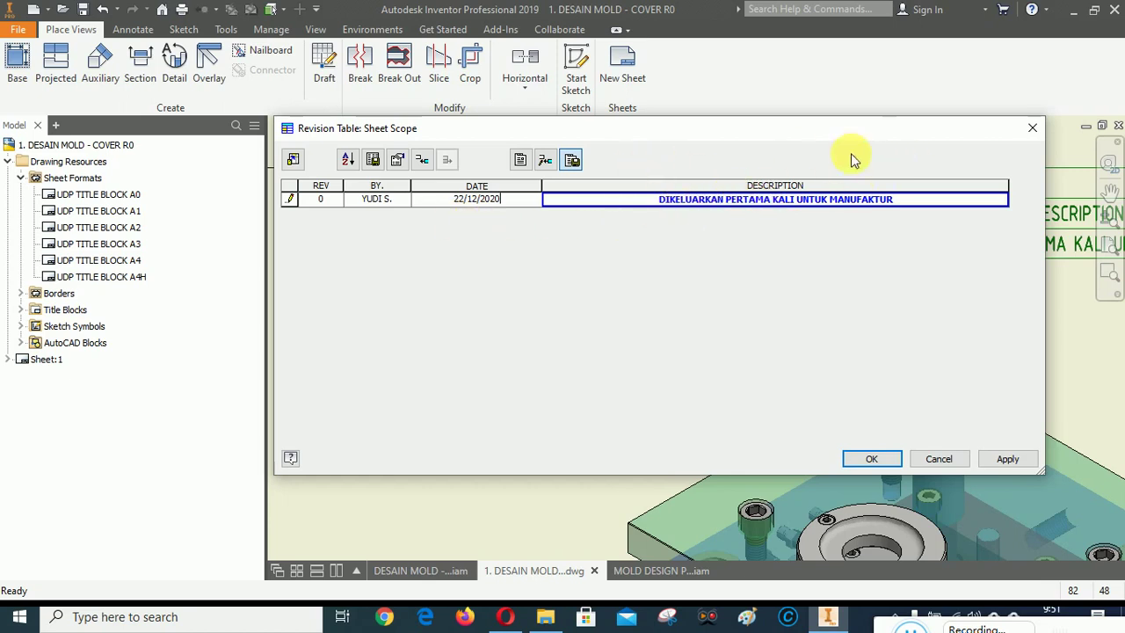
{"action": "left_click", "coordinate": [1010, 459]}
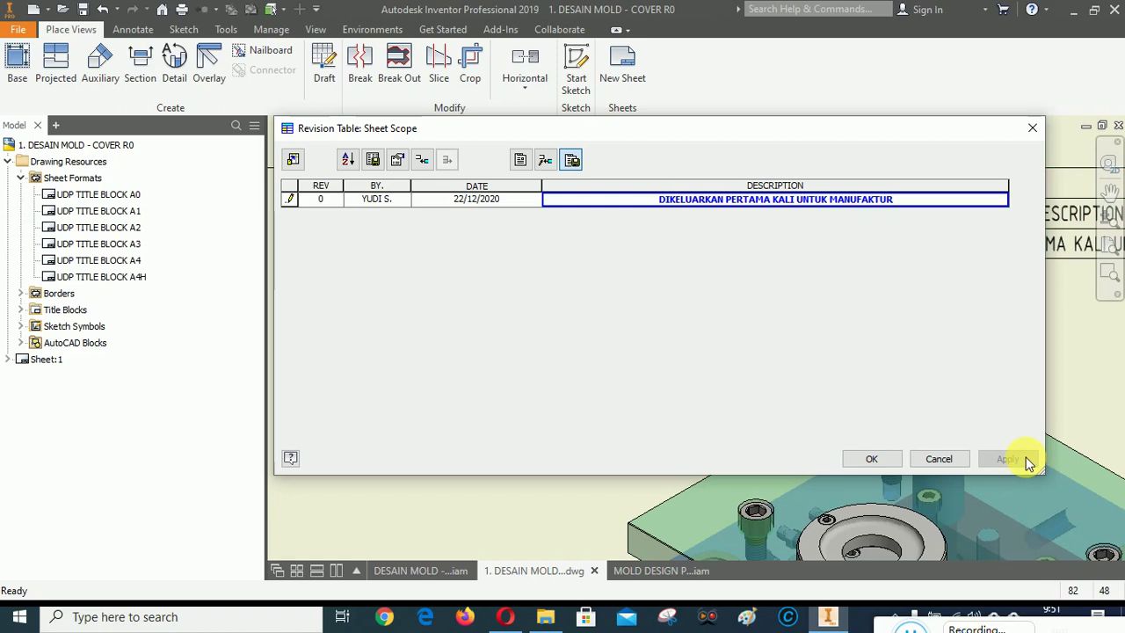
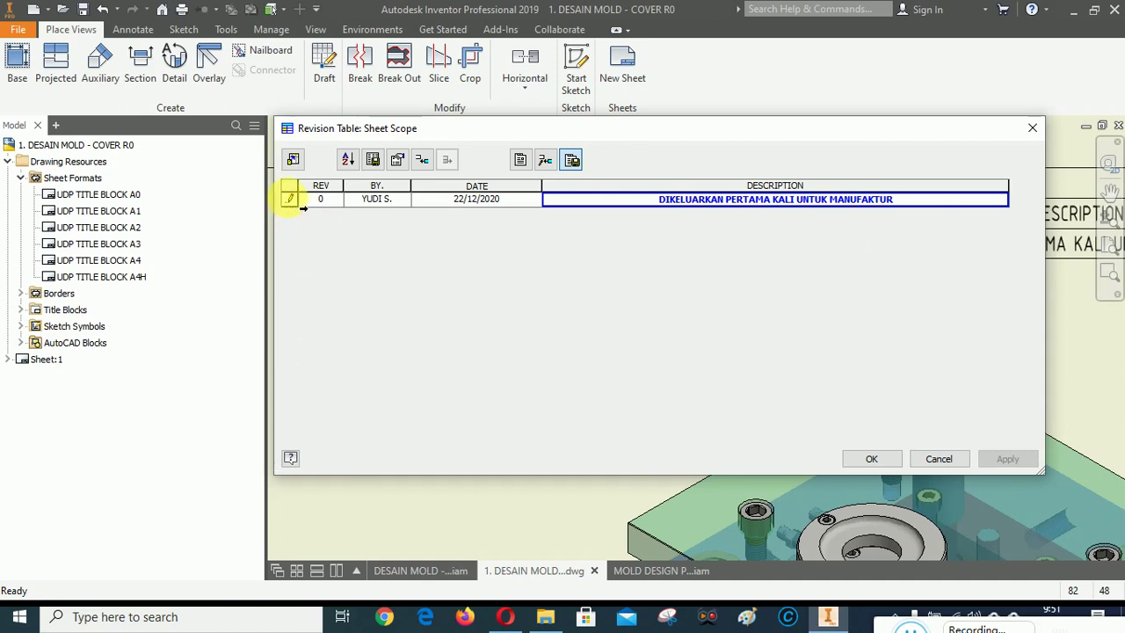
{"action": "right_click", "coordinate": [291, 203]}
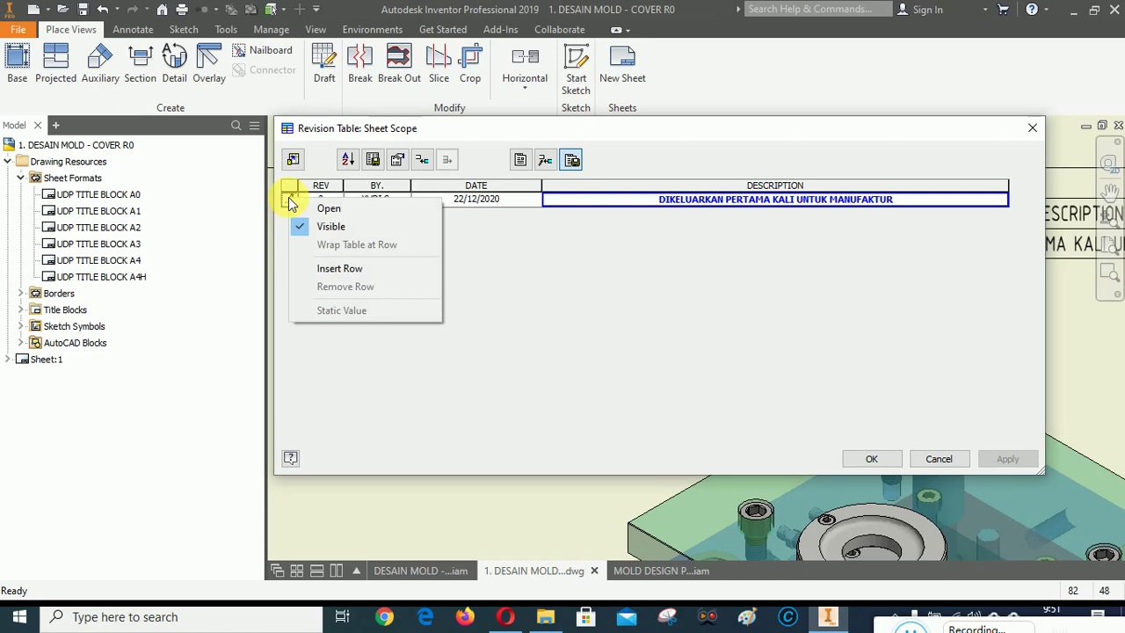
{"action": "left_click", "coordinate": [561, 299]}
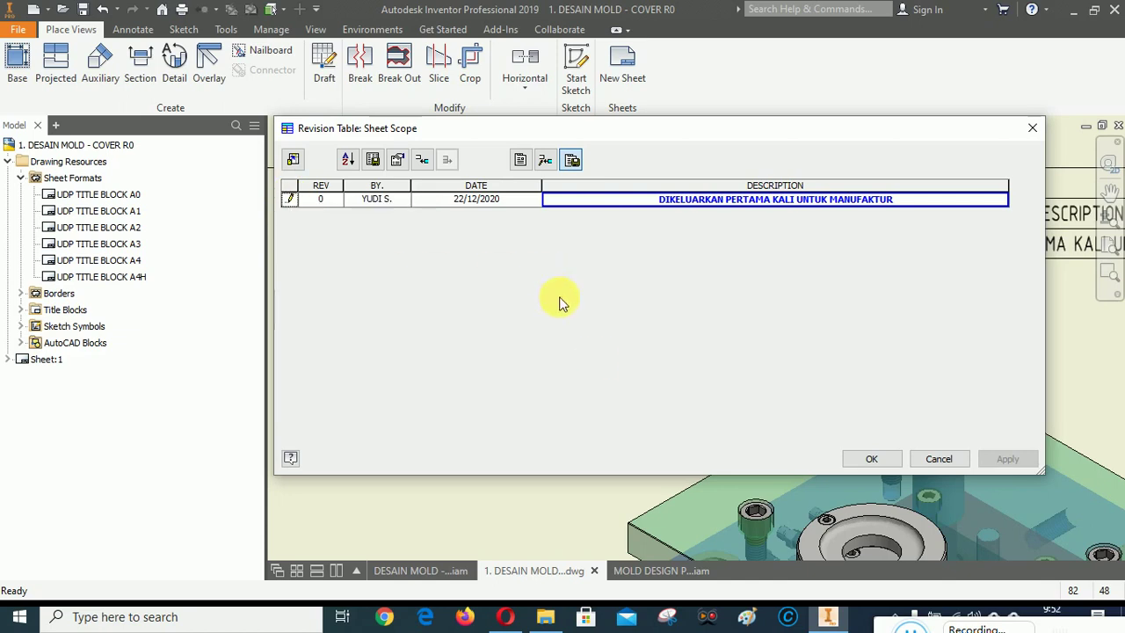
{"action": "left_click", "coordinate": [872, 459]}
{"action": "left_click", "coordinate": [351, 245]}
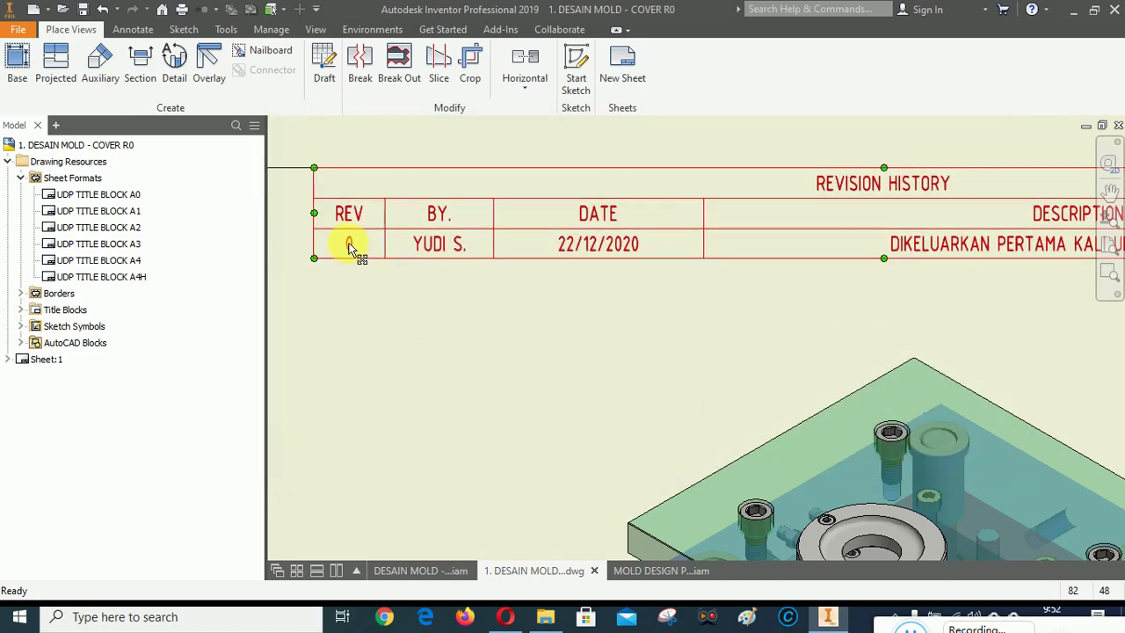
{"action": "right_click", "coordinate": [350, 246]}
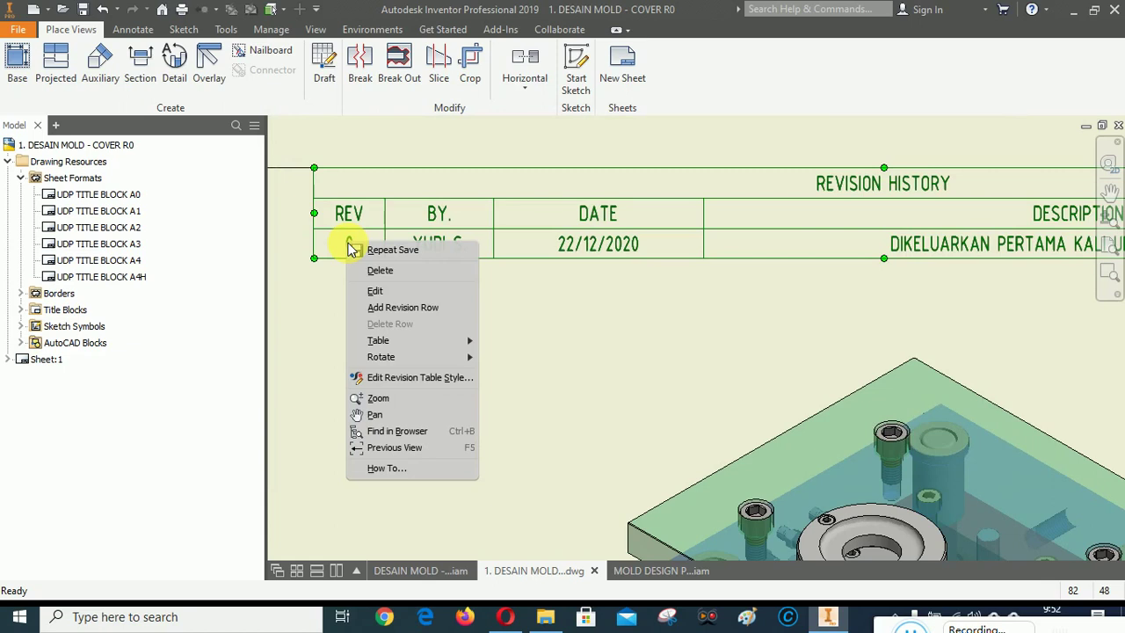
{"action": "left_click", "coordinate": [598, 307]}
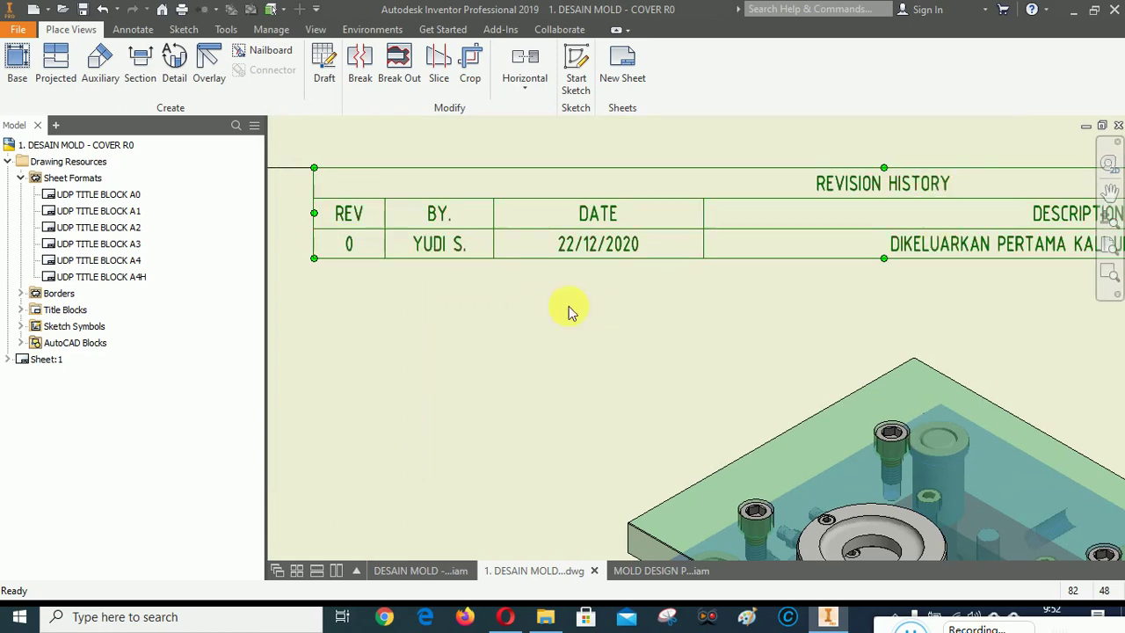
Add a row to the revision history table for revision 1, dated 30/12/2020.
{"action": "right_click", "coordinate": [350, 252]}
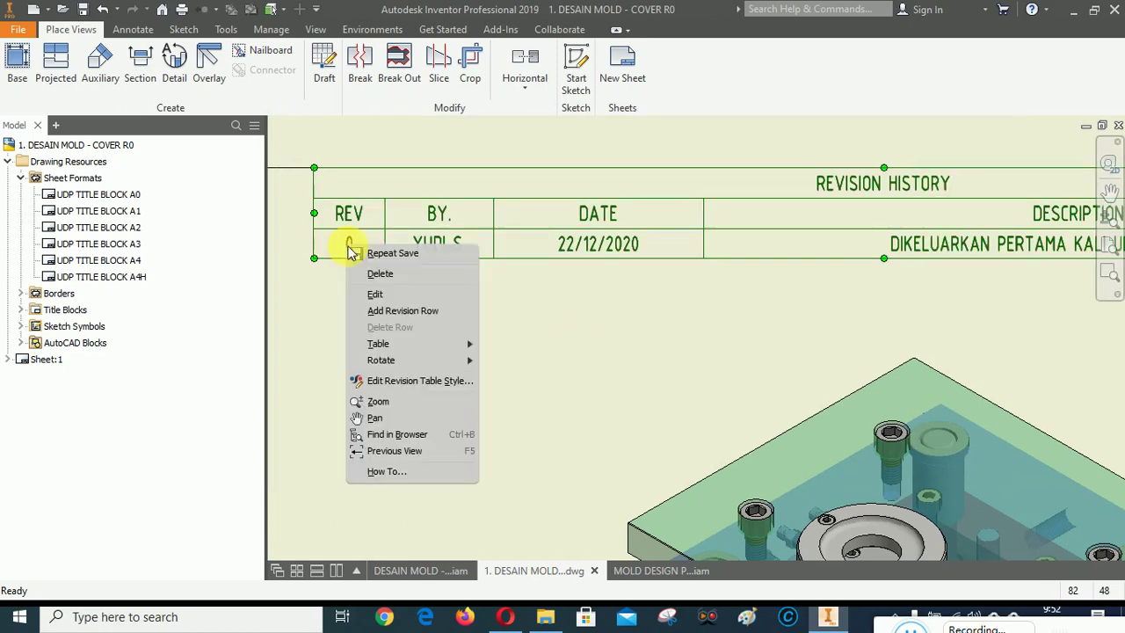
{"action": "left_click", "coordinate": [394, 313]}
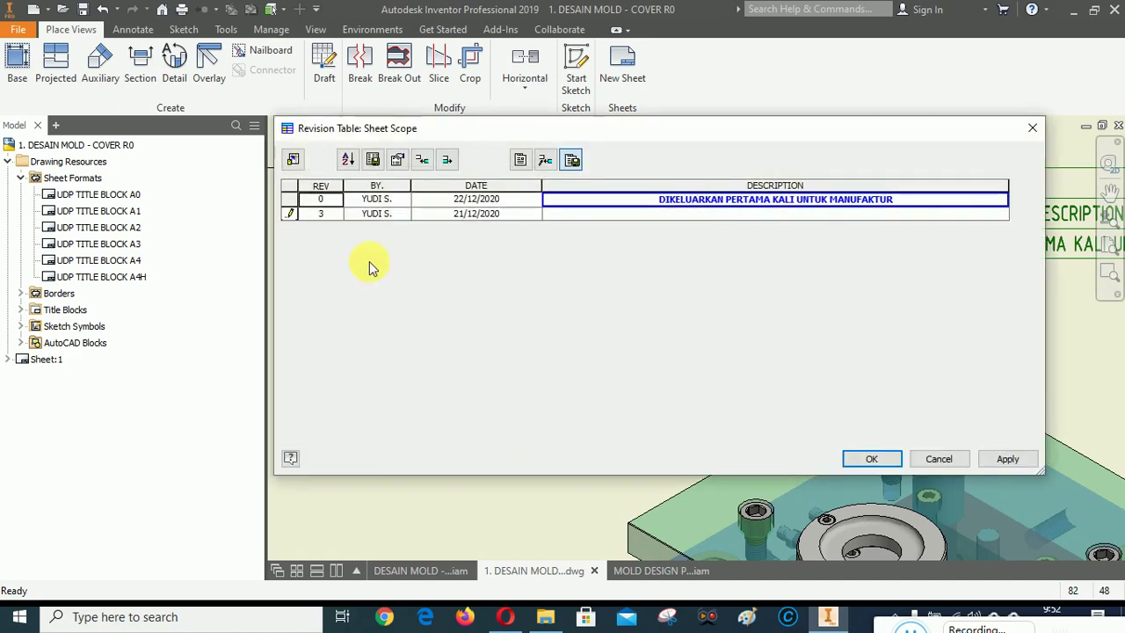
{"action": "double_click", "coordinate": [322, 214]}
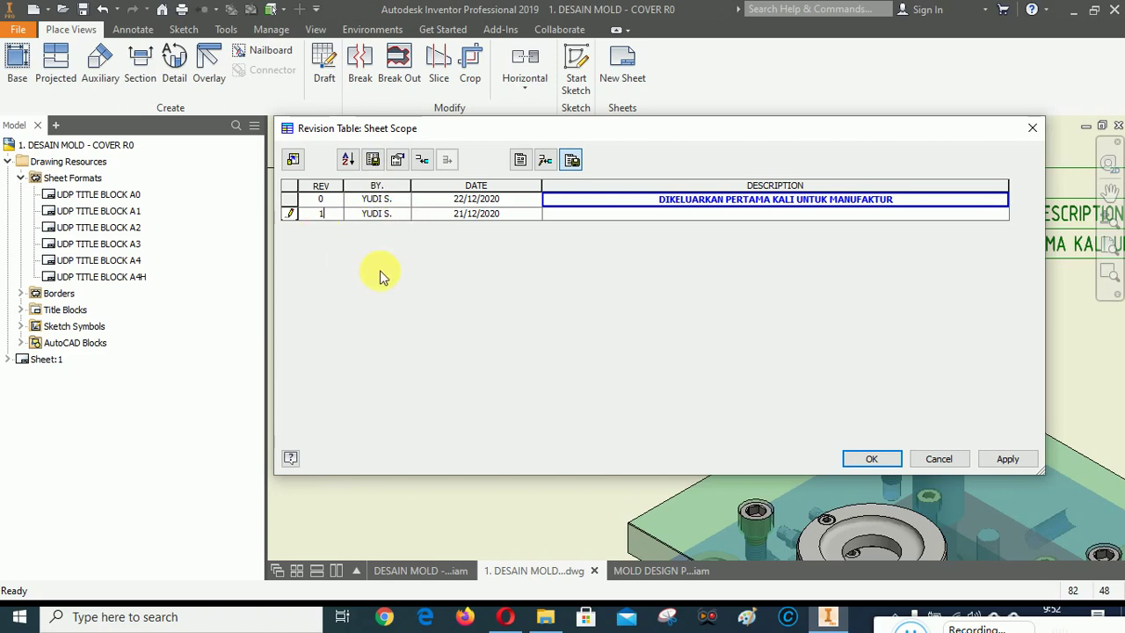
{"action": "left_click", "coordinate": [511, 212]}
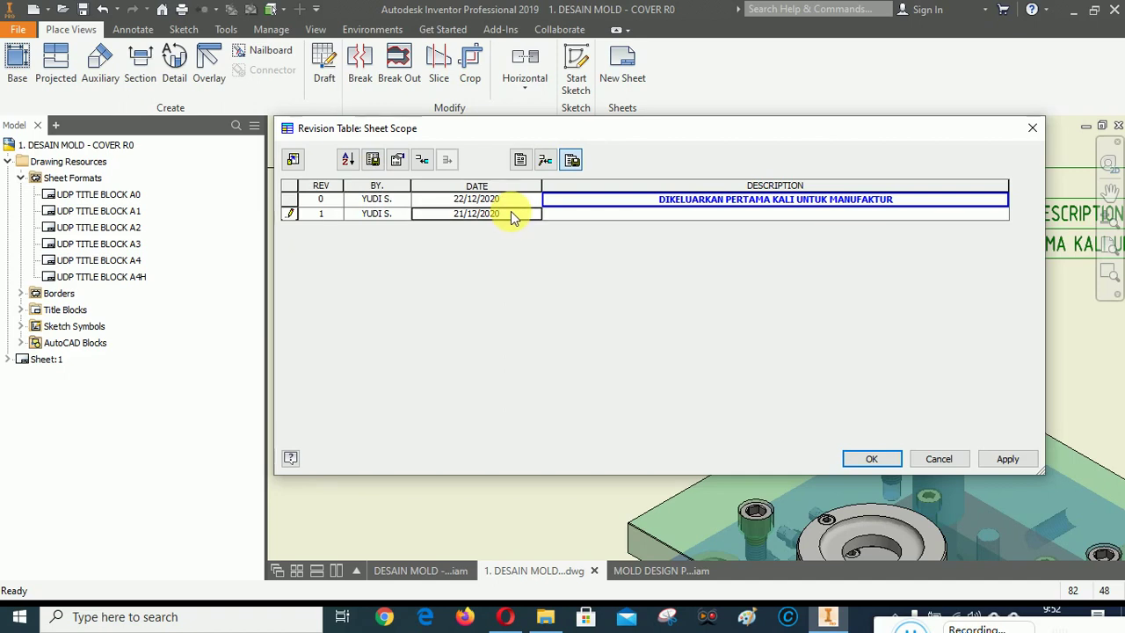
{"action": "type", "text": "30"}
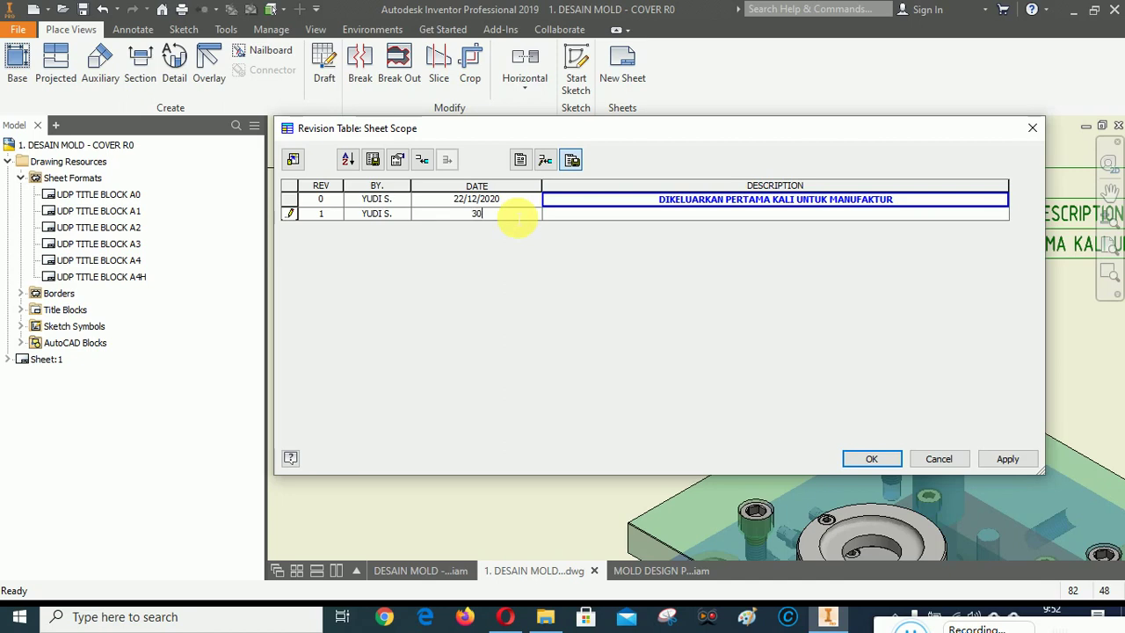
{"action": "type", "text": "/12/2020"}
Enter PERUBAHAN TIPE SPRUE BUSHING as the description of revision 1 and apply the table changes.
{"action": "left_click", "coordinate": [776, 214]}
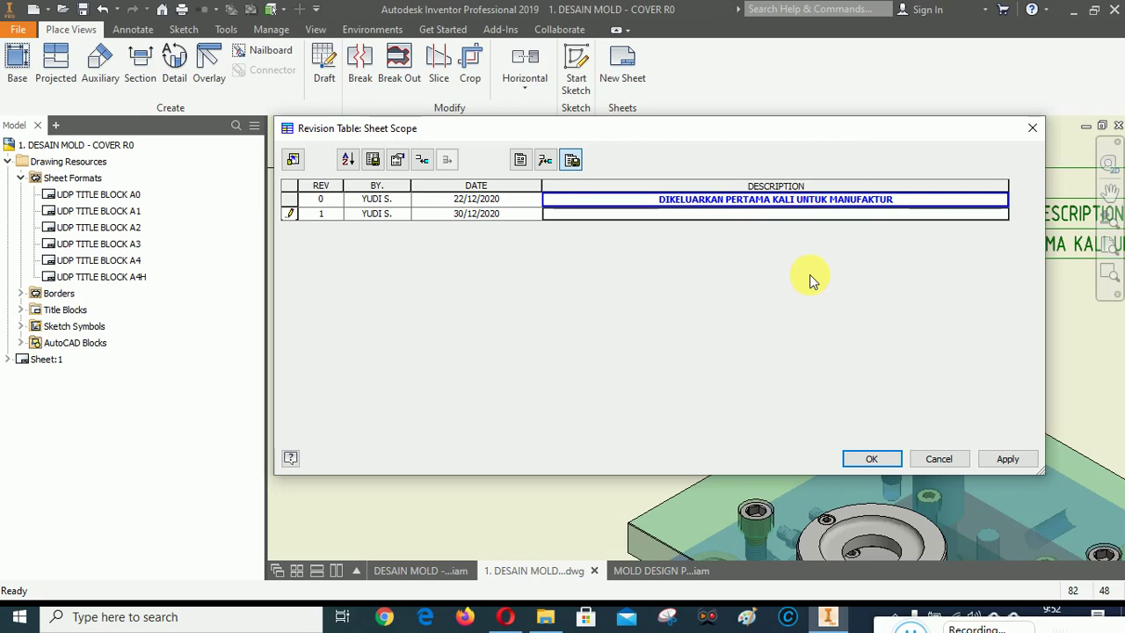
{"action": "type", "text": "PE"}
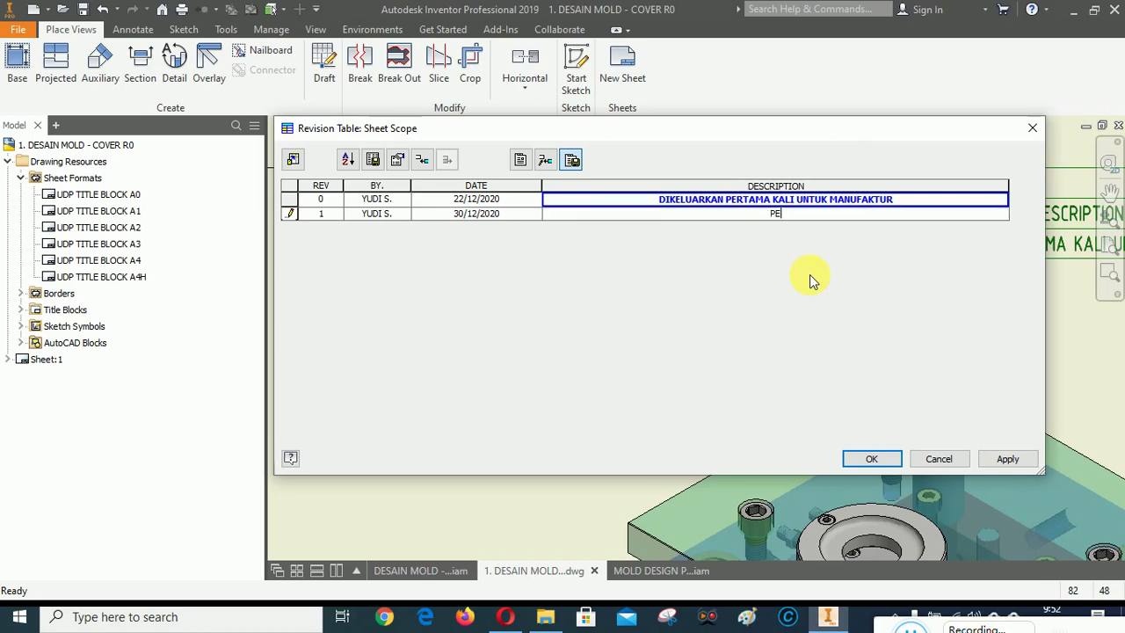
{"action": "type", "text": "RUBAHAN TIPE SPR"}
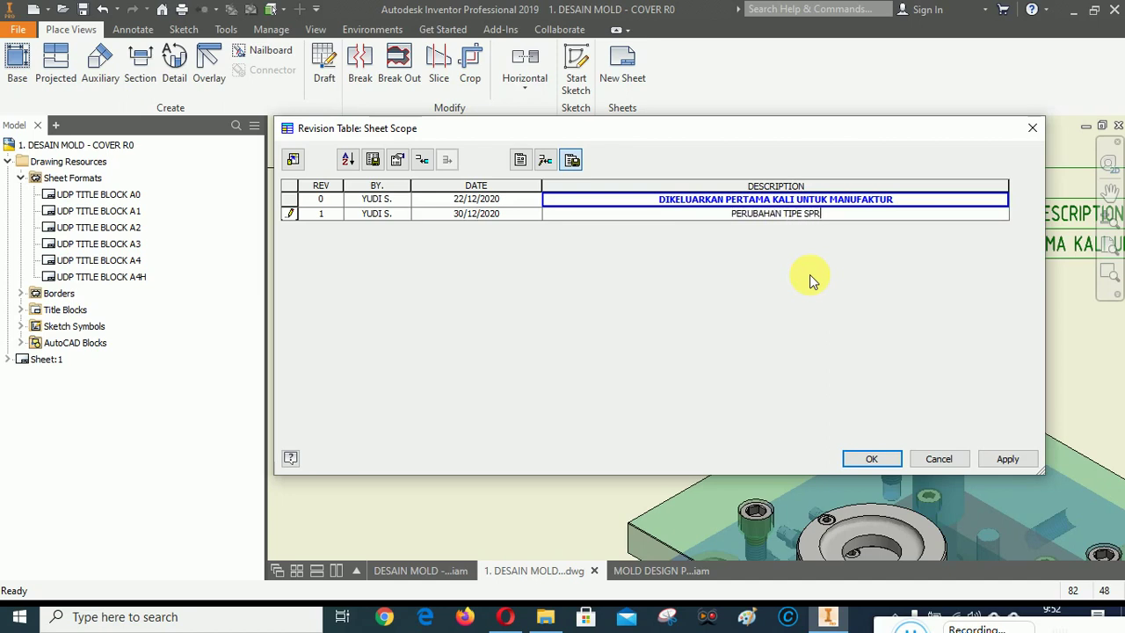
{"action": "type", "text": "UE BU"}
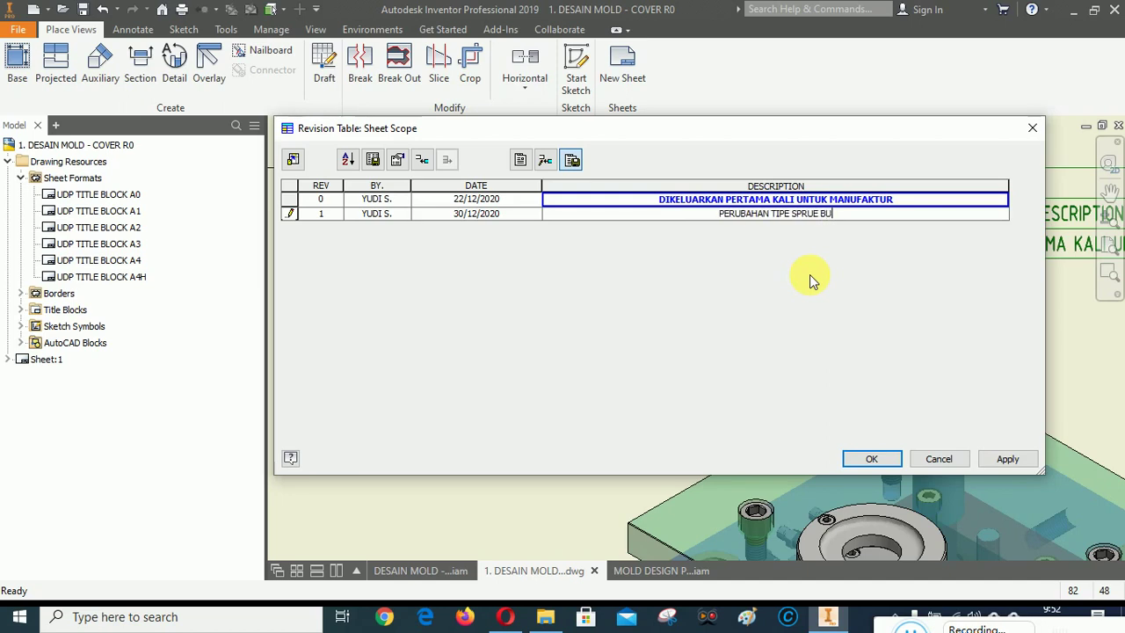
{"action": "type", "text": "SHI"}
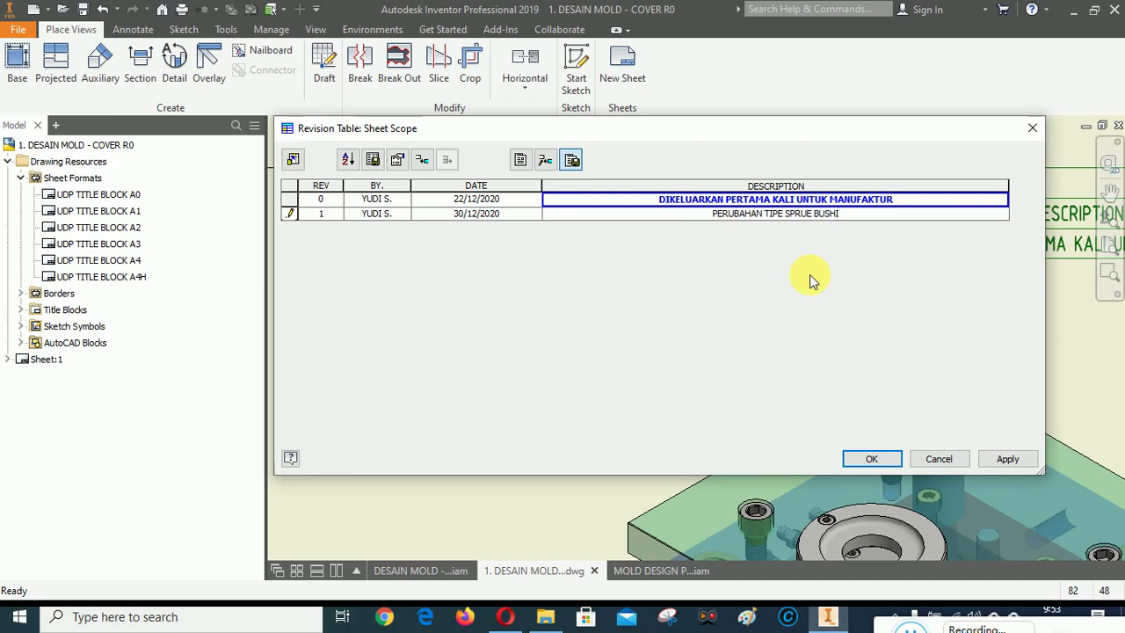
{"action": "type", "text": "NG"}
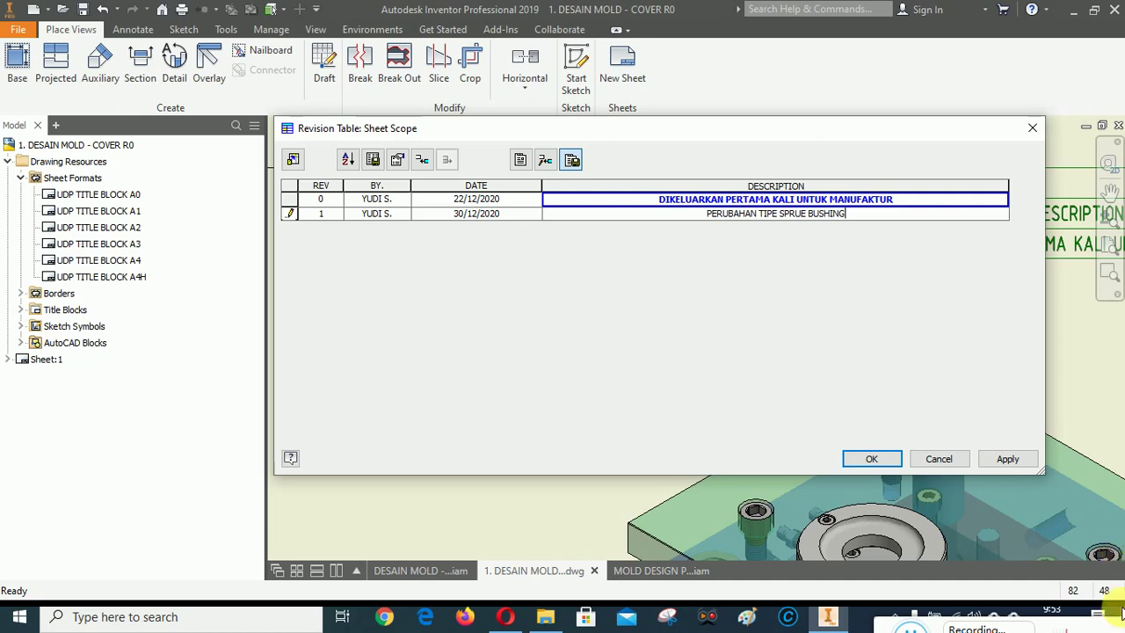
{"action": "left_click", "coordinate": [1011, 459]}
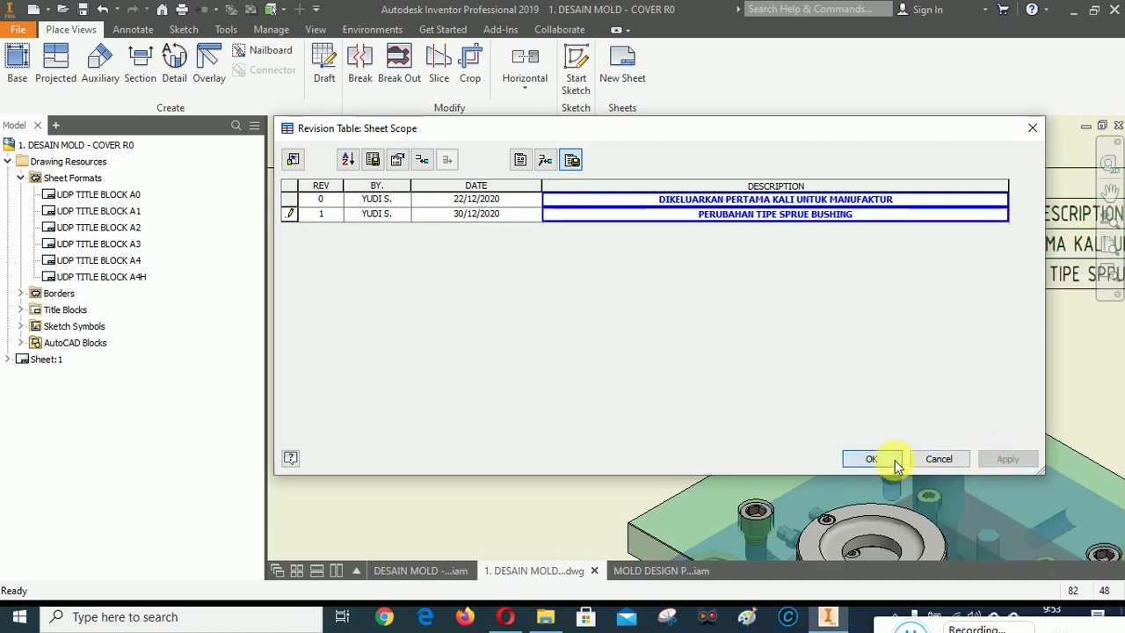
{"action": "left_click", "coordinate": [871, 458]}
Compare the new row of the revision history table with the revision mark in the title block.
{"action": "scroll", "coordinate": [334, 219], "scroll_direction": "down", "scroll_amount": 5}
{"action": "scroll", "coordinate": [474, 224], "scroll_direction": "up", "scroll_amount": 2}
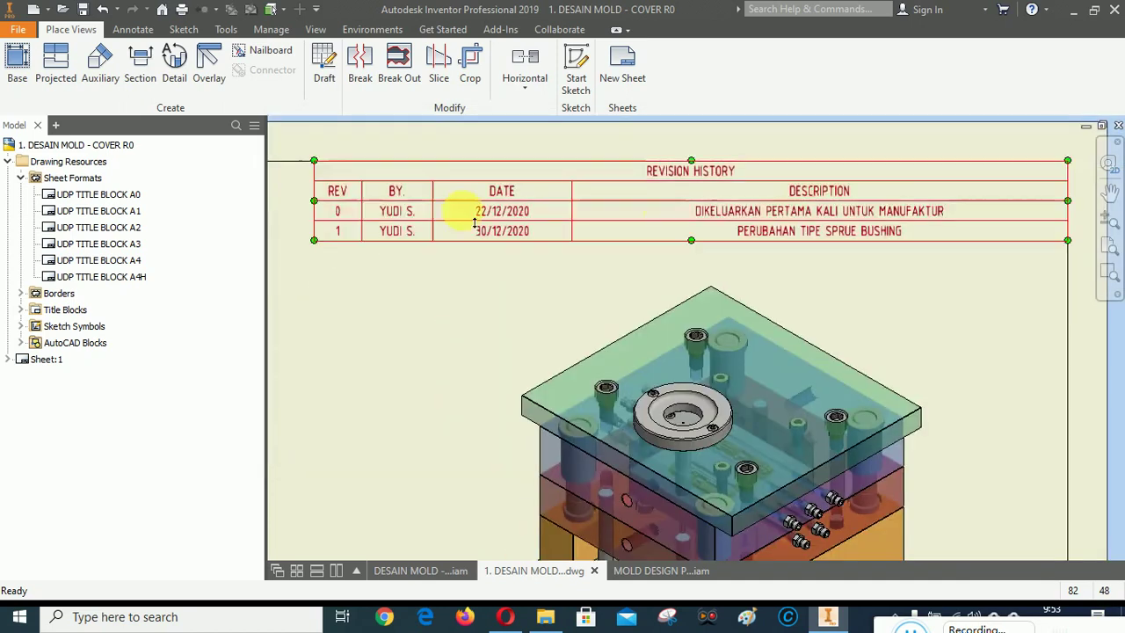
{"action": "scroll", "coordinate": [783, 206], "scroll_direction": "down", "scroll_amount": 5}
{"action": "scroll", "coordinate": [875, 387], "scroll_direction": "up", "scroll_amount": 4}
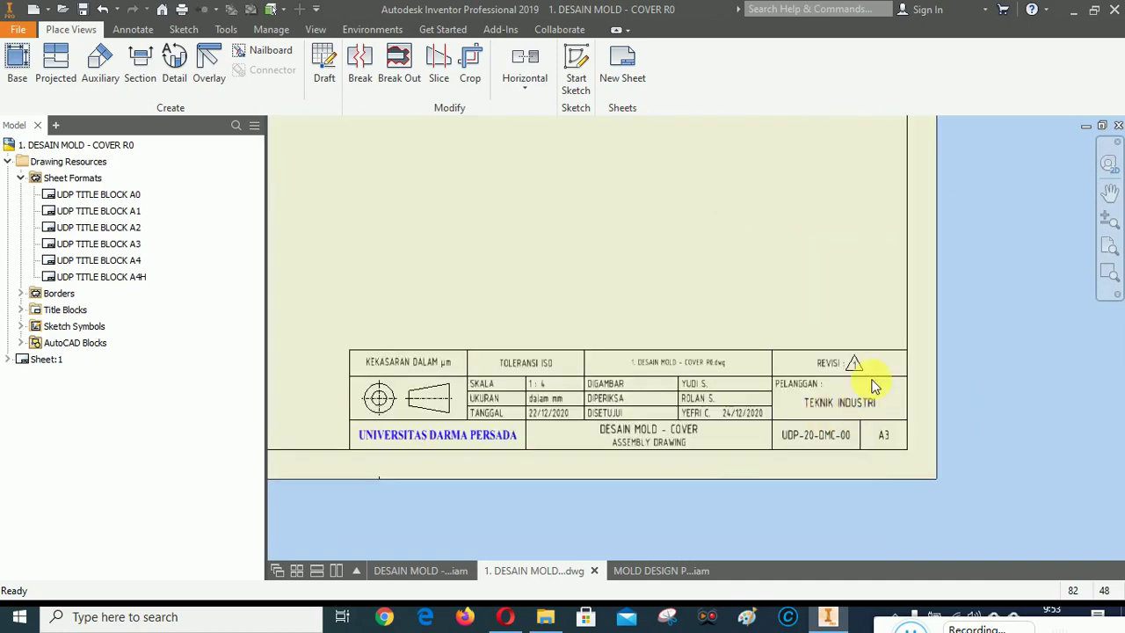
{"action": "scroll", "coordinate": [875, 386], "scroll_direction": "up", "scroll_amount": 3}
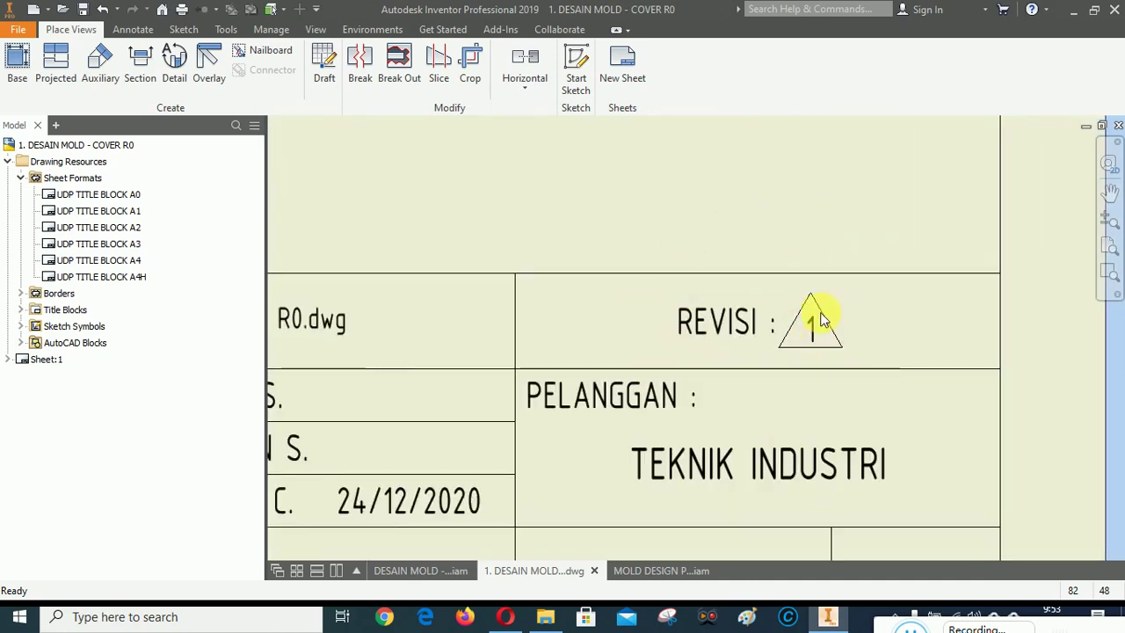
{"action": "scroll", "coordinate": [921, 464], "scroll_direction": "down", "scroll_amount": 5}
{"action": "scroll", "coordinate": [921, 464], "scroll_direction": "down", "scroll_amount": 3}
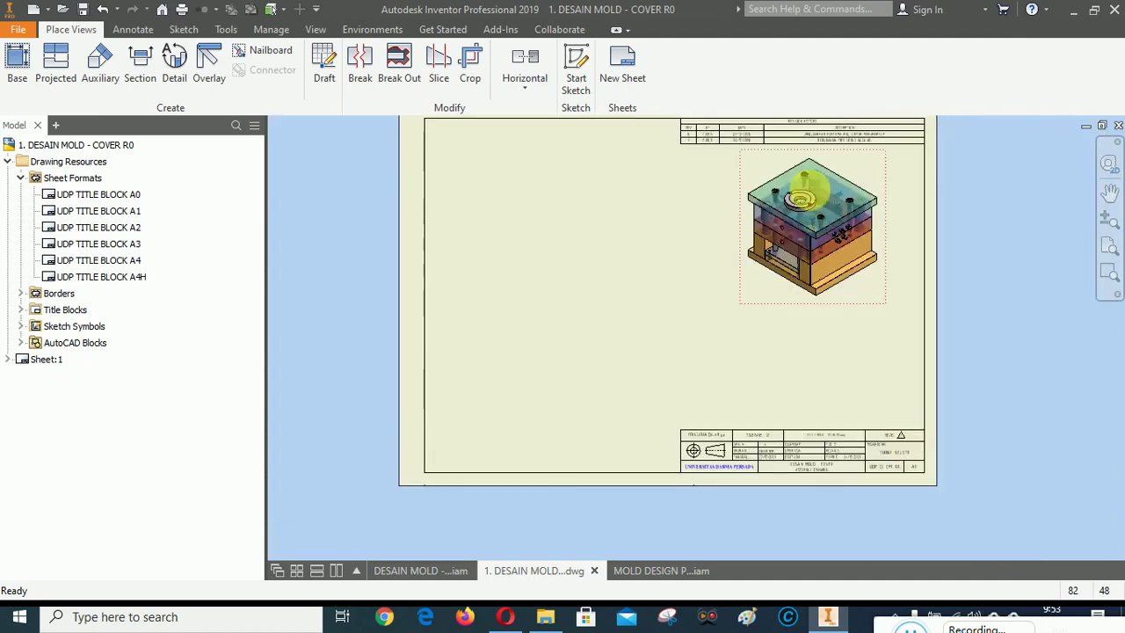
Examine the locating ring and sprue bushing area on top of the isometric mold view.
{"action": "scroll", "coordinate": [782, 218], "scroll_direction": "up", "scroll_amount": 5}
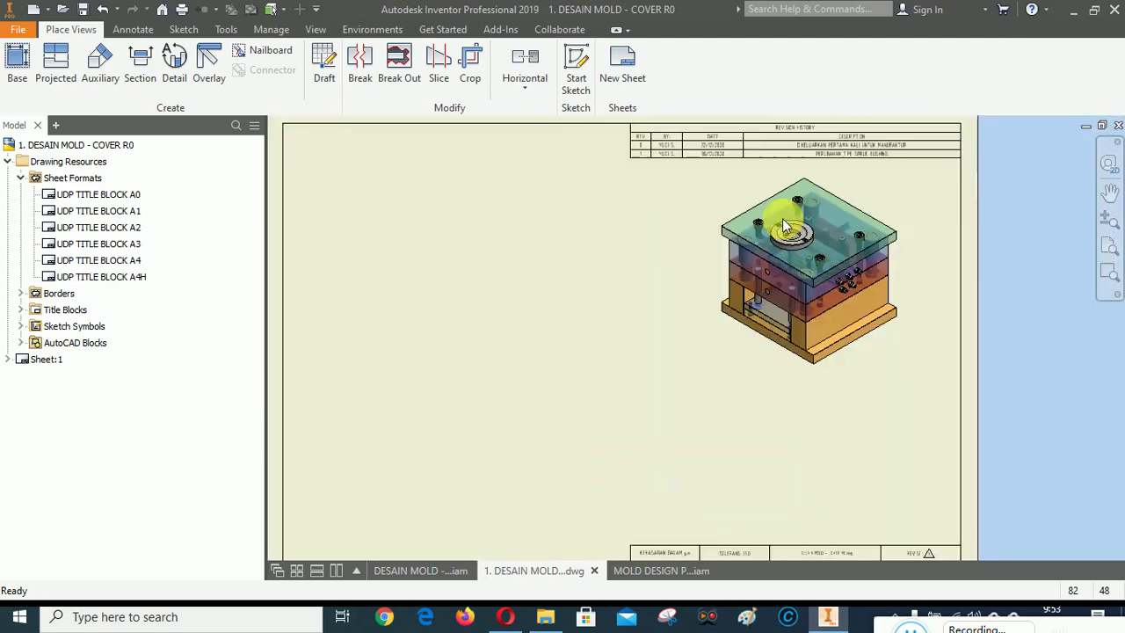
{"action": "scroll", "coordinate": [782, 218], "scroll_direction": "down", "scroll_amount": 4}
{"action": "scroll", "coordinate": [782, 218], "scroll_direction": "up", "scroll_amount": 4}
{"action": "scroll", "coordinate": [782, 232], "scroll_direction": "down", "scroll_amount": 3}
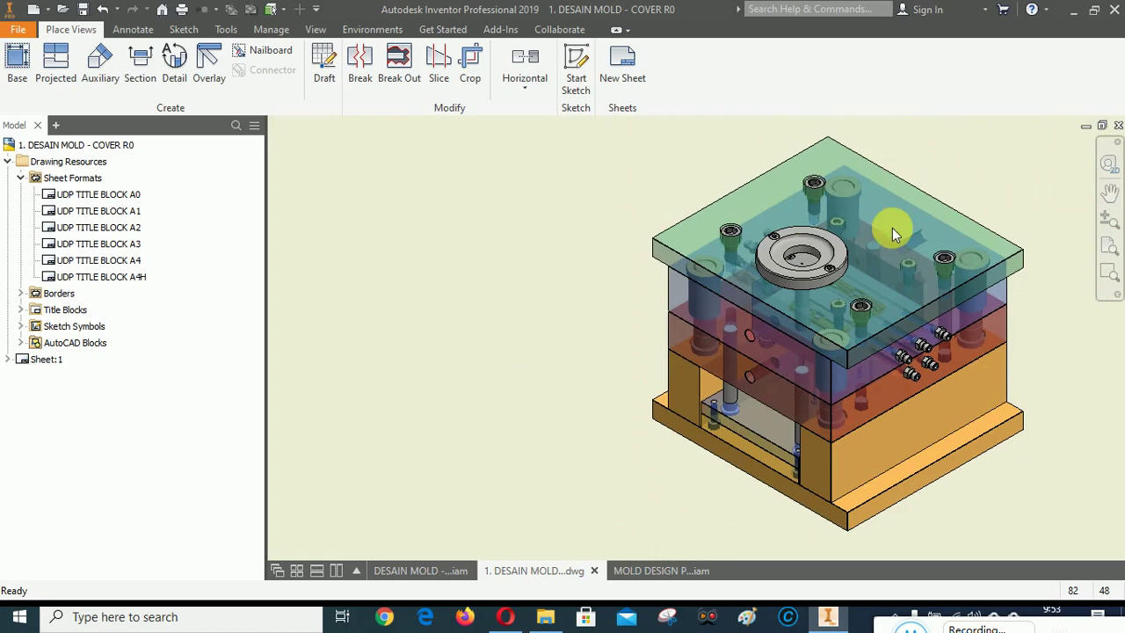
{"action": "left_click", "coordinate": [1108, 276]}
{"action": "left_click_drag", "start_coordinate": [753, 150], "coordinate": [918, 403]}
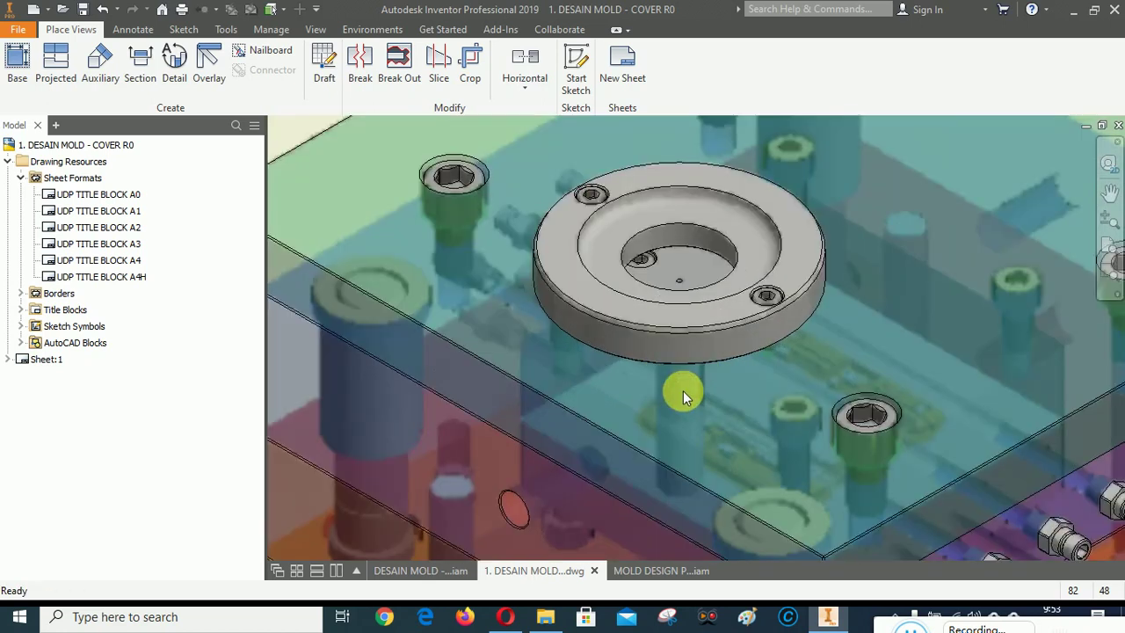
{"action": "scroll", "coordinate": [870, 272], "scroll_direction": "down", "scroll_amount": 4}
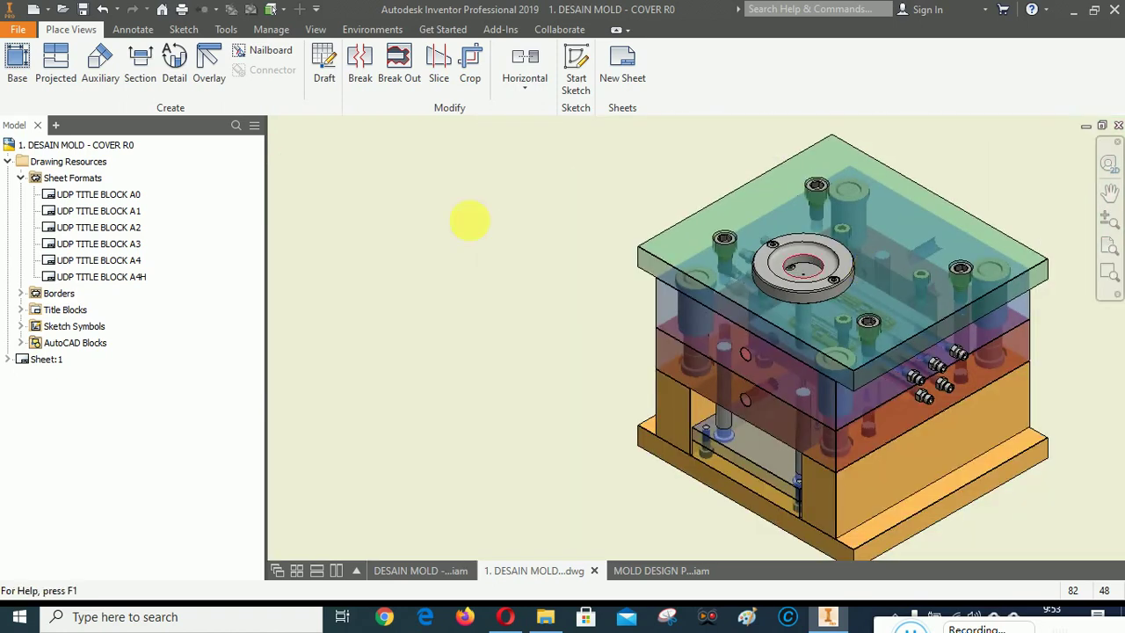
{"action": "left_click", "coordinate": [499, 32]}
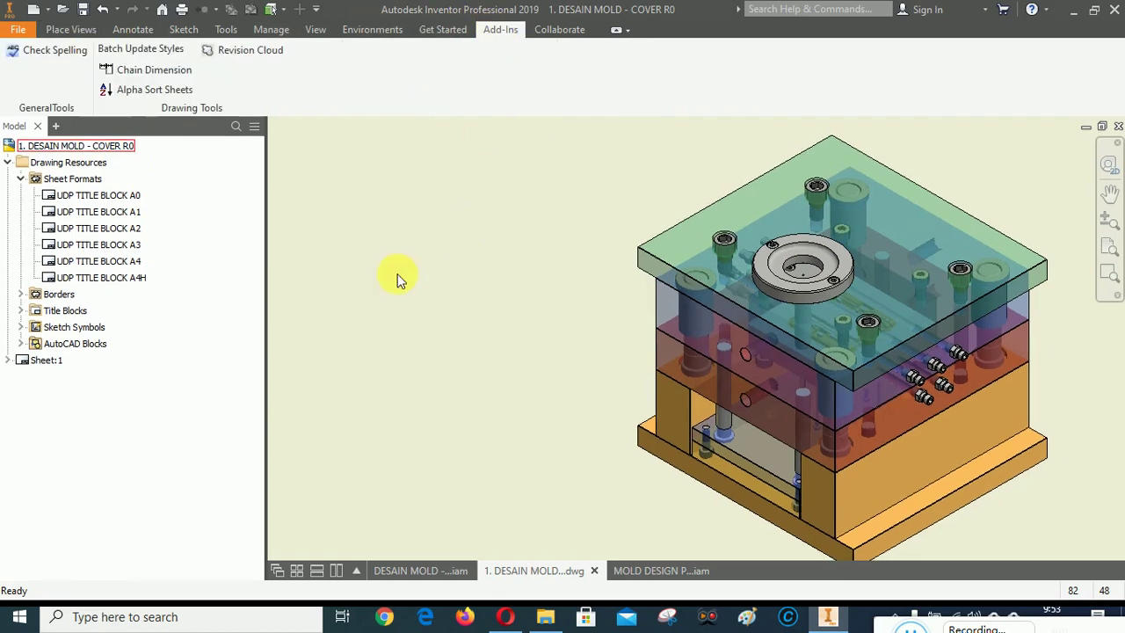
{"action": "left_click", "coordinate": [251, 53]}
{"action": "scroll", "coordinate": [870, 254], "scroll_direction": "up", "scroll_amount": 4}
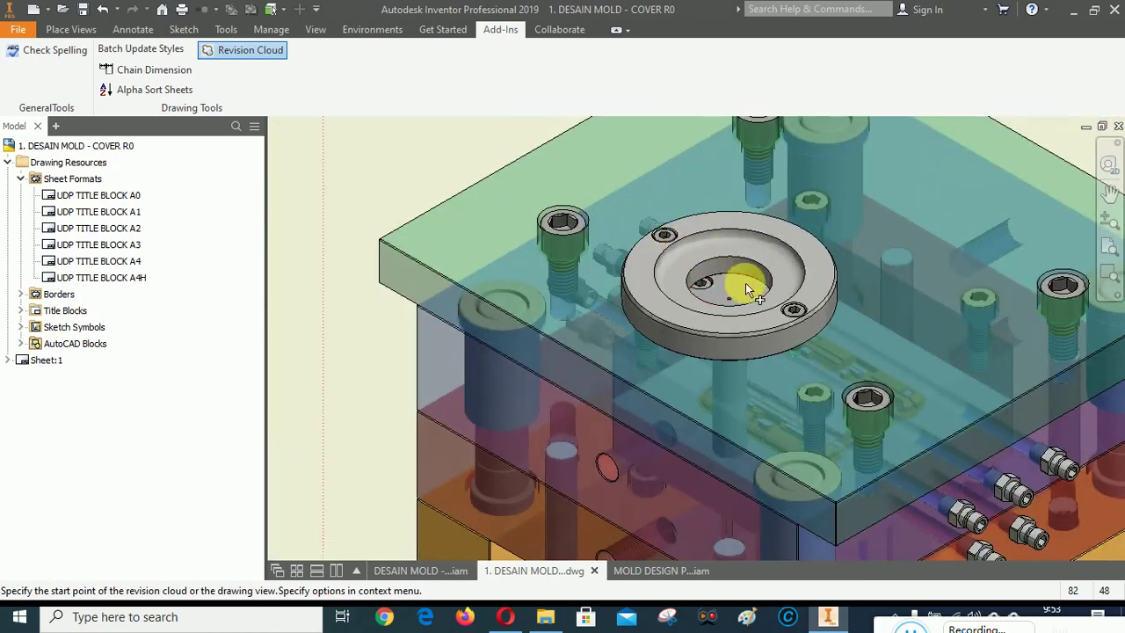
{"action": "scroll", "coordinate": [616, 237], "scroll_direction": "down", "scroll_amount": 8}
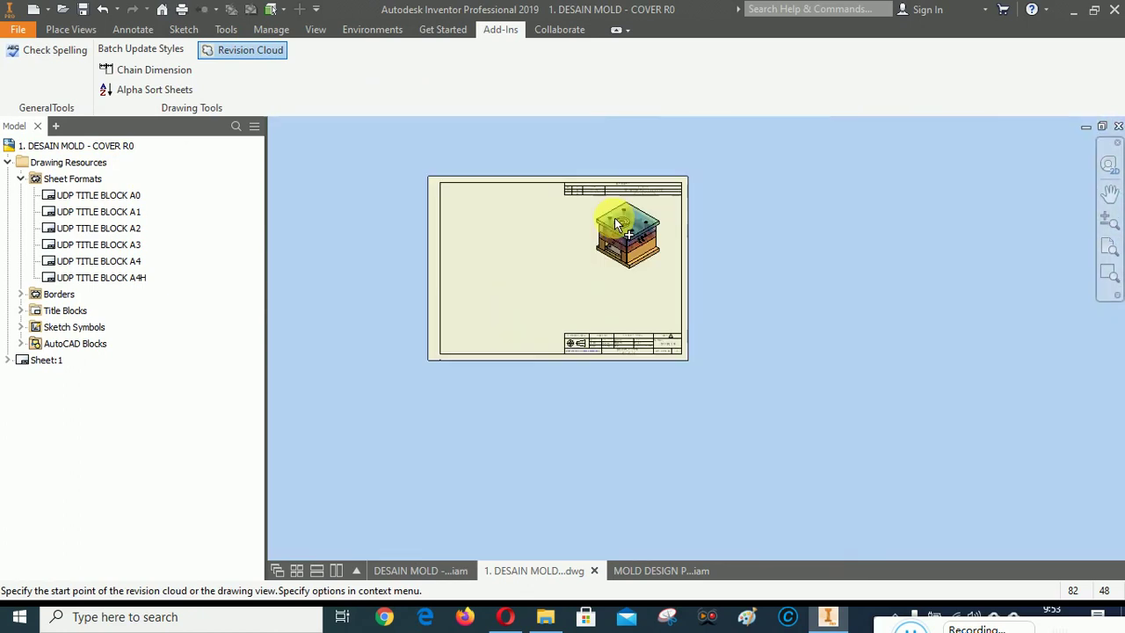
{"action": "scroll", "coordinate": [628, 356], "scroll_direction": "up", "scroll_amount": 6}
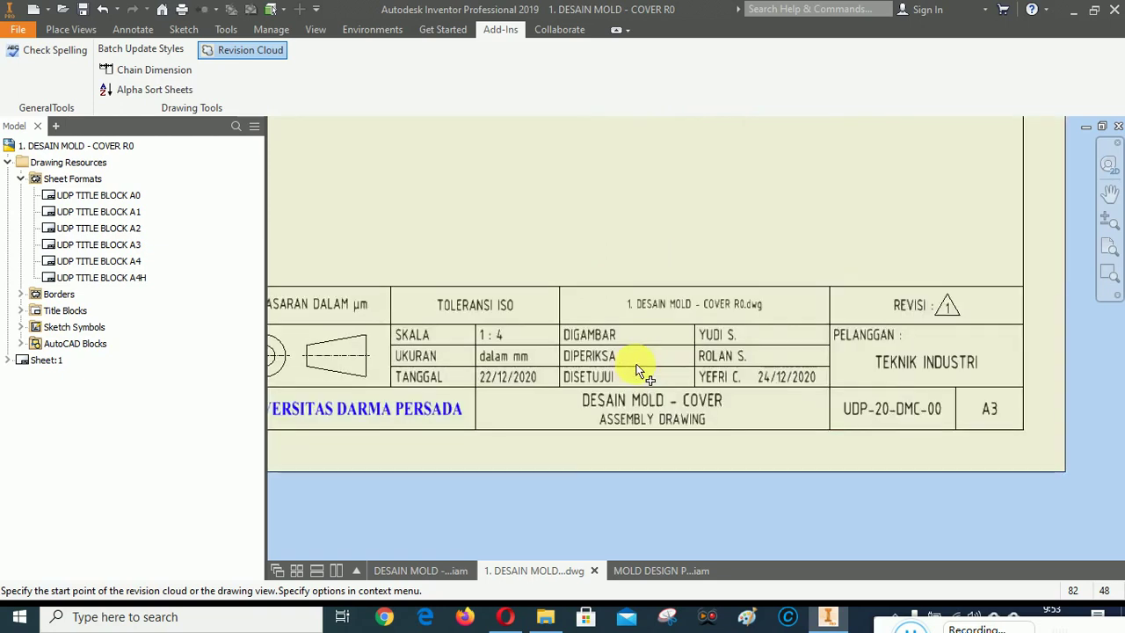
{"action": "scroll", "coordinate": [717, 369], "scroll_direction": "up", "scroll_amount": 2}
{"action": "scroll", "coordinate": [716, 352], "scroll_direction": "down", "scroll_amount": 8}
{"action": "scroll", "coordinate": [698, 231], "scroll_direction": "up", "scroll_amount": 6}
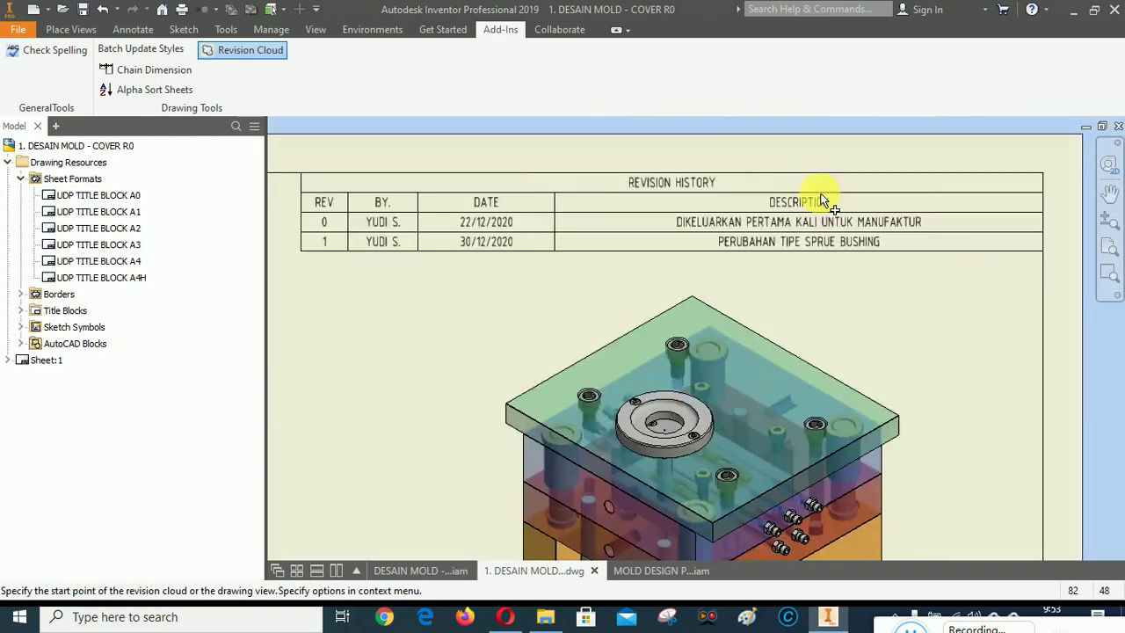
{"action": "scroll", "coordinate": [822, 201], "scroll_direction": "up", "scroll_amount": 2}
{"action": "right_click", "coordinate": [883, 356]}
{"action": "left_click", "coordinate": [1068, 409]}
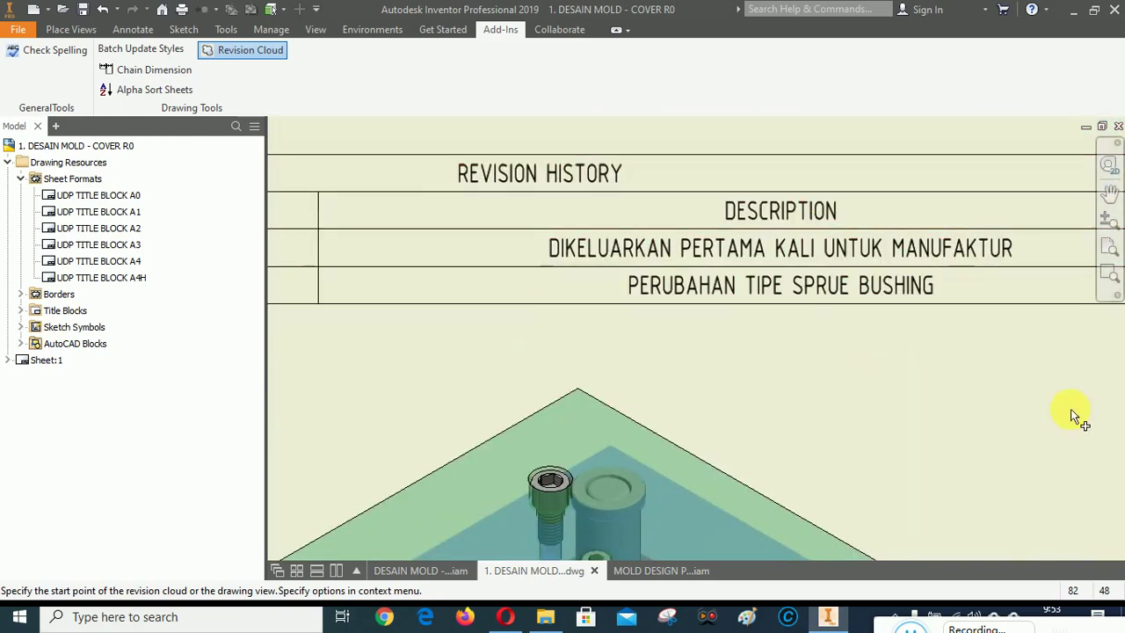
{"action": "right_click", "coordinate": [882, 386]}
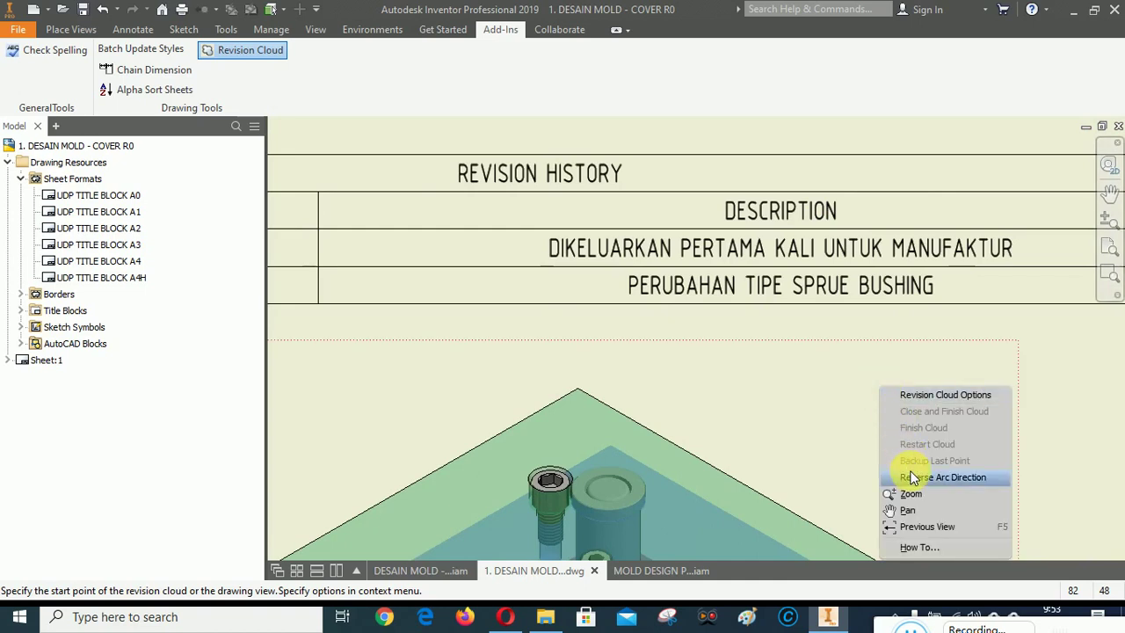
{"action": "key", "text": "Escape"}
{"action": "key", "text": "Escape"}
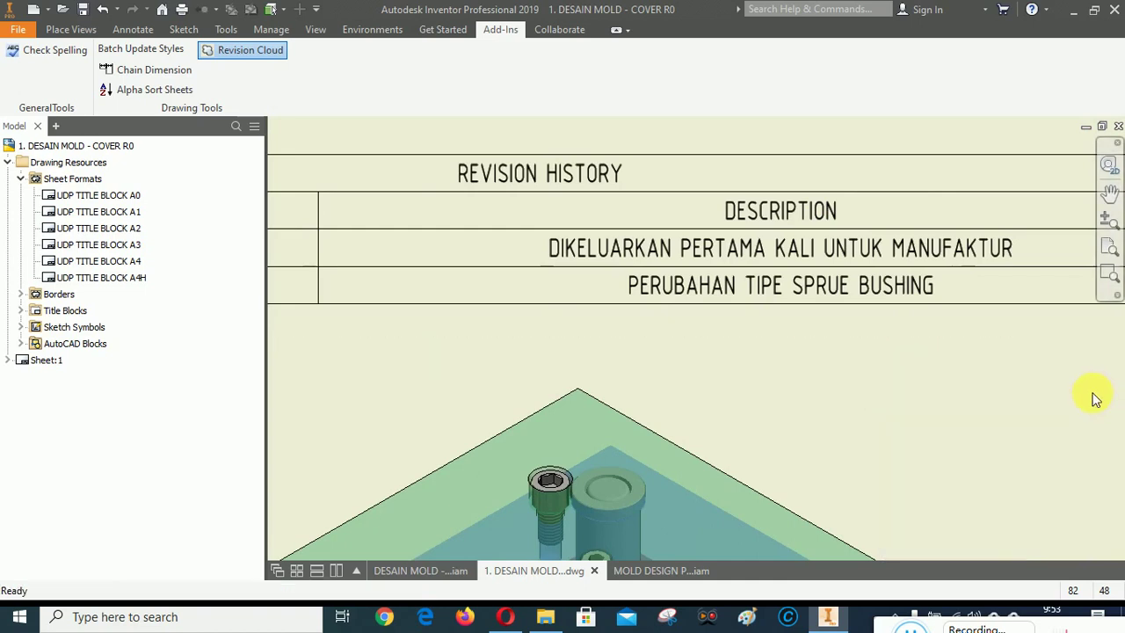
Extend the revision 1 description to PERUBAHAN TIPE SPRUE BUSHING & LOCATING RING and apply the change.
{"action": "right_click", "coordinate": [696, 288]}
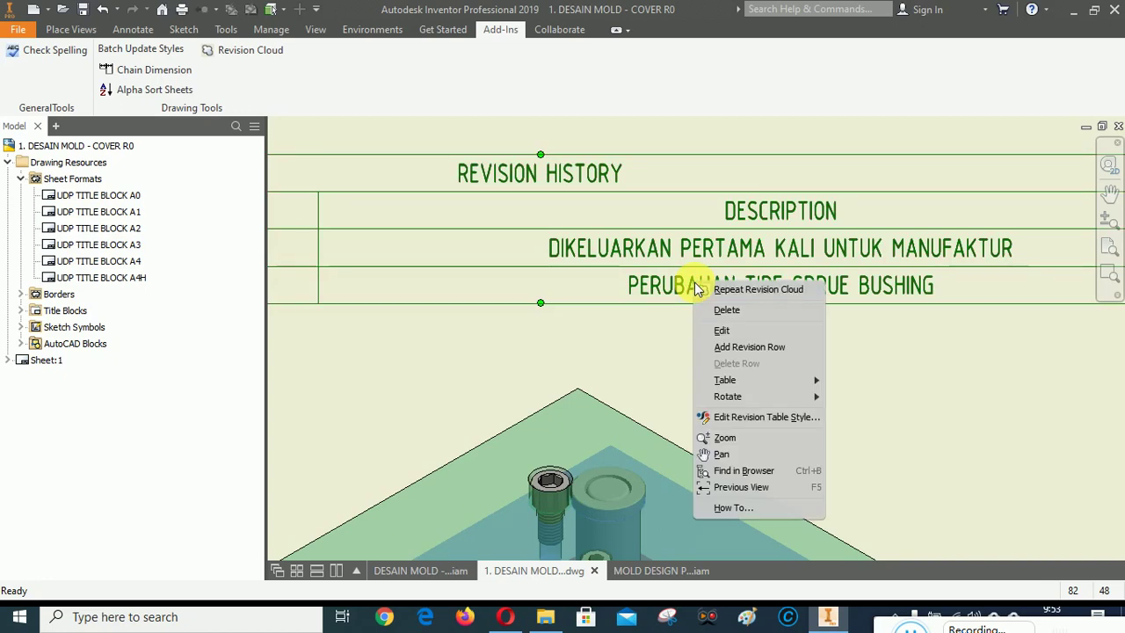
{"action": "left_click", "coordinate": [723, 330]}
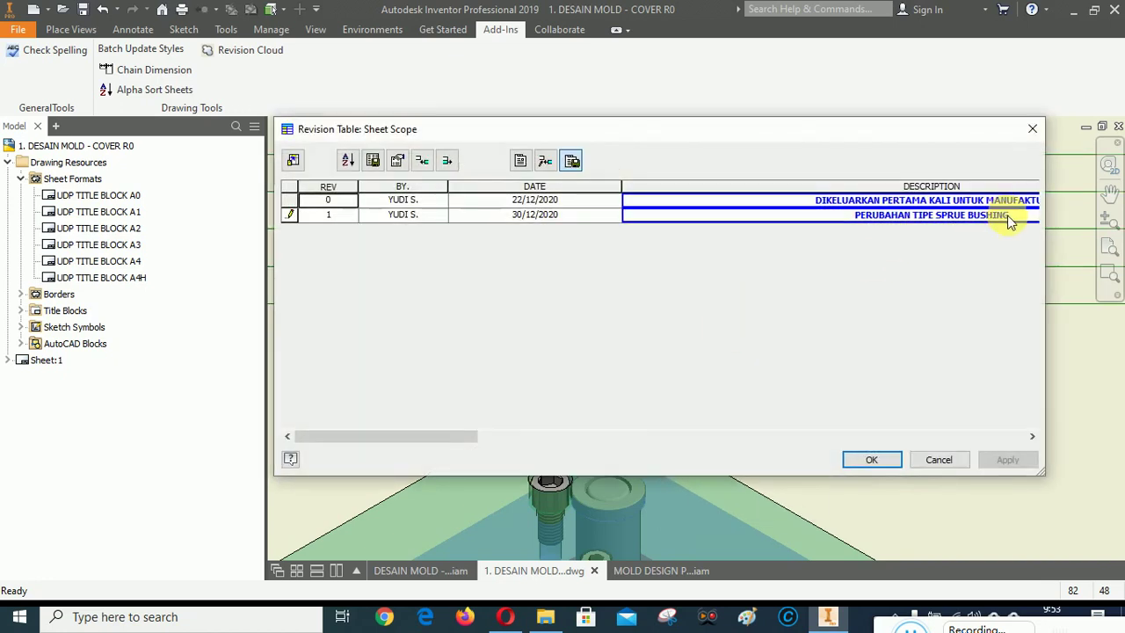
{"action": "left_click", "coordinate": [1007, 215]}
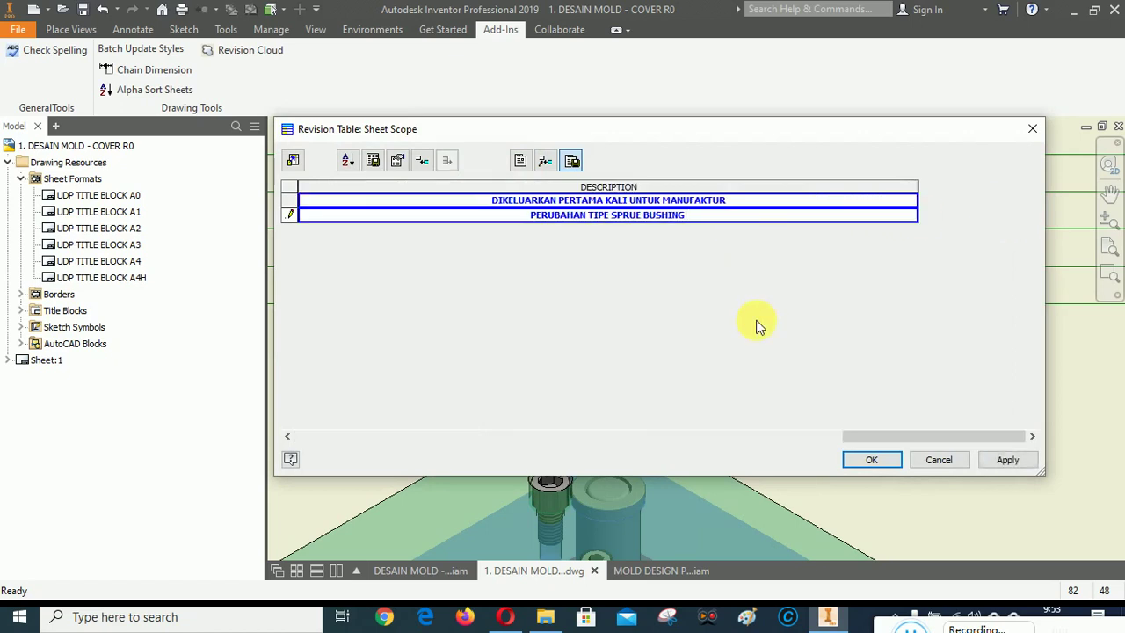
{"action": "type", "text": "& LOCA"}
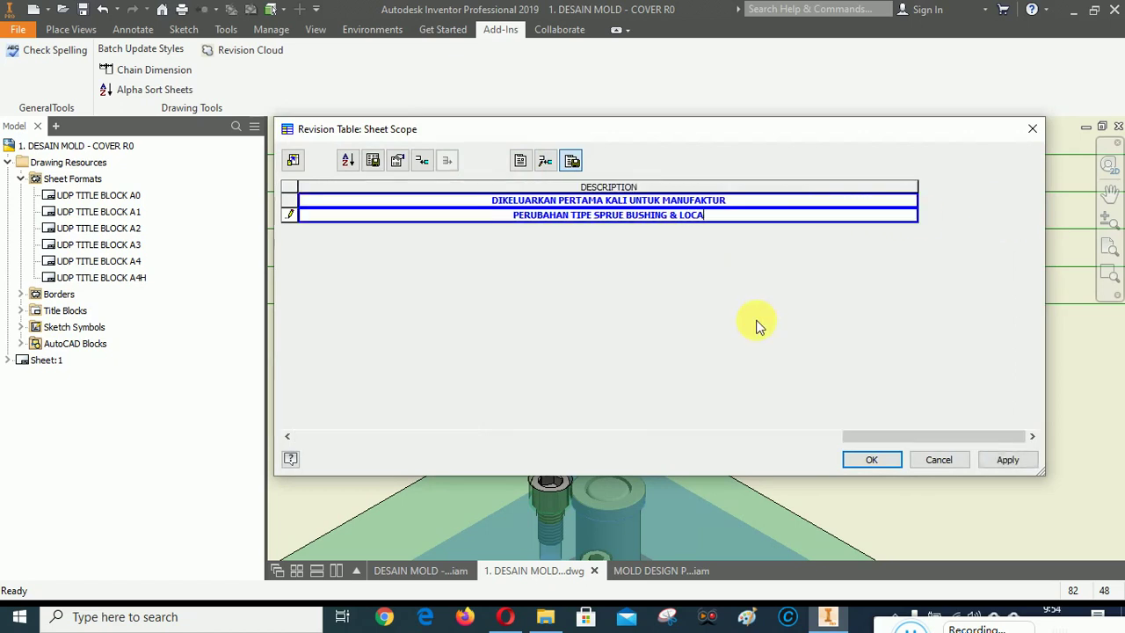
{"action": "type", "text": "TING RING"}
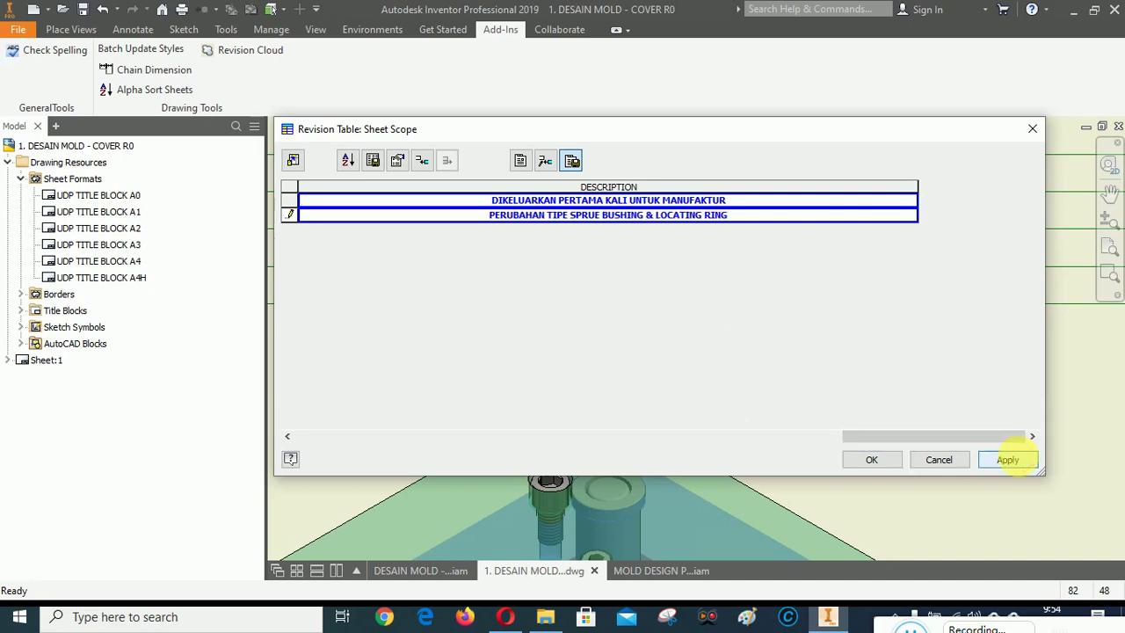
{"action": "left_click", "coordinate": [1005, 460]}
{"action": "left_click", "coordinate": [868, 460]}
{"action": "scroll", "coordinate": [784, 249], "scroll_direction": "down", "scroll_amount": 5}
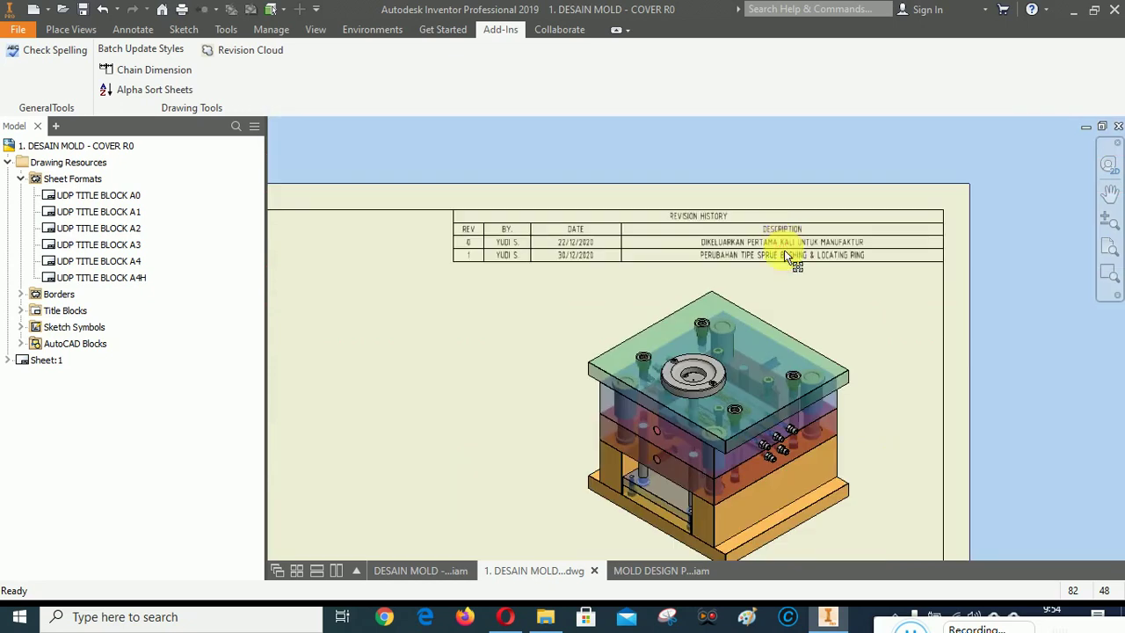
{"action": "scroll", "coordinate": [729, 391], "scroll_direction": "down", "scroll_amount": 1}
{"action": "scroll", "coordinate": [722, 395], "scroll_direction": "up", "scroll_amount": 5}
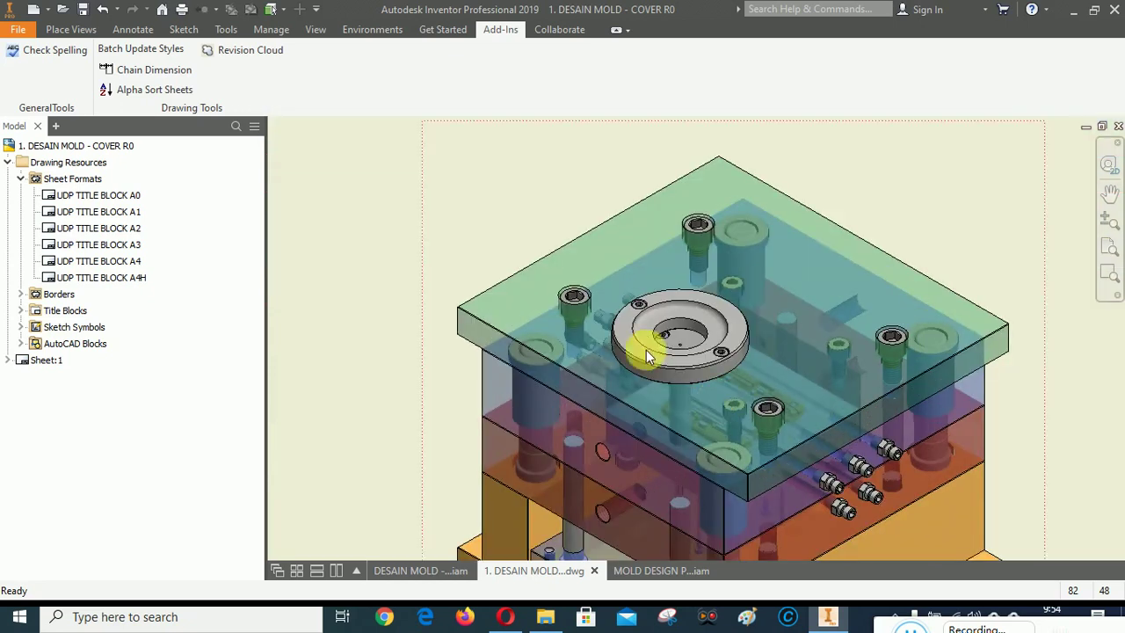
Draw a closed revision cloud around the locating ring on top of the isometric mold view.
{"action": "left_click", "coordinate": [251, 50]}
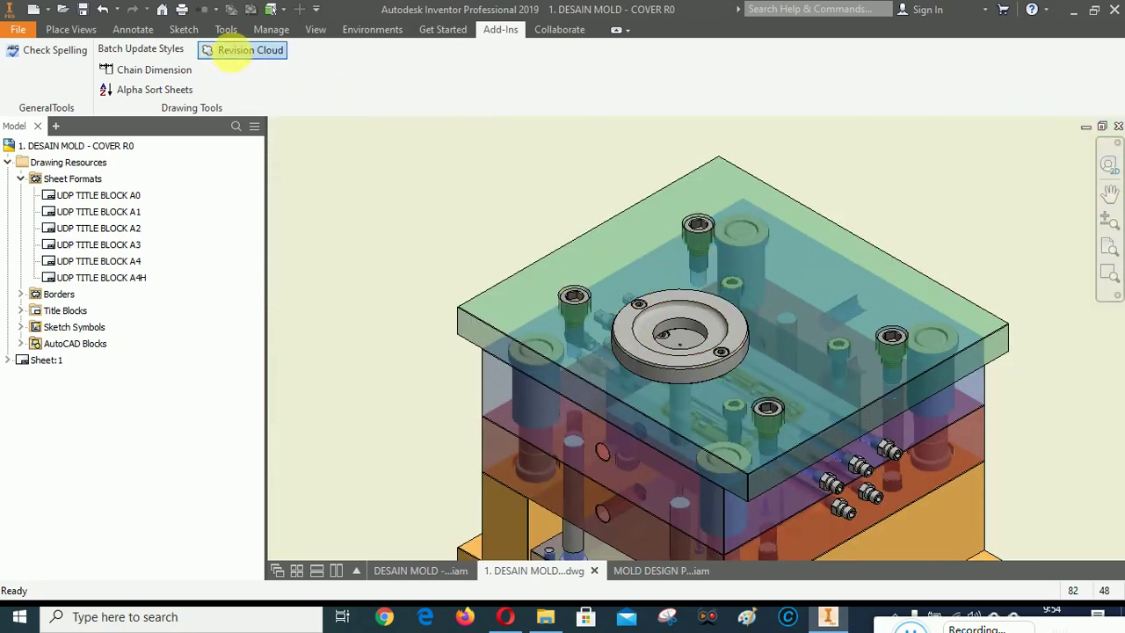
{"action": "scroll", "coordinate": [767, 316], "scroll_direction": "up", "scroll_amount": 3}
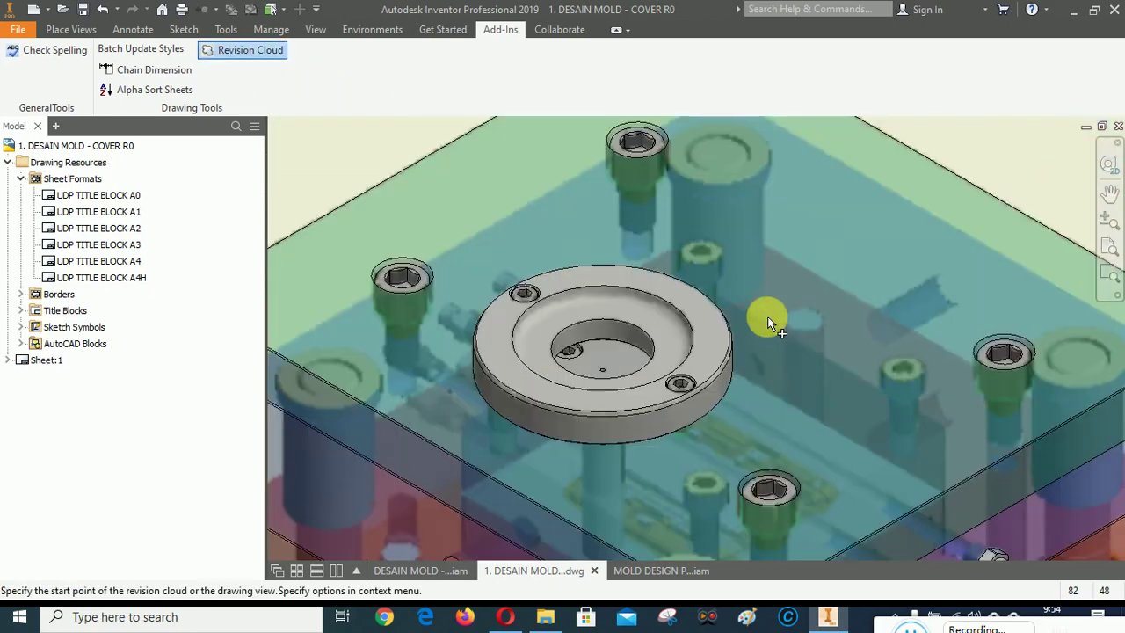
{"action": "left_click", "coordinate": [479, 279]}
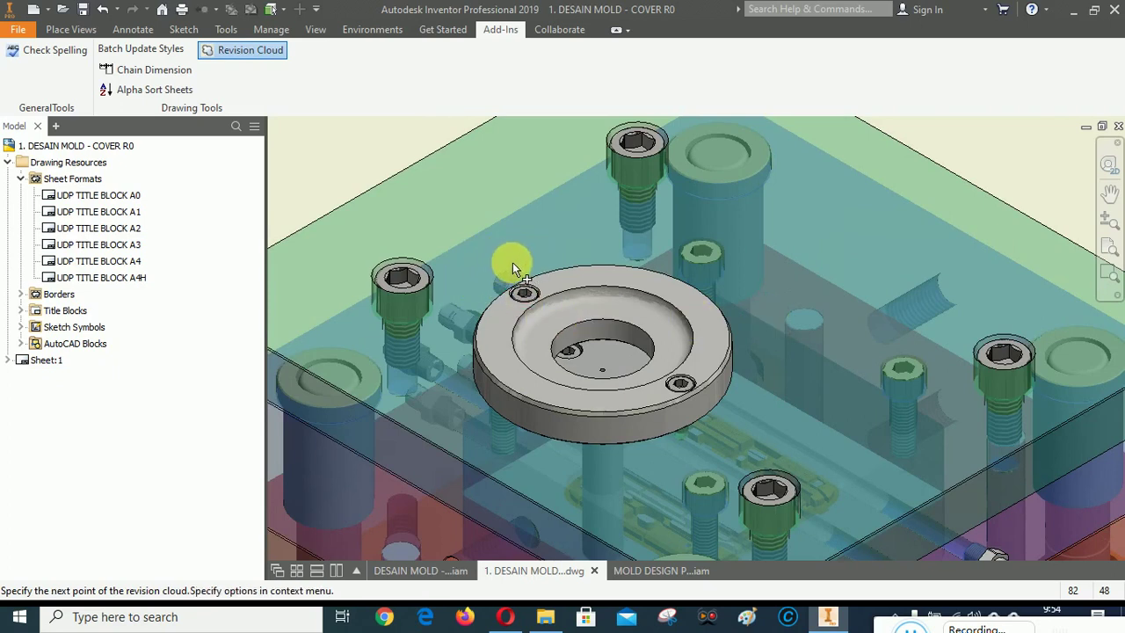
{"action": "left_click", "coordinate": [585, 241]}
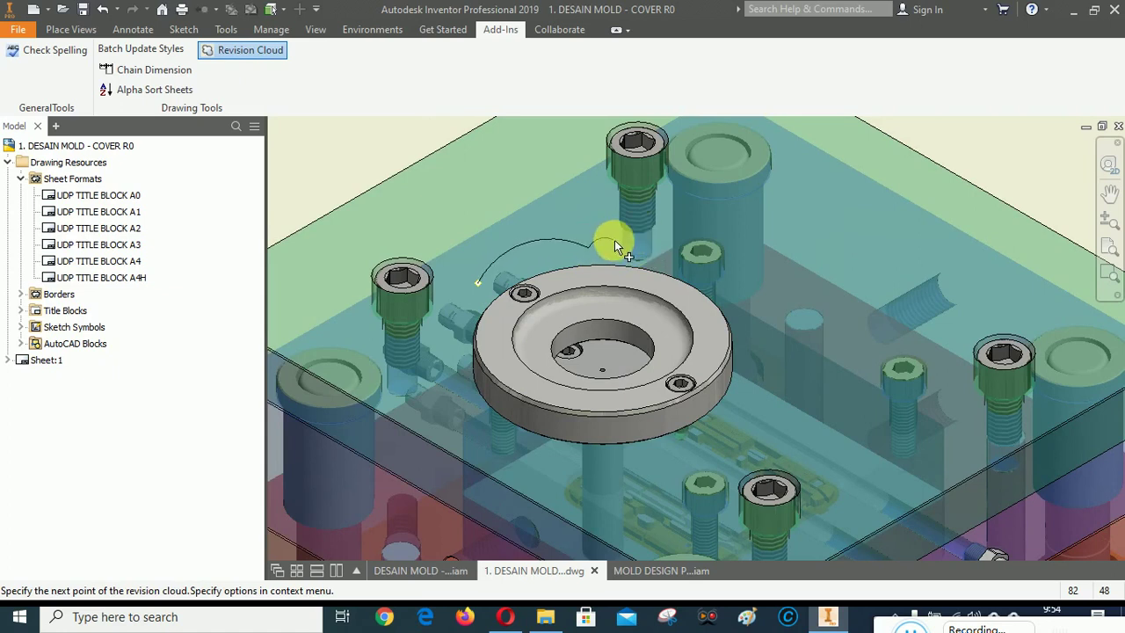
{"action": "left_click", "coordinate": [670, 237]}
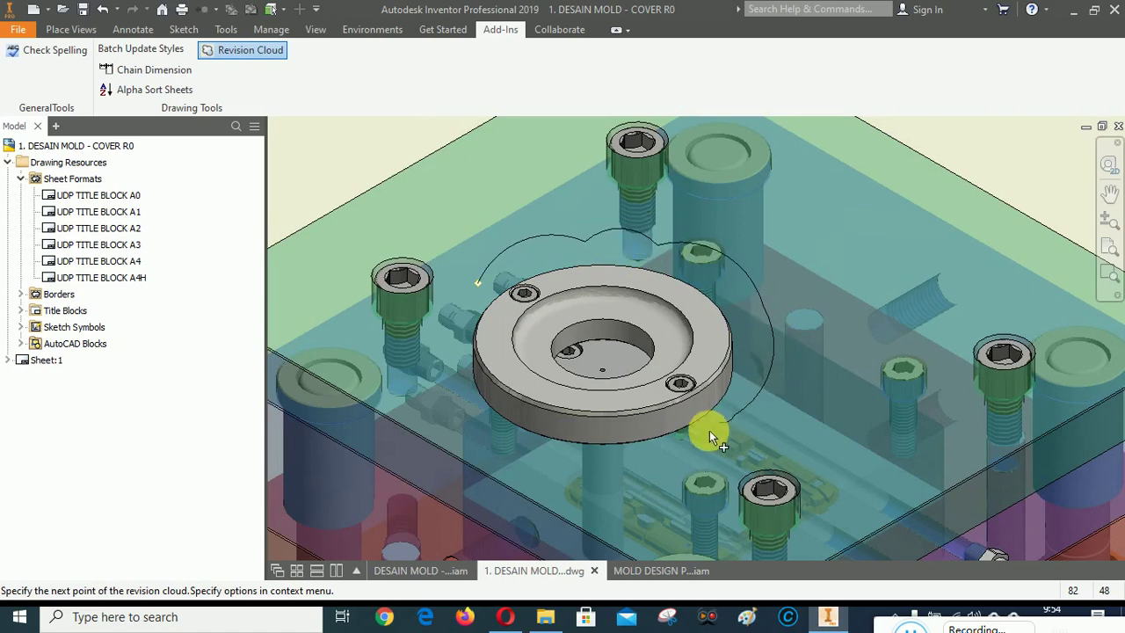
{"action": "left_click", "coordinate": [615, 487]}
{"action": "left_click", "coordinate": [512, 463]}
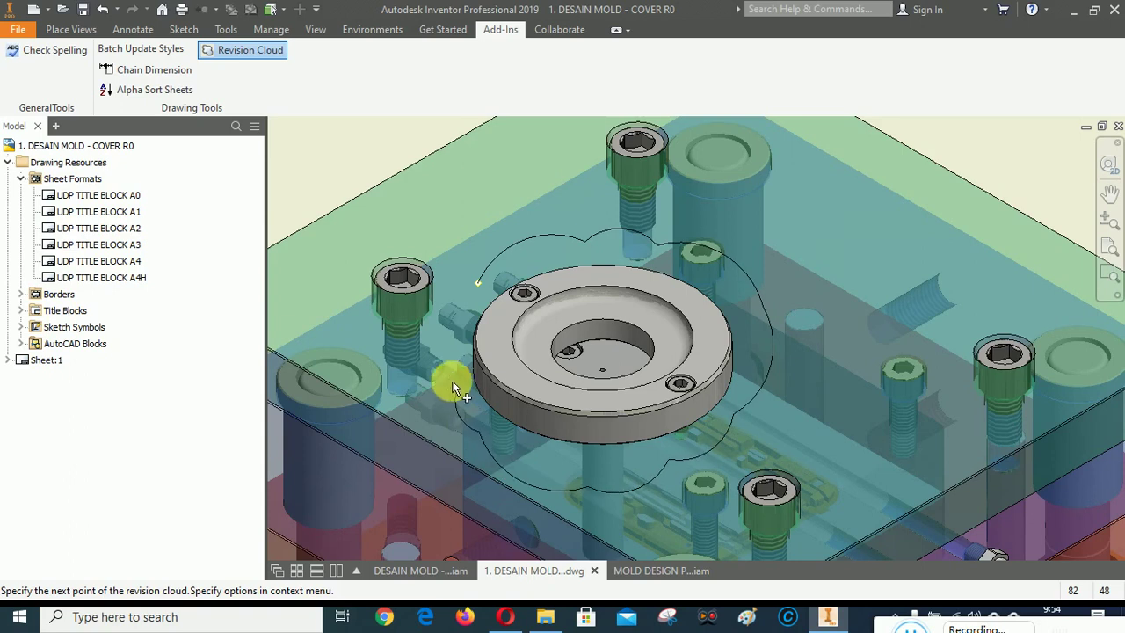
{"action": "left_click", "coordinate": [451, 383]}
{"action": "left_click", "coordinate": [480, 281]}
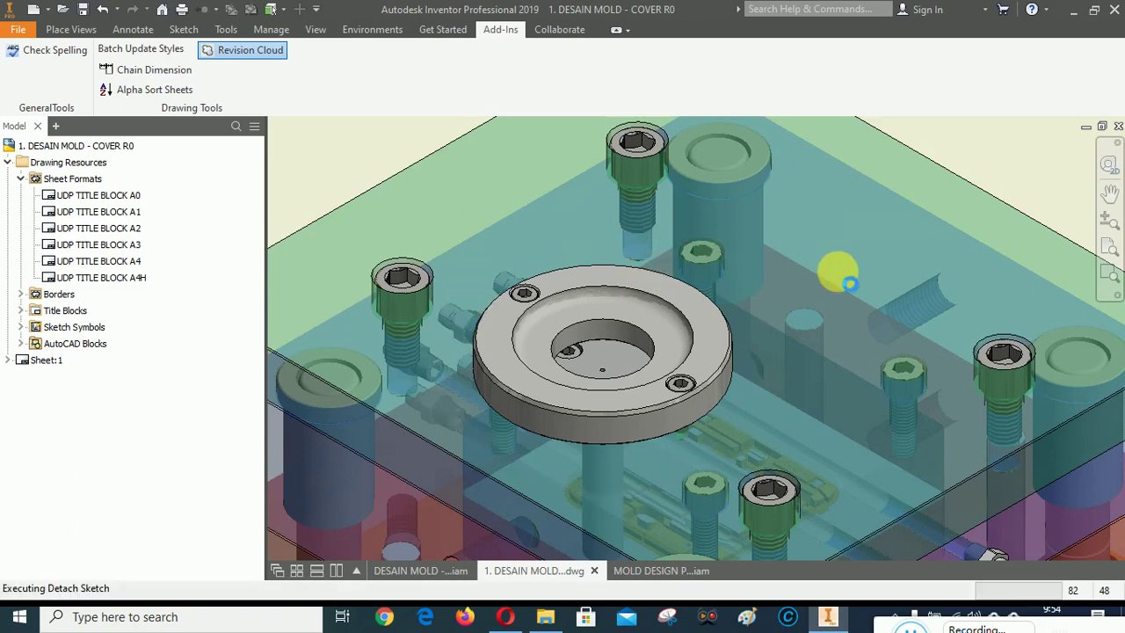
{"action": "right_click", "coordinate": [867, 188]}
{"action": "left_click", "coordinate": [923, 225]}
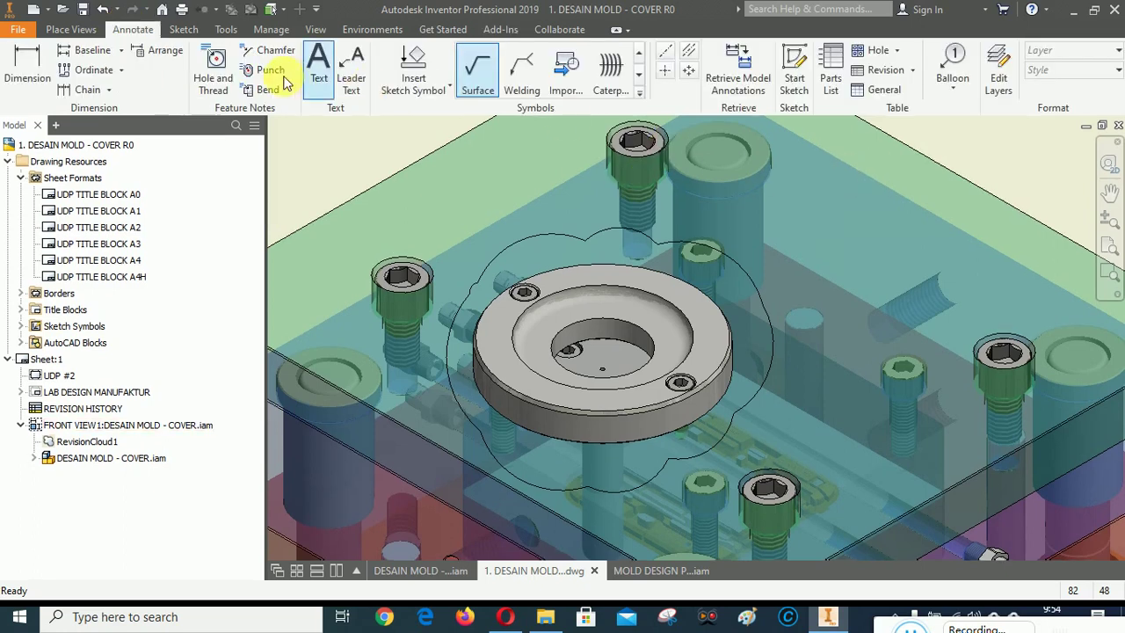
Place a revision tag for revision 1 beside the cloud around the locating ring, without a leader.
{"action": "left_click", "coordinate": [916, 72]}
{"action": "left_click", "coordinate": [903, 130]}
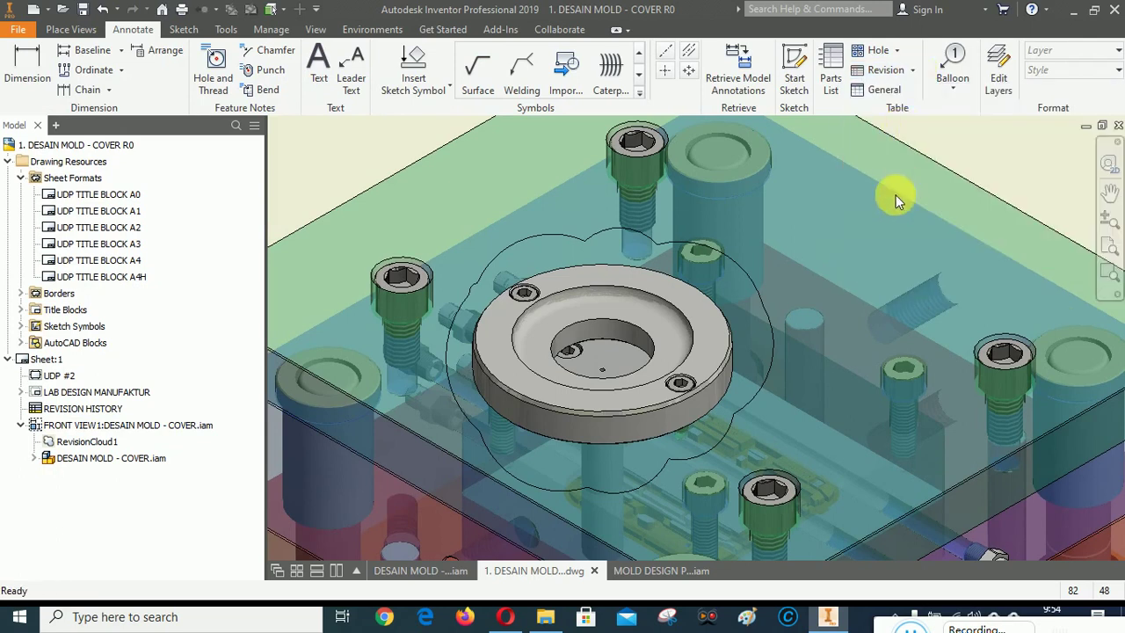
{"action": "left_click", "coordinate": [816, 263]}
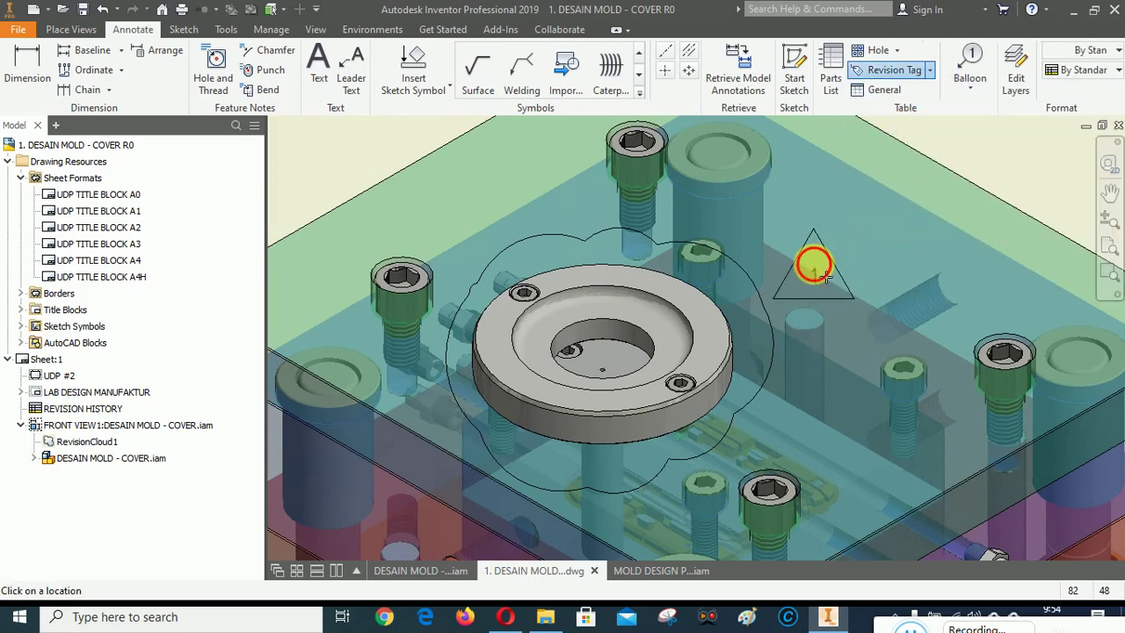
{"action": "right_click", "coordinate": [877, 242]}
{"action": "left_click", "coordinate": [952, 239]}
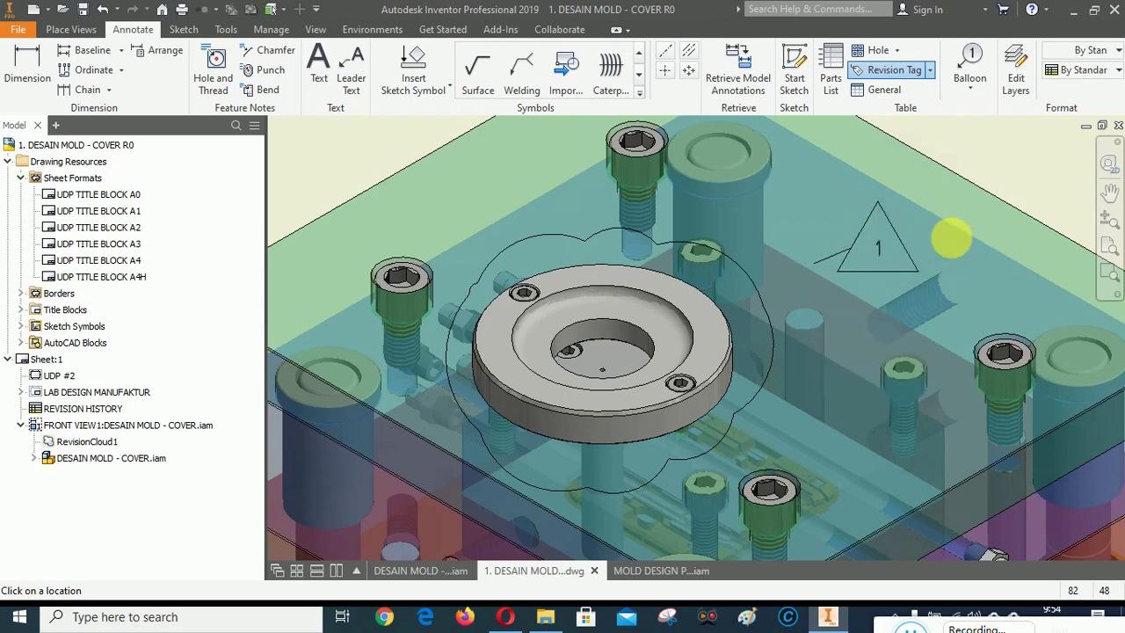
{"action": "right_click", "coordinate": [911, 201]}
{"action": "left_click", "coordinate": [835, 201]}
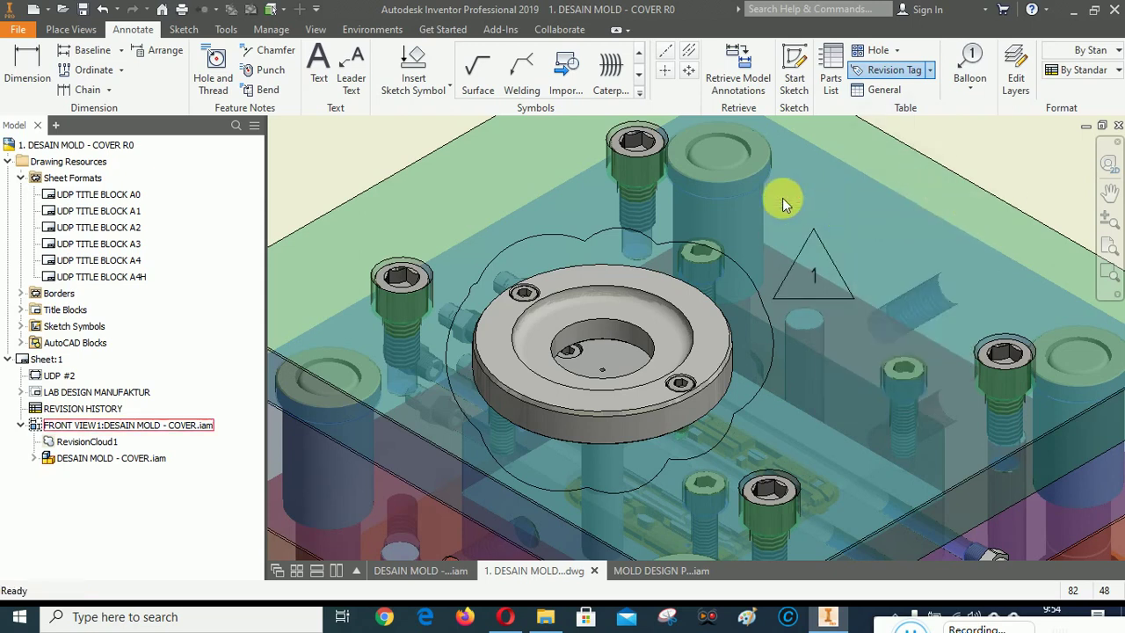
Compare the revision cloud and tag on the mold view with the revision mark in the title block.
{"action": "scroll", "coordinate": [774, 193], "scroll_direction": "down", "scroll_amount": 5}
{"action": "scroll", "coordinate": [775, 254], "scroll_direction": "up", "scroll_amount": 8}
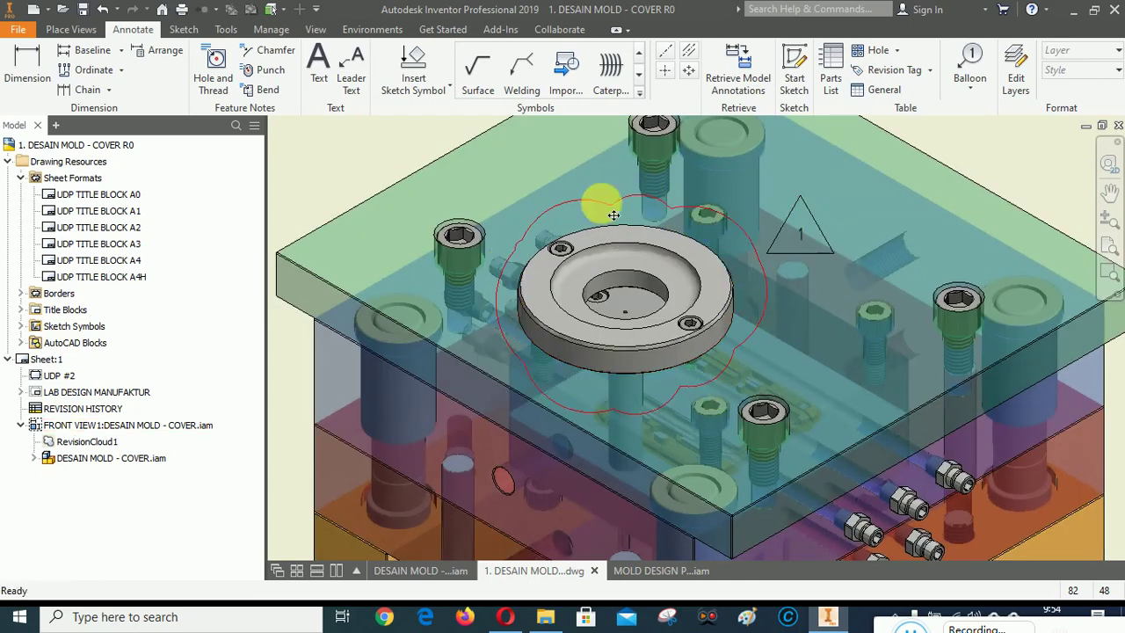
{"action": "key", "text": "Home"}
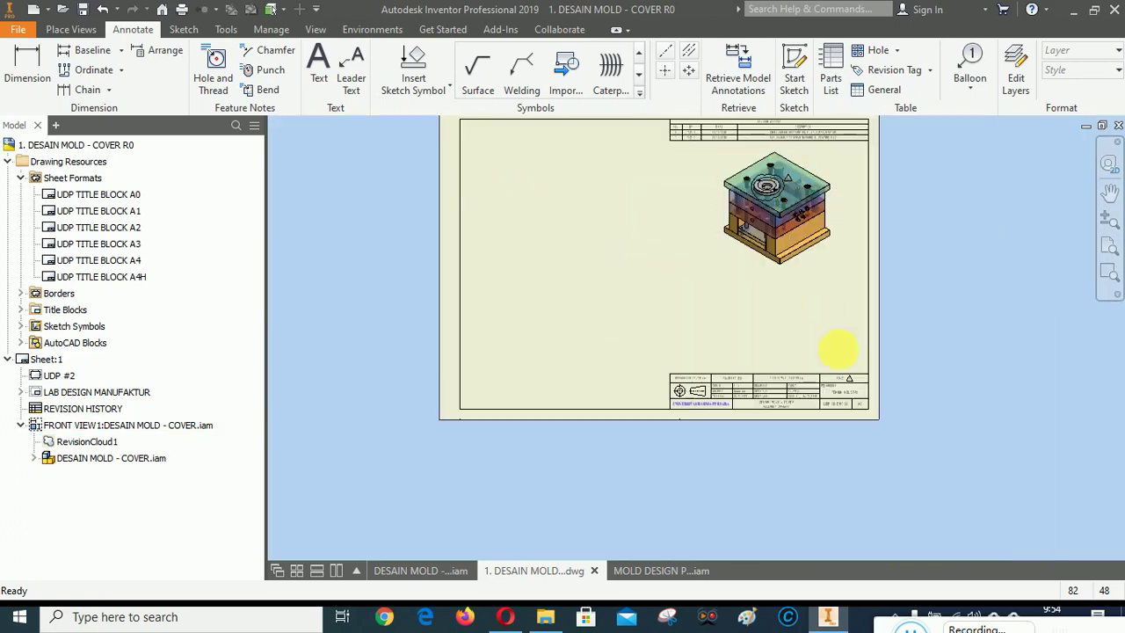
{"action": "scroll", "coordinate": [853, 404], "scroll_direction": "up", "scroll_amount": 5}
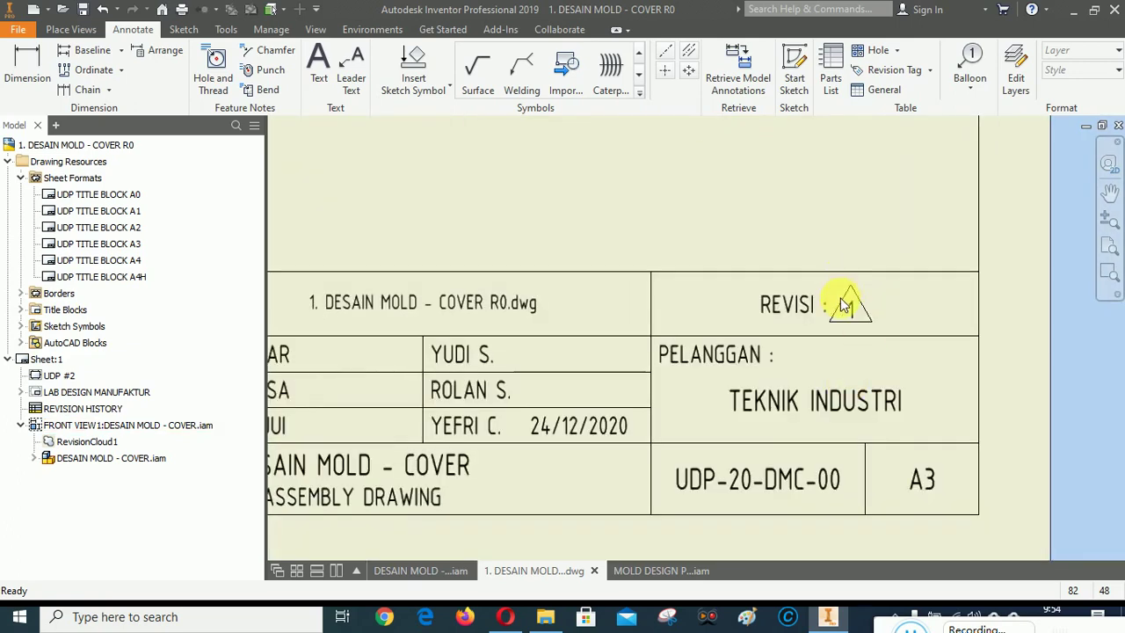
{"action": "scroll", "coordinate": [871, 426], "scroll_direction": "down", "scroll_amount": 5}
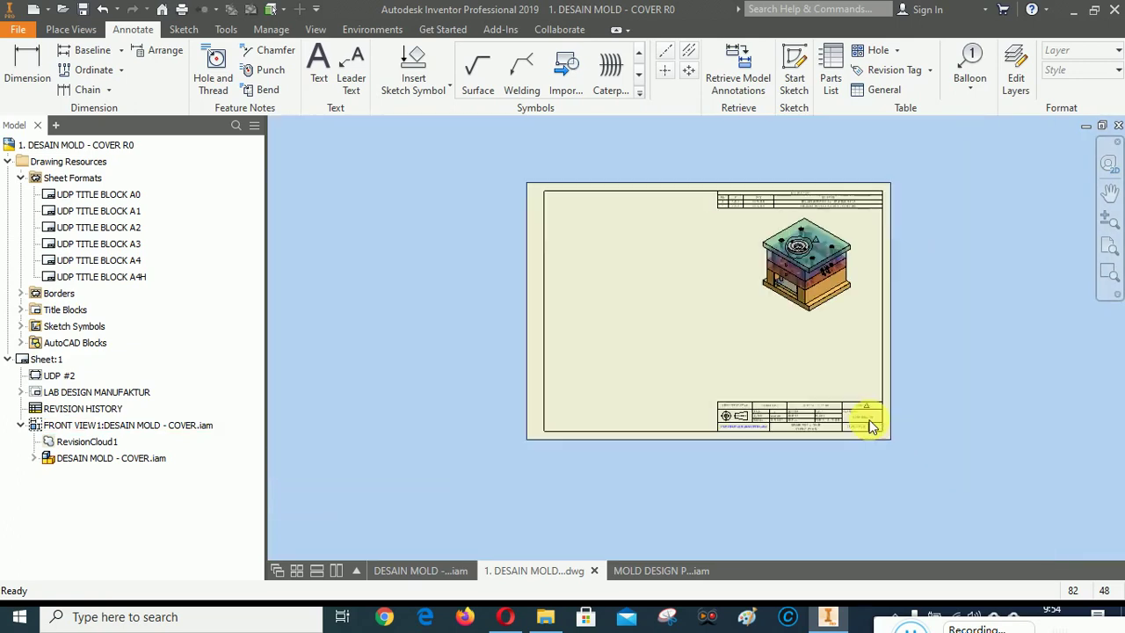
Add a new row to the revision history table with revision number 2 and date 5/1/2021.
{"action": "left_click", "coordinate": [1106, 276]}
{"action": "left_click_drag", "start_coordinate": [668, 181], "coordinate": [896, 312]}
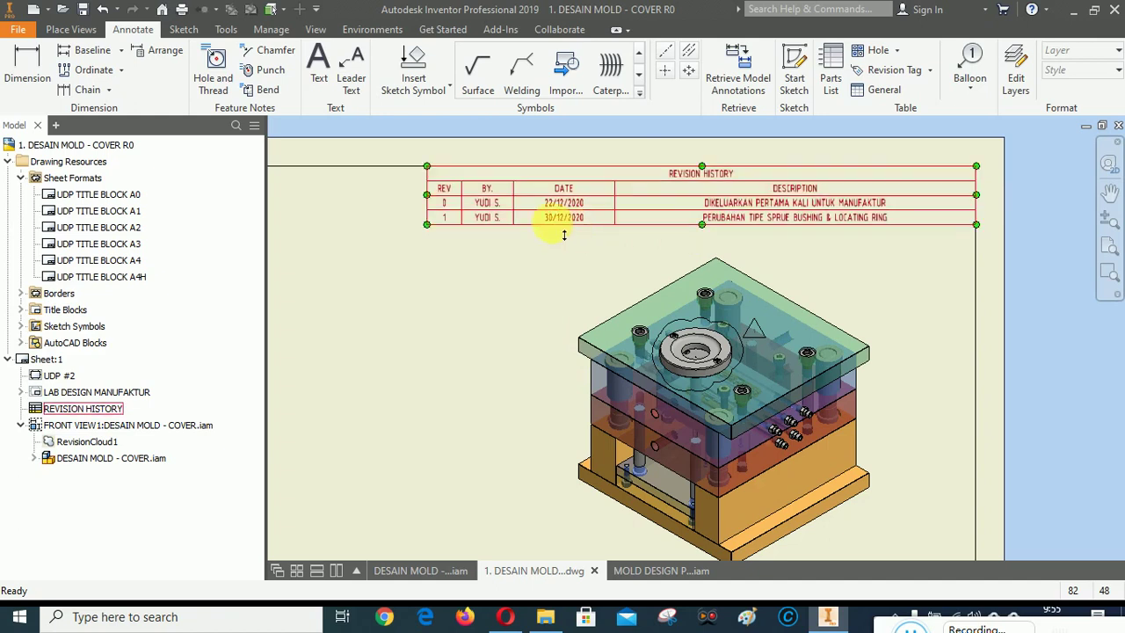
{"action": "right_click", "coordinate": [486, 204]}
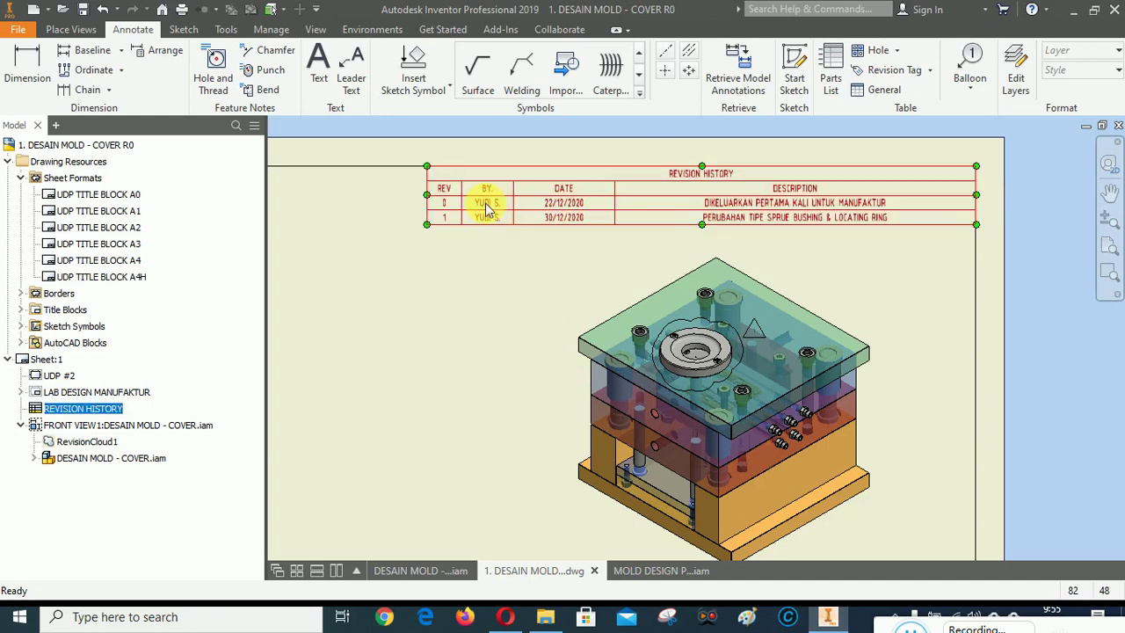
{"action": "left_click", "coordinate": [532, 268]}
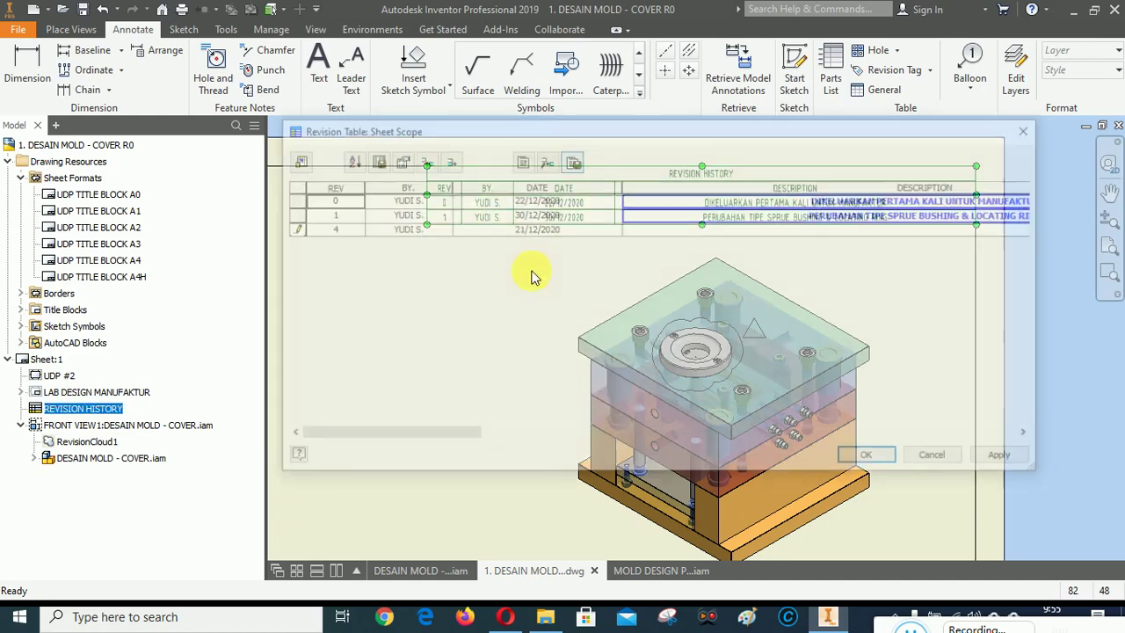
{"action": "left_click_drag", "start_coordinate": [343, 235], "coordinate": [318, 244]}
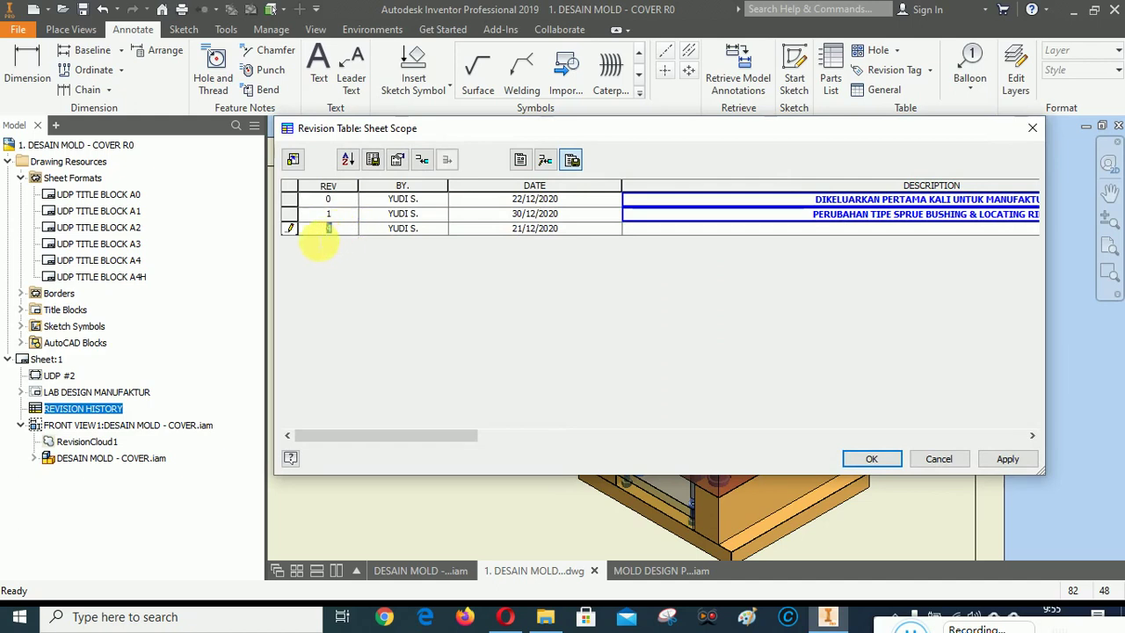
{"action": "type", "text": "2"}
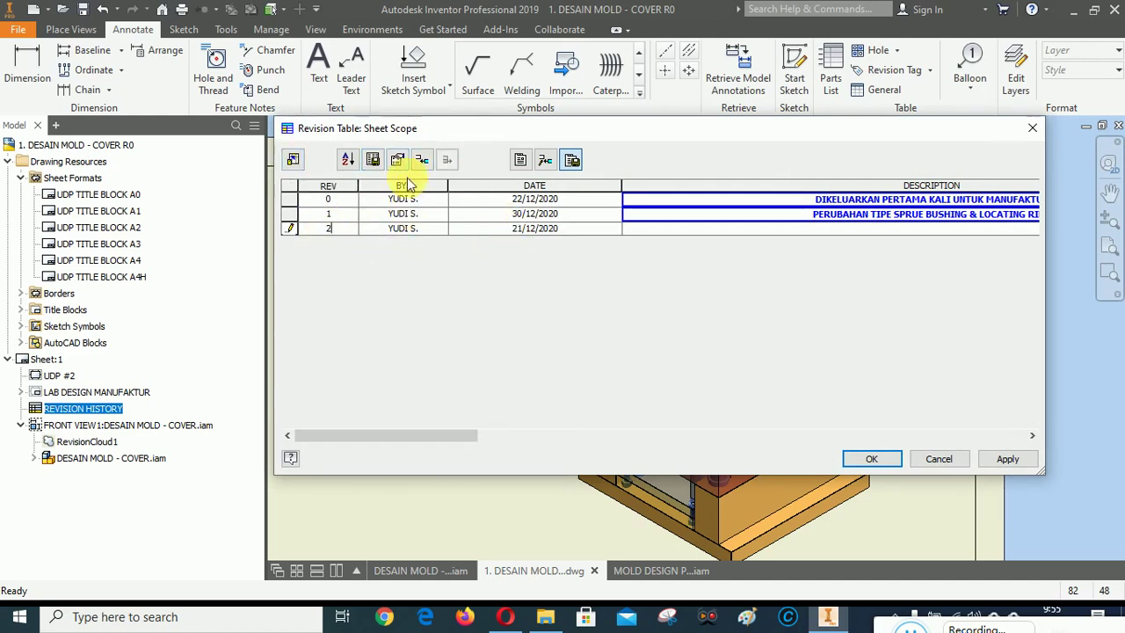
{"action": "left_click", "coordinate": [580, 229]}
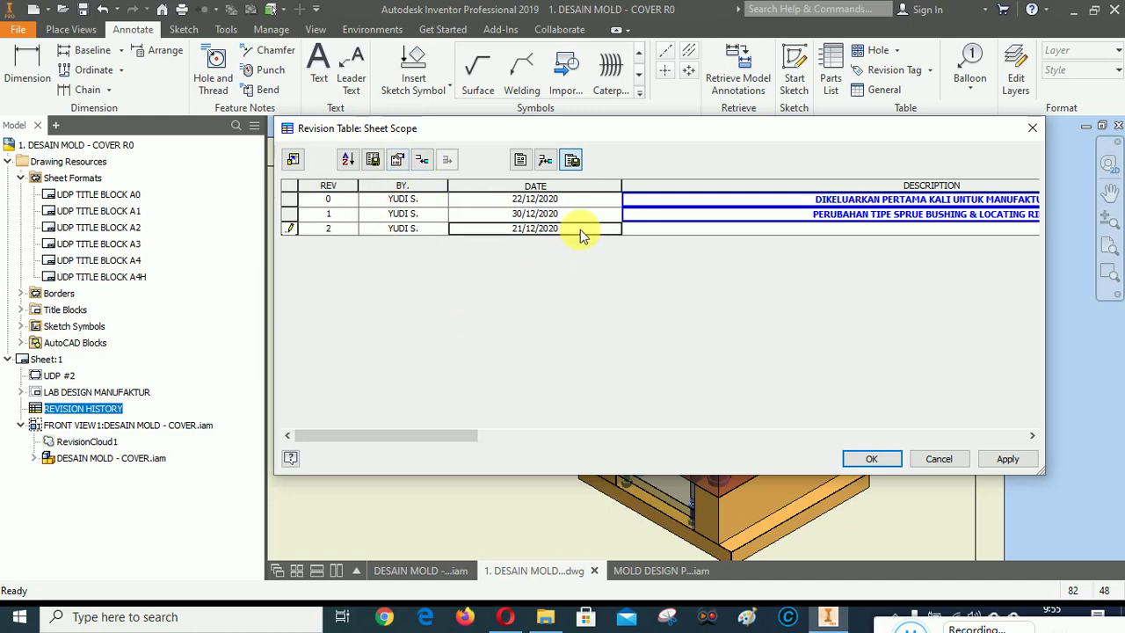
{"action": "type", "text": "5"}
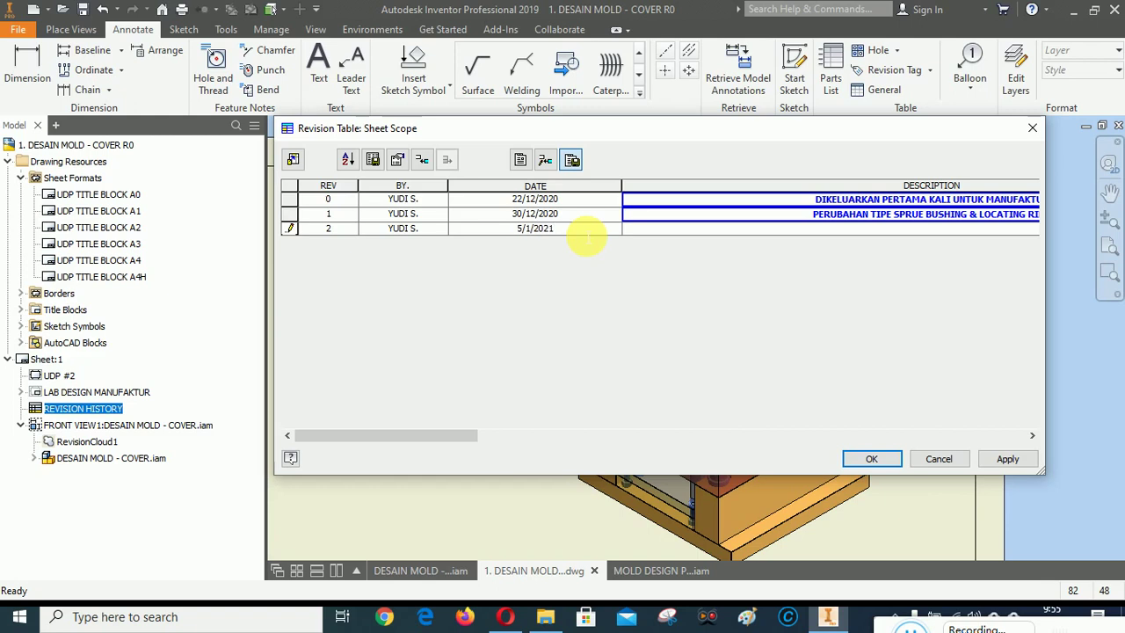
Enter PERUBAHAN DIMENSI as the description of revision 2 and apply the table changes.
{"action": "left_click", "coordinate": [924, 231]}
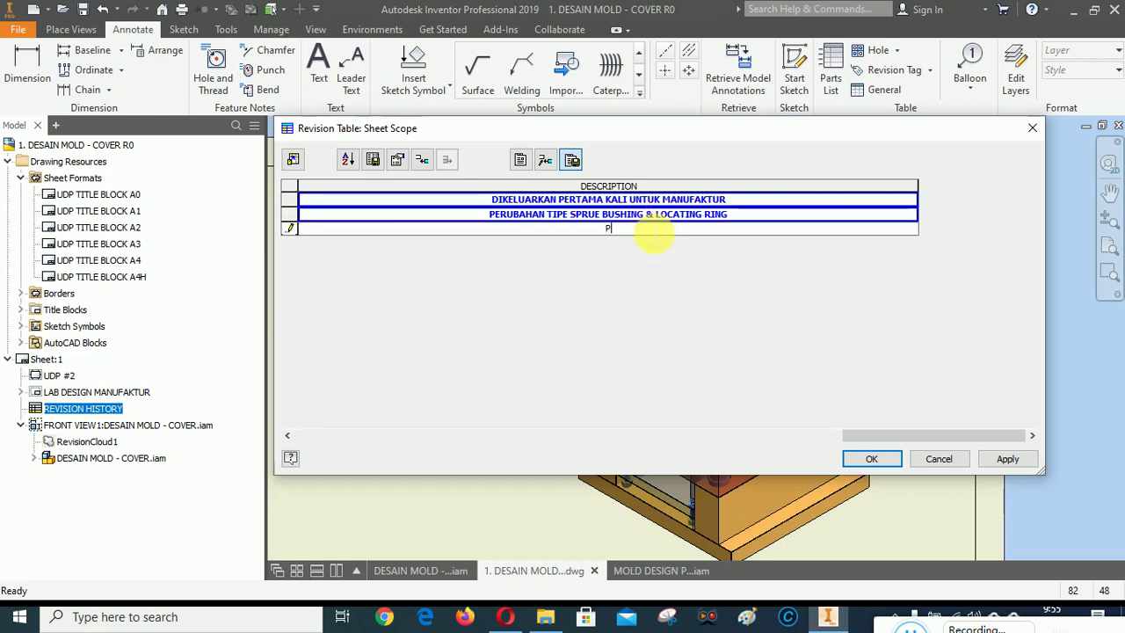
{"action": "type", "text": "PERUBAHAN DIME"}
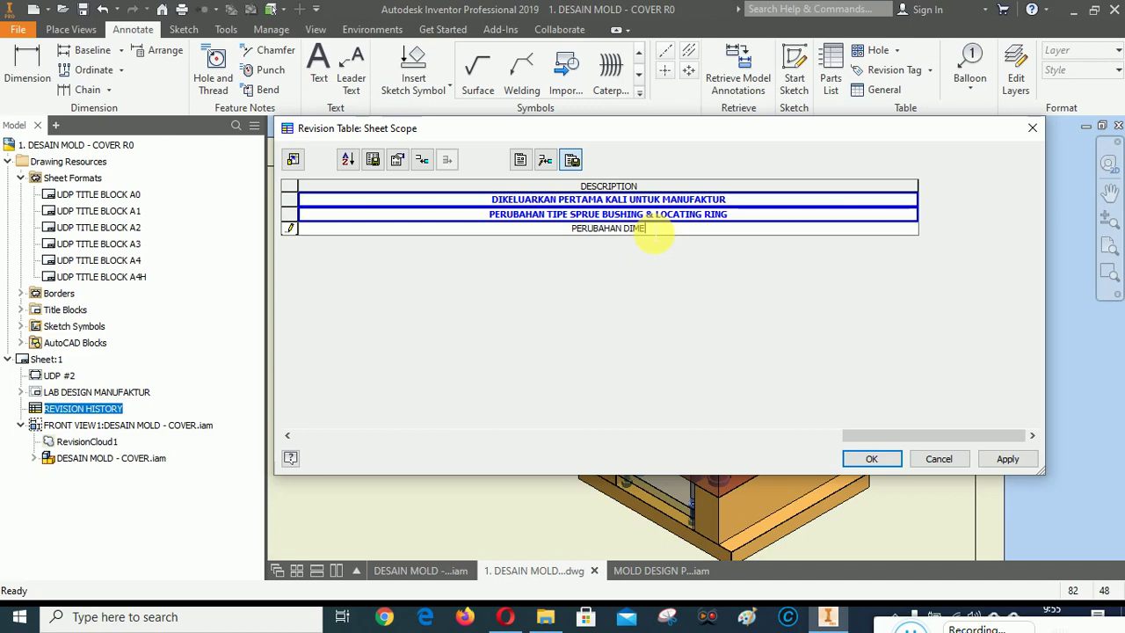
{"action": "type", "text": "NSI"}
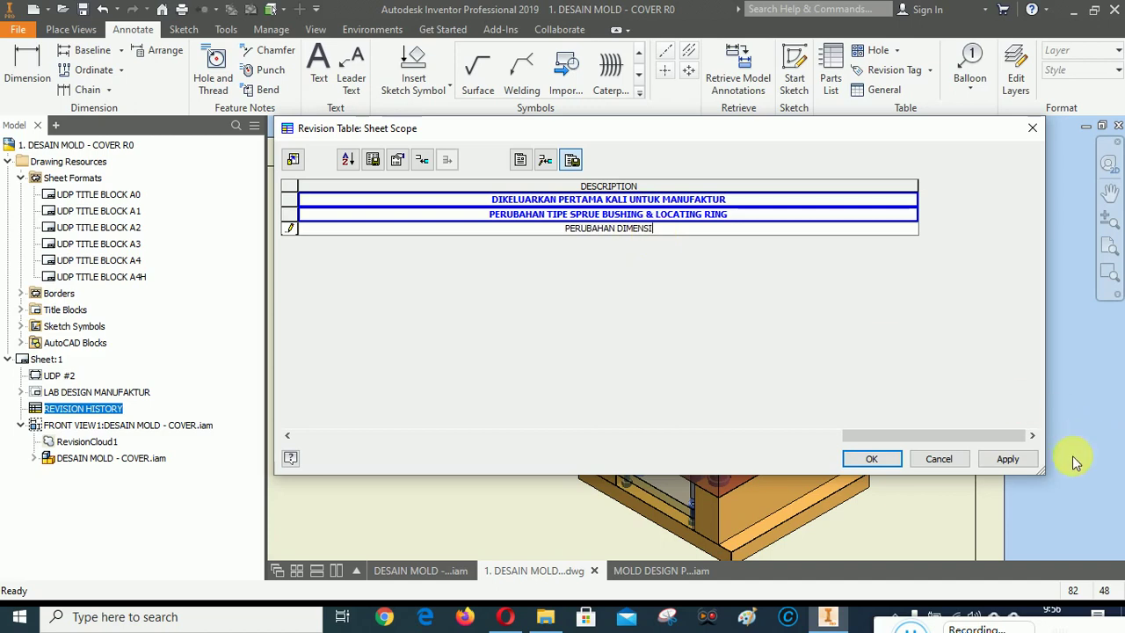
{"action": "left_click", "coordinate": [1008, 459]}
{"action": "left_click", "coordinate": [866, 461]}
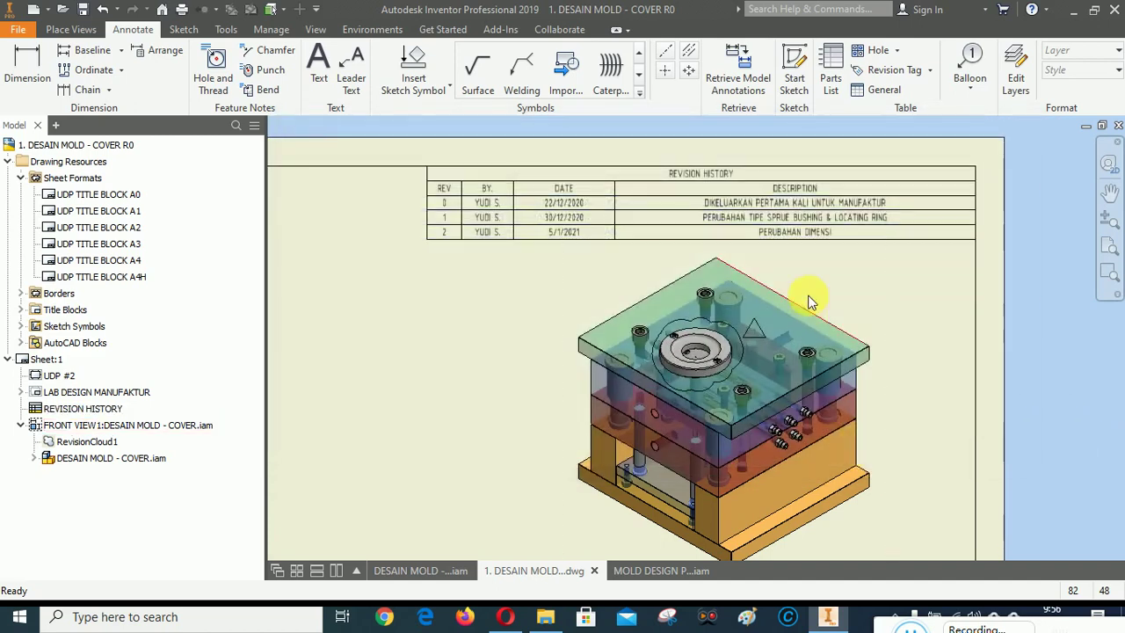
Check the revision mark in the title block against the new revision 2 row.
{"action": "scroll", "coordinate": [809, 299], "scroll_direction": "up", "scroll_amount": 5}
{"action": "scroll", "coordinate": [827, 422], "scroll_direction": "down", "scroll_amount": 5}
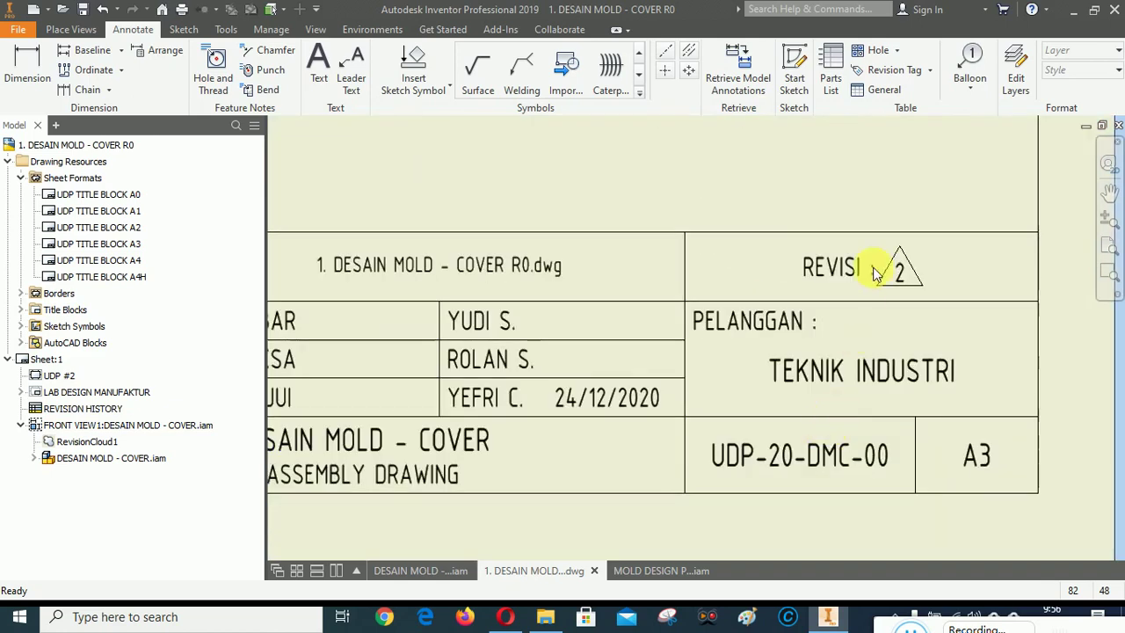
{"action": "scroll", "coordinate": [921, 424], "scroll_direction": "up", "scroll_amount": 4}
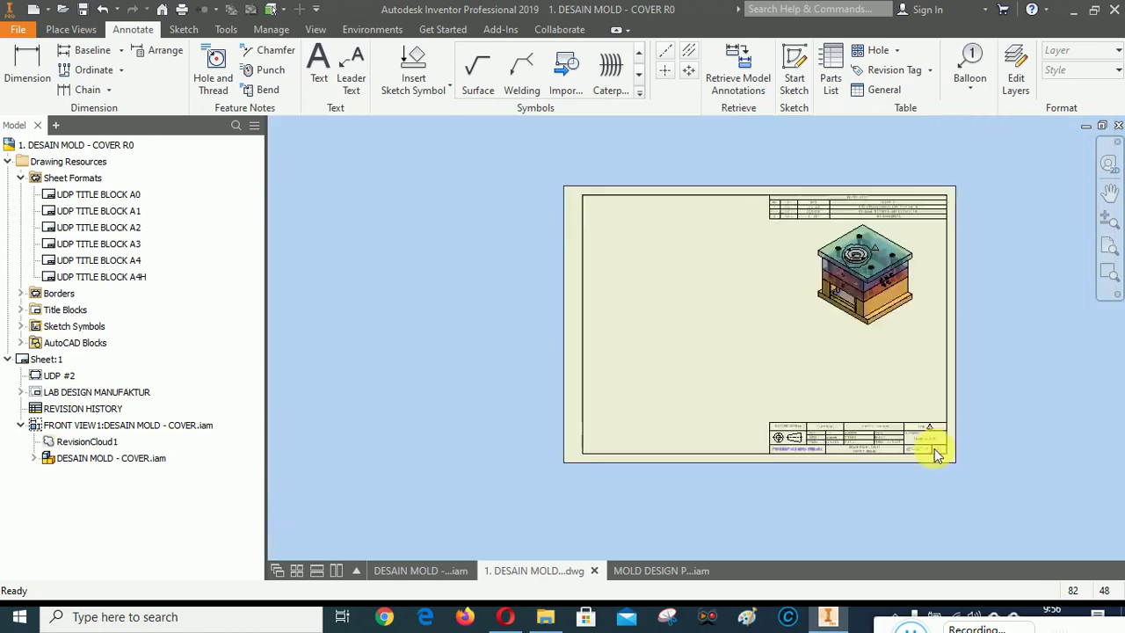
Delete the revision cloud and the revision tag at the locating ring.
{"action": "scroll", "coordinate": [899, 393], "scroll_direction": "down", "scroll_amount": 8}
{"action": "scroll", "coordinate": [853, 387], "scroll_direction": "up", "scroll_amount": 3}
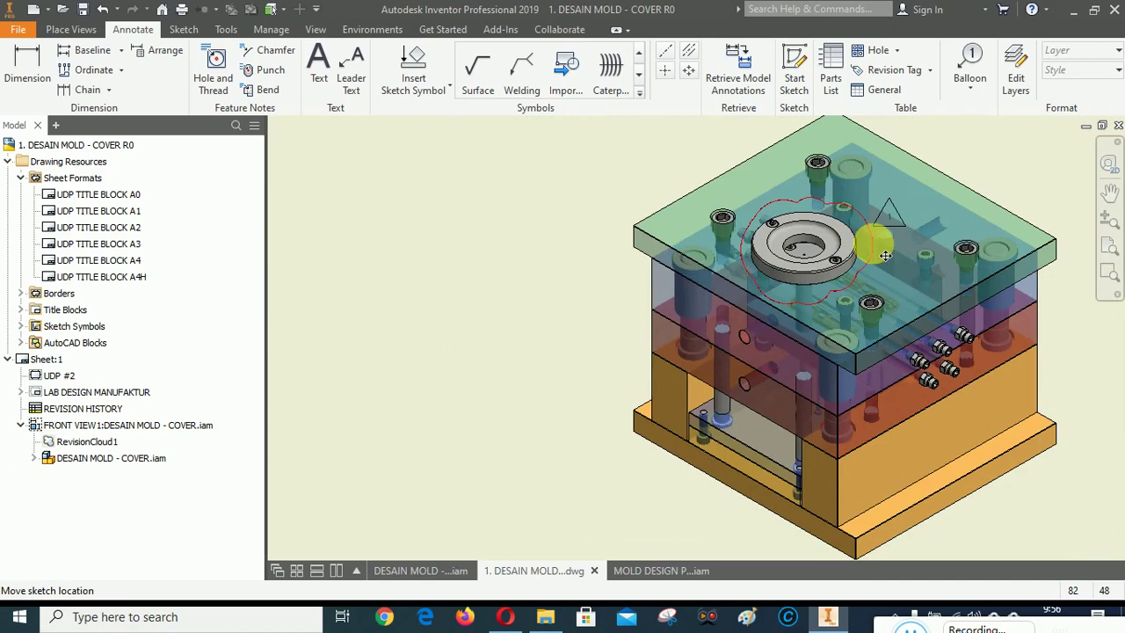
{"action": "key", "text": "Delete"}
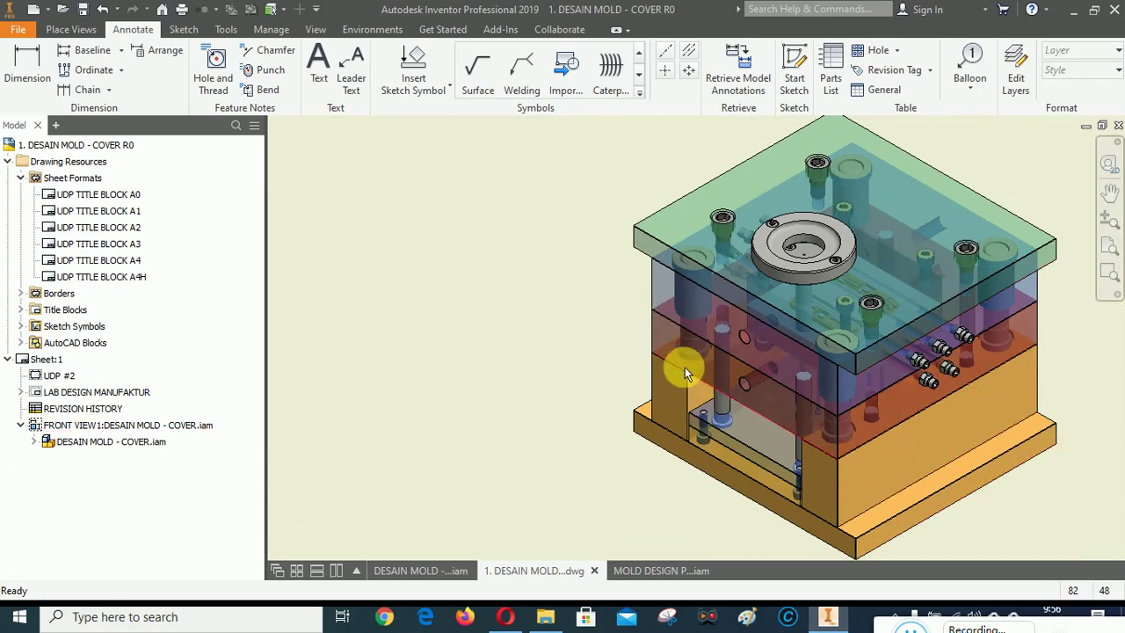
Start a revision cloud in the isometric mold view beside the uppermost coolant fitting on the side of the mold.
{"action": "scroll", "coordinate": [683, 372], "scroll_direction": "up", "scroll_amount": 3}
{"action": "scroll", "coordinate": [782, 376], "scroll_direction": "down", "scroll_amount": 6}
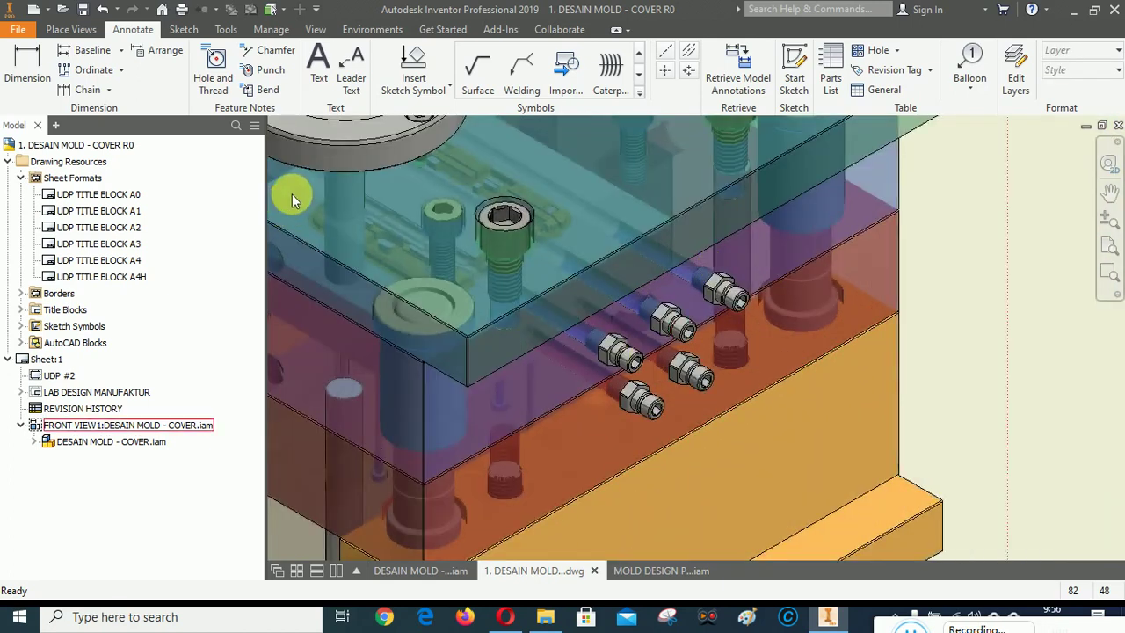
{"action": "left_click", "coordinate": [495, 31]}
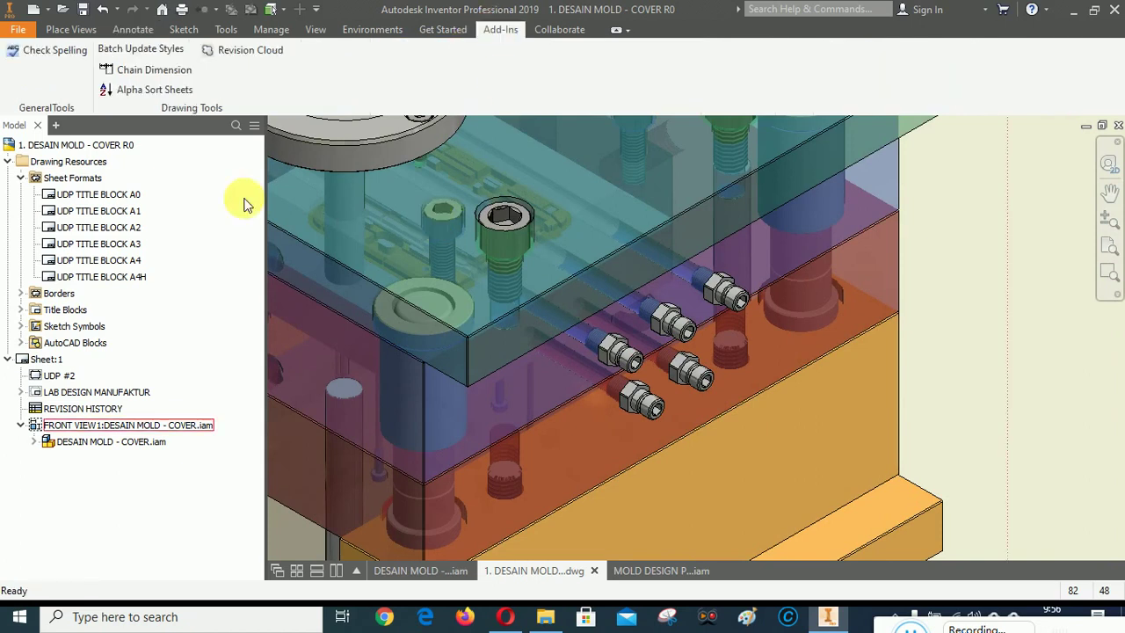
{"action": "left_click", "coordinate": [248, 50]}
{"action": "scroll", "coordinate": [813, 302], "scroll_direction": "down", "scroll_amount": 2}
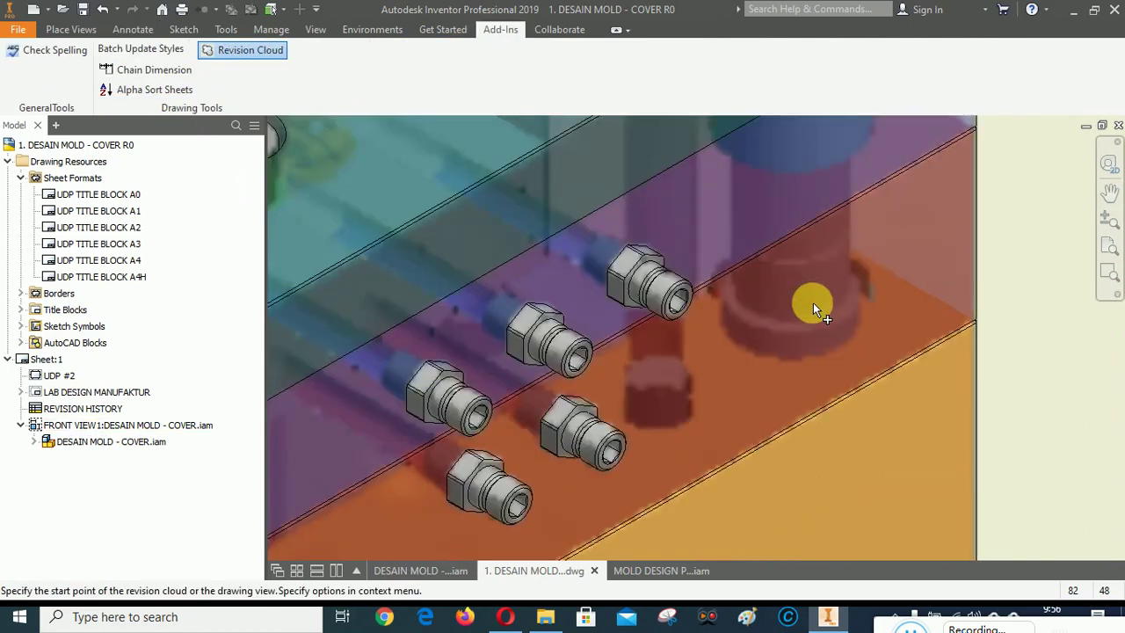
{"action": "scroll", "coordinate": [591, 253], "scroll_direction": "down", "scroll_amount": 2}
{"action": "left_click", "coordinate": [591, 253]}
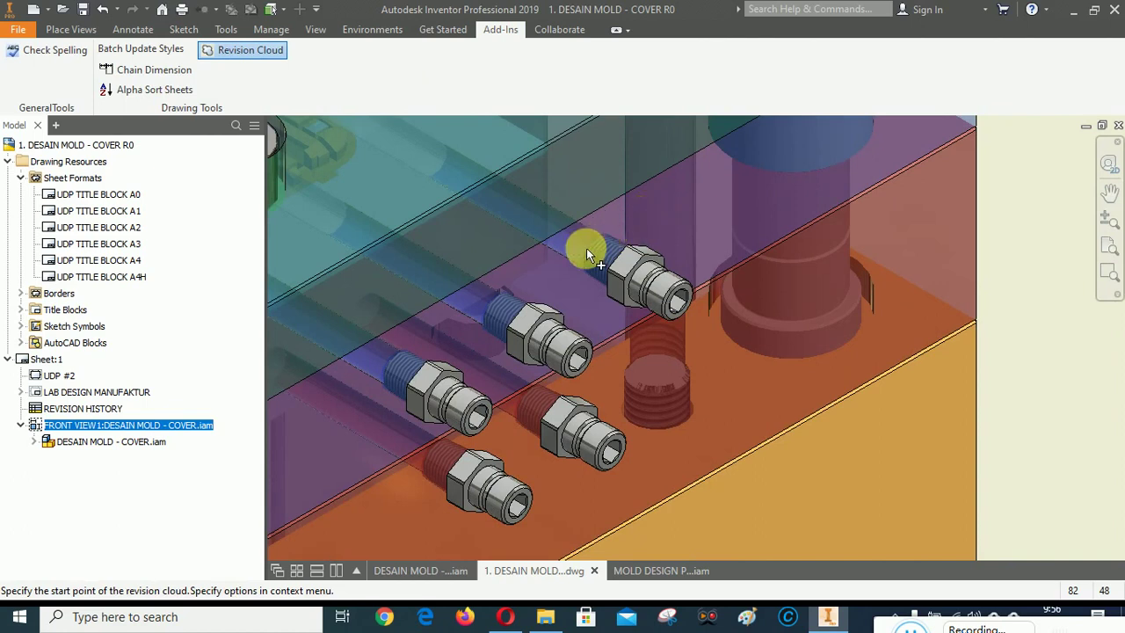
{"action": "left_click", "coordinate": [585, 250]}
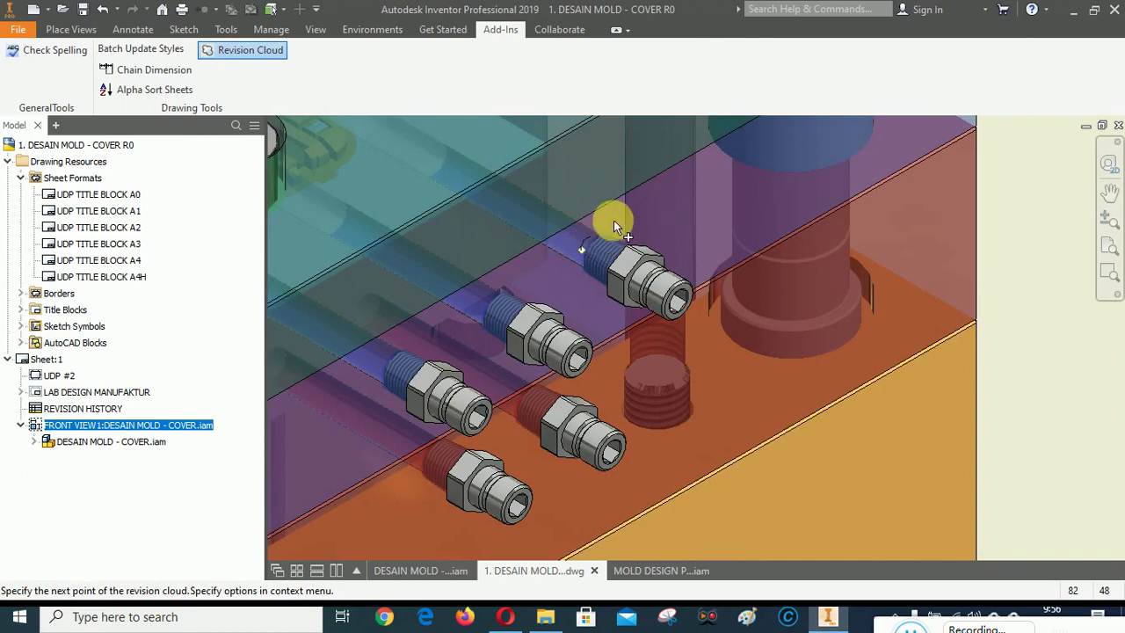
Set the cloud's arc lengths to 2 mm minimum and 5 mm maximum, and draw it closed around the uppermost fitting.
{"action": "right_click", "coordinate": [667, 219]}
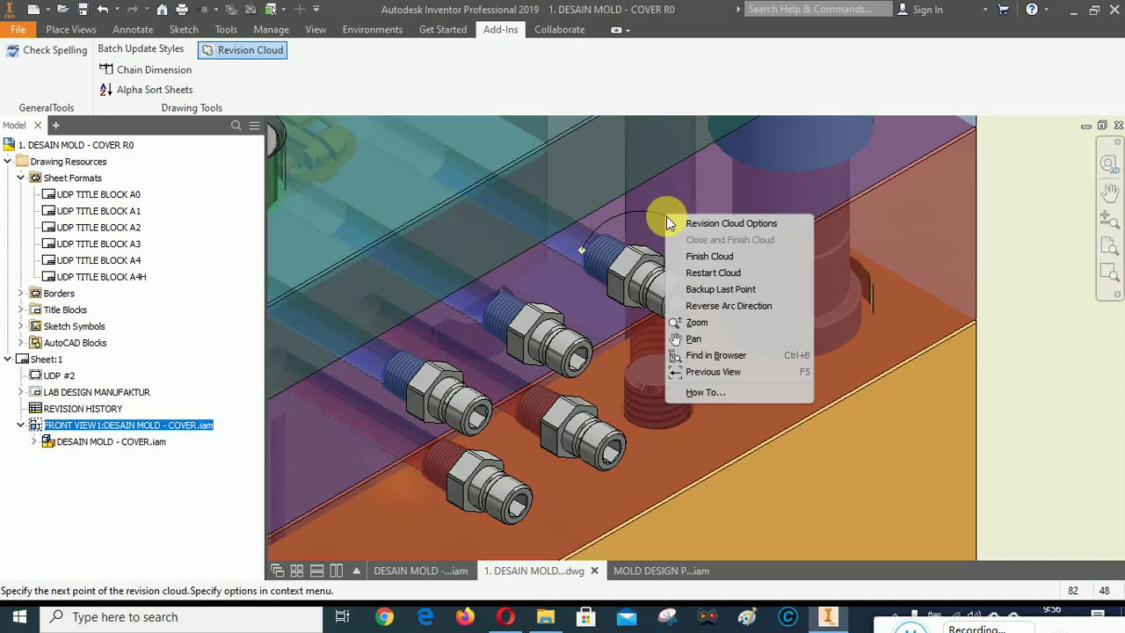
{"action": "left_click", "coordinate": [709, 223]}
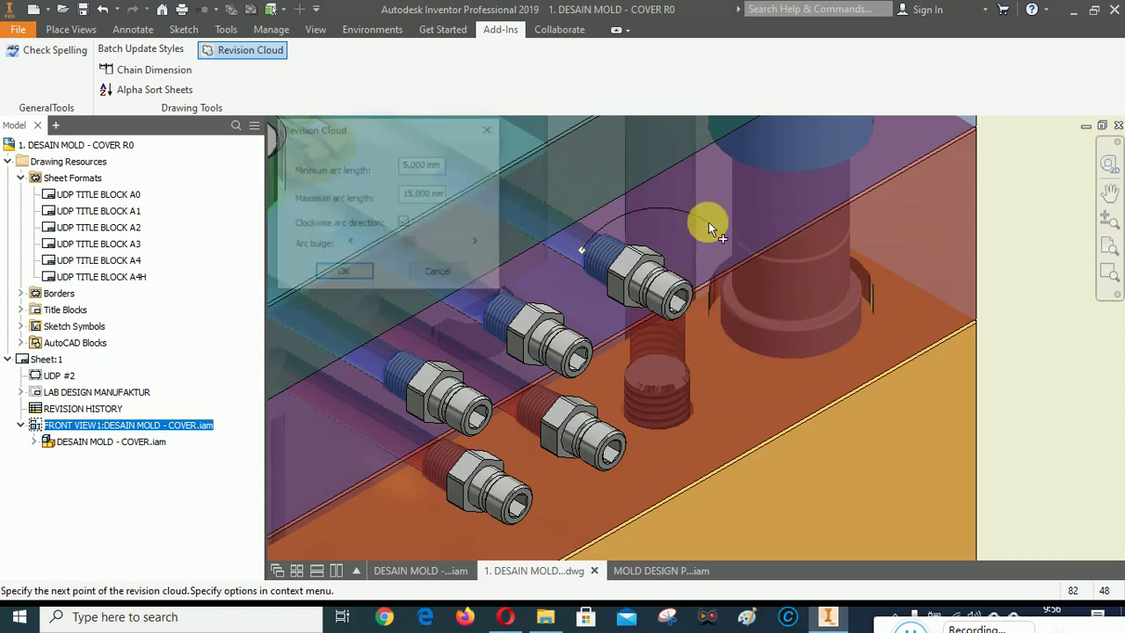
{"action": "double_click", "coordinate": [413, 164]}
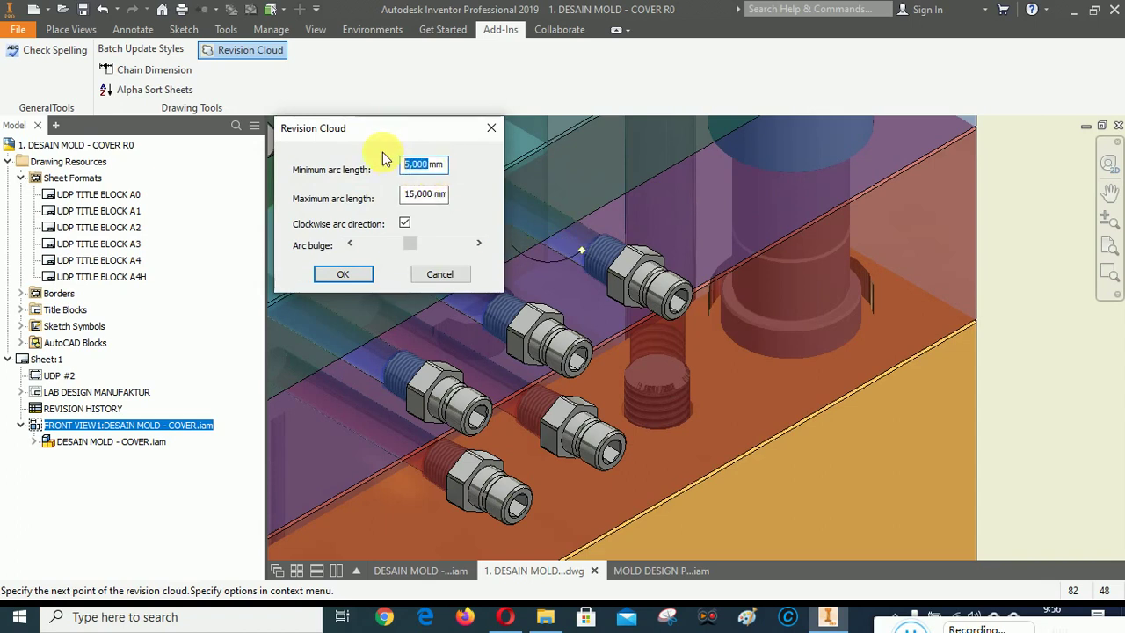
{"action": "type", "text": "2"}
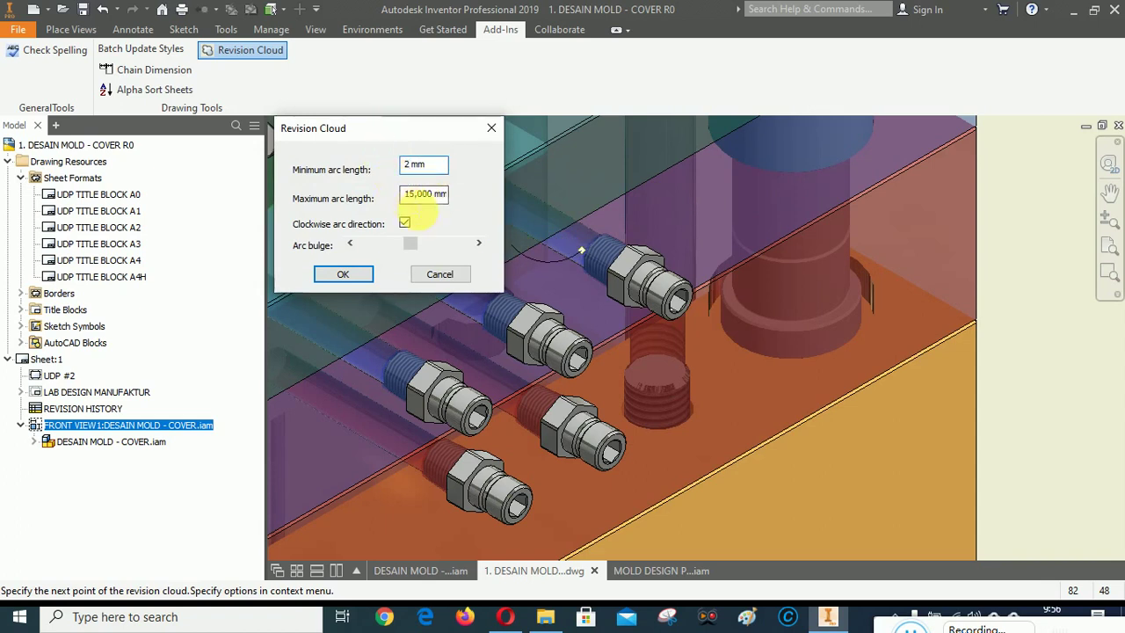
{"action": "double_click", "coordinate": [422, 193]}
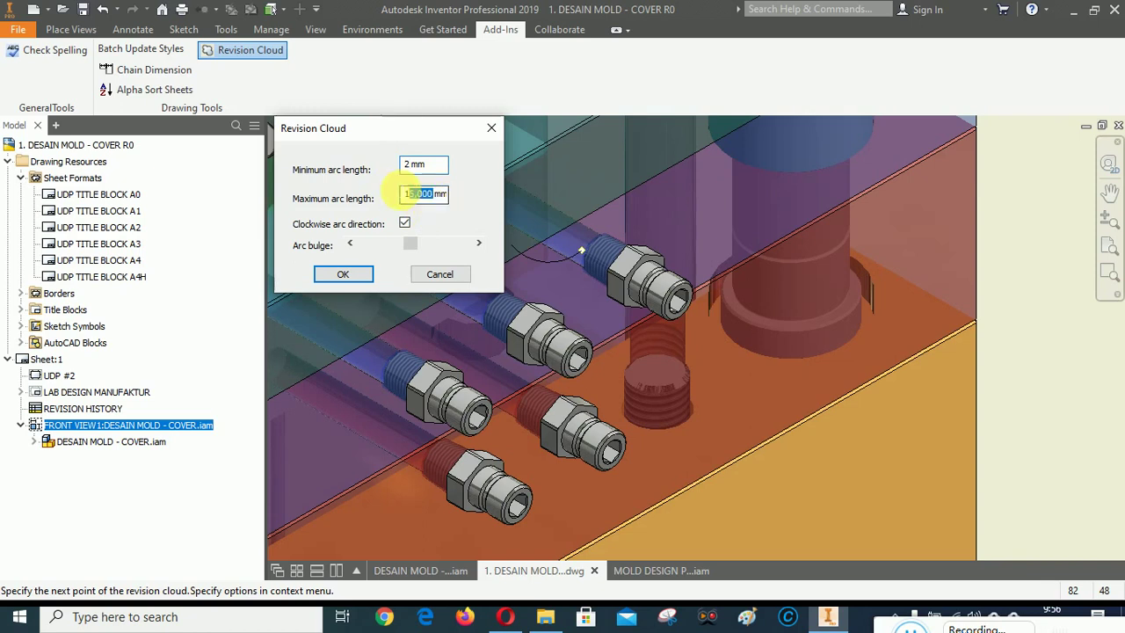
{"action": "type", "text": "5"}
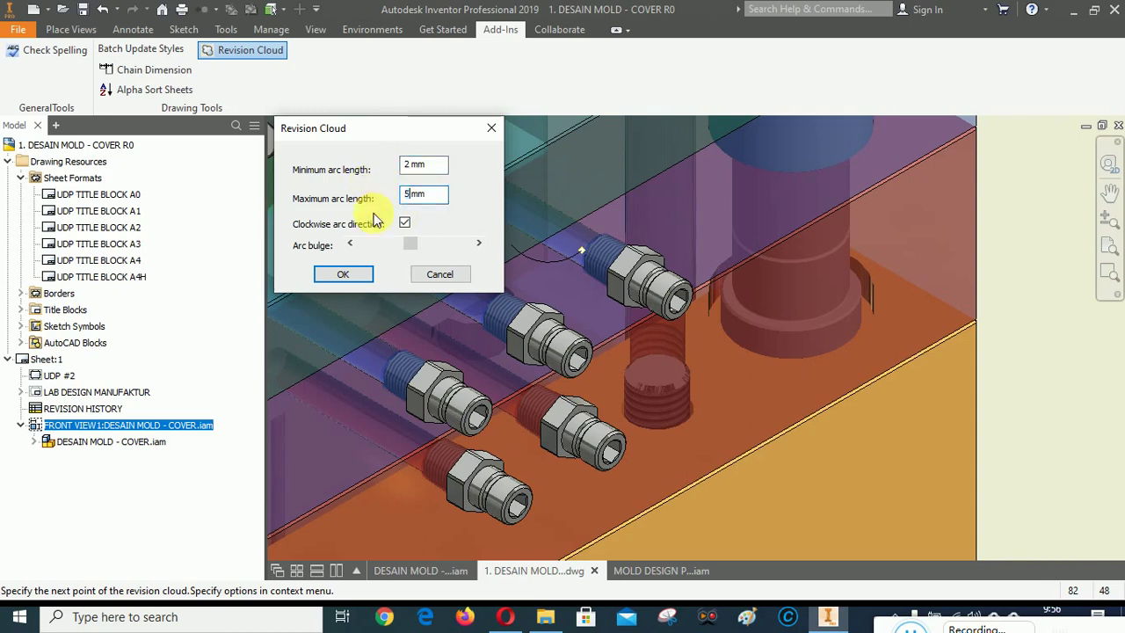
{"action": "left_click", "coordinate": [353, 273]}
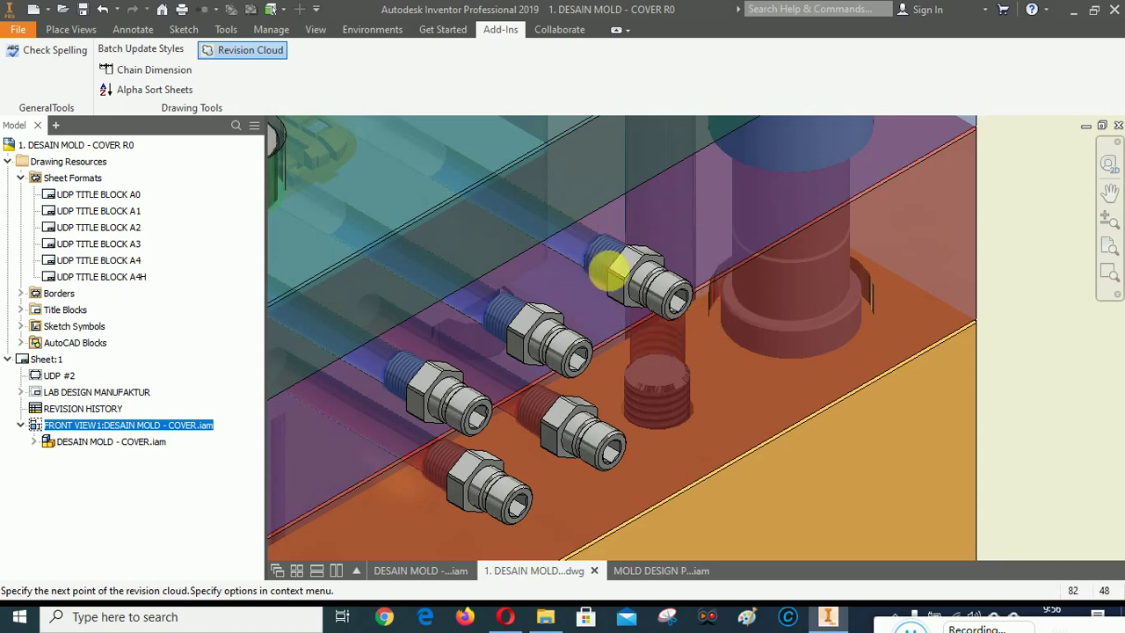
{"action": "left_click", "coordinate": [611, 271]}
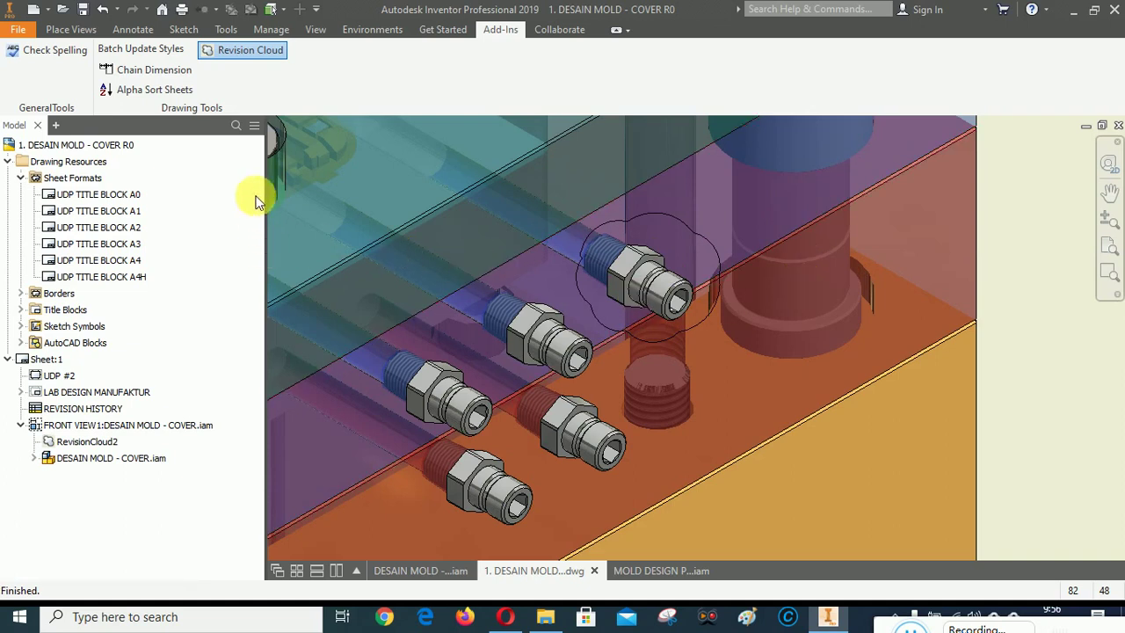
Place a revision tag for revision 2 beside the cloud at the uppermost coolant fitting.
{"action": "left_click", "coordinate": [132, 29]}
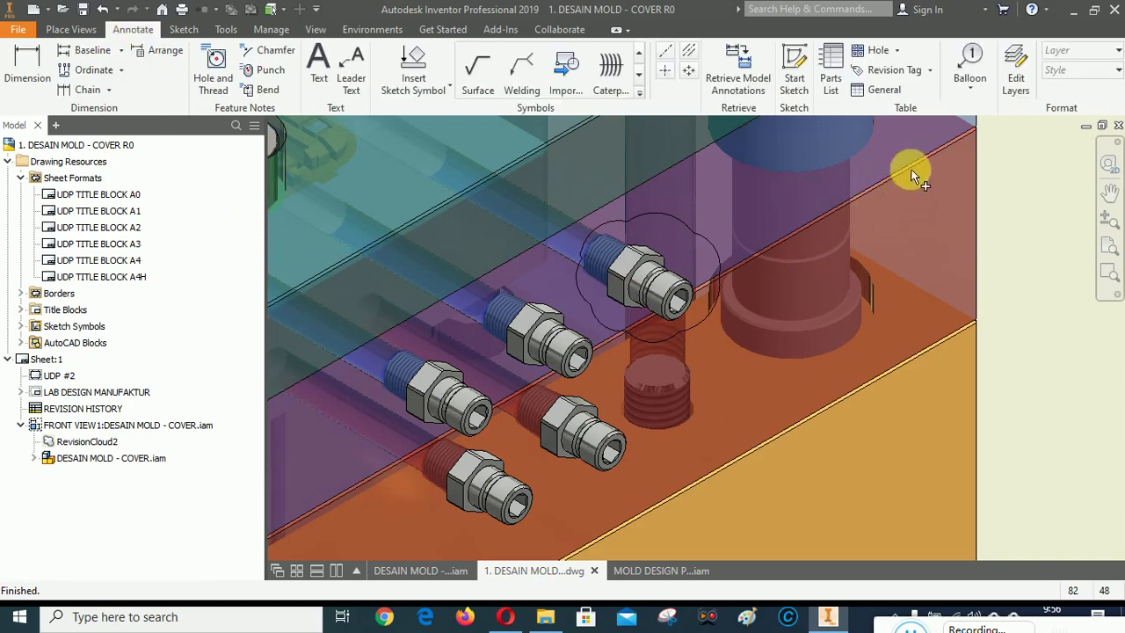
{"action": "left_click", "coordinate": [929, 75]}
{"action": "left_click", "coordinate": [886, 130]}
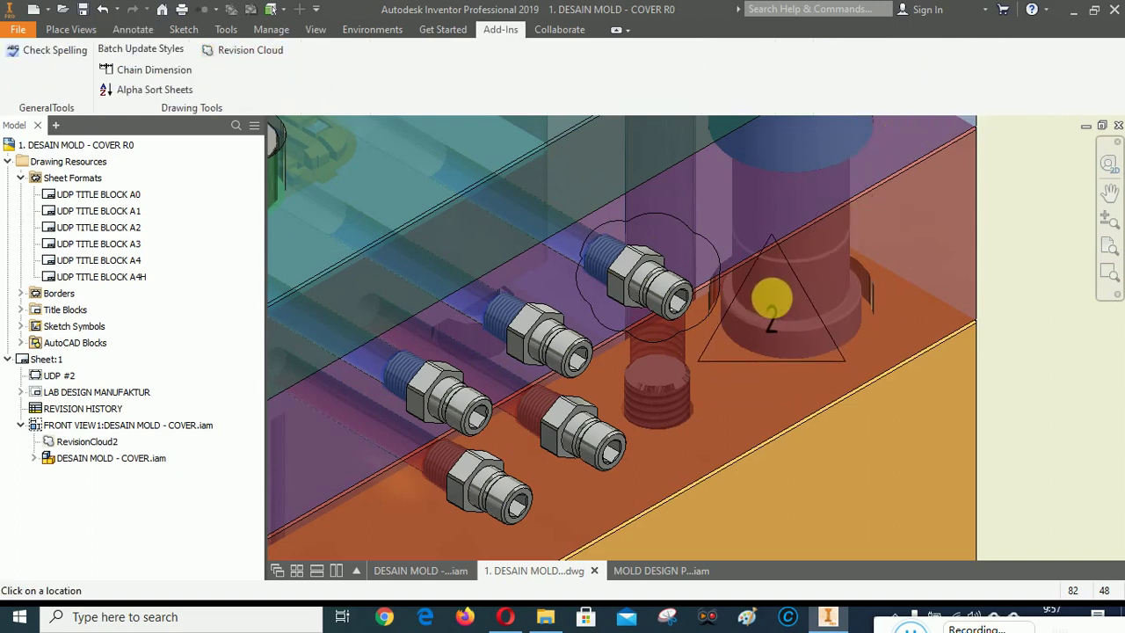
{"action": "right_click", "coordinate": [771, 299]}
{"action": "left_click", "coordinate": [853, 296]}
{"action": "scroll", "coordinate": [834, 254], "scroll_direction": "down", "scroll_amount": 5}
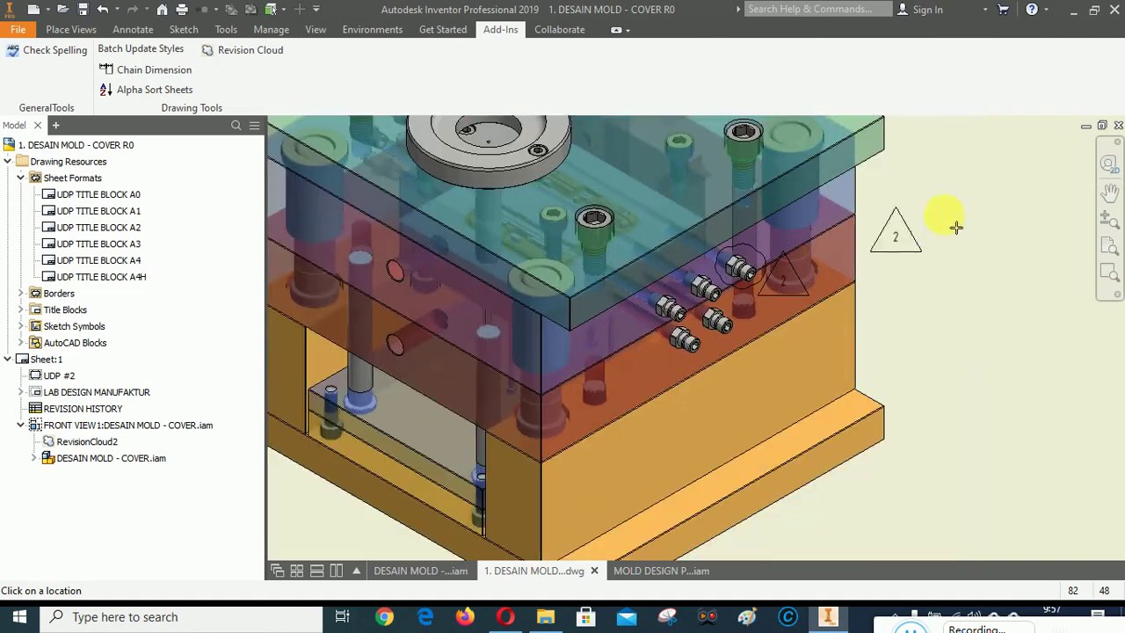
{"action": "right_click", "coordinate": [962, 264]}
{"action": "left_click", "coordinate": [976, 352]}
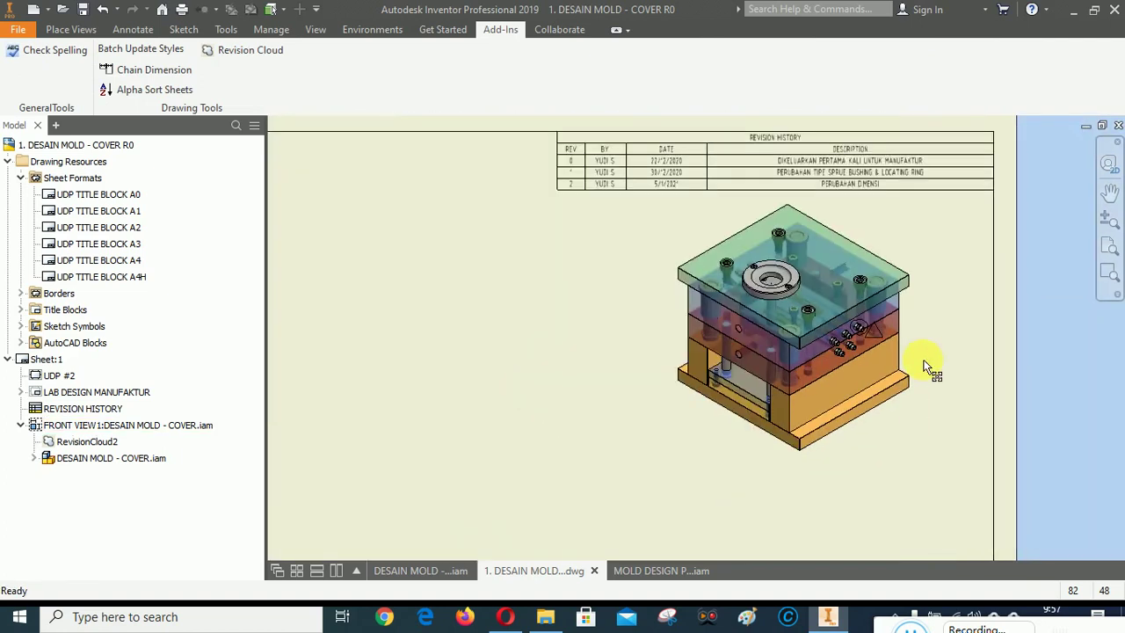
{"action": "scroll", "coordinate": [905, 369], "scroll_direction": "up", "scroll_amount": 2}
{"action": "scroll", "coordinate": [841, 284], "scroll_direction": "up", "scroll_amount": 5}
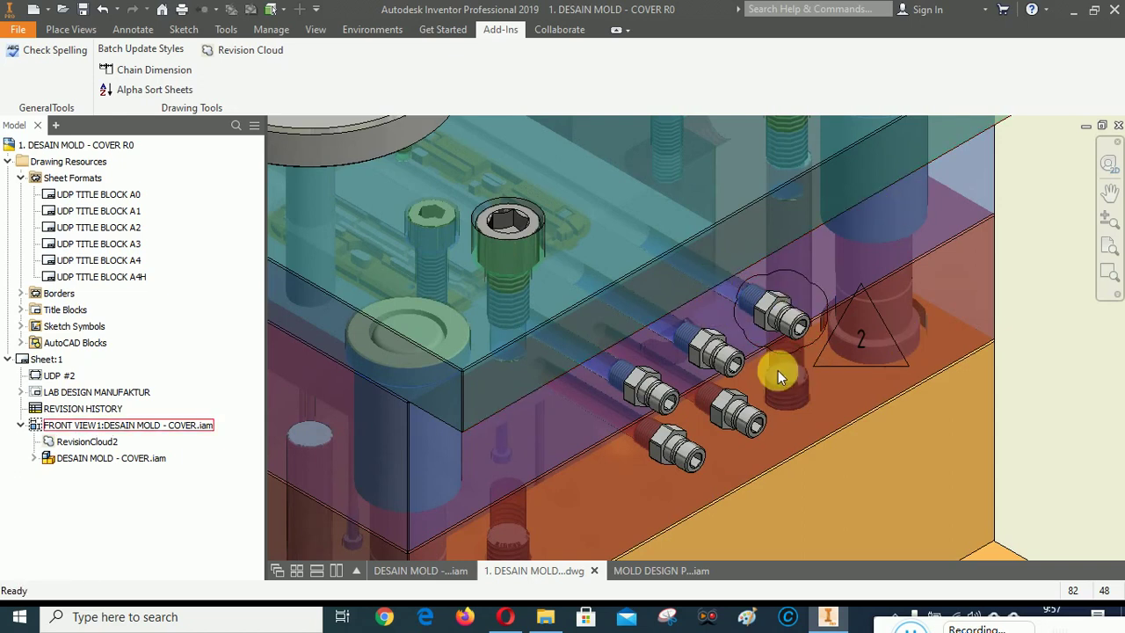
{"action": "scroll", "coordinate": [779, 377], "scroll_direction": "up", "scroll_amount": 3}
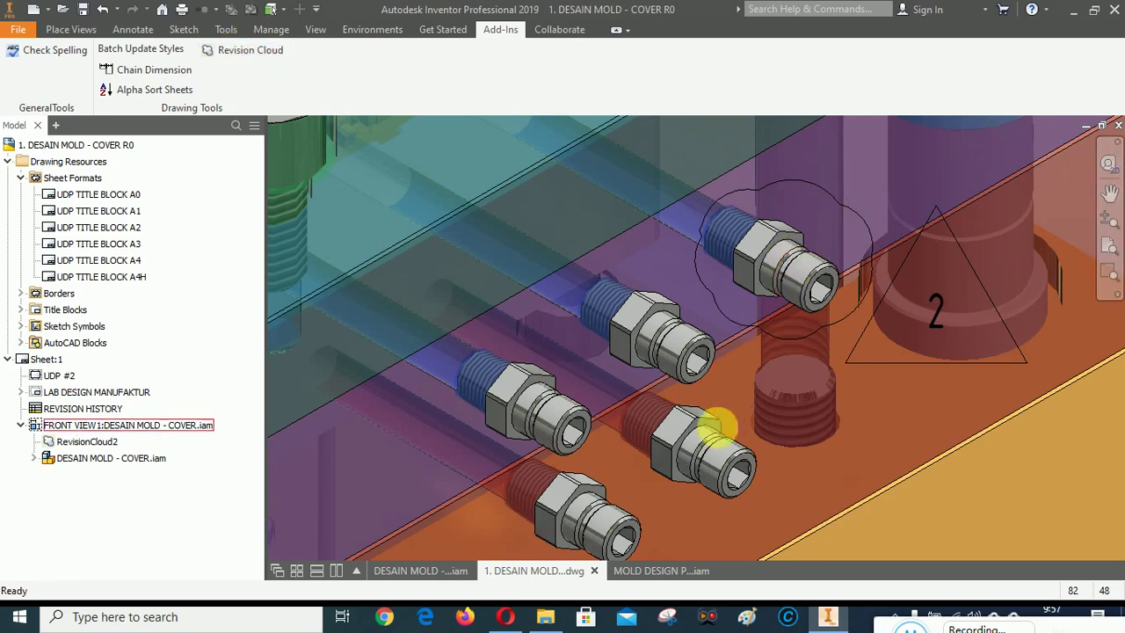
Switch to File Explorer and browse to C:\Users\Public\Public Documents\Autodesk\Inventor 2019\SDK.
{"action": "left_click", "coordinate": [545, 619]}
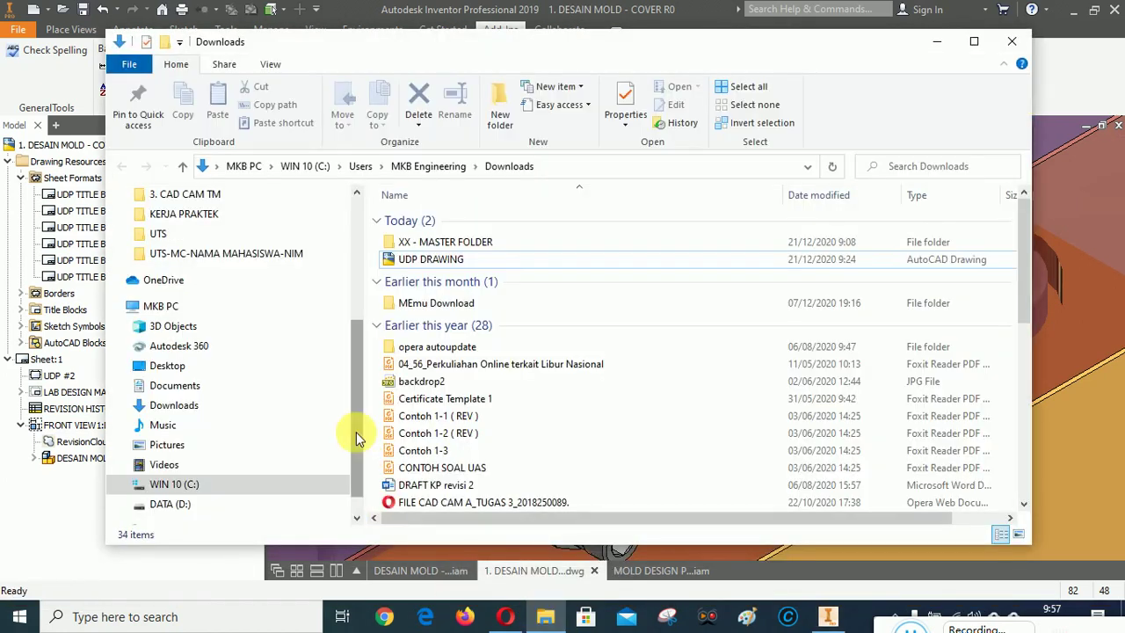
{"action": "left_click_drag", "start_coordinate": [358, 430], "coordinate": [369, 494]}
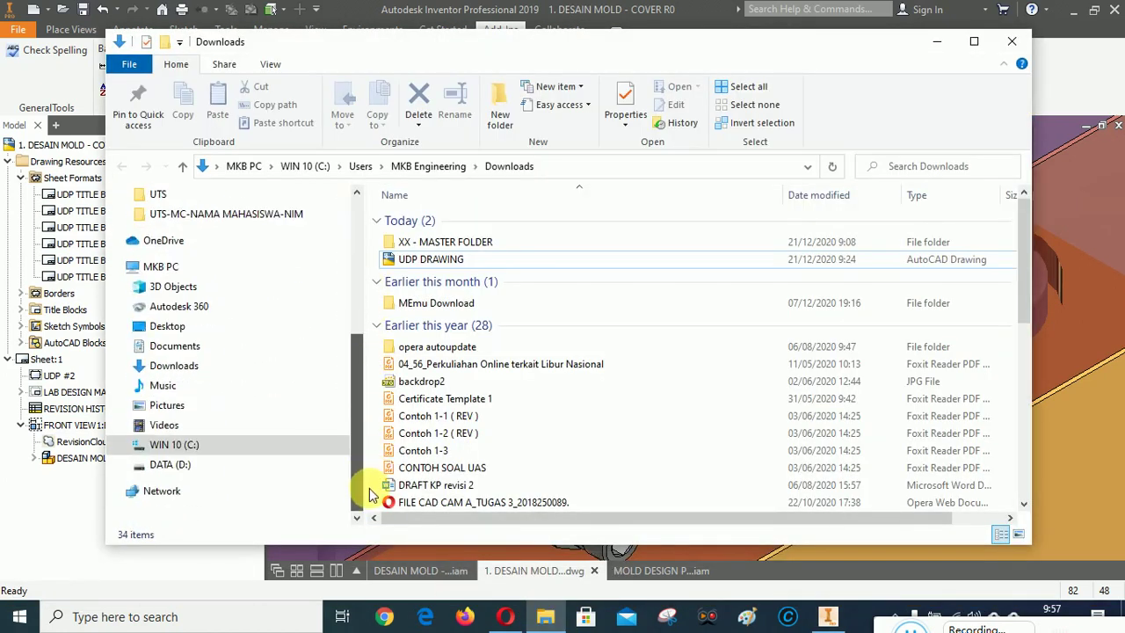
{"action": "left_click", "coordinate": [182, 447]}
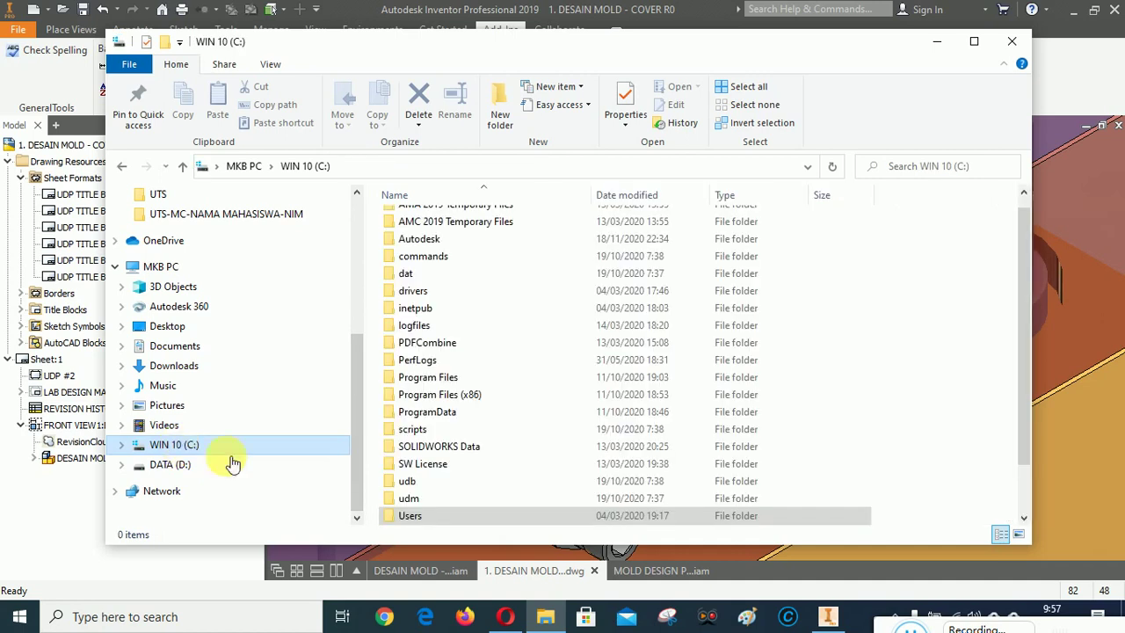
{"action": "scroll", "coordinate": [497, 369], "scroll_direction": "down", "scroll_amount": 1}
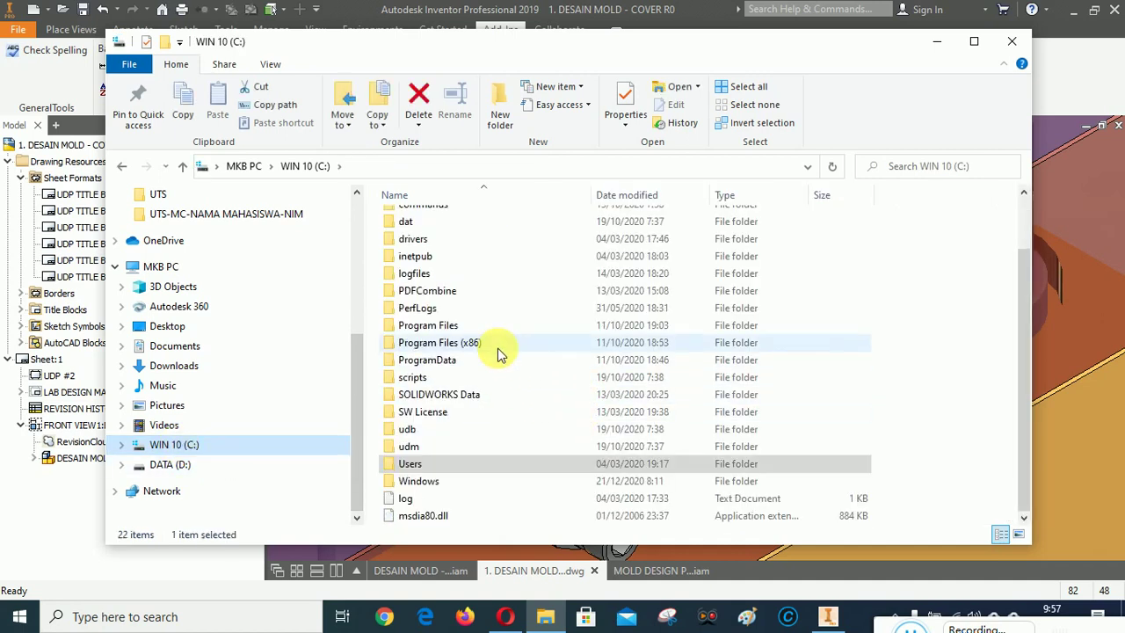
{"action": "double_click", "coordinate": [411, 466]}
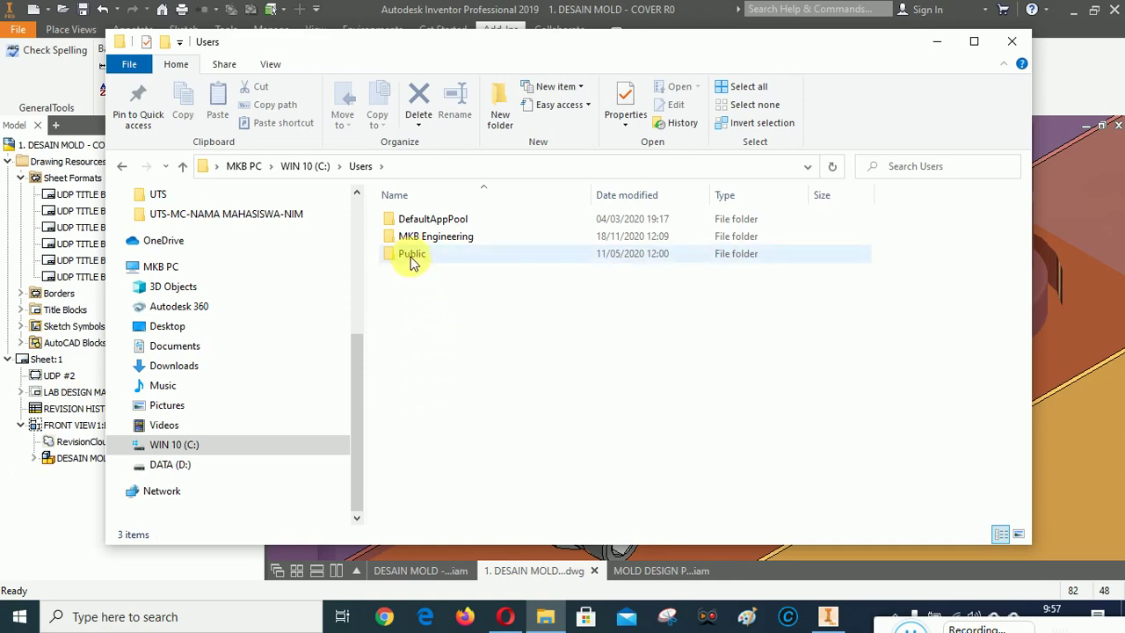
{"action": "double_click", "coordinate": [412, 258]}
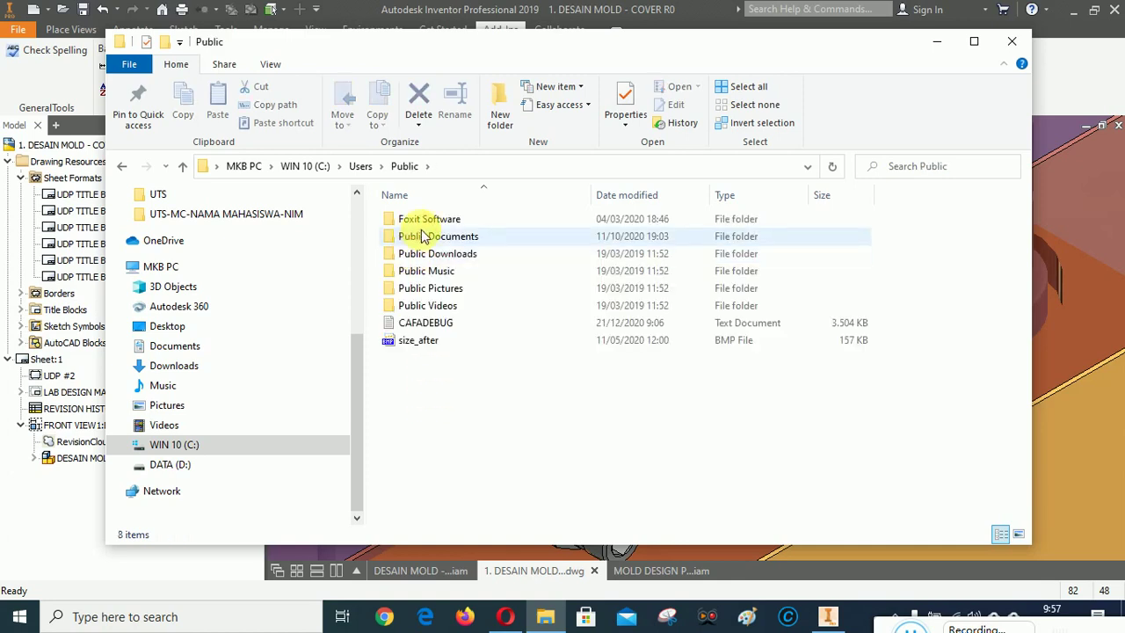
{"action": "double_click", "coordinate": [429, 236]}
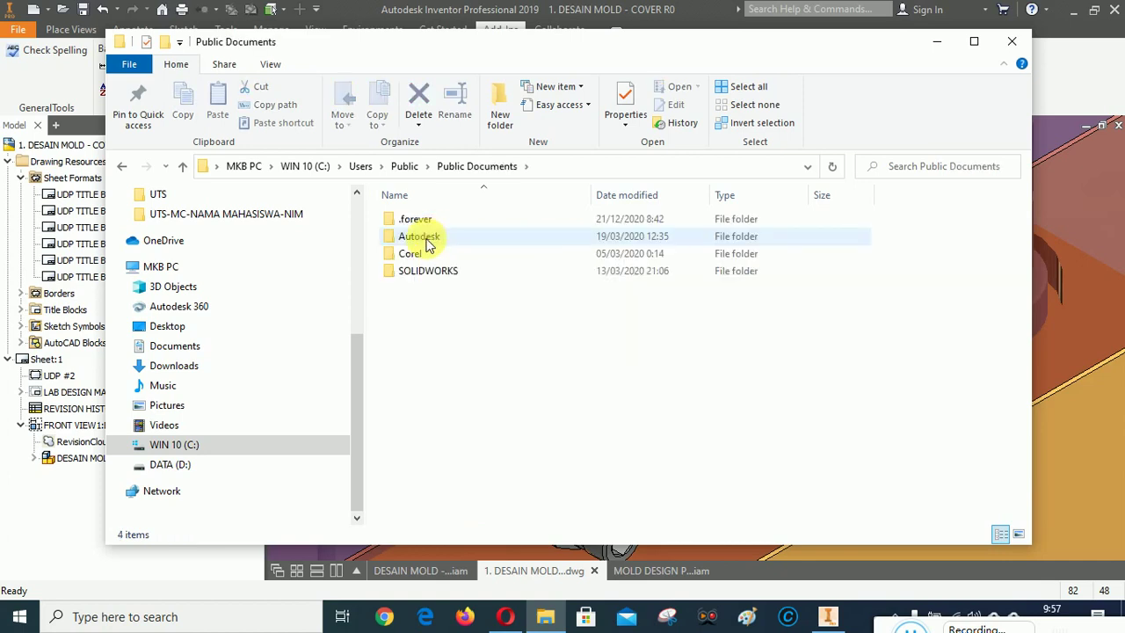
{"action": "double_click", "coordinate": [426, 240]}
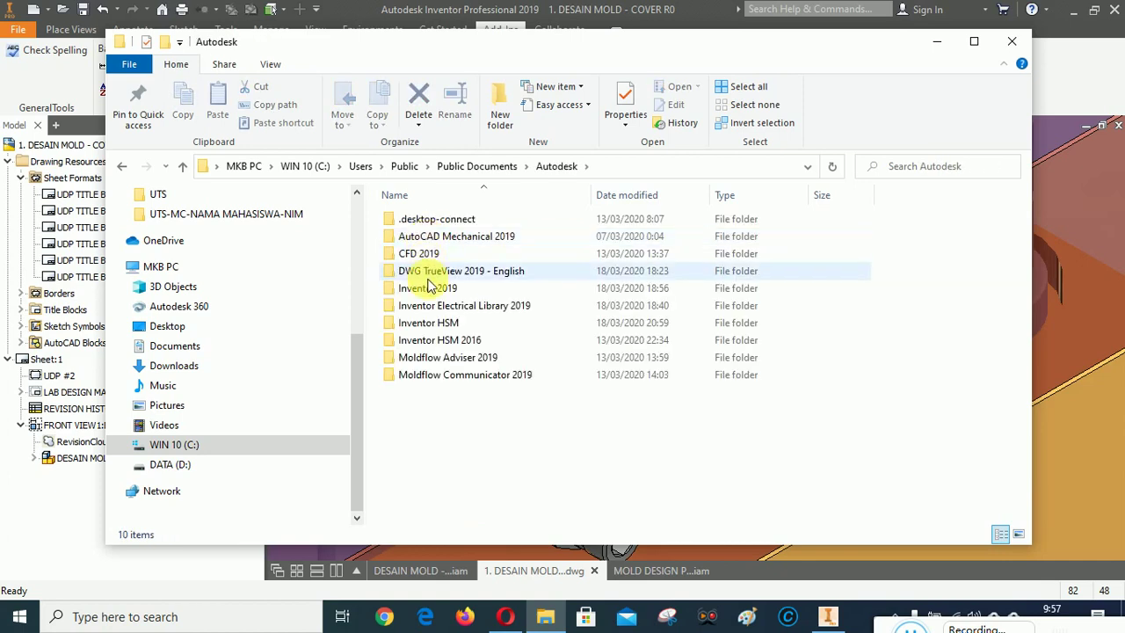
{"action": "double_click", "coordinate": [428, 288]}
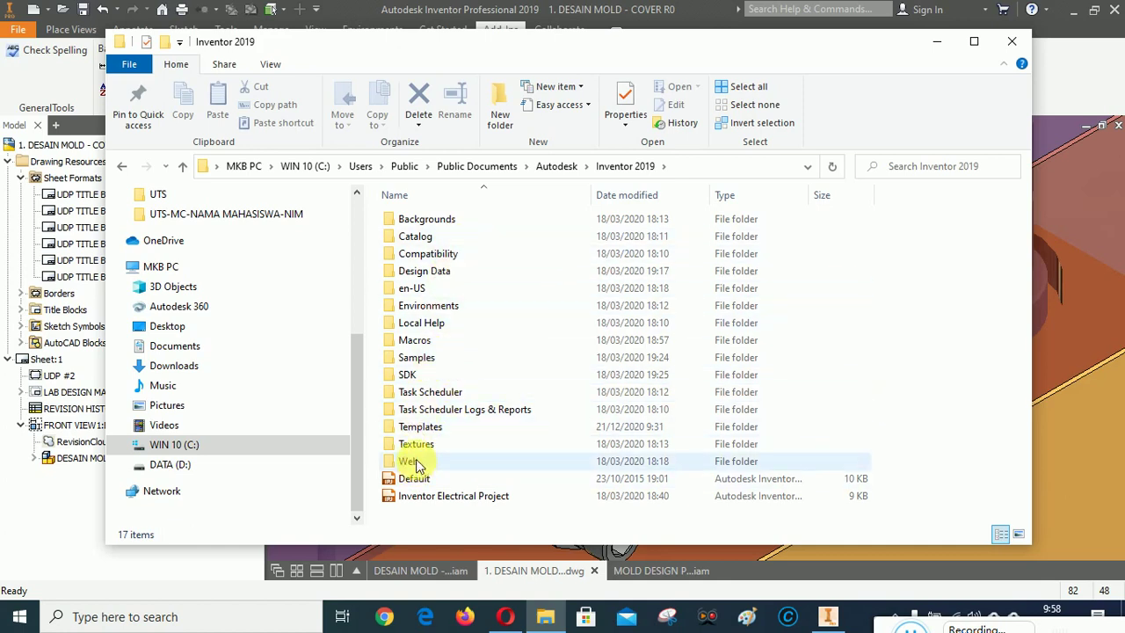
{"action": "left_click", "coordinate": [409, 376]}
{"action": "double_click", "coordinate": [410, 376]}
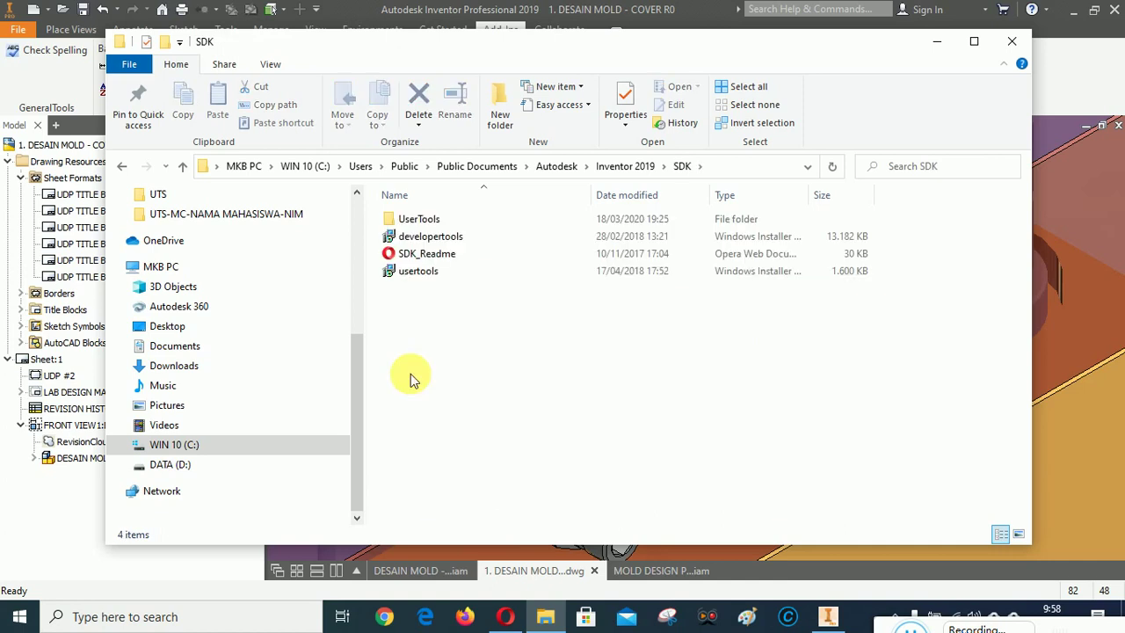
Try to run the usertools installer in the SDK folder and view its install options.
{"action": "double_click", "coordinate": [413, 276]}
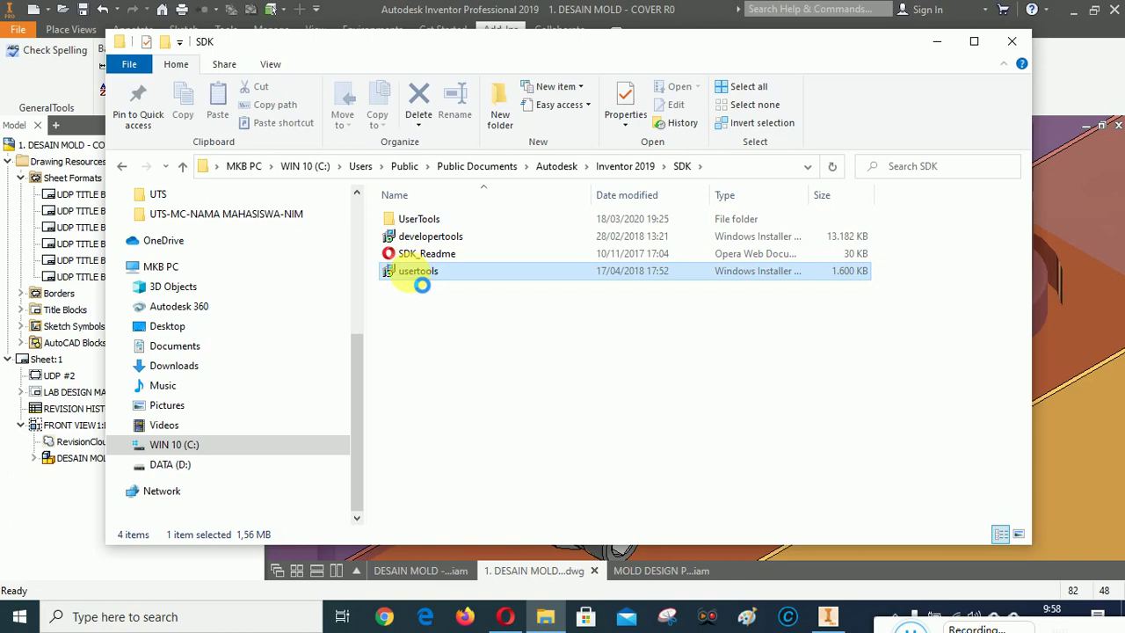
{"action": "right_click", "coordinate": [410, 280]}
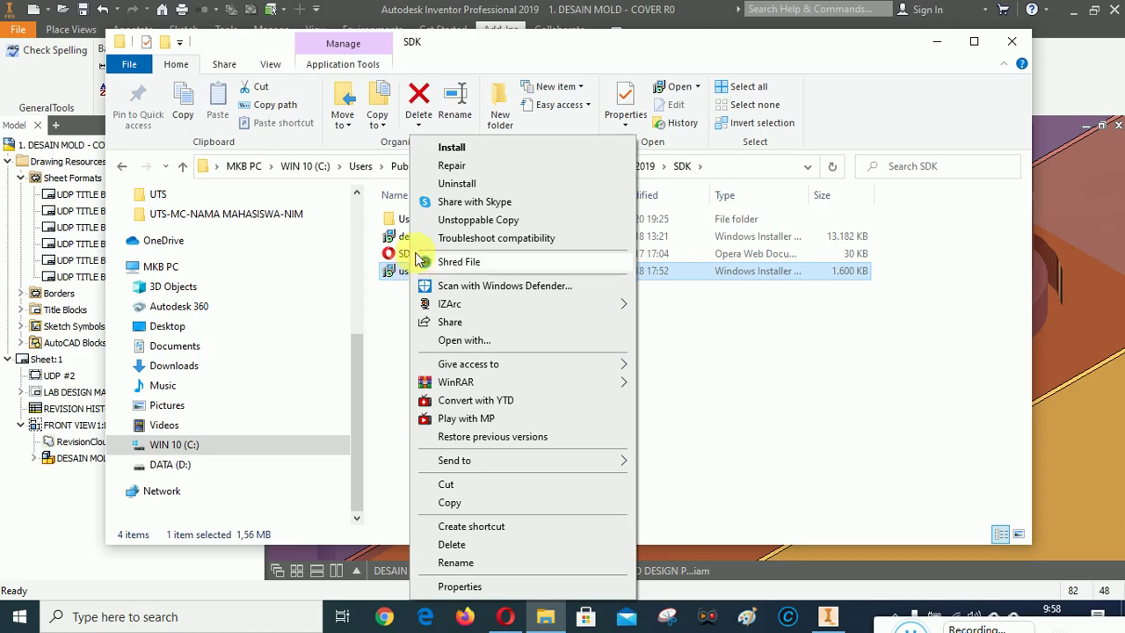
{"action": "left_click", "coordinate": [745, 442]}
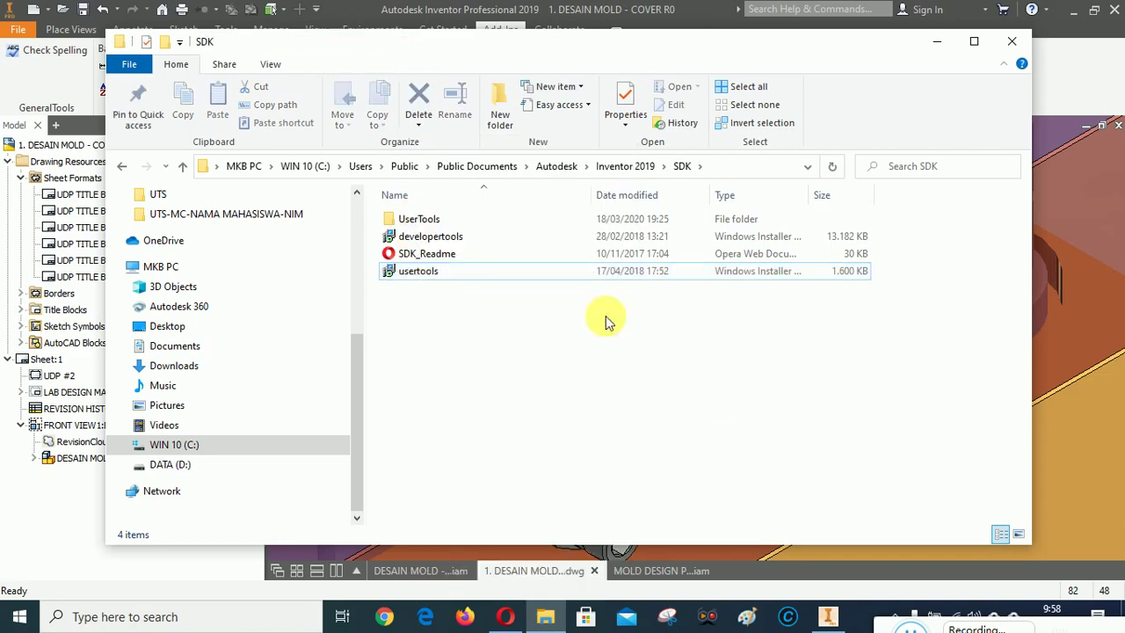
Browse from the SDK folder through UserTools and DrawingTools into Source and look through its files.
{"action": "left_click", "coordinate": [426, 222]}
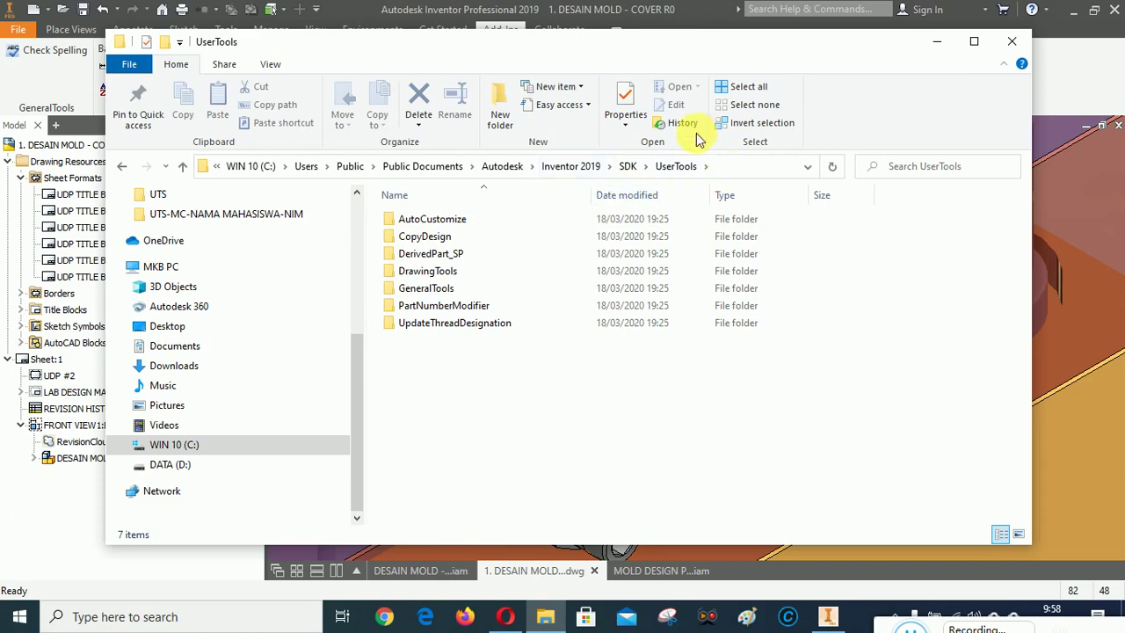
{"action": "left_click", "coordinate": [431, 273]}
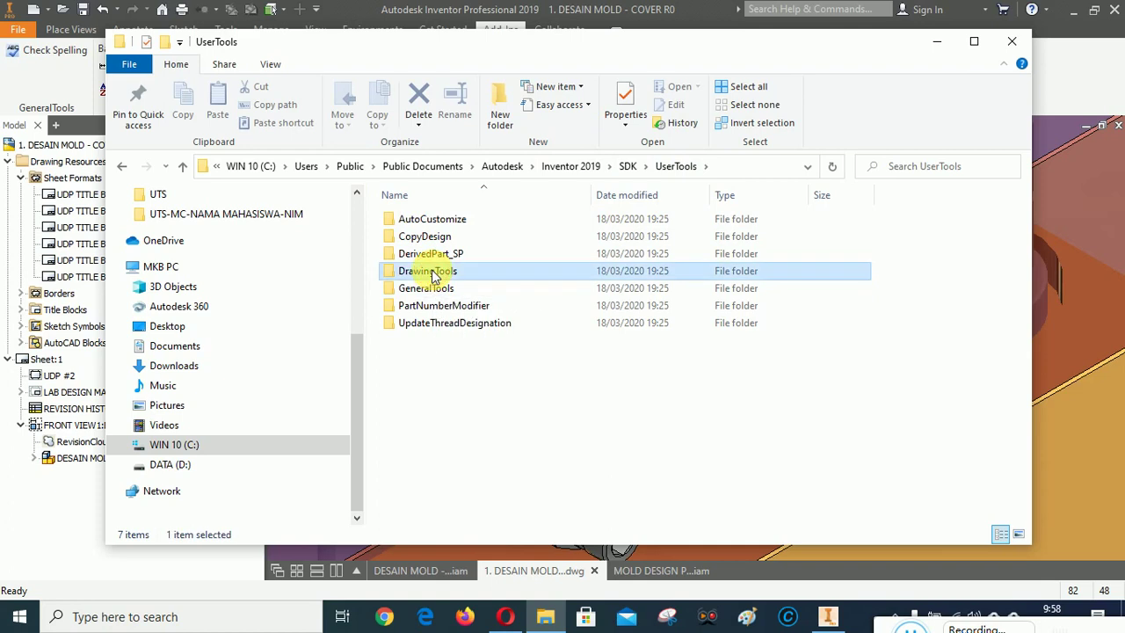
{"action": "double_click", "coordinate": [430, 273]}
{"action": "left_click", "coordinate": [413, 220]}
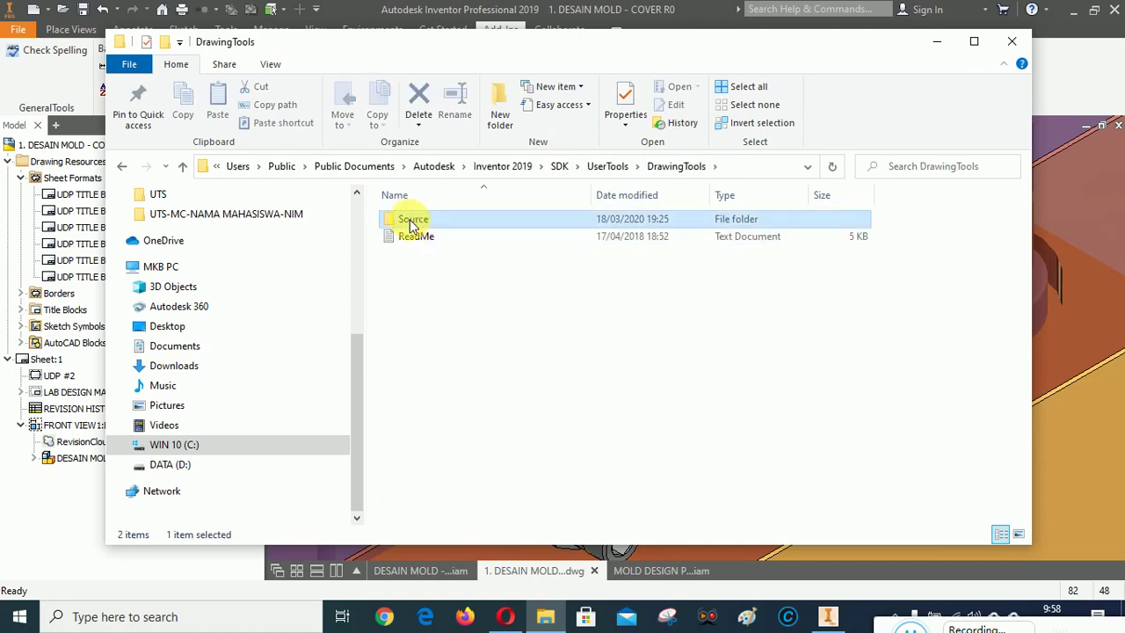
{"action": "double_click", "coordinate": [411, 220]}
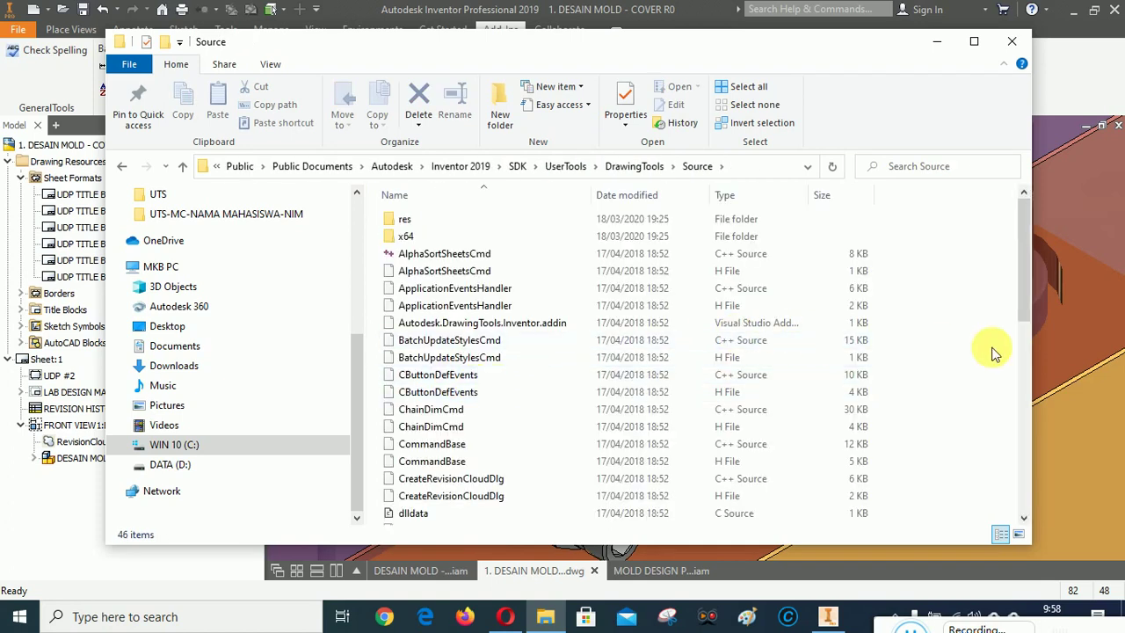
{"action": "scroll", "coordinate": [995, 352], "scroll_direction": "down", "scroll_amount": 3}
{"action": "scroll", "coordinate": [995, 351], "scroll_direction": "up", "scroll_amount": 3}
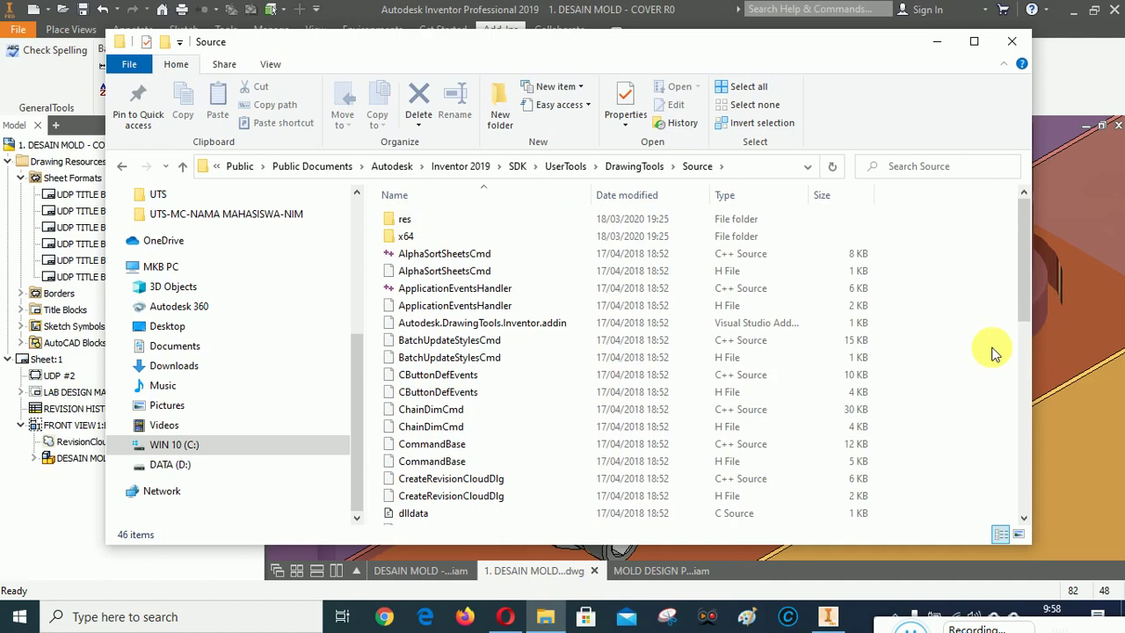
Go back up from the Source folder to the SDK folder and open its UserTools folder again.
{"action": "left_click", "coordinate": [940, 41]}
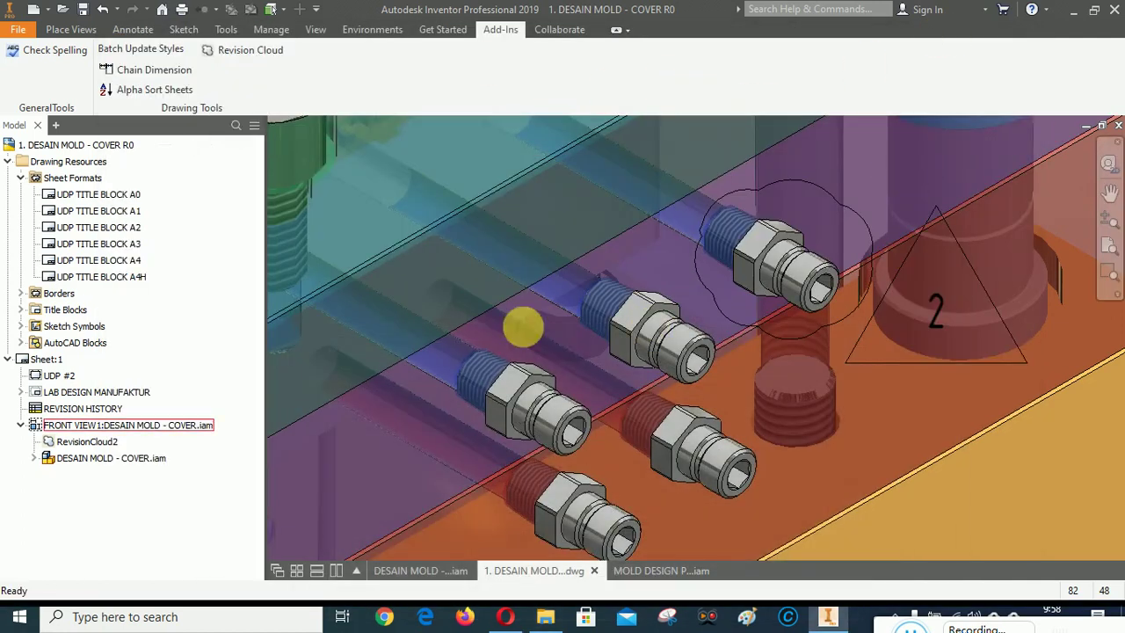
{"action": "left_click", "coordinate": [545, 620]}
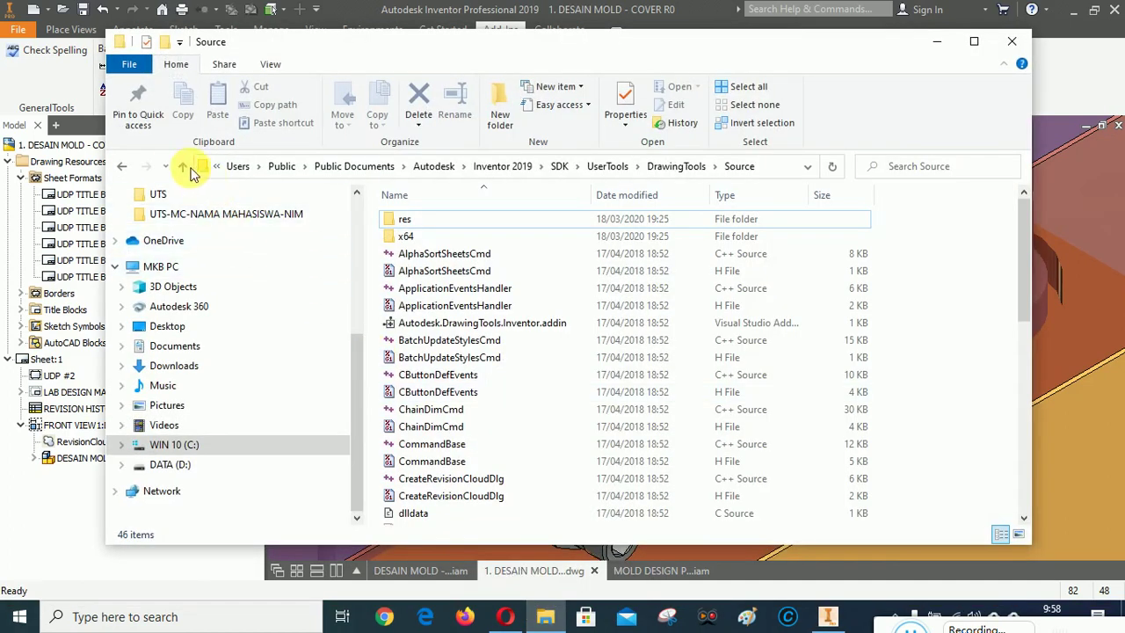
{"action": "left_click", "coordinate": [183, 168]}
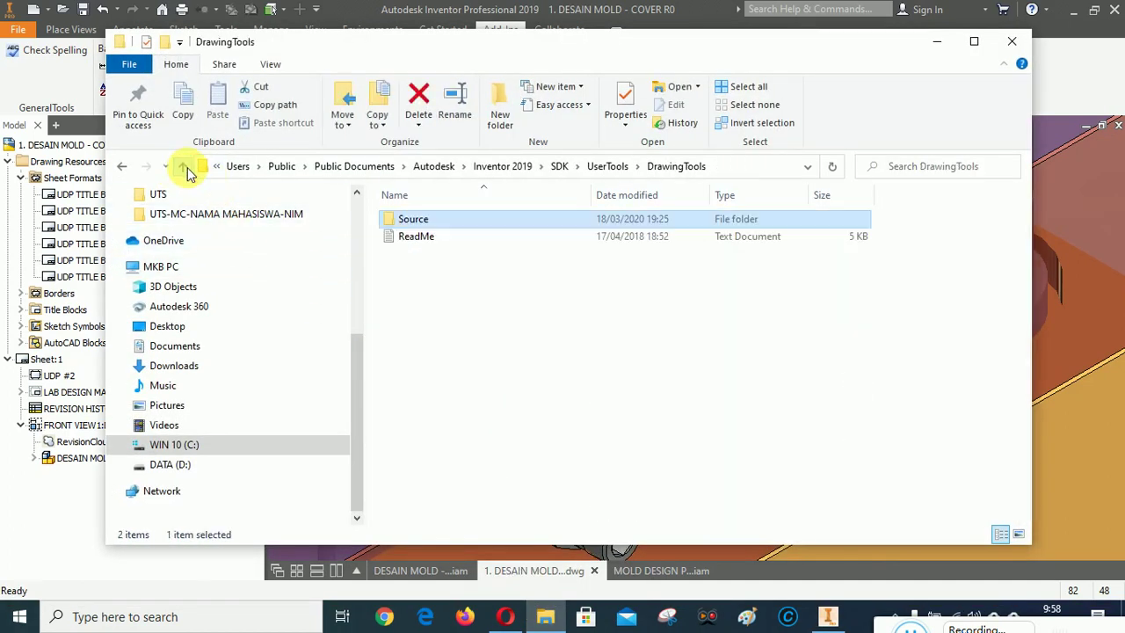
{"action": "left_click", "coordinate": [183, 168]}
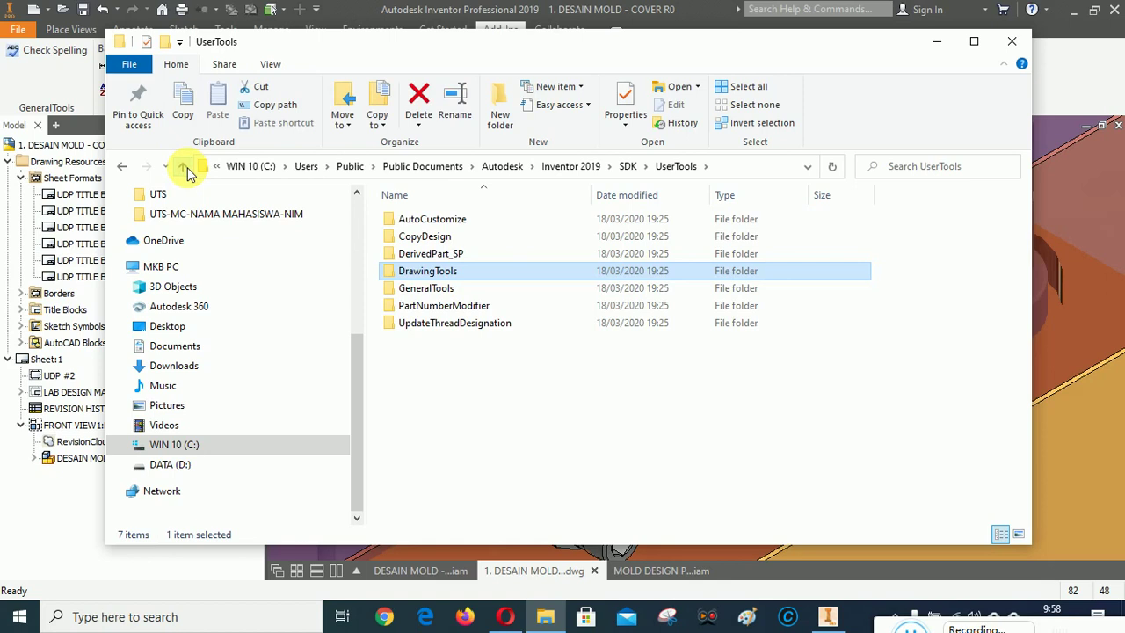
{"action": "left_click", "coordinate": [183, 168]}
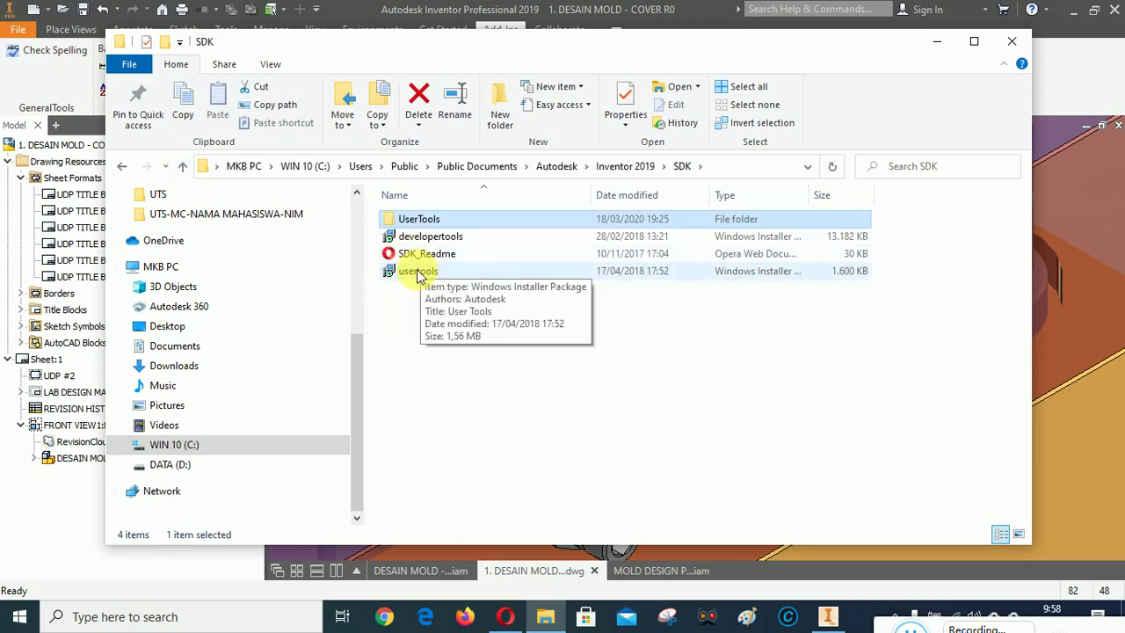
{"action": "left_click", "coordinate": [414, 337]}
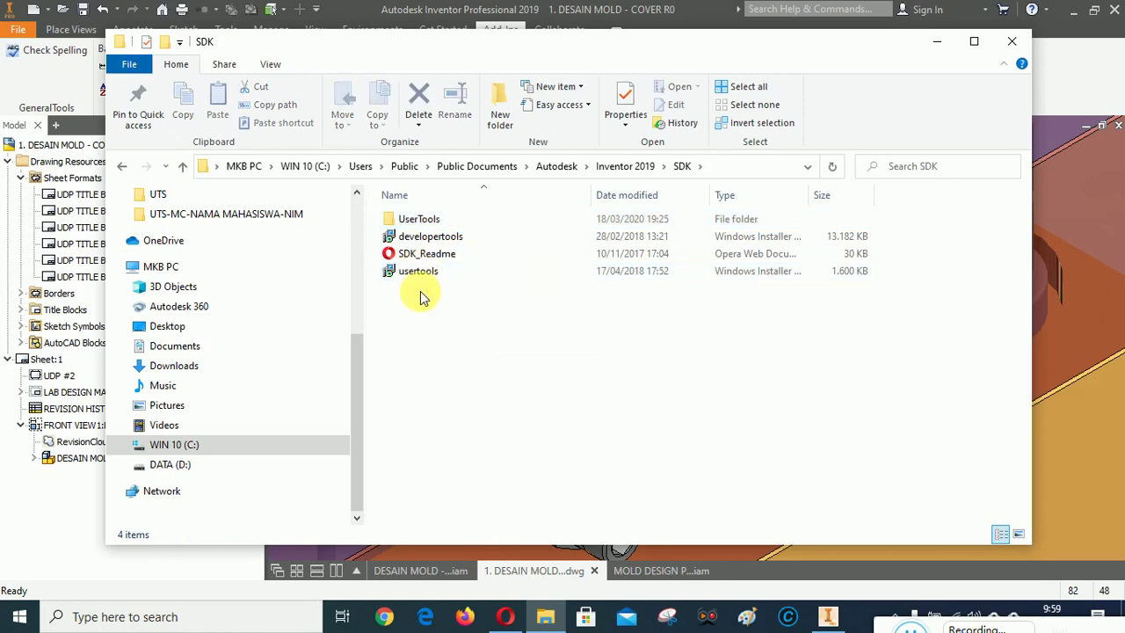
{"action": "double_click", "coordinate": [414, 221]}
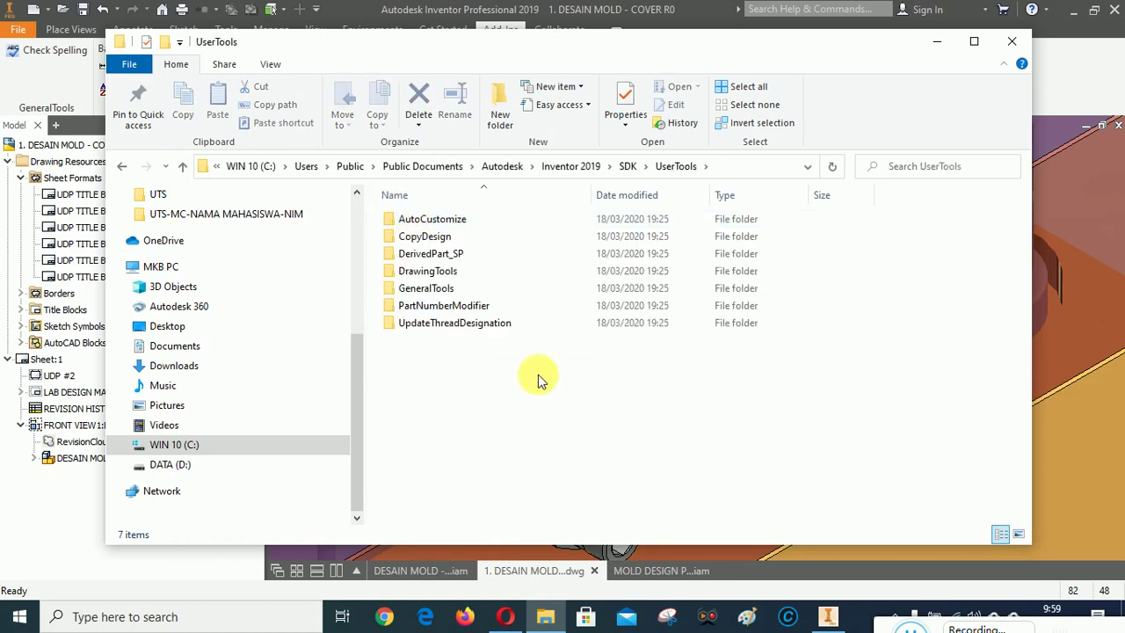
Switch back to Inventor and open the REVISION HISTORY table on the sheet for editing.
{"action": "left_click", "coordinate": [939, 41]}
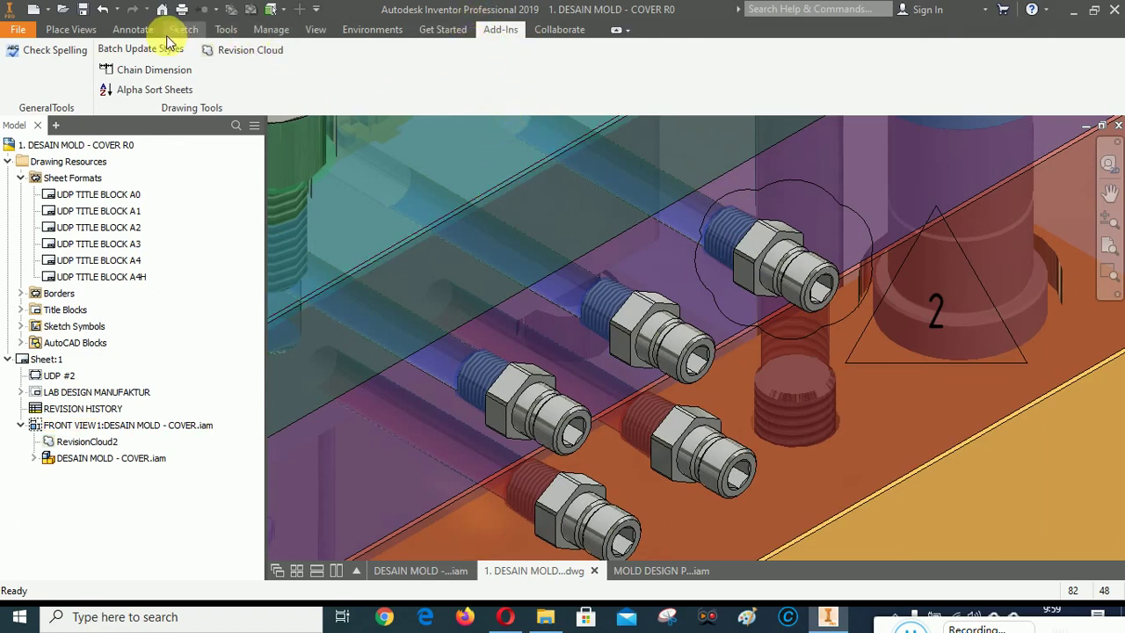
{"action": "scroll", "coordinate": [668, 303], "scroll_direction": "down", "scroll_amount": 5}
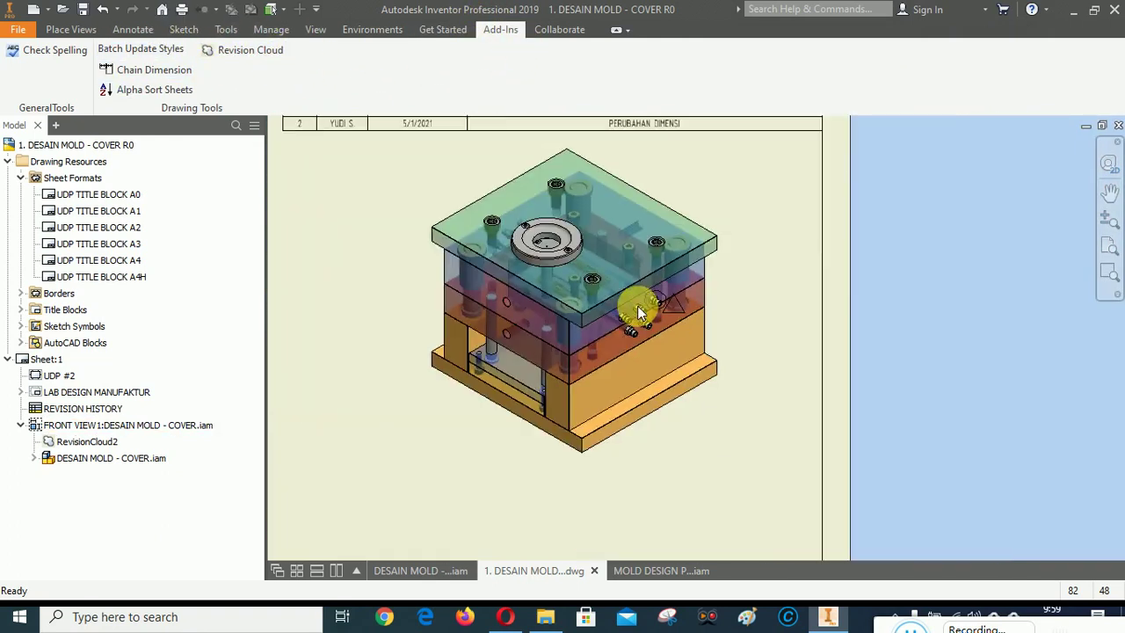
{"action": "scroll", "coordinate": [747, 317], "scroll_direction": "down", "scroll_amount": 5}
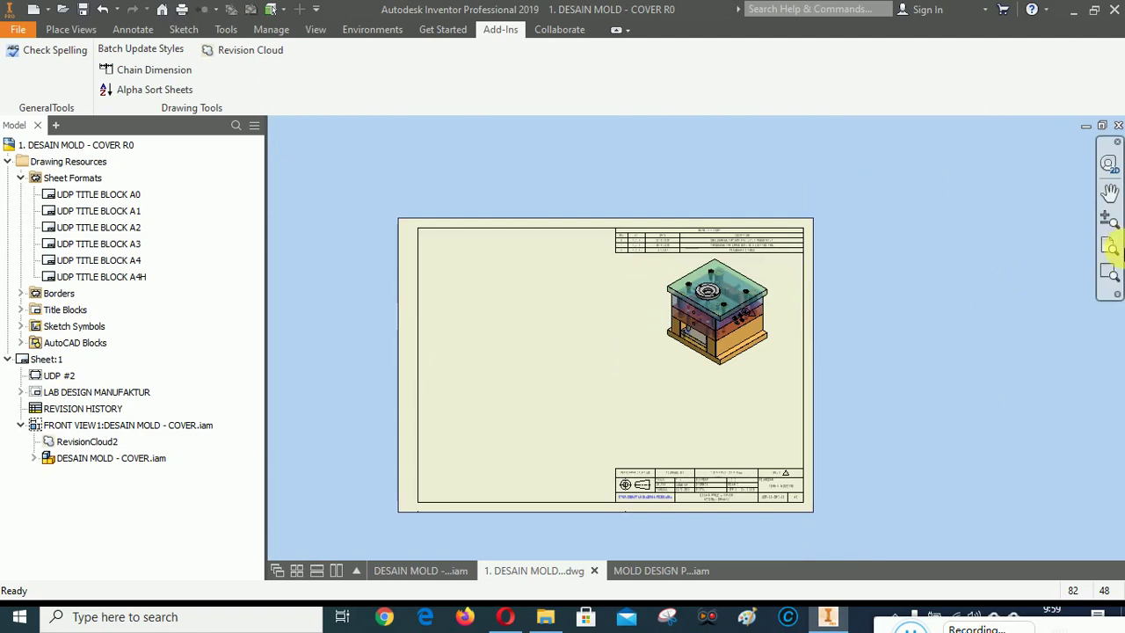
{"action": "left_click", "coordinate": [1111, 244]}
{"action": "scroll", "coordinate": [785, 268], "scroll_direction": "down", "scroll_amount": 5}
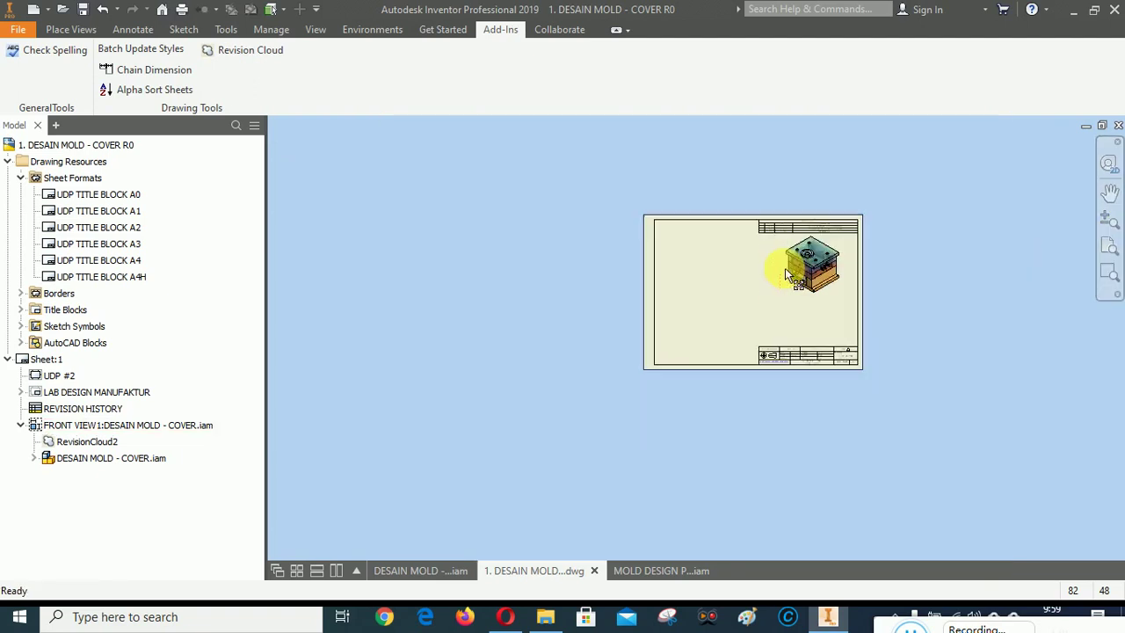
{"action": "scroll", "coordinate": [776, 334], "scroll_direction": "up", "scroll_amount": 6}
{"action": "scroll", "coordinate": [717, 470], "scroll_direction": "down", "scroll_amount": 3}
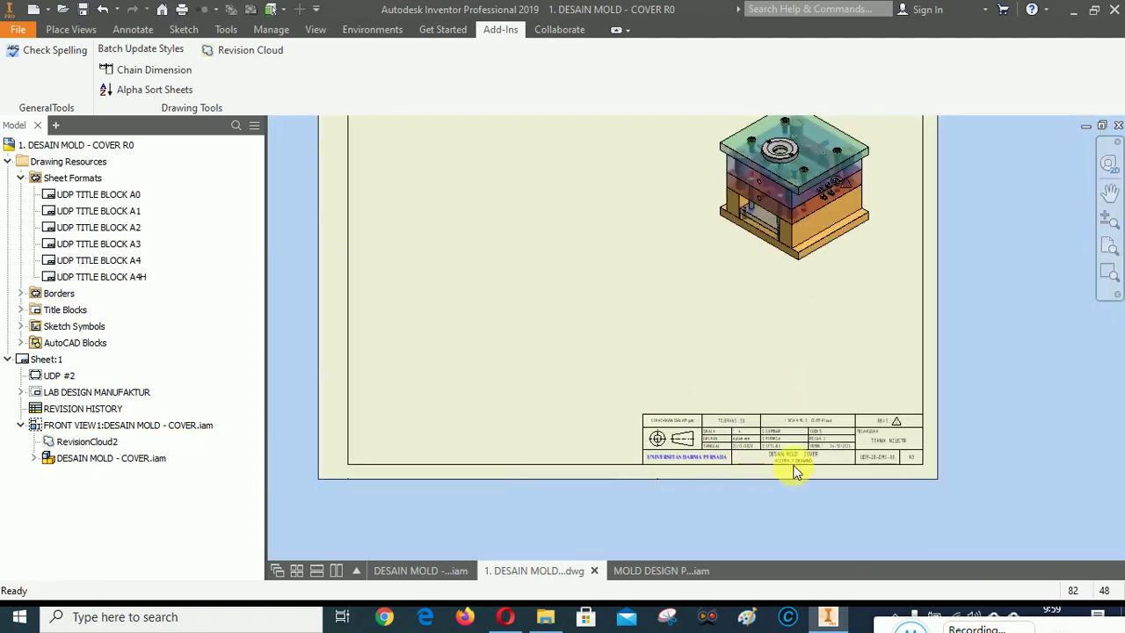
{"action": "scroll", "coordinate": [774, 413], "scroll_direction": "down", "scroll_amount": 3}
{"action": "scroll", "coordinate": [766, 231], "scroll_direction": "up", "scroll_amount": 7}
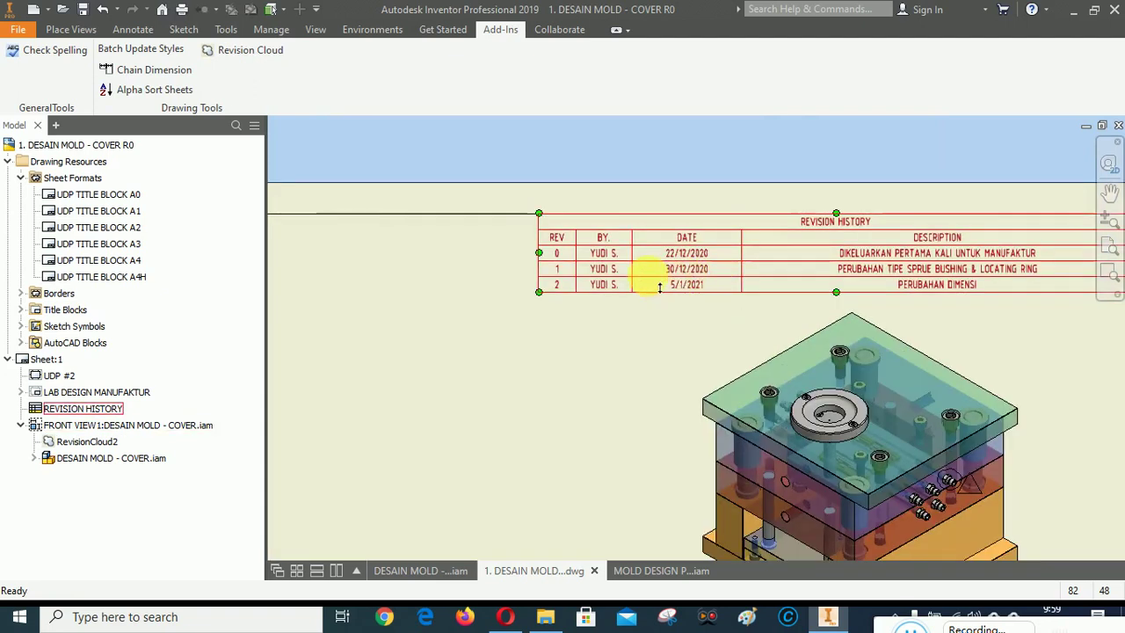
{"action": "right_click", "coordinate": [599, 269]}
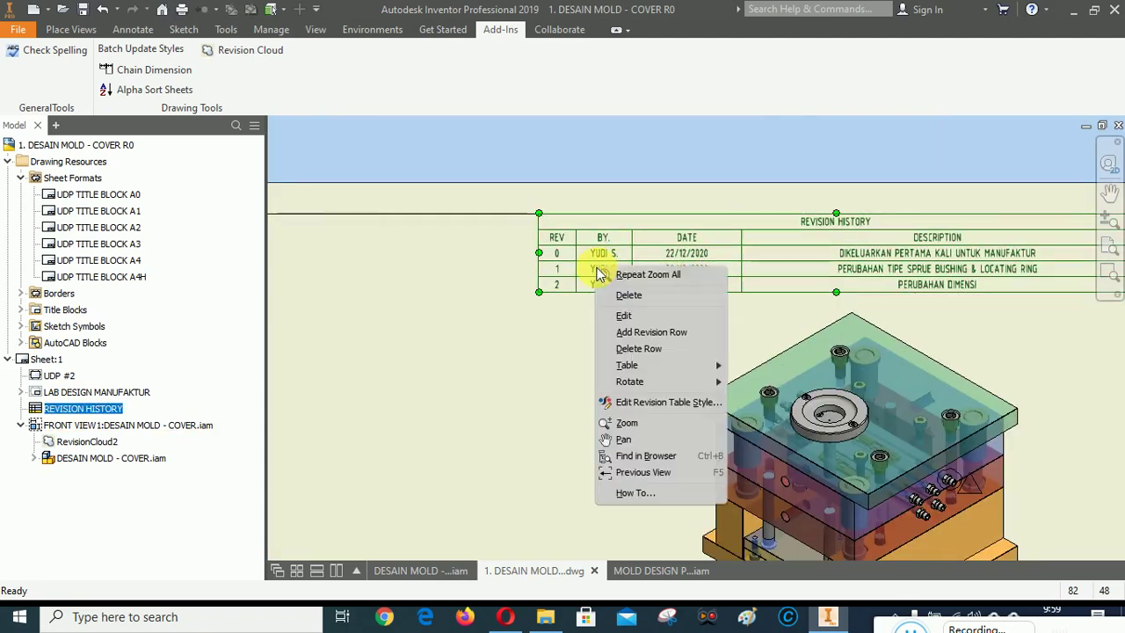
{"action": "left_click", "coordinate": [624, 317]}
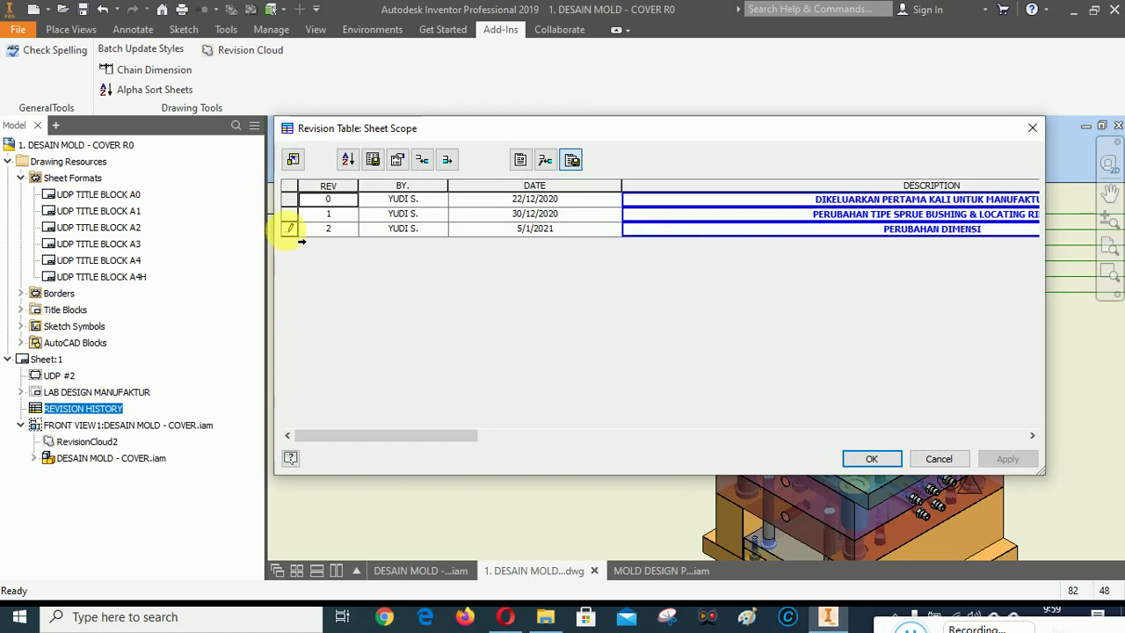
Try to remove the revision 2 row from the revision table.
{"action": "right_click", "coordinate": [290, 229]}
{"action": "left_click", "coordinate": [614, 329]}
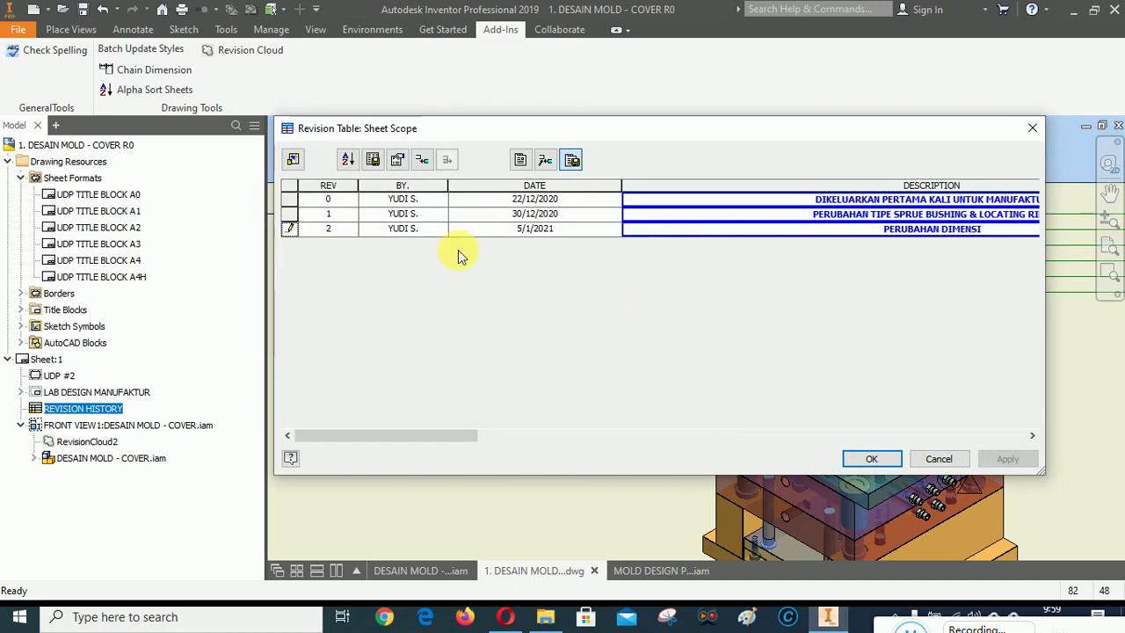
{"action": "right_click", "coordinate": [338, 235]}
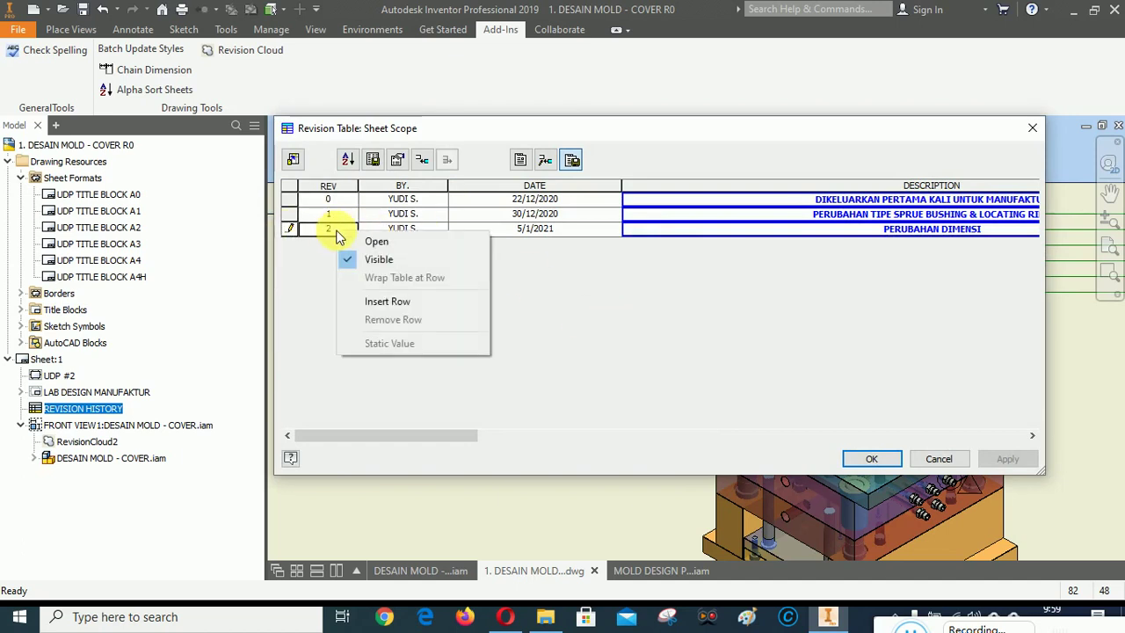
{"action": "left_click", "coordinate": [596, 321]}
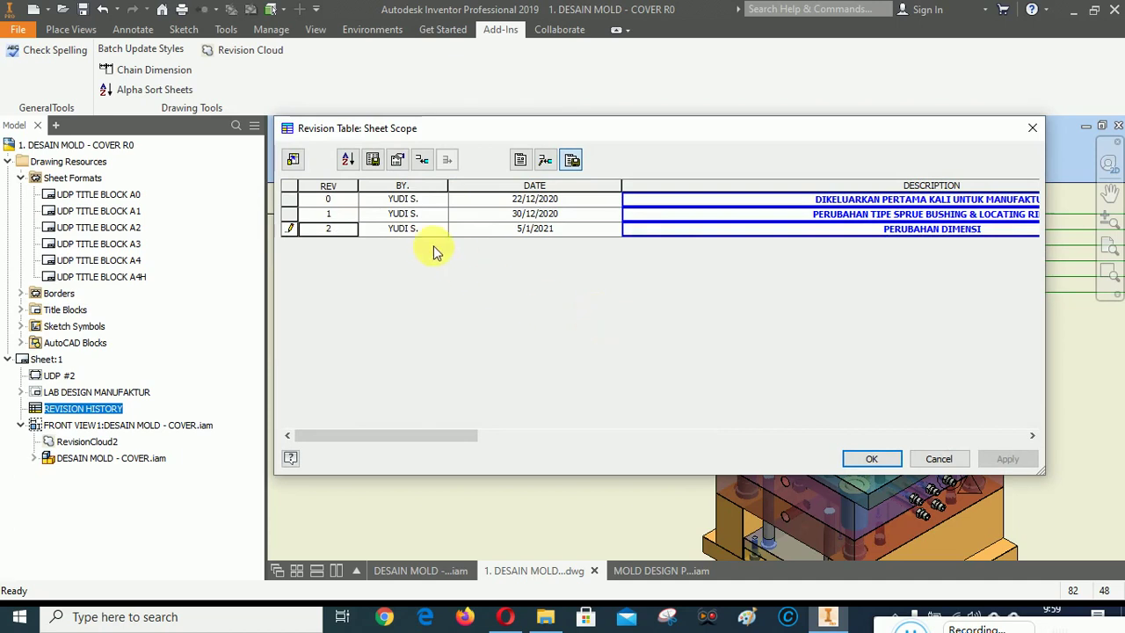
Remove the revision 0 and revision 1 rows from the revision table.
{"action": "right_click", "coordinate": [342, 204]}
{"action": "left_click", "coordinate": [374, 288]}
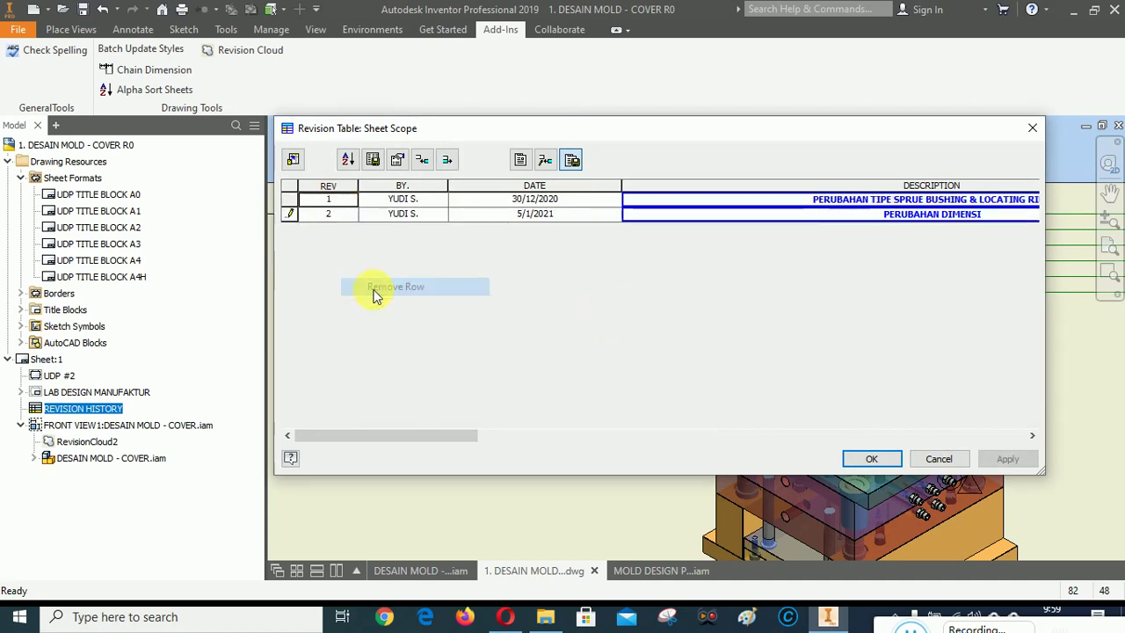
{"action": "right_click", "coordinate": [345, 204]}
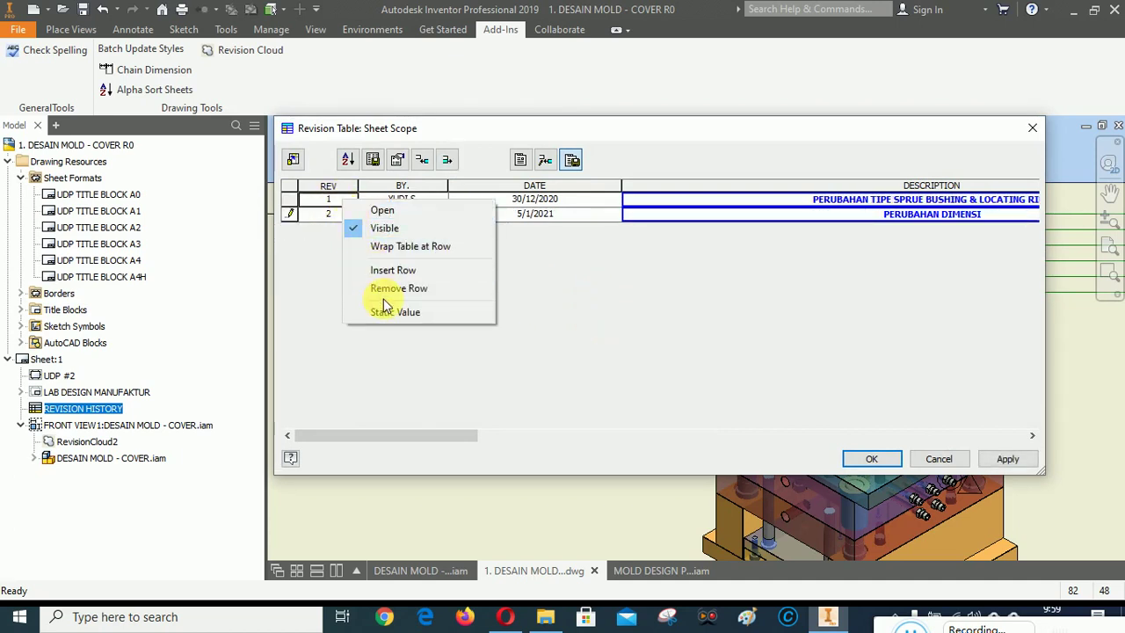
Remove the revision 1 row from the revision table and set the remaining row's revision to 0 and date to 22/12/2020.
{"action": "left_click", "coordinate": [383, 288]}
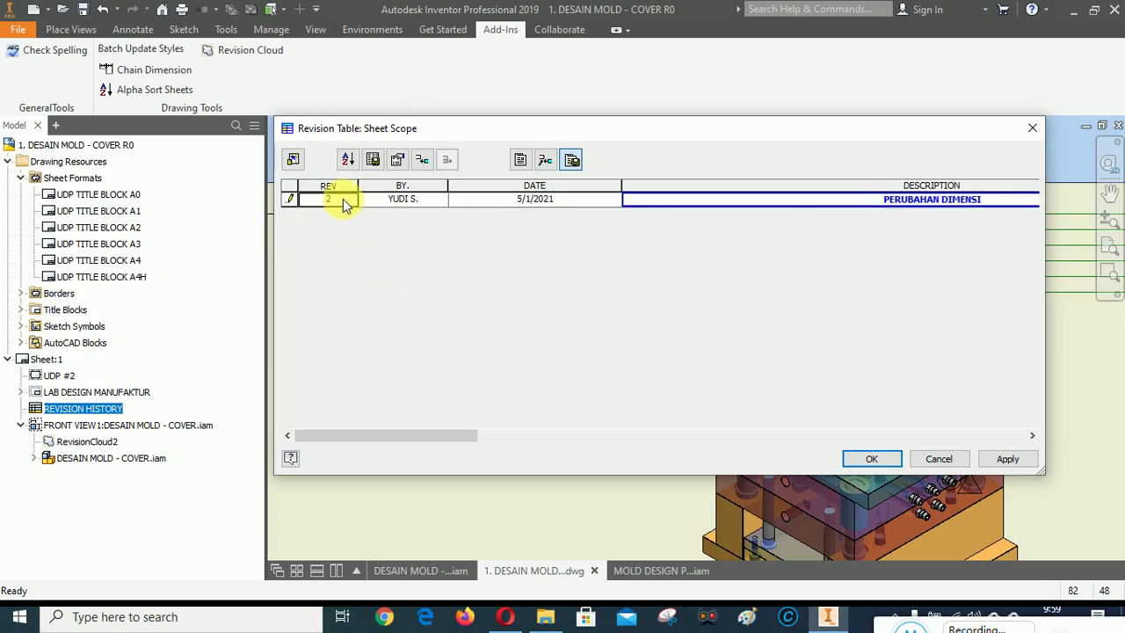
{"action": "left_click", "coordinate": [496, 426]}
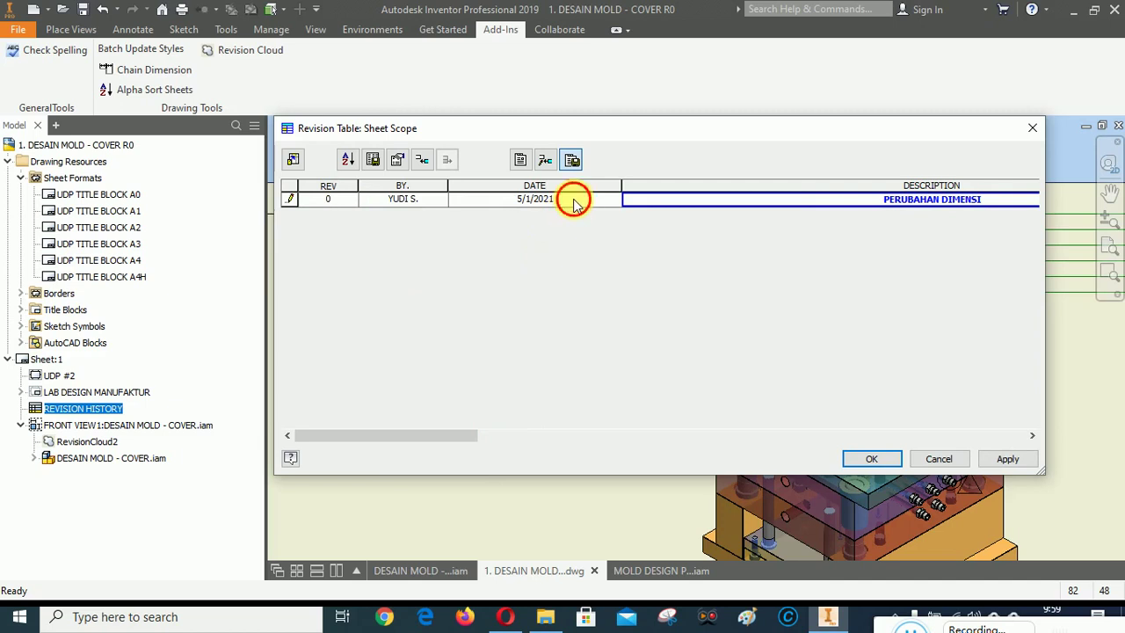
{"action": "type", "text": "22"}
Change the revision row's description to "DIKELUARKAN PERTAMA KALI UNTUK MANUFAKTUR" and apply the table edits.
{"action": "left_click", "coordinate": [995, 199]}
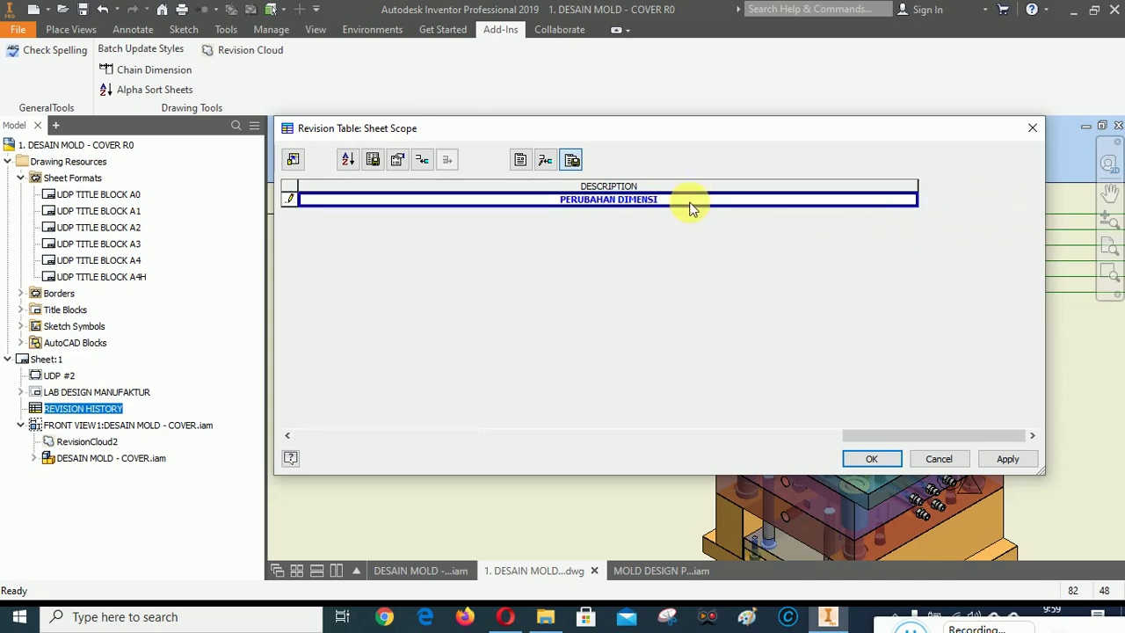
{"action": "type", "text": "DIKELUARKAN"}
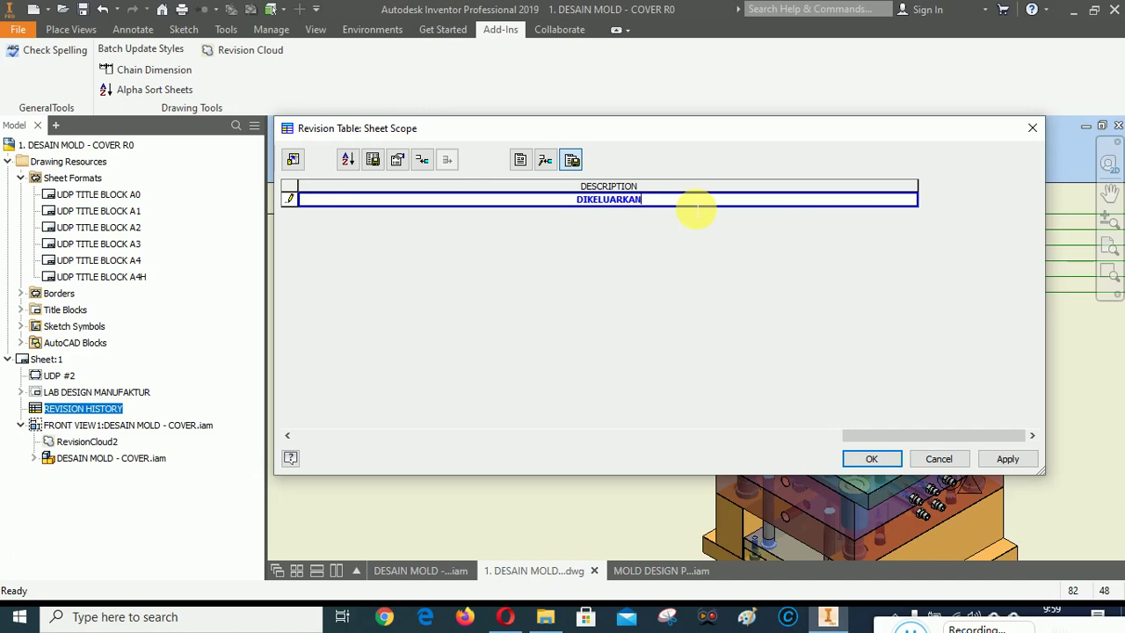
{"action": "type", "text": "PERTAMA "}
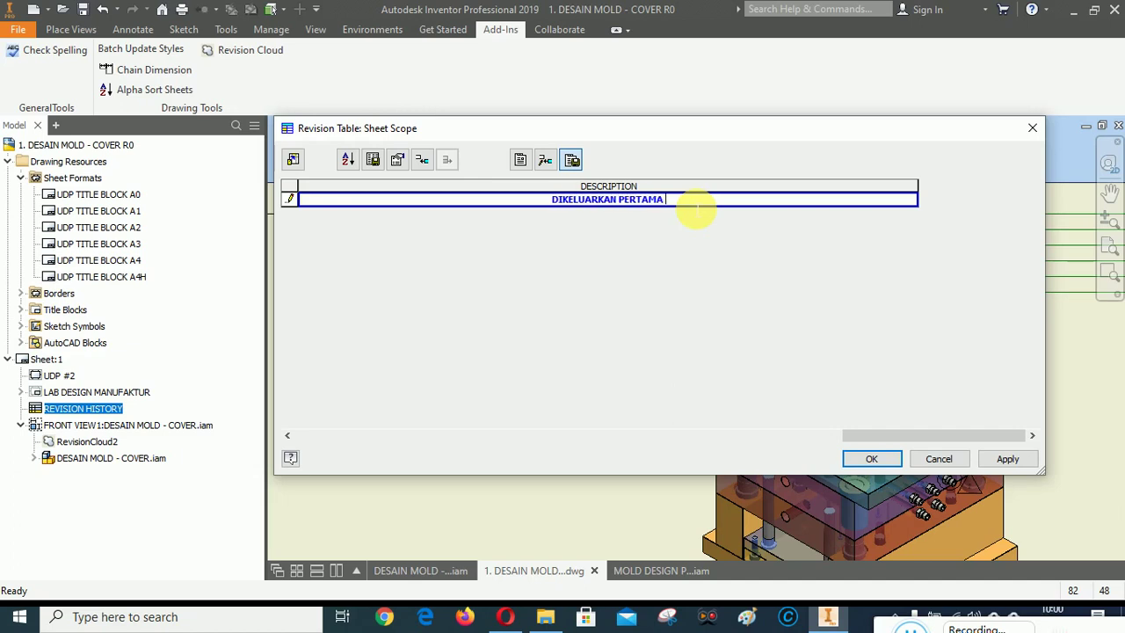
{"action": "type", "text": "KALI U"}
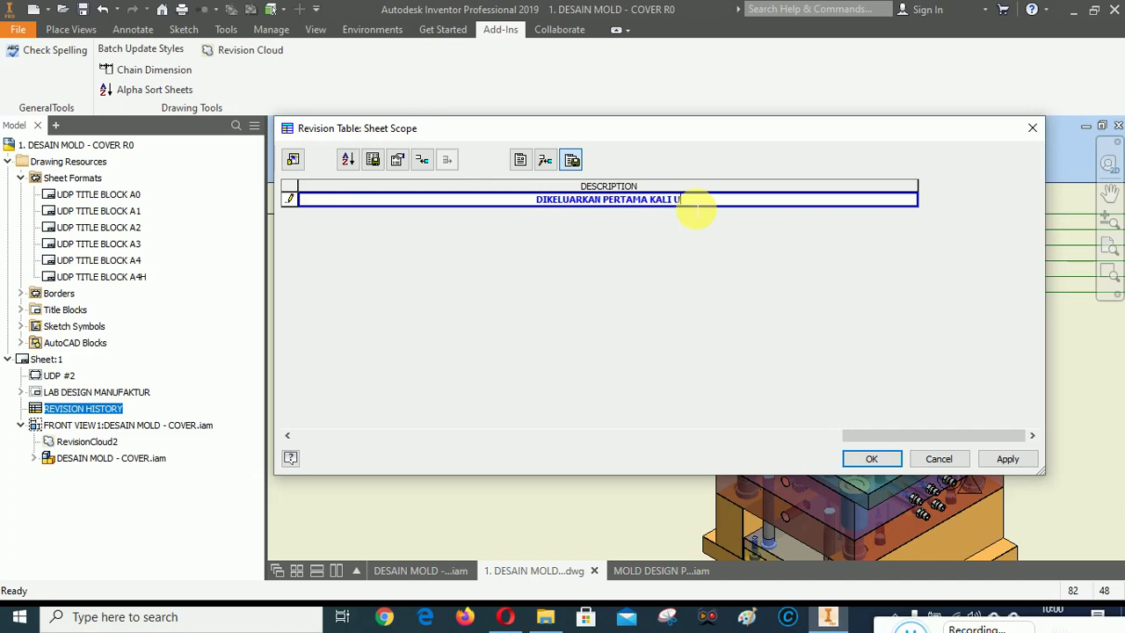
{"action": "type", "text": "NTUK M"}
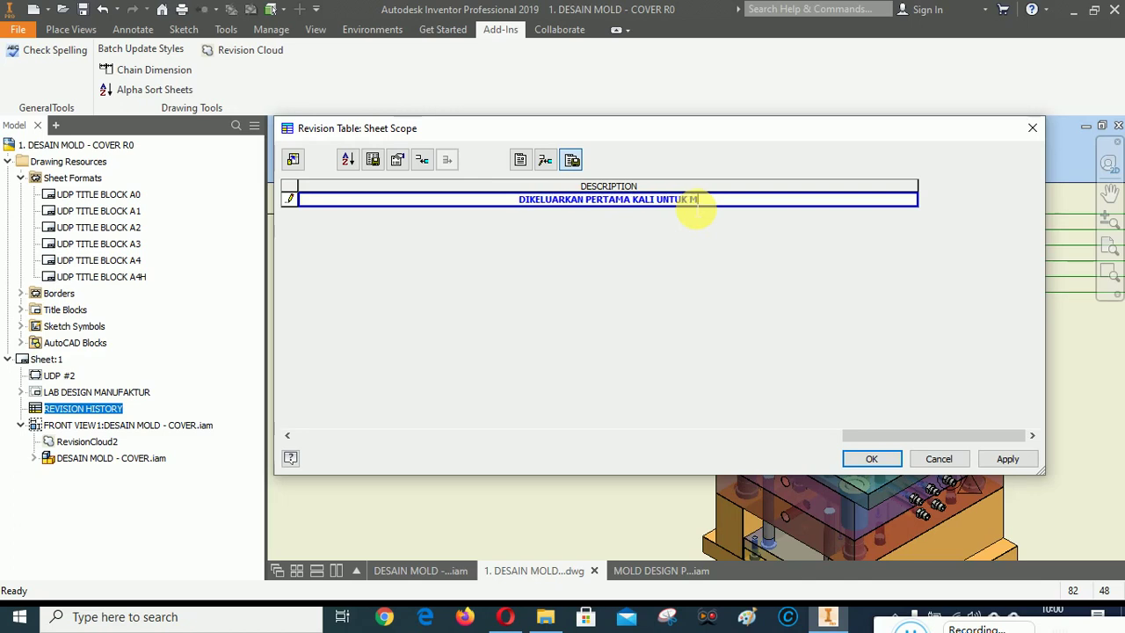
{"action": "type", "text": "ANUFAKTUR"}
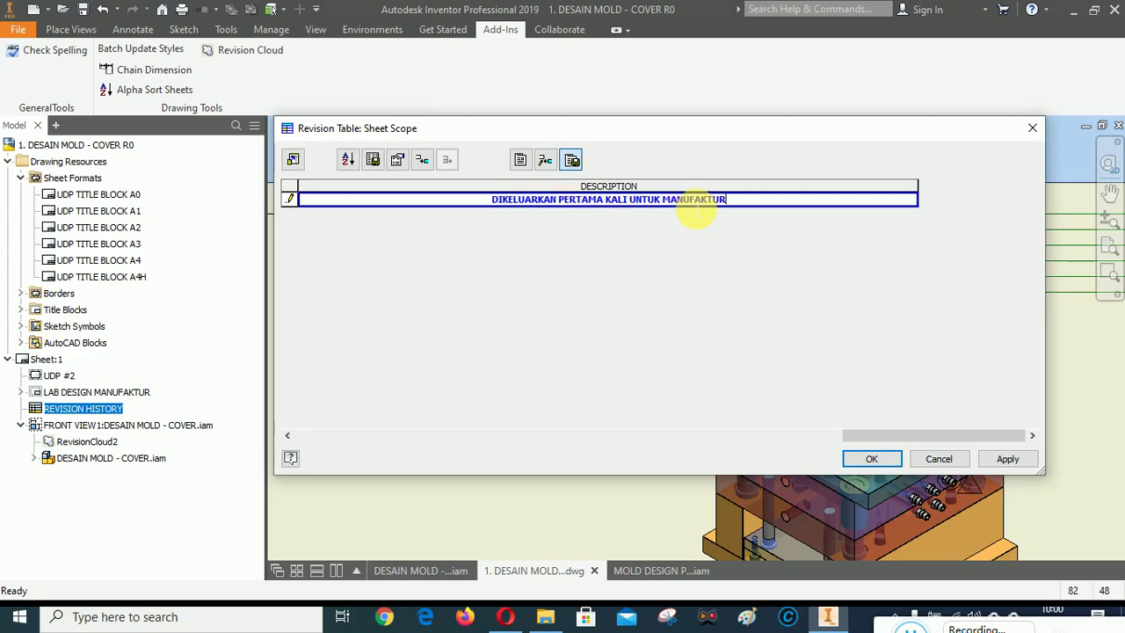
{"action": "left_click", "coordinate": [1009, 459]}
{"action": "left_click", "coordinate": [870, 459]}
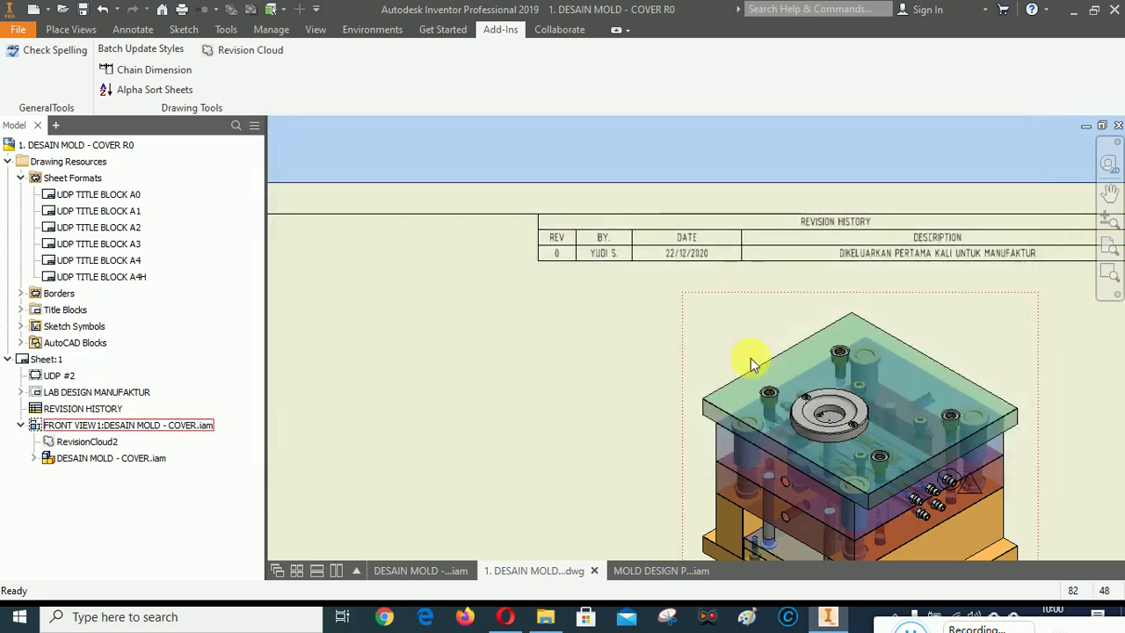
Set the Vendor property in the drawing's iProperties to "TEKNIK MESIN" for the title block's customer field.
{"action": "scroll", "coordinate": [527, 301], "scroll_direction": "down", "scroll_amount": 5}
{"action": "scroll", "coordinate": [613, 464], "scroll_direction": "up", "scroll_amount": 5}
{"action": "scroll", "coordinate": [613, 464], "scroll_direction": "up", "scroll_amount": 8}
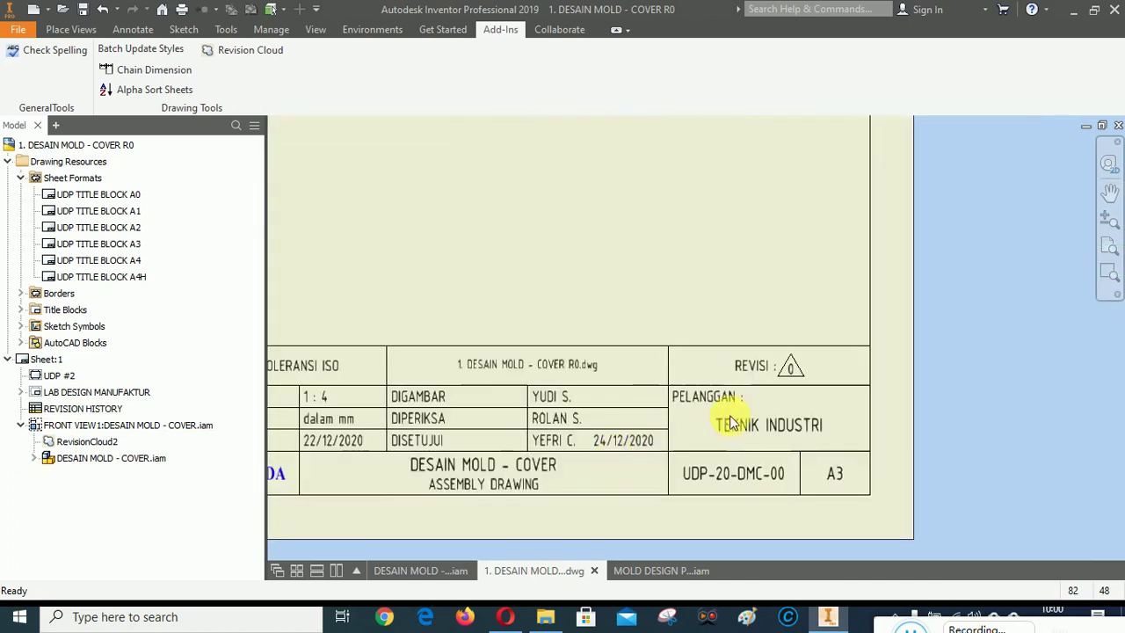
{"action": "scroll", "coordinate": [958, 367], "scroll_direction": "down", "scroll_amount": 3}
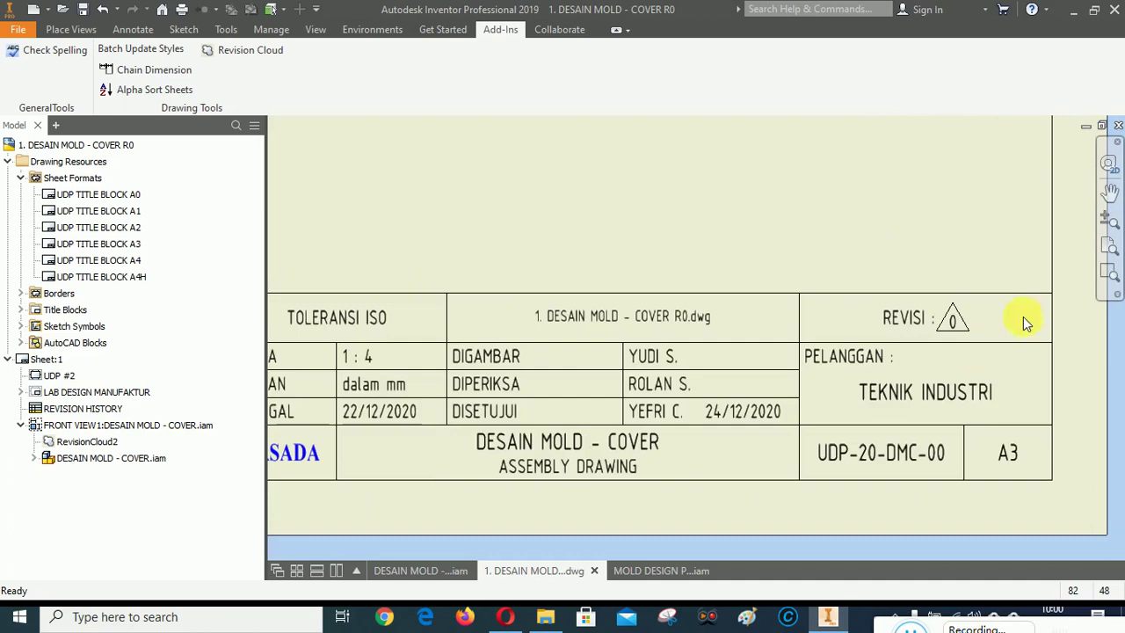
{"action": "left_click", "coordinate": [1108, 247]}
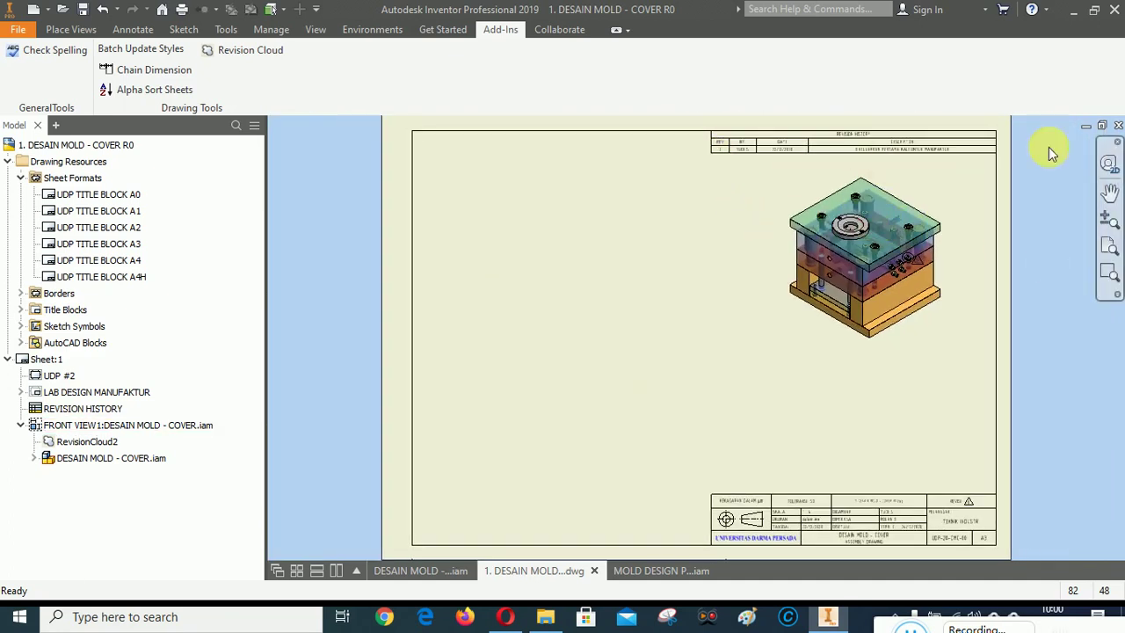
{"action": "scroll", "coordinate": [961, 546], "scroll_direction": "up", "scroll_amount": 5}
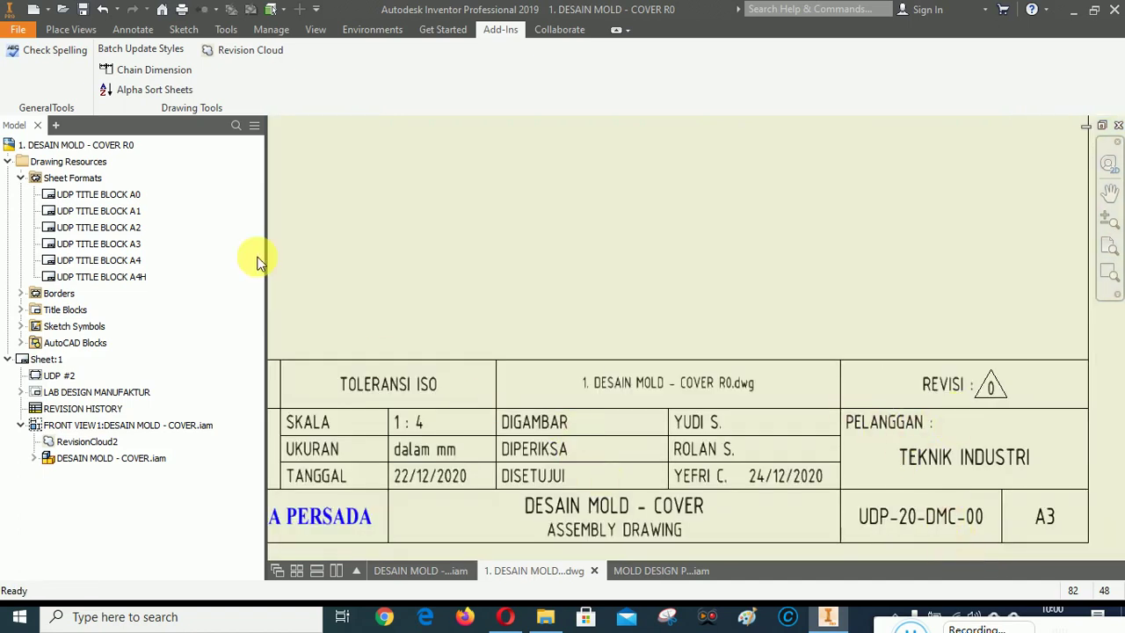
{"action": "right_click", "coordinate": [58, 147]}
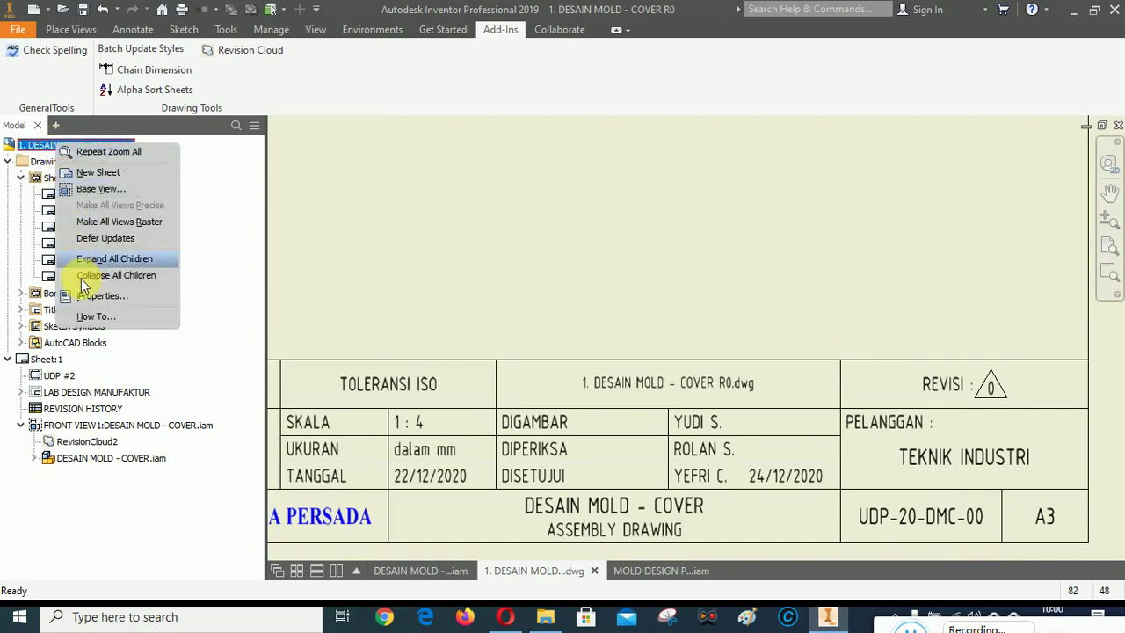
{"action": "left_click", "coordinate": [87, 300]}
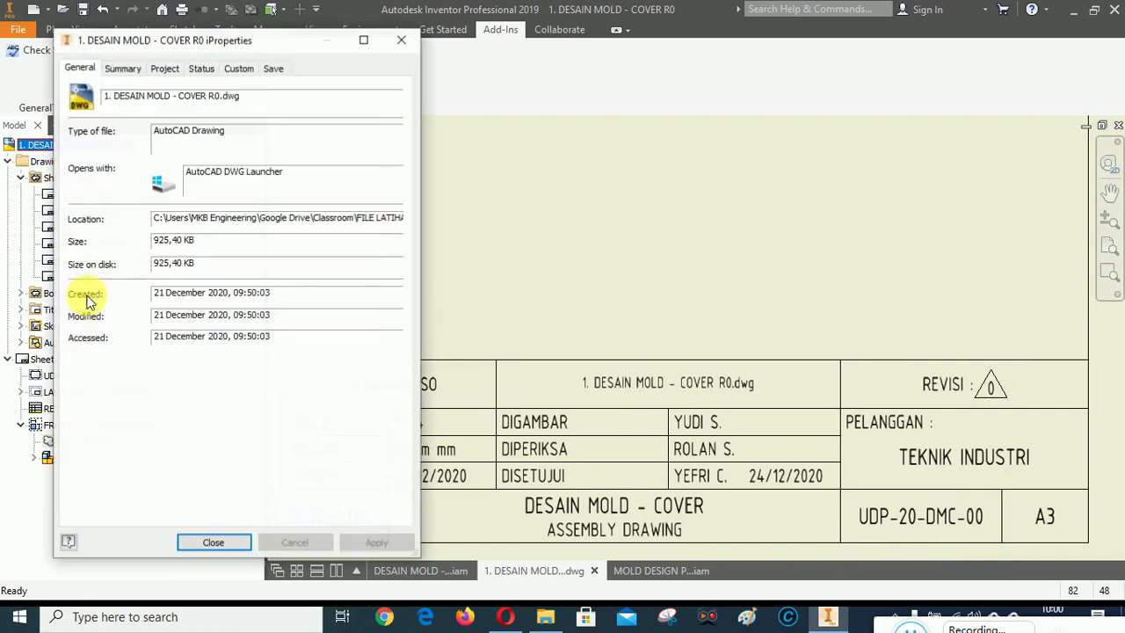
{"action": "left_click", "coordinate": [161, 70]}
{"action": "left_click", "coordinate": [263, 394]}
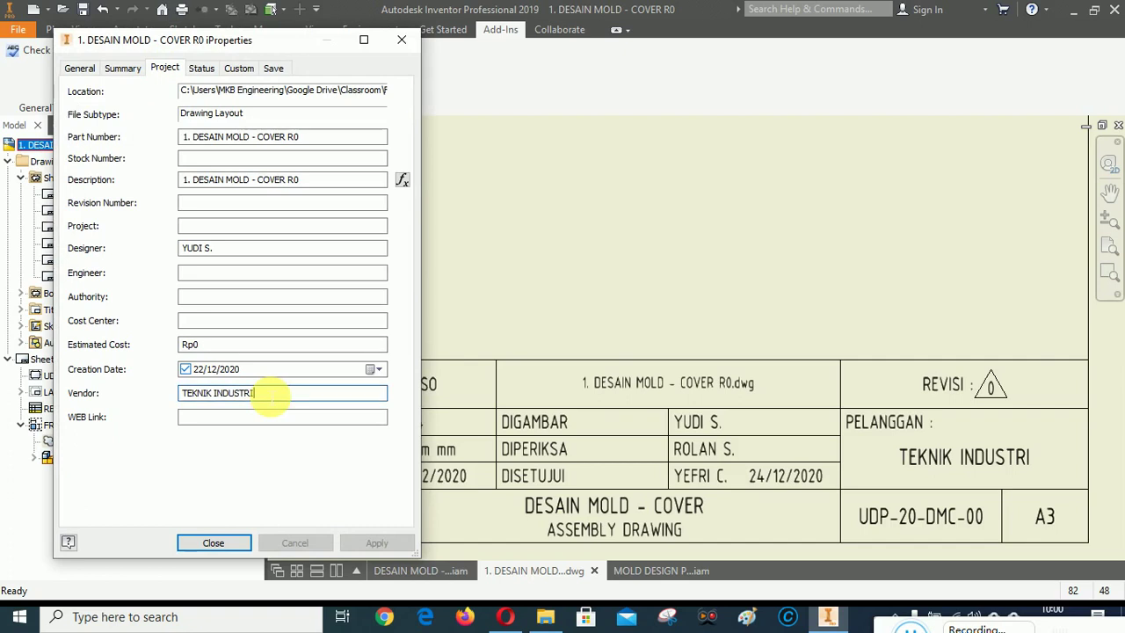
{"action": "key", "text": "BackSpace"}
{"action": "key", "text": "BackSpace"}
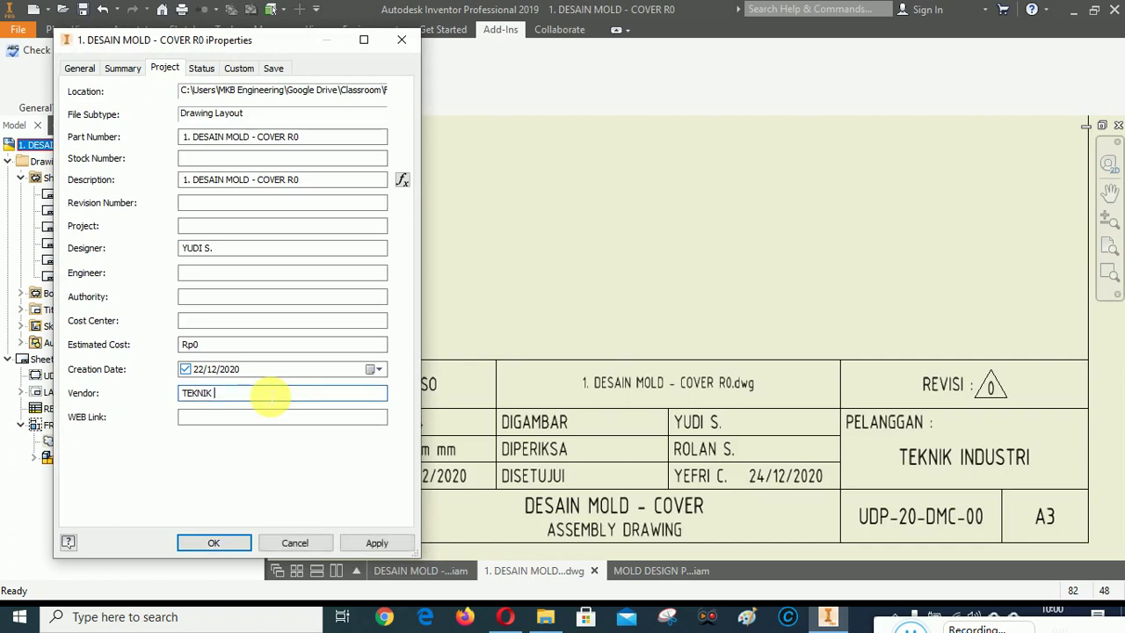
{"action": "type", "text": "MESIN"}
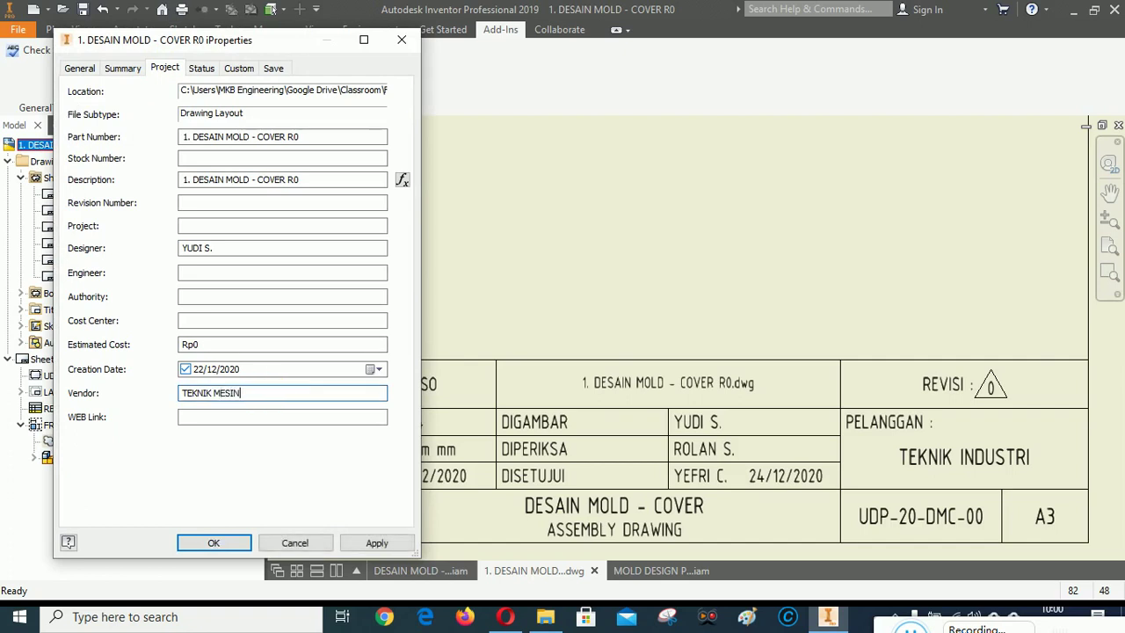
{"action": "left_click", "coordinate": [377, 542]}
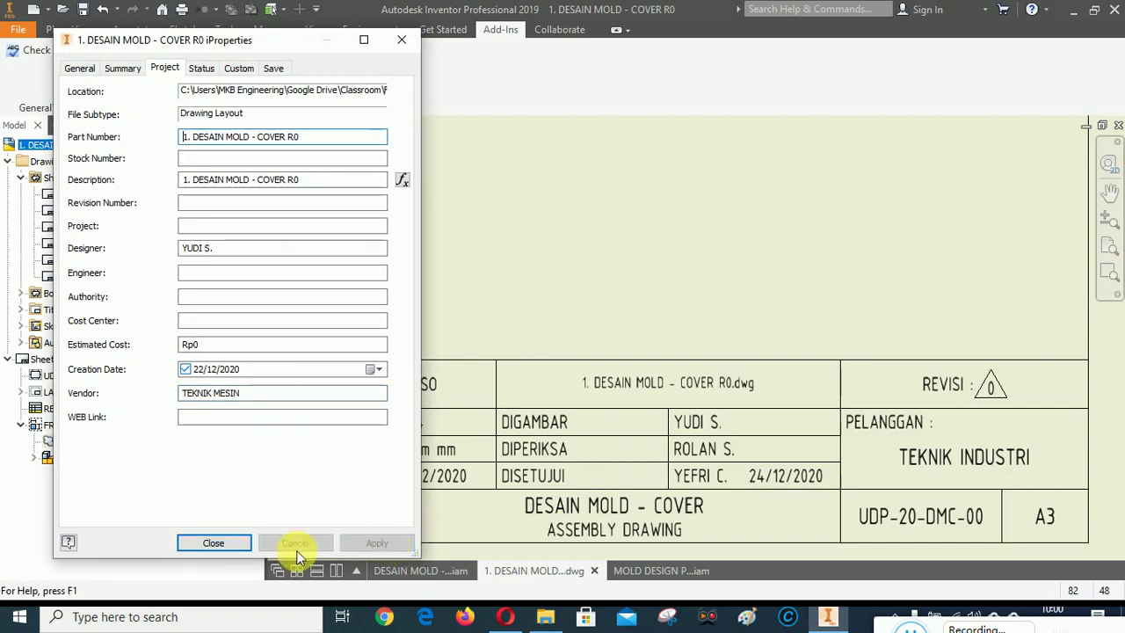
{"action": "left_click", "coordinate": [213, 544]}
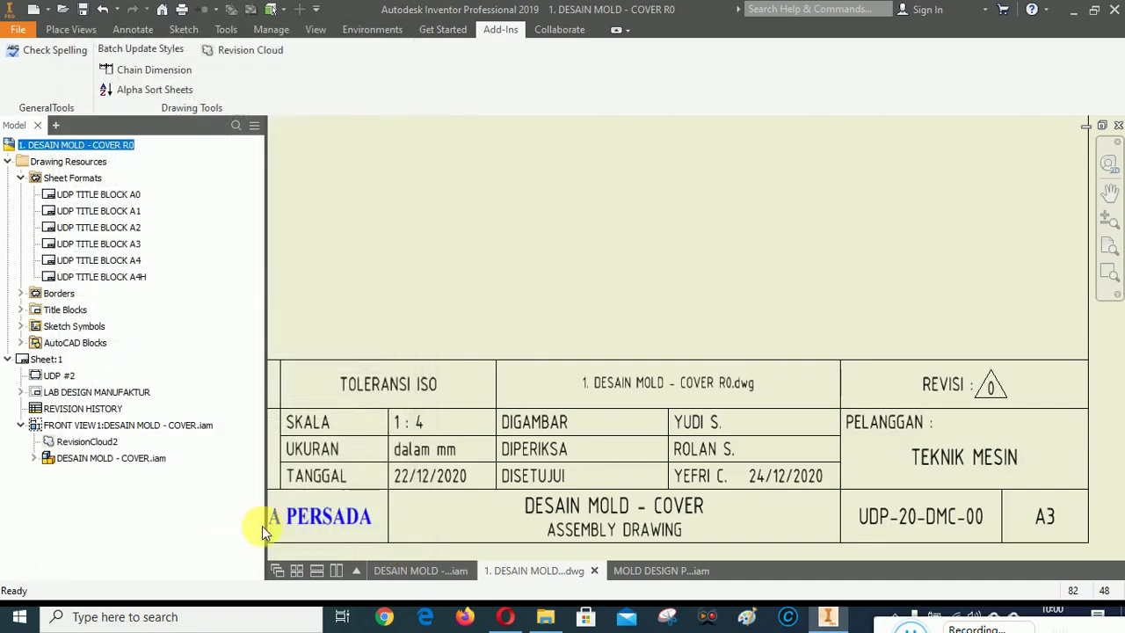
{"action": "left_click", "coordinate": [1108, 249]}
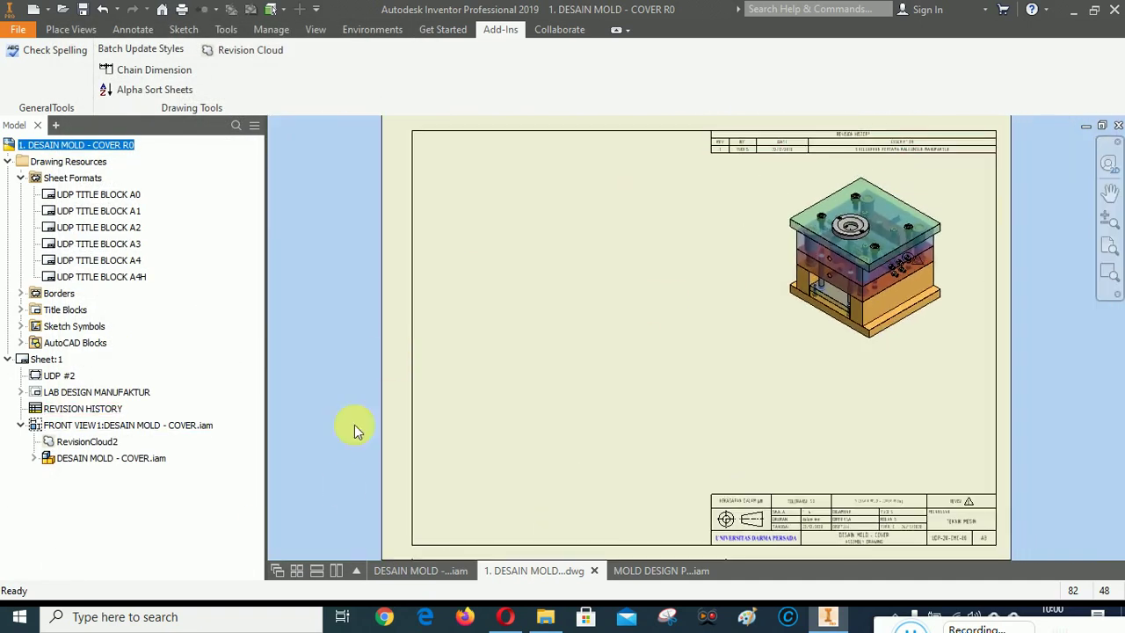
Switch to Google Classroom in the browser and open the meeting 8 lecture PDF to examine the assembly drawing on page 3.
{"action": "left_click", "coordinate": [505, 617]}
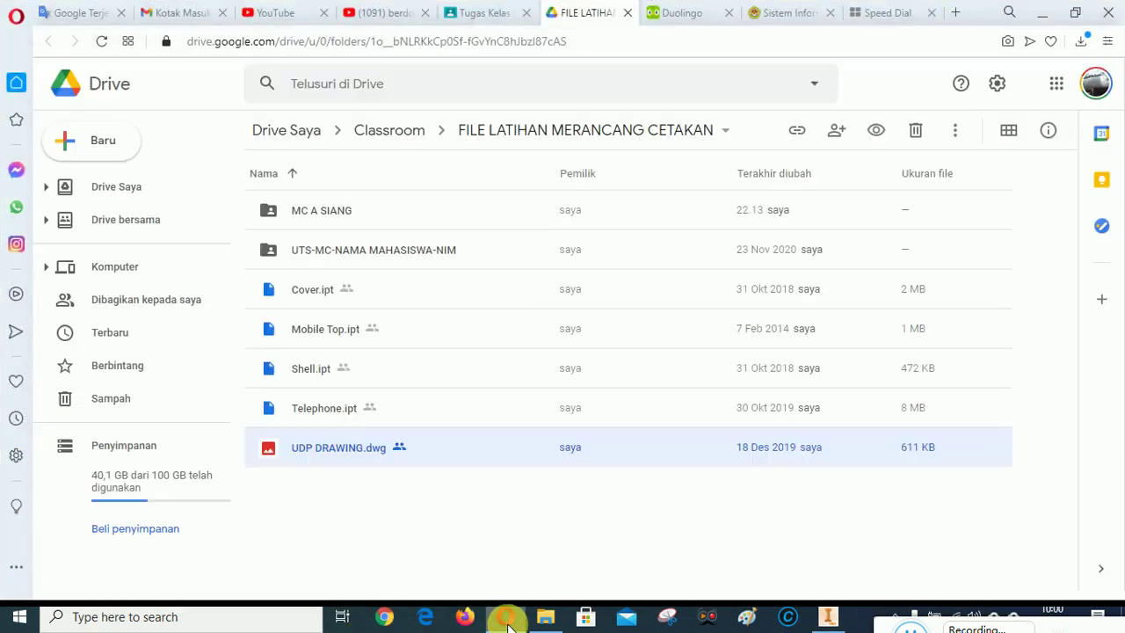
{"action": "left_click", "coordinate": [477, 12]}
{"action": "scroll", "coordinate": [475, 290], "scroll_direction": "up", "scroll_amount": 1}
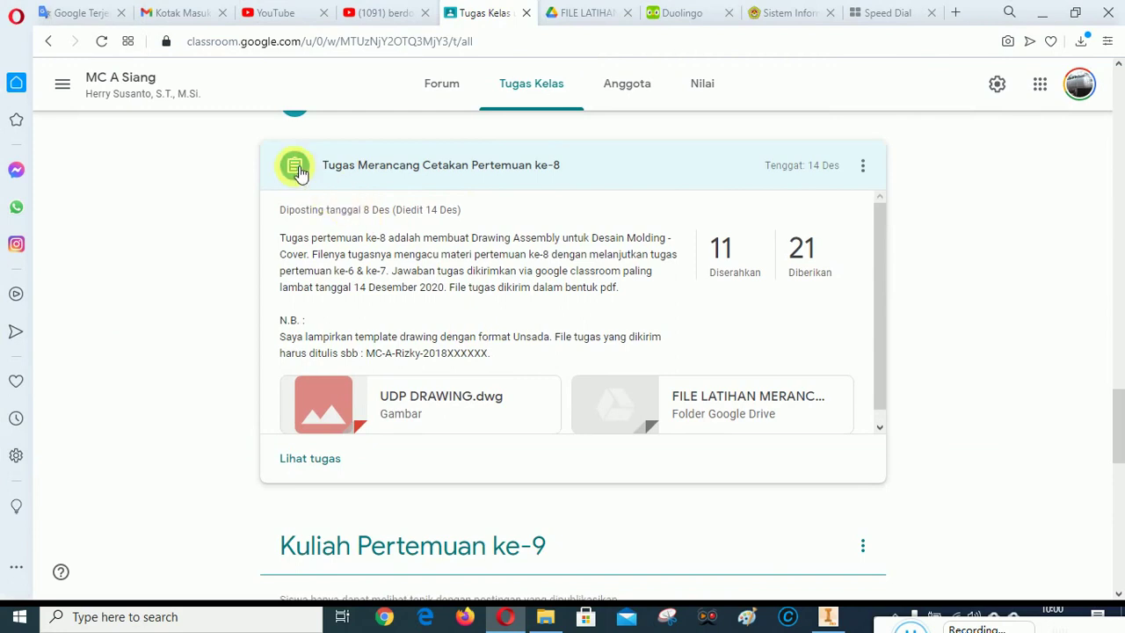
{"action": "left_click", "coordinate": [299, 171]}
{"action": "scroll", "coordinate": [466, 319], "scroll_direction": "up", "scroll_amount": 2}
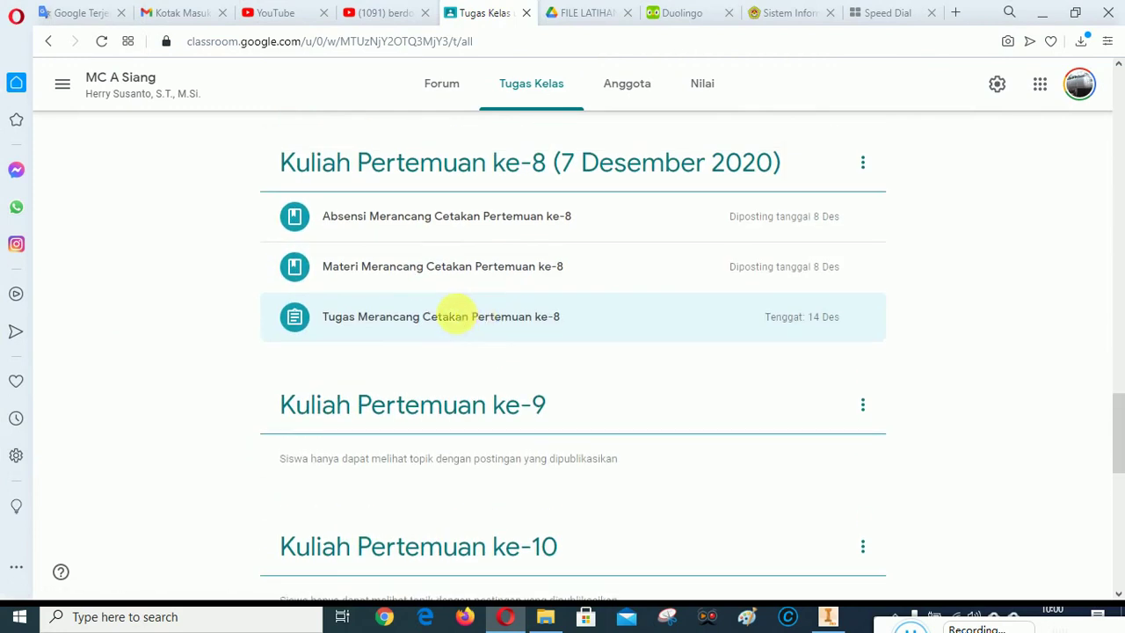
{"action": "left_click", "coordinate": [304, 273]}
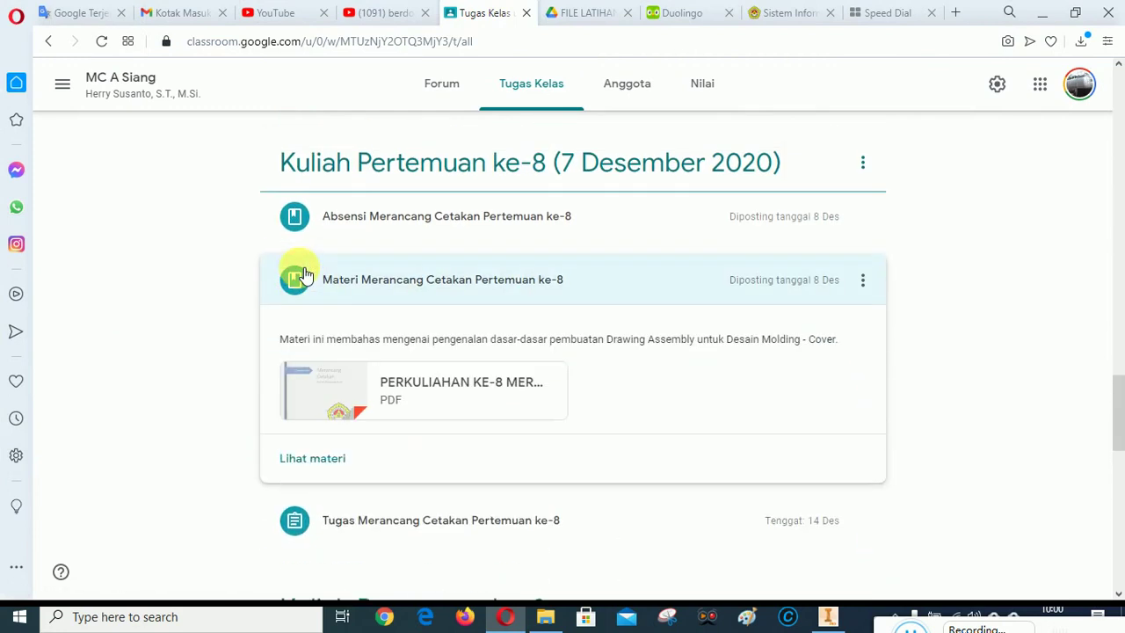
{"action": "left_click", "coordinate": [452, 387]}
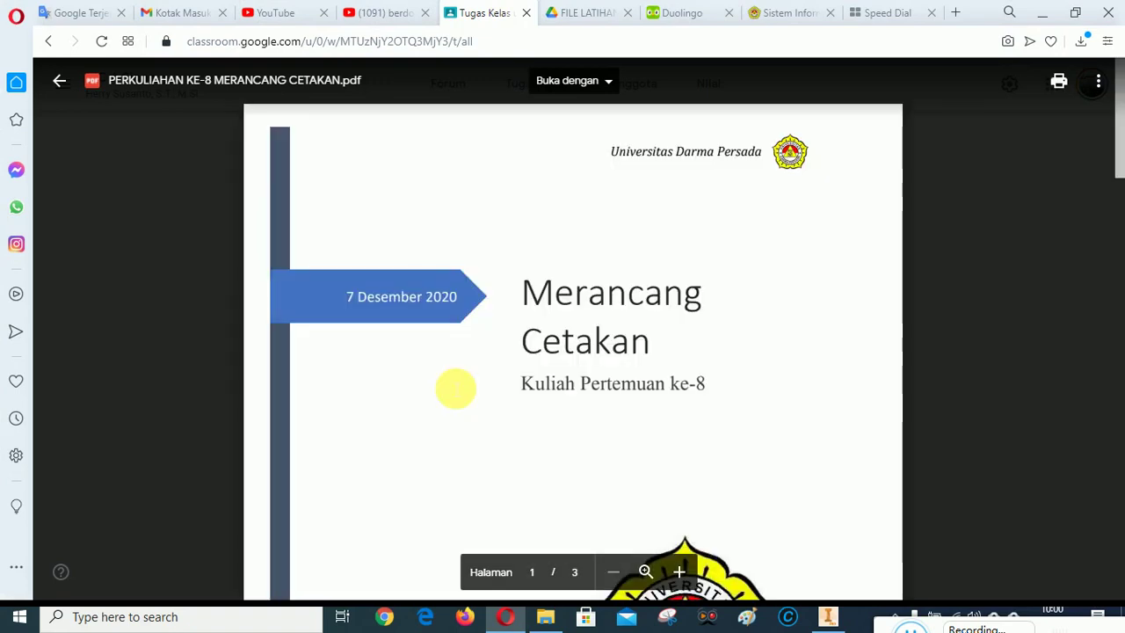
{"action": "scroll", "coordinate": [598, 323], "scroll_direction": "down", "scroll_amount": 15}
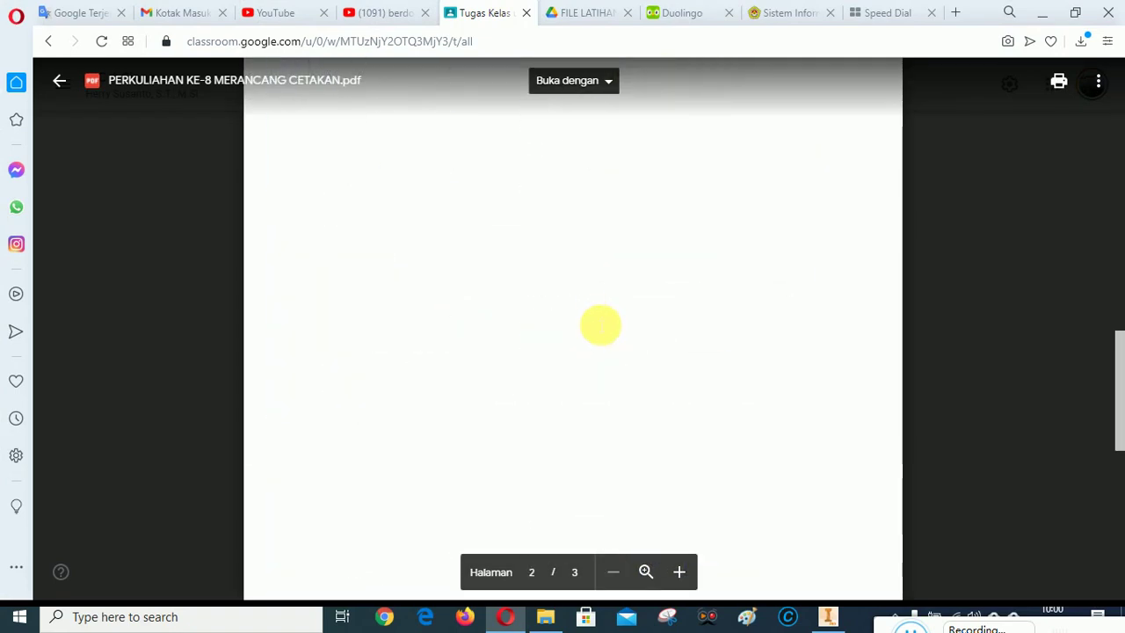
{"action": "scroll", "coordinate": [601, 324], "scroll_direction": "down", "scroll_amount": 3}
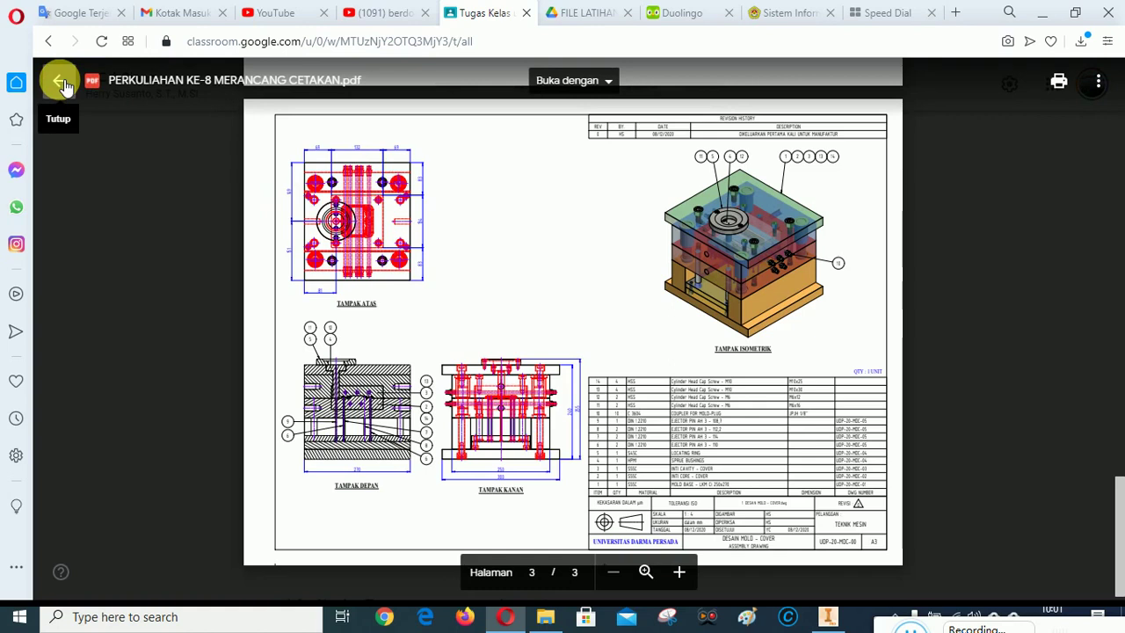
{"action": "left_click", "coordinate": [1099, 82]}
{"action": "left_click", "coordinate": [1048, 286]}
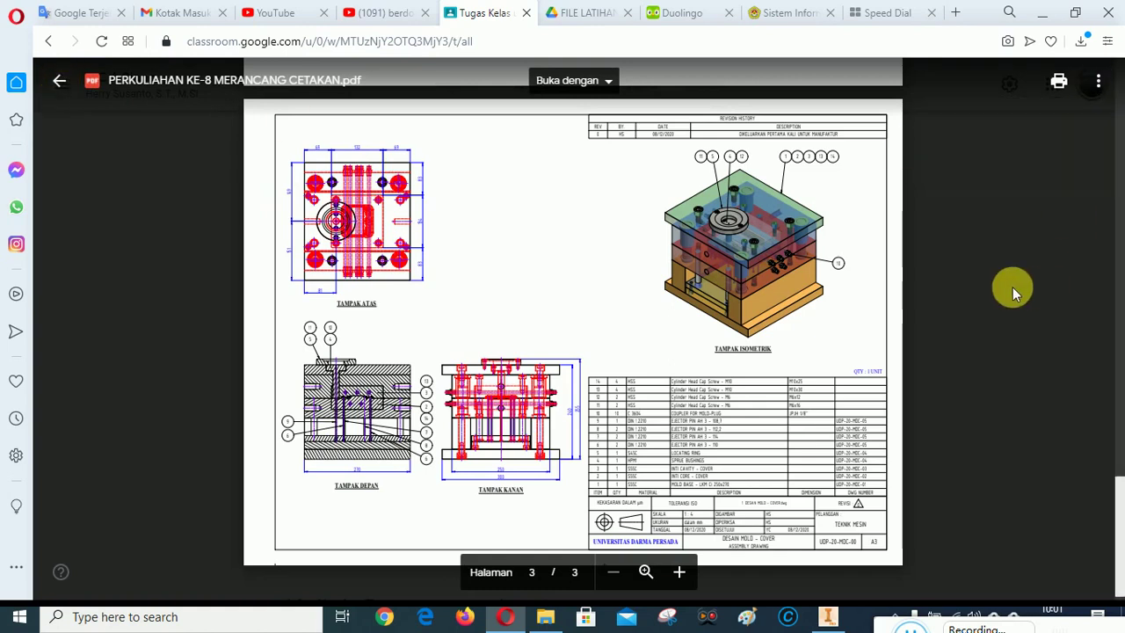
{"action": "left_click", "coordinate": [60, 83]}
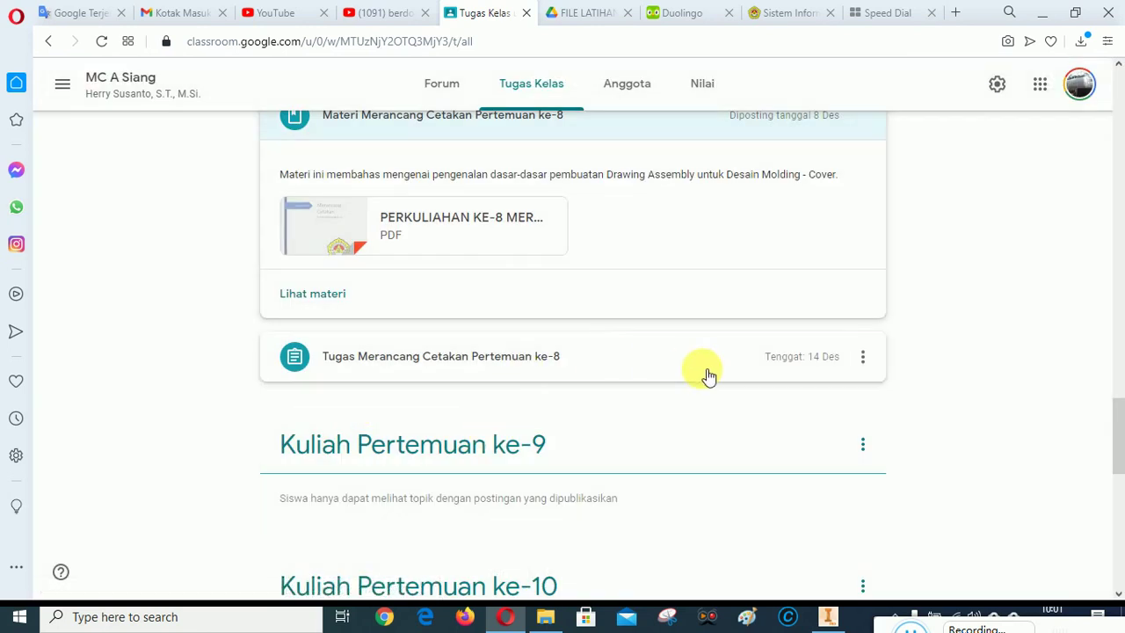
{"action": "scroll", "coordinate": [709, 377], "scroll_direction": "up", "scroll_amount": 1}
{"action": "right_click", "coordinate": [424, 305]}
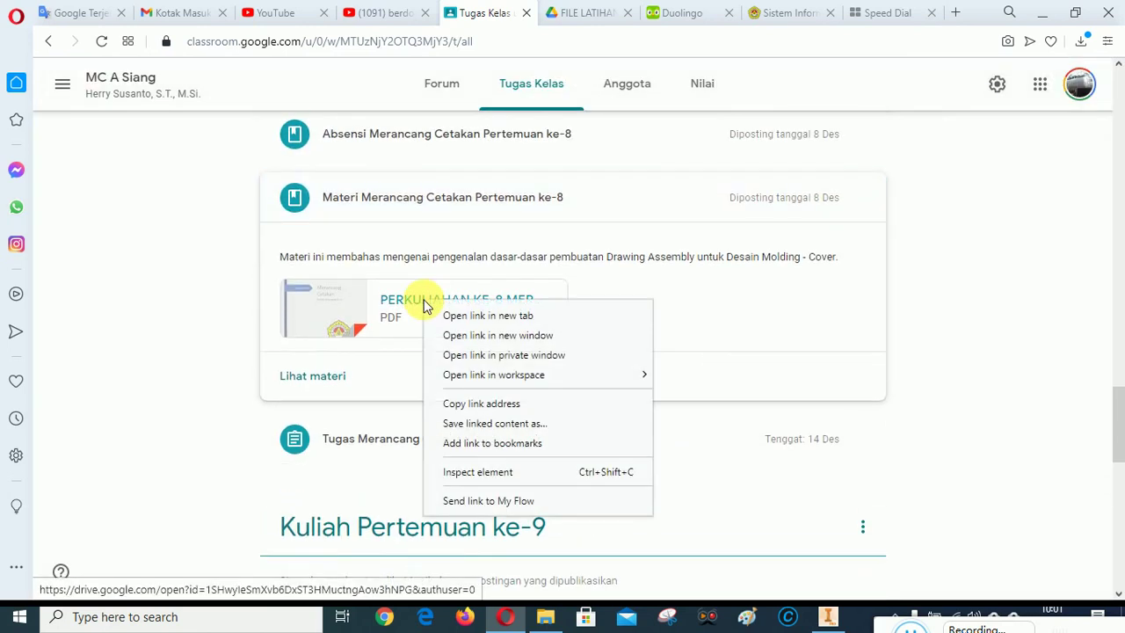
{"action": "left_click", "coordinate": [1052, 350]}
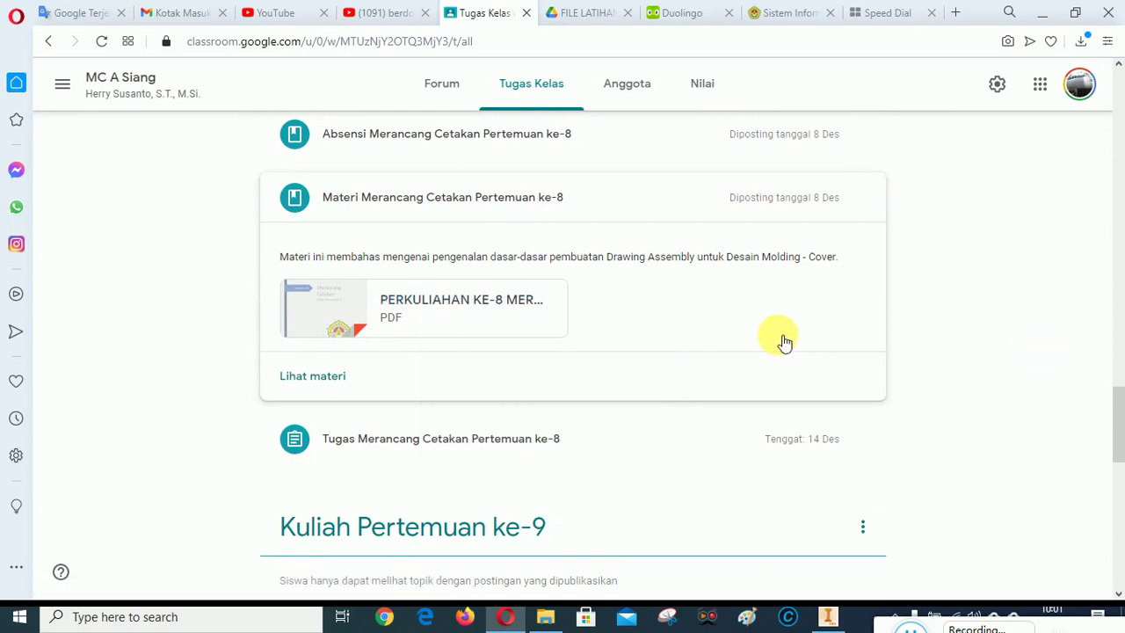
Reopen PERKULIAHAN KE-8 MERANCANG CETAKAN.pdf from the lecture material and choose to open it with Lumin PDF.
{"action": "left_click", "coordinate": [373, 300]}
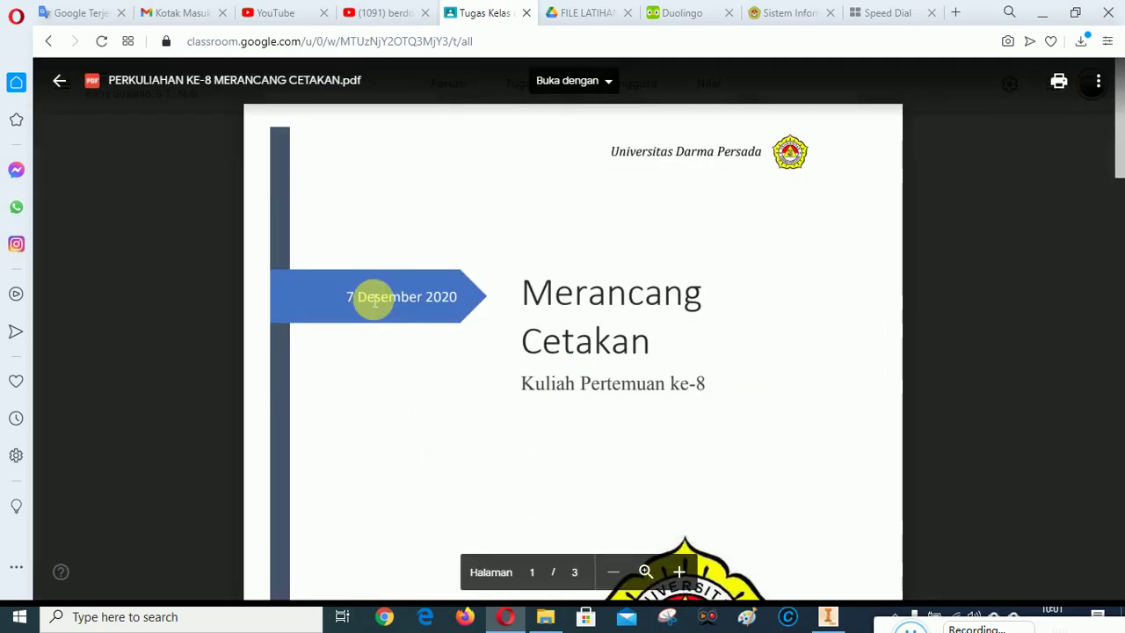
{"action": "left_click", "coordinate": [619, 82]}
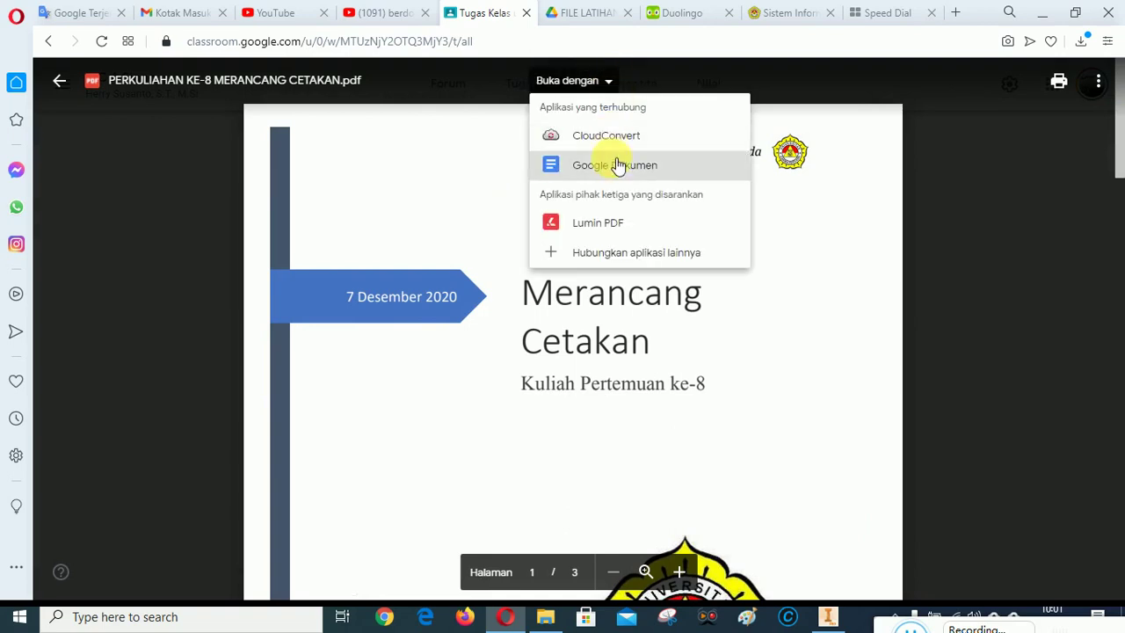
{"action": "left_click", "coordinate": [609, 227]}
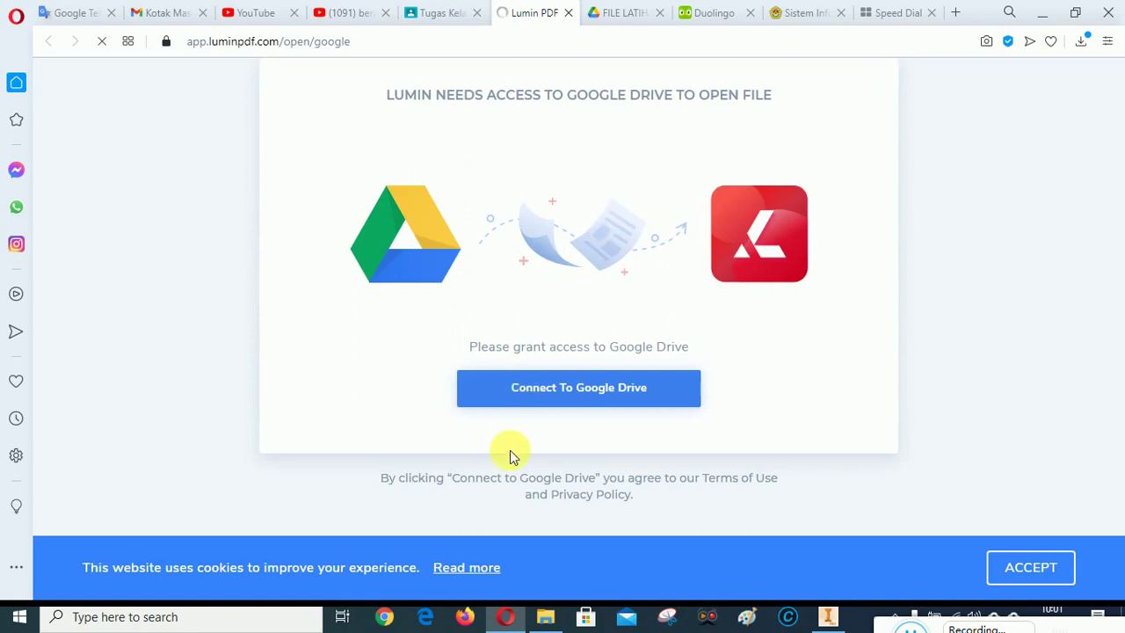
Connect Lumin PDF to Google Drive with the first listed Google account, granting both Drive permissions and accepting the site's cookies.
{"action": "left_click", "coordinate": [580, 390]}
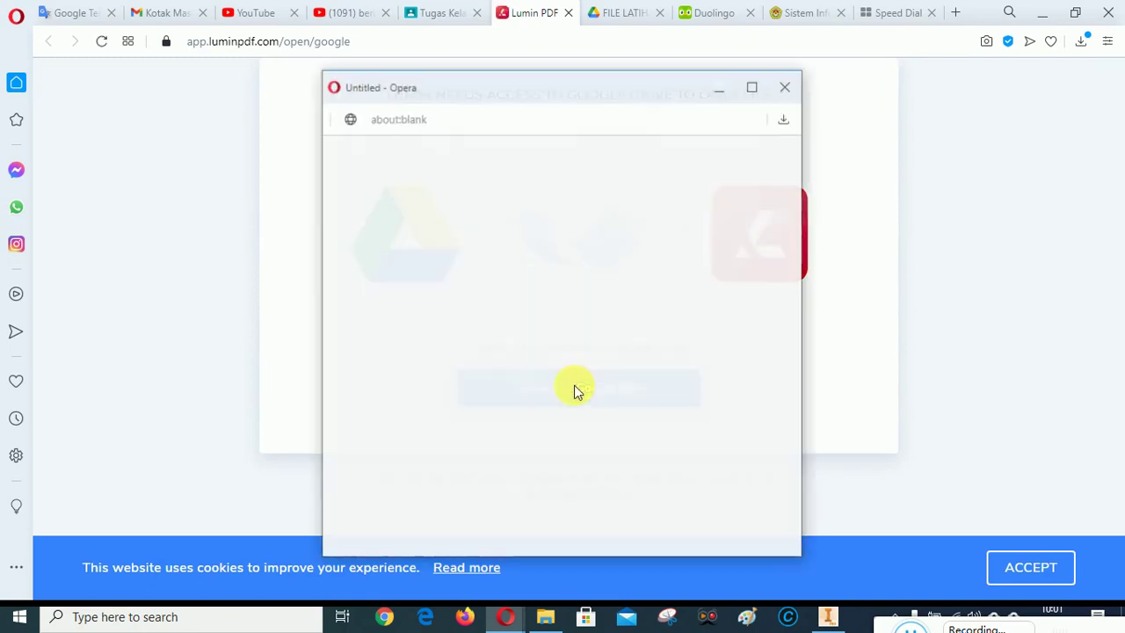
{"action": "left_click", "coordinate": [1046, 576]}
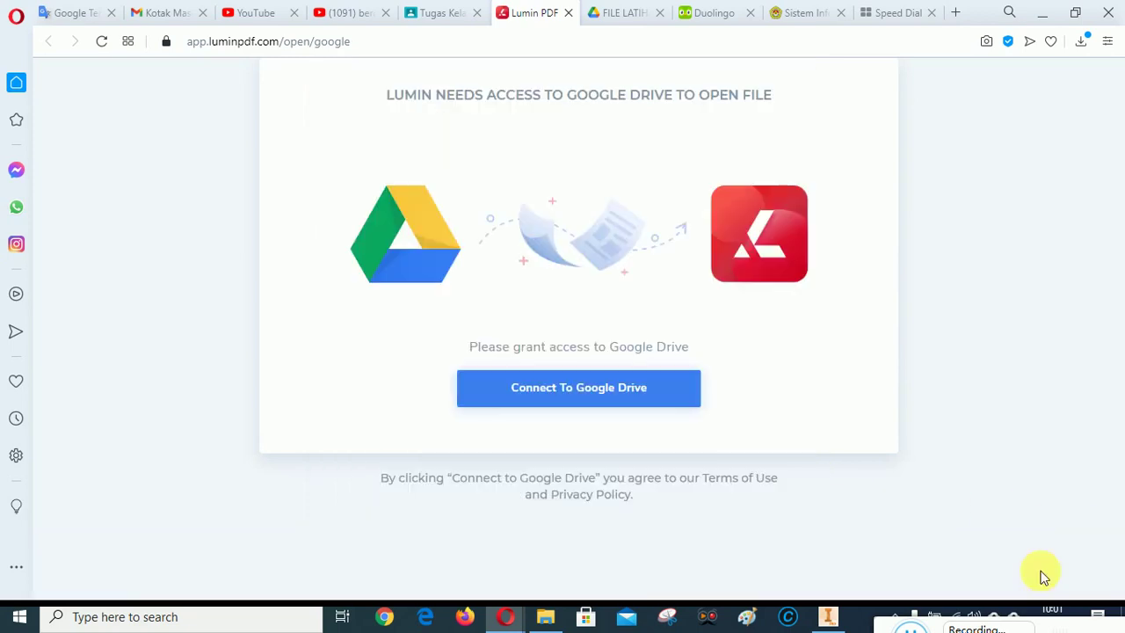
{"action": "mouse_move", "coordinate": [503, 619]}
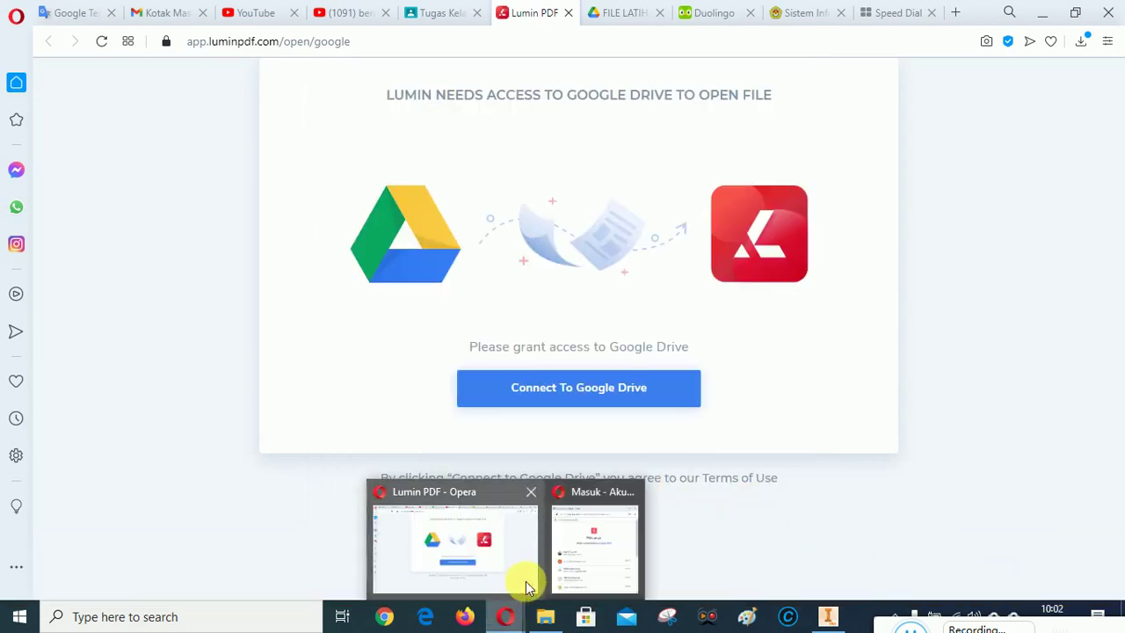
{"action": "left_click", "coordinate": [580, 554]}
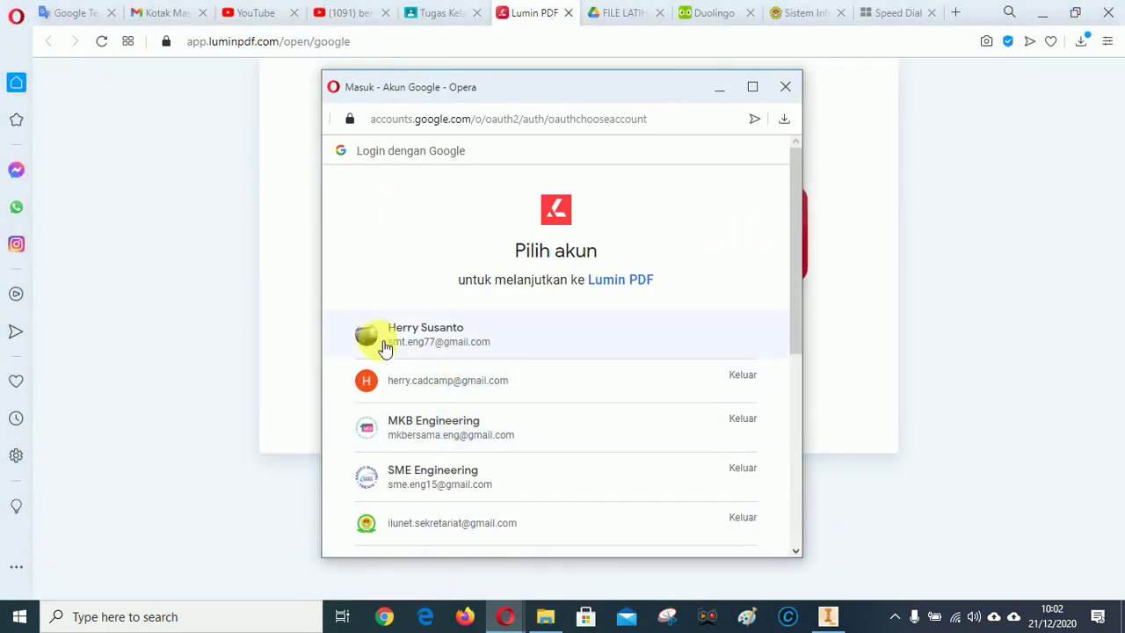
{"action": "left_click", "coordinate": [432, 333]}
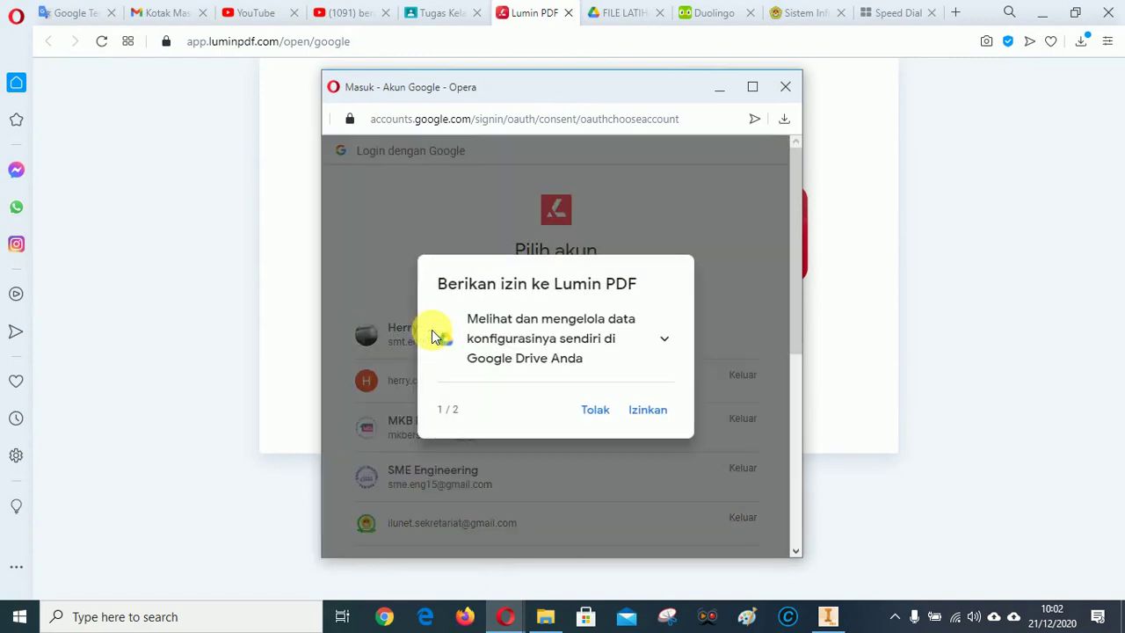
{"action": "left_click", "coordinate": [648, 410]}
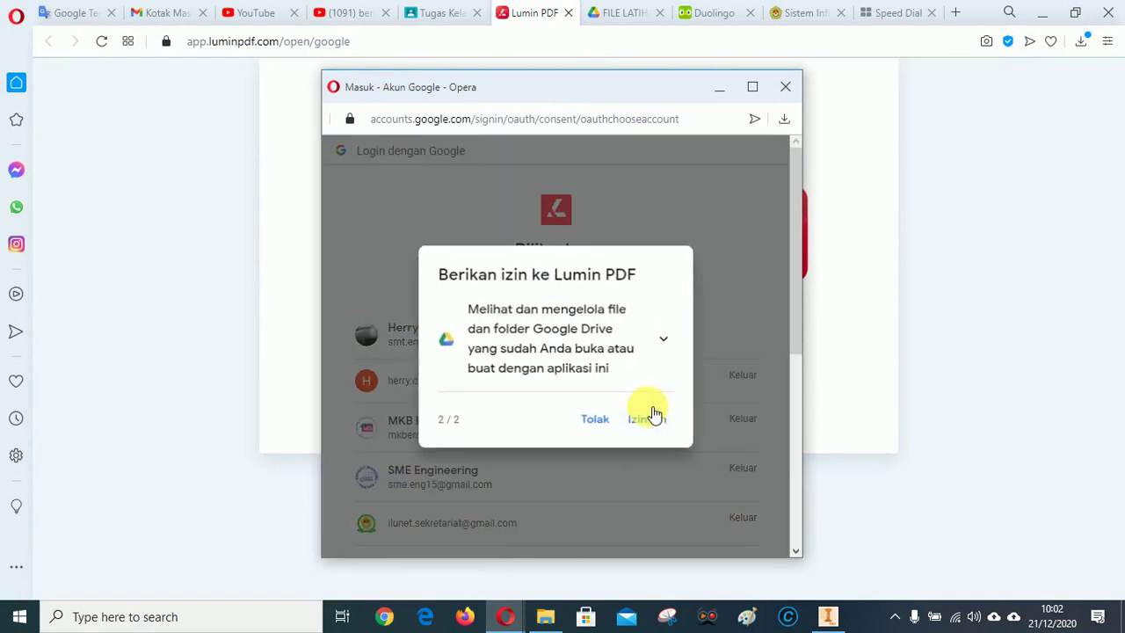
{"action": "left_click", "coordinate": [648, 419]}
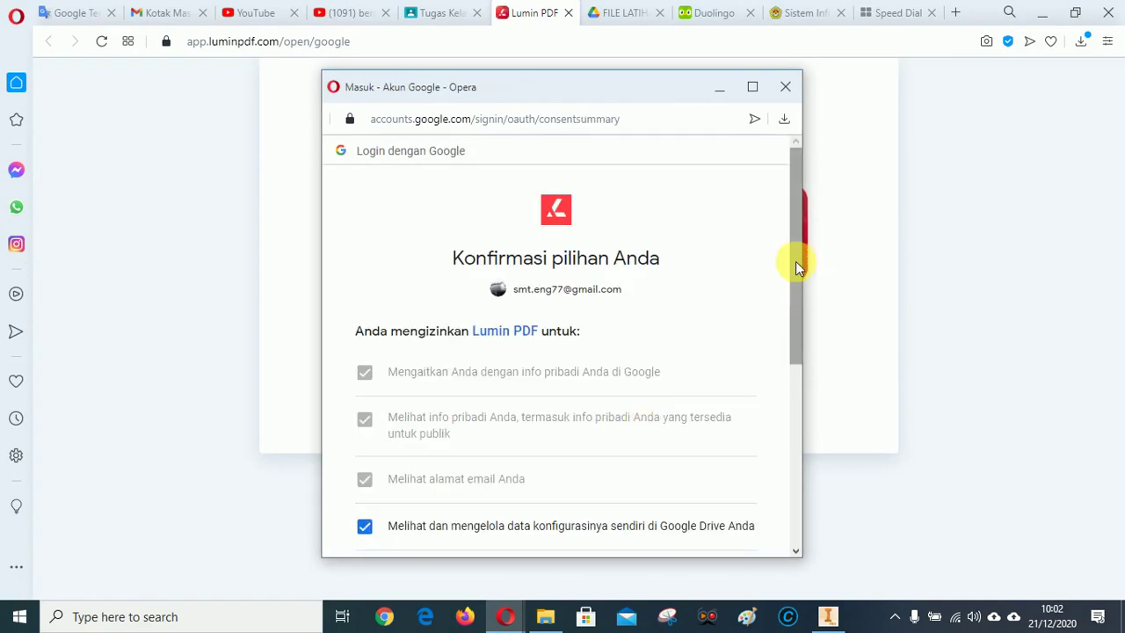
{"action": "left_click_drag", "start_coordinate": [796, 261], "coordinate": [811, 436]}
{"action": "left_click", "coordinate": [728, 459]}
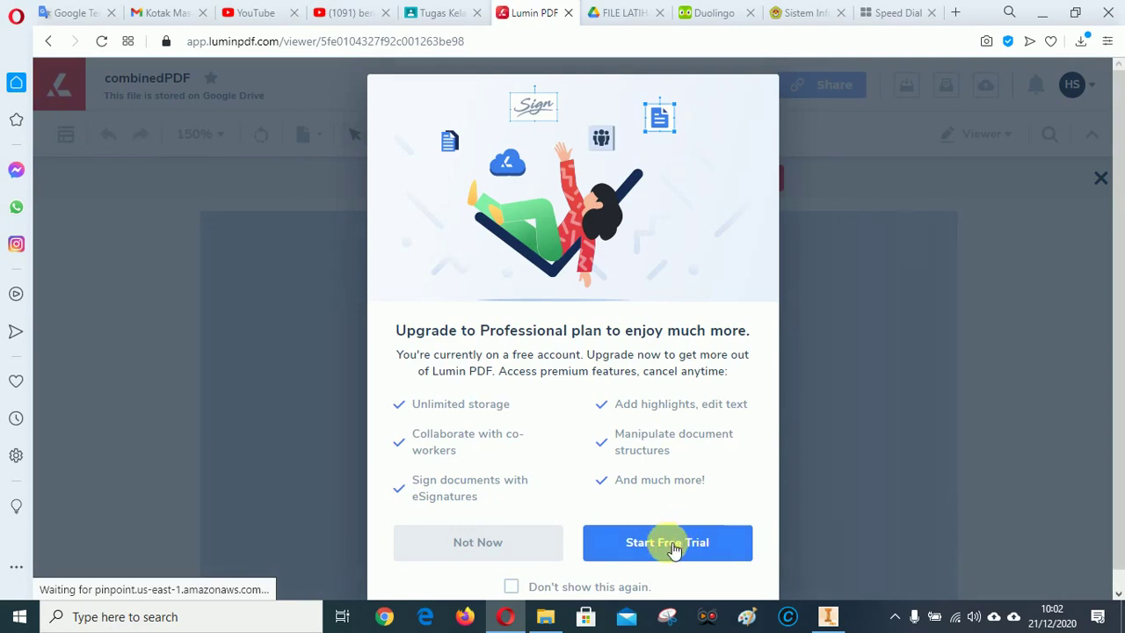
Open Lumin PDF's Professional plan free trial offer, review its payment and billing details, and close the page without subscribing.
{"action": "left_click", "coordinate": [670, 545]}
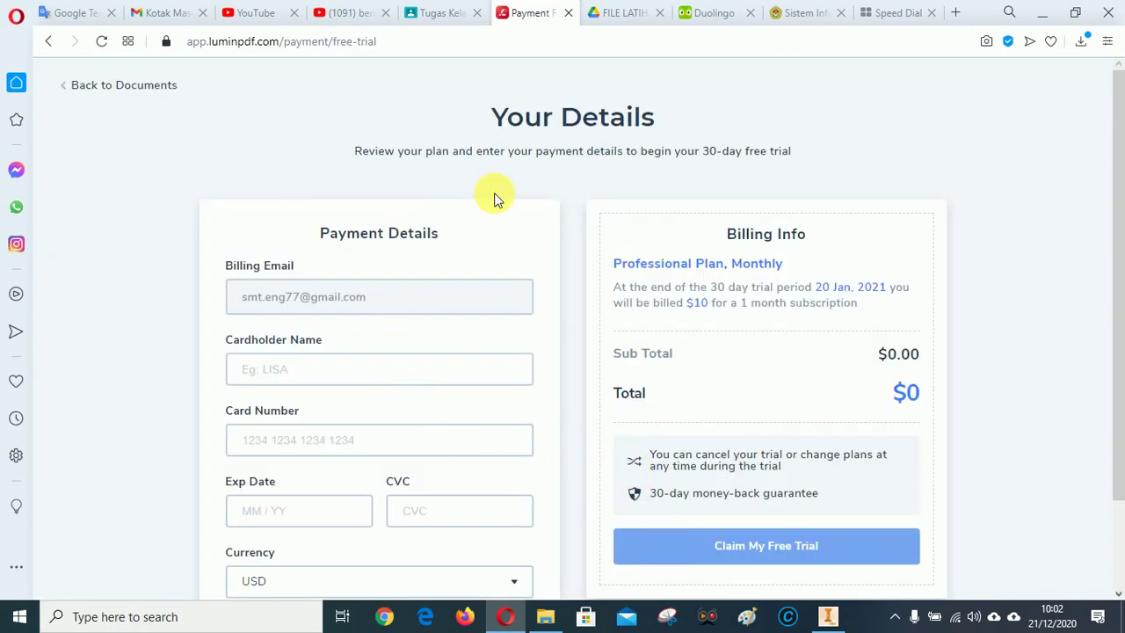
{"action": "scroll", "coordinate": [494, 193], "scroll_direction": "down", "scroll_amount": 2}
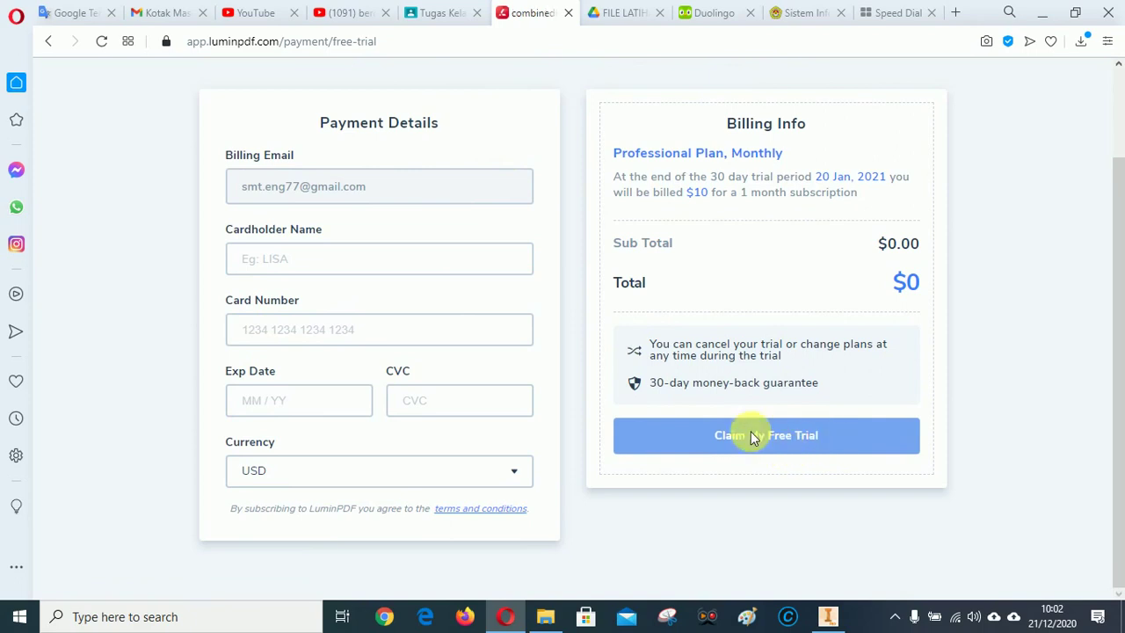
{"action": "scroll", "coordinate": [952, 383], "scroll_direction": "up", "scroll_amount": 2}
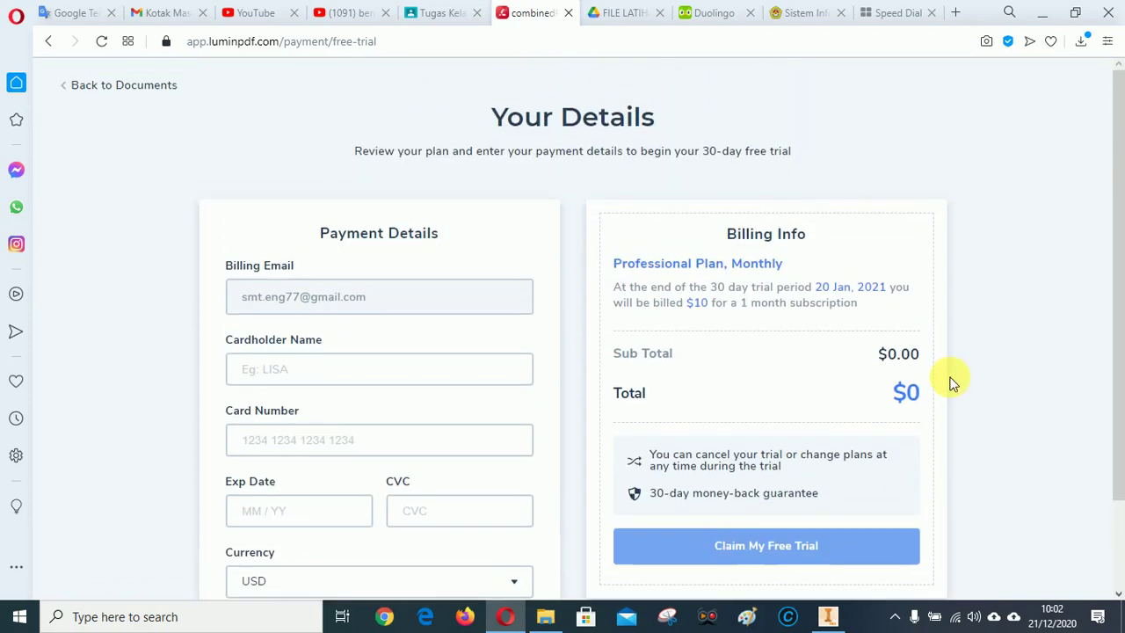
{"action": "scroll", "coordinate": [952, 383], "scroll_direction": "down", "scroll_amount": 2}
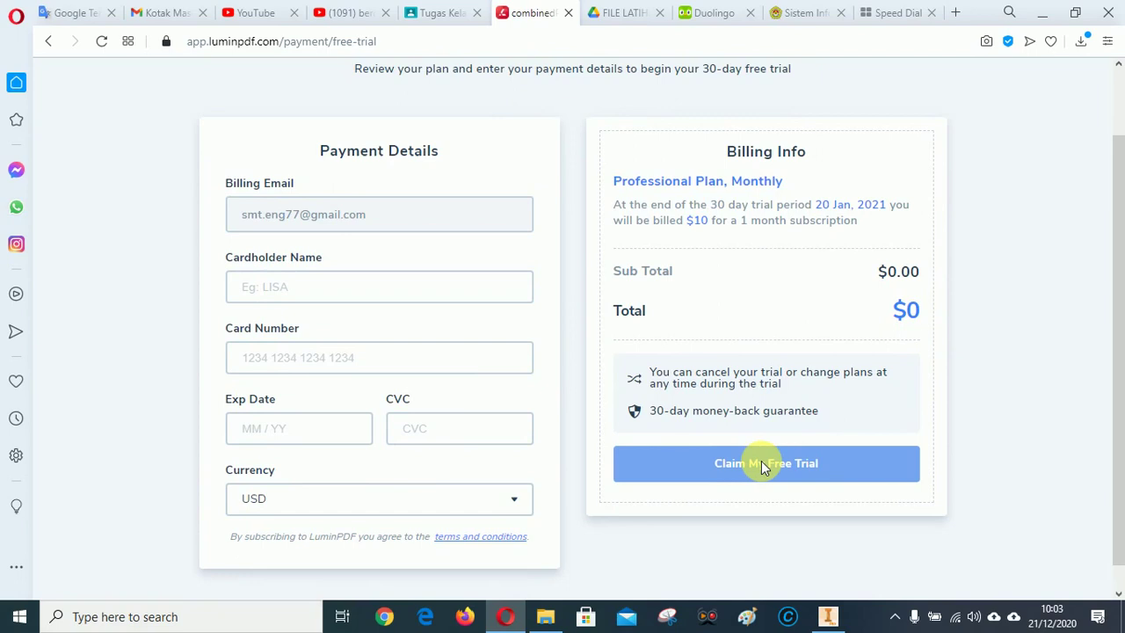
{"action": "scroll", "coordinate": [657, 420], "scroll_direction": "up", "scroll_amount": 2}
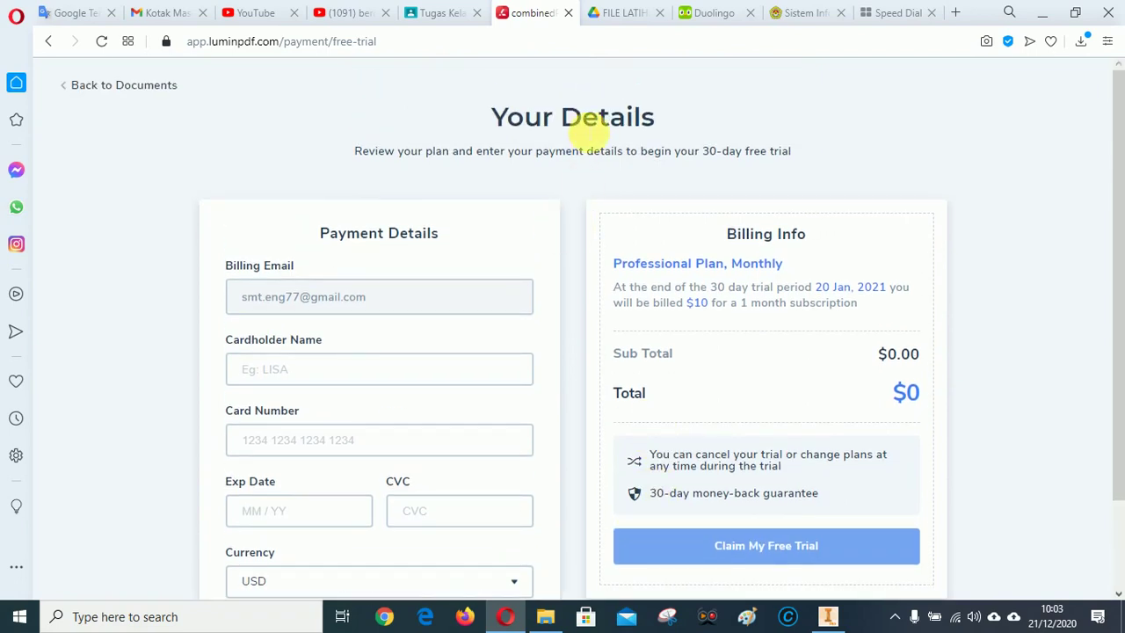
{"action": "left_click", "coordinate": [1082, 42]}
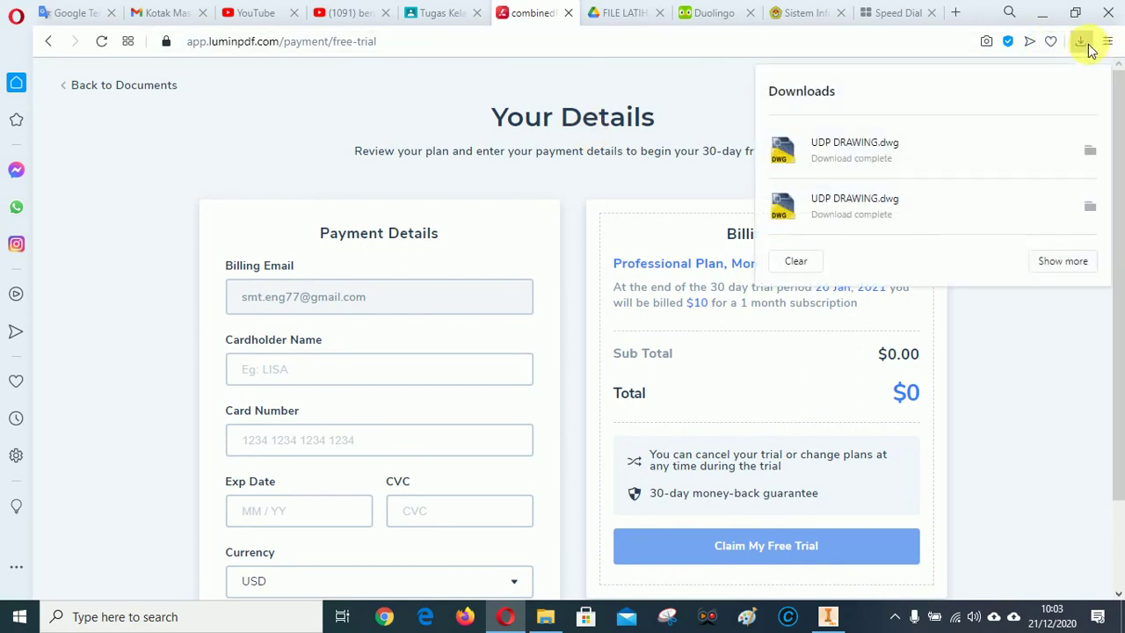
{"action": "left_click", "coordinate": [1086, 44]}
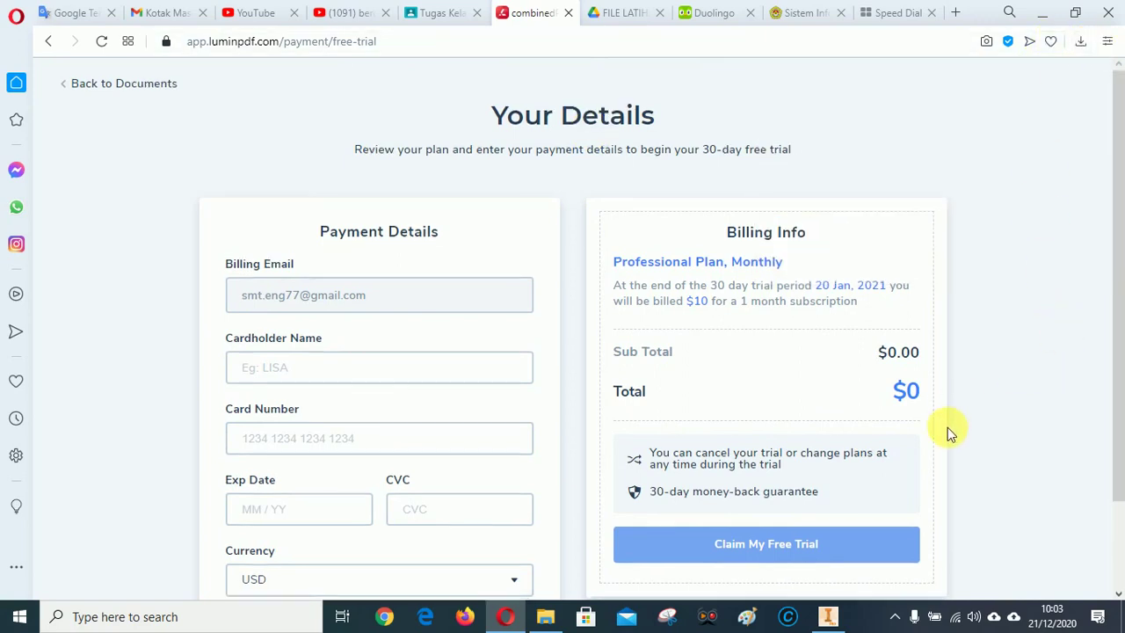
{"action": "scroll", "coordinate": [879, 435], "scroll_direction": "down", "scroll_amount": 2}
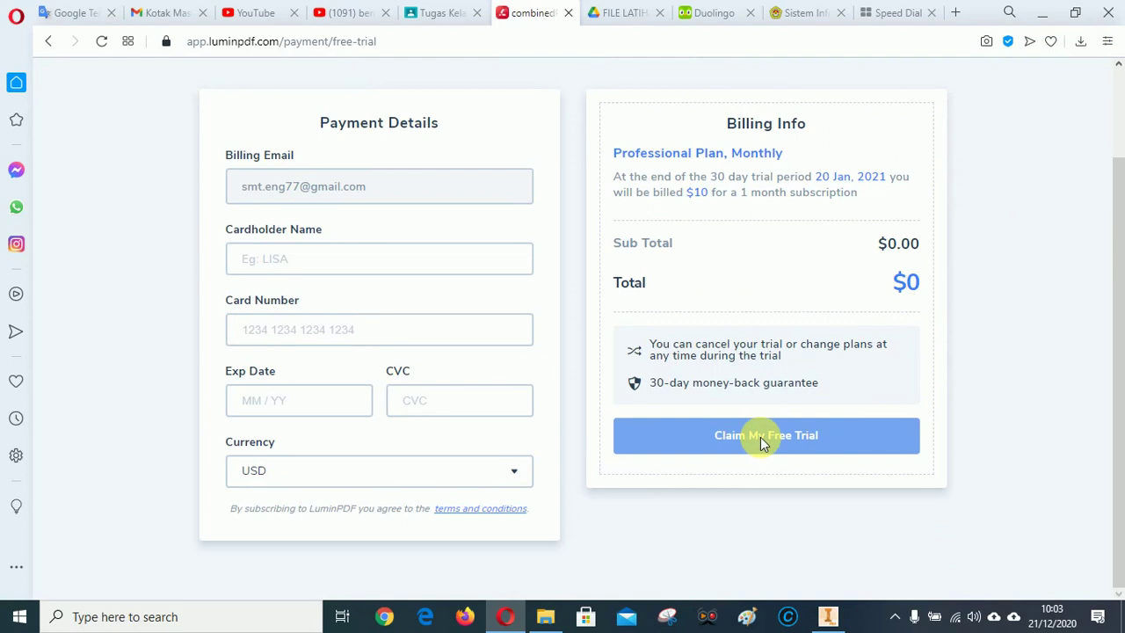
{"action": "scroll", "coordinate": [761, 436], "scroll_direction": "up", "scroll_amount": 2}
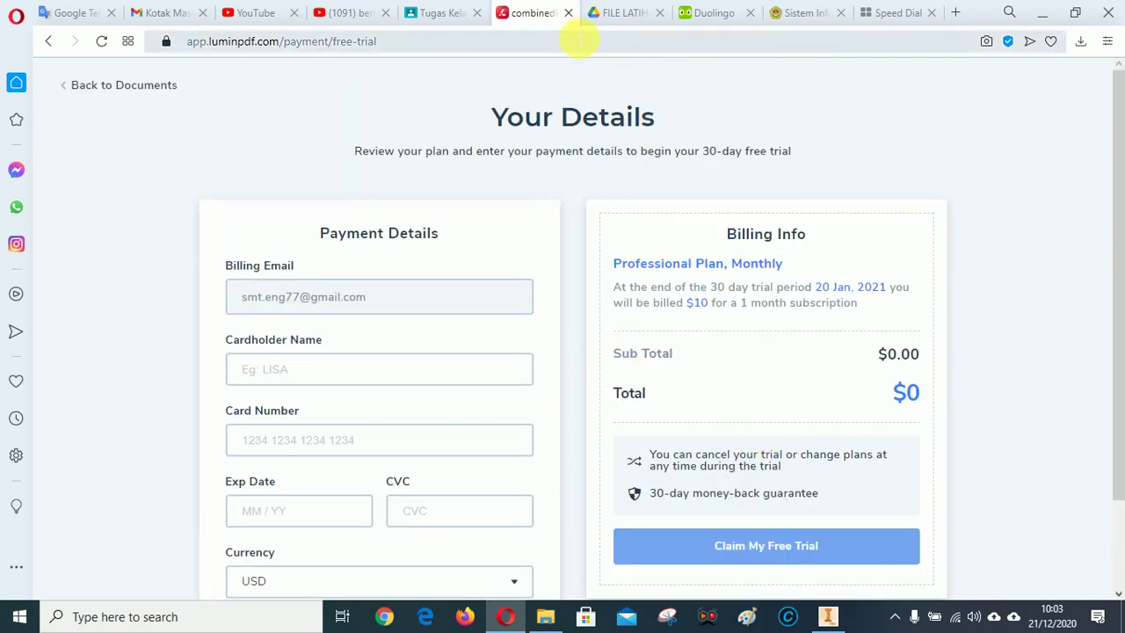
{"action": "left_click", "coordinate": [569, 12]}
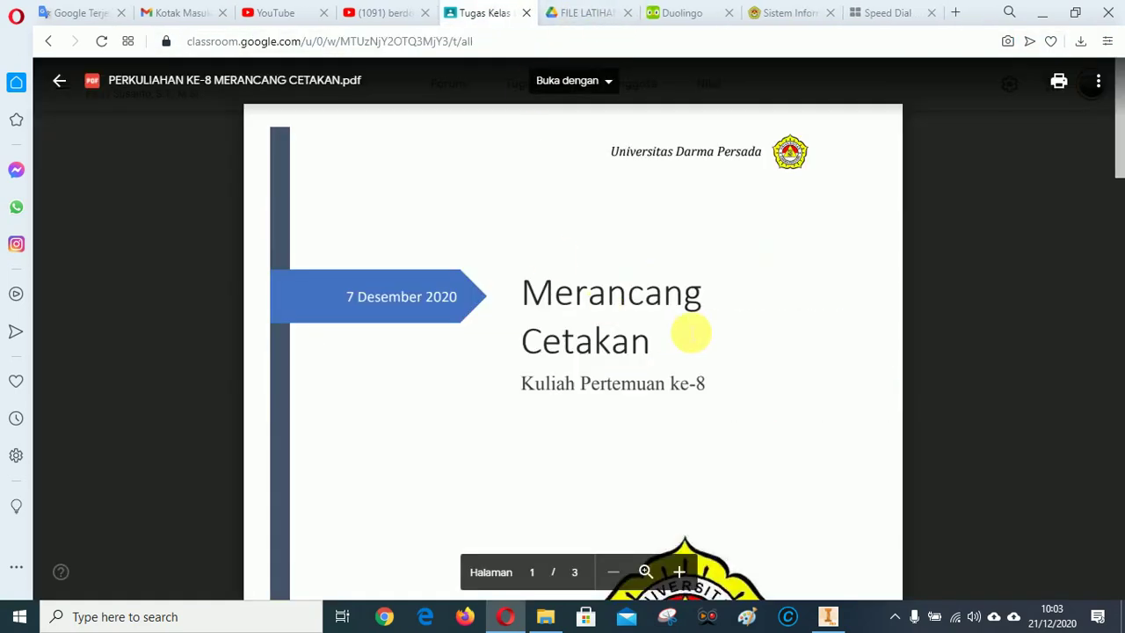
Open the printable version of PERKULIAHAN KE-8 MERANCANG CETAKAN.pdf from the Classroom preview.
{"action": "scroll", "coordinate": [691, 331], "scroll_direction": "down", "scroll_amount": 4}
{"action": "scroll", "coordinate": [693, 334], "scroll_direction": "up", "scroll_amount": 4}
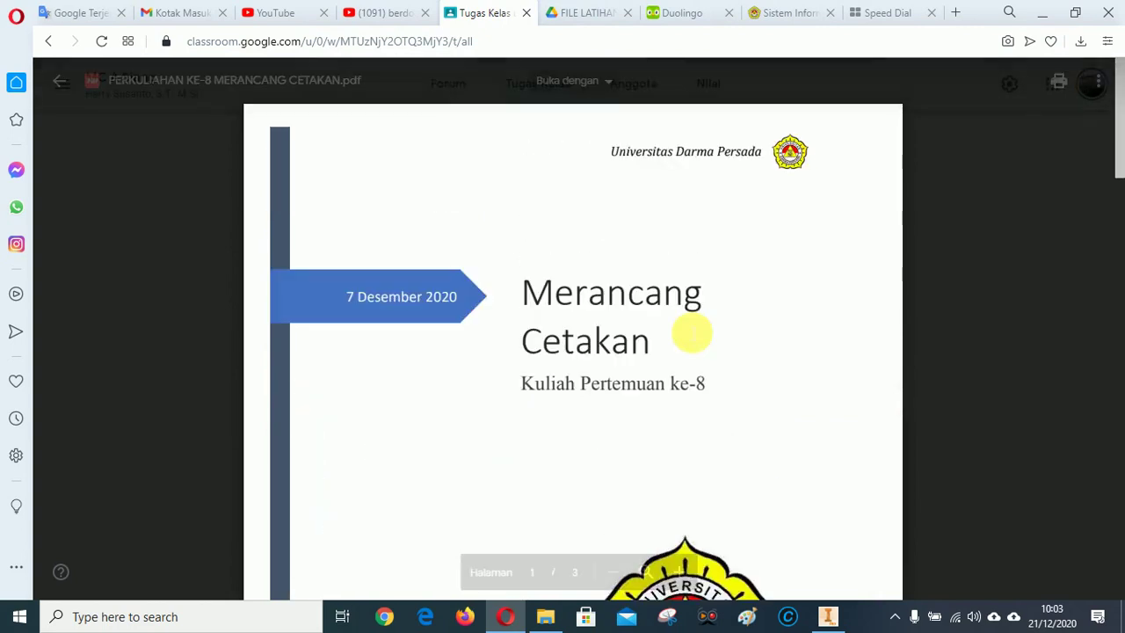
{"action": "left_click", "coordinate": [1060, 84]}
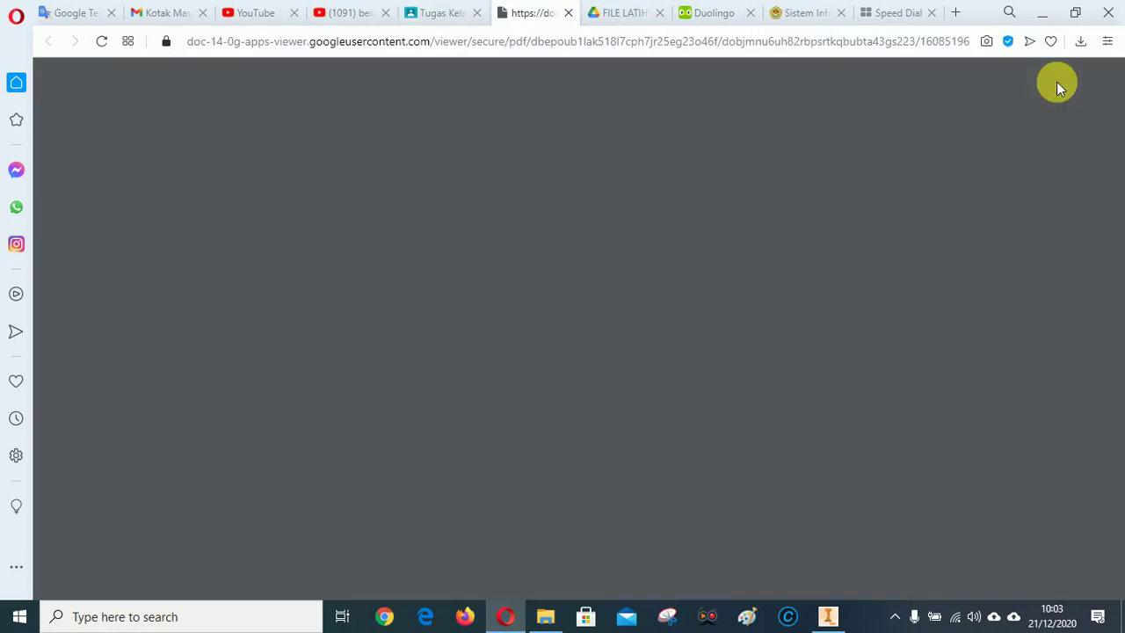
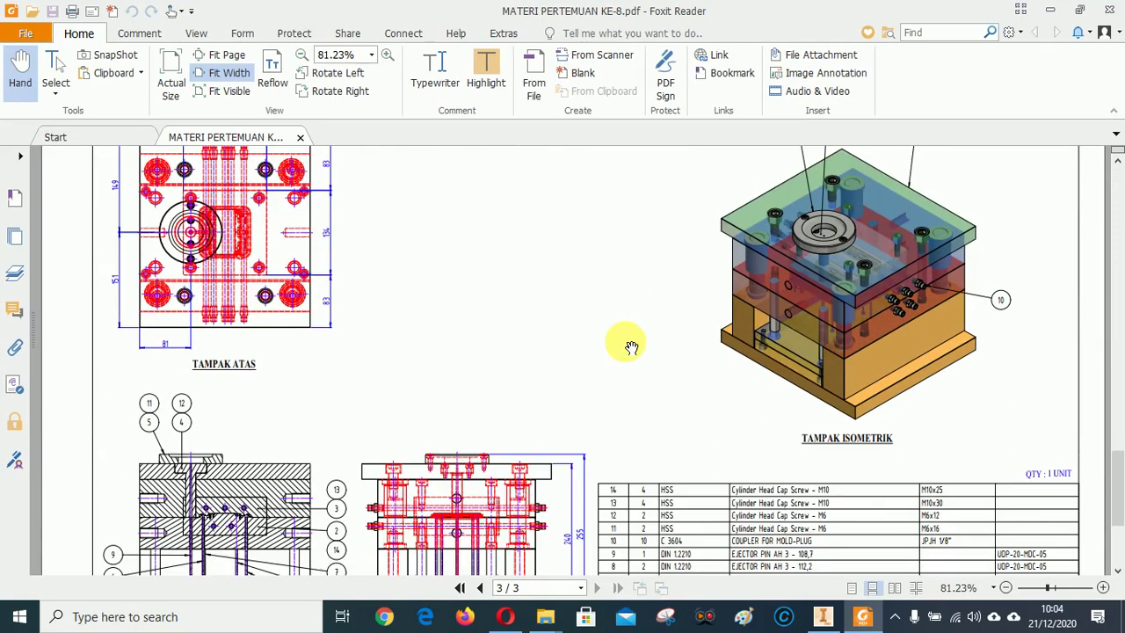
Examine the views, dimensions, balloons, parts list, revision history and title block on page 3 of MATERI PERTEMUAN KE-8.pdf in Foxit Reader.
{"action": "scroll", "coordinate": [672, 344], "scroll_direction": "up", "scroll_amount": 2}
{"action": "scroll", "coordinate": [552, 317], "scroll_direction": "up", "scroll_amount": 2}
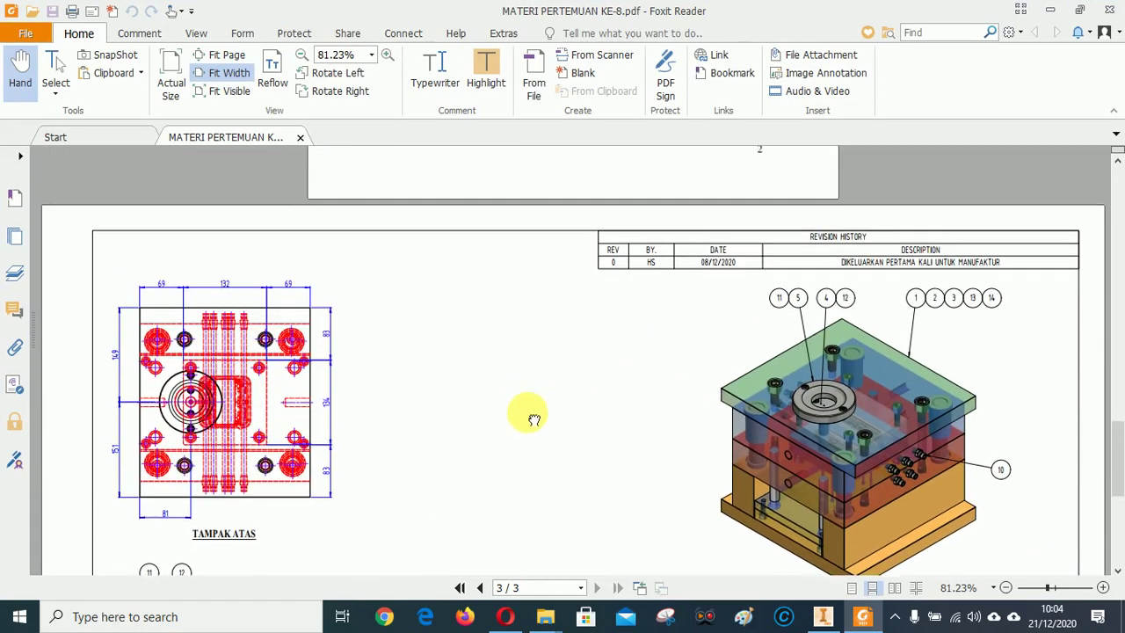
{"action": "scroll", "coordinate": [570, 395], "scroll_direction": "down", "scroll_amount": 5}
{"action": "scroll", "coordinate": [527, 263], "scroll_direction": "down", "scroll_amount": 4}
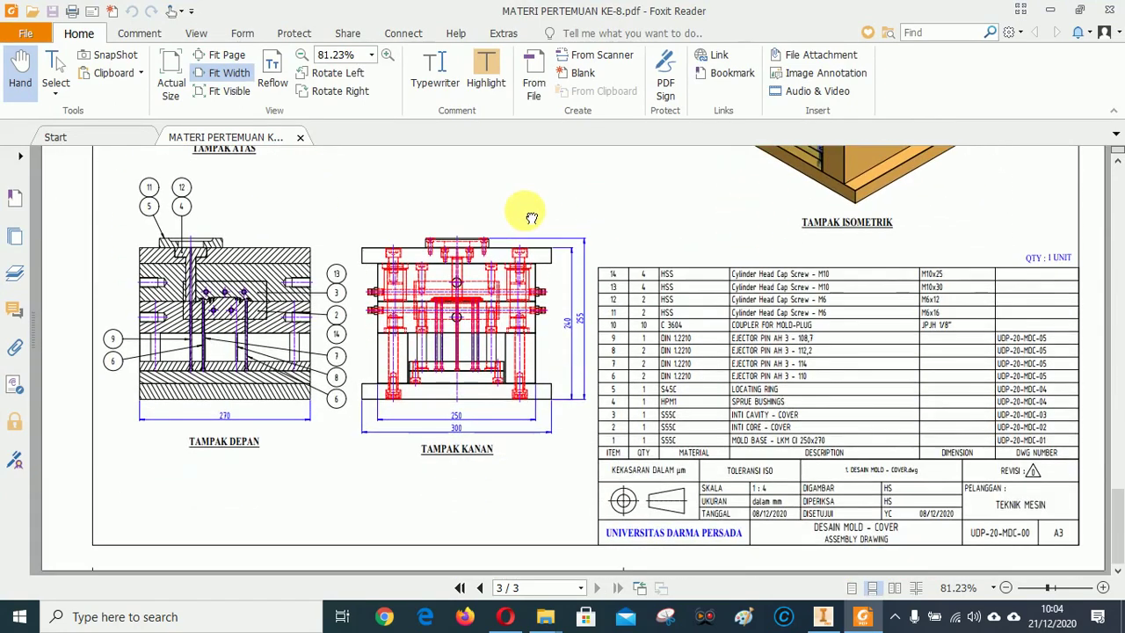
{"action": "scroll", "coordinate": [563, 395], "scroll_direction": "up", "scroll_amount": 4}
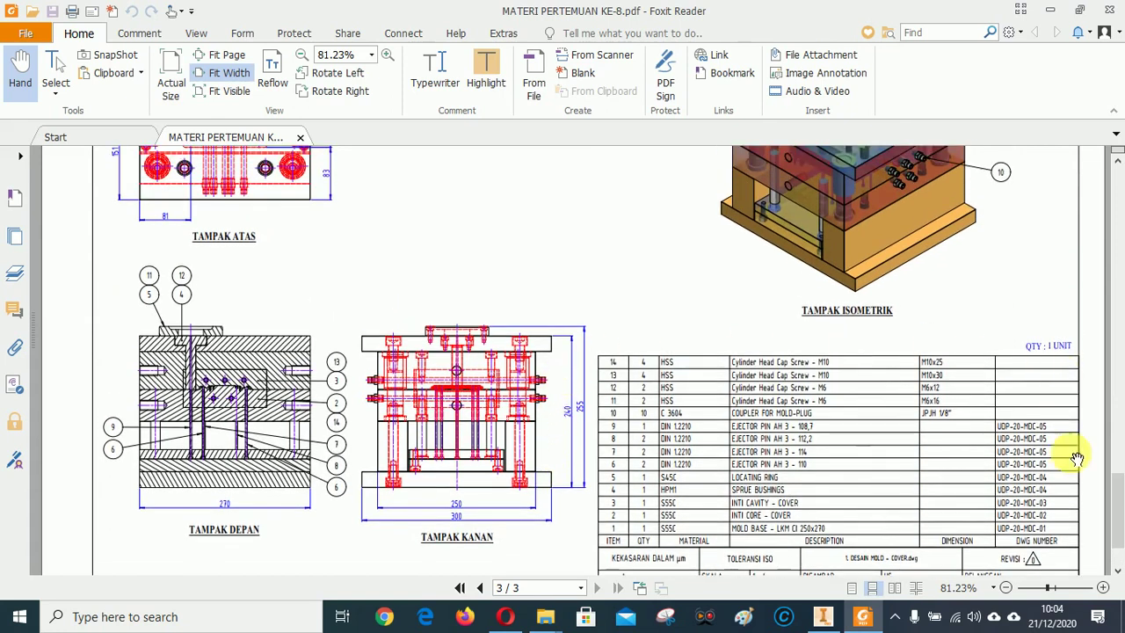
{"action": "scroll", "coordinate": [839, 414], "scroll_direction": "down", "scroll_amount": 2}
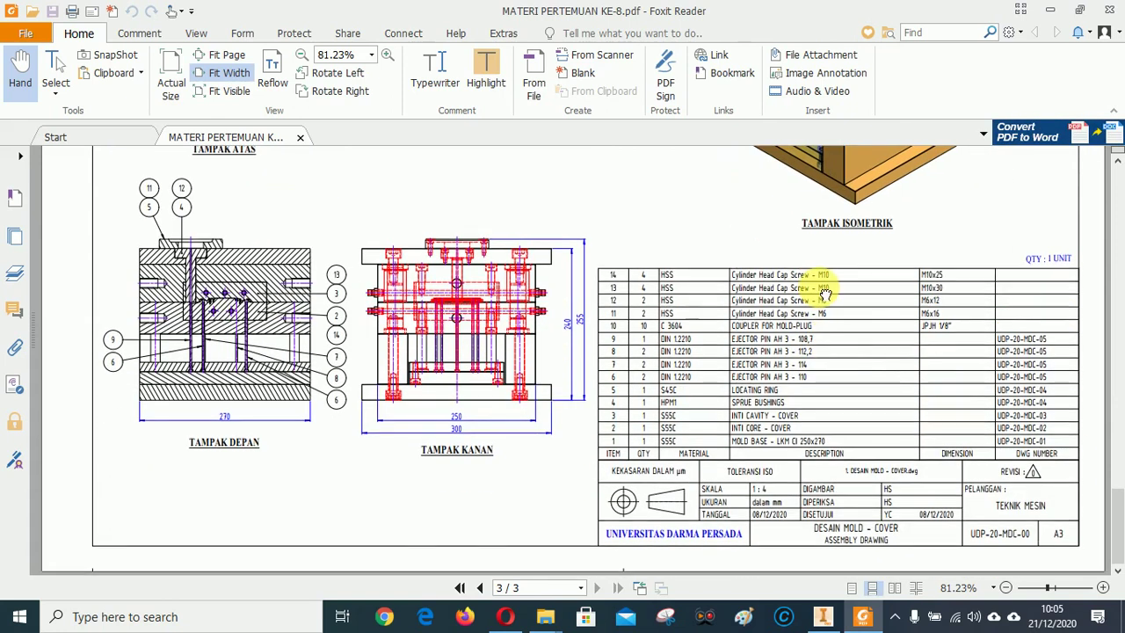
{"action": "scroll", "coordinate": [826, 396], "scroll_direction": "up", "scroll_amount": 8}
{"action": "scroll", "coordinate": [842, 398], "scroll_direction": "down", "scroll_amount": 1}
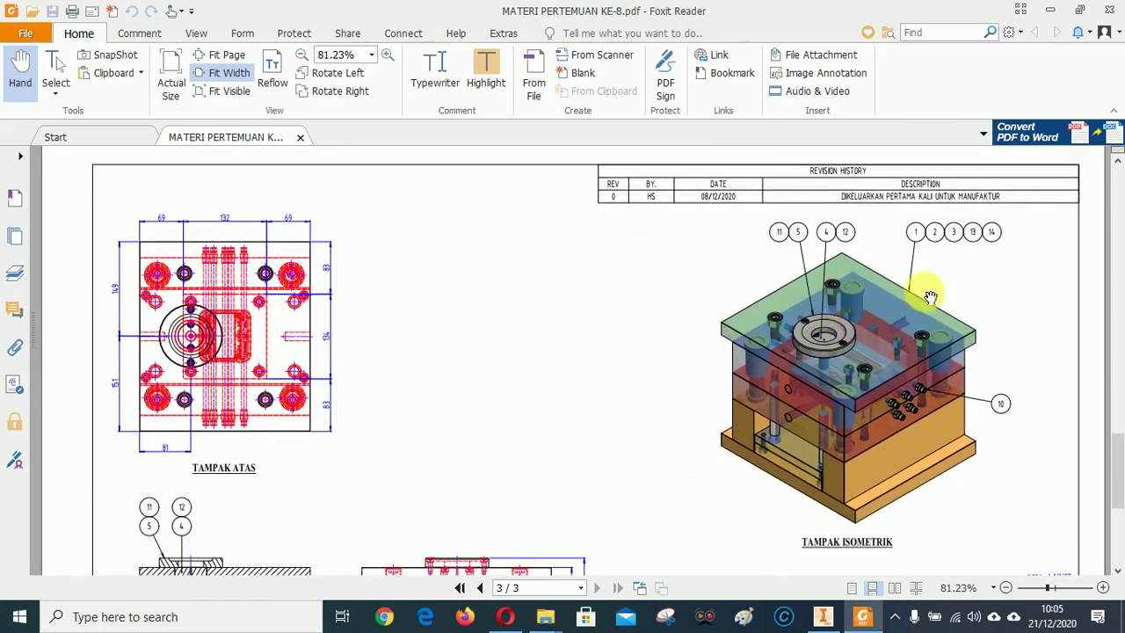
{"action": "scroll", "coordinate": [613, 402], "scroll_direction": "down", "scroll_amount": 2}
{"action": "scroll", "coordinate": [534, 345], "scroll_direction": "down", "scroll_amount": 3}
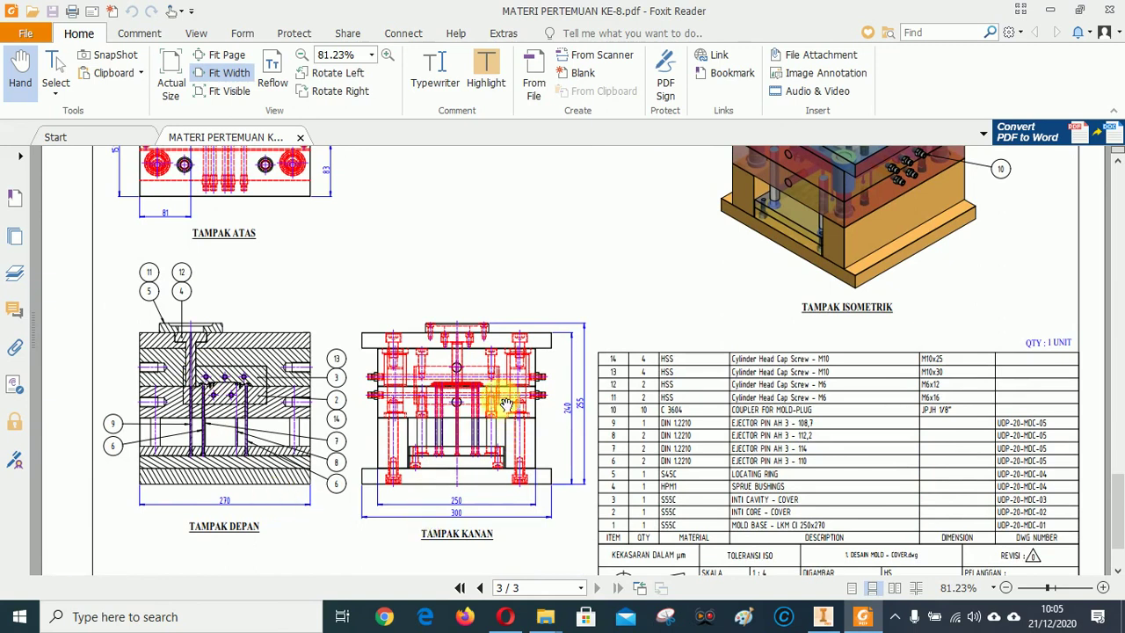
{"action": "scroll", "coordinate": [497, 396], "scroll_direction": "up", "scroll_amount": 4}
{"action": "scroll", "coordinate": [504, 431], "scroll_direction": "up", "scroll_amount": 2}
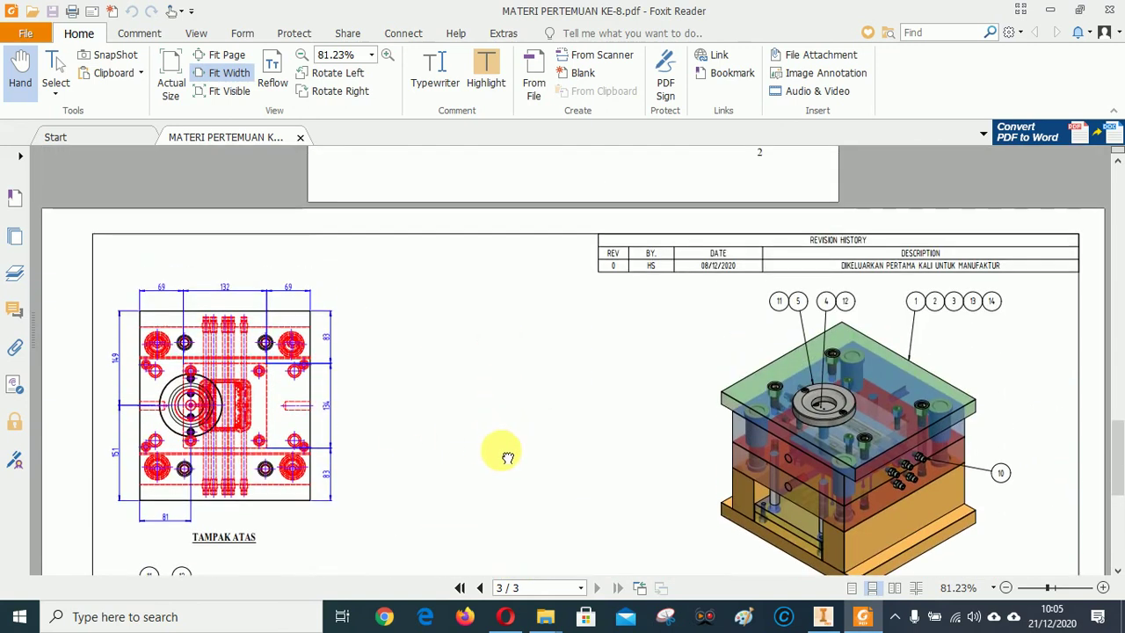
{"action": "scroll", "coordinate": [563, 413], "scroll_direction": "down", "scroll_amount": 5}
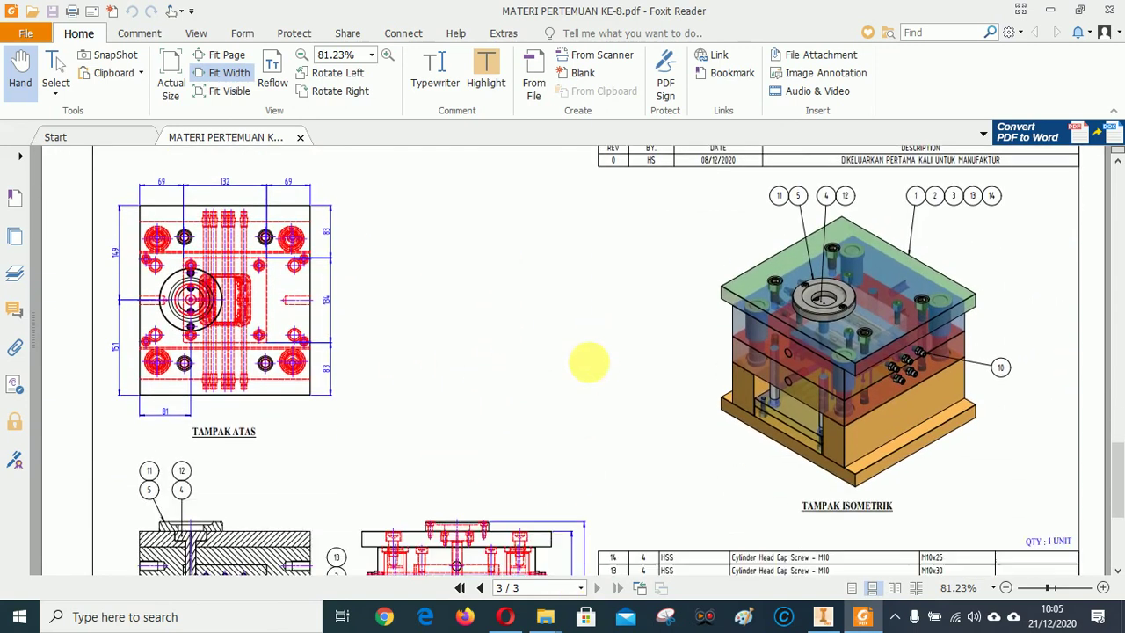
Compare the Inventor drawing sheet with the top, front section and right views on the Foxit Reader reference page.
{"action": "left_click", "coordinate": [823, 616]}
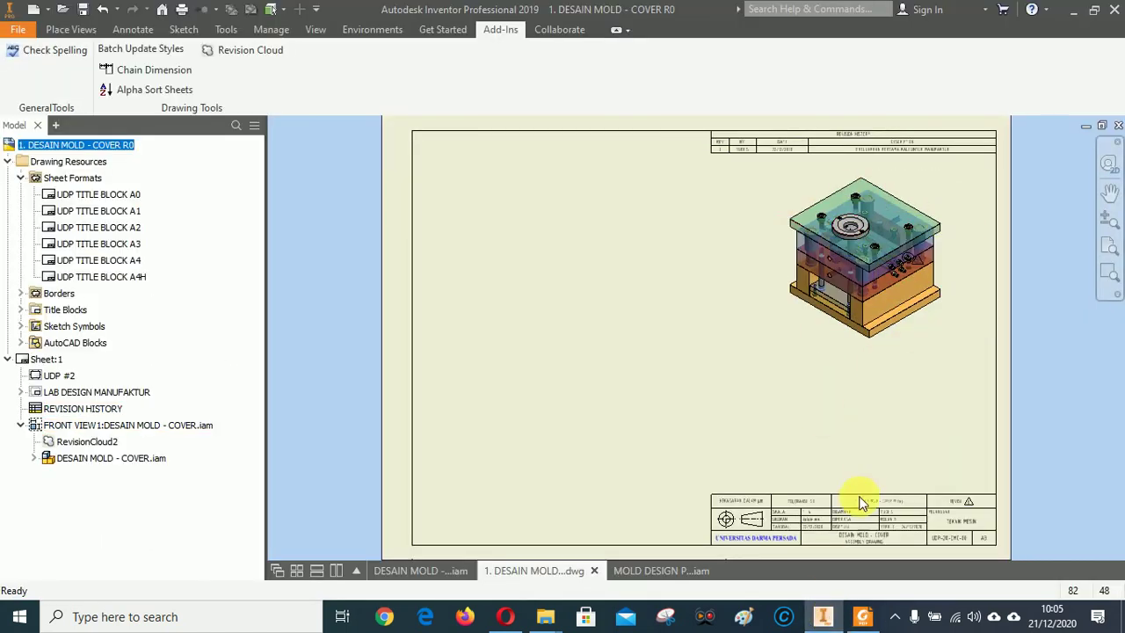
{"action": "left_click", "coordinate": [862, 616]}
{"action": "scroll", "coordinate": [515, 230], "scroll_direction": "up", "scroll_amount": 3}
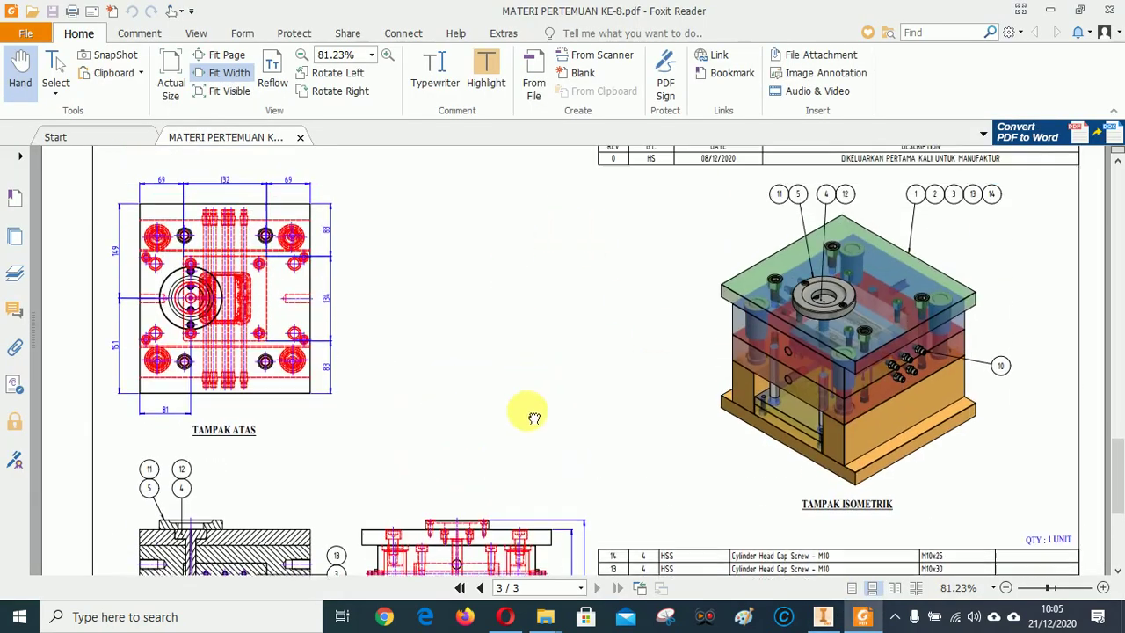
{"action": "scroll", "coordinate": [241, 325], "scroll_direction": "down", "scroll_amount": 5}
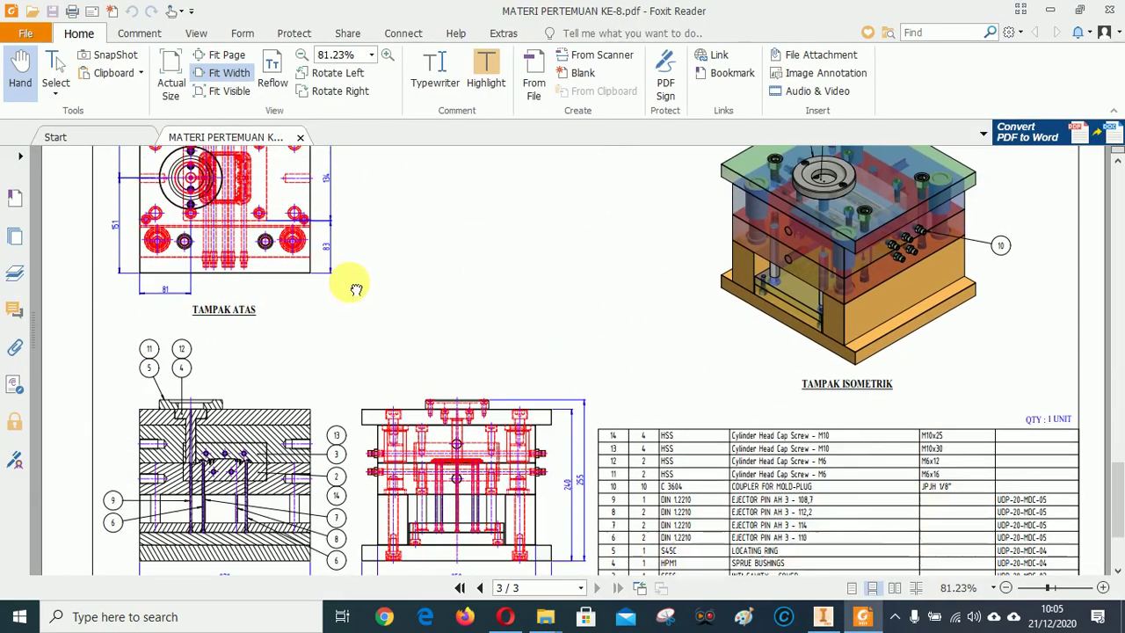
{"action": "scroll", "coordinate": [273, 382], "scroll_direction": "up", "scroll_amount": 1}
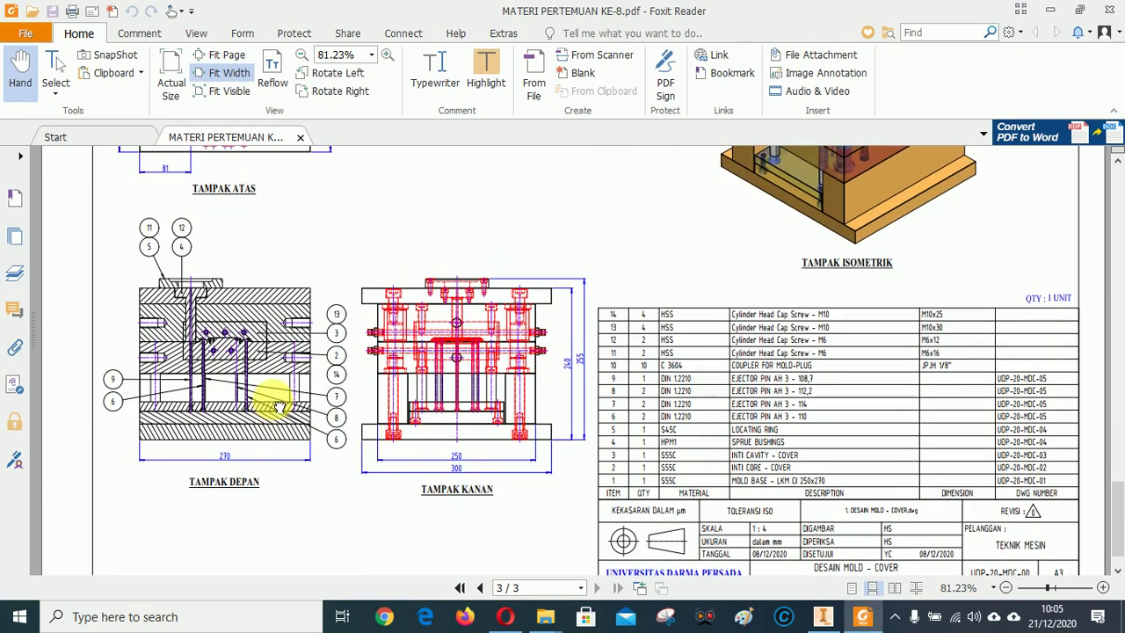
Switch to Inventor and set up a base view of DESAIN MOLD - COVER.iam in upright Left orientation at the sheet's lower-left area.
{"action": "left_click", "coordinate": [823, 620]}
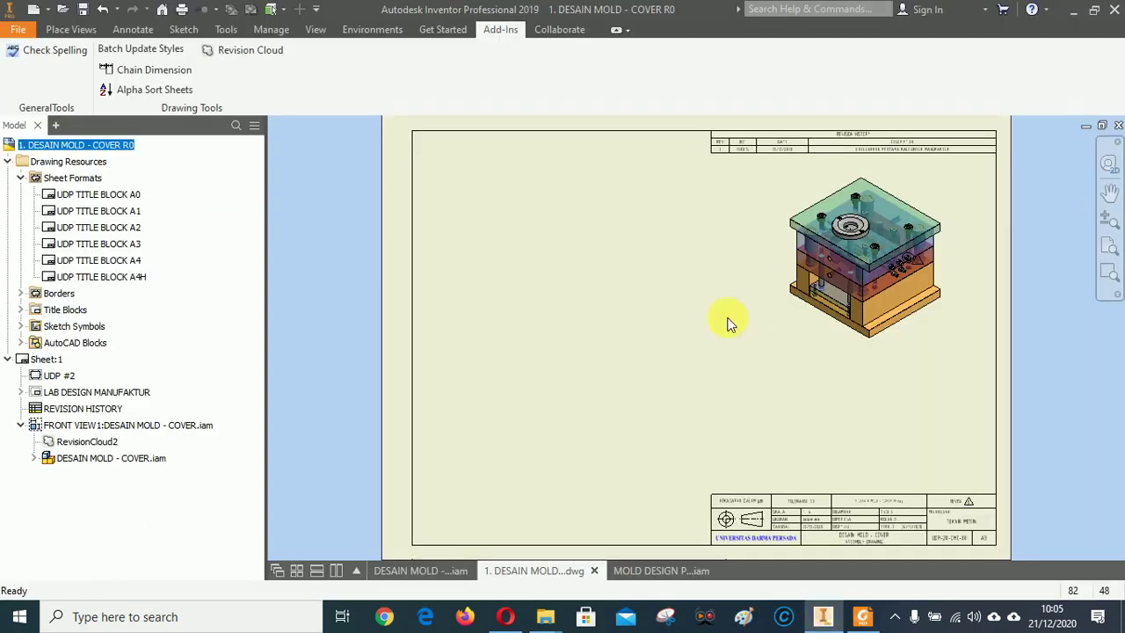
{"action": "left_click", "coordinate": [70, 30]}
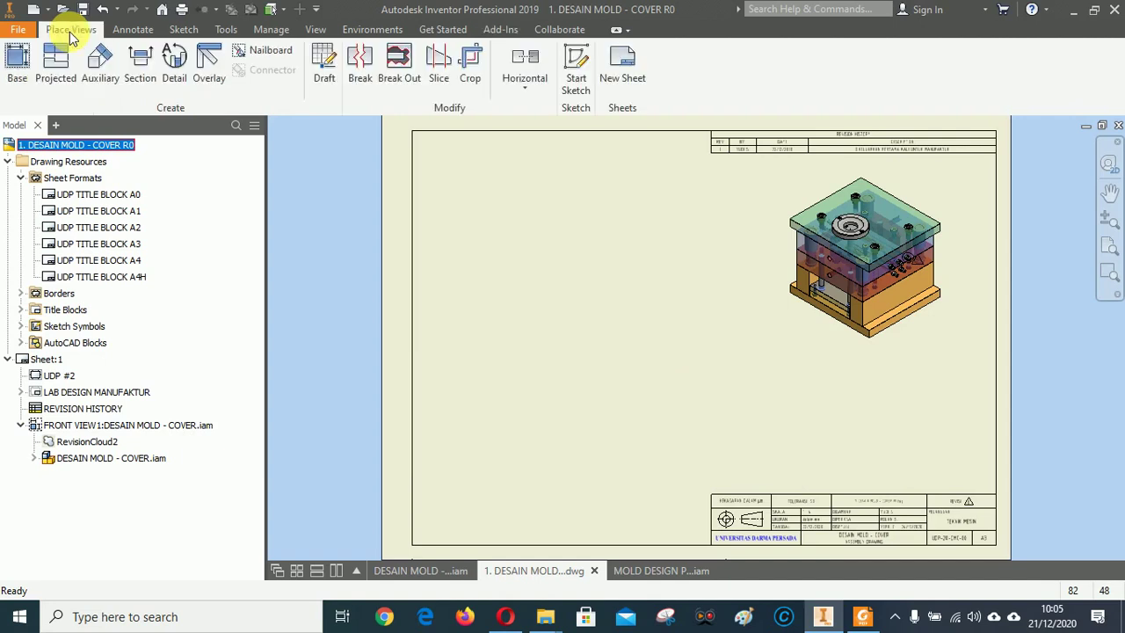
{"action": "left_click", "coordinate": [15, 64]}
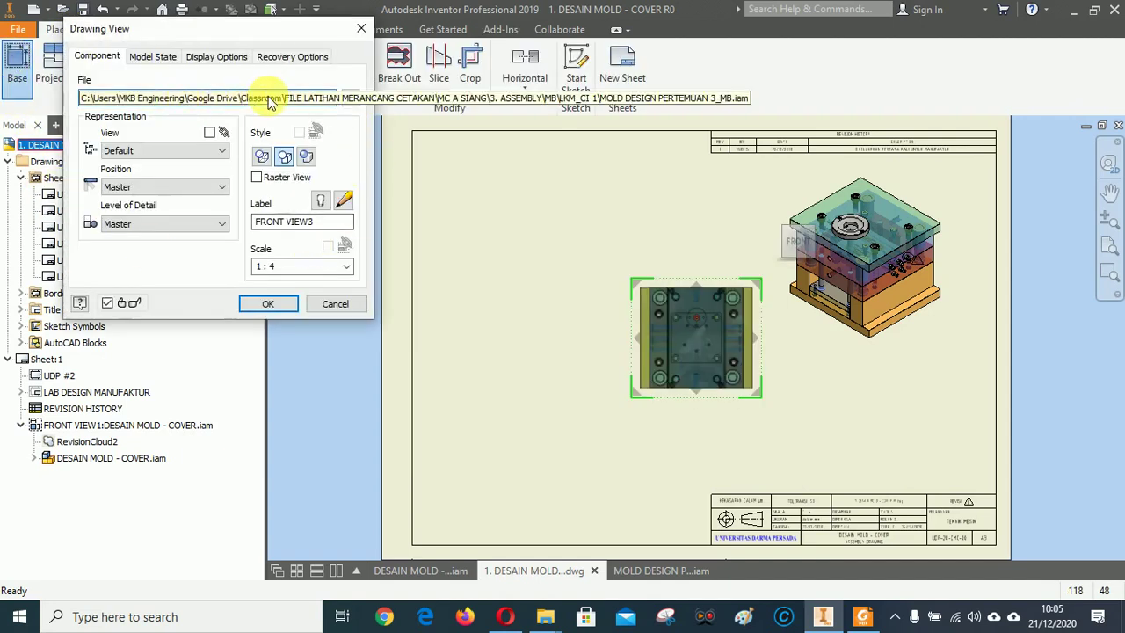
{"action": "left_click", "coordinate": [270, 99]}
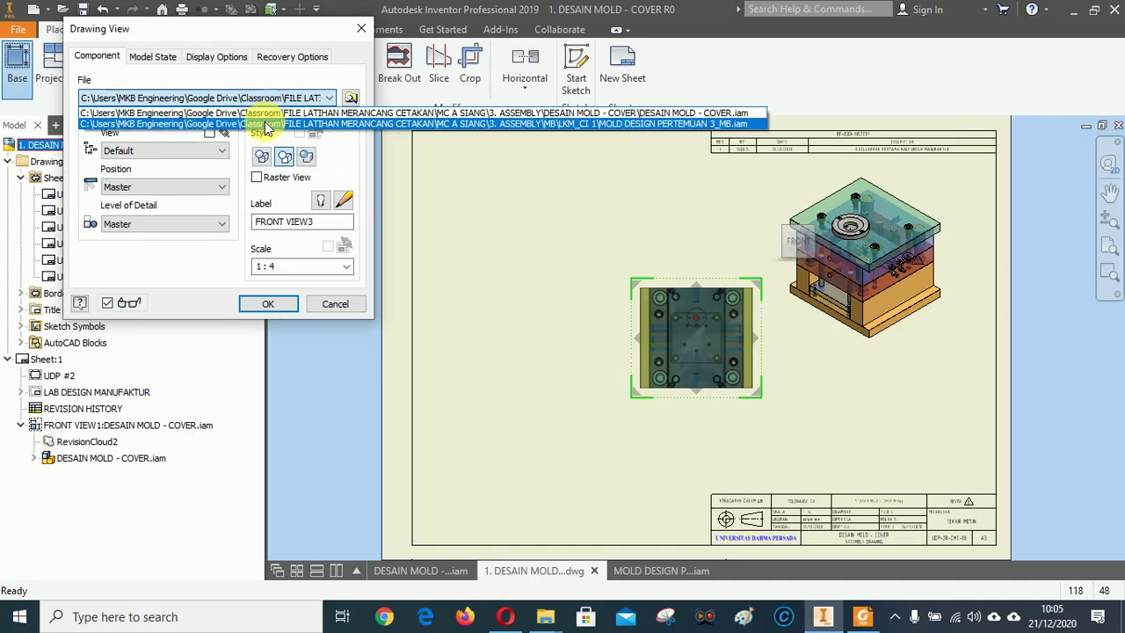
{"action": "left_click", "coordinate": [433, 116]}
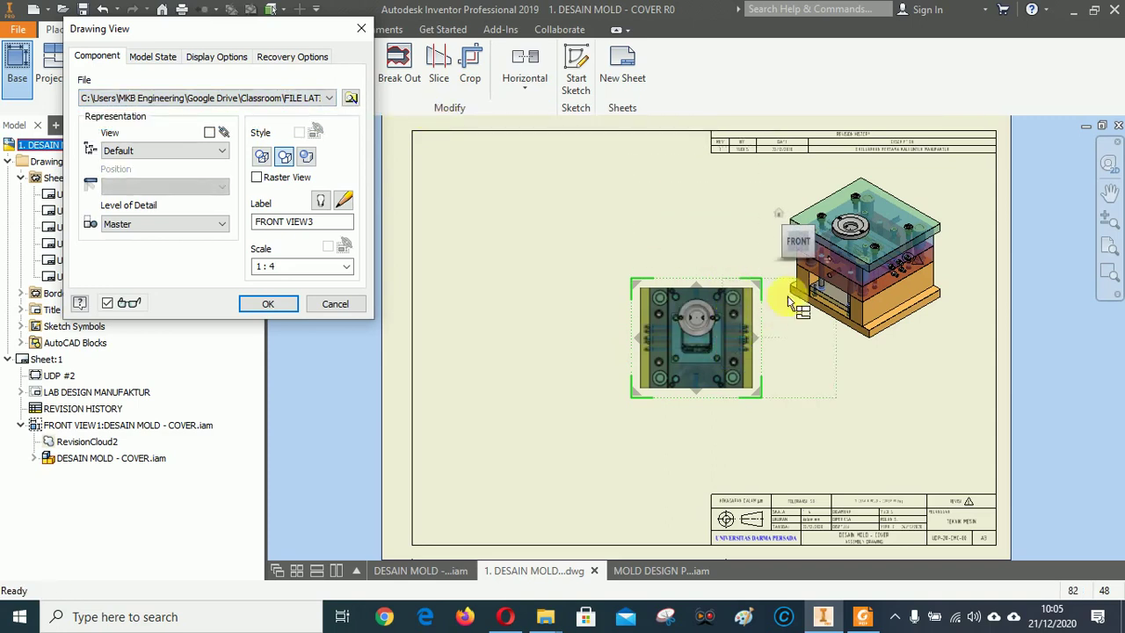
{"action": "left_click", "coordinate": [775, 245]}
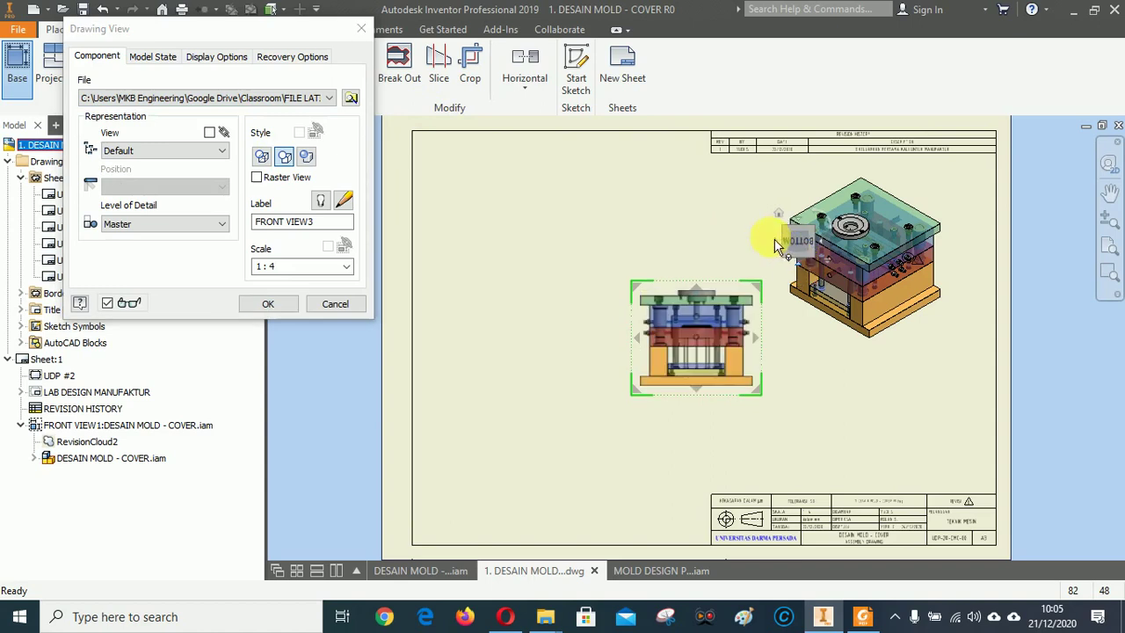
{"action": "left_click", "coordinate": [777, 246]}
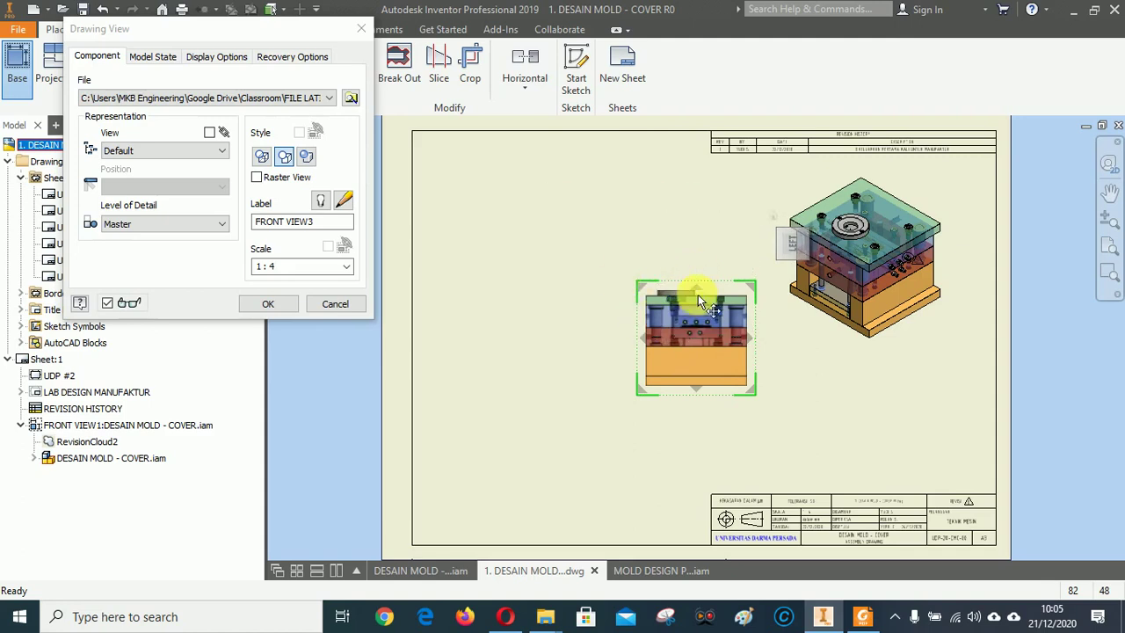
{"action": "mouse_move", "coordinate": [717, 285]}
{"action": "left_mouse_down"}
{"action": "mouse_move", "coordinate": [635, 335]}
{"action": "mouse_move", "coordinate": [536, 370]}
{"action": "mouse_move", "coordinate": [525, 356]}
{"action": "mouse_move", "coordinate": [528, 368]}
{"action": "left_mouse_up"}
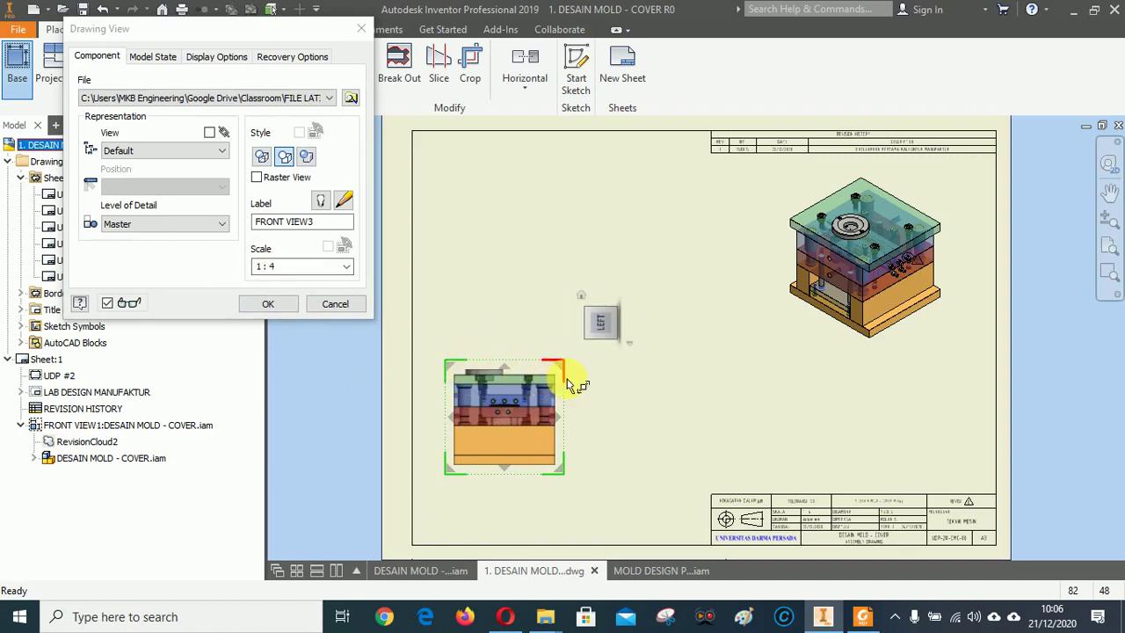
Project a side view to the right of the base view and a top view above it, and create all three views.
{"action": "left_click", "coordinate": [652, 389]}
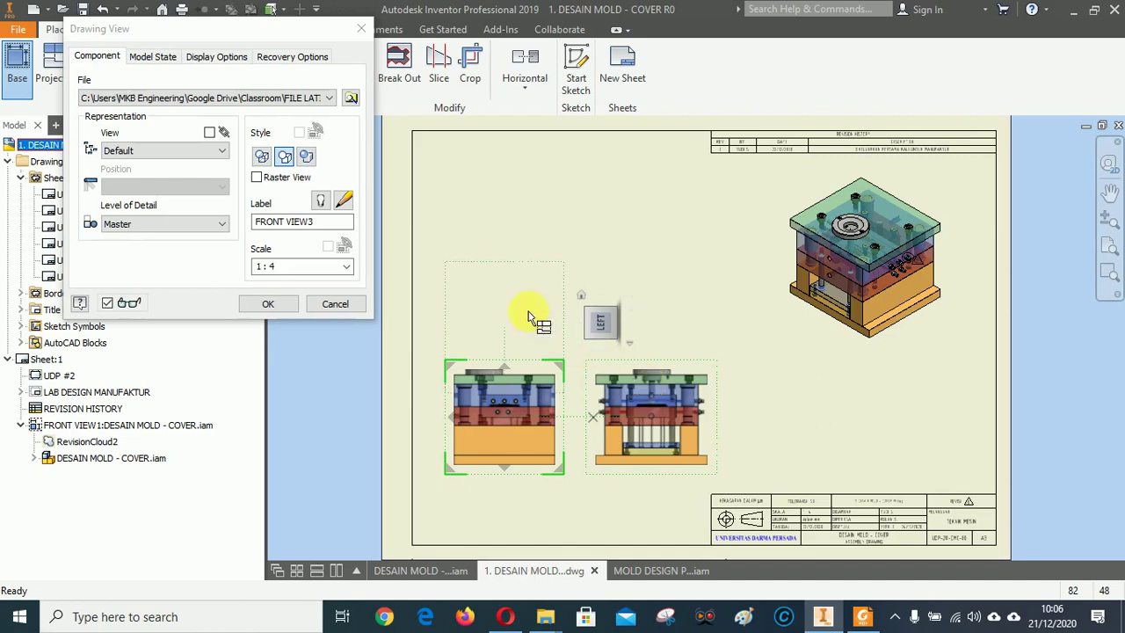
{"action": "left_click", "coordinate": [505, 262]}
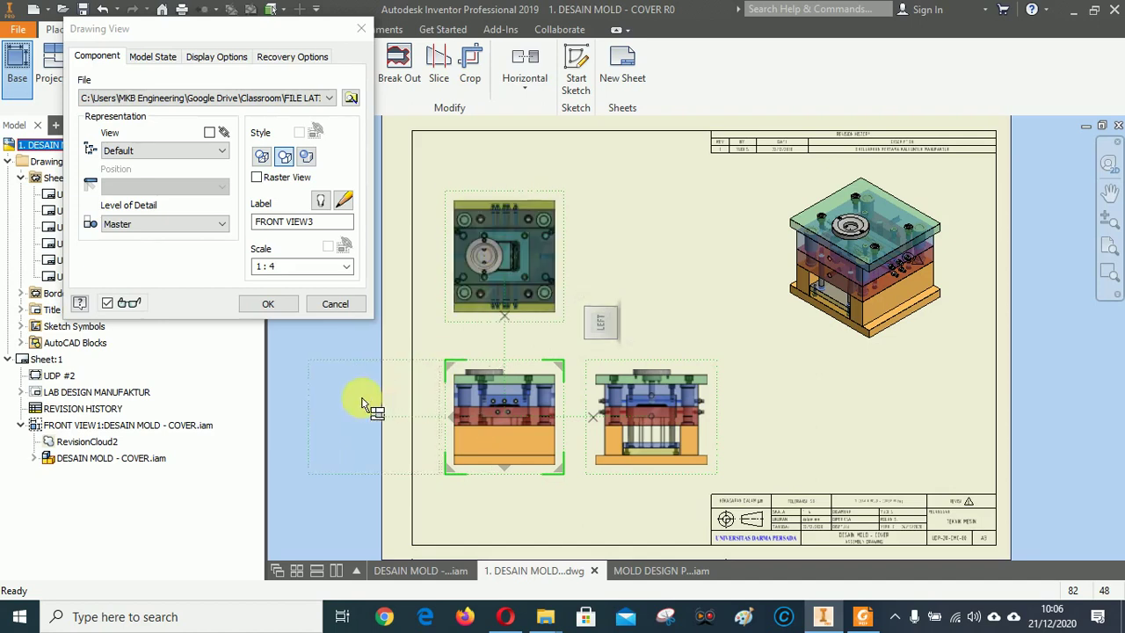
{"action": "left_click", "coordinate": [274, 306]}
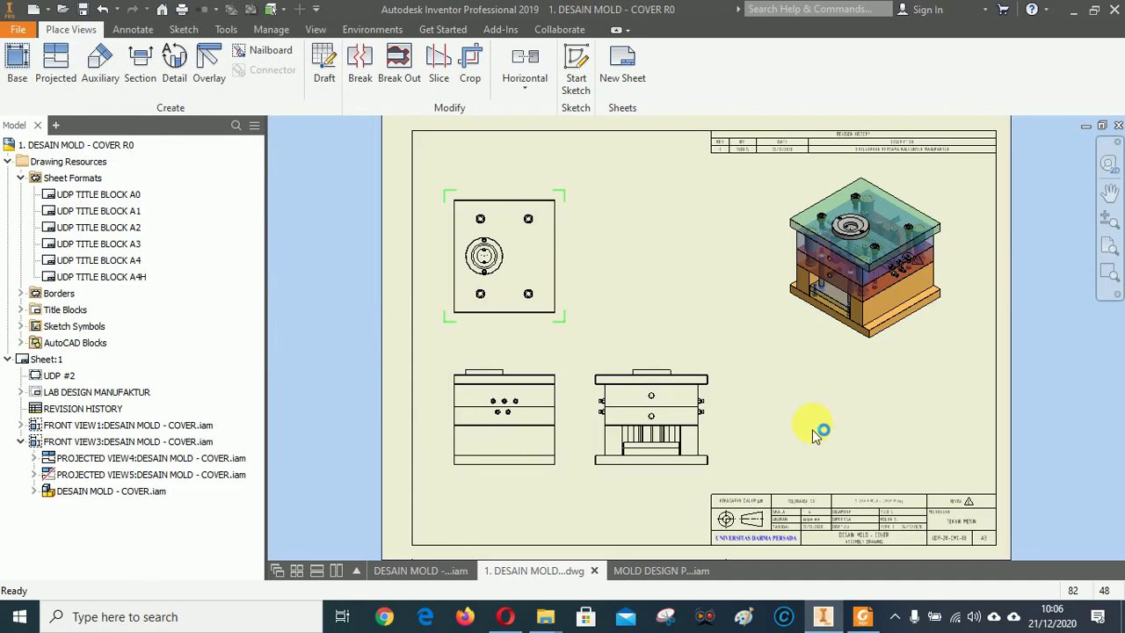
Examine the newly placed front, right and top views of the mold on the sheet.
{"action": "scroll", "coordinate": [496, 345], "scroll_direction": "up", "scroll_amount": 4}
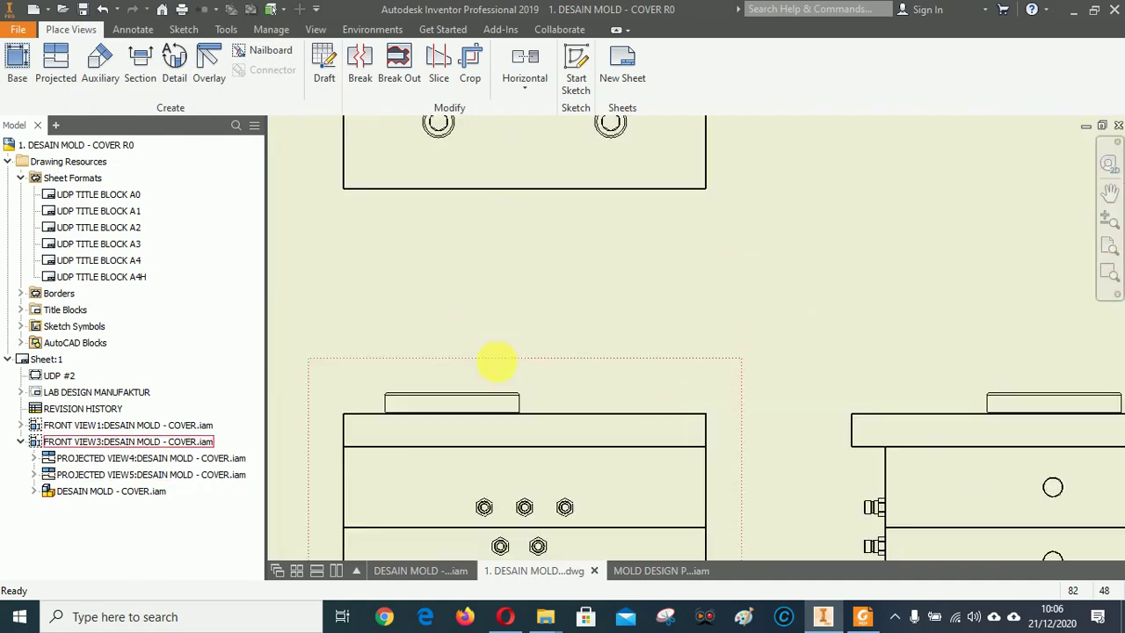
{"action": "scroll", "coordinate": [496, 360], "scroll_direction": "down", "scroll_amount": 3}
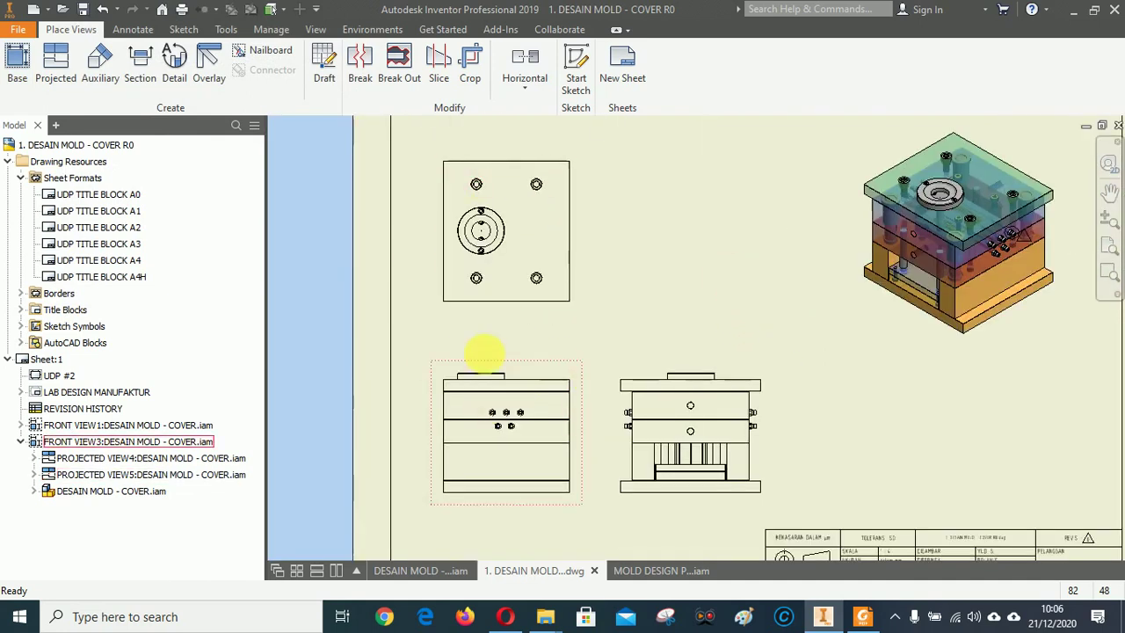
{"action": "scroll", "coordinate": [536, 502], "scroll_direction": "down", "scroll_amount": 4}
{"action": "scroll", "coordinate": [536, 496], "scroll_direction": "up", "scroll_amount": 5}
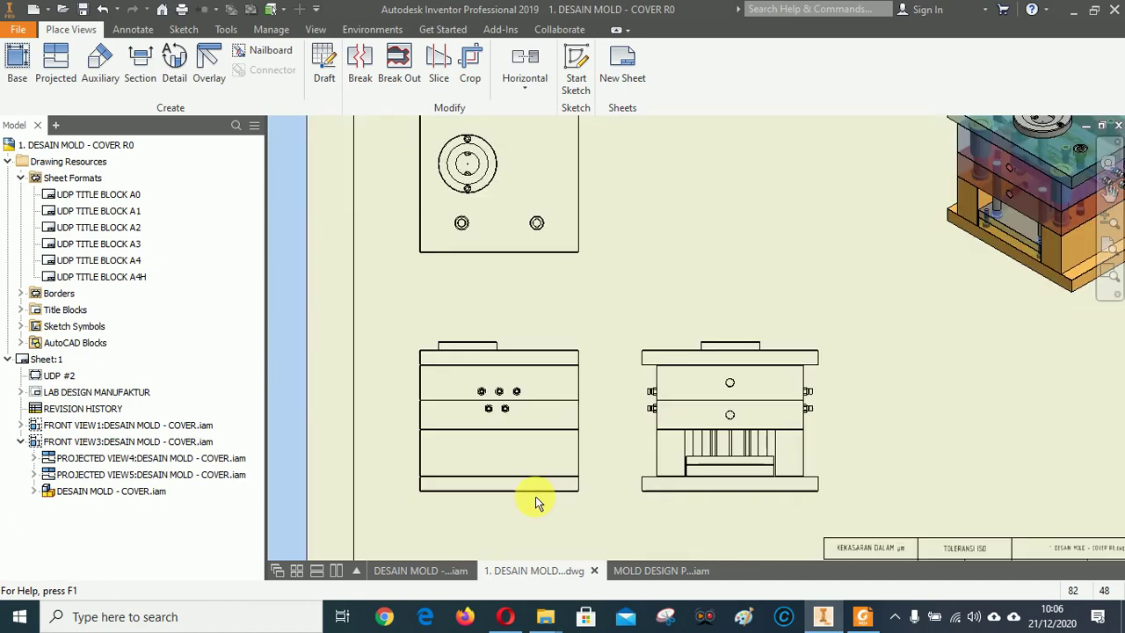
{"action": "scroll", "coordinate": [460, 429], "scroll_direction": "down", "scroll_amount": 3}
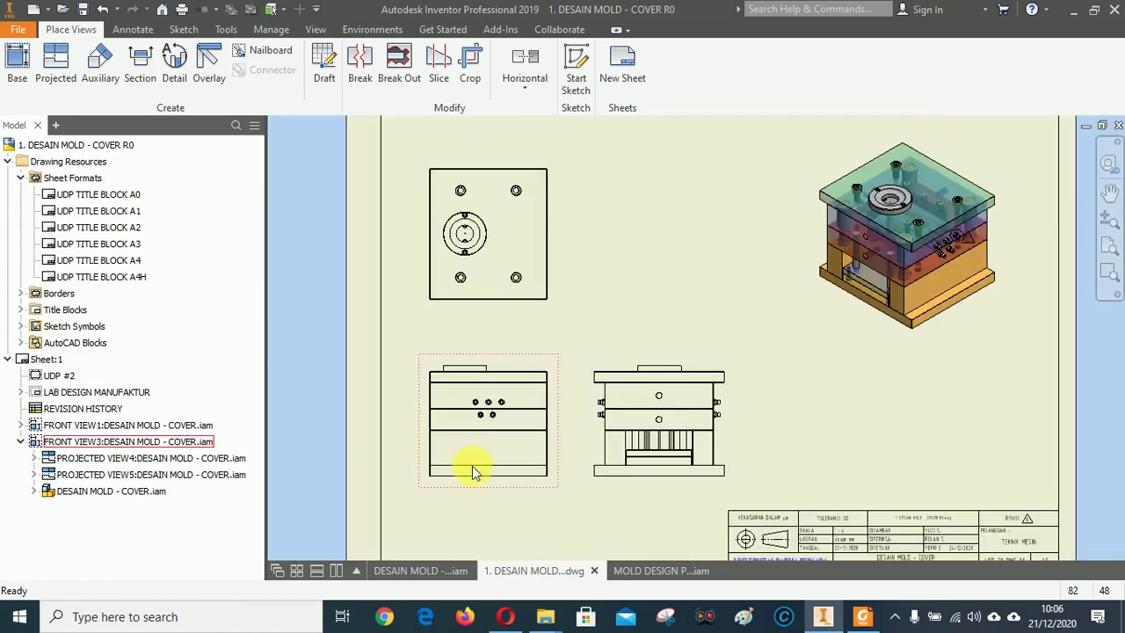
{"action": "scroll", "coordinate": [483, 457], "scroll_direction": "up", "scroll_amount": 3}
{"action": "scroll", "coordinate": [673, 224], "scroll_direction": "down", "scroll_amount": 3}
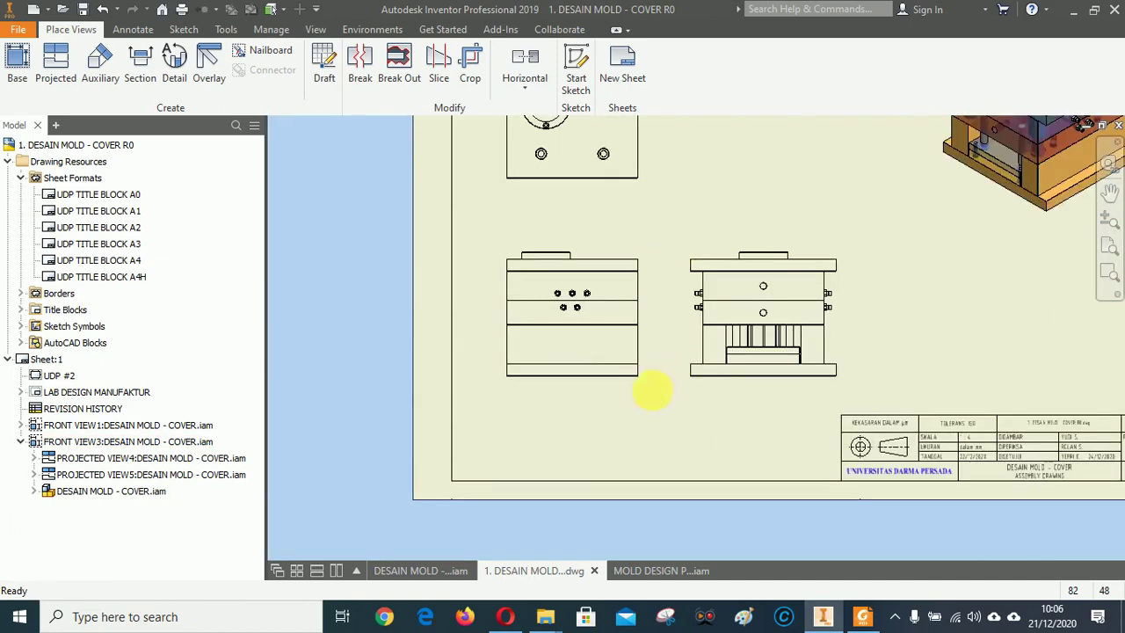
{"action": "scroll", "coordinate": [651, 393], "scroll_direction": "up", "scroll_amount": 3}
{"action": "scroll", "coordinate": [648, 392], "scroll_direction": "down", "scroll_amount": 2}
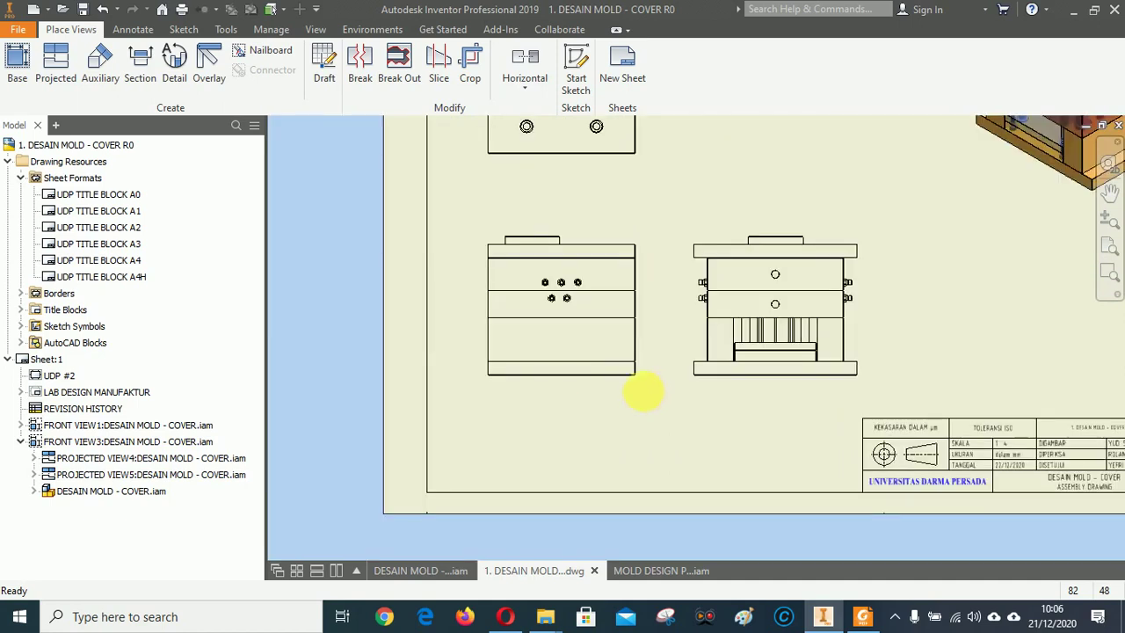
Edit the front view of the mold to use the hidden line display style.
{"action": "right_click", "coordinate": [578, 235]}
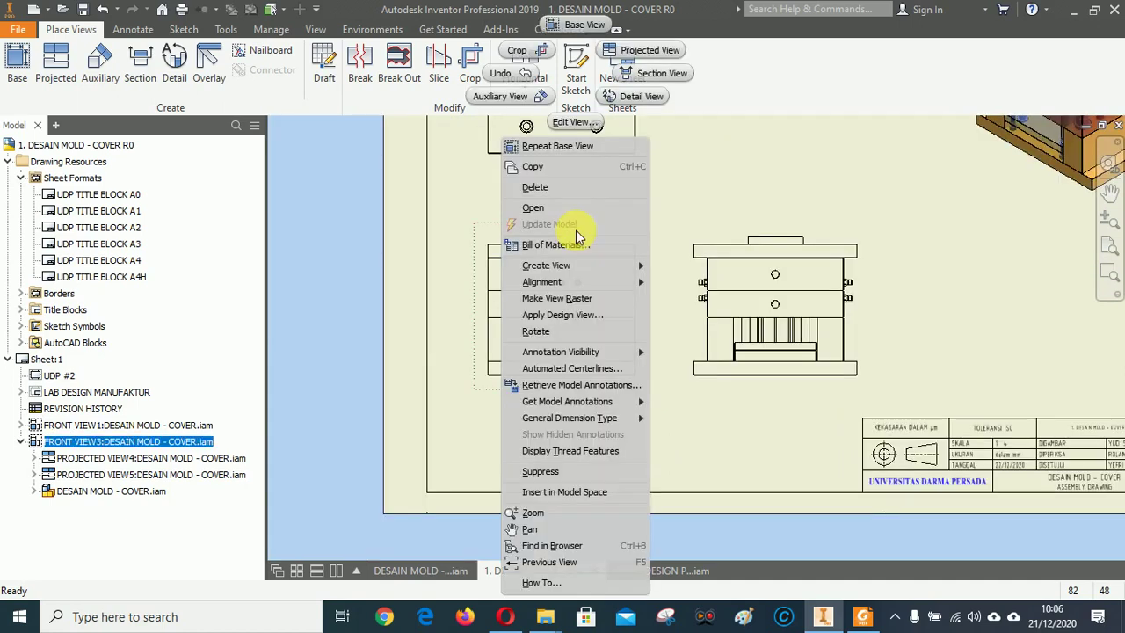
{"action": "left_click", "coordinate": [573, 129]}
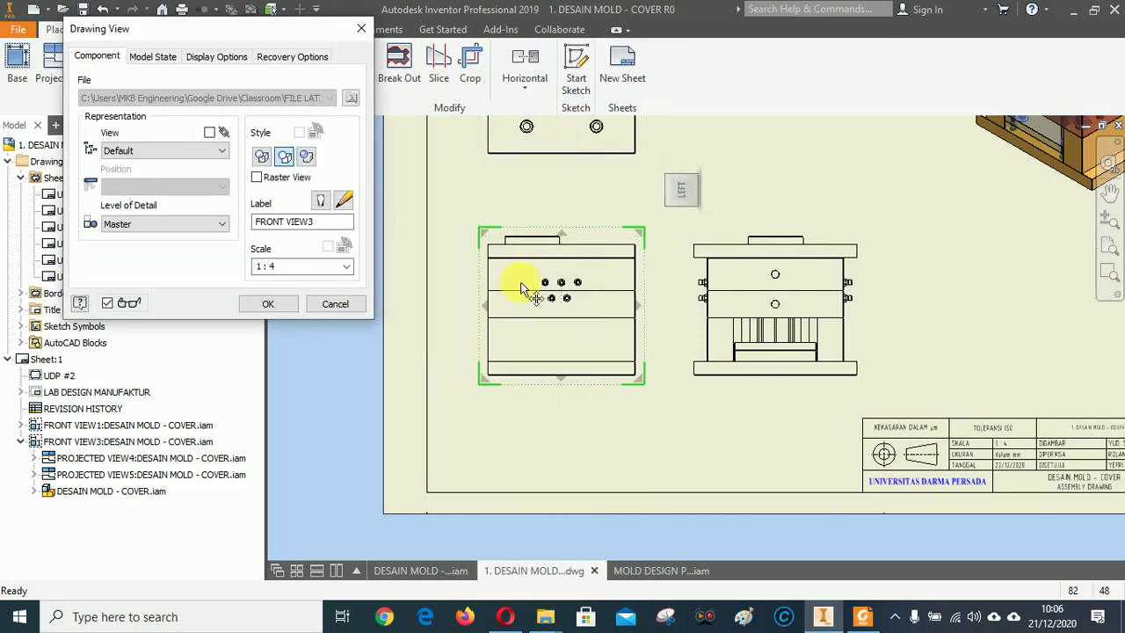
{"action": "left_click", "coordinate": [263, 157]}
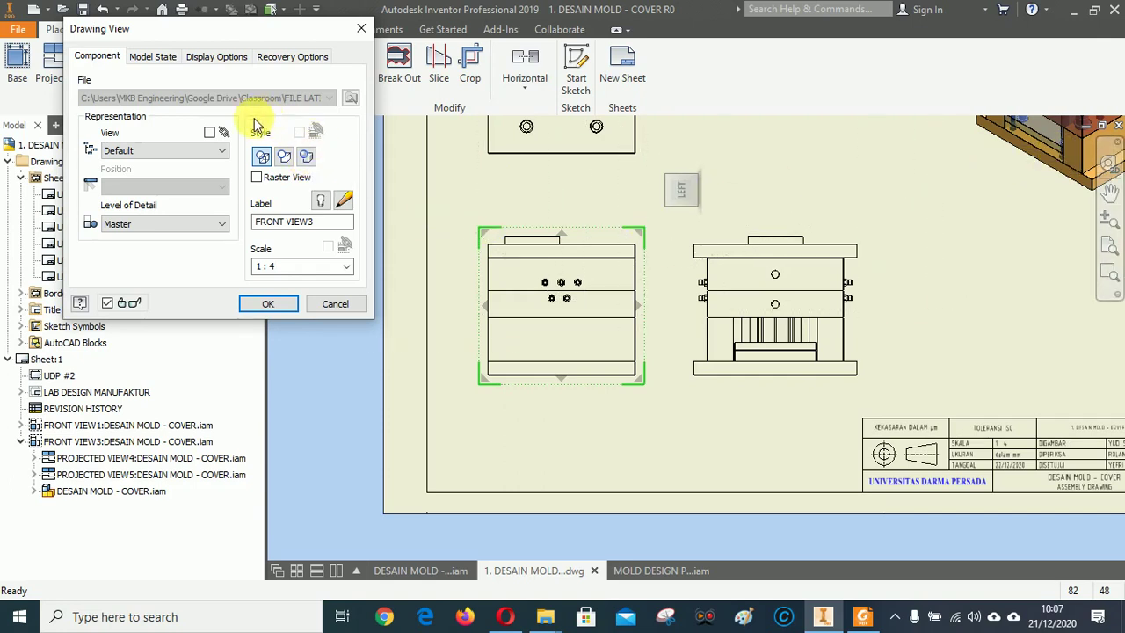
{"action": "left_click", "coordinate": [271, 304]}
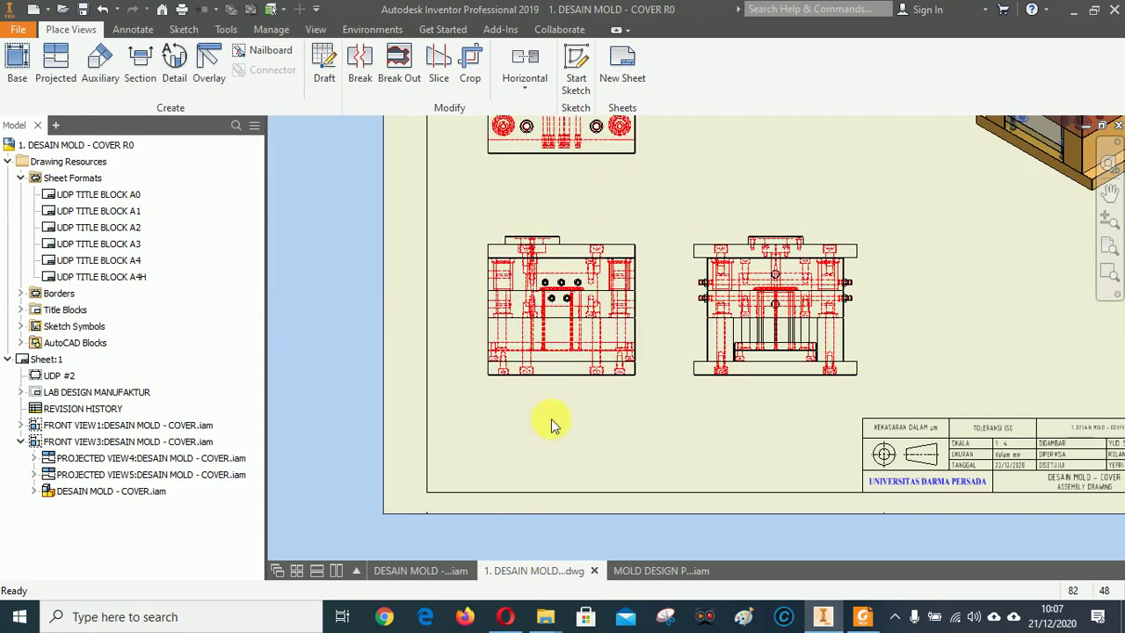
Shift the right view slightly toward the front view, move the front view slightly left and up, and show the whole sheet.
{"action": "scroll", "coordinate": [555, 302], "scroll_direction": "up", "scroll_amount": 4}
{"action": "scroll", "coordinate": [466, 358], "scroll_direction": "down", "scroll_amount": 3}
{"action": "scroll", "coordinate": [442, 358], "scroll_direction": "down", "scroll_amount": 3}
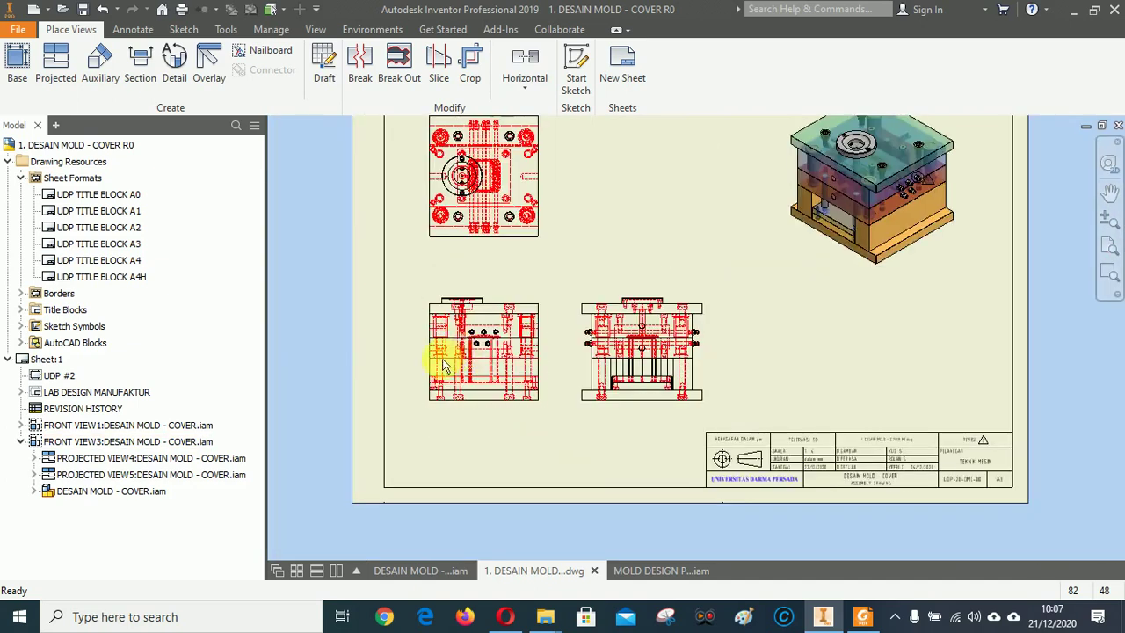
{"action": "scroll", "coordinate": [442, 358], "scroll_direction": "up", "scroll_amount": 3}
{"action": "scroll", "coordinate": [442, 359], "scroll_direction": "down", "scroll_amount": 3}
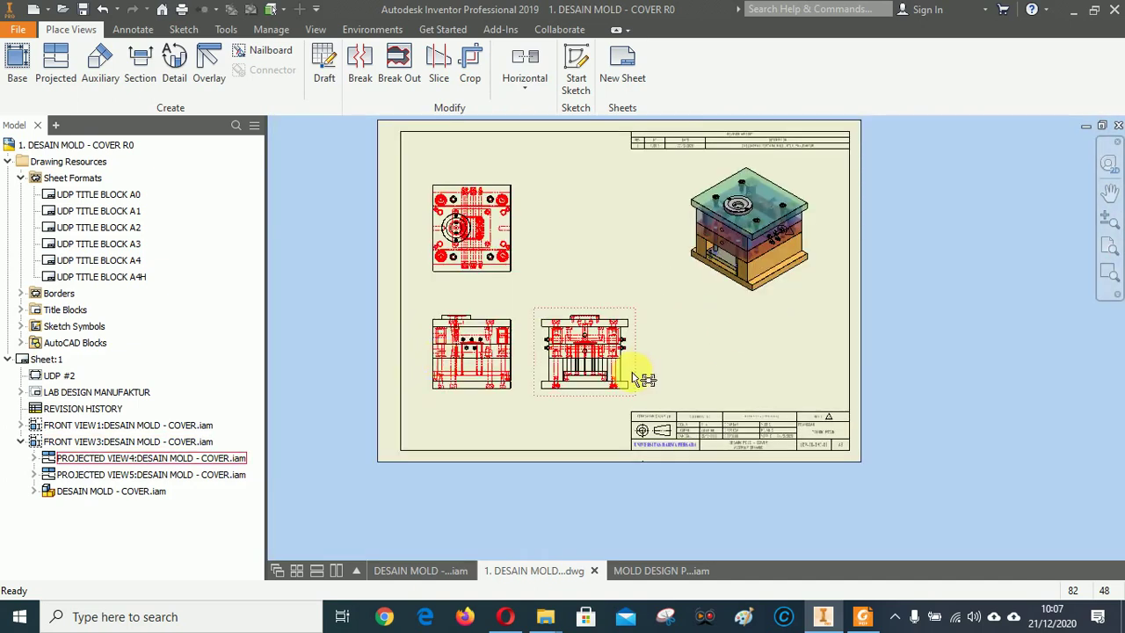
{"action": "scroll", "coordinate": [560, 409], "scroll_direction": "up", "scroll_amount": 3}
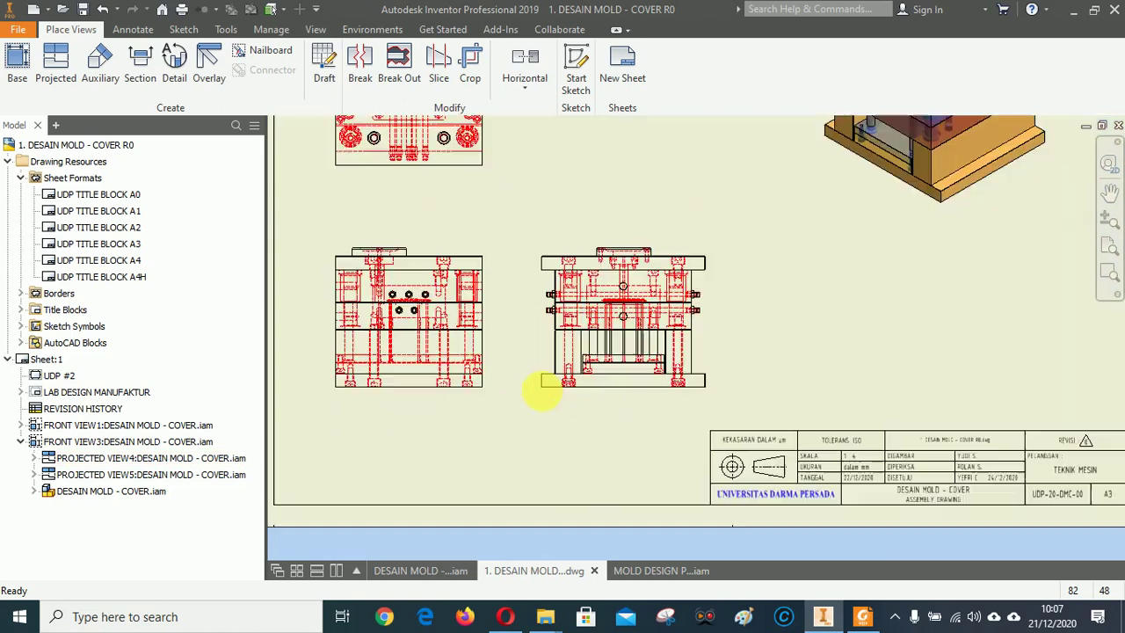
{"action": "left_click", "coordinate": [540, 325]}
{"action": "mouse_move", "coordinate": [552, 241]}
{"action": "left_mouse_down"}
{"action": "mouse_move", "coordinate": [539, 236]}
{"action": "mouse_move", "coordinate": [543, 246]}
{"action": "left_mouse_up"}
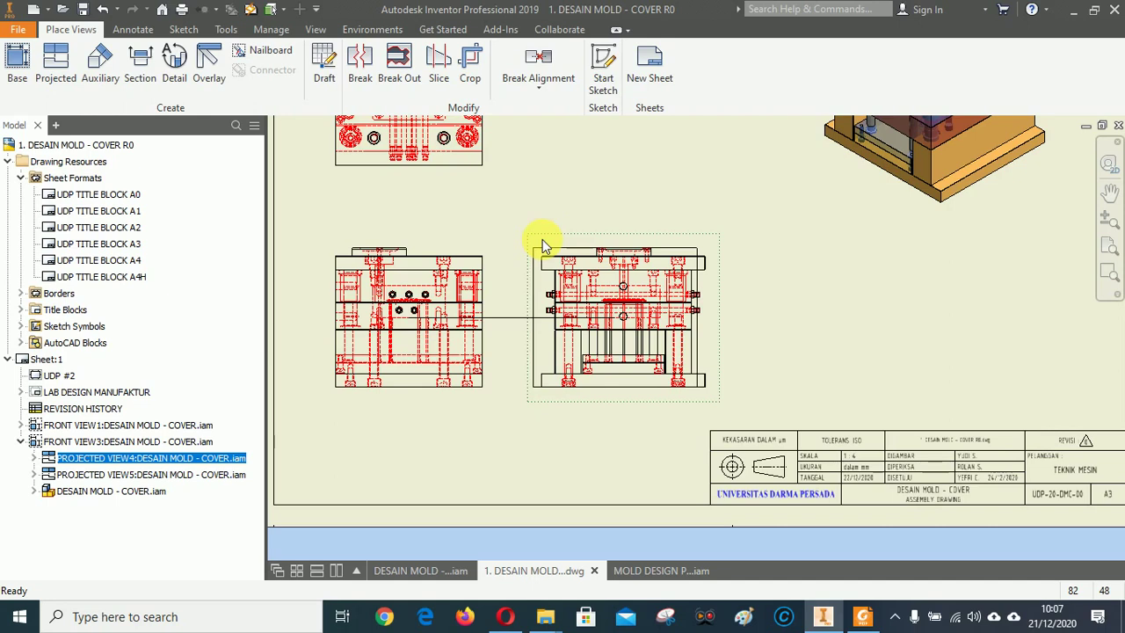
{"action": "left_click_drag", "start_coordinate": [543, 245], "coordinate": [539, 233]}
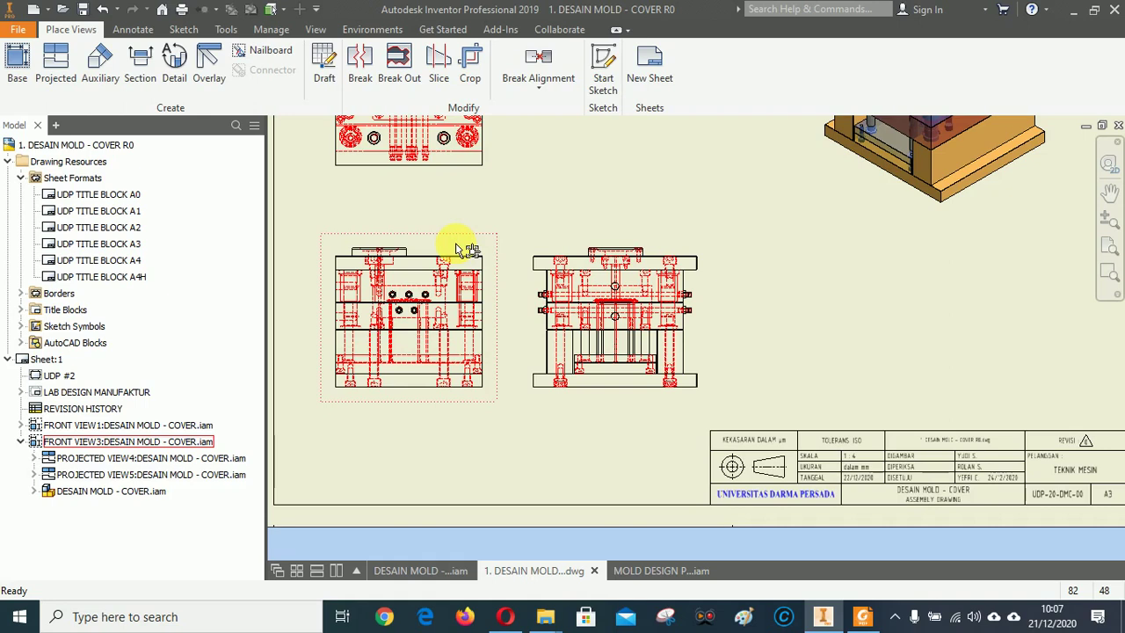
{"action": "left_click_drag", "start_coordinate": [456, 249], "coordinate": [451, 248]}
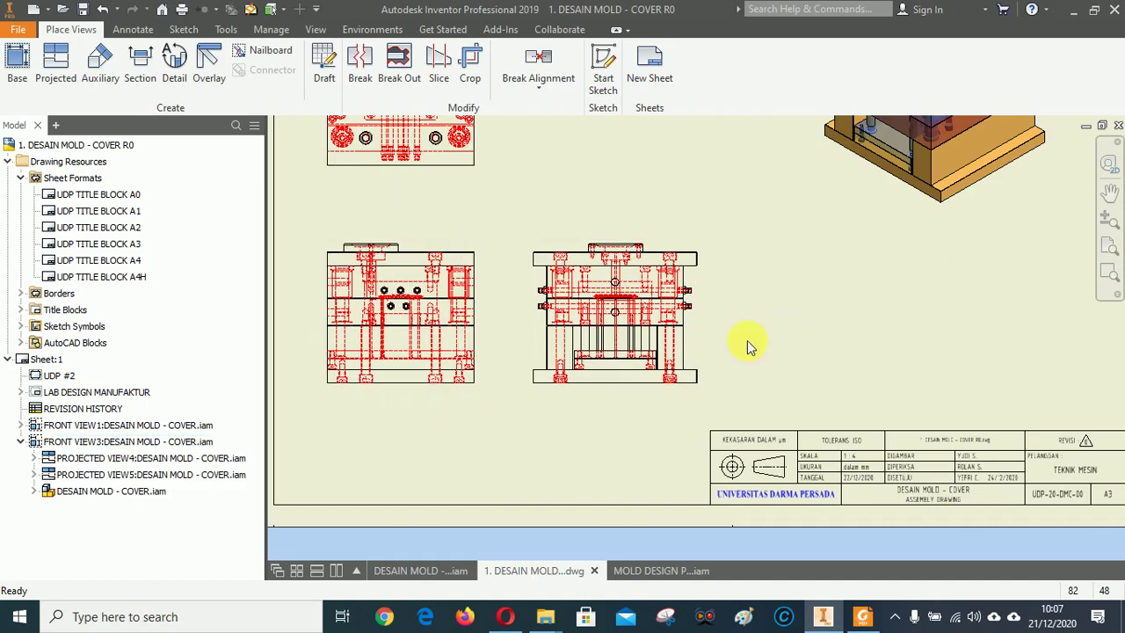
{"action": "scroll", "coordinate": [595, 373], "scroll_direction": "down", "scroll_amount": 2}
{"action": "left_click", "coordinate": [1110, 247]}
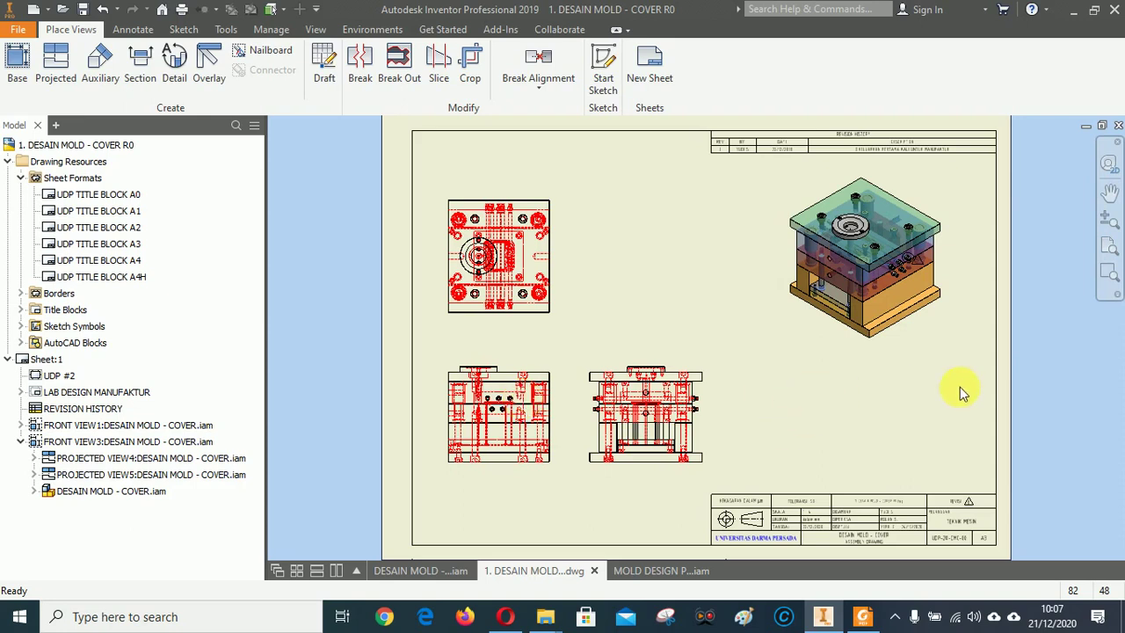
Start a parts list from the isometric view using the Structured (legacy) BOM view with left table wrapping.
{"action": "left_click", "coordinate": [129, 31]}
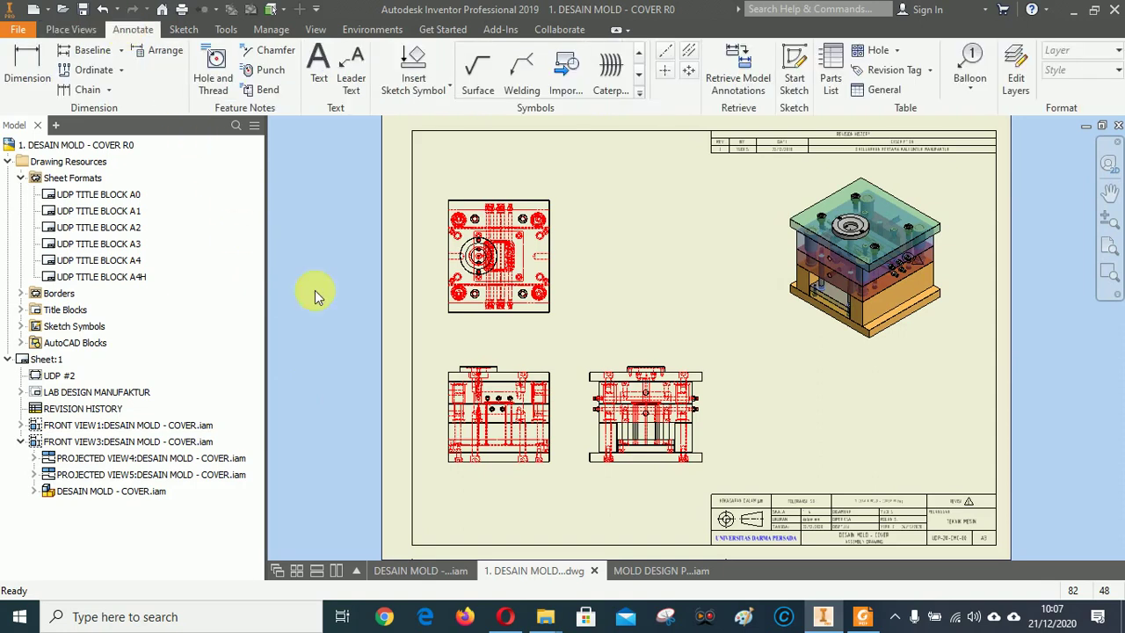
{"action": "left_click", "coordinate": [831, 70]}
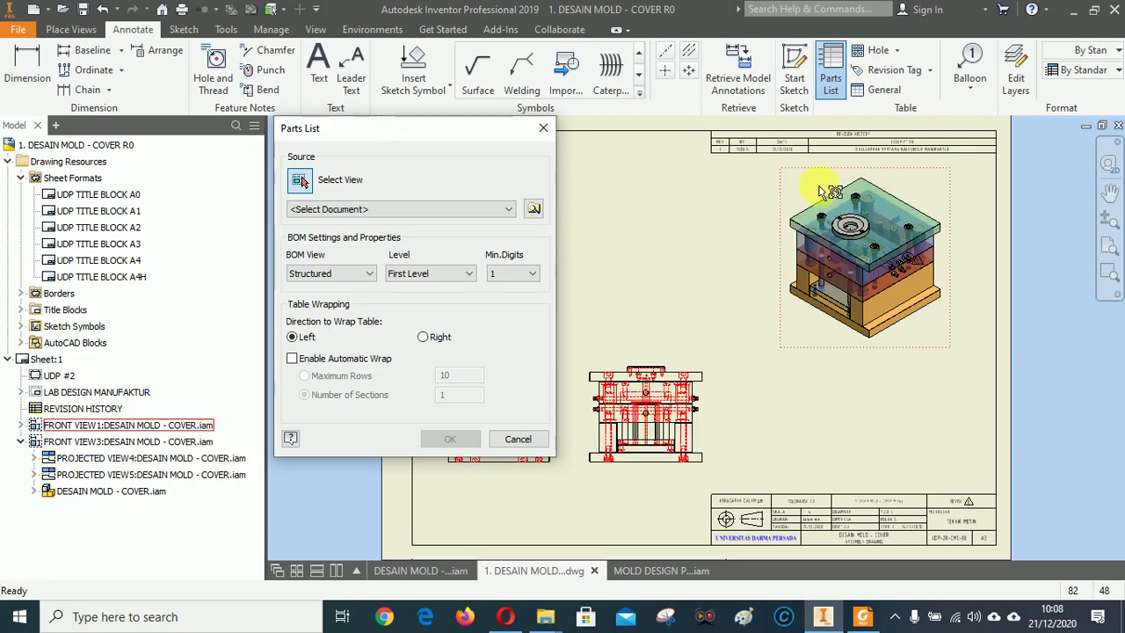
{"action": "left_click", "coordinate": [820, 190]}
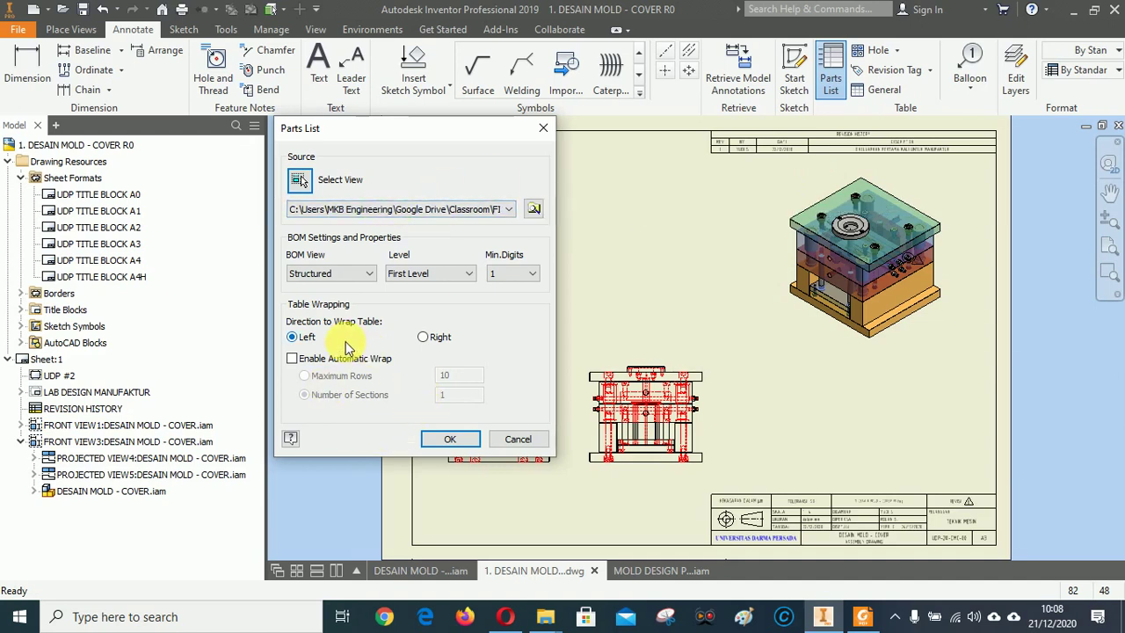
{"action": "left_click", "coordinate": [371, 274]}
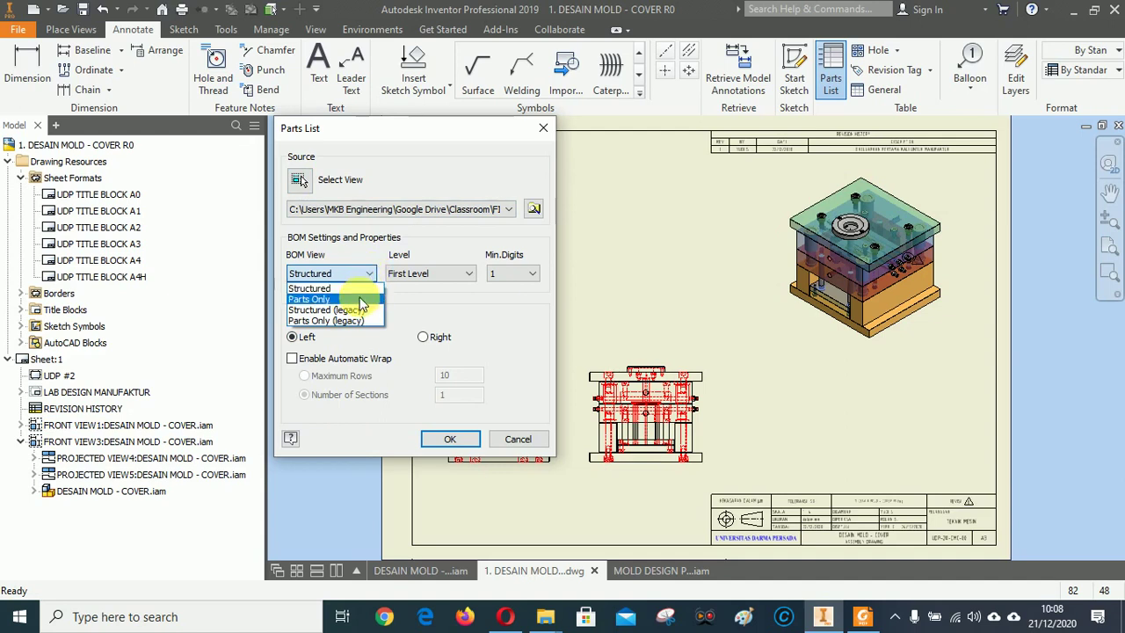
{"action": "left_click", "coordinate": [357, 312]}
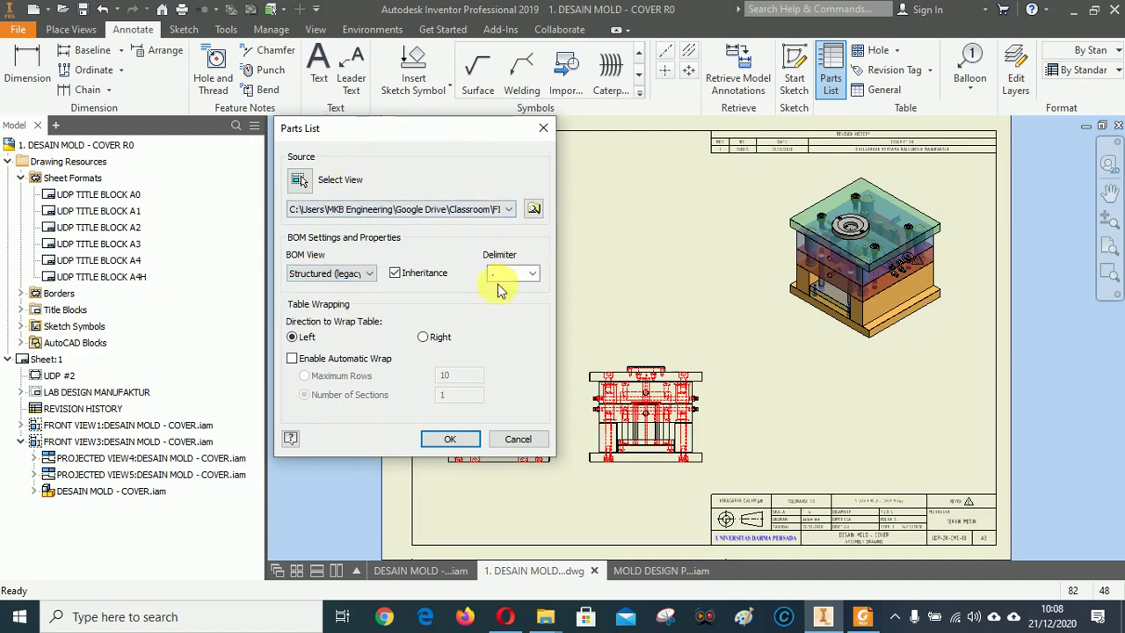
{"action": "left_click", "coordinate": [452, 444]}
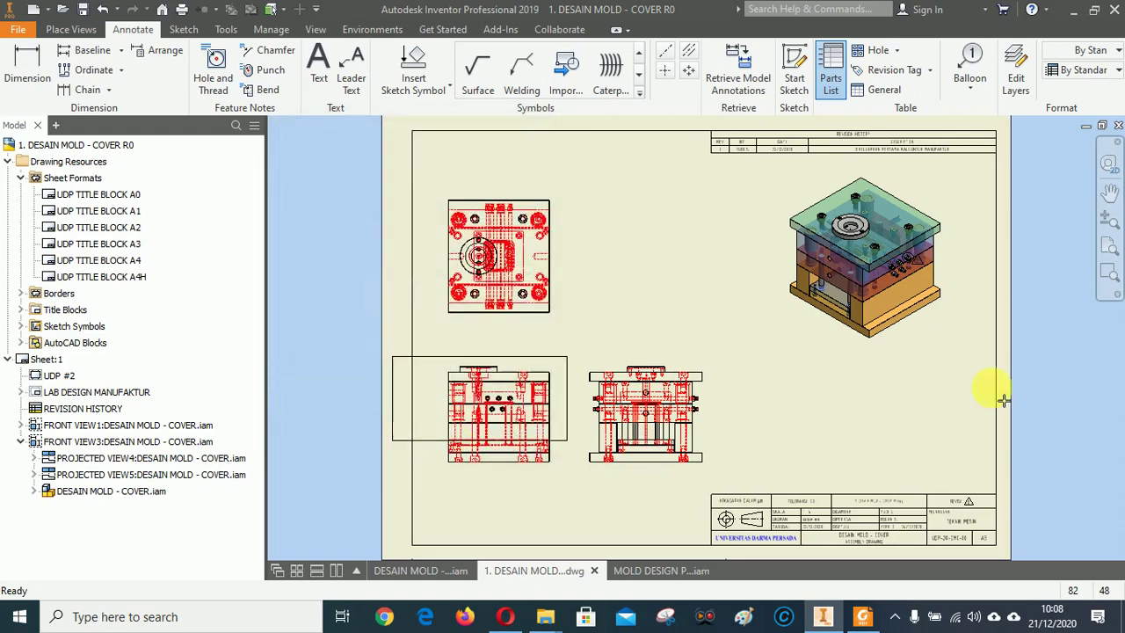
Apply the SMT A3 A4 style to the parts list and place it directly above the title block.
{"action": "left_click", "coordinate": [1097, 72]}
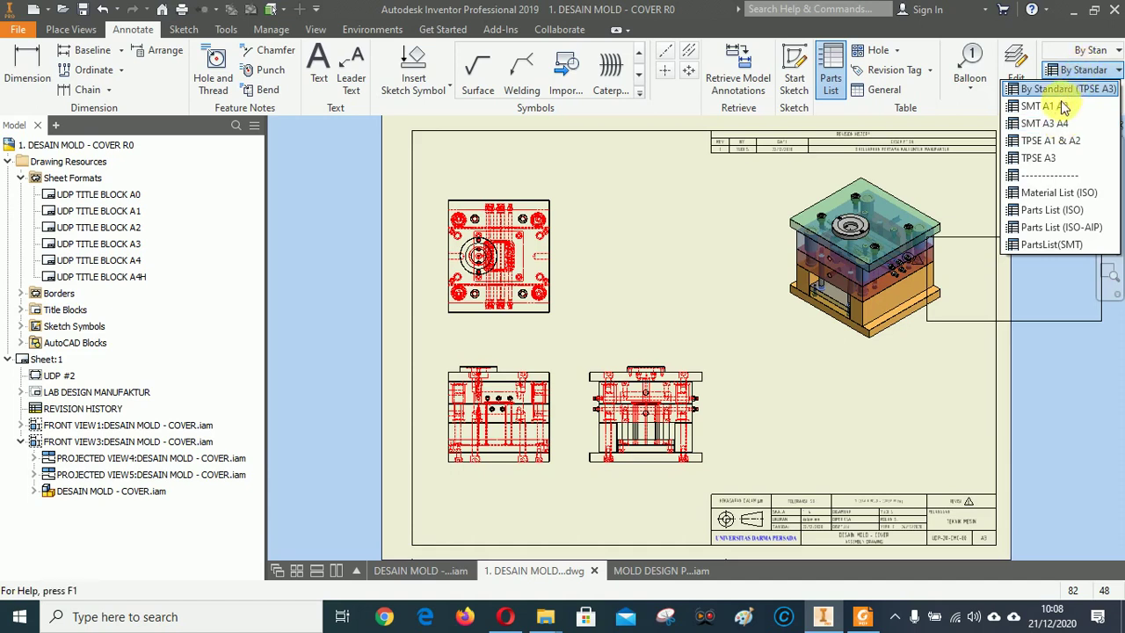
{"action": "left_click", "coordinate": [1048, 123]}
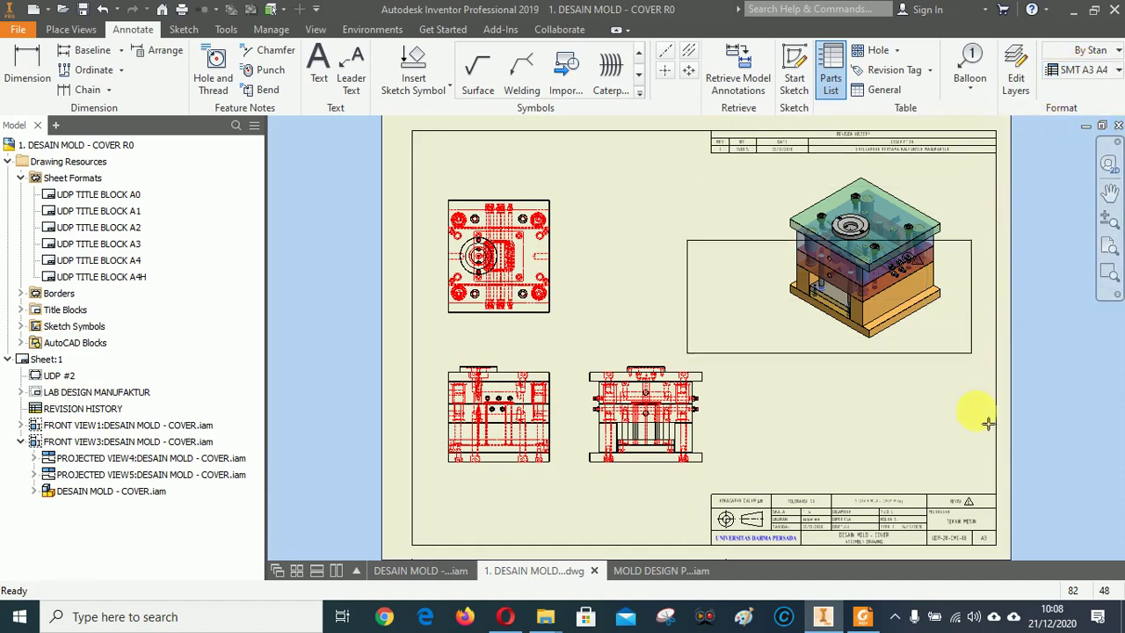
{"action": "left_click", "coordinate": [1002, 497]}
Examine the item, quantity, material, description and dimension entries of the placed parts list.
{"action": "scroll", "coordinate": [888, 495], "scroll_direction": "up", "scroll_amount": 5}
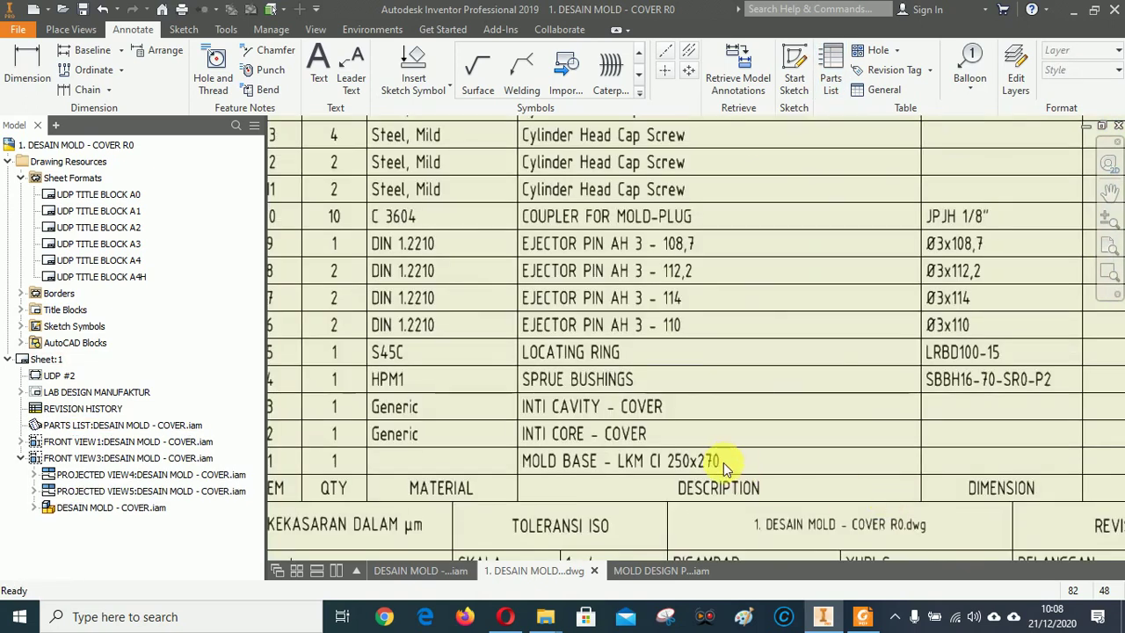
{"action": "scroll", "coordinate": [722, 459], "scroll_direction": "down", "scroll_amount": 4}
{"action": "scroll", "coordinate": [542, 428], "scroll_direction": "up", "scroll_amount": 2}
{"action": "scroll", "coordinate": [512, 412], "scroll_direction": "up", "scroll_amount": 2}
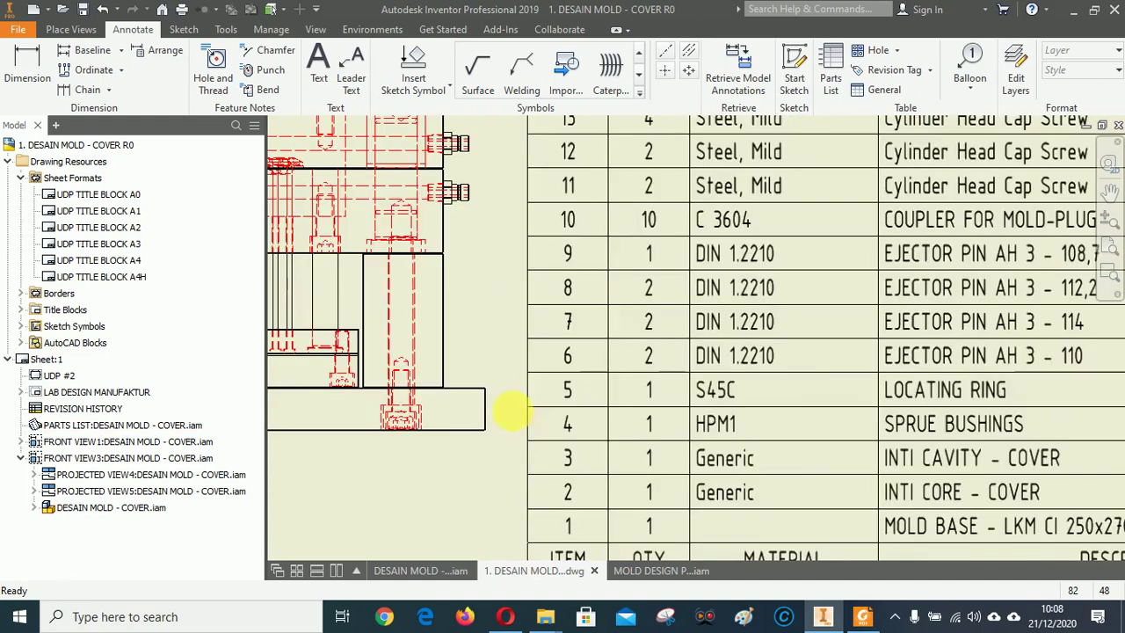
{"action": "scroll", "coordinate": [513, 411], "scroll_direction": "down", "scroll_amount": 2}
{"action": "scroll", "coordinate": [733, 170], "scroll_direction": "down", "scroll_amount": 2}
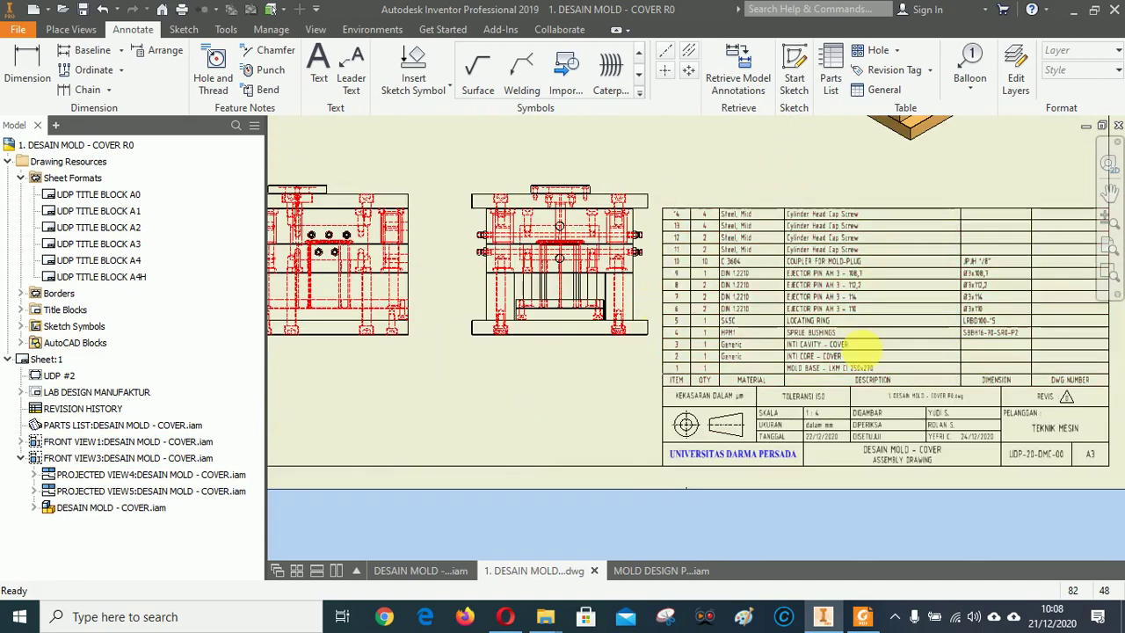
{"action": "scroll", "coordinate": [979, 231], "scroll_direction": "up", "scroll_amount": 2}
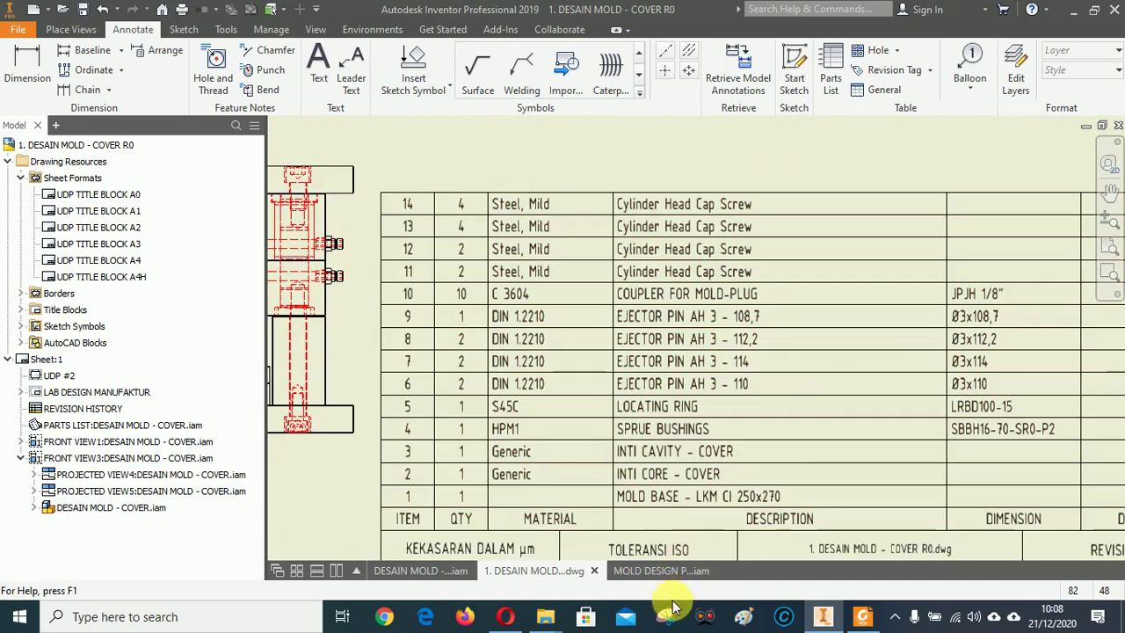
Check the reference parts list in the meeting 8 PDF in Foxit Reader, and compare the material and description entries back in Inventor.
{"action": "left_click", "coordinate": [861, 615]}
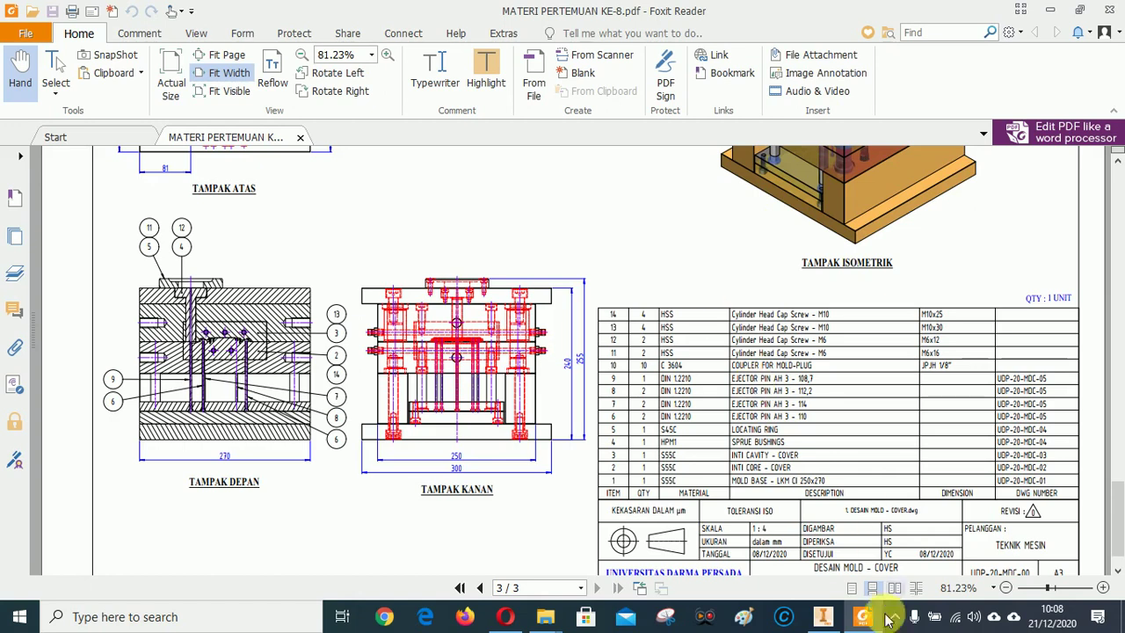
{"action": "left_click", "coordinate": [822, 616]}
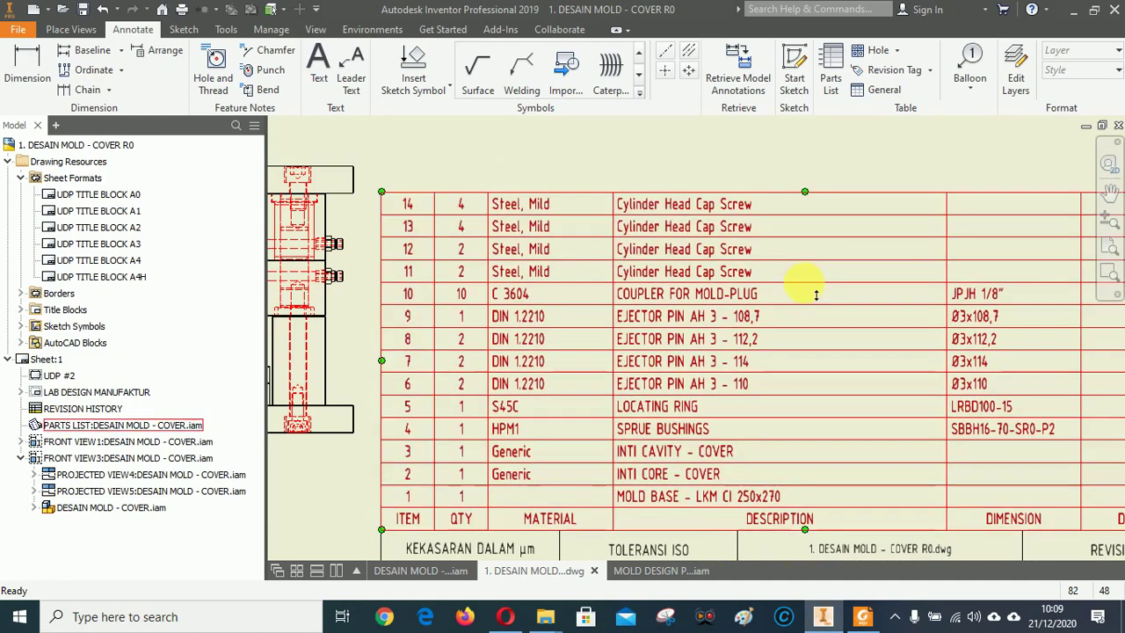
{"action": "scroll", "coordinate": [469, 440], "scroll_direction": "up", "scroll_amount": 2}
{"action": "scroll", "coordinate": [470, 432], "scroll_direction": "down", "scroll_amount": 3}
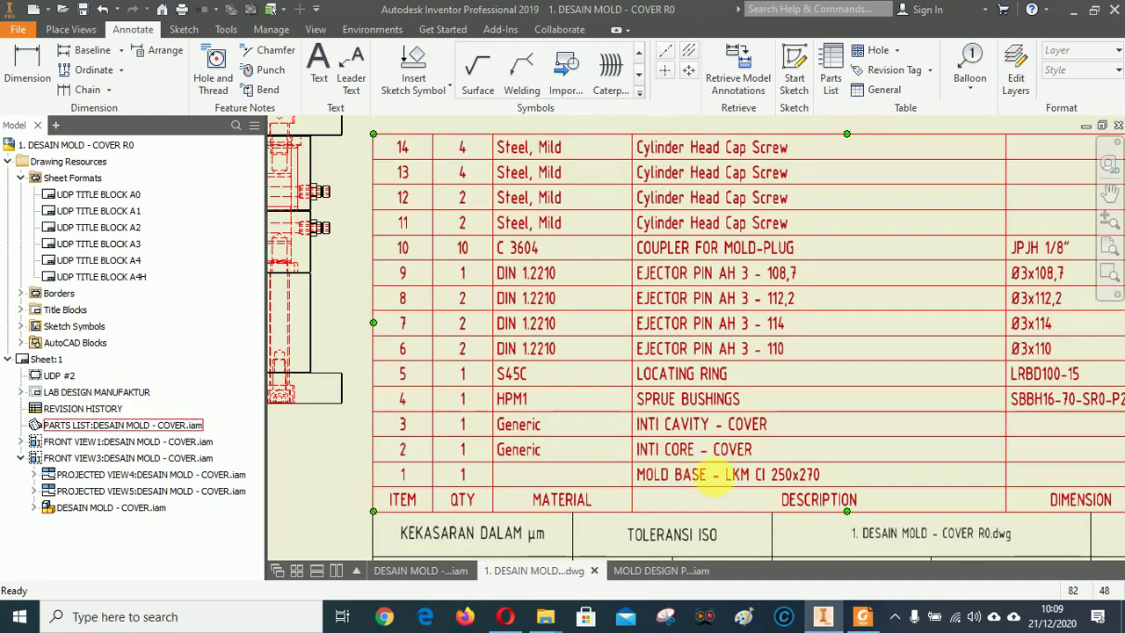
{"action": "scroll", "coordinate": [714, 475], "scroll_direction": "up", "scroll_amount": 2}
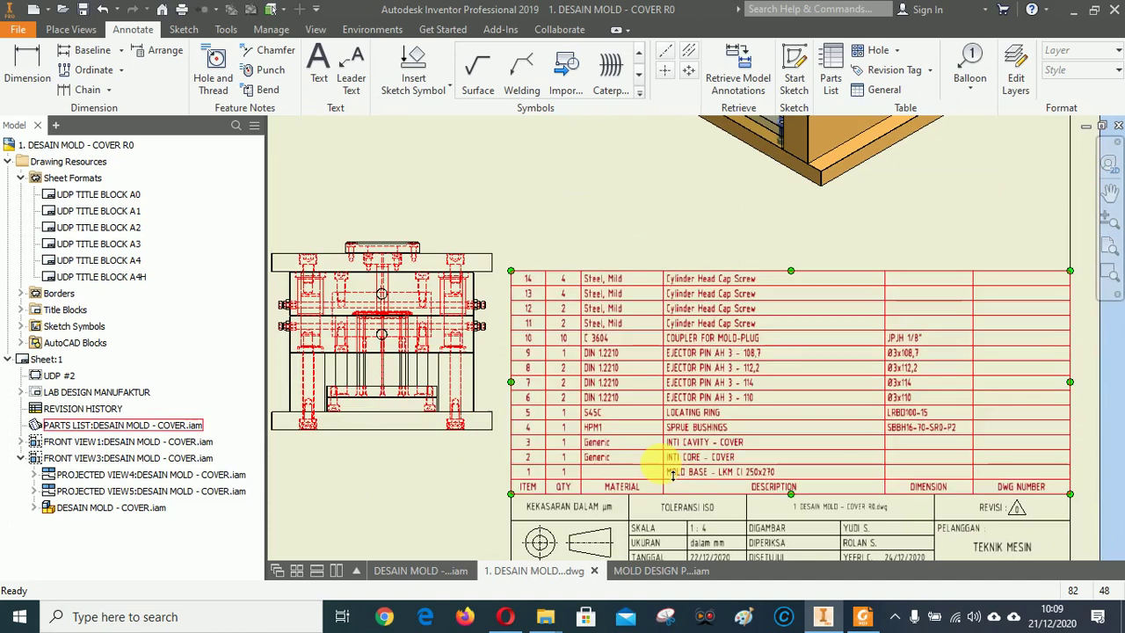
{"action": "scroll", "coordinate": [712, 472], "scroll_direction": "down", "scroll_amount": 3}
{"action": "scroll", "coordinate": [713, 474], "scroll_direction": "up", "scroll_amount": 2}
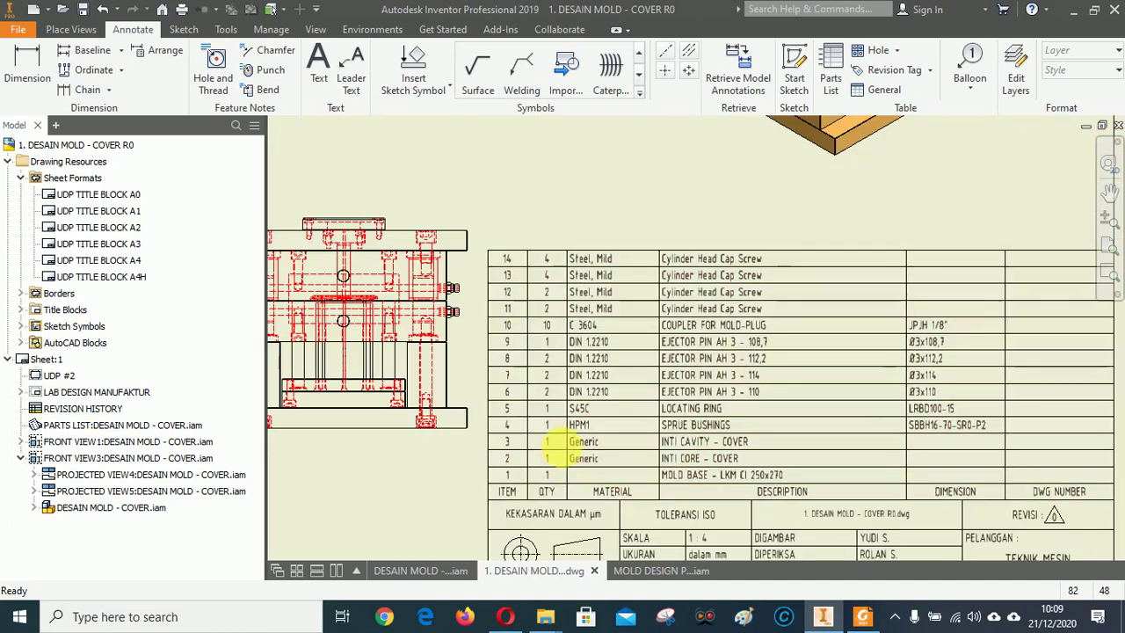
{"action": "scroll", "coordinate": [586, 465], "scroll_direction": "down", "scroll_amount": 2}
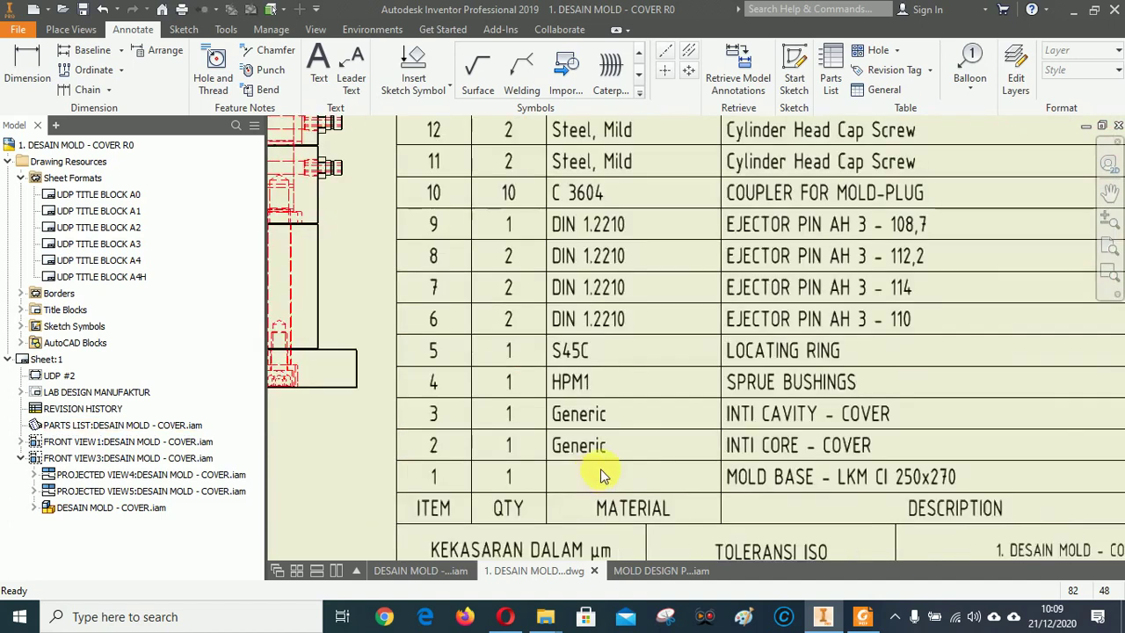
{"action": "scroll", "coordinate": [603, 469], "scroll_direction": "up", "scroll_amount": 1}
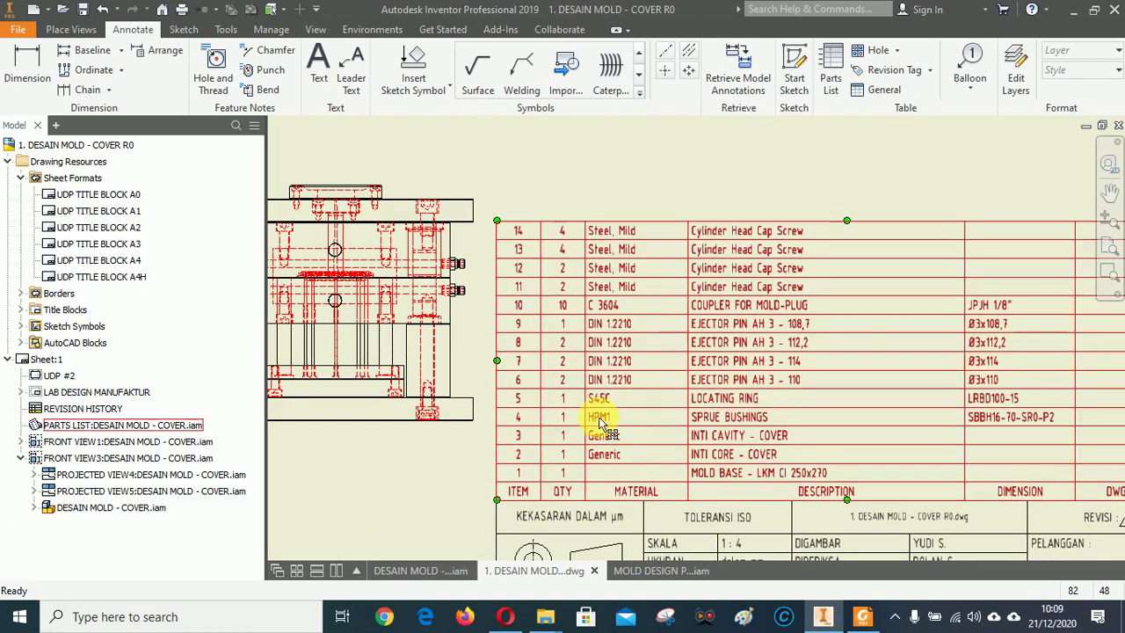
{"action": "scroll", "coordinate": [607, 429], "scroll_direction": "up", "scroll_amount": 2}
{"action": "scroll", "coordinate": [680, 441], "scroll_direction": "down", "scroll_amount": 2}
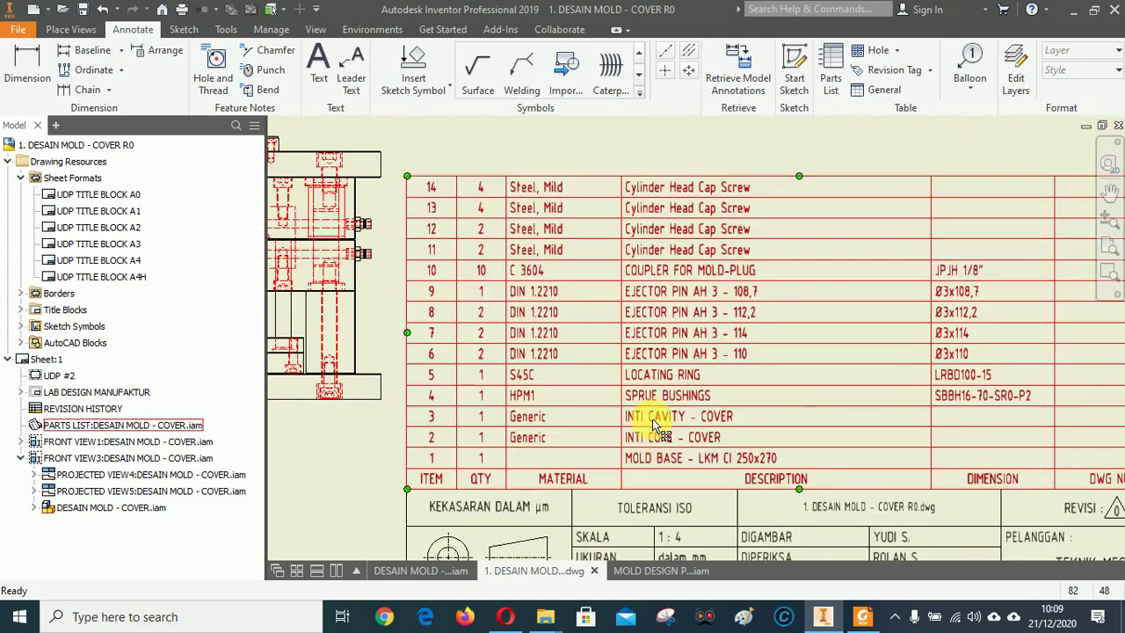
Open the parts list for editing and move its editor window away from the table's lower rows.
{"action": "right_click", "coordinate": [652, 426]}
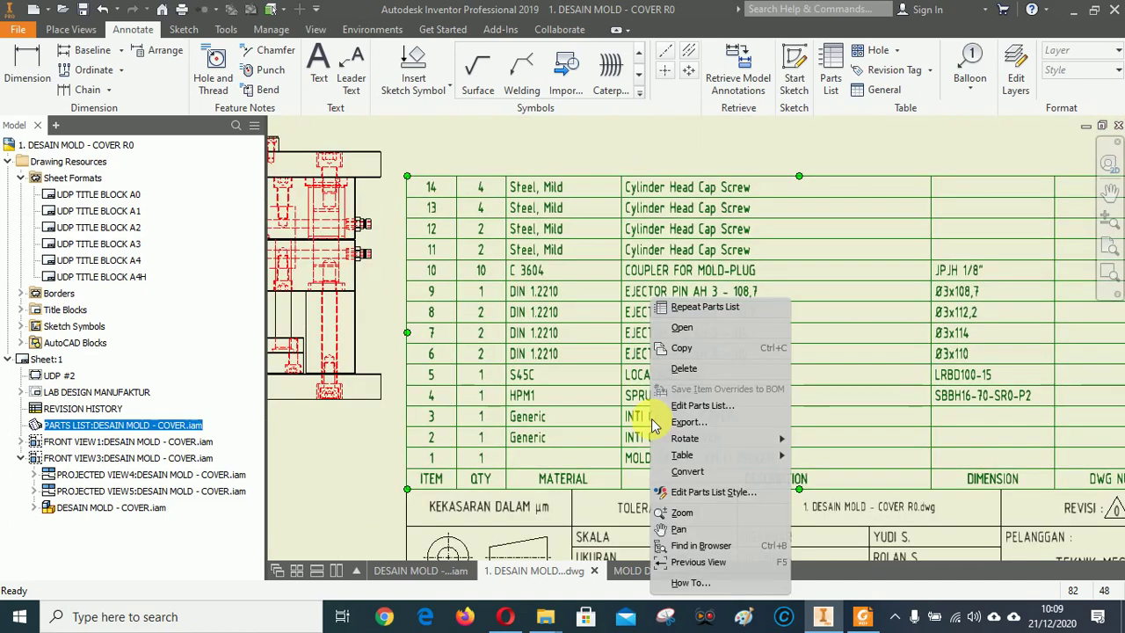
{"action": "left_click", "coordinate": [700, 405]}
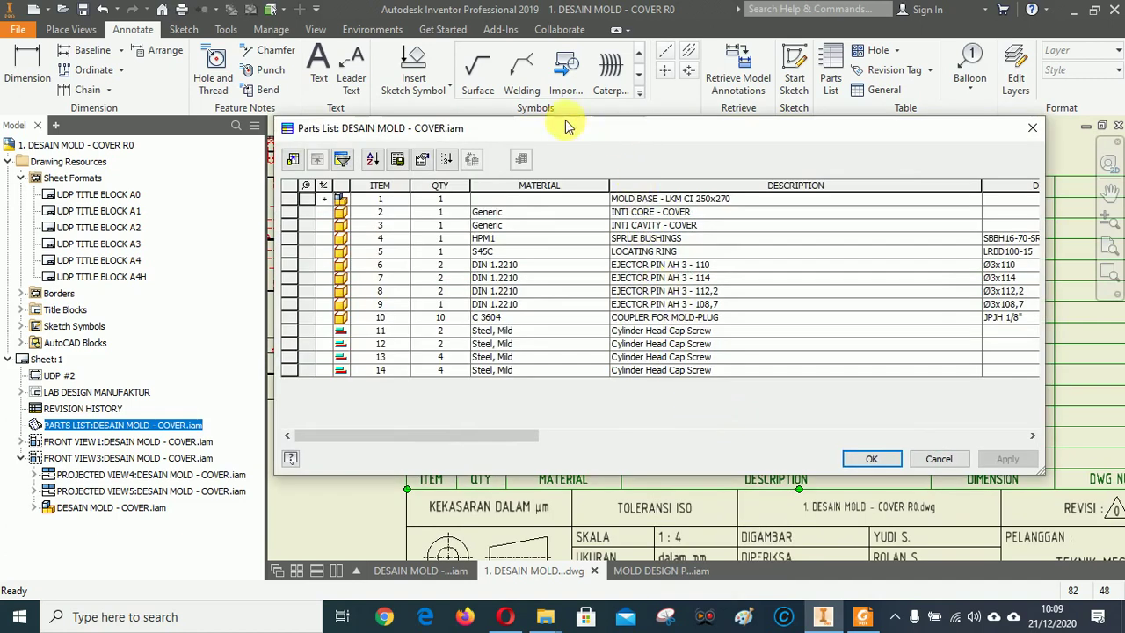
{"action": "mouse_move", "coordinate": [615, 137]}
{"action": "left_mouse_down"}
{"action": "mouse_move", "coordinate": [418, 63]}
{"action": "mouse_move", "coordinate": [419, 77]}
{"action": "left_mouse_up"}
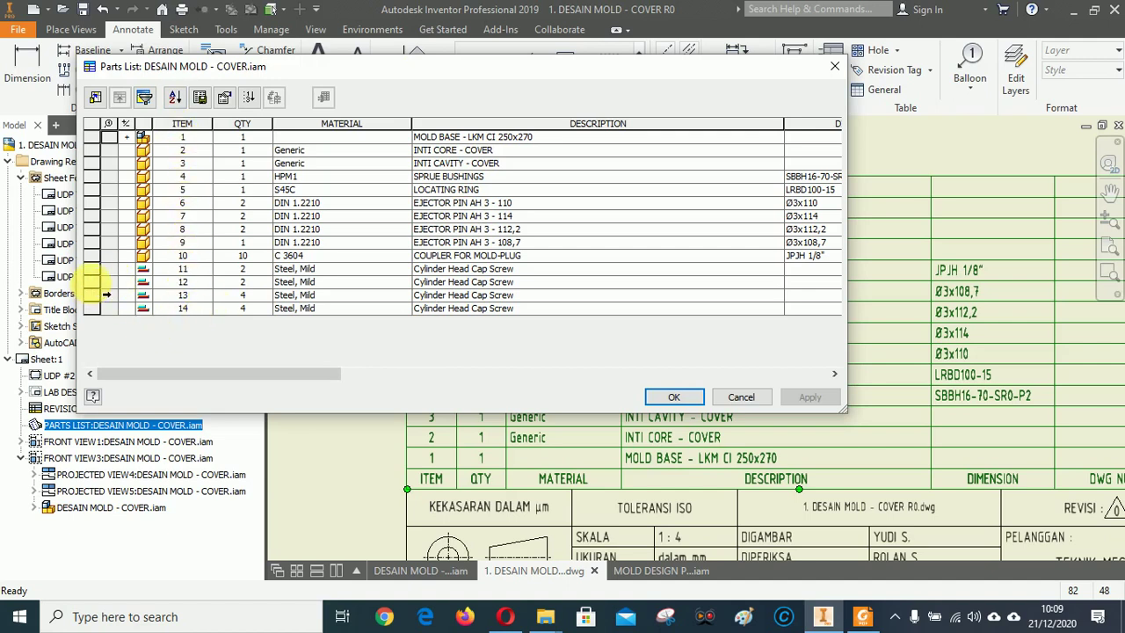
Reorder the parts list rows, moving cap screws up among the other parts and the mold base down above the coupler.
{"action": "left_click_drag", "start_coordinate": [92, 282], "coordinate": [91, 192]}
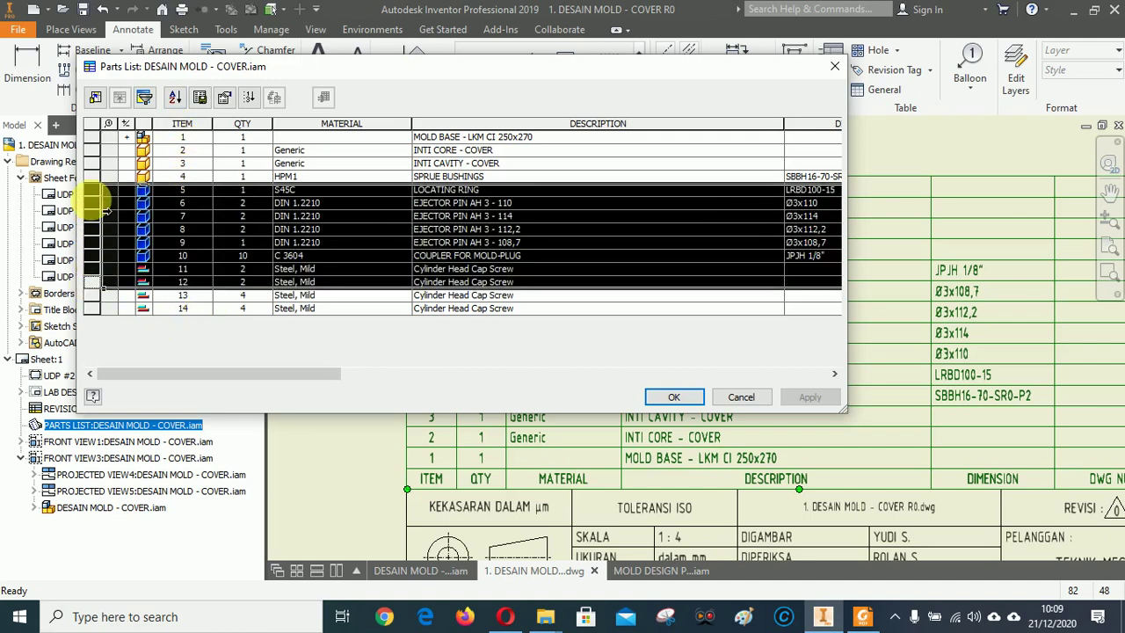
{"action": "left_click", "coordinate": [95, 282]}
{"action": "left_click_drag", "start_coordinate": [94, 282], "coordinate": [91, 191]}
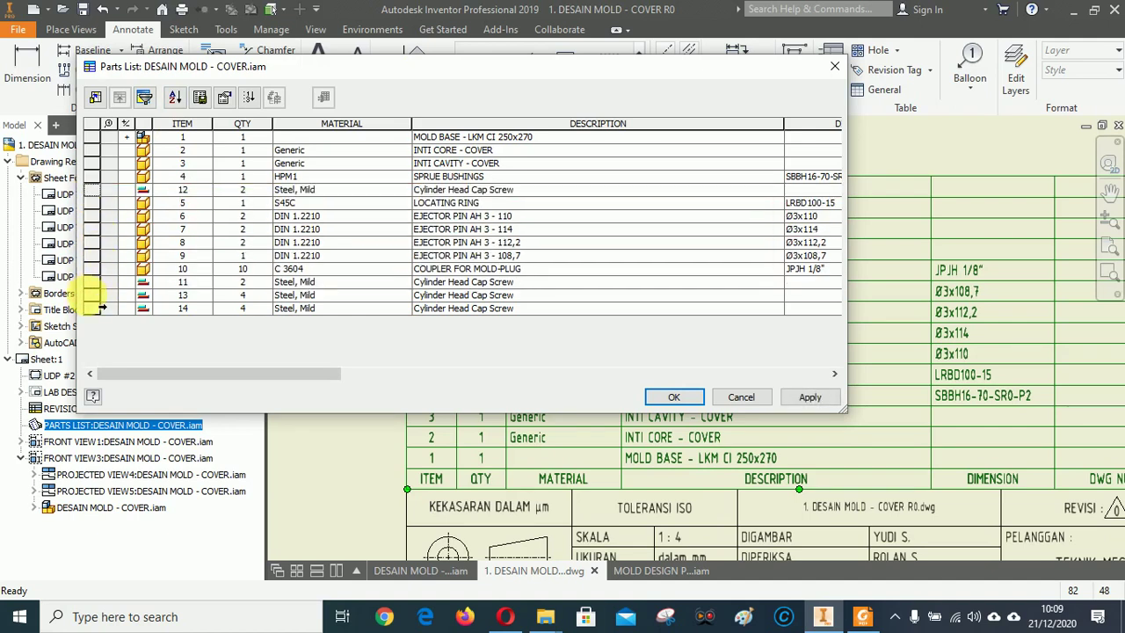
{"action": "left_click_drag", "start_coordinate": [92, 282], "coordinate": [112, 218]}
{"action": "left_click_drag", "start_coordinate": [93, 141], "coordinate": [95, 199]}
{"action": "left_click", "coordinate": [95, 309]}
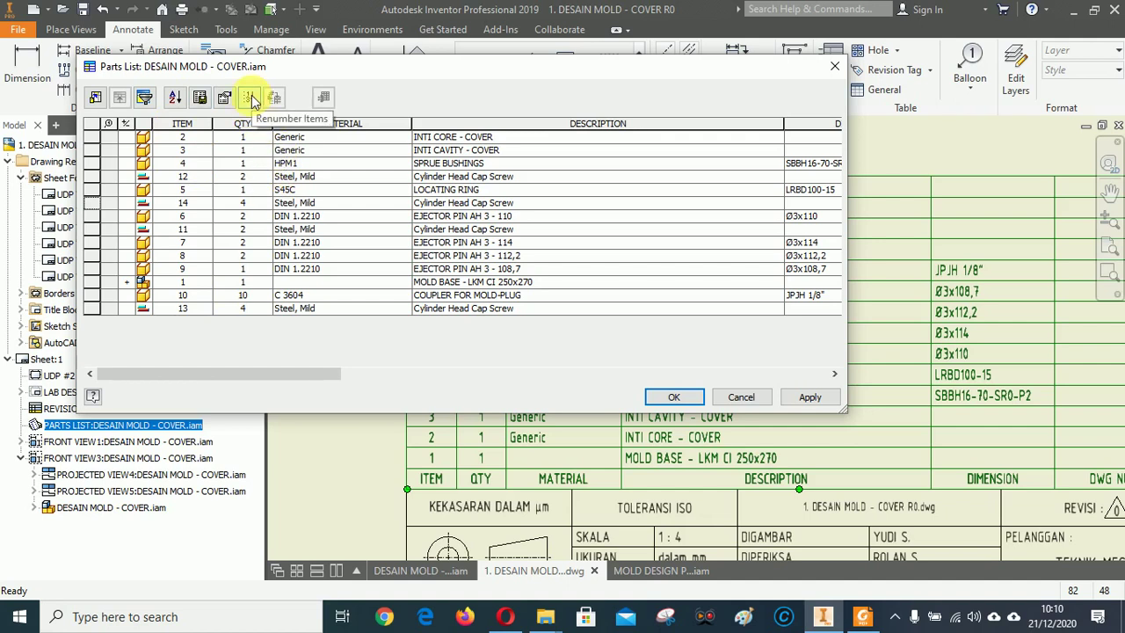
Sort the parts list by ITEM in ascending order.
{"action": "left_click", "coordinate": [175, 99]}
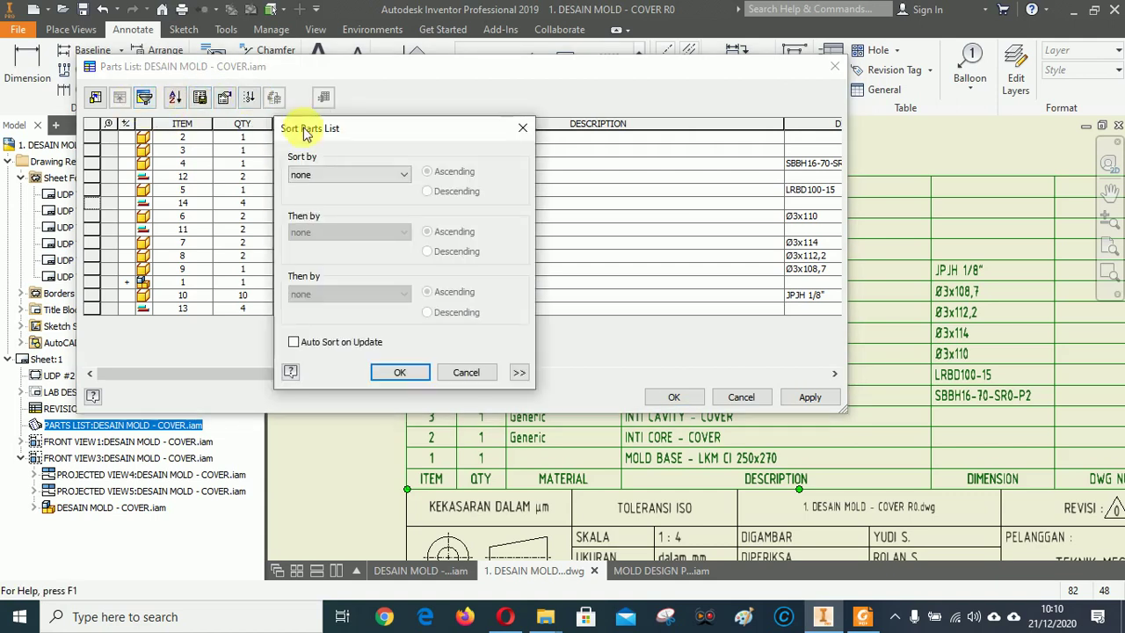
{"action": "left_click", "coordinate": [346, 174]}
{"action": "left_click", "coordinate": [330, 196]}
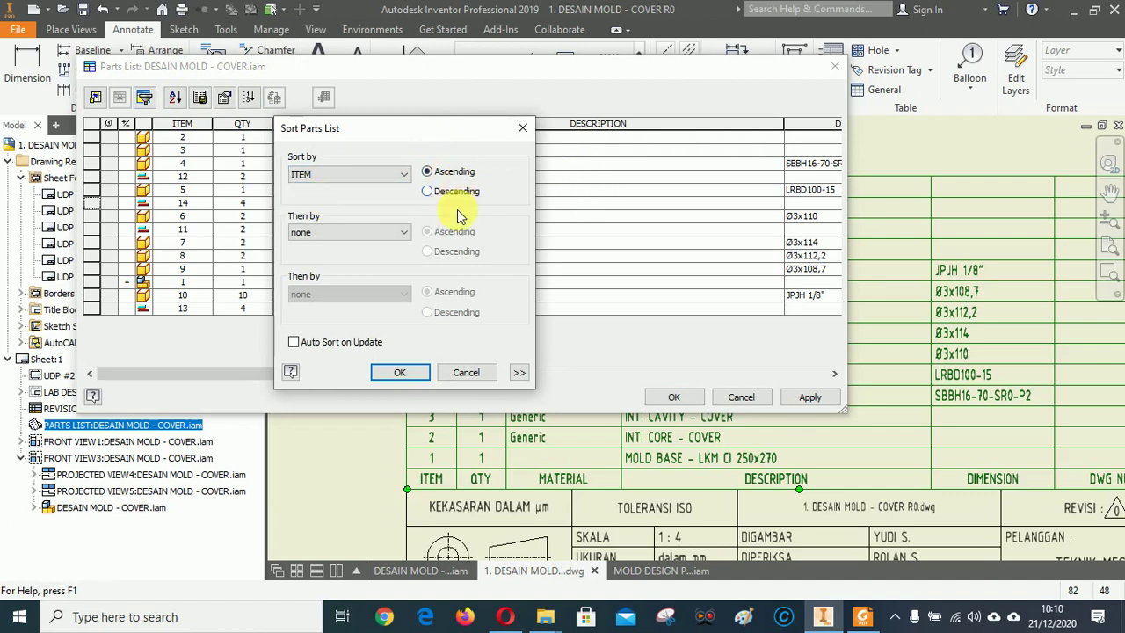
{"action": "left_click", "coordinate": [404, 373]}
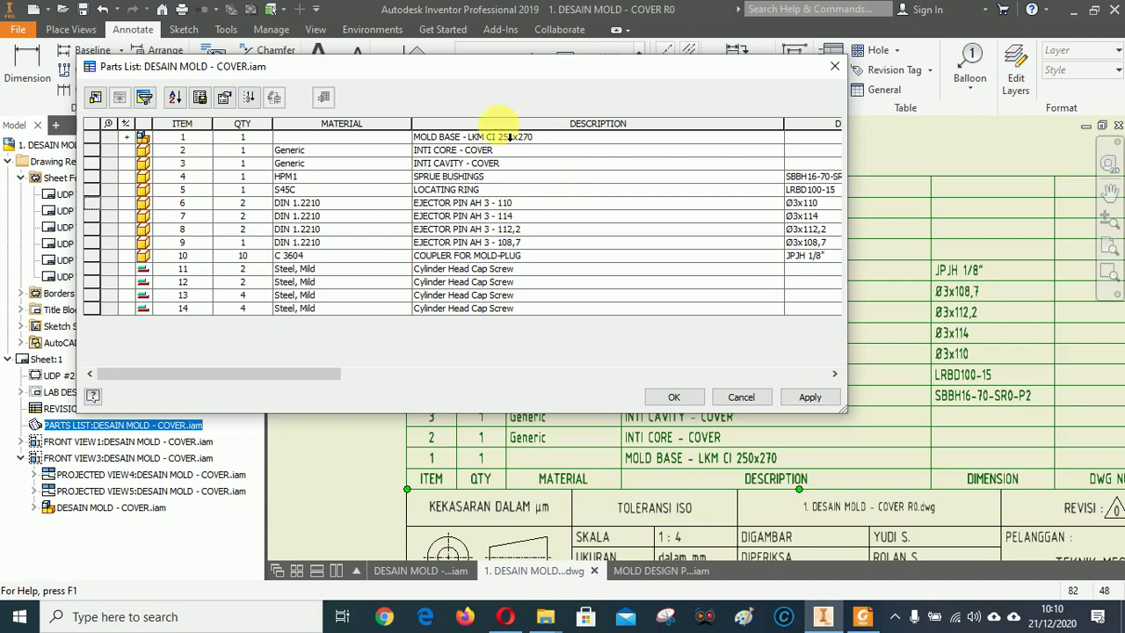
Set the item number of the mold base row to 14 and of the locating ring row to 13.
{"action": "left_click", "coordinate": [195, 140]}
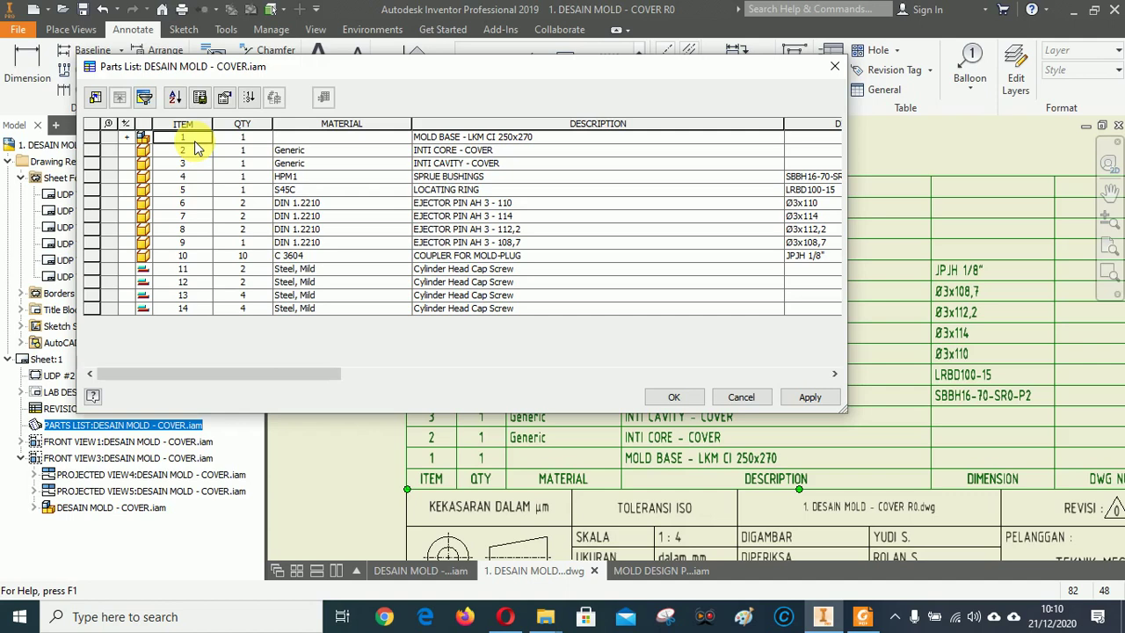
{"action": "type", "text": "4"}
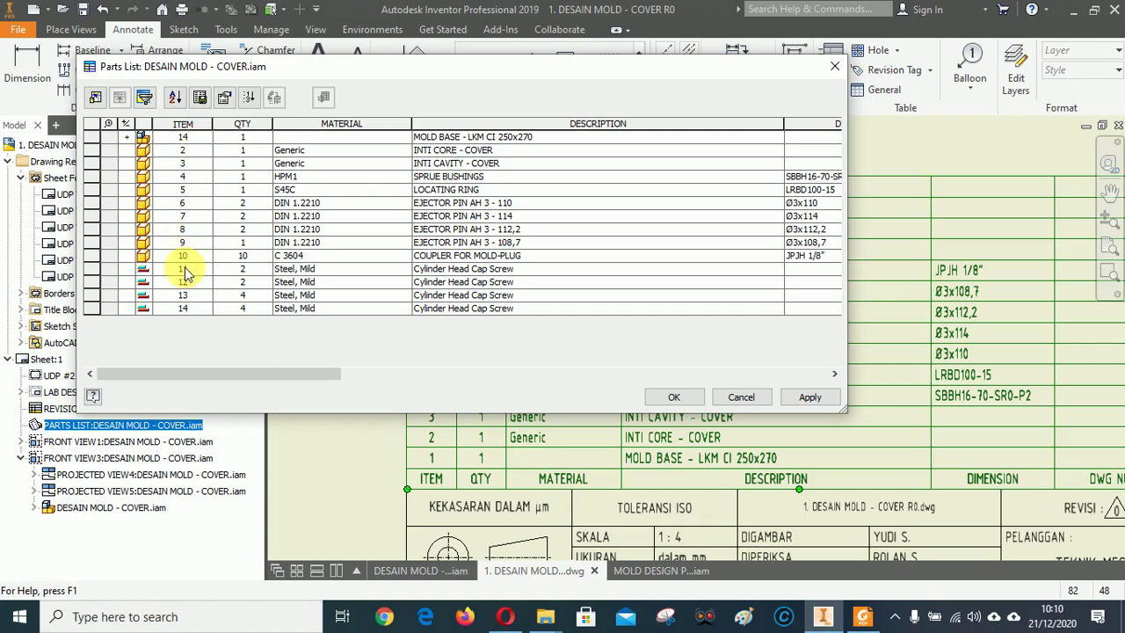
{"action": "left_click", "coordinate": [193, 190]}
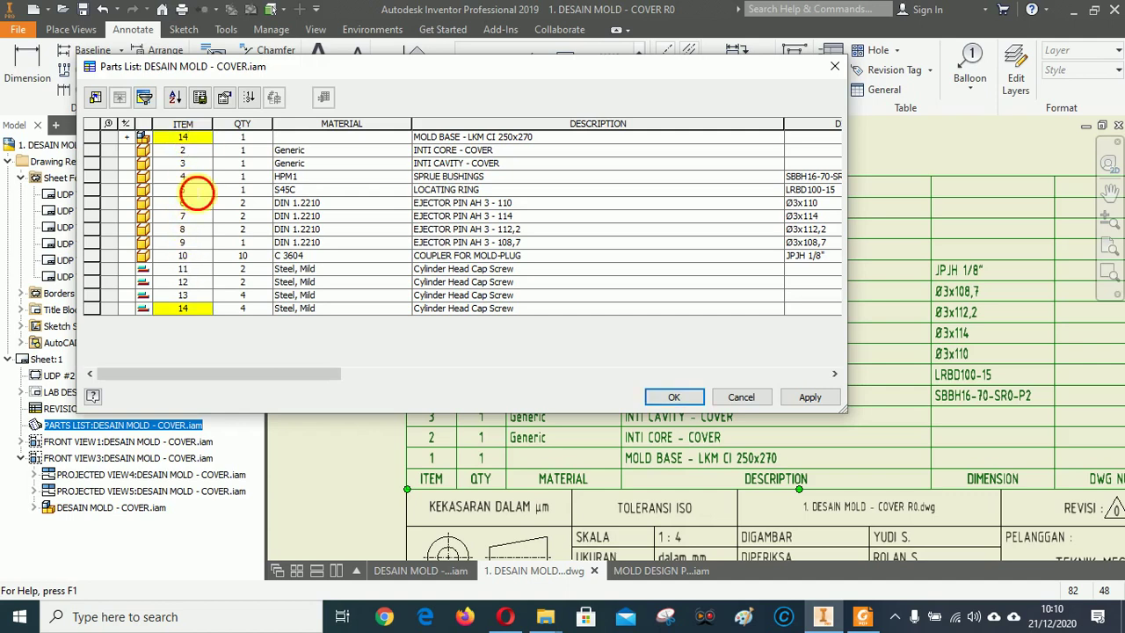
{"action": "double_click", "coordinate": [195, 191]}
{"action": "type", "text": "1"}
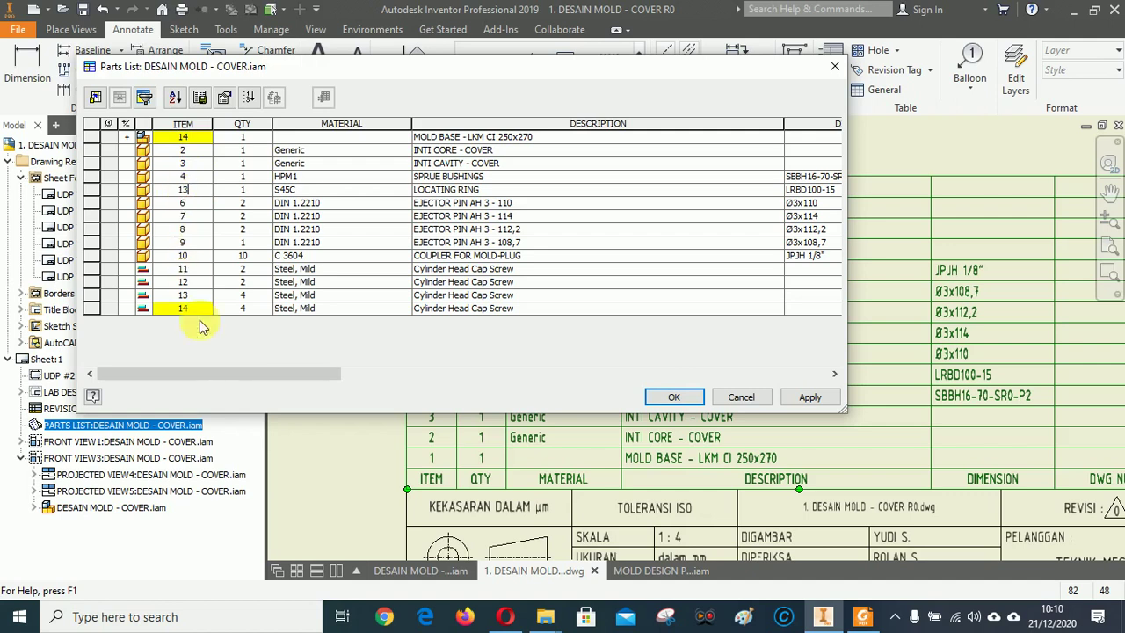
{"action": "type", "text": "3"}
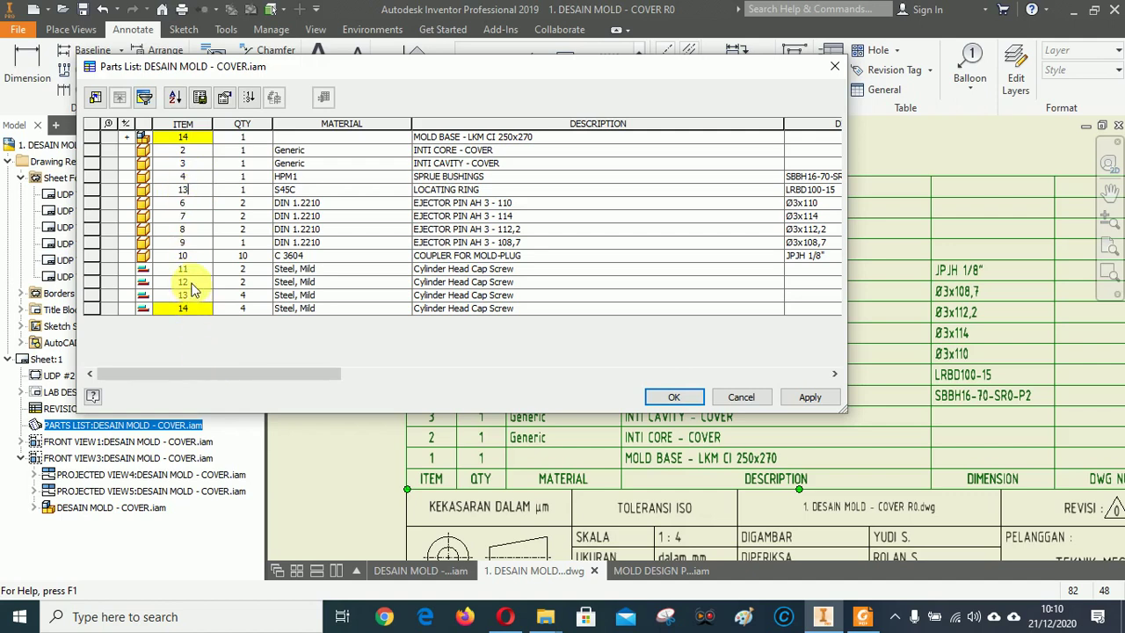
{"action": "left_click", "coordinate": [195, 282]}
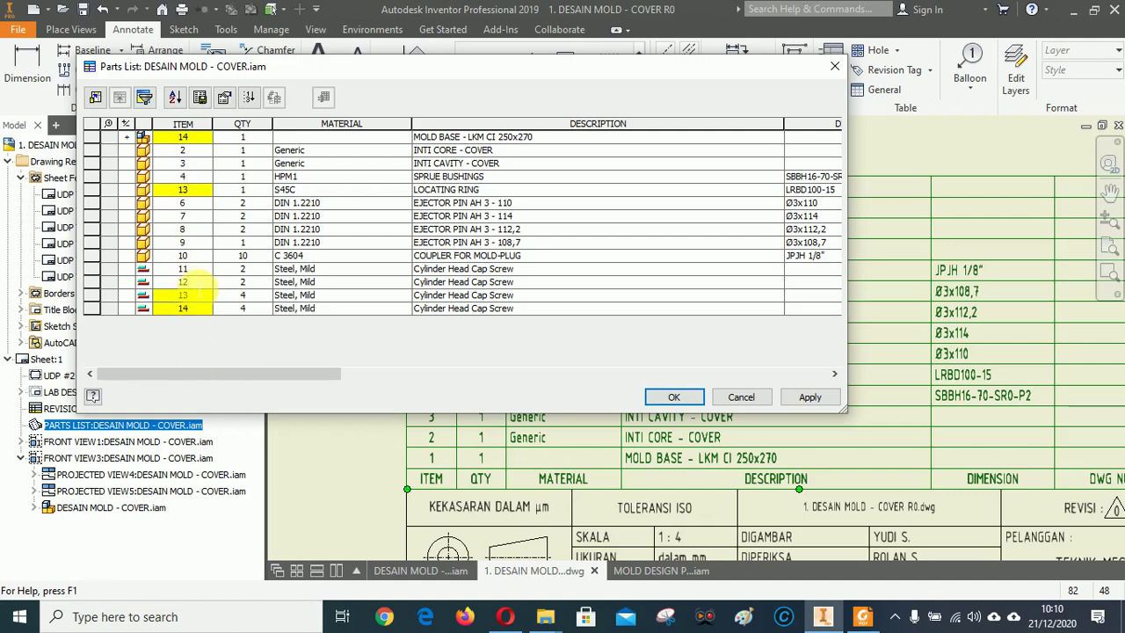
Set the item numbers of the last three cap screw rows in the parts list to 1, 5 and 12.
{"action": "type", "text": "1"}
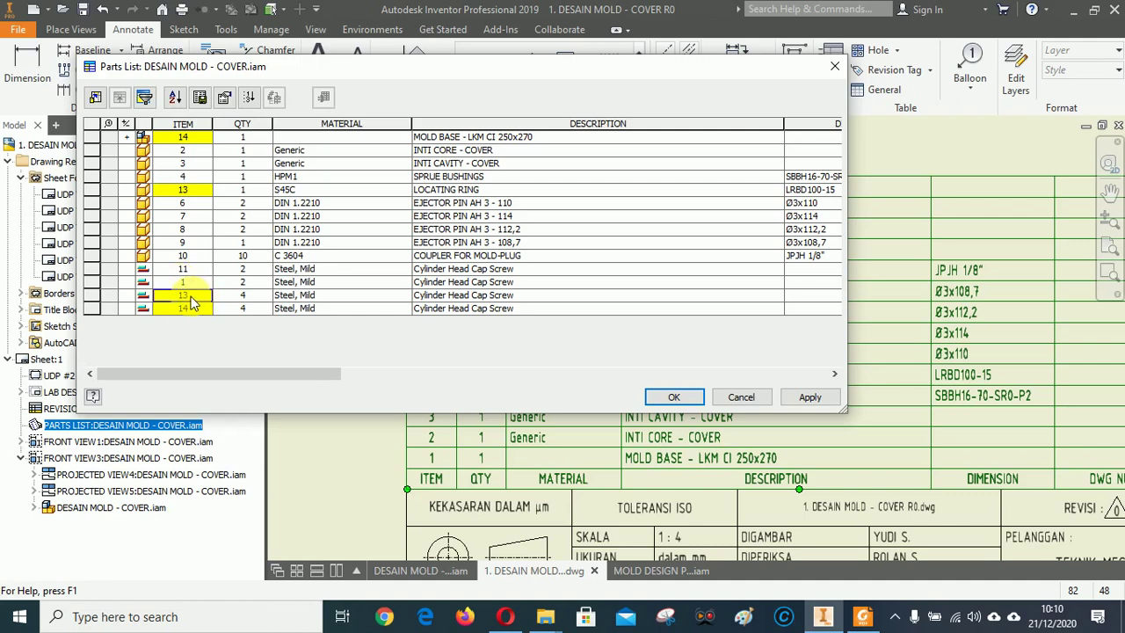
{"action": "type", "text": "5"}
{"action": "left_click", "coordinate": [197, 313]}
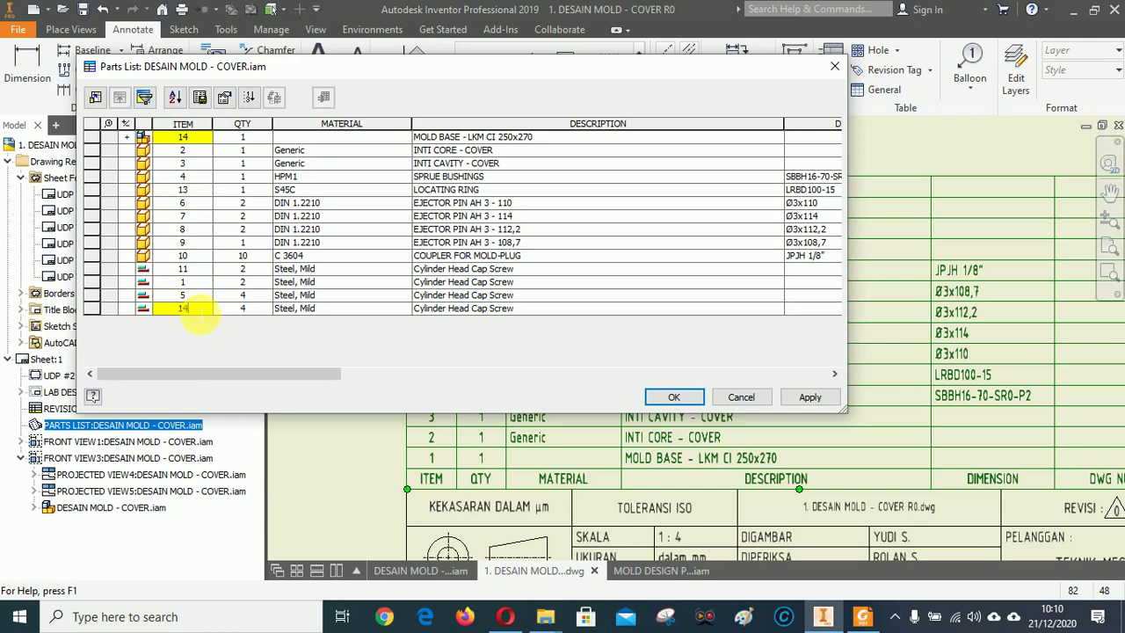
{"action": "double_click", "coordinate": [198, 314]}
{"action": "left_click", "coordinate": [184, 246]}
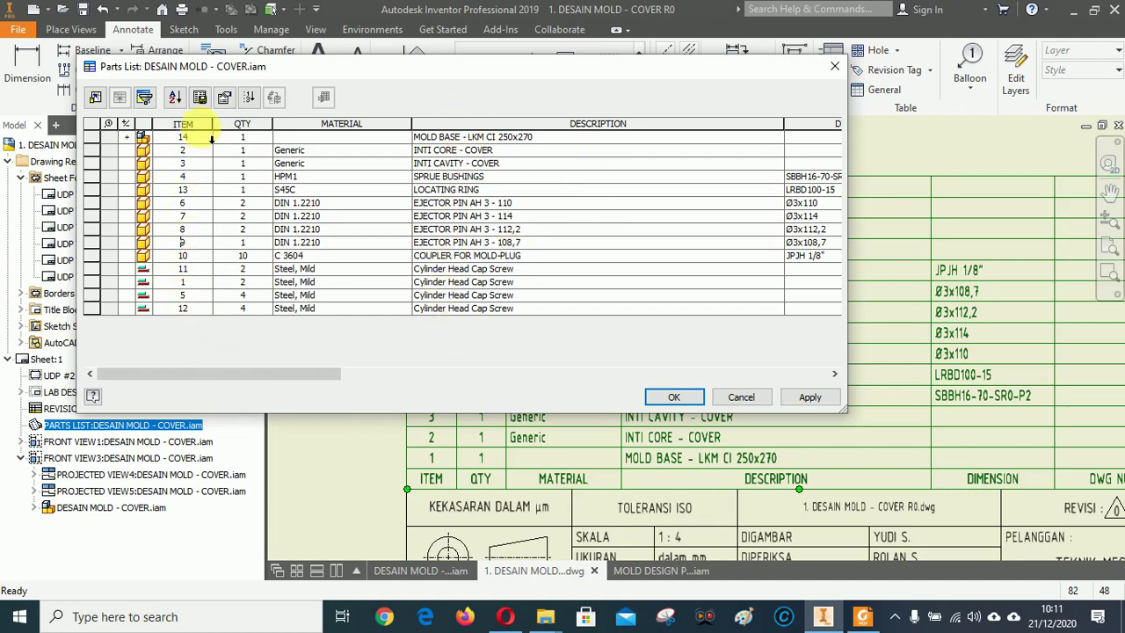
Renumber the parts list items sequentially in their current row order.
{"action": "left_click", "coordinate": [249, 97]}
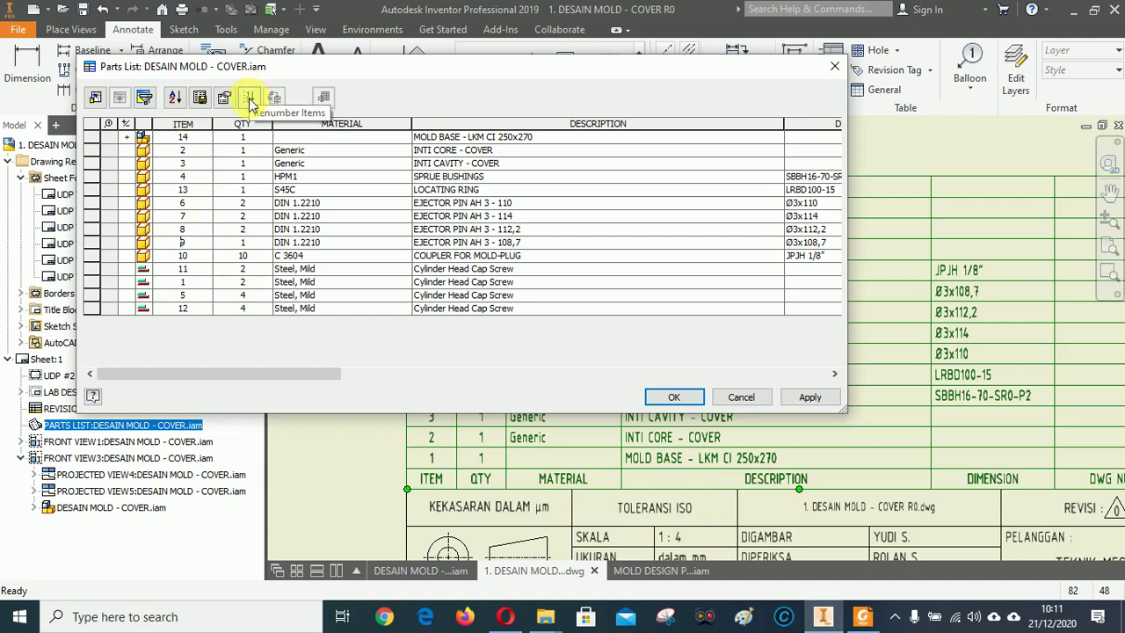
{"action": "left_click", "coordinate": [250, 98]}
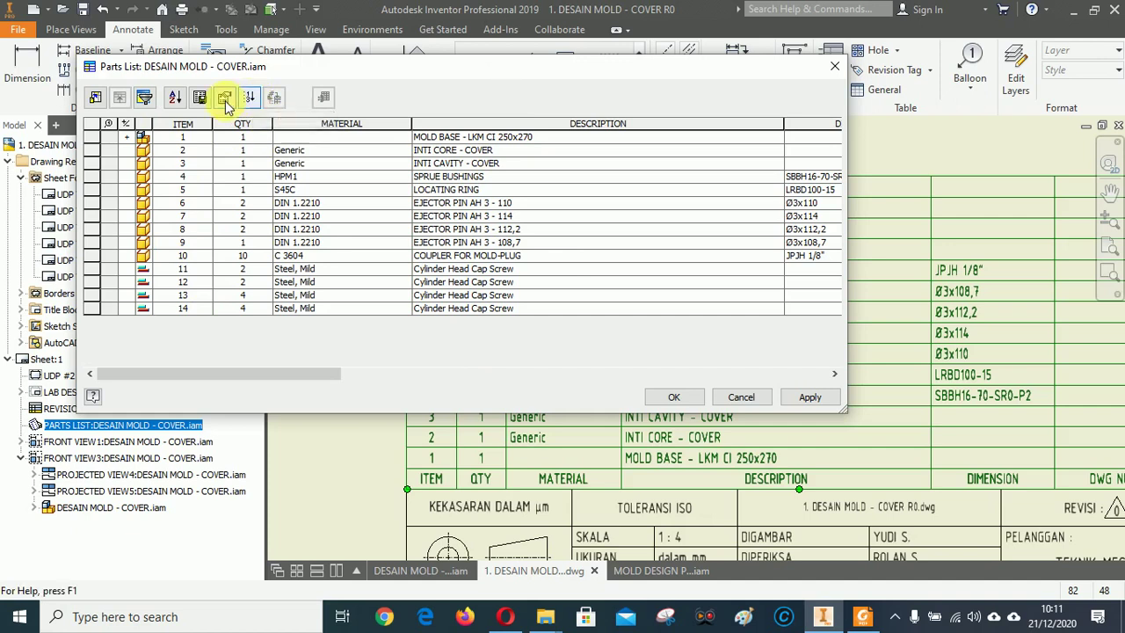
Move cap screws 13 and 14 up below the sprue bushings and above ejector pin 108,7, and the mold base and INTI CAVITY rows down.
{"action": "left_click", "coordinate": [92, 296]}
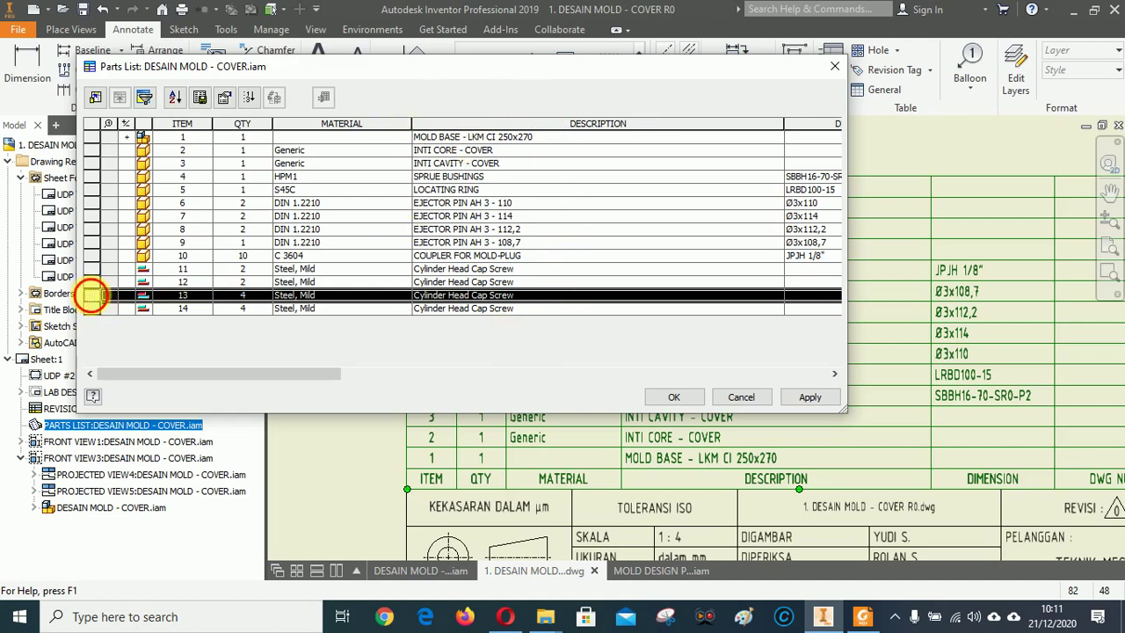
{"action": "left_click_drag", "start_coordinate": [91, 296], "coordinate": [91, 185]}
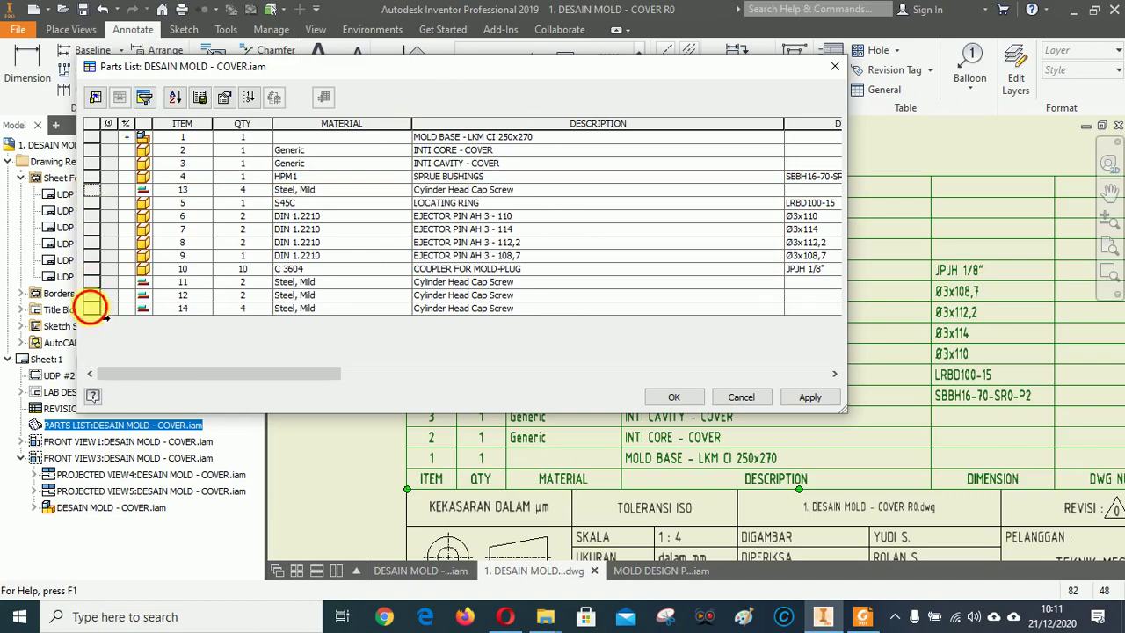
{"action": "left_click_drag", "start_coordinate": [92, 307], "coordinate": [93, 250]}
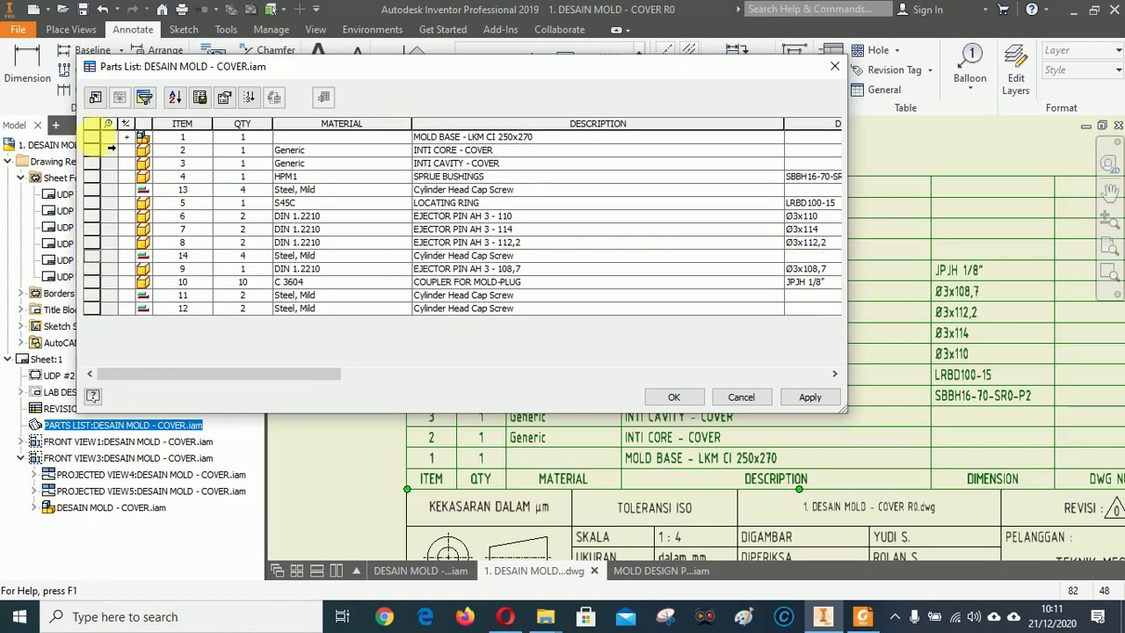
{"action": "left_click", "coordinate": [92, 139]}
{"action": "left_click_drag", "start_coordinate": [95, 139], "coordinate": [92, 235]}
{"action": "left_click", "coordinate": [93, 151]}
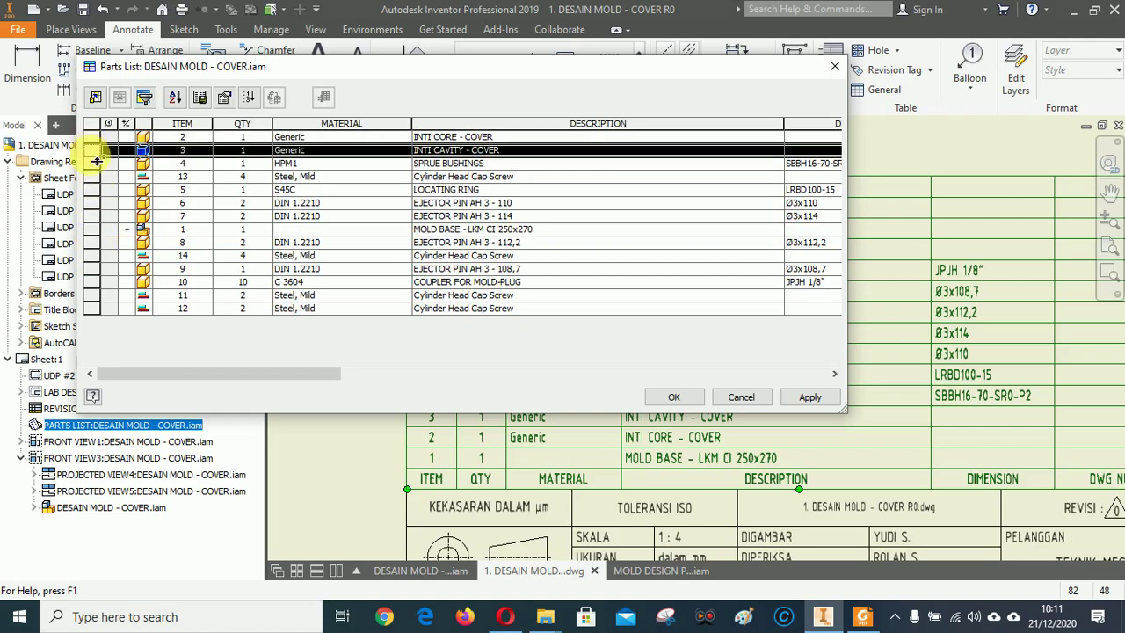
{"action": "left_click_drag", "start_coordinate": [97, 162], "coordinate": [95, 321]}
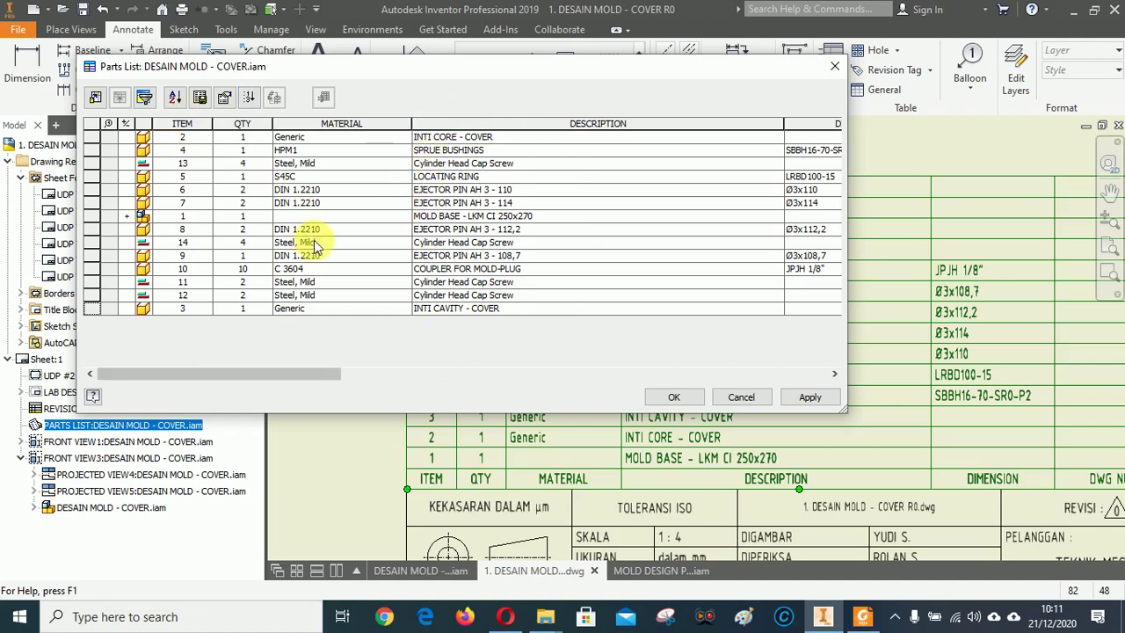
Sort the parts list by ITEM in ascending order, apply the changes and close the parts list editor.
{"action": "left_click", "coordinate": [177, 97]}
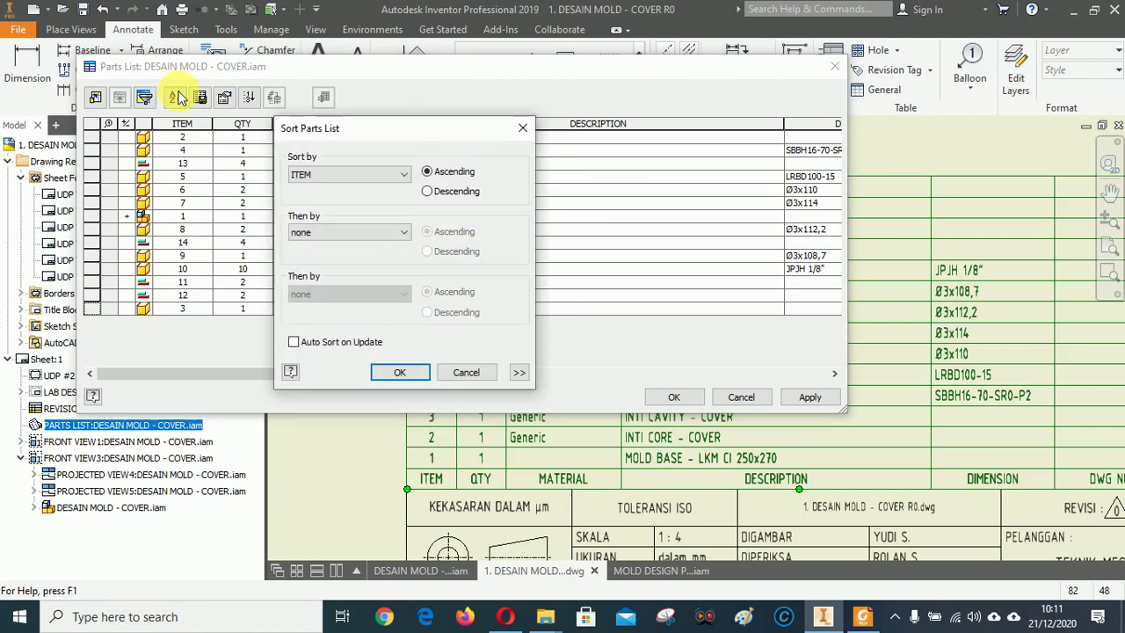
{"action": "left_click", "coordinate": [331, 175]}
{"action": "left_click", "coordinate": [326, 201]}
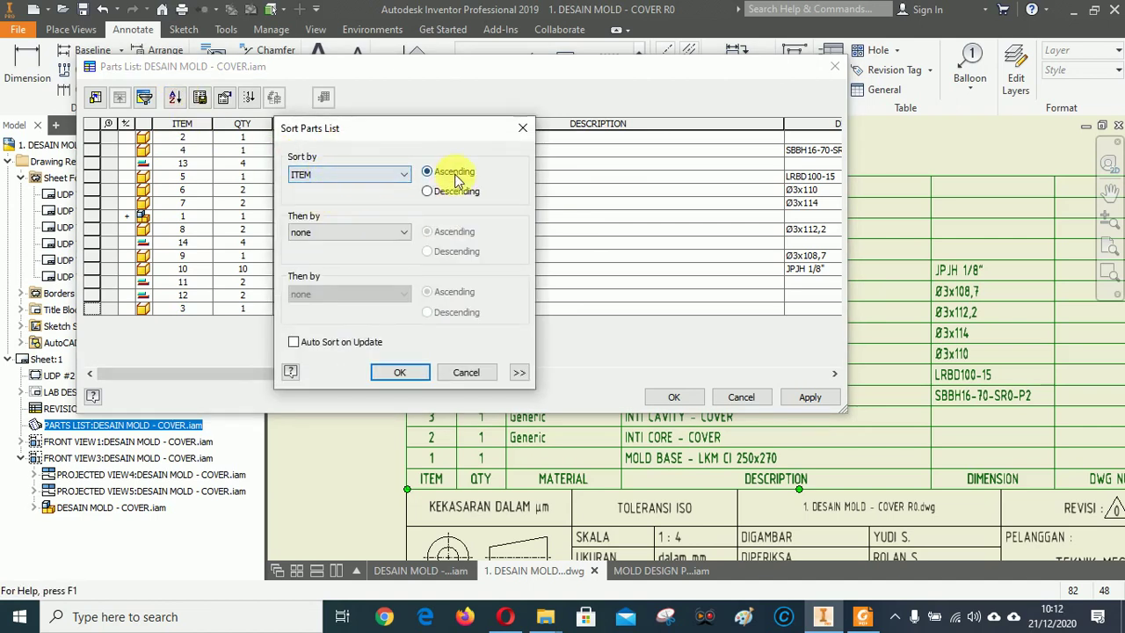
{"action": "left_click", "coordinate": [401, 373]}
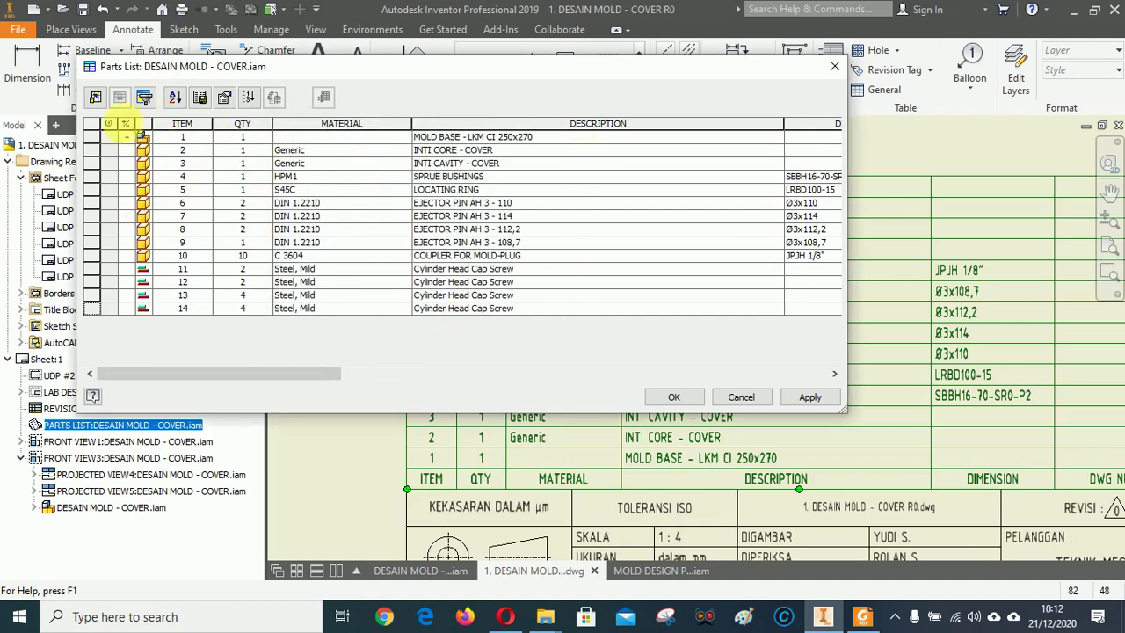
{"action": "left_click_drag", "start_coordinate": [334, 376], "coordinate": [263, 367]}
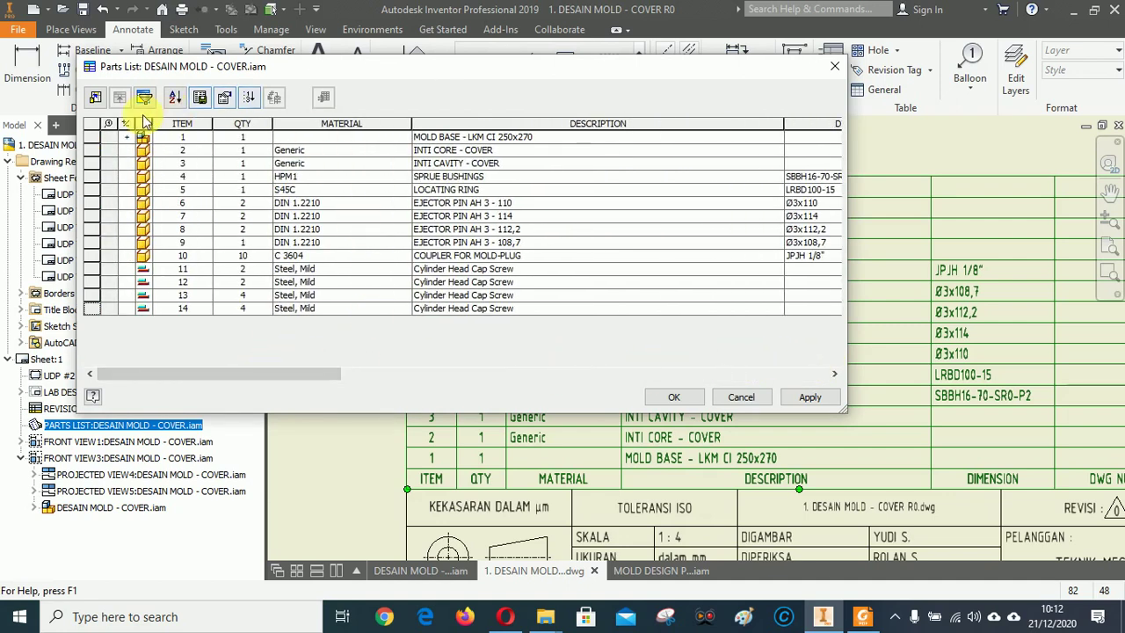
{"action": "left_click", "coordinate": [813, 400]}
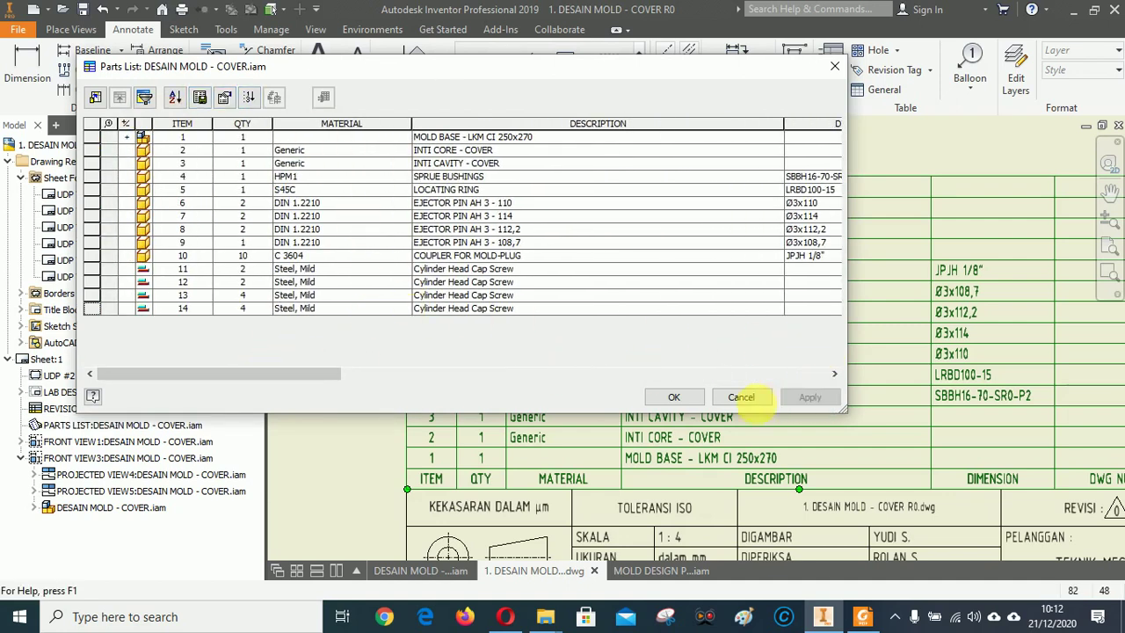
{"action": "left_click", "coordinate": [675, 397]}
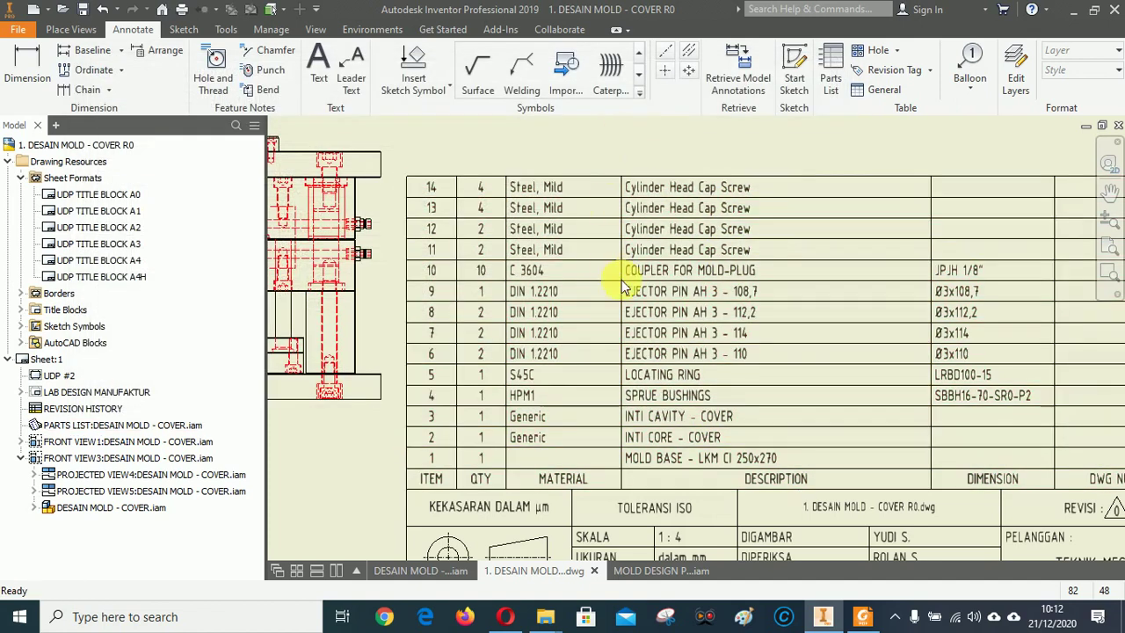
Examine the item order in the placed parts list and its fit with the views on the whole sheet.
{"action": "scroll", "coordinate": [583, 307], "scroll_direction": "down", "scroll_amount": 5}
{"action": "scroll", "coordinate": [533, 291], "scroll_direction": "up", "scroll_amount": 3}
{"action": "left_click", "coordinate": [602, 369]}
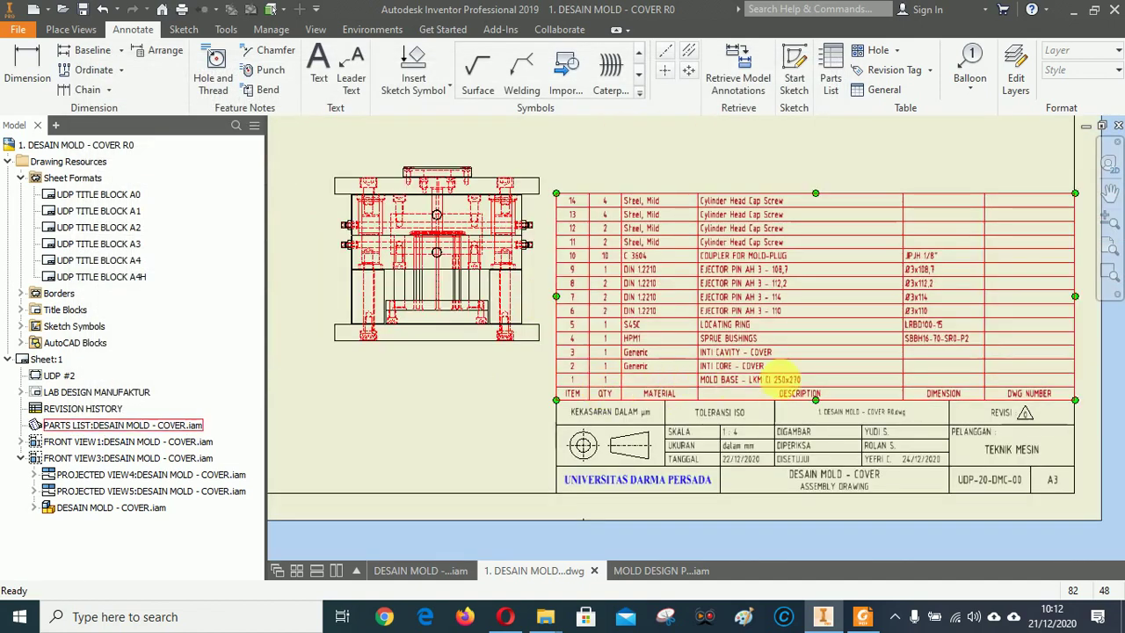
{"action": "scroll", "coordinate": [1066, 389], "scroll_direction": "down", "scroll_amount": 2}
{"action": "left_click", "coordinate": [1108, 246]}
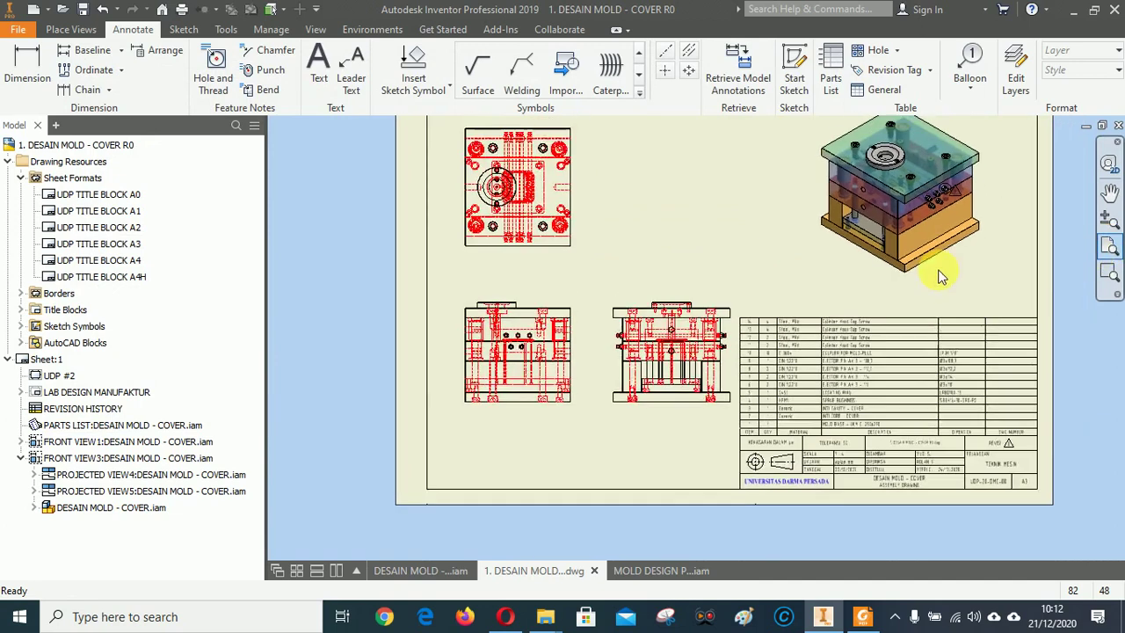
{"action": "scroll", "coordinate": [677, 478], "scroll_direction": "up", "scroll_amount": 5}
{"action": "scroll", "coordinate": [690, 468], "scroll_direction": "down", "scroll_amount": 4}
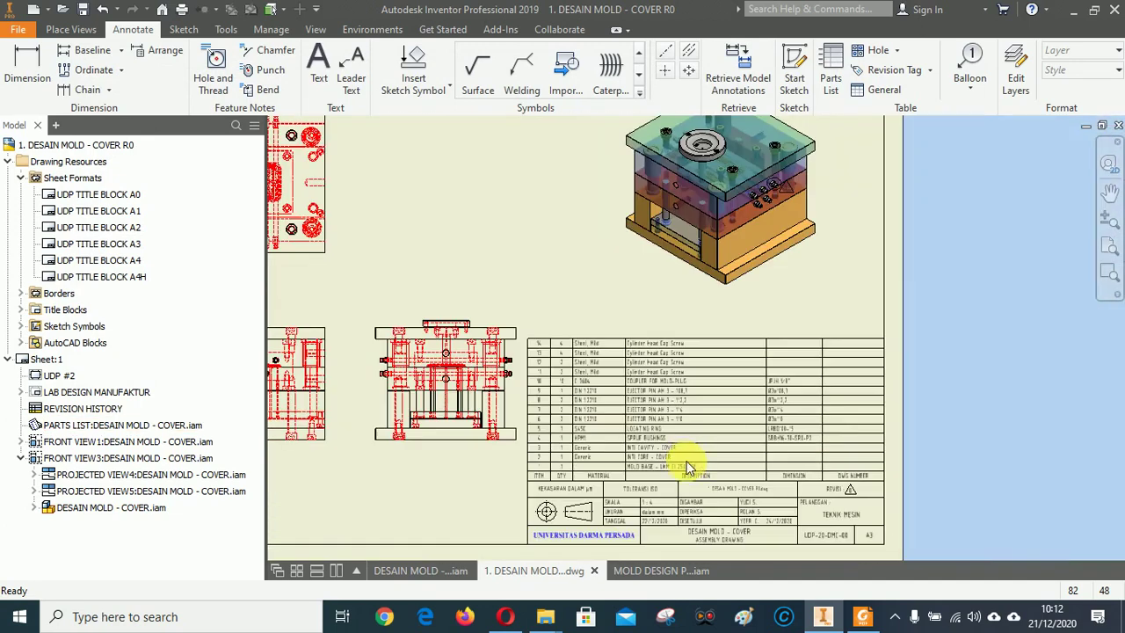
{"action": "left_click", "coordinate": [535, 477]}
{"action": "scroll", "coordinate": [533, 460], "scroll_direction": "up", "scroll_amount": 3}
{"action": "left_click", "coordinate": [507, 352]}
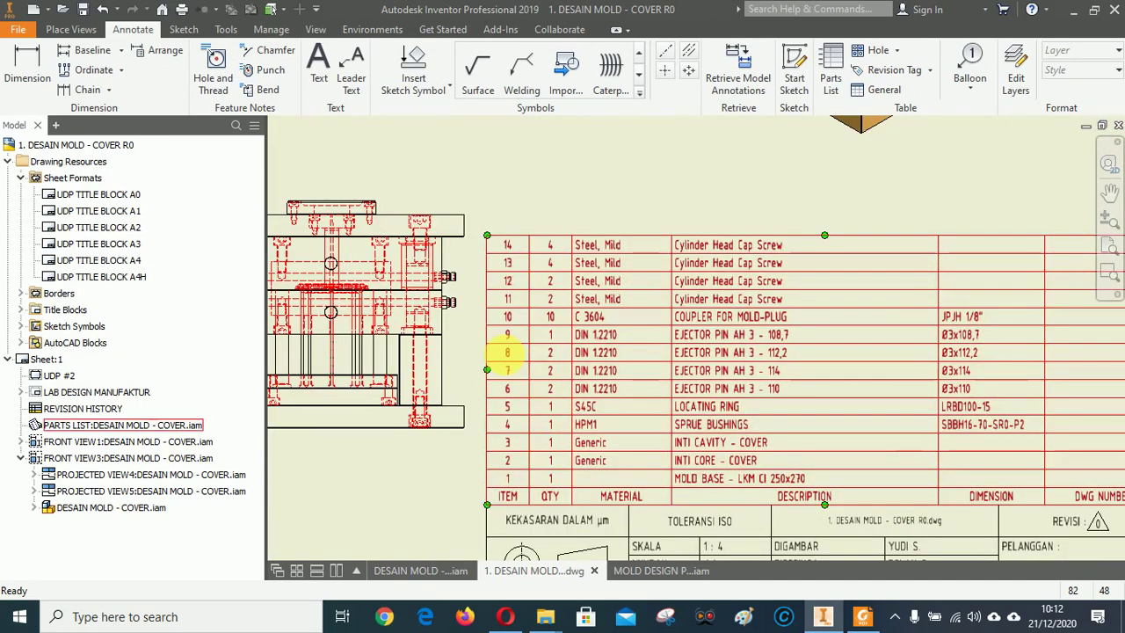
{"action": "scroll", "coordinate": [507, 359], "scroll_direction": "down", "scroll_amount": 4}
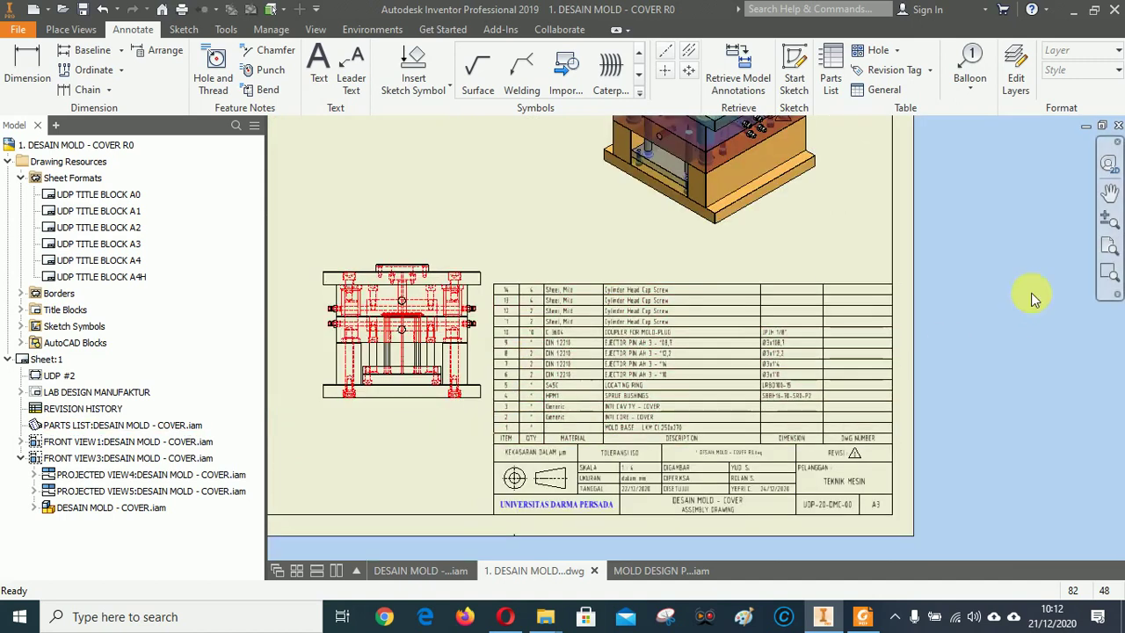
{"action": "left_click", "coordinate": [1108, 246]}
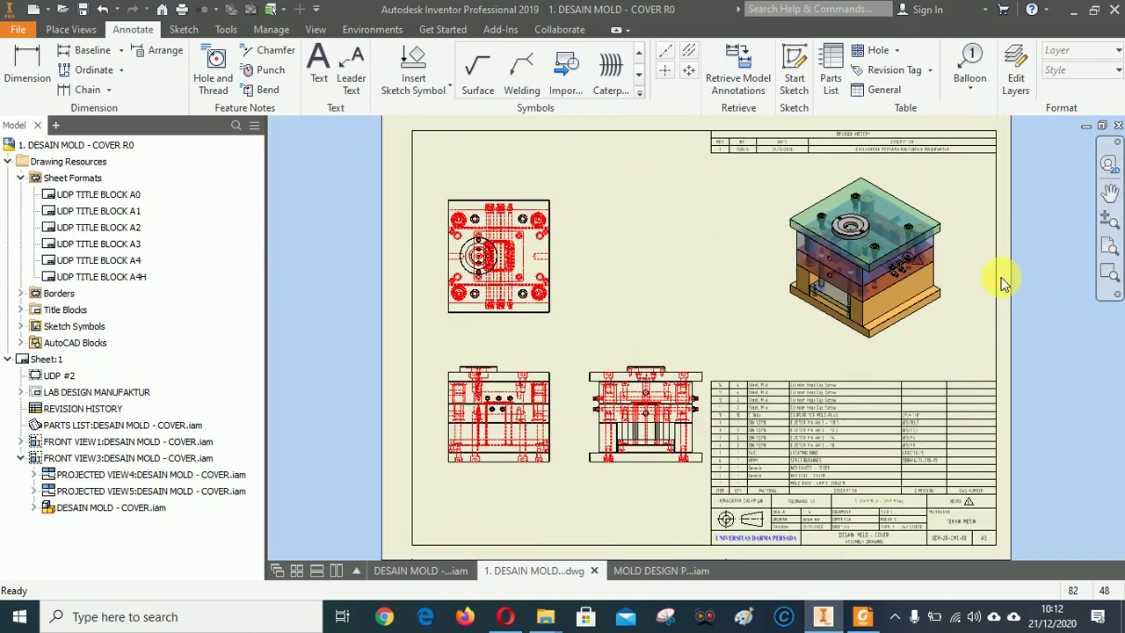
Switch to the MATERI PERTEMUAN KE-8 PDF in Foxit Reader and examine the isometric view's balloons and the parts list at 125% zoom.
{"action": "left_click", "coordinate": [862, 616]}
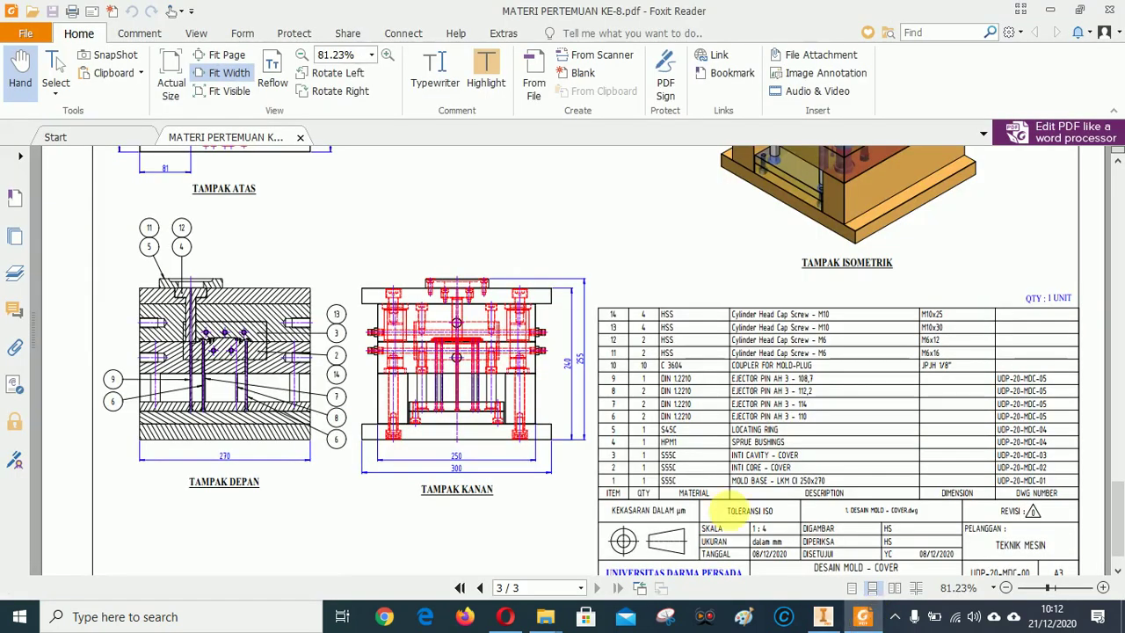
{"action": "scroll", "coordinate": [711, 395], "scroll_direction": "up", "scroll_amount": 5}
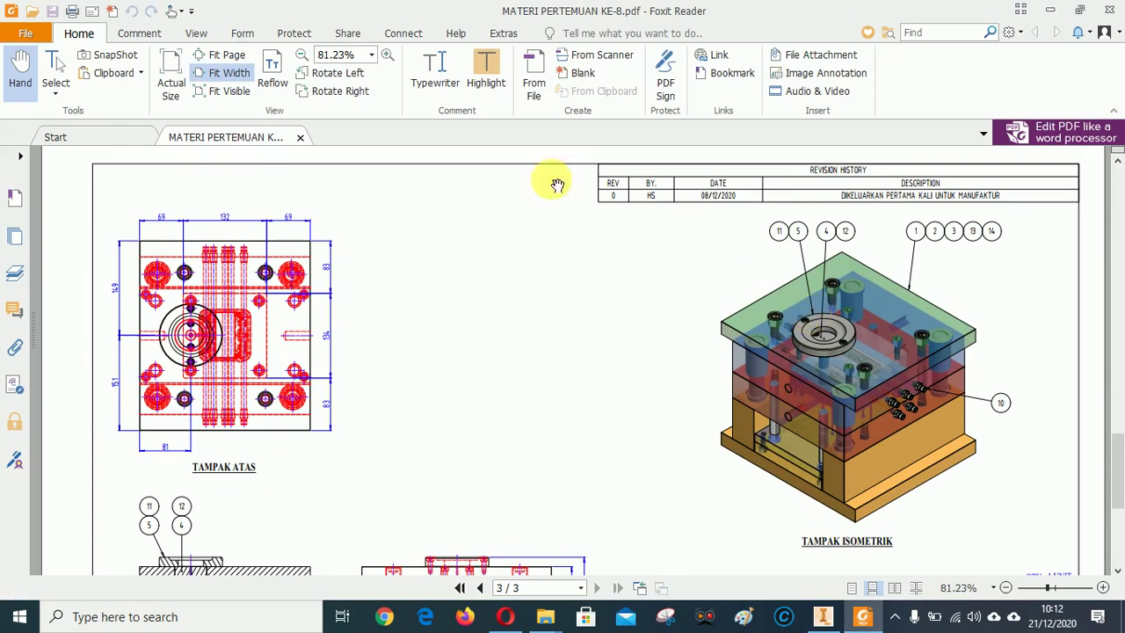
{"action": "left_click", "coordinate": [387, 54]}
{"action": "scroll", "coordinate": [513, 334], "scroll_direction": "right", "scroll_amount": 6}
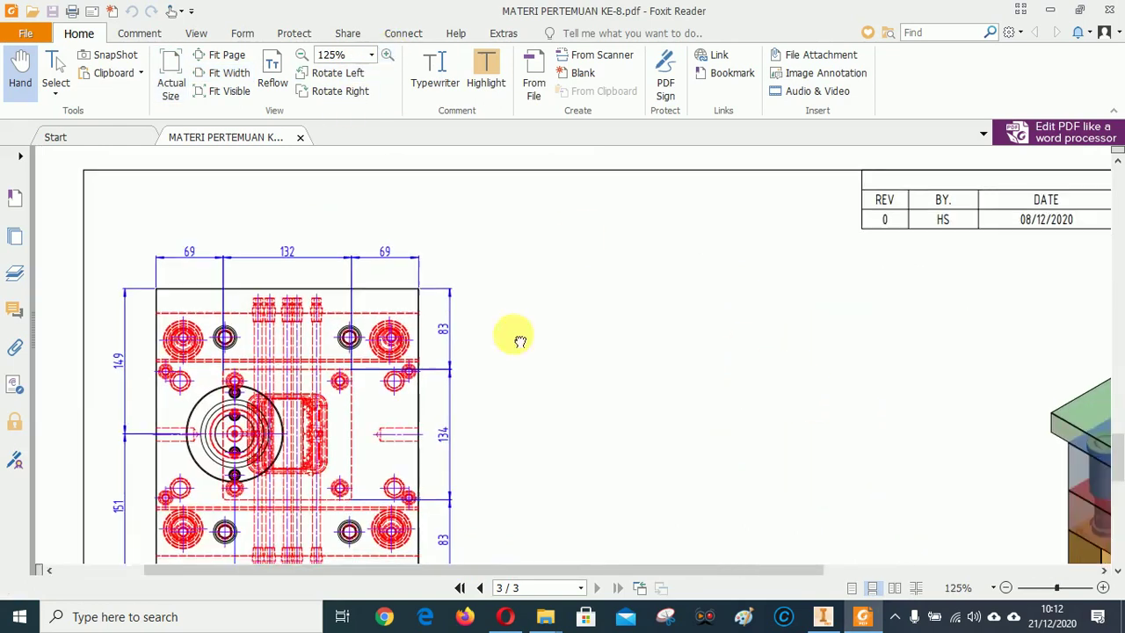
{"action": "scroll", "coordinate": [431, 351], "scroll_direction": "up", "scroll_amount": 2}
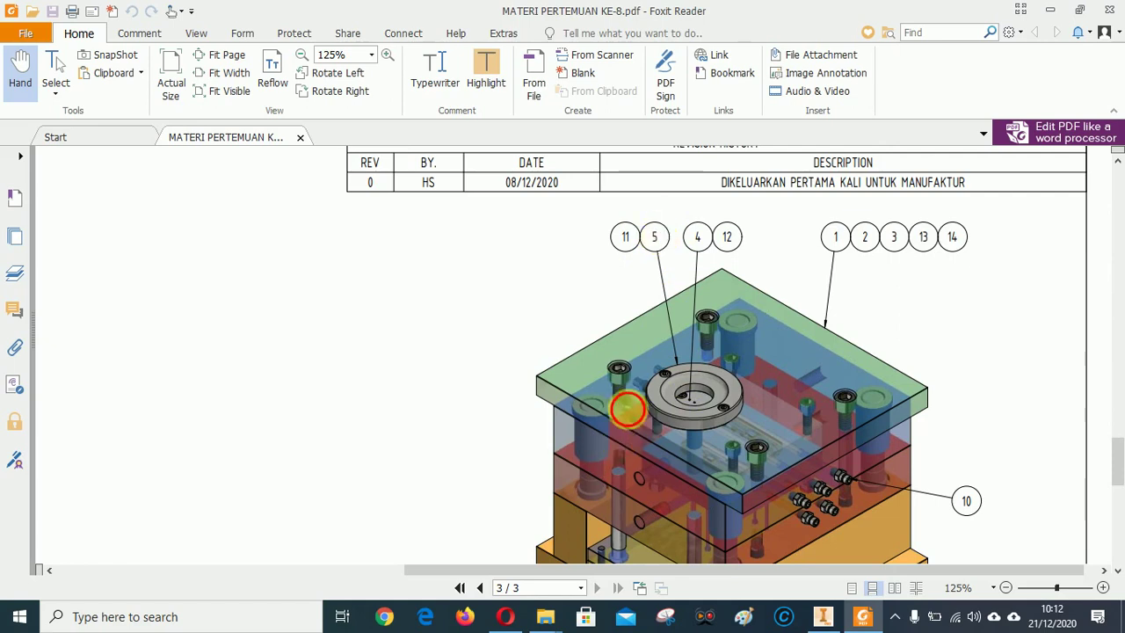
{"action": "scroll", "coordinate": [645, 422], "scroll_direction": "down", "scroll_amount": 10}
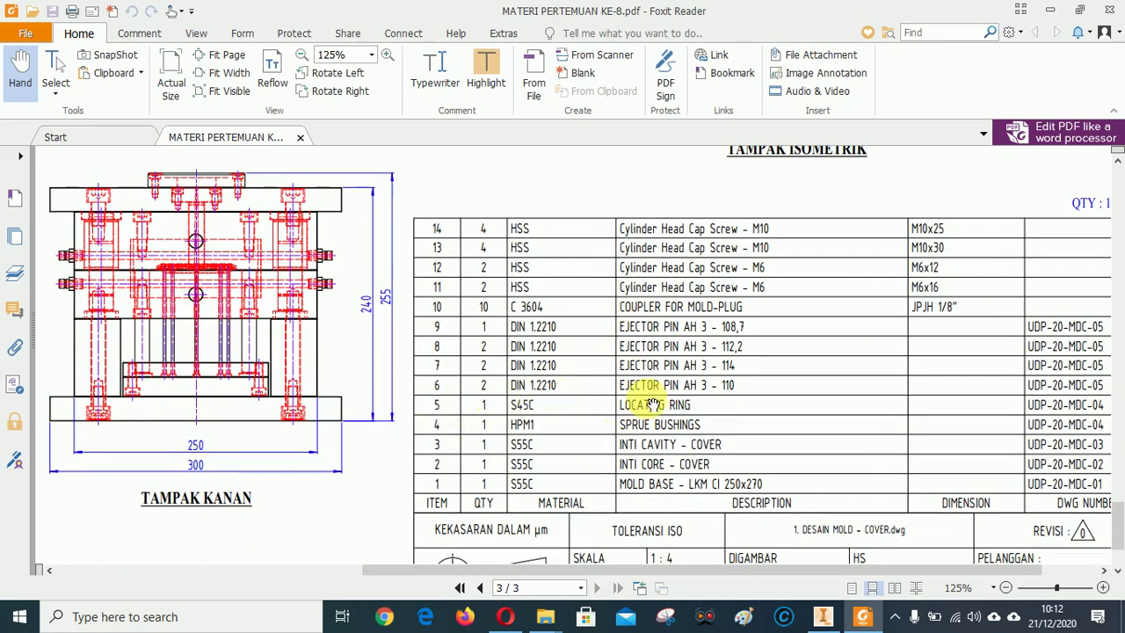
{"action": "left_click_drag", "start_coordinate": [648, 267], "coordinate": [652, 505]}
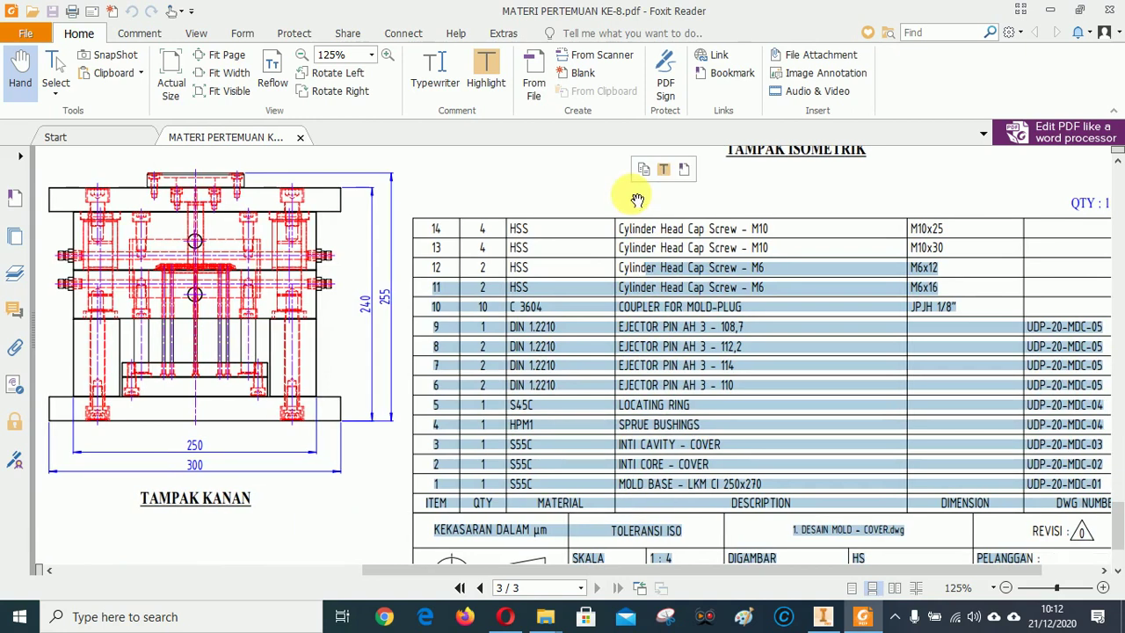
{"action": "left_click", "coordinate": [572, 271]}
{"action": "scroll", "coordinate": [572, 427], "scroll_direction": "up", "scroll_amount": 10}
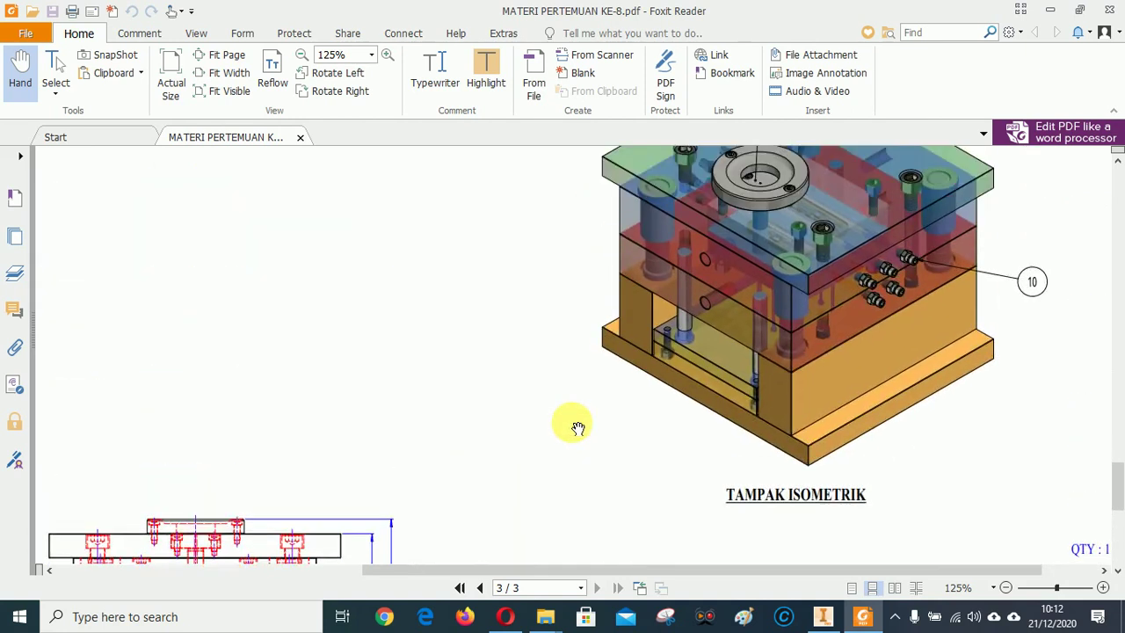
{"action": "scroll", "coordinate": [703, 301], "scroll_direction": "down", "scroll_amount": 10}
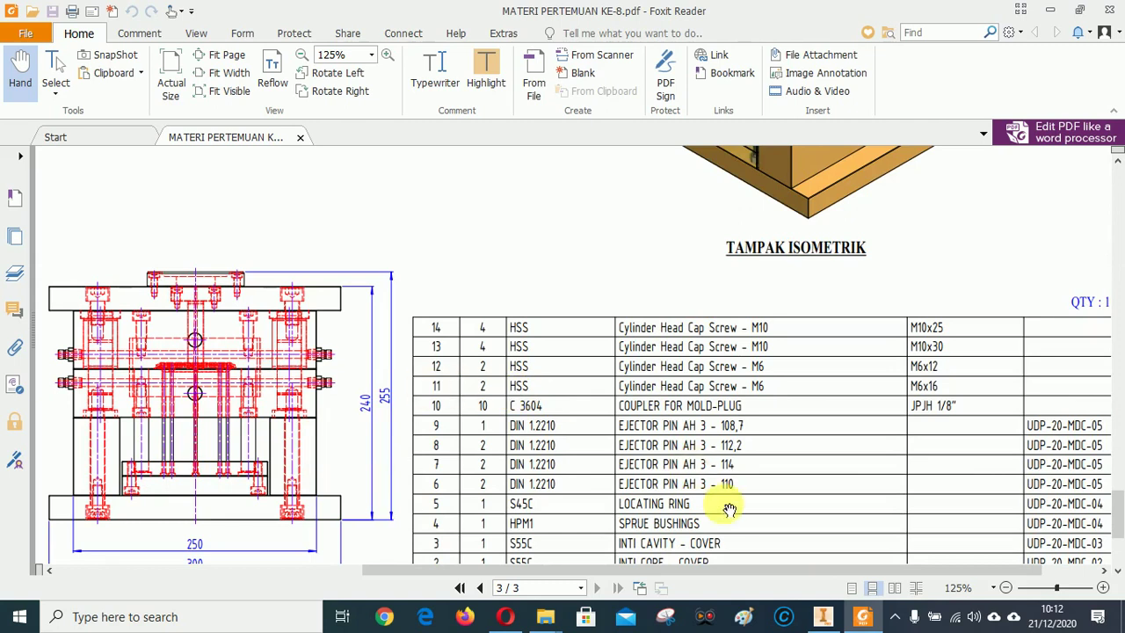
Compare Inventor's isometric view with the balloon arrangement in the Foxit Reader reference, and return to the Inventor drawing.
{"action": "left_click", "coordinate": [823, 618]}
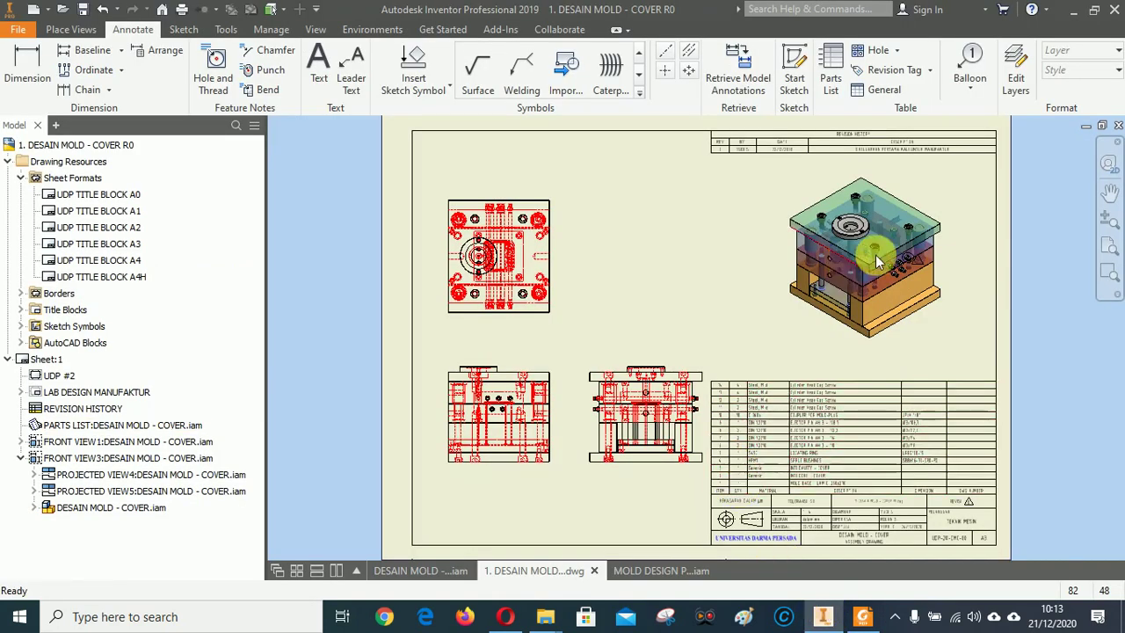
{"action": "scroll", "coordinate": [864, 167], "scroll_direction": "up", "scroll_amount": 3}
{"action": "scroll", "coordinate": [864, 166], "scroll_direction": "up", "scroll_amount": 3}
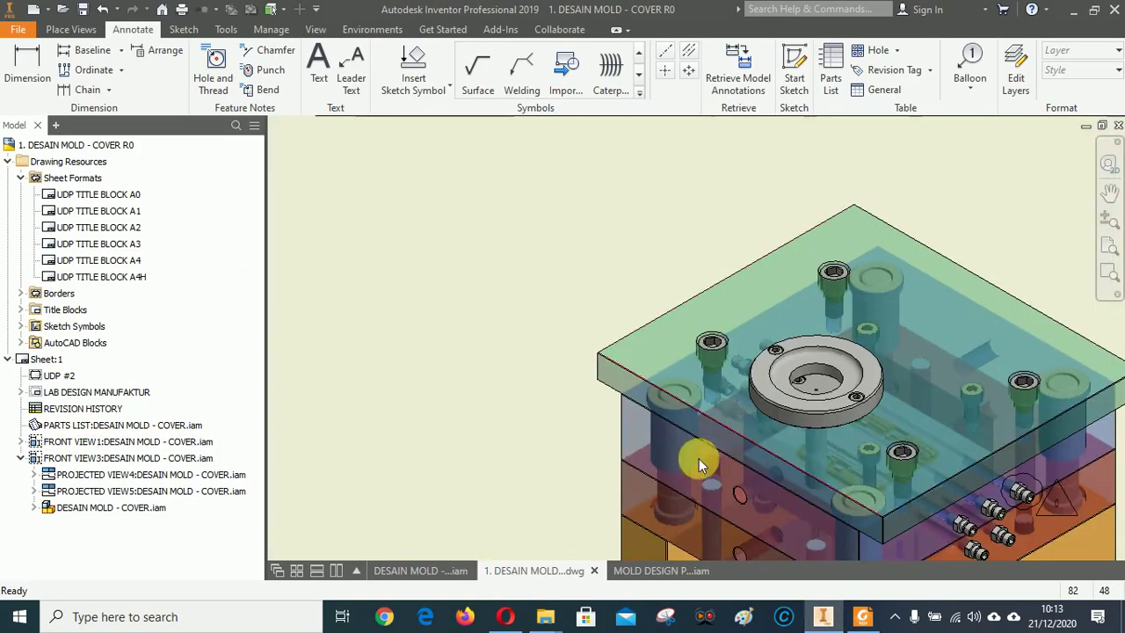
{"action": "left_click", "coordinate": [863, 618]}
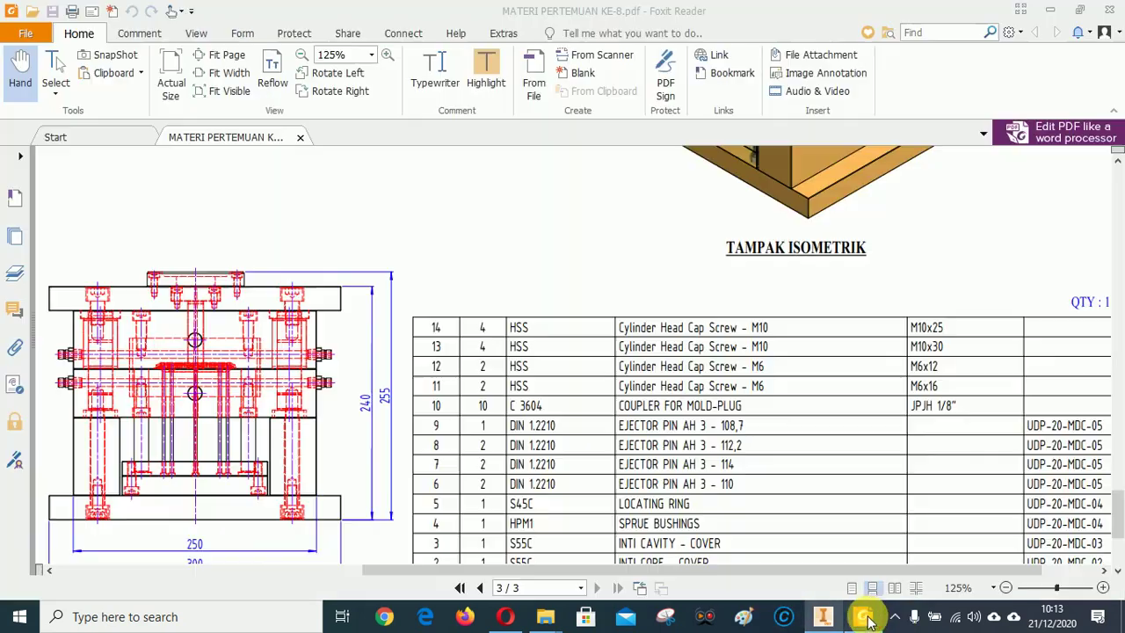
{"action": "scroll", "coordinate": [614, 356], "scroll_direction": "up", "scroll_amount": 6}
{"action": "scroll", "coordinate": [613, 356], "scroll_direction": "up", "scroll_amount": 3}
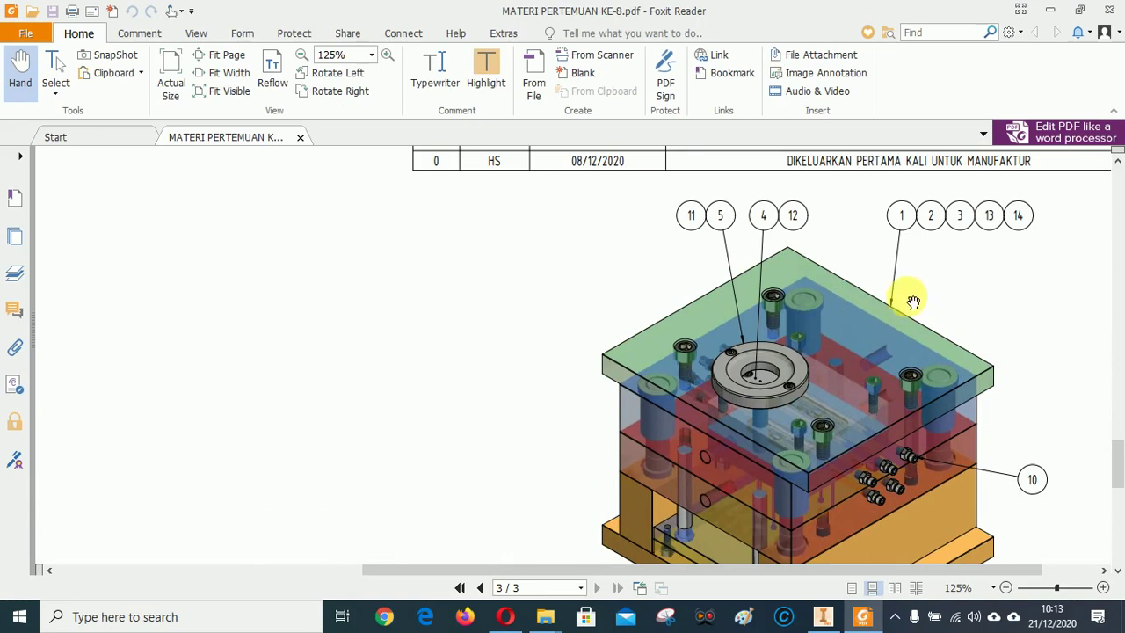
{"action": "left_click", "coordinate": [819, 616]}
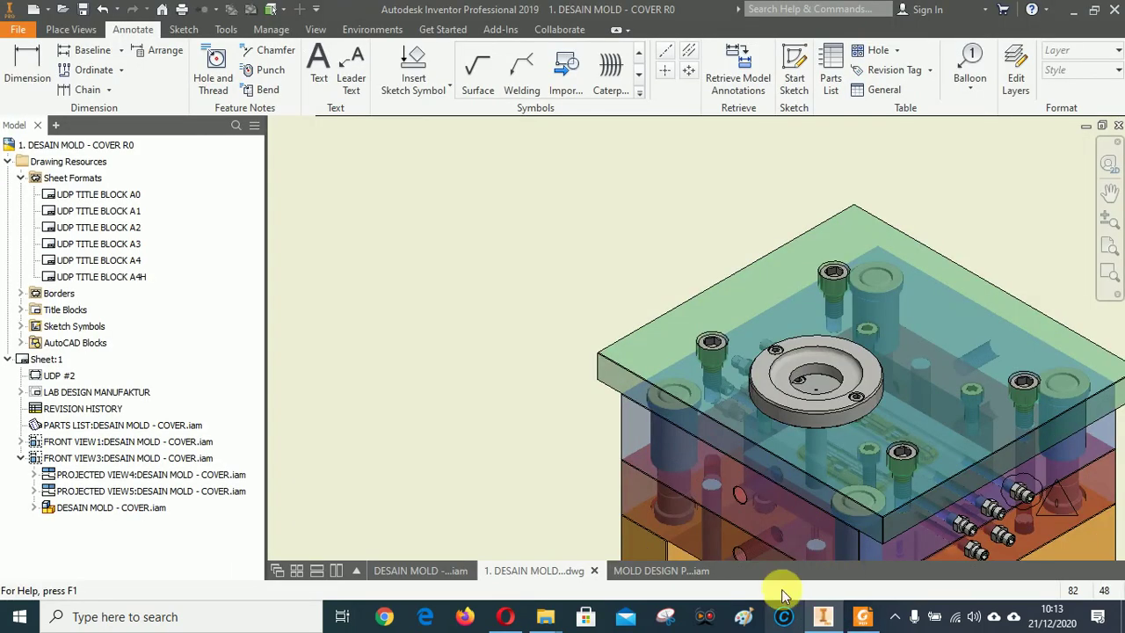
Set the drawing's selection mode to Select Part Priority.
{"action": "scroll", "coordinate": [547, 418], "scroll_direction": "down", "scroll_amount": 5}
{"action": "scroll", "coordinate": [647, 393], "scroll_direction": "up", "scroll_amount": 5}
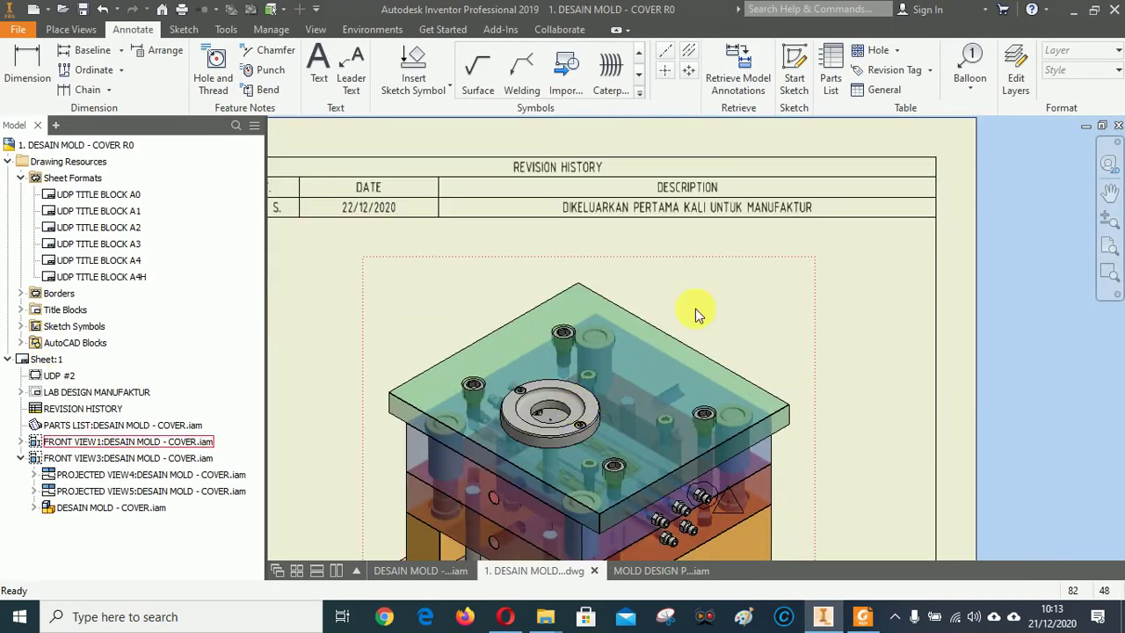
{"action": "left_click", "coordinate": [978, 54]}
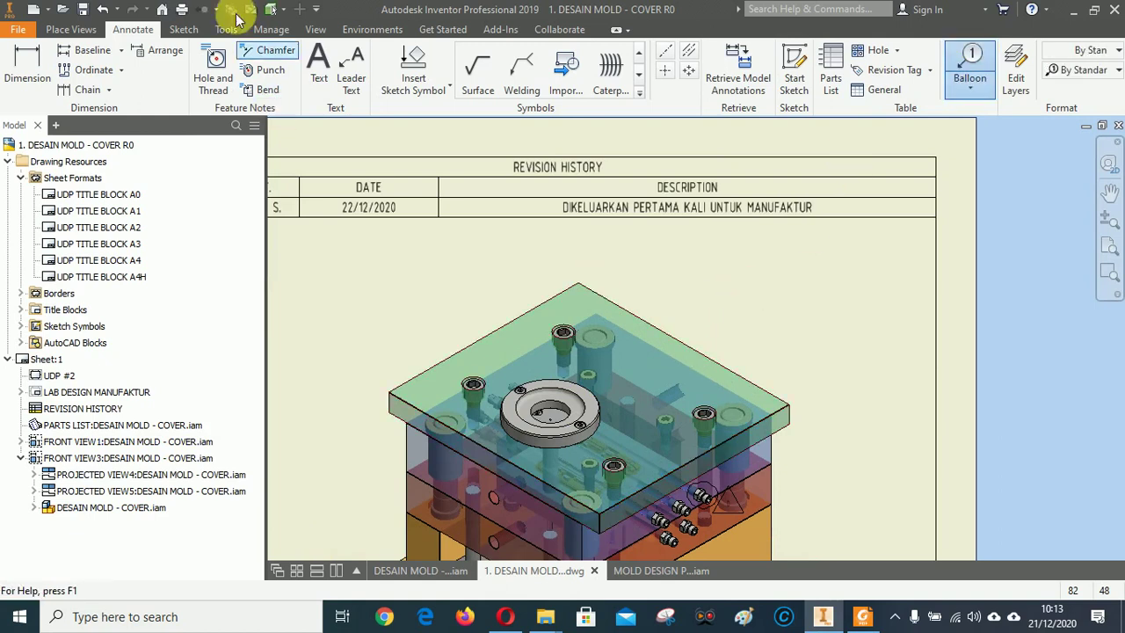
{"action": "left_click", "coordinate": [282, 13]}
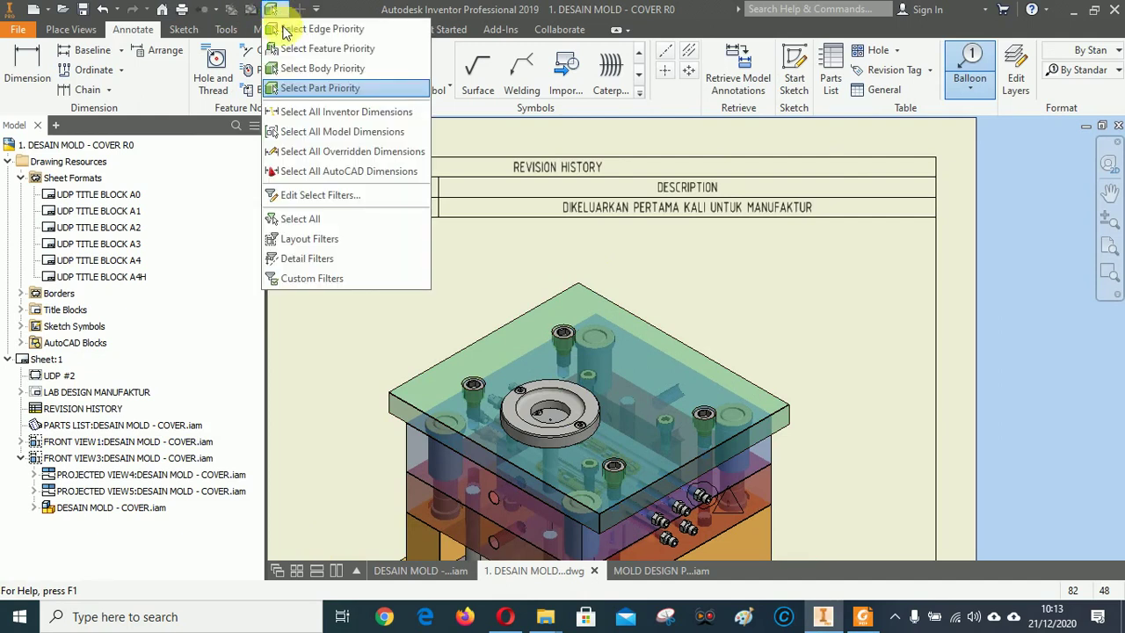
{"action": "left_click", "coordinate": [292, 89]}
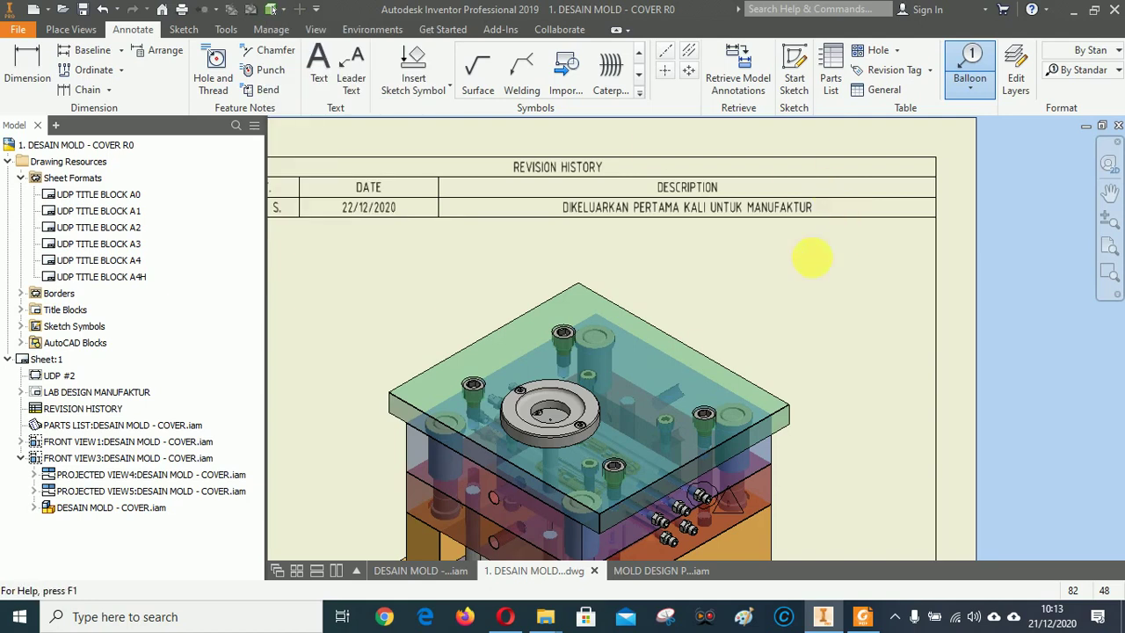
Place an item balloon on the top plate's rear right edge in the isometric view, with the balloon above the plate.
{"action": "left_click", "coordinate": [983, 63]}
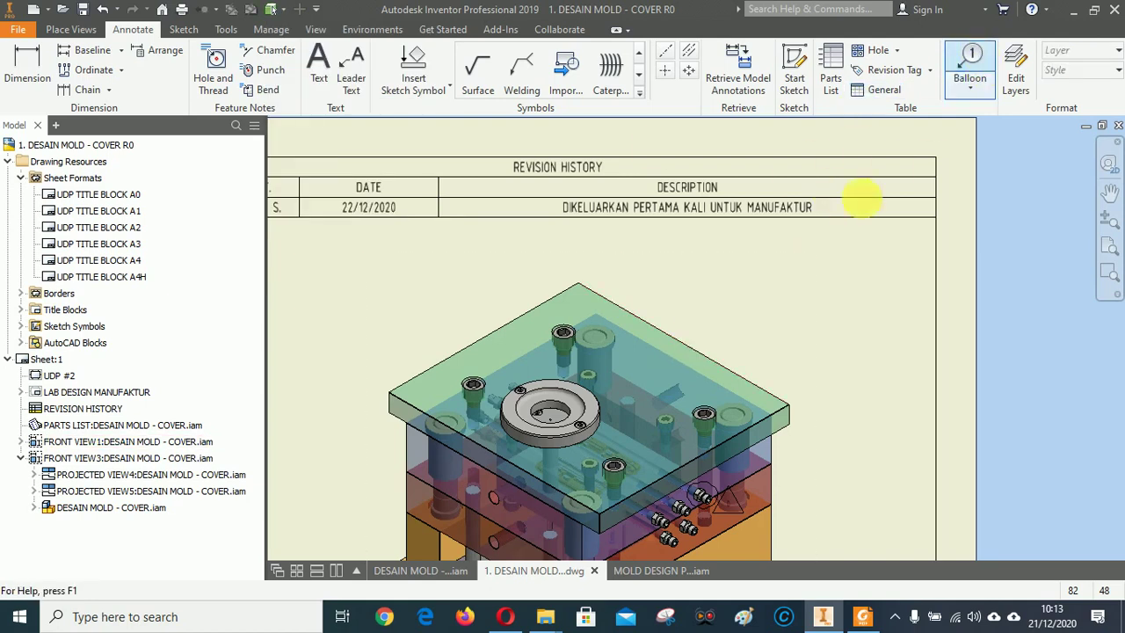
{"action": "left_click", "coordinate": [686, 341]}
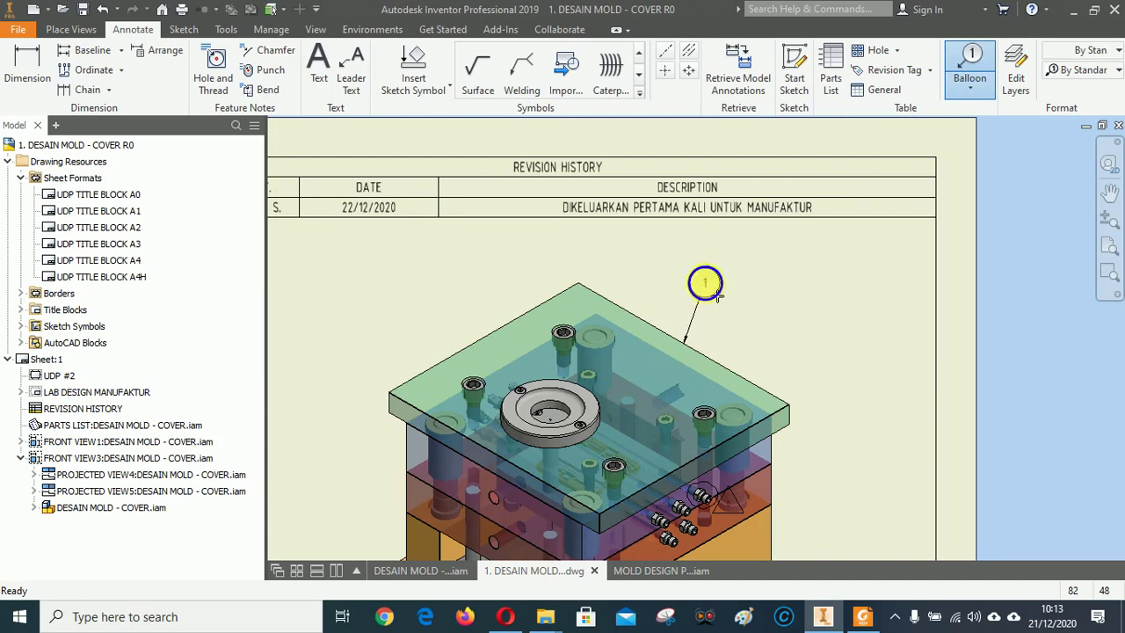
{"action": "right_click", "coordinate": [719, 294]}
{"action": "left_click", "coordinate": [772, 284]}
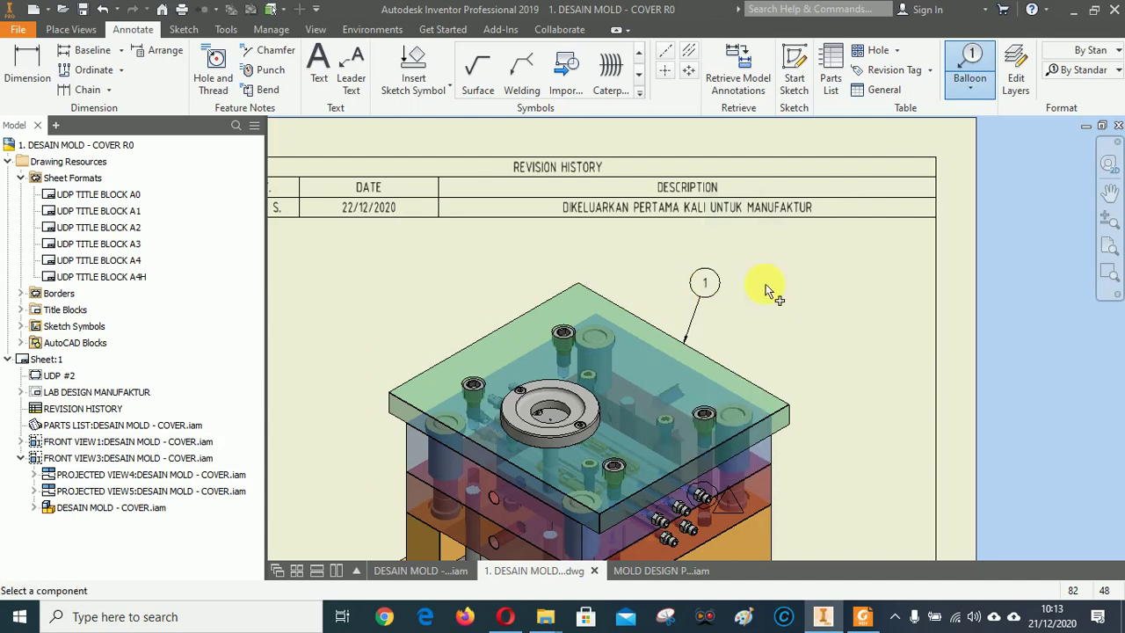
{"action": "right_click", "coordinate": [786, 264]}
{"action": "left_click", "coordinate": [709, 266]}
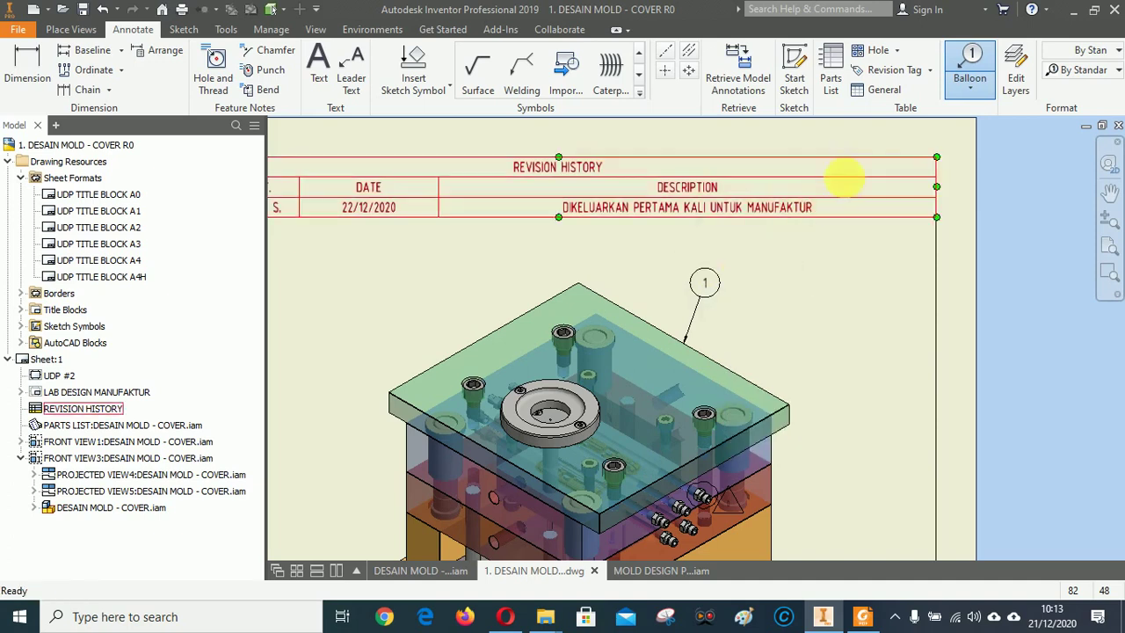
Check in the Foxit Reader reference which parts list items share the top plate's balloon leader, and return to the Inventor drawing.
{"action": "scroll", "coordinate": [844, 180], "scroll_direction": "down", "scroll_amount": 5}
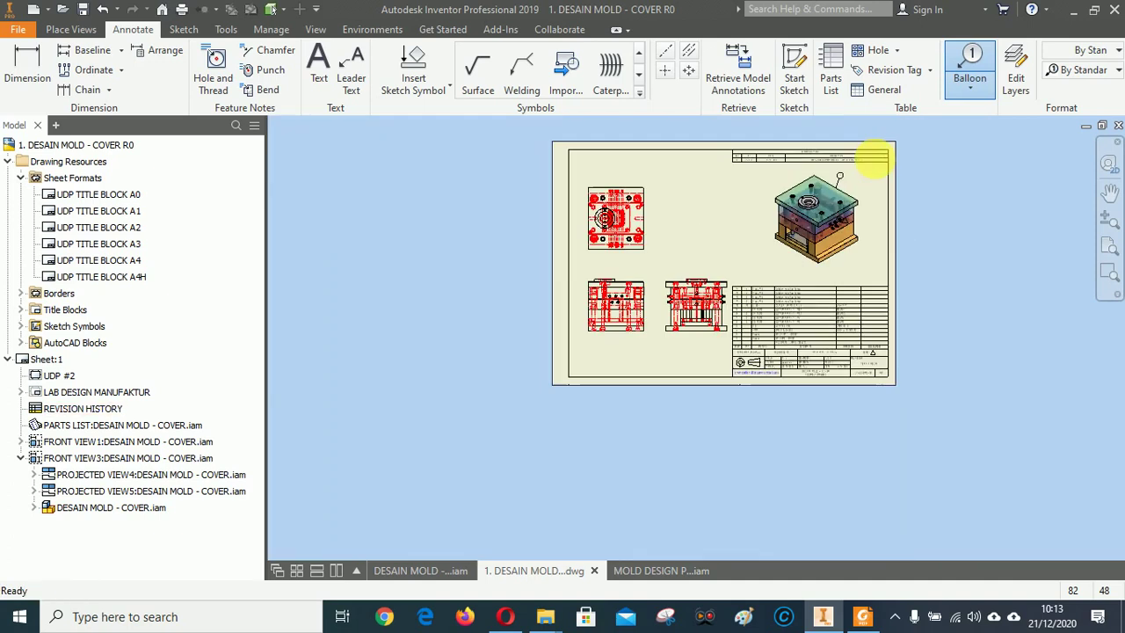
{"action": "left_click", "coordinate": [854, 619]}
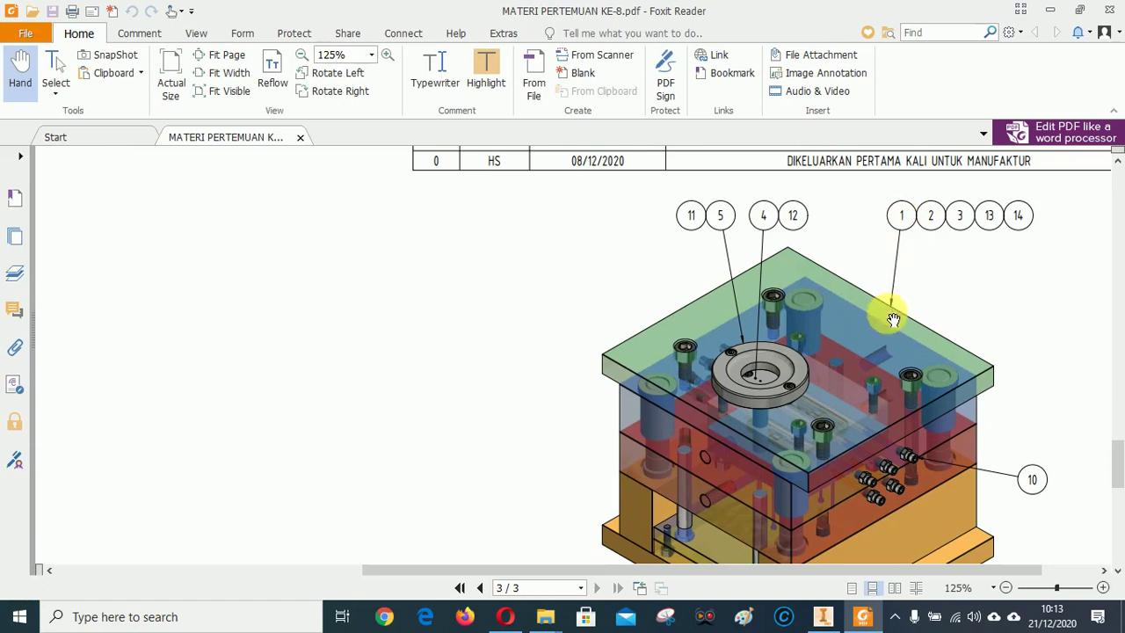
{"action": "scroll", "coordinate": [777, 218], "scroll_direction": "up", "scroll_amount": 3}
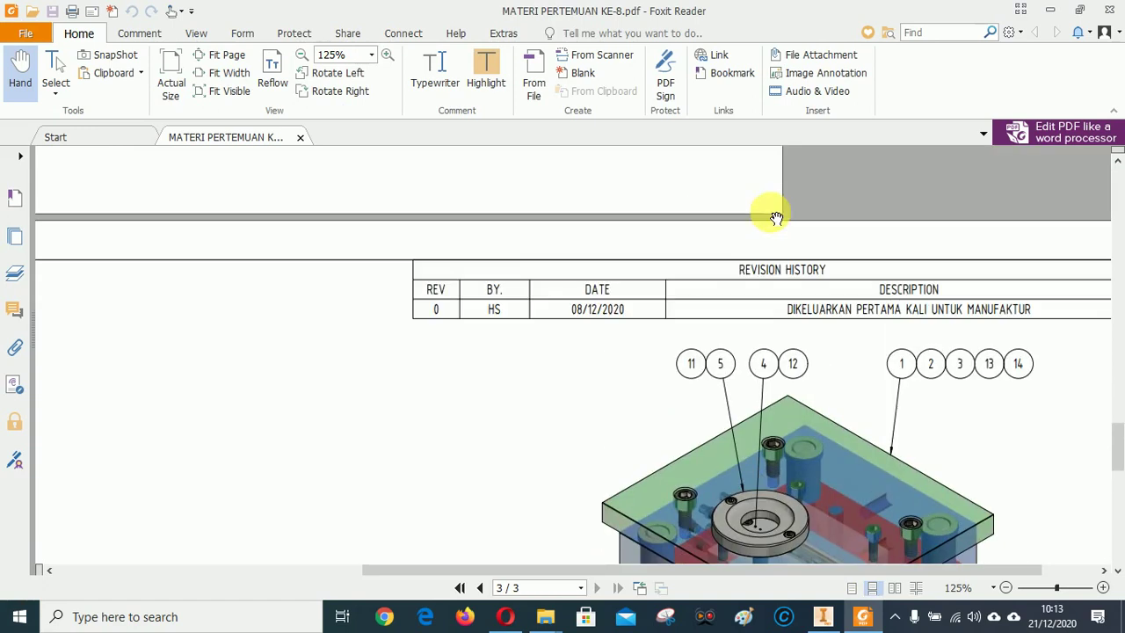
{"action": "scroll", "coordinate": [779, 284], "scroll_direction": "down", "scroll_amount": 4}
{"action": "scroll", "coordinate": [780, 285], "scroll_direction": "down", "scroll_amount": 3}
{"action": "scroll", "coordinate": [782, 288], "scroll_direction": "up", "scroll_amount": 4}
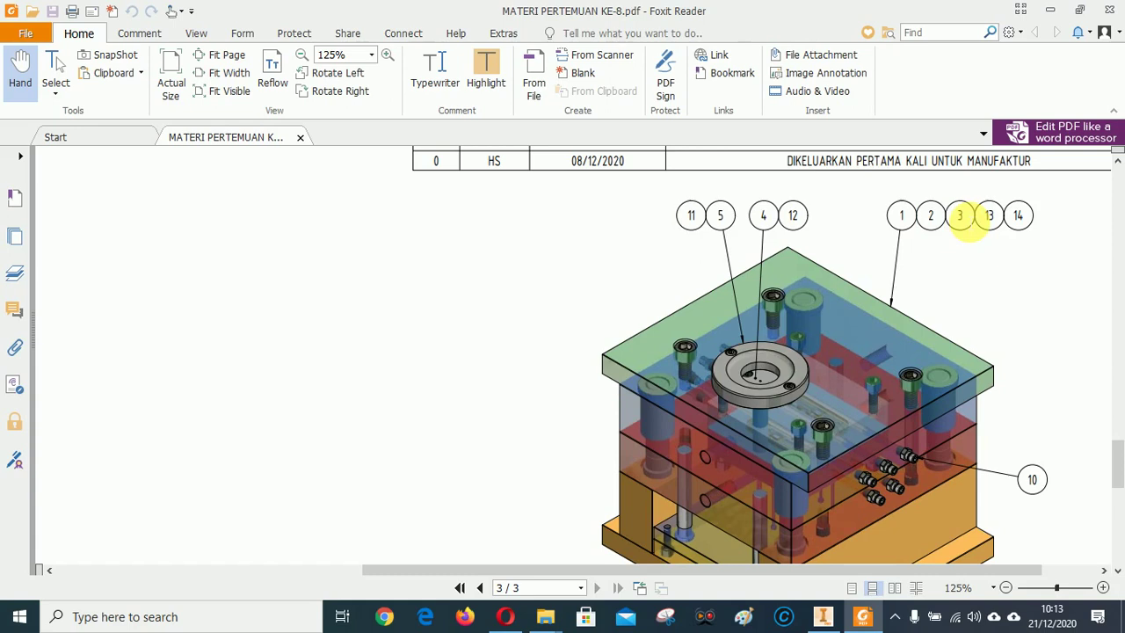
{"action": "scroll", "coordinate": [834, 350], "scroll_direction": "down", "scroll_amount": 10}
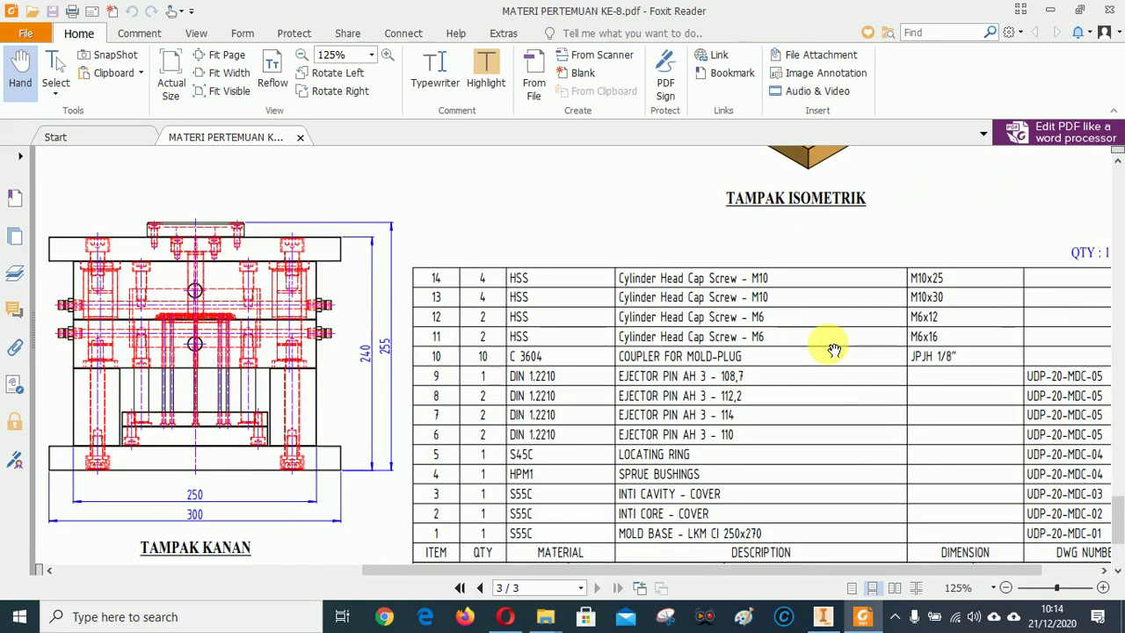
{"action": "scroll", "coordinate": [834, 349], "scroll_direction": "up", "scroll_amount": 10}
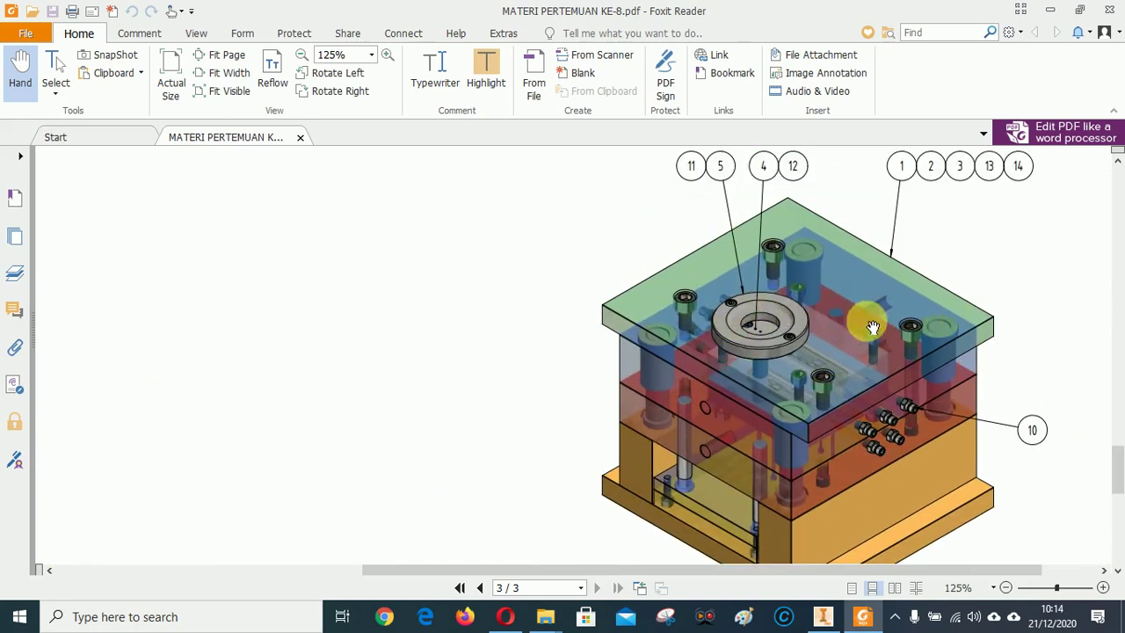
{"action": "scroll", "coordinate": [869, 322], "scroll_direction": "up", "scroll_amount": 1}
{"action": "scroll", "coordinate": [866, 327], "scroll_direction": "down", "scroll_amount": 5}
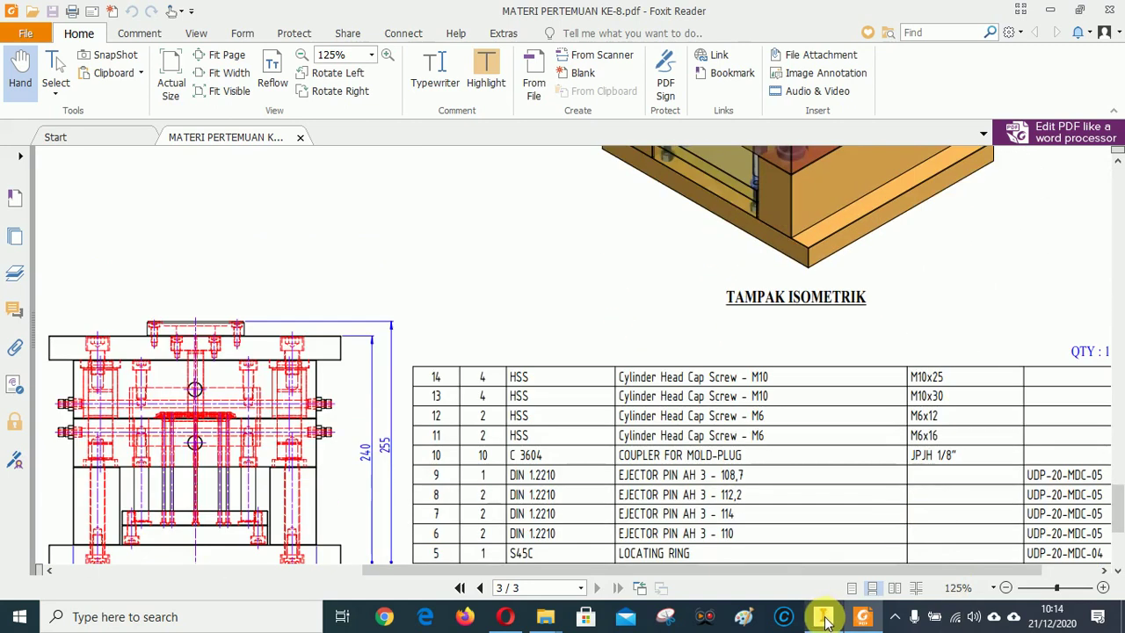
{"action": "left_click", "coordinate": [824, 618]}
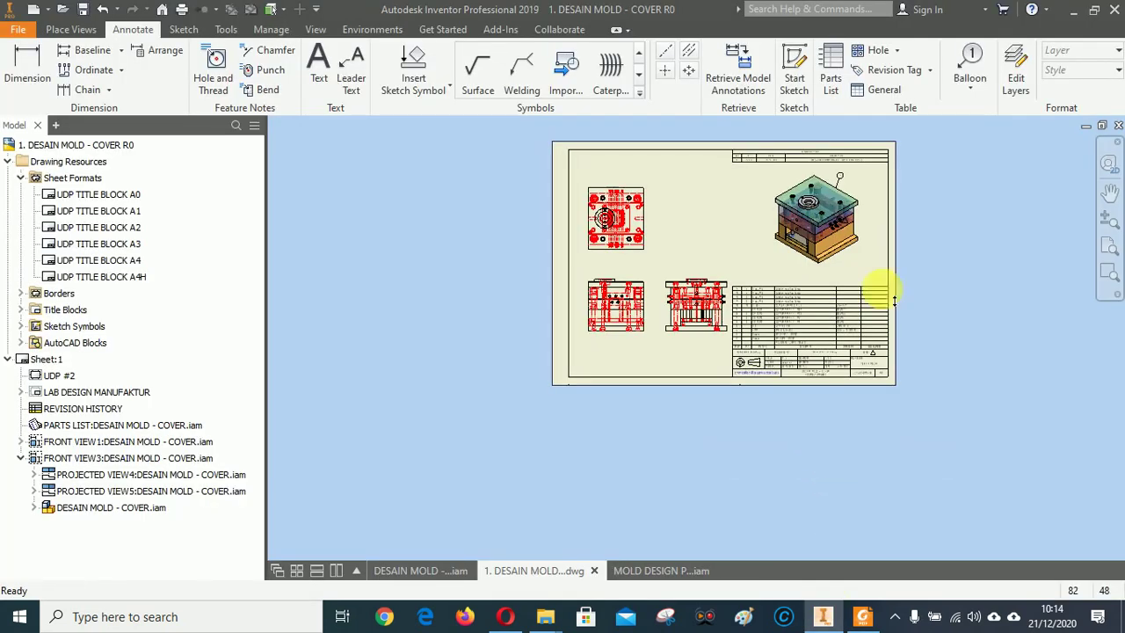
Attach items 2 (INTI CORE - COVER) and 3 (INTI CAVITY - COVER) from the list to the top plate's balloon.
{"action": "scroll", "coordinate": [799, 186], "scroll_direction": "up", "scroll_amount": 3}
{"action": "scroll", "coordinate": [839, 387], "scroll_direction": "down", "scroll_amount": 3}
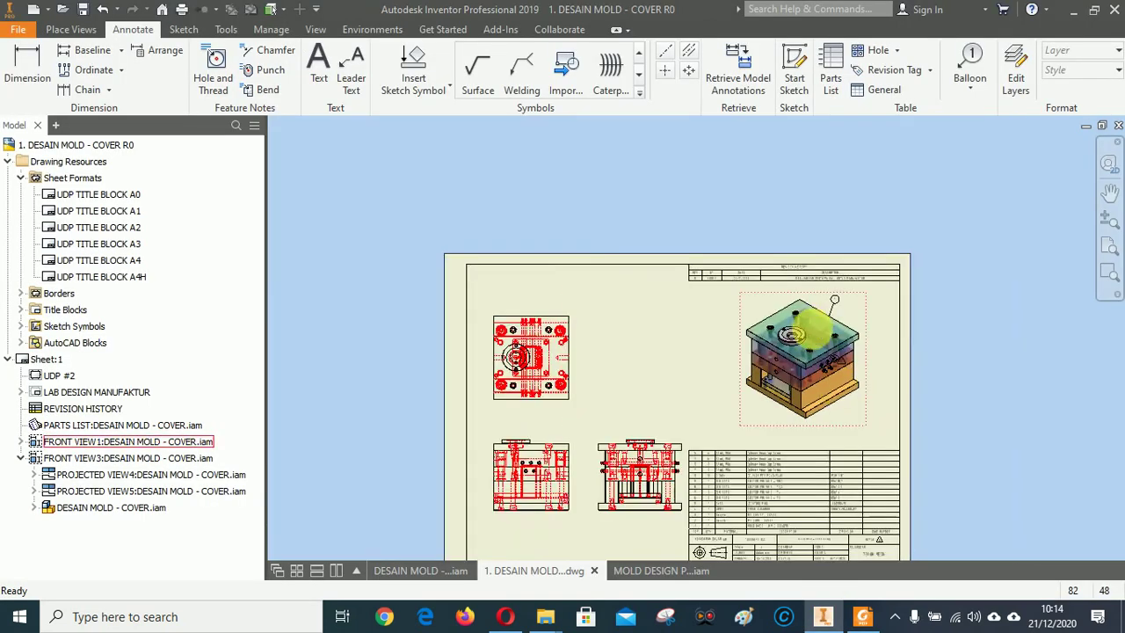
{"action": "scroll", "coordinate": [813, 329], "scroll_direction": "up", "scroll_amount": 5}
{"action": "scroll", "coordinate": [720, 352], "scroll_direction": "down", "scroll_amount": 3}
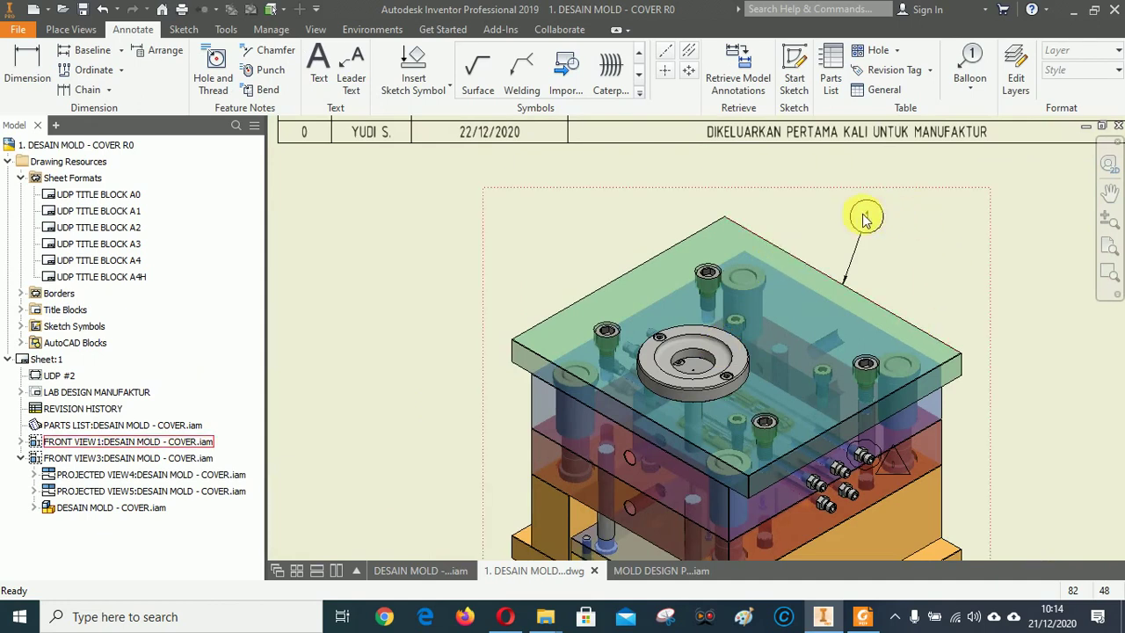
{"action": "right_click", "coordinate": [866, 218]}
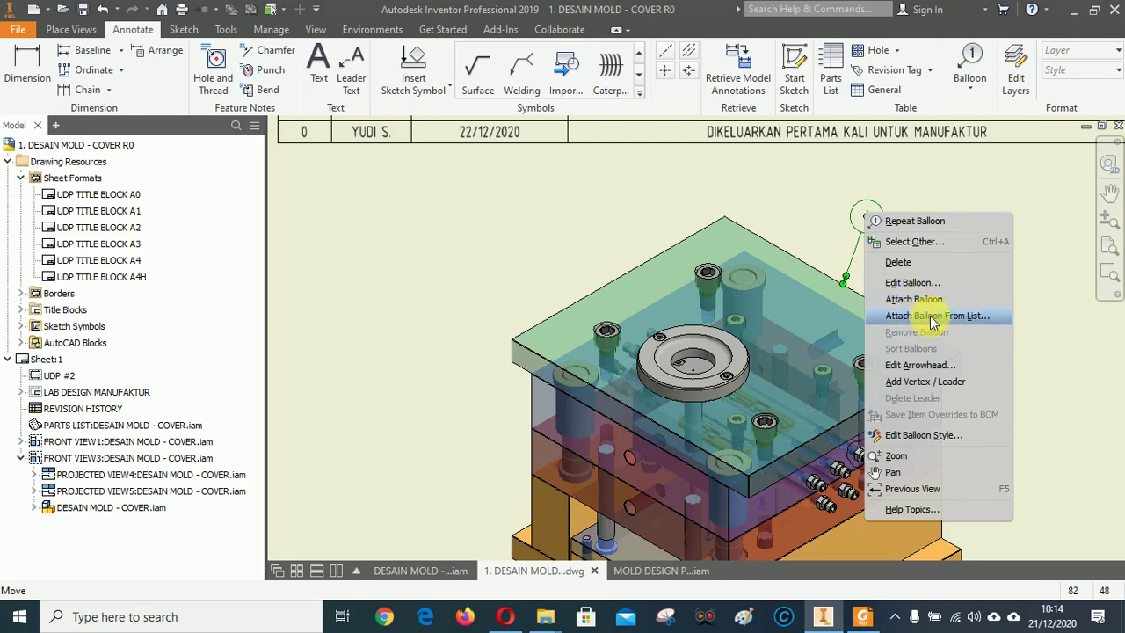
{"action": "left_click", "coordinate": [929, 315]}
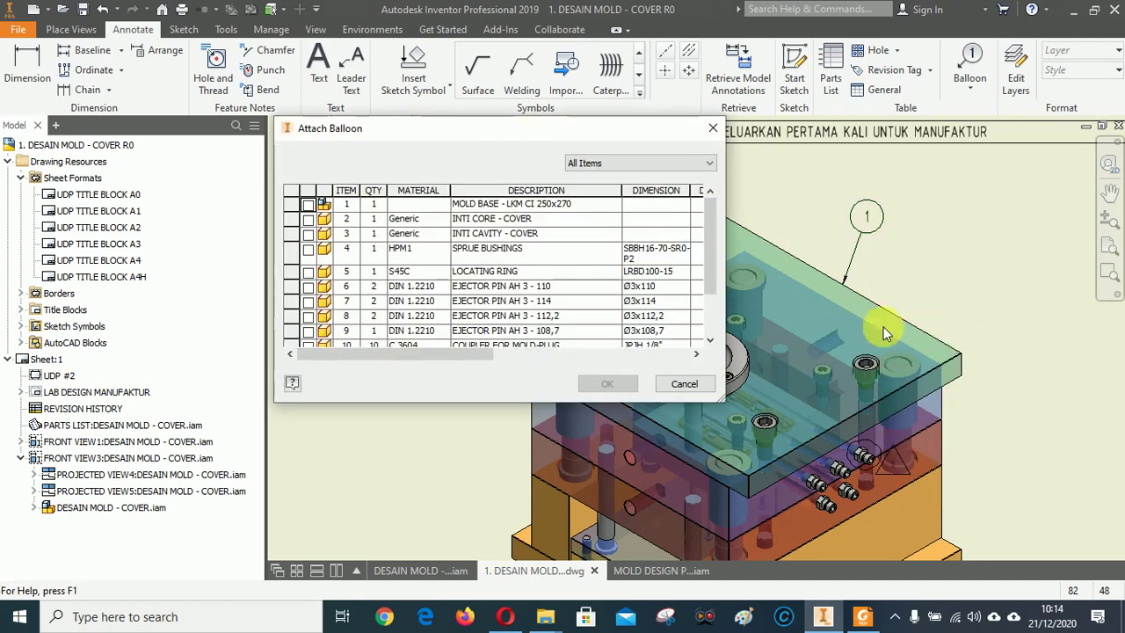
{"action": "left_click", "coordinate": [309, 220]}
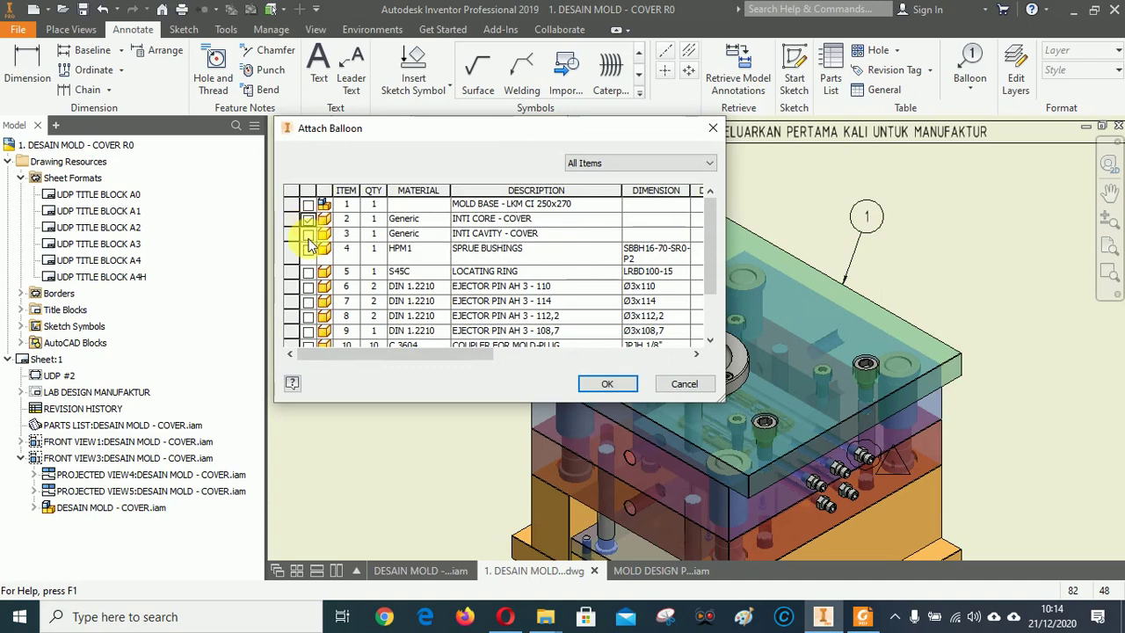
{"action": "left_click", "coordinate": [308, 235]}
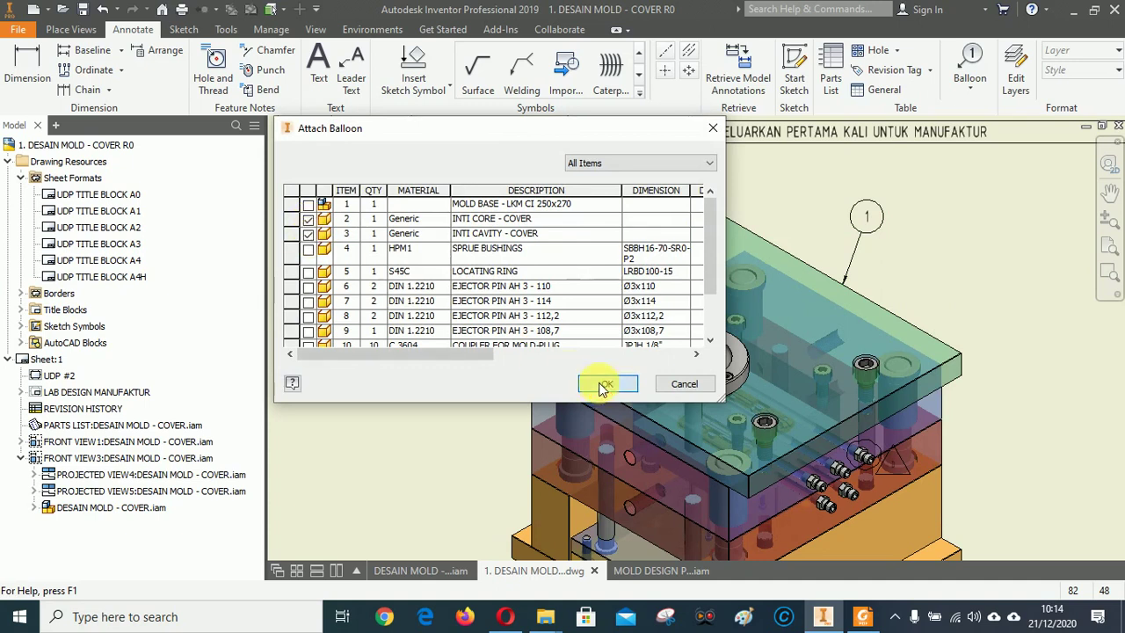
{"action": "left_click", "coordinate": [603, 383]}
{"action": "key", "text": "Escape"}
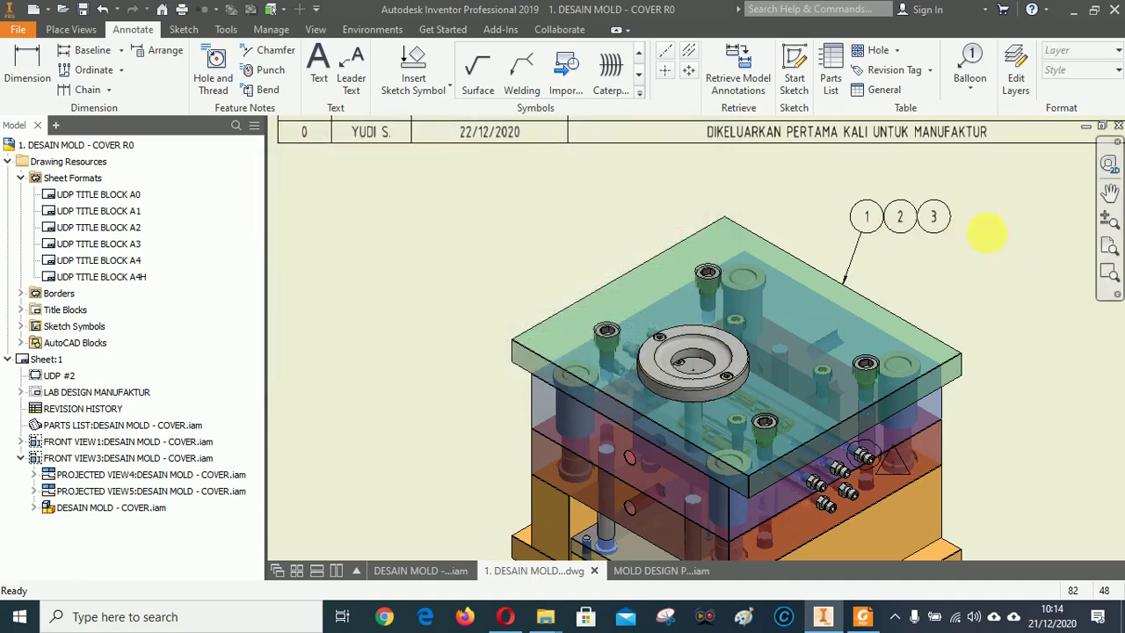
Attach the Cylinder Head Cap Screw items 13 and 14 from the list to the top plate's balloon row.
{"action": "scroll", "coordinate": [781, 255], "scroll_direction": "down", "scroll_amount": 5}
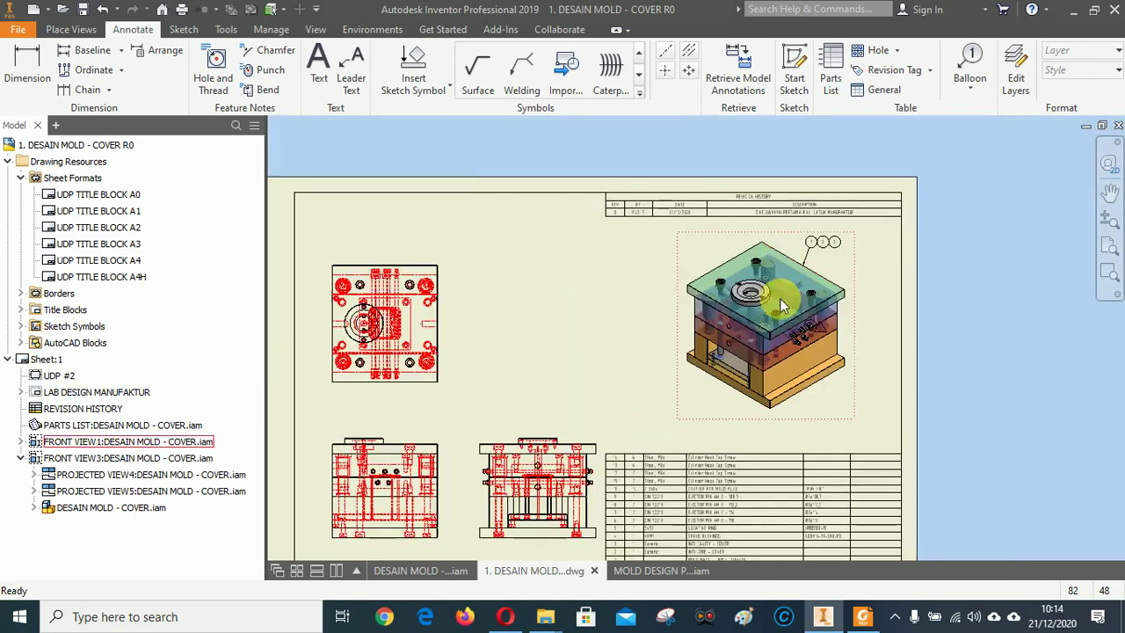
{"action": "scroll", "coordinate": [779, 306], "scroll_direction": "up", "scroll_amount": 4}
{"action": "scroll", "coordinate": [779, 307], "scroll_direction": "down", "scroll_amount": 3}
{"action": "scroll", "coordinate": [652, 341], "scroll_direction": "down", "scroll_amount": 4}
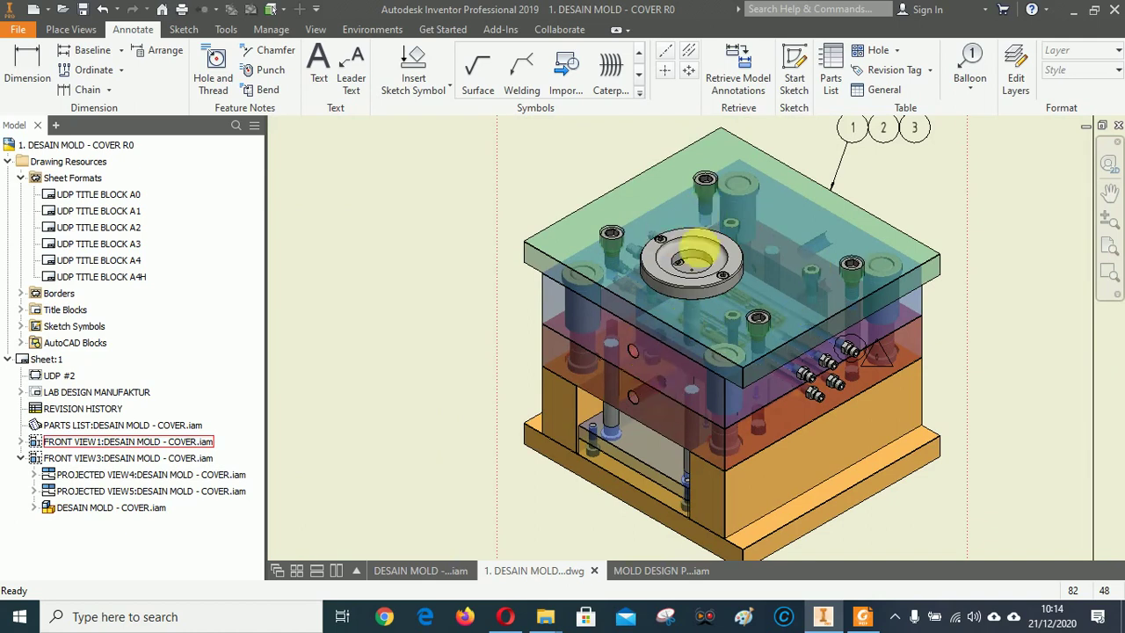
{"action": "scroll", "coordinate": [642, 410], "scroll_direction": "down", "scroll_amount": 2}
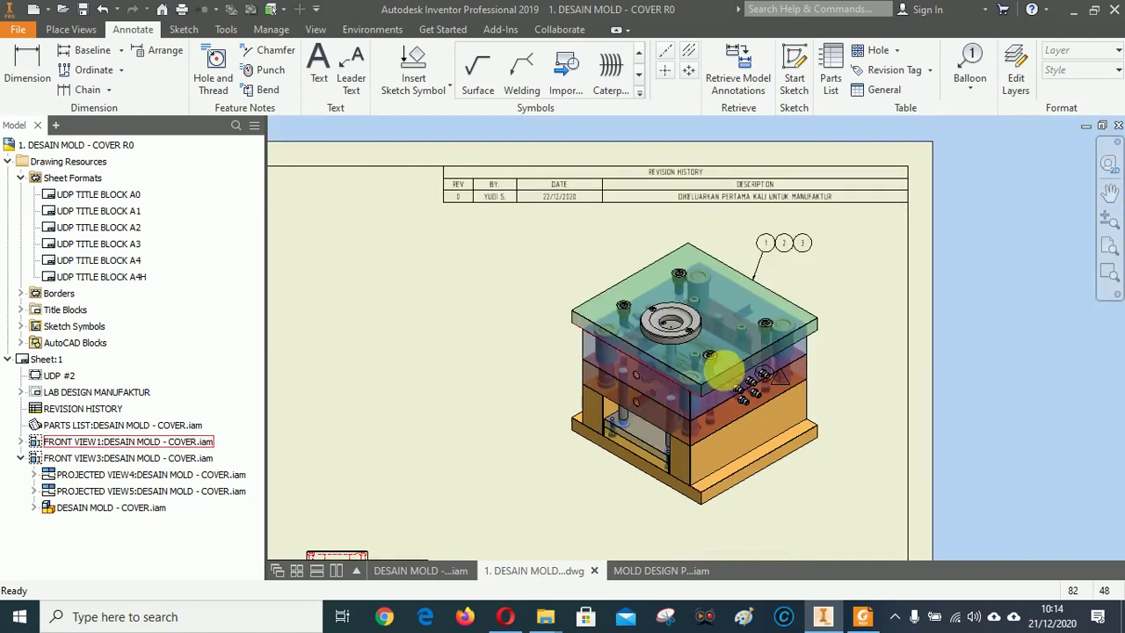
{"action": "right_click", "coordinate": [801, 242]}
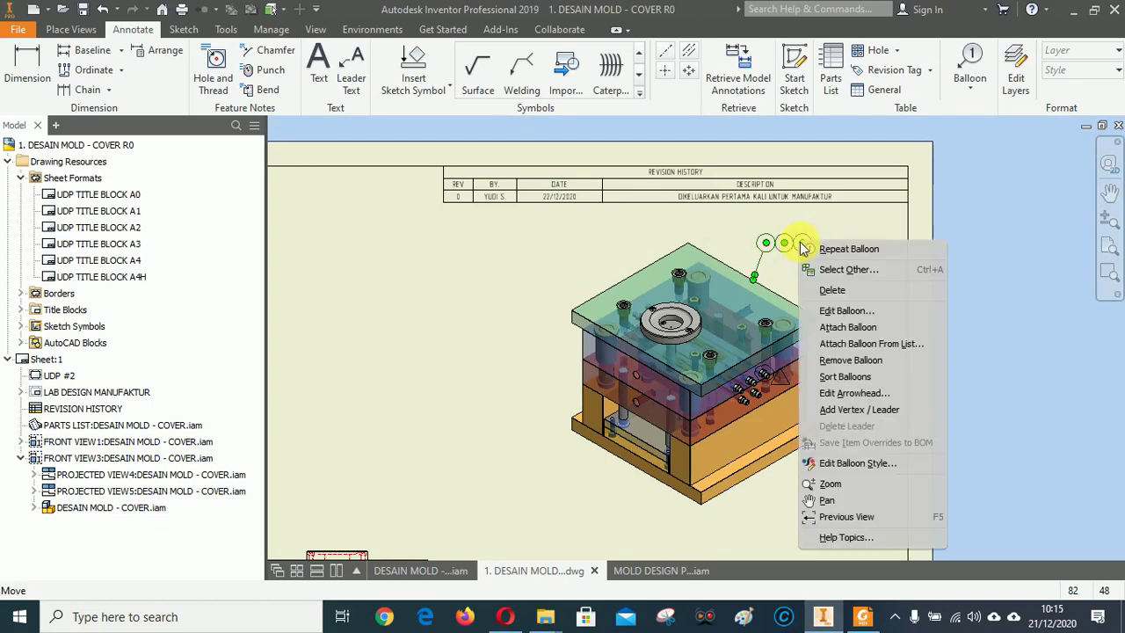
{"action": "left_click", "coordinate": [849, 348]}
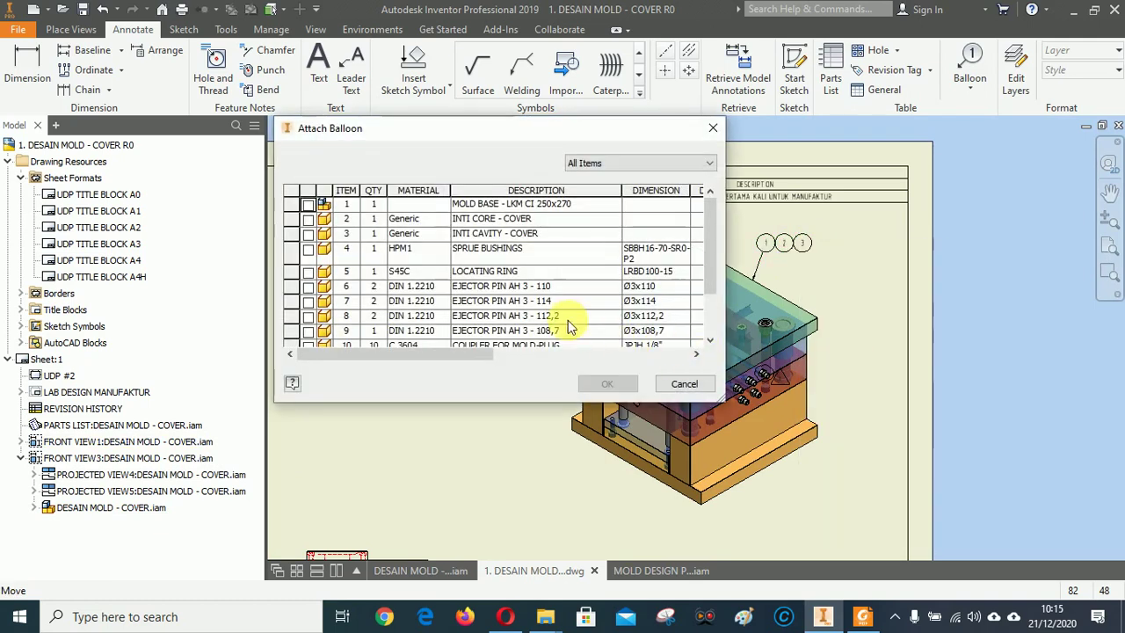
{"action": "scroll", "coordinate": [519, 299], "scroll_direction": "down", "scroll_amount": 2}
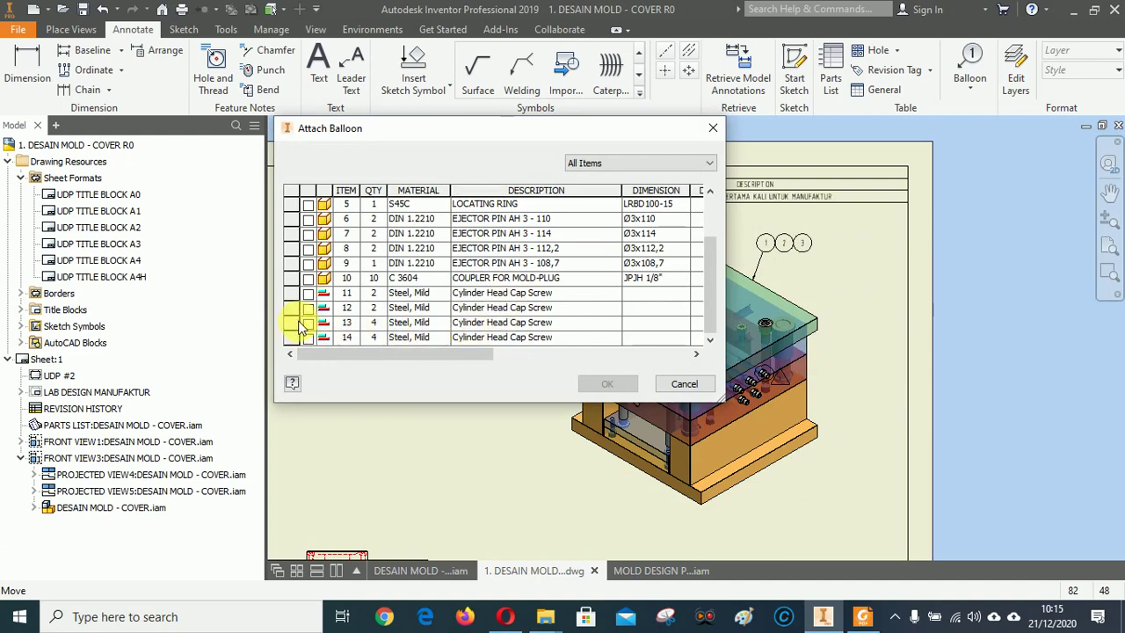
{"action": "left_click", "coordinate": [308, 322]}
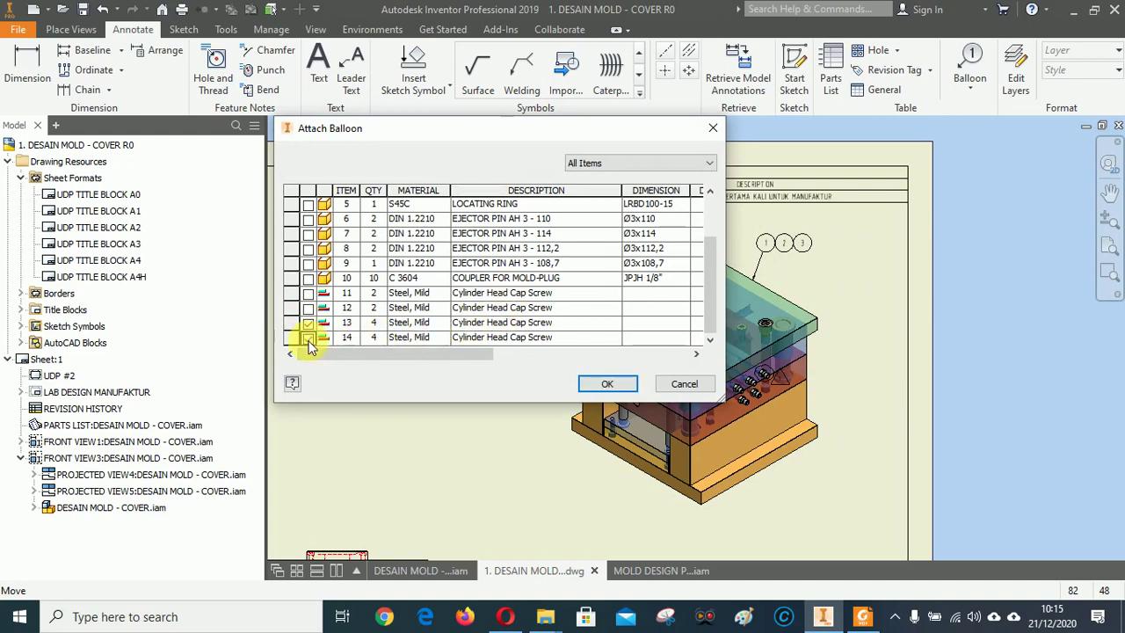
{"action": "left_click", "coordinate": [308, 337]}
{"action": "left_click", "coordinate": [607, 383]}
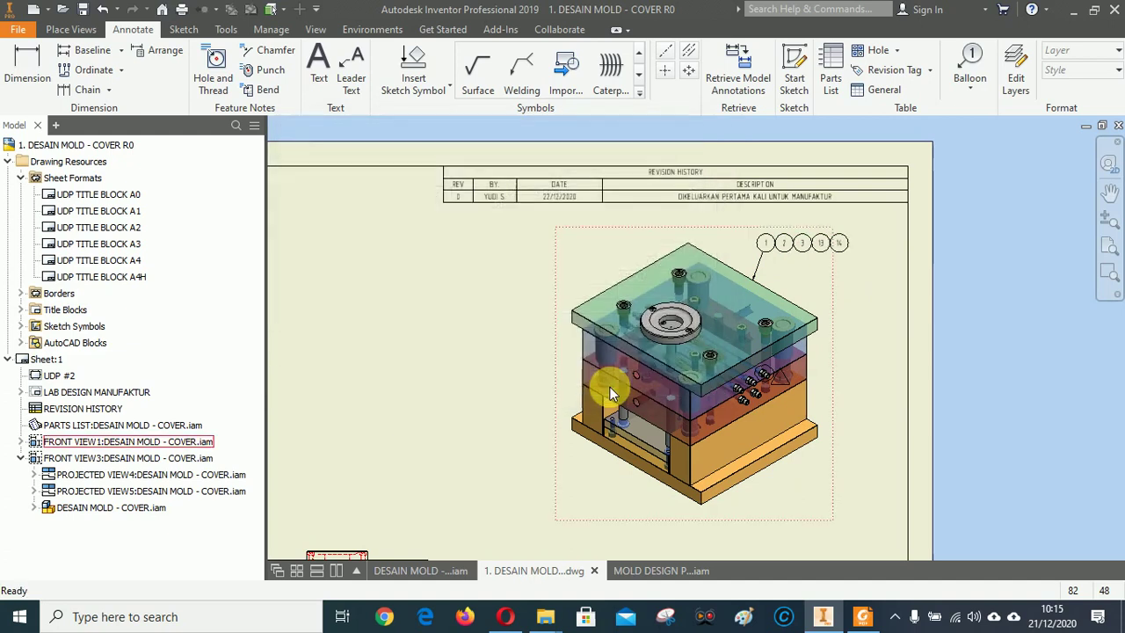
Examine the order and alignment of the attached balloons on the top plate's leader.
{"action": "scroll", "coordinate": [808, 247], "scroll_direction": "up", "scroll_amount": 5}
{"action": "left_click", "coordinate": [663, 250]}
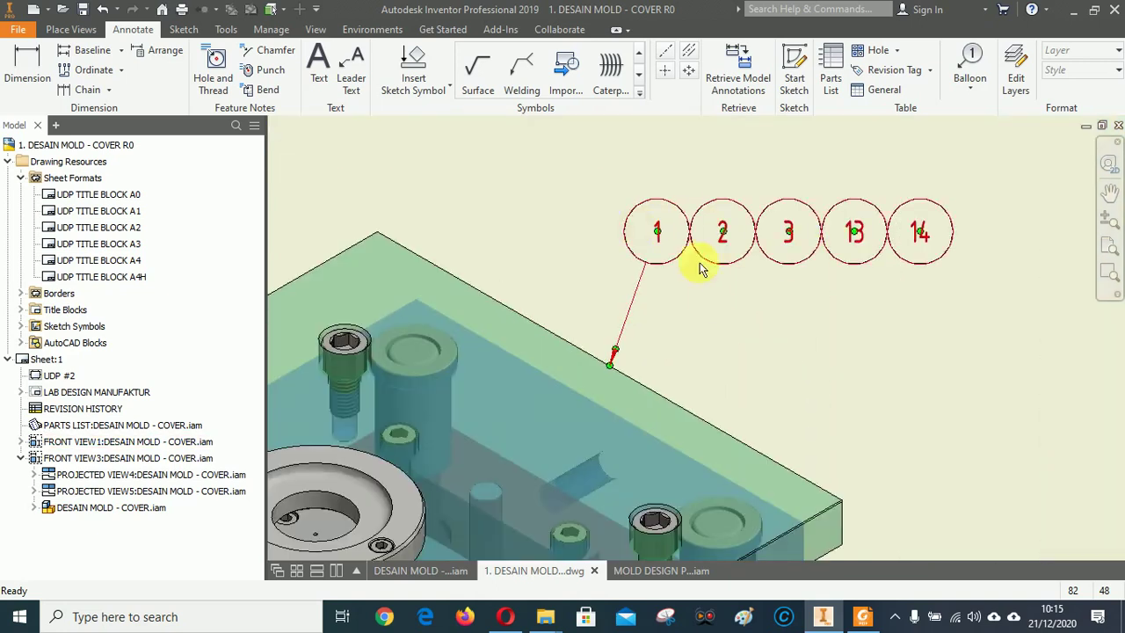
{"action": "scroll", "coordinate": [701, 273], "scroll_direction": "down", "scroll_amount": 3}
{"action": "scroll", "coordinate": [730, 273], "scroll_direction": "up", "scroll_amount": 3}
{"action": "scroll", "coordinate": [741, 276], "scroll_direction": "down", "scroll_amount": 3}
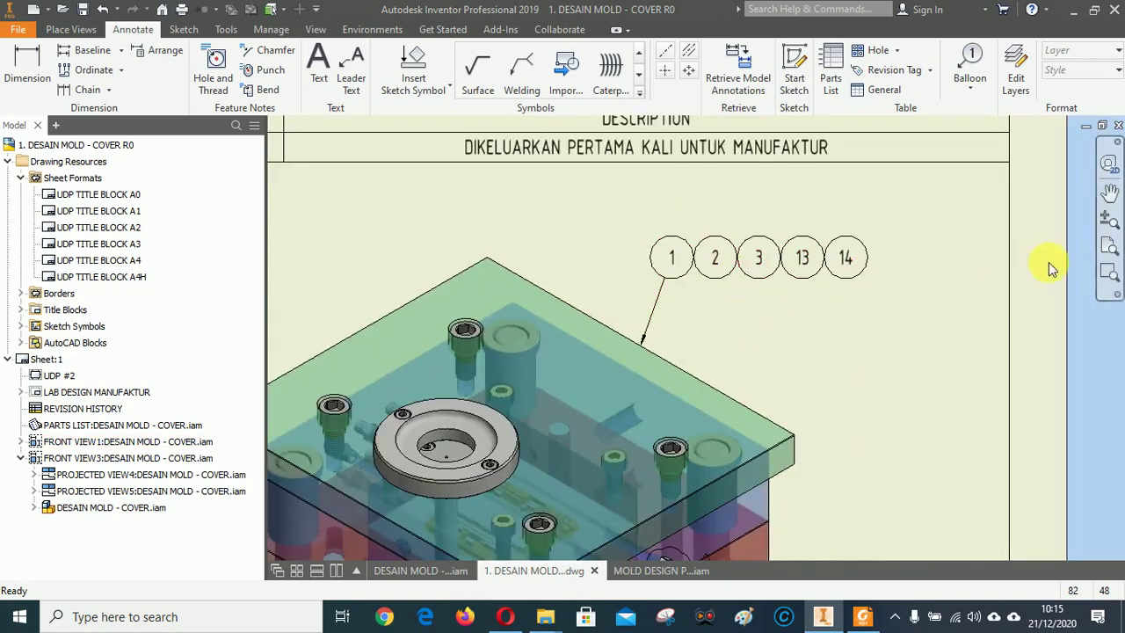
{"action": "left_click", "coordinate": [673, 257]}
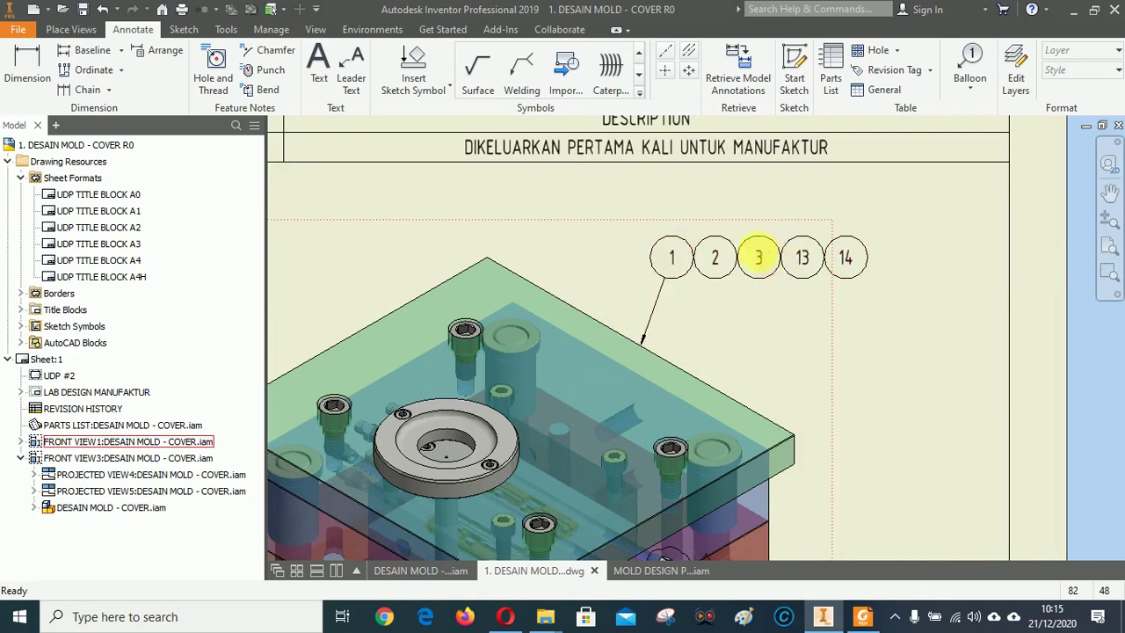
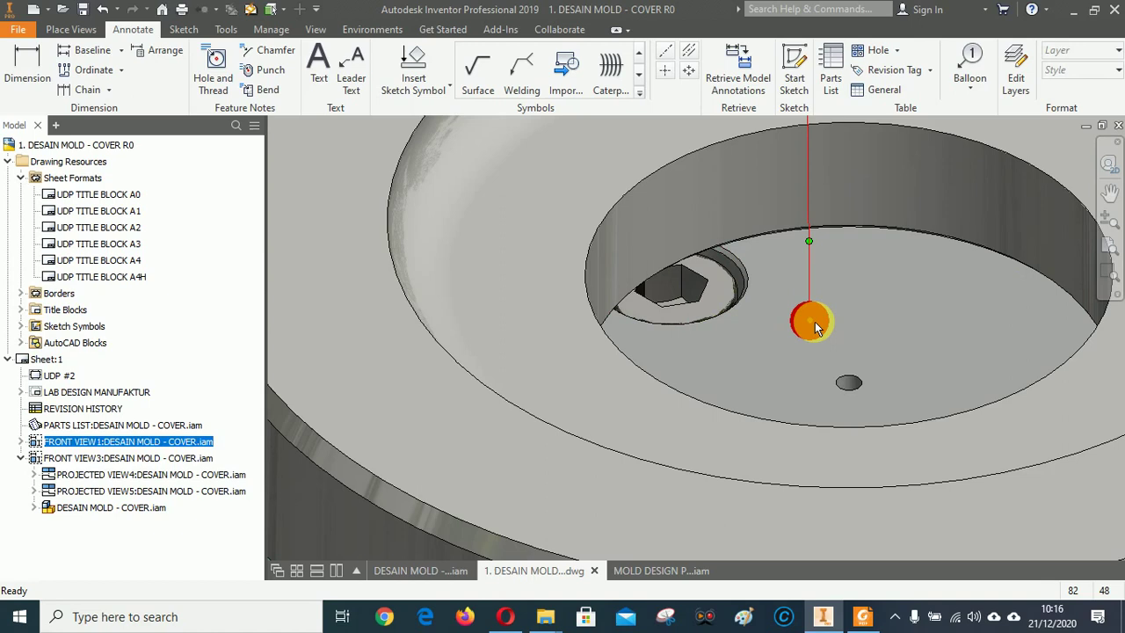
Fine-tune the item 4 balloon by shifting it slightly sideways above the mold, with its leader ending inside the locating ring's opening.
{"action": "left_click", "coordinate": [814, 325]}
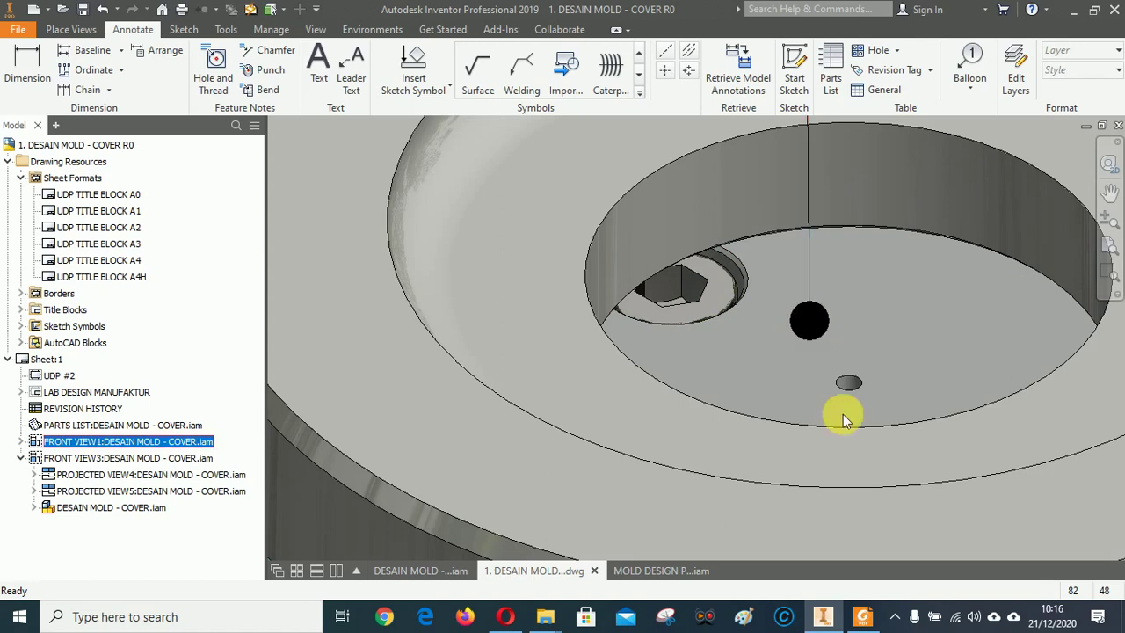
{"action": "scroll", "coordinate": [728, 420], "scroll_direction": "down", "scroll_amount": 10}
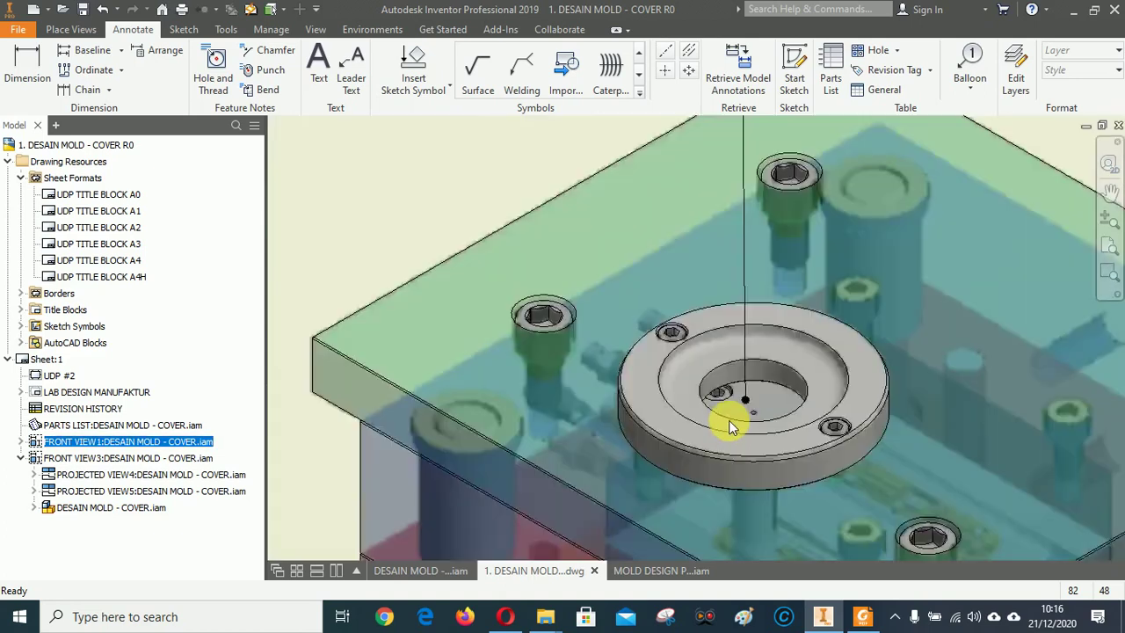
{"action": "scroll", "coordinate": [728, 420], "scroll_direction": "up", "scroll_amount": 4}
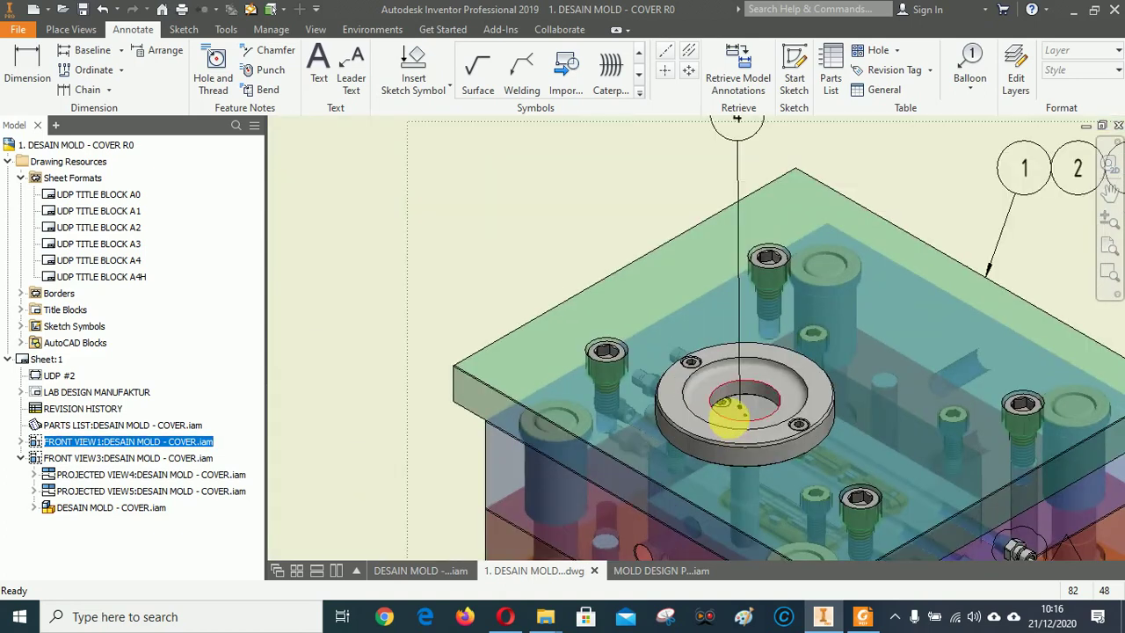
{"action": "scroll", "coordinate": [726, 422], "scroll_direction": "down", "scroll_amount": 4}
{"action": "scroll", "coordinate": [734, 375], "scroll_direction": "up", "scroll_amount": 5}
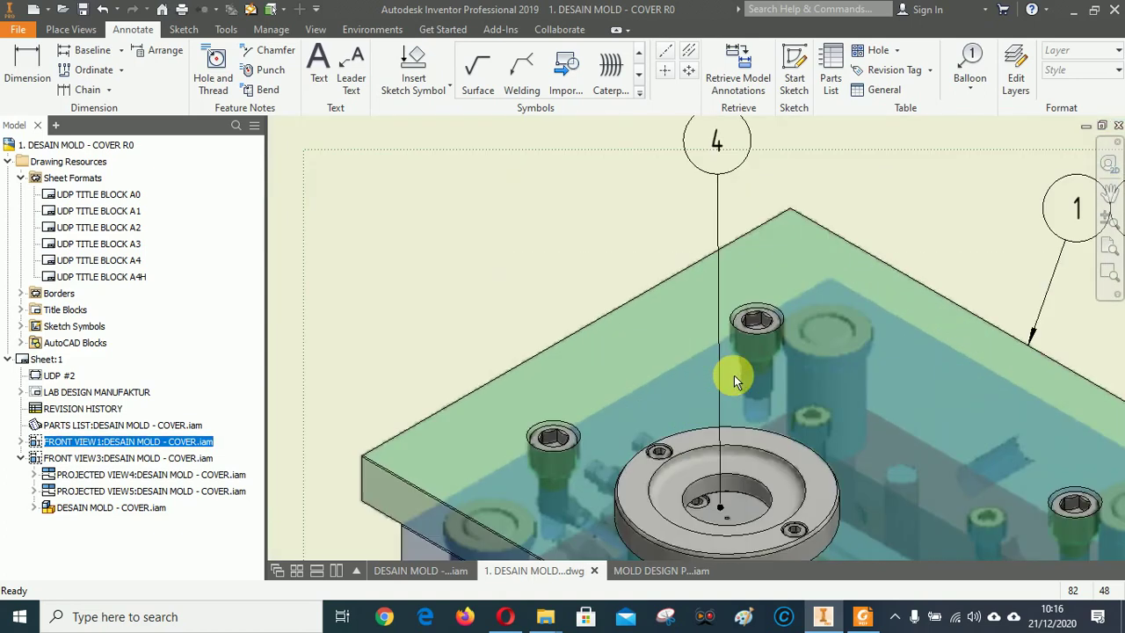
{"action": "left_click_drag", "start_coordinate": [717, 144], "coordinate": [736, 145]}
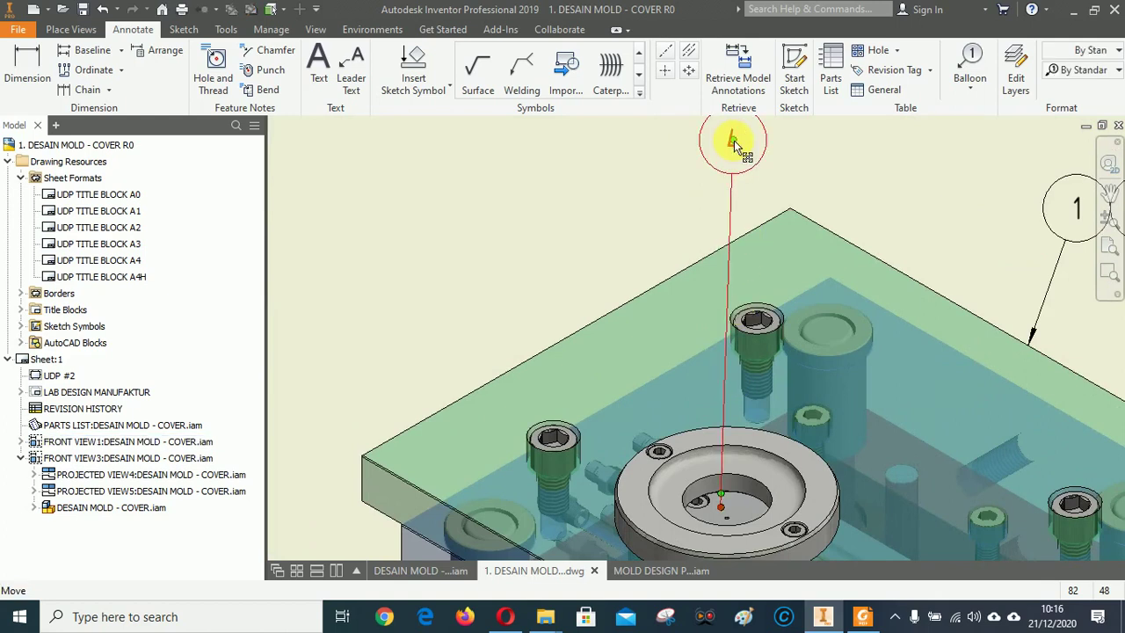
Attach a balloon for the cap screw inside the ring opening (item 12) to the right of the item 4 balloon.
{"action": "right_click", "coordinate": [733, 144]}
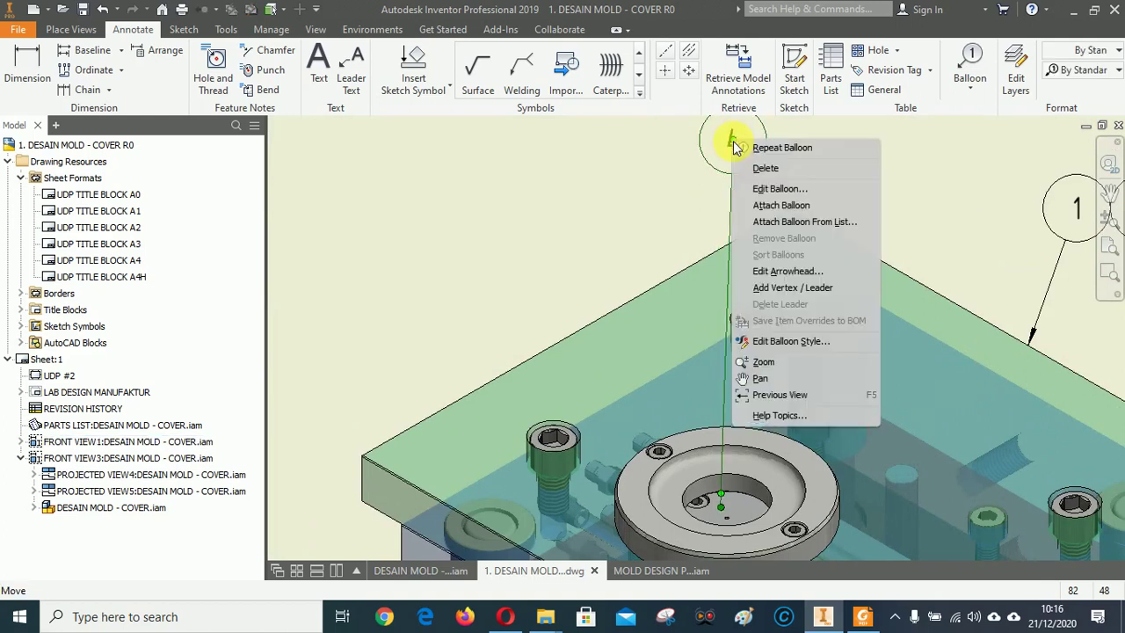
{"action": "left_click", "coordinate": [778, 206]}
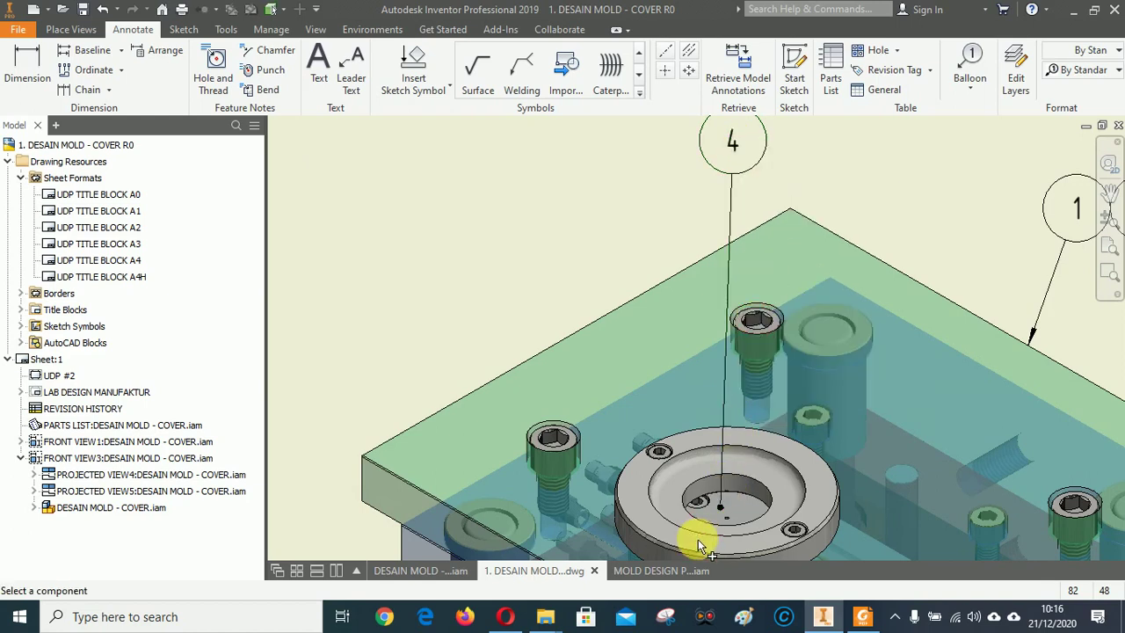
{"action": "scroll", "coordinate": [697, 539], "scroll_direction": "up", "scroll_amount": 5}
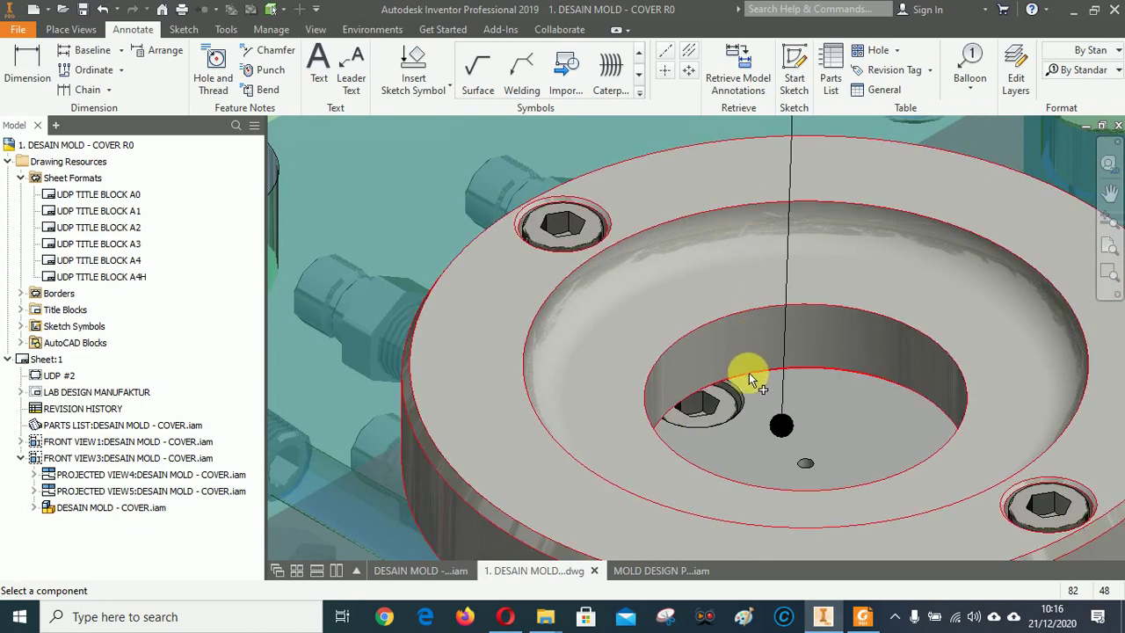
{"action": "left_click", "coordinate": [713, 400]}
{"action": "scroll", "coordinate": [713, 401], "scroll_direction": "down", "scroll_amount": 5}
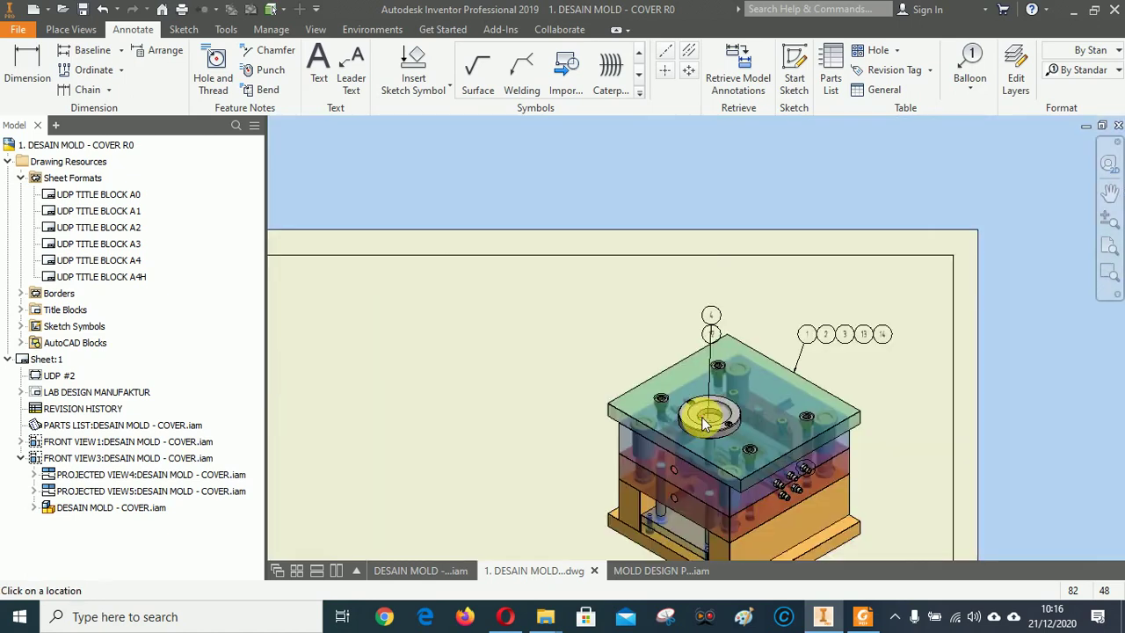
{"action": "scroll", "coordinate": [741, 309], "scroll_direction": "up", "scroll_amount": 5}
{"action": "key", "text": "Escape"}
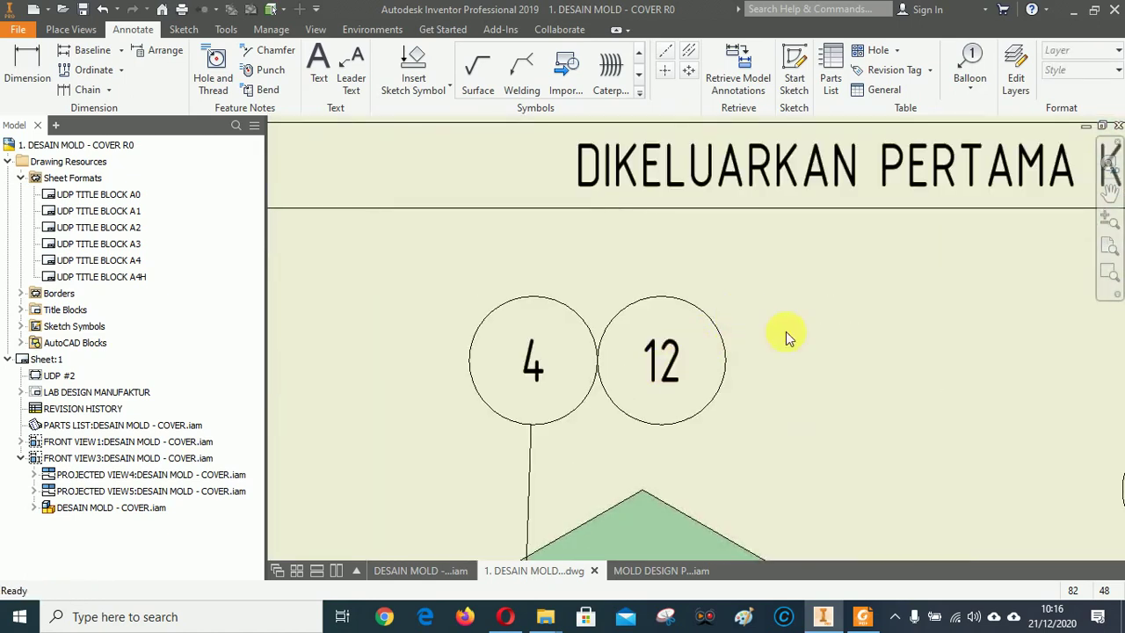
Add a balloon for the locating ring (item 5), aligned level with and to the left of the item 4 balloon.
{"action": "scroll", "coordinate": [835, 299], "scroll_direction": "down", "scroll_amount": 3}
{"action": "scroll", "coordinate": [883, 264], "scroll_direction": "down", "scroll_amount": 4}
{"action": "scroll", "coordinate": [827, 369], "scroll_direction": "up", "scroll_amount": 5}
{"action": "scroll", "coordinate": [783, 374], "scroll_direction": "down", "scroll_amount": 3}
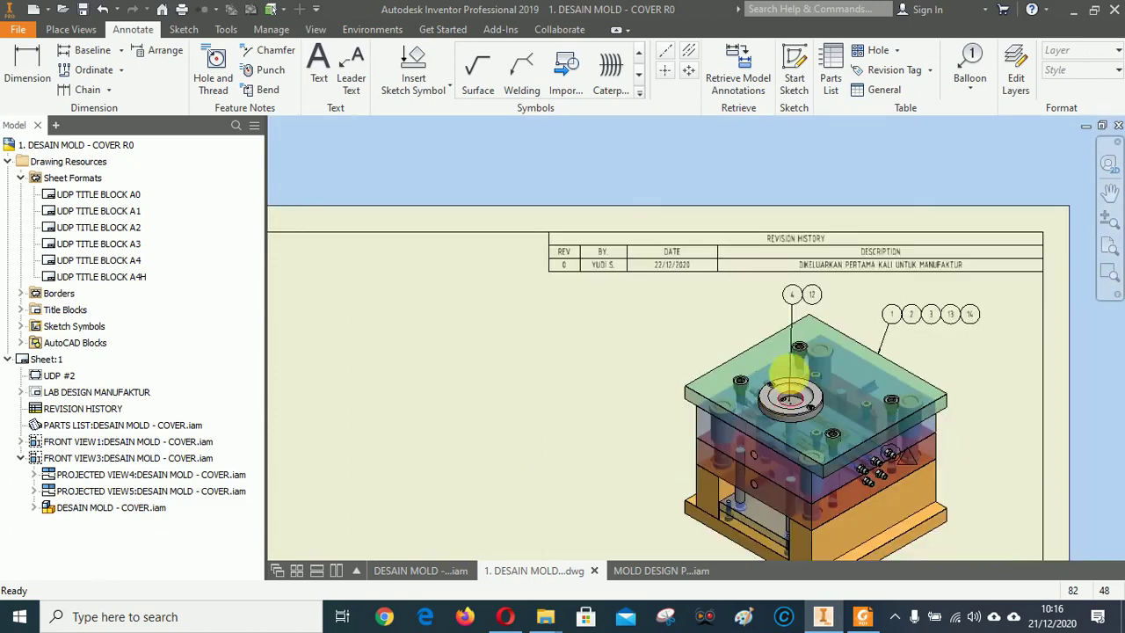
{"action": "scroll", "coordinate": [795, 369], "scroll_direction": "up", "scroll_amount": 2}
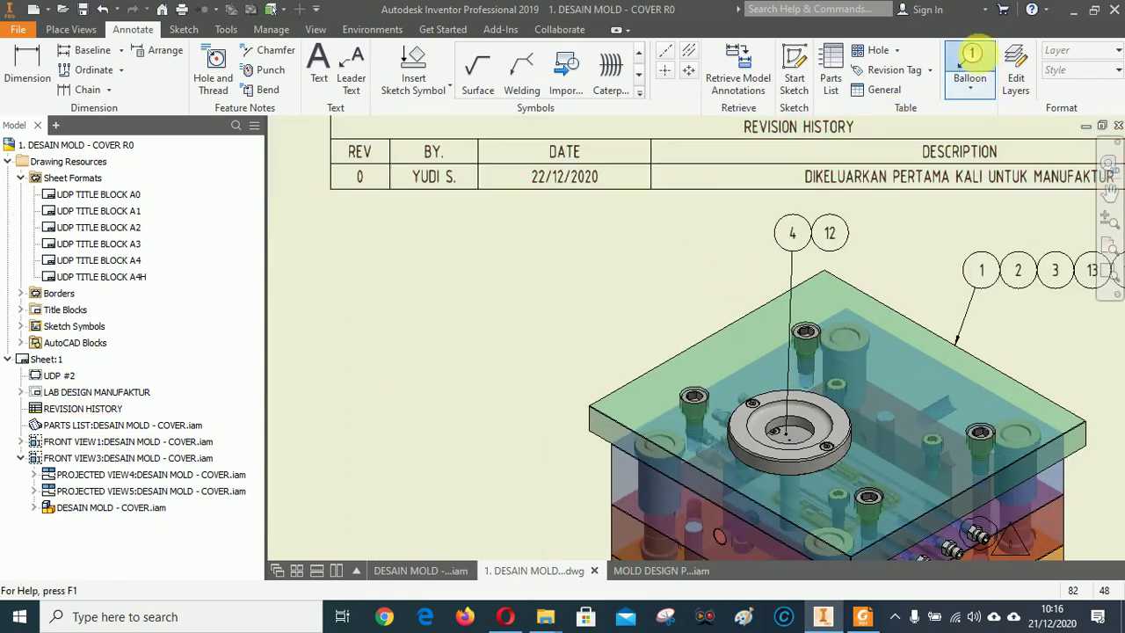
{"action": "left_click", "coordinate": [971, 55]}
{"action": "scroll", "coordinate": [775, 378], "scroll_direction": "up", "scroll_amount": 3}
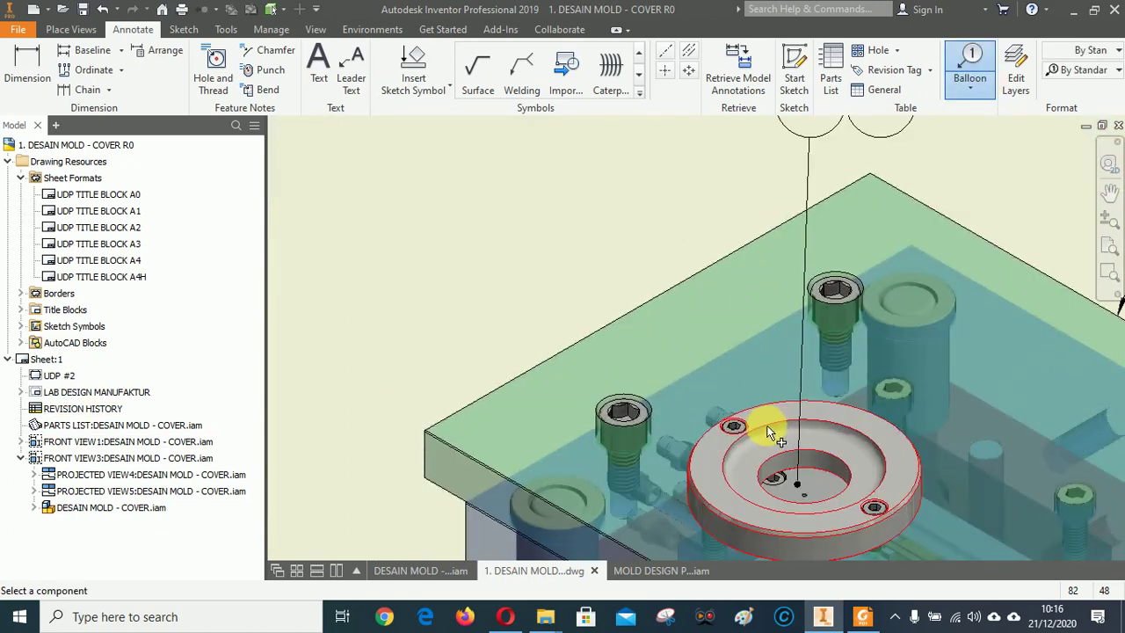
{"action": "left_click", "coordinate": [776, 426]}
{"action": "scroll", "coordinate": [755, 382], "scroll_direction": "down", "scroll_amount": 2}
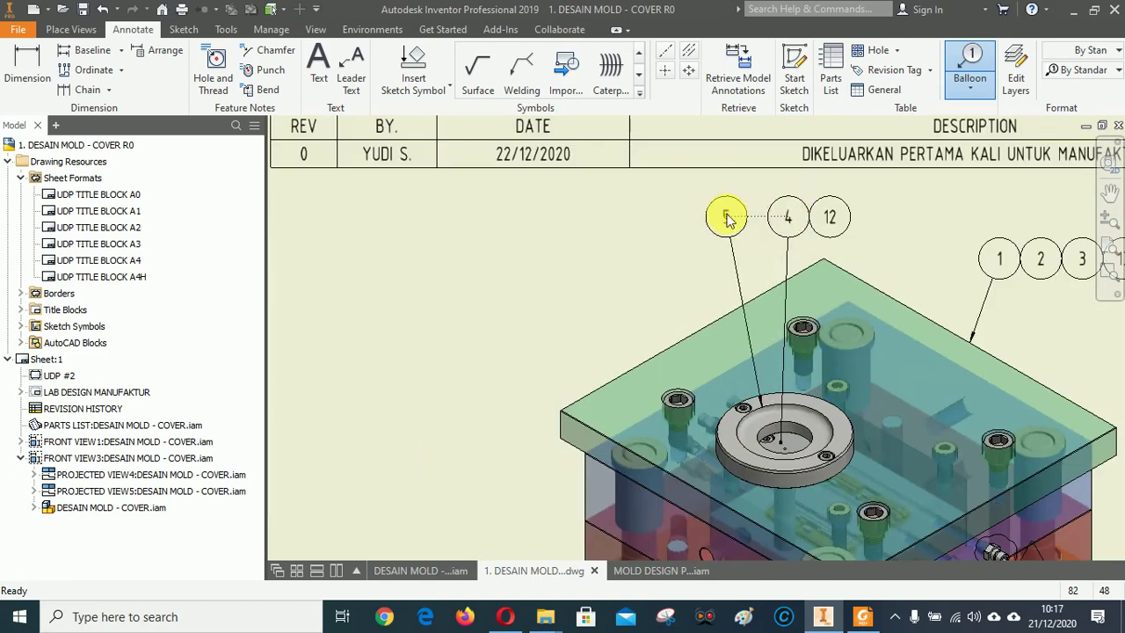
{"action": "left_click", "coordinate": [726, 217]}
{"action": "right_click", "coordinate": [726, 217]}
{"action": "left_click", "coordinate": [642, 269]}
{"action": "right_click", "coordinate": [497, 255]}
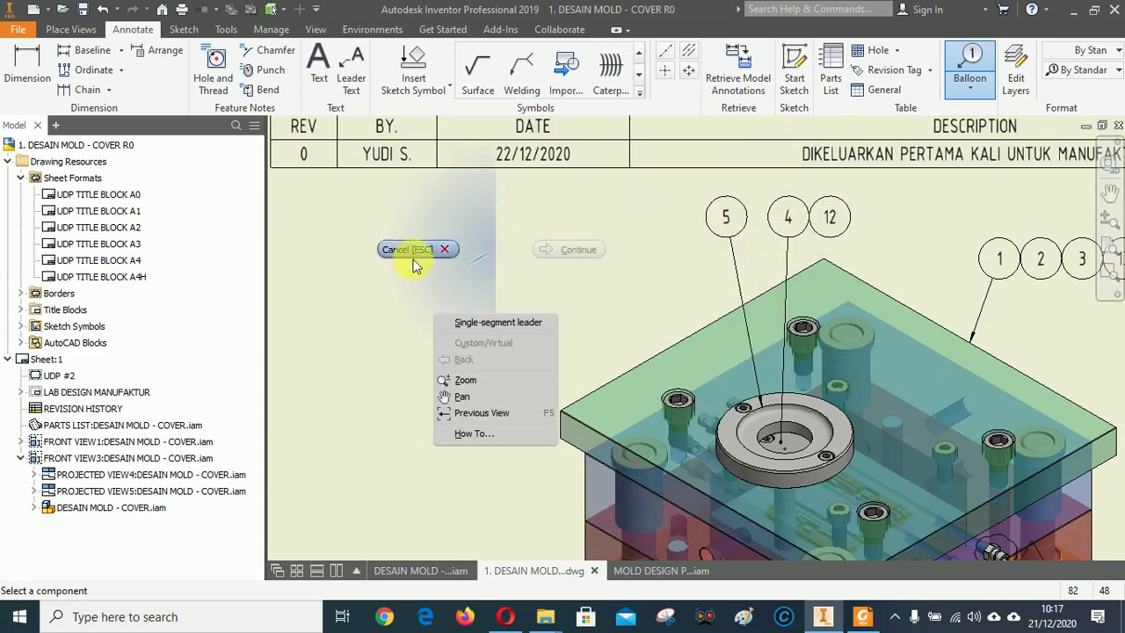
{"action": "left_click", "coordinate": [414, 252]}
Attach a balloon for the cap screw on the ring's upper face (item 11) to the left of the item 5 balloon.
{"action": "scroll", "coordinate": [753, 468], "scroll_direction": "up", "scroll_amount": 5}
{"action": "scroll", "coordinate": [747, 448], "scroll_direction": "down", "scroll_amount": 6}
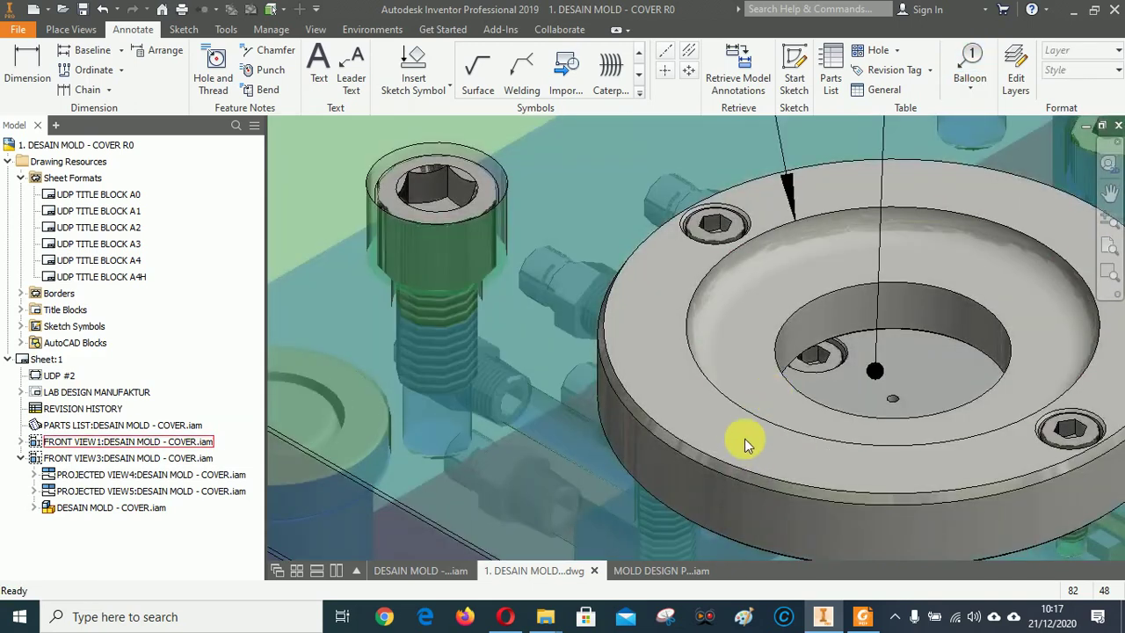
{"action": "scroll", "coordinate": [748, 416], "scroll_direction": "up", "scroll_amount": 2}
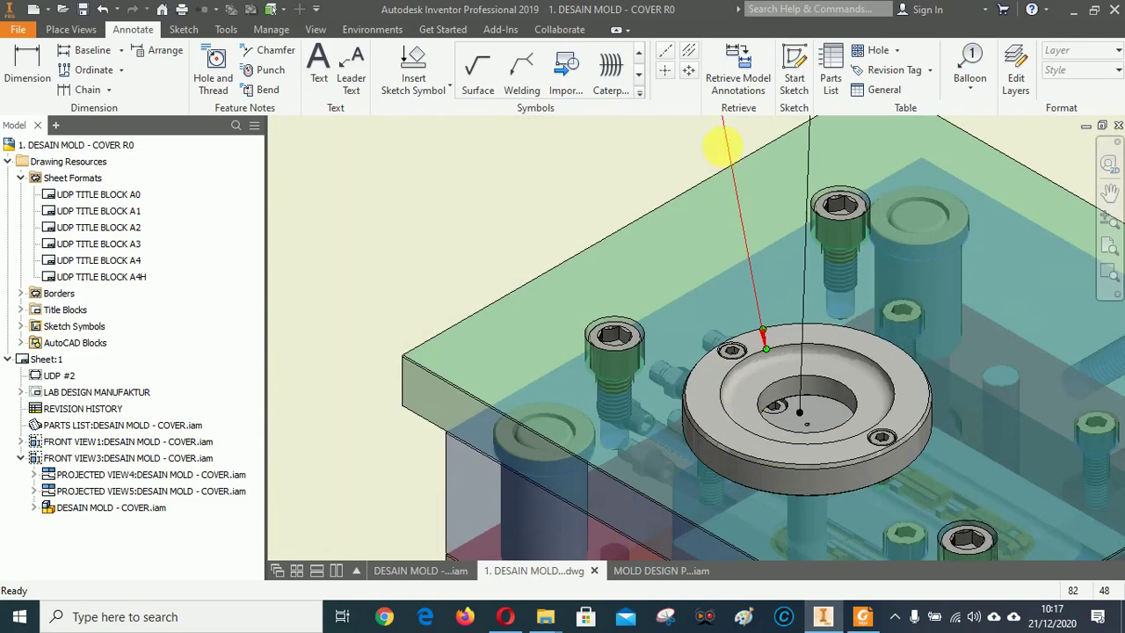
{"action": "scroll", "coordinate": [774, 401], "scroll_direction": "down", "scroll_amount": 4}
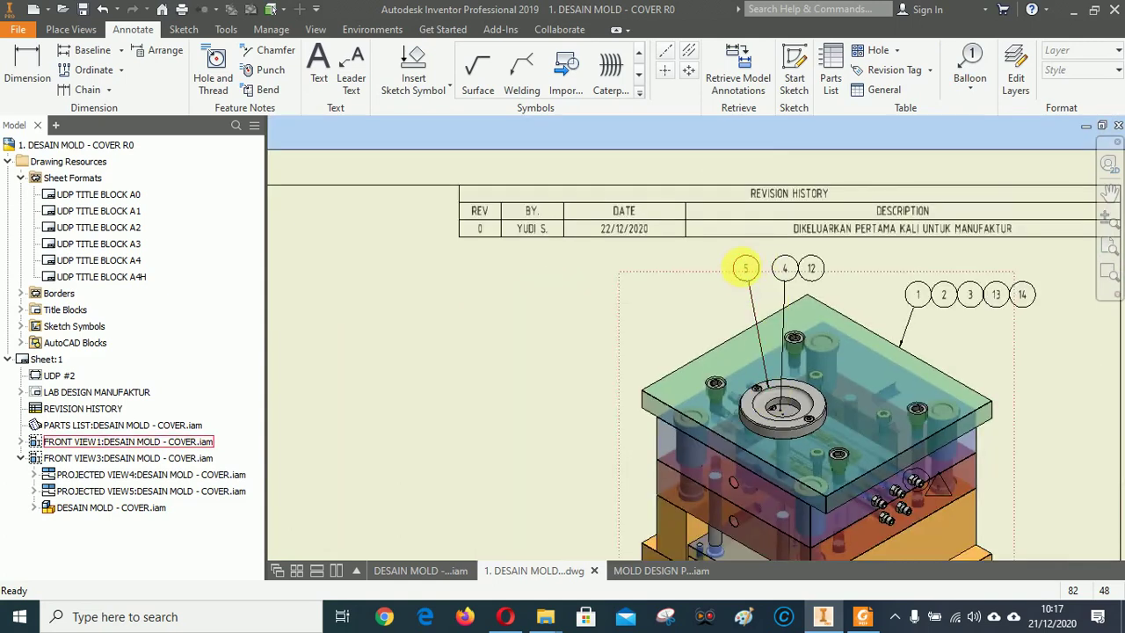
{"action": "right_click", "coordinate": [746, 270]}
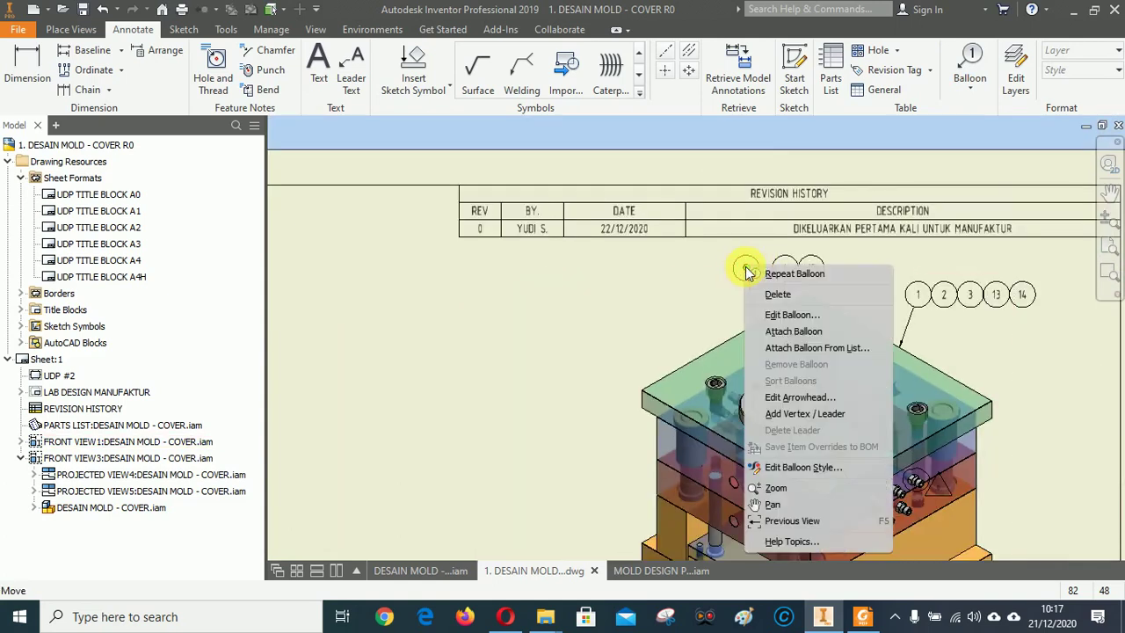
{"action": "left_click", "coordinate": [784, 330]}
{"action": "scroll", "coordinate": [777, 387], "scroll_direction": "up", "scroll_amount": 5}
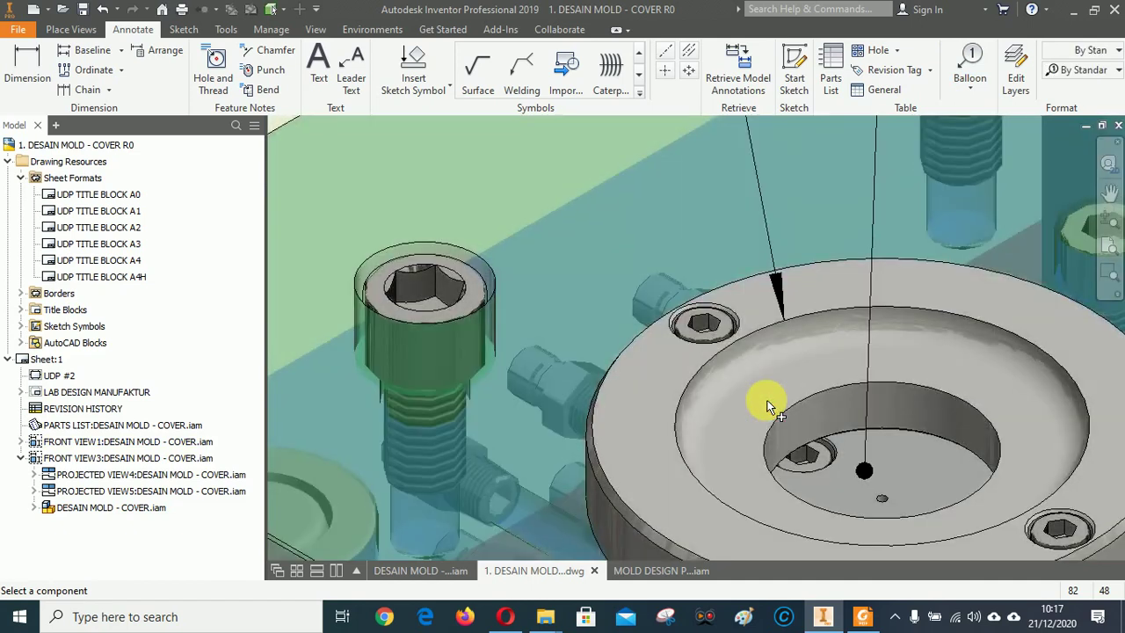
{"action": "left_click", "coordinate": [714, 320]}
{"action": "scroll", "coordinate": [682, 413], "scroll_direction": "down", "scroll_amount": 5}
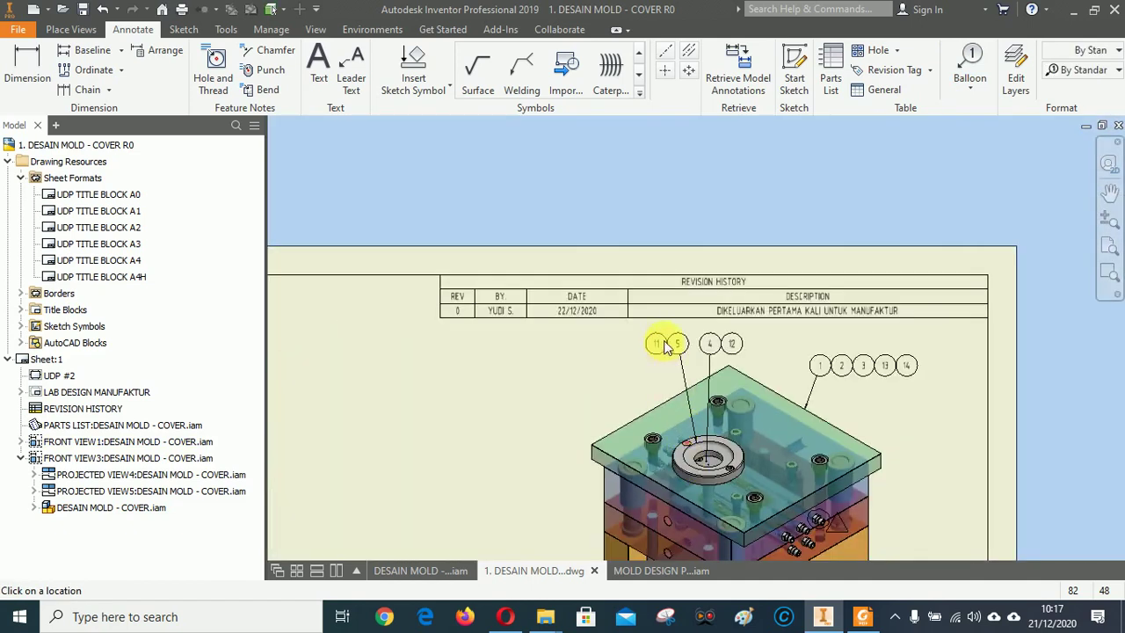
{"action": "scroll", "coordinate": [659, 342], "scroll_direction": "up", "scroll_amount": 5}
{"action": "left_click", "coordinate": [668, 351]}
{"action": "scroll", "coordinate": [535, 361], "scroll_direction": "down", "scroll_amount": 5}
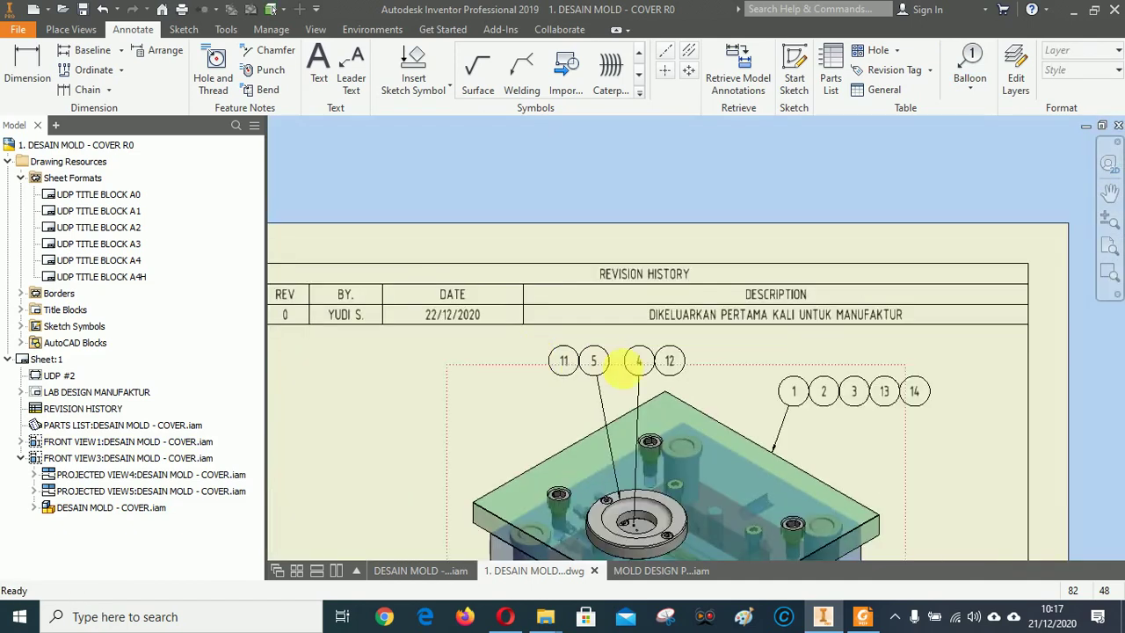
Move the top plate's balloon row of items 1, 2, 3, 13 and 14 level with the locating ring balloons.
{"action": "scroll", "coordinate": [771, 420], "scroll_direction": "up", "scroll_amount": 2}
{"action": "scroll", "coordinate": [782, 322], "scroll_direction": "down", "scroll_amount": 5}
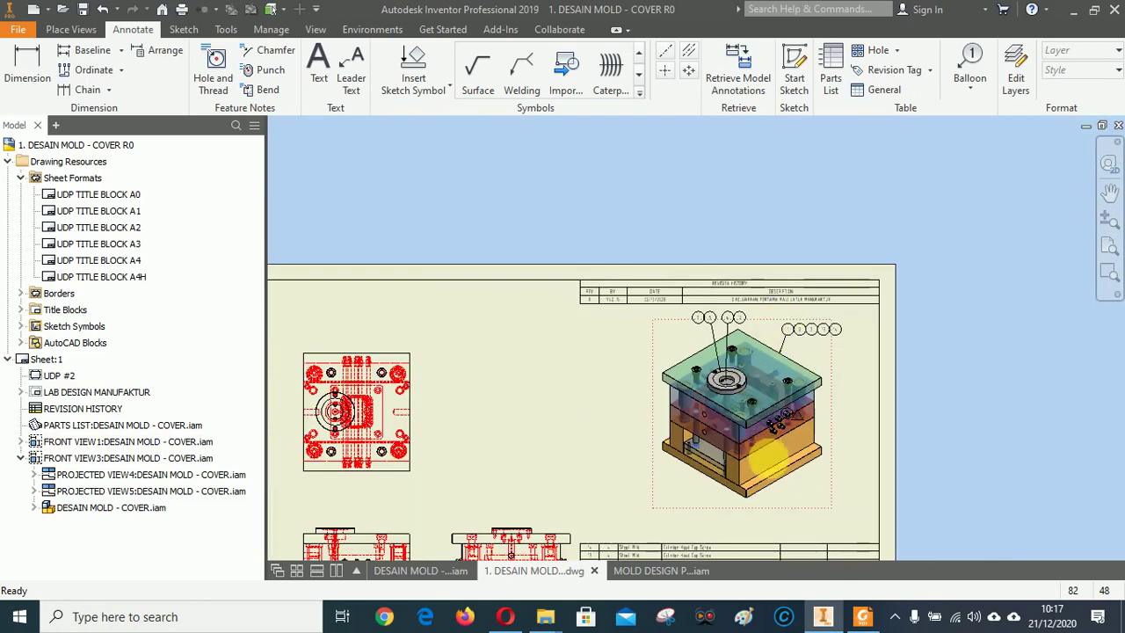
{"action": "scroll", "coordinate": [806, 356], "scroll_direction": "up", "scroll_amount": 5}
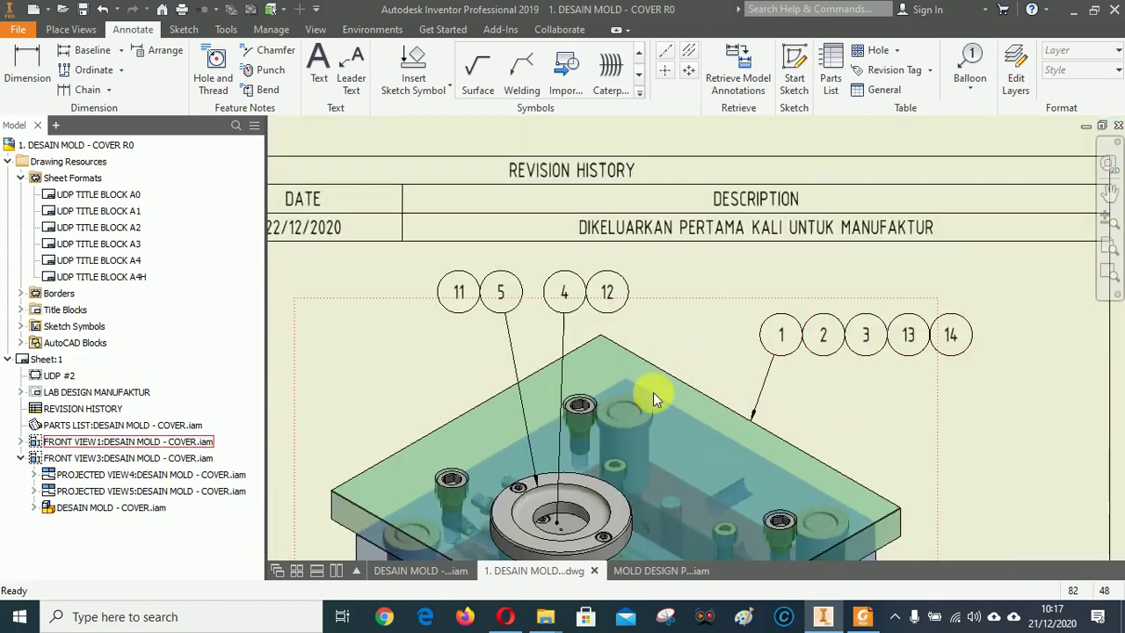
{"action": "left_click", "coordinate": [808, 343]}
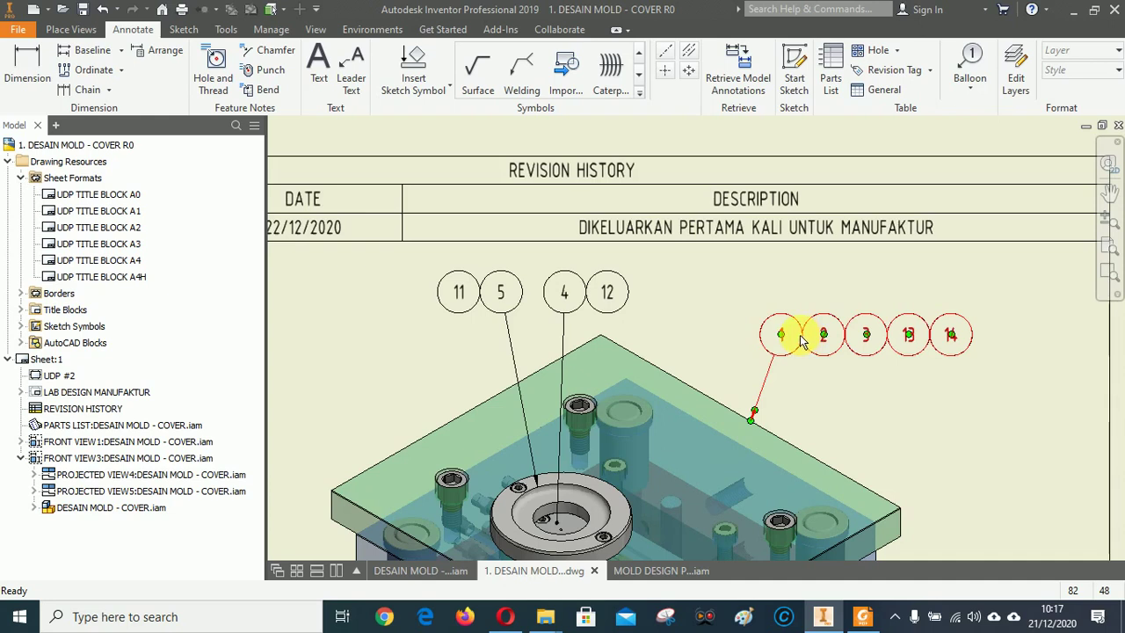
{"action": "key", "text": "Escape"}
{"action": "left_click_drag", "start_coordinate": [785, 341], "coordinate": [767, 297]}
{"action": "key", "text": "Escape"}
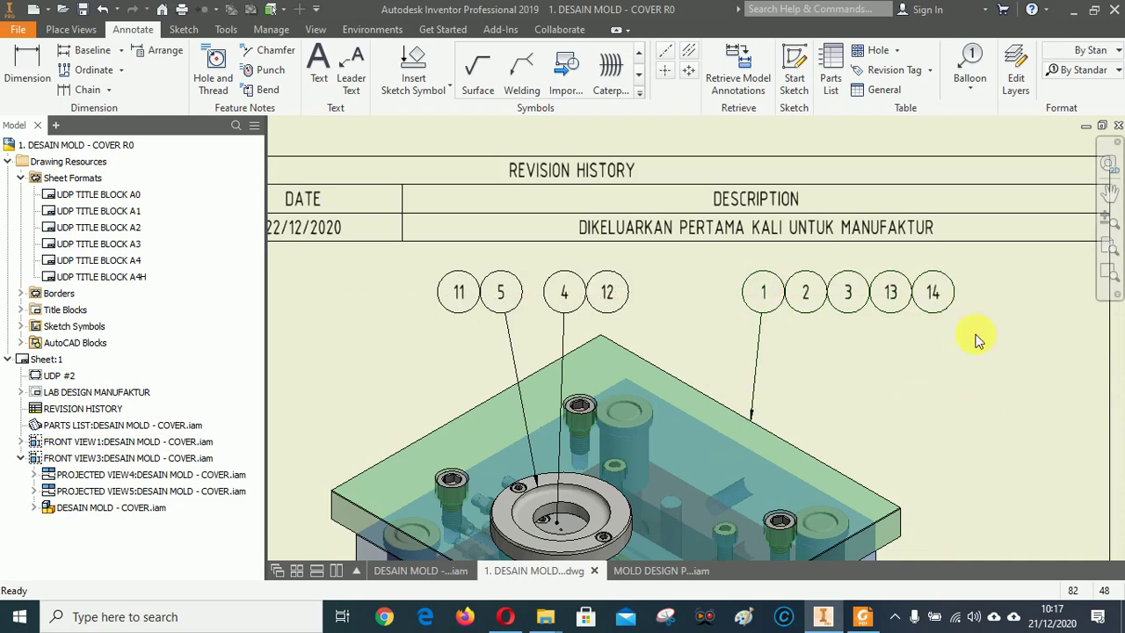
Shift the arrow end of the top plate's balloon leader along the plate's edge toward the rear corner.
{"action": "scroll", "coordinate": [980, 290], "scroll_direction": "down", "scroll_amount": 3}
{"action": "scroll", "coordinate": [906, 334], "scroll_direction": "up", "scroll_amount": 4}
{"action": "scroll", "coordinate": [906, 333], "scroll_direction": "up", "scroll_amount": 3}
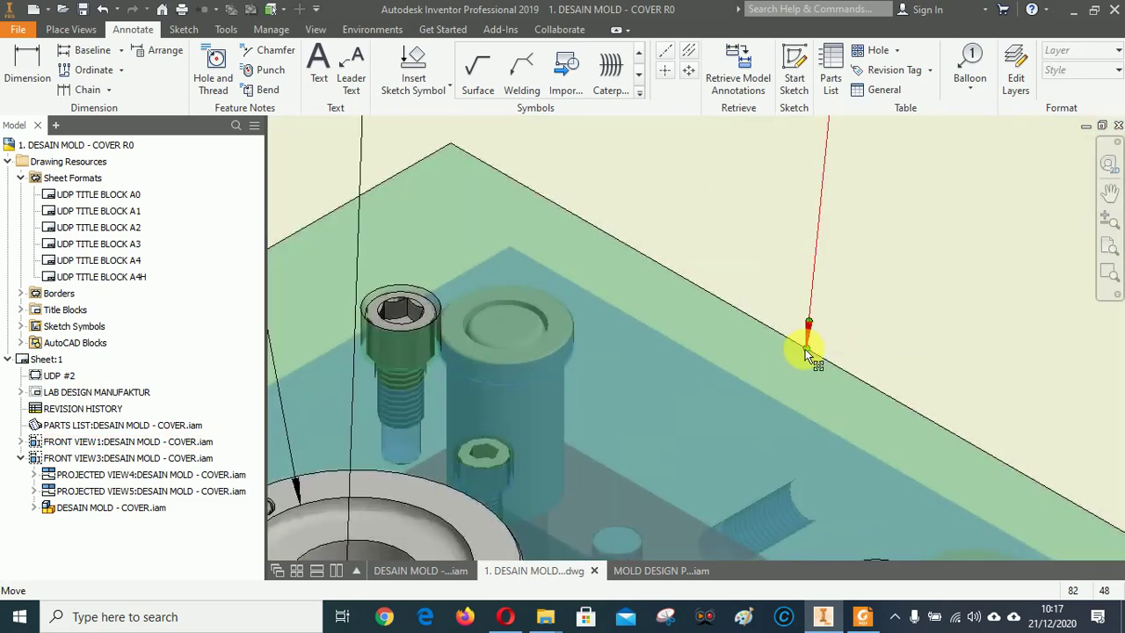
{"action": "left_click_drag", "start_coordinate": [808, 346], "coordinate": [749, 309]}
{"action": "left_click", "coordinate": [794, 432]}
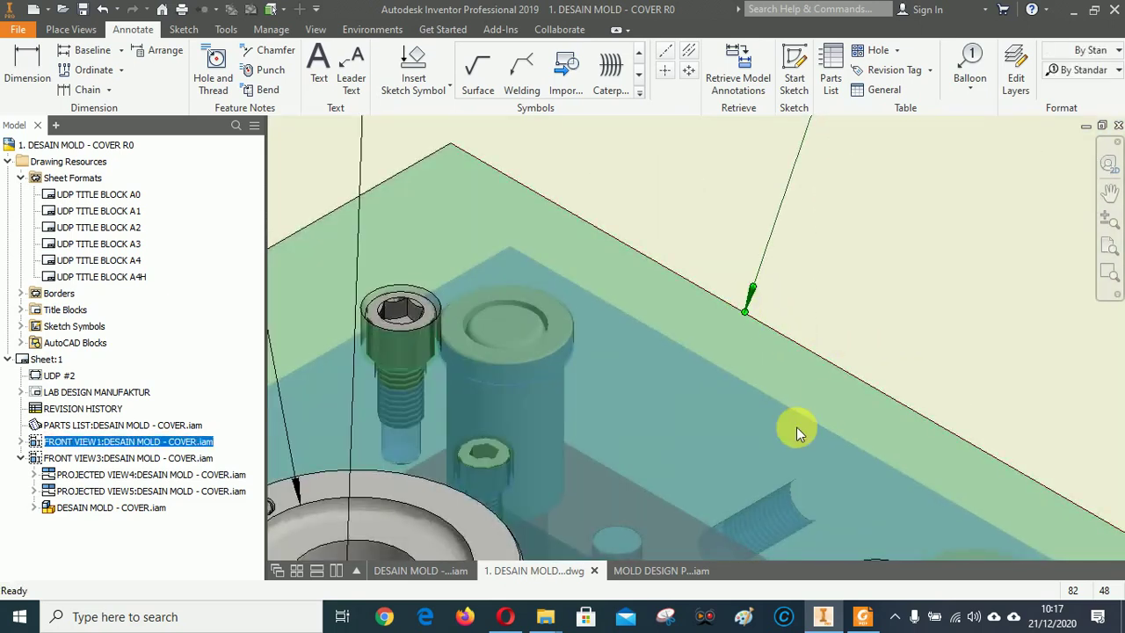
Move the isometric view slightly down and to the left, together with its balloons, away from the revision table.
{"action": "scroll", "coordinate": [804, 400], "scroll_direction": "down", "scroll_amount": 3}
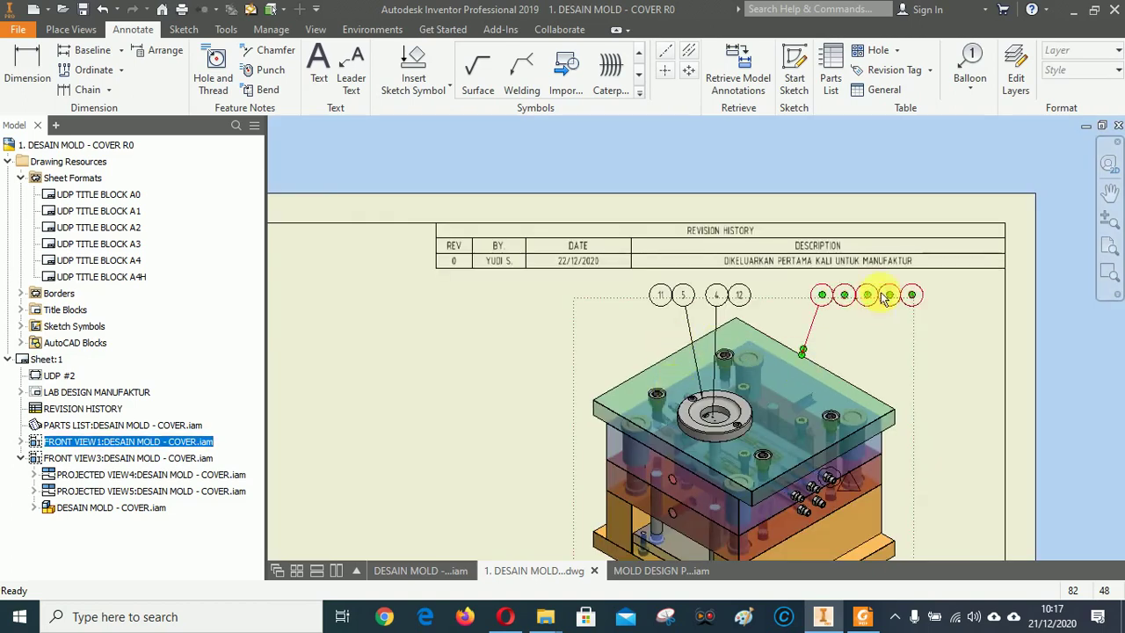
{"action": "scroll", "coordinate": [874, 294], "scroll_direction": "down", "scroll_amount": 2}
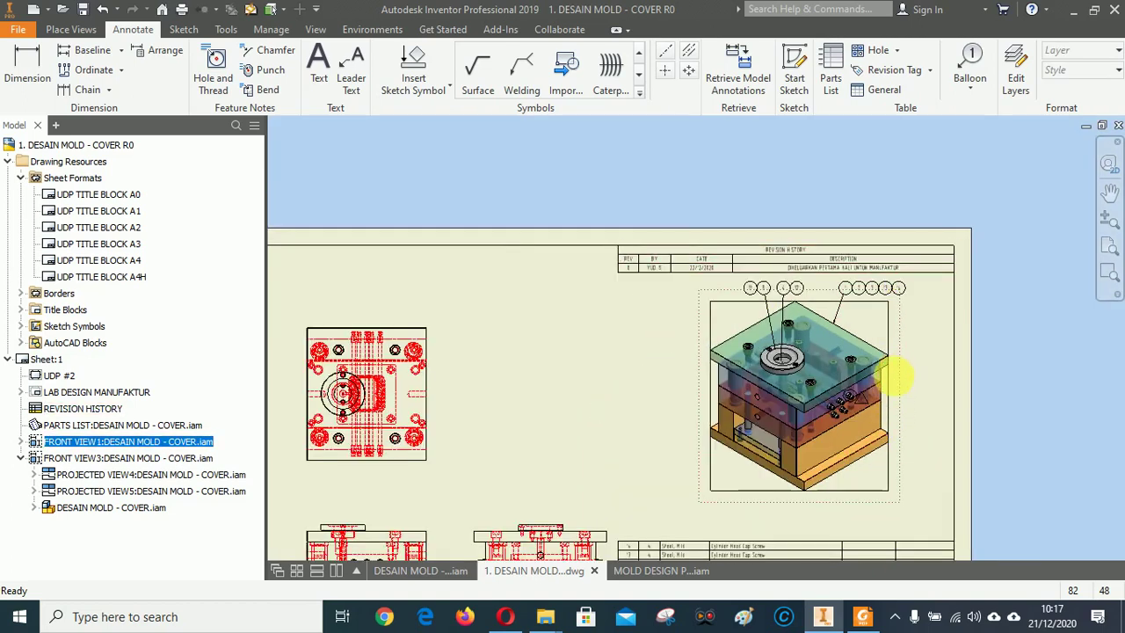
{"action": "left_click", "coordinate": [891, 385]}
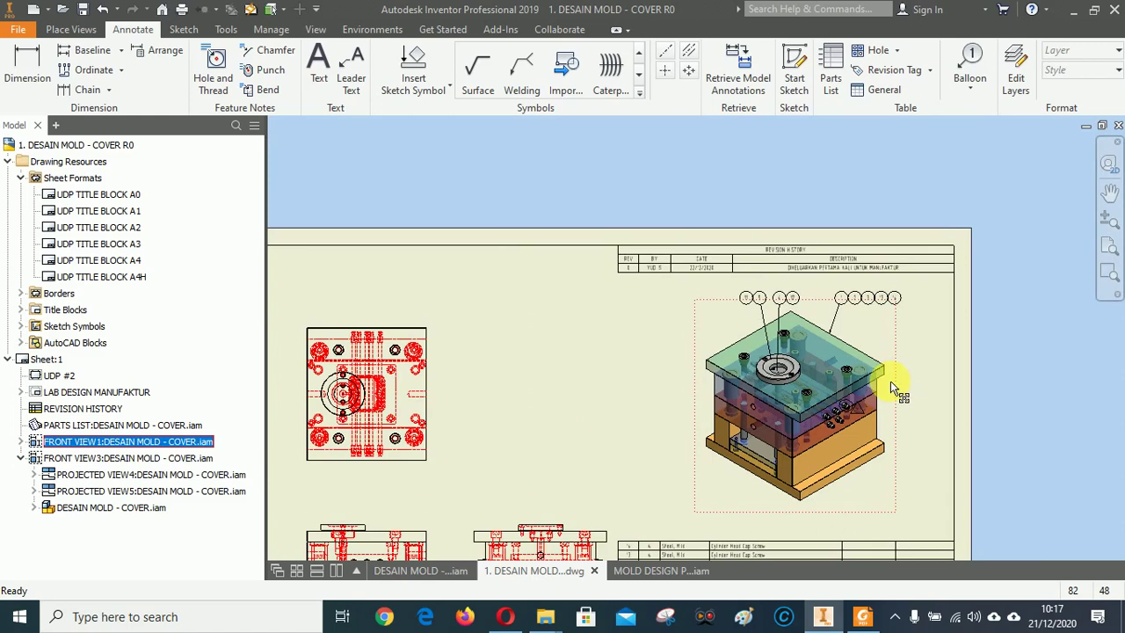
Switch to the Foxit Reader reference and check the balloon arrangement on the isometric view, including the coupler's balloon.
{"action": "left_click", "coordinate": [863, 616]}
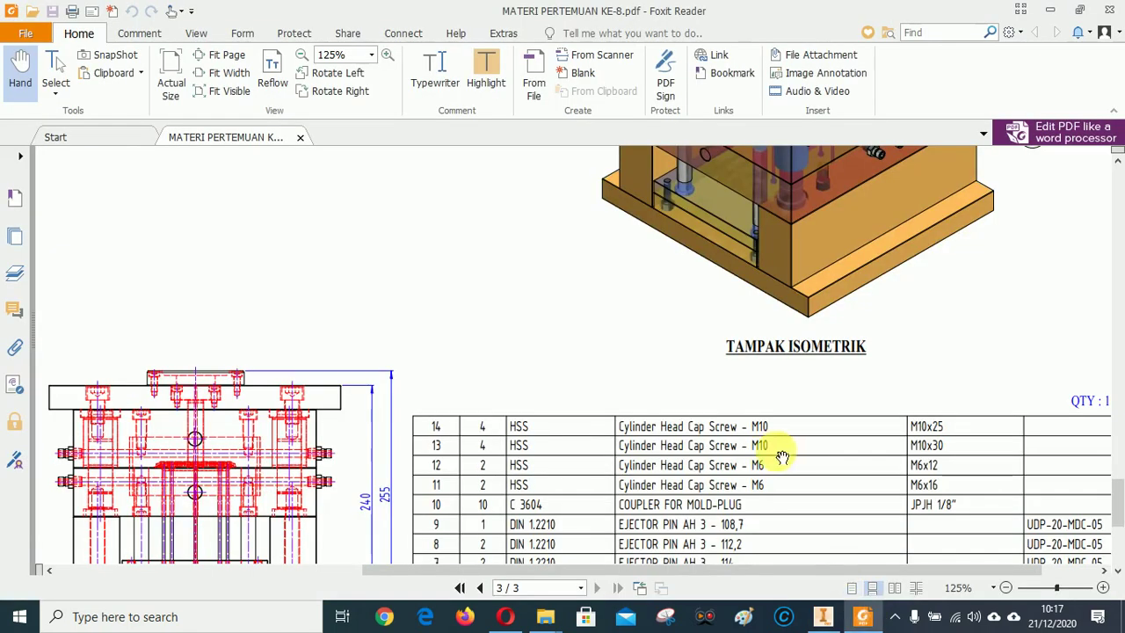
{"action": "scroll", "coordinate": [783, 457], "scroll_direction": "up", "scroll_amount": 10}
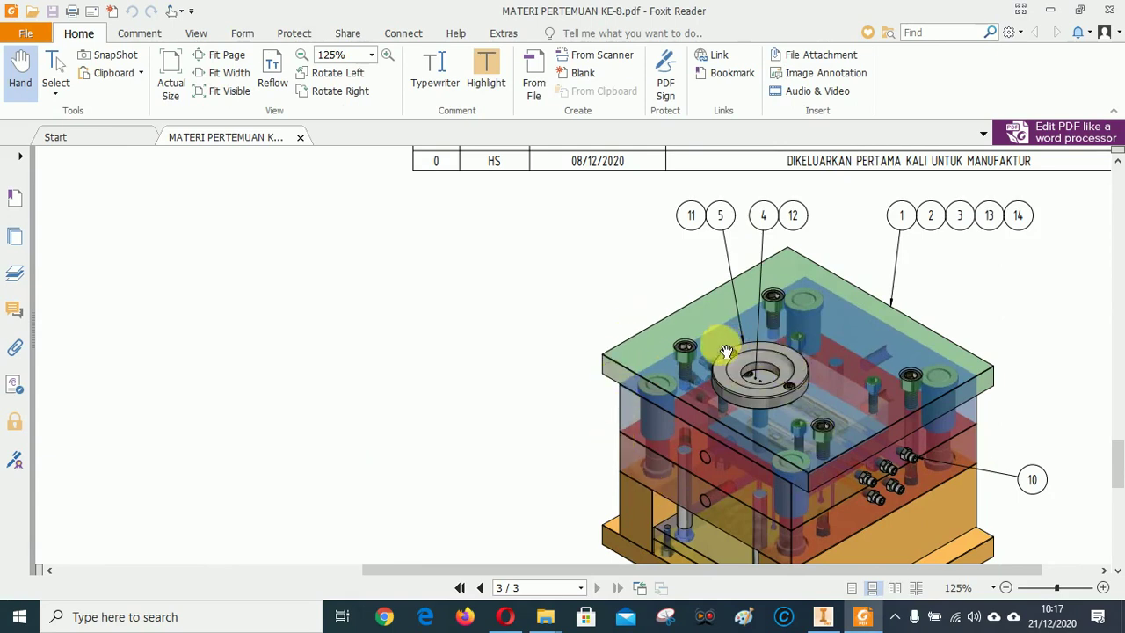
{"action": "scroll", "coordinate": [703, 334], "scroll_direction": "up", "scroll_amount": 2}
{"action": "scroll", "coordinate": [769, 326], "scroll_direction": "down", "scroll_amount": 4}
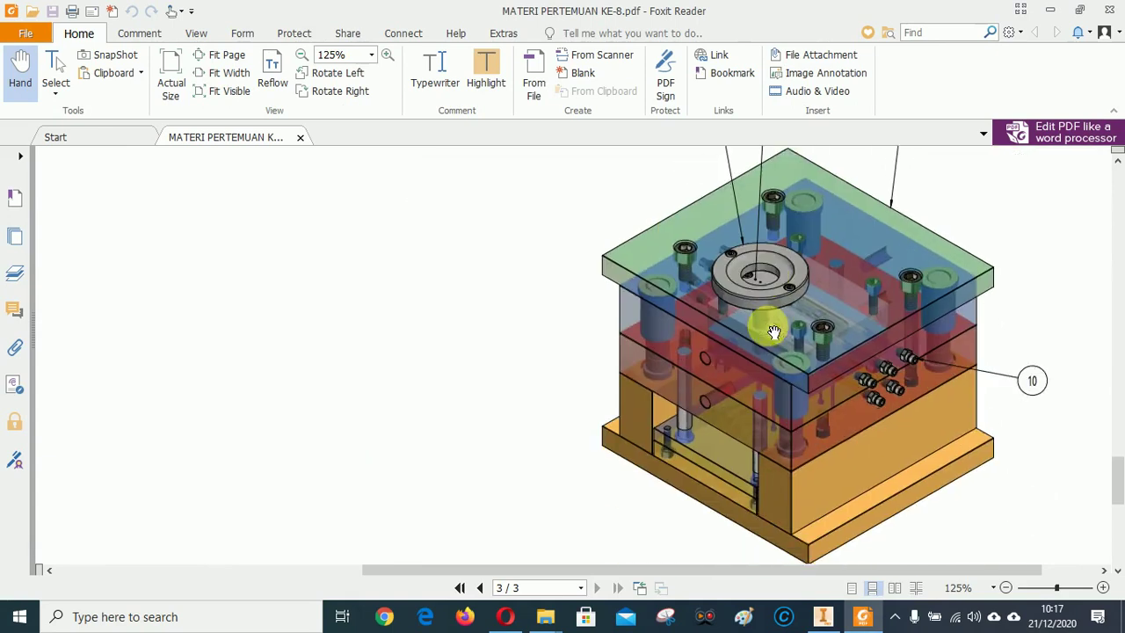
{"action": "scroll", "coordinate": [773, 333], "scroll_direction": "down", "scroll_amount": 1}
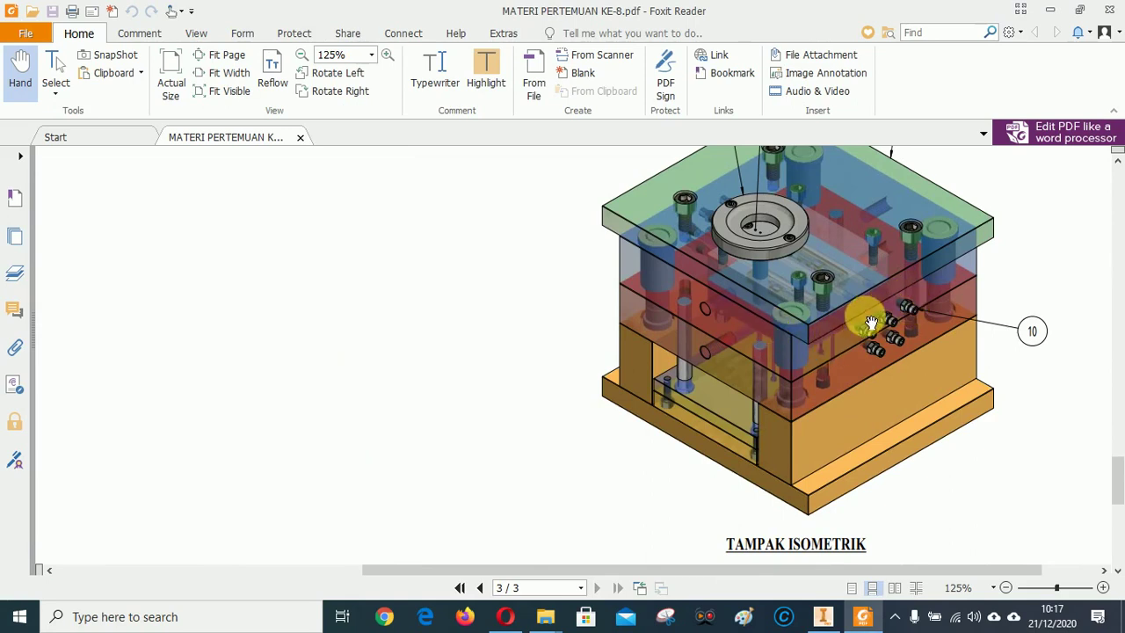
Switch back to the Inventor drawing and attach an item 10 balloon to the rearmost coupler, placed to the right of the isometric view.
{"action": "left_click", "coordinate": [826, 616]}
{"action": "scroll", "coordinate": [945, 427], "scroll_direction": "down", "scroll_amount": 5}
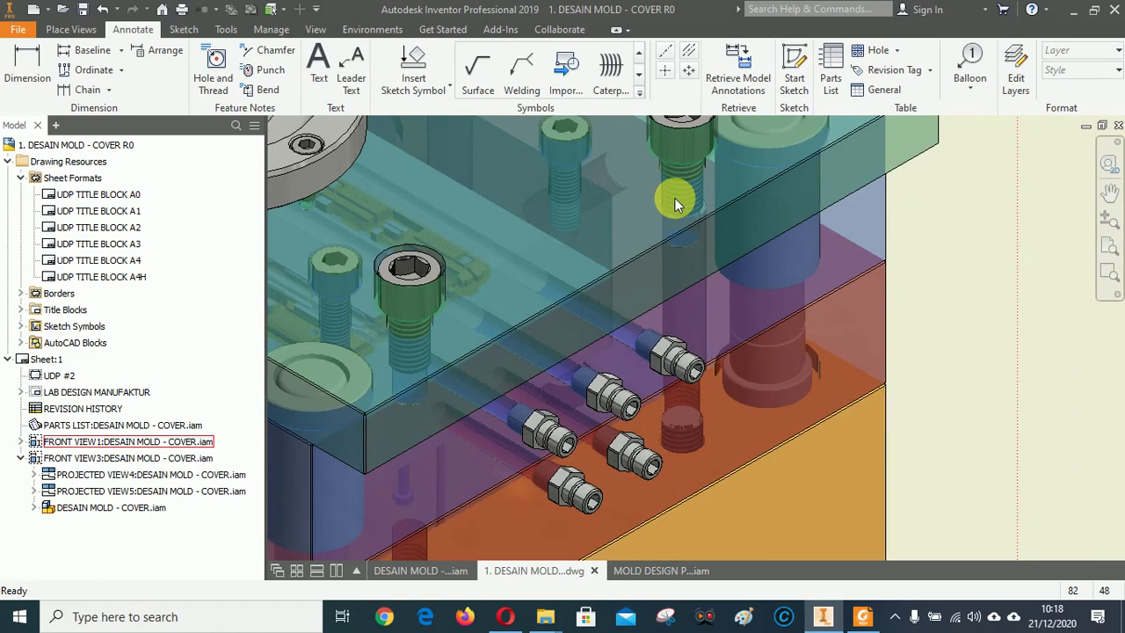
{"action": "left_click", "coordinate": [969, 72]}
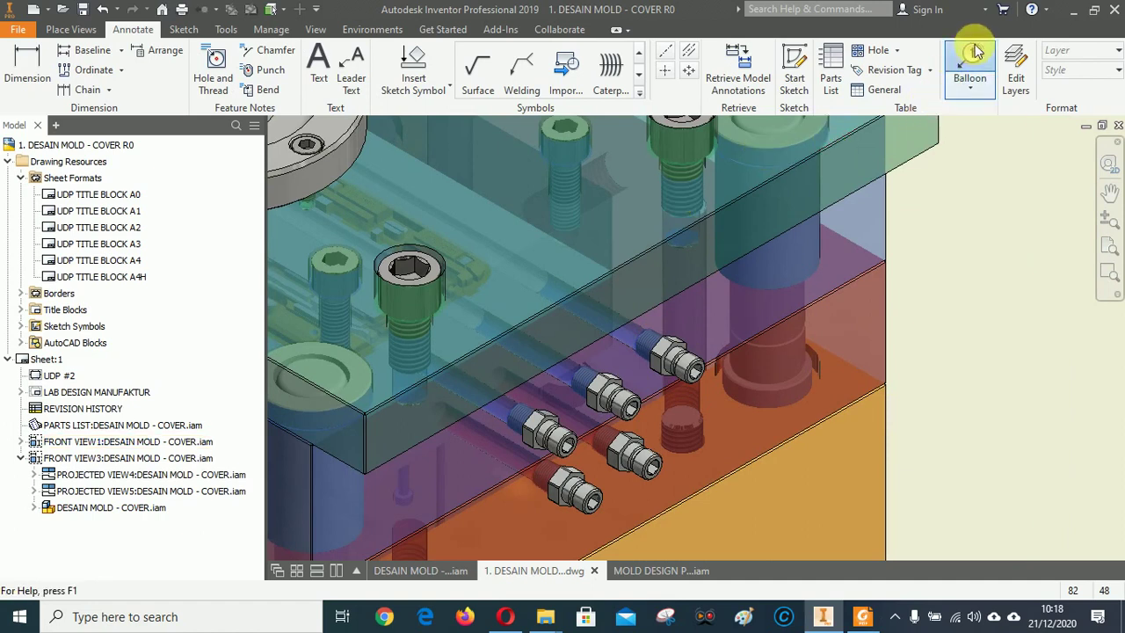
{"action": "left_click", "coordinate": [694, 365]}
{"action": "left_click", "coordinate": [765, 446]}
{"action": "scroll", "coordinate": [791, 444], "scroll_direction": "down", "scroll_amount": 5}
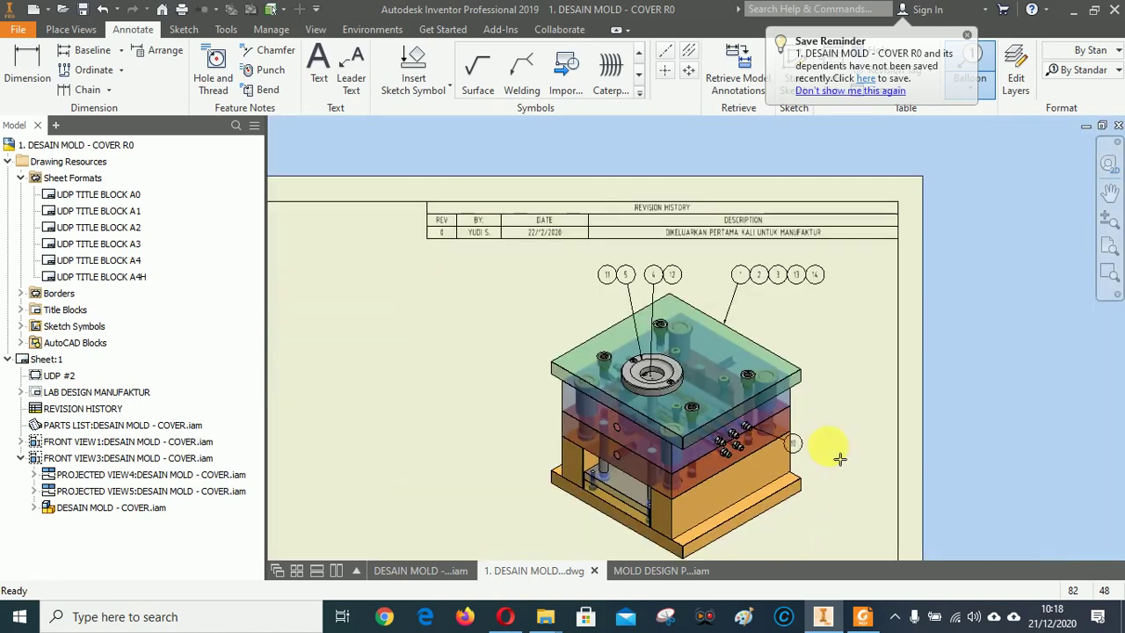
{"action": "scroll", "coordinate": [865, 391], "scroll_direction": "up", "scroll_amount": 4}
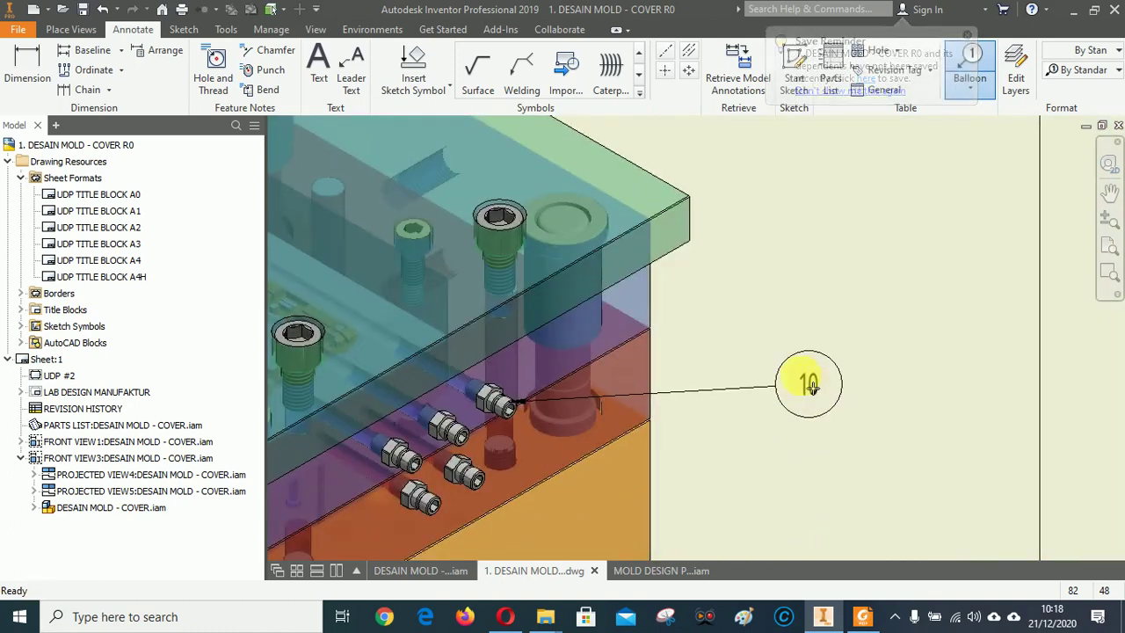
{"action": "left_click_drag", "start_coordinate": [806, 373], "coordinate": [809, 467]}
{"action": "right_click", "coordinate": [808, 465]}
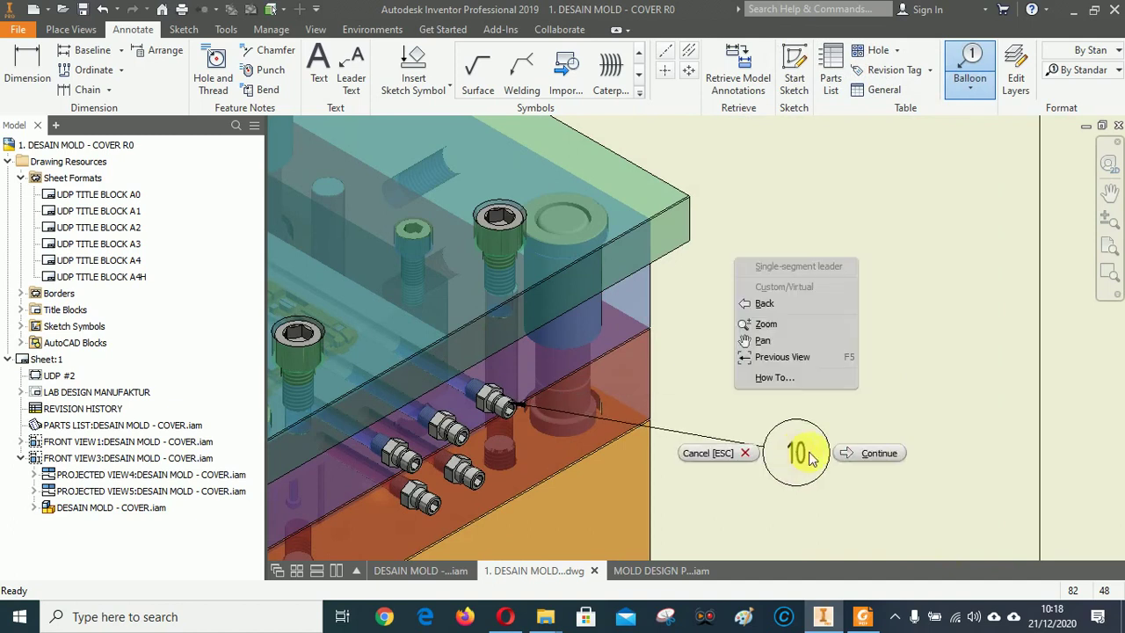
{"action": "left_click", "coordinate": [867, 448]}
{"action": "scroll", "coordinate": [894, 306], "scroll_direction": "down", "scroll_amount": 4}
{"action": "scroll", "coordinate": [747, 391], "scroll_direction": "up", "scroll_amount": 5}
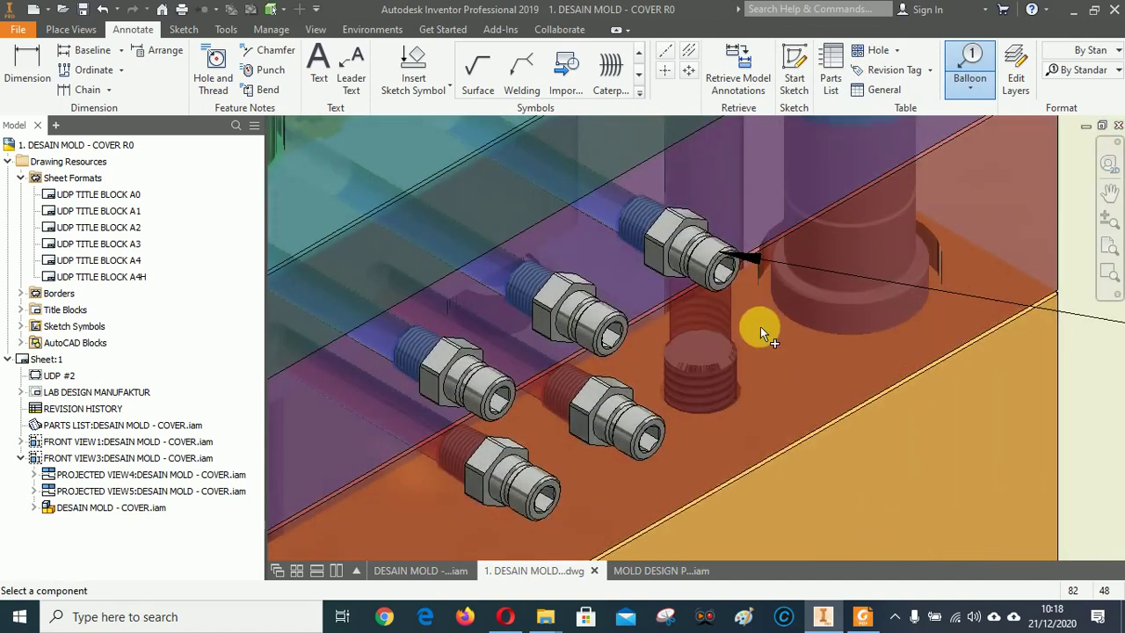
{"action": "right_click", "coordinate": [760, 326]}
{"action": "left_click", "coordinate": [703, 322]}
{"action": "key", "text": "Escape"}
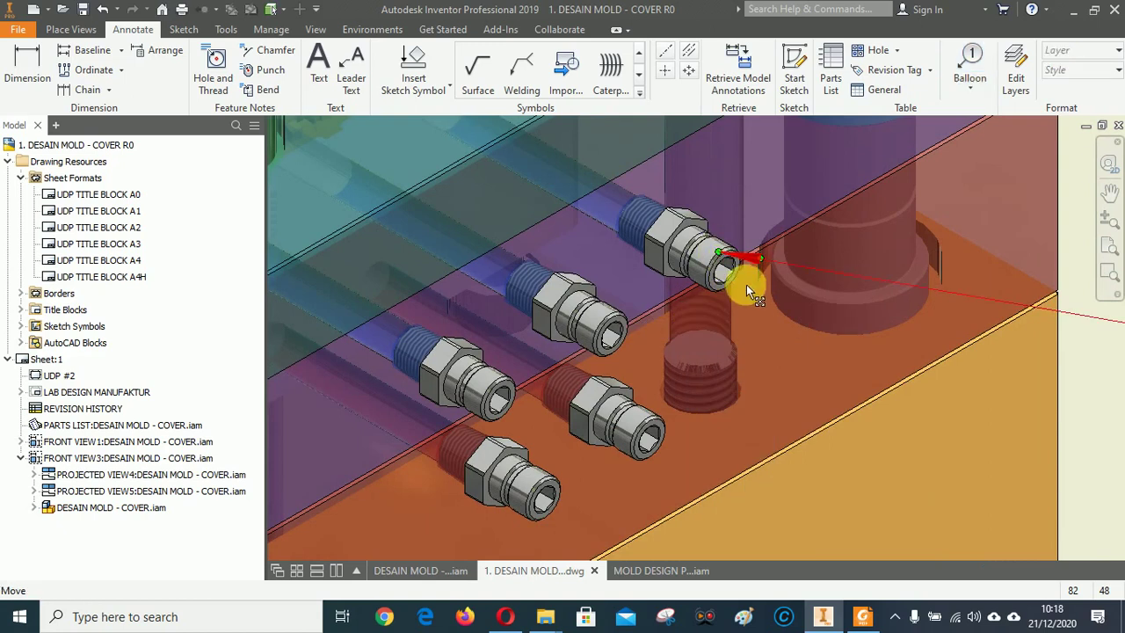
{"action": "mouse_move", "coordinate": [746, 284]}
{"action": "left_mouse_down"}
{"action": "mouse_move", "coordinate": [744, 322]}
{"action": "mouse_move", "coordinate": [728, 276]}
{"action": "mouse_move", "coordinate": [743, 286]}
{"action": "mouse_move", "coordinate": [728, 346]}
{"action": "left_mouse_up"}
Open the parts list above the title block for editing and bring its dimension and drawing number columns into view.
{"action": "scroll", "coordinate": [728, 345], "scroll_direction": "down", "scroll_amount": 3}
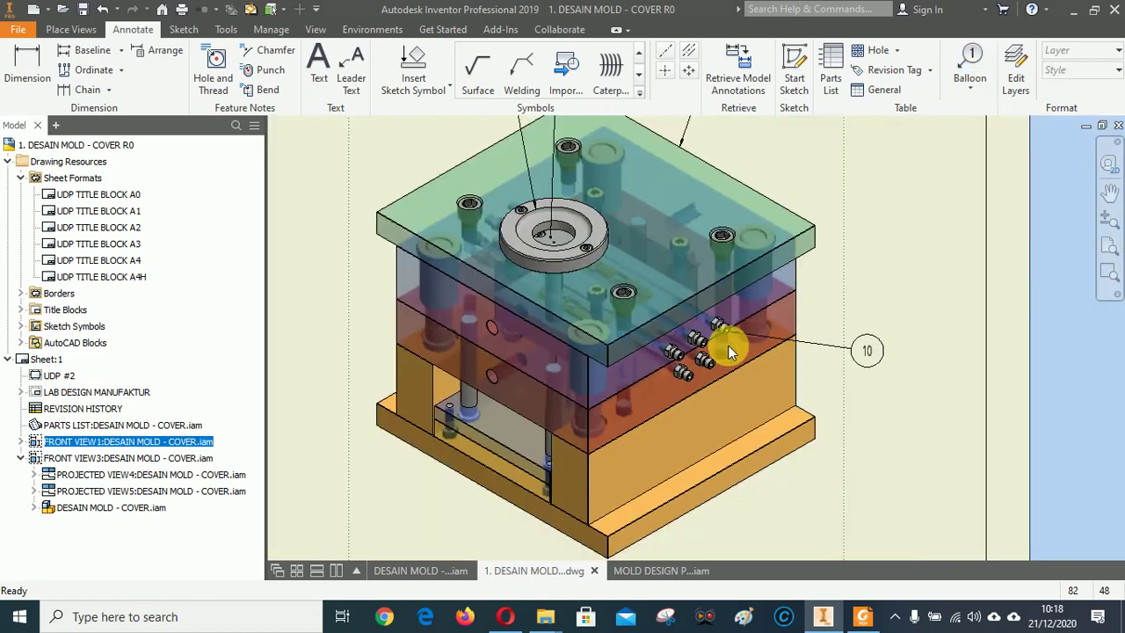
{"action": "scroll", "coordinate": [982, 377], "scroll_direction": "down", "scroll_amount": 3}
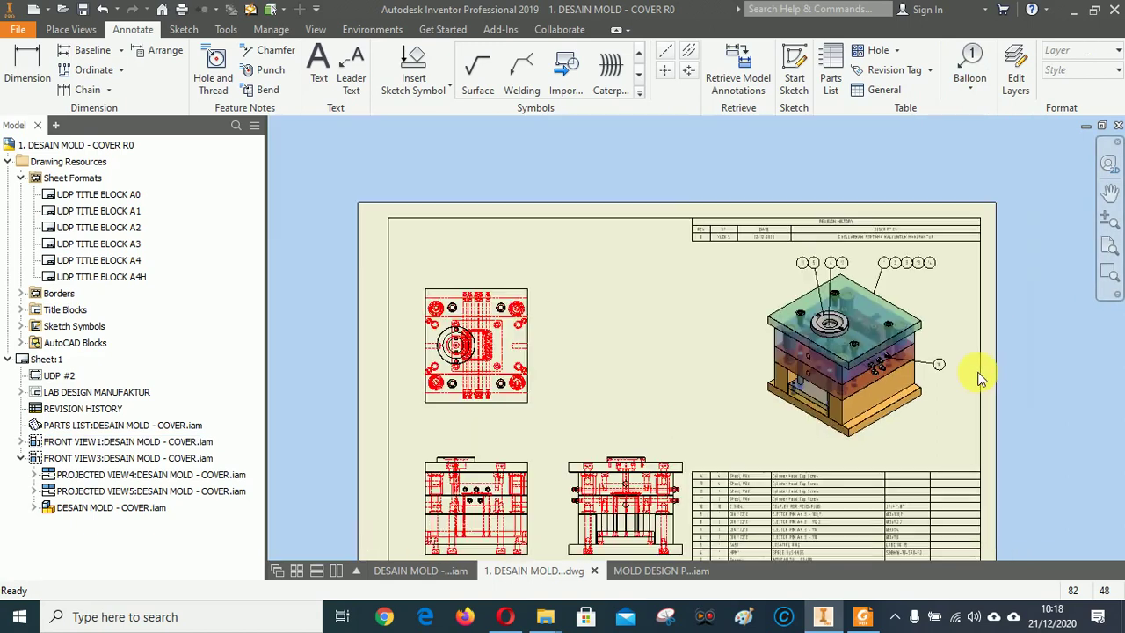
{"action": "left_click", "coordinate": [1110, 192]}
{"action": "mouse_move", "coordinate": [777, 380]}
{"action": "left_mouse_down"}
{"action": "mouse_move", "coordinate": [770, 260]}
{"action": "mouse_move", "coordinate": [761, 319]}
{"action": "mouse_move", "coordinate": [672, 334]}
{"action": "left_mouse_up"}
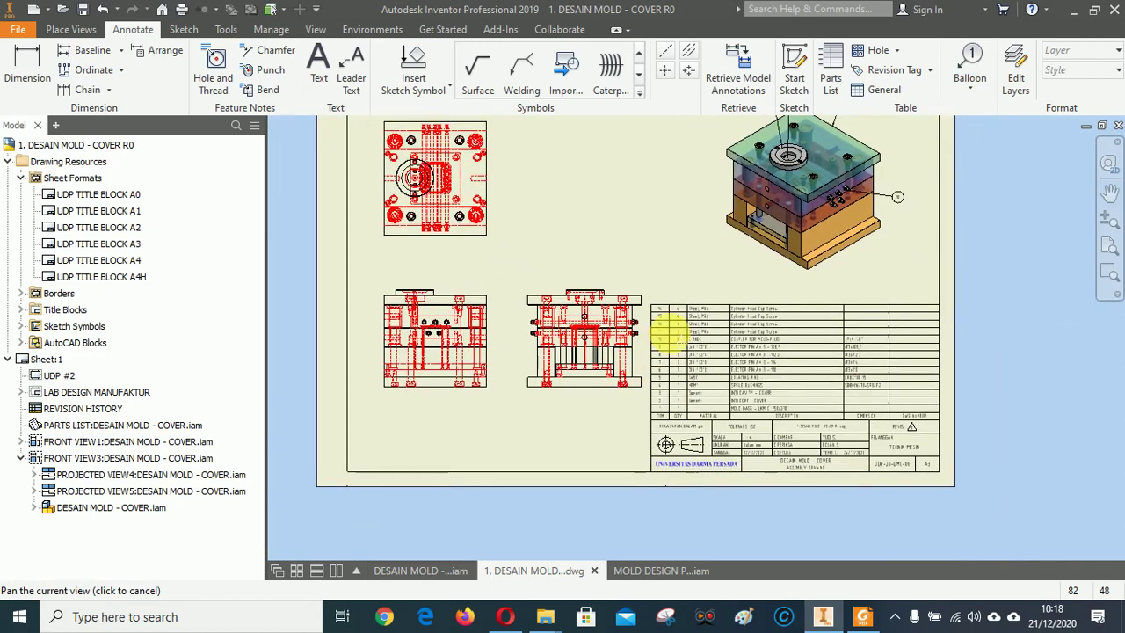
{"action": "right_click", "coordinate": [882, 395]}
{"action": "left_click", "coordinate": [831, 463]}
{"action": "scroll", "coordinate": [854, 414], "scroll_direction": "up", "scroll_amount": 3}
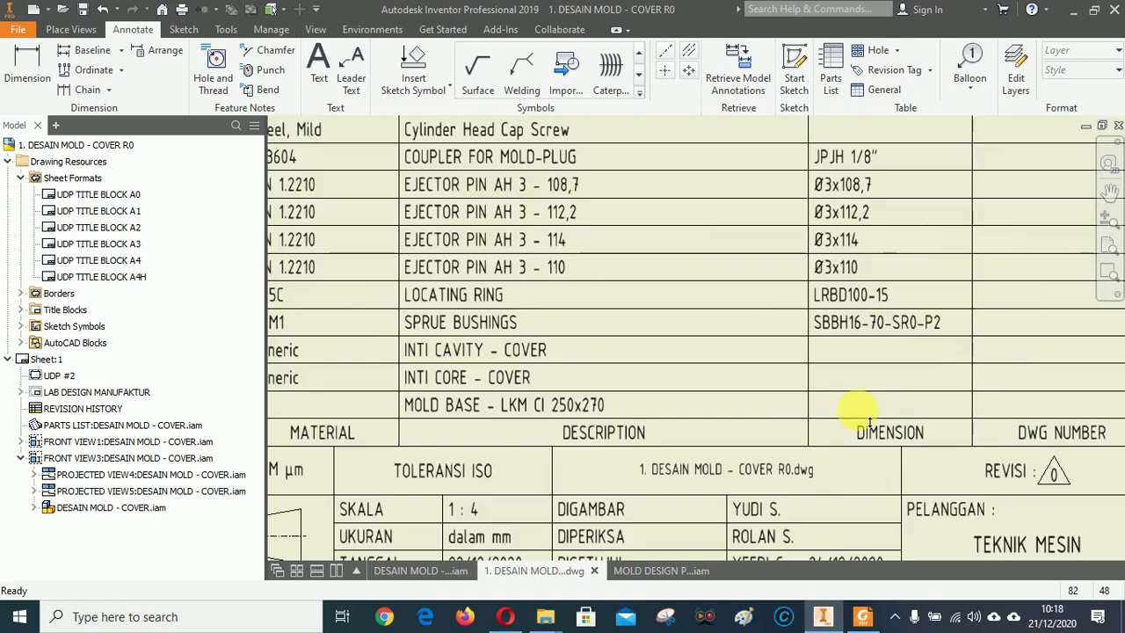
{"action": "left_click", "coordinate": [703, 286]}
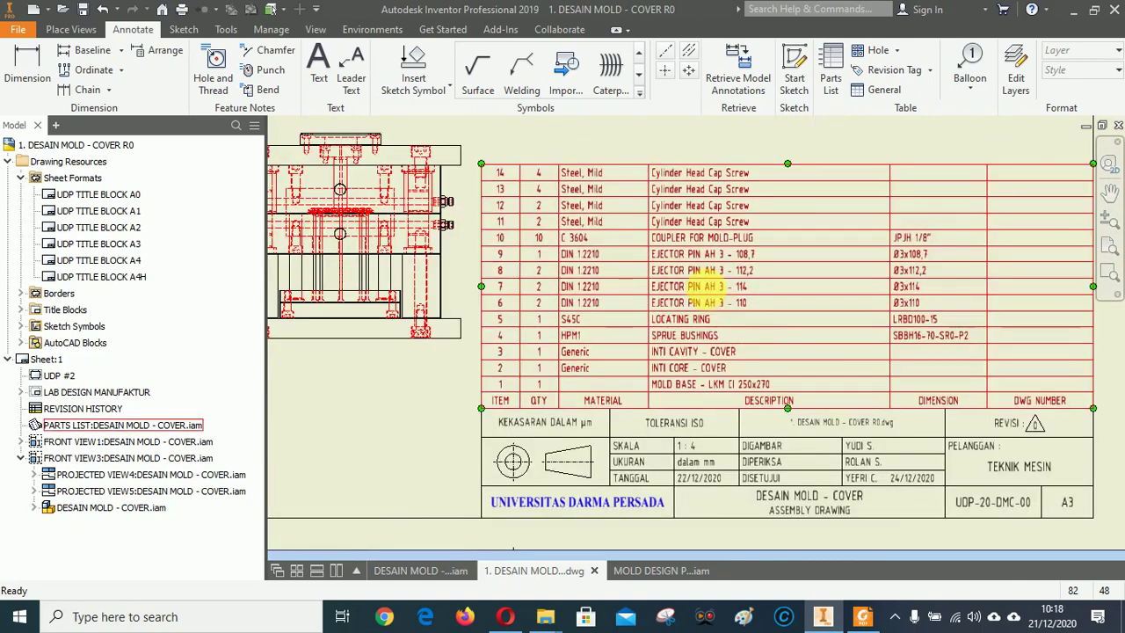
{"action": "right_click", "coordinate": [686, 290]}
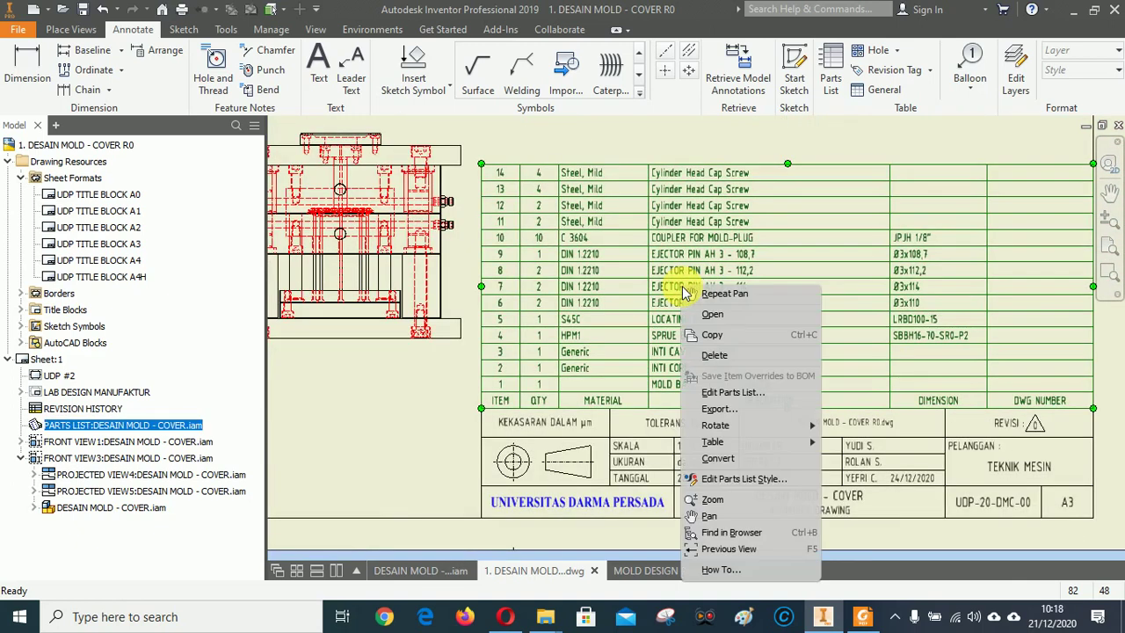
{"action": "left_click", "coordinate": [710, 389]}
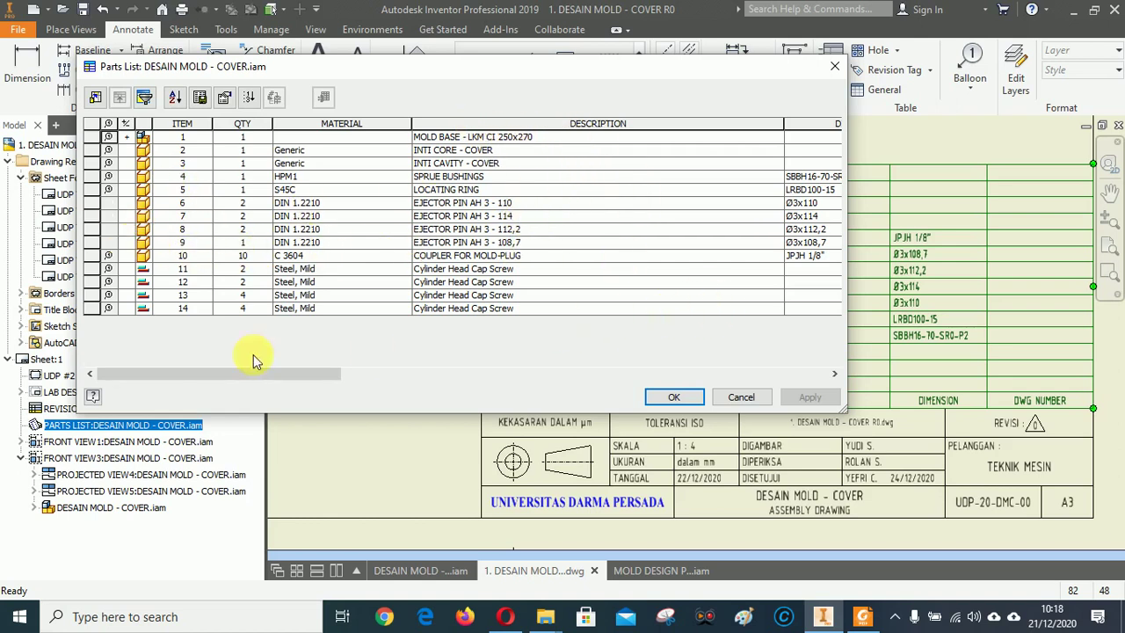
{"action": "left_click_drag", "start_coordinate": [222, 375], "coordinate": [821, 372]}
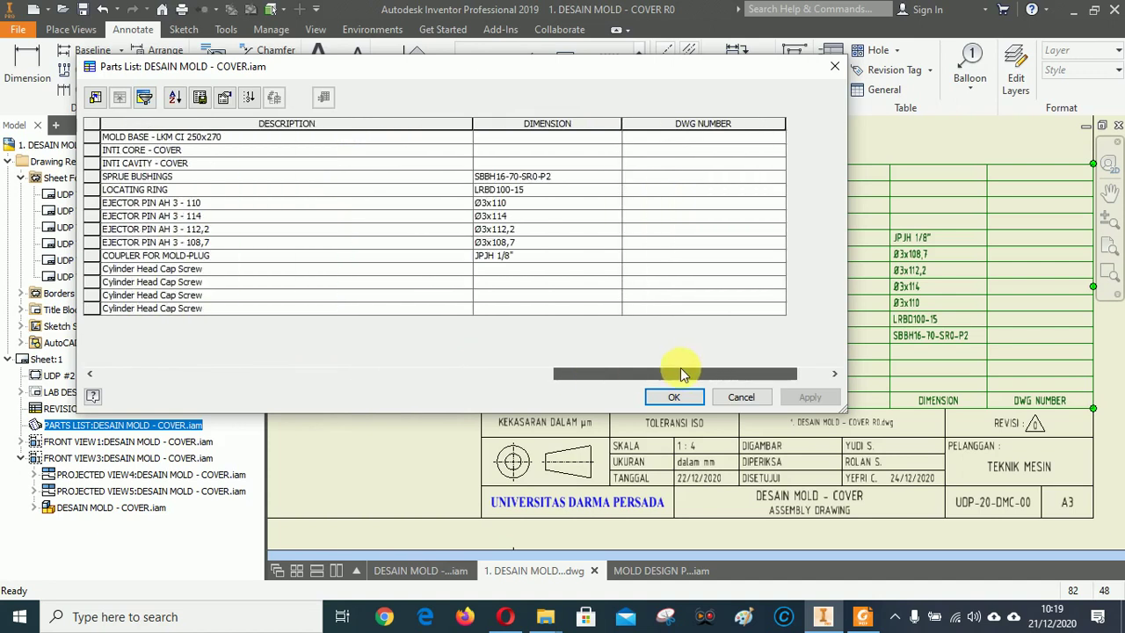
Compare the parts list with the Foxit Reader reference table, checking the material, description, dimension and drawing number entries.
{"action": "left_click", "coordinate": [870, 617]}
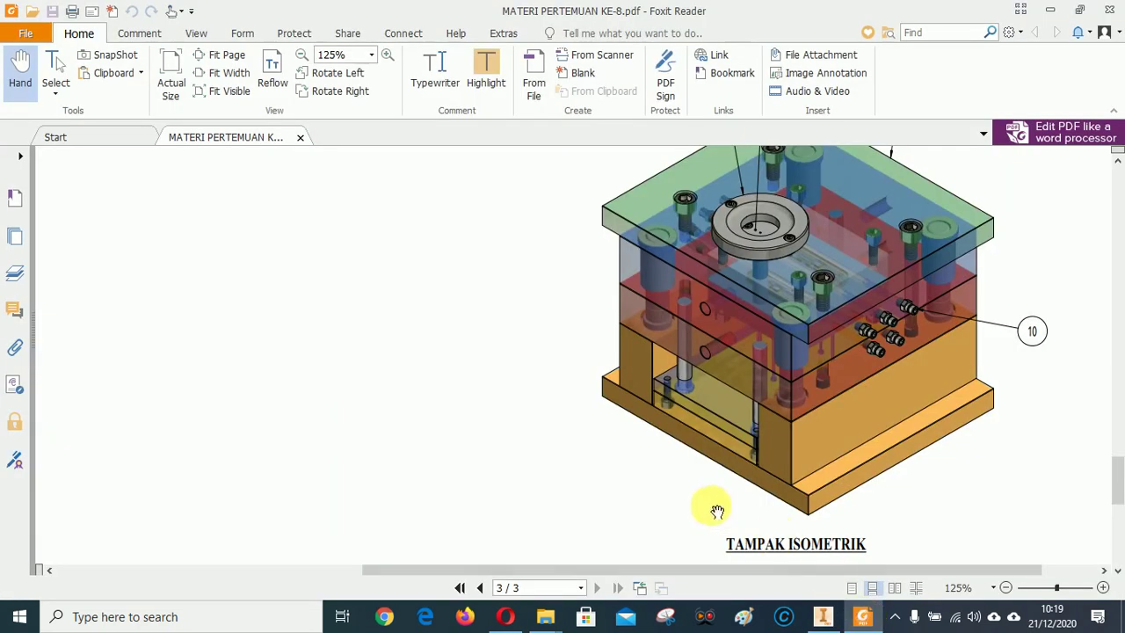
{"action": "scroll", "coordinate": [573, 356], "scroll_direction": "down", "scroll_amount": 5}
{"action": "scroll", "coordinate": [572, 356], "scroll_direction": "up", "scroll_amount": 1}
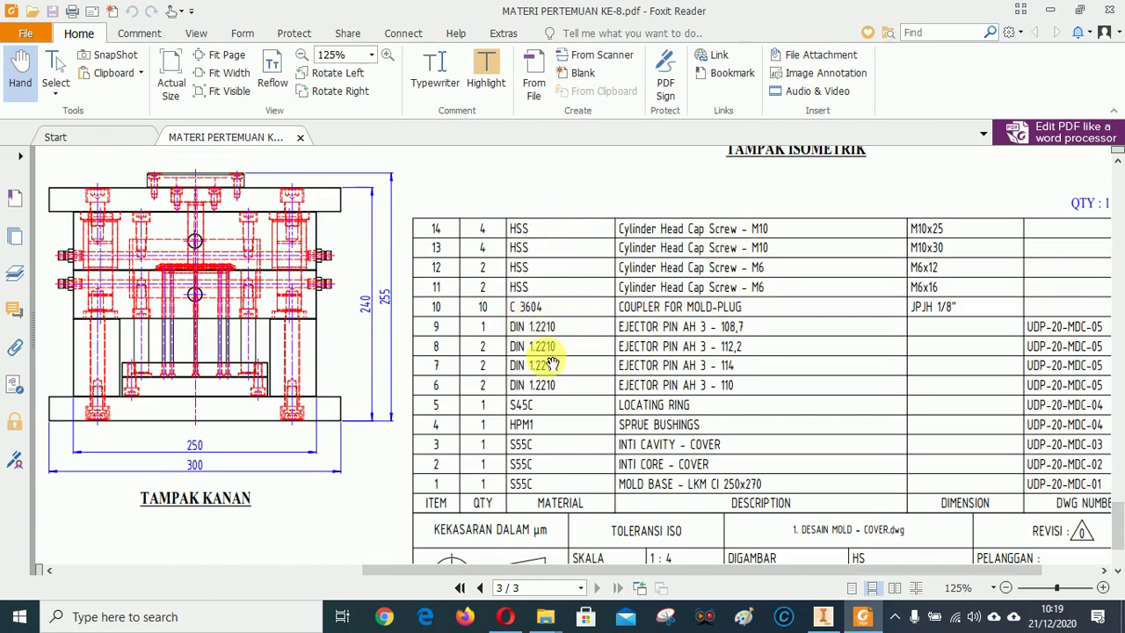
{"action": "left_click", "coordinate": [832, 618]}
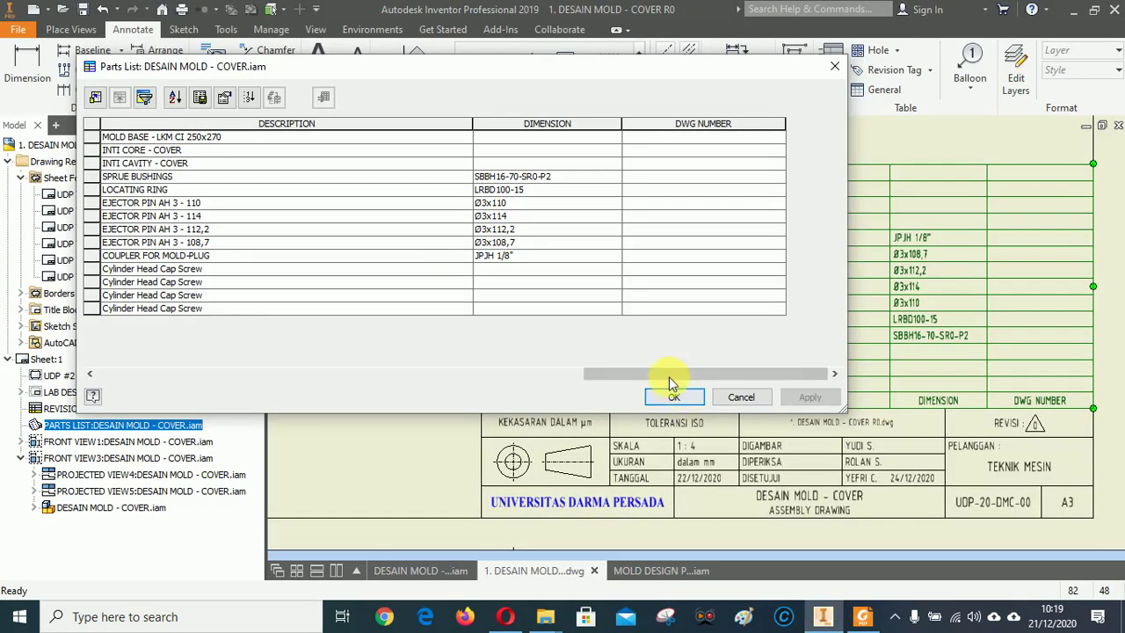
{"action": "left_click_drag", "start_coordinate": [654, 375], "coordinate": [159, 352]}
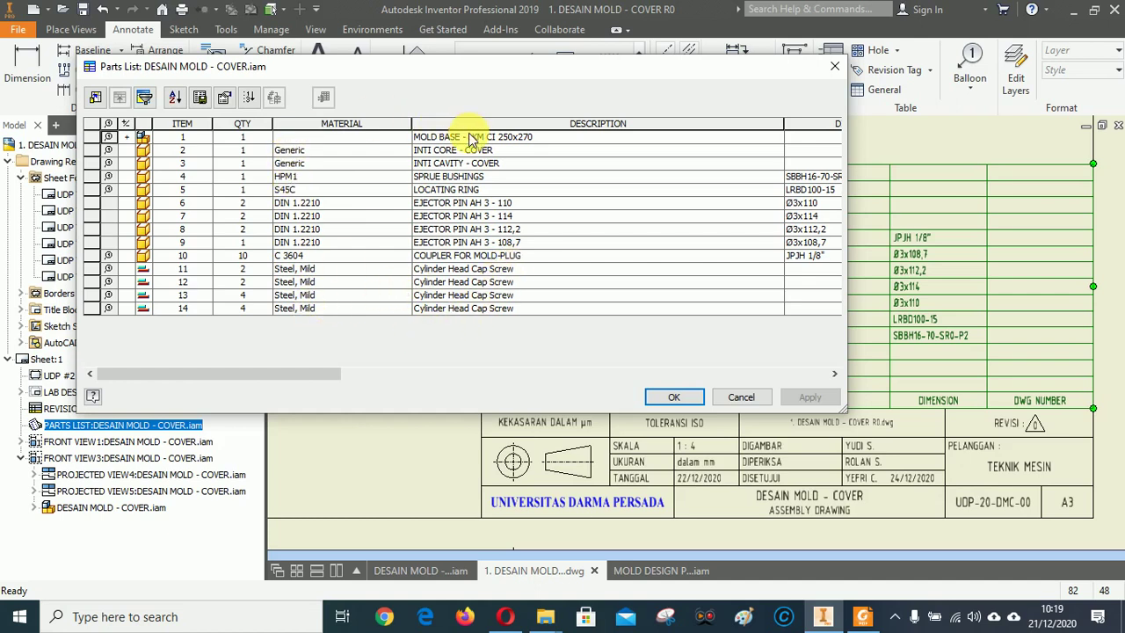
{"action": "left_click", "coordinate": [863, 618]}
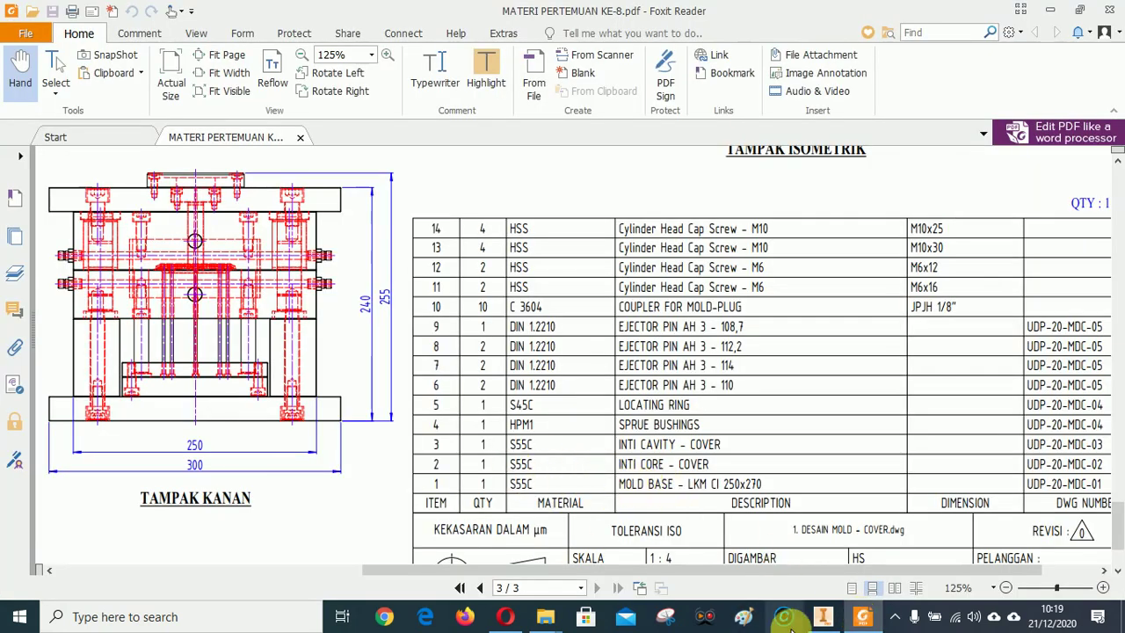
{"action": "left_click", "coordinate": [823, 618]}
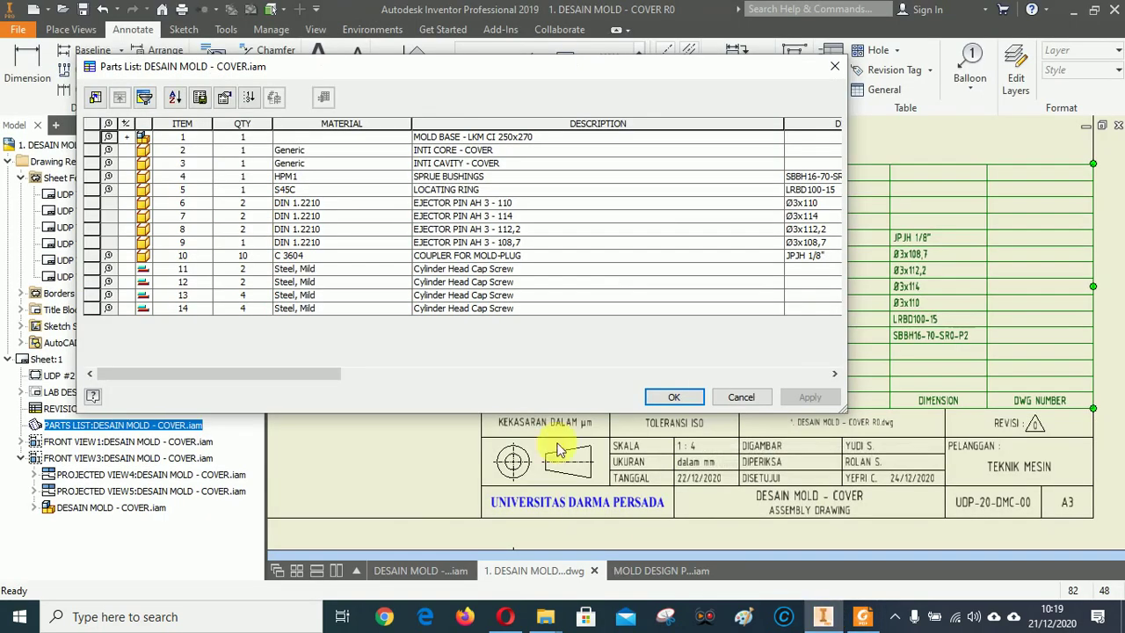
Set the material of item 1, the mold base, to S55C in the parts list.
{"action": "left_click", "coordinate": [309, 142]}
{"action": "type", "text": "S55"}
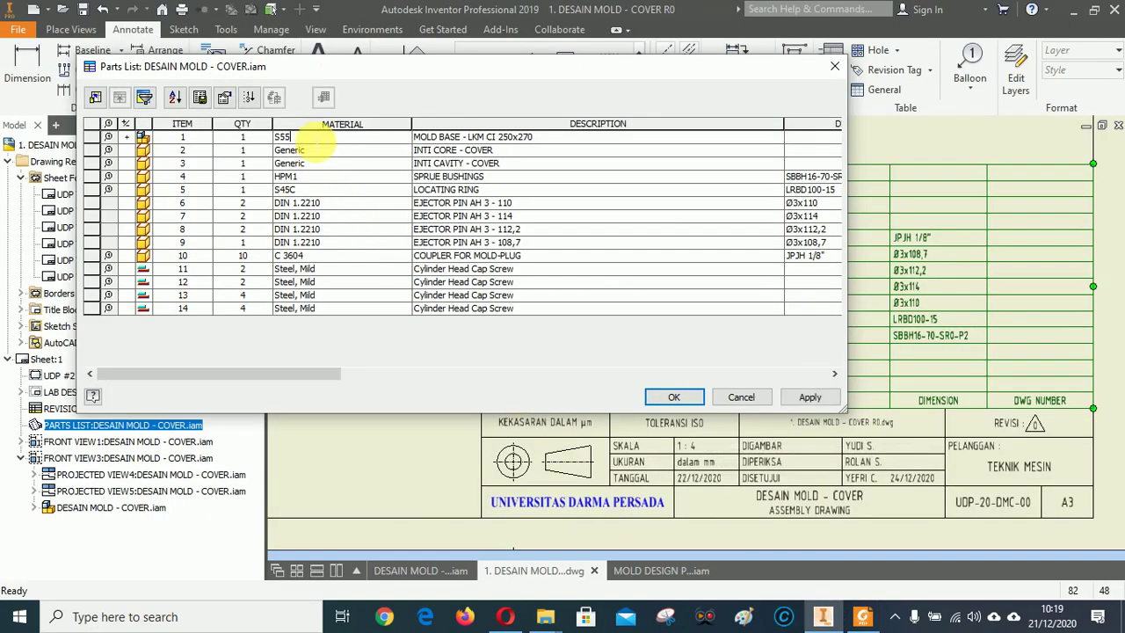
{"action": "type", "text": "C"}
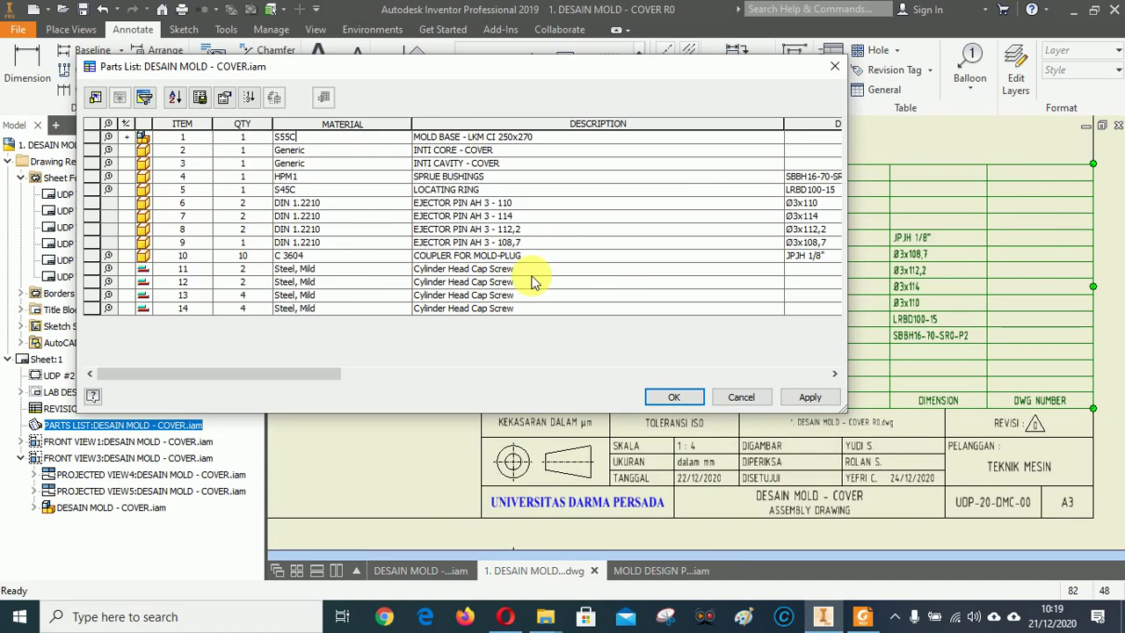
Set the material of the cylinder head cap screws, items 11 to 14, to HSS and apply the parts list changes.
{"action": "left_click", "coordinate": [333, 268]}
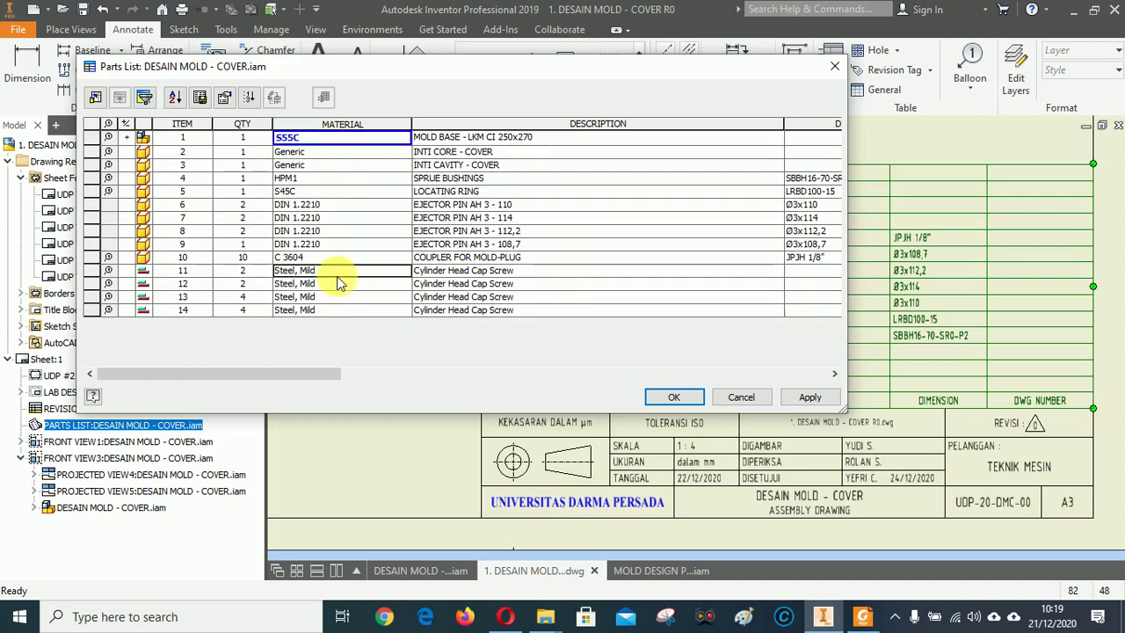
{"action": "type", "text": "HSS"}
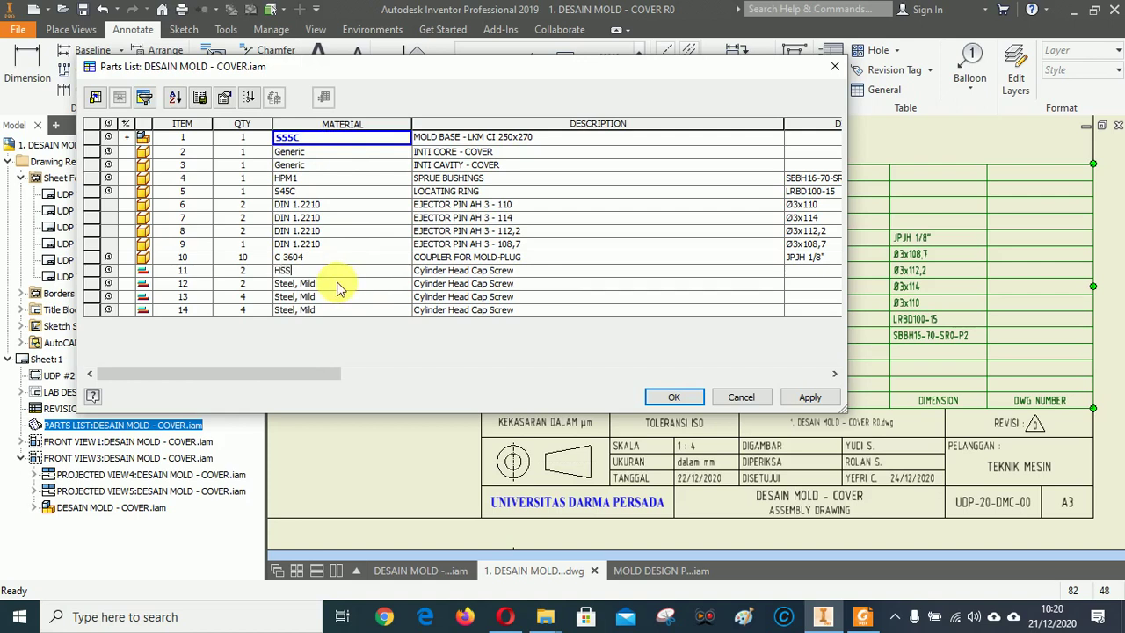
{"action": "key", "text": "Return"}
{"action": "left_click", "coordinate": [338, 288]}
{"action": "type", "text": "HSS"}
{"action": "key", "text": "Return"}
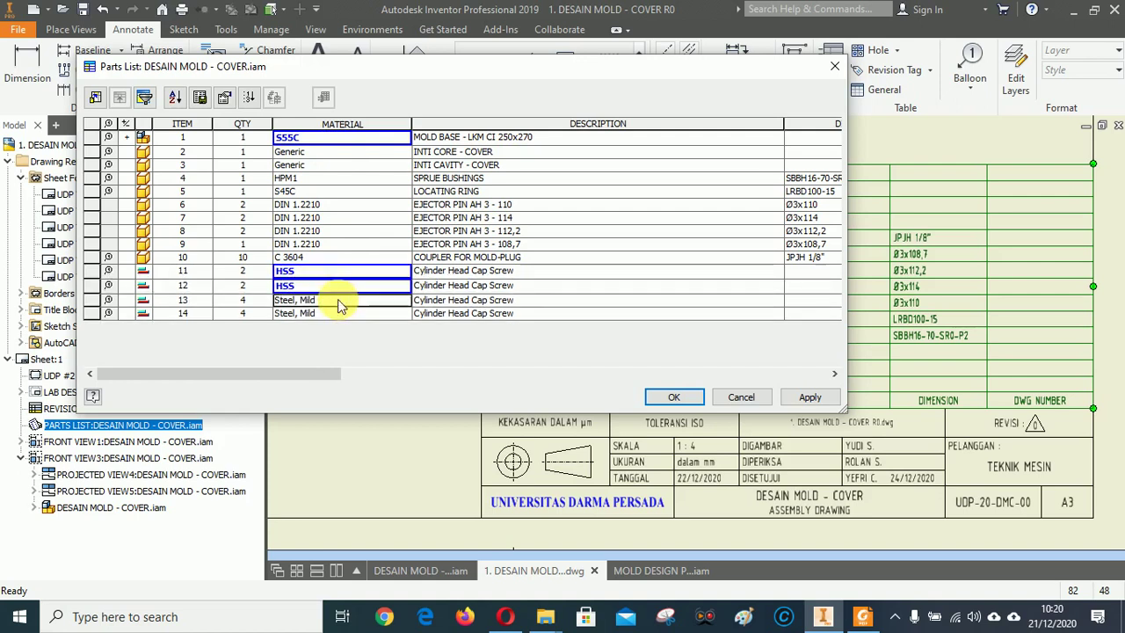
{"action": "left_click", "coordinate": [342, 301]}
{"action": "type", "text": "G"}
{"action": "key", "text": "BackSpace"}
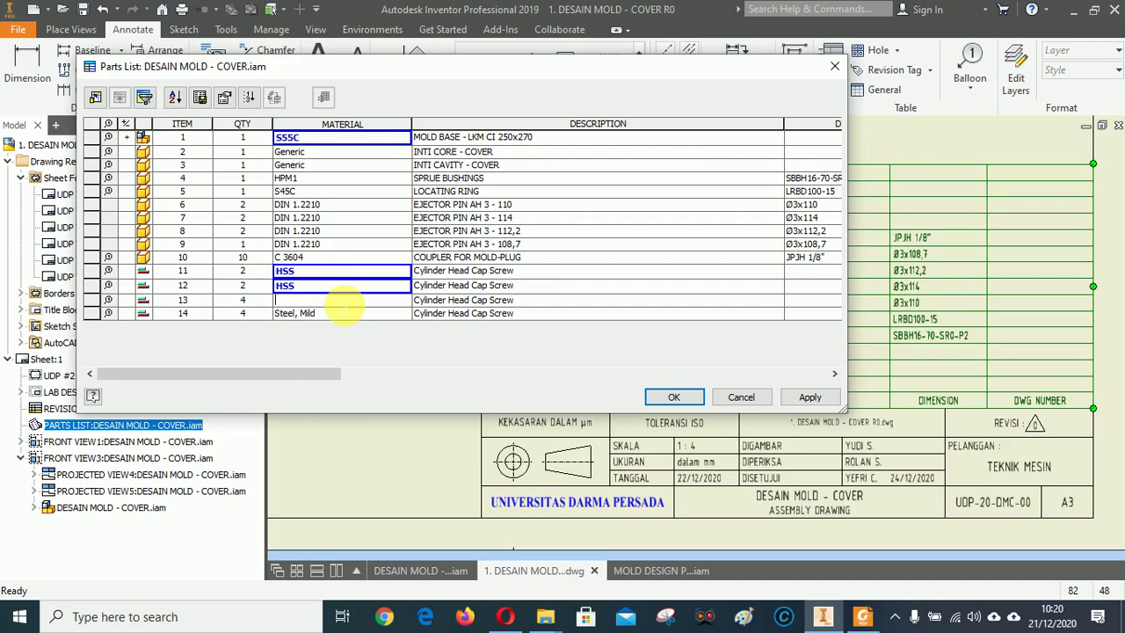
{"action": "type", "text": "HSS"}
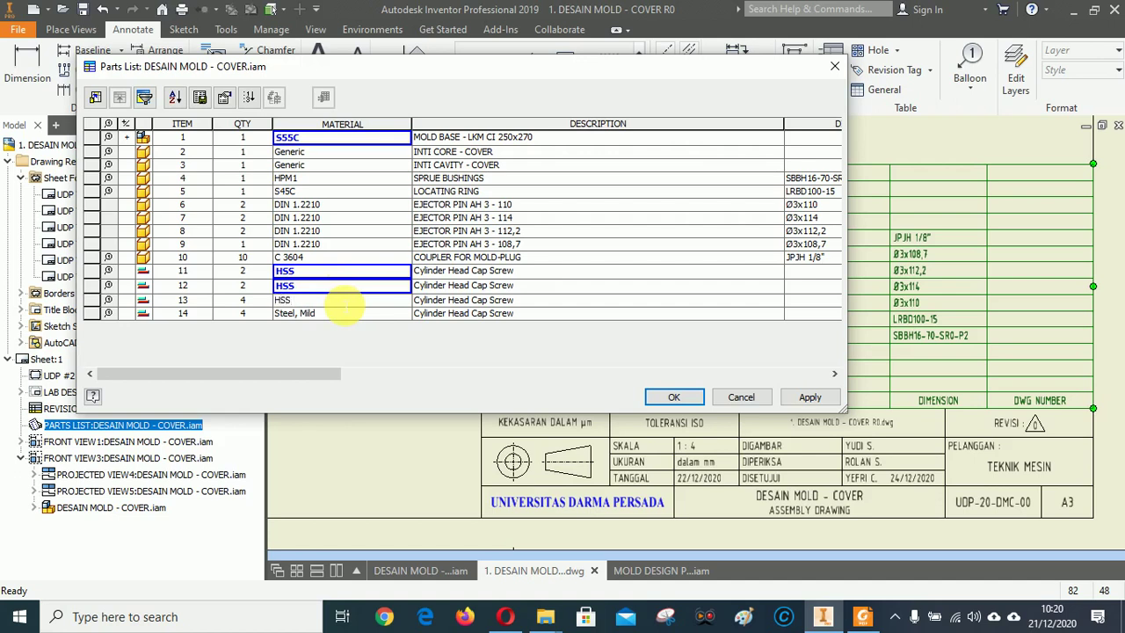
{"action": "left_click", "coordinate": [338, 314]}
{"action": "type", "text": "HSS"}
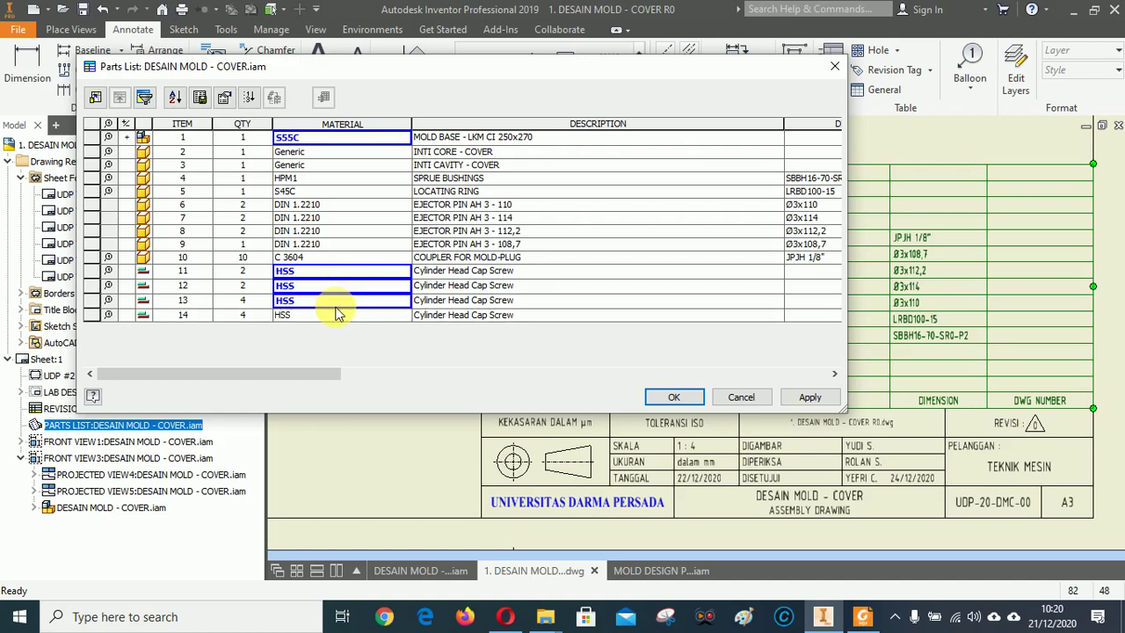
{"action": "left_click", "coordinate": [364, 257]}
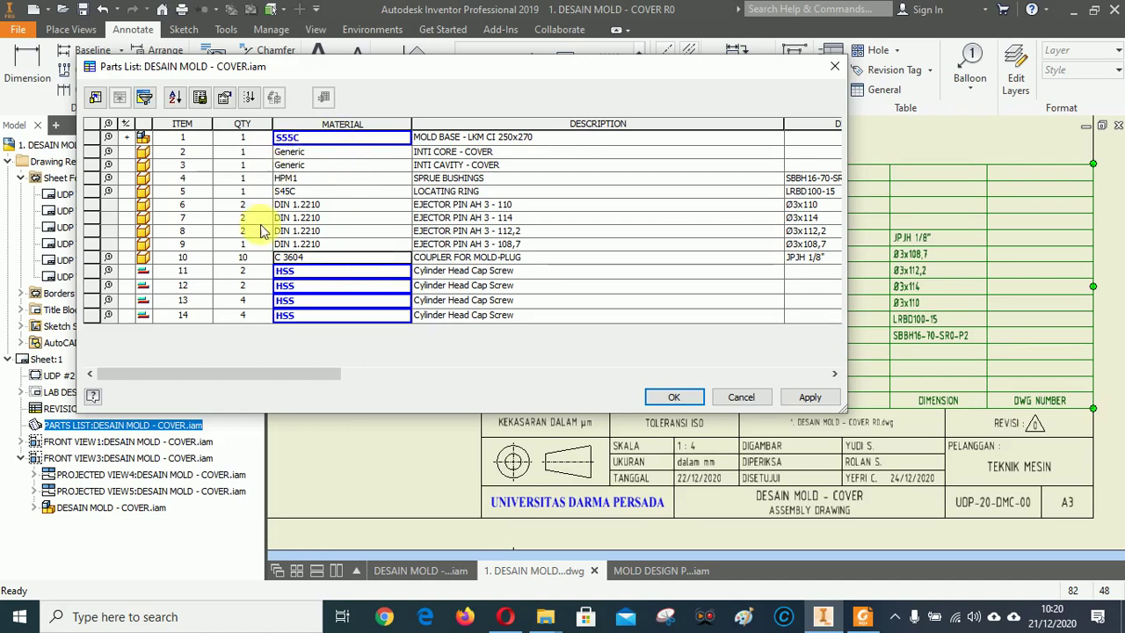
{"action": "left_click", "coordinate": [809, 396]}
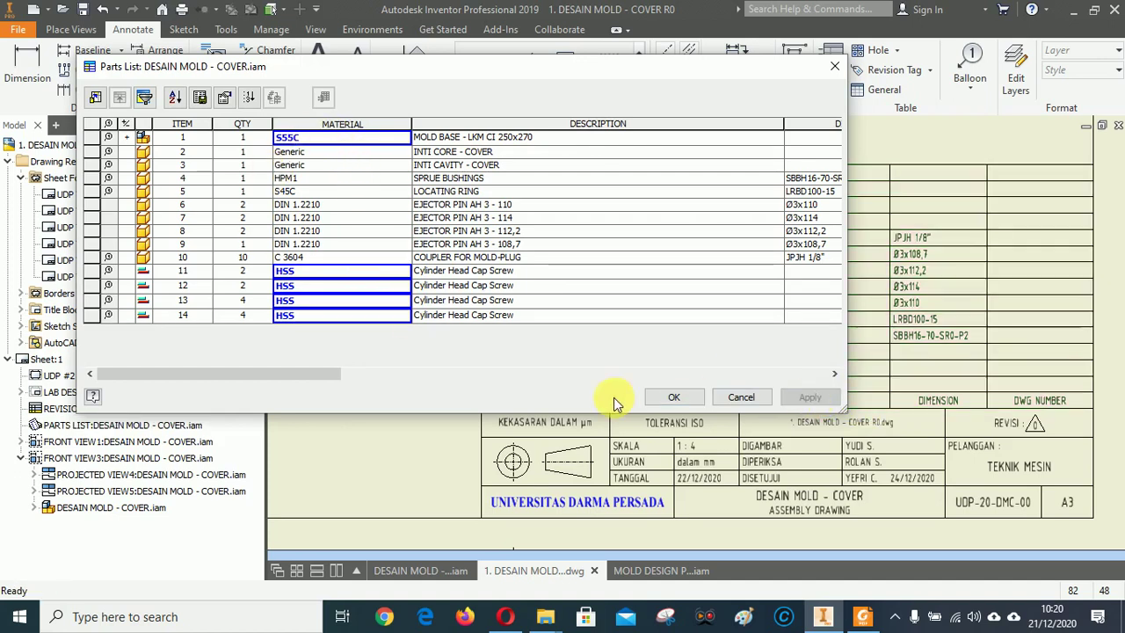
{"action": "left_click", "coordinate": [672, 397]}
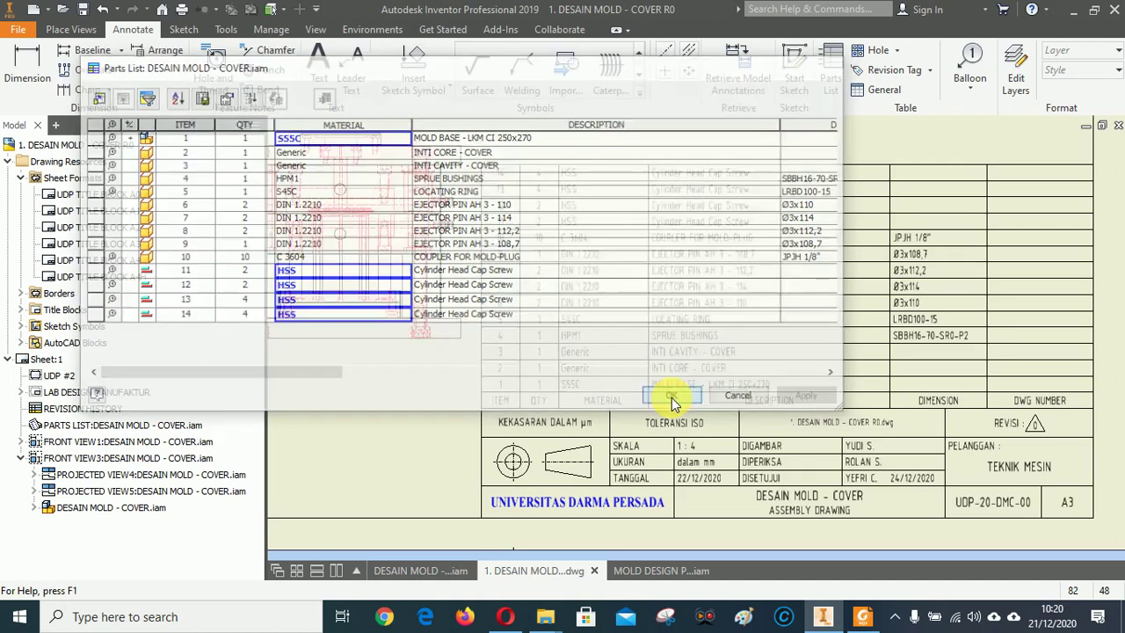
Save the drawing with the whole sheet in view and switch to the DESAIN MOLD - COVER assembly.
{"action": "left_click", "coordinate": [1112, 245]}
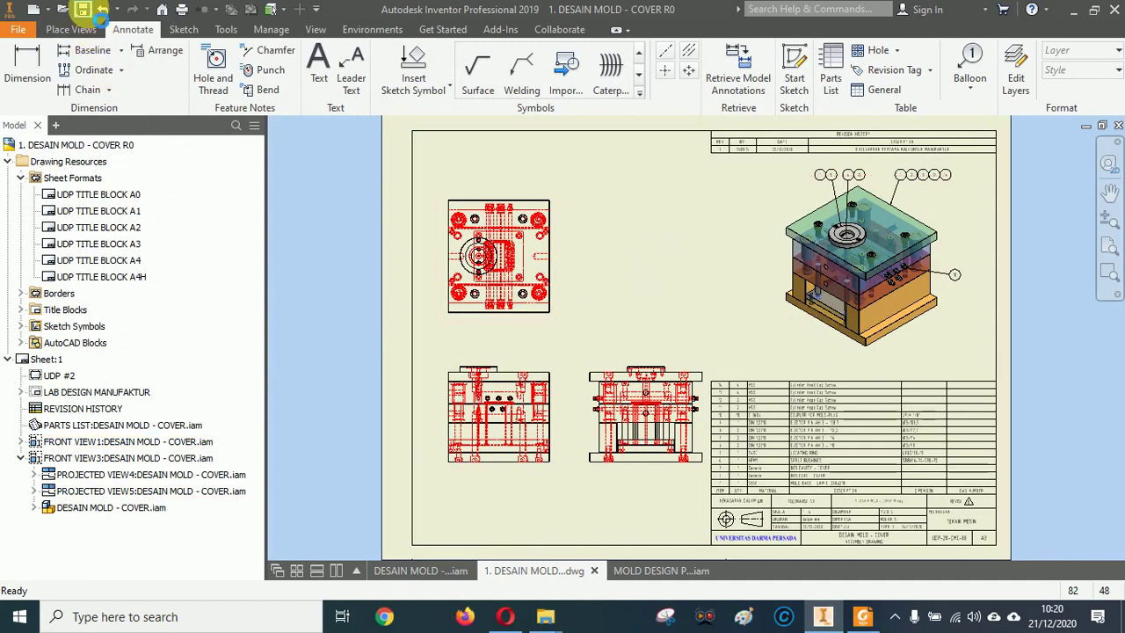
{"action": "left_click", "coordinate": [89, 11]}
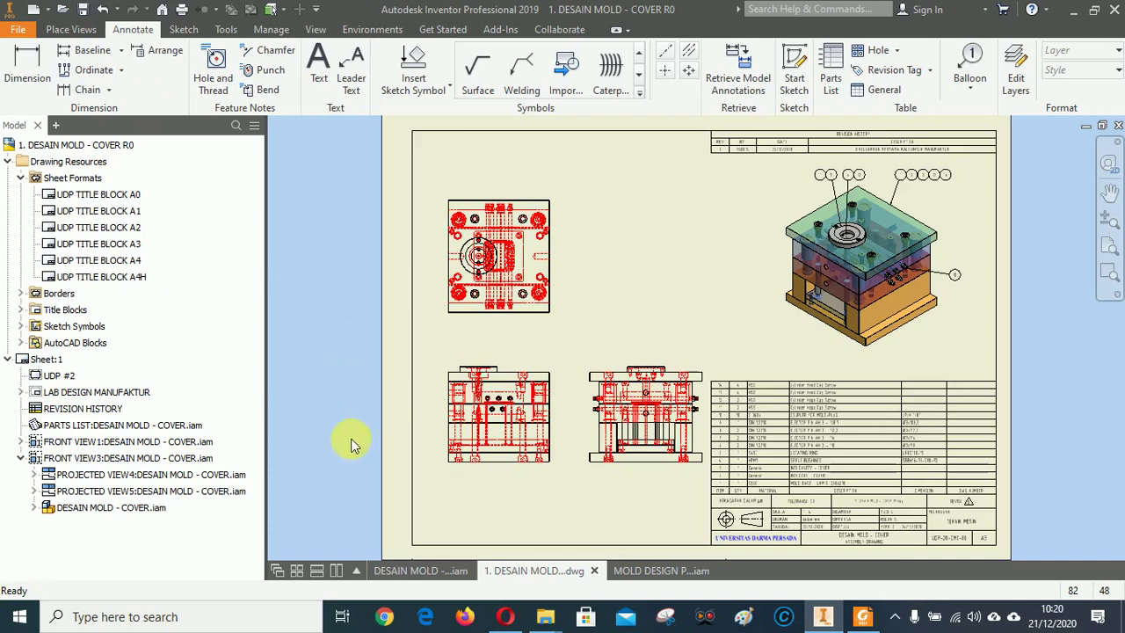
{"action": "left_click", "coordinate": [413, 571]}
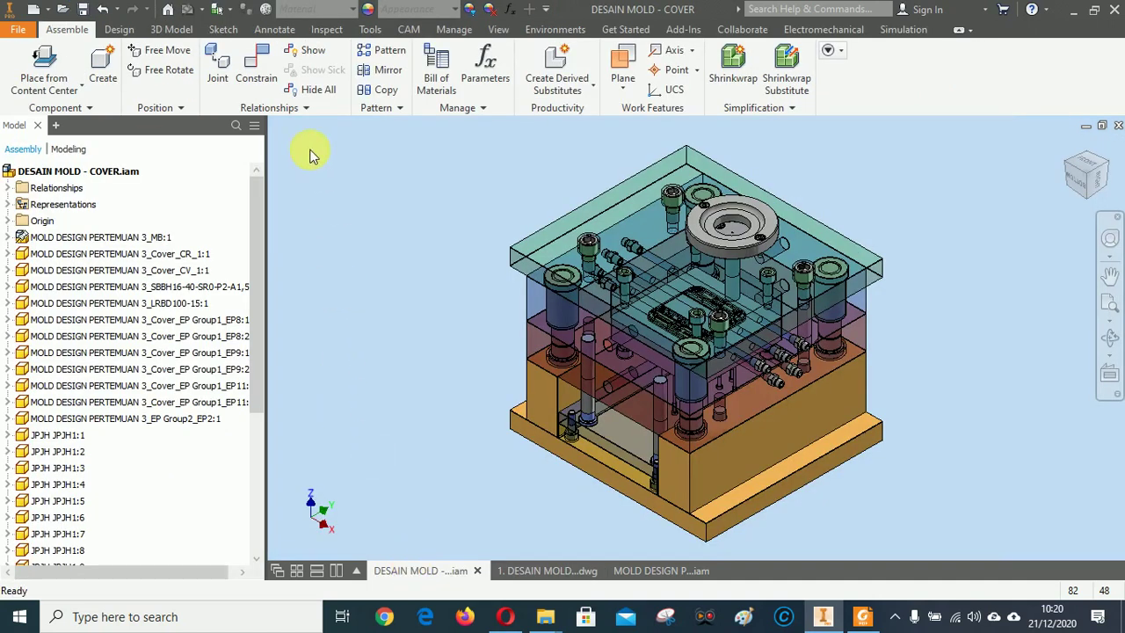
Open the MOLD DESIGN PERTEMUAN 3_Cover_CR_1 part from the assembly, confirming the Google Drive removal of 1. DESAIN MOLD - COVER R0.0001.dwg.
{"action": "right_click", "coordinate": [78, 254]}
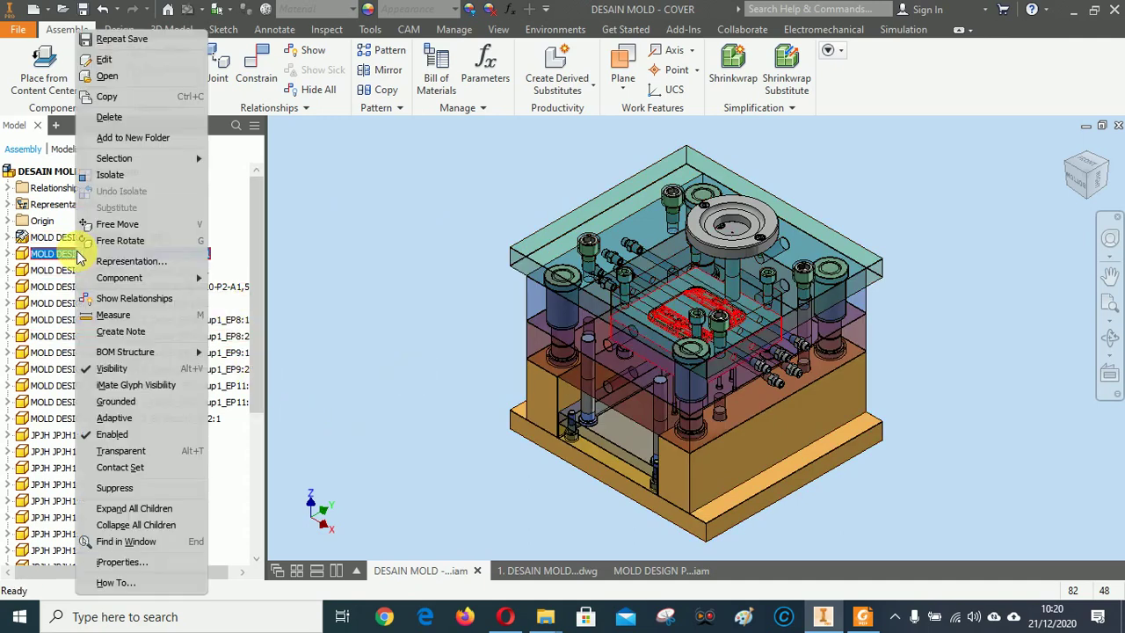
{"action": "left_click", "coordinate": [296, 208]}
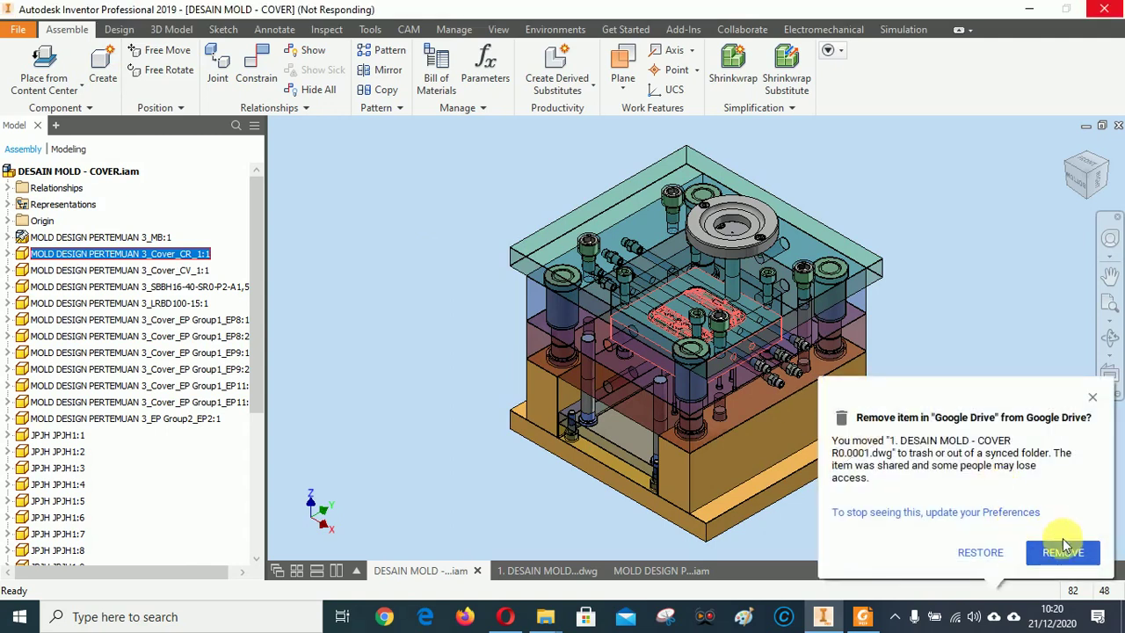
{"action": "left_click", "coordinate": [1065, 555]}
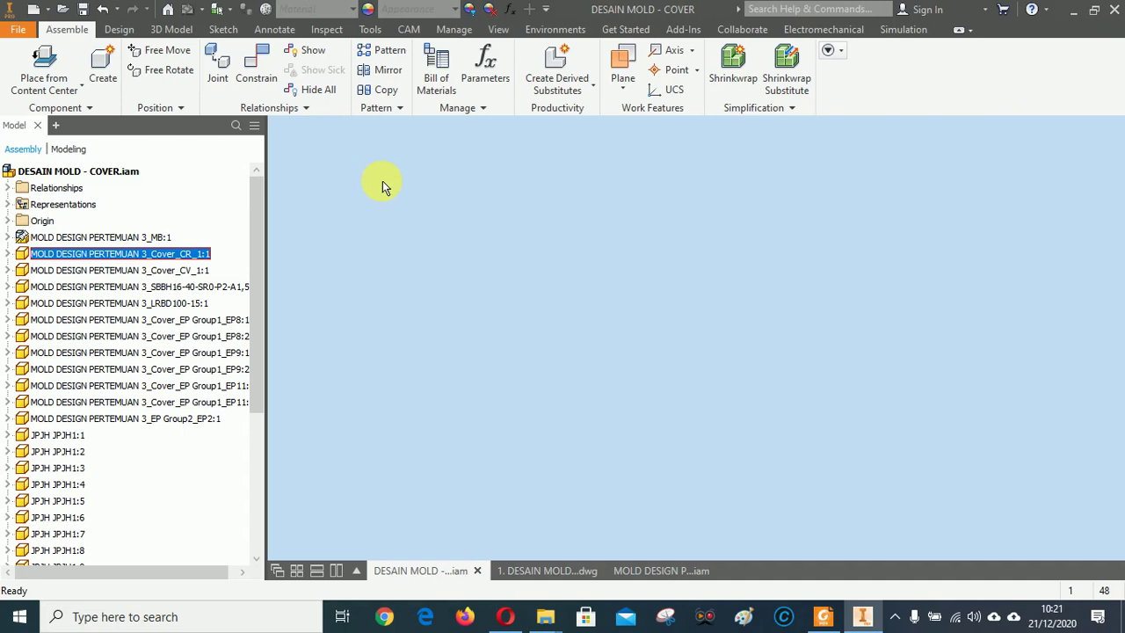
{"action": "key", "text": "F6"}
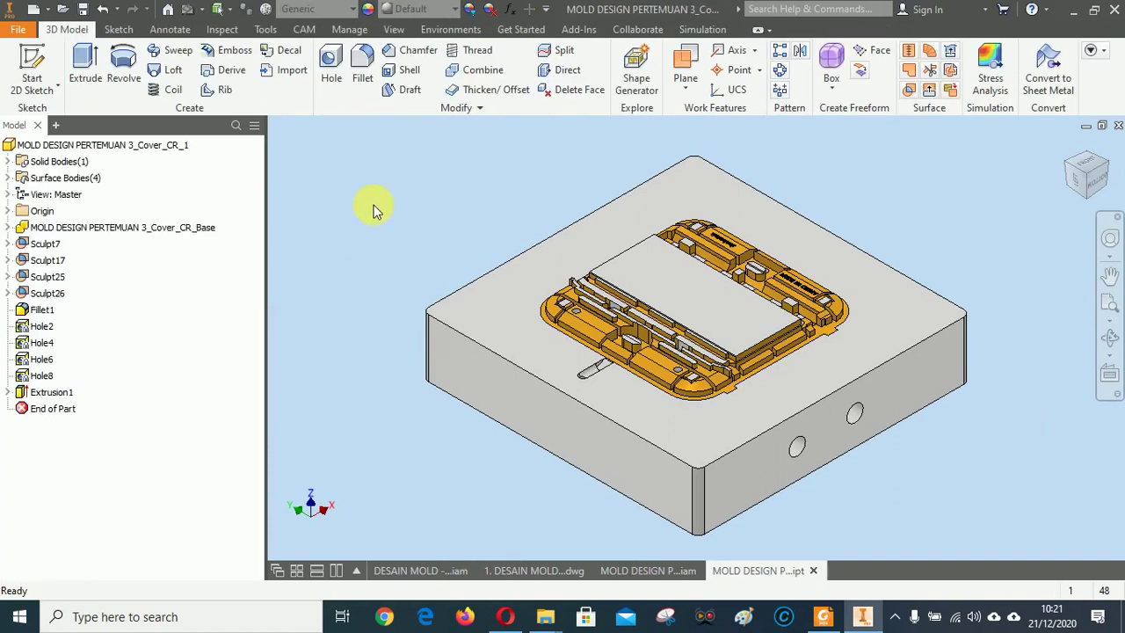
Look through the Inventor Material Library list for a steel that suits the core part.
{"action": "left_click", "coordinate": [354, 12]}
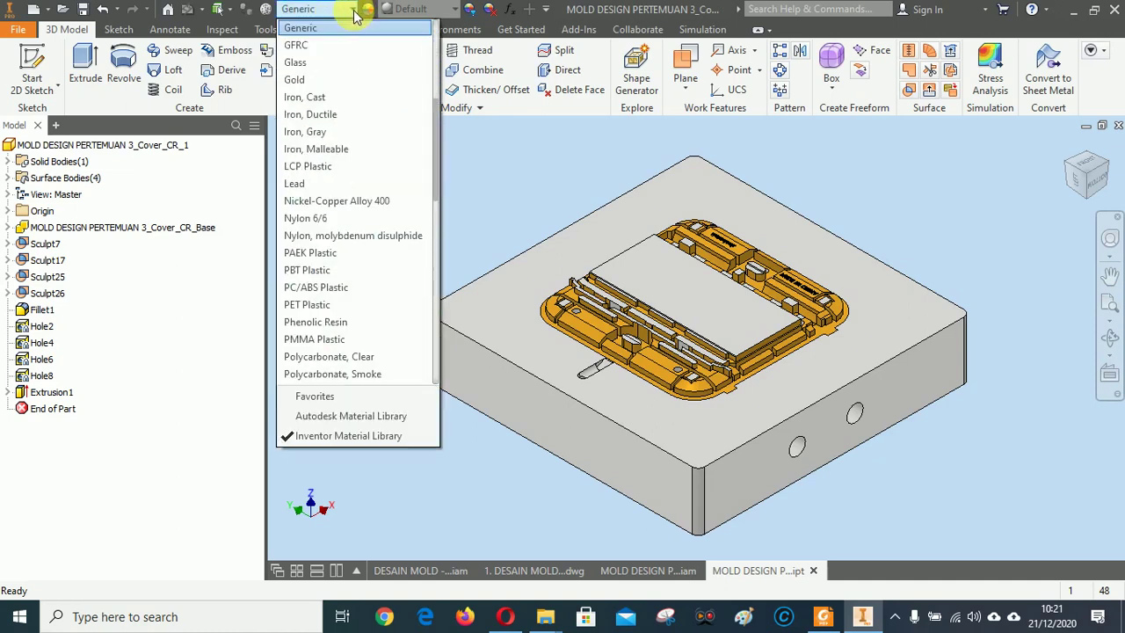
{"action": "scroll", "coordinate": [394, 284], "scroll_direction": "down", "scroll_amount": 4}
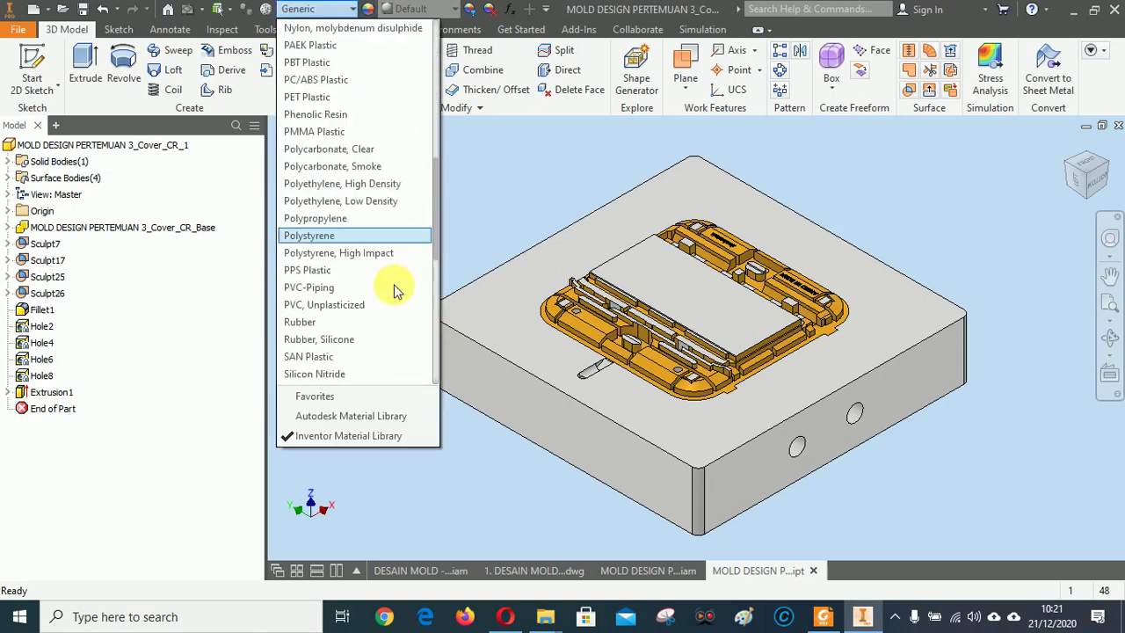
{"action": "scroll", "coordinate": [394, 284], "scroll_direction": "down", "scroll_amount": 8}
{"action": "scroll", "coordinate": [394, 284], "scroll_direction": "up", "scroll_amount": 5}
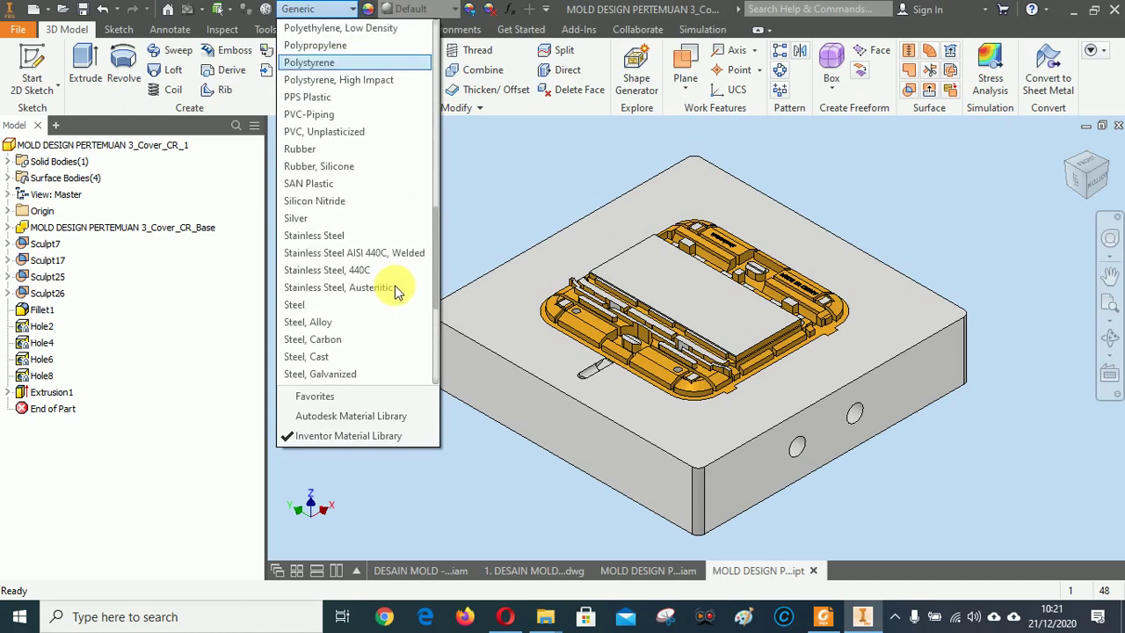
{"action": "scroll", "coordinate": [394, 288], "scroll_direction": "up", "scroll_amount": 12}
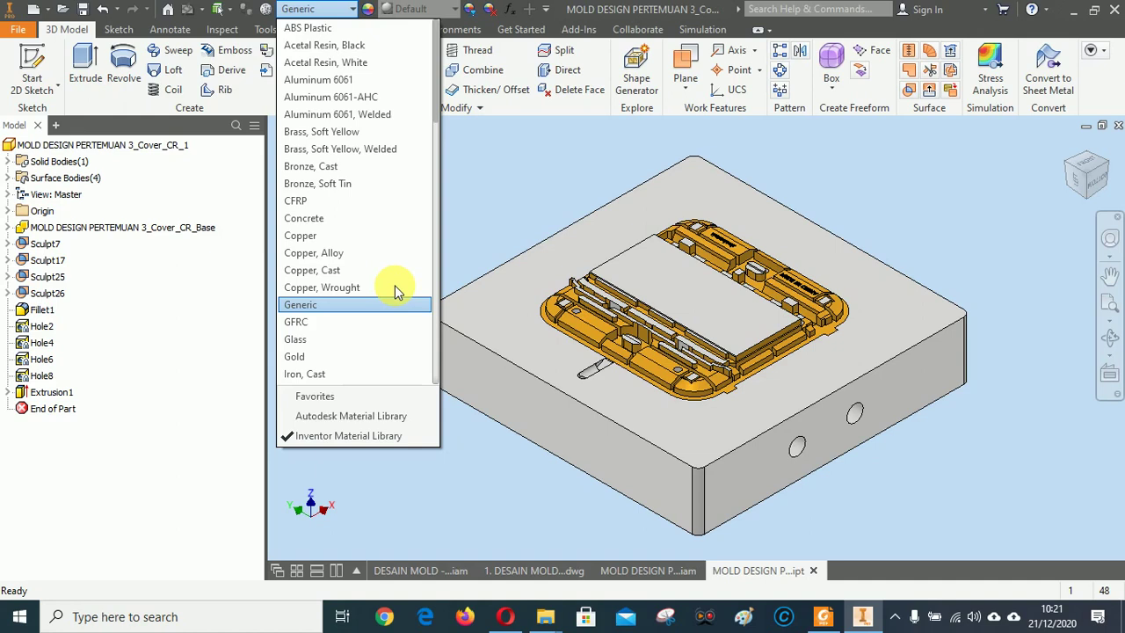
{"action": "scroll", "coordinate": [394, 285], "scroll_direction": "down", "scroll_amount": 15}
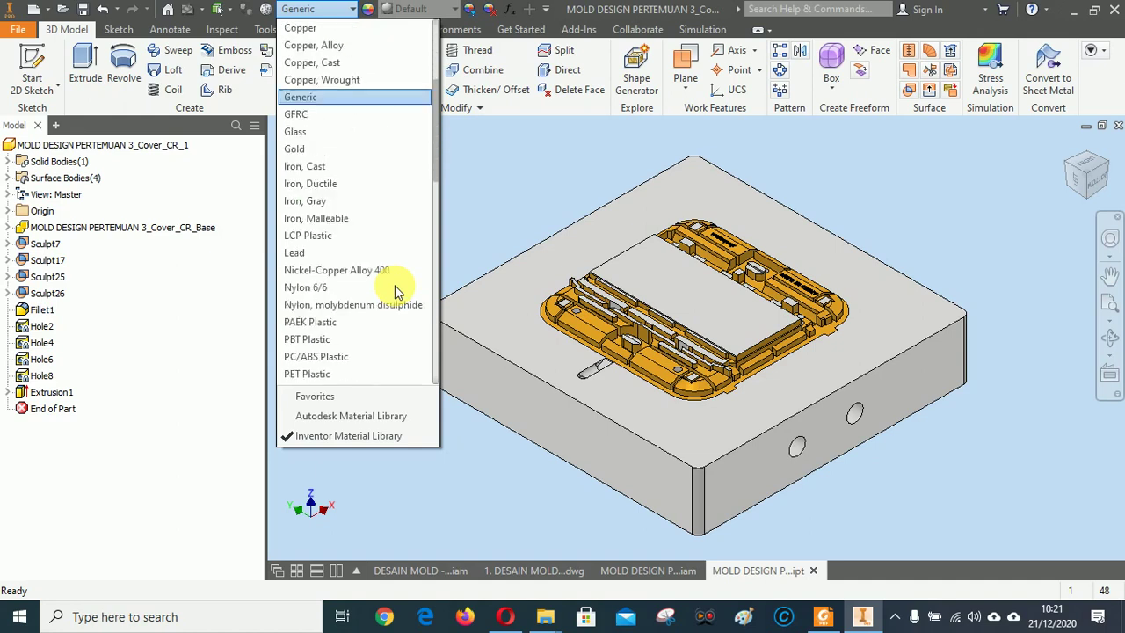
{"action": "scroll", "coordinate": [395, 291], "scroll_direction": "down", "scroll_amount": 3}
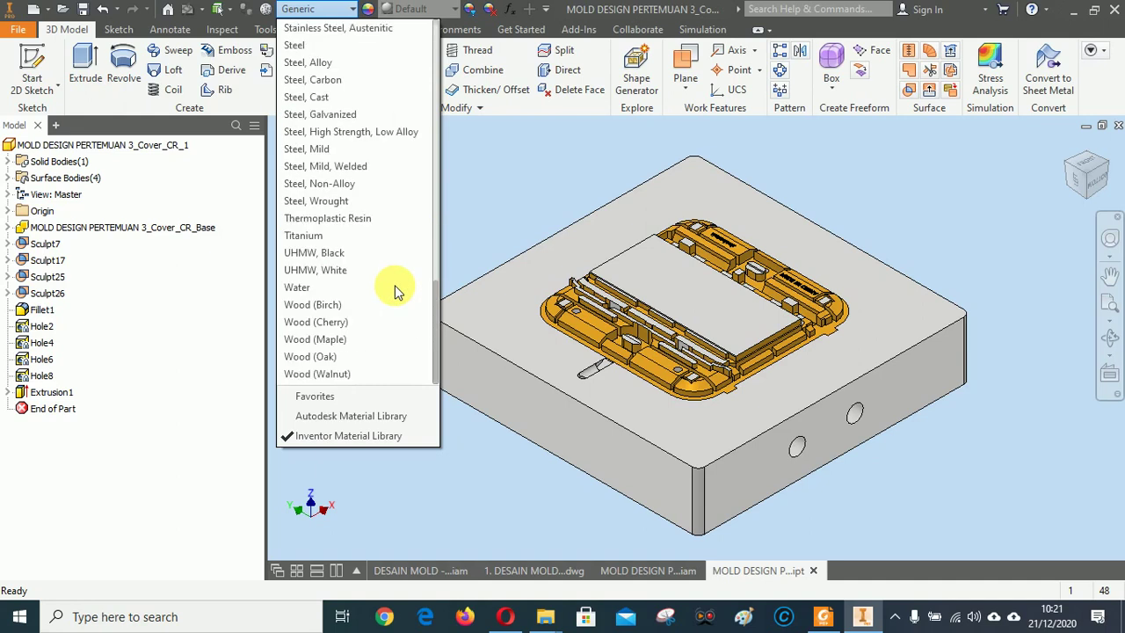
{"action": "scroll", "coordinate": [395, 290], "scroll_direction": "up", "scroll_amount": 18}
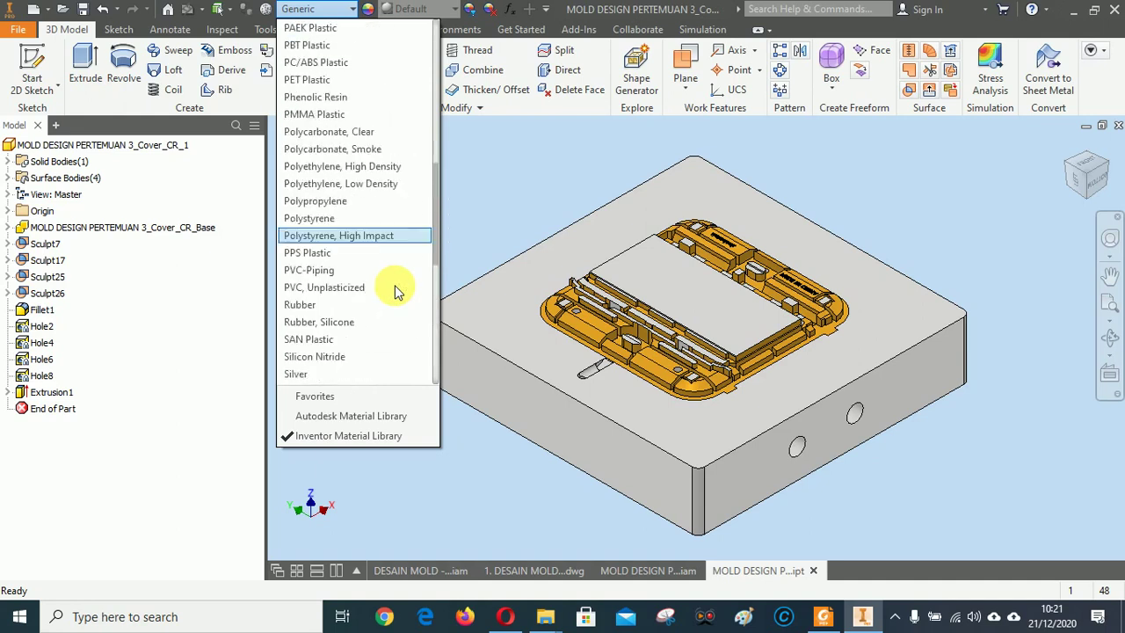
{"action": "left_click", "coordinate": [505, 208]}
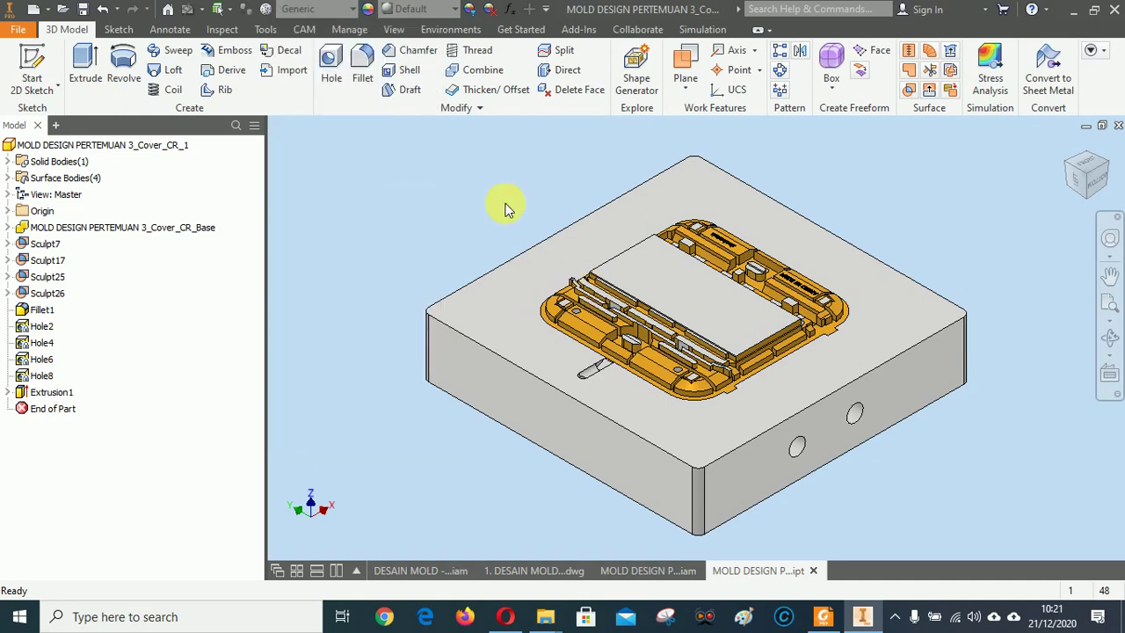
Add Steel, Mild from the Inventor Material Library to the document materials of the core part.
{"action": "left_click", "coordinate": [267, 9]}
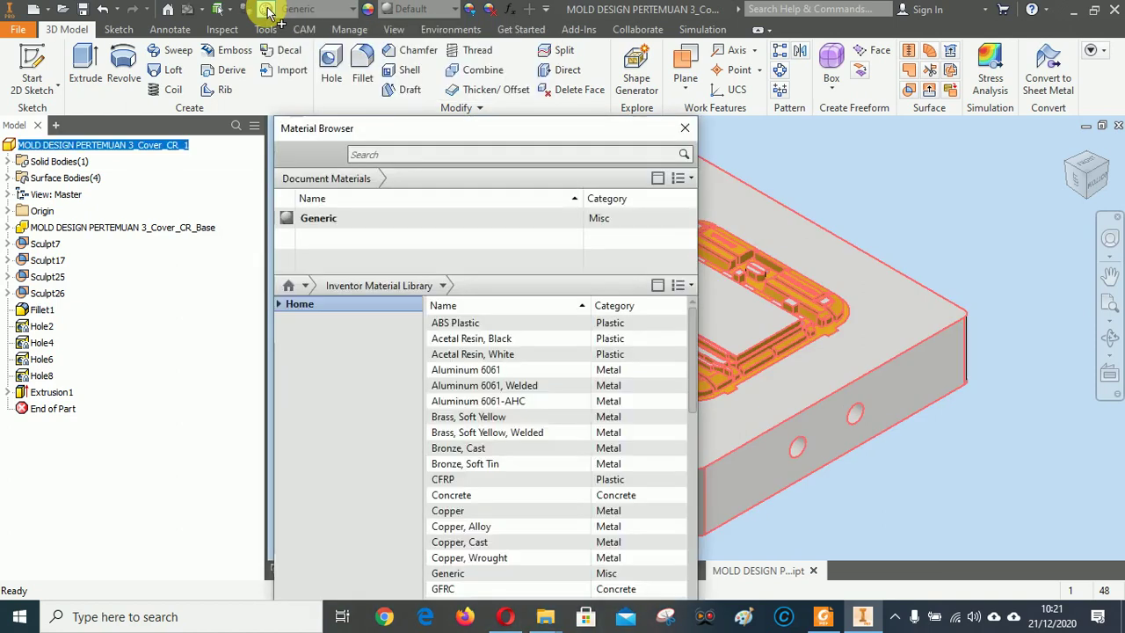
{"action": "left_click_drag", "start_coordinate": [470, 106], "coordinate": [430, 13]}
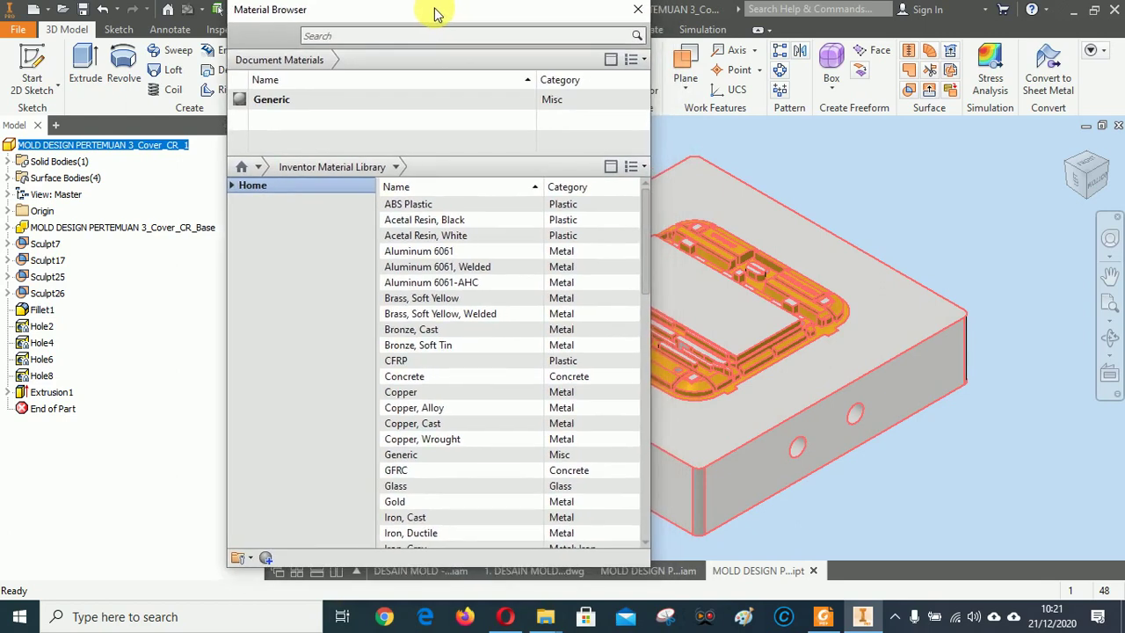
{"action": "left_click_drag", "start_coordinate": [645, 232], "coordinate": [654, 540]}
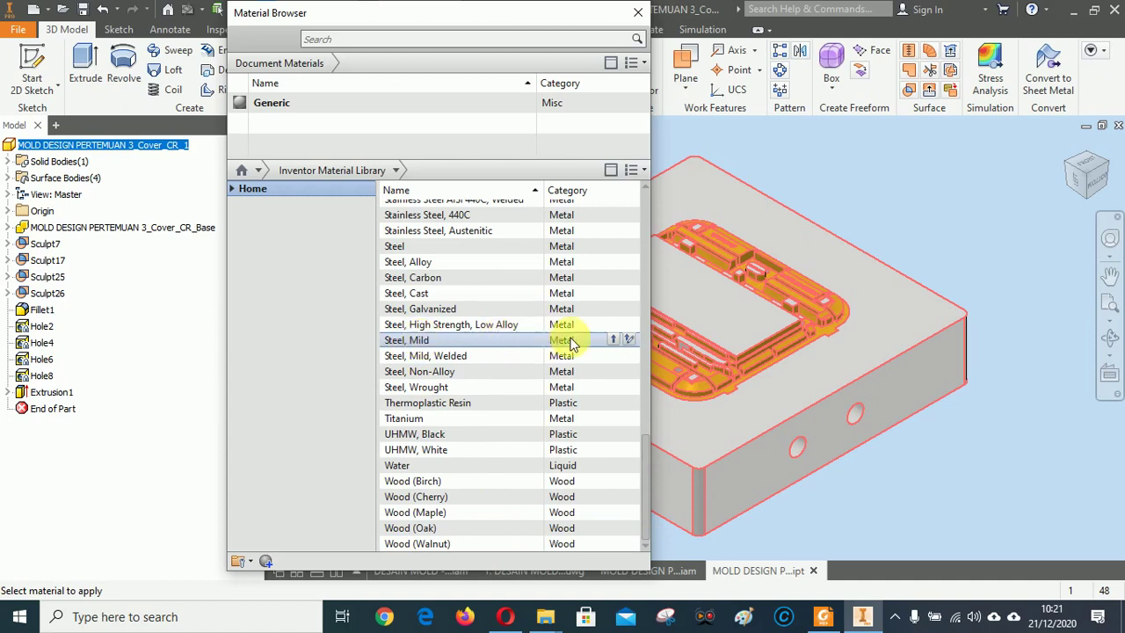
{"action": "left_click", "coordinate": [614, 340]}
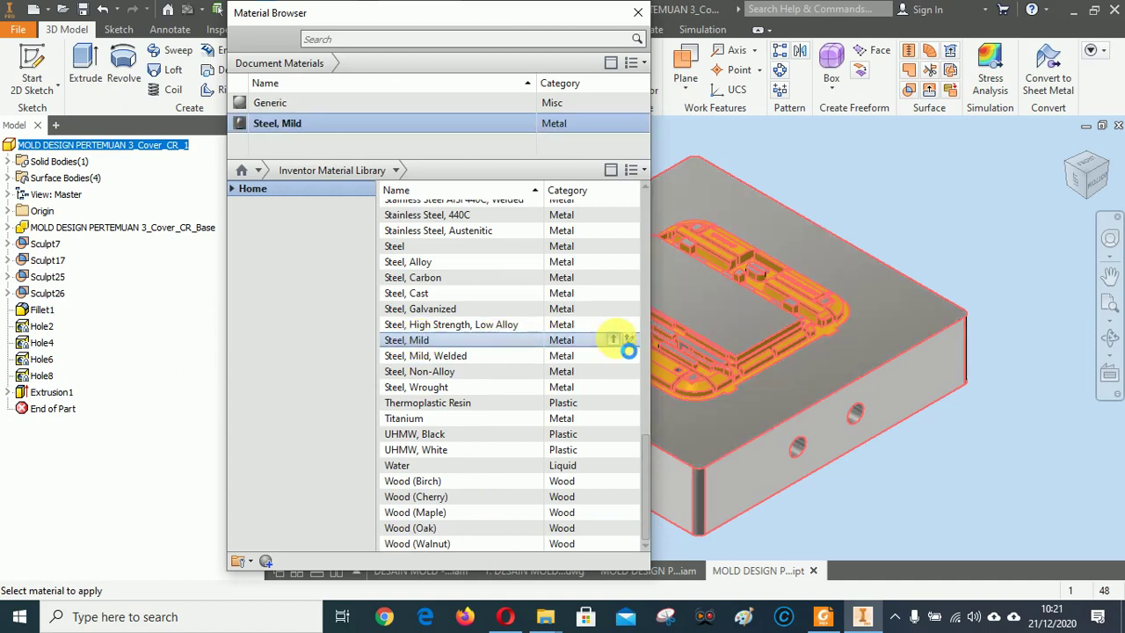
Duplicate the Steel, Mild document material, keeping the default name of the copy.
{"action": "right_click", "coordinate": [290, 128]}
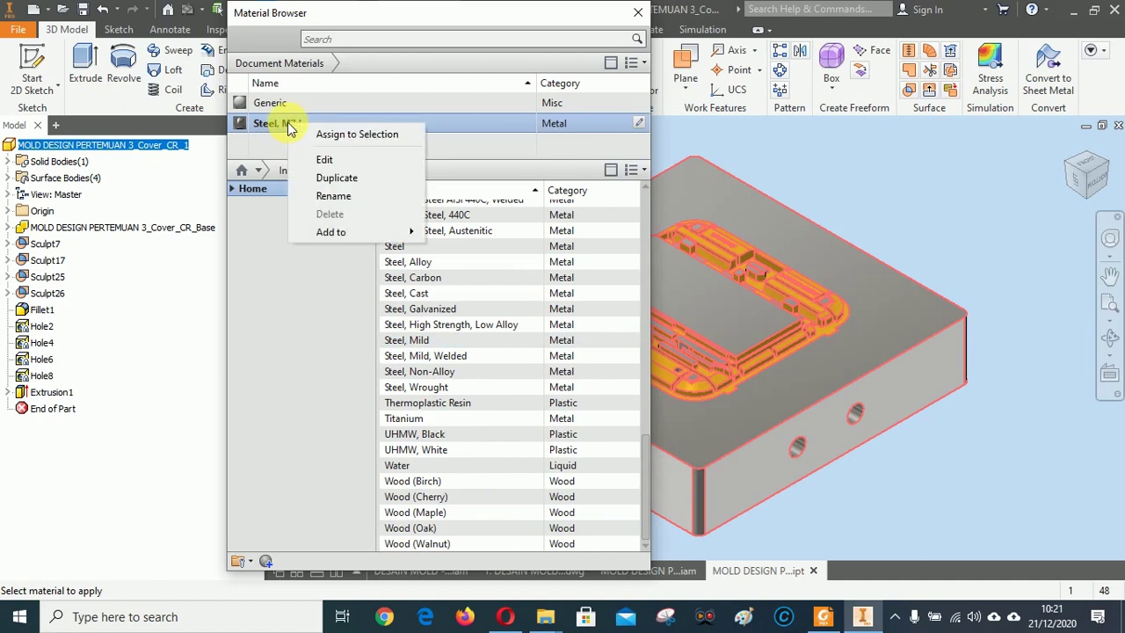
{"action": "left_click", "coordinate": [326, 176]}
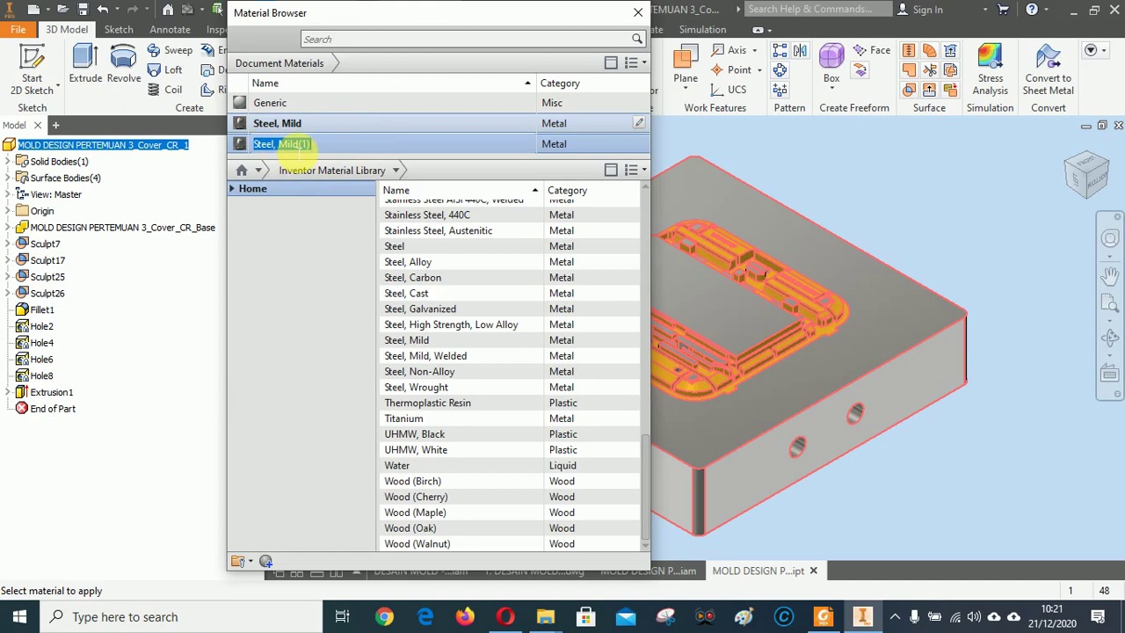
{"action": "right_click", "coordinate": [298, 145]}
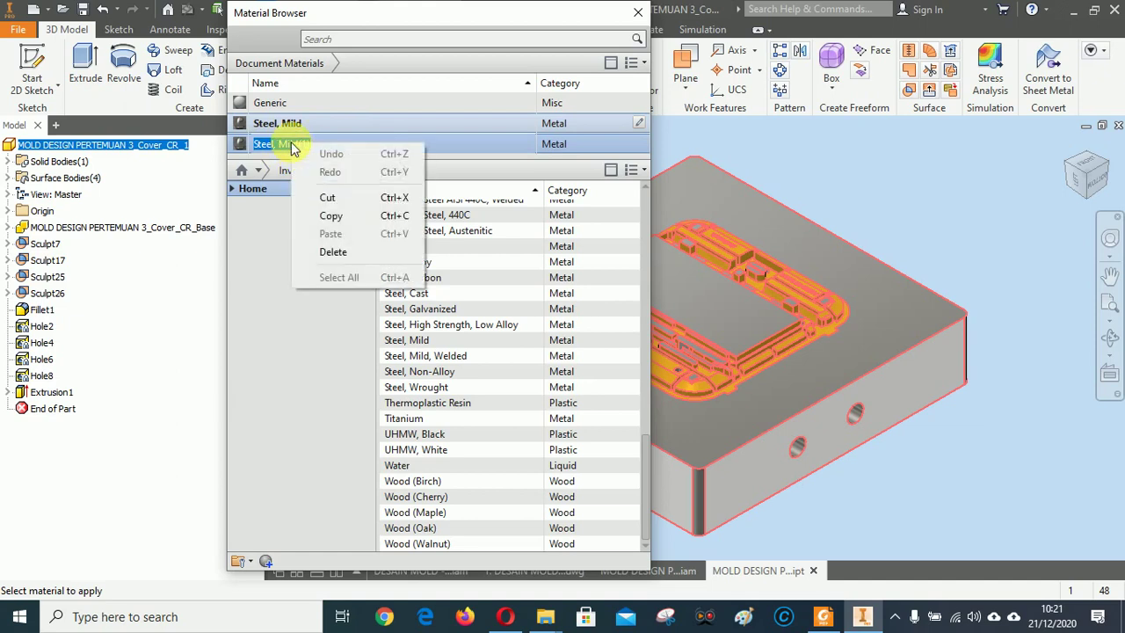
{"action": "left_click", "coordinate": [352, 213]}
{"action": "left_click", "coordinate": [352, 148]}
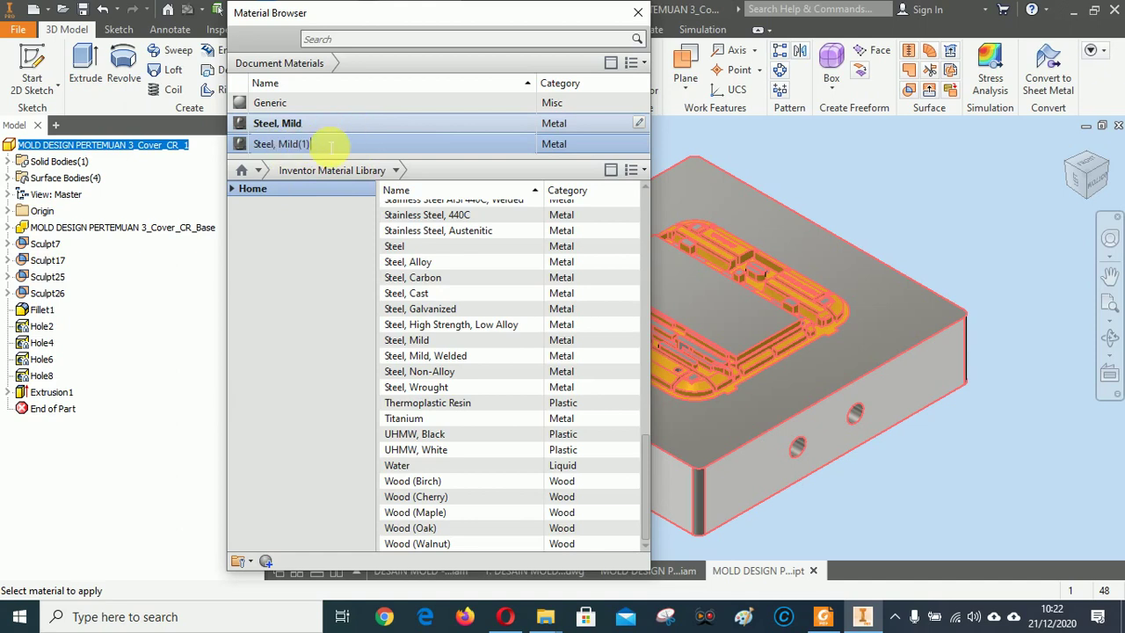
{"action": "left_click", "coordinate": [325, 146]}
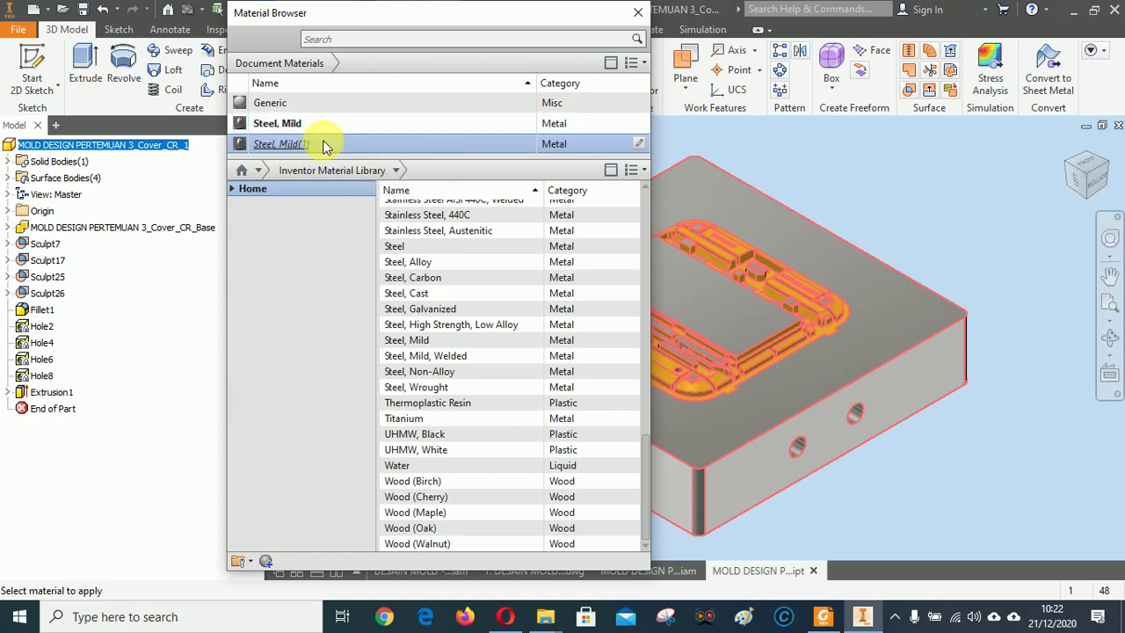
Edit the duplicated mild steel material and set its name to S55C.
{"action": "right_click", "coordinate": [277, 148]}
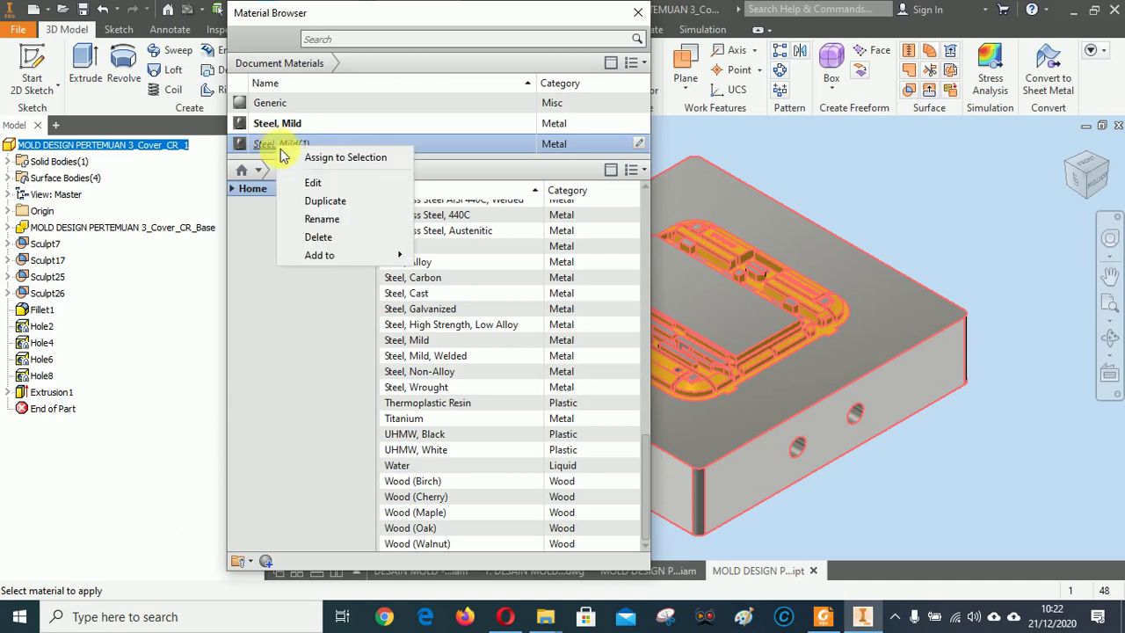
{"action": "left_click", "coordinate": [314, 184]}
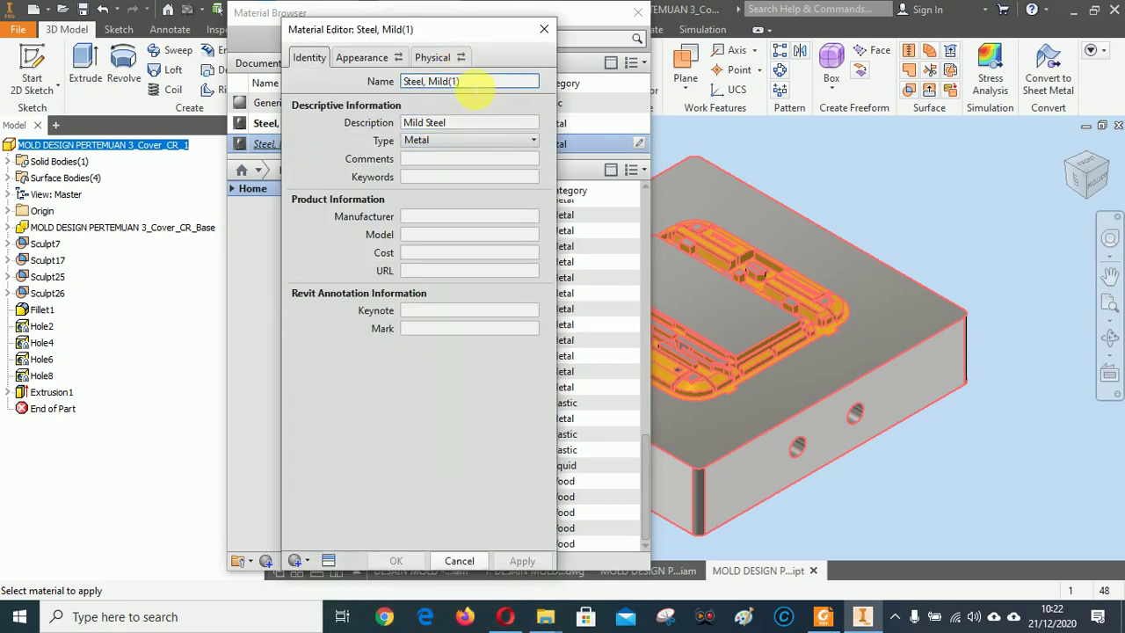
{"action": "triple_click", "coordinate": [475, 83]}
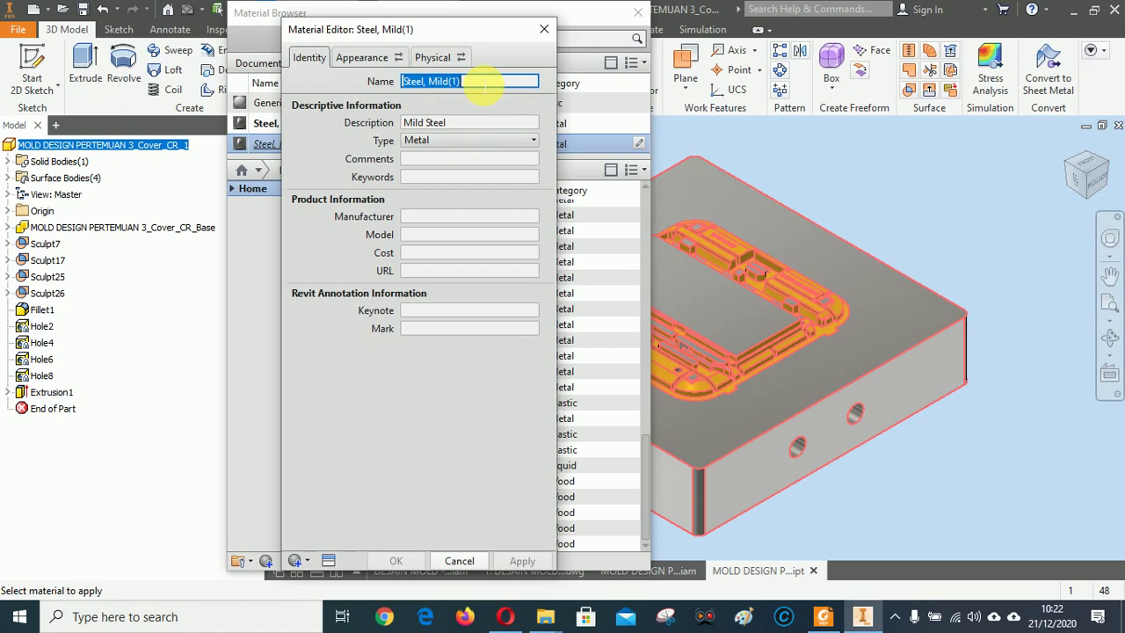
{"action": "type", "text": "S55"}
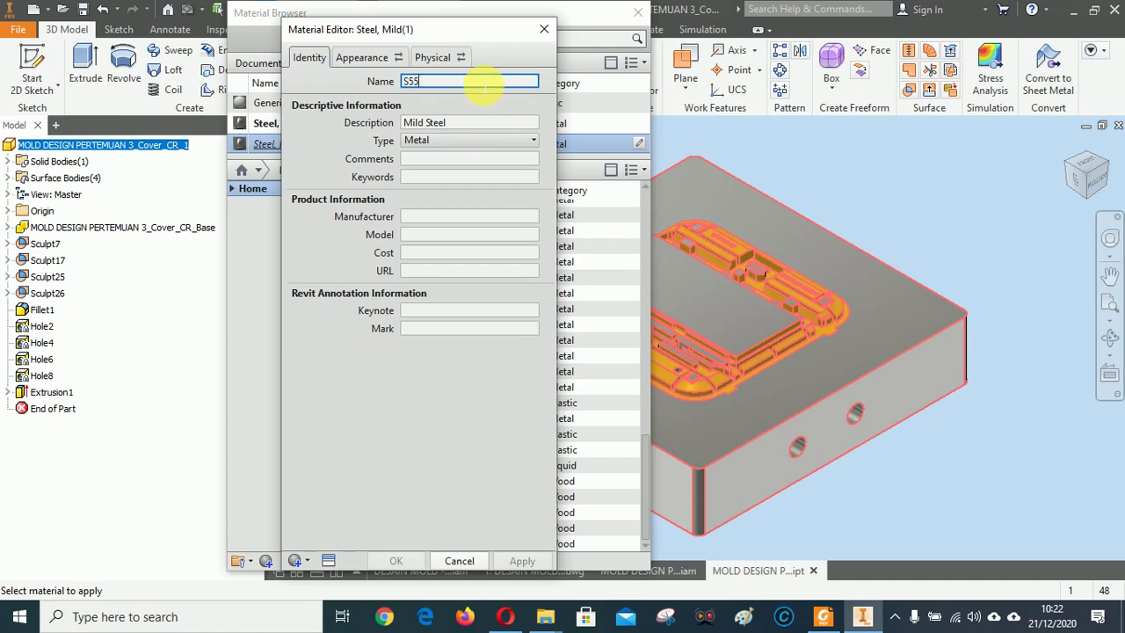
{"action": "type", "text": "C"}
{"action": "key", "text": "Return"}
Replace the duplicated material's description with S55C and apply the identity changes.
{"action": "left_click", "coordinate": [461, 119]}
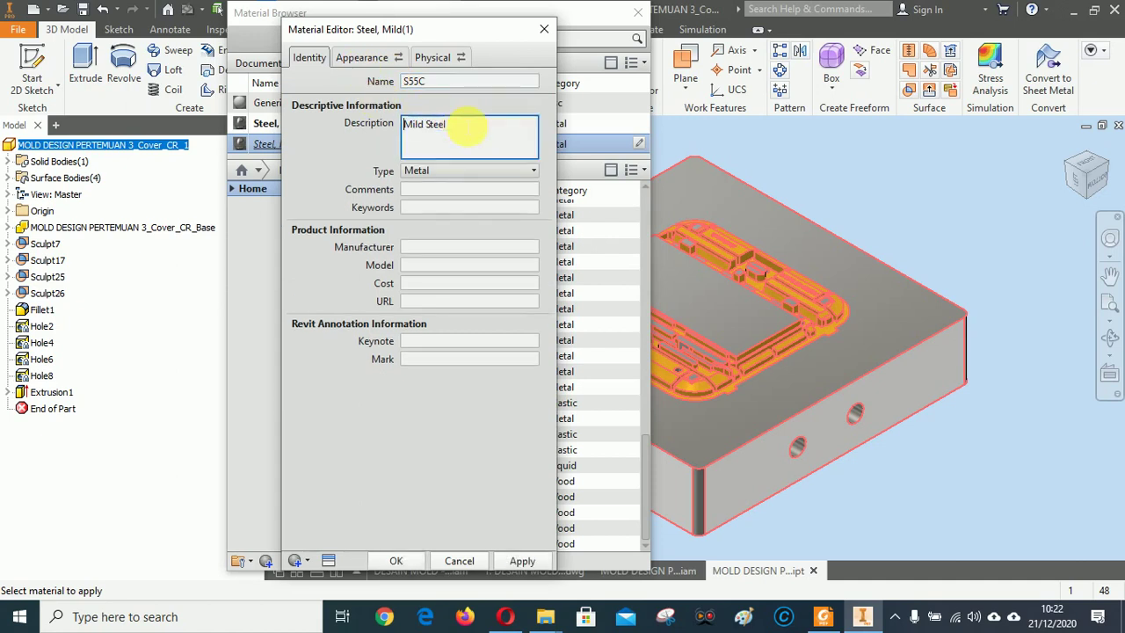
{"action": "double_click", "coordinate": [437, 124]}
{"action": "left_click_drag", "start_coordinate": [436, 124], "coordinate": [410, 123]}
{"action": "key", "text": "BackSpace"}
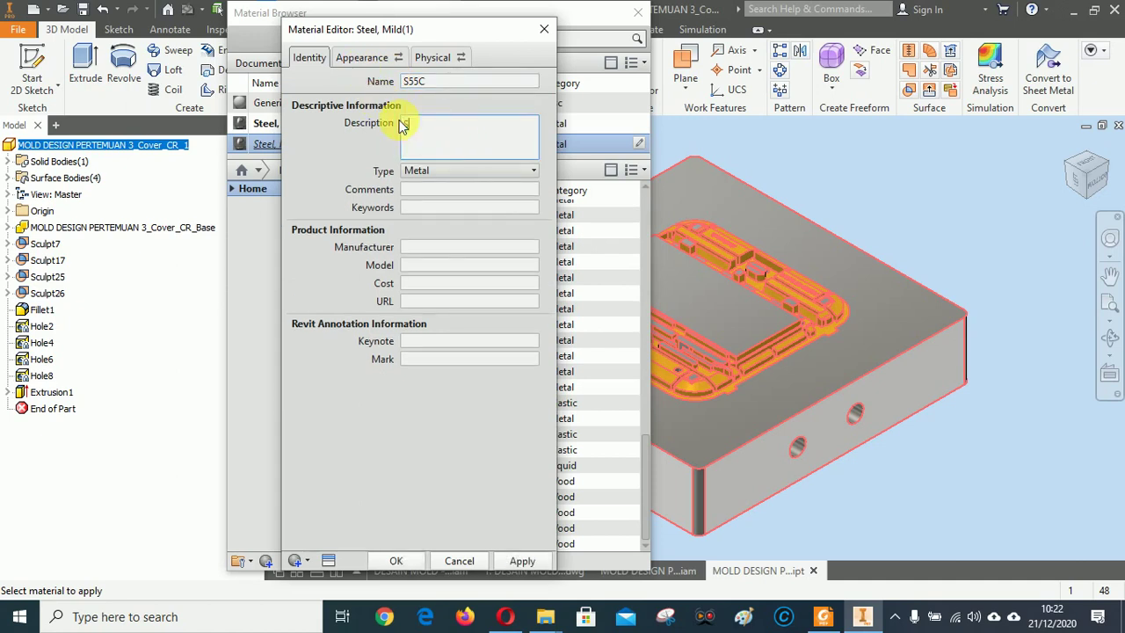
{"action": "type", "text": "S55C"}
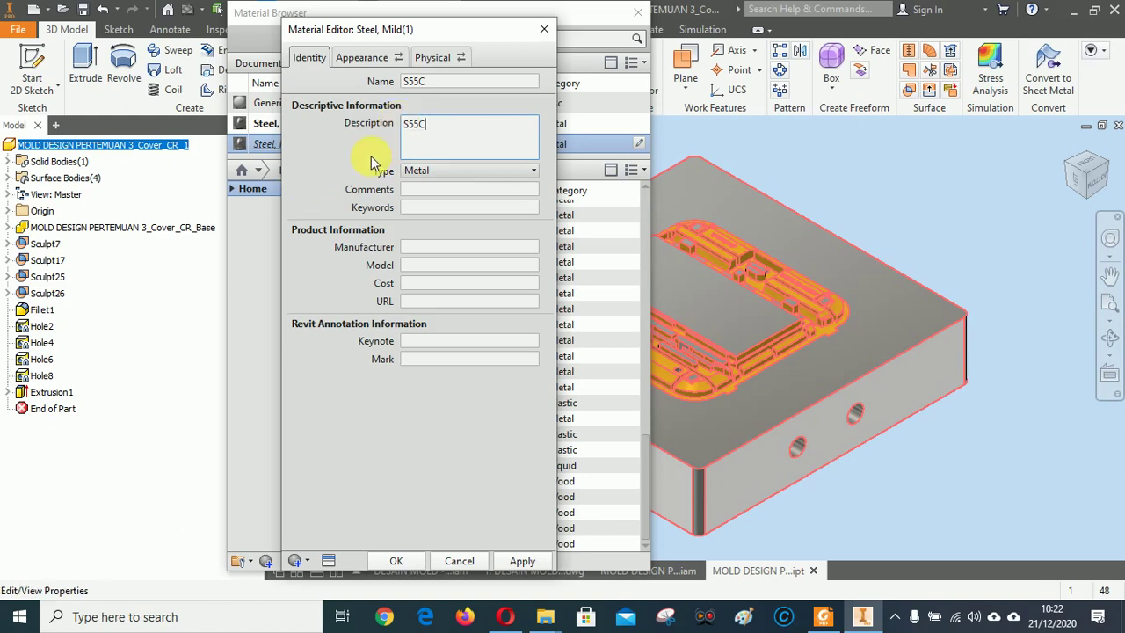
{"action": "left_click", "coordinate": [522, 561]}
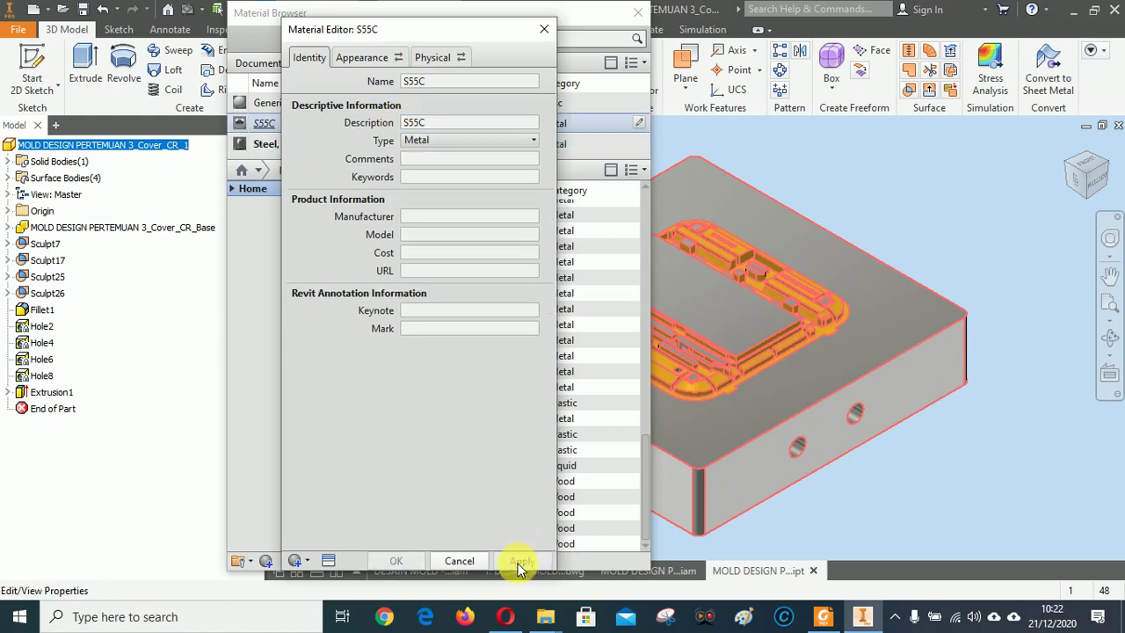
Review the available metal types and finishes for the S55C material's appearance.
{"action": "left_click", "coordinate": [364, 58]}
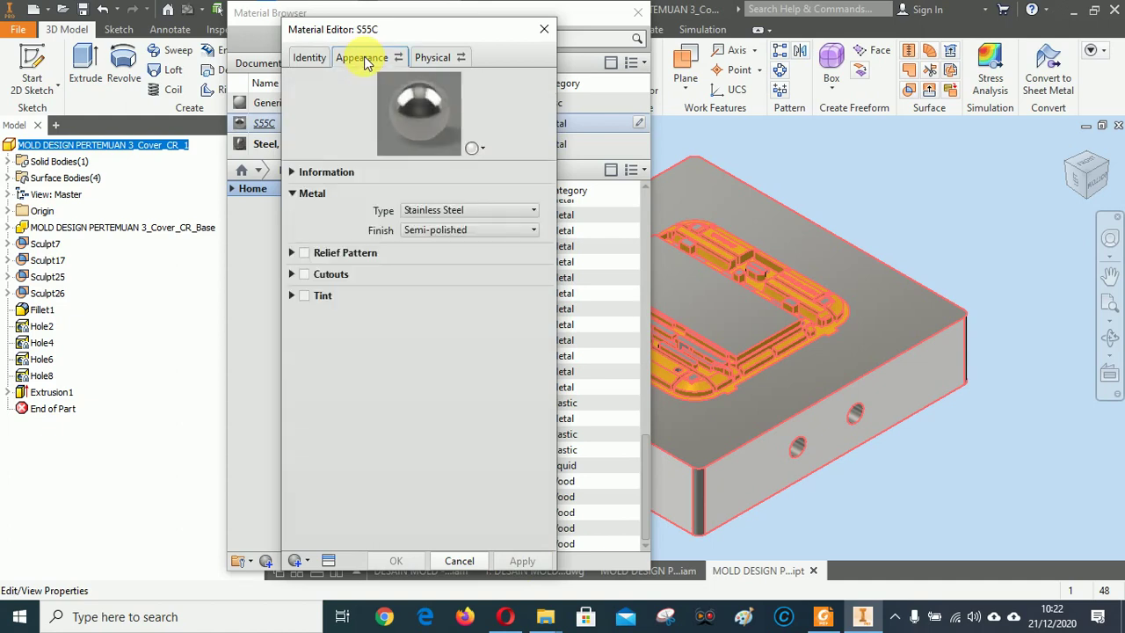
{"action": "left_click", "coordinate": [532, 215]}
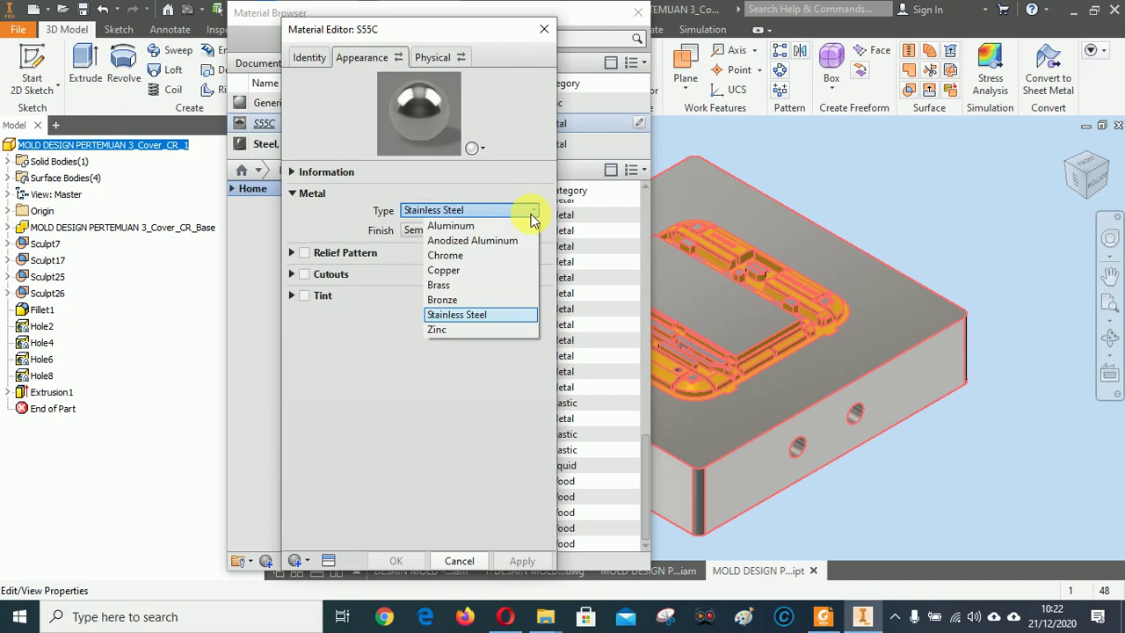
{"action": "left_click", "coordinate": [502, 376]}
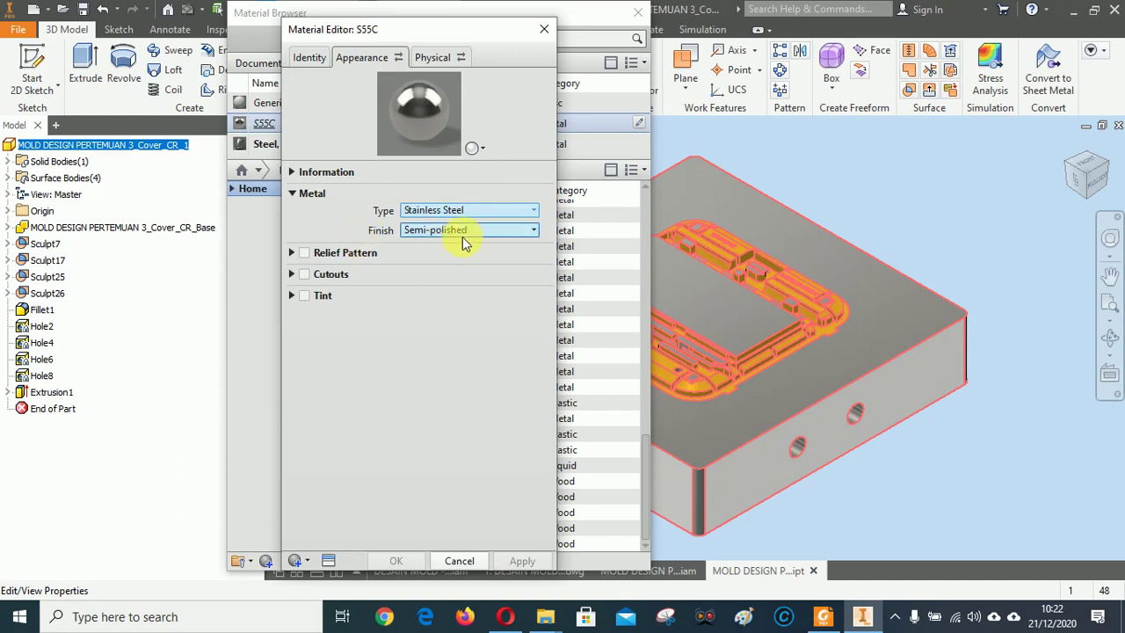
{"action": "left_click", "coordinate": [534, 232]}
{"action": "left_click", "coordinate": [534, 232]}
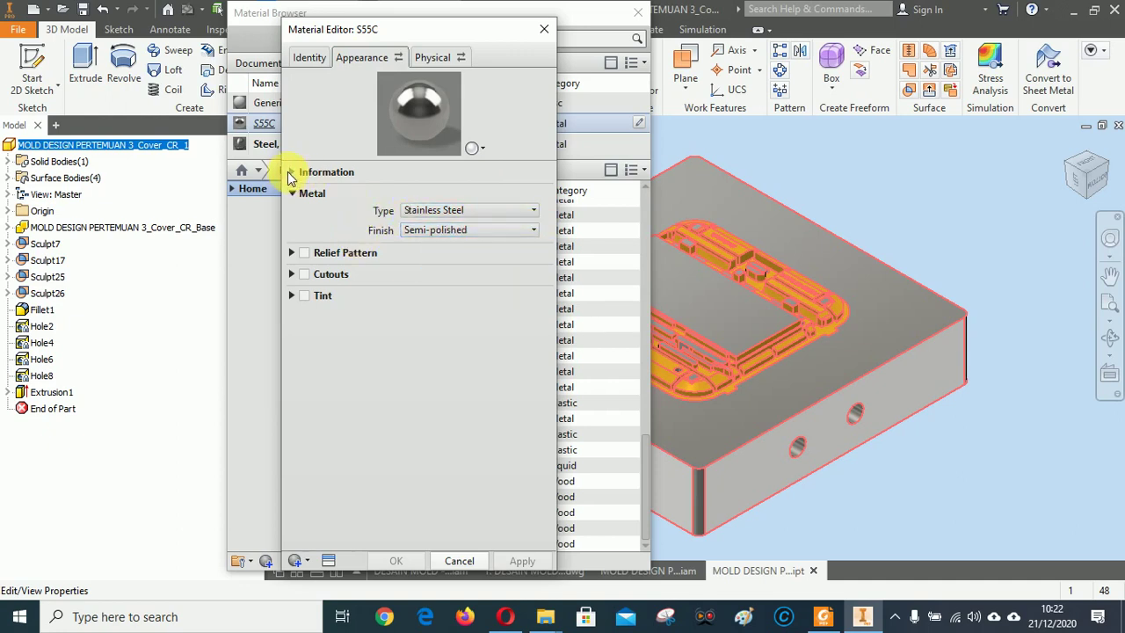
Rename the S55C material's appearance asset as S55C-Polished in its information section.
{"action": "left_click", "coordinate": [293, 174]}
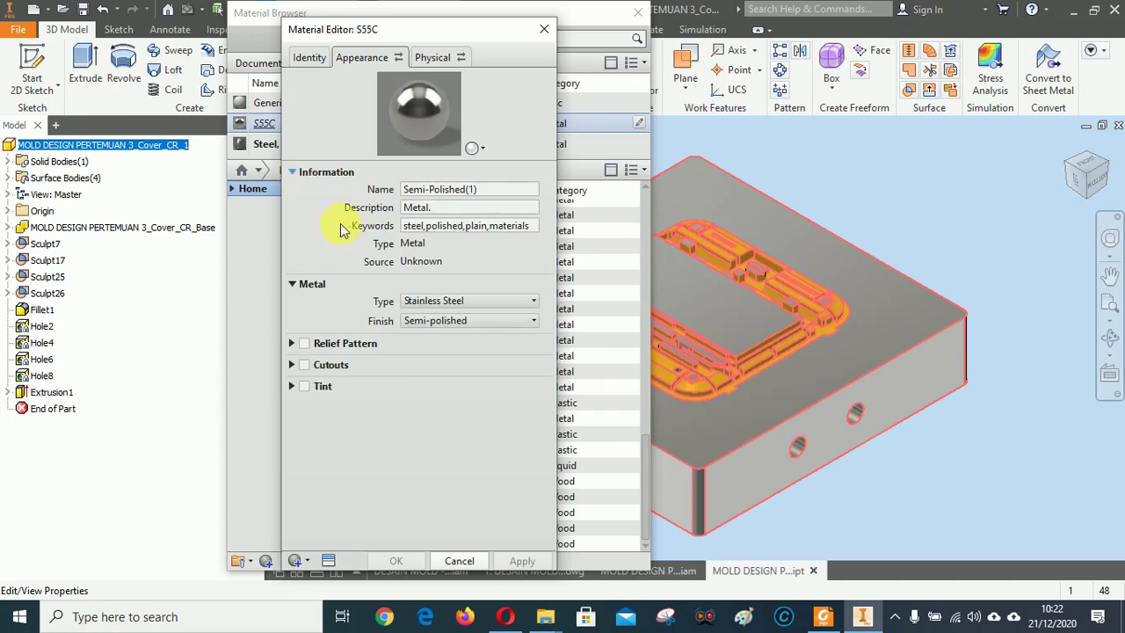
{"action": "left_click", "coordinate": [503, 190]}
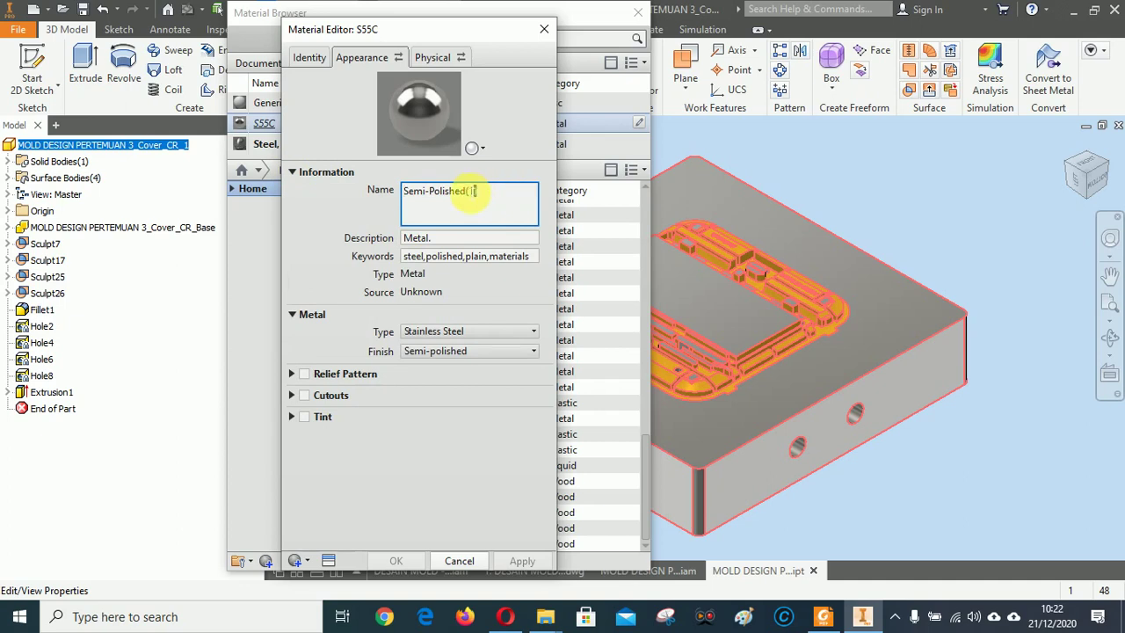
{"action": "left_click_drag", "start_coordinate": [497, 192], "coordinate": [405, 191]}
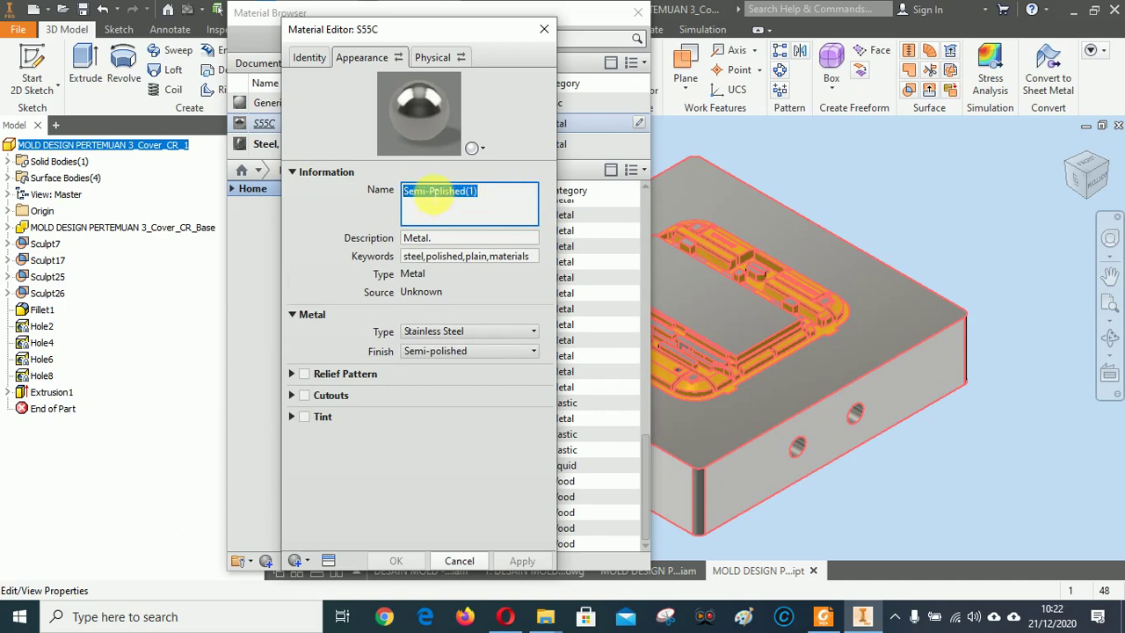
{"action": "left_click", "coordinate": [426, 190]}
{"action": "key", "text": "Delete"}
{"action": "key", "text": "Delete"}
{"action": "key", "text": "Delete"}
{"action": "key", "text": "Delete"}
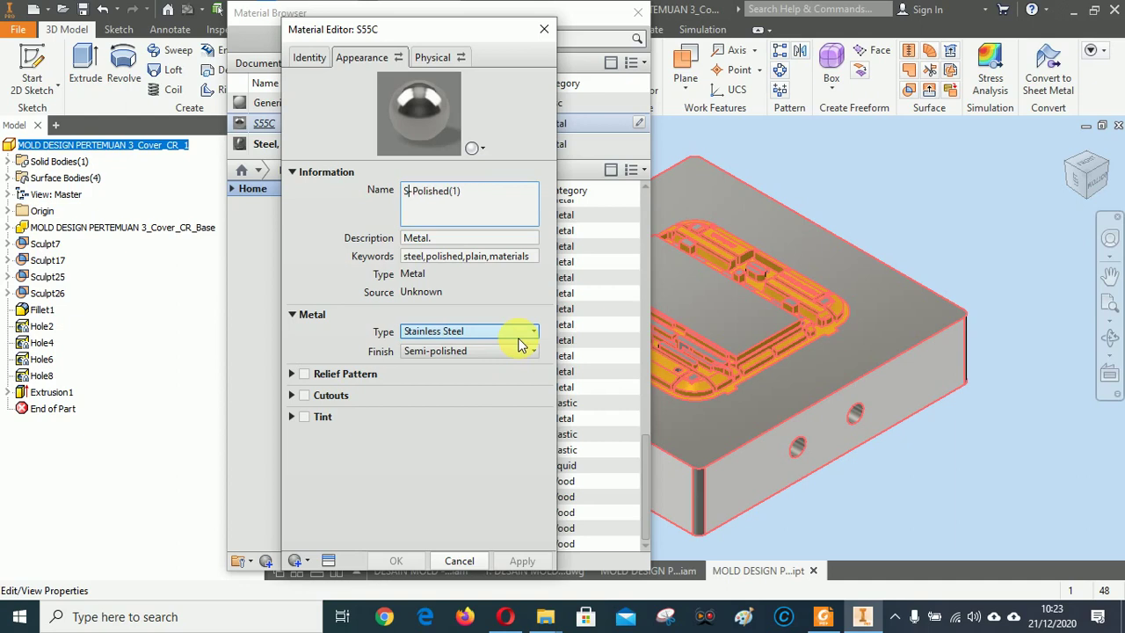
{"action": "type", "text": "SS5C-"}
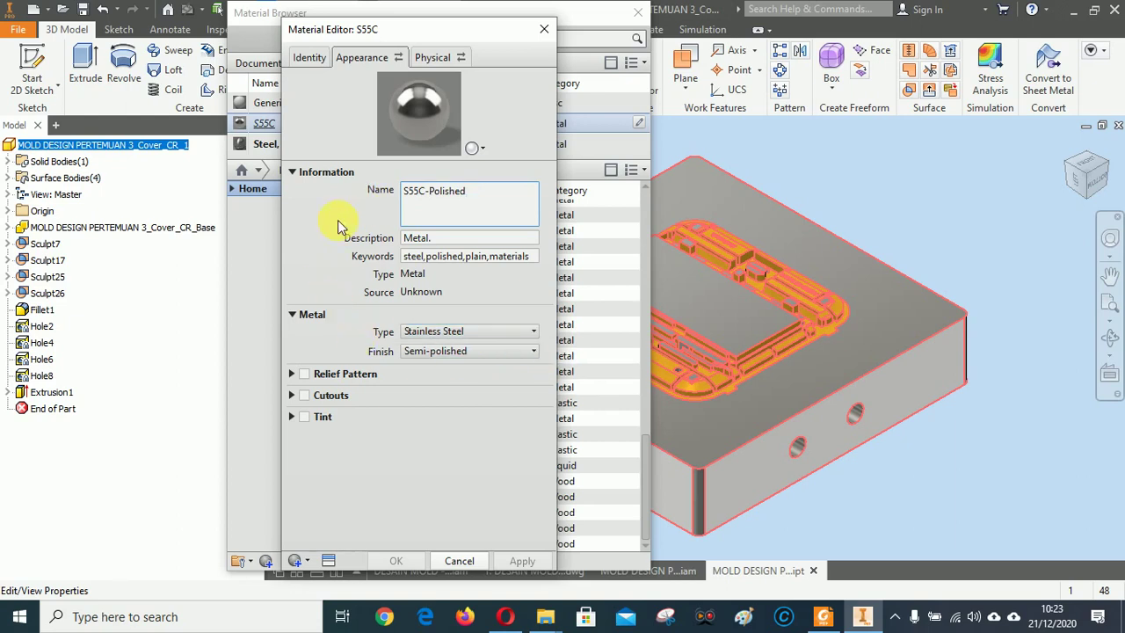
{"action": "left_click", "coordinate": [291, 369]}
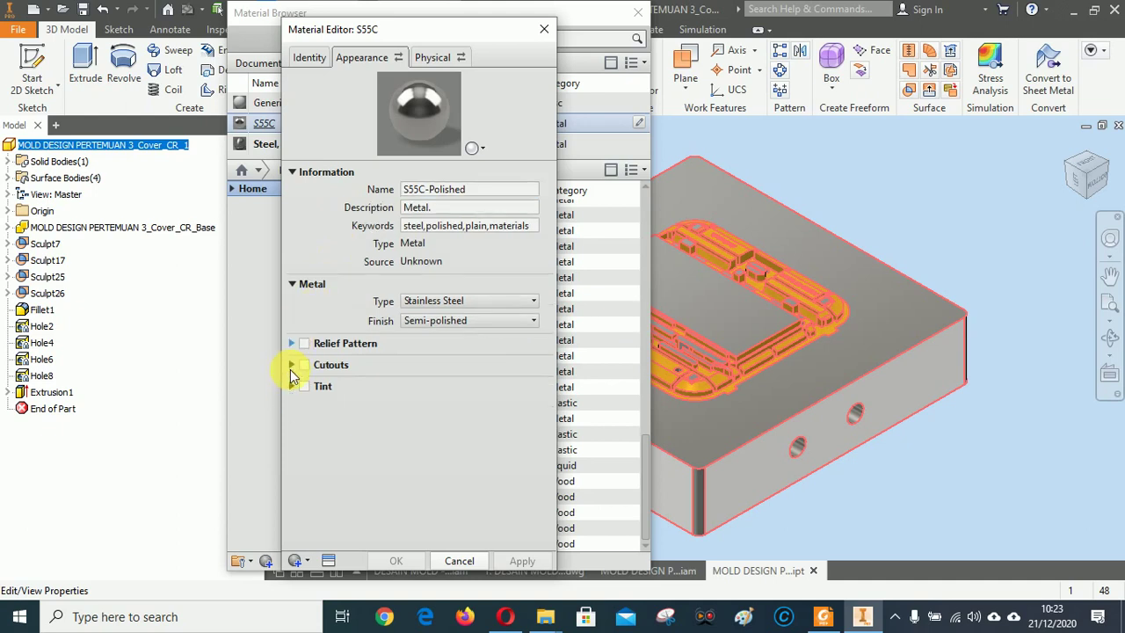
Examine the relief pattern, cutouts and tint settings of the S55C appearance.
{"action": "left_click", "coordinate": [293, 345]}
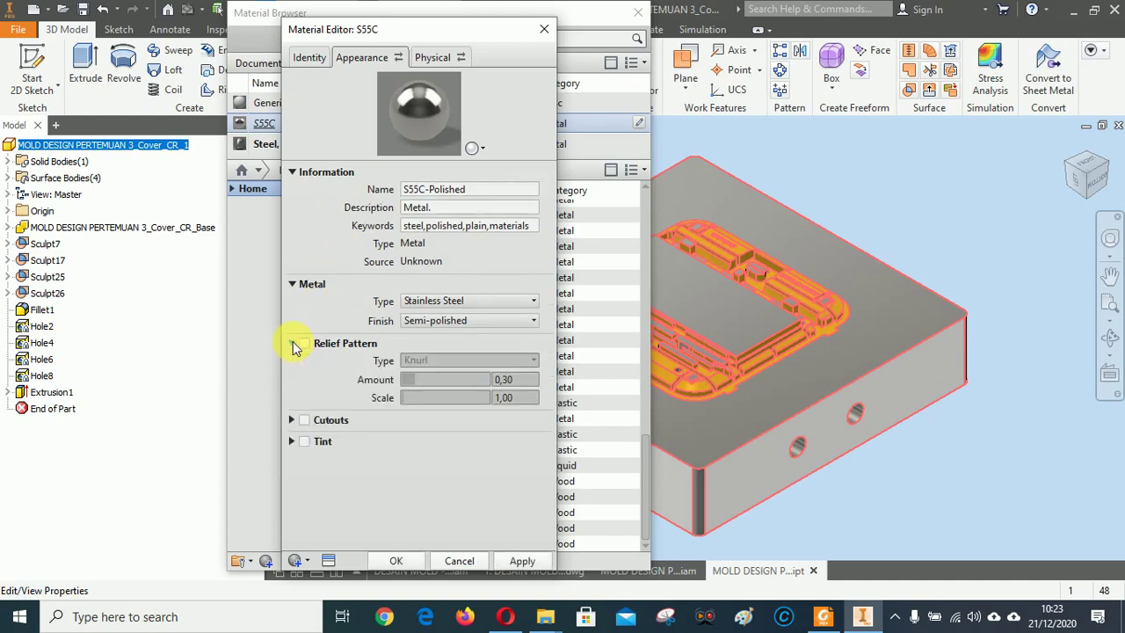
{"action": "left_click", "coordinate": [293, 343]}
{"action": "left_click", "coordinate": [292, 364]}
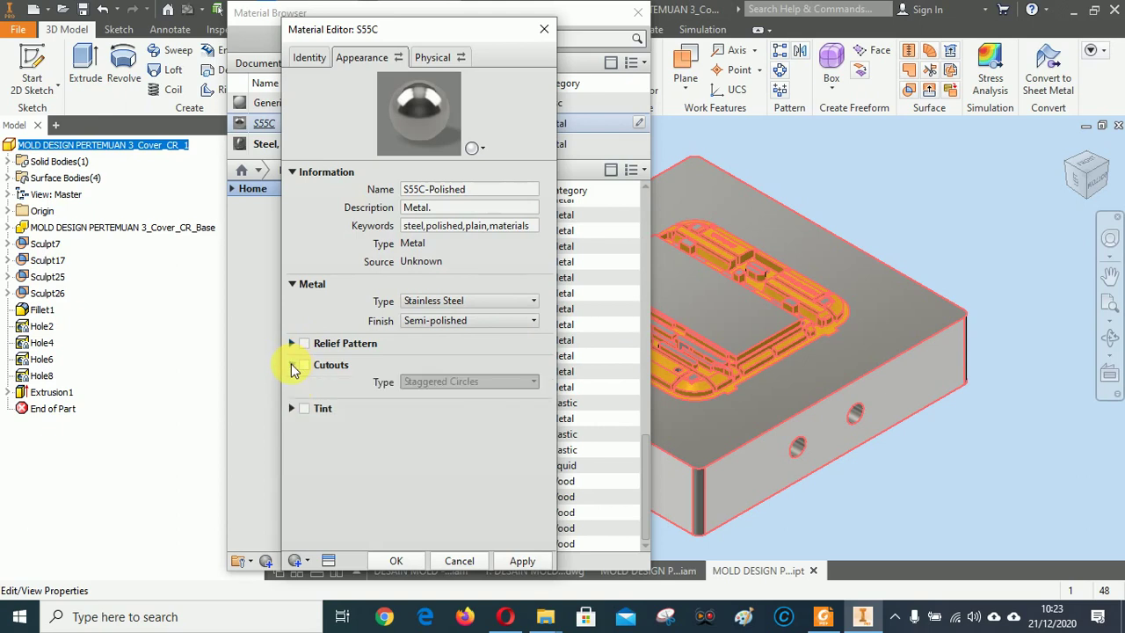
{"action": "left_click", "coordinate": [293, 365]}
{"action": "left_click", "coordinate": [292, 387]}
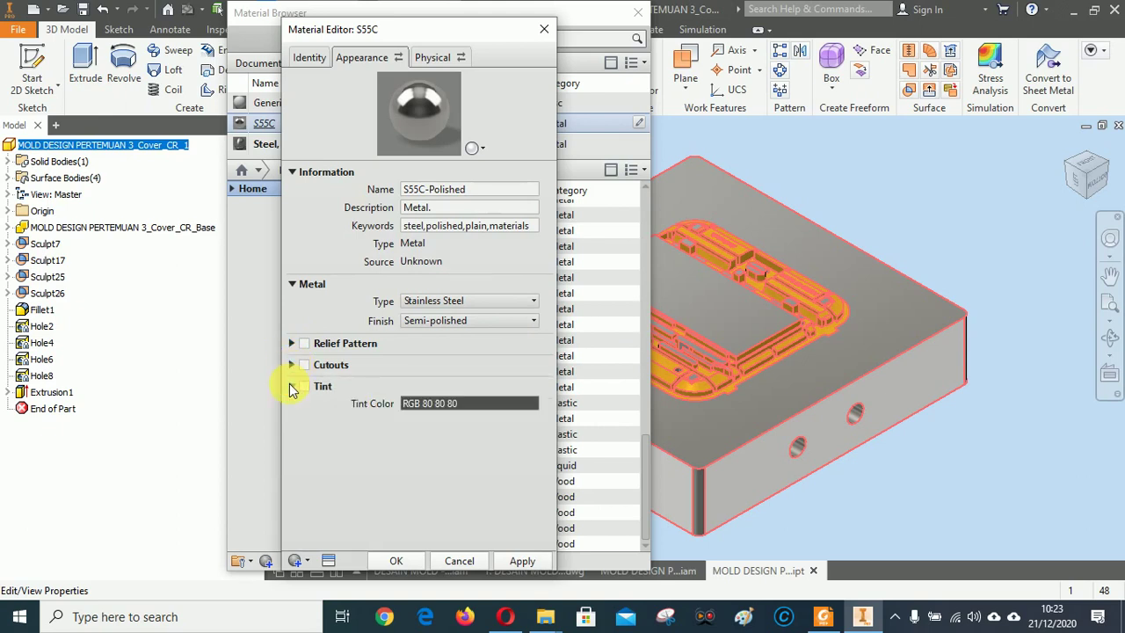
{"action": "left_click", "coordinate": [292, 386]}
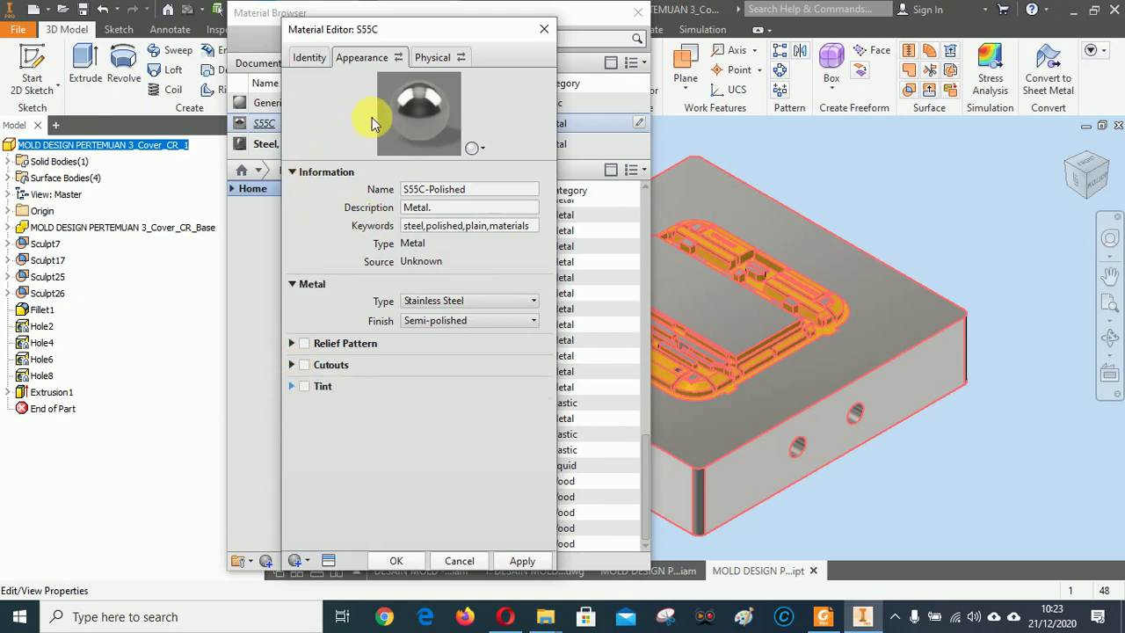
Rename the material's physical asset as S55C in its information section.
{"action": "left_click", "coordinate": [434, 58]}
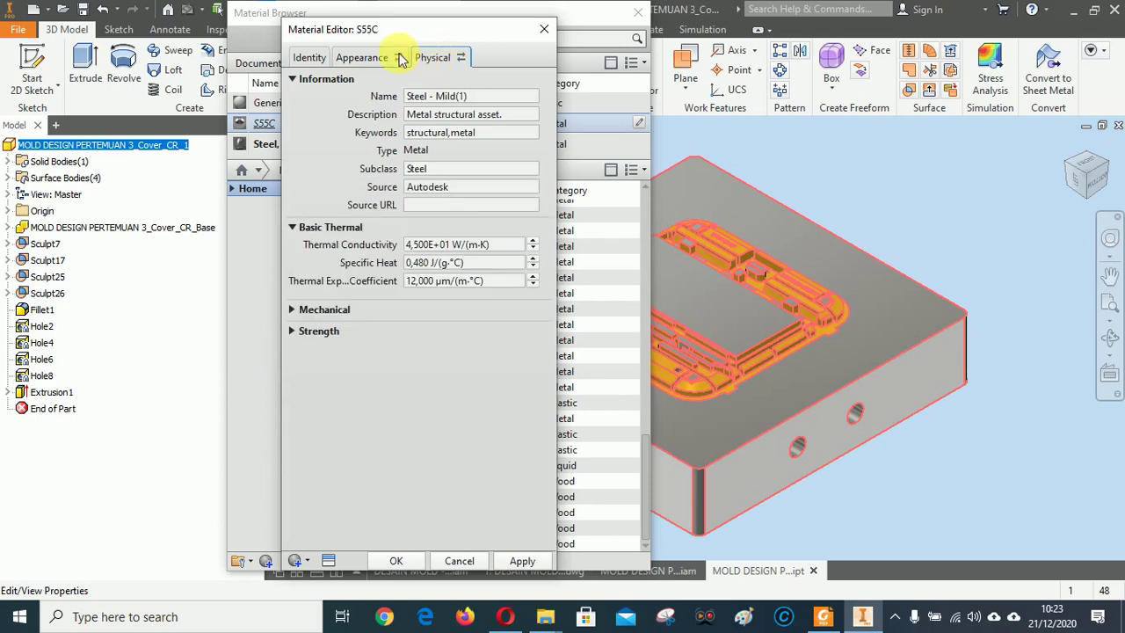
{"action": "left_click", "coordinate": [484, 96]}
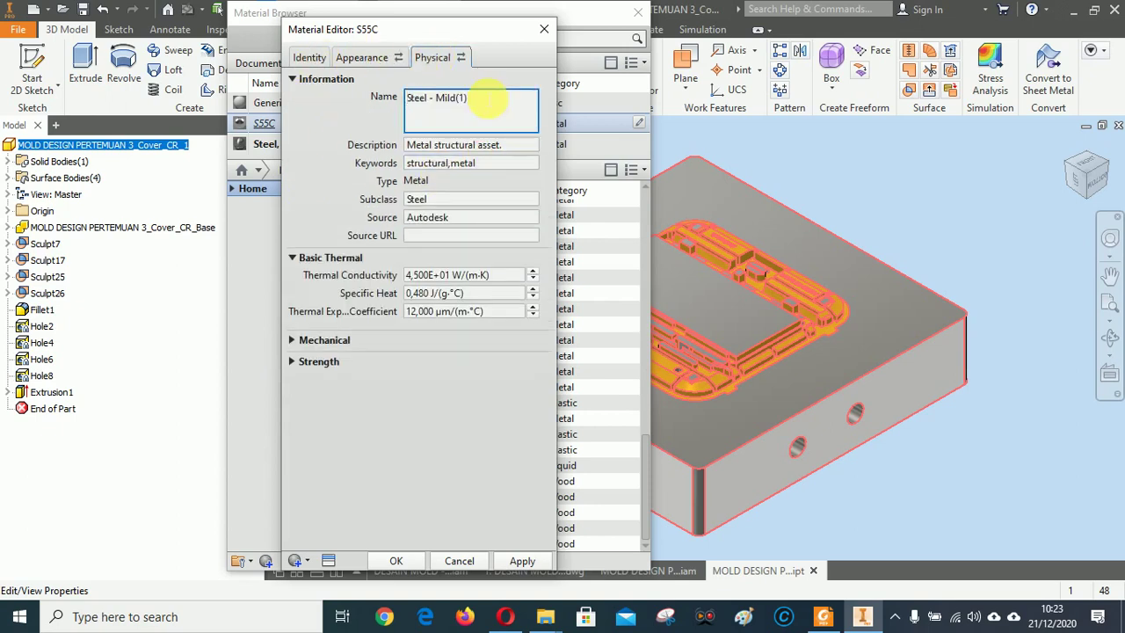
{"action": "triple_click", "coordinate": [488, 99]}
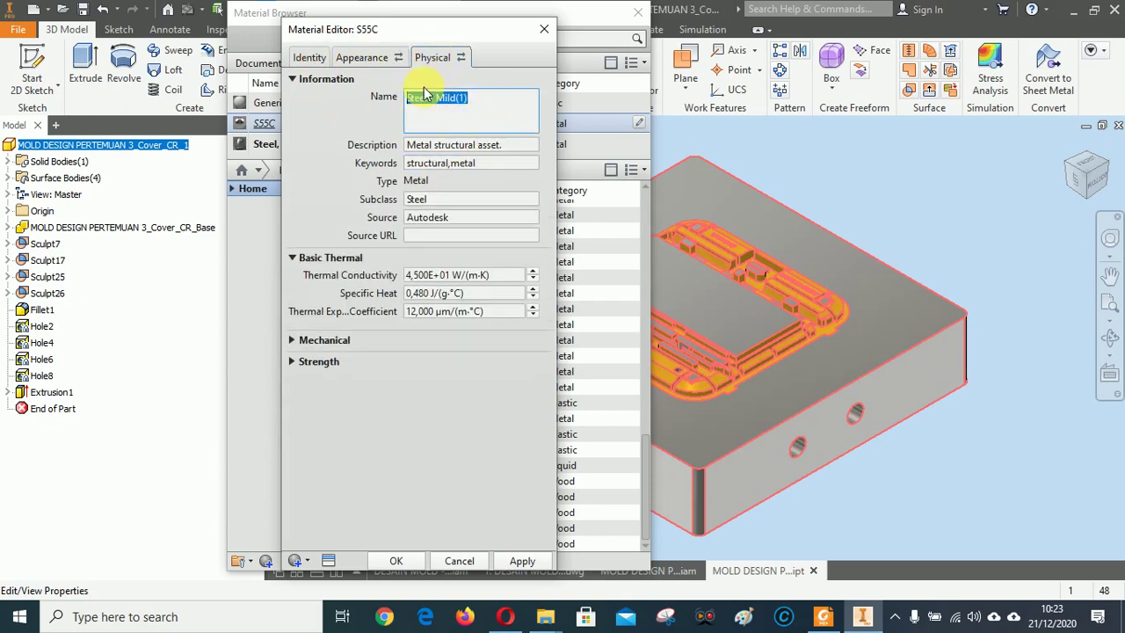
{"action": "type", "text": "S55C"}
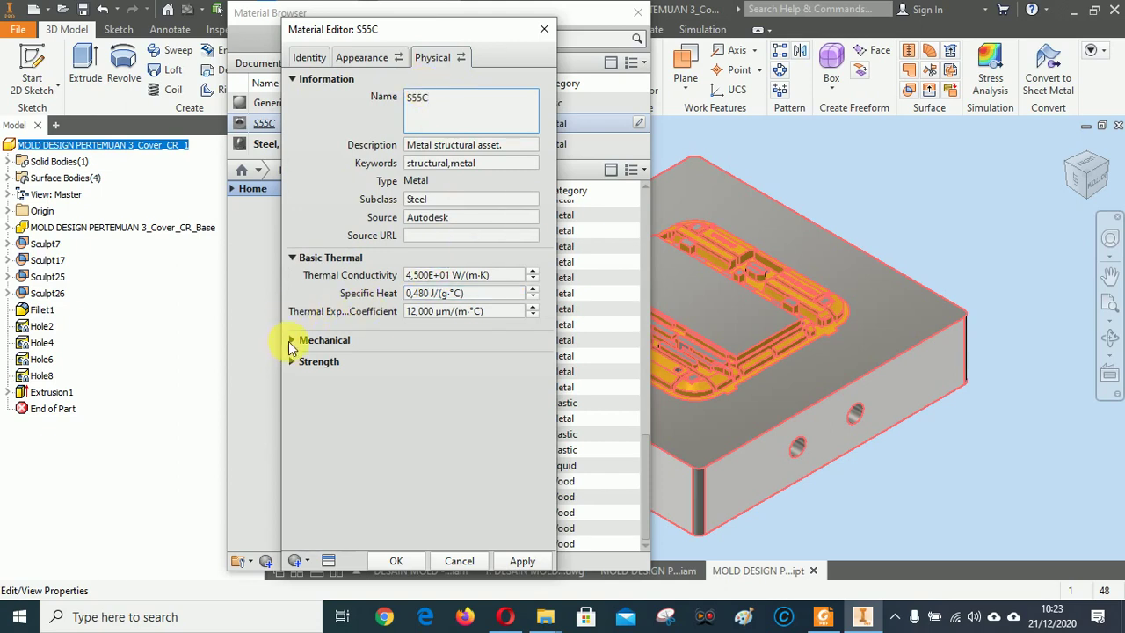
{"action": "left_click", "coordinate": [292, 341]}
Examine the mechanical and strength properties of the S55C physical asset and collapse the property groups.
{"action": "left_click", "coordinate": [293, 311]}
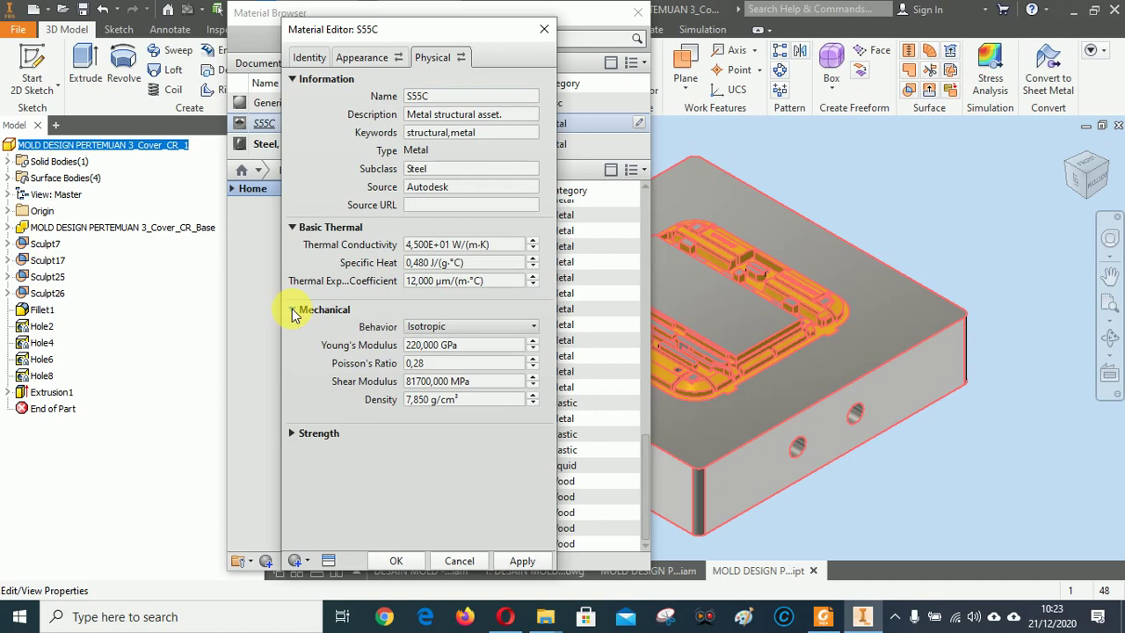
{"action": "left_click", "coordinate": [291, 433]}
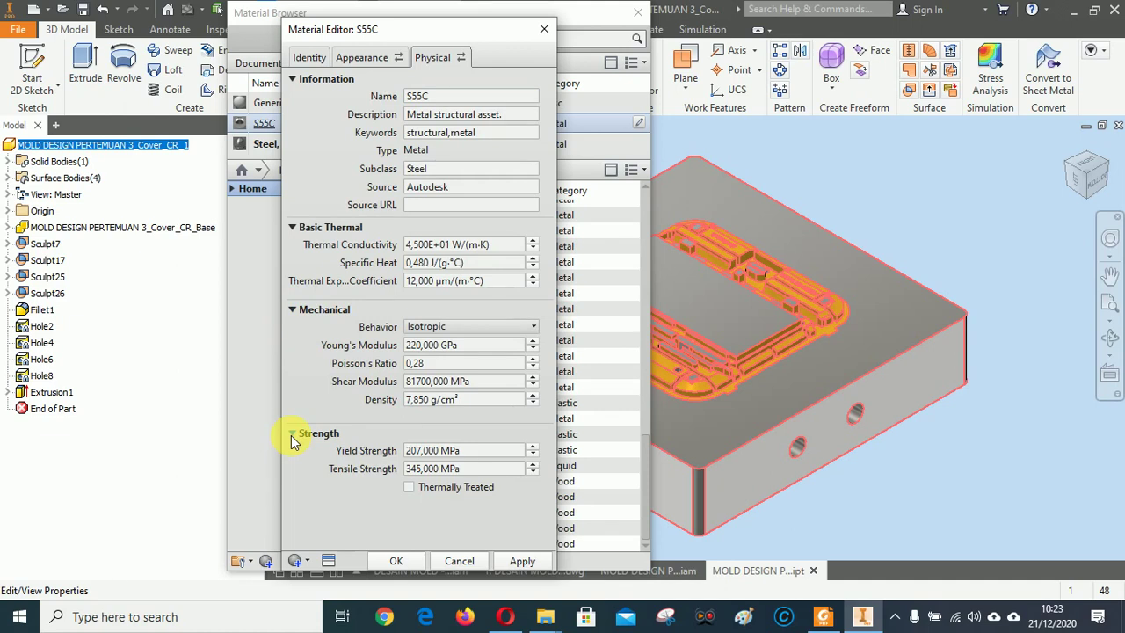
{"action": "left_click", "coordinate": [291, 434]}
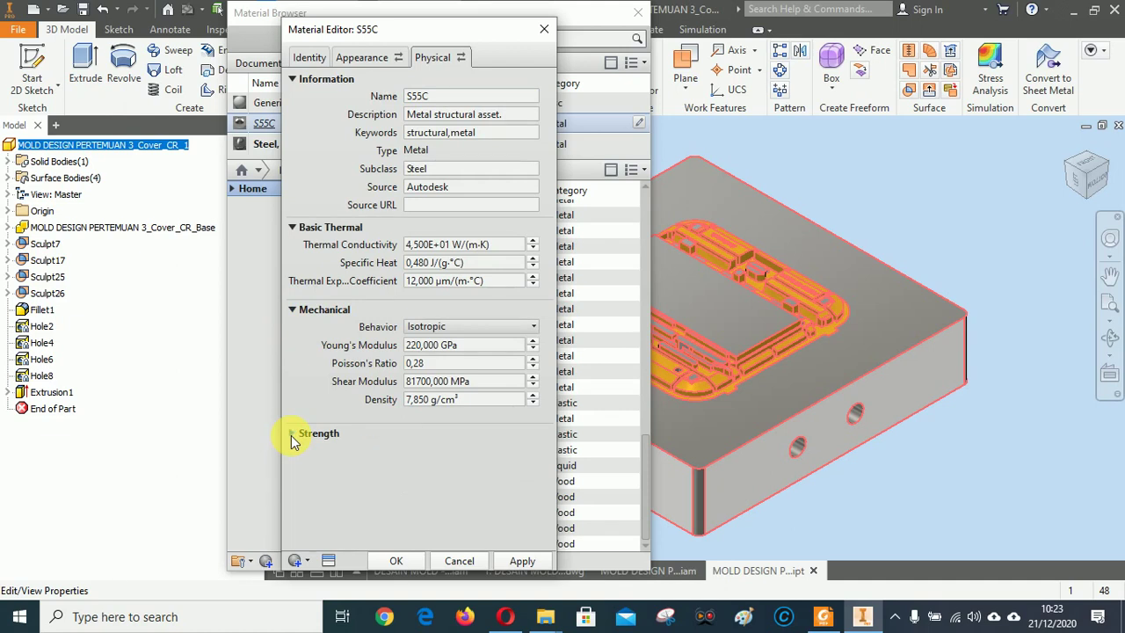
{"action": "left_click", "coordinate": [292, 310]}
{"action": "left_click", "coordinate": [294, 227]}
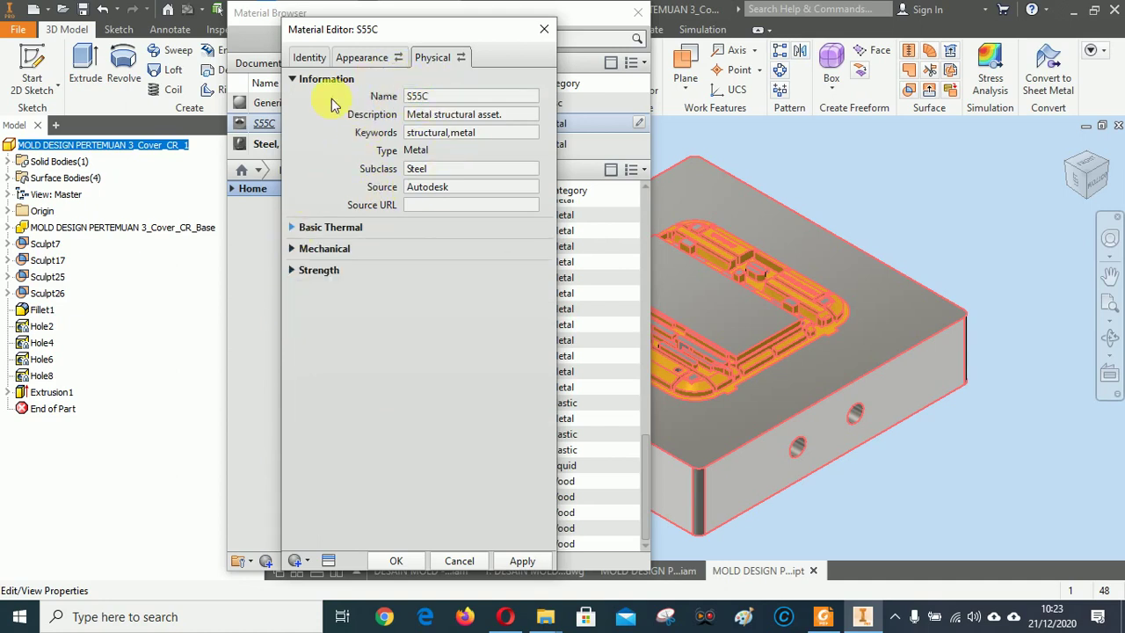
Recheck the appearance and identity data, apply the S55C material changes and close the material editor.
{"action": "left_click", "coordinate": [391, 61]}
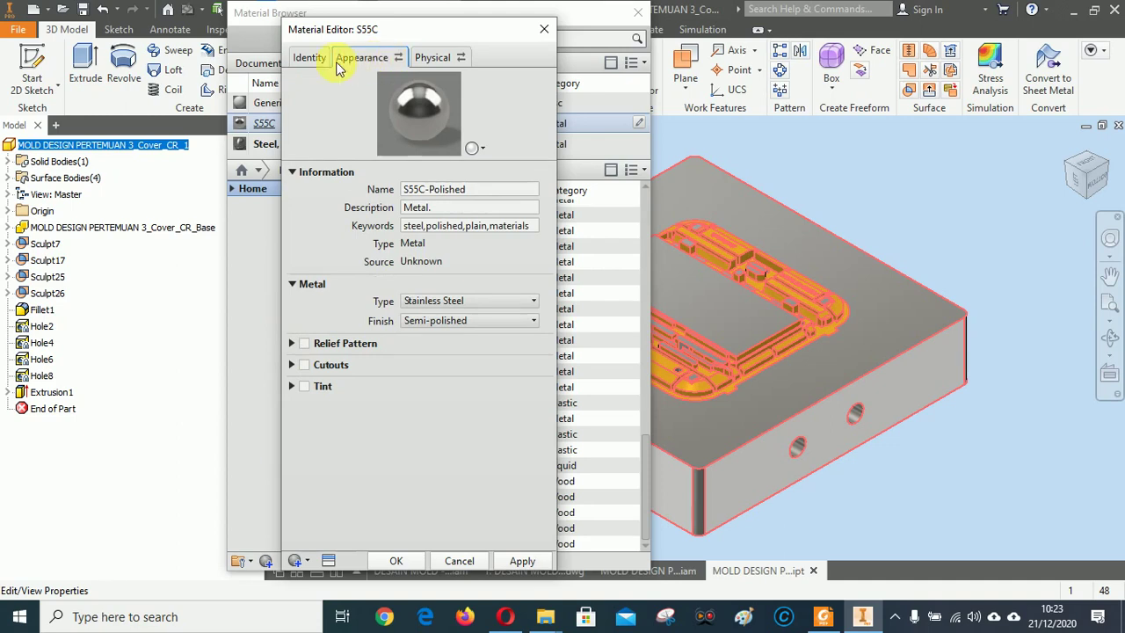
{"action": "left_click", "coordinate": [418, 211]}
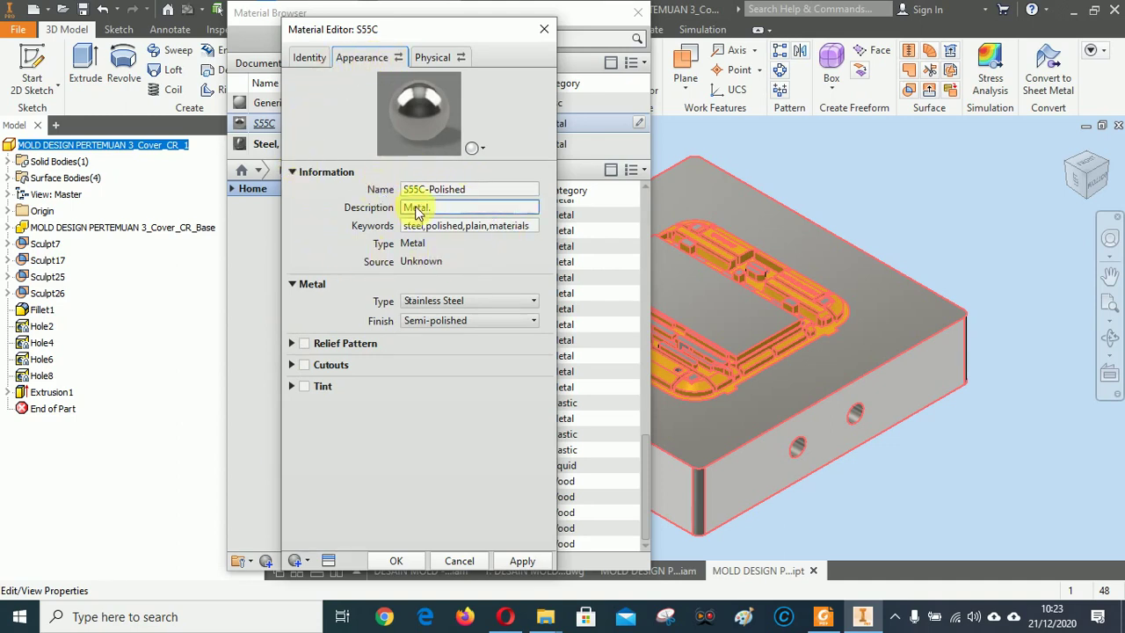
{"action": "left_click", "coordinate": [308, 58]}
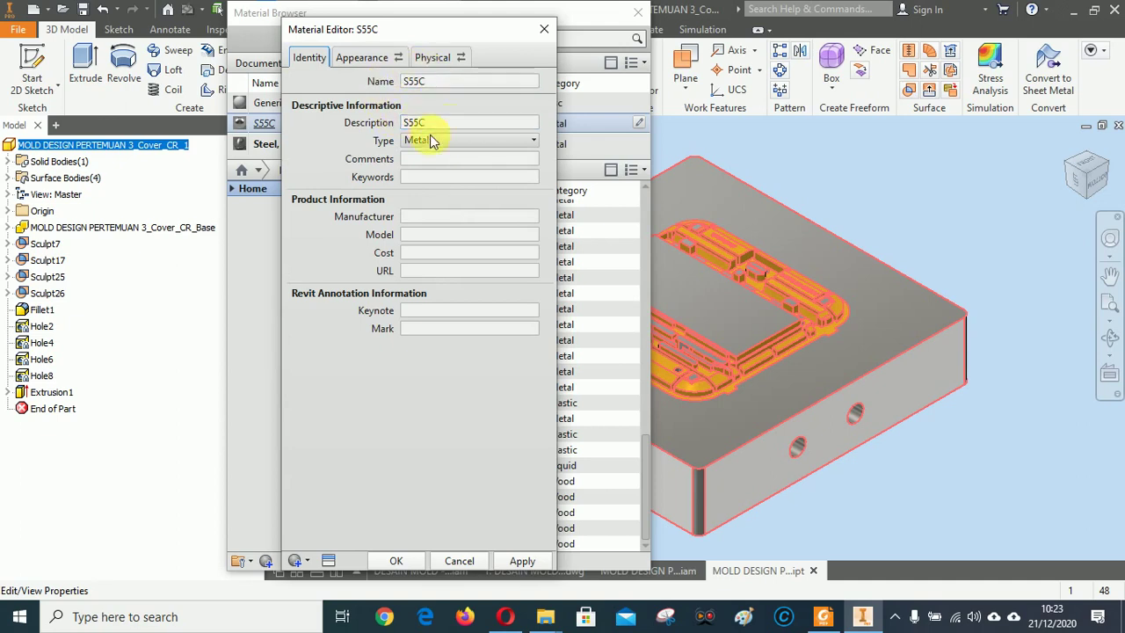
{"action": "left_click", "coordinate": [525, 563]}
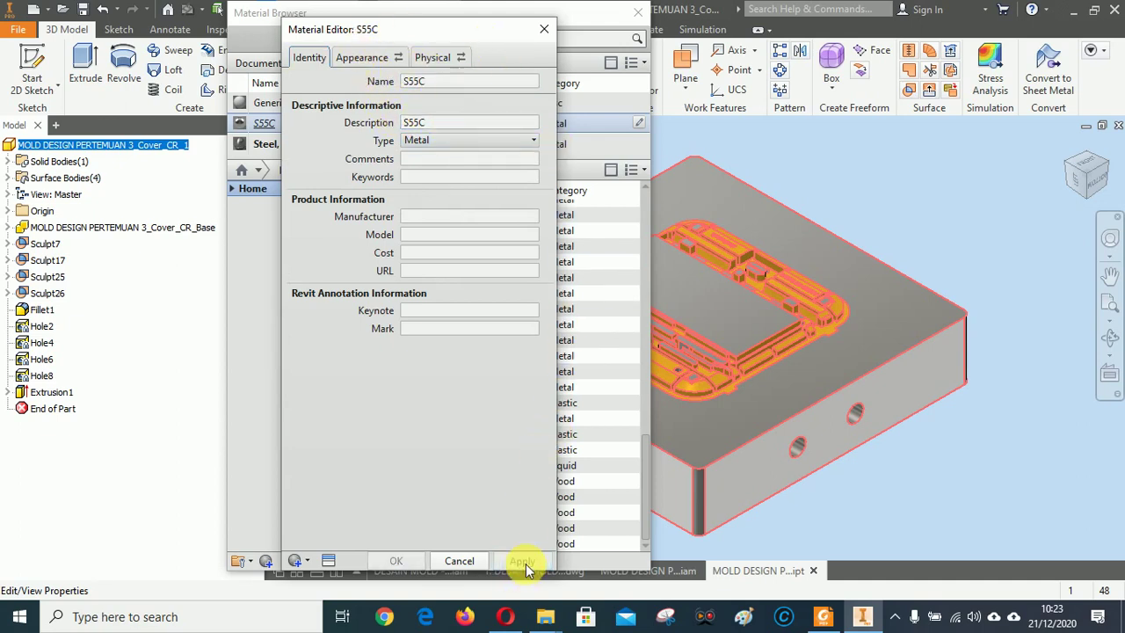
{"action": "left_click", "coordinate": [458, 561]}
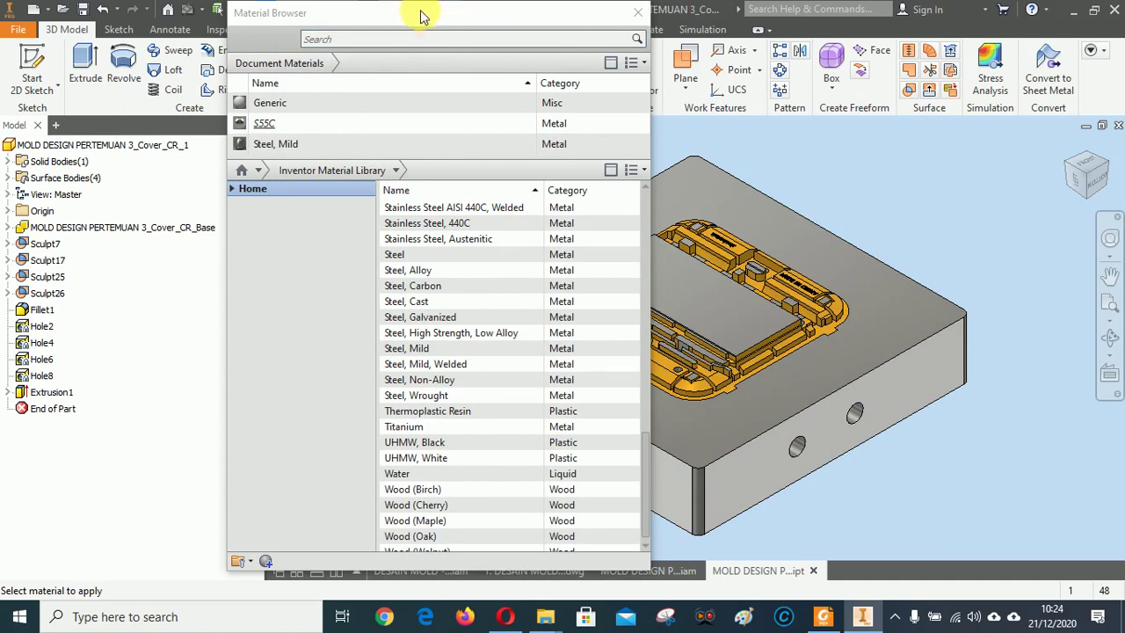
Add the S55C document material to the Metal category of the Inventor Material Library.
{"action": "left_click_drag", "start_coordinate": [420, 15], "coordinate": [393, 16]}
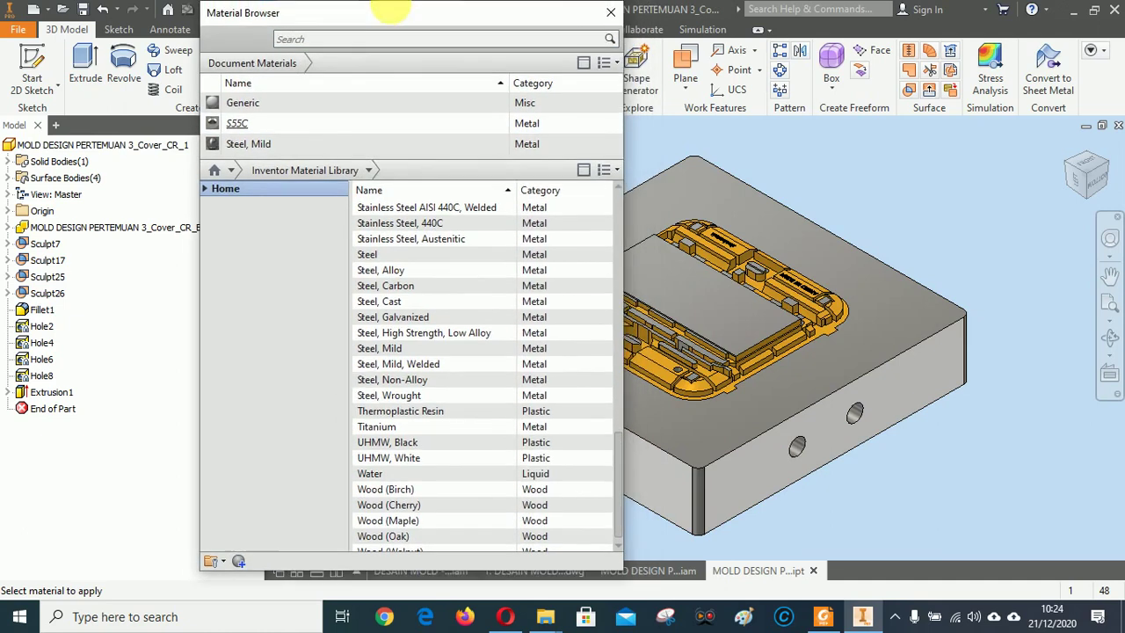
{"action": "right_click", "coordinate": [237, 123]}
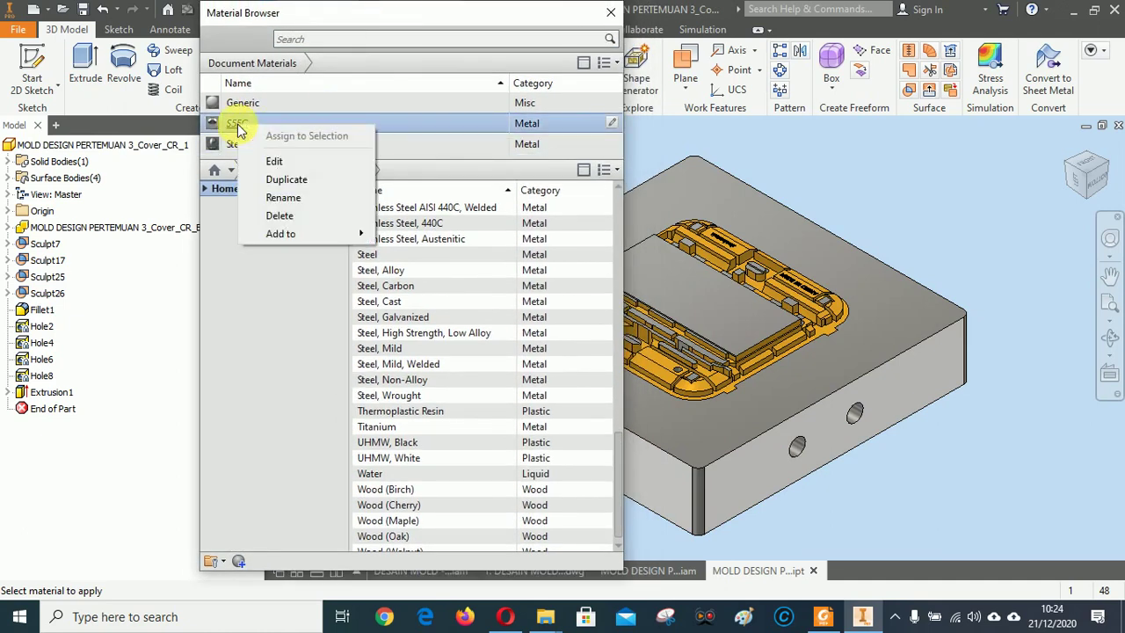
{"action": "mouse_move", "coordinate": [325, 235]}
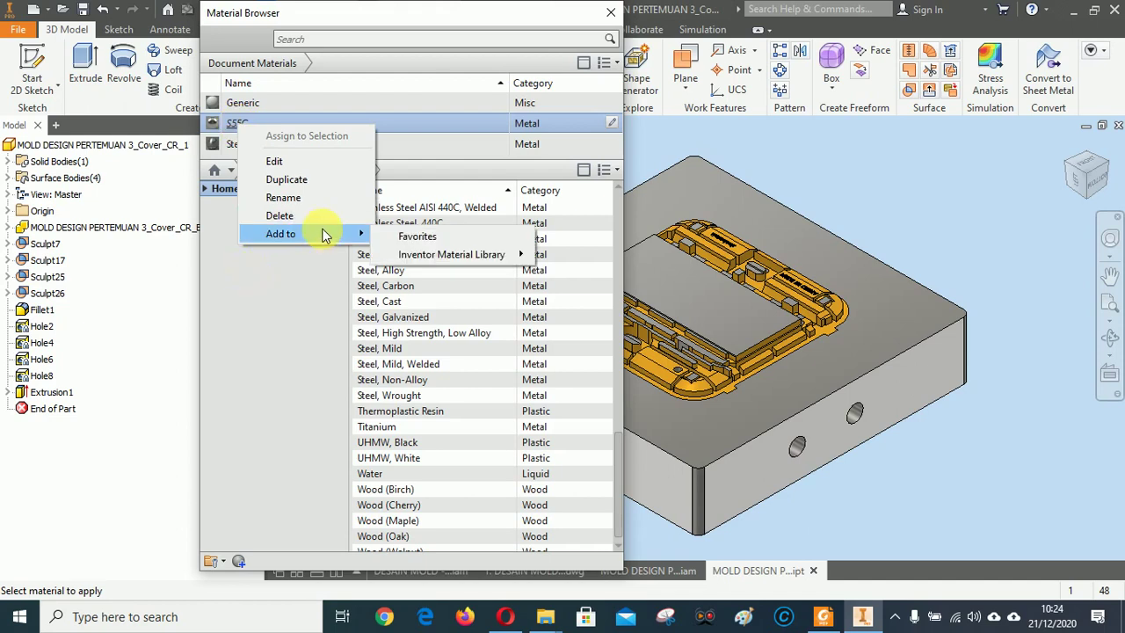
{"action": "mouse_move", "coordinate": [416, 257]}
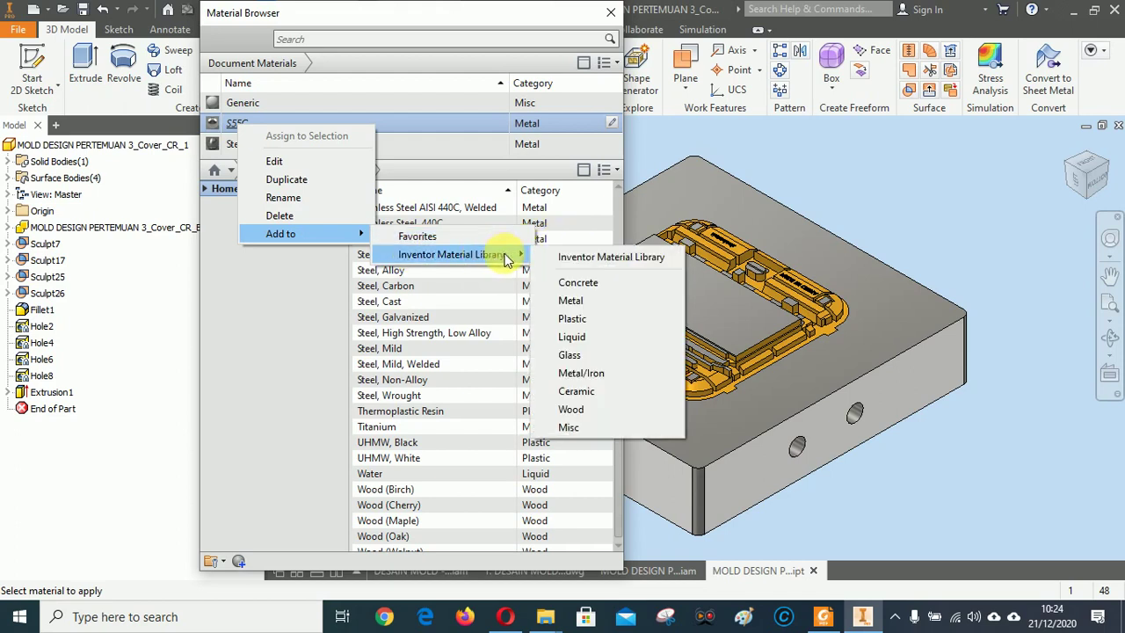
{"action": "left_click", "coordinate": [574, 299]}
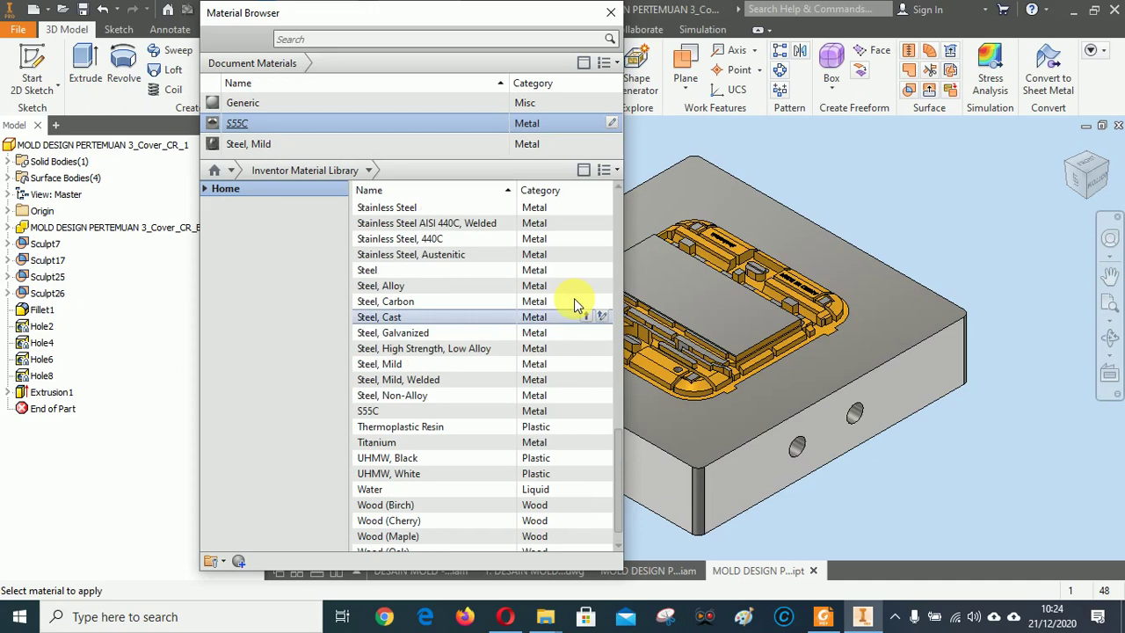
Check the S55C document material's identity properties, and close the material editor and Material Browser.
{"action": "double_click", "coordinate": [238, 123]}
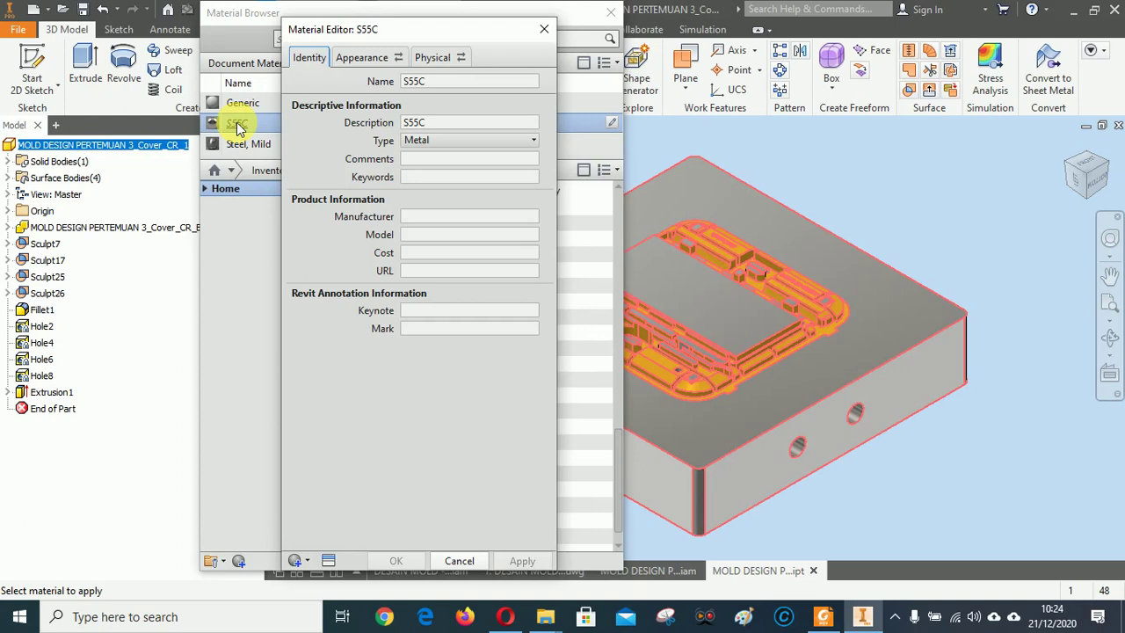
{"action": "left_click", "coordinate": [544, 29]}
{"action": "left_click", "coordinate": [235, 122]}
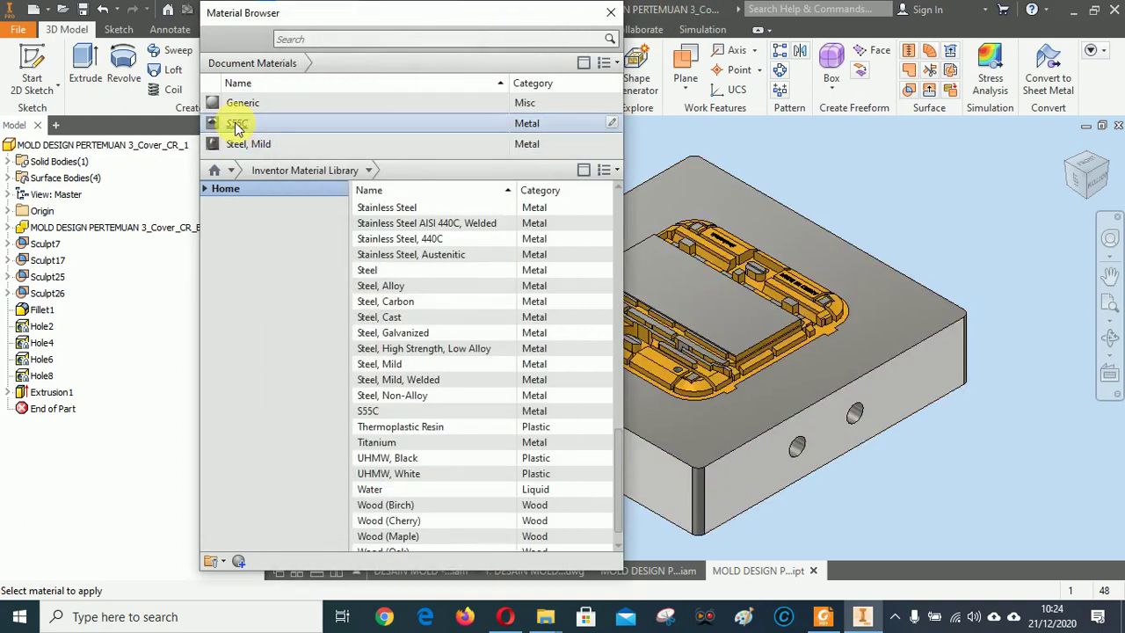
{"action": "left_click", "coordinate": [611, 13]}
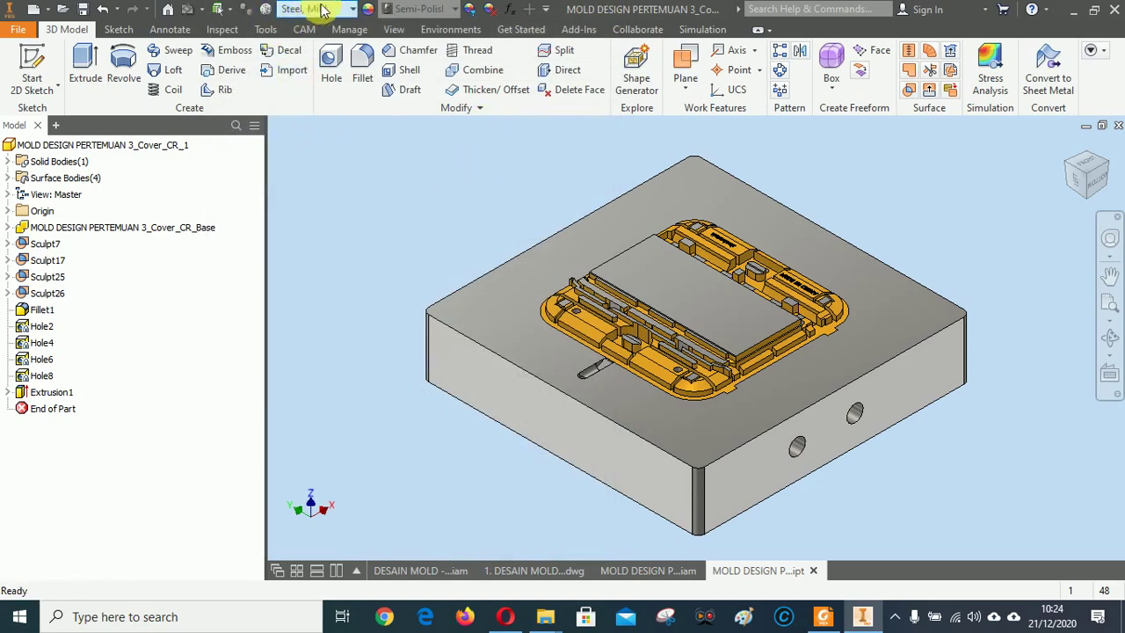
Assign the S55C material to the core part, save it and close the part.
{"action": "left_click", "coordinate": [354, 10]}
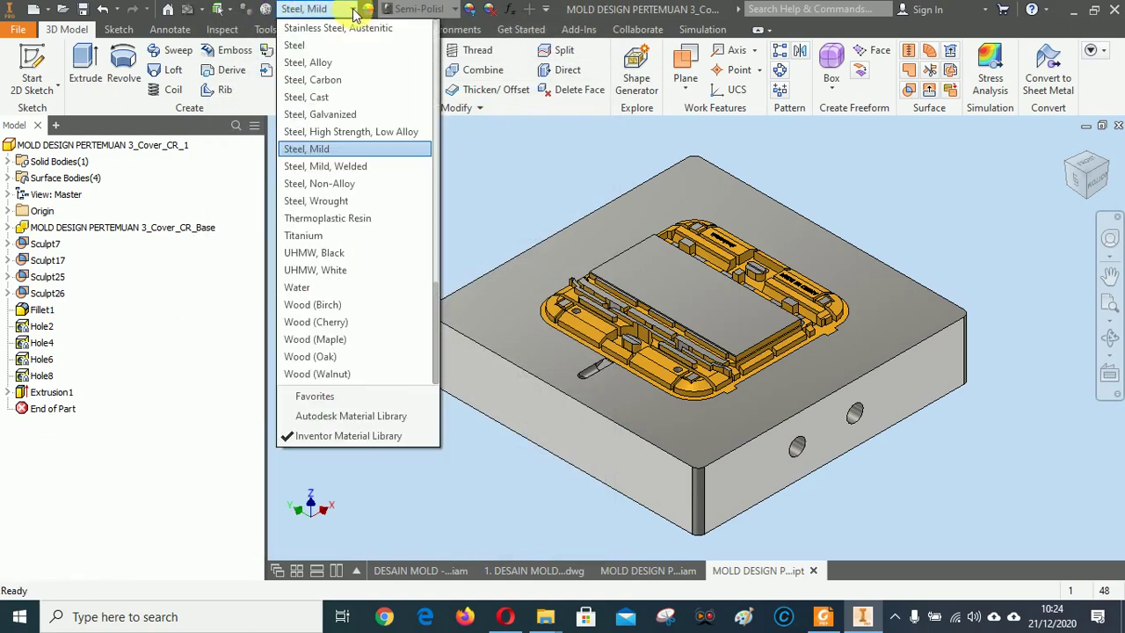
{"action": "scroll", "coordinate": [384, 167], "scroll_direction": "up", "scroll_amount": 5}
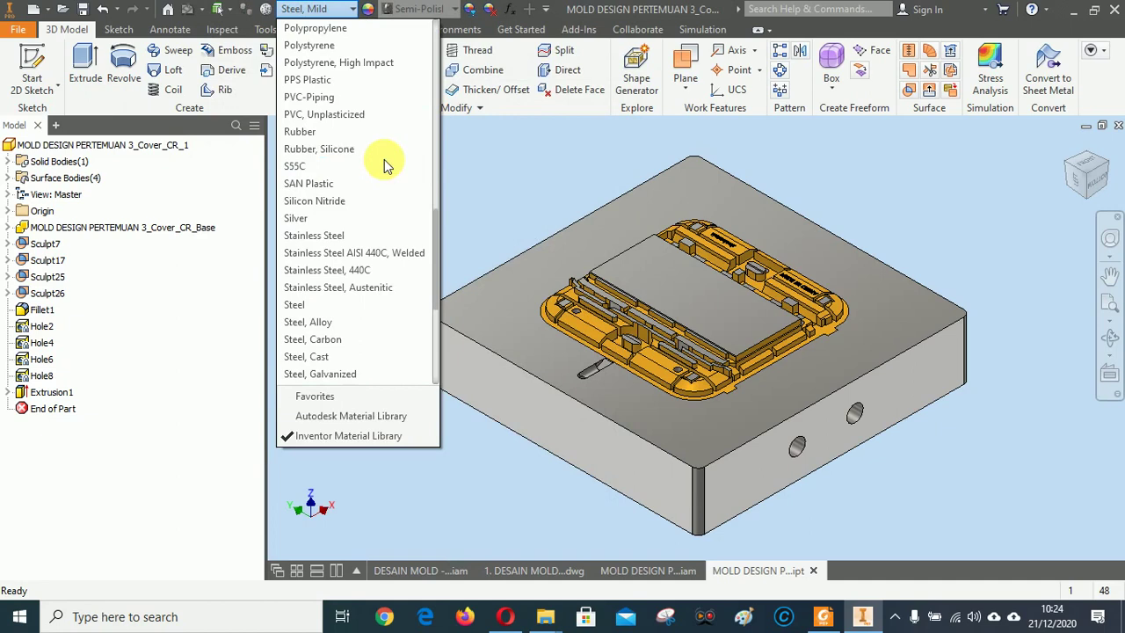
{"action": "left_click", "coordinate": [297, 166]}
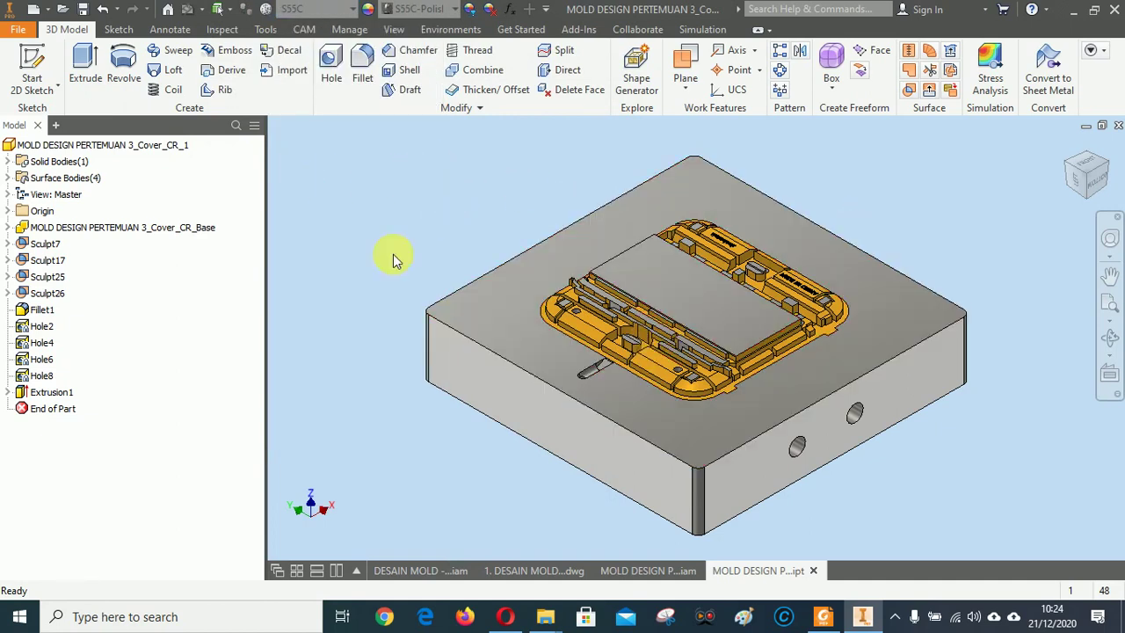
{"action": "left_click", "coordinate": [84, 11]}
{"action": "left_click", "coordinate": [1116, 127]}
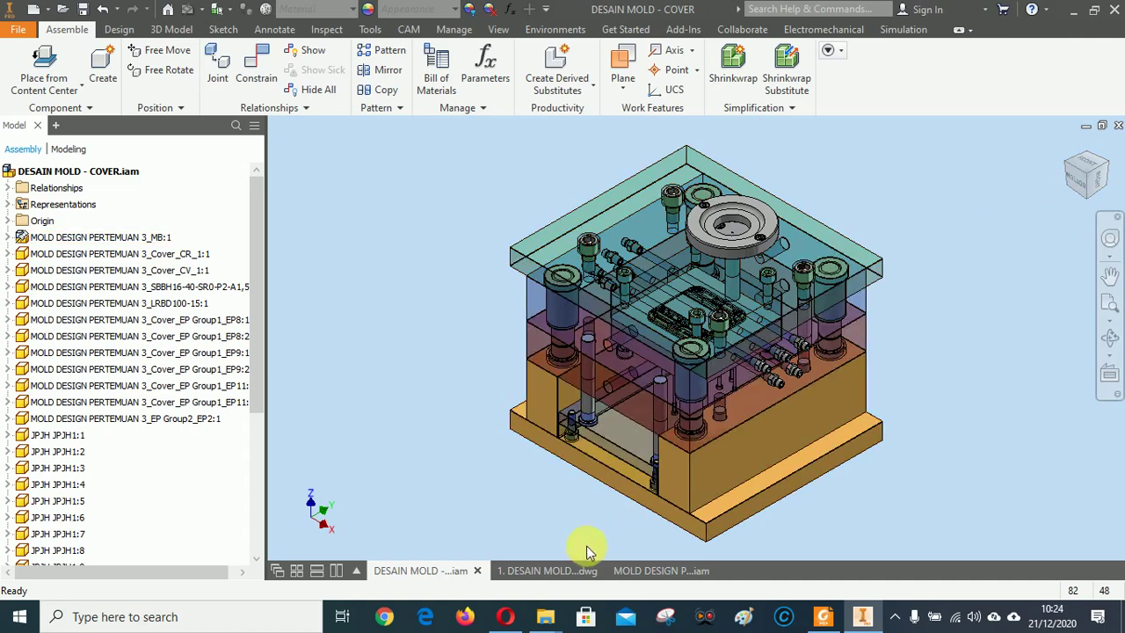
Return to the assembly drawing and examine the material entries in the parts list.
{"action": "left_click", "coordinate": [523, 573]}
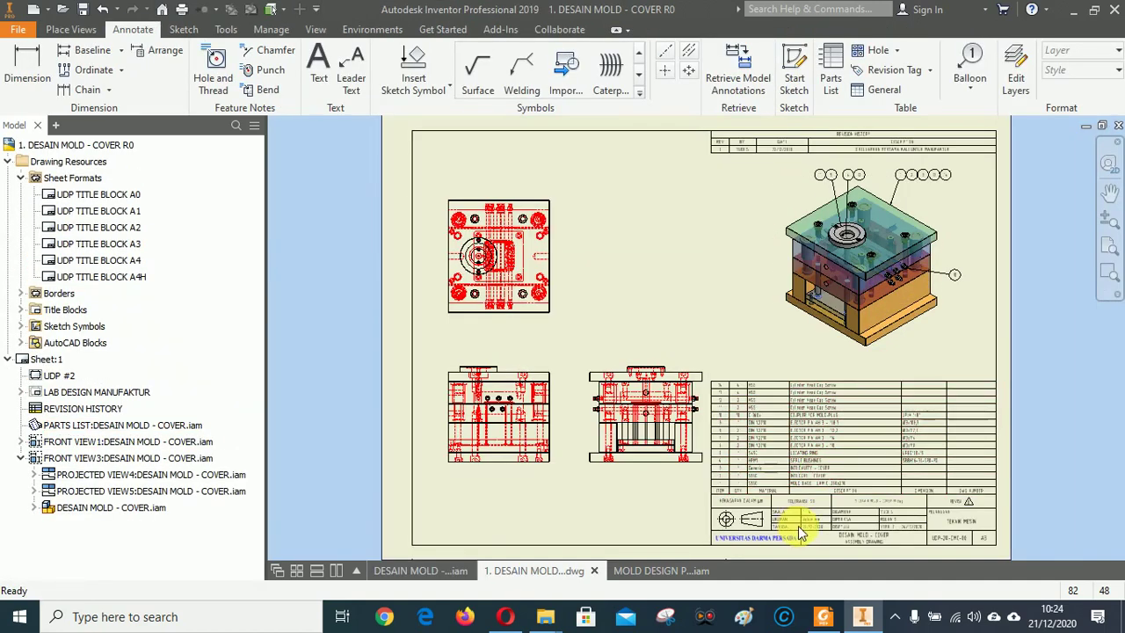
{"action": "scroll", "coordinate": [799, 532], "scroll_direction": "up", "scroll_amount": 5}
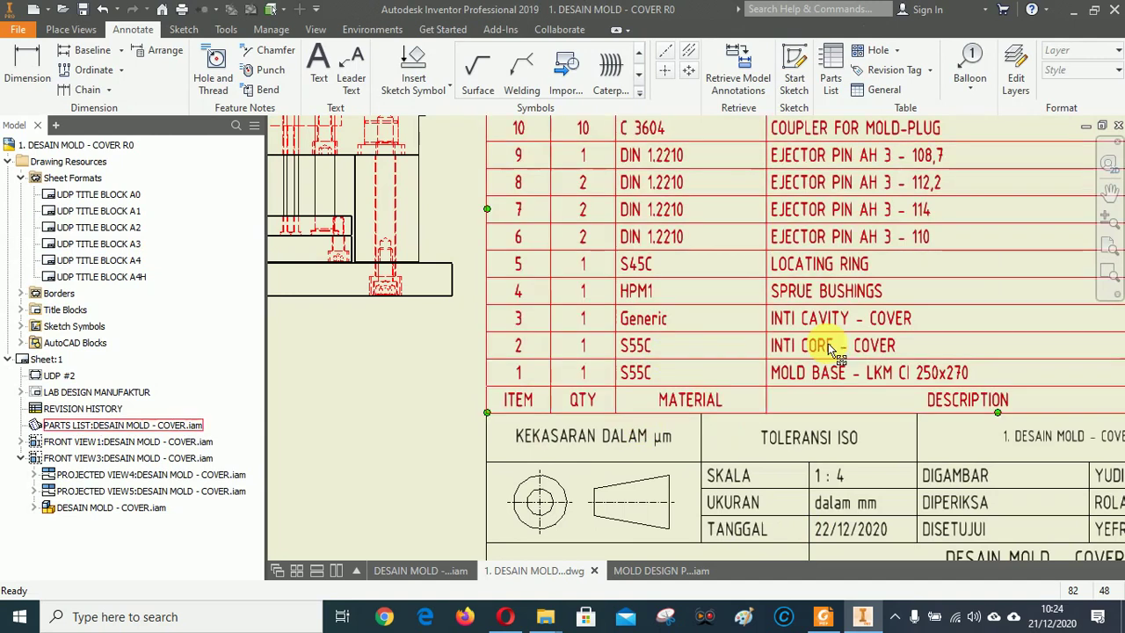
{"action": "scroll", "coordinate": [667, 363], "scroll_direction": "up", "scroll_amount": 2}
{"action": "scroll", "coordinate": [613, 356], "scroll_direction": "down", "scroll_amount": 2}
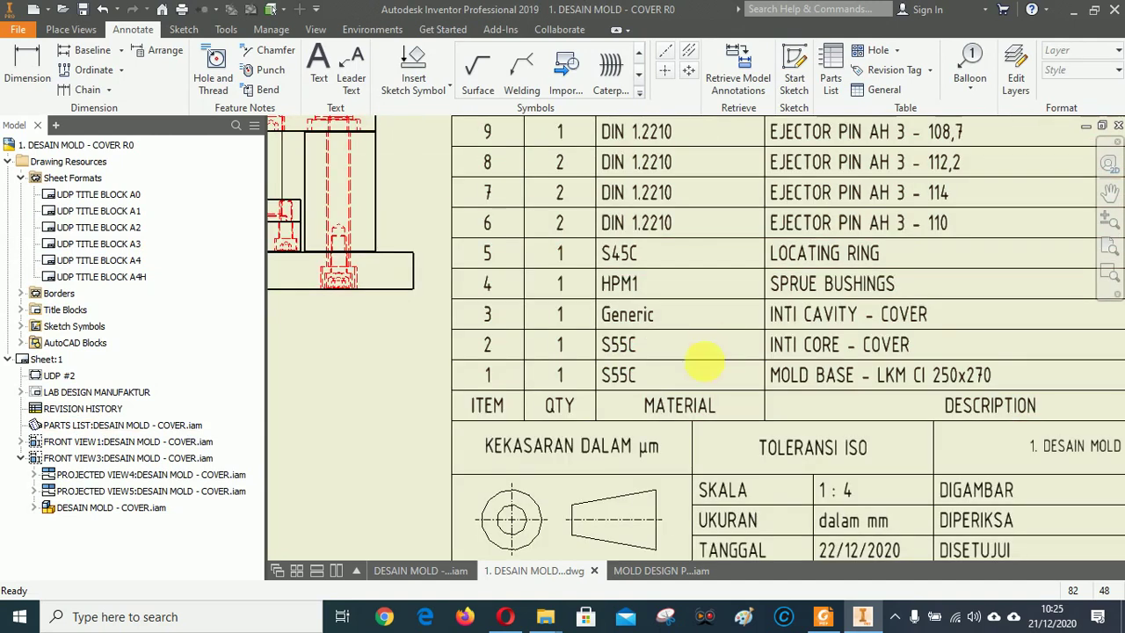
{"action": "scroll", "coordinate": [705, 361], "scroll_direction": "down", "scroll_amount": 2}
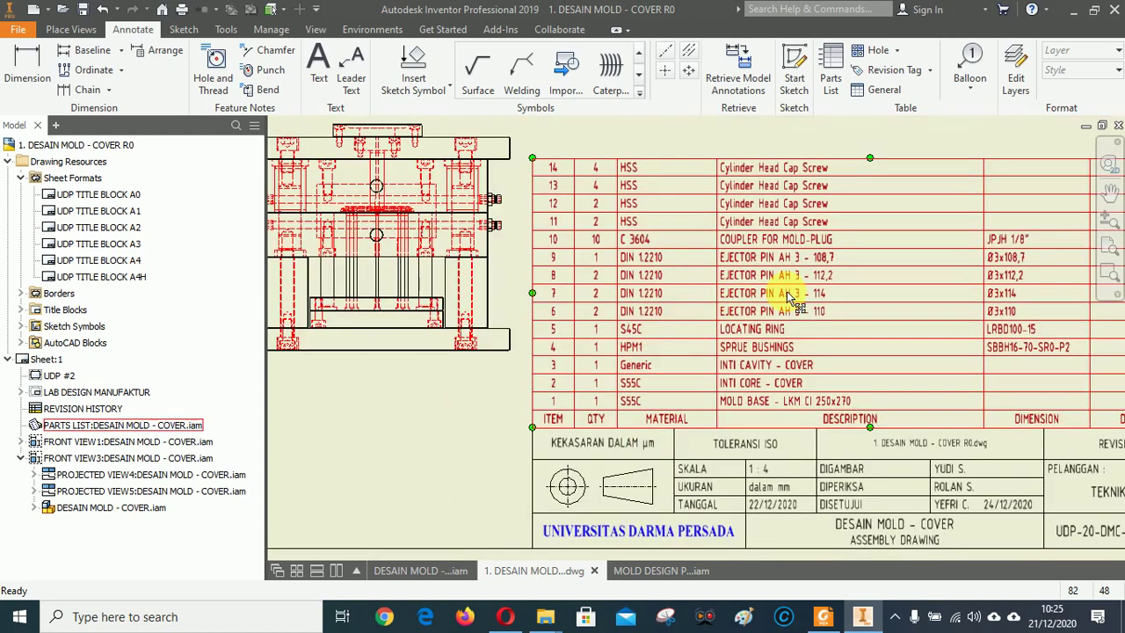
{"action": "scroll", "coordinate": [795, 298], "scroll_direction": "down", "scroll_amount": 3}
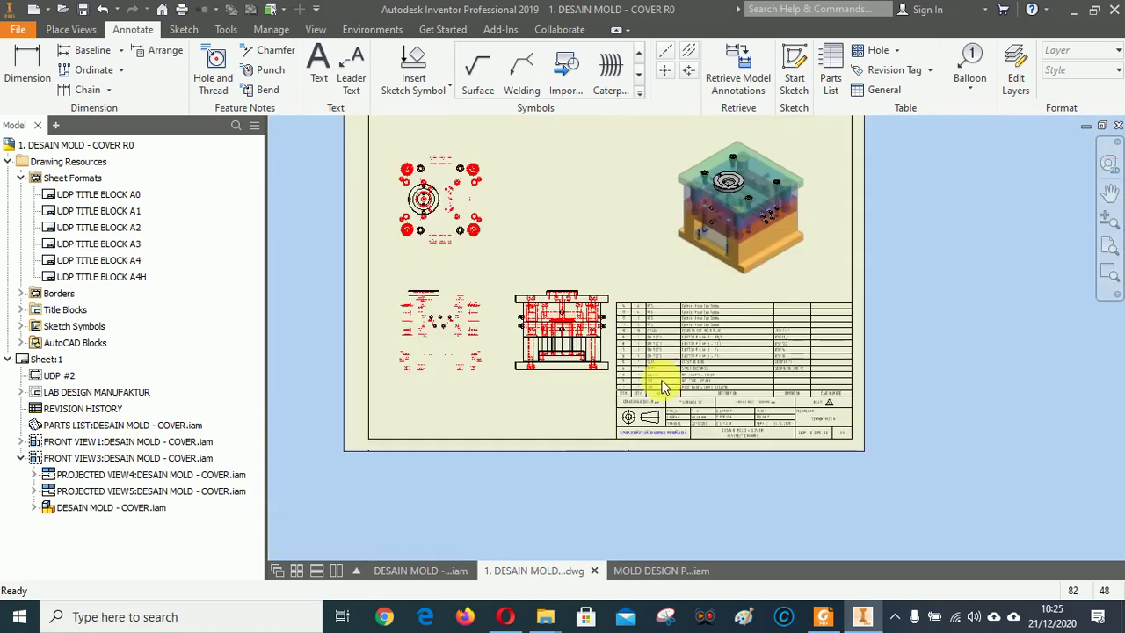
{"action": "scroll", "coordinate": [683, 356], "scroll_direction": "up", "scroll_amount": 3}
{"action": "scroll", "coordinate": [729, 299], "scroll_direction": "down", "scroll_amount": 1}
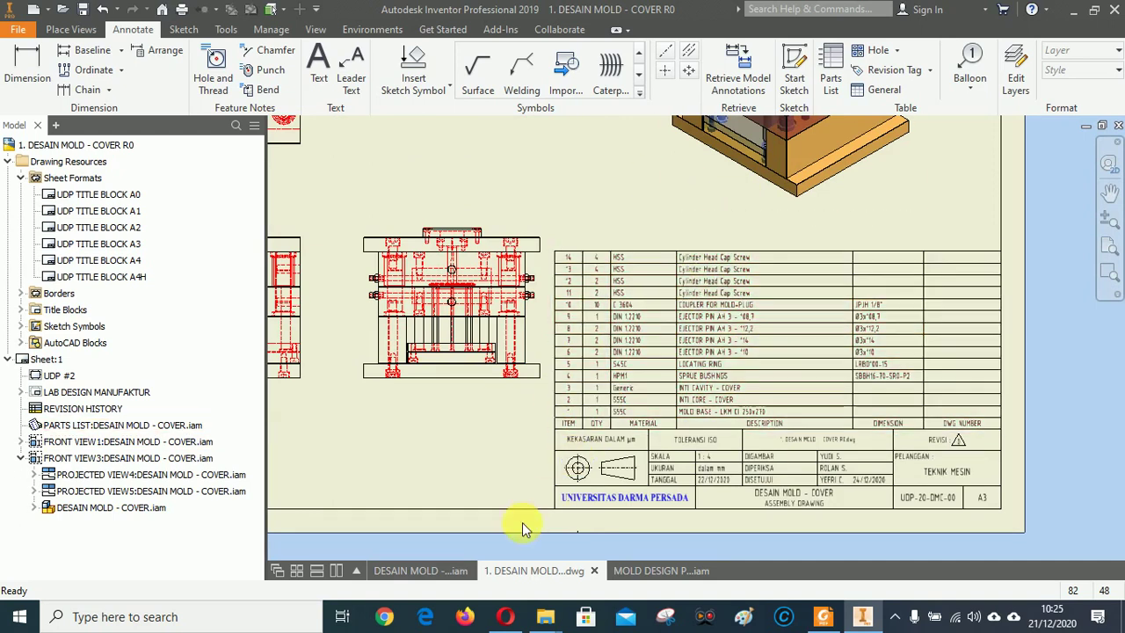
{"action": "scroll", "coordinate": [863, 412], "scroll_direction": "down", "scroll_amount": 4}
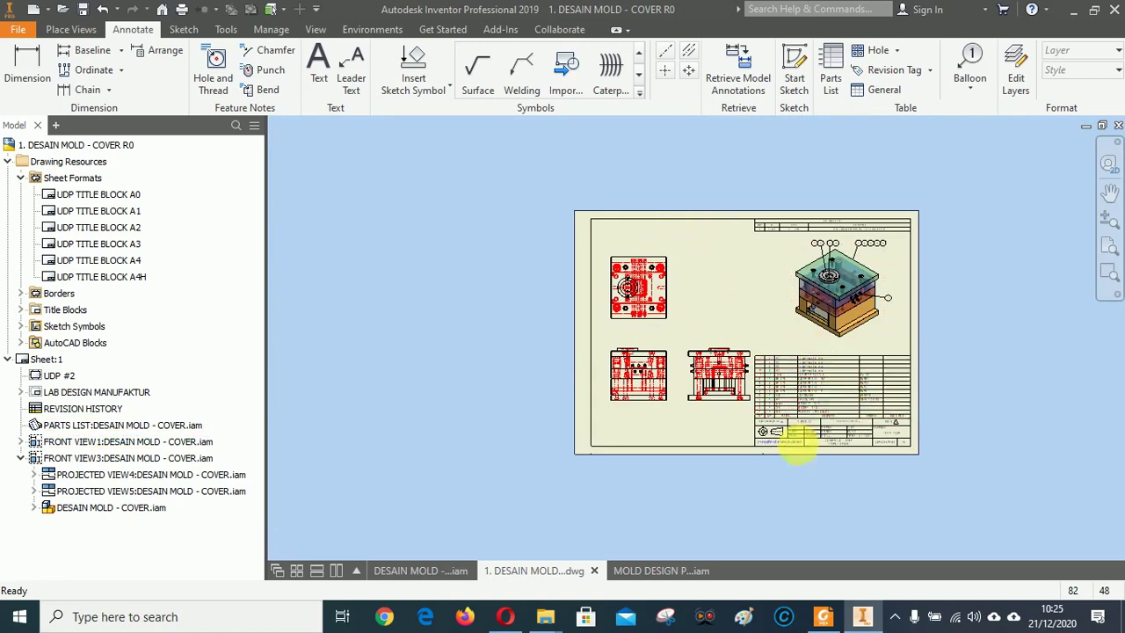
{"action": "scroll", "coordinate": [790, 447], "scroll_direction": "up", "scroll_amount": 3}
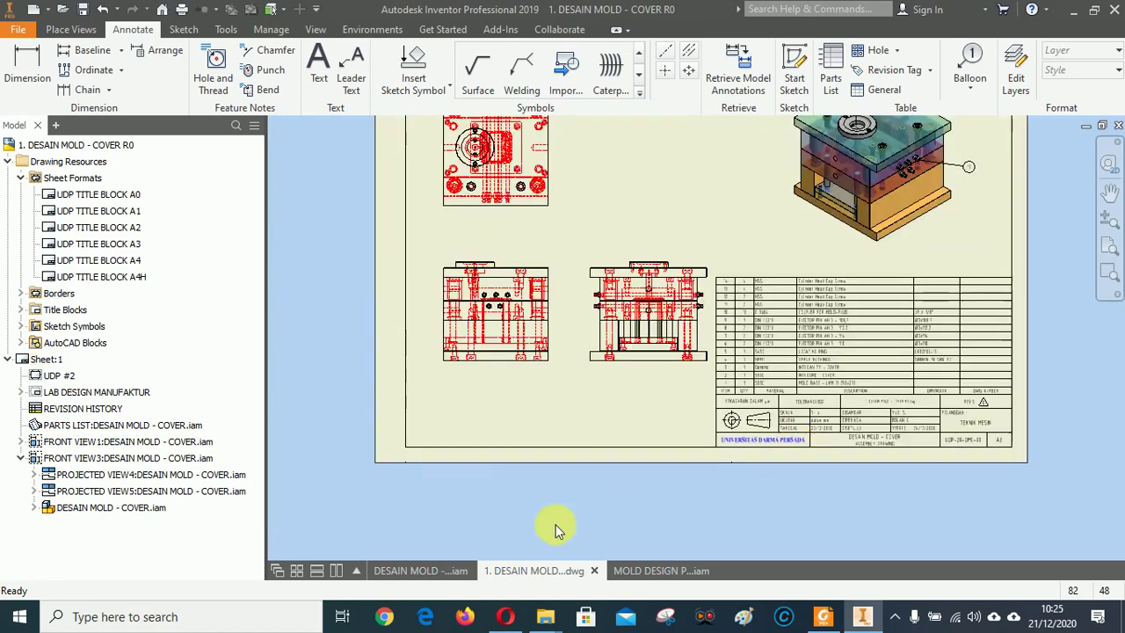
Close the mold base assembly and return to the mold cover assembly drawing.
{"action": "left_click", "coordinate": [648, 571]}
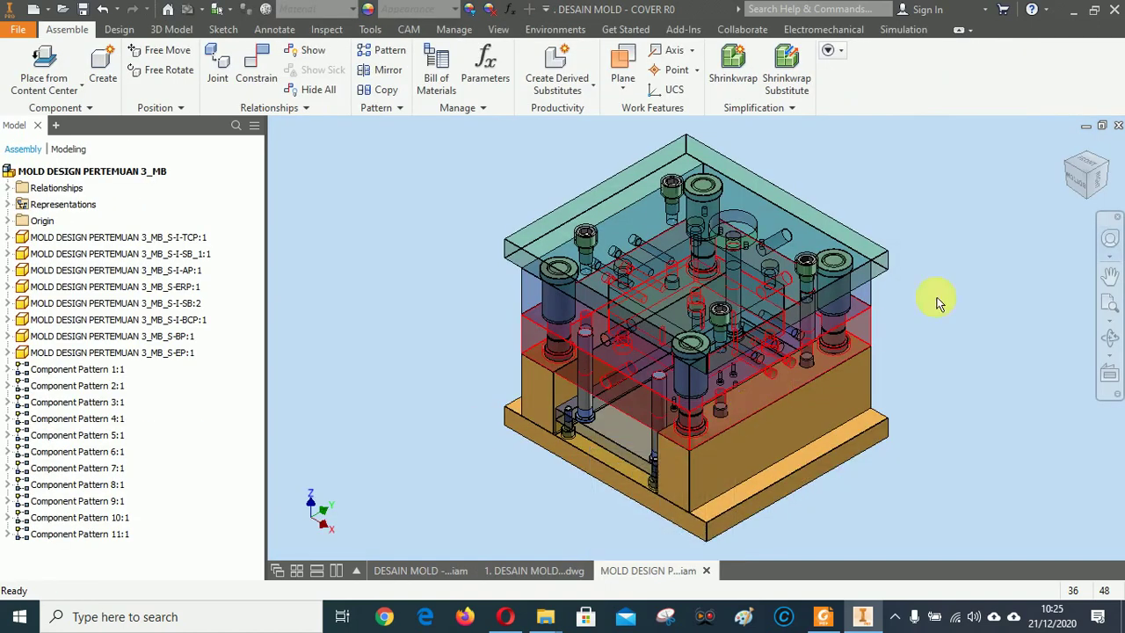
{"action": "left_click", "coordinate": [1118, 125]}
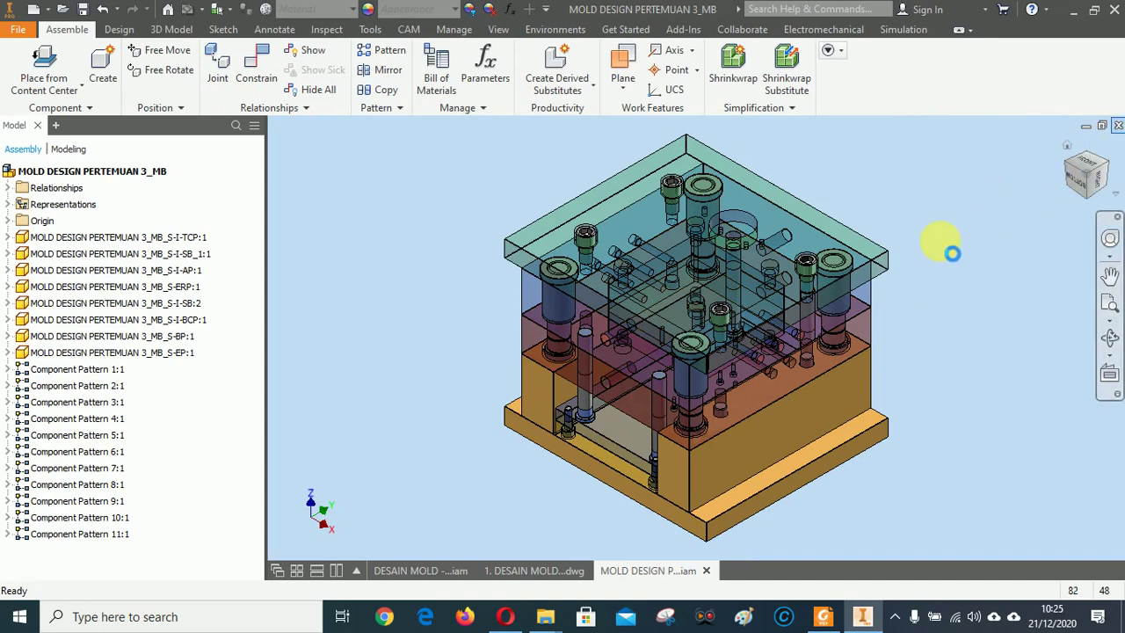
{"action": "left_click", "coordinate": [419, 571]}
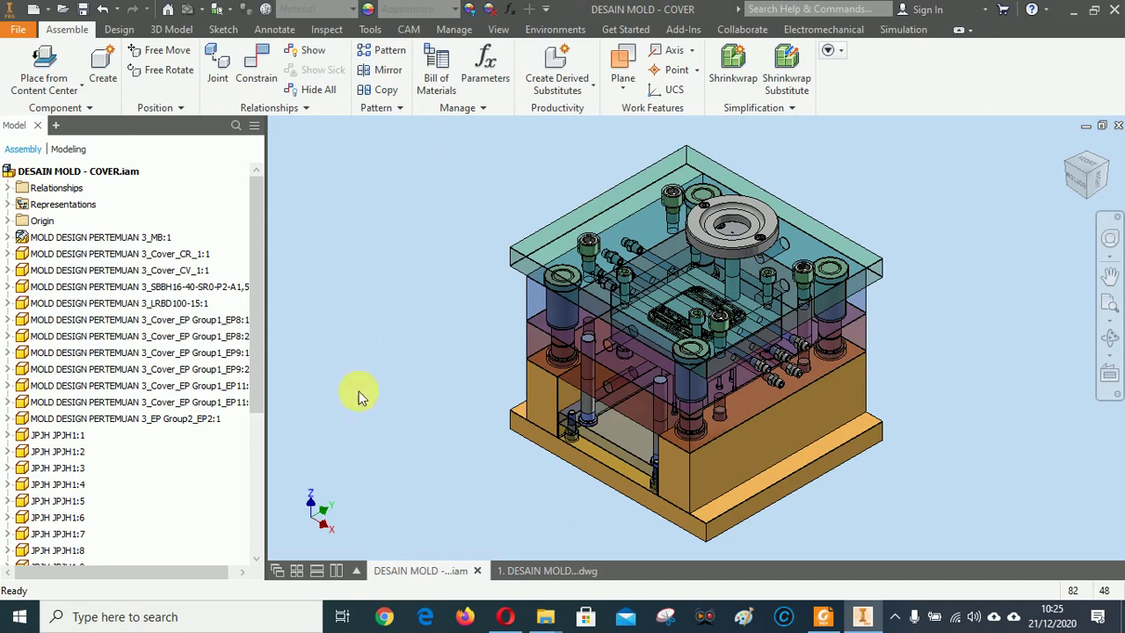
{"action": "left_click", "coordinate": [552, 572]}
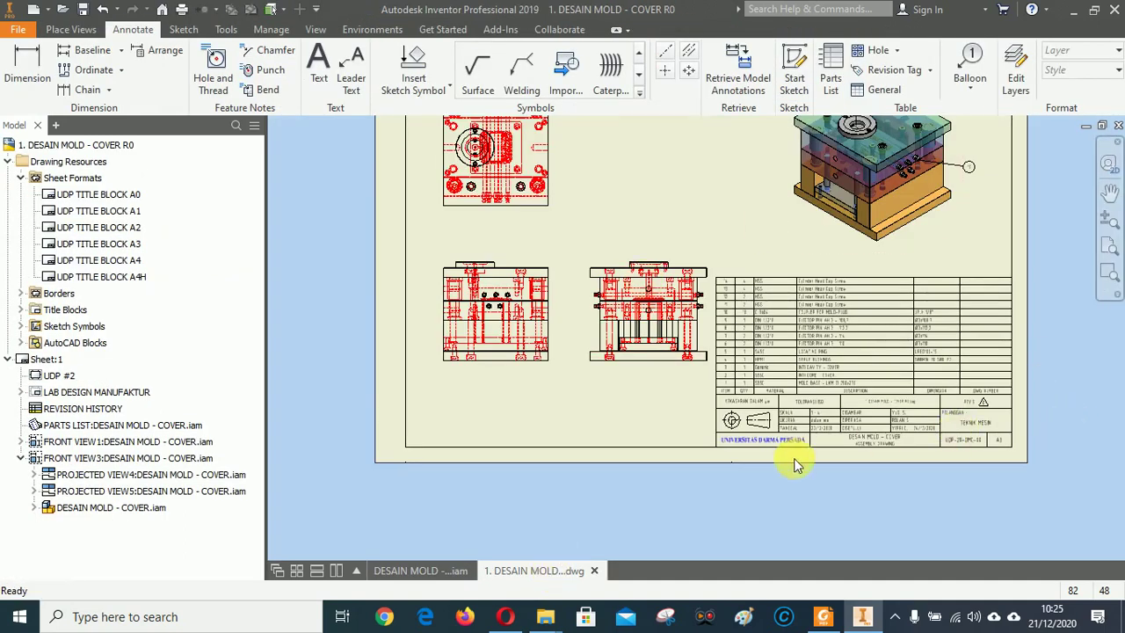
Open the drawing's parts list for editing and open the INTI CAVITY - COVER part from its row.
{"action": "scroll", "coordinate": [791, 457], "scroll_direction": "down", "scroll_amount": 2}
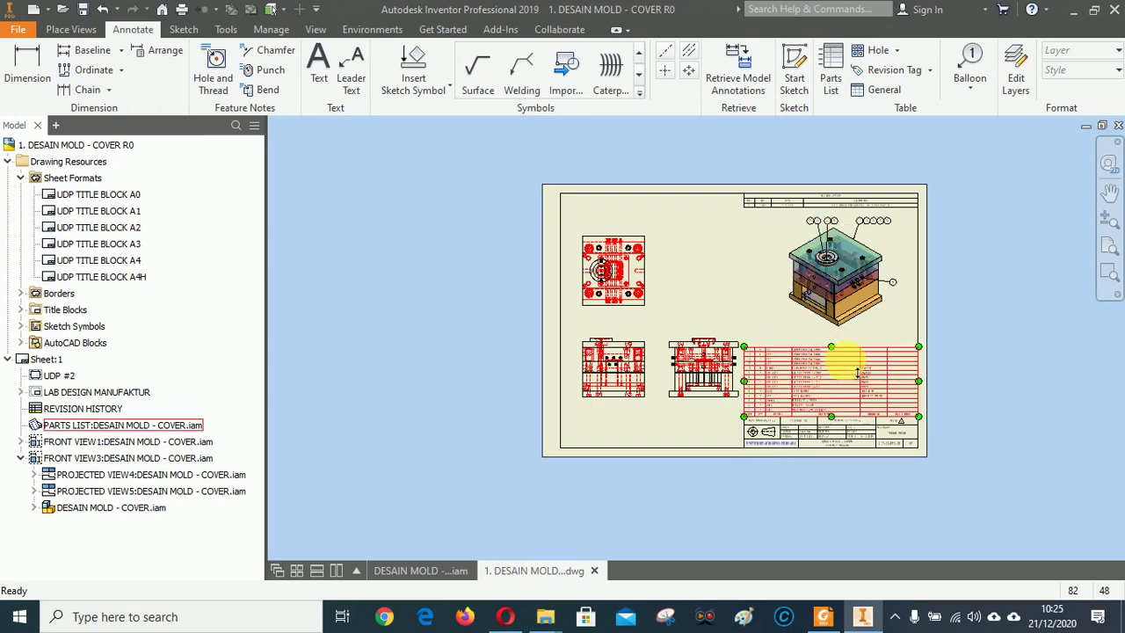
{"action": "left_click", "coordinate": [842, 361]}
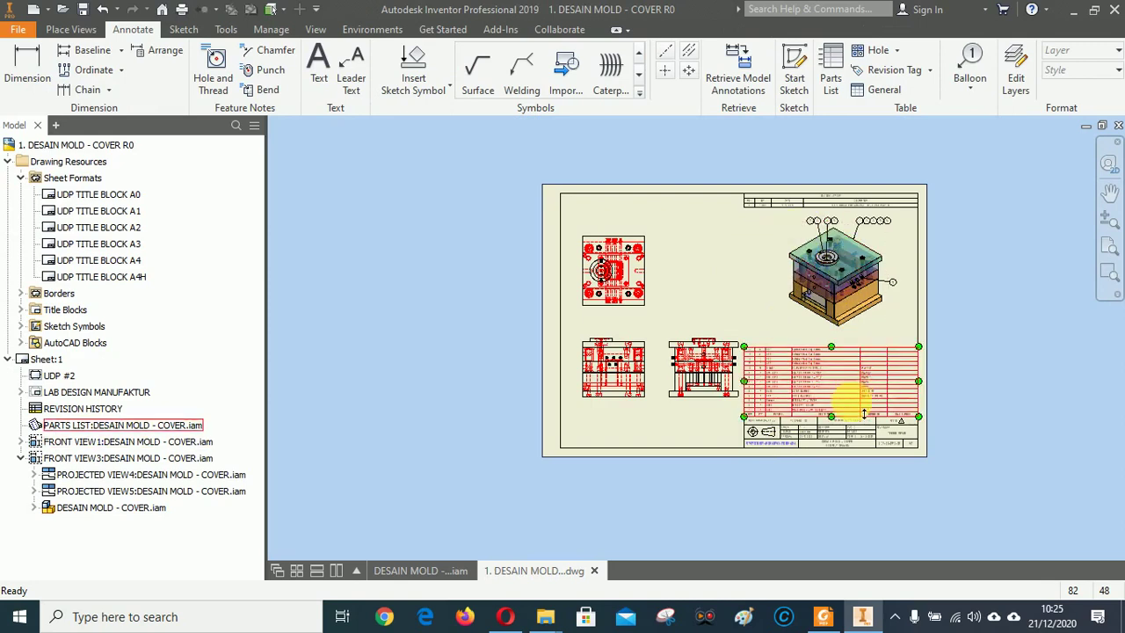
{"action": "scroll", "coordinate": [841, 417], "scroll_direction": "up", "scroll_amount": 4}
{"action": "left_click", "coordinate": [690, 354]}
{"action": "right_click", "coordinate": [697, 357]}
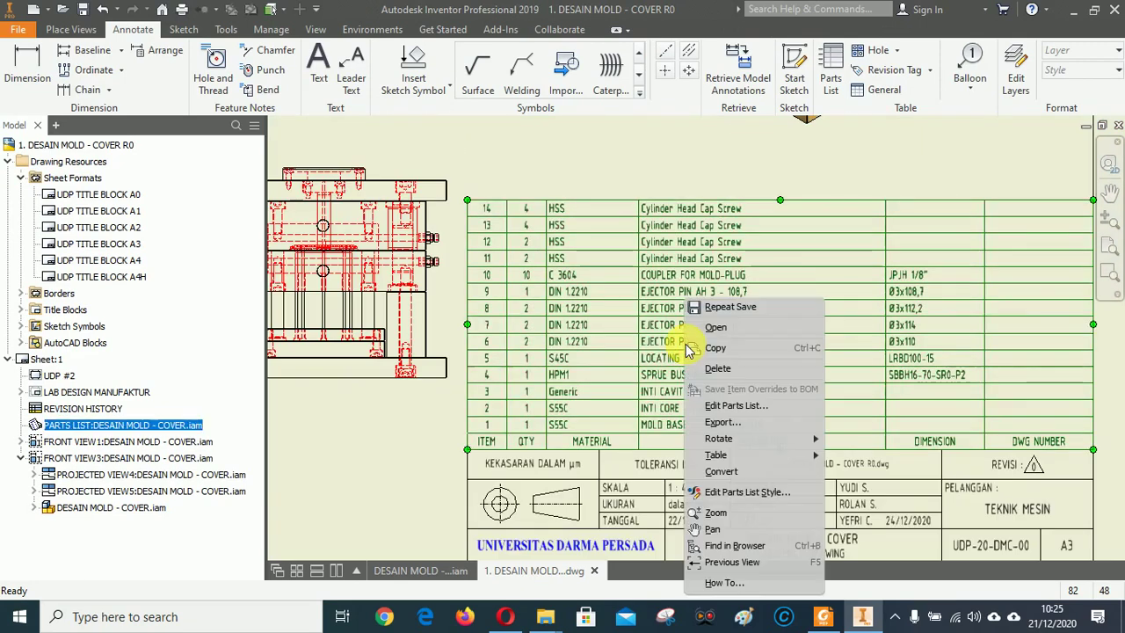
{"action": "left_click", "coordinate": [717, 405]}
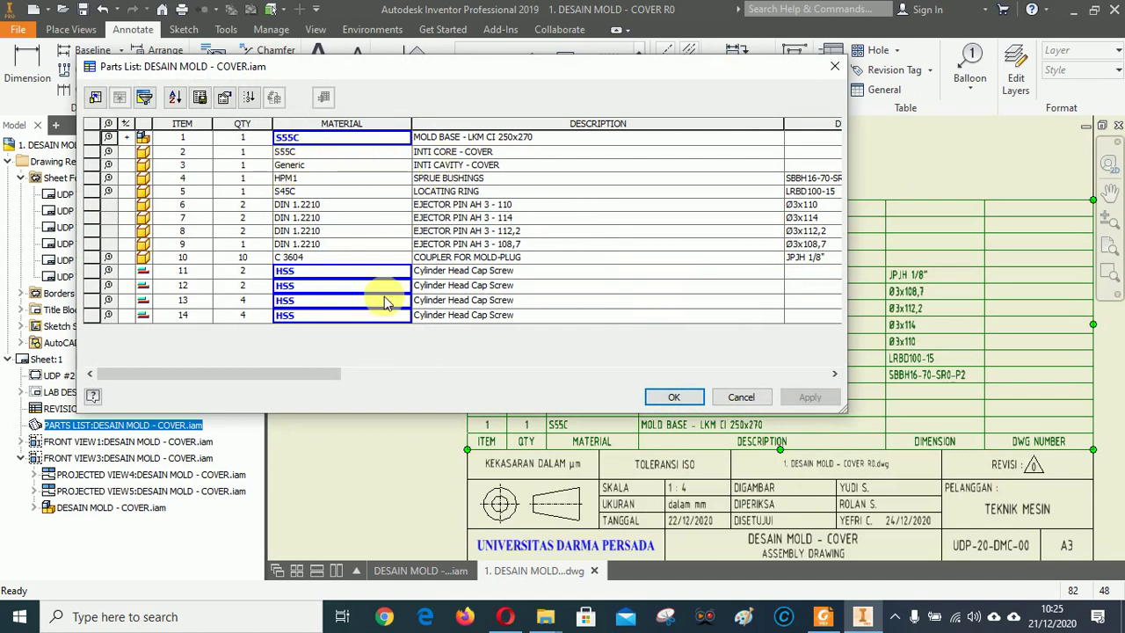
{"action": "right_click", "coordinate": [145, 170]}
{"action": "left_click", "coordinate": [155, 187]}
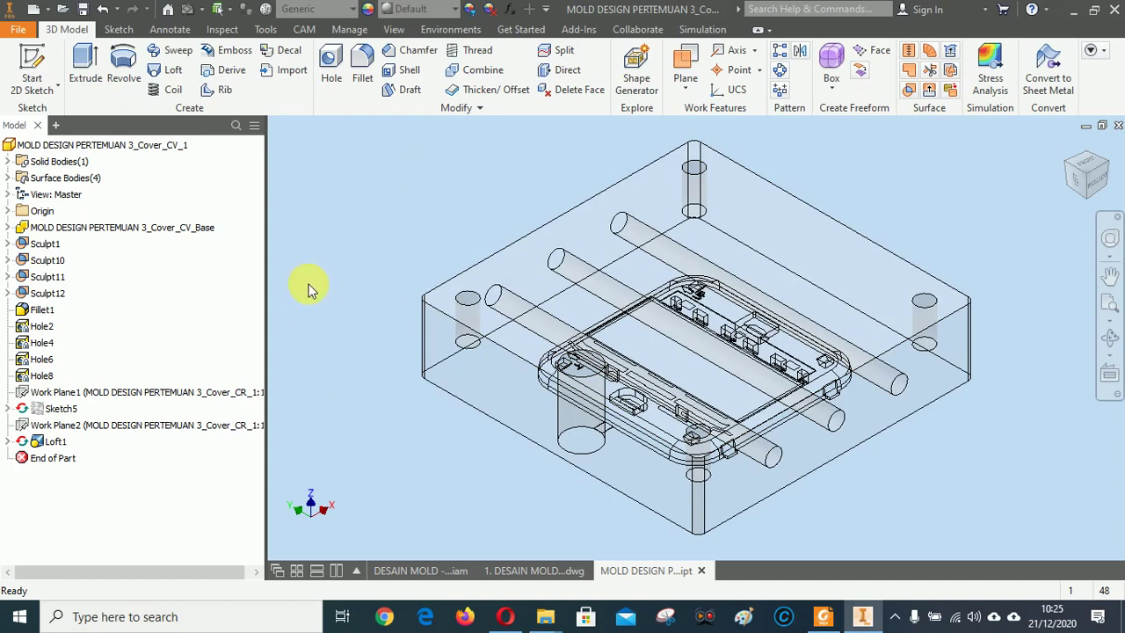
Add Steel, Mild from the Inventor Material Library to the cavity part's document materials.
{"action": "left_click", "coordinate": [268, 12]}
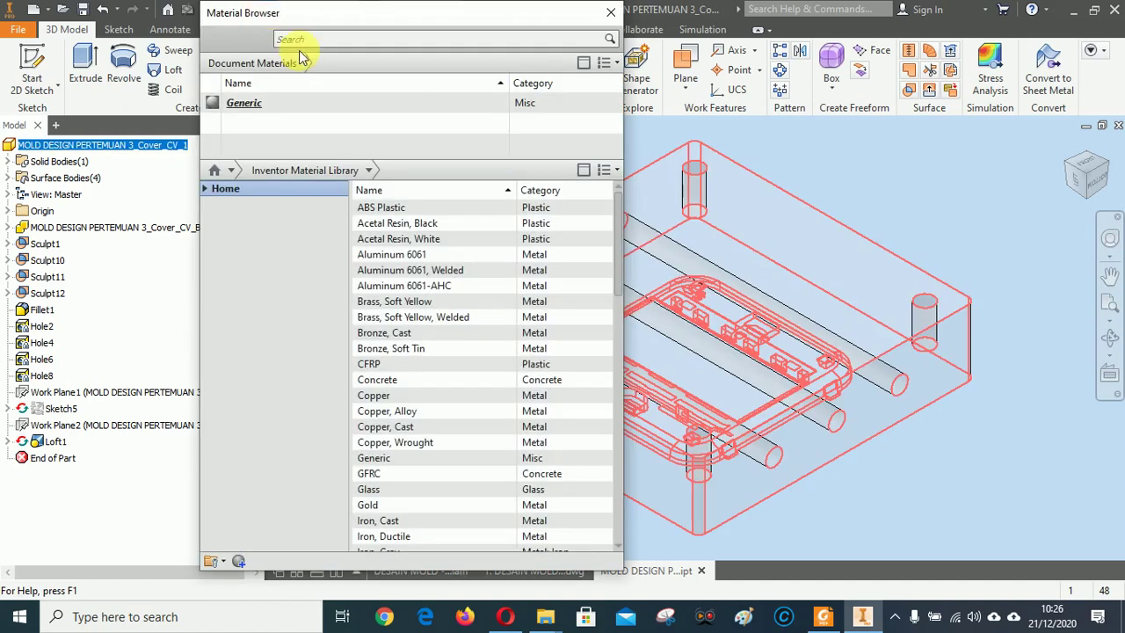
{"action": "scroll", "coordinate": [507, 378], "scroll_direction": "down", "scroll_amount": 8}
{"action": "scroll", "coordinate": [507, 378], "scroll_direction": "down", "scroll_amount": 10}
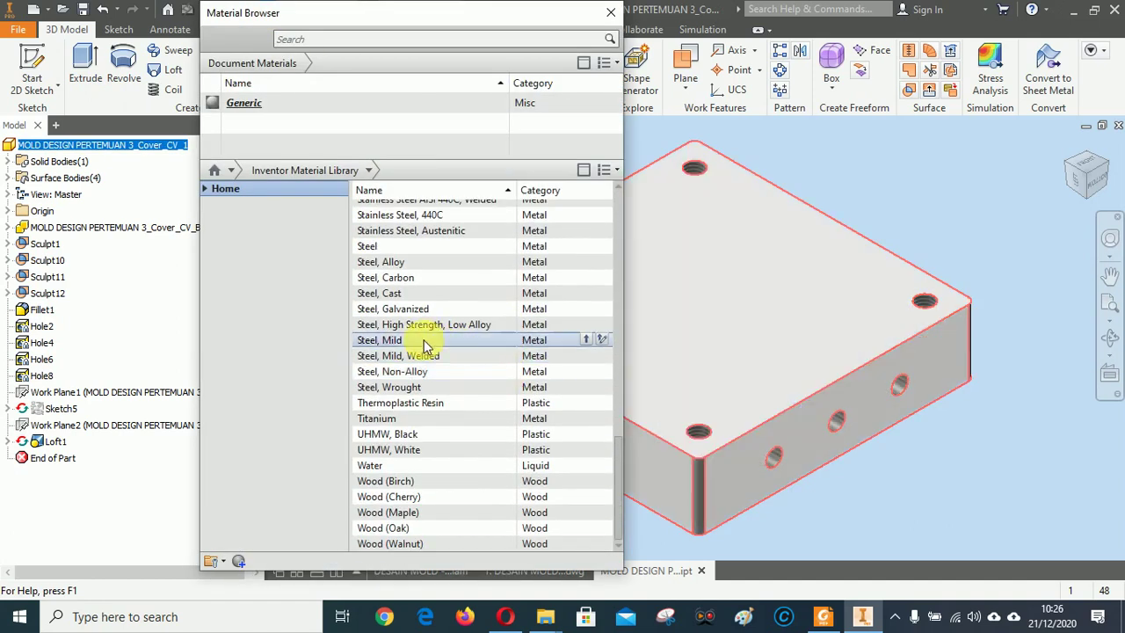
{"action": "left_click", "coordinate": [591, 340]}
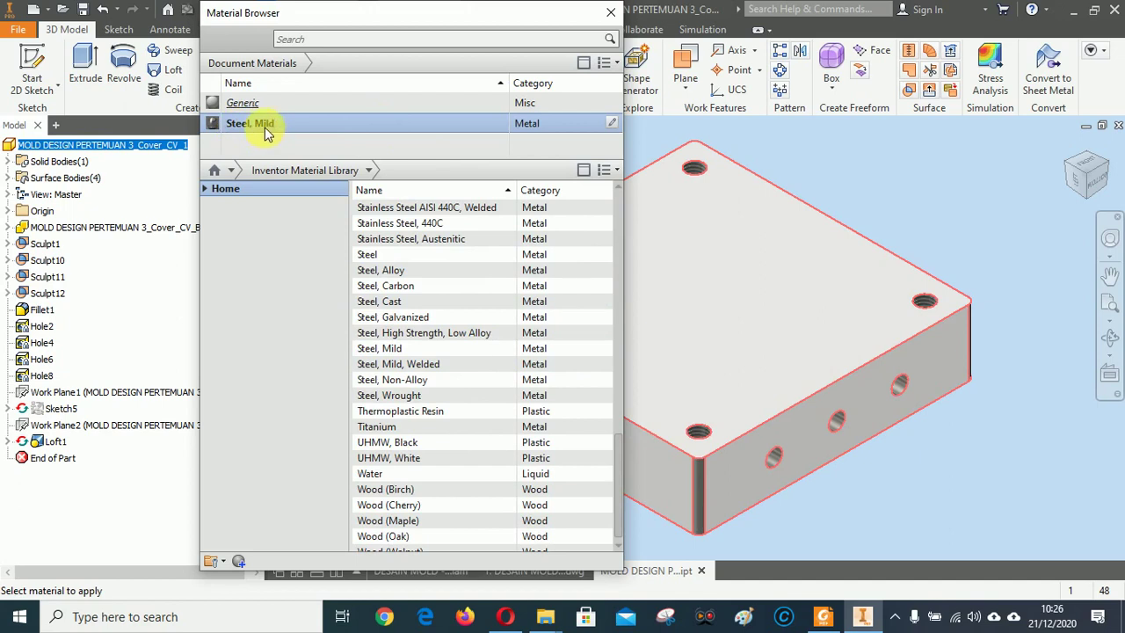
Duplicate the Steel, Mild document material and name the copy S55C.
{"action": "right_click", "coordinate": [265, 128]}
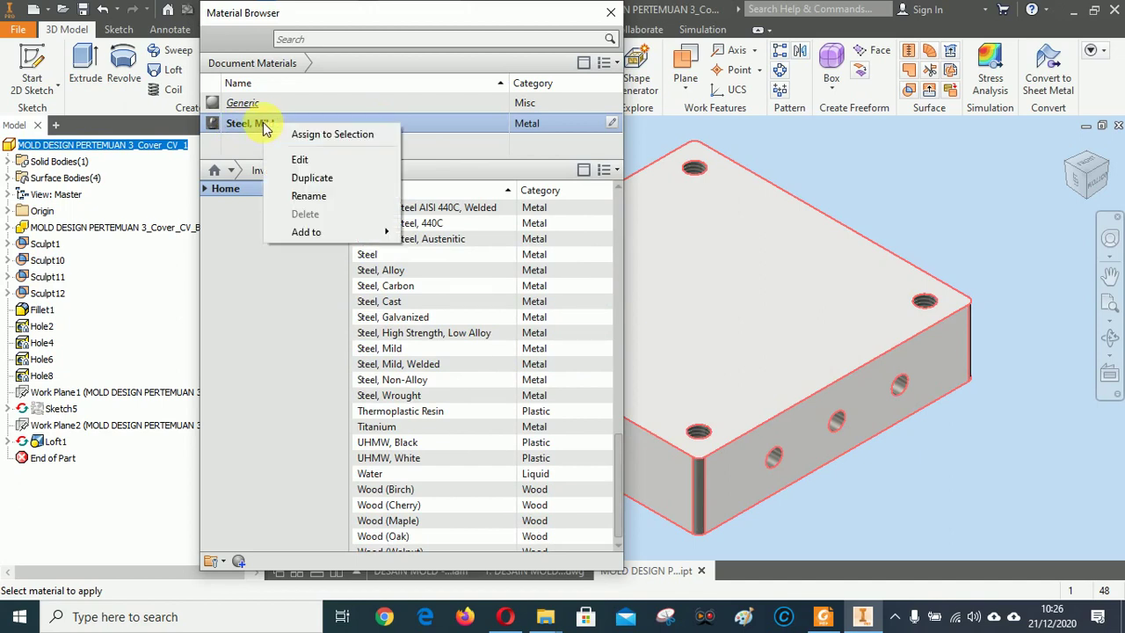
{"action": "left_click", "coordinate": [311, 178]}
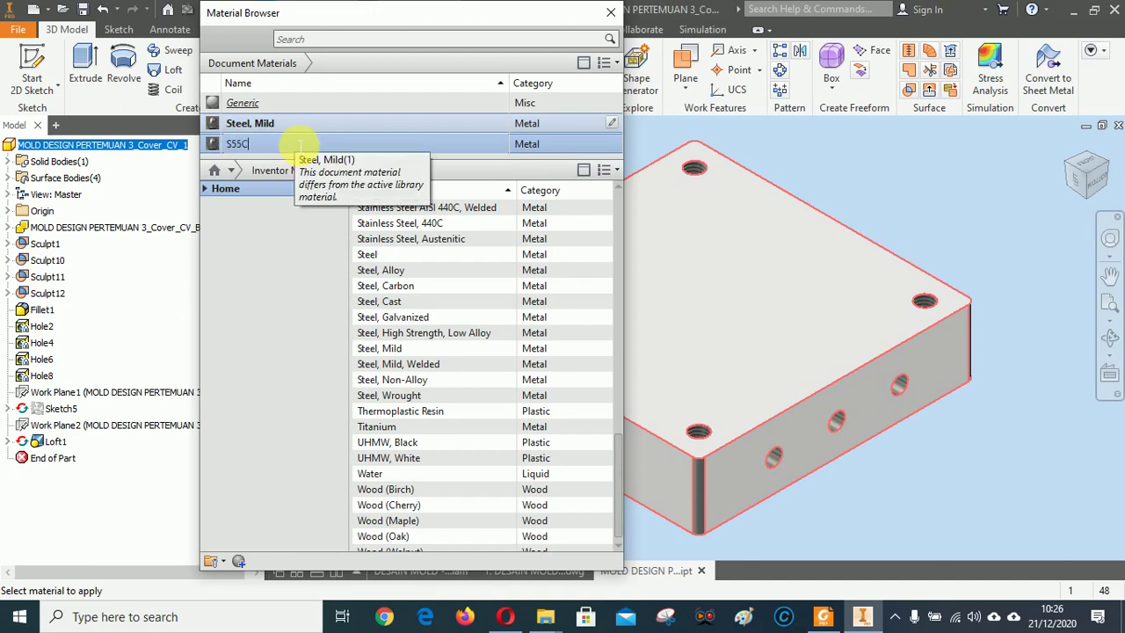
{"action": "left_click", "coordinate": [300, 144]}
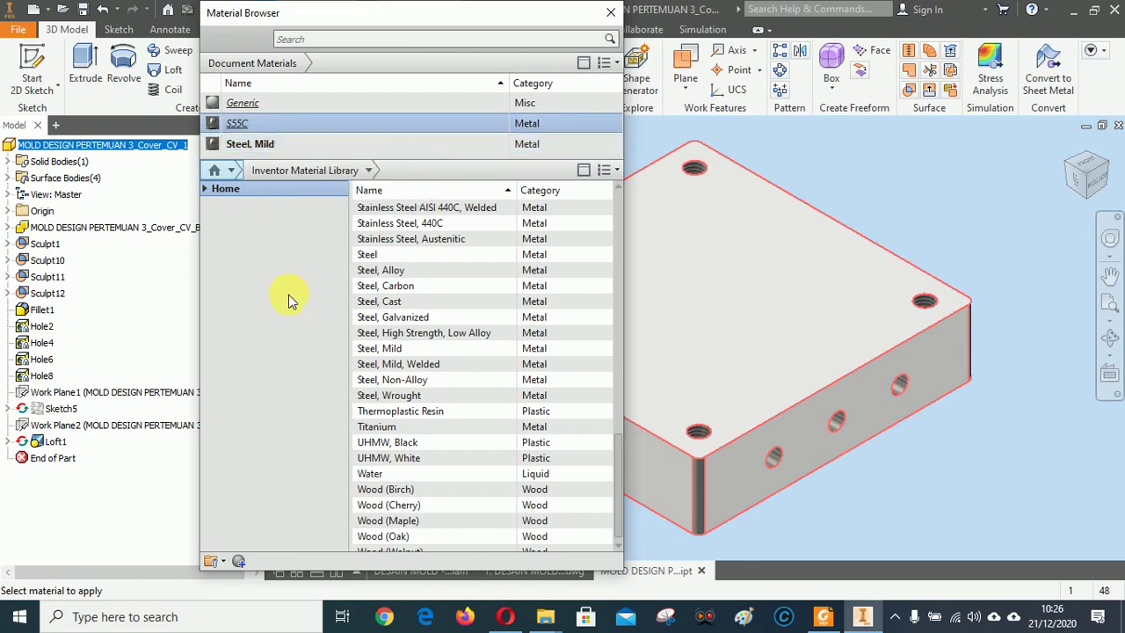
Edit the S55C document material and set its description to S55C.
{"action": "right_click", "coordinate": [239, 128]}
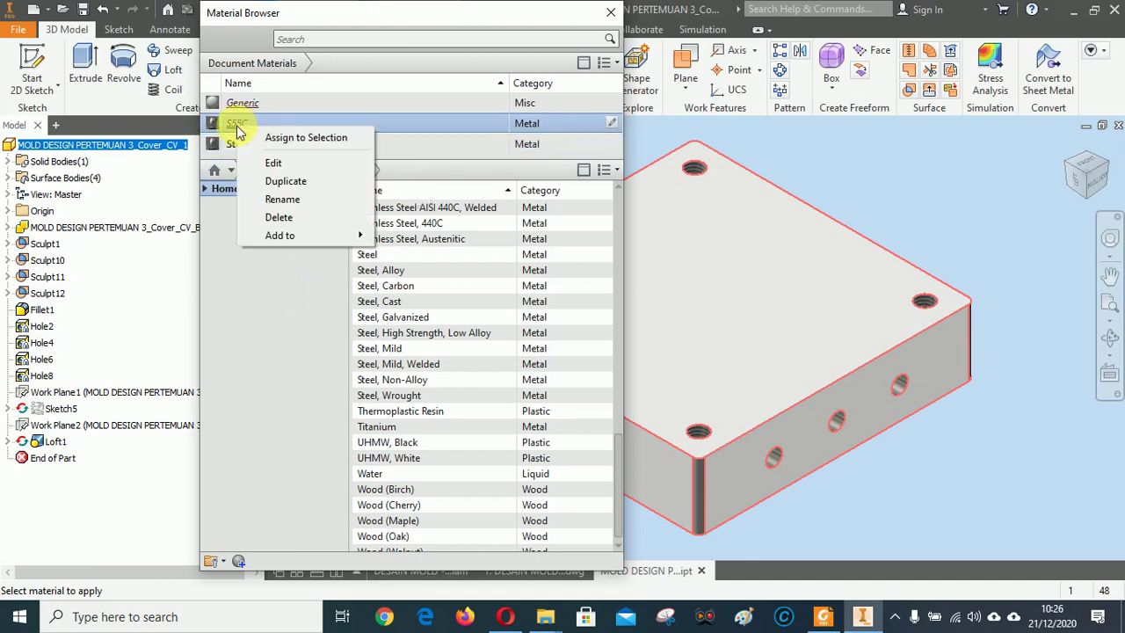
{"action": "left_click", "coordinate": [275, 166]}
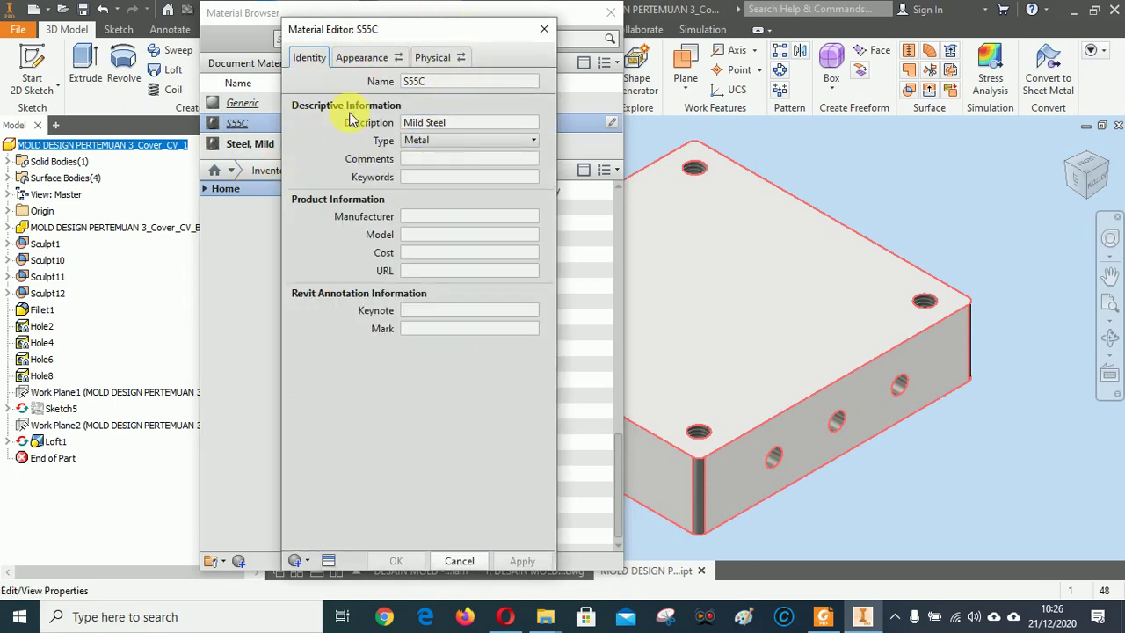
{"action": "left_click", "coordinate": [458, 124]}
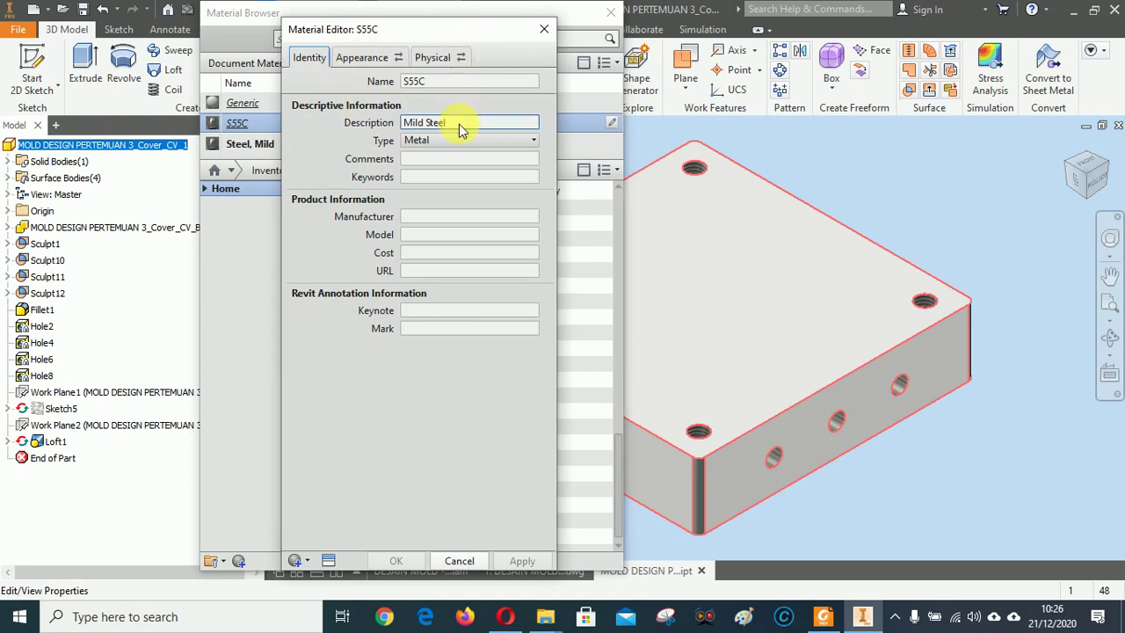
{"action": "left_click_drag", "start_coordinate": [464, 129], "coordinate": [402, 125]}
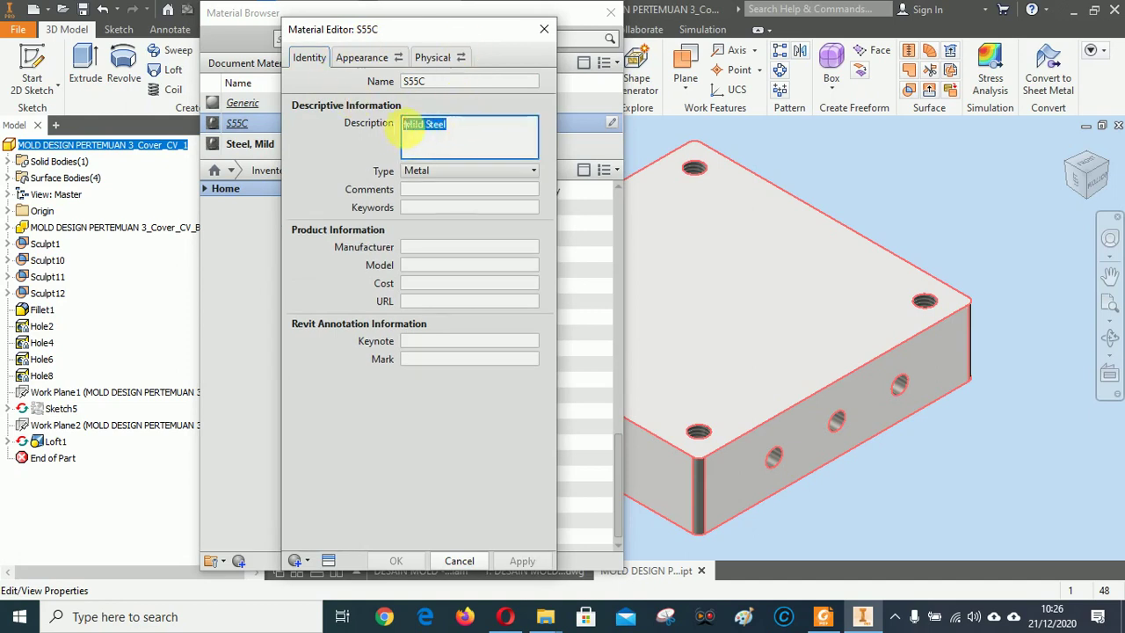
{"action": "type", "text": "S55C"}
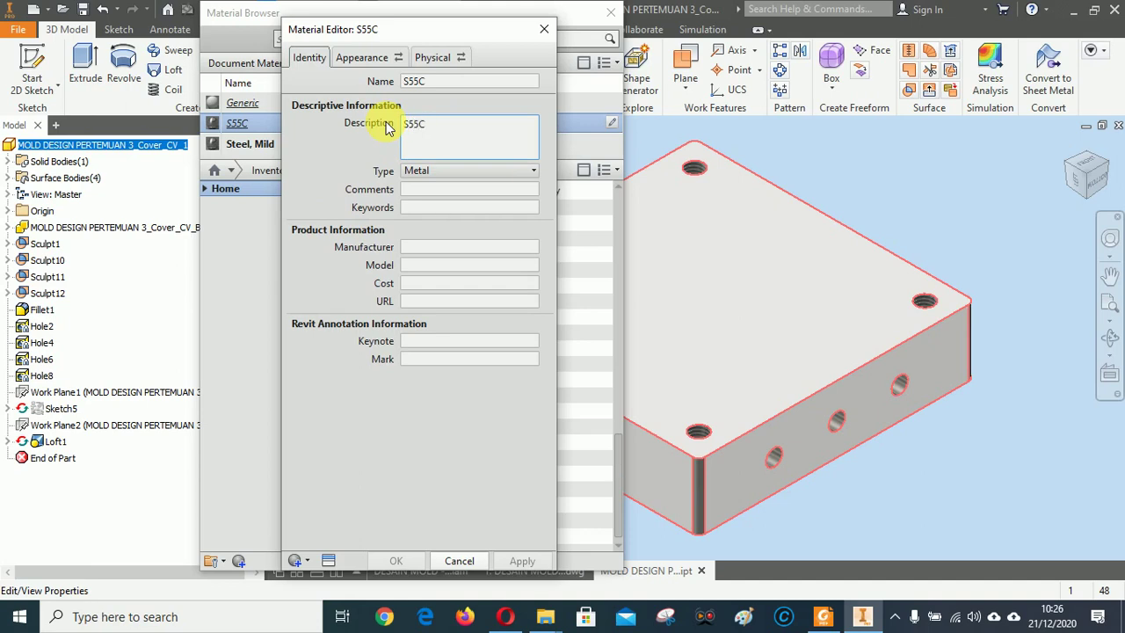
Rename the S55C material's appearance asset as S55C-Polished and apply the change.
{"action": "left_click", "coordinate": [365, 59]}
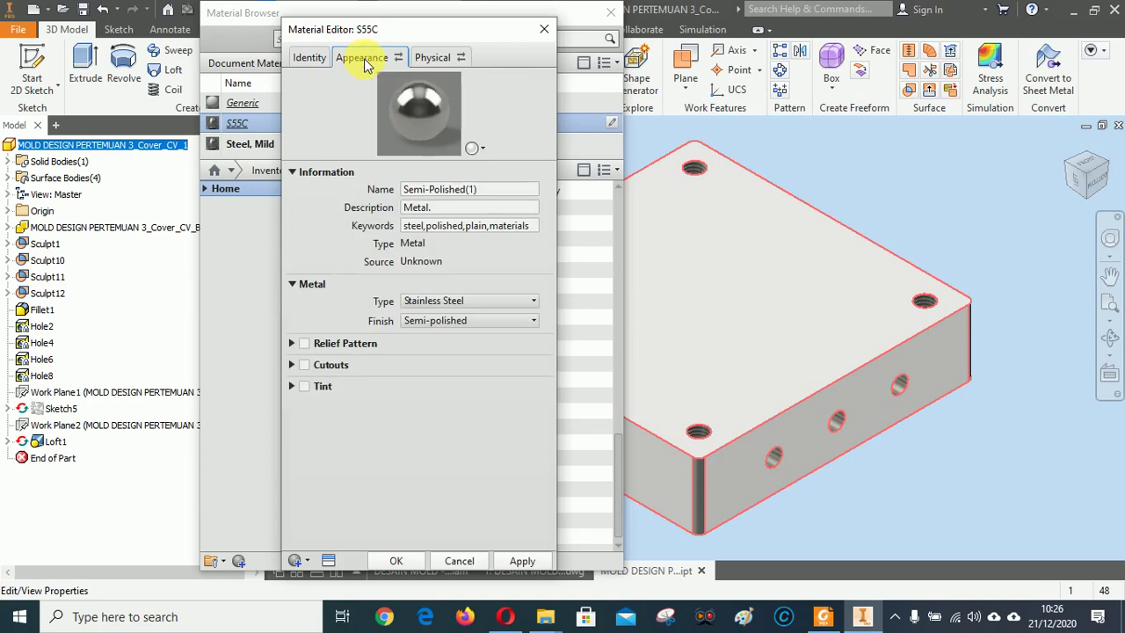
{"action": "left_click", "coordinate": [492, 189]}
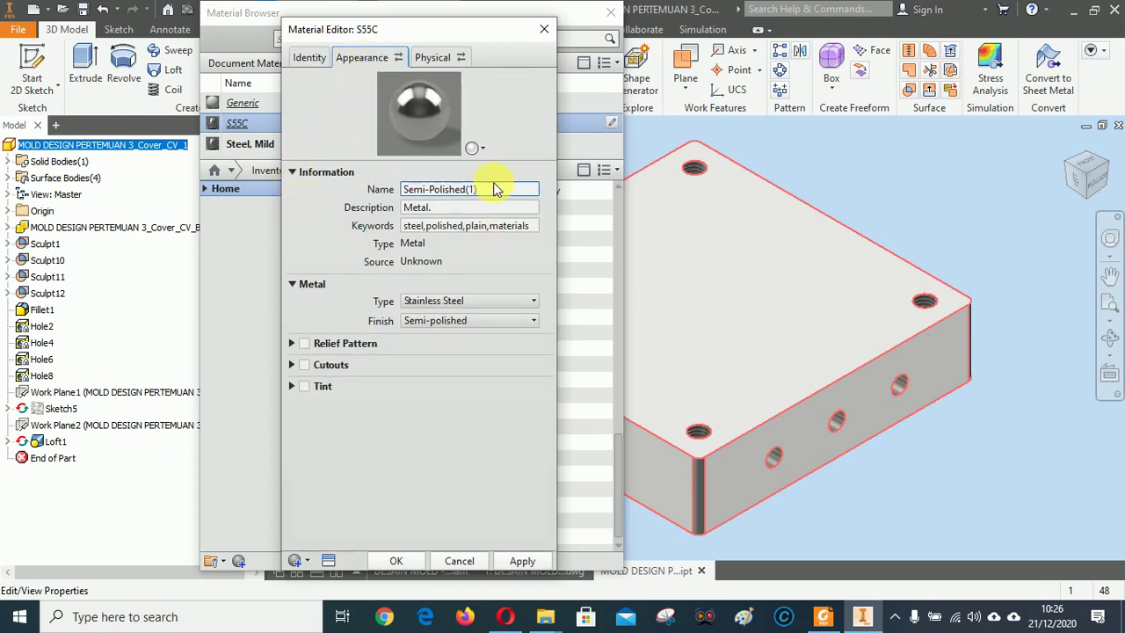
{"action": "left_click", "coordinate": [430, 190]}
{"action": "left_click_drag", "start_coordinate": [427, 191], "coordinate": [380, 192]}
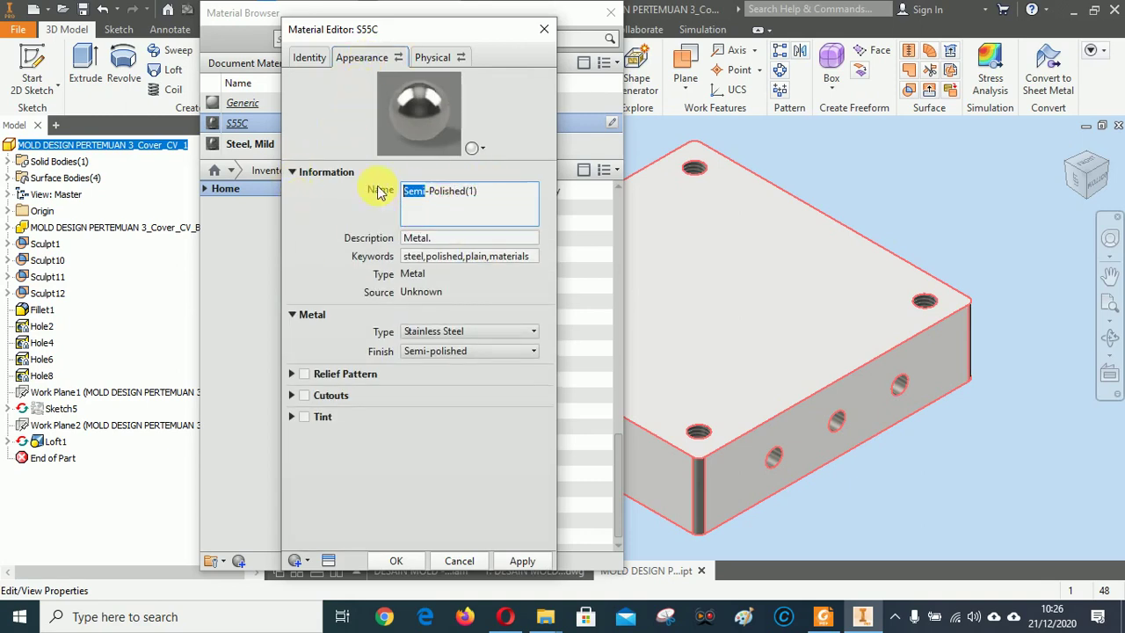
{"action": "type", "text": "S55C"}
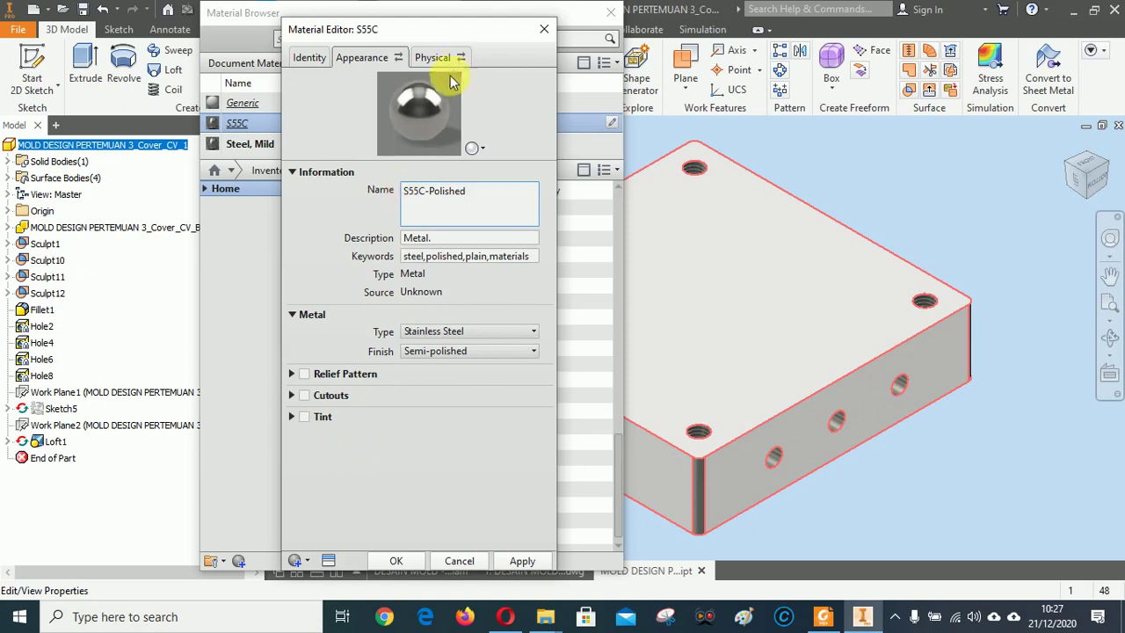
{"action": "left_click", "coordinate": [516, 563]}
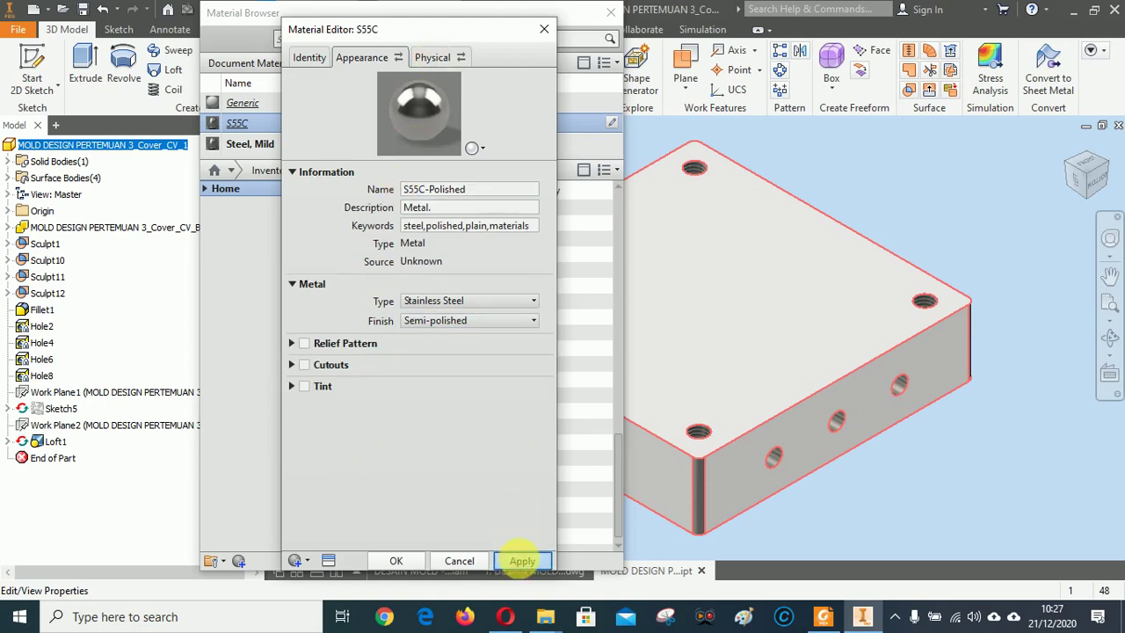
Rename the material's physical asset as S55C, review its thermal, mechanical and strength properties, apply the change and close the material editor.
{"action": "left_click", "coordinate": [436, 57]}
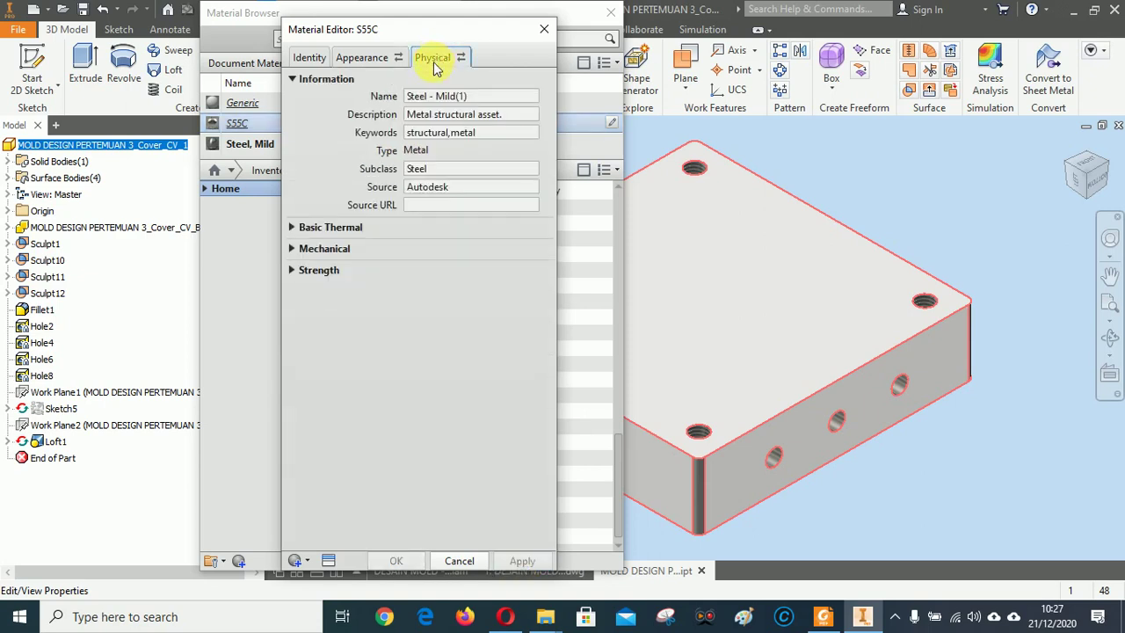
{"action": "left_click", "coordinate": [482, 93]}
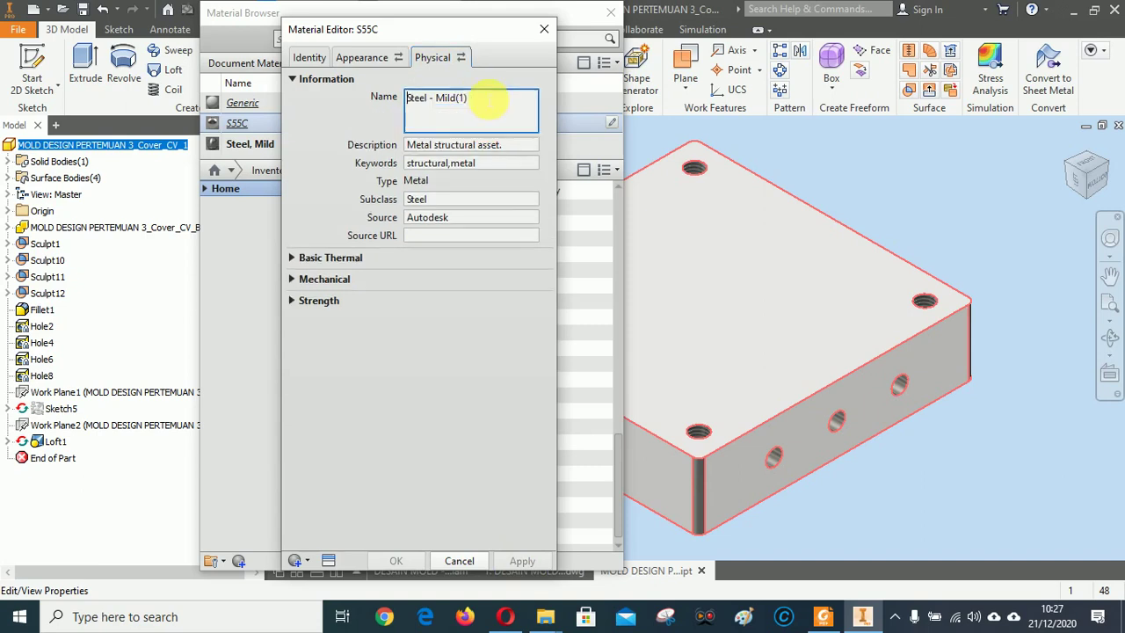
{"action": "left_click_drag", "start_coordinate": [489, 99], "coordinate": [406, 97]}
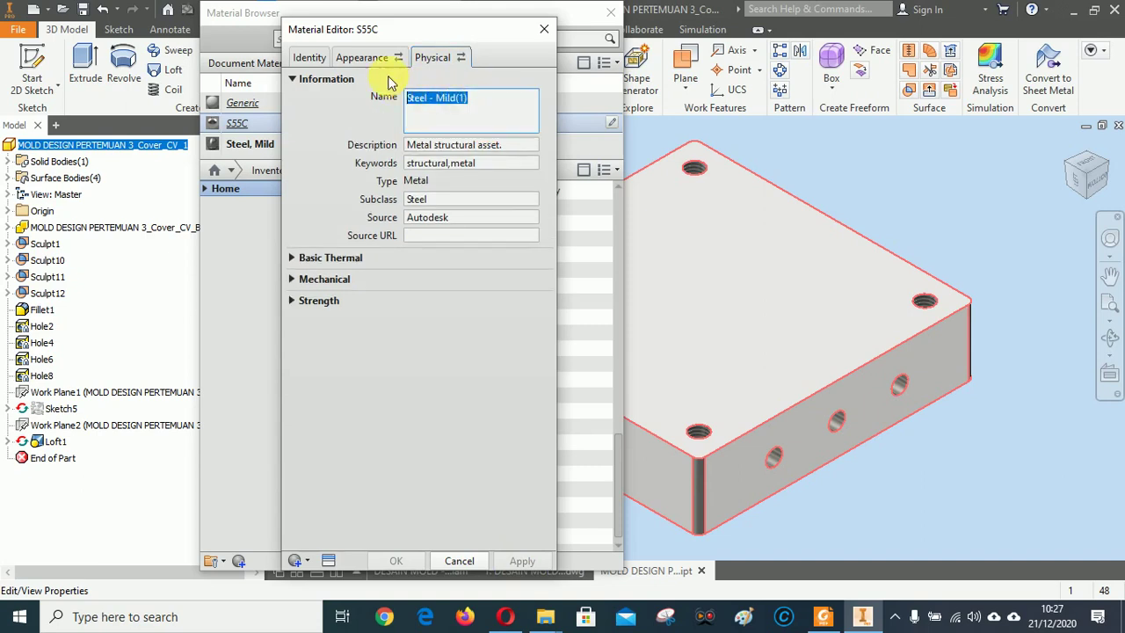
{"action": "type", "text": "S55"}
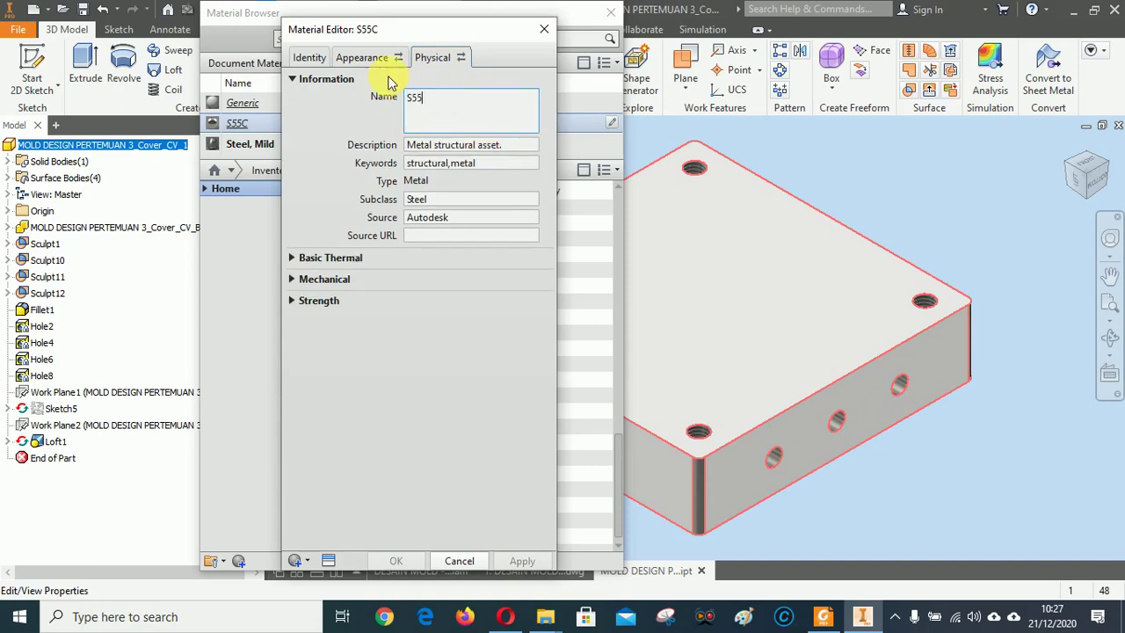
{"action": "type", "text": "C"}
{"action": "left_click", "coordinate": [292, 257]}
{"action": "left_click", "coordinate": [292, 228]}
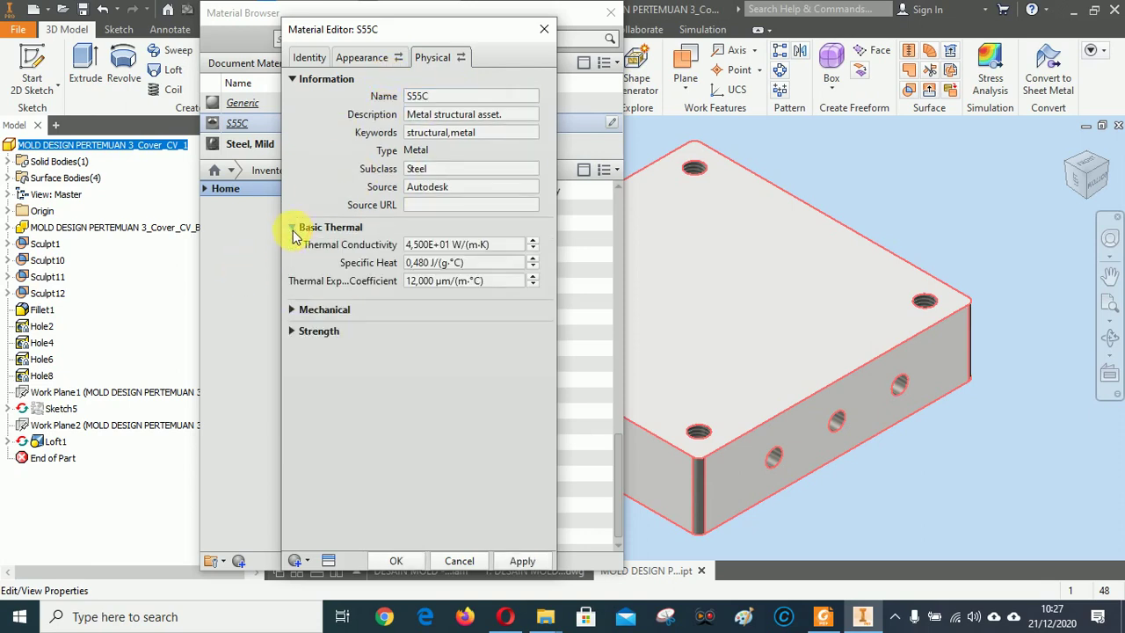
{"action": "left_click", "coordinate": [294, 310]}
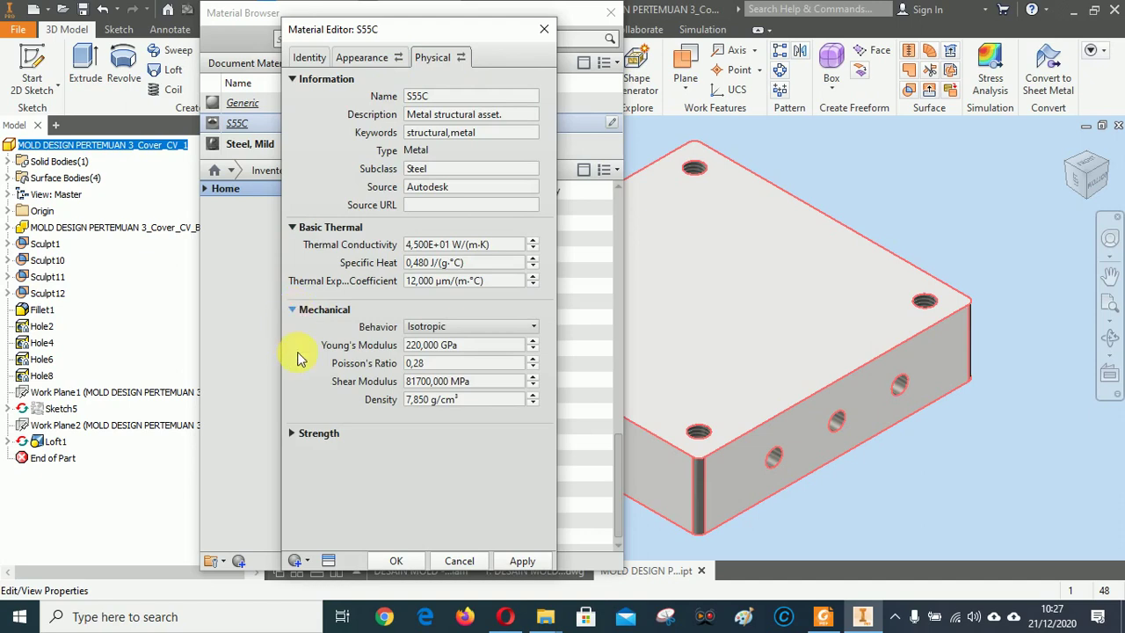
{"action": "left_click", "coordinate": [292, 433]}
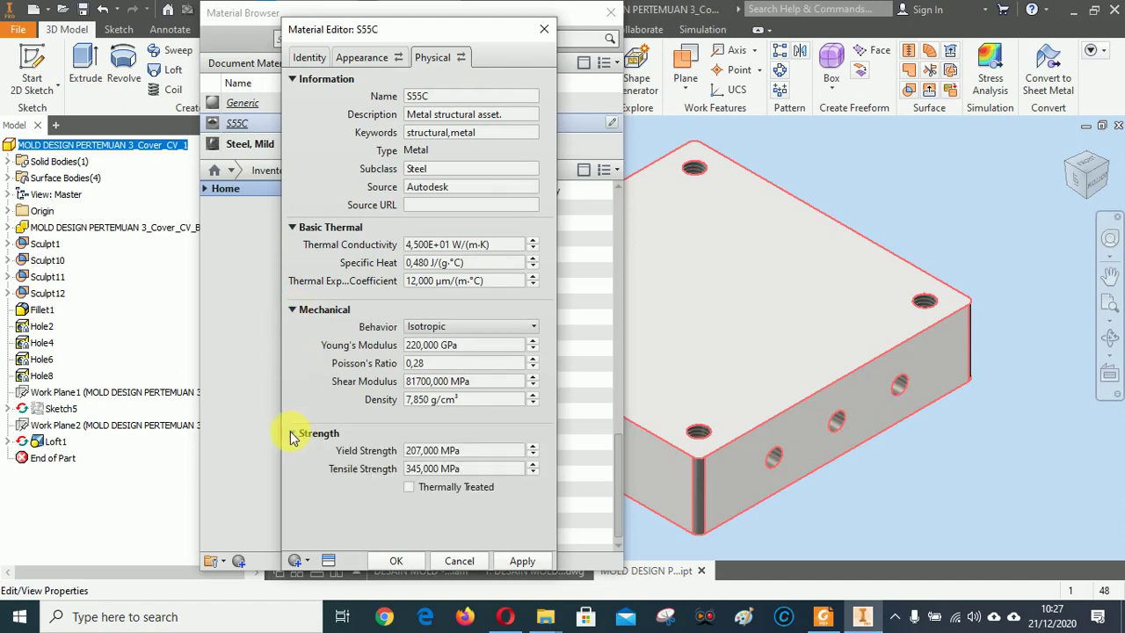
{"action": "left_click", "coordinate": [521, 563]}
{"action": "left_click", "coordinate": [458, 561]}
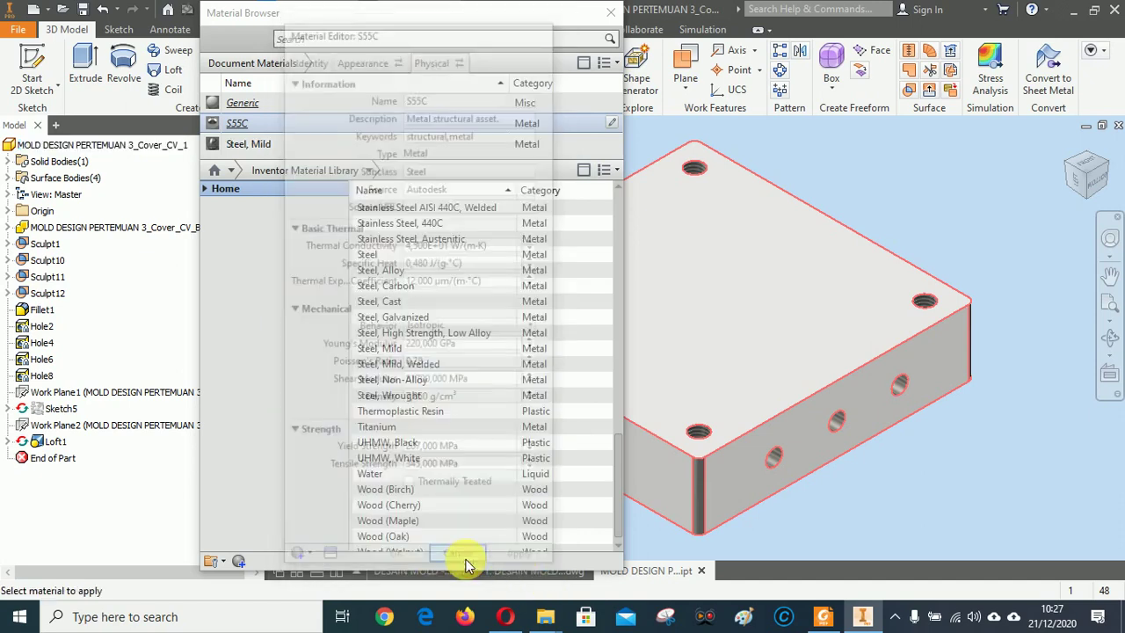
Add the S55C document material to the Metal category of the Inventor Material Library and close the material browser.
{"action": "right_click", "coordinate": [237, 125]}
{"action": "mouse_move", "coordinate": [281, 231]}
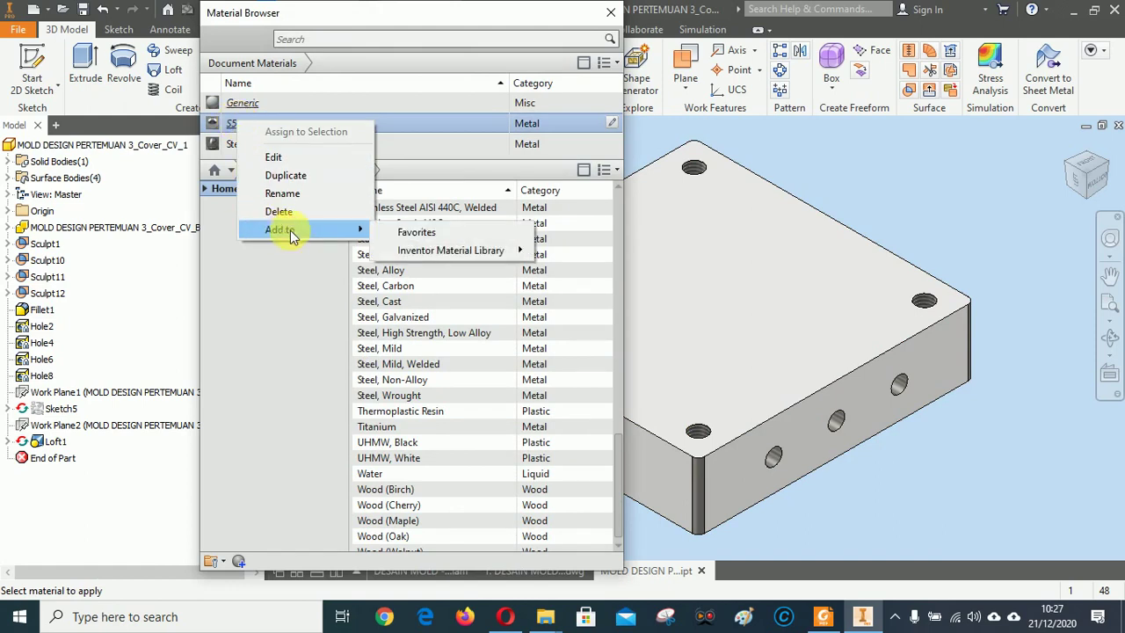
{"action": "mouse_move", "coordinate": [437, 253]}
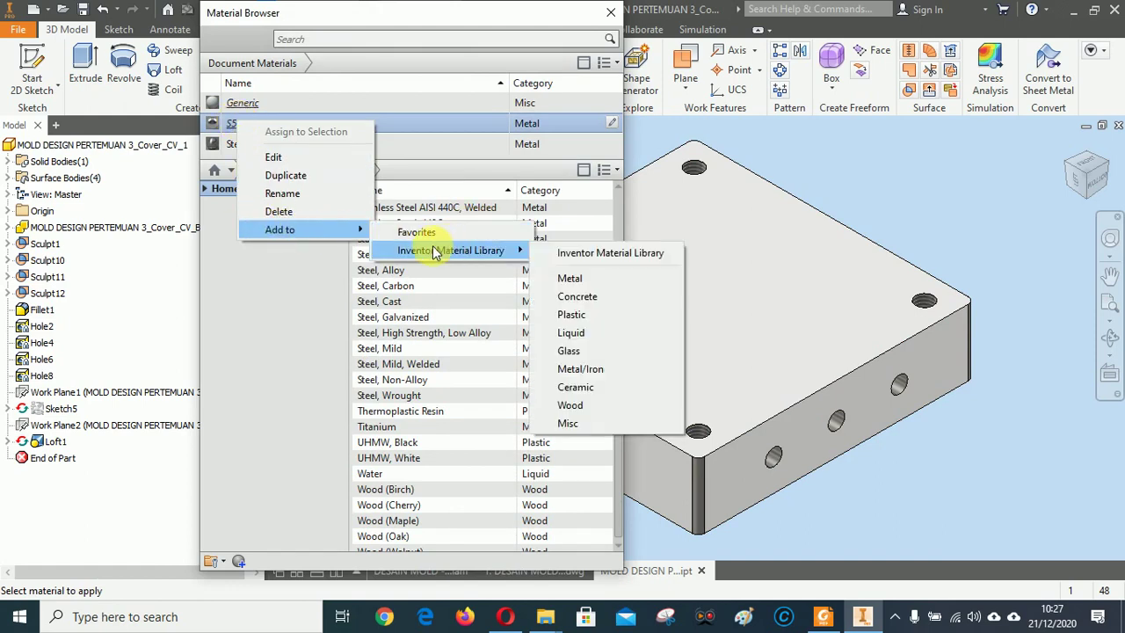
{"action": "left_click", "coordinate": [569, 279]}
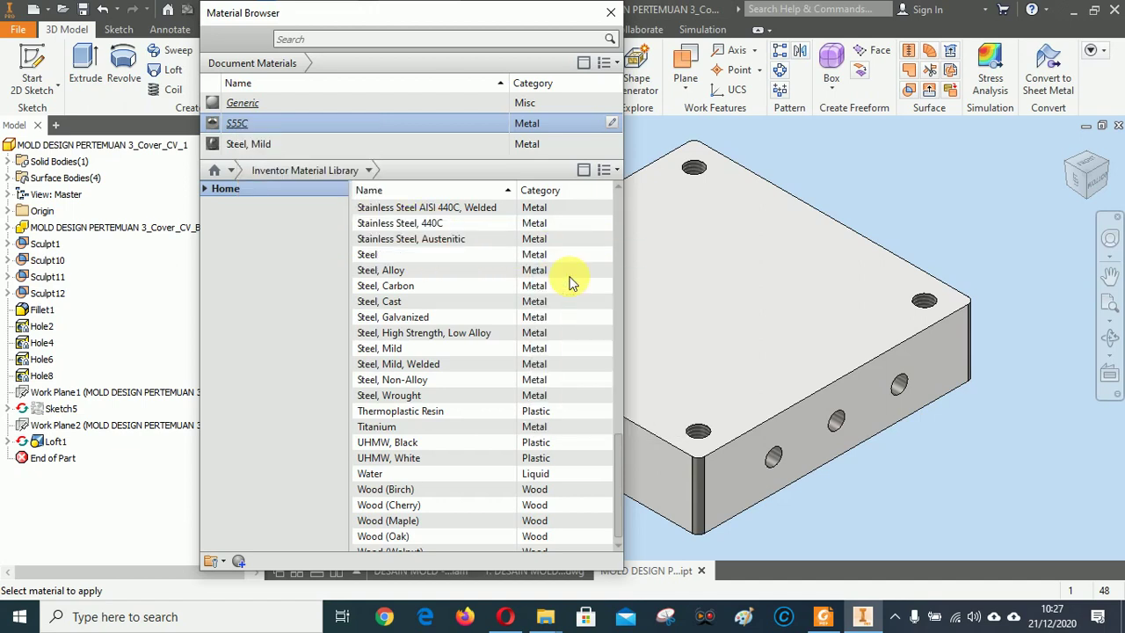
{"action": "left_click", "coordinate": [610, 13]}
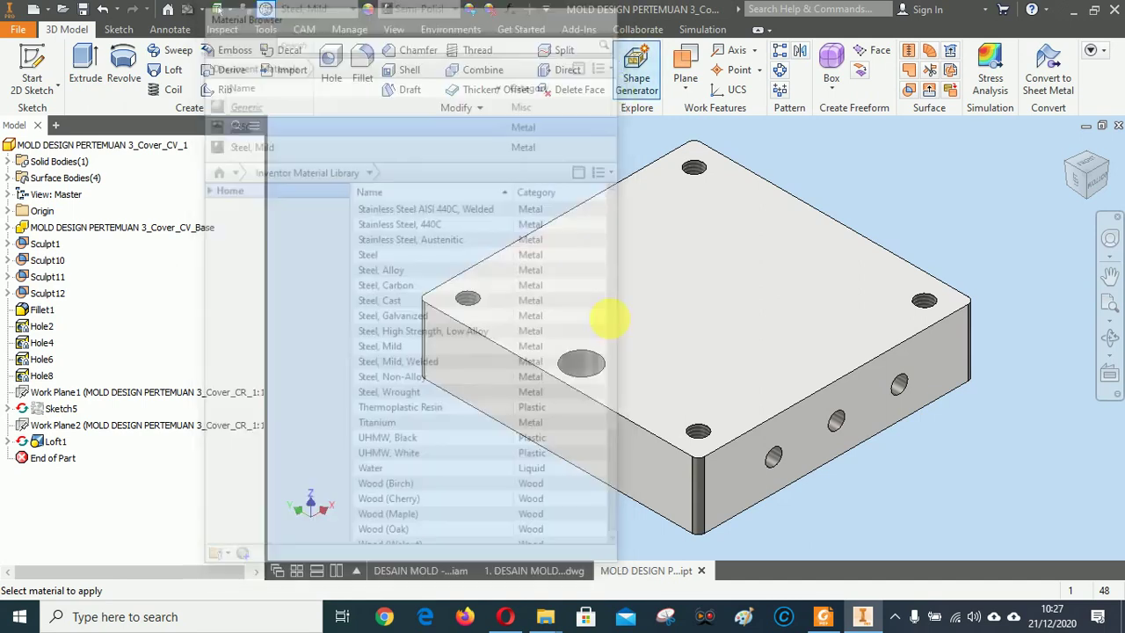
Assign the S55C material to the cavity part and save the part.
{"action": "left_click", "coordinate": [354, 11]}
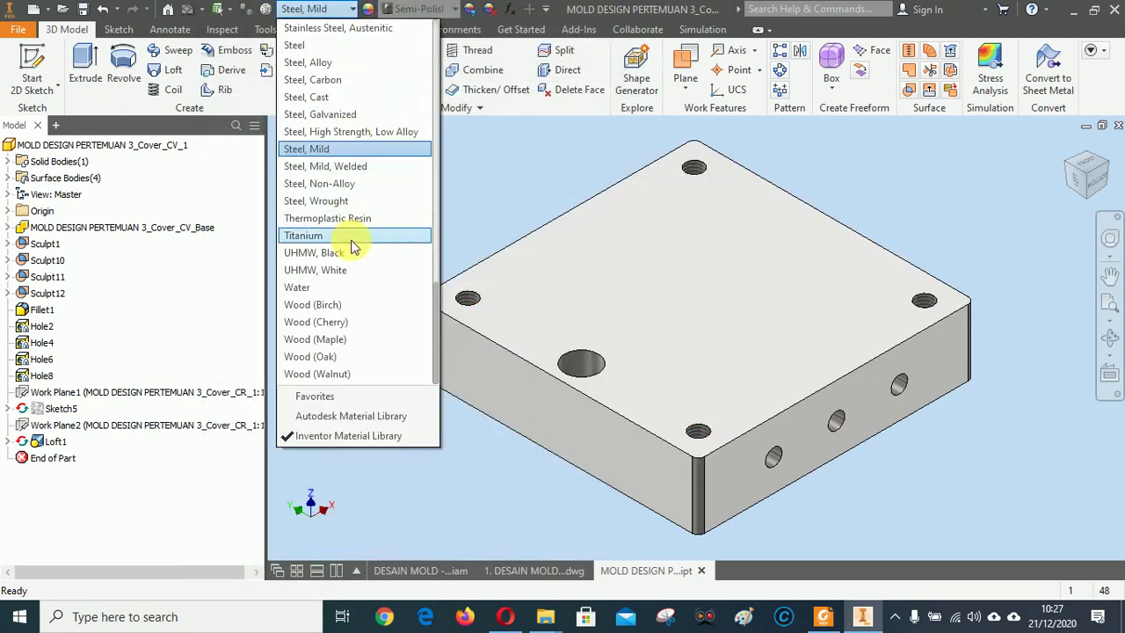
{"action": "scroll", "coordinate": [352, 247], "scroll_direction": "up", "scroll_amount": 2}
{"action": "scroll", "coordinate": [352, 247], "scroll_direction": "down", "scroll_amount": 2}
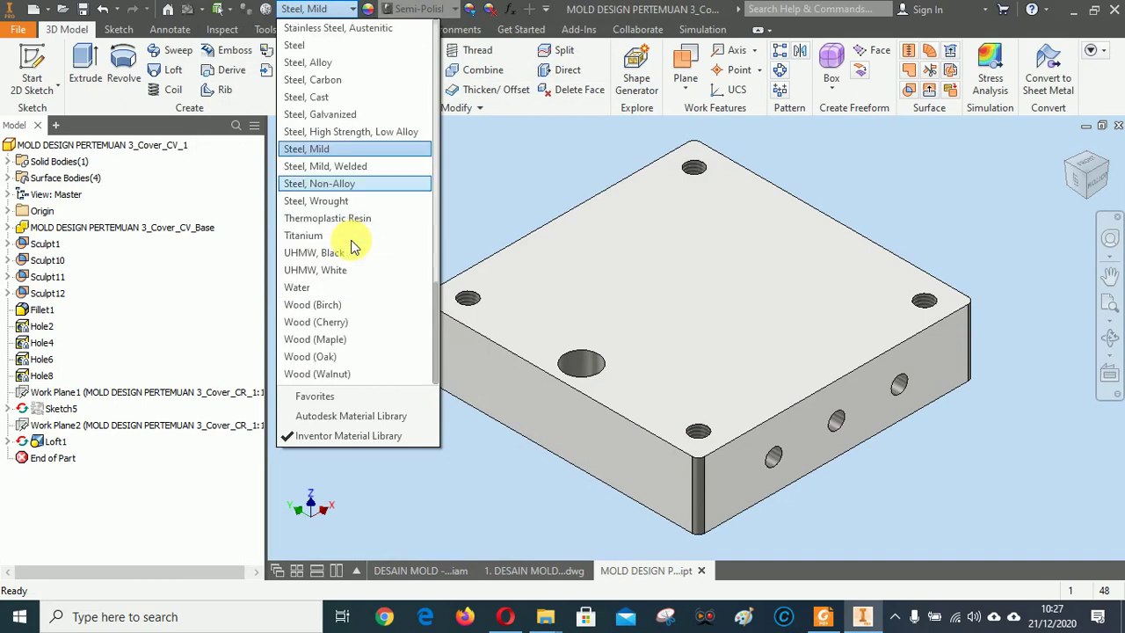
{"action": "scroll", "coordinate": [352, 247], "scroll_direction": "up", "scroll_amount": 5}
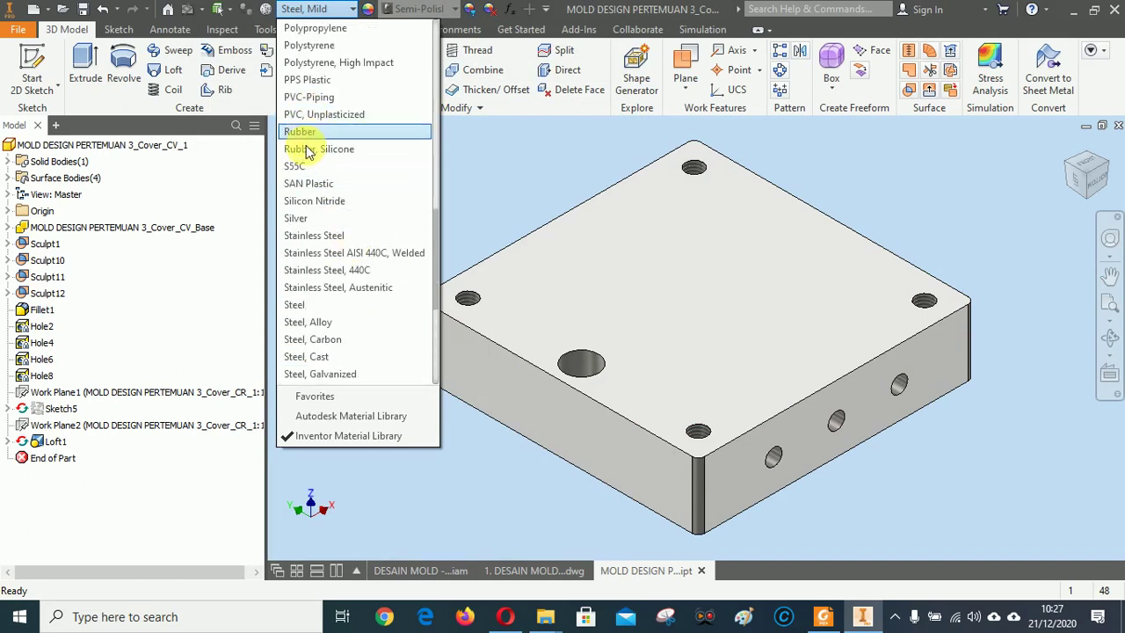
{"action": "left_click", "coordinate": [299, 167]}
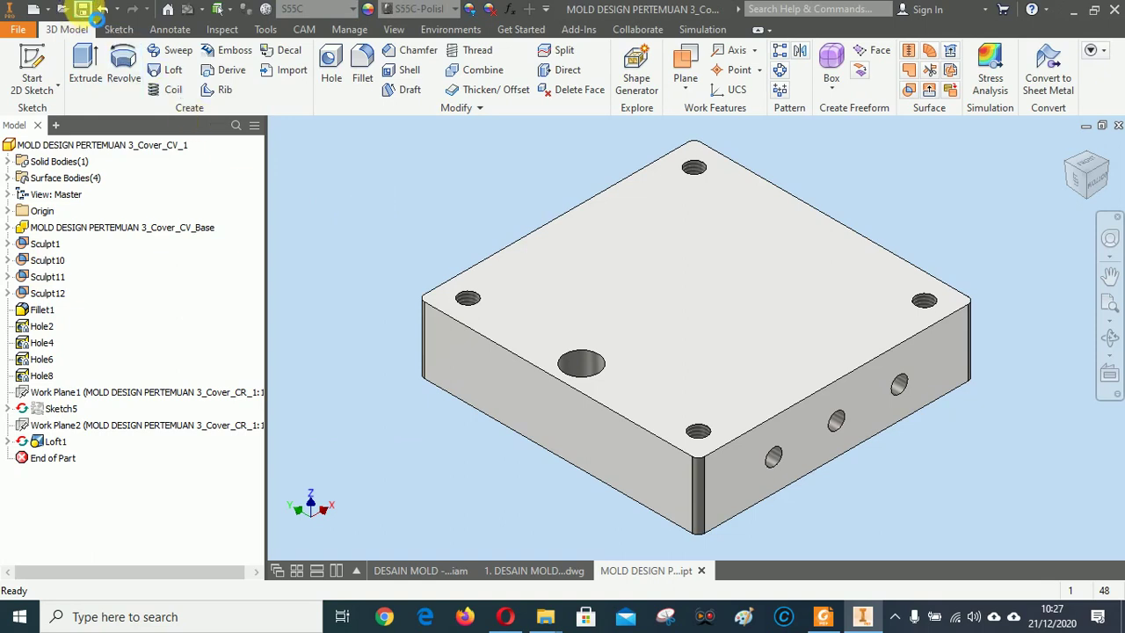
{"action": "left_click", "coordinate": [83, 8]}
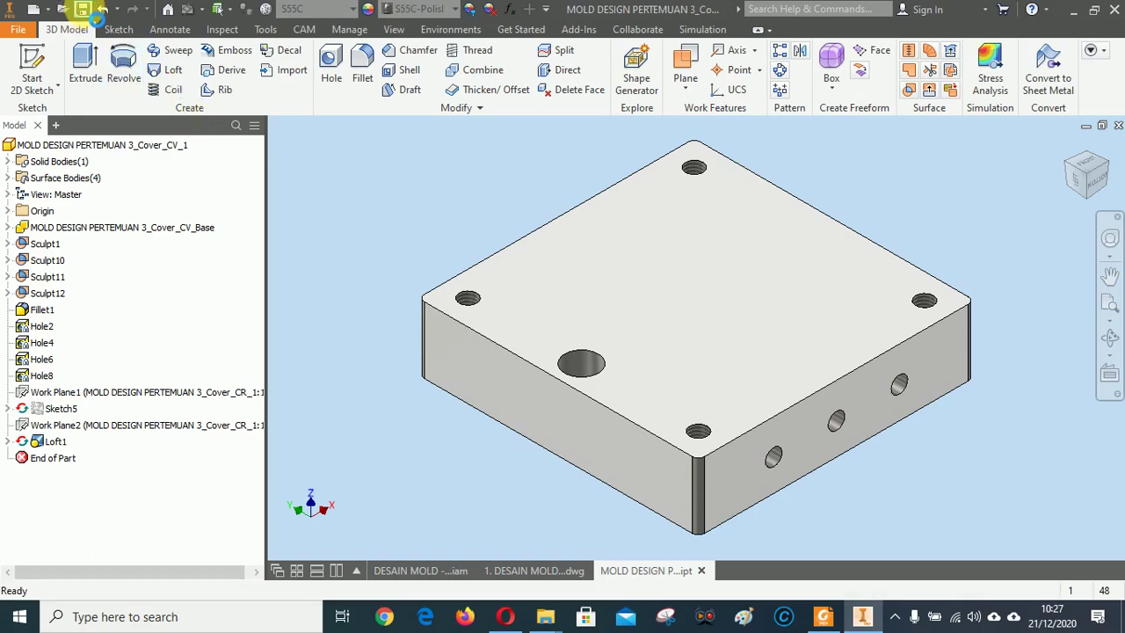
Close the Cover_CV_1 cavity part and open the assembly drawing's parts list for editing.
{"action": "left_click", "coordinate": [1118, 124]}
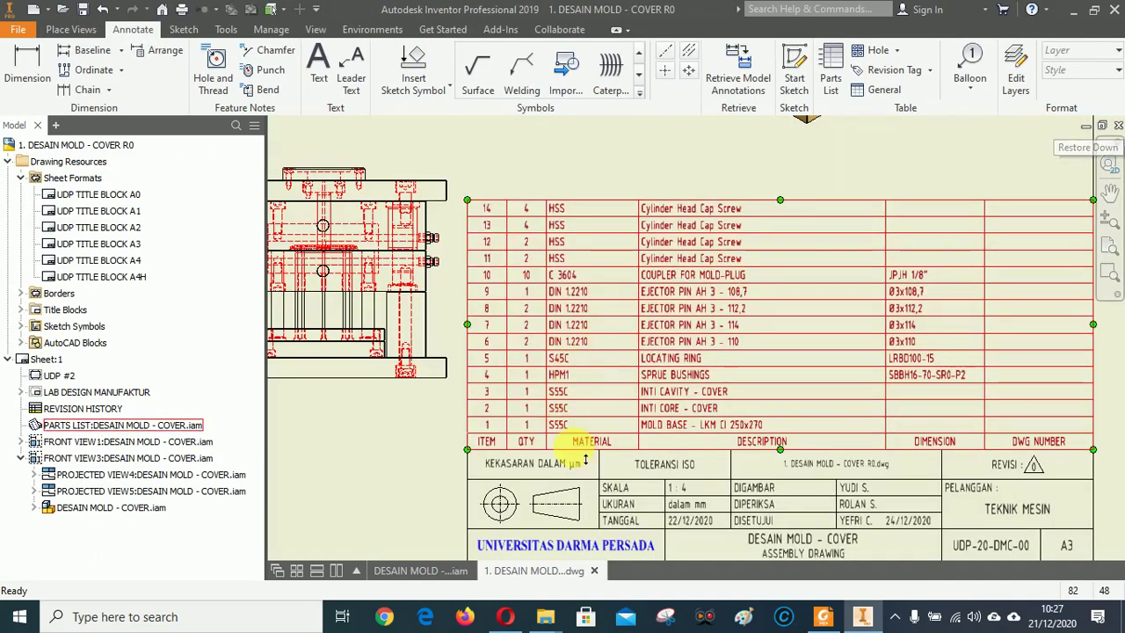
{"action": "scroll", "coordinate": [584, 365], "scroll_direction": "up", "scroll_amount": 3}
{"action": "left_click", "coordinate": [548, 338]}
{"action": "right_click", "coordinate": [548, 339]}
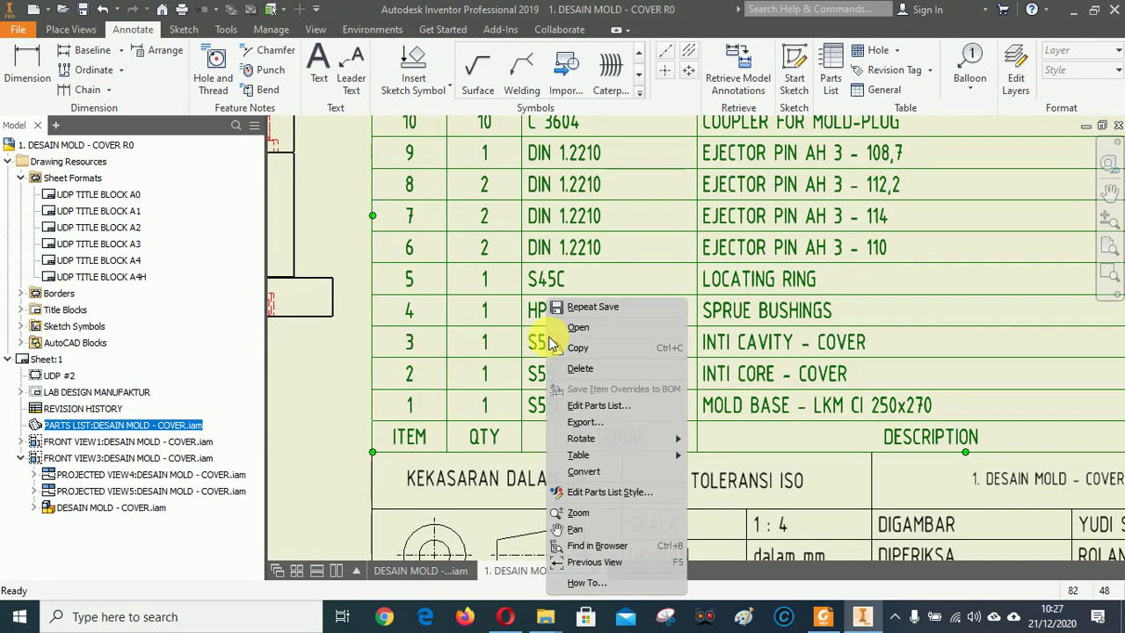
{"action": "left_click", "coordinate": [581, 406]}
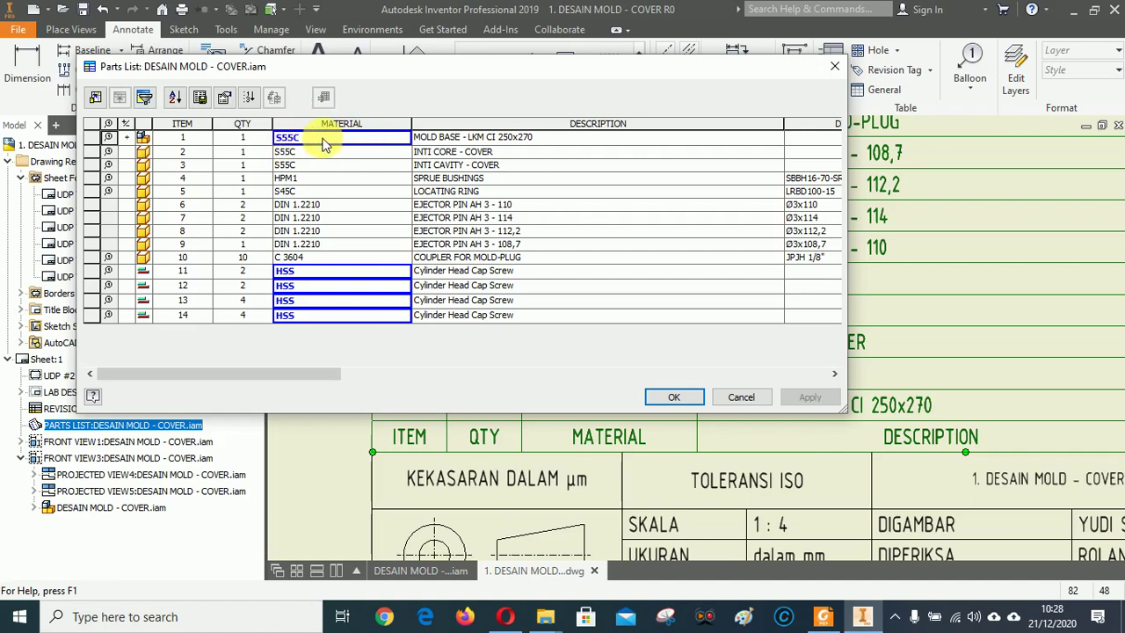
Review the material, description, dimension and DWG number columns of the parts list and close it.
{"action": "left_click", "coordinate": [459, 246]}
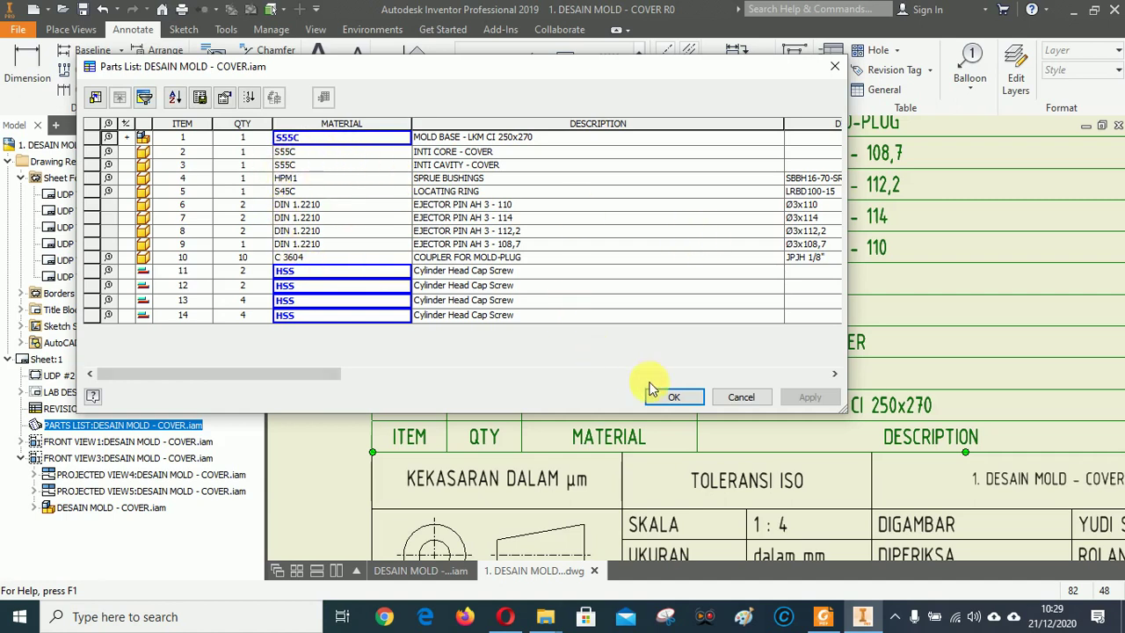
{"action": "left_click_drag", "start_coordinate": [293, 372], "coordinate": [745, 371]}
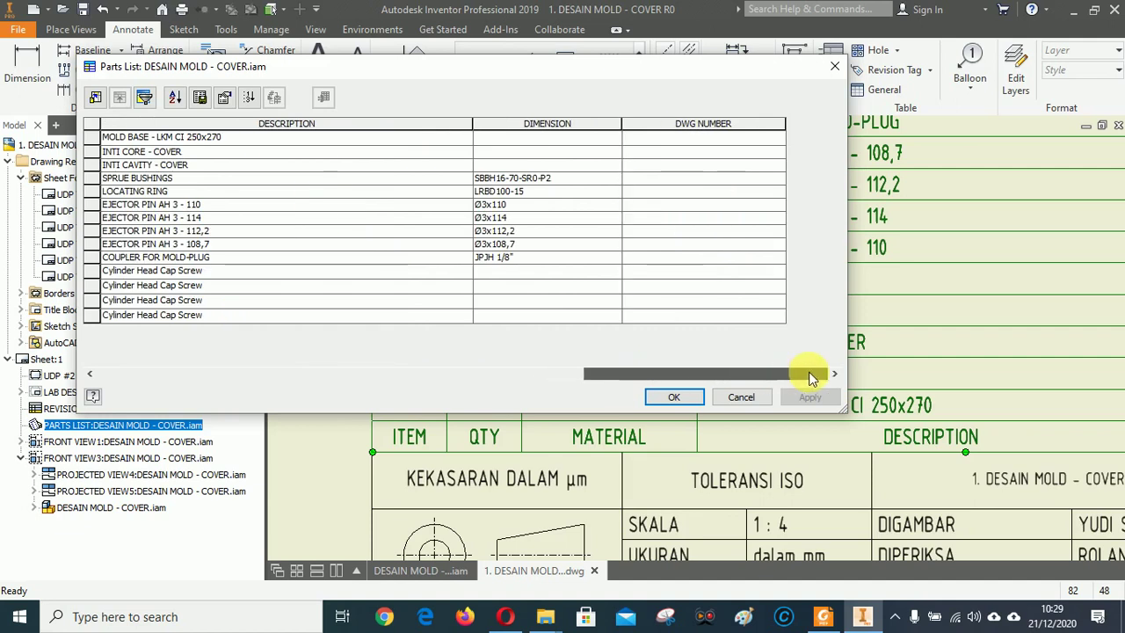
{"action": "left_click_drag", "start_coordinate": [652, 361], "coordinate": [220, 361]}
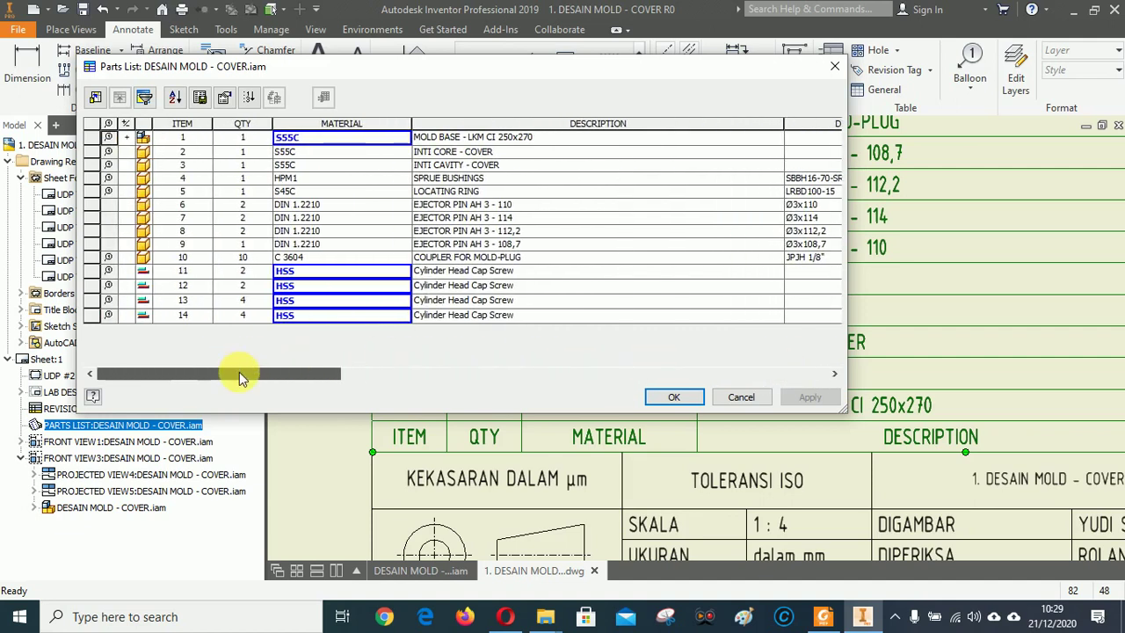
{"action": "left_click_drag", "start_coordinate": [311, 376], "coordinate": [747, 370]}
{"action": "left_click", "coordinate": [674, 397]}
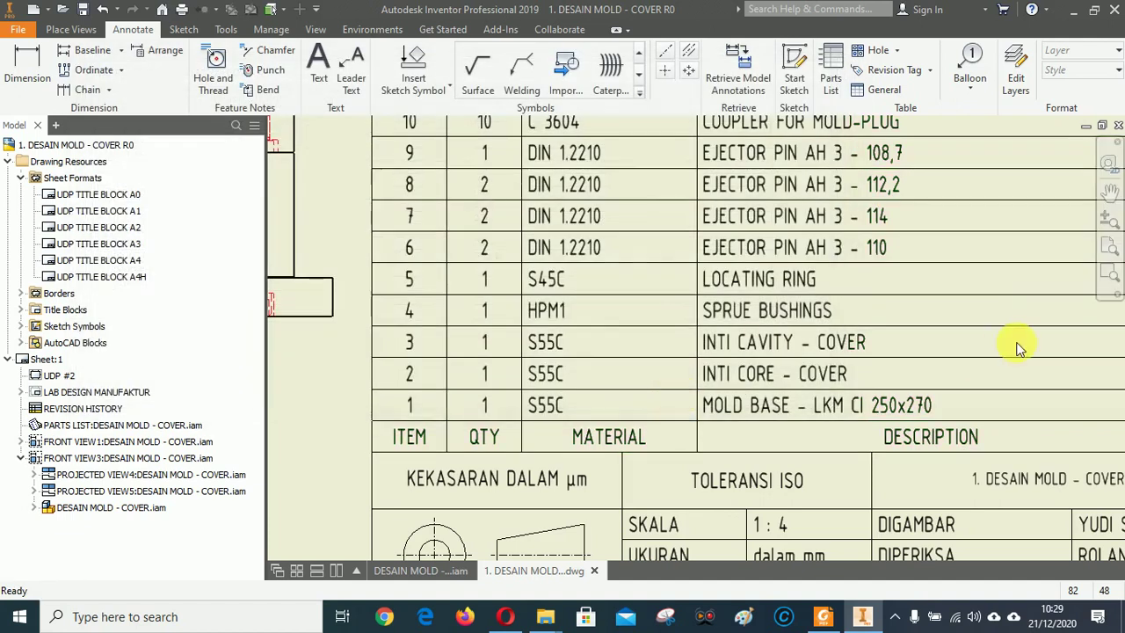
Switch to Foxit Reader and examine the sectioned front view and right view in the reference assembly drawing.
{"action": "scroll", "coordinate": [1017, 345], "scroll_direction": "down", "scroll_amount": 5}
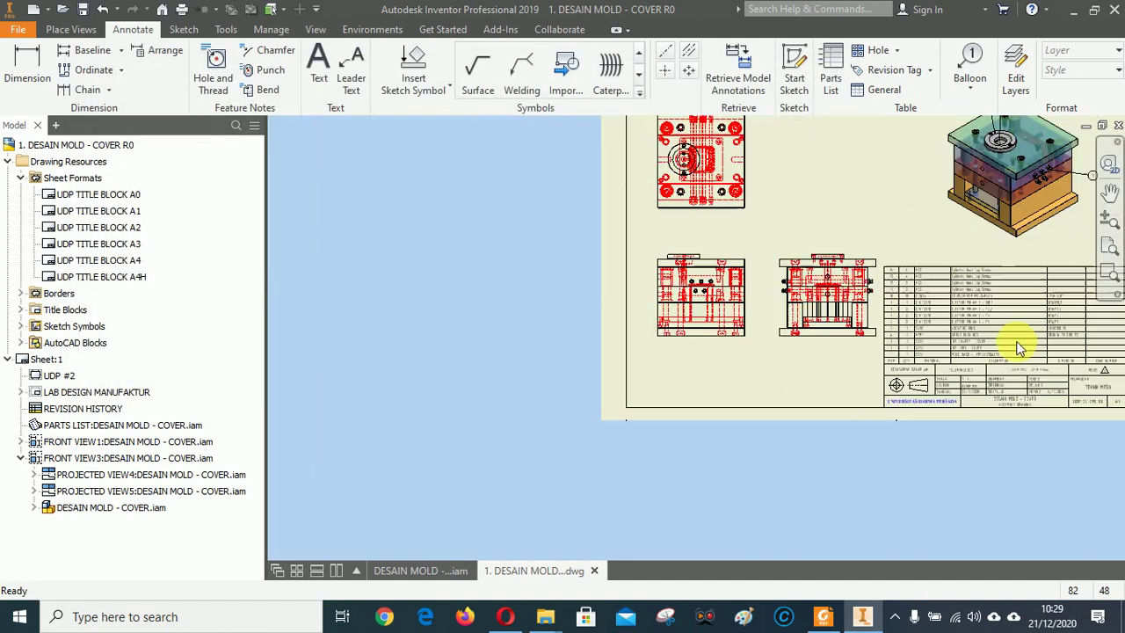
{"action": "left_click", "coordinate": [1108, 250]}
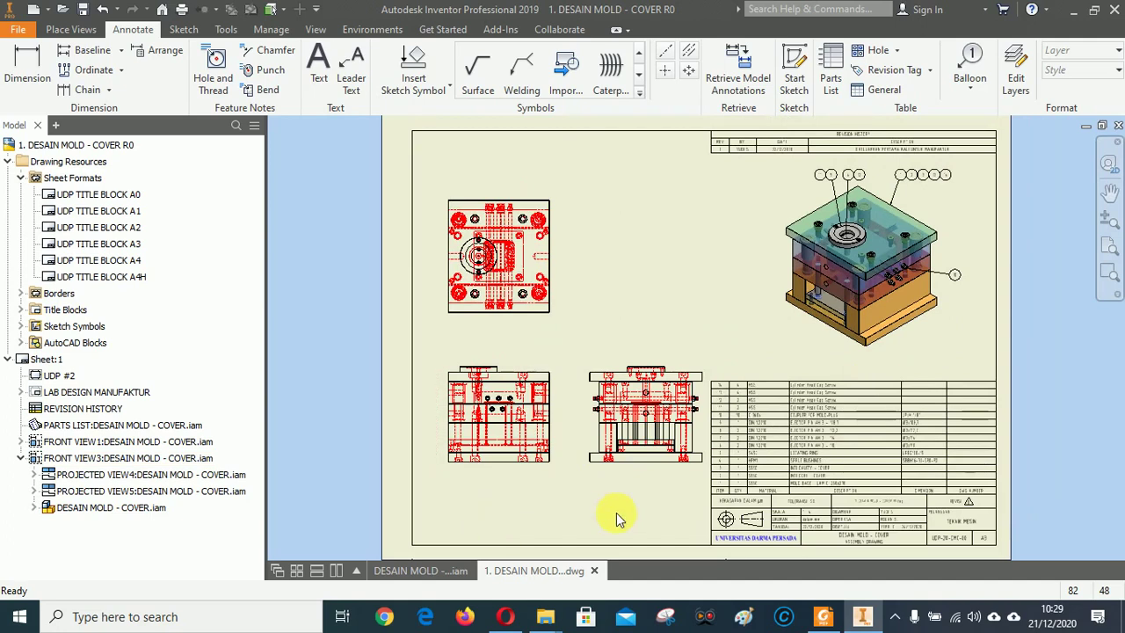
{"action": "left_click", "coordinate": [822, 615]}
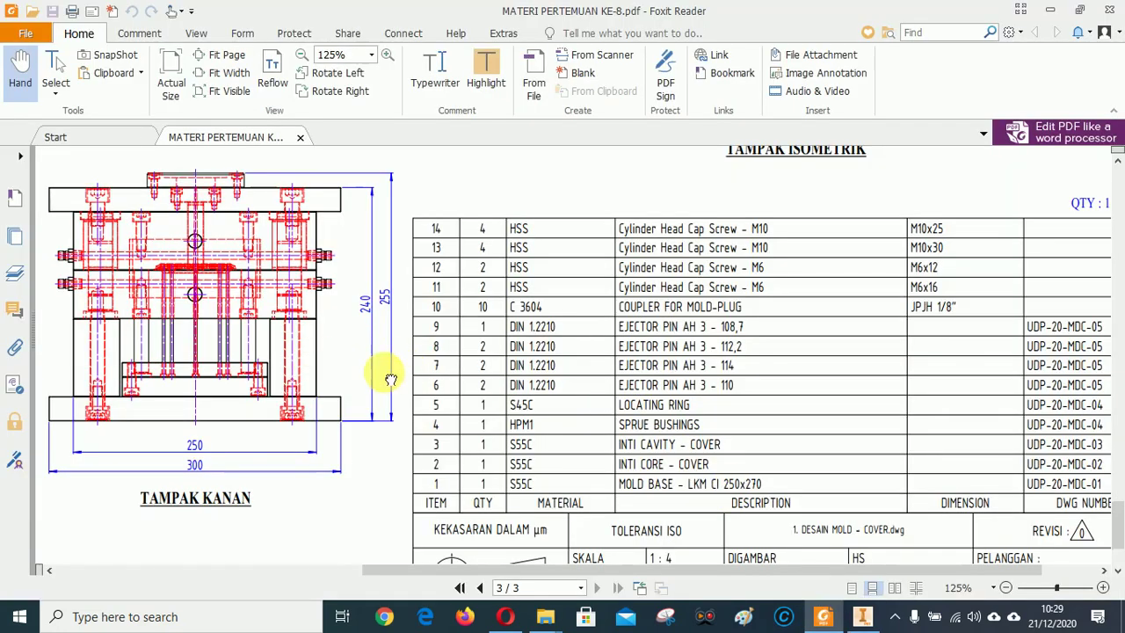
{"action": "left_click_drag", "start_coordinate": [392, 379], "coordinate": [618, 382]}
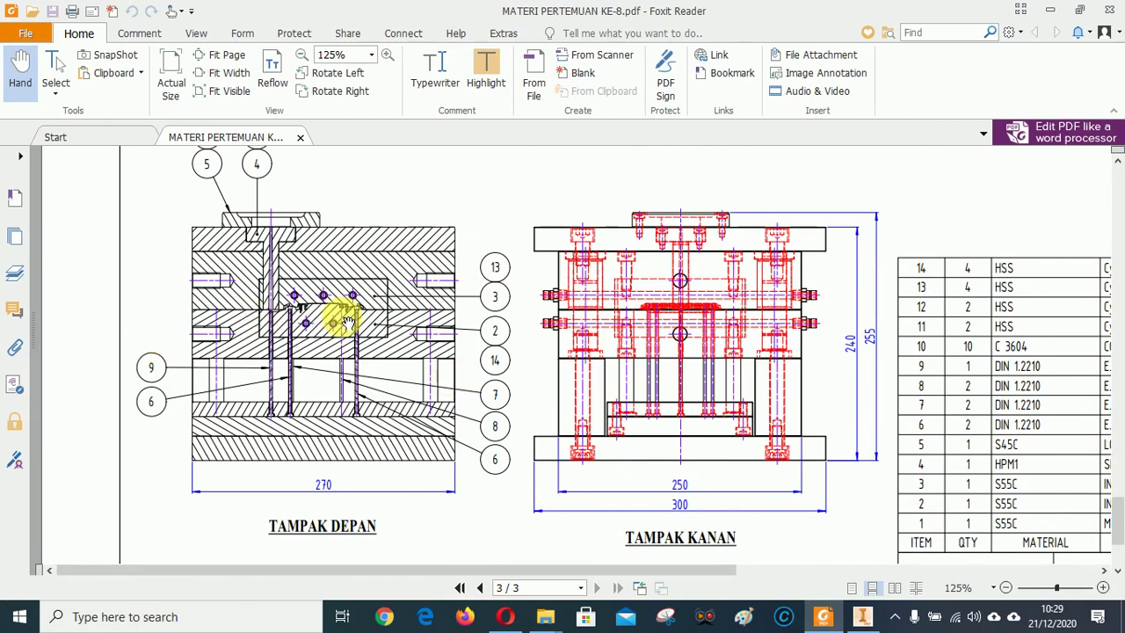
{"action": "scroll", "coordinate": [299, 364], "scroll_direction": "down", "scroll_amount": 3}
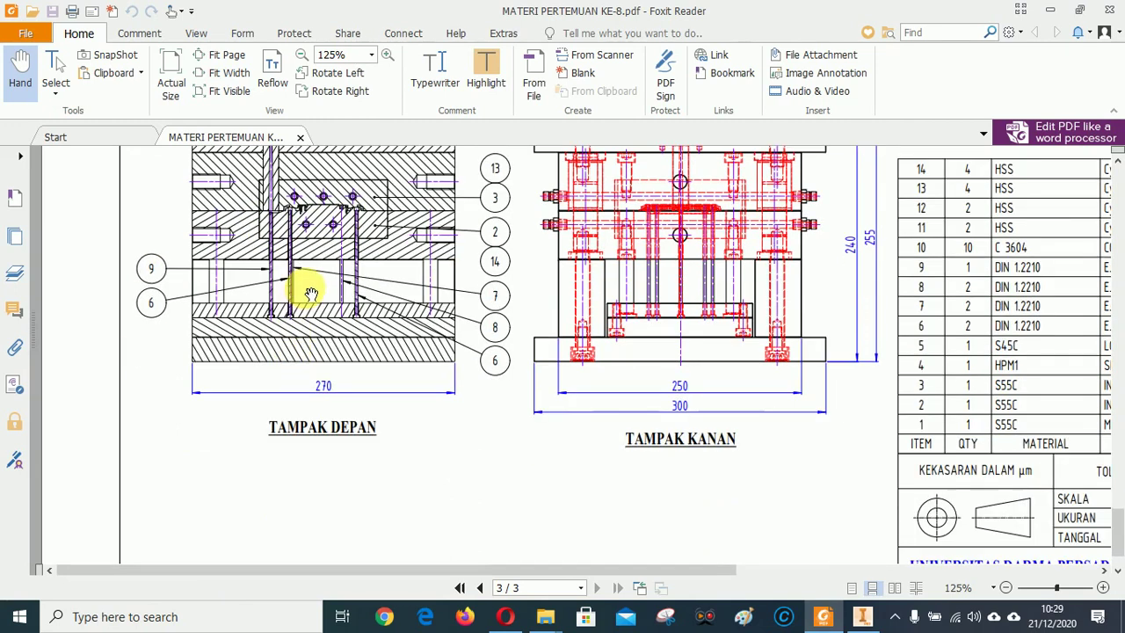
{"action": "scroll", "coordinate": [310, 294], "scroll_direction": "up", "scroll_amount": 3}
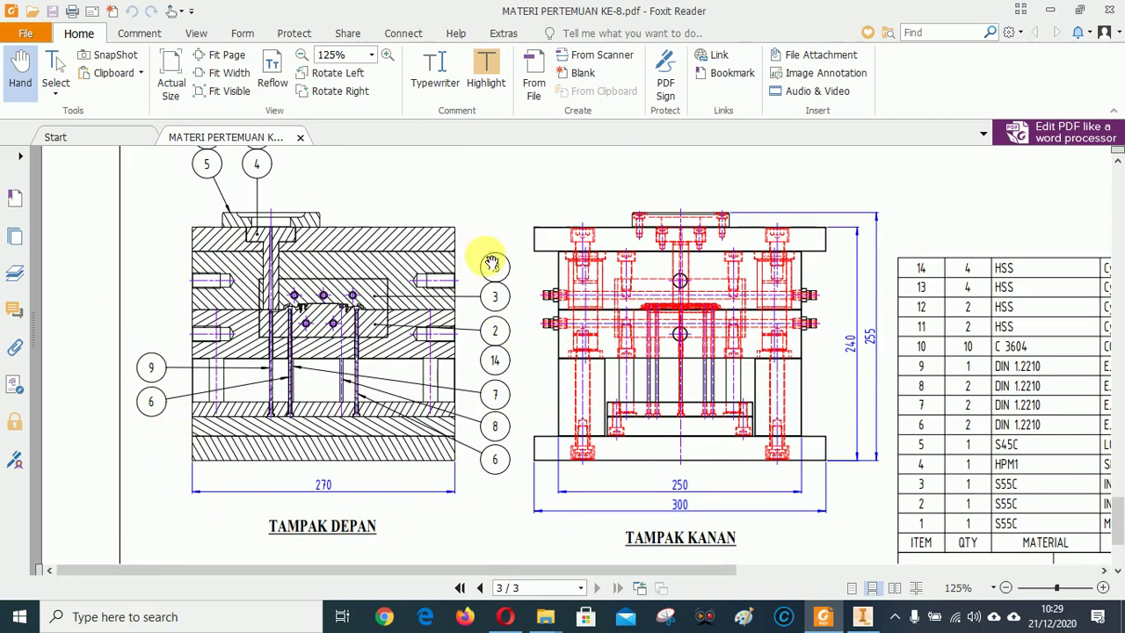
Switch back to Inventor and create a sketch attached to the front view with a rectangle enclosing the whole view.
{"action": "left_click", "coordinate": [860, 616]}
{"action": "scroll", "coordinate": [477, 494], "scroll_direction": "up", "scroll_amount": 5}
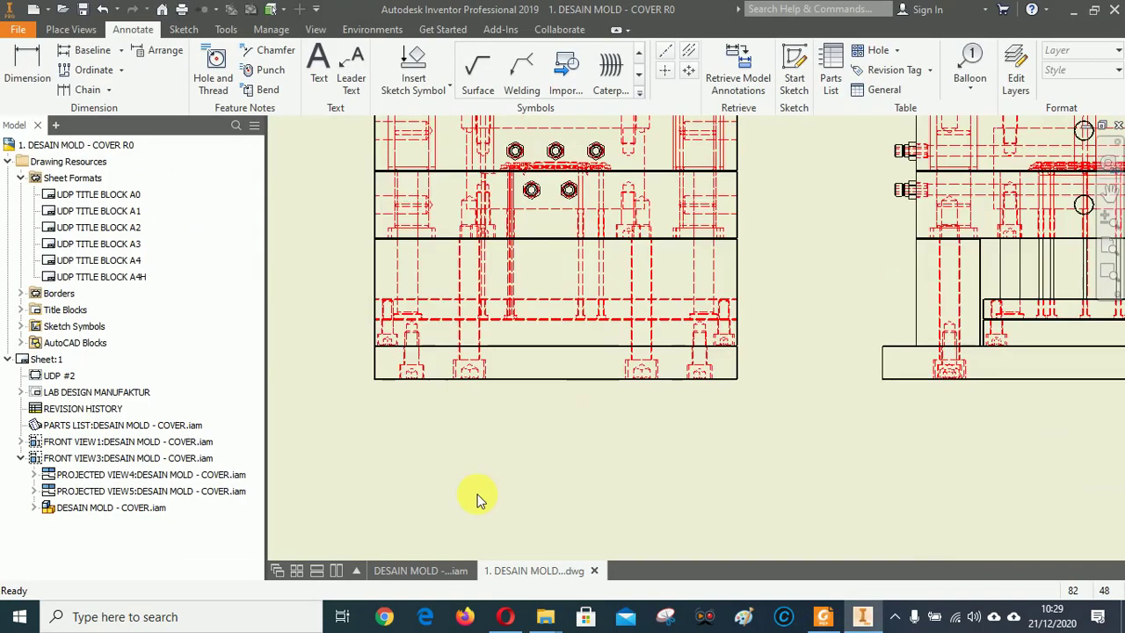
{"action": "scroll", "coordinate": [477, 494], "scroll_direction": "down", "scroll_amount": 2}
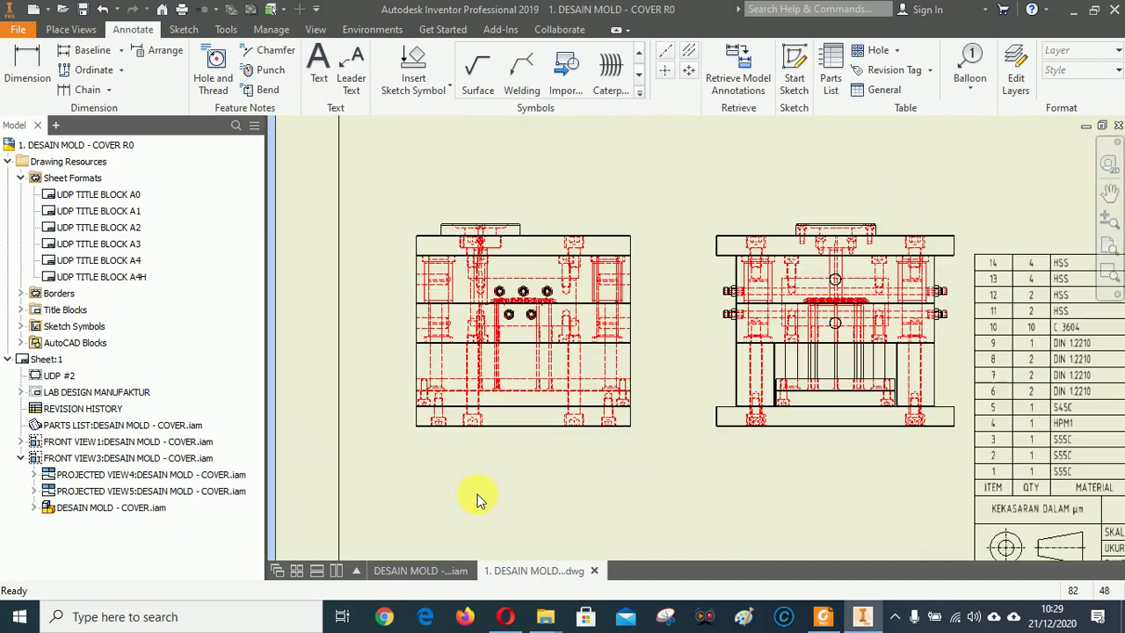
{"action": "left_click", "coordinate": [546, 221]}
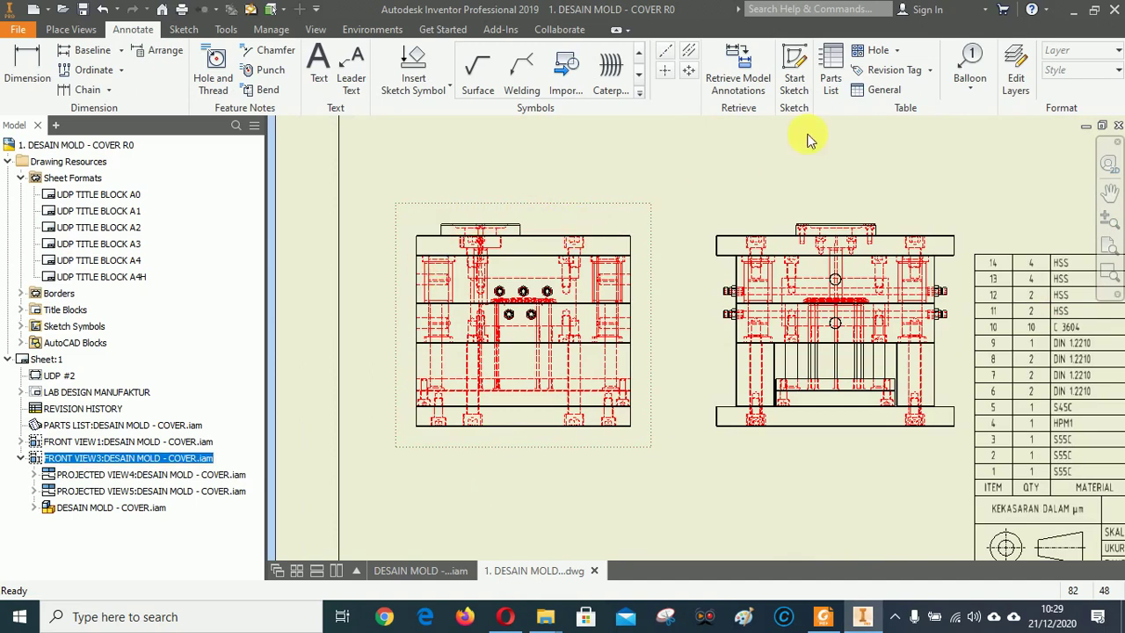
{"action": "left_click", "coordinate": [796, 60]}
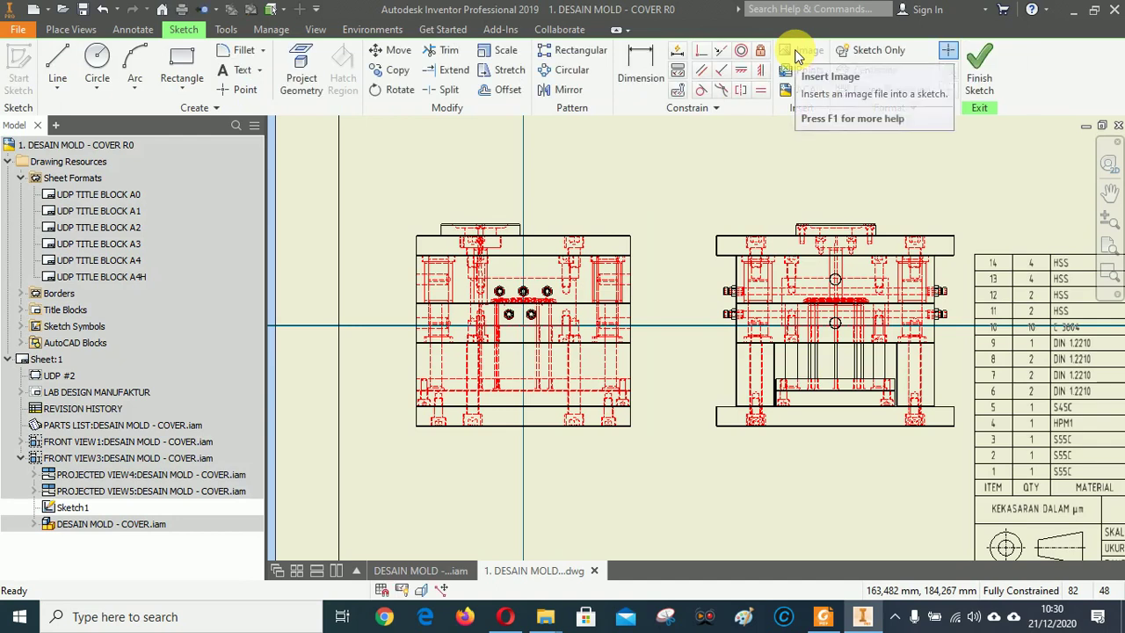
{"action": "left_click", "coordinate": [896, 618]}
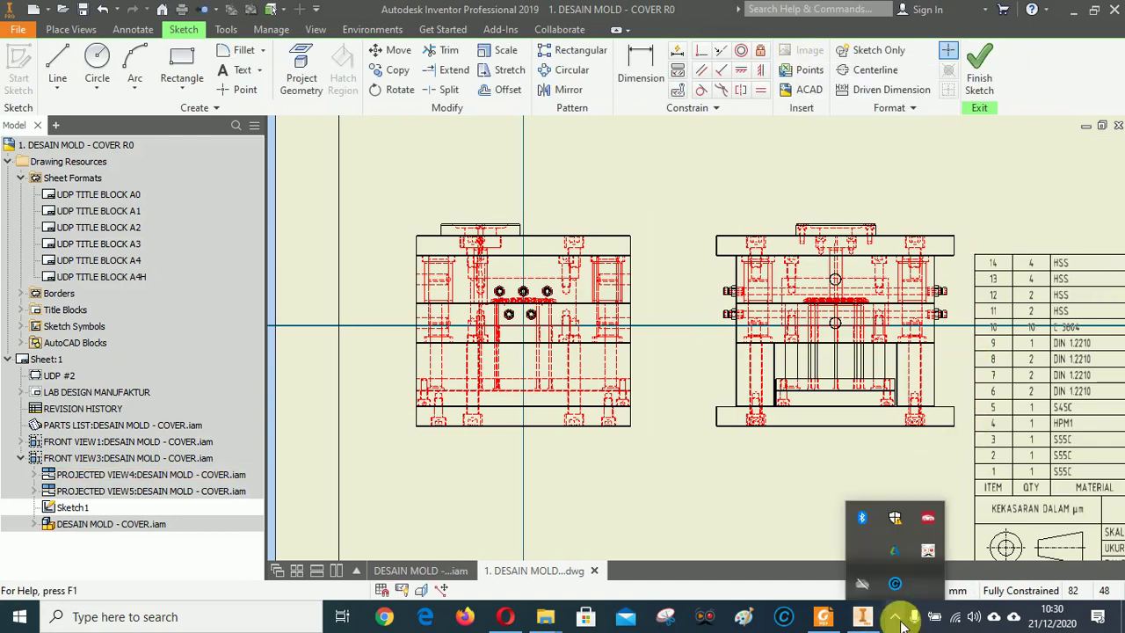
{"action": "left_click", "coordinate": [898, 619]}
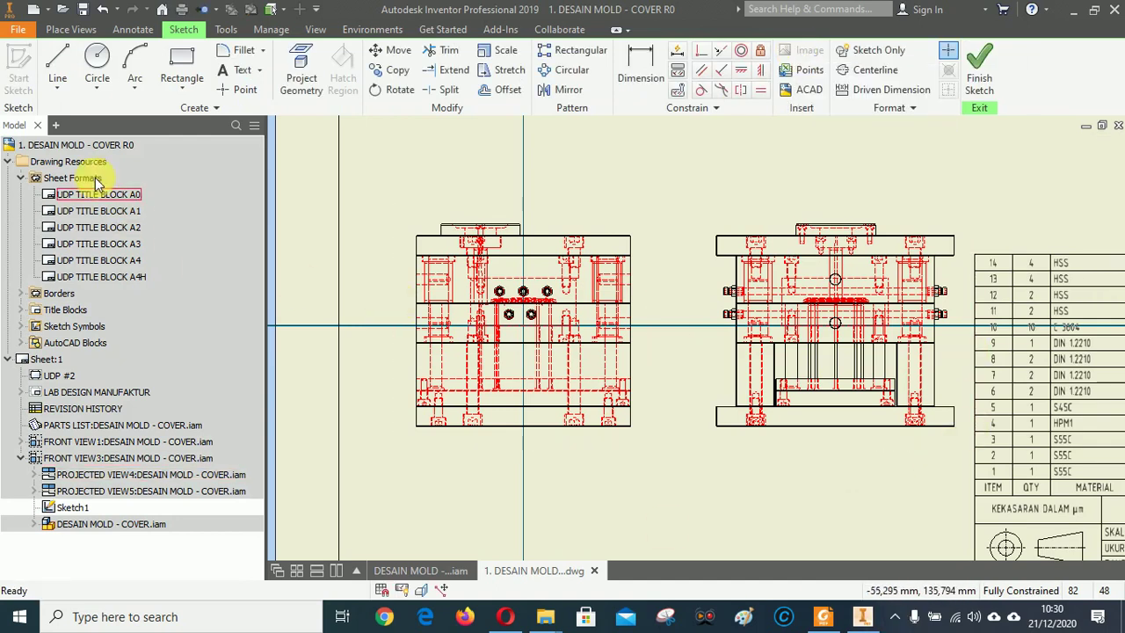
{"action": "left_click", "coordinate": [182, 70]}
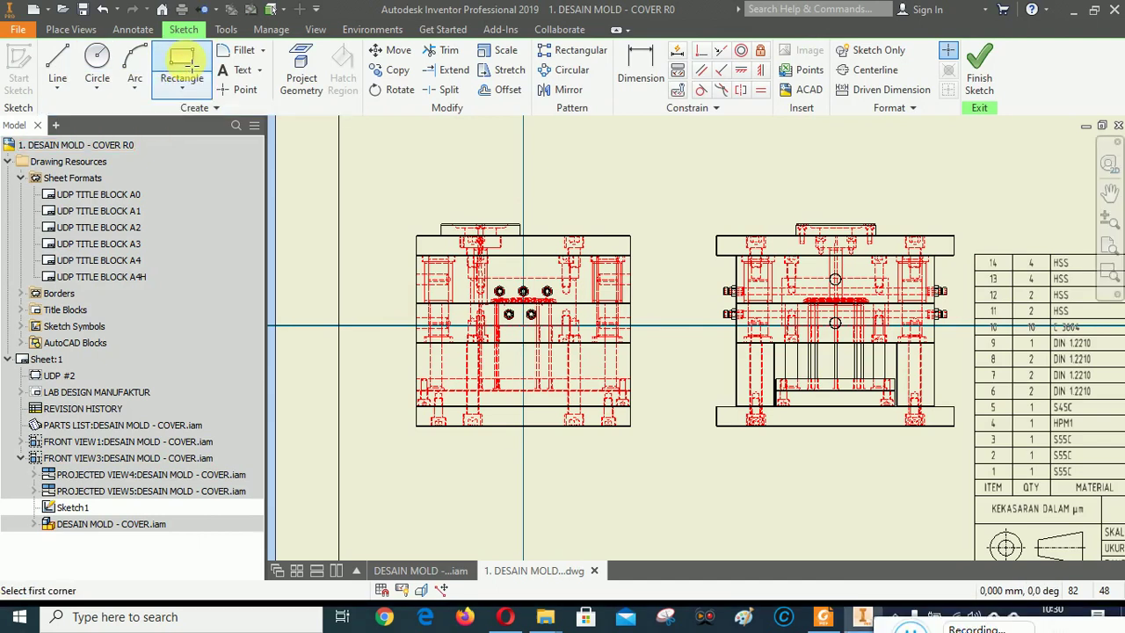
{"action": "left_click", "coordinate": [393, 197]}
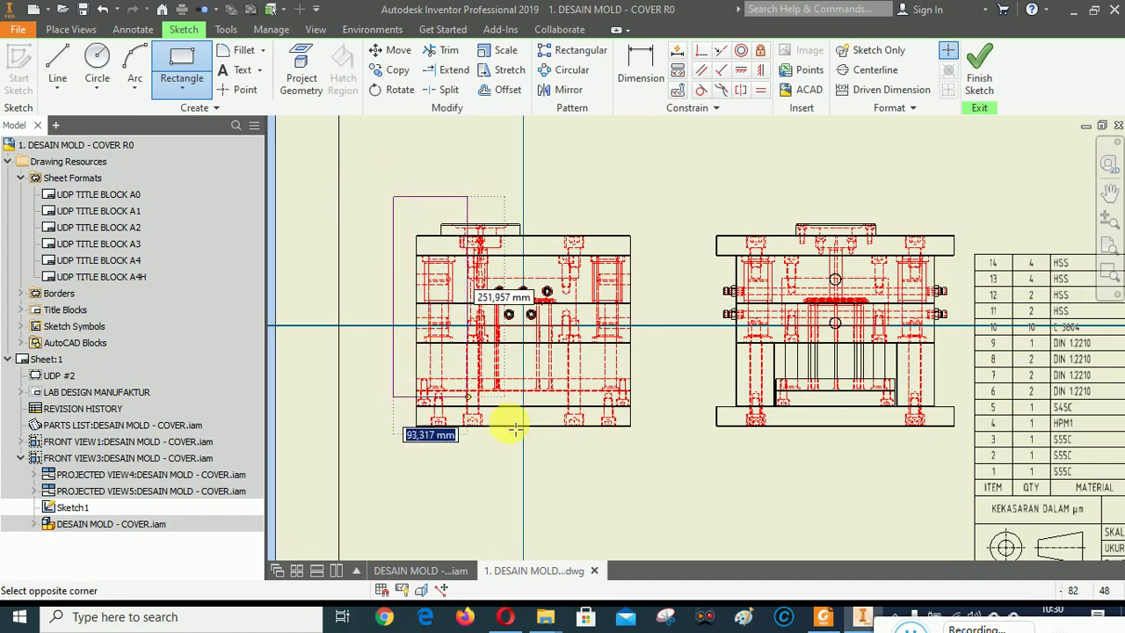
{"action": "left_click", "coordinate": [660, 457]}
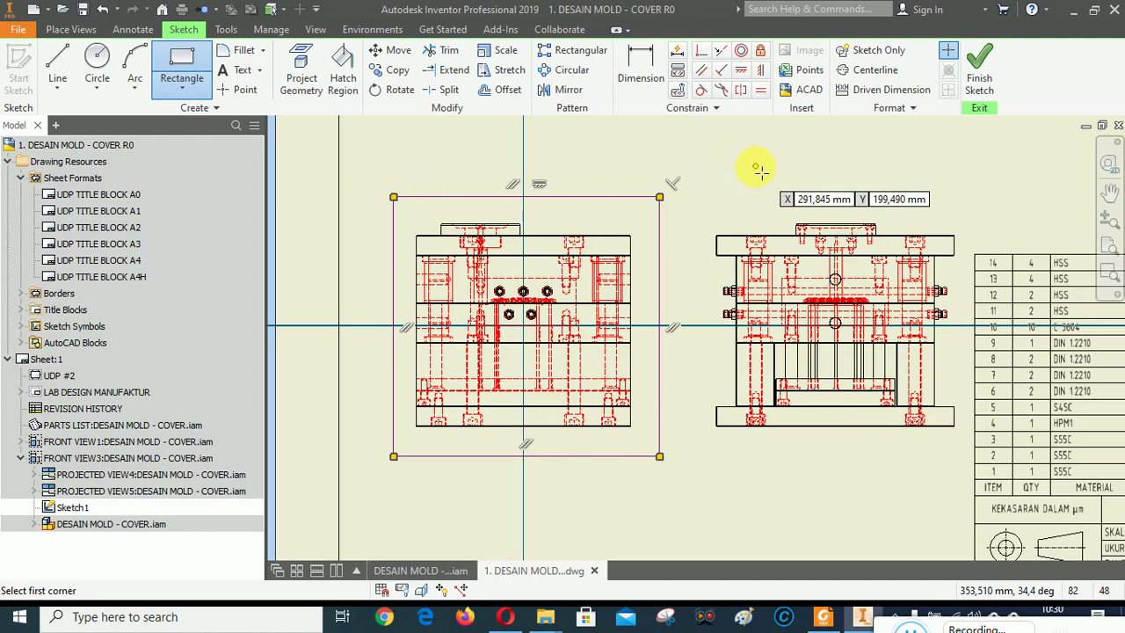
{"action": "left_click", "coordinate": [978, 64]}
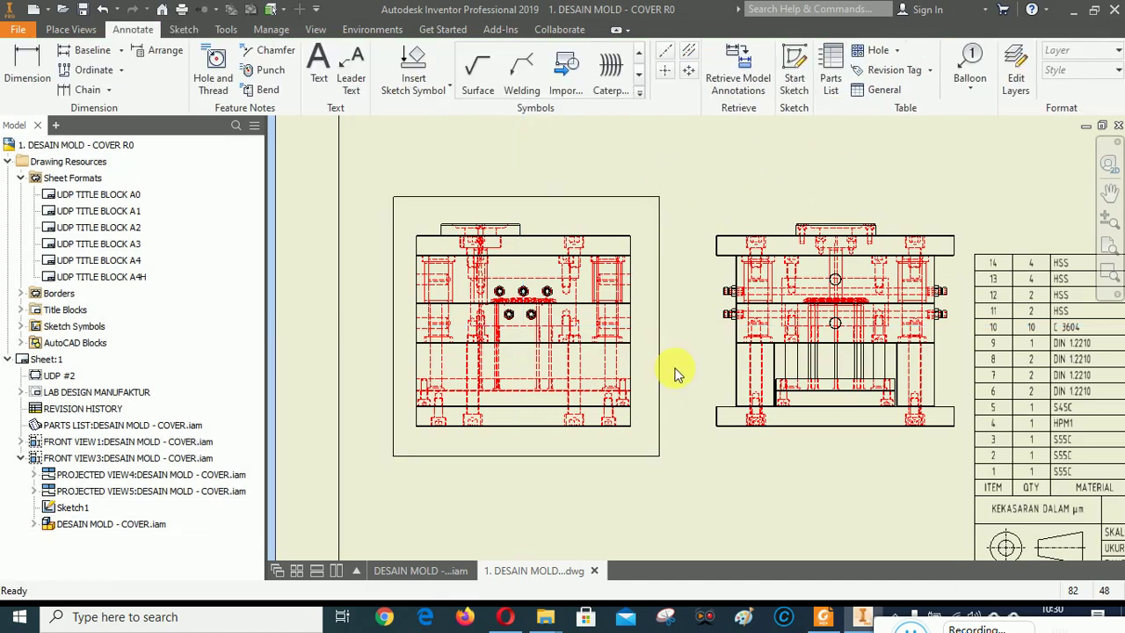
Start a Break Out on the front view with the sketched rectangle as boundary and From Point as depth type.
{"action": "left_click", "coordinate": [70, 30]}
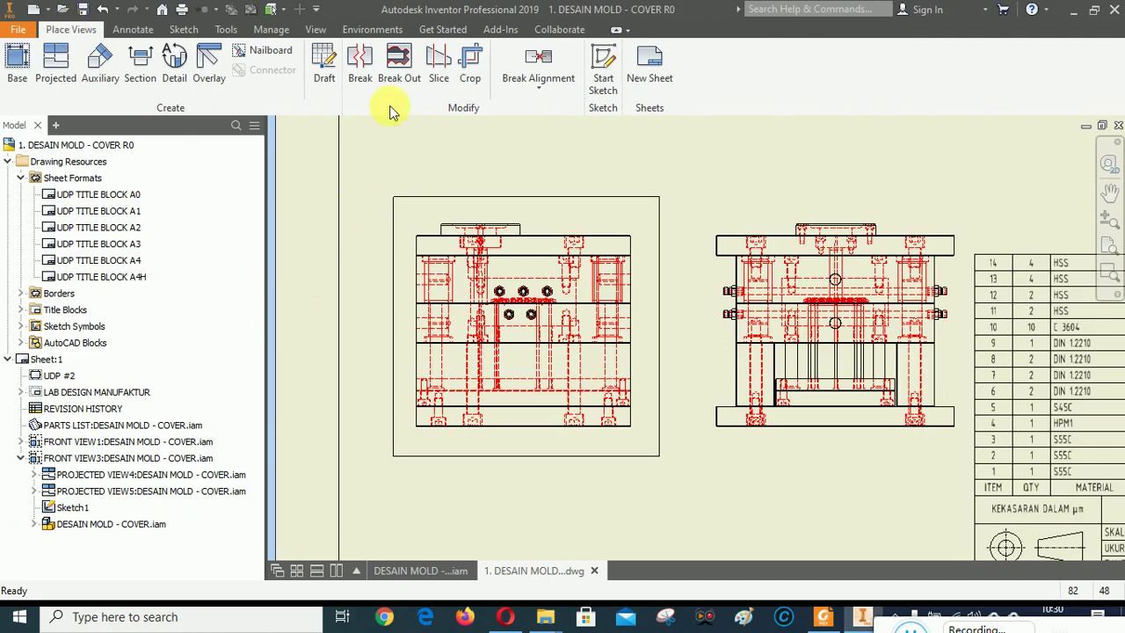
{"action": "left_click", "coordinate": [404, 65]}
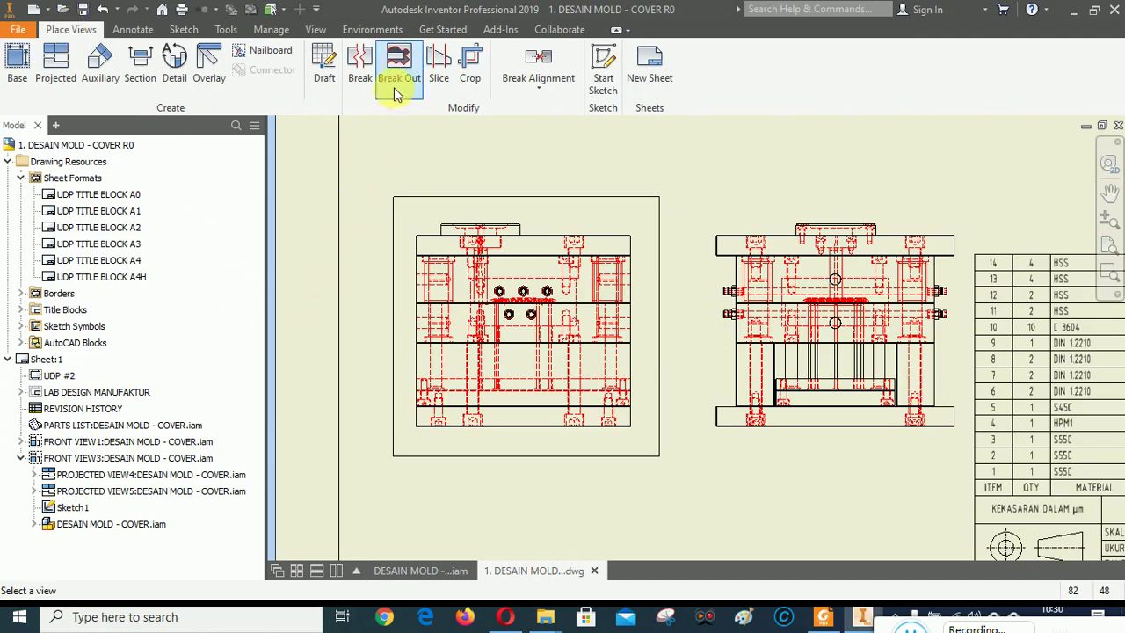
{"action": "left_click", "coordinate": [573, 222]}
{"action": "left_click_drag", "start_coordinate": [382, 125], "coordinate": [251, 109]}
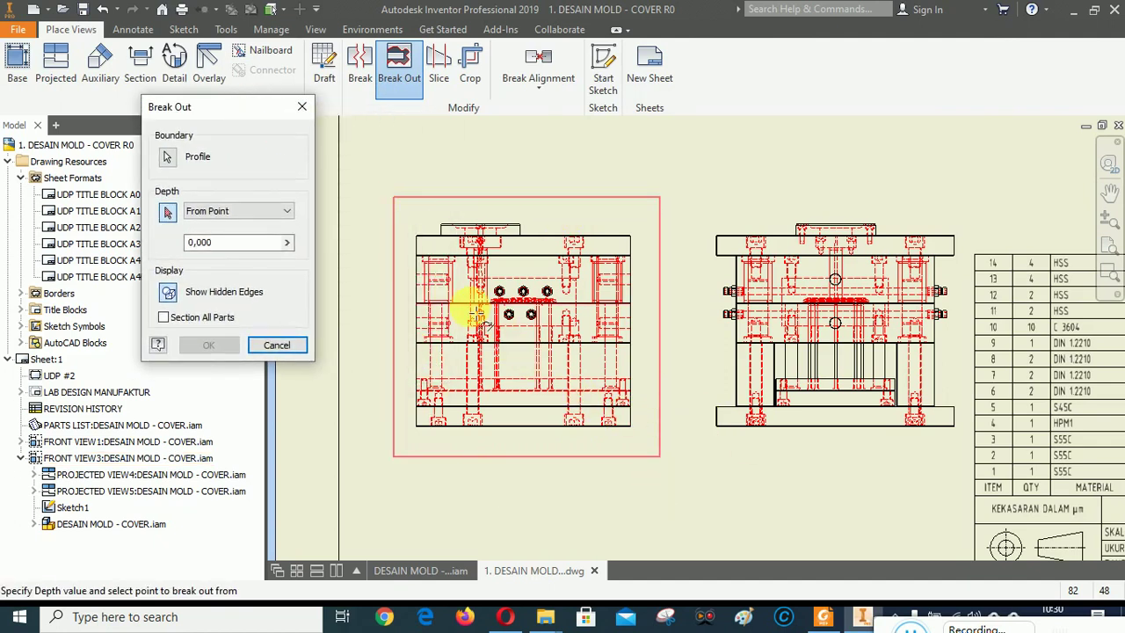
{"action": "left_click", "coordinate": [206, 212]}
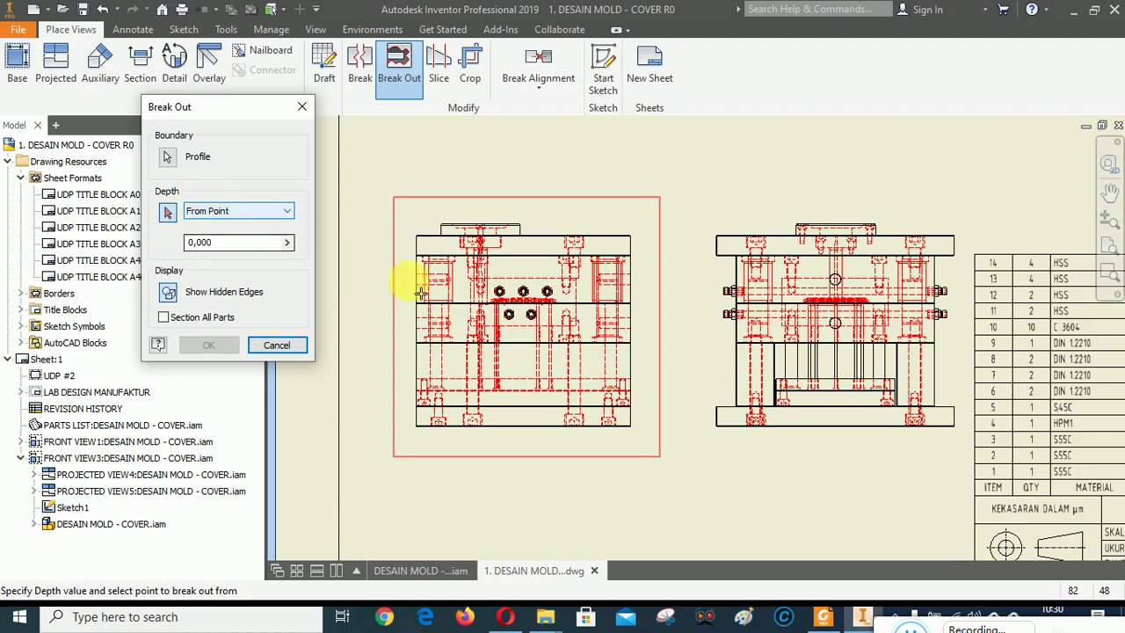
Create the front view's break-out section with its depth measured from the lower corner of the locating ring's chamfer.
{"action": "scroll", "coordinate": [449, 264], "scroll_direction": "down", "scroll_amount": 3}
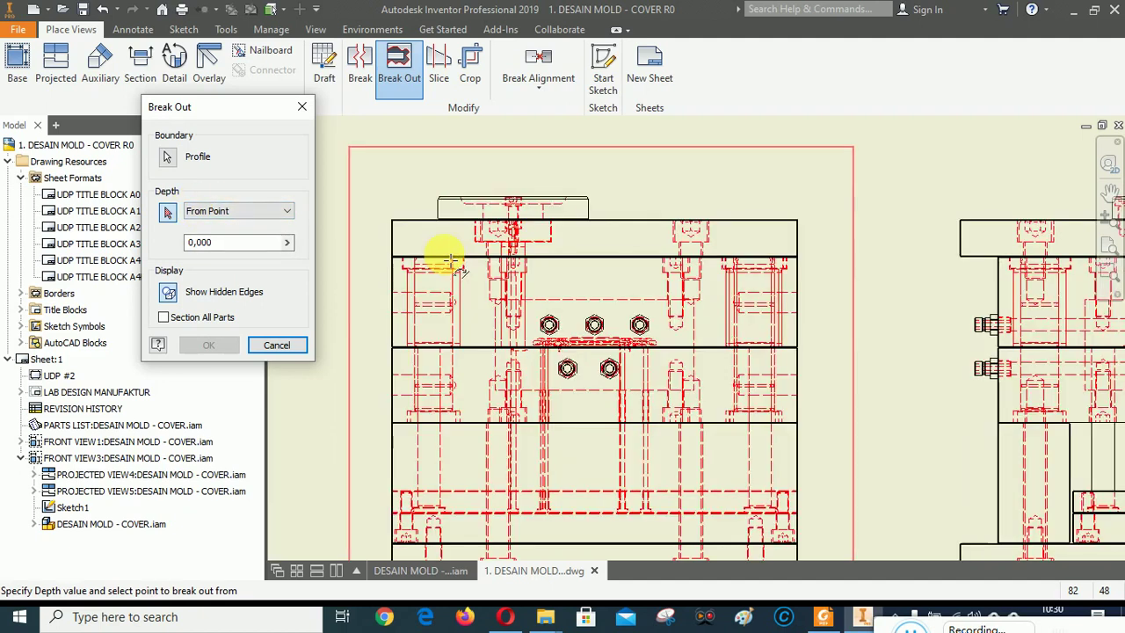
{"action": "scroll", "coordinate": [448, 259], "scroll_direction": "up", "scroll_amount": 2}
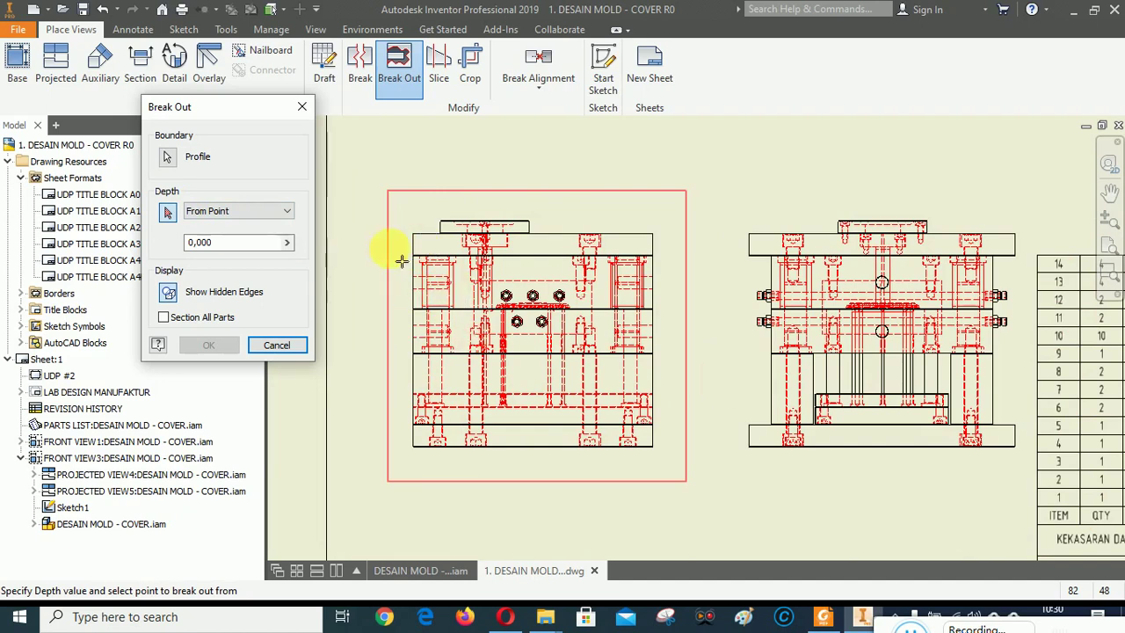
{"action": "scroll", "coordinate": [404, 255], "scroll_direction": "down", "scroll_amount": 4}
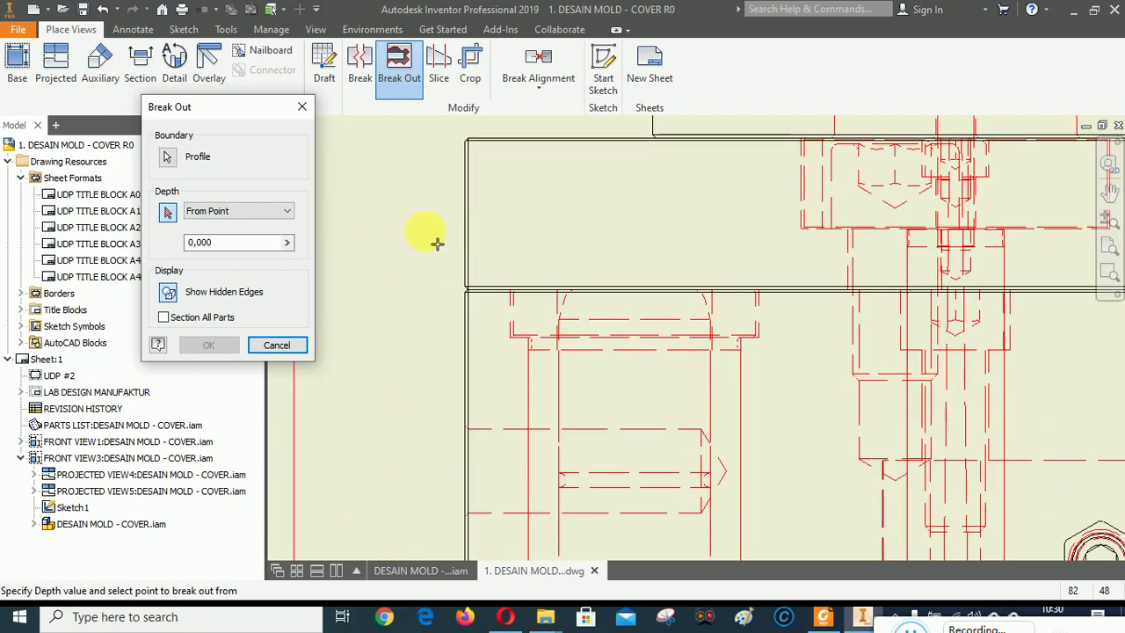
{"action": "scroll", "coordinate": [434, 241], "scroll_direction": "up", "scroll_amount": 4}
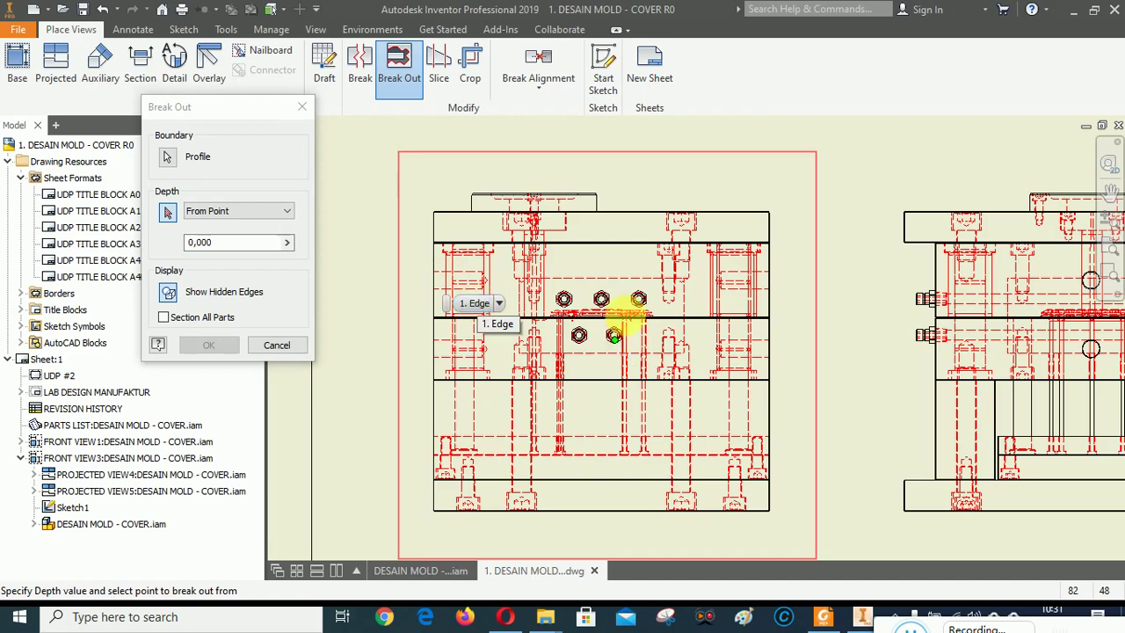
{"action": "scroll", "coordinate": [518, 206], "scroll_direction": "up", "scroll_amount": 3}
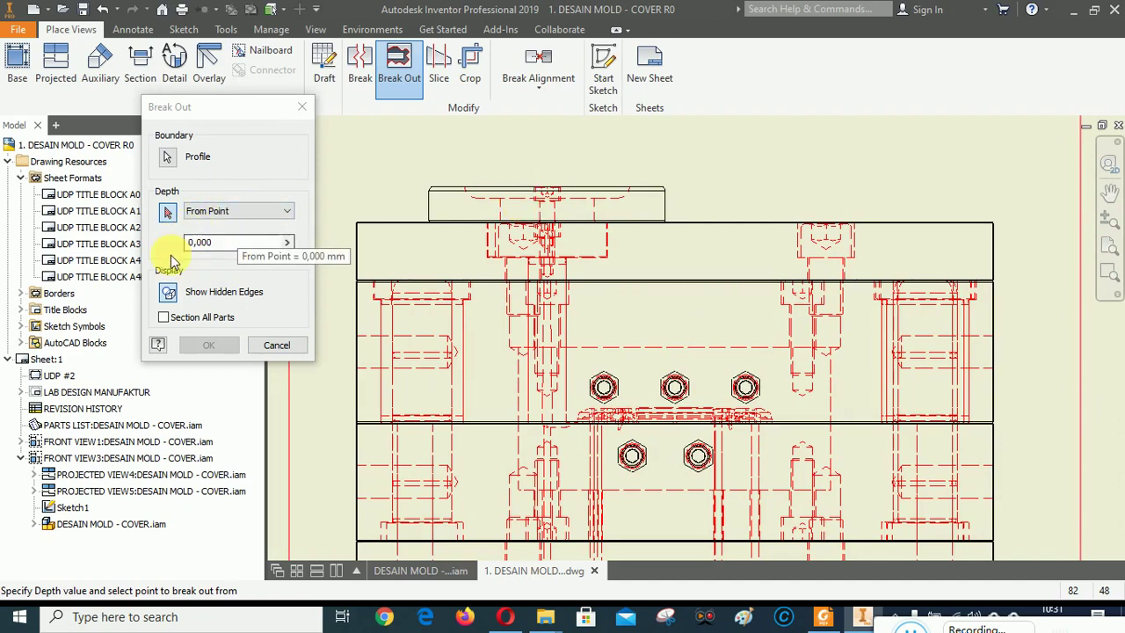
{"action": "scroll", "coordinate": [453, 214], "scroll_direction": "up", "scroll_amount": 3}
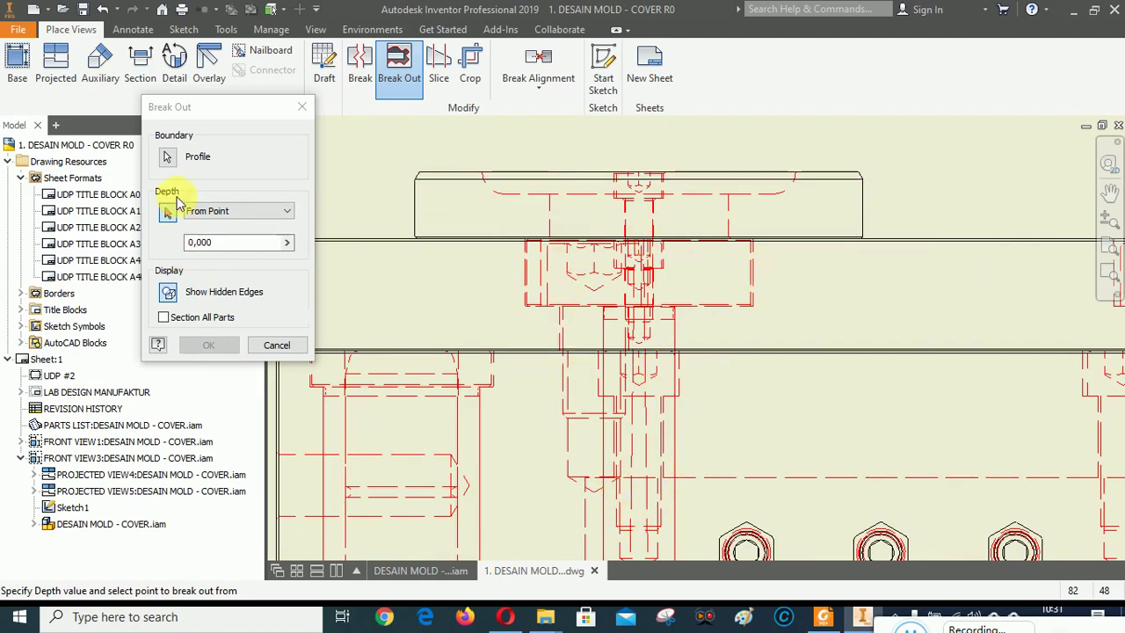
{"action": "scroll", "coordinate": [515, 350], "scroll_direction": "down", "scroll_amount": 3}
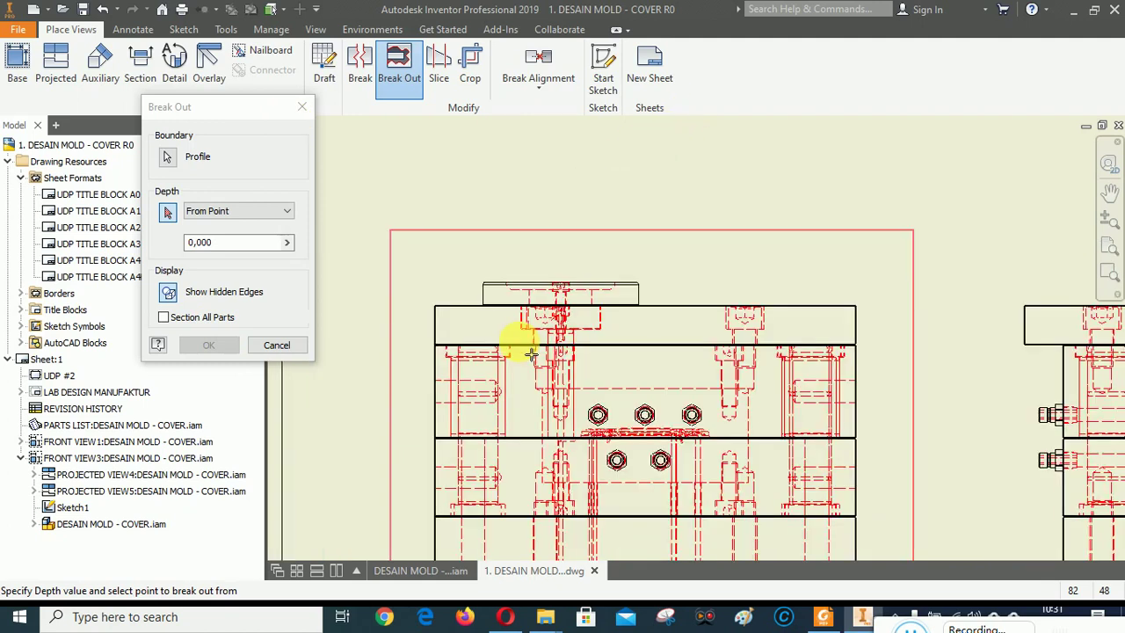
{"action": "scroll", "coordinate": [515, 339], "scroll_direction": "up", "scroll_amount": 1}
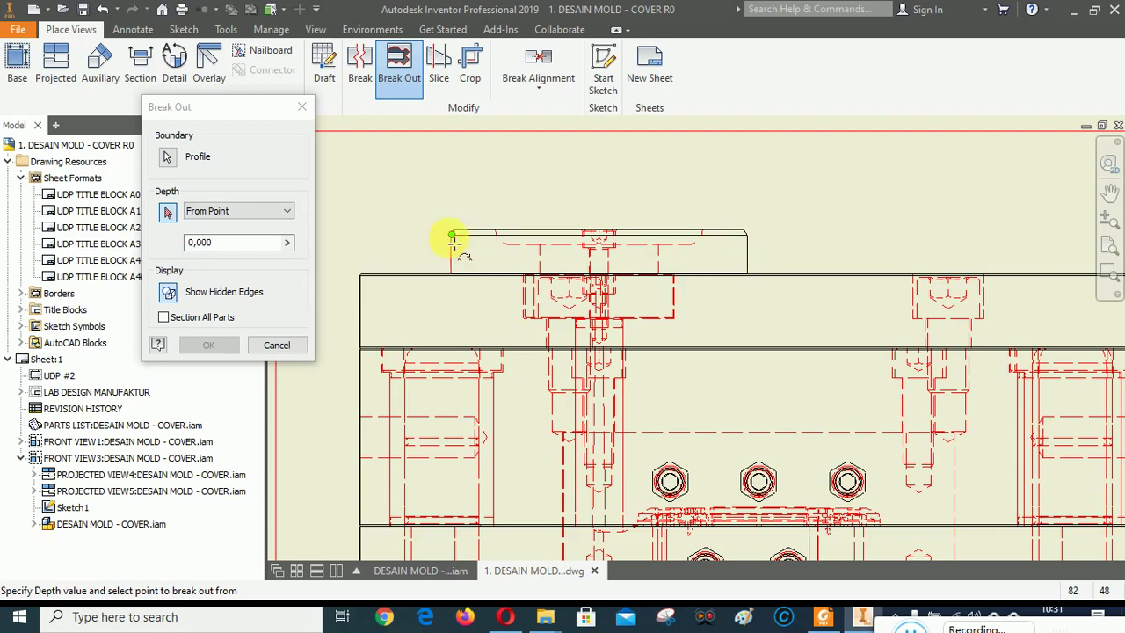
{"action": "left_click", "coordinate": [747, 235]}
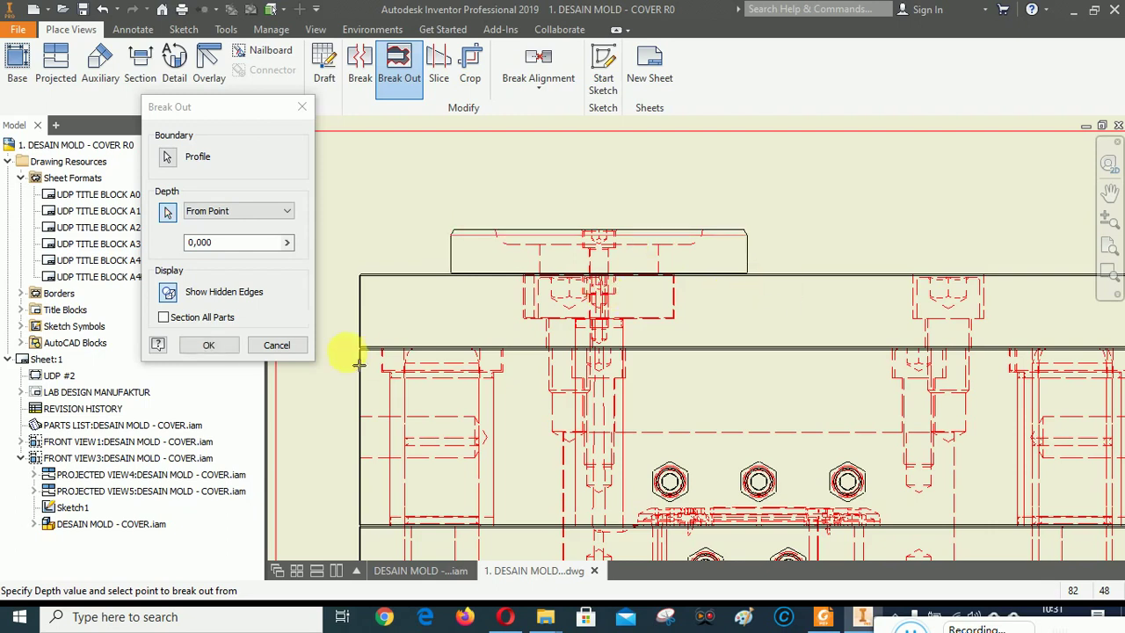
{"action": "scroll", "coordinate": [572, 218], "scroll_direction": "down", "scroll_amount": 5}
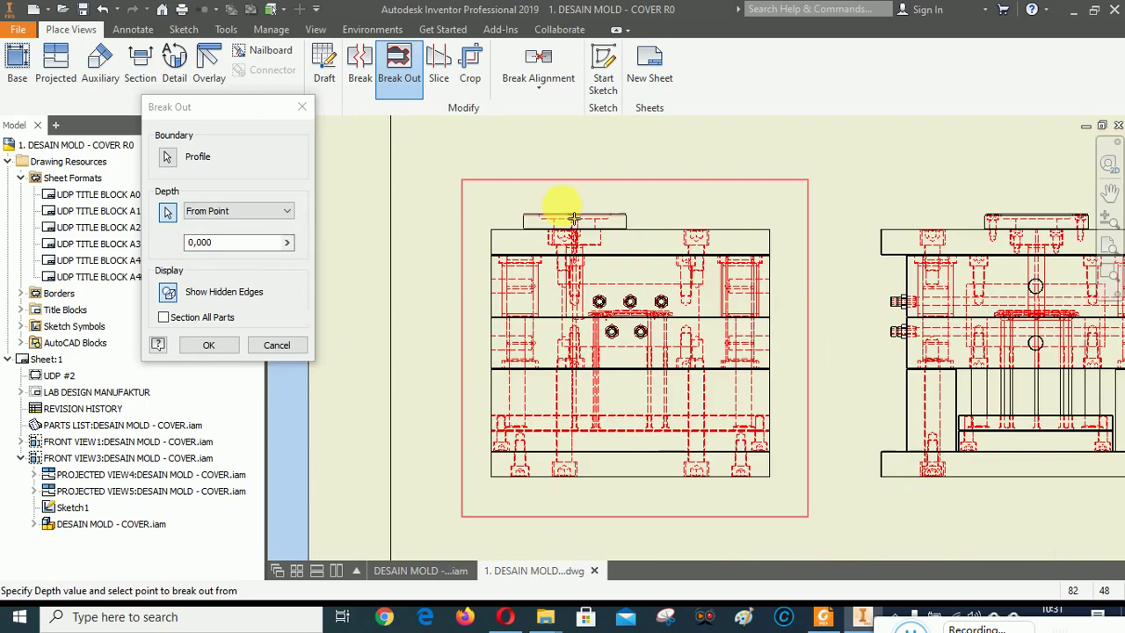
{"action": "left_click", "coordinate": [208, 347]}
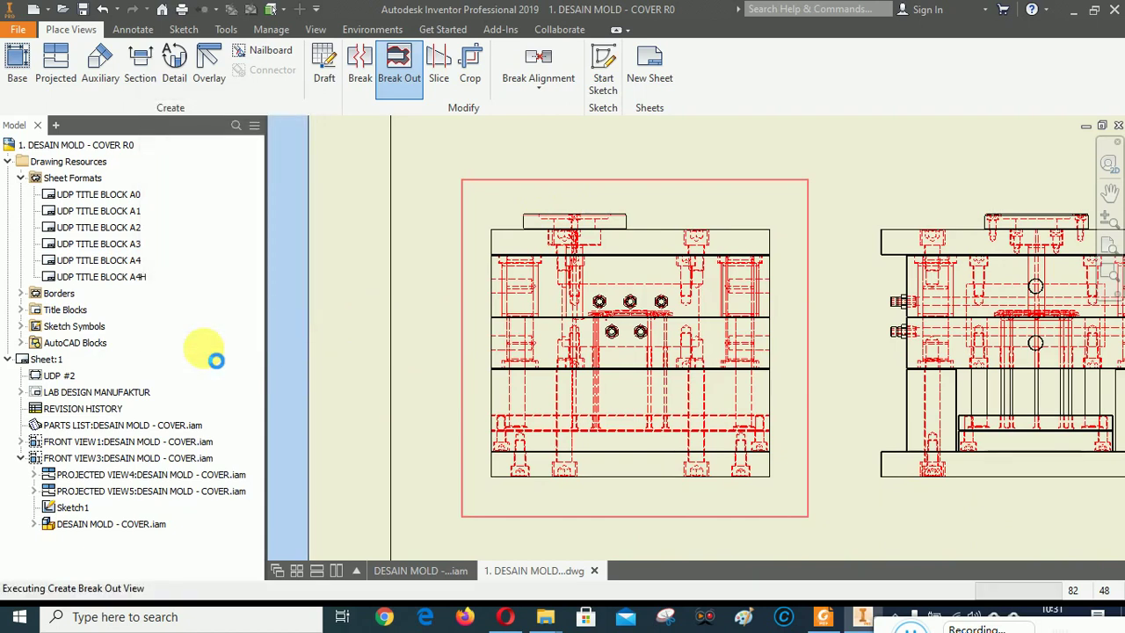
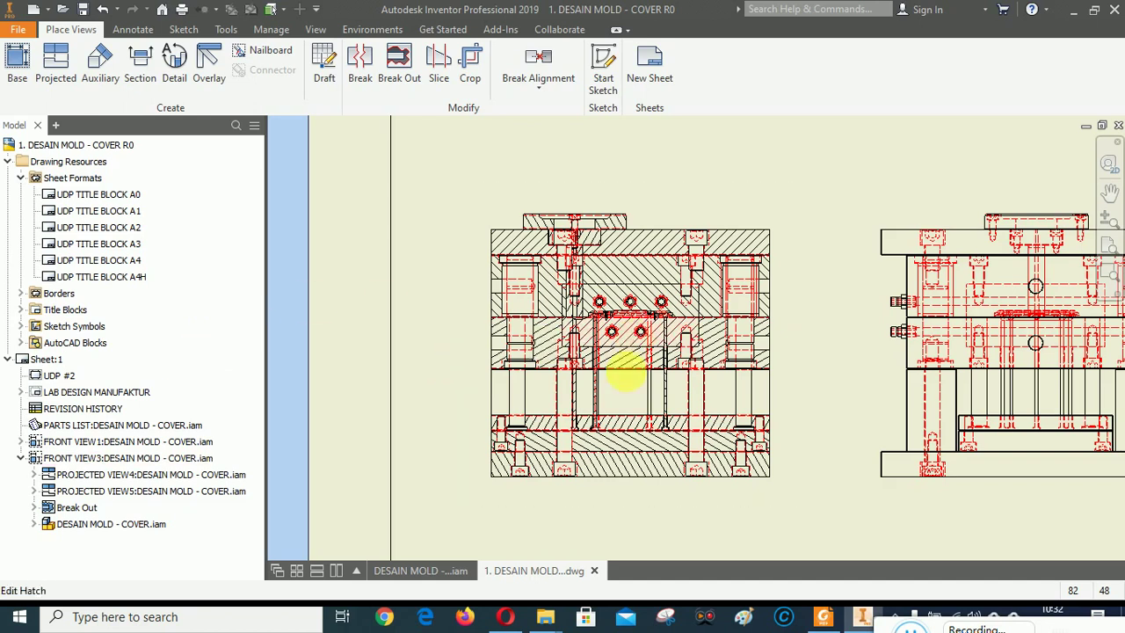
Examine the hatched plates, bolts, ejector pins and hidden edges in the sectioned front view.
{"action": "scroll", "coordinate": [545, 369], "scroll_direction": "up", "scroll_amount": 3}
{"action": "scroll", "coordinate": [537, 325], "scroll_direction": "down", "scroll_amount": 2}
{"action": "scroll", "coordinate": [432, 299], "scroll_direction": "down", "scroll_amount": 4}
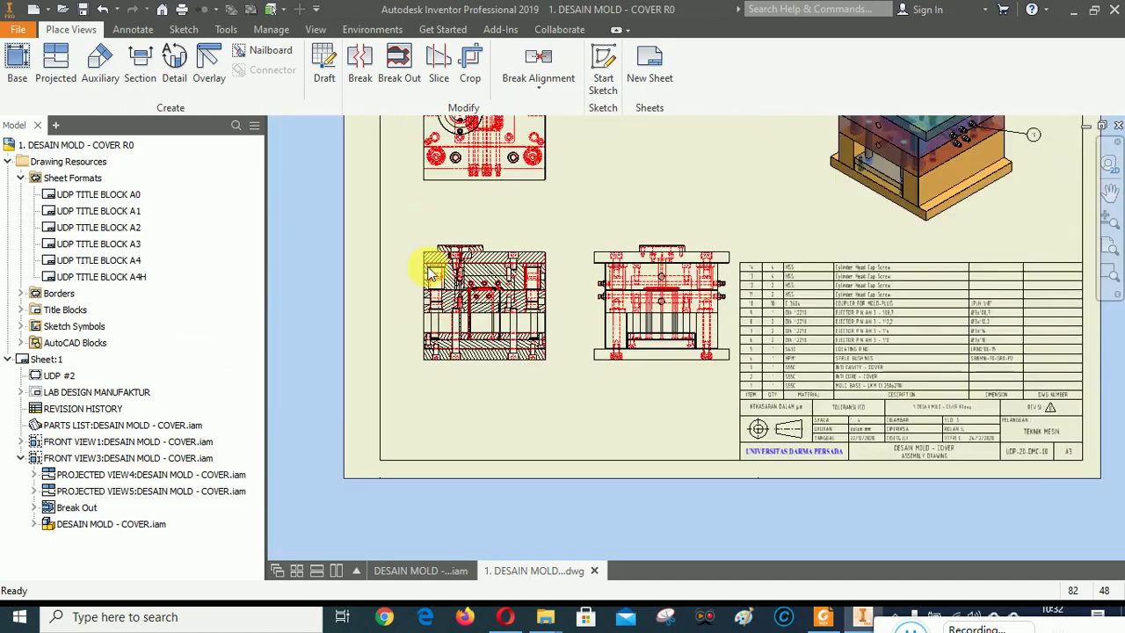
{"action": "scroll", "coordinate": [431, 269], "scroll_direction": "up", "scroll_amount": 2}
{"action": "scroll", "coordinate": [501, 457], "scroll_direction": "up", "scroll_amount": 2}
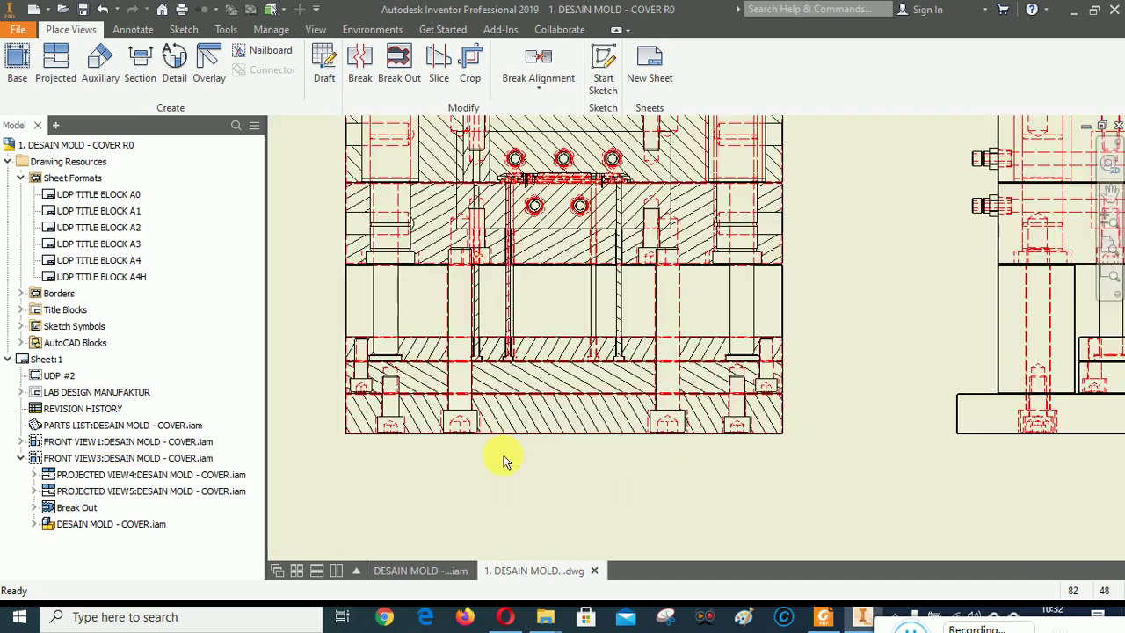
{"action": "scroll", "coordinate": [677, 455], "scroll_direction": "down", "scroll_amount": 2}
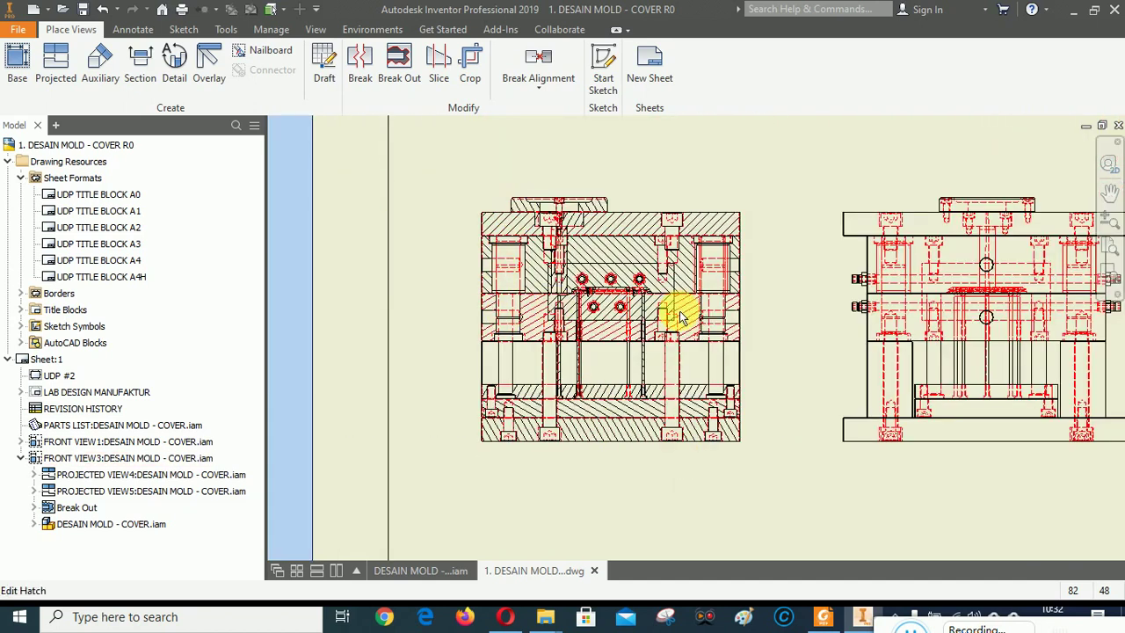
{"action": "scroll", "coordinate": [624, 355], "scroll_direction": "up", "scroll_amount": 2}
{"action": "scroll", "coordinate": [624, 354], "scroll_direction": "down", "scroll_amount": 2}
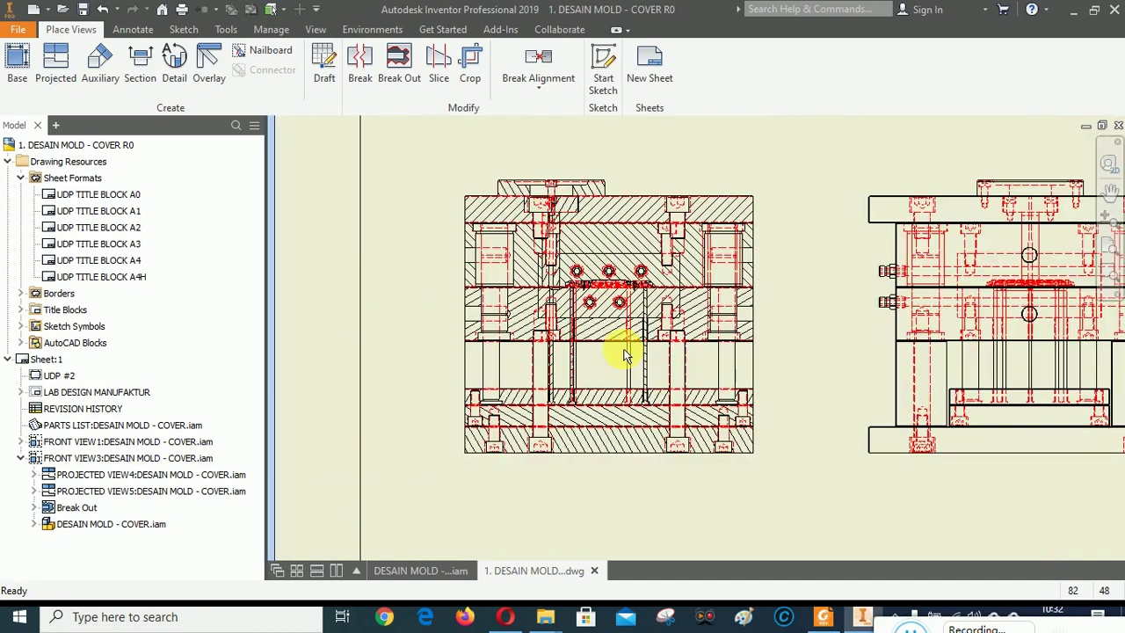
Change the front view's display style to Hidden Line Removed.
{"action": "right_click", "coordinate": [649, 175]}
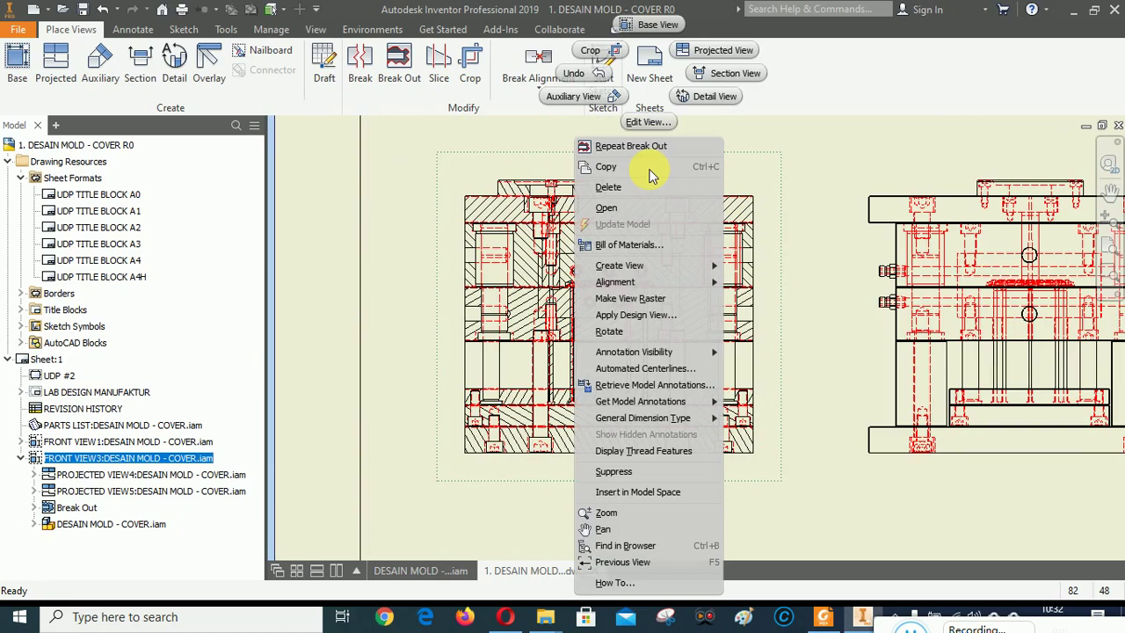
{"action": "left_click", "coordinate": [648, 122]}
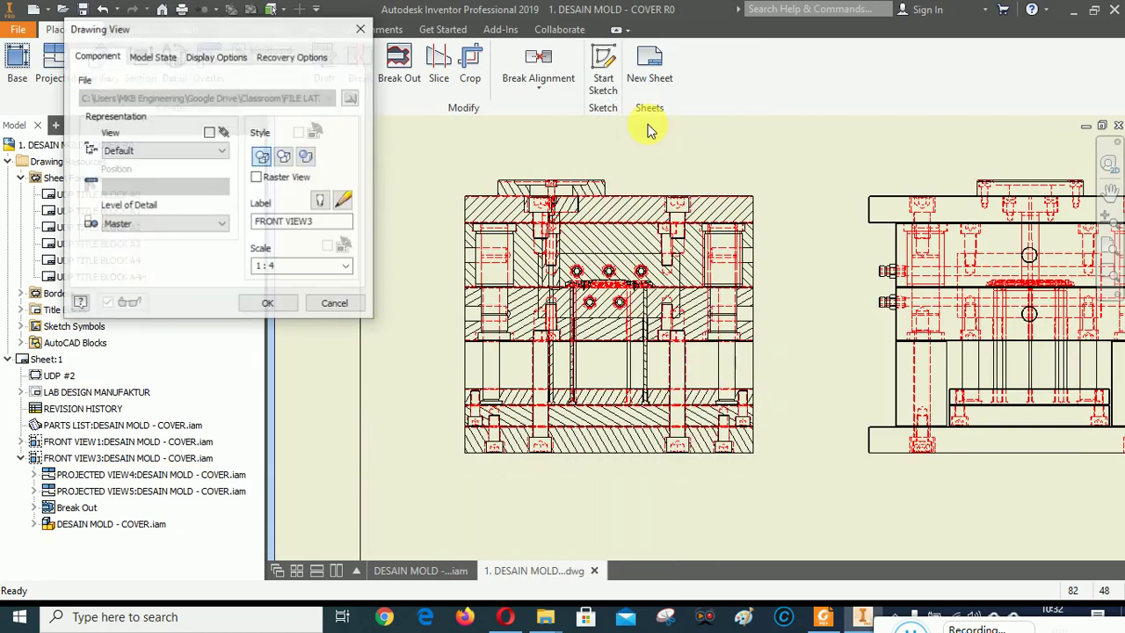
{"action": "left_click", "coordinate": [284, 157]}
{"action": "left_click", "coordinate": [271, 303]}
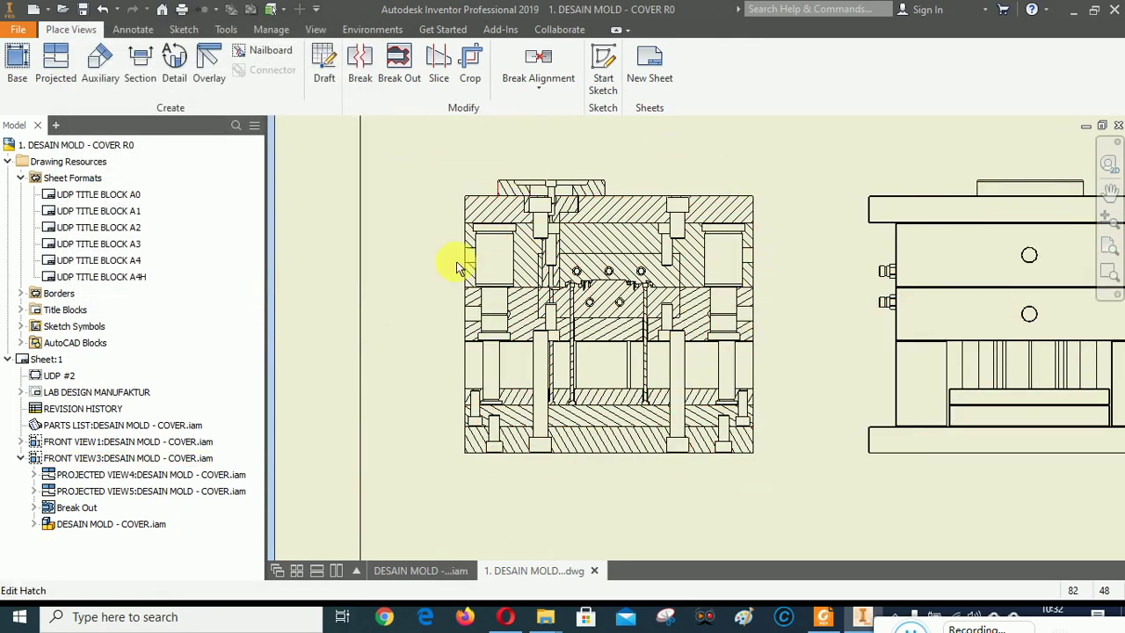
Set the section participation of the DESAIN MOLD - COVER assembly in the front view to Section.
{"action": "scroll", "coordinate": [547, 427], "scroll_direction": "up", "scroll_amount": 3}
{"action": "scroll", "coordinate": [527, 448], "scroll_direction": "down", "scroll_amount": 4}
{"action": "scroll", "coordinate": [533, 452], "scroll_direction": "up", "scroll_amount": 3}
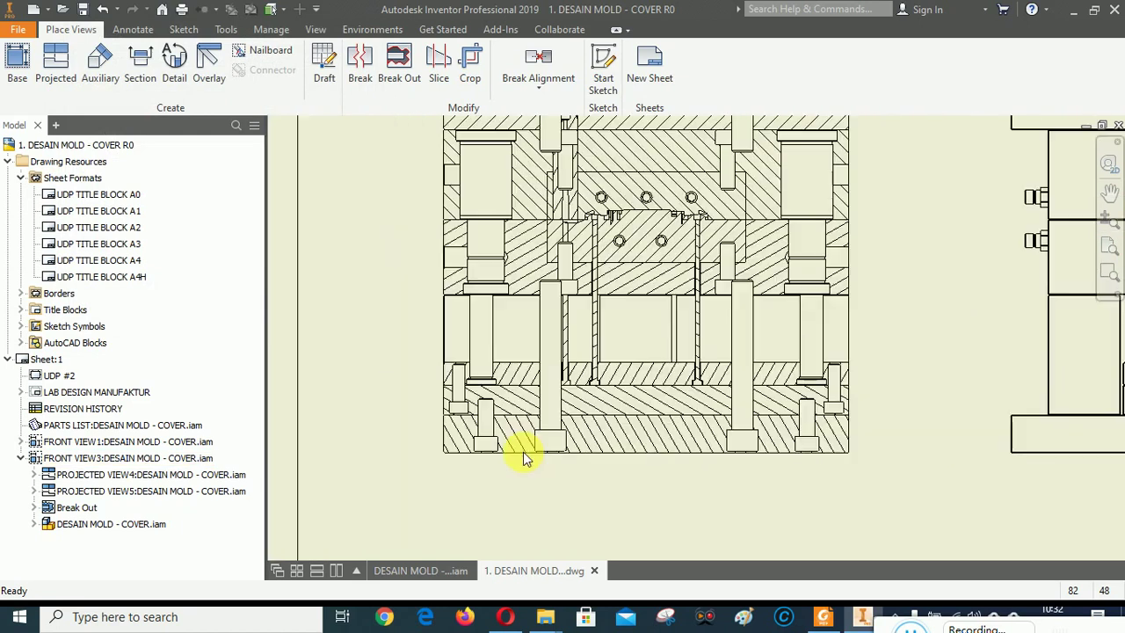
{"action": "scroll", "coordinate": [469, 432], "scroll_direction": "up", "scroll_amount": 2}
{"action": "scroll", "coordinate": [469, 432], "scroll_direction": "down", "scroll_amount": 4}
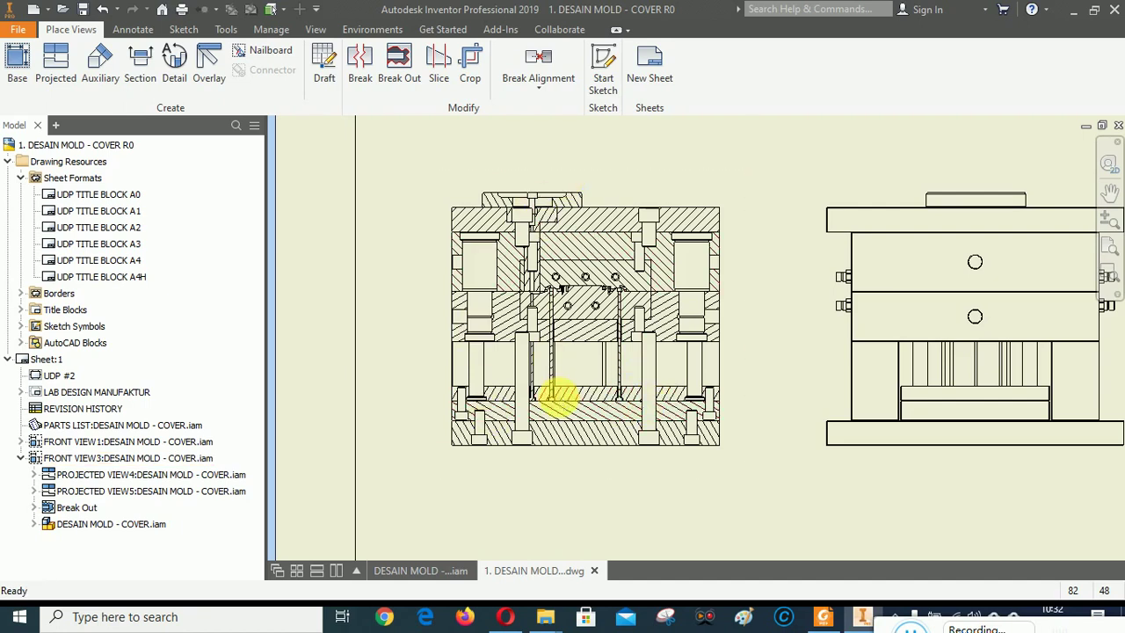
{"action": "left_click", "coordinate": [606, 186]}
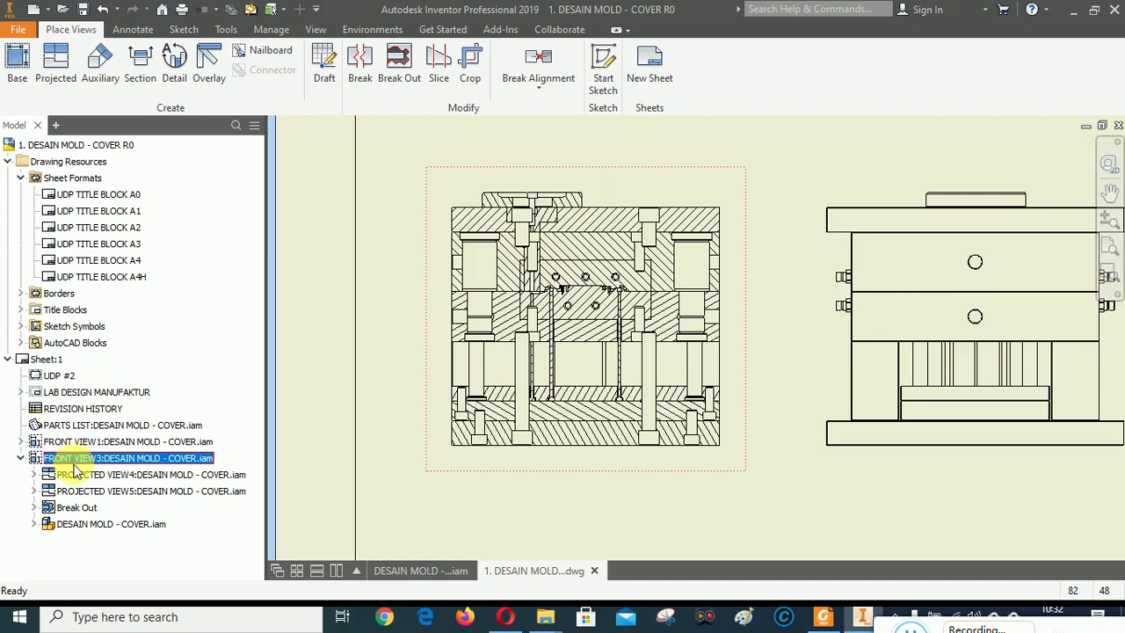
{"action": "right_click", "coordinate": [85, 527]}
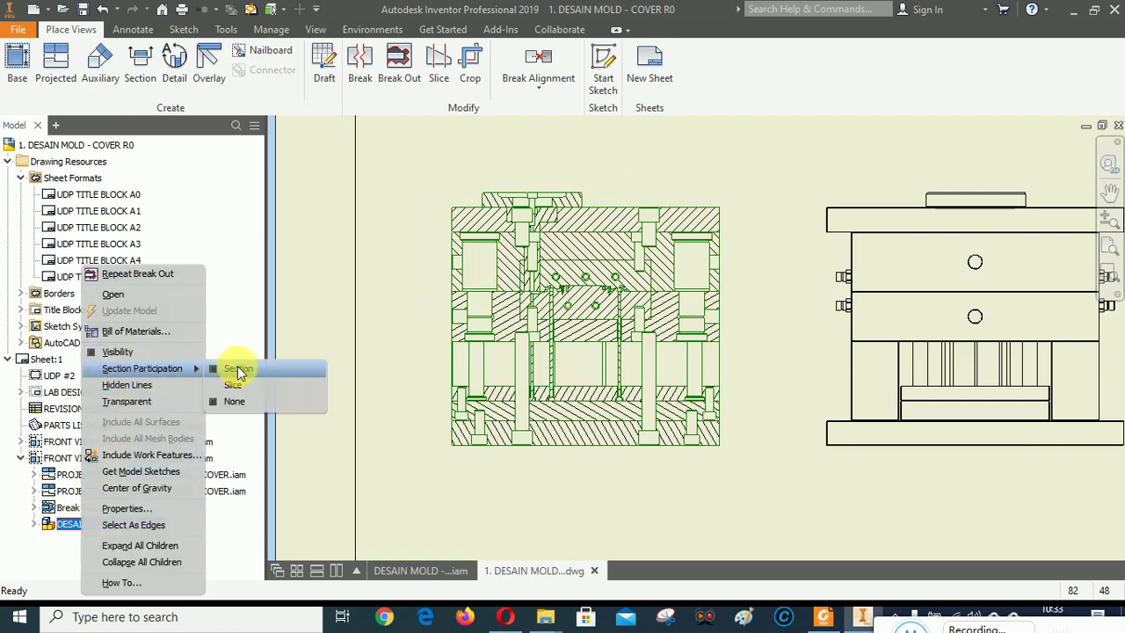
{"action": "left_click", "coordinate": [238, 370]}
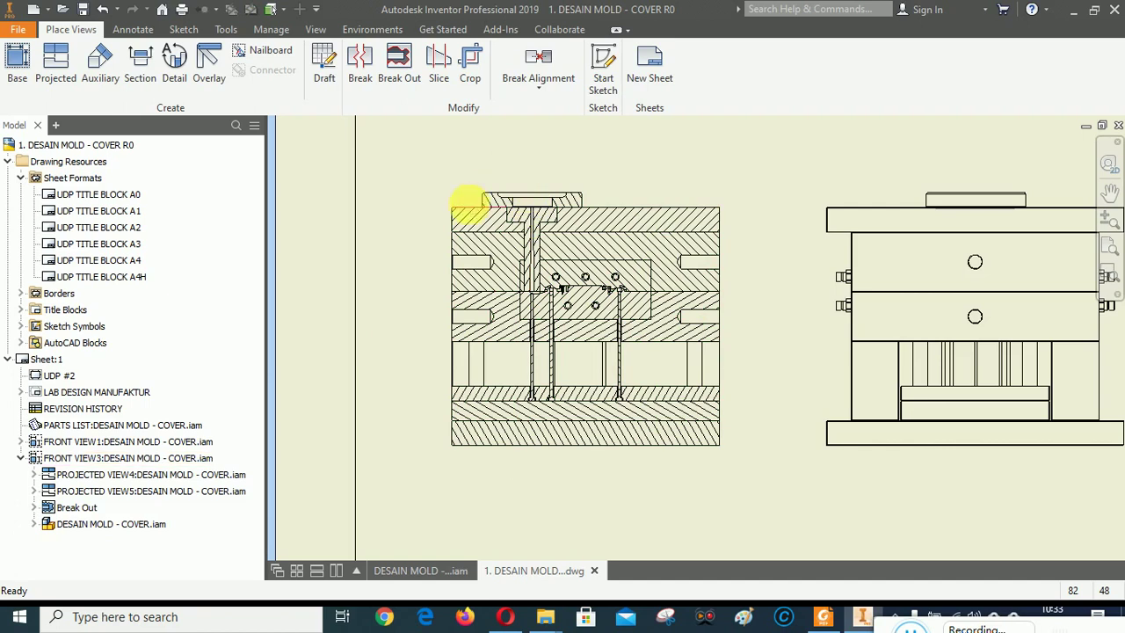
Examine the sprue bushing, cooling holes, core and cavity inserts, and ejector pins in the sectioned front view.
{"action": "scroll", "coordinate": [469, 210], "scroll_direction": "up", "scroll_amount": 5}
{"action": "scroll", "coordinate": [463, 268], "scroll_direction": "down", "scroll_amount": 6}
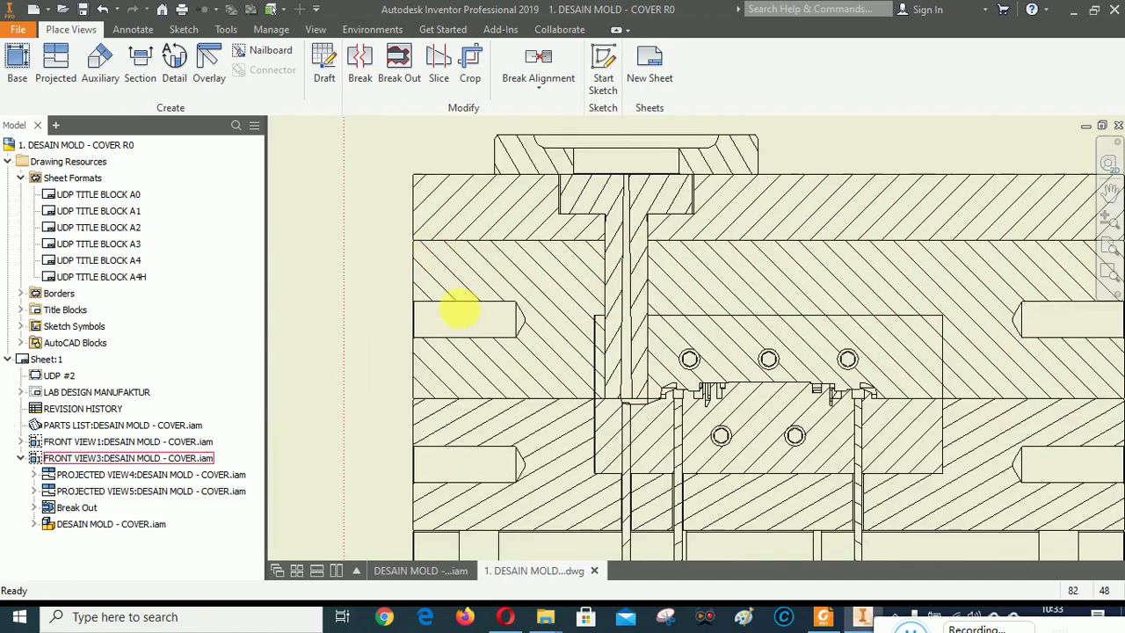
{"action": "scroll", "coordinate": [597, 368], "scroll_direction": "up", "scroll_amount": 3}
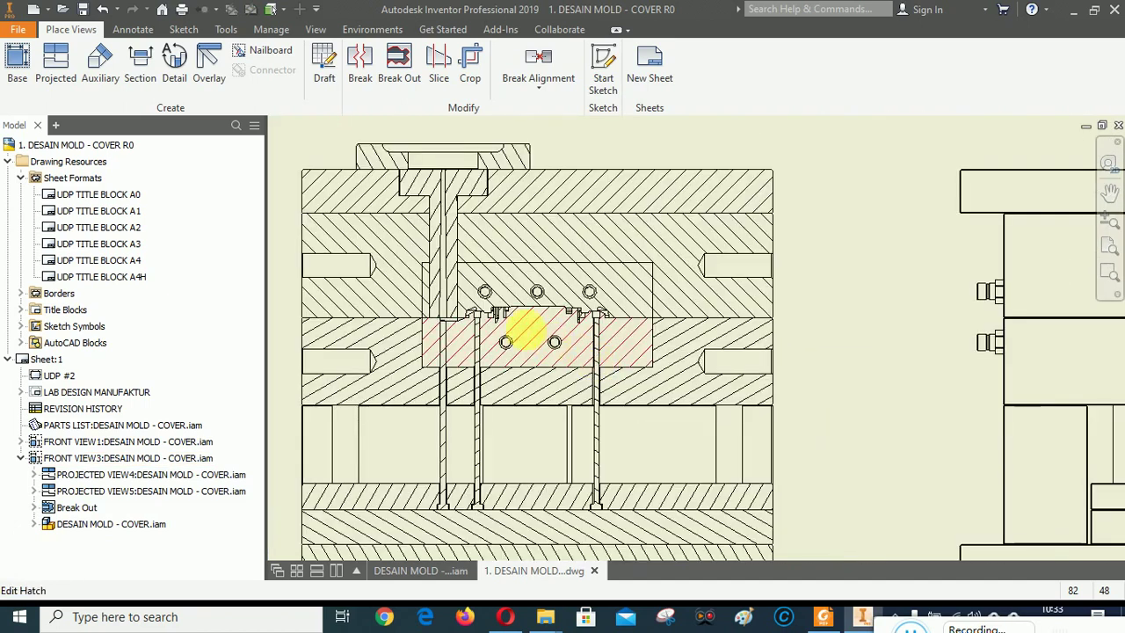
{"action": "scroll", "coordinate": [726, 272], "scroll_direction": "up", "scroll_amount": 4}
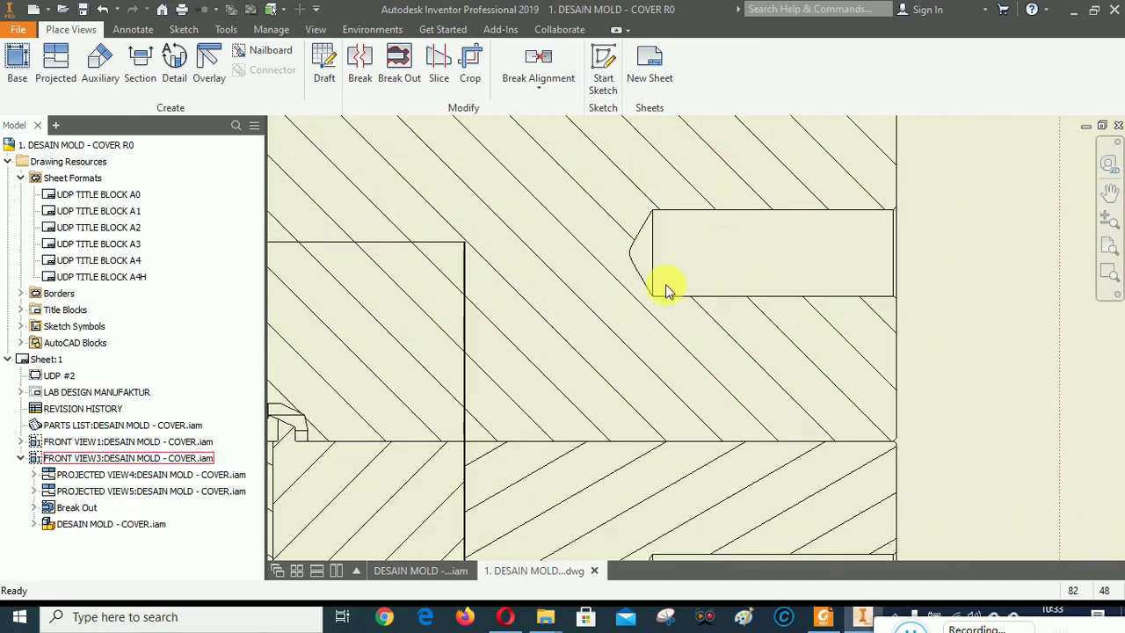
{"action": "scroll", "coordinate": [726, 259], "scroll_direction": "up", "scroll_amount": 2}
{"action": "scroll", "coordinate": [846, 255], "scroll_direction": "down", "scroll_amount": 4}
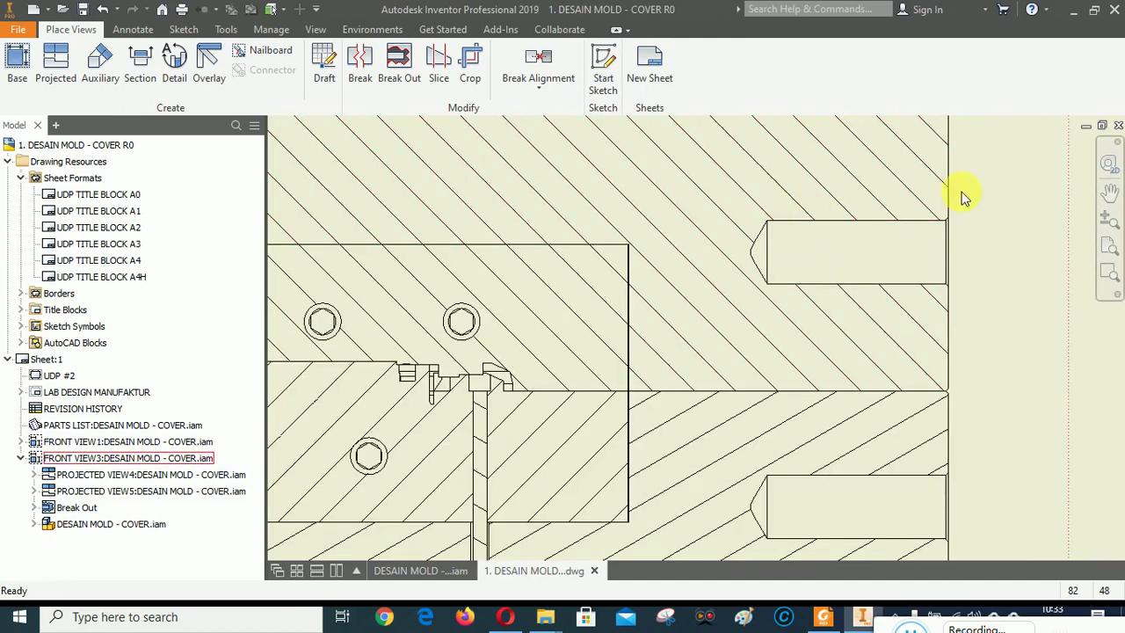
{"action": "scroll", "coordinate": [967, 207], "scroll_direction": "down", "scroll_amount": 5}
{"action": "scroll", "coordinate": [958, 308], "scroll_direction": "up", "scroll_amount": 2}
{"action": "scroll", "coordinate": [730, 355], "scroll_direction": "up", "scroll_amount": 1}
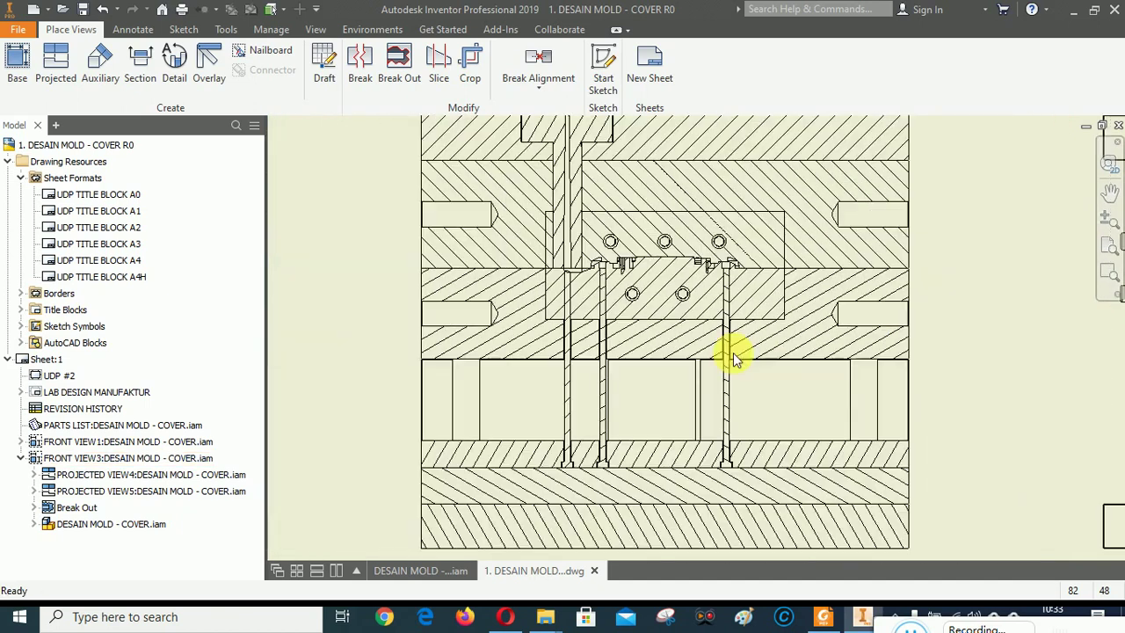
{"action": "scroll", "coordinate": [515, 334], "scroll_direction": "down", "scroll_amount": 4}
{"action": "scroll", "coordinate": [508, 321], "scroll_direction": "up", "scroll_amount": 2}
{"action": "scroll", "coordinate": [527, 347], "scroll_direction": "down", "scroll_amount": 2}
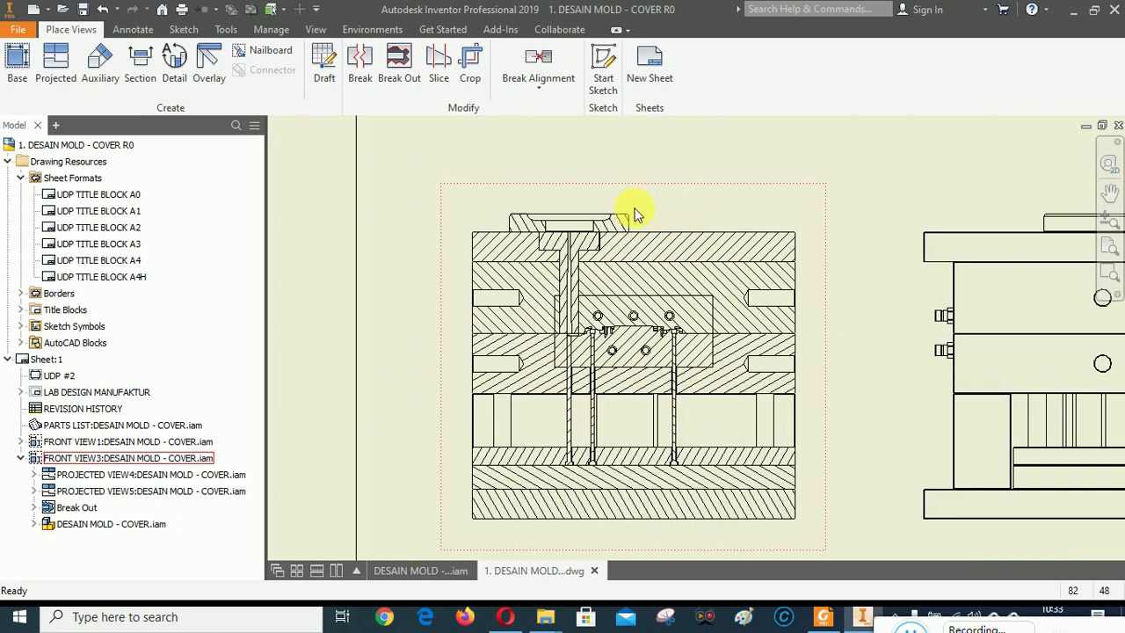
Turn on the Thread Feature display option for the sectioned front view.
{"action": "right_click", "coordinate": [675, 214]}
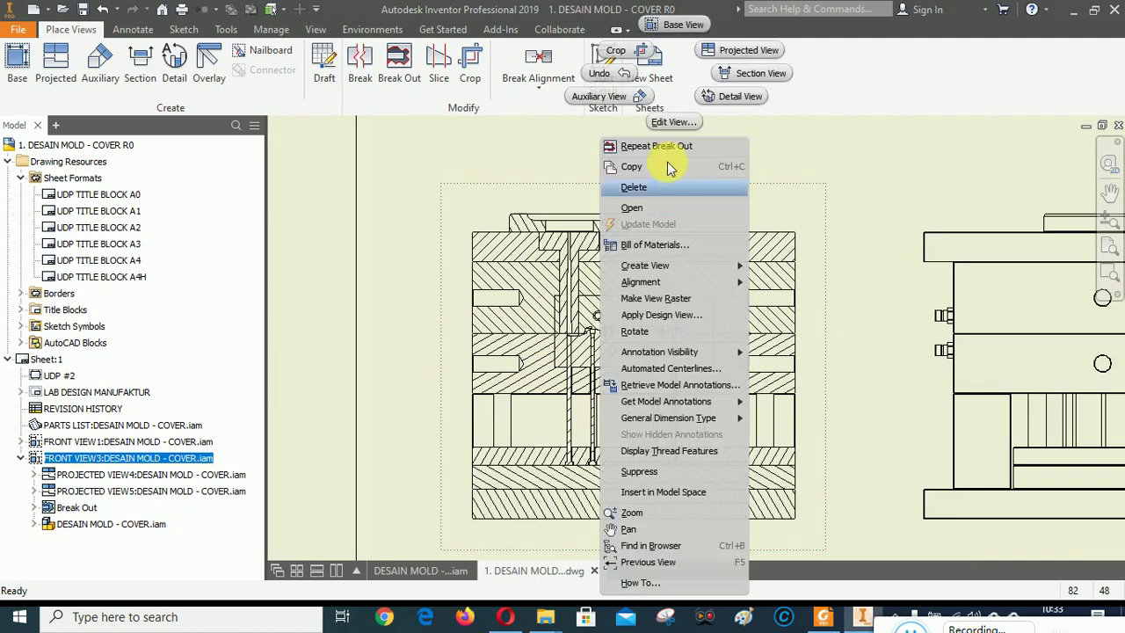
{"action": "left_click", "coordinate": [669, 123]}
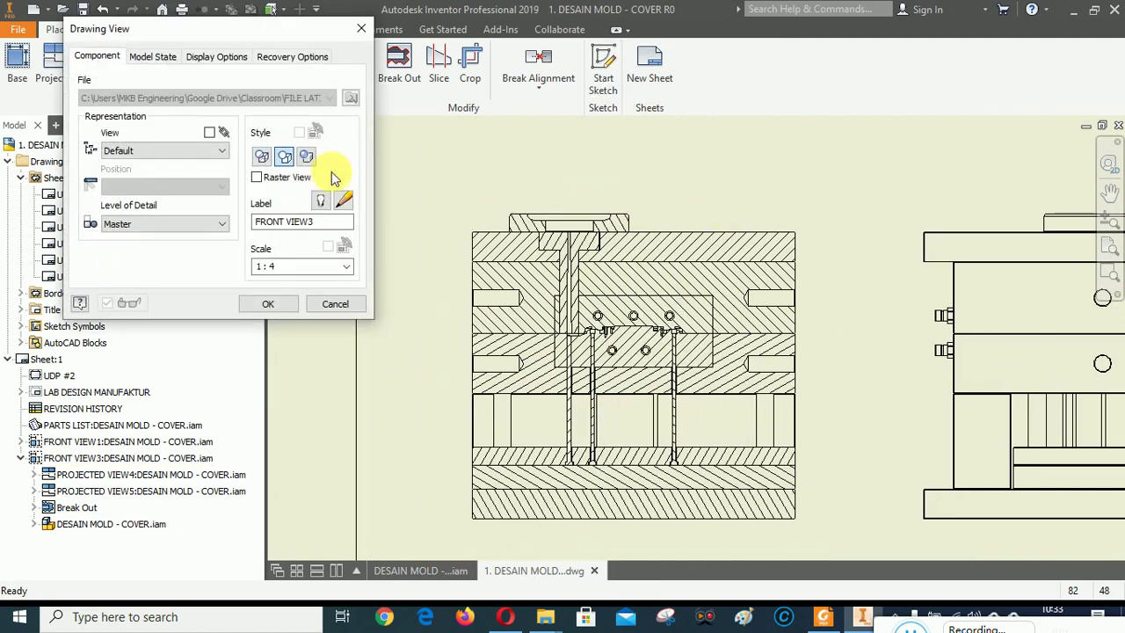
{"action": "left_click", "coordinate": [216, 56]}
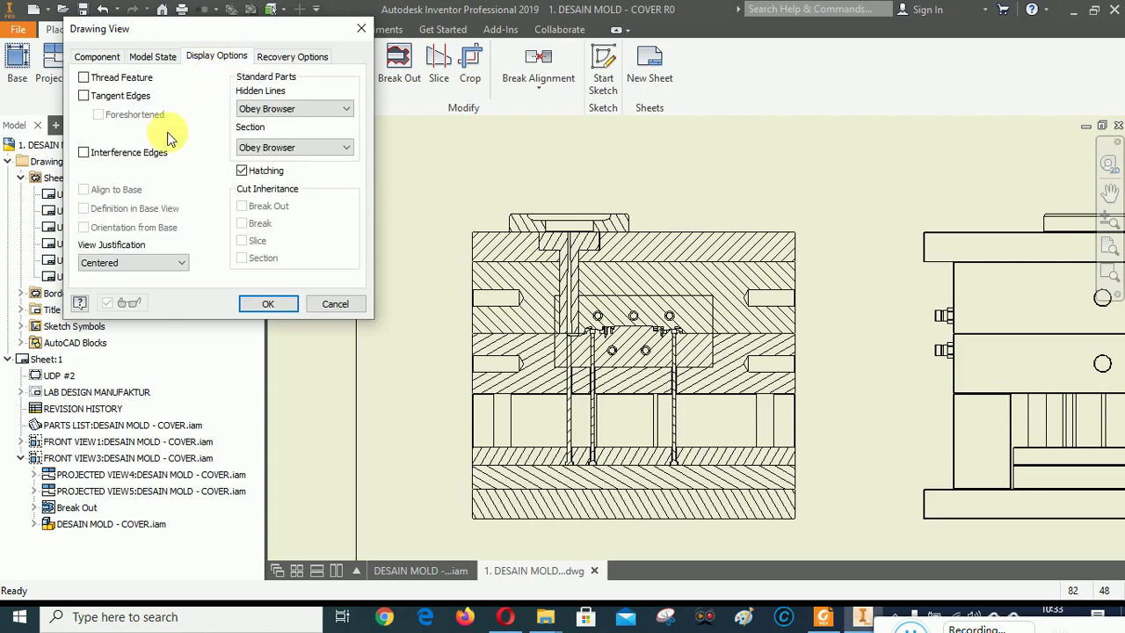
{"action": "left_click", "coordinate": [84, 78]}
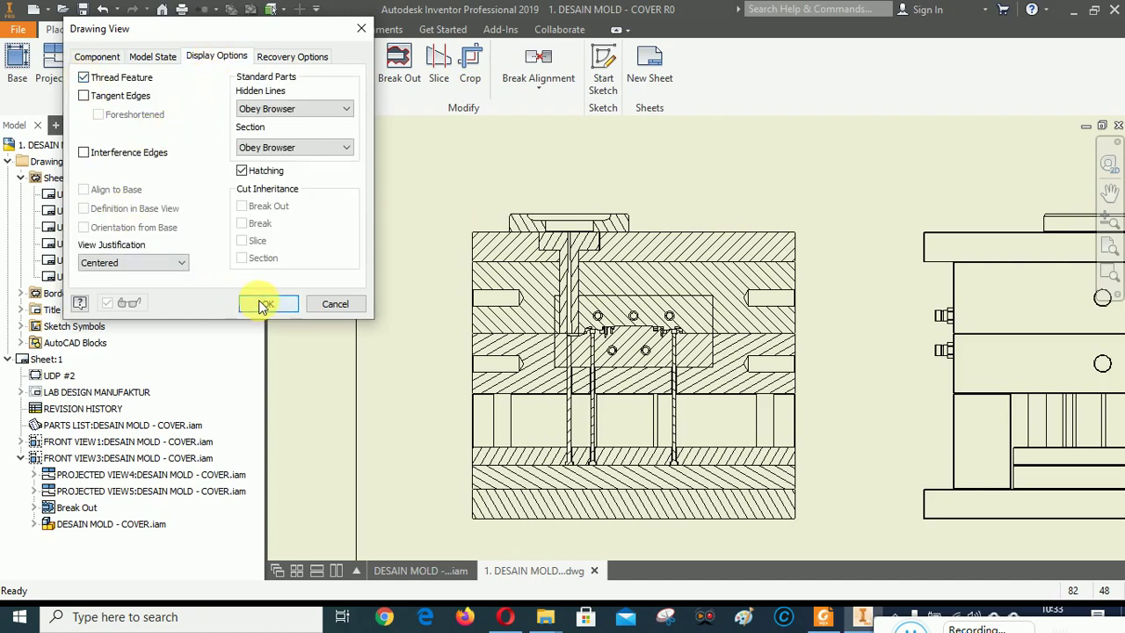
{"action": "left_click", "coordinate": [264, 304]}
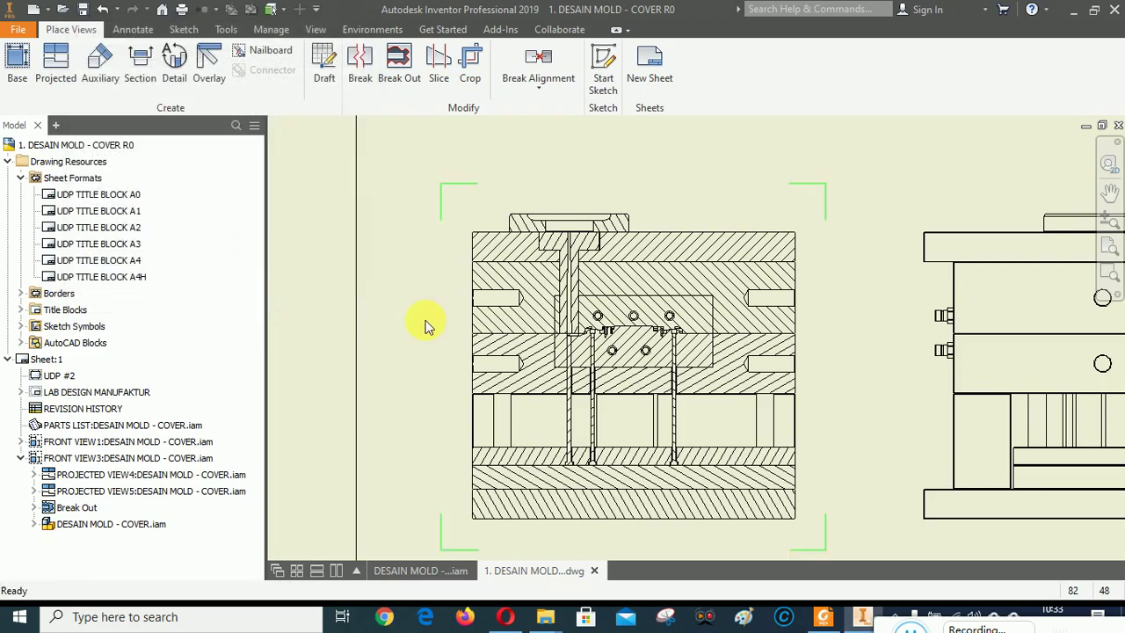
Examine the threaded side holes, locating ring and sprue bushing in the sectioned front view.
{"action": "scroll", "coordinate": [519, 306], "scroll_direction": "up", "scroll_amount": 5}
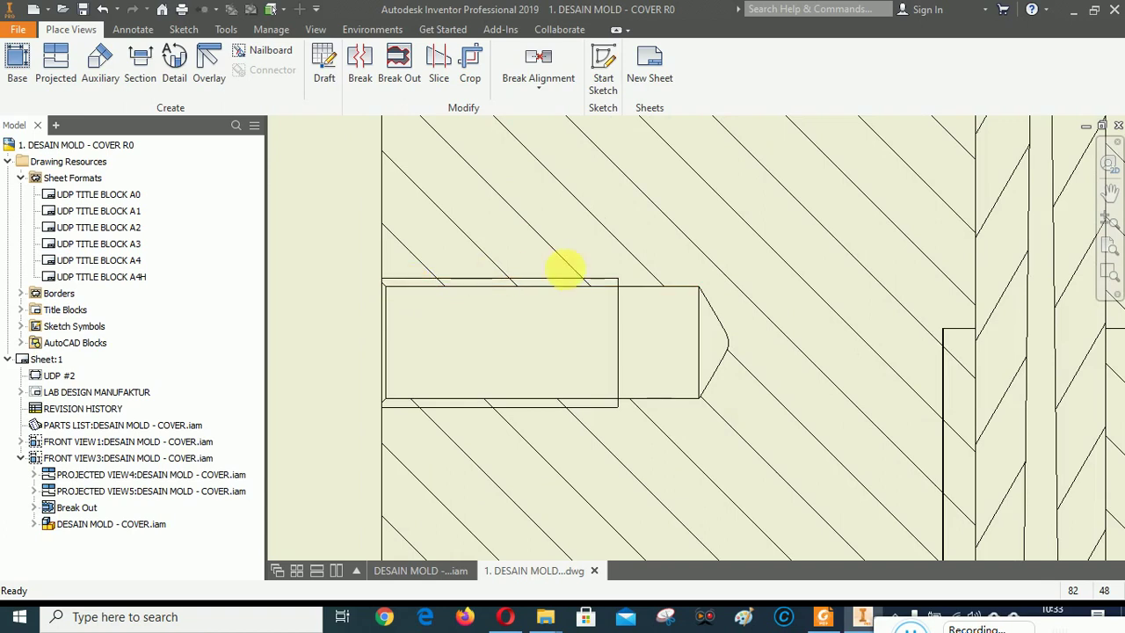
{"action": "scroll", "coordinate": [502, 326], "scroll_direction": "down", "scroll_amount": 6}
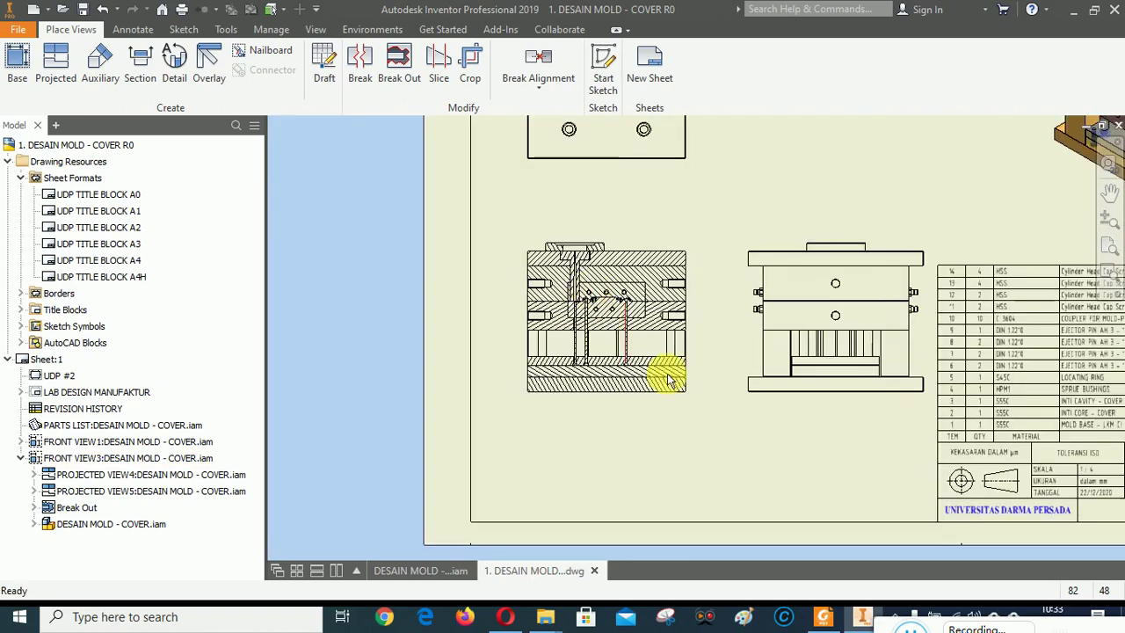
{"action": "scroll", "coordinate": [590, 352], "scroll_direction": "up", "scroll_amount": 5}
{"action": "scroll", "coordinate": [502, 276], "scroll_direction": "down", "scroll_amount": 4}
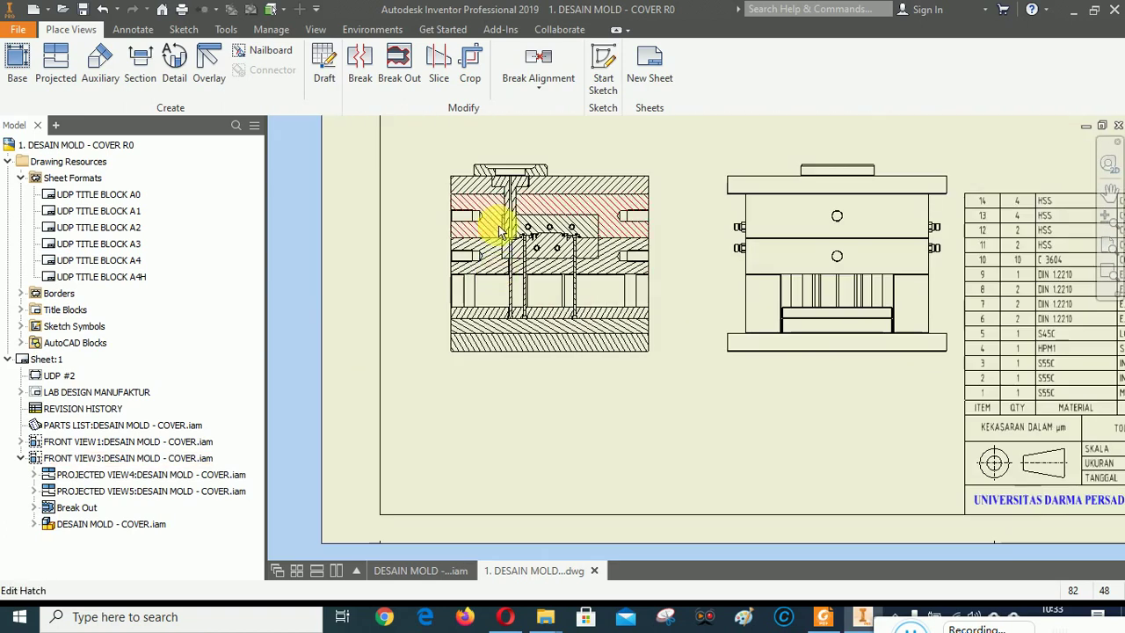
{"action": "scroll", "coordinate": [495, 172], "scroll_direction": "up", "scroll_amount": 5}
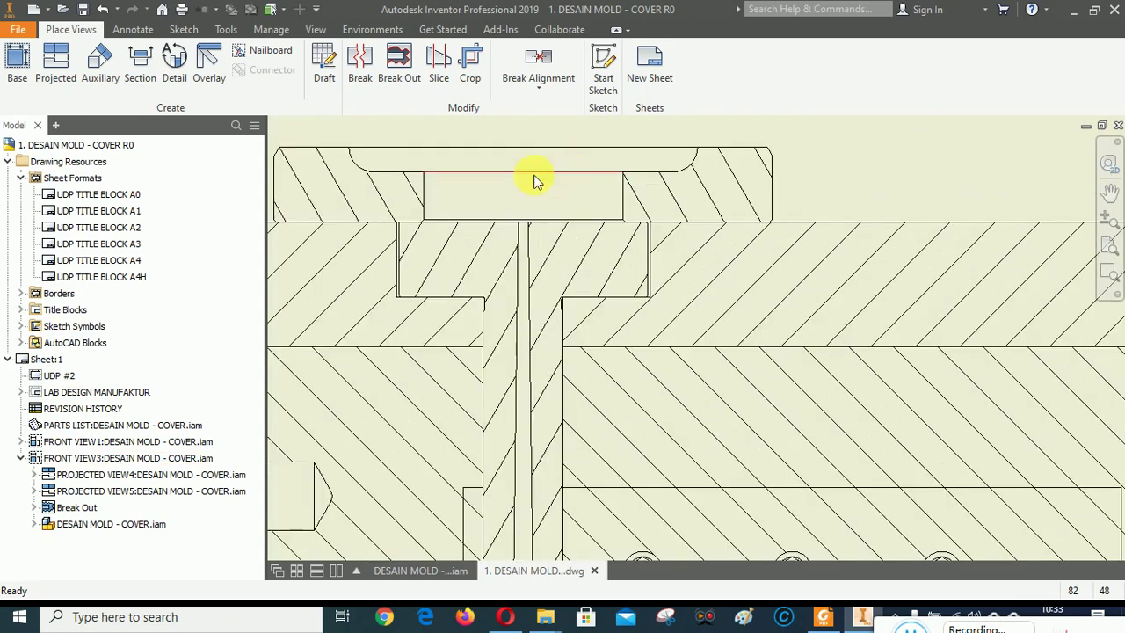
{"action": "scroll", "coordinate": [590, 263], "scroll_direction": "down", "scroll_amount": 7}
{"action": "scroll", "coordinate": [690, 292], "scroll_direction": "up", "scroll_amount": 2}
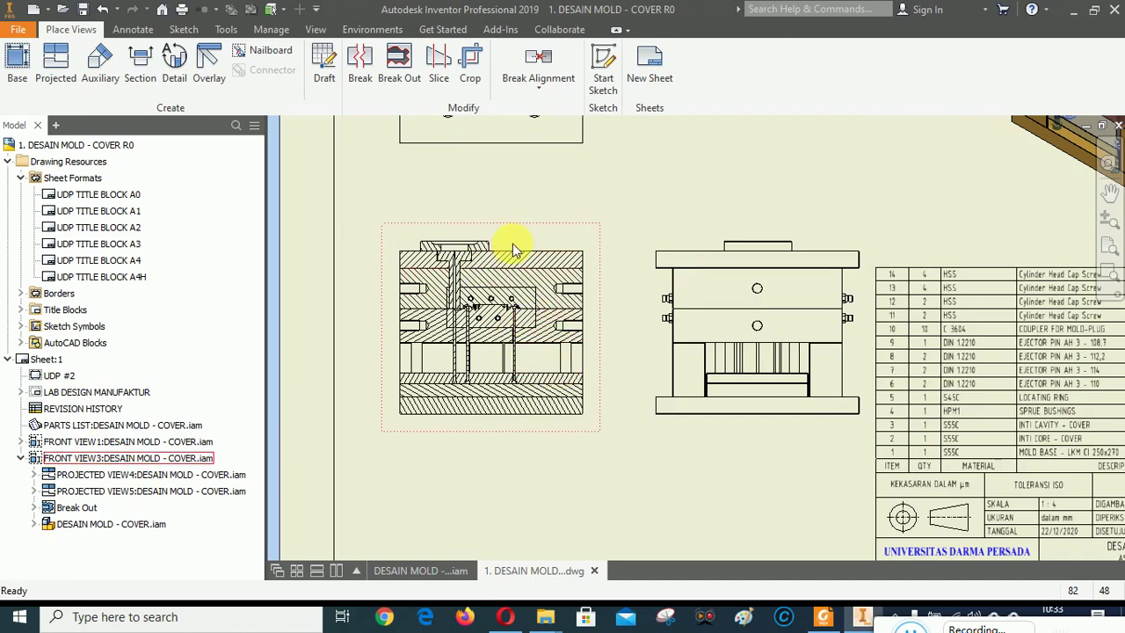
{"action": "scroll", "coordinate": [733, 384], "scroll_direction": "up", "scroll_amount": 5}
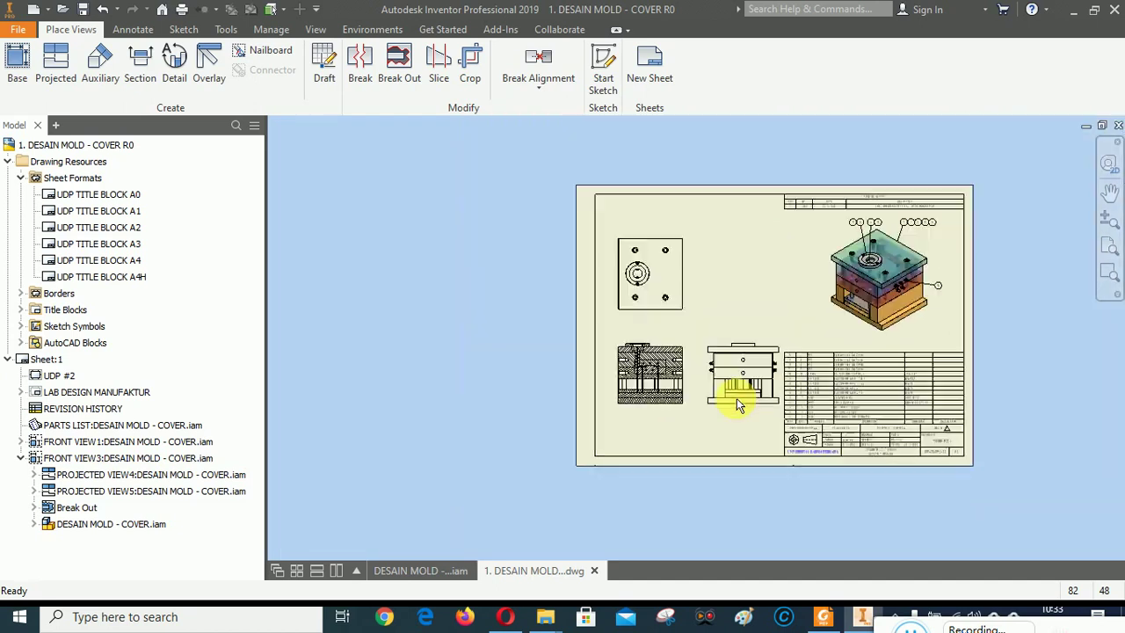
Disconnect the right projected view's style from the base view and set it to Hidden Line.
{"action": "scroll", "coordinate": [747, 410], "scroll_direction": "down", "scroll_amount": 5}
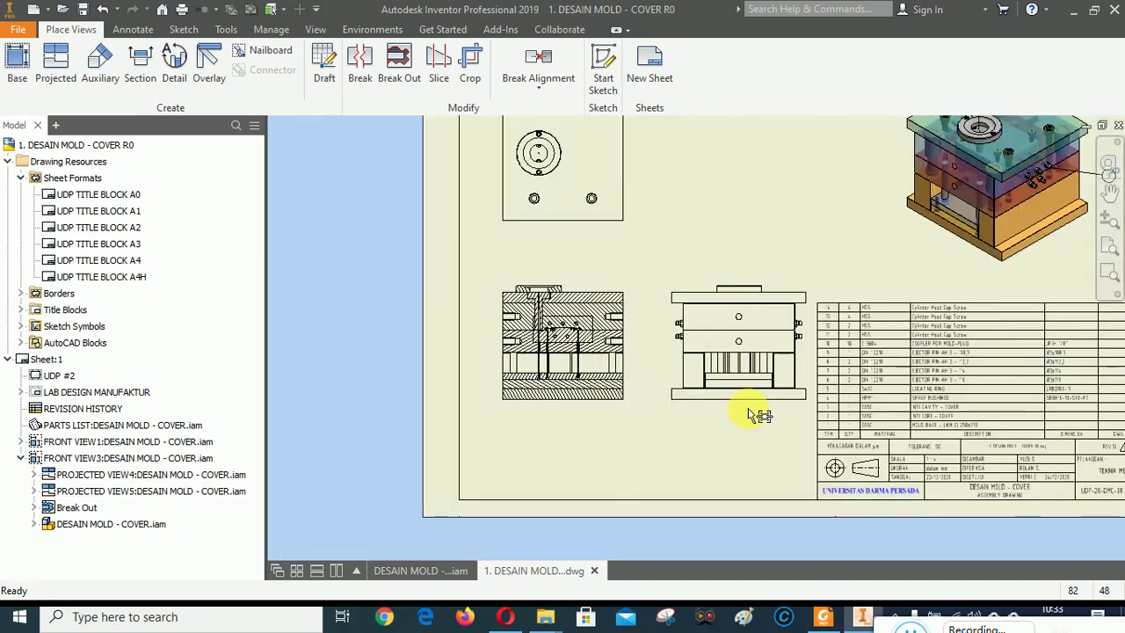
{"action": "scroll", "coordinate": [607, 473], "scroll_direction": "up", "scroll_amount": 3}
{"action": "scroll", "coordinate": [626, 467], "scroll_direction": "down", "scroll_amount": 4}
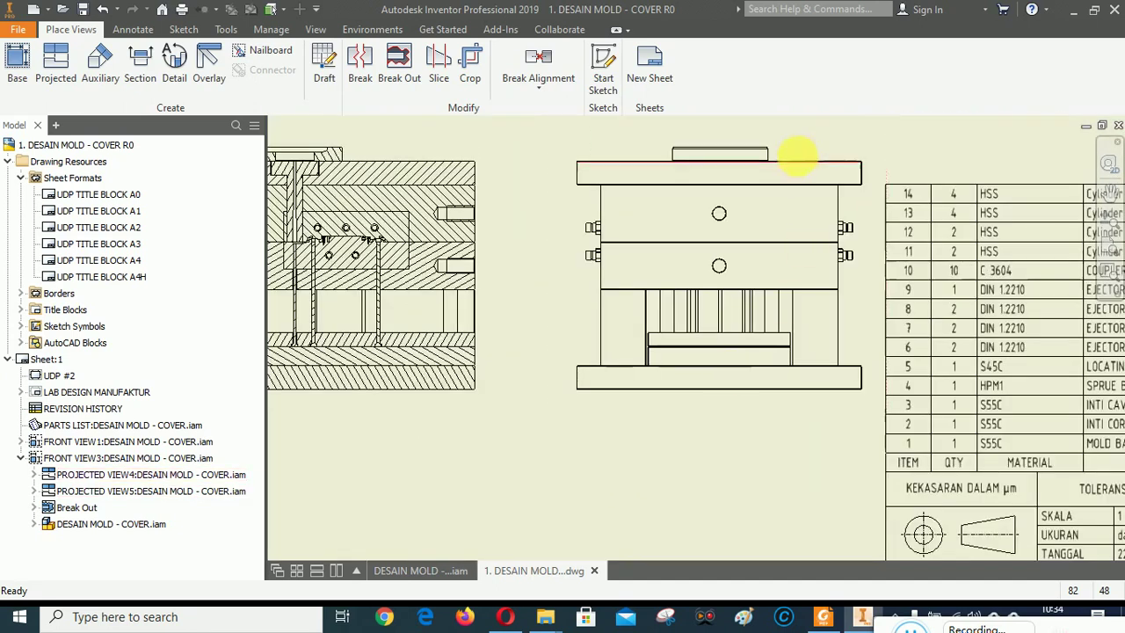
{"action": "right_click", "coordinate": [798, 143]}
{"action": "key", "text": "Escape"}
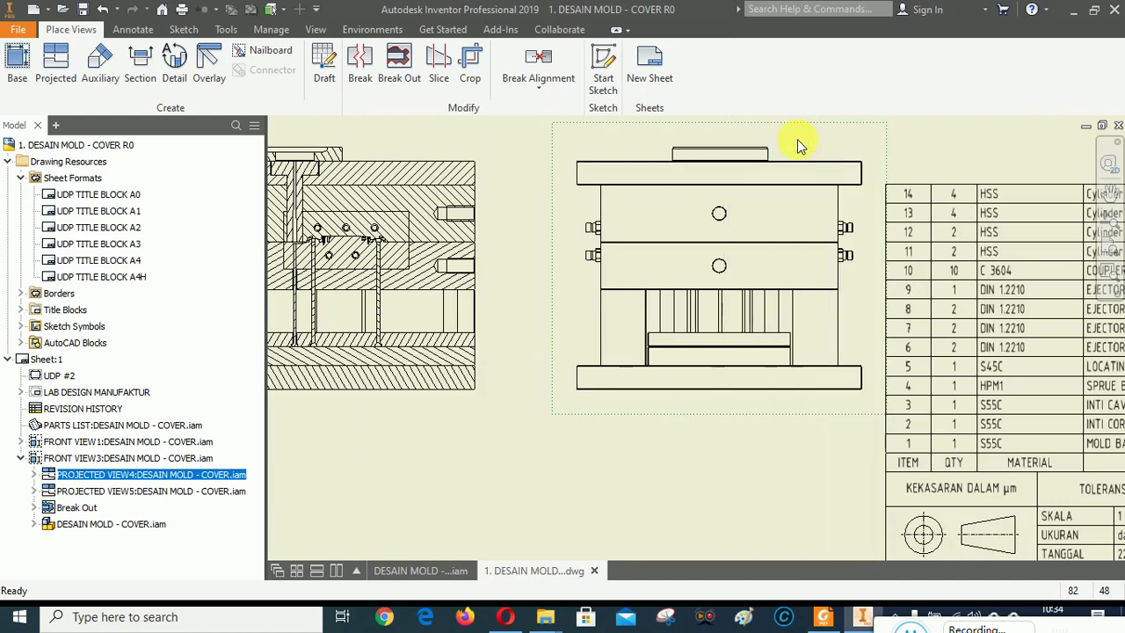
{"action": "double_click", "coordinate": [797, 138]}
{"action": "left_click", "coordinate": [300, 133]}
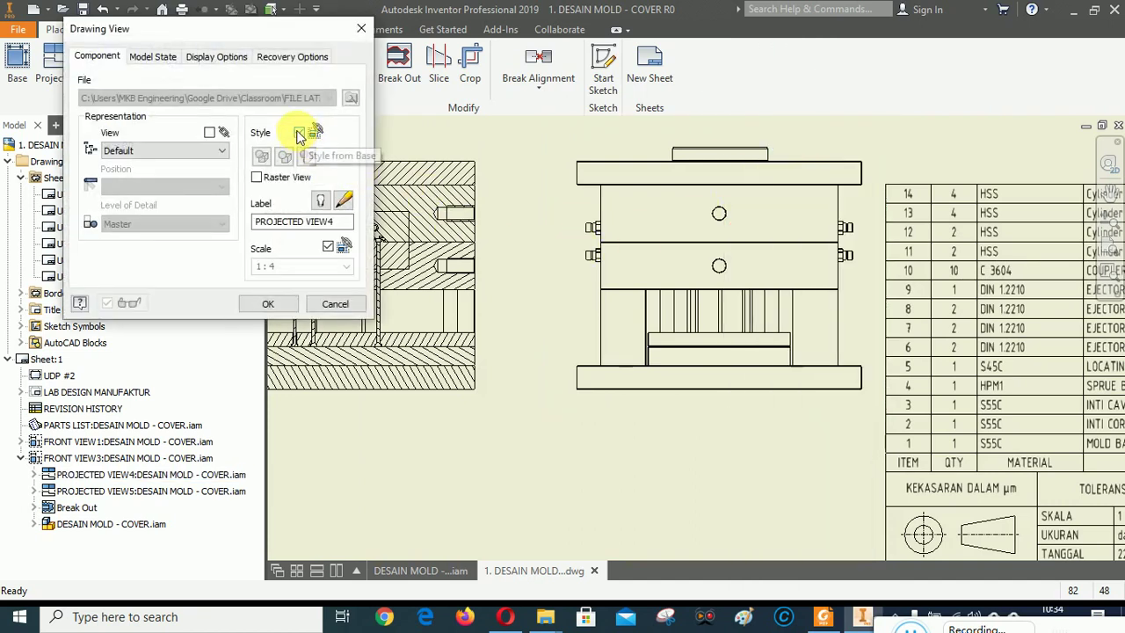
{"action": "left_click", "coordinate": [300, 133]}
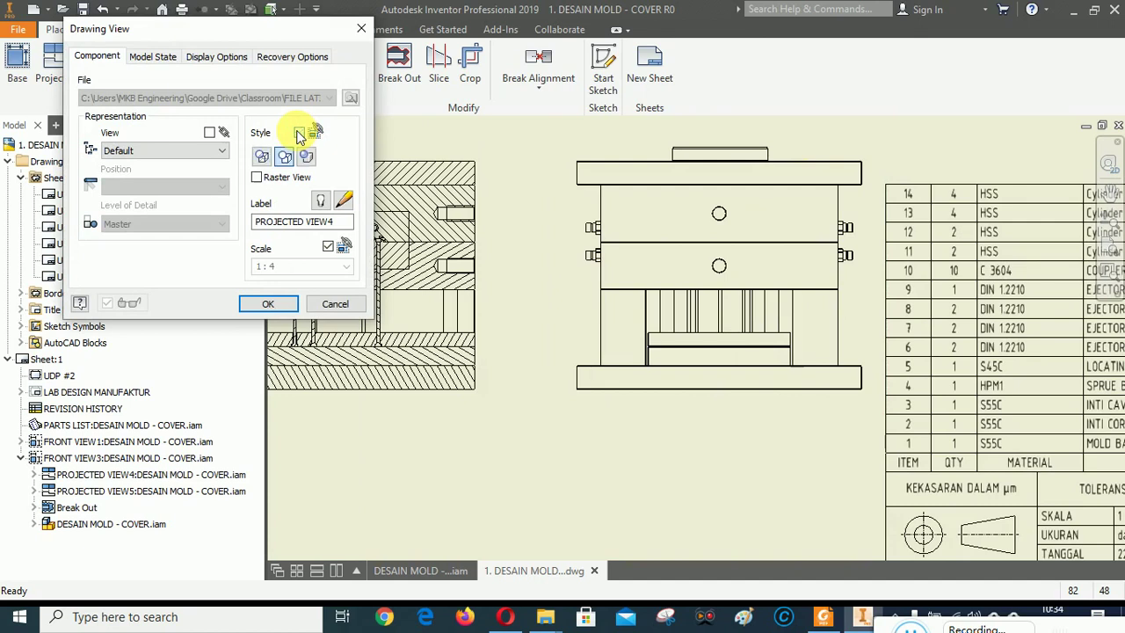
{"action": "left_click", "coordinate": [262, 158]}
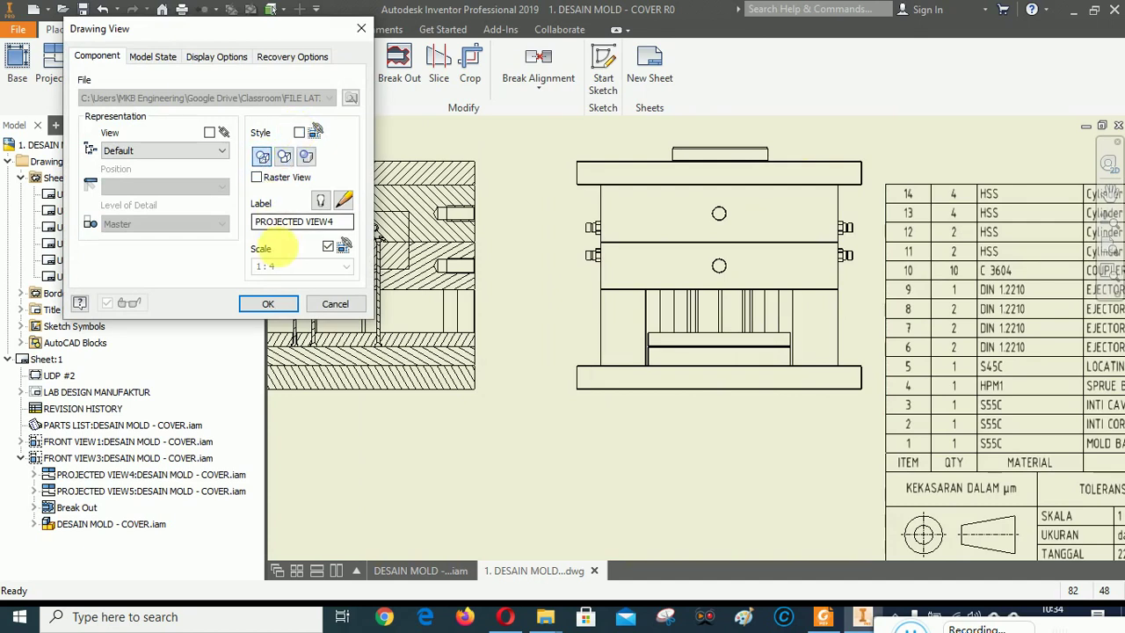
{"action": "left_click", "coordinate": [273, 303]}
{"action": "scroll", "coordinate": [802, 491], "scroll_direction": "down", "scroll_amount": 4}
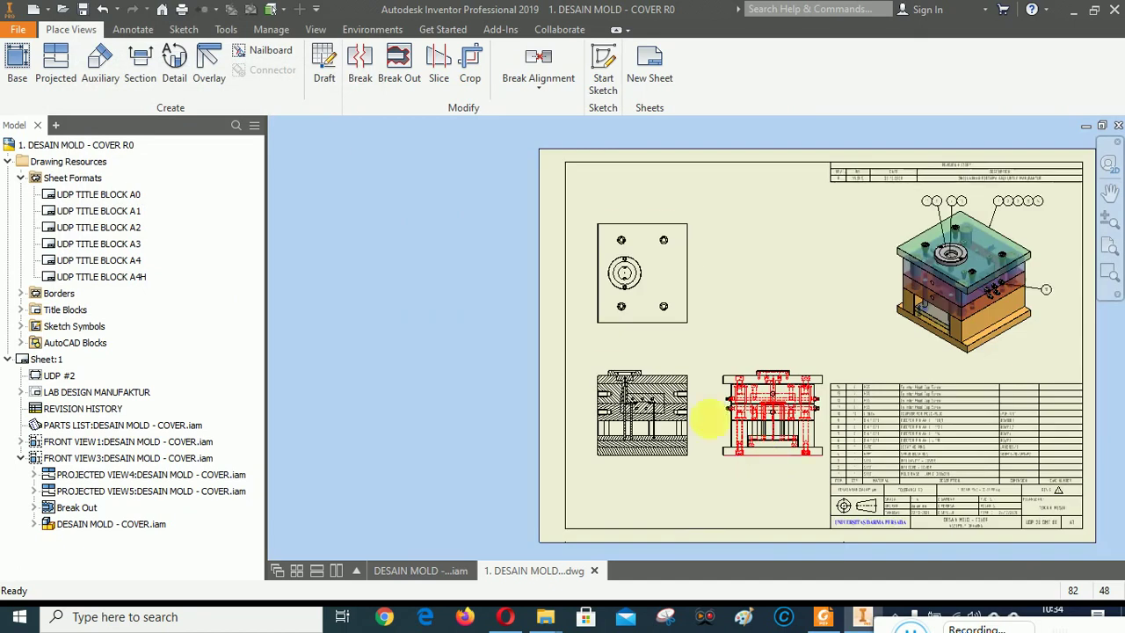
Disconnect the top projected view's style from the base view and set it to Hidden Line.
{"action": "scroll", "coordinate": [615, 334], "scroll_direction": "up", "scroll_amount": 4}
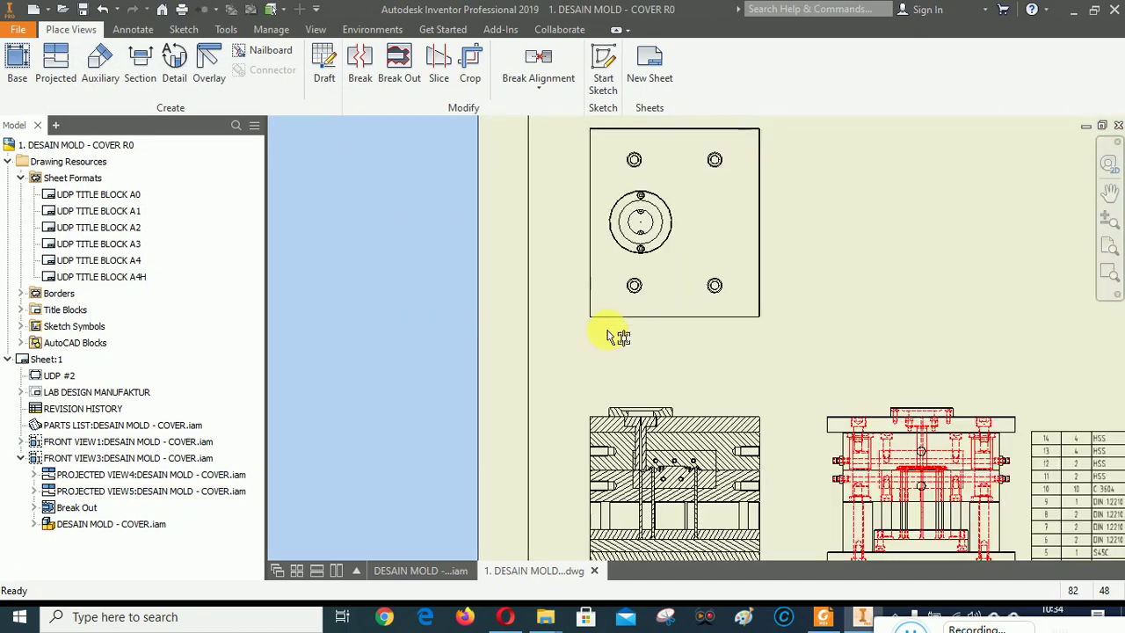
{"action": "left_click", "coordinate": [710, 194]}
{"action": "right_click", "coordinate": [711, 191]}
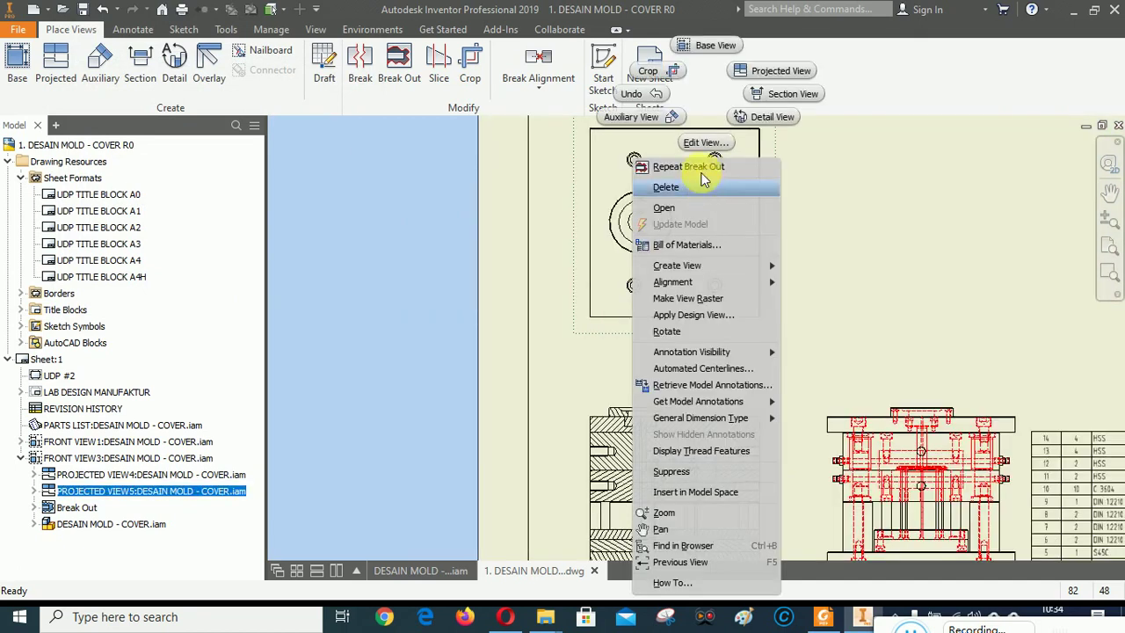
{"action": "left_click", "coordinate": [706, 144]}
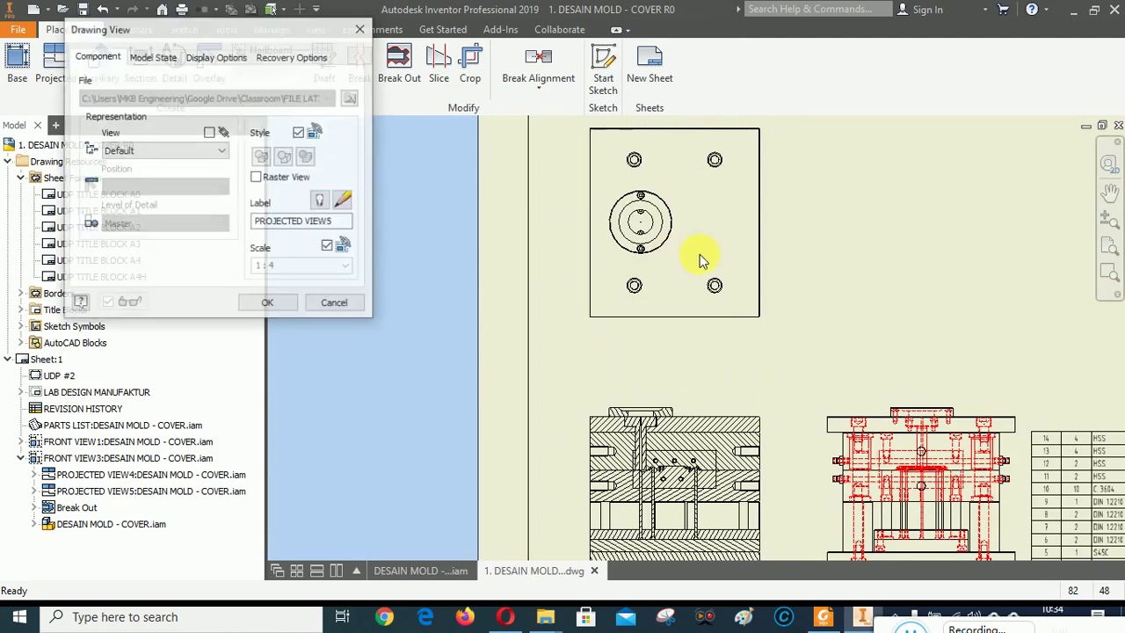
{"action": "left_click", "coordinate": [299, 133]}
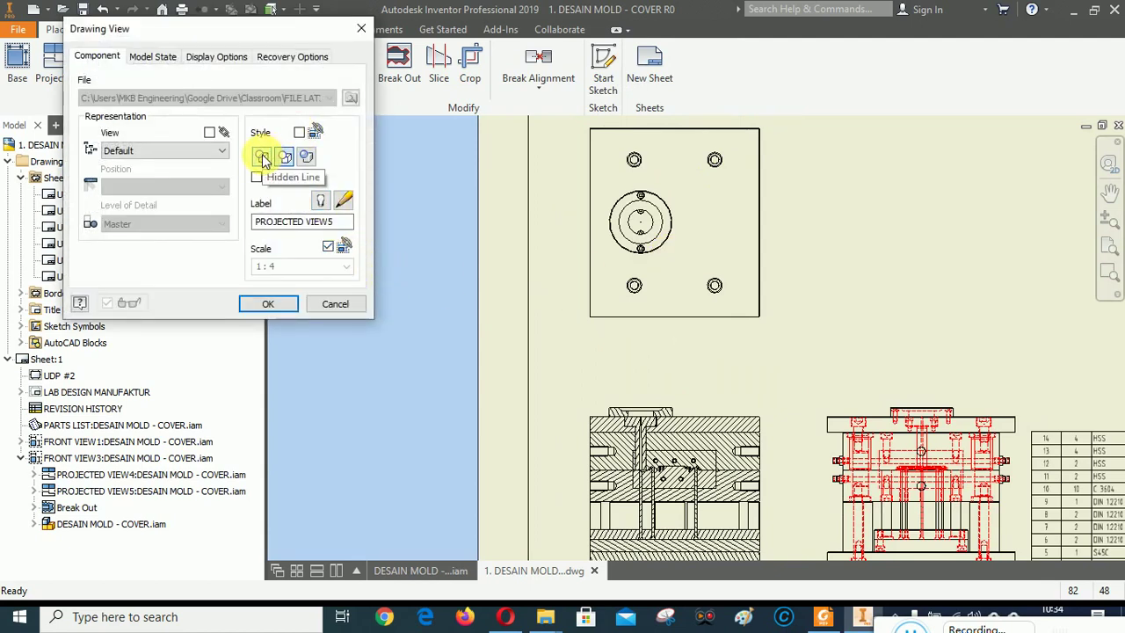
{"action": "left_click", "coordinate": [262, 157]}
{"action": "left_click", "coordinate": [268, 304]}
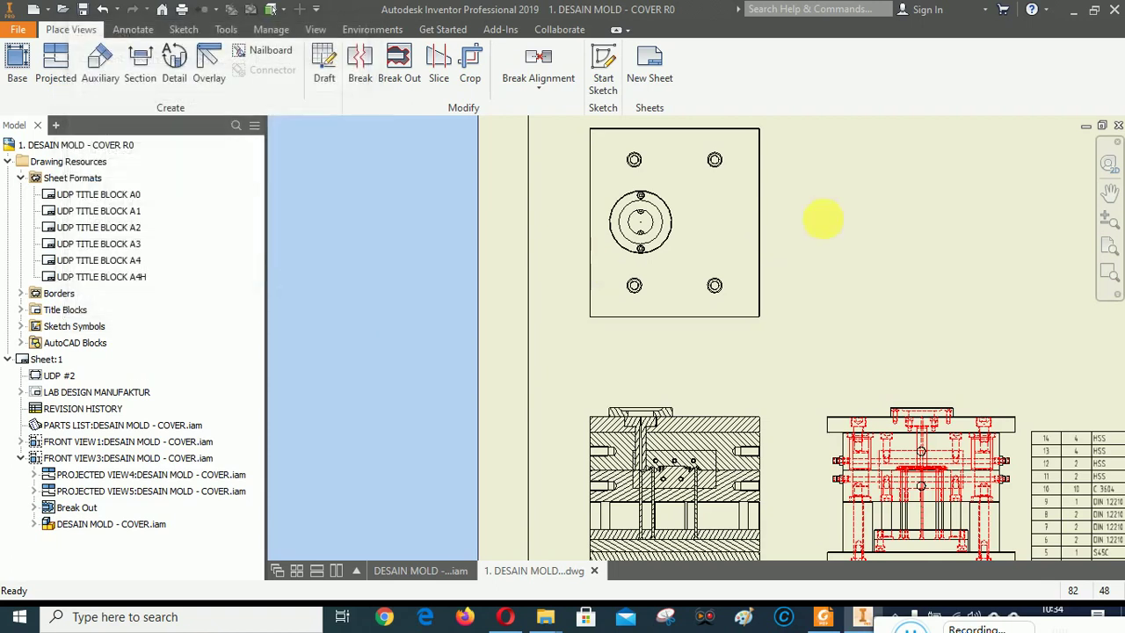
{"action": "scroll", "coordinate": [691, 234], "scroll_direction": "down", "scroll_amount": 2}
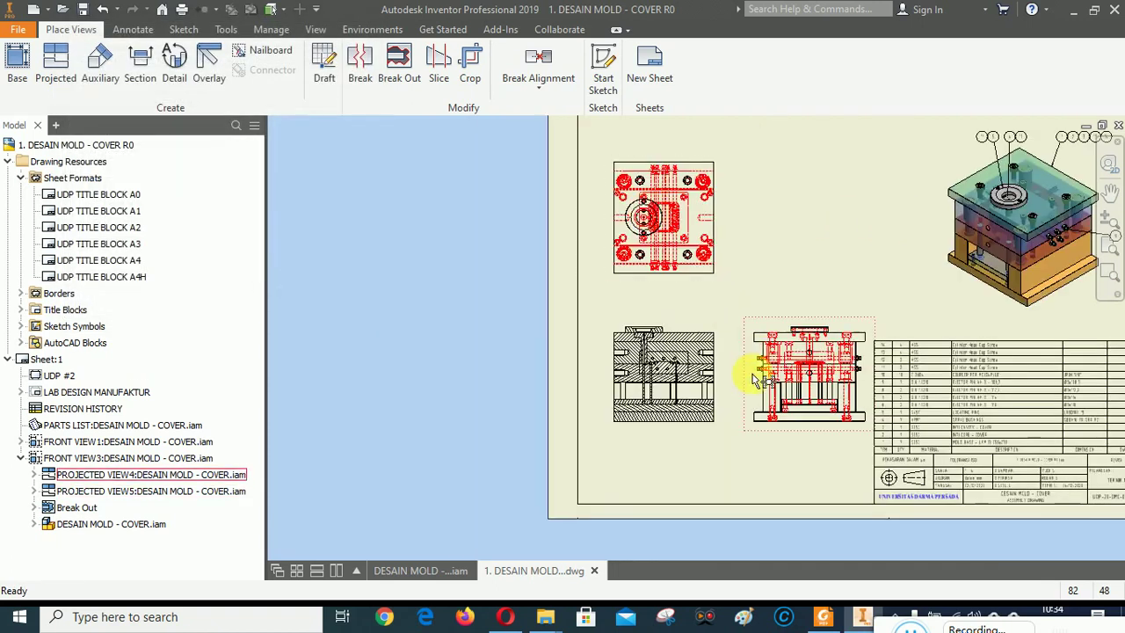
Switch to the reference PDF in Foxit Reader and examine the views, balloons and dimensions of the mold assembly drawing.
{"action": "scroll", "coordinate": [753, 371], "scroll_direction": "up", "scroll_amount": 3}
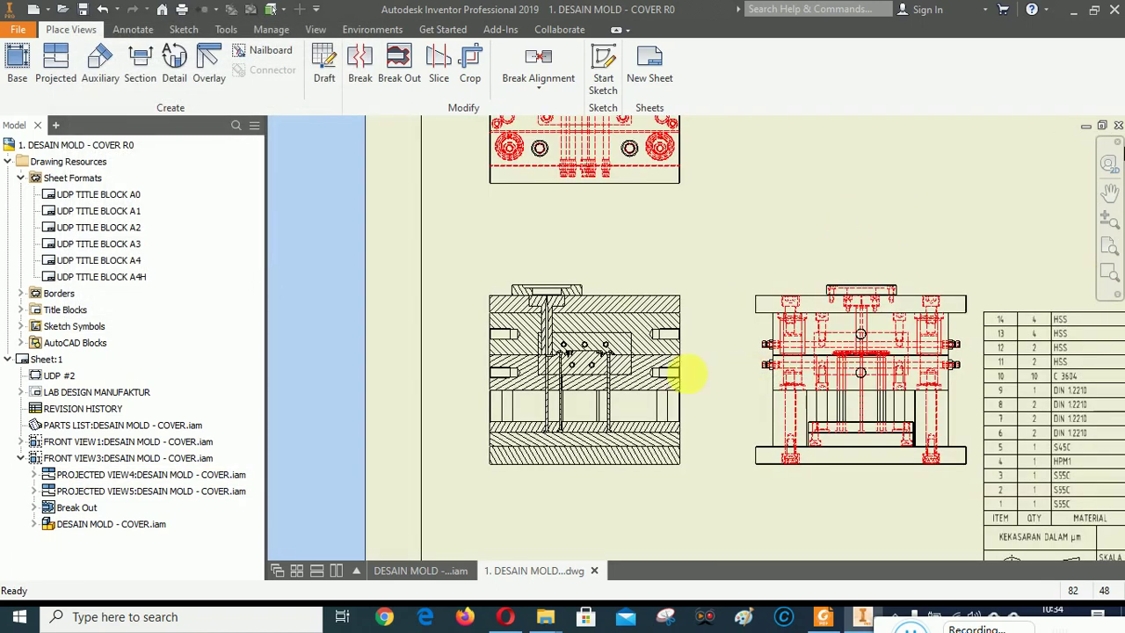
{"action": "left_click", "coordinate": [1106, 200]}
{"action": "mouse_move", "coordinate": [761, 231]}
{"action": "left_mouse_down"}
{"action": "mouse_move", "coordinate": [728, 296]}
{"action": "mouse_move", "coordinate": [613, 248]}
{"action": "mouse_move", "coordinate": [641, 257]}
{"action": "mouse_move", "coordinate": [685, 358]}
{"action": "mouse_move", "coordinate": [536, 258]}
{"action": "mouse_move", "coordinate": [527, 210]}
{"action": "mouse_move", "coordinate": [791, 286]}
{"action": "mouse_move", "coordinate": [724, 369]}
{"action": "mouse_move", "coordinate": [633, 365]}
{"action": "left_mouse_up"}
{"action": "left_click_drag", "start_coordinate": [746, 439], "coordinate": [949, 539]}
{"action": "key", "text": "Escape"}
{"action": "left_click", "coordinate": [828, 621]}
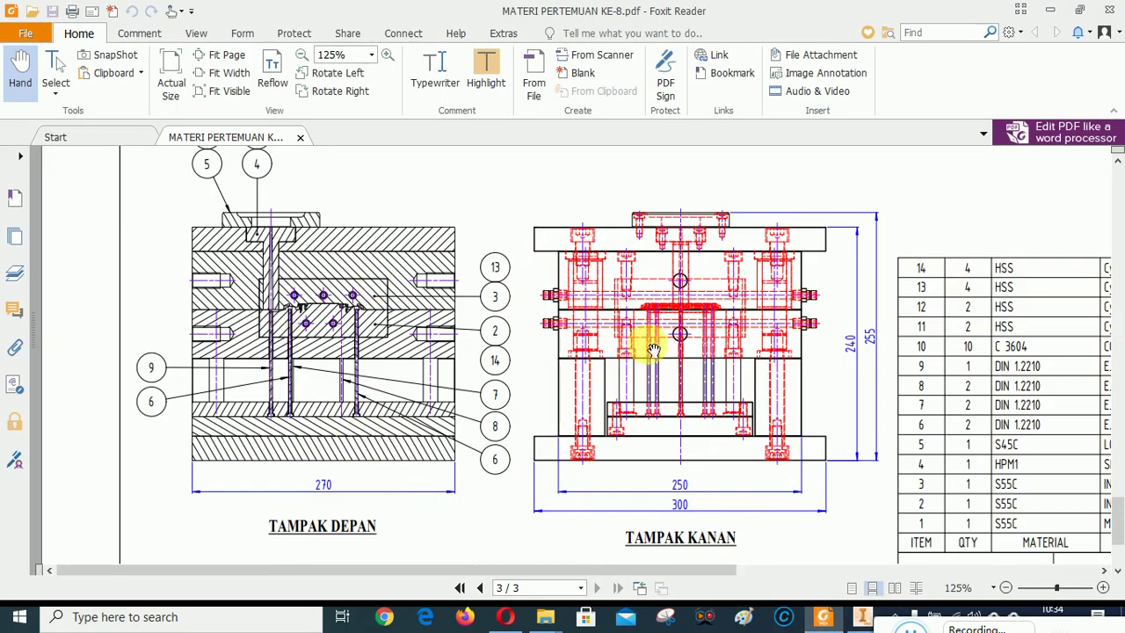
{"action": "scroll", "coordinate": [747, 326], "scroll_direction": "up", "scroll_amount": 1}
{"action": "scroll", "coordinate": [844, 263], "scroll_direction": "down", "scroll_amount": 1}
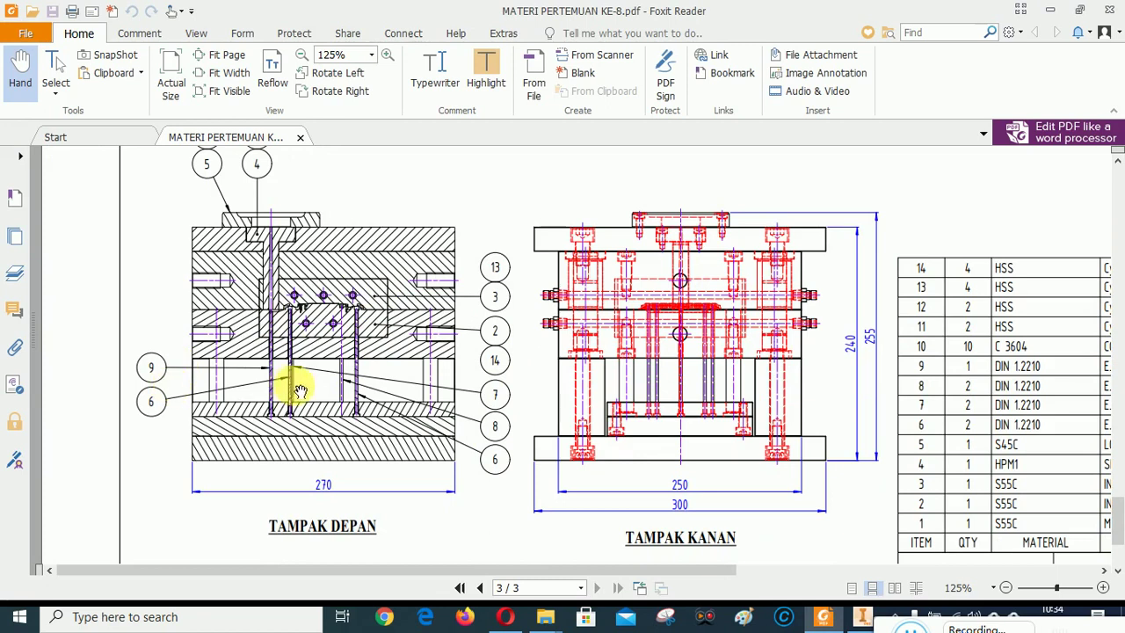
{"action": "scroll", "coordinate": [492, 439], "scroll_direction": "right", "scroll_amount": 5}
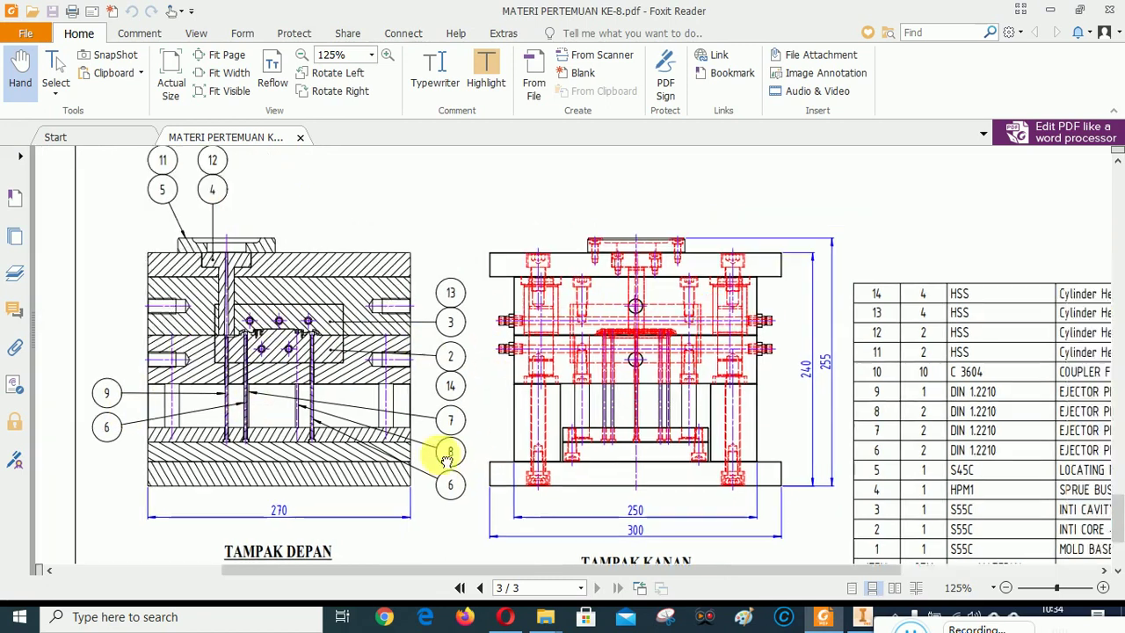
{"action": "scroll", "coordinate": [522, 501], "scroll_direction": "up", "scroll_amount": 10}
{"action": "scroll", "coordinate": [620, 363], "scroll_direction": "left", "scroll_amount": 5}
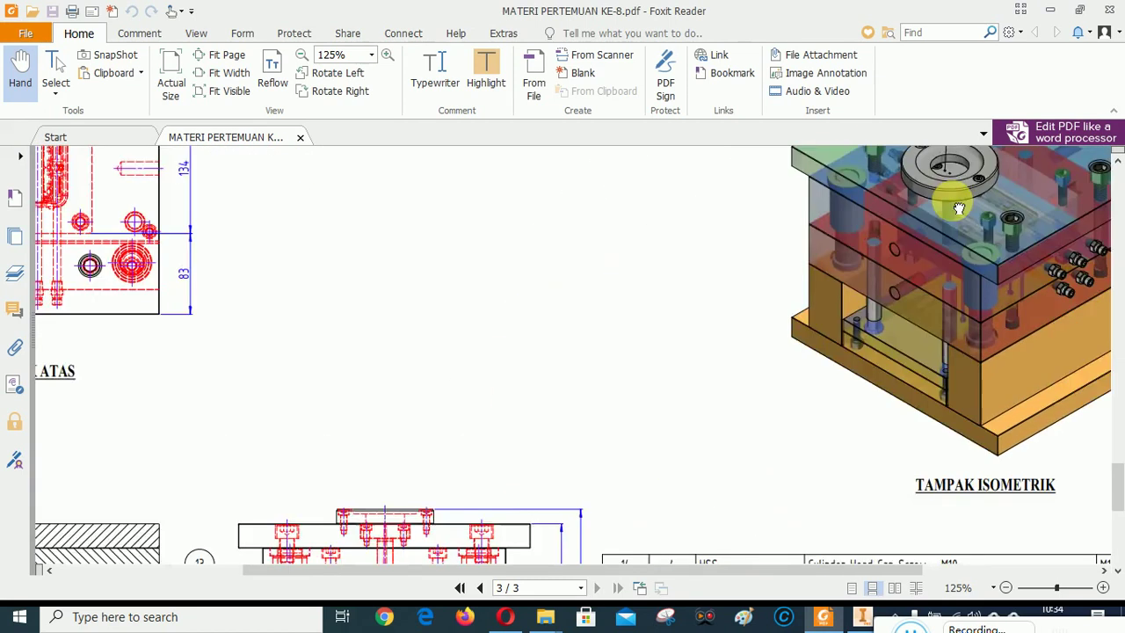
{"action": "scroll", "coordinate": [678, 402], "scroll_direction": "down", "scroll_amount": 12}
{"action": "scroll", "coordinate": [733, 525], "scroll_direction": "up", "scroll_amount": 3}
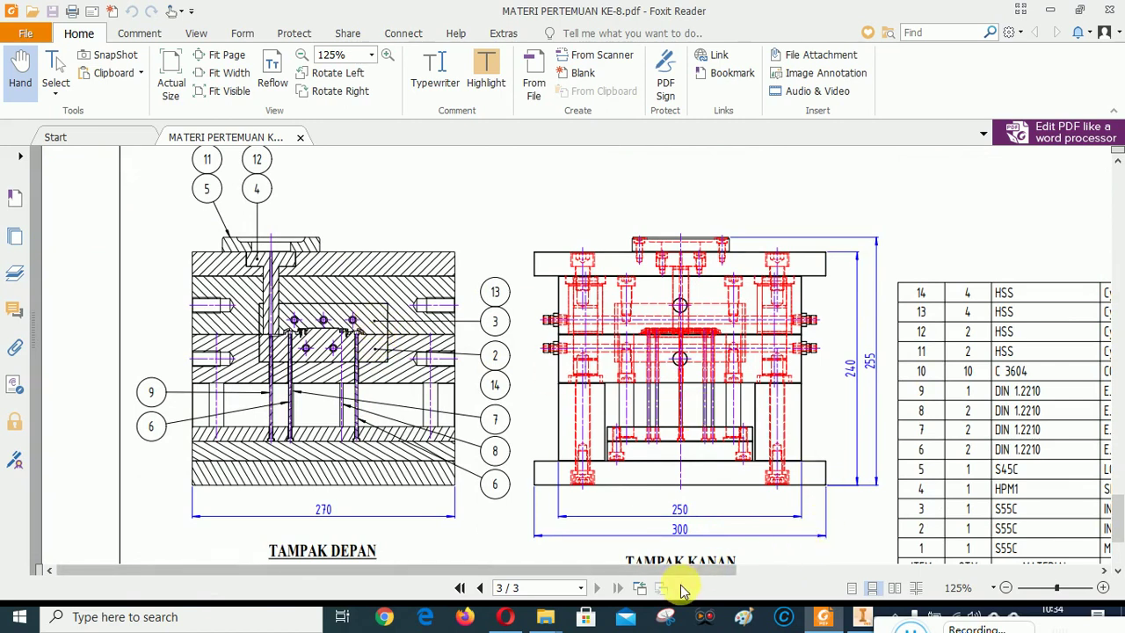
Switch to the mold drawing in Inventor and compare its sectioned front view with the balloon layout in the reference PDF.
{"action": "mouse_move", "coordinate": [824, 621]}
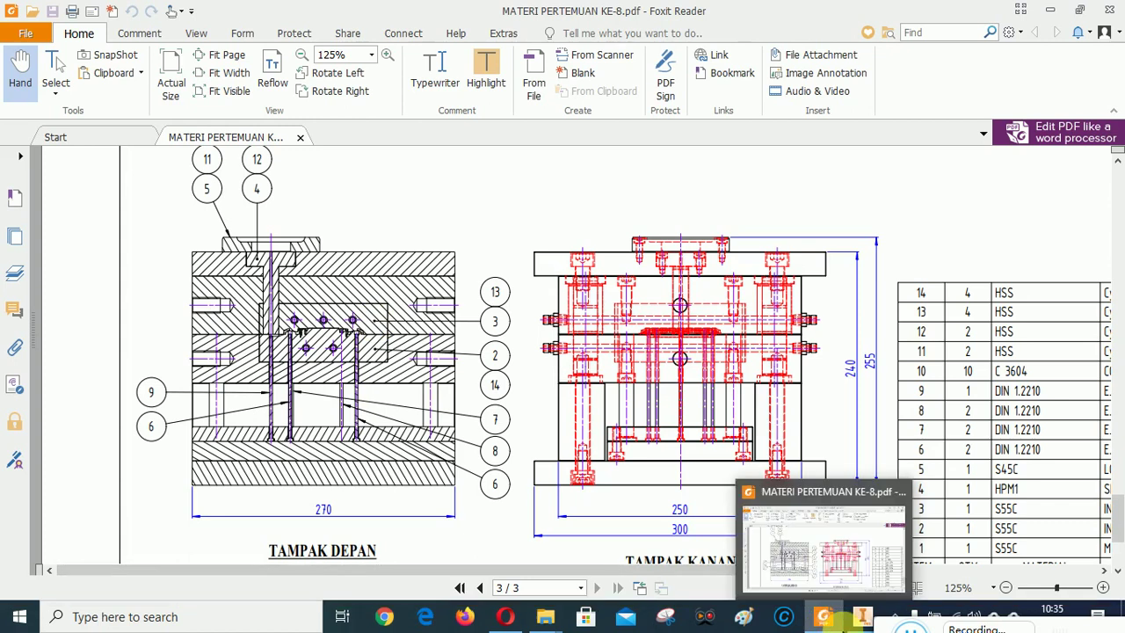
{"action": "left_click", "coordinate": [862, 618]}
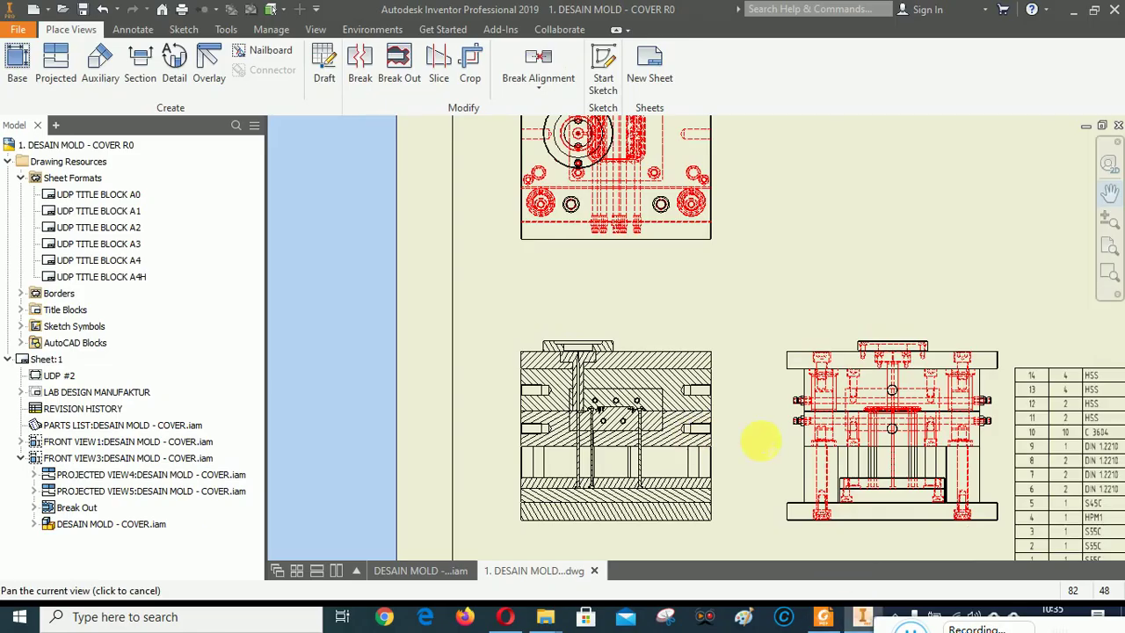
{"action": "left_click", "coordinate": [1110, 276]}
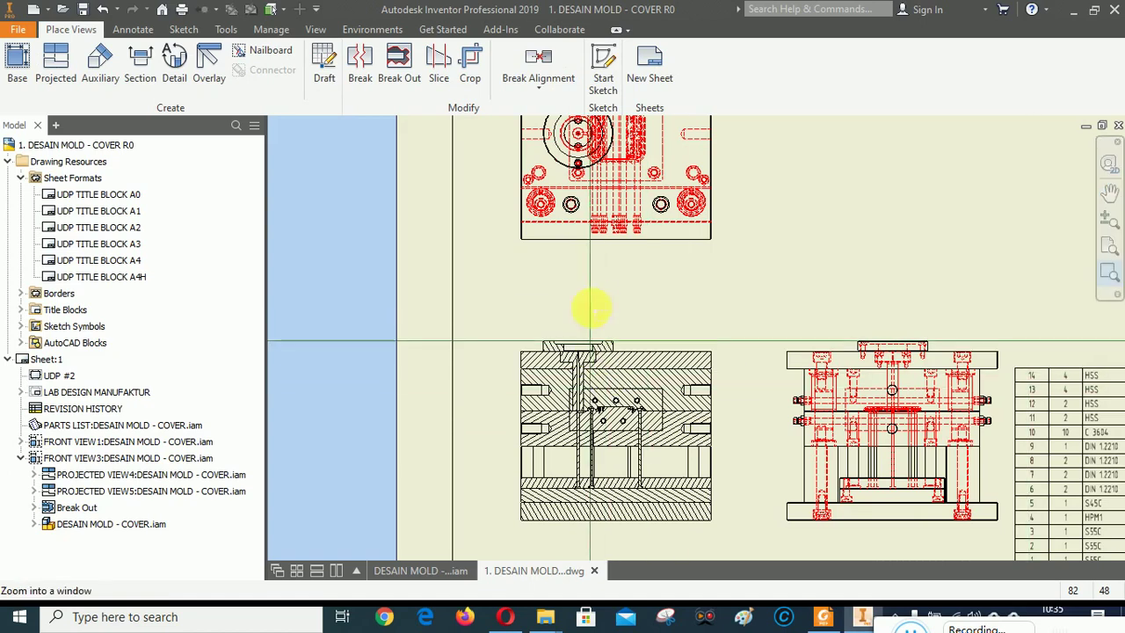
{"action": "left_click_drag", "start_coordinate": [499, 301], "coordinate": [803, 515]}
{"action": "scroll", "coordinate": [782, 444], "scroll_direction": "up", "scroll_amount": 2}
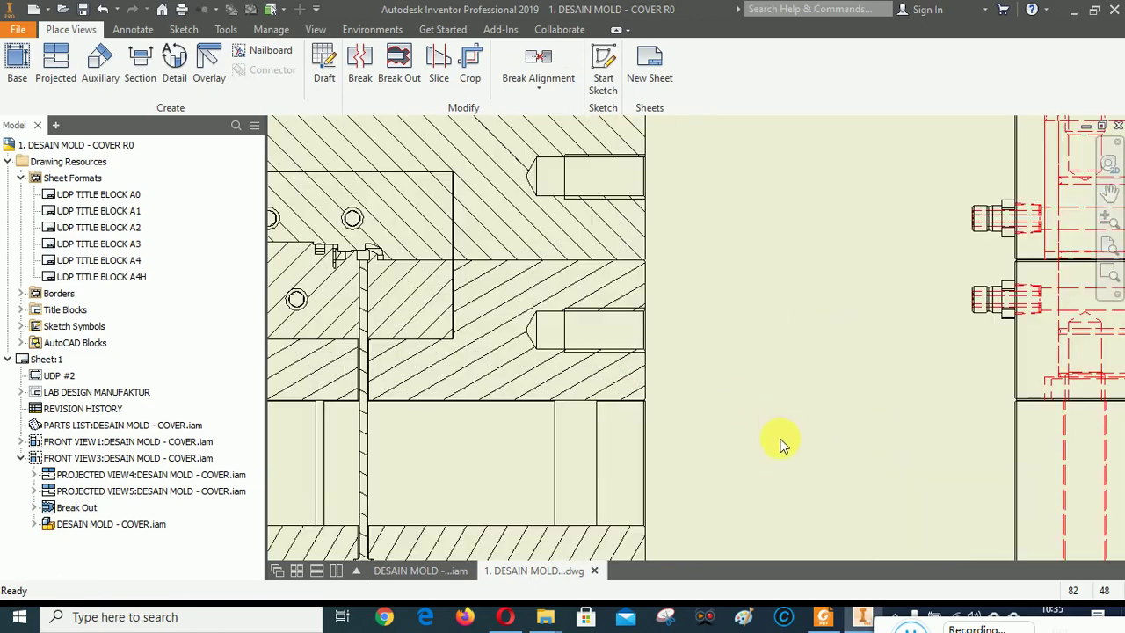
{"action": "left_click", "coordinate": [823, 617]}
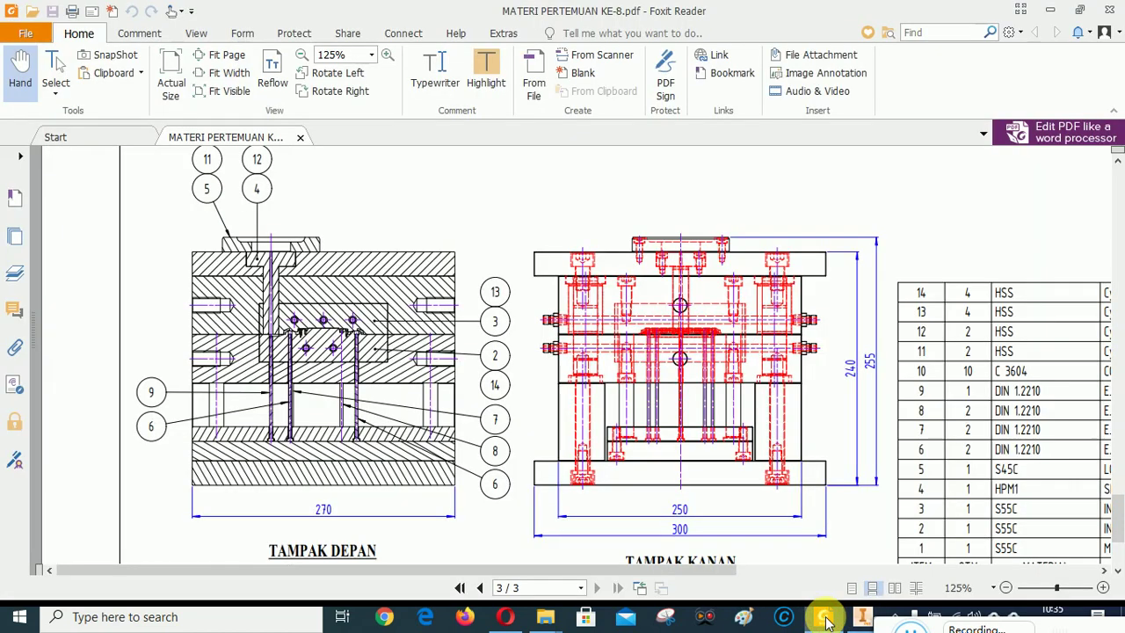
{"action": "left_click", "coordinate": [826, 621]}
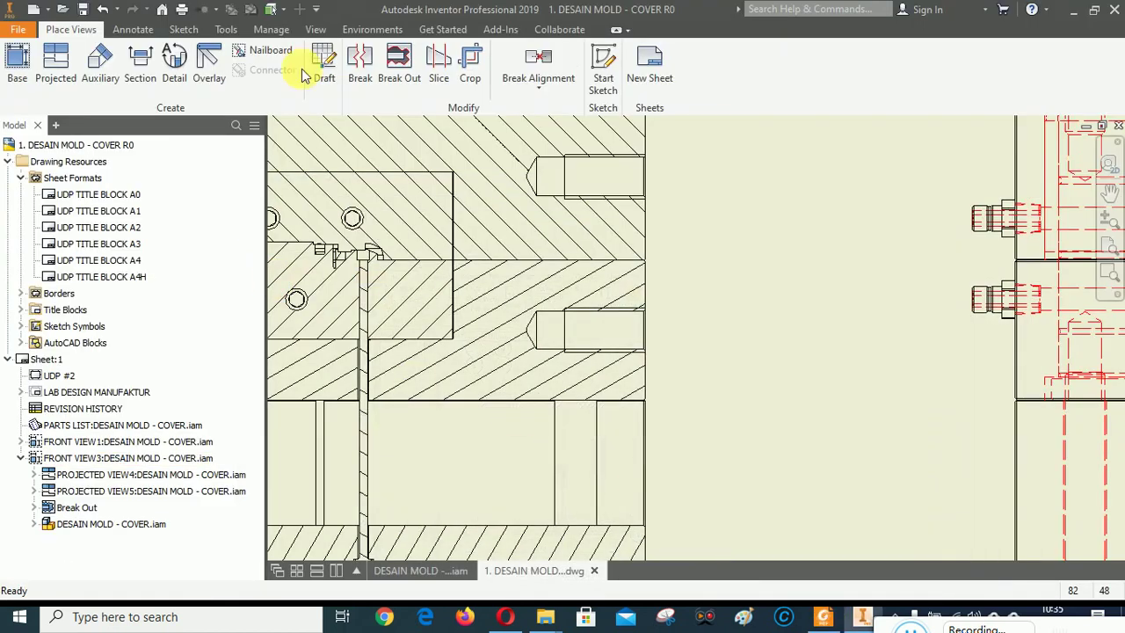
Add a balloon for the core insert (item 2) on its right edge, placed outside the right side of the front view.
{"action": "left_click", "coordinate": [132, 32]}
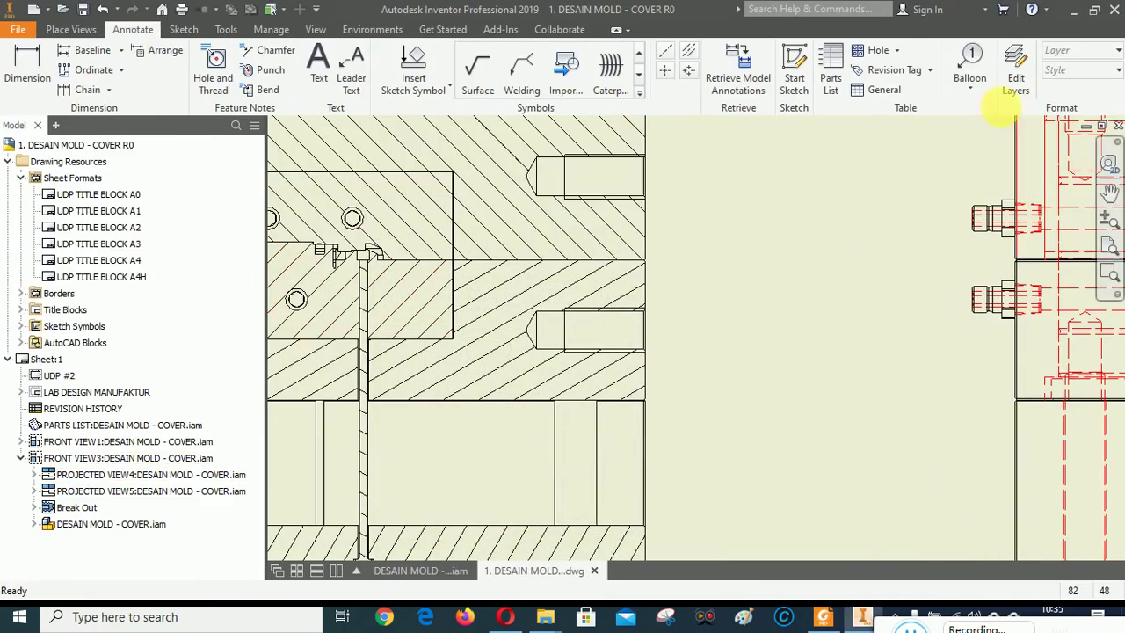
{"action": "left_click", "coordinate": [969, 63]}
{"action": "scroll", "coordinate": [441, 321], "scroll_direction": "down", "scroll_amount": 3}
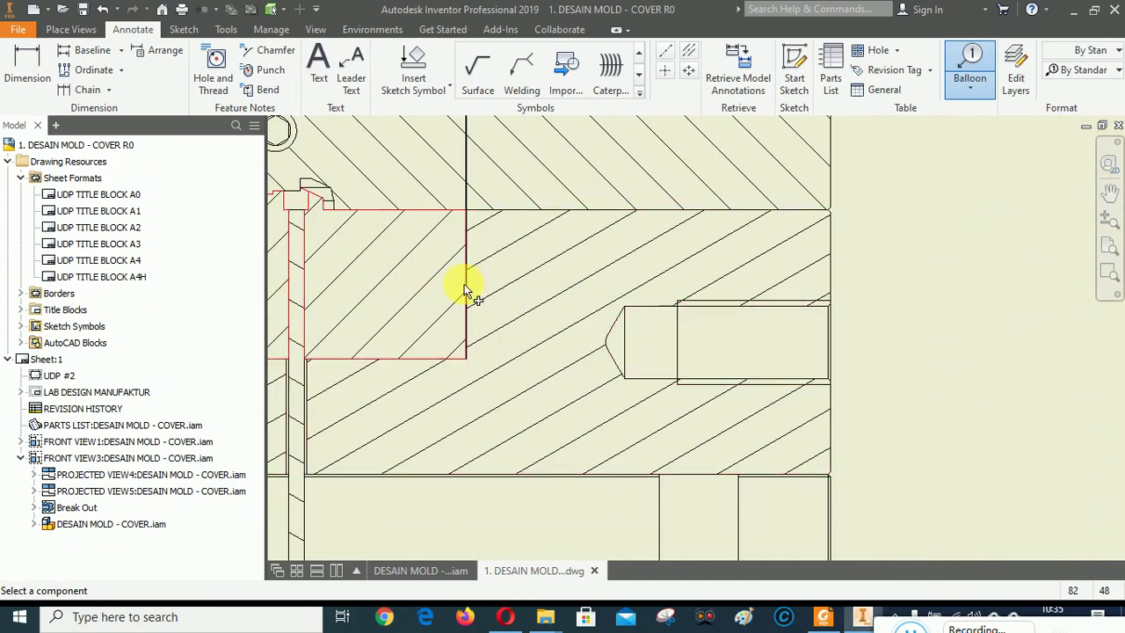
{"action": "scroll", "coordinate": [934, 232], "scroll_direction": "up", "scroll_amount": 2}
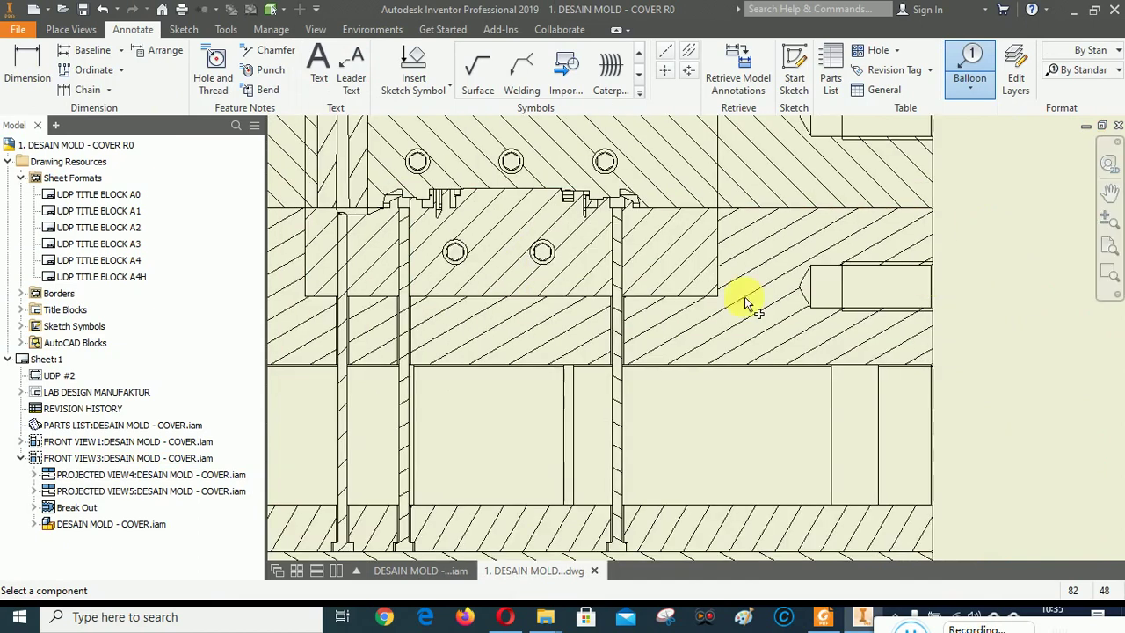
{"action": "left_click", "coordinate": [717, 253]}
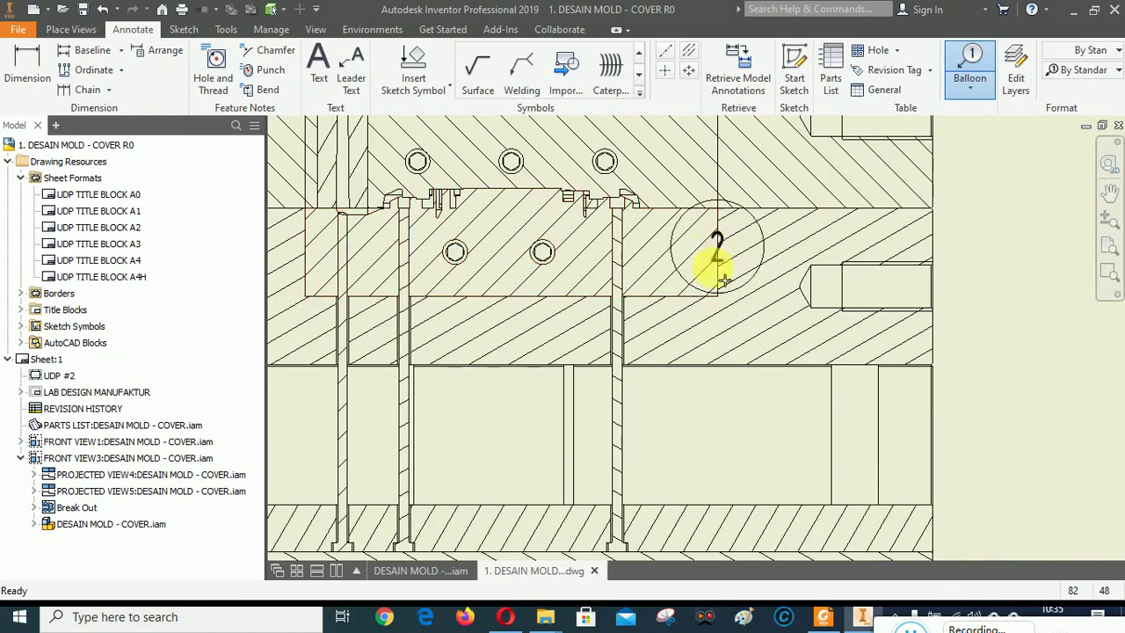
{"action": "scroll", "coordinate": [716, 298], "scroll_direction": "up", "scroll_amount": 2}
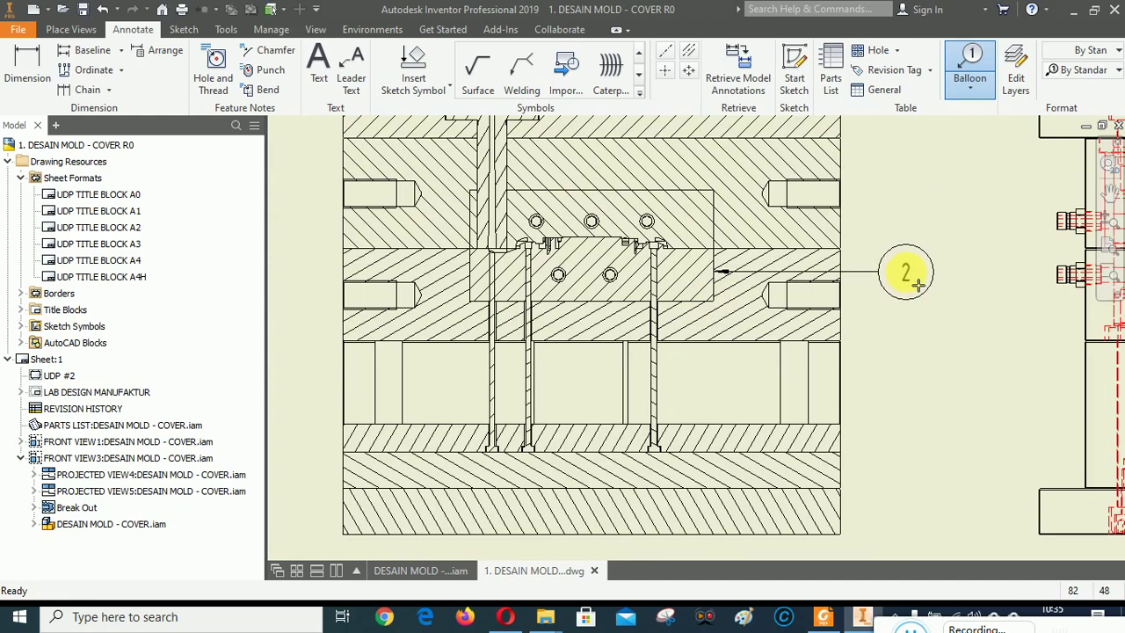
{"action": "left_click", "coordinate": [916, 284]}
{"action": "right_click", "coordinate": [956, 276]}
{"action": "left_click", "coordinate": [972, 273]}
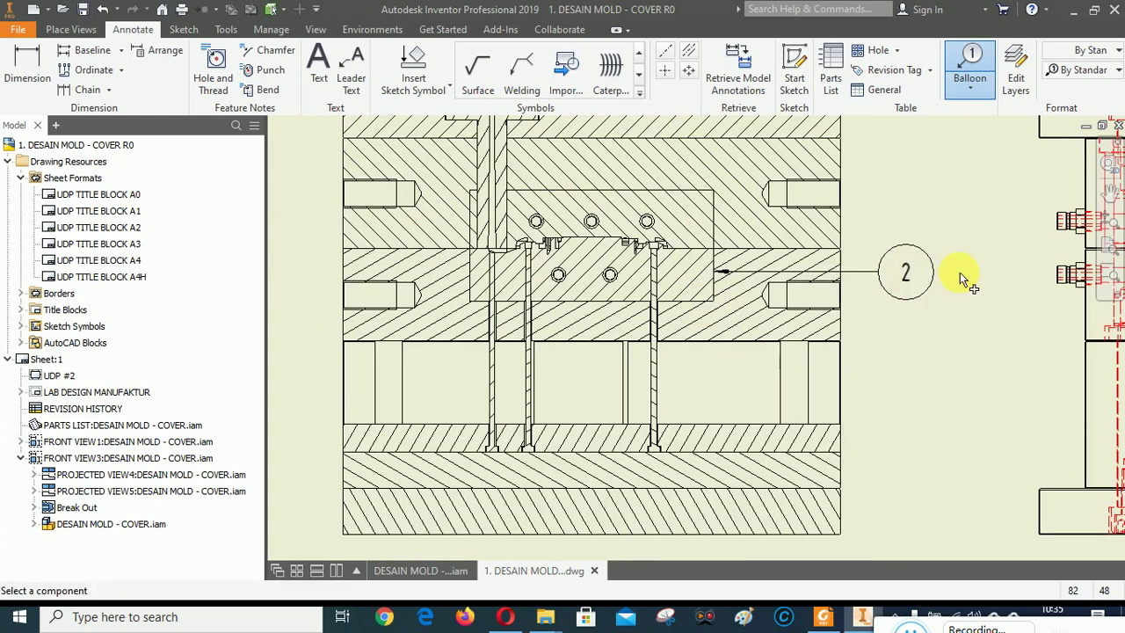
{"action": "right_click", "coordinate": [979, 243]}
{"action": "left_click", "coordinate": [920, 241]}
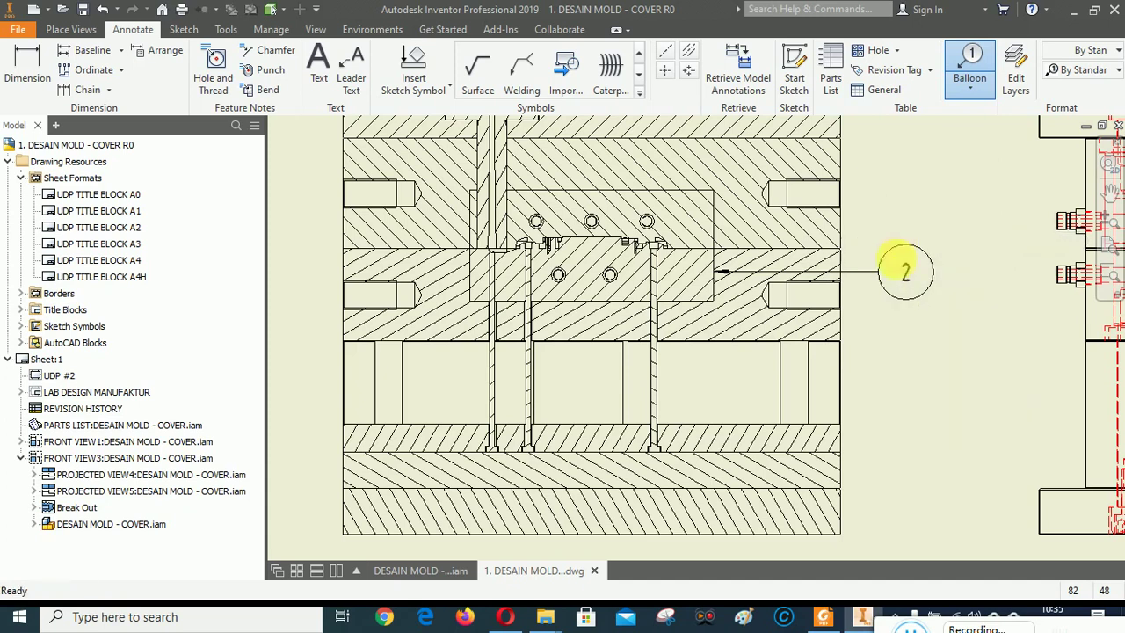
Check the stacked balloons in the reference PDF and attach the item 14 cylinder head cap screw from the list below balloon 2.
{"action": "left_click", "coordinate": [835, 621]}
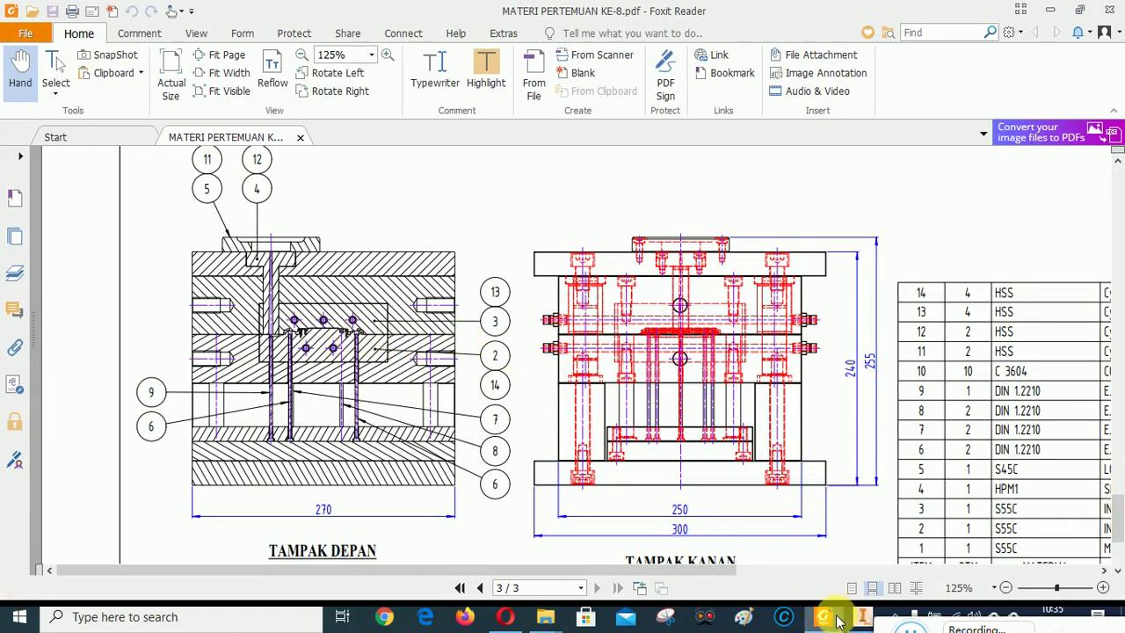
{"action": "mouse_move", "coordinate": [835, 620]}
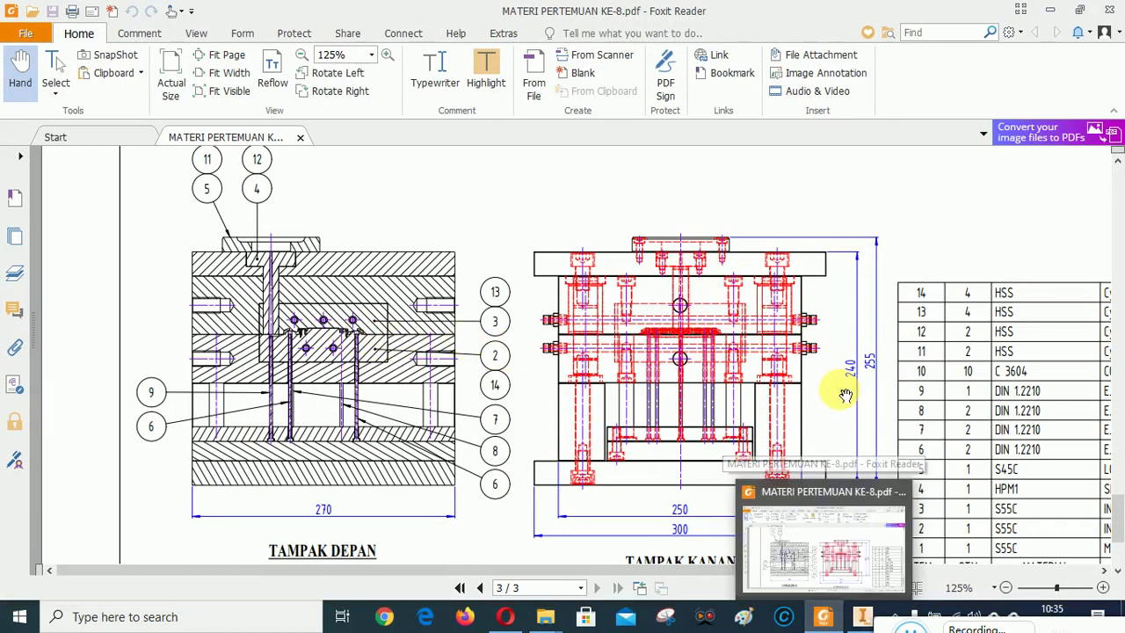
{"action": "mouse_move", "coordinate": [829, 389]}
{"action": "left_mouse_down"}
{"action": "mouse_move", "coordinate": [660, 319]}
{"action": "mouse_move", "coordinate": [543, 291]}
{"action": "mouse_move", "coordinate": [691, 351]}
{"action": "mouse_move", "coordinate": [746, 407]}
{"action": "mouse_move", "coordinate": [201, 328]}
{"action": "mouse_move", "coordinate": [721, 357]}
{"action": "mouse_move", "coordinate": [781, 518]}
{"action": "left_mouse_up"}
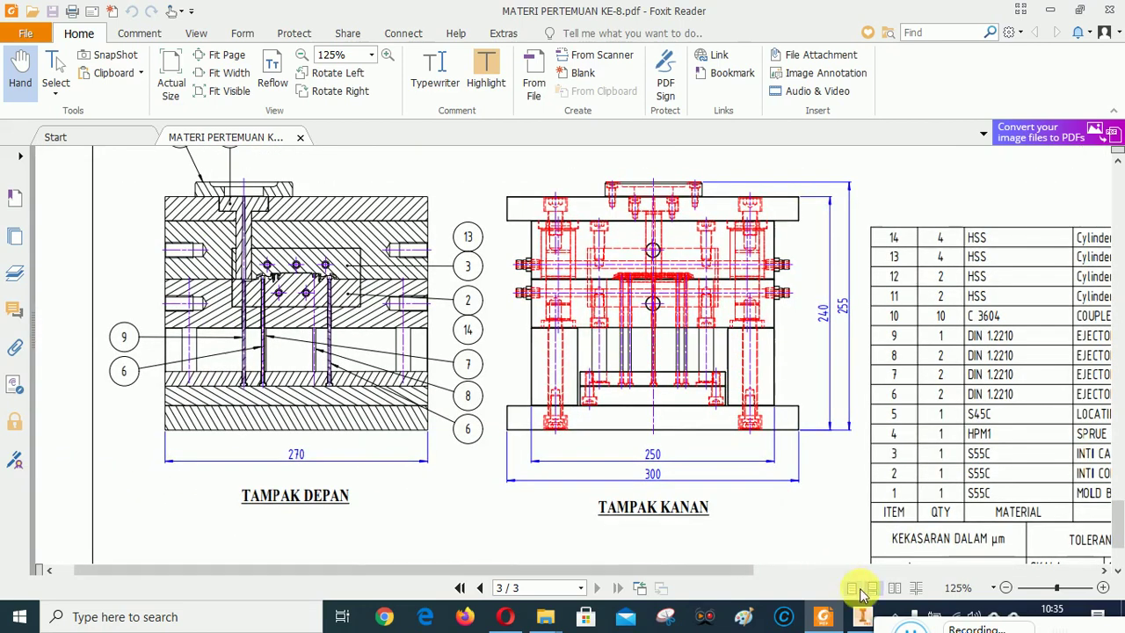
{"action": "left_click", "coordinate": [863, 615]}
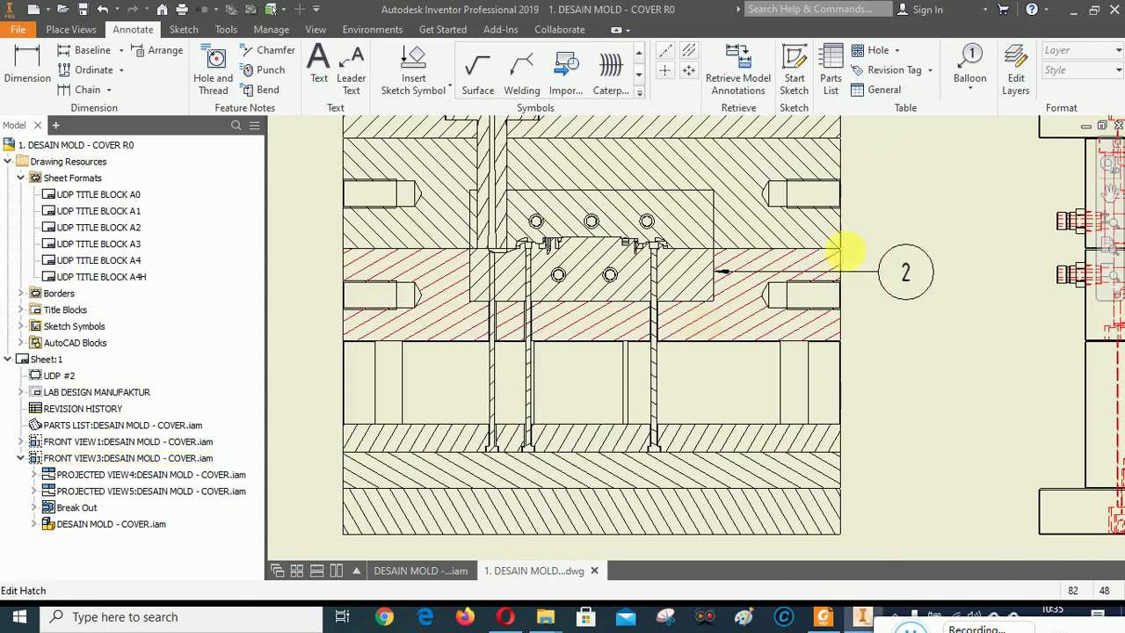
{"action": "right_click", "coordinate": [908, 277]}
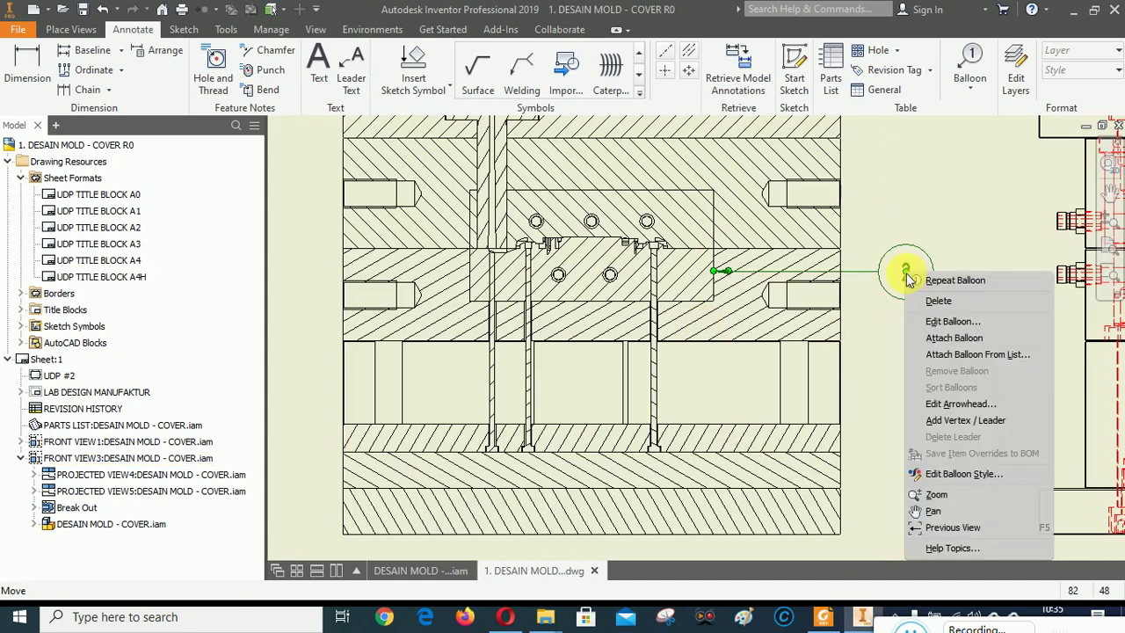
{"action": "left_click", "coordinate": [949, 356]}
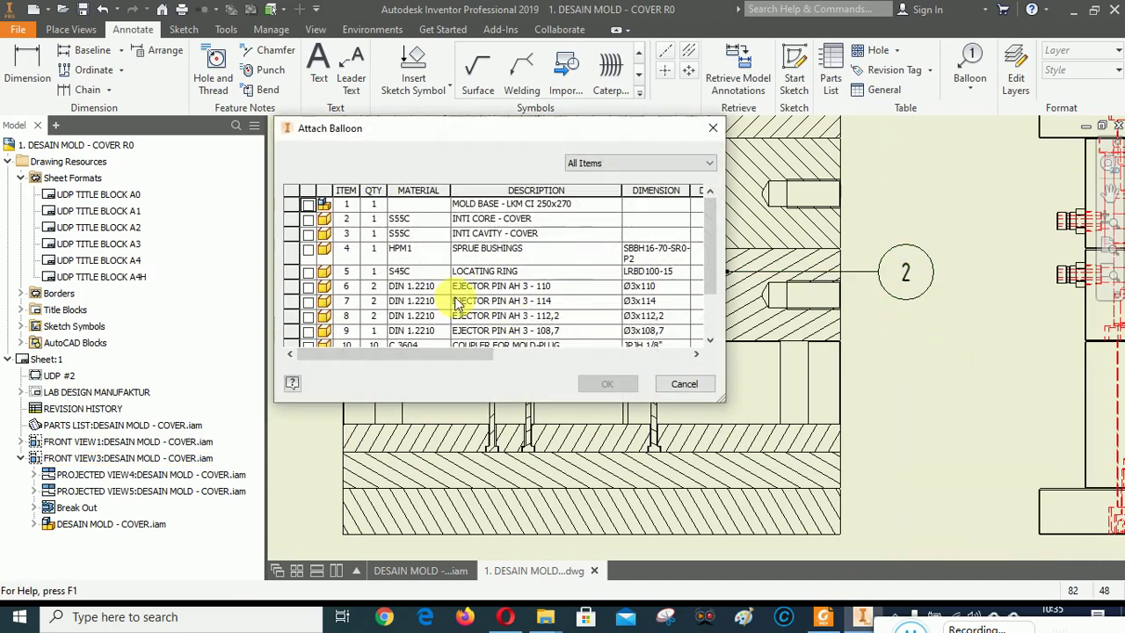
{"action": "scroll", "coordinate": [464, 316], "scroll_direction": "down", "scroll_amount": 2}
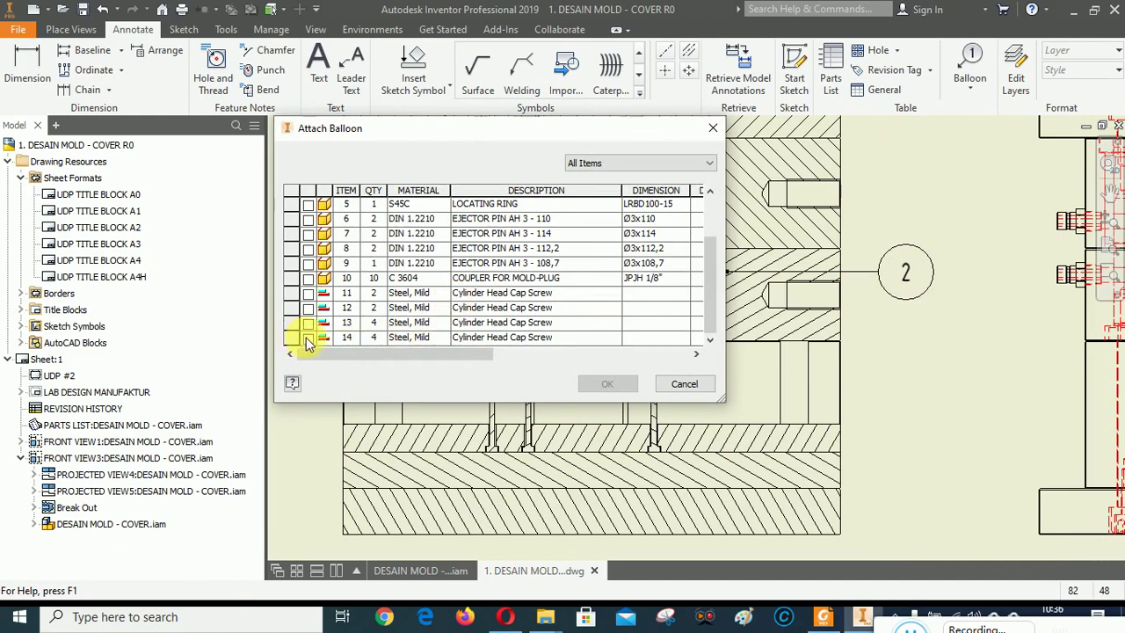
{"action": "left_click", "coordinate": [307, 339]}
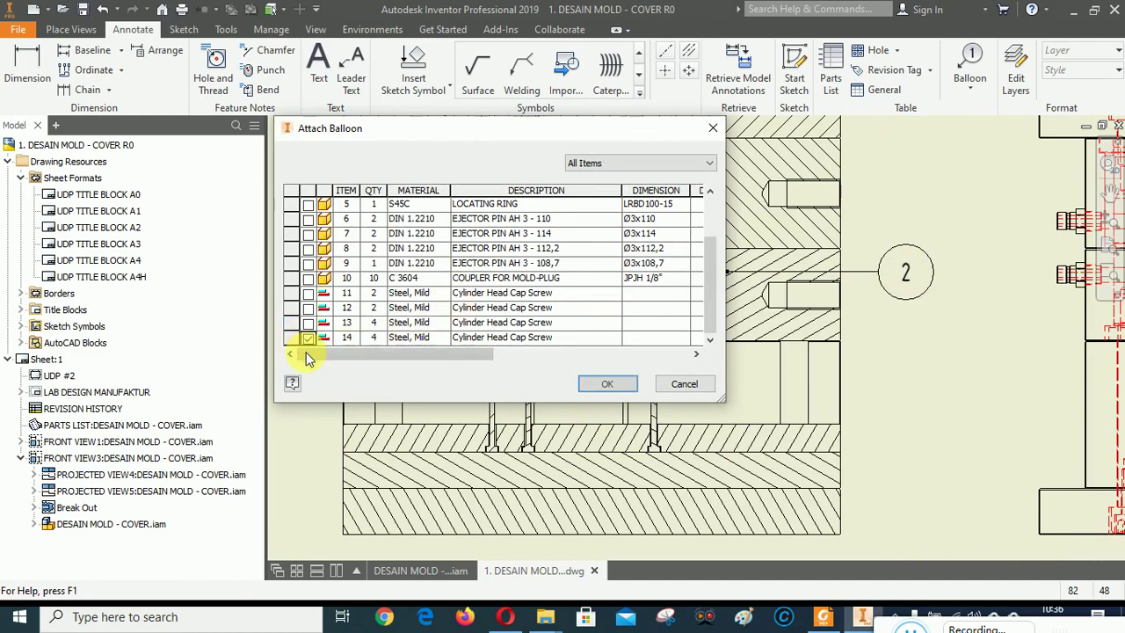
{"action": "left_click", "coordinate": [615, 383]}
{"action": "scroll", "coordinate": [847, 422], "scroll_direction": "down", "scroll_amount": 2}
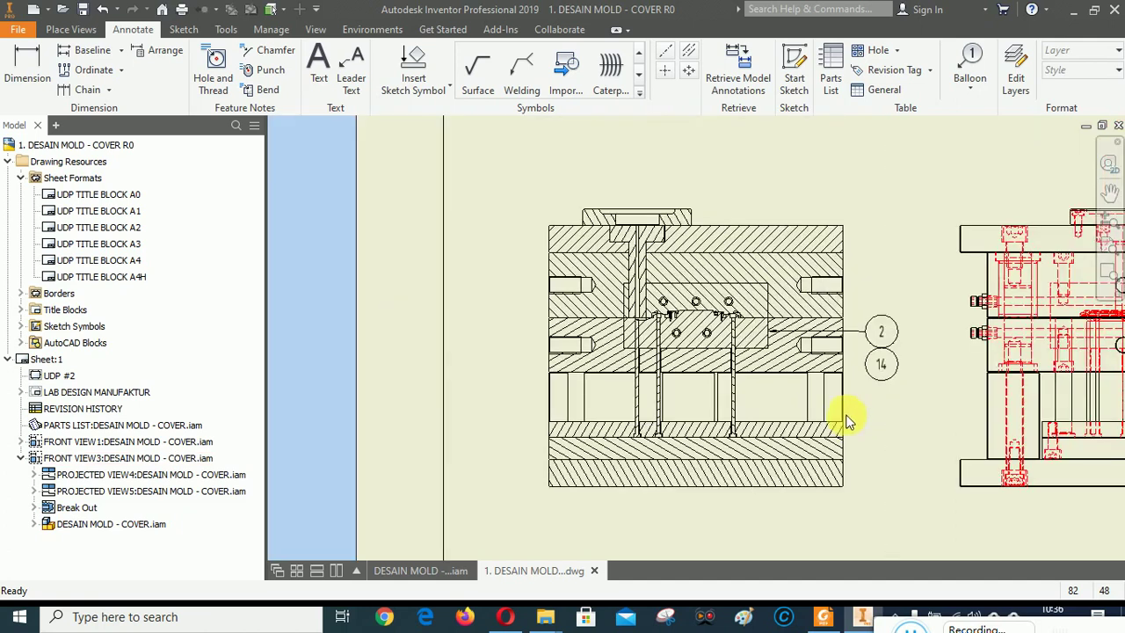
Add a balloon for the cavity insert (item 3) on its right edge, placed directly above balloon 2.
{"action": "scroll", "coordinate": [906, 293], "scroll_direction": "up", "scroll_amount": 2}
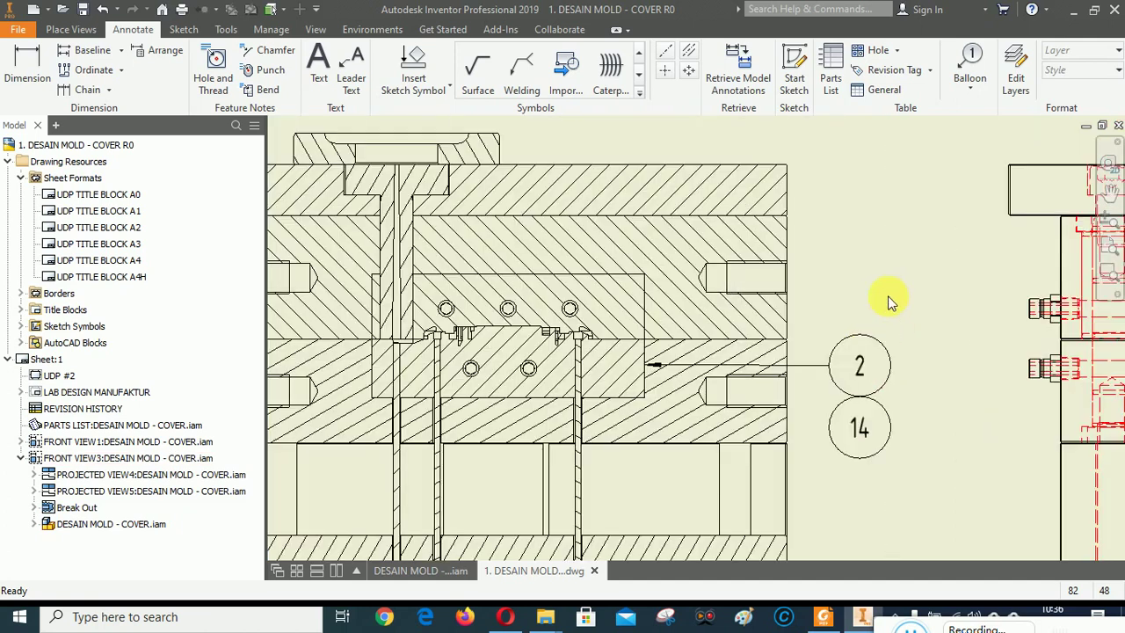
{"action": "left_click", "coordinate": [970, 66]}
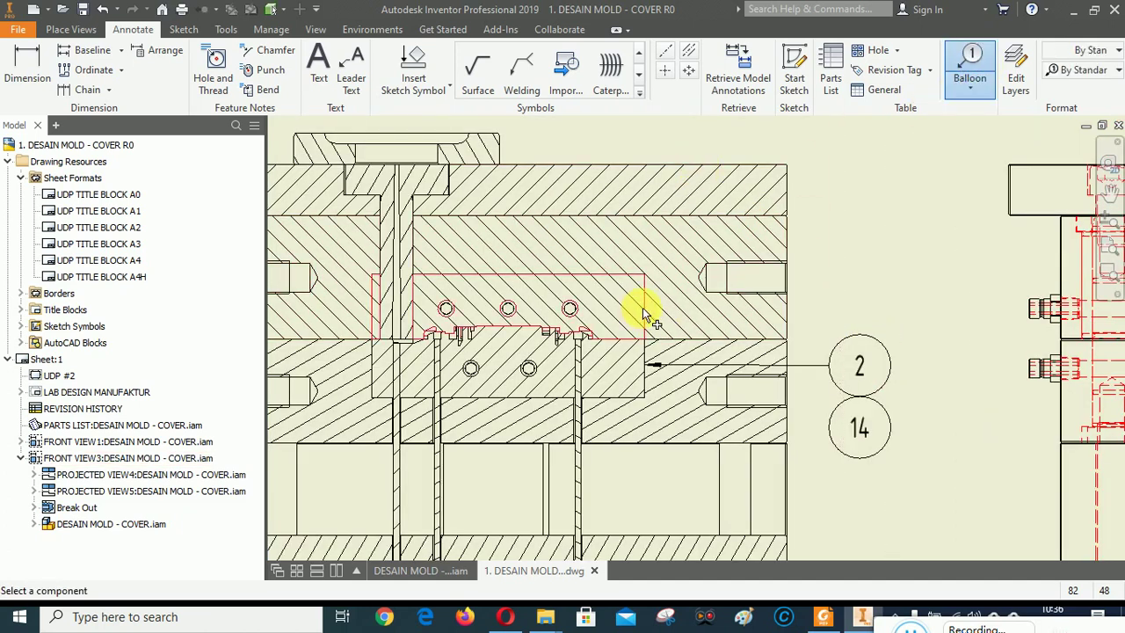
{"action": "mouse_move", "coordinate": [670, 341]}
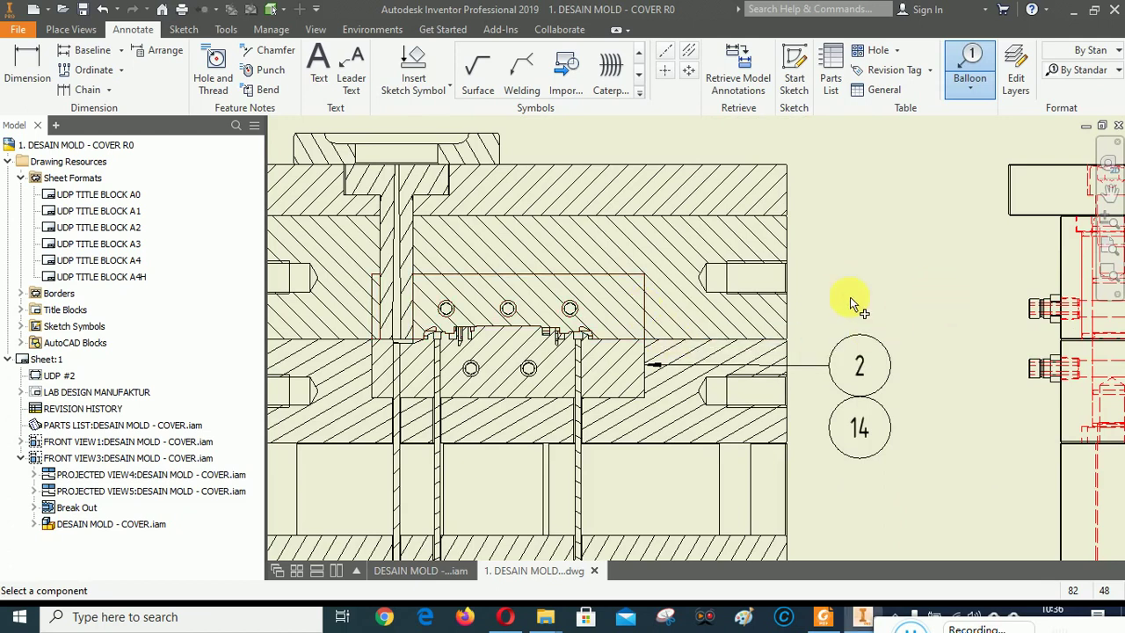
{"action": "left_click", "coordinate": [650, 315]}
{"action": "scroll", "coordinate": [861, 329], "scroll_direction": "up", "scroll_amount": 3}
{"action": "scroll", "coordinate": [853, 363], "scroll_direction": "down", "scroll_amount": 2}
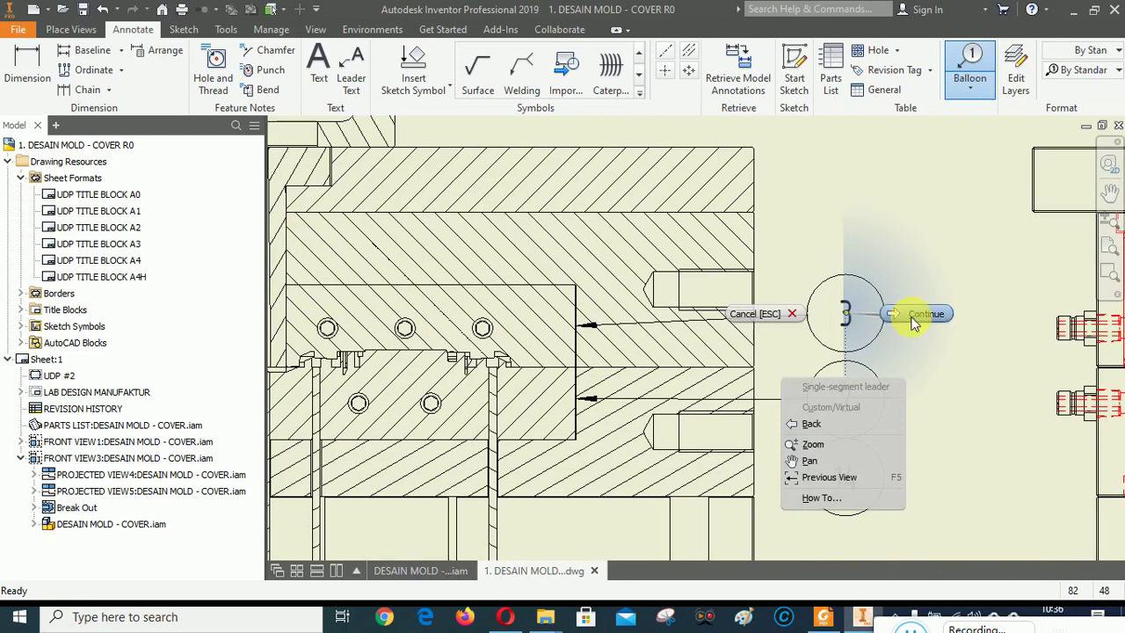
{"action": "left_click", "coordinate": [906, 317]}
{"action": "right_click", "coordinate": [917, 246]}
{"action": "left_click", "coordinate": [849, 247]}
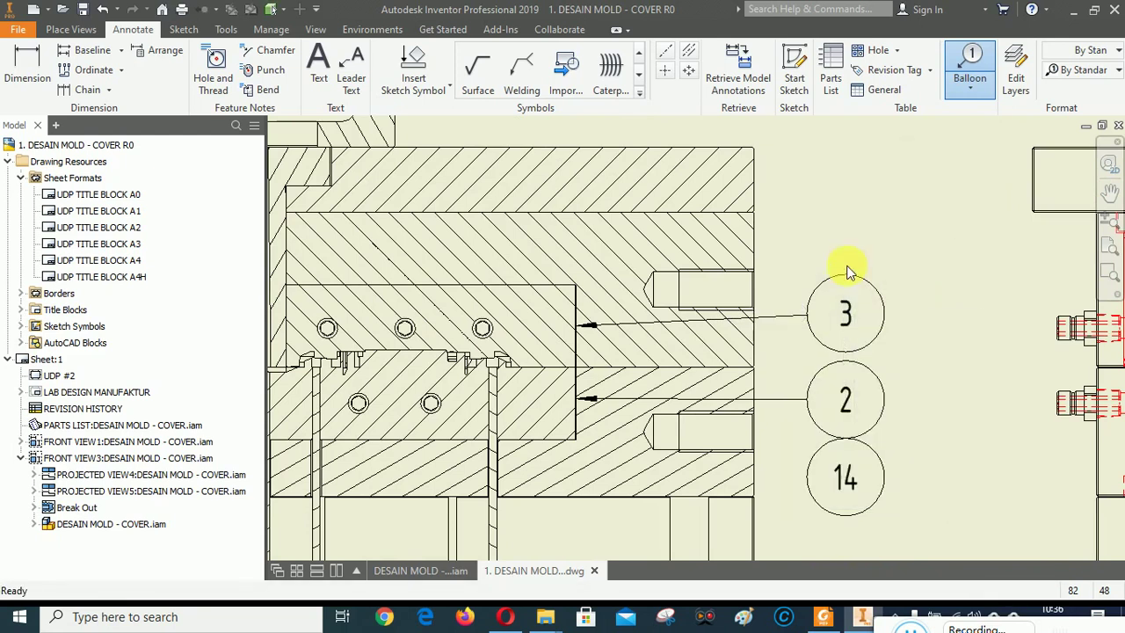
Attach the item 13 cylinder head cap screw from the list to balloon 3, placing it above.
{"action": "right_click", "coordinate": [849, 317]}
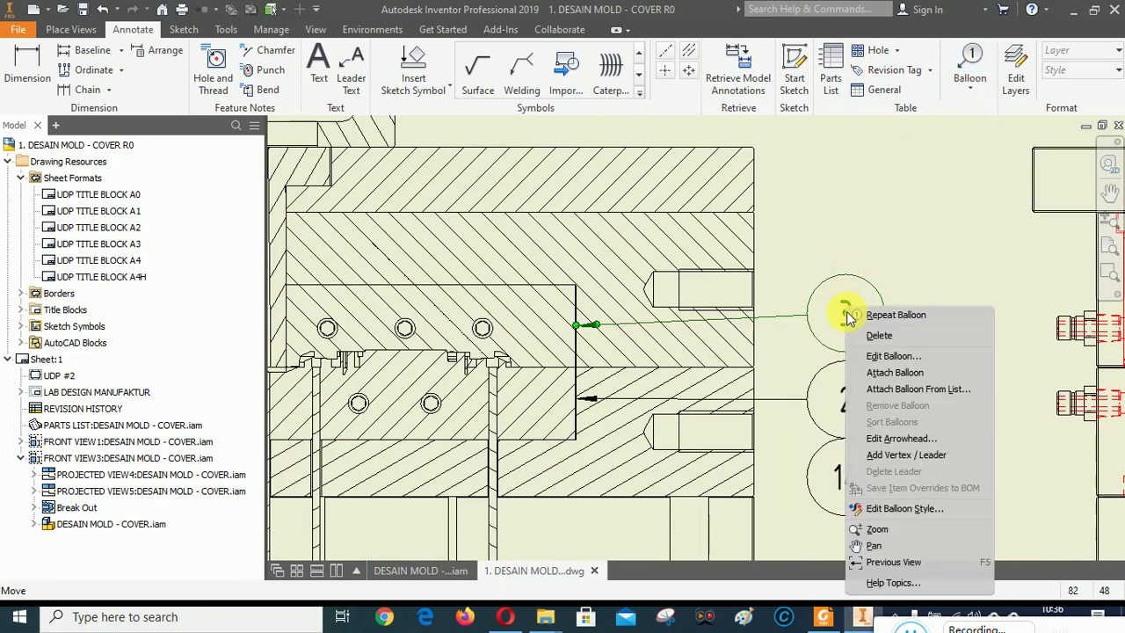
{"action": "left_click", "coordinate": [892, 390]}
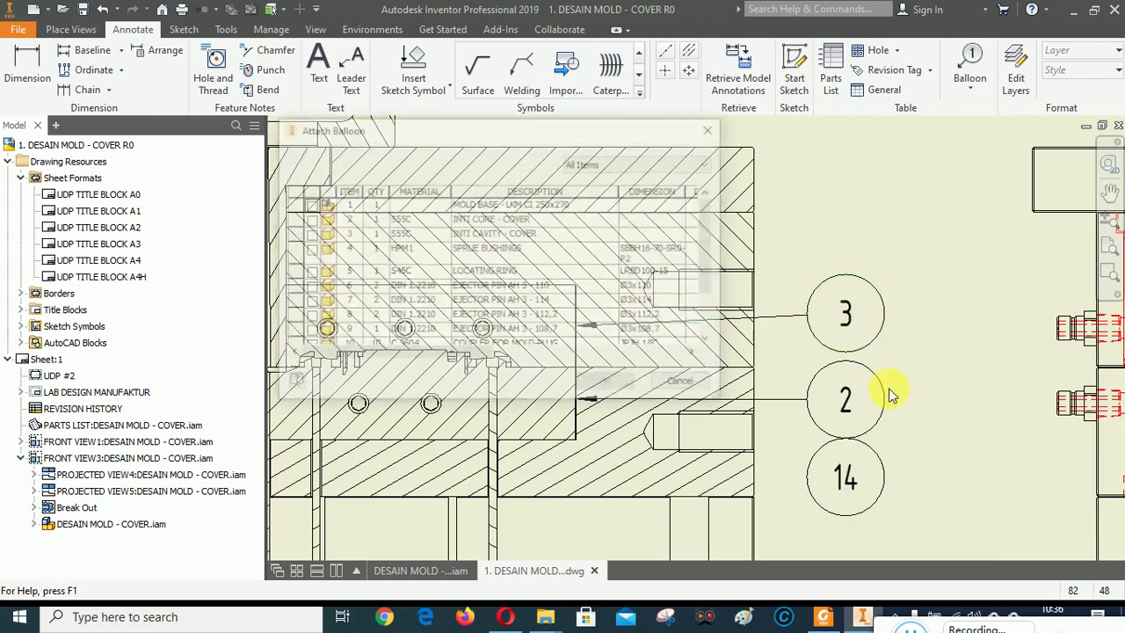
{"action": "scroll", "coordinate": [435, 273], "scroll_direction": "down", "scroll_amount": 2}
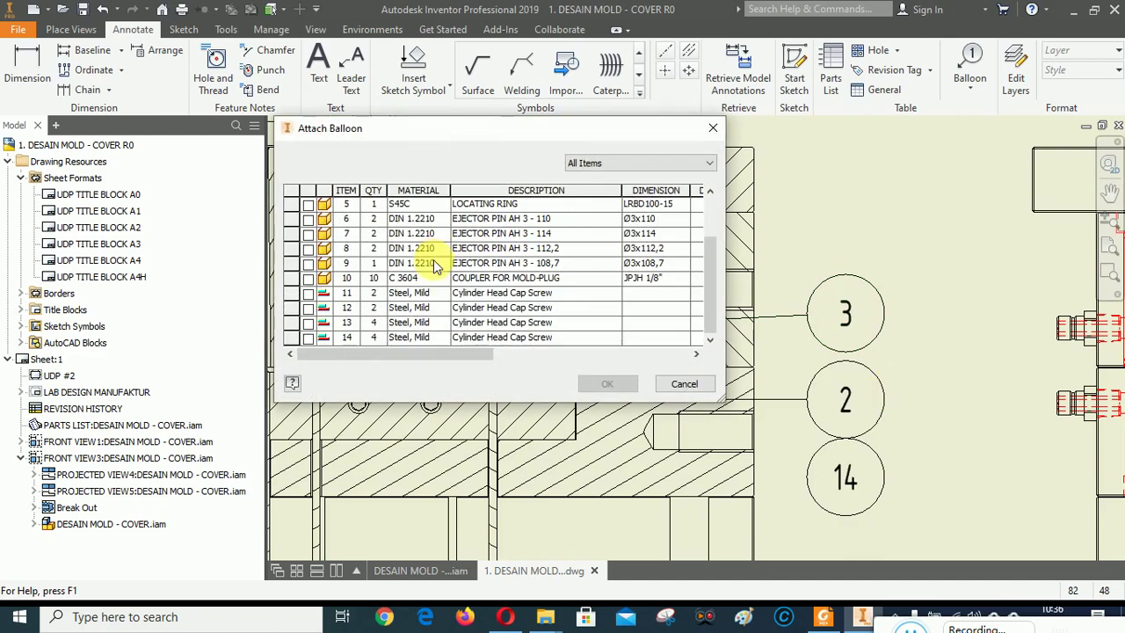
{"action": "left_click", "coordinate": [308, 322]}
{"action": "left_click", "coordinate": [624, 390]}
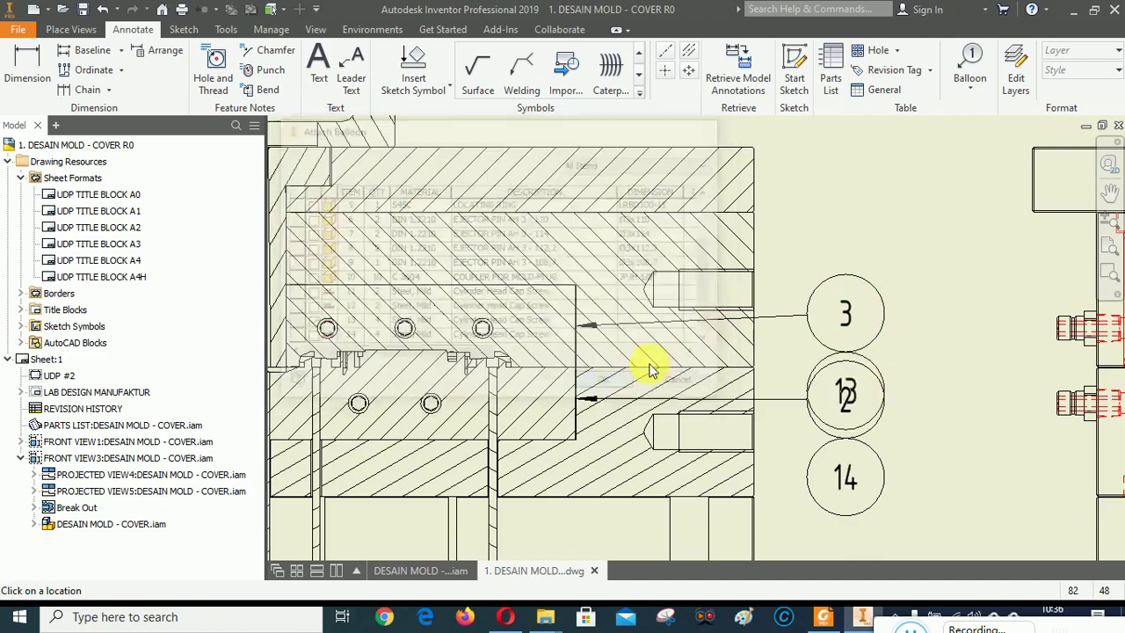
{"action": "scroll", "coordinate": [934, 188], "scroll_direction": "up", "scroll_amount": 5}
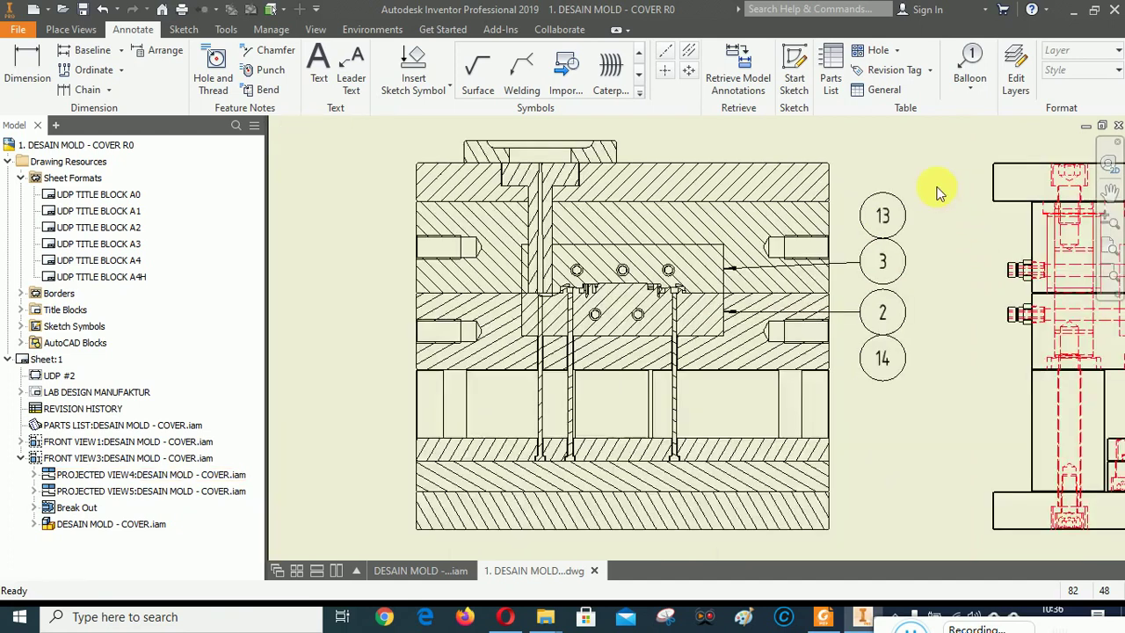
Switch to the reference PDF in Foxit Reader and examine the ejector pin balloons in the front view.
{"action": "left_click", "coordinate": [824, 618]}
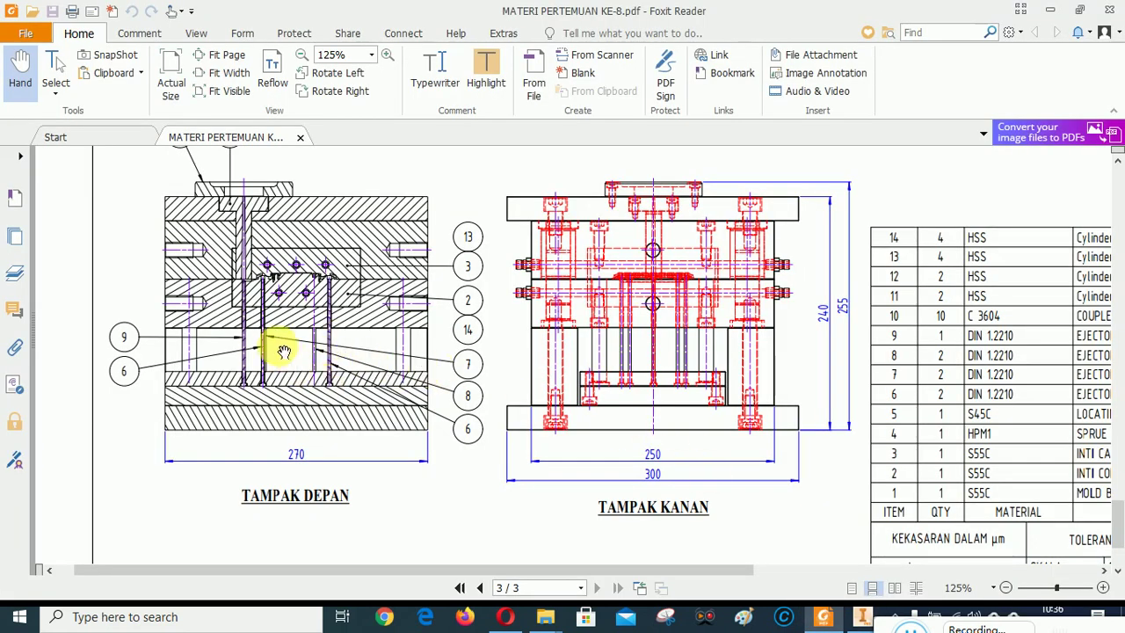
{"action": "scroll", "coordinate": [274, 352], "scroll_direction": "down", "scroll_amount": 3}
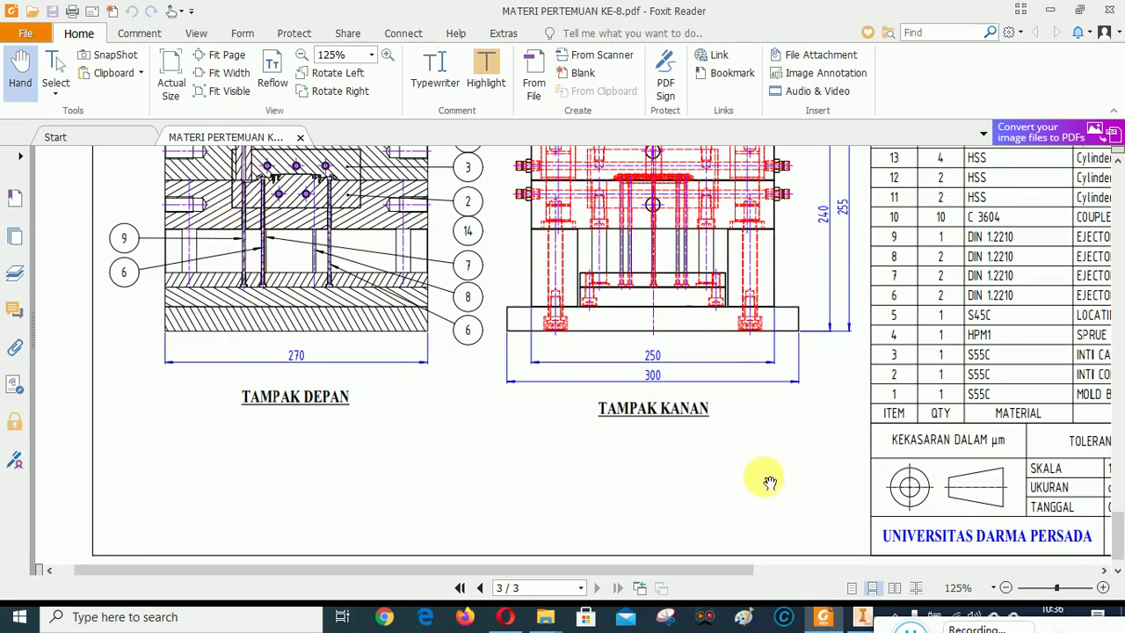
{"action": "mouse_move", "coordinate": [846, 620]}
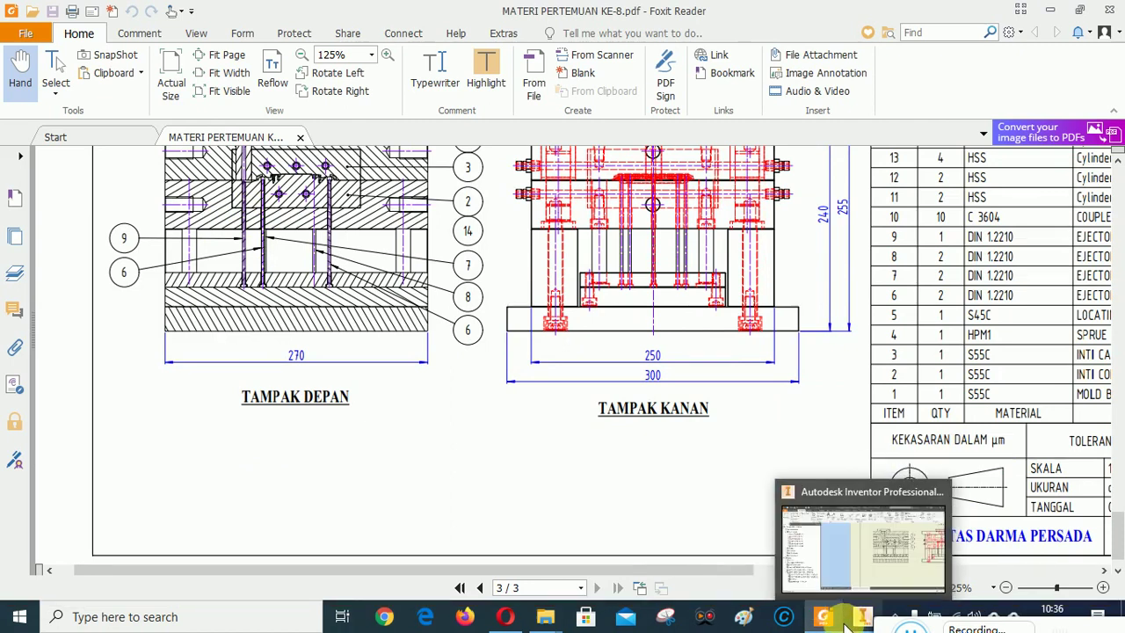
Return to the Inventor drawing and add a balloon for the item 7 ejector pin, placed directly below balloon 14.
{"action": "left_click", "coordinate": [845, 622]}
{"action": "scroll", "coordinate": [857, 339], "scroll_direction": "up", "scroll_amount": 4}
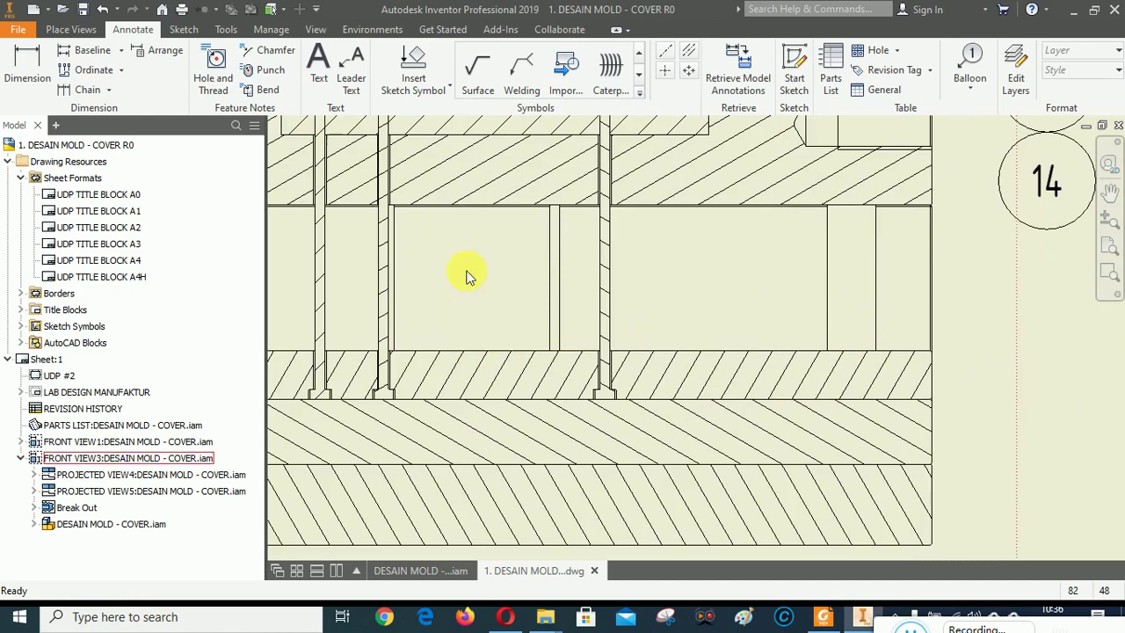
{"action": "left_click", "coordinate": [971, 62]}
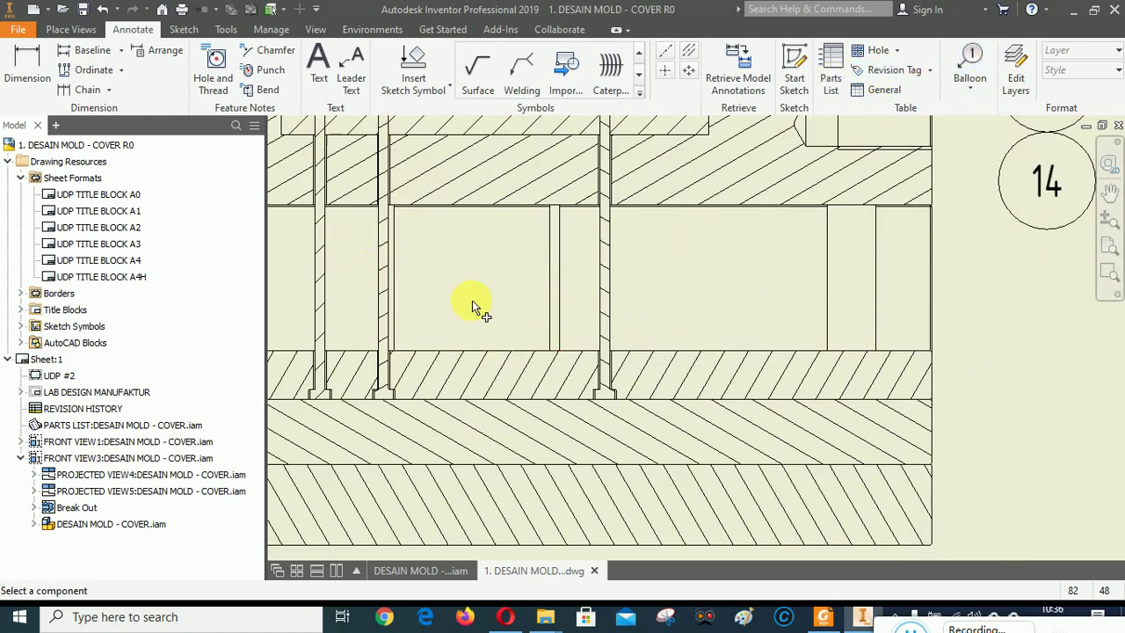
{"action": "scroll", "coordinate": [423, 296], "scroll_direction": "down", "scroll_amount": 2}
{"action": "scroll", "coordinate": [422, 262], "scroll_direction": "up", "scroll_amount": 3}
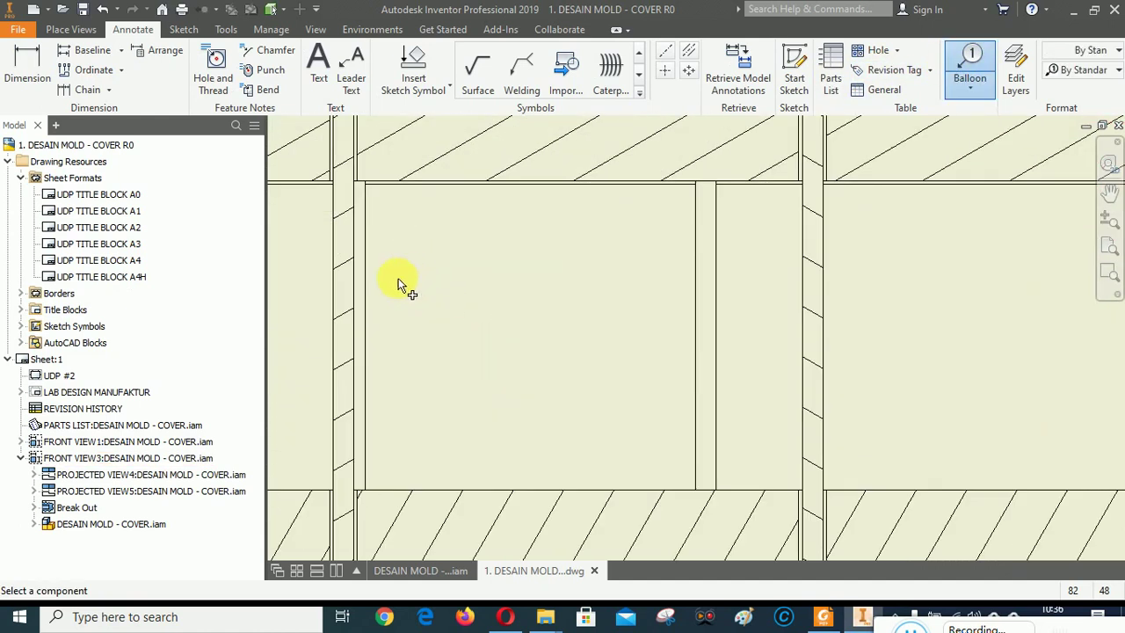
{"action": "scroll", "coordinate": [381, 261], "scroll_direction": "down", "scroll_amount": 2}
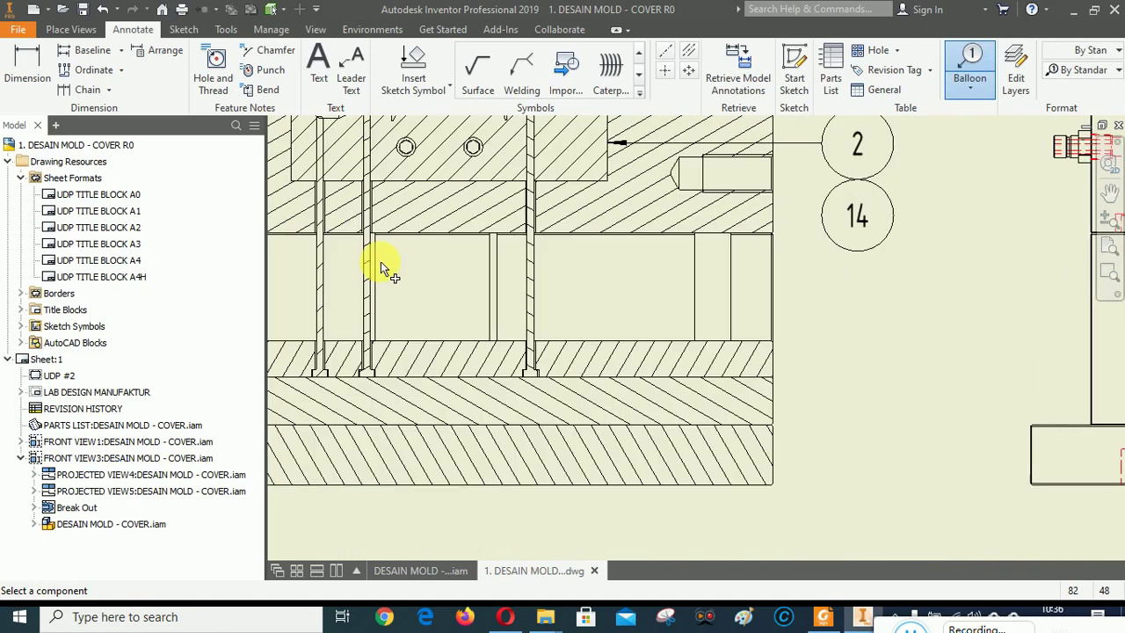
{"action": "scroll", "coordinate": [380, 261], "scroll_direction": "up", "scroll_amount": 2}
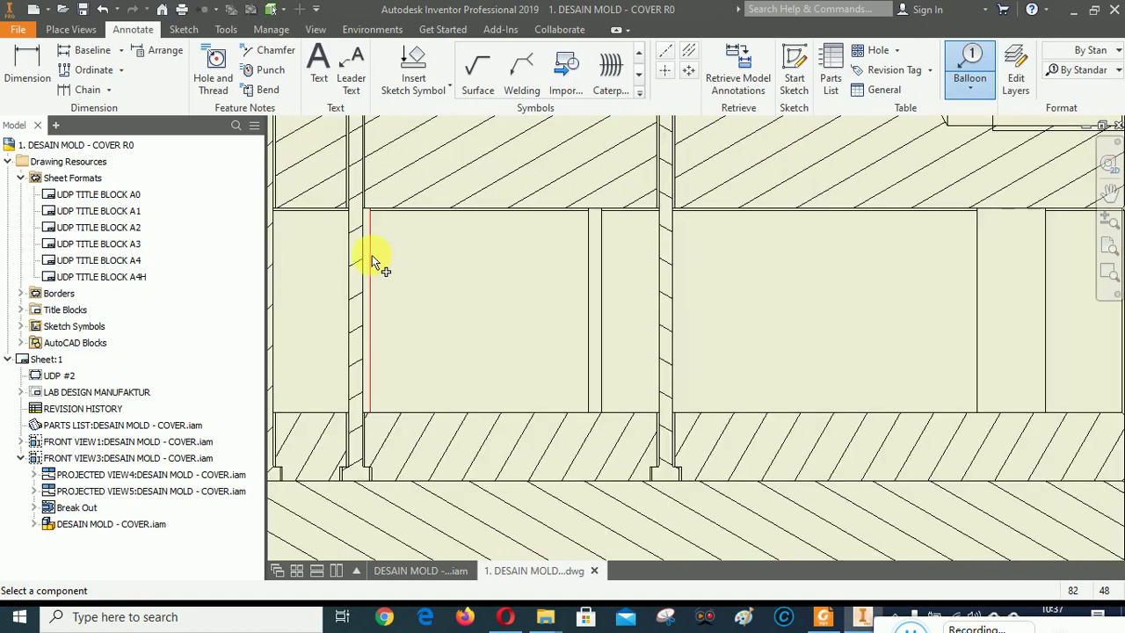
{"action": "left_click", "coordinate": [372, 257]}
{"action": "scroll", "coordinate": [372, 257], "scroll_direction": "down", "scroll_amount": 2}
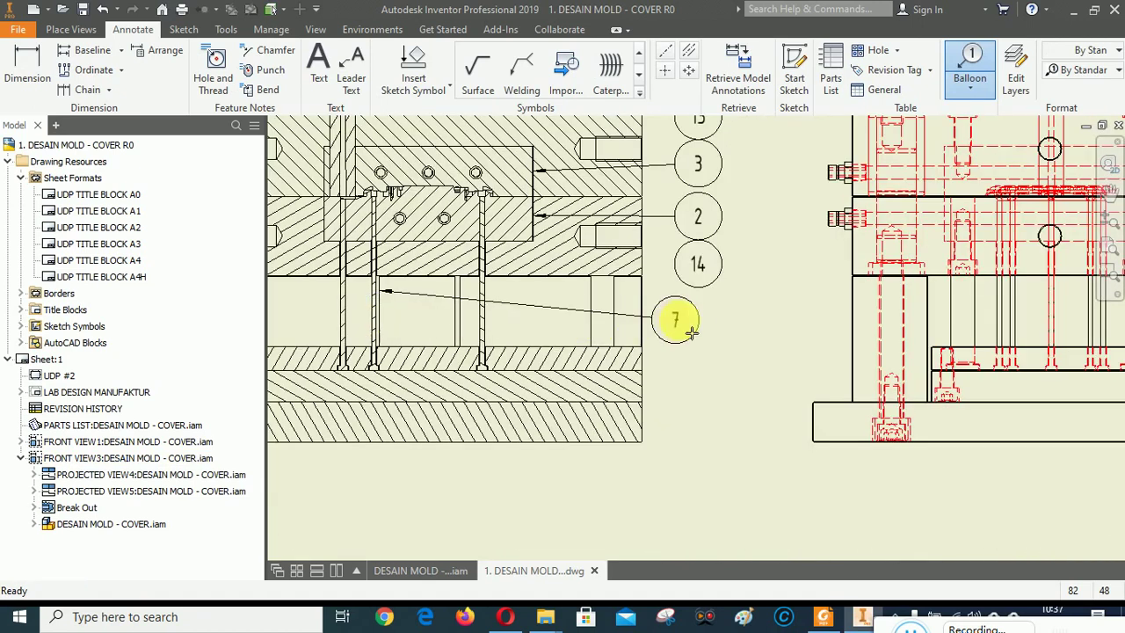
{"action": "scroll", "coordinate": [691, 331], "scroll_direction": "up", "scroll_amount": 2}
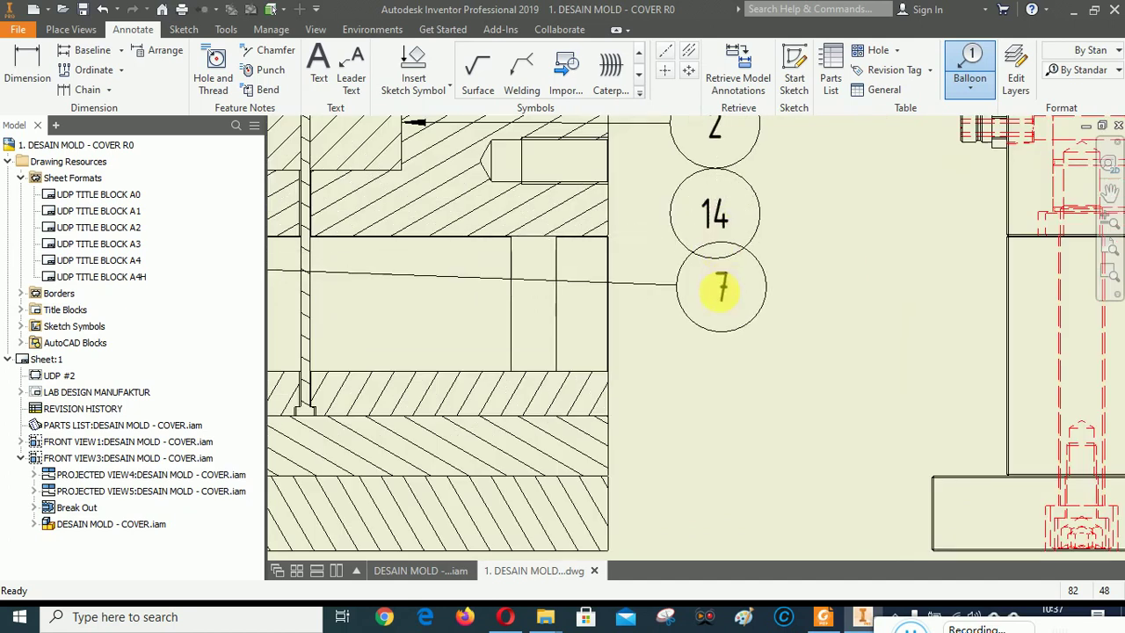
{"action": "left_click", "coordinate": [715, 319]}
{"action": "right_click", "coordinate": [715, 319]}
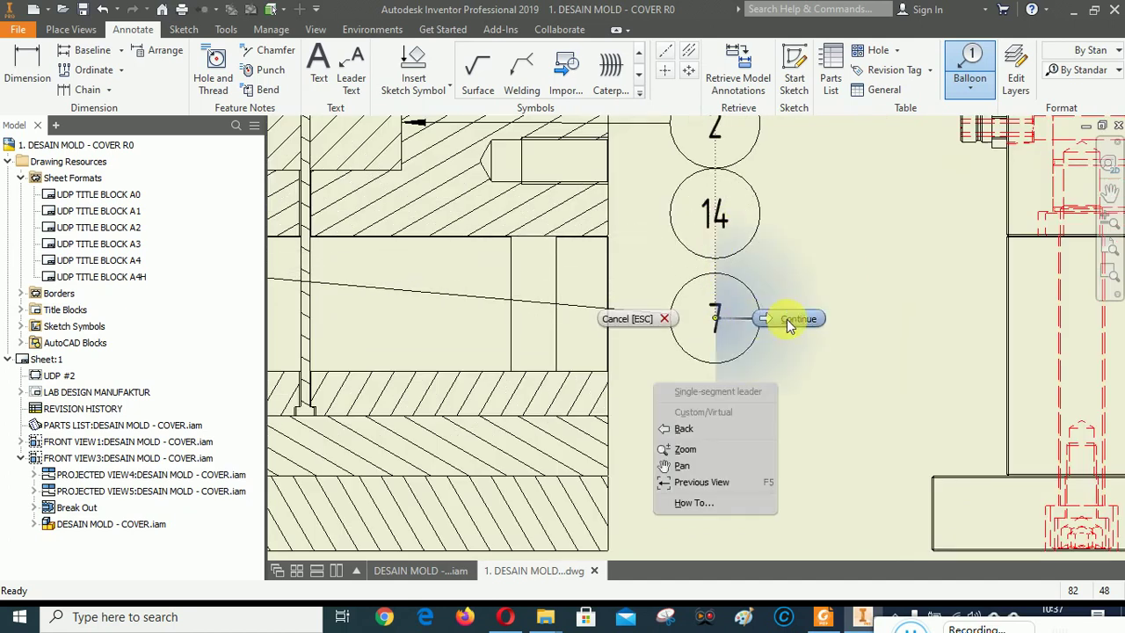
{"action": "left_click", "coordinate": [791, 319]}
Add a balloon for the item 8 ejector pin, just left of the rightmost sectioned pin, and align it below balloon 7.
{"action": "scroll", "coordinate": [858, 297], "scroll_direction": "down", "scroll_amount": 2}
{"action": "scroll", "coordinate": [759, 350], "scroll_direction": "up", "scroll_amount": 2}
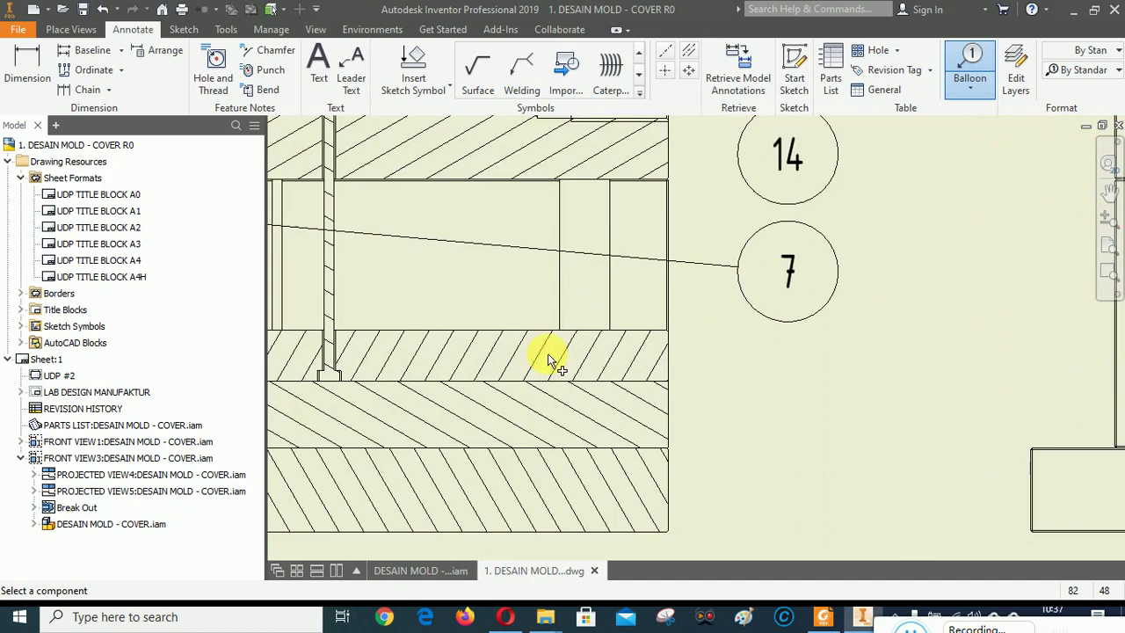
{"action": "left_click", "coordinate": [281, 257]}
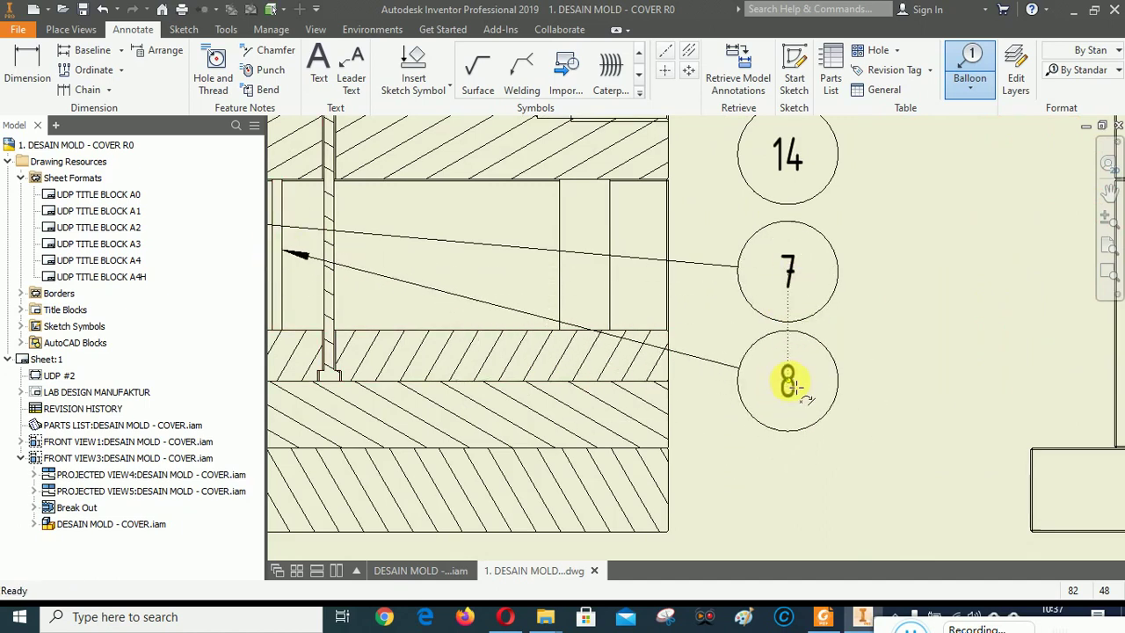
{"action": "left_click", "coordinate": [791, 384]}
{"action": "right_click", "coordinate": [791, 384]}
{"action": "left_click", "coordinate": [867, 384]}
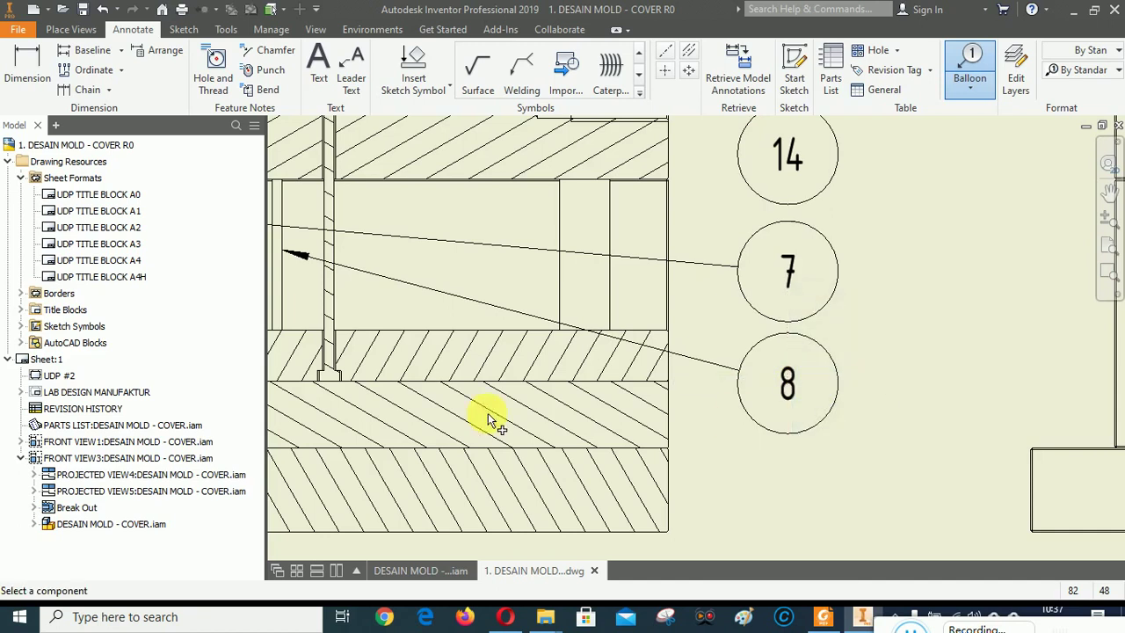
Add a balloon for the rightmost sectioned ejector pin (item 6) and align it below balloon 8.
{"action": "left_click", "coordinate": [338, 300]}
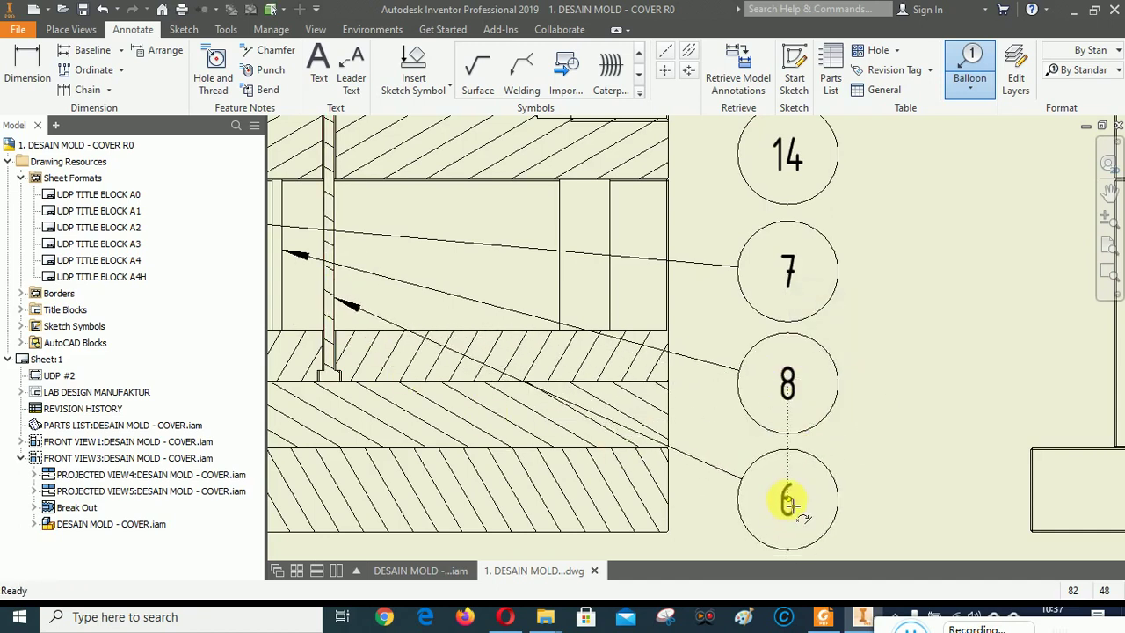
{"action": "left_click", "coordinate": [788, 502]}
{"action": "right_click", "coordinate": [790, 501]}
{"action": "left_click", "coordinate": [867, 500]}
Add a balloon for the leftmost sectioned ejector pin (item 9), placed to the left of the front view.
{"action": "scroll", "coordinate": [992, 343], "scroll_direction": "down", "scroll_amount": 3}
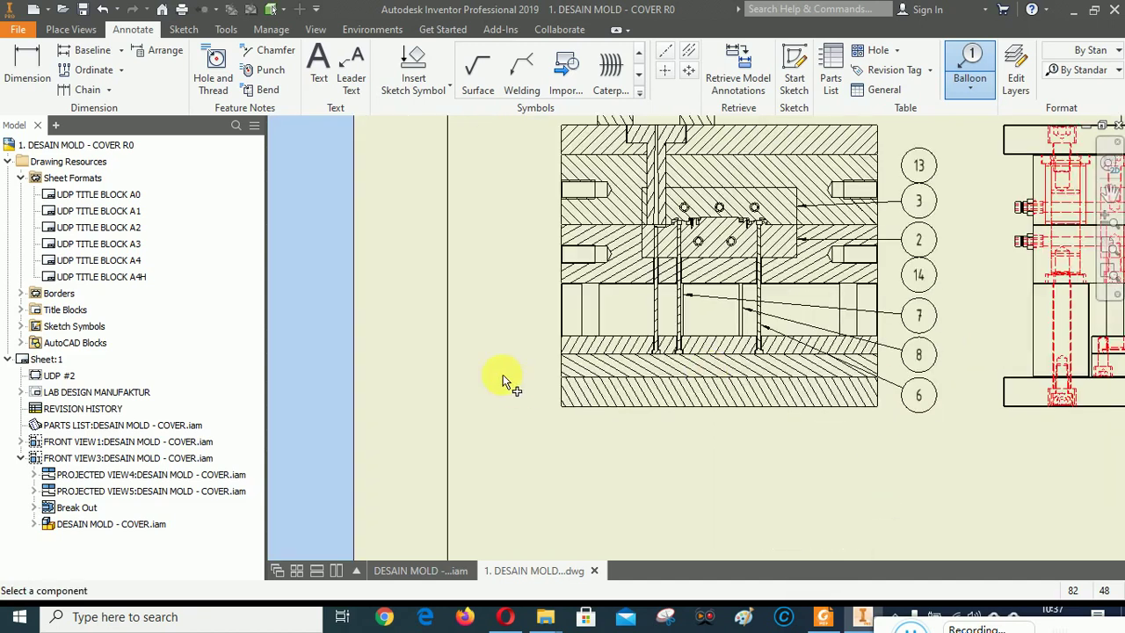
{"action": "scroll", "coordinate": [530, 330], "scroll_direction": "up", "scroll_amount": 2}
{"action": "scroll", "coordinate": [760, 264], "scroll_direction": "up", "scroll_amount": 2}
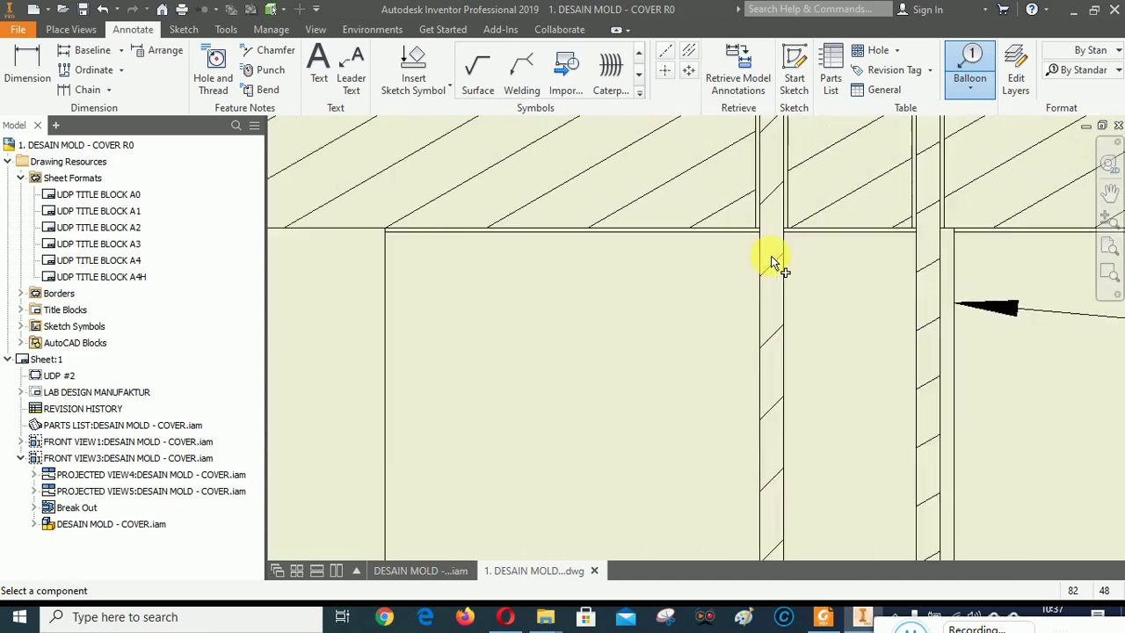
{"action": "scroll", "coordinate": [791, 242], "scroll_direction": "down", "scroll_amount": 1}
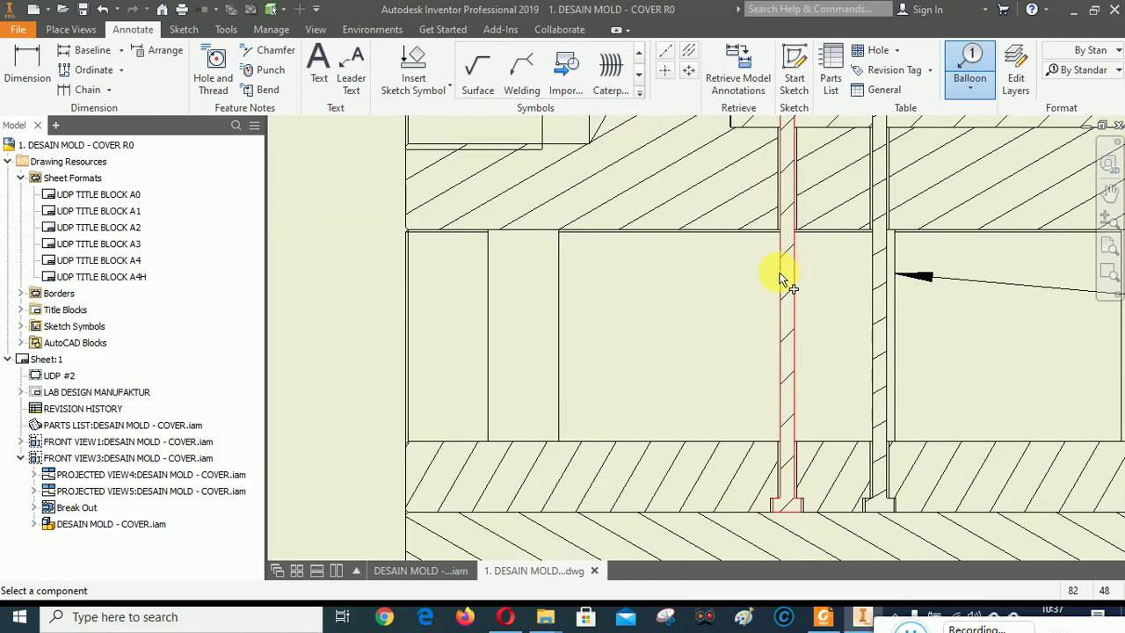
{"action": "left_click", "coordinate": [780, 278]}
{"action": "scroll", "coordinate": [862, 304], "scroll_direction": "down", "scroll_amount": 2}
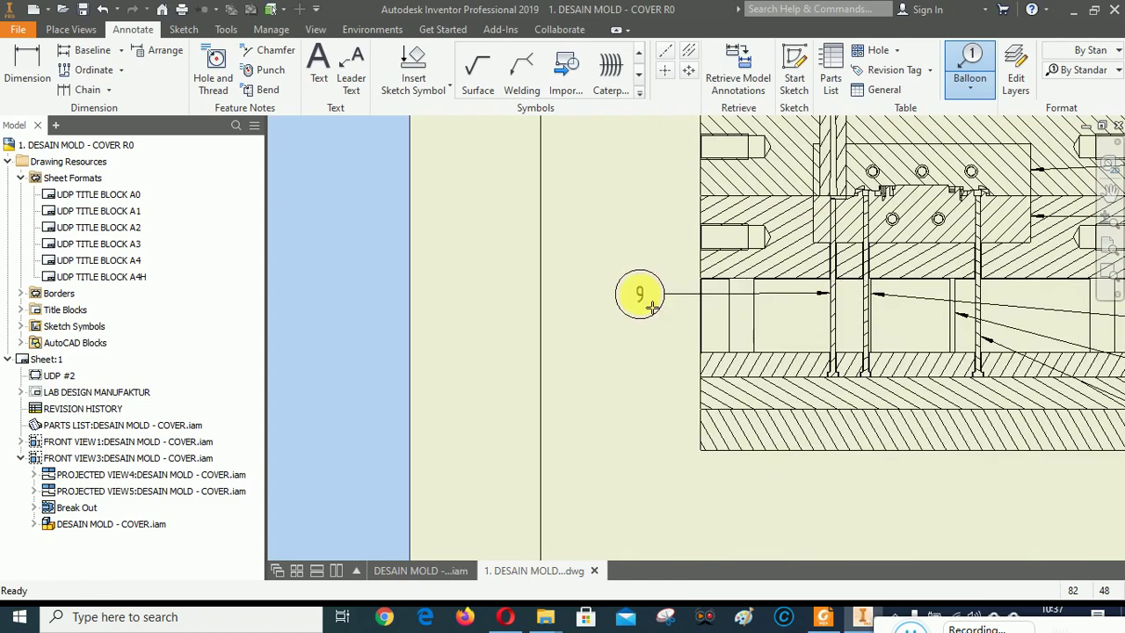
{"action": "left_click", "coordinate": [652, 305]}
{"action": "right_click", "coordinate": [646, 298]}
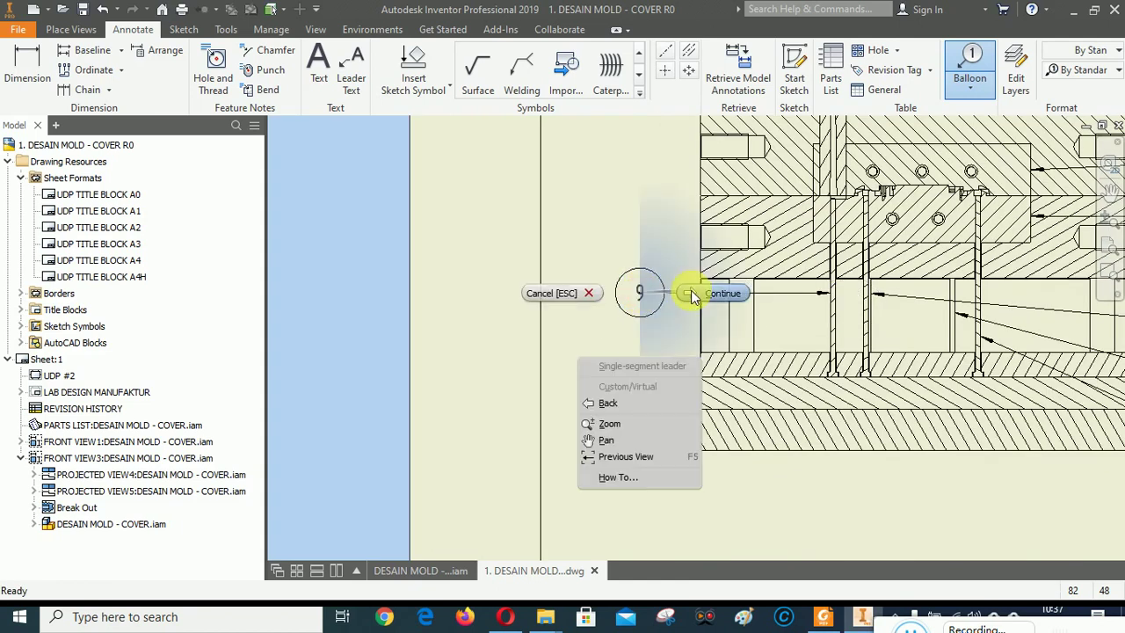
{"action": "left_click", "coordinate": [726, 293]}
Add a balloon for the second sectioned ejector pin from the left (item 6), aligned below balloon 9.
{"action": "left_click", "coordinate": [863, 319]}
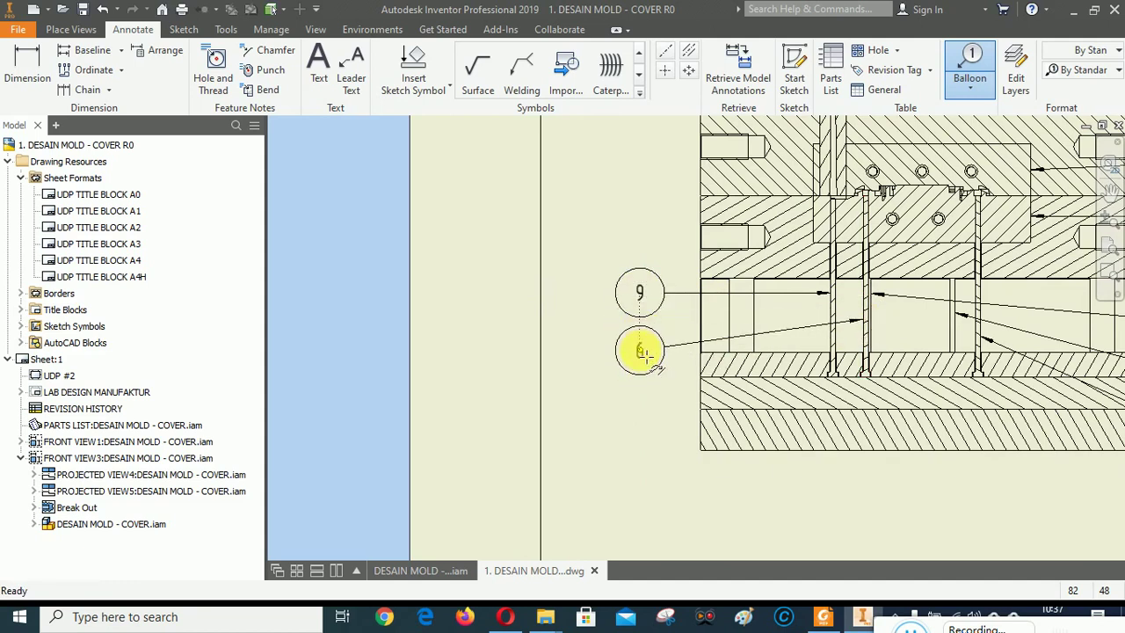
{"action": "left_click", "coordinate": [642, 352]}
{"action": "right_click", "coordinate": [643, 352]}
{"action": "left_click", "coordinate": [588, 348]}
Review the front view's balloons and compare them with the reference PDF in Foxit Reader, including those above the view.
{"action": "scroll", "coordinate": [806, 325], "scroll_direction": "down", "scroll_amount": 5}
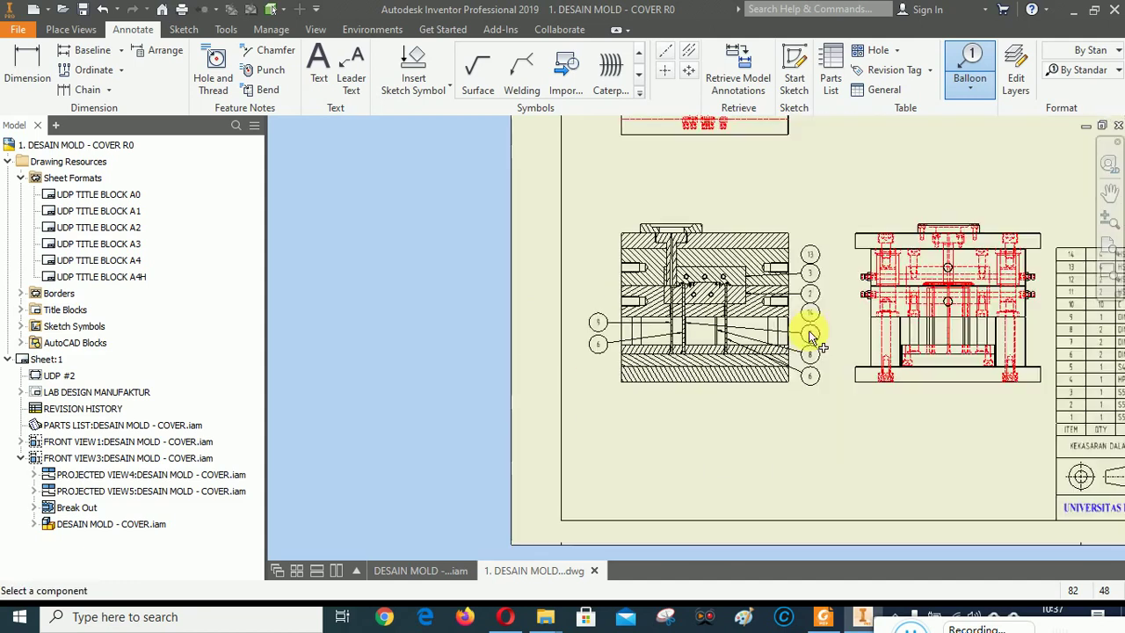
{"action": "scroll", "coordinate": [756, 356], "scroll_direction": "up", "scroll_amount": 5}
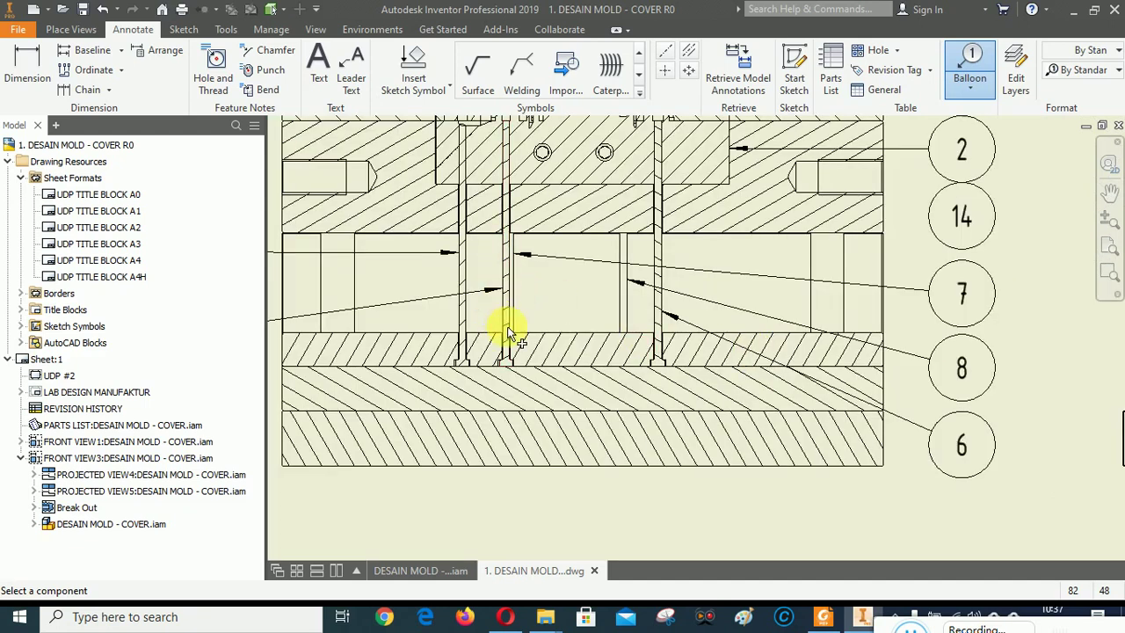
{"action": "scroll", "coordinate": [650, 360], "scroll_direction": "down", "scroll_amount": 2}
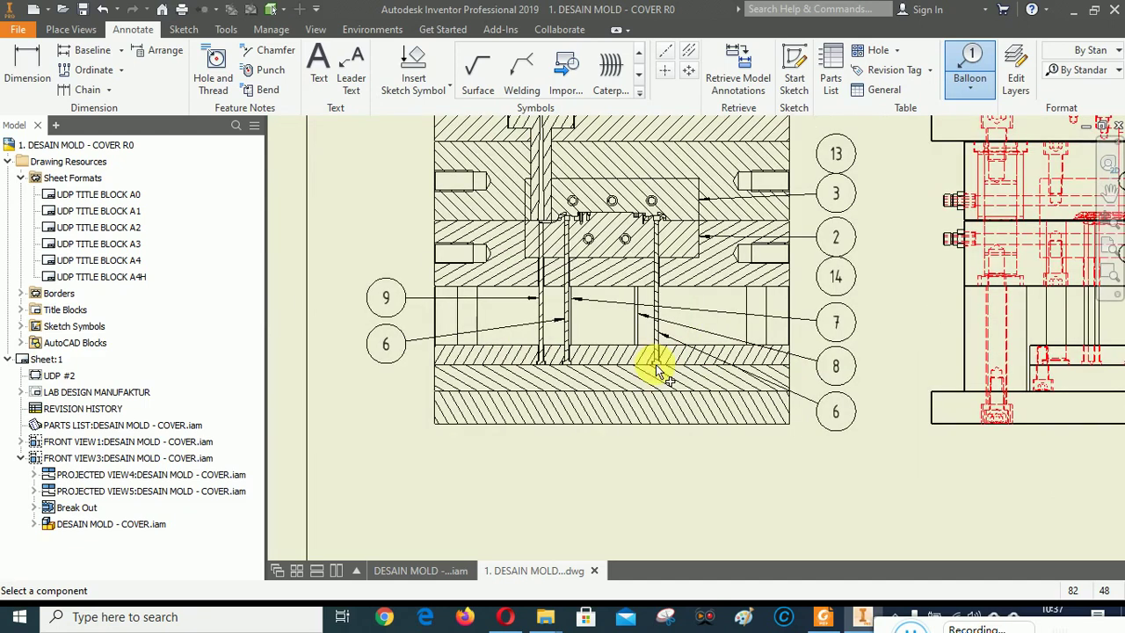
{"action": "scroll", "coordinate": [577, 231], "scroll_direction": "up", "scroll_amount": 2}
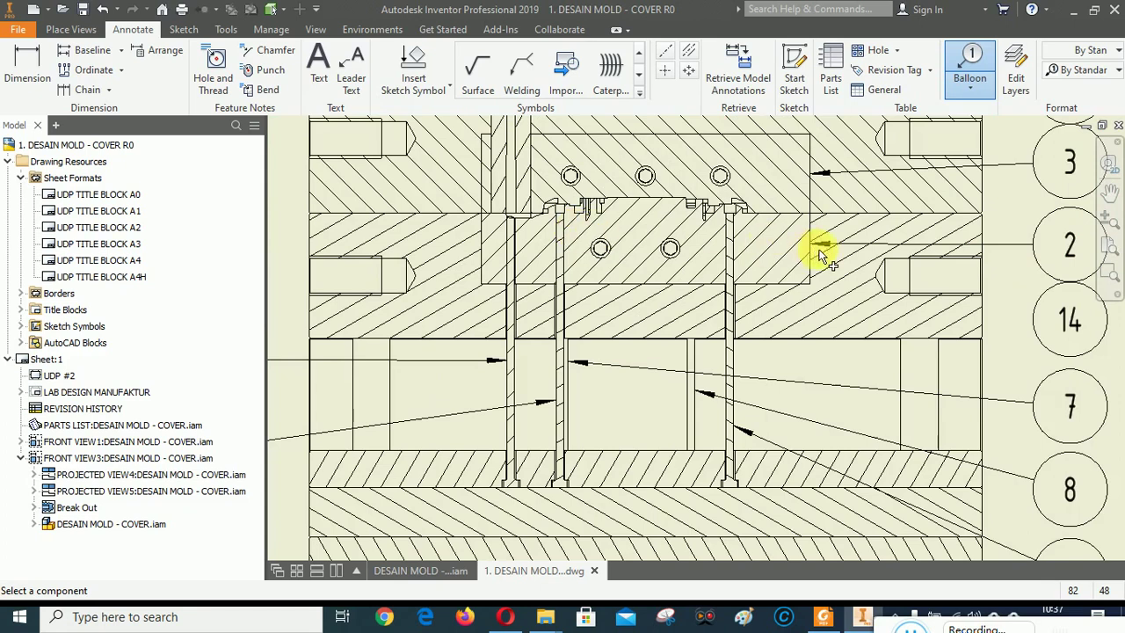
{"action": "scroll", "coordinate": [822, 255], "scroll_direction": "down", "scroll_amount": 3}
{"action": "left_click", "coordinate": [826, 617]}
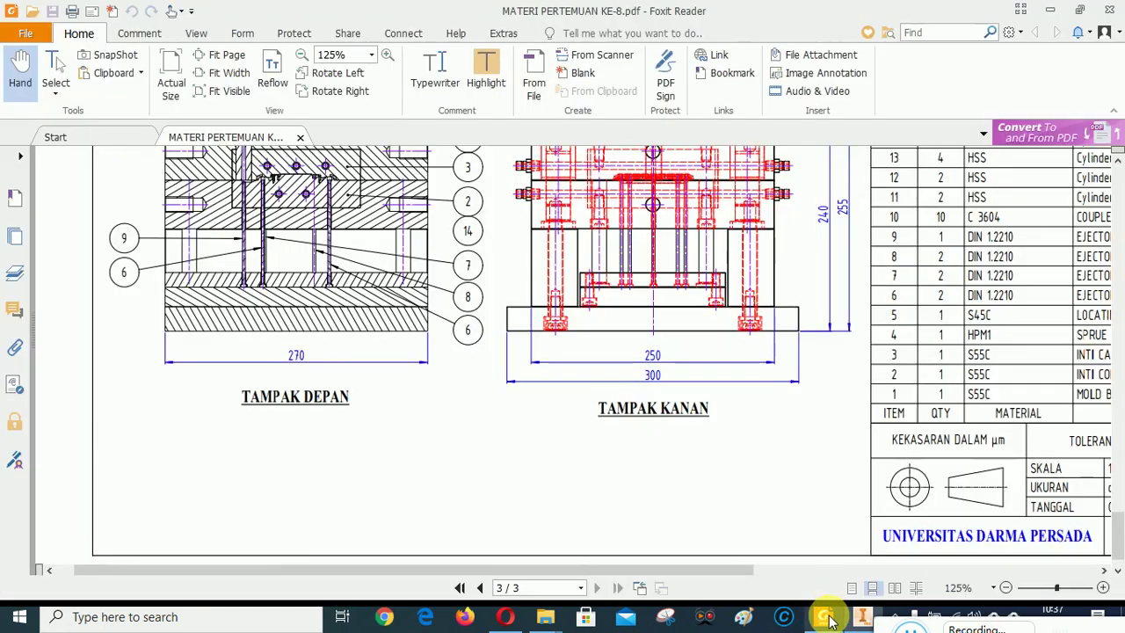
{"action": "scroll", "coordinate": [522, 460], "scroll_direction": "up", "scroll_amount": 3}
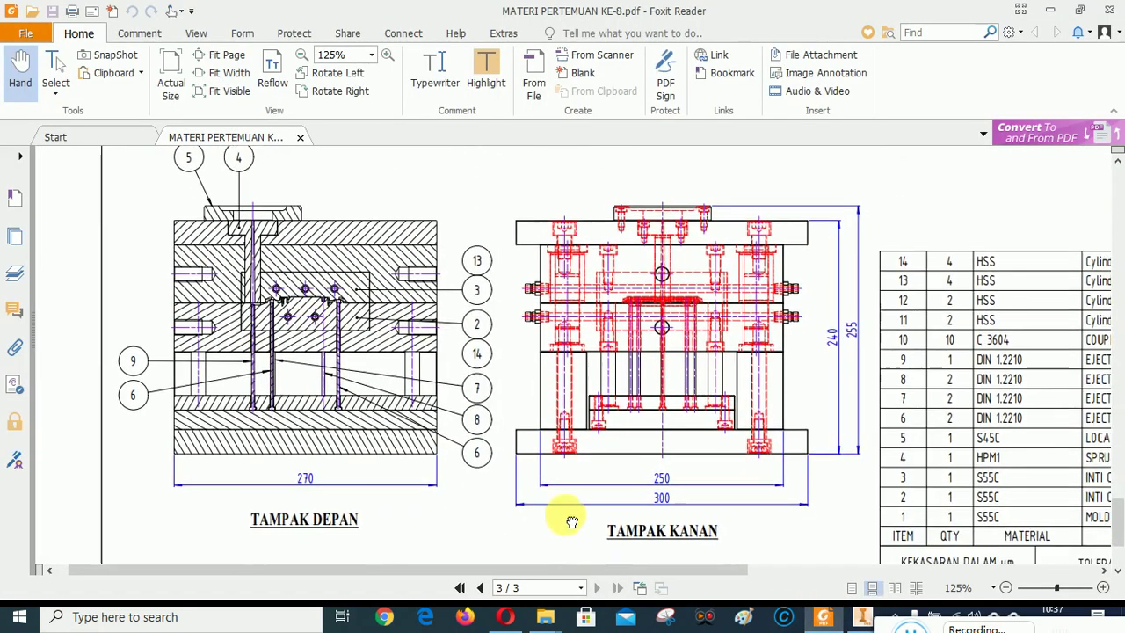
{"action": "left_click_drag", "start_coordinate": [571, 522], "coordinate": [593, 451]}
{"action": "scroll", "coordinate": [515, 395], "scroll_direction": "up", "scroll_amount": 2}
{"action": "left_click_drag", "start_coordinate": [515, 394], "coordinate": [543, 301]}
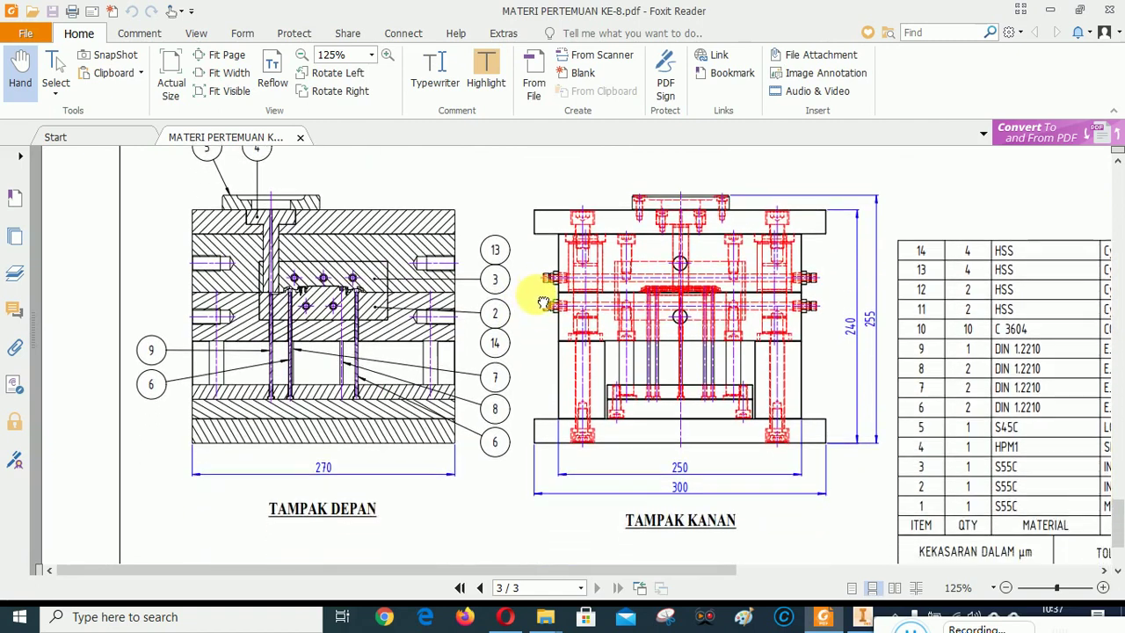
{"action": "scroll", "coordinate": [545, 304], "scroll_direction": "down", "scroll_amount": 1}
{"action": "scroll", "coordinate": [552, 352], "scroll_direction": "up", "scroll_amount": 3}
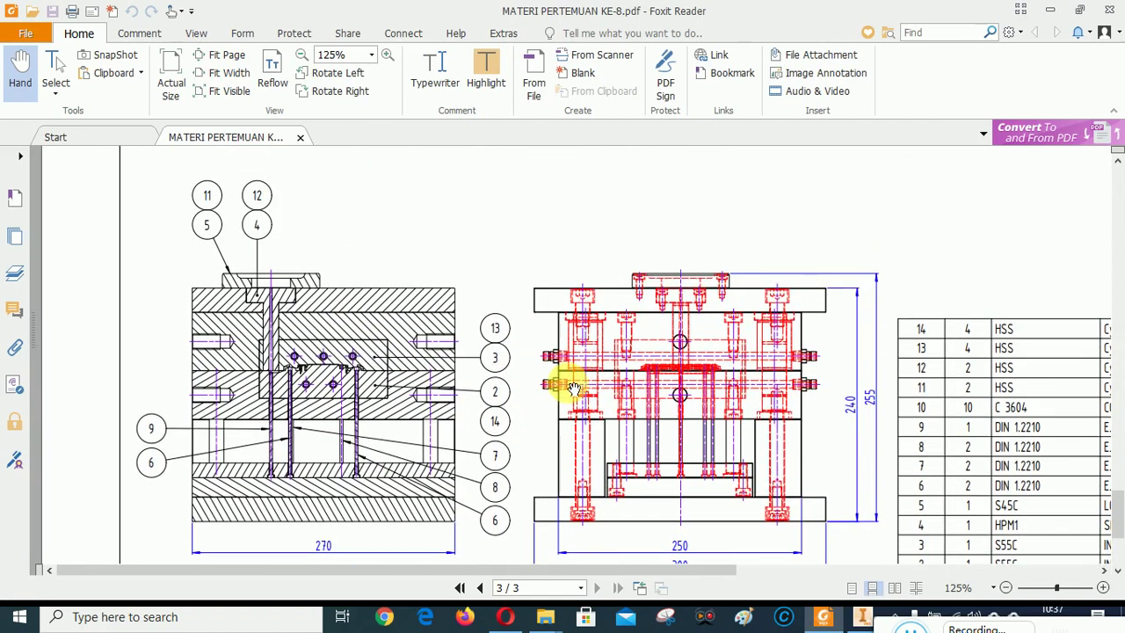
Return to the Inventor drawing and add a balloon for the sprue bushing (item 4) above the locating ring in the front view.
{"action": "left_click", "coordinate": [863, 614]}
{"action": "scroll", "coordinate": [678, 289], "scroll_direction": "down", "scroll_amount": 3}
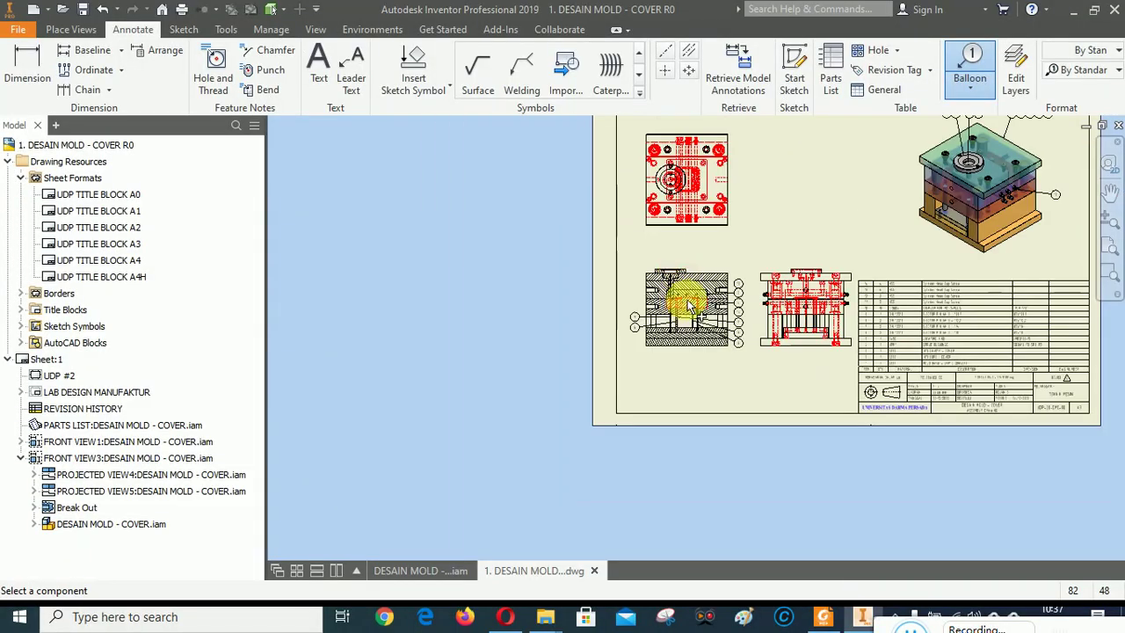
{"action": "scroll", "coordinate": [643, 259], "scroll_direction": "up", "scroll_amount": 4}
{"action": "scroll", "coordinate": [617, 269], "scroll_direction": "up", "scroll_amount": 3}
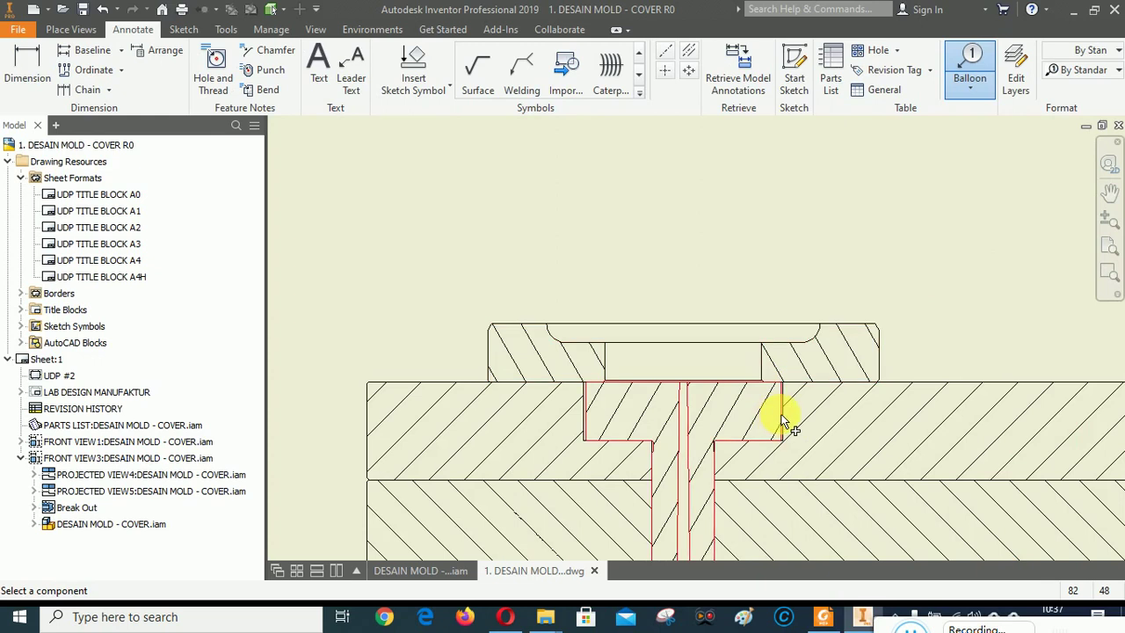
{"action": "scroll", "coordinate": [773, 497], "scroll_direction": "down", "scroll_amount": 3}
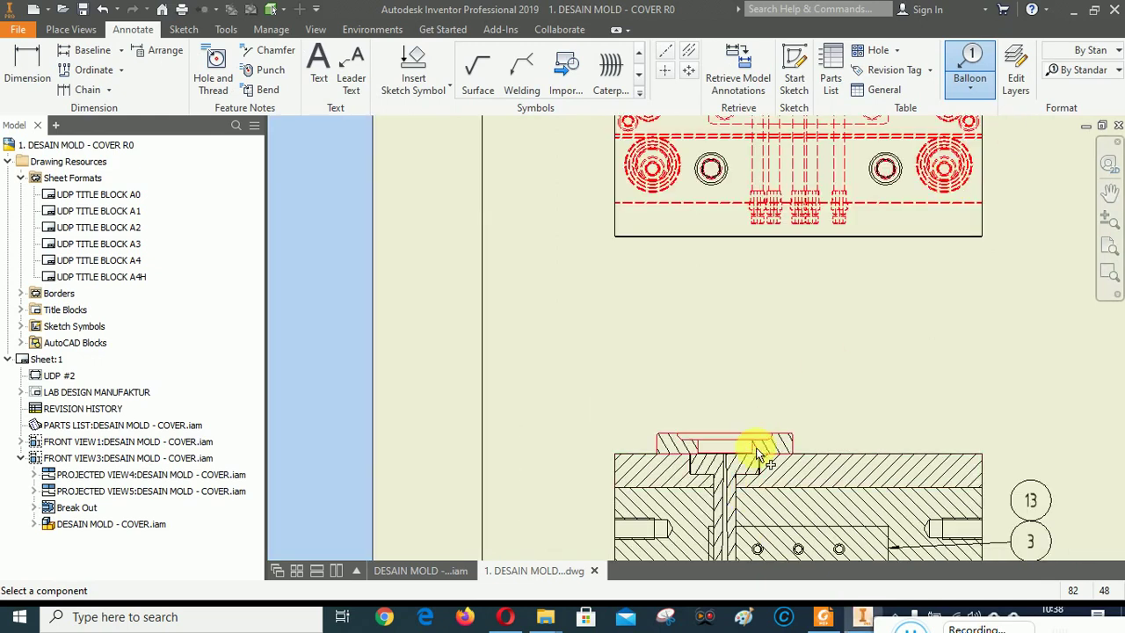
{"action": "scroll", "coordinate": [755, 447], "scroll_direction": "up", "scroll_amount": 5}
{"action": "left_click", "coordinate": [770, 413]}
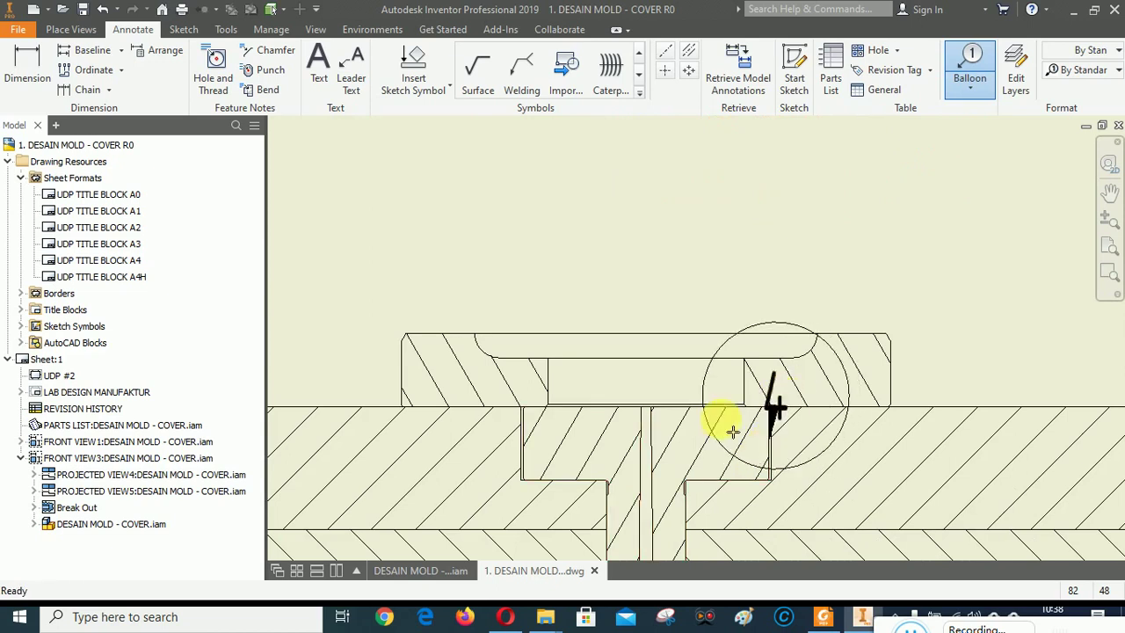
{"action": "scroll", "coordinate": [734, 422], "scroll_direction": "down", "scroll_amount": 2}
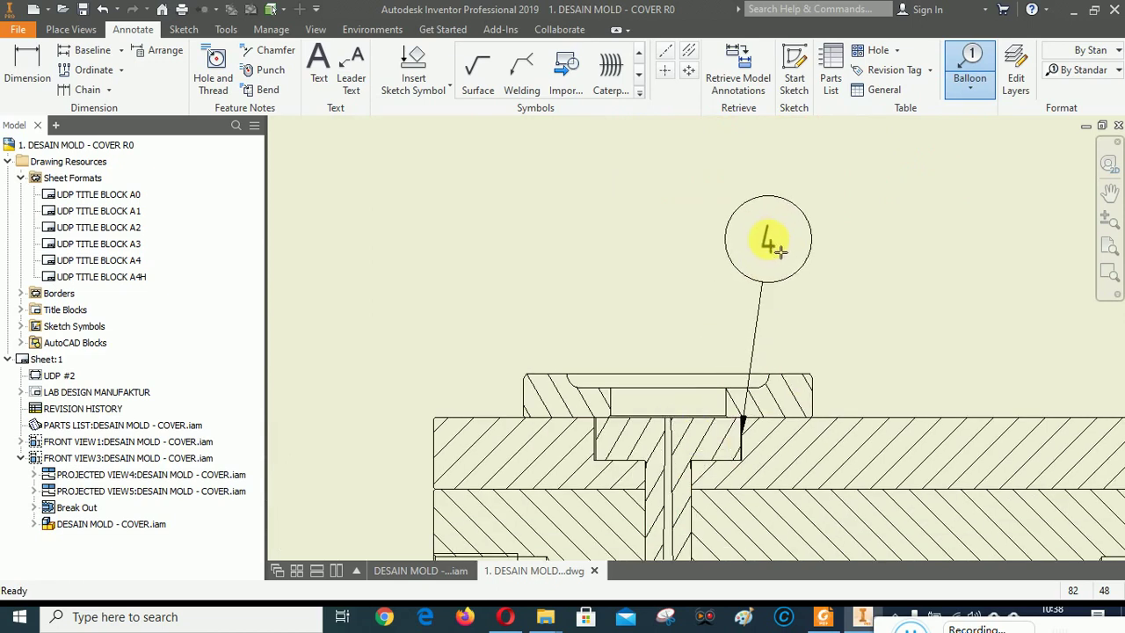
{"action": "left_click", "coordinate": [795, 274]}
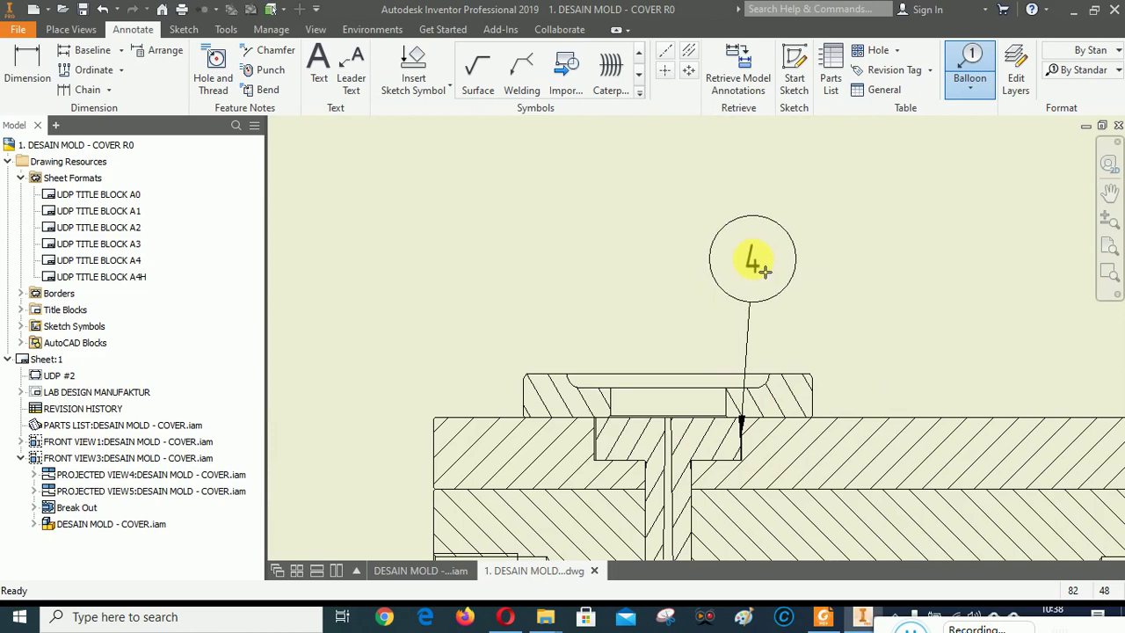
{"action": "right_click", "coordinate": [850, 269]}
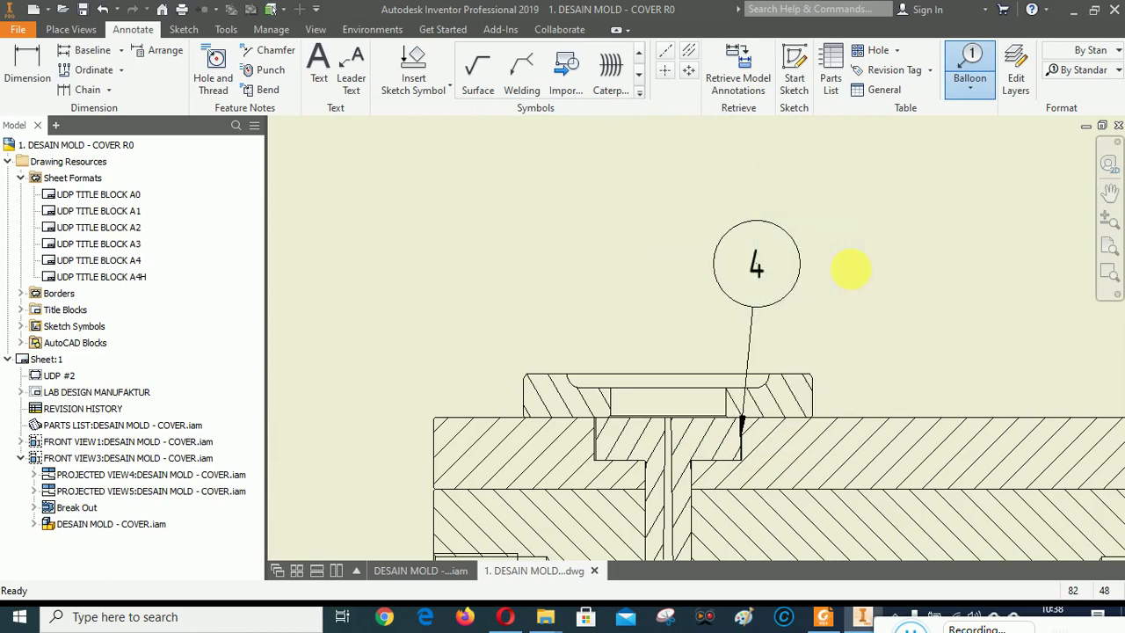
{"action": "right_click", "coordinate": [851, 269]}
{"action": "left_click", "coordinate": [783, 269]}
Move the end of balloon 4's leader from the sprue bushing's edge into its hatched section.
{"action": "scroll", "coordinate": [685, 481], "scroll_direction": "up", "scroll_amount": 5}
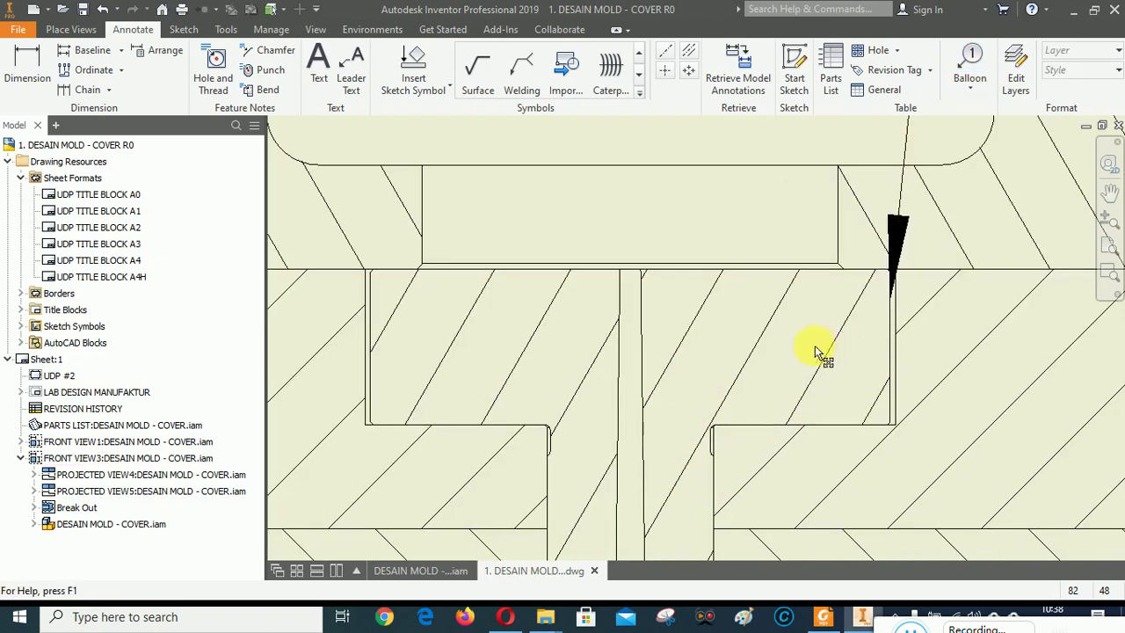
{"action": "mouse_move", "coordinate": [895, 325]}
{"action": "left_mouse_down"}
{"action": "mouse_move", "coordinate": [979, 215]}
{"action": "mouse_move", "coordinate": [787, 371]}
{"action": "mouse_move", "coordinate": [786, 347]}
{"action": "mouse_move", "coordinate": [770, 346]}
{"action": "left_mouse_up"}
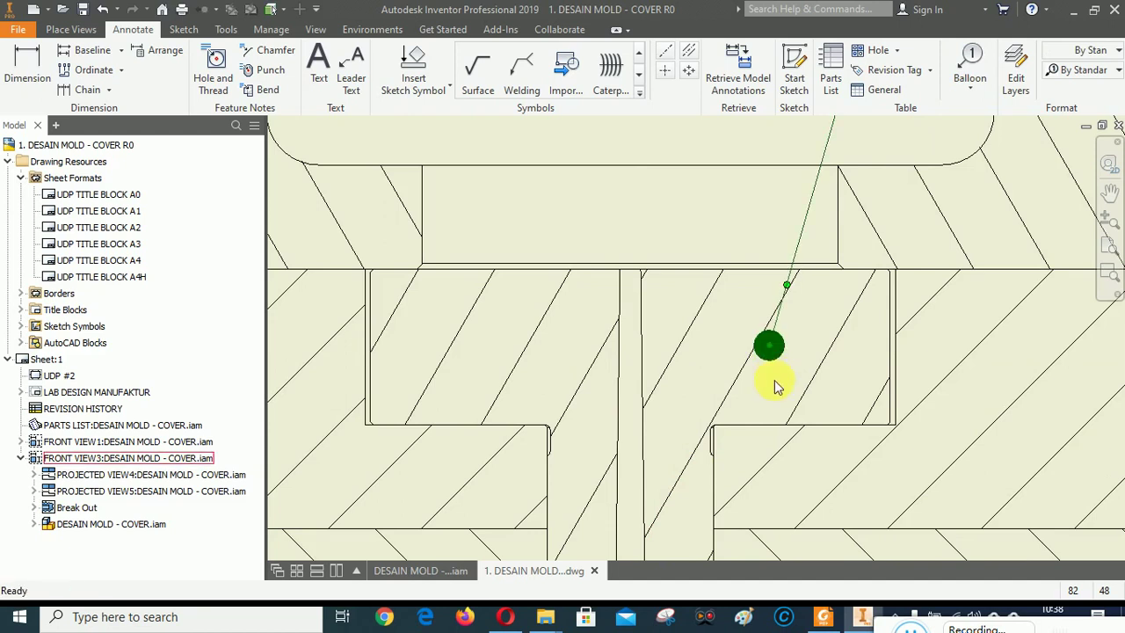
Shift balloon 4 slightly to the left above the sprue bushing in the sectioned front view.
{"action": "scroll", "coordinate": [668, 447], "scroll_direction": "down", "scroll_amount": 5}
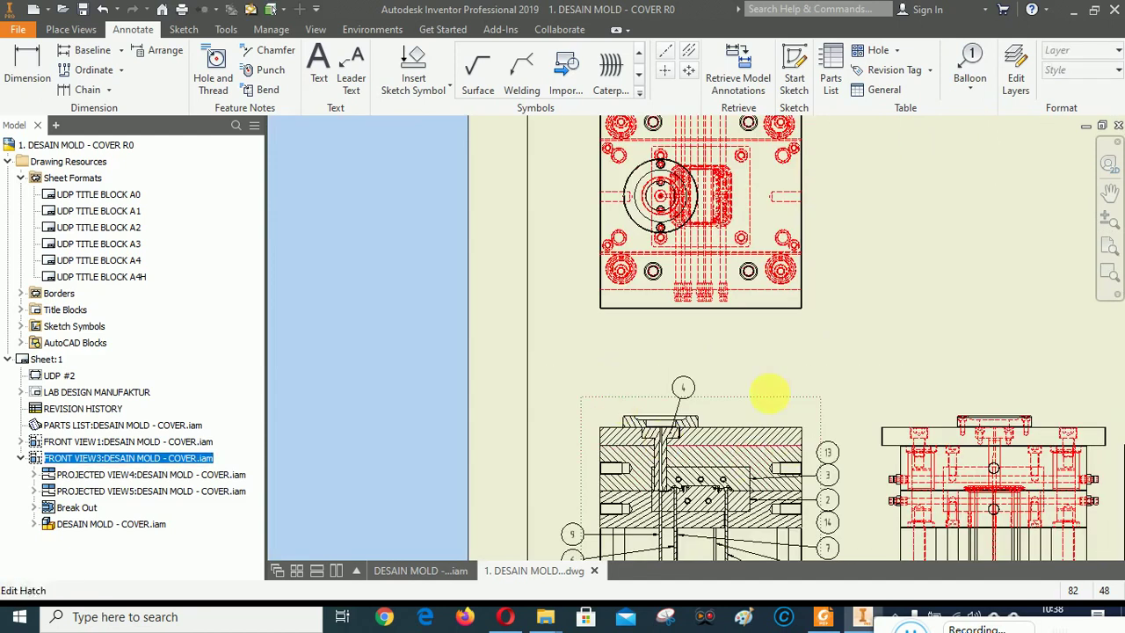
{"action": "scroll", "coordinate": [746, 378], "scroll_direction": "down", "scroll_amount": 5}
{"action": "scroll", "coordinate": [742, 380], "scroll_direction": "up", "scroll_amount": 6}
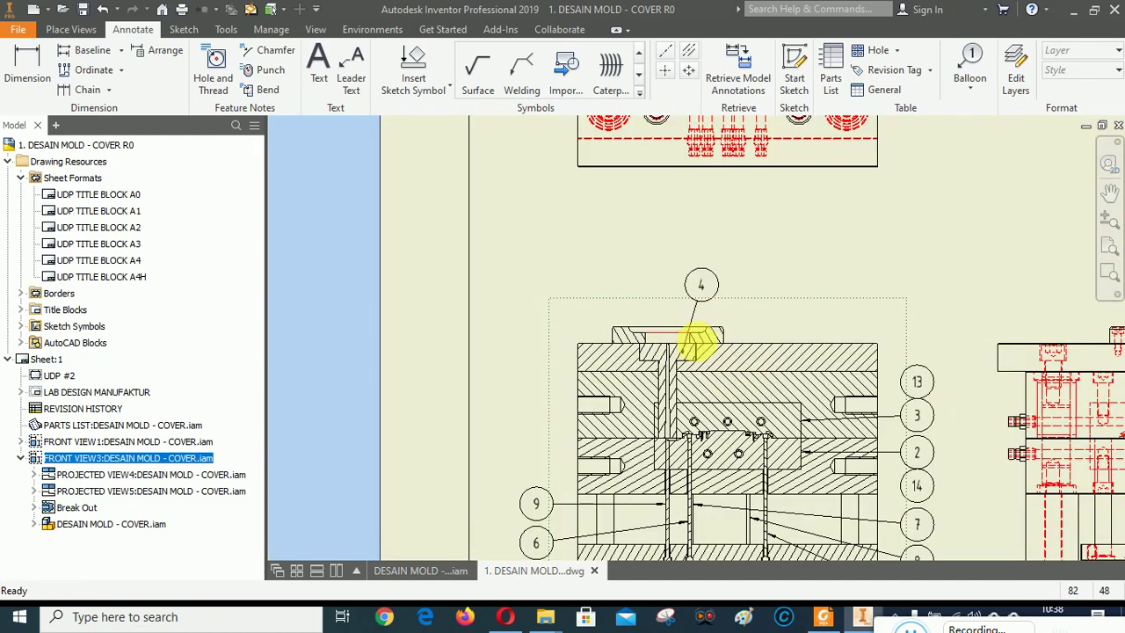
{"action": "scroll", "coordinate": [727, 316], "scroll_direction": "up", "scroll_amount": 3}
{"action": "left_click_drag", "start_coordinate": [679, 264], "coordinate": [658, 258]}
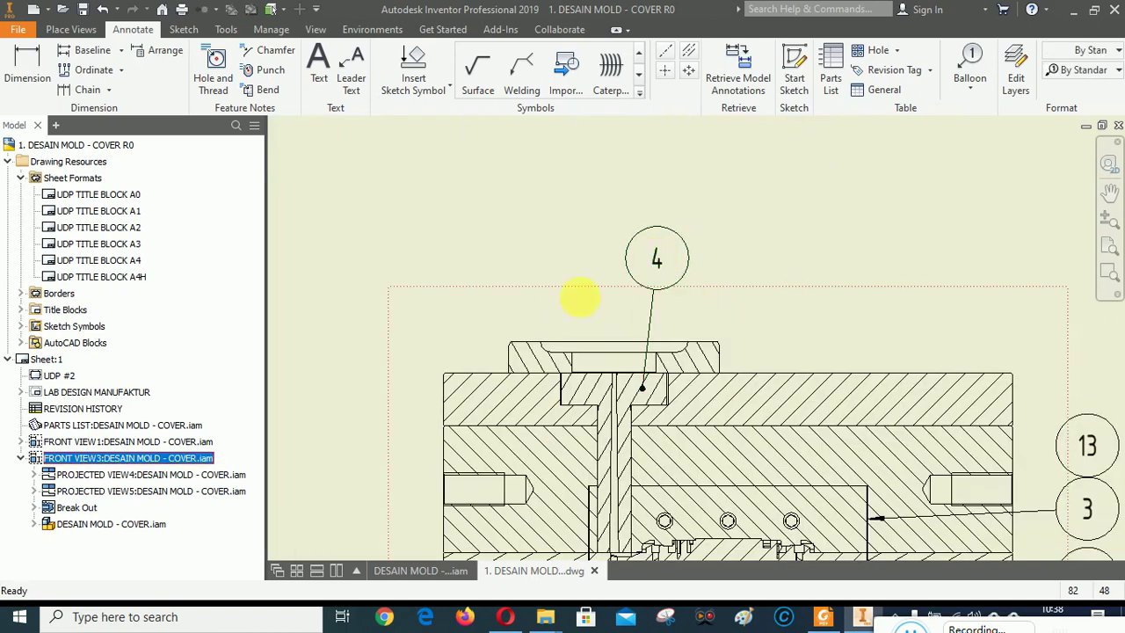
Check the parts list and the isometric view's balloons for the item paired with sprue bushing balloon 4.
{"action": "scroll", "coordinate": [583, 308], "scroll_direction": "down", "scroll_amount": 4}
{"action": "scroll", "coordinate": [546, 338], "scroll_direction": "down", "scroll_amount": 3}
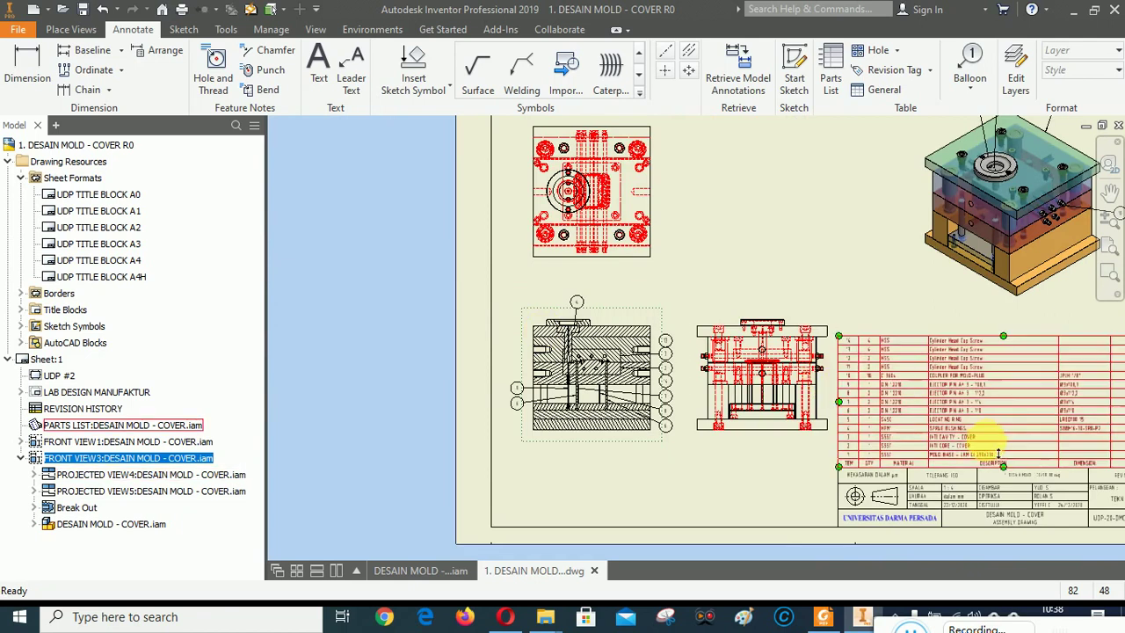
{"action": "scroll", "coordinate": [985, 437], "scroll_direction": "up", "scroll_amount": 3}
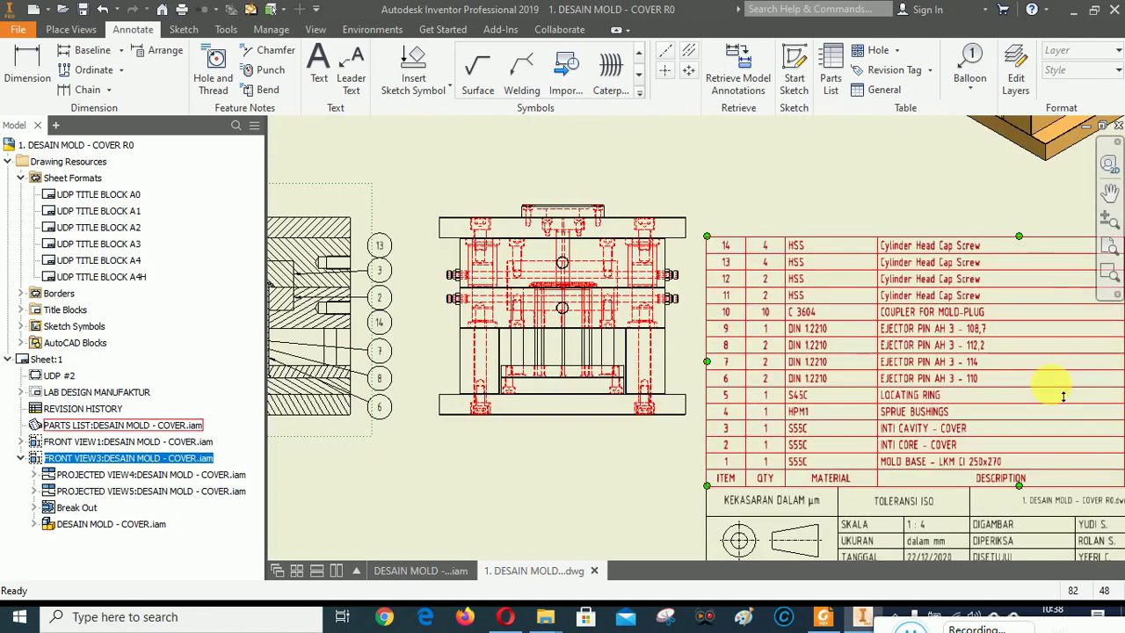
{"action": "scroll", "coordinate": [1049, 389], "scroll_direction": "down", "scroll_amount": 2}
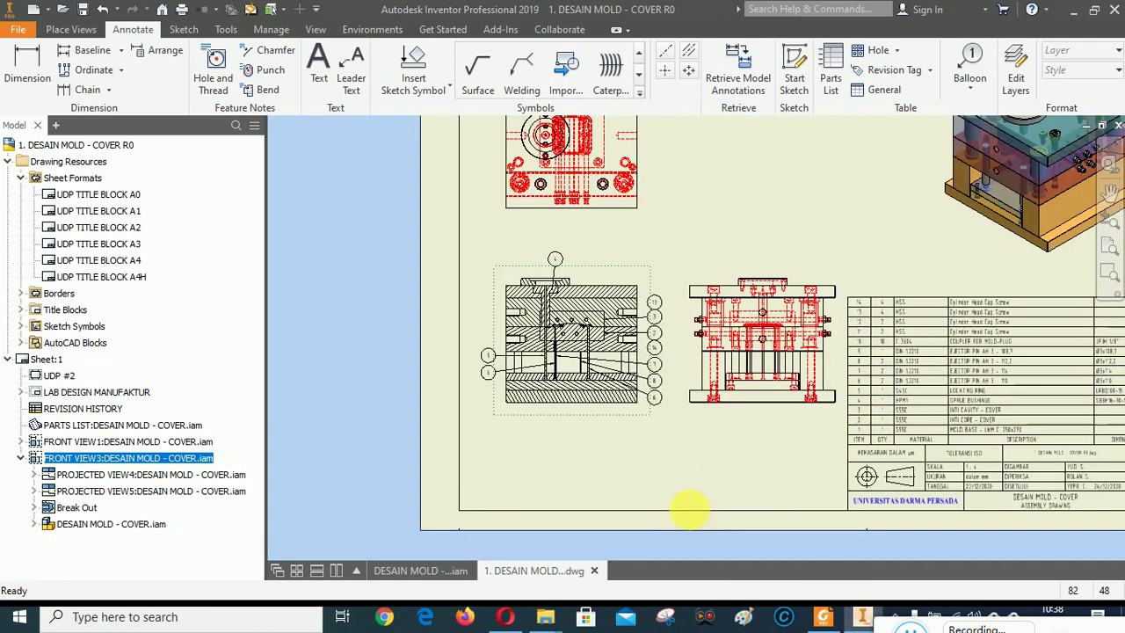
{"action": "scroll", "coordinate": [685, 515], "scroll_direction": "down", "scroll_amount": 4}
{"action": "scroll", "coordinate": [813, 350], "scroll_direction": "up", "scroll_amount": 5}
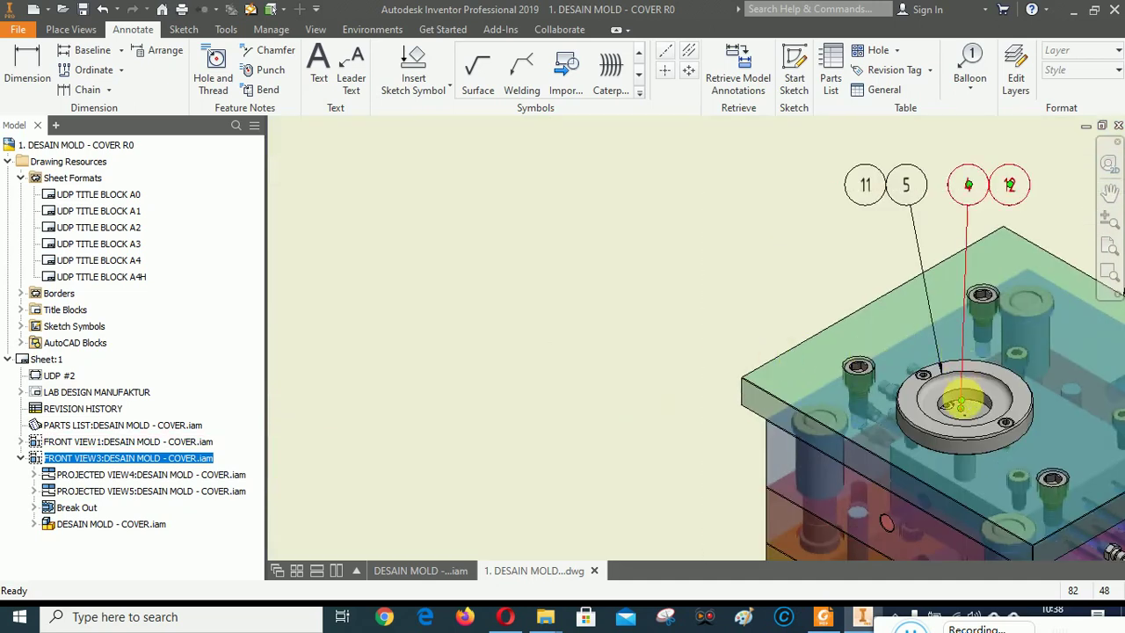
{"action": "scroll", "coordinate": [1034, 279], "scroll_direction": "down", "scroll_amount": 4}
{"action": "scroll", "coordinate": [791, 366], "scroll_direction": "up", "scroll_amount": 6}
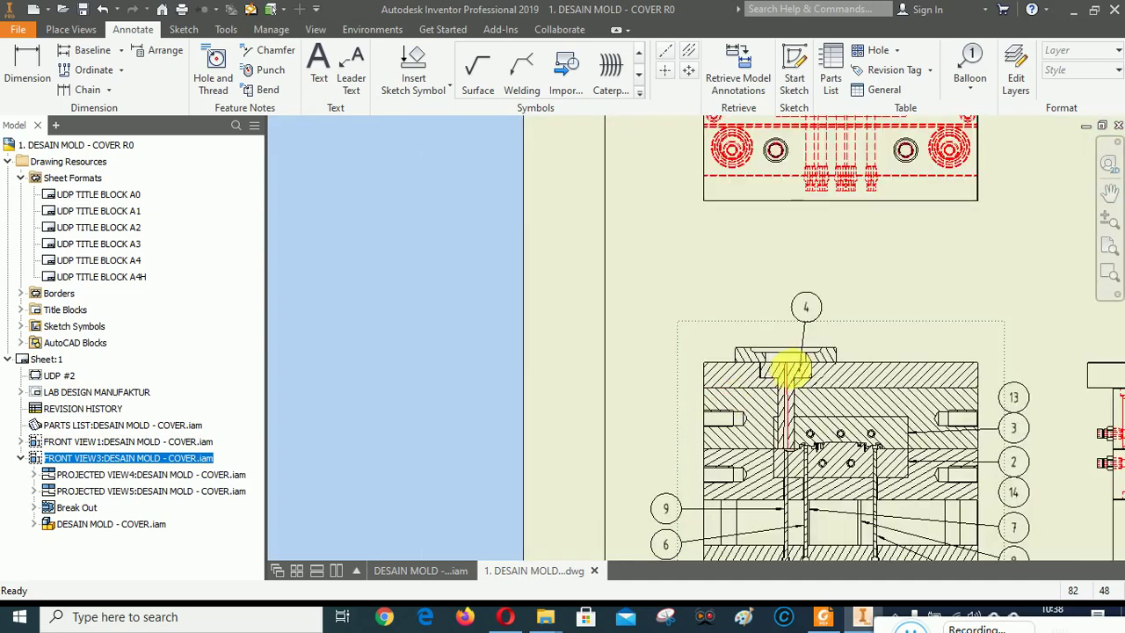
Attach item 12 (Cylinder Head Cap Screw) from the parts list to balloon 4 in the front view.
{"action": "right_click", "coordinate": [821, 257]}
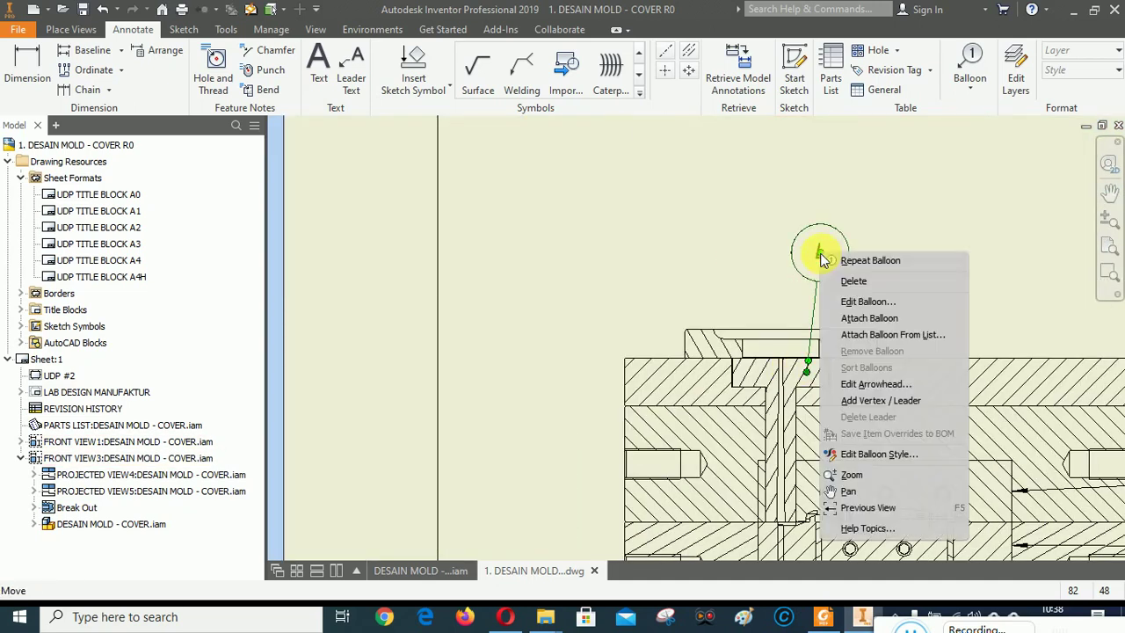
{"action": "left_click", "coordinate": [868, 341]}
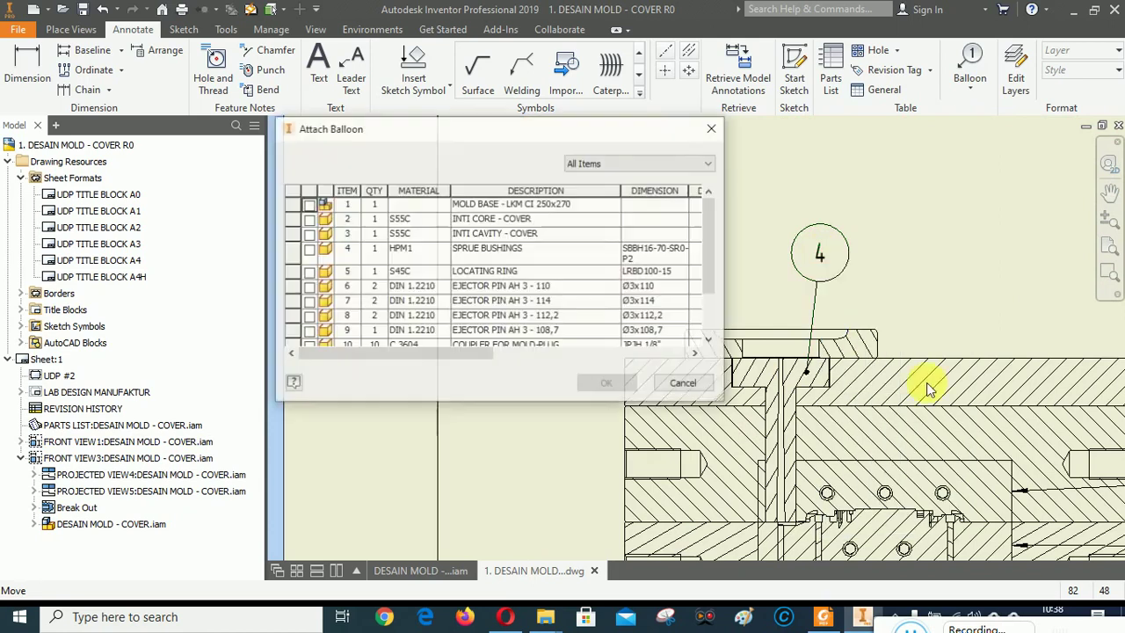
{"action": "scroll", "coordinate": [391, 338], "scroll_direction": "down", "scroll_amount": 2}
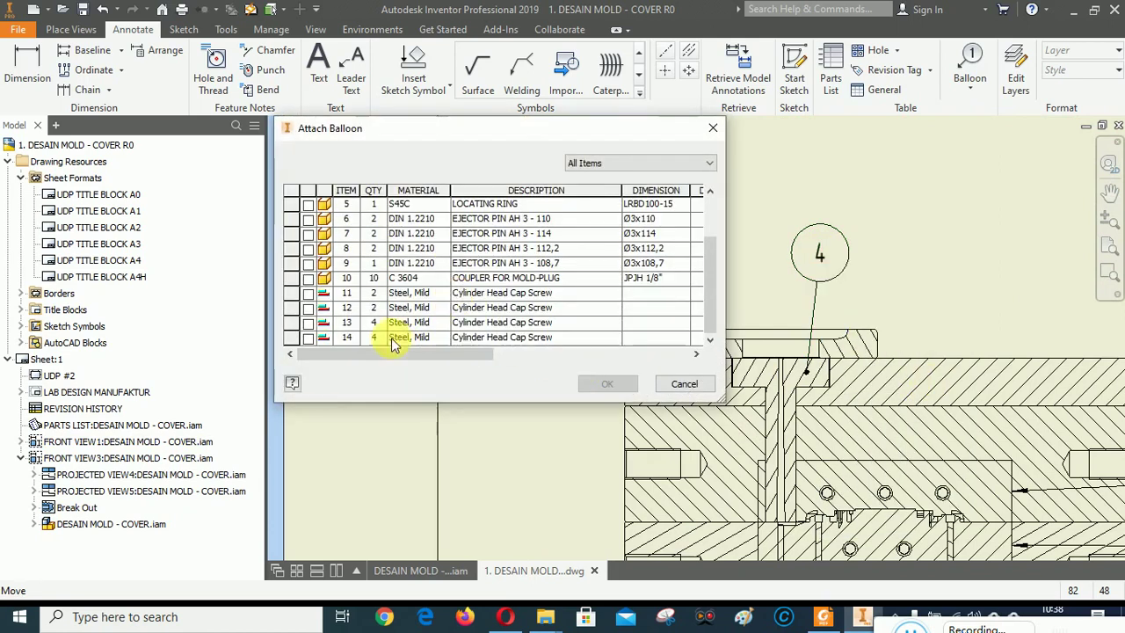
{"action": "left_click", "coordinate": [308, 308]}
{"action": "left_click", "coordinate": [607, 384]}
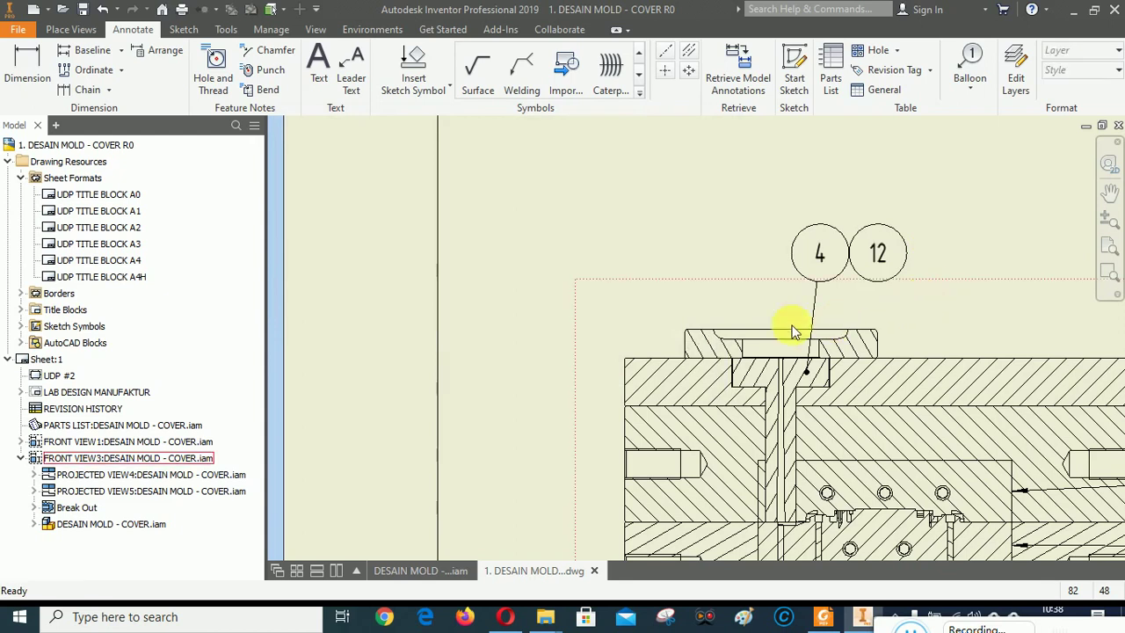
Add a balloon for the locating ring (item 5) above its upper edge in the front view, level with balloon 4.
{"action": "scroll", "coordinate": [791, 332], "scroll_direction": "up", "scroll_amount": 5}
{"action": "scroll", "coordinate": [778, 314], "scroll_direction": "down", "scroll_amount": 4}
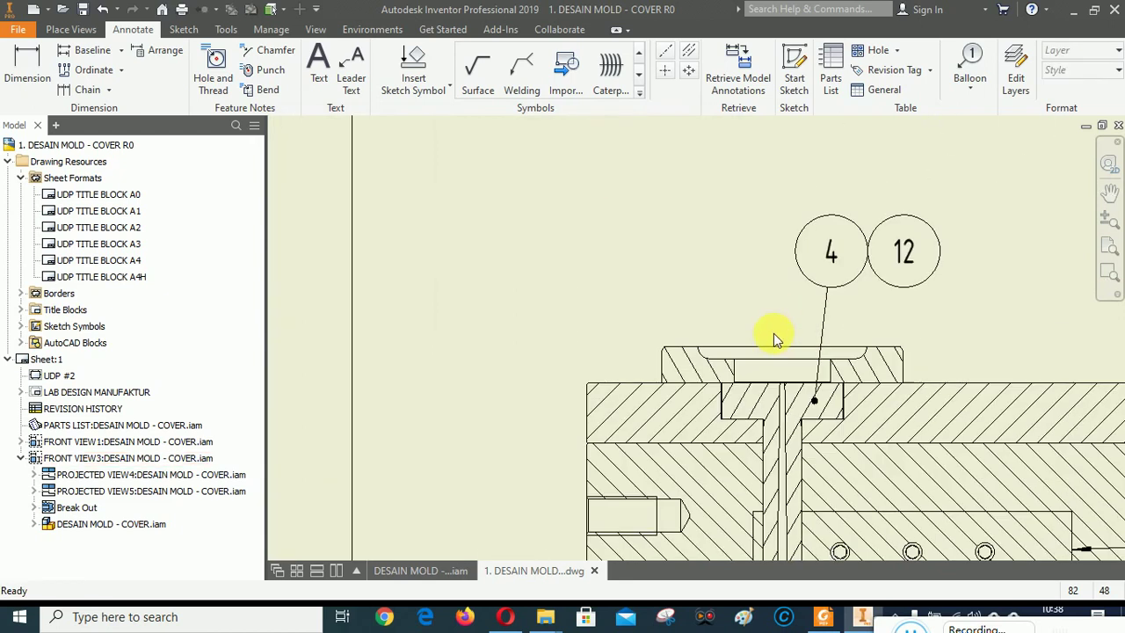
{"action": "left_click", "coordinate": [970, 66]}
{"action": "scroll", "coordinate": [655, 385], "scroll_direction": "down", "scroll_amount": 5}
{"action": "scroll", "coordinate": [650, 383], "scroll_direction": "down", "scroll_amount": 2}
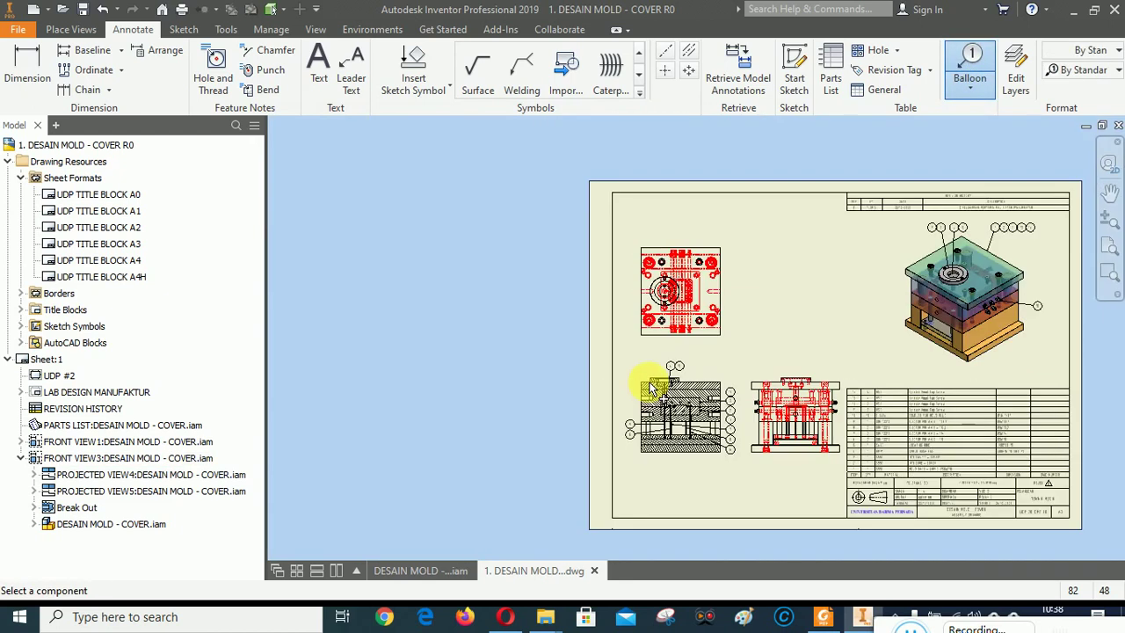
{"action": "scroll", "coordinate": [650, 382], "scroll_direction": "up", "scroll_amount": 8}
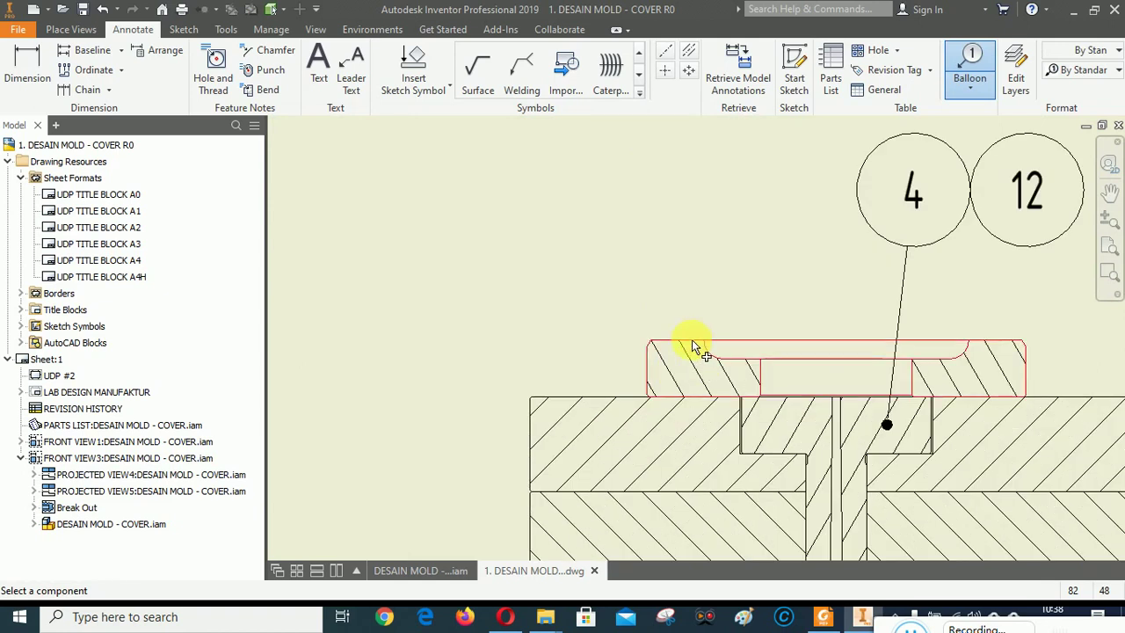
{"action": "left_click", "coordinate": [687, 341]}
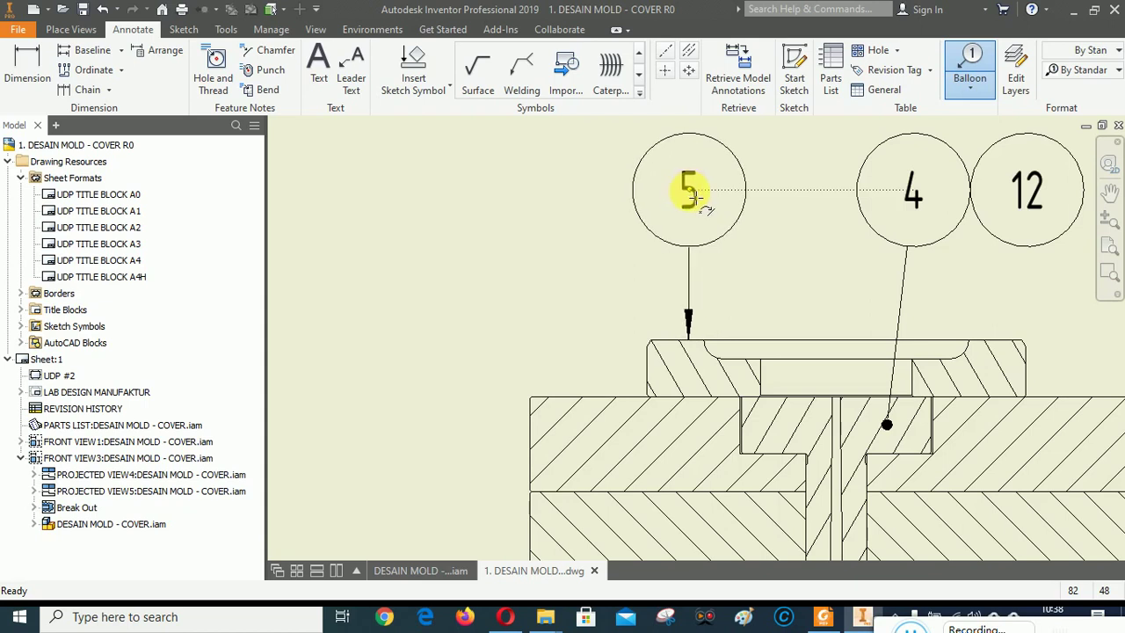
{"action": "right_click", "coordinate": [690, 195]}
{"action": "left_click", "coordinate": [768, 191]}
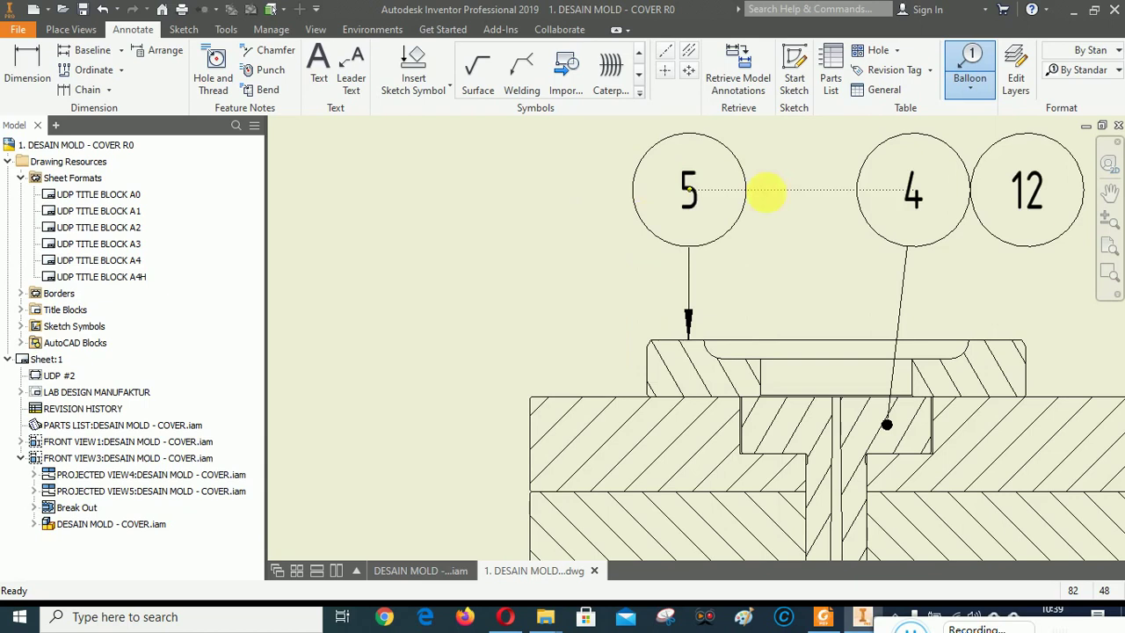
{"action": "right_click", "coordinate": [490, 232]}
{"action": "key", "text": "Escape"}
Attach item 11 (Cylinder Head Cap Screw) from the parts list to locating ring balloon 5.
{"action": "right_click", "coordinate": [688, 195]}
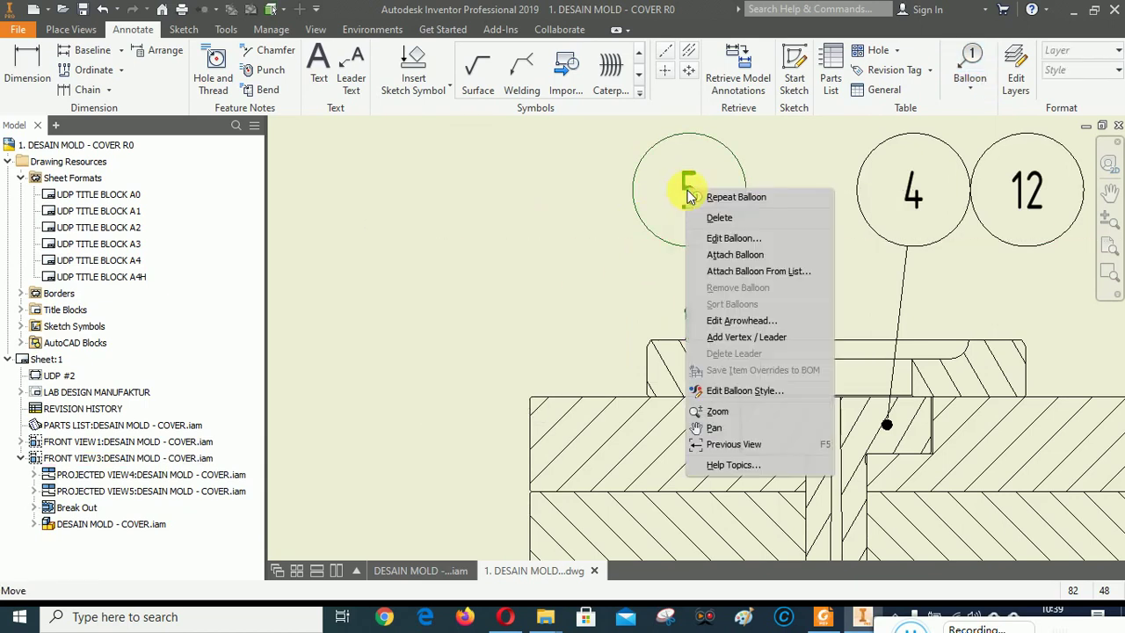
{"action": "left_click", "coordinate": [729, 271]}
{"action": "scroll", "coordinate": [472, 283], "scroll_direction": "down", "scroll_amount": 2}
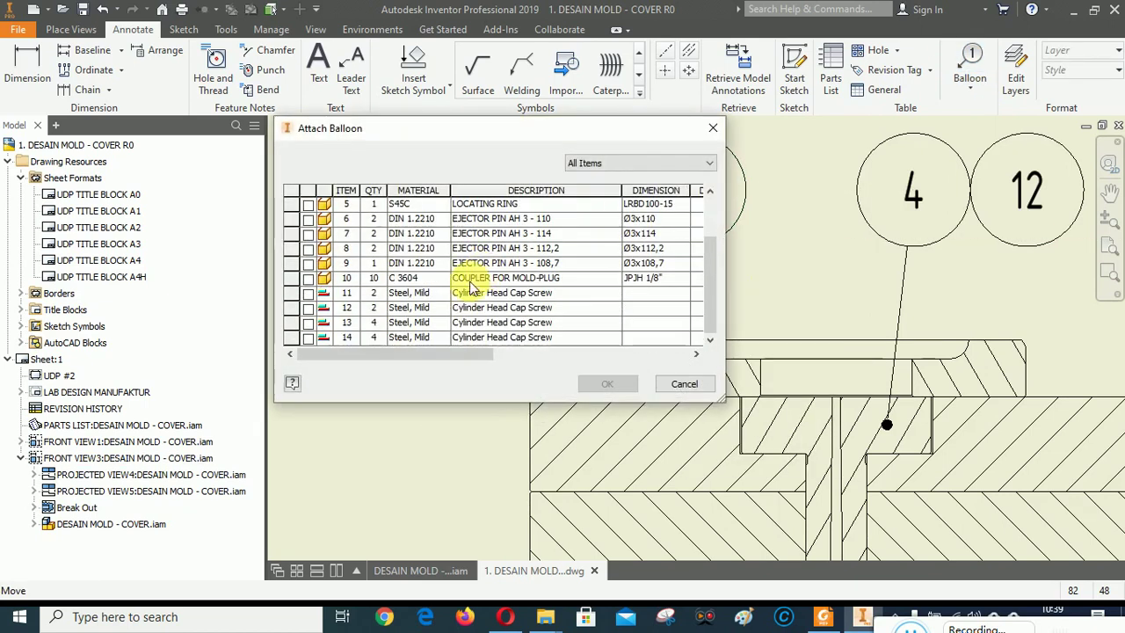
{"action": "left_click", "coordinate": [309, 294]}
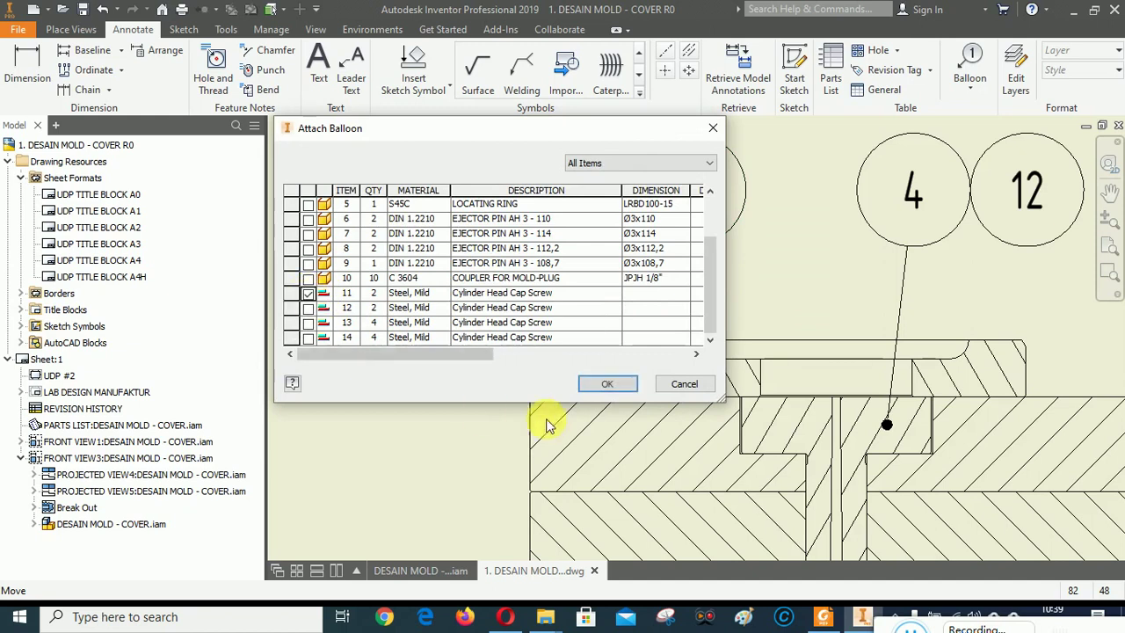
{"action": "left_click", "coordinate": [608, 385]}
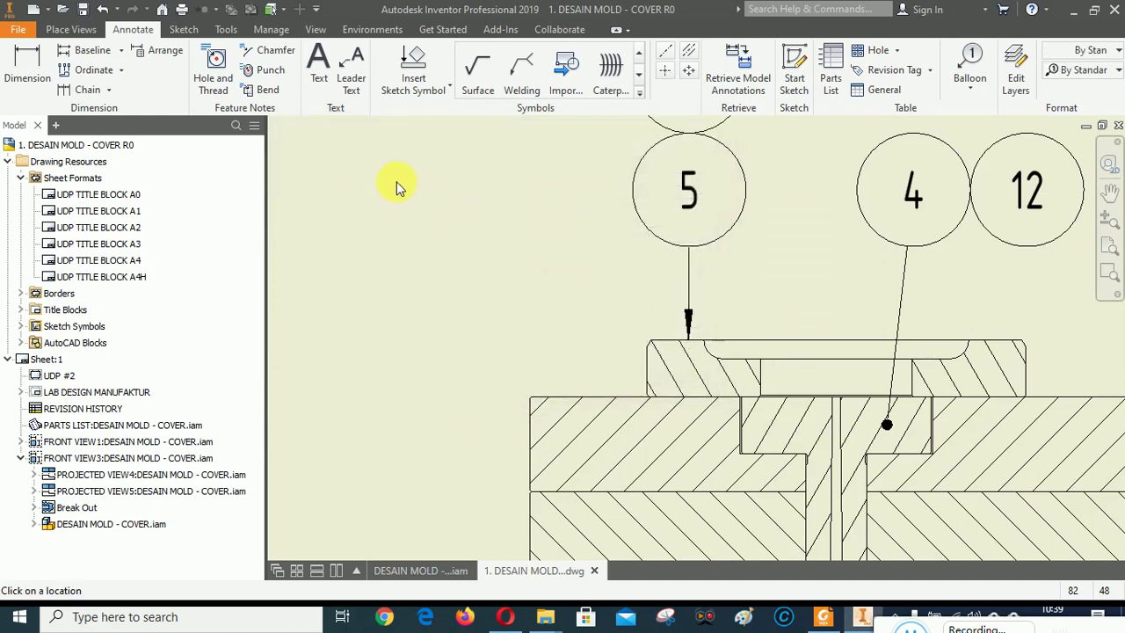
{"action": "key", "text": "Escape"}
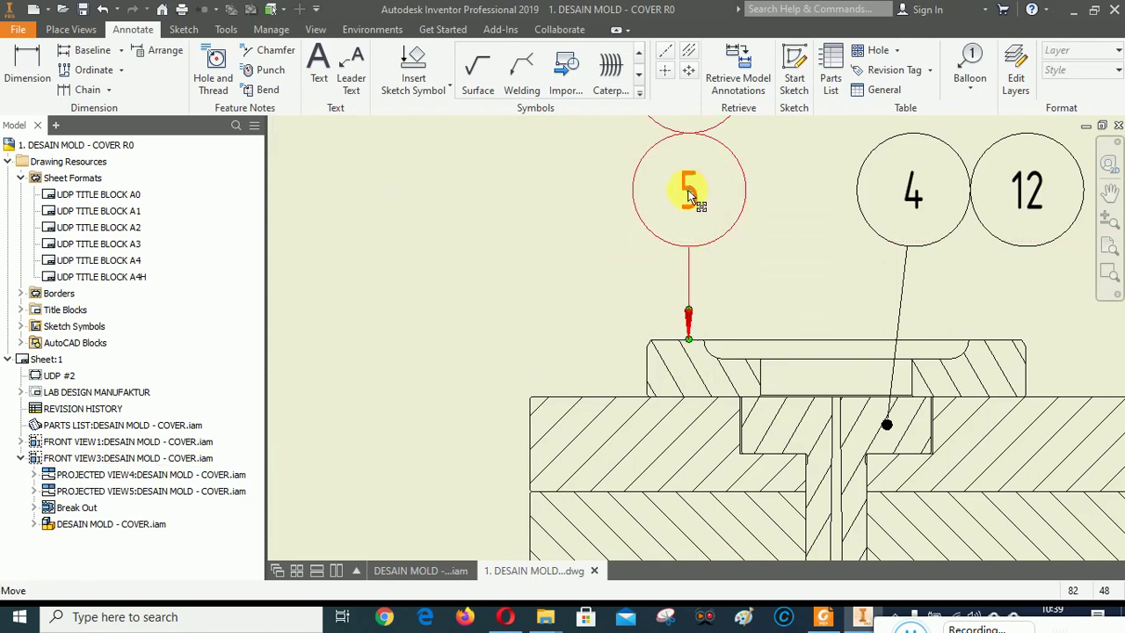
Reposition balloons 11 and 5 side by side above the locating ring, level with balloons 4 and 12.
{"action": "left_click_drag", "start_coordinate": [690, 194], "coordinate": [590, 209]}
{"action": "scroll", "coordinate": [603, 326], "scroll_direction": "up", "scroll_amount": 2}
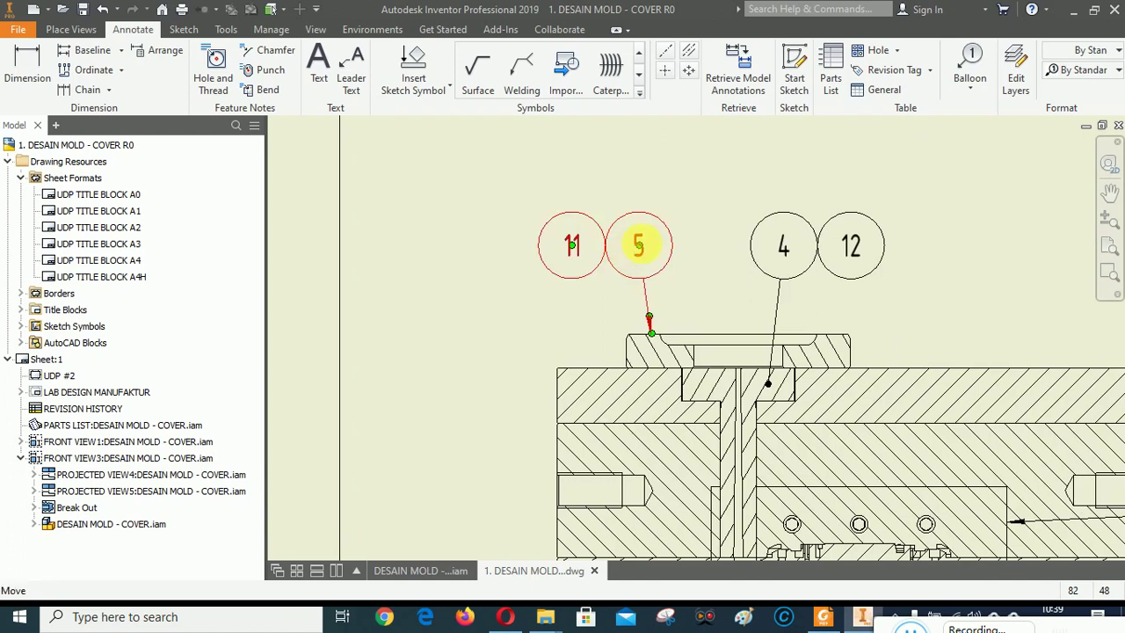
{"action": "mouse_move", "coordinate": [641, 251]}
{"action": "left_mouse_down"}
{"action": "mouse_move", "coordinate": [782, 251]}
{"action": "mouse_move", "coordinate": [623, 251]}
{"action": "mouse_move", "coordinate": [647, 251]}
{"action": "left_mouse_up"}
{"action": "scroll", "coordinate": [466, 307], "scroll_direction": "down", "scroll_amount": 3}
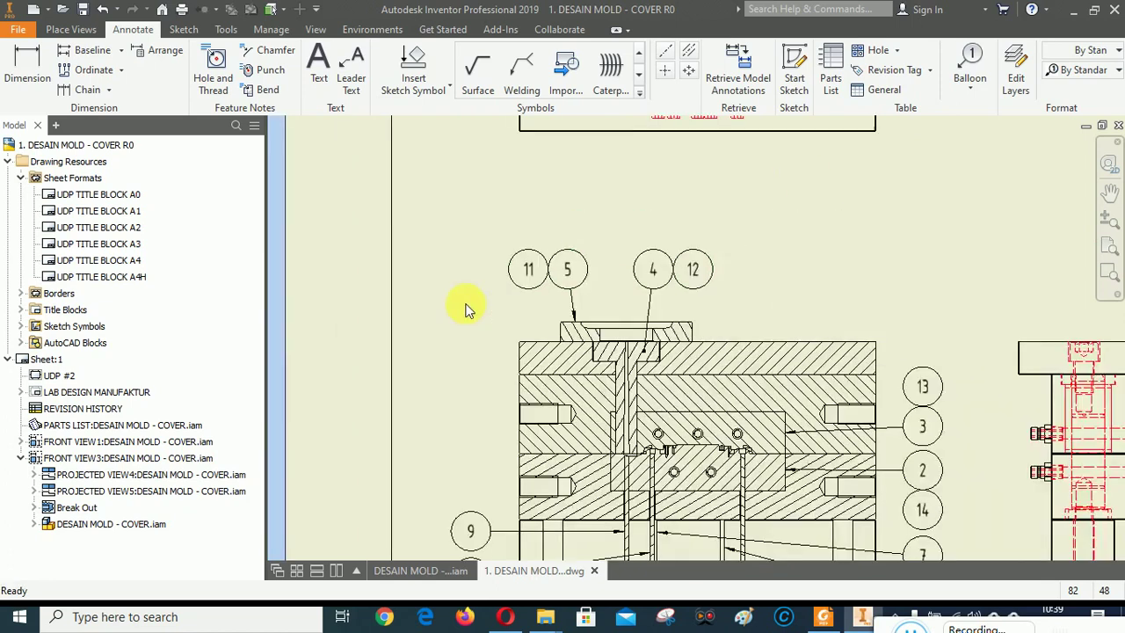
Check the layout against the reference PDF and move the sectioned front view slightly left, away from the side view.
{"action": "scroll", "coordinate": [465, 308], "scroll_direction": "down", "scroll_amount": 3}
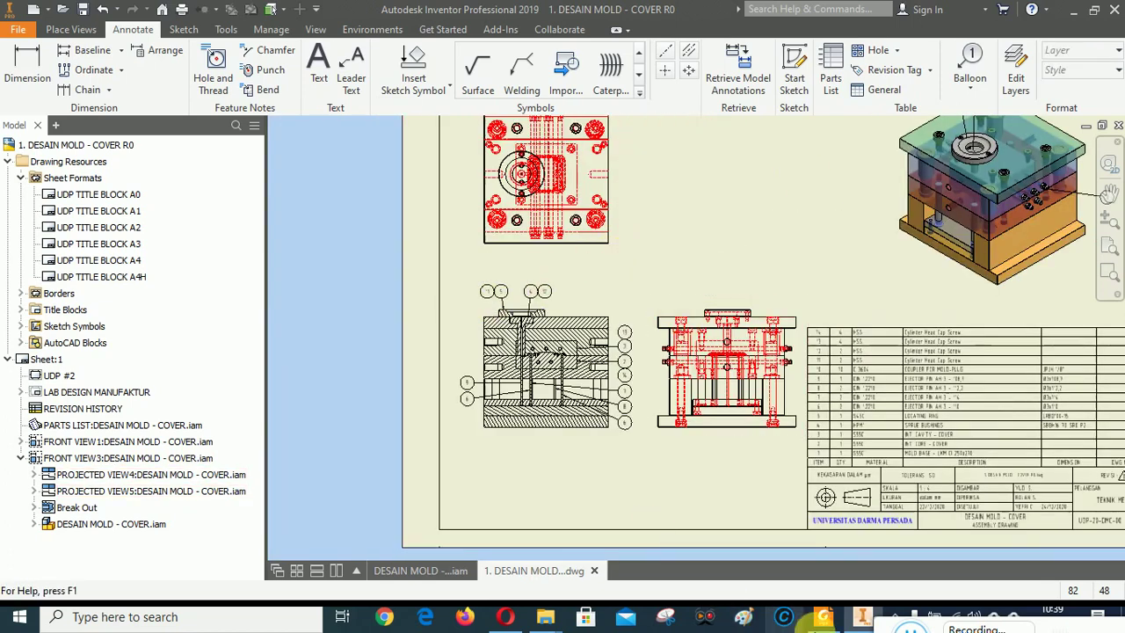
{"action": "left_click", "coordinate": [825, 619]}
{"action": "left_click", "coordinate": [827, 621]}
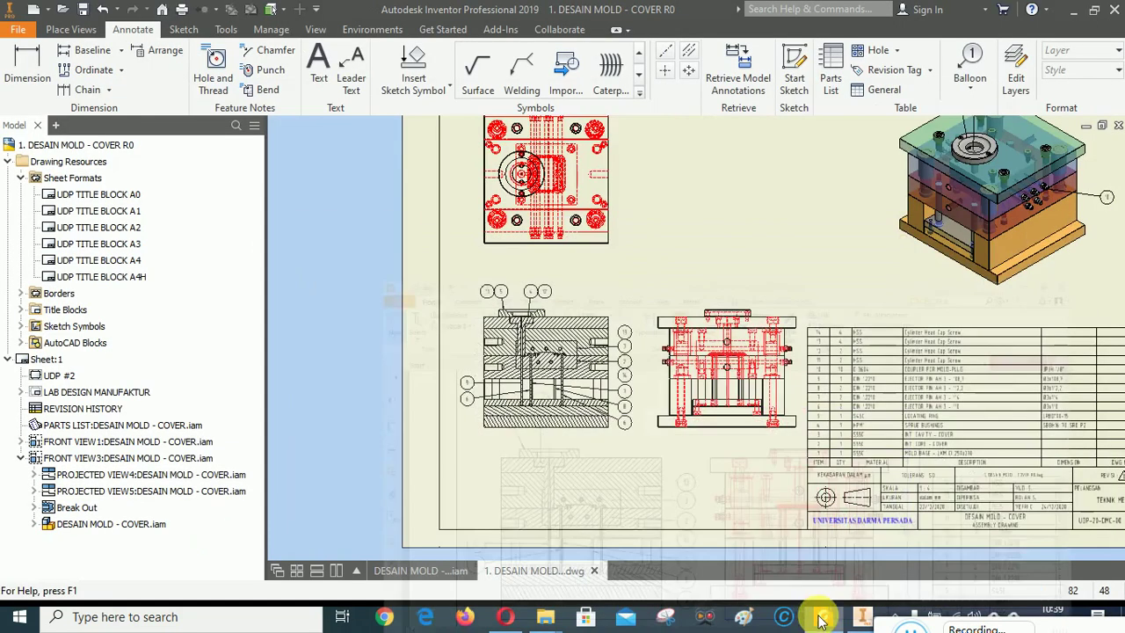
{"action": "scroll", "coordinate": [610, 409], "scroll_direction": "up", "scroll_amount": 2}
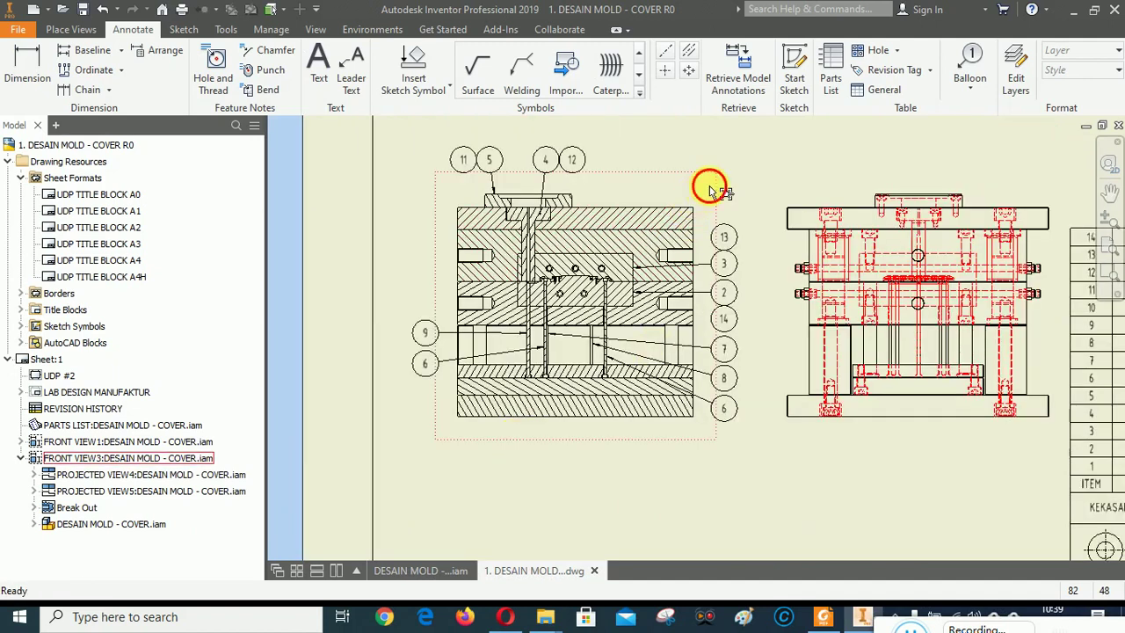
{"action": "left_click_drag", "start_coordinate": [711, 189], "coordinate": [698, 188]}
{"action": "scroll", "coordinate": [659, 360], "scroll_direction": "down", "scroll_amount": 5}
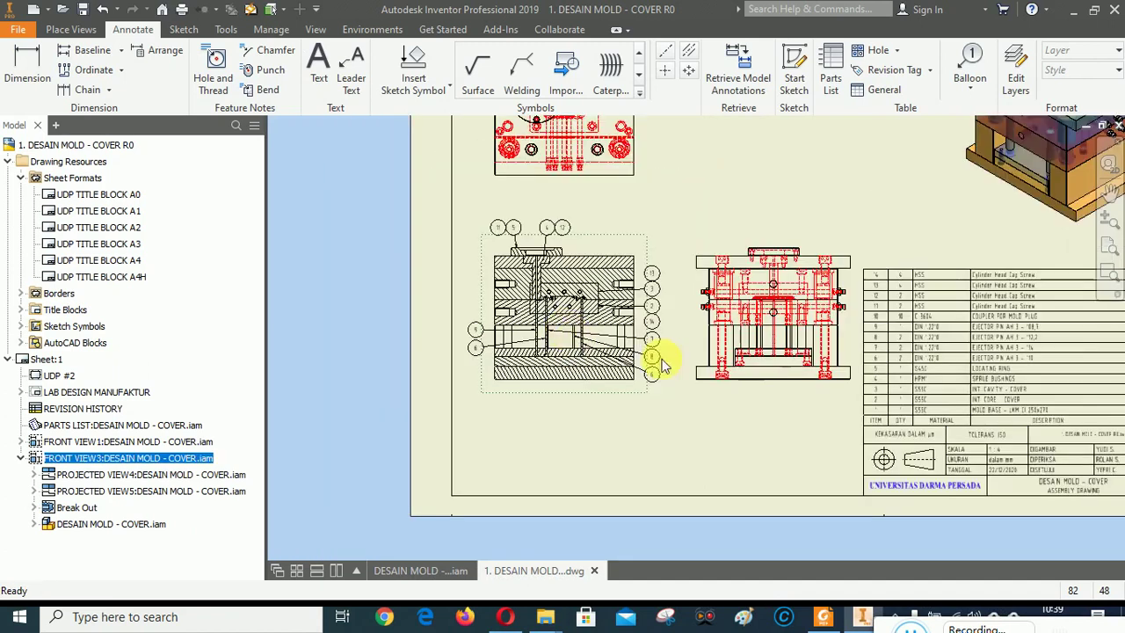
Move the projected side view slightly left, away from the parts list.
{"action": "scroll", "coordinate": [807, 361], "scroll_direction": "up", "scroll_amount": 7}
{"action": "scroll", "coordinate": [734, 387], "scroll_direction": "down", "scroll_amount": 6}
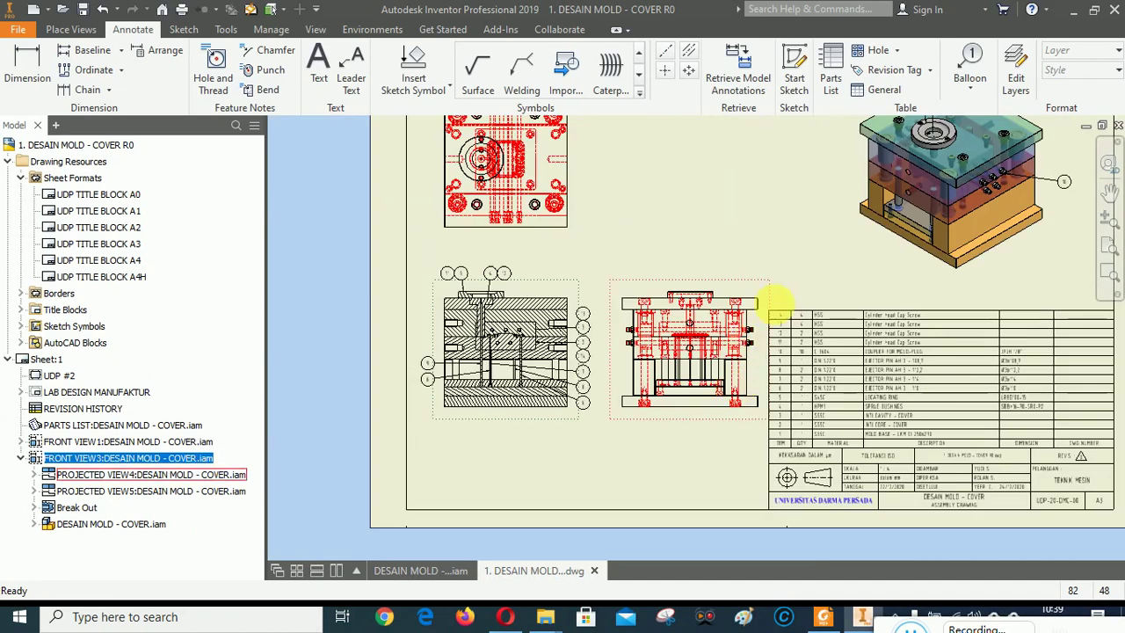
{"action": "left_click", "coordinate": [765, 292]}
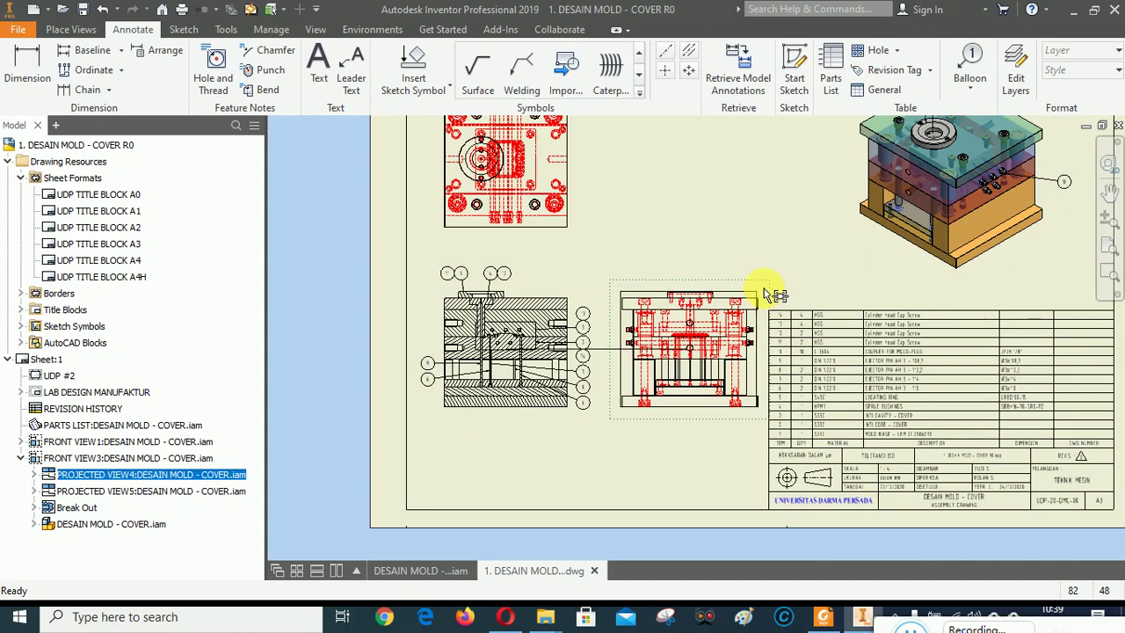
{"action": "left_click_drag", "start_coordinate": [766, 294], "coordinate": [761, 294]}
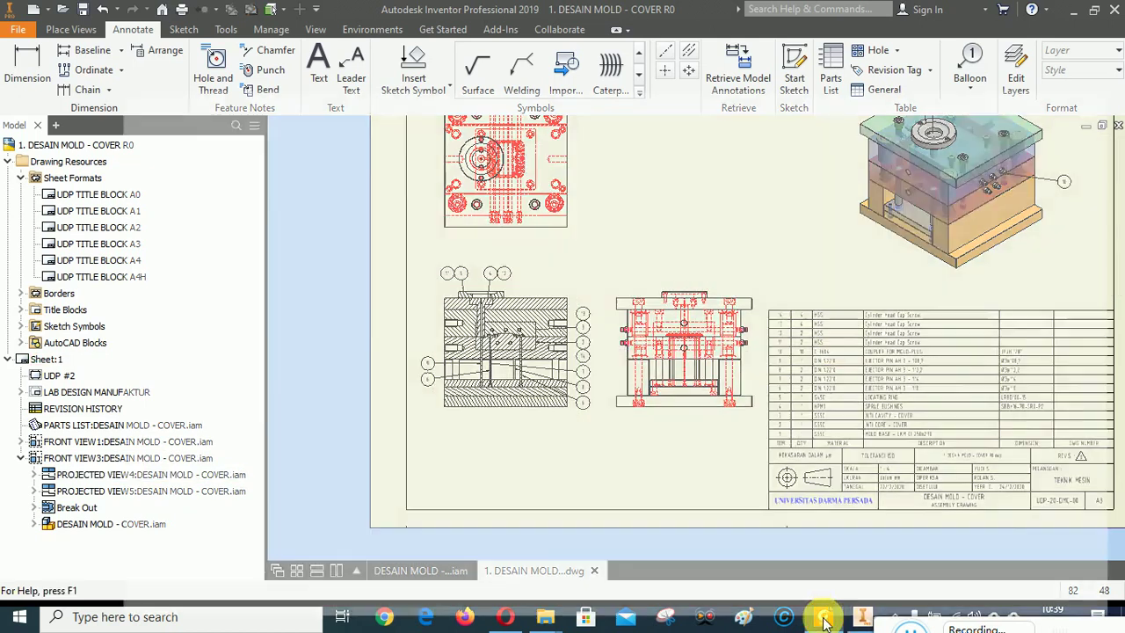
Check the reference PDF and dimension the overall width of the sectioned front view below its bottom plate.
{"action": "left_click", "coordinate": [824, 618]}
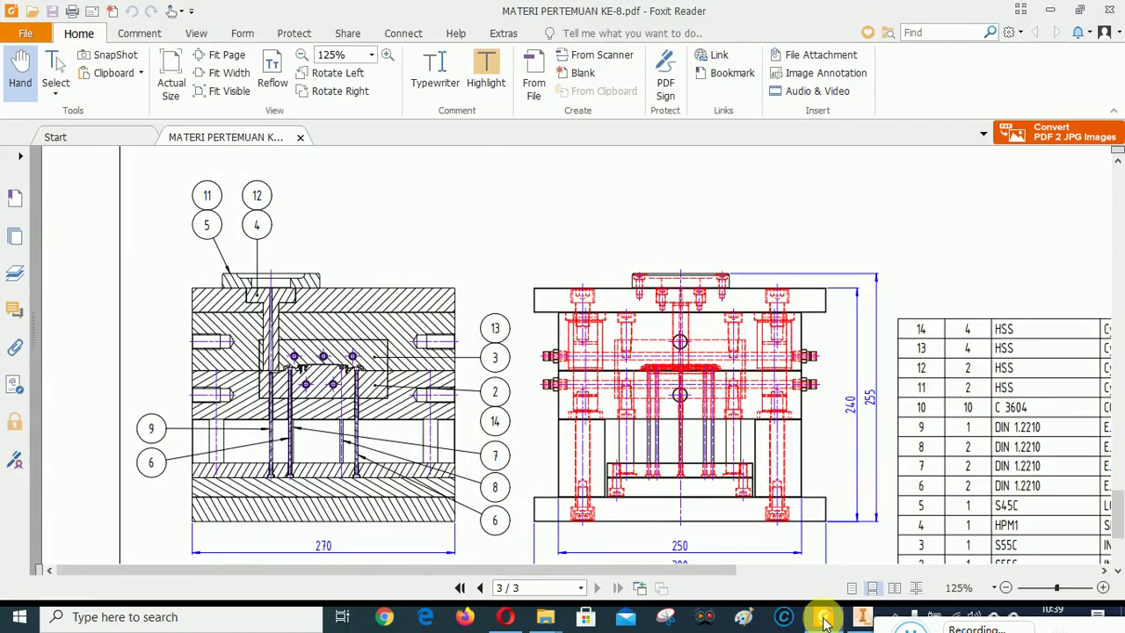
{"action": "left_click", "coordinate": [824, 619]}
{"action": "scroll", "coordinate": [461, 453], "scroll_direction": "up", "scroll_amount": 5}
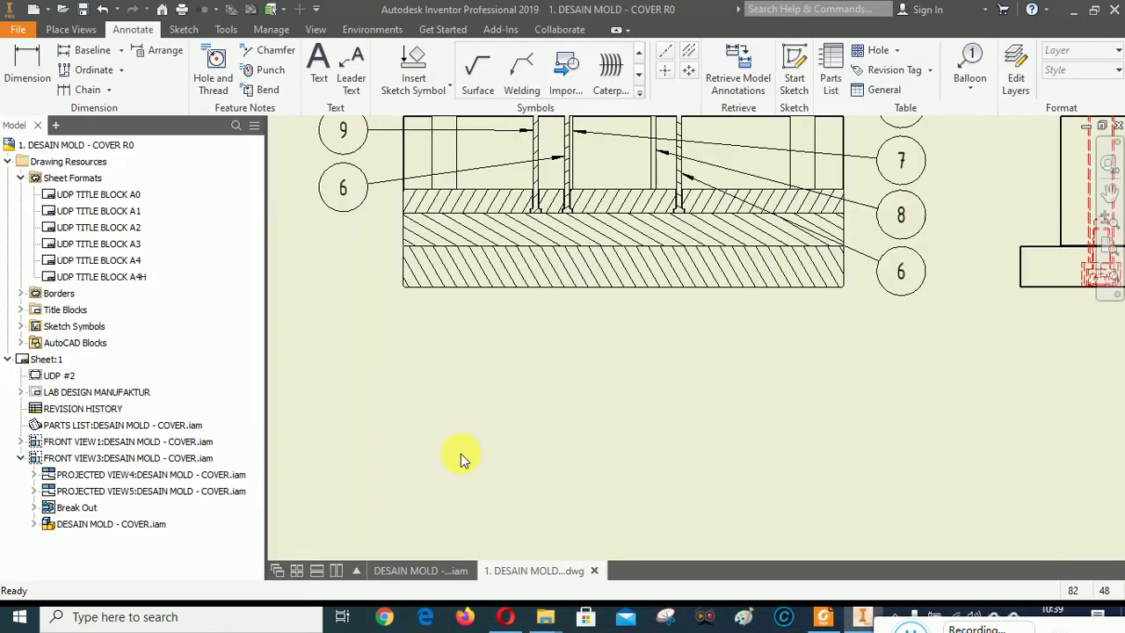
{"action": "left_click", "coordinate": [26, 68]}
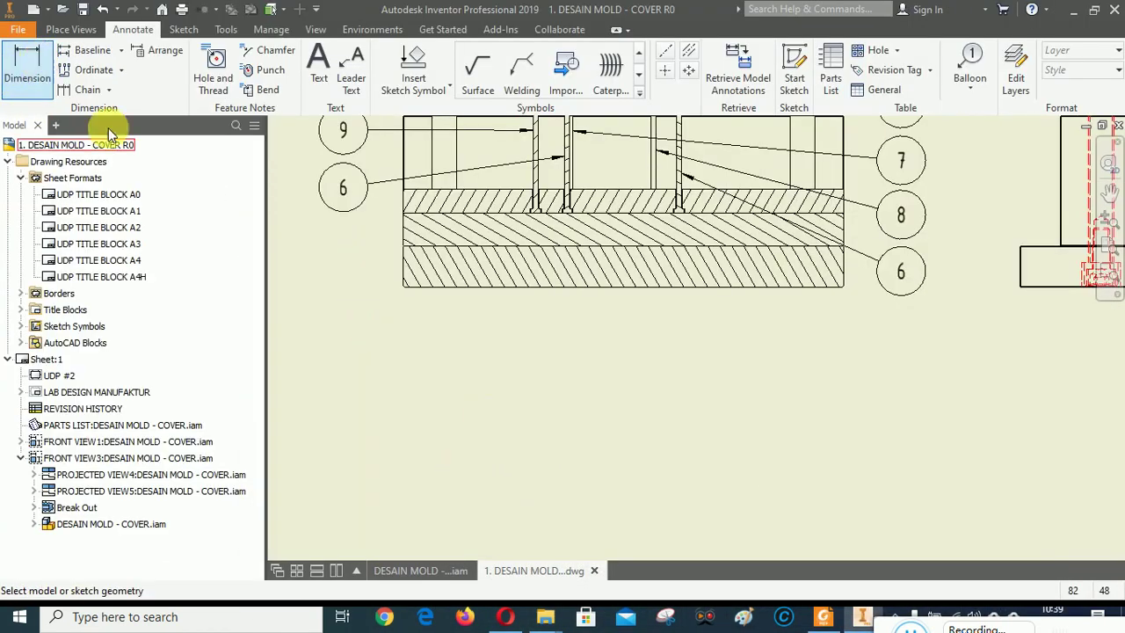
{"action": "left_click", "coordinate": [567, 288]}
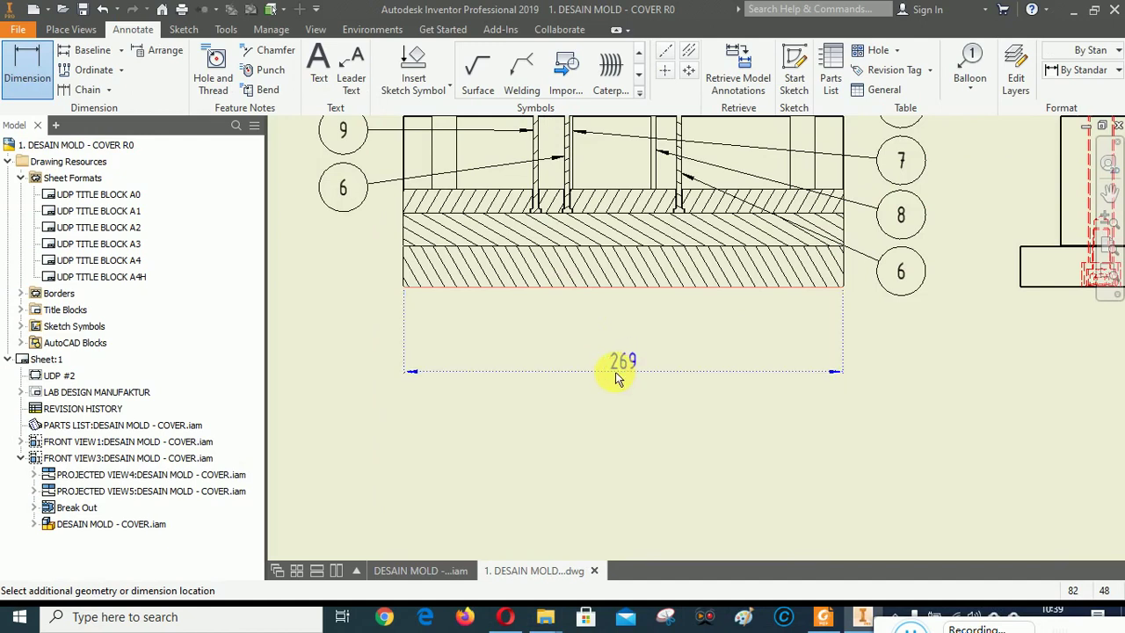
{"action": "left_click", "coordinate": [490, 376]}
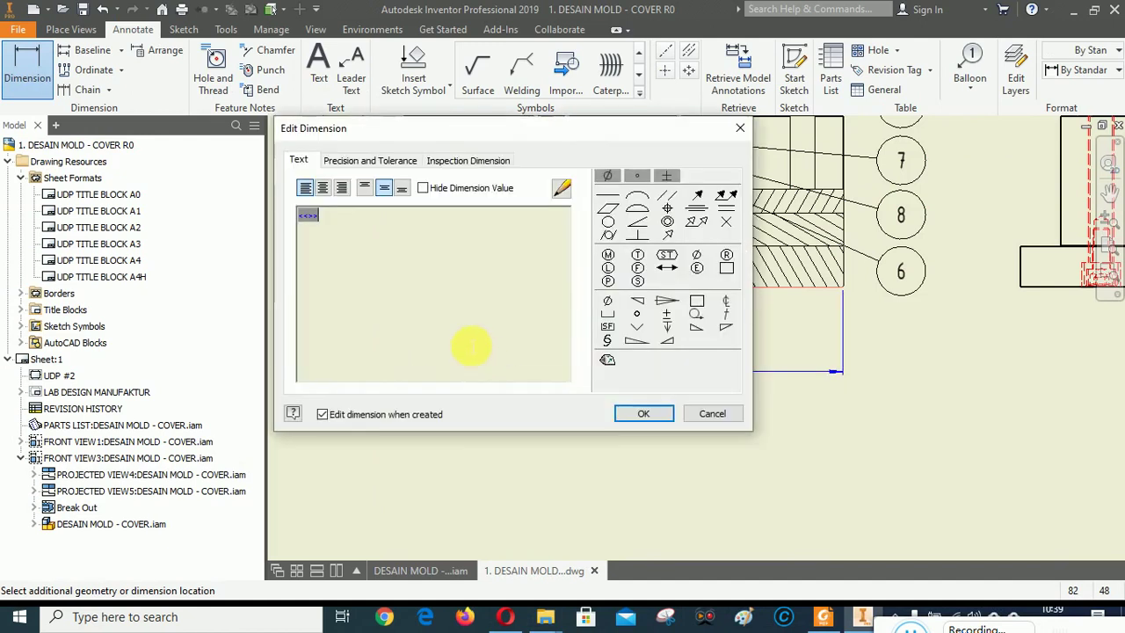
{"action": "left_click", "coordinate": [672, 416]}
Compare the dimension placement with the reference PDF and move the front view's width dimension closer to the bottom plate.
{"action": "left_click", "coordinate": [826, 618]}
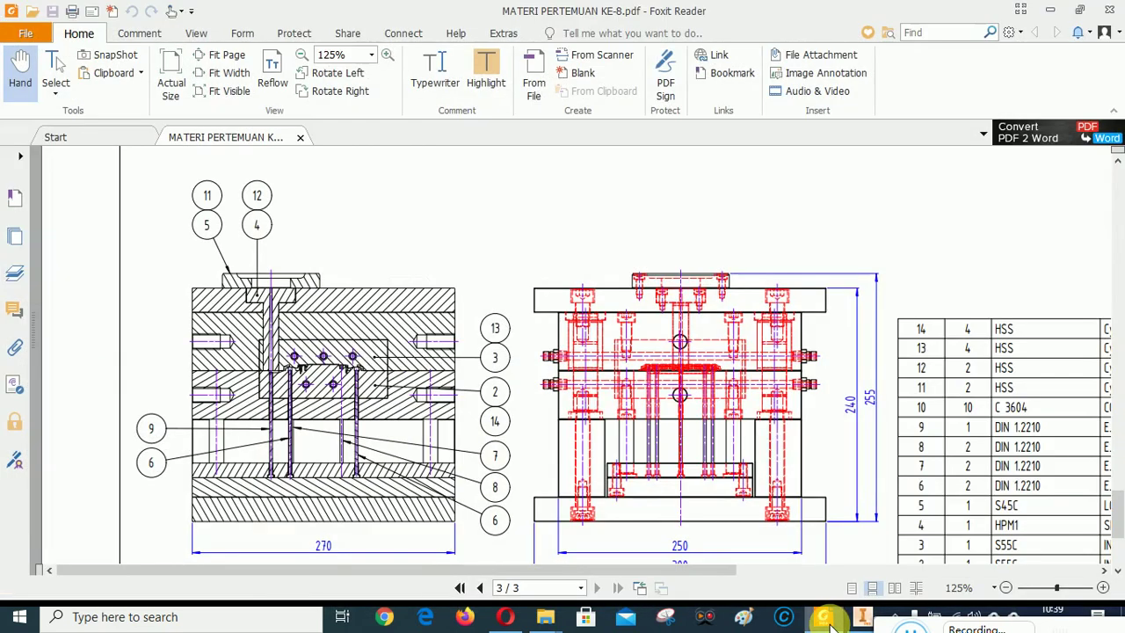
{"action": "scroll", "coordinate": [499, 329], "scroll_direction": "up", "scroll_amount": 3}
{"action": "scroll", "coordinate": [501, 327], "scroll_direction": "down", "scroll_amount": 6}
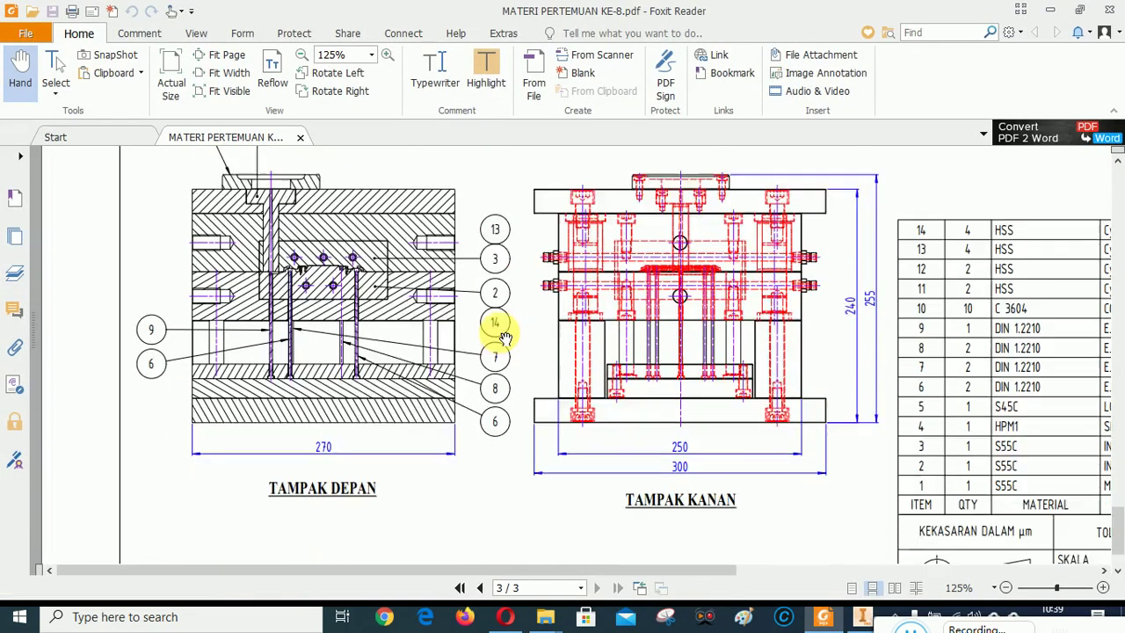
{"action": "left_click", "coordinate": [851, 609]}
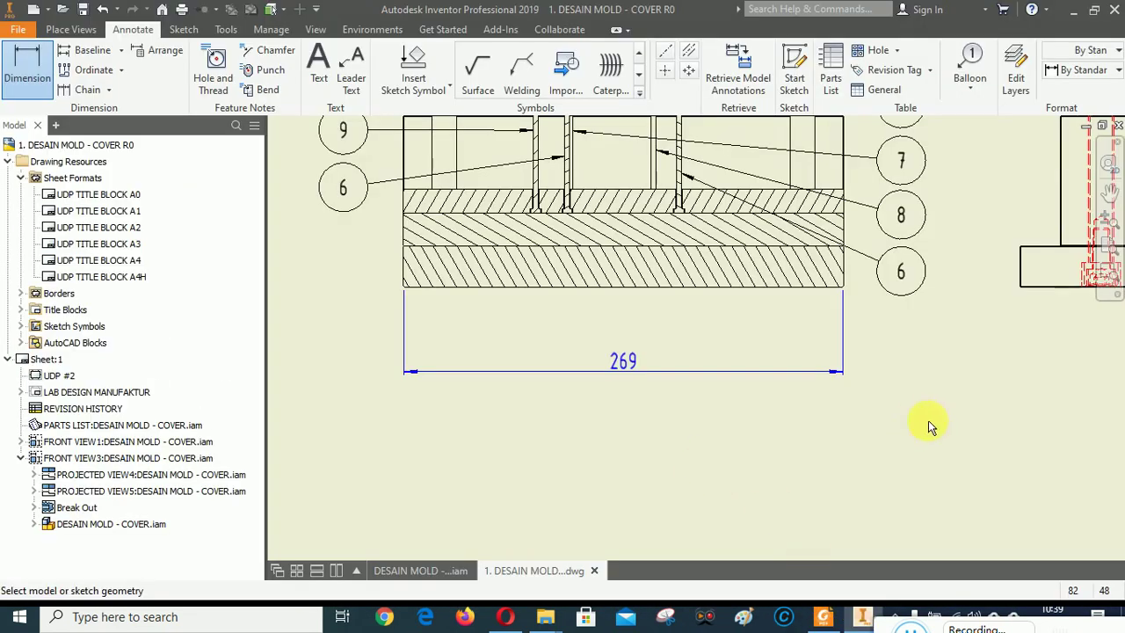
{"action": "scroll", "coordinate": [502, 393], "scroll_direction": "up", "scroll_amount": 3}
{"action": "scroll", "coordinate": [506, 395], "scroll_direction": "down", "scroll_amount": 4}
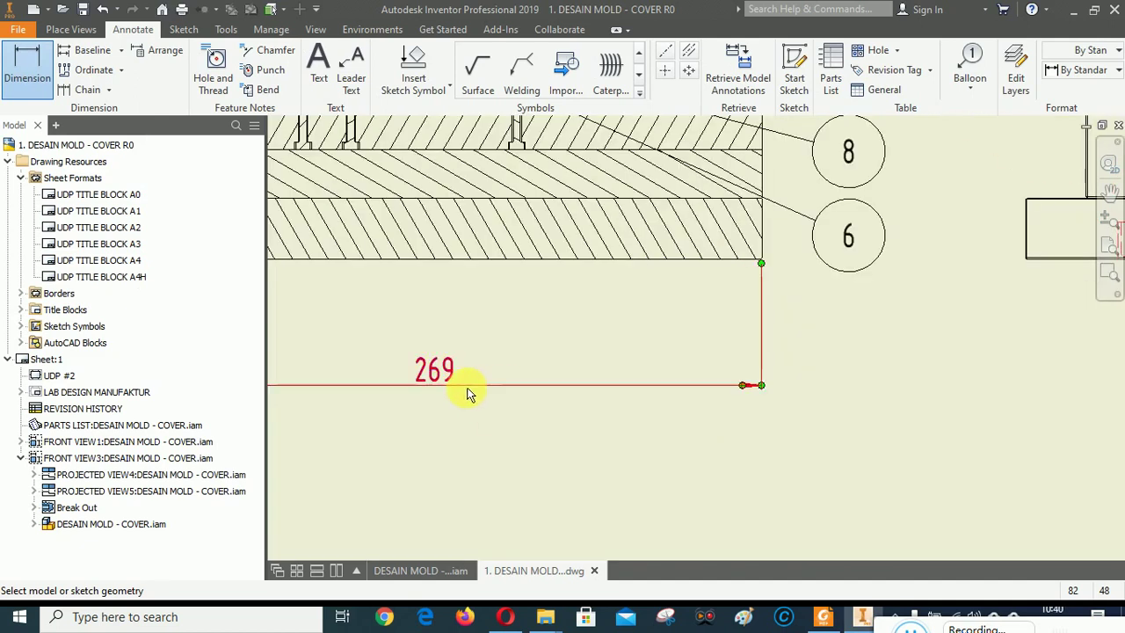
{"action": "right_click", "coordinate": [583, 329]}
{"action": "left_click", "coordinate": [442, 331]}
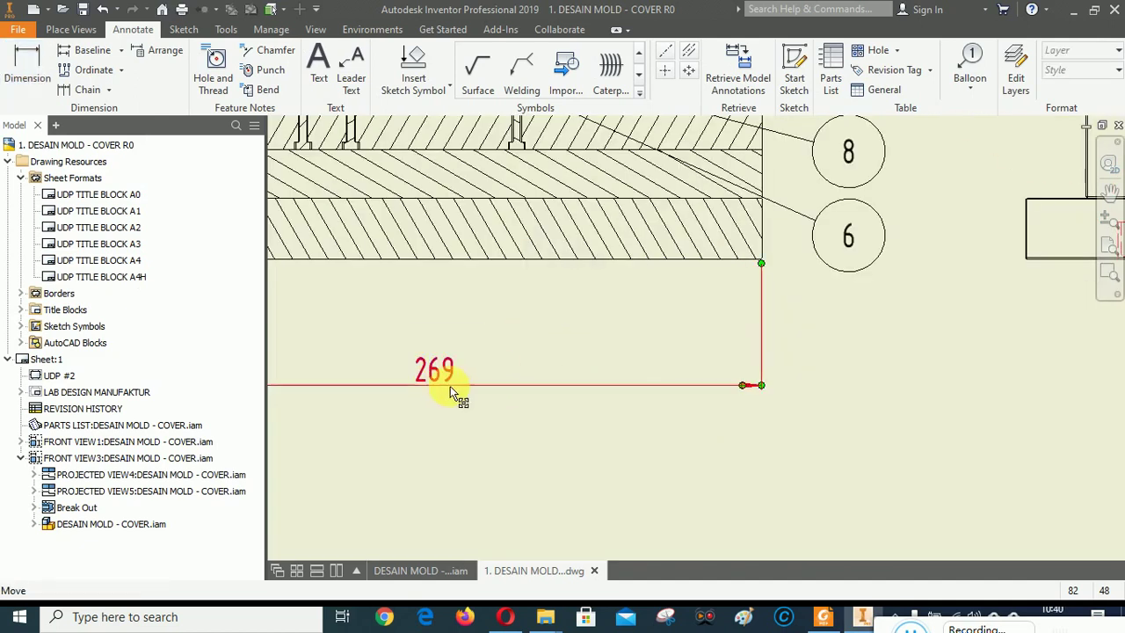
{"action": "left_click_drag", "start_coordinate": [445, 380], "coordinate": [444, 340]}
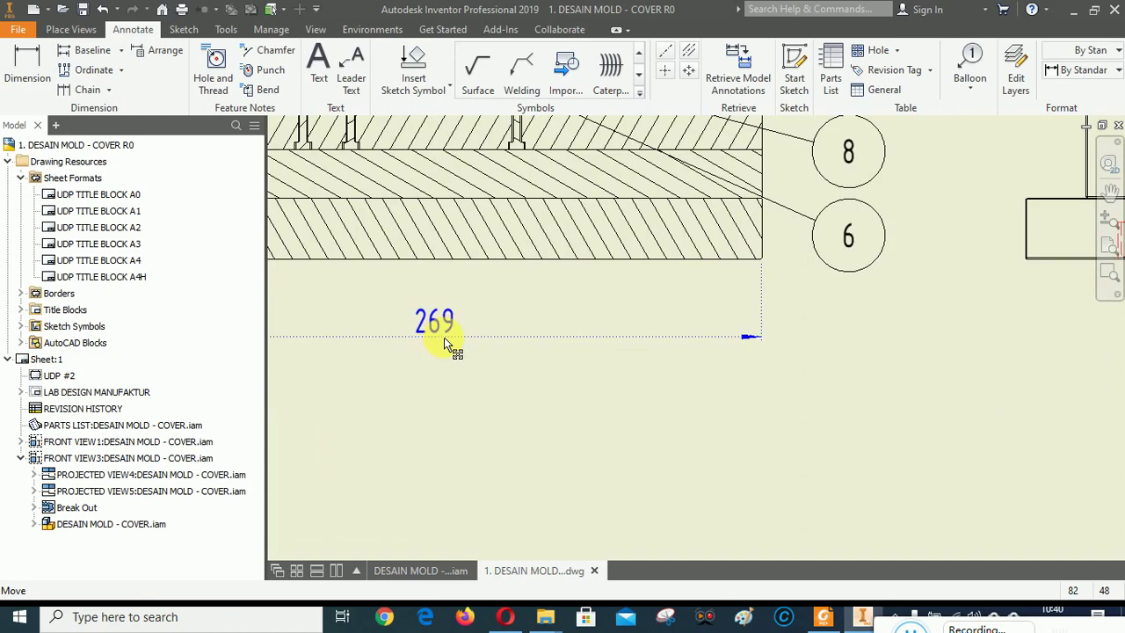
Dimension the width across the outer faces of the spacer blocks in the side view, level with the front view's width dimension.
{"action": "scroll", "coordinate": [407, 355], "scroll_direction": "up", "scroll_amount": 3}
{"action": "scroll", "coordinate": [557, 369], "scroll_direction": "down", "scroll_amount": 3}
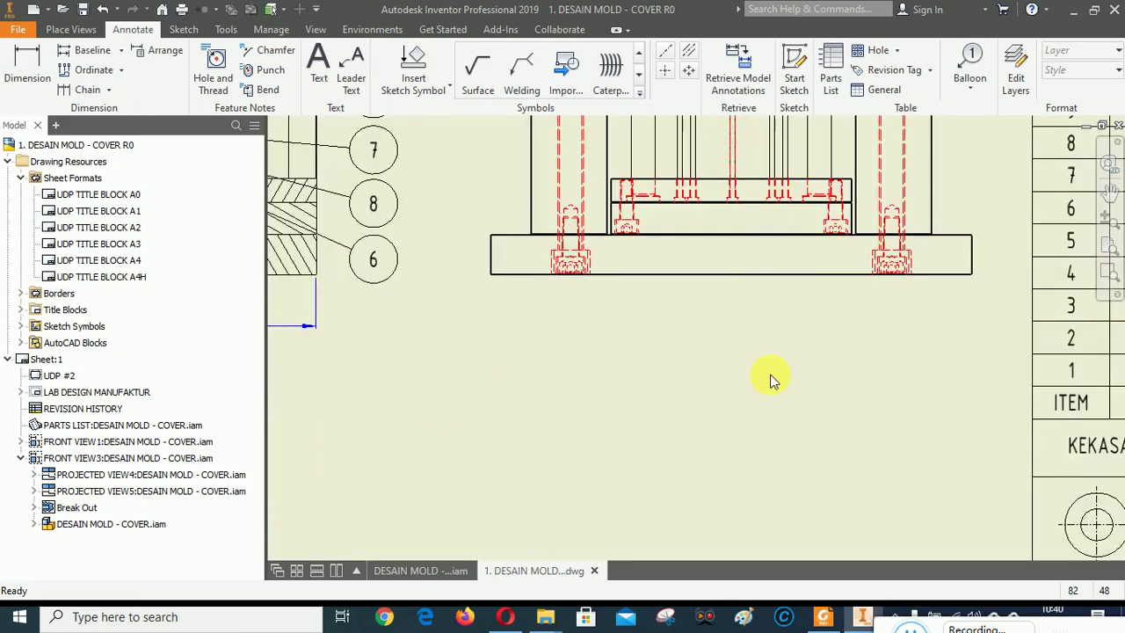
{"action": "left_click", "coordinate": [27, 65]}
{"action": "scroll", "coordinate": [564, 240], "scroll_direction": "down", "scroll_amount": 4}
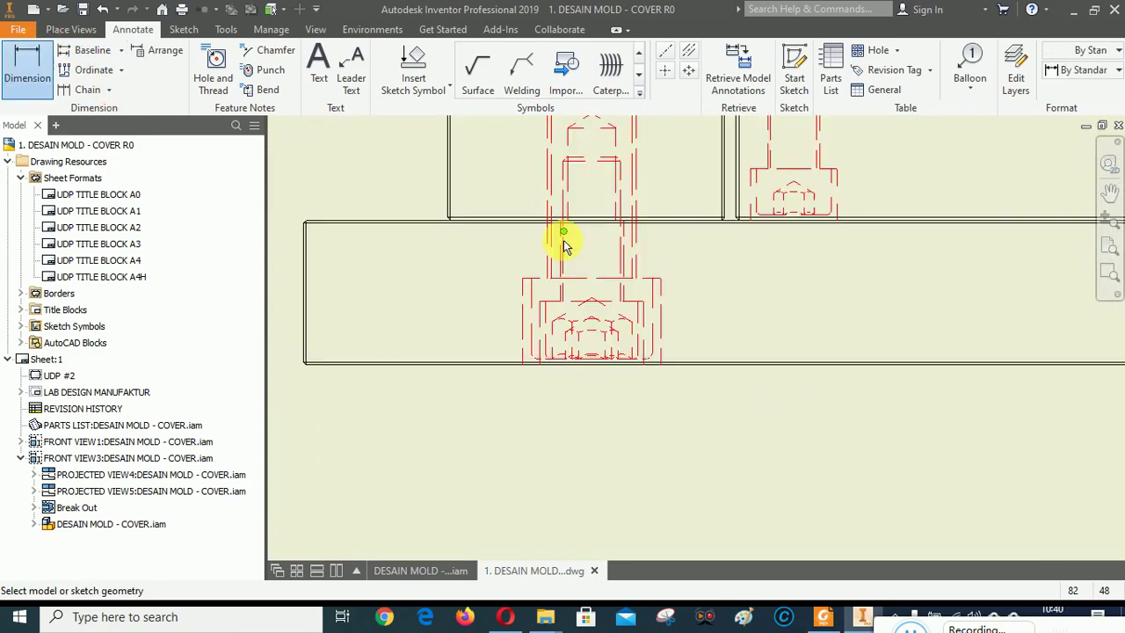
{"action": "scroll", "coordinate": [457, 246], "scroll_direction": "down", "scroll_amount": 3}
{"action": "scroll", "coordinate": [475, 237], "scroll_direction": "up", "scroll_amount": 2}
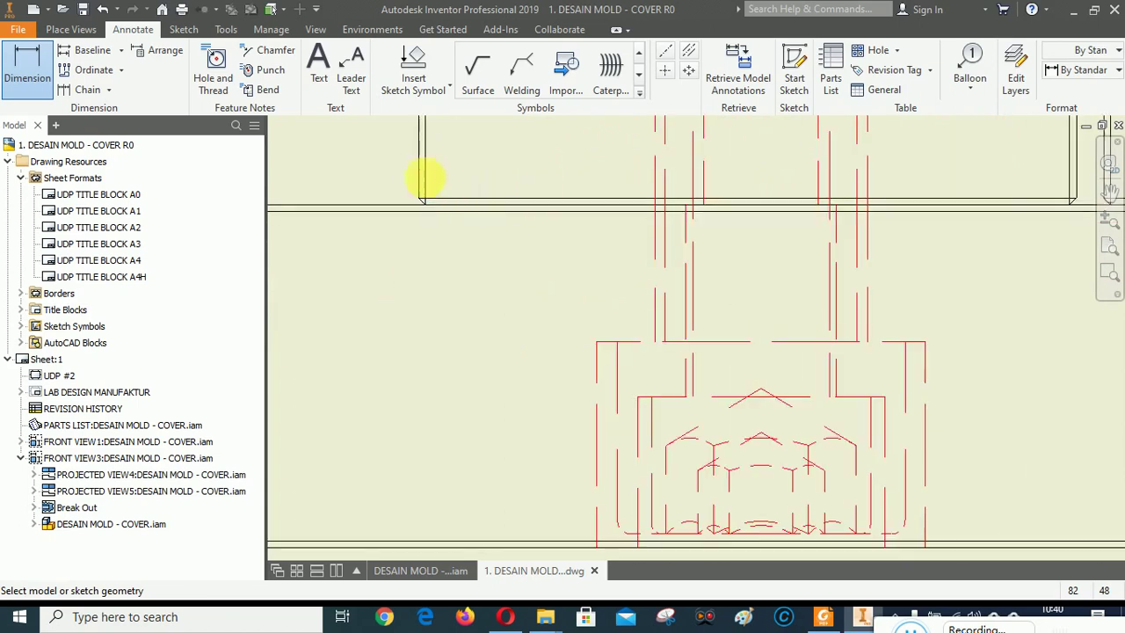
{"action": "left_click", "coordinate": [419, 182]}
{"action": "scroll", "coordinate": [364, 322], "scroll_direction": "up", "scroll_amount": 2}
{"action": "scroll", "coordinate": [598, 314], "scroll_direction": "down", "scroll_amount": 2}
{"action": "scroll", "coordinate": [618, 319], "scroll_direction": "up", "scroll_amount": 2}
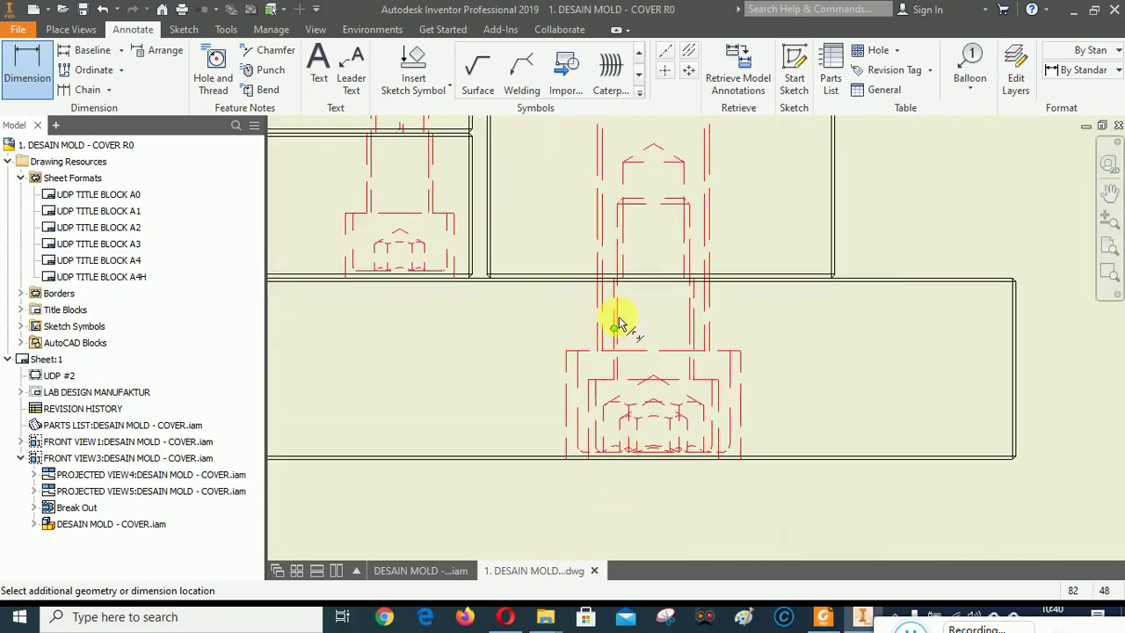
{"action": "scroll", "coordinate": [873, 261], "scroll_direction": "down", "scroll_amount": 5}
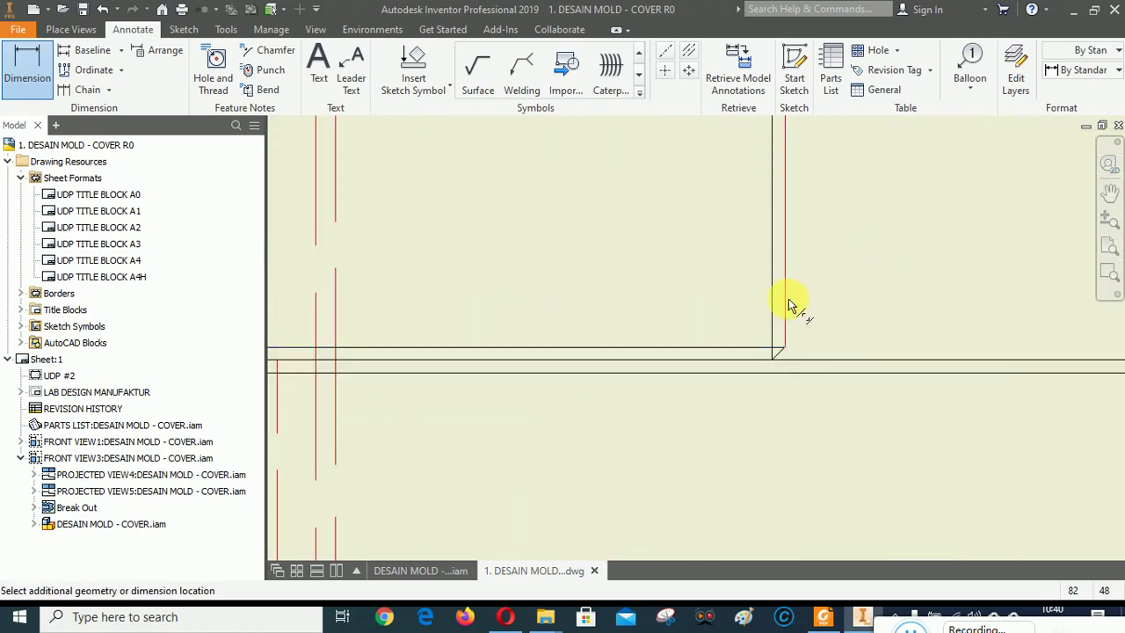
{"action": "scroll", "coordinate": [949, 279], "scroll_direction": "up", "scroll_amount": 5}
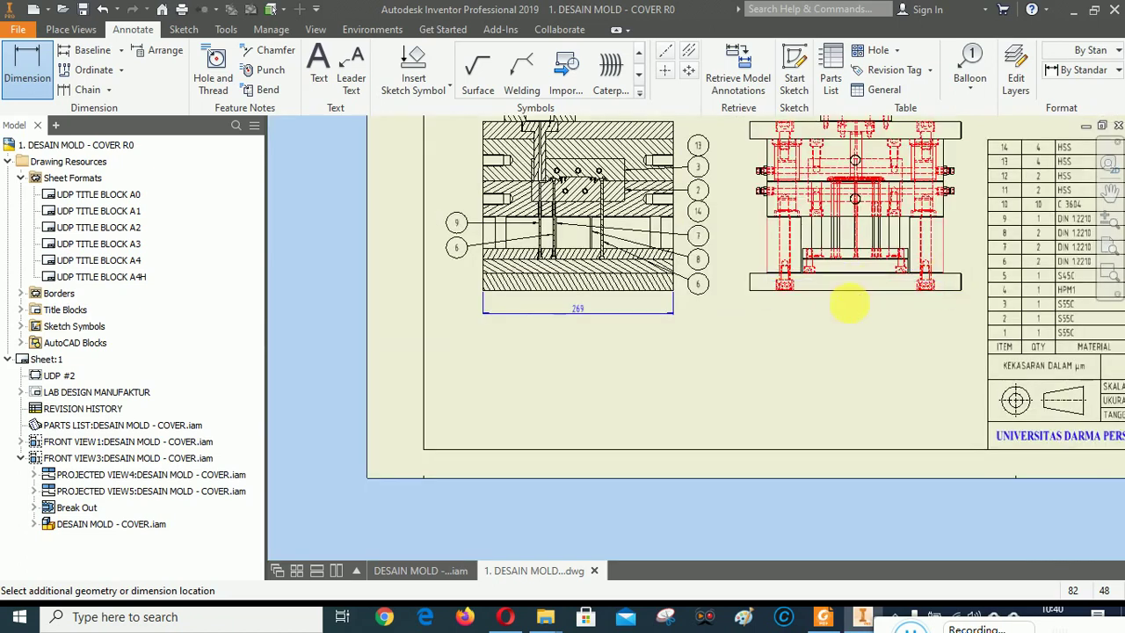
{"action": "scroll", "coordinate": [849, 303], "scroll_direction": "down", "scroll_amount": 3}
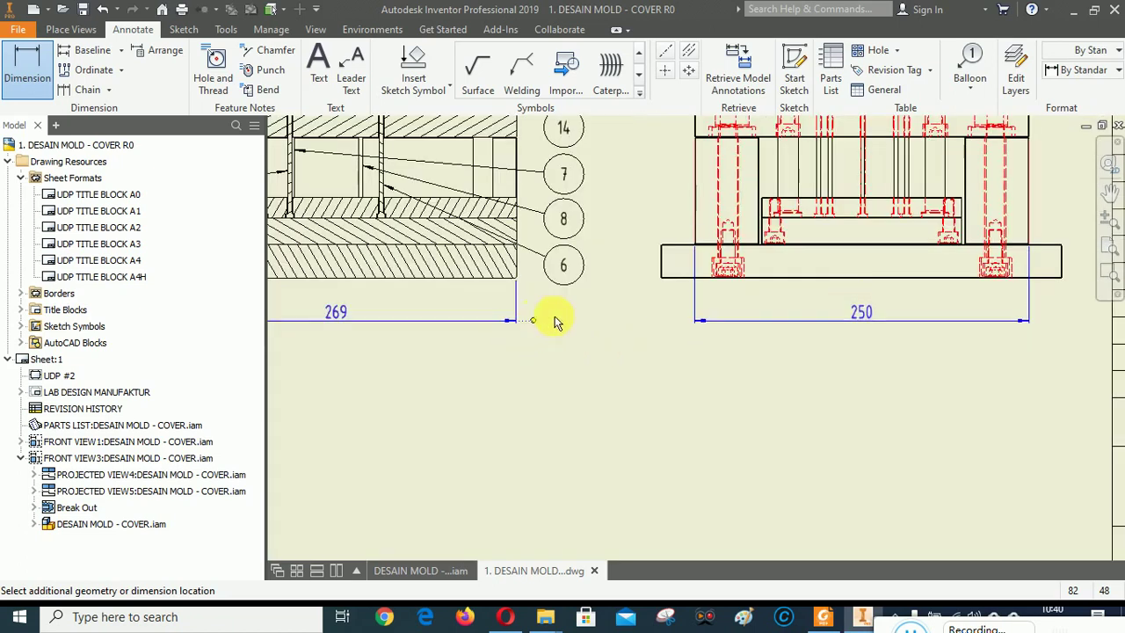
{"action": "left_click", "coordinate": [775, 370]}
{"action": "left_click", "coordinate": [647, 411]}
Dimension the bottom plate's full width in the side view, placing it below the spacer block width dimension.
{"action": "scroll", "coordinate": [673, 299], "scroll_direction": "down", "scroll_amount": 5}
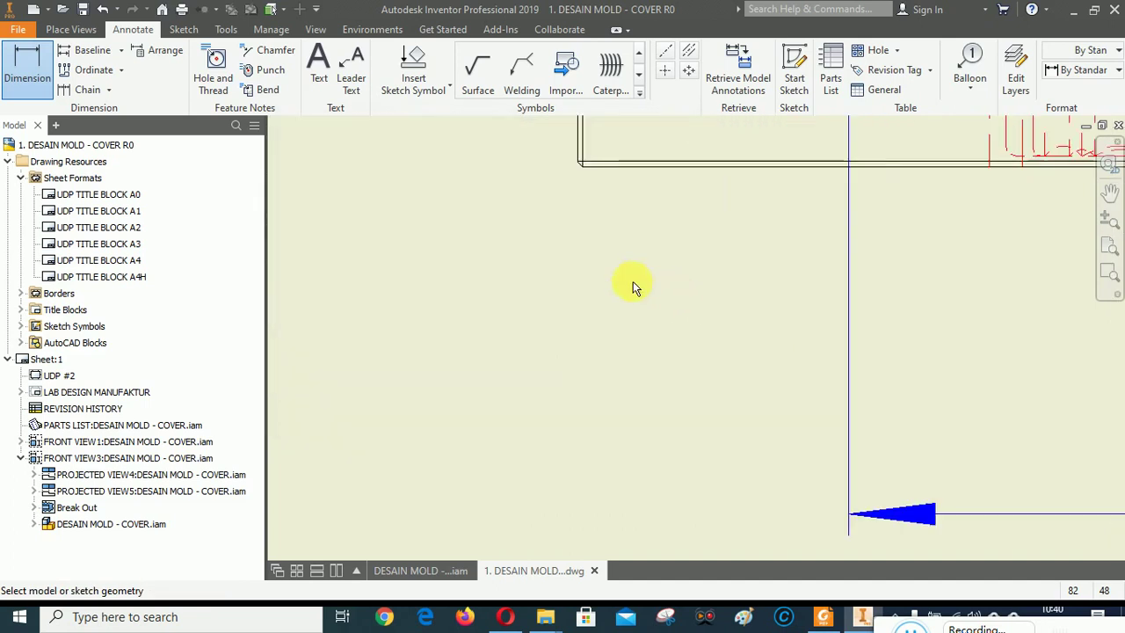
{"action": "scroll", "coordinate": [475, 318], "scroll_direction": "up", "scroll_amount": 5}
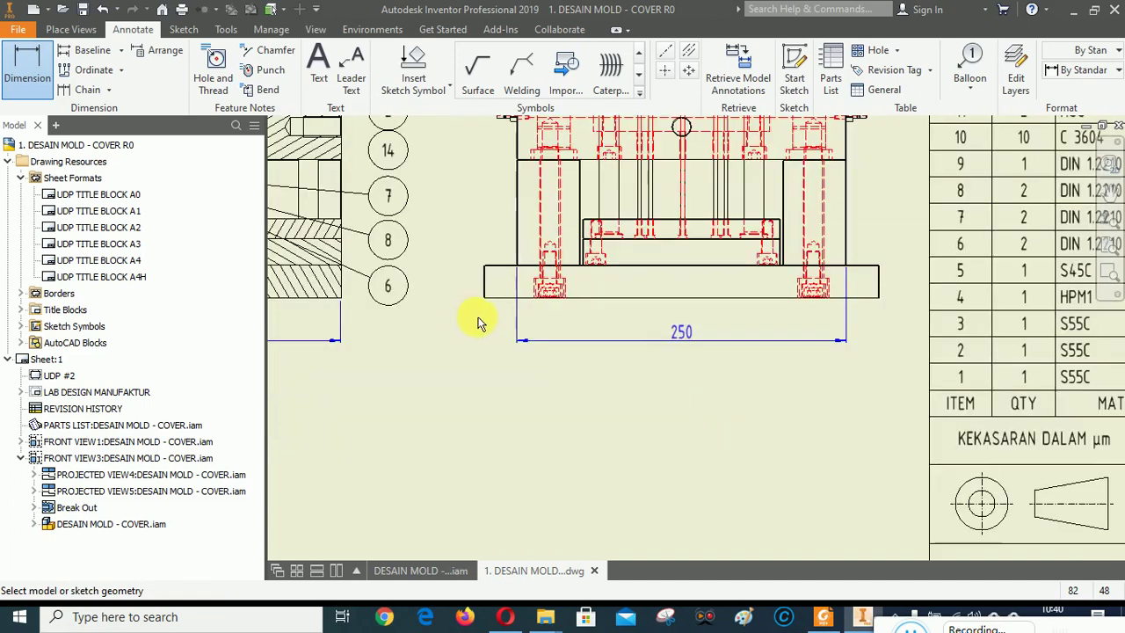
{"action": "scroll", "coordinate": [873, 298], "scroll_direction": "down", "scroll_amount": 5}
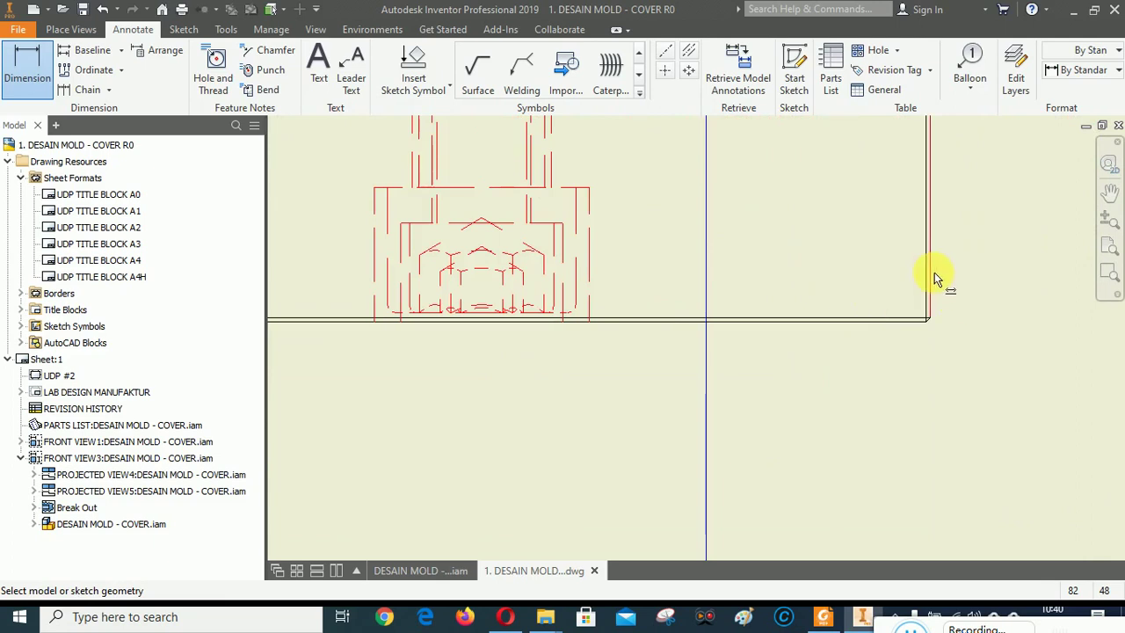
{"action": "left_click", "coordinate": [934, 274]}
{"action": "scroll", "coordinate": [1005, 253], "scroll_direction": "up", "scroll_amount": 5}
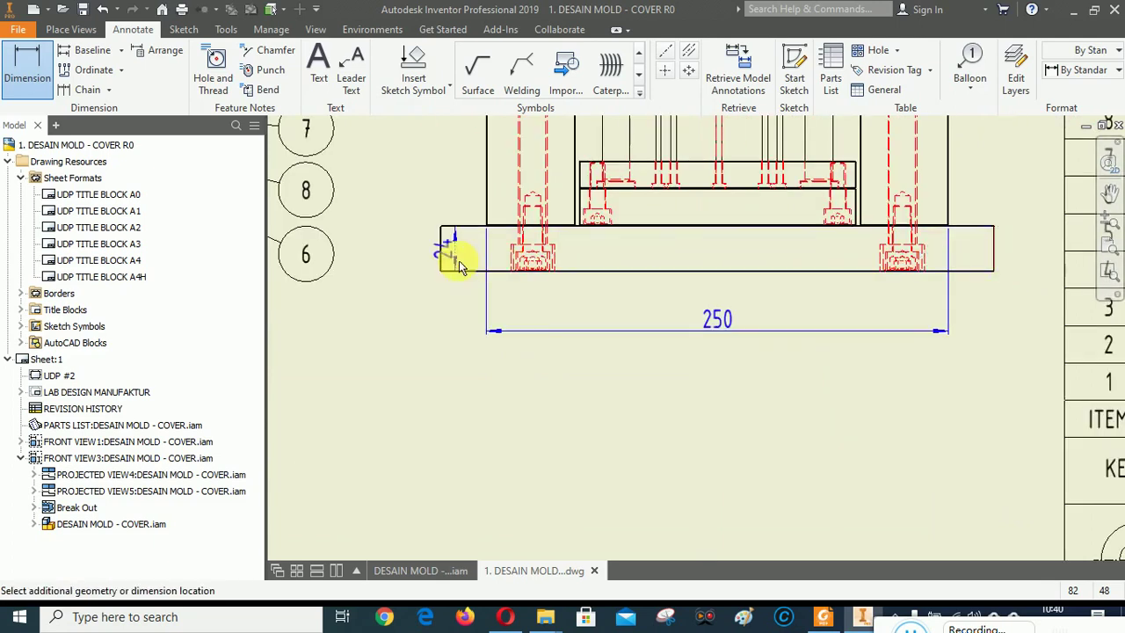
{"action": "scroll", "coordinate": [459, 267], "scroll_direction": "down", "scroll_amount": 6}
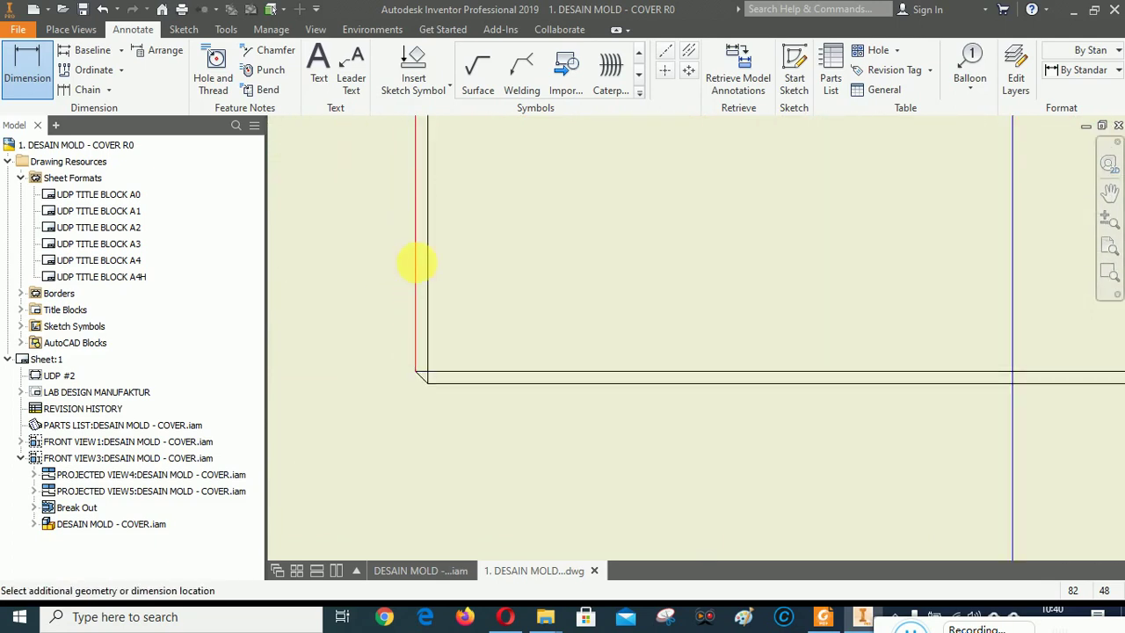
{"action": "left_click", "coordinate": [415, 263]}
{"action": "scroll", "coordinate": [414, 258], "scroll_direction": "up", "scroll_amount": 5}
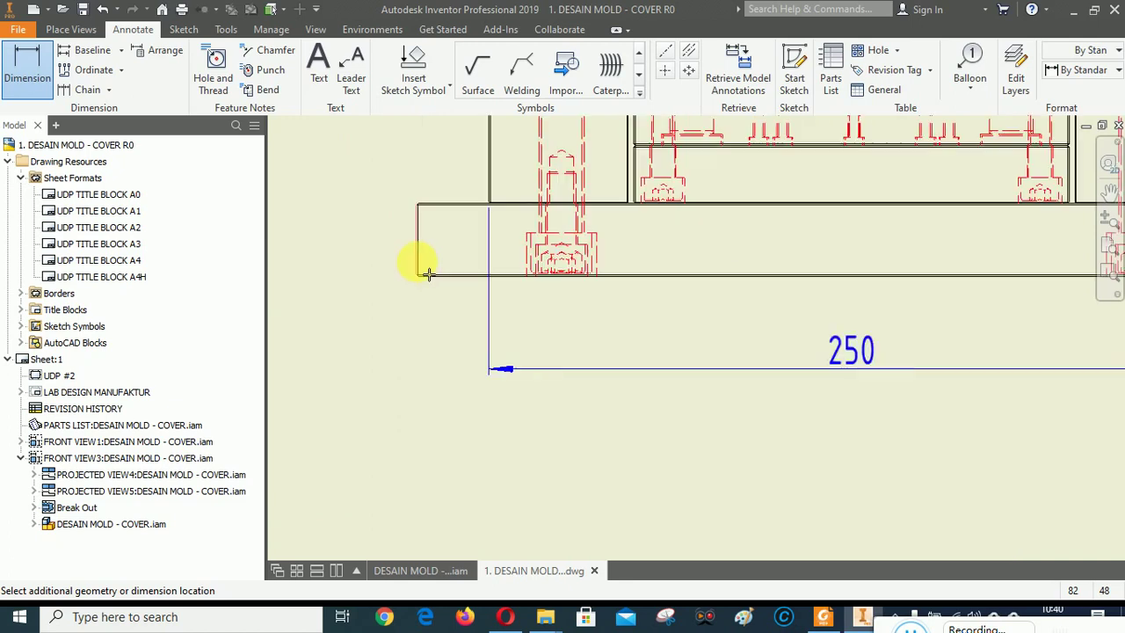
{"action": "left_click", "coordinate": [826, 383]}
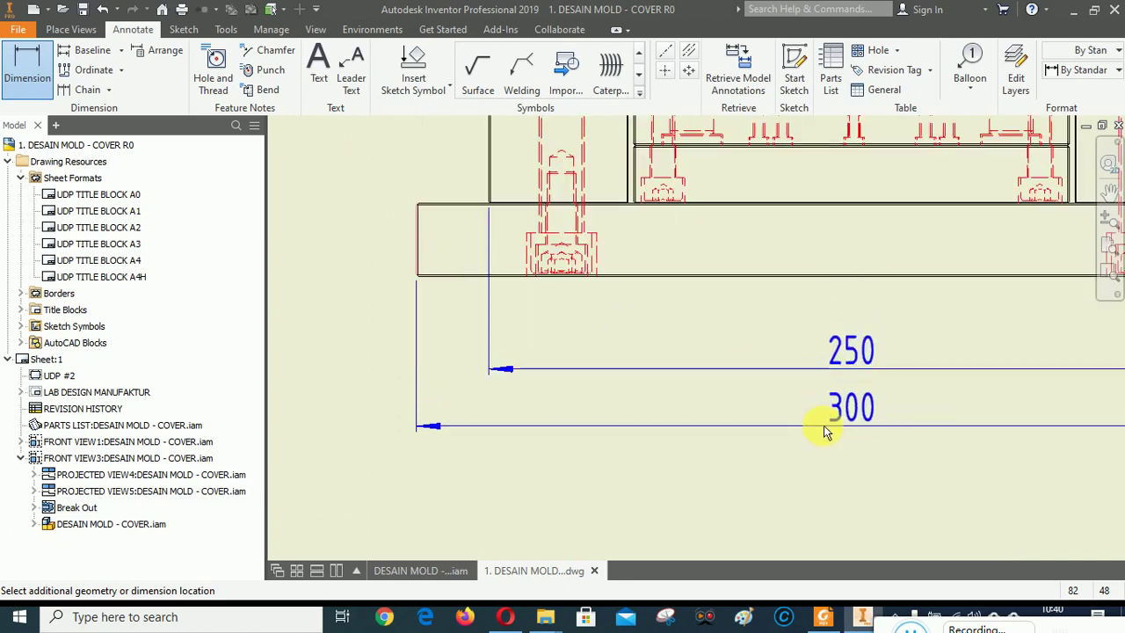
{"action": "left_click", "coordinate": [824, 430]}
{"action": "left_click", "coordinate": [717, 434]}
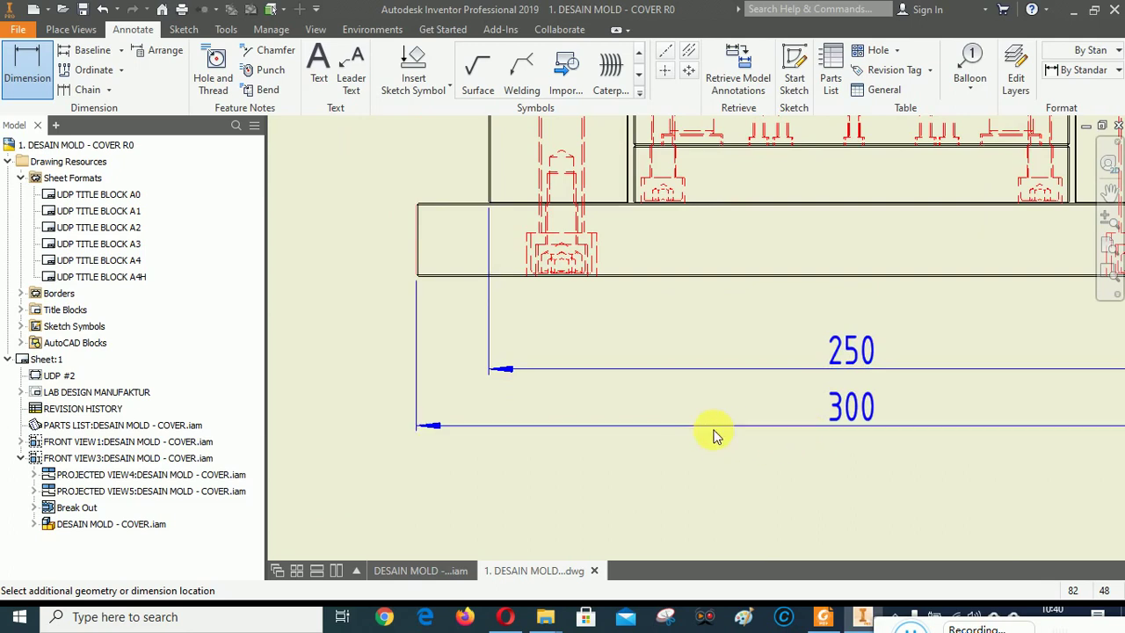
{"action": "left_click", "coordinate": [644, 414]}
{"action": "scroll", "coordinate": [594, 409], "scroll_direction": "down", "scroll_amount": 5}
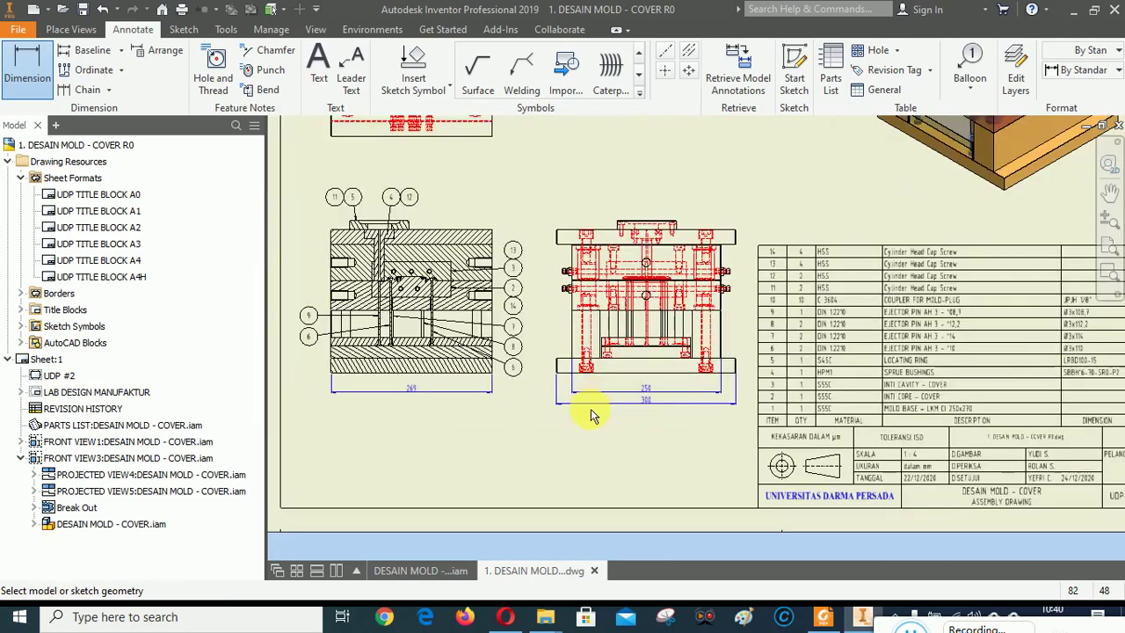
{"action": "right_click", "coordinate": [615, 430]}
{"action": "left_click", "coordinate": [653, 427]}
{"action": "scroll", "coordinate": [628, 432], "scroll_direction": "up", "scroll_amount": 3}
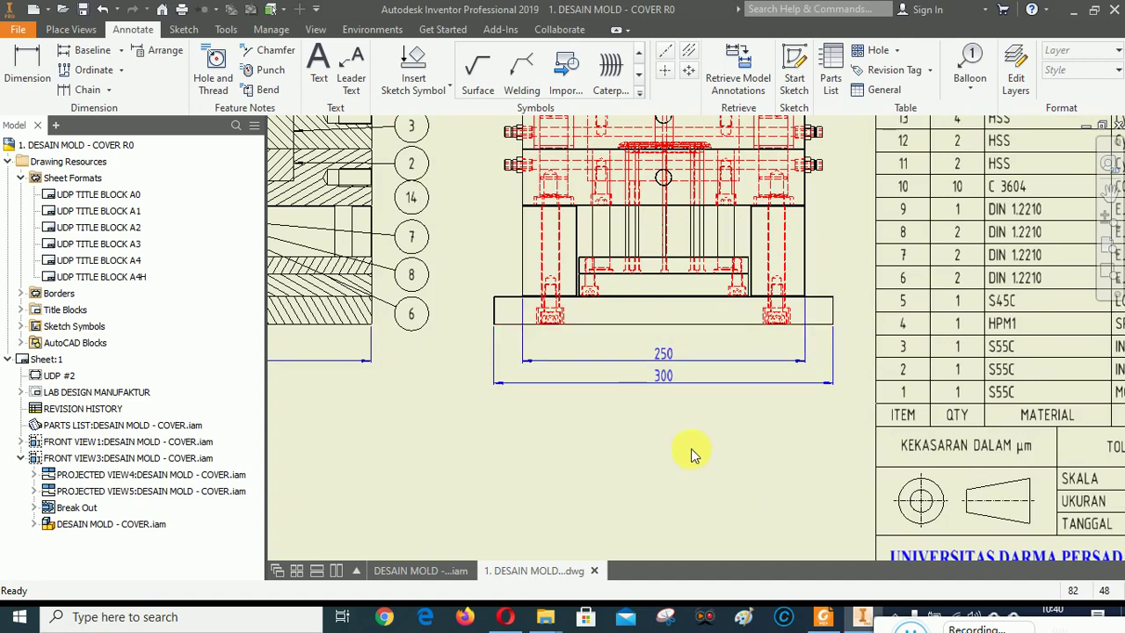
{"action": "left_click", "coordinate": [667, 353]}
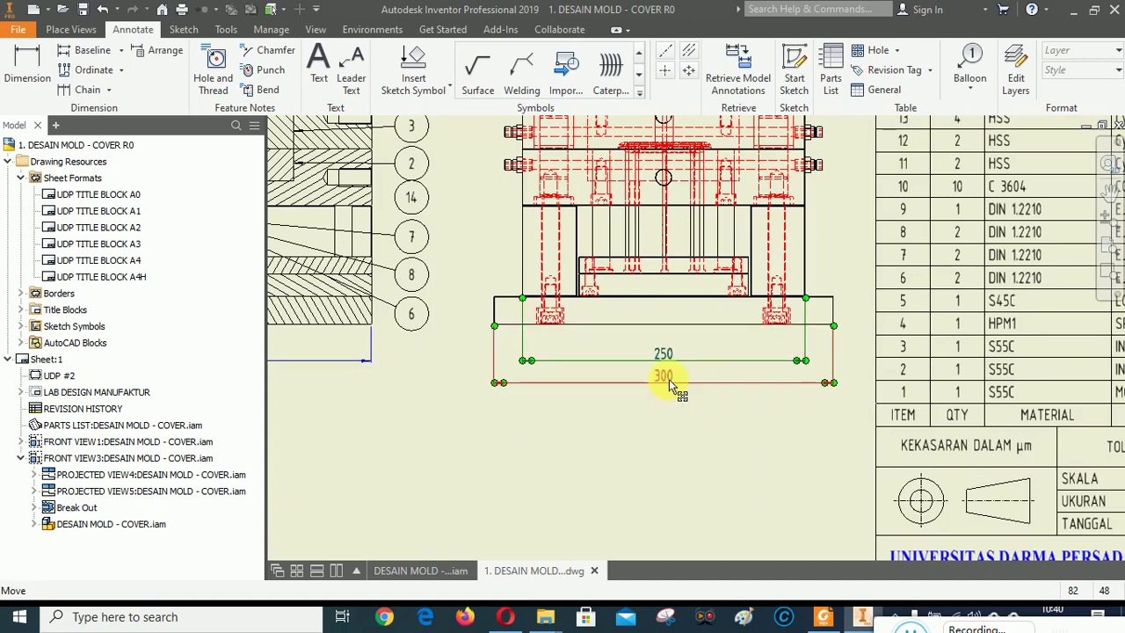
{"action": "right_click", "coordinate": [667, 380]}
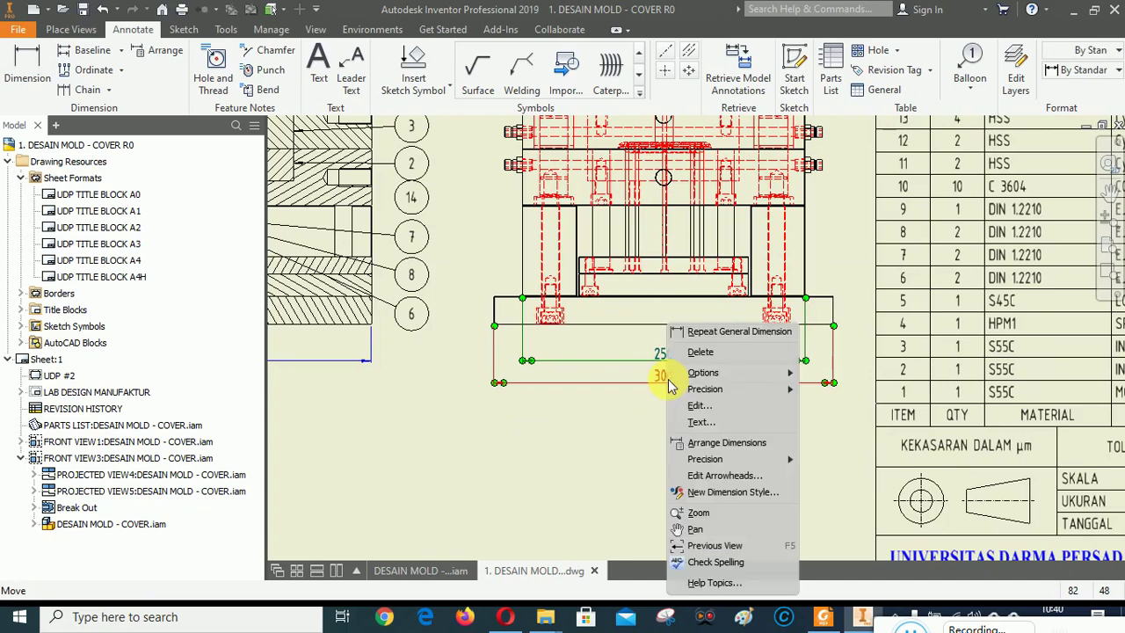
{"action": "left_click", "coordinate": [716, 443]}
{"action": "scroll", "coordinate": [650, 343], "scroll_direction": "up", "scroll_amount": 6}
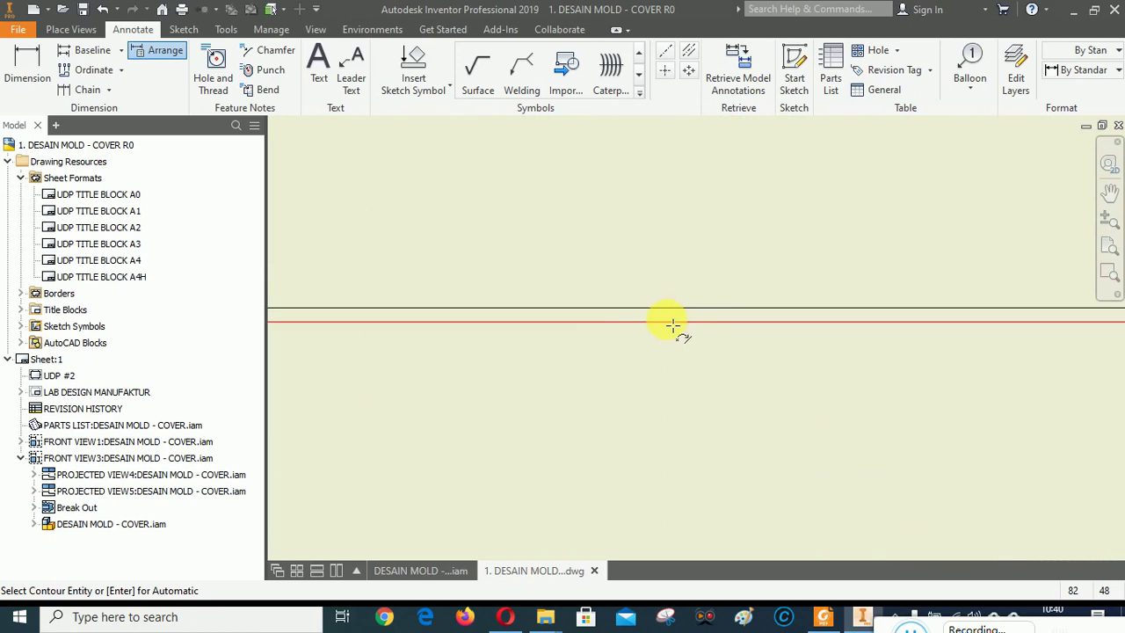
{"action": "key", "text": "Escape"}
{"action": "scroll", "coordinate": [785, 239], "scroll_direction": "down", "scroll_amount": 4}
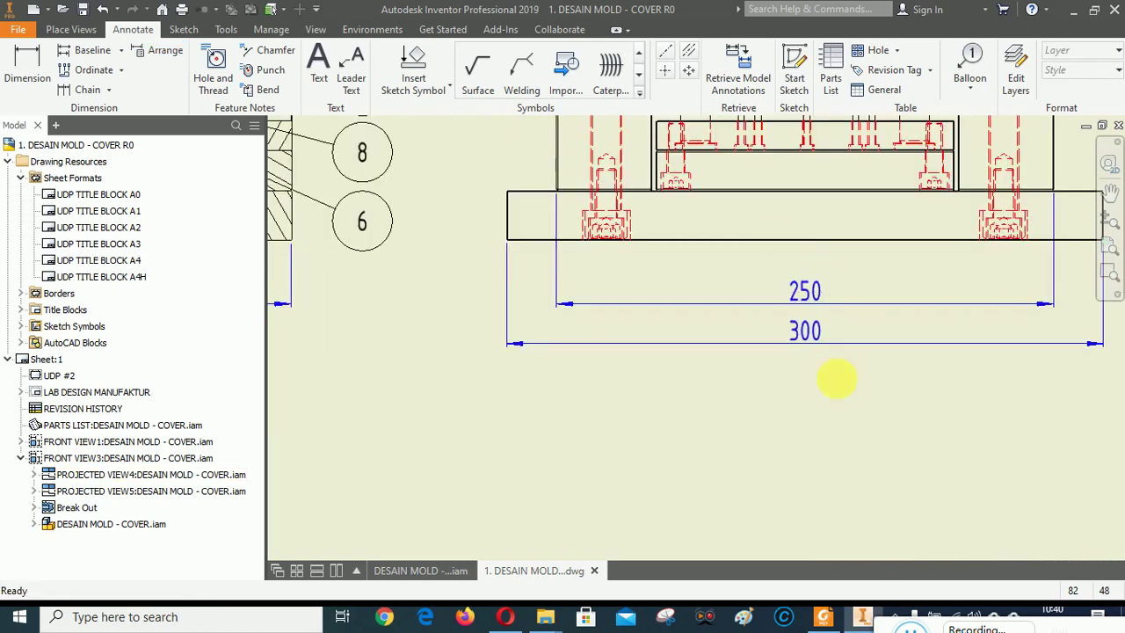
Check the reference PDF for the side view's height dimensions and the labels beneath the views.
{"action": "scroll", "coordinate": [688, 455], "scroll_direction": "down", "scroll_amount": 4}
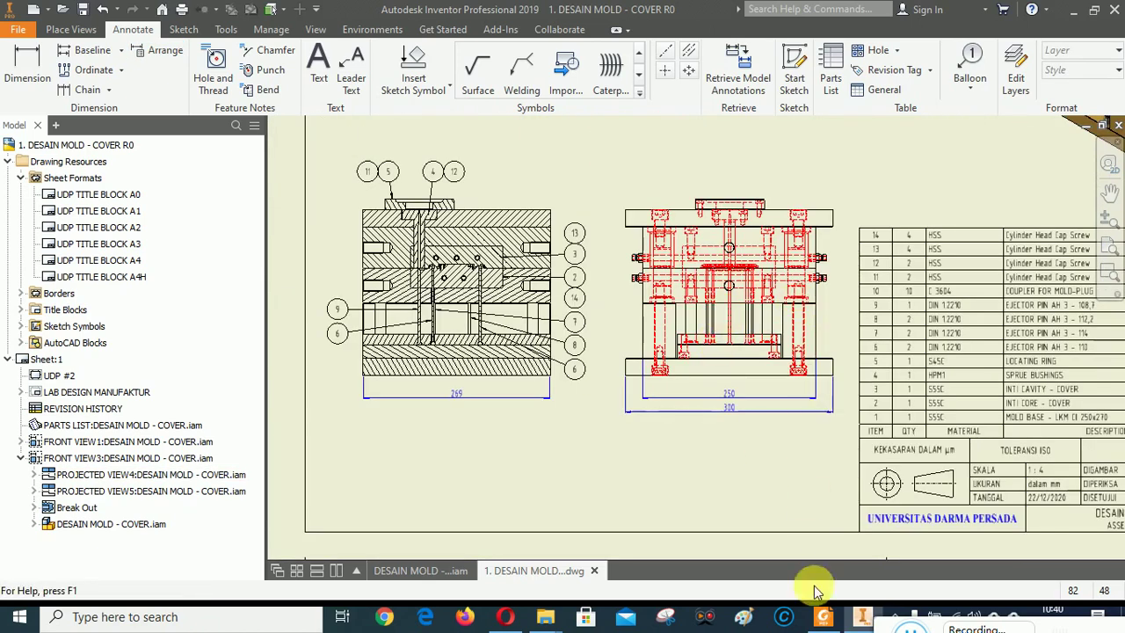
{"action": "left_click", "coordinate": [824, 617]}
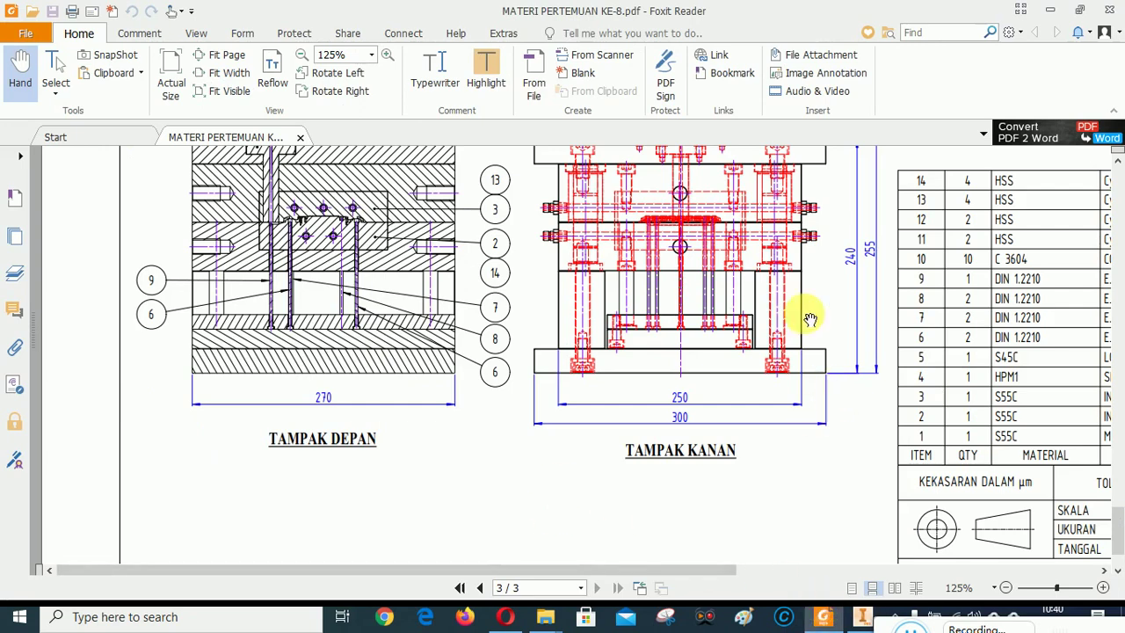
{"action": "scroll", "coordinate": [803, 314], "scroll_direction": "right", "scroll_amount": 4}
{"action": "scroll", "coordinate": [803, 314], "scroll_direction": "up", "scroll_amount": 2}
{"action": "left_click_drag", "start_coordinate": [694, 444], "coordinate": [733, 243]}
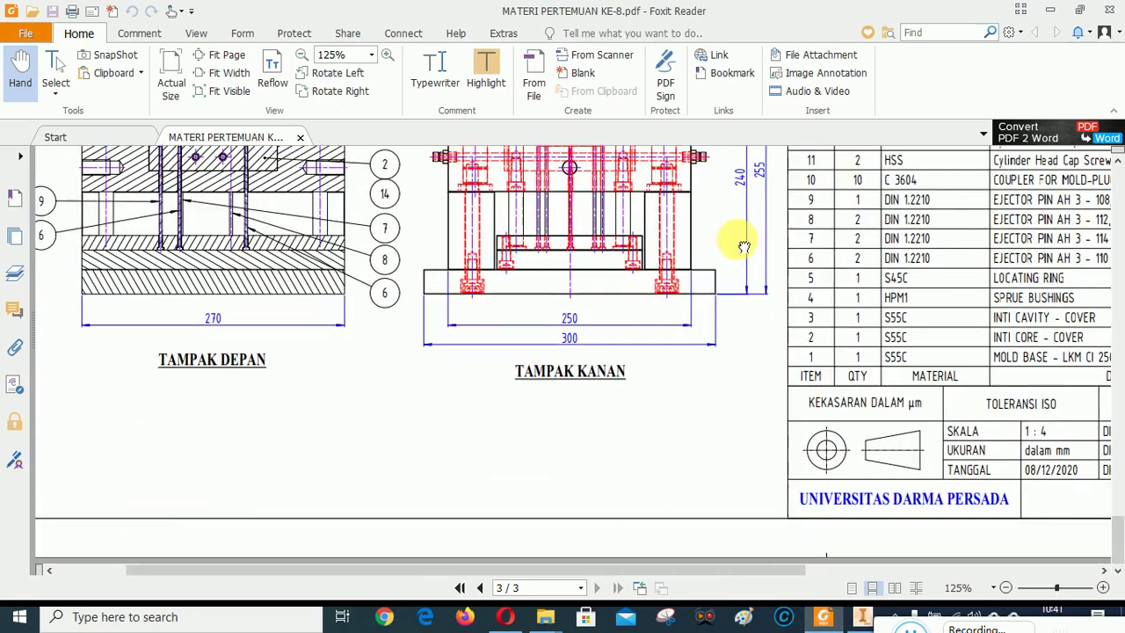
Recheck the reference PDF and dimension the side view's height from the bottom plate's underside to the top plate's upper face.
{"action": "left_click", "coordinate": [863, 619]}
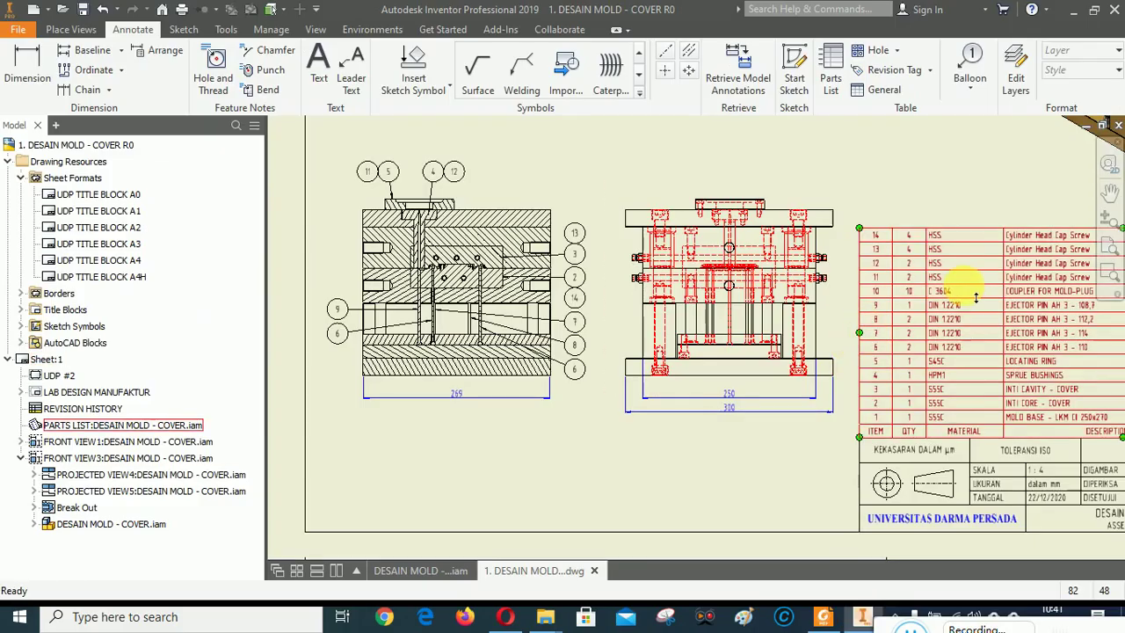
{"action": "left_click", "coordinate": [824, 618]}
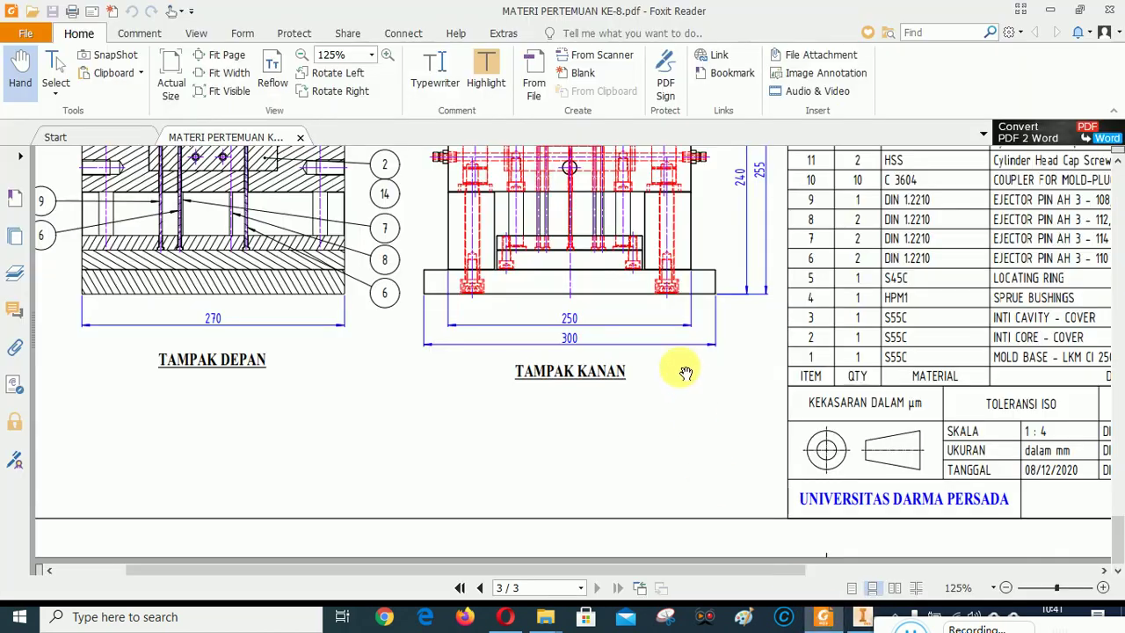
{"action": "left_click_drag", "start_coordinate": [680, 372], "coordinate": [585, 423]}
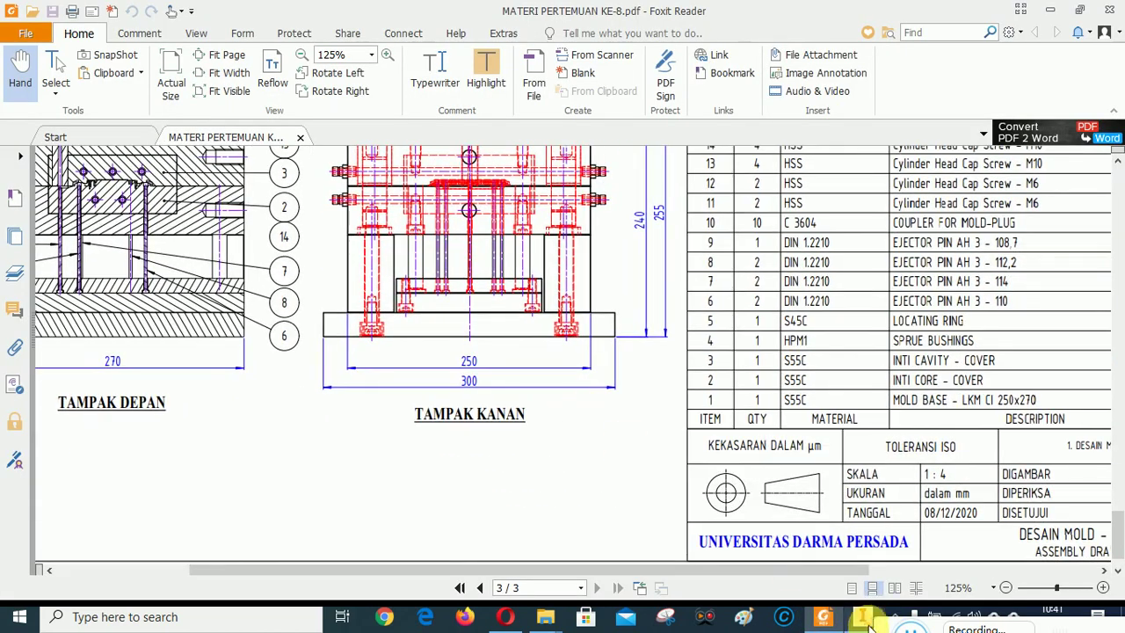
{"action": "left_click", "coordinate": [865, 619]}
{"action": "scroll", "coordinate": [940, 388], "scroll_direction": "up", "scroll_amount": 5}
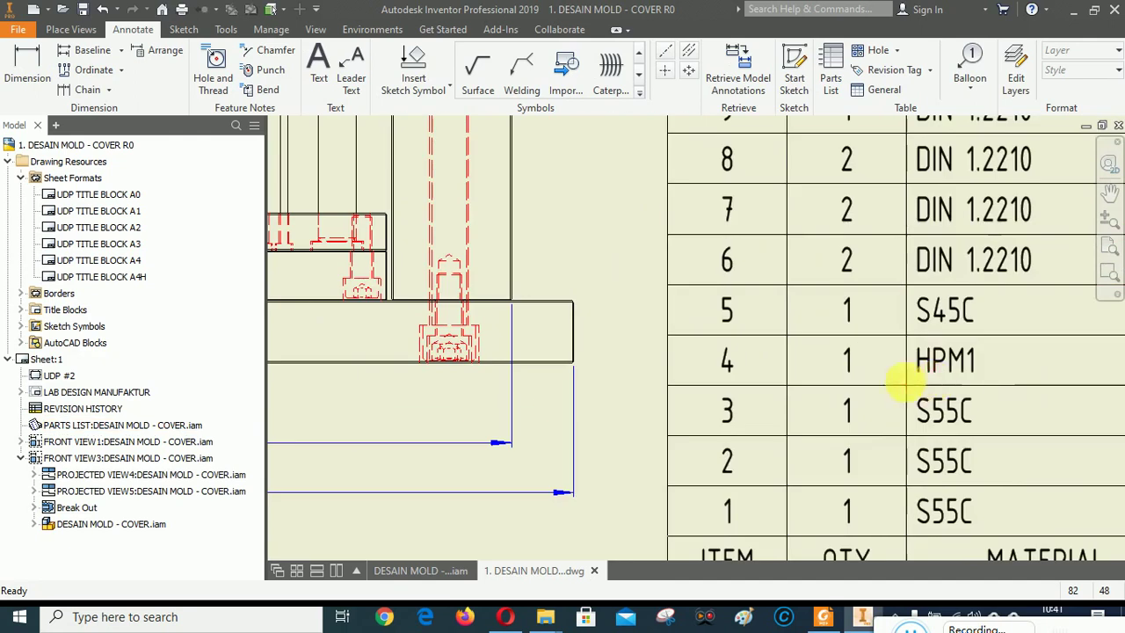
{"action": "left_click", "coordinate": [27, 66]}
{"action": "scroll", "coordinate": [578, 355], "scroll_direction": "up", "scroll_amount": 4}
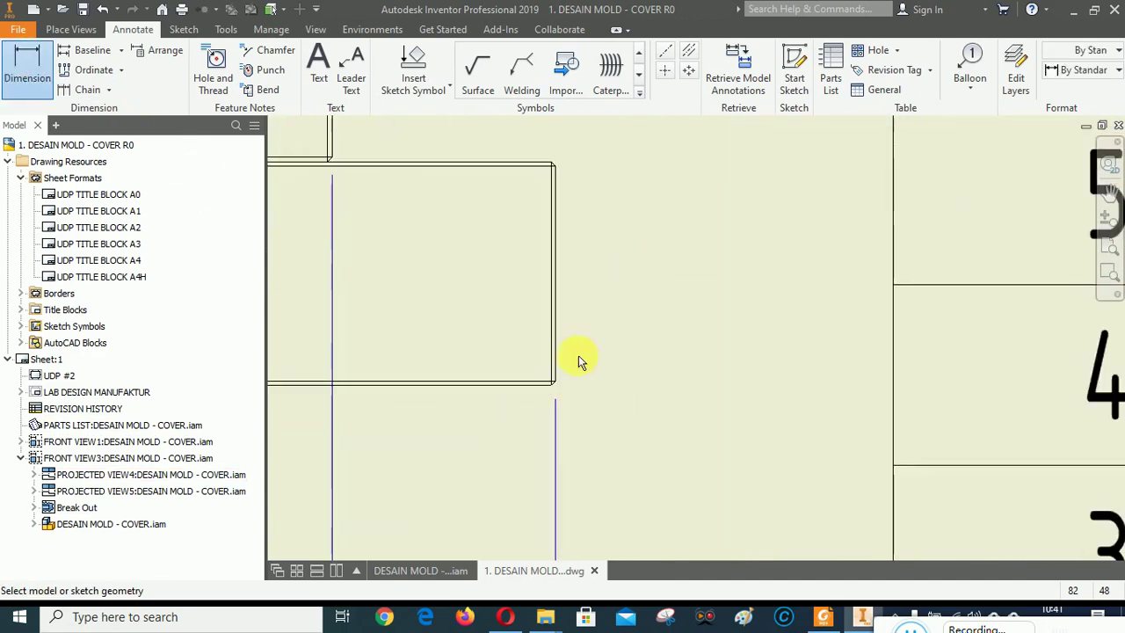
{"action": "left_click", "coordinate": [497, 417]}
{"action": "scroll", "coordinate": [514, 474], "scroll_direction": "down", "scroll_amount": 5}
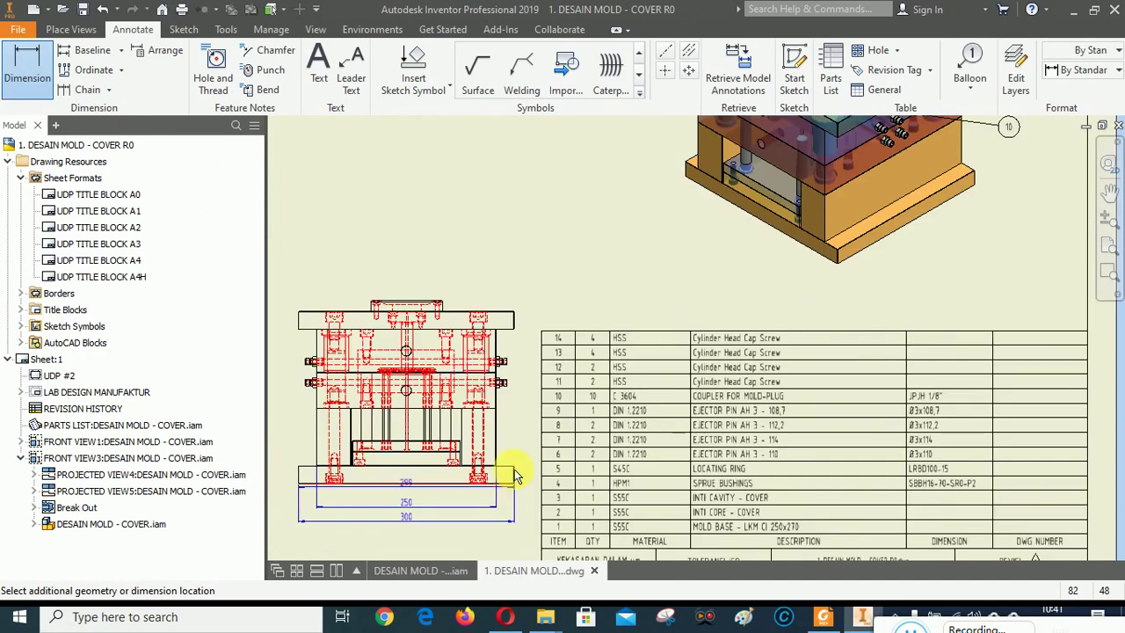
{"action": "scroll", "coordinate": [515, 327], "scroll_direction": "up", "scroll_amount": 6}
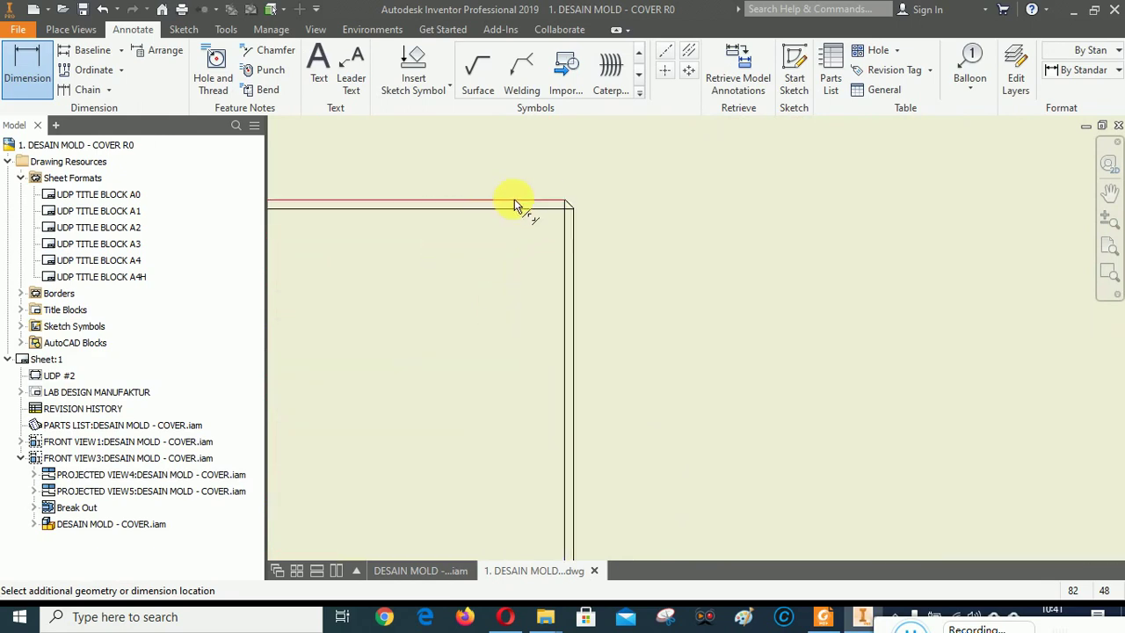
{"action": "scroll", "coordinate": [635, 272], "scroll_direction": "down", "scroll_amount": 3}
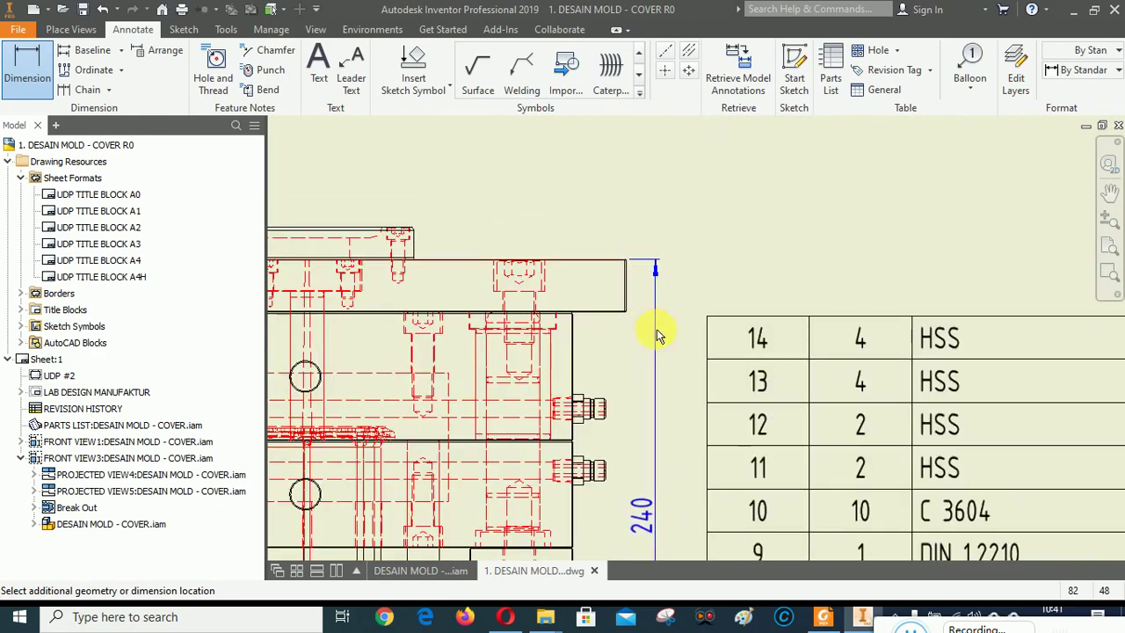
{"action": "left_click", "coordinate": [605, 384]}
{"action": "left_click", "coordinate": [646, 410]}
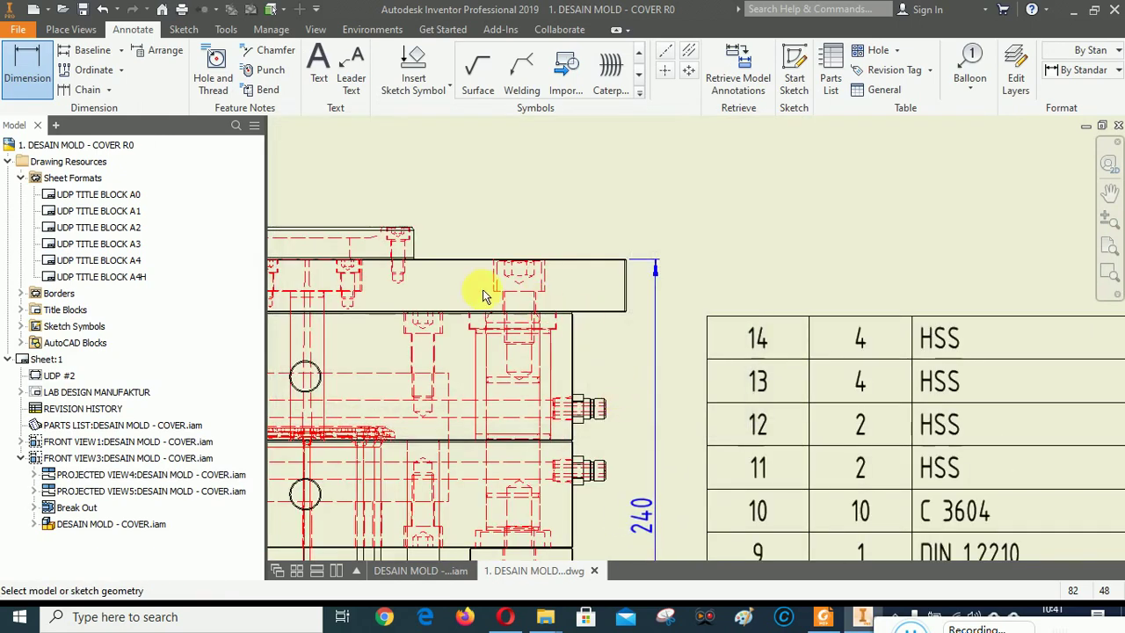
Dimension the side view's overall height from the locating ring's upper face to the bottom plate's underside, outside the plate height dimension.
{"action": "scroll", "coordinate": [462, 234], "scroll_direction": "up", "scroll_amount": 3}
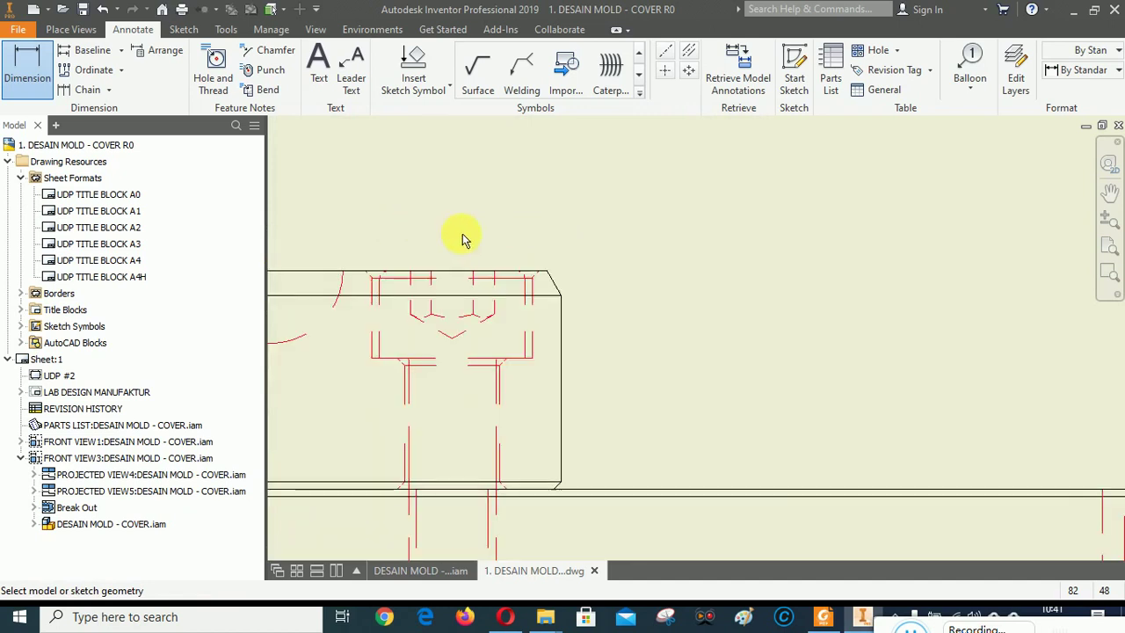
{"action": "left_click", "coordinate": [539, 278]}
{"action": "scroll", "coordinate": [665, 161], "scroll_direction": "down", "scroll_amount": 4}
{"action": "scroll", "coordinate": [767, 449], "scroll_direction": "up", "scroll_amount": 3}
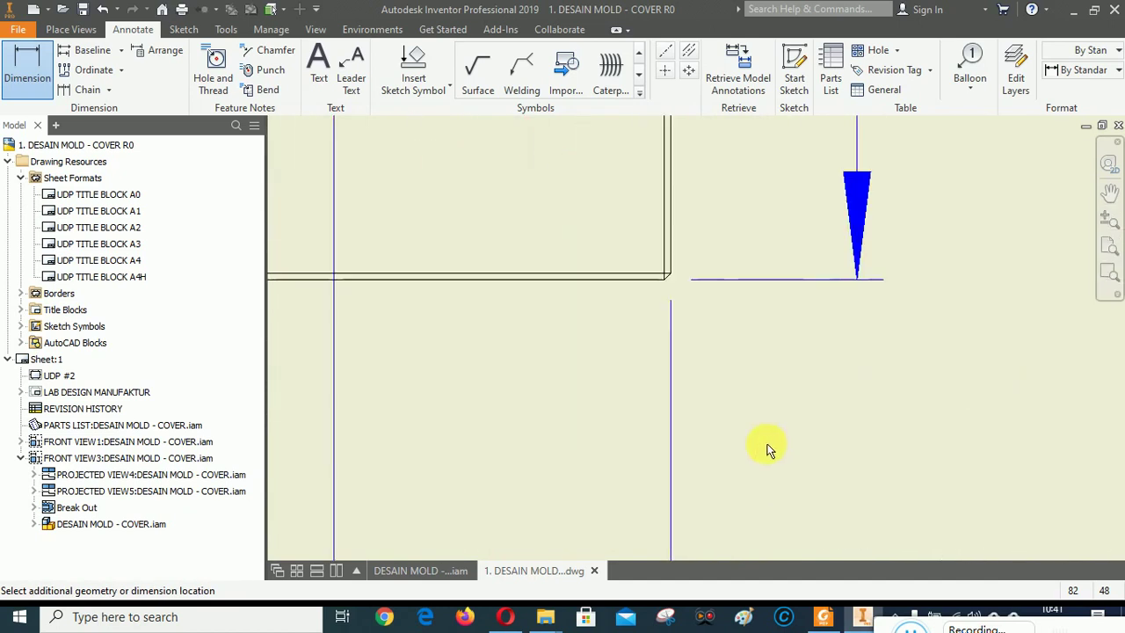
{"action": "scroll", "coordinate": [646, 294], "scroll_direction": "down", "scroll_amount": 5}
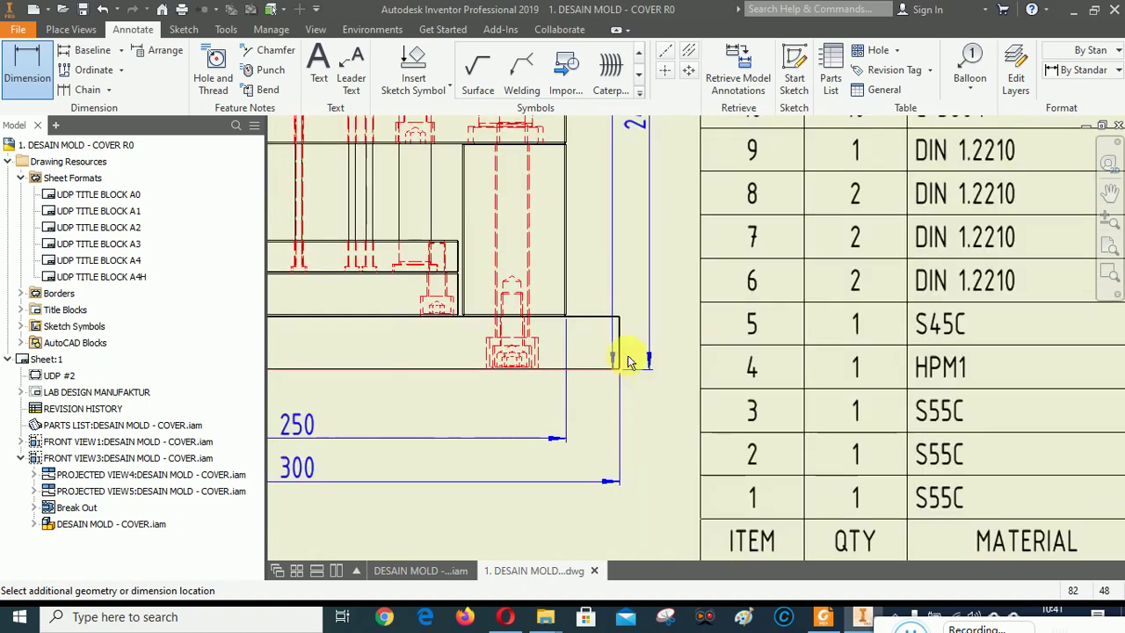
{"action": "left_click", "coordinate": [681, 416]}
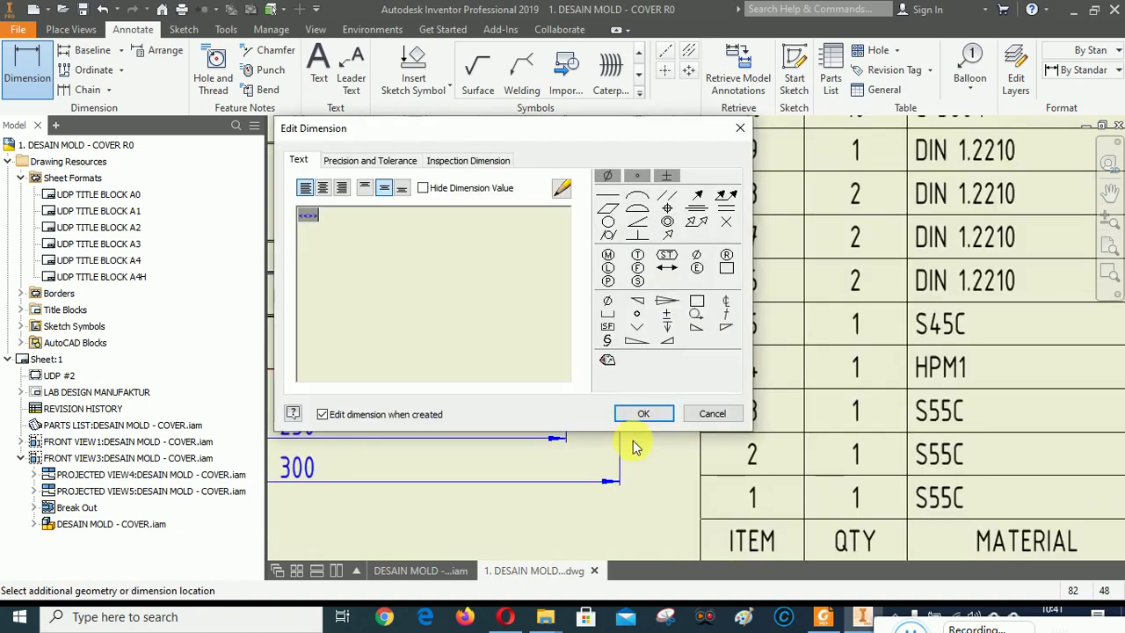
{"action": "left_click", "coordinate": [641, 414]}
{"action": "right_click", "coordinate": [709, 452]}
{"action": "key", "text": "Escape"}
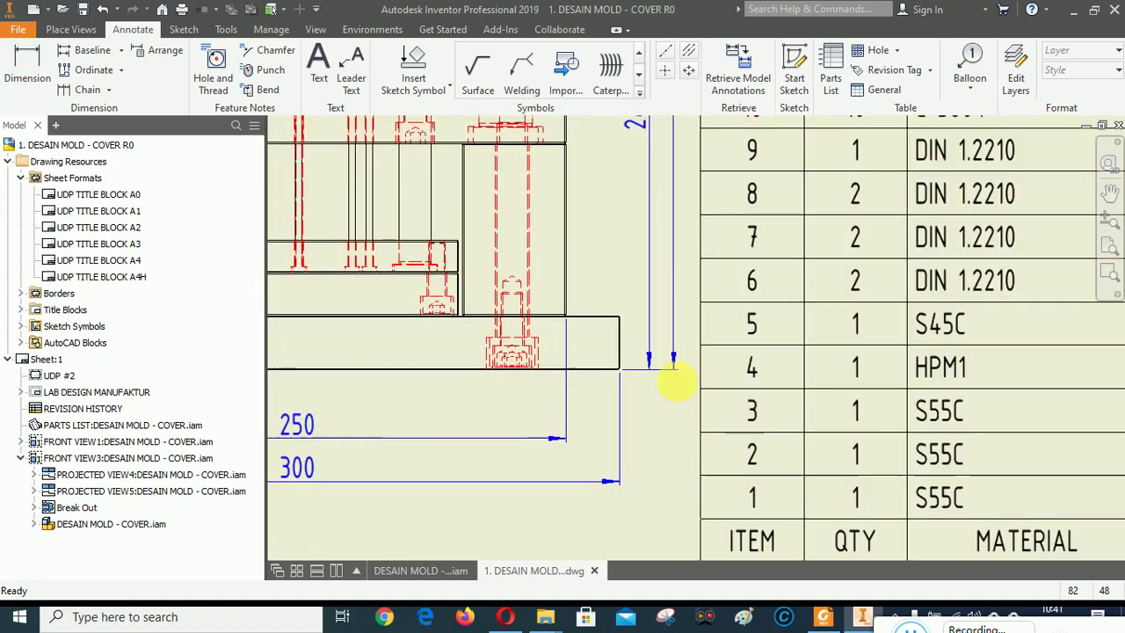
Arrange the side view's two height dimensions at even spacing, using the top plate's outer vertical edge as the contour.
{"action": "scroll", "coordinate": [651, 437], "scroll_direction": "down", "scroll_amount": 5}
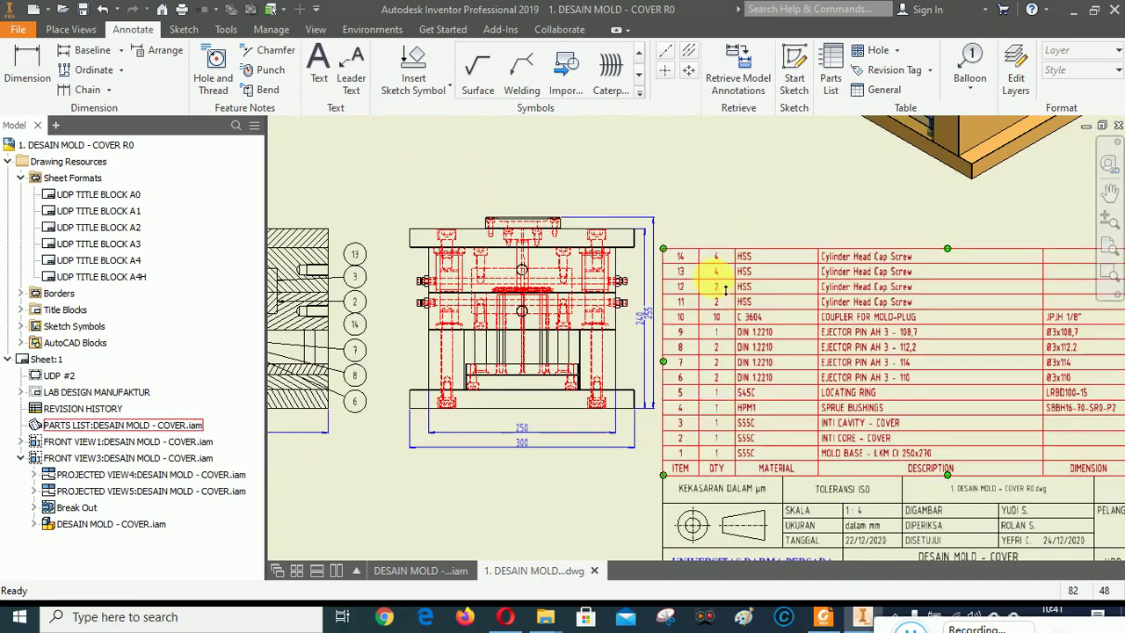
{"action": "scroll", "coordinate": [630, 305], "scroll_direction": "up", "scroll_amount": 3}
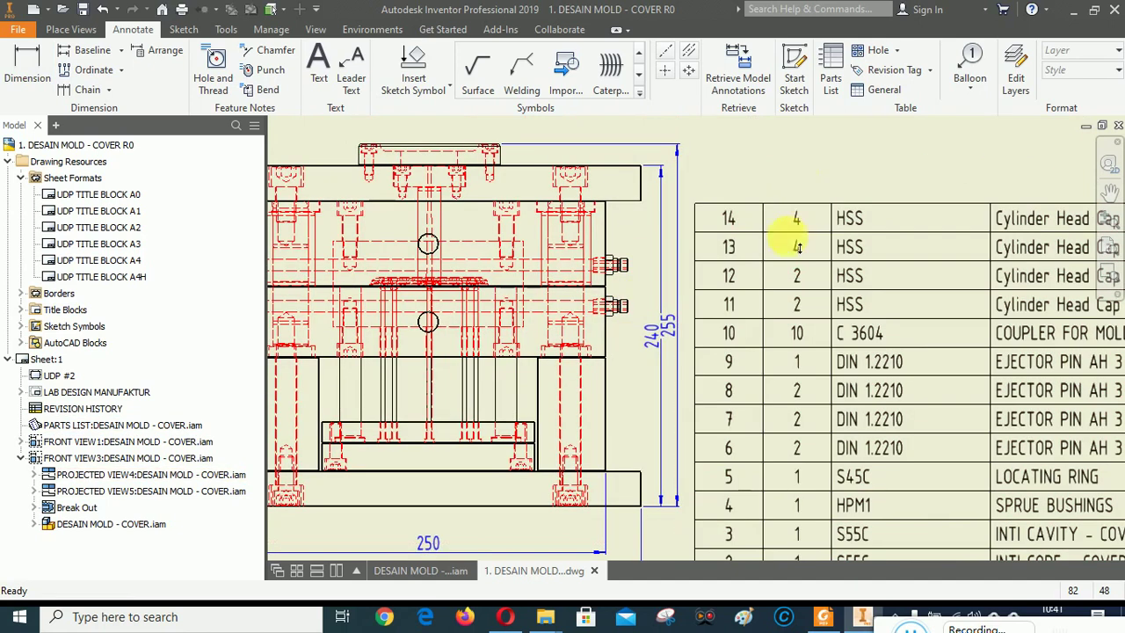
{"action": "left_click", "coordinate": [656, 331]}
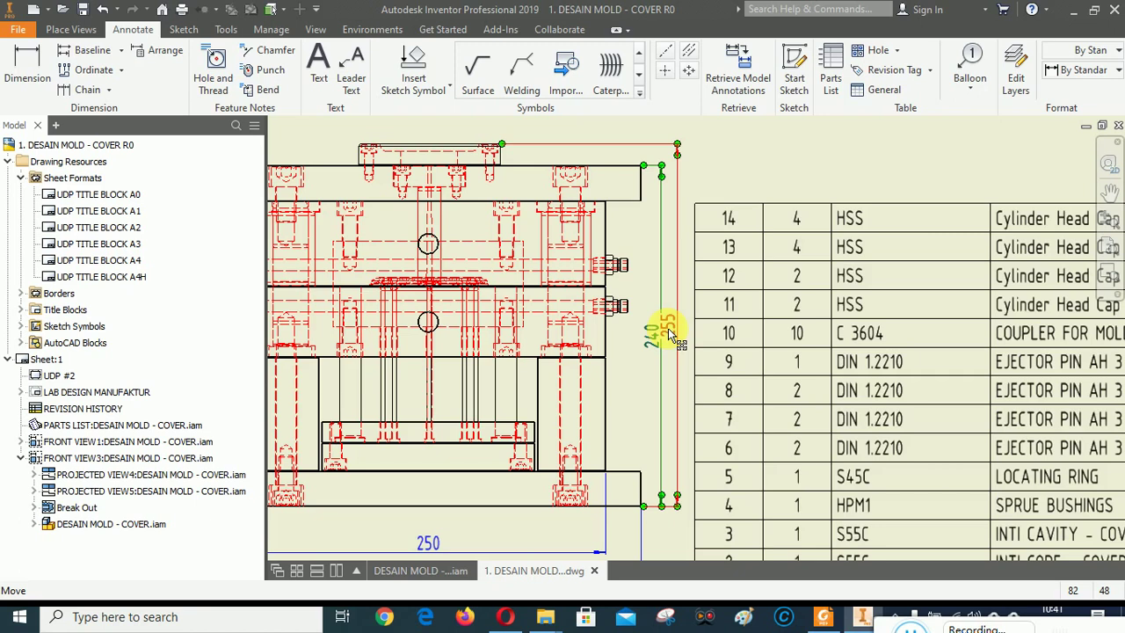
{"action": "right_click", "coordinate": [669, 334]}
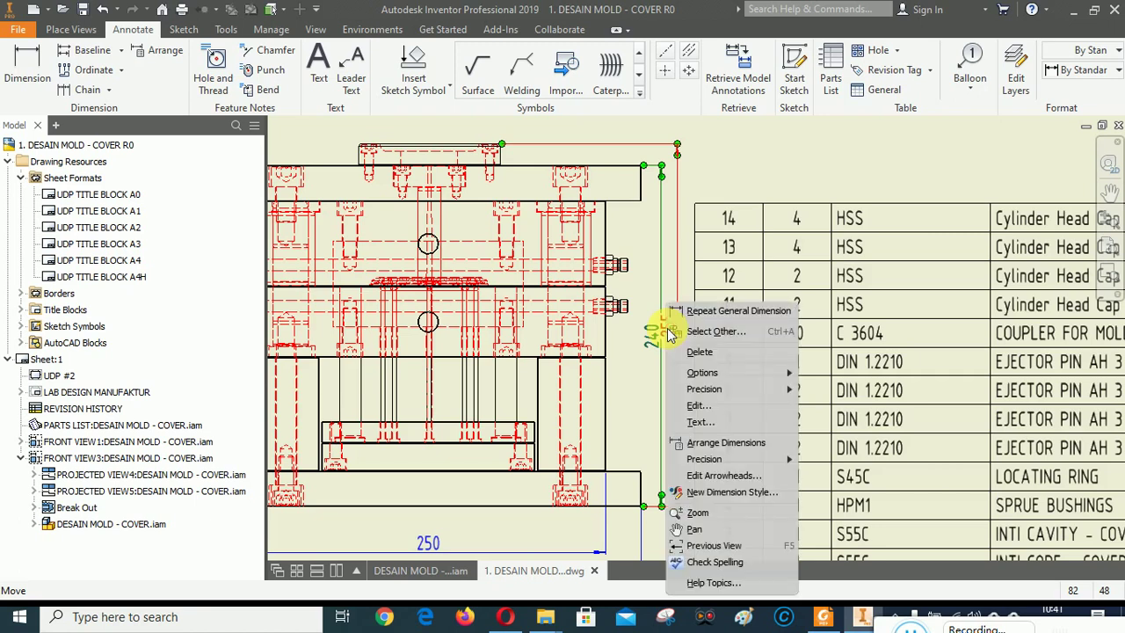
{"action": "left_click", "coordinate": [726, 442]}
{"action": "scroll", "coordinate": [673, 193], "scroll_direction": "up", "scroll_amount": 5}
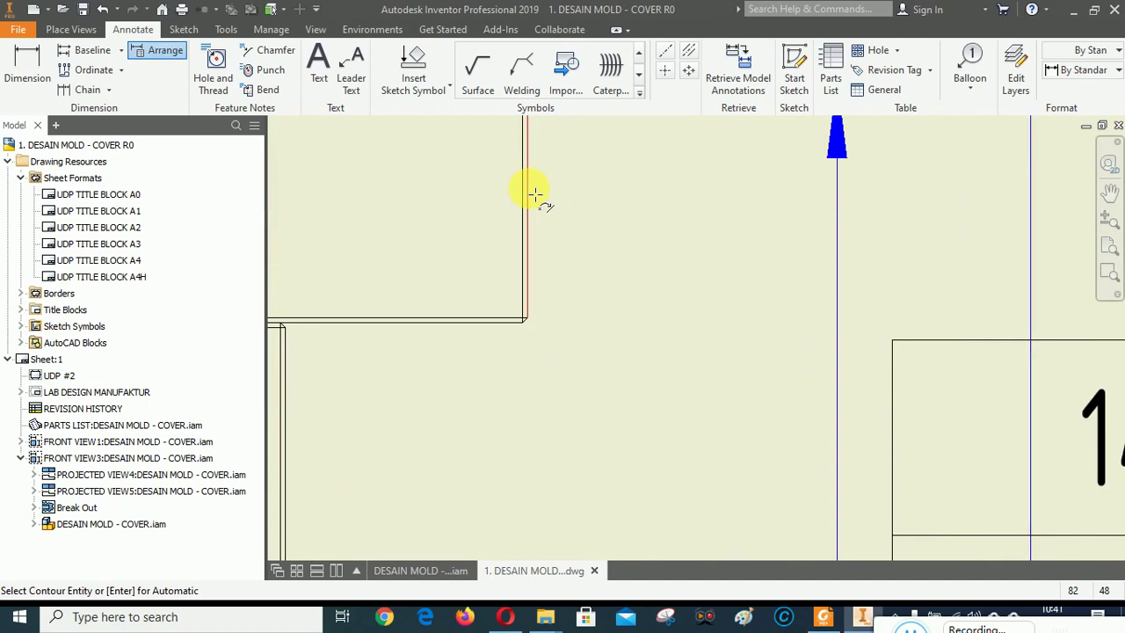
{"action": "left_click", "coordinate": [535, 193]}
{"action": "scroll", "coordinate": [593, 211], "scroll_direction": "down", "scroll_amount": 5}
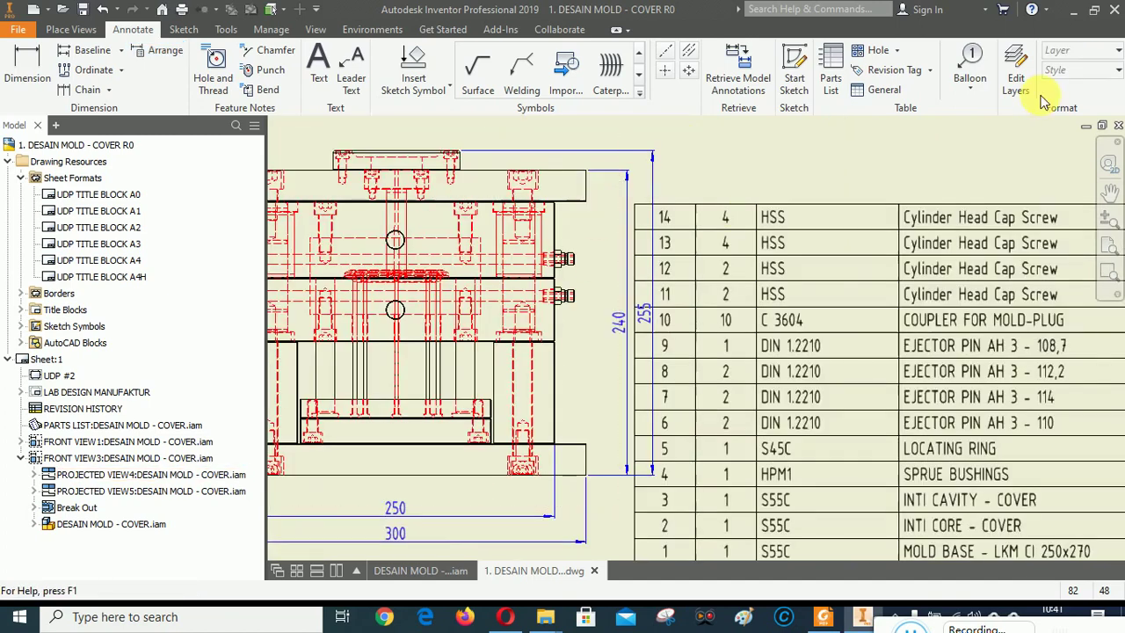
Move the side view with its dimensions closer to the front view, away from the parts list.
{"action": "scroll", "coordinate": [674, 278], "scroll_direction": "down", "scroll_amount": 4}
{"action": "scroll", "coordinate": [672, 281], "scroll_direction": "up", "scroll_amount": 3}
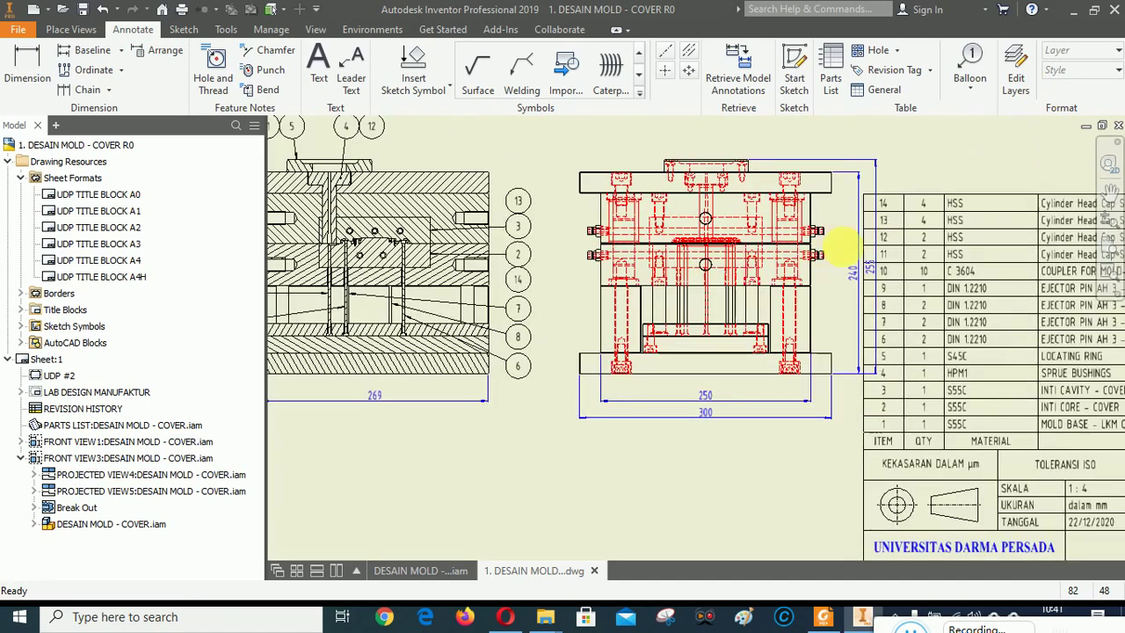
{"action": "mouse_move", "coordinate": [805, 149]}
{"action": "left_mouse_down"}
{"action": "mouse_move", "coordinate": [769, 144]}
{"action": "mouse_move", "coordinate": [766, 176]}
{"action": "left_mouse_up"}
{"action": "left_click", "coordinate": [789, 148]}
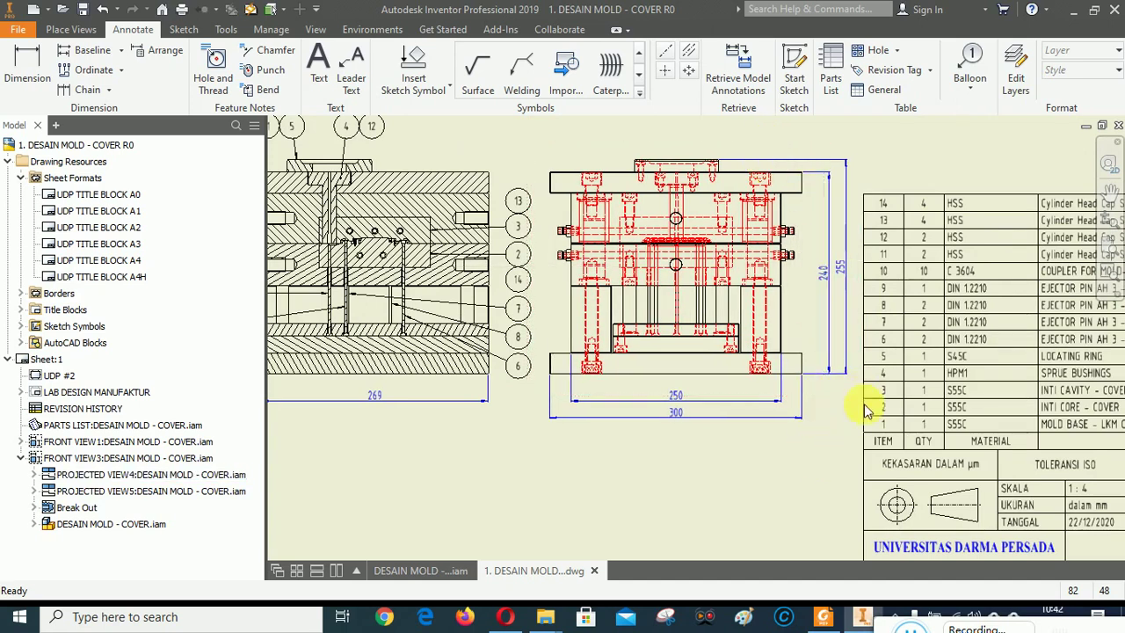
Shift the front view slightly toward the sheet's left border and bring the side view a little closer to it.
{"action": "scroll", "coordinate": [866, 408], "scroll_direction": "down", "scroll_amount": 3}
{"action": "scroll", "coordinate": [734, 272], "scroll_direction": "up", "scroll_amount": 2}
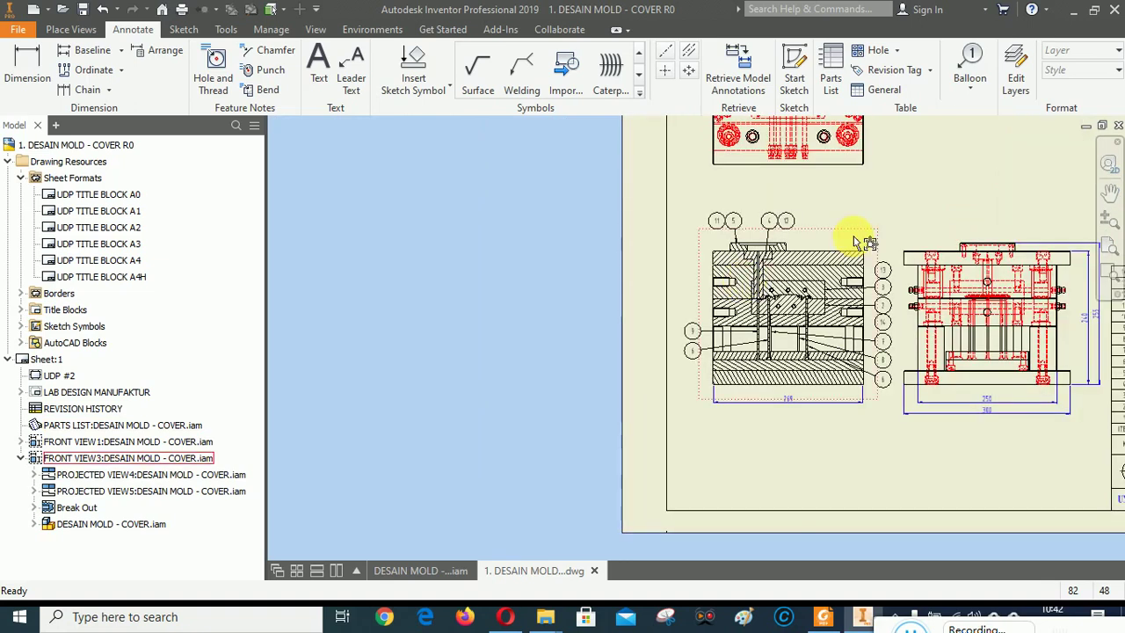
{"action": "mouse_move", "coordinate": [857, 242]}
{"action": "left_mouse_down"}
{"action": "mouse_move", "coordinate": [844, 235]}
{"action": "mouse_move", "coordinate": [861, 247]}
{"action": "left_mouse_up"}
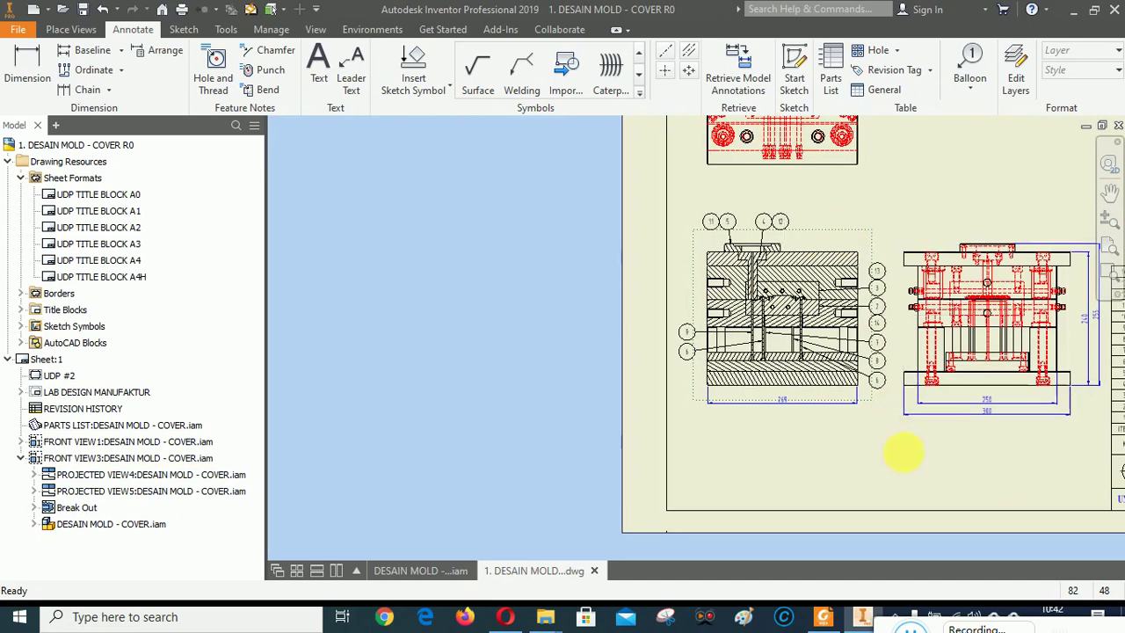
{"action": "left_click", "coordinate": [1086, 343]}
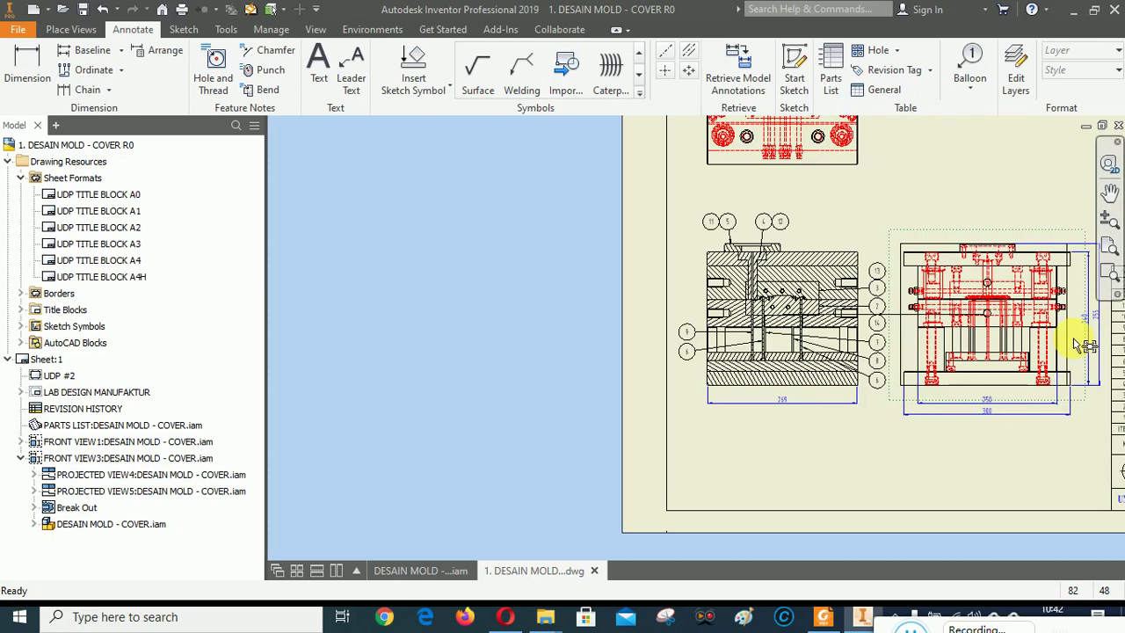
{"action": "left_click_drag", "start_coordinate": [1079, 339], "coordinate": [1079, 372]}
{"action": "left_click", "coordinate": [1112, 195]}
{"action": "left_click_drag", "start_coordinate": [949, 308], "coordinate": [813, 387]}
{"action": "right_click", "coordinate": [809, 258]}
{"action": "left_click", "coordinate": [867, 262]}
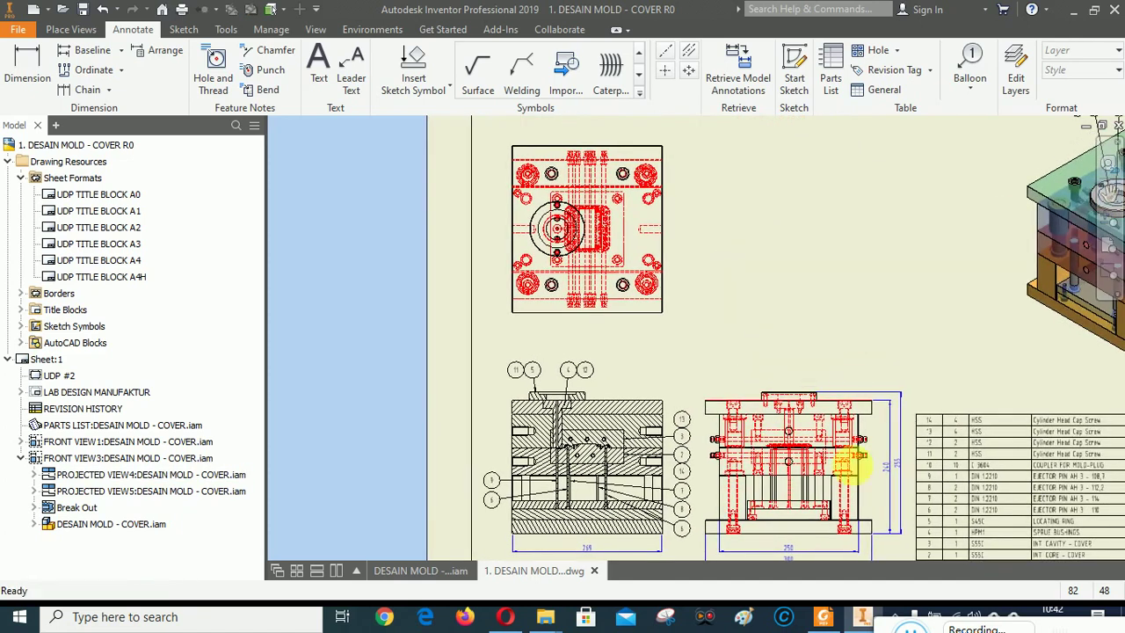
Examine the reference PDF for the top view's dimensions, the center lines in all views and the view labels.
{"action": "left_click", "coordinate": [823, 616]}
{"action": "scroll", "coordinate": [337, 253], "scroll_direction": "left", "scroll_amount": 5, "text": "shift"}
{"action": "scroll", "coordinate": [583, 269], "scroll_direction": "up", "scroll_amount": 10}
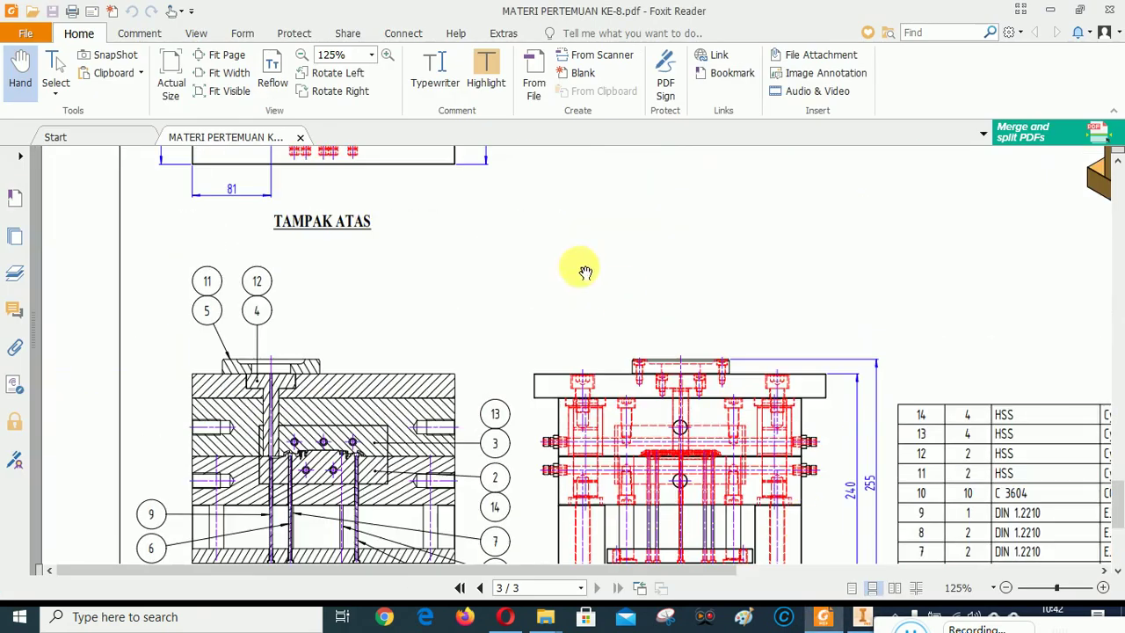
{"action": "scroll", "coordinate": [628, 448], "scroll_direction": "down", "scroll_amount": 3}
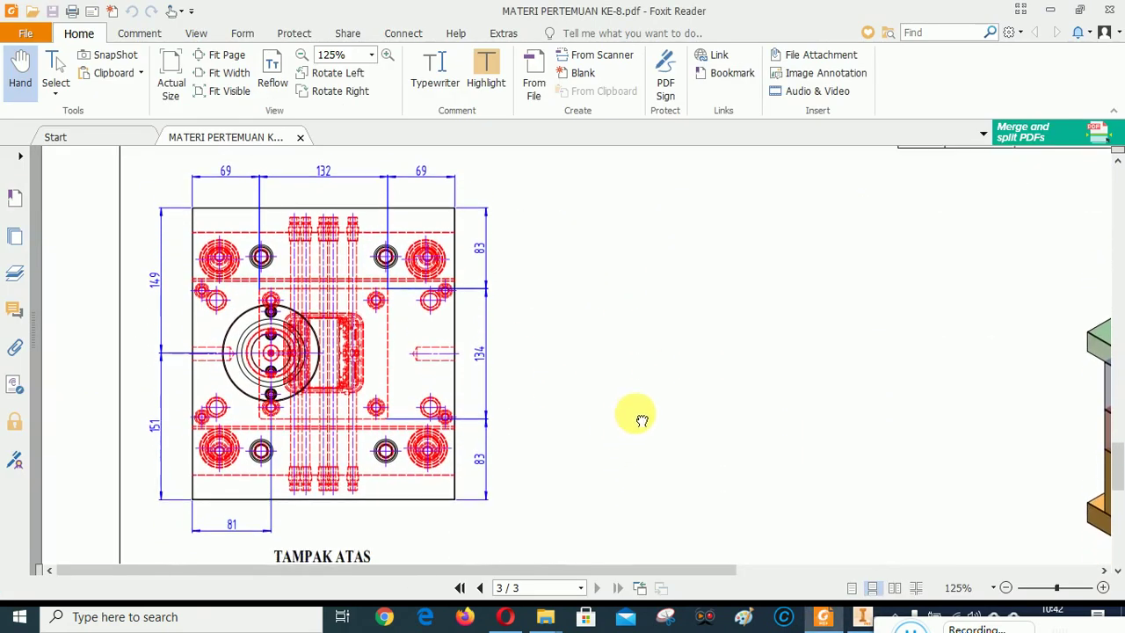
{"action": "scroll", "coordinate": [653, 369], "scroll_direction": "up", "scroll_amount": 3}
{"action": "left_click_drag", "start_coordinate": [677, 470], "coordinate": [704, 412]}
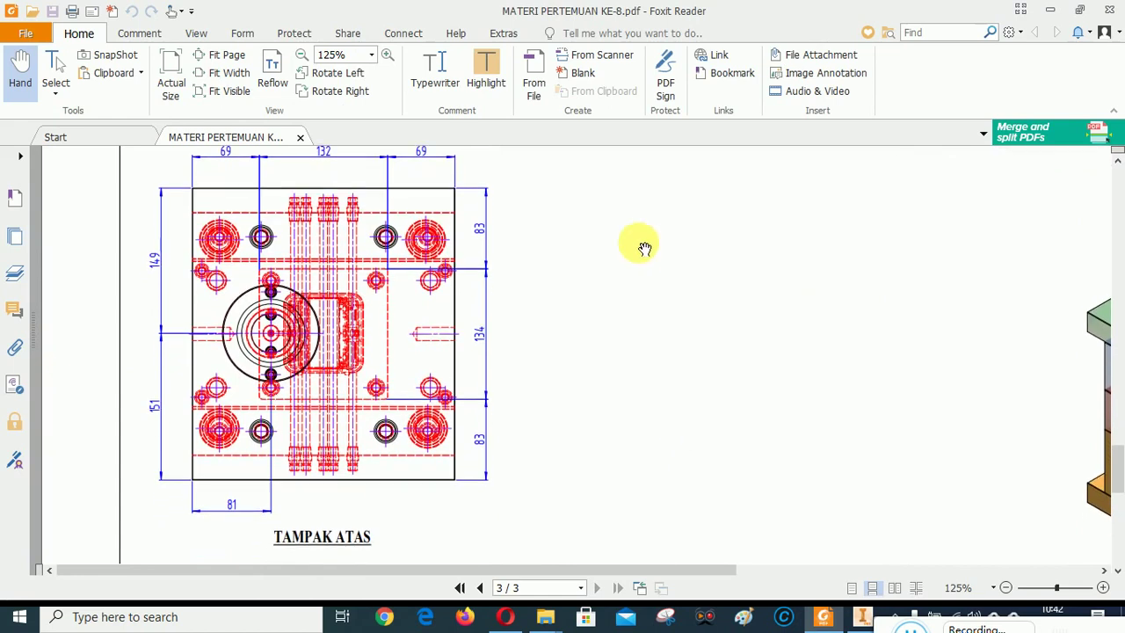
{"action": "left_click_drag", "start_coordinate": [598, 308], "coordinate": [633, 364]}
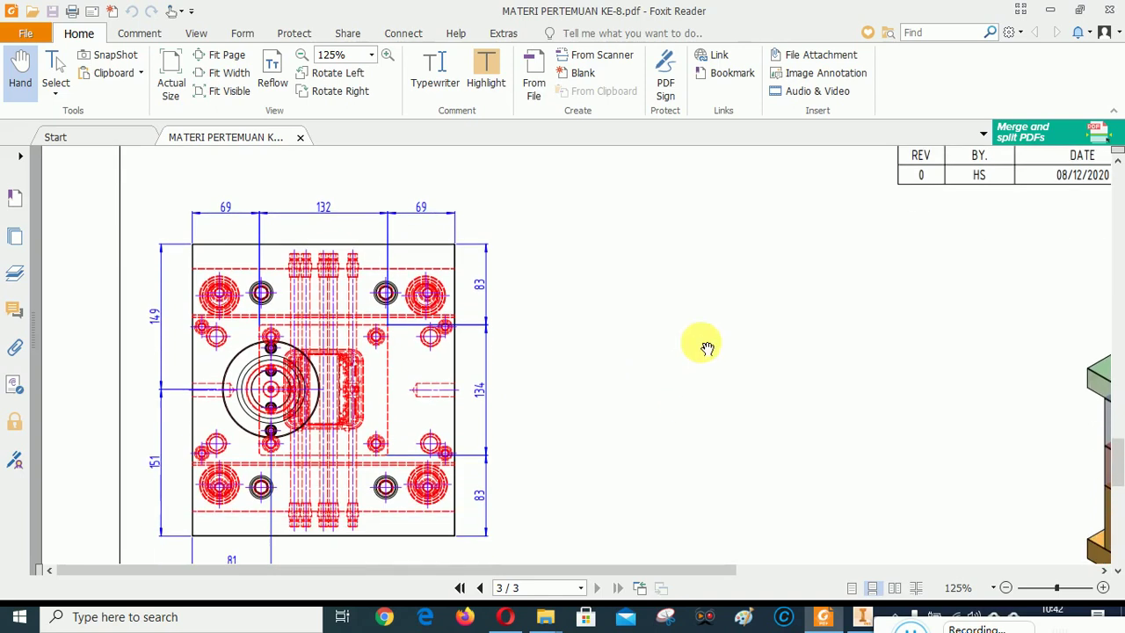
{"action": "mouse_move", "coordinate": [705, 385]}
{"action": "left_mouse_down"}
{"action": "mouse_move", "coordinate": [724, 314]}
{"action": "mouse_move", "coordinate": [765, 426]}
{"action": "mouse_move", "coordinate": [776, 289]}
{"action": "mouse_move", "coordinate": [666, 362]}
{"action": "mouse_move", "coordinate": [693, 424]}
{"action": "mouse_move", "coordinate": [693, 261]}
{"action": "left_mouse_up"}
{"action": "left_click_drag", "start_coordinate": [662, 417], "coordinate": [647, 206]}
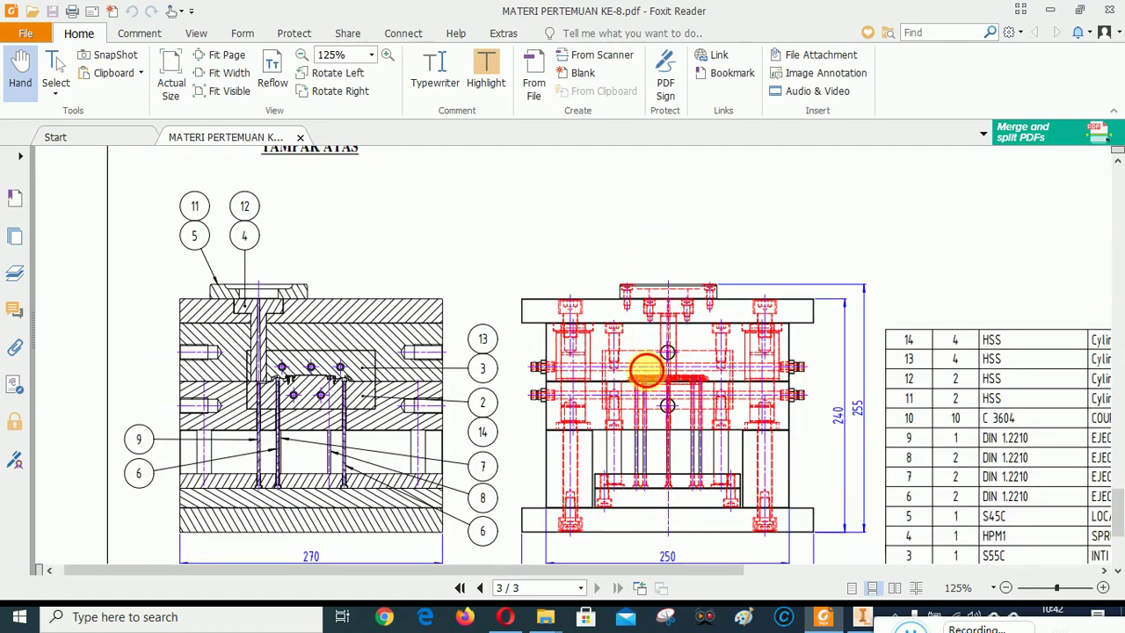
{"action": "scroll", "coordinate": [655, 369], "scroll_direction": "down", "scroll_amount": 5}
{"action": "left_click_drag", "start_coordinate": [655, 369], "coordinate": [647, 302]}
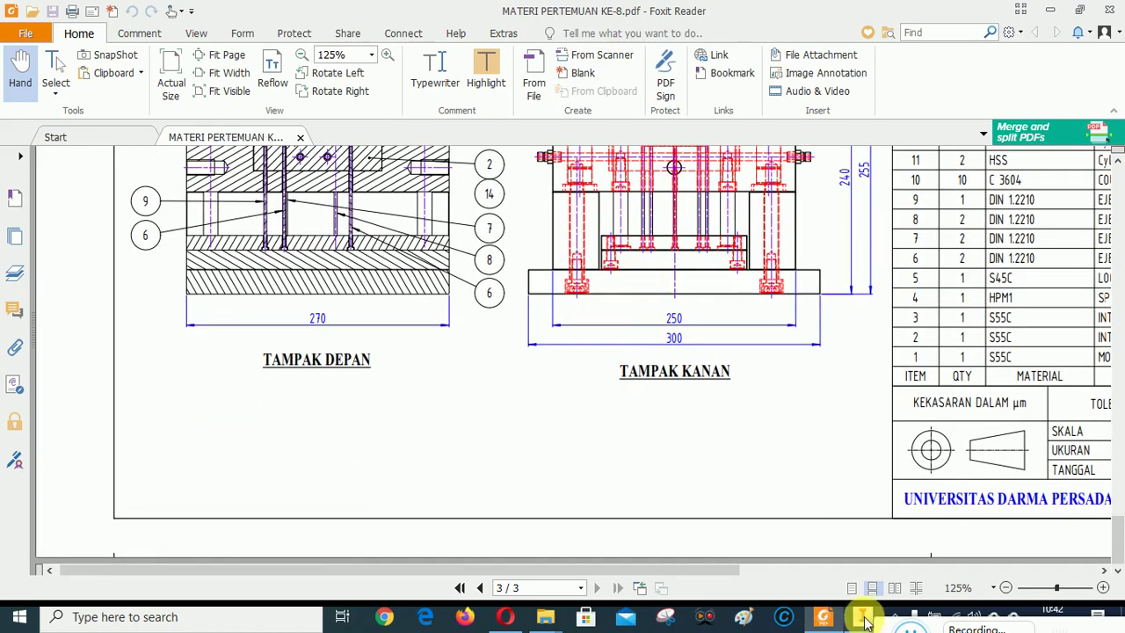
In Inventor, add center marks to the top view's upper-left socket screw, the two adjacent hidden circles below it and the corner's concentric circles.
{"action": "left_click", "coordinate": [864, 619]}
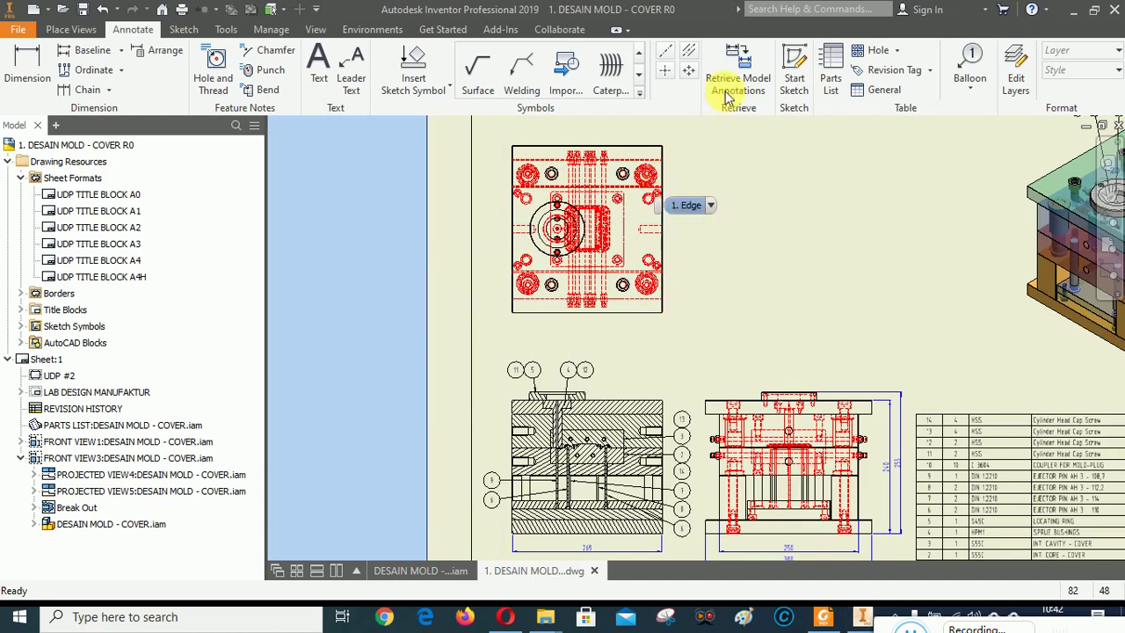
{"action": "left_click", "coordinate": [665, 74]}
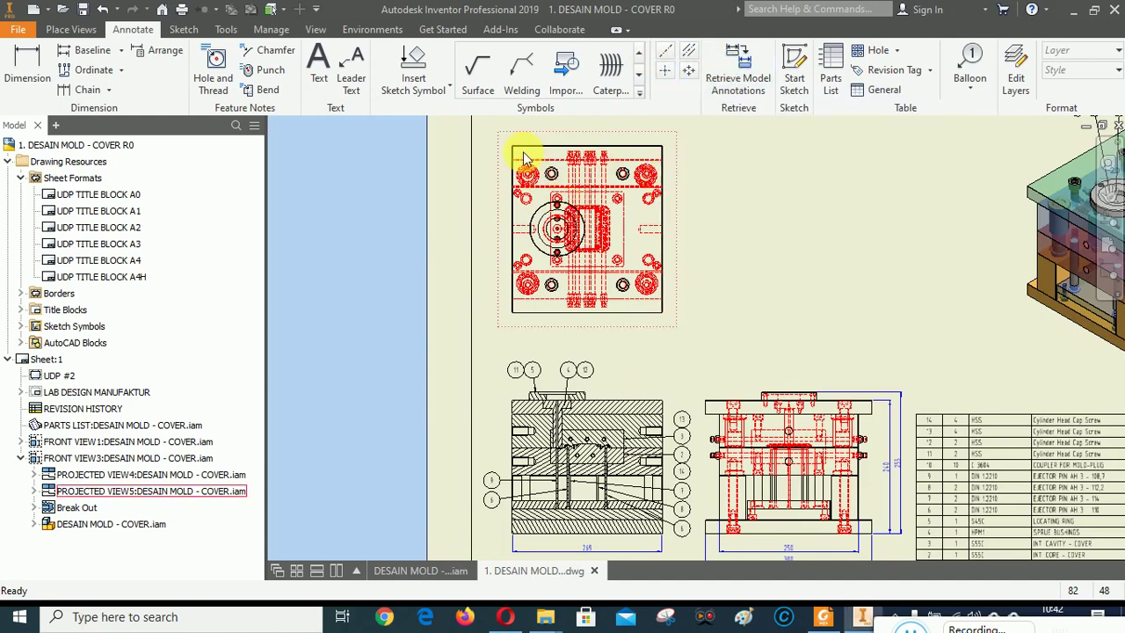
{"action": "scroll", "coordinate": [523, 158], "scroll_direction": "up", "scroll_amount": 5}
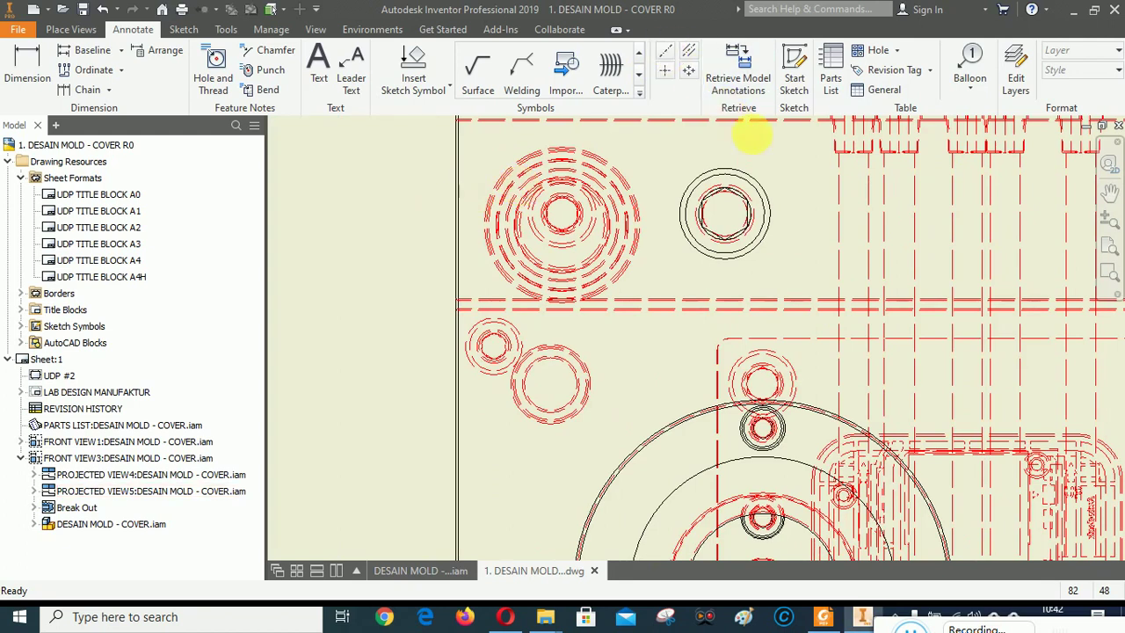
{"action": "left_click", "coordinate": [664, 70]}
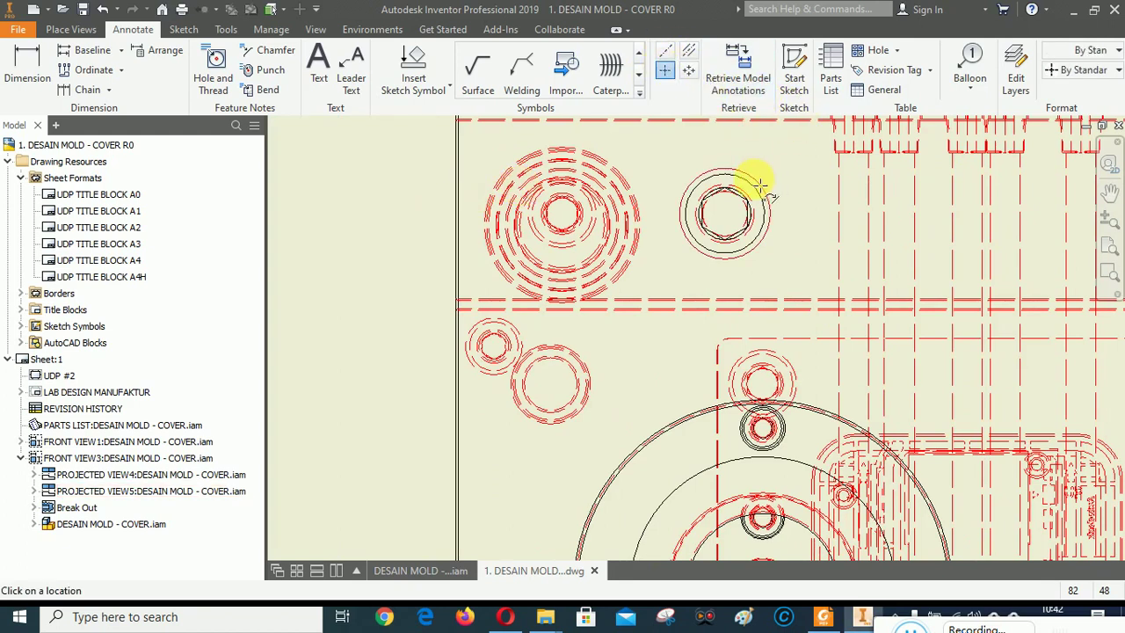
{"action": "left_click", "coordinate": [758, 186]}
{"action": "scroll", "coordinate": [550, 361], "scroll_direction": "up", "scroll_amount": 5}
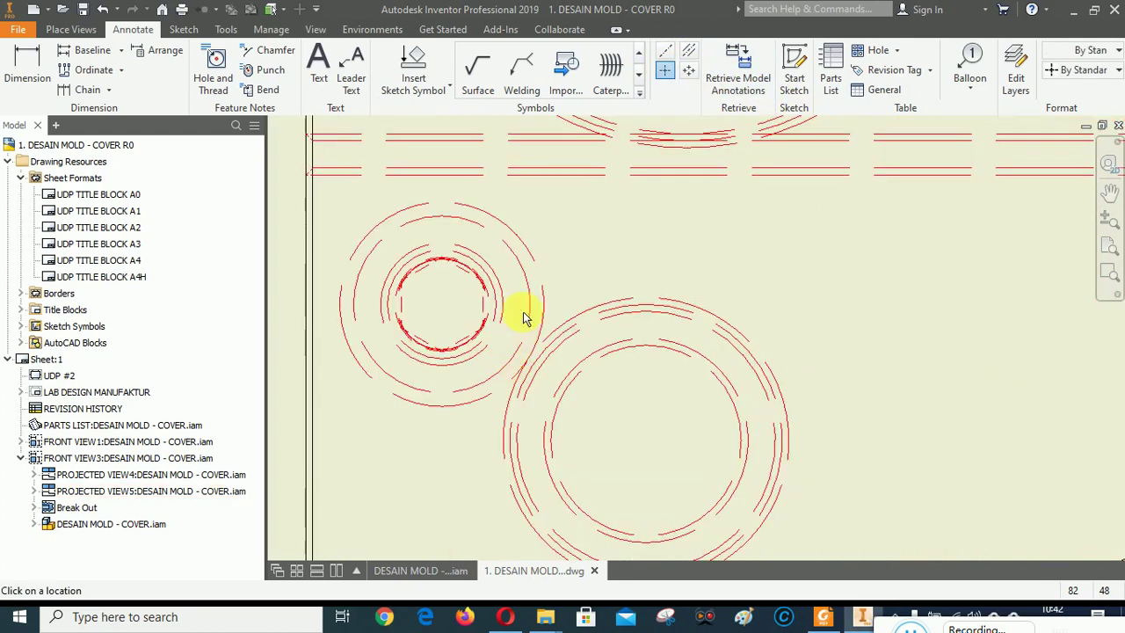
{"action": "left_click", "coordinate": [524, 249]}
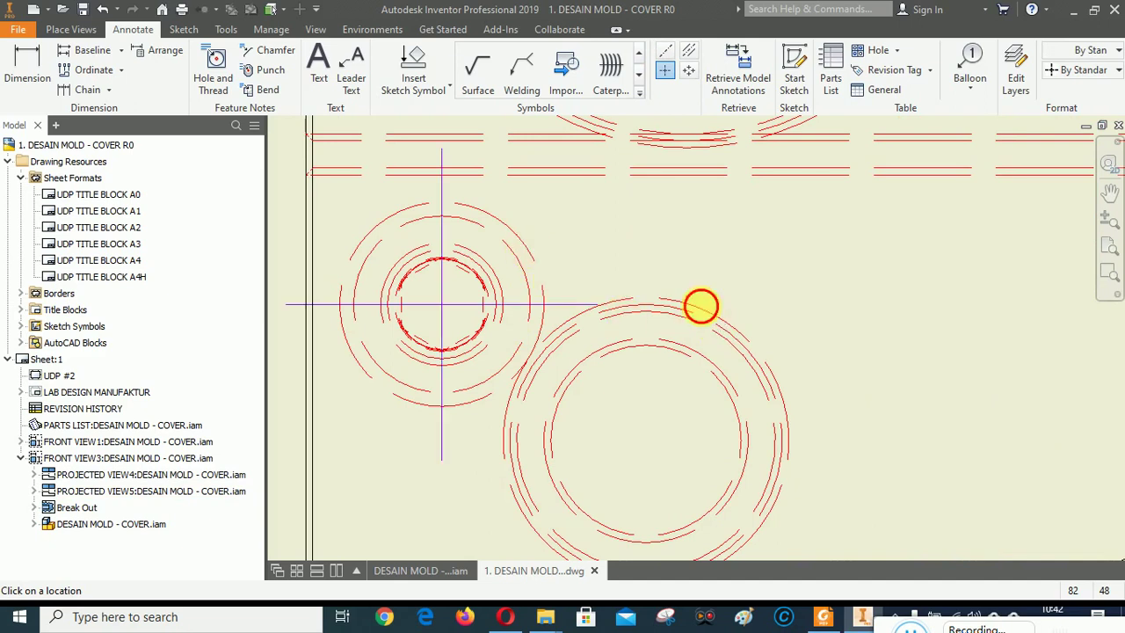
{"action": "left_click", "coordinate": [700, 306]}
{"action": "scroll", "coordinate": [681, 369], "scroll_direction": "down", "scroll_amount": 5}
{"action": "scroll", "coordinate": [694, 334], "scroll_direction": "up", "scroll_amount": 6}
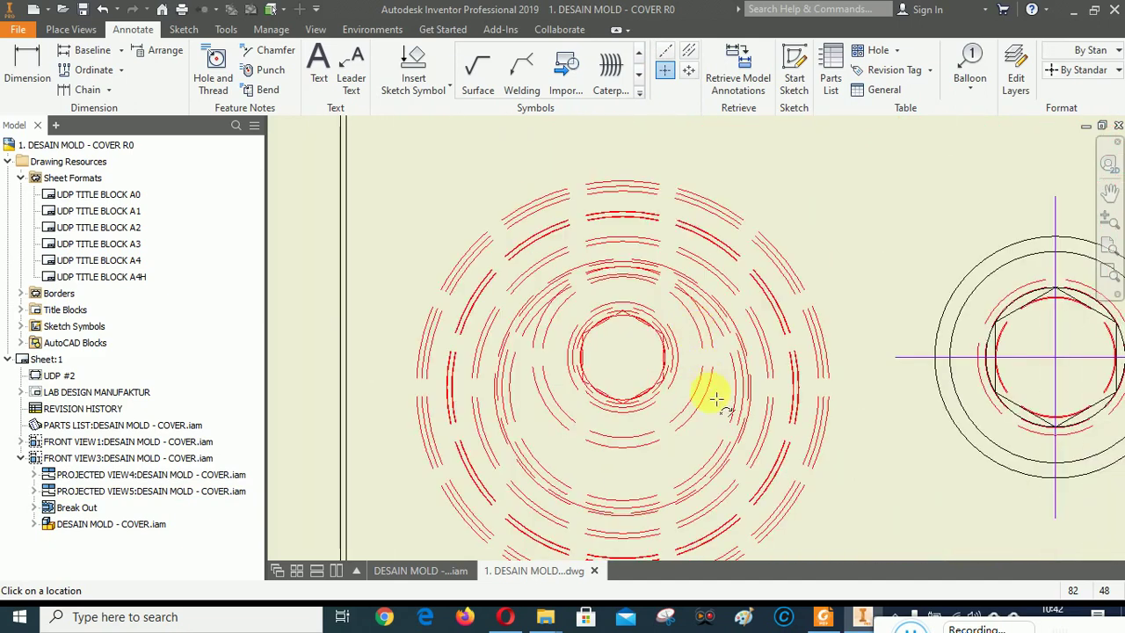
{"action": "left_click", "coordinate": [703, 415]}
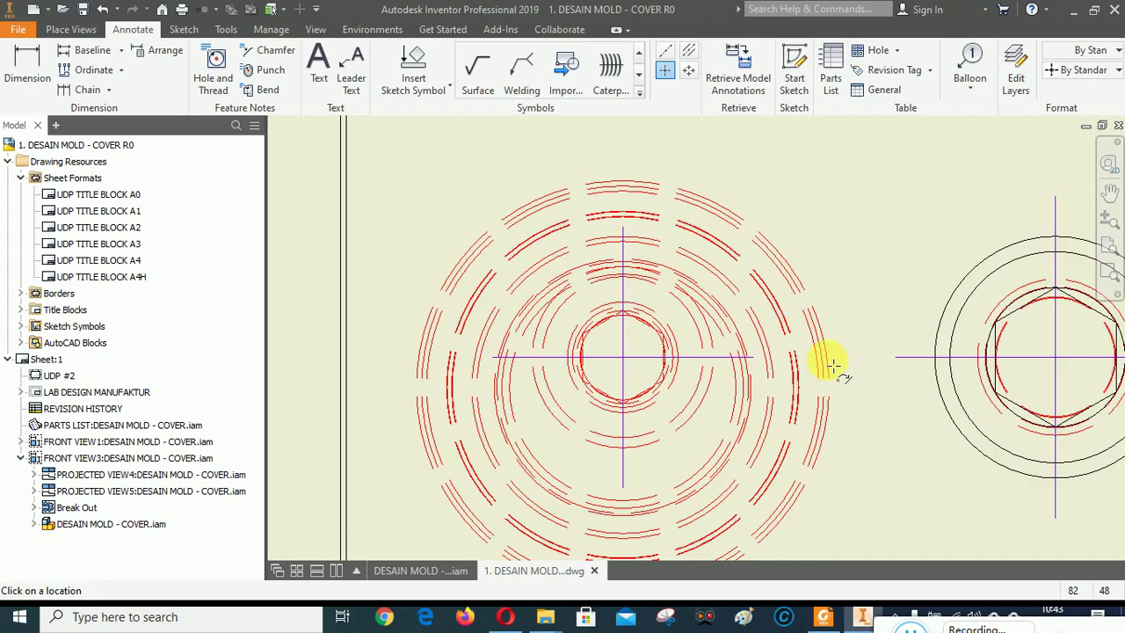
Add center marks to the top view's upper-right socket screw and the concentric hidden circles in that corner.
{"action": "scroll", "coordinate": [527, 316], "scroll_direction": "down", "scroll_amount": 3}
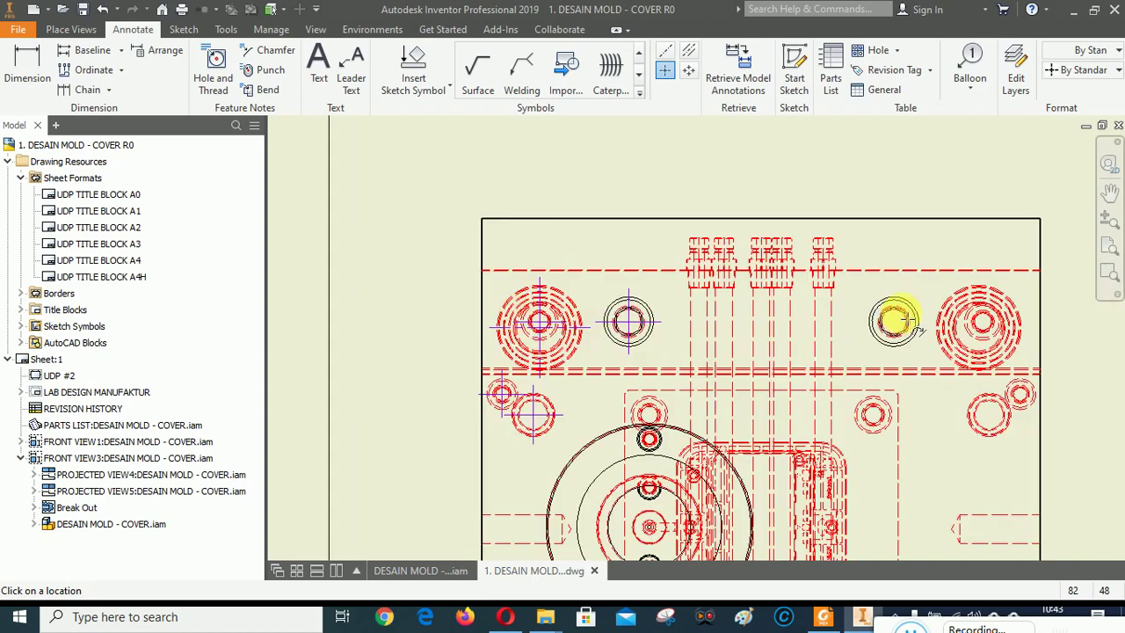
{"action": "scroll", "coordinate": [923, 308], "scroll_direction": "up", "scroll_amount": 3}
{"action": "scroll", "coordinate": [734, 334], "scroll_direction": "down", "scroll_amount": 3}
{"action": "scroll", "coordinate": [791, 330], "scroll_direction": "up", "scroll_amount": 3}
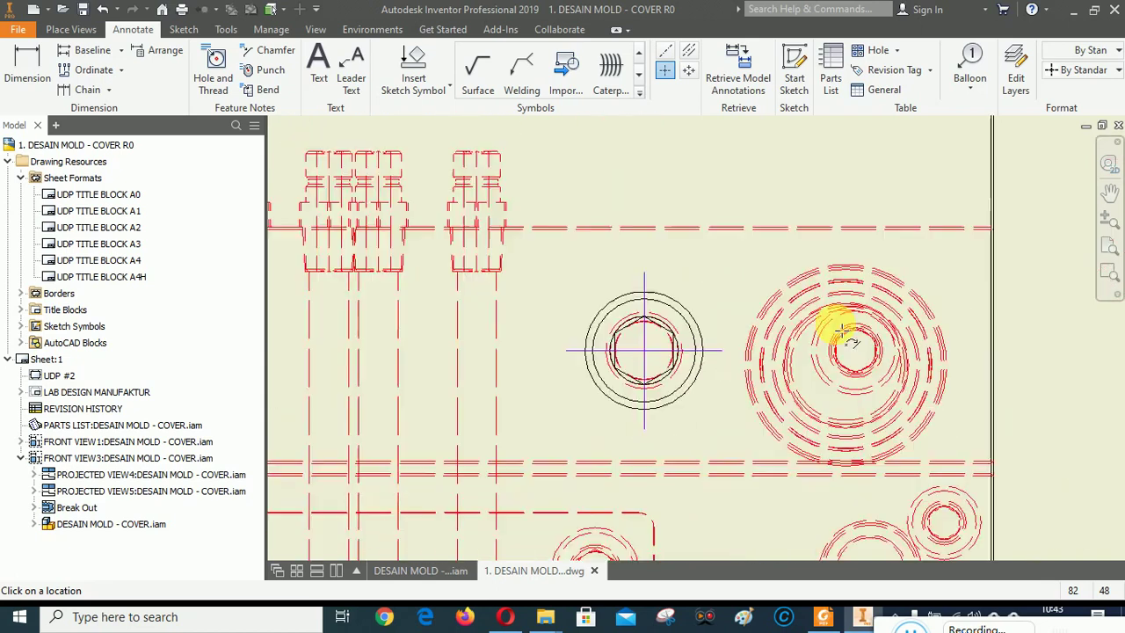
{"action": "scroll", "coordinate": [840, 330], "scroll_direction": "up", "scroll_amount": 2}
{"action": "left_click", "coordinate": [813, 428]}
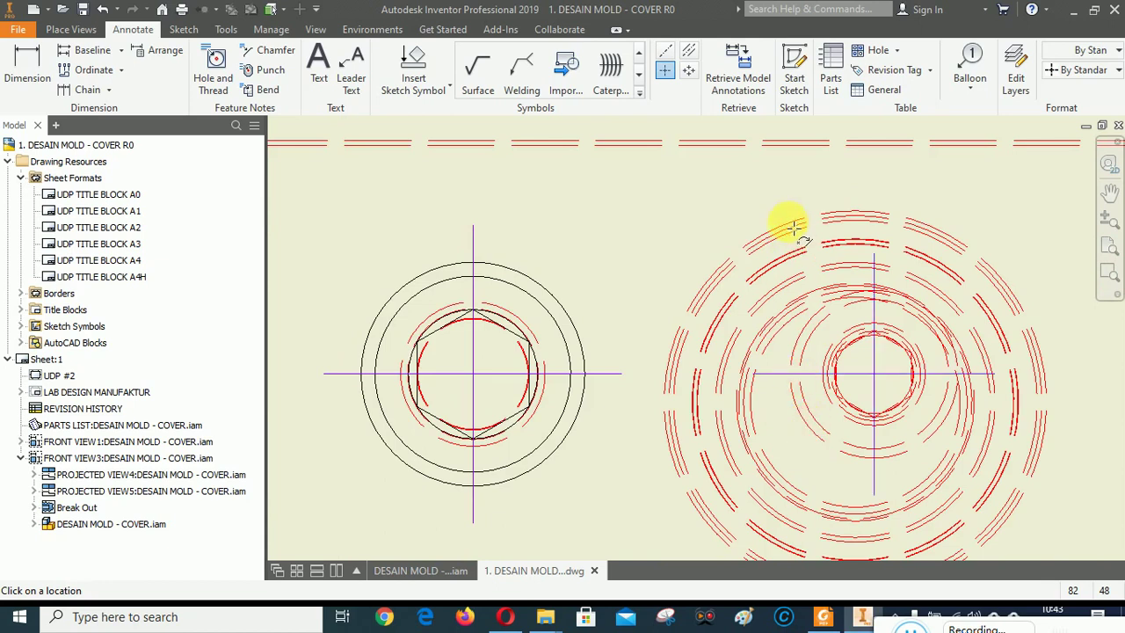
Add center marks to the two adjacent hidden circles below the top view's upper-right corner circles.
{"action": "scroll", "coordinate": [765, 238], "scroll_direction": "down", "scroll_amount": 5}
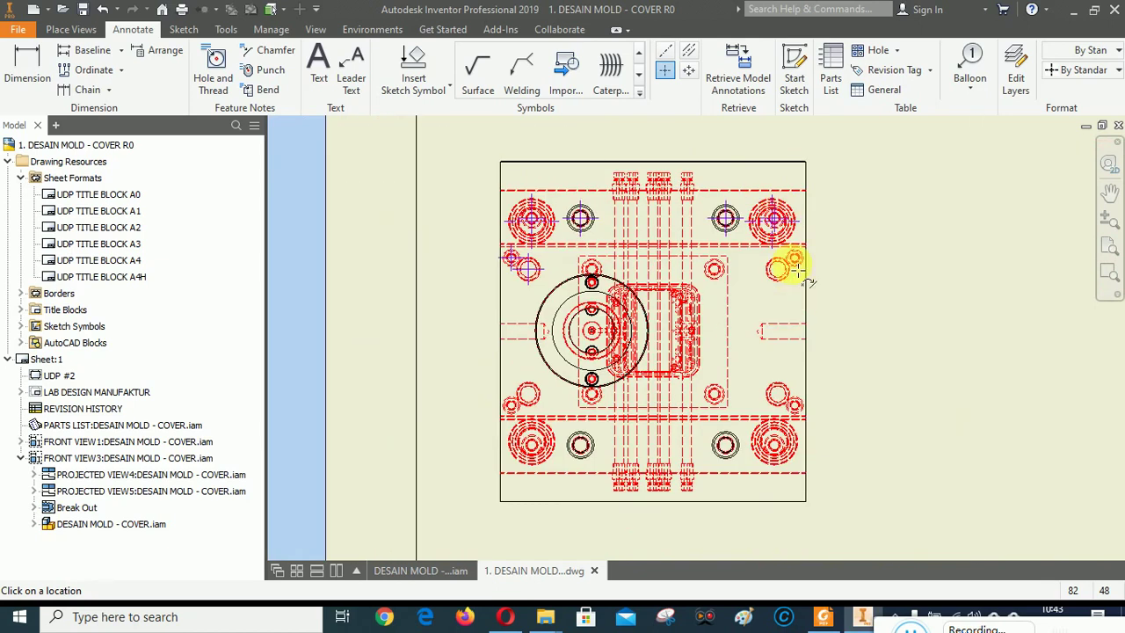
{"action": "scroll", "coordinate": [796, 273], "scroll_direction": "up", "scroll_amount": 6}
{"action": "scroll", "coordinate": [782, 331], "scroll_direction": "up", "scroll_amount": 2}
{"action": "left_click", "coordinate": [757, 345]}
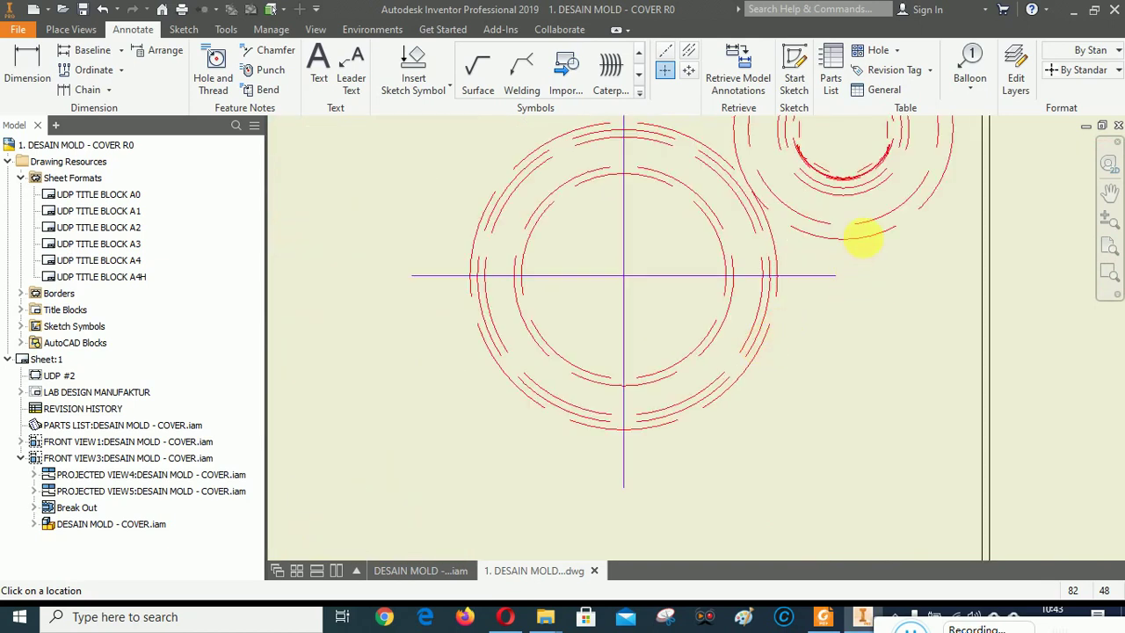
{"action": "scroll", "coordinate": [1055, 252], "scroll_direction": "down", "scroll_amount": 4}
Add center marks to the insert block's two upper hidden screws and the locating ring's uppermost screw.
{"action": "scroll", "coordinate": [647, 299], "scroll_direction": "up", "scroll_amount": 2}
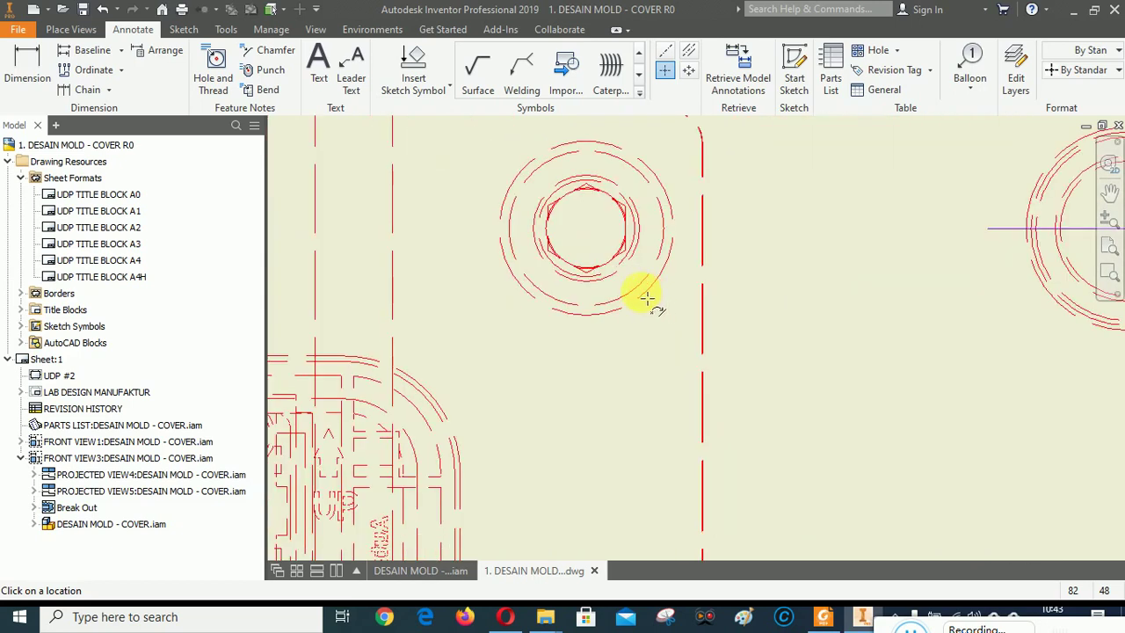
{"action": "scroll", "coordinate": [861, 266], "scroll_direction": "down", "scroll_amount": 4}
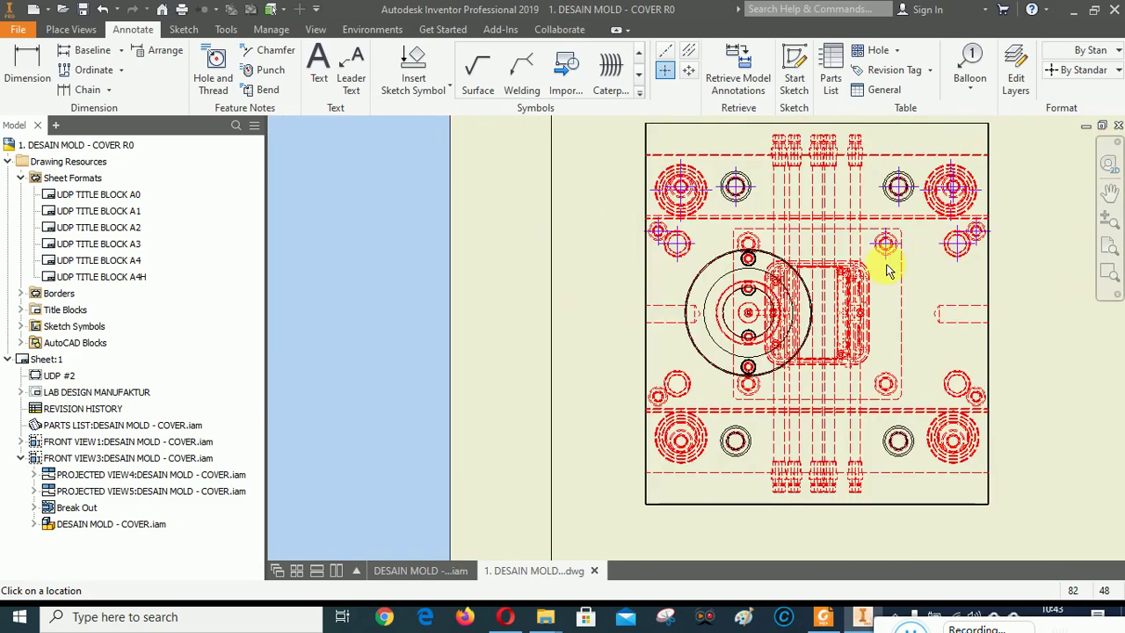
{"action": "scroll", "coordinate": [763, 237], "scroll_direction": "up", "scroll_amount": 4}
{"action": "left_click", "coordinate": [770, 240]}
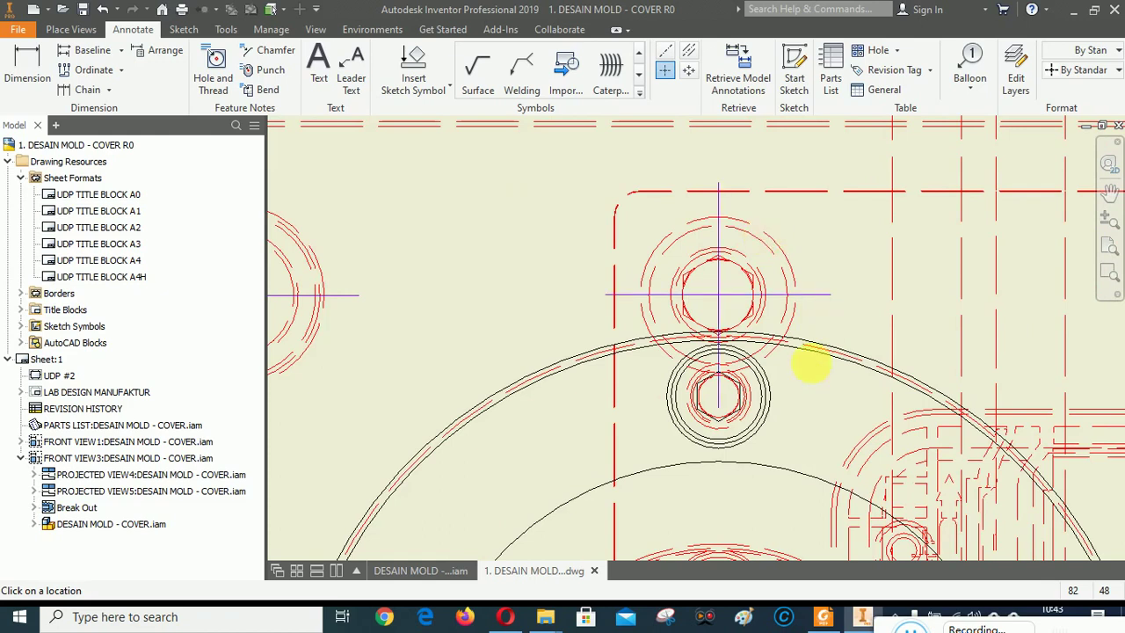
{"action": "left_click", "coordinate": [771, 385]}
{"action": "scroll", "coordinate": [503, 316], "scroll_direction": "down", "scroll_amount": 4}
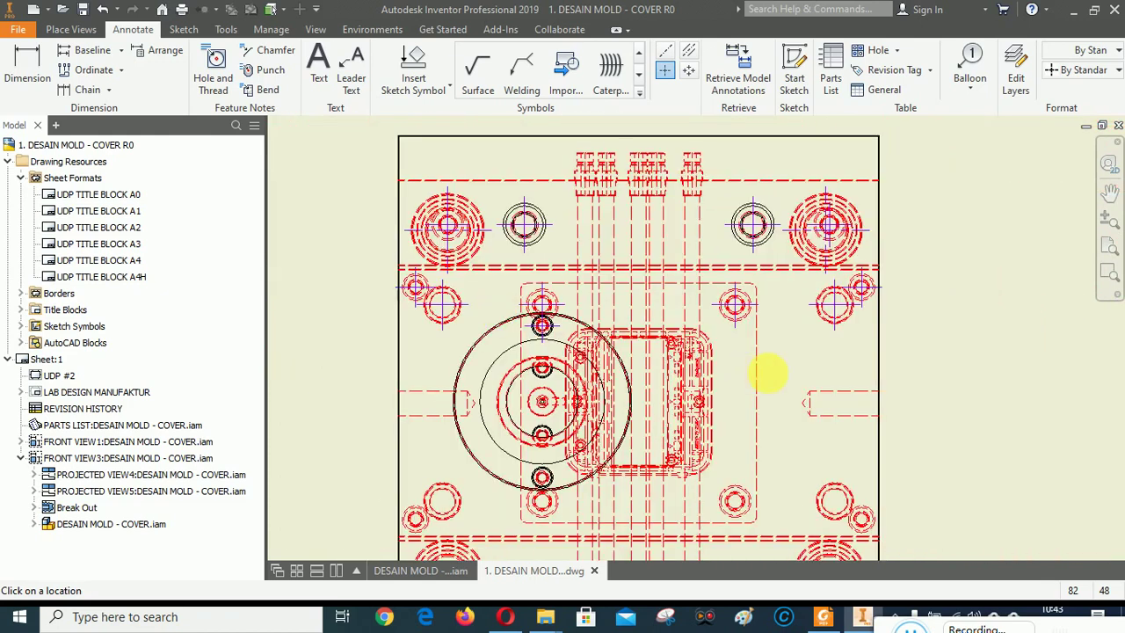
Add center marks to the locating ring's center, its remaining screws and the insert block's lower-left hidden screw.
{"action": "scroll", "coordinate": [522, 431], "scroll_direction": "up", "scroll_amount": 2}
{"action": "scroll", "coordinate": [585, 361], "scroll_direction": "up", "scroll_amount": 2}
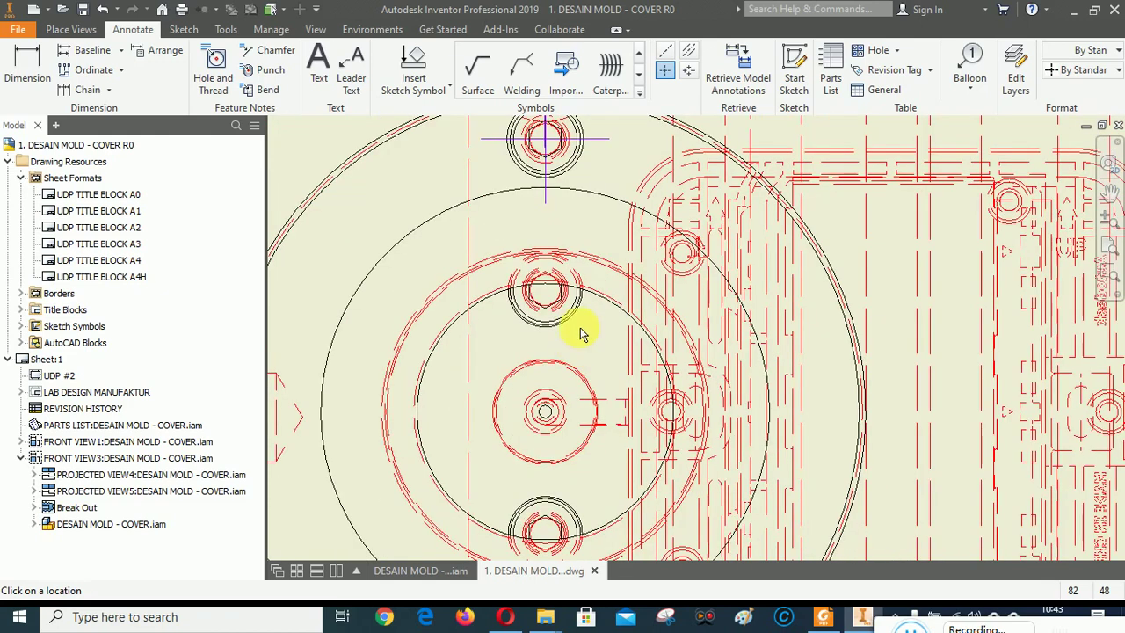
{"action": "left_click", "coordinate": [579, 322]}
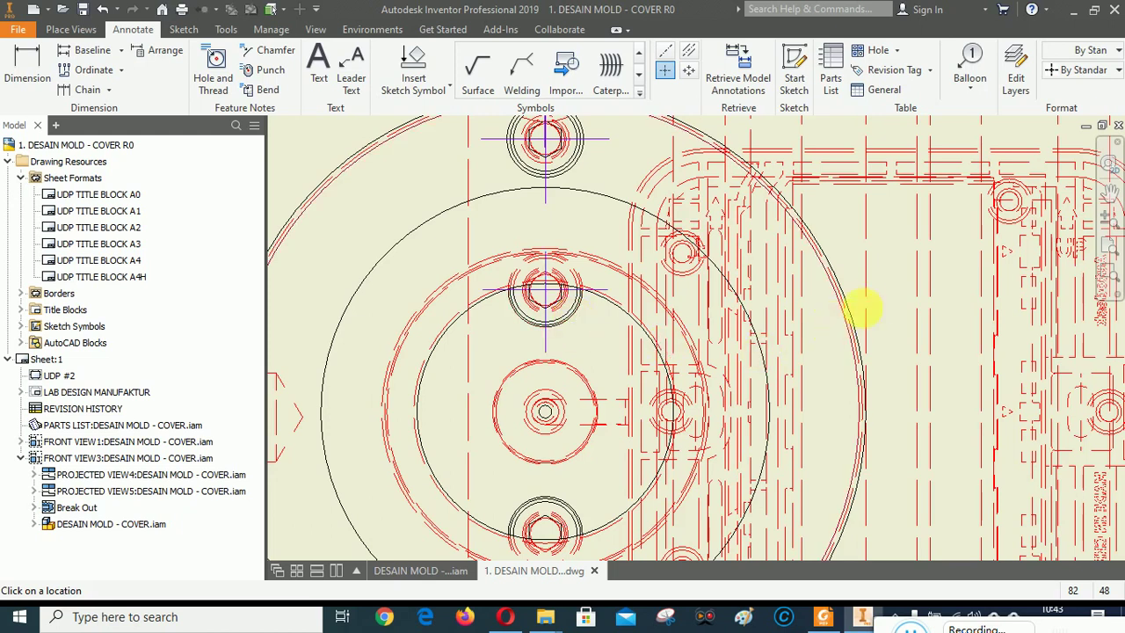
{"action": "scroll", "coordinate": [632, 448], "scroll_direction": "up", "scroll_amount": 1}
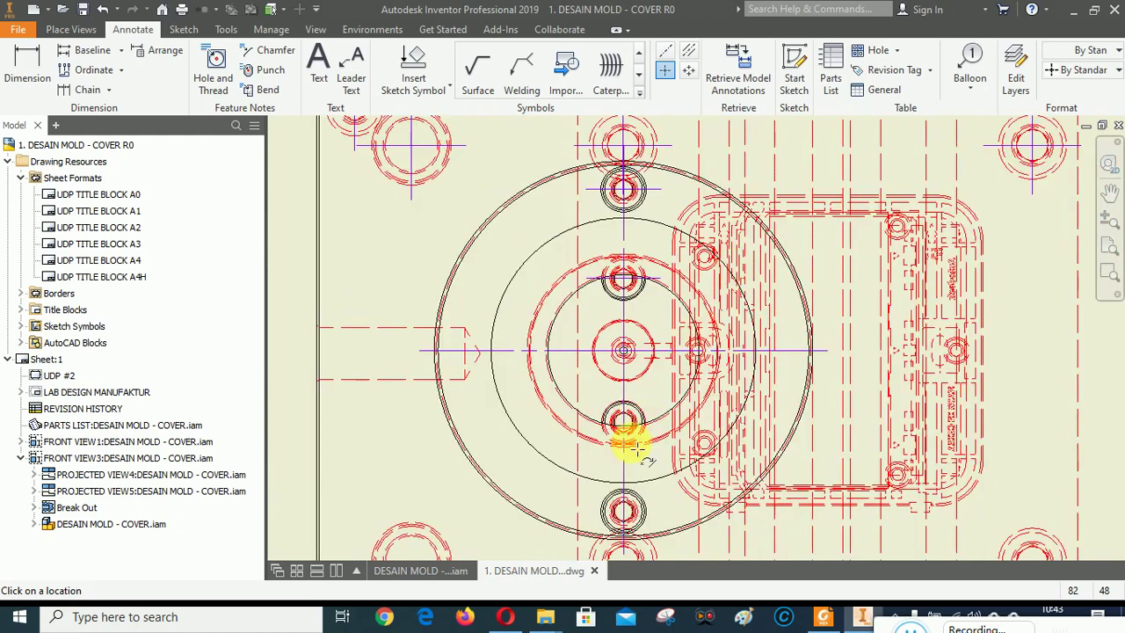
{"action": "scroll", "coordinate": [647, 410], "scroll_direction": "down", "scroll_amount": 1}
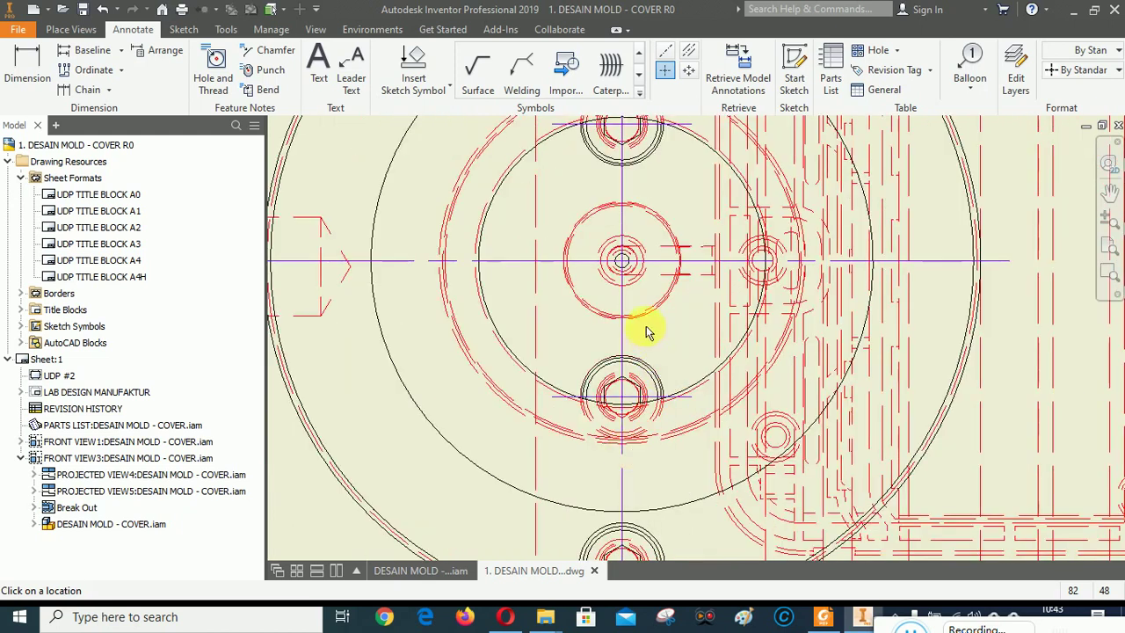
{"action": "scroll", "coordinate": [641, 409], "scroll_direction": "down", "scroll_amount": 1}
{"action": "scroll", "coordinate": [665, 381], "scroll_direction": "up", "scroll_amount": 2}
{"action": "left_click", "coordinate": [667, 387]}
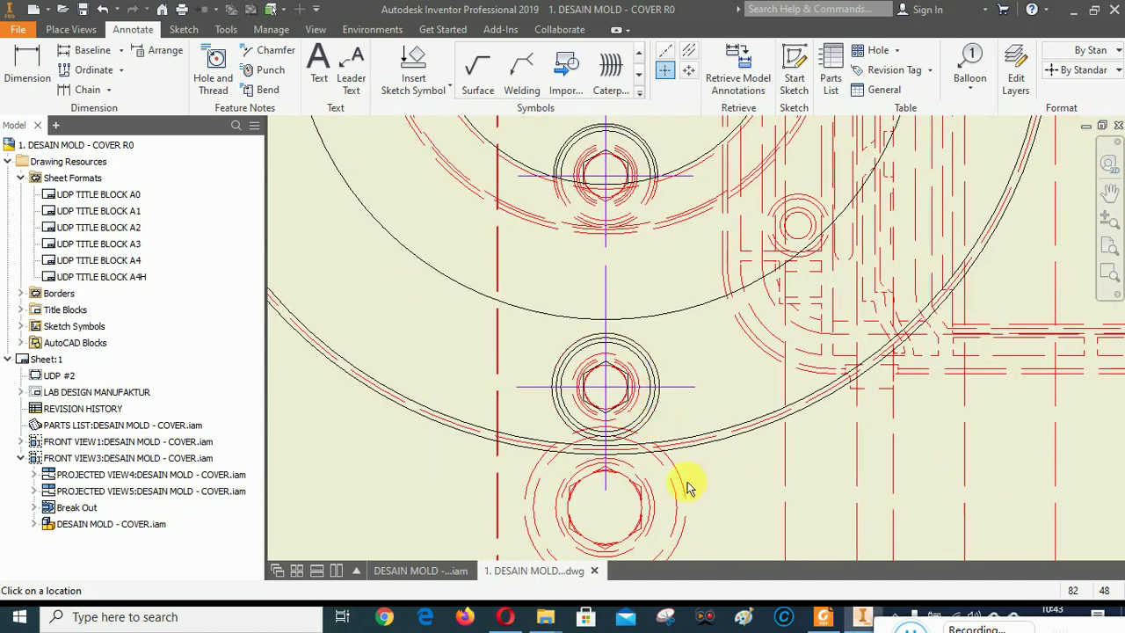
{"action": "scroll", "coordinate": [694, 494], "scroll_direction": "down", "scroll_amount": 5}
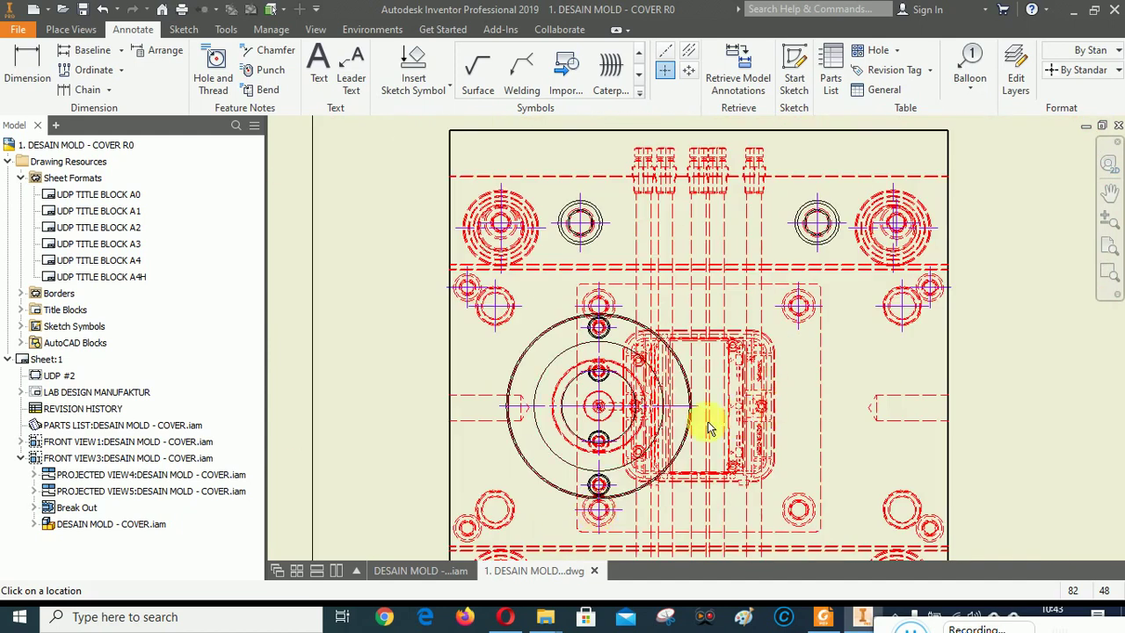
Add center marks to the three ejector pins along the left side of the cavity outline in the top view.
{"action": "scroll", "coordinate": [668, 449], "scroll_direction": "up", "scroll_amount": 2}
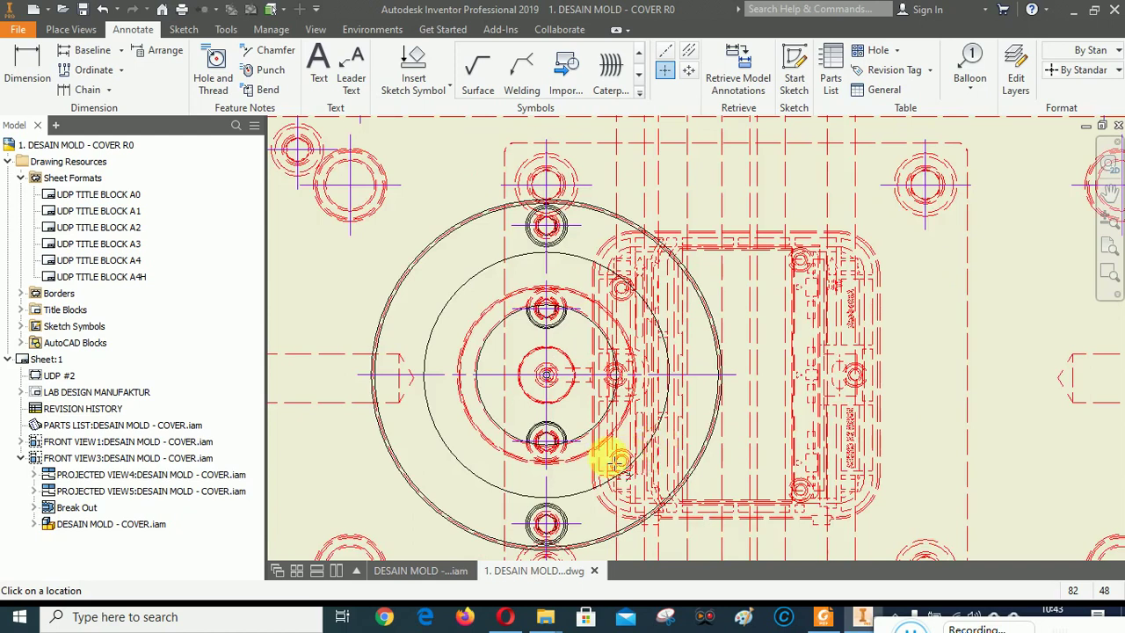
{"action": "scroll", "coordinate": [610, 452], "scroll_direction": "up", "scroll_amount": 2}
{"action": "scroll", "coordinate": [593, 334], "scroll_direction": "up", "scroll_amount": 1}
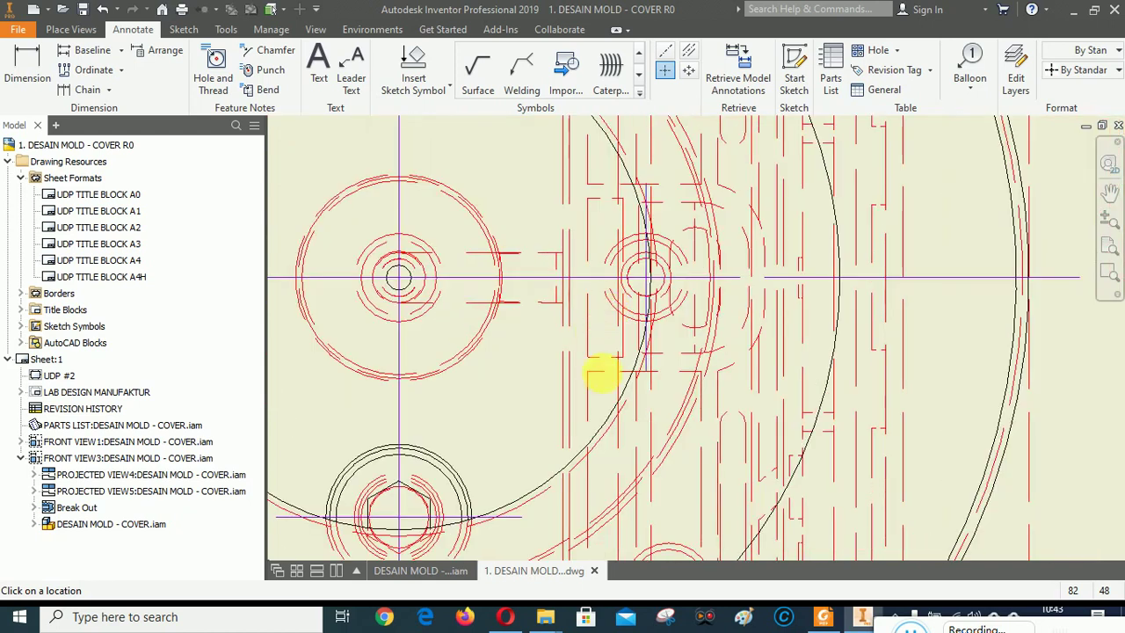
{"action": "scroll", "coordinate": [615, 356], "scroll_direction": "up", "scroll_amount": 1}
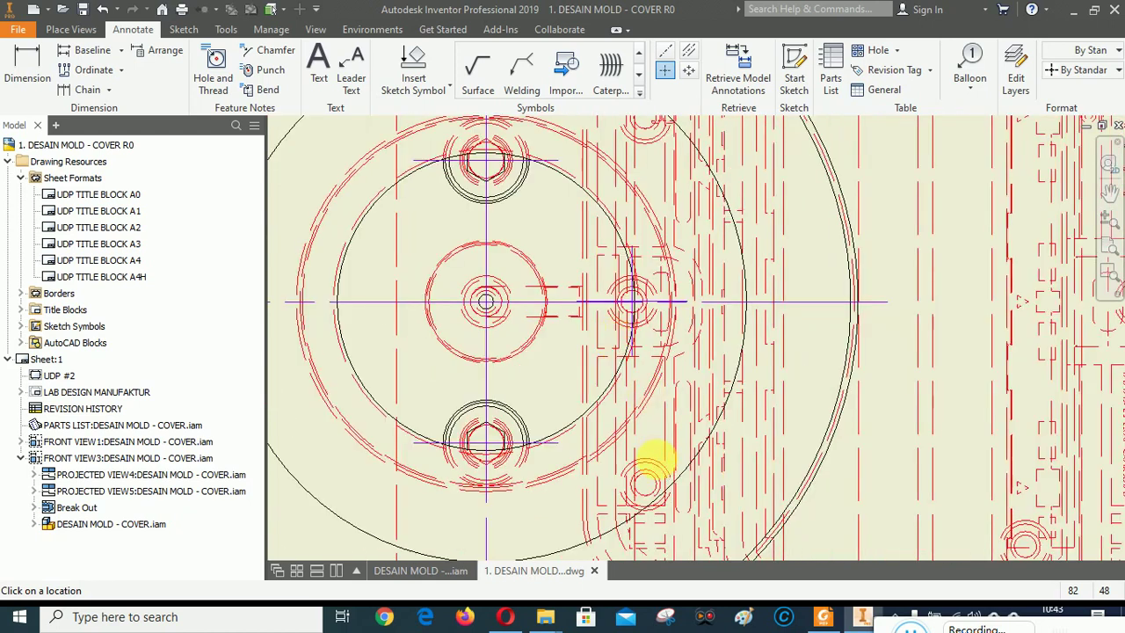
{"action": "scroll", "coordinate": [654, 440], "scroll_direction": "down", "scroll_amount": 2}
{"action": "scroll", "coordinate": [659, 325], "scroll_direction": "up", "scroll_amount": 4}
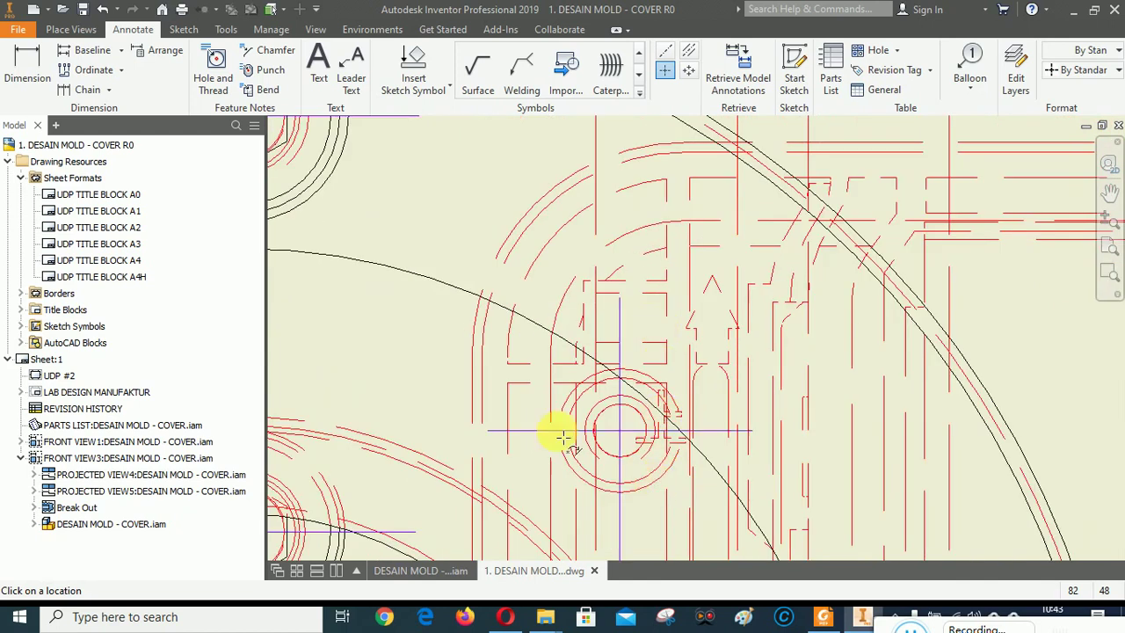
{"action": "scroll", "coordinate": [715, 427], "scroll_direction": "down", "scroll_amount": 2}
Add center marks to the three ejector pins along the right side of the cavity outline in the top view.
{"action": "scroll", "coordinate": [729, 381], "scroll_direction": "up", "scroll_amount": 3}
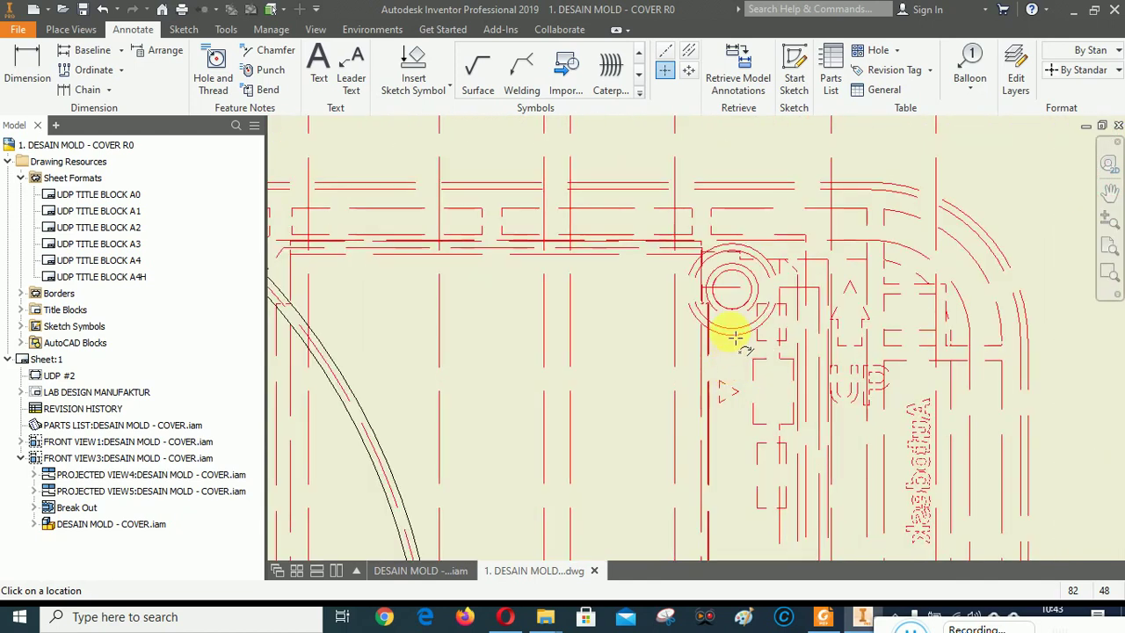
{"action": "scroll", "coordinate": [658, 252], "scroll_direction": "down", "scroll_amount": 2}
{"action": "scroll", "coordinate": [703, 364], "scroll_direction": "up", "scroll_amount": 4}
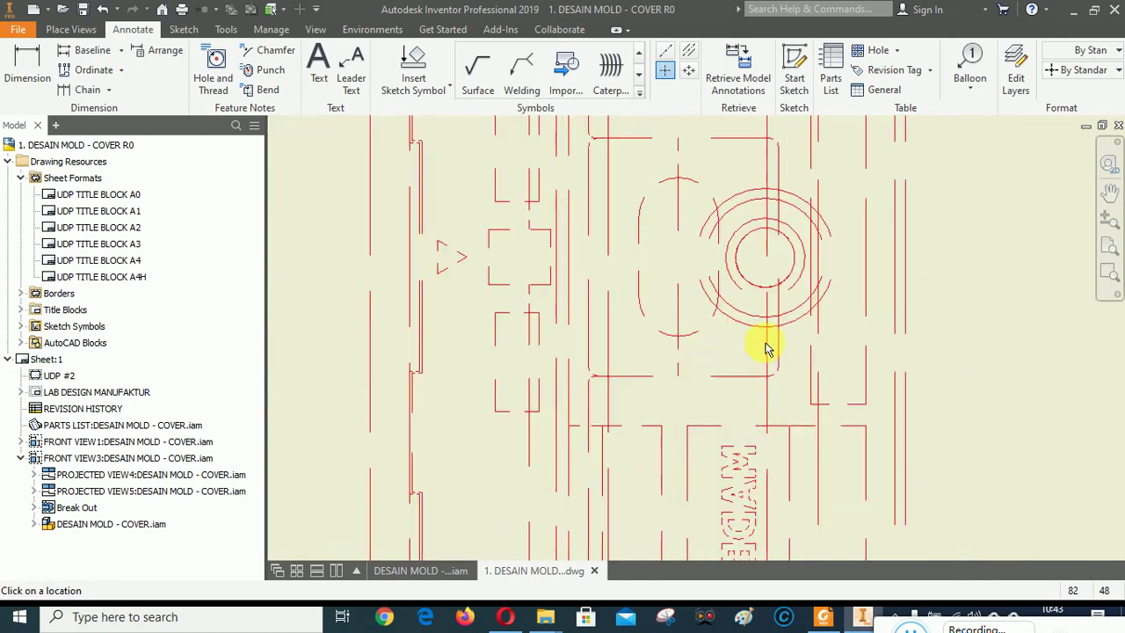
{"action": "scroll", "coordinate": [879, 234], "scroll_direction": "down", "scroll_amount": 2}
{"action": "scroll", "coordinate": [791, 364], "scroll_direction": "up", "scroll_amount": 1}
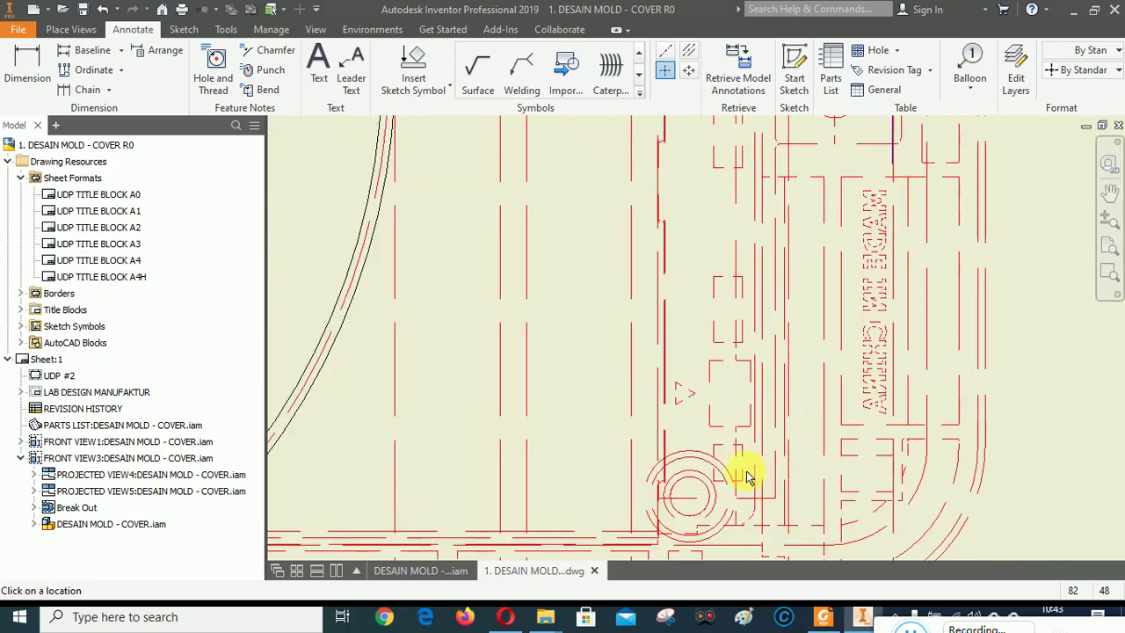
{"action": "scroll", "coordinate": [878, 400], "scroll_direction": "down", "scroll_amount": 2}
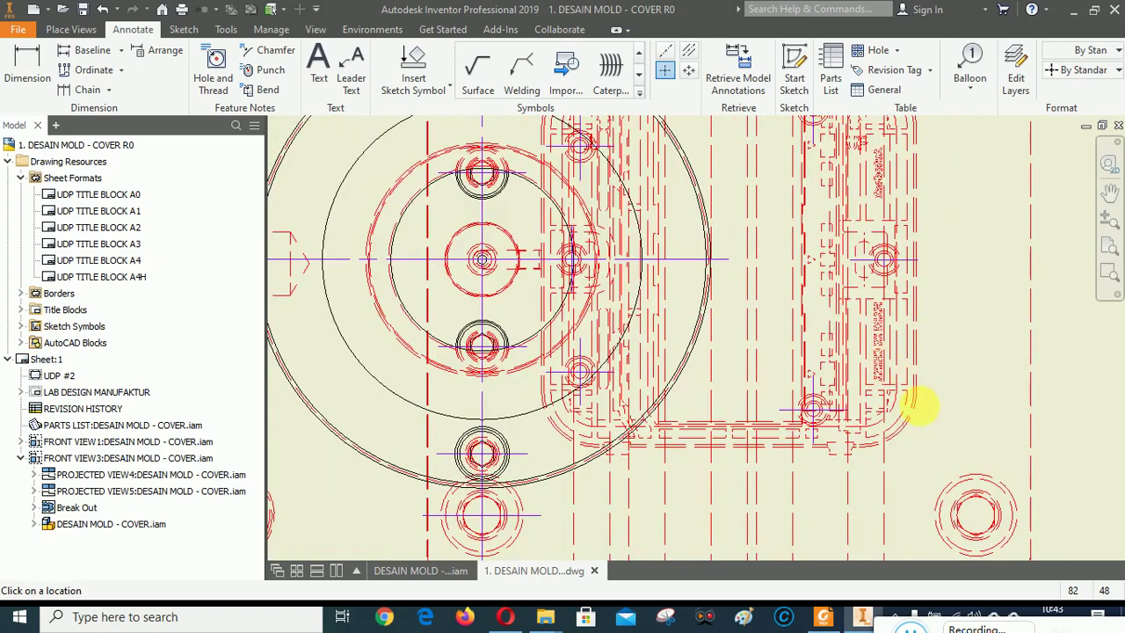
Add center marks to the two adjacent hidden circles near the top view's lower-left corner.
{"action": "scroll", "coordinate": [470, 499], "scroll_direction": "up", "scroll_amount": 3}
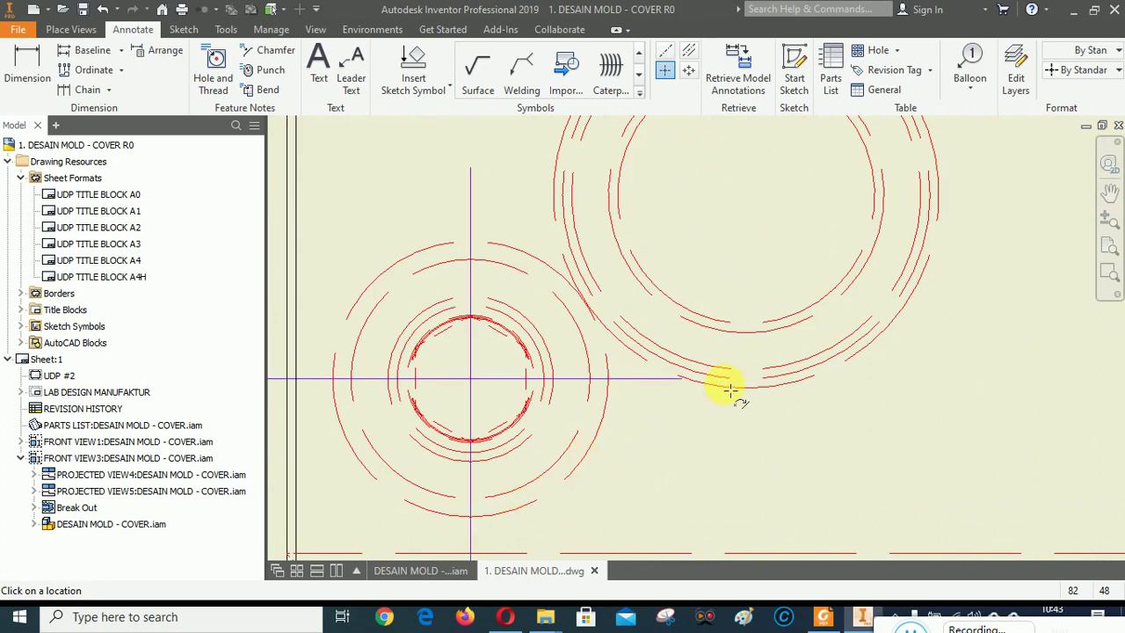
{"action": "scroll", "coordinate": [648, 352], "scroll_direction": "down", "scroll_amount": 3}
{"action": "scroll", "coordinate": [703, 393], "scroll_direction": "down", "scroll_amount": 2}
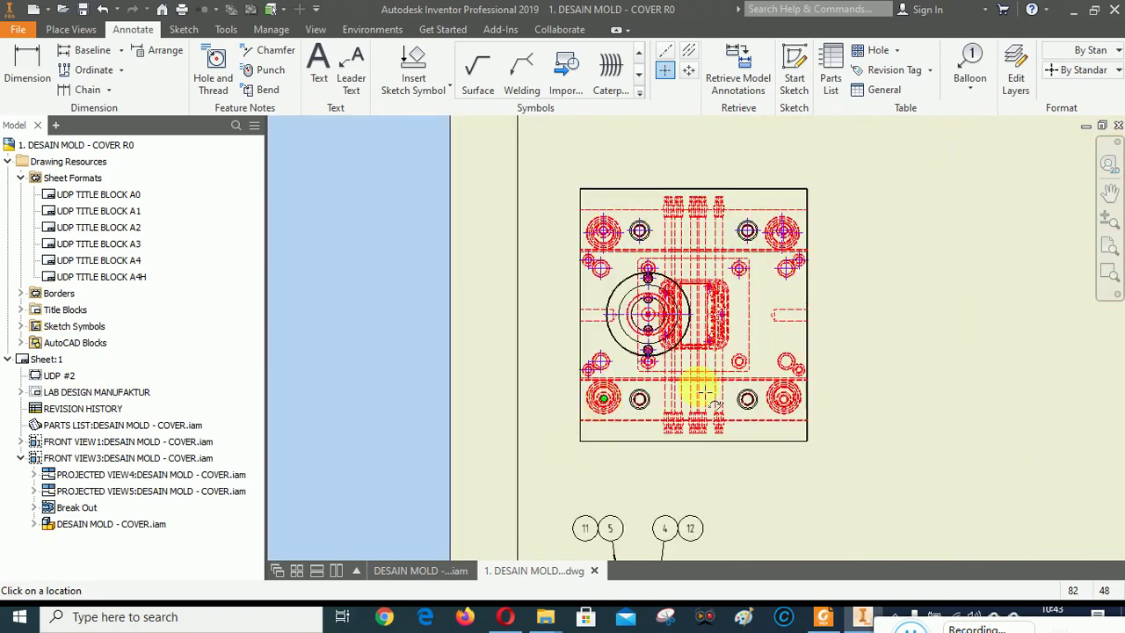
Add center marks to the two adjacent hidden circles and the concentric guide circles near the top view's lower-right corner.
{"action": "scroll", "coordinate": [703, 393], "scroll_direction": "up", "scroll_amount": 5}
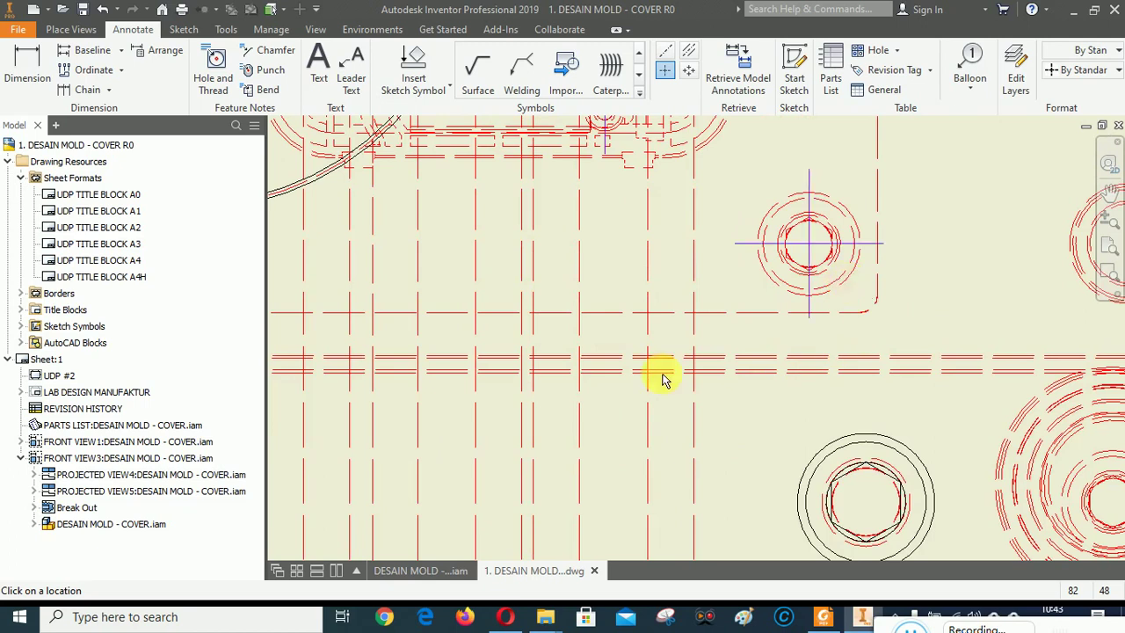
{"action": "scroll", "coordinate": [753, 377], "scroll_direction": "down", "scroll_amount": 3}
{"action": "scroll", "coordinate": [879, 281], "scroll_direction": "up", "scroll_amount": 3}
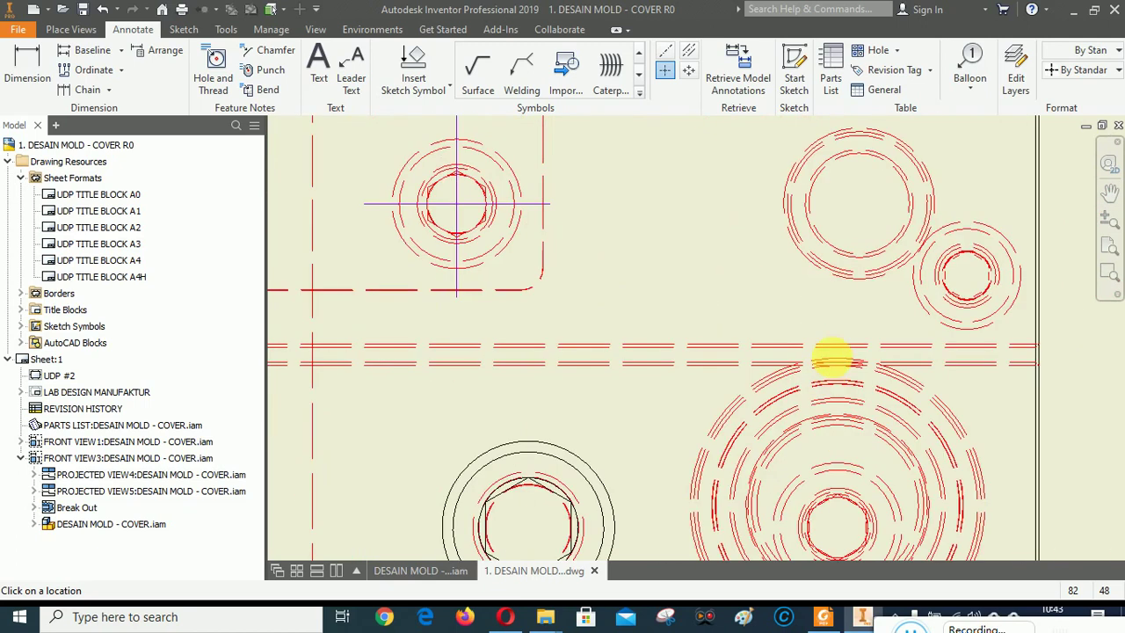
{"action": "left_click", "coordinate": [887, 297]}
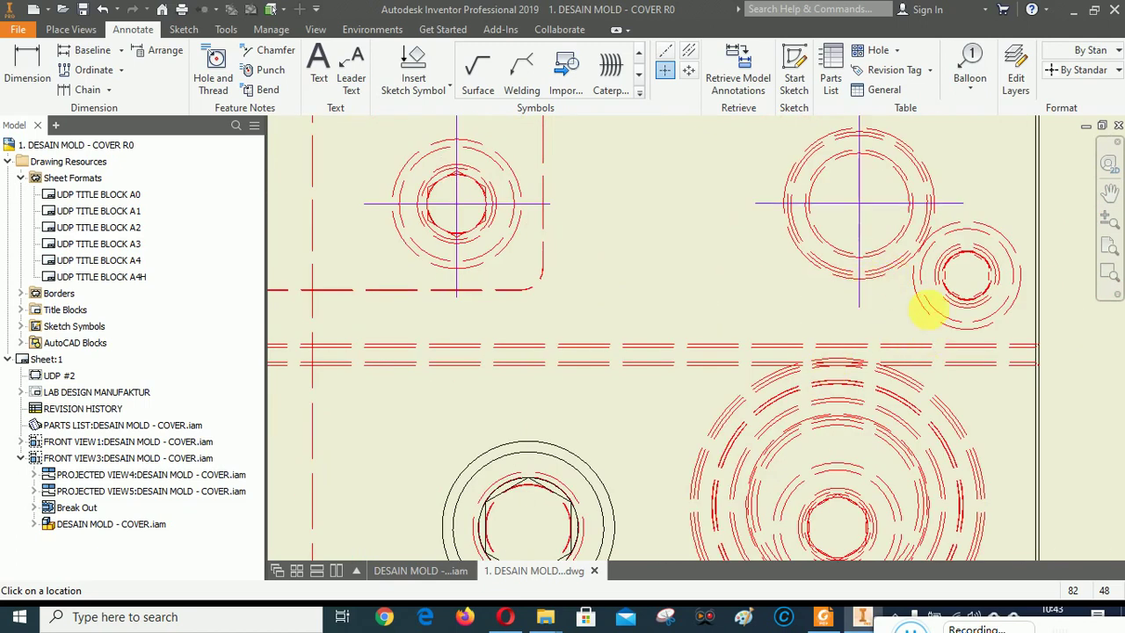
{"action": "scroll", "coordinate": [927, 309], "scroll_direction": "down", "scroll_amount": 3}
{"action": "scroll", "coordinate": [914, 347], "scroll_direction": "up", "scroll_amount": 3}
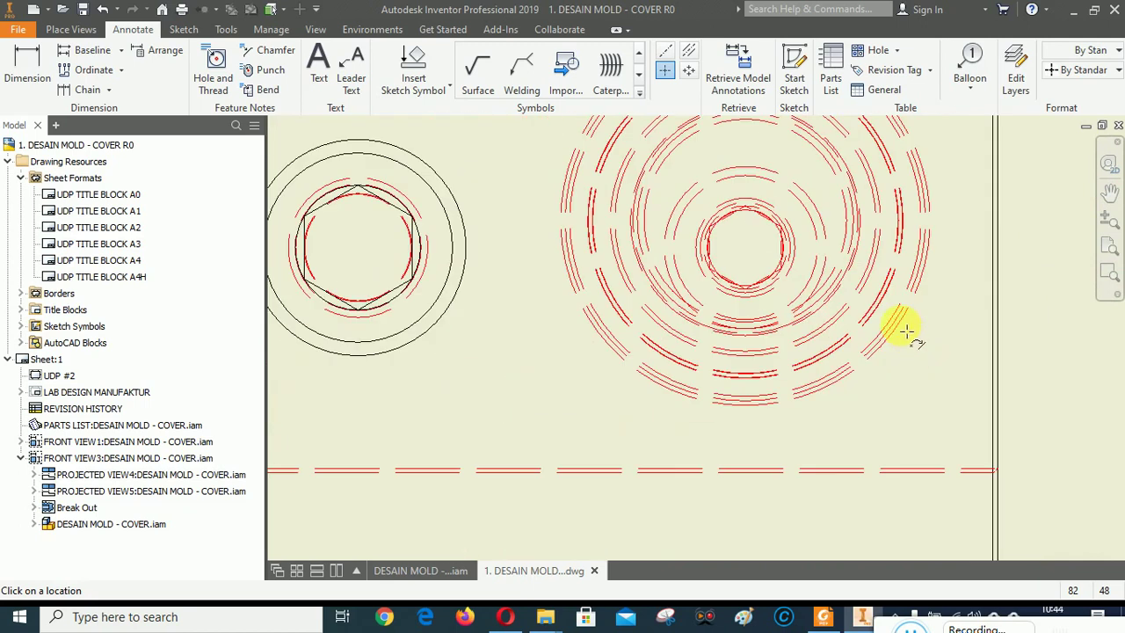
{"action": "left_click", "coordinate": [905, 332]}
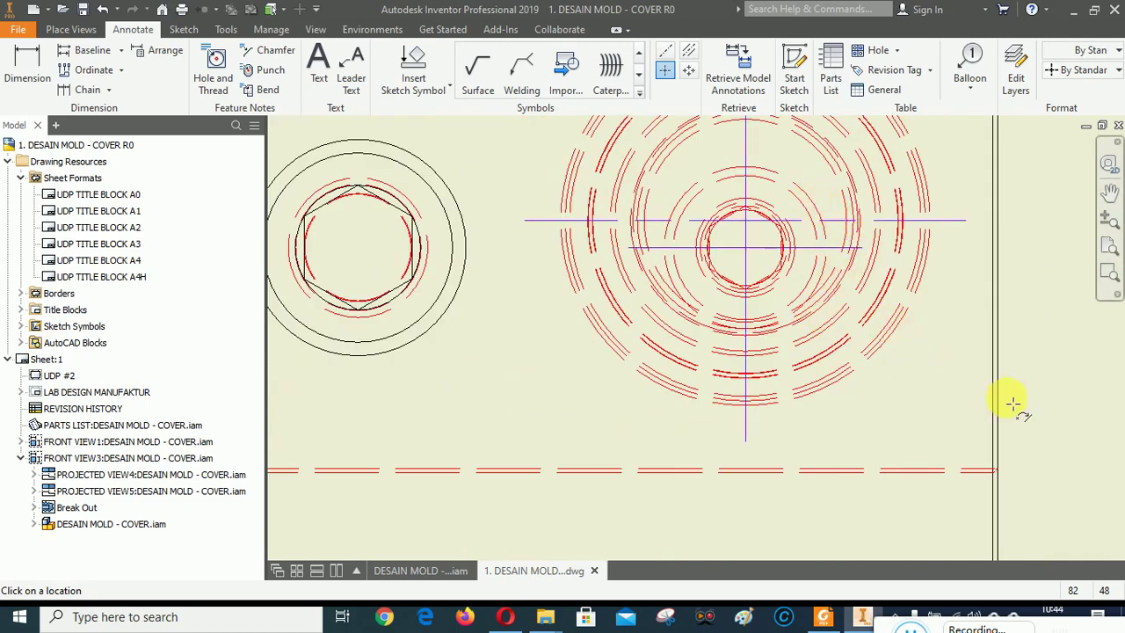
Add center marks to the top view's two lower hex-socket screws and the lower-left concentric guide circles, and finish the center marks.
{"action": "scroll", "coordinate": [966, 386], "scroll_direction": "down", "scroll_amount": 3}
{"action": "scroll", "coordinate": [929, 396], "scroll_direction": "up", "scroll_amount": 3}
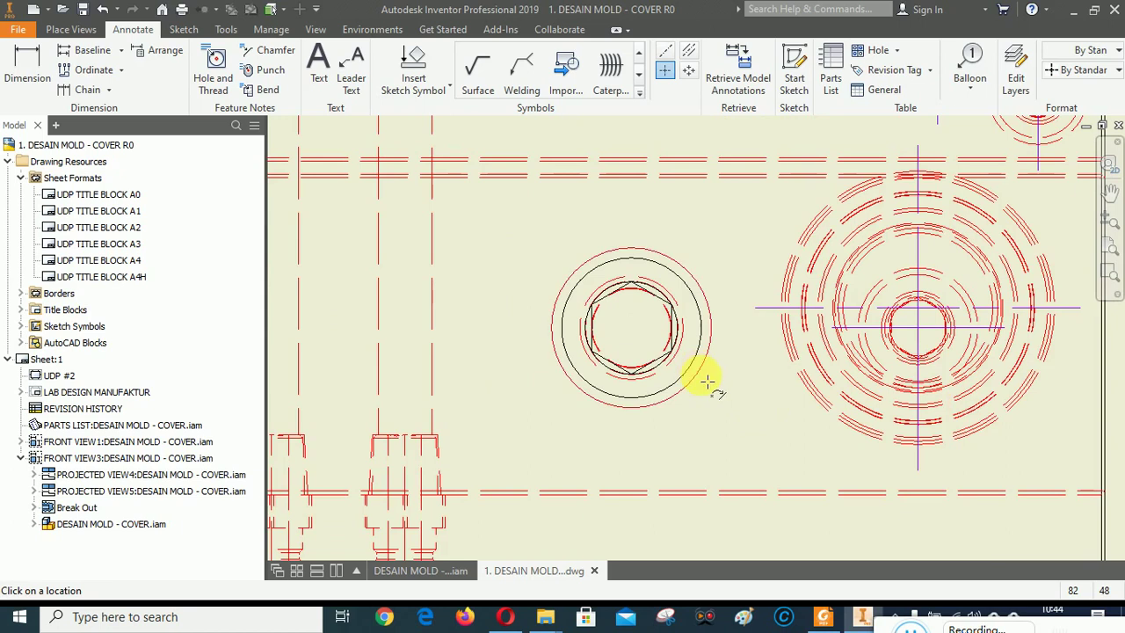
{"action": "scroll", "coordinate": [908, 351], "scroll_direction": "down", "scroll_amount": 3}
{"action": "scroll", "coordinate": [682, 372], "scroll_direction": "up", "scroll_amount": 3}
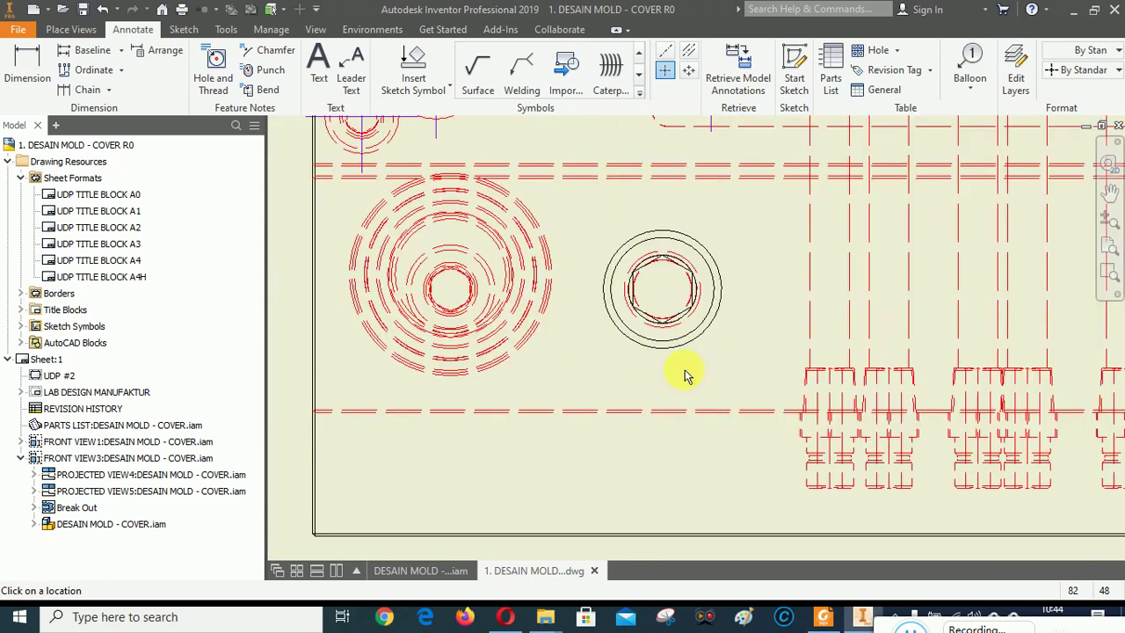
{"action": "left_click", "coordinate": [710, 343]}
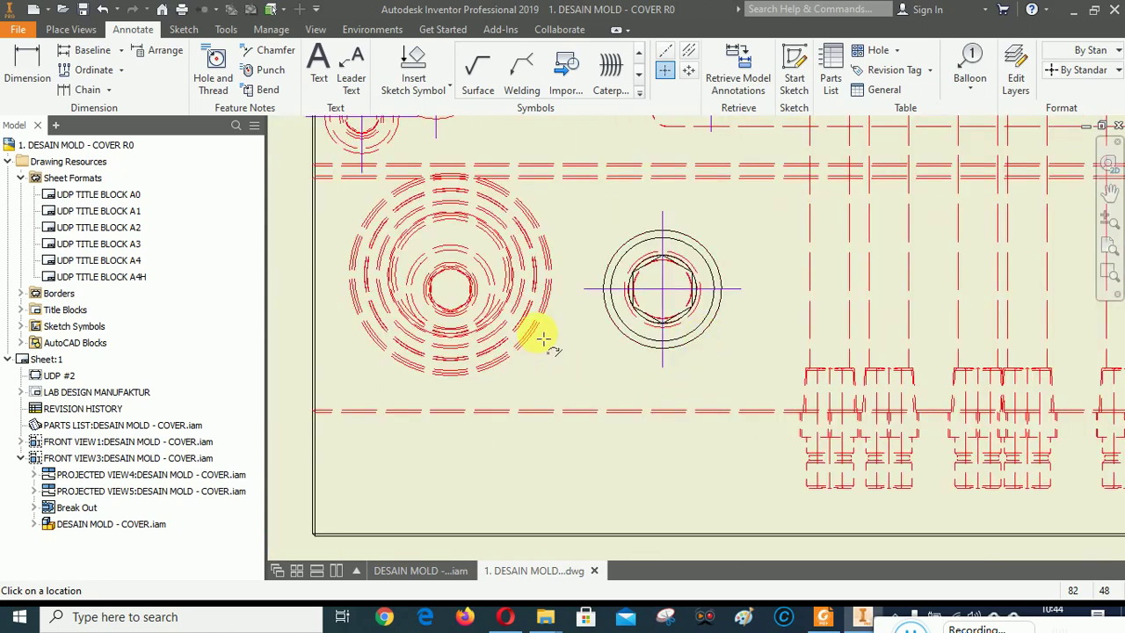
{"action": "scroll", "coordinate": [452, 251], "scroll_direction": "up", "scroll_amount": 3}
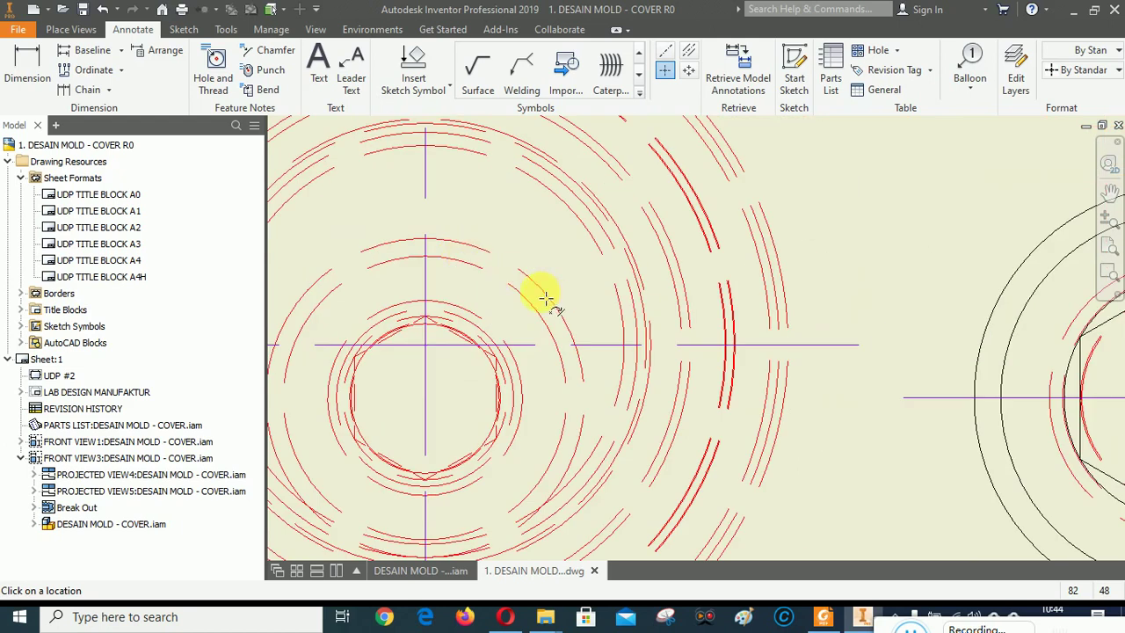
{"action": "scroll", "coordinate": [452, 386], "scroll_direction": "down", "scroll_amount": 6}
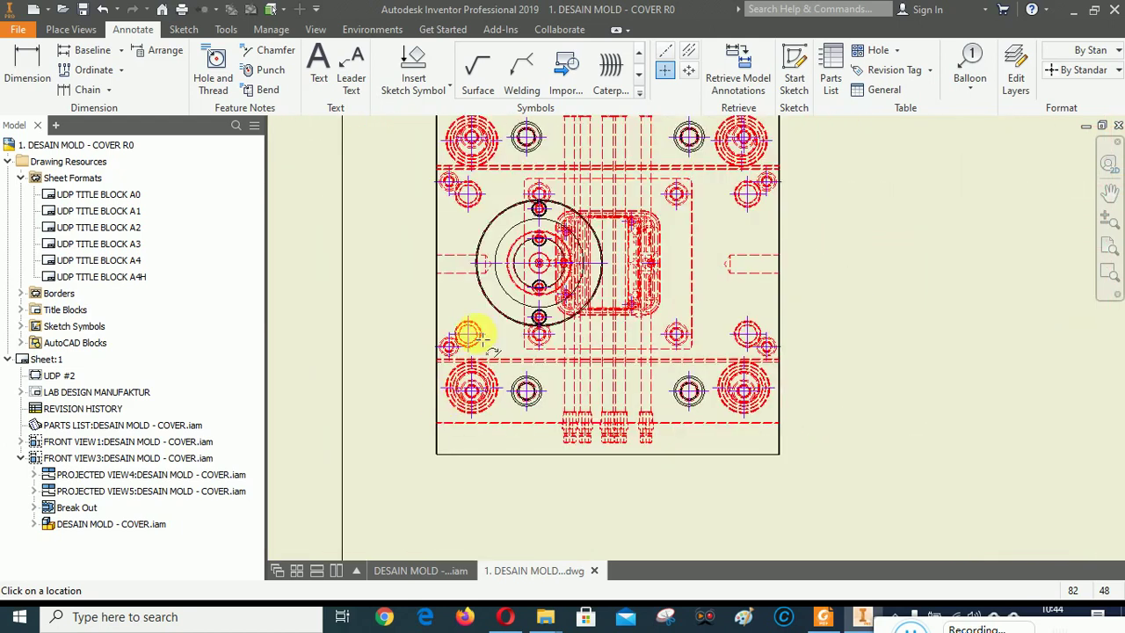
{"action": "scroll", "coordinate": [472, 343], "scroll_direction": "up", "scroll_amount": 4}
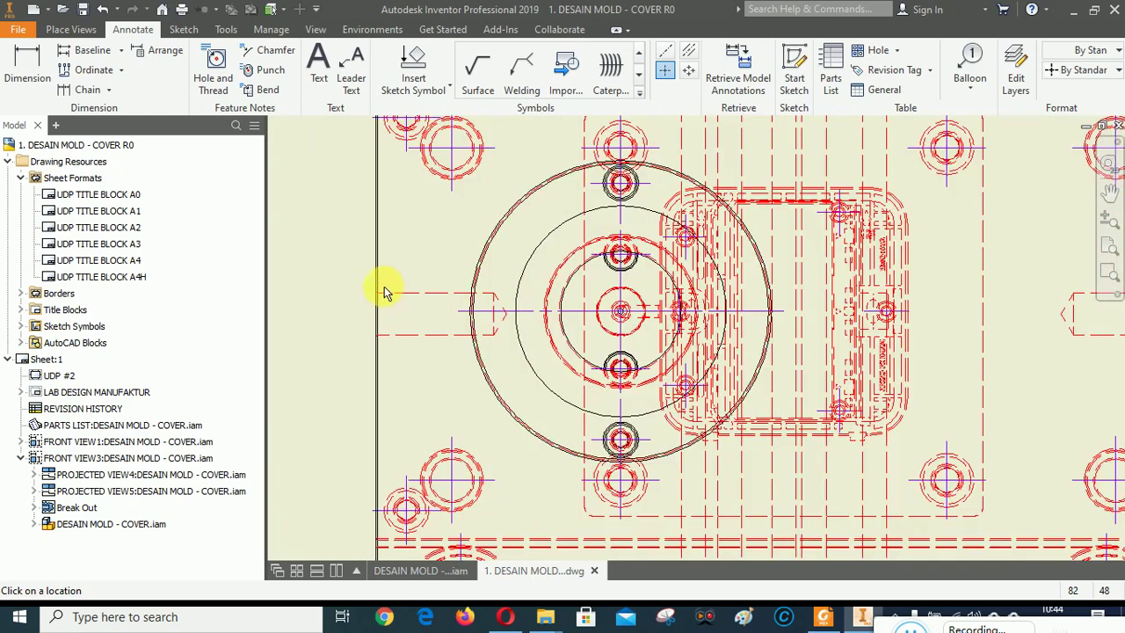
{"action": "scroll", "coordinate": [454, 370], "scroll_direction": "down", "scroll_amount": 3}
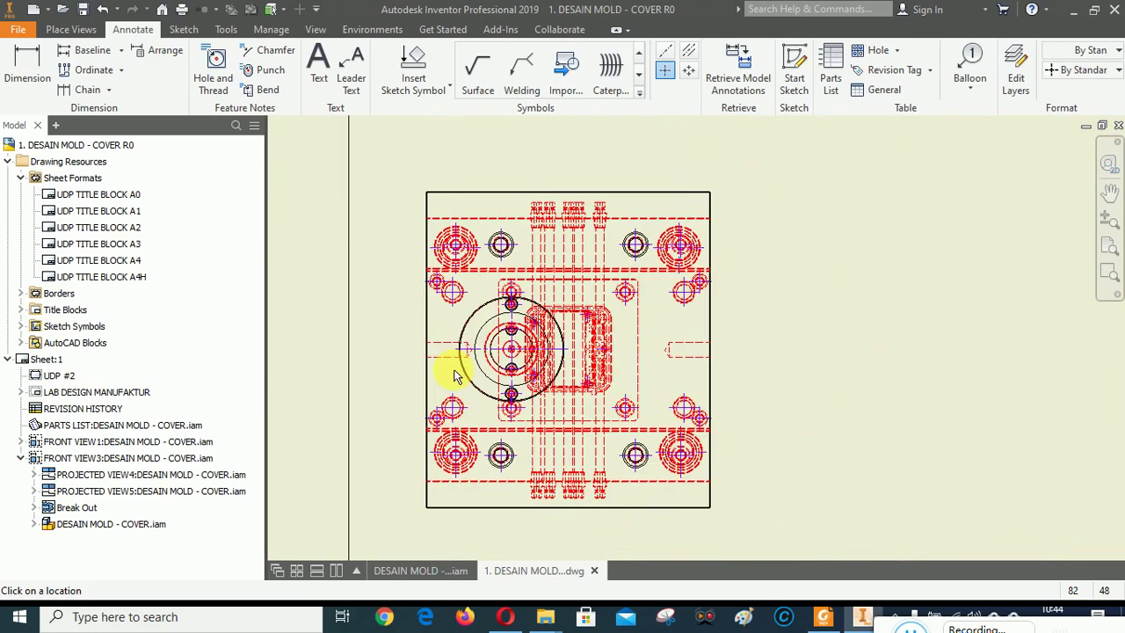
{"action": "right_click", "coordinate": [753, 320]}
{"action": "left_click", "coordinate": [820, 319]}
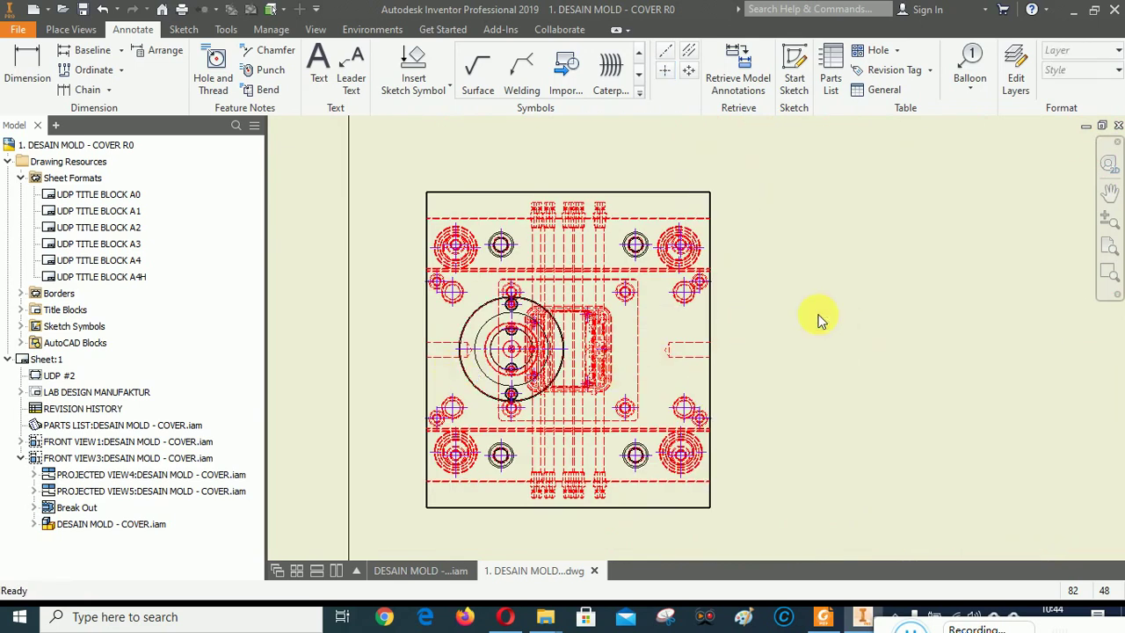
Turn on the Thread Feature display option for the top view.
{"action": "right_click", "coordinate": [573, 180]}
{"action": "left_click", "coordinate": [570, 145]}
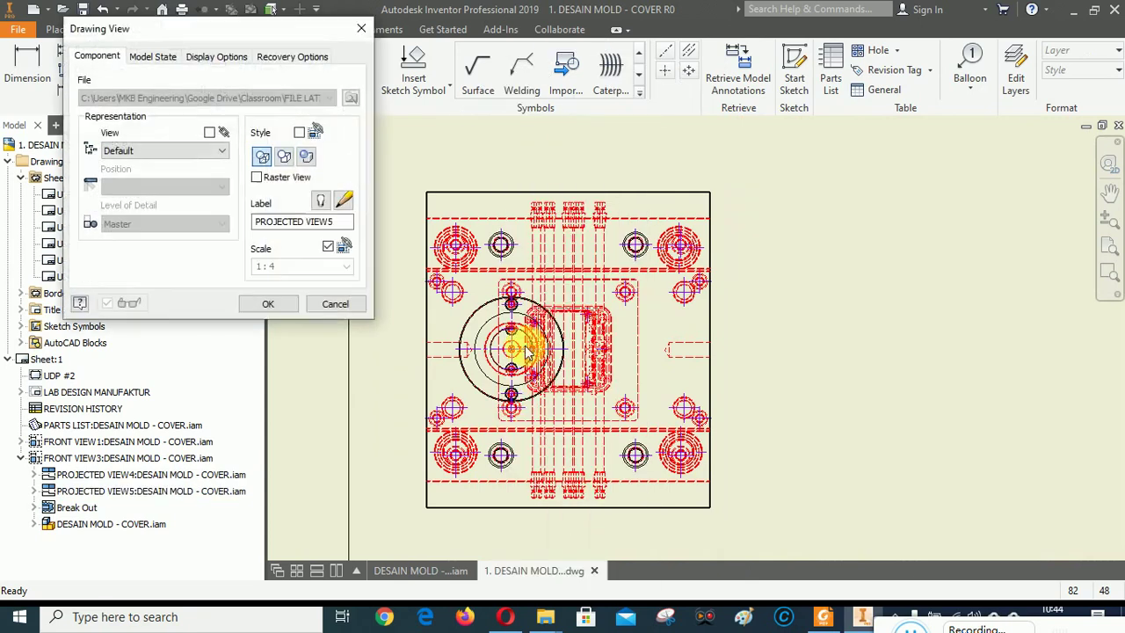
{"action": "left_click", "coordinate": [216, 56]}
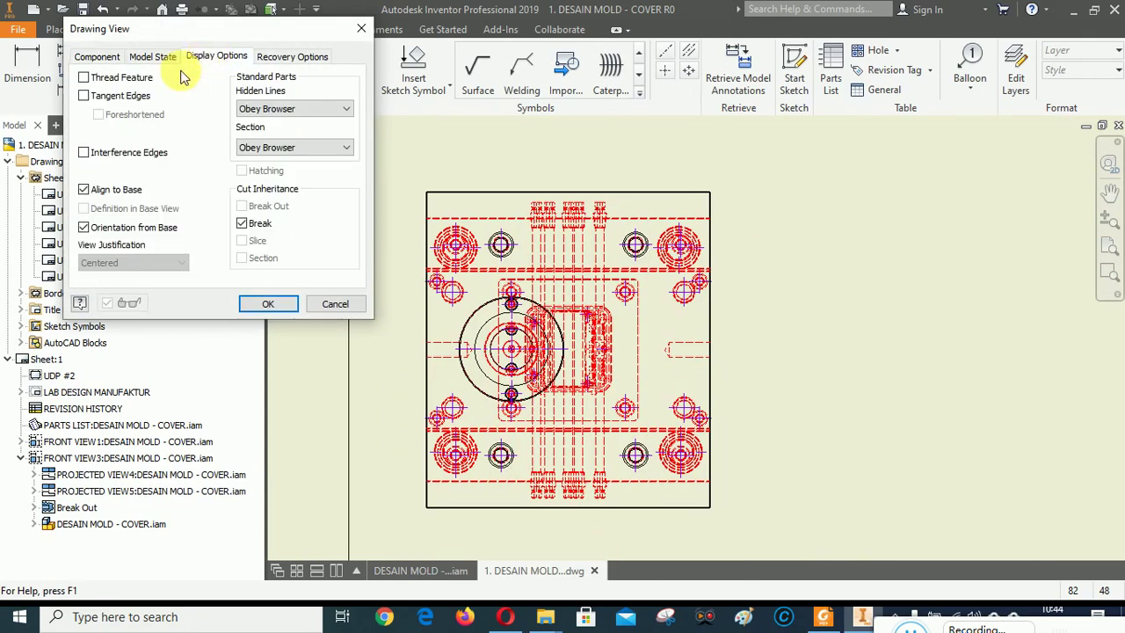
{"action": "left_click", "coordinate": [85, 78]}
{"action": "left_click", "coordinate": [259, 307]}
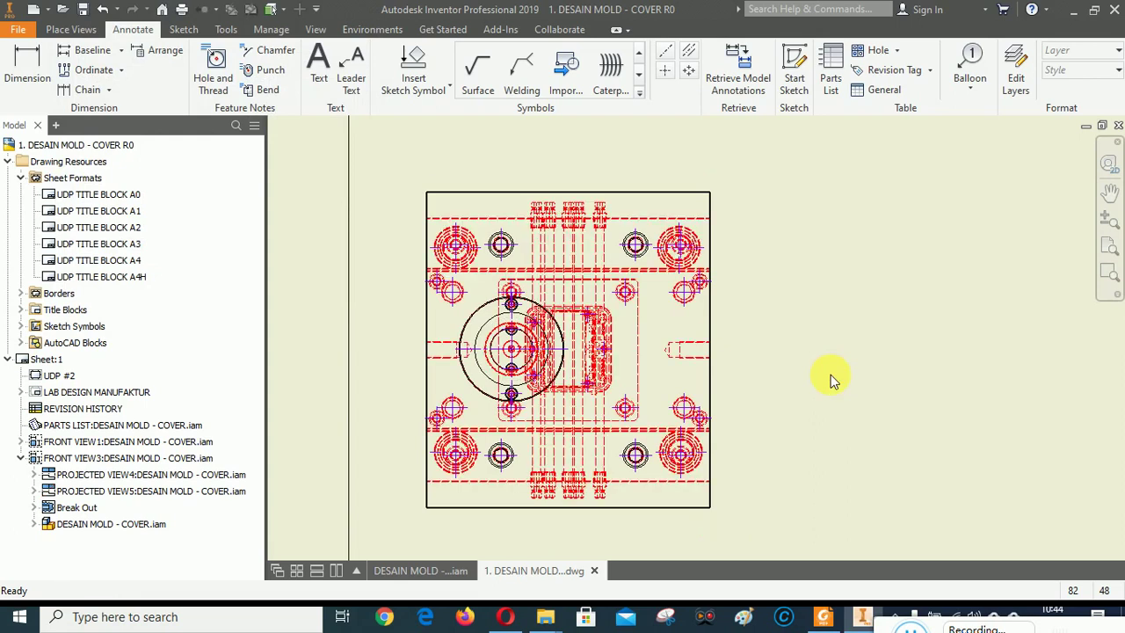
Add a bisector centerline to the hidden threaded hole at the top view's left edge and extend it past the hole's ends.
{"action": "scroll", "coordinate": [430, 376], "scroll_direction": "down", "scroll_amount": 5}
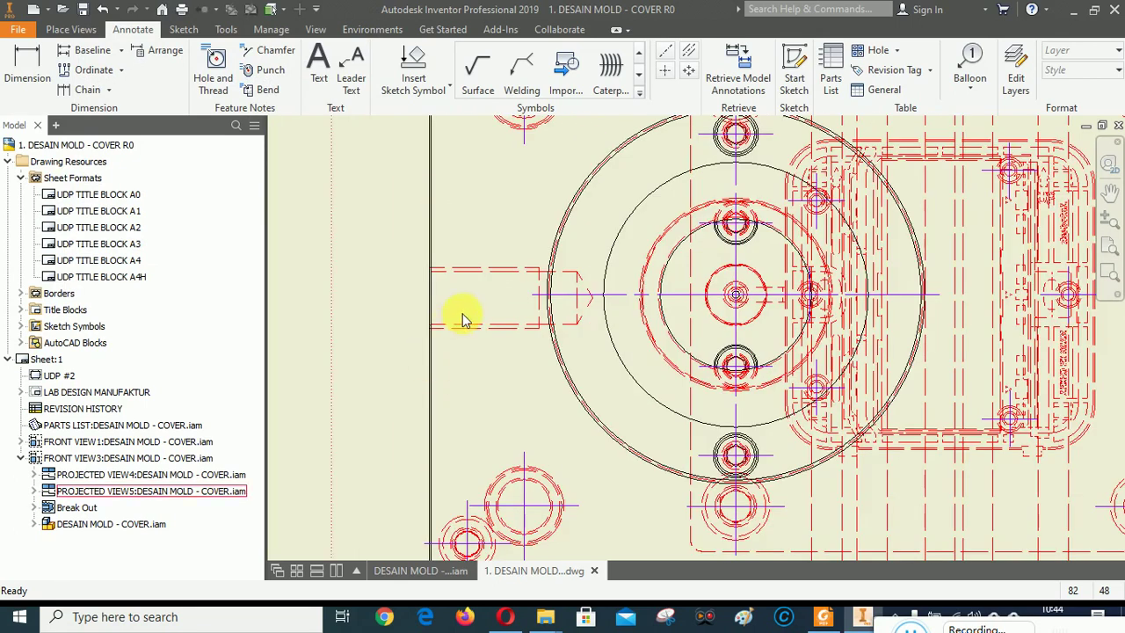
{"action": "scroll", "coordinate": [464, 318], "scroll_direction": "down", "scroll_amount": 3}
{"action": "left_click", "coordinate": [689, 50]}
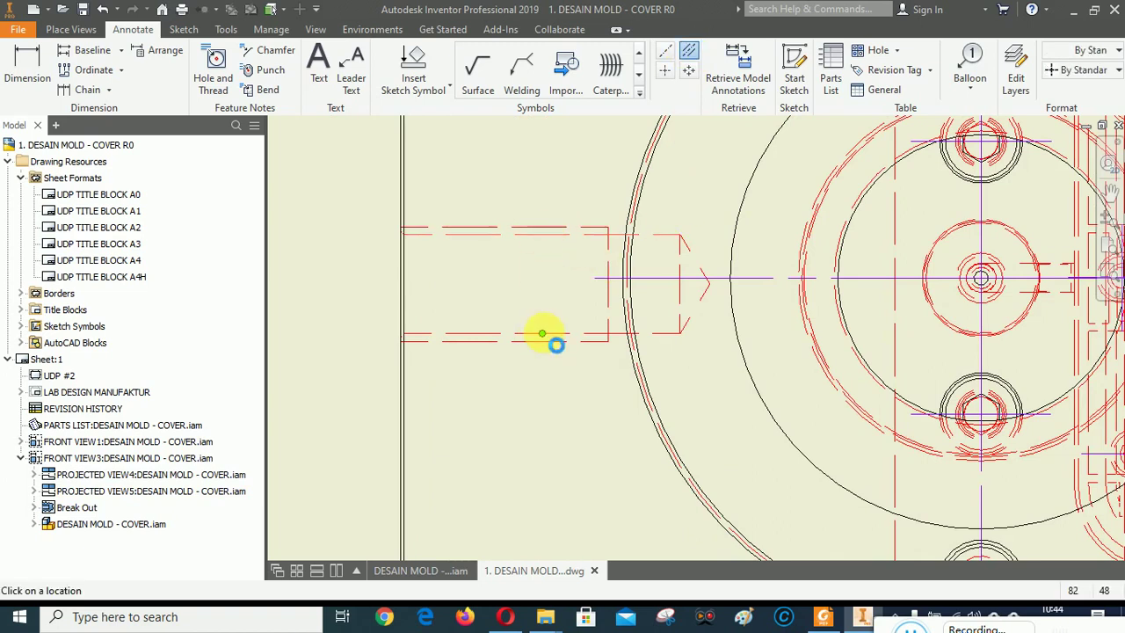
{"action": "right_click", "coordinate": [346, 202]}
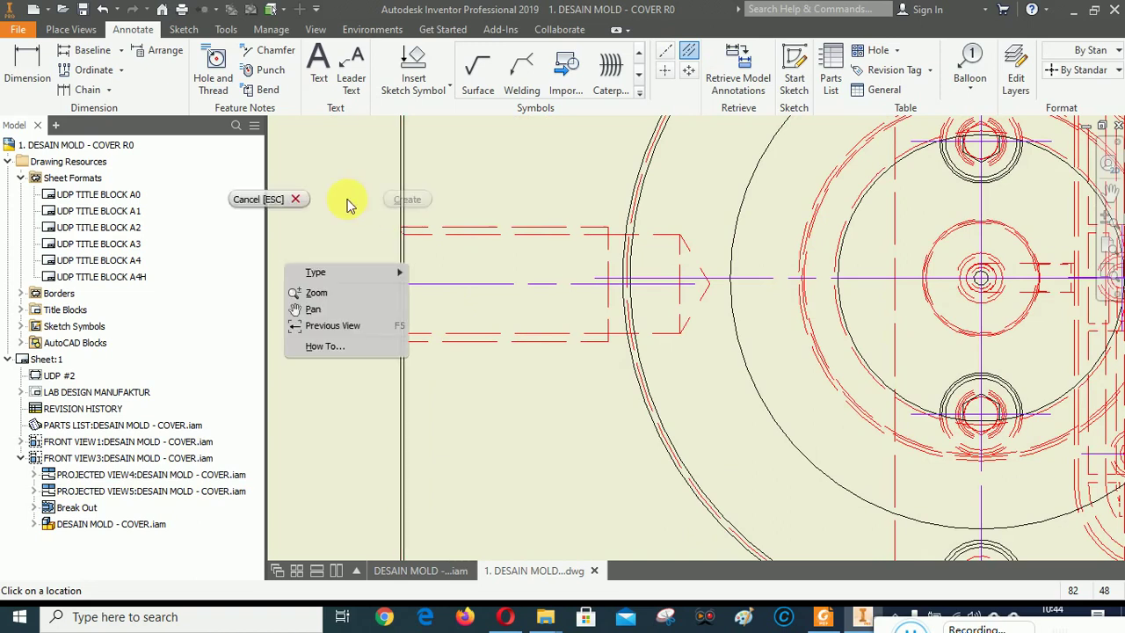
{"action": "left_click", "coordinate": [279, 201]}
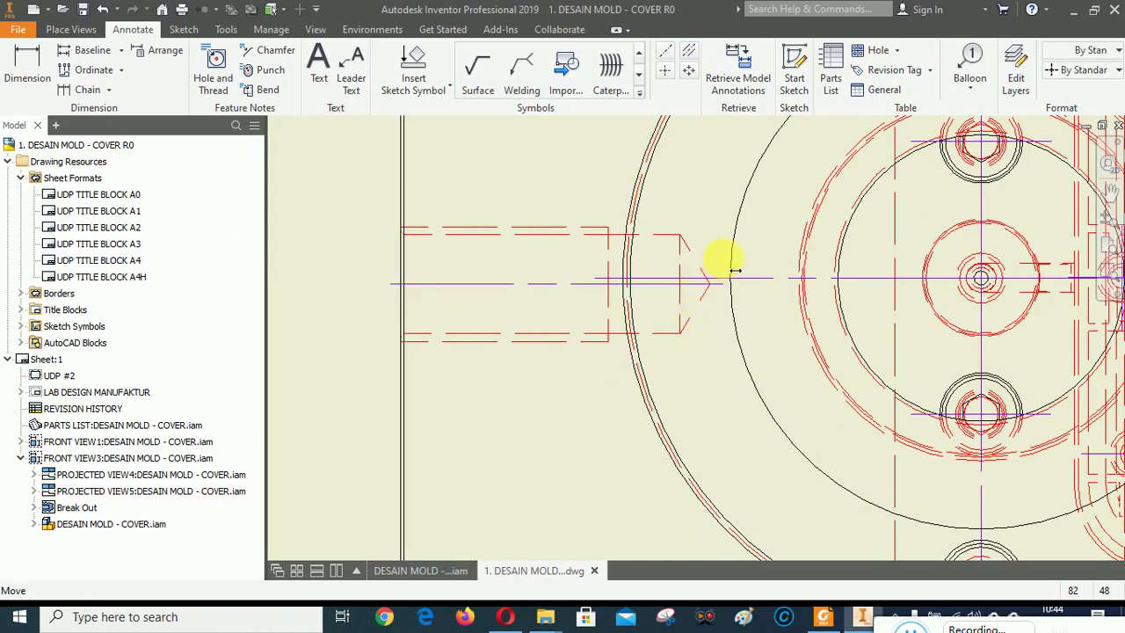
{"action": "left_click", "coordinate": [733, 274]}
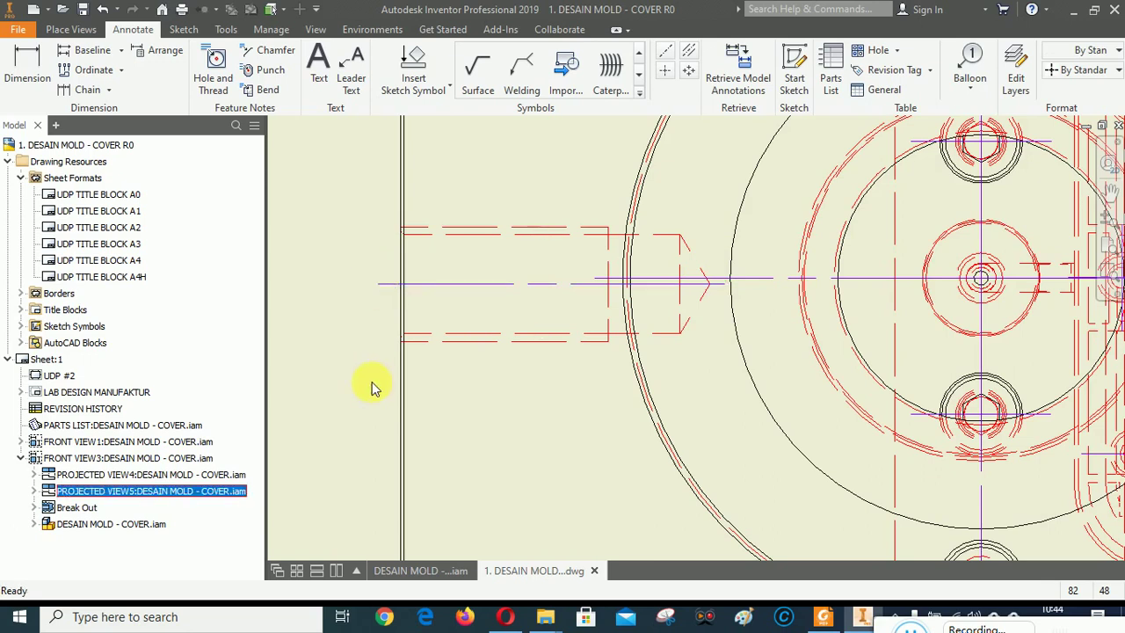
Add a bisector centerline to the hidden threaded hole at the top view's right edge and extend it past both ends.
{"action": "scroll", "coordinate": [372, 381], "scroll_direction": "down", "scroll_amount": 3}
{"action": "scroll", "coordinate": [751, 355], "scroll_direction": "up", "scroll_amount": 5}
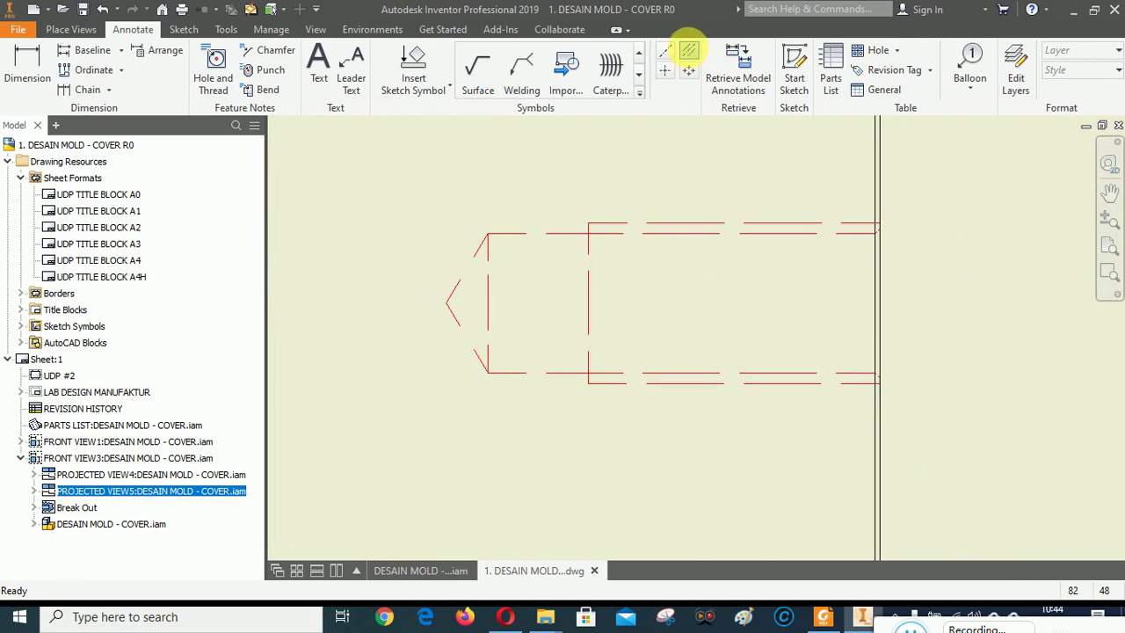
{"action": "left_click", "coordinate": [688, 51]}
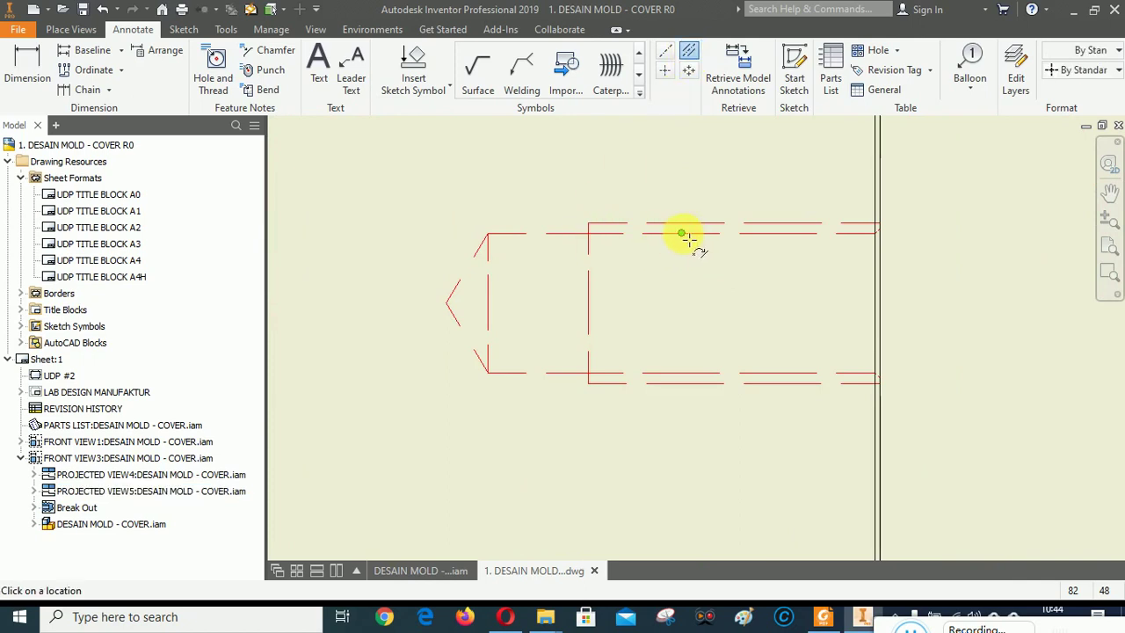
{"action": "left_click", "coordinate": [682, 375]}
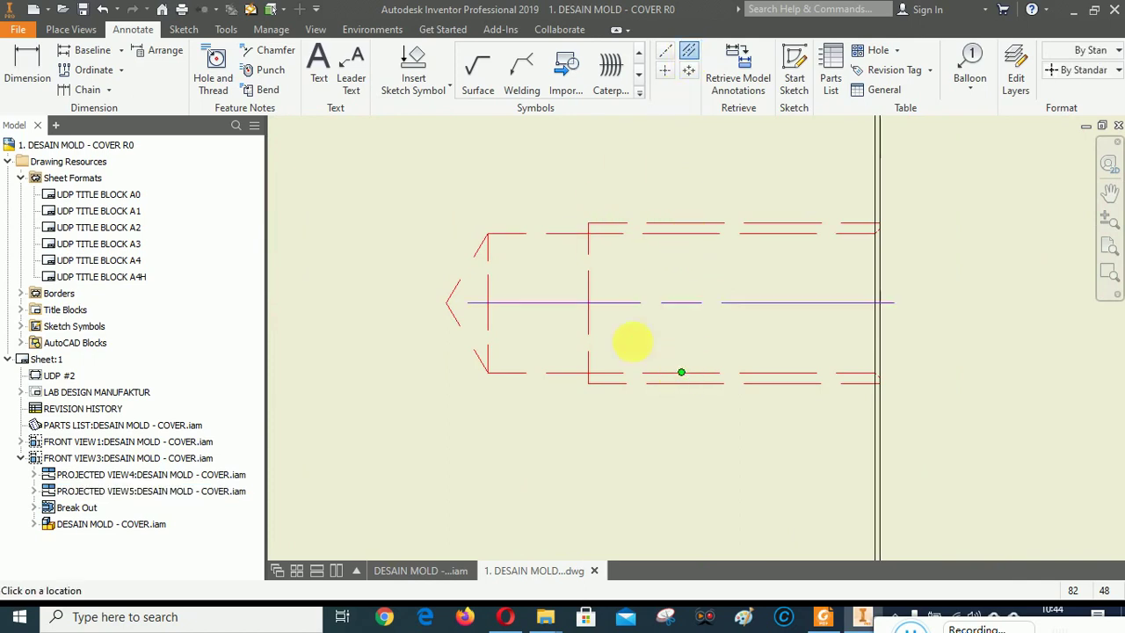
{"action": "right_click", "coordinate": [497, 163]}
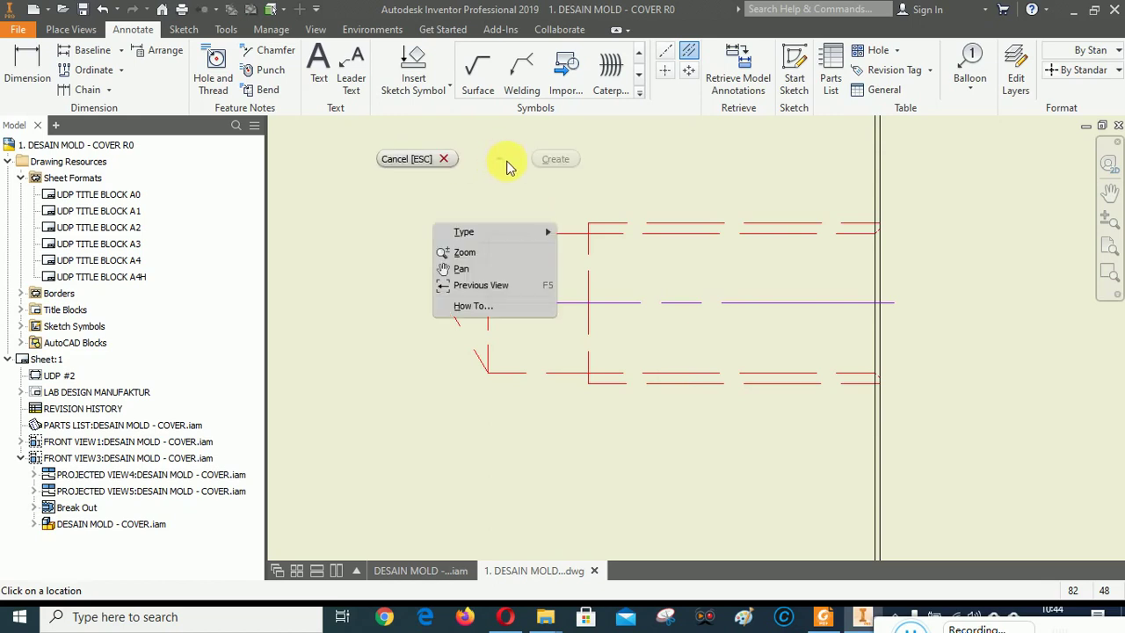
{"action": "left_click", "coordinate": [410, 158]}
{"action": "left_click", "coordinate": [471, 304]}
{"action": "left_click_drag", "start_coordinate": [478, 316], "coordinate": [432, 277]}
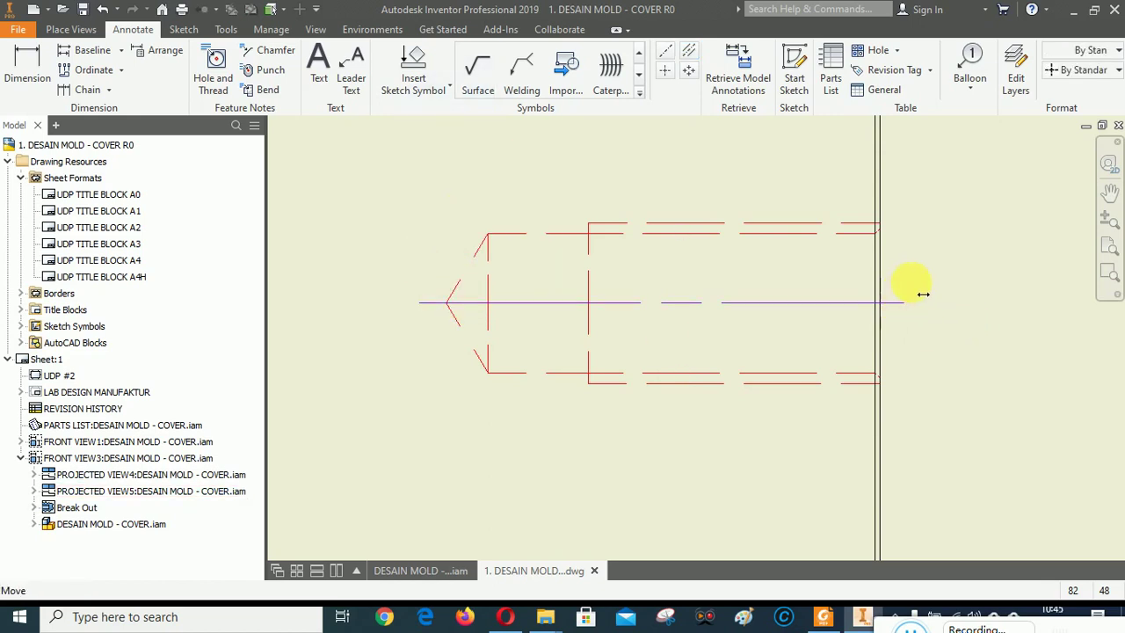
{"action": "left_click", "coordinate": [917, 423]}
Add bisector centerlines to the five vertical hidden channels that run down to the fittings in the top view.
{"action": "scroll", "coordinate": [921, 254], "scroll_direction": "down", "scroll_amount": 5}
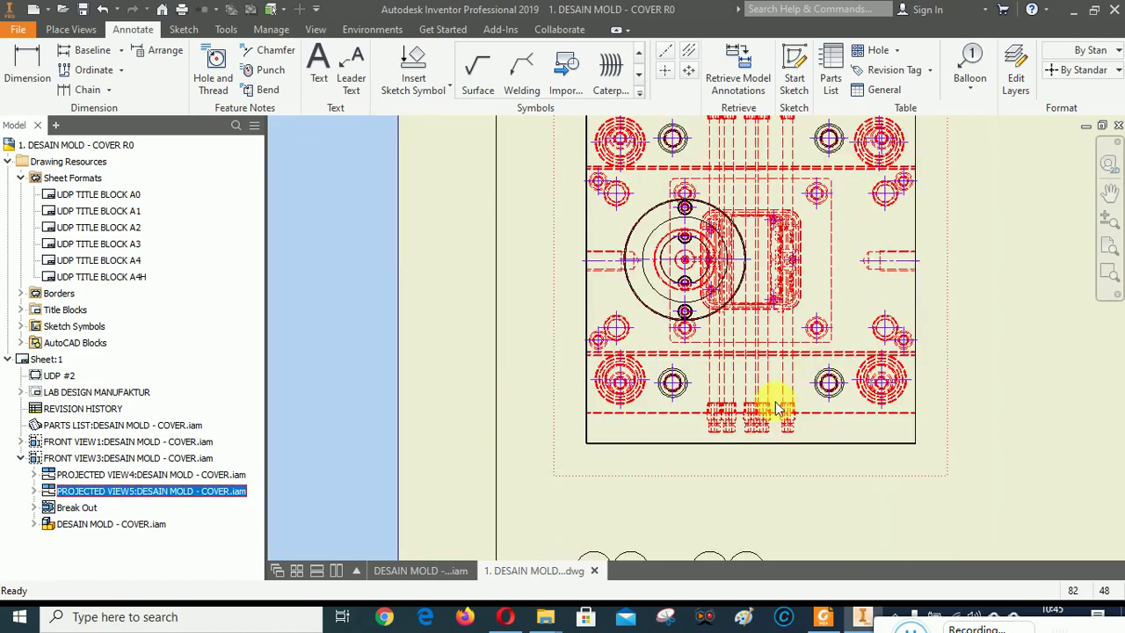
{"action": "scroll", "coordinate": [769, 396], "scroll_direction": "up", "scroll_amount": 3}
{"action": "scroll", "coordinate": [666, 446], "scroll_direction": "up", "scroll_amount": 3}
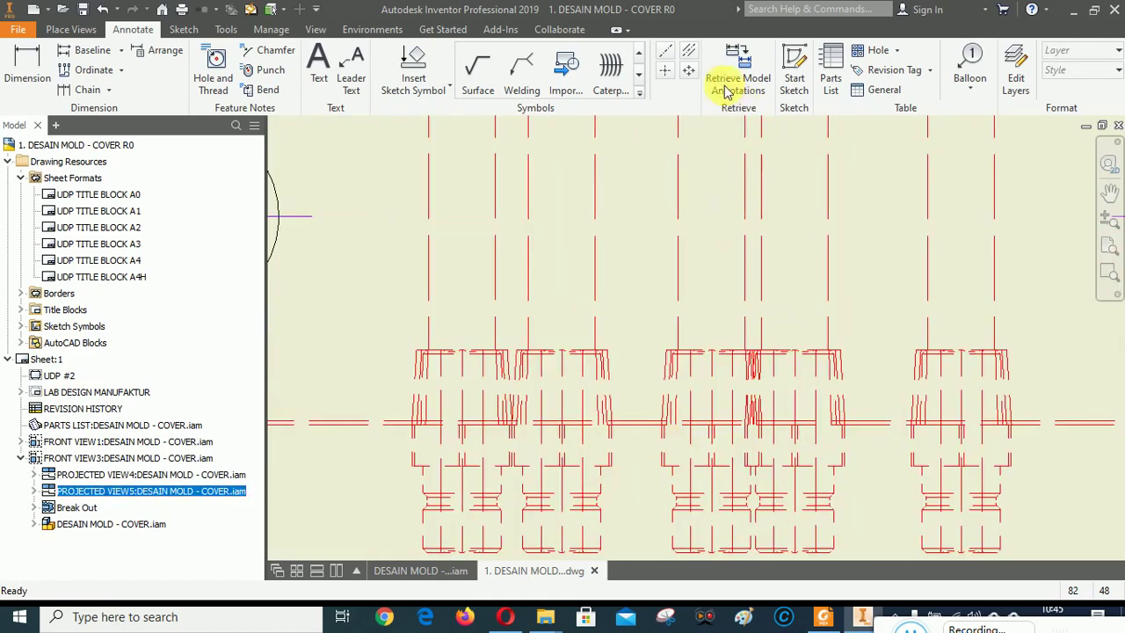
{"action": "left_click", "coordinate": [691, 51]}
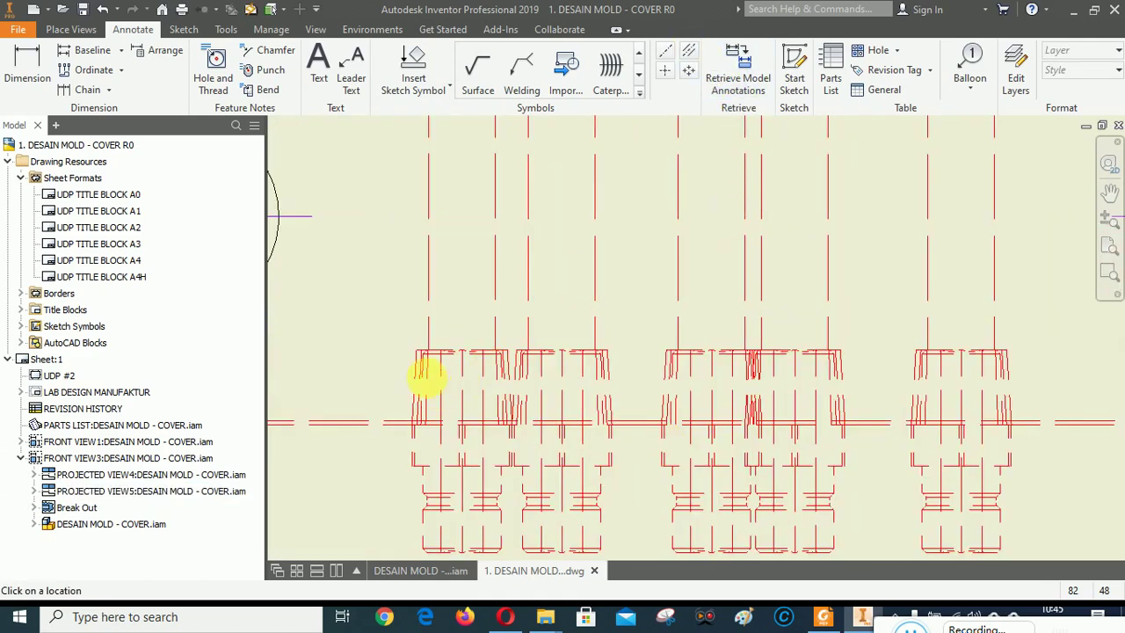
{"action": "left_click", "coordinate": [508, 276]}
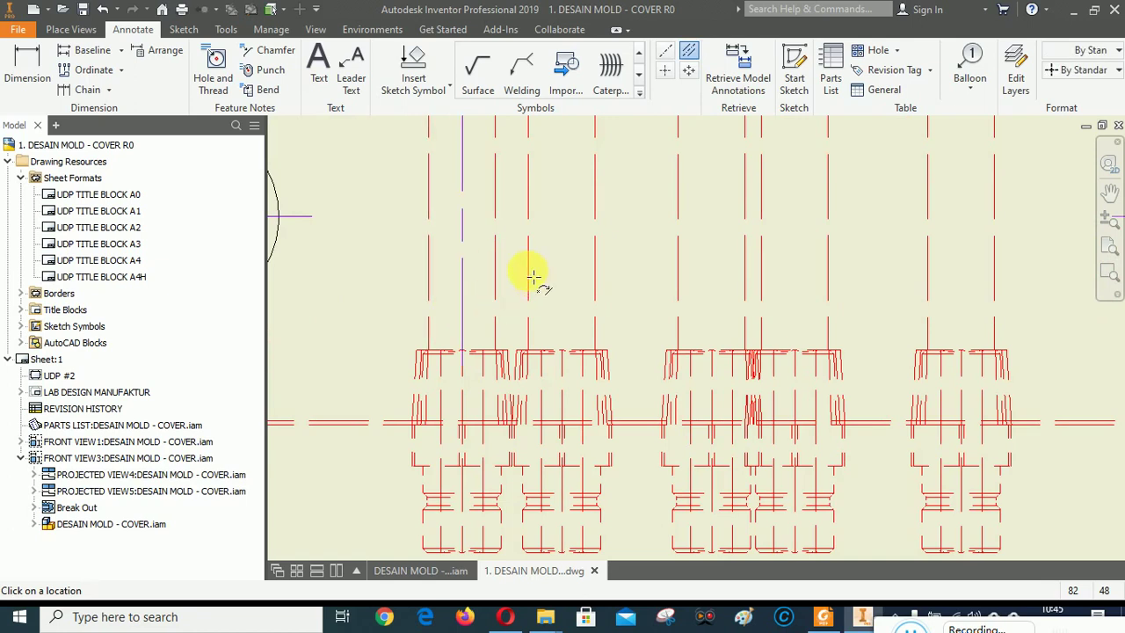
{"action": "left_click", "coordinate": [595, 265]}
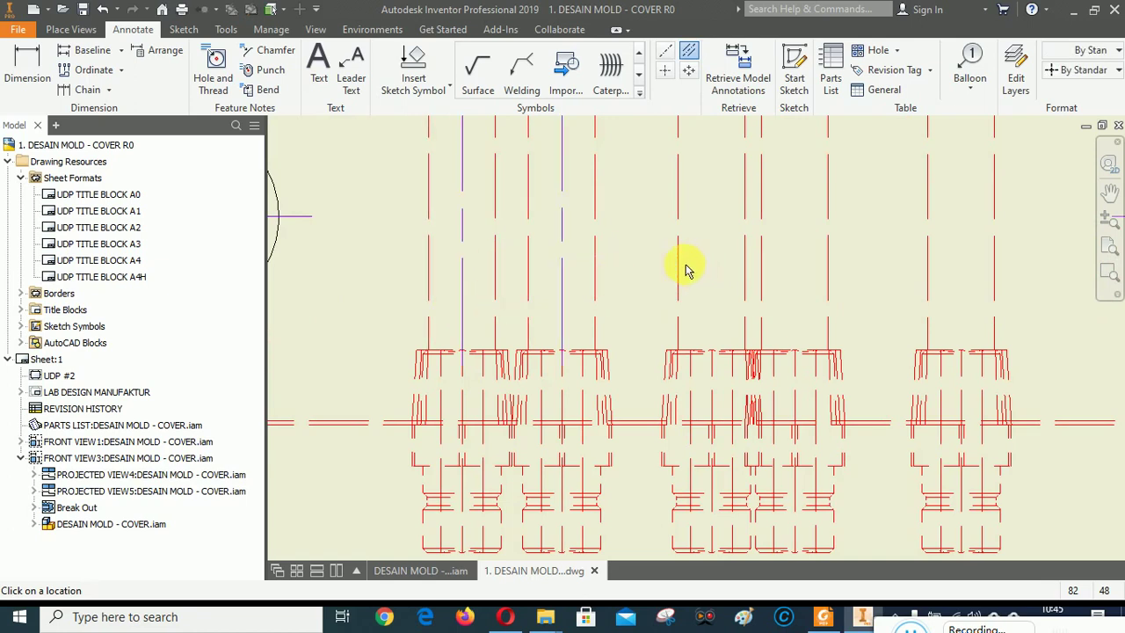
{"action": "left_click", "coordinate": [758, 263]}
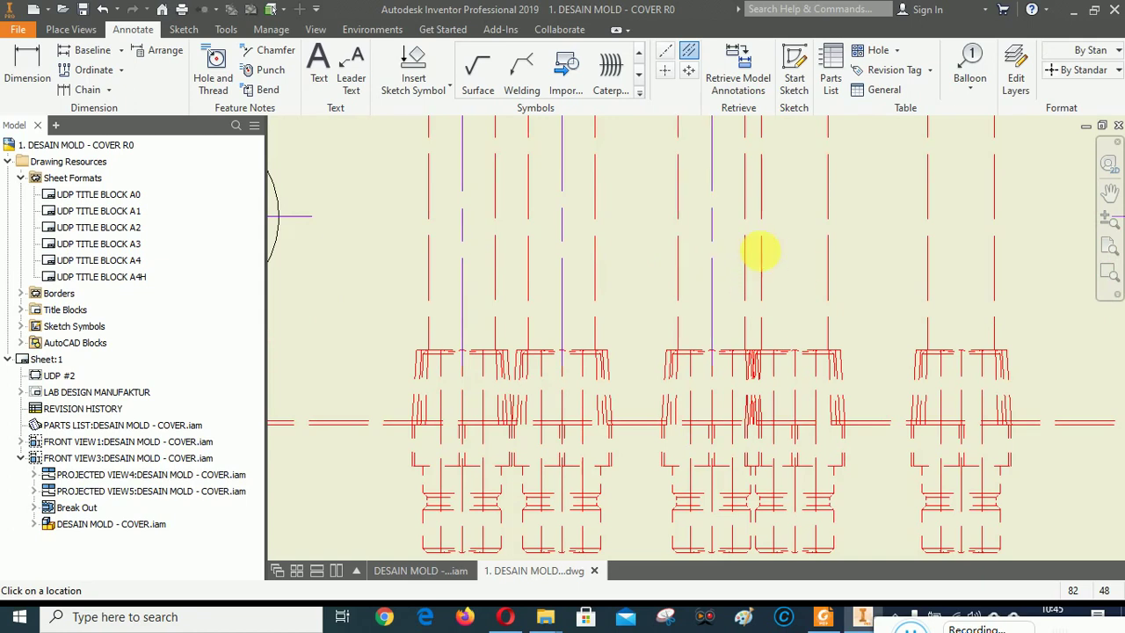
{"action": "left_click", "coordinate": [827, 253]}
{"action": "right_click", "coordinate": [864, 234]}
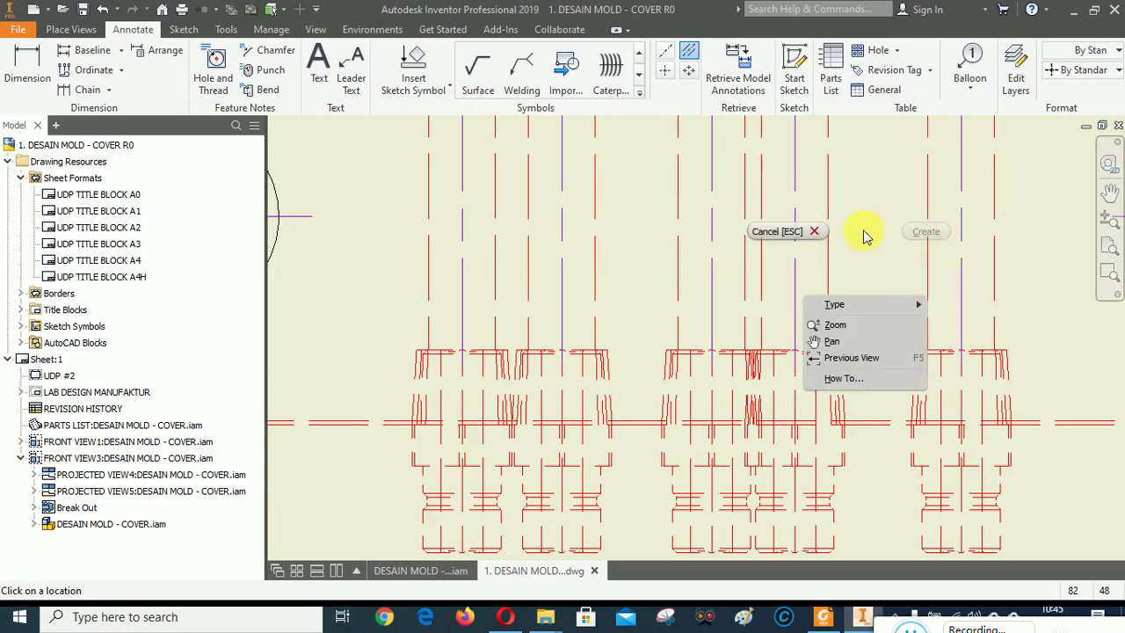
{"action": "left_click", "coordinate": [786, 234]}
Extend the lower ends of the five vertical channel centerlines past the fittings at the top view's lower edge.
{"action": "scroll", "coordinate": [813, 242], "scroll_direction": "down", "scroll_amount": 3}
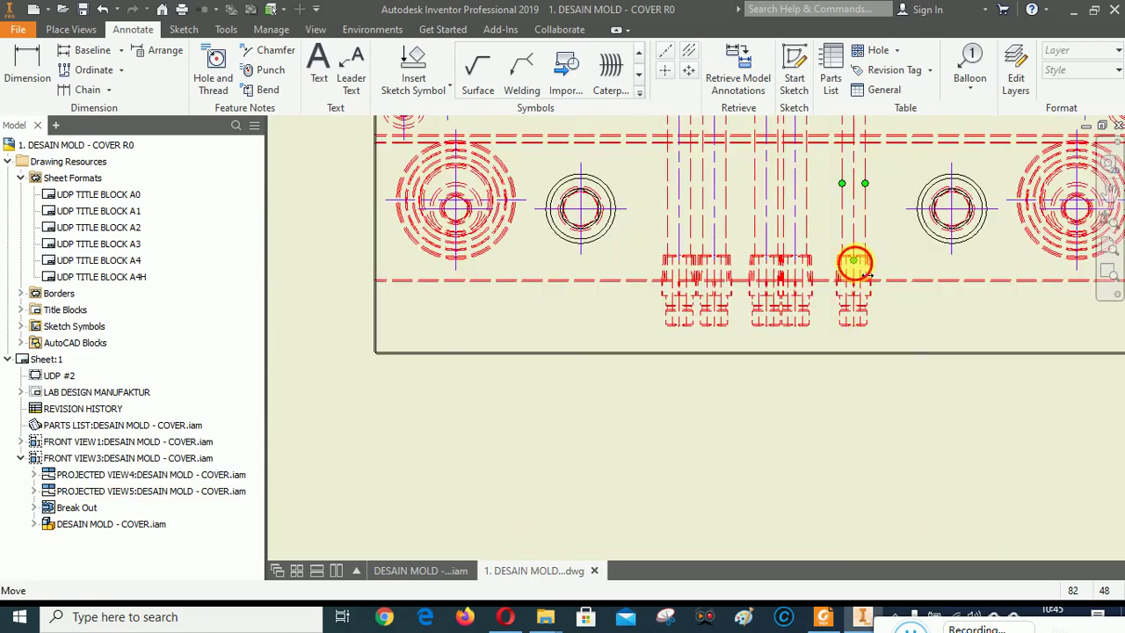
{"action": "left_click", "coordinate": [861, 263]}
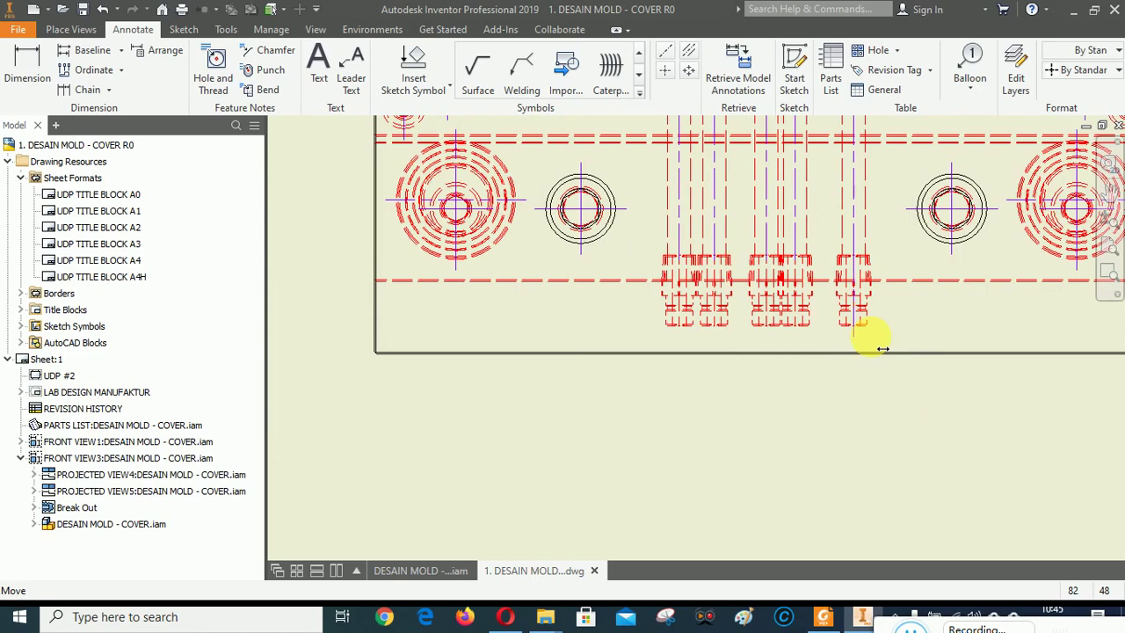
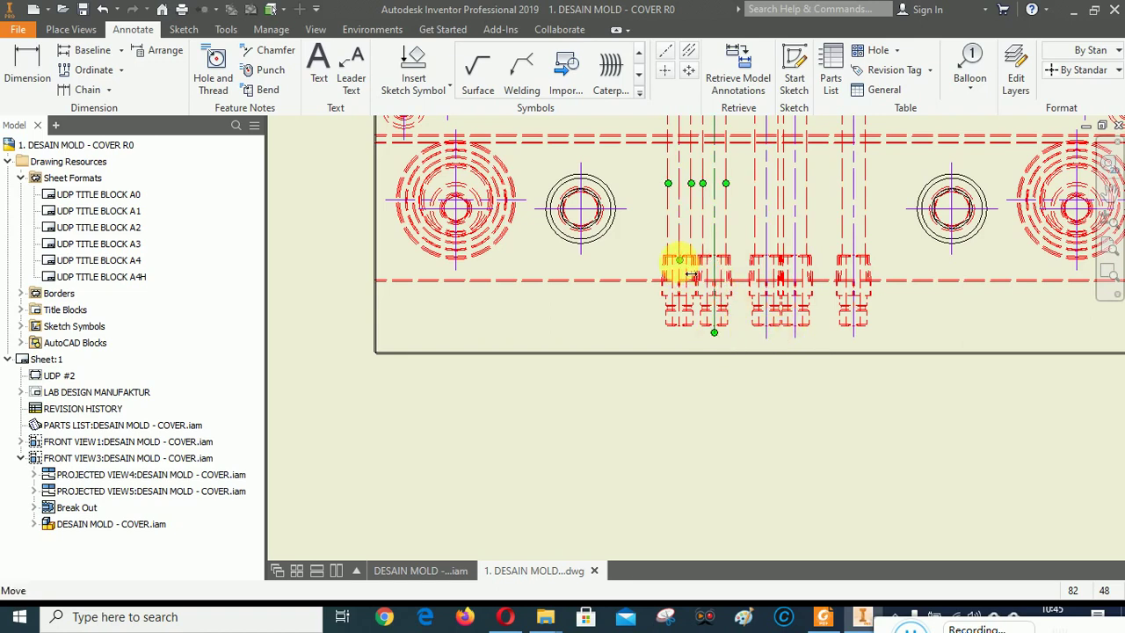
{"action": "left_click", "coordinate": [689, 348]}
Extend the upper ends of the five channel centerlines through the top view, past the fittings at its upper edge.
{"action": "scroll", "coordinate": [706, 454], "scroll_direction": "down", "scroll_amount": 3}
{"action": "scroll", "coordinate": [727, 296], "scroll_direction": "up", "scroll_amount": 3}
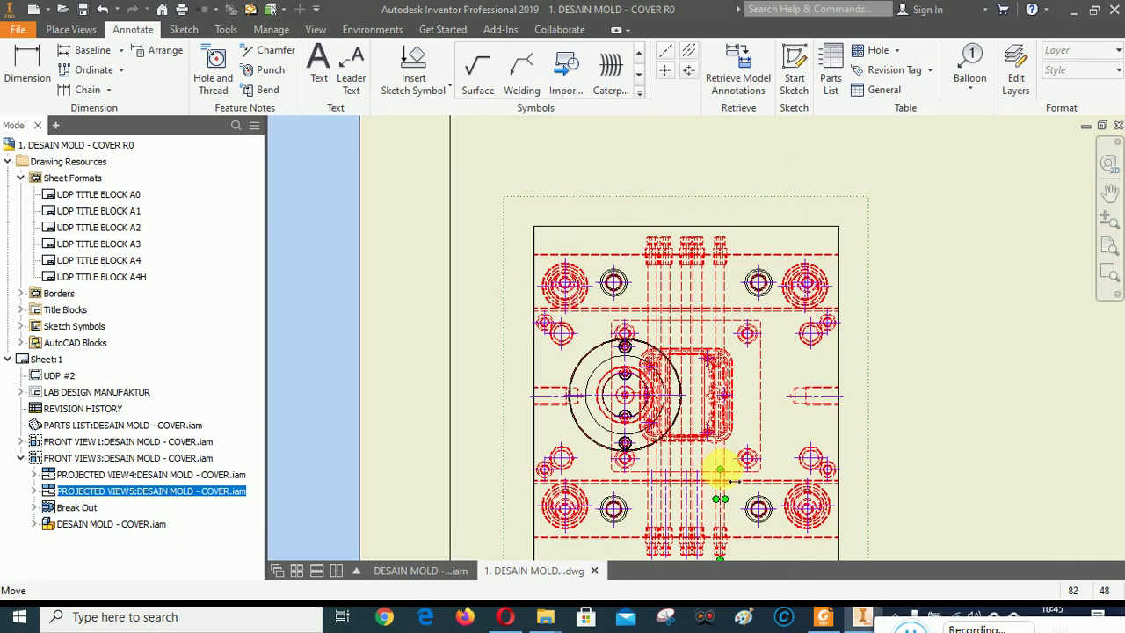
{"action": "left_click", "coordinate": [720, 474]}
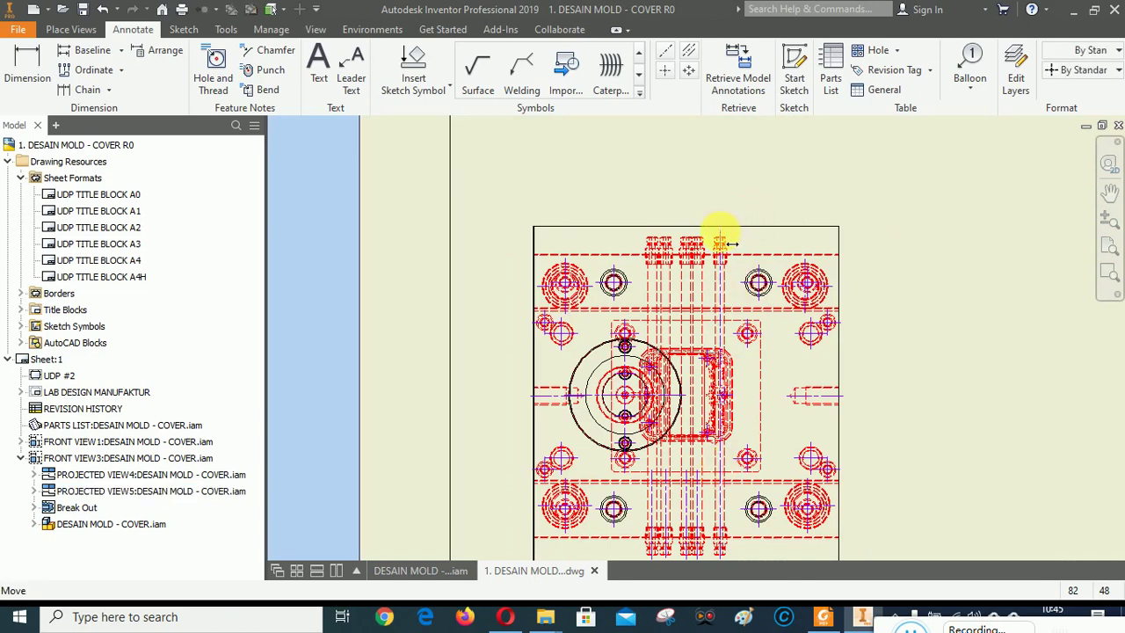
{"action": "left_click", "coordinate": [697, 479]}
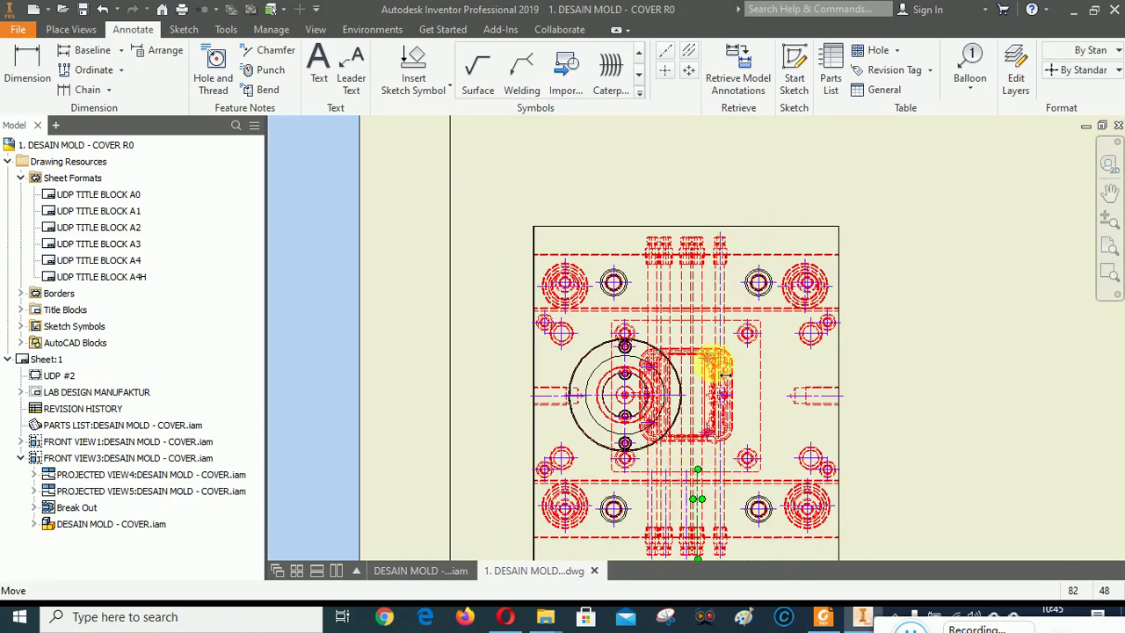
{"action": "key", "text": "Escape"}
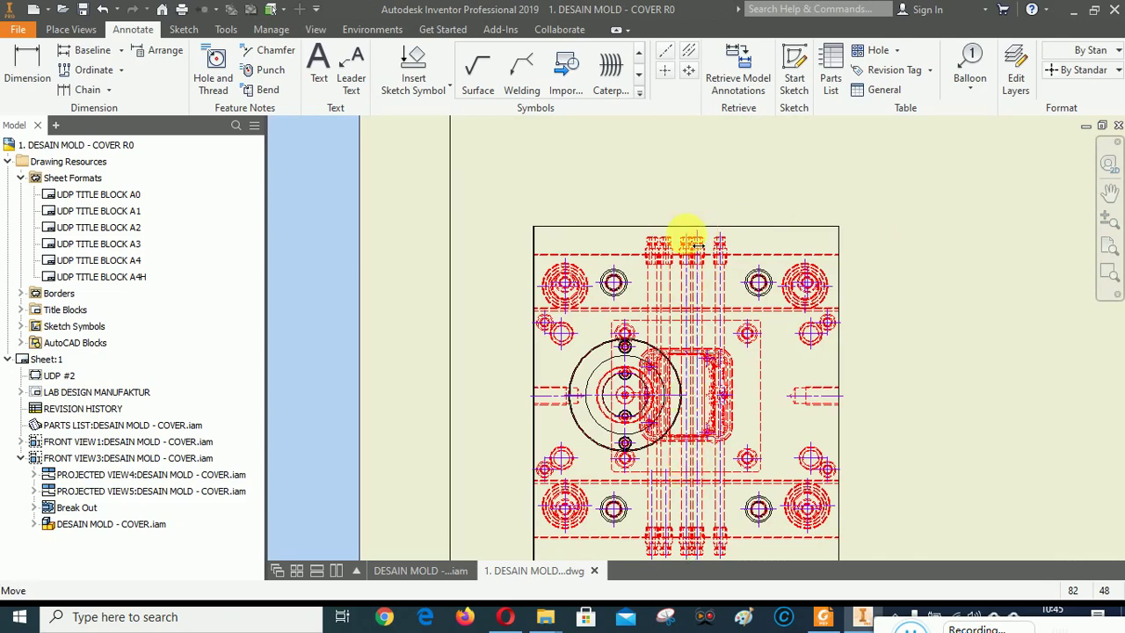
{"action": "left_click", "coordinate": [665, 474]}
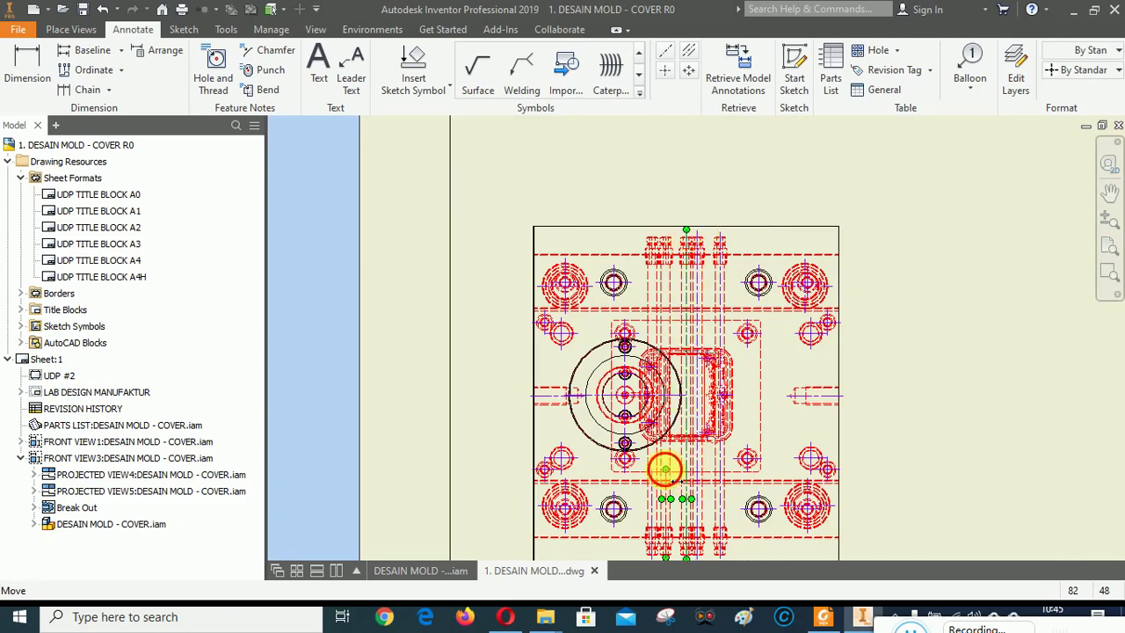
{"action": "key", "text": "Escape"}
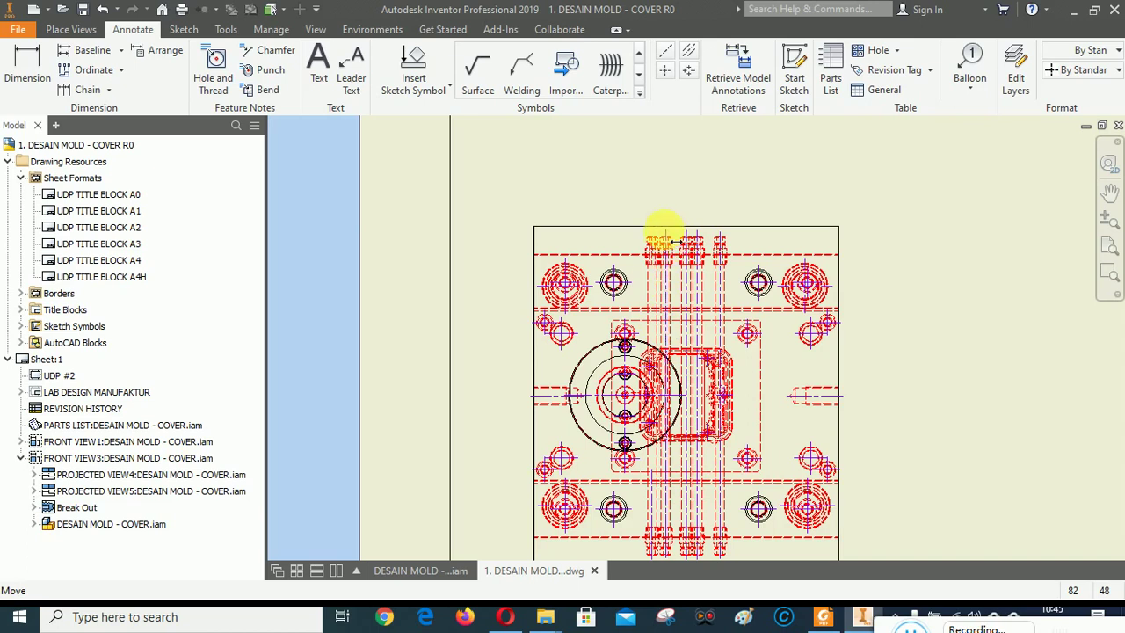
{"action": "left_click", "coordinate": [651, 475]}
{"action": "mouse_move", "coordinate": [653, 470]}
{"action": "left_mouse_down"}
{"action": "mouse_move", "coordinate": [657, 259]}
{"action": "mouse_move", "coordinate": [672, 250]}
{"action": "mouse_move", "coordinate": [661, 236]}
{"action": "left_mouse_up"}
Adjust the upper ends of the channel centerlines to finish at nearly the same height just beyond the upper fittings.
{"action": "scroll", "coordinate": [661, 236], "scroll_direction": "down", "scroll_amount": 6}
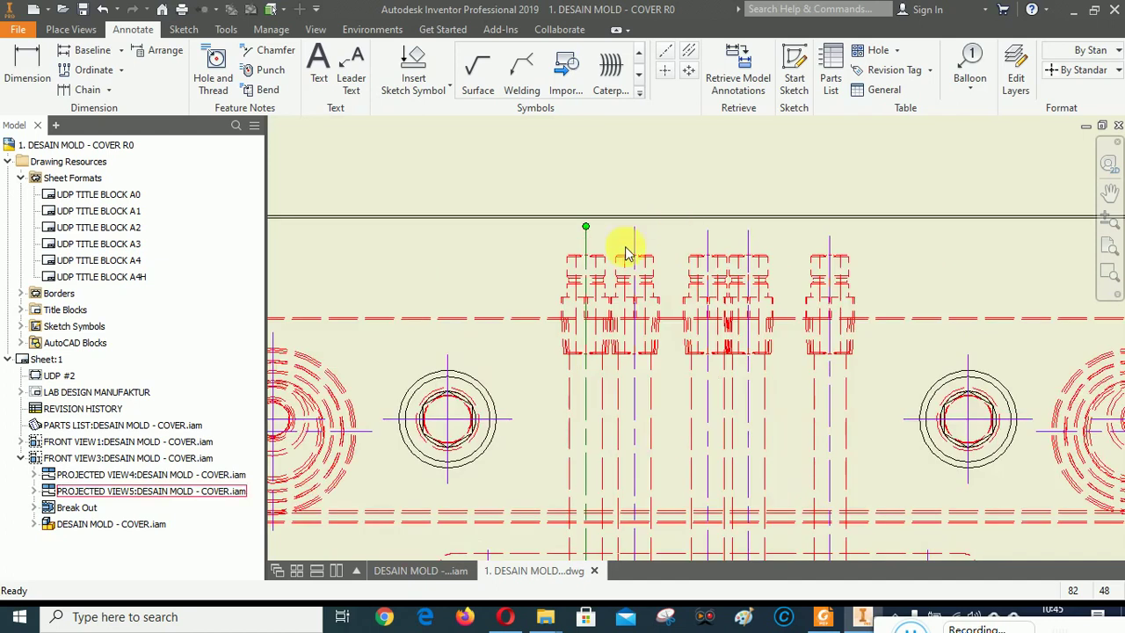
{"action": "left_click_drag", "start_coordinate": [533, 275], "coordinate": [533, 284]}
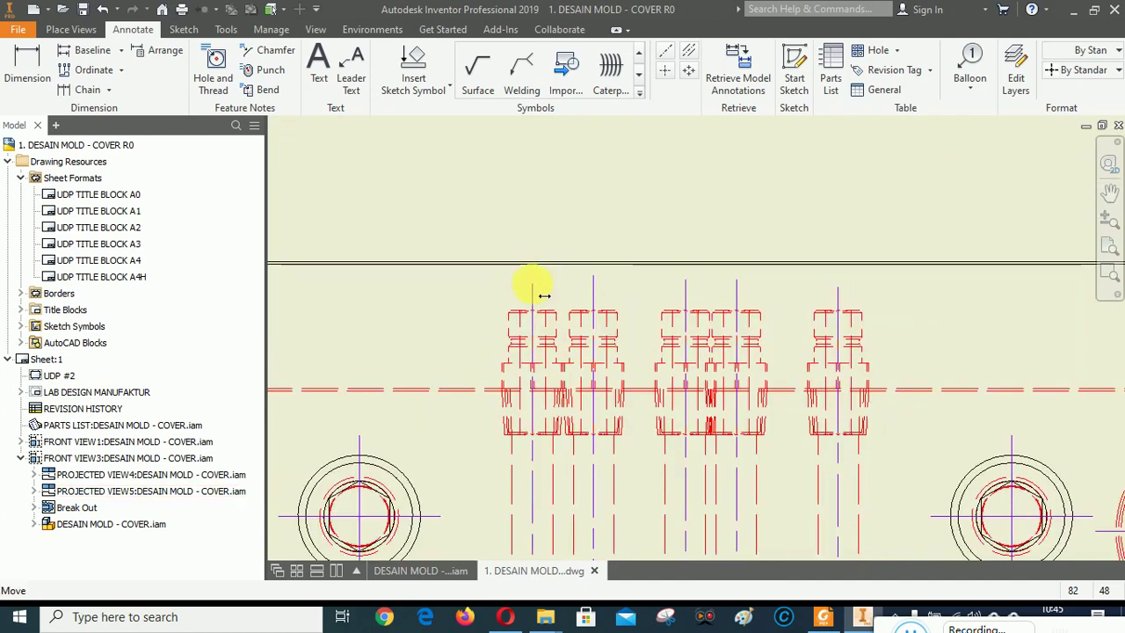
{"action": "left_click", "coordinate": [594, 276]}
{"action": "left_click_drag", "start_coordinate": [602, 286], "coordinate": [603, 292]}
{"action": "left_click", "coordinate": [685, 280]}
{"action": "left_click", "coordinate": [736, 284]}
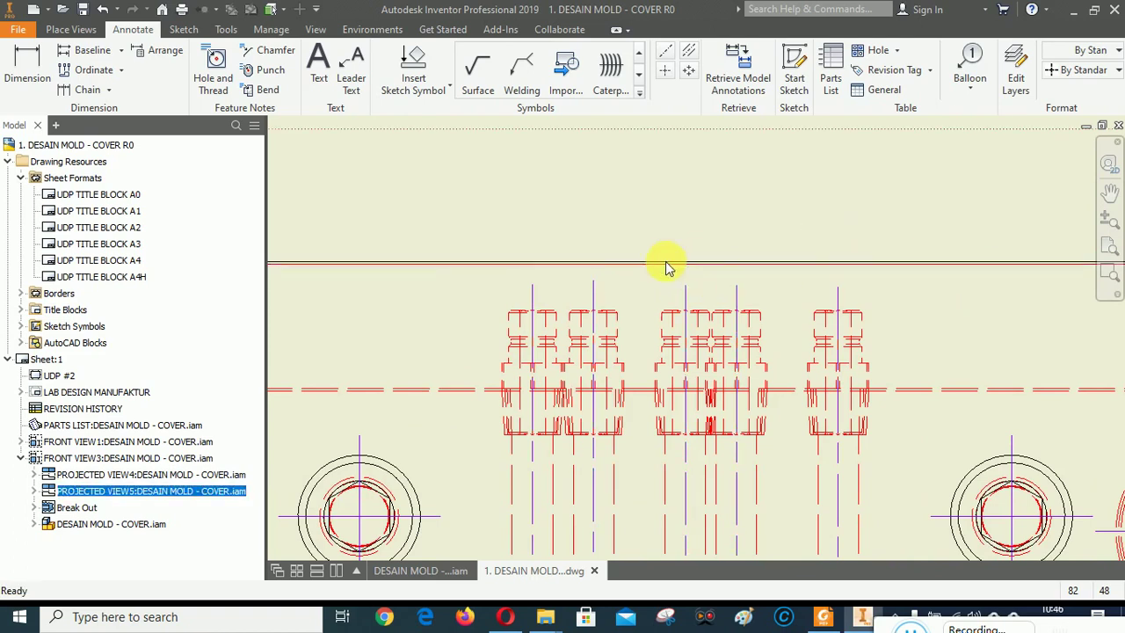
Add a bisector centerline between the outer vertical edges of the sprue bushing in the section view.
{"action": "scroll", "coordinate": [660, 264], "scroll_direction": "up", "scroll_amount": 5}
{"action": "scroll", "coordinate": [675, 529], "scroll_direction": "down", "scroll_amount": 5}
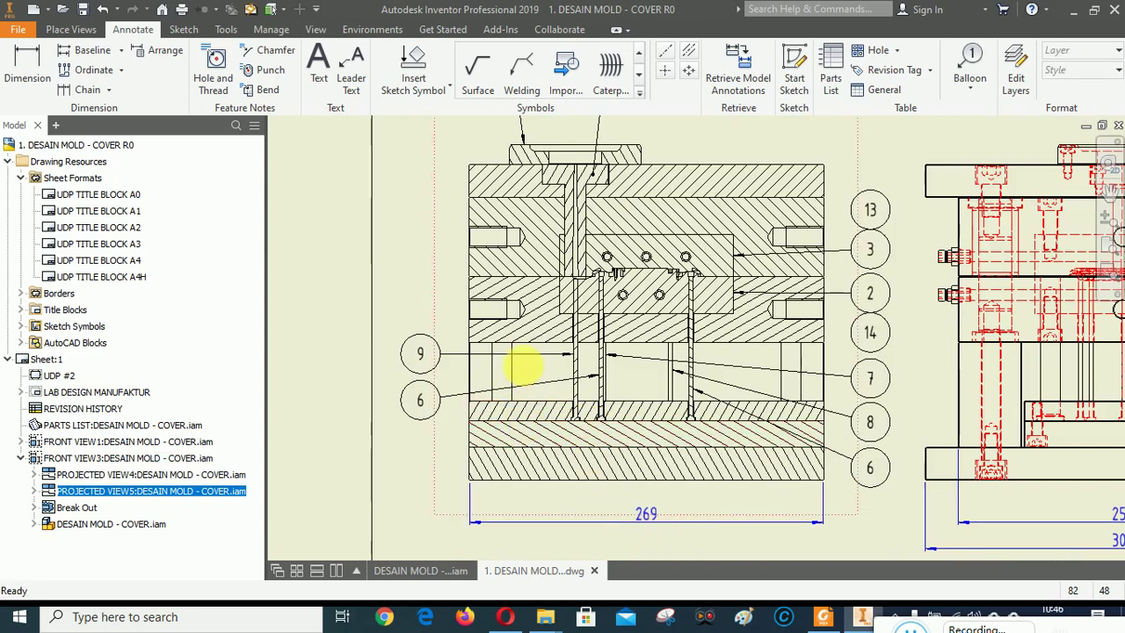
{"action": "scroll", "coordinate": [498, 214], "scroll_direction": "down", "scroll_amount": 4}
{"action": "scroll", "coordinate": [517, 232], "scroll_direction": "up", "scroll_amount": 1}
{"action": "scroll", "coordinate": [544, 246], "scroll_direction": "up", "scroll_amount": 4}
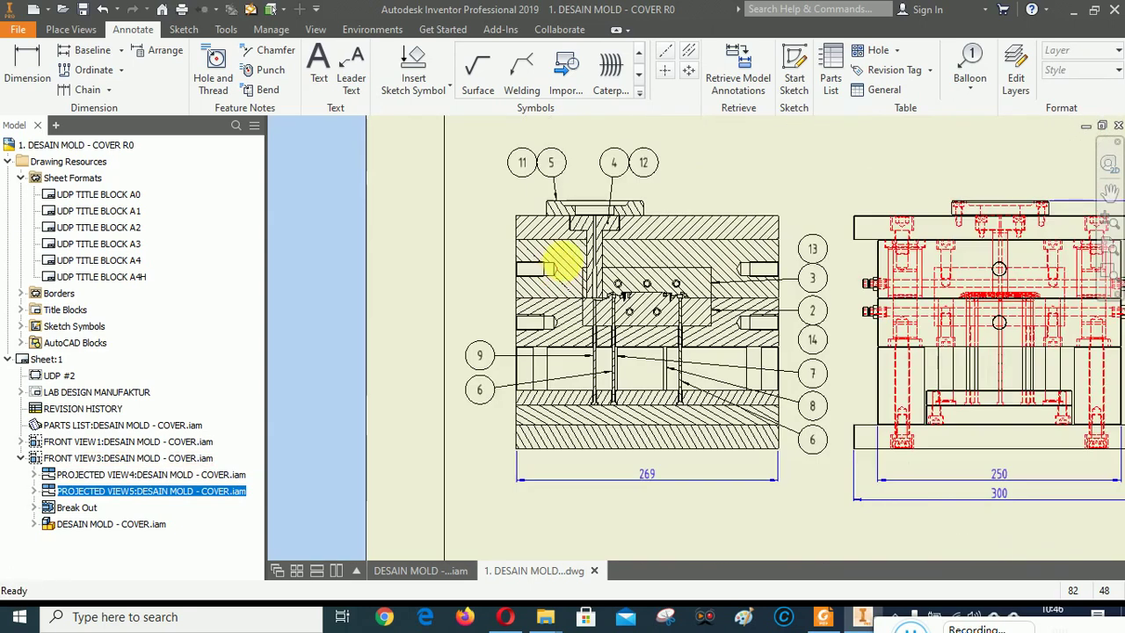
{"action": "scroll", "coordinate": [567, 246], "scroll_direction": "down", "scroll_amount": 3}
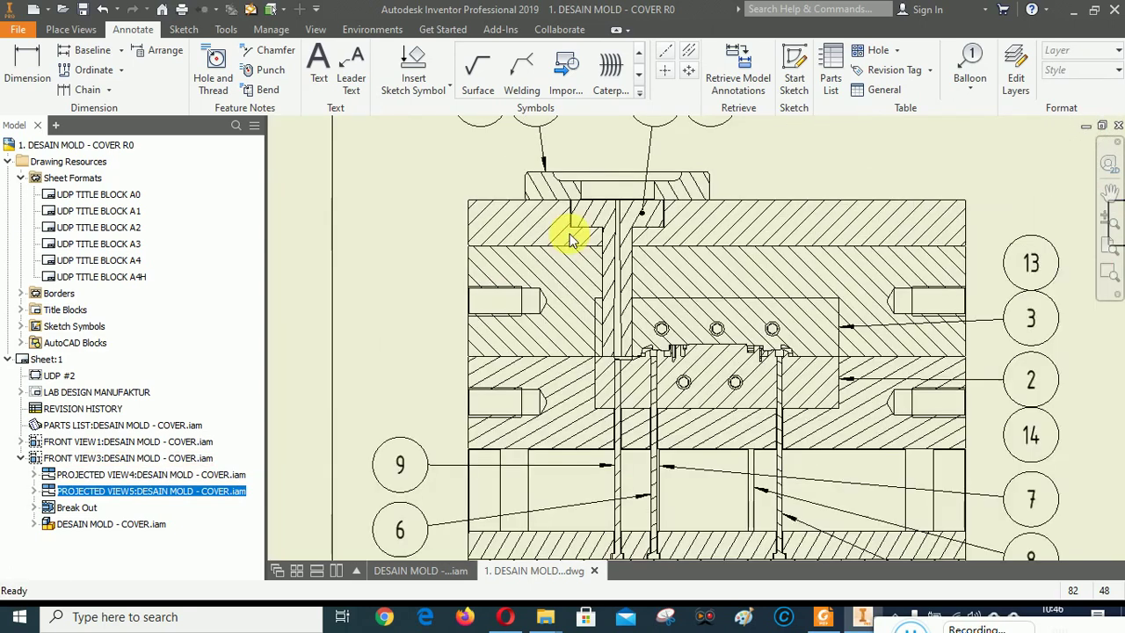
{"action": "left_click", "coordinate": [686, 54]}
{"action": "scroll", "coordinate": [651, 246], "scroll_direction": "down", "scroll_amount": 4}
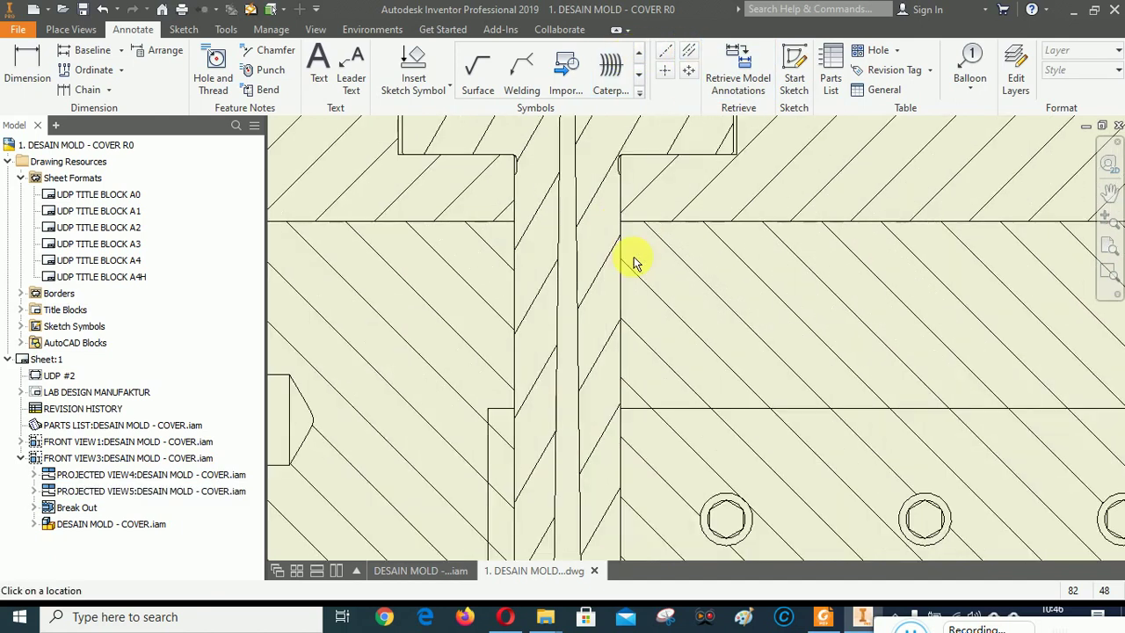
{"action": "left_click", "coordinate": [625, 315]}
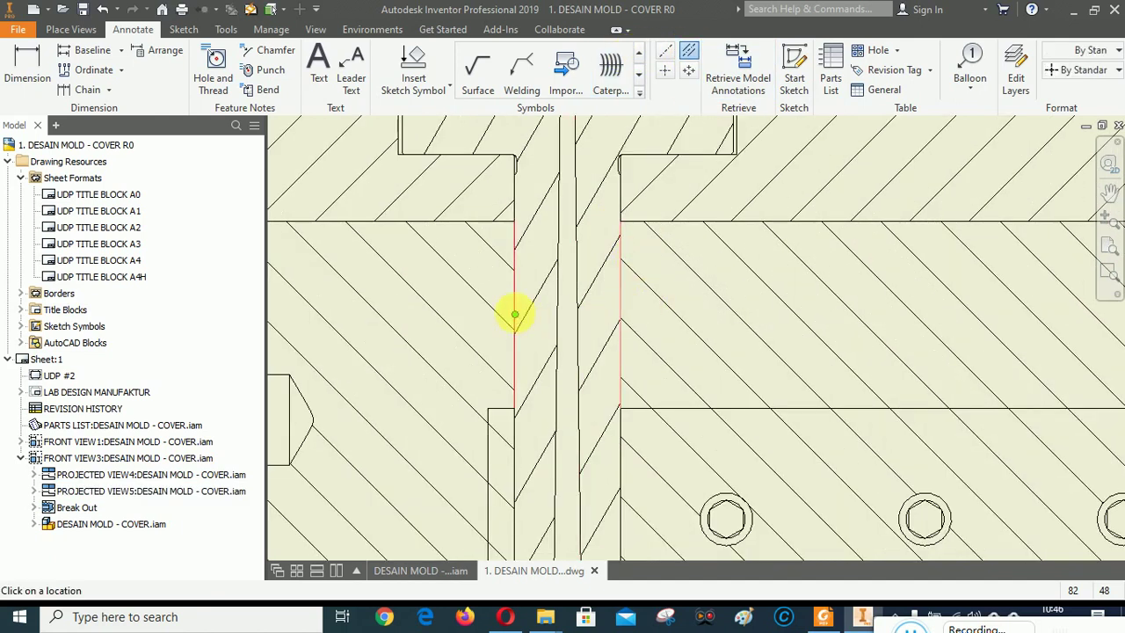
{"action": "left_click", "coordinate": [515, 315]}
Add bisector centerlines to the two upper threaded side holes in the section view.
{"action": "scroll", "coordinate": [603, 308], "scroll_direction": "up", "scroll_amount": 3}
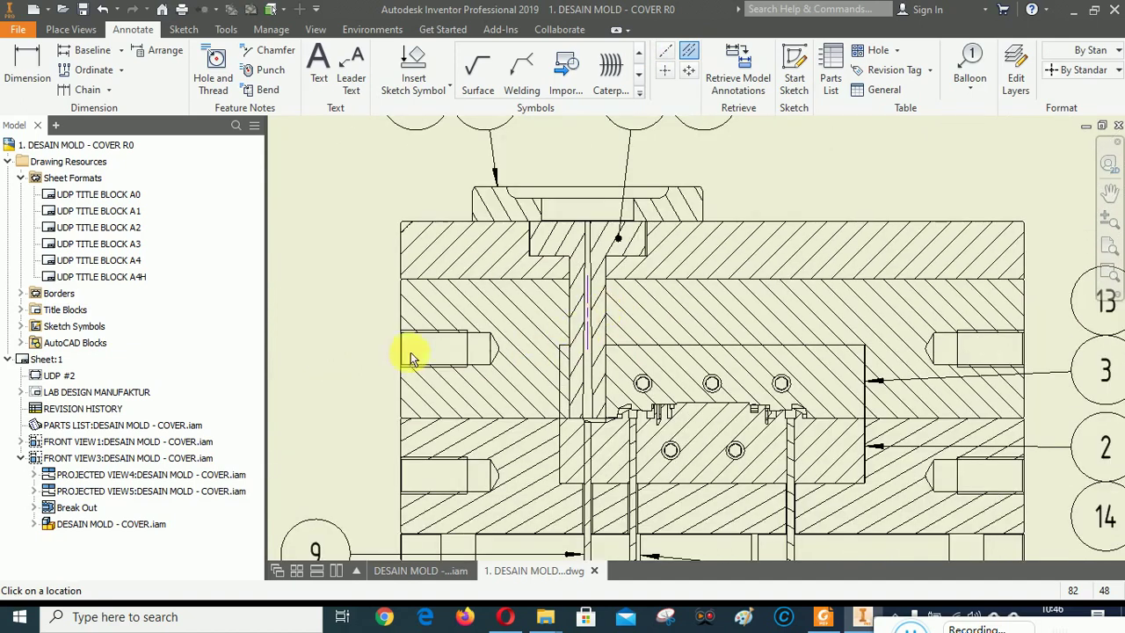
{"action": "scroll", "coordinate": [410, 354], "scroll_direction": "down", "scroll_amount": 3}
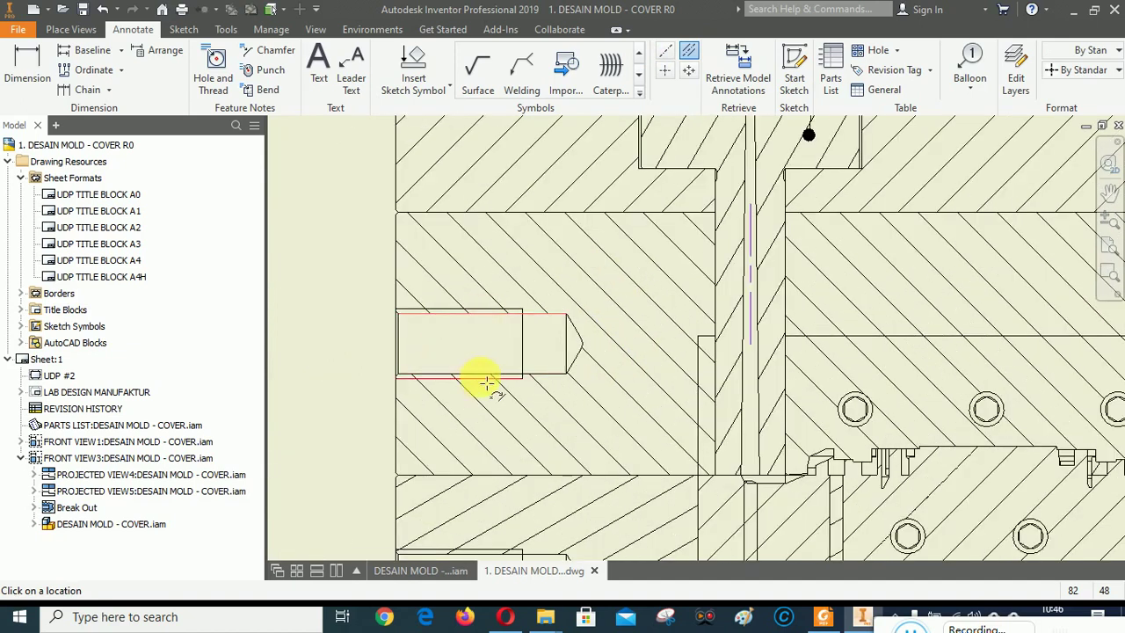
{"action": "scroll", "coordinate": [432, 394], "scroll_direction": "up", "scroll_amount": 4}
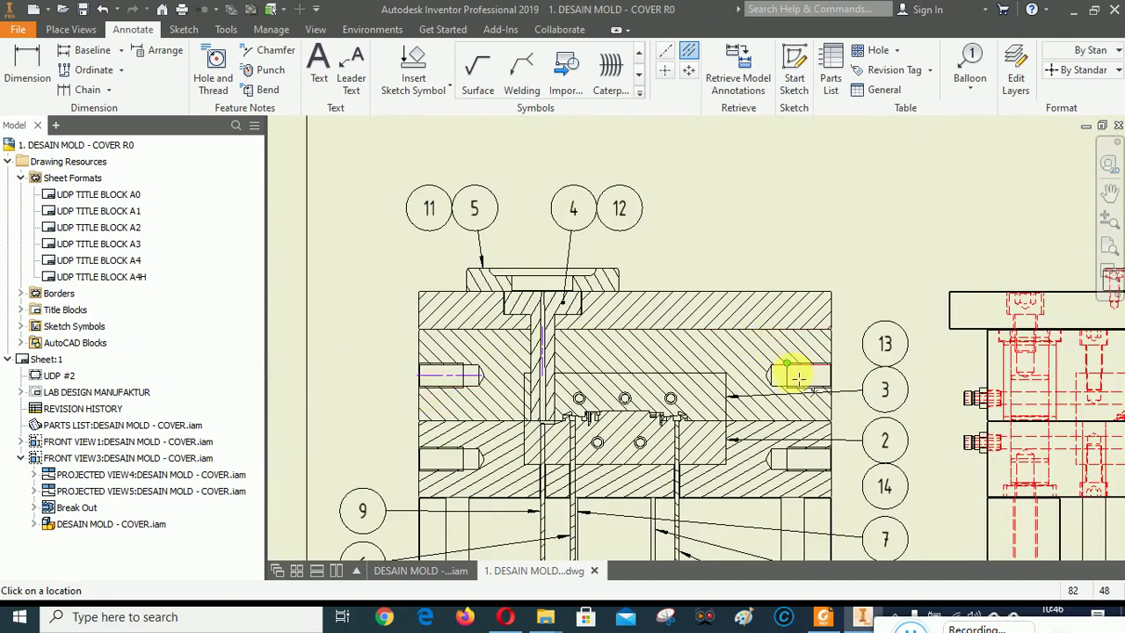
{"action": "scroll", "coordinate": [797, 376], "scroll_direction": "down", "scroll_amount": 5}
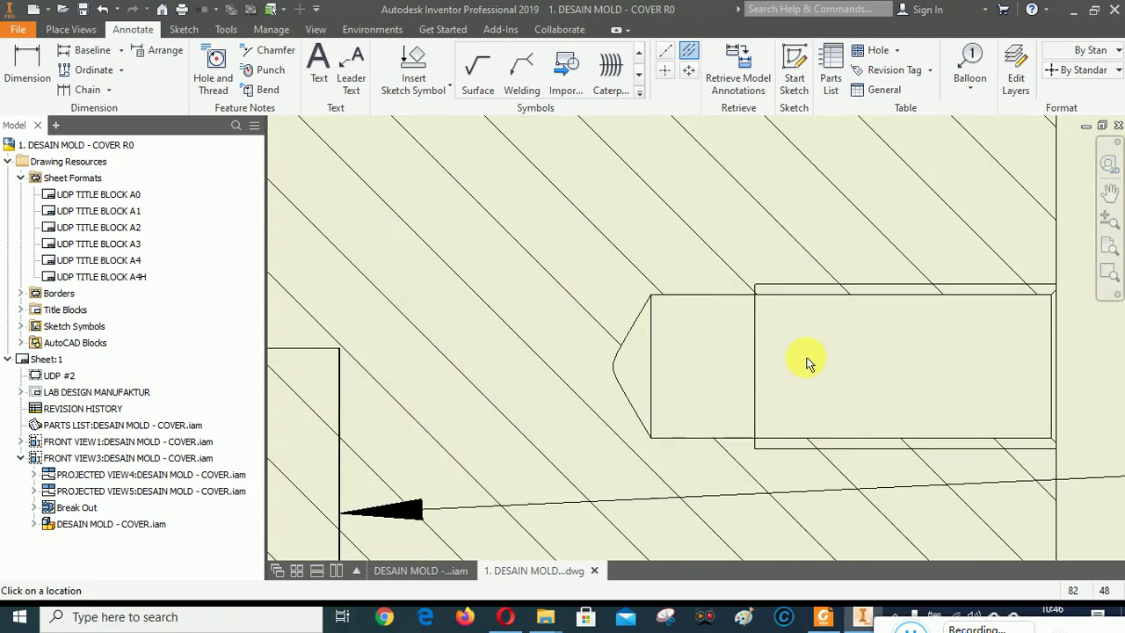
{"action": "left_click", "coordinate": [852, 295]}
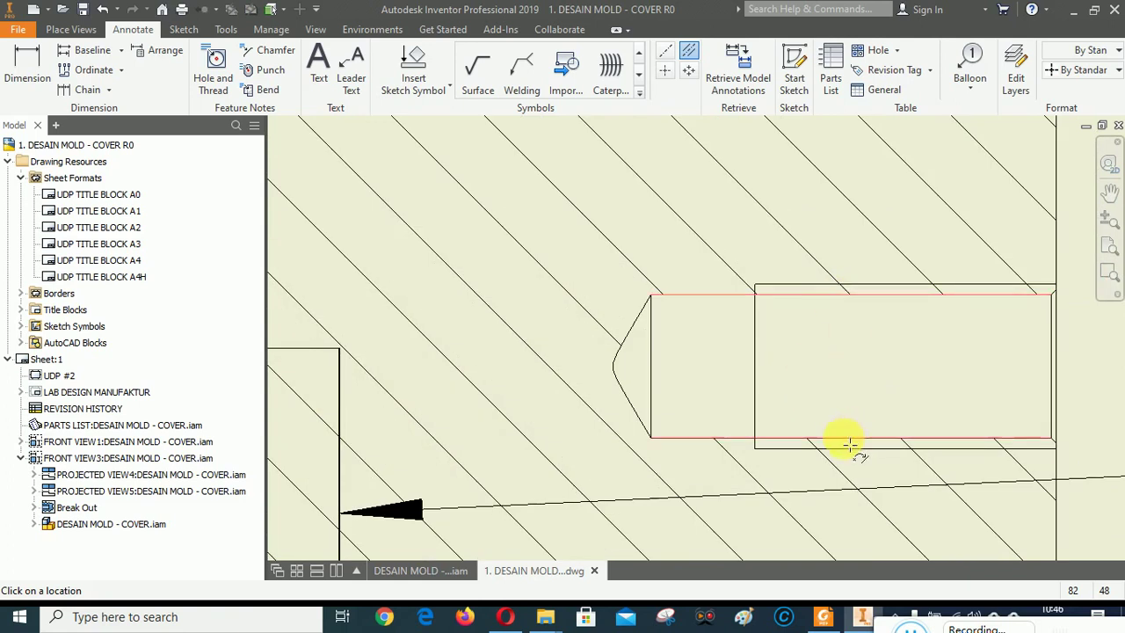
{"action": "scroll", "coordinate": [826, 366], "scroll_direction": "up", "scroll_amount": 5}
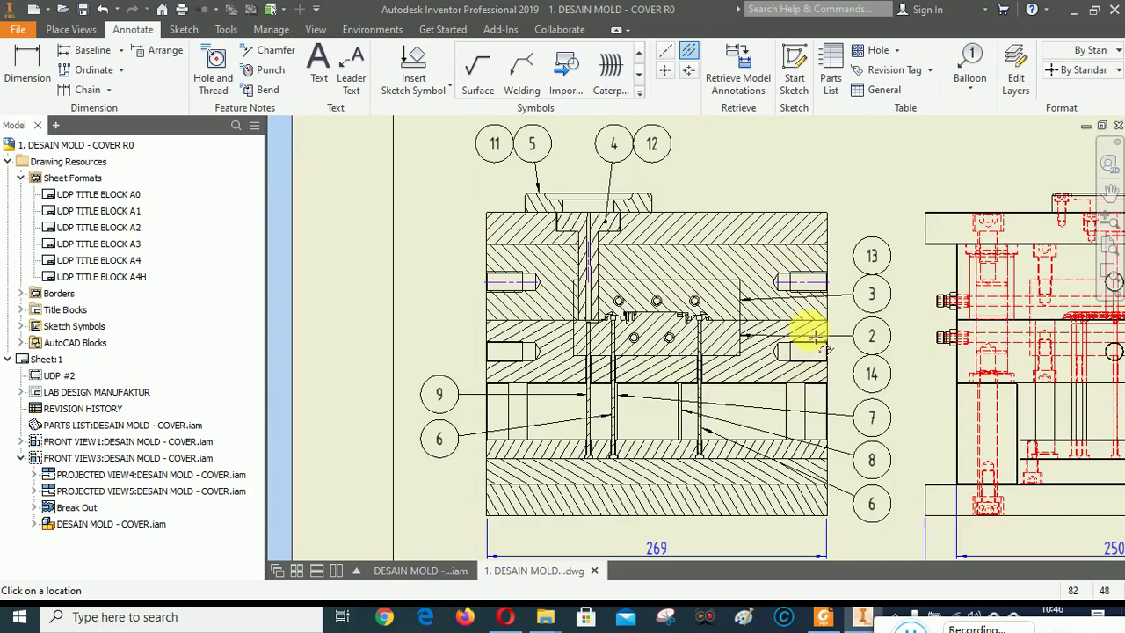
Add bisector centerlines to the two lower threaded side holes in the section view.
{"action": "scroll", "coordinate": [804, 369], "scroll_direction": "down", "scroll_amount": 6}
{"action": "left_click", "coordinate": [783, 309]}
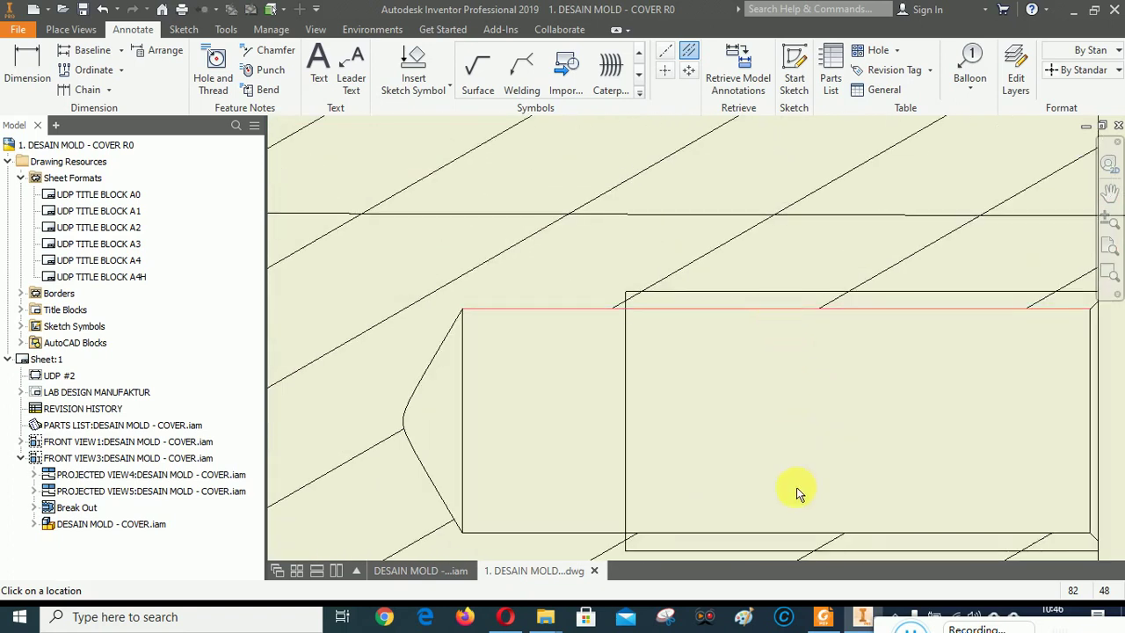
{"action": "left_click", "coordinate": [778, 535]}
{"action": "scroll", "coordinate": [879, 391], "scroll_direction": "up", "scroll_amount": 5}
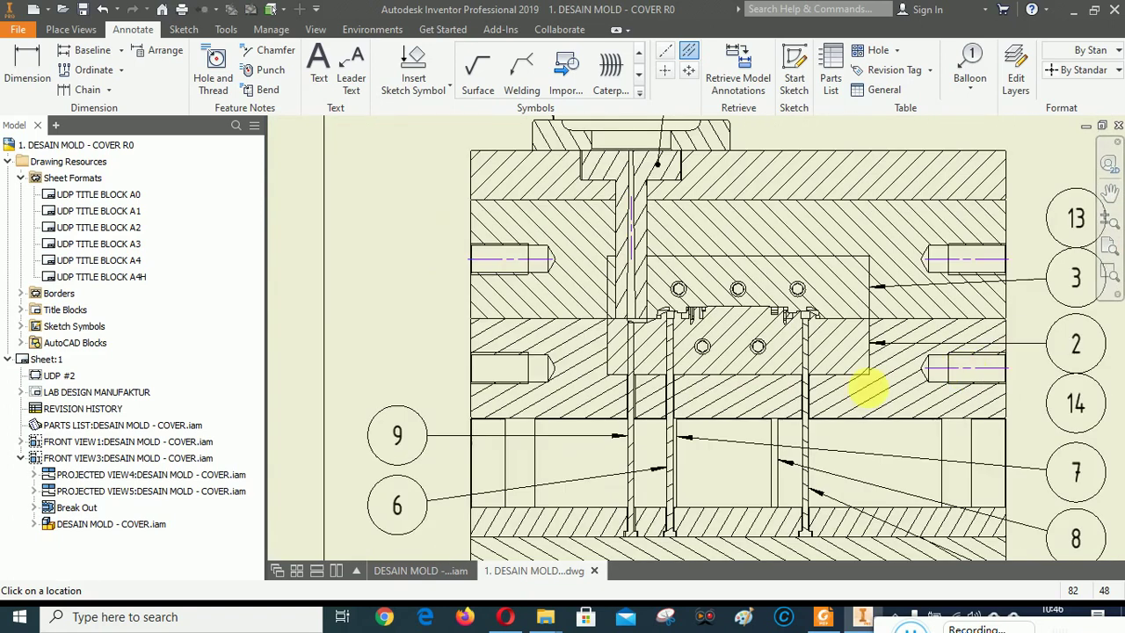
{"action": "scroll", "coordinate": [475, 343], "scroll_direction": "down", "scroll_amount": 6}
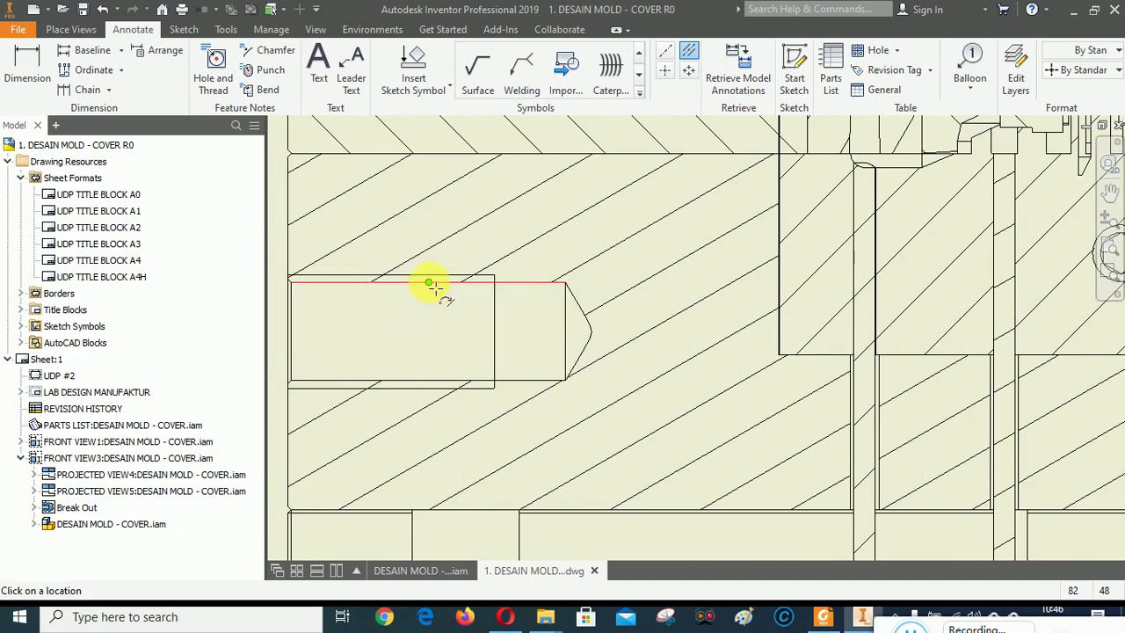
{"action": "left_click", "coordinate": [428, 283]}
{"action": "left_click", "coordinate": [428, 380]}
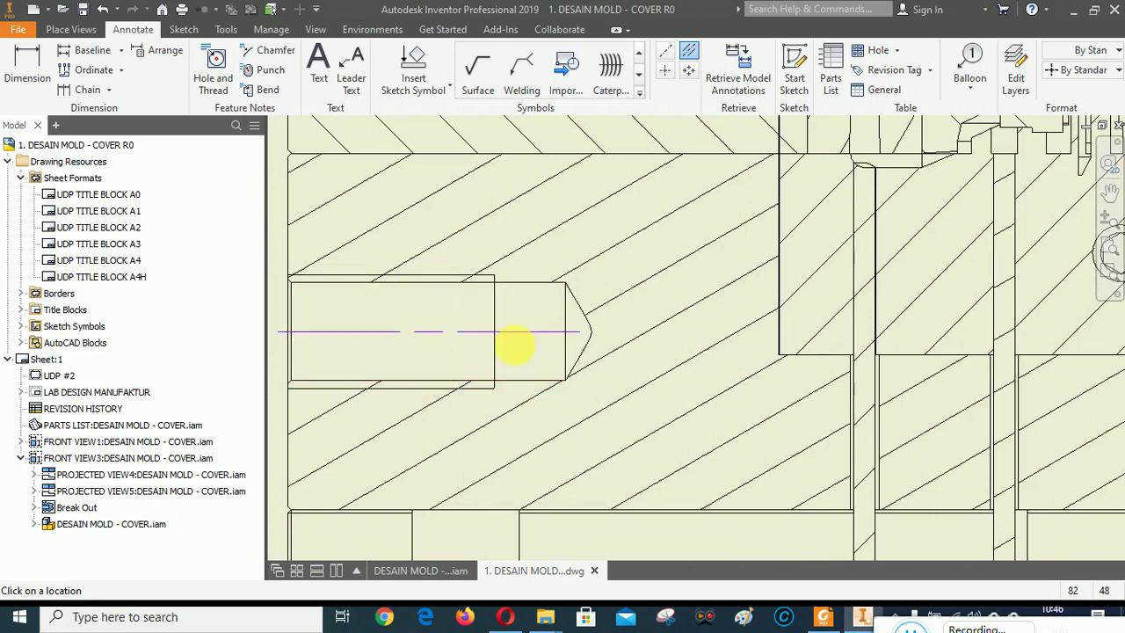
Add bisector centerlines to the four vertical pins marked by balloons 9, 7, 8 and 6 in the section view.
{"action": "scroll", "coordinate": [527, 351], "scroll_direction": "up", "scroll_amount": 3}
{"action": "scroll", "coordinate": [642, 422], "scroll_direction": "down", "scroll_amount": 3}
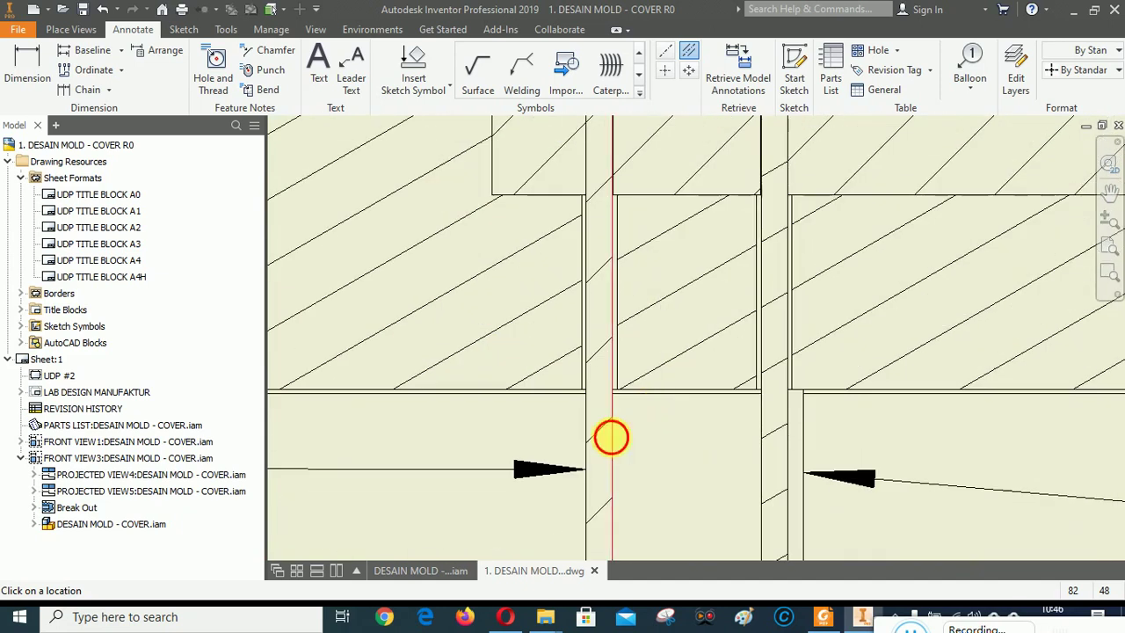
{"action": "left_click", "coordinate": [611, 433]}
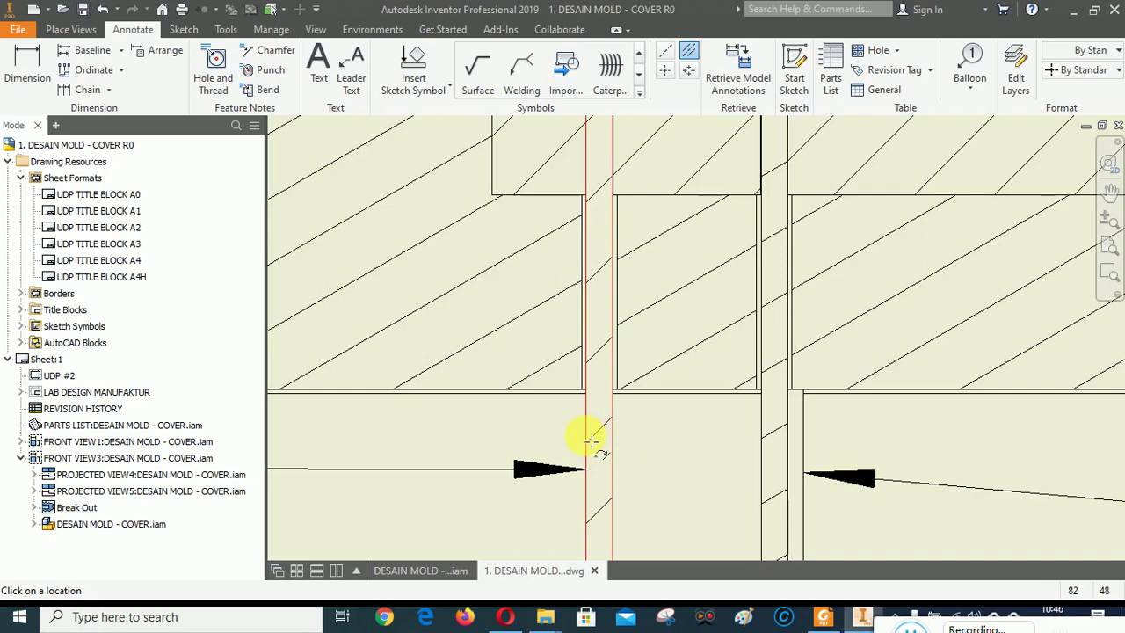
{"action": "left_click", "coordinate": [787, 455]}
{"action": "left_click", "coordinate": [767, 458]}
{"action": "scroll", "coordinate": [535, 334], "scroll_direction": "up", "scroll_amount": 3}
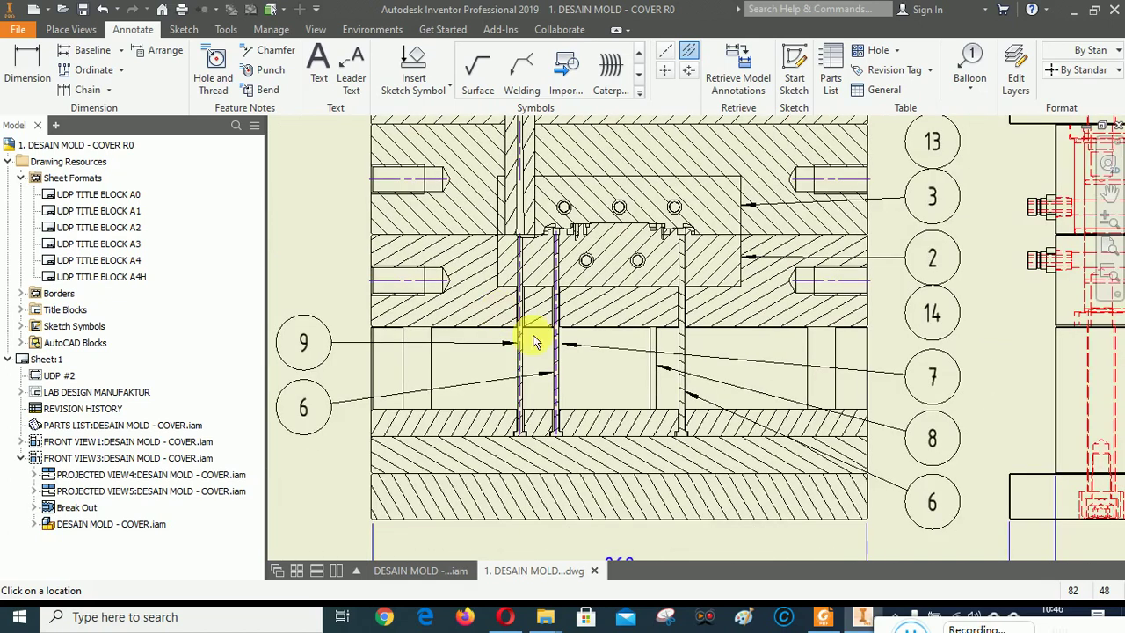
{"action": "scroll", "coordinate": [674, 355], "scroll_direction": "down", "scroll_amount": 3}
{"action": "left_click", "coordinate": [612, 318]}
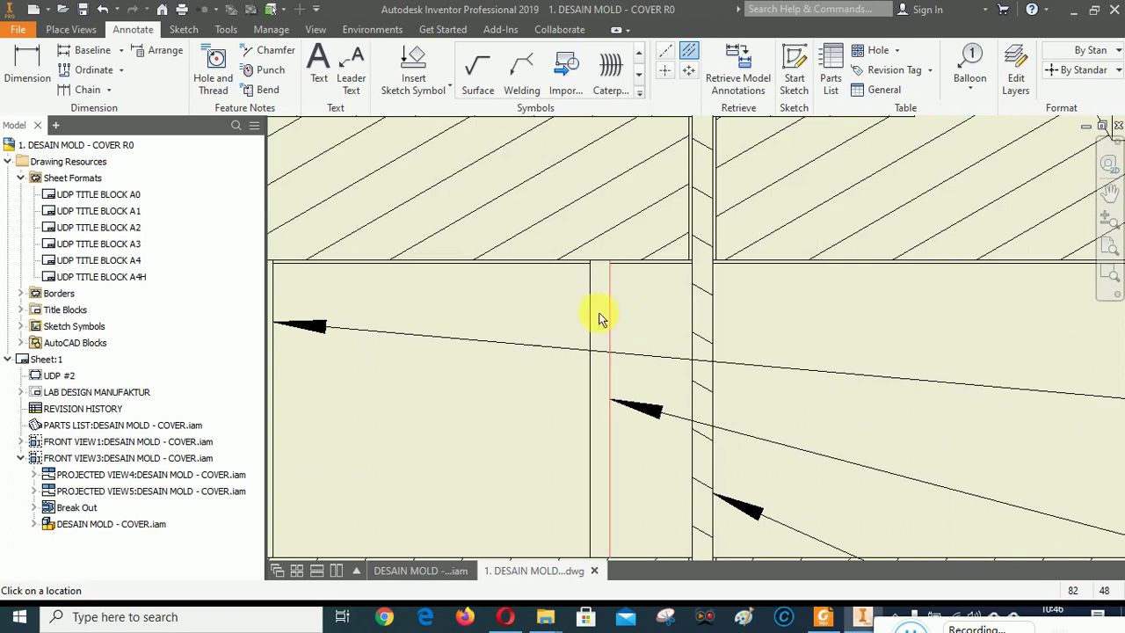
{"action": "left_click", "coordinate": [589, 315]}
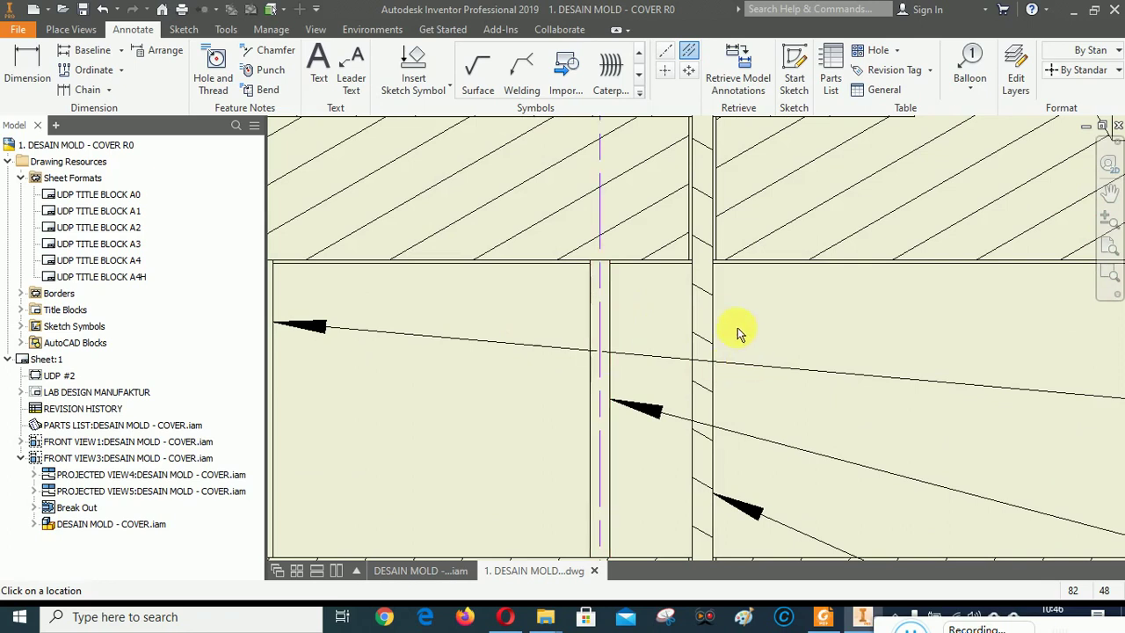
{"action": "left_click", "coordinate": [691, 322]}
Add bisector centerlines between the vertical edge pairs near both ends of the open space above the ejector plates in the section view.
{"action": "scroll", "coordinate": [583, 321], "scroll_direction": "up", "scroll_amount": 2}
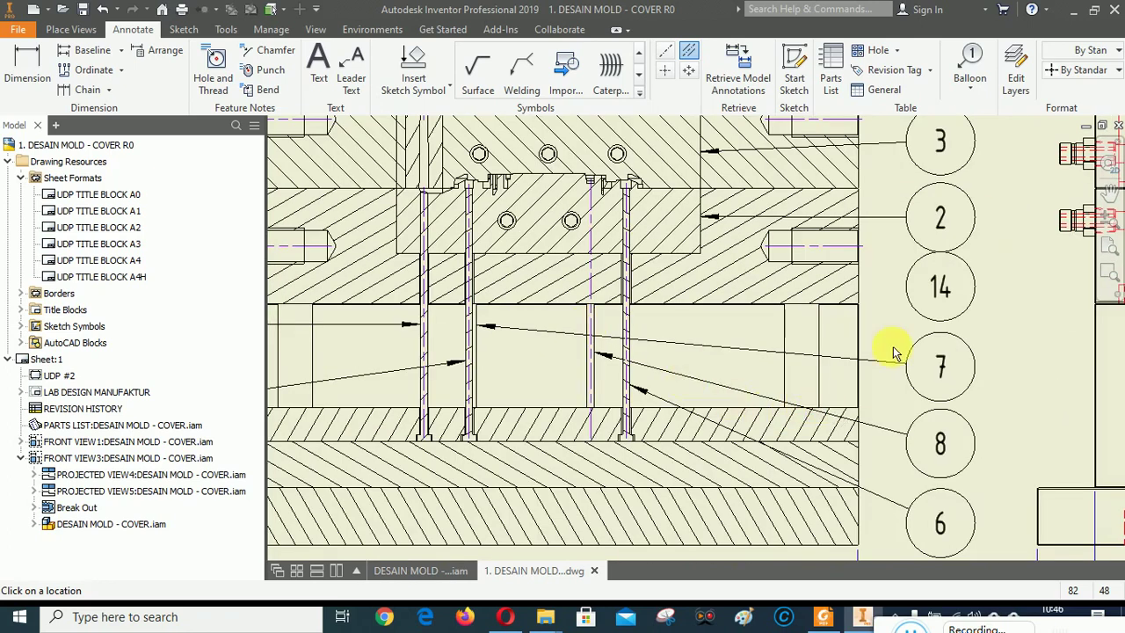
{"action": "scroll", "coordinate": [893, 352], "scroll_direction": "up", "scroll_amount": 2}
{"action": "scroll", "coordinate": [849, 352], "scroll_direction": "down", "scroll_amount": 5}
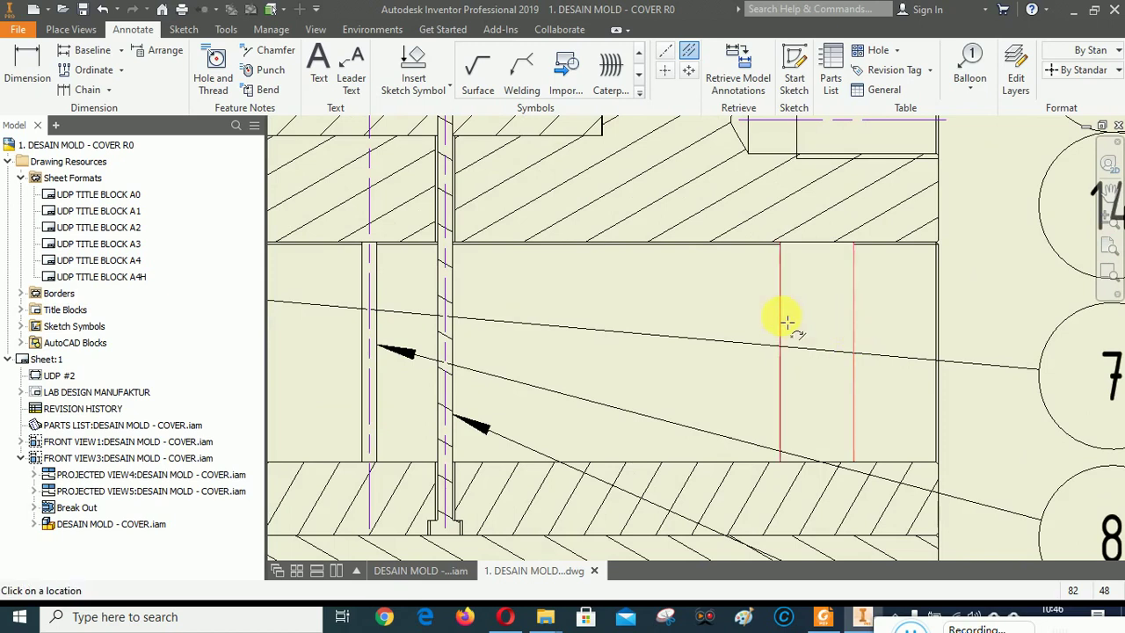
{"action": "scroll", "coordinate": [996, 334], "scroll_direction": "up", "scroll_amount": 3}
{"action": "scroll", "coordinate": [572, 346], "scroll_direction": "down", "scroll_amount": 4}
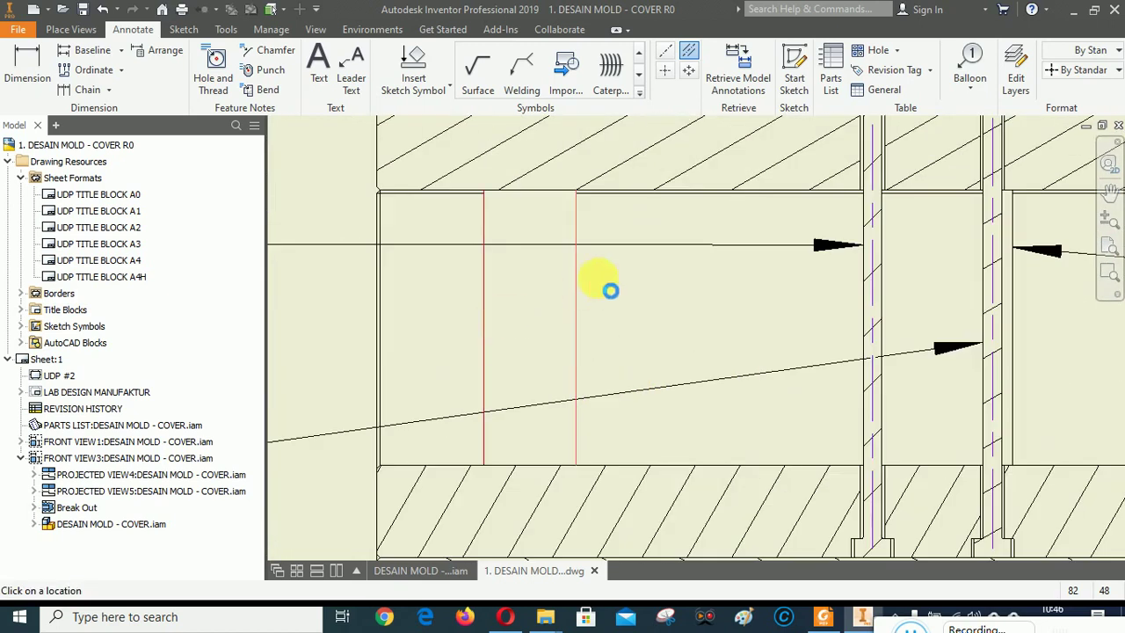
Extend the upper end of the sprue bushing's centerline past the top of the locating ring in the section view.
{"action": "scroll", "coordinate": [610, 290], "scroll_direction": "up", "scroll_amount": 4}
{"action": "scroll", "coordinate": [688, 456], "scroll_direction": "up", "scroll_amount": 2}
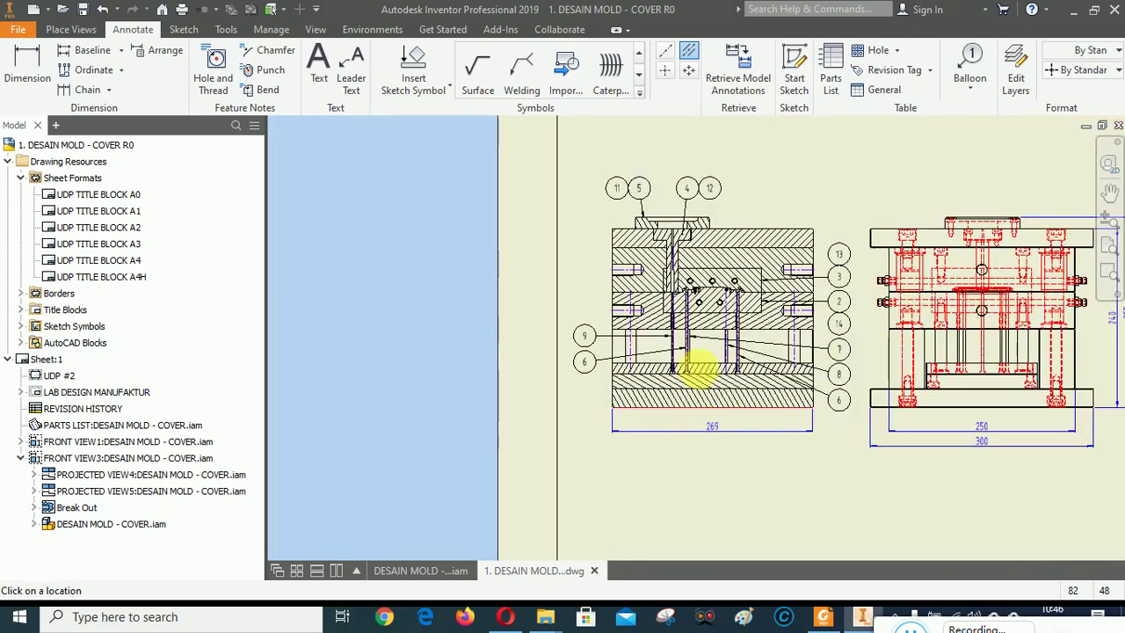
{"action": "scroll", "coordinate": [677, 246], "scroll_direction": "down", "scroll_amount": 3}
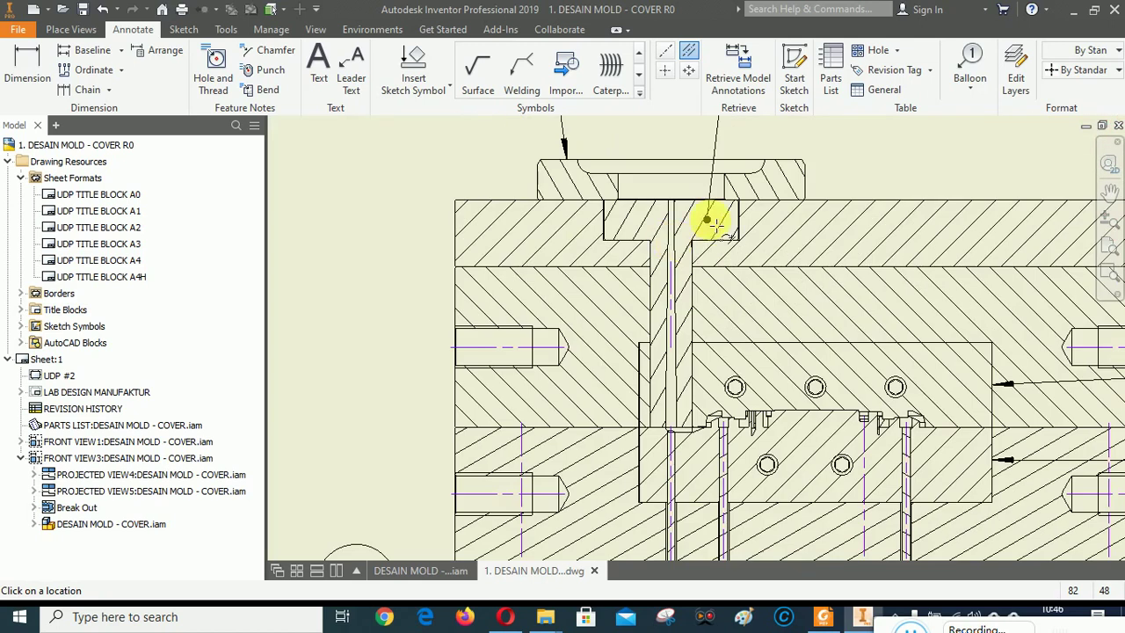
{"action": "right_click", "coordinate": [848, 141]}
{"action": "left_click", "coordinate": [785, 137]}
{"action": "left_click", "coordinate": [677, 268]}
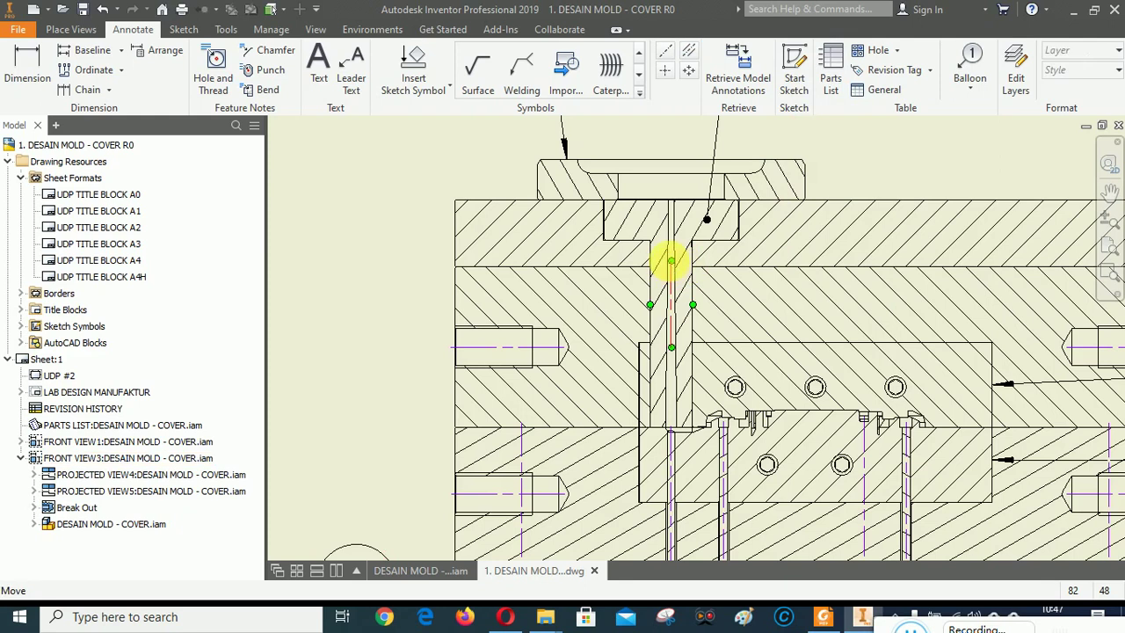
{"action": "left_click_drag", "start_coordinate": [673, 256], "coordinate": [713, 166]}
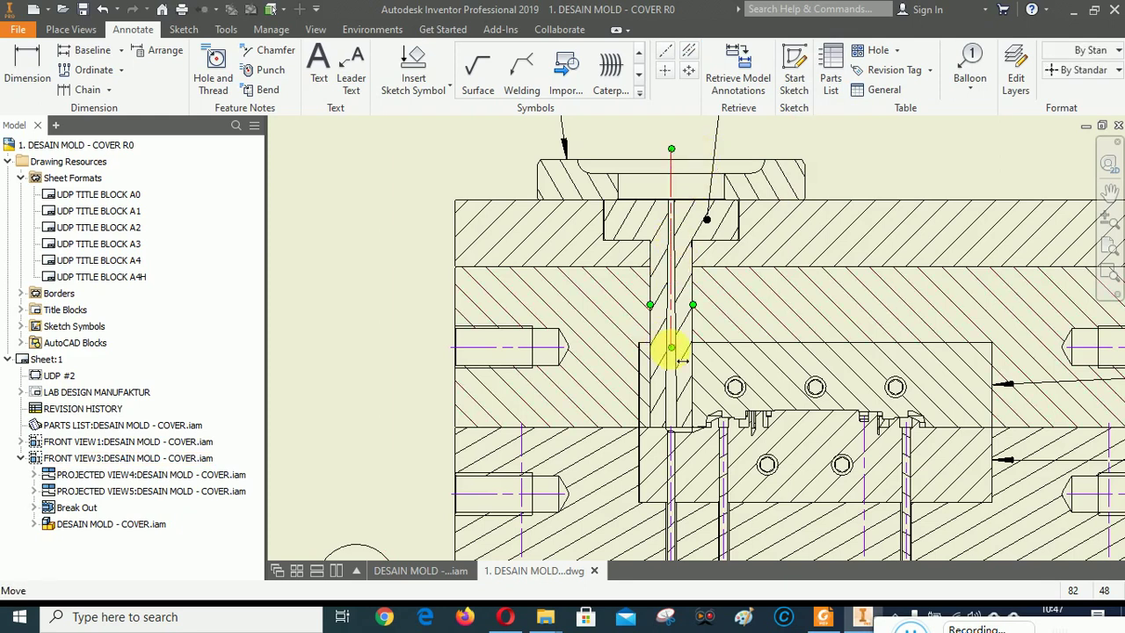
Lengthen the centerlines of the upper and lower threaded holes on the section view's left side past both hole ends.
{"action": "left_click", "coordinate": [565, 339]}
{"action": "left_click", "coordinate": [565, 347]}
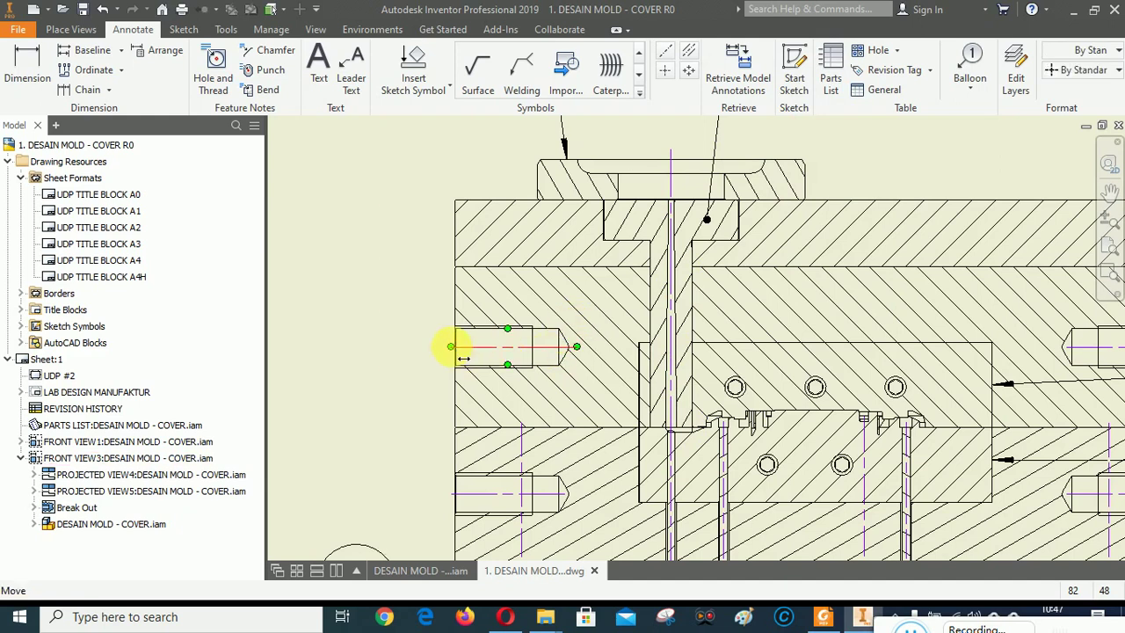
{"action": "scroll", "coordinate": [457, 259], "scroll_direction": "down", "scroll_amount": 2}
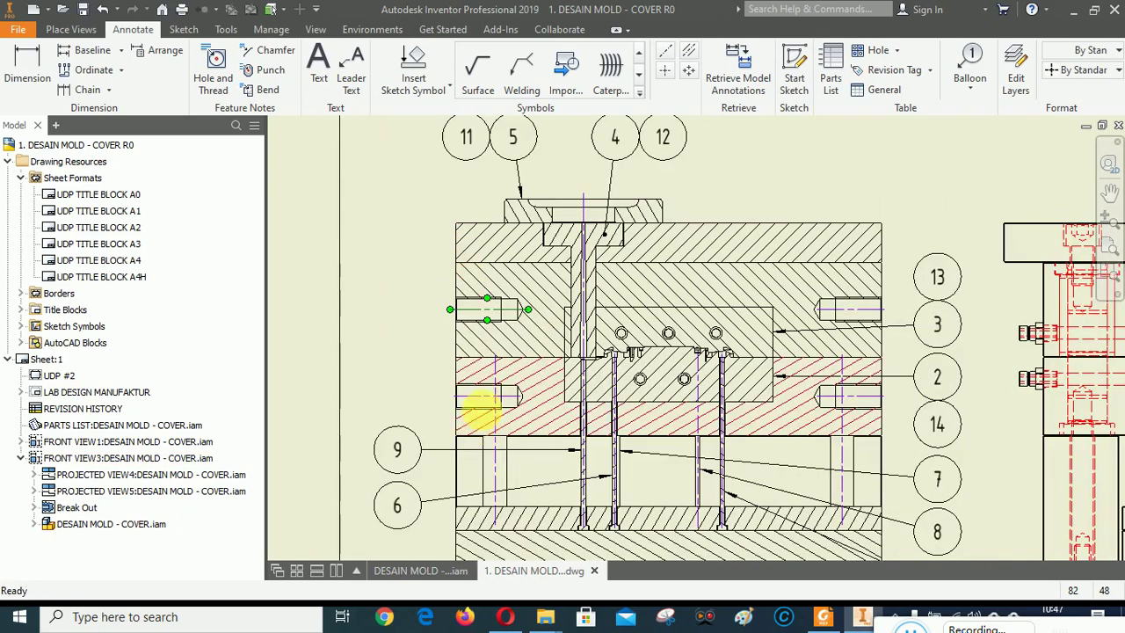
{"action": "scroll", "coordinate": [620, 365], "scroll_direction": "up", "scroll_amount": 4}
{"action": "left_click_drag", "start_coordinate": [620, 361], "coordinate": [629, 361]}
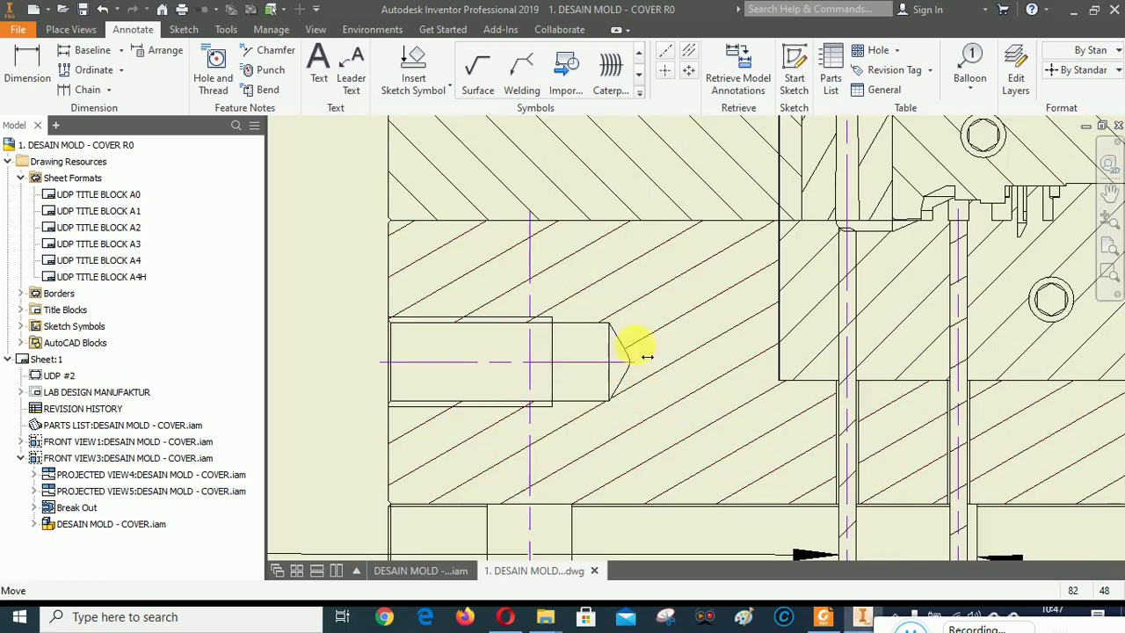
{"action": "left_click", "coordinate": [655, 351]}
{"action": "left_click_drag", "start_coordinate": [385, 365], "coordinate": [373, 361]}
{"action": "scroll", "coordinate": [346, 326], "scroll_direction": "down", "scroll_amount": 3}
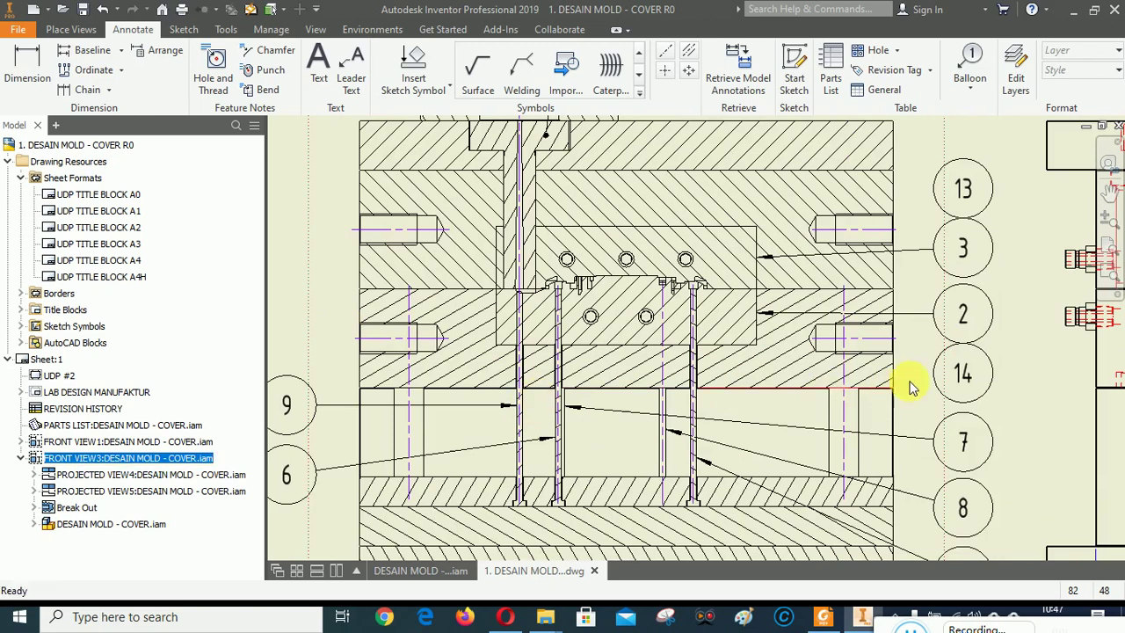
Lengthen the centerlines of the lower and upper threaded holes on the section view's right side past both hole ends.
{"action": "scroll", "coordinate": [747, 373], "scroll_direction": "up", "scroll_amount": 2}
{"action": "left_click", "coordinate": [862, 306]}
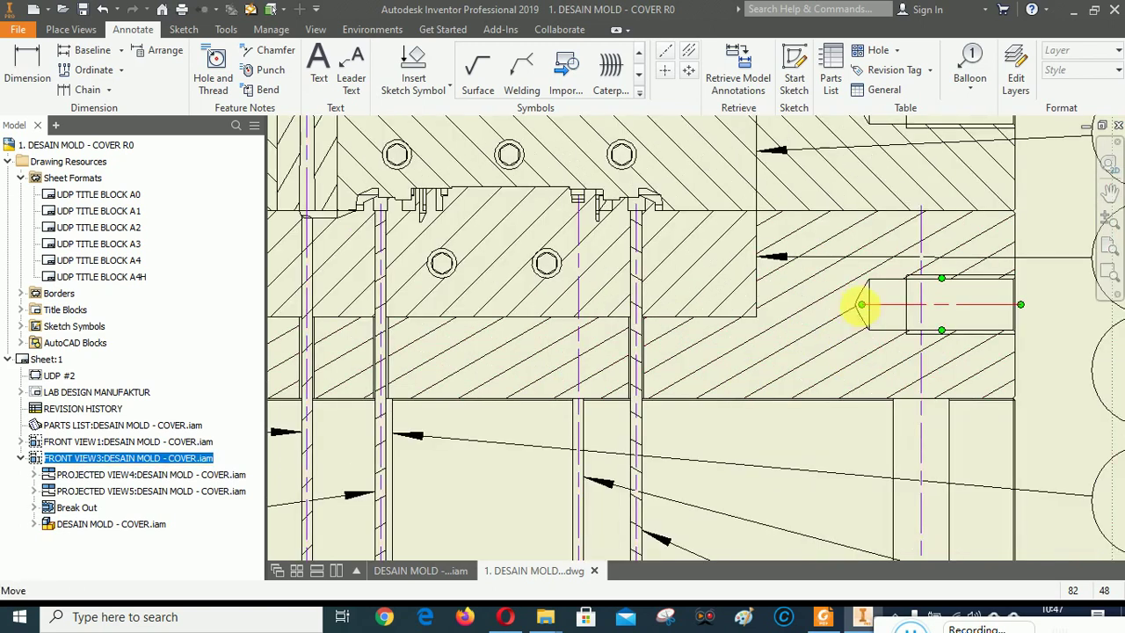
{"action": "left_click_drag", "start_coordinate": [851, 309], "coordinate": [841, 307]}
{"action": "left_click_drag", "start_coordinate": [1018, 306], "coordinate": [1042, 306]}
{"action": "scroll", "coordinate": [904, 326], "scroll_direction": "down", "scroll_amount": 3}
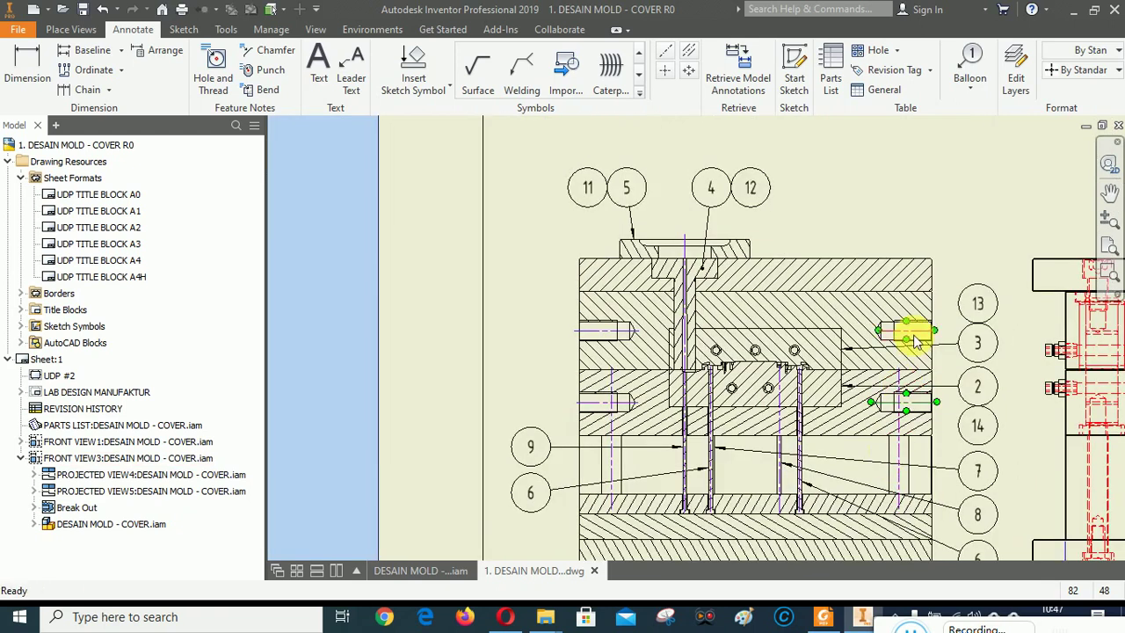
{"action": "scroll", "coordinate": [791, 321], "scroll_direction": "up", "scroll_amount": 4}
{"action": "mouse_move", "coordinate": [786, 321]}
{"action": "left_mouse_down"}
{"action": "mouse_move", "coordinate": [760, 312]}
{"action": "mouse_move", "coordinate": [767, 318]}
{"action": "left_mouse_up"}
{"action": "left_click_drag", "start_coordinate": [987, 320], "coordinate": [1006, 325]}
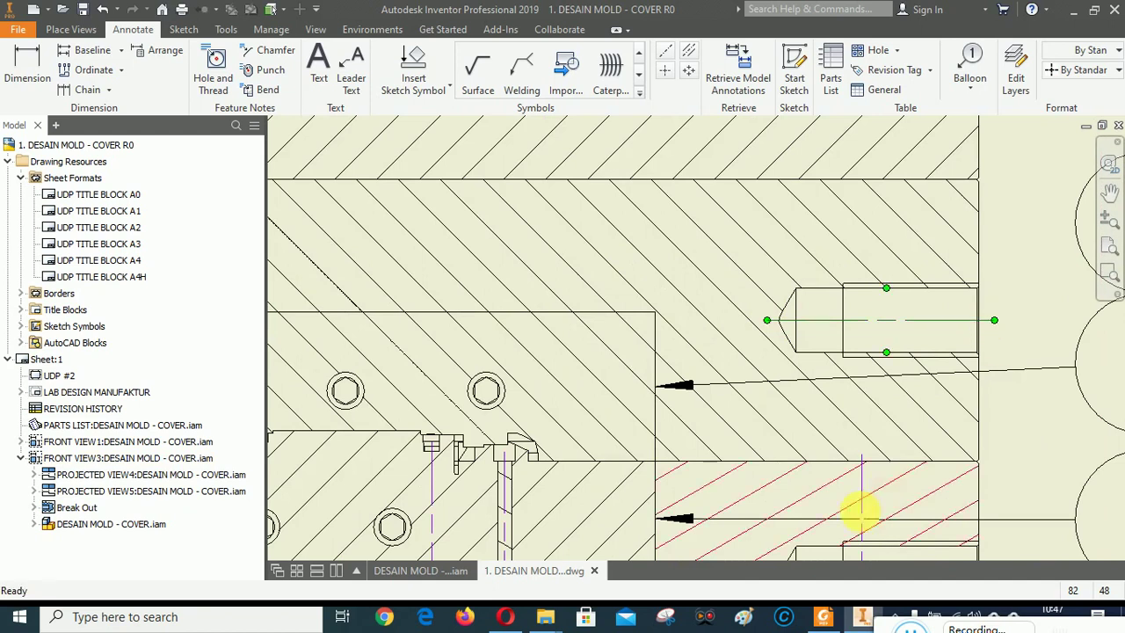
Check the front view's centerlines in the reference PDF in Foxit Reader, and return to the Inventor drawing.
{"action": "left_click", "coordinate": [822, 616]}
{"action": "mouse_move", "coordinate": [477, 416]}
{"action": "left_mouse_down"}
{"action": "mouse_move", "coordinate": [510, 572]}
{"action": "mouse_move", "coordinate": [529, 494]}
{"action": "mouse_move", "coordinate": [519, 504]}
{"action": "left_mouse_up"}
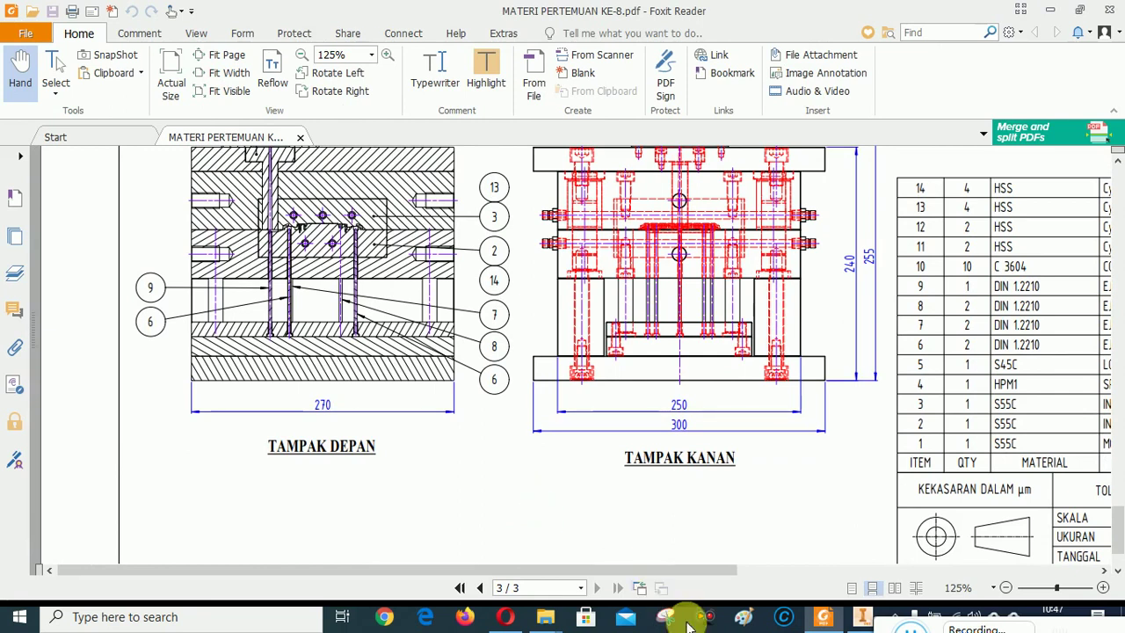
{"action": "left_click", "coordinate": [864, 617]}
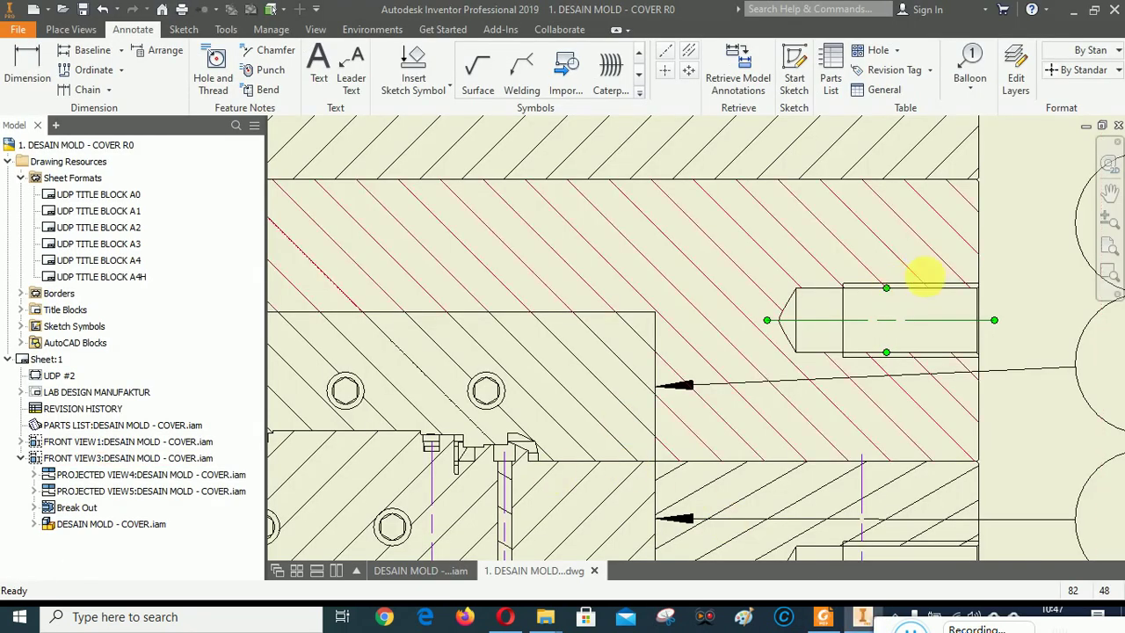
Extend the lower ends of the four ejector pin centerlines past the underside of the plate holding the pin heads.
{"action": "scroll", "coordinate": [924, 276], "scroll_direction": "up", "scroll_amount": 2}
{"action": "scroll", "coordinate": [800, 332], "scroll_direction": "down", "scroll_amount": 2}
{"action": "scroll", "coordinate": [795, 338], "scroll_direction": "down", "scroll_amount": 4}
{"action": "scroll", "coordinate": [780, 347], "scroll_direction": "up", "scroll_amount": 3}
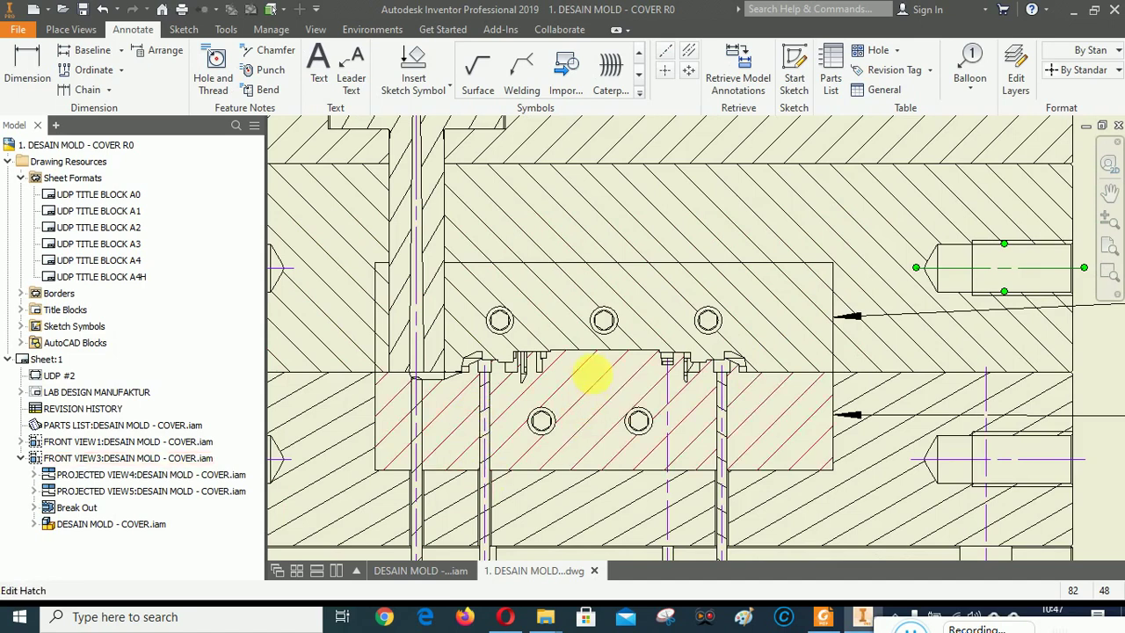
{"action": "scroll", "coordinate": [594, 362], "scroll_direction": "up", "scroll_amount": 5}
{"action": "scroll", "coordinate": [596, 406], "scroll_direction": "down", "scroll_amount": 6}
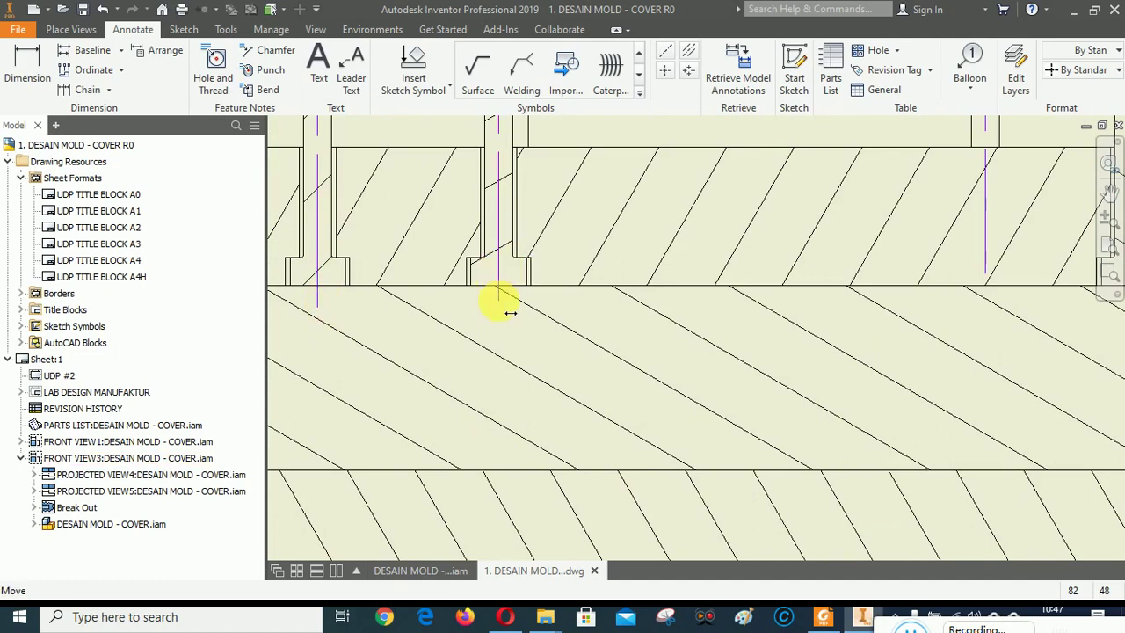
{"action": "scroll", "coordinate": [422, 382], "scroll_direction": "up", "scroll_amount": 4}
{"action": "scroll", "coordinate": [604, 372], "scroll_direction": "down", "scroll_amount": 3}
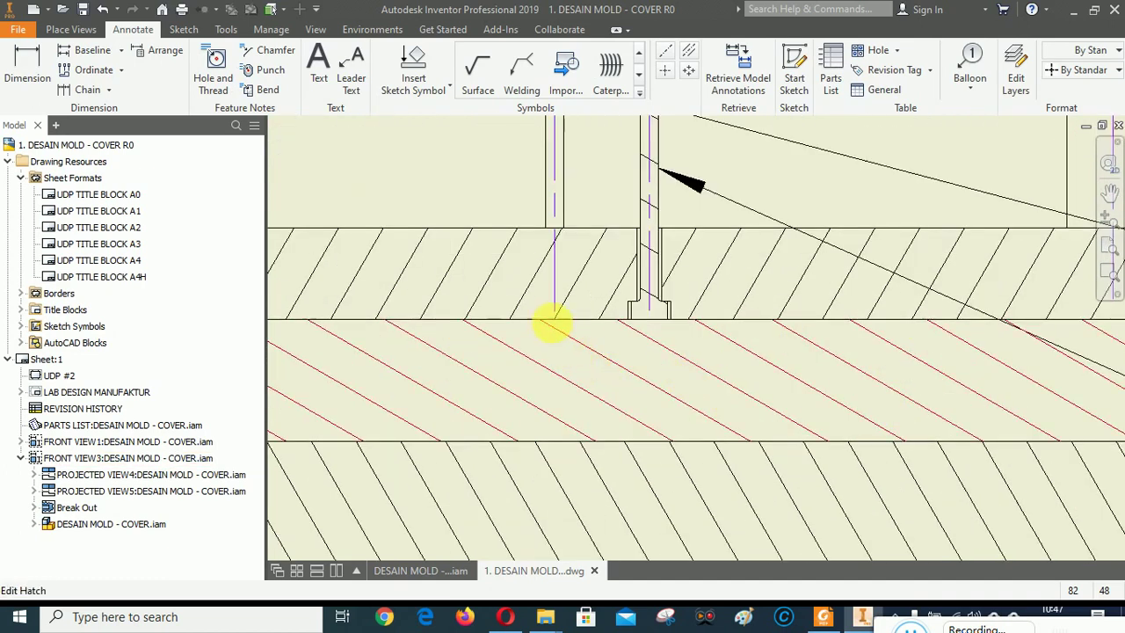
{"action": "left_click", "coordinate": [554, 310]}
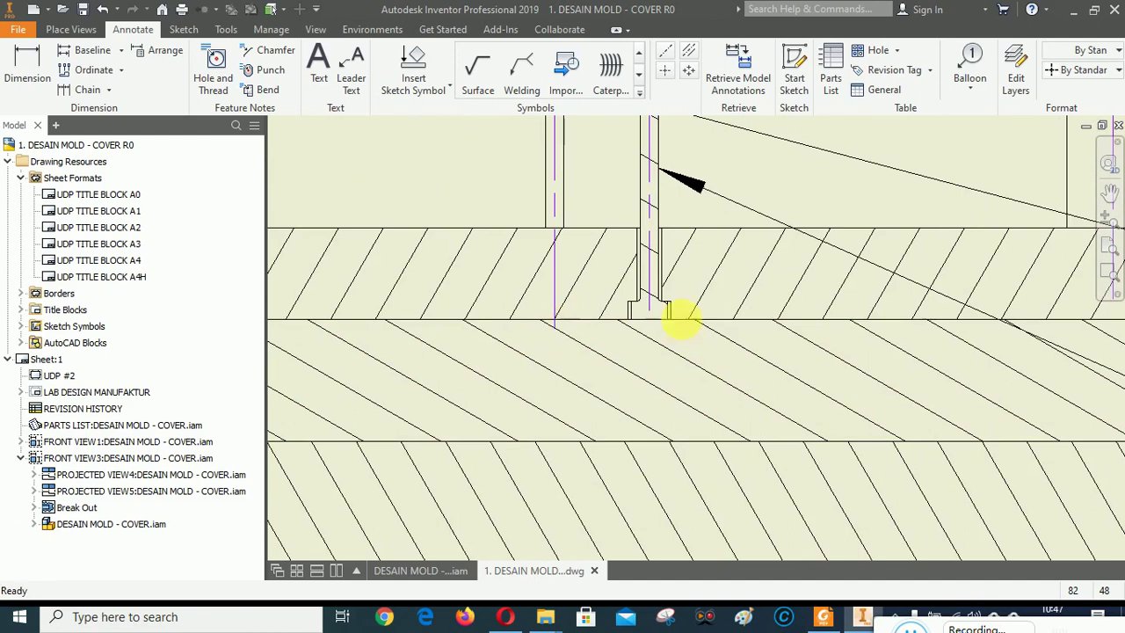
{"action": "key", "text": "Escape"}
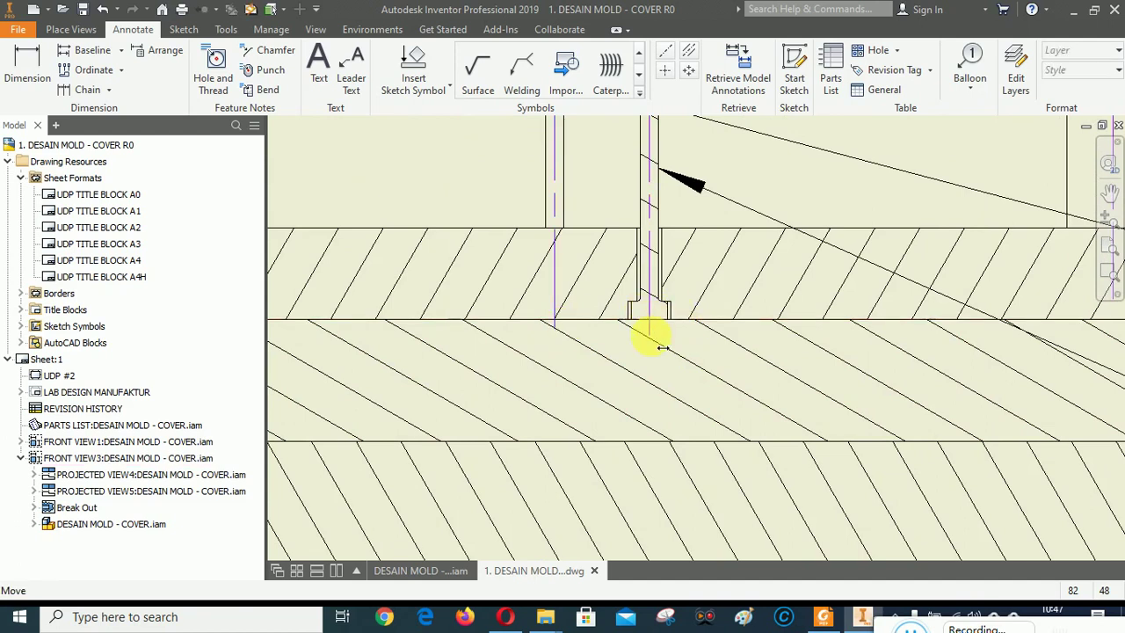
{"action": "left_click", "coordinate": [711, 445]}
{"action": "scroll", "coordinate": [716, 446], "scroll_direction": "up", "scroll_amount": 3}
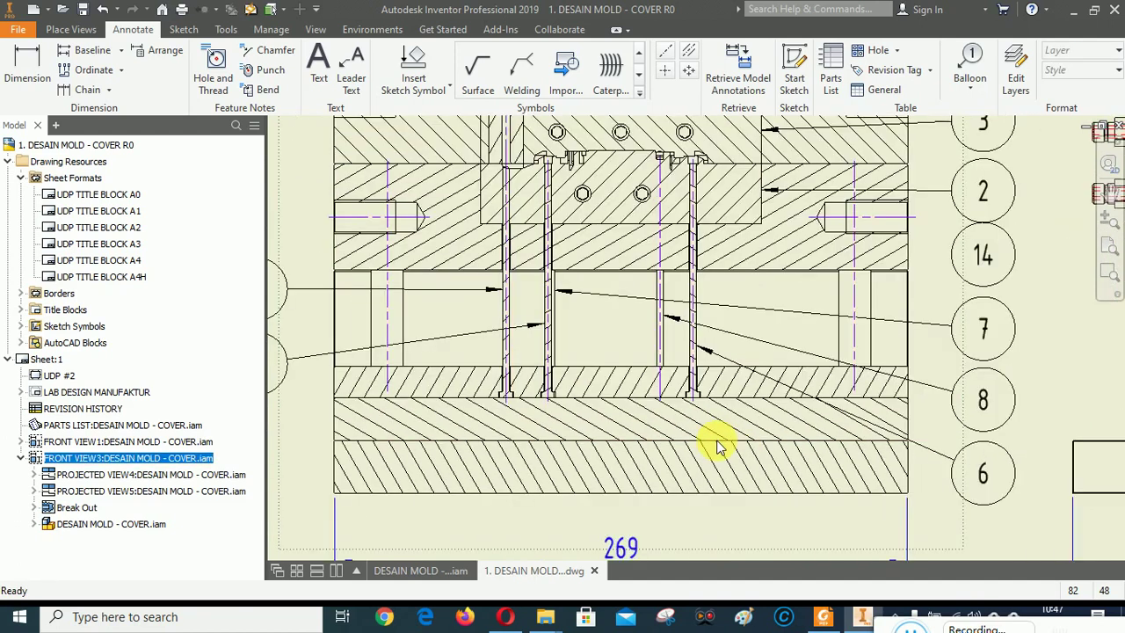
Add center marks to the three upper and two lower circular holes in the section view's core and cavity inserts.
{"action": "scroll", "coordinate": [648, 289], "scroll_direction": "up", "scroll_amount": 2}
{"action": "scroll", "coordinate": [627, 221], "scroll_direction": "down", "scroll_amount": 5}
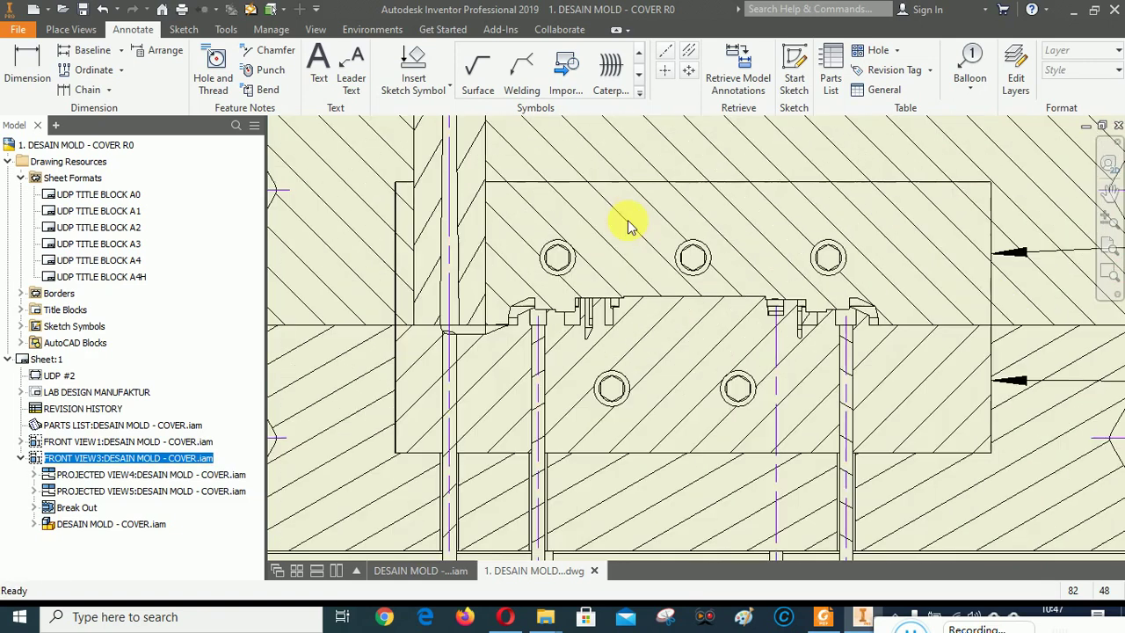
{"action": "left_click", "coordinate": [665, 70]}
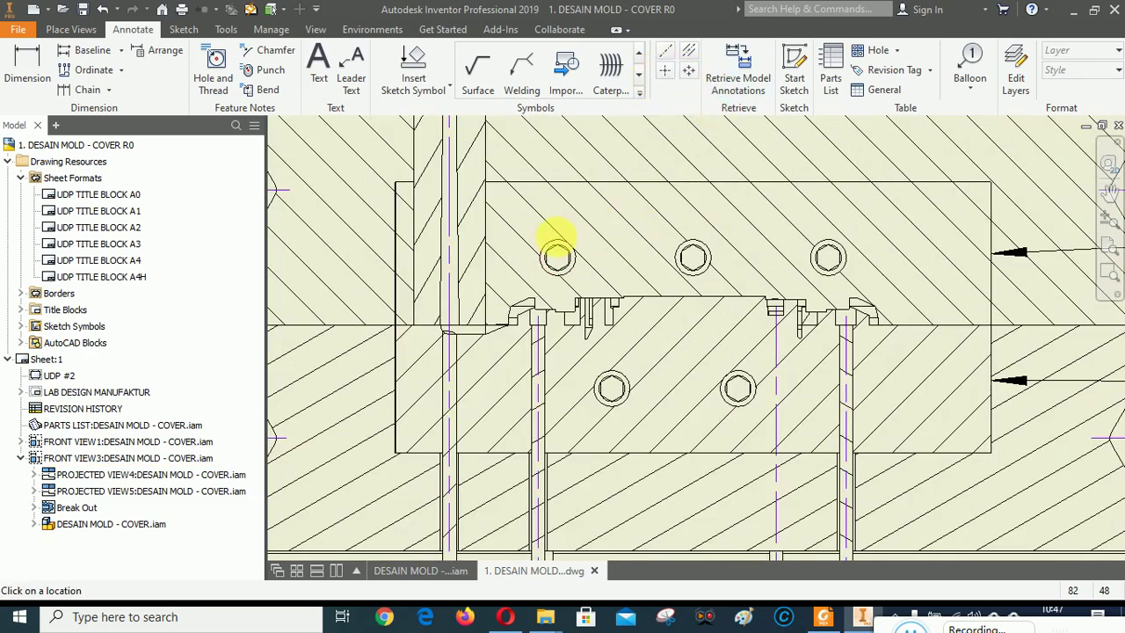
{"action": "left_click", "coordinate": [557, 253]}
{"action": "left_click", "coordinate": [615, 387]}
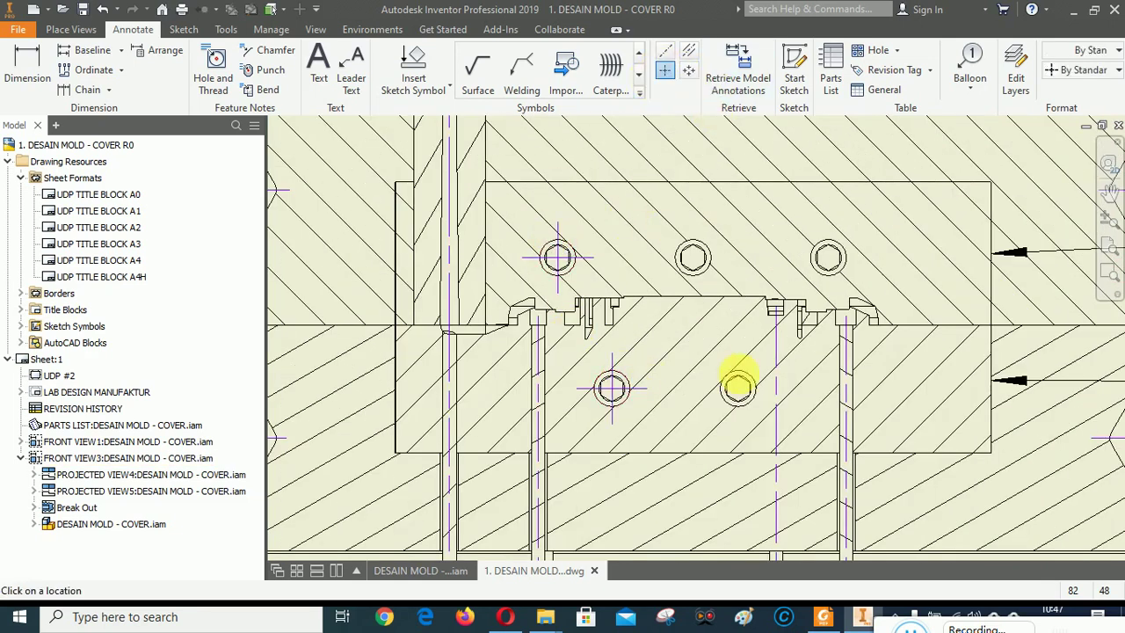
{"action": "left_click", "coordinate": [739, 388]}
{"action": "left_click", "coordinate": [692, 256]}
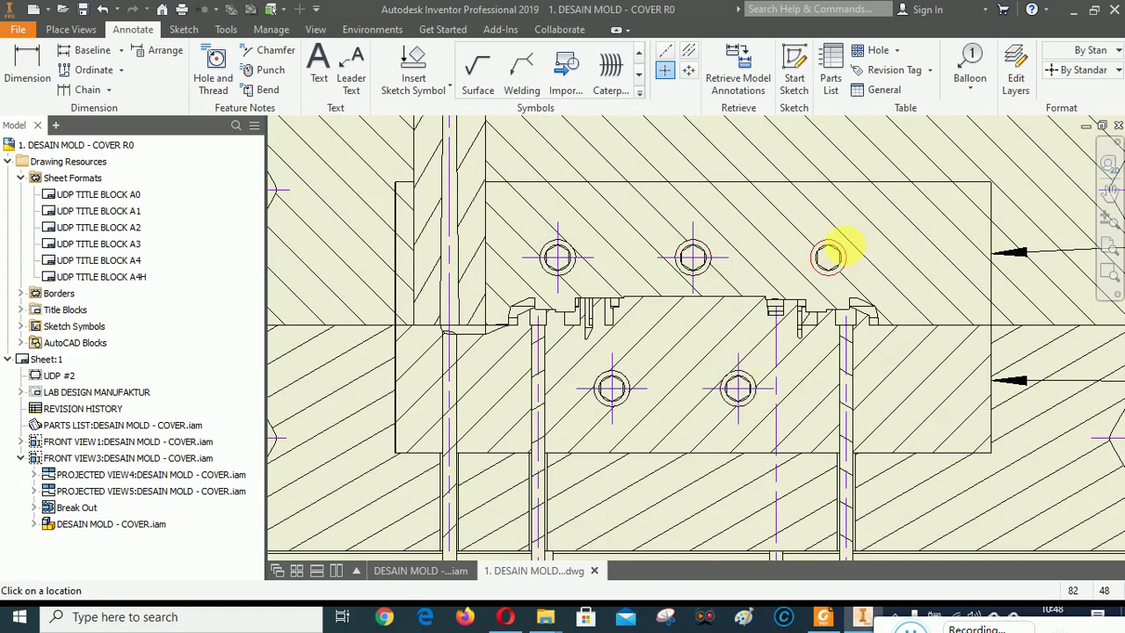
{"action": "scroll", "coordinate": [691, 289], "scroll_direction": "down", "scroll_amount": 5}
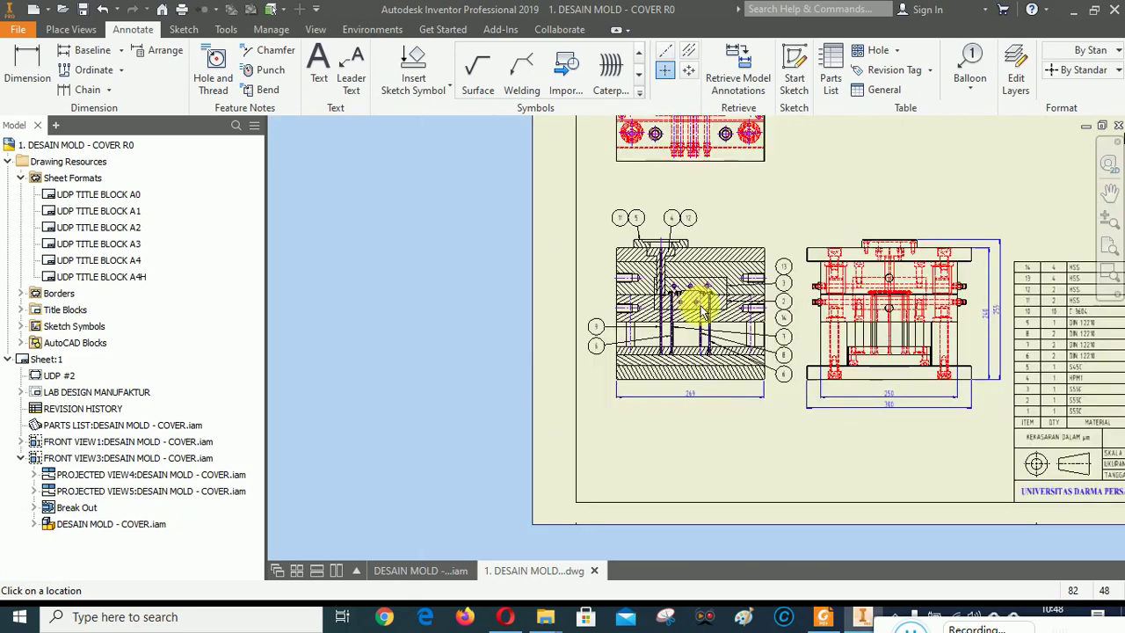
Compare the front and right side views in the reference PDF in Foxit Reader, and return to the Inventor drawing.
{"action": "left_click", "coordinate": [821, 618]}
{"action": "scroll", "coordinate": [306, 431], "scroll_direction": "up", "scroll_amount": 3}
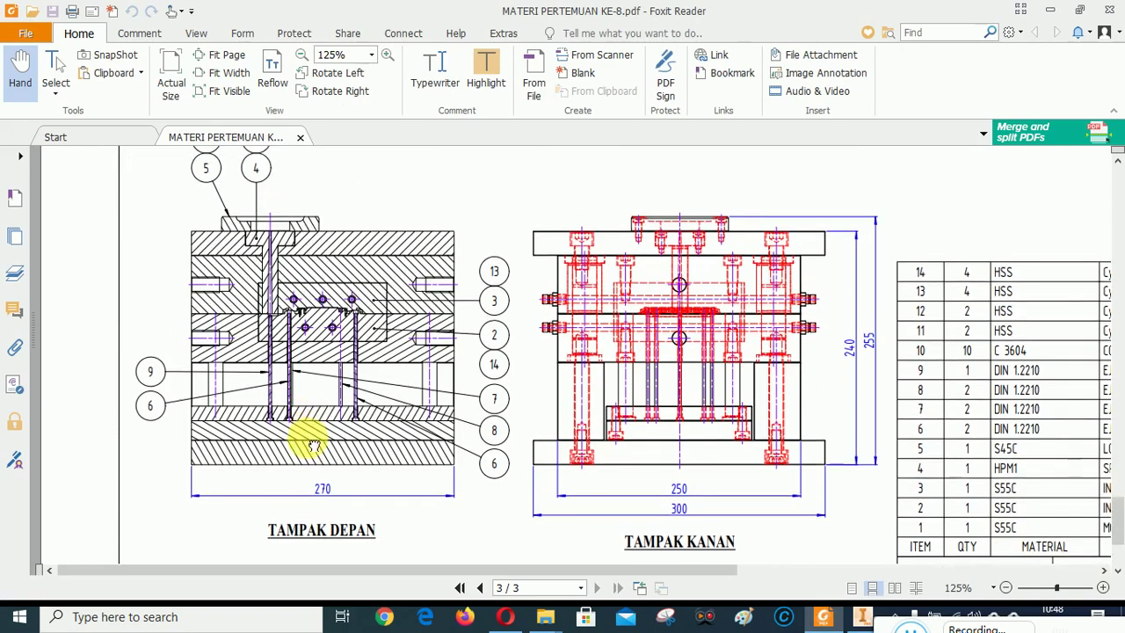
{"action": "scroll", "coordinate": [303, 451], "scroll_direction": "down", "scroll_amount": 2}
{"action": "scroll", "coordinate": [304, 451], "scroll_direction": "right", "scroll_amount": 2}
{"action": "scroll", "coordinate": [519, 382], "scroll_direction": "up", "scroll_amount": 1}
{"action": "scroll", "coordinate": [514, 386], "scroll_direction": "right", "scroll_amount": 2}
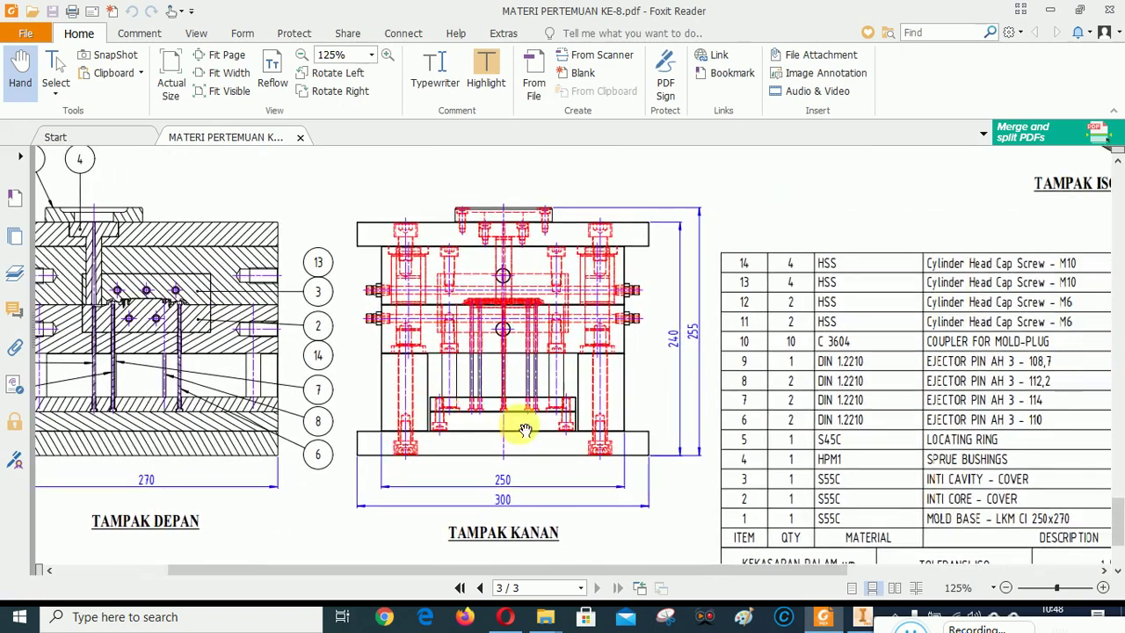
{"action": "left_click", "coordinate": [862, 618]}
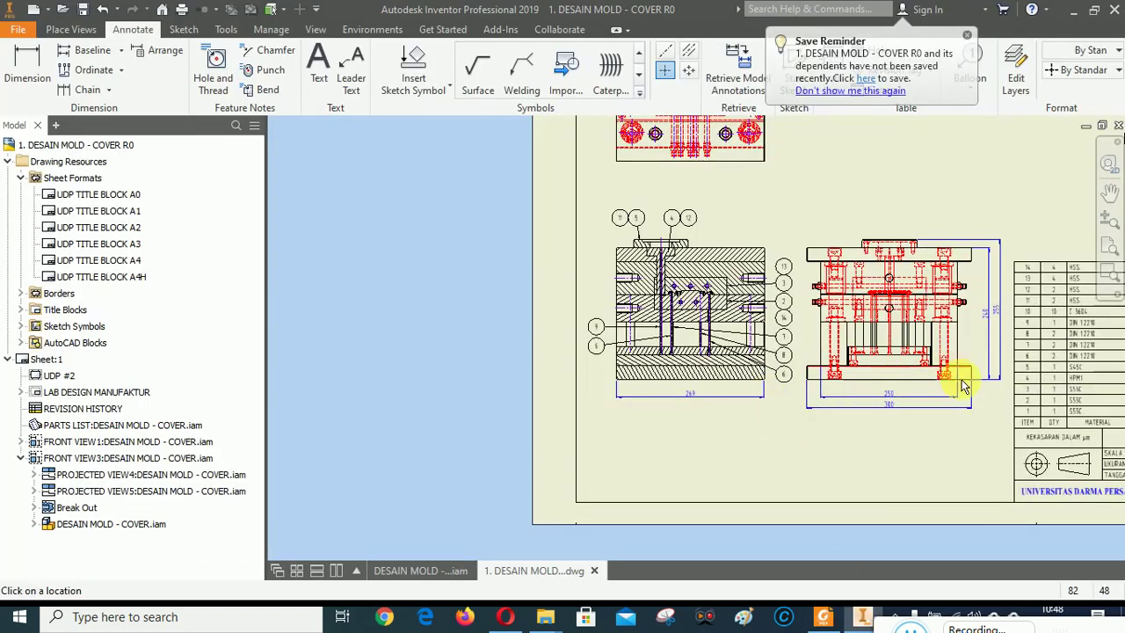
Inspect the right side view and the top view for missing center marks and centerlines.
{"action": "left_click", "coordinate": [1109, 276]}
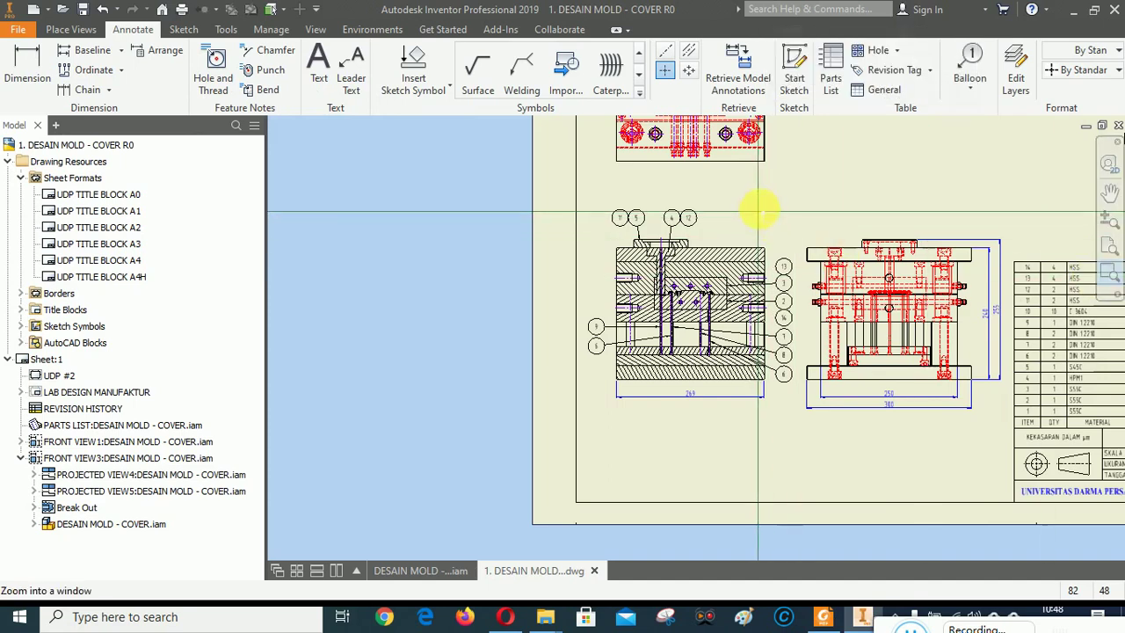
{"action": "left_click", "coordinate": [777, 204]}
{"action": "left_click", "coordinate": [997, 435]}
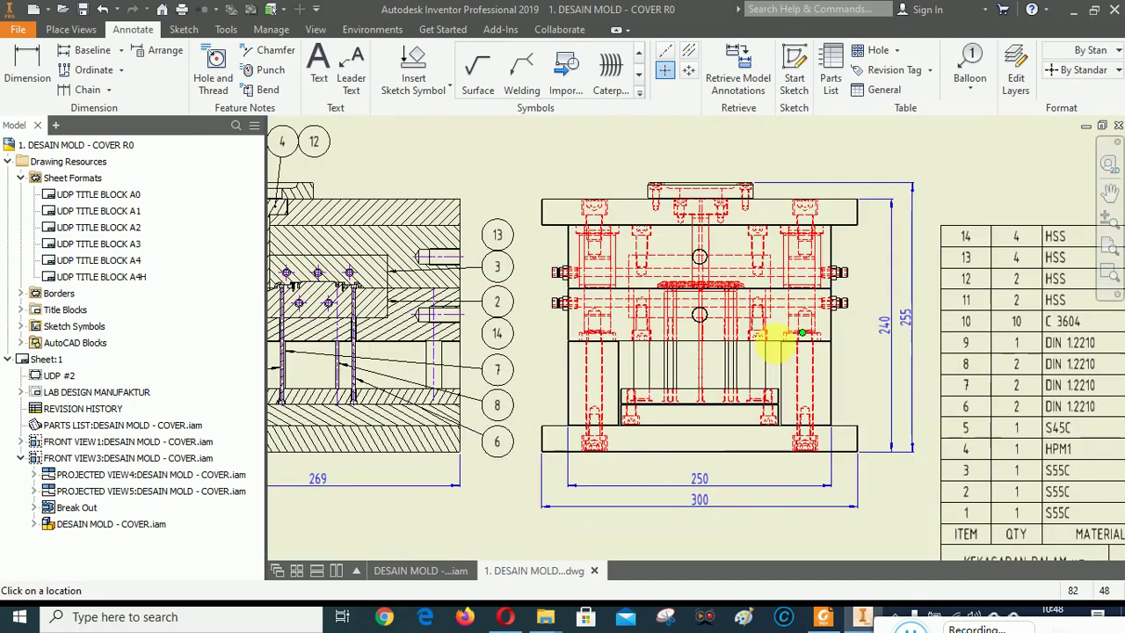
{"action": "scroll", "coordinate": [747, 498], "scroll_direction": "up", "scroll_amount": 4}
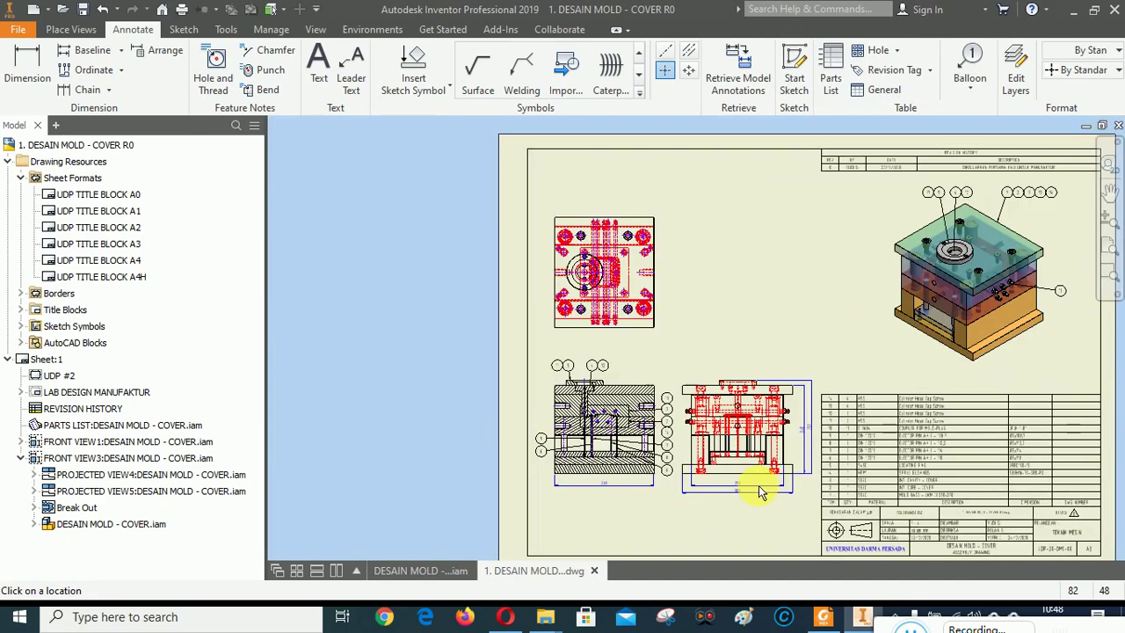
{"action": "scroll", "coordinate": [565, 290], "scroll_direction": "down", "scroll_amount": 4}
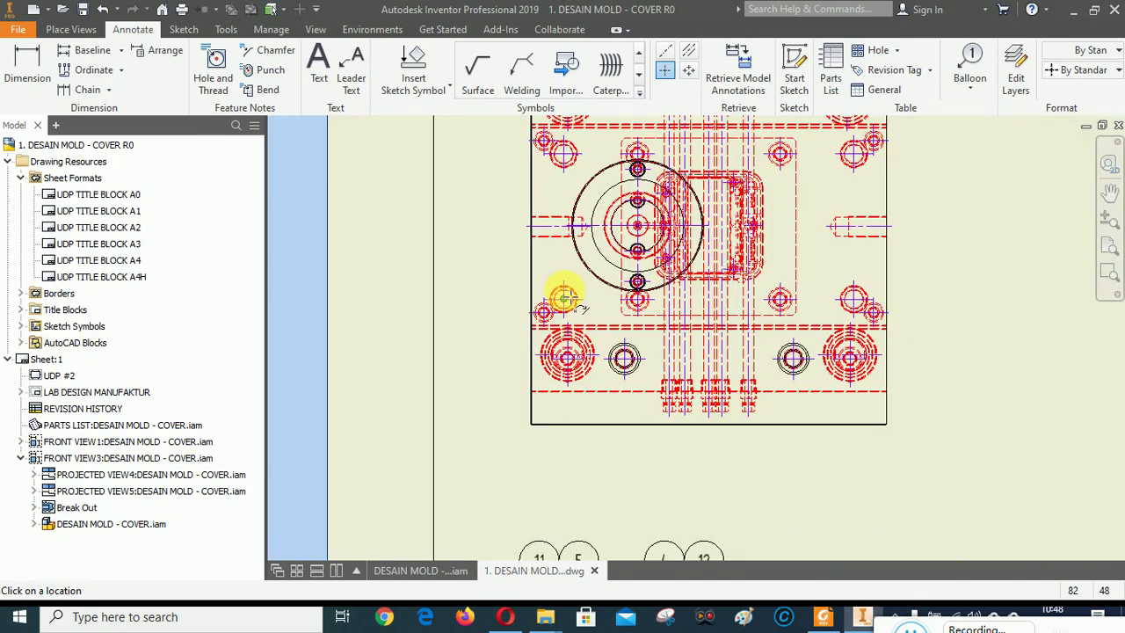
{"action": "scroll", "coordinate": [552, 230], "scroll_direction": "down", "scroll_amount": 3}
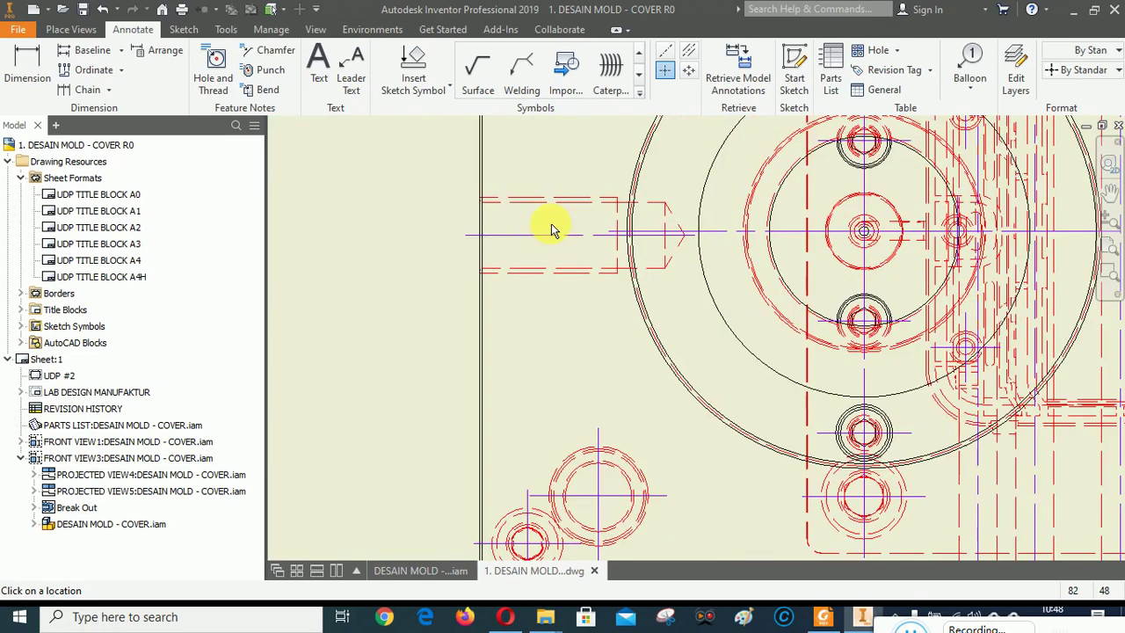
{"action": "scroll", "coordinate": [462, 231], "scroll_direction": "up", "scroll_amount": 5}
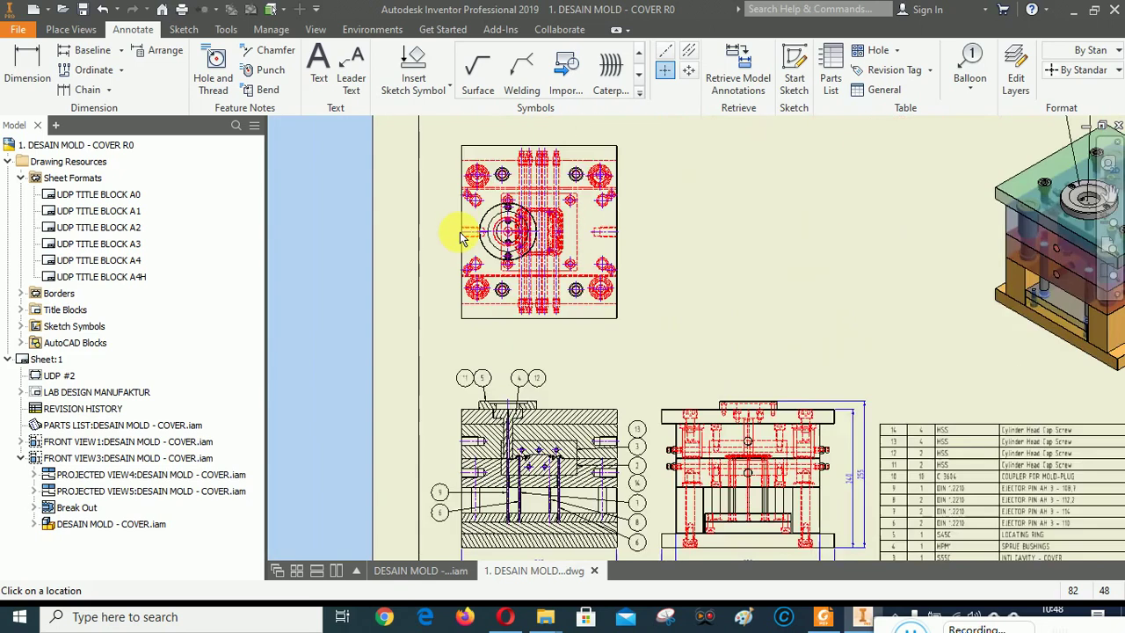
Finish the center mark command and add a bisector centerline along the left long bolt beneath the mold plates in the side view.
{"action": "scroll", "coordinate": [671, 457], "scroll_direction": "down", "scroll_amount": 3}
{"action": "scroll", "coordinate": [572, 422], "scroll_direction": "down", "scroll_amount": 5}
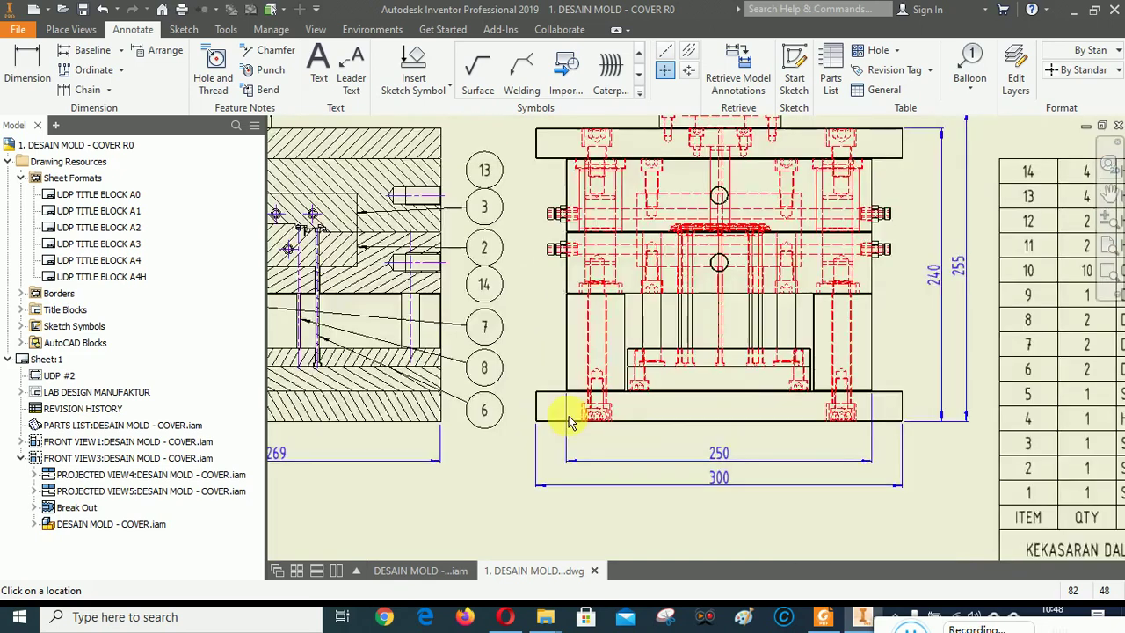
{"action": "scroll", "coordinate": [715, 351], "scroll_direction": "up", "scroll_amount": 2}
{"action": "right_click", "coordinate": [720, 292]}
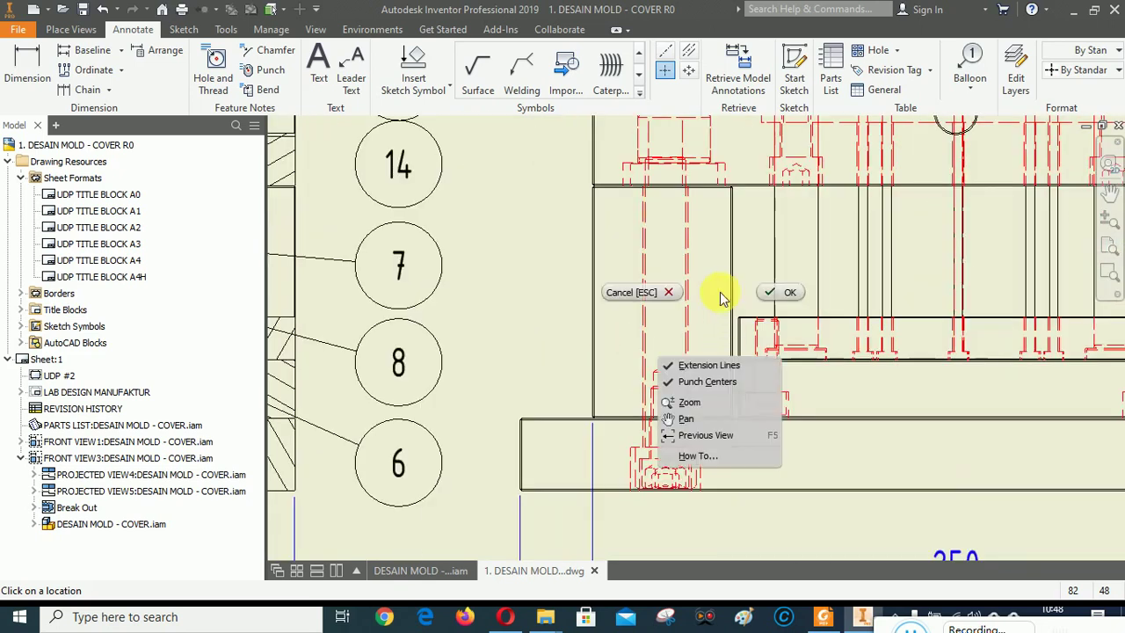
{"action": "left_click", "coordinate": [769, 294]}
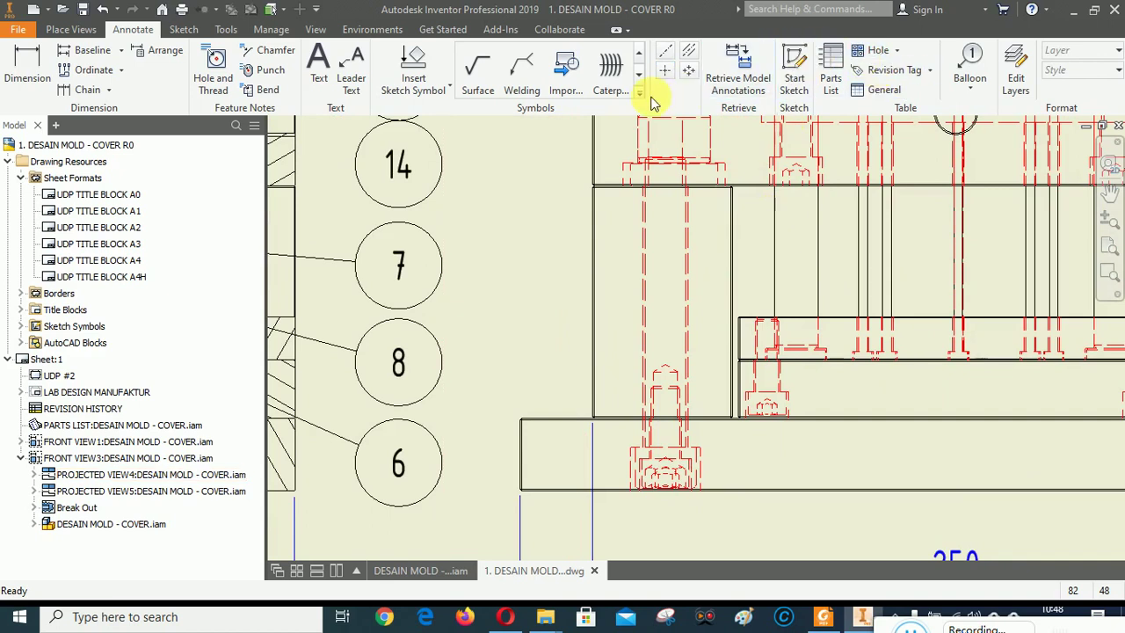
{"action": "left_click", "coordinate": [689, 54]}
{"action": "scroll", "coordinate": [655, 312], "scroll_direction": "down", "scroll_amount": 2}
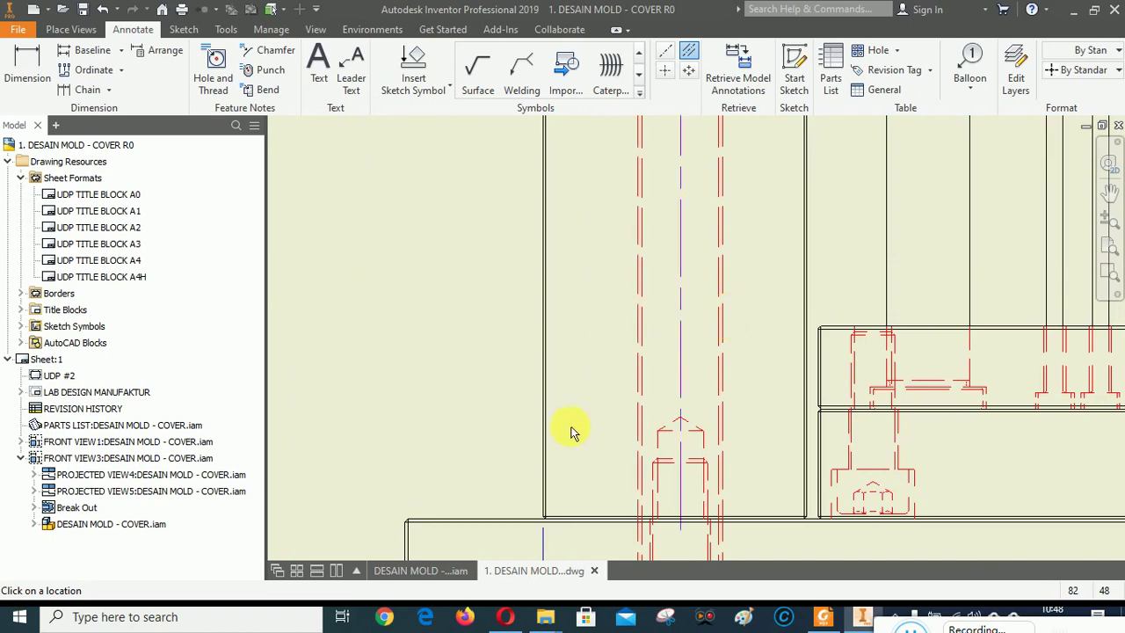
Add bisector centerlines to both ejector-plate screws and the right long bolt in the side view.
{"action": "scroll", "coordinate": [572, 432], "scroll_direction": "up", "scroll_amount": 3}
{"action": "scroll", "coordinate": [642, 453], "scroll_direction": "down", "scroll_amount": 2}
{"action": "scroll", "coordinate": [716, 434], "scroll_direction": "down", "scroll_amount": 3}
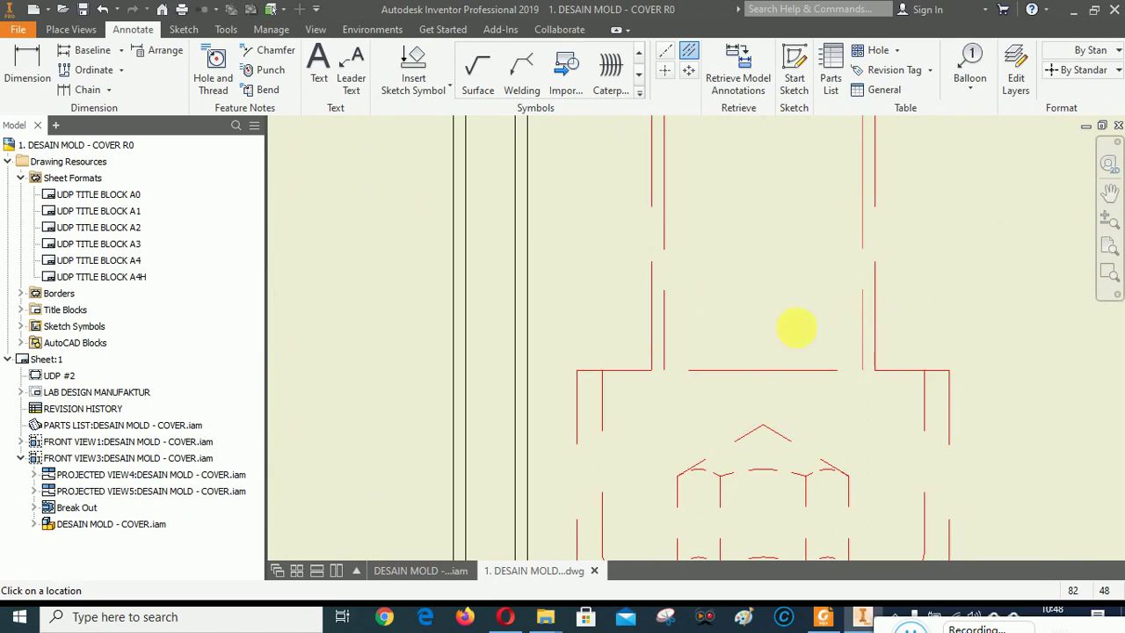
{"action": "scroll", "coordinate": [573, 432], "scroll_direction": "up", "scroll_amount": 3}
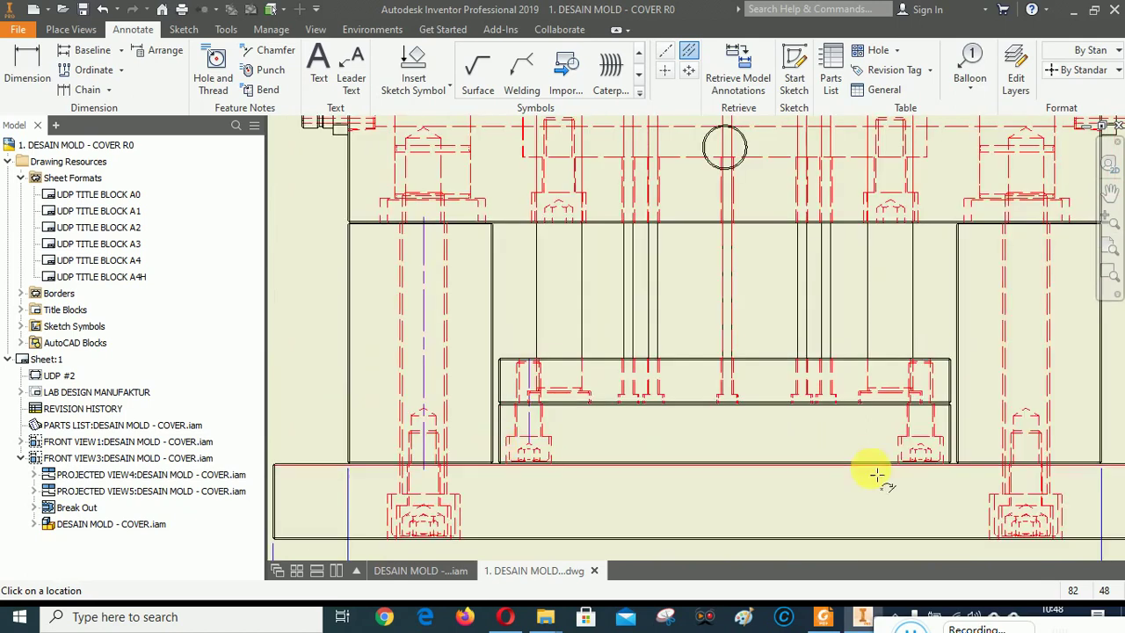
{"action": "scroll", "coordinate": [914, 426], "scroll_direction": "down", "scroll_amount": 3}
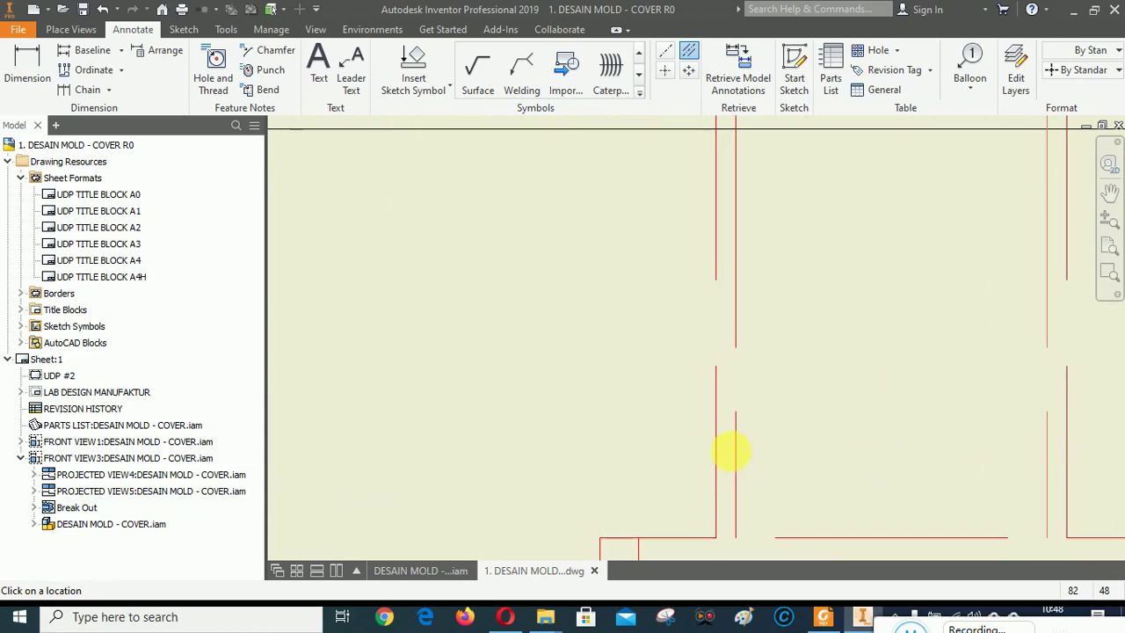
{"action": "scroll", "coordinate": [686, 465], "scroll_direction": "up", "scroll_amount": 3}
{"action": "scroll", "coordinate": [783, 484], "scroll_direction": "down", "scroll_amount": 3}
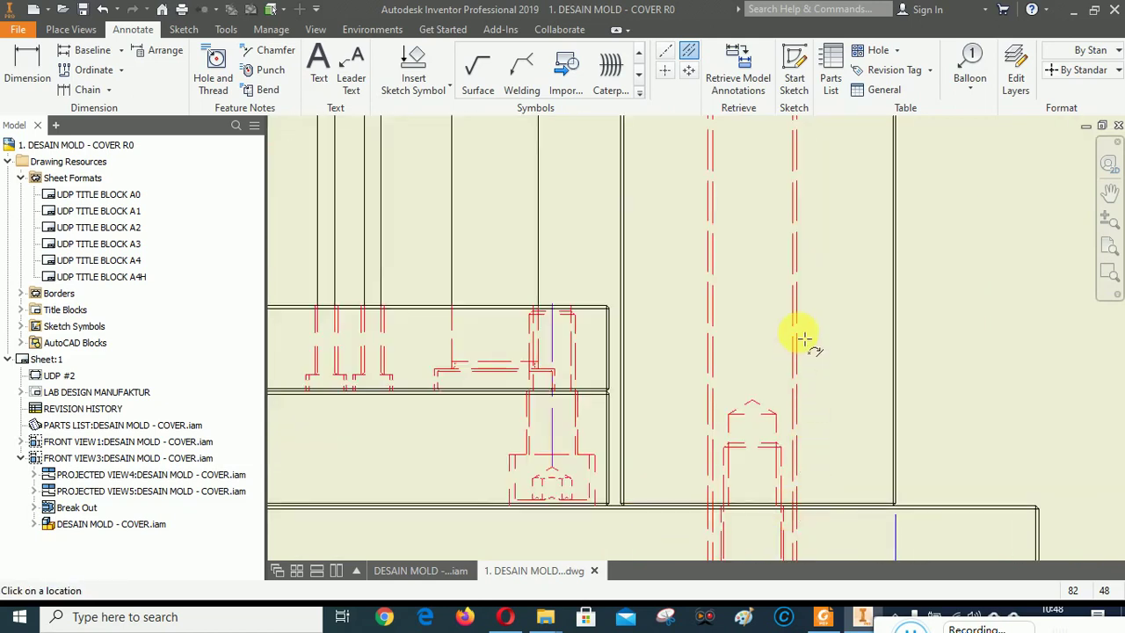
{"action": "scroll", "coordinate": [804, 338], "scroll_direction": "down", "scroll_amount": 3}
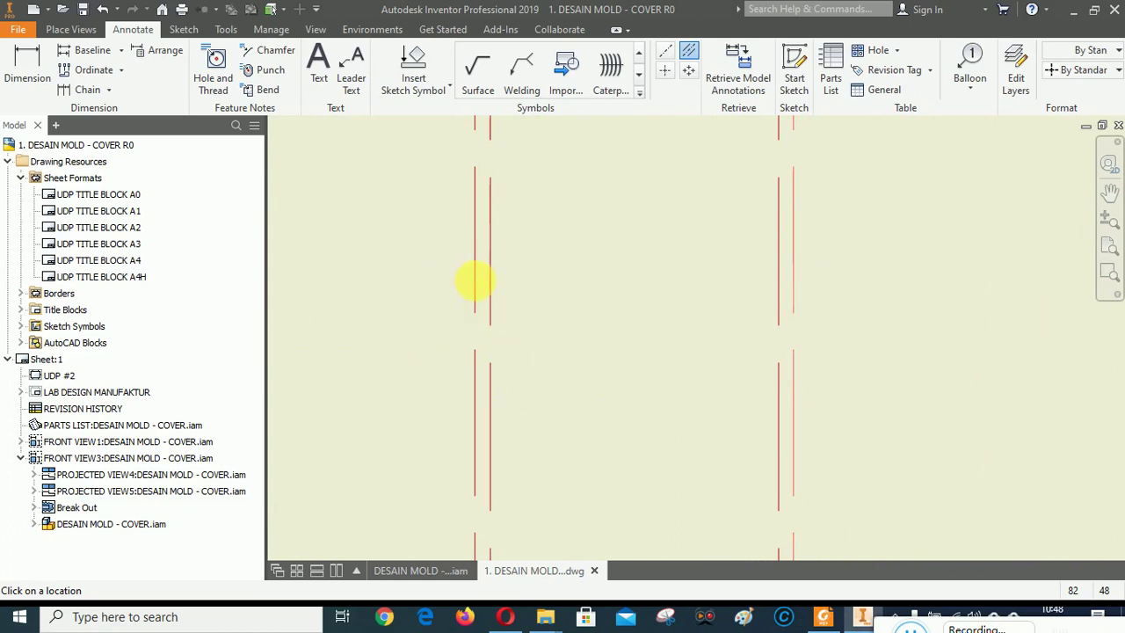
{"action": "scroll", "coordinate": [890, 348], "scroll_direction": "up", "scroll_amount": 4}
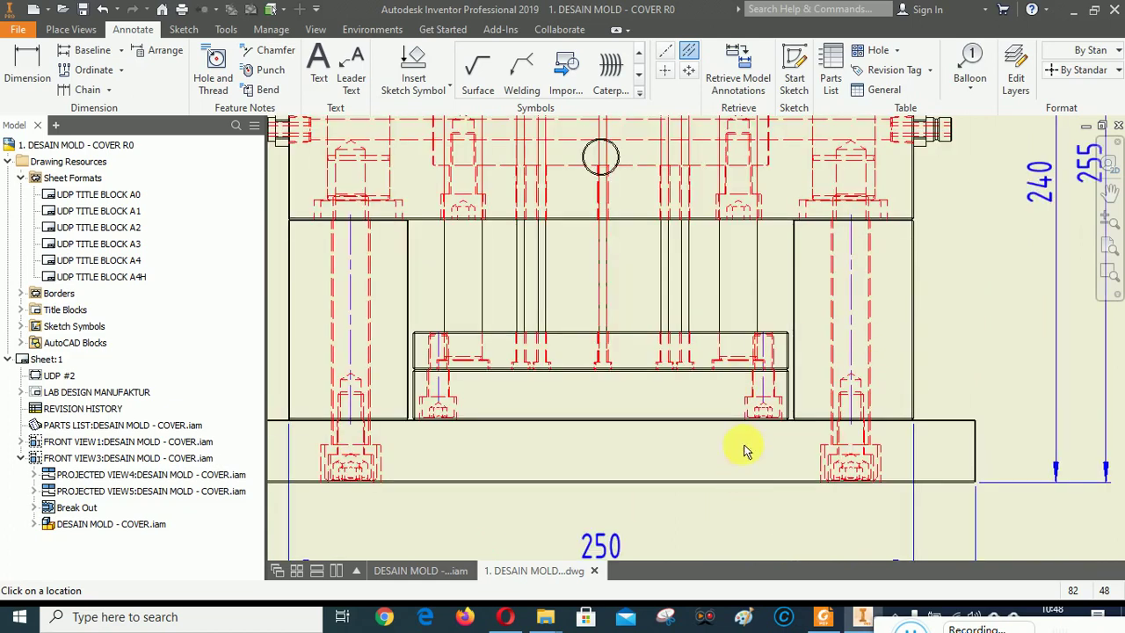
Add bisector centerlines to the right return pin and the two ejector pins on the right half of the side view.
{"action": "scroll", "coordinate": [658, 296], "scroll_direction": "down", "scroll_amount": 2}
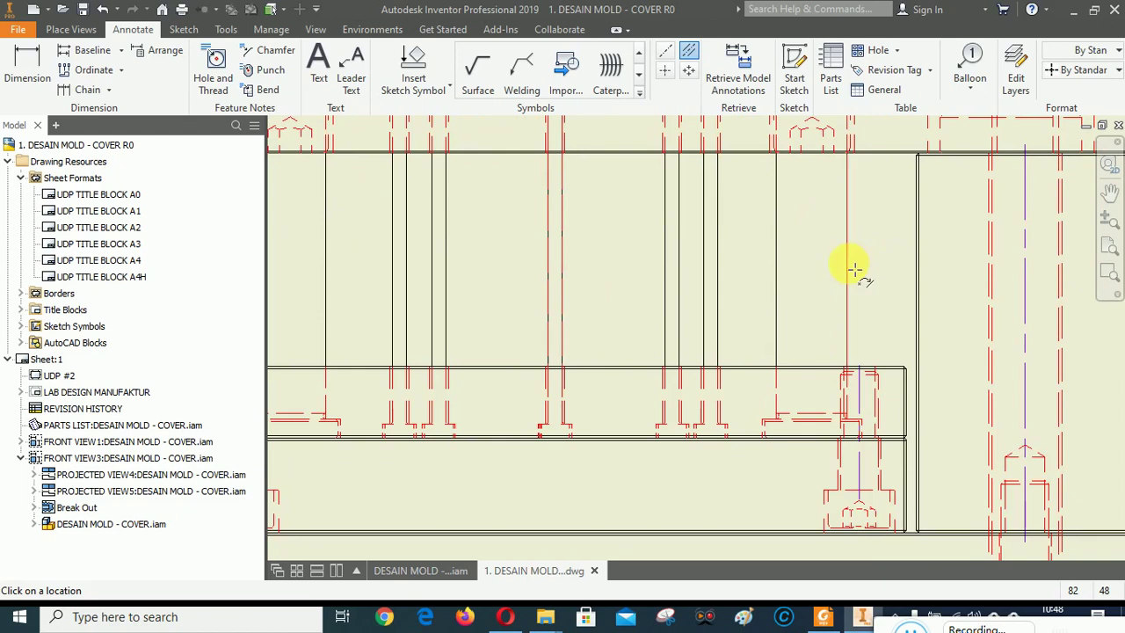
{"action": "left_click", "coordinate": [786, 279]}
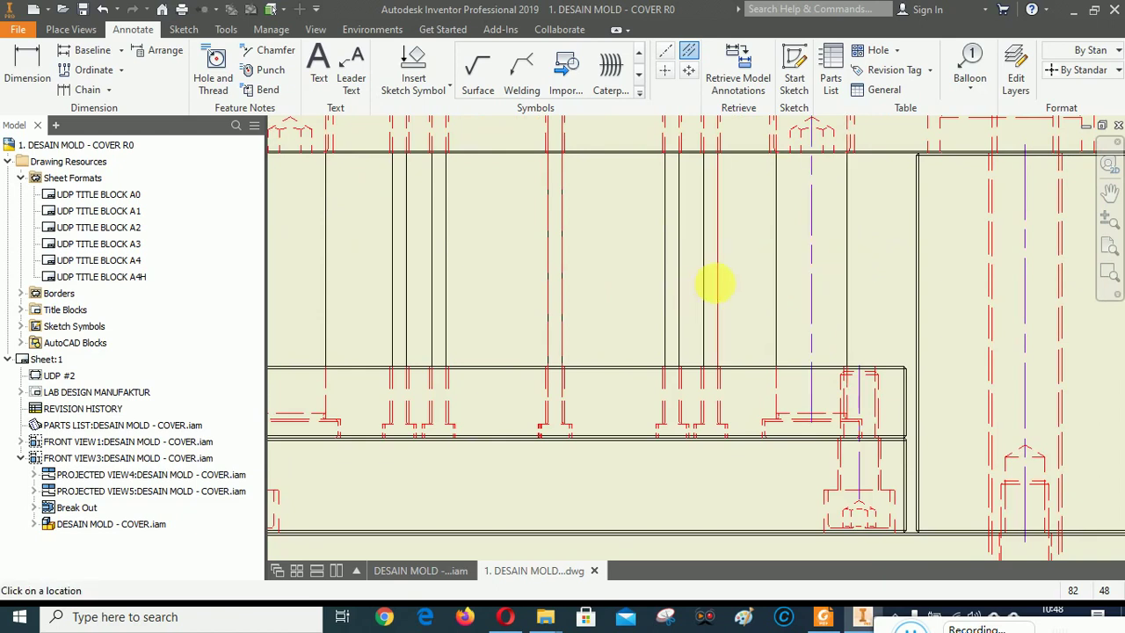
{"action": "left_click", "coordinate": [721, 279]}
{"action": "left_click", "coordinate": [704, 281]}
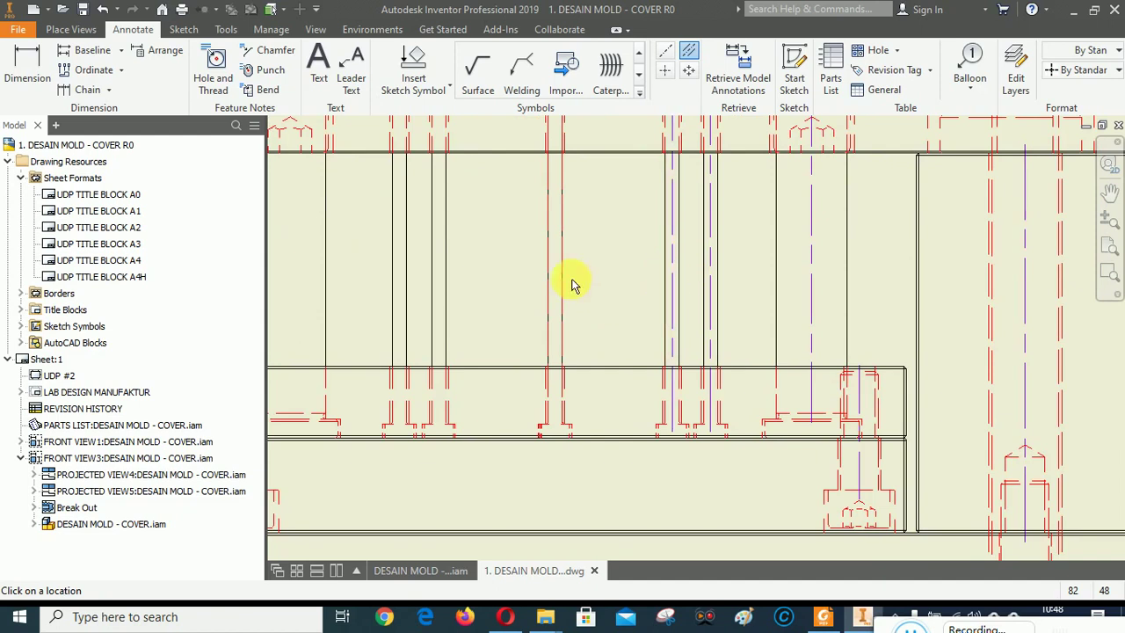
Add a bisector centerline to the lower end of the central pin where it passes through the upper ejector plate.
{"action": "scroll", "coordinate": [571, 277], "scroll_direction": "up", "scroll_amount": 5}
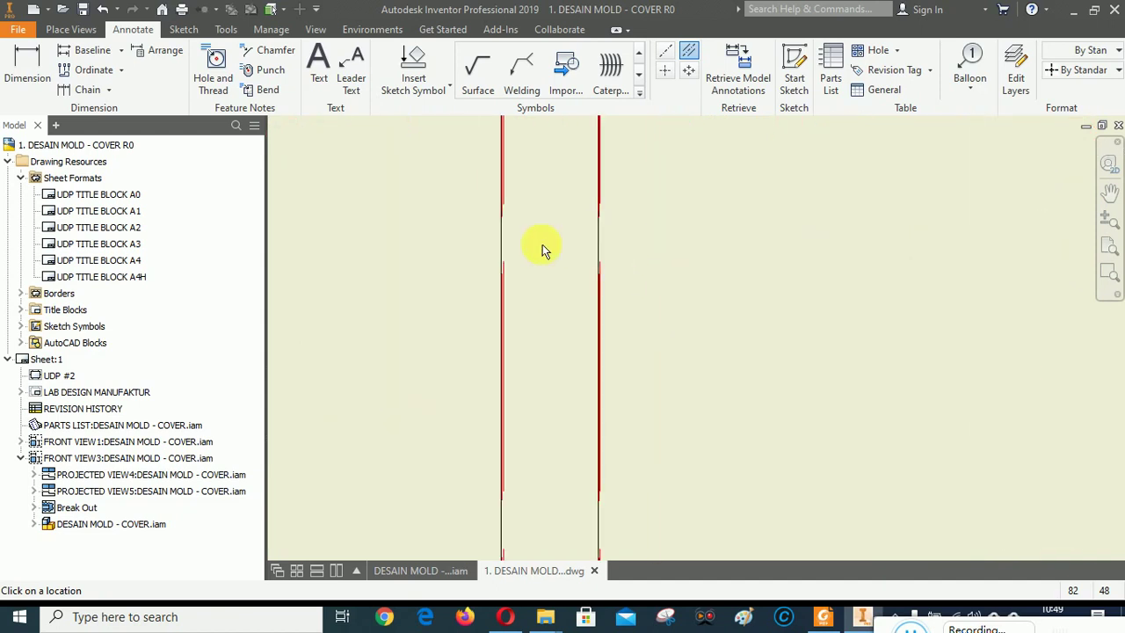
{"action": "scroll", "coordinate": [542, 244], "scroll_direction": "up", "scroll_amount": 3}
{"action": "scroll", "coordinate": [542, 245], "scroll_direction": "down", "scroll_amount": 5}
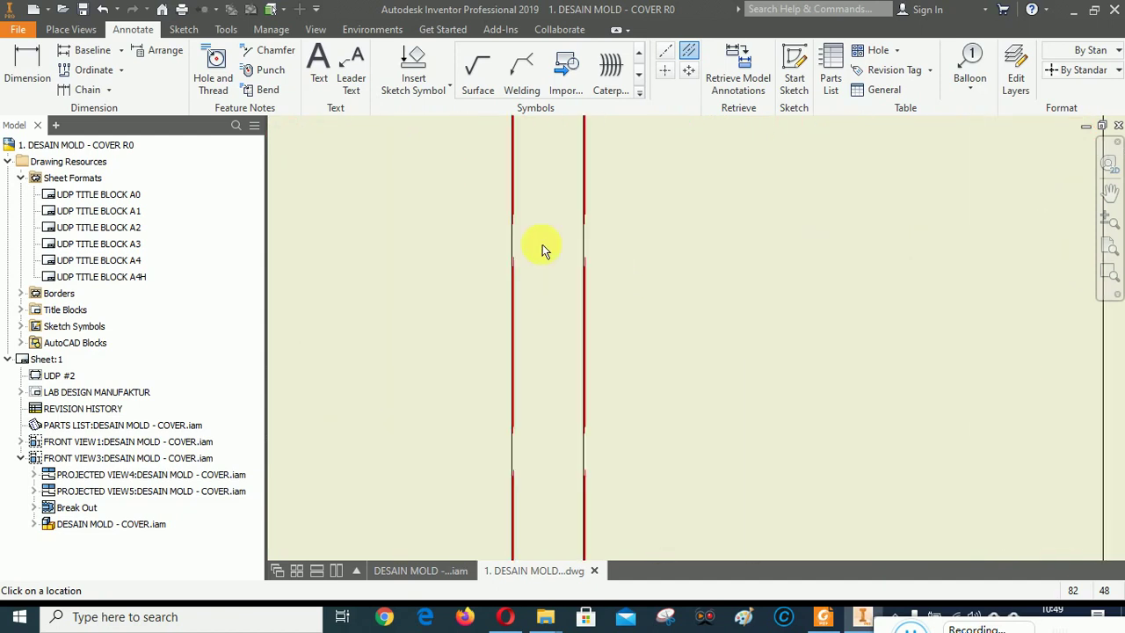
{"action": "scroll", "coordinate": [547, 397], "scroll_direction": "up", "scroll_amount": 3}
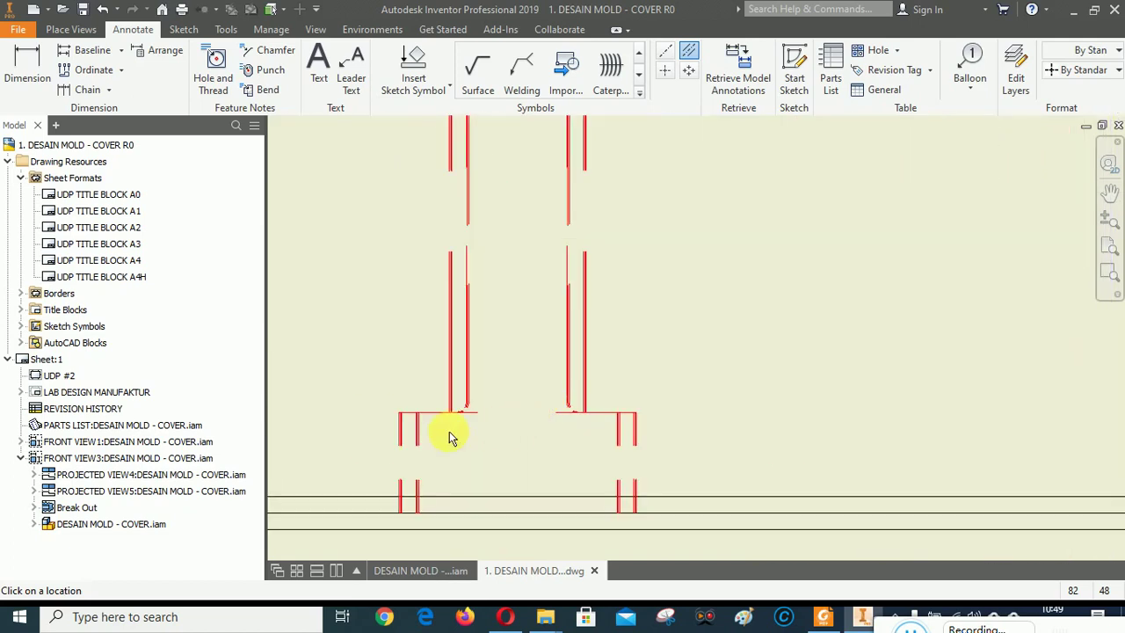
{"action": "scroll", "coordinate": [449, 437], "scroll_direction": "up", "scroll_amount": 3}
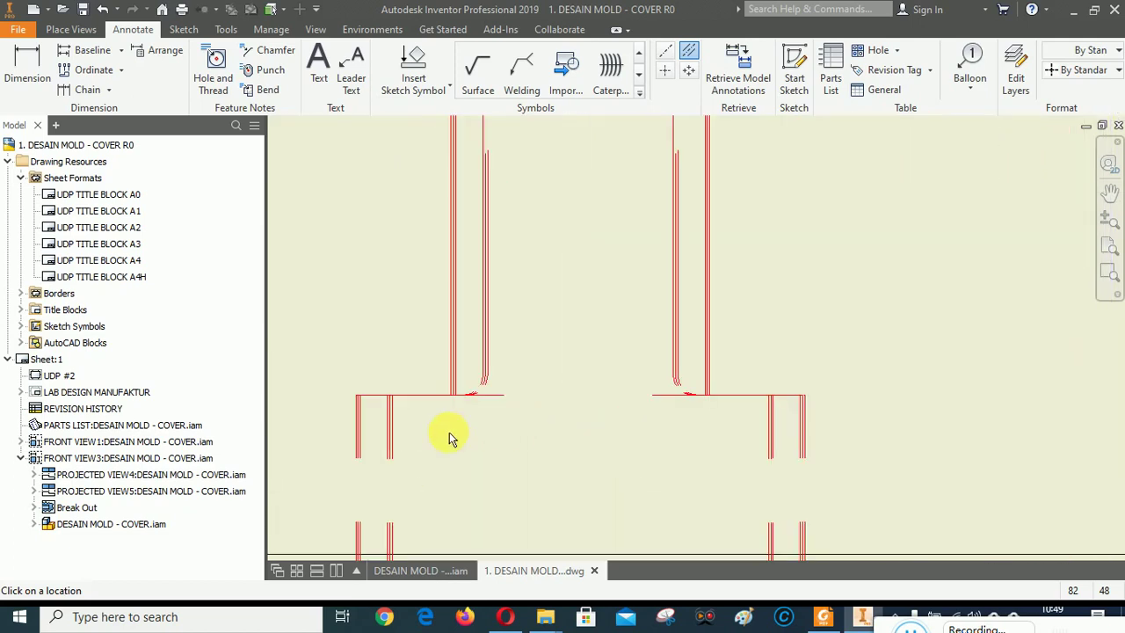
{"action": "scroll", "coordinate": [584, 347], "scroll_direction": "up", "scroll_amount": 3}
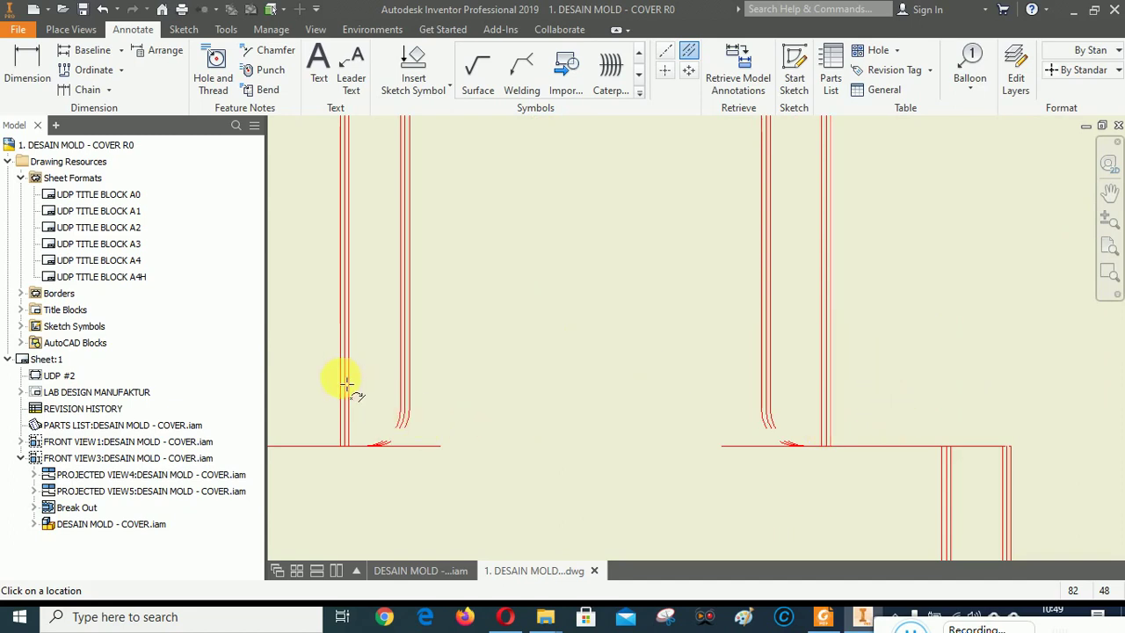
{"action": "scroll", "coordinate": [774, 519], "scroll_direction": "down", "scroll_amount": 5}
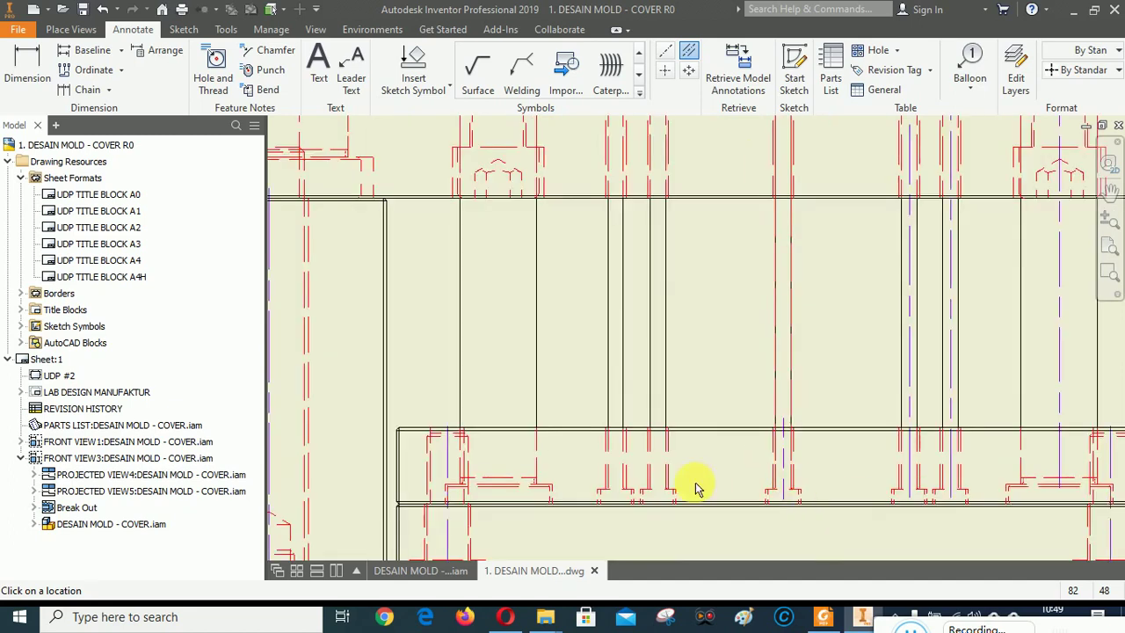
Add bisector centerlines to the two left ejector pins and the left return pin in the side view.
{"action": "left_click", "coordinate": [665, 343]}
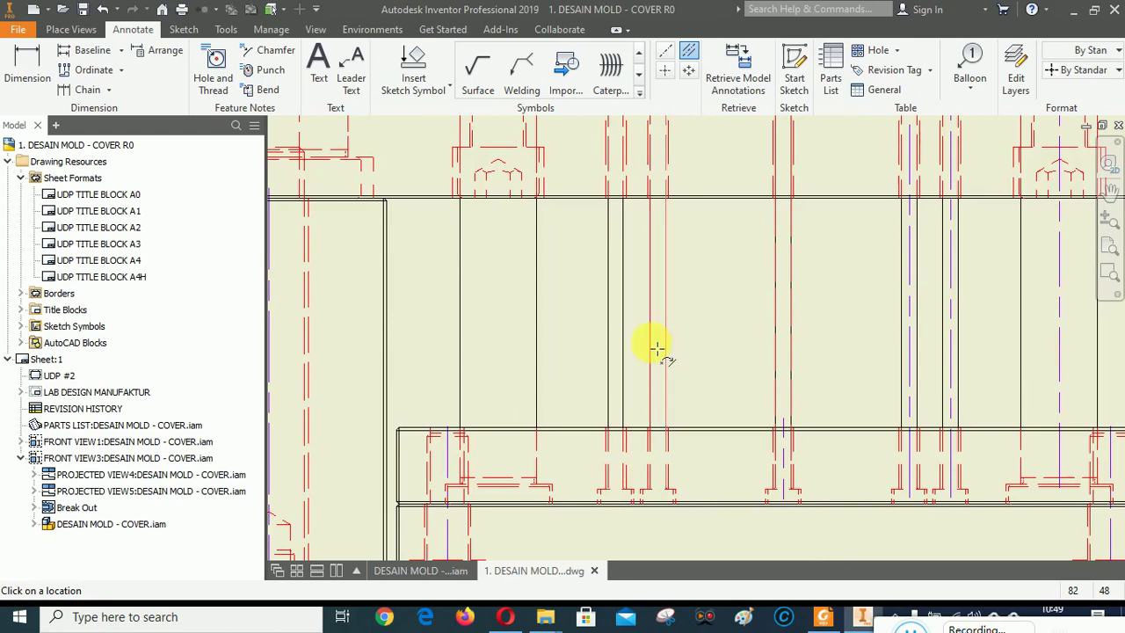
{"action": "left_click", "coordinate": [652, 343]}
{"action": "left_click", "coordinate": [624, 356]}
{"action": "left_click", "coordinate": [609, 352]}
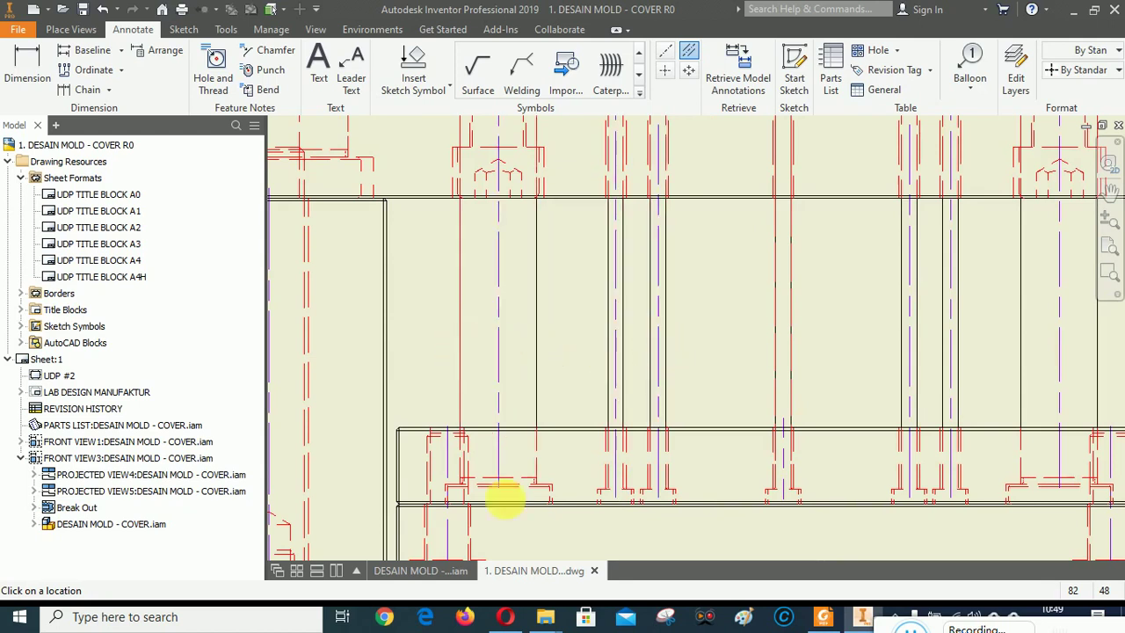
Add a bisector centerline to the left guide pillar inside the lower mold plate.
{"action": "scroll", "coordinate": [508, 508], "scroll_direction": "down", "scroll_amount": 3}
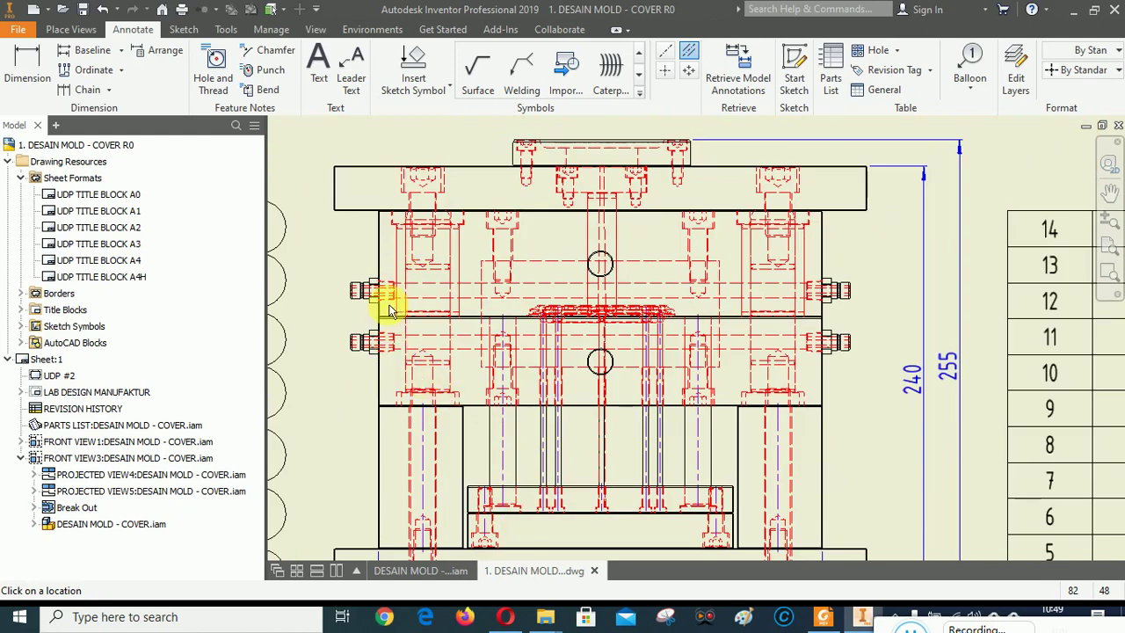
{"action": "scroll", "coordinate": [389, 315], "scroll_direction": "up", "scroll_amount": 4}
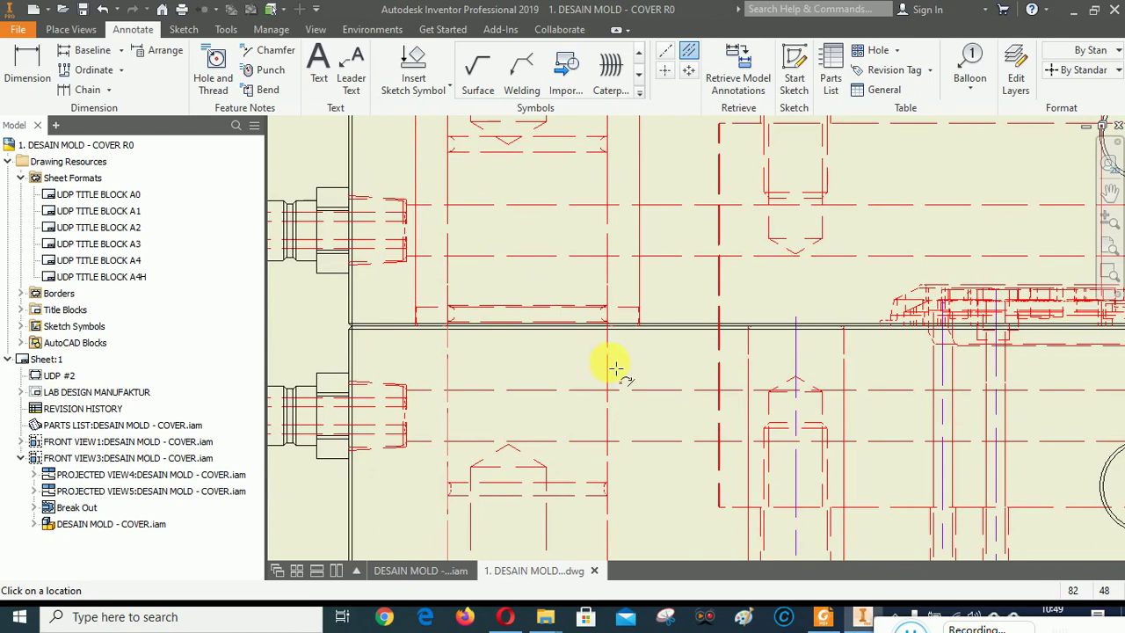
{"action": "scroll", "coordinate": [439, 395], "scroll_direction": "down", "scroll_amount": 2}
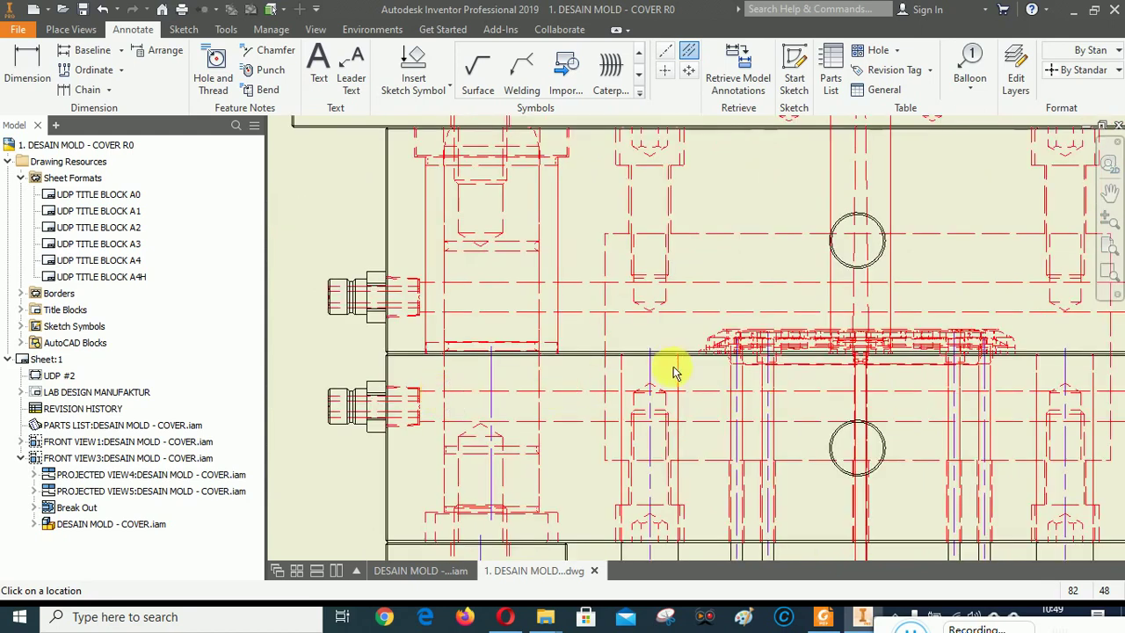
Add bisector centerlines to both cavity-insert screws and the central sprue bushing in the upper mold plate.
{"action": "scroll", "coordinate": [557, 377], "scroll_direction": "down", "scroll_amount": 2}
{"action": "scroll", "coordinate": [613, 299], "scroll_direction": "up", "scroll_amount": 5}
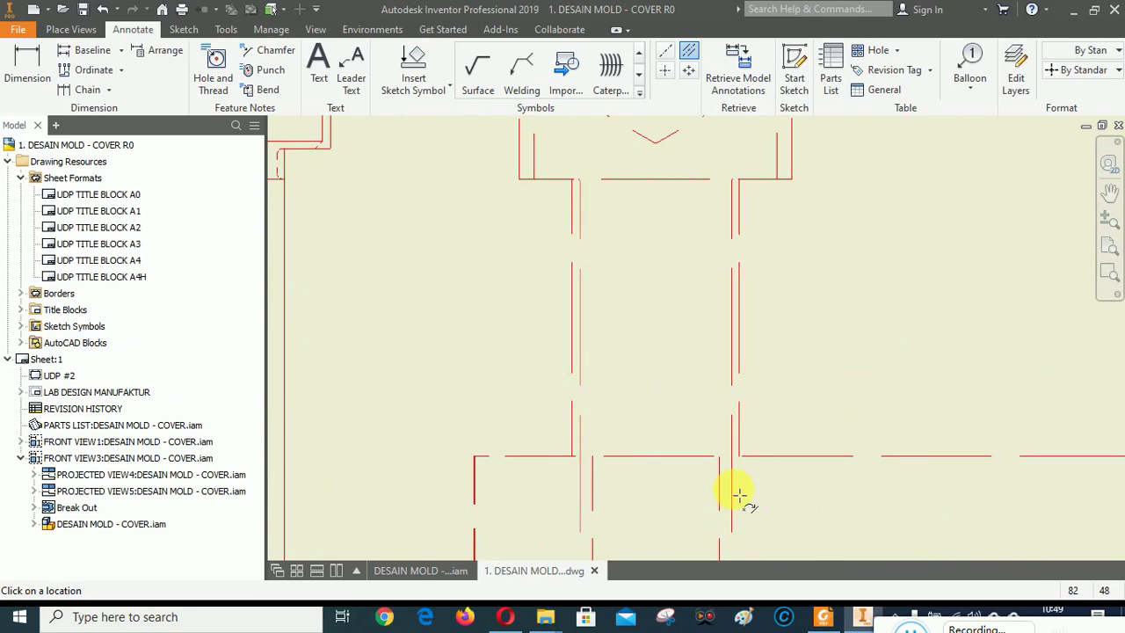
{"action": "scroll", "coordinate": [642, 354], "scroll_direction": "down", "scroll_amount": 4}
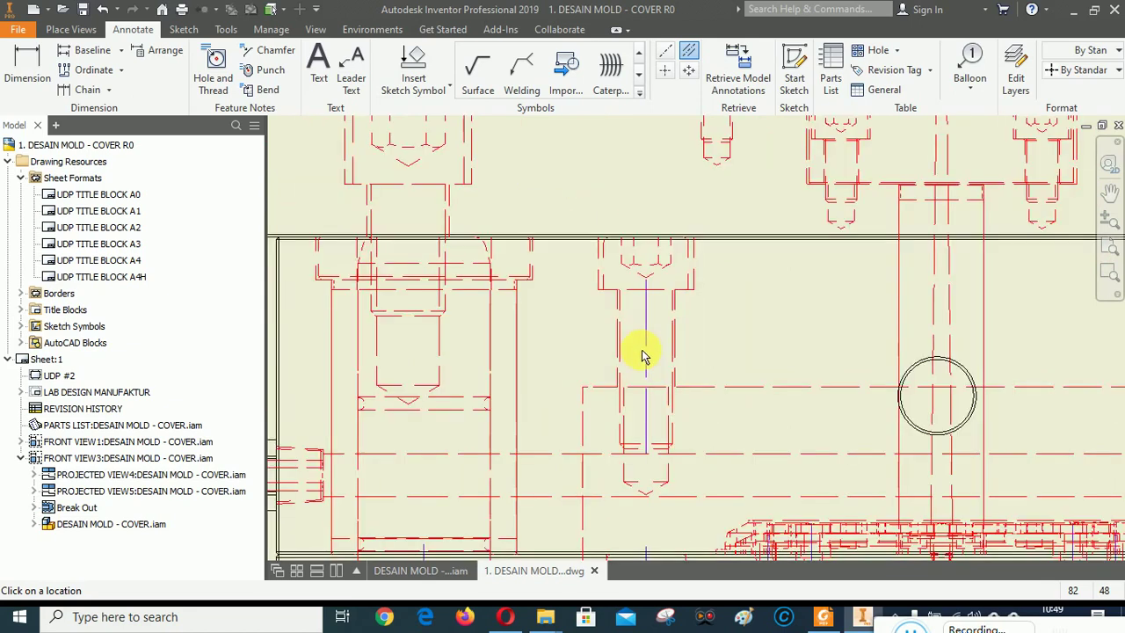
{"action": "scroll", "coordinate": [725, 333], "scroll_direction": "up", "scroll_amount": 2}
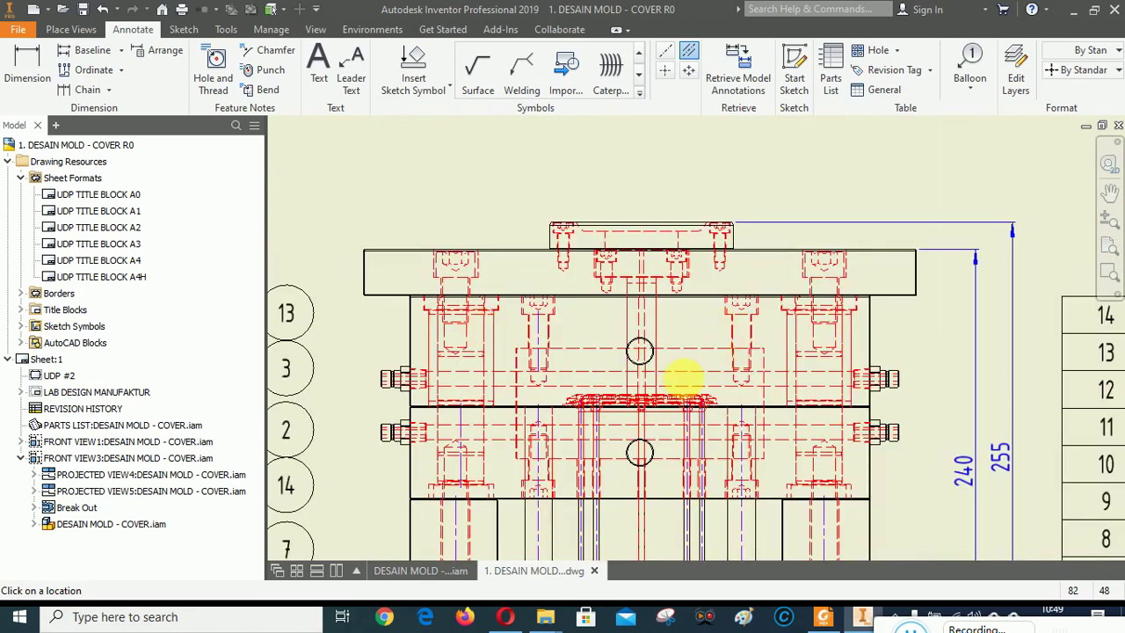
{"action": "scroll", "coordinate": [681, 382], "scroll_direction": "up", "scroll_amount": 2}
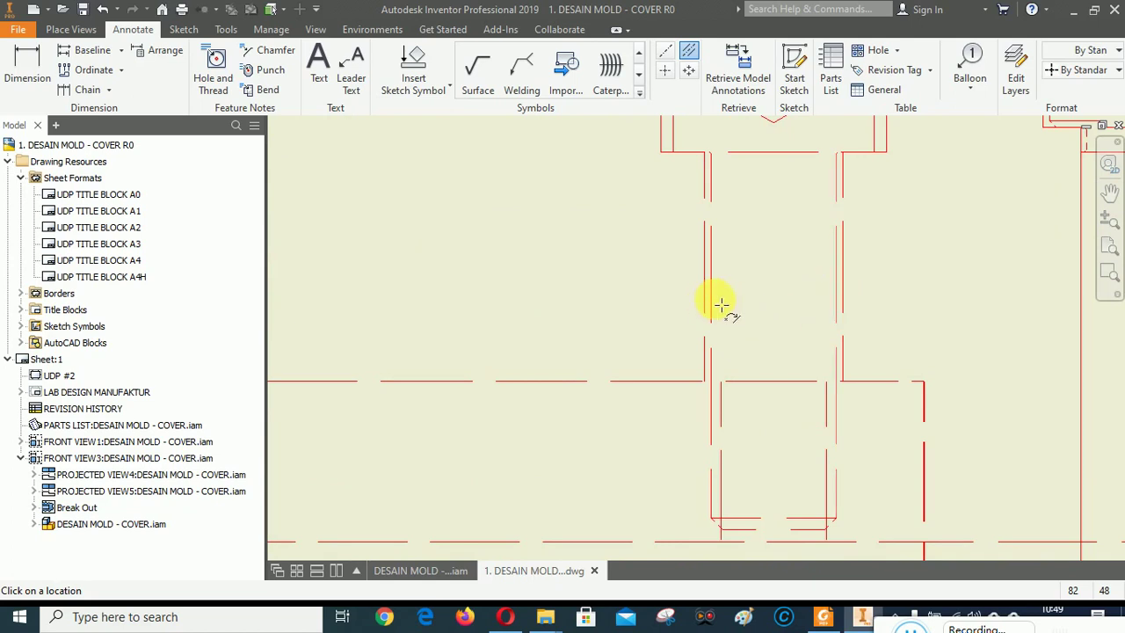
{"action": "scroll", "coordinate": [610, 377], "scroll_direction": "down", "scroll_amount": 3}
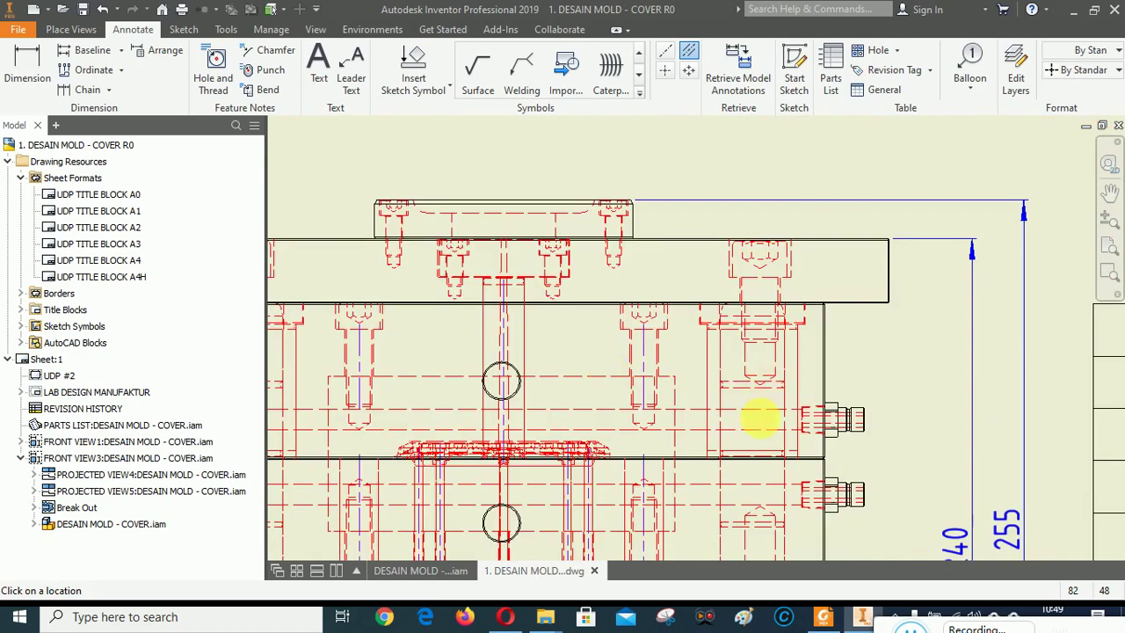
Add a bisector centerline to the right guide pillar inside the upper mold plate.
{"action": "scroll", "coordinate": [760, 420], "scroll_direction": "up", "scroll_amount": 3}
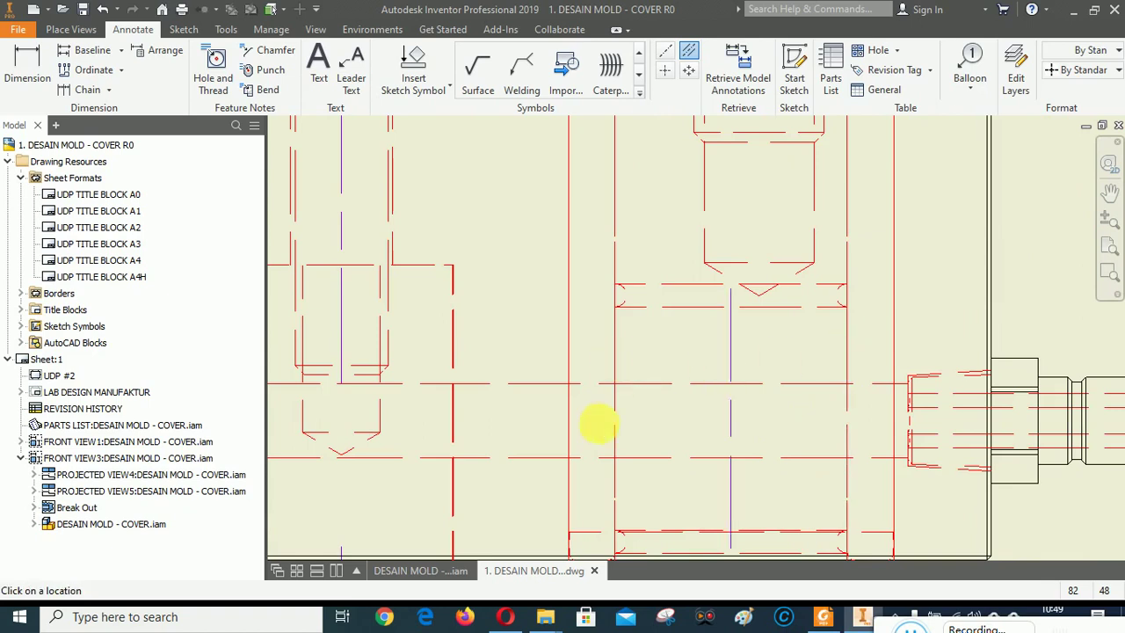
{"action": "scroll", "coordinate": [615, 413], "scroll_direction": "down", "scroll_amount": 2}
{"action": "scroll", "coordinate": [568, 397], "scroll_direction": "up", "scroll_amount": 2}
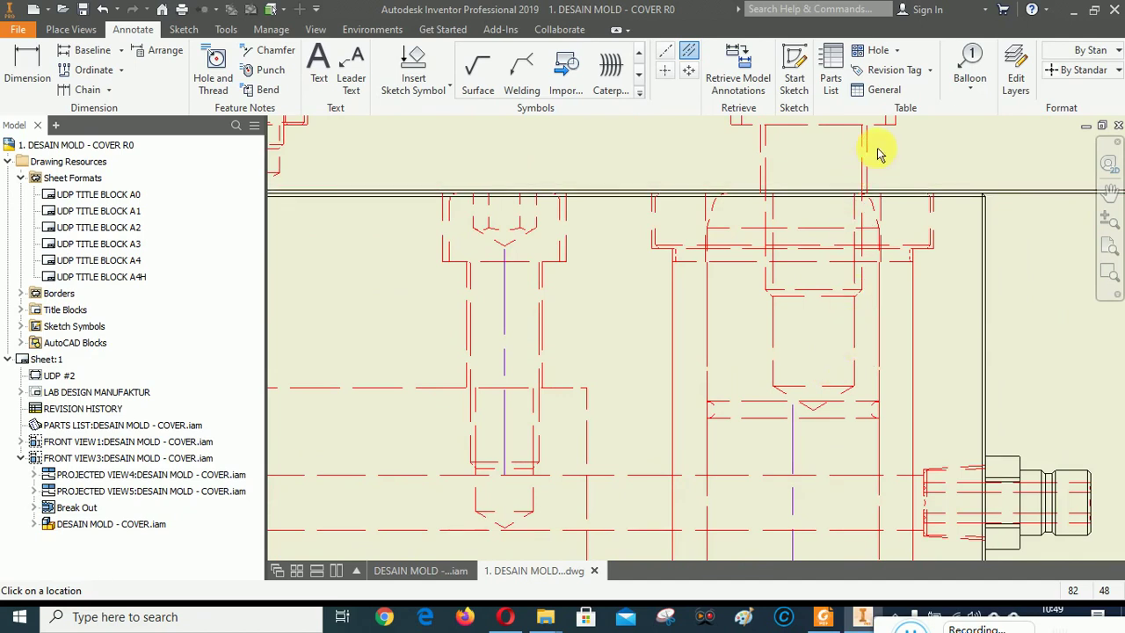
Add bisector centerlines to the right and left clamping bolts in the top clamping plate of the side view.
{"action": "scroll", "coordinate": [861, 134], "scroll_direction": "up", "scroll_amount": 2}
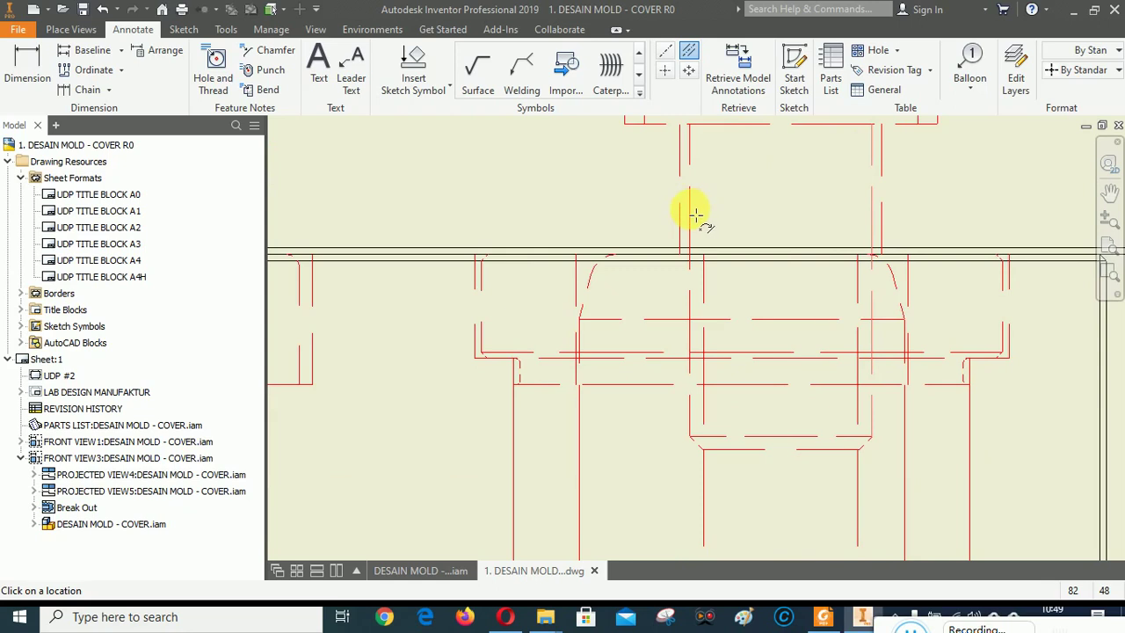
{"action": "scroll", "coordinate": [844, 272], "scroll_direction": "down", "scroll_amount": 3}
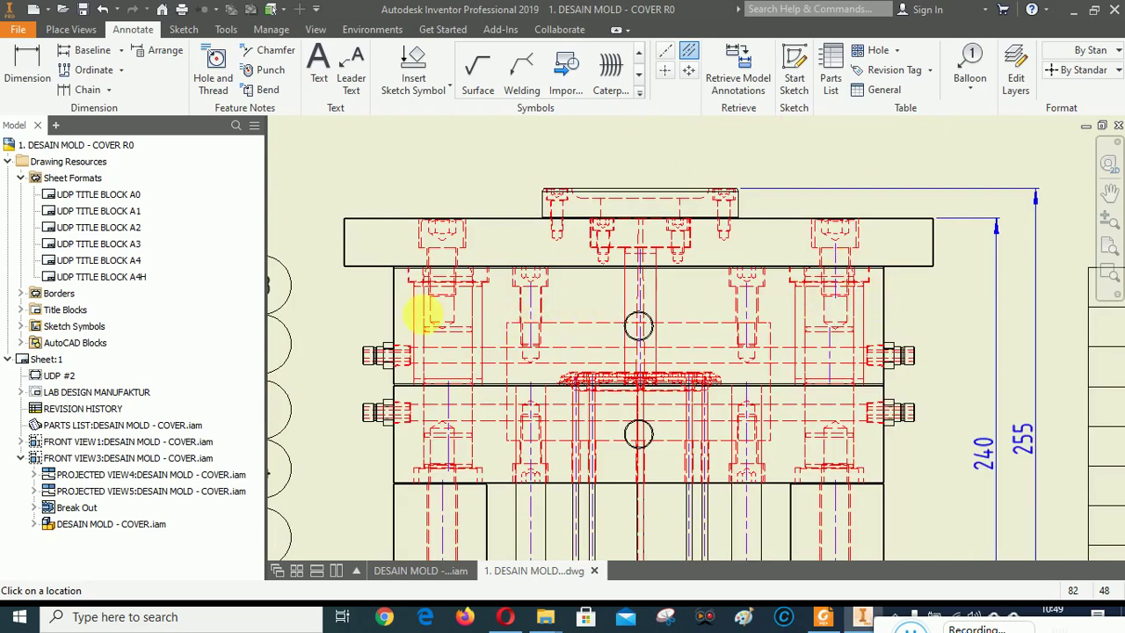
{"action": "scroll", "coordinate": [423, 312], "scroll_direction": "up", "scroll_amount": 5}
{"action": "scroll", "coordinate": [473, 321], "scroll_direction": "up", "scroll_amount": 2}
{"action": "scroll", "coordinate": [487, 339], "scroll_direction": "down", "scroll_amount": 4}
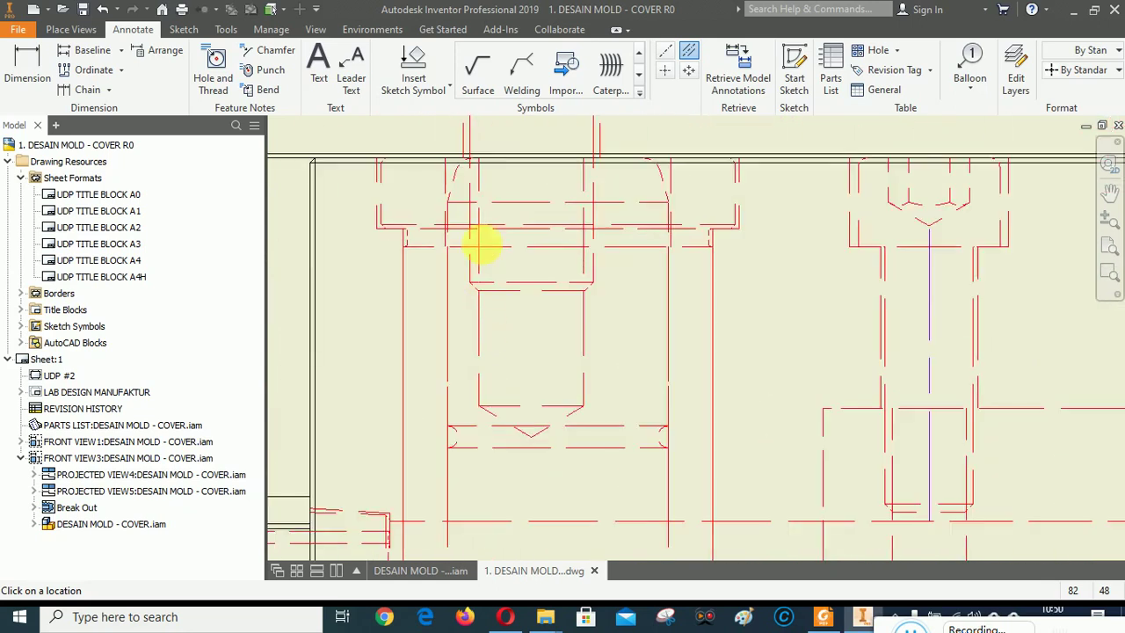
{"action": "scroll", "coordinate": [502, 258], "scroll_direction": "up", "scroll_amount": 3}
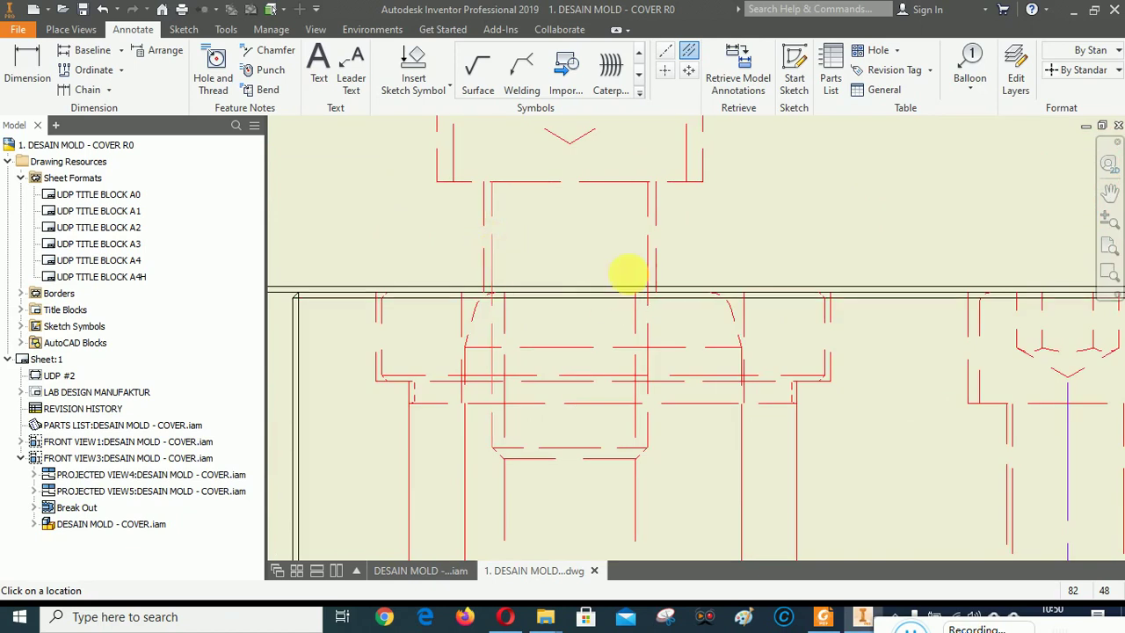
{"action": "scroll", "coordinate": [582, 394], "scroll_direction": "down", "scroll_amount": 2}
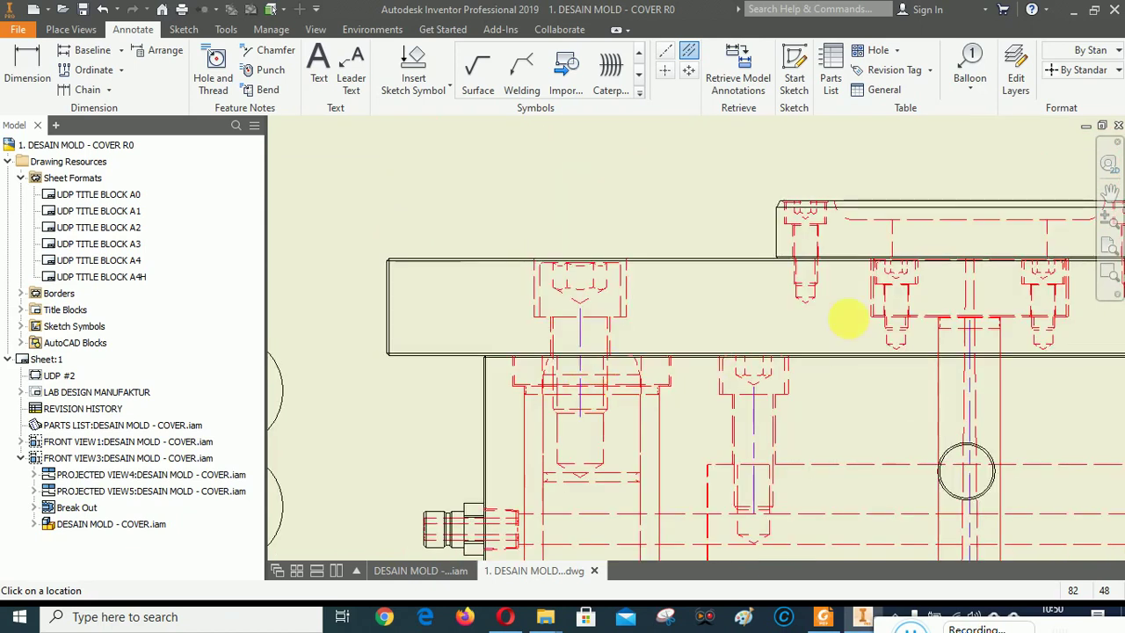
Add bisector centerlines to the left locating-ring screw and the left sprue-bushing screw in the side view.
{"action": "scroll", "coordinate": [849, 280], "scroll_direction": "up", "scroll_amount": 1}
{"action": "scroll", "coordinate": [749, 247], "scroll_direction": "up", "scroll_amount": 2}
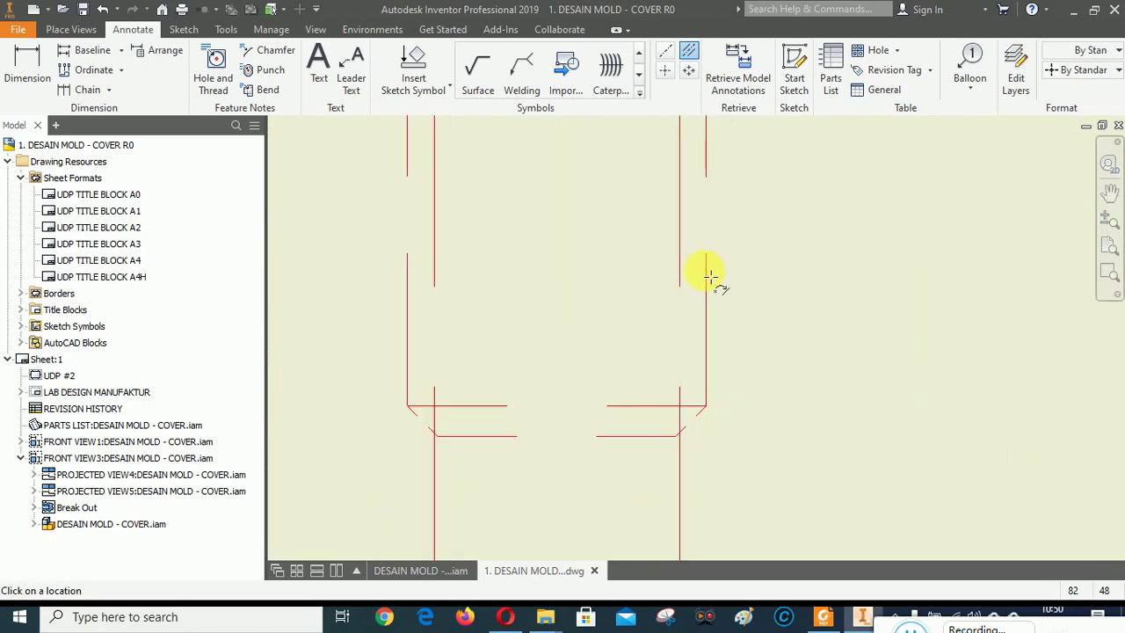
{"action": "scroll", "coordinate": [413, 297], "scroll_direction": "down", "scroll_amount": 3}
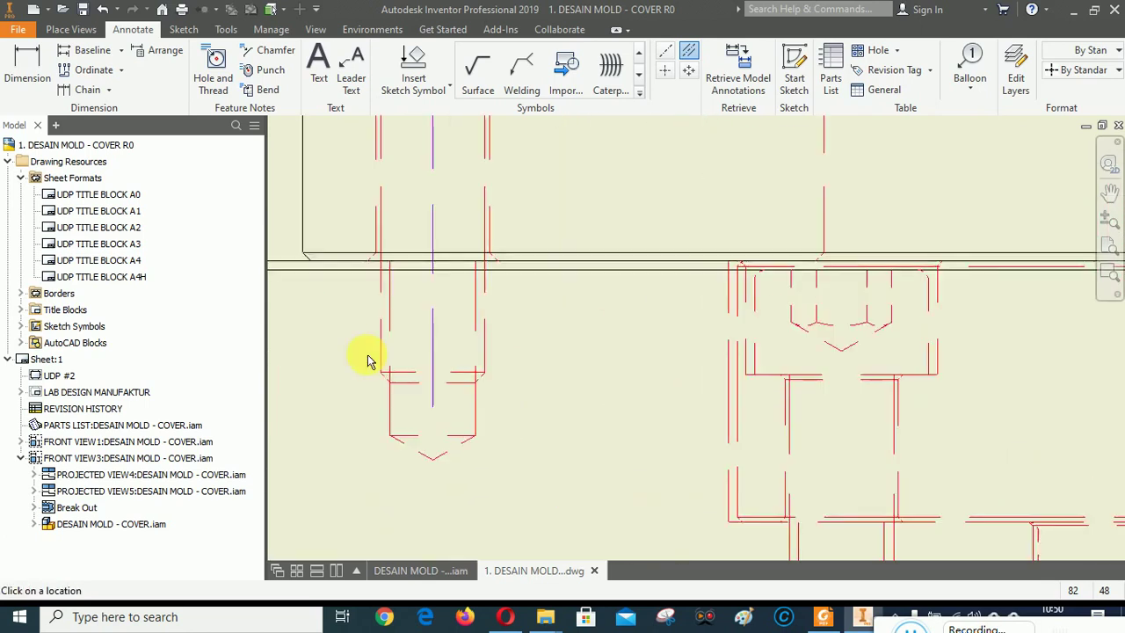
{"action": "scroll", "coordinate": [501, 387], "scroll_direction": "up", "scroll_amount": 1}
{"action": "scroll", "coordinate": [720, 346], "scroll_direction": "up", "scroll_amount": 1}
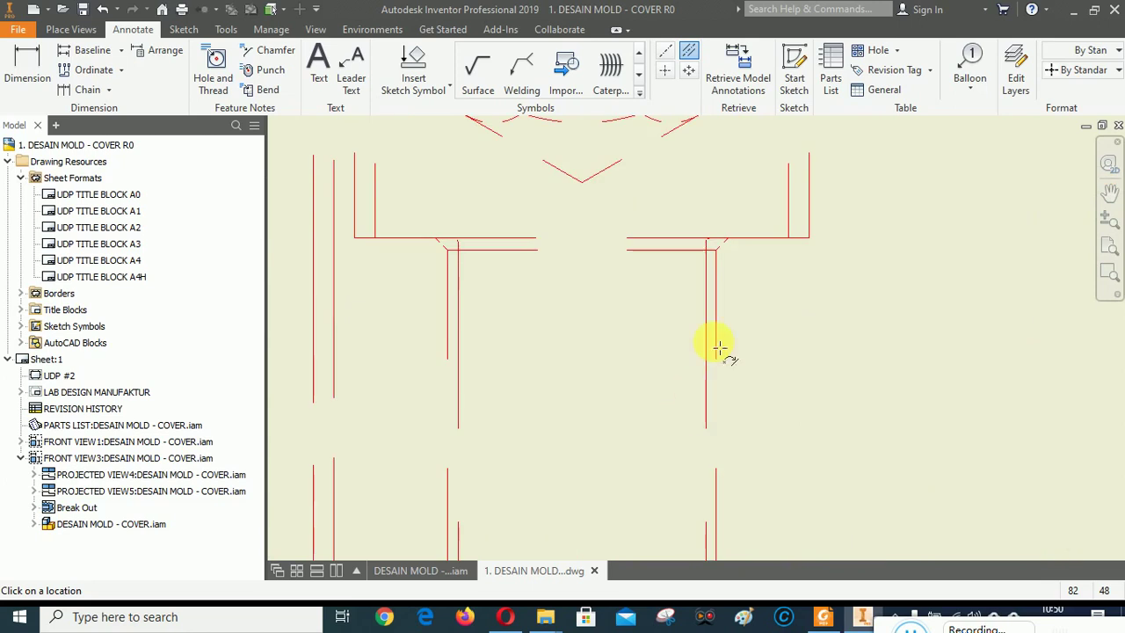
{"action": "scroll", "coordinate": [683, 478], "scroll_direction": "down", "scroll_amount": 2}
{"action": "scroll", "coordinate": [753, 445], "scroll_direction": "up", "scroll_amount": 2}
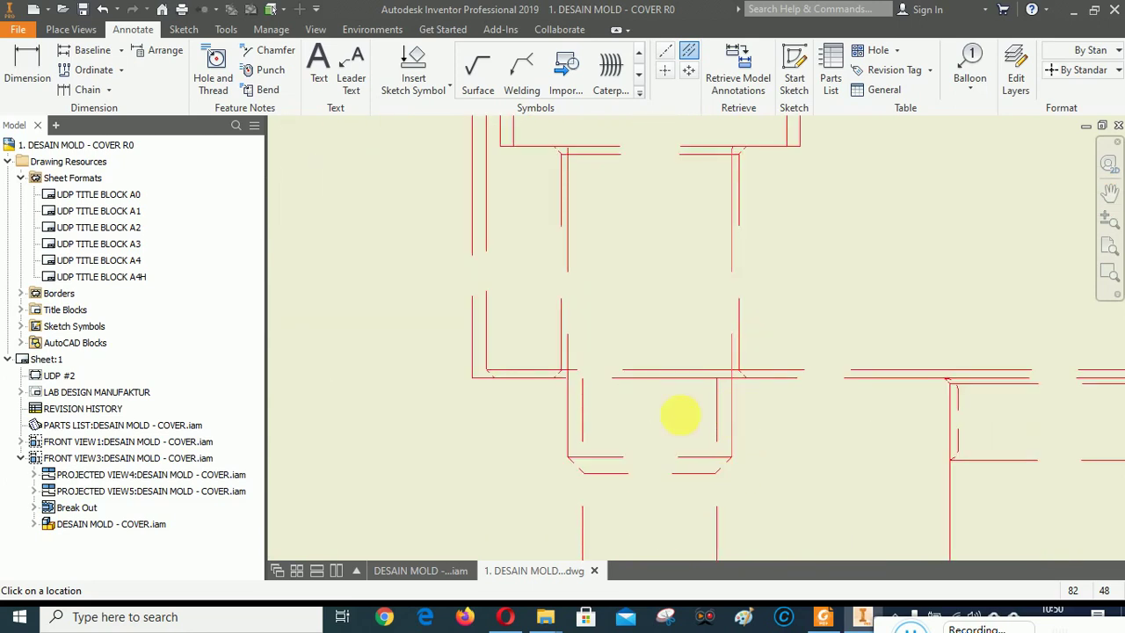
{"action": "scroll", "coordinate": [573, 411], "scroll_direction": "down", "scroll_amount": 3}
Add bisector centerlines to the right sprue-bushing screw and the right locating-ring screw in the side view.
{"action": "scroll", "coordinate": [731, 465], "scroll_direction": "up", "scroll_amount": 2}
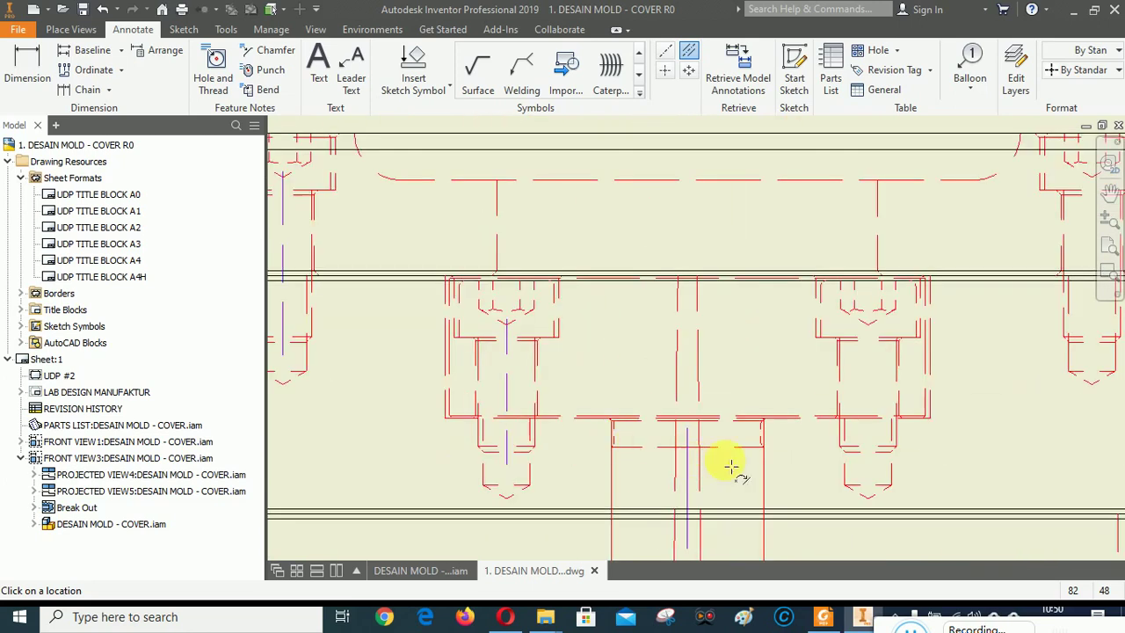
{"action": "scroll", "coordinate": [799, 396], "scroll_direction": "down", "scroll_amount": 1}
{"action": "scroll", "coordinate": [836, 390], "scroll_direction": "up", "scroll_amount": 3}
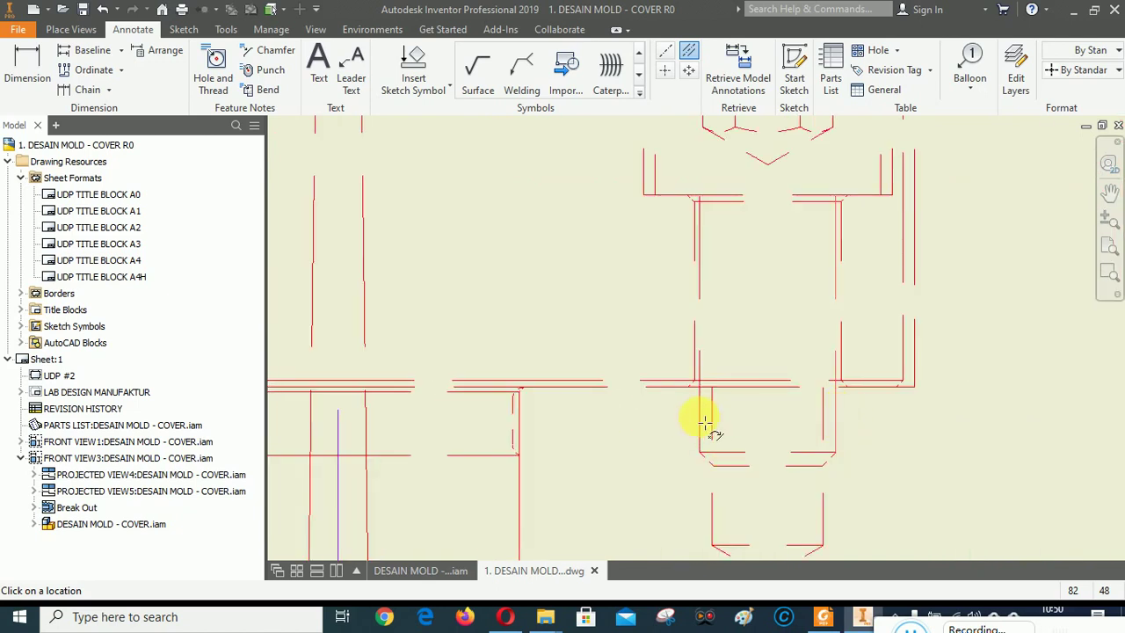
{"action": "scroll", "coordinate": [625, 464], "scroll_direction": "down", "scroll_amount": 2}
{"action": "scroll", "coordinate": [891, 369], "scroll_direction": "up", "scroll_amount": 1}
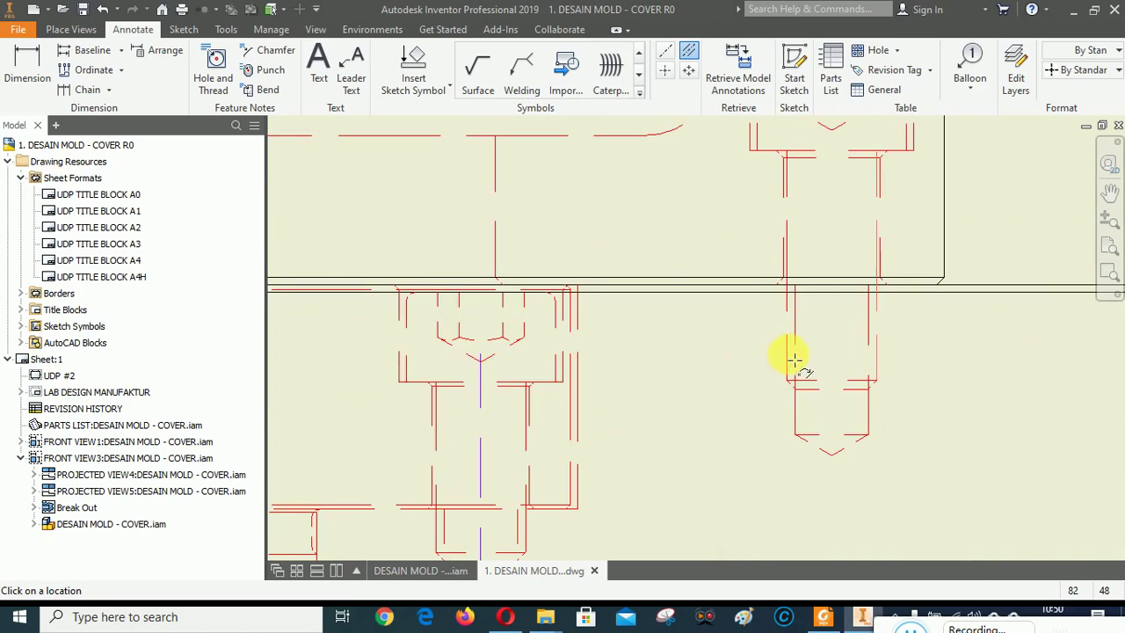
{"action": "scroll", "coordinate": [917, 440], "scroll_direction": "down", "scroll_amount": 3}
{"action": "right_click", "coordinate": [651, 237]}
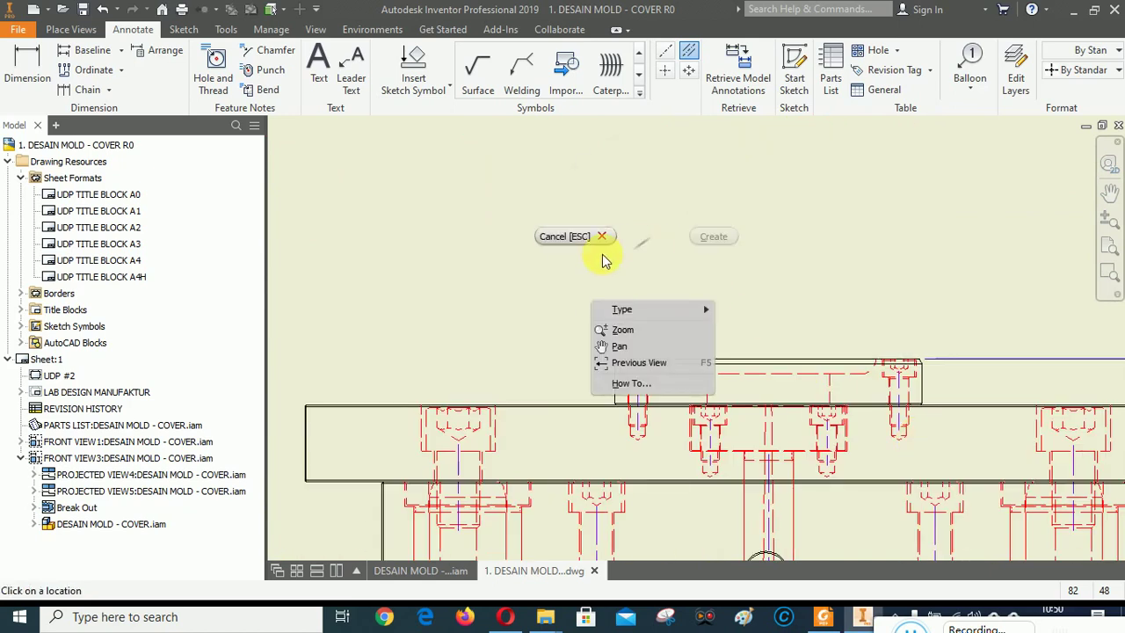
{"action": "left_click", "coordinate": [572, 238]}
Extend the centerlines of the sprue bushing, both locating-ring screws and both sprue-bushing screws past their outlines.
{"action": "scroll", "coordinate": [794, 381], "scroll_direction": "up", "scroll_amount": 3}
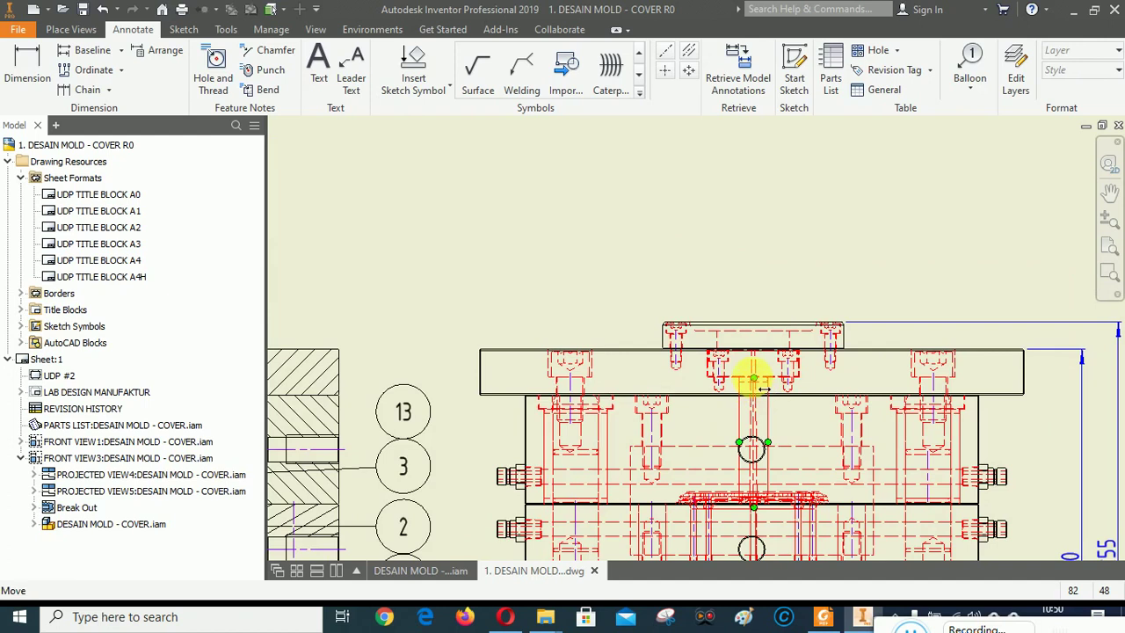
{"action": "left_click", "coordinate": [762, 385]}
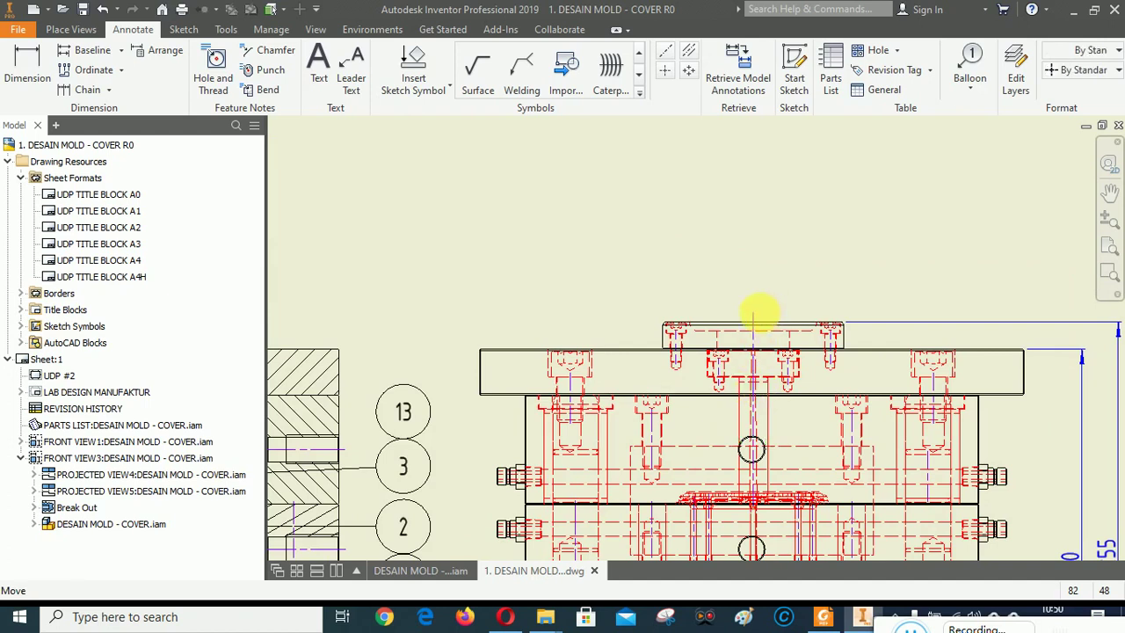
{"action": "scroll", "coordinate": [695, 340], "scroll_direction": "up", "scroll_amount": 3}
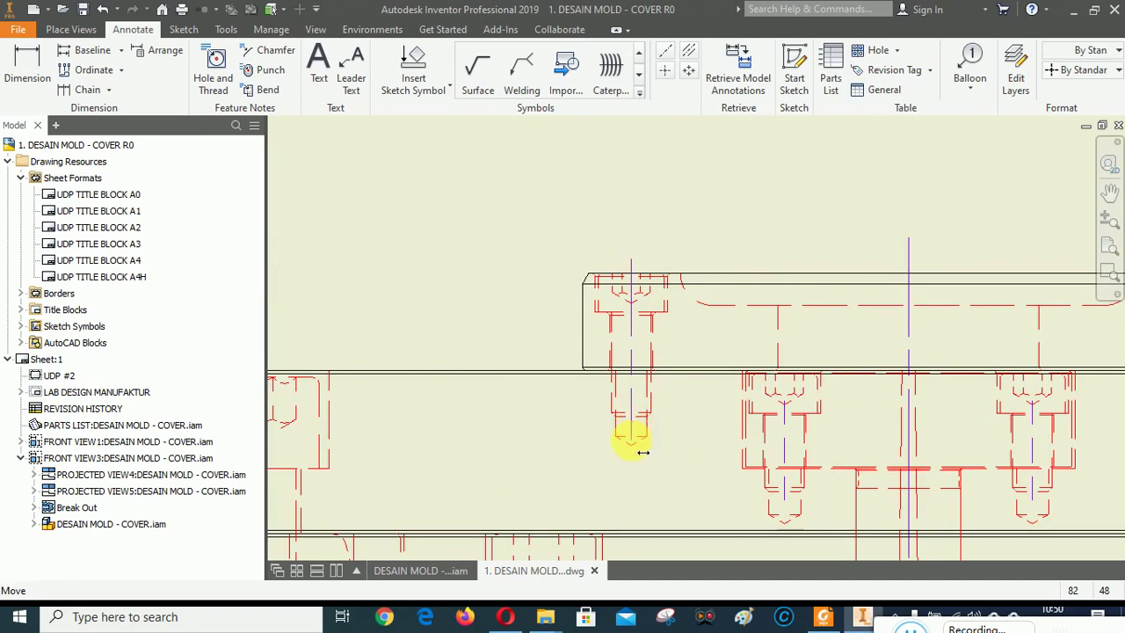
{"action": "scroll", "coordinate": [501, 381], "scroll_direction": "down", "scroll_amount": 2}
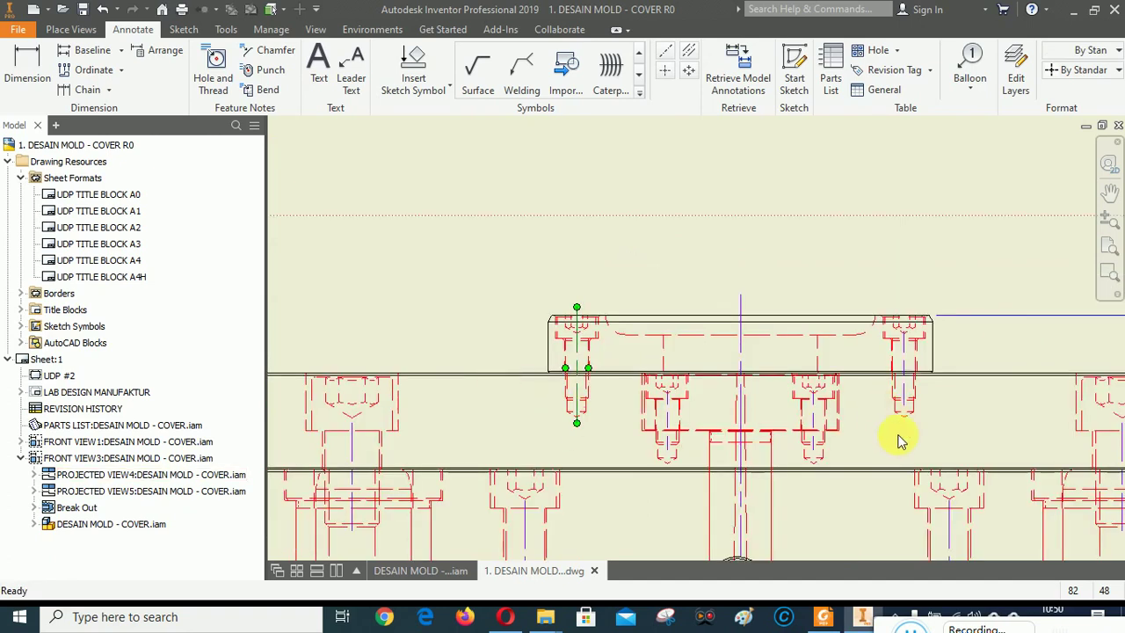
{"action": "scroll", "coordinate": [811, 454], "scroll_direction": "up", "scroll_amount": 2}
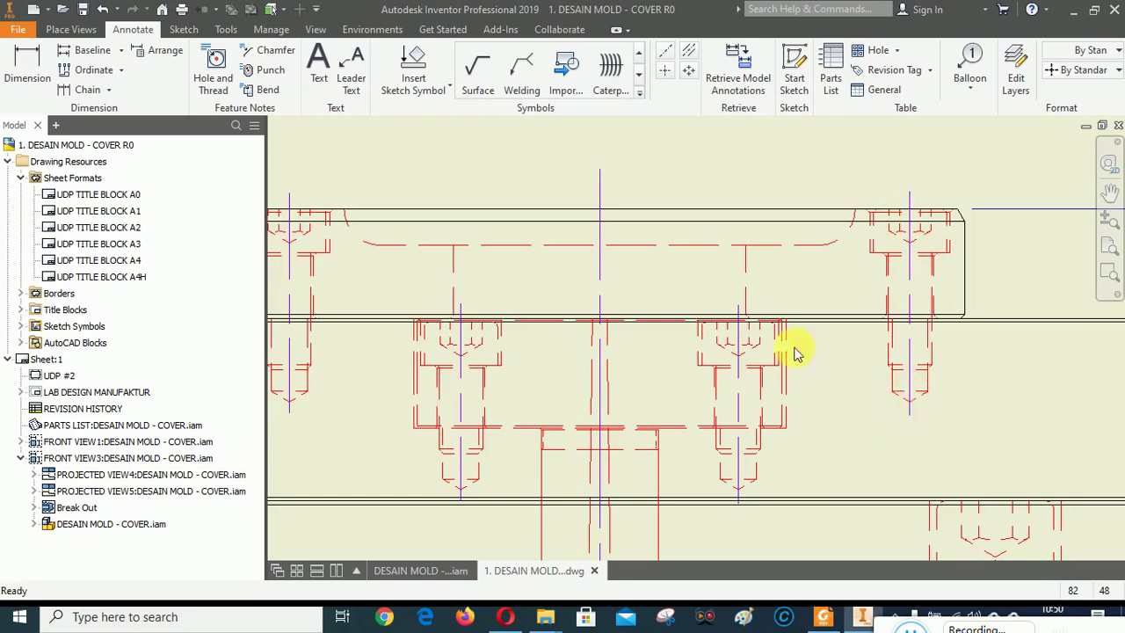
Lengthen the centerlines of the right top clamping bolt and the right guide pillar beyond the part outlines.
{"action": "scroll", "coordinate": [796, 352], "scroll_direction": "up", "scroll_amount": 3}
{"action": "scroll", "coordinate": [853, 281], "scroll_direction": "down", "scroll_amount": 3}
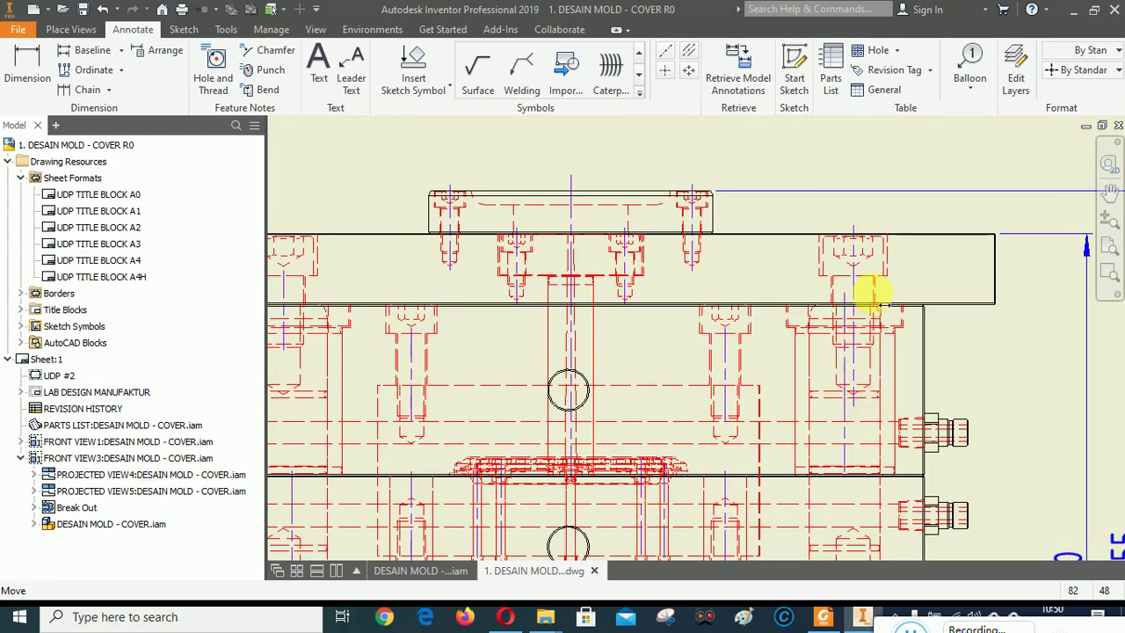
{"action": "scroll", "coordinate": [888, 396], "scroll_direction": "down", "scroll_amount": 2}
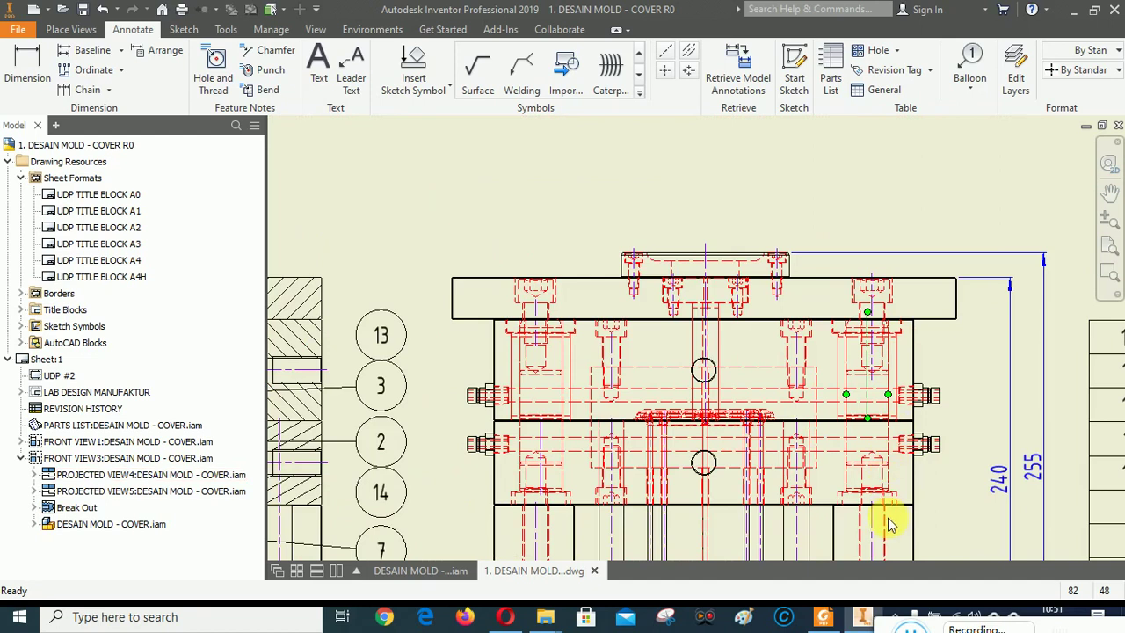
{"action": "scroll", "coordinate": [888, 523], "scroll_direction": "up", "scroll_amount": 3}
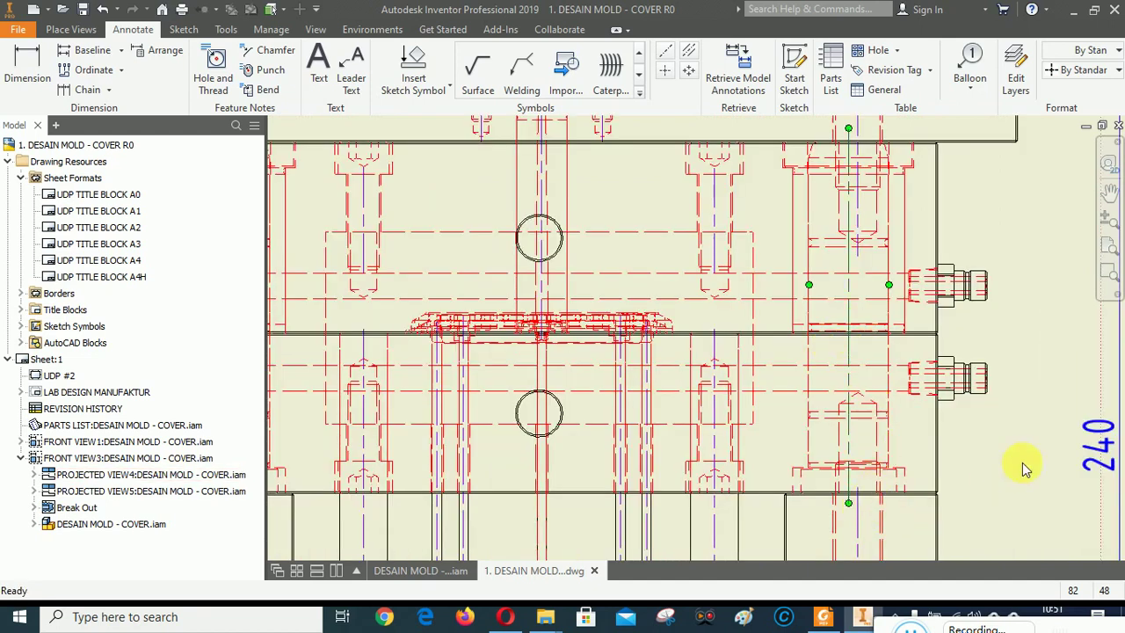
{"action": "scroll", "coordinate": [798, 397], "scroll_direction": "down", "scroll_amount": 2}
Lengthen the centerlines of the left top clamping bolt and the left guide pillar beyond the part outlines.
{"action": "scroll", "coordinate": [798, 404], "scroll_direction": "up", "scroll_amount": 2}
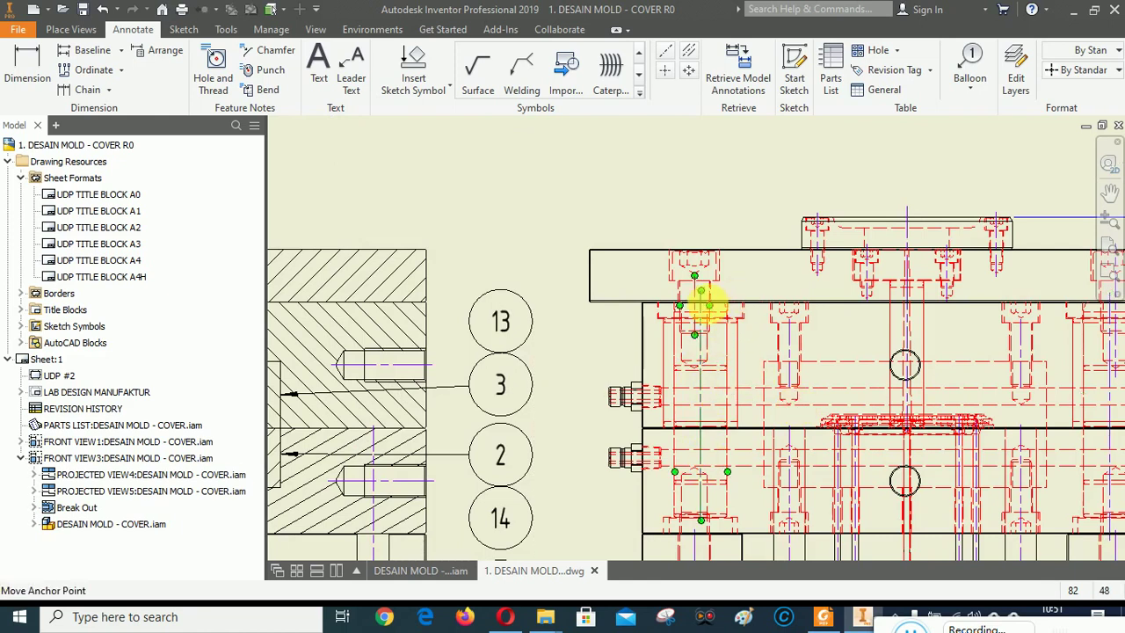
{"action": "scroll", "coordinate": [716, 452], "scroll_direction": "down", "scroll_amount": 2}
{"action": "scroll", "coordinate": [715, 460], "scroll_direction": "up", "scroll_amount": 3}
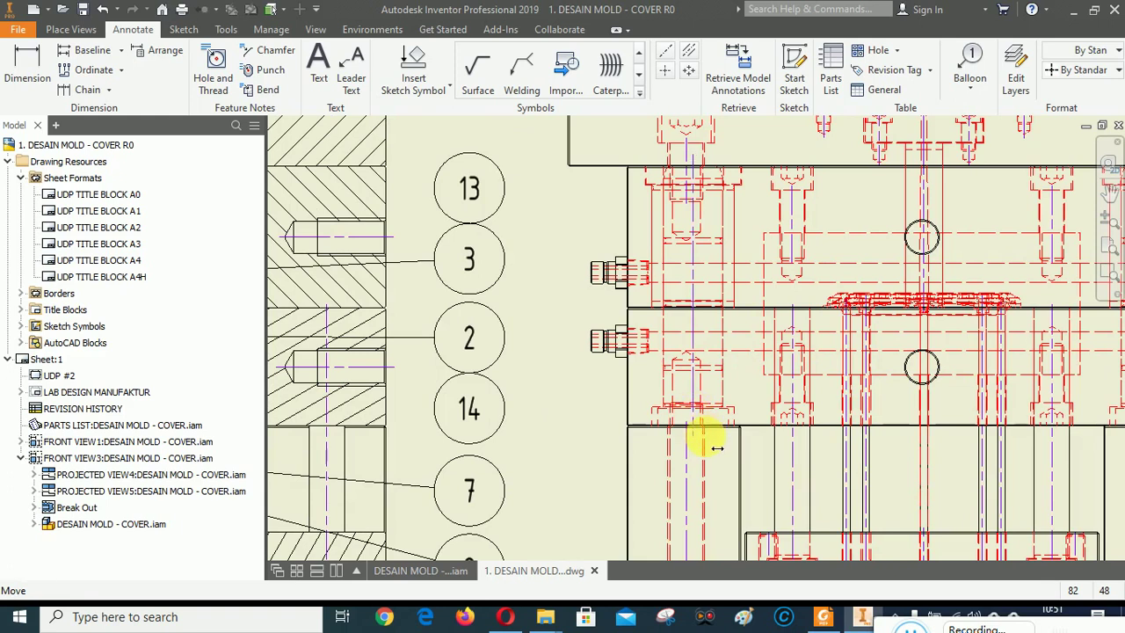
{"action": "scroll", "coordinate": [704, 453], "scroll_direction": "down", "scroll_amount": 2}
{"action": "scroll", "coordinate": [705, 465], "scroll_direction": "up", "scroll_amount": 3}
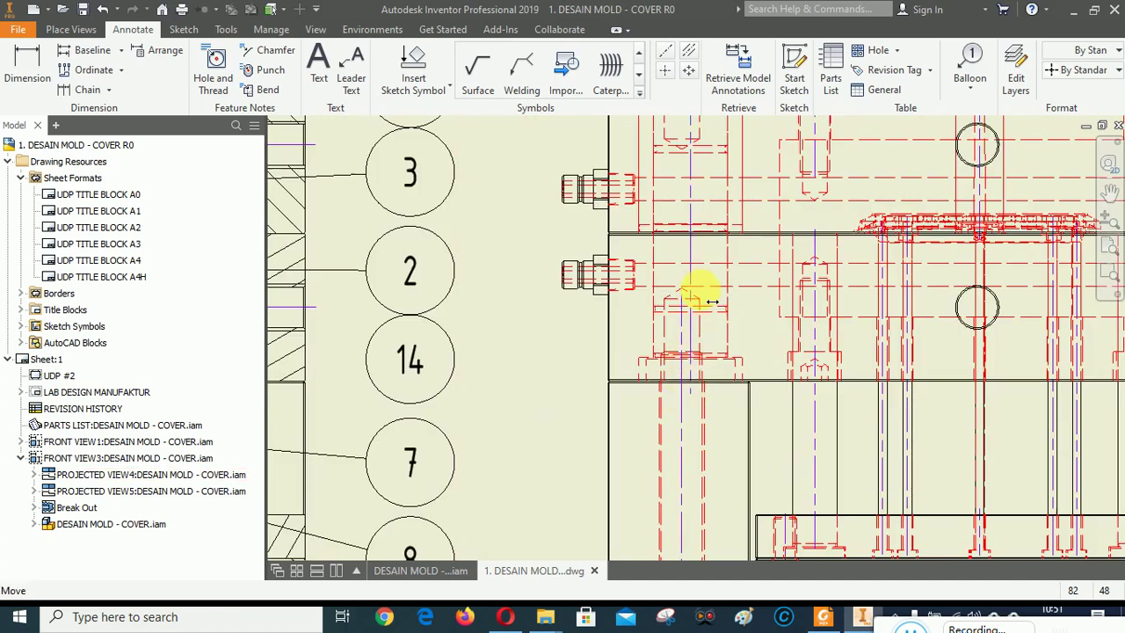
Extend the centerlines of the long lower-left bolt and the left ejector-plate screw past both ends of each.
{"action": "scroll", "coordinate": [648, 469], "scroll_direction": "down", "scroll_amount": 2}
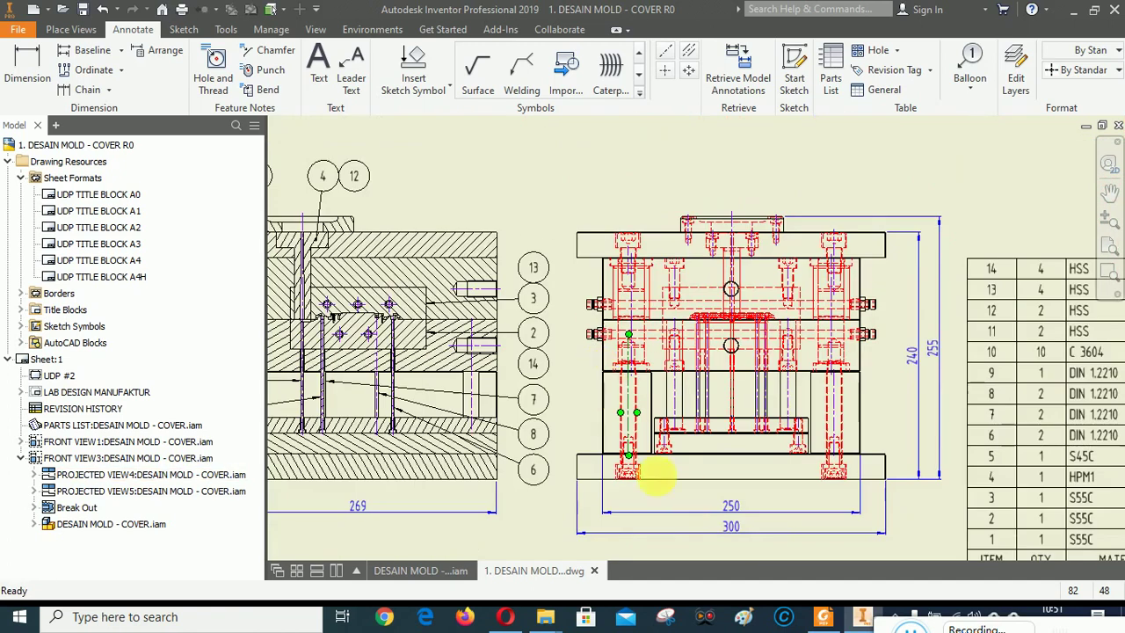
{"action": "scroll", "coordinate": [641, 489], "scroll_direction": "up", "scroll_amount": 1}
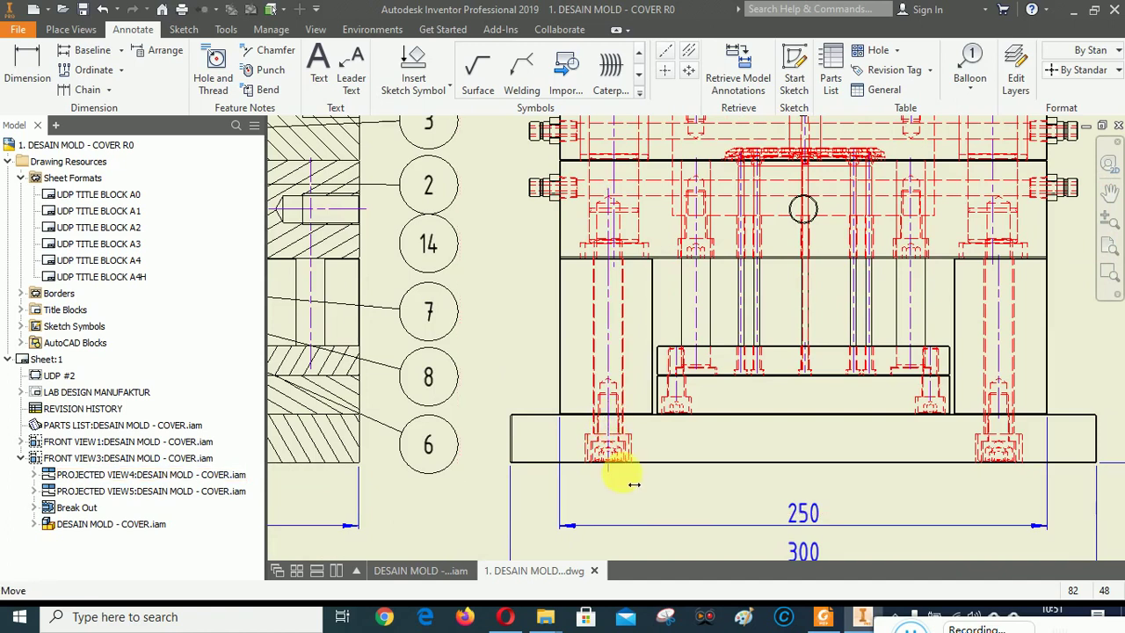
{"action": "scroll", "coordinate": [641, 492], "scroll_direction": "up", "scroll_amount": 3}
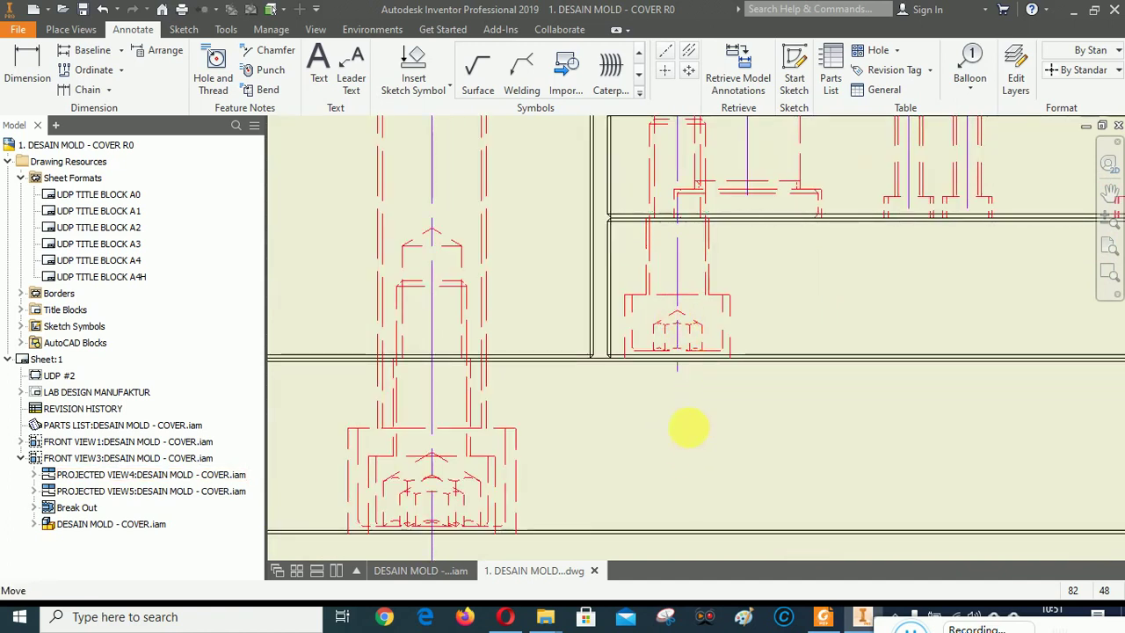
{"action": "scroll", "coordinate": [699, 369], "scroll_direction": "down", "scroll_amount": 2}
{"action": "scroll", "coordinate": [698, 369], "scroll_direction": "up", "scroll_amount": 3}
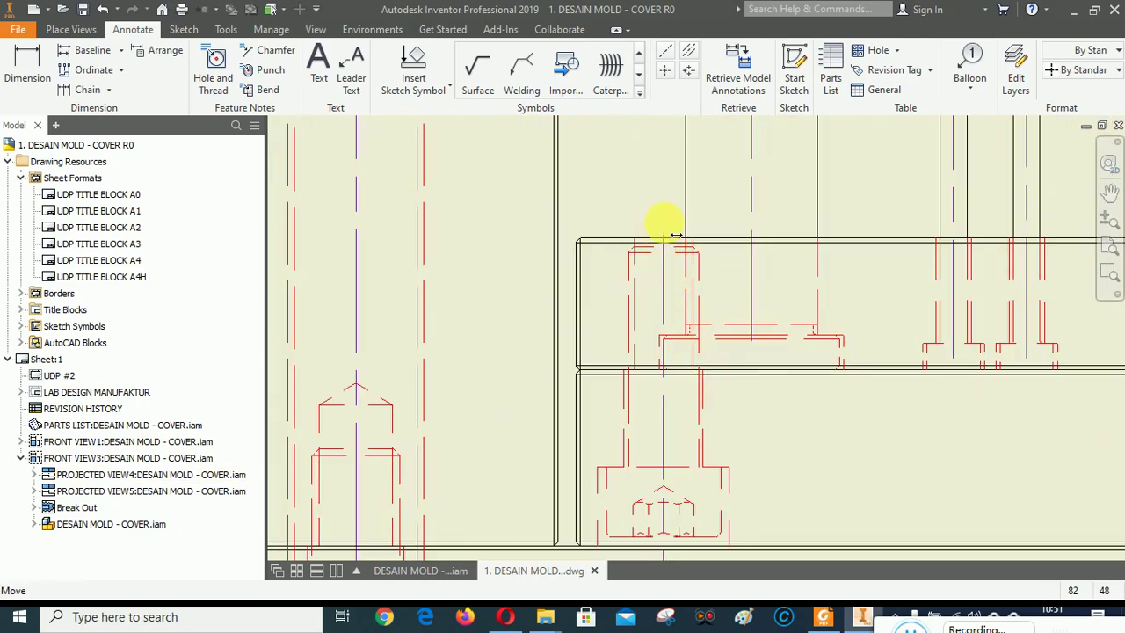
{"action": "scroll", "coordinate": [545, 341], "scroll_direction": "down", "scroll_amount": 2}
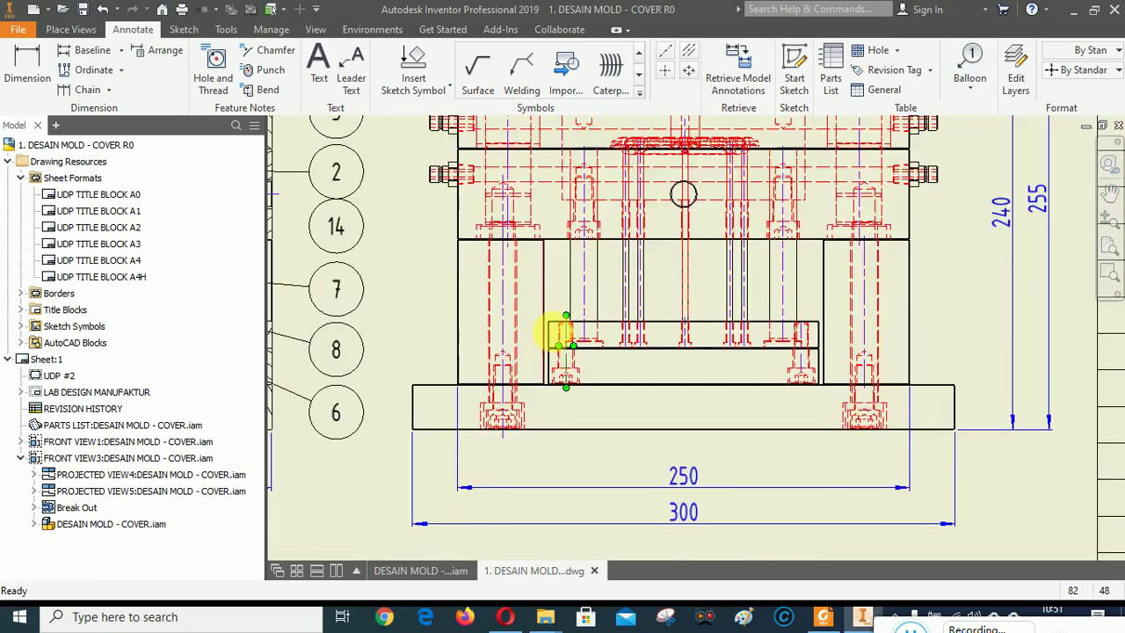
Extend the centerlines of the left ejector pins and the central pin past the pin heads in the ejector retainer plate.
{"action": "scroll", "coordinate": [557, 334], "scroll_direction": "up", "scroll_amount": 3}
{"action": "left_click_drag", "start_coordinate": [573, 341], "coordinate": [699, 360]}
{"action": "scroll", "coordinate": [673, 347], "scroll_direction": "up", "scroll_amount": 2}
{"action": "left_click_drag", "start_coordinate": [844, 343], "coordinate": [867, 372]}
{"action": "scroll", "coordinate": [962, 395], "scroll_direction": "down", "scroll_amount": 3}
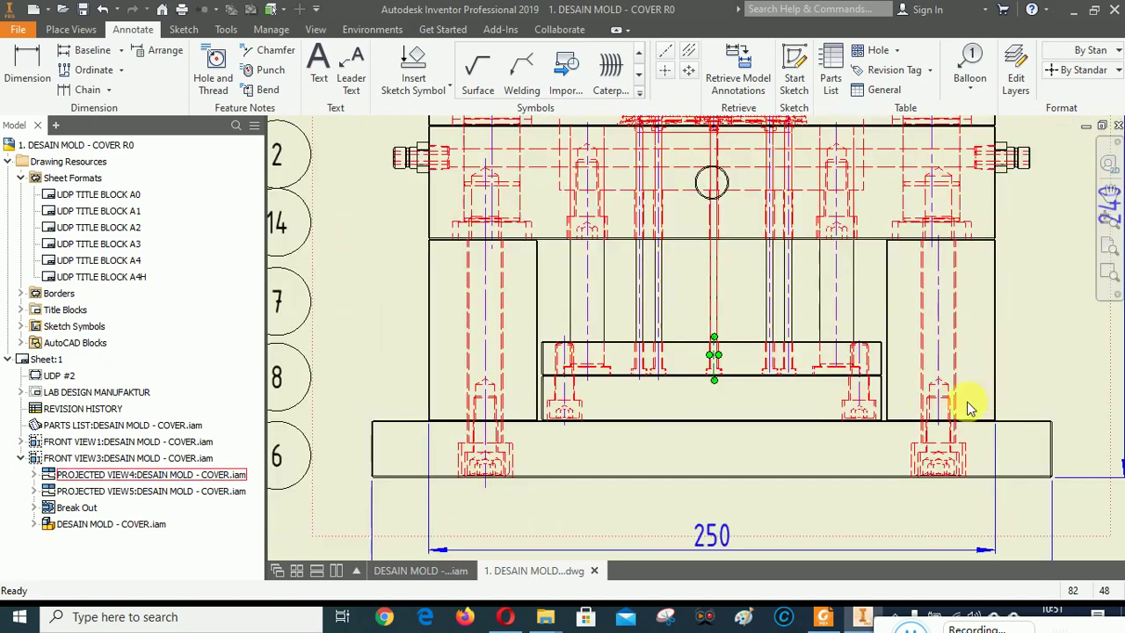
Extend the centerlines of the right ejector pins and the right ejector-plate screw past their outlines.
{"action": "scroll", "coordinate": [798, 395], "scroll_direction": "up", "scroll_amount": 4}
{"action": "mouse_move", "coordinate": [539, 281]}
{"action": "left_mouse_down"}
{"action": "mouse_move", "coordinate": [517, 269]}
{"action": "mouse_move", "coordinate": [522, 296]}
{"action": "mouse_move", "coordinate": [583, 269]}
{"action": "mouse_move", "coordinate": [583, 297]}
{"action": "left_mouse_up"}
{"action": "left_click_drag", "start_coordinate": [836, 387], "coordinate": [856, 475]}
{"action": "scroll", "coordinate": [861, 496], "scroll_direction": "down", "scroll_amount": 1}
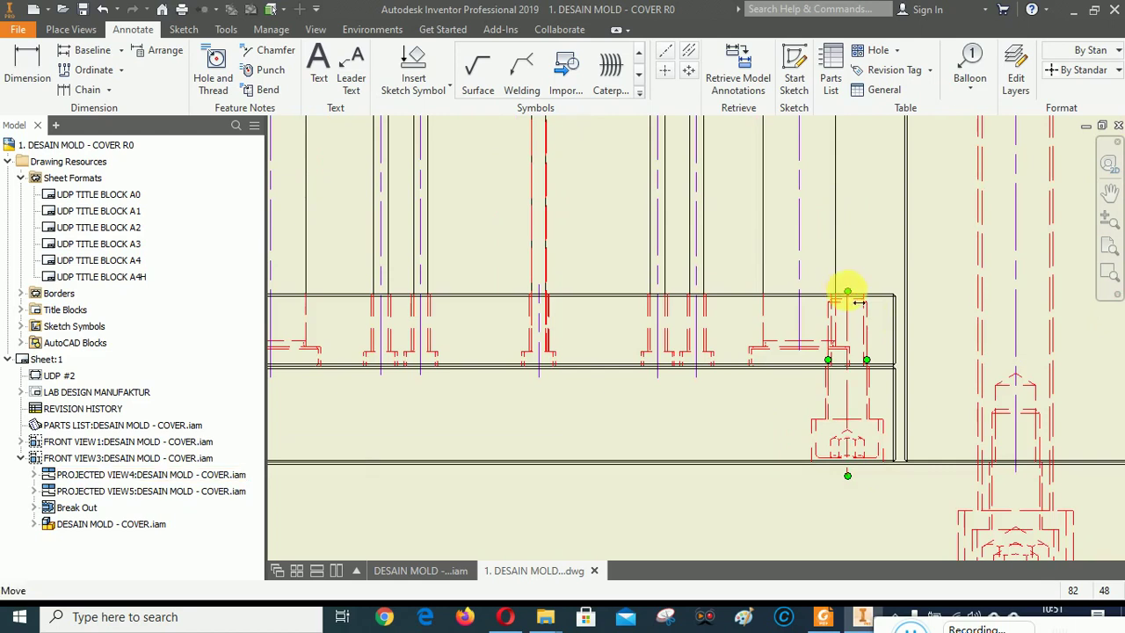
{"action": "scroll", "coordinate": [849, 286], "scroll_direction": "down", "scroll_amount": 3}
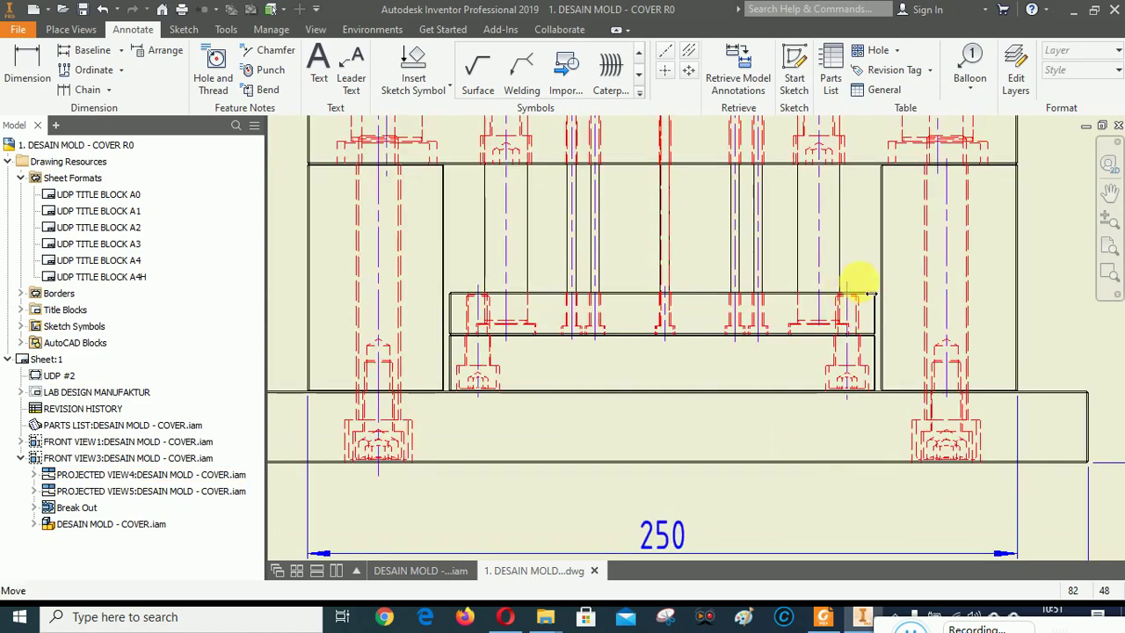
Extend the centerlines of the left cavity-plate screw and the left top clamping bolt beyond their outlines in the side view.
{"action": "scroll", "coordinate": [708, 422], "scroll_direction": "down", "scroll_amount": 2}
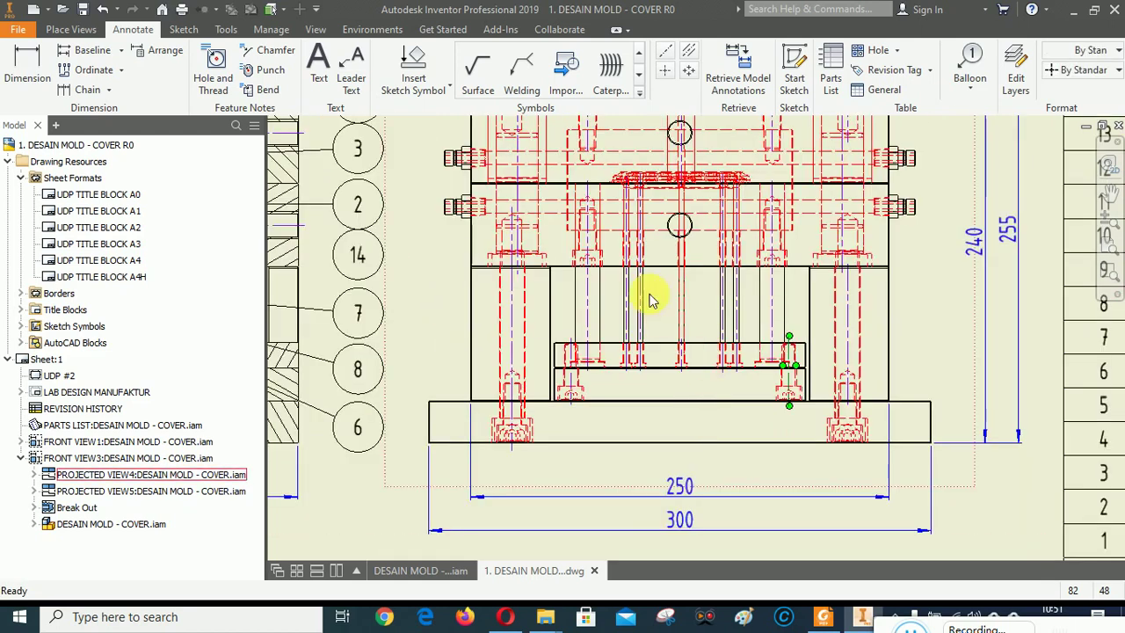
{"action": "scroll", "coordinate": [598, 160], "scroll_direction": "up", "scroll_amount": 3}
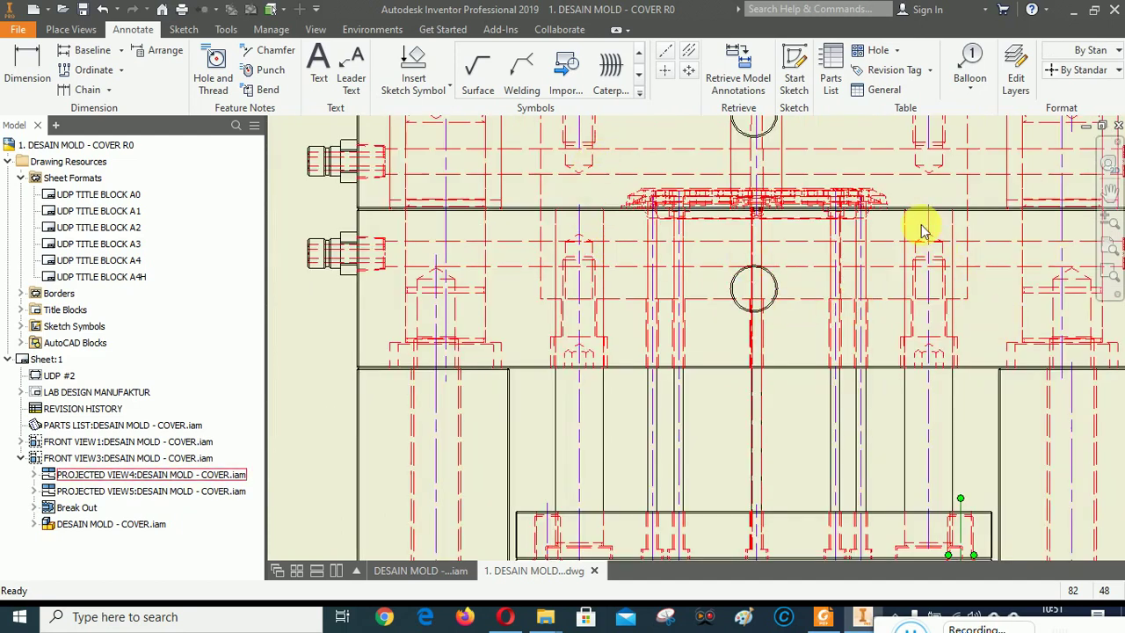
{"action": "scroll", "coordinate": [606, 250], "scroll_direction": "down", "scroll_amount": 2}
{"action": "scroll", "coordinate": [631, 224], "scroll_direction": "up", "scroll_amount": 2}
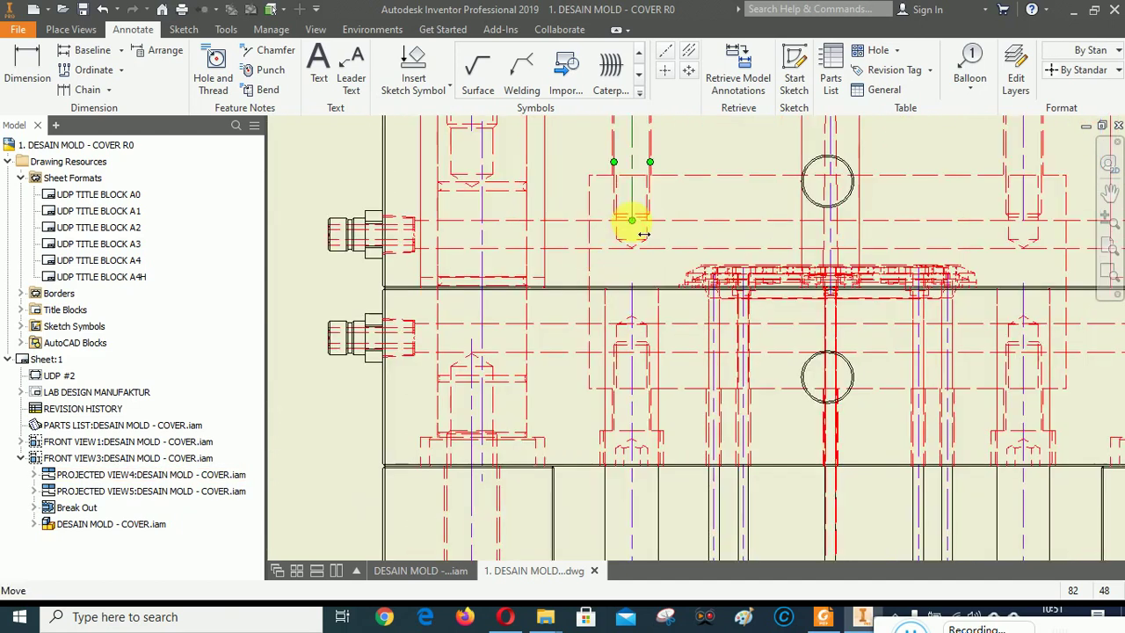
{"action": "scroll", "coordinate": [620, 238], "scroll_direction": "down", "scroll_amount": 2}
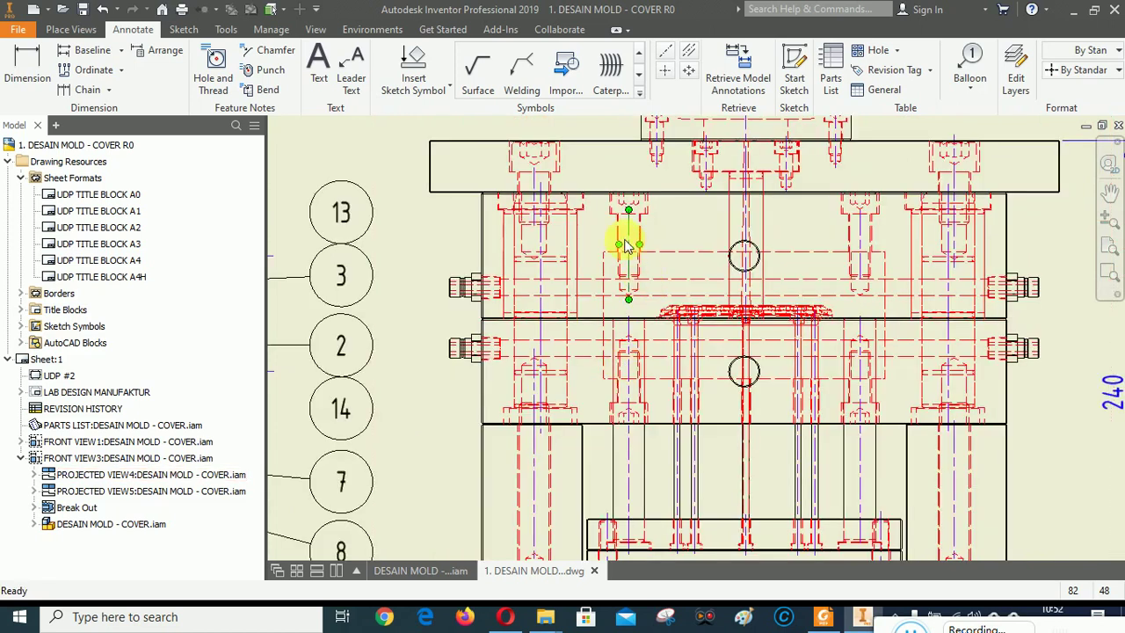
{"action": "scroll", "coordinate": [621, 176], "scroll_direction": "up", "scroll_amount": 2}
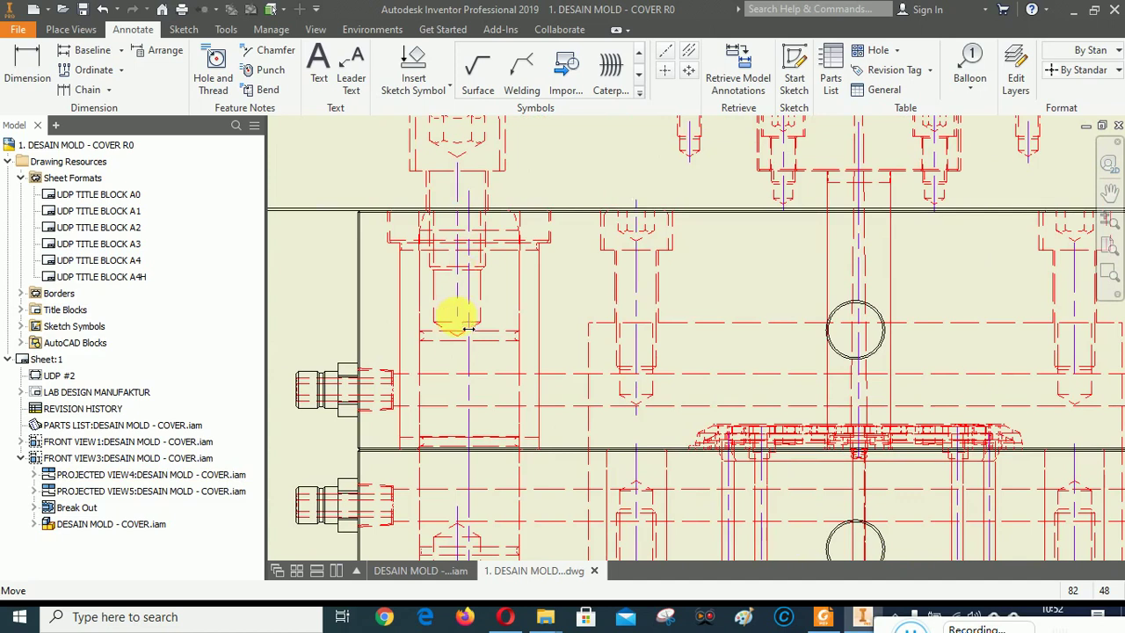
{"action": "scroll", "coordinate": [471, 406], "scroll_direction": "down", "scroll_amount": 2}
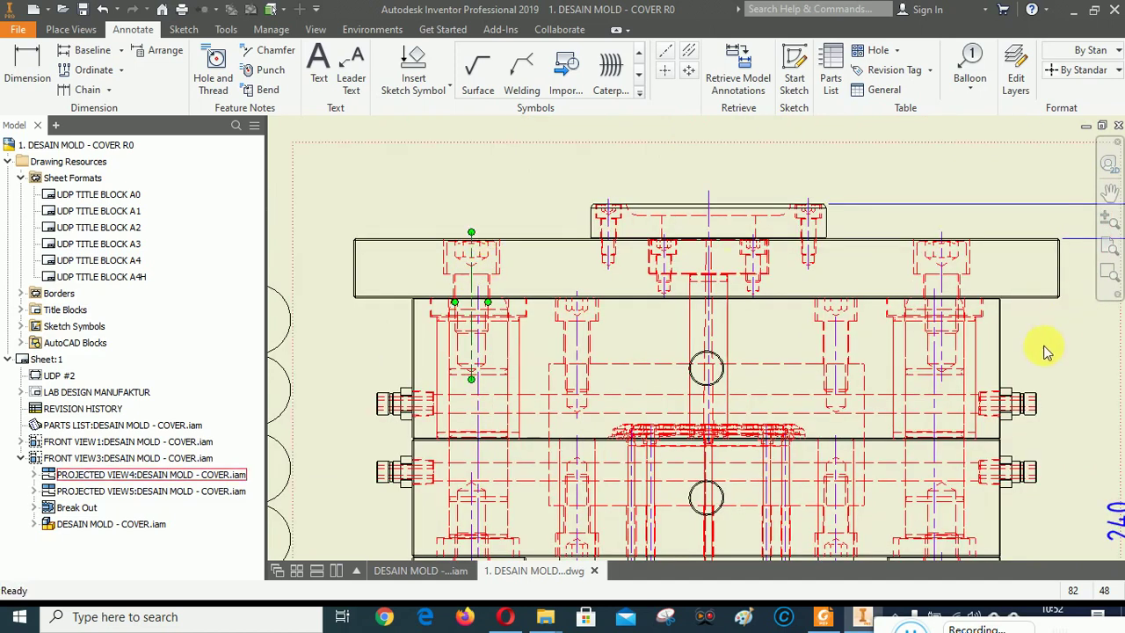
Extend the centerlines of the right cavity-plate screw and the long lower-right bolt past both ends of each.
{"action": "scroll", "coordinate": [849, 420], "scroll_direction": "up", "scroll_amount": 3}
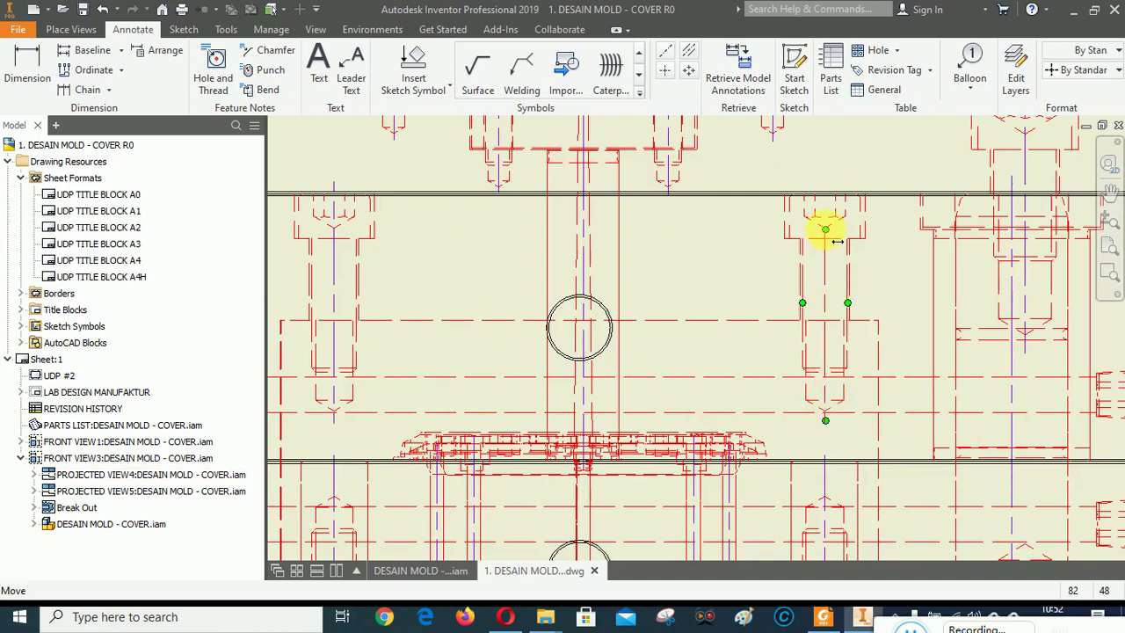
{"action": "scroll", "coordinate": [842, 195], "scroll_direction": "down", "scroll_amount": 3}
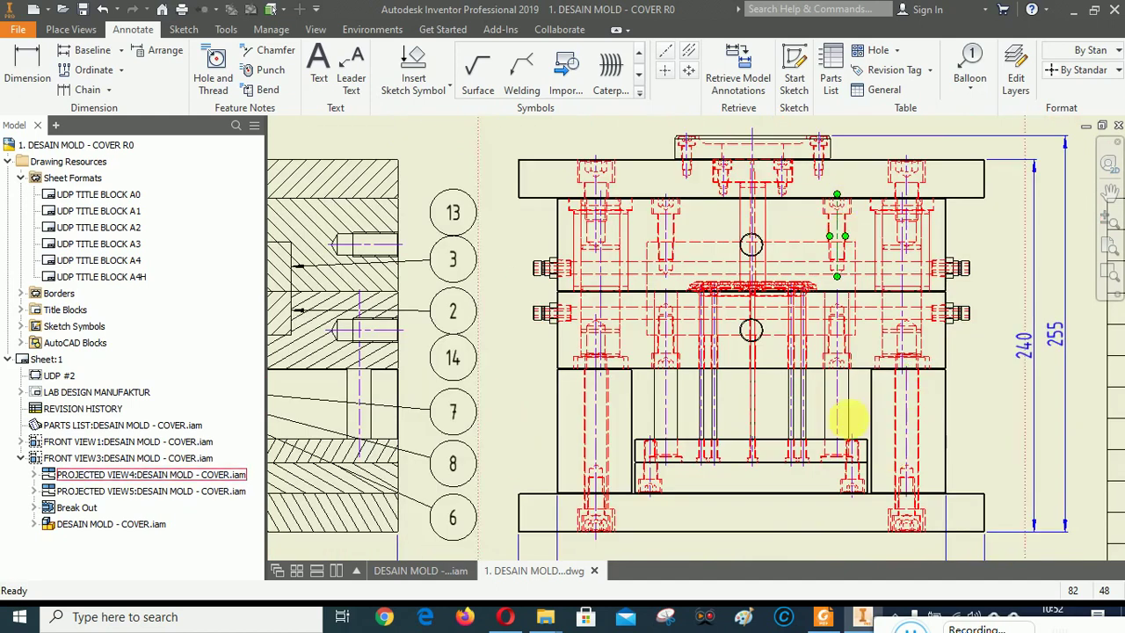
{"action": "scroll", "coordinate": [846, 427], "scroll_direction": "up", "scroll_amount": 2}
{"action": "scroll", "coordinate": [760, 349], "scroll_direction": "down", "scroll_amount": 2}
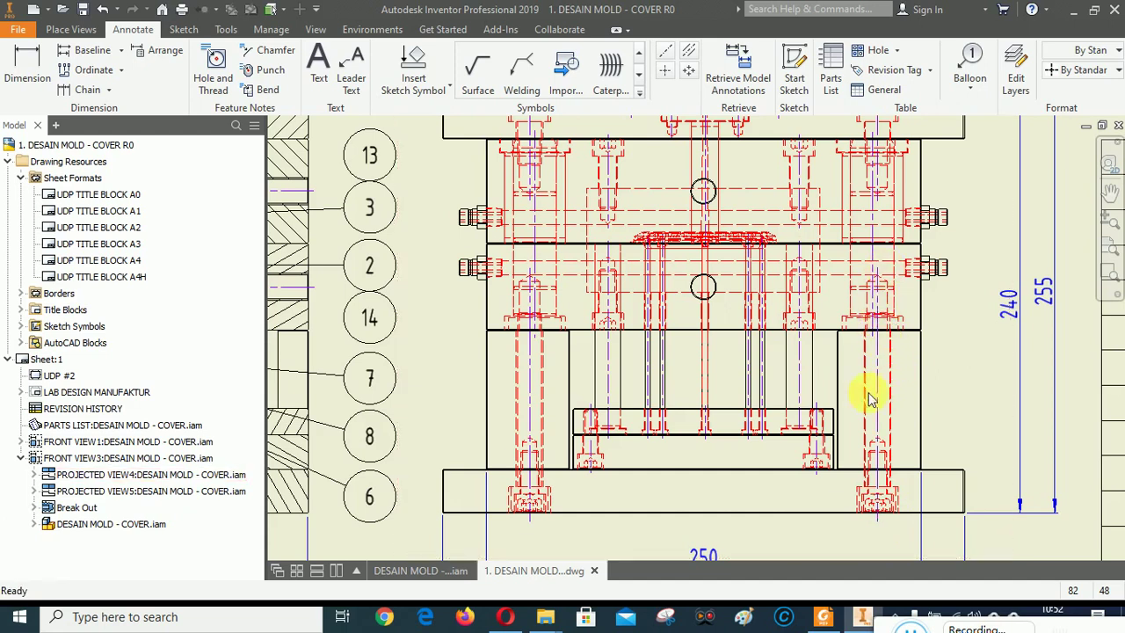
{"action": "scroll", "coordinate": [791, 495], "scroll_direction": "up", "scroll_amount": 3}
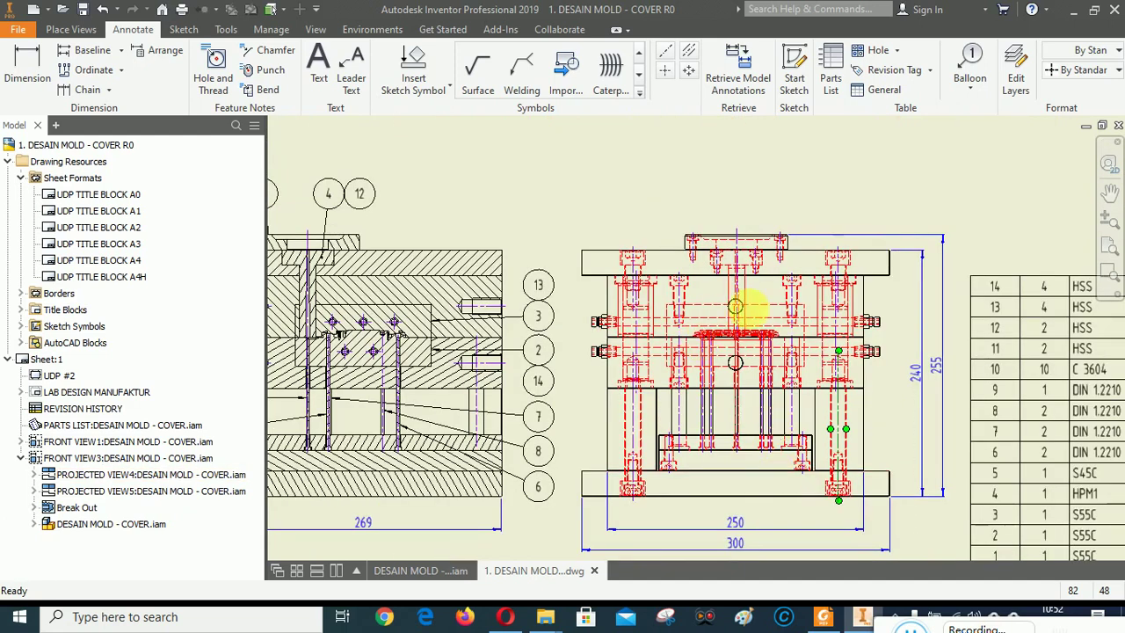
{"action": "scroll", "coordinate": [764, 316], "scroll_direction": "down", "scroll_amount": 3}
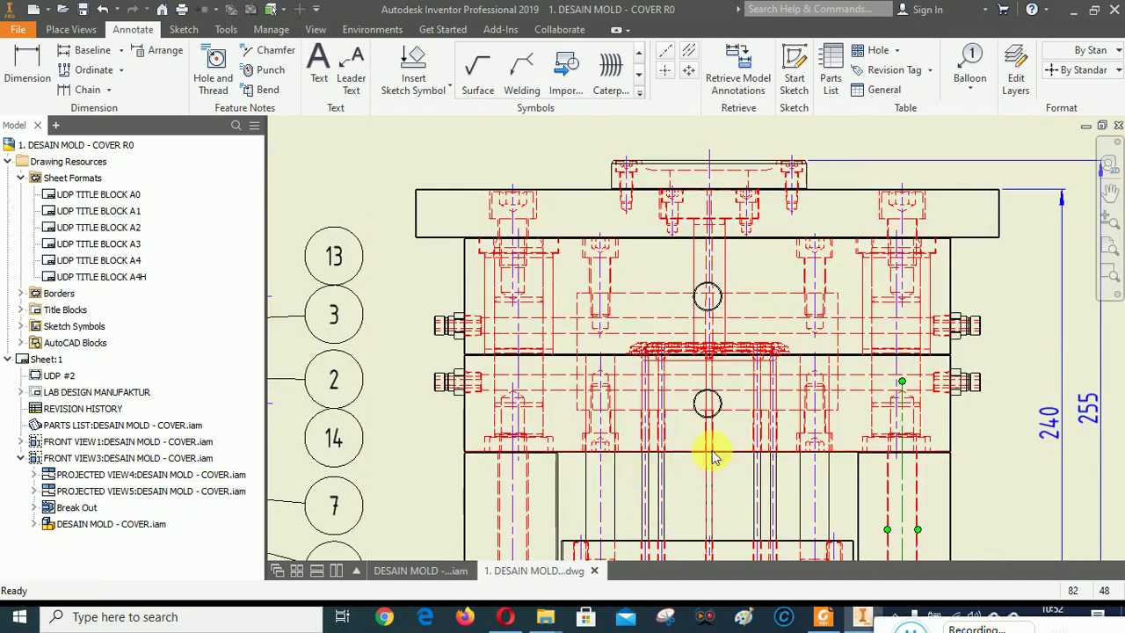
Add center marks to the two circular holes on the side view's middle axis, one in each mold plate.
{"action": "scroll", "coordinate": [713, 457], "scroll_direction": "down", "scroll_amount": 3}
{"action": "left_click", "coordinate": [666, 70]}
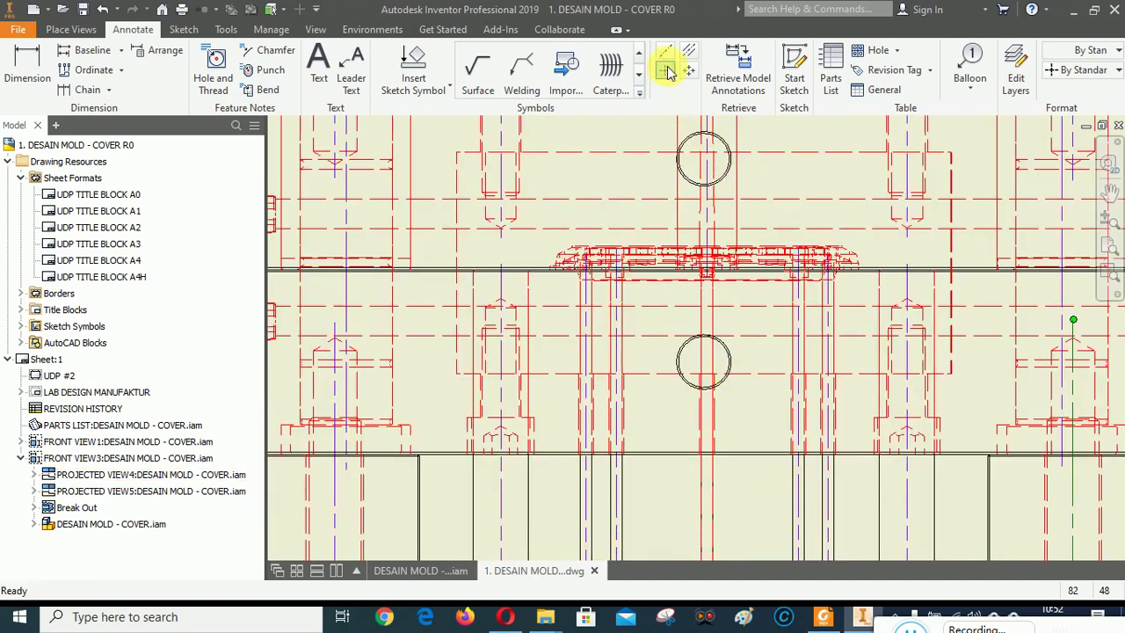
{"action": "left_click", "coordinate": [729, 176]}
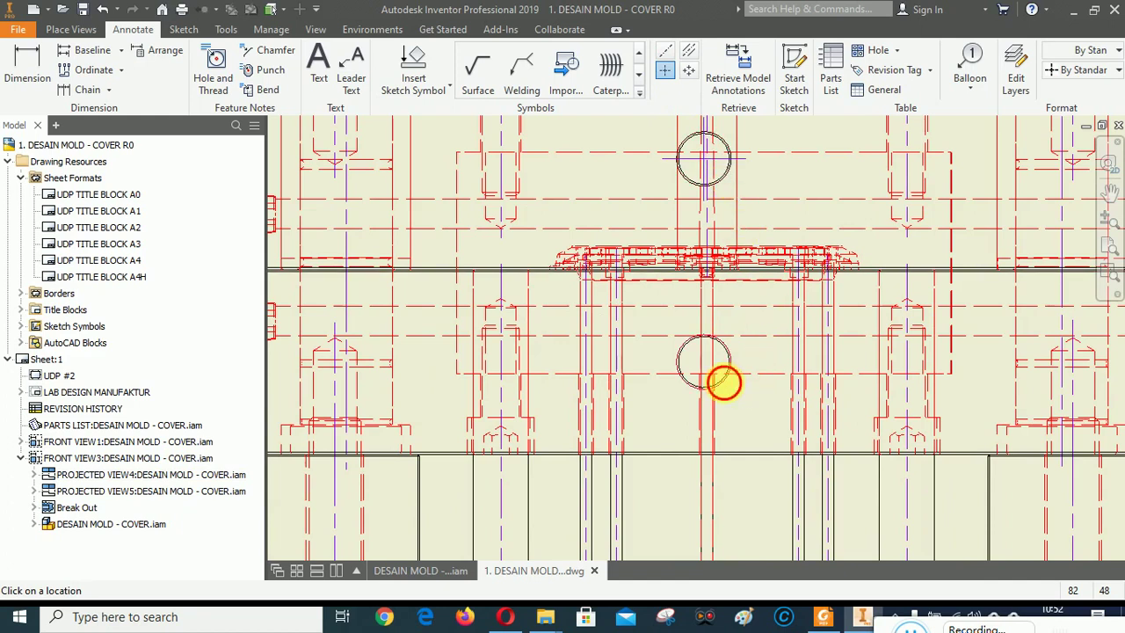
{"action": "left_click", "coordinate": [724, 383]}
Add bisector centerlines to the upper and lower horizontal cooling channels in the side view.
{"action": "scroll", "coordinate": [578, 452], "scroll_direction": "up", "scroll_amount": 3}
{"action": "scroll", "coordinate": [409, 361], "scroll_direction": "down", "scroll_amount": 3}
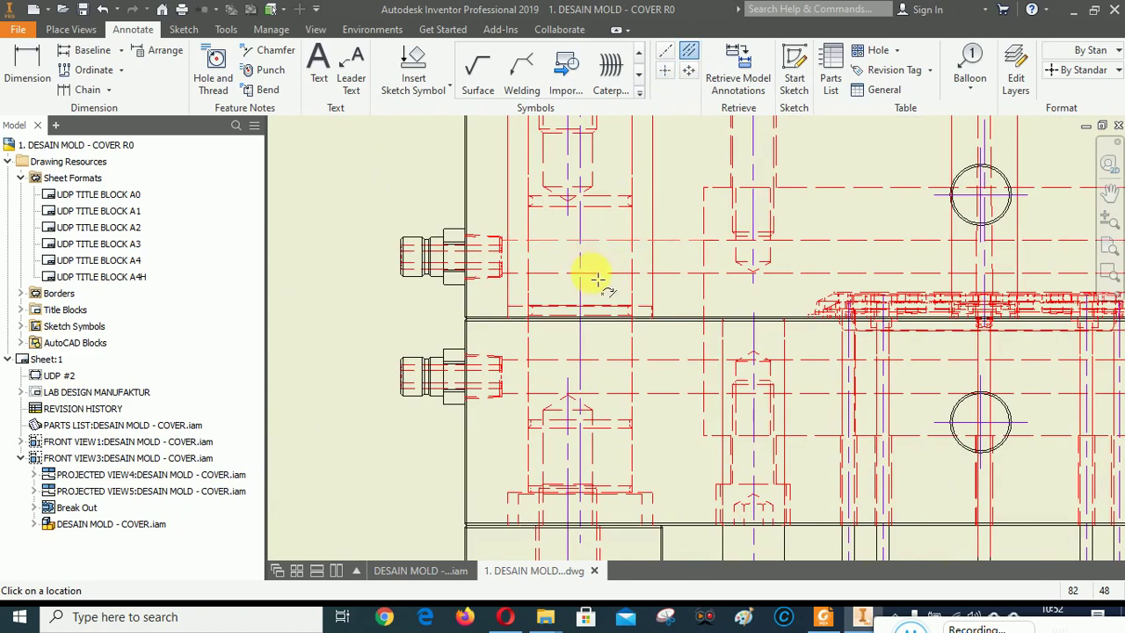
{"action": "left_click", "coordinate": [611, 365]}
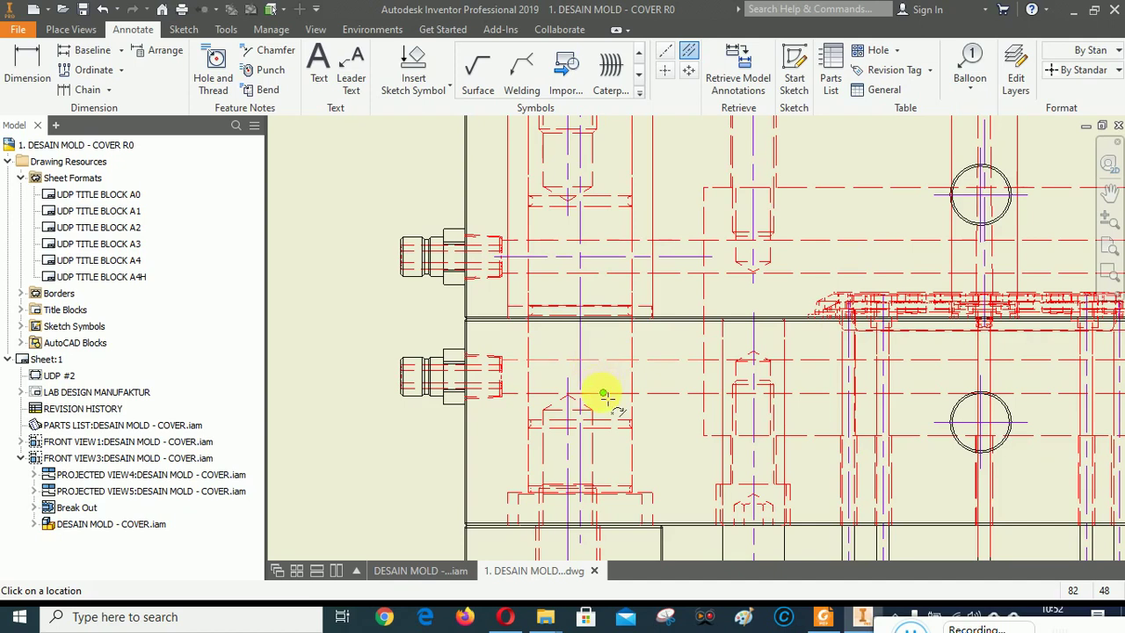
{"action": "right_click", "coordinate": [655, 204]}
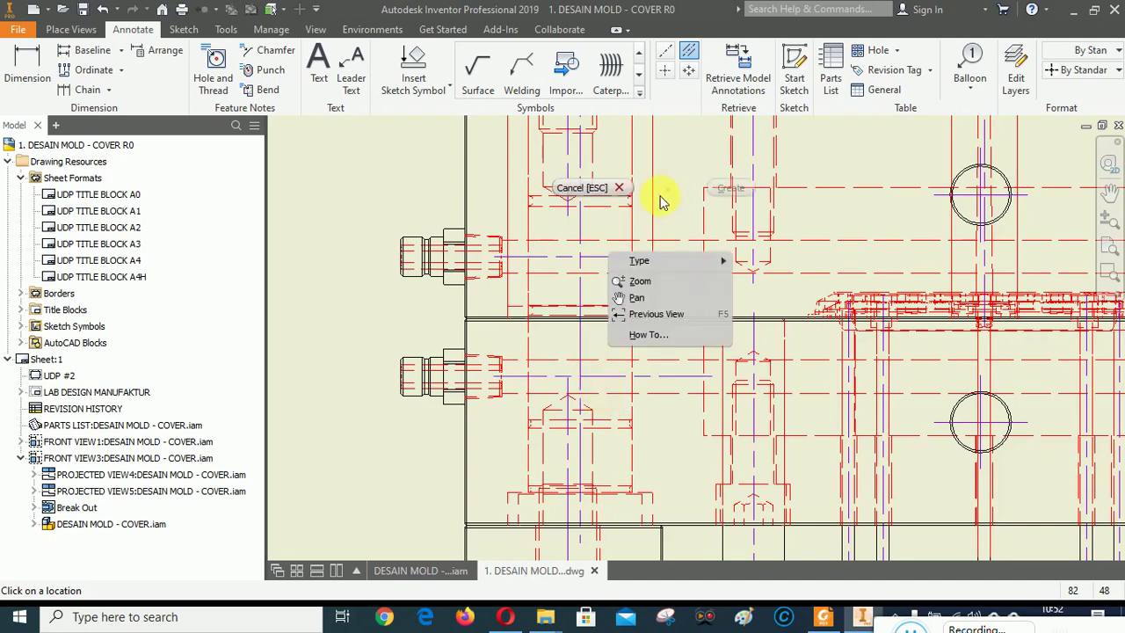
{"action": "left_click", "coordinate": [598, 187]}
Extend the left ends of both cooling-channel centerlines past the left hose couplings.
{"action": "left_click", "coordinate": [530, 257]}
{"action": "left_click_drag", "start_coordinate": [530, 256], "coordinate": [389, 257]}
{"action": "left_click", "coordinate": [497, 376]}
{"action": "left_click_drag", "start_coordinate": [494, 376], "coordinate": [400, 387]}
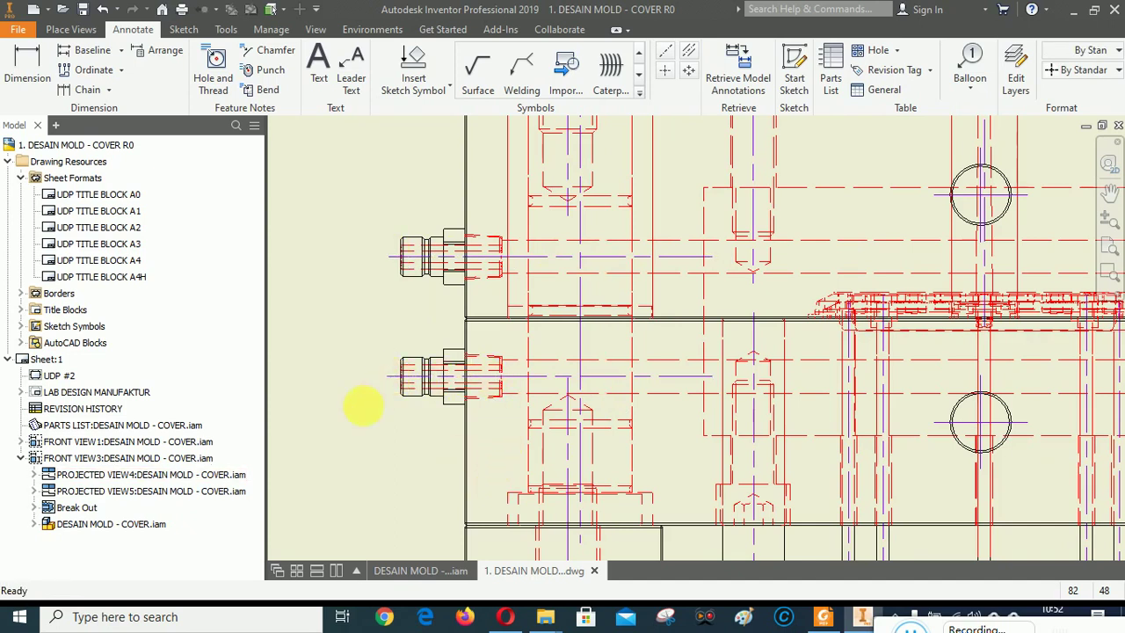
{"action": "left_click", "coordinate": [363, 369]}
Extend the right ends of both cooling-channel centerlines across the plates and past the right hose couplings.
{"action": "scroll", "coordinate": [492, 301], "scroll_direction": "down", "scroll_amount": 3}
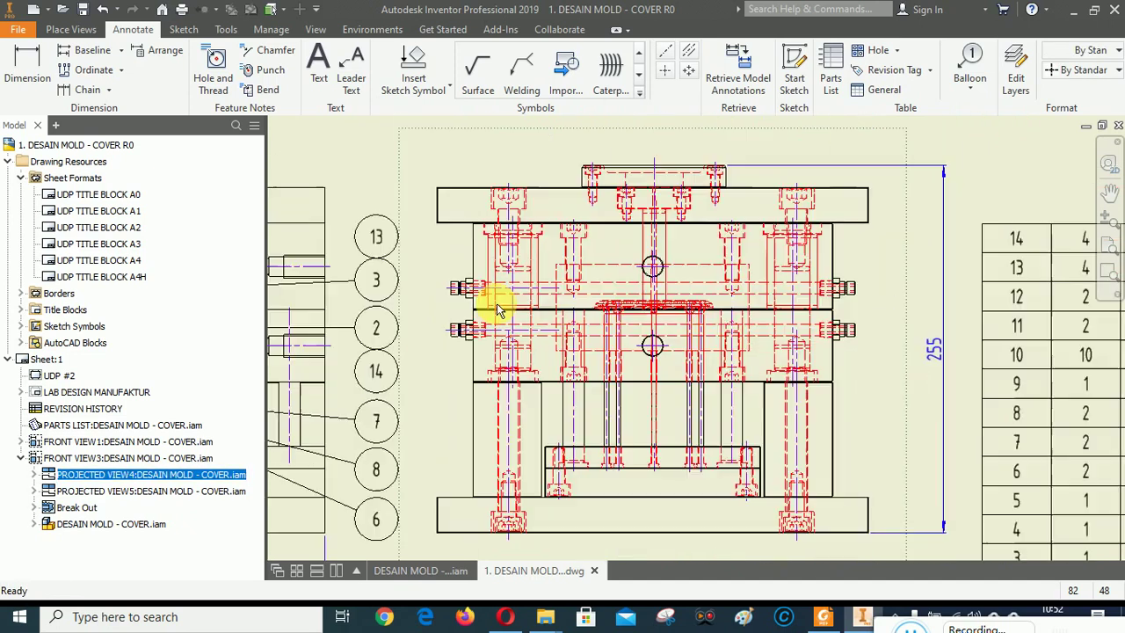
{"action": "left_click", "coordinate": [567, 289]}
{"action": "left_click_drag", "start_coordinate": [857, 288], "coordinate": [888, 298]}
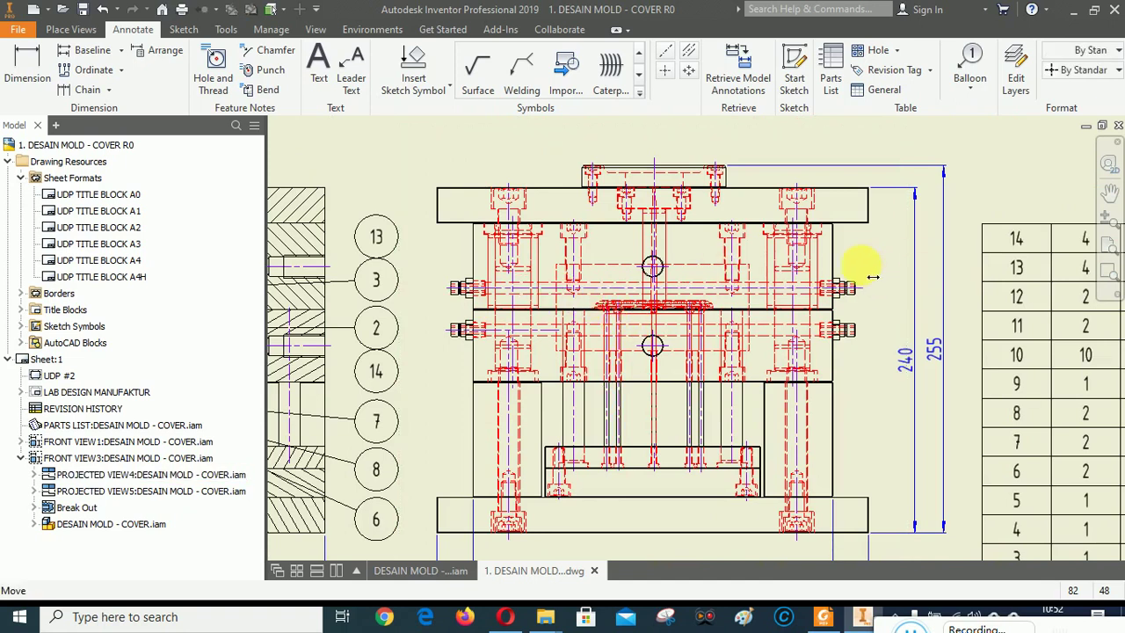
{"action": "left_click", "coordinate": [565, 327]}
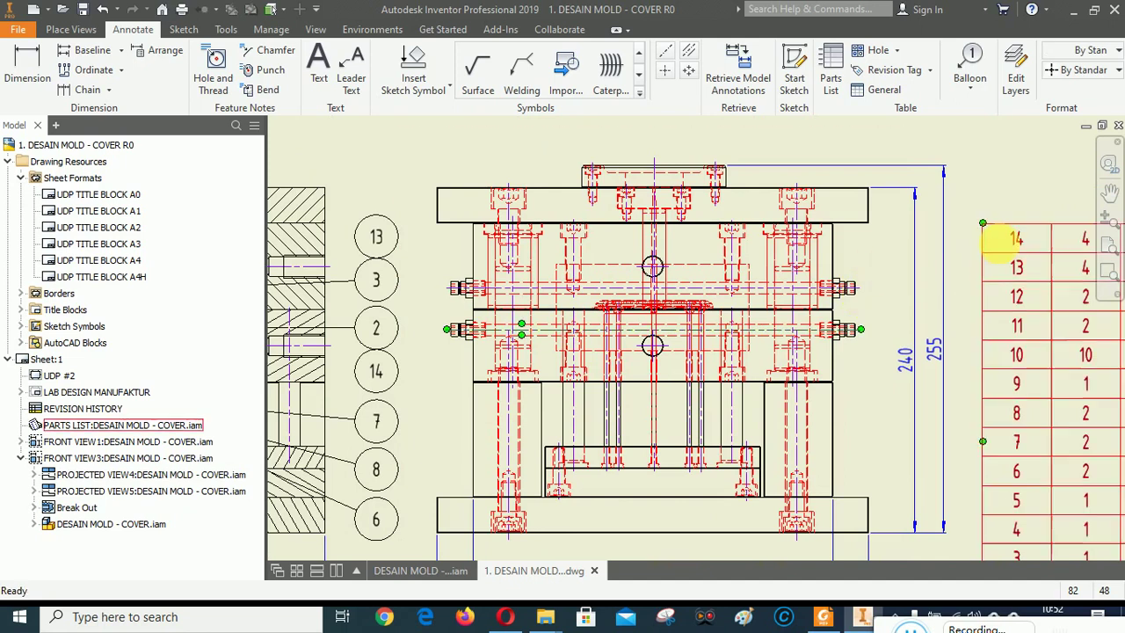
Bring up the drawing's top view, switch to the reference PDF in Foxit Reader and examine the dimensions on its top view.
{"action": "scroll", "coordinate": [672, 310], "scroll_direction": "down", "scroll_amount": 5}
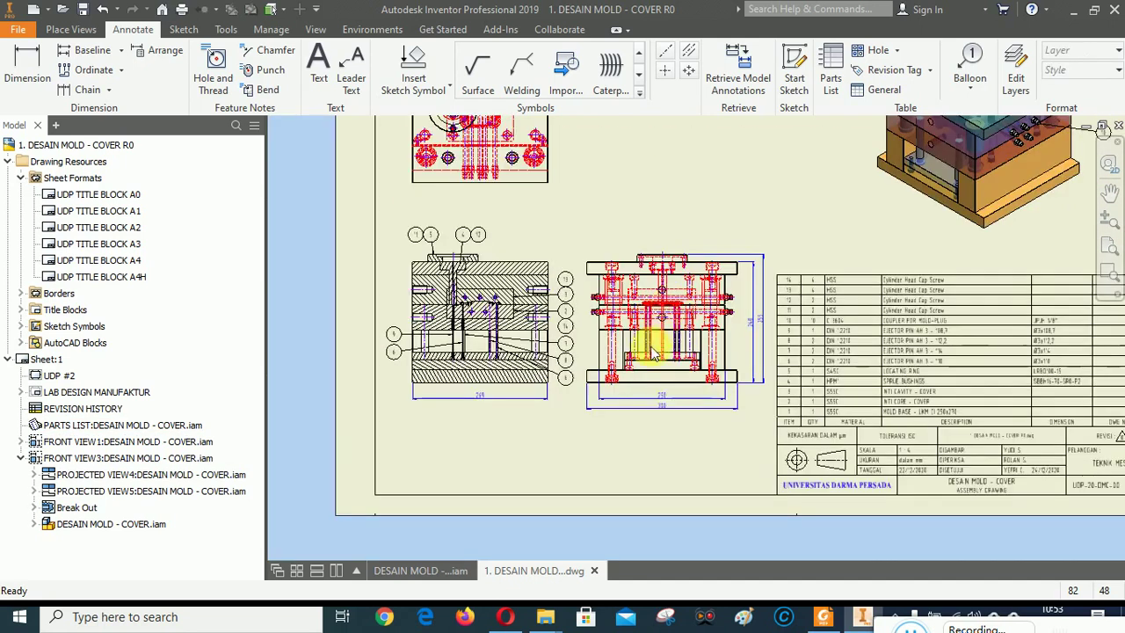
{"action": "left_click", "coordinate": [1110, 191]}
{"action": "left_click_drag", "start_coordinate": [517, 261], "coordinate": [627, 427]}
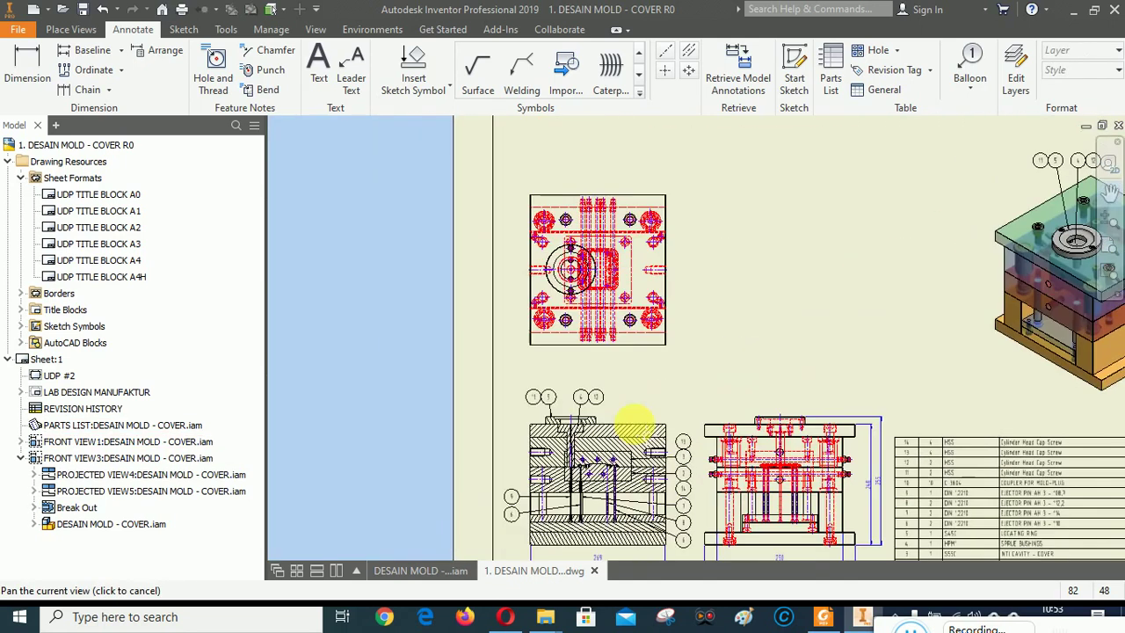
{"action": "scroll", "coordinate": [565, 343], "scroll_direction": "up", "scroll_amount": 8}
{"action": "right_click", "coordinate": [927, 334]}
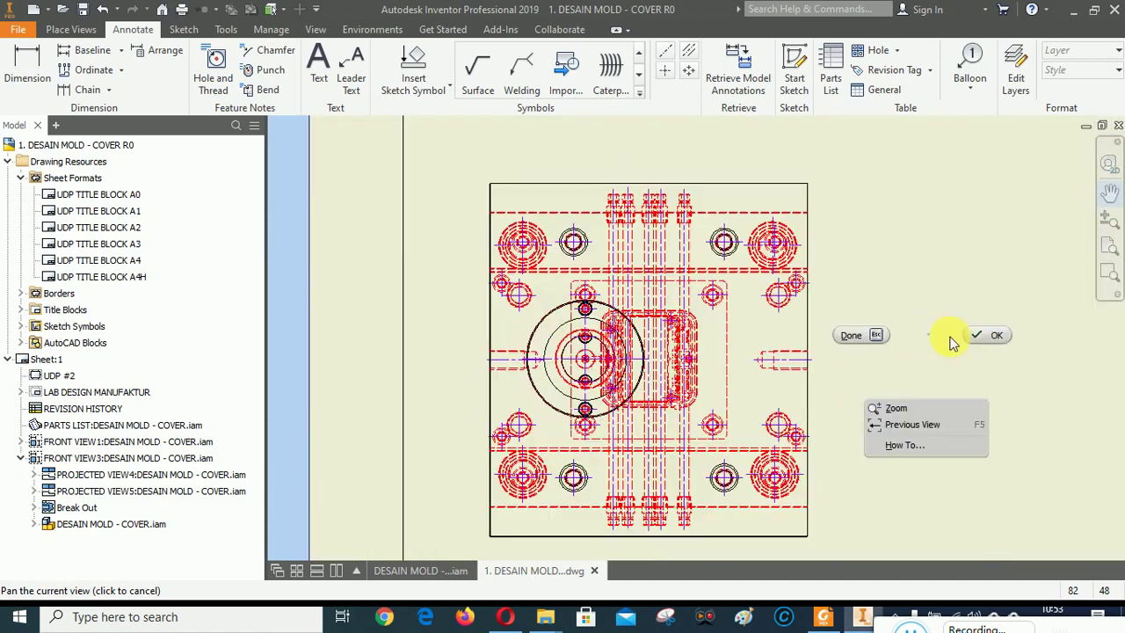
{"action": "left_click", "coordinate": [991, 335]}
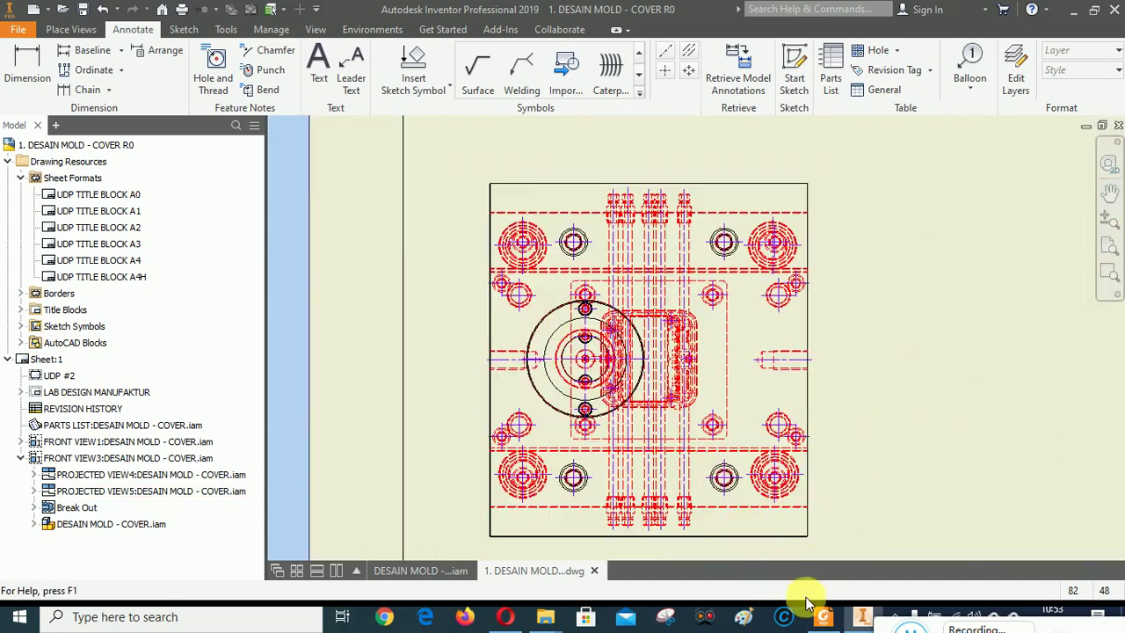
{"action": "left_click", "coordinate": [824, 618]}
{"action": "left_click_drag", "start_coordinate": [571, 251], "coordinate": [773, 457]}
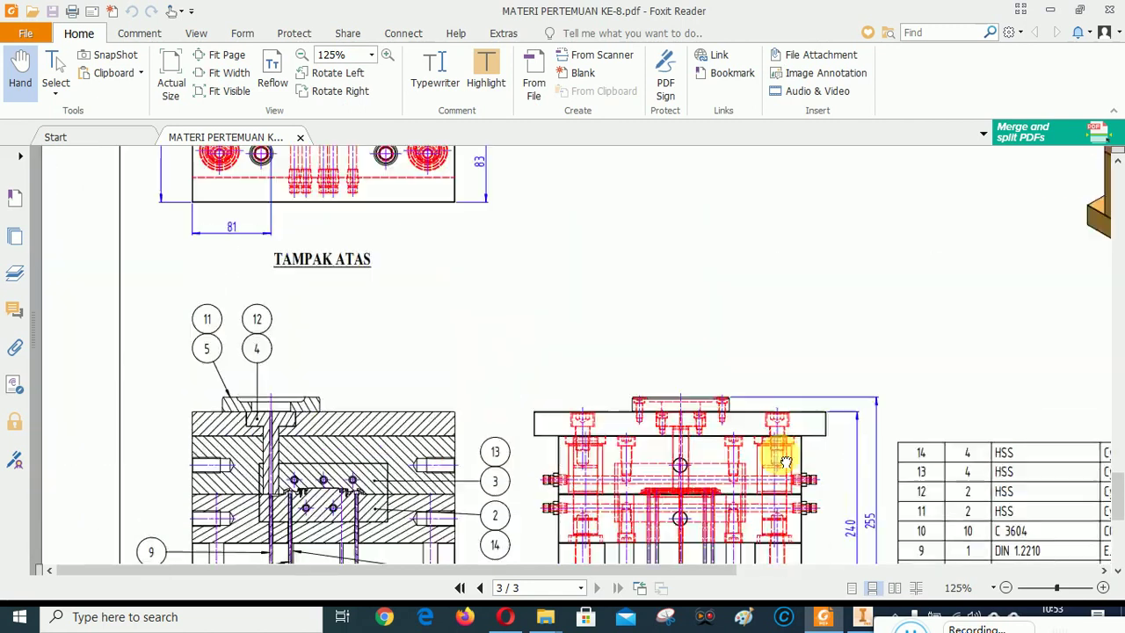
{"action": "scroll", "coordinate": [861, 484], "scroll_direction": "up", "scroll_amount": 1}
{"action": "scroll", "coordinate": [844, 475], "scroll_direction": "up", "scroll_amount": 6}
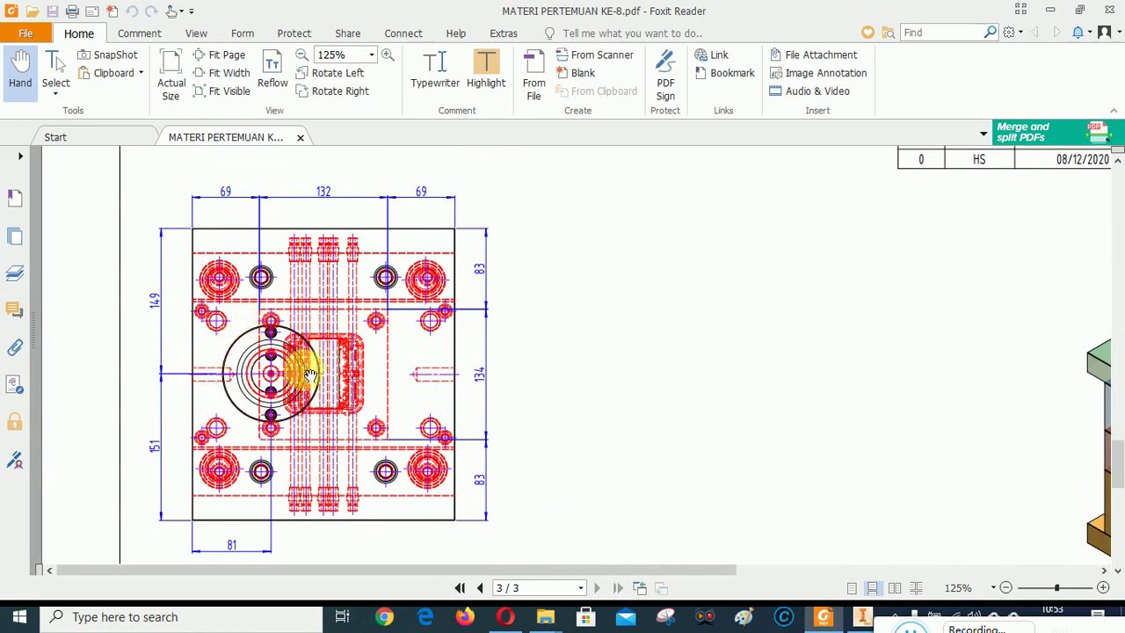
{"action": "scroll", "coordinate": [355, 420], "scroll_direction": "down", "scroll_amount": 2}
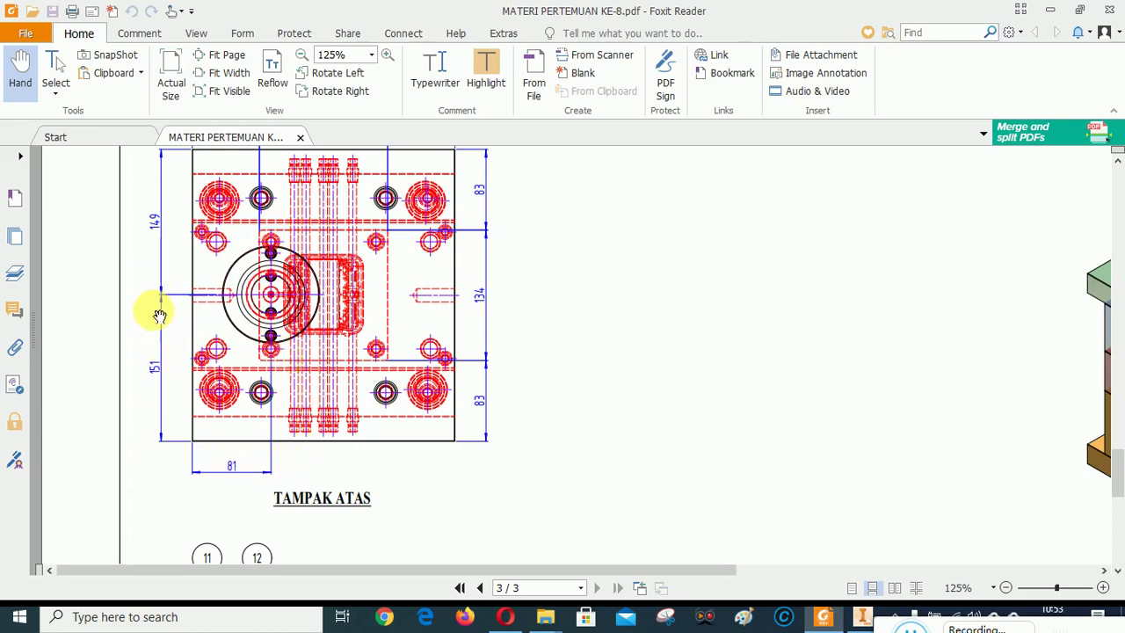
{"action": "scroll", "coordinate": [453, 386], "scroll_direction": "up", "scroll_amount": 1}
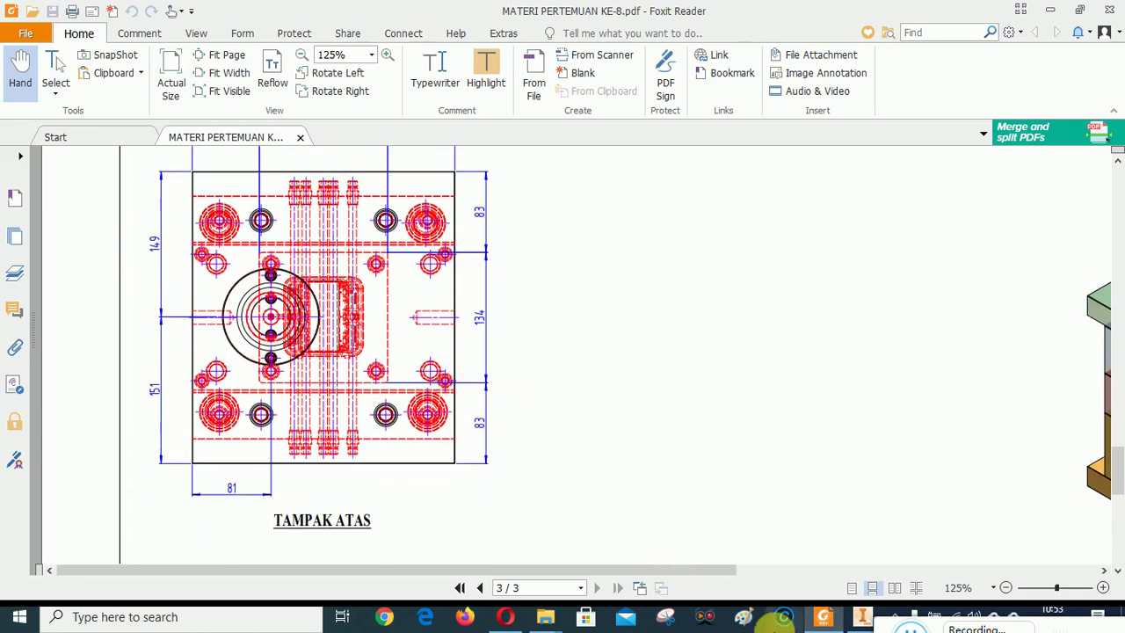
Switch back to the Inventor drawing and dimension the horizontal distance from the top view's left plate edge to the dashed central rectangle's left side.
{"action": "left_click", "coordinate": [860, 619]}
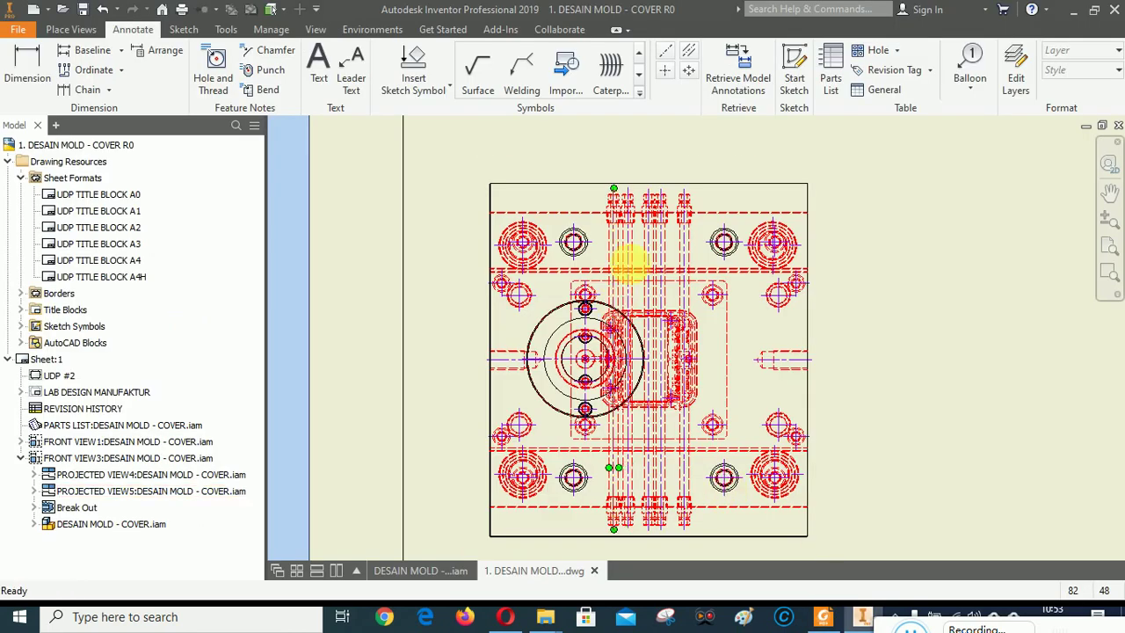
{"action": "left_click", "coordinate": [1110, 191]}
{"action": "left_click_drag", "start_coordinate": [777, 251], "coordinate": [761, 326]}
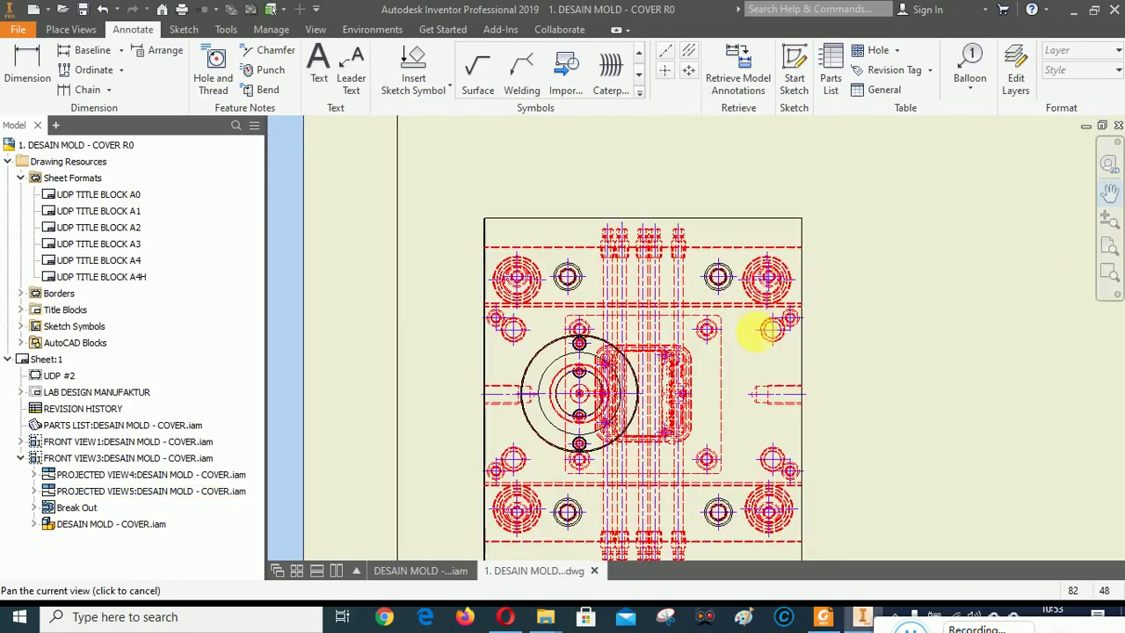
{"action": "left_click", "coordinate": [27, 57]}
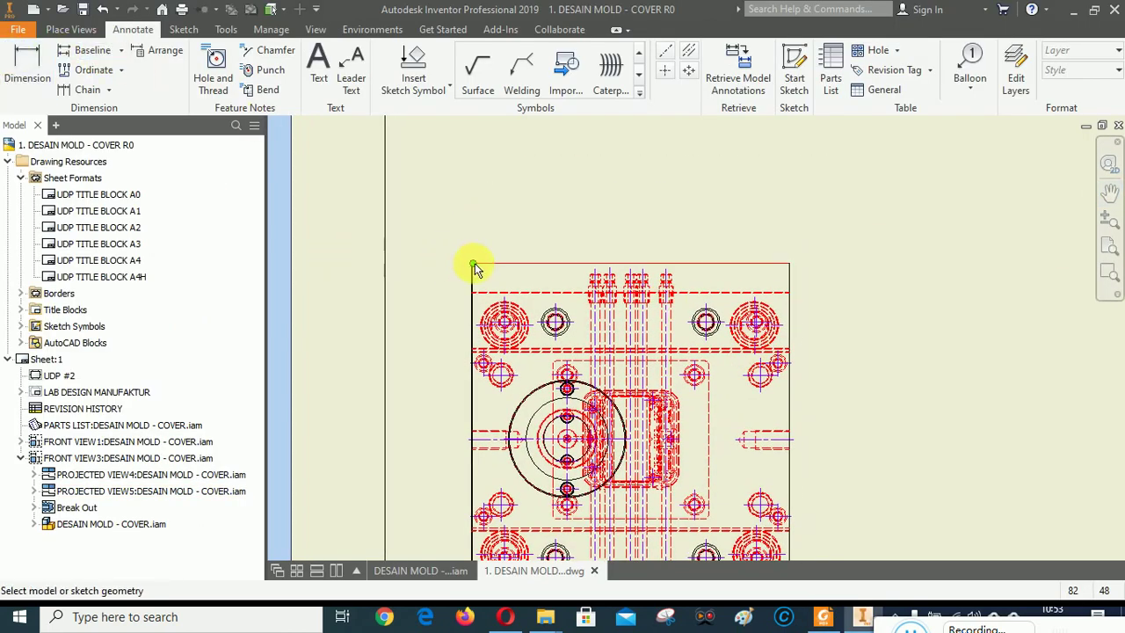
{"action": "scroll", "coordinate": [475, 266], "scroll_direction": "down", "scroll_amount": 5}
{"action": "left_click", "coordinate": [410, 239]}
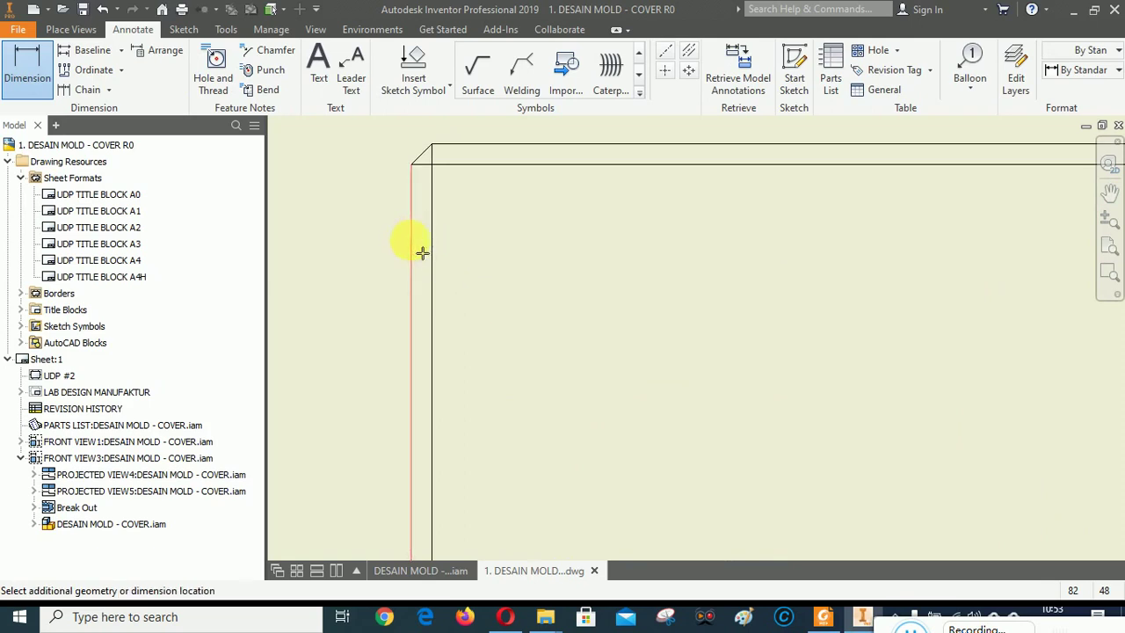
{"action": "scroll", "coordinate": [502, 251], "scroll_direction": "up", "scroll_amount": 4}
{"action": "scroll", "coordinate": [615, 426], "scroll_direction": "down", "scroll_amount": 3}
{"action": "scroll", "coordinate": [721, 352], "scroll_direction": "down", "scroll_amount": 4}
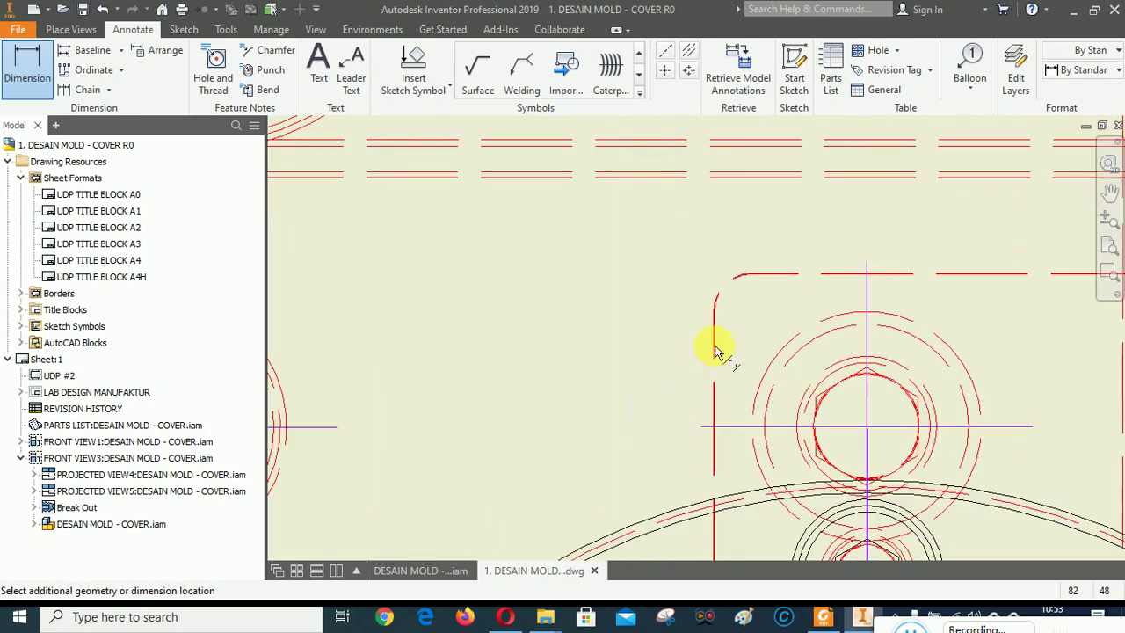
{"action": "scroll", "coordinate": [658, 319], "scroll_direction": "up", "scroll_amount": 4}
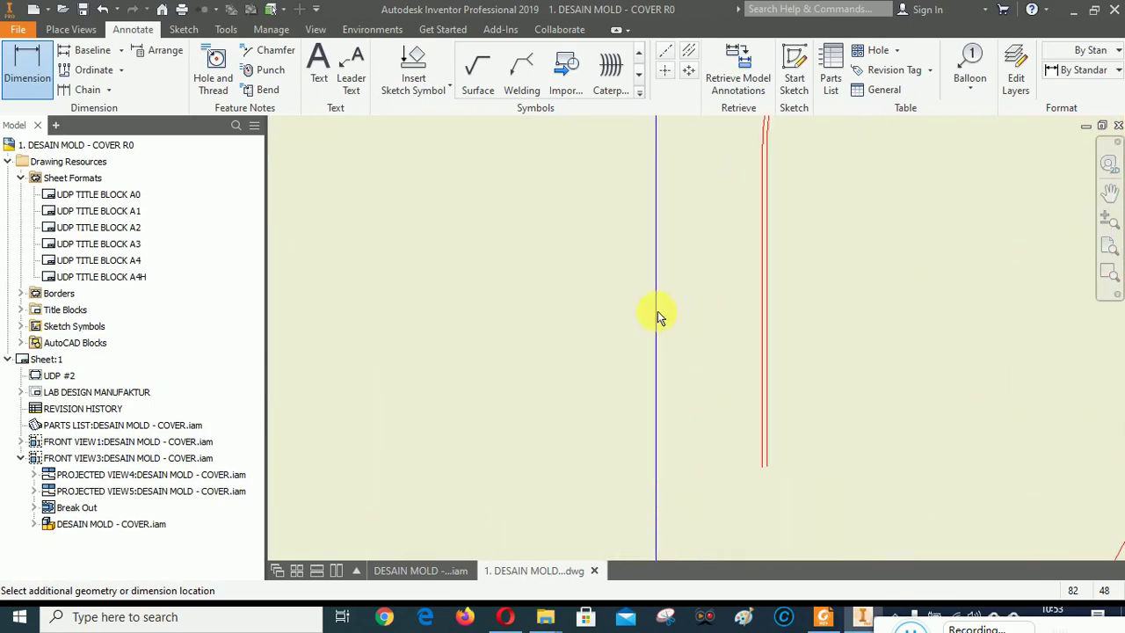
{"action": "scroll", "coordinate": [648, 258], "scroll_direction": "down", "scroll_amount": 4}
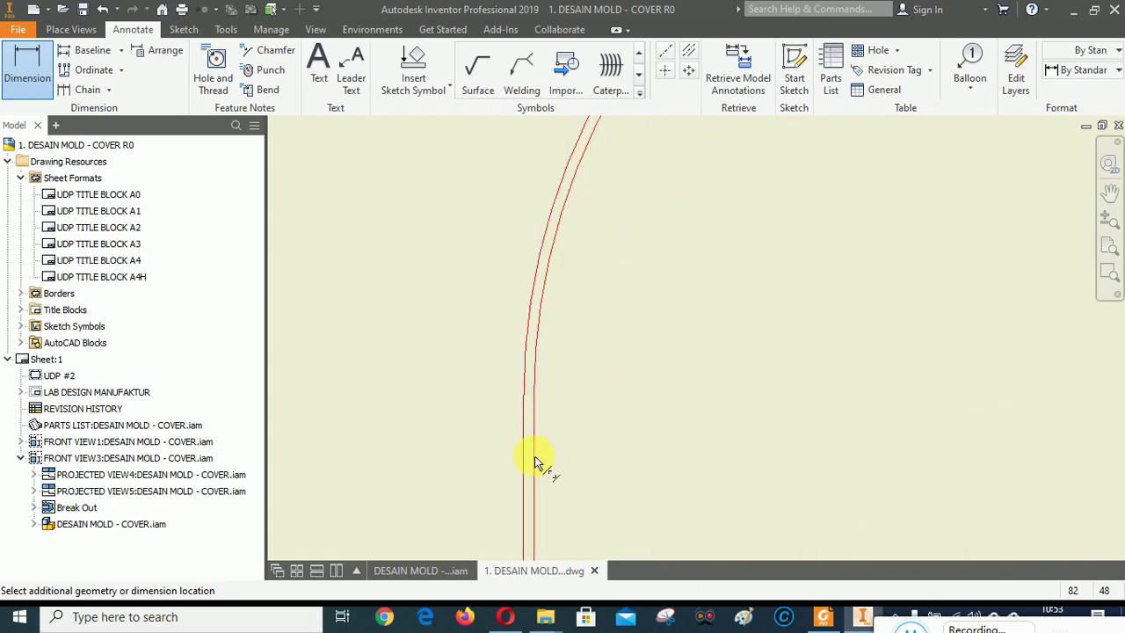
{"action": "scroll", "coordinate": [546, 468], "scroll_direction": "up", "scroll_amount": 5}
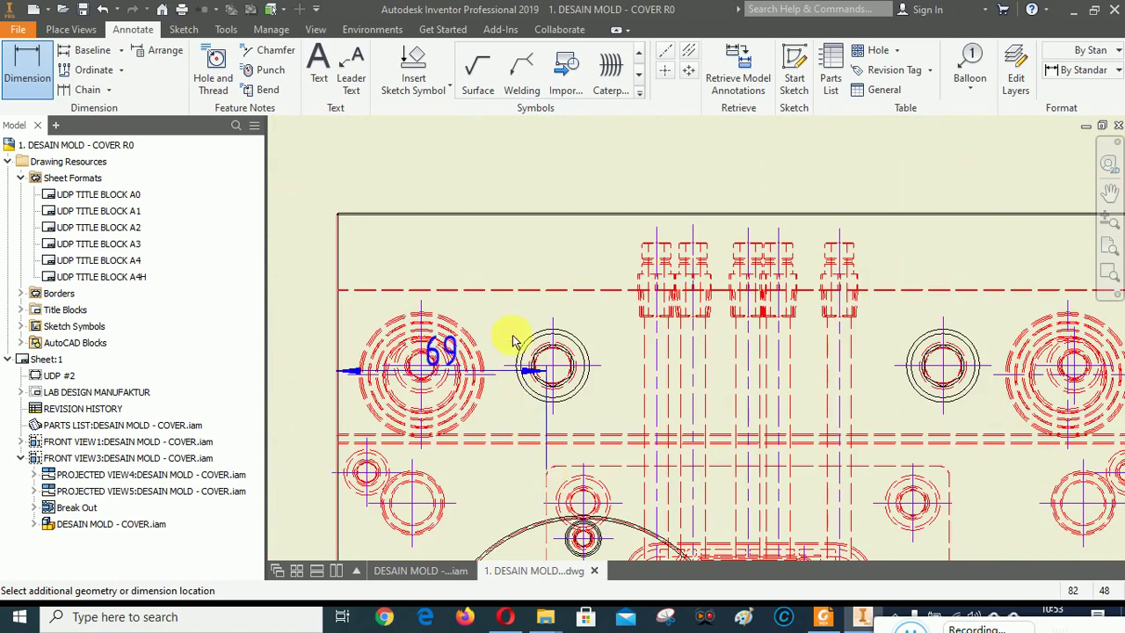
{"action": "left_click", "coordinate": [635, 487]}
{"action": "key", "text": "Return"}
Dimension the width of the dashed central rectangle above the top view, in line with the first horizontal dimension.
{"action": "scroll", "coordinate": [554, 484], "scroll_direction": "down", "scroll_amount": 6}
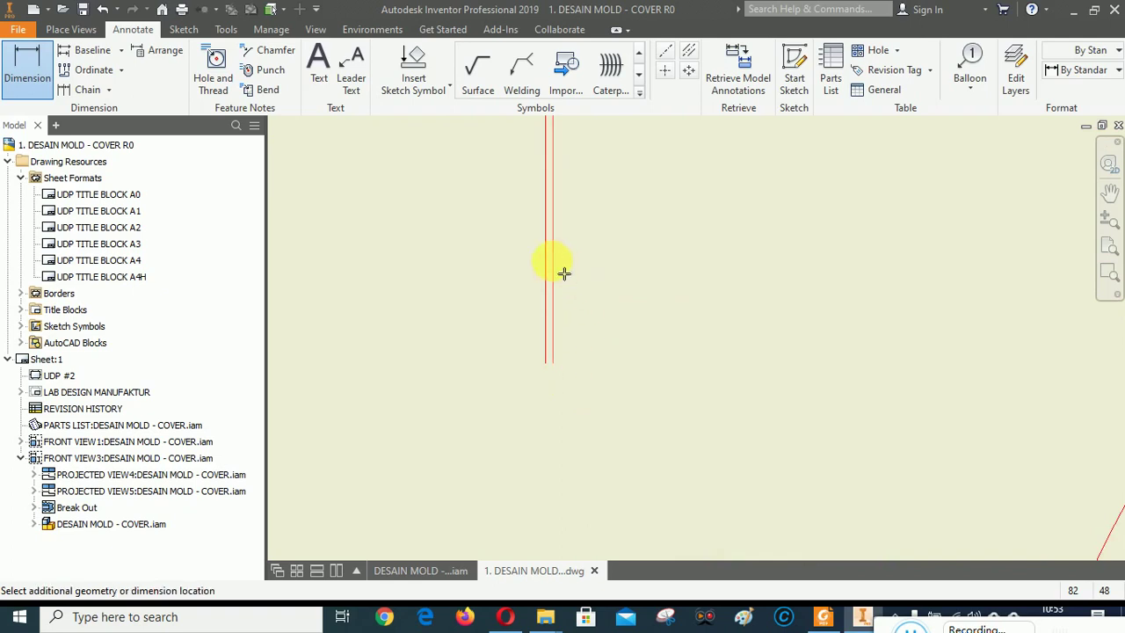
{"action": "scroll", "coordinate": [465, 381], "scroll_direction": "up", "scroll_amount": 6}
{"action": "scroll", "coordinate": [901, 360], "scroll_direction": "down", "scroll_amount": 4}
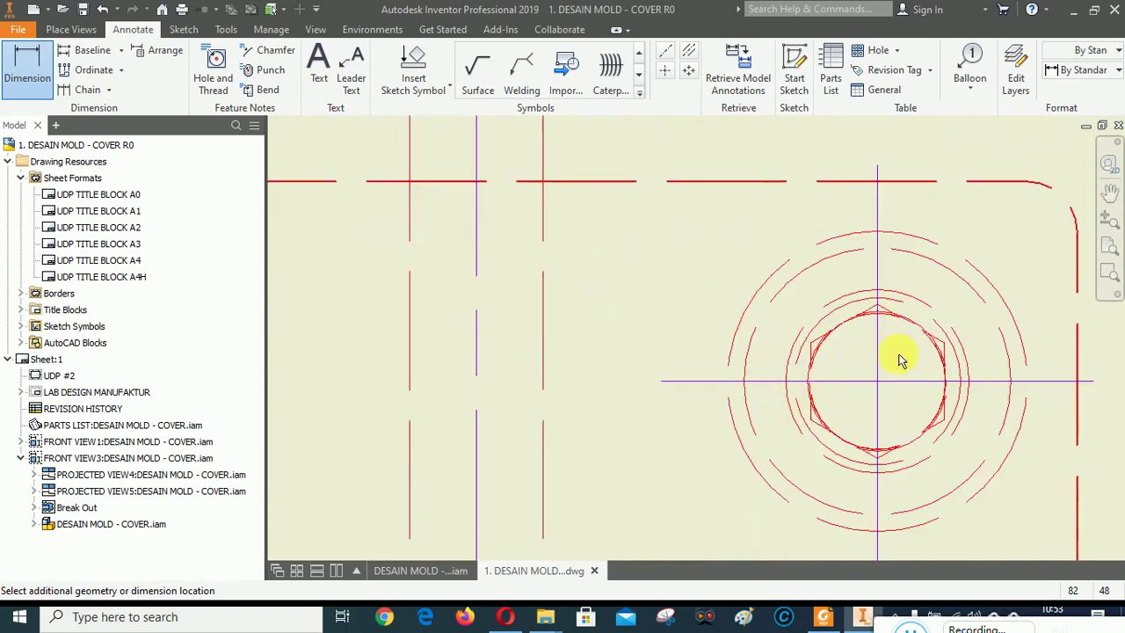
{"action": "scroll", "coordinate": [1075, 343], "scroll_direction": "down", "scroll_amount": 8}
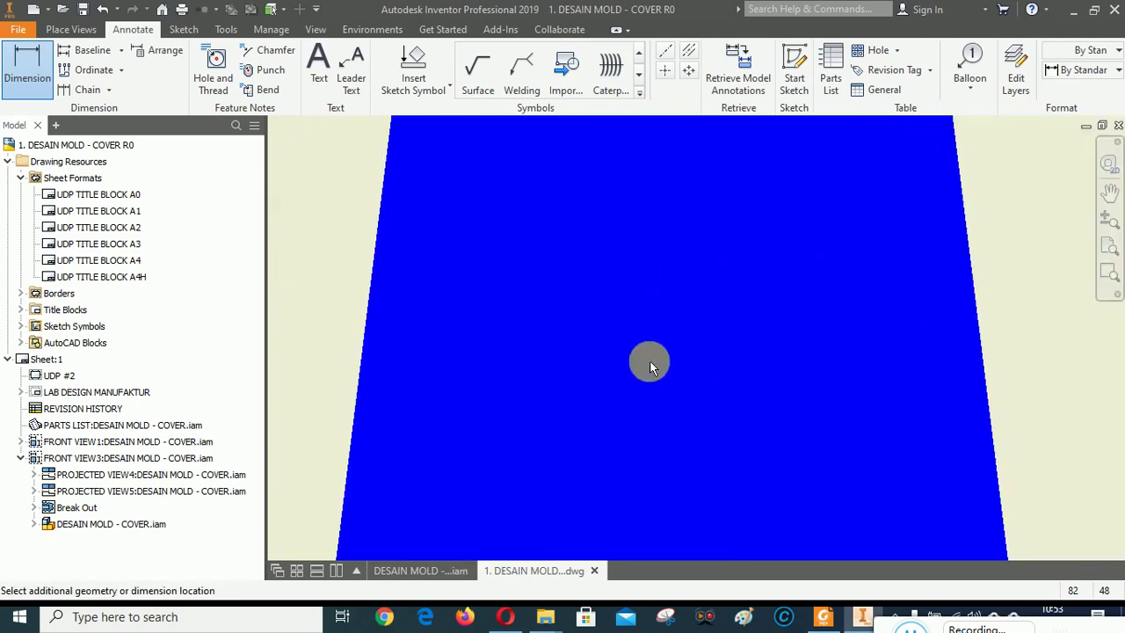
{"action": "scroll", "coordinate": [650, 365], "scroll_direction": "up", "scroll_amount": 3}
{"action": "scroll", "coordinate": [746, 397], "scroll_direction": "down", "scroll_amount": 2}
{"action": "scroll", "coordinate": [748, 399], "scroll_direction": "up", "scroll_amount": 4}
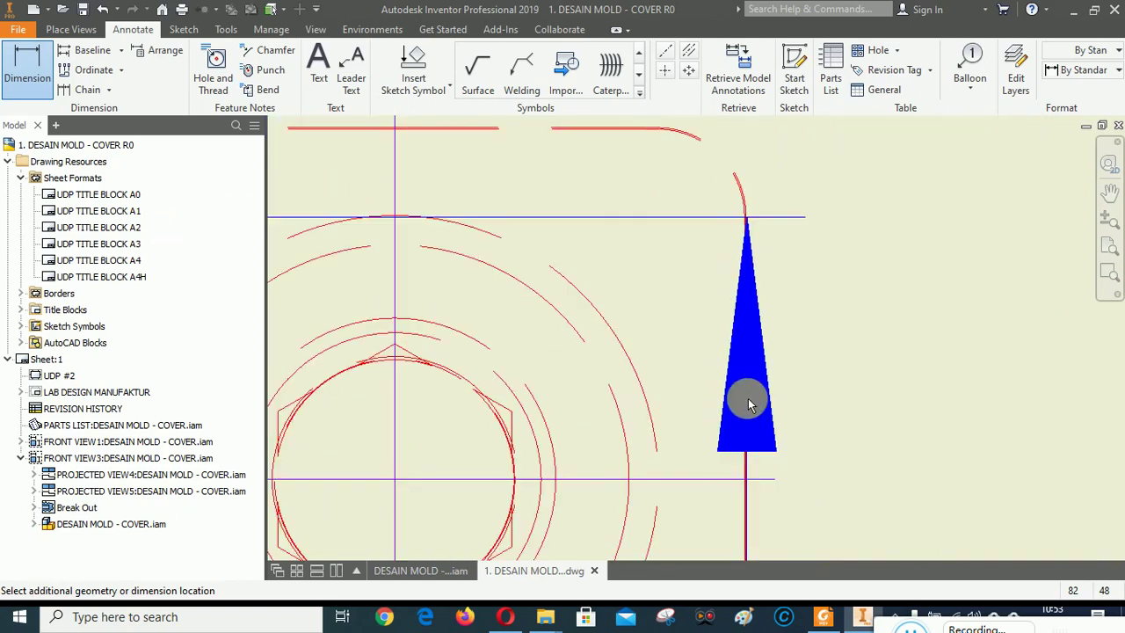
{"action": "scroll", "coordinate": [747, 320], "scroll_direction": "down", "scroll_amount": 6}
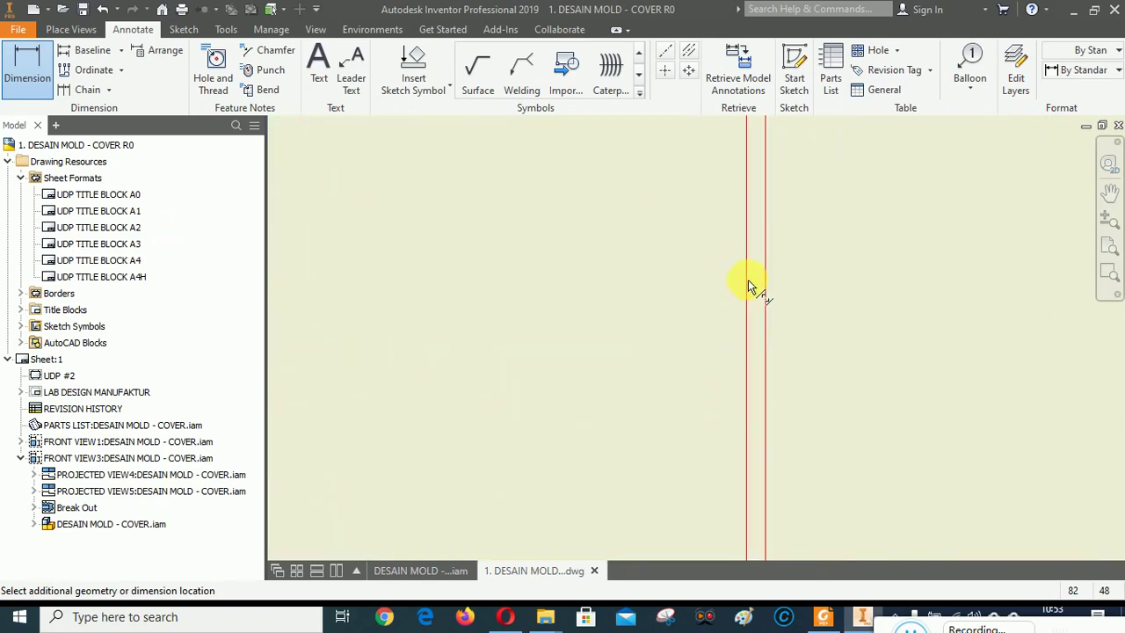
{"action": "scroll", "coordinate": [773, 391], "scroll_direction": "up", "scroll_amount": 6}
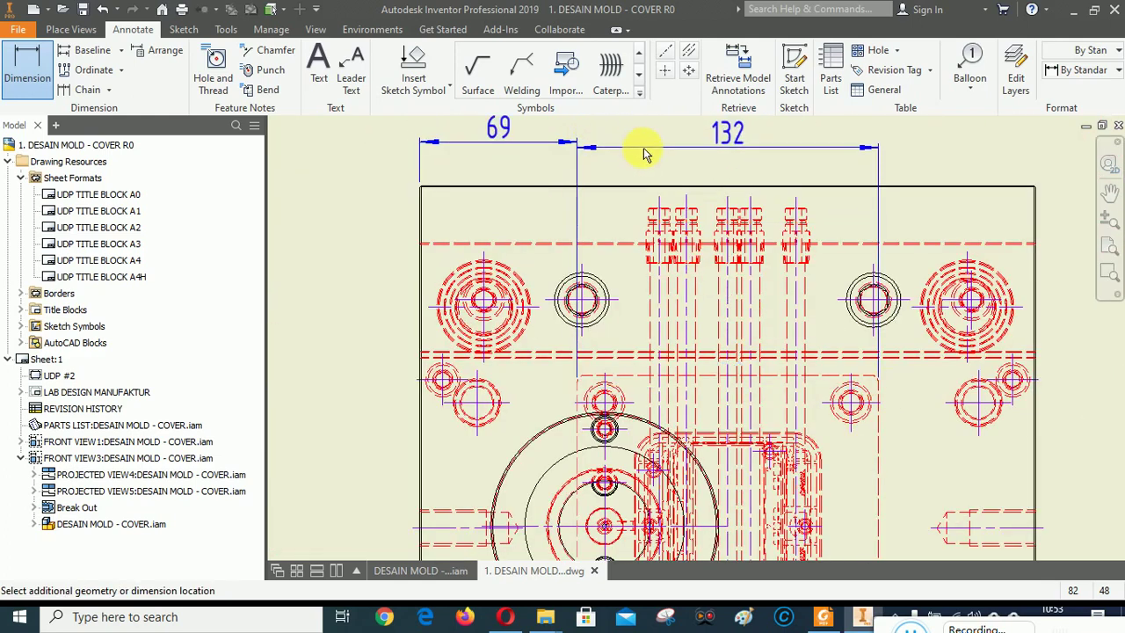
{"action": "left_click", "coordinate": [838, 287]}
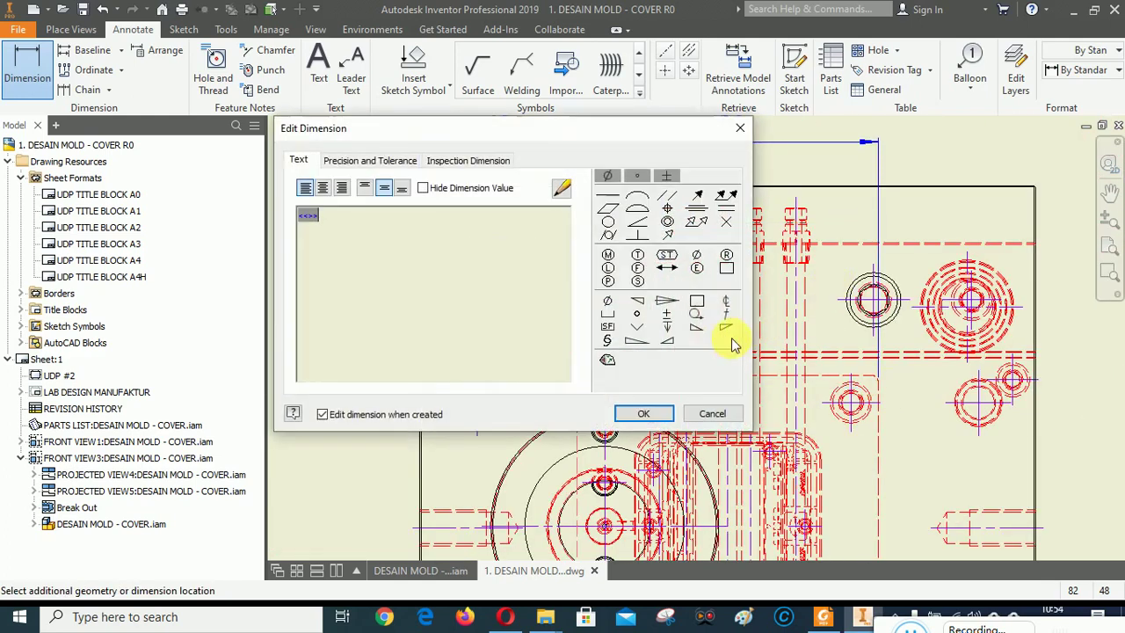
{"action": "left_click", "coordinate": [642, 414]}
Dimension the horizontal distance from the dashed central rectangle's right side to the right plate edge, in line with the other dimensions.
{"action": "scroll", "coordinate": [884, 407], "scroll_direction": "down", "scroll_amount": 6}
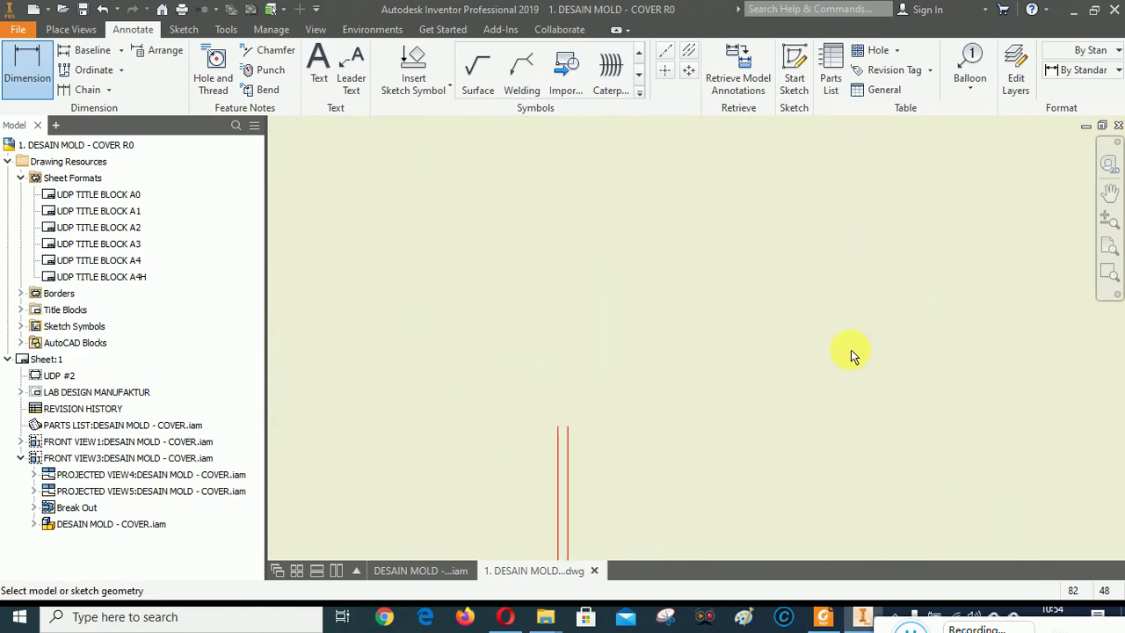
{"action": "scroll", "coordinate": [766, 378], "scroll_direction": "up", "scroll_amount": 4}
{"action": "scroll", "coordinate": [736, 239], "scroll_direction": "down", "scroll_amount": 4}
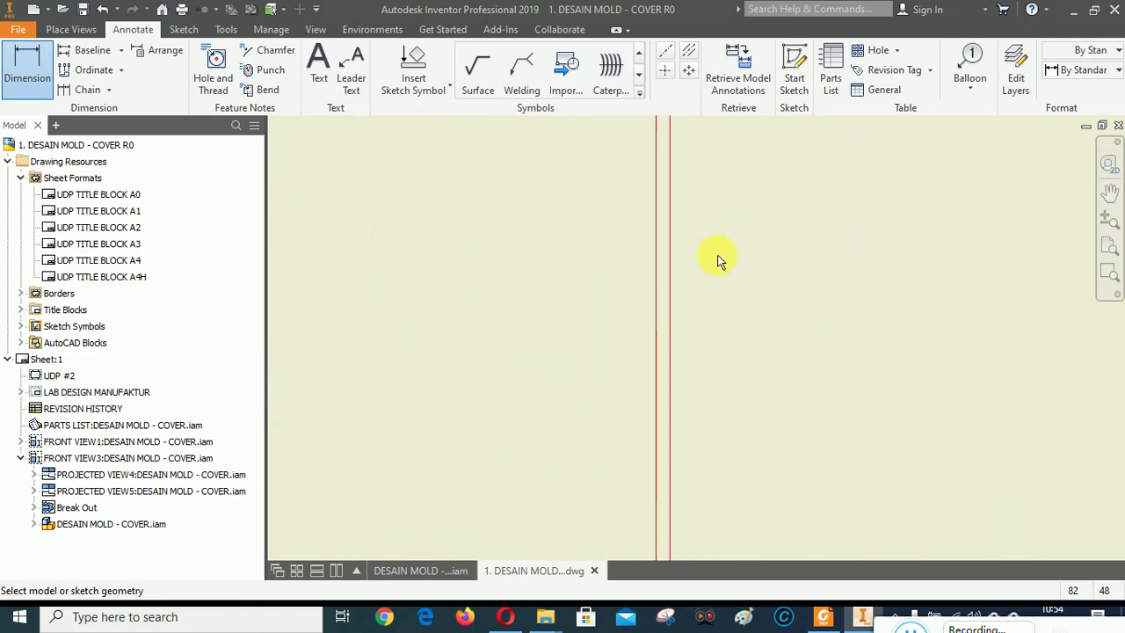
{"action": "left_click", "coordinate": [656, 291]}
{"action": "scroll", "coordinate": [597, 382], "scroll_direction": "up", "scroll_amount": 5}
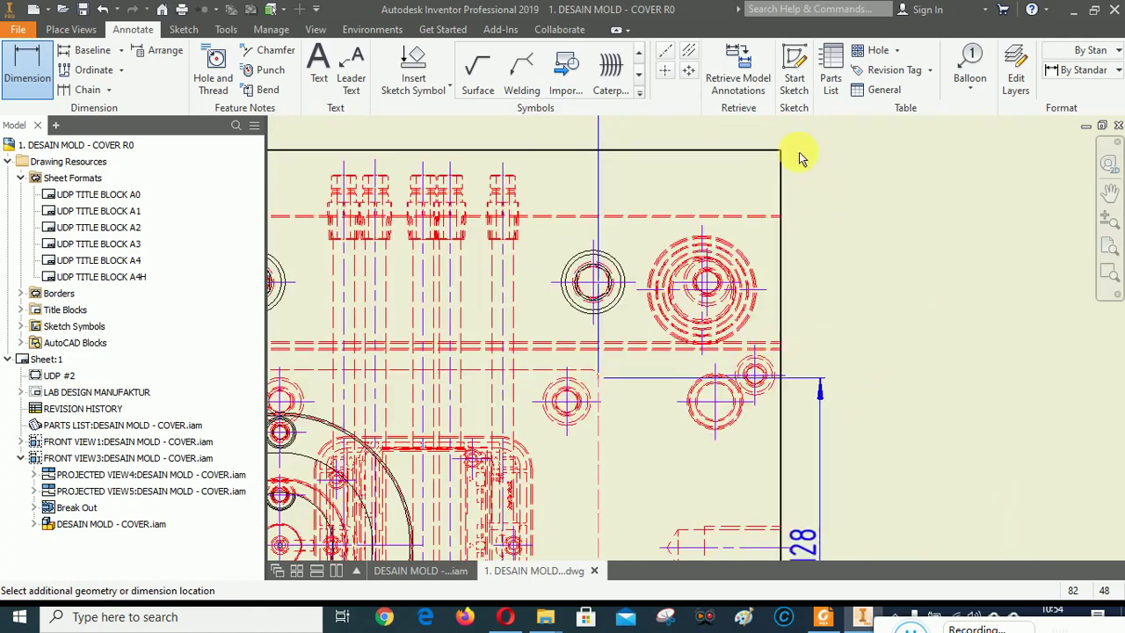
{"action": "scroll", "coordinate": [791, 154], "scroll_direction": "down", "scroll_amount": 5}
{"action": "left_click", "coordinate": [833, 286]}
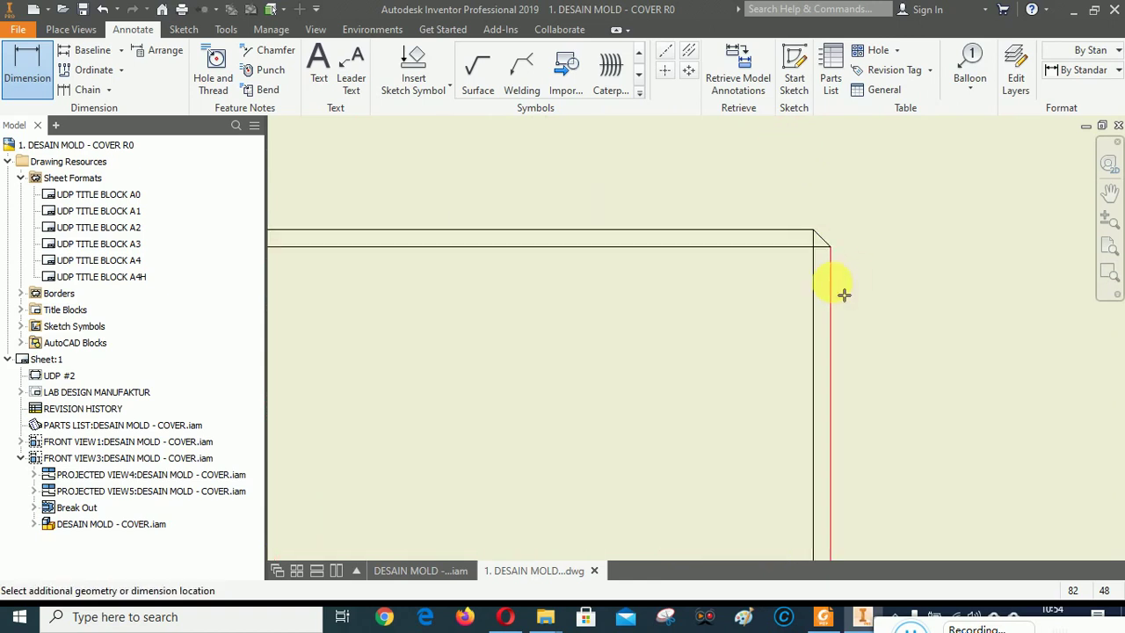
{"action": "scroll", "coordinate": [967, 365], "scroll_direction": "up", "scroll_amount": 5}
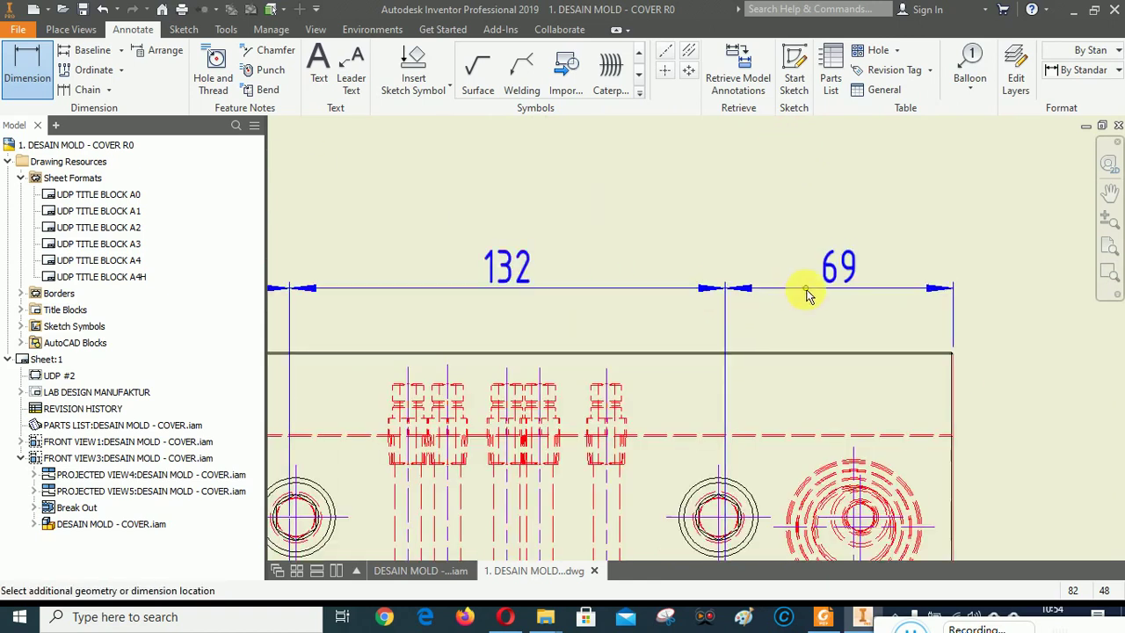
{"action": "key", "text": "Escape"}
{"action": "left_click", "coordinate": [923, 268]}
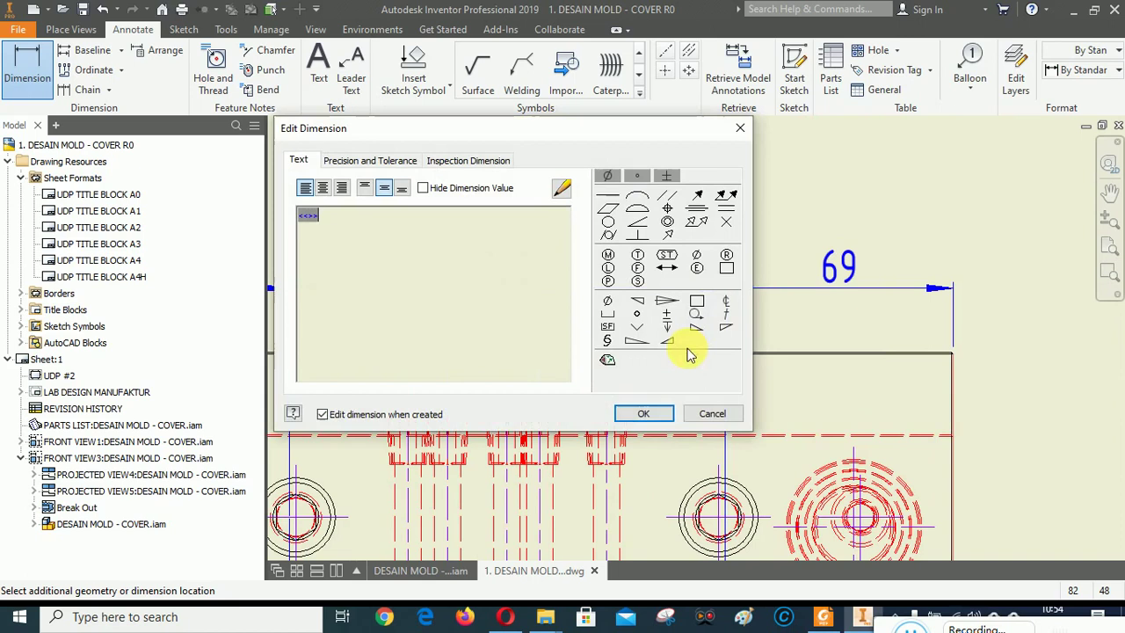
{"action": "left_click", "coordinate": [643, 413]}
{"action": "right_click", "coordinate": [879, 195]}
{"action": "key", "text": "Escape"}
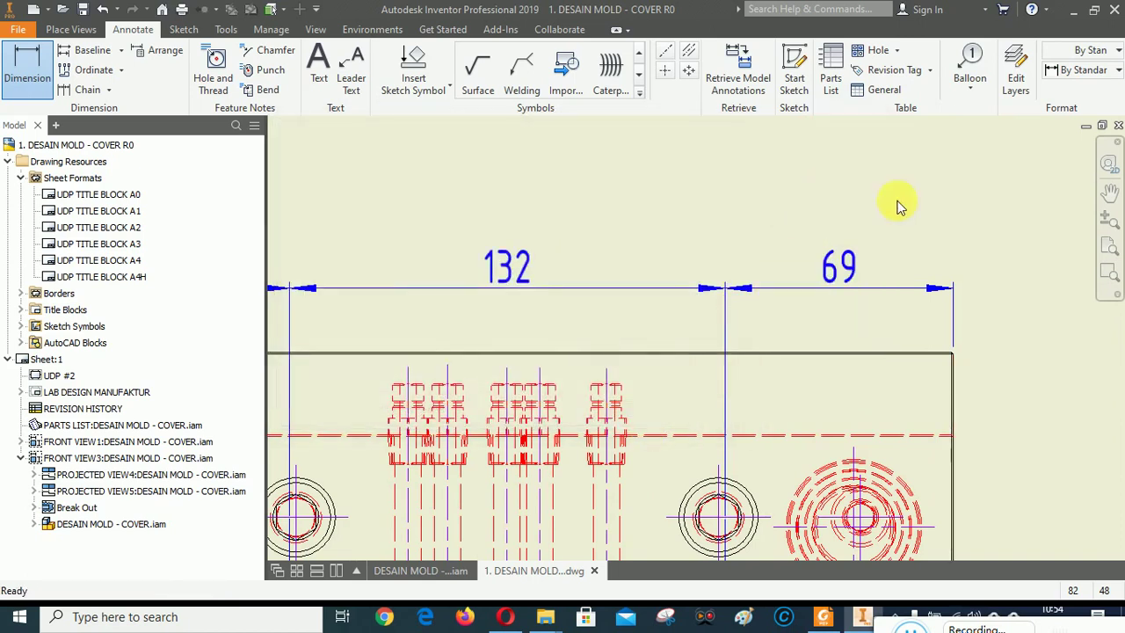
{"action": "scroll", "coordinate": [919, 205], "scroll_direction": "up", "scroll_amount": 2}
{"action": "key", "text": "Escape"}
Arrange the three horizontal dimensions above the top view, using the plate's upper edge as the contour.
{"action": "left_click", "coordinate": [485, 245]}
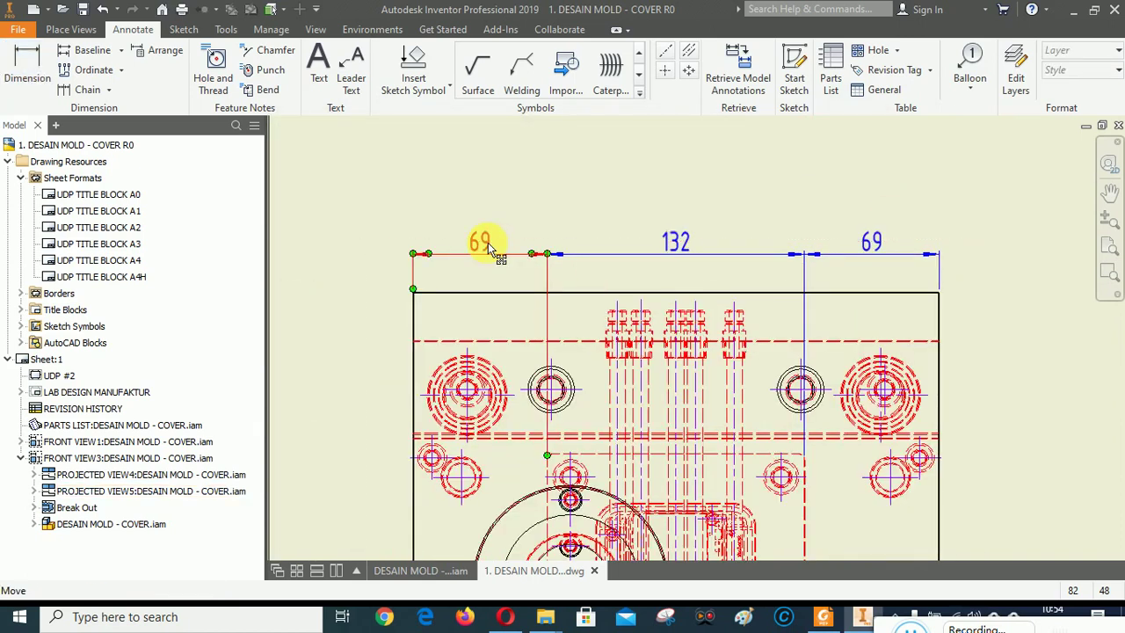
{"action": "left_click", "coordinate": [515, 188]}
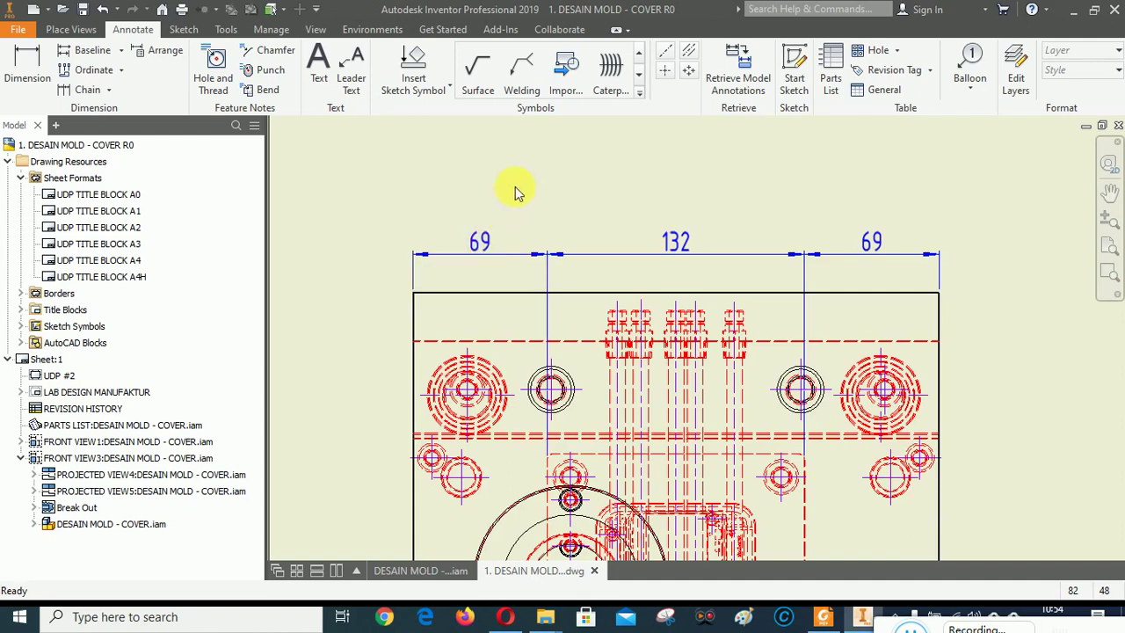
{"action": "left_click", "coordinate": [481, 246]}
{"action": "left_click", "coordinate": [677, 241], "text": "ctrl"}
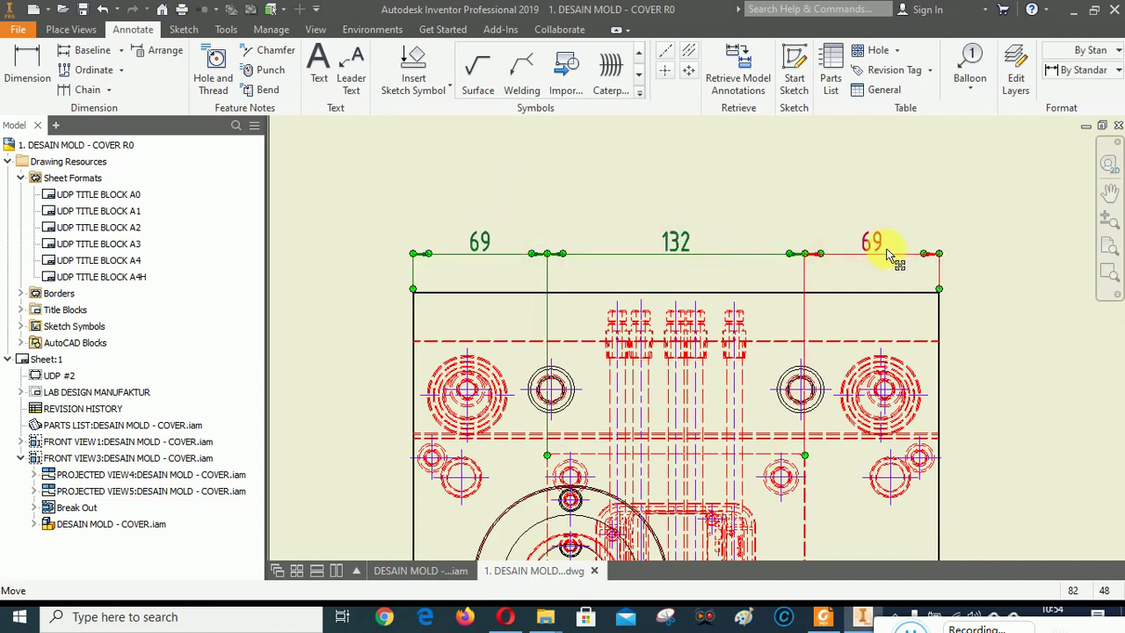
{"action": "right_click", "coordinate": [744, 186]}
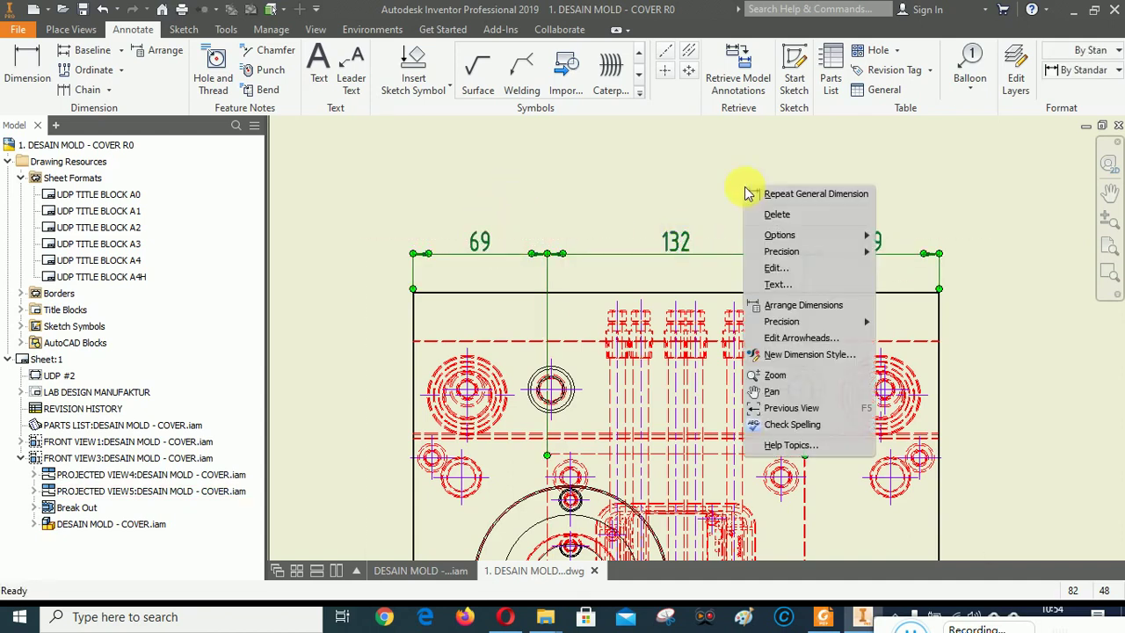
{"action": "left_click", "coordinate": [769, 303]}
{"action": "scroll", "coordinate": [763, 300], "scroll_direction": "up", "scroll_amount": 5}
{"action": "scroll", "coordinate": [763, 300], "scroll_direction": "up", "scroll_amount": 3}
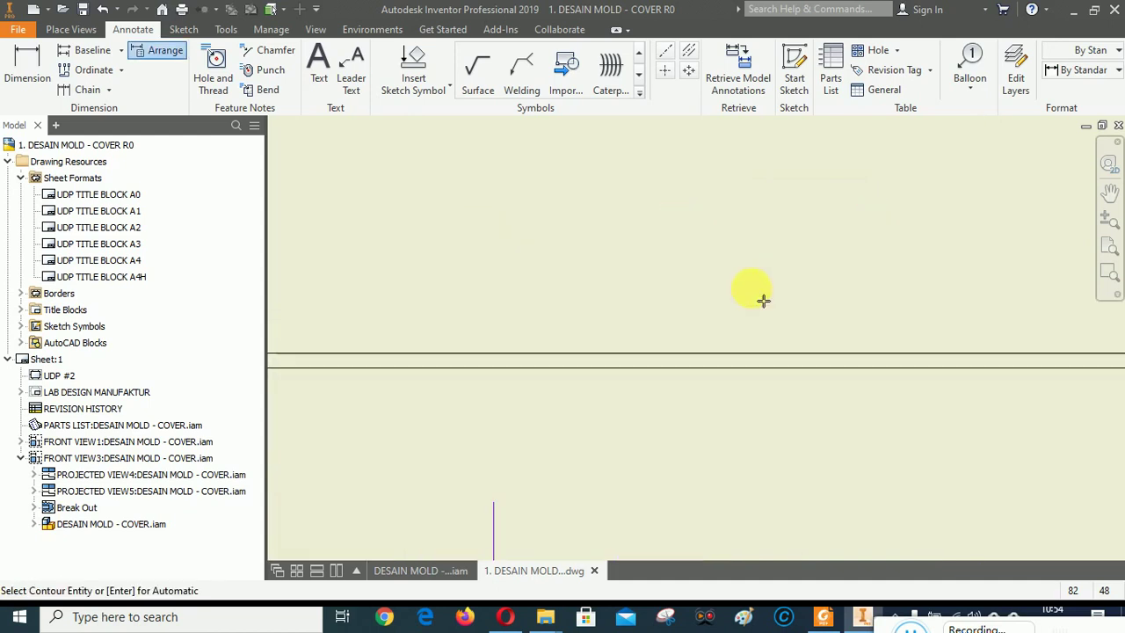
{"action": "left_click", "coordinate": [756, 363]}
{"action": "scroll", "coordinate": [766, 309], "scroll_direction": "down", "scroll_amount": 8}
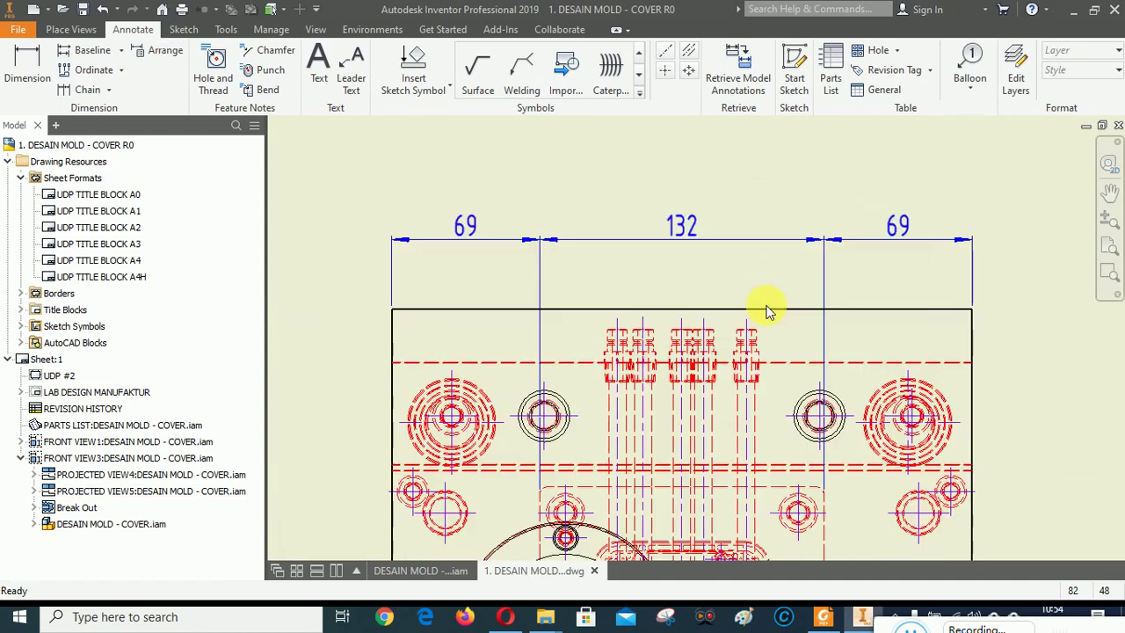
Dimension the vertical distance from the top view's upper plate edge to the dashed central rectangle's upper side, placed beside the right plate edge.
{"action": "scroll", "coordinate": [984, 322], "scroll_direction": "down", "scroll_amount": 6}
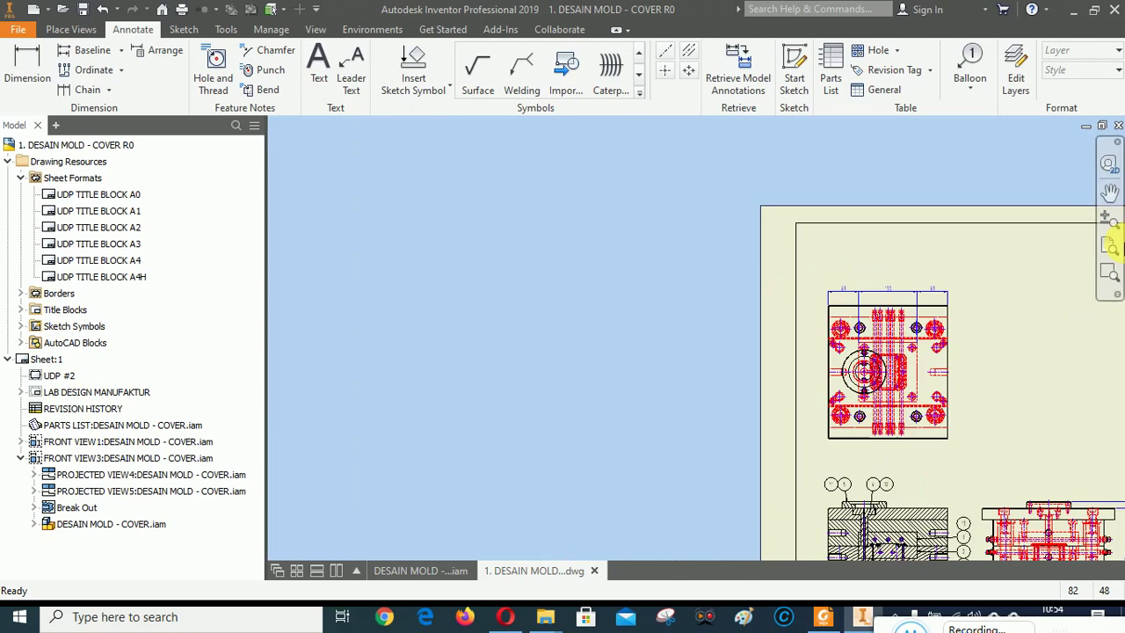
{"action": "left_click", "coordinate": [1109, 192]}
{"action": "left_click_drag", "start_coordinate": [932, 276], "coordinate": [686, 127]}
{"action": "right_click", "coordinate": [829, 276]}
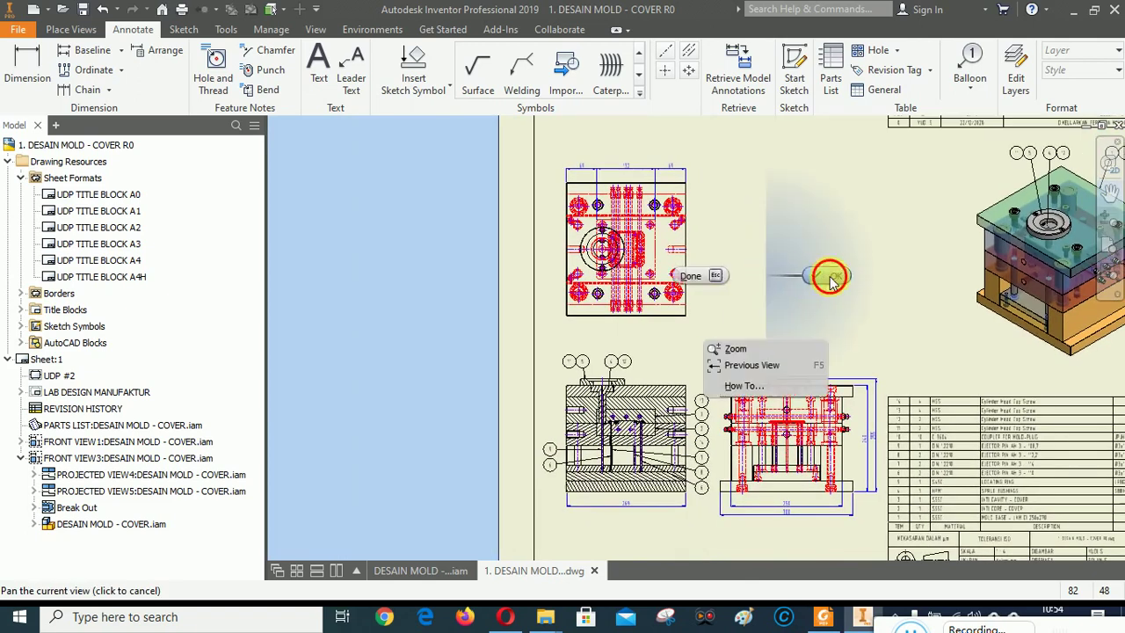
{"action": "left_click", "coordinate": [730, 276]}
{"action": "scroll", "coordinate": [690, 207], "scroll_direction": "up", "scroll_amount": 5}
{"action": "left_click", "coordinate": [27, 69]}
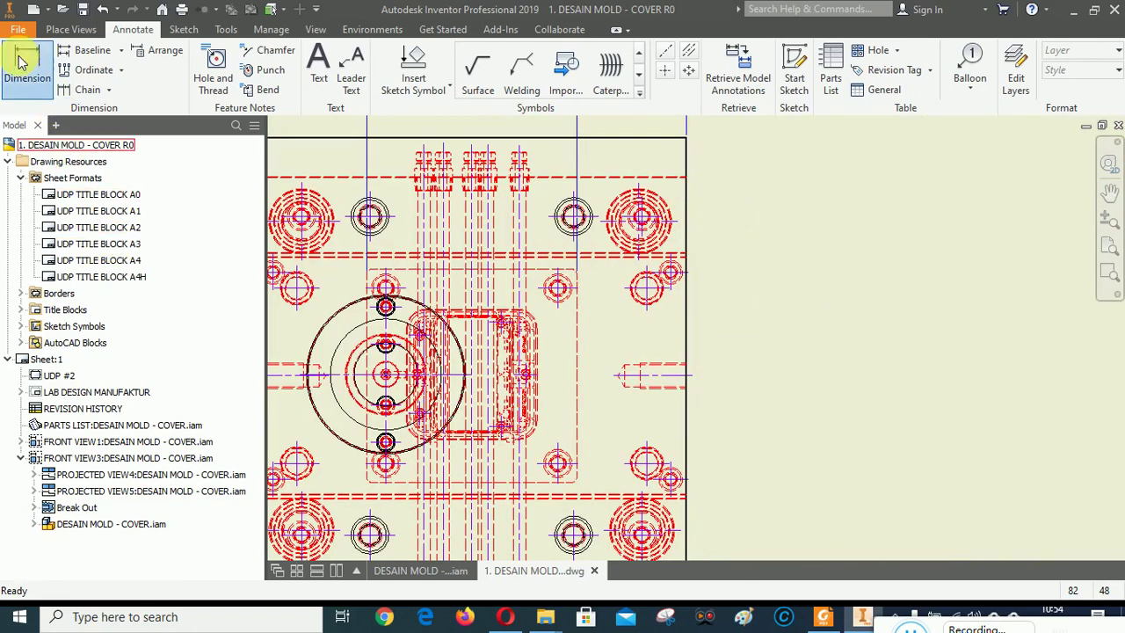
{"action": "scroll", "coordinate": [661, 126], "scroll_direction": "up", "scroll_amount": 5}
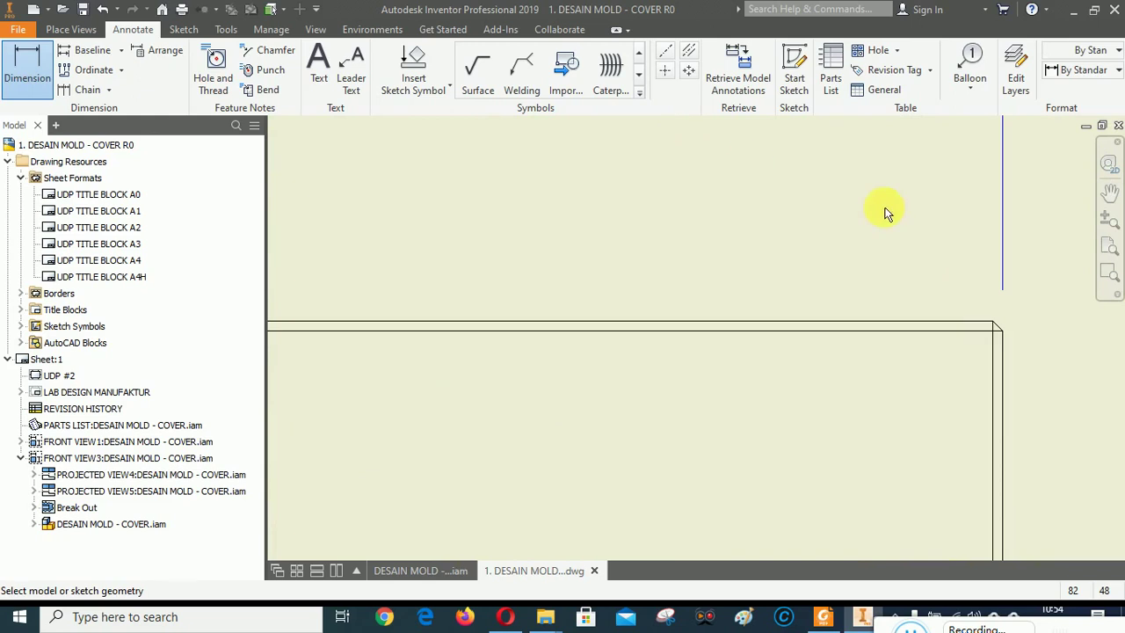
{"action": "left_click", "coordinate": [940, 327]}
{"action": "scroll", "coordinate": [865, 209], "scroll_direction": "down", "scroll_amount": 5}
{"action": "scroll", "coordinate": [803, 314], "scroll_direction": "up", "scroll_amount": 5}
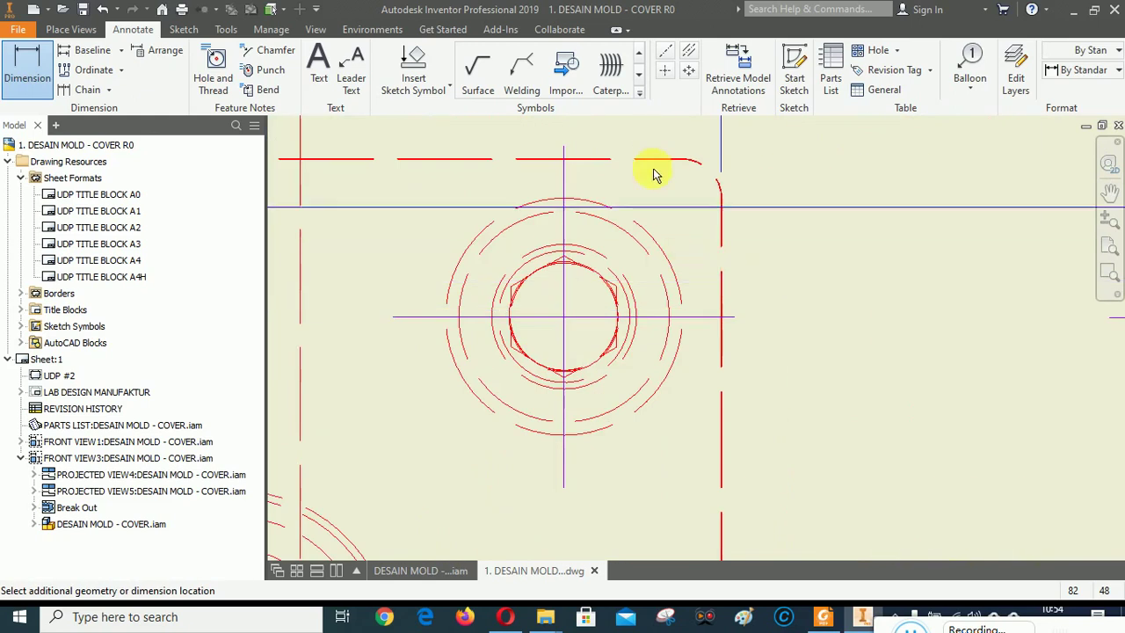
{"action": "scroll", "coordinate": [650, 160], "scroll_direction": "up", "scroll_amount": 5}
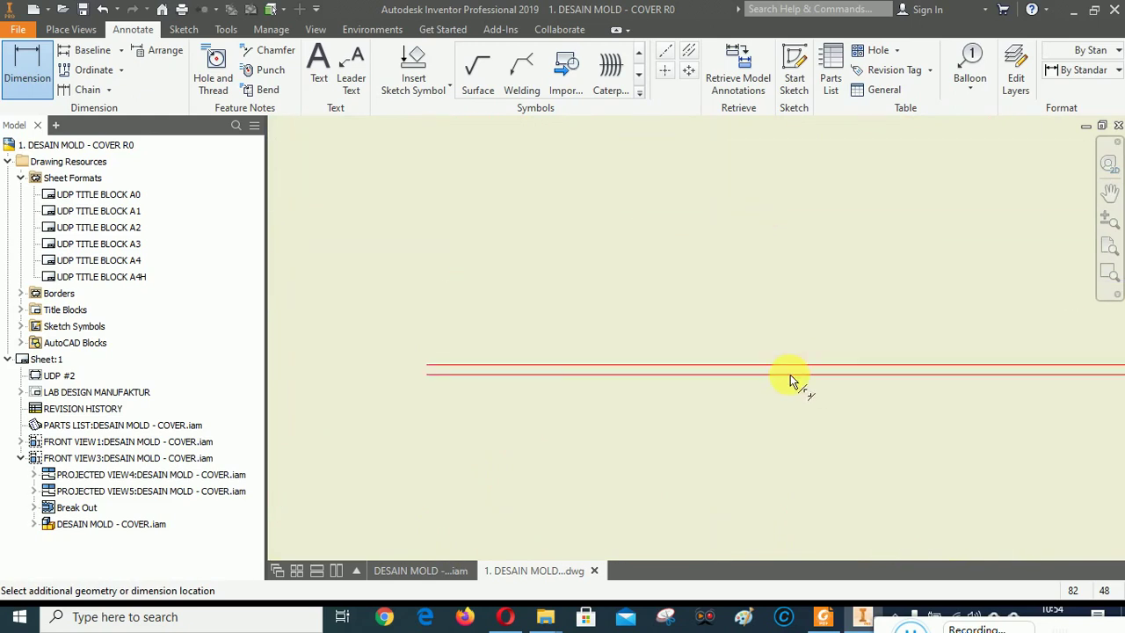
{"action": "scroll", "coordinate": [592, 266], "scroll_direction": "down", "scroll_amount": 5}
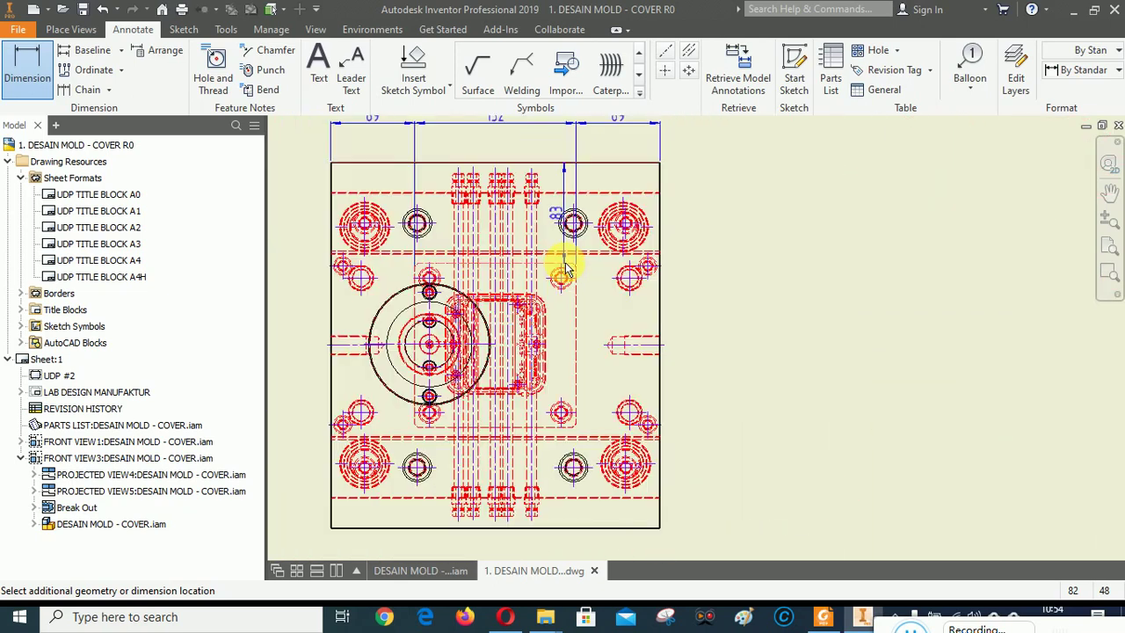
{"action": "left_click", "coordinate": [670, 349]}
{"action": "left_click", "coordinate": [641, 409]}
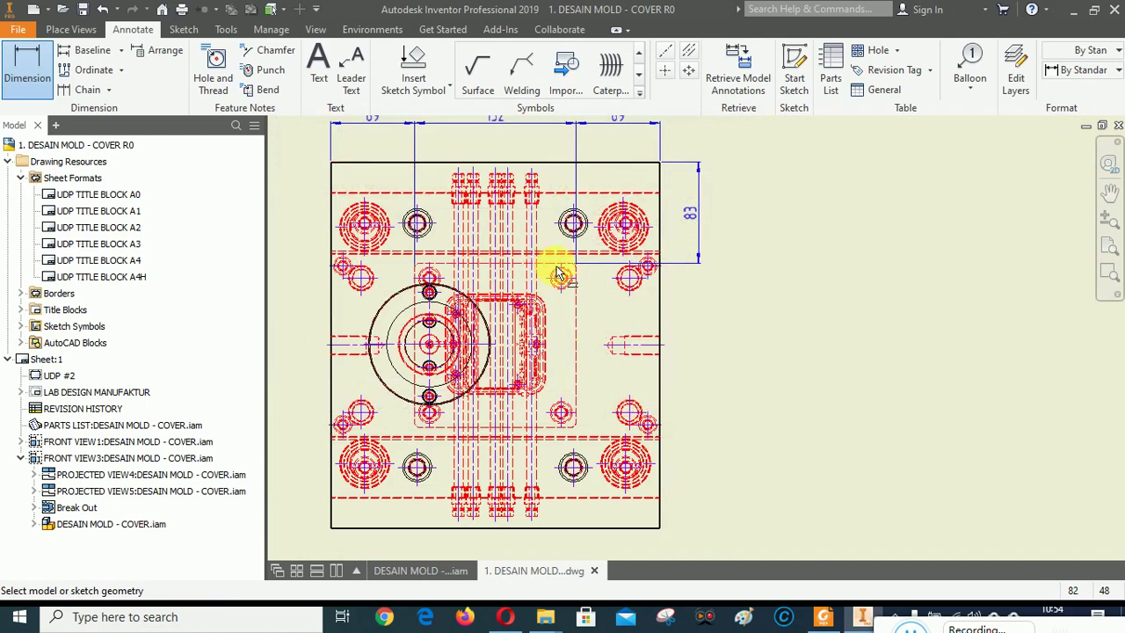
Dimension the height of the dashed central rectangle beside the top view, in line with the first vertical dimension.
{"action": "scroll", "coordinate": [560, 275], "scroll_direction": "up", "scroll_amount": 8}
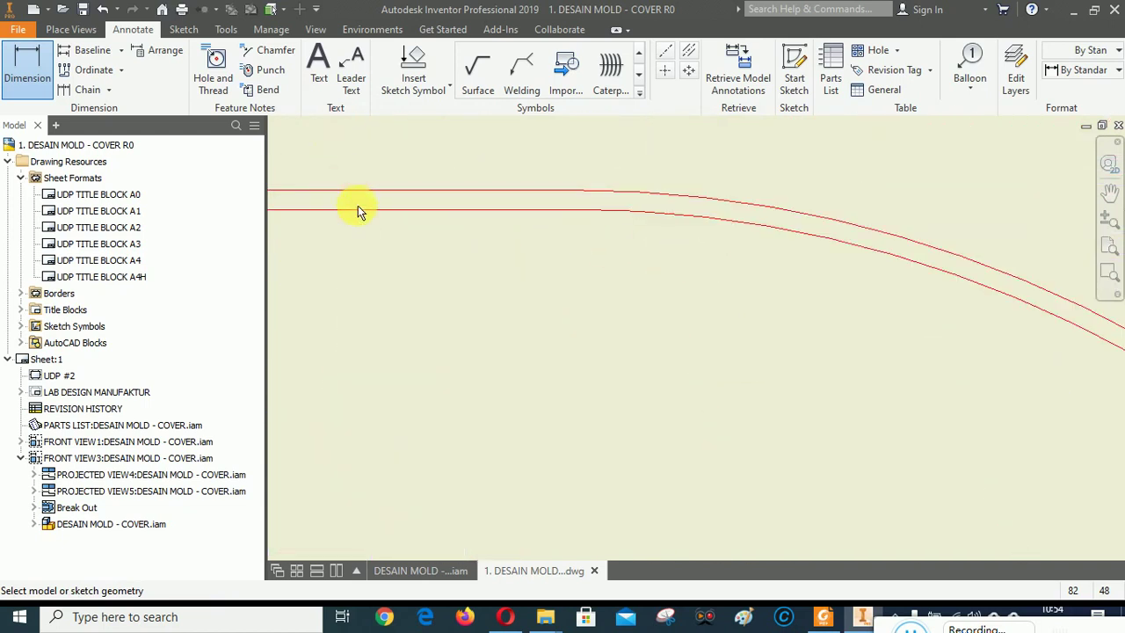
{"action": "left_click", "coordinate": [358, 210]}
{"action": "scroll", "coordinate": [510, 175], "scroll_direction": "down", "scroll_amount": 8}
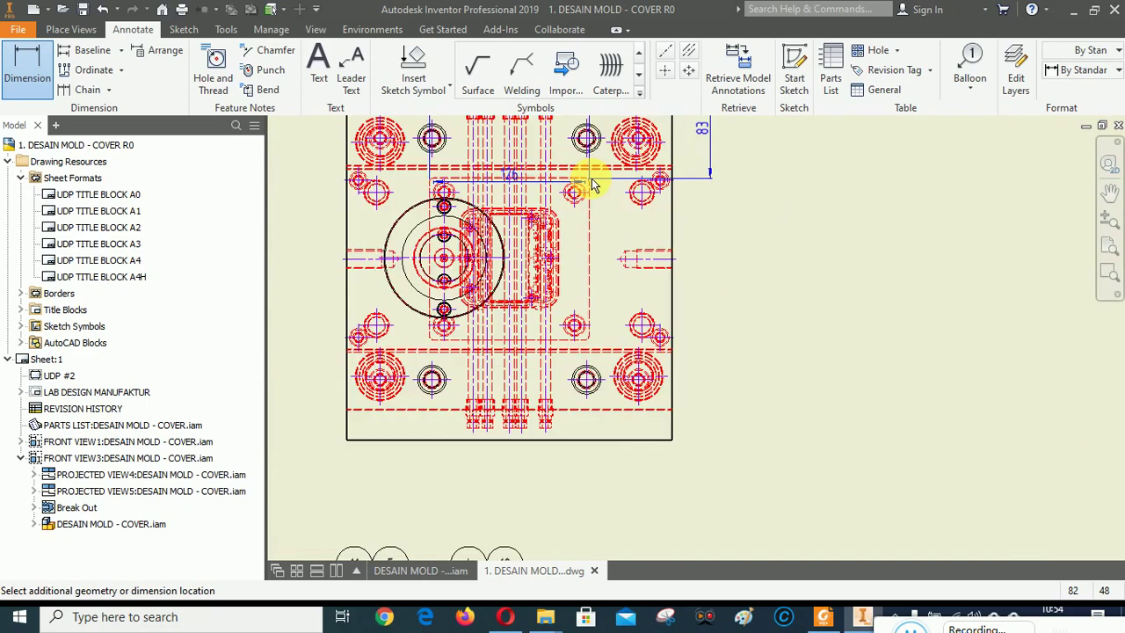
{"action": "scroll", "coordinate": [580, 309], "scroll_direction": "up", "scroll_amount": 10}
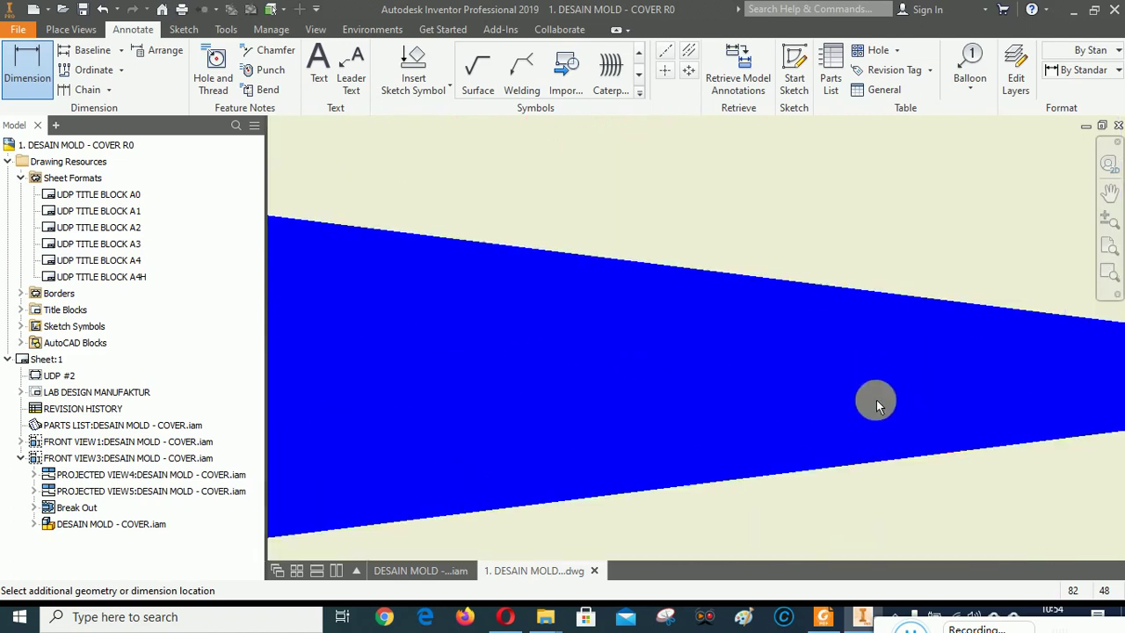
{"action": "left_click", "coordinate": [922, 413]}
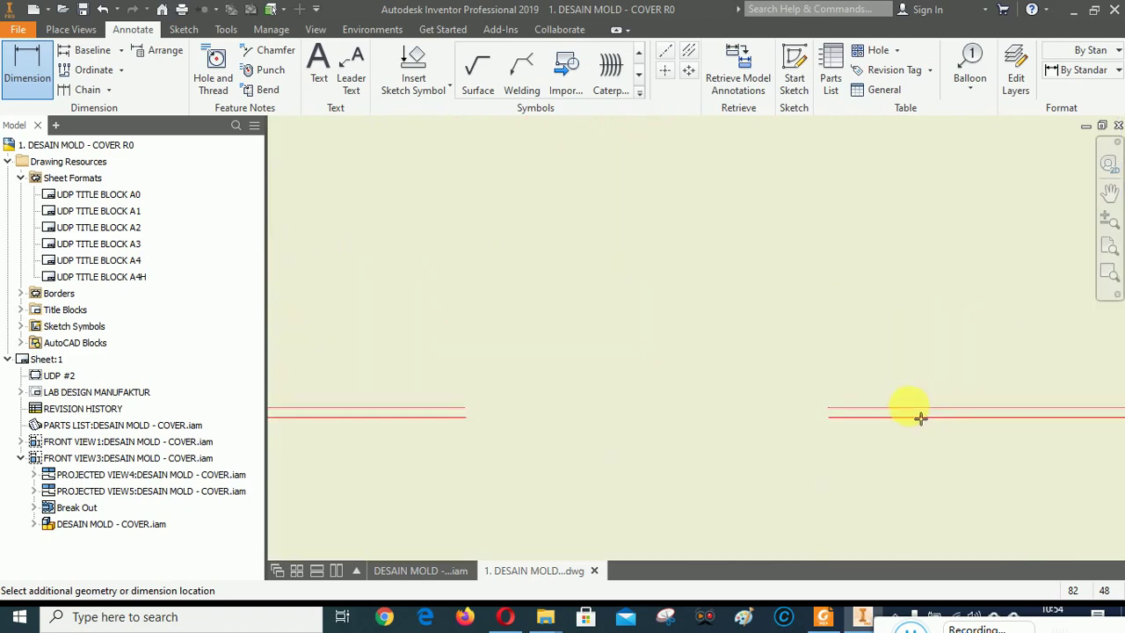
{"action": "scroll", "coordinate": [479, 377], "scroll_direction": "down", "scroll_amount": 8}
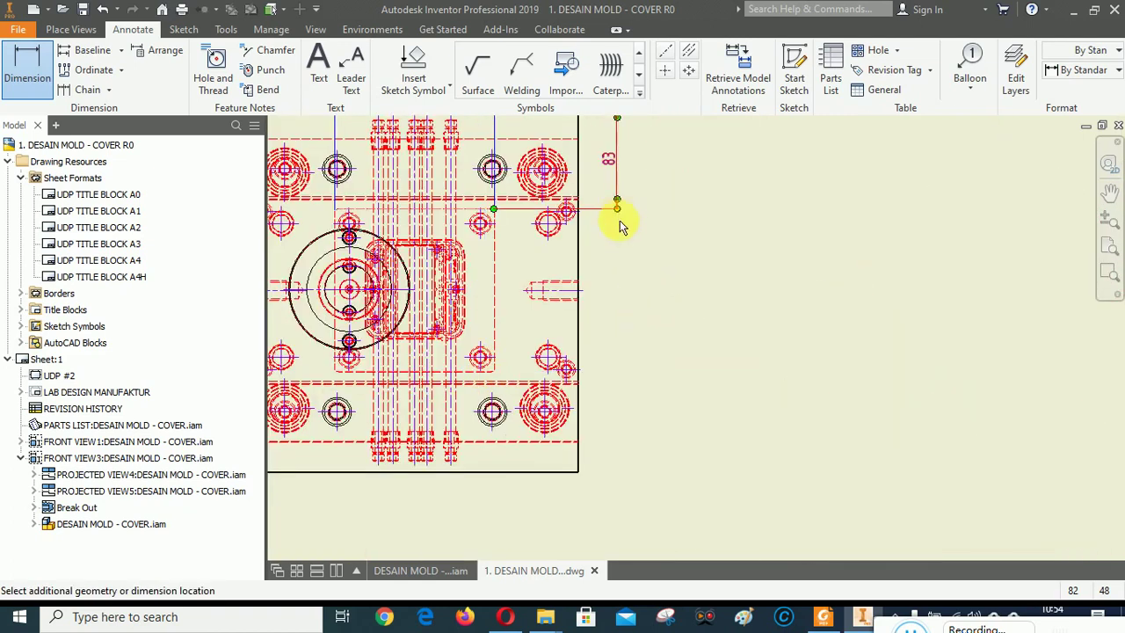
{"action": "left_click", "coordinate": [720, 389]}
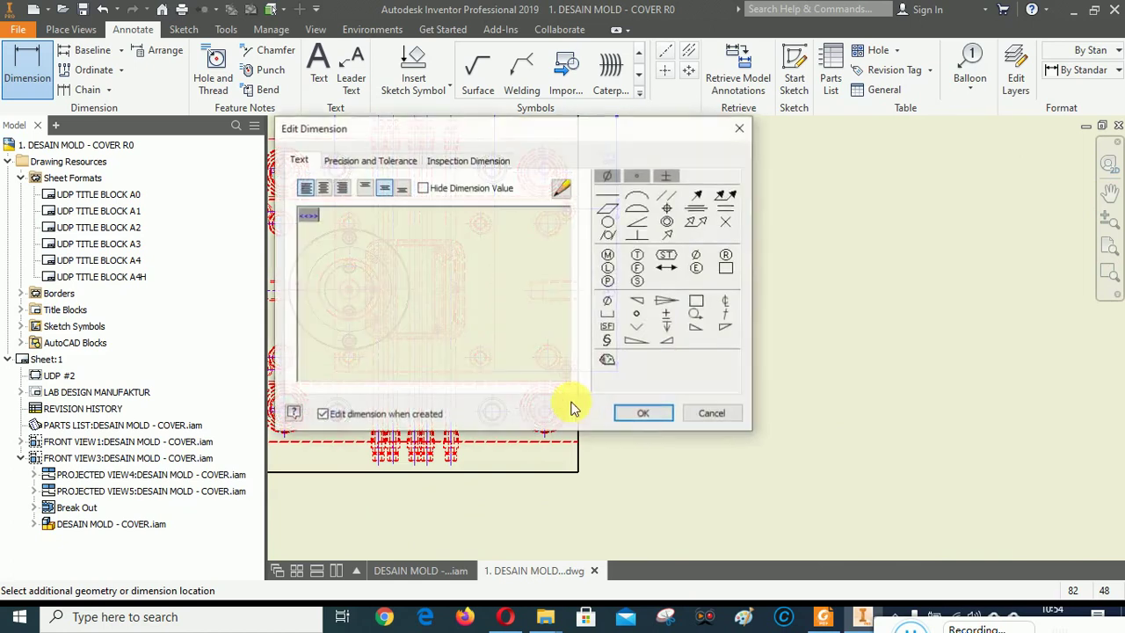
{"action": "left_click", "coordinate": [640, 412]}
Dimension the vertical distance from the dashed central rectangle's lower side to the lower plate edge, in line with the other vertical dimensions.
{"action": "scroll", "coordinate": [492, 360], "scroll_direction": "up", "scroll_amount": 5}
{"action": "scroll", "coordinate": [497, 352], "scroll_direction": "up", "scroll_amount": 6}
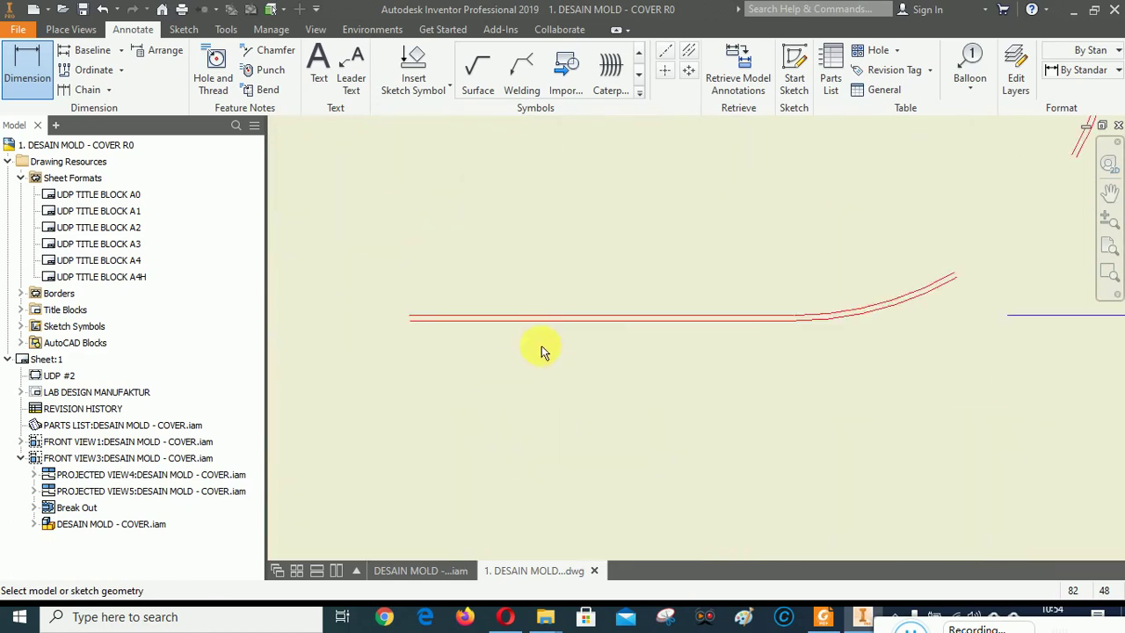
{"action": "scroll", "coordinate": [721, 301], "scroll_direction": "down", "scroll_amount": 8}
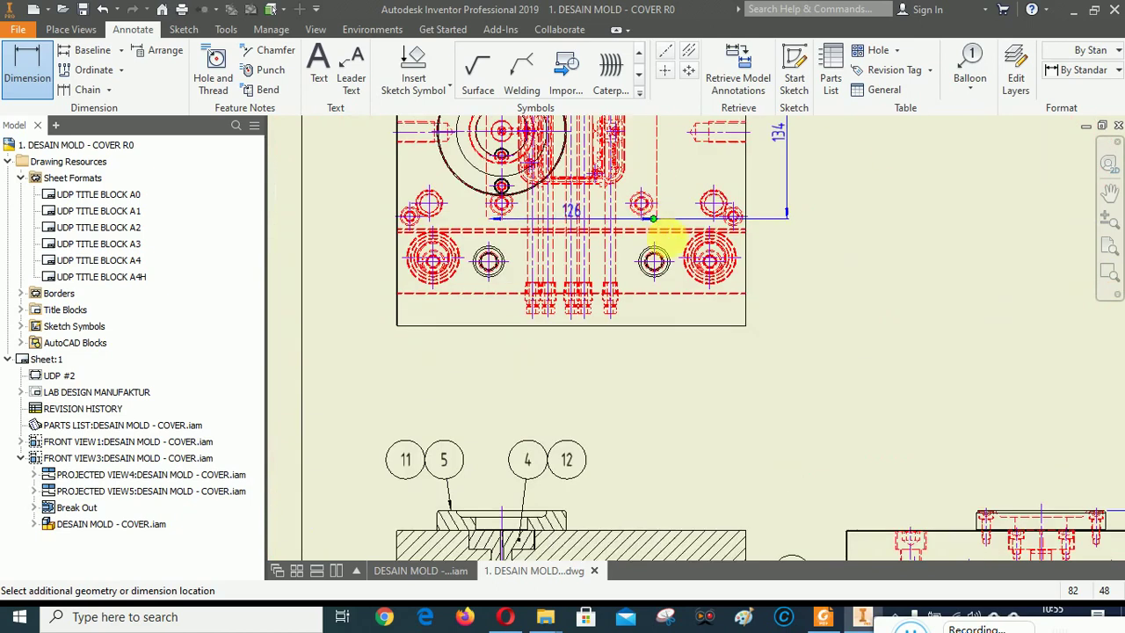
{"action": "scroll", "coordinate": [746, 333], "scroll_direction": "up", "scroll_amount": 5}
{"action": "scroll", "coordinate": [814, 261], "scroll_direction": "up", "scroll_amount": 5}
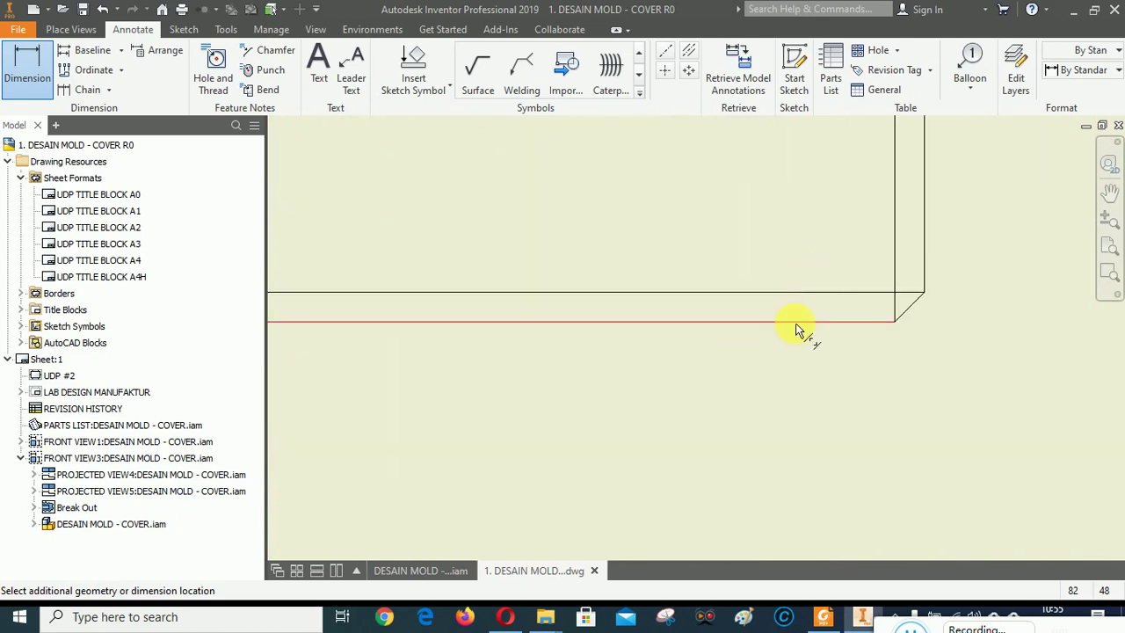
{"action": "scroll", "coordinate": [748, 404], "scroll_direction": "down", "scroll_amount": 6}
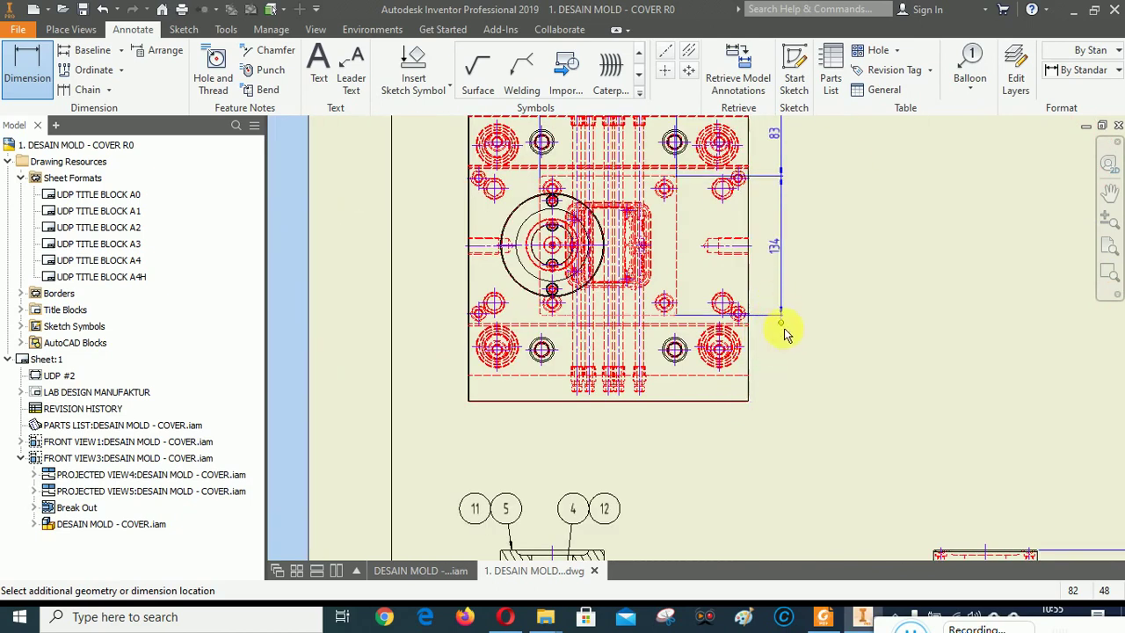
{"action": "left_click", "coordinate": [754, 360]}
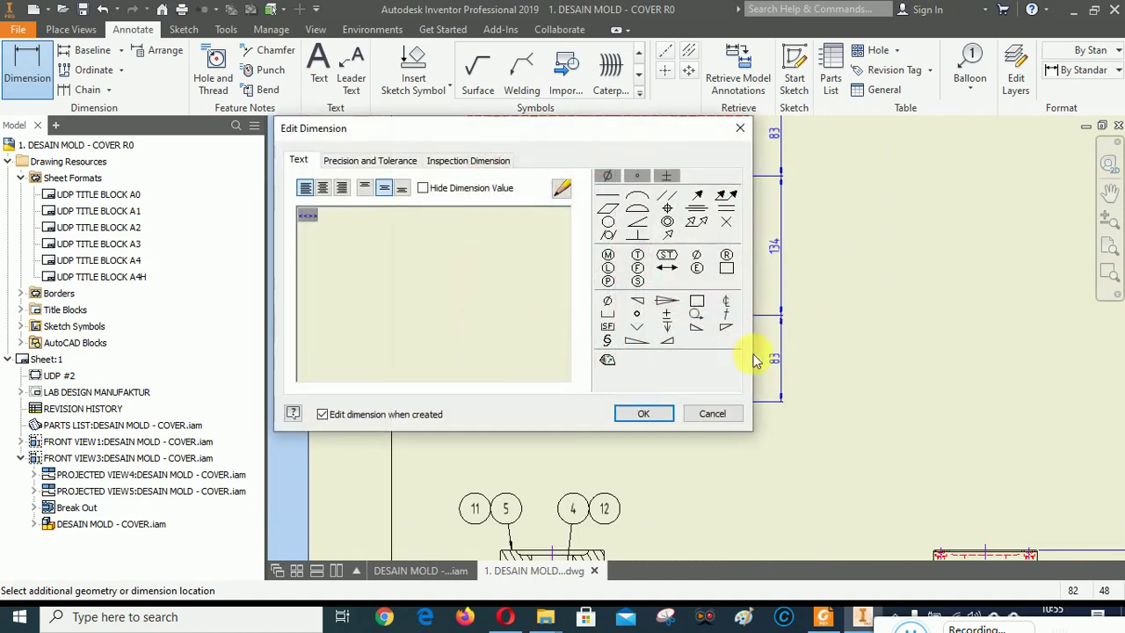
{"action": "left_click", "coordinate": [639, 415]}
{"action": "right_click", "coordinate": [905, 328]}
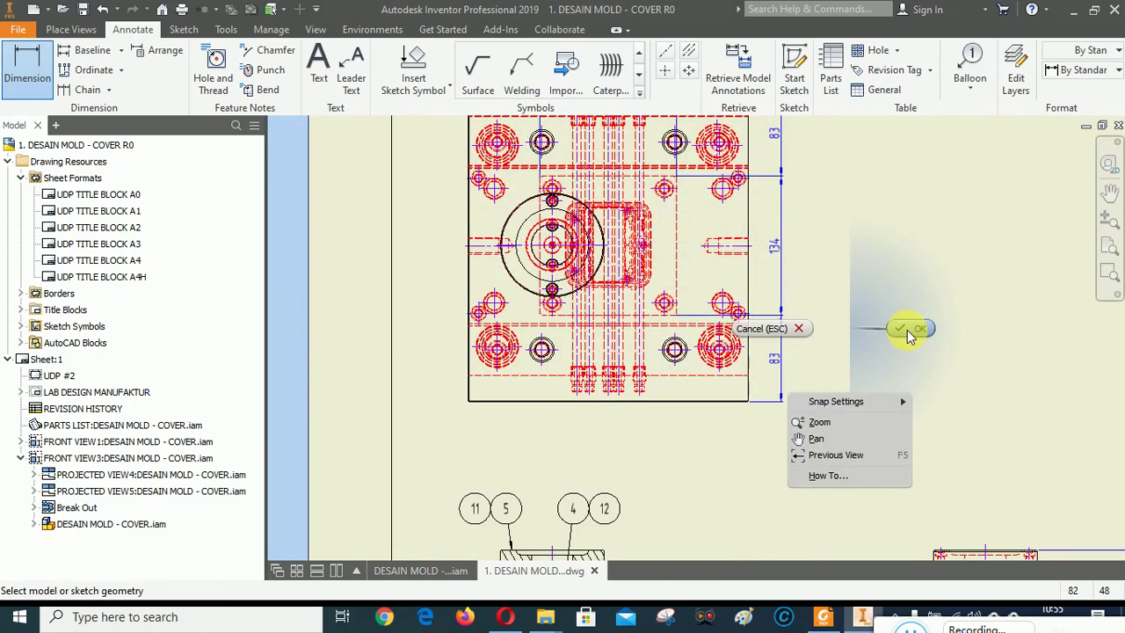
{"action": "key", "text": "Escape"}
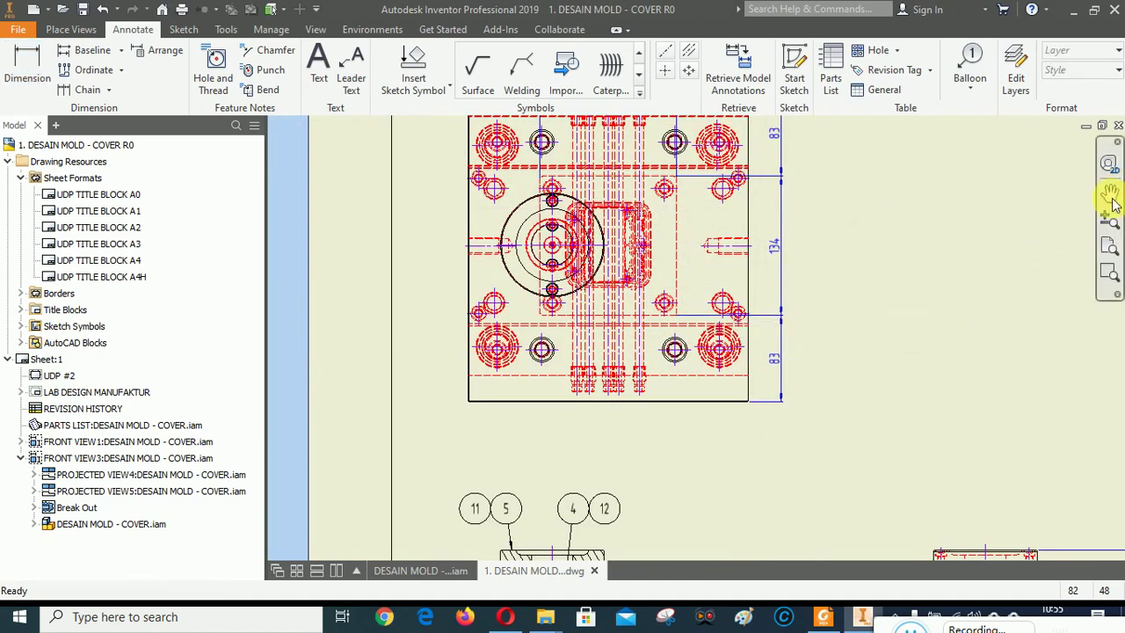
Arrange the three vertical dimensions beside the top view, using the plate's right edge as the contour.
{"action": "left_click_drag", "start_coordinate": [976, 259], "coordinate": [933, 363]}
{"action": "right_click", "coordinate": [941, 344]}
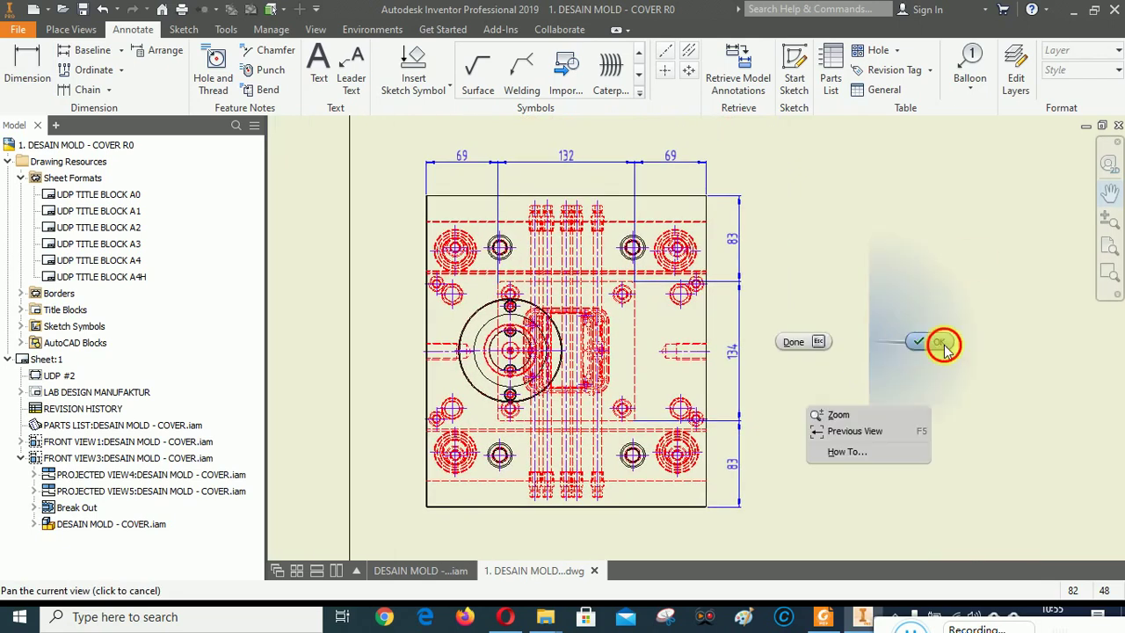
{"action": "key", "text": "Escape"}
{"action": "left_click", "coordinate": [732, 243]}
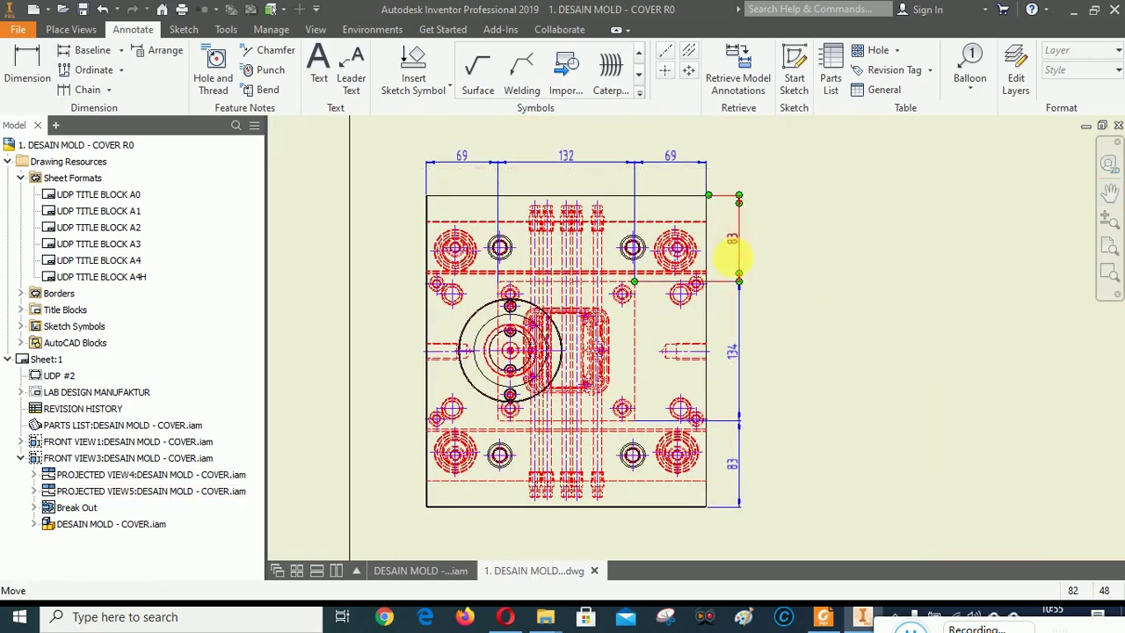
{"action": "left_click", "coordinate": [733, 352], "text": "ctrl"}
{"action": "left_click", "coordinate": [731, 466], "text": "ctrl"}
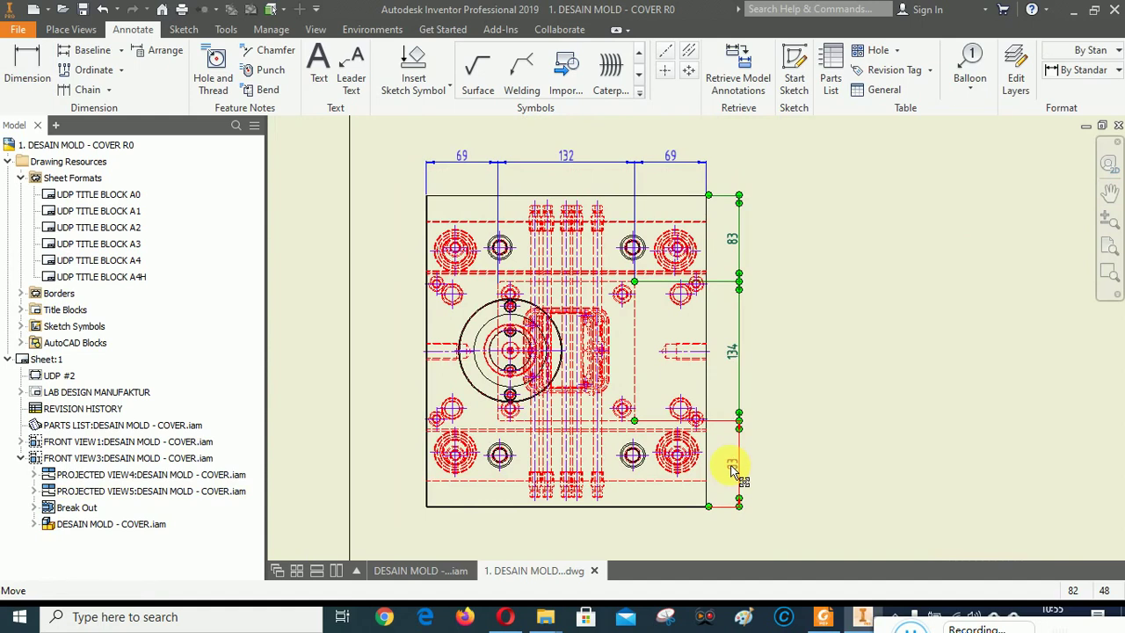
{"action": "right_click", "coordinate": [732, 466]}
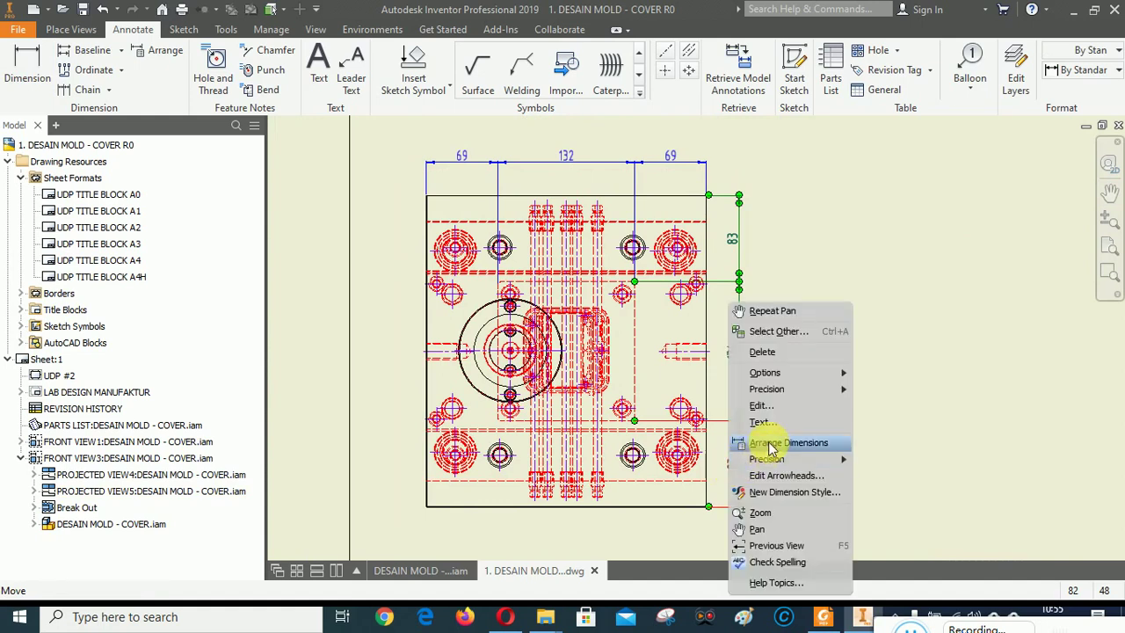
{"action": "left_click", "coordinate": [754, 444]}
{"action": "scroll", "coordinate": [703, 216], "scroll_direction": "down", "scroll_amount": 5}
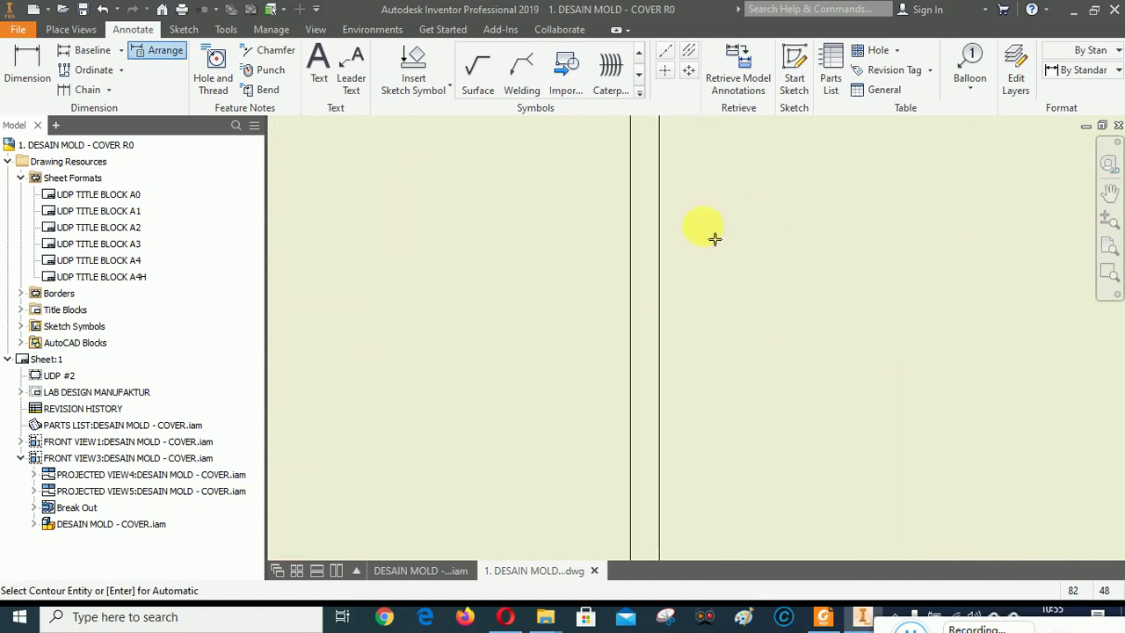
{"action": "left_click", "coordinate": [661, 231]}
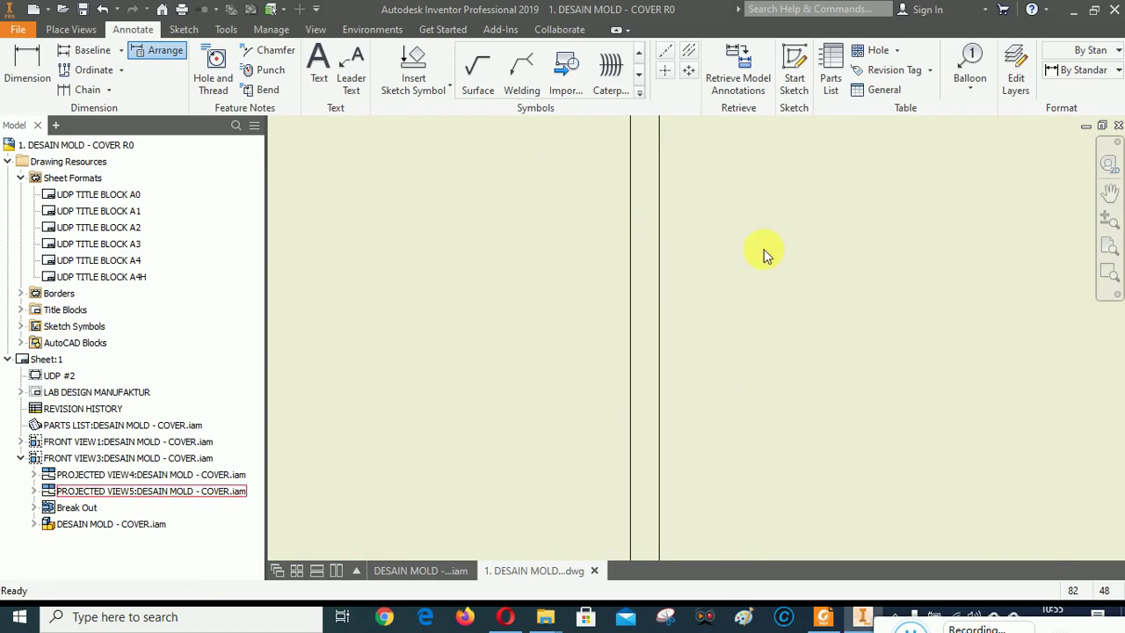
Dimension the horizontal distance from the top view's left plate edge to the locating ring's vertical centreline, placed below the plate.
{"action": "scroll", "coordinate": [774, 248], "scroll_direction": "up", "scroll_amount": 6}
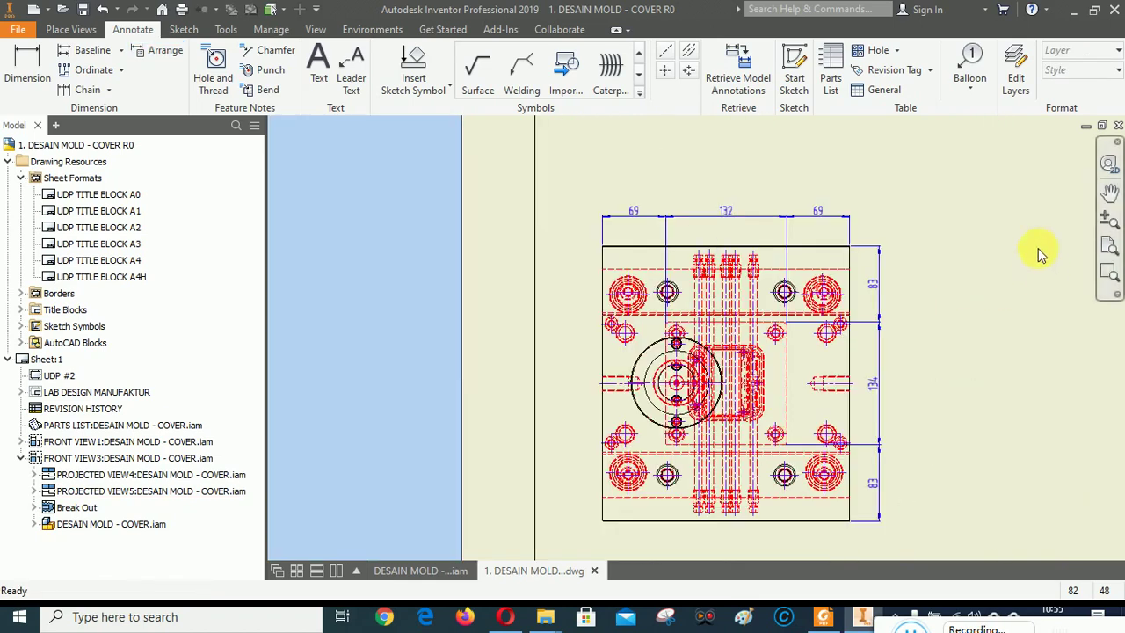
{"action": "left_click", "coordinate": [1109, 191]}
{"action": "left_click_drag", "start_coordinate": [966, 268], "coordinate": [665, 427]}
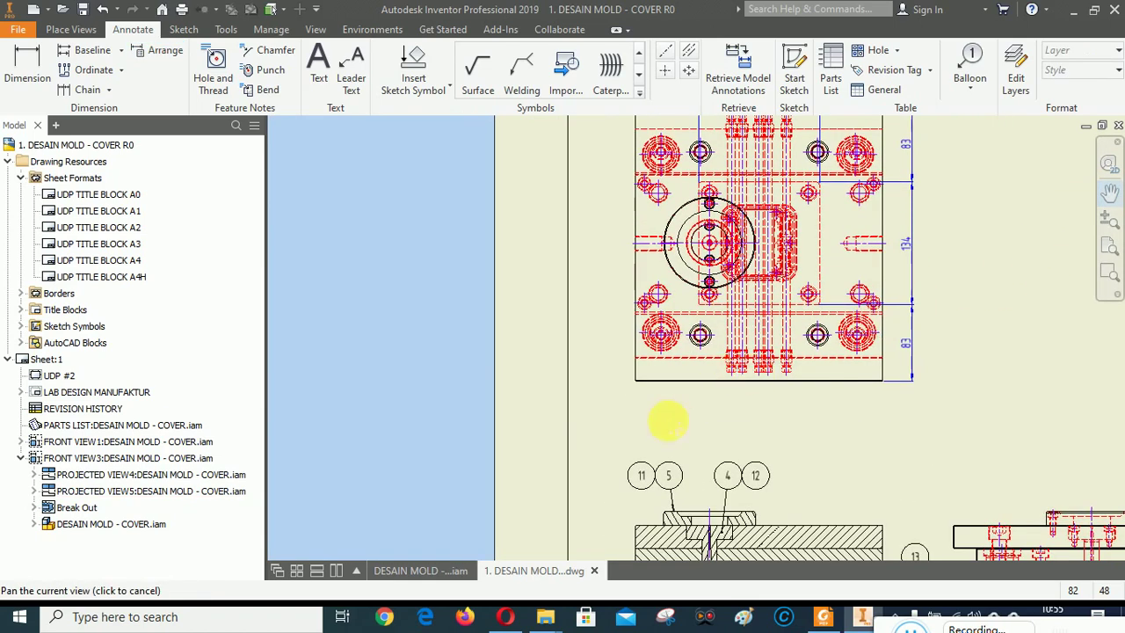
{"action": "right_click", "coordinate": [705, 428]}
{"action": "left_click", "coordinate": [712, 423]}
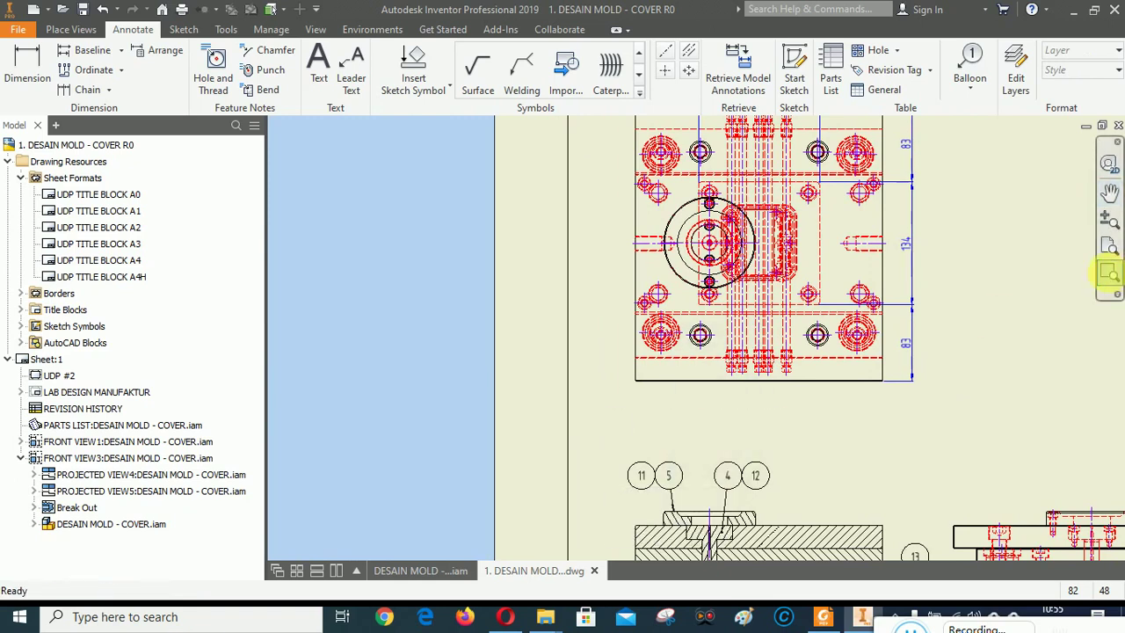
{"action": "left_click", "coordinate": [1109, 273]}
{"action": "mouse_move", "coordinate": [589, 159]}
{"action": "left_mouse_down"}
{"action": "mouse_move", "coordinate": [658, 269]}
{"action": "mouse_move", "coordinate": [872, 443]}
{"action": "left_mouse_up"}
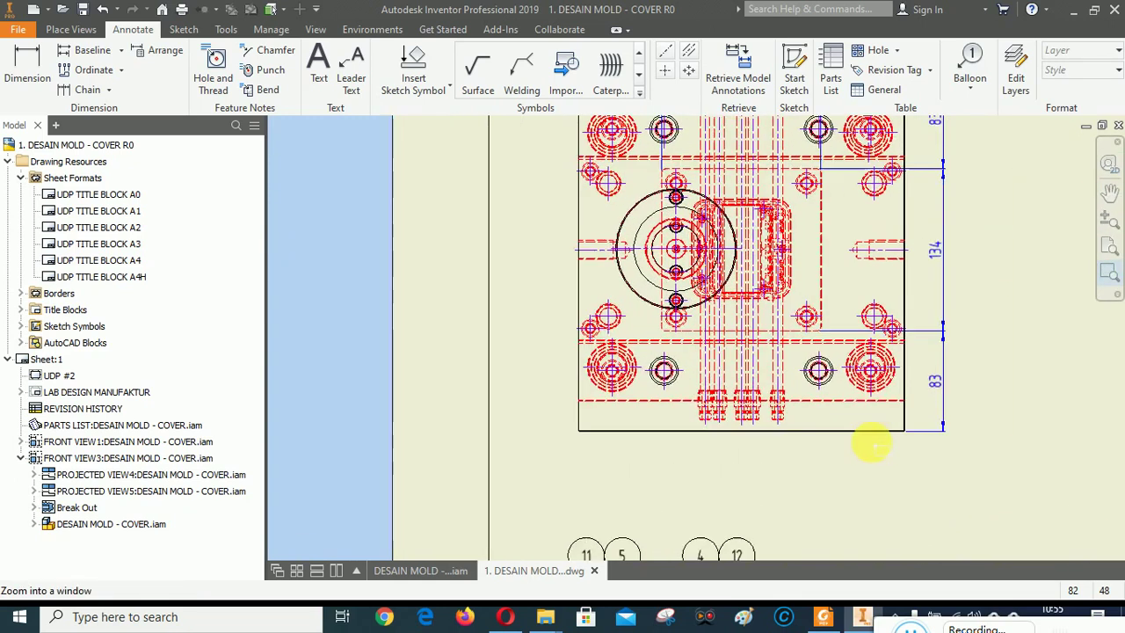
{"action": "scroll", "coordinate": [647, 311], "scroll_direction": "up", "scroll_amount": 3}
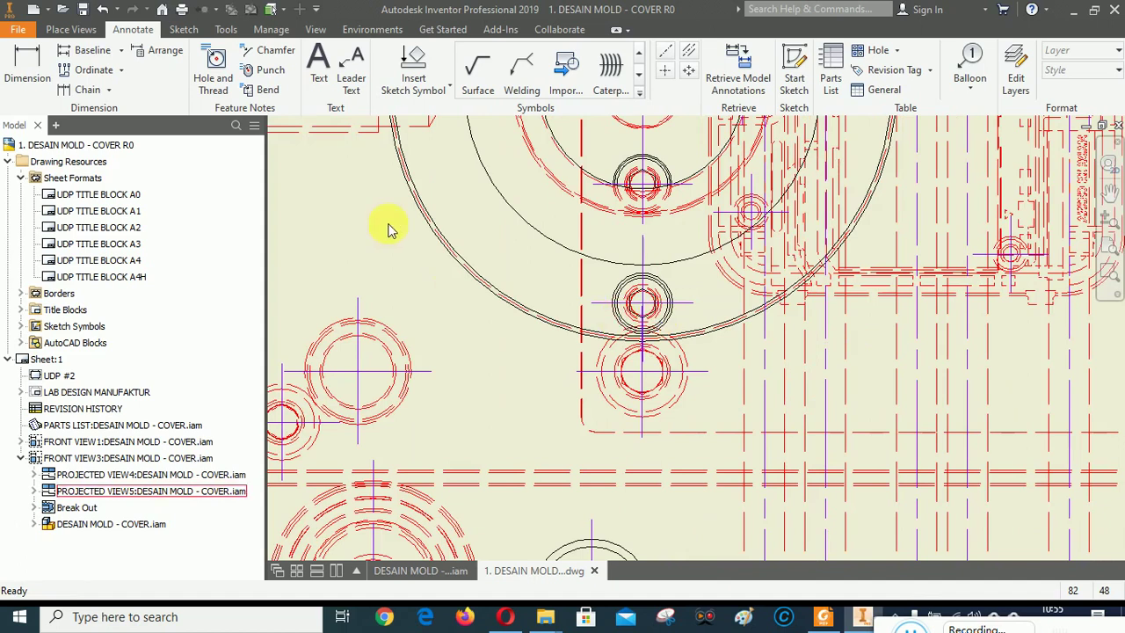
{"action": "left_click", "coordinate": [28, 70]}
{"action": "scroll", "coordinate": [646, 264], "scroll_direction": "up", "scroll_amount": 2}
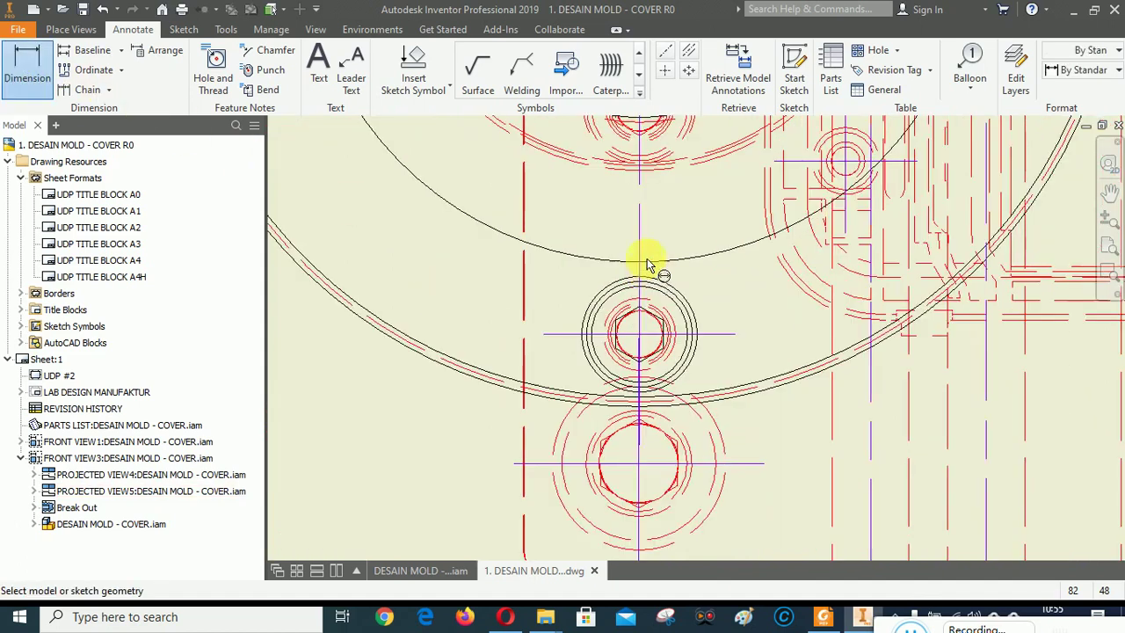
{"action": "left_click", "coordinate": [639, 221]}
{"action": "scroll", "coordinate": [753, 219], "scroll_direction": "down", "scroll_amount": 3}
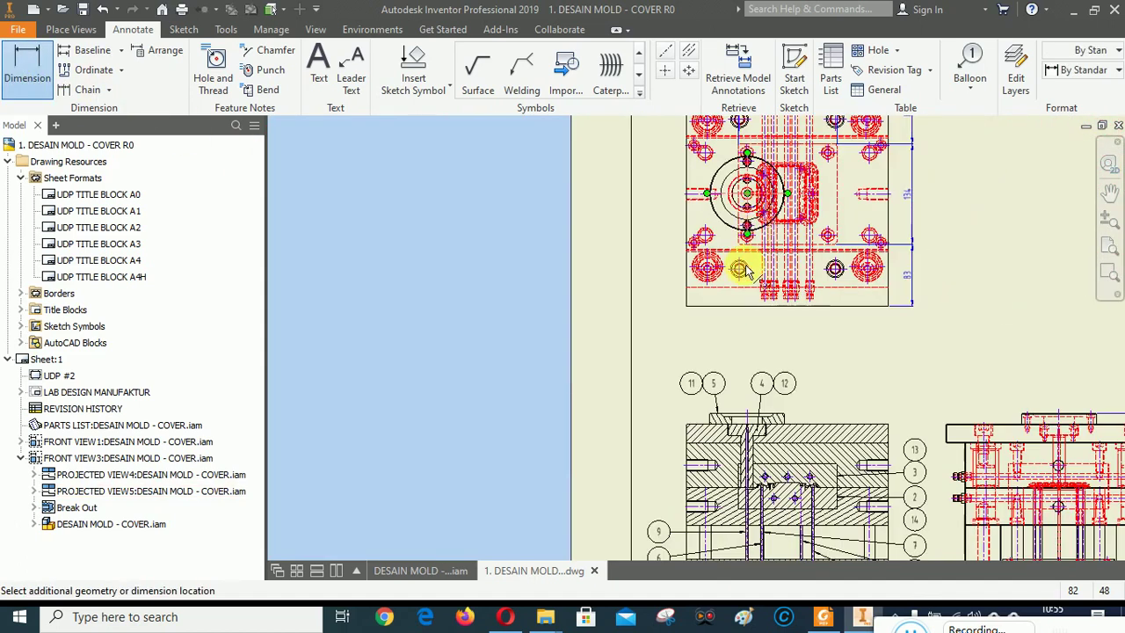
{"action": "scroll", "coordinate": [663, 323], "scroll_direction": "up", "scroll_amount": 4}
{"action": "scroll", "coordinate": [472, 422], "scroll_direction": "up", "scroll_amount": 3}
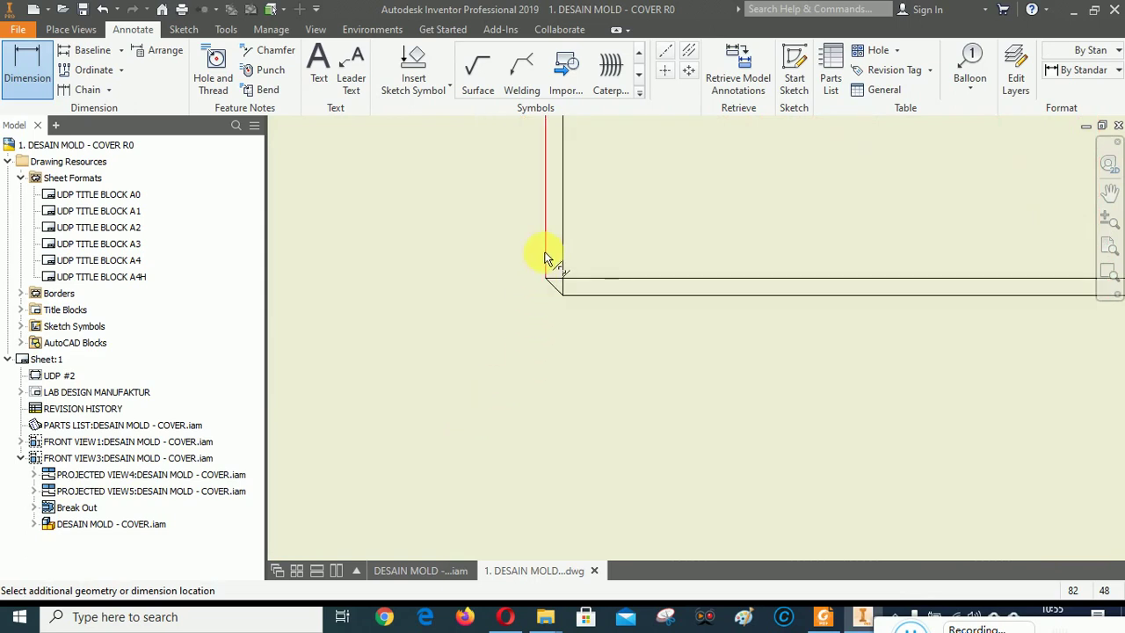
{"action": "left_click", "coordinate": [545, 260]}
{"action": "scroll", "coordinate": [547, 264], "scroll_direction": "down", "scroll_amount": 3}
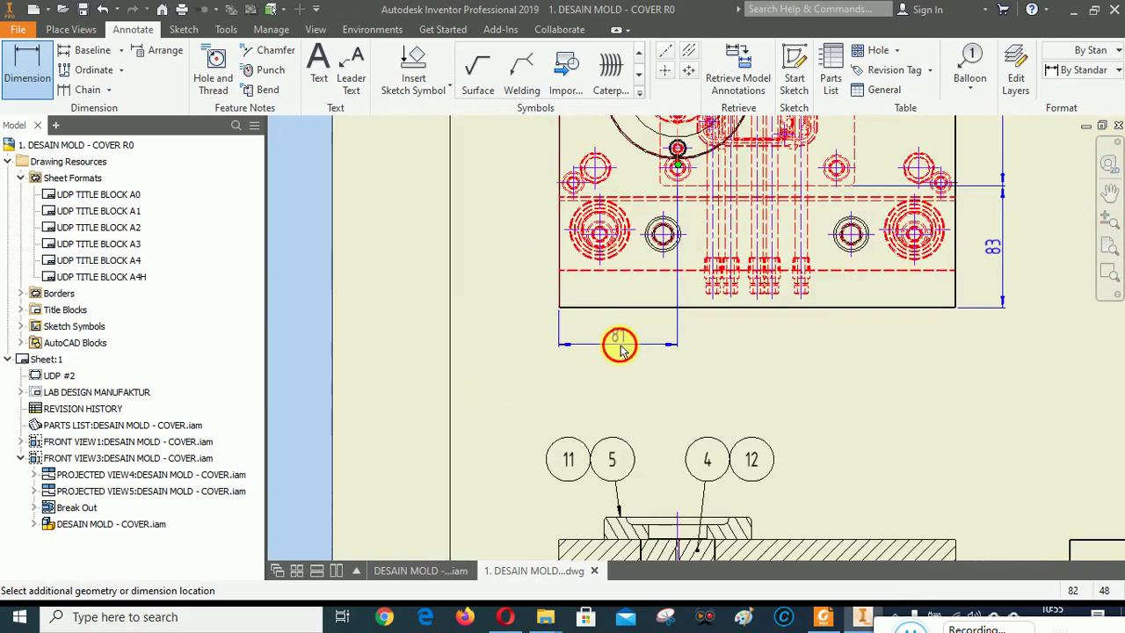
{"action": "left_click", "coordinate": [846, 382]}
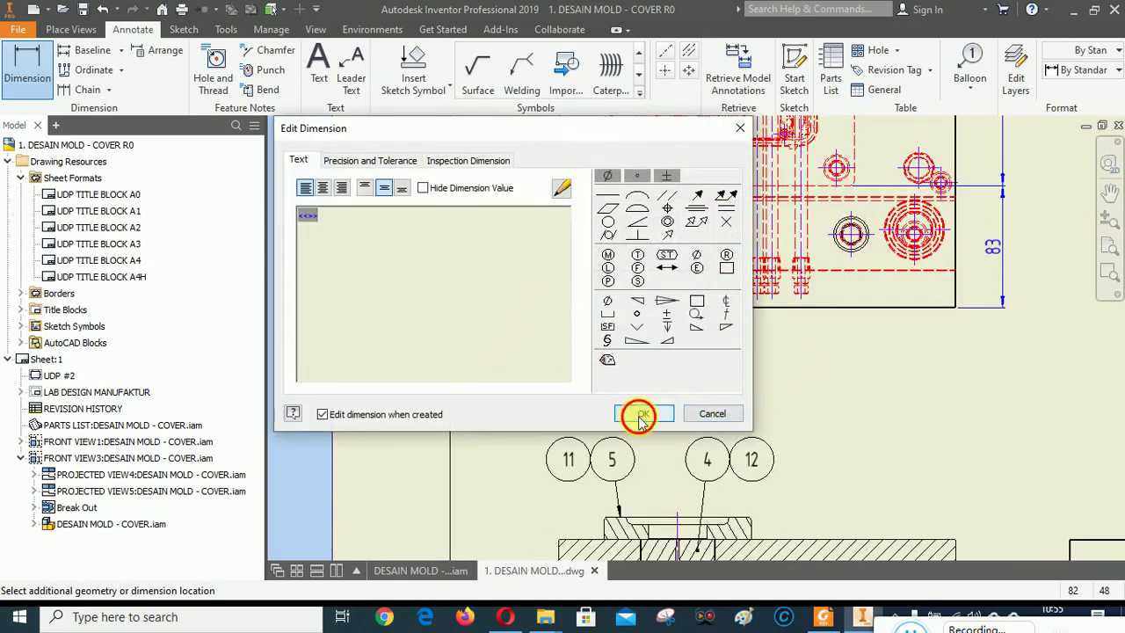
{"action": "left_click", "coordinate": [639, 418]}
{"action": "right_click", "coordinate": [908, 384]}
{"action": "left_click", "coordinate": [727, 384]}
Arrange the locating ring's horizontal position dimension below the top view, using the plate's lower edge as the contour.
{"action": "scroll", "coordinate": [667, 373], "scroll_direction": "up", "scroll_amount": 5}
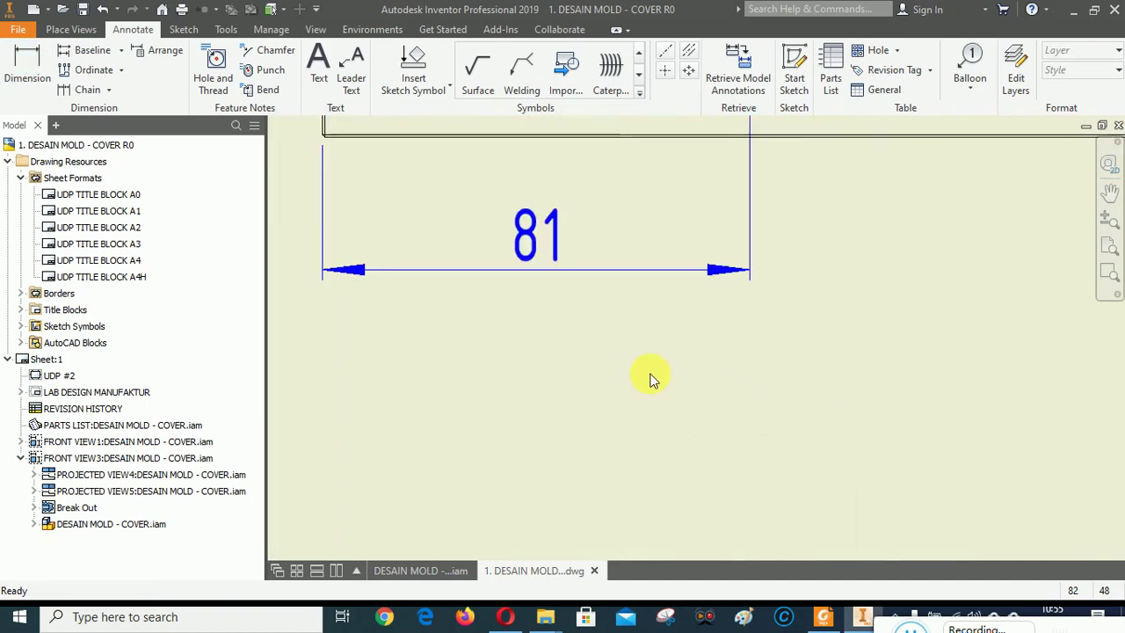
{"action": "right_click", "coordinate": [533, 247]}
{"action": "left_click", "coordinate": [573, 372]}
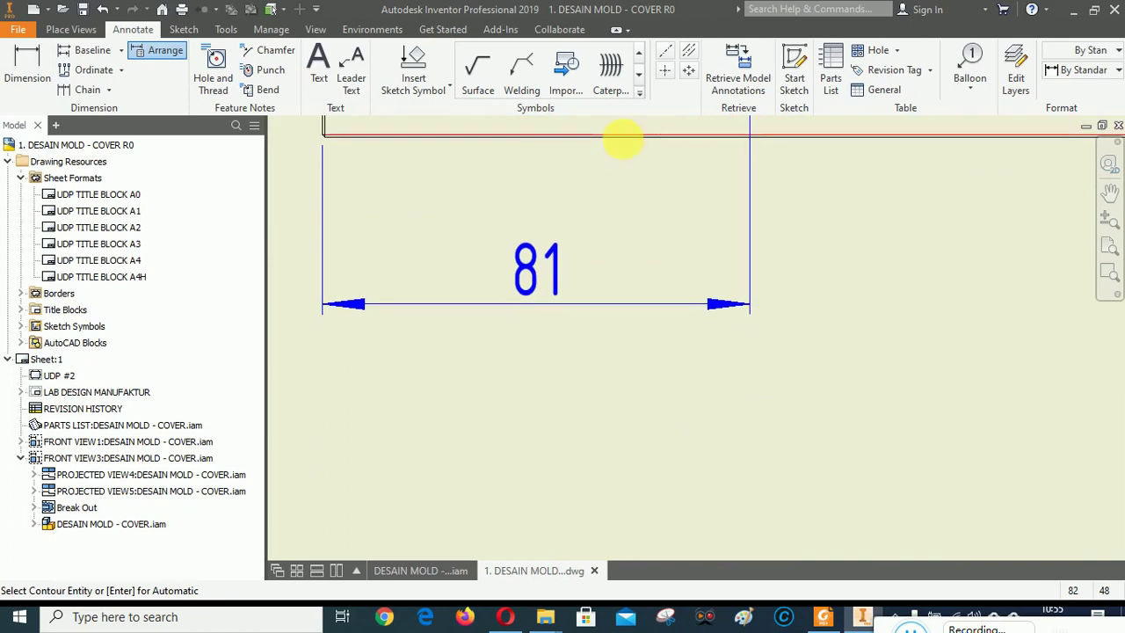
{"action": "key", "text": "Escape"}
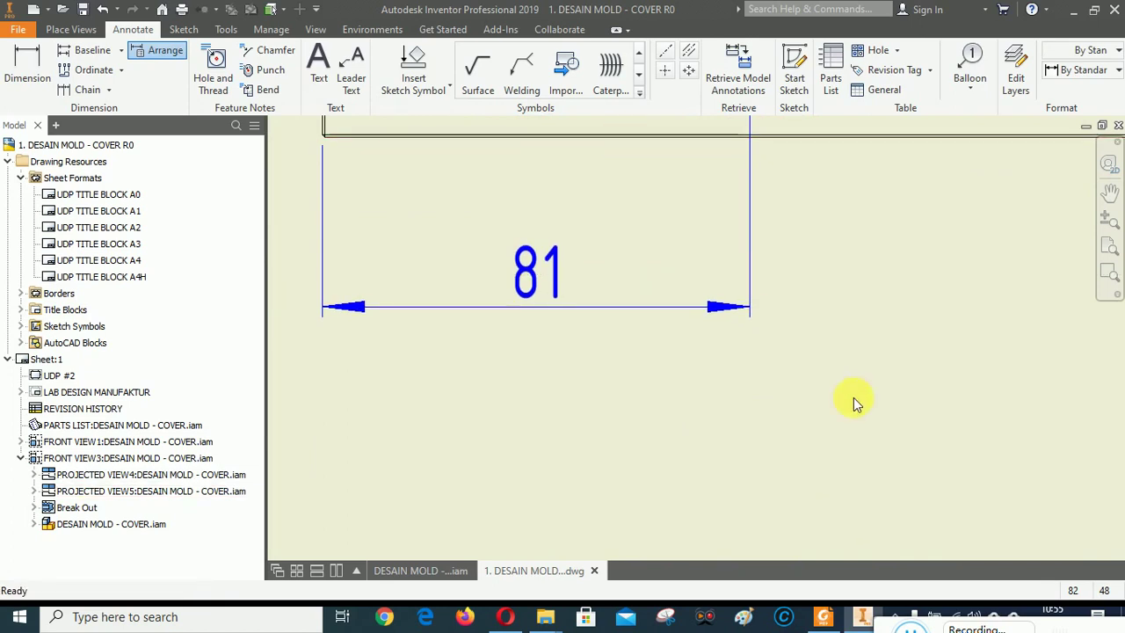
Dimension the vertical distance from the top view's lower plate edge to the locating ring's horizontal centreline, placed beside the left plate edge.
{"action": "scroll", "coordinate": [857, 404], "scroll_direction": "down", "scroll_amount": 5}
{"action": "left_click", "coordinate": [27, 63]}
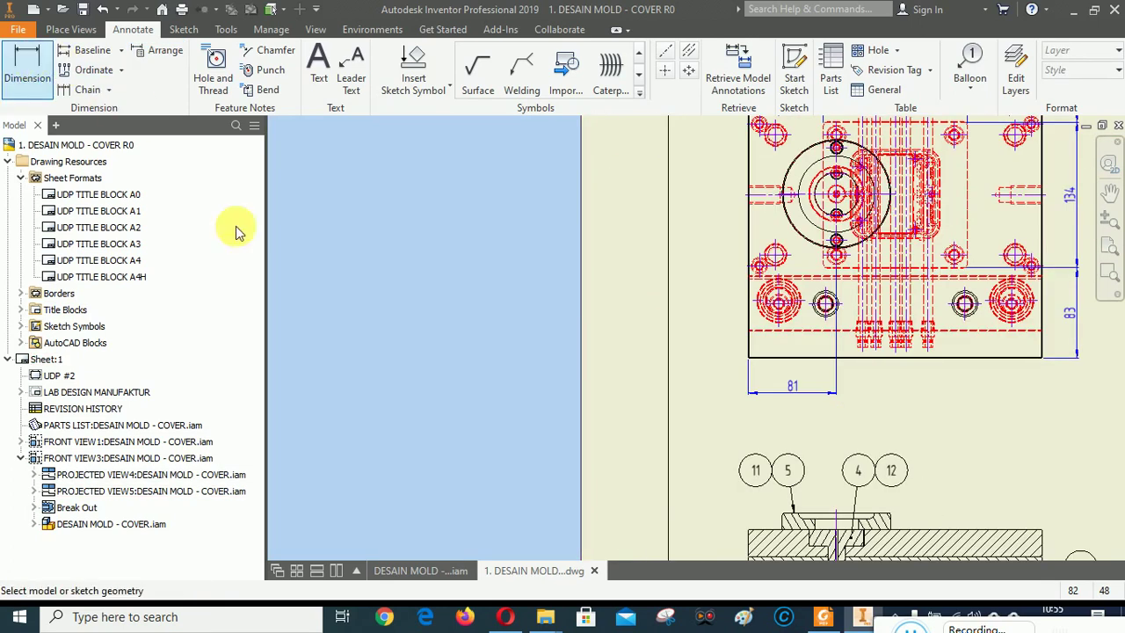
{"action": "scroll", "coordinate": [786, 353], "scroll_direction": "up", "scroll_amount": 5}
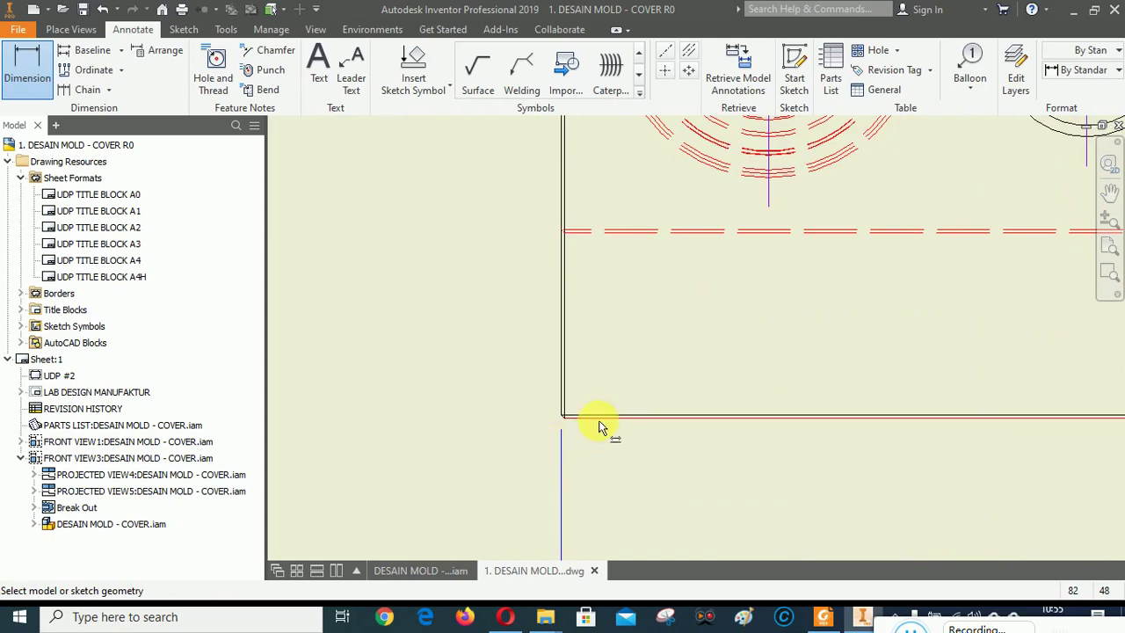
{"action": "left_click", "coordinate": [603, 427]}
{"action": "scroll", "coordinate": [628, 465], "scroll_direction": "down", "scroll_amount": 6}
{"action": "scroll", "coordinate": [641, 382], "scroll_direction": "up", "scroll_amount": 6}
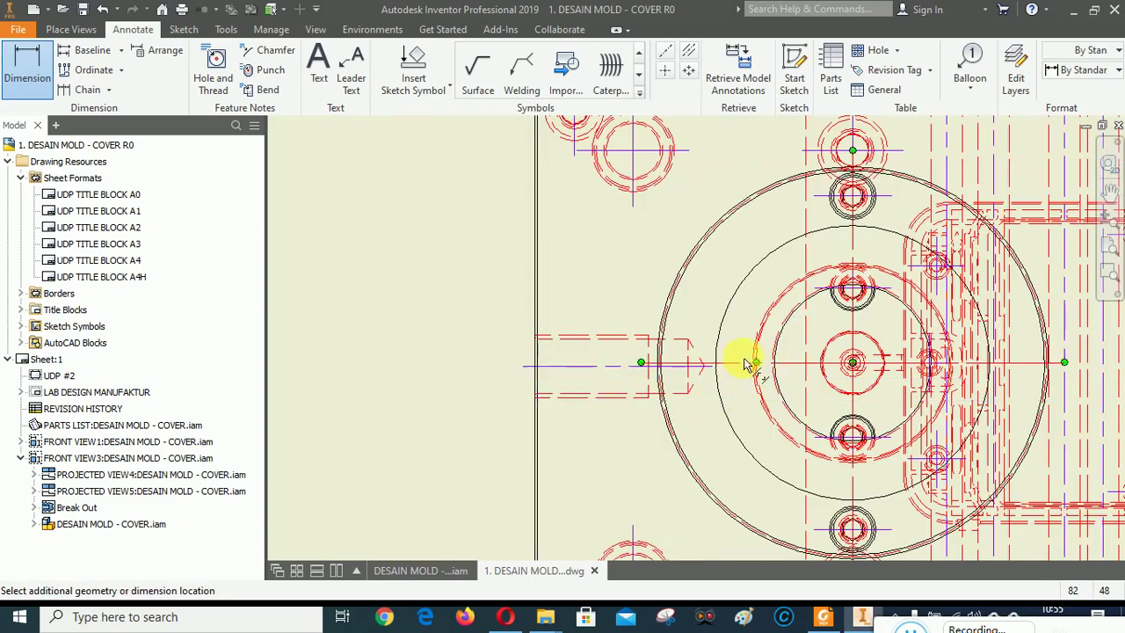
{"action": "scroll", "coordinate": [746, 303], "scroll_direction": "down", "scroll_amount": 5}
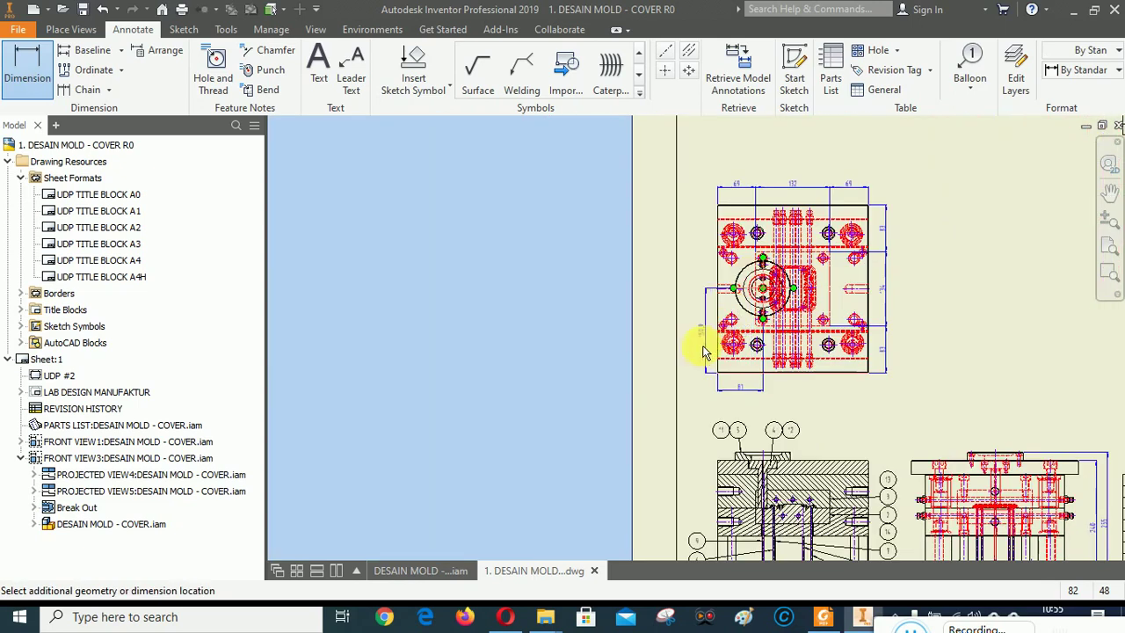
{"action": "left_click", "coordinate": [721, 383]}
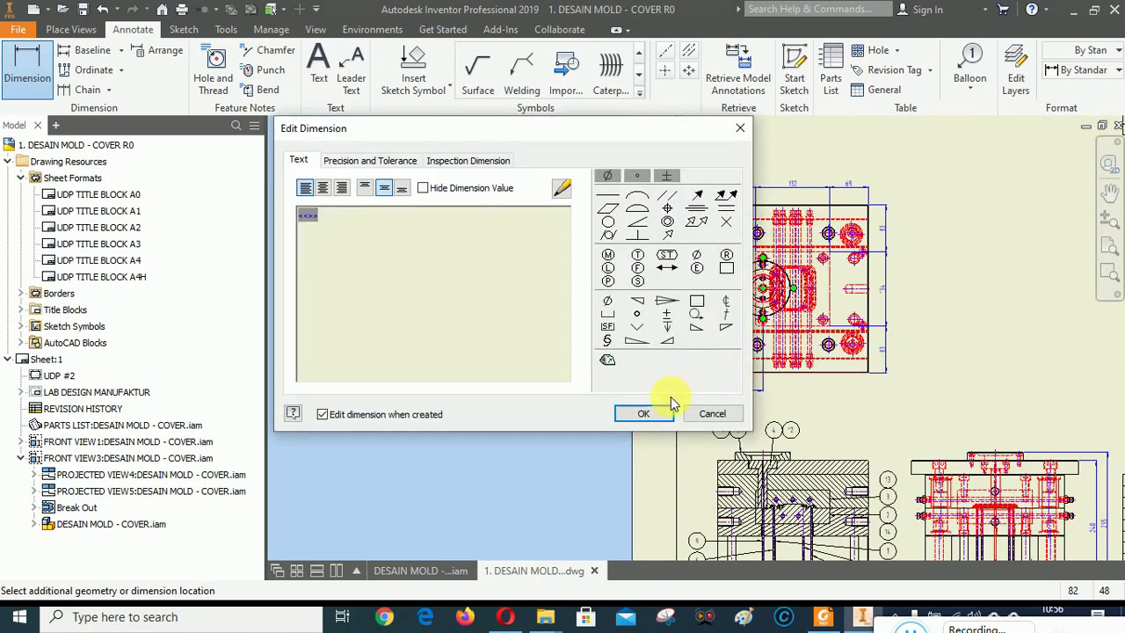
{"action": "left_click", "coordinate": [643, 413]}
Dimension the vertical distance from the locating ring's horizontal centreline to the upper plate edge, in line with the dimension below it.
{"action": "scroll", "coordinate": [729, 301], "scroll_direction": "up", "scroll_amount": 5}
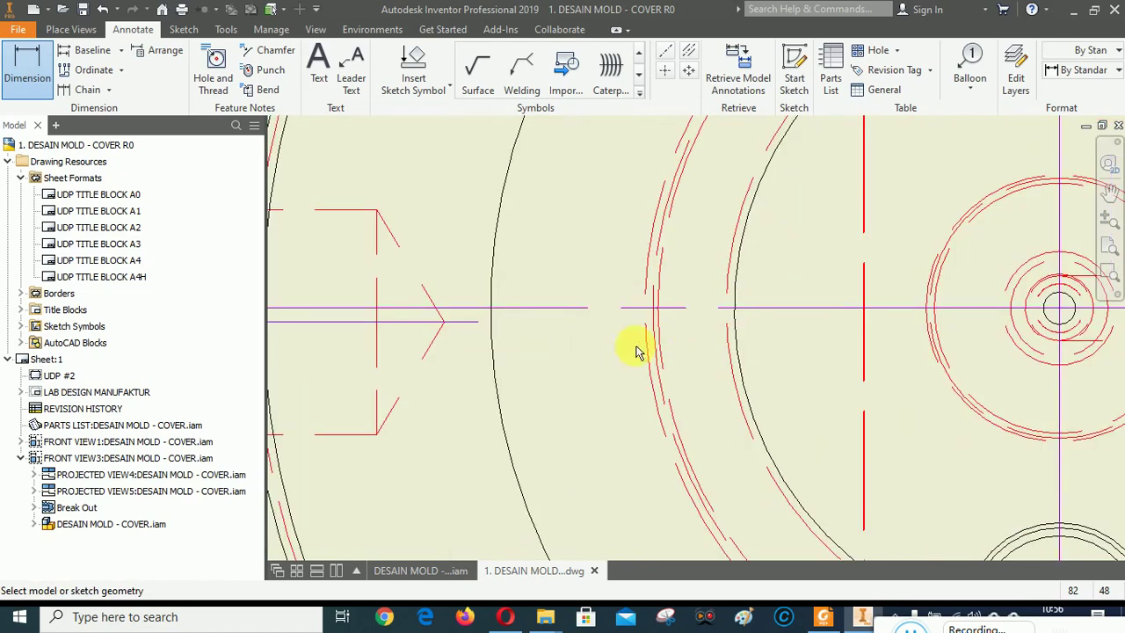
{"action": "left_click", "coordinate": [564, 308]}
{"action": "scroll", "coordinate": [803, 413], "scroll_direction": "down", "scroll_amount": 5}
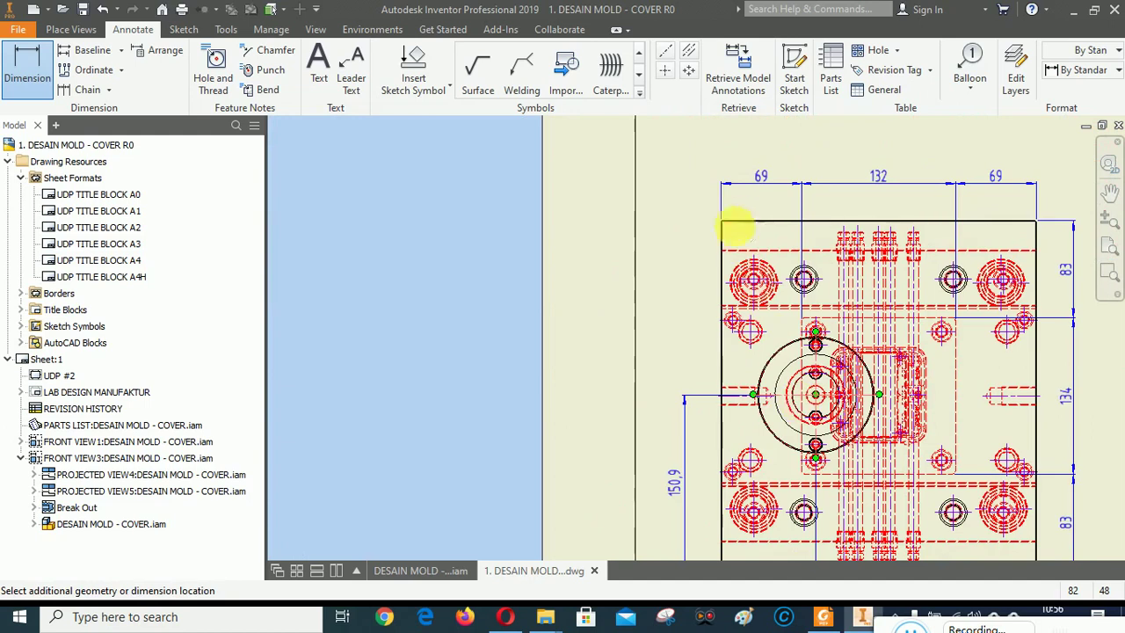
{"action": "scroll", "coordinate": [735, 223], "scroll_direction": "up", "scroll_amount": 5}
{"action": "scroll", "coordinate": [769, 170], "scroll_direction": "down", "scroll_amount": 5}
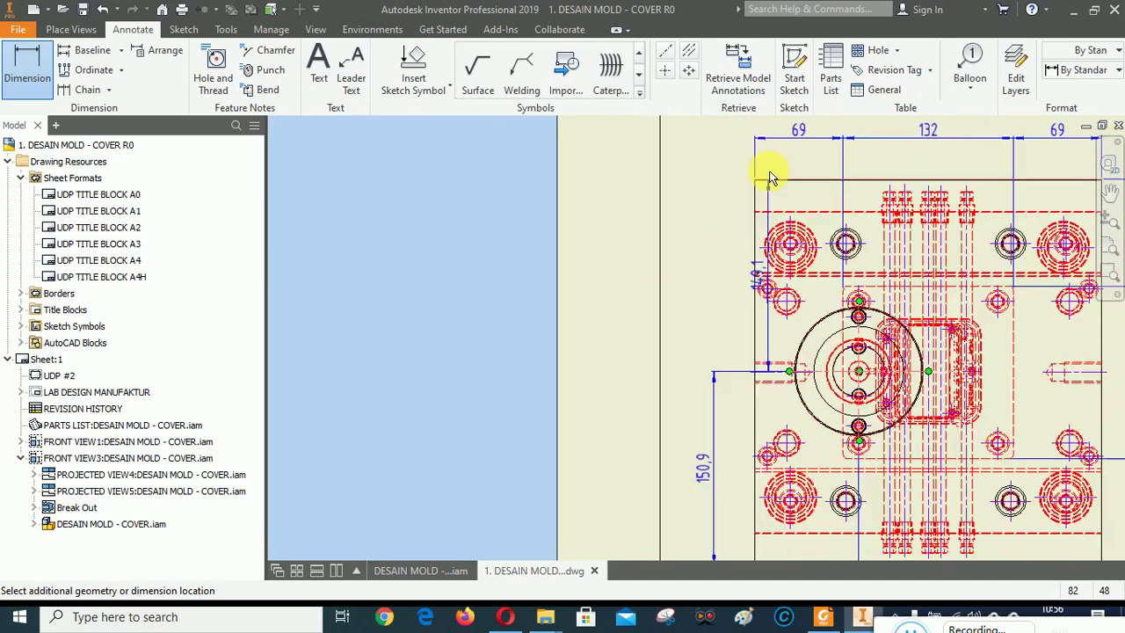
{"action": "scroll", "coordinate": [734, 352], "scroll_direction": "up", "scroll_amount": 5}
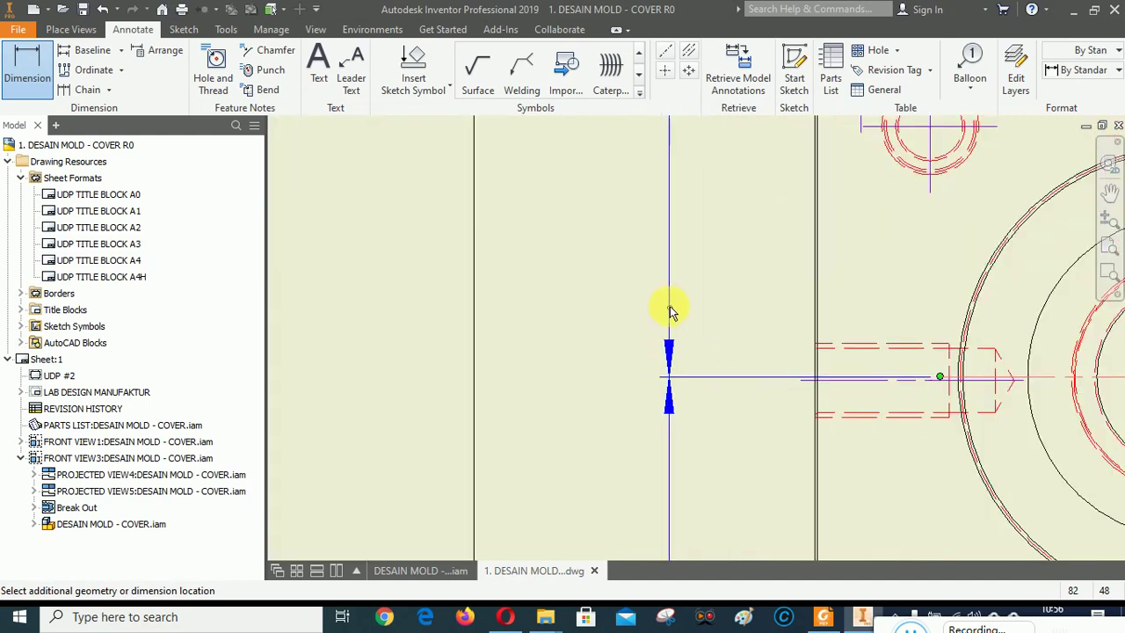
{"action": "left_click", "coordinate": [568, 309]}
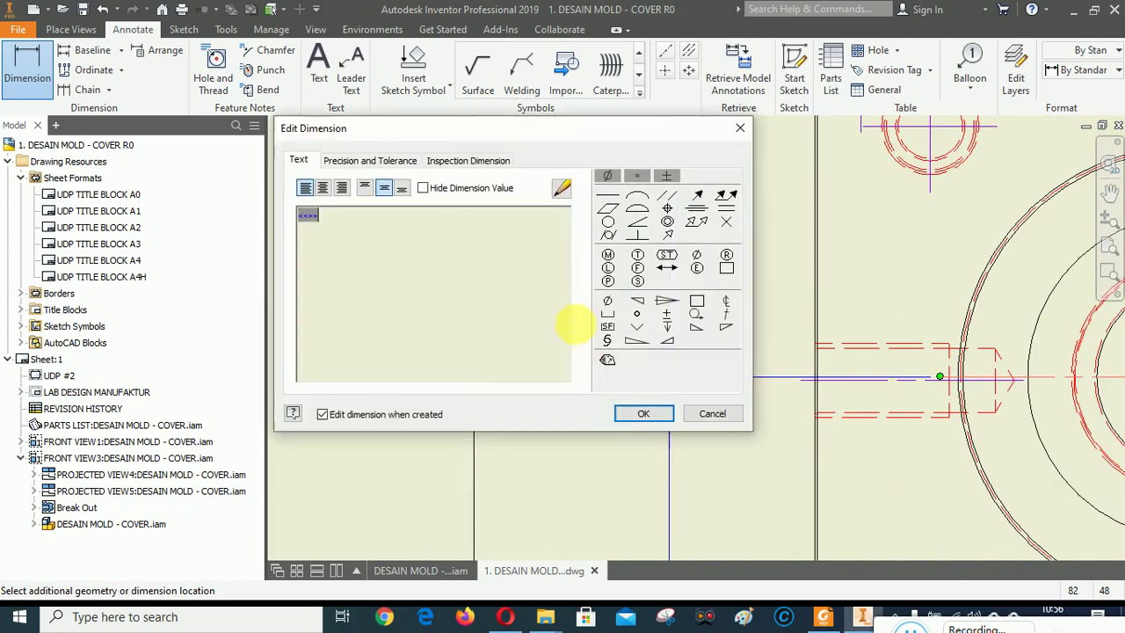
{"action": "left_click", "coordinate": [641, 414]}
{"action": "scroll", "coordinate": [626, 246], "scroll_direction": "down", "scroll_amount": 3}
{"action": "scroll", "coordinate": [596, 299], "scroll_direction": "down", "scroll_amount": 2}
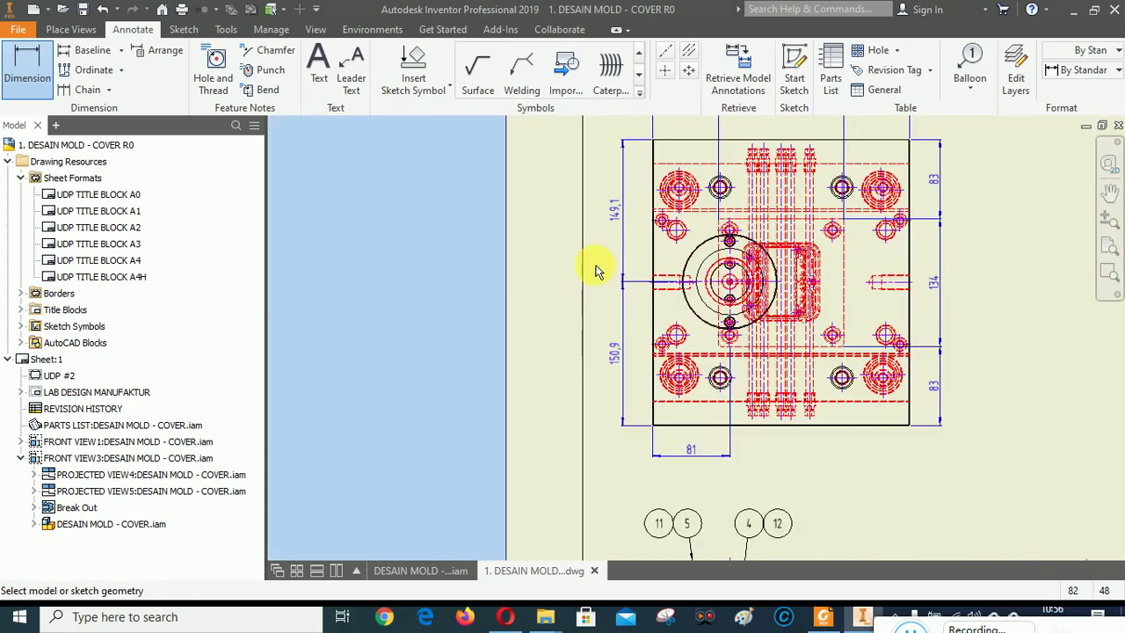
{"action": "right_click", "coordinate": [602, 262]}
{"action": "left_click", "coordinate": [661, 257]}
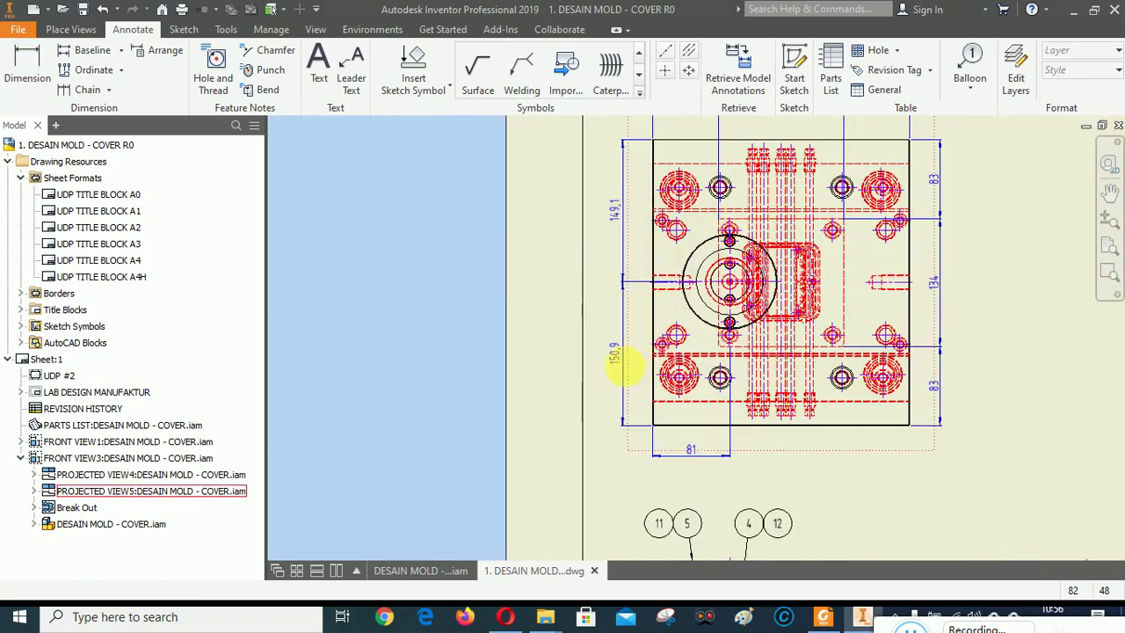
Set the precision of both vertical locating ring dimensions to zero decimal places.
{"action": "right_click", "coordinate": [616, 361]}
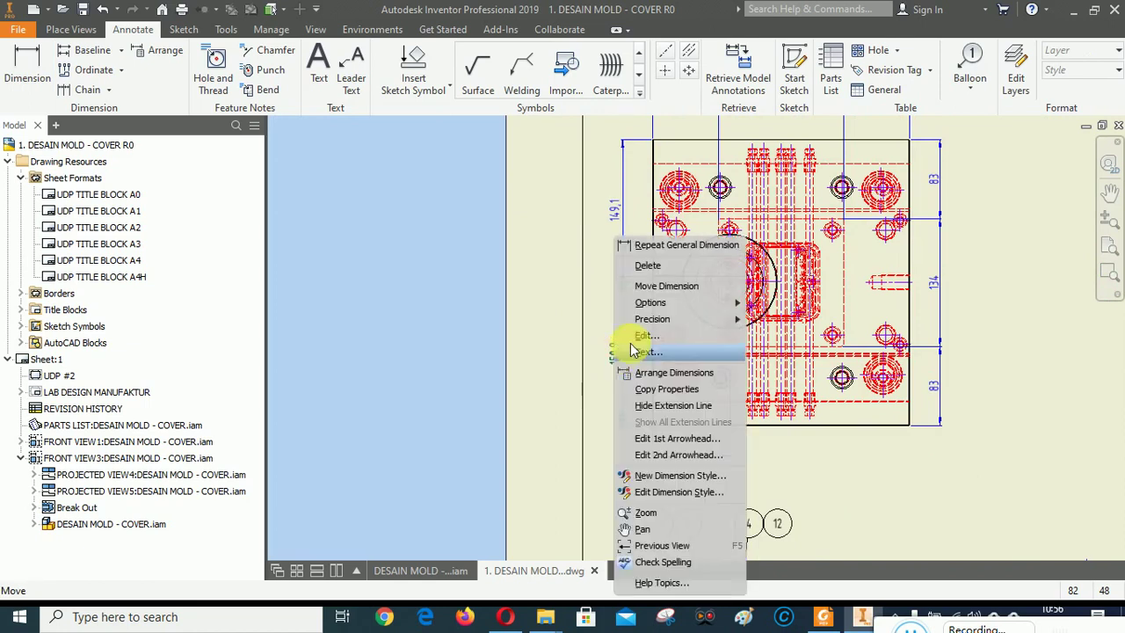
{"action": "mouse_move", "coordinate": [658, 320]}
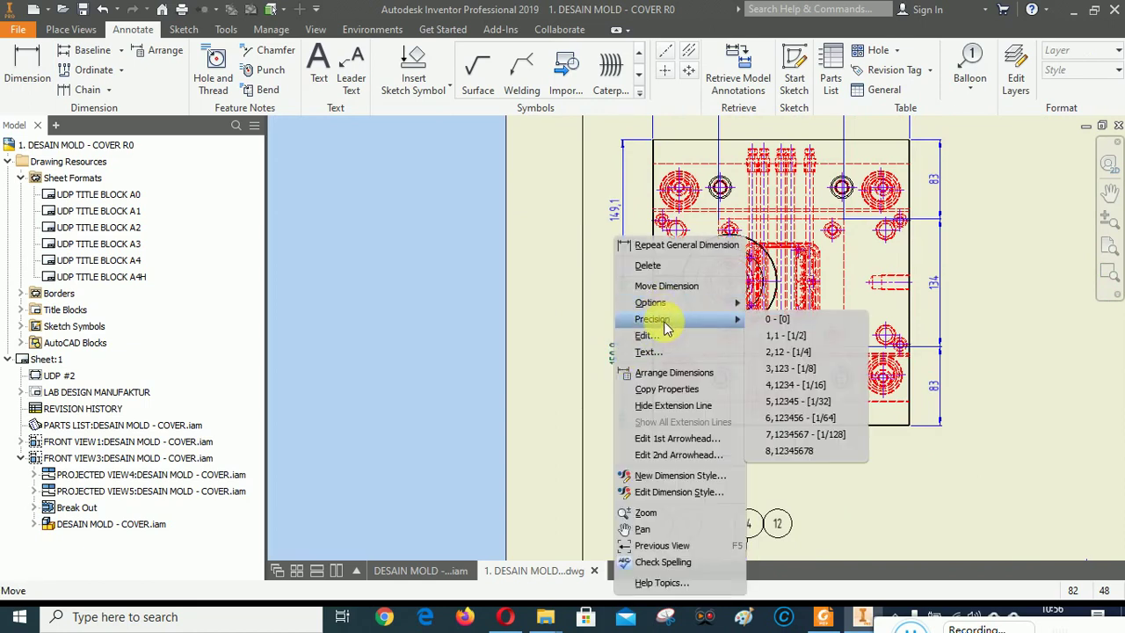
{"action": "left_click", "coordinate": [779, 319]}
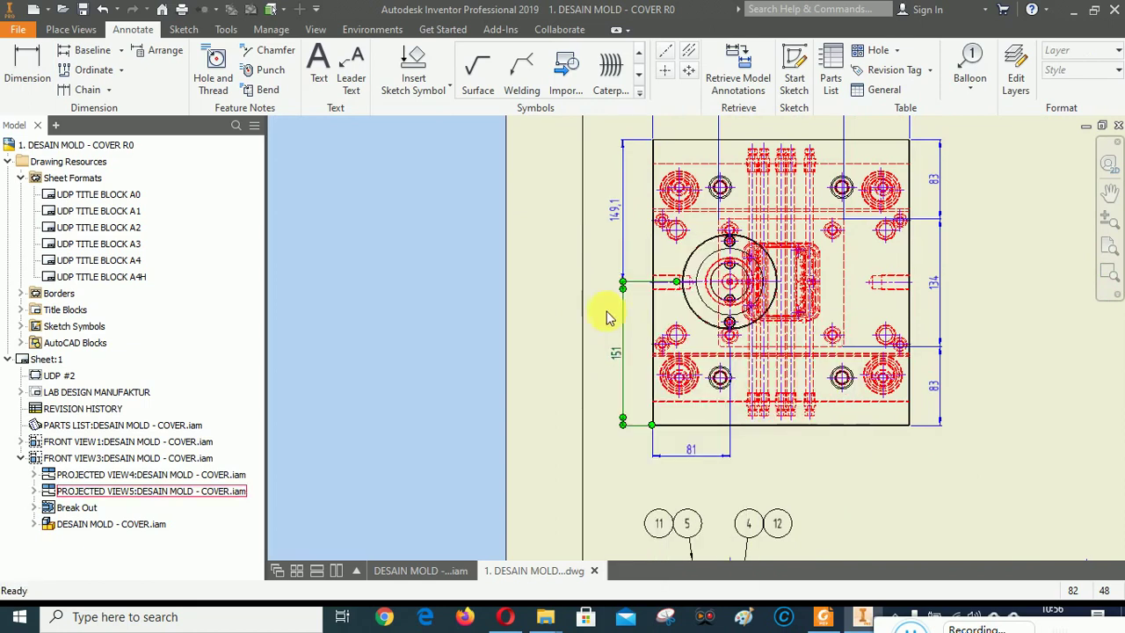
{"action": "right_click", "coordinate": [616, 215]}
{"action": "mouse_move", "coordinate": [665, 294]}
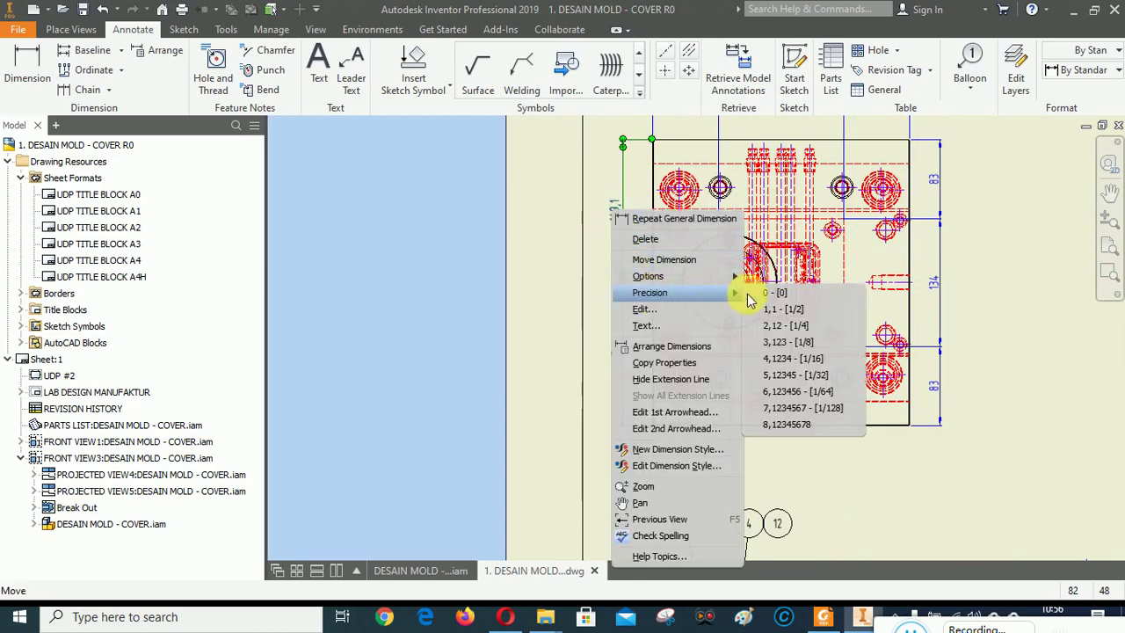
{"action": "left_click", "coordinate": [769, 293]}
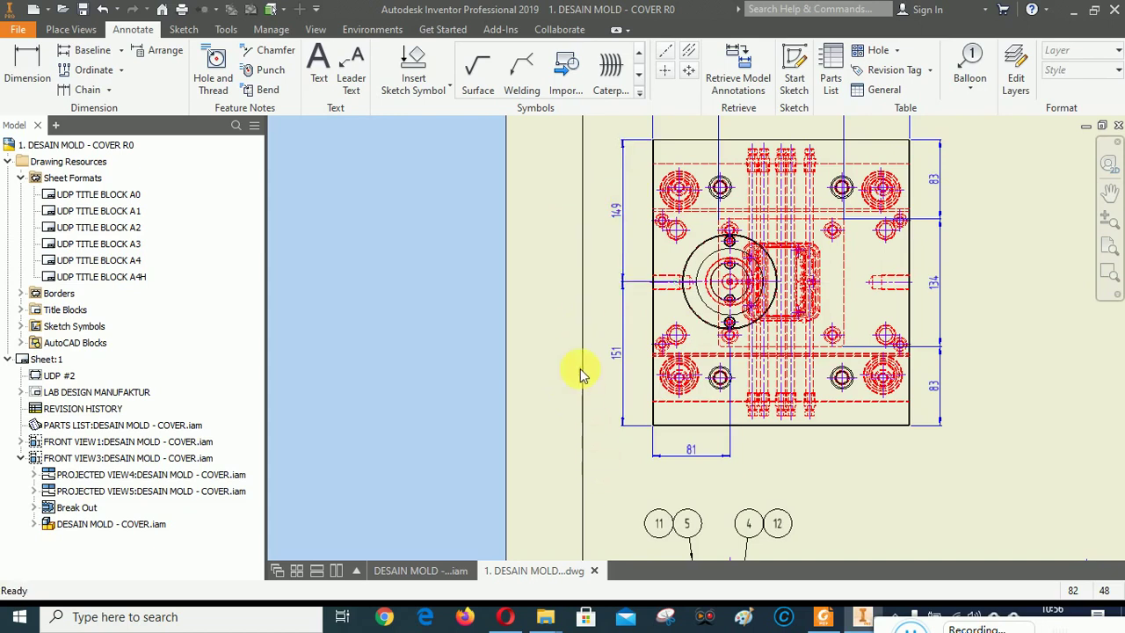
Arrange the two vertical locating ring dimensions beside the top view, using the plate's left edge as the contour.
{"action": "left_click", "coordinate": [620, 214]}
{"action": "right_click", "coordinate": [620, 215]}
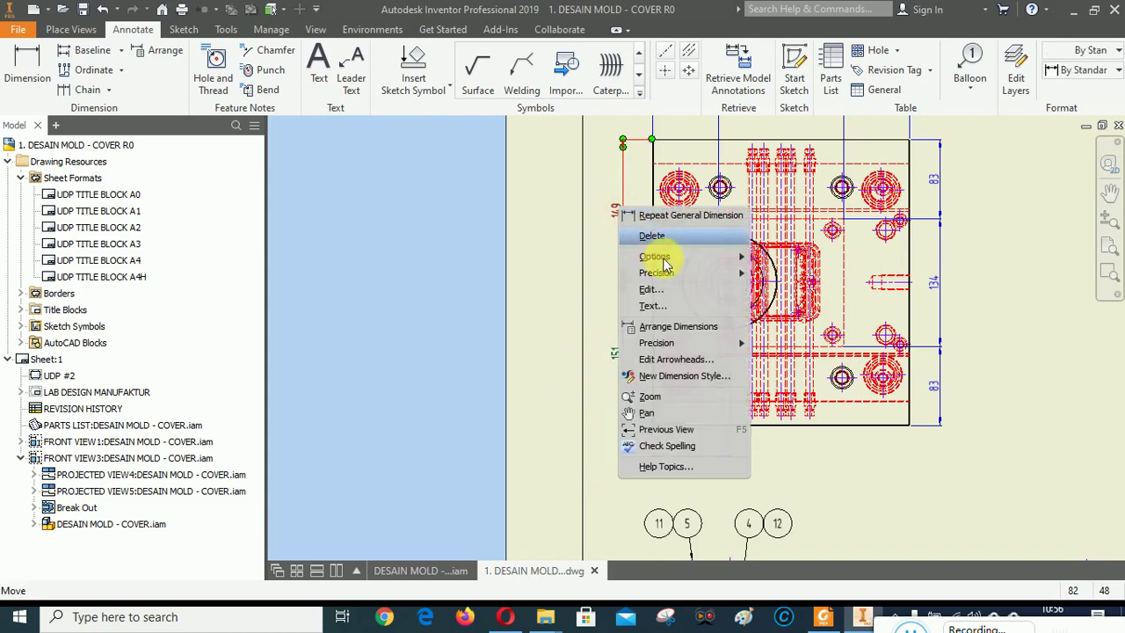
{"action": "left_click", "coordinate": [679, 326]}
{"action": "scroll", "coordinate": [650, 283], "scroll_direction": "up", "scroll_amount": 10}
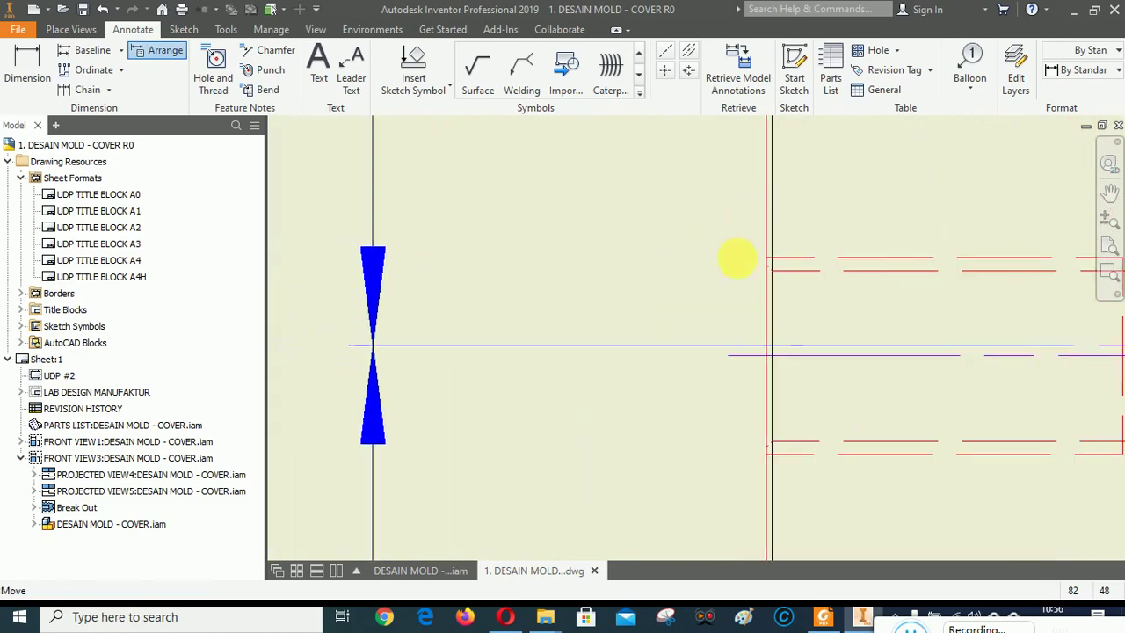
{"action": "key", "text": "Escape"}
{"action": "scroll", "coordinate": [566, 283], "scroll_direction": "down", "scroll_amount": 8}
{"action": "scroll", "coordinate": [566, 284], "scroll_direction": "down", "scroll_amount": 2}
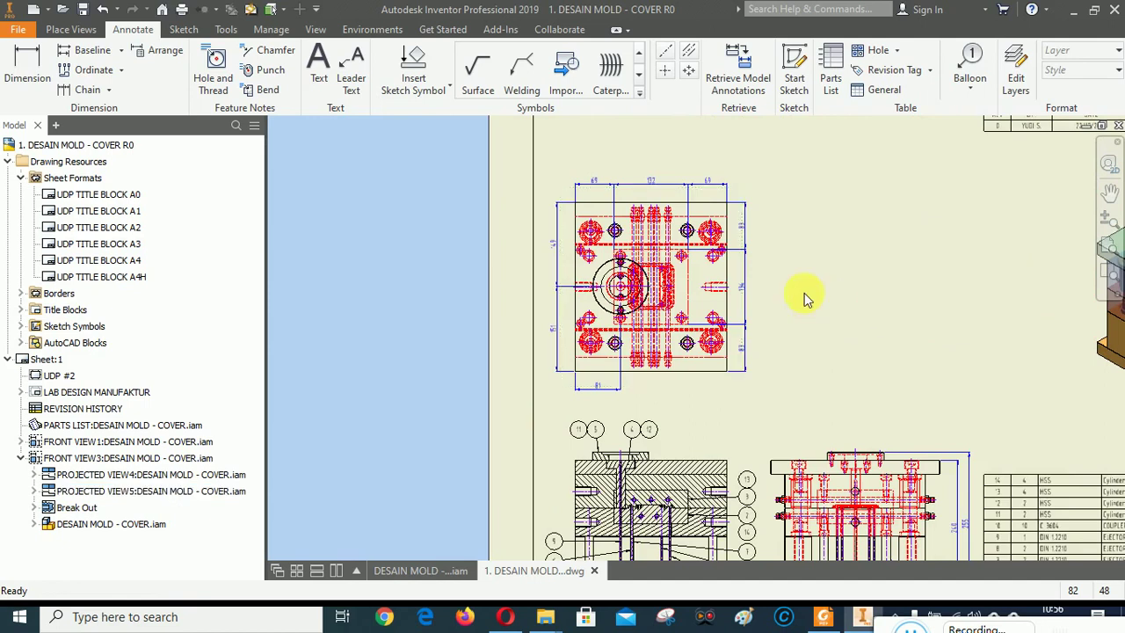
{"action": "scroll", "coordinate": [805, 295], "scroll_direction": "down", "scroll_amount": 3}
{"action": "left_click", "coordinate": [1110, 191]}
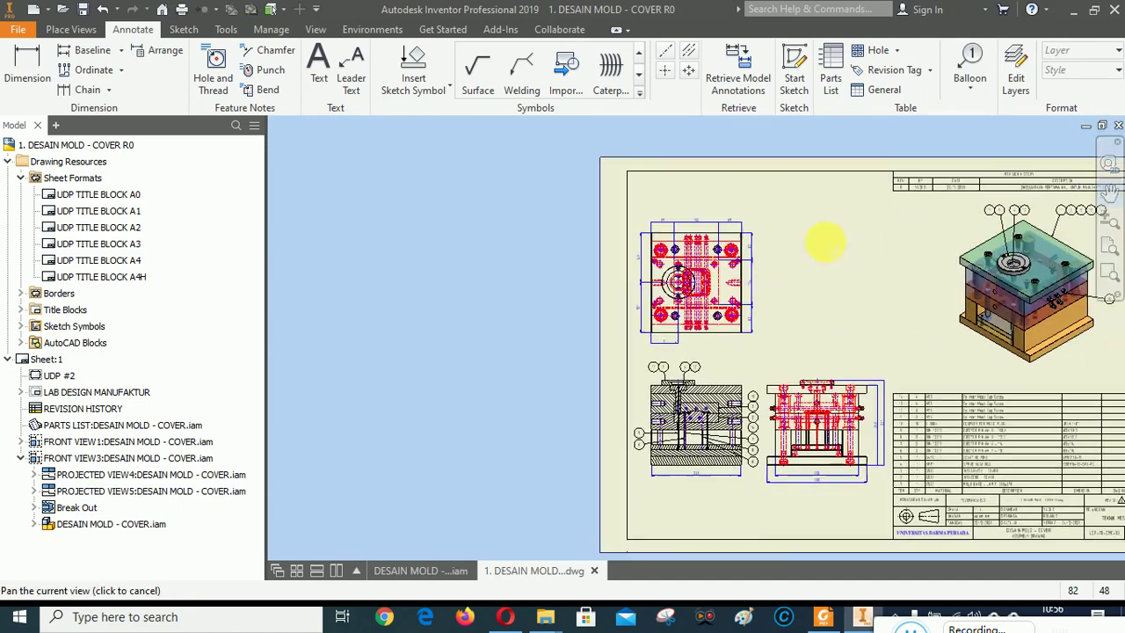
{"action": "left_click_drag", "start_coordinate": [823, 238], "coordinate": [765, 243]}
{"action": "right_click", "coordinate": [758, 259]}
{"action": "left_click", "coordinate": [826, 262]}
{"action": "scroll", "coordinate": [612, 214], "scroll_direction": "up", "scroll_amount": 3}
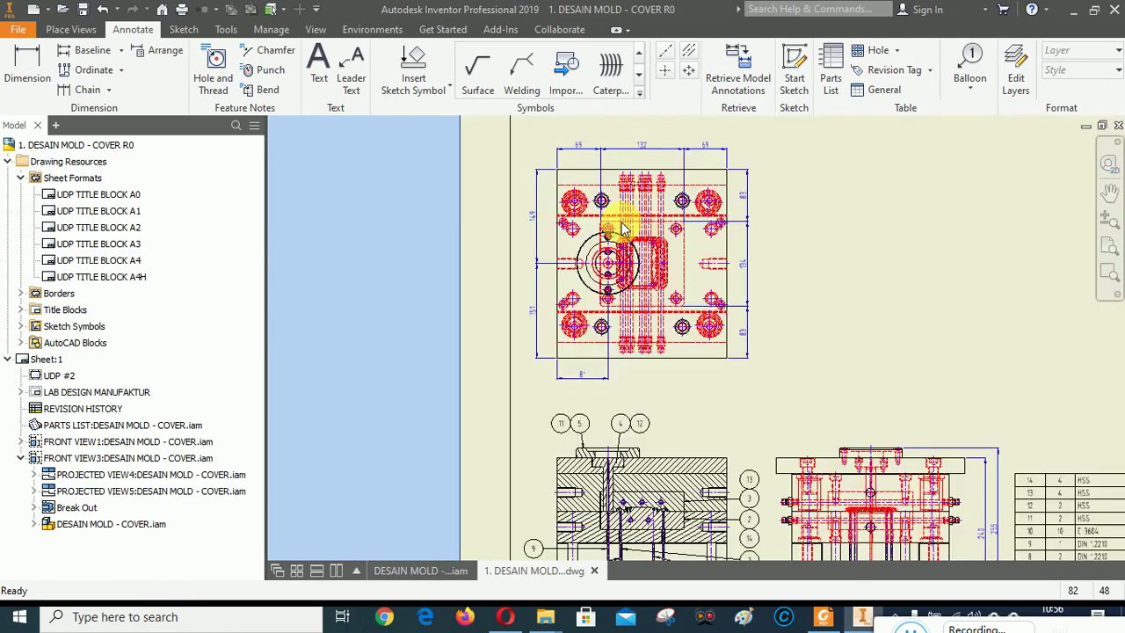
Move the top view slightly upward to widen the gap above the front view.
{"action": "left_click", "coordinate": [742, 161]}
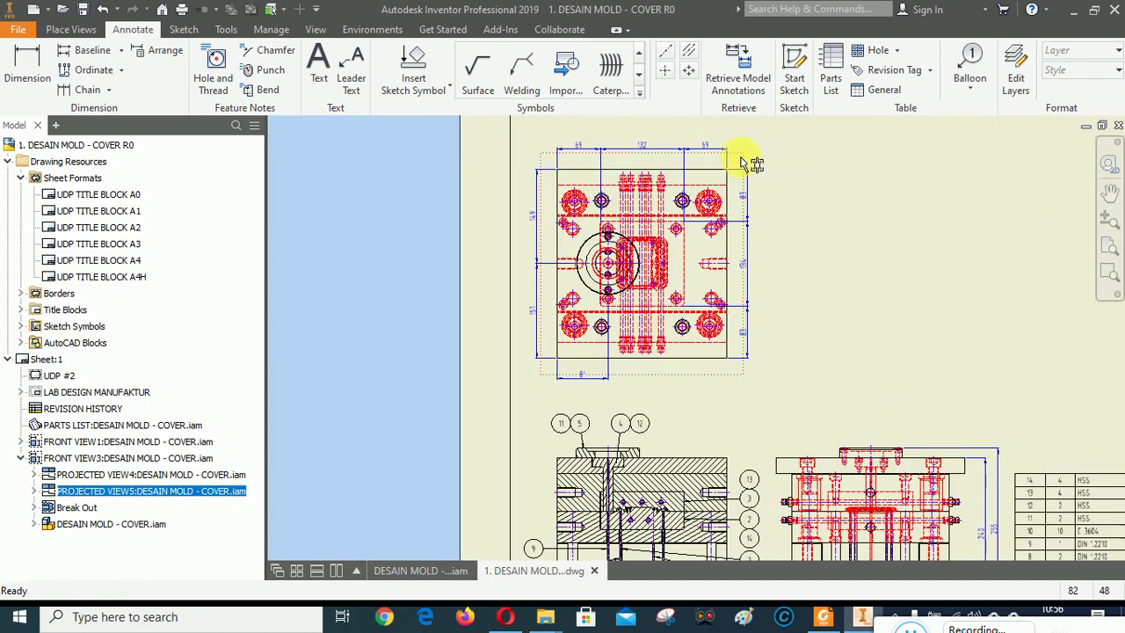
{"action": "left_click_drag", "start_coordinate": [742, 163], "coordinate": [746, 153]}
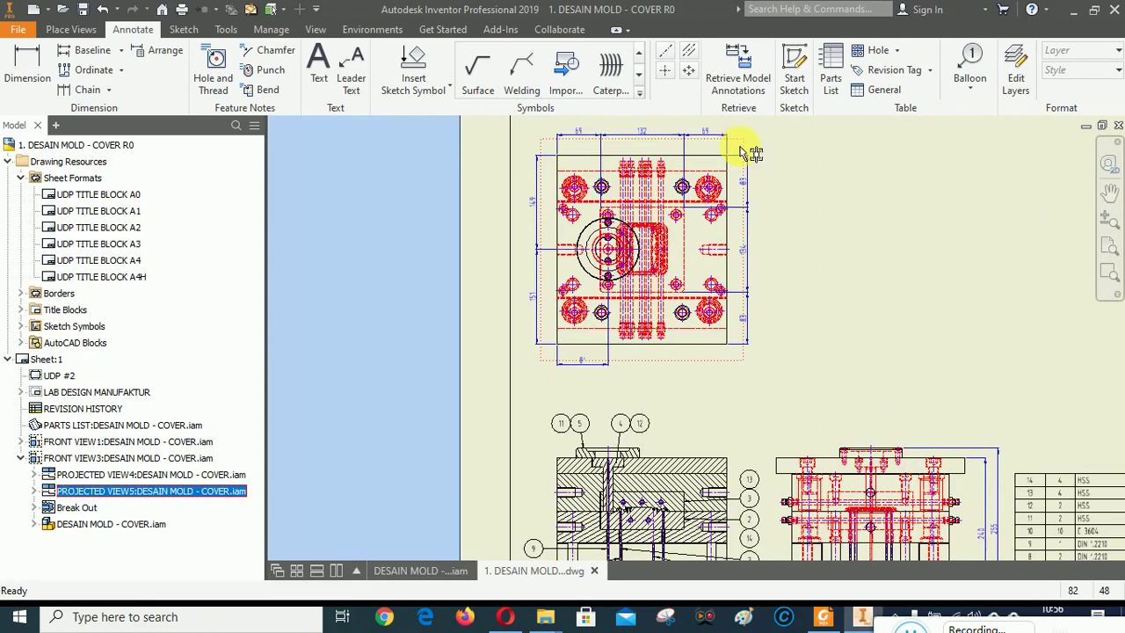
{"action": "left_click", "coordinate": [849, 221]}
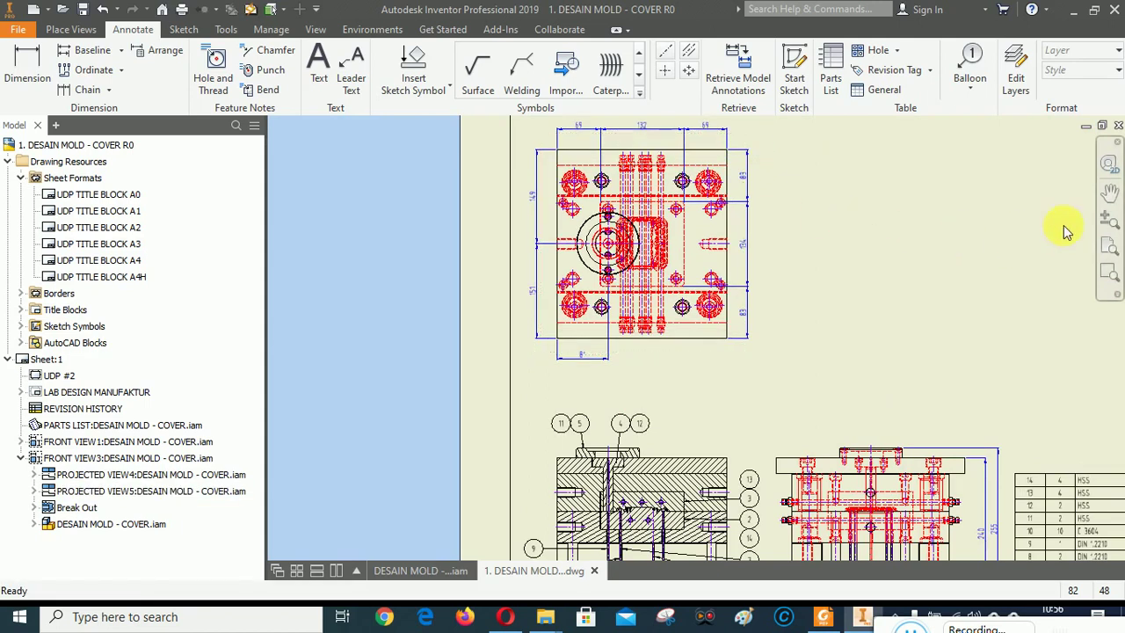
Switch to the reference PDF in Foxit Reader and examine the view titles and their positions beneath each view.
{"action": "left_click", "coordinate": [1110, 190]}
{"action": "left_click_drag", "start_coordinate": [851, 235], "coordinate": [800, 206]}
{"action": "left_click_drag", "start_coordinate": [881, 291], "coordinate": [769, 58]}
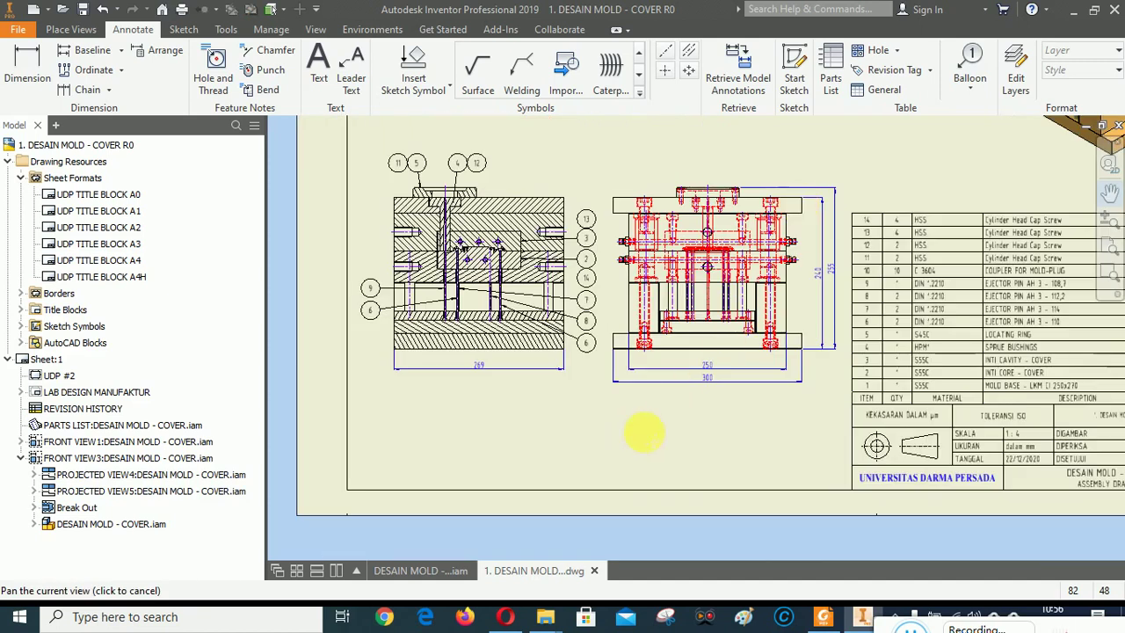
{"action": "right_click", "coordinate": [643, 432]}
{"action": "key", "text": "Escape"}
{"action": "left_click", "coordinate": [823, 617]}
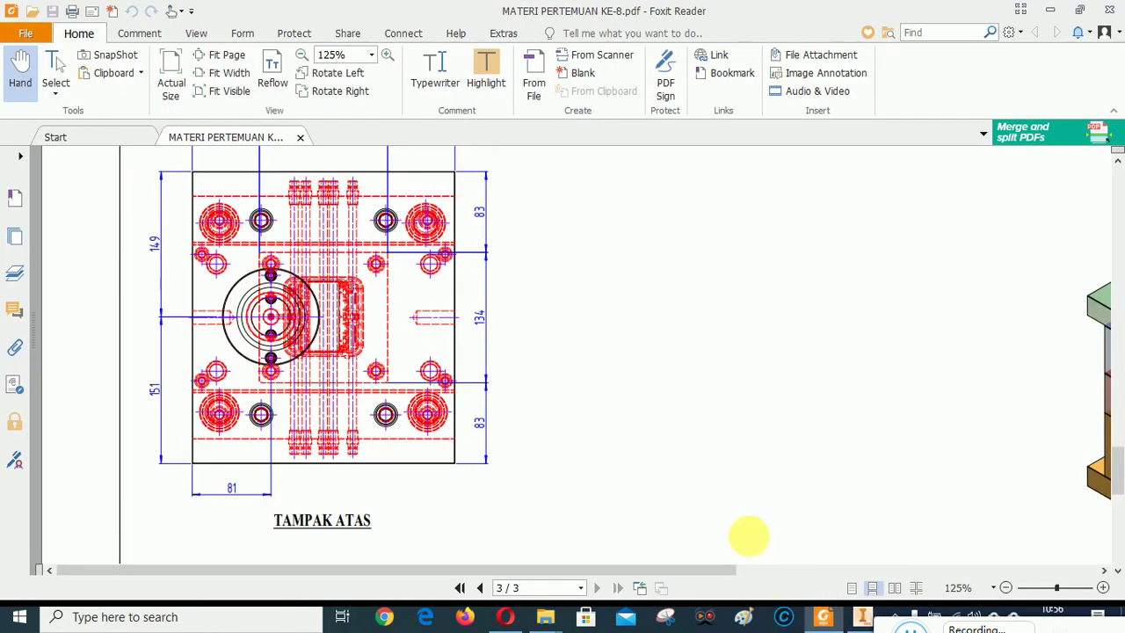
{"action": "scroll", "coordinate": [606, 395], "scroll_direction": "down", "scroll_amount": 3}
{"action": "scroll", "coordinate": [599, 418], "scroll_direction": "down", "scroll_amount": 10}
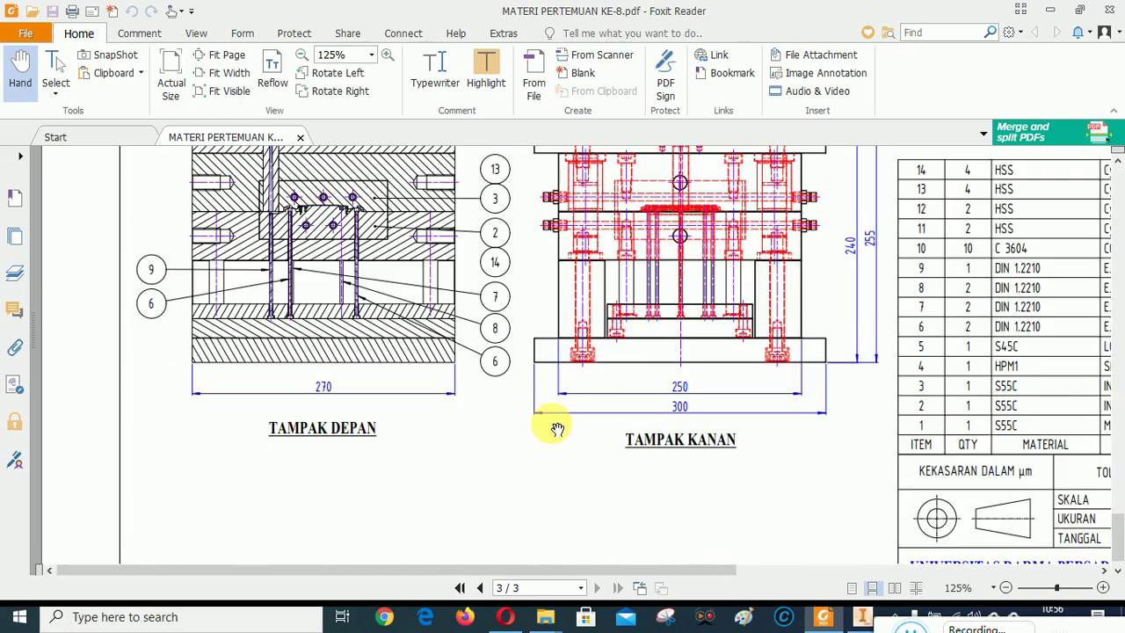
{"action": "scroll", "coordinate": [624, 435], "scroll_direction": "up", "scroll_amount": 5}
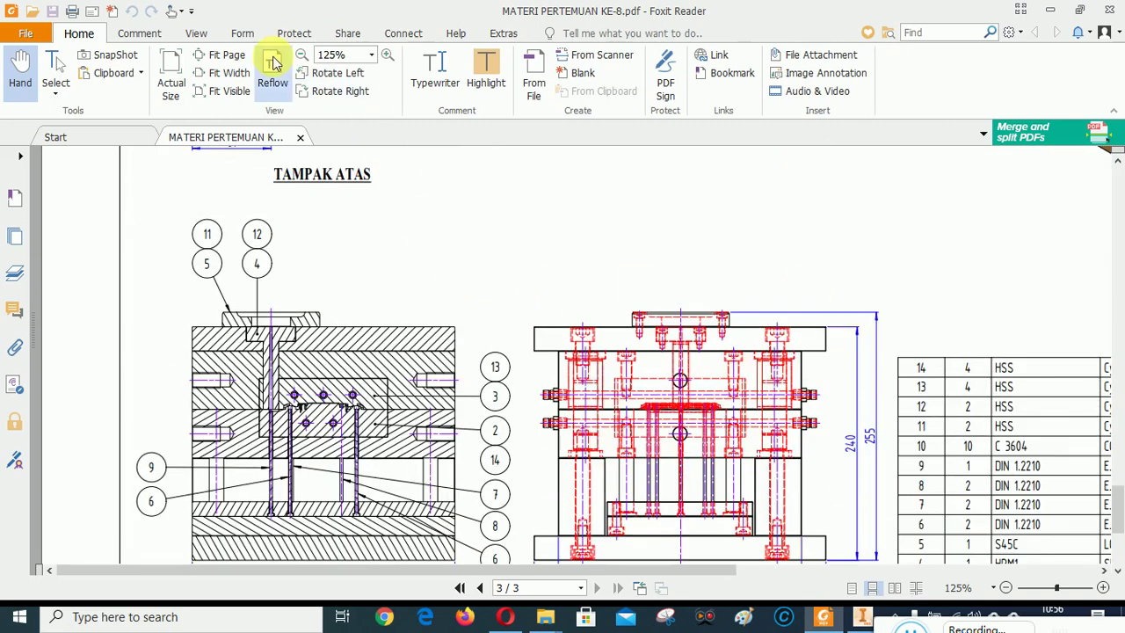
{"action": "left_click", "coordinate": [170, 84]}
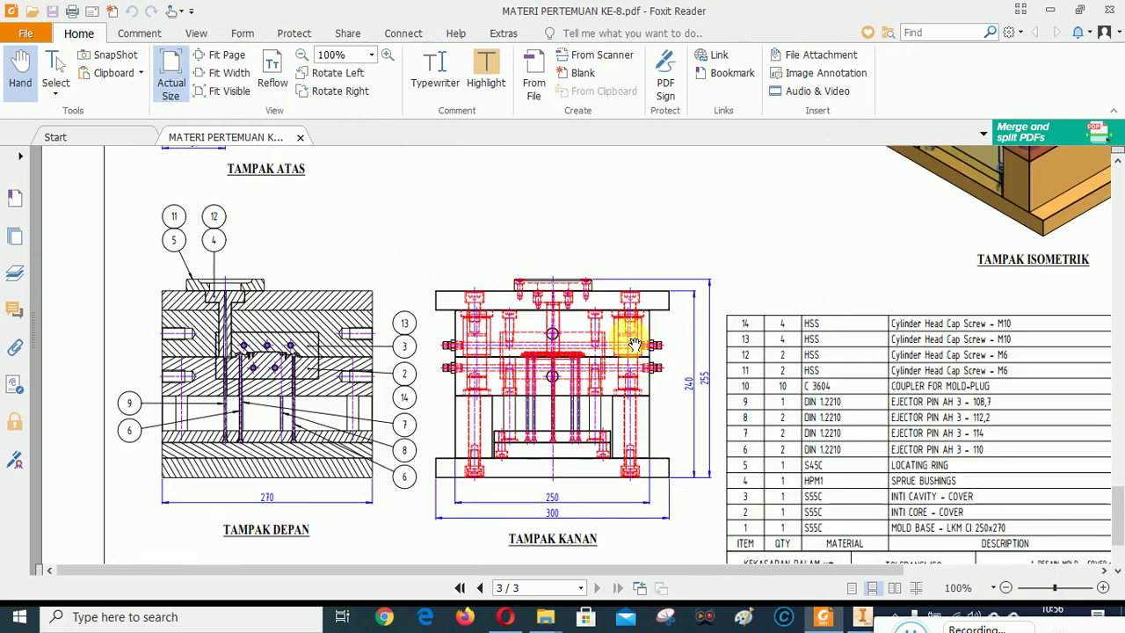
{"action": "left_click", "coordinate": [221, 55]}
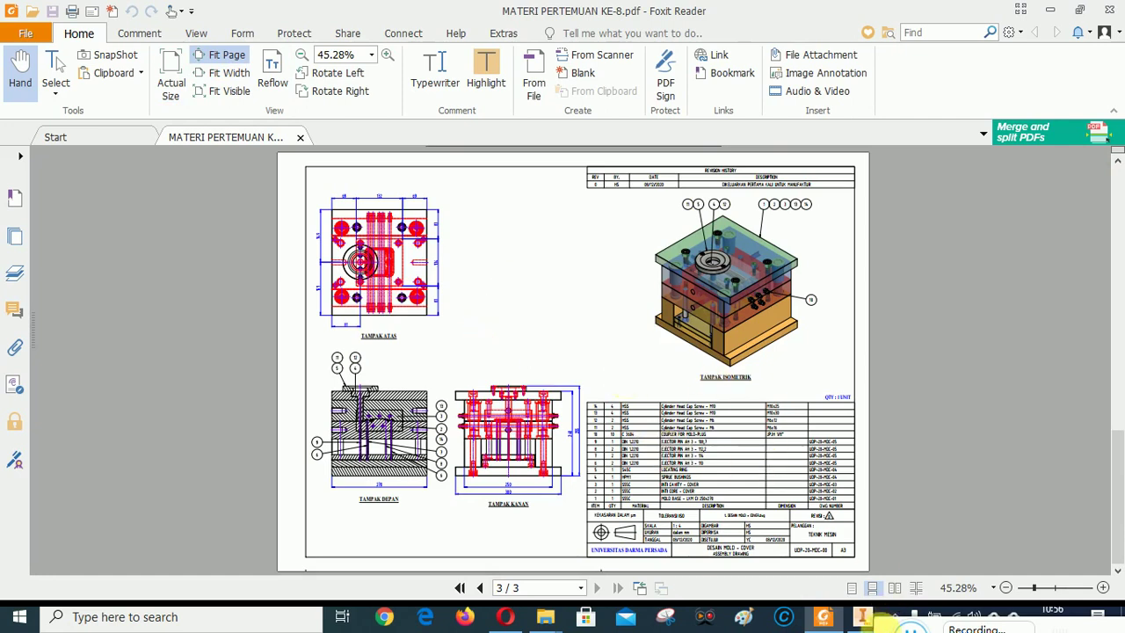
Switch back to Inventor and choose the local sketch symbol NAME VIEW A1 & A2 for insertion.
{"action": "left_click", "coordinate": [865, 620]}
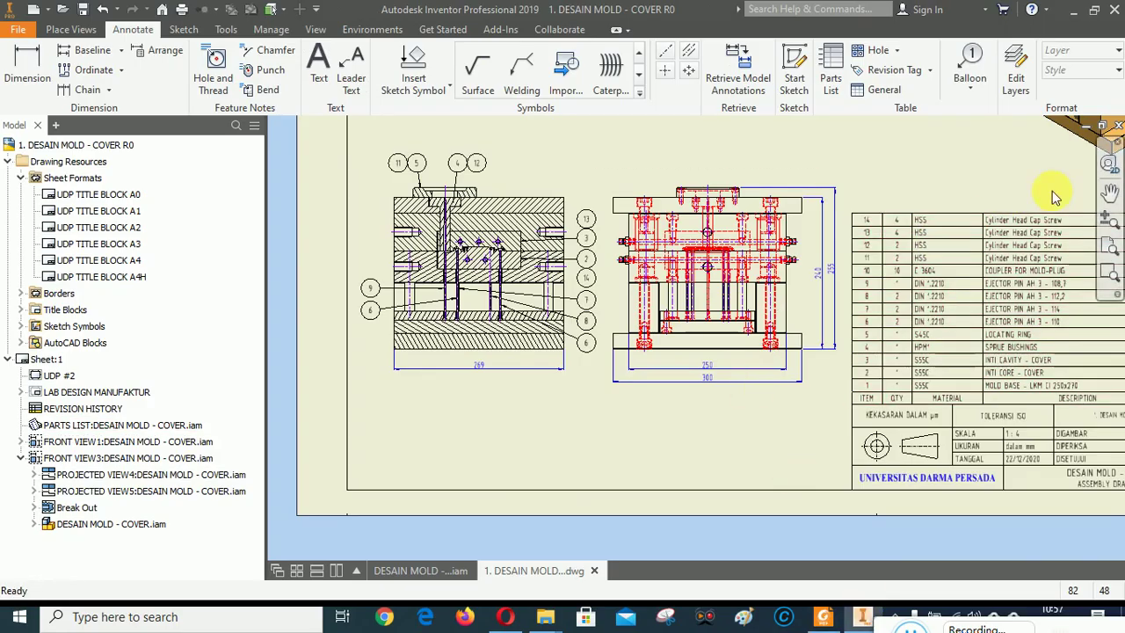
{"action": "left_click", "coordinate": [1110, 192]}
{"action": "mouse_move", "coordinate": [784, 246]}
{"action": "left_mouse_down"}
{"action": "mouse_move", "coordinate": [583, 414]}
{"action": "mouse_move", "coordinate": [686, 525]}
{"action": "mouse_move", "coordinate": [748, 377]}
{"action": "mouse_move", "coordinate": [613, 452]}
{"action": "mouse_move", "coordinate": [612, 316]}
{"action": "mouse_move", "coordinate": [667, 339]}
{"action": "left_mouse_up"}
{"action": "right_click", "coordinate": [666, 338]}
{"action": "left_click", "coordinate": [714, 299]}
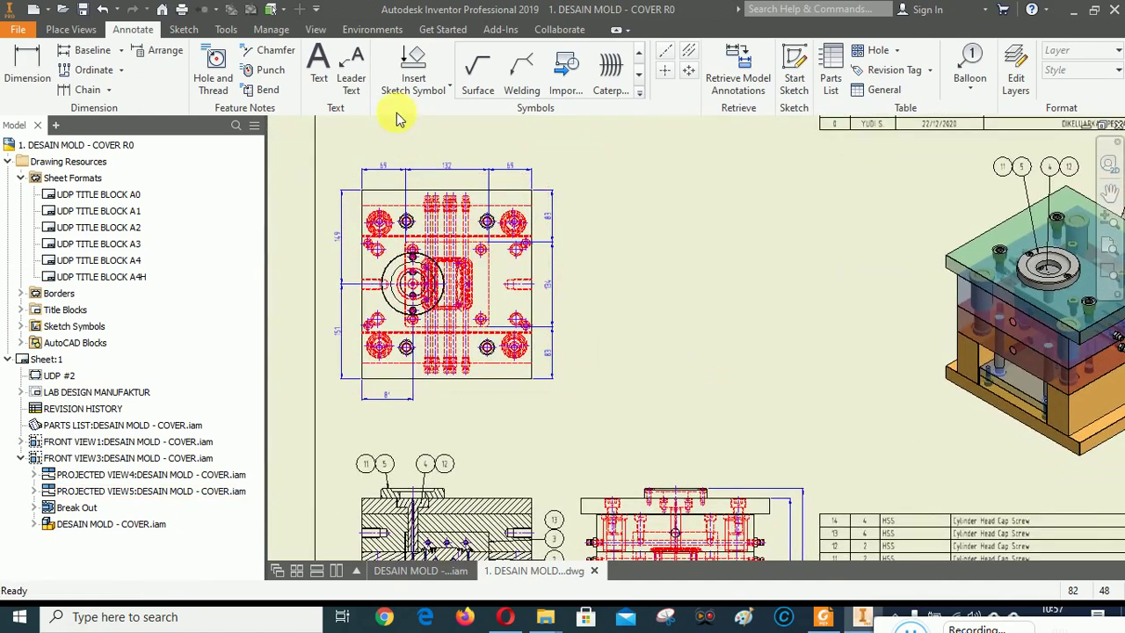
{"action": "left_click", "coordinate": [422, 55]}
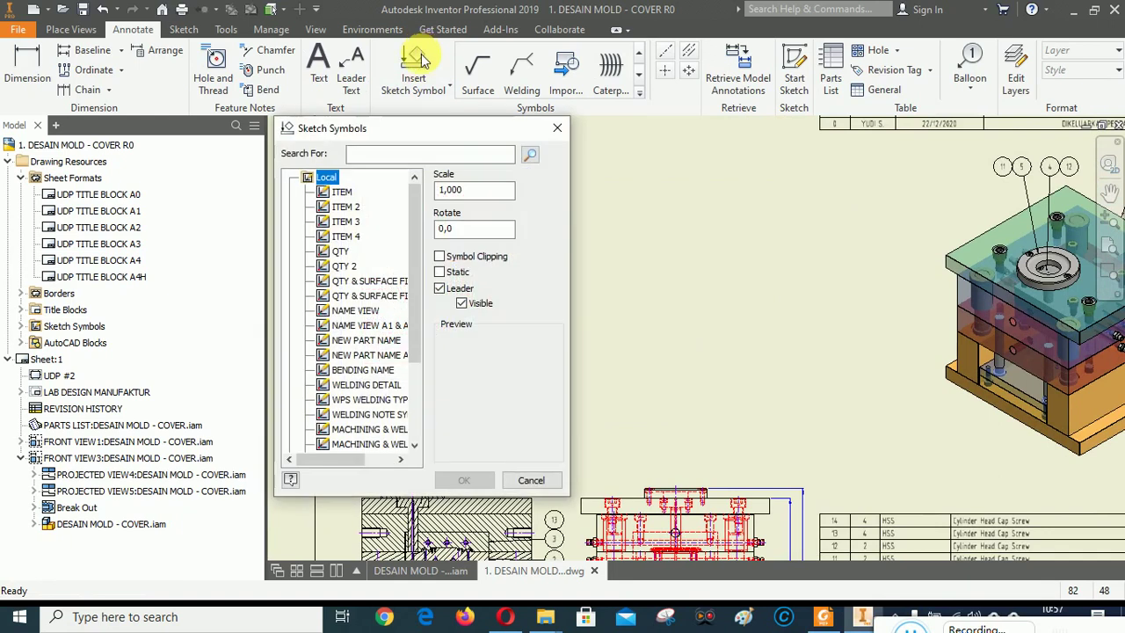
{"action": "left_click_drag", "start_coordinate": [418, 230], "coordinate": [418, 272]}
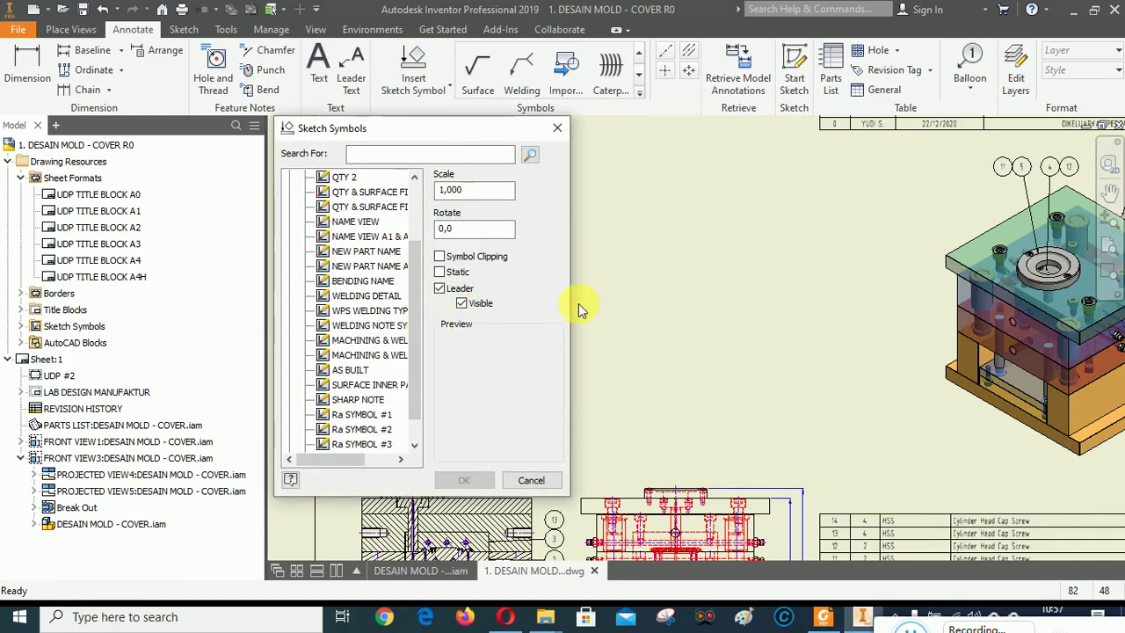
{"action": "left_click_drag", "start_coordinate": [582, 299], "coordinate": [731, 299]}
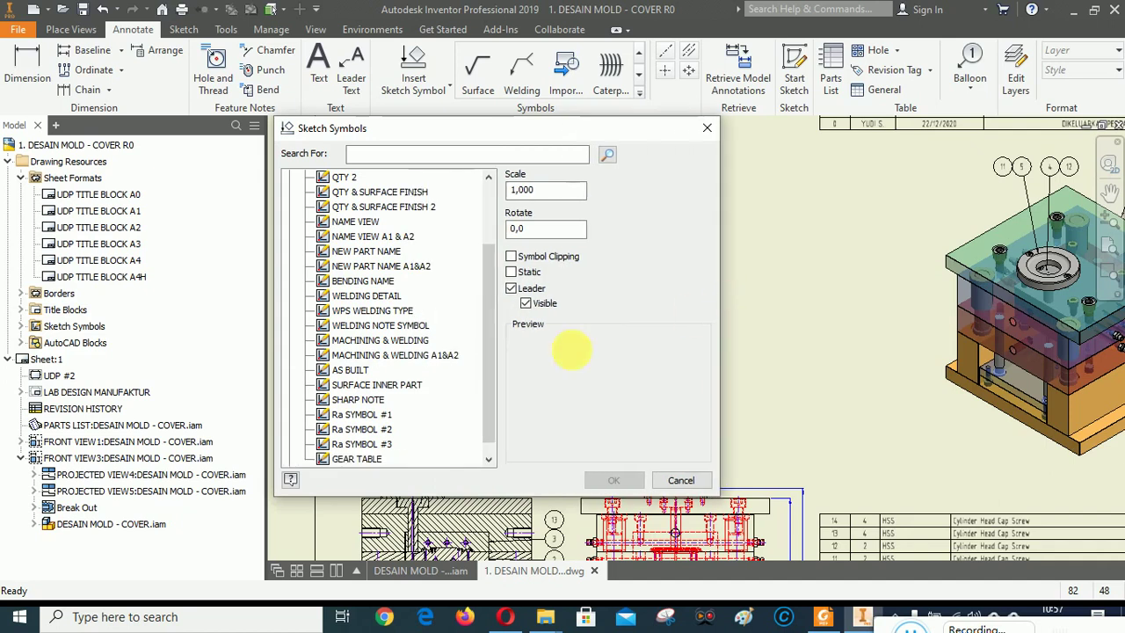
{"action": "left_click_drag", "start_coordinate": [493, 298], "coordinate": [495, 371]}
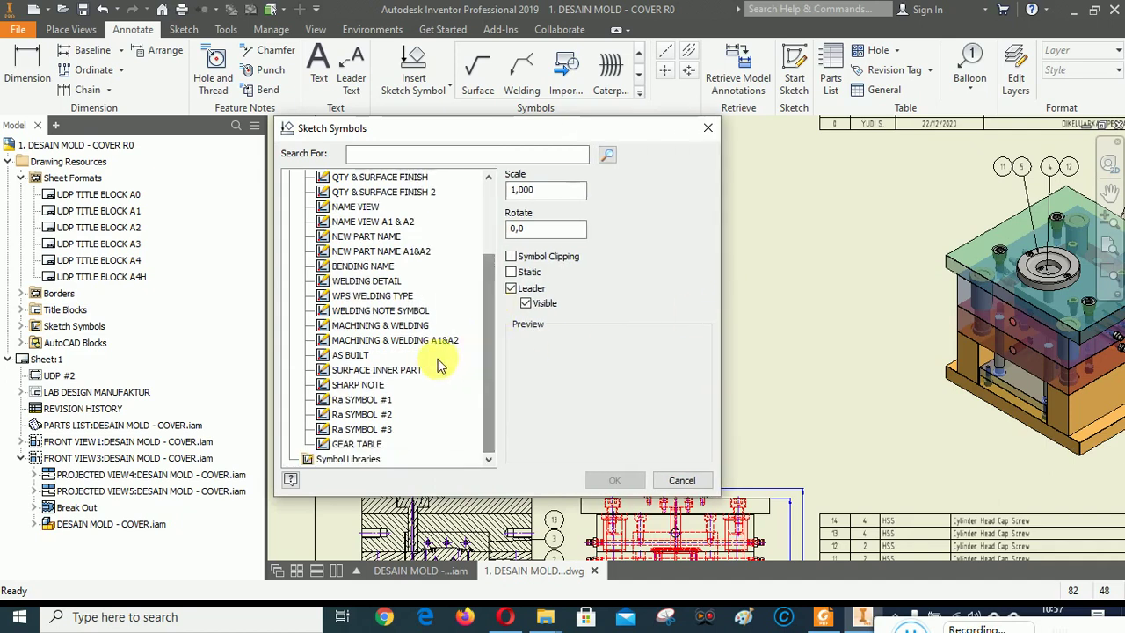
{"action": "left_click", "coordinate": [376, 223]}
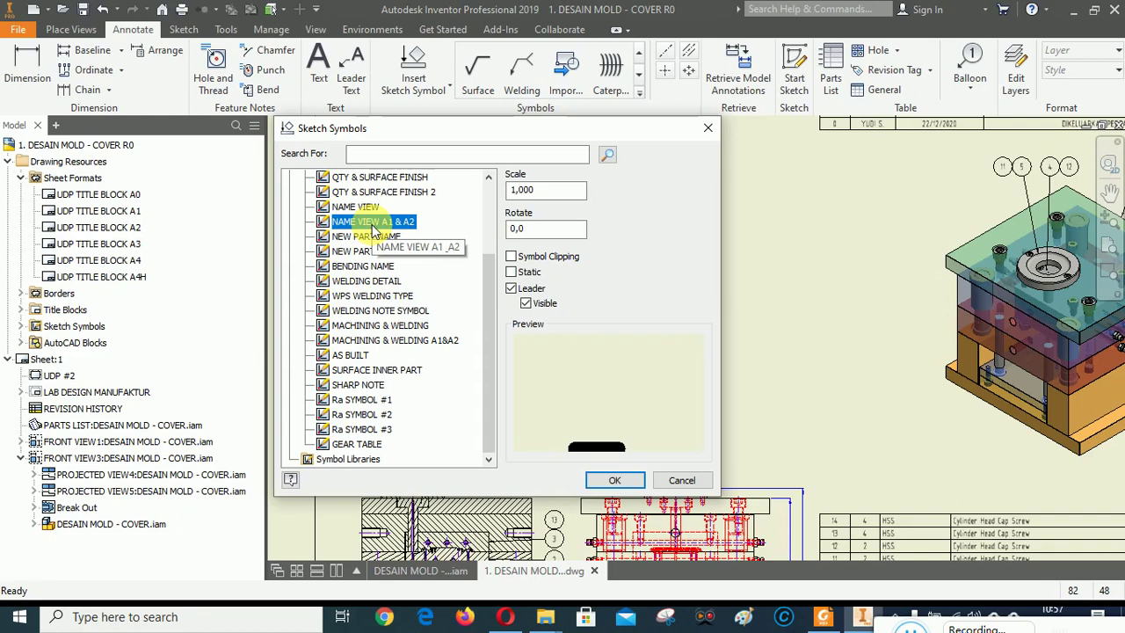
{"action": "left_click", "coordinate": [612, 480]}
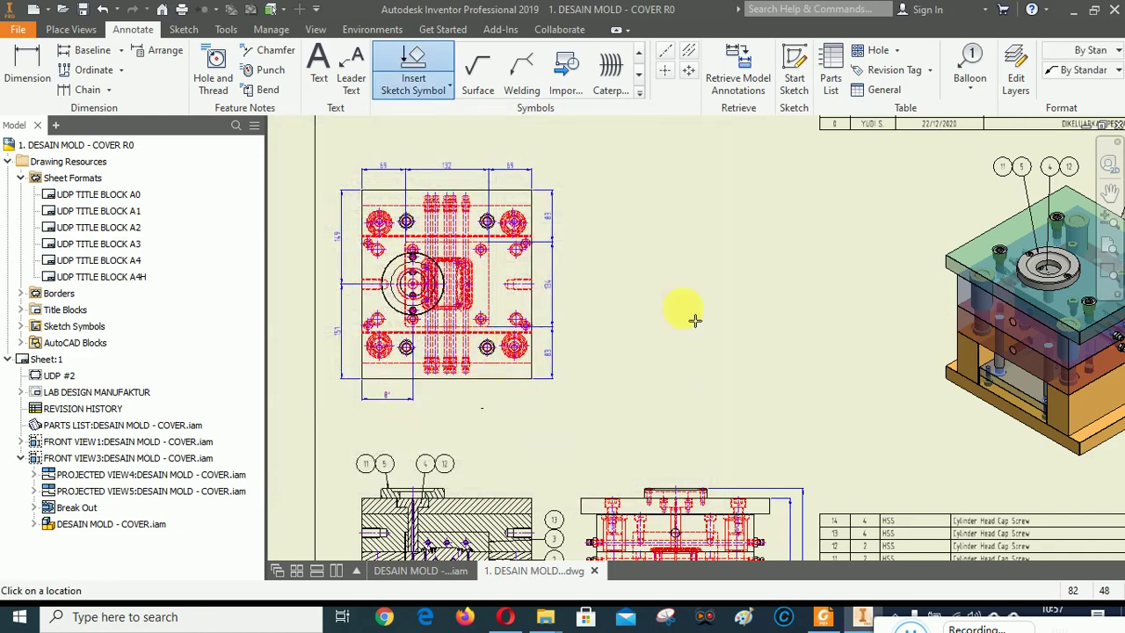
Place the view name symbol over the front view with the text TAMPAK DEPAN.
{"action": "scroll", "coordinate": [698, 228], "scroll_direction": "down", "scroll_amount": 3}
{"action": "scroll", "coordinate": [640, 321], "scroll_direction": "up", "scroll_amount": 5}
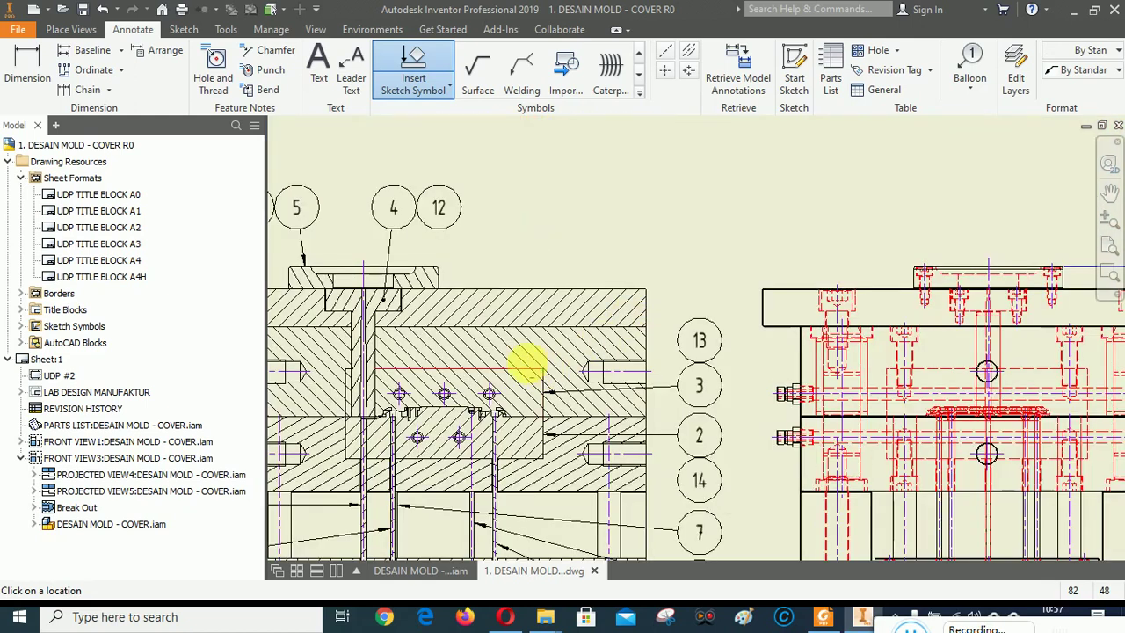
{"action": "right_click", "coordinate": [497, 354]}
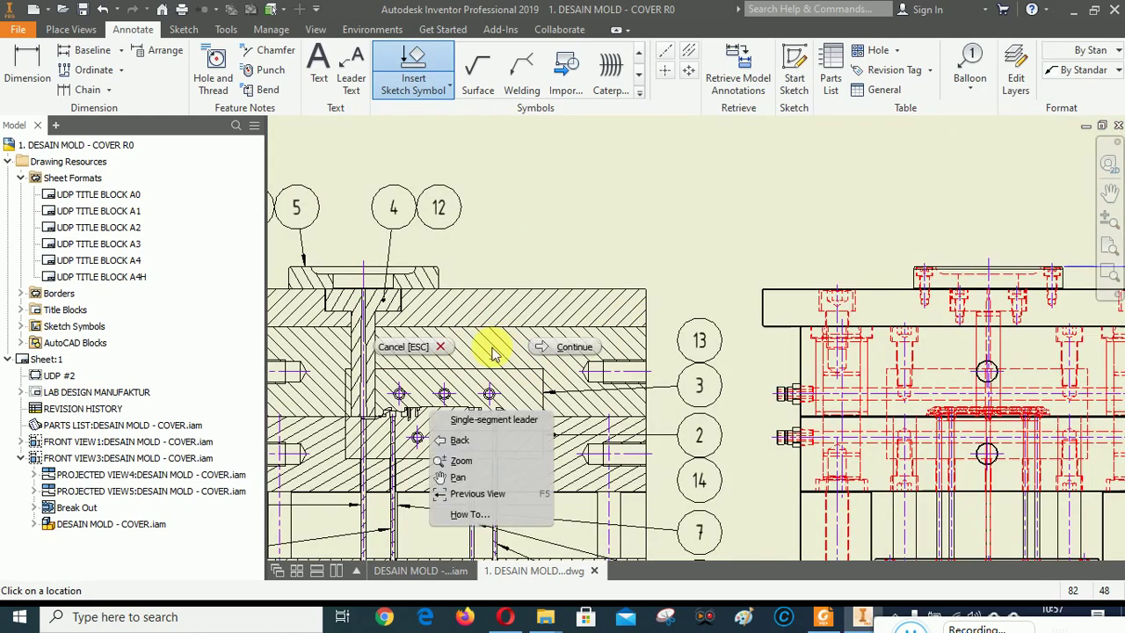
{"action": "left_click", "coordinate": [566, 347]}
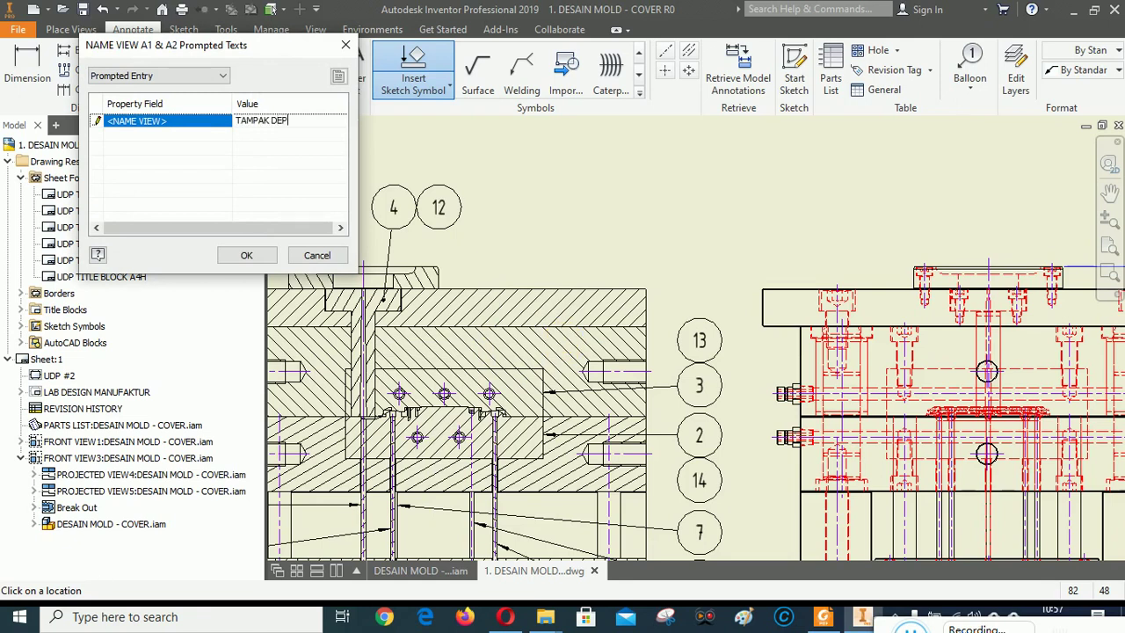
{"action": "left_click", "coordinate": [246, 255]}
{"action": "left_click", "coordinate": [406, 410]}
Place another view name symbol over the right side view with the text TAMPAK KANAN.
{"action": "scroll", "coordinate": [493, 226], "scroll_direction": "down", "scroll_amount": 5}
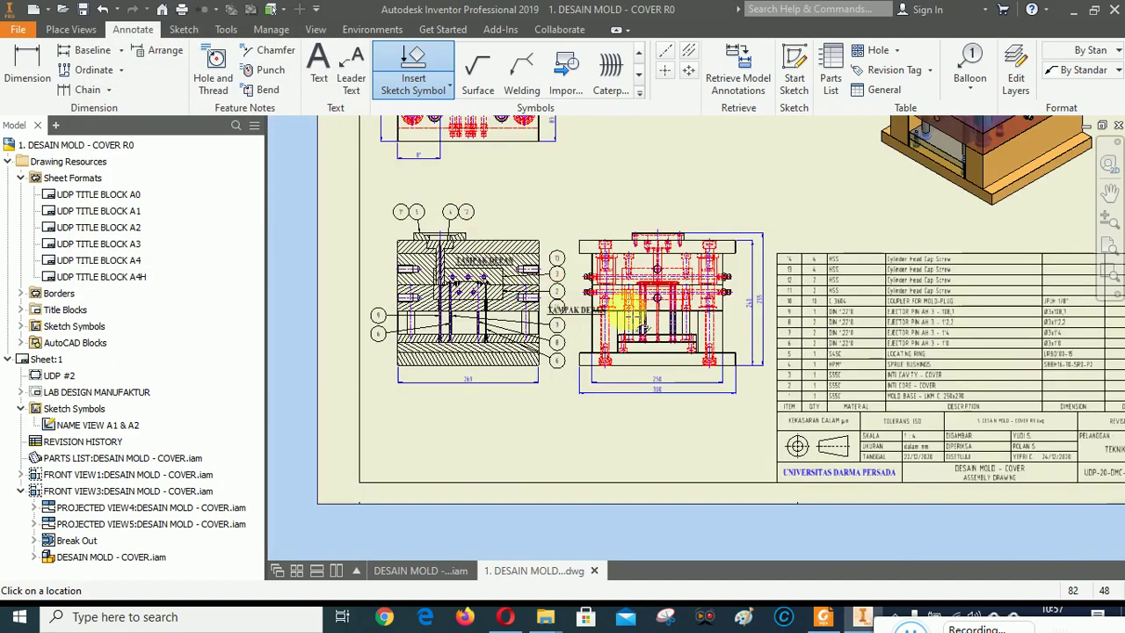
{"action": "scroll", "coordinate": [646, 332], "scroll_direction": "up", "scroll_amount": 5}
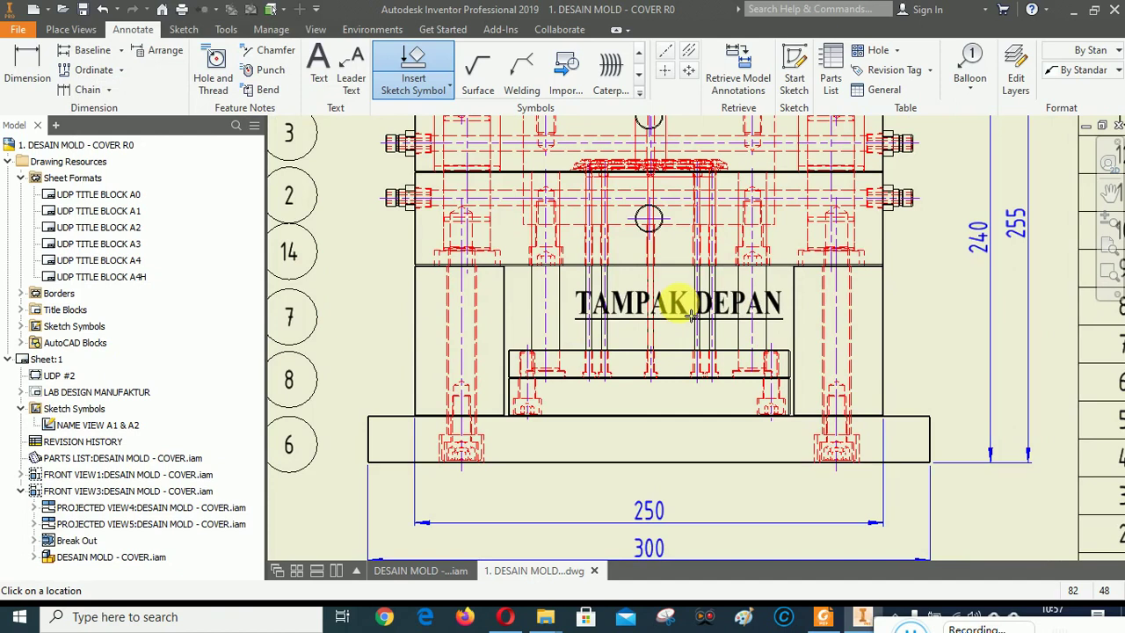
{"action": "right_click", "coordinate": [678, 304]}
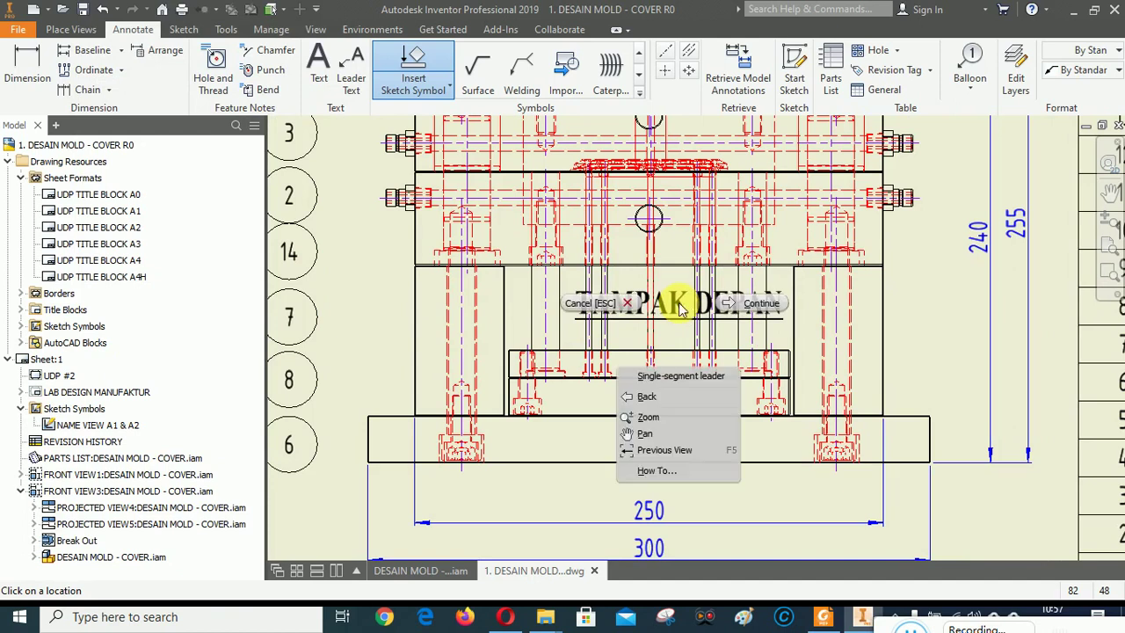
{"action": "left_click", "coordinate": [761, 302]}
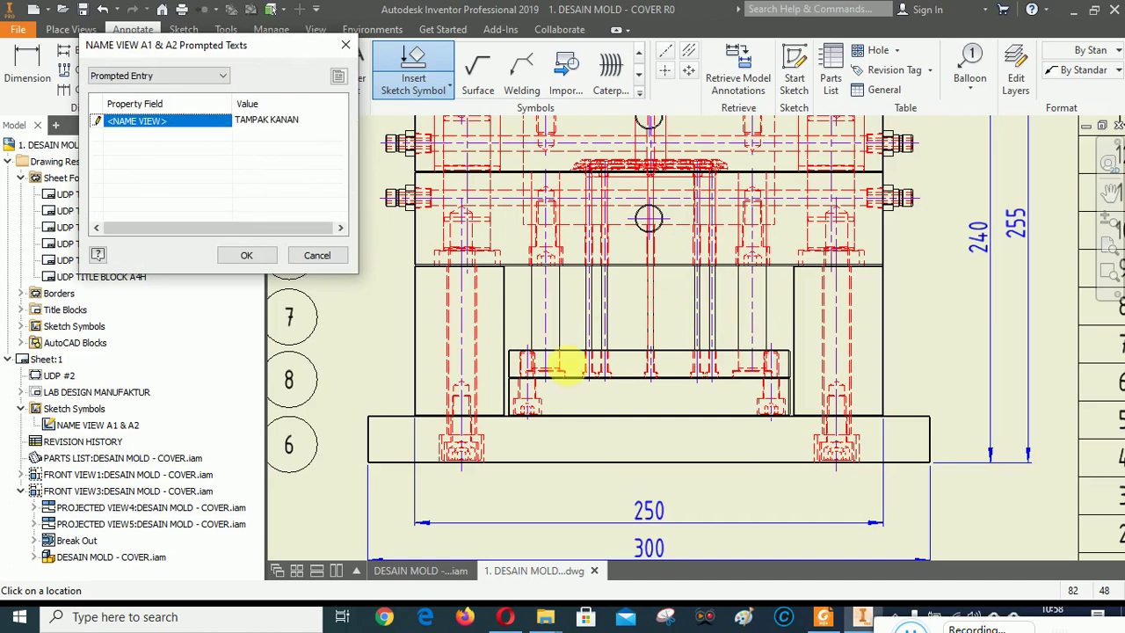
{"action": "left_click", "coordinate": [246, 255]}
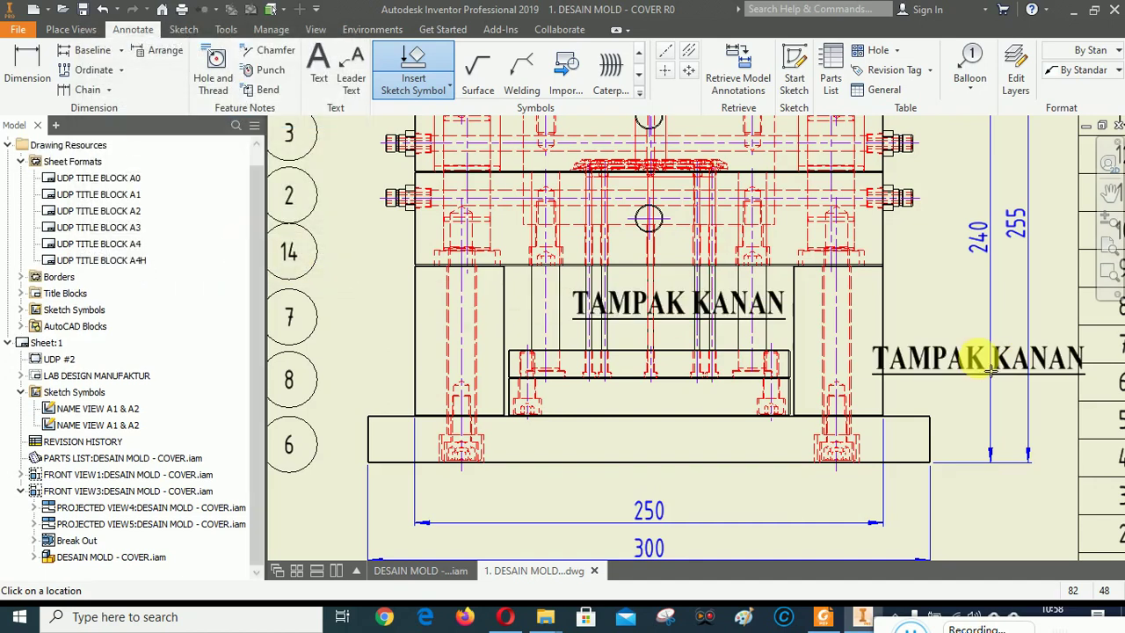
Place a view name symbol over the top view with the text TAMPAK ATAS.
{"action": "scroll", "coordinate": [980, 359], "scroll_direction": "down", "scroll_amount": 5}
{"action": "scroll", "coordinate": [874, 244], "scroll_direction": "up", "scroll_amount": 5}
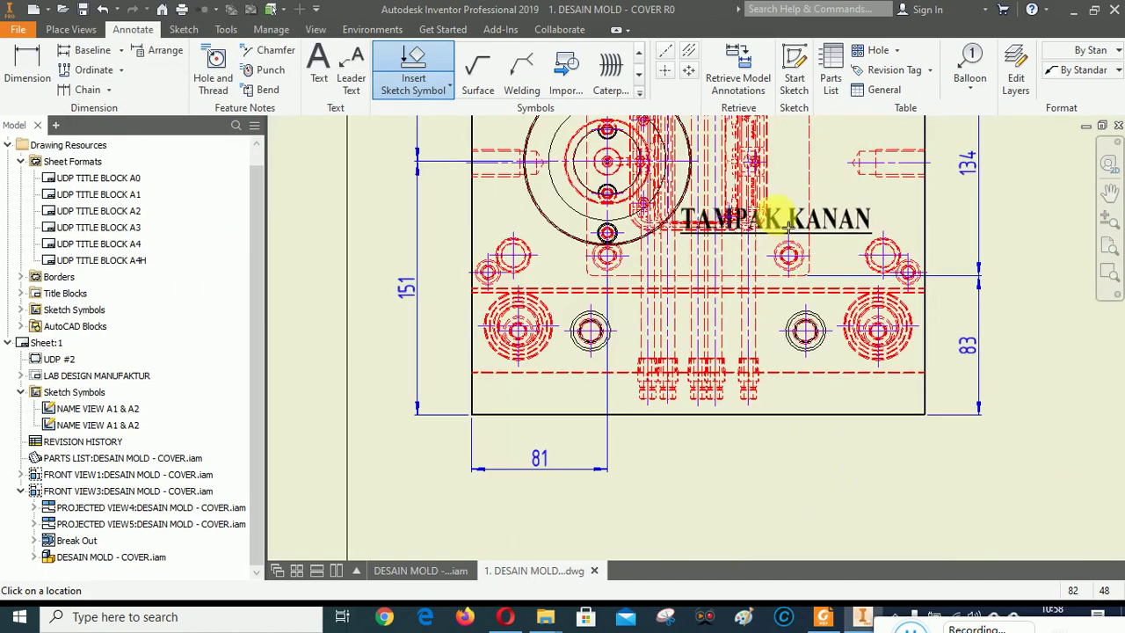
{"action": "right_click", "coordinate": [797, 215]}
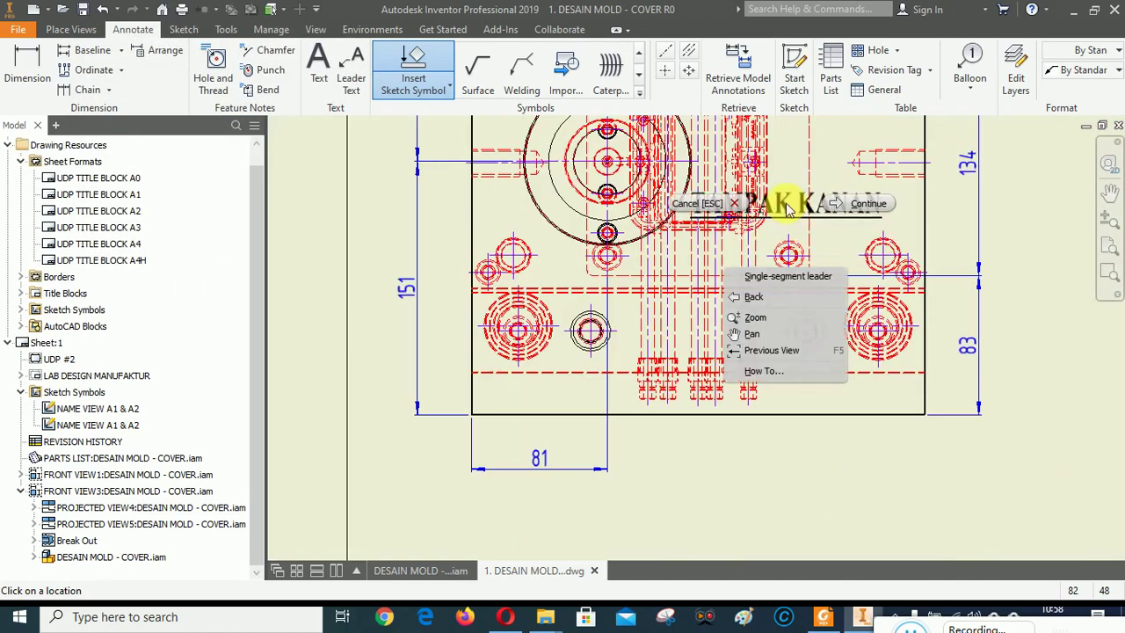
{"action": "left_click", "coordinate": [879, 204]}
{"action": "left_click", "coordinate": [858, 207]}
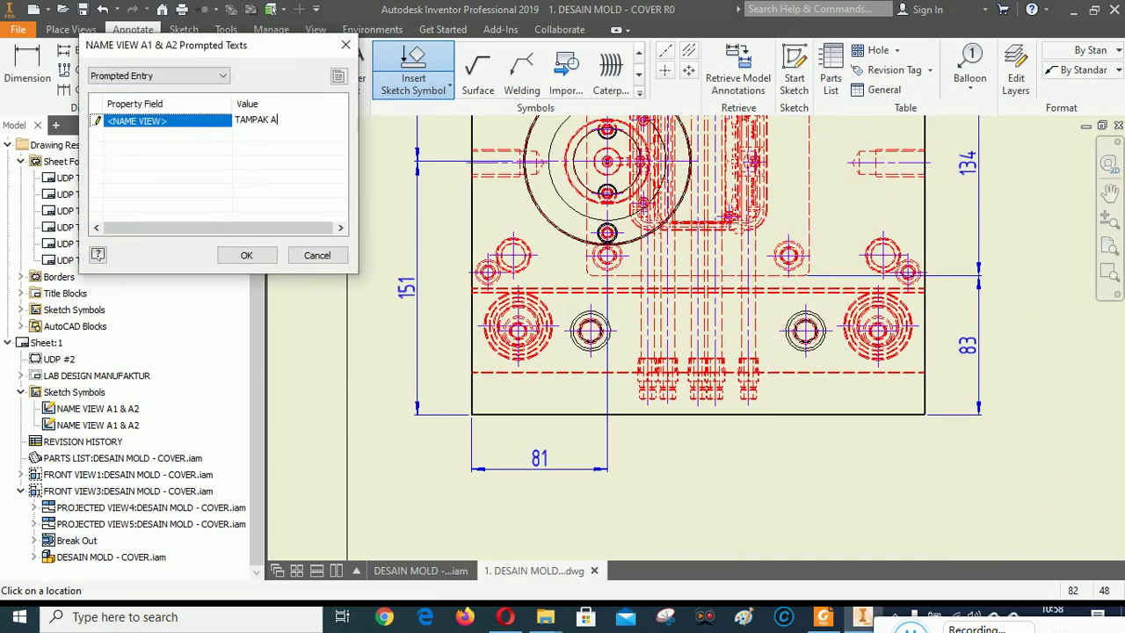
{"action": "left_click", "coordinate": [246, 255]}
Place a view name symbol over the isometric view with the text TAMPAK ISOMETRIK and finish inserting symbols.
{"action": "scroll", "coordinate": [519, 343], "scroll_direction": "down", "scroll_amount": 5}
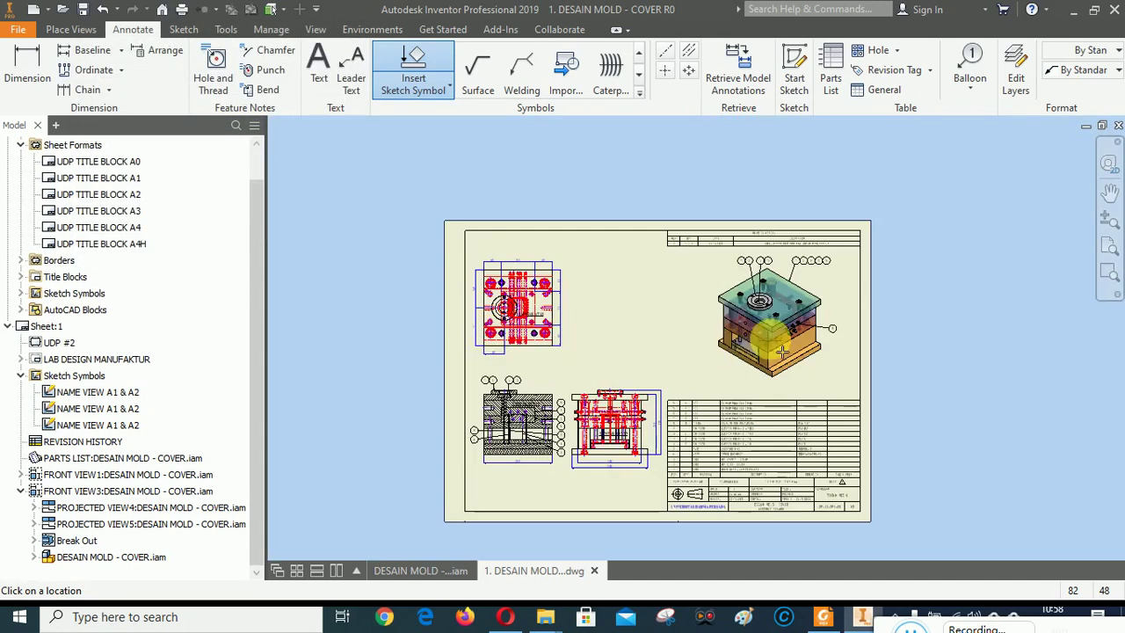
{"action": "scroll", "coordinate": [800, 307], "scroll_direction": "up", "scroll_amount": 4}
{"action": "right_click", "coordinate": [817, 211]}
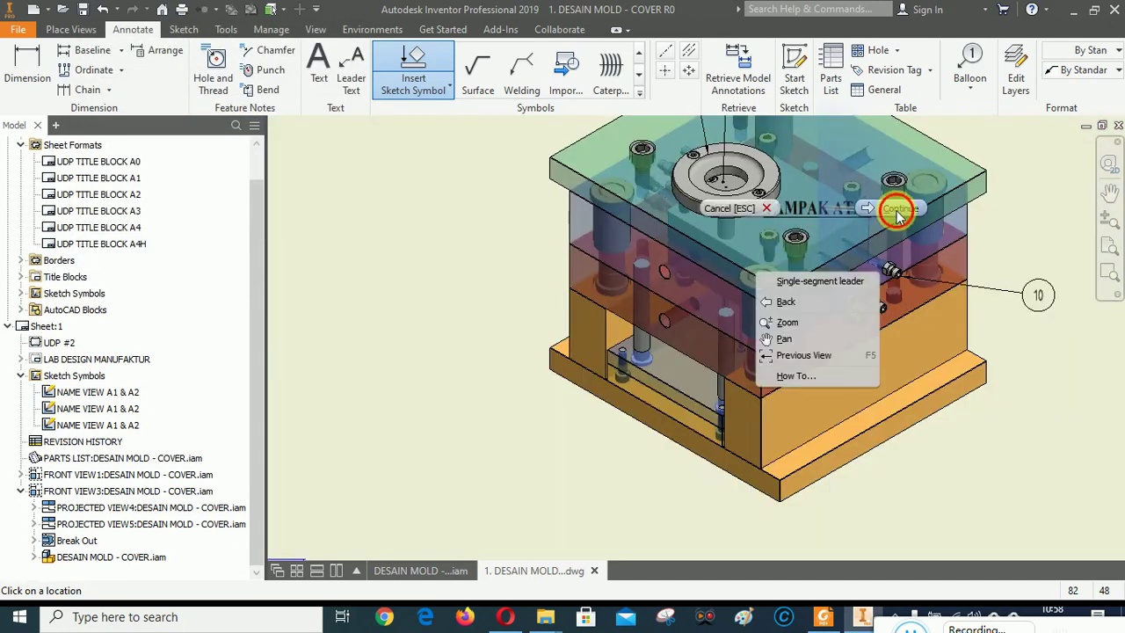
{"action": "left_click", "coordinate": [896, 210]}
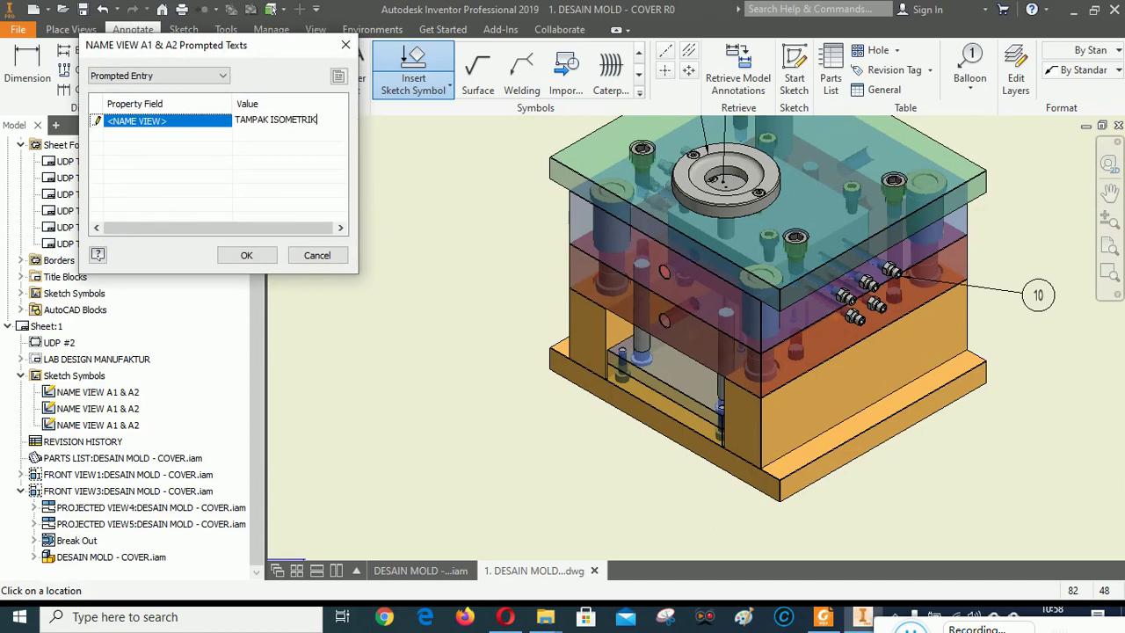
{"action": "left_click", "coordinate": [262, 256]}
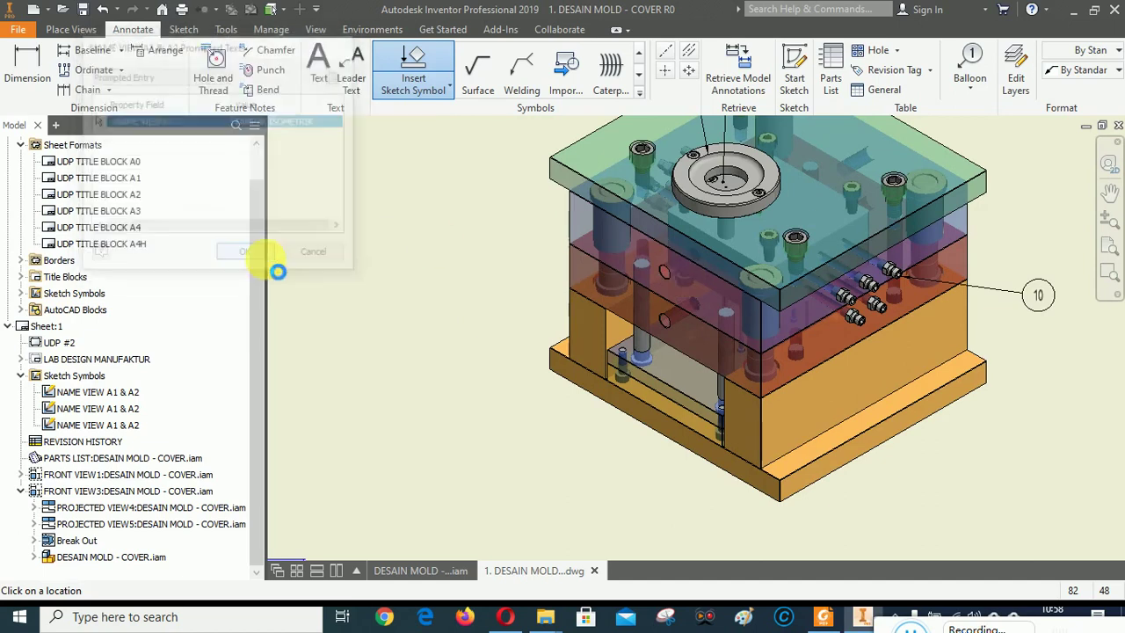
{"action": "right_click", "coordinate": [404, 303]}
{"action": "left_click", "coordinate": [292, 297]}
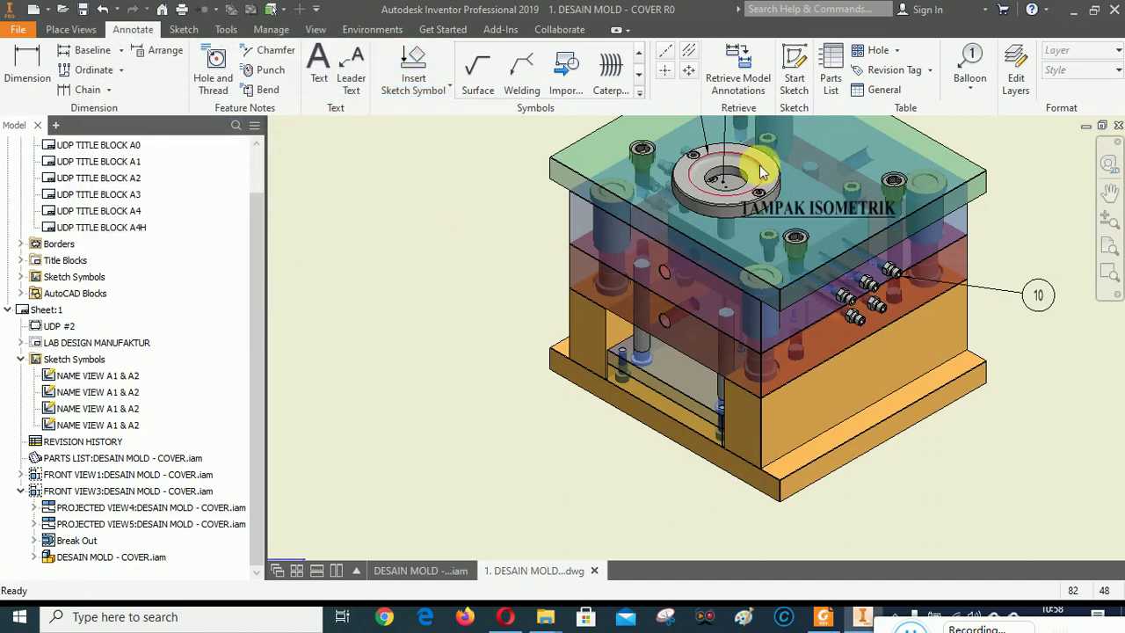
Move the TAMPAK ISOMETRIK title below the isometric view, above the parts list.
{"action": "scroll", "coordinate": [759, 164], "scroll_direction": "down", "scroll_amount": 5}
{"action": "mouse_move", "coordinate": [785, 182]}
{"action": "left_mouse_down"}
{"action": "mouse_move", "coordinate": [749, 222]}
{"action": "mouse_move", "coordinate": [753, 297]}
{"action": "left_mouse_up"}
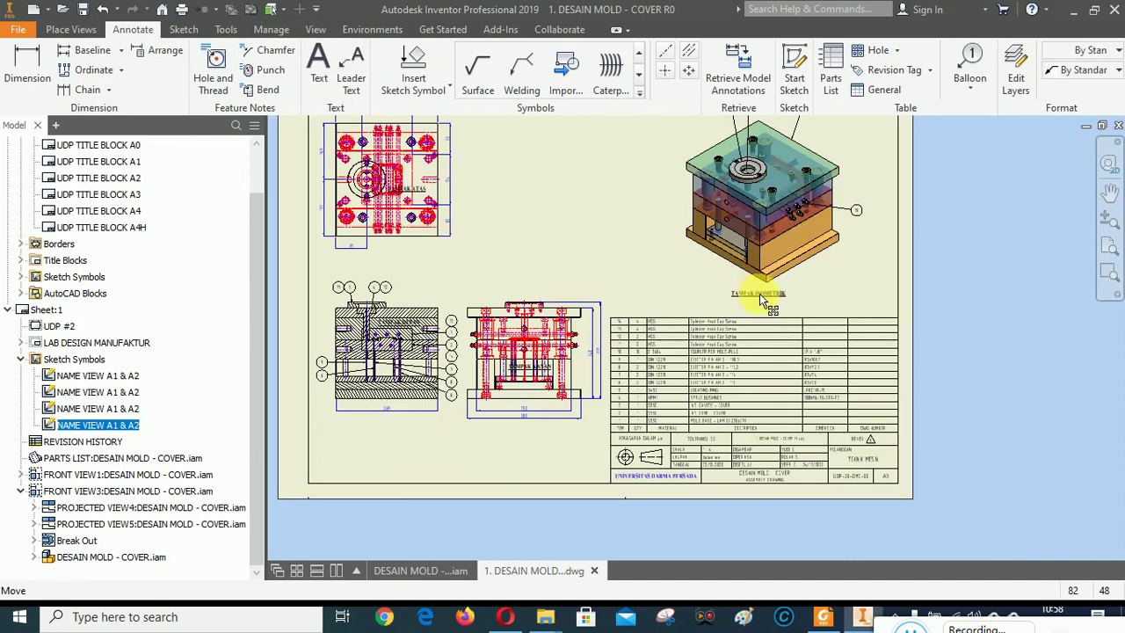
{"action": "left_click", "coordinate": [580, 226]}
{"action": "scroll", "coordinate": [521, 266], "scroll_direction": "up", "scroll_amount": 3}
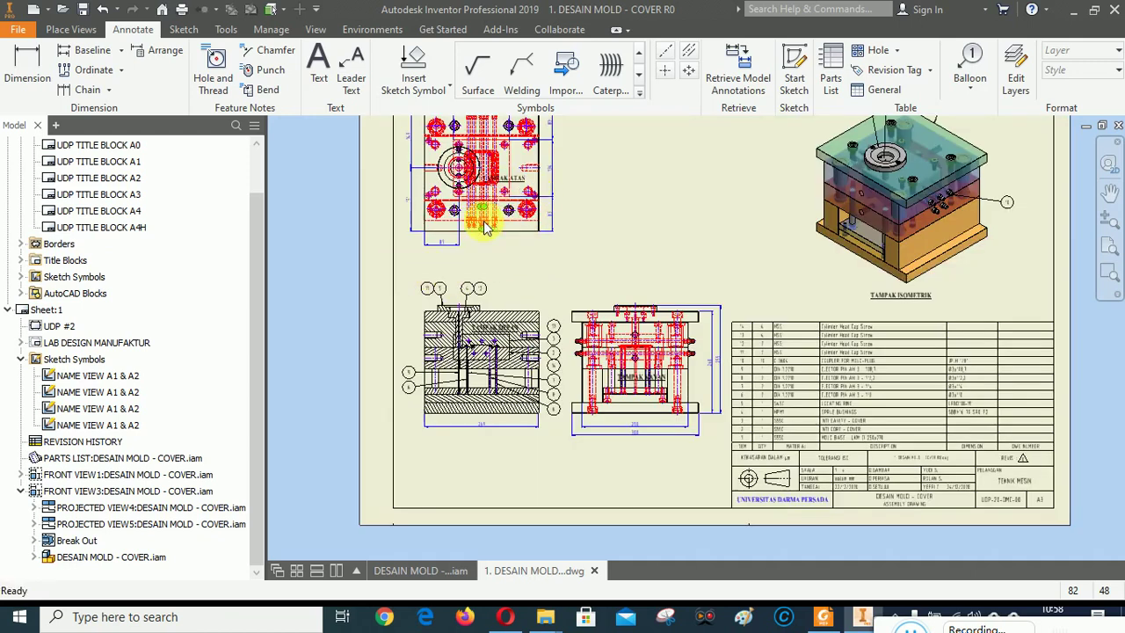
Move the TAMPAK ATAS title below the top view, clear of its dimensions.
{"action": "scroll", "coordinate": [518, 207], "scroll_direction": "up", "scroll_amount": 1}
{"action": "scroll", "coordinate": [530, 201], "scroll_direction": "down", "scroll_amount": 3}
{"action": "left_click", "coordinate": [538, 123]}
{"action": "left_click_drag", "start_coordinate": [538, 123], "coordinate": [495, 283]}
{"action": "scroll", "coordinate": [495, 283], "scroll_direction": "down", "scroll_amount": 5}
{"action": "scroll", "coordinate": [553, 352], "scroll_direction": "up", "scroll_amount": 3}
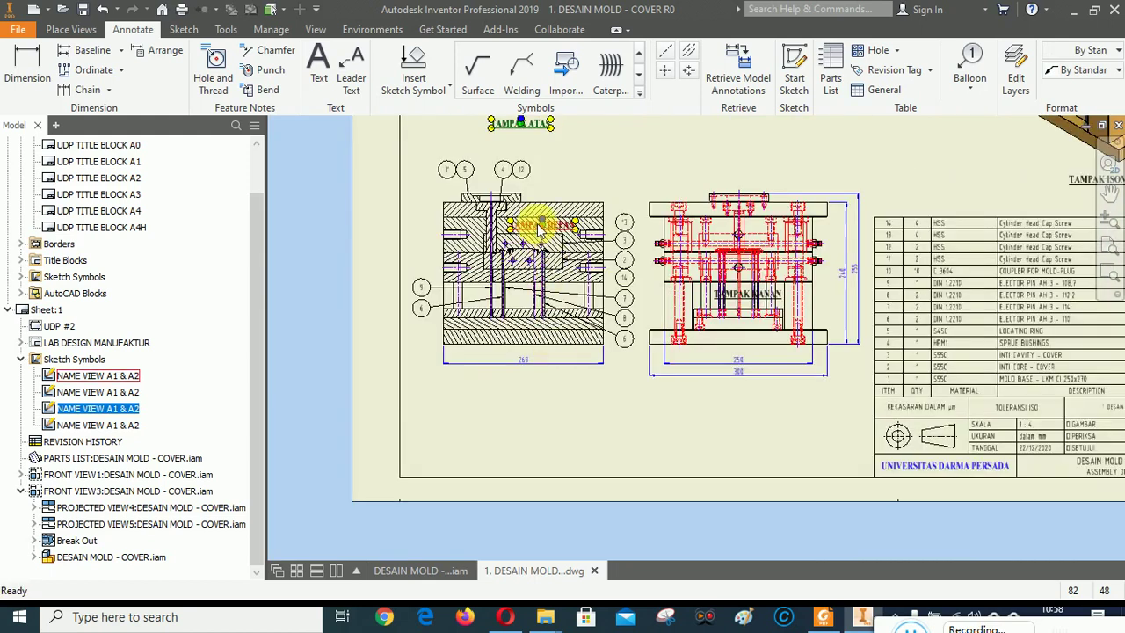
Move the TAMPAK DEPAN and TAMPAK KANAN titles below the bottom dimensions of the front and right side views.
{"action": "left_click_drag", "start_coordinate": [538, 225], "coordinate": [534, 380]}
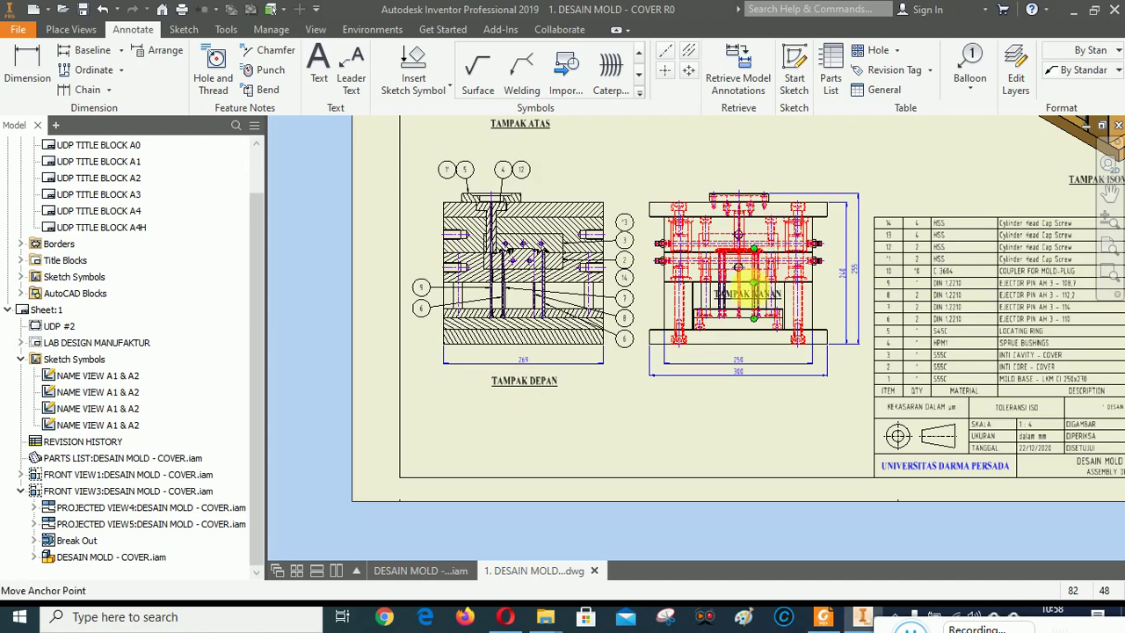
{"action": "left_click_drag", "start_coordinate": [746, 289], "coordinate": [742, 403]}
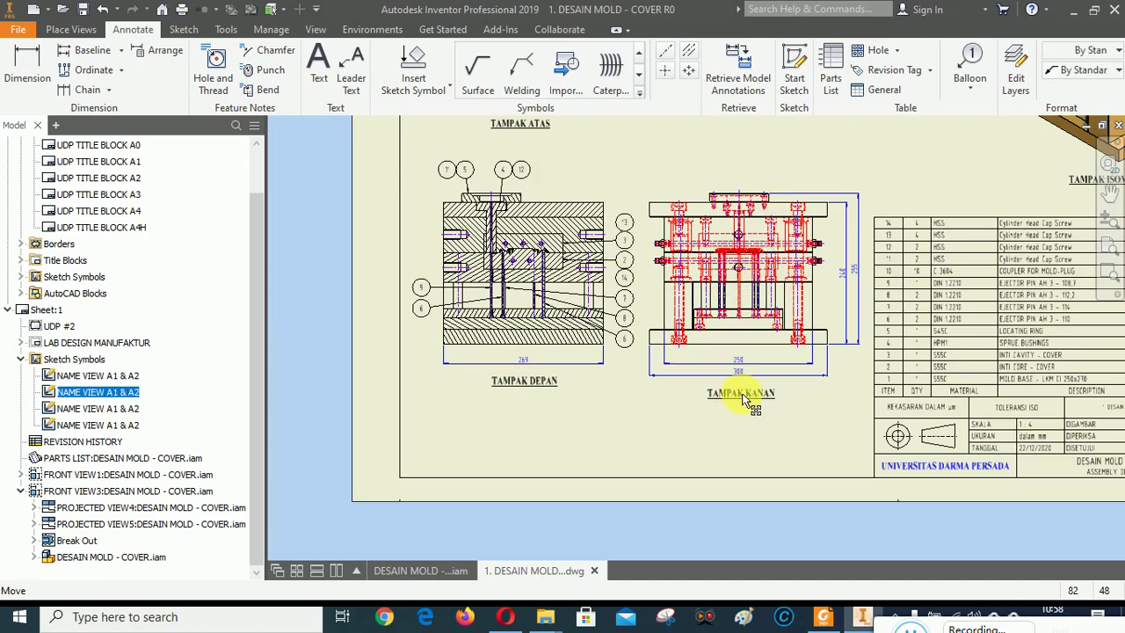
{"action": "left_click", "coordinate": [673, 463]}
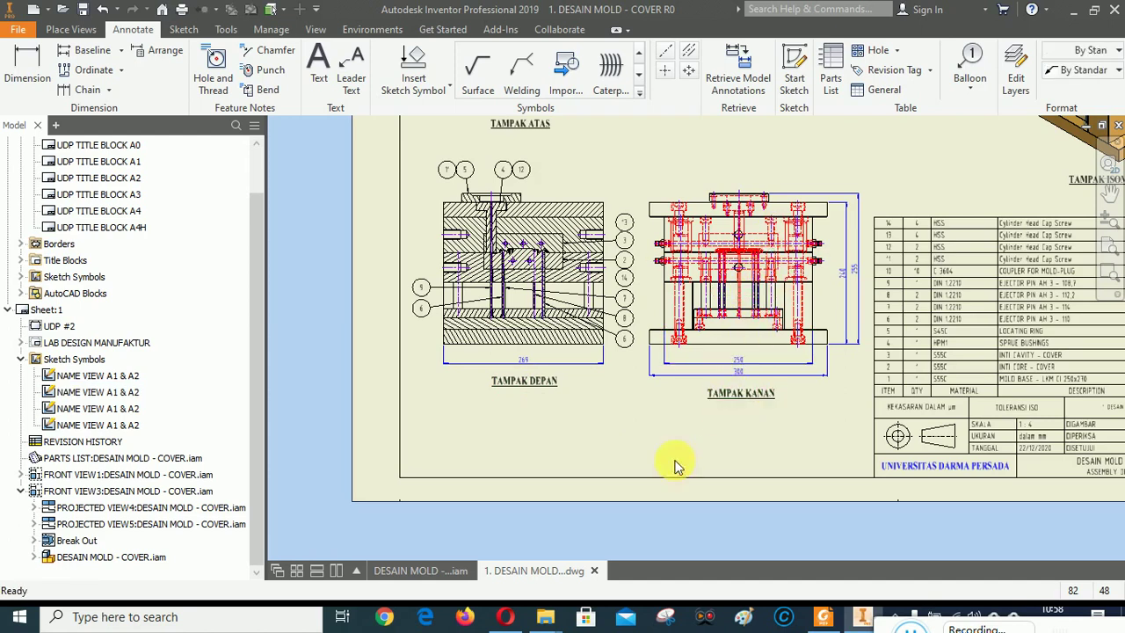
Shift the isometric view slightly left so it sits centered above the parts list.
{"action": "left_click", "coordinate": [1111, 195]}
{"action": "mouse_move", "coordinate": [774, 281]}
{"action": "left_mouse_down"}
{"action": "mouse_move", "coordinate": [627, 290]}
{"action": "mouse_move", "coordinate": [666, 377]}
{"action": "mouse_move", "coordinate": [513, 312]}
{"action": "mouse_move", "coordinate": [615, 351]}
{"action": "mouse_move", "coordinate": [502, 334]}
{"action": "left_mouse_up"}
{"action": "right_click", "coordinate": [536, 323]}
{"action": "left_click", "coordinate": [587, 322]}
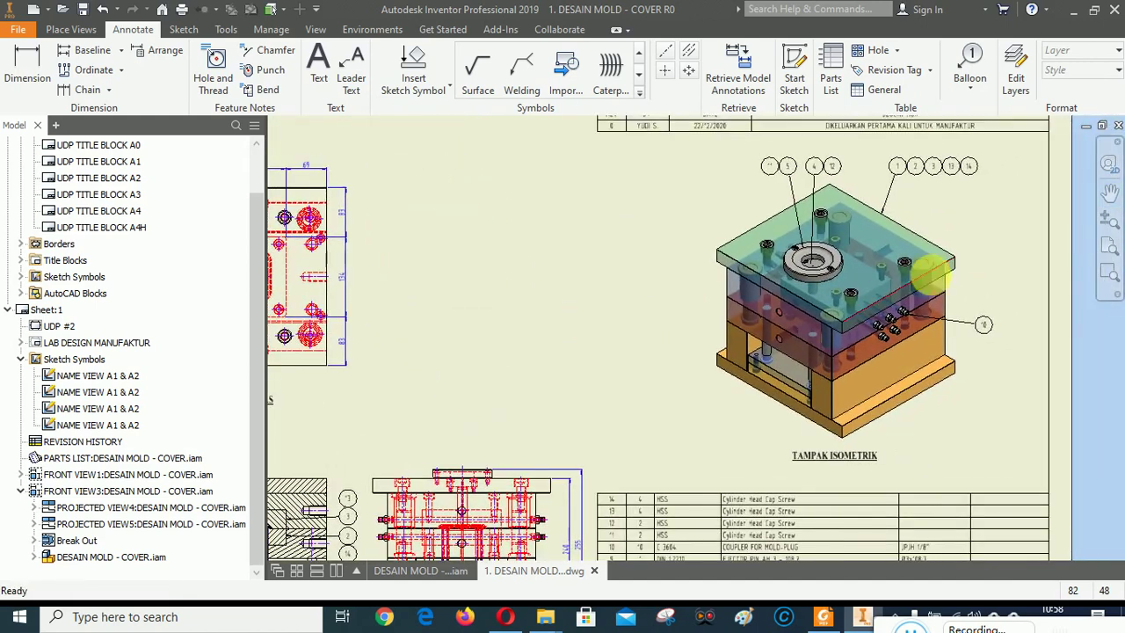
{"action": "mouse_move", "coordinate": [967, 233]}
{"action": "left_mouse_down"}
{"action": "mouse_move", "coordinate": [895, 226]}
{"action": "mouse_move", "coordinate": [912, 220]}
{"action": "mouse_move", "coordinate": [942, 236]}
{"action": "mouse_move", "coordinate": [934, 226]}
{"action": "left_mouse_up"}
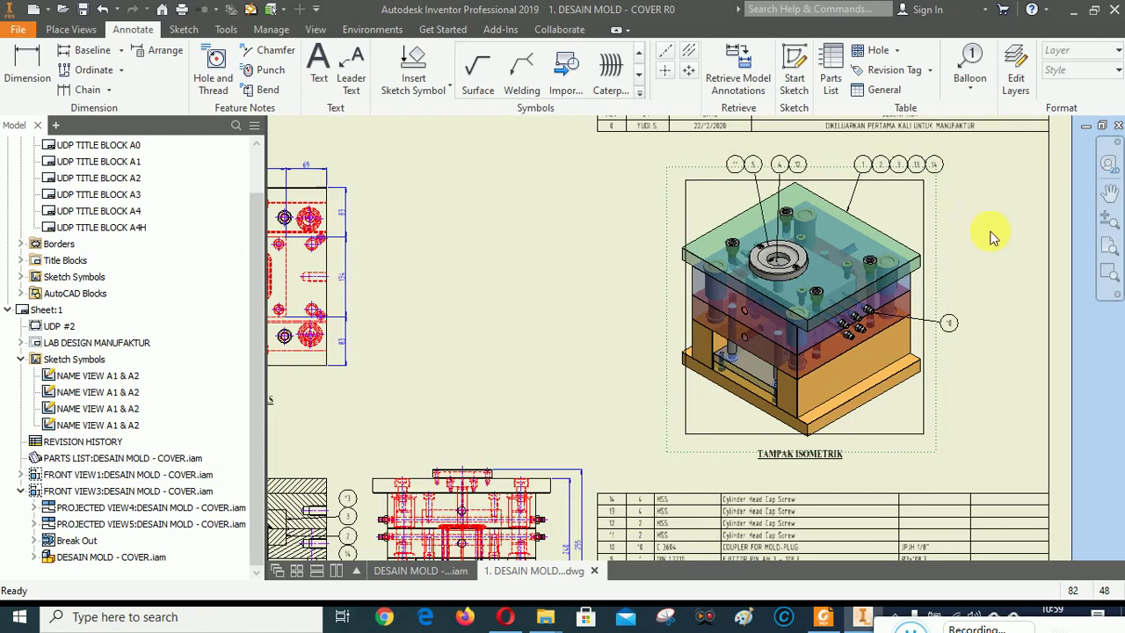
{"action": "left_click", "coordinate": [889, 325]}
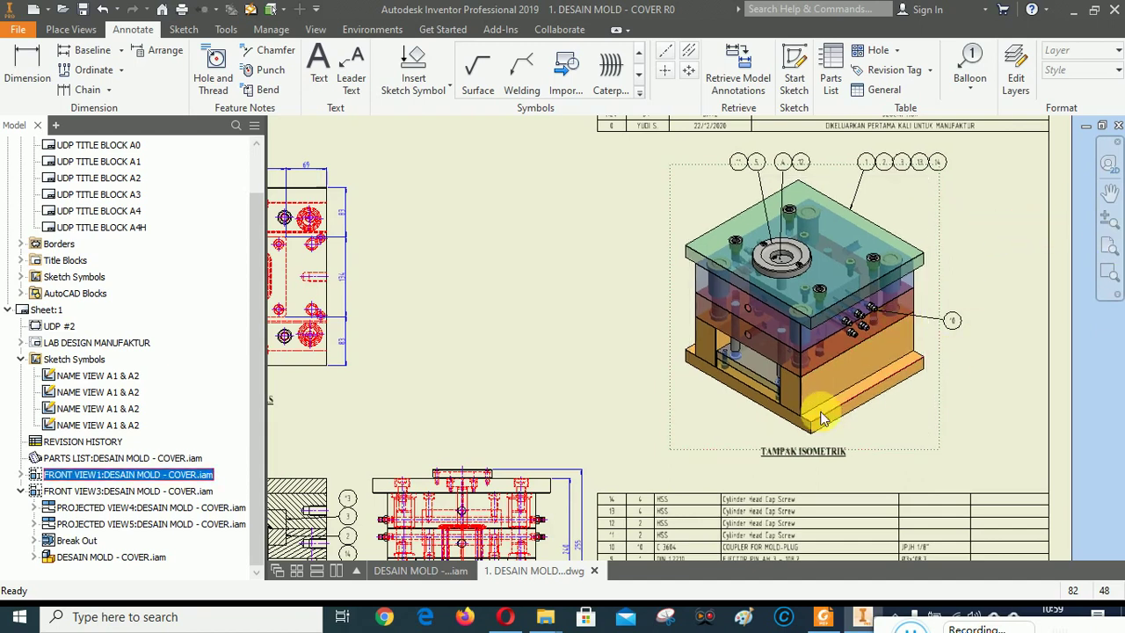
{"action": "left_click", "coordinate": [1103, 246]}
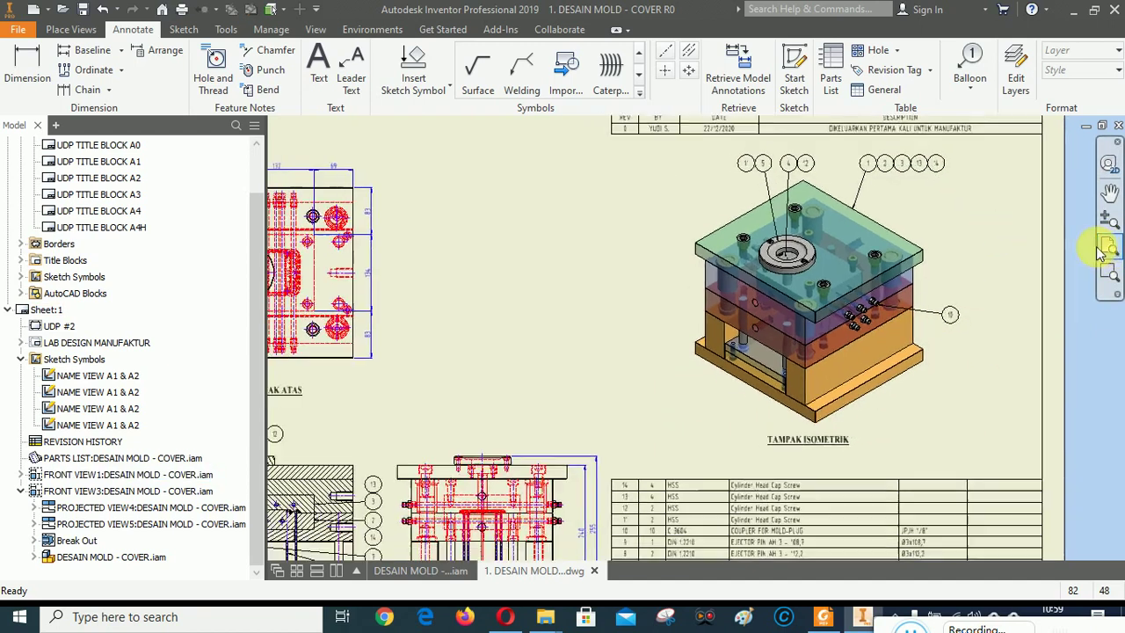
Switch to the reference PDF in Foxit Reader, examine its parts list and title block, and return to the Inventor drawing.
{"action": "left_click", "coordinate": [824, 617]}
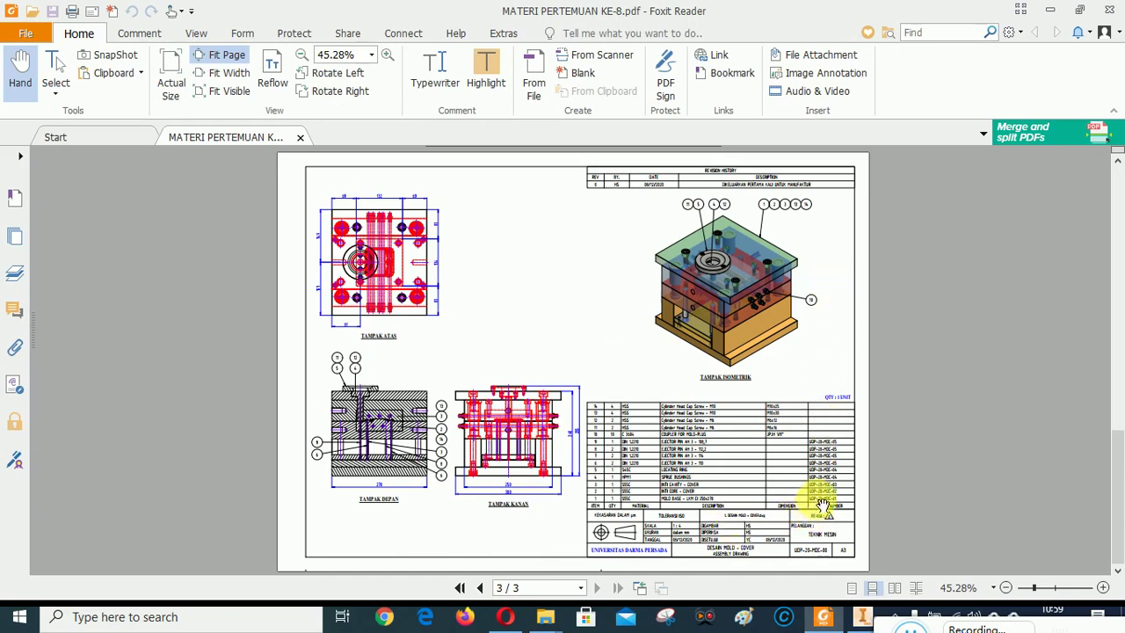
{"action": "left_click", "coordinate": [388, 54]}
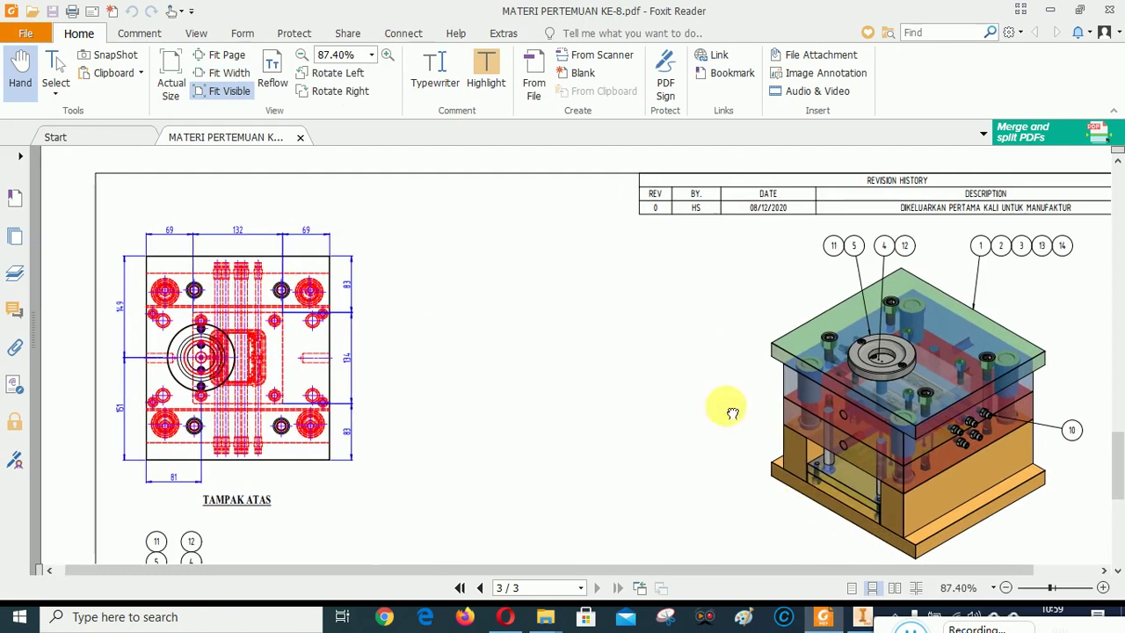
{"action": "scroll", "coordinate": [726, 402], "scroll_direction": "down", "scroll_amount": 5}
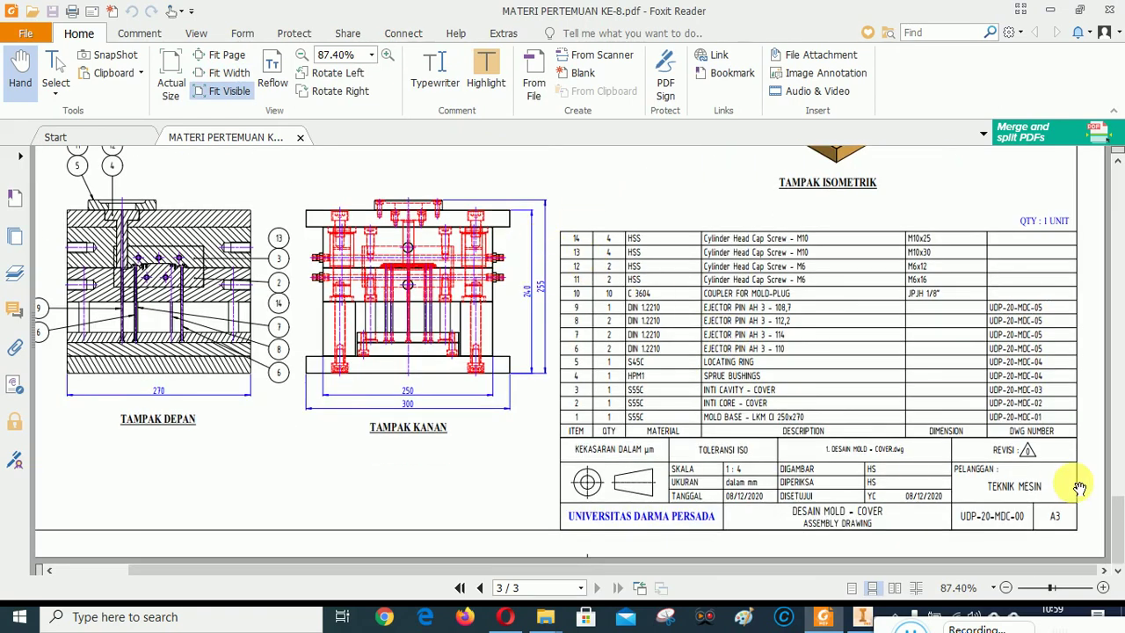
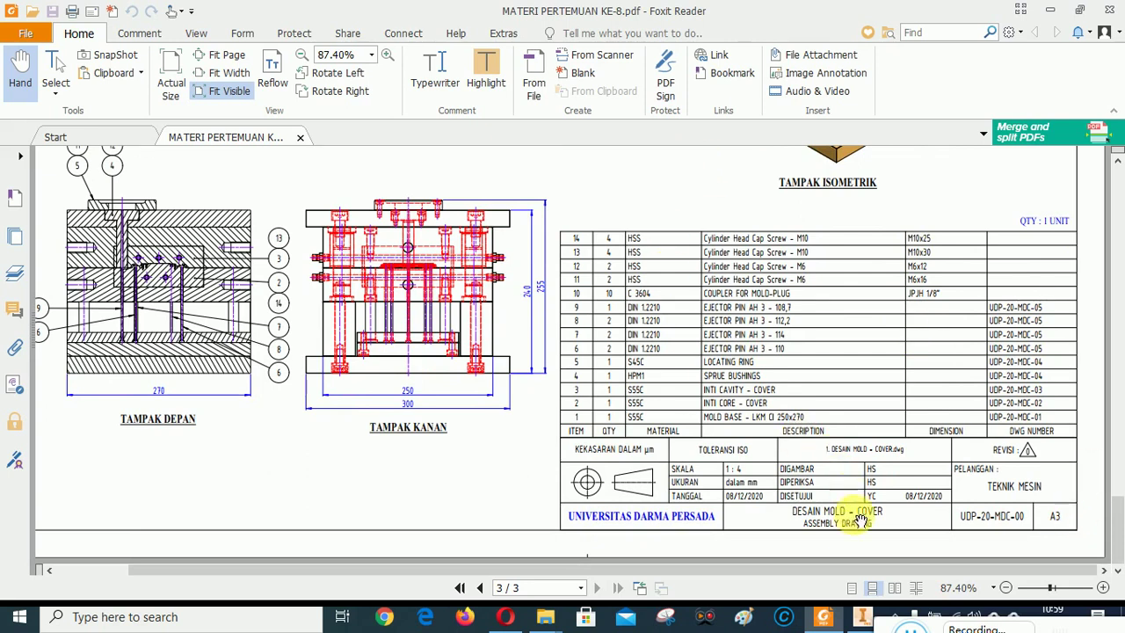
{"action": "left_click", "coordinate": [861, 620]}
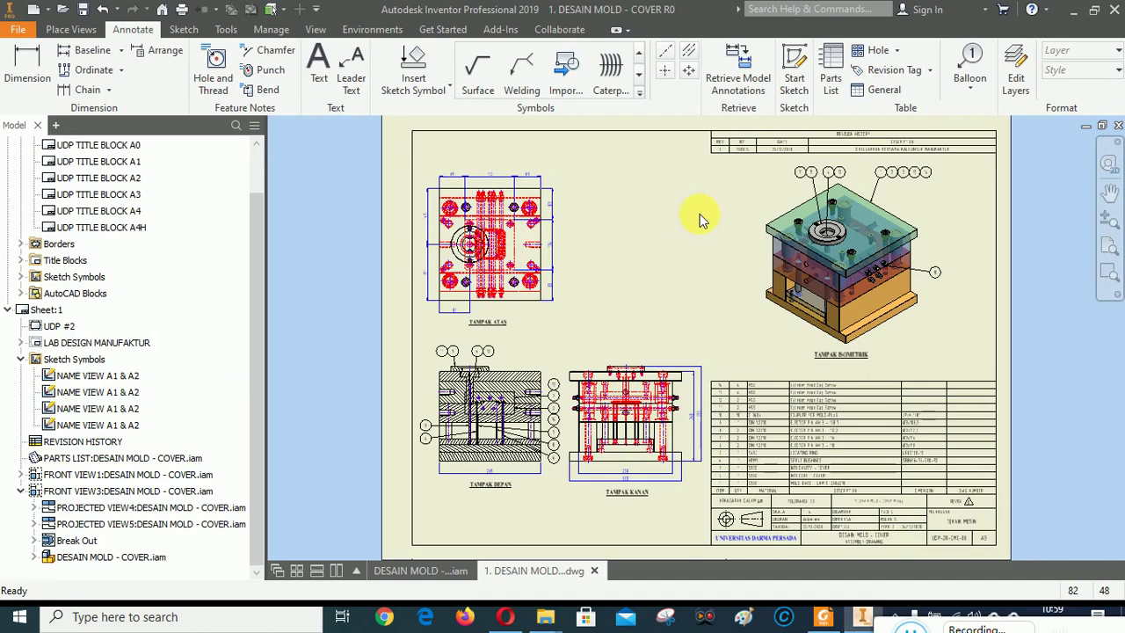
Edit the parts list and open the source assembly of item 1, MOLD BASE - LKM CI 250x270.
{"action": "scroll", "coordinate": [879, 488], "scroll_direction": "down", "scroll_amount": 5}
{"action": "scroll", "coordinate": [887, 499], "scroll_direction": "up", "scroll_amount": 5}
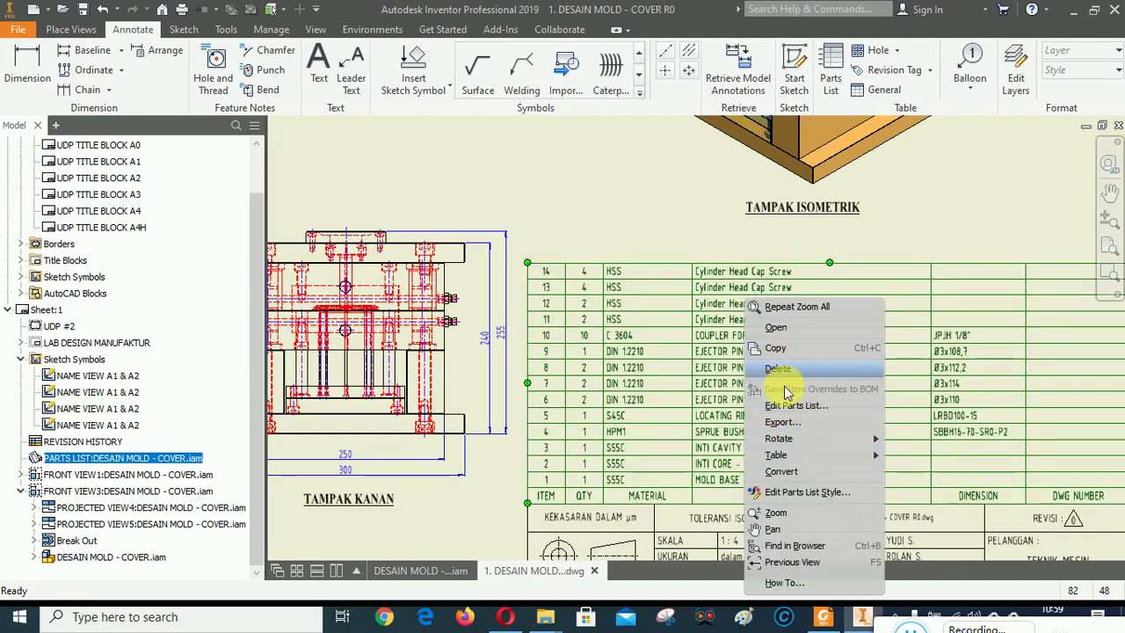
{"action": "left_click", "coordinate": [791, 407]}
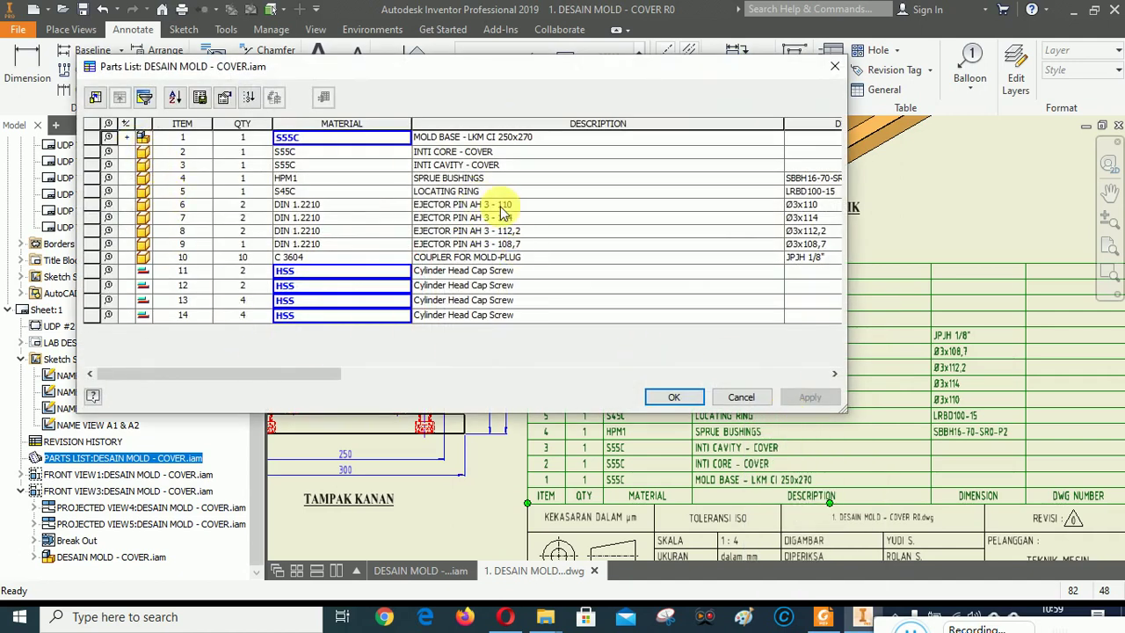
{"action": "right_click", "coordinate": [142, 140]}
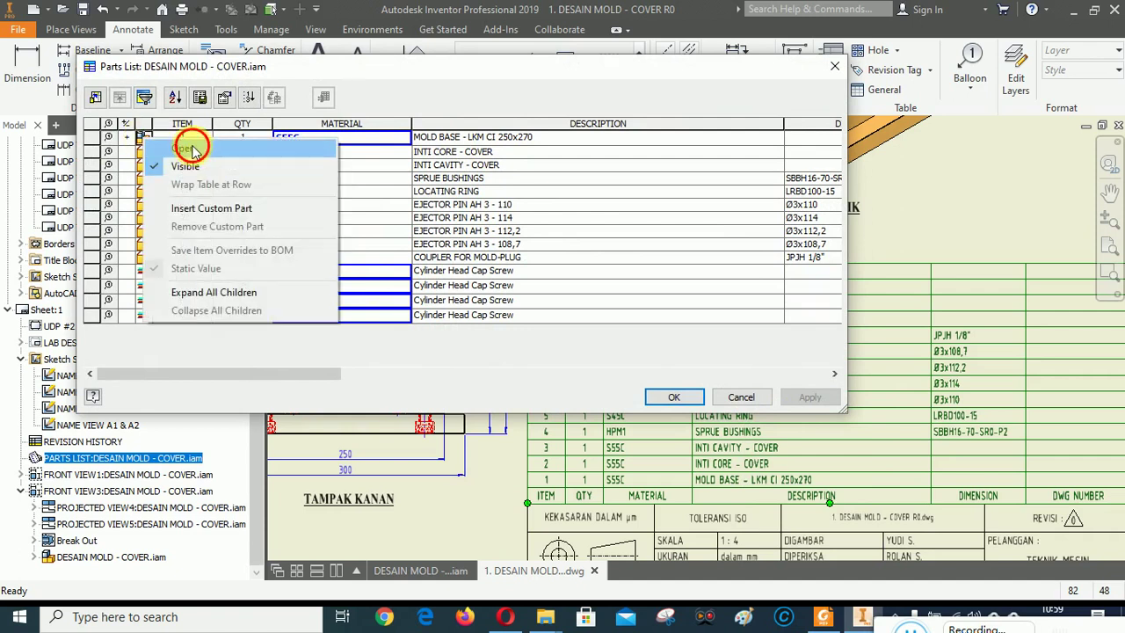
{"action": "key", "text": "Escape"}
{"action": "key", "text": "Escape"}
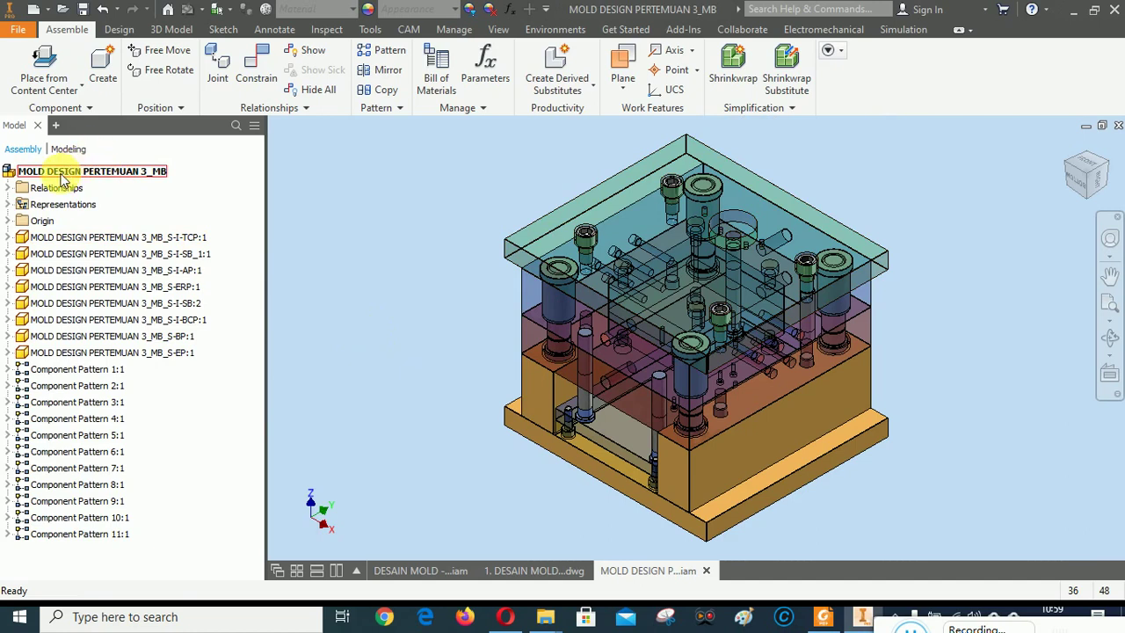
Check the description in the mold base assembly's project iProperties, and close the assembly without changes.
{"action": "right_click", "coordinate": [61, 179]}
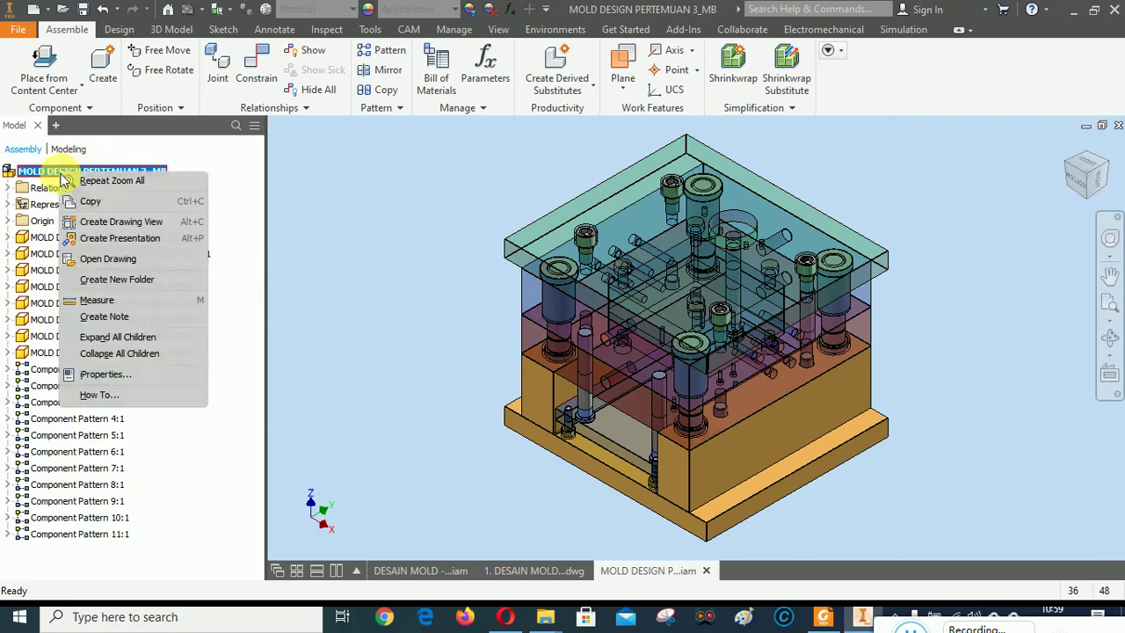
{"action": "left_click", "coordinate": [103, 375]}
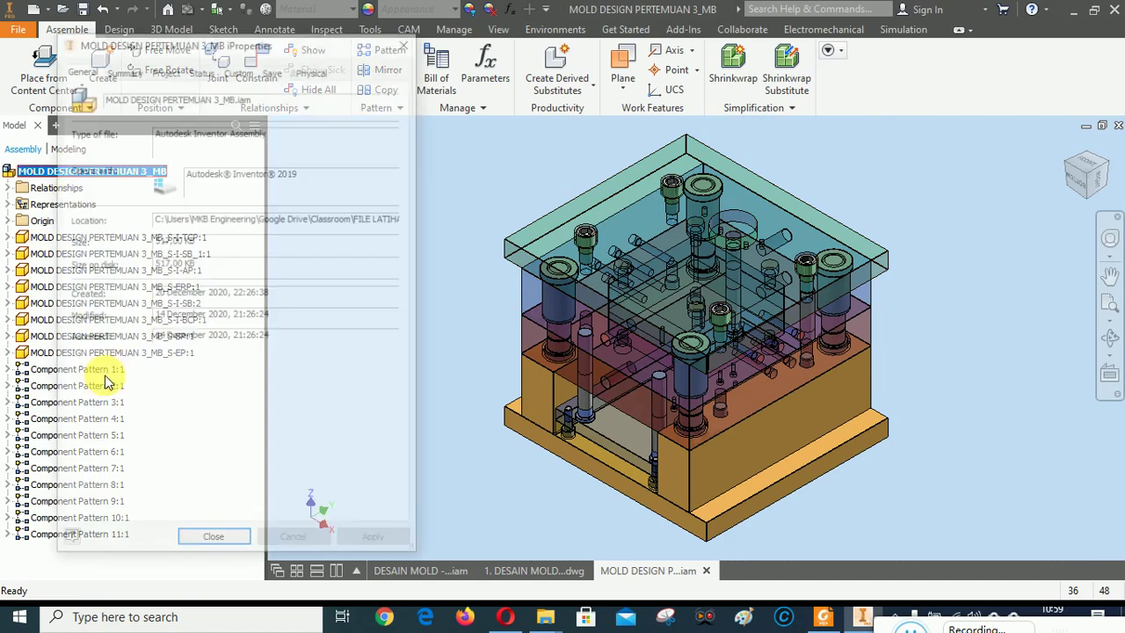
{"action": "left_click", "coordinate": [166, 68]}
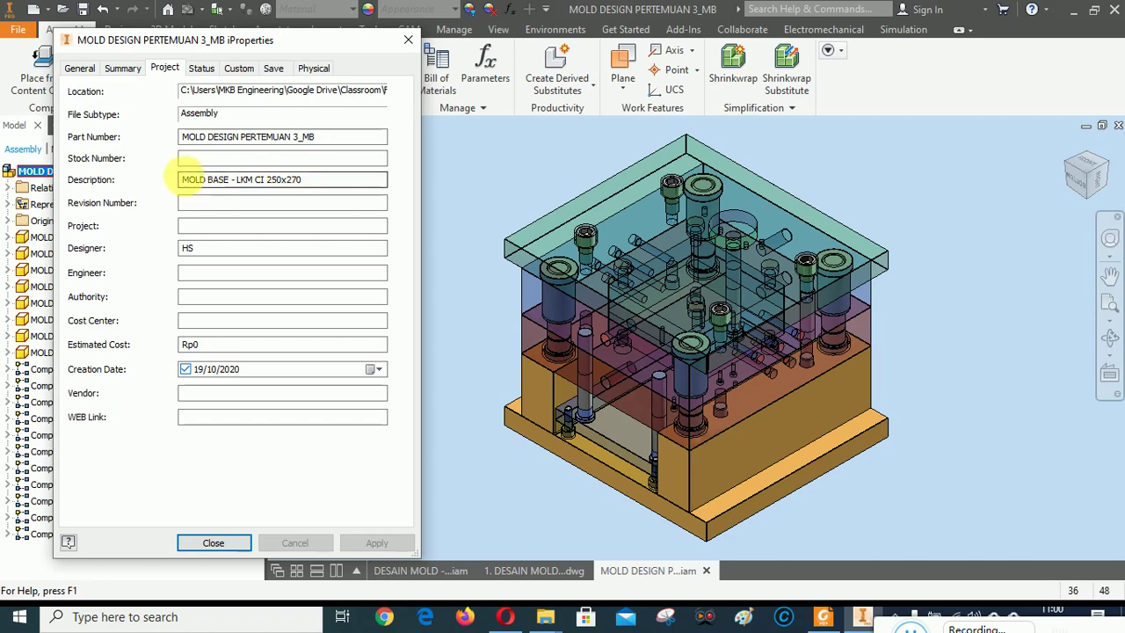
{"action": "left_click", "coordinate": [222, 543]}
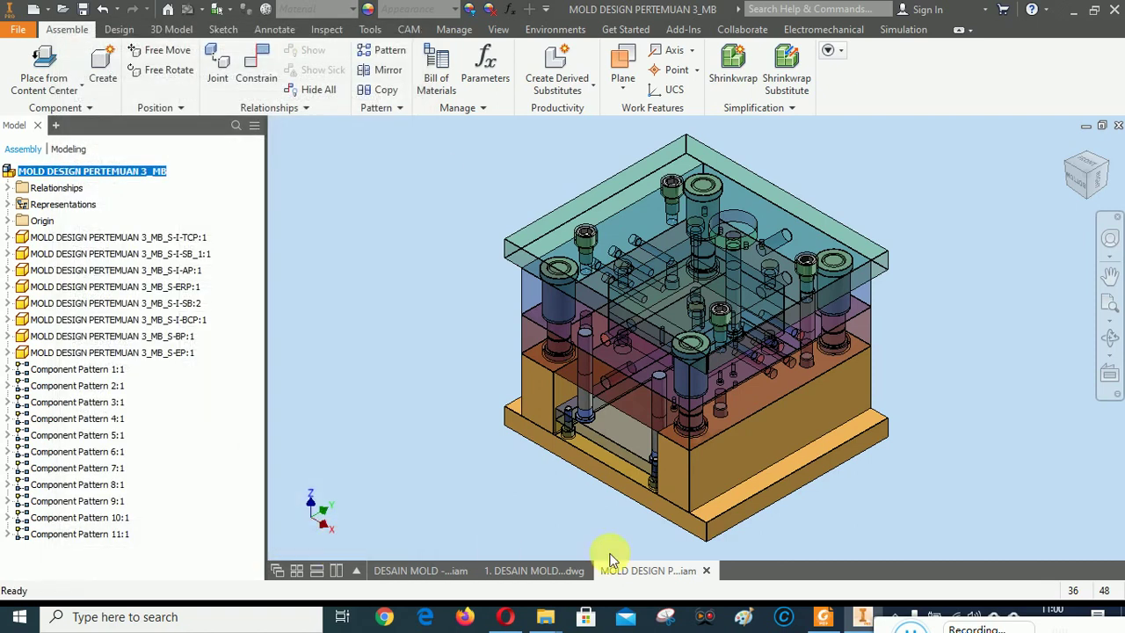
{"action": "left_click", "coordinate": [1118, 126]}
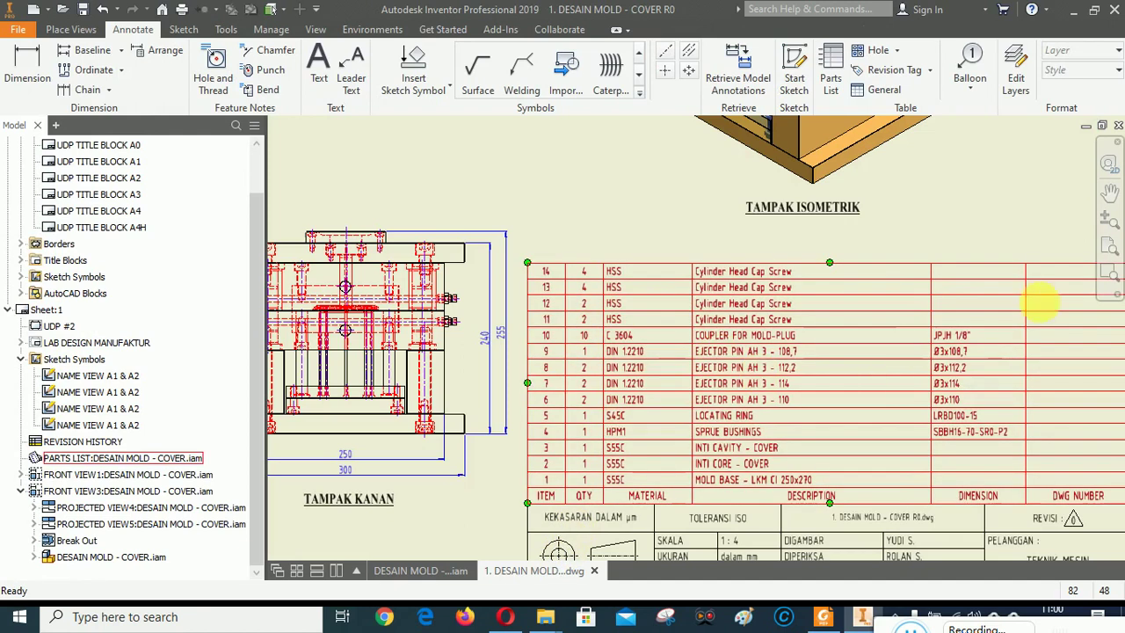
Compare the drawing's parts list columns with those in the reference PDF, and return to the Inventor drawing.
{"action": "left_click", "coordinate": [1109, 191]}
{"action": "left_click_drag", "start_coordinate": [858, 325], "coordinate": [648, 282]}
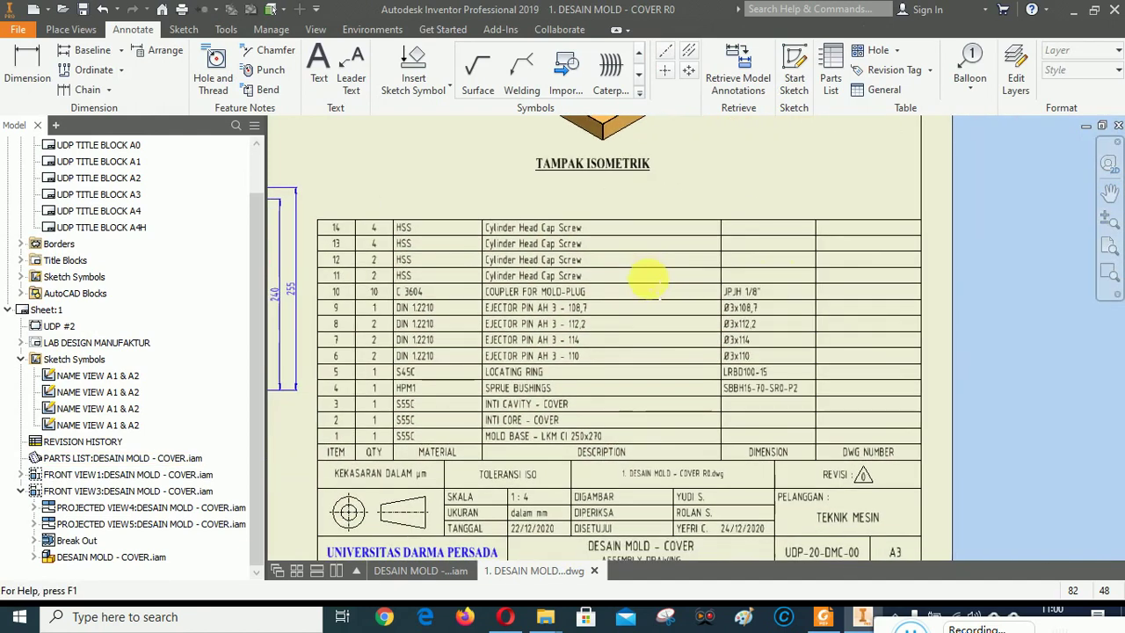
{"action": "right_click", "coordinate": [835, 186]}
{"action": "left_click", "coordinate": [893, 185]}
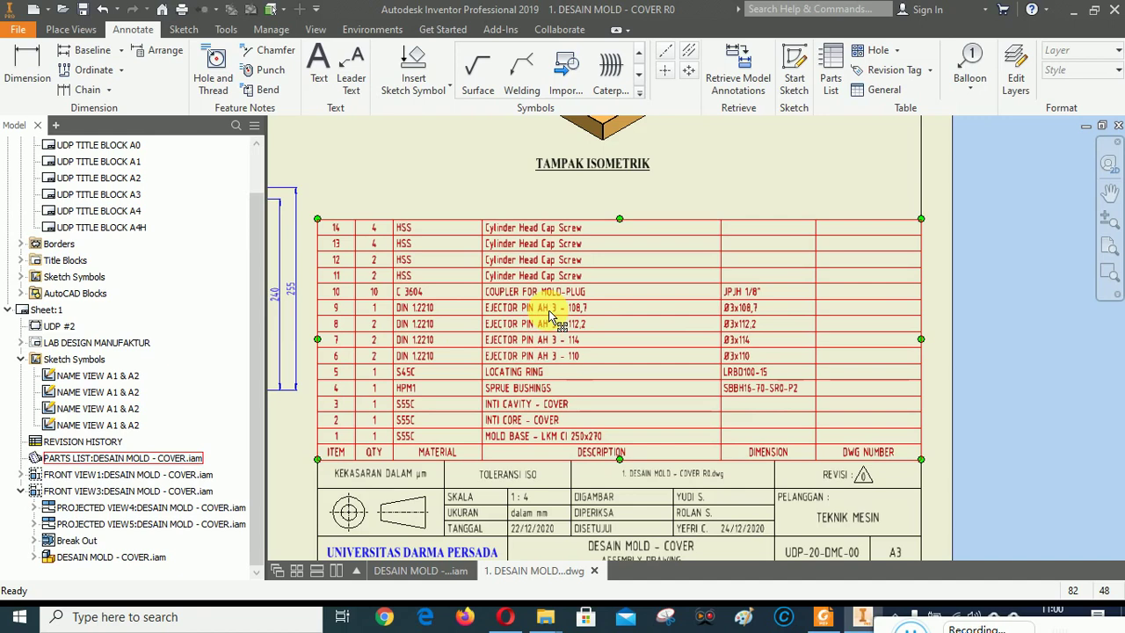
{"action": "left_click", "coordinate": [824, 617]}
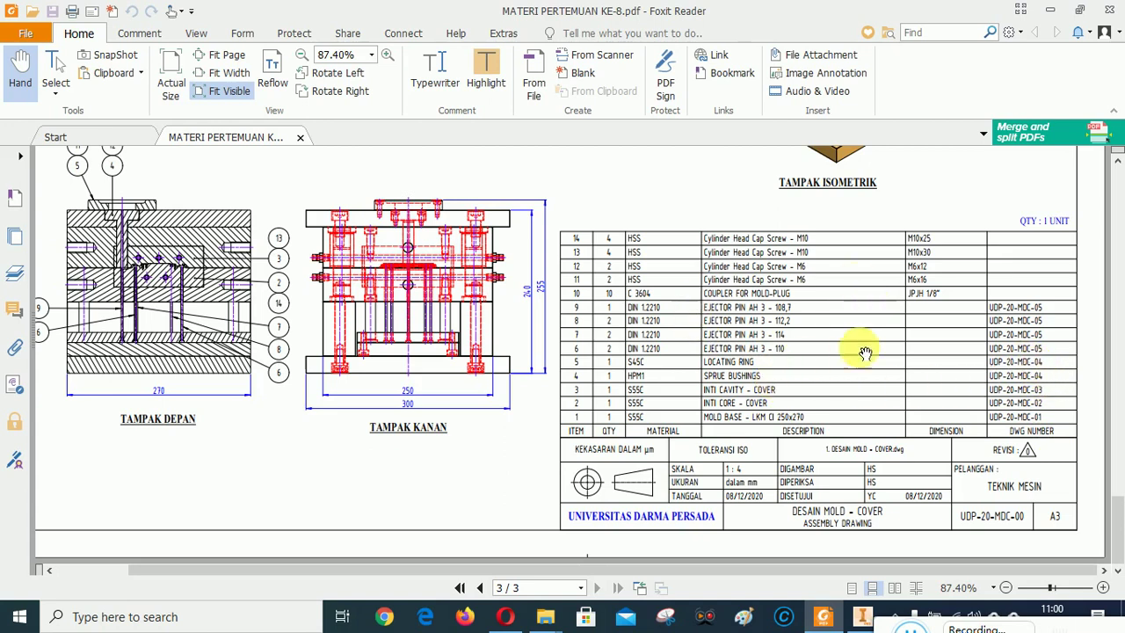
{"action": "left_click", "coordinate": [864, 620]}
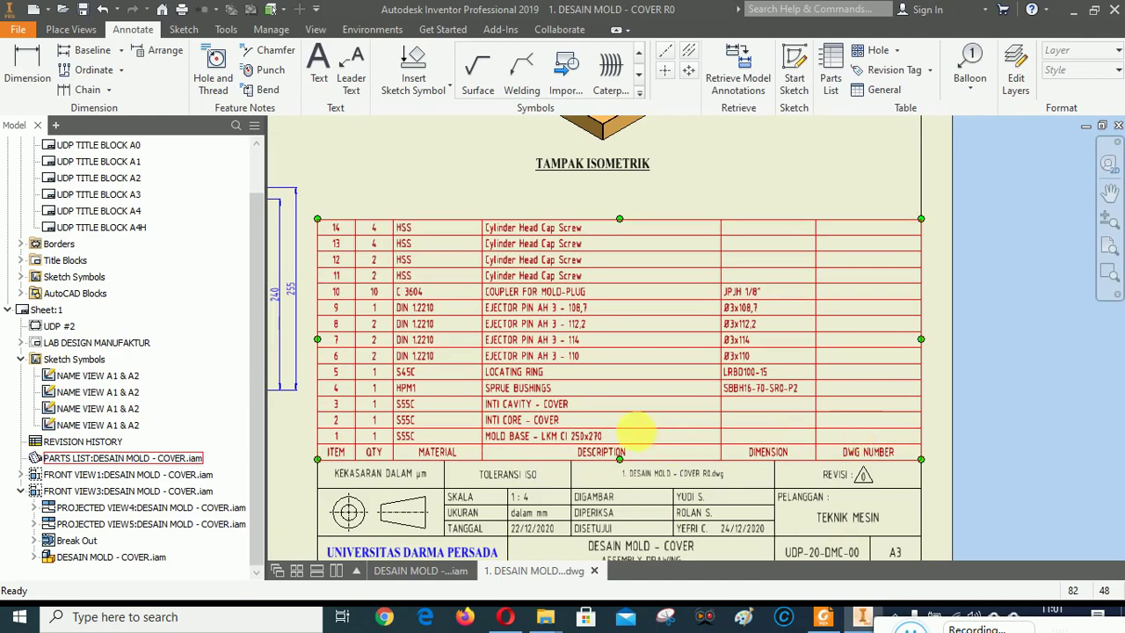
Open the MOLD BASE - LKM CI 250x270 assembly from its row in the parts list editor.
{"action": "right_click", "coordinate": [545, 408]}
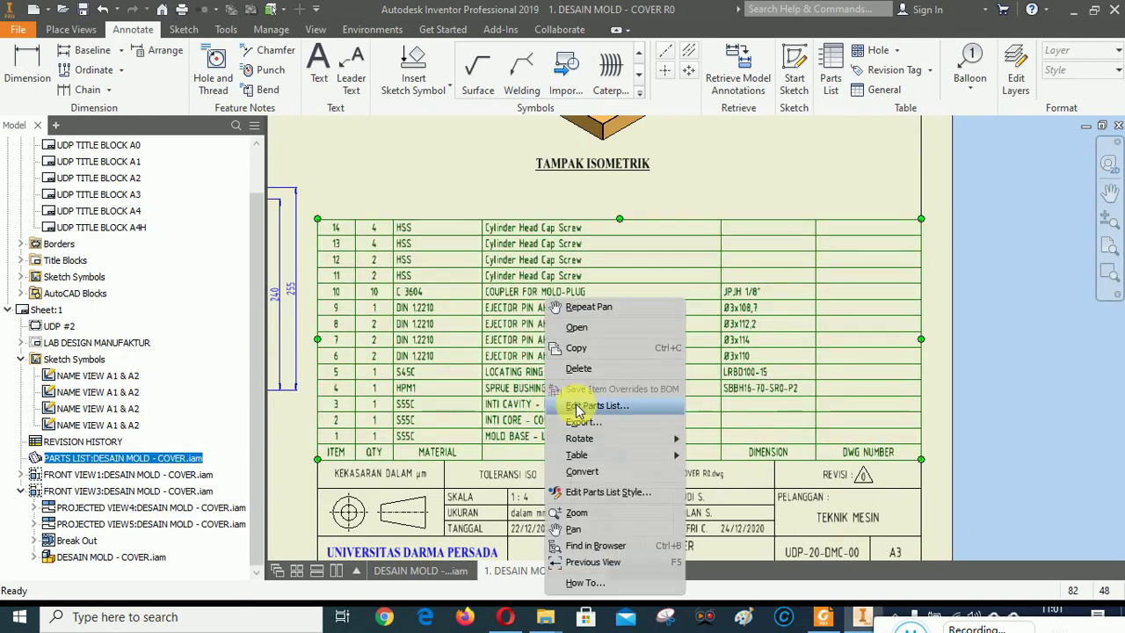
{"action": "left_click", "coordinate": [577, 407]}
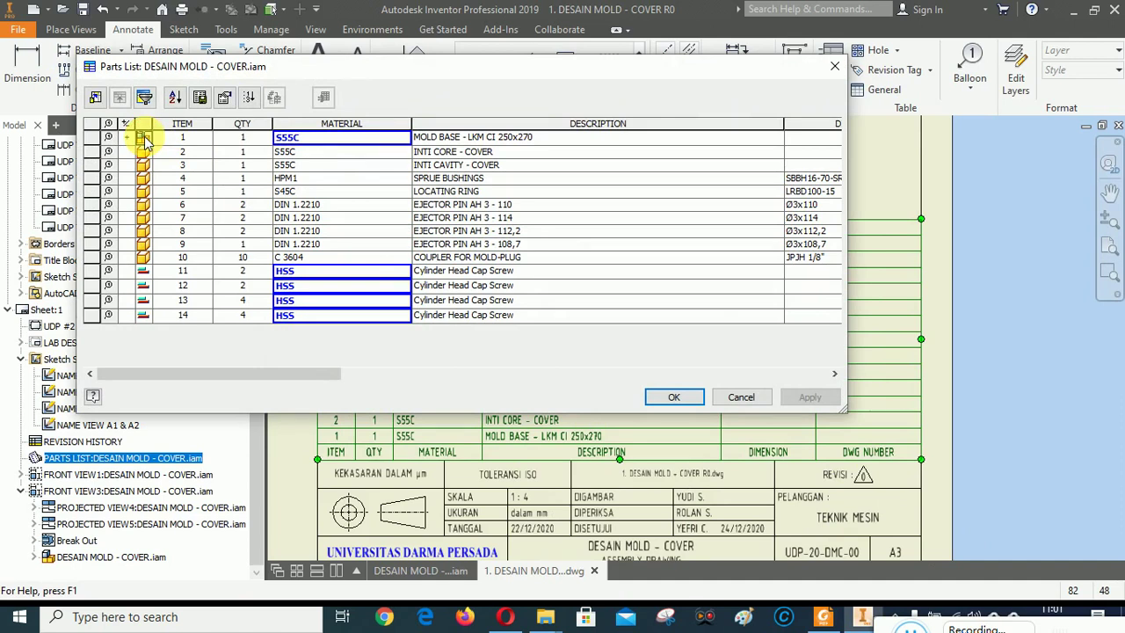
{"action": "right_click", "coordinate": [145, 140]}
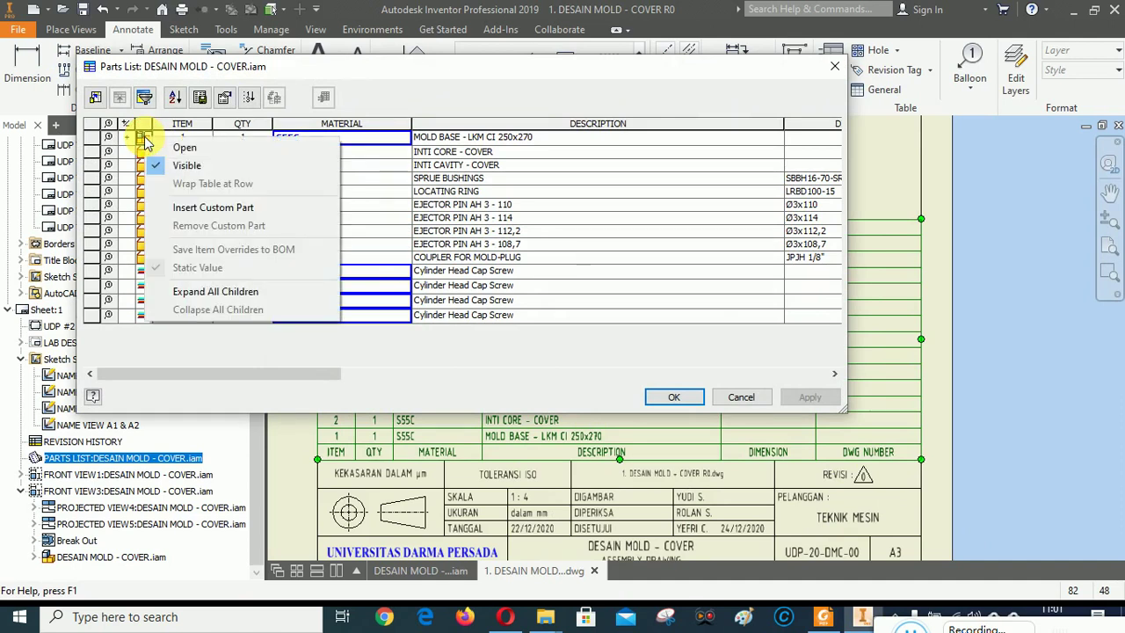
{"action": "left_click", "coordinate": [185, 148]}
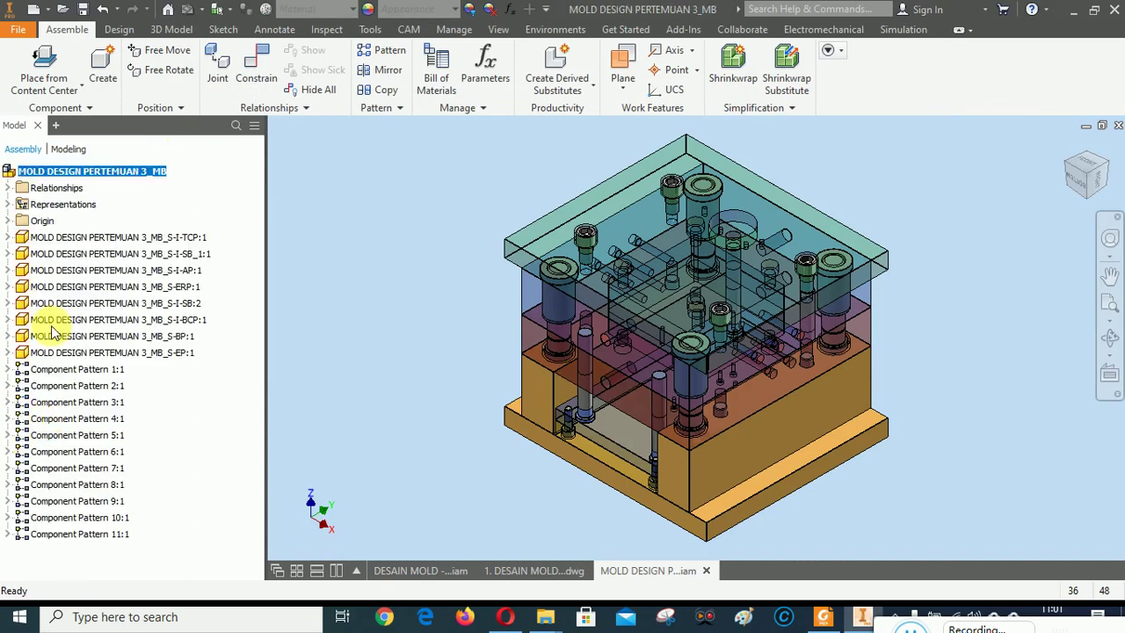
Add a custom text iProperty named DRAWING NO to the mold base assembly.
{"action": "right_click", "coordinate": [83, 179]}
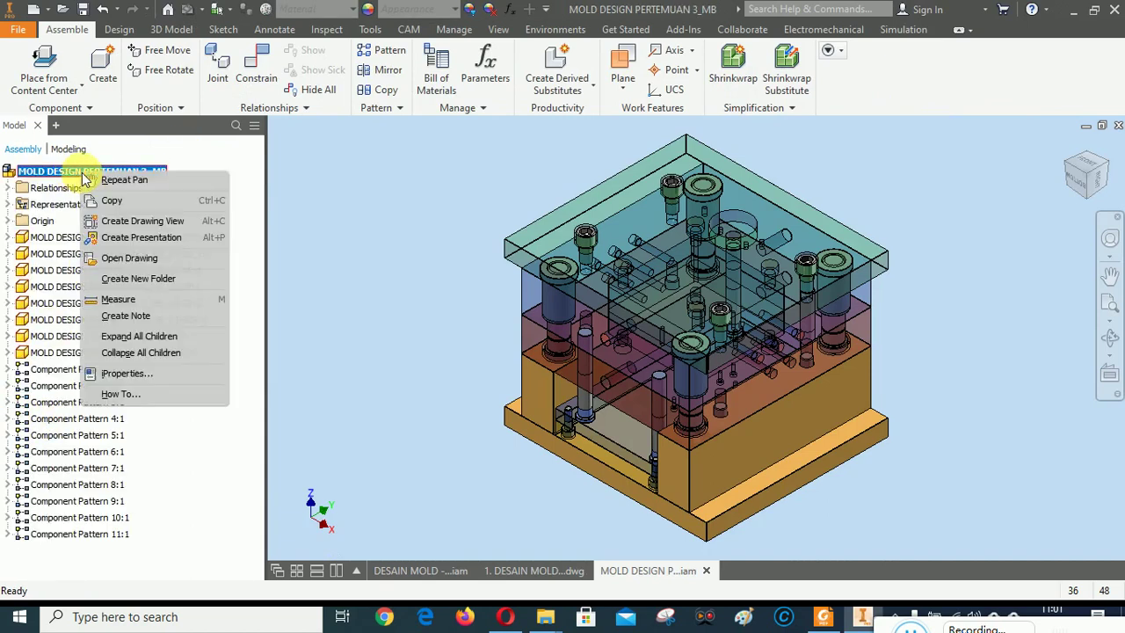
{"action": "left_click", "coordinate": [121, 372]}
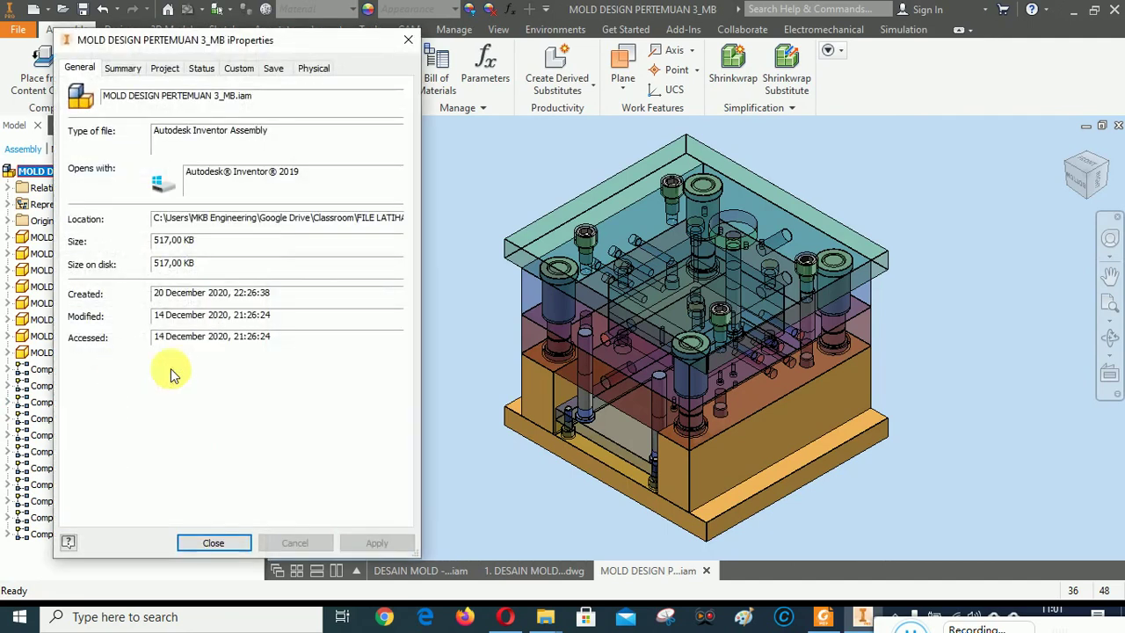
{"action": "left_click", "coordinate": [239, 68]}
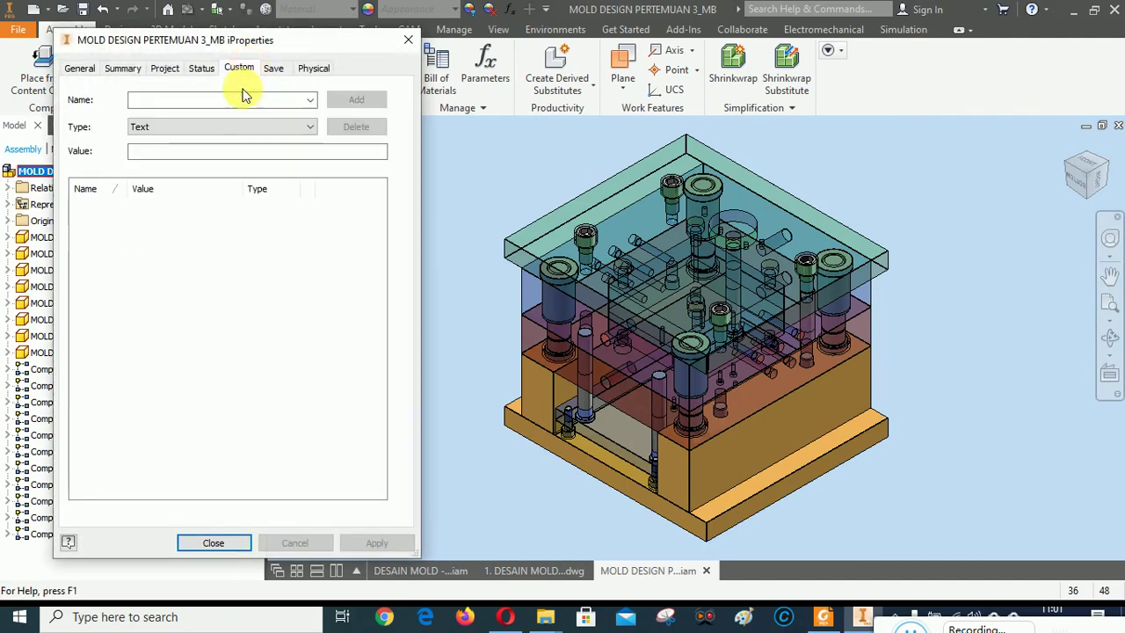
{"action": "left_click", "coordinate": [154, 99]}
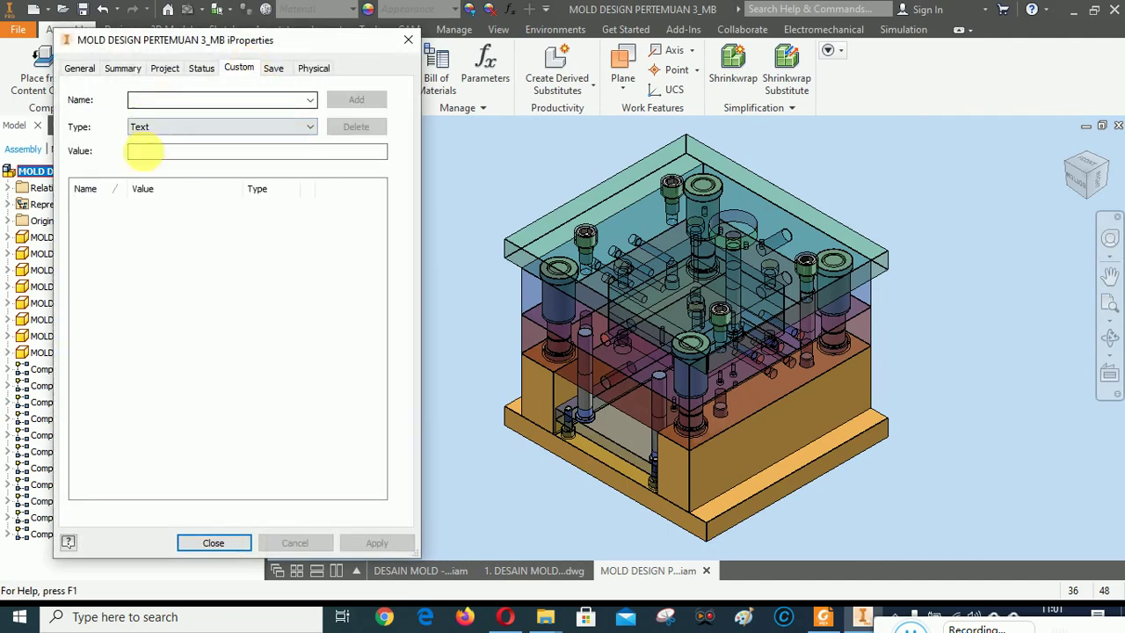
{"action": "left_click", "coordinate": [147, 156]}
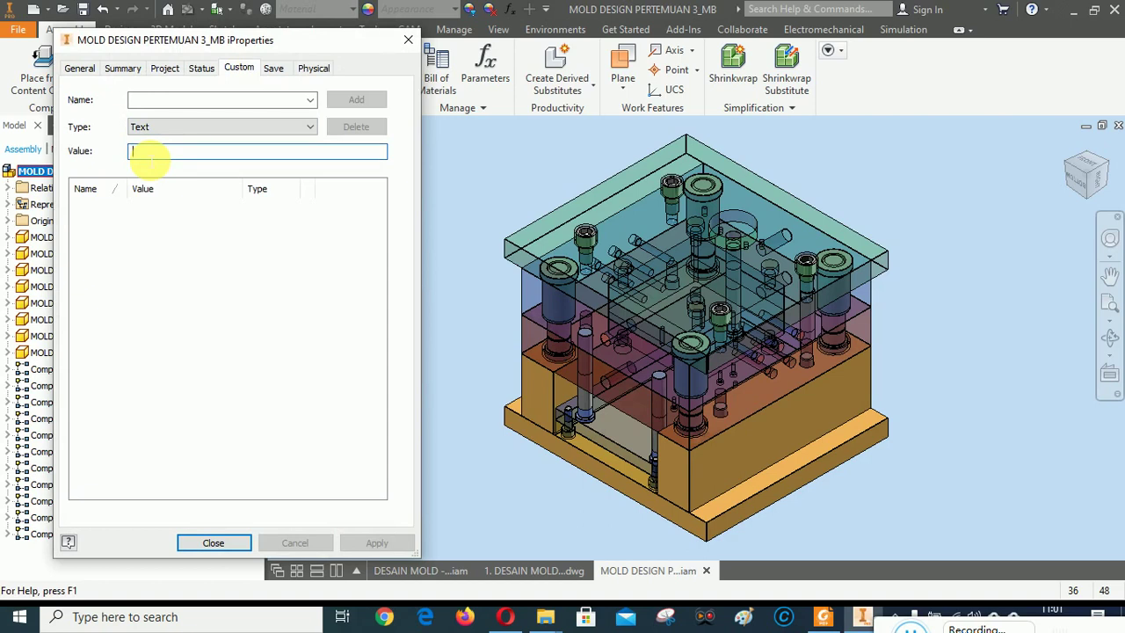
{"action": "left_click", "coordinate": [151, 101]}
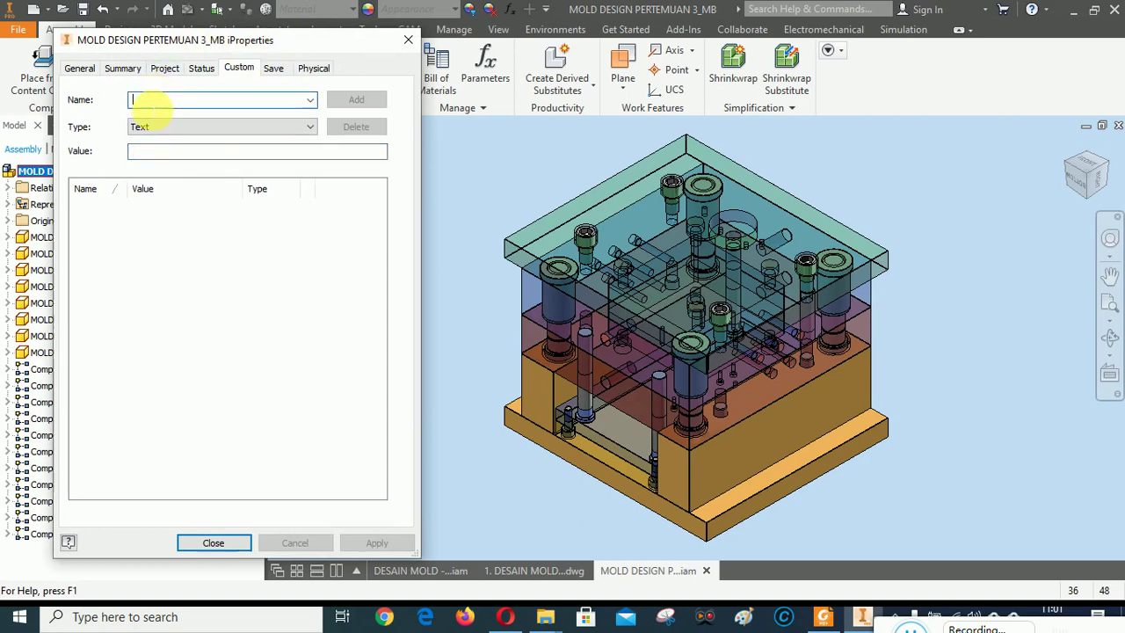
{"action": "type", "text": "DRAWING NO"}
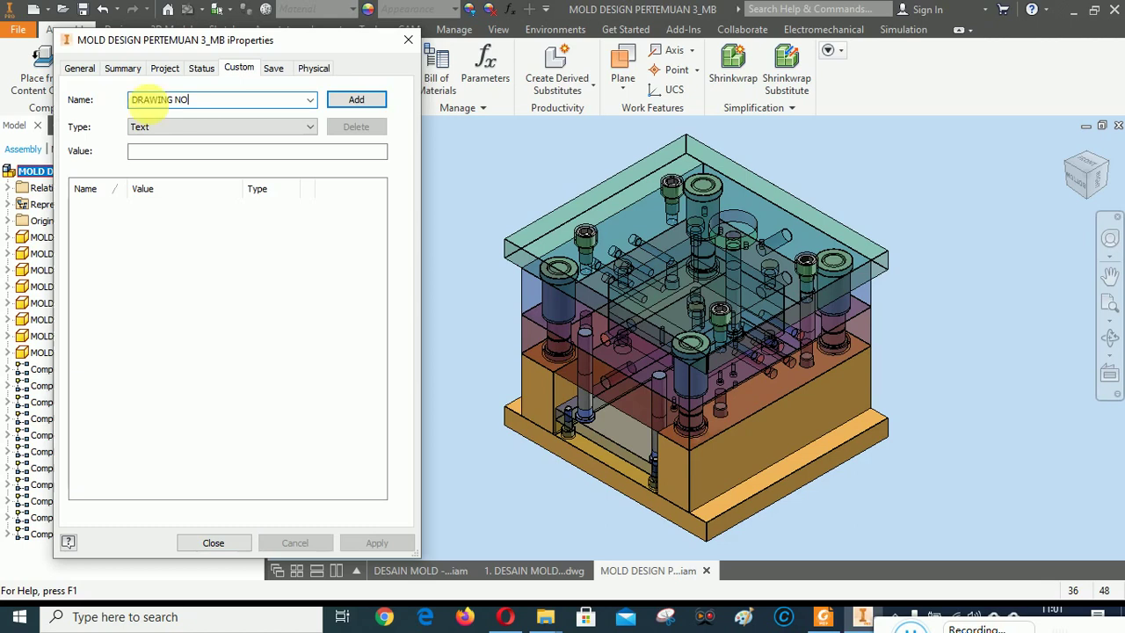
{"action": "left_click", "coordinate": [367, 98]}
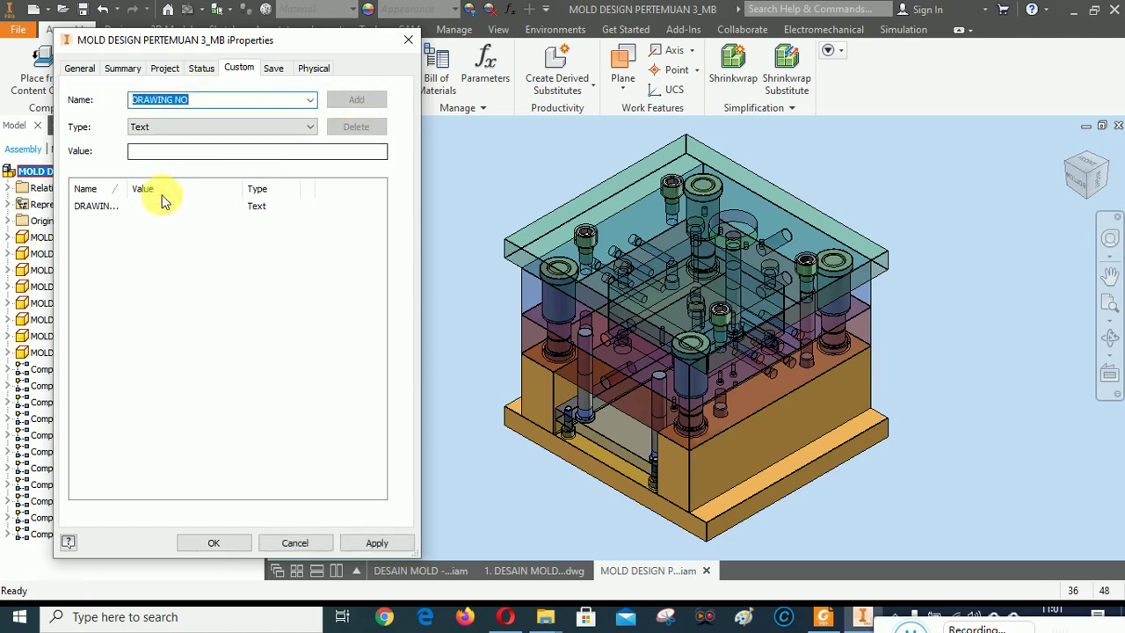
Set the DRAWING NO property's value to UDP-20-DMC-01, apply it, and save the mold base assembly.
{"action": "left_click", "coordinate": [89, 207]}
{"action": "left_click", "coordinate": [154, 153]}
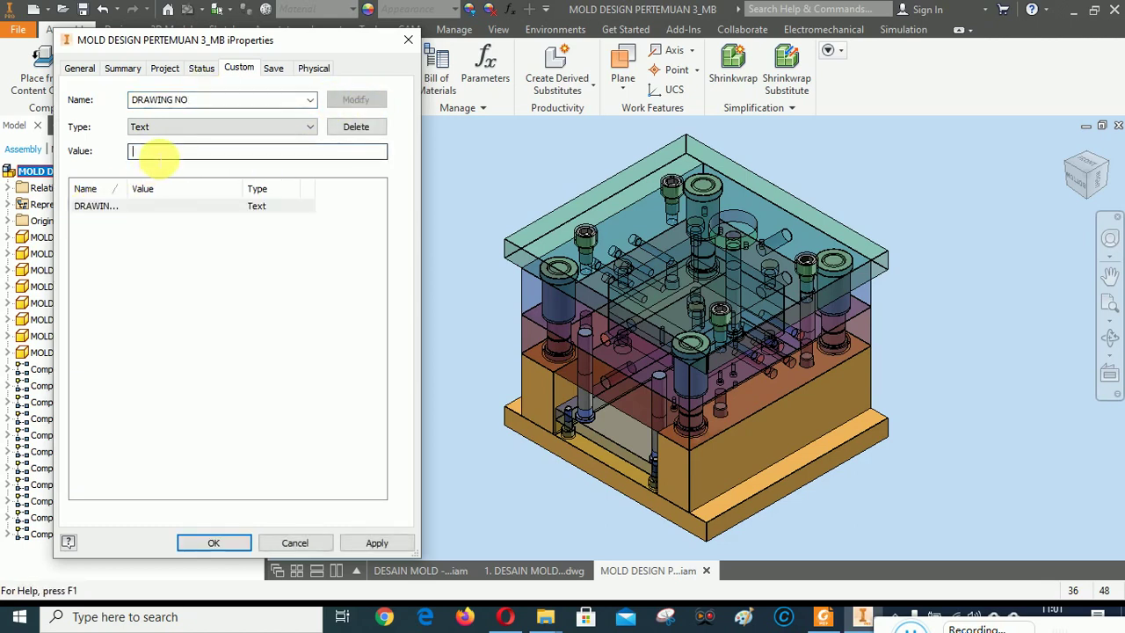
{"action": "type", "text": "UDP-20-DMC-01"}
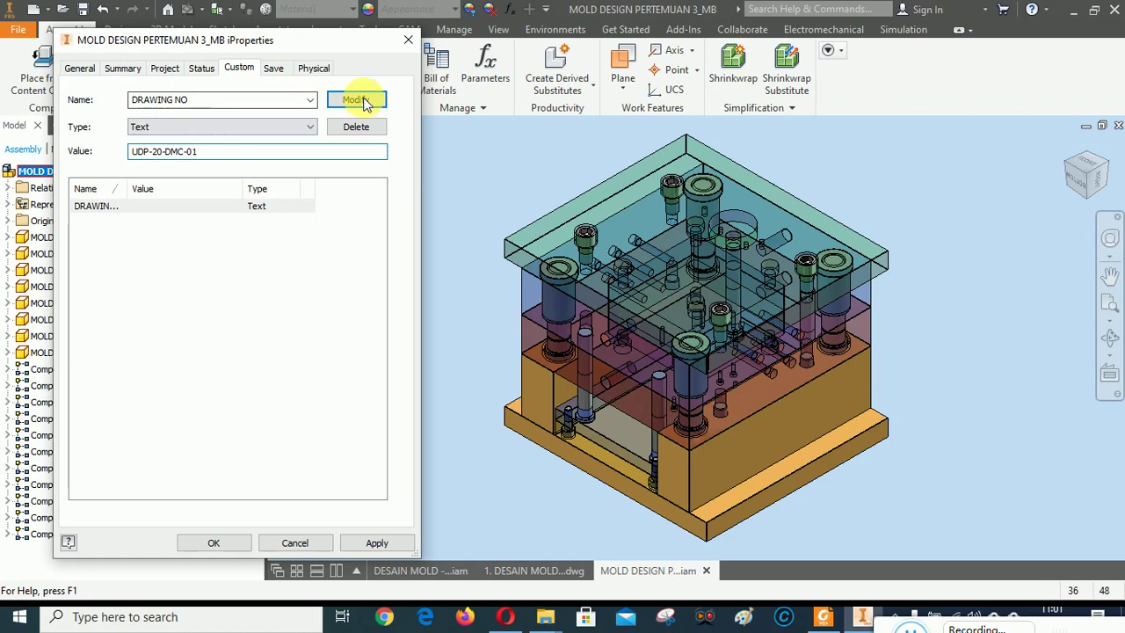
{"action": "left_click", "coordinate": [360, 101]}
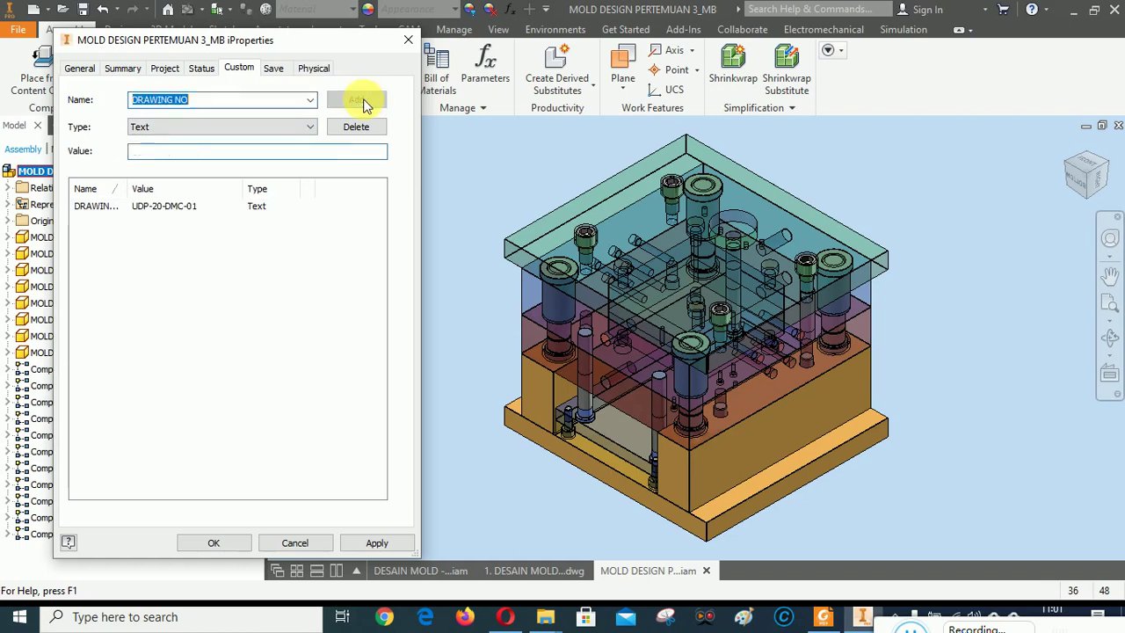
{"action": "left_click", "coordinate": [376, 543]}
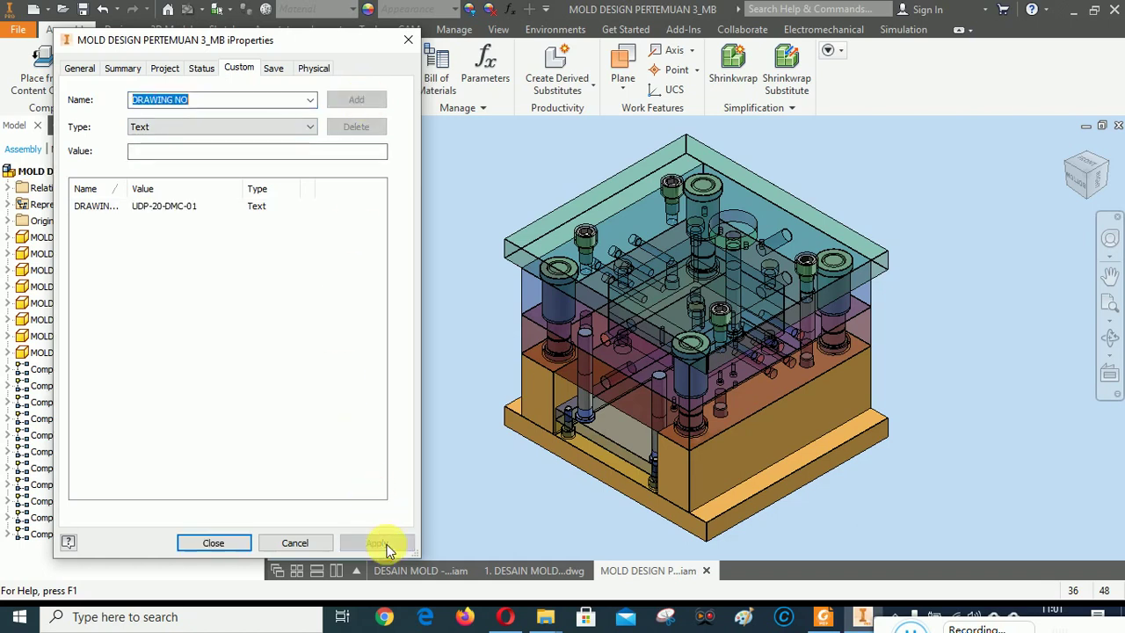
{"action": "left_click", "coordinate": [213, 543]}
{"action": "left_click", "coordinate": [345, 341]}
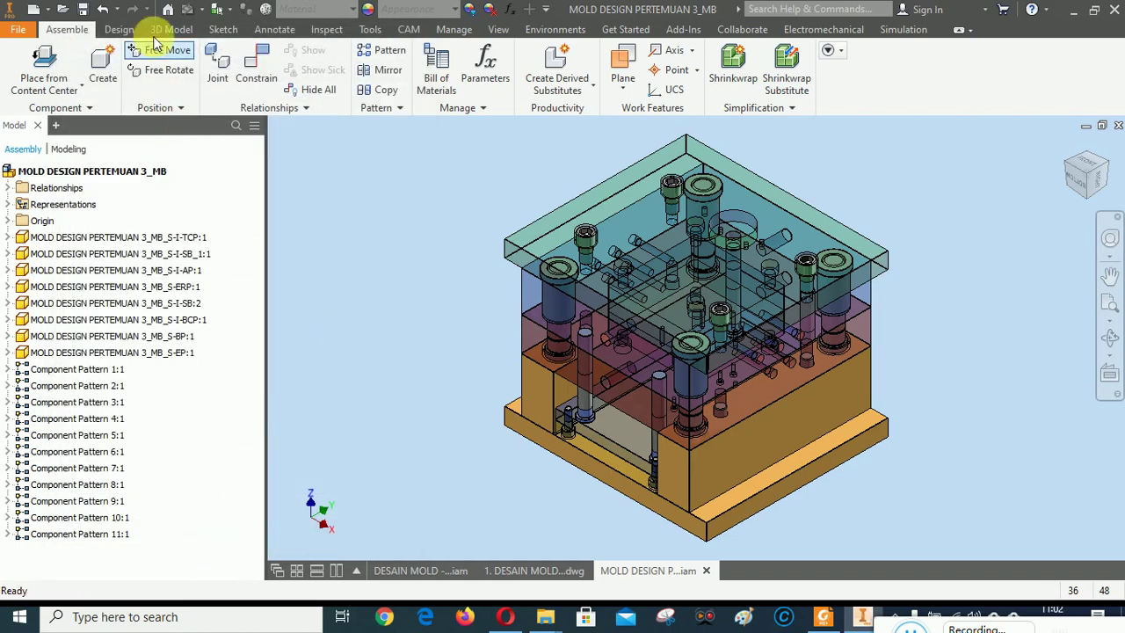
{"action": "left_click", "coordinate": [82, 9]}
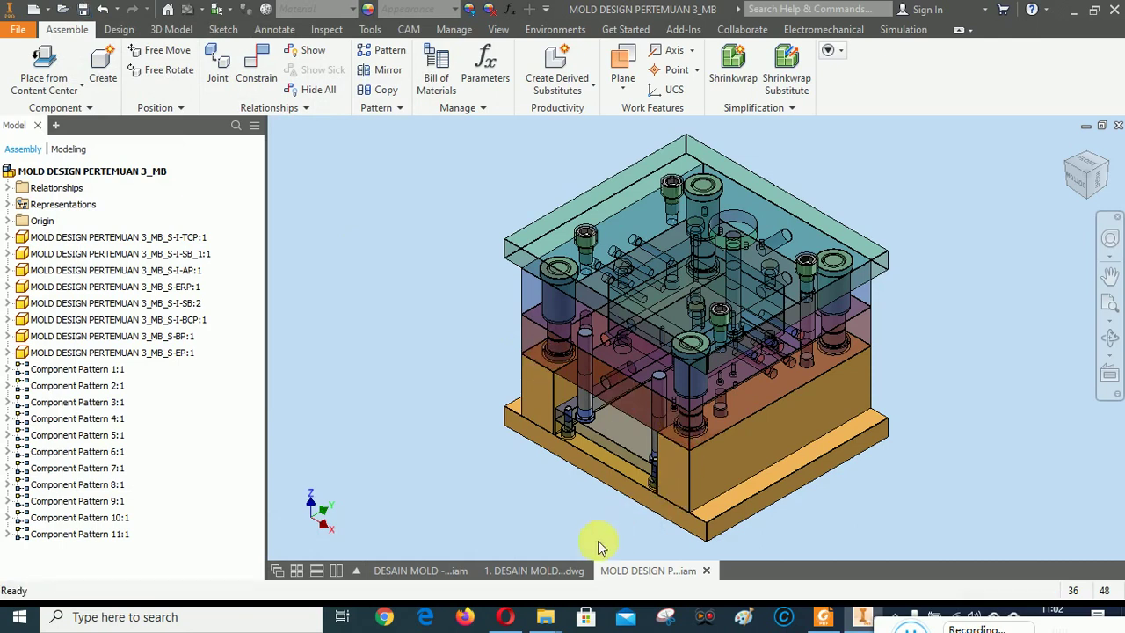
Check the parts list in the drawing, and add a custom text iProperty named DRAWING NO. to the mold base assembly.
{"action": "left_click", "coordinate": [547, 571]}
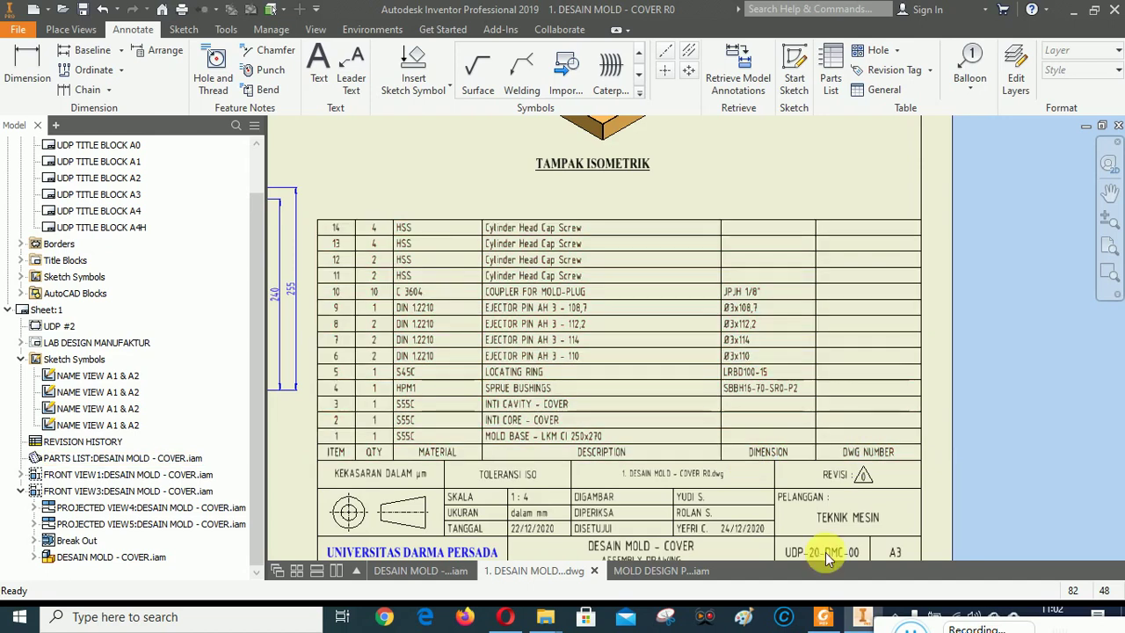
{"action": "left_click", "coordinate": [659, 570]}
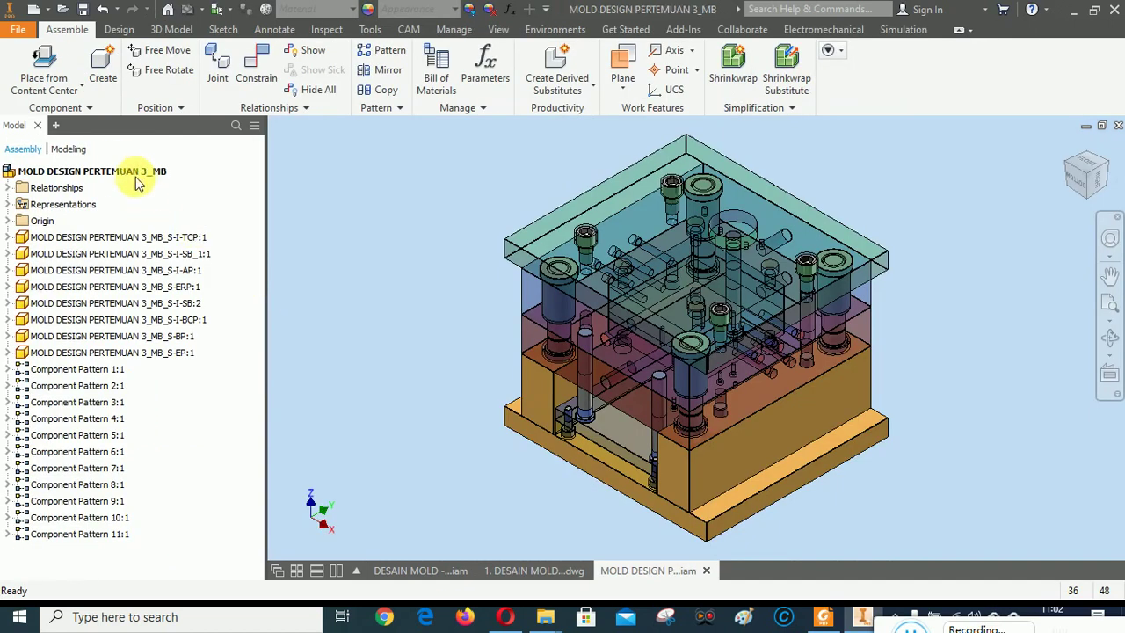
{"action": "left_click", "coordinate": [104, 171]}
{"action": "right_click", "coordinate": [101, 172]}
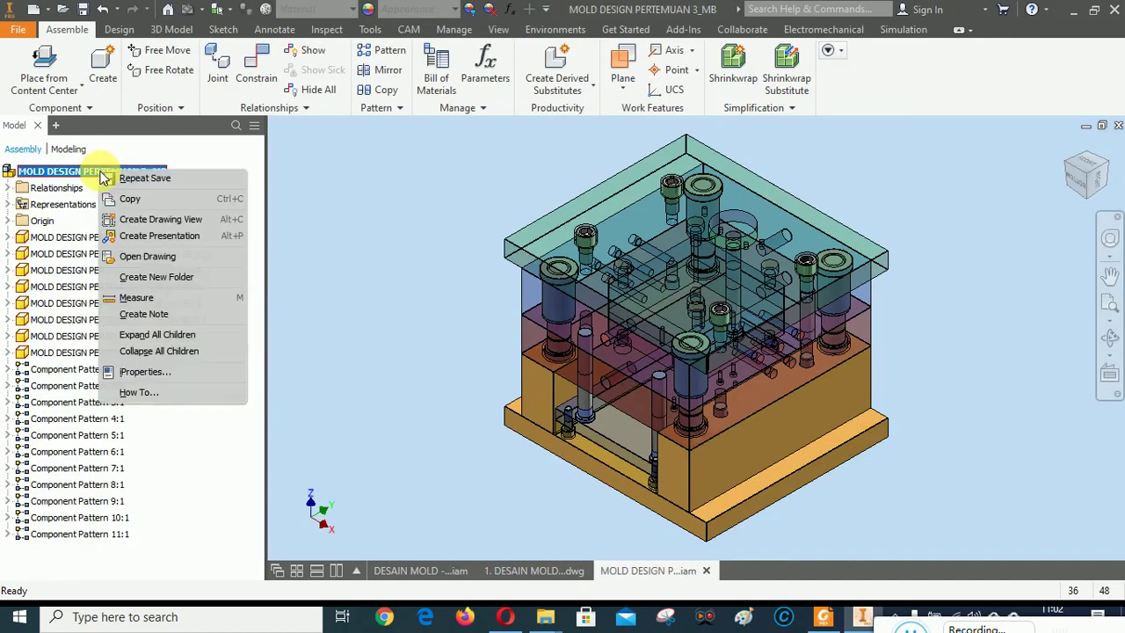
{"action": "left_click", "coordinate": [145, 372]}
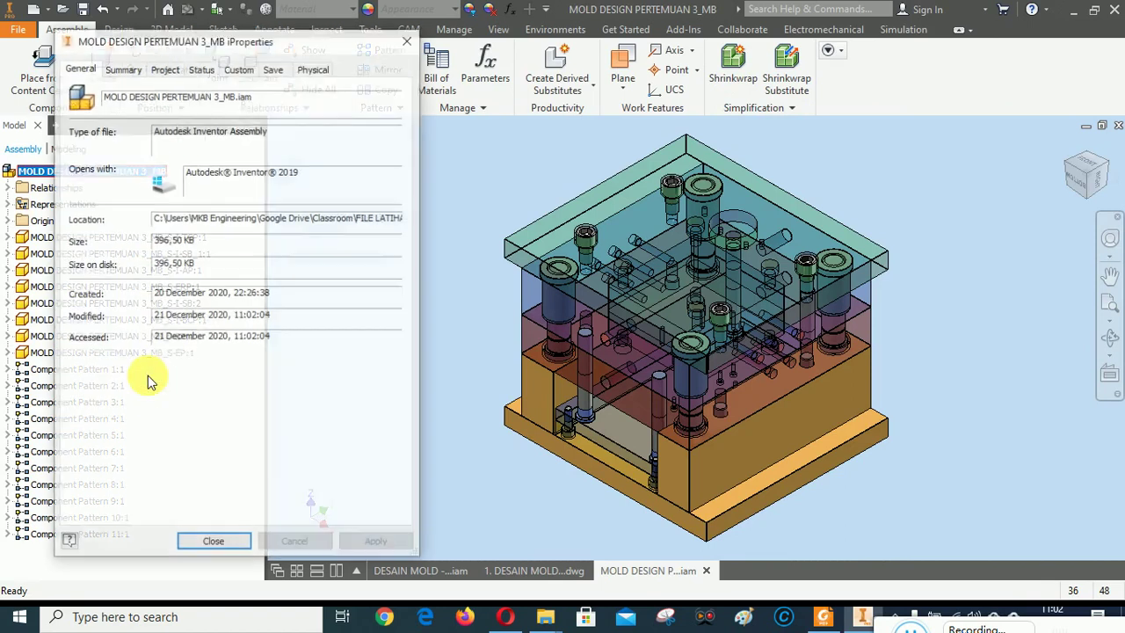
{"action": "left_click", "coordinate": [239, 70]}
{"action": "left_click", "coordinate": [91, 205]}
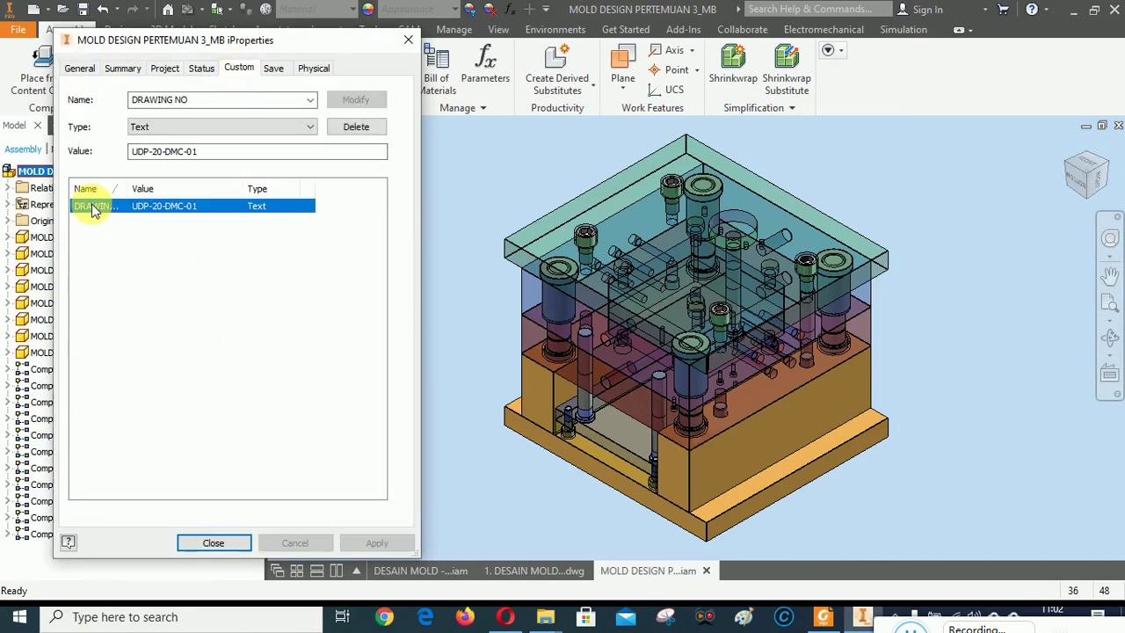
{"action": "left_click", "coordinate": [183, 98]}
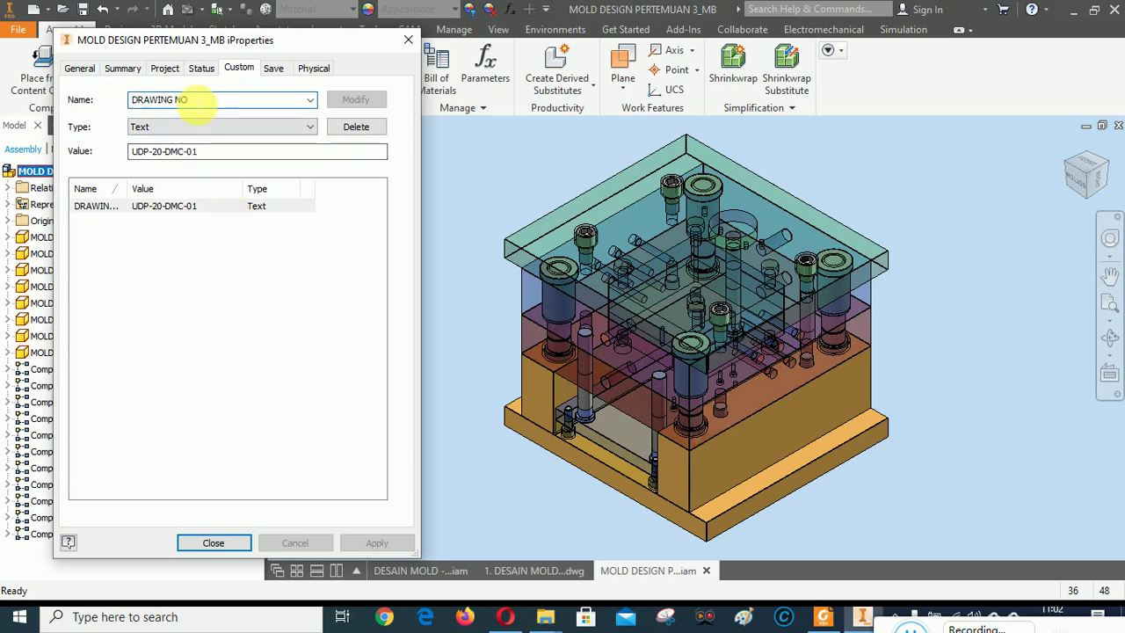
{"action": "type", "text": "."}
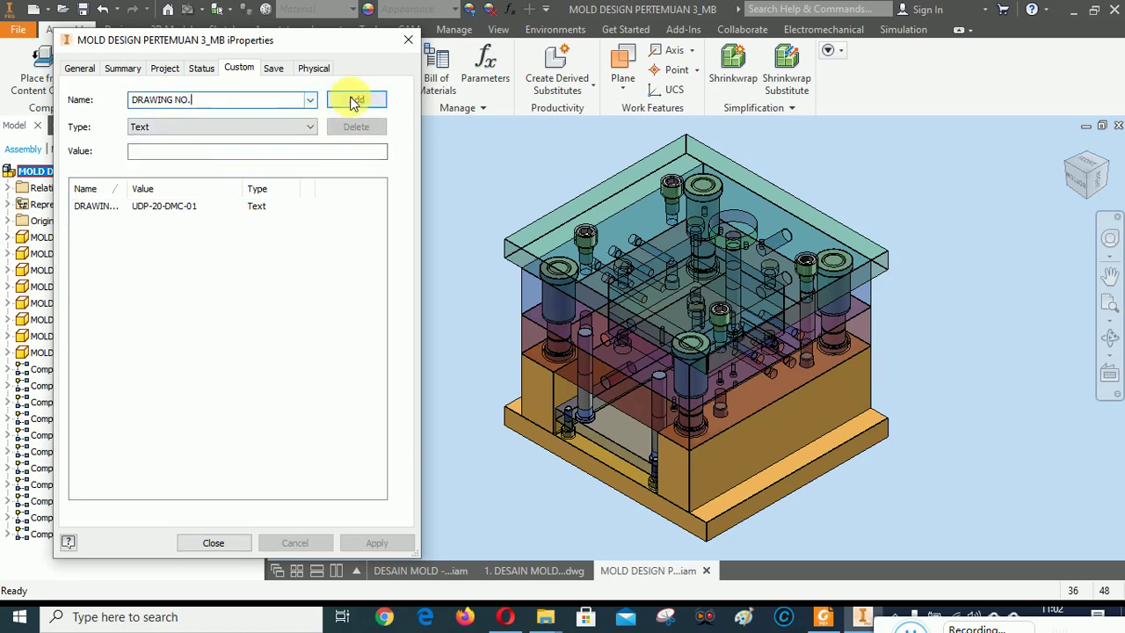
{"action": "left_click", "coordinate": [351, 100]}
Copy the value of the DRAWING NO property without the period, and delete that property.
{"action": "left_click", "coordinate": [93, 205]}
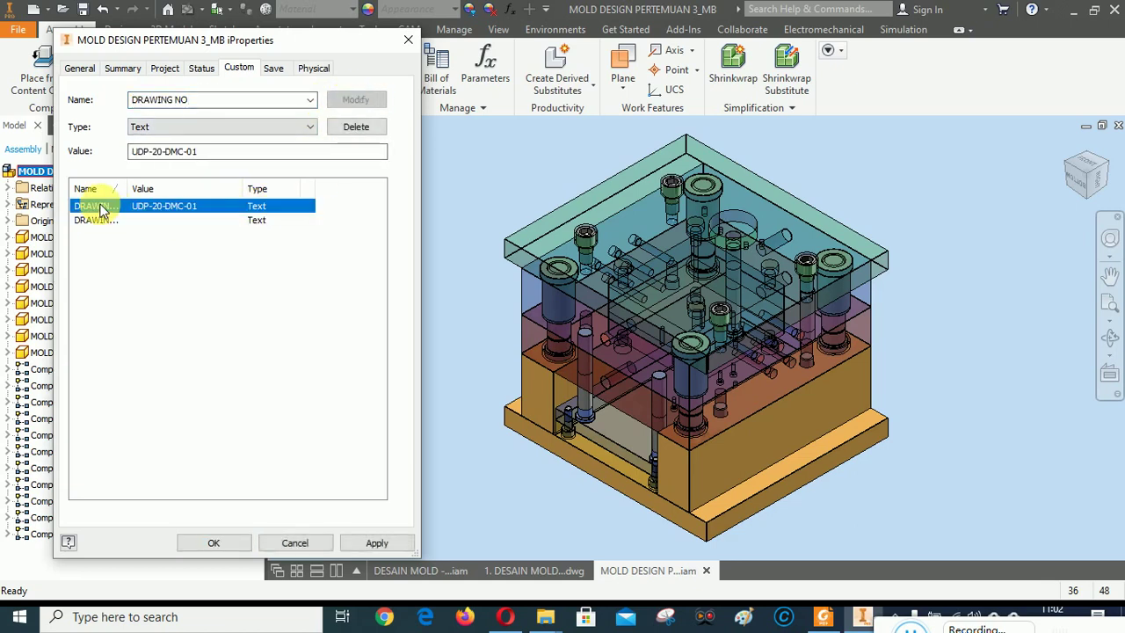
{"action": "left_click_drag", "start_coordinate": [200, 151], "coordinate": [104, 143]}
{"action": "key", "text": "ctrl+c"}
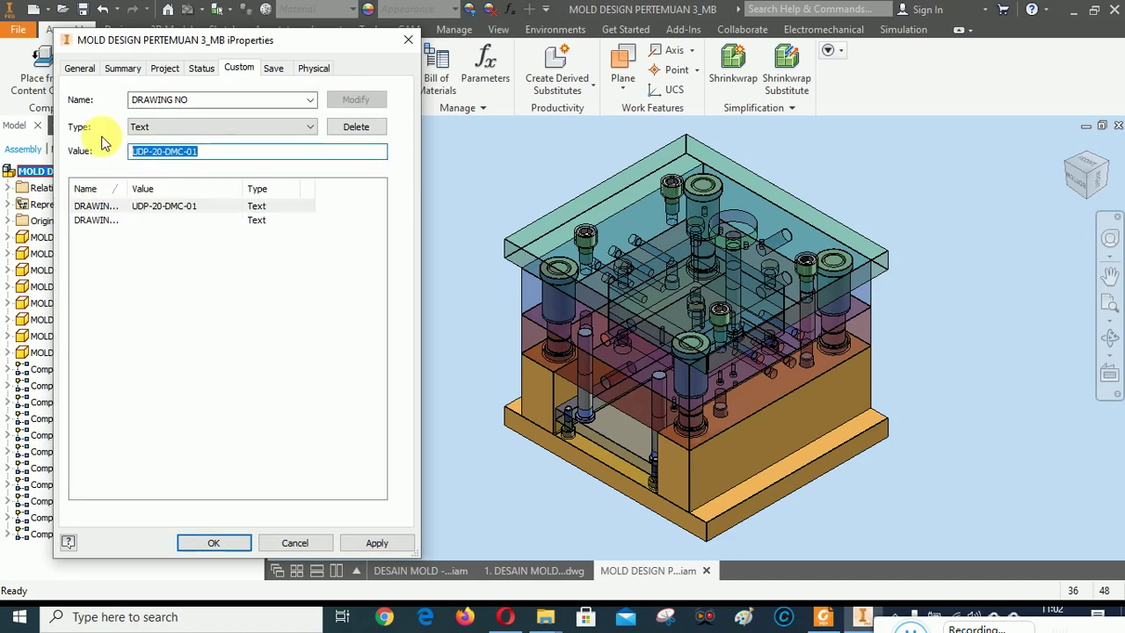
{"action": "left_click", "coordinate": [153, 276]}
{"action": "left_click", "coordinate": [104, 205]}
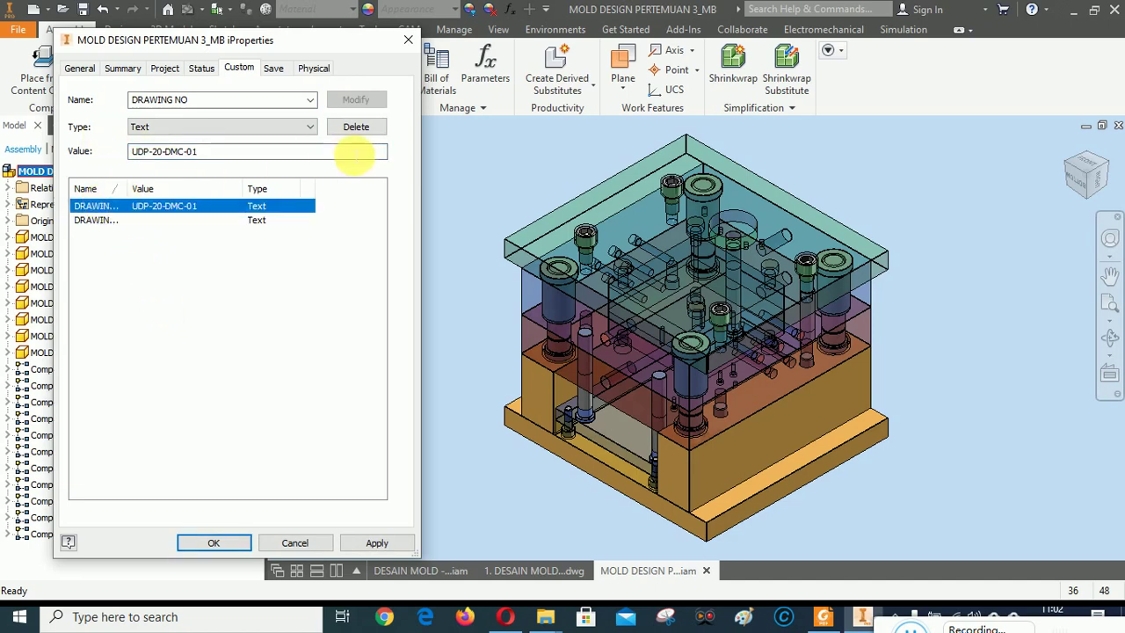
{"action": "left_click", "coordinate": [354, 127]}
Set the DRAWING NO. property's value to UDP-20-DMC-01, apply it, and save the mold base assembly.
{"action": "left_click", "coordinate": [108, 207]}
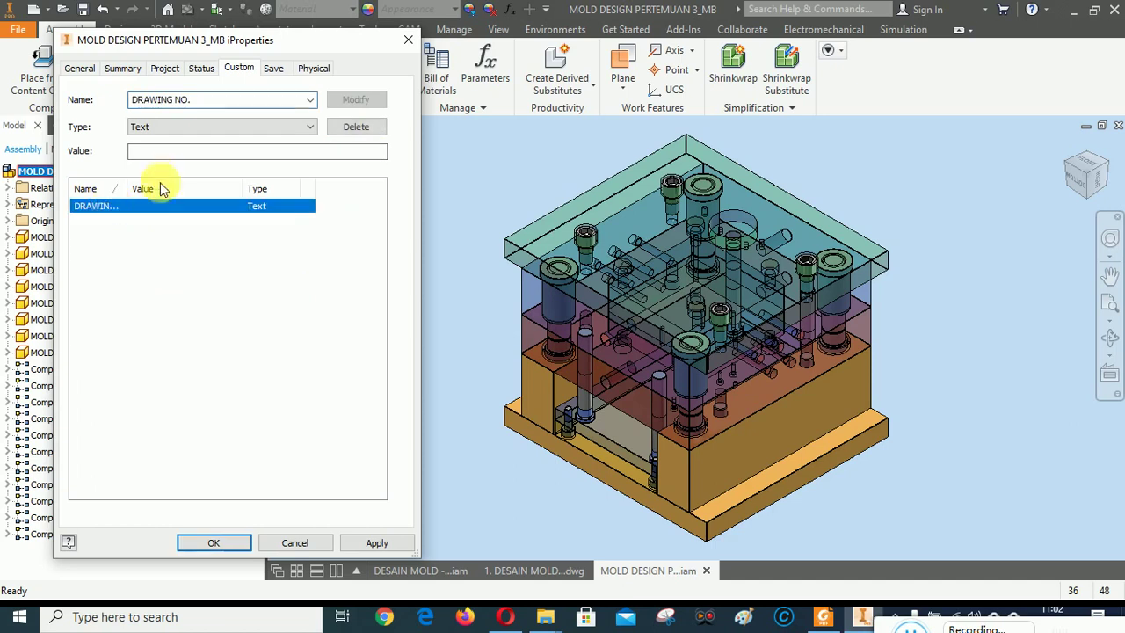
{"action": "left_click", "coordinate": [150, 152]}
{"action": "key", "text": "ctrl+v"}
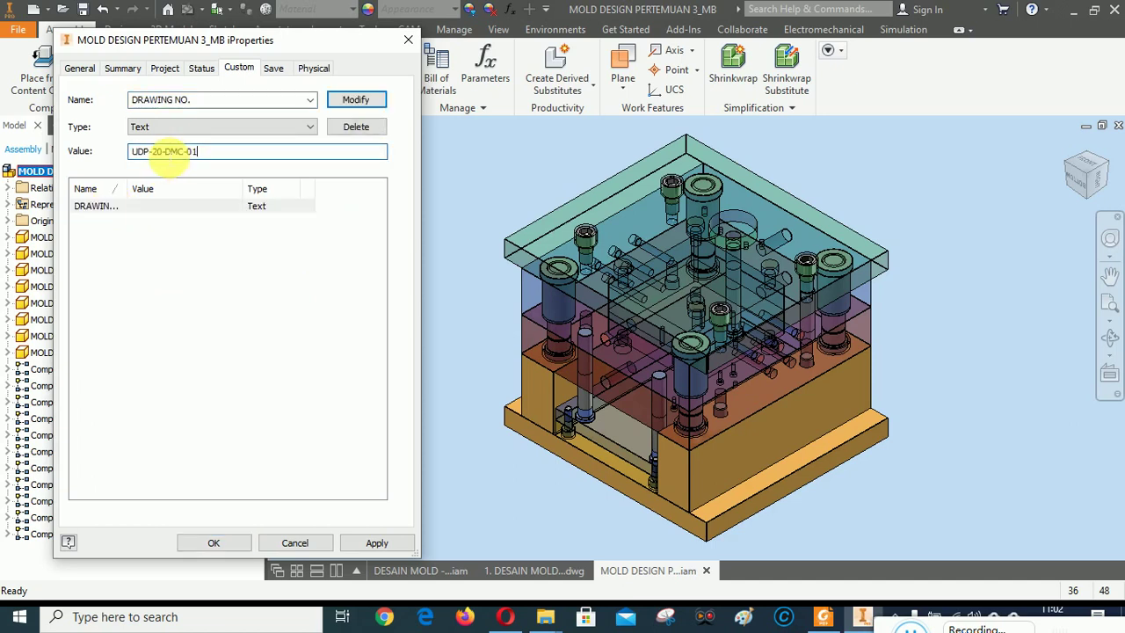
{"action": "left_click", "coordinate": [362, 100]}
{"action": "left_click", "coordinate": [385, 542]}
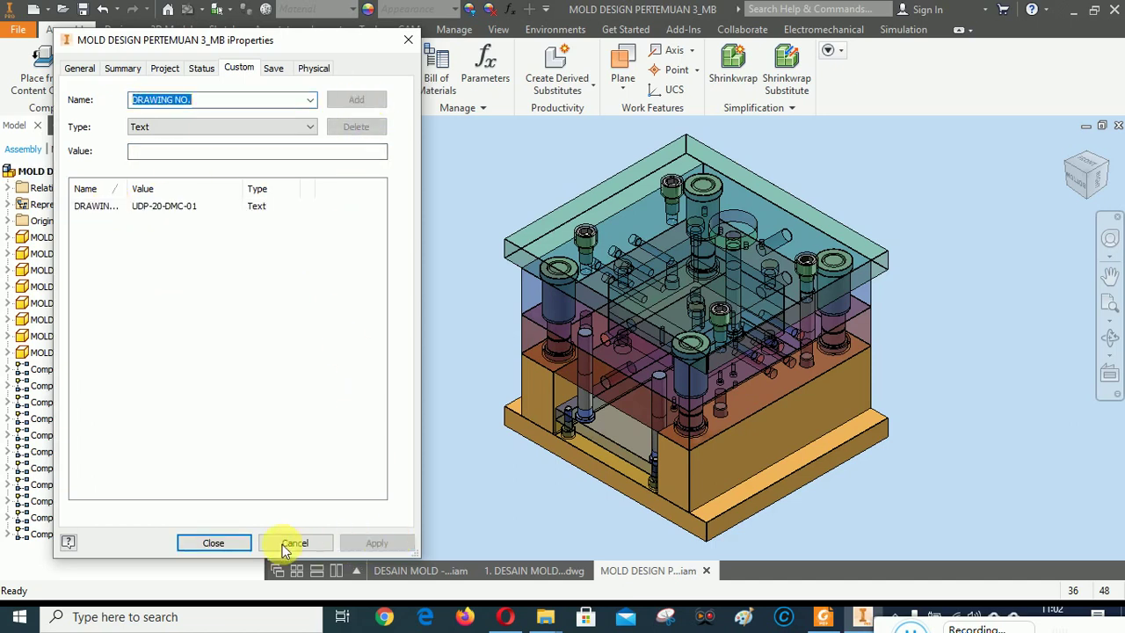
{"action": "left_click", "coordinate": [214, 542]}
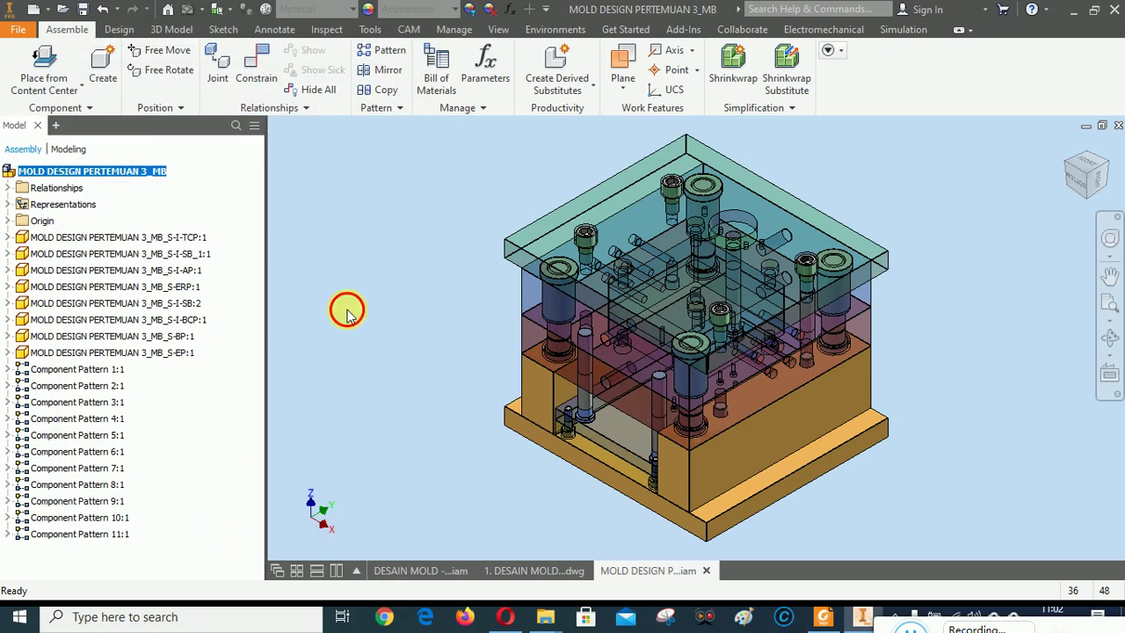
{"action": "left_click", "coordinate": [83, 10]}
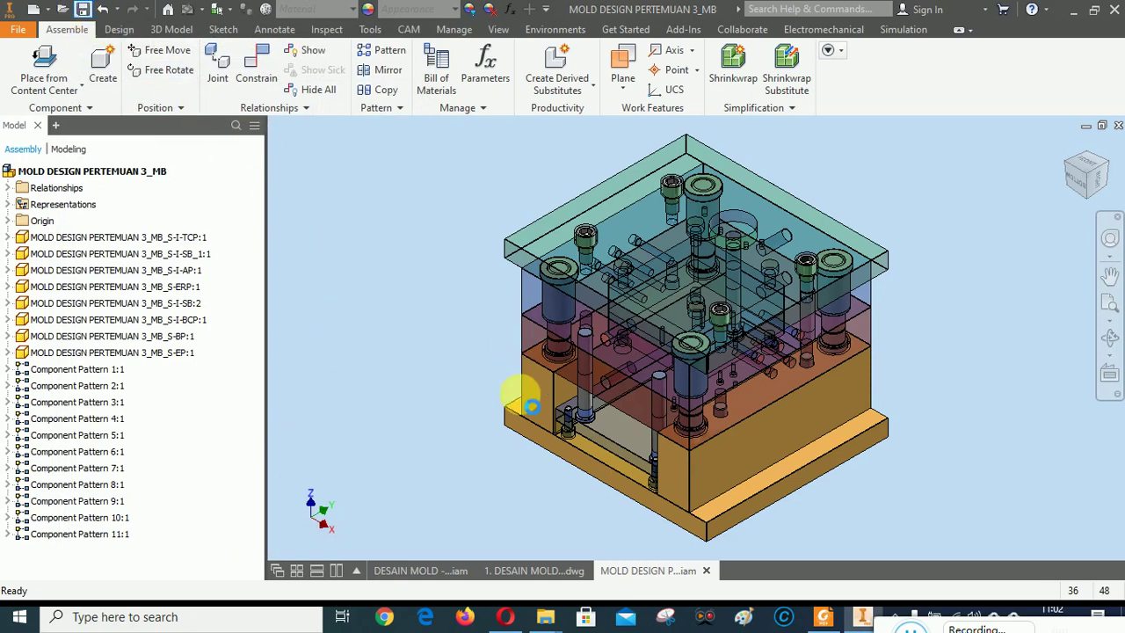
Open the drawing's parts list for editing and review the DWG NUMBER column's format settings.
{"action": "left_click", "coordinate": [538, 570]}
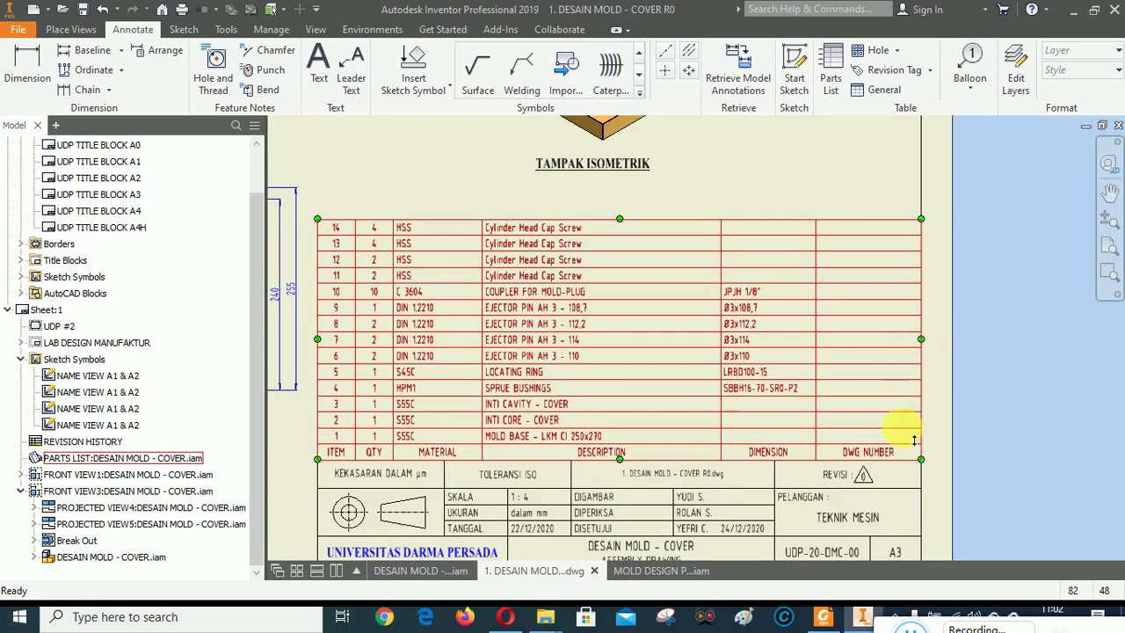
{"action": "right_click", "coordinate": [878, 455]}
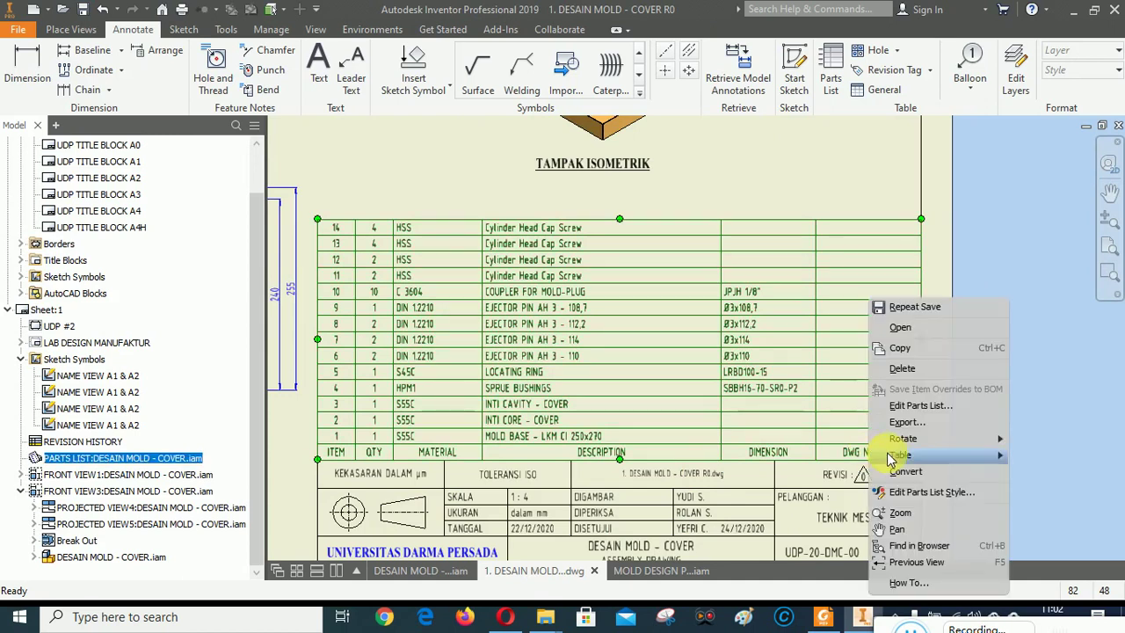
{"action": "left_click", "coordinate": [912, 410]}
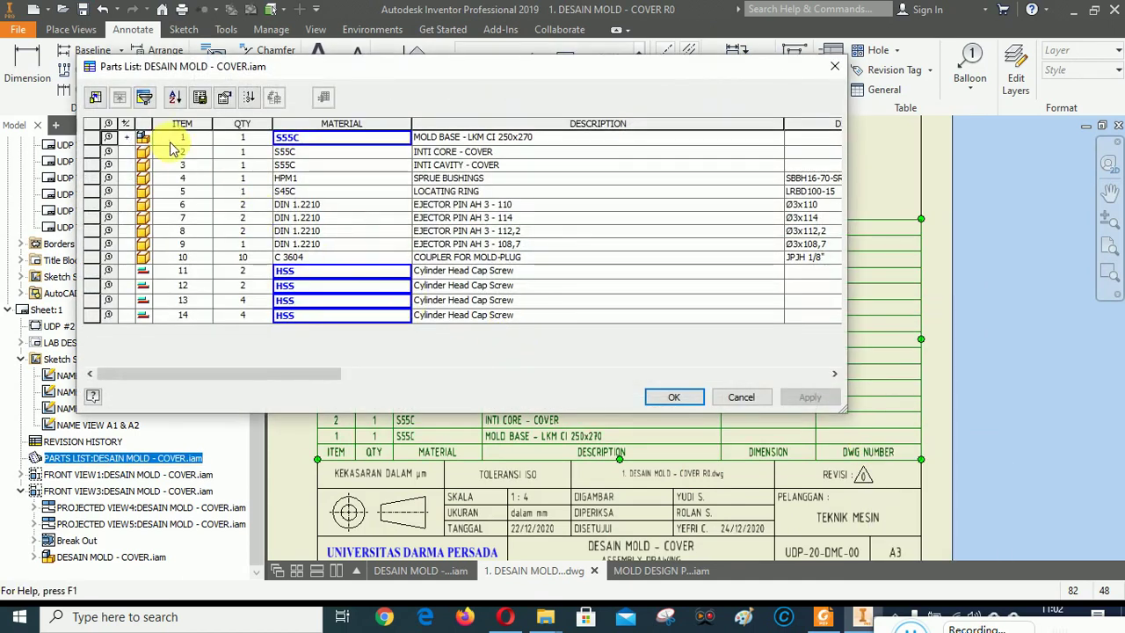
{"action": "left_click_drag", "start_coordinate": [261, 373], "coordinate": [809, 369]}
{"action": "right_click", "coordinate": [702, 126]}
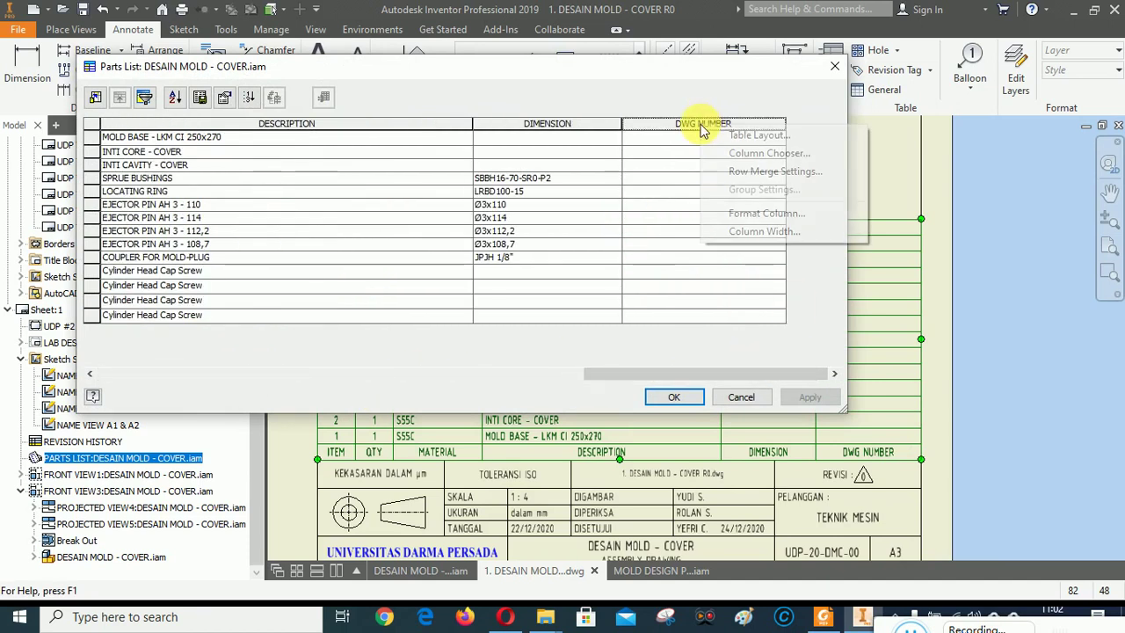
{"action": "left_click", "coordinate": [752, 216]}
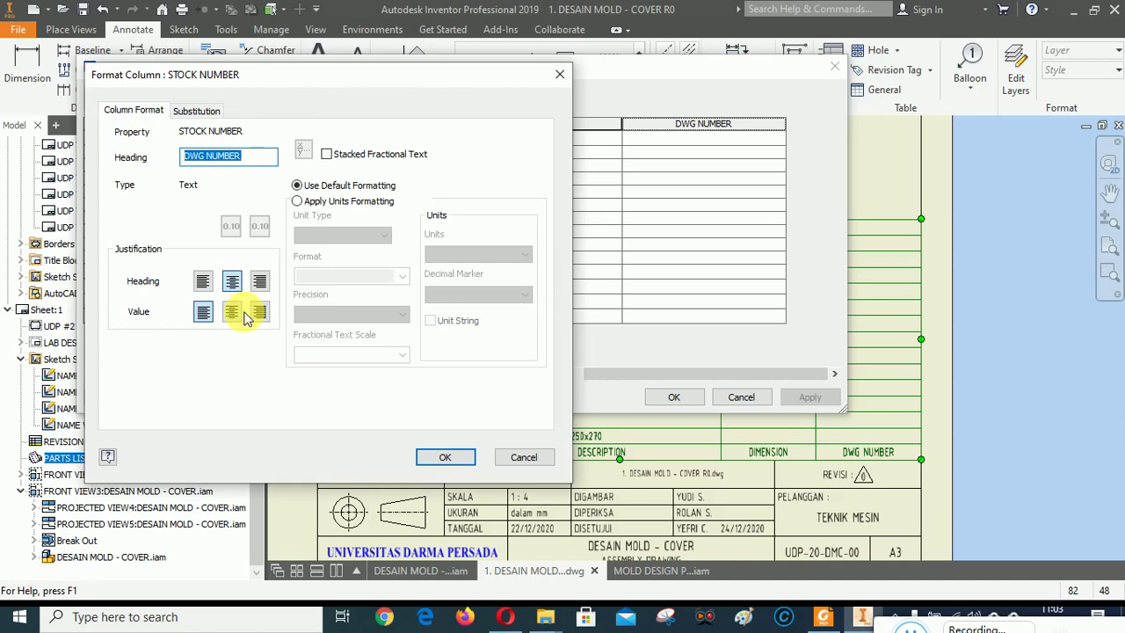
{"action": "left_click", "coordinate": [442, 459]}
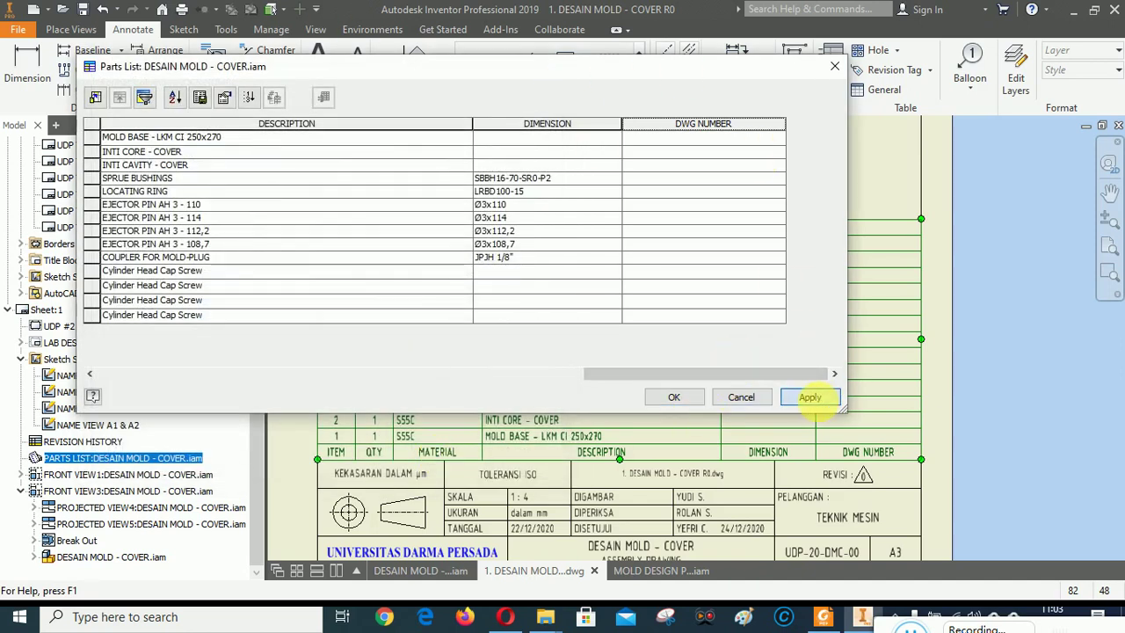
Apply and close the parts list edits, and delete the custom DRAWING NO. iProperty from the mold base assembly.
{"action": "left_click", "coordinate": [809, 397]}
{"action": "left_click", "coordinate": [673, 397]}
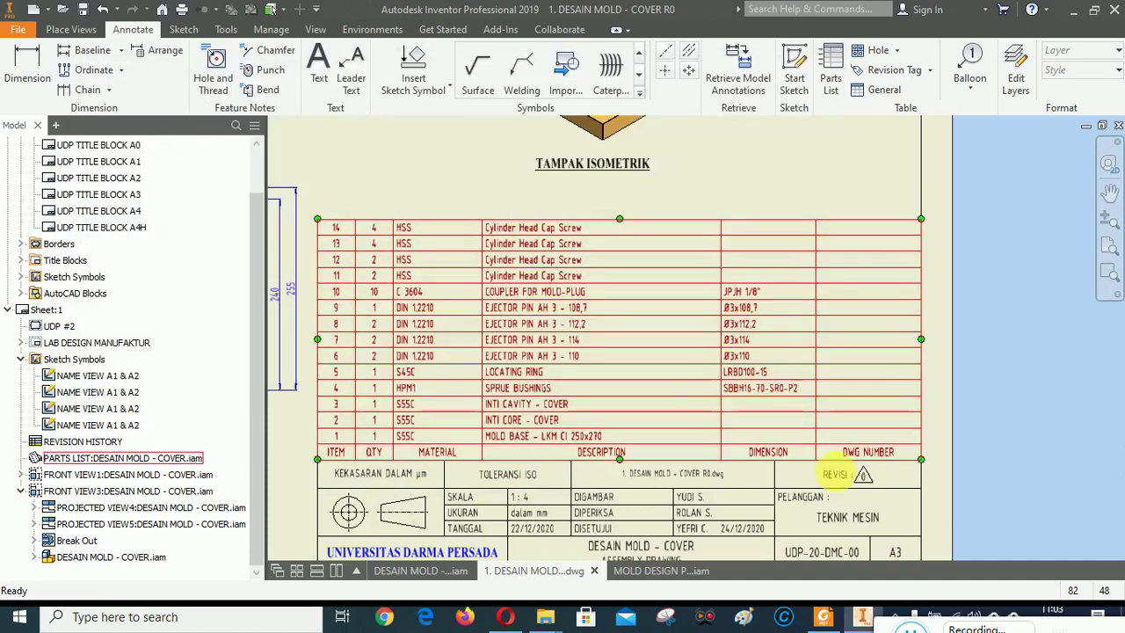
{"action": "left_click", "coordinate": [668, 571]}
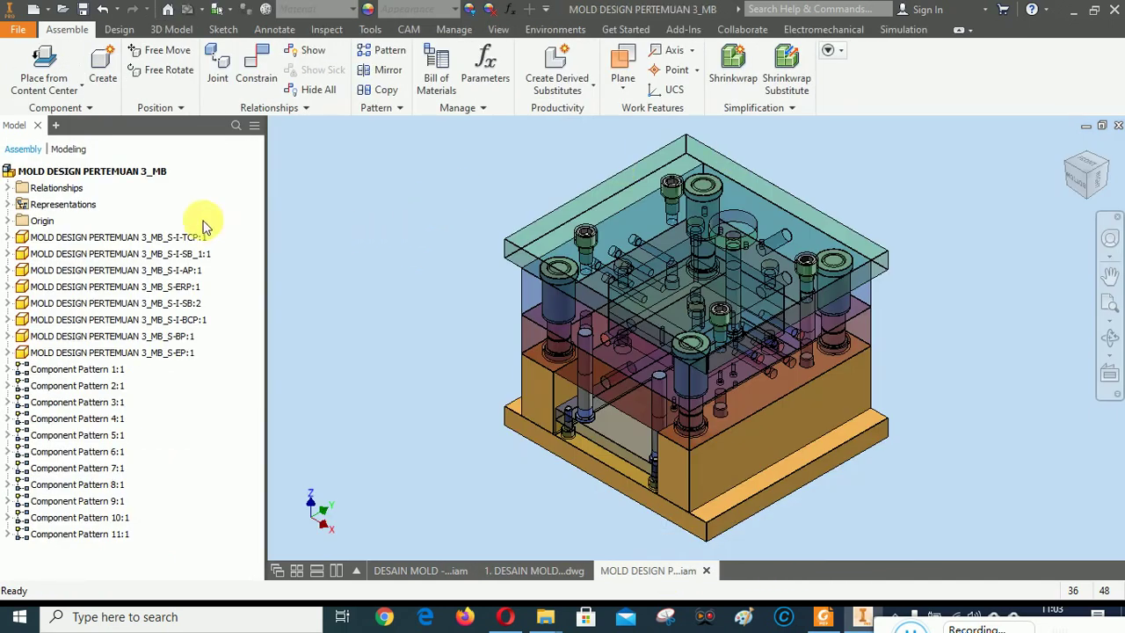
{"action": "left_click", "coordinate": [104, 172]}
{"action": "right_click", "coordinate": [104, 171]}
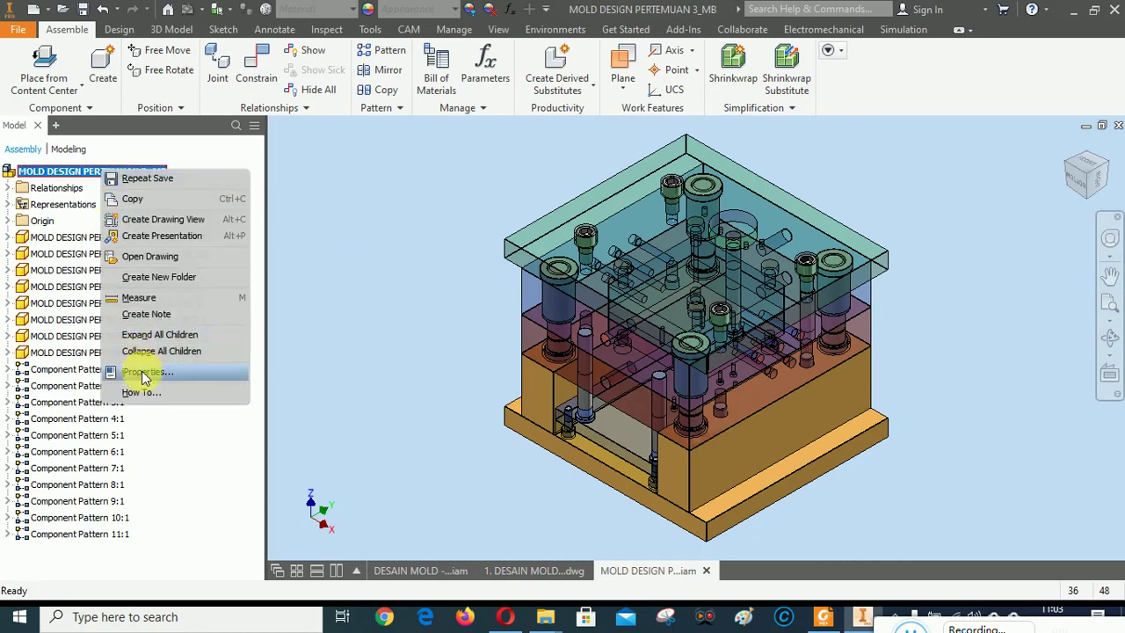
{"action": "left_click", "coordinate": [143, 374]}
{"action": "left_click", "coordinate": [239, 69]}
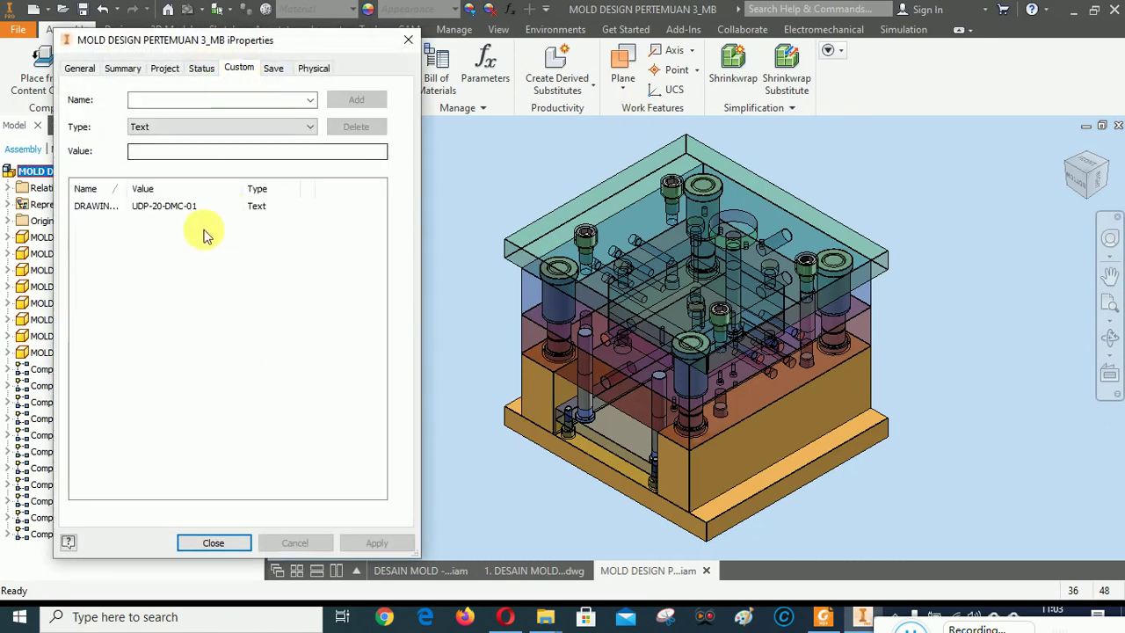
{"action": "left_click", "coordinate": [98, 206]}
{"action": "left_click", "coordinate": [365, 126]}
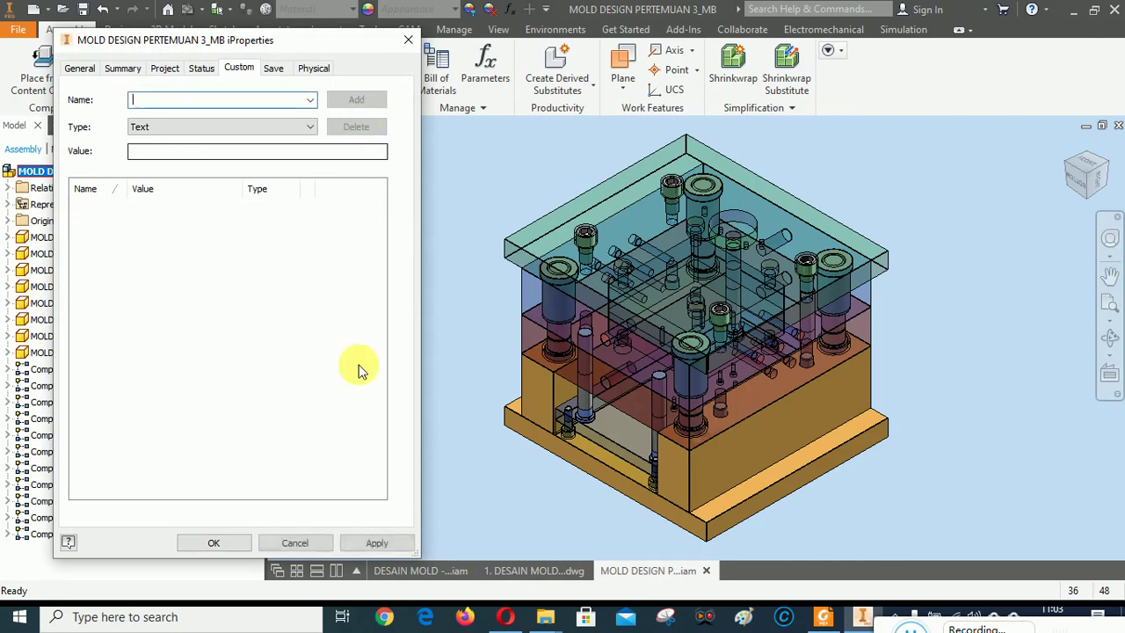
{"action": "left_click", "coordinate": [371, 542]}
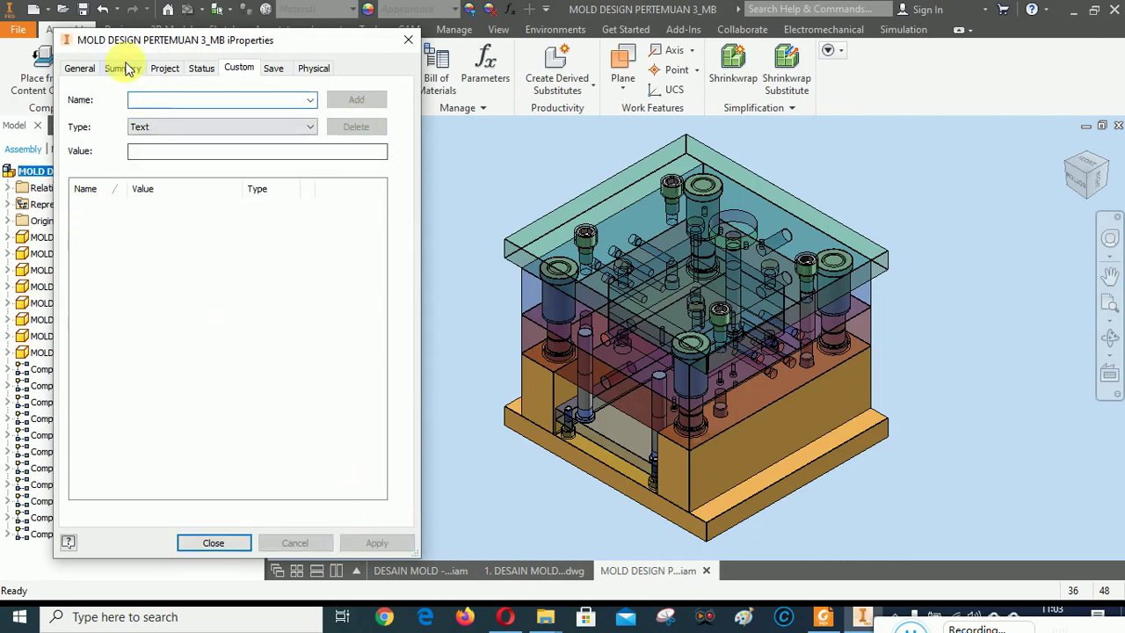
Set the mold base assembly's Stock Number iProperty to UDP-20-DMC-01, apply it, and save the assembly.
{"action": "left_click", "coordinate": [164, 69]}
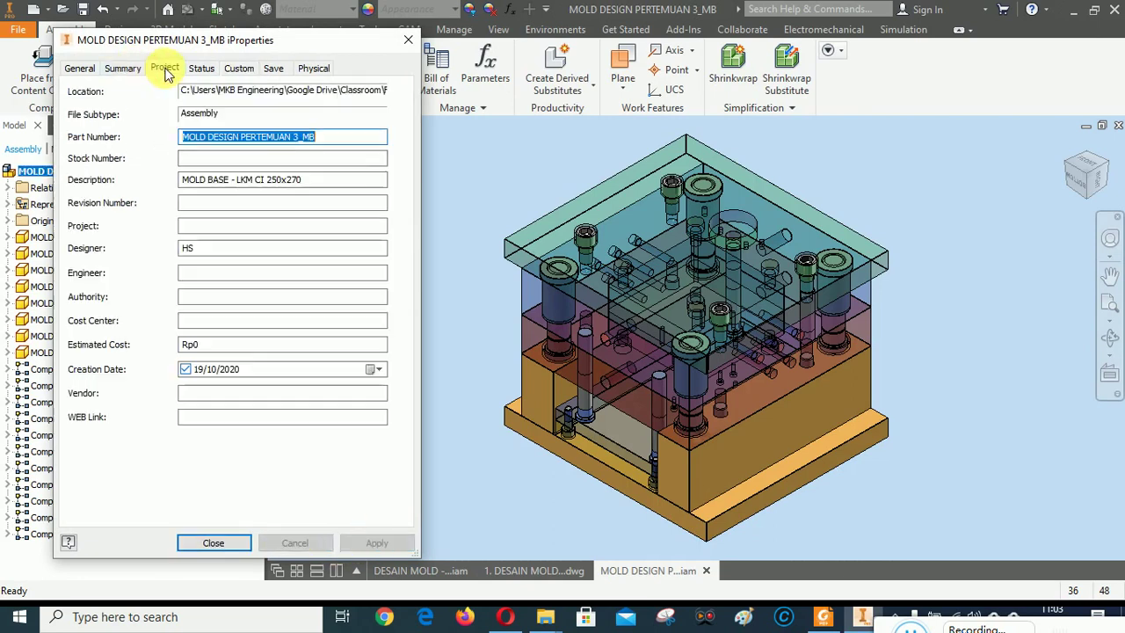
{"action": "left_click", "coordinate": [204, 158]}
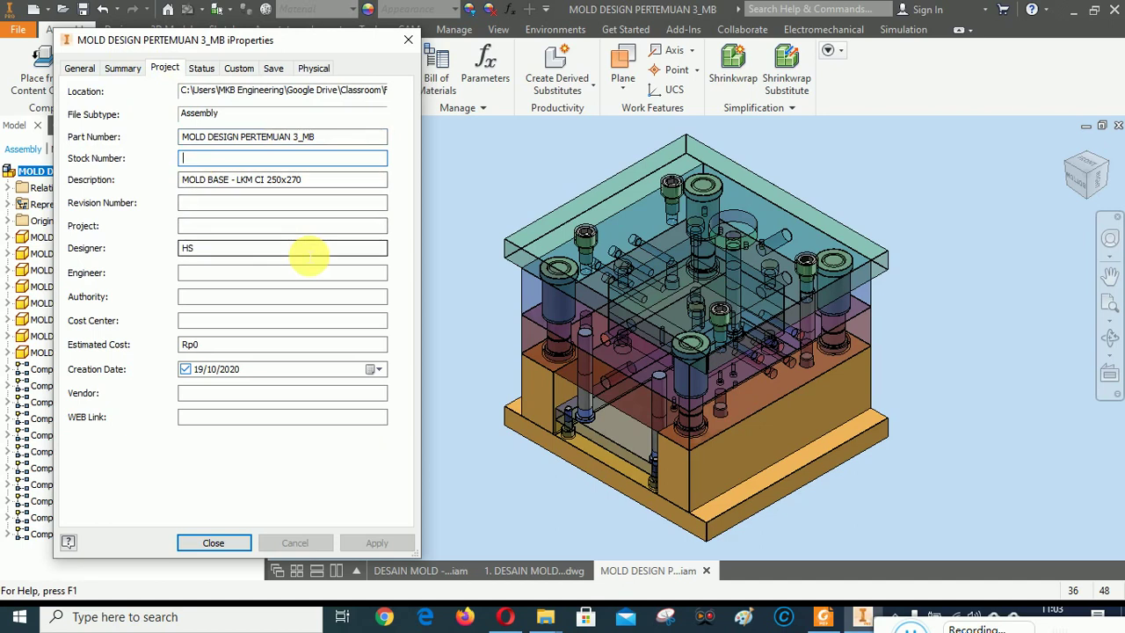
{"action": "type", "text": "UDP-20"}
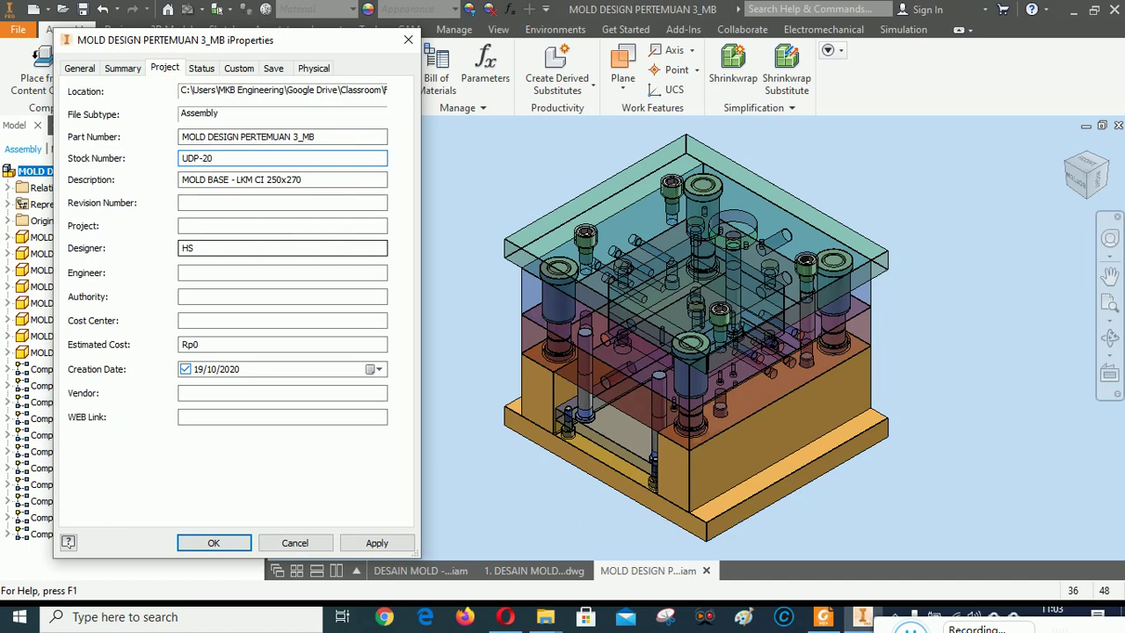
{"action": "type", "text": "-DMC-01"}
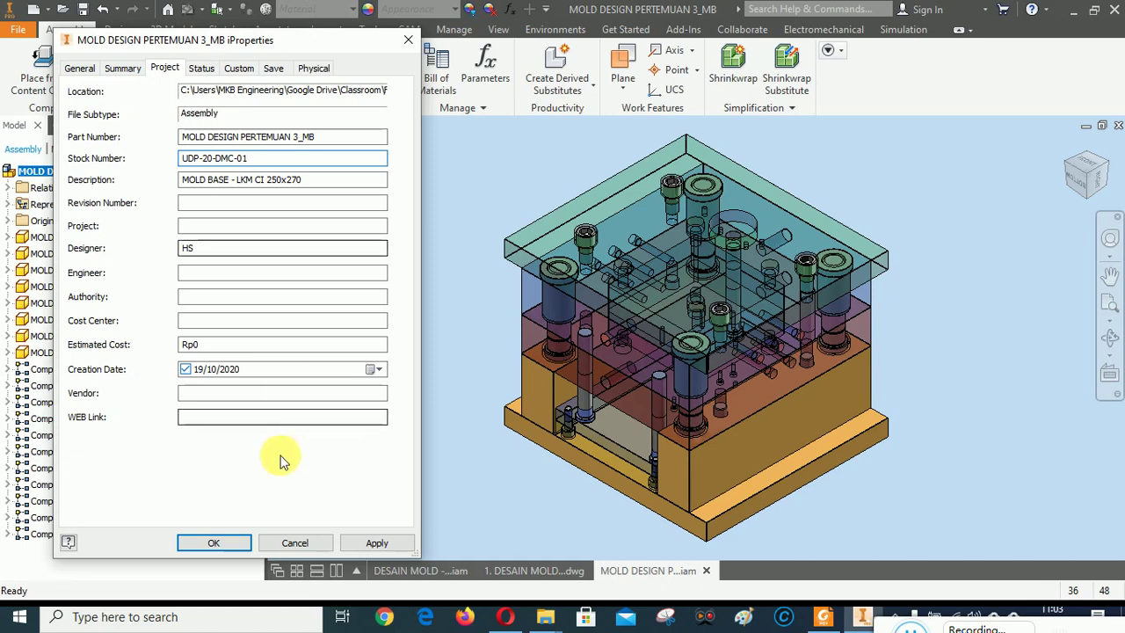
{"action": "left_click", "coordinate": [377, 541]}
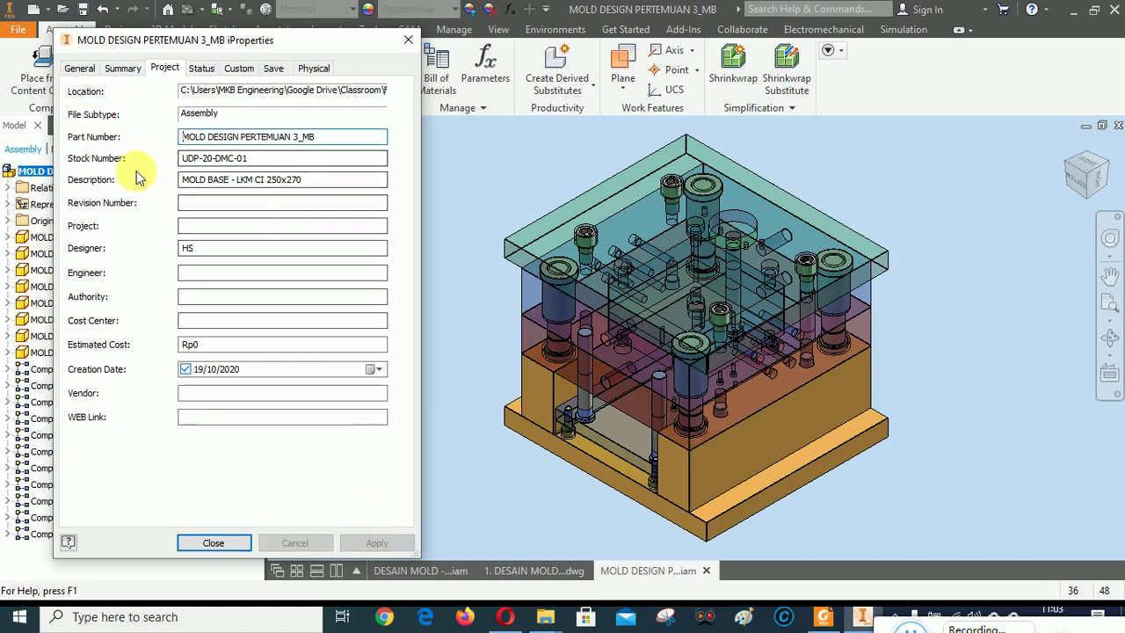
{"action": "left_click", "coordinate": [213, 542]}
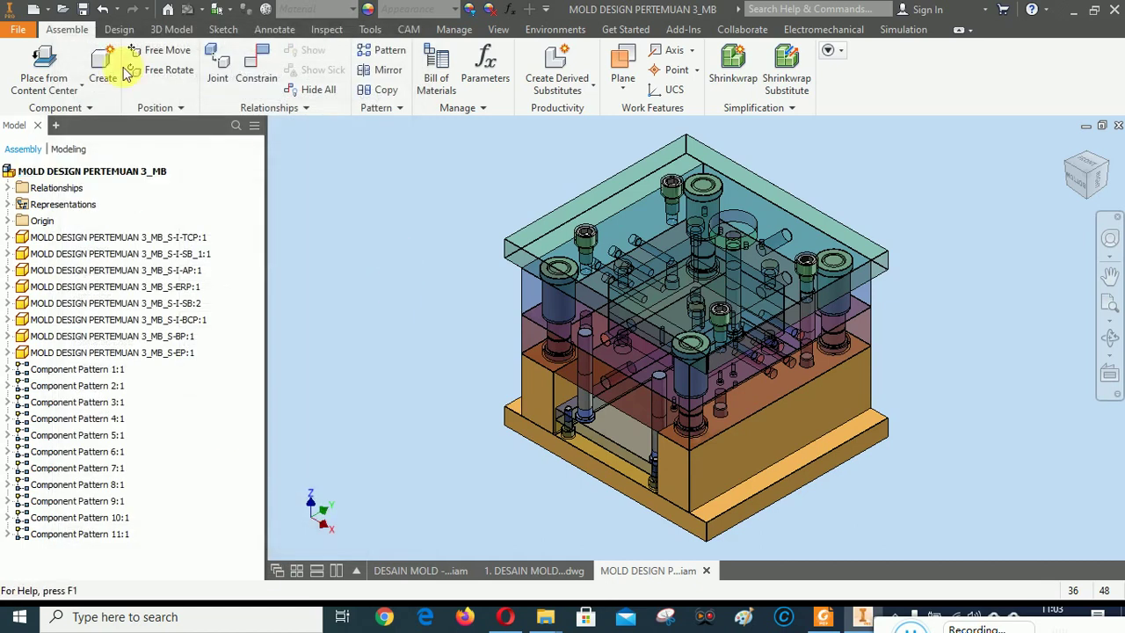
{"action": "left_click", "coordinate": [81, 11]}
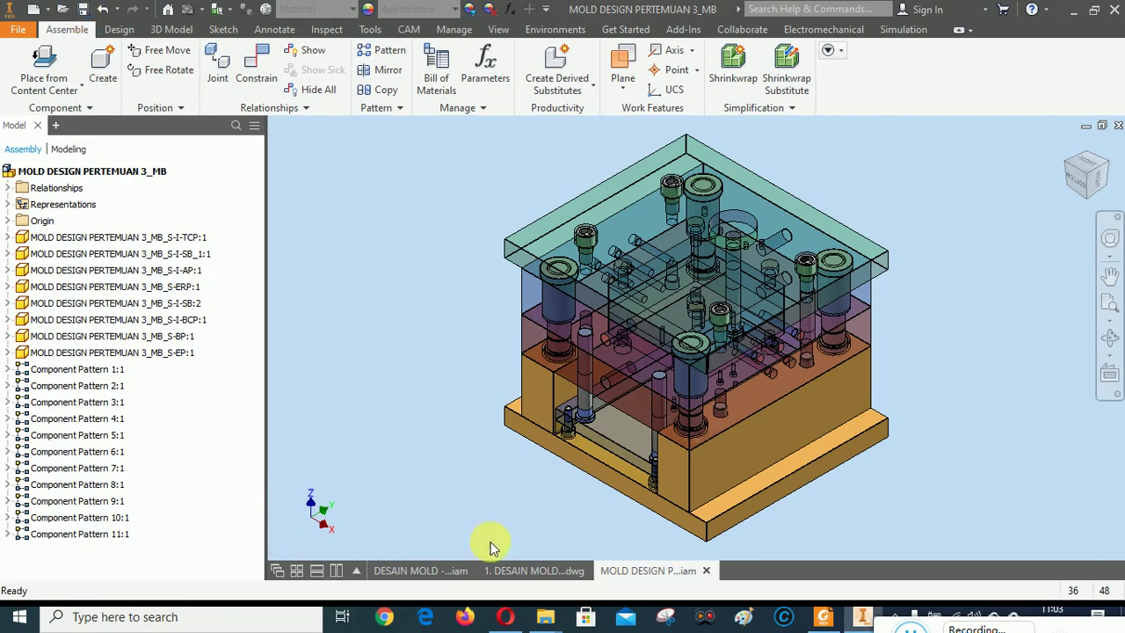
Return to the assembly drawing and open the INTI CORE - COVER part from its parts list.
{"action": "left_click", "coordinate": [514, 572]}
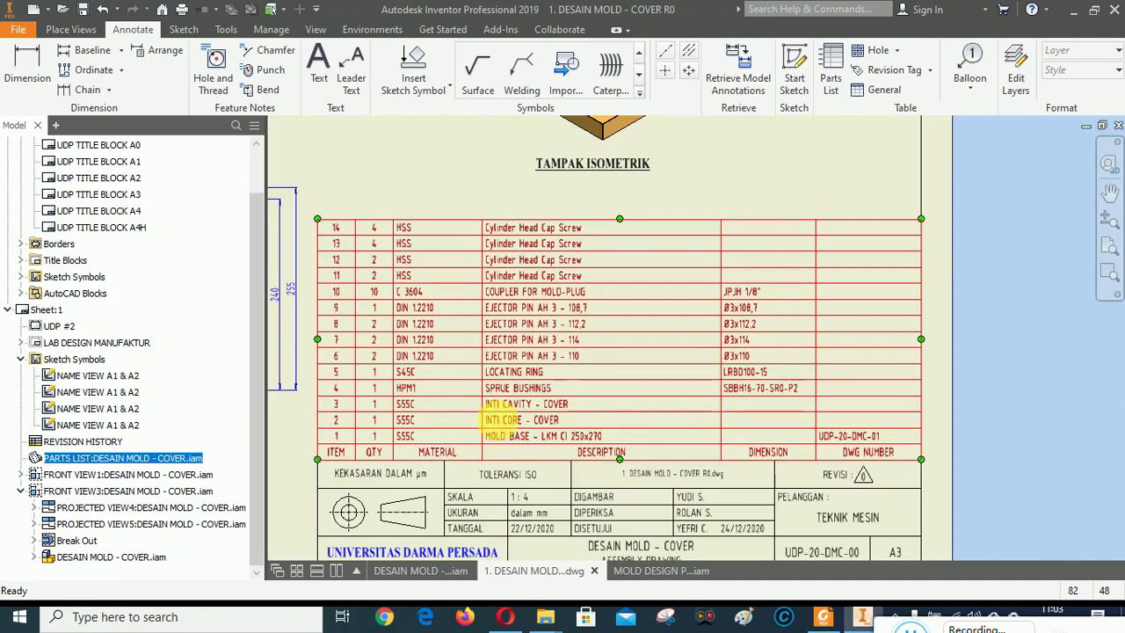
{"action": "right_click", "coordinate": [498, 423]}
{"action": "left_click", "coordinate": [527, 406]}
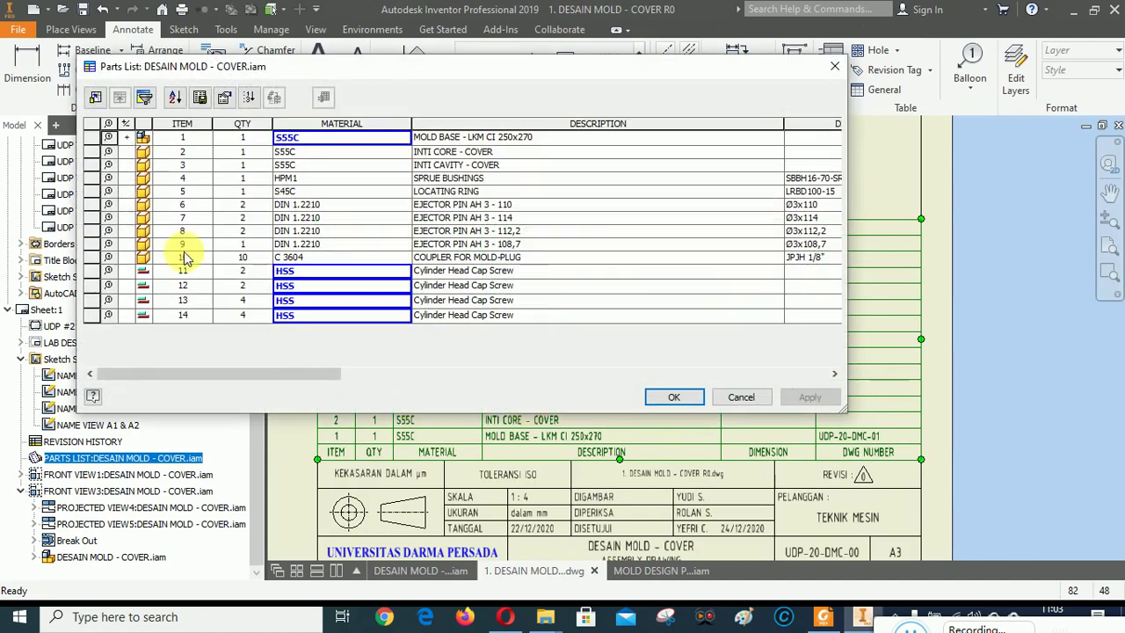
{"action": "right_click", "coordinate": [144, 156]}
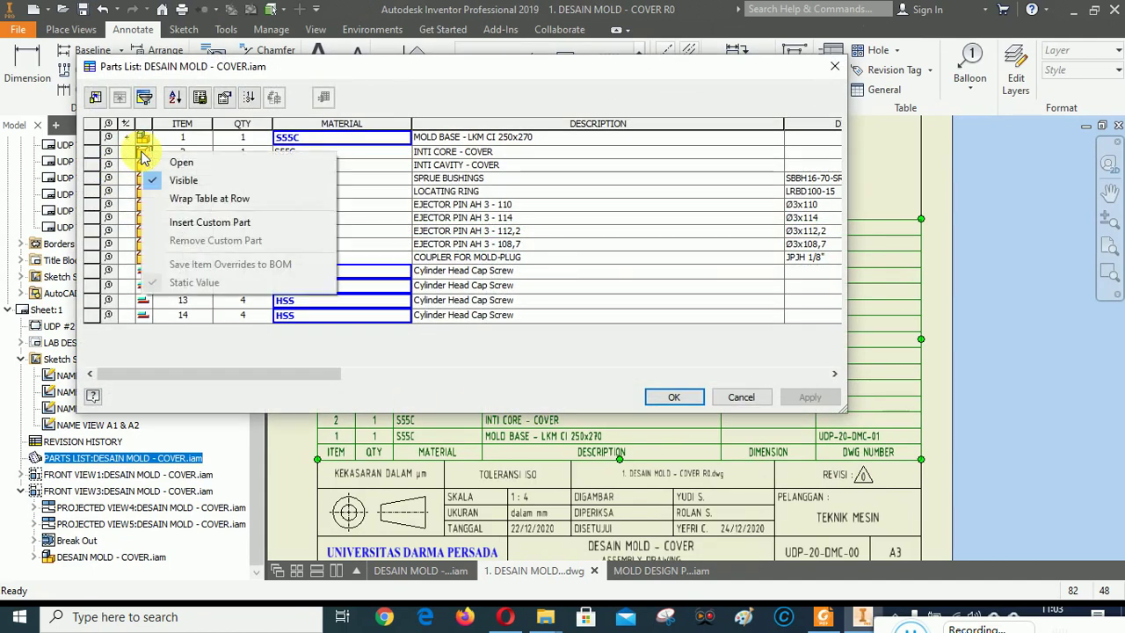
{"action": "left_click", "coordinate": [195, 165]}
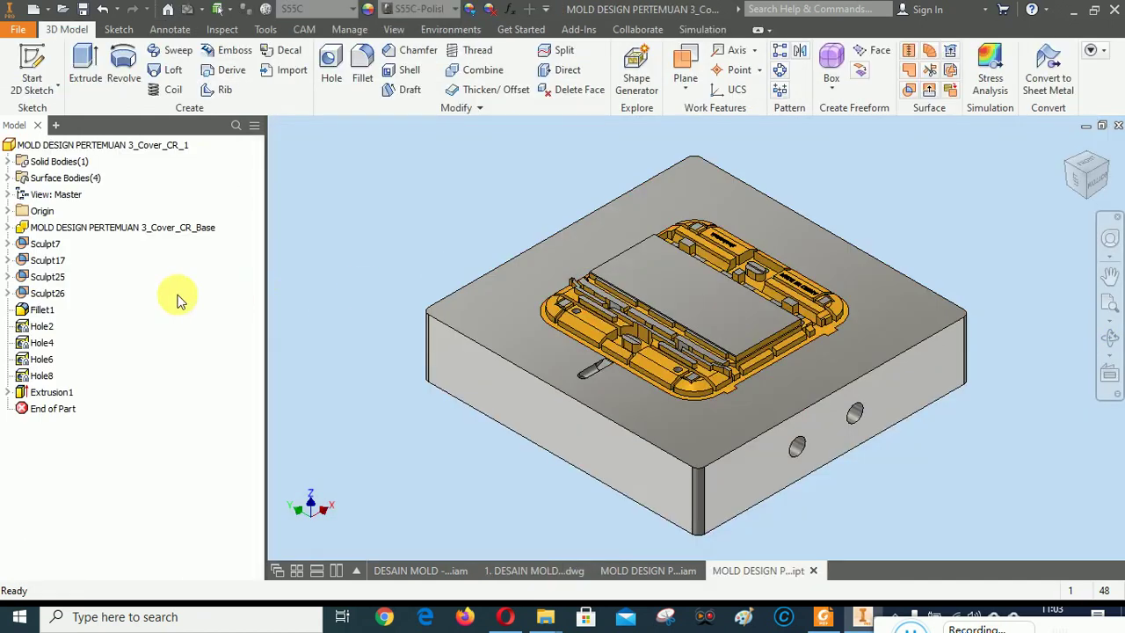
Set the core part's Stock Number iProperty to UDP-20-DMC-02 and apply it.
{"action": "right_click", "coordinate": [58, 145]}
{"action": "left_click", "coordinate": [95, 341]}
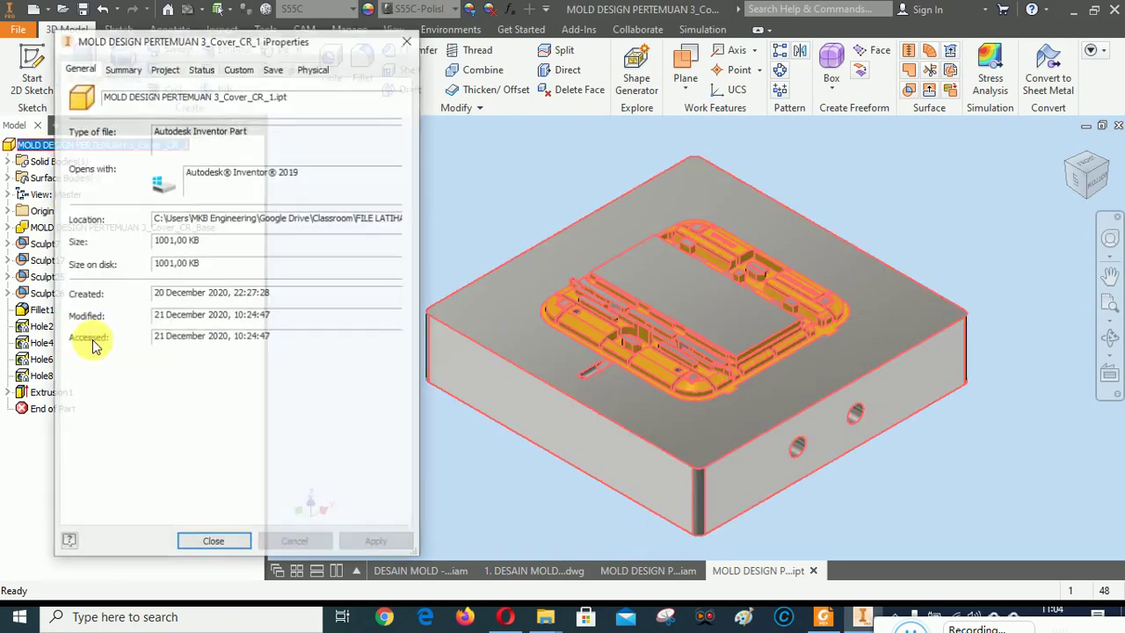
{"action": "left_click", "coordinate": [164, 67]}
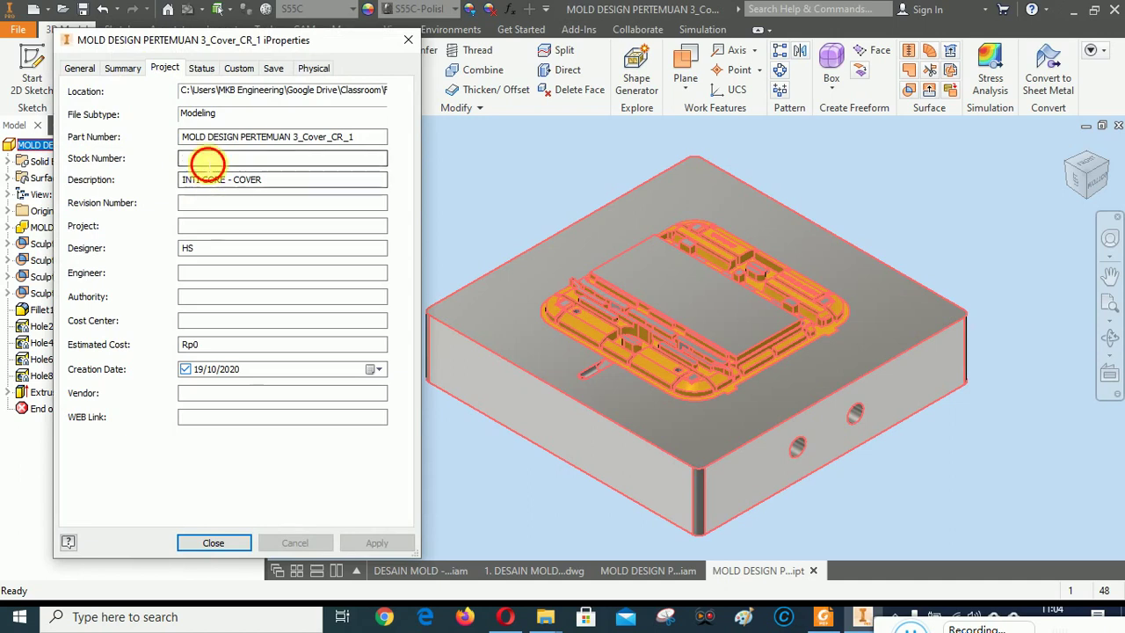
{"action": "left_click", "coordinate": [208, 158]}
{"action": "type", "text": "UDP-20"}
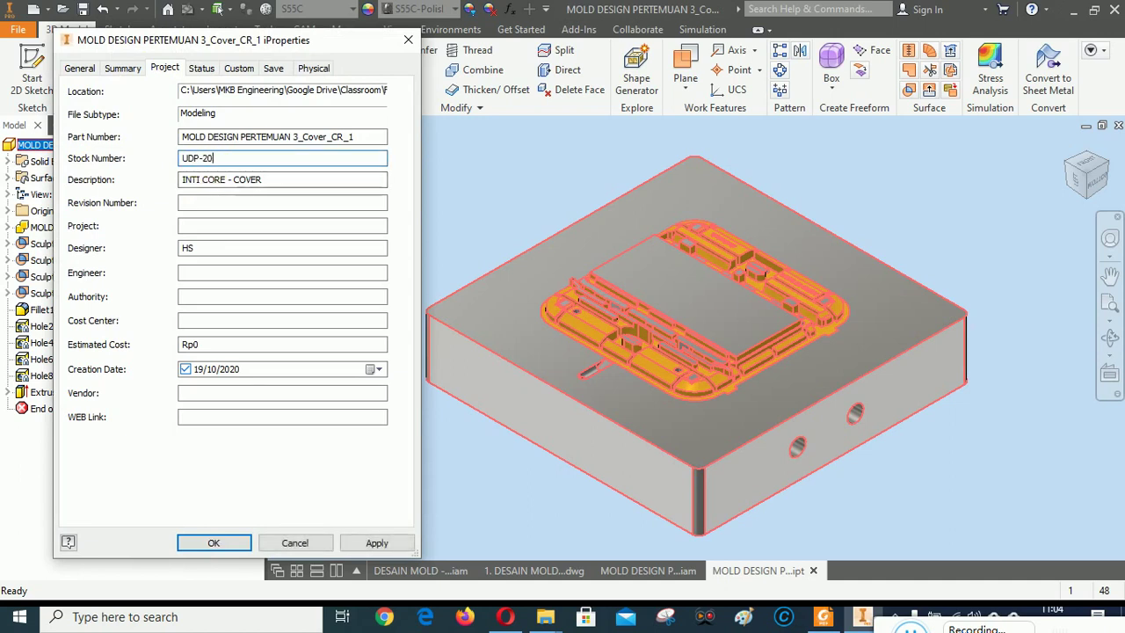
{"action": "type", "text": "-DMC-02"}
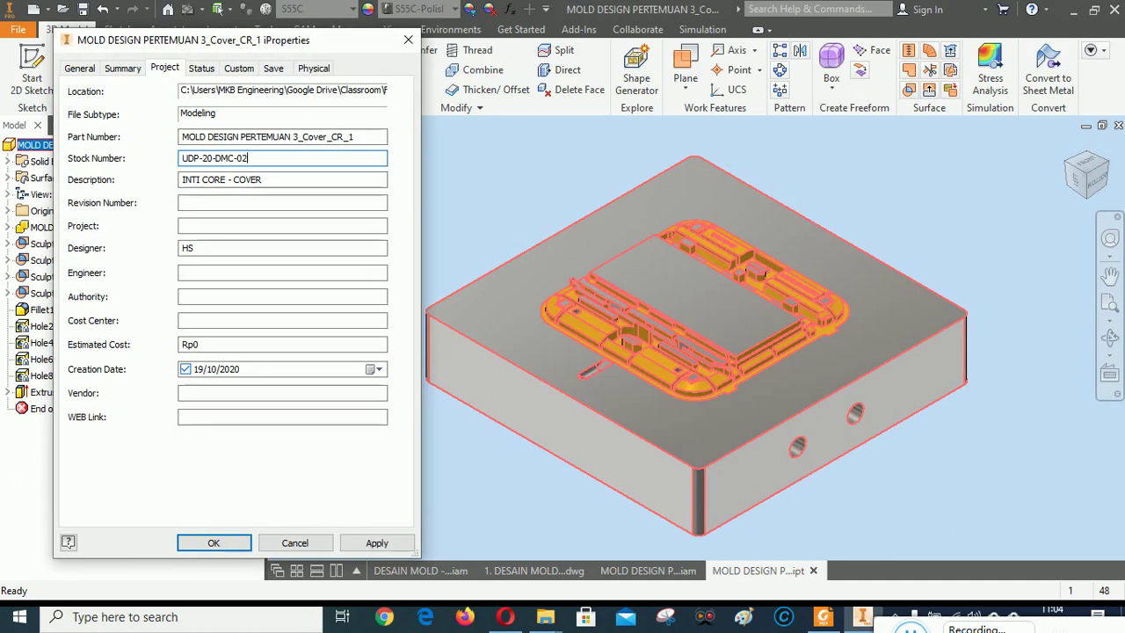
{"action": "left_click", "coordinate": [377, 542]}
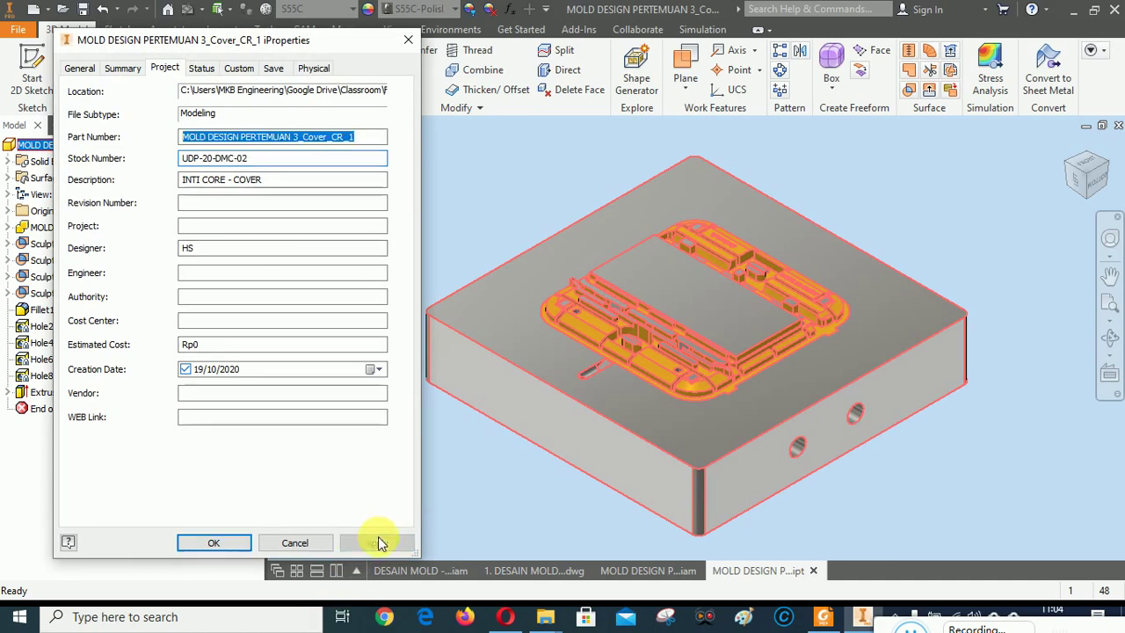
{"action": "left_click", "coordinate": [214, 542]}
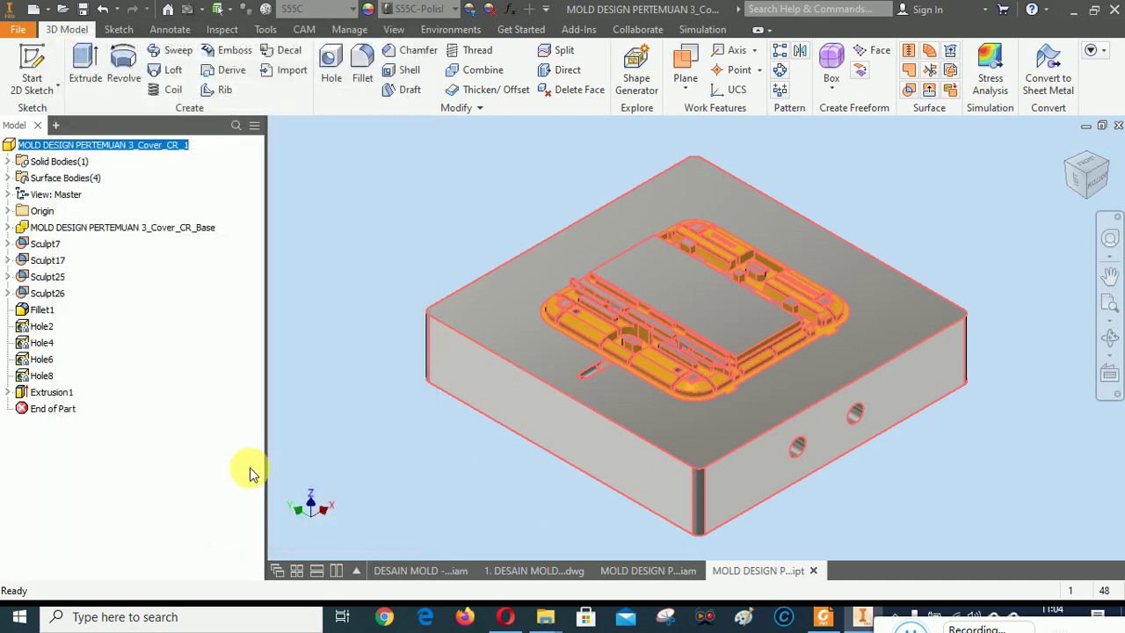
Save the core part and confirm removing the replaced file from Google Drive.
{"action": "left_click", "coordinate": [387, 240]}
{"action": "left_click", "coordinate": [85, 144]}
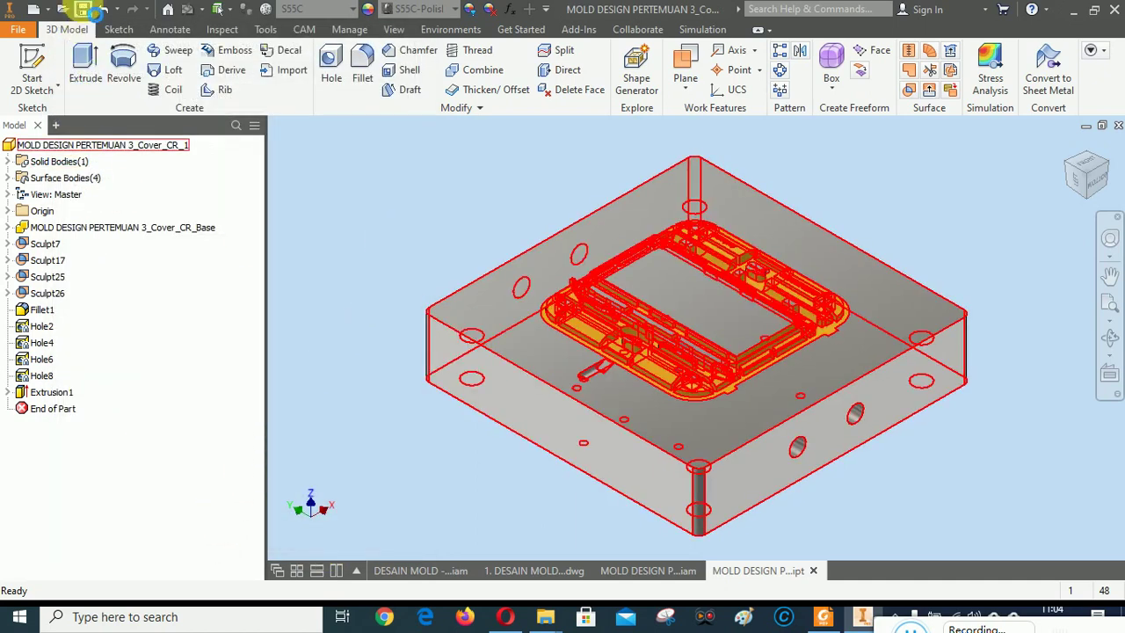
{"action": "left_click", "coordinate": [83, 9]}
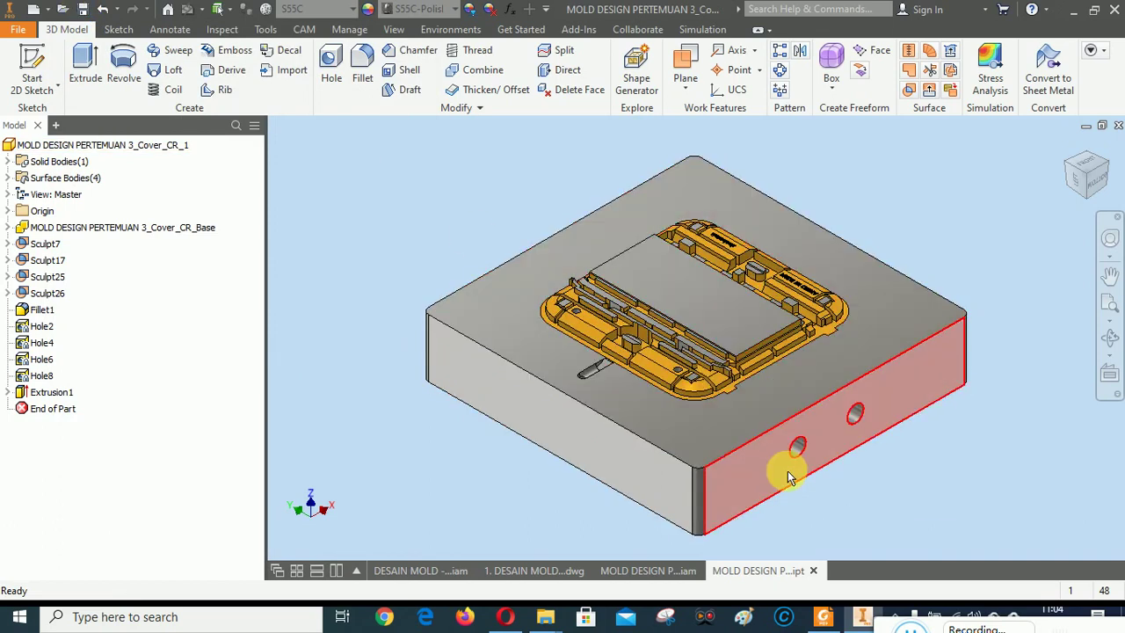
{"action": "mouse_move", "coordinate": [813, 497]}
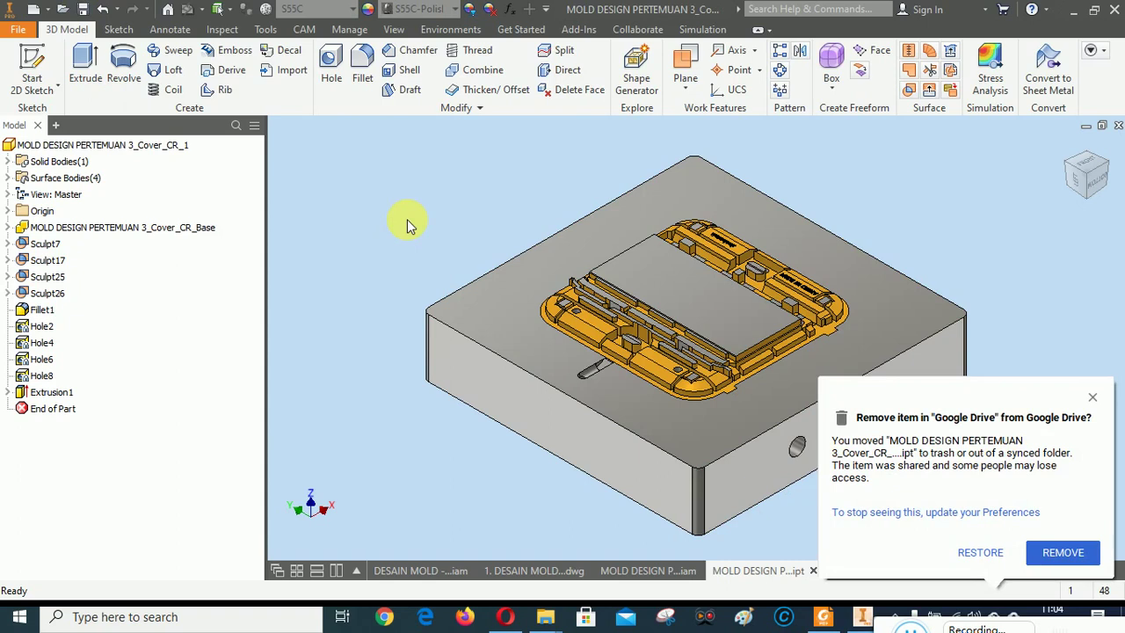
{"action": "left_click", "coordinate": [1054, 548]}
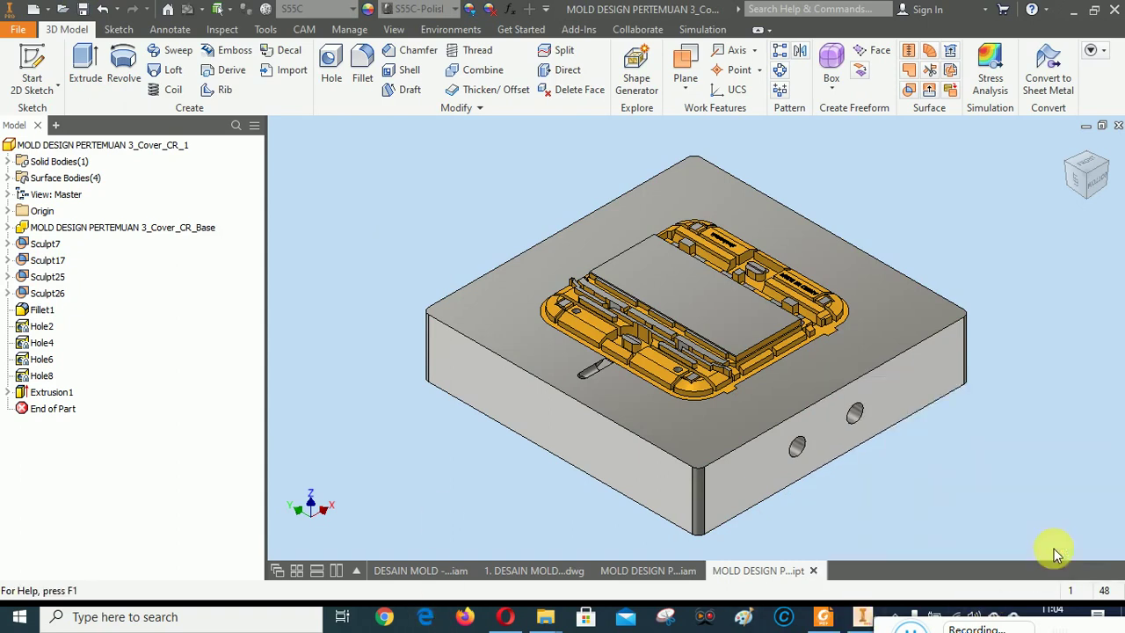
Go back to the assembly drawing and open the INTI CAVITY - COVER part from its parts list.
{"action": "mouse_move", "coordinate": [563, 573]}
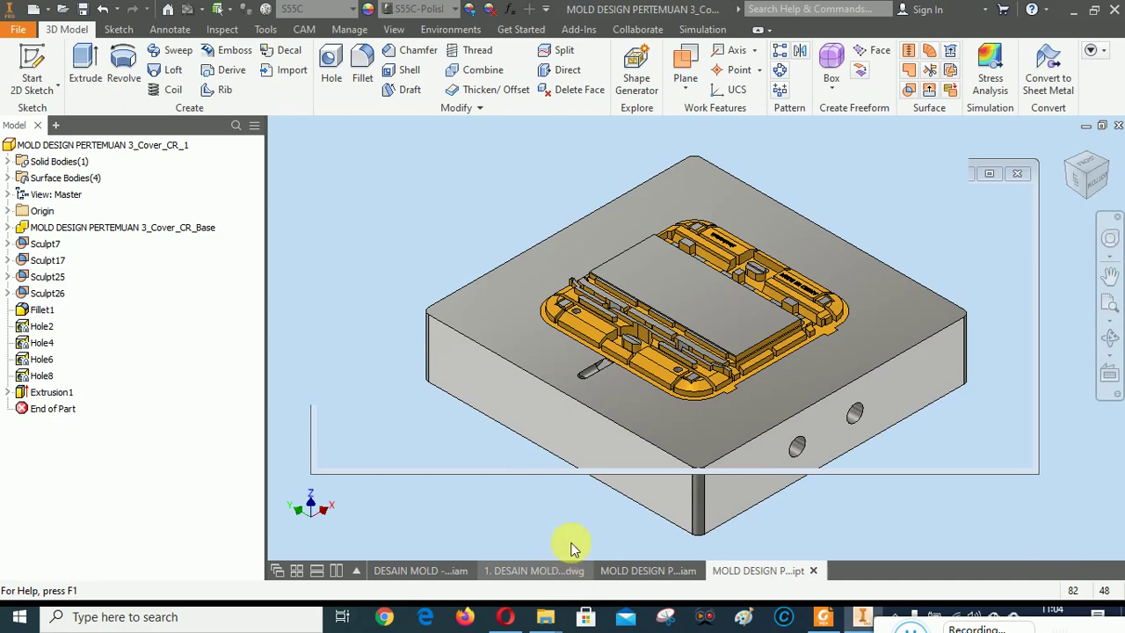
{"action": "left_click", "coordinate": [585, 440]}
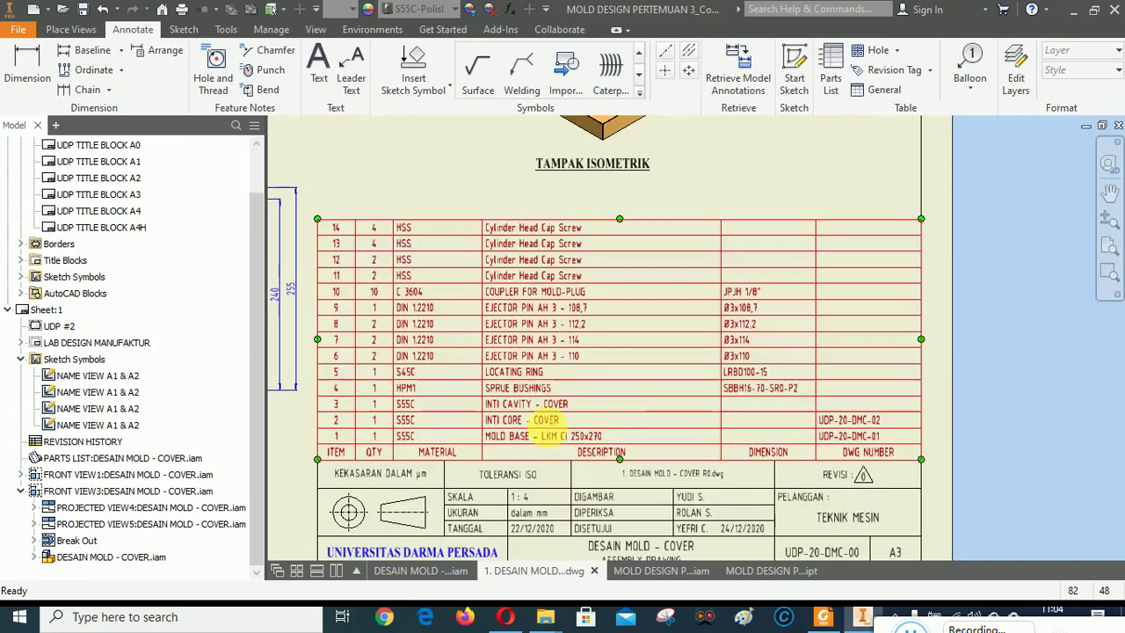
{"action": "left_click", "coordinate": [587, 417]}
{"action": "right_click", "coordinate": [547, 402]}
{"action": "left_click", "coordinate": [553, 413]}
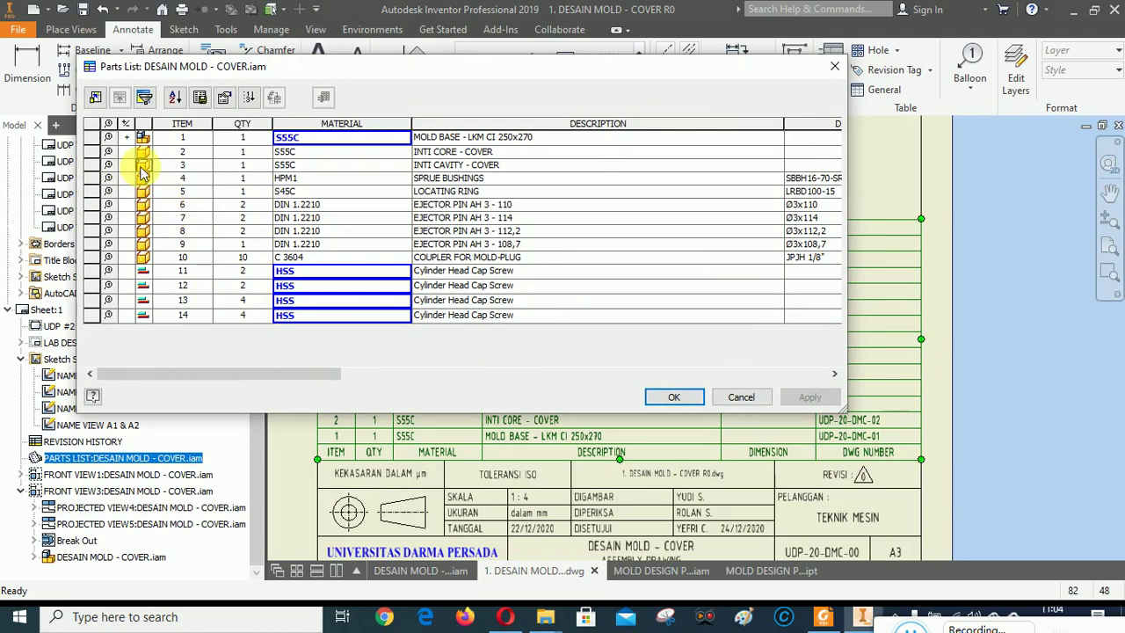
{"action": "right_click", "coordinate": [140, 167]}
{"action": "left_click", "coordinate": [180, 174]}
{"action": "left_click", "coordinate": [673, 397]}
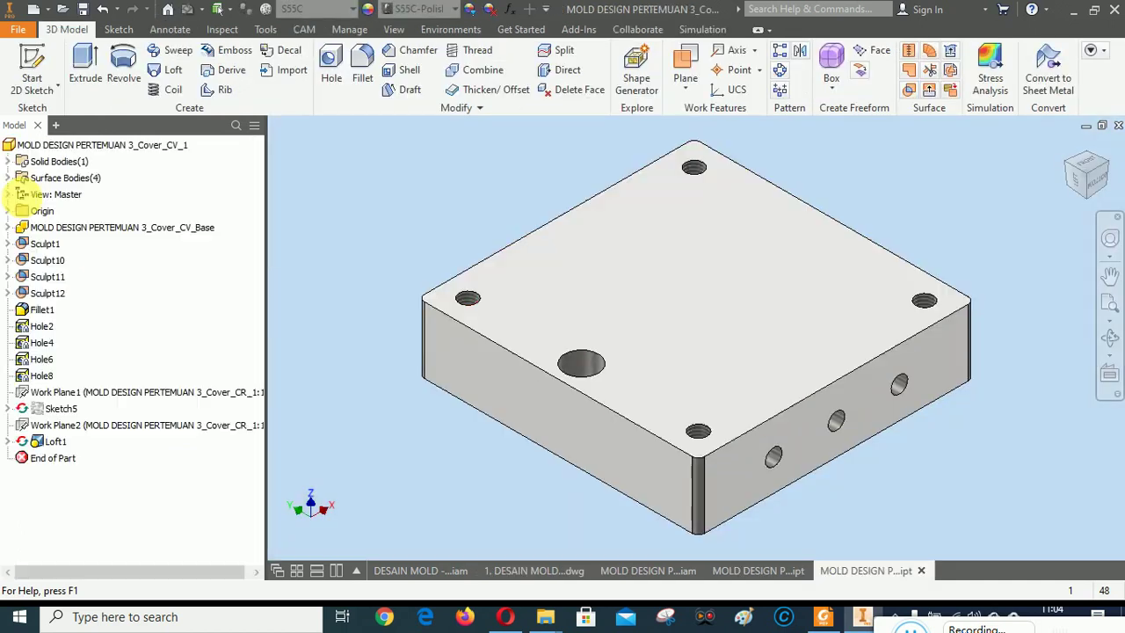
Set the cavity part's Stock Number iProperty to UDP-20-DMC-03 and apply it.
{"action": "right_click", "coordinate": [62, 148]}
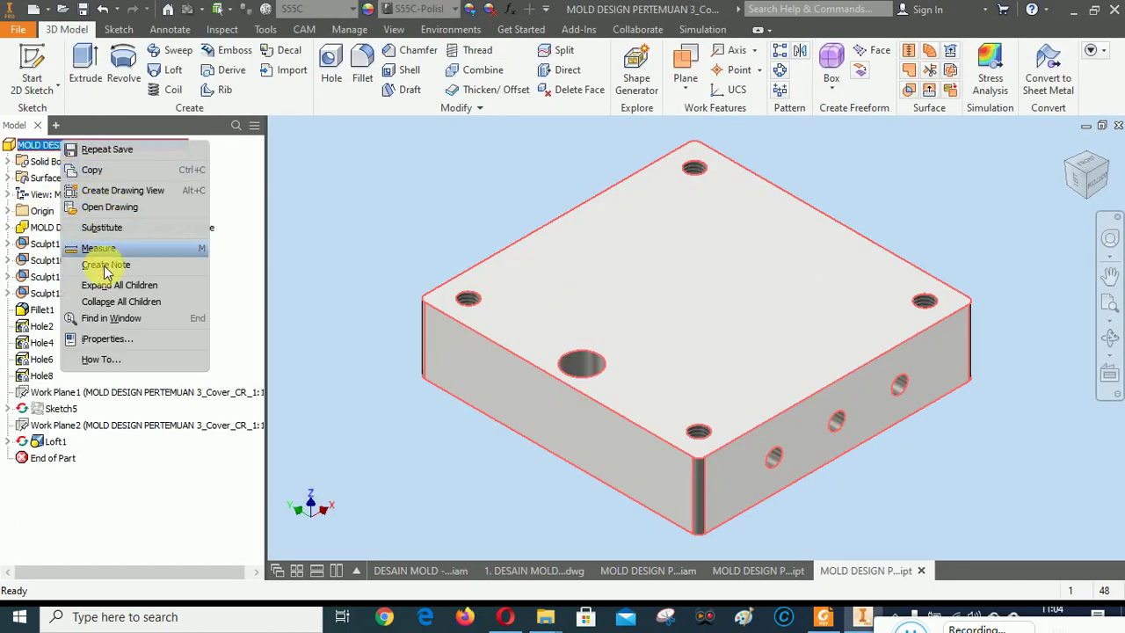
{"action": "left_click", "coordinate": [99, 349]}
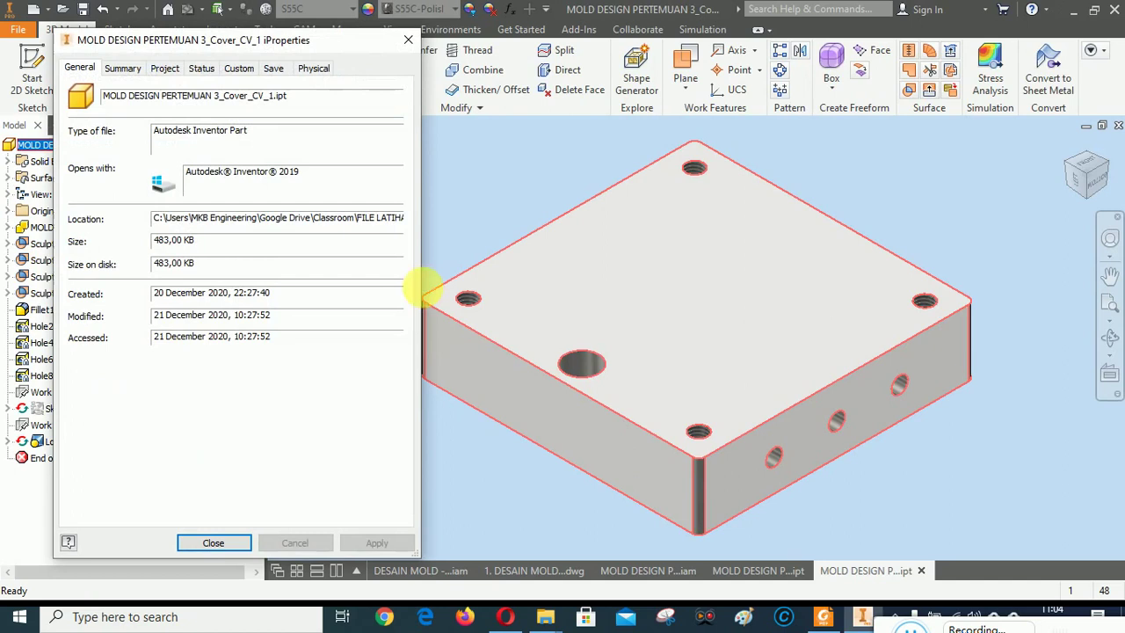
{"action": "left_click", "coordinate": [165, 67]}
{"action": "left_click", "coordinate": [204, 159]}
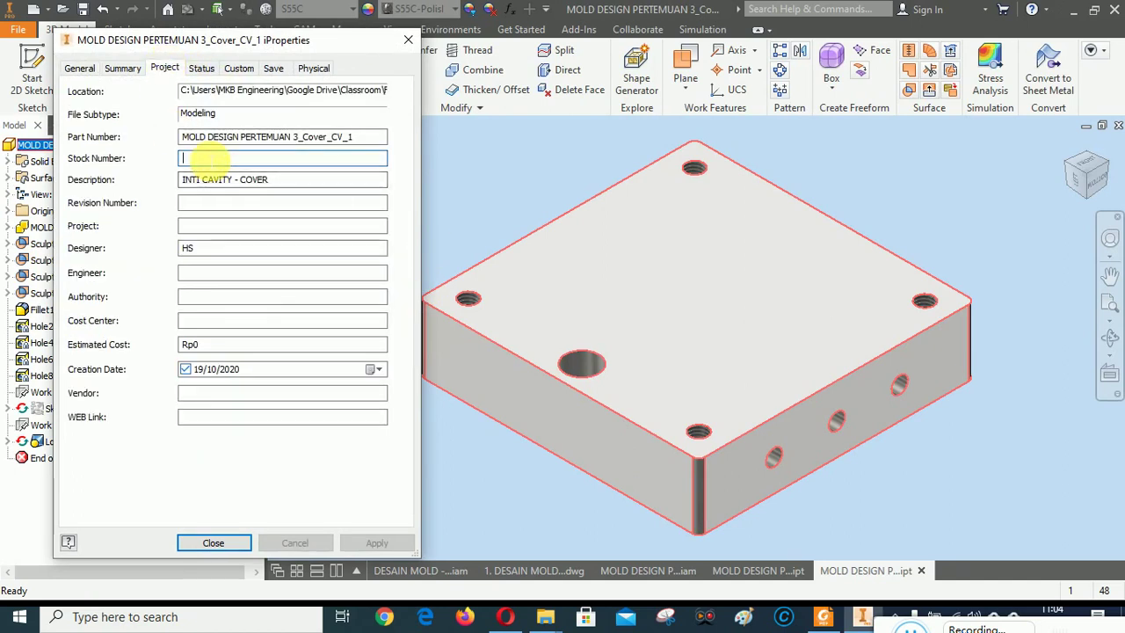
{"action": "type", "text": "UDP-20-DMC-03"}
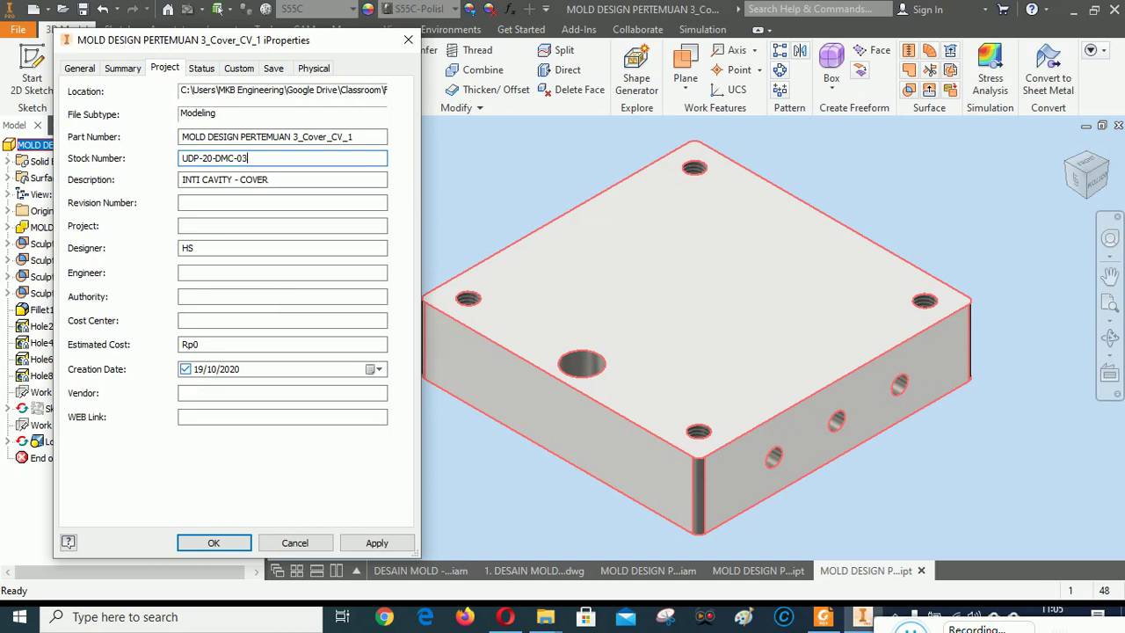
{"action": "left_click", "coordinate": [376, 542]}
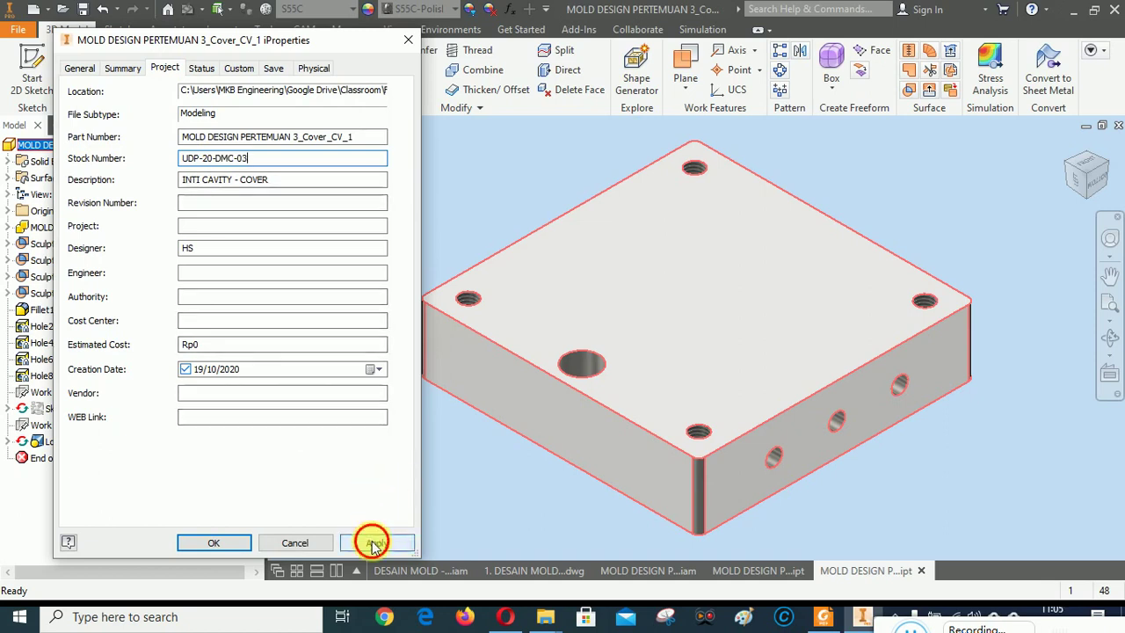
{"action": "left_click", "coordinate": [221, 541]}
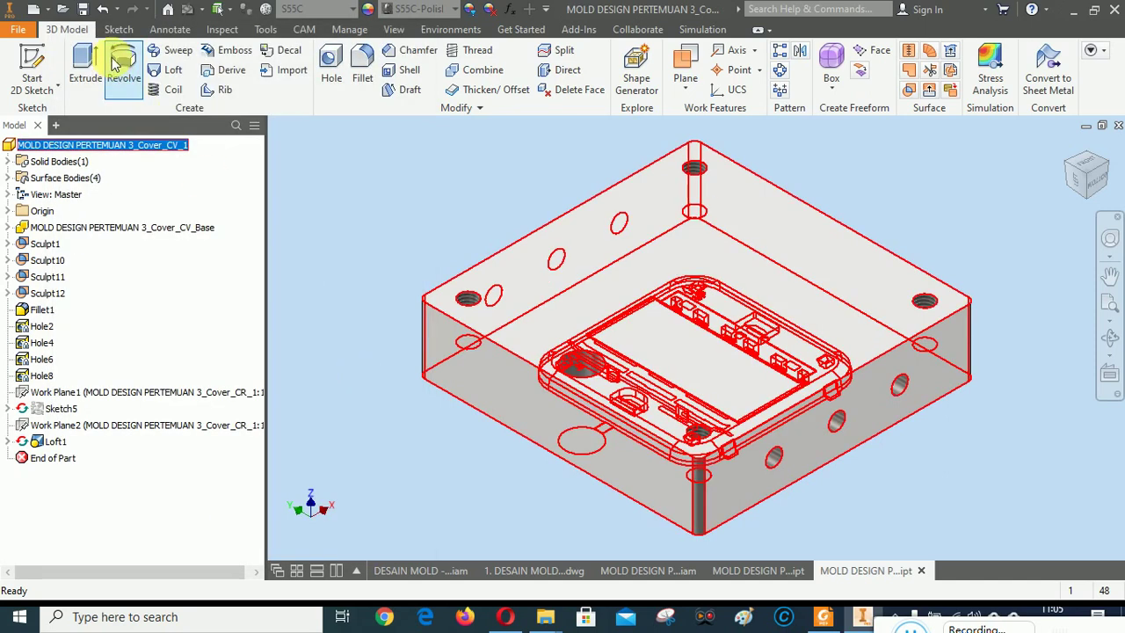
Close the cavity, core and mold base documents, returning to the assembly drawing.
{"action": "left_click", "coordinate": [1053, 287]}
{"action": "left_click", "coordinate": [761, 571]}
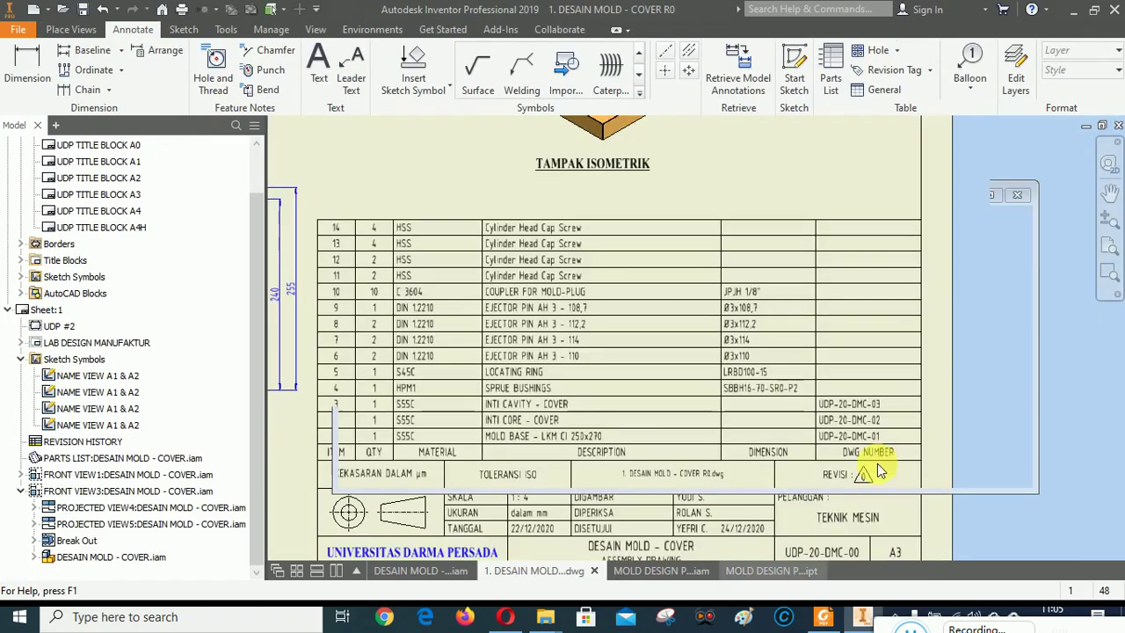
{"action": "left_click", "coordinate": [1117, 126]}
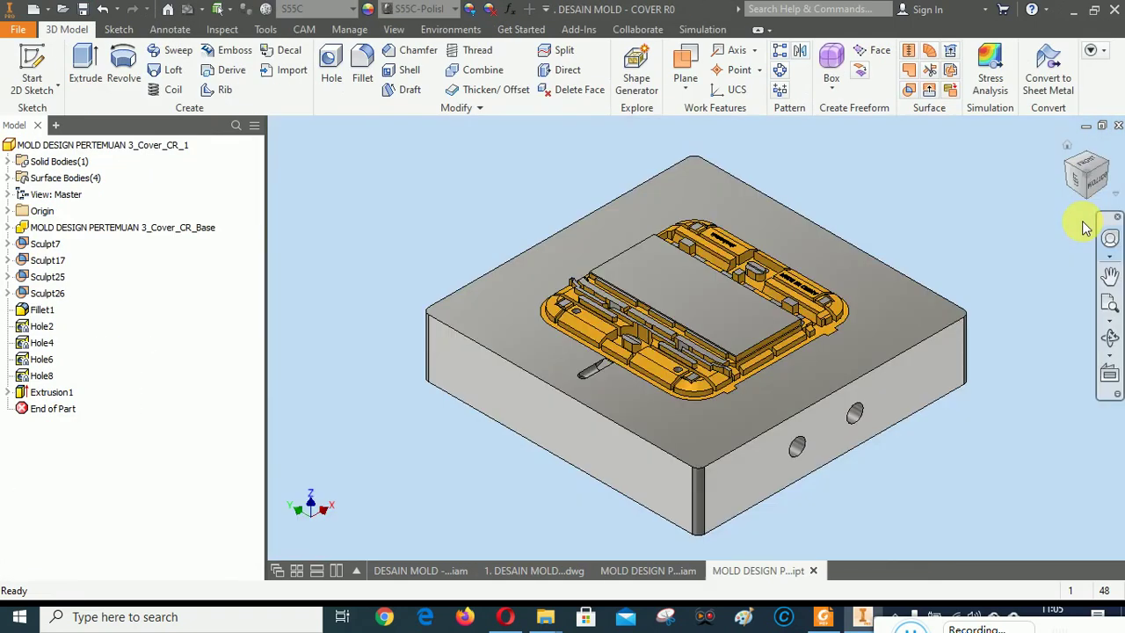
{"action": "left_click", "coordinate": [1118, 126]}
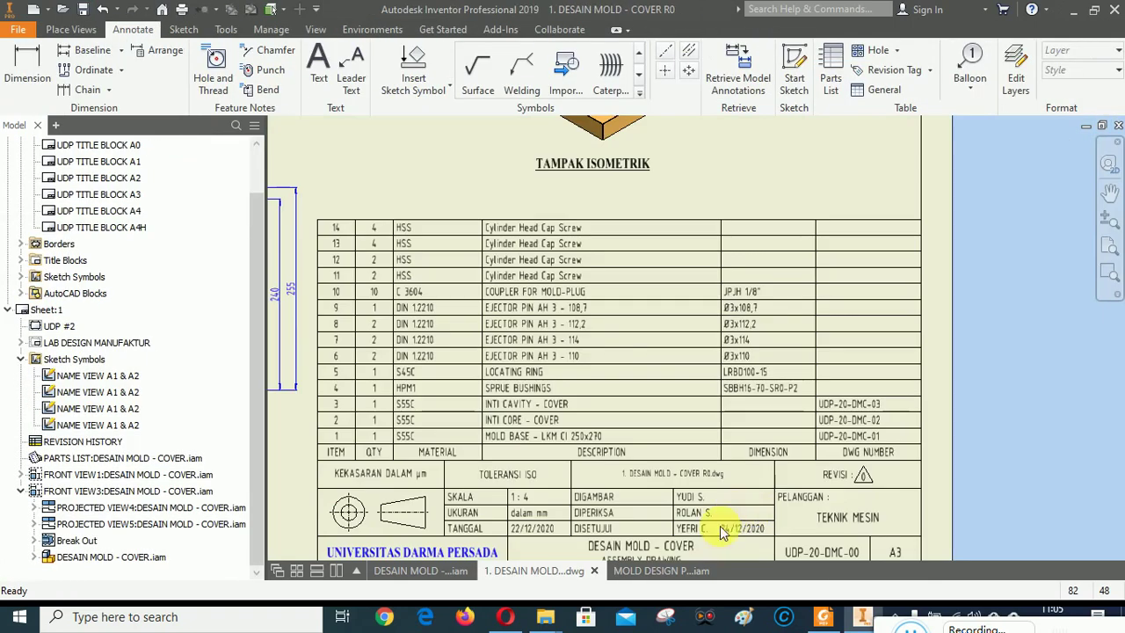
{"action": "left_click", "coordinate": [657, 570]}
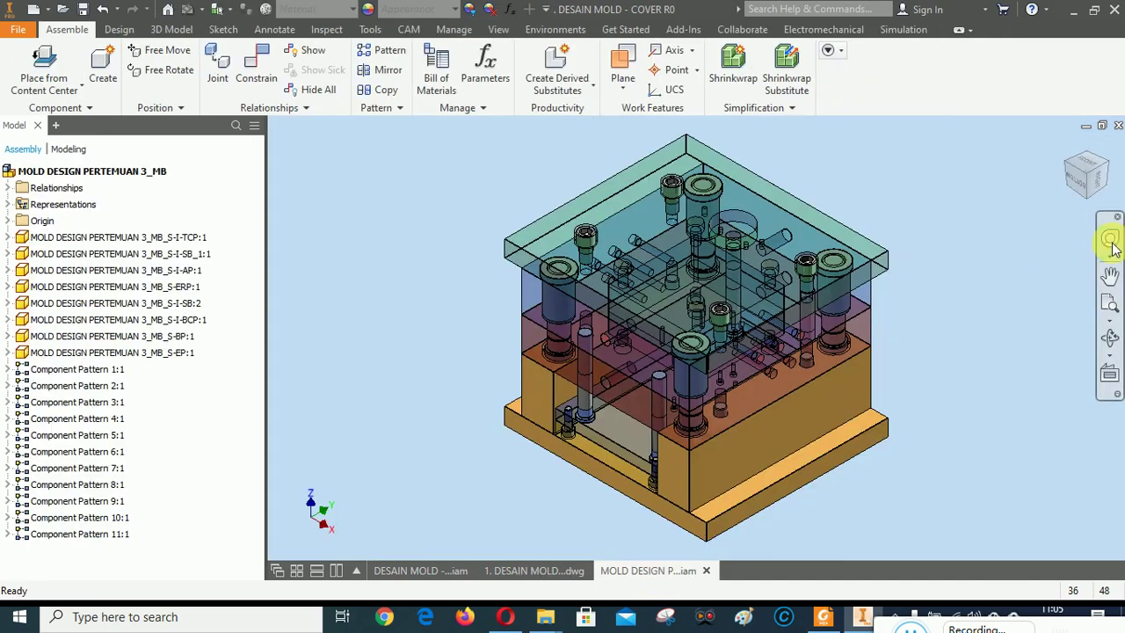
{"action": "left_click", "coordinate": [1117, 126]}
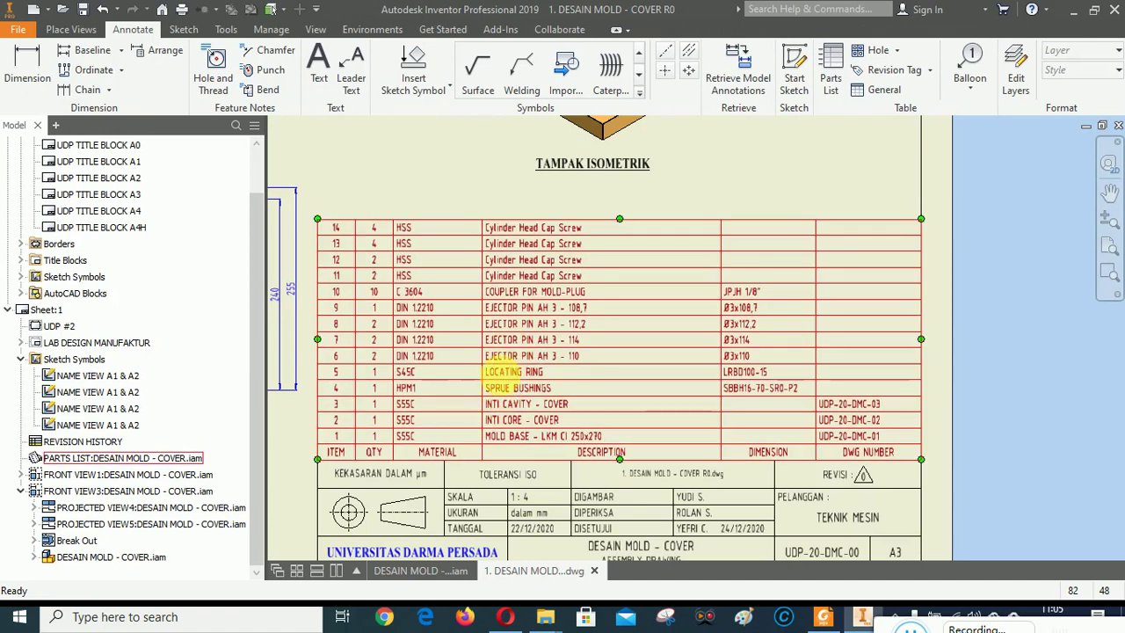
Open the SPRUE BUSHINGS part from the assembly drawing's parts list.
{"action": "right_click", "coordinate": [498, 395]}
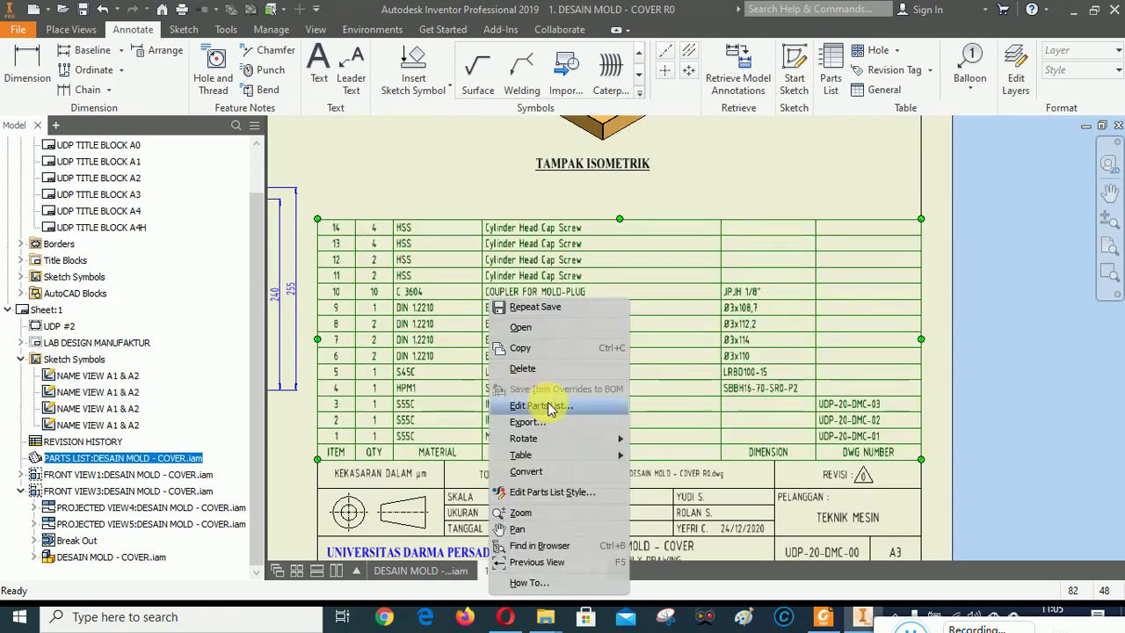
{"action": "left_click", "coordinate": [543, 396]}
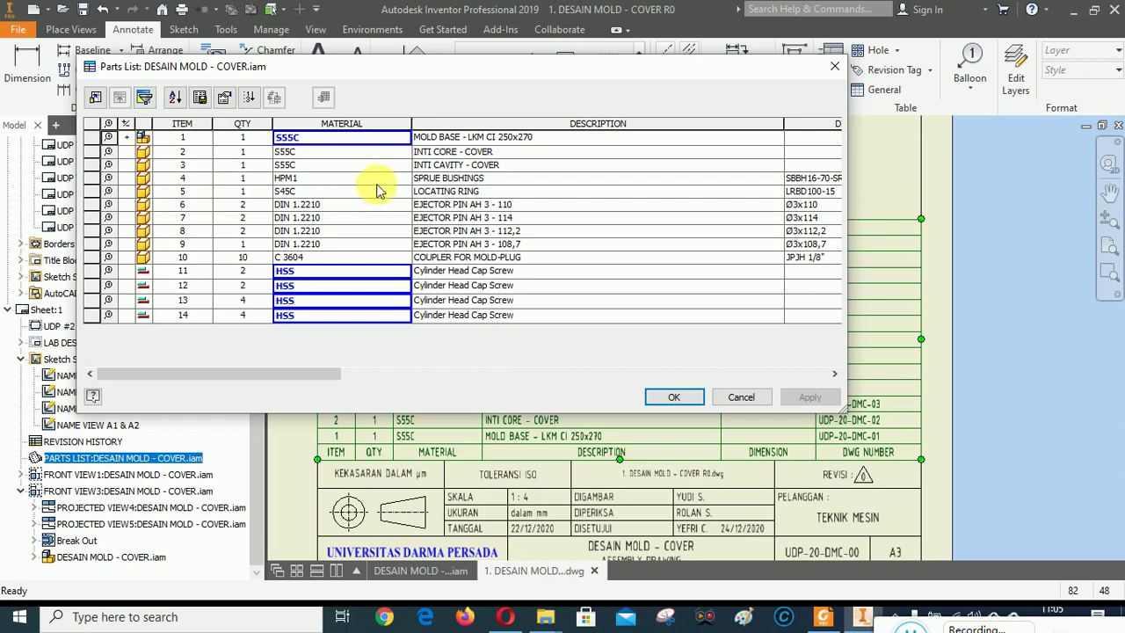
{"action": "right_click", "coordinate": [145, 182]}
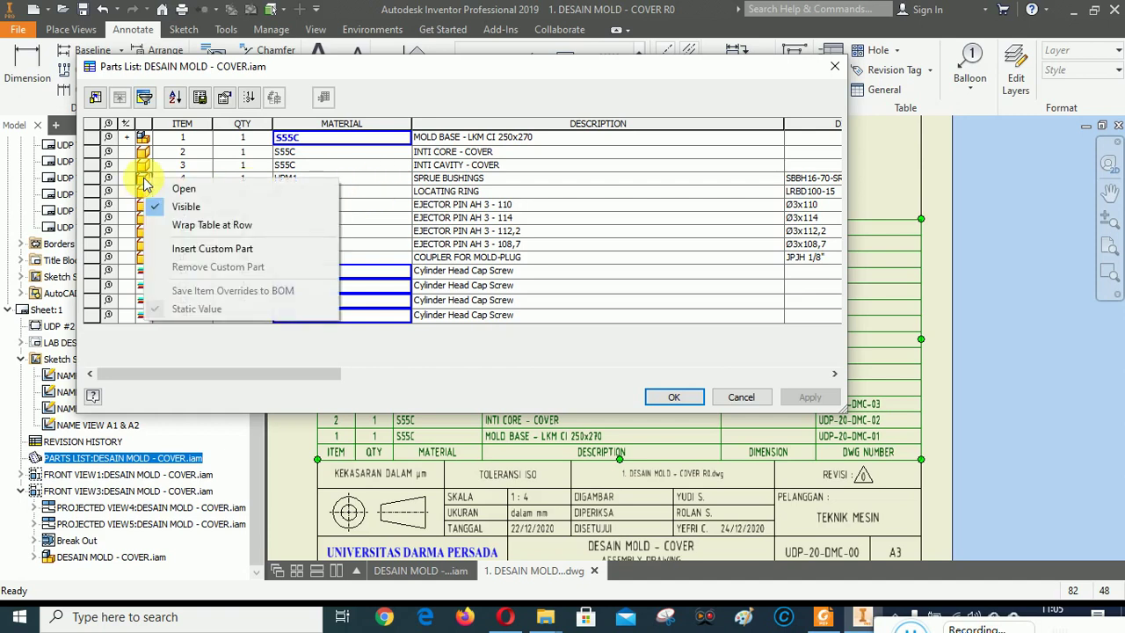
{"action": "left_click", "coordinate": [160, 184]}
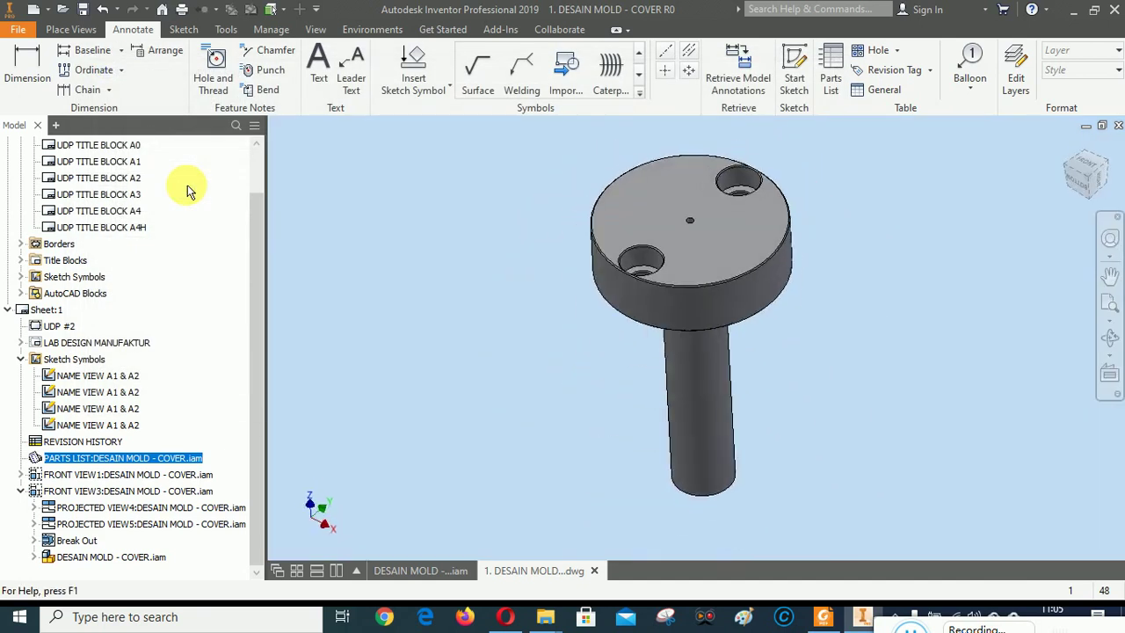
Set the sprue bushing's Stock Number iProperty to UDP-20-DMC-04, copy that value and apply the change.
{"action": "left_click", "coordinate": [76, 144]}
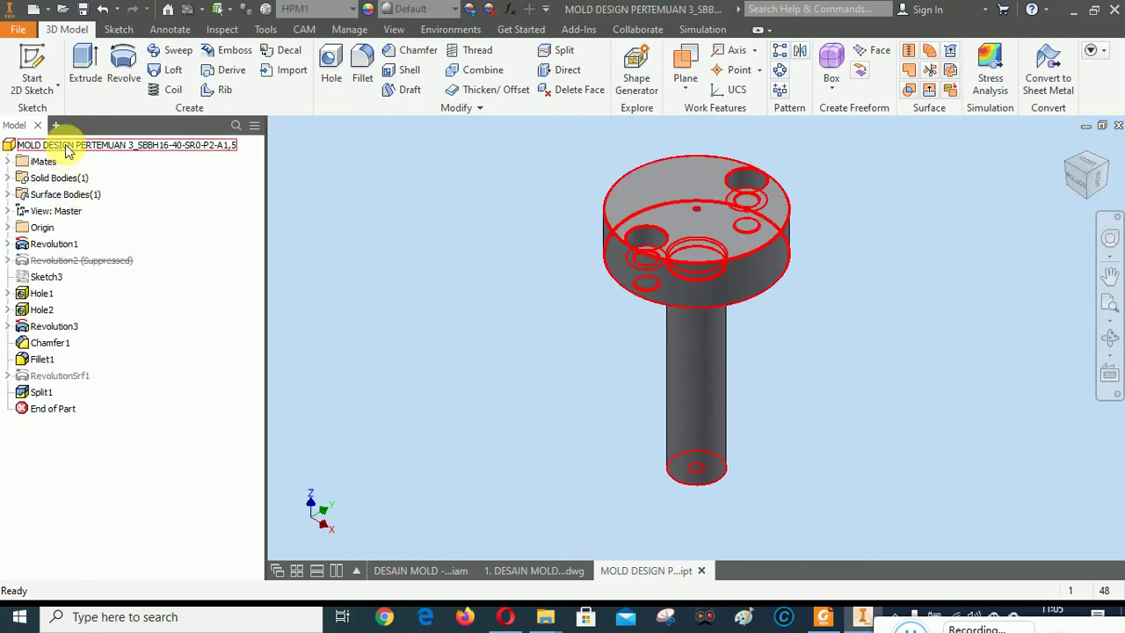
{"action": "right_click", "coordinate": [76, 144]}
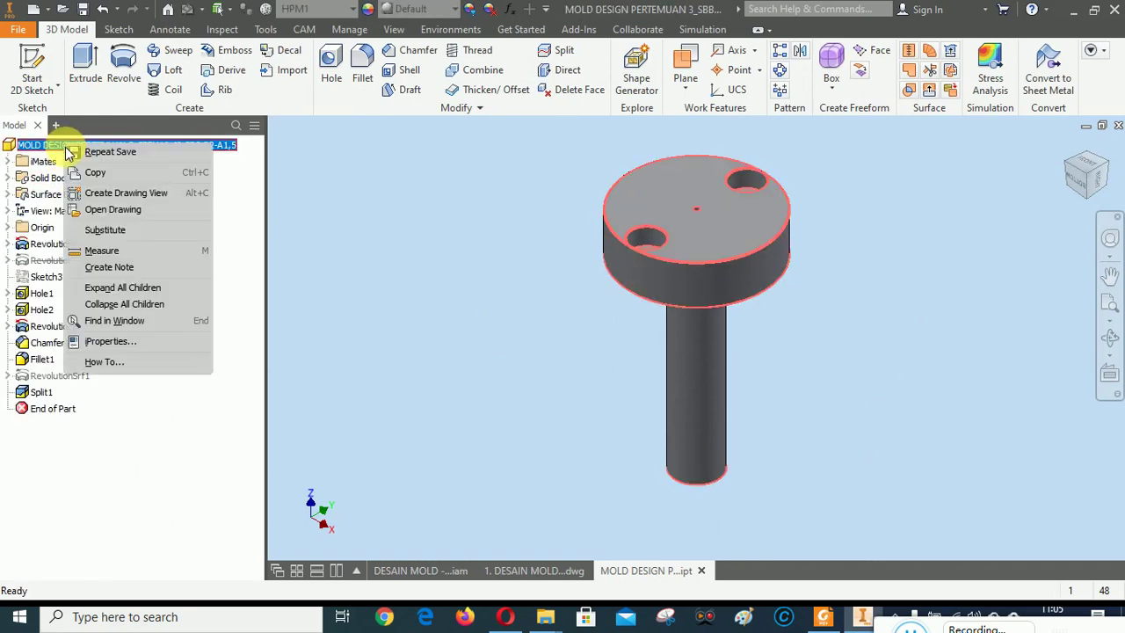
{"action": "left_click", "coordinate": [103, 341]}
{"action": "left_click", "coordinate": [164, 69]}
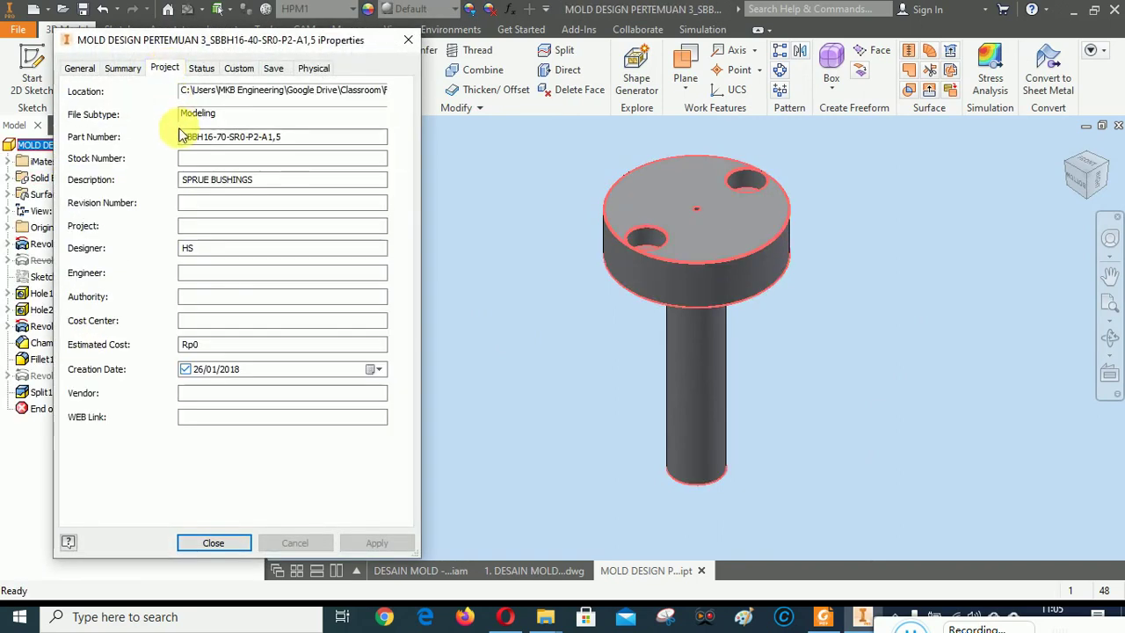
{"action": "type", "text": "UDP-20-DMC-04"}
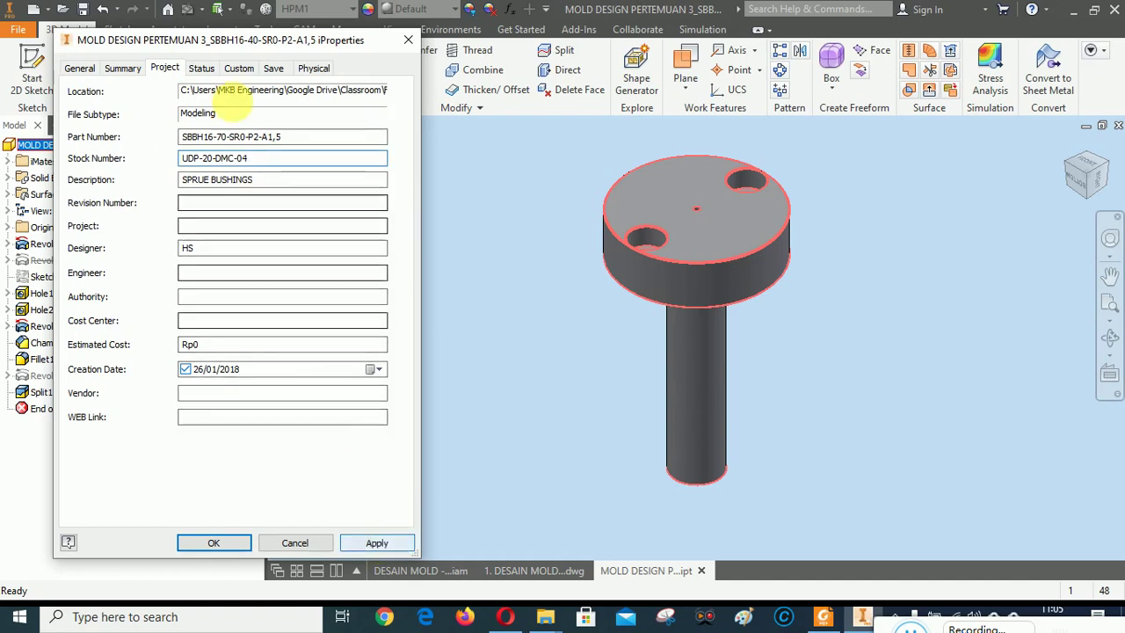
{"action": "left_click_drag", "start_coordinate": [248, 158], "coordinate": [149, 158]}
{"action": "key", "text": "ctrl+c"}
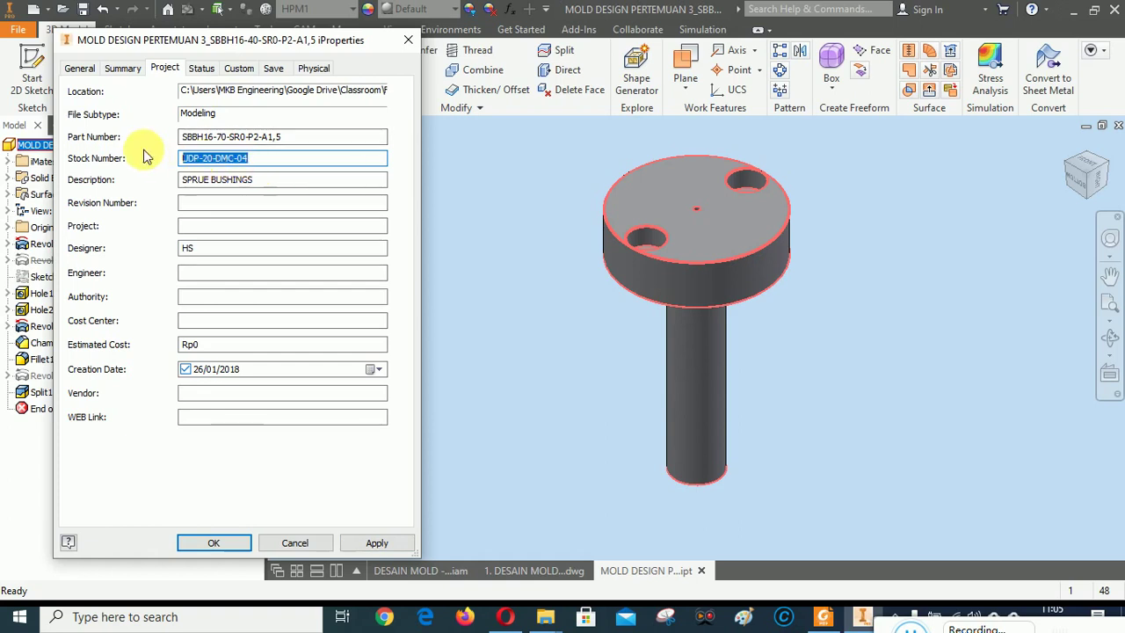
{"action": "left_click", "coordinate": [376, 542]}
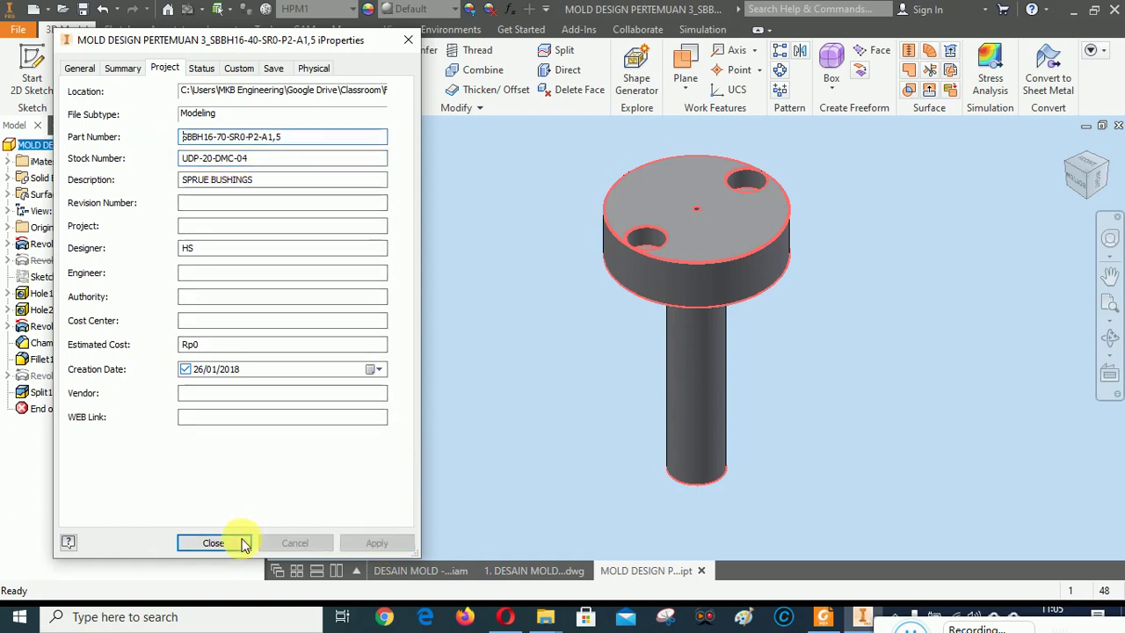
{"action": "left_click", "coordinate": [213, 543]}
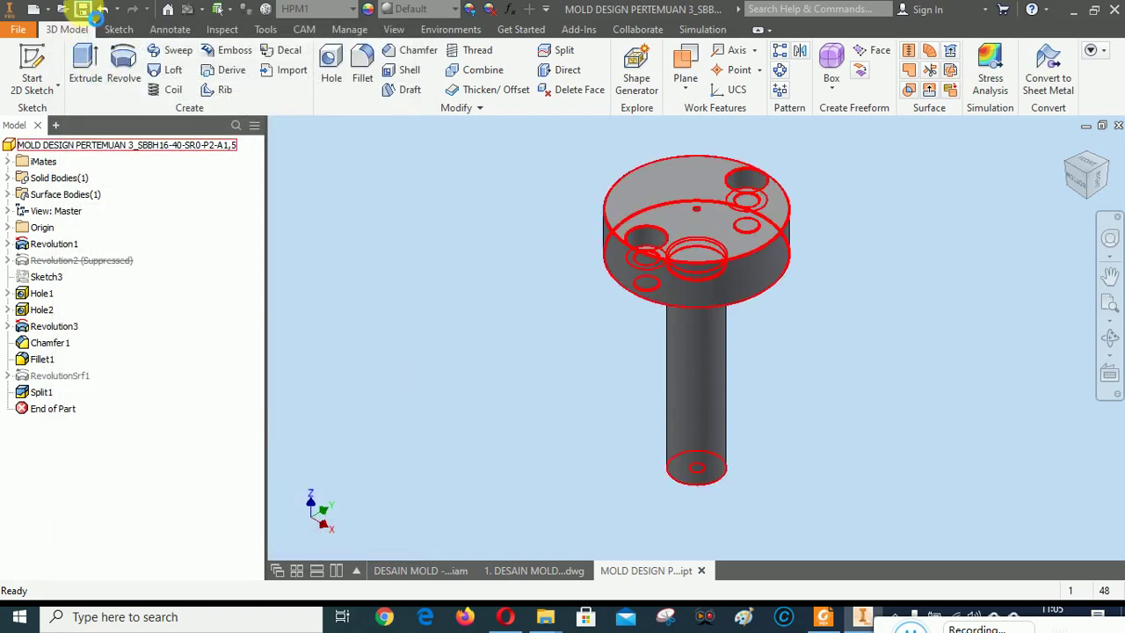
Save and close the sprue bushing part, then open the LOCATING RING part from the drawing's parts list.
{"action": "left_click", "coordinate": [1040, 151]}
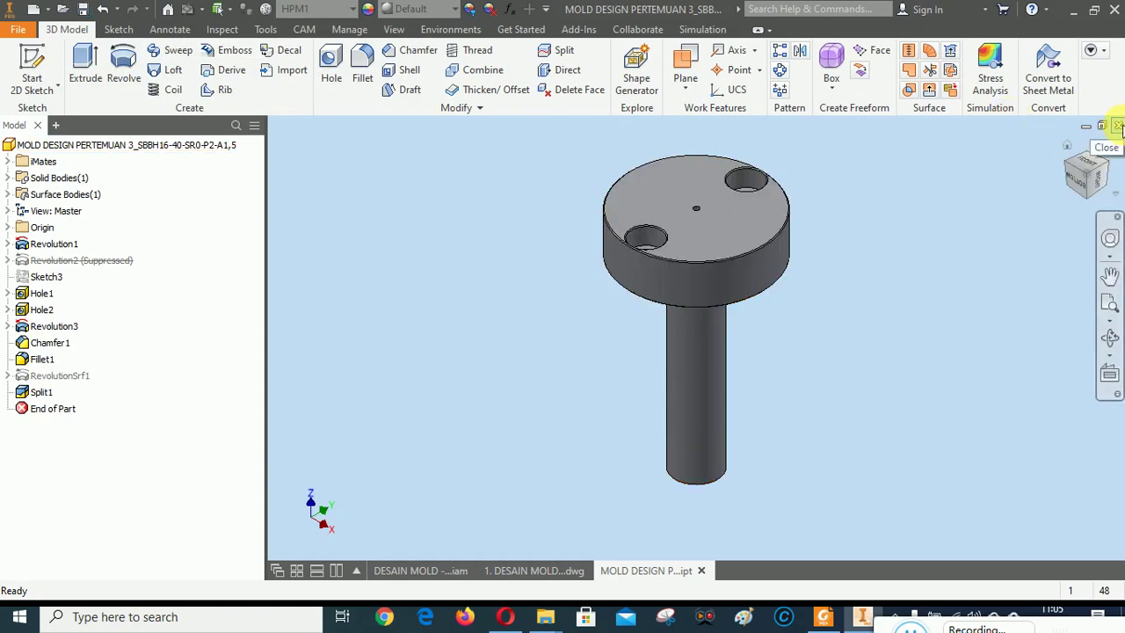
{"action": "key", "text": "ctrl+Tab"}
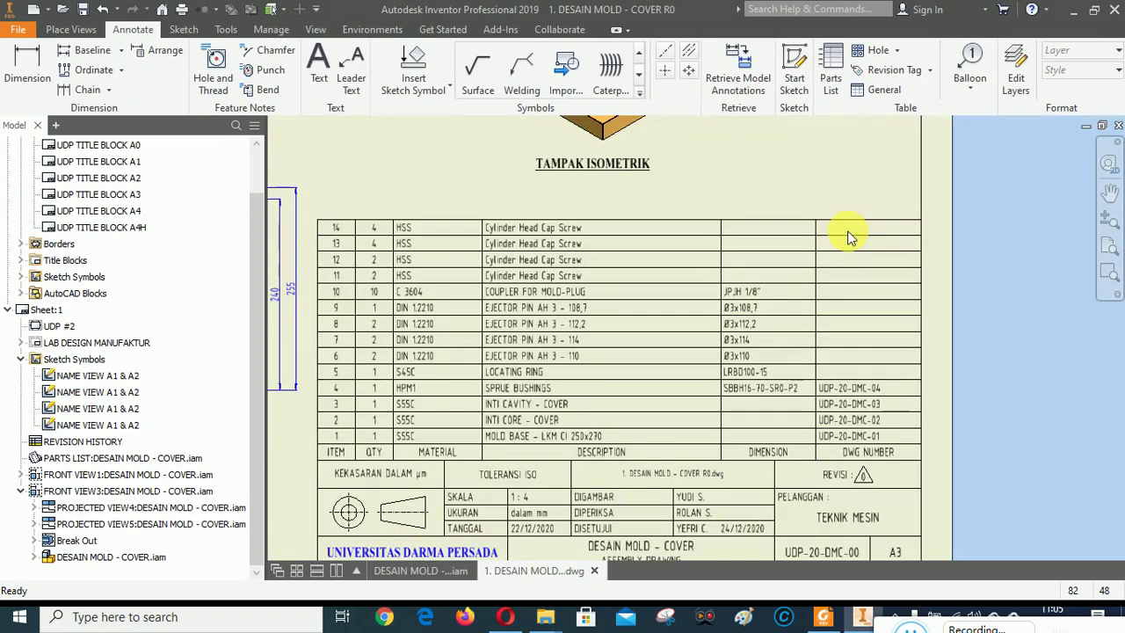
{"action": "right_click", "coordinate": [522, 395]}
{"action": "left_click", "coordinate": [562, 404]}
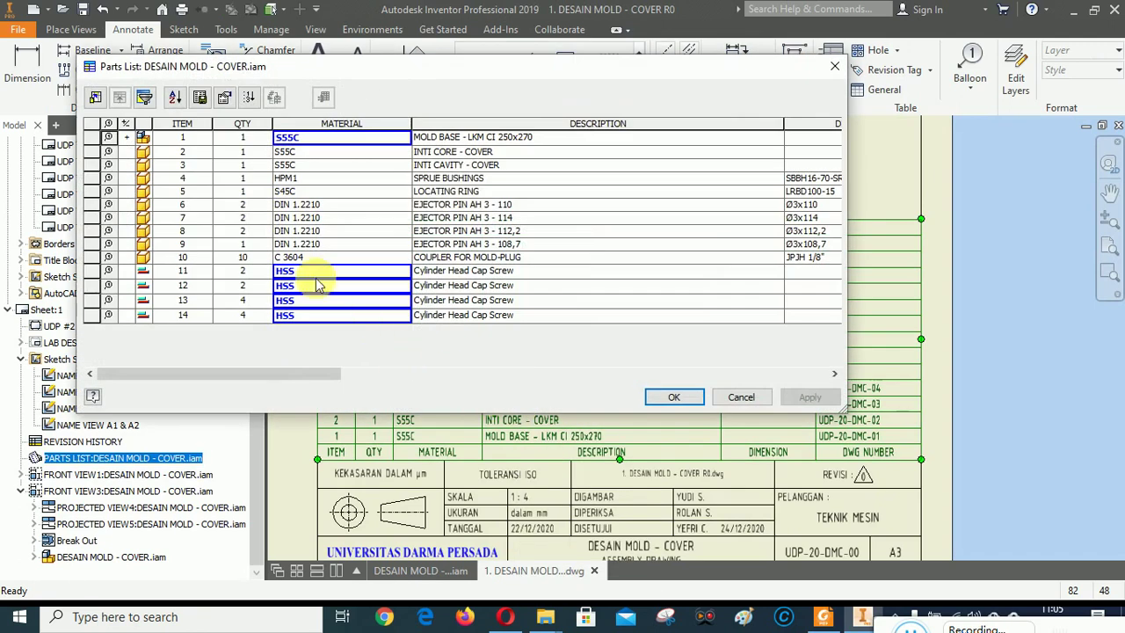
{"action": "right_click", "coordinate": [144, 197]}
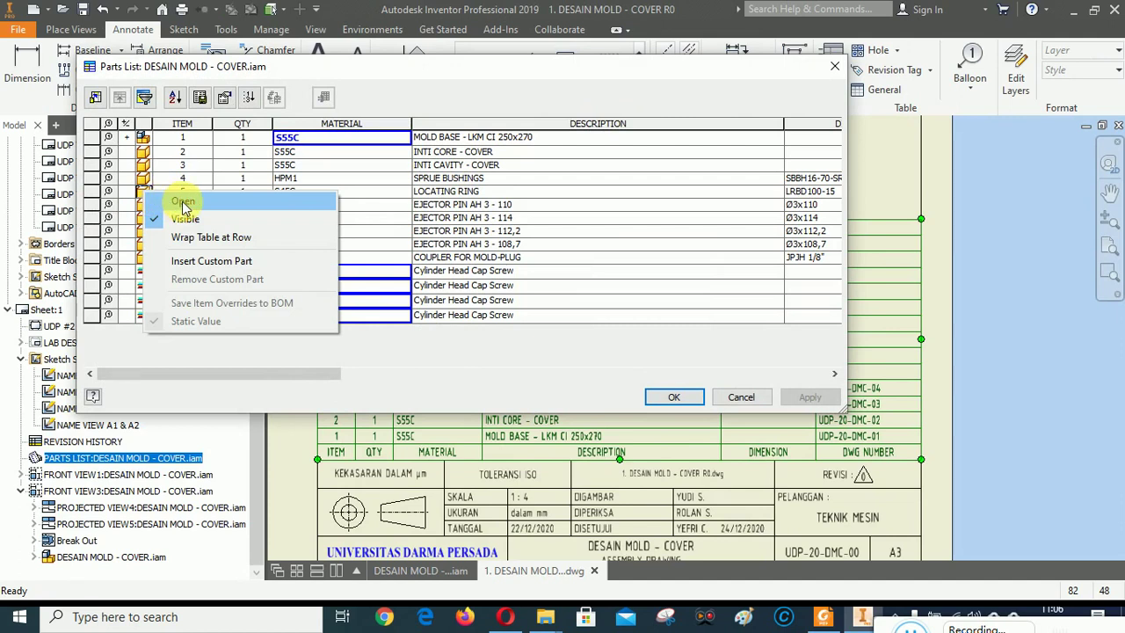
{"action": "left_click", "coordinate": [183, 202]}
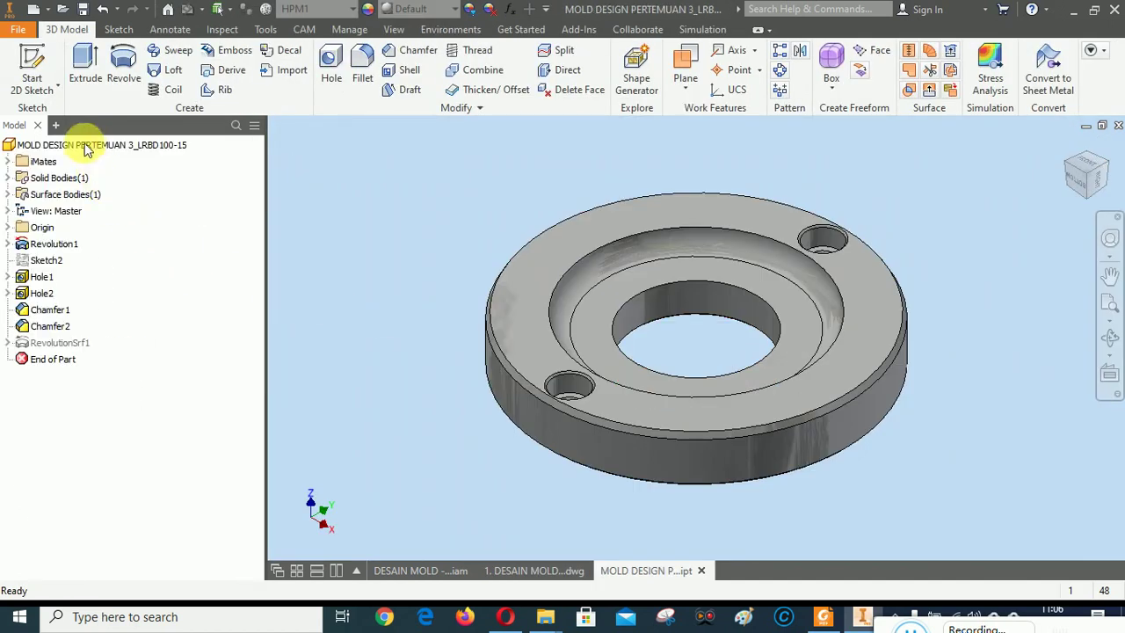
Paste the copied UDP-20-DMC-04 into the locating ring's Stock Number iProperty and apply it.
{"action": "right_click", "coordinate": [85, 147]}
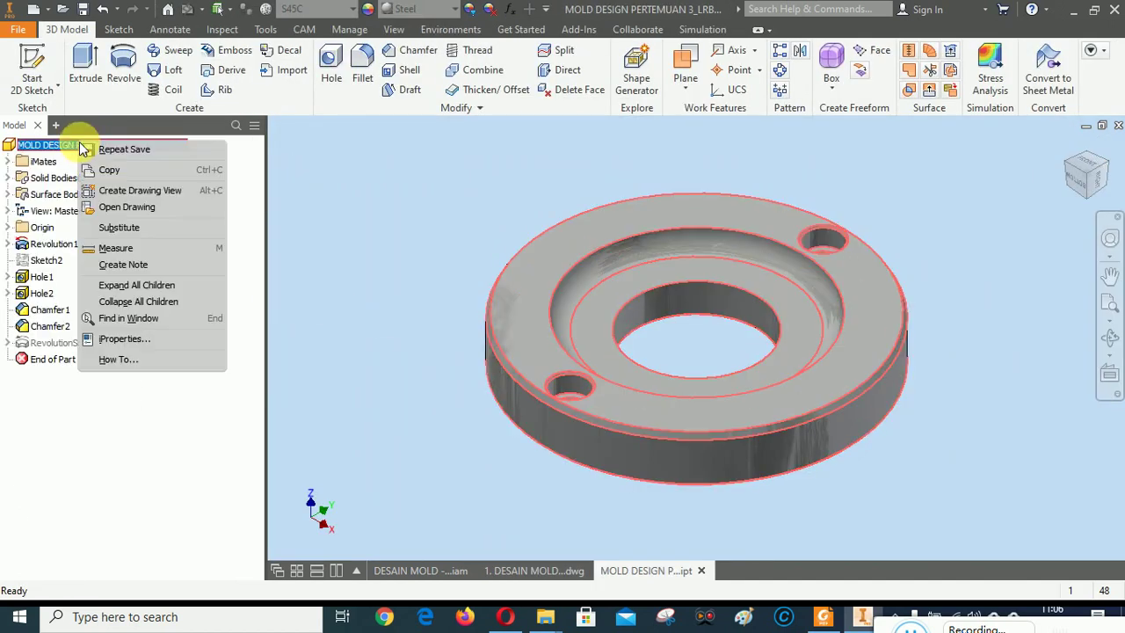
{"action": "left_click", "coordinate": [108, 348]}
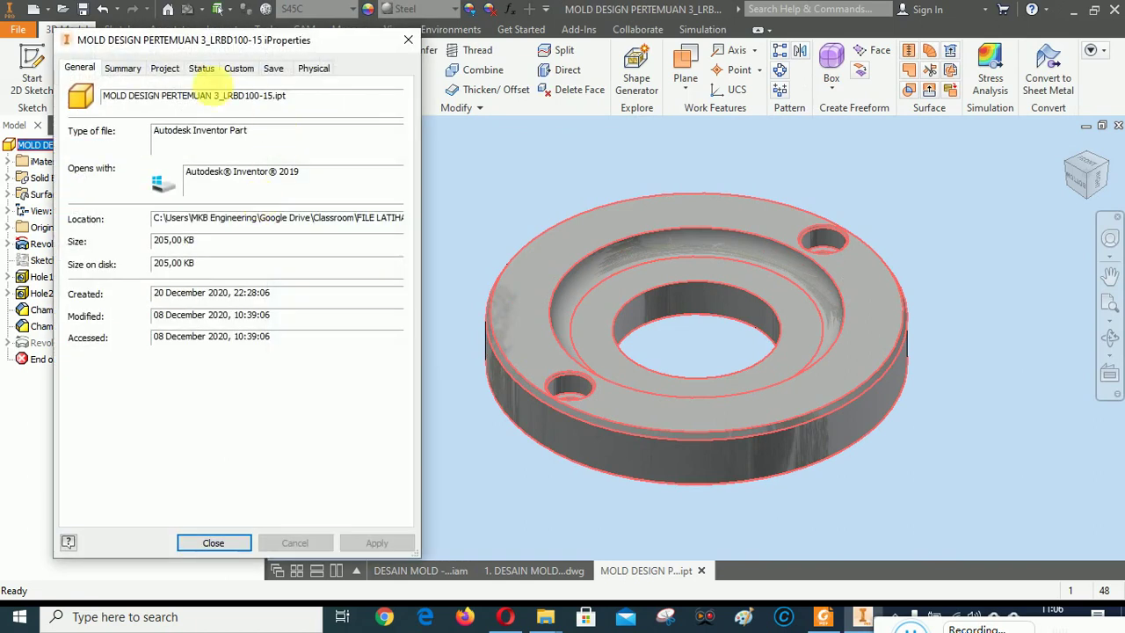
{"action": "left_click", "coordinate": [165, 67]}
{"action": "left_click", "coordinate": [211, 159]}
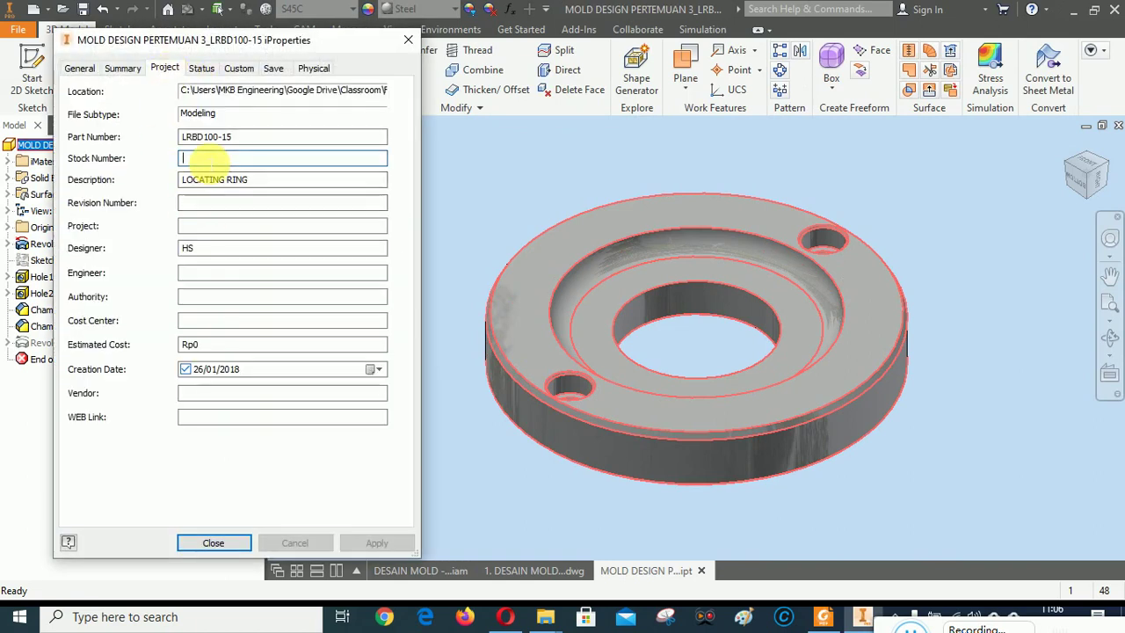
{"action": "key", "text": "ctrl+v"}
{"action": "left_click", "coordinate": [377, 543]}
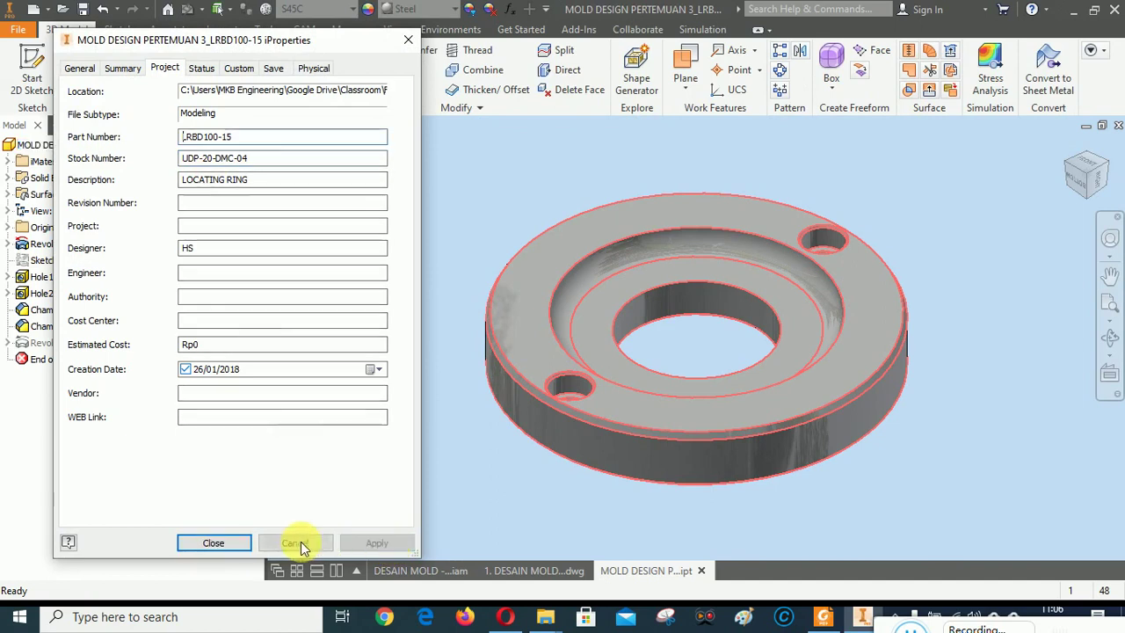
{"action": "left_click", "coordinate": [212, 543]}
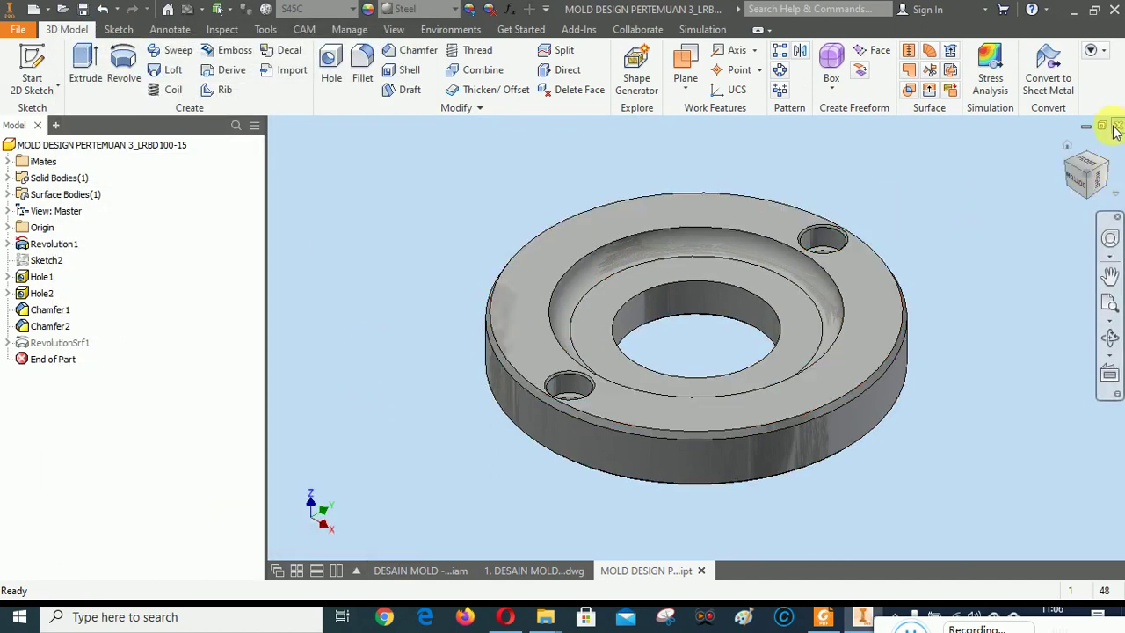
Return to the assembly drawing and open the EJECTOR PIN AH 3 - 110 part from its parts list.
{"action": "left_click", "coordinate": [533, 570]}
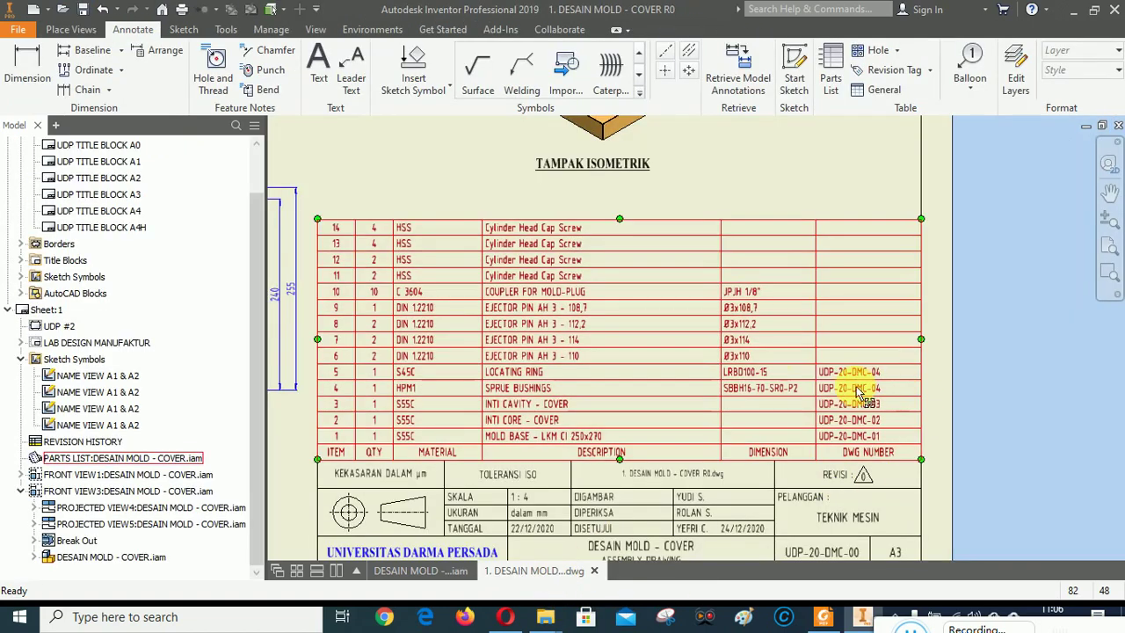
{"action": "right_click", "coordinate": [534, 361]}
{"action": "left_click", "coordinate": [557, 381]}
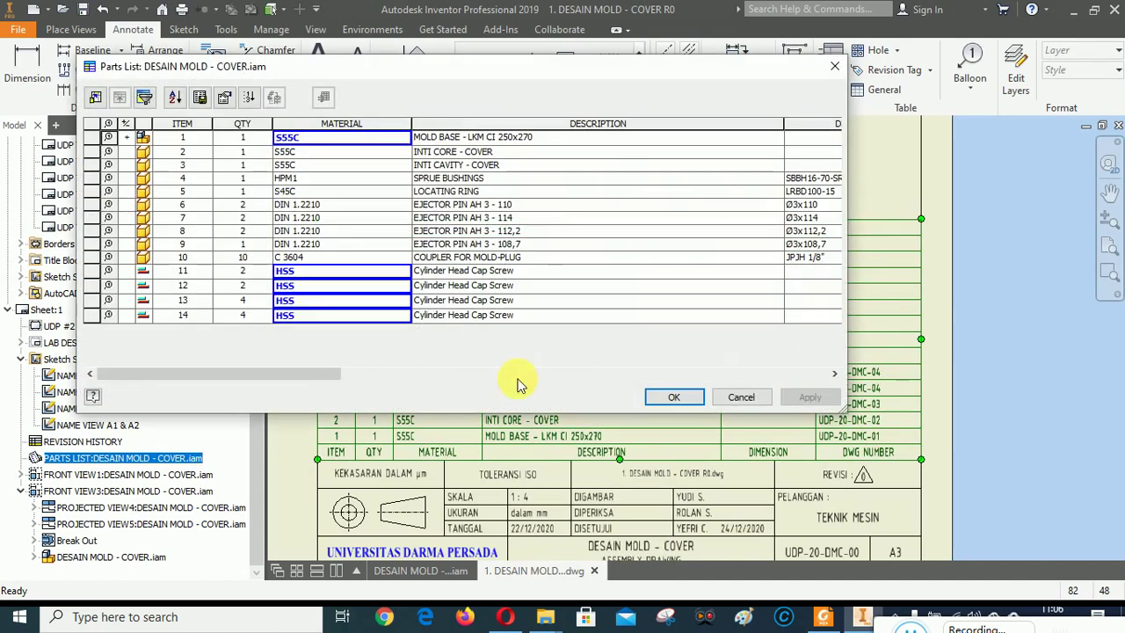
{"action": "right_click", "coordinate": [151, 208]}
{"action": "left_click", "coordinate": [175, 220]}
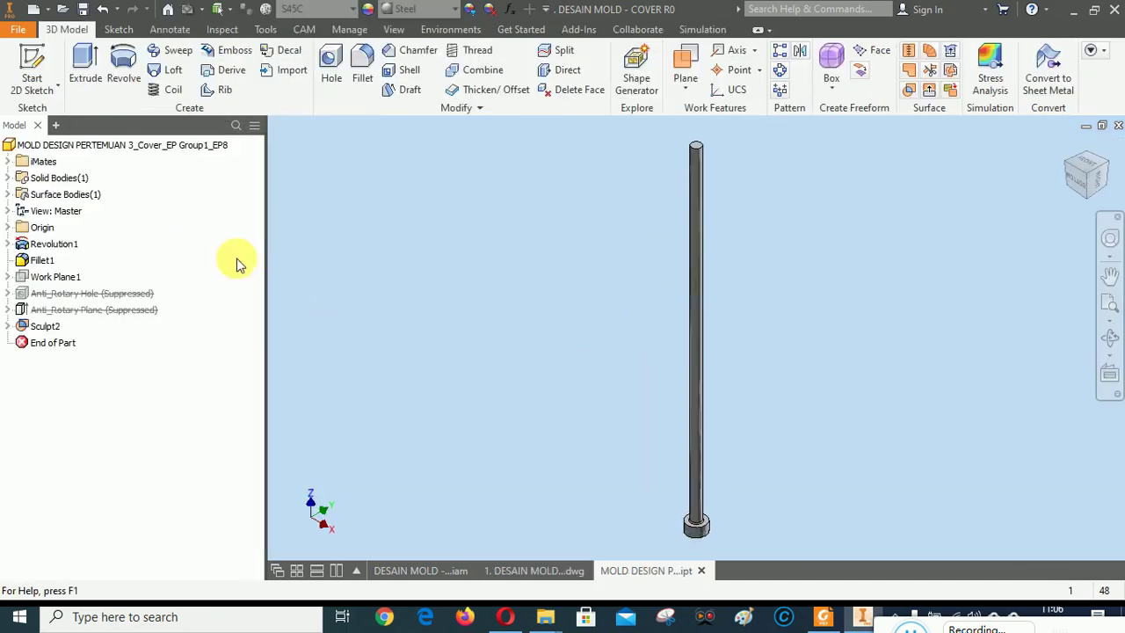
Set the AH 3 - 110 ejector pin's Stock Number iProperty to UDP-20-DMC-05, copy that value and apply the change.
{"action": "left_click", "coordinate": [83, 145]}
{"action": "right_click", "coordinate": [85, 145]}
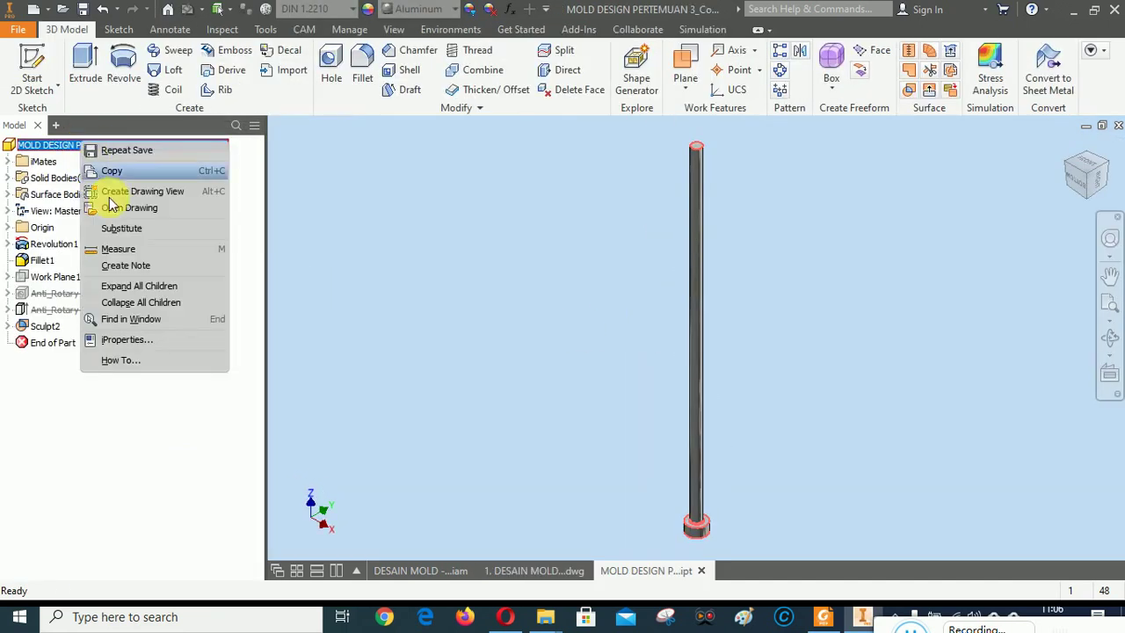
{"action": "left_click", "coordinate": [121, 341]}
{"action": "left_click", "coordinate": [166, 68]}
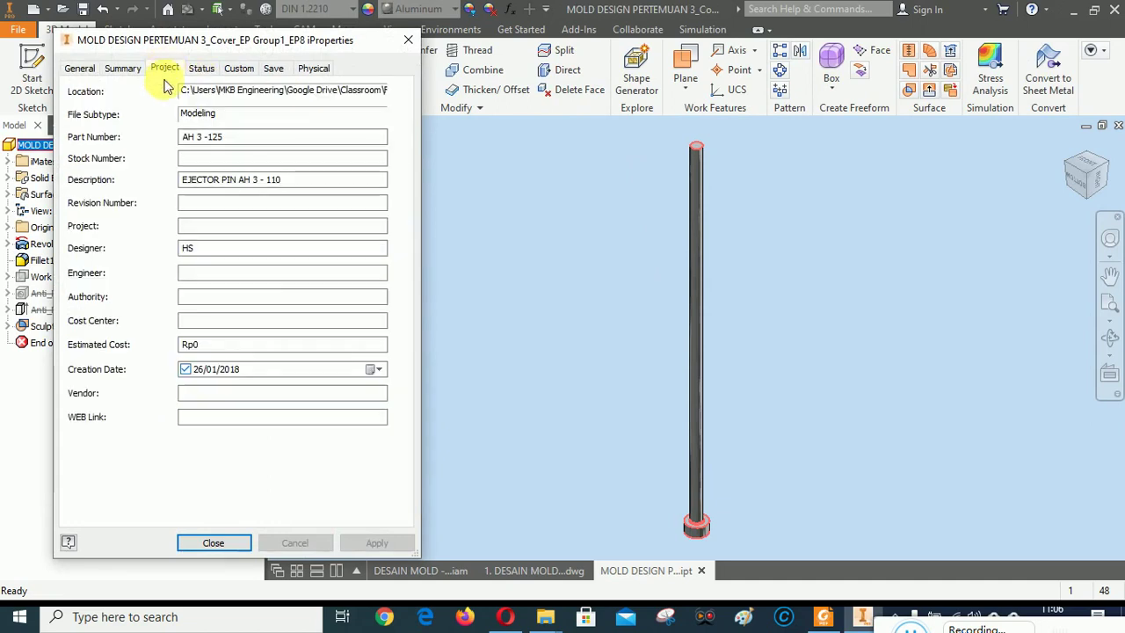
{"action": "type", "text": "UDP-20-DMC-04"}
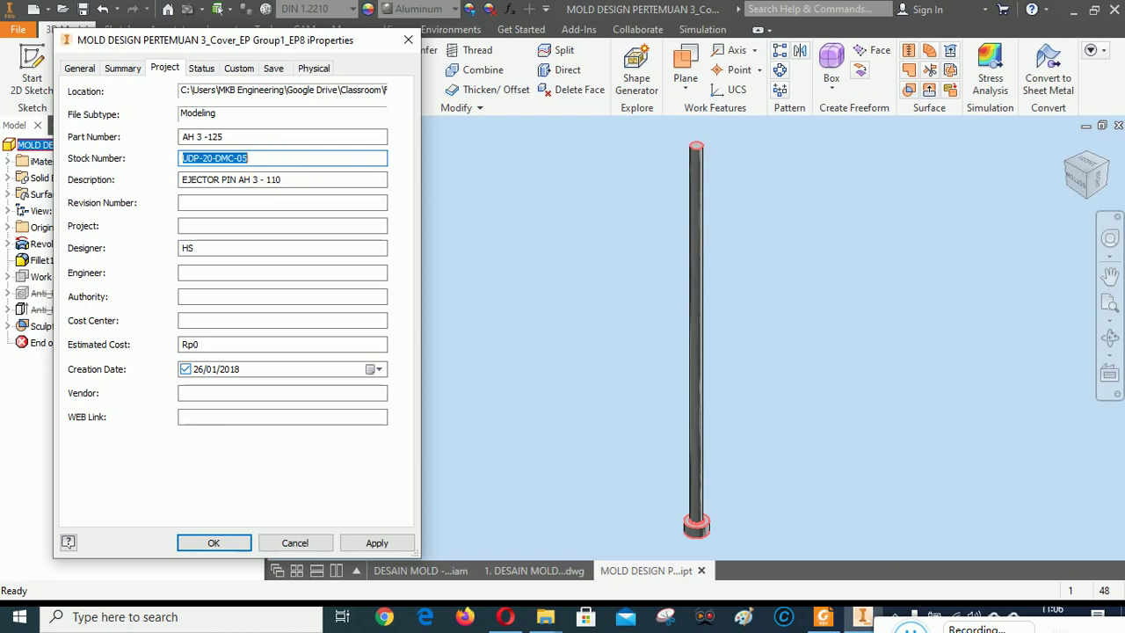
{"action": "left_click", "coordinate": [376, 542]}
{"action": "left_click", "coordinate": [215, 543]}
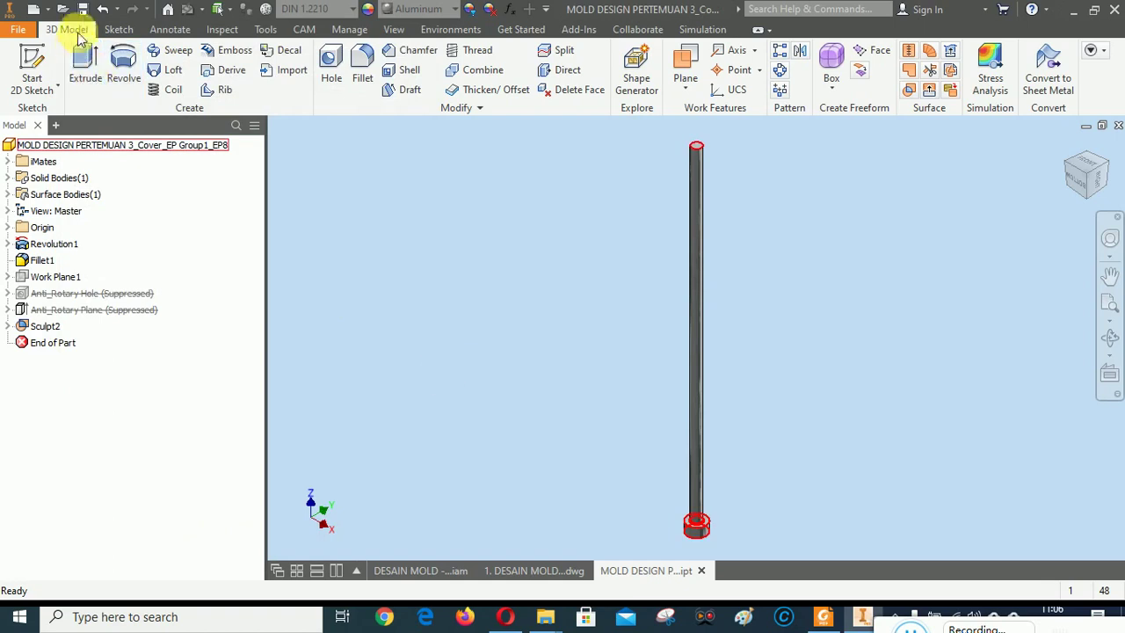
Save and close the pin part, then open the EJECTOR PIN AH 3 - 114 part from the drawing's parts list.
{"action": "left_click", "coordinate": [1054, 191]}
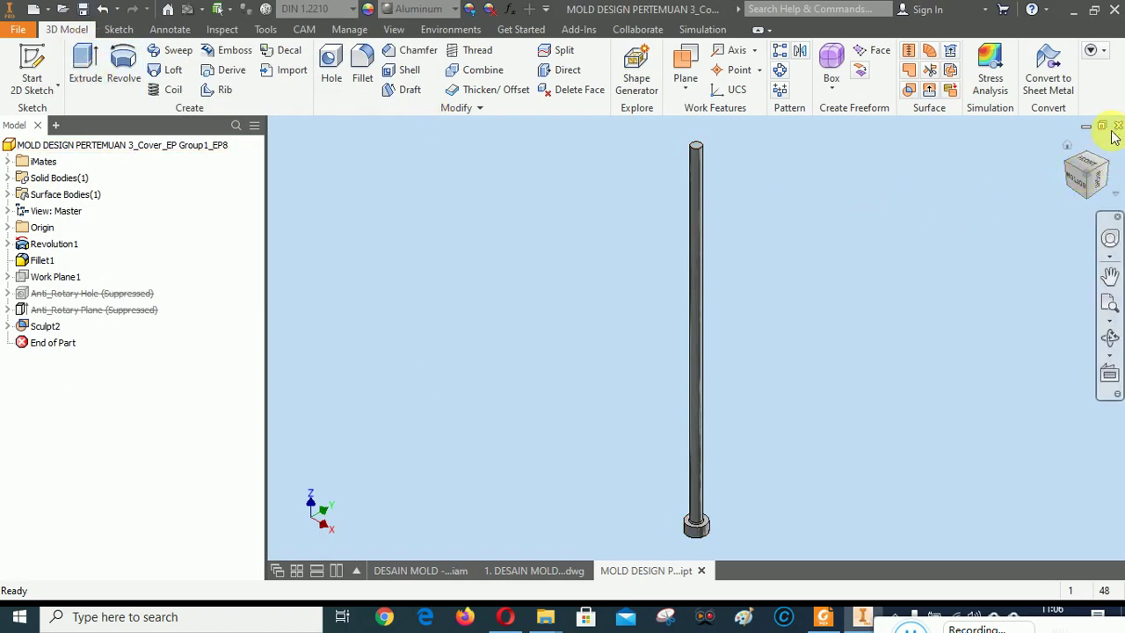
{"action": "key", "text": "ctrl+F4"}
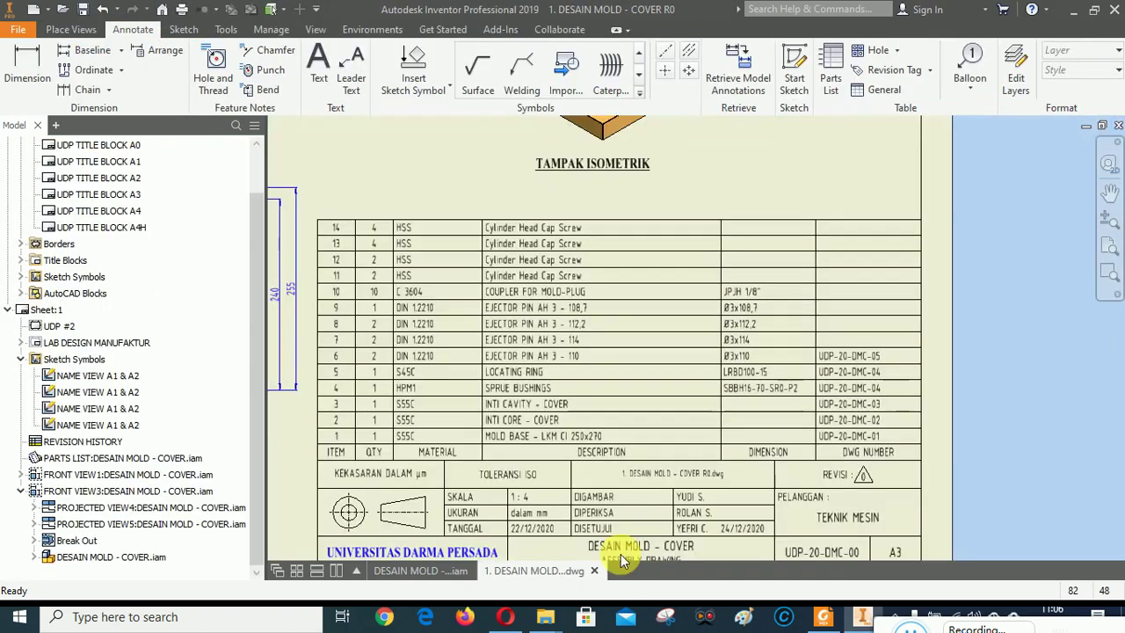
{"action": "right_click", "coordinate": [558, 360]}
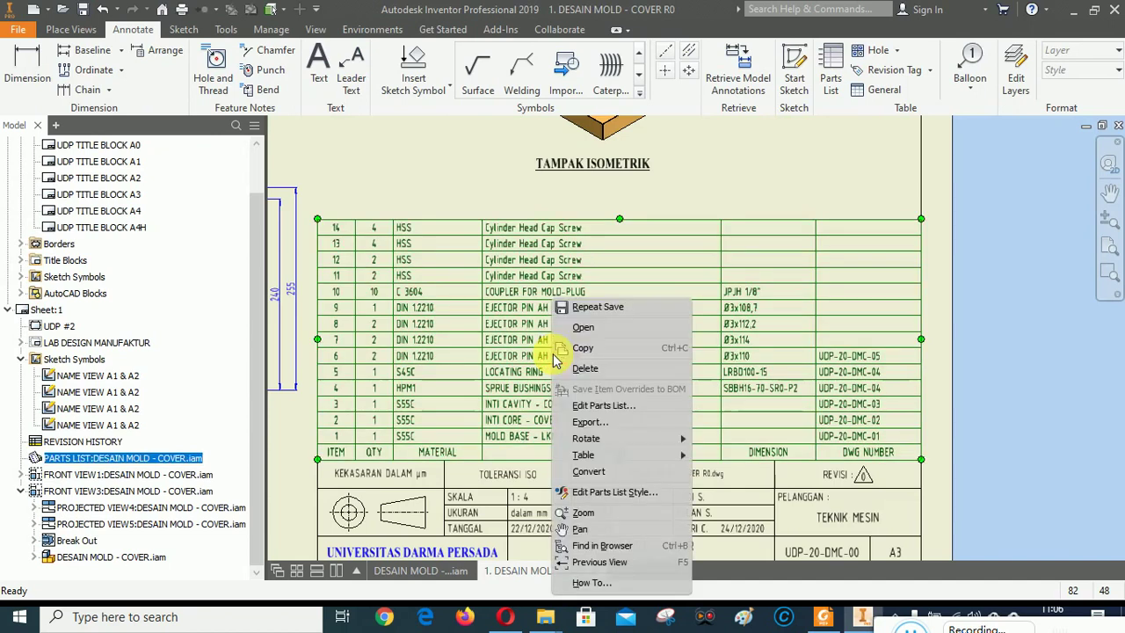
{"action": "left_click", "coordinate": [588, 406]}
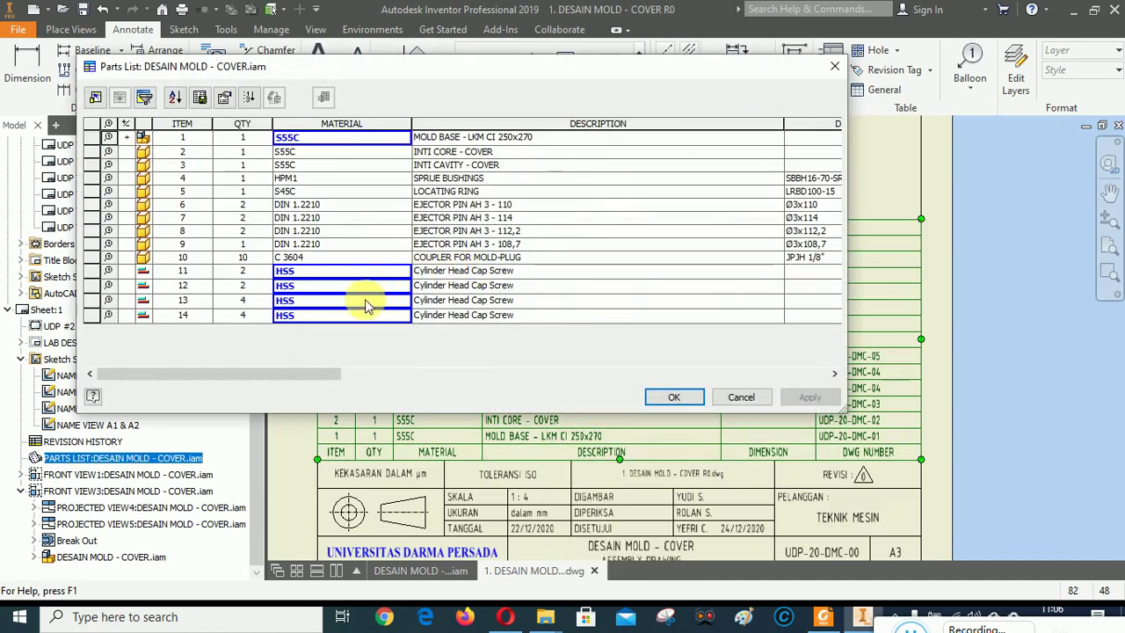
{"action": "left_click_drag", "start_coordinate": [859, 239], "coordinate": [1065, 255]}
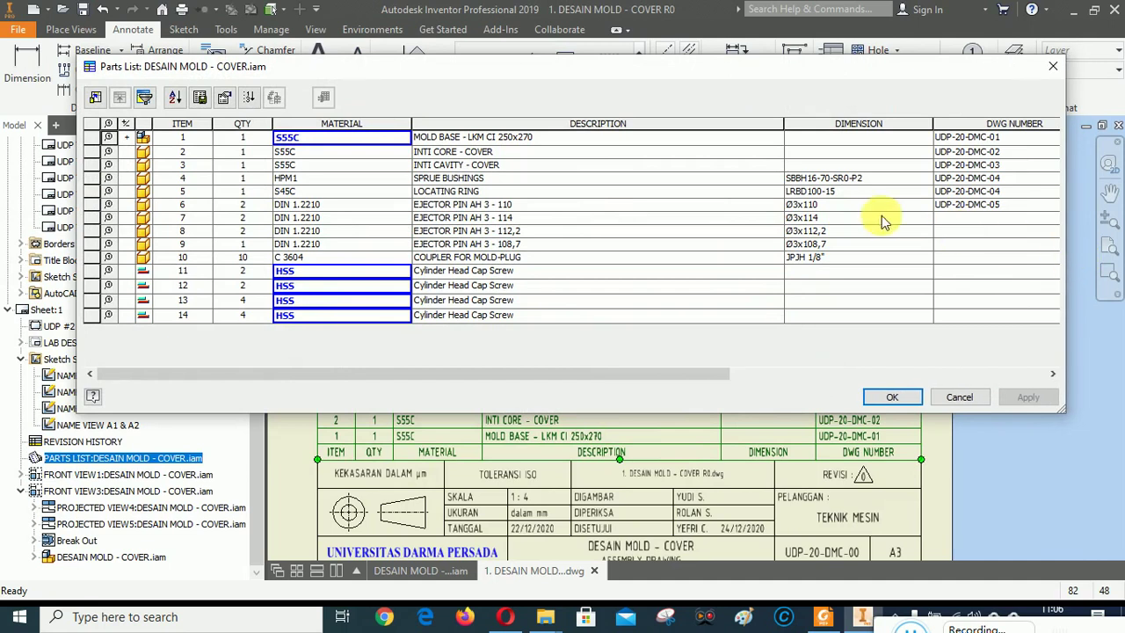
{"action": "right_click", "coordinate": [145, 221]}
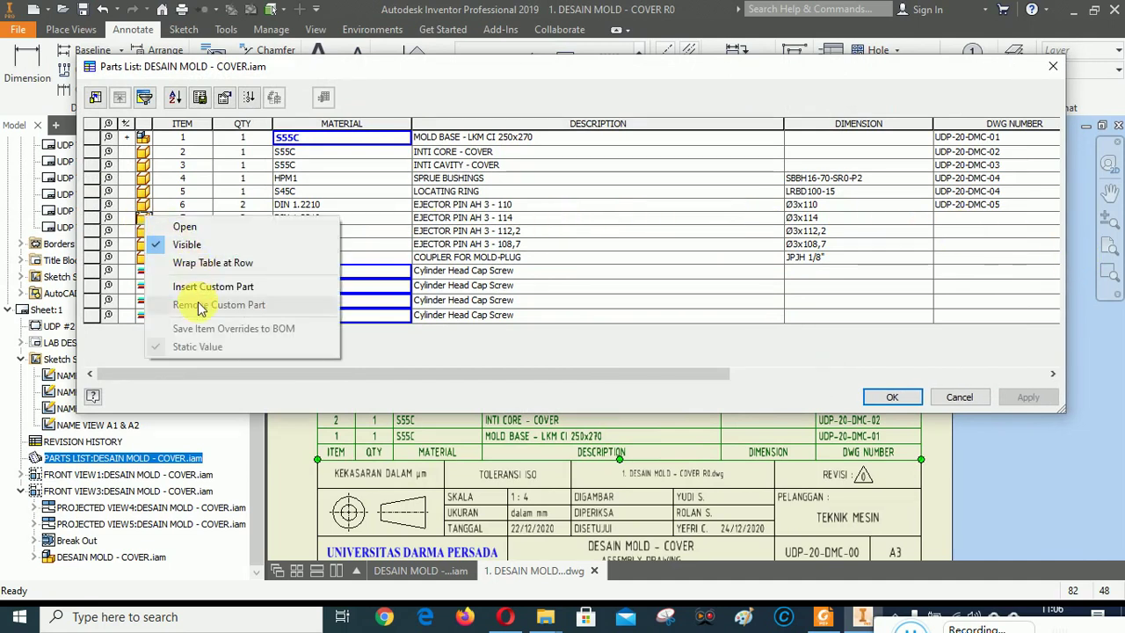
{"action": "key", "text": "Escape"}
{"action": "key", "text": "Escape"}
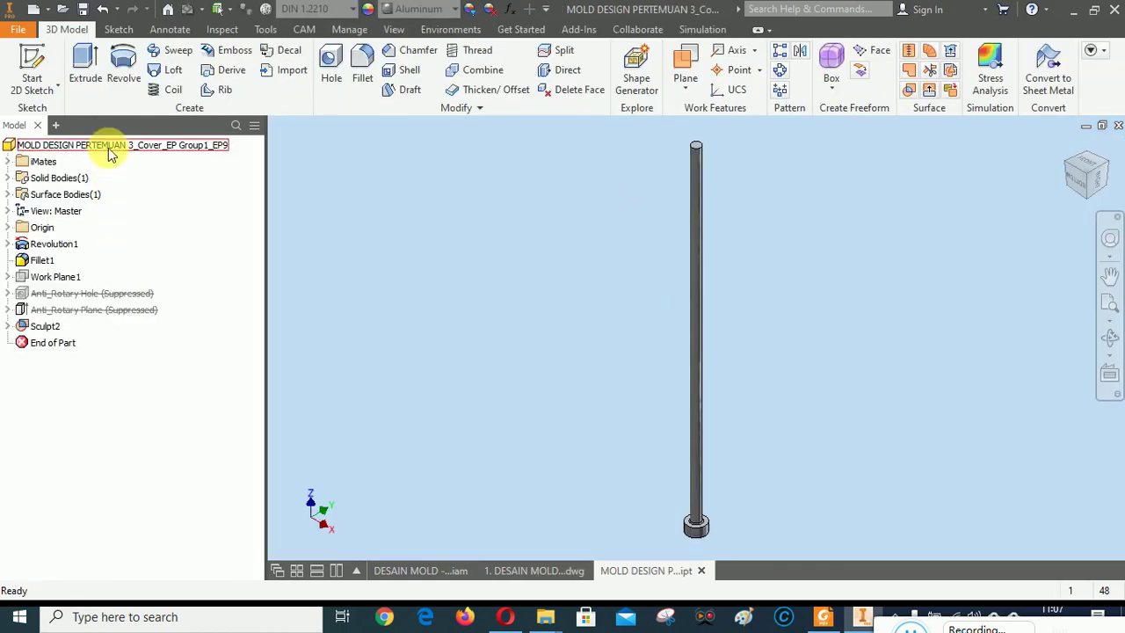
Enter UDP-20-DMC-05 as the AH 3 - 114 ejector pin's Stock Number iProperty and apply it.
{"action": "right_click", "coordinate": [102, 143]}
{"action": "left_click", "coordinate": [128, 342]}
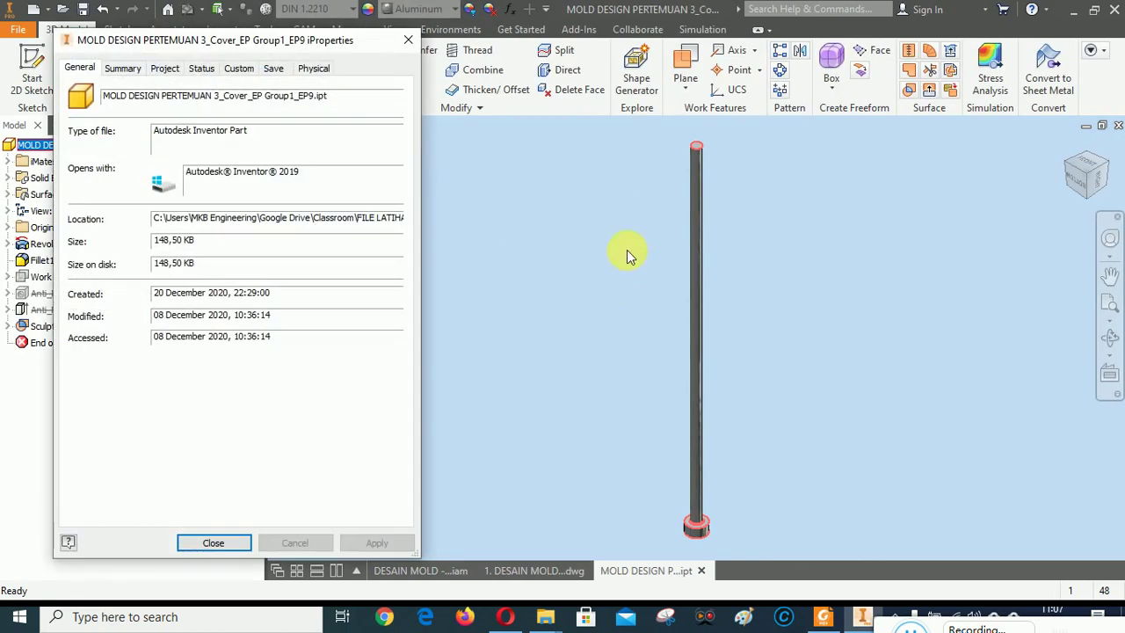
{"action": "left_click", "coordinate": [162, 69]}
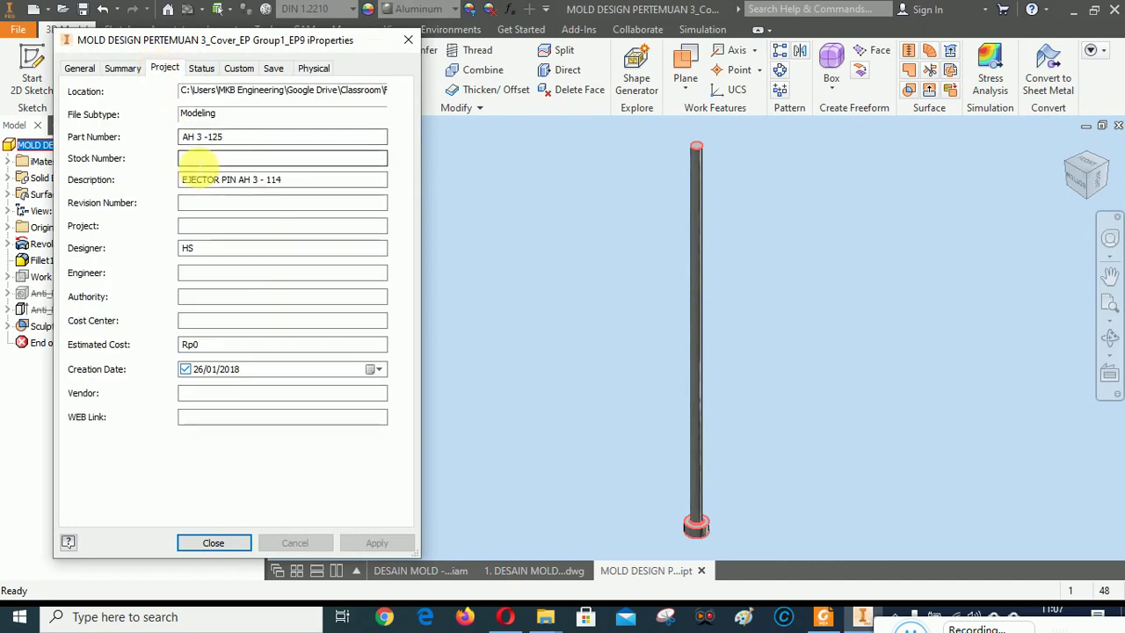
{"action": "type", "text": "UDP-20-DMC-05"}
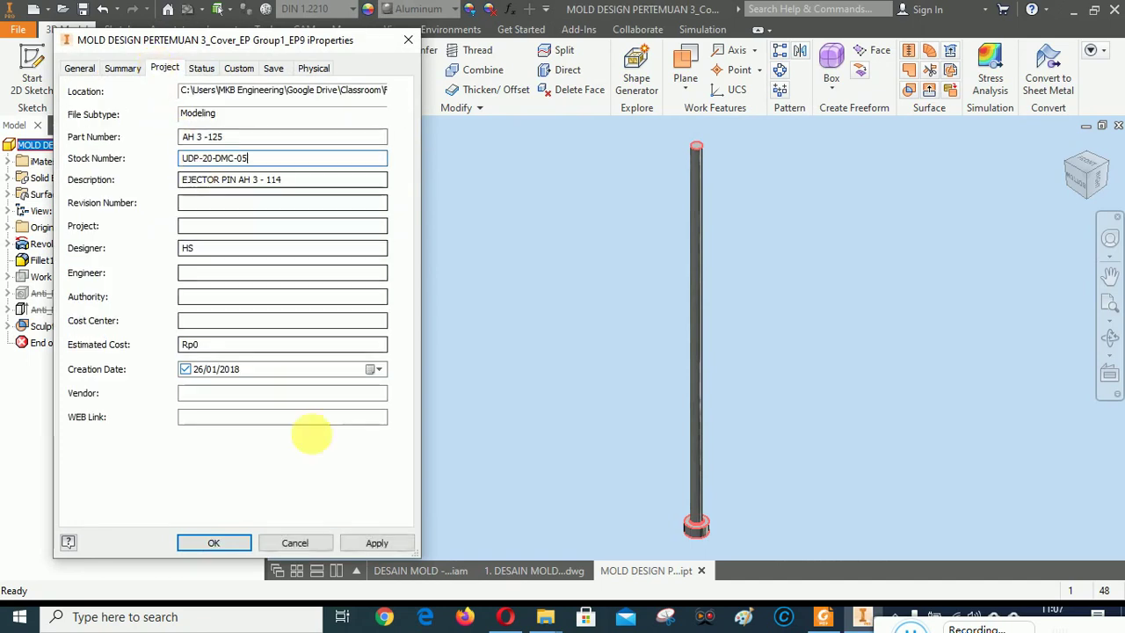
{"action": "left_click", "coordinate": [378, 542]}
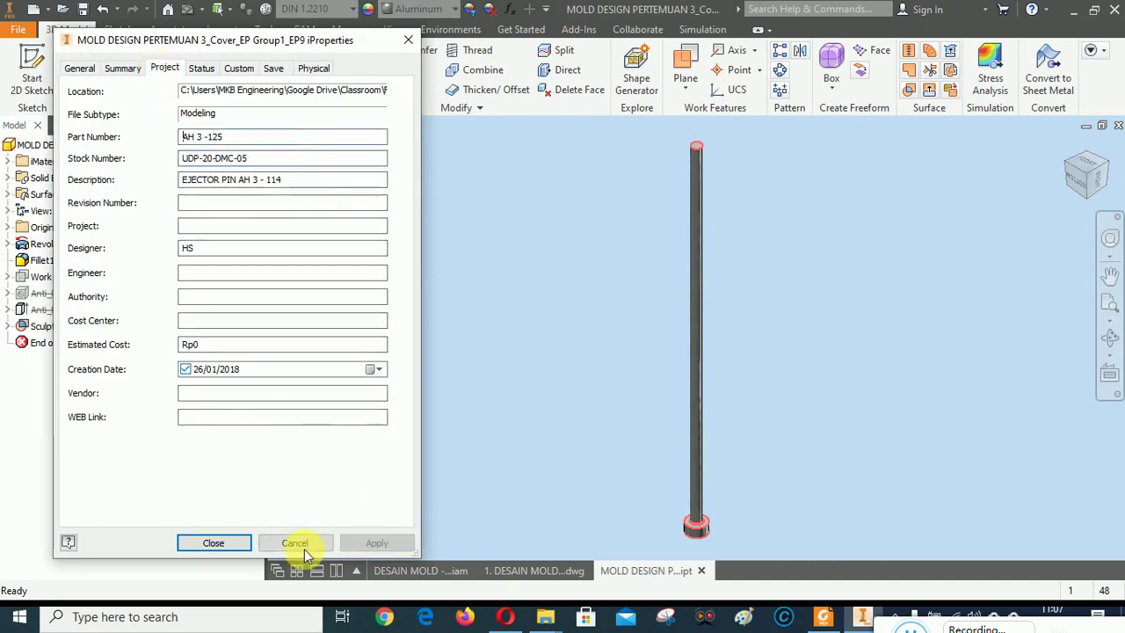
{"action": "left_click", "coordinate": [213, 542]}
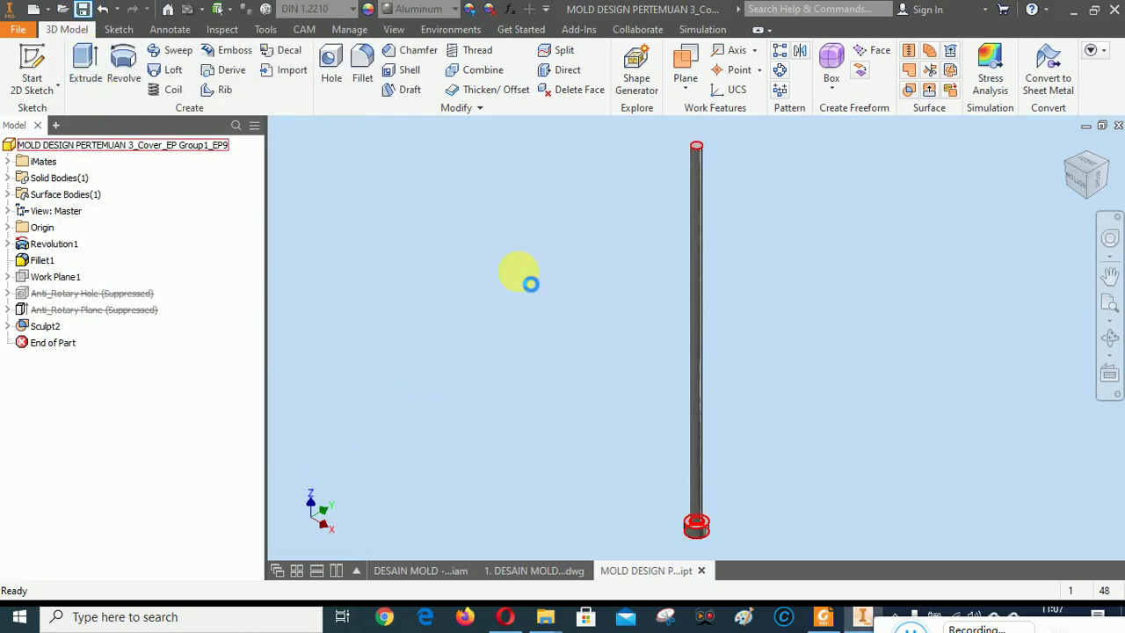
Save and close the AH 3 - 114 pin, then open the EJECTOR PIN AH 3 - 112,2 part from the drawing's parts list.
{"action": "left_click", "coordinate": [530, 283]}
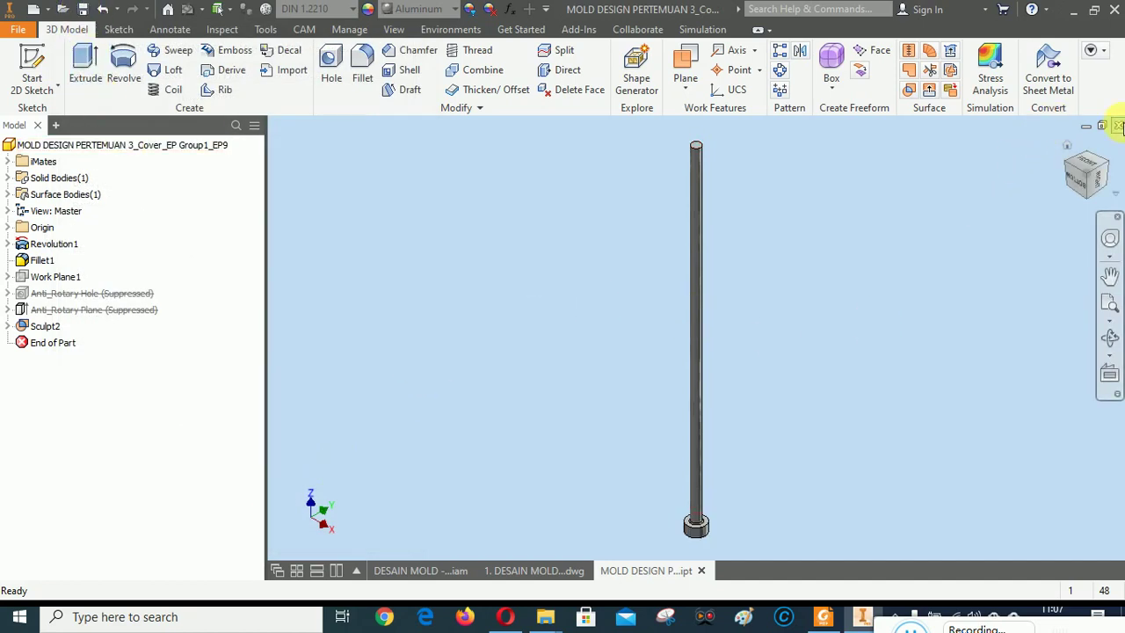
{"action": "left_click", "coordinate": [577, 572]}
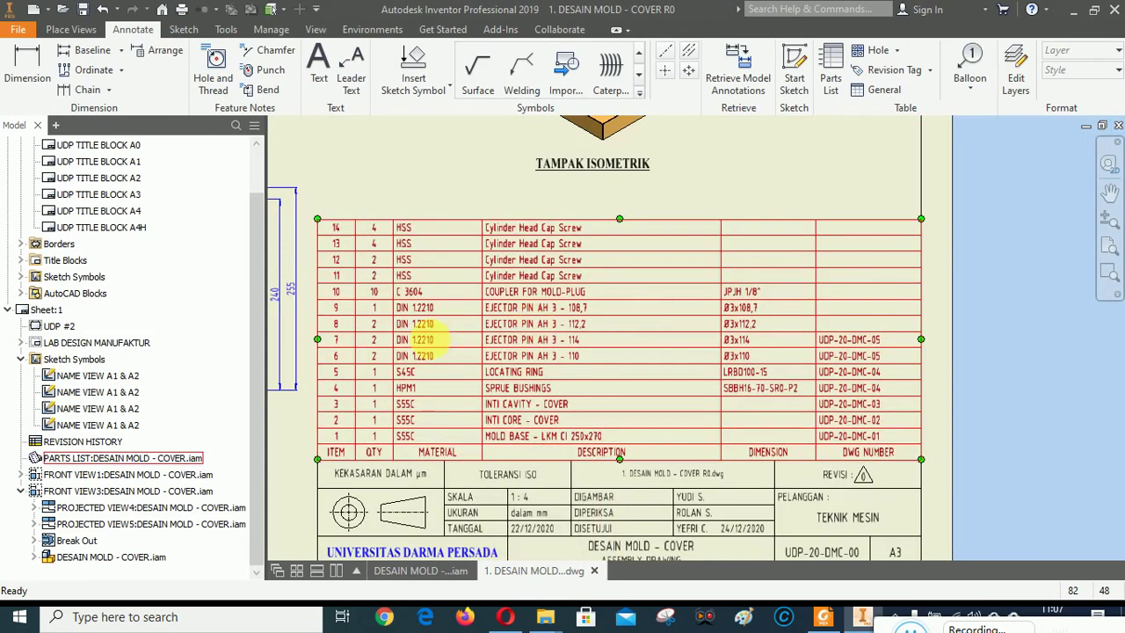
{"action": "right_click", "coordinate": [539, 371]}
{"action": "left_click", "coordinate": [760, 258]}
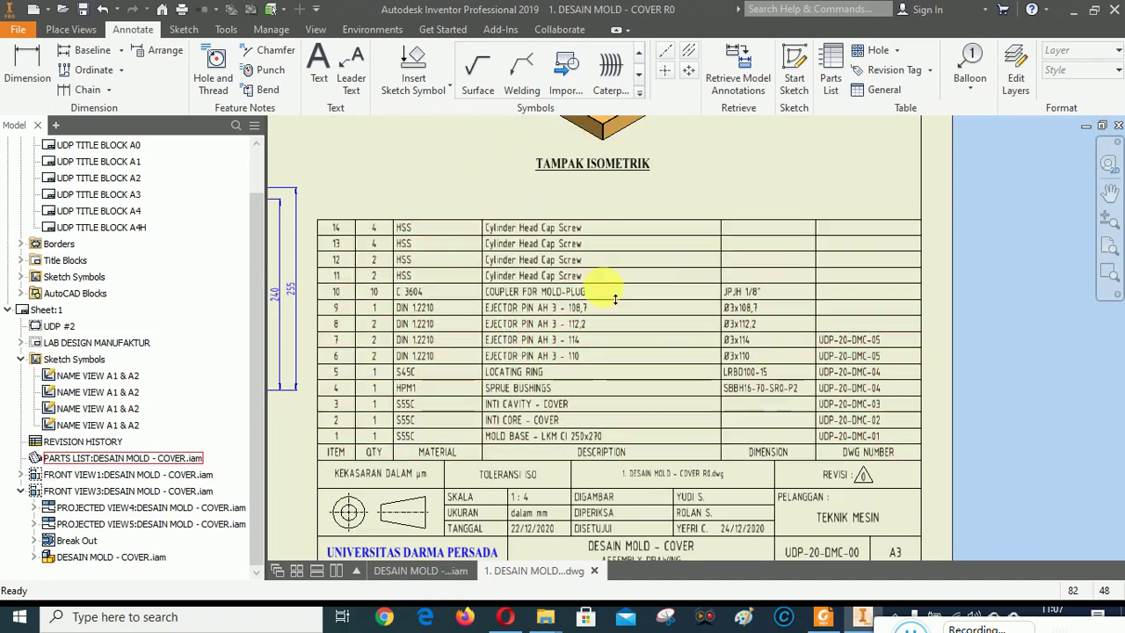
{"action": "right_click", "coordinate": [565, 298]}
{"action": "left_click", "coordinate": [607, 403]}
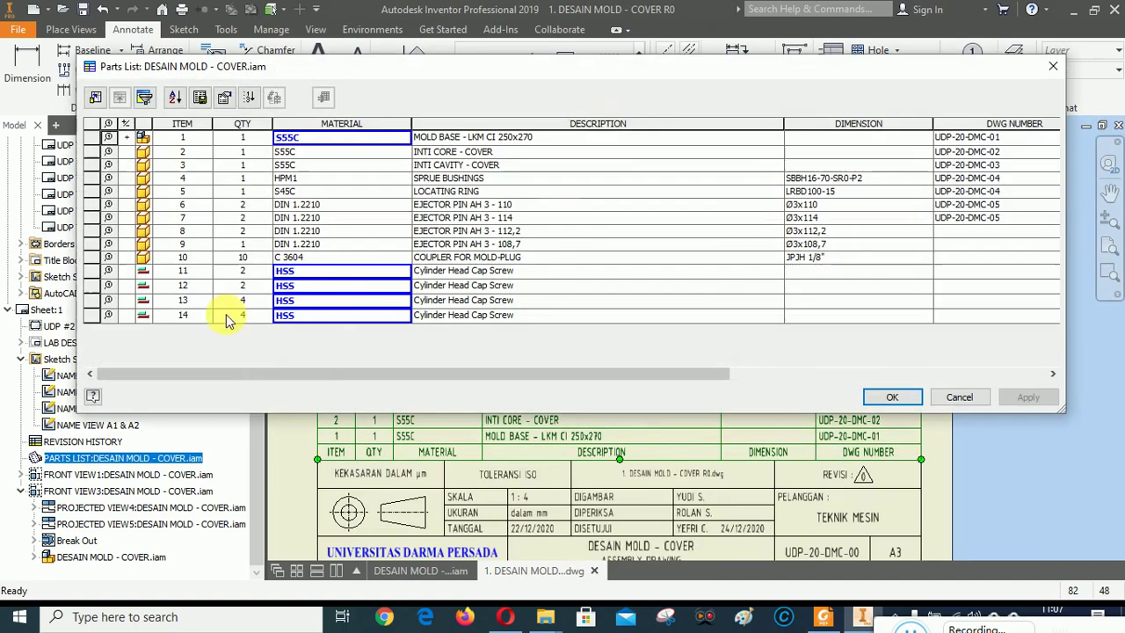
{"action": "right_click", "coordinate": [143, 236]}
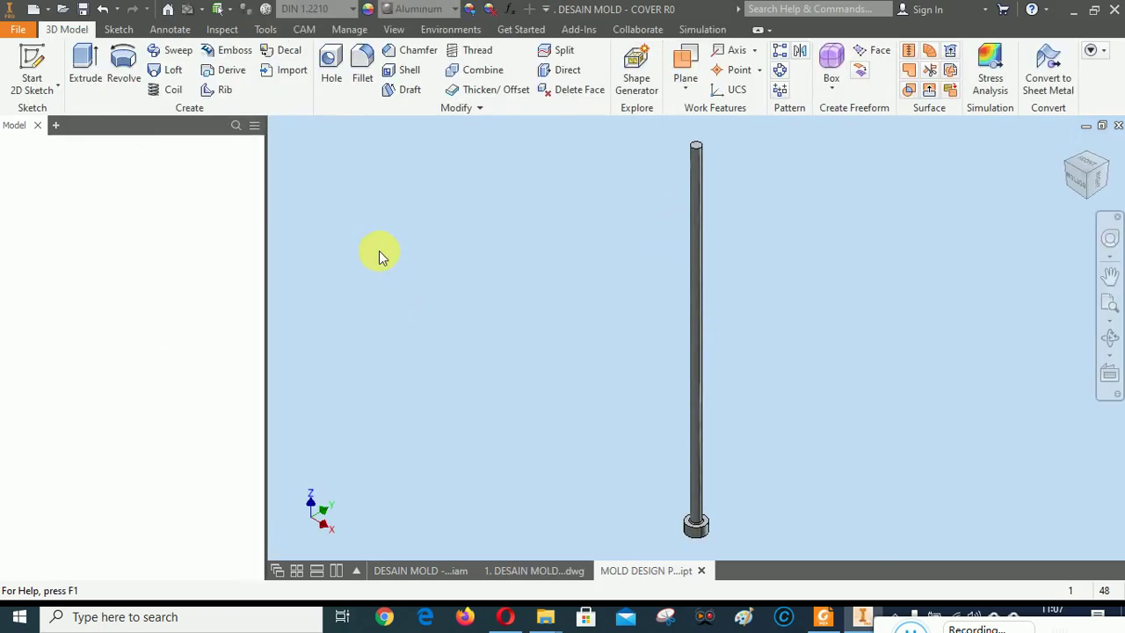
Enter UDP-20-DMC-05 as the AH 3 - 112,2 ejector pin's Stock Number iProperty and apply it.
{"action": "right_click", "coordinate": [95, 145]}
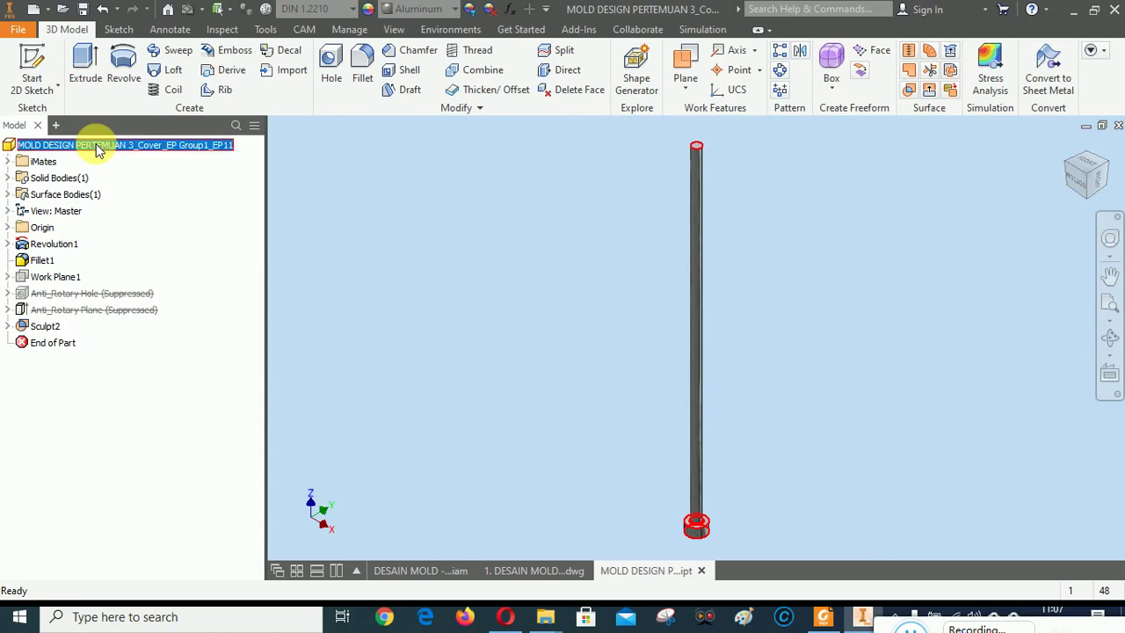
{"action": "left_click", "coordinate": [129, 341]}
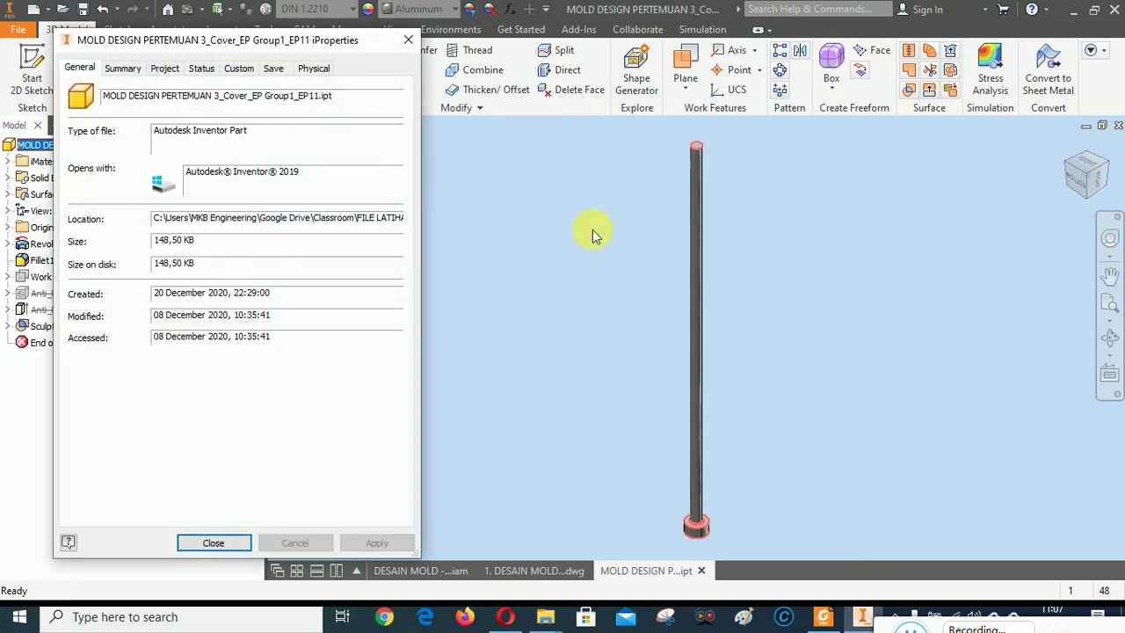
{"action": "left_click", "coordinate": [172, 70]}
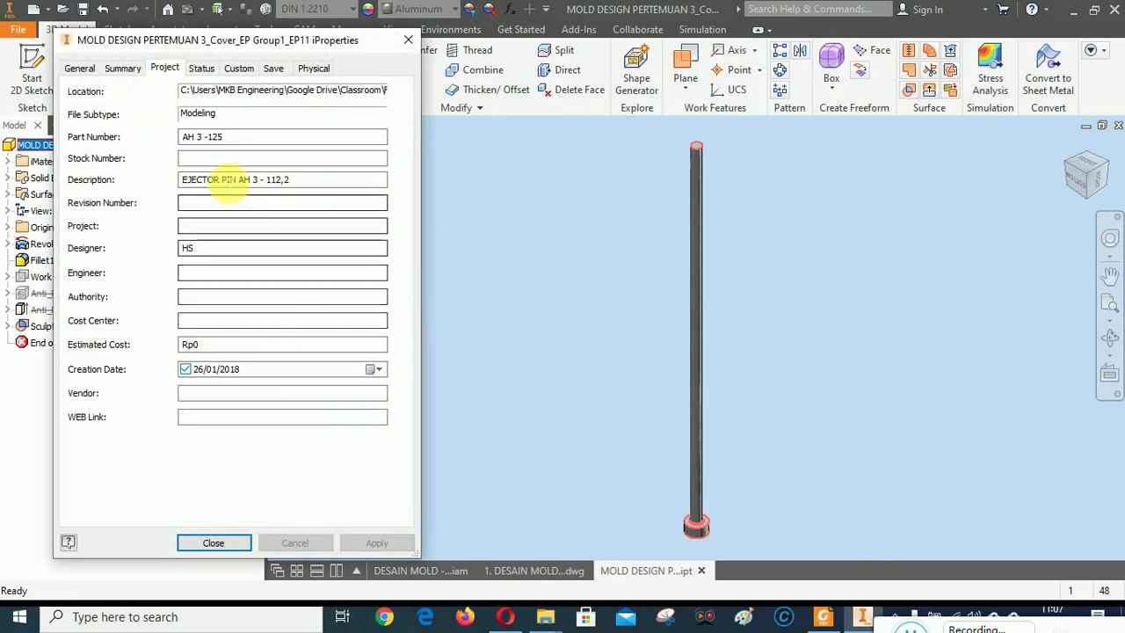
{"action": "left_click", "coordinate": [224, 160]}
{"action": "type", "text": "UDP-20-DMC-05"}
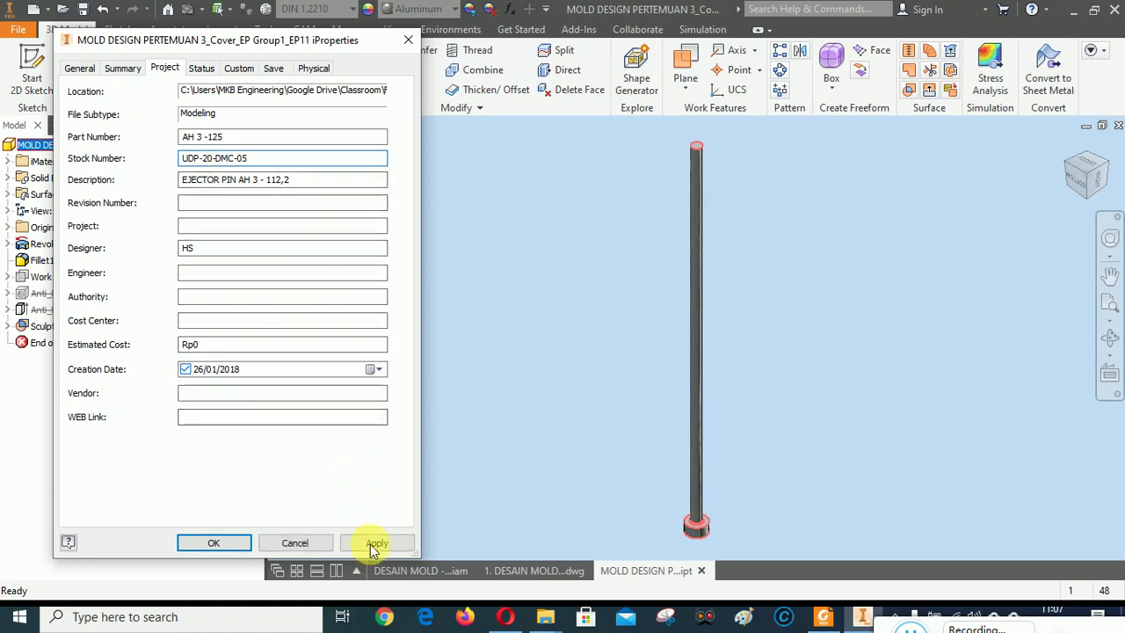
{"action": "left_click", "coordinate": [370, 544]}
{"action": "left_click", "coordinate": [214, 543]}
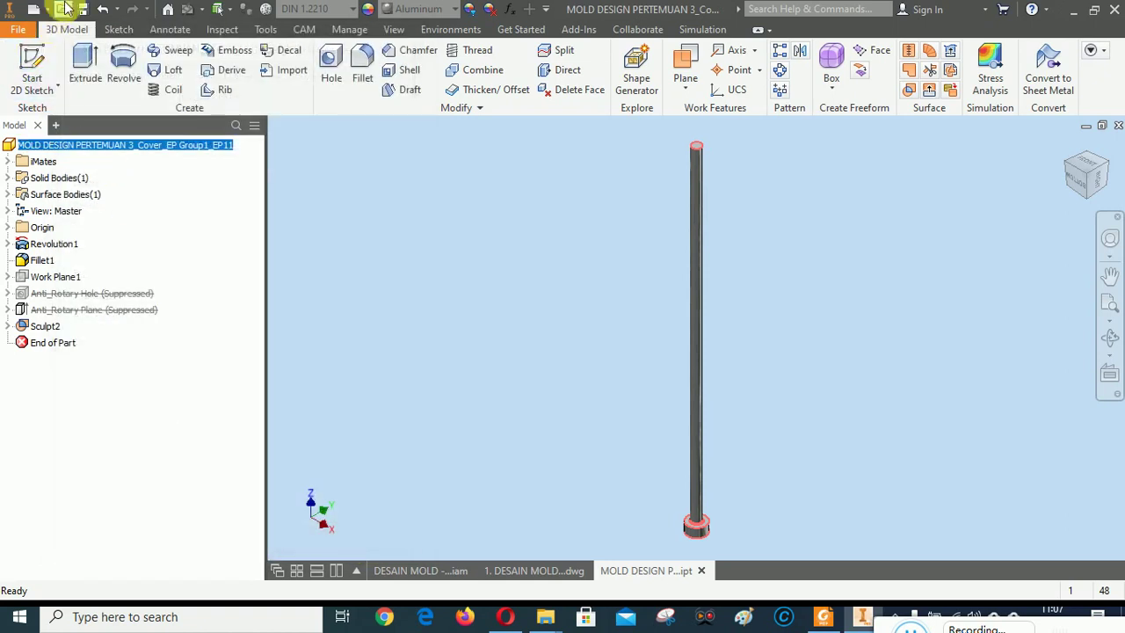
Save and close the AH 3 - 112,2 pin, then open the EJECTOR PIN AH 3 - 108,7 part from the drawing's parts list.
{"action": "left_click", "coordinate": [1030, 280]}
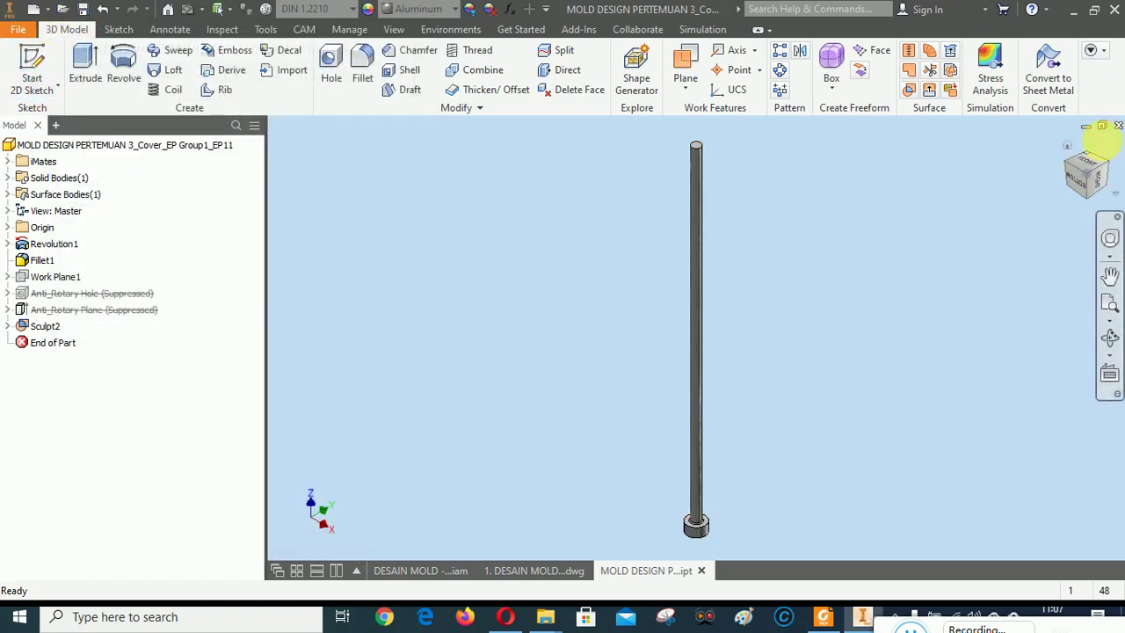
{"action": "key", "text": "ctrl+Tab"}
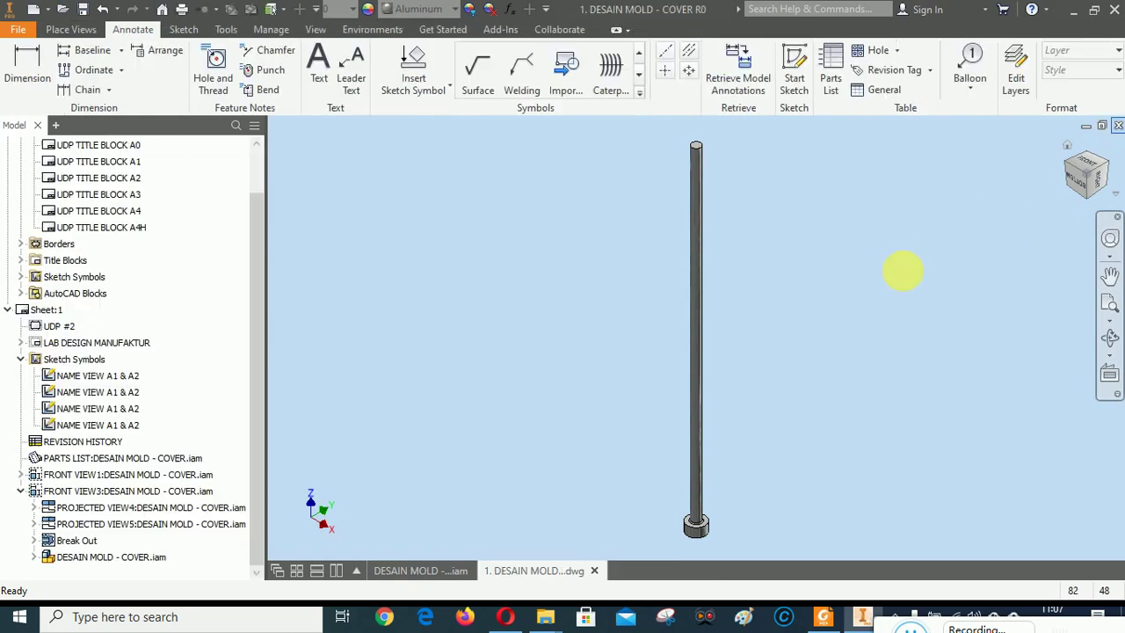
{"action": "left_click", "coordinate": [520, 347]}
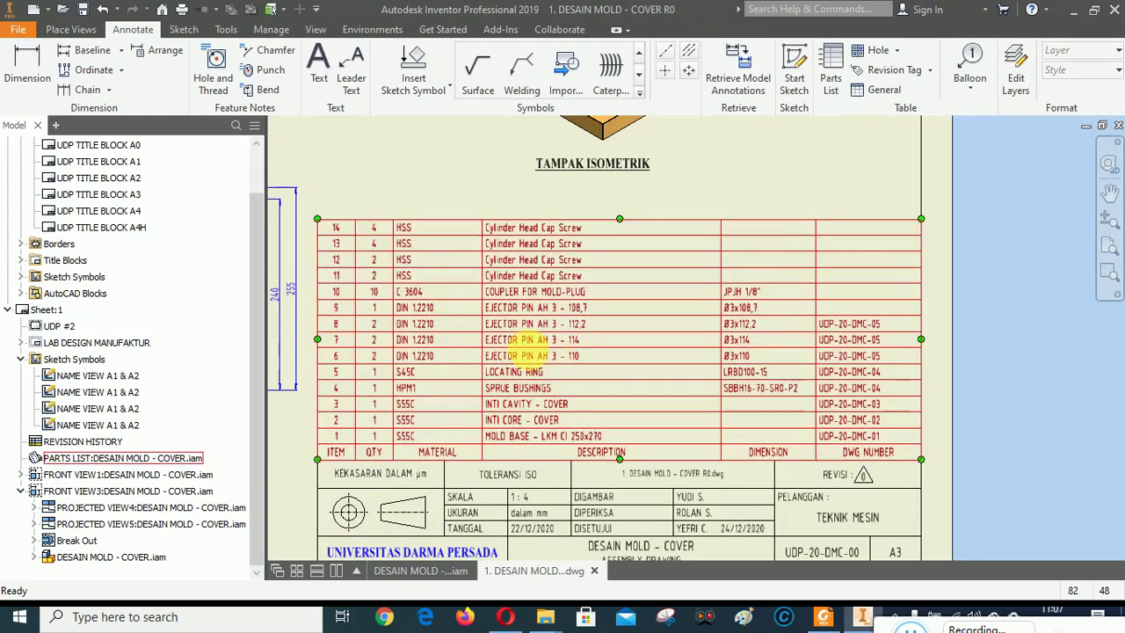
{"action": "right_click", "coordinate": [531, 342]}
{"action": "left_click", "coordinate": [573, 406]}
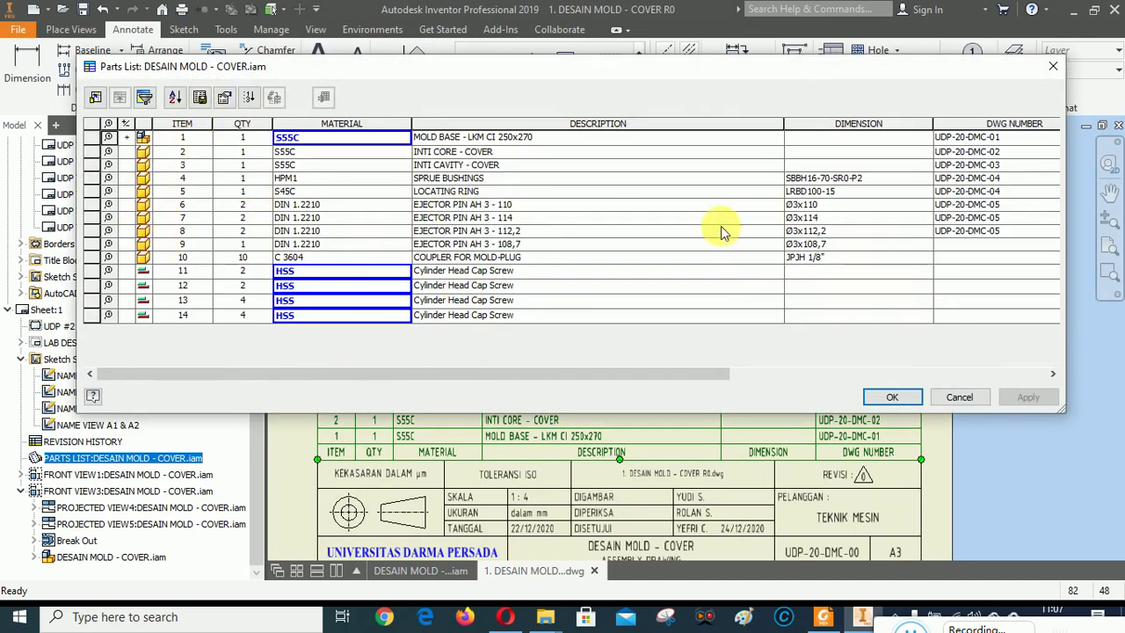
{"action": "right_click", "coordinate": [145, 250]}
{"action": "left_click", "coordinate": [183, 251]}
{"action": "key", "text": "Return"}
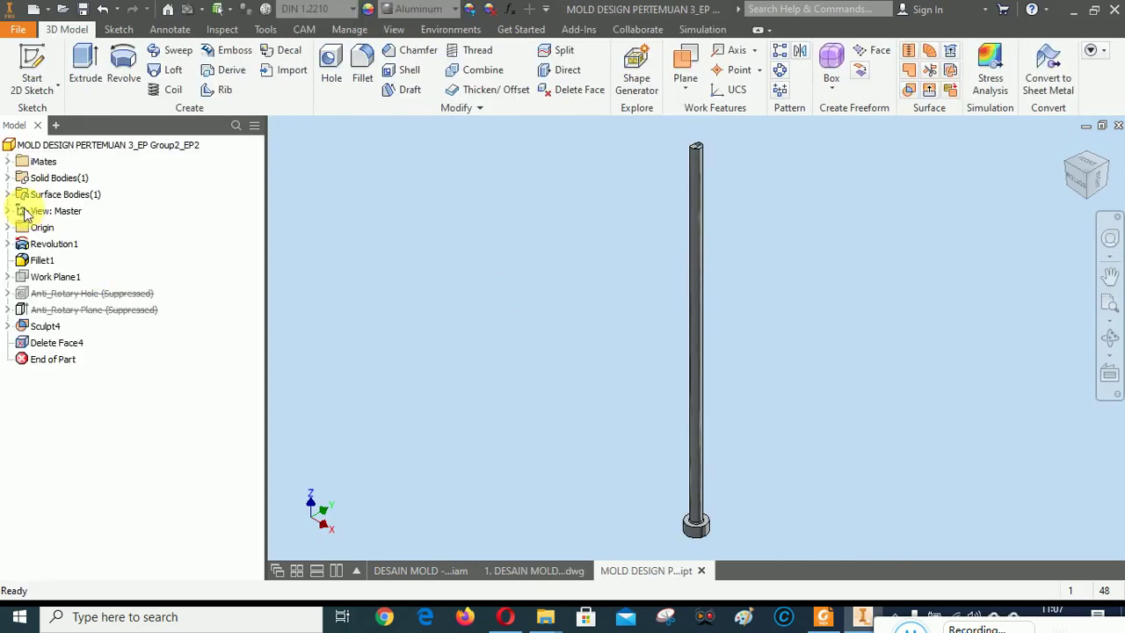
Enter UDP-20-DMC-05 as the AH 3 - 108,7 ejector pin's Stock Number iProperty and apply it.
{"action": "right_click", "coordinate": [88, 145]}
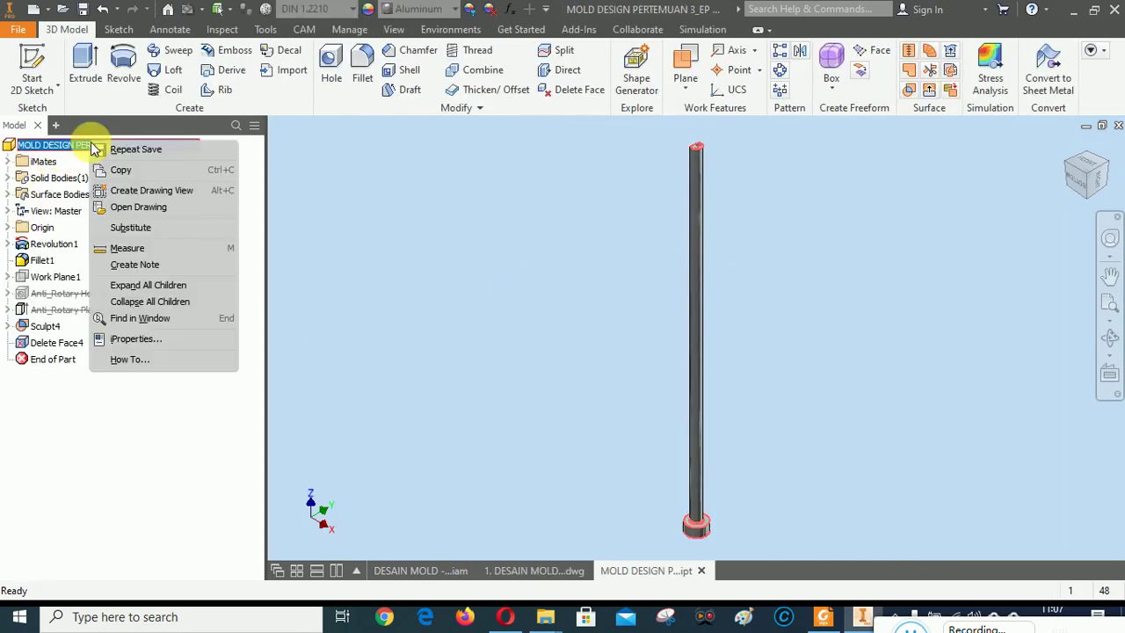
{"action": "left_click", "coordinate": [133, 340]}
{"action": "left_click", "coordinate": [164, 68]}
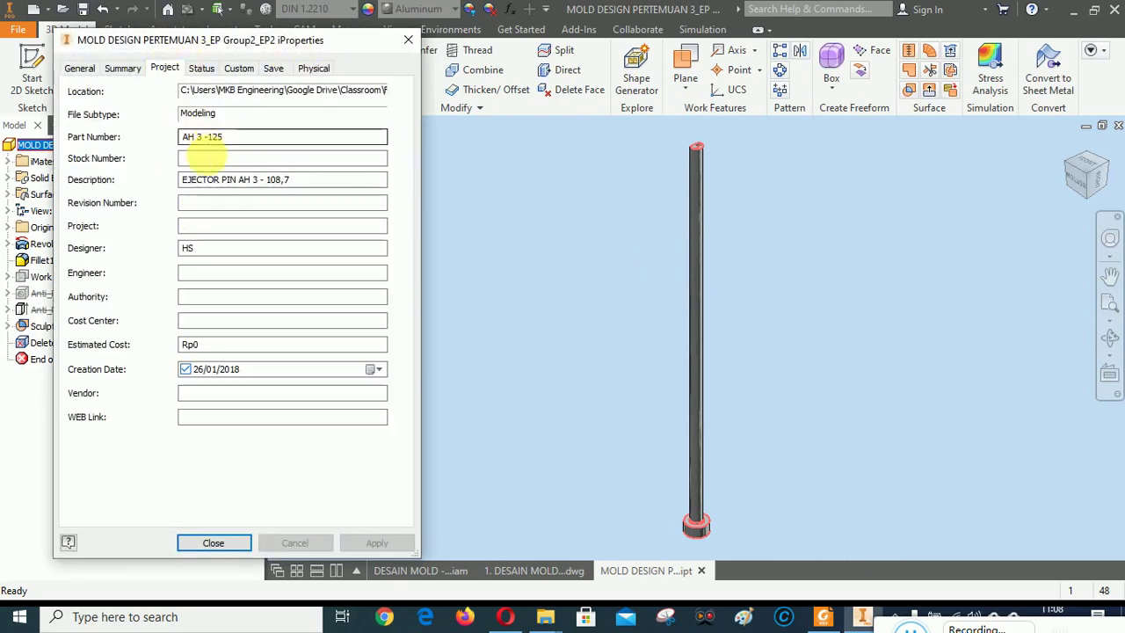
{"action": "left_click", "coordinate": [211, 158]}
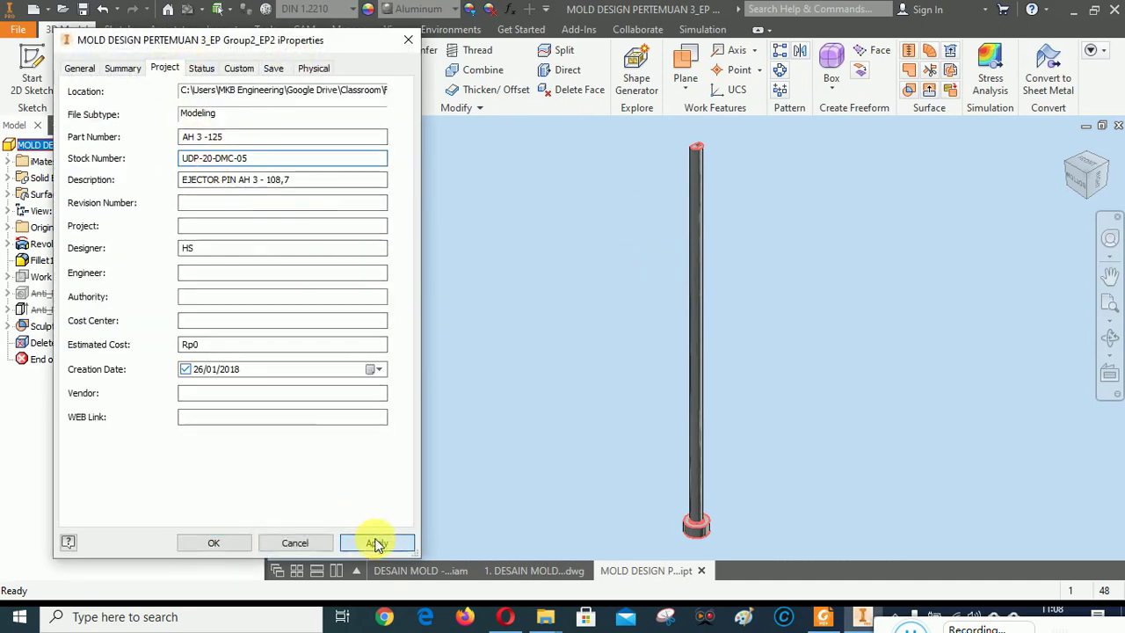
{"action": "left_click", "coordinate": [373, 542]}
{"action": "key", "text": "Return"}
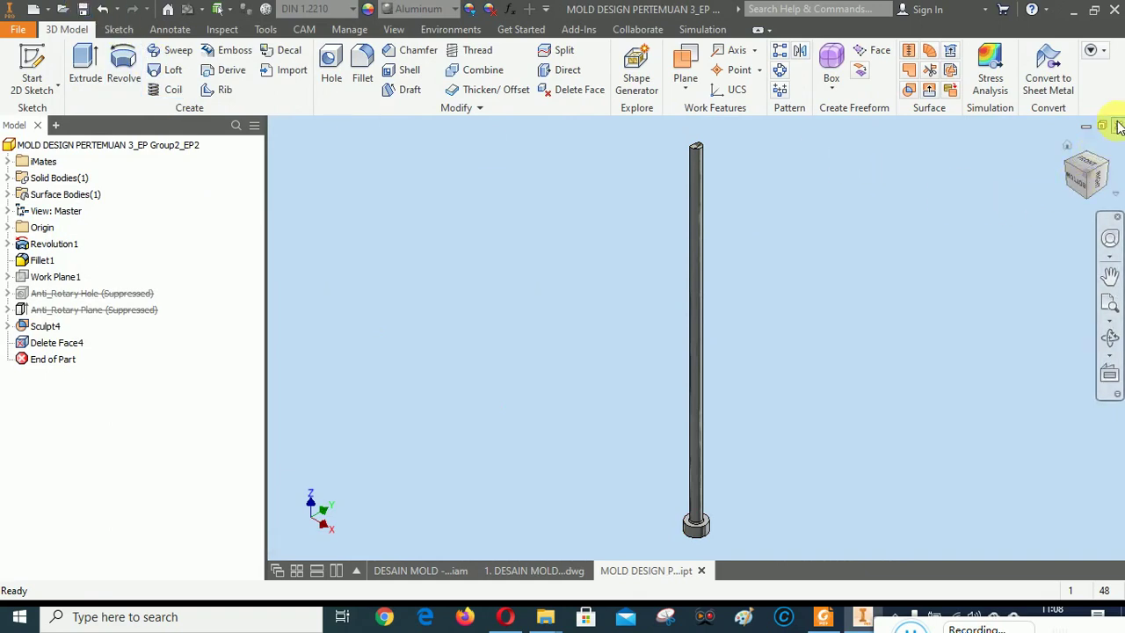
Close the AH 3 - 108,7 ejector pin part and check the cap screw rows of the parts list in the reference PDF in Foxit Reader.
{"action": "key", "text": "ctrl+F4"}
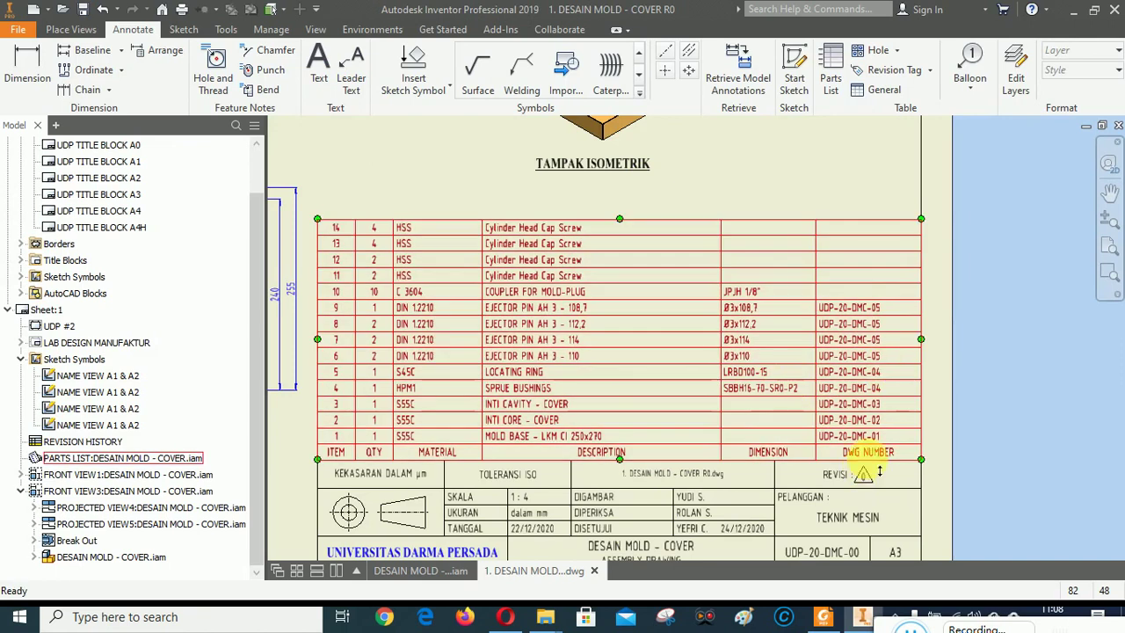
{"action": "key", "text": "alt+Tab"}
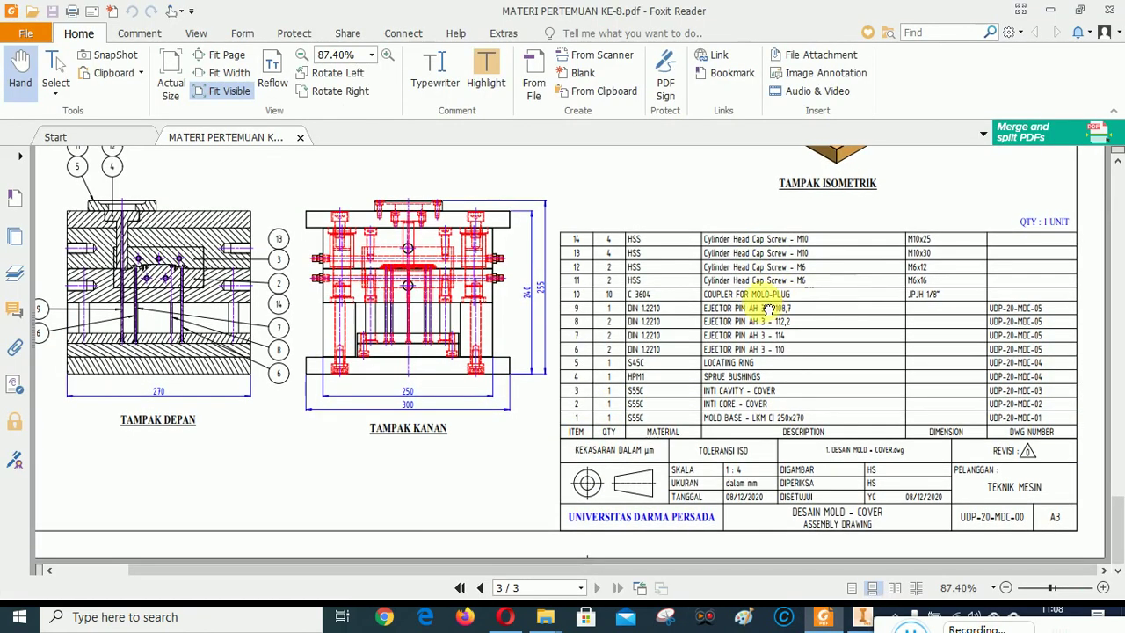
{"action": "scroll", "coordinate": [690, 346], "scroll_direction": "up", "scroll_amount": 1}
{"action": "scroll", "coordinate": [616, 307], "scroll_direction": "down", "scroll_amount": 1}
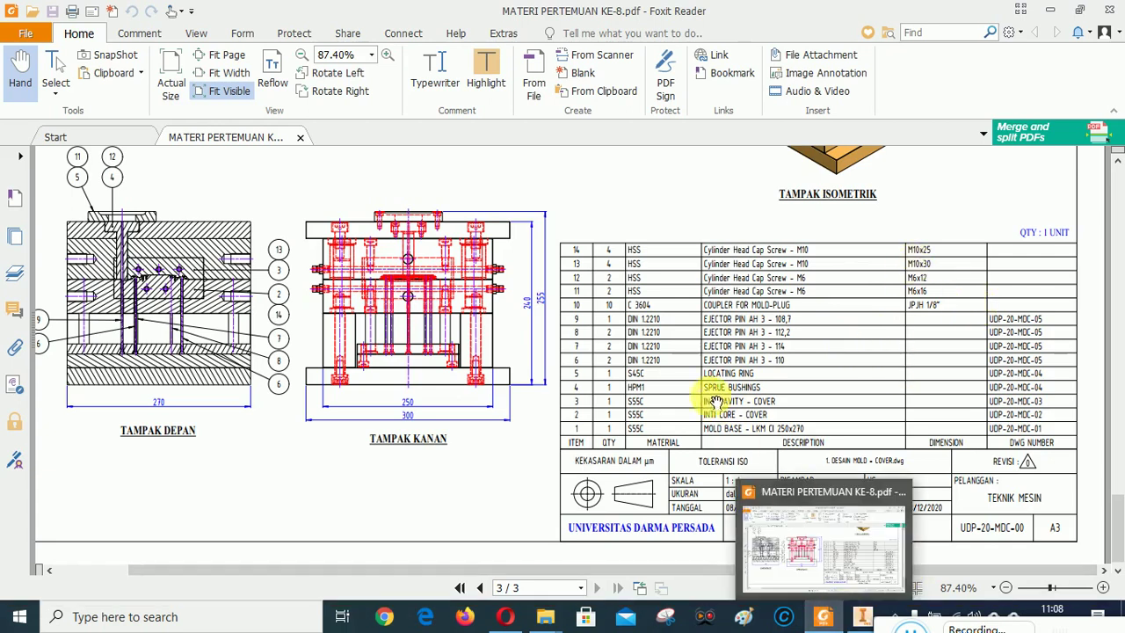
Back in Inventor, edit the drawing's parts list, setting item 11's description to Cylinder Head Cap Screw - M6, and begin filling in its dimension.
{"action": "left_click", "coordinate": [865, 622]}
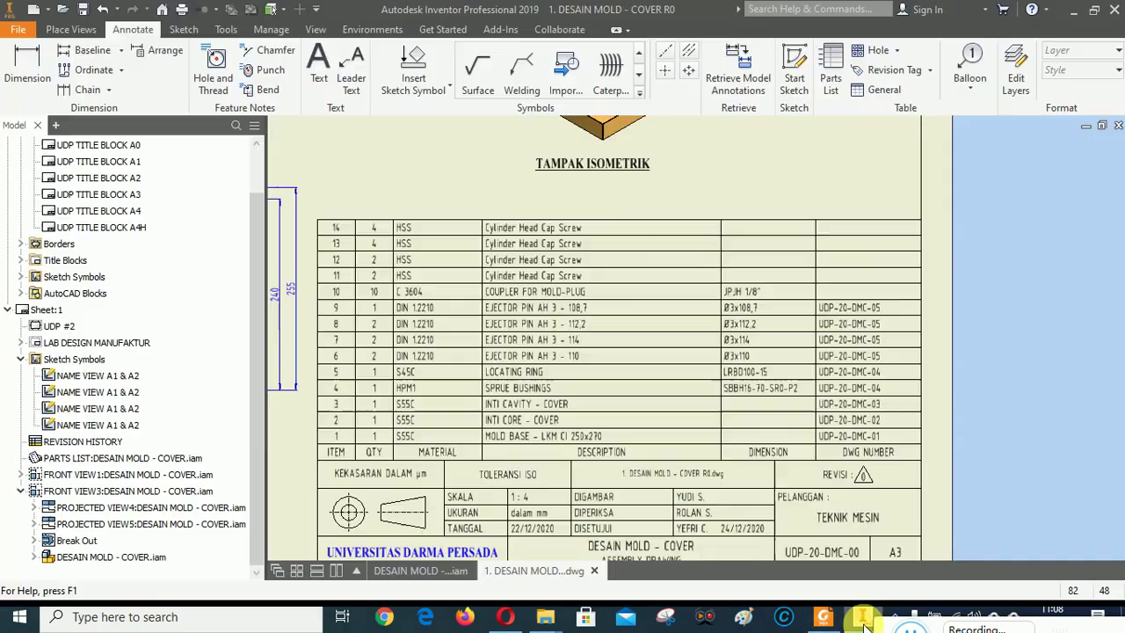
{"action": "right_click", "coordinate": [573, 279]}
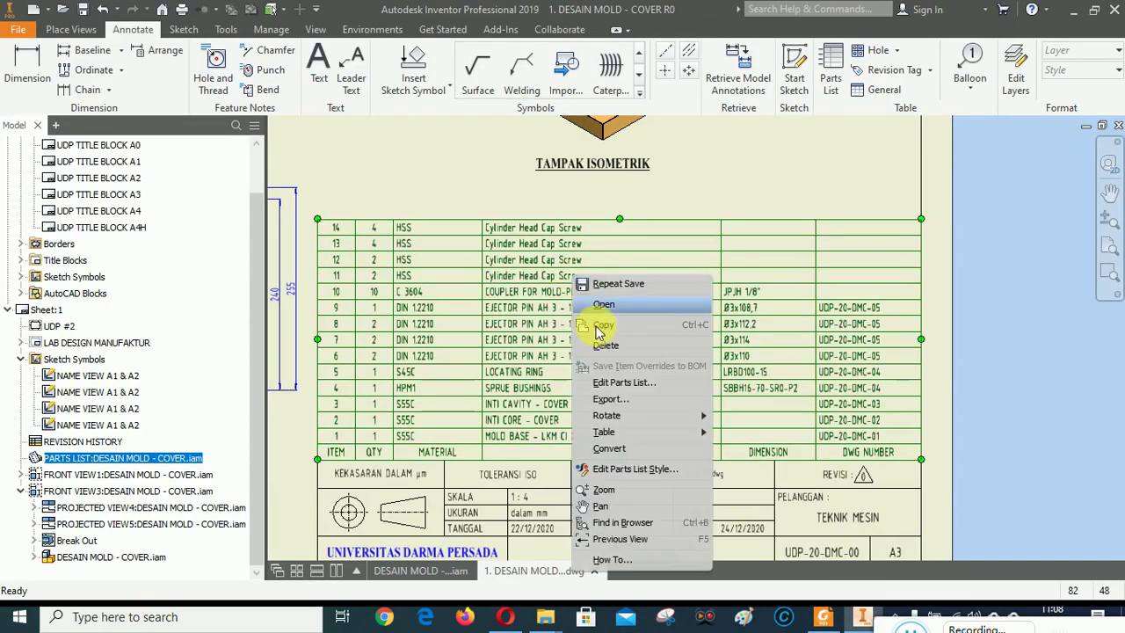
{"action": "left_click", "coordinate": [614, 385]}
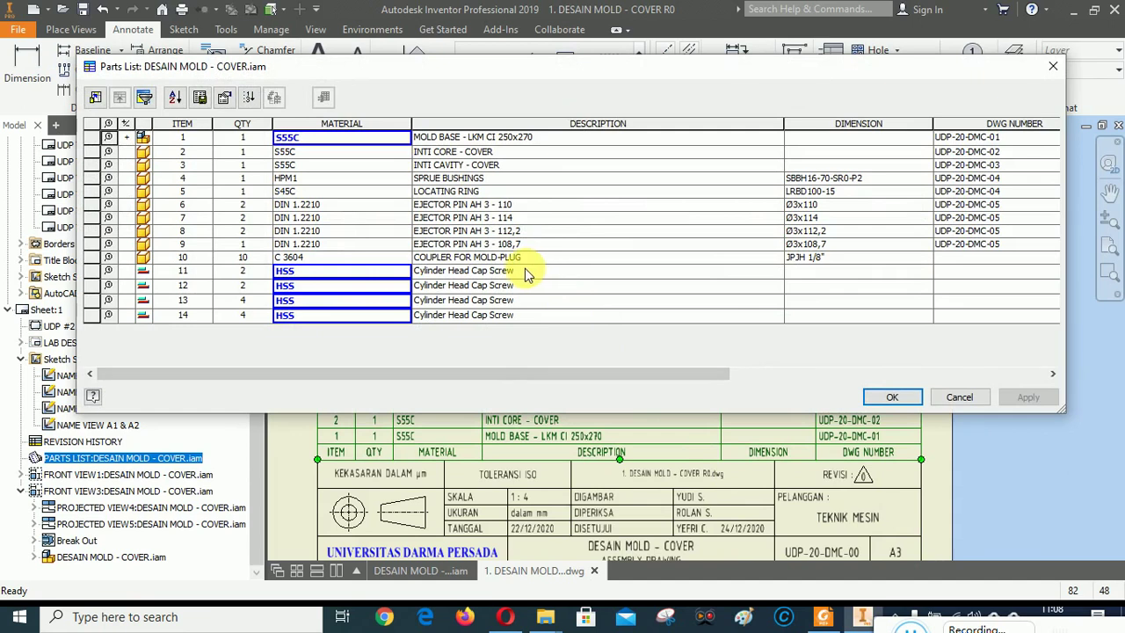
{"action": "left_click", "coordinate": [522, 273]}
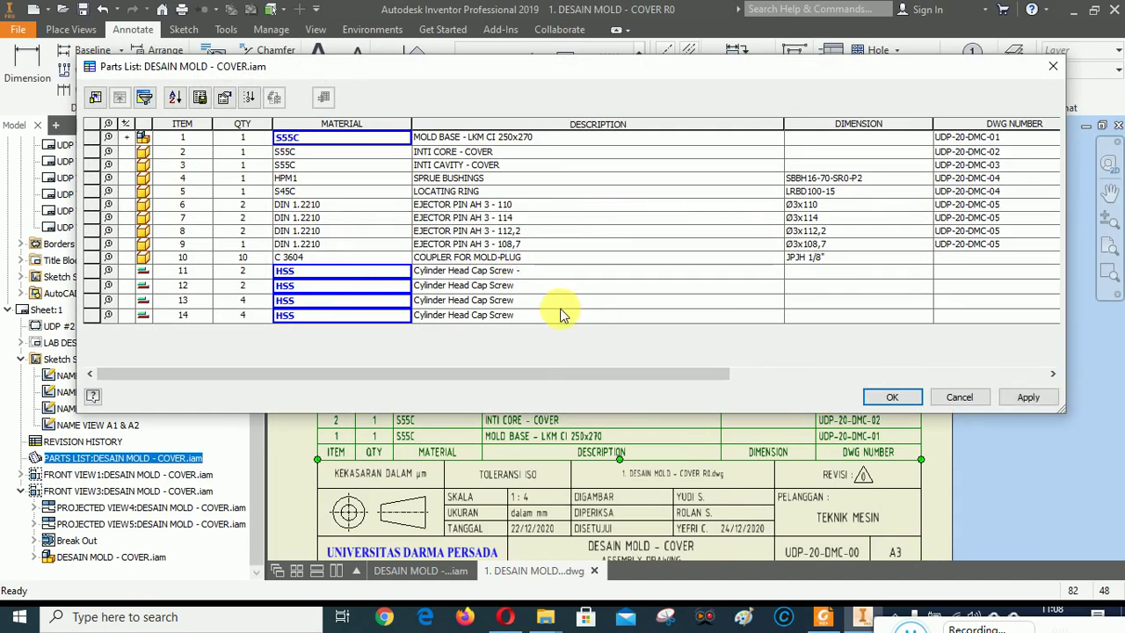
{"action": "left_click", "coordinate": [811, 274]}
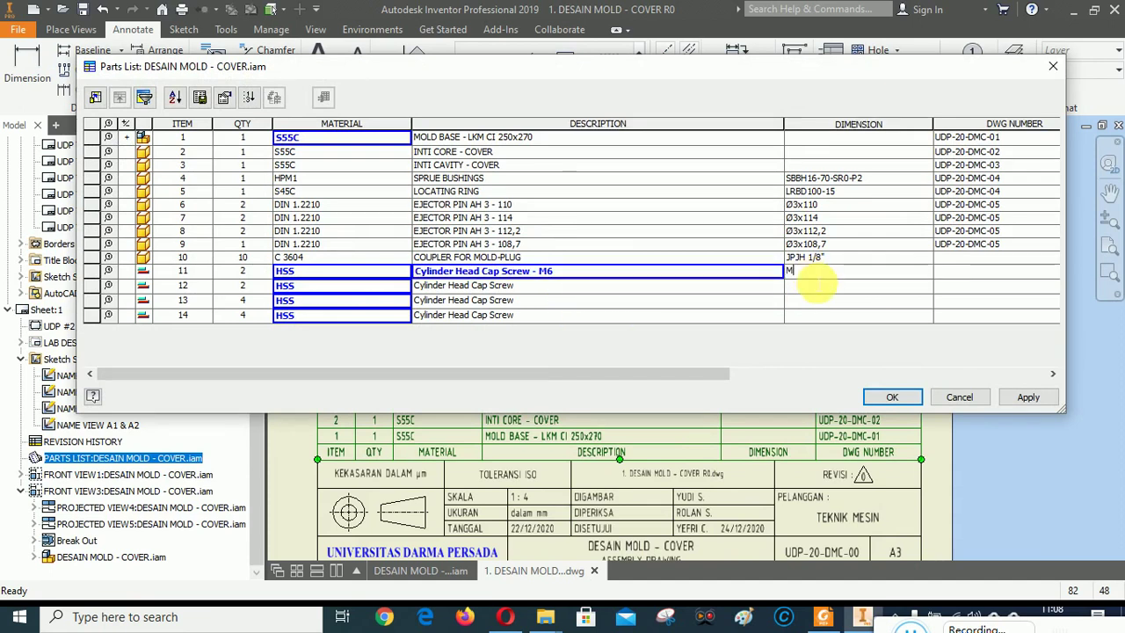